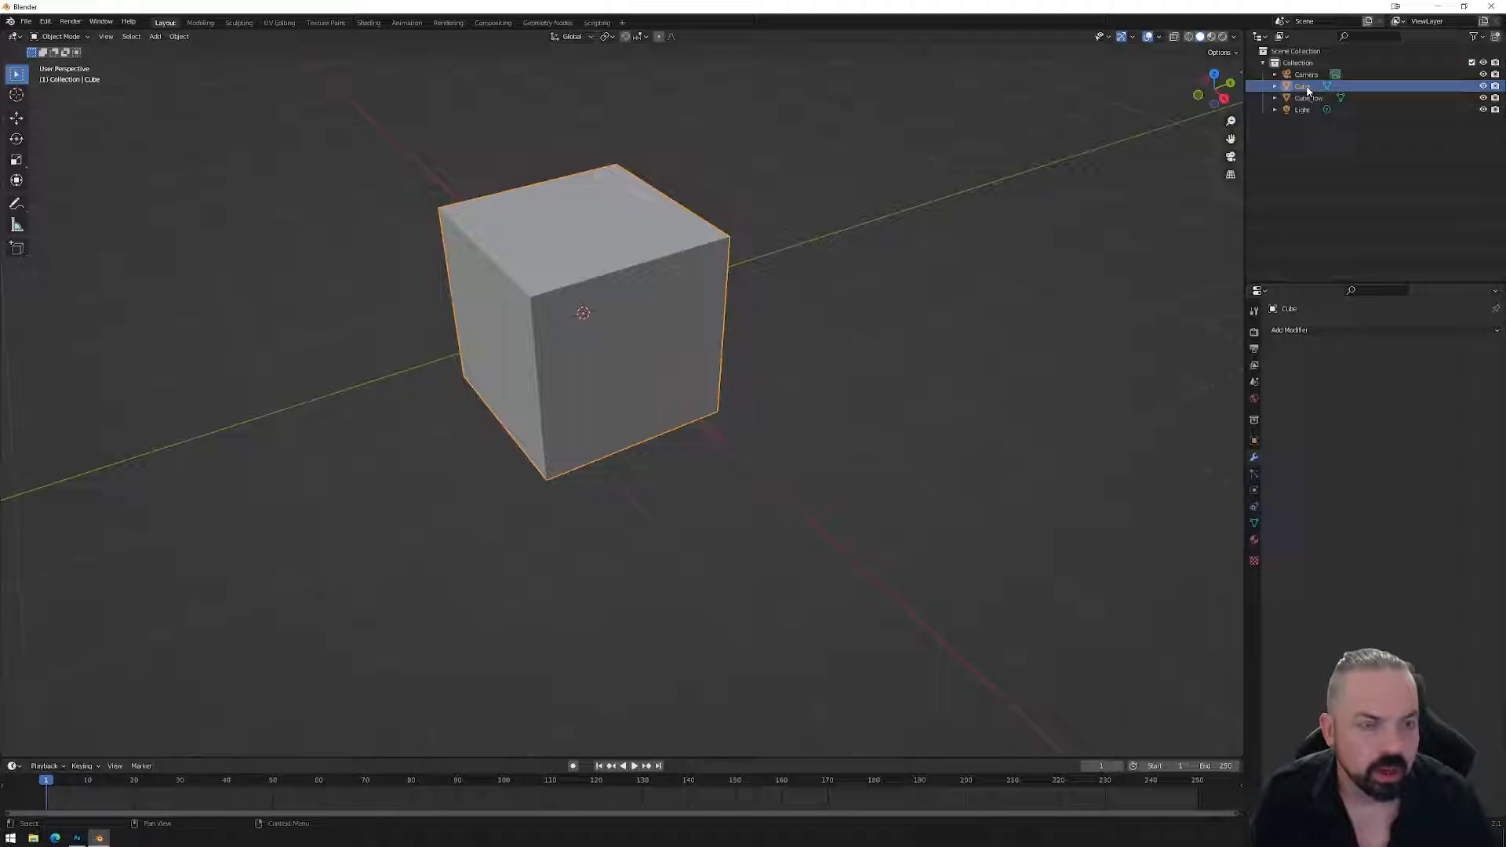
Add a Multiresolution modifier to the Cube and subdivide it to level 2.
left_click(1299, 330)
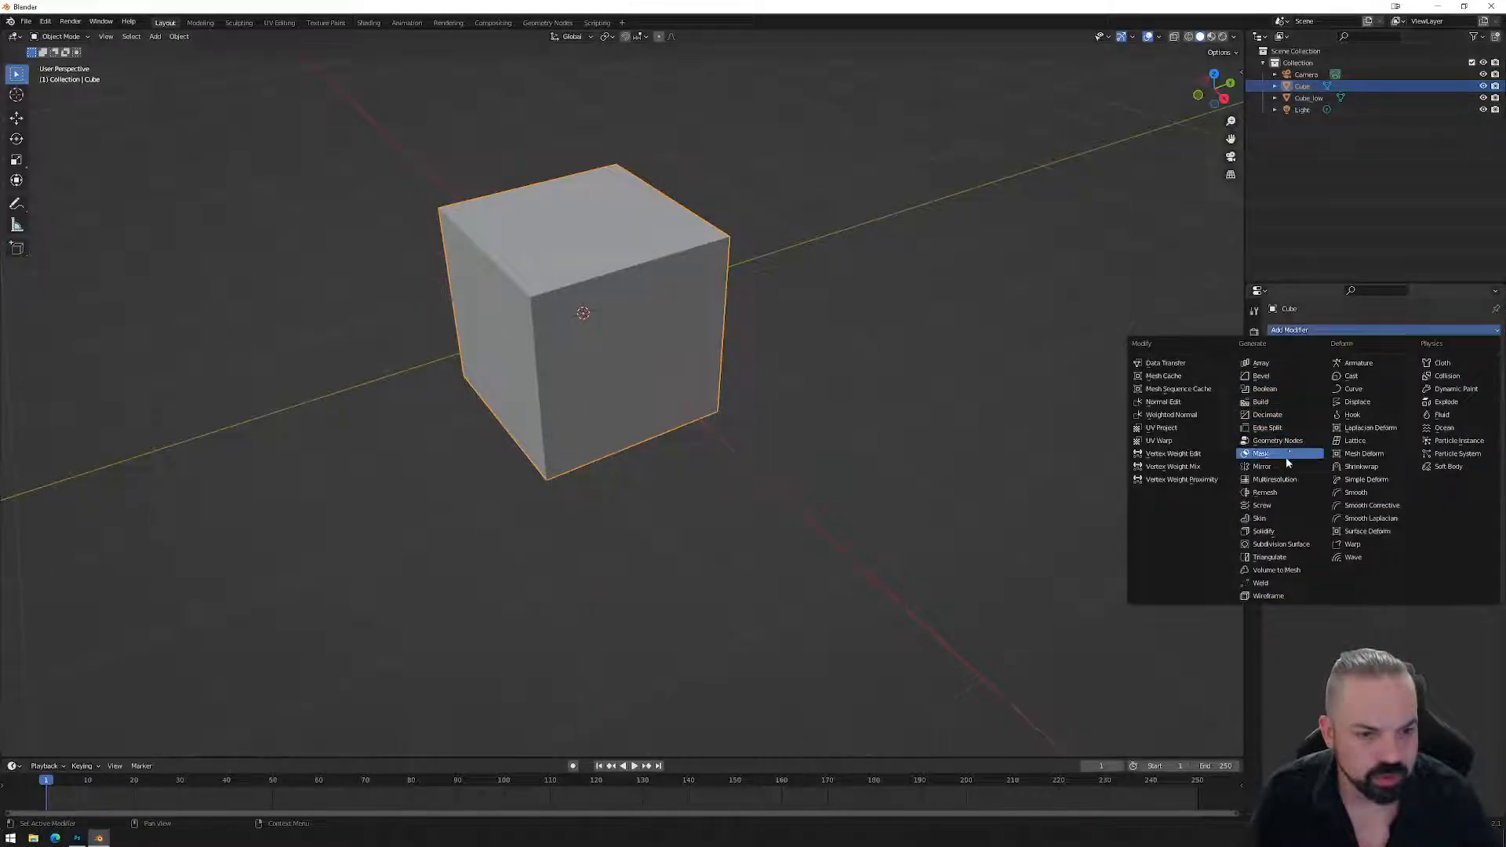
left_click(1284, 480)
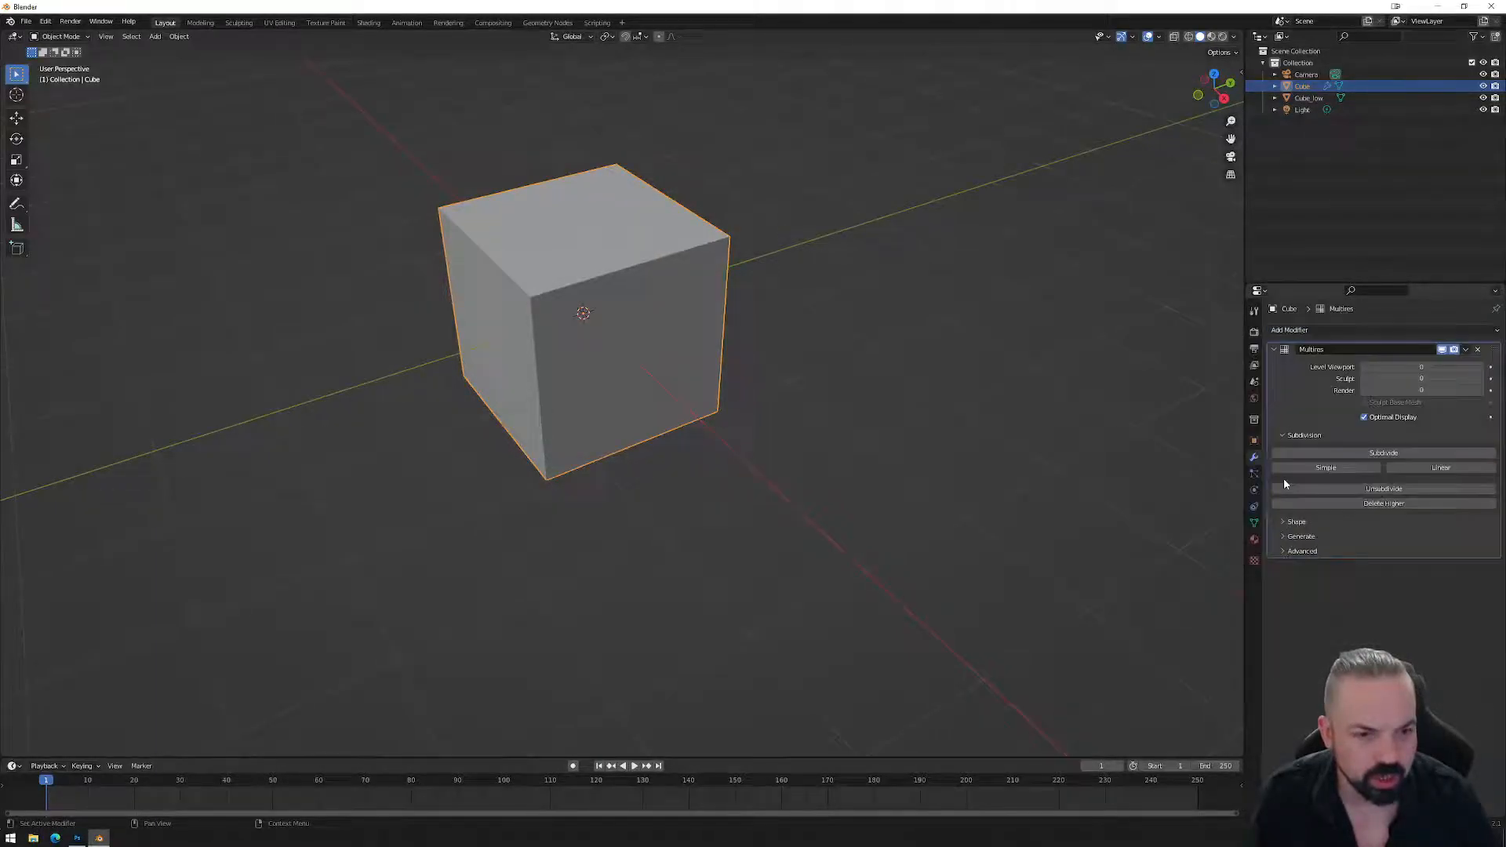
double_click(1361, 453)
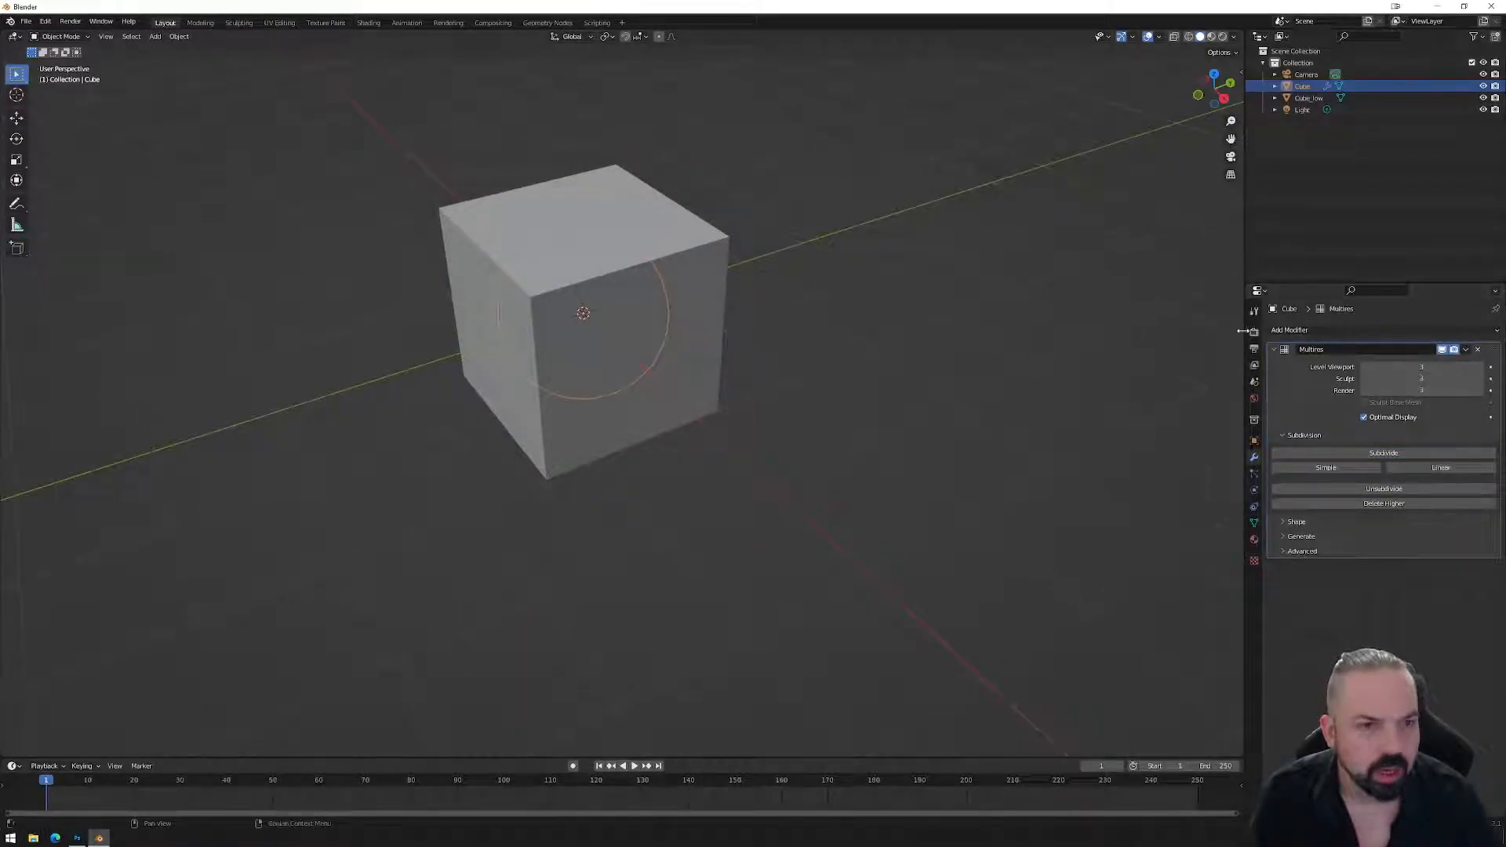
Hide Cube_low, then select all of the Cube's edges in X-ray and mark them sharp.
left_click(1483, 99)
key("Tab")
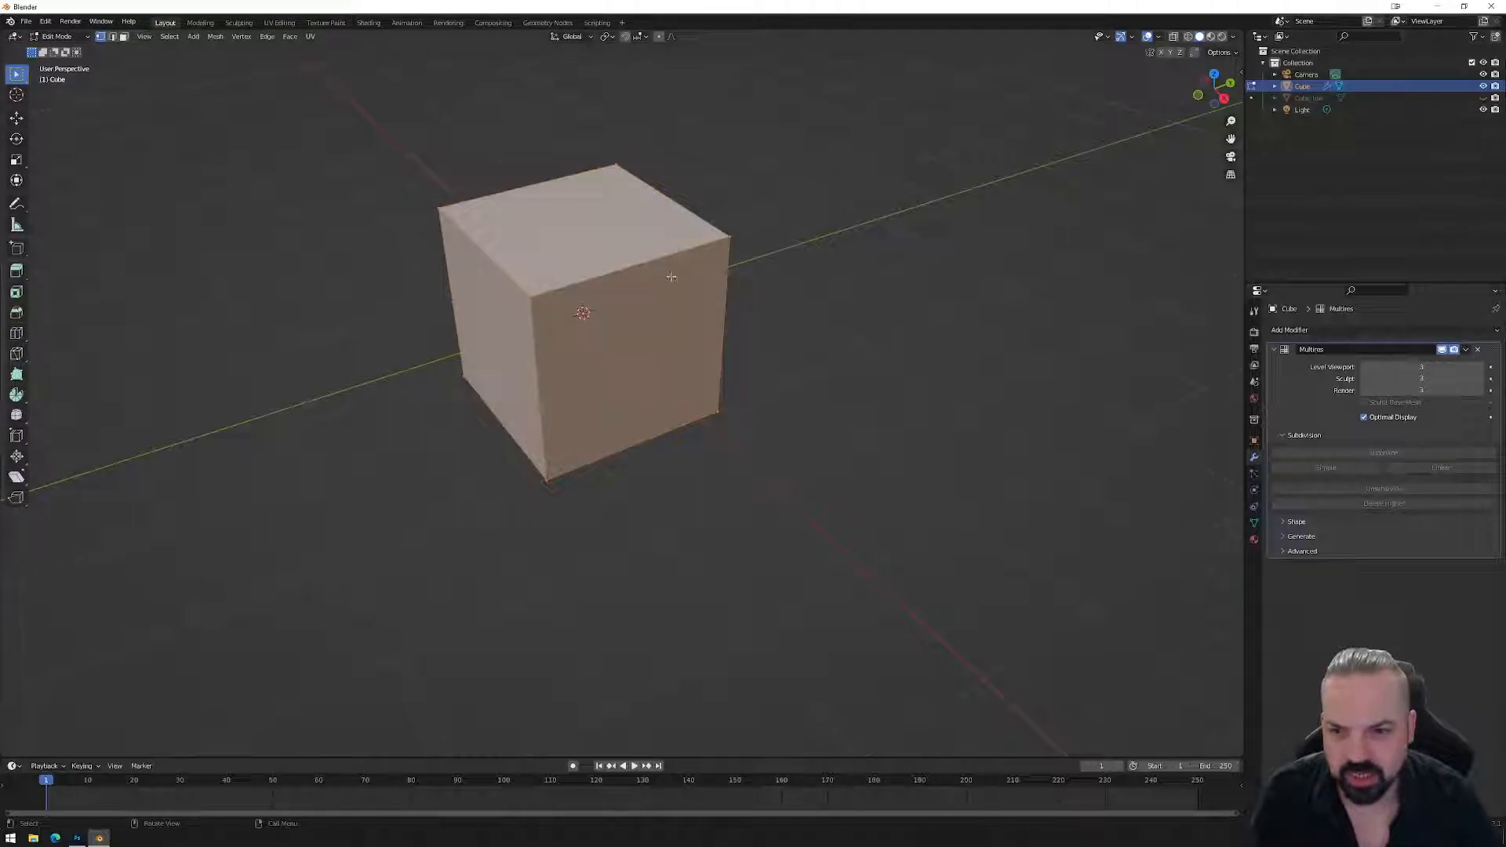
key("2")
left_click_drag(400, 159, 897, 548)
left_click(1174, 36)
left_click_drag(365, 113, 870, 553)
right_click(808, 321)
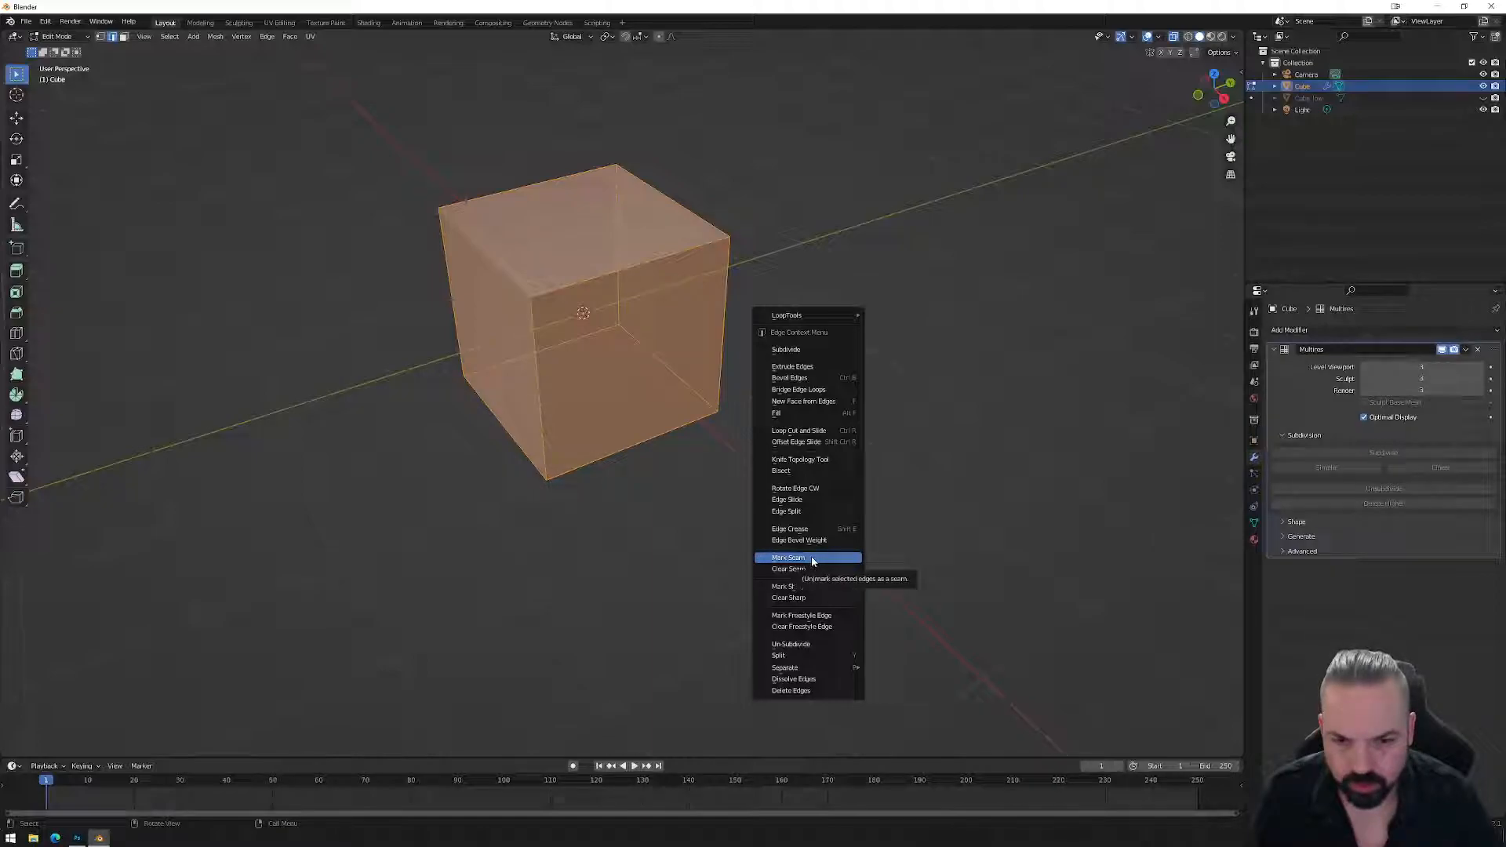
left_click(804, 586)
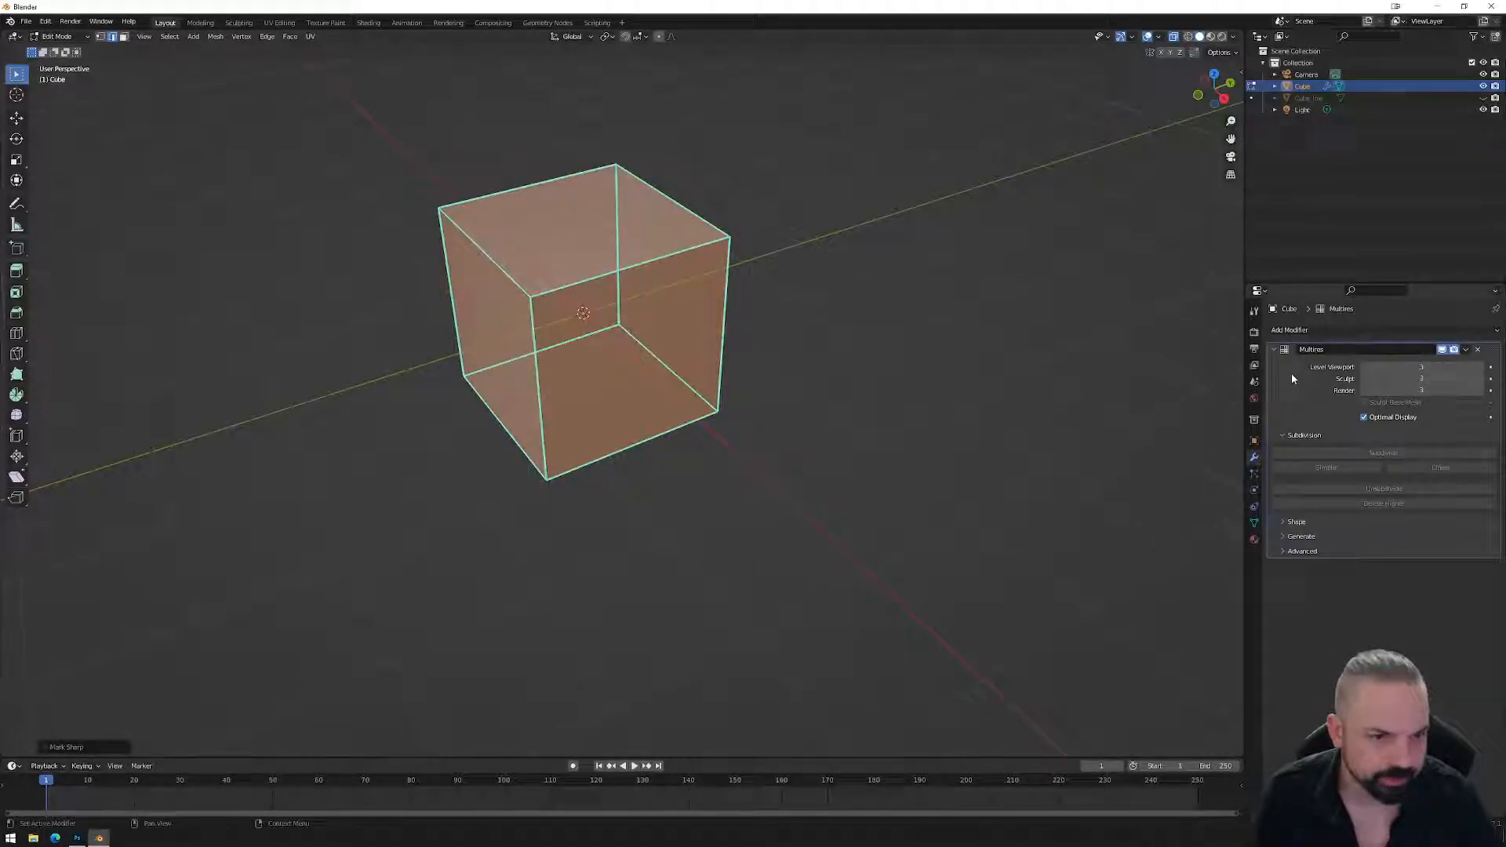
Add a Weighted Normal modifier set to Corner Angle and return to object mode.
left_click(1341, 332)
left_click(1189, 416)
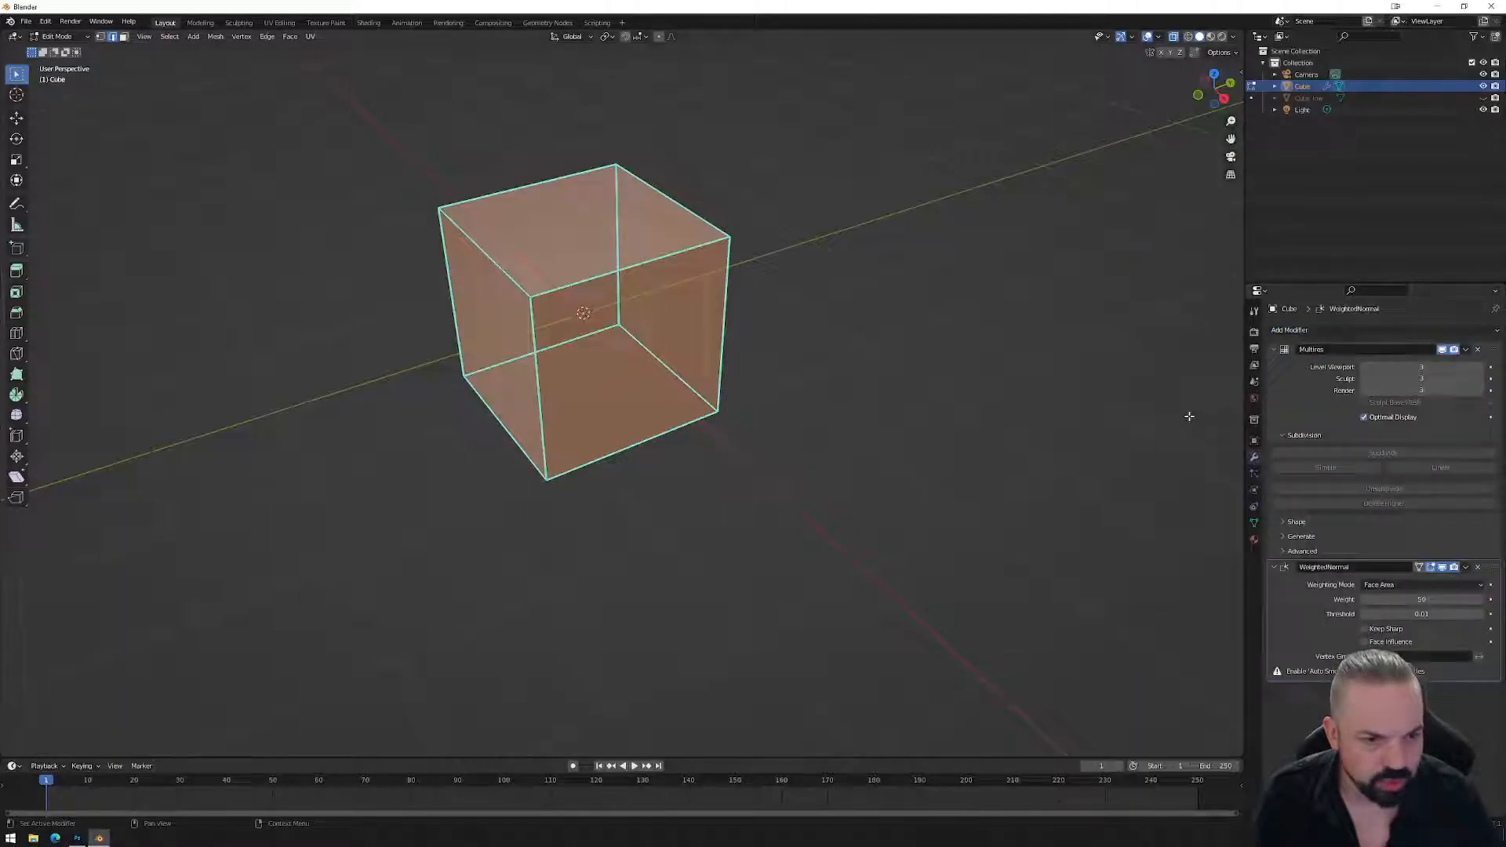
left_click(1405, 586)
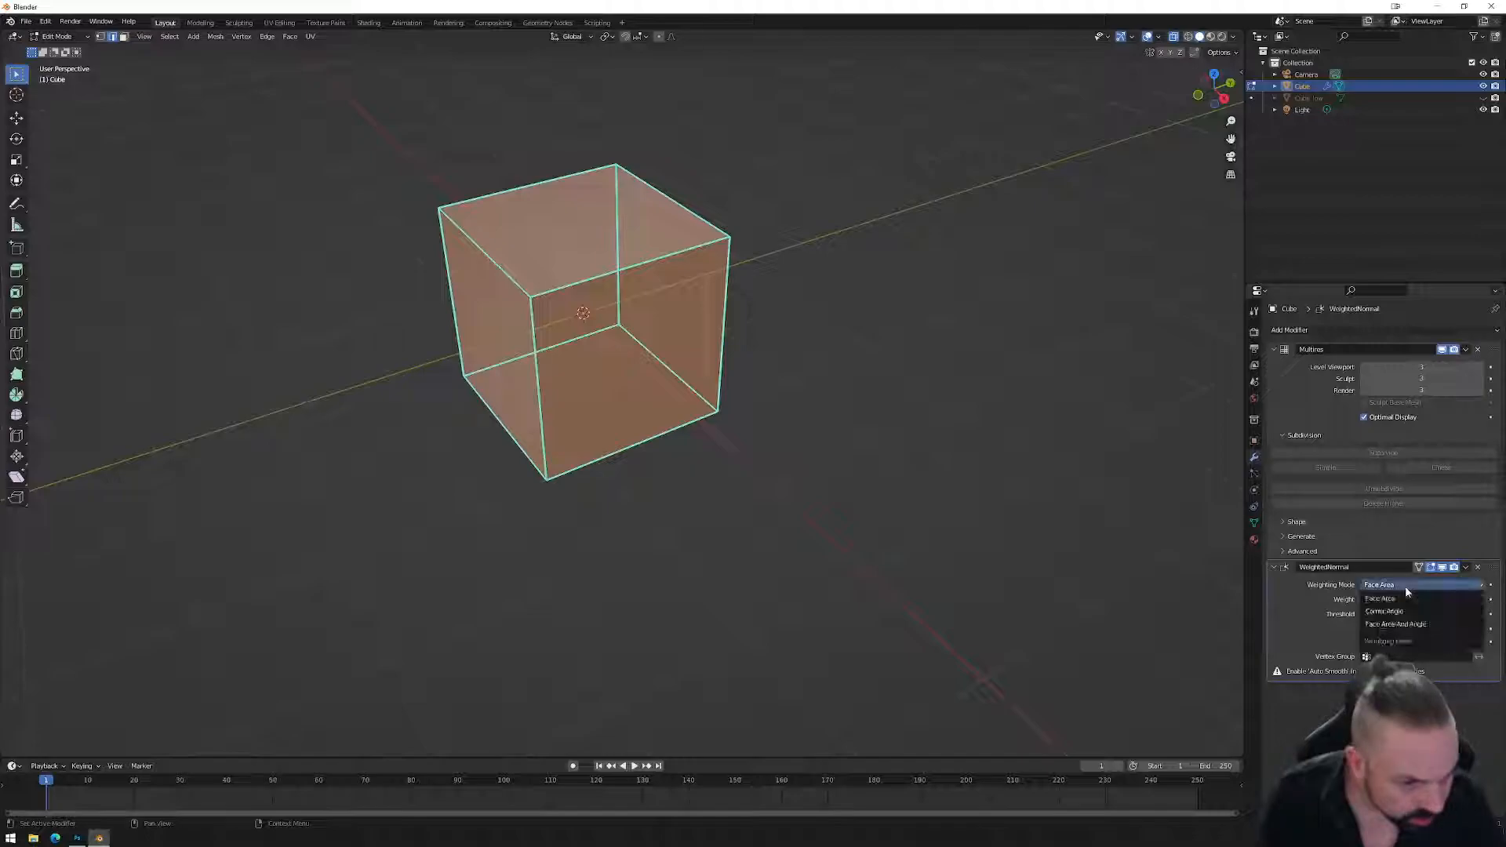
left_click(1384, 611)
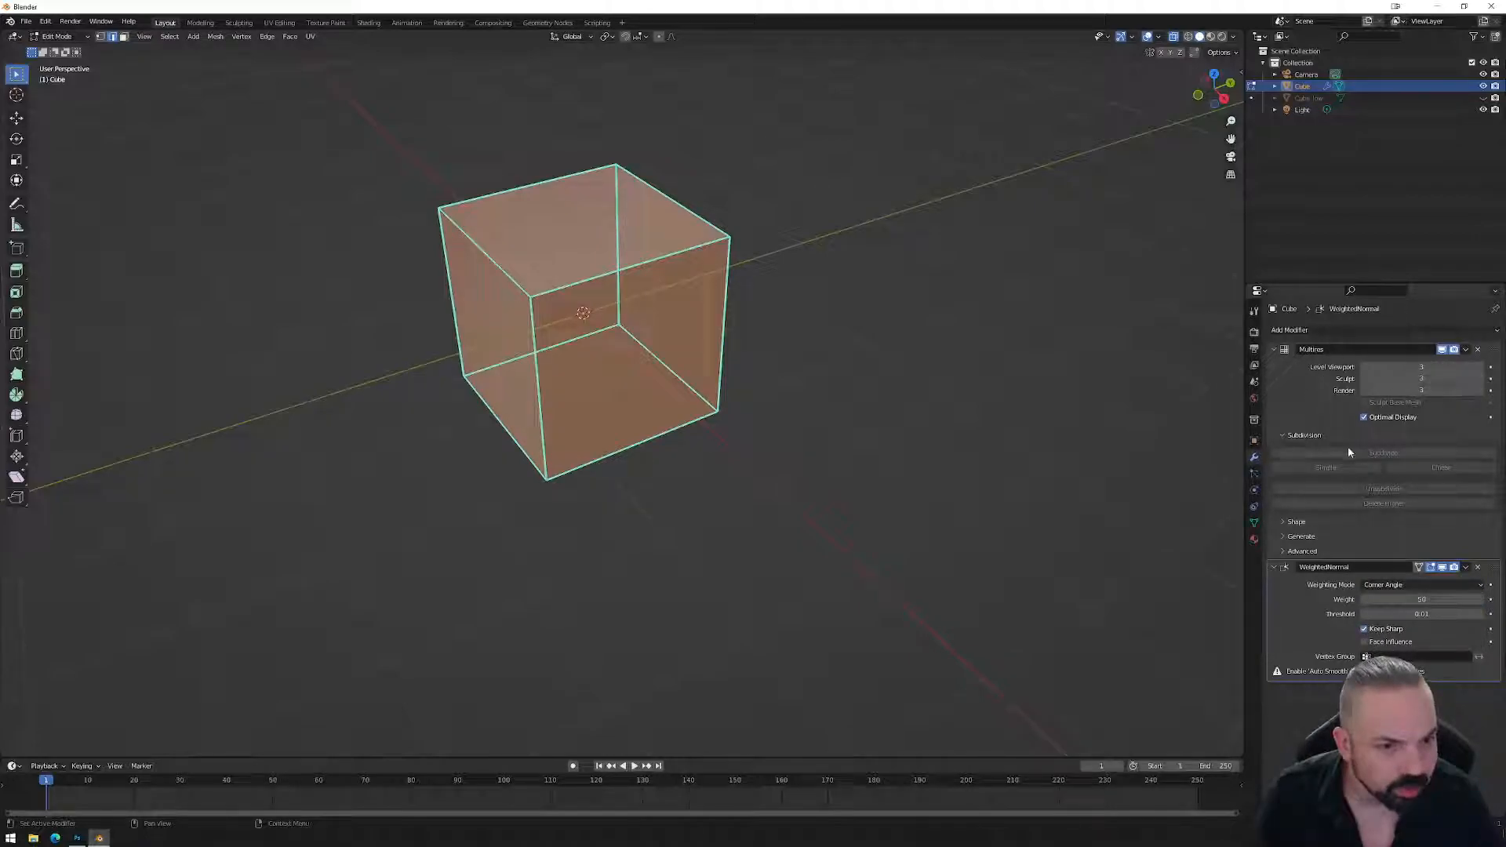
key("Tab")
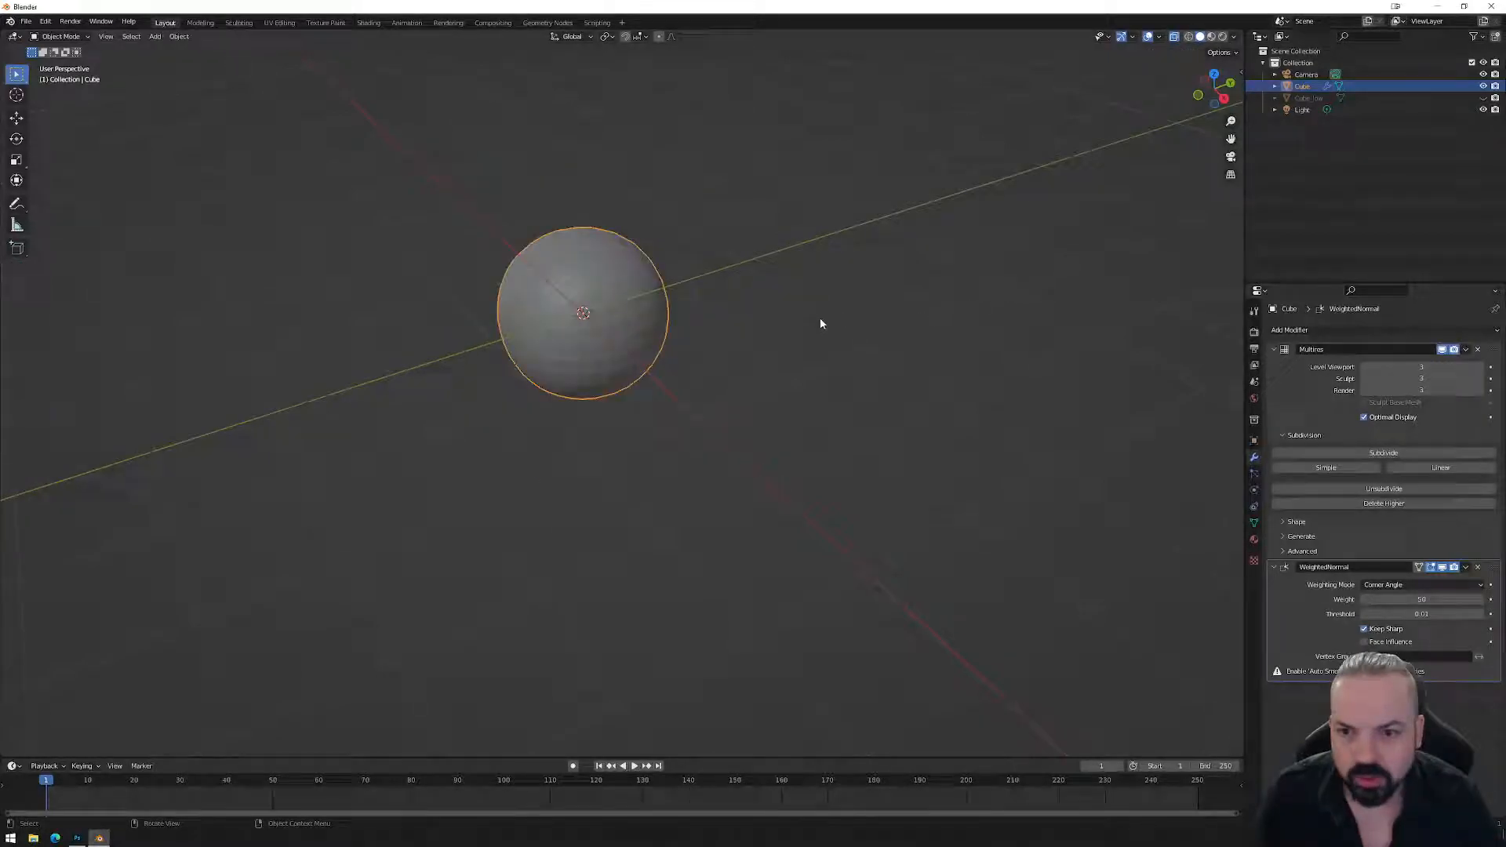
Reselect the Cube, delete its Multires modifier and check the mesh data's Normals settings.
left_click(1310, 98)
left_click(1303, 86)
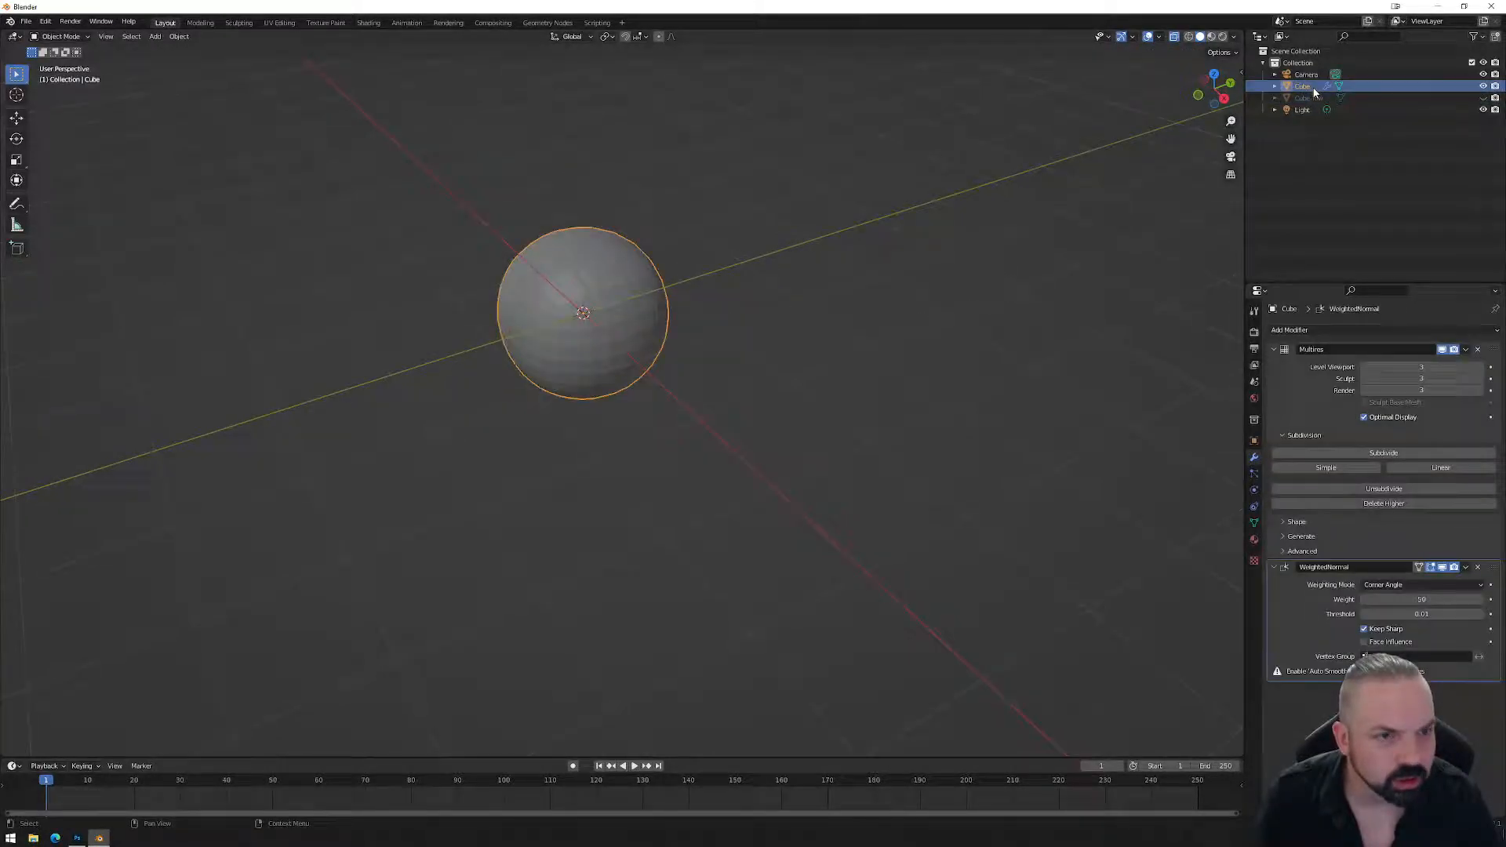
left_click(1478, 350)
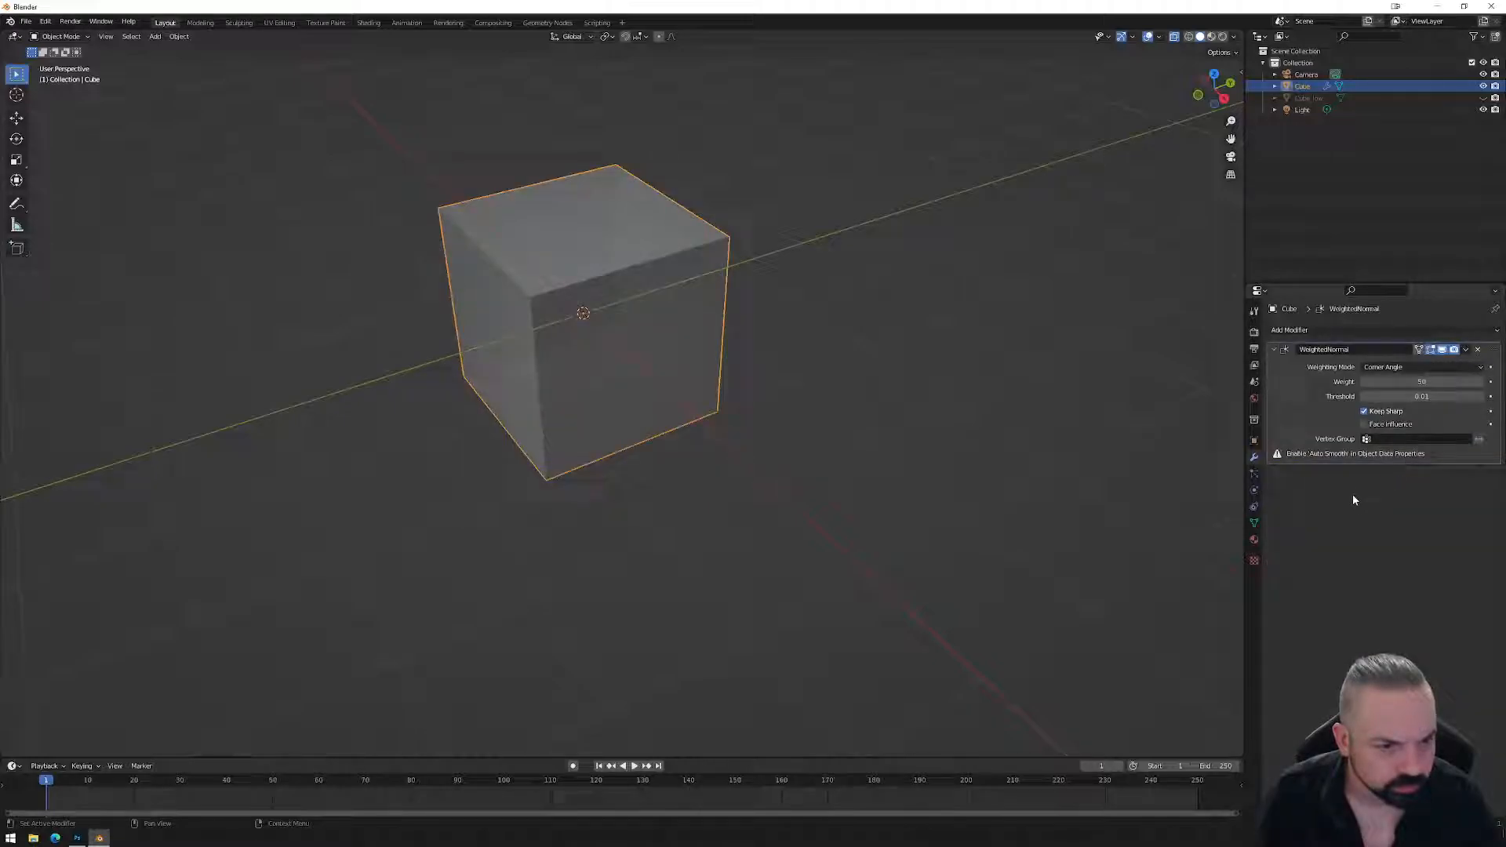
left_click(1254, 522)
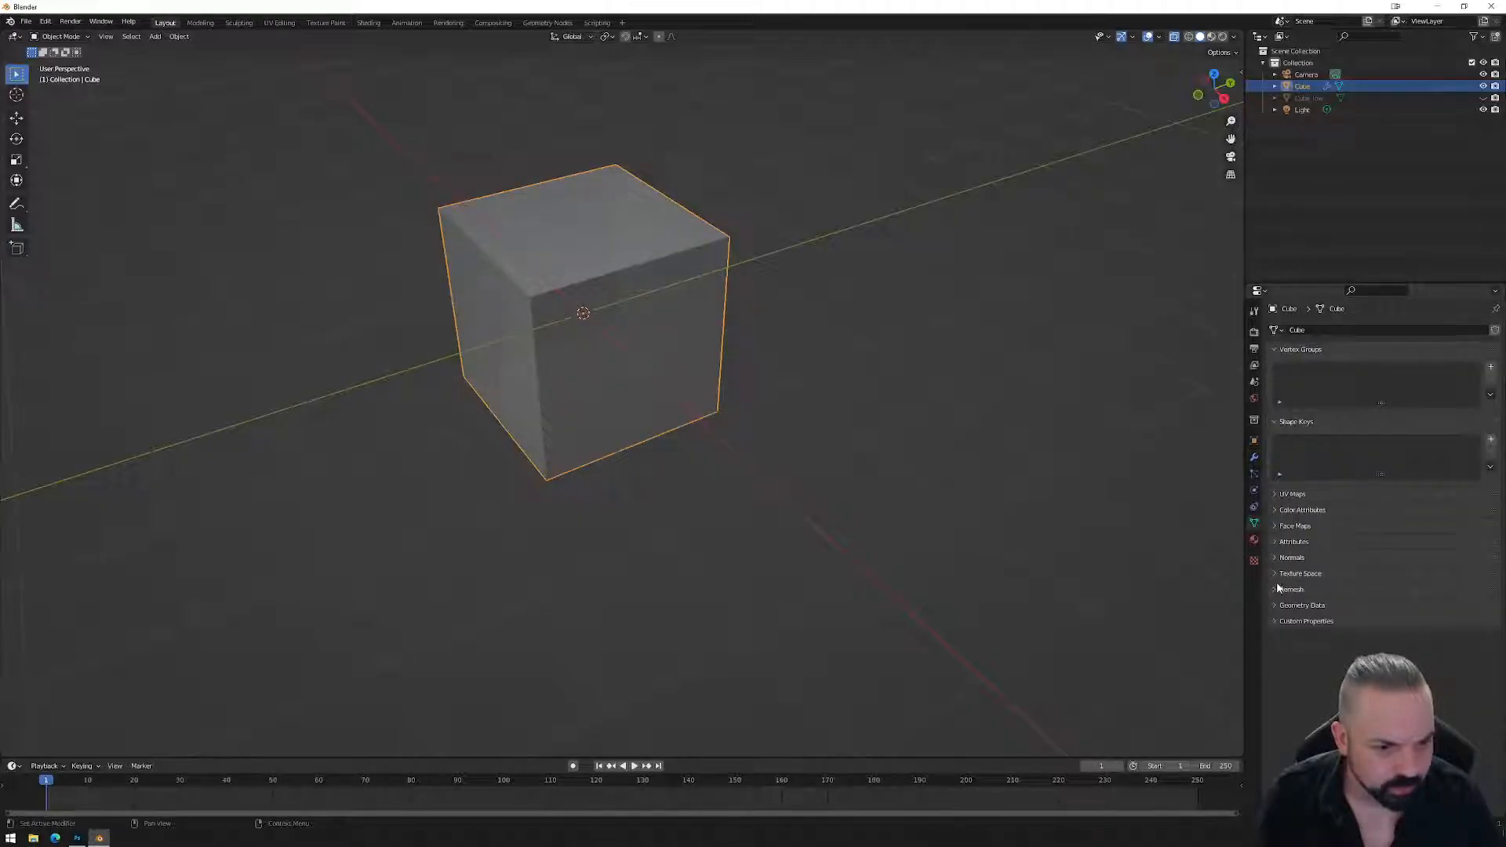
left_click(1286, 557)
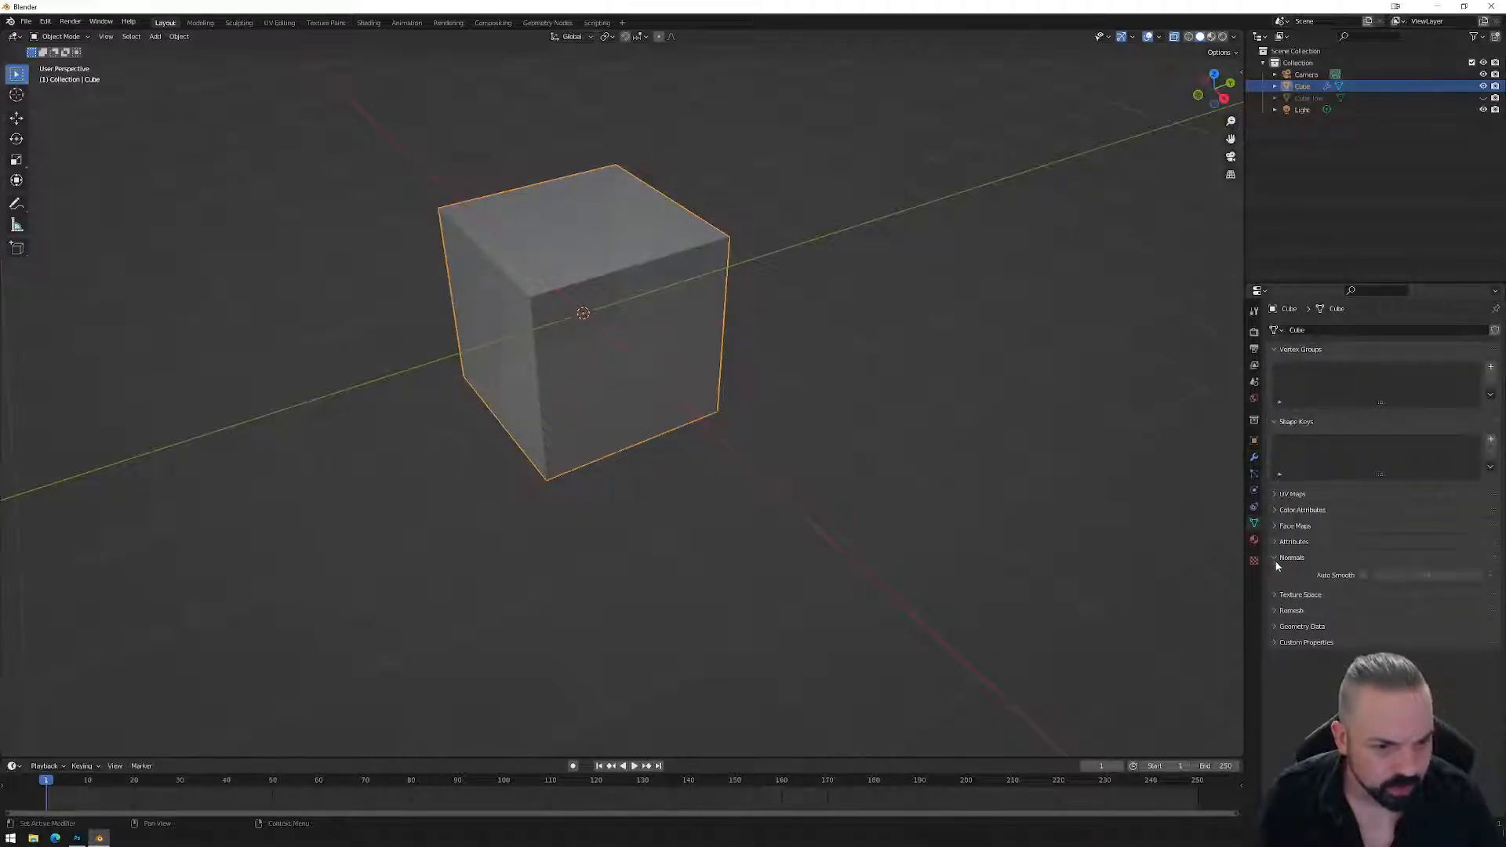
left_click(1253, 457)
Re-add a Multiresolution modifier and subdivide it to level 3.
left_click(1315, 328)
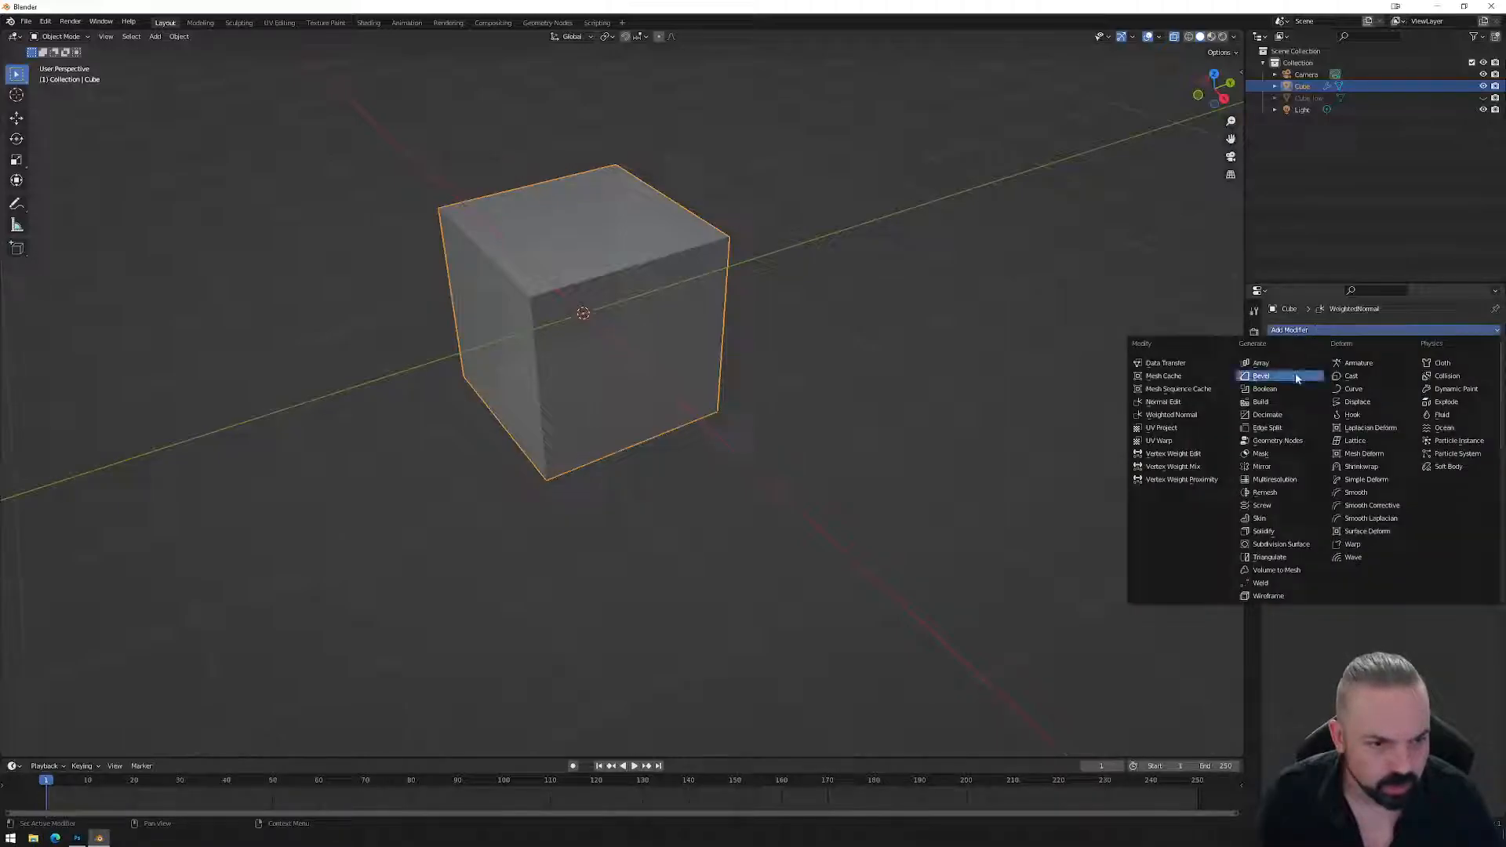
left_click(1273, 479)
left_click(1361, 453)
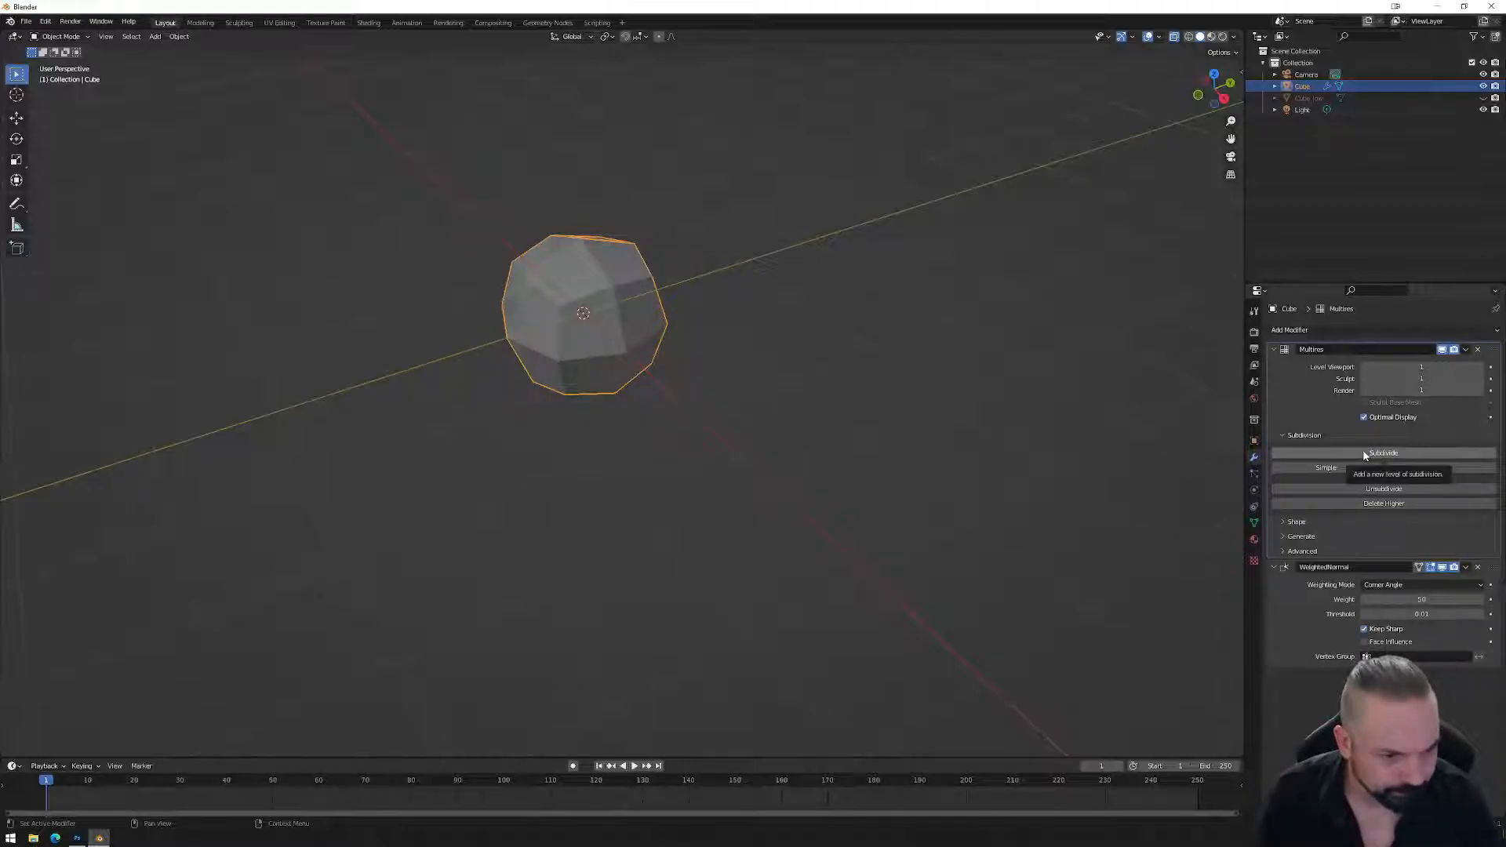
left_click(1363, 453)
left_click(1362, 452)
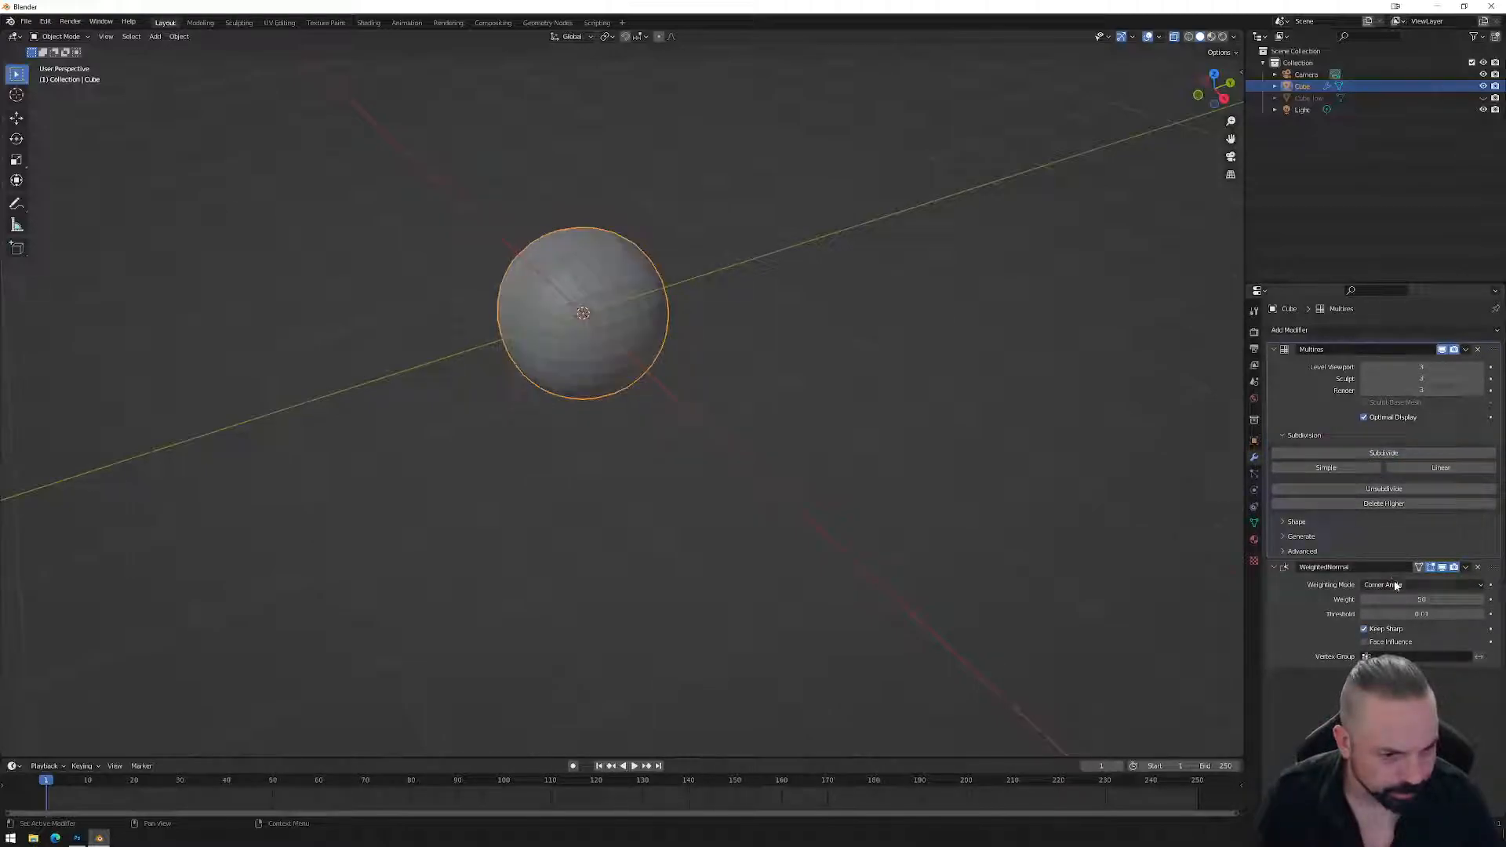
Set Weighted Normal weight to 100 with Face Influence off, then delete that modifier and enter edit mode.
mouse_move(1404, 599)
left_mouse_down()
mouse_move(1463, 599)
mouse_move(1428, 614)
mouse_move(1475, 614)
mouse_move(1382, 640)
left_mouse_up()
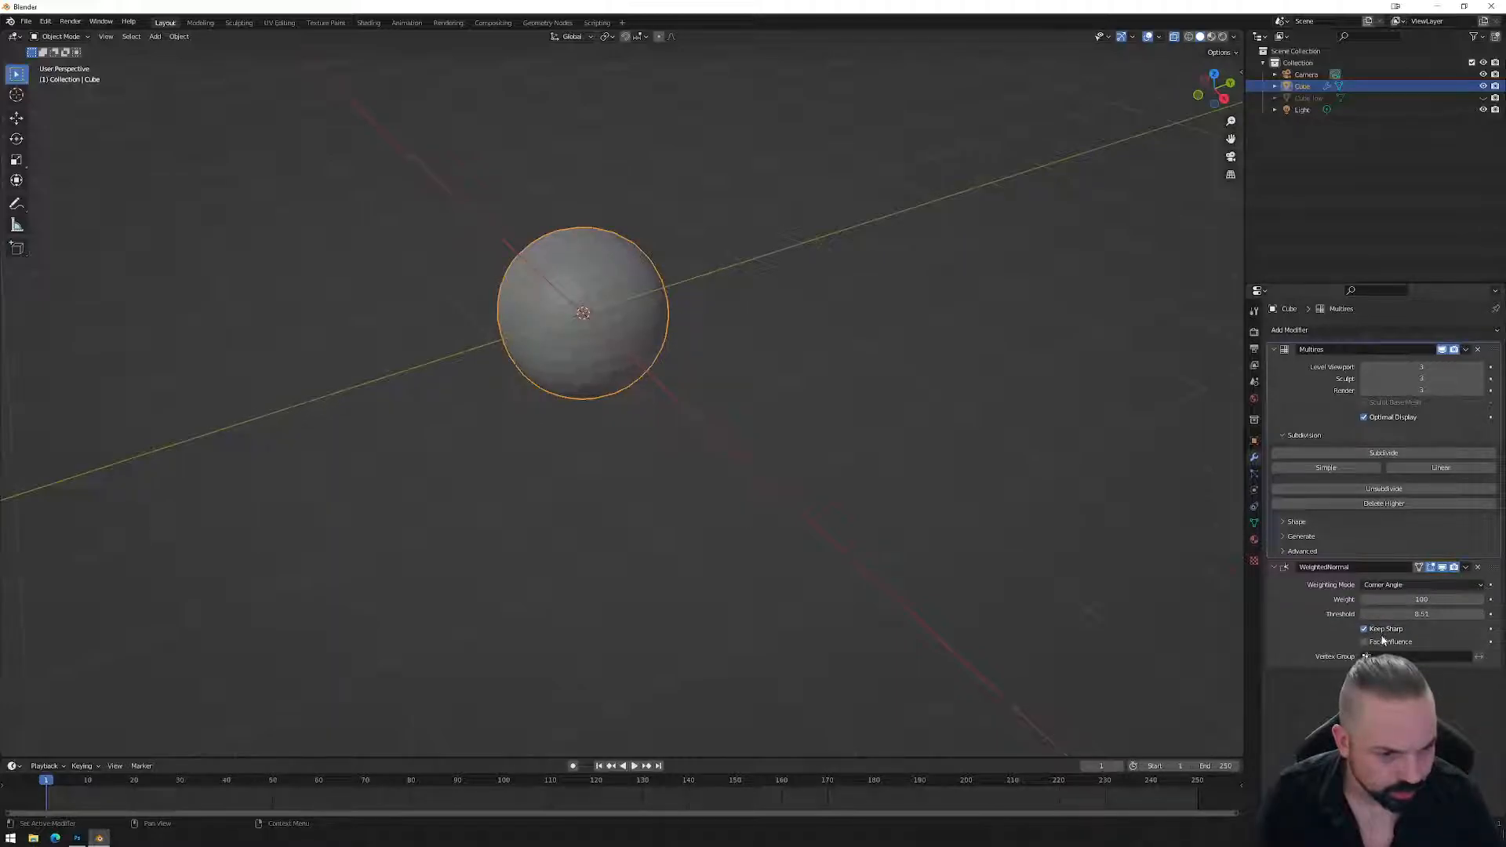
left_click(1382, 644)
left_click(867, 413)
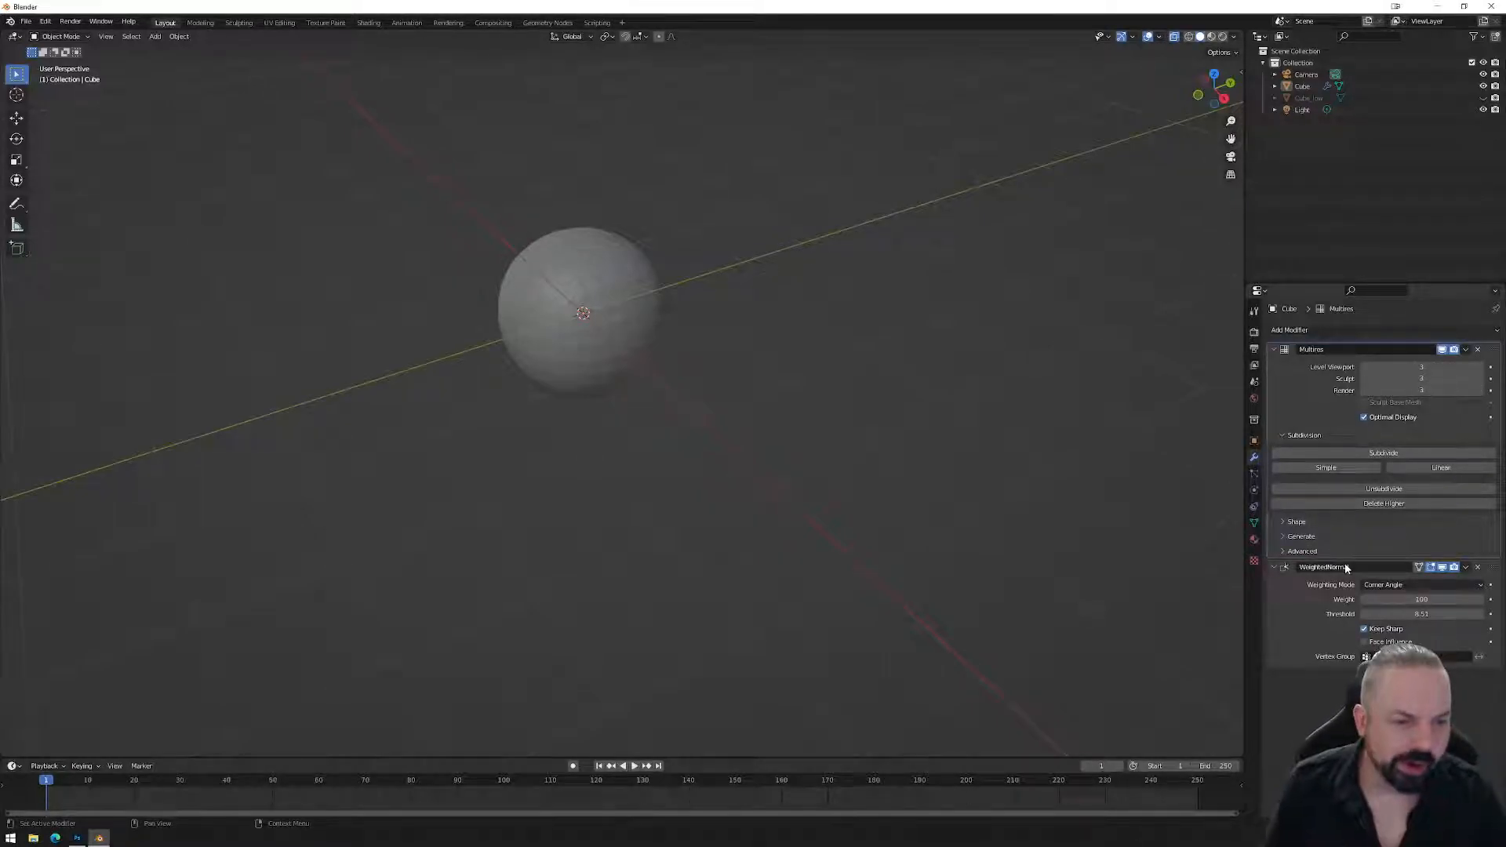
left_click(1478, 567)
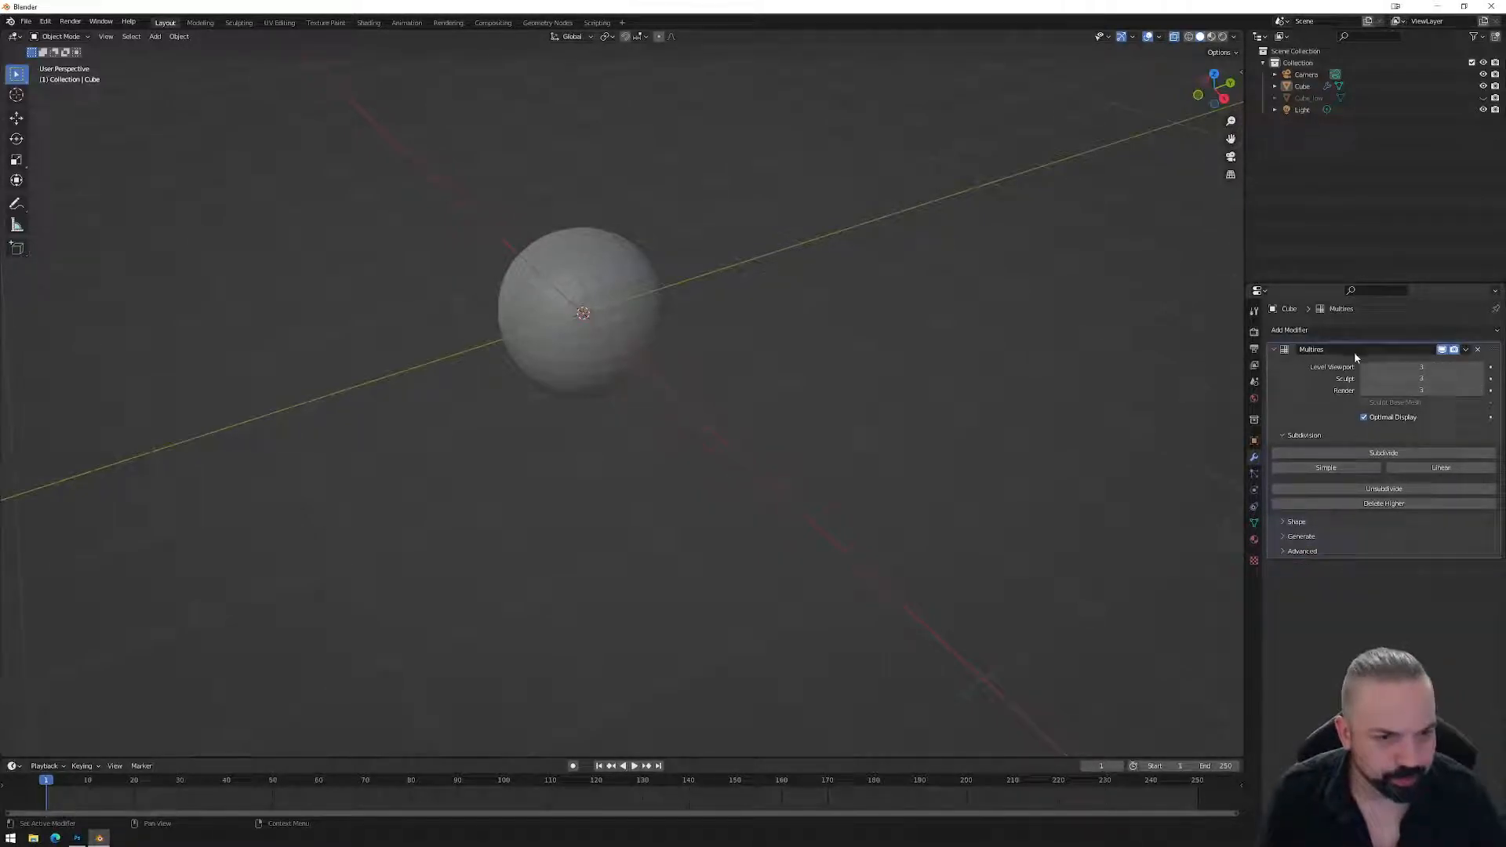
key("Tab")
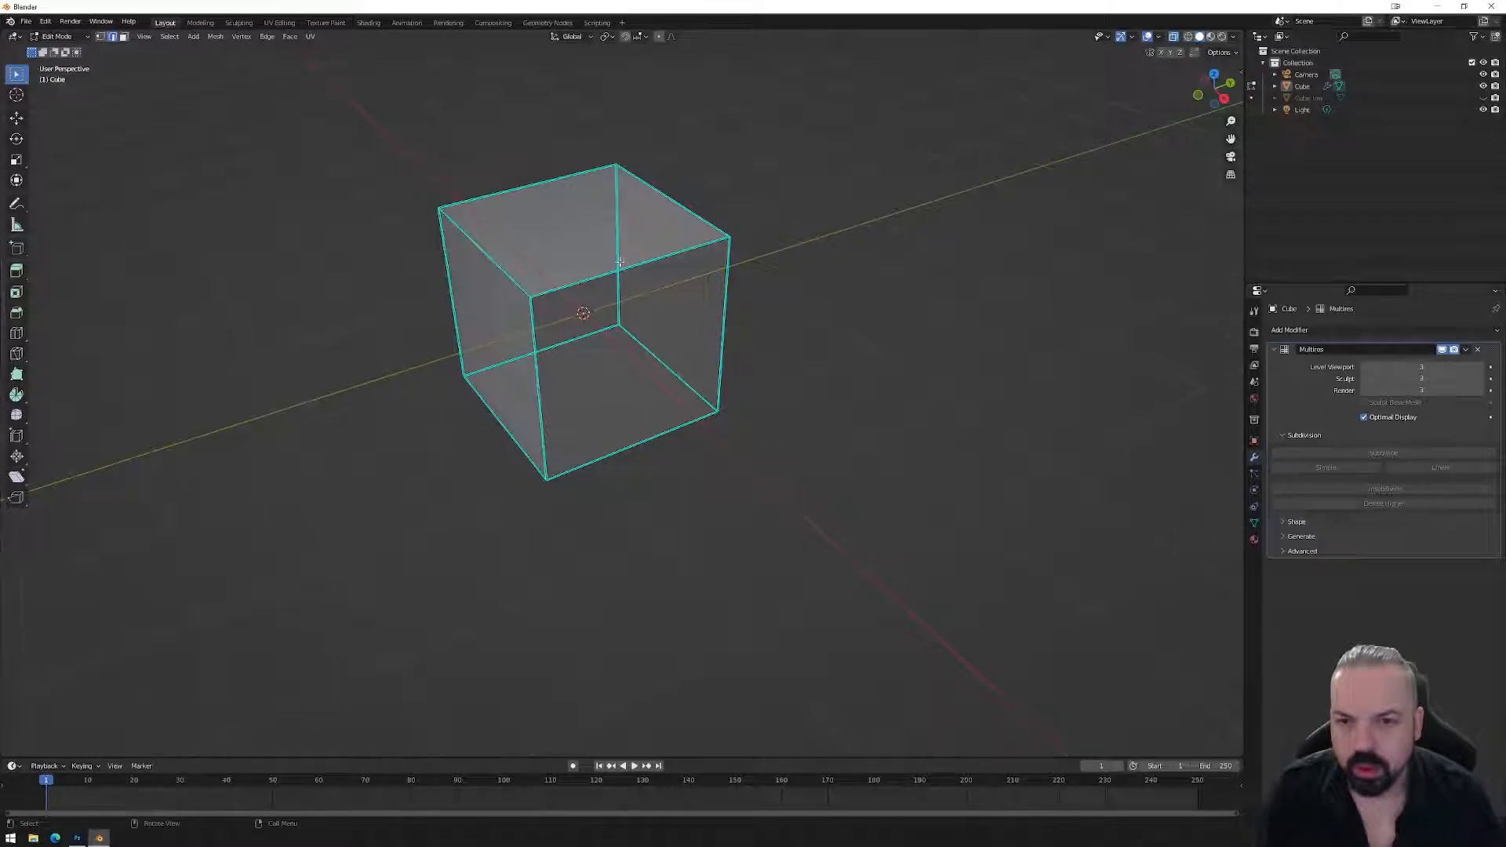
Bevel all of the cube's edges with 3 segments, then deselect the mesh.
left_click_drag(374, 113, 872, 584)
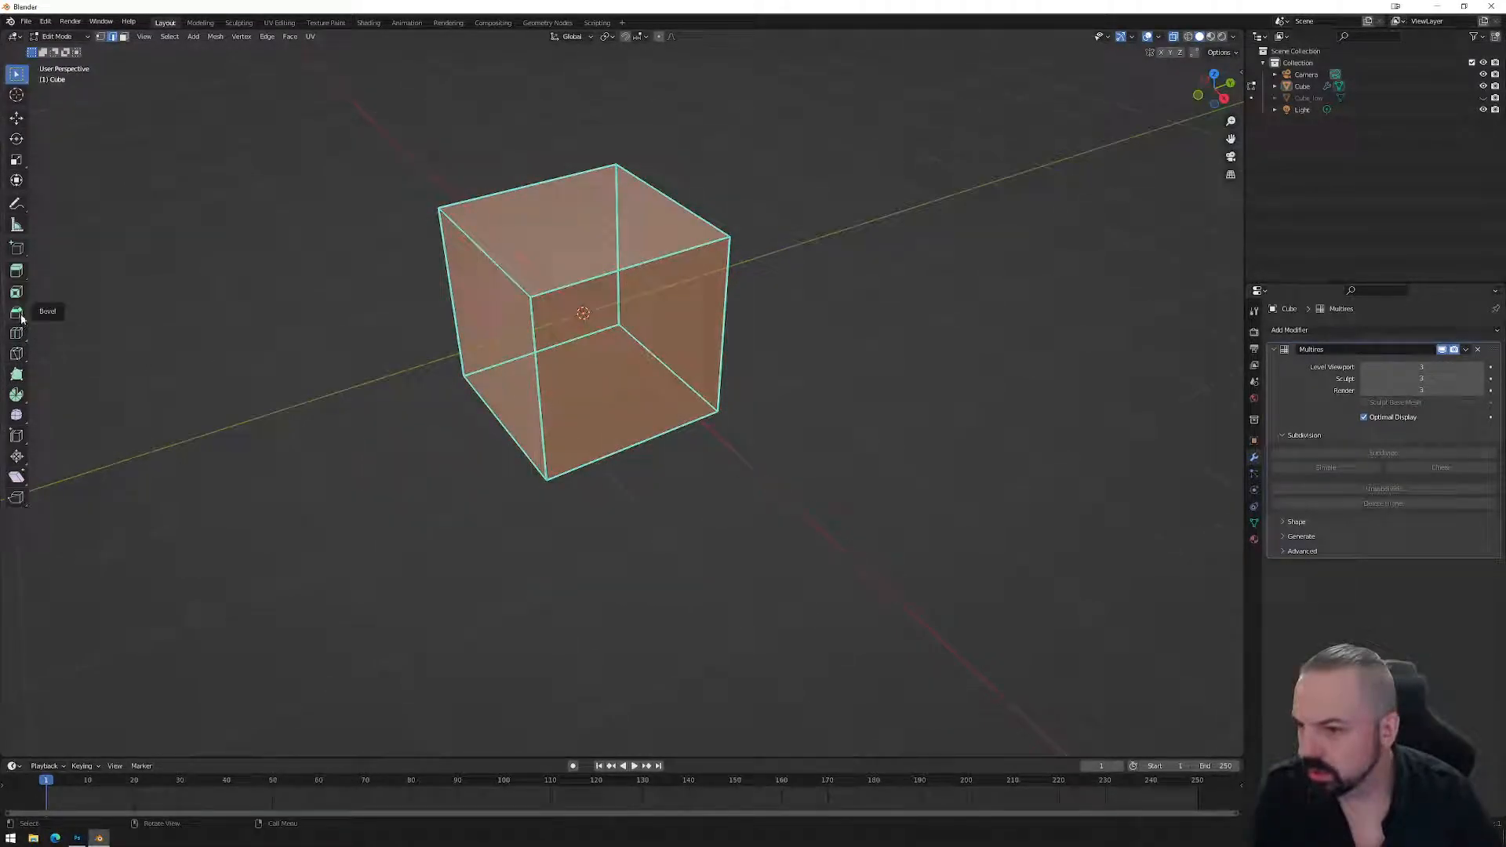
left_click(27, 319)
left_click_drag(580, 261, 579, 247)
left_click(47, 747)
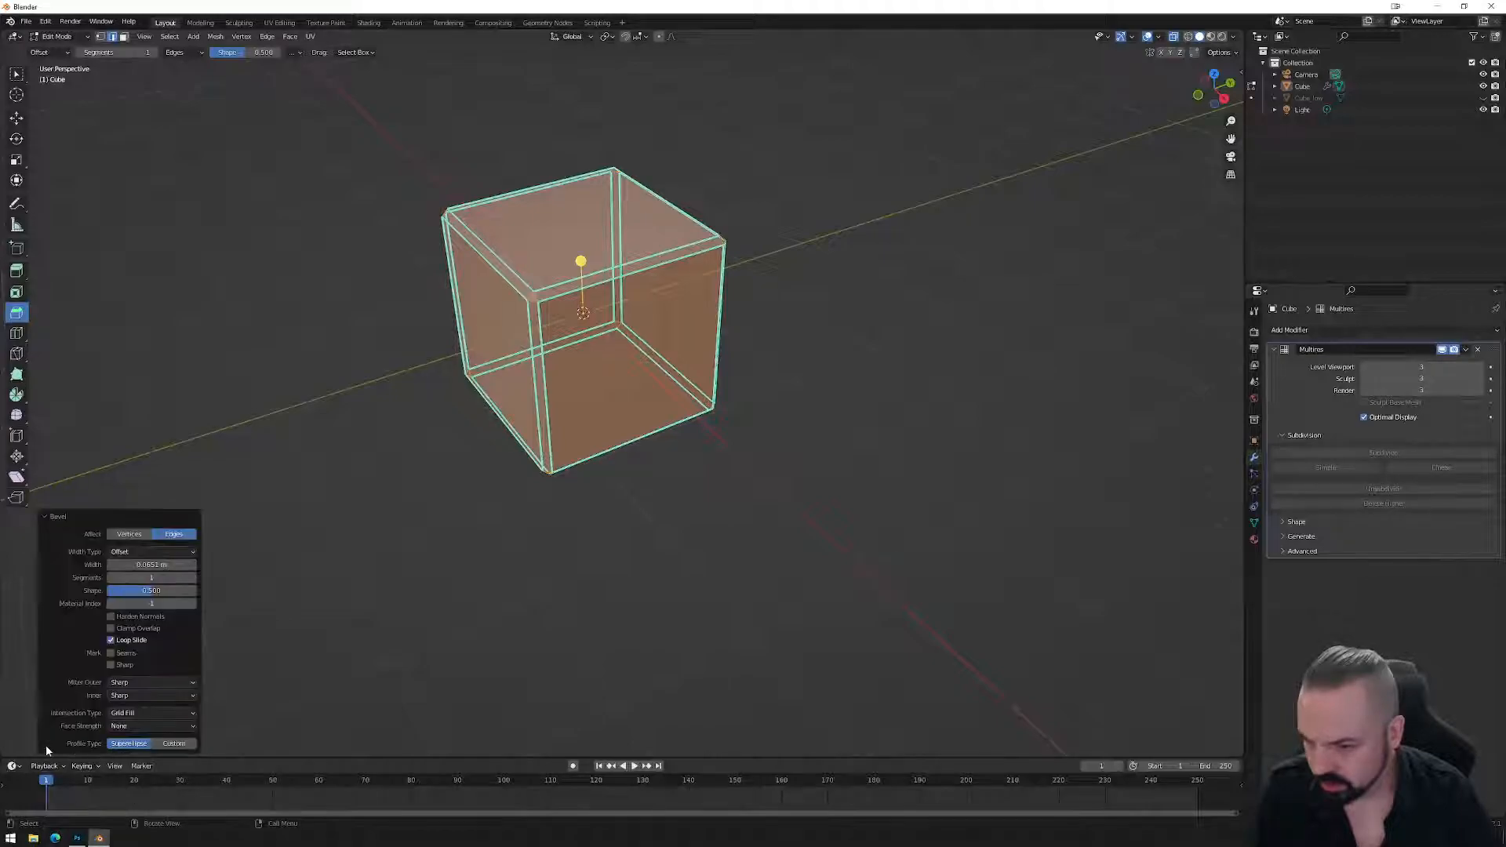
left_click(193, 579)
left_click(194, 579)
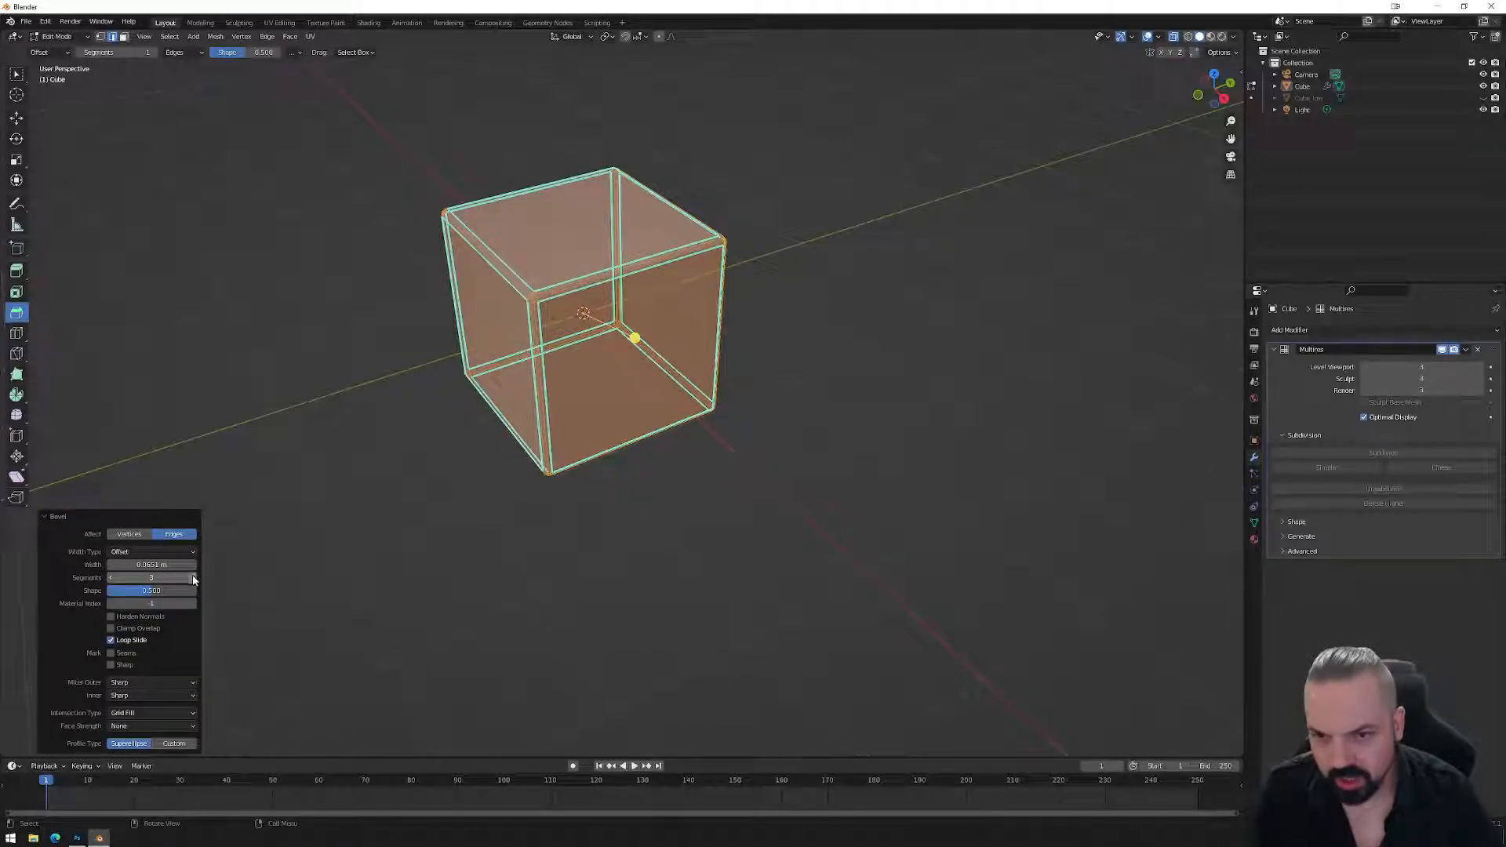
left_click(768, 512)
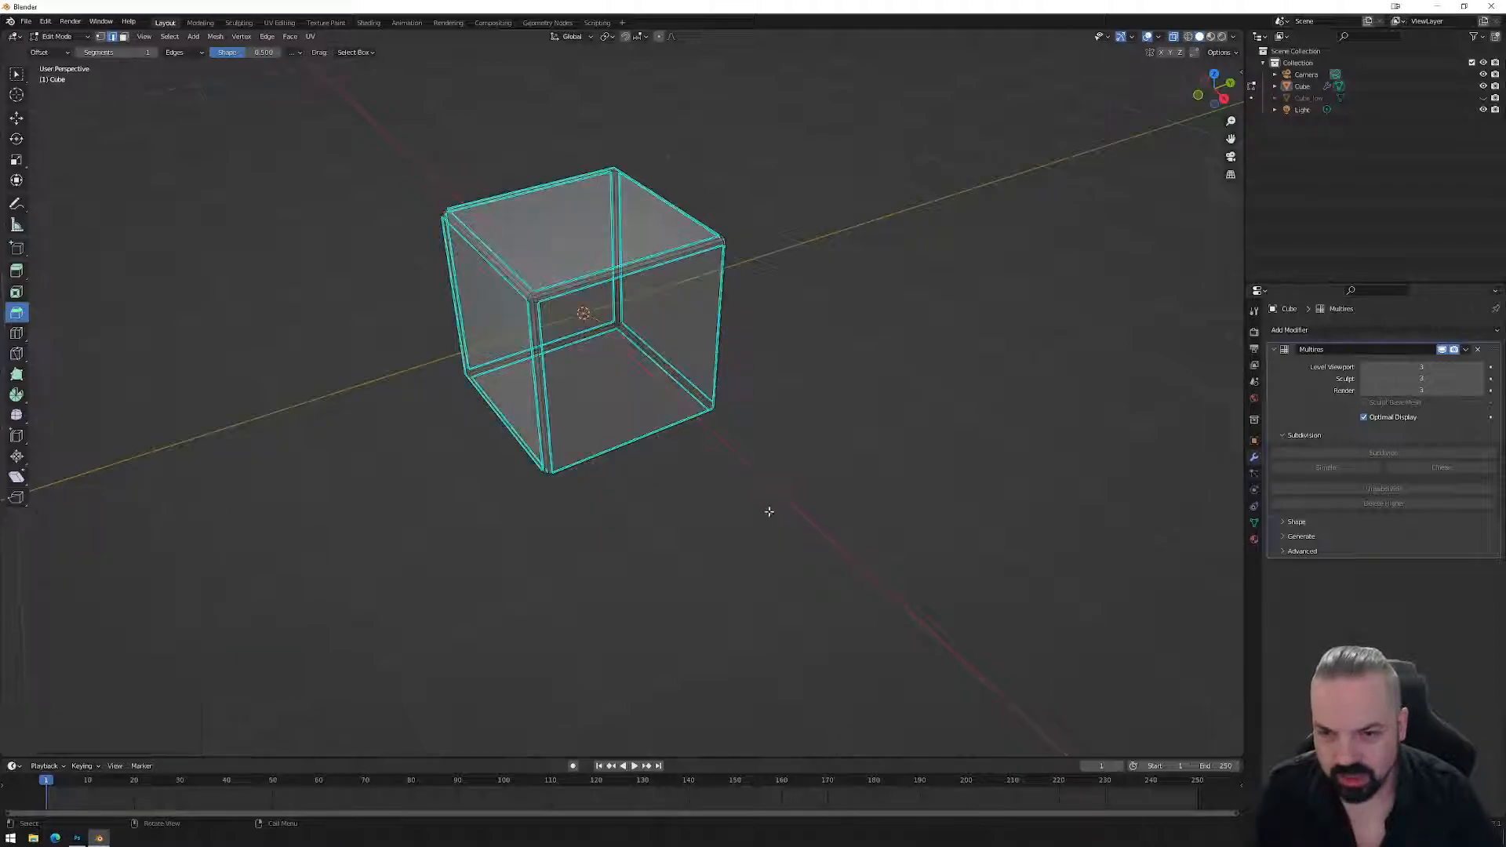
Add two centred rings of 8 loop cuts around the cube.
key("ctrl+r")
scroll(726, 312, "up", 6)
left_click(726, 312)
right_click(726, 312)
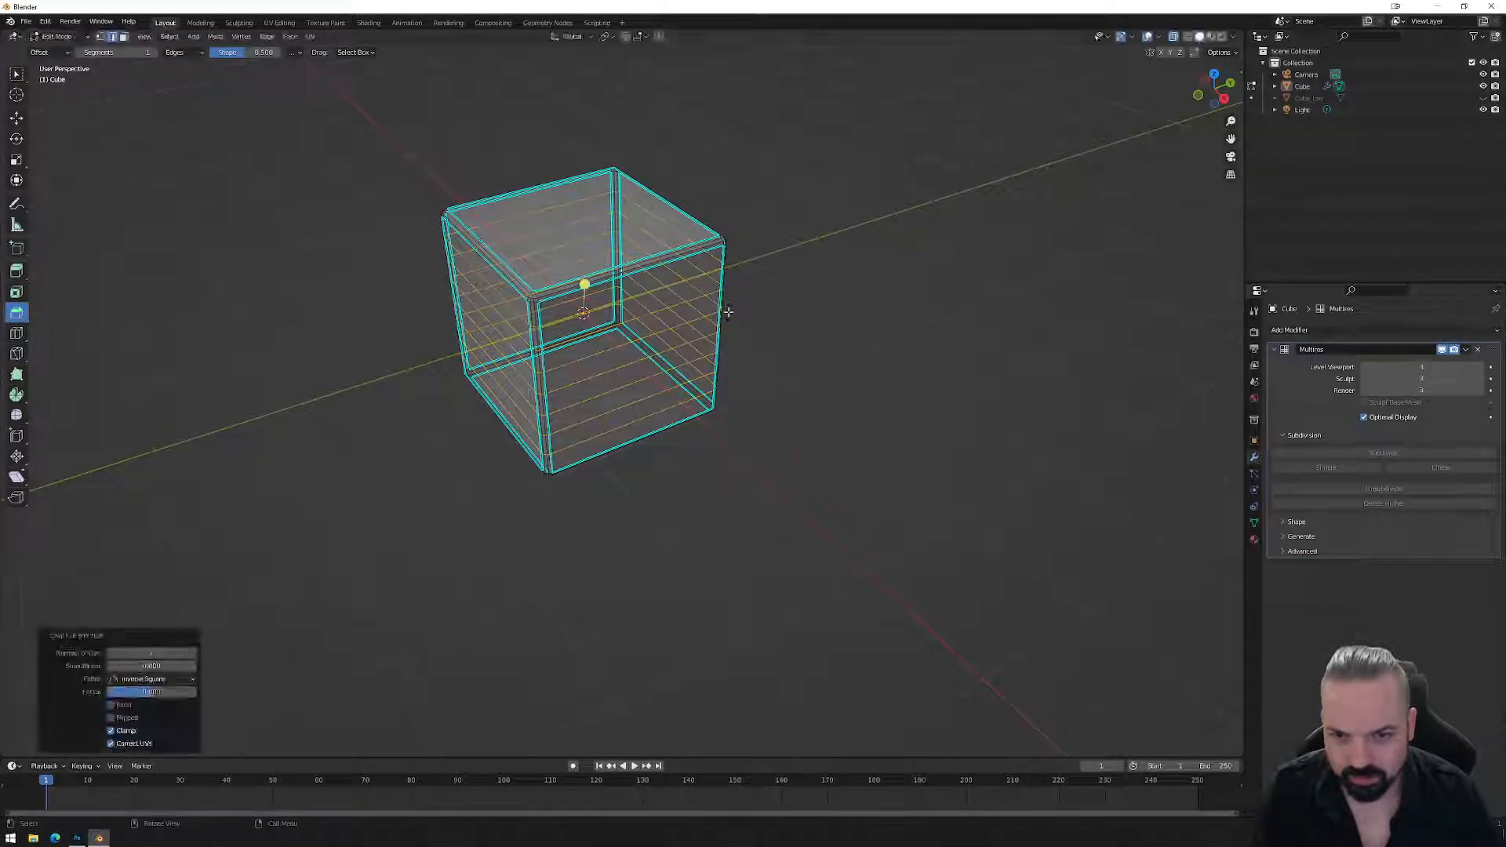
key("ctrl+r")
scroll(622, 269, "up", 1)
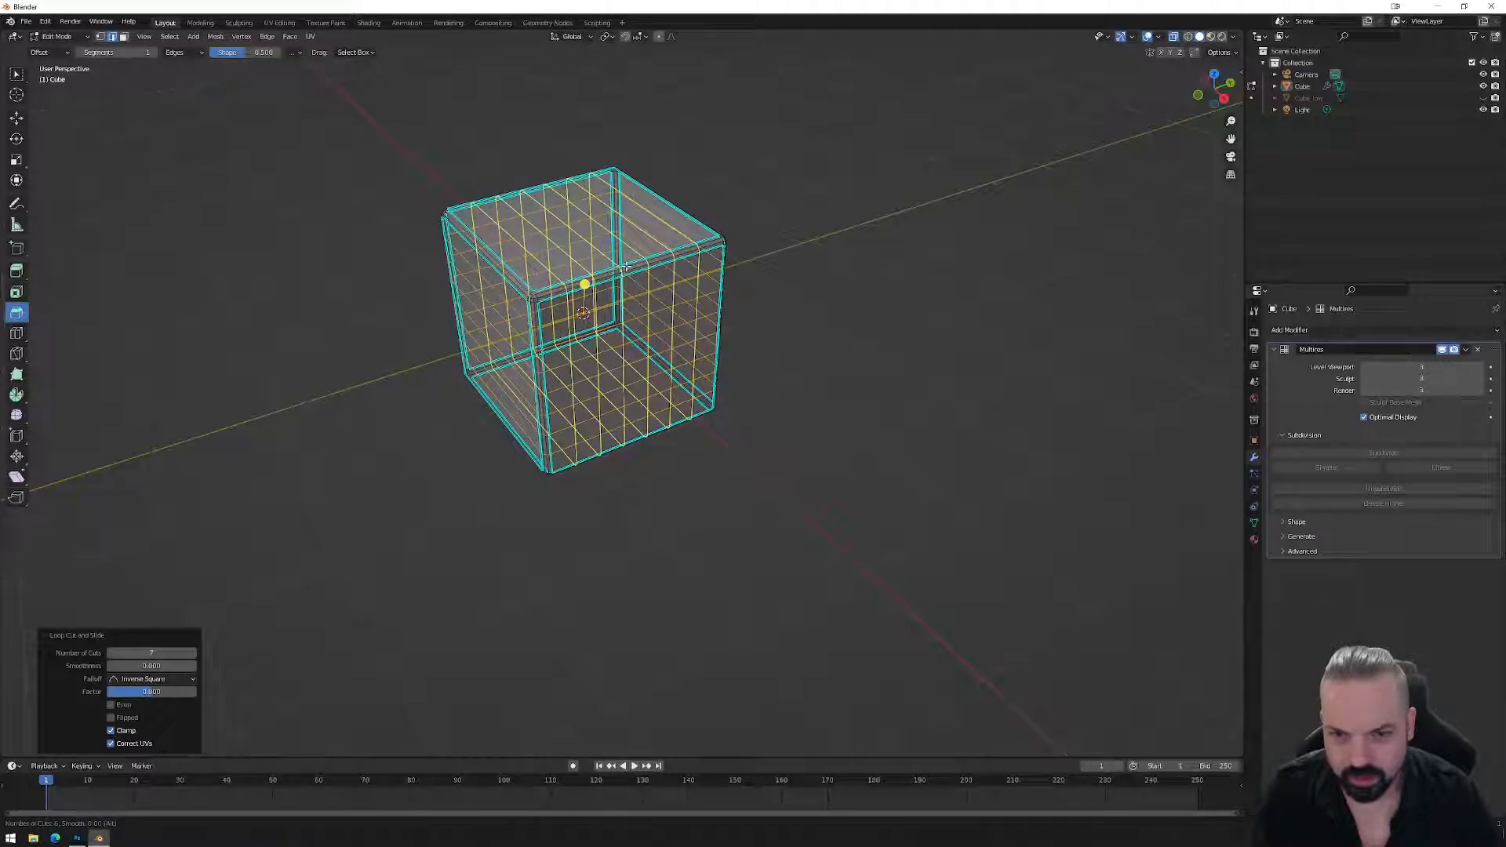
left_click(621, 268)
right_click(621, 267)
Add a ring of 6 centred loop cuts, then return to object mode and orbit the view.
key("ctrl+r")
scroll(512, 273, "down", 2)
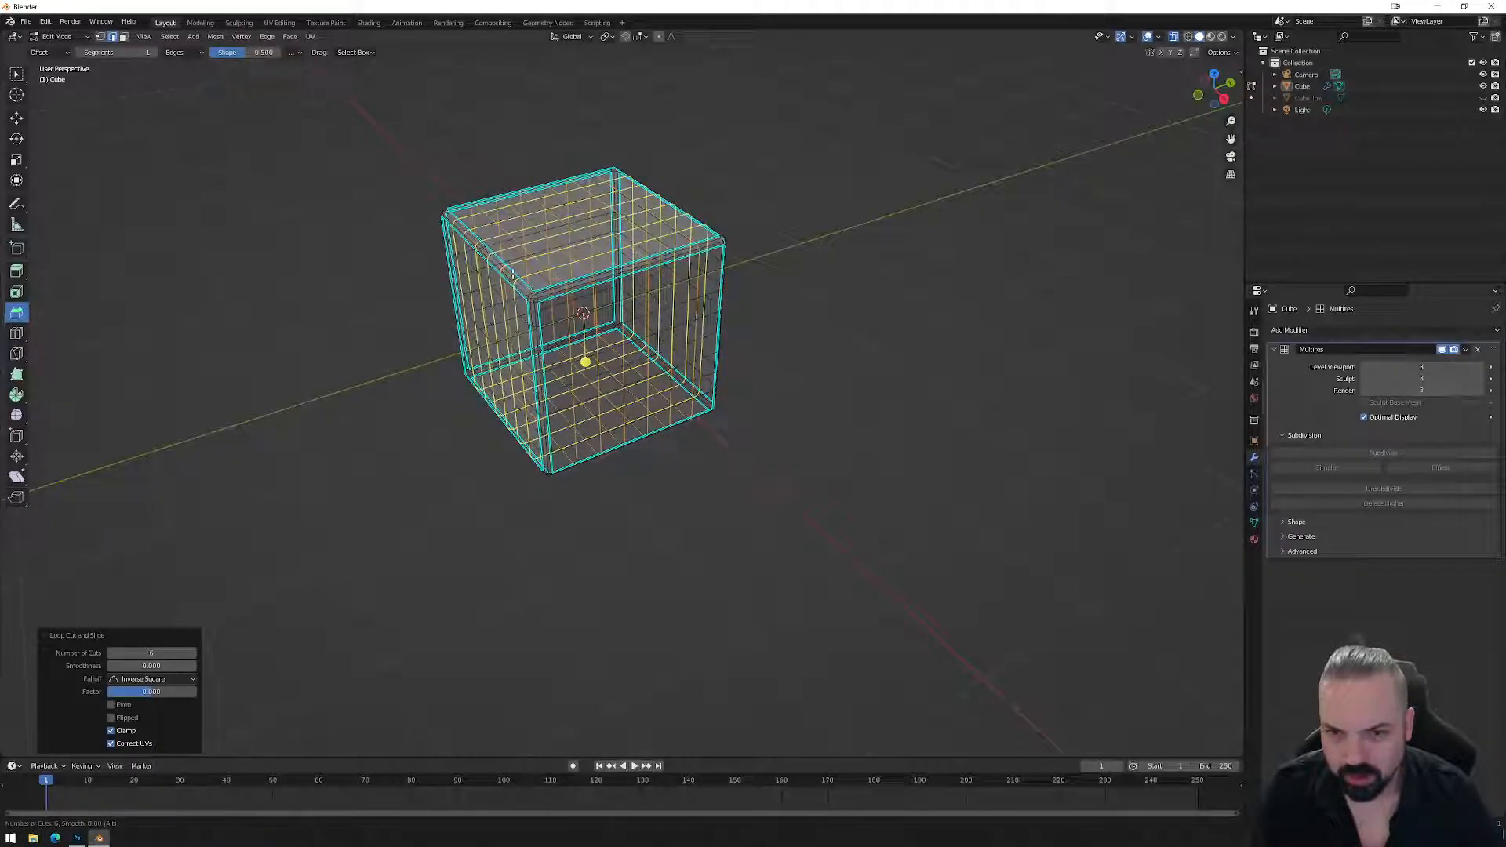
left_click(512, 273)
right_click(512, 274)
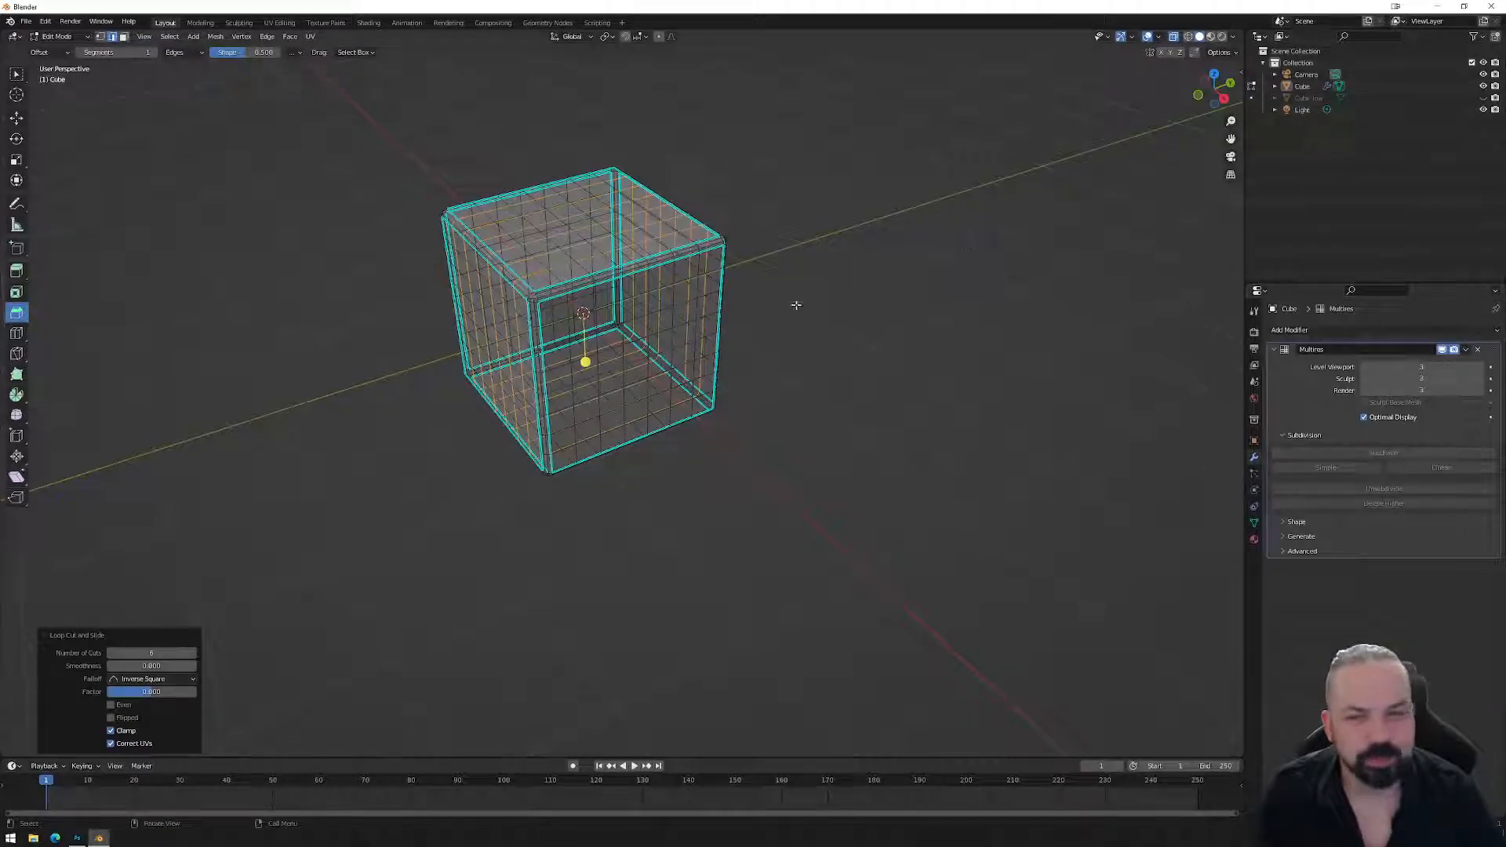
key("Tab")
mouse_move(805, 332)
middle_mouse_down()
mouse_move(816, 326)
mouse_move(650, 334)
middle_mouse_up()
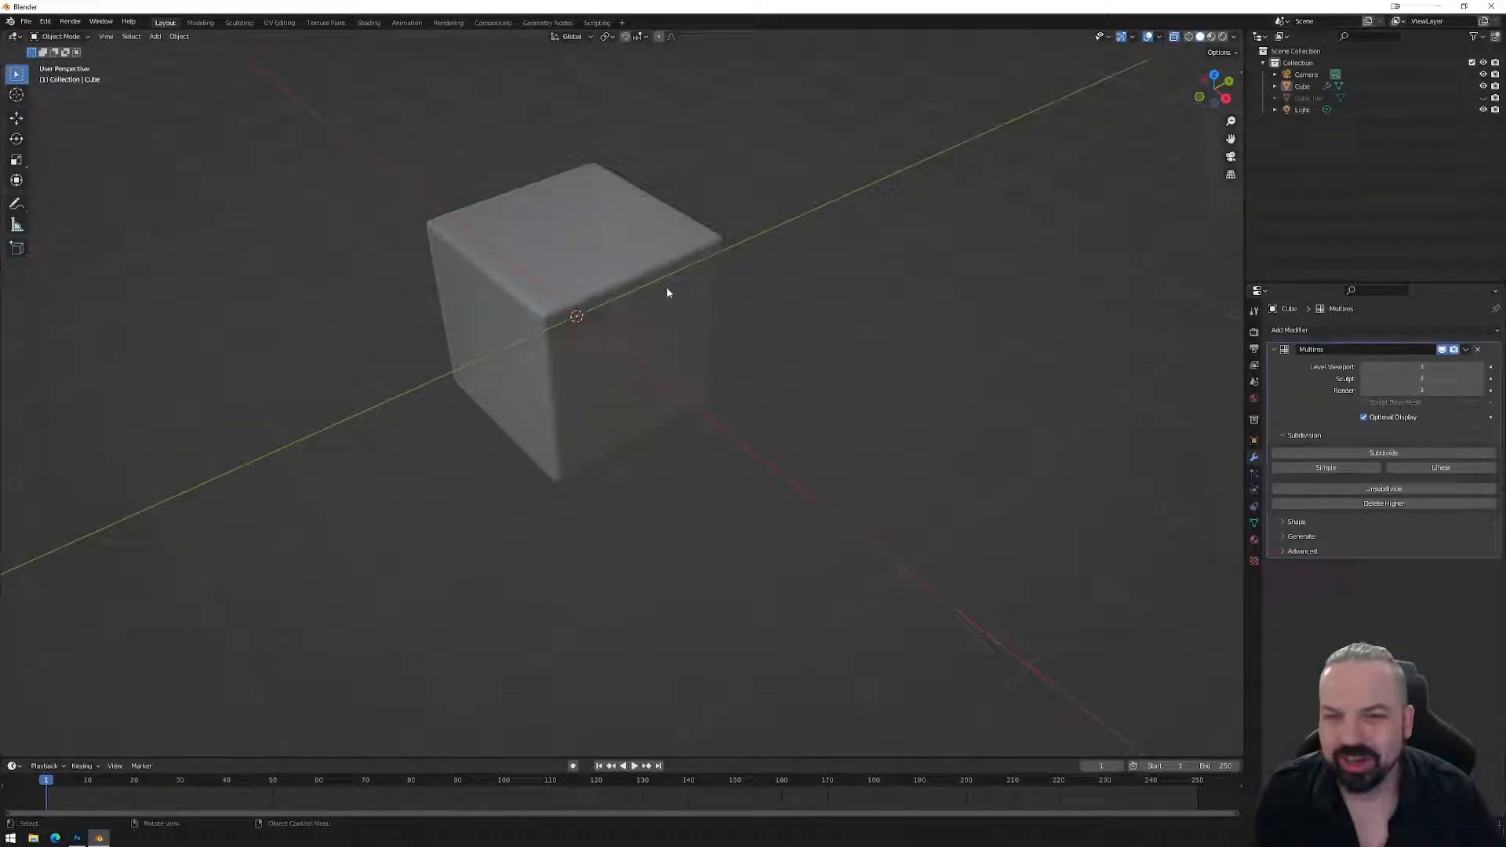
left_click(1188, 37)
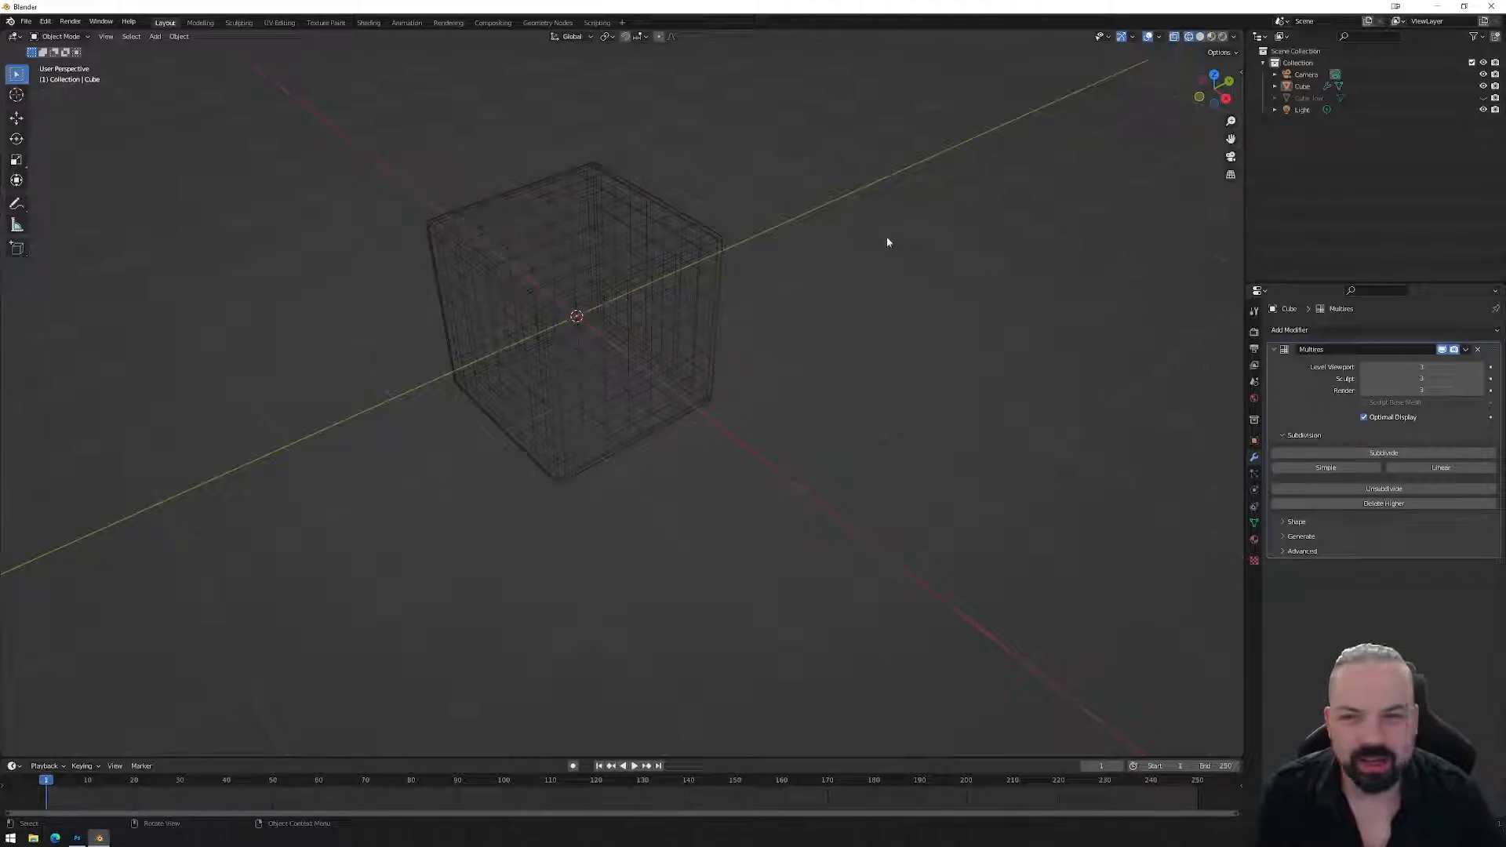
key("shift+z")
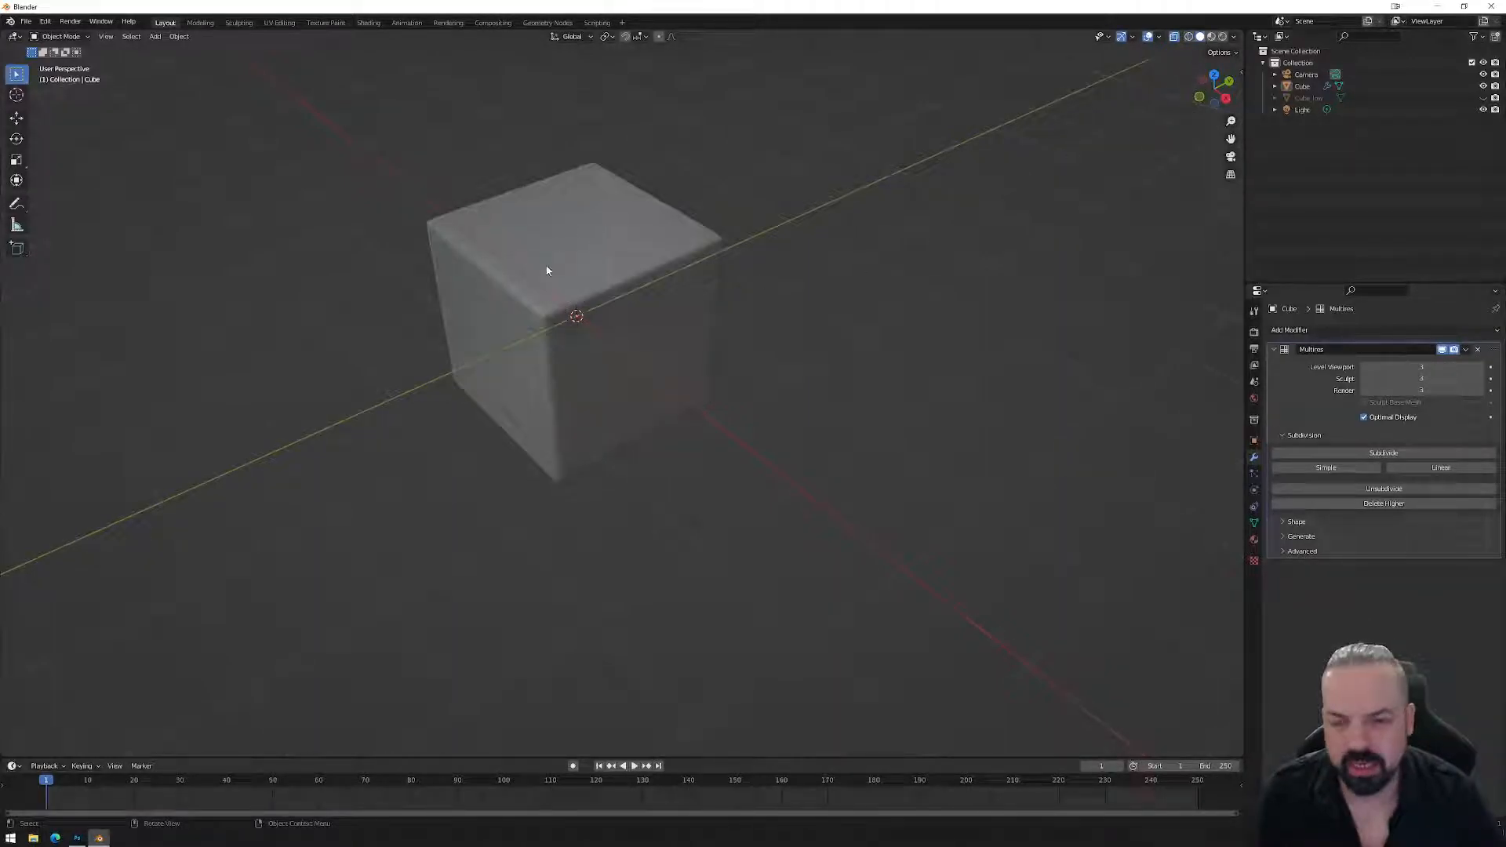
left_click(677, 266)
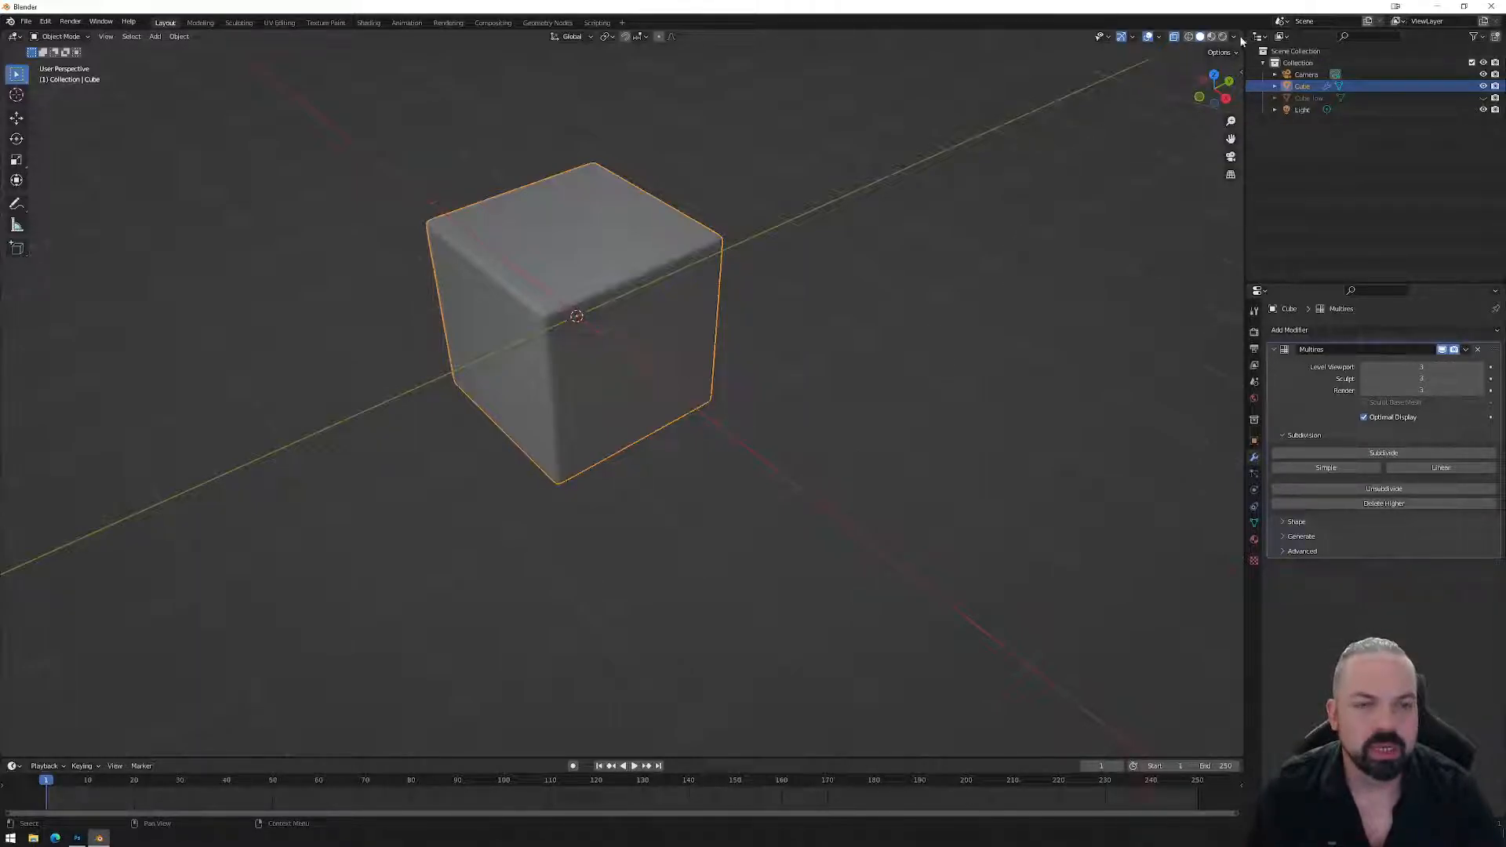
Show Cube_low, hide the detailed Cube, and bevel all of Cube_low's edges.
left_click(1316, 99)
left_click(1483, 98)
left_click(1483, 86)
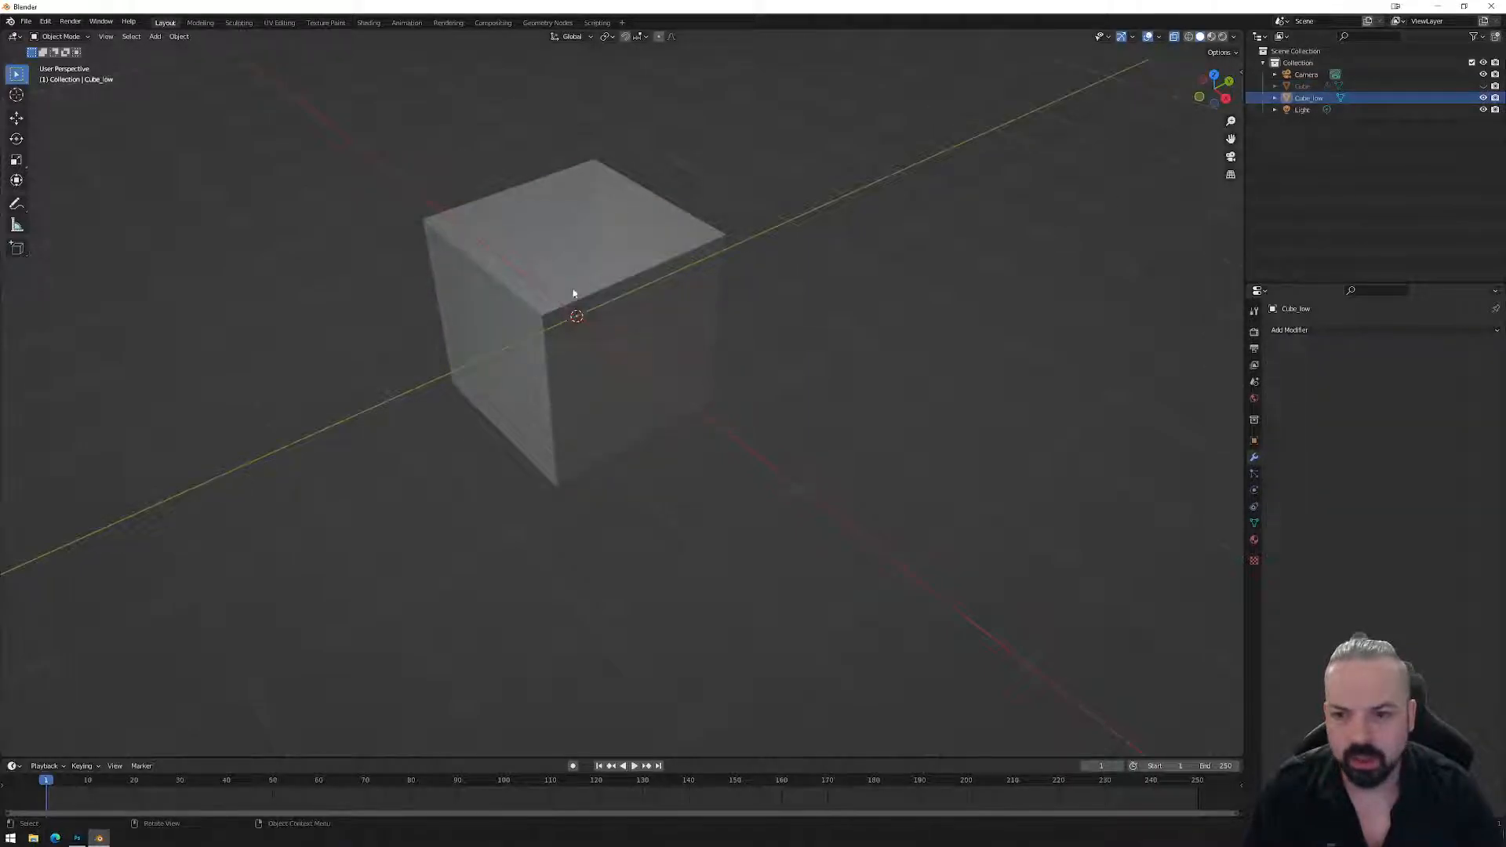
left_click(643, 258)
key("Tab")
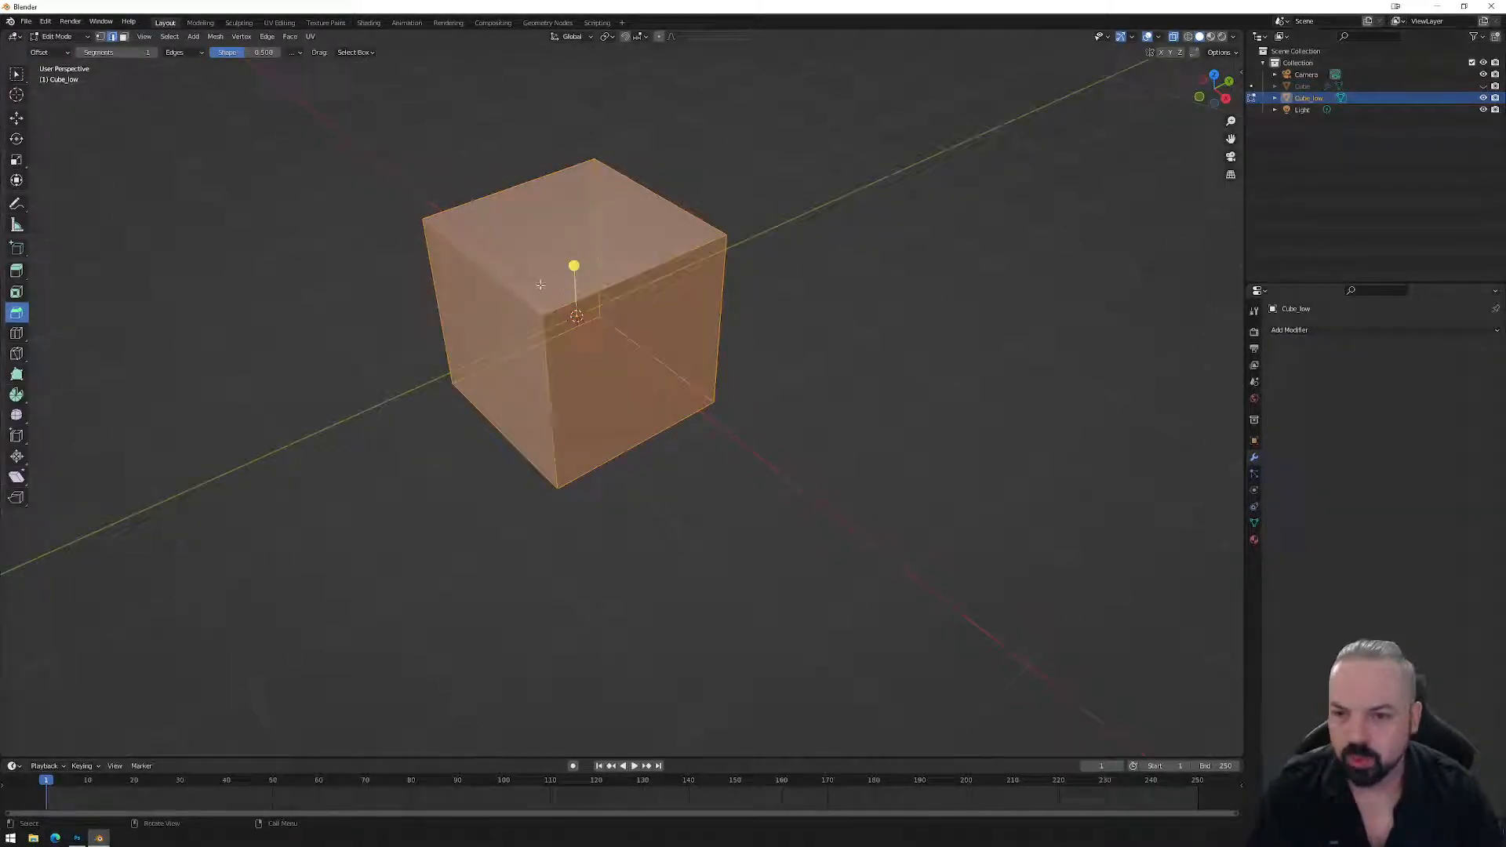
left_click_drag(574, 265, 566, 261)
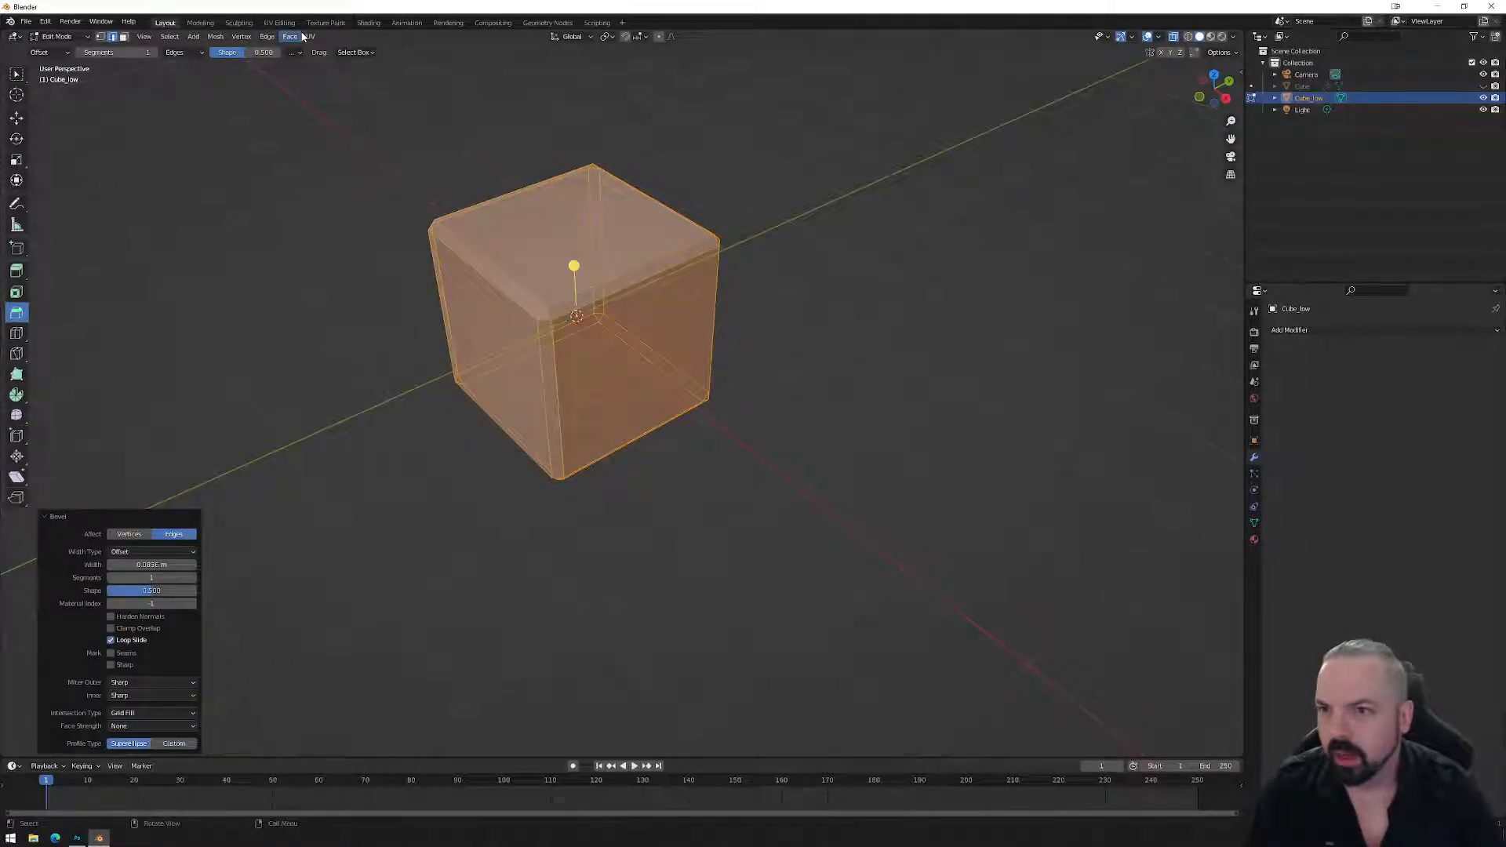
left_click(271, 36)
key("Escape")
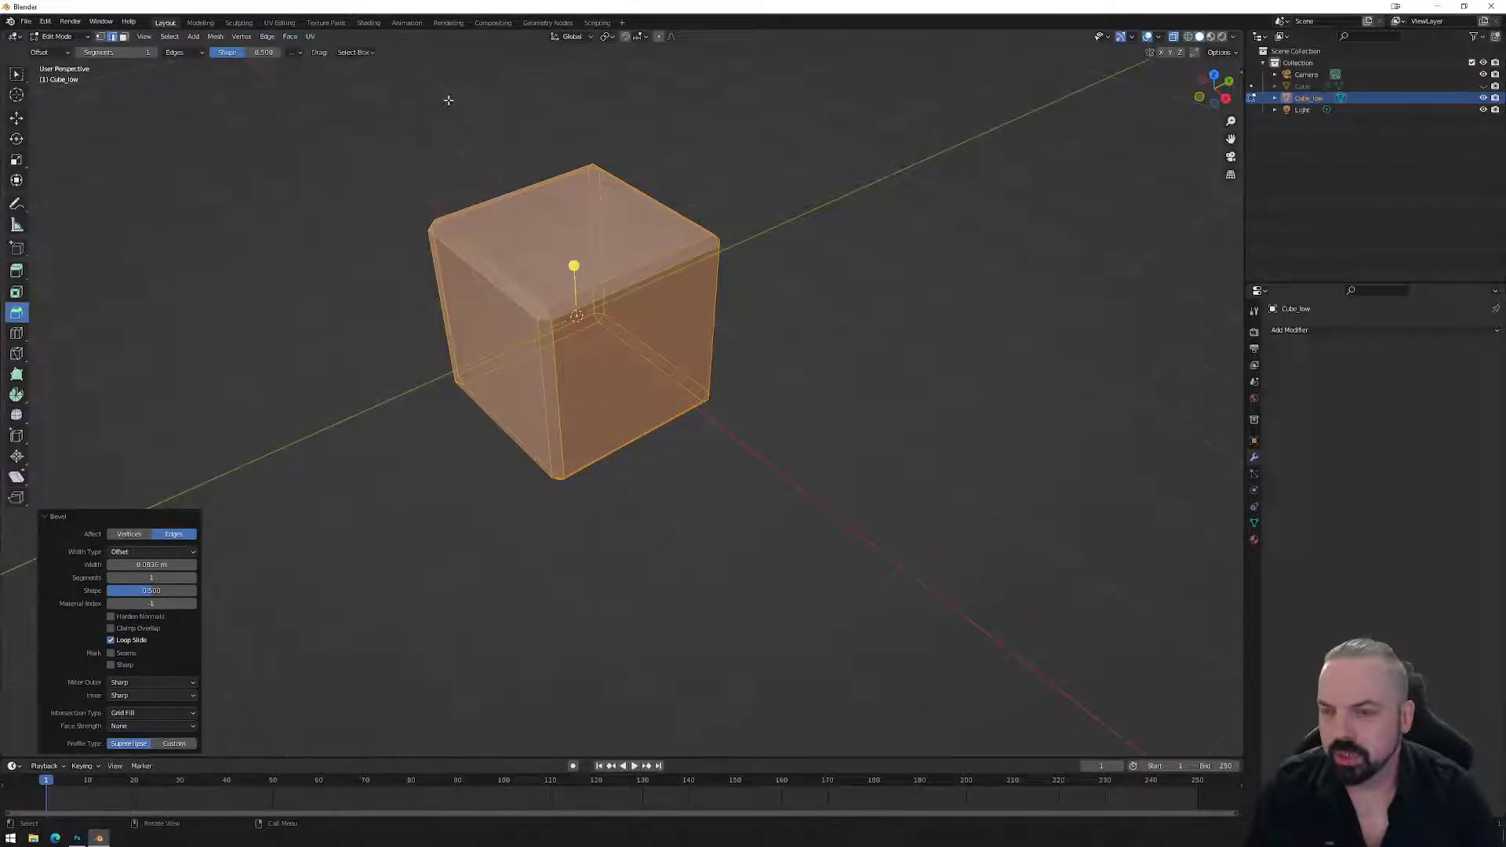
Shade Cube_low smooth in object mode, briefly comparing it with the detailed Cube.
key("Tab")
left_click(179, 37)
left_click(227, 282)
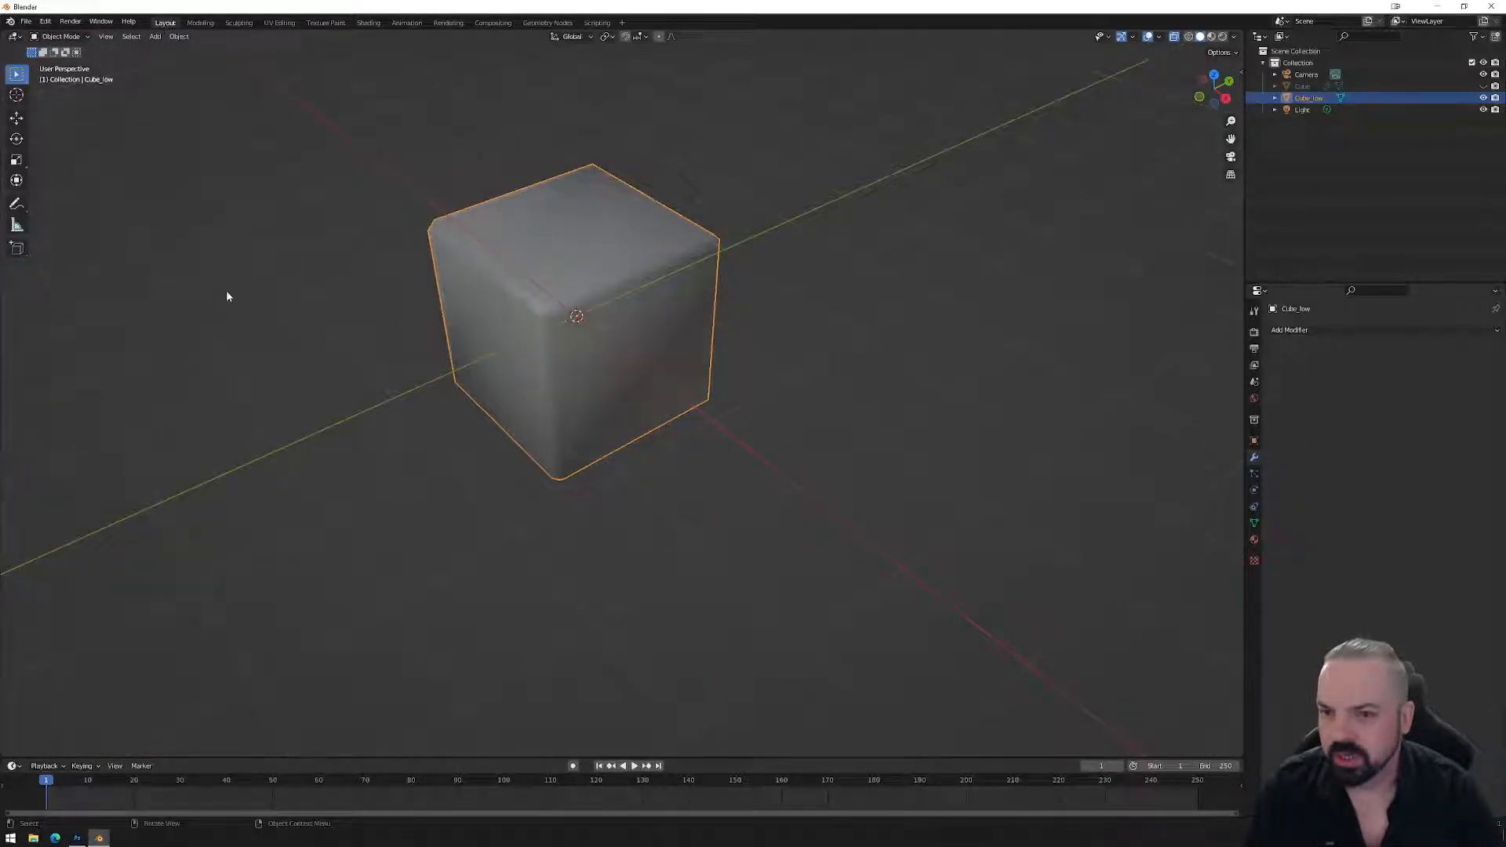
left_click(1482, 85)
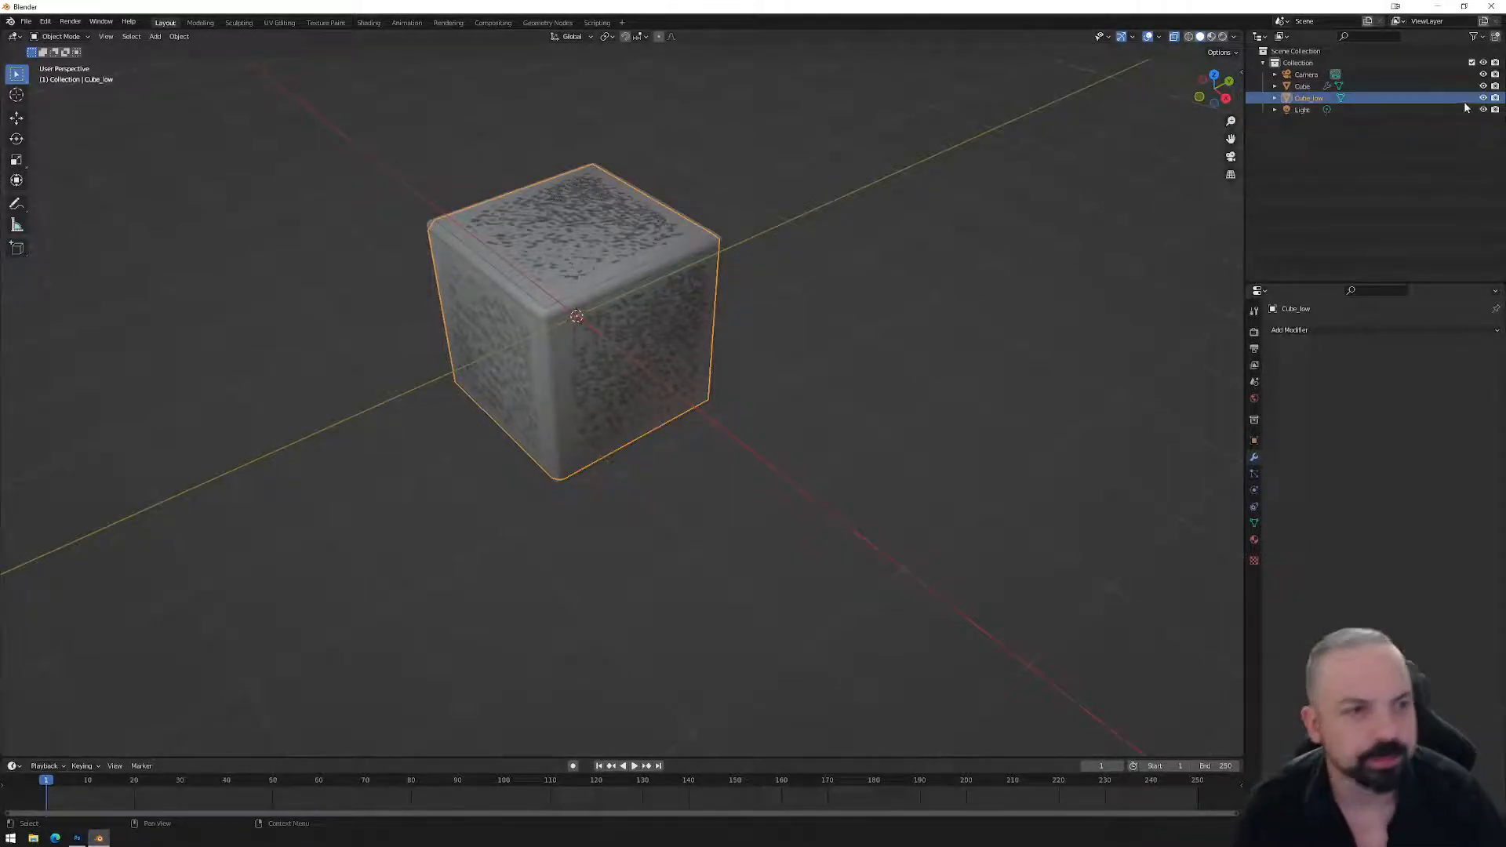
left_click(1482, 85)
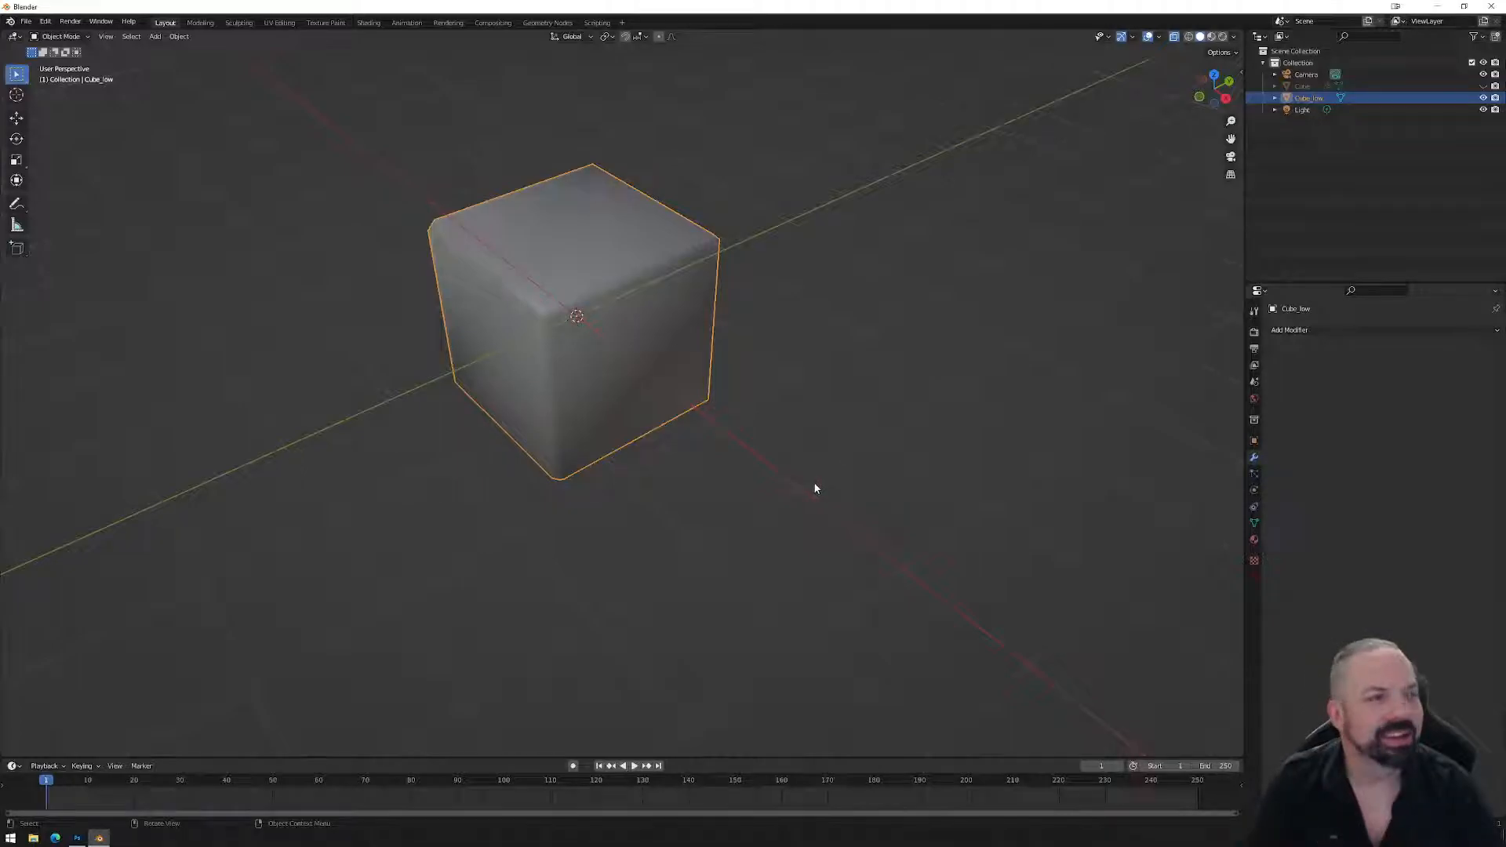
Open the UV Editing workspace and select all of Cube_low's cross-shaped UVs.
left_click(285, 23)
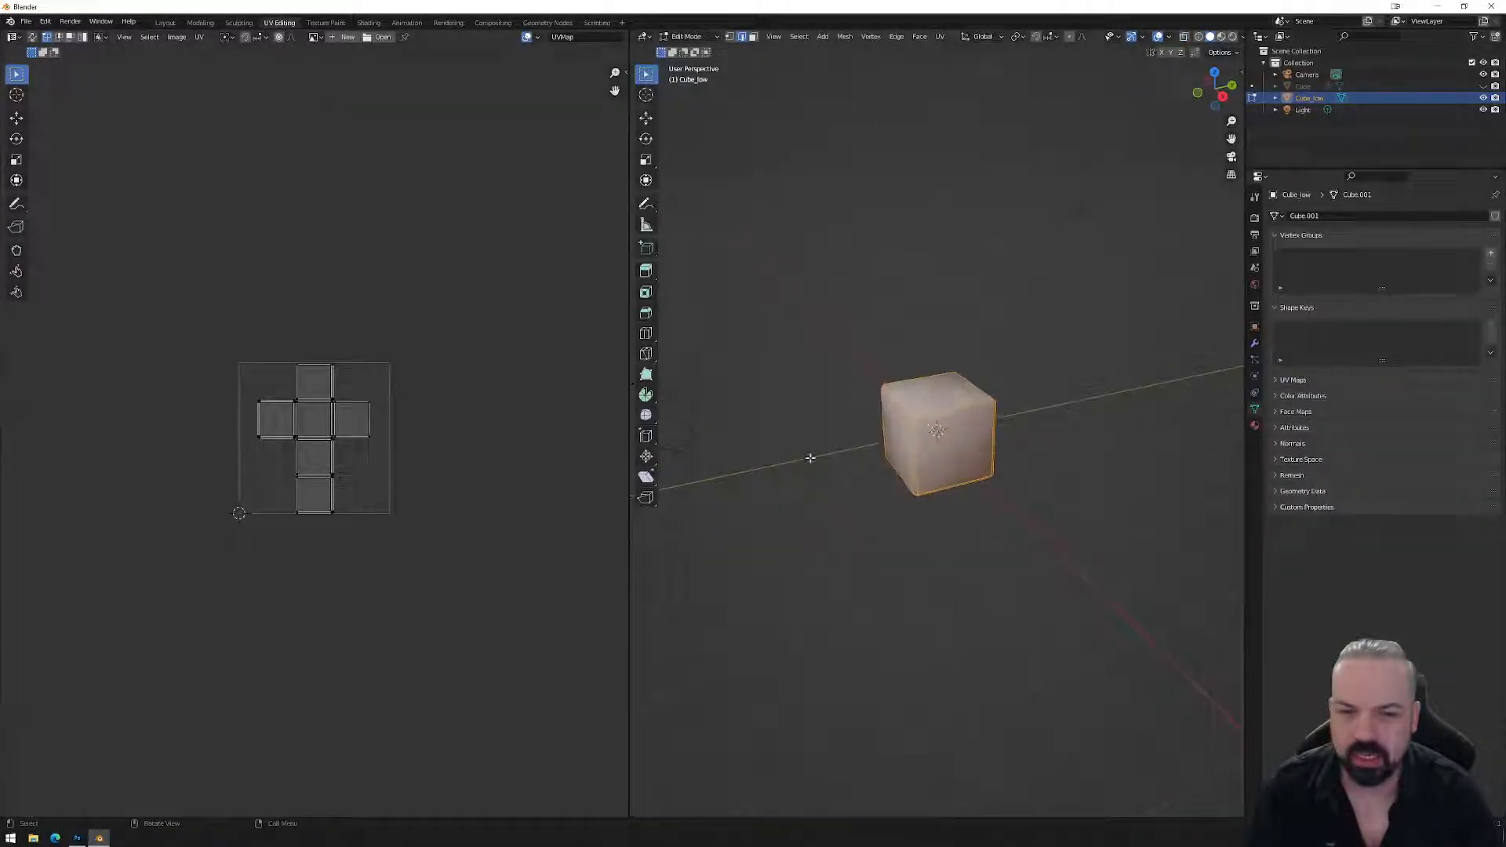
scroll(905, 432, "up", 5)
middle_click_drag(928, 509, 1036, 422)
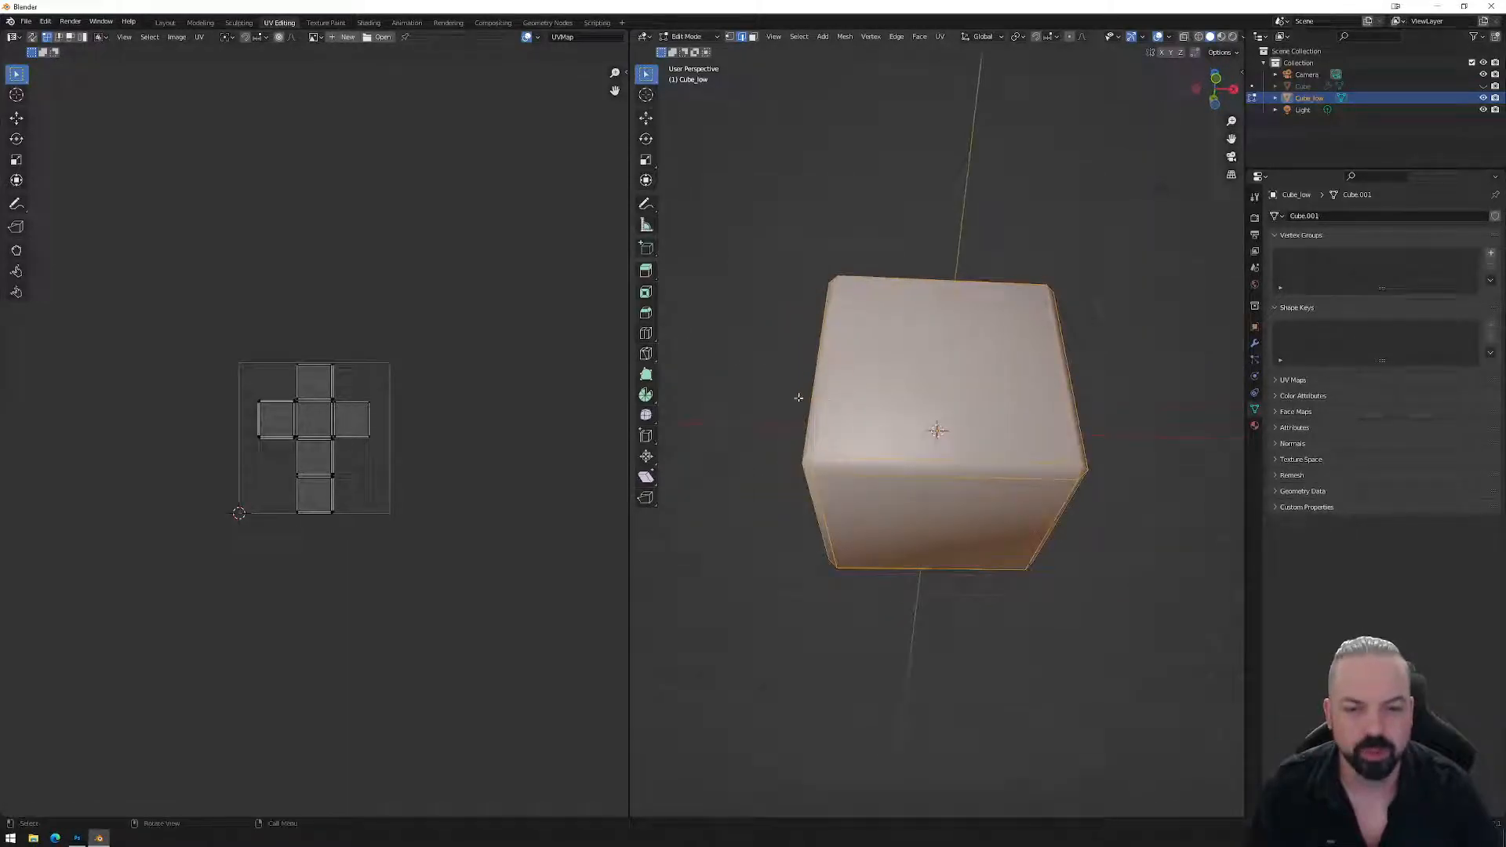
middle_click_drag(798, 397, 768, 345)
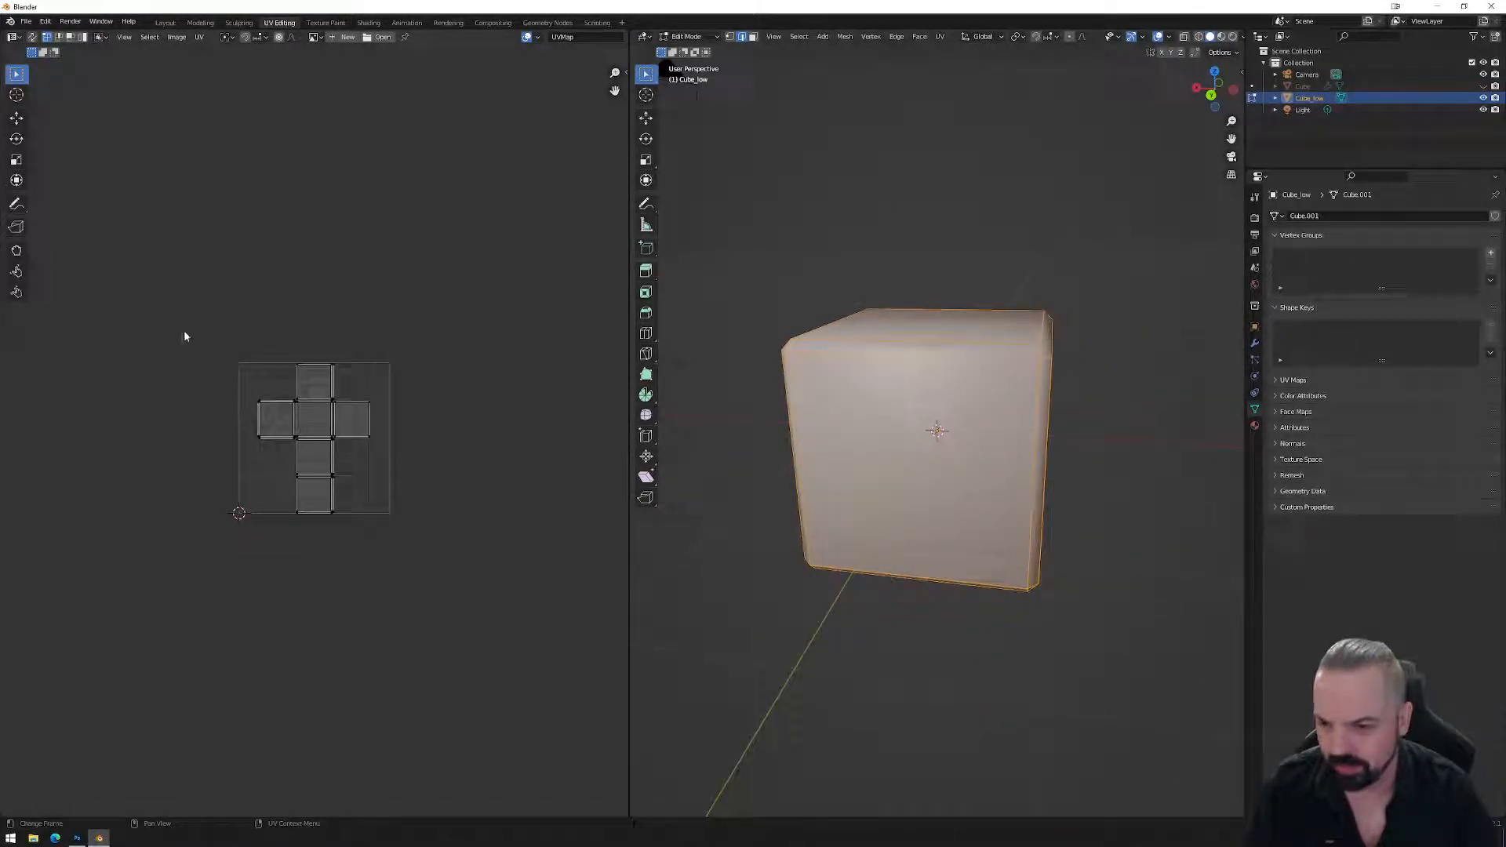
scroll(215, 355, "down", 2)
scroll(274, 436, "up", 5)
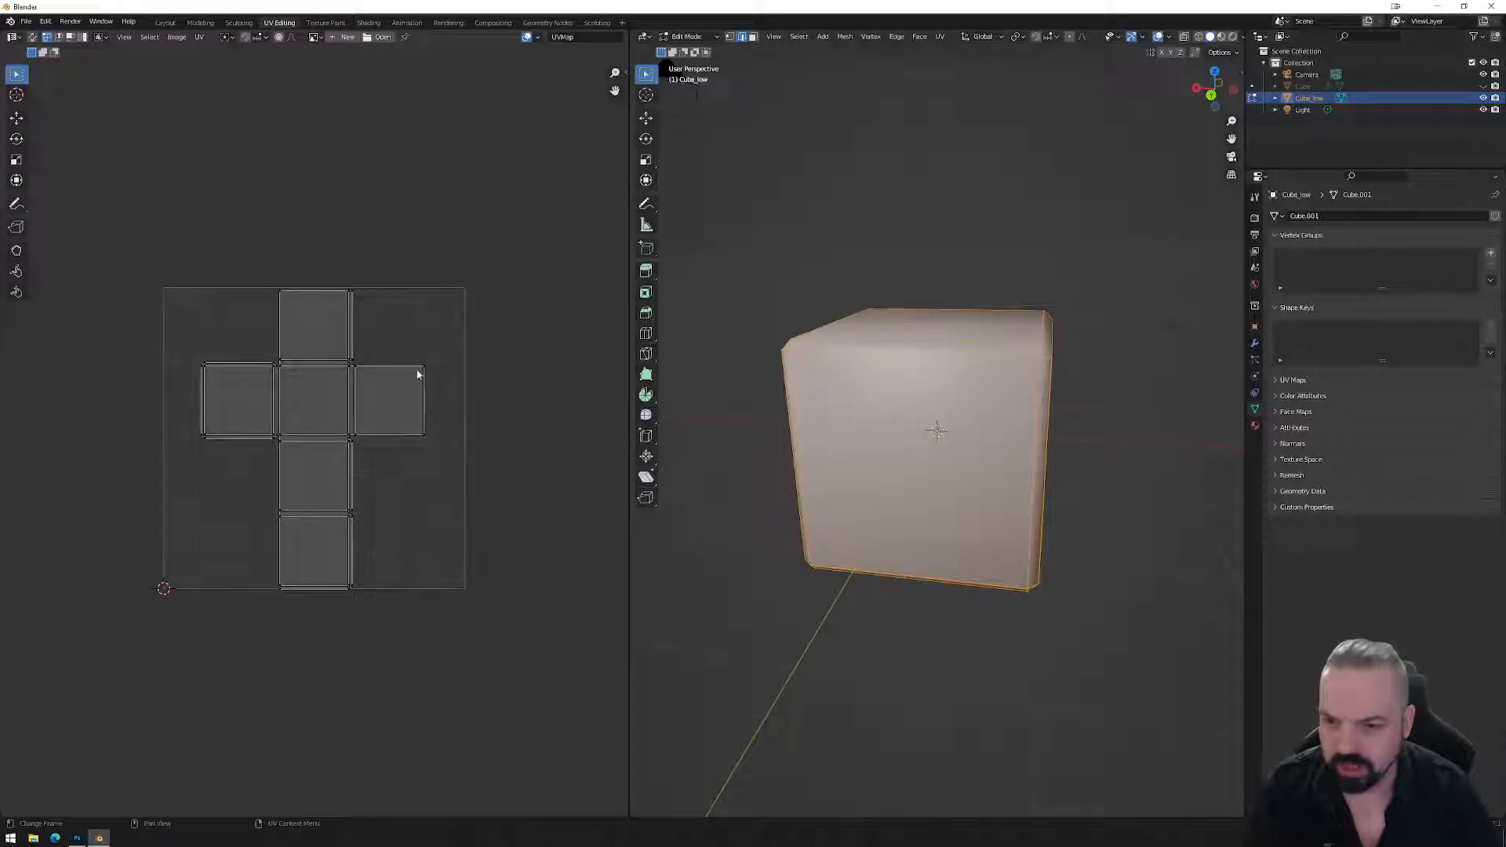
left_click_drag(134, 219, 492, 637)
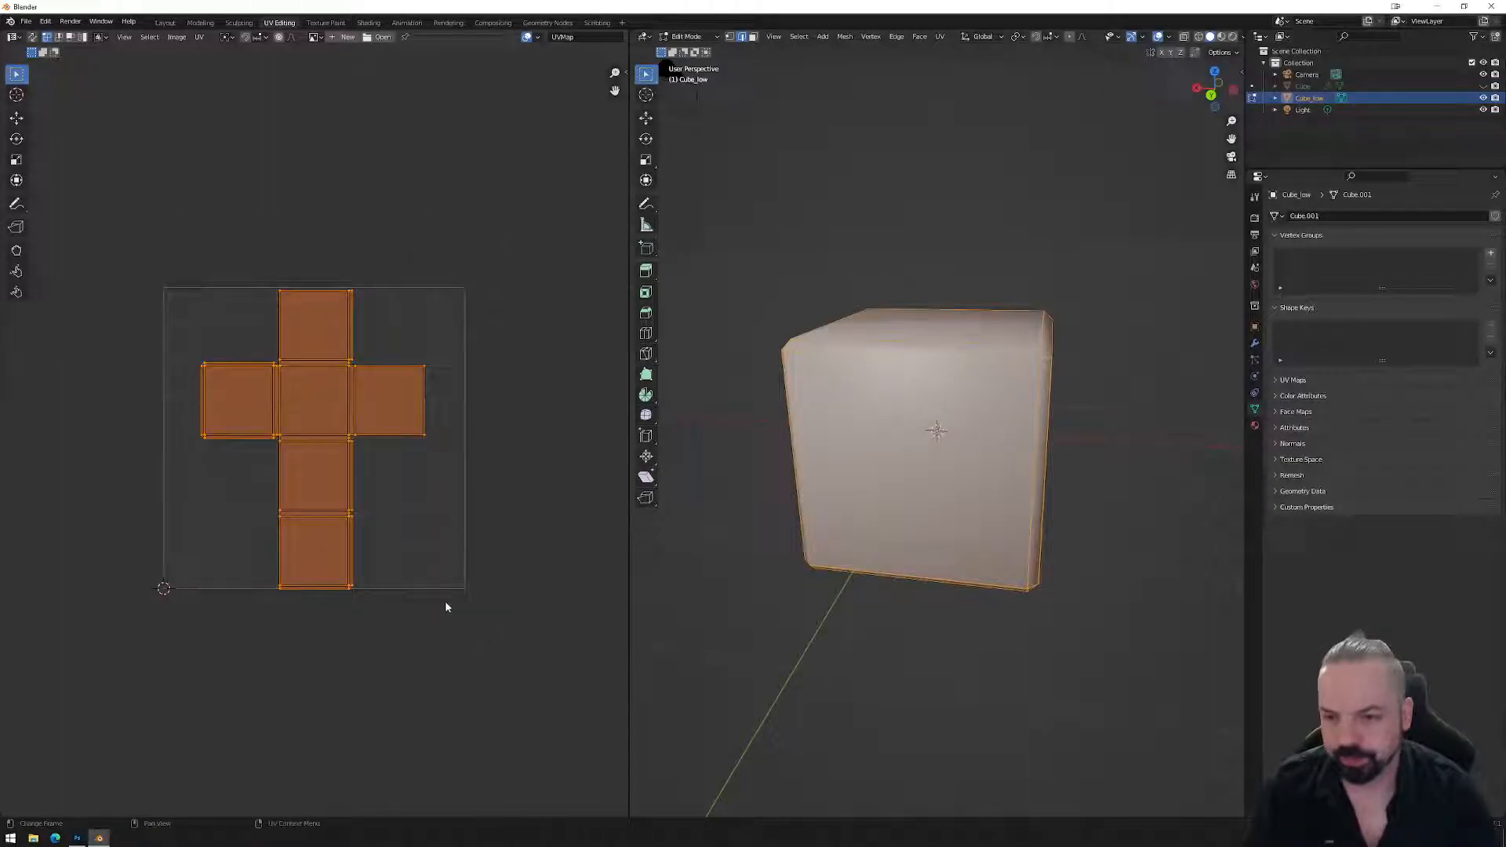
scroll(444, 539, "up", 2)
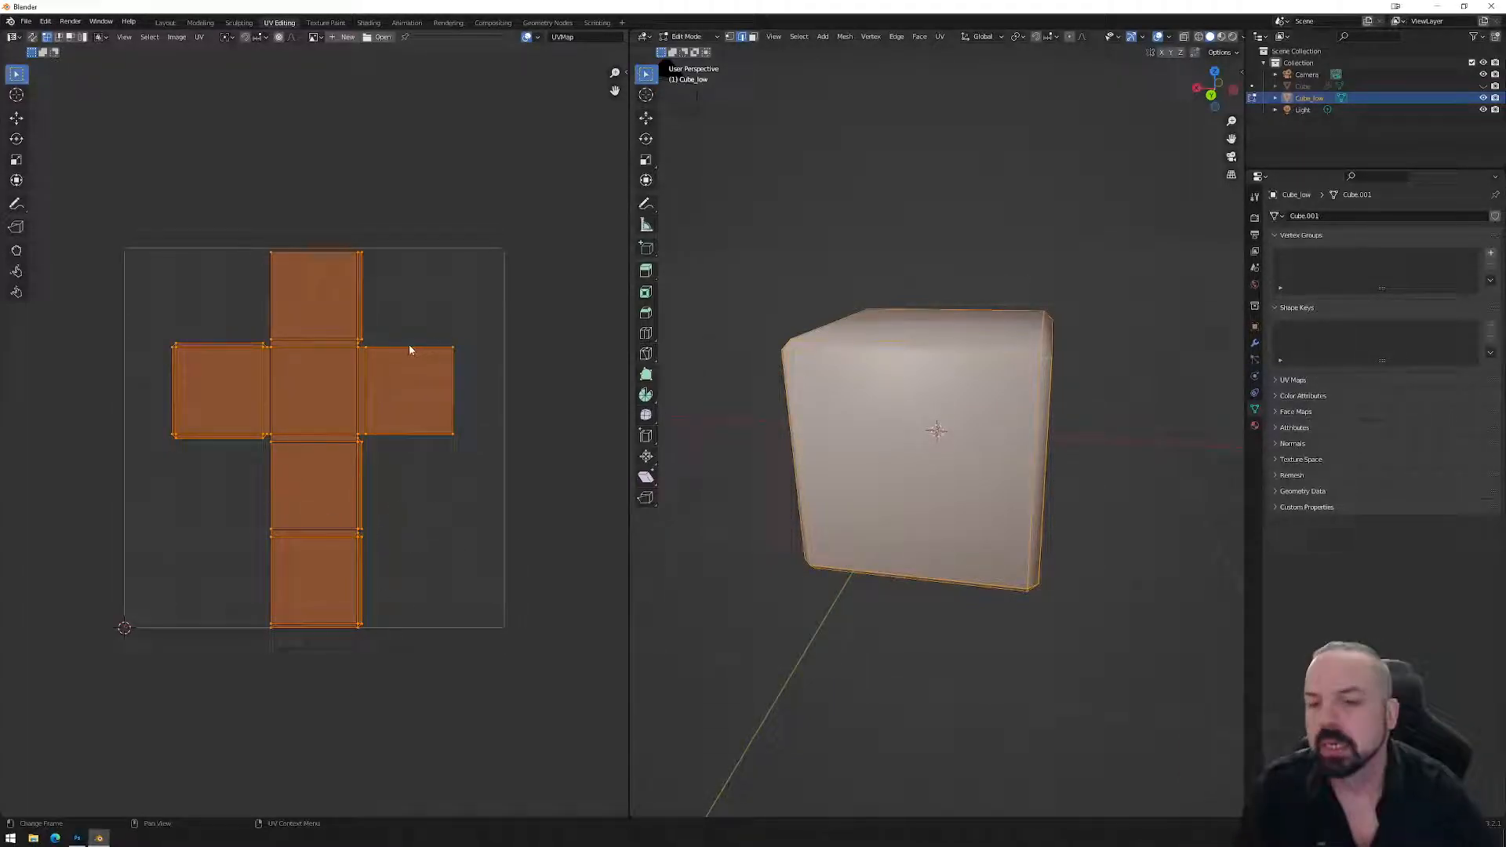
scroll(377, 423, "up", 2)
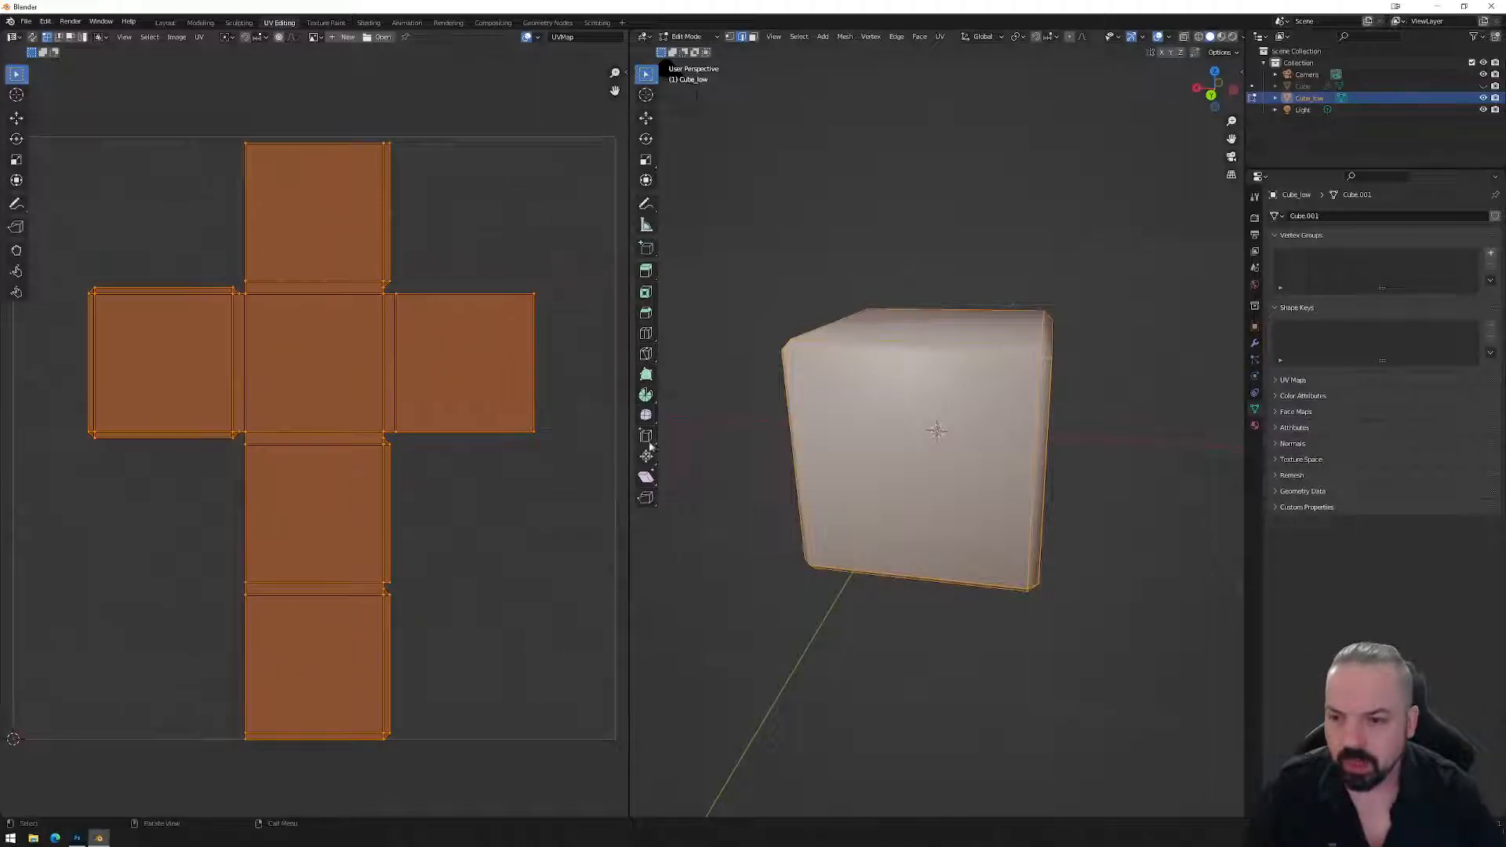
middle_click_drag(944, 465, 1038, 405)
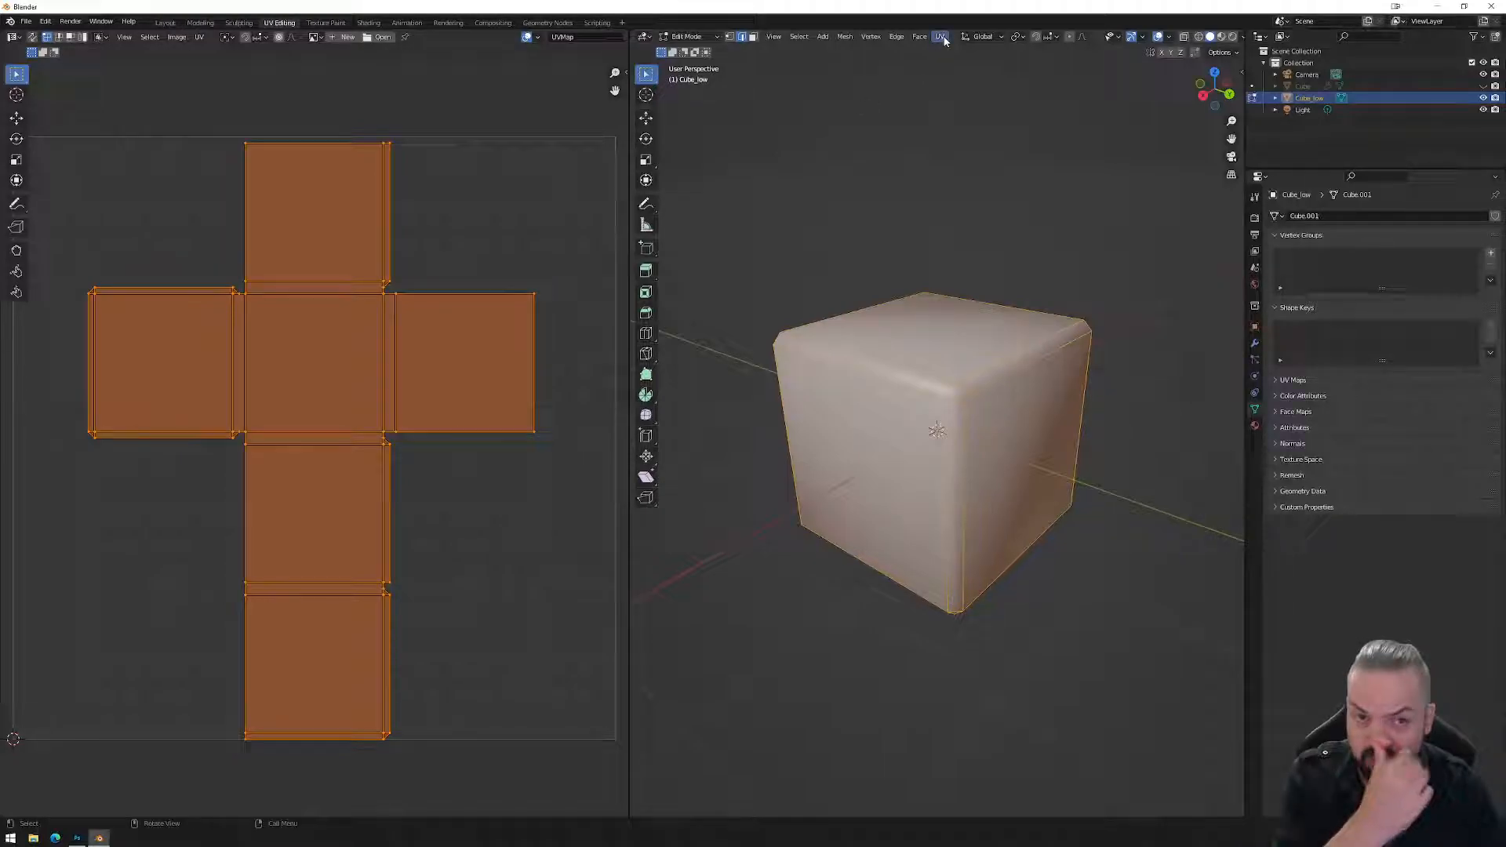
In edge mode, clear the seam from one edge loop and mark the selected edges as seams.
middle_click_drag(962, 159, 976, 313)
key("Tab")
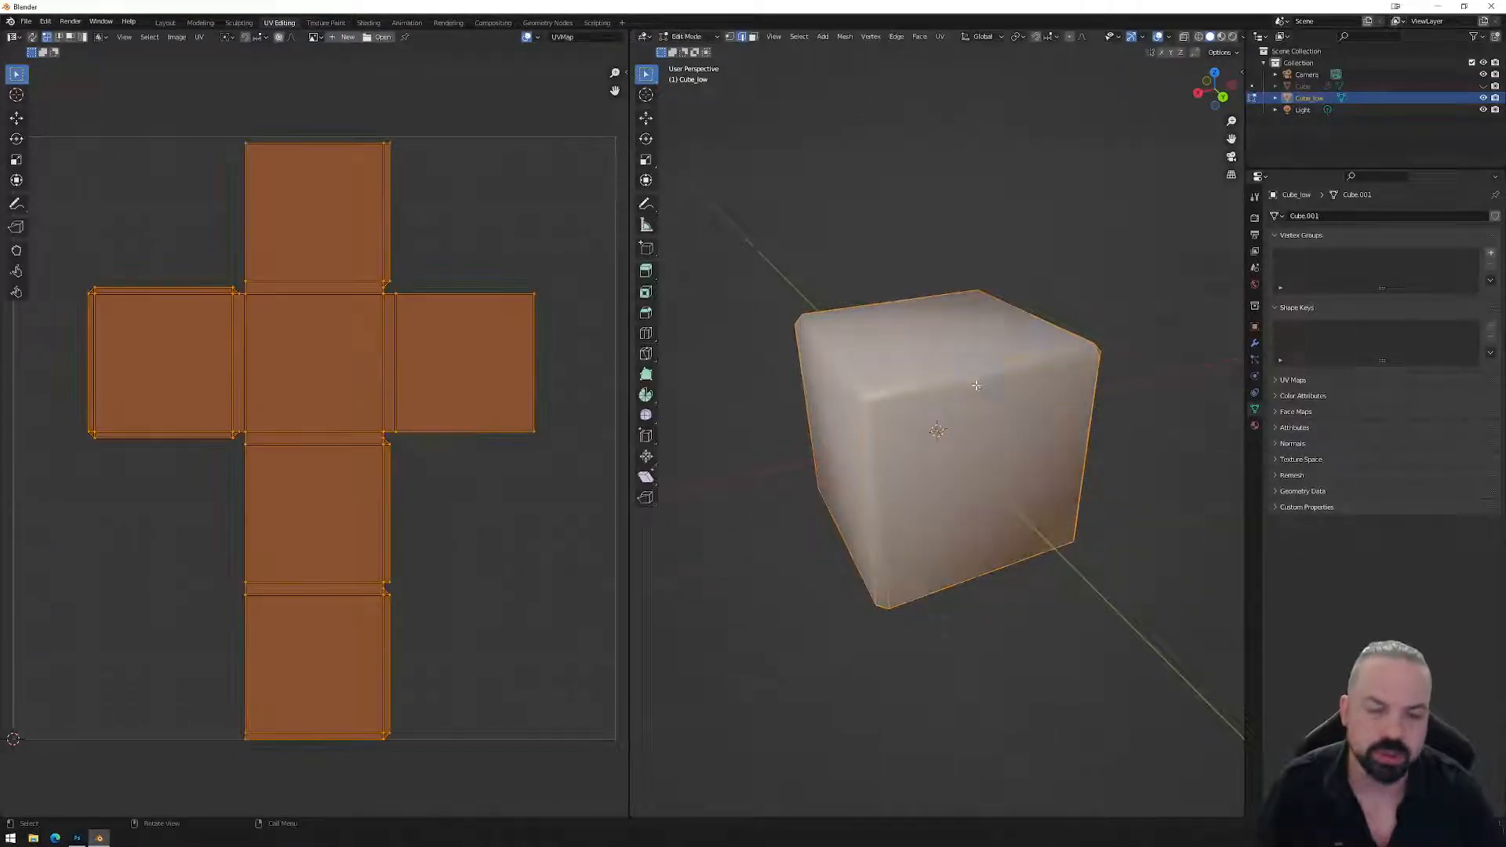
key("1")
key("alt+a")
key("a")
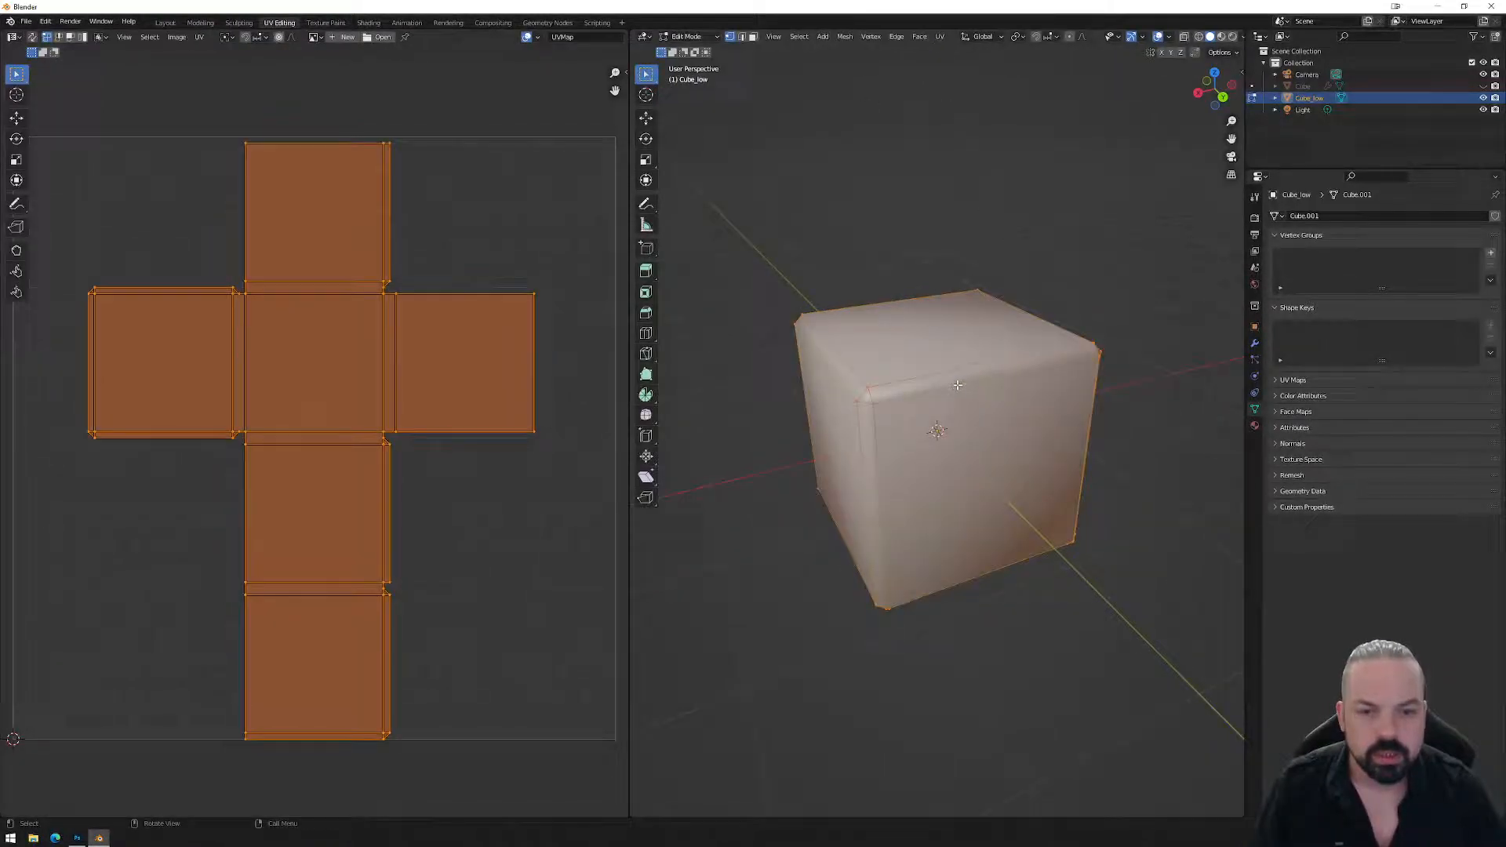
left_click(954, 385, "alt")
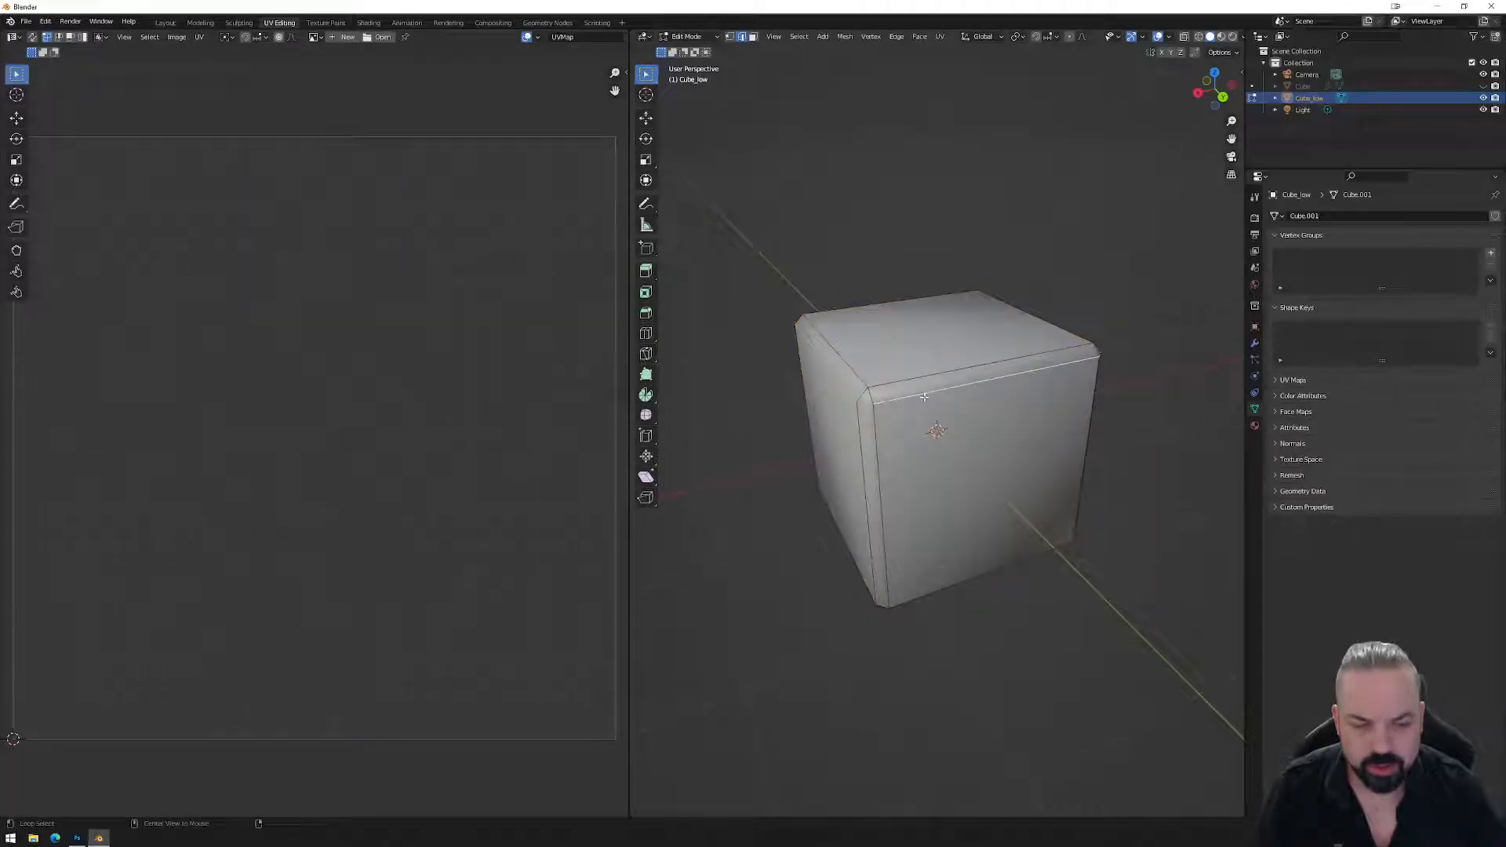
middle_click_drag(924, 397, 929, 393)
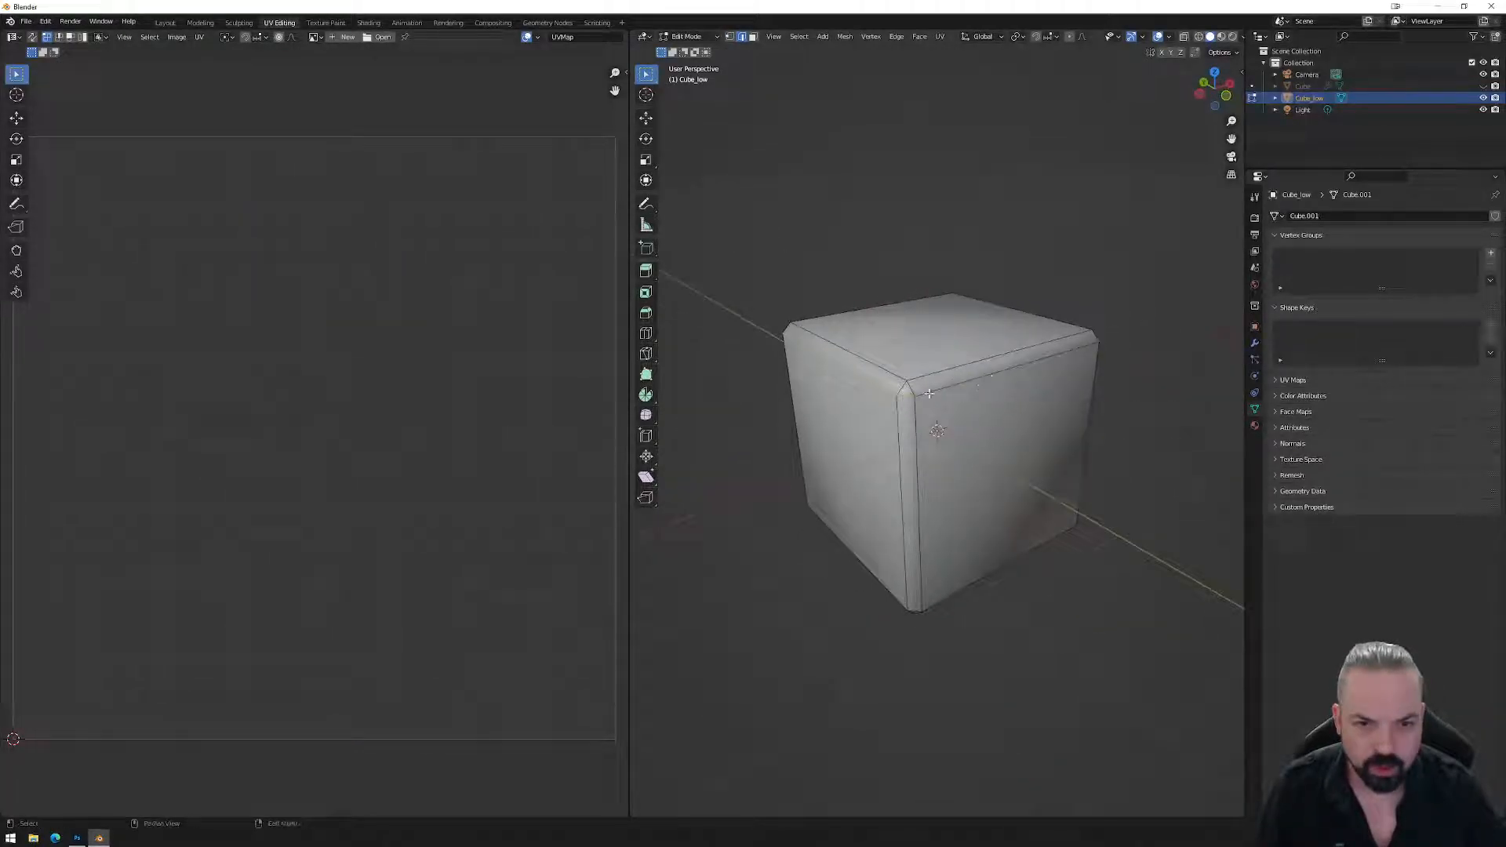
right_click(929, 393)
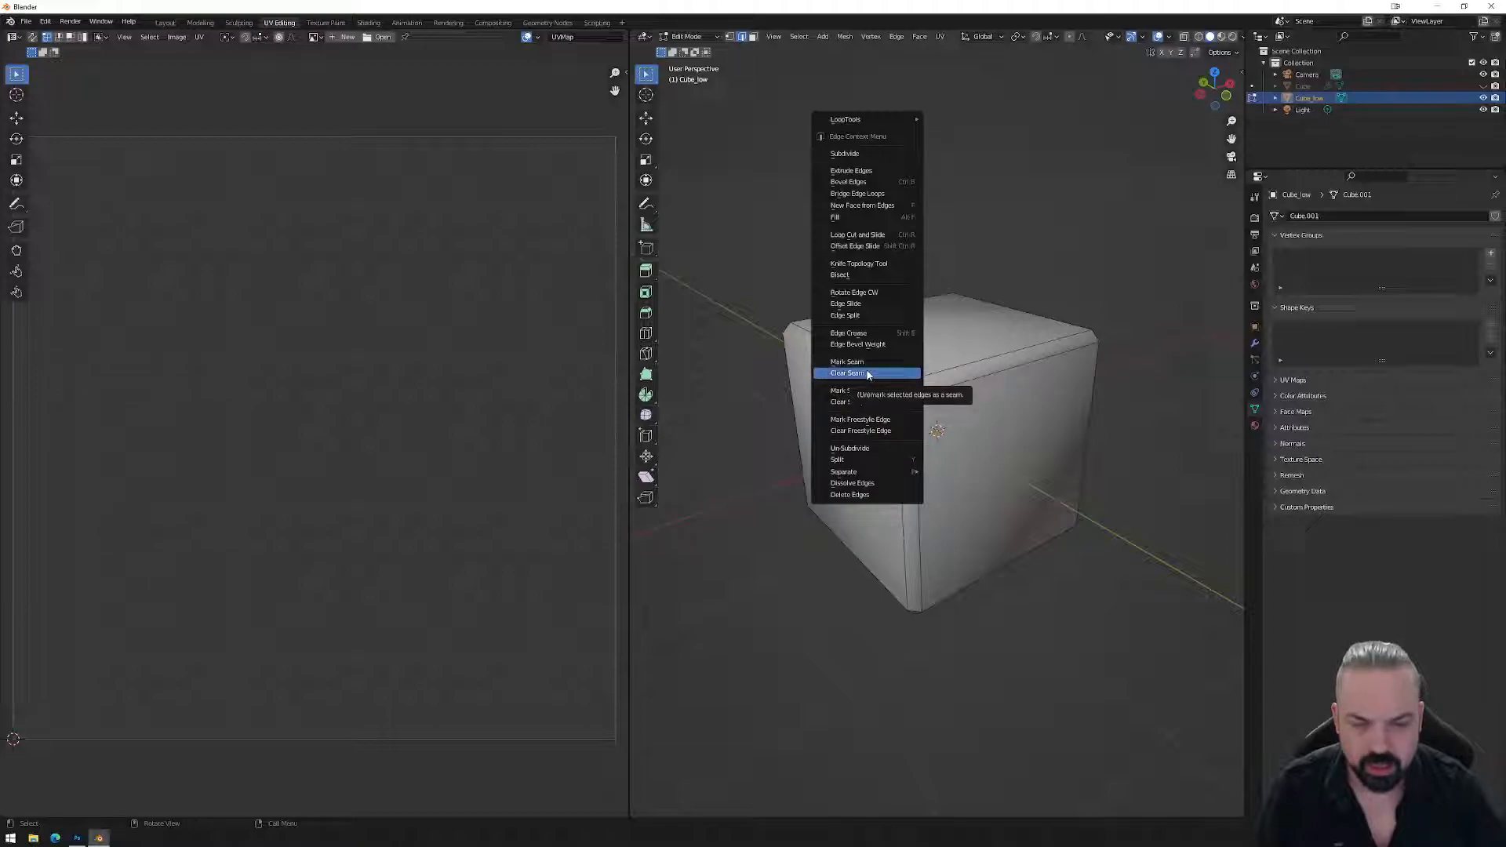
left_click(867, 375)
middle_click_drag(867, 375, 975, 480)
right_click(973, 555)
left_click(966, 552)
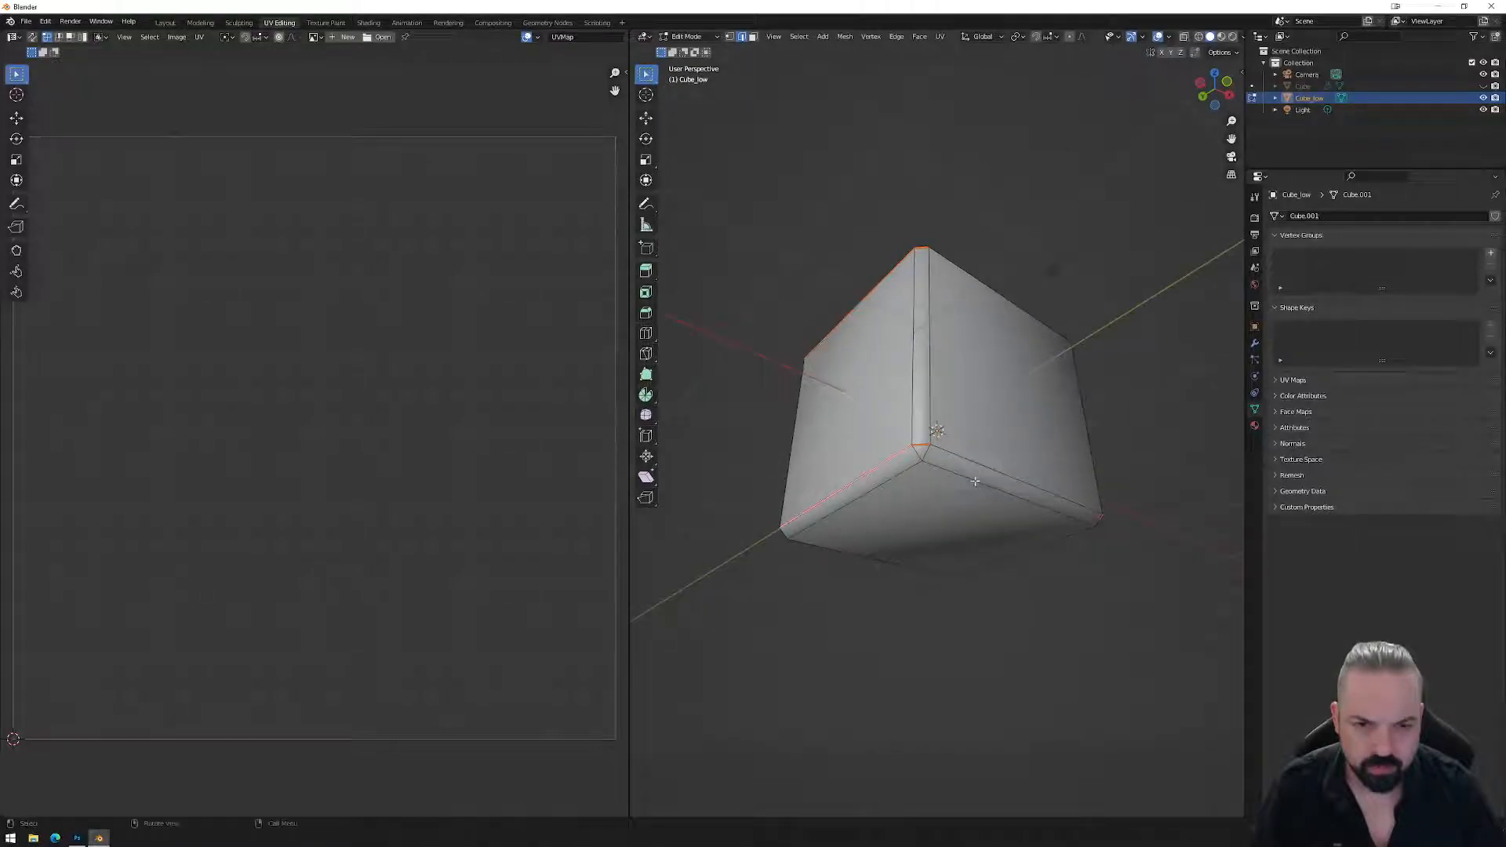
Mark the cube's corner edges as seams, then unwrap the whole cube.
left_click(925, 455)
middle_click_drag(1071, 484, 871, 389)
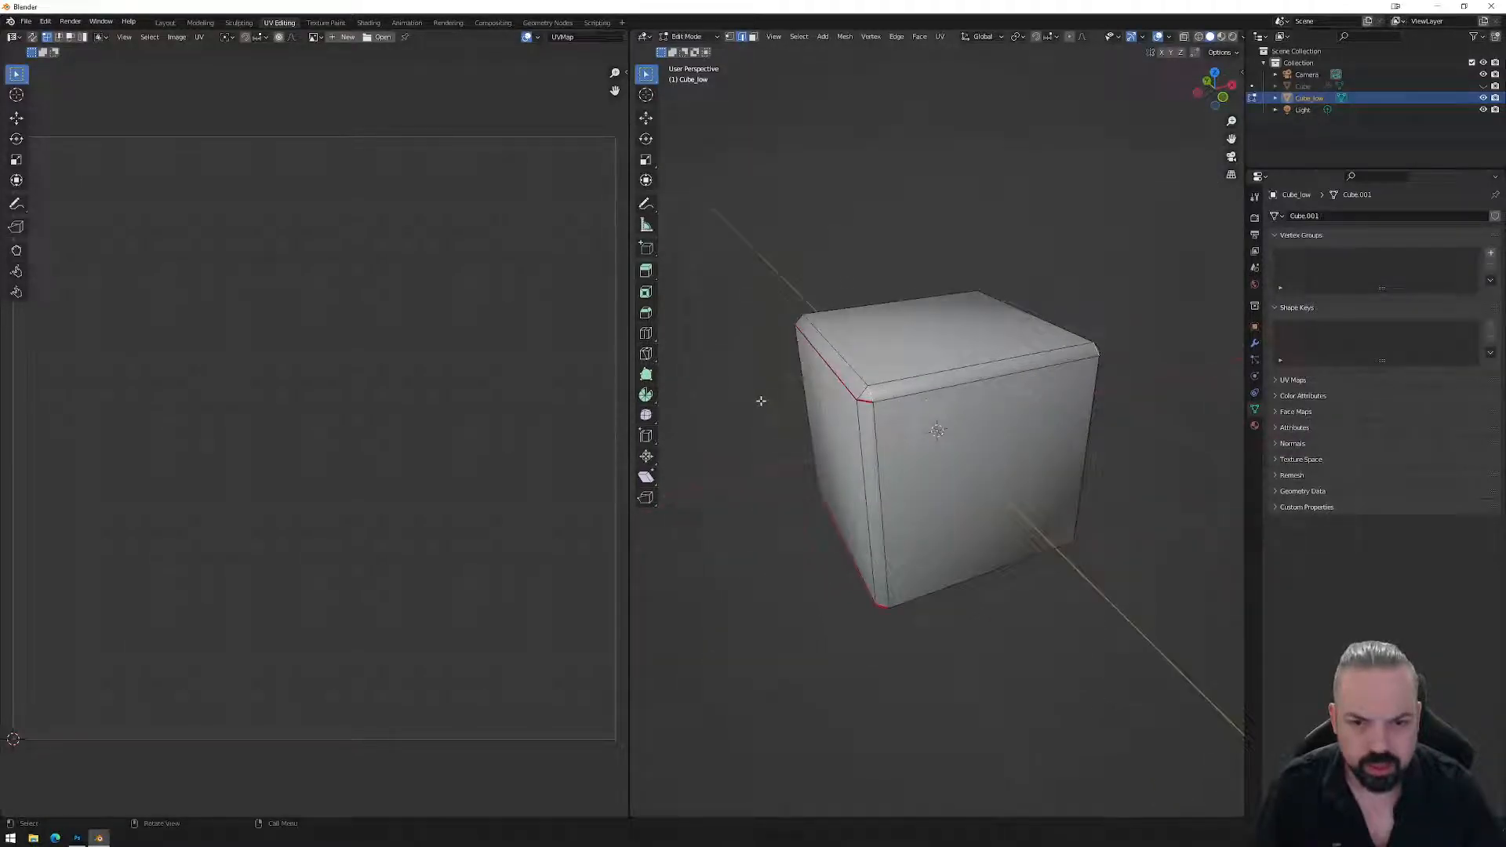
middle_click_drag(761, 401, 972, 402)
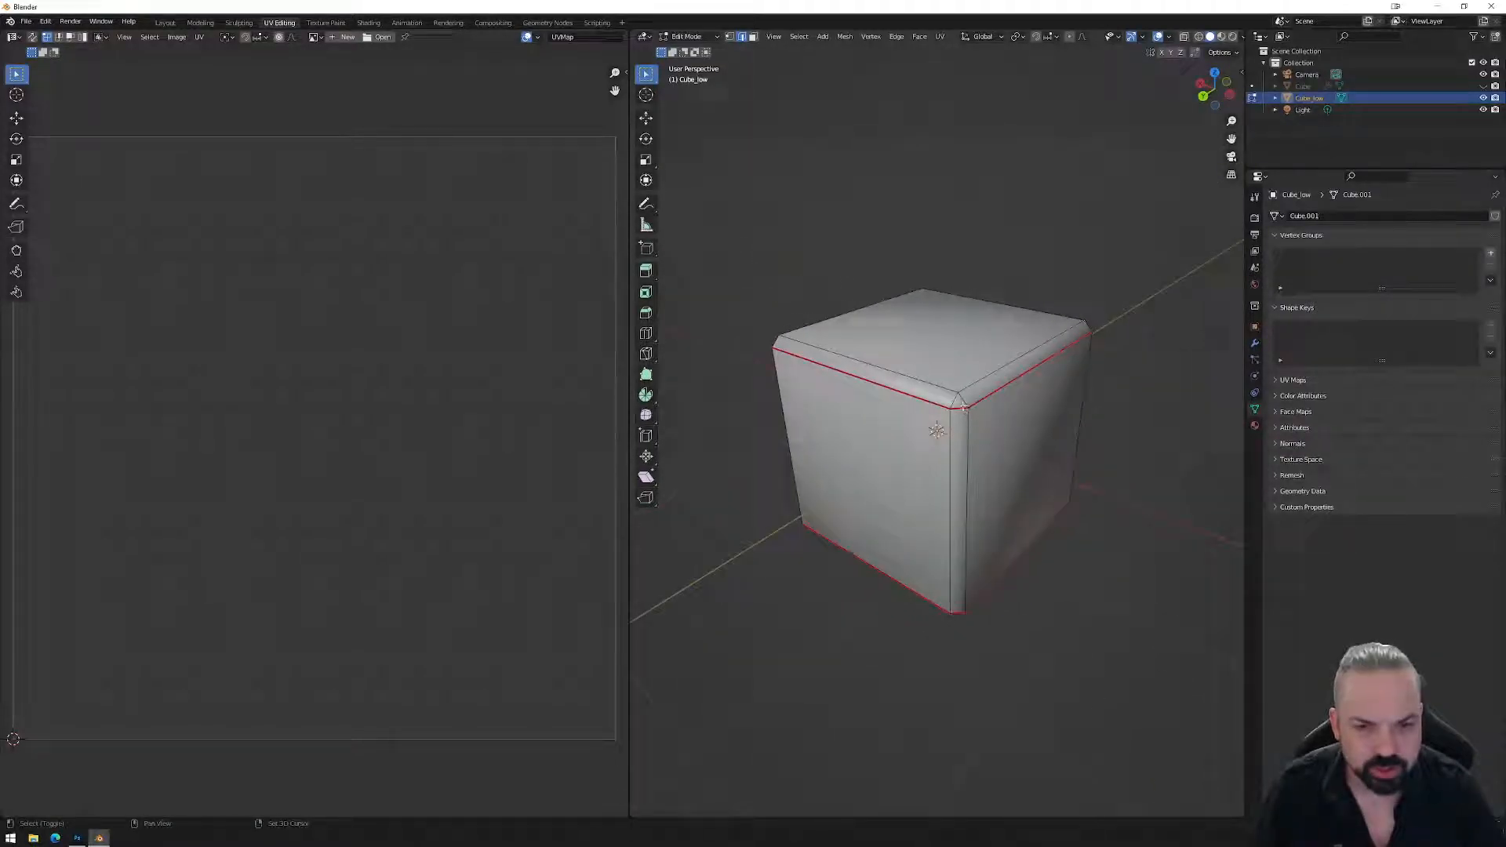
middle_click_drag(933, 413, 975, 519)
right_click(992, 464)
left_click(969, 462)
scroll(1022, 461, "down", 4)
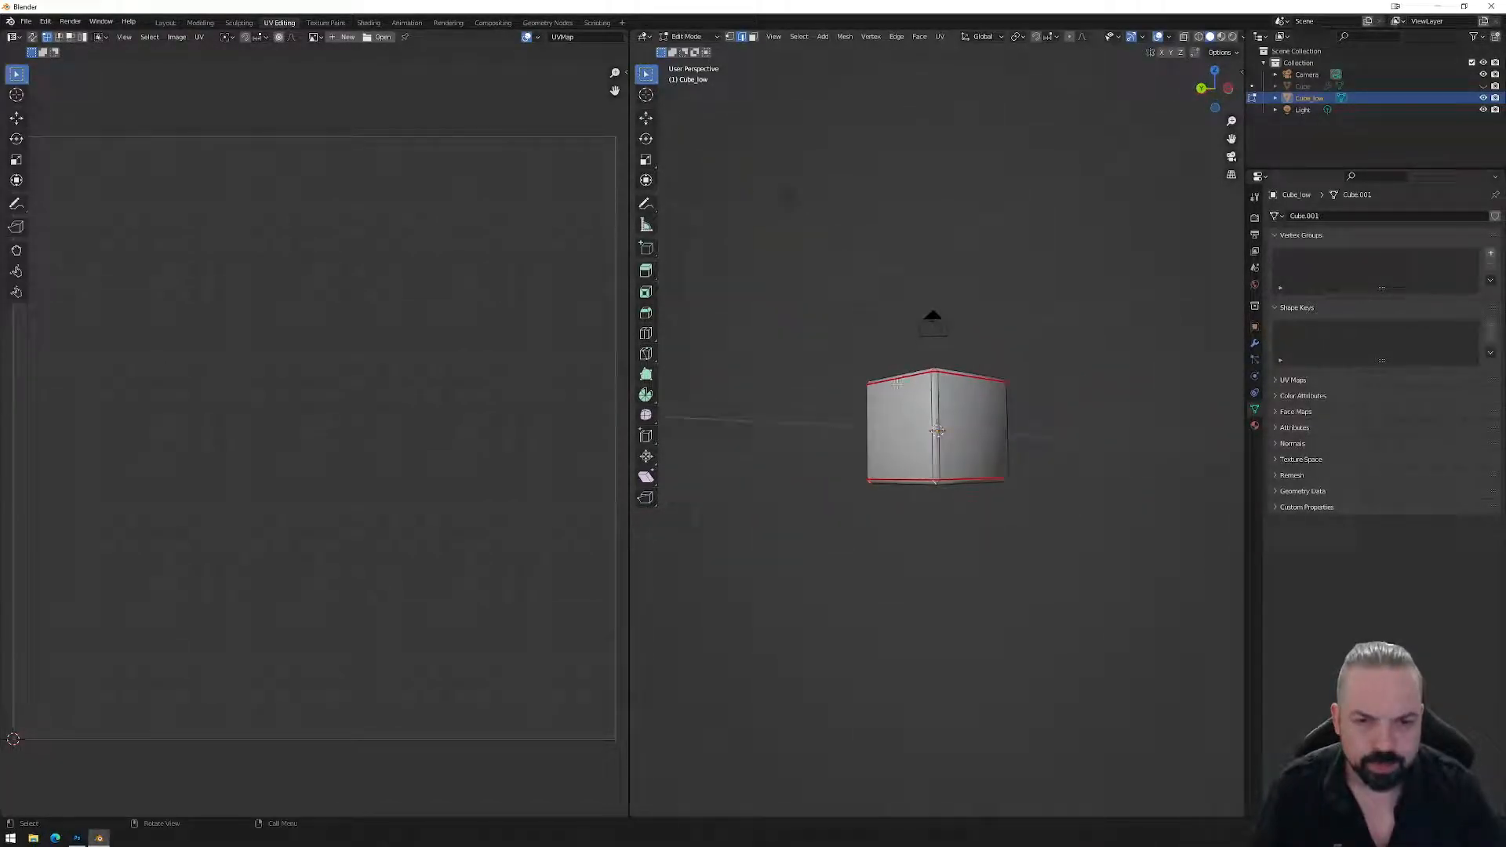
key("a")
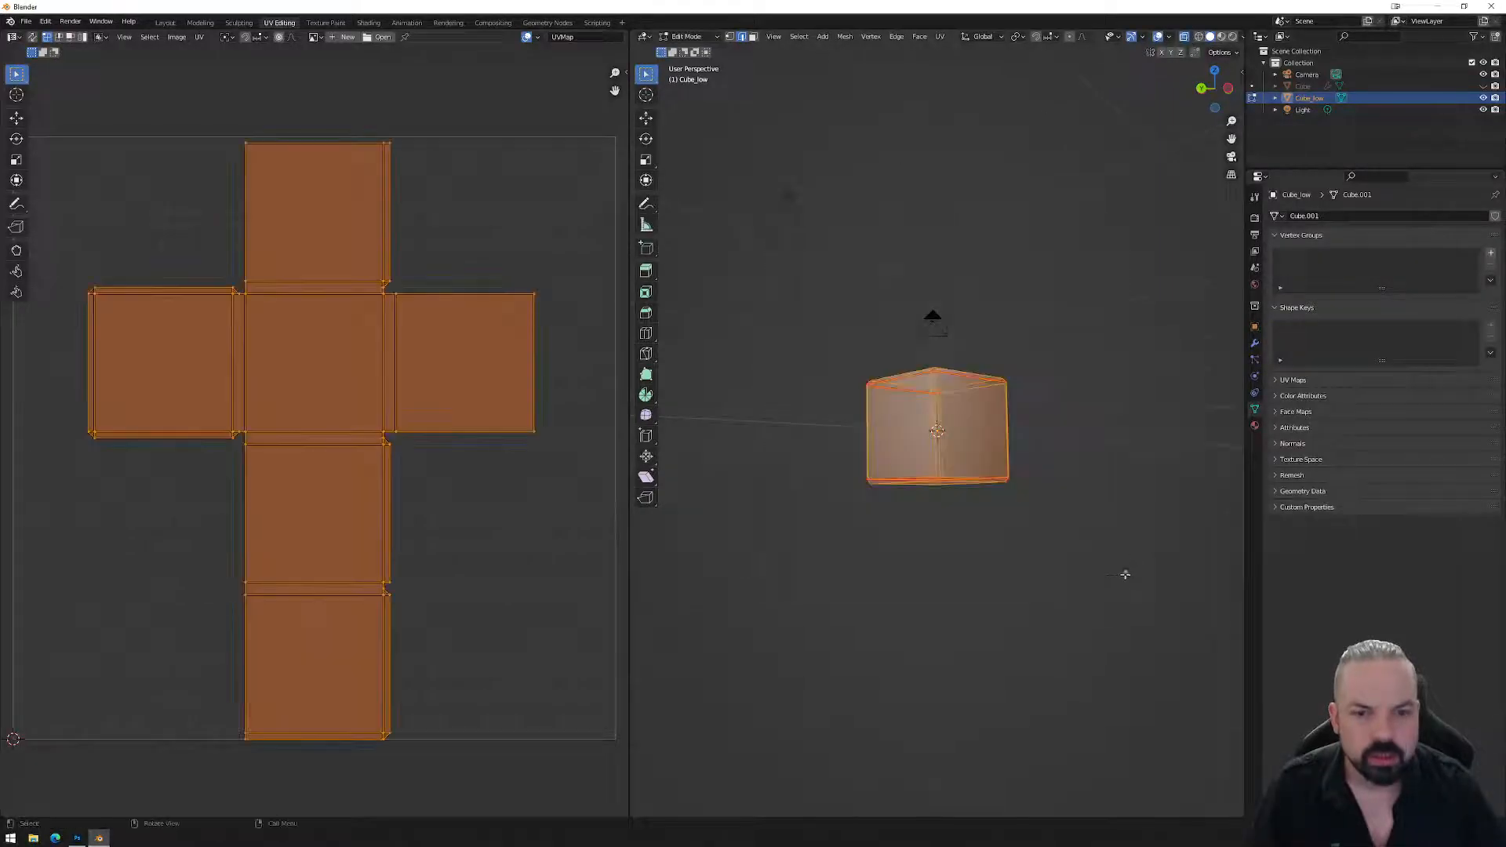
left_click(939, 37)
left_click(963, 55)
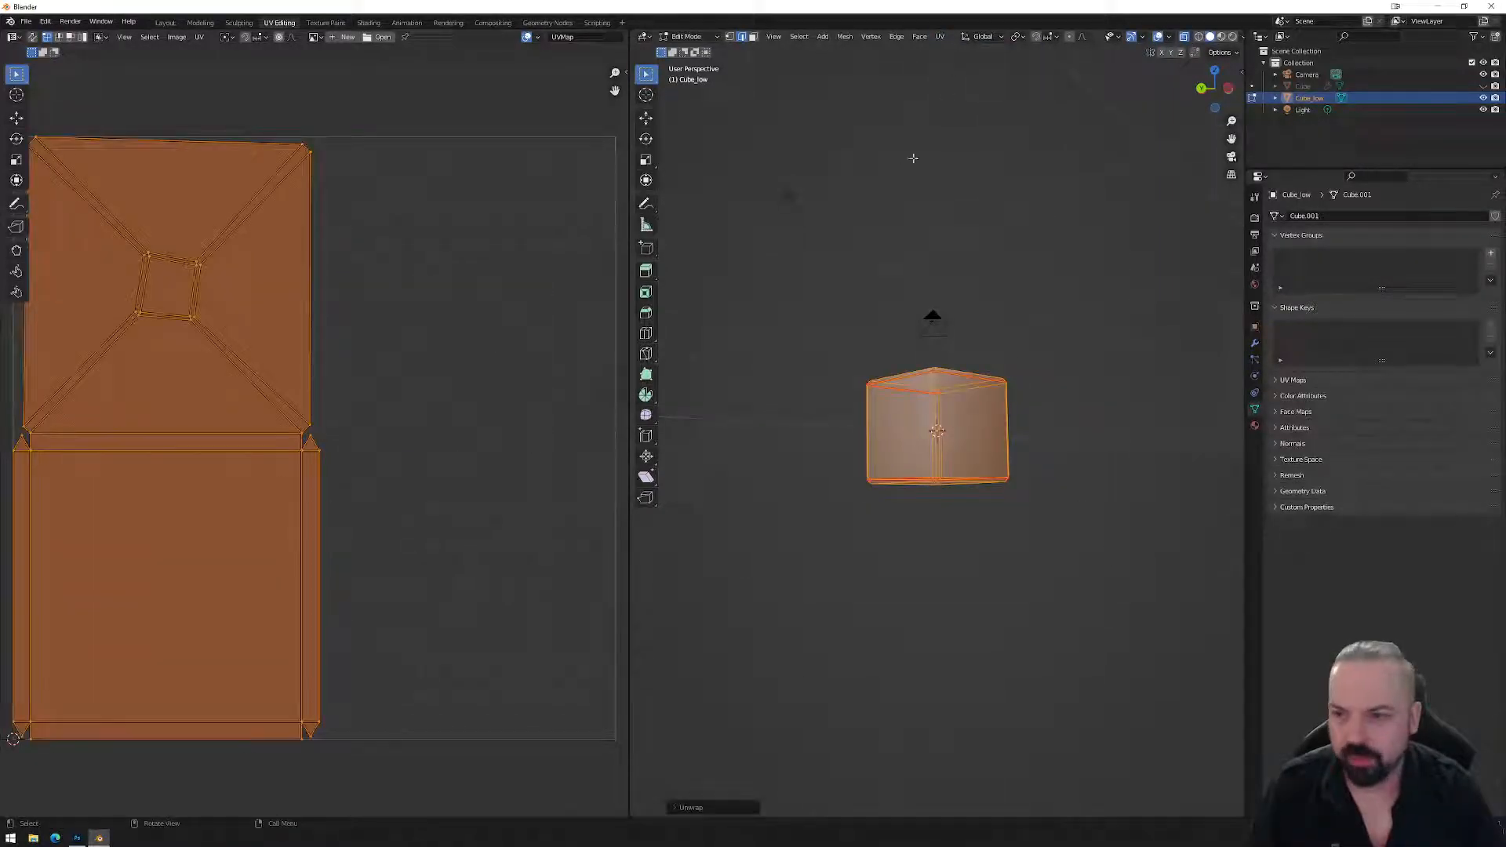
Mark one more vertical edge as a seam and re-unwrap the cube into a T-shaped layout.
middle_click_drag(898, 440, 994, 467)
scroll(995, 467, "up", 4)
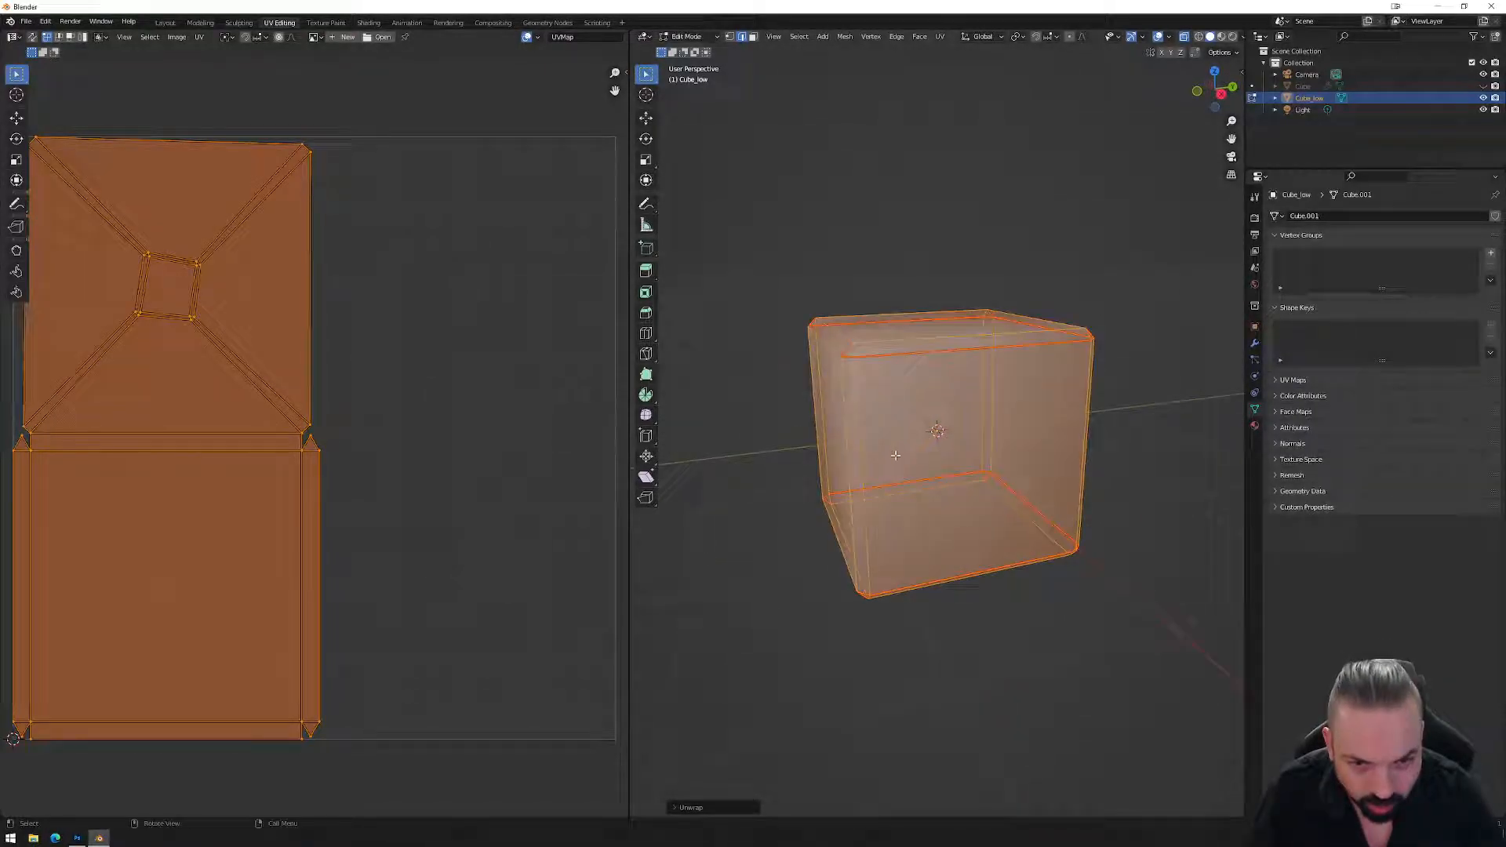
middle_click_drag(892, 451, 931, 454)
left_click(1016, 616)
left_click(910, 440)
right_click(907, 451)
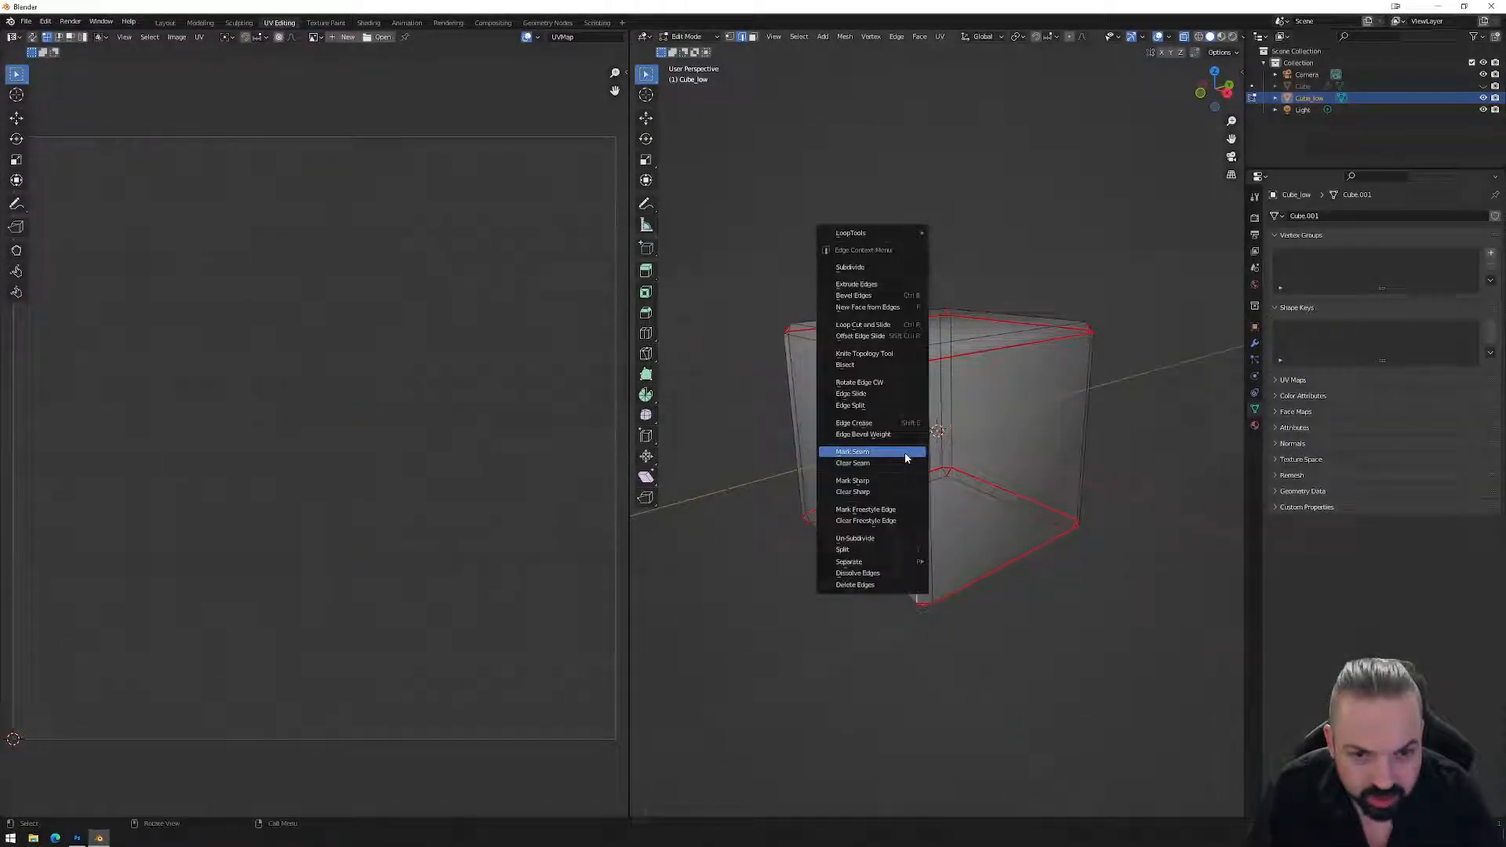
left_click(894, 457)
scroll(958, 412, "down", 2)
left_click_drag(748, 245, 1181, 633)
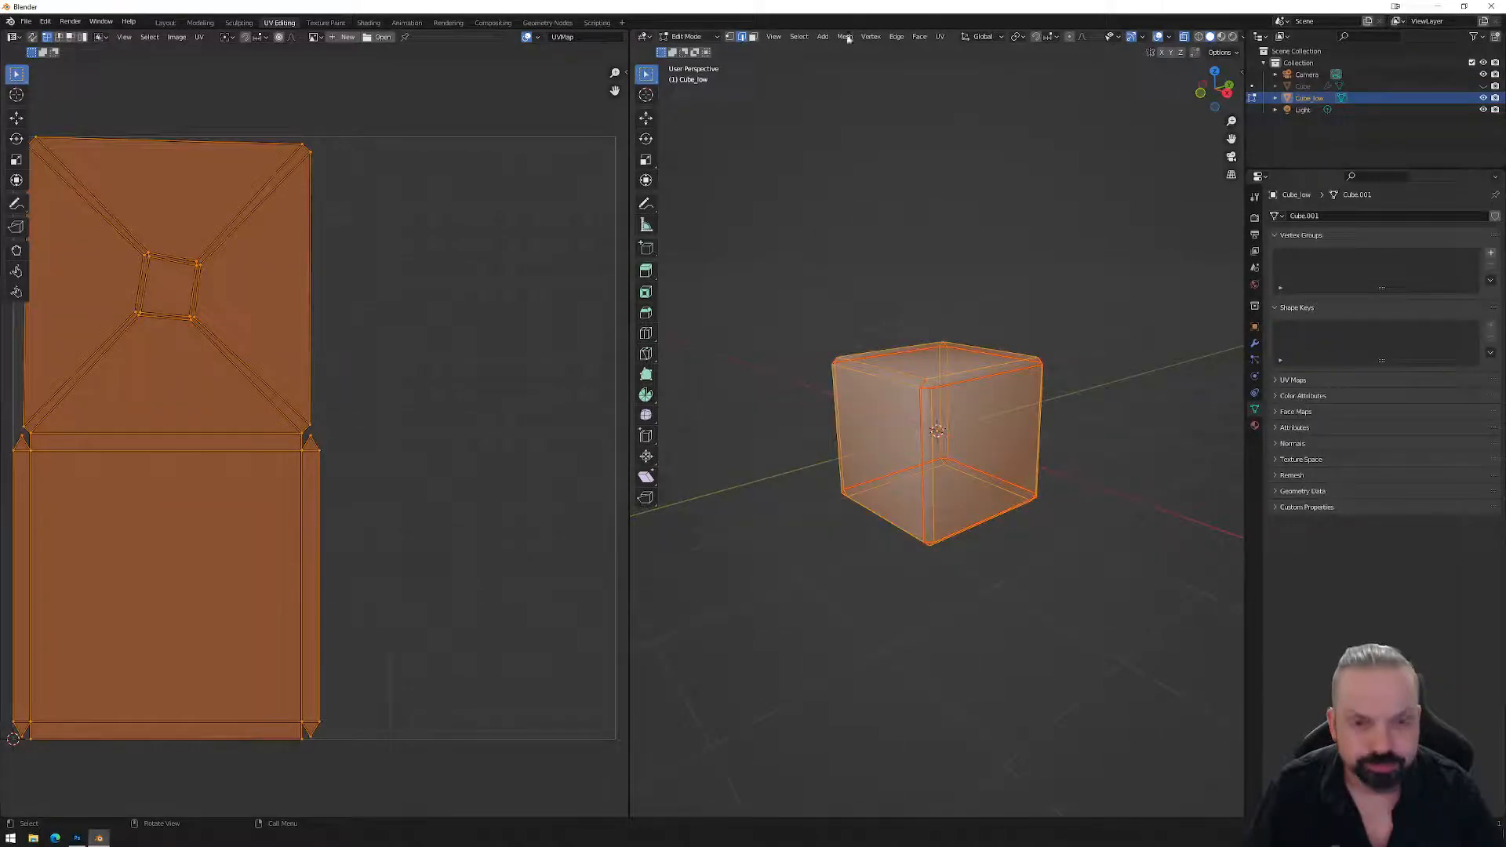
left_click(940, 36)
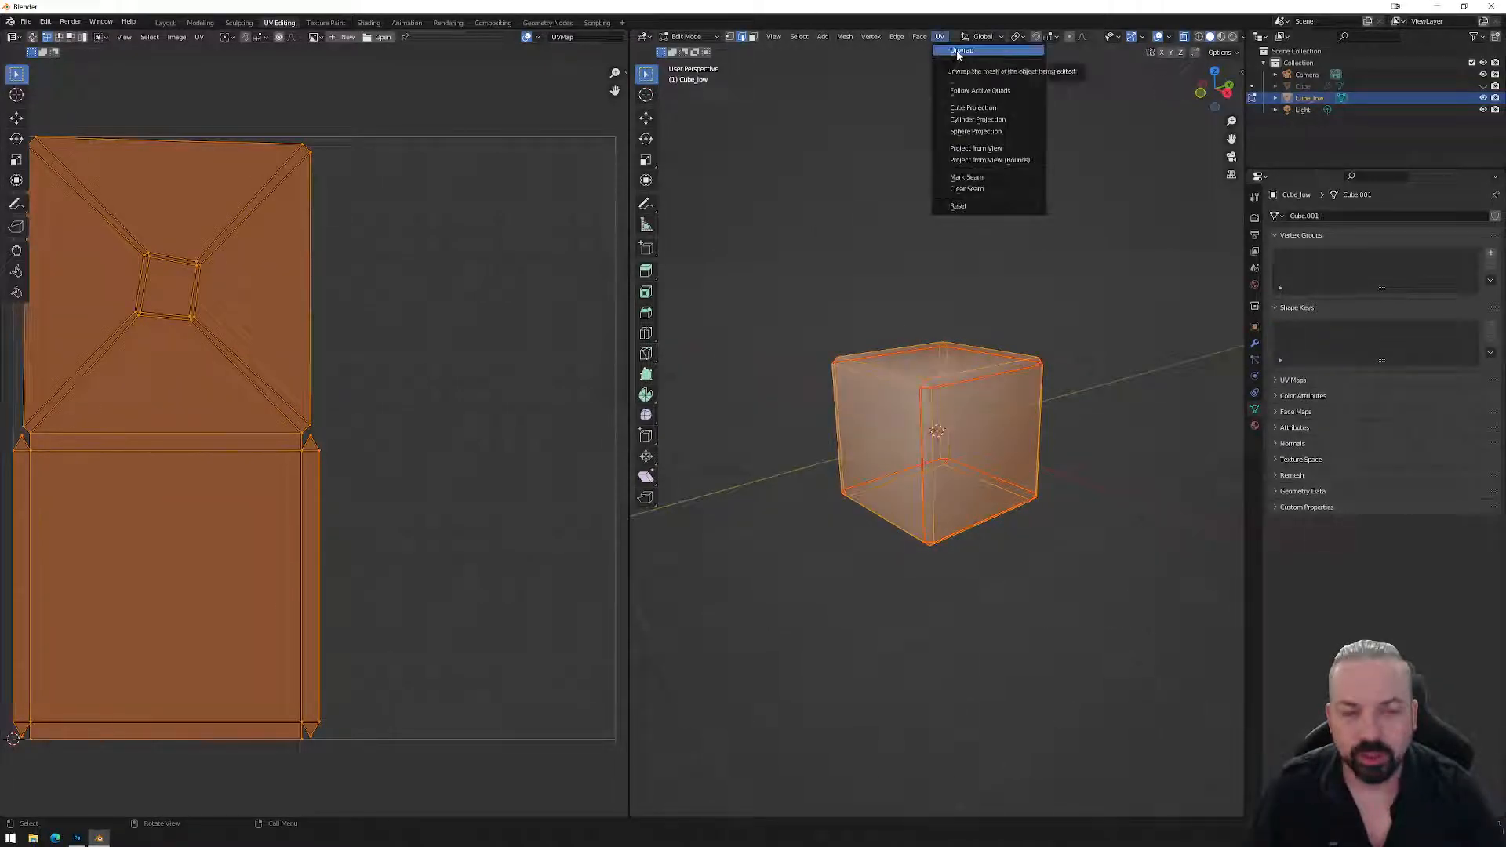
left_click(958, 52)
Split off the lower UV column, rotate it 90° and move it under the top row.
scroll(380, 337, "down", 3)
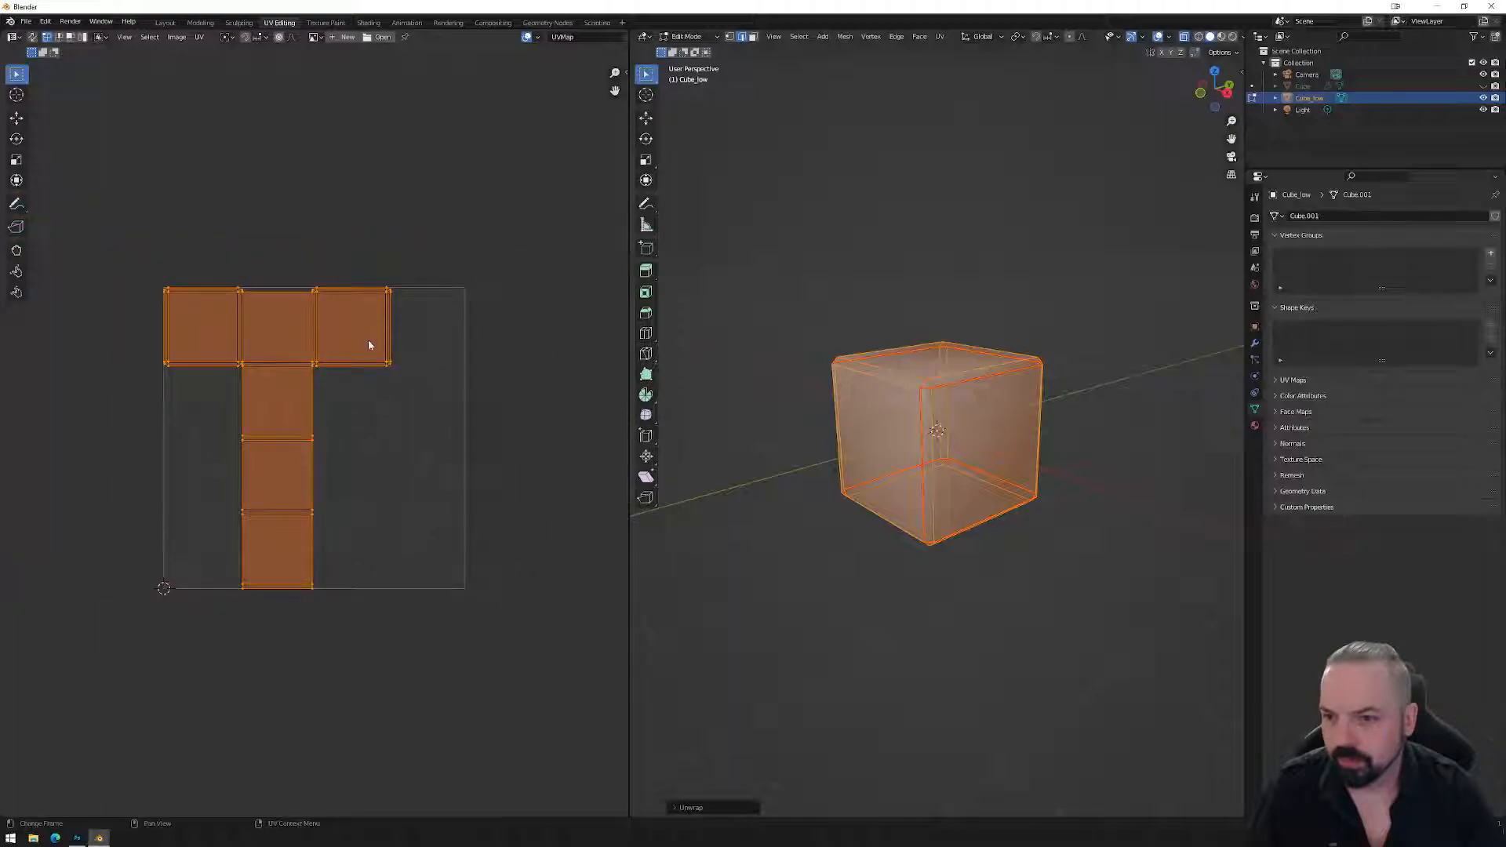
scroll(334, 475, "up", 2)
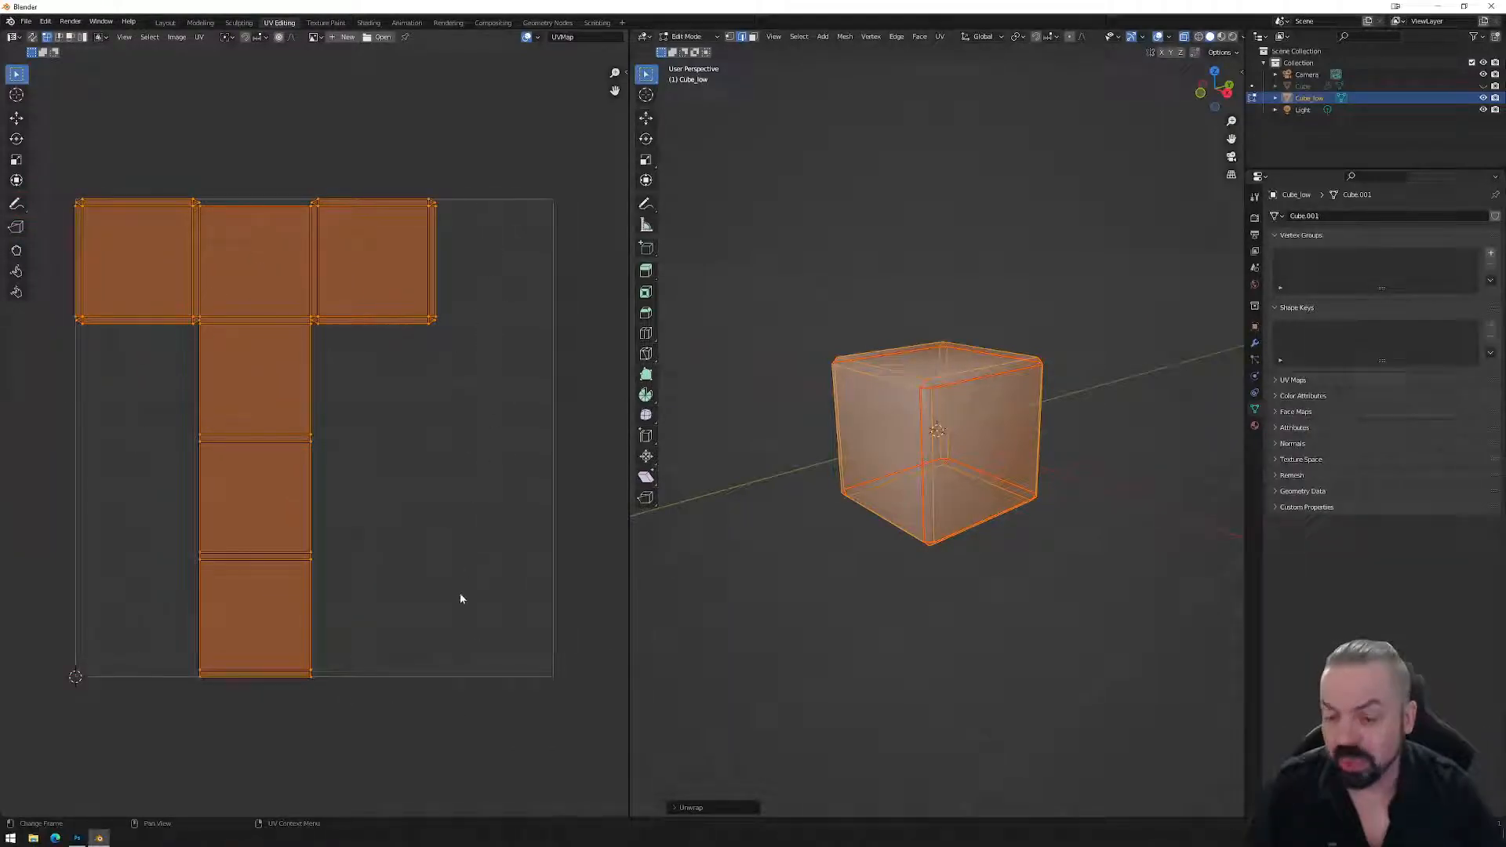
left_click(339, 525)
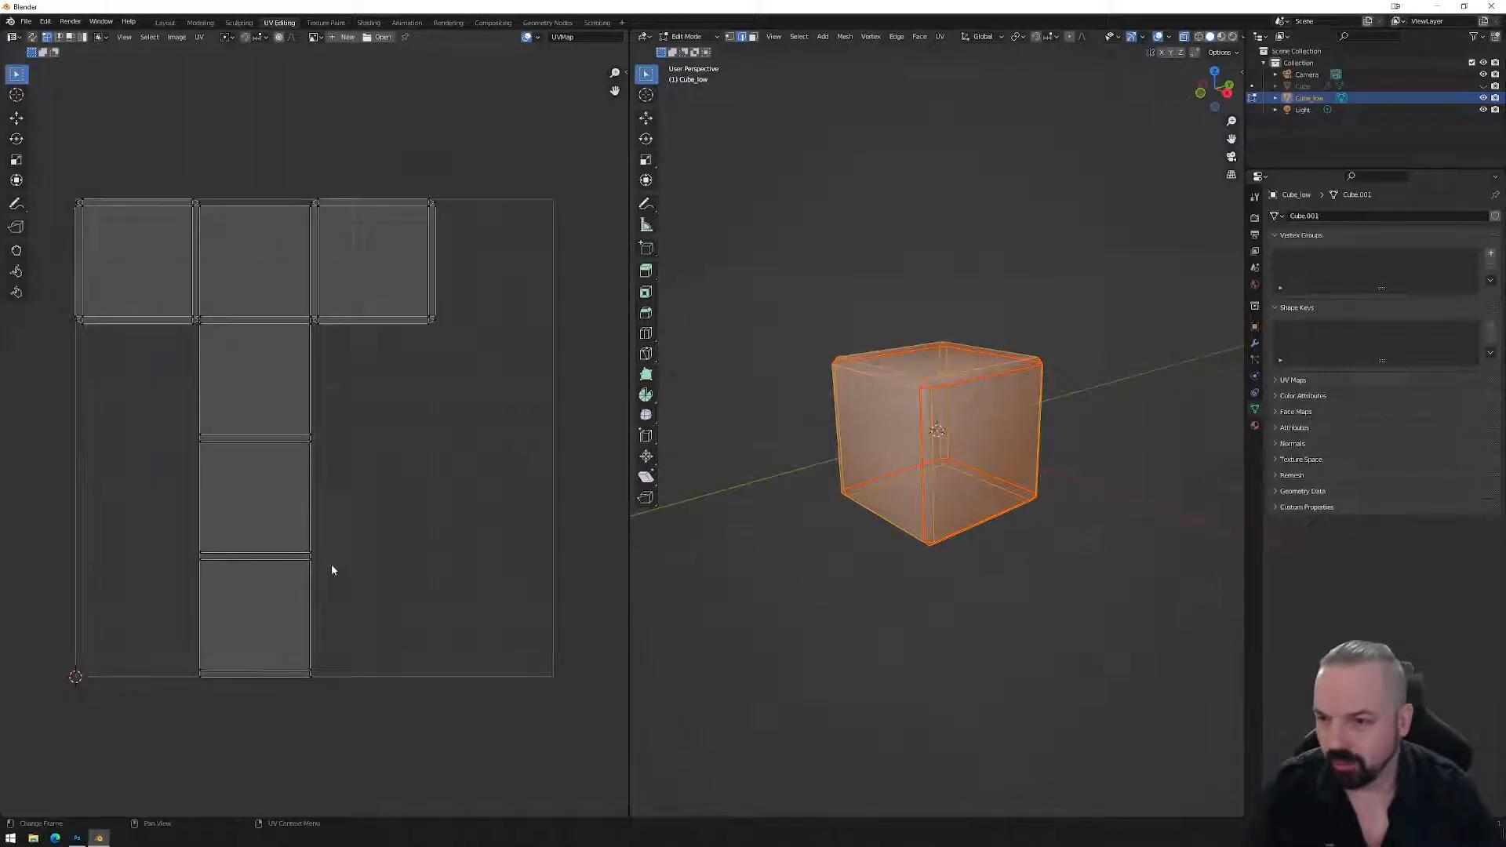
left_click_drag(351, 712, 192, 342)
right_click(280, 549)
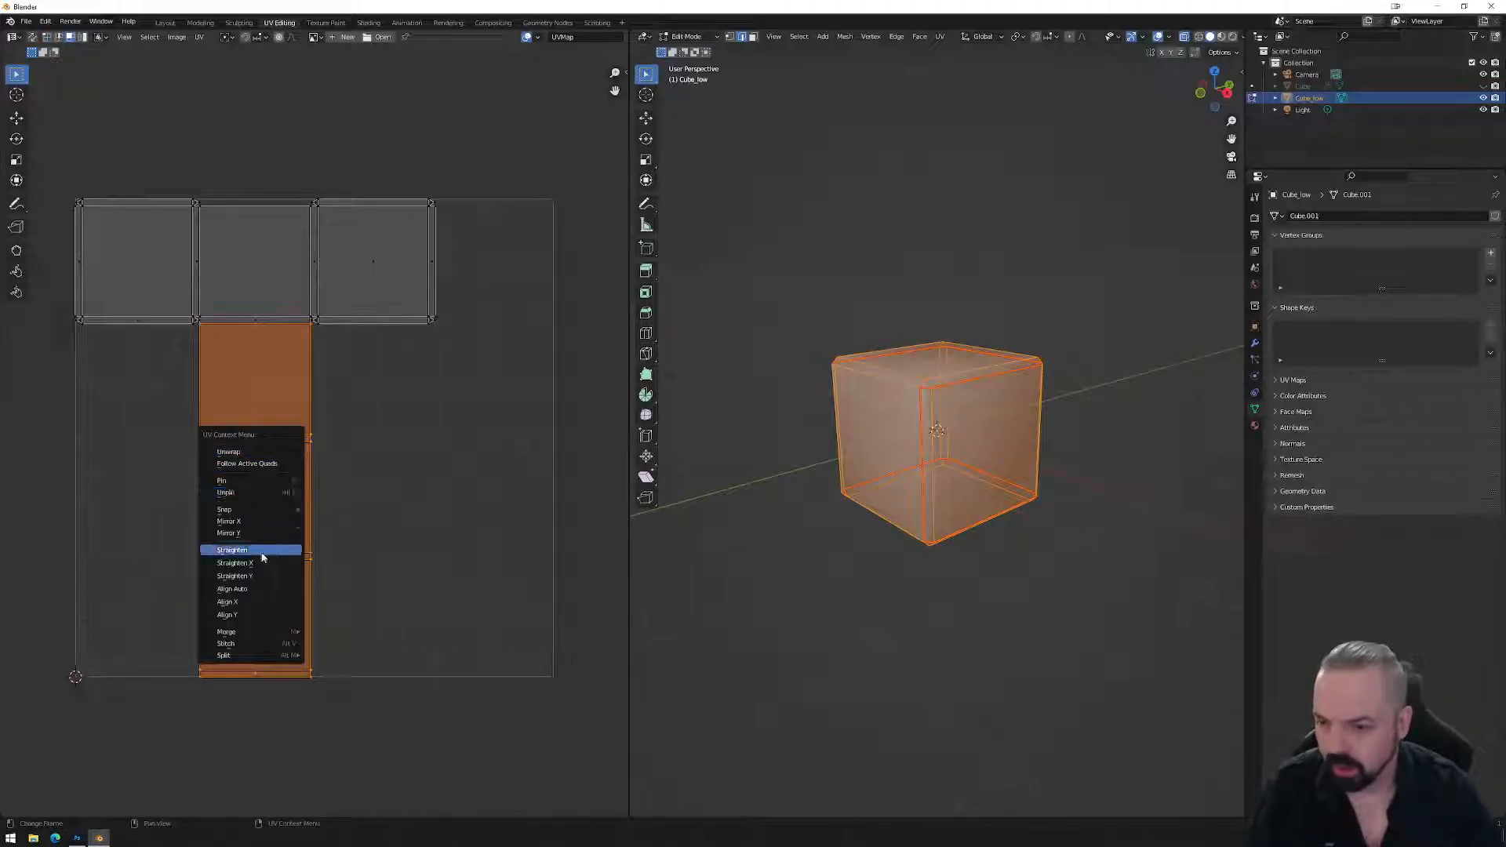
mouse_move(259, 656)
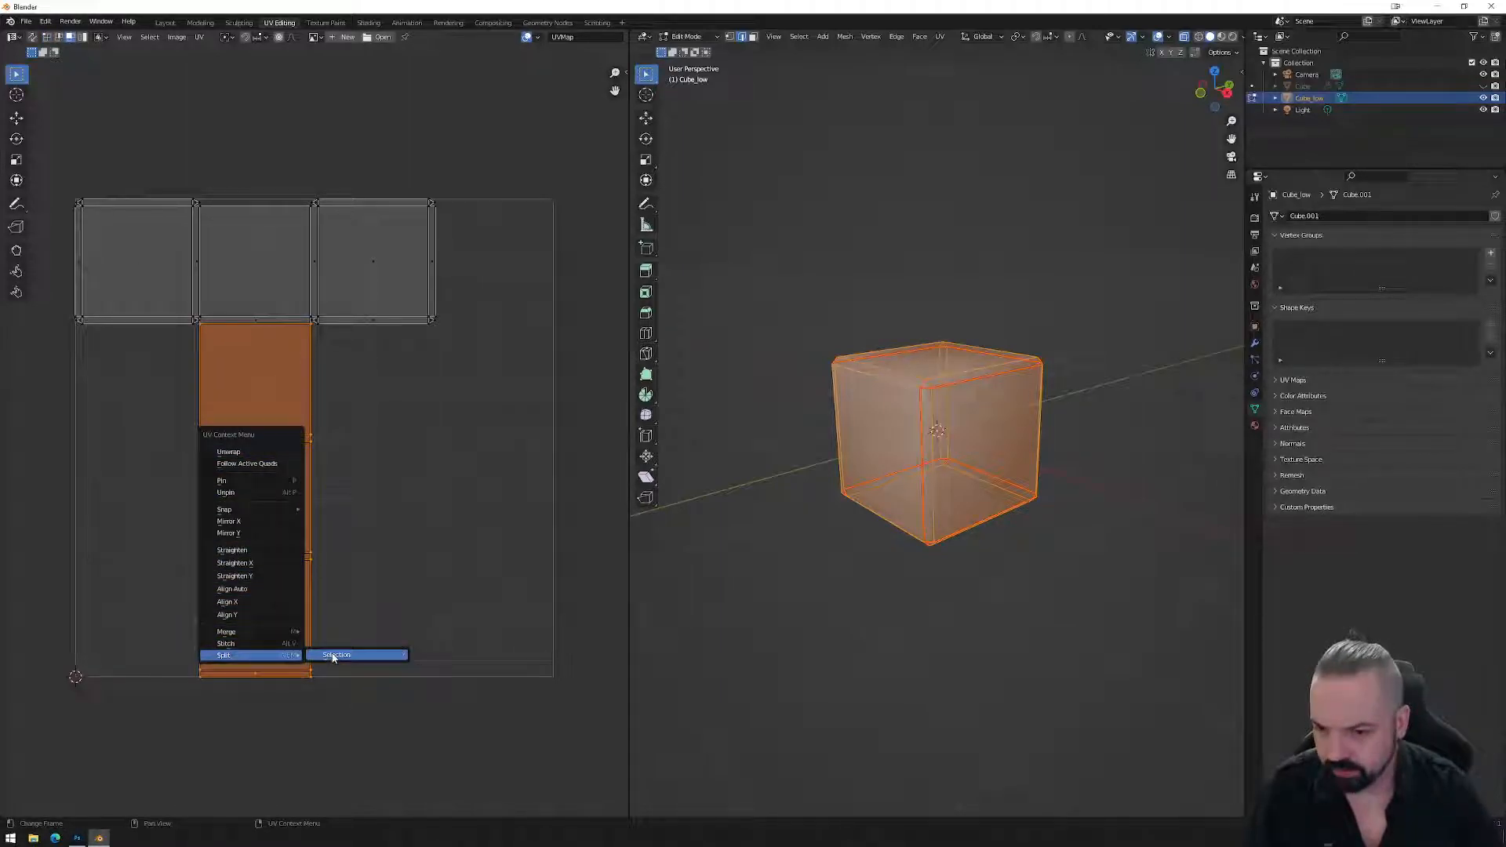
left_click(329, 654)
key("r")
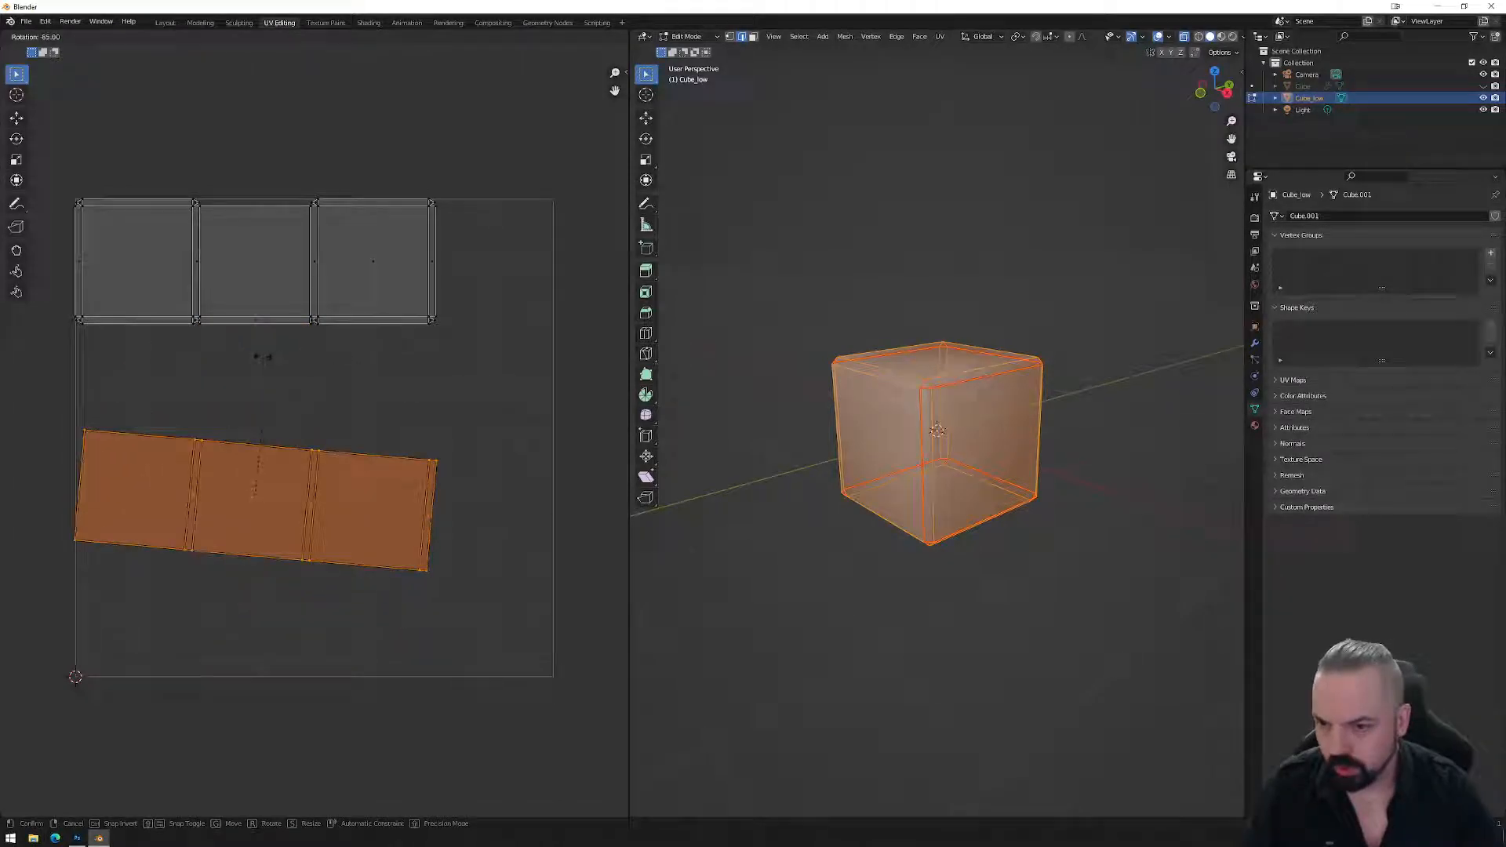
left_click(253, 380, "ctrl")
key("g")
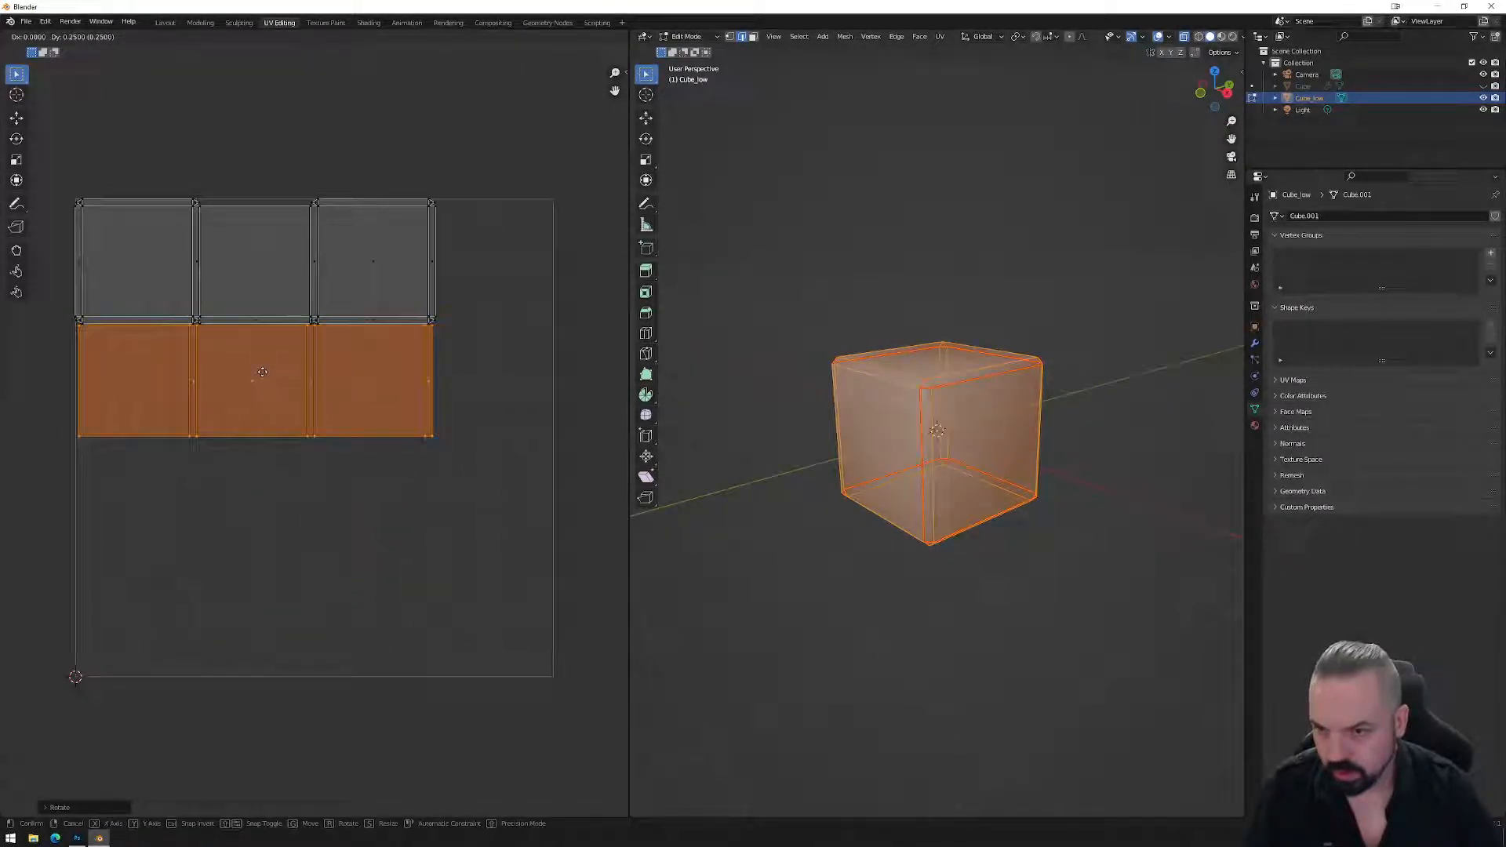
left_click(262, 372)
Scale the whole 3x2 grid to fill the UV space, place it bottom-left, then switch to Photoshop.
left_click_drag(54, 153, 436, 510)
key("g")
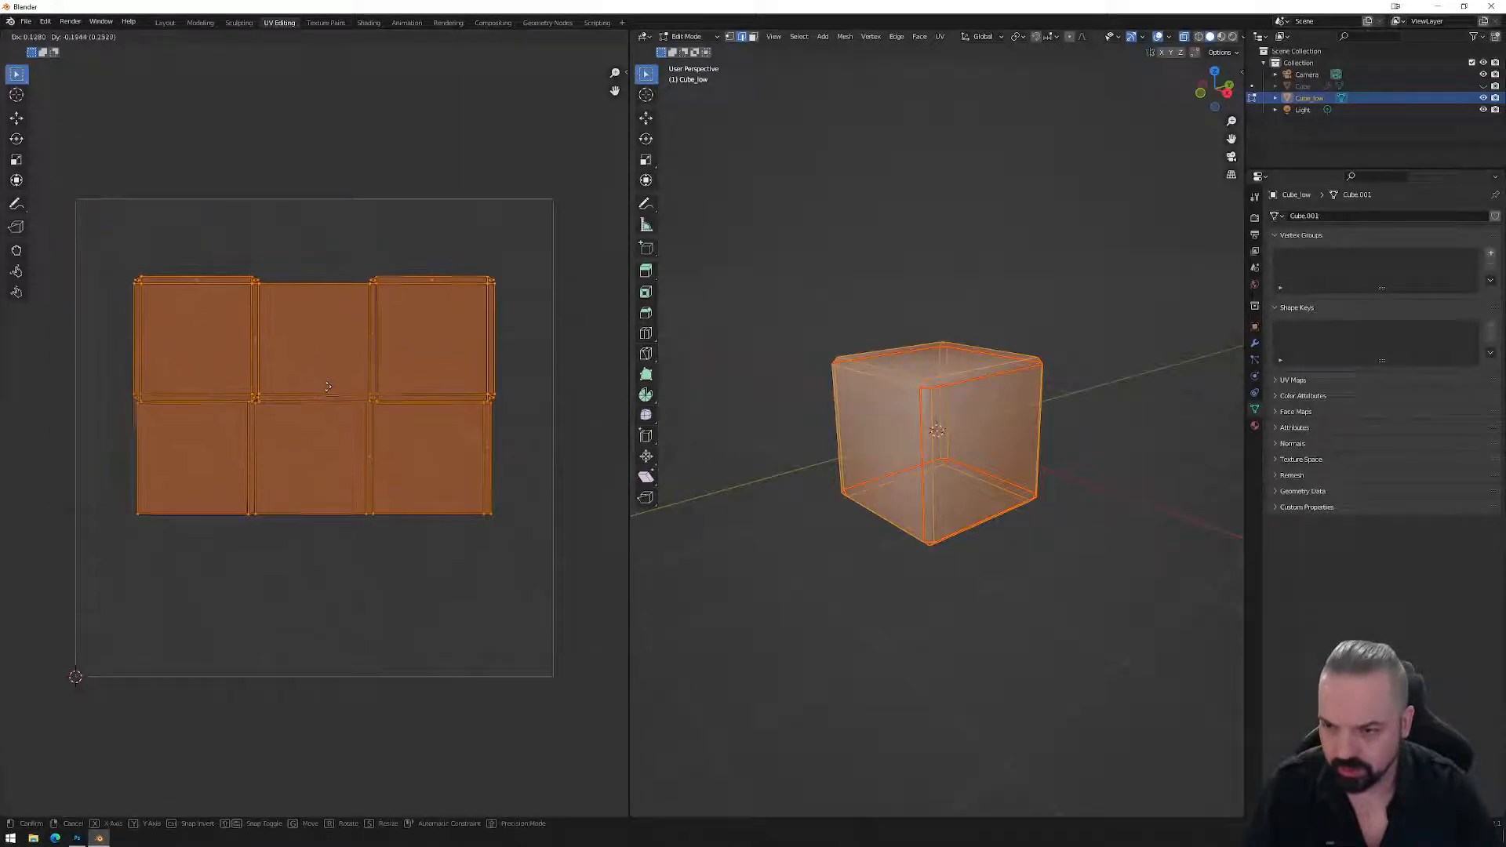
left_click(324, 422)
key("s")
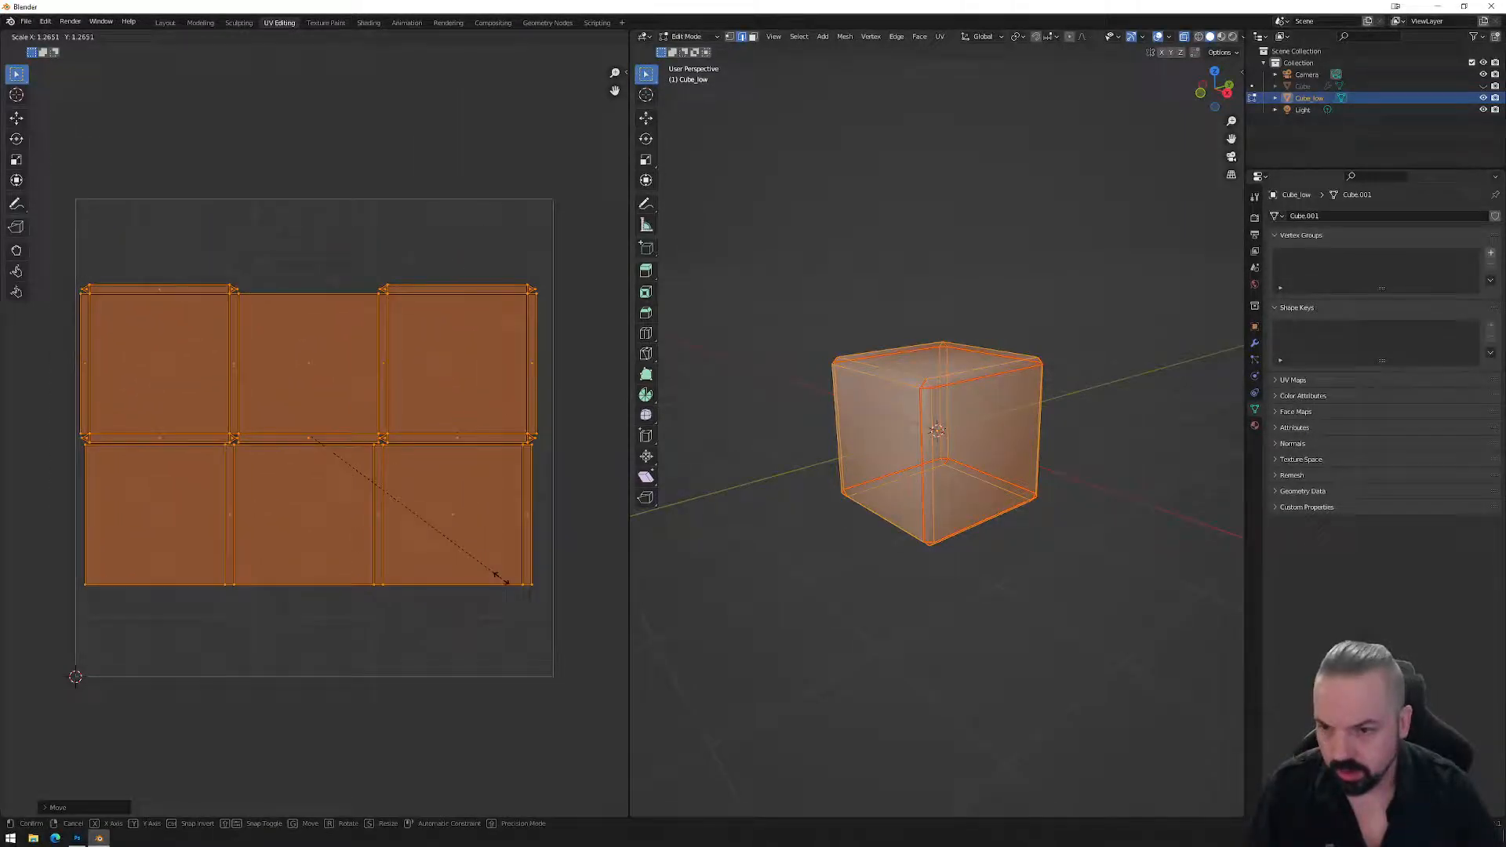
left_click(506, 581)
key("g")
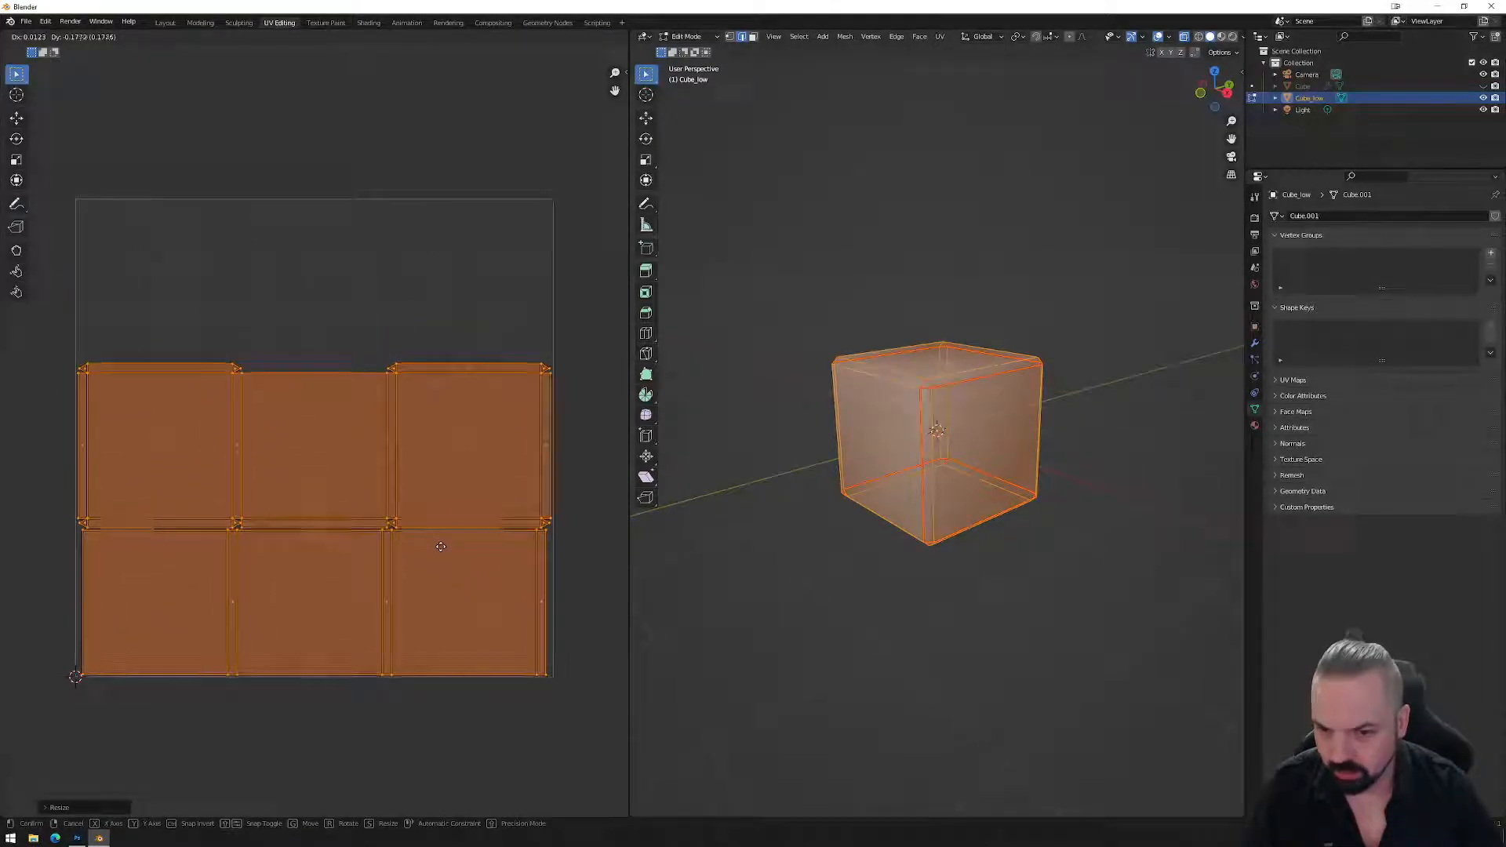
left_click(443, 539)
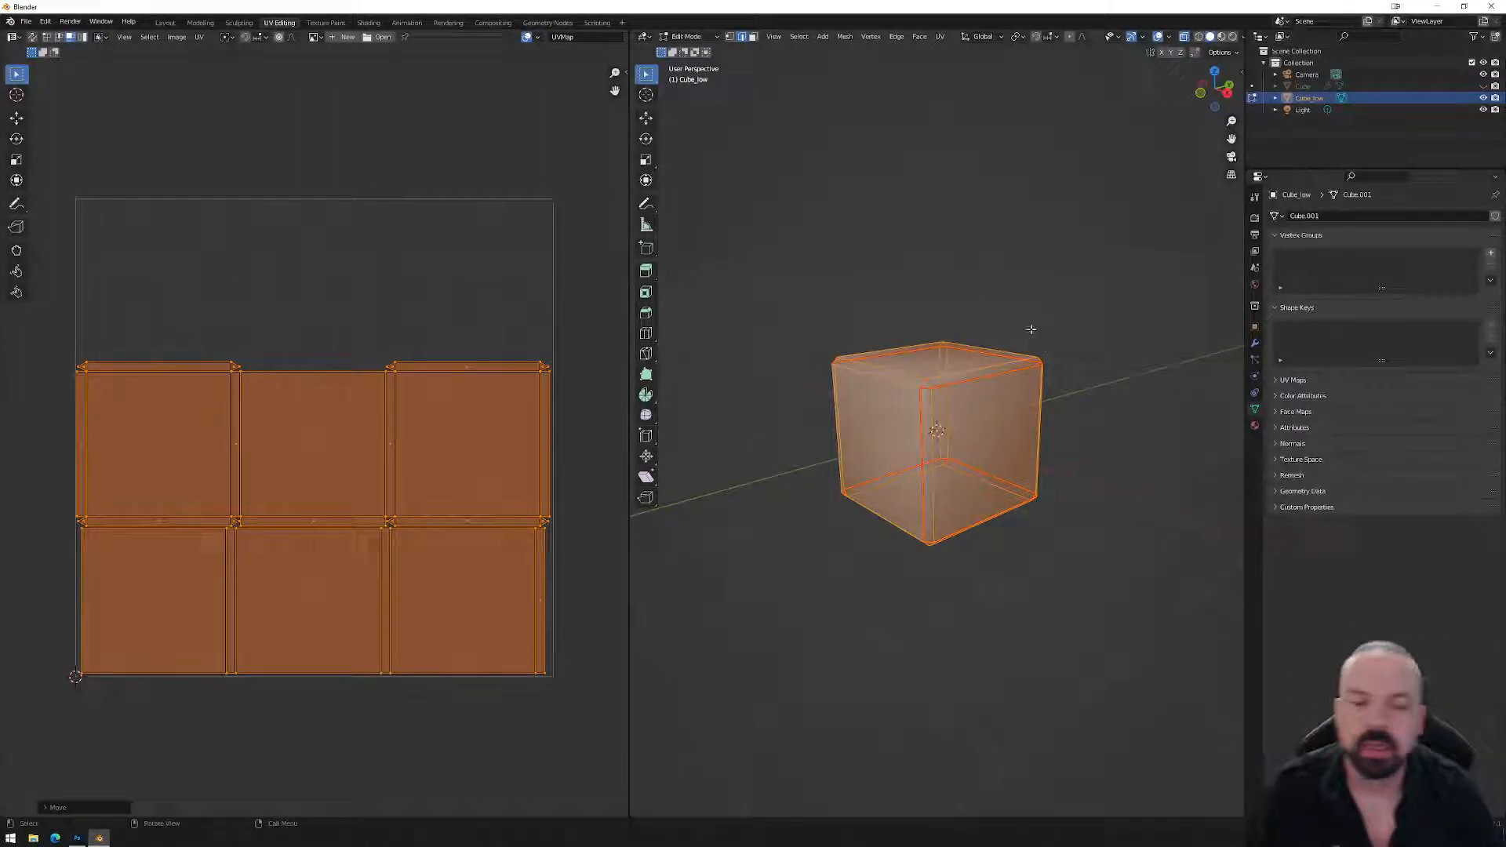
left_click(77, 838)
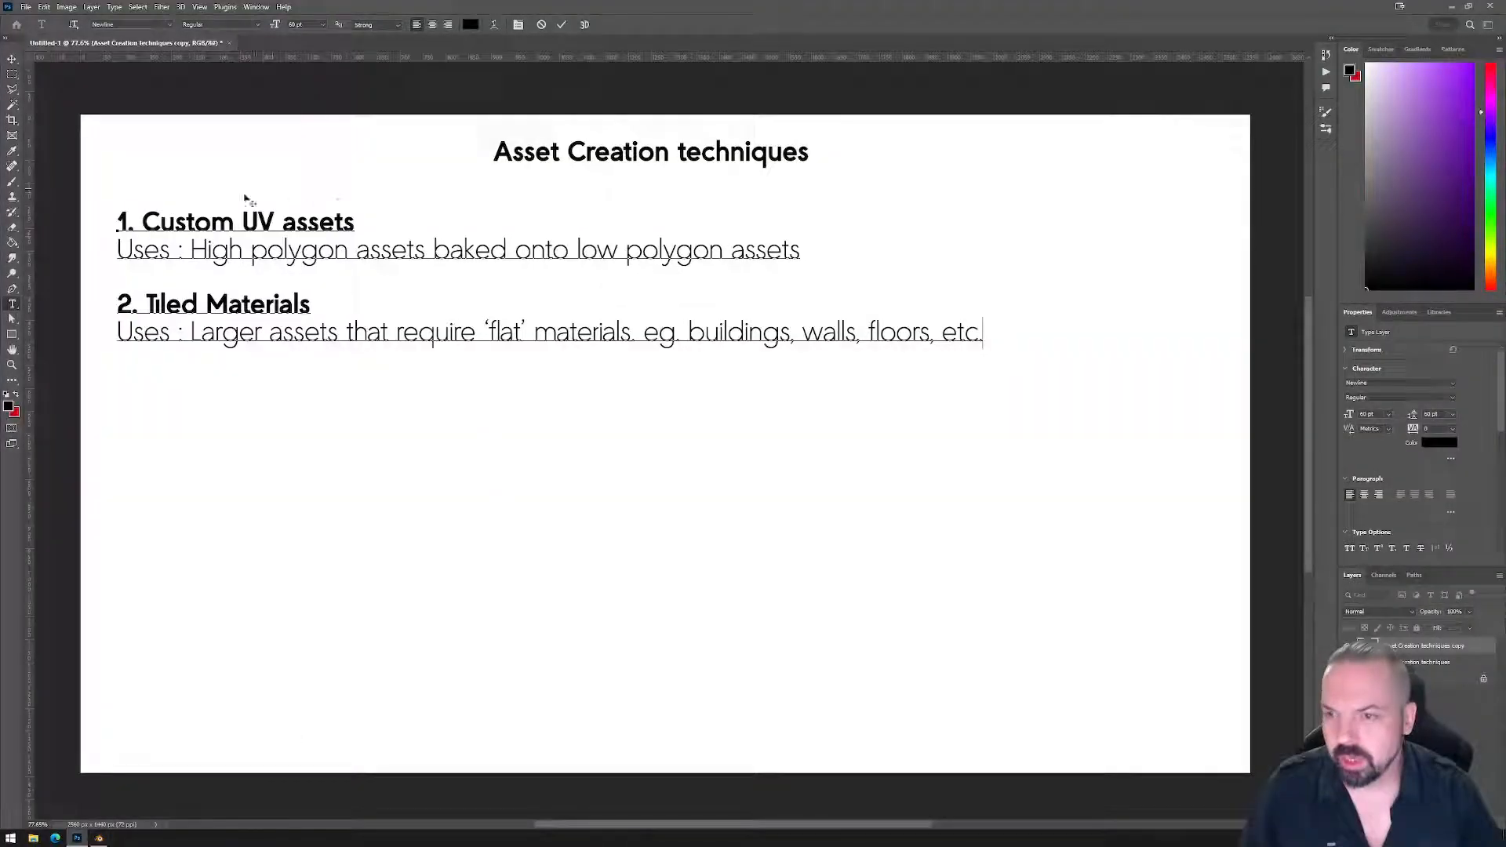
Leave the Asset Creation techniques slide and return to Blender.
left_click(99, 838)
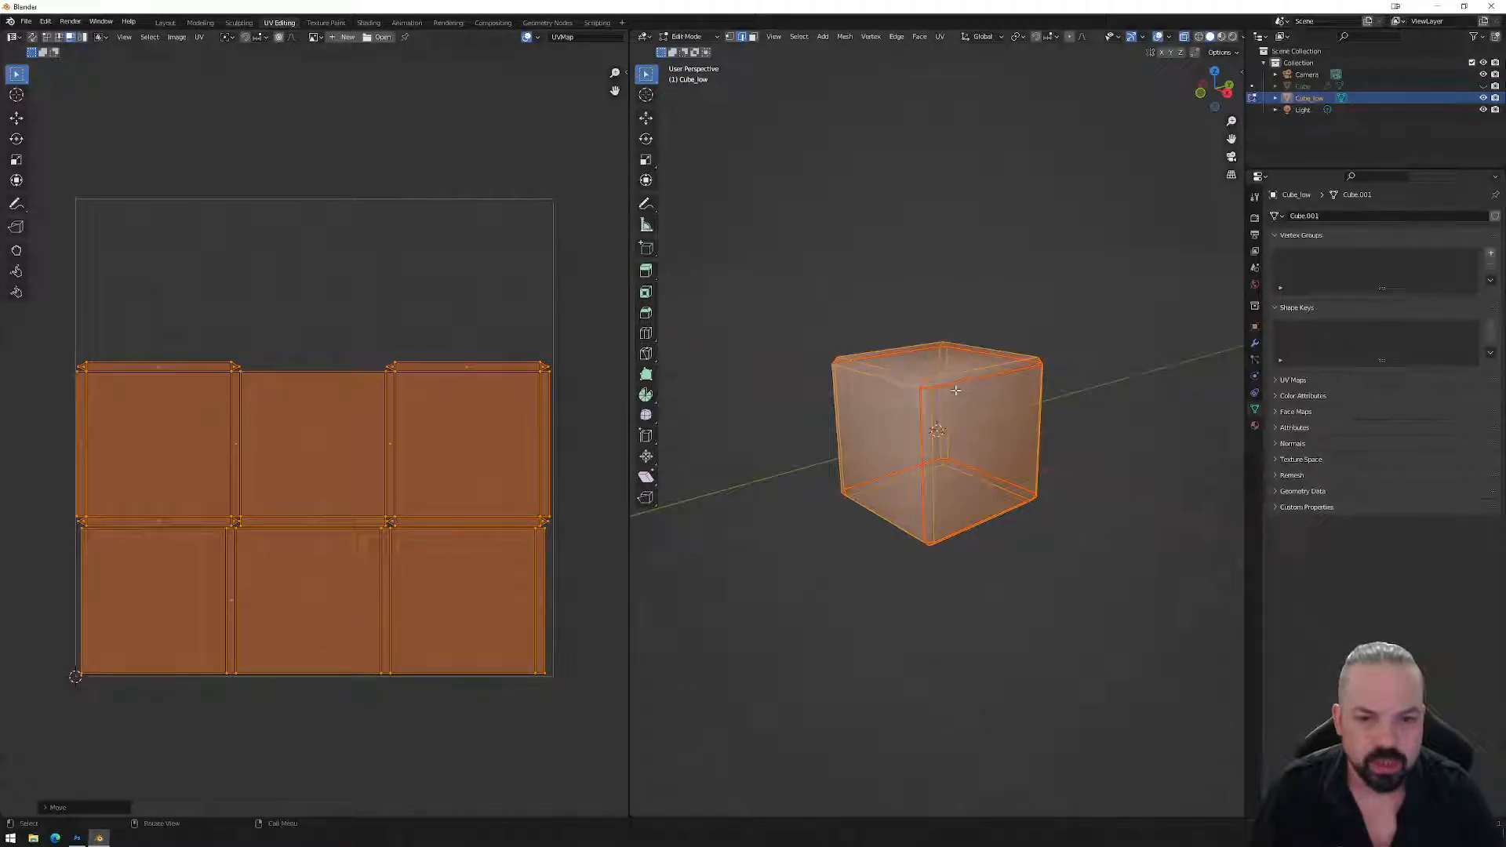
Try clearing seams and a Smart UV Project unwrap, then undo it to restore the 3x2 grid.
right_click(1008, 420)
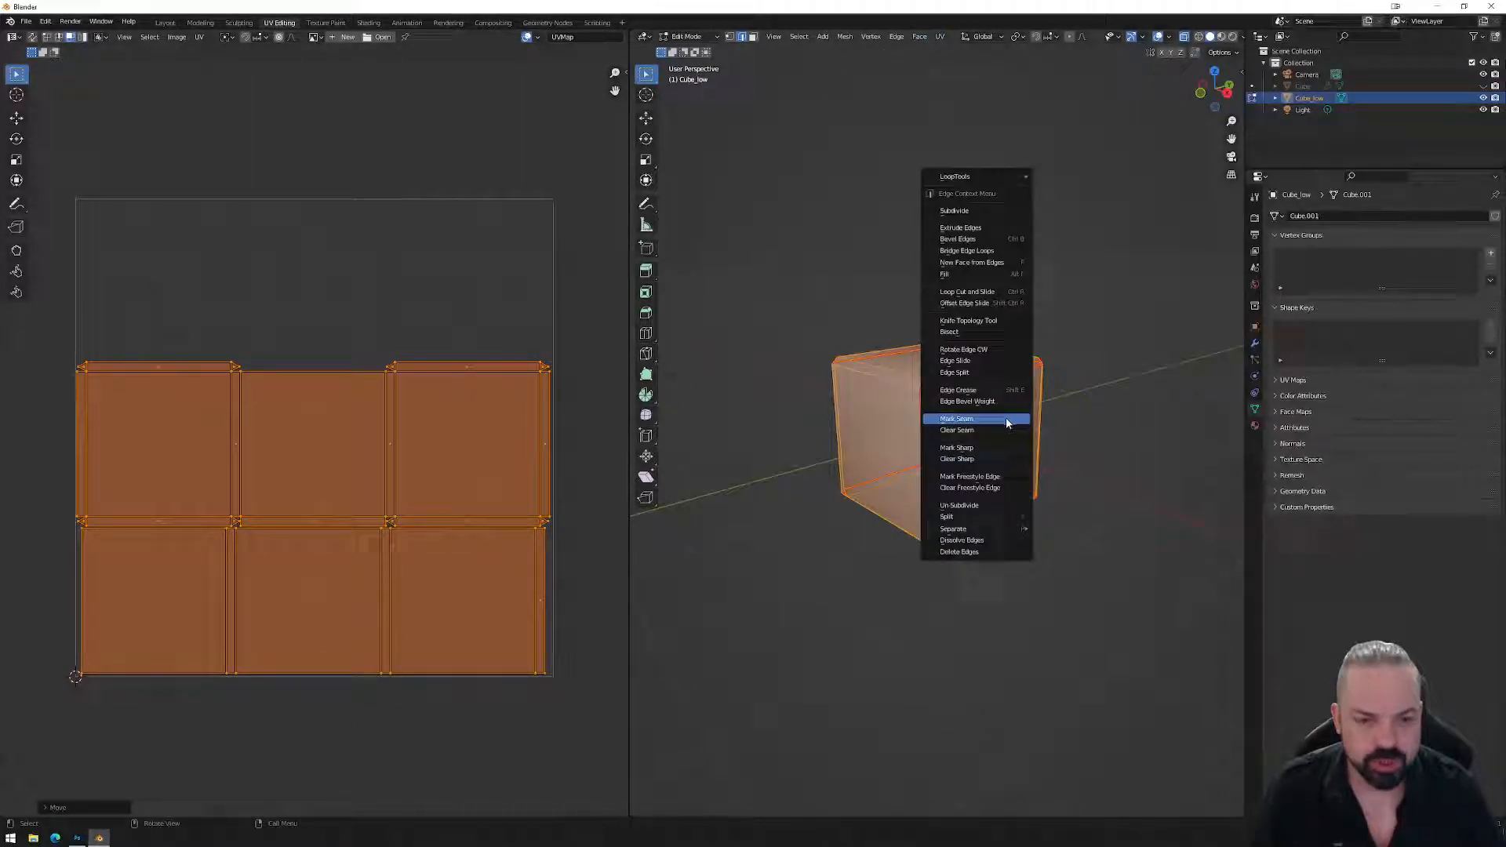
left_click(981, 433)
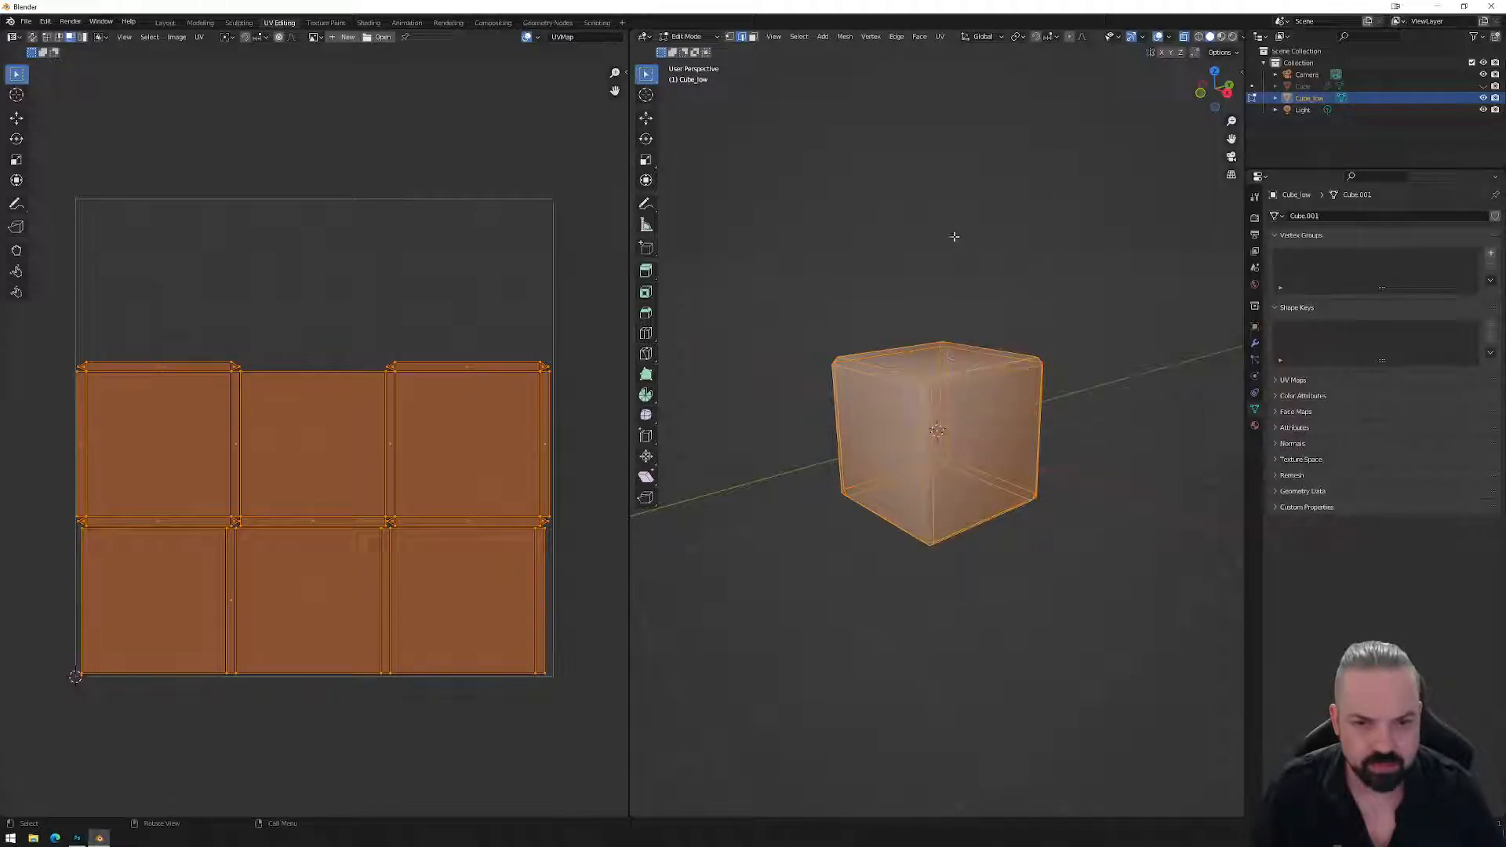
left_click(939, 36)
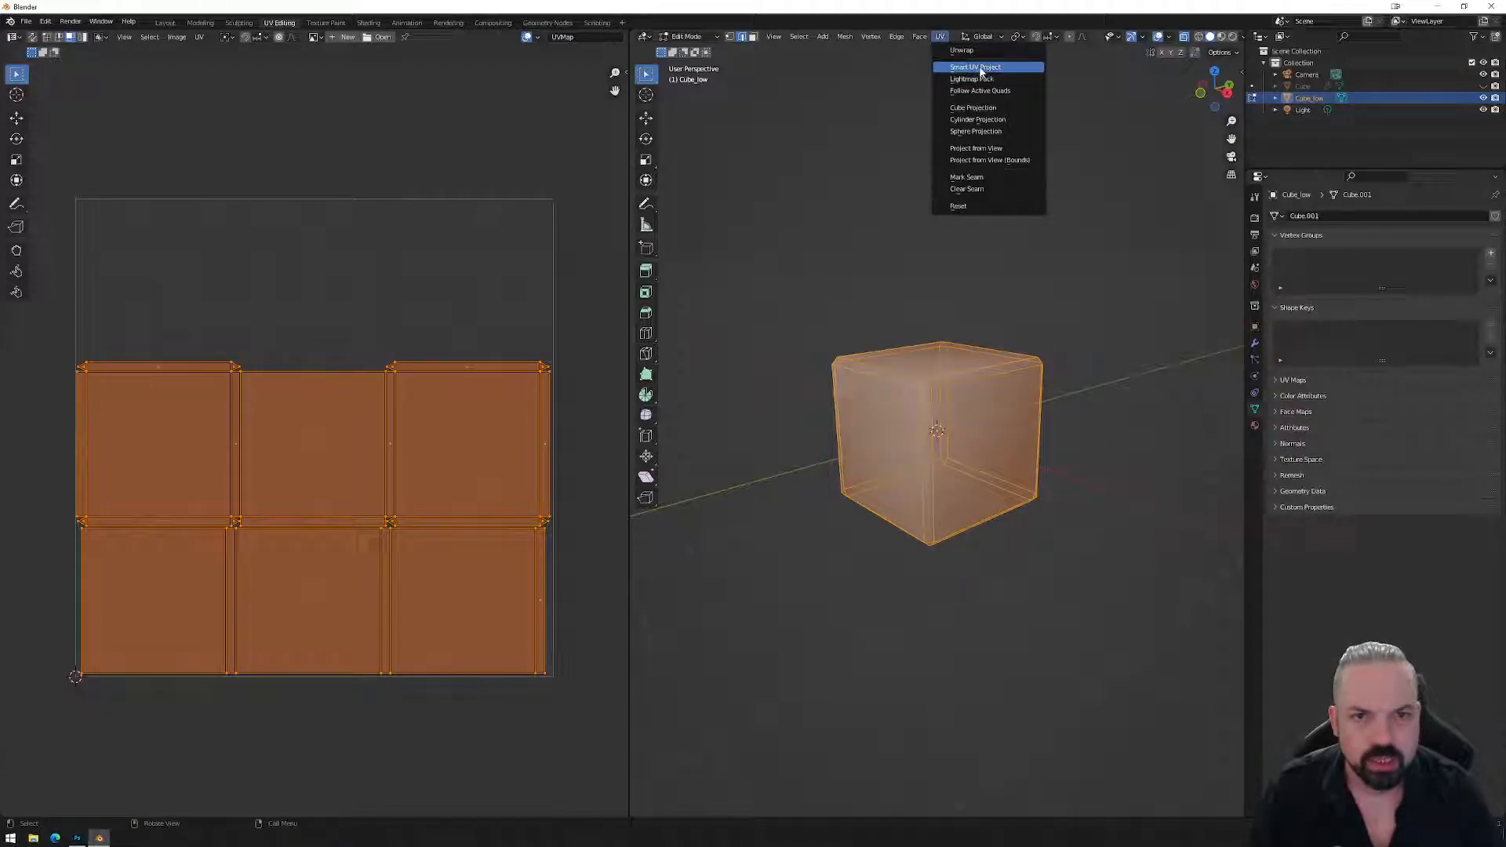
left_click(978, 68)
left_click(989, 163)
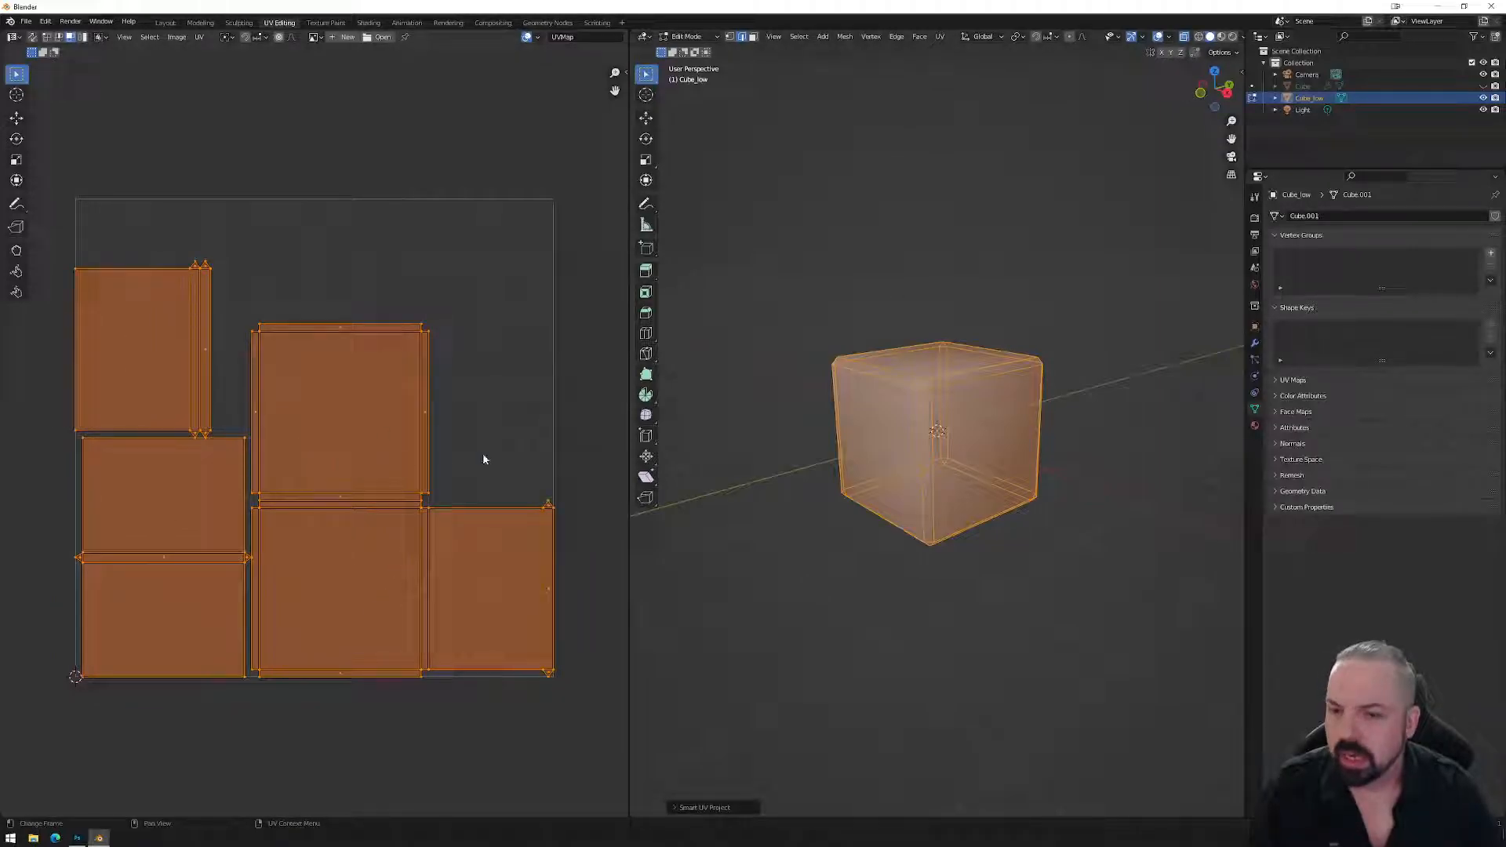
key("ctrl+z")
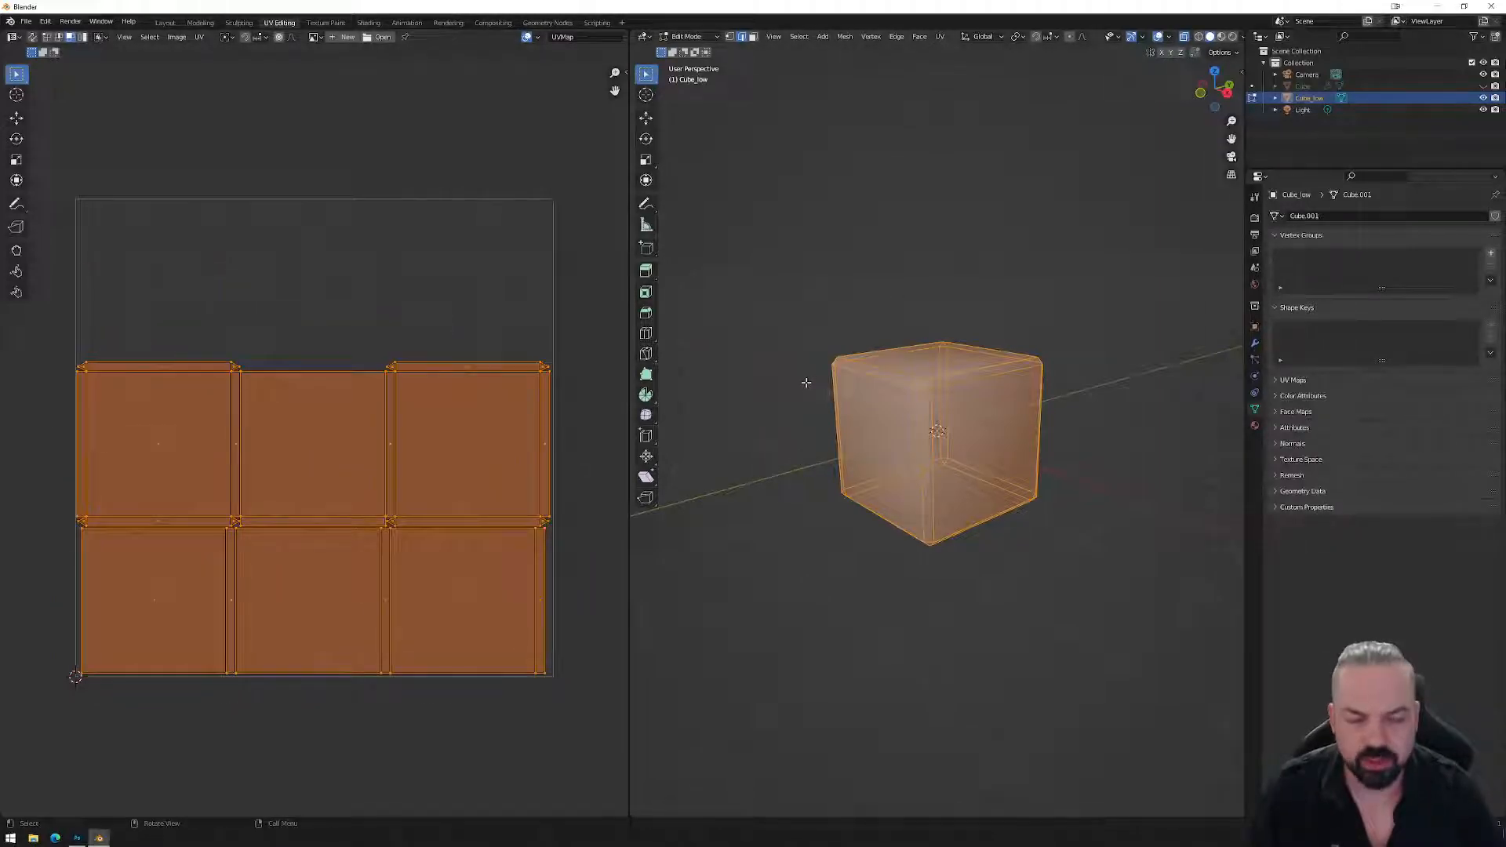
Orbit the cube, glance at the Photoshop slides, and come back to the Blender UV workspace.
middle_click_drag(806, 382, 800, 423)
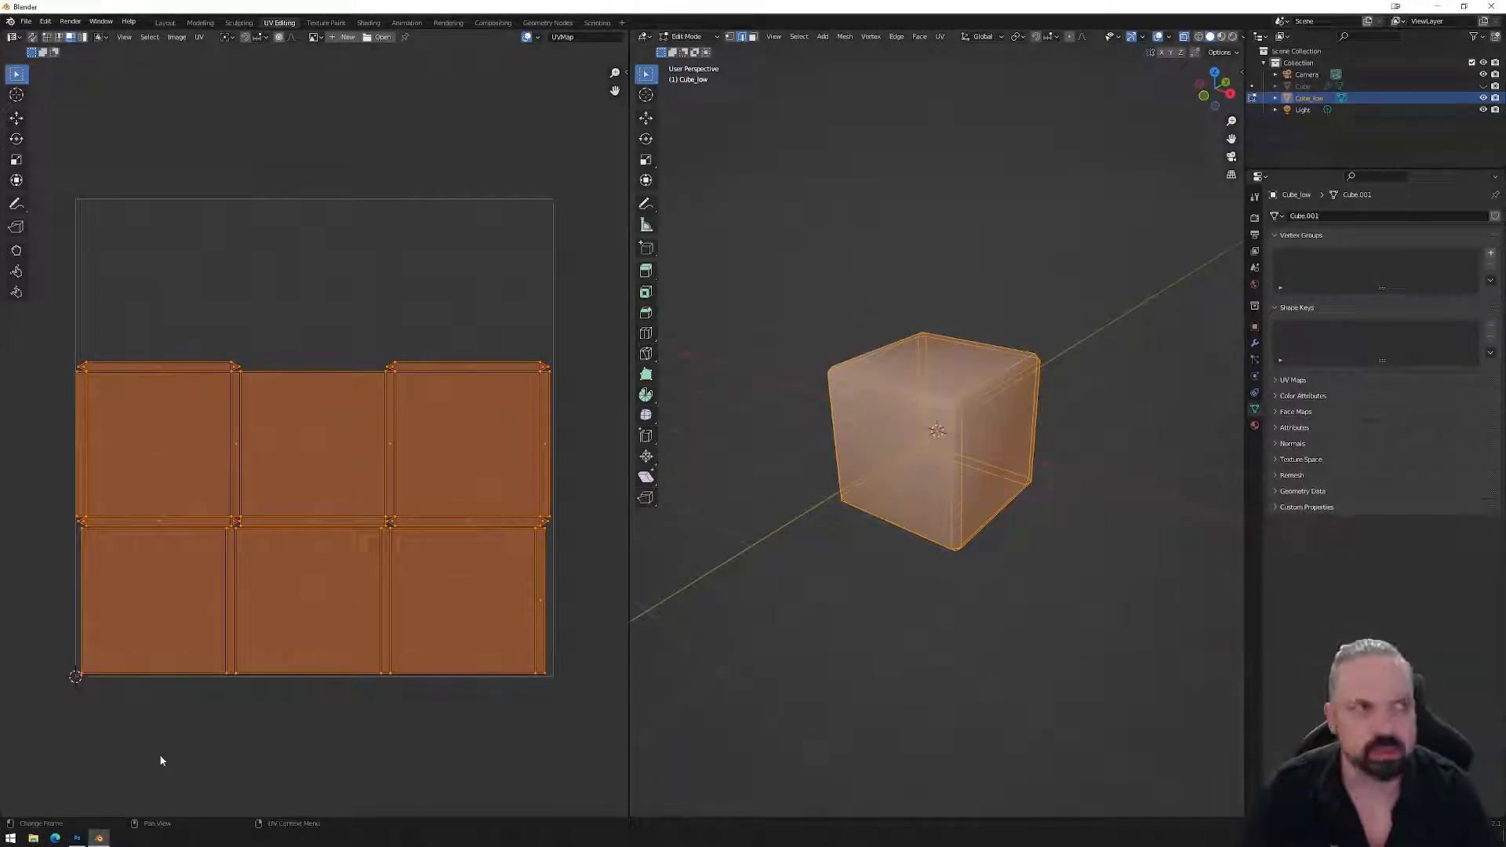
mouse_move(76, 838)
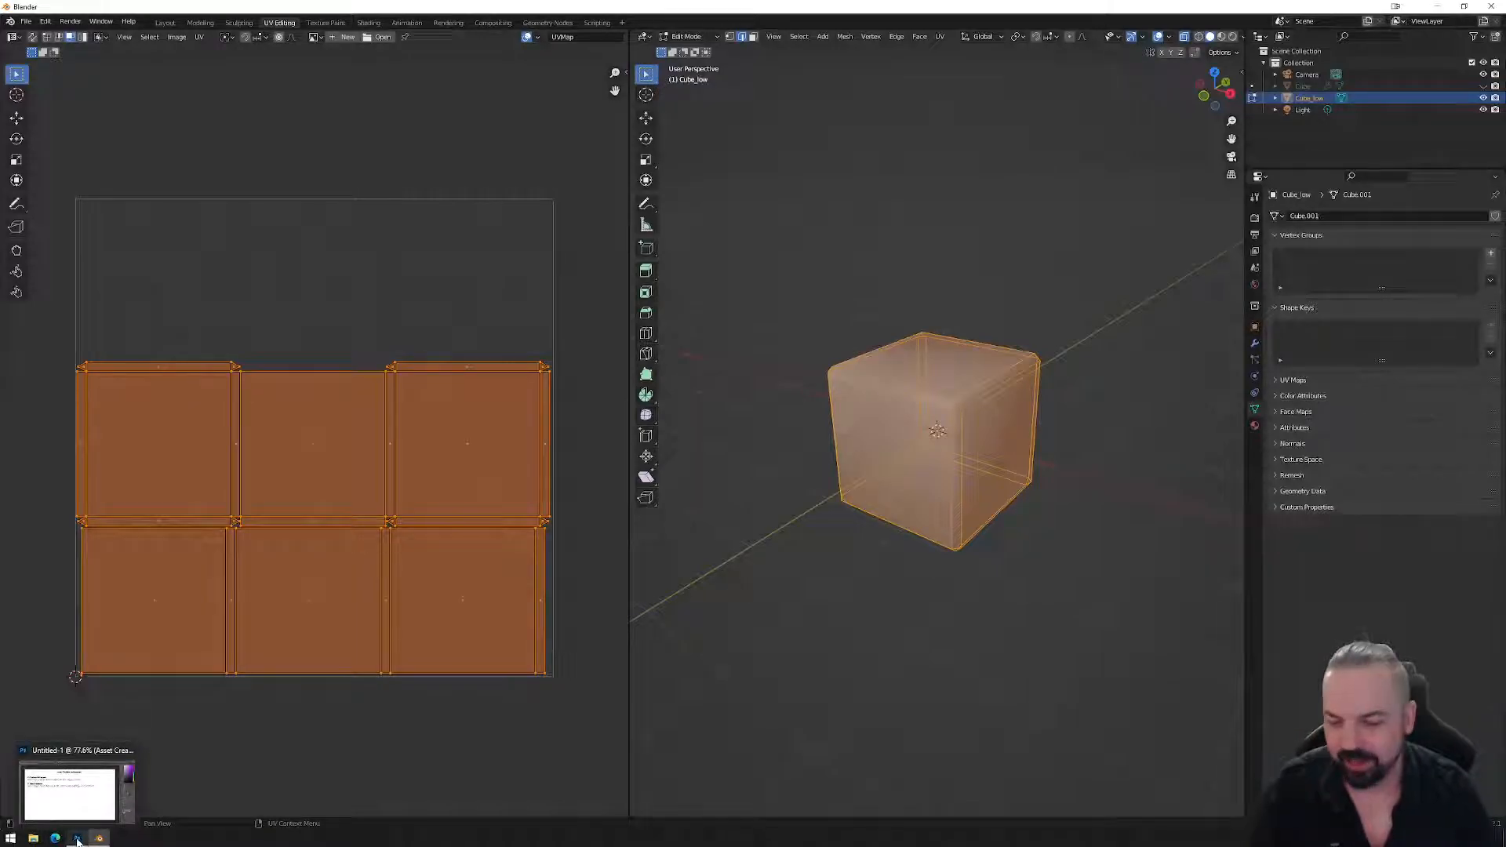
left_click(76, 837)
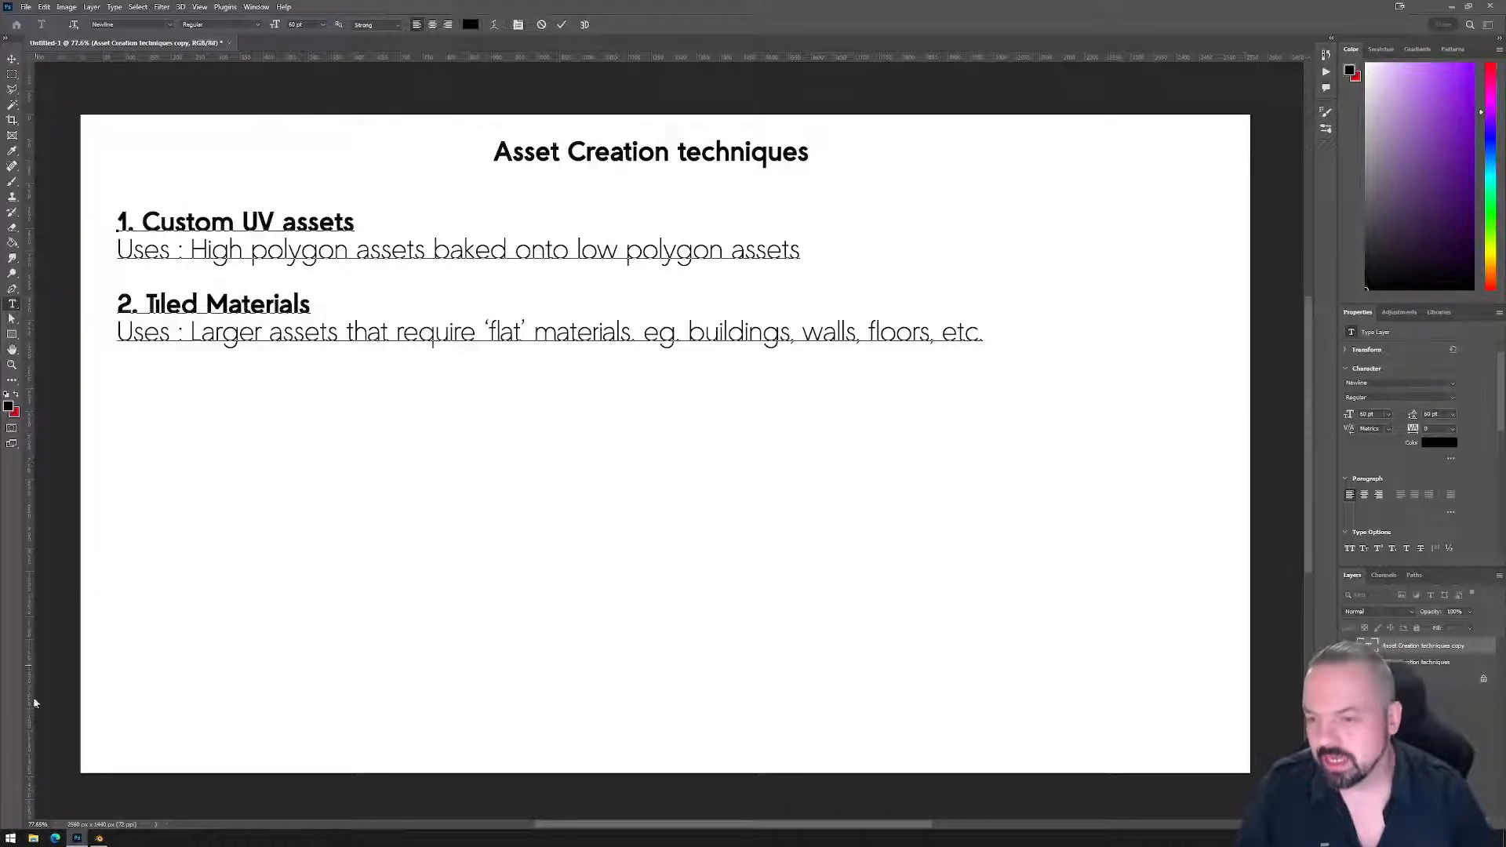
left_click(99, 838)
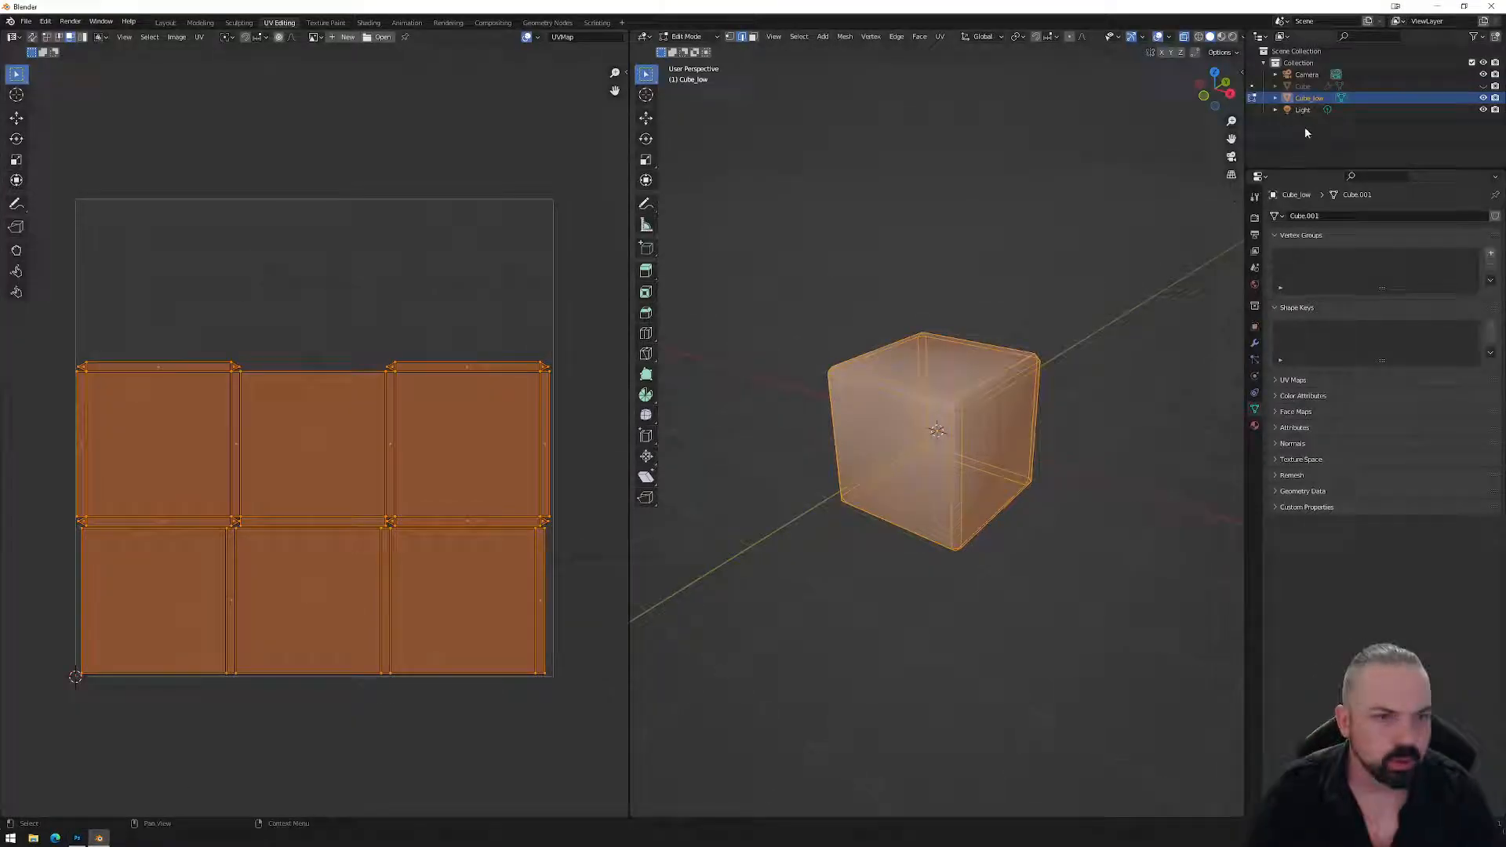
Briefly show then hide the high-poly Cube, and select Cube_low.
left_click(1304, 86)
left_click(1482, 85)
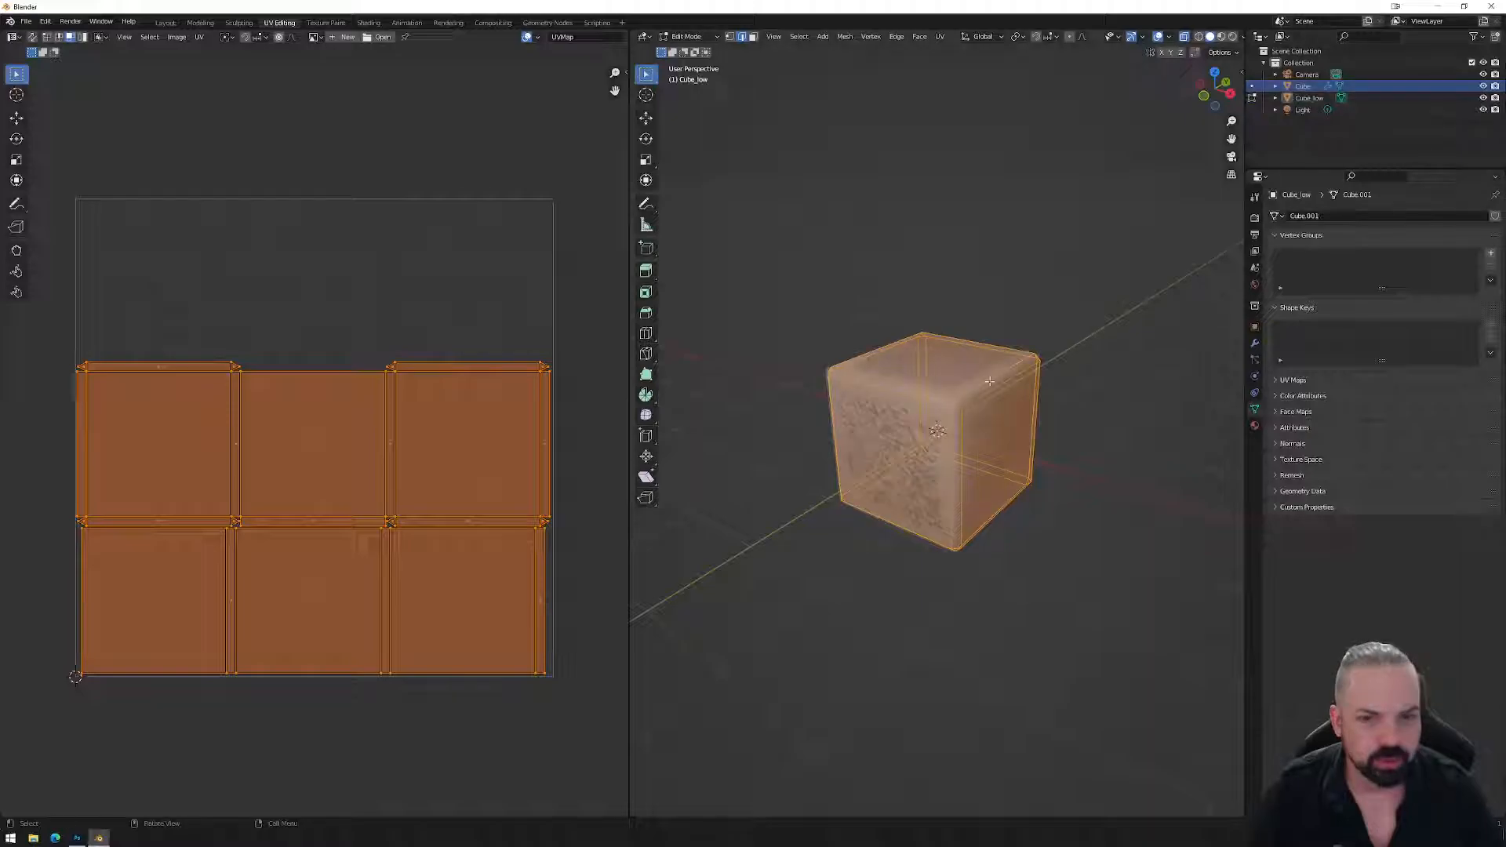
left_click(1482, 85)
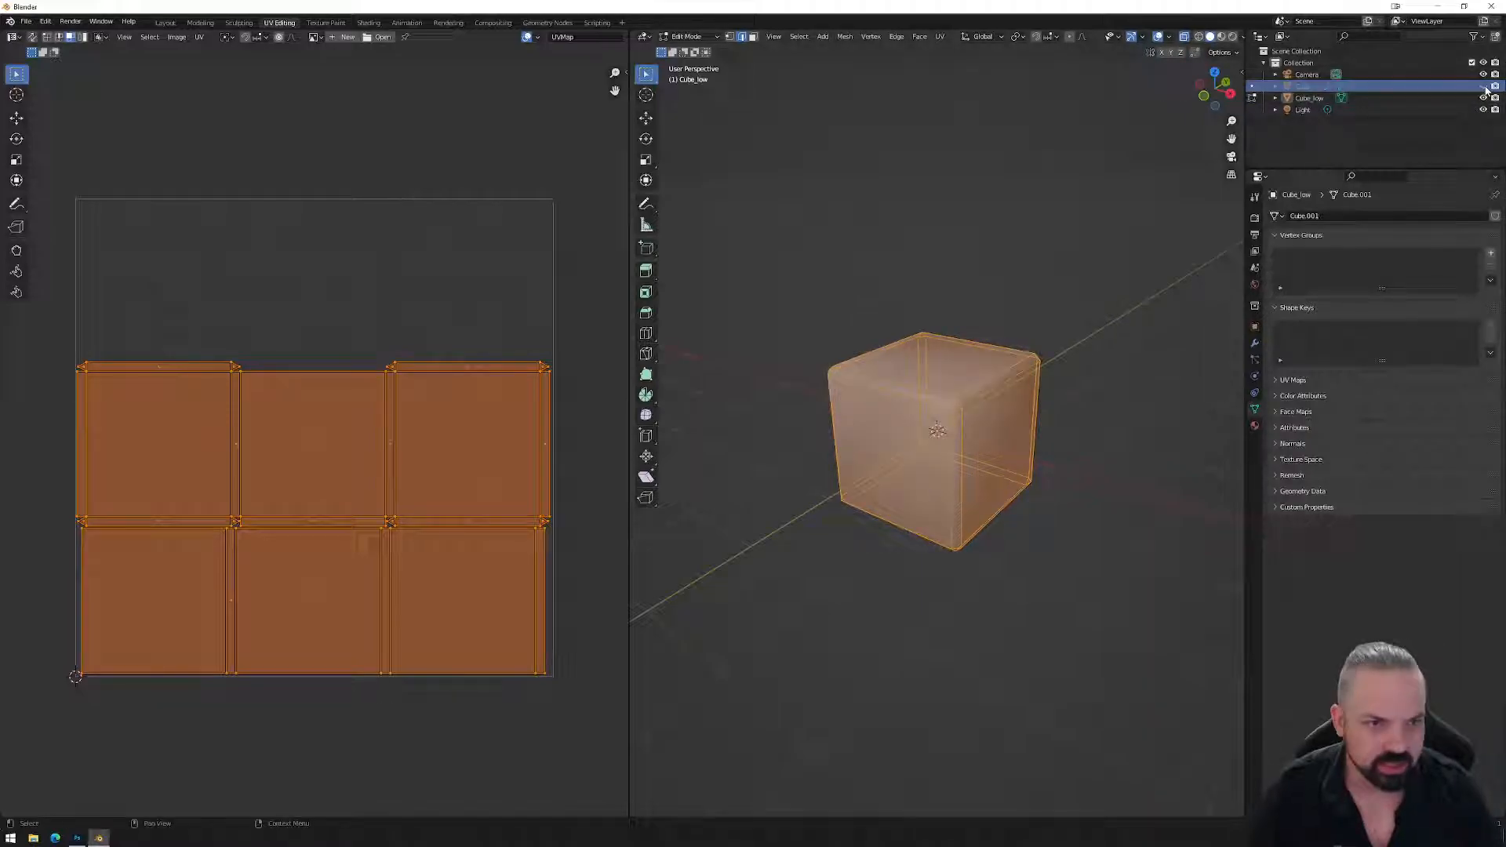
left_click(1318, 98)
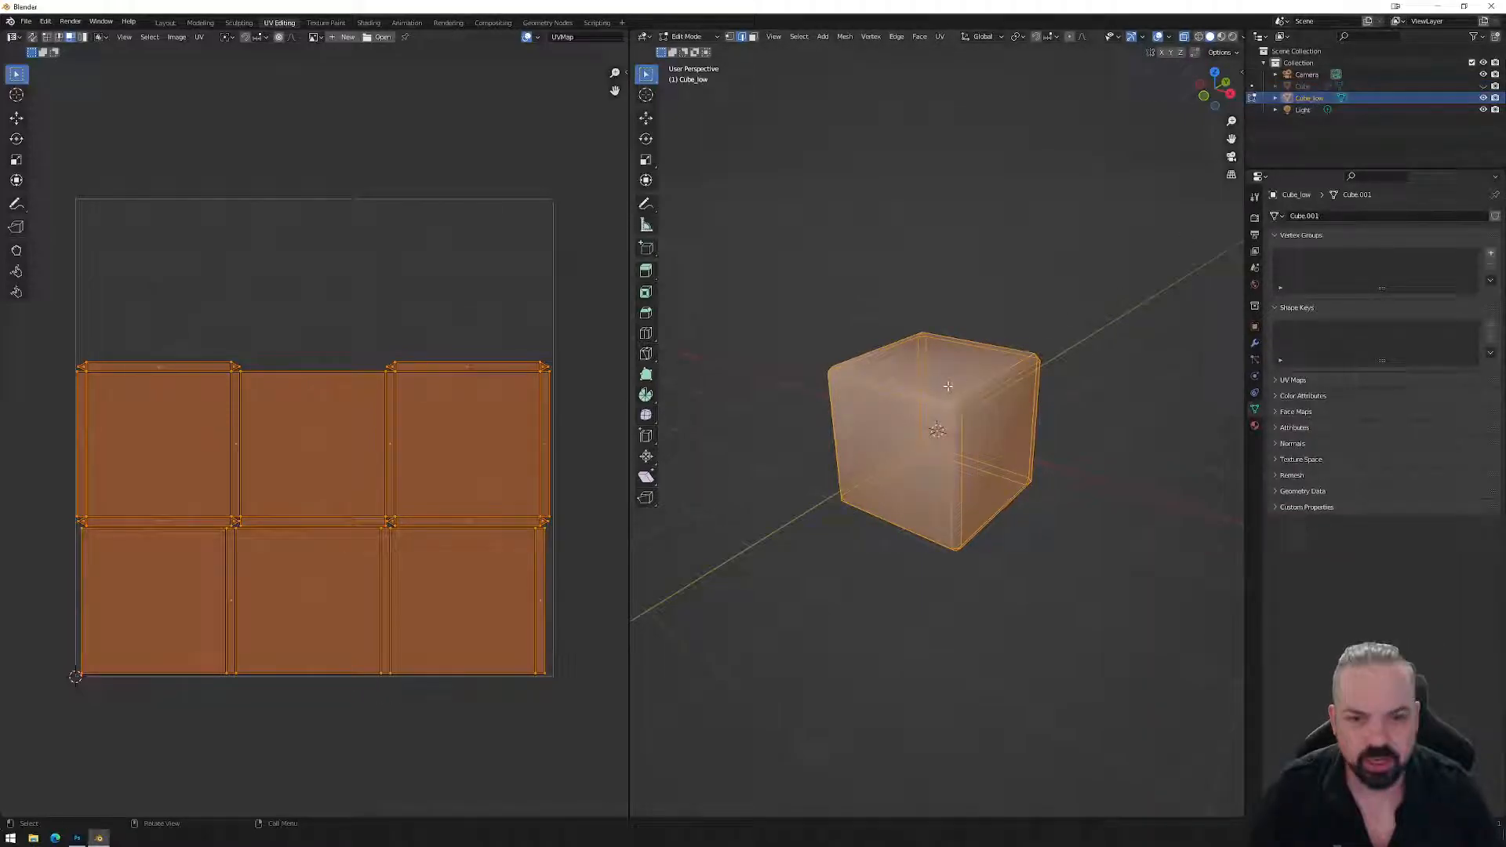
Scale Cube_low's 3x2 UV grid up about 2.3x around its centre, then switch to the browser.
scroll(471, 429, "down", 1)
middle_click_drag(974, 393, 922, 400)
scroll(329, 437, "down", 4)
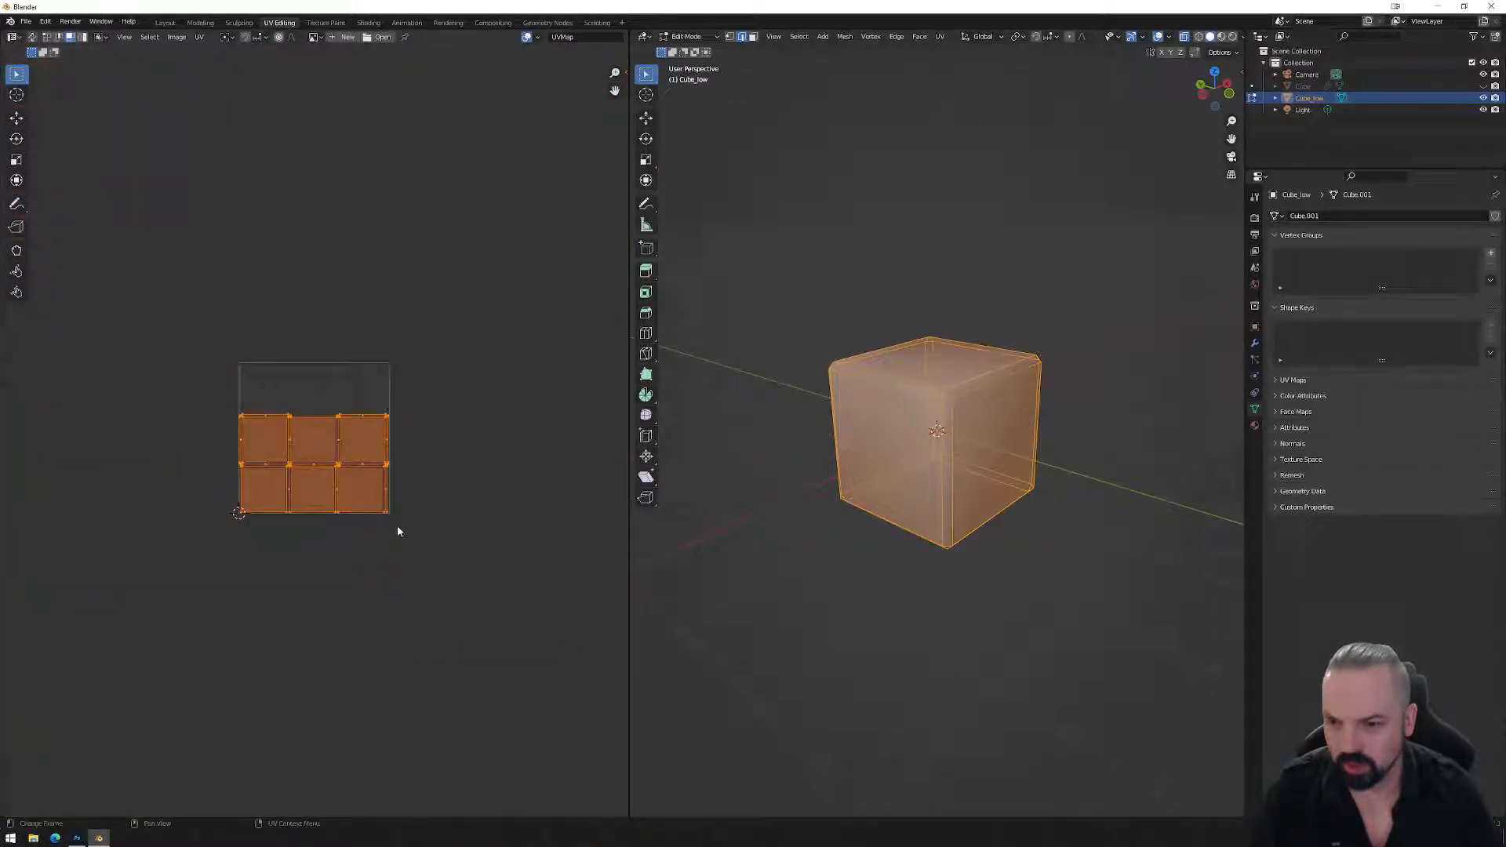
key("s")
left_click(604, 725)
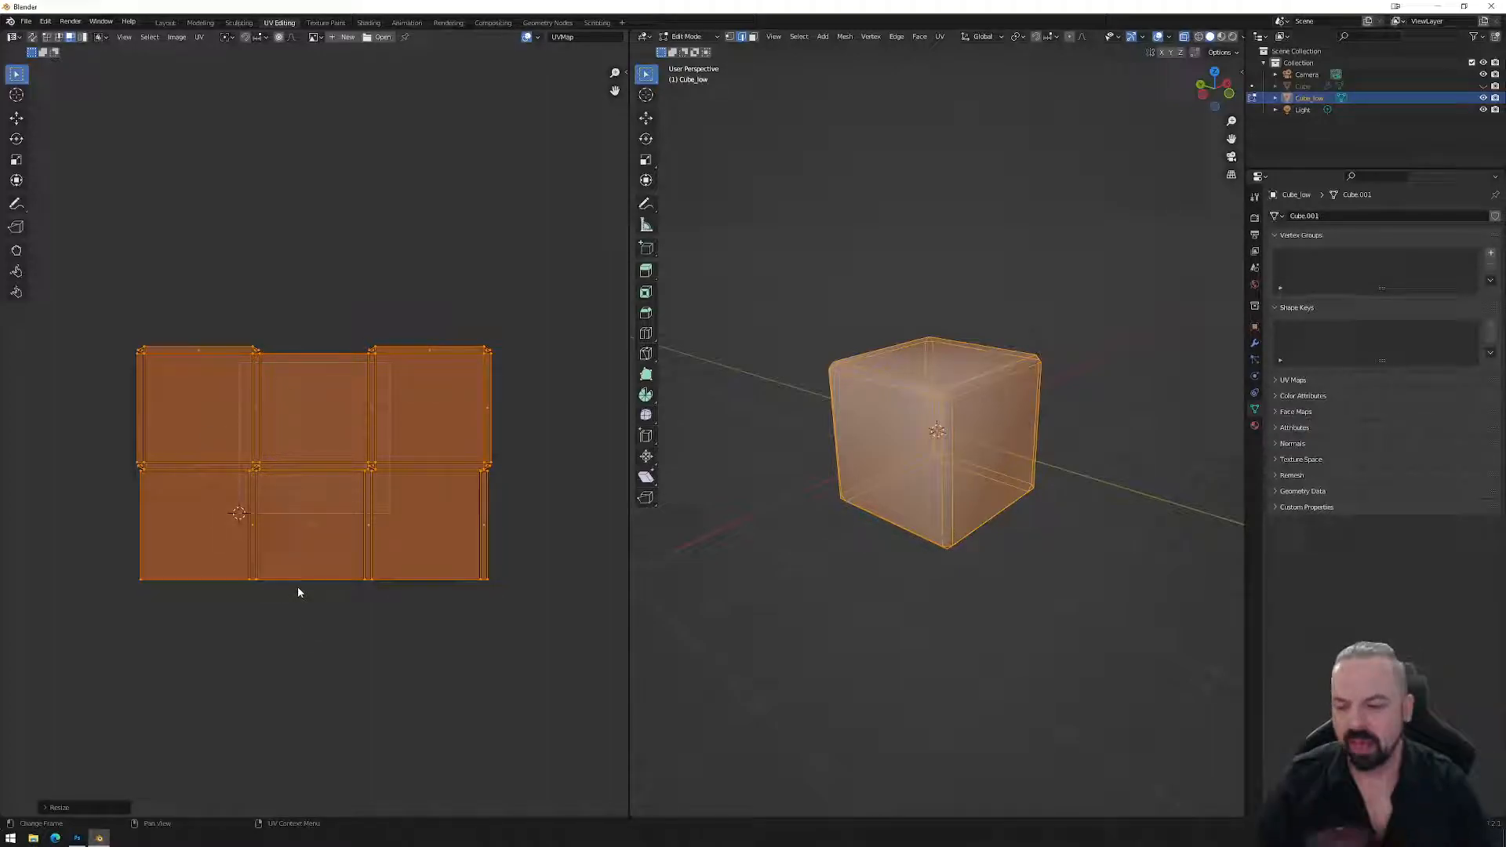
left_click(54, 839)
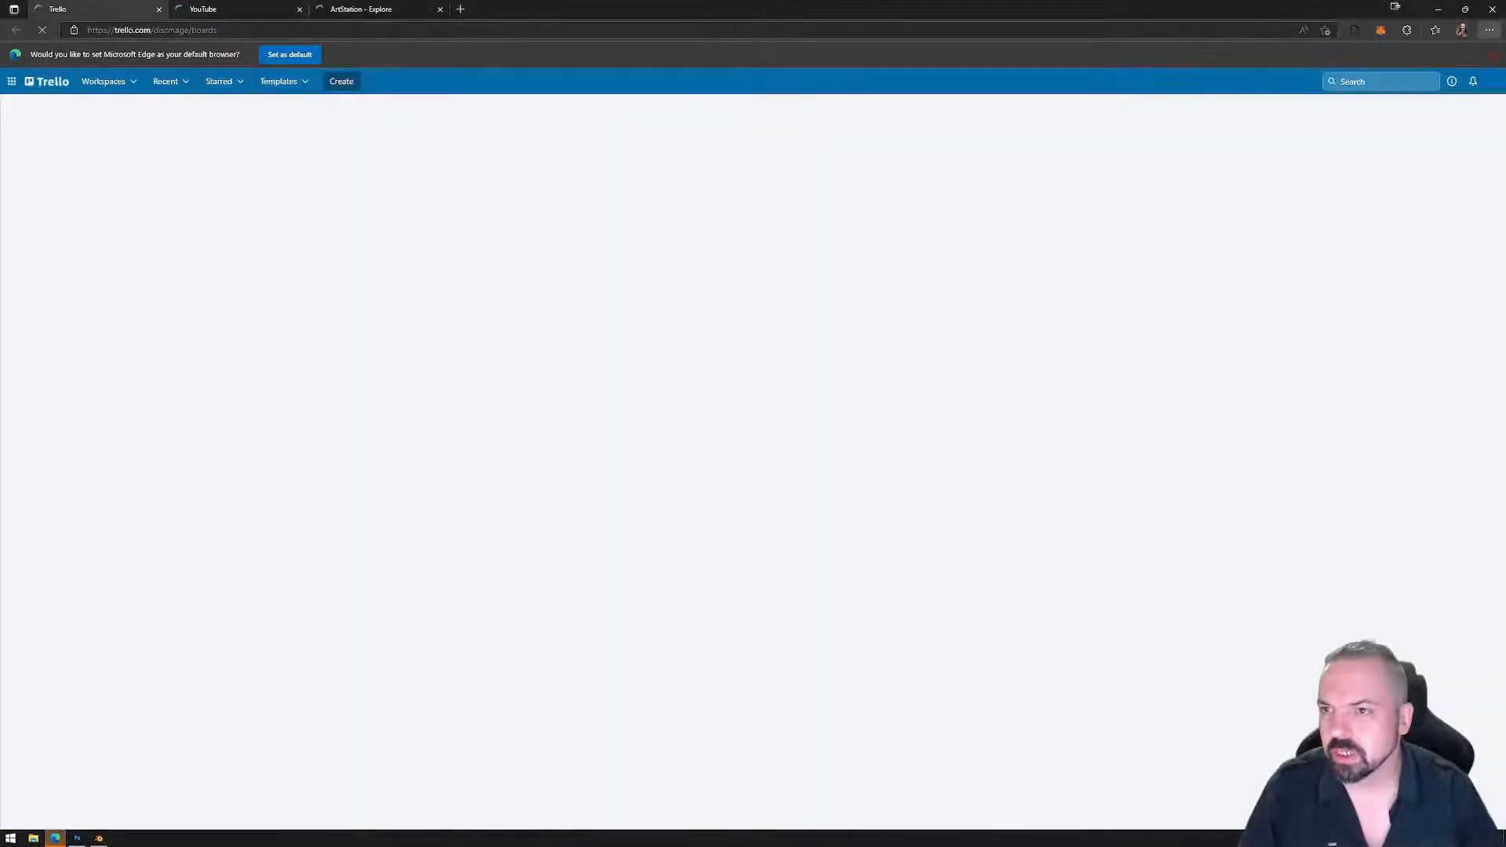
Search the web for 'polyhaven' and open the Poly Haven website.
left_click(152, 30)
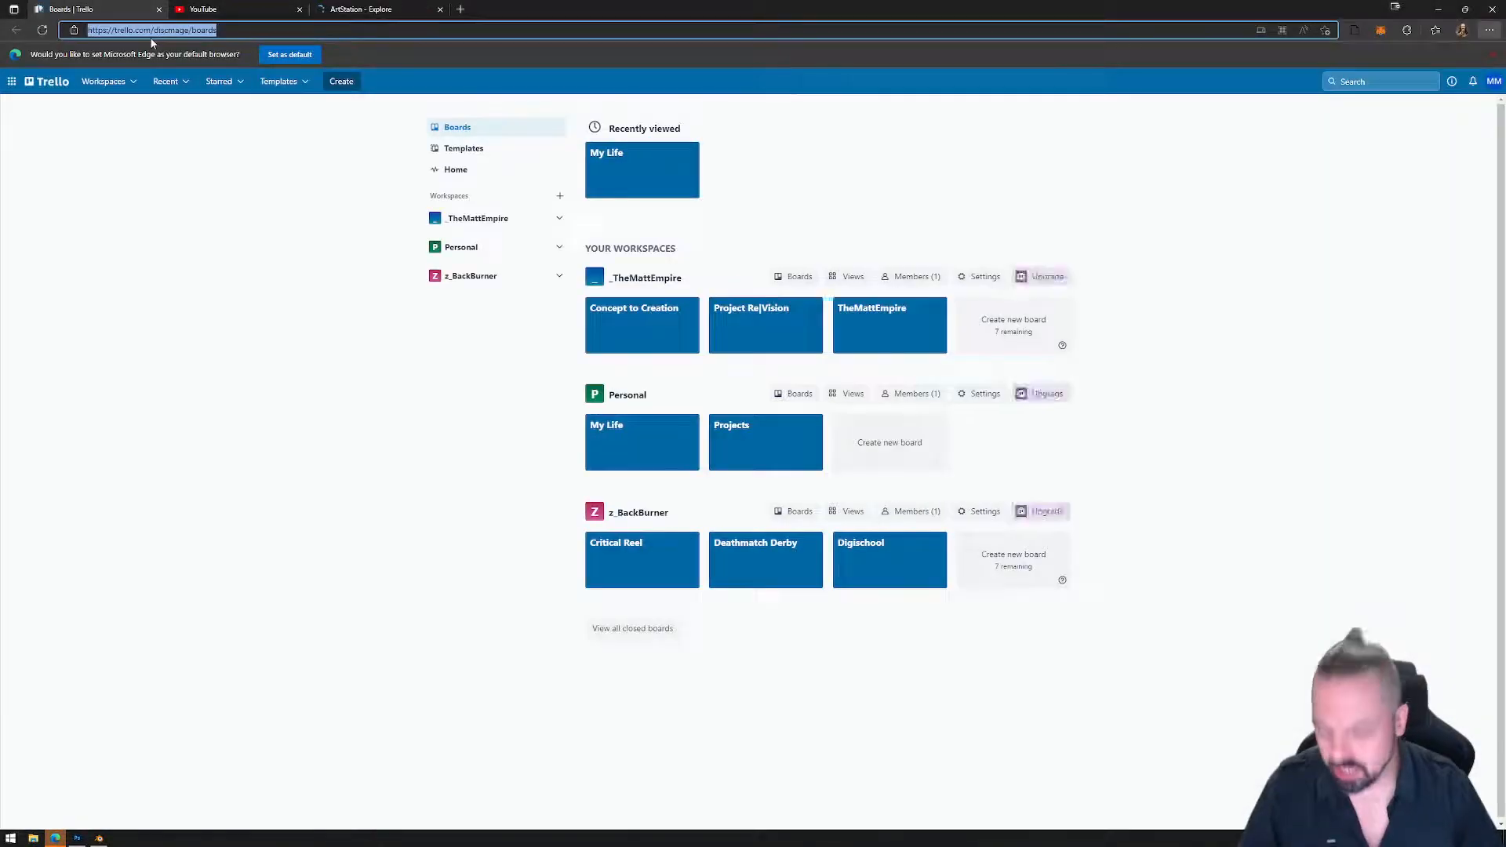
type("polyhaven")
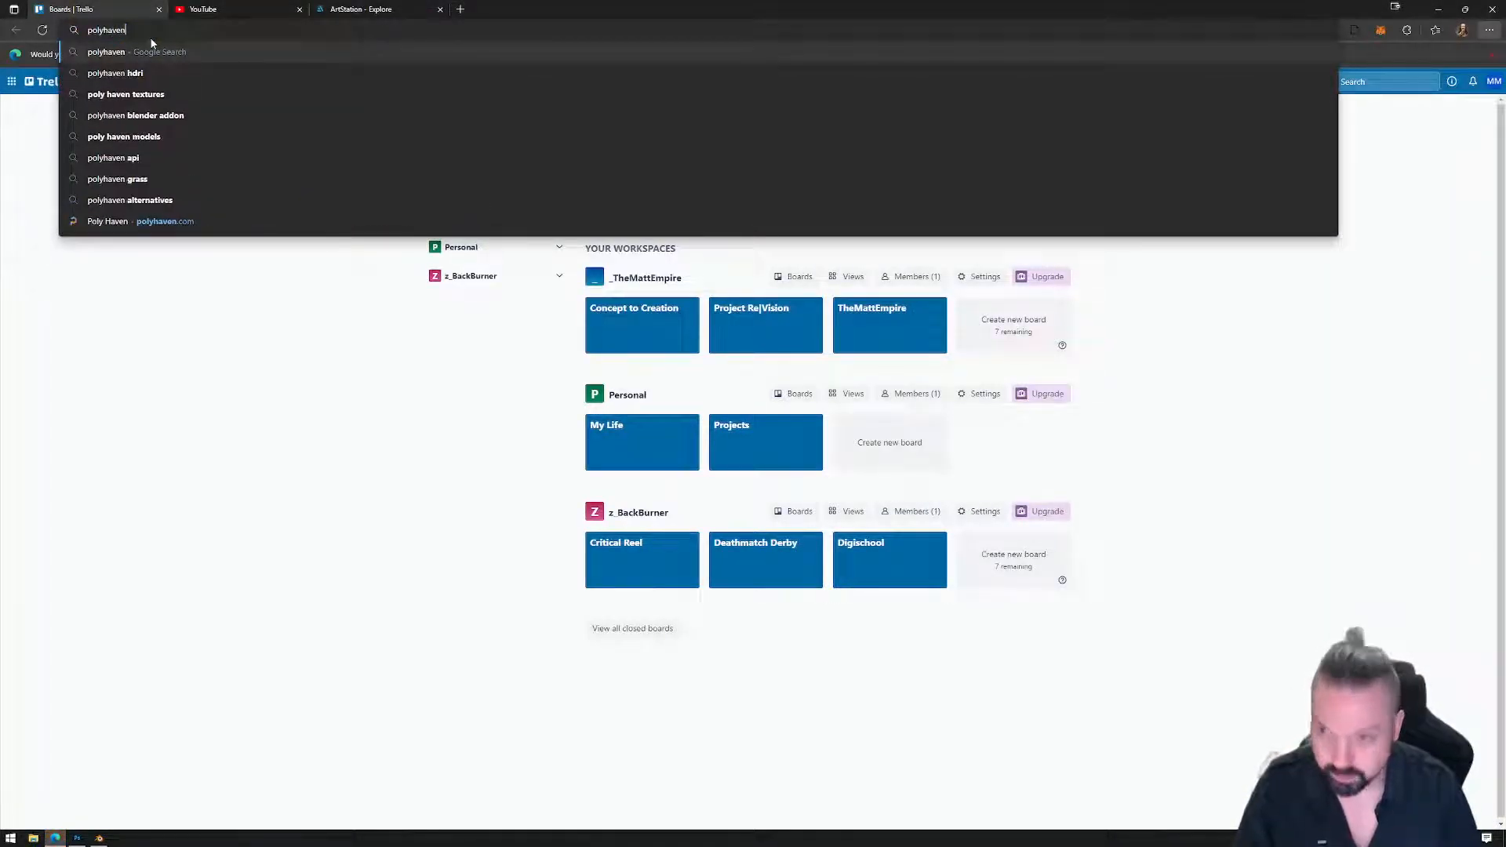
key("Return")
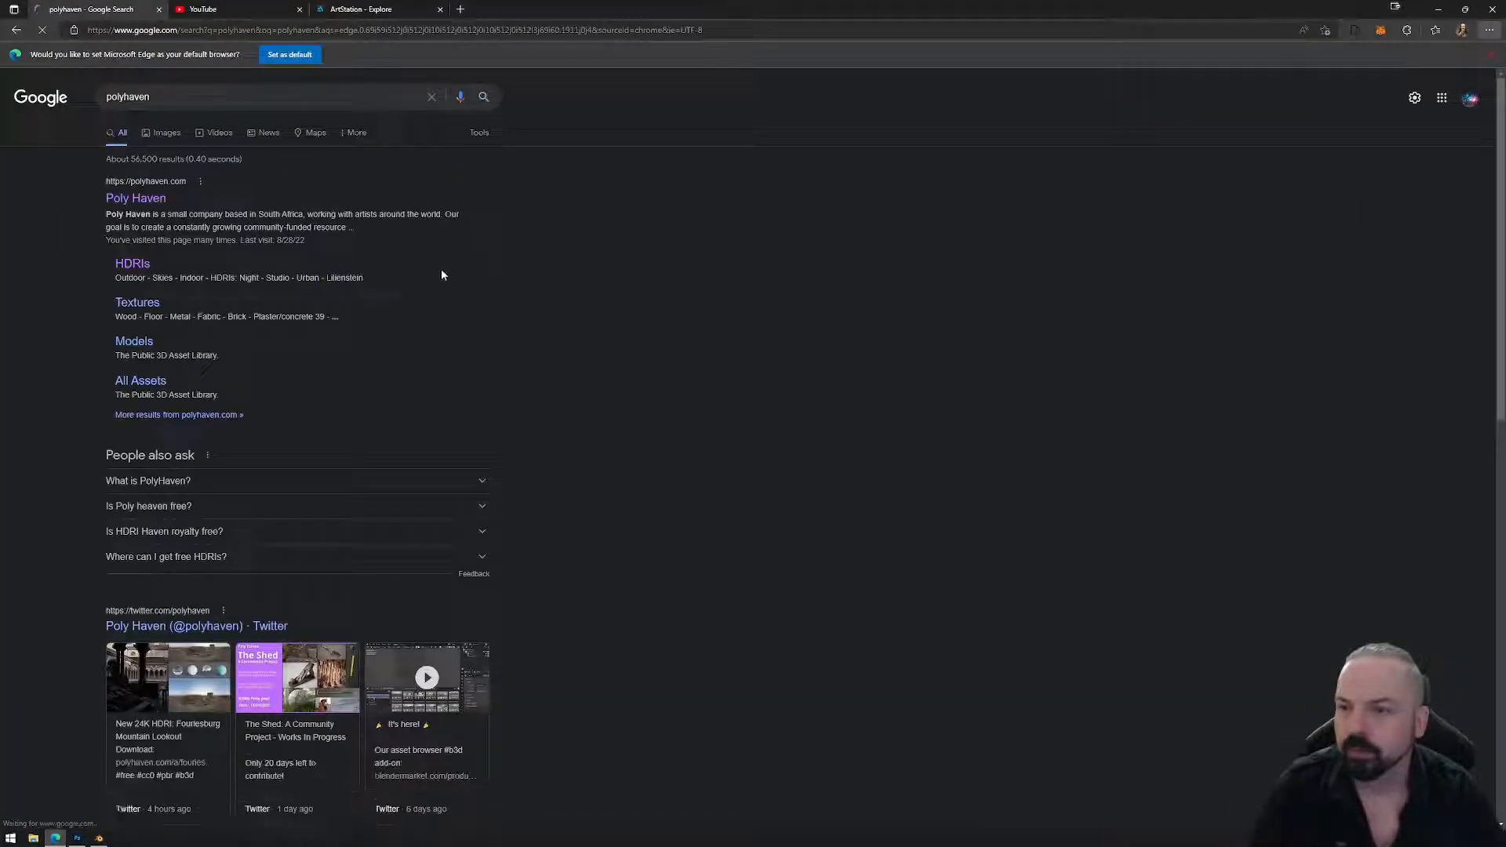
left_click(138, 202)
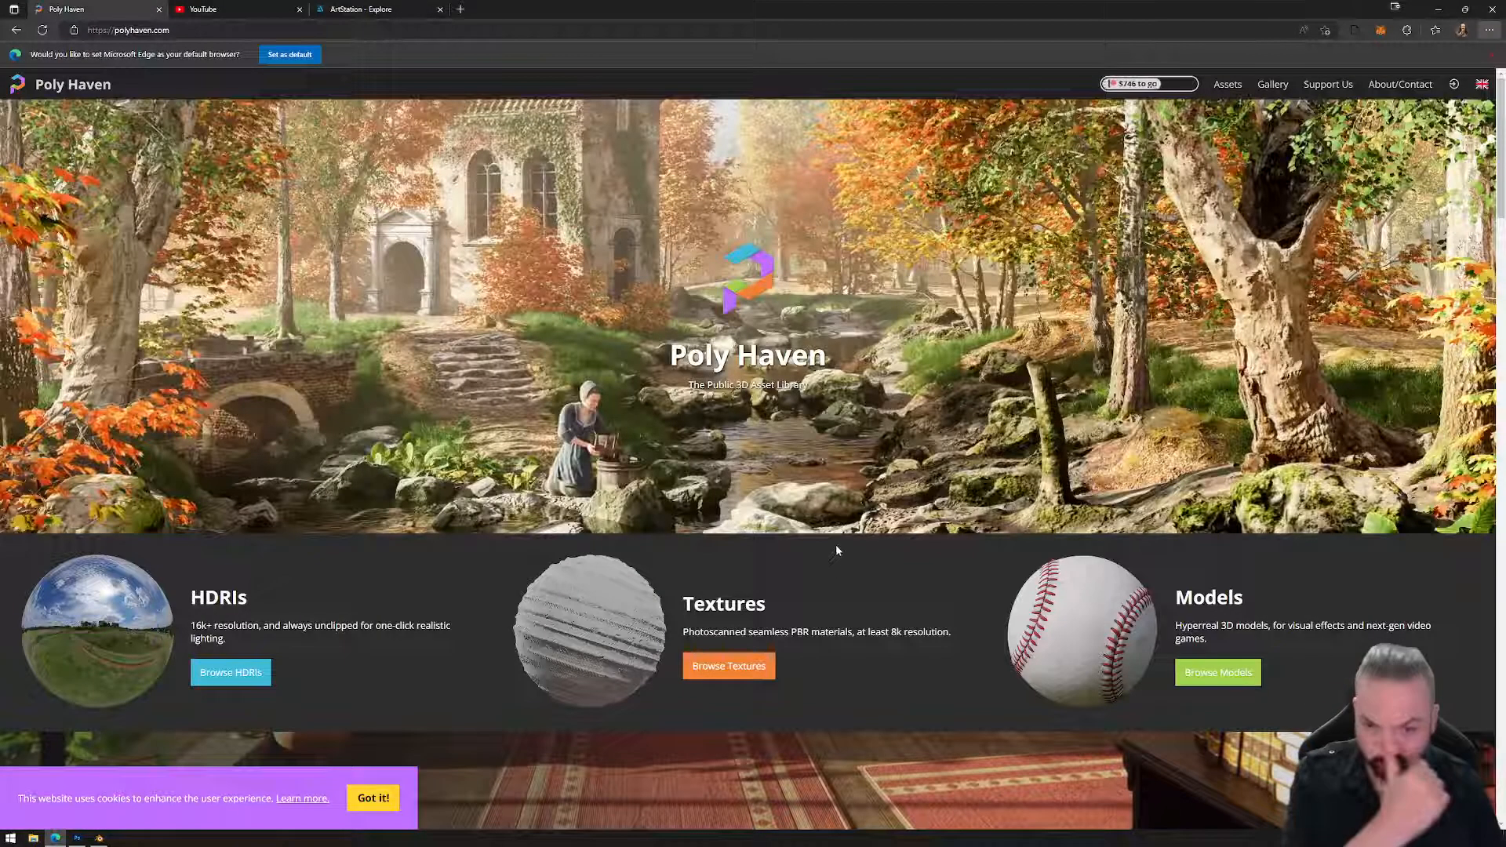
Open the Poly Haven textures catalogue and scroll down to River Small Rocks.
left_click(729, 666)
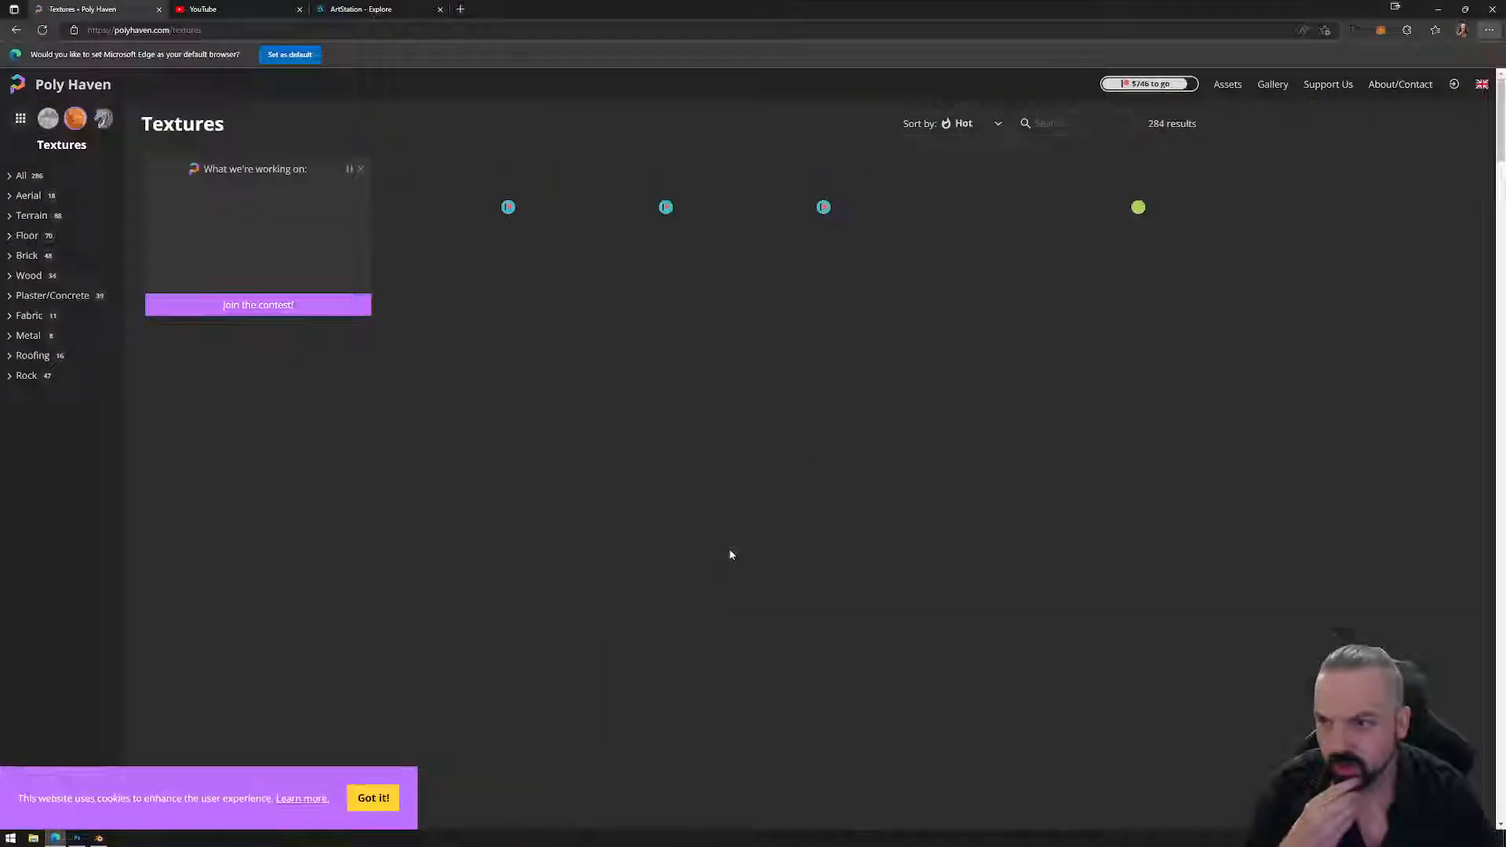
scroll(729, 554, "down", 2)
scroll(711, 555, "down", 4)
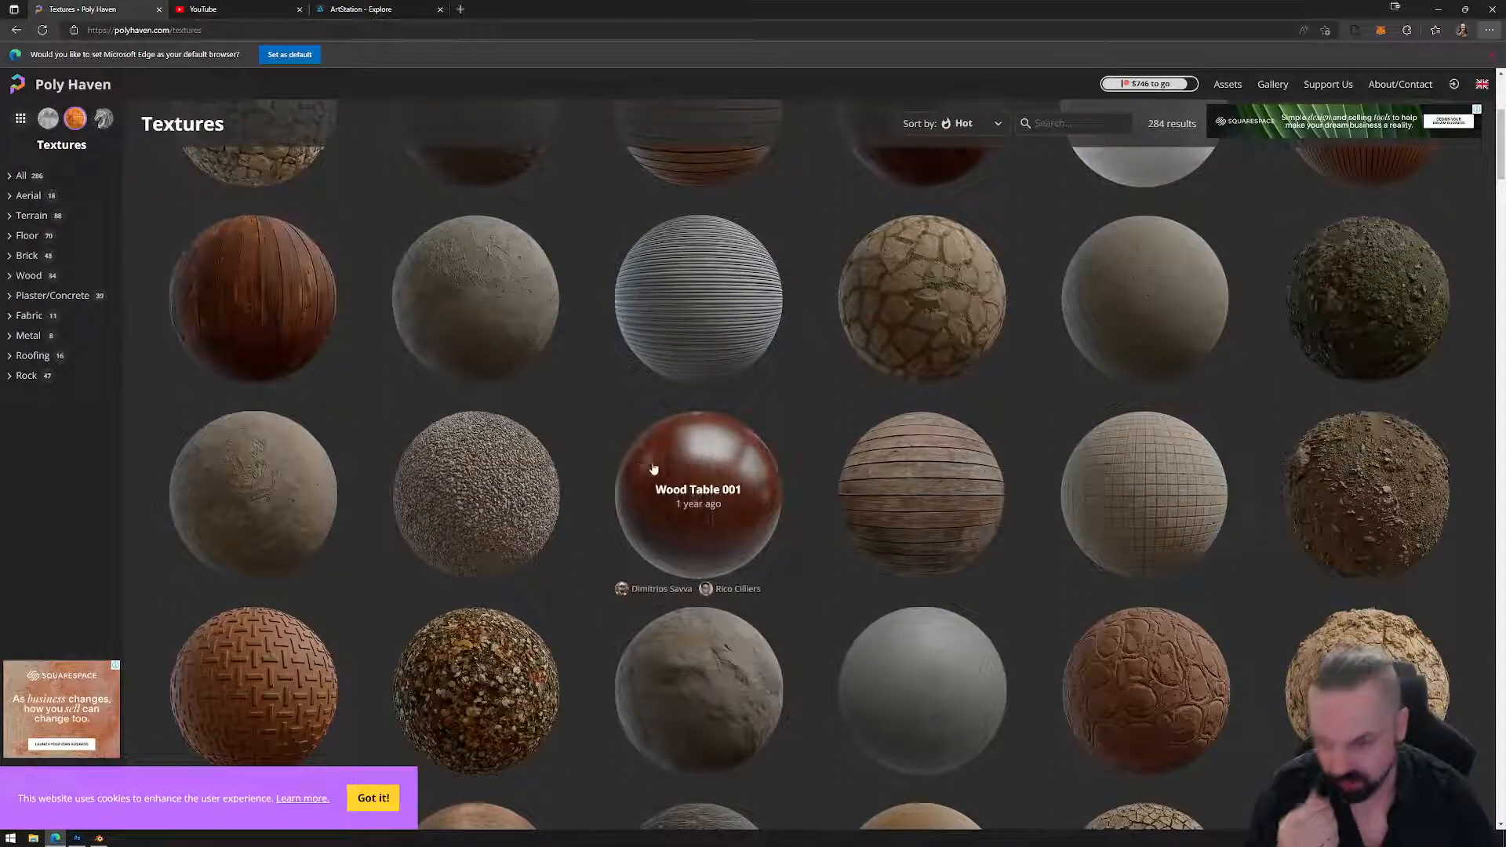
scroll(582, 439, "up", 5)
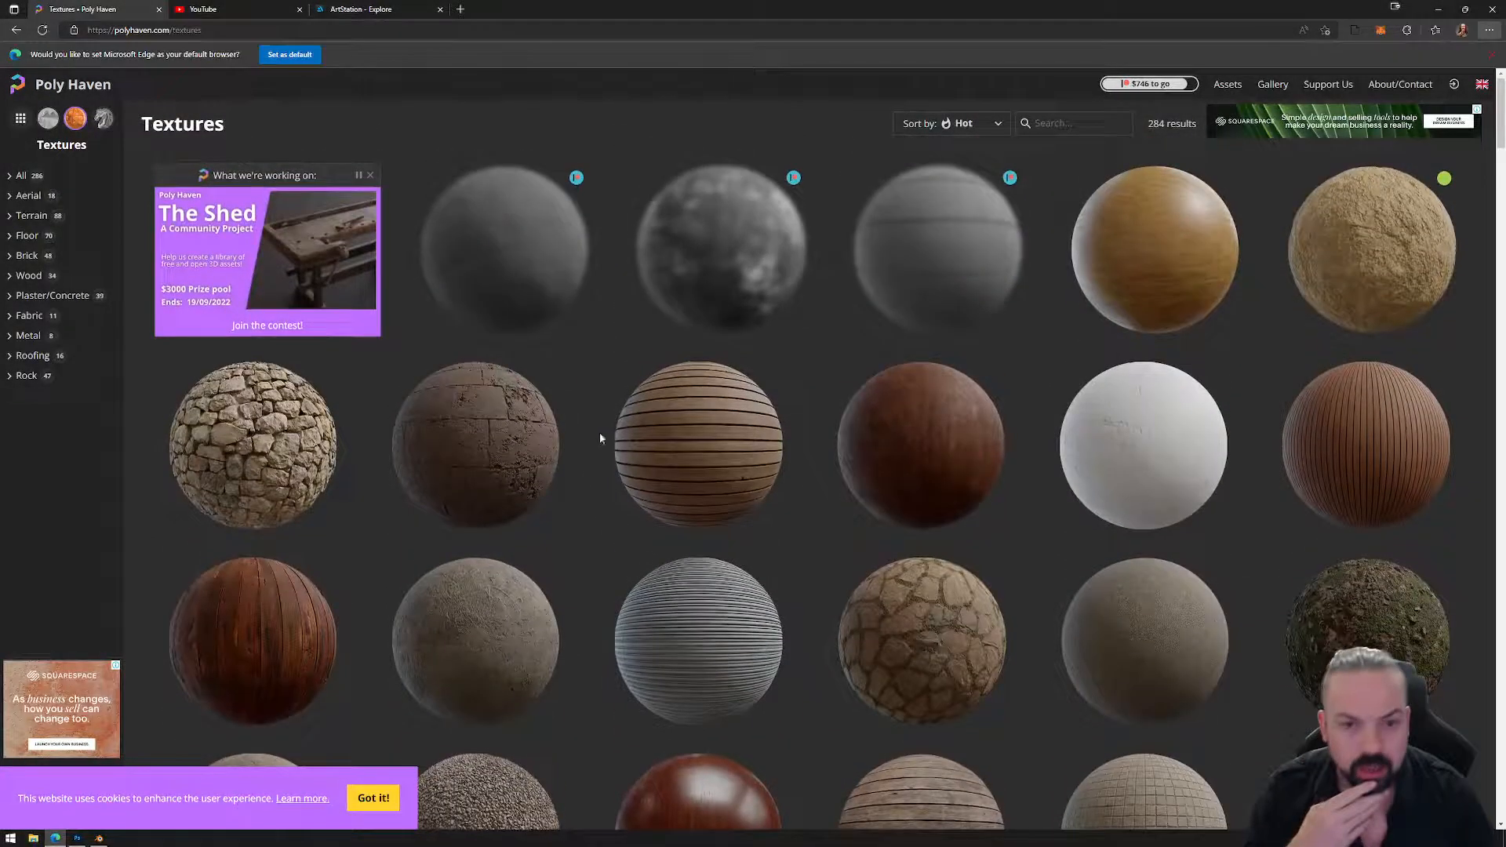
scroll(1029, 389, "down", 5)
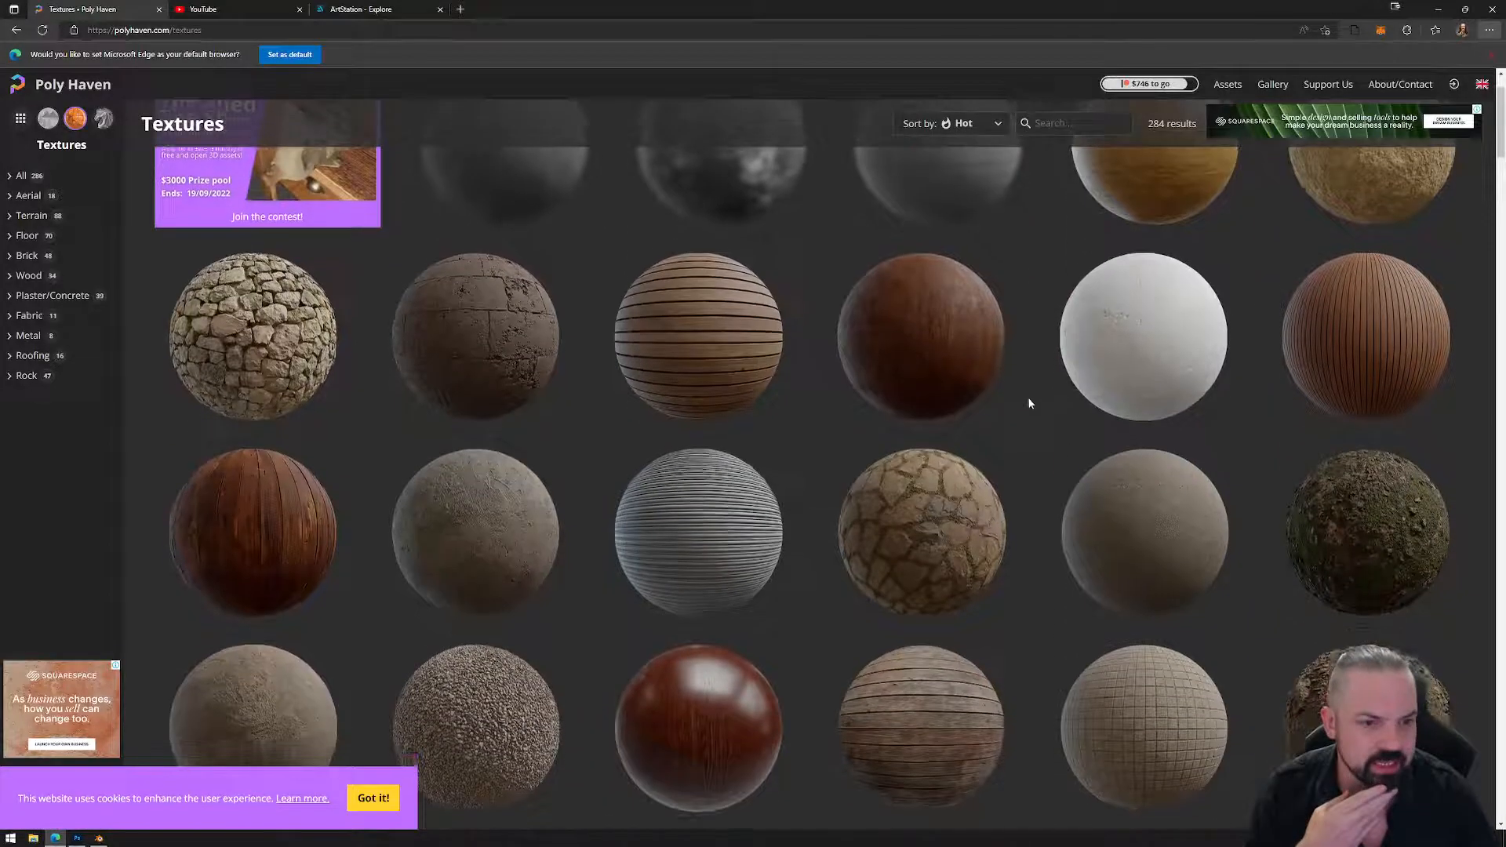
scroll(833, 420, "down", 4)
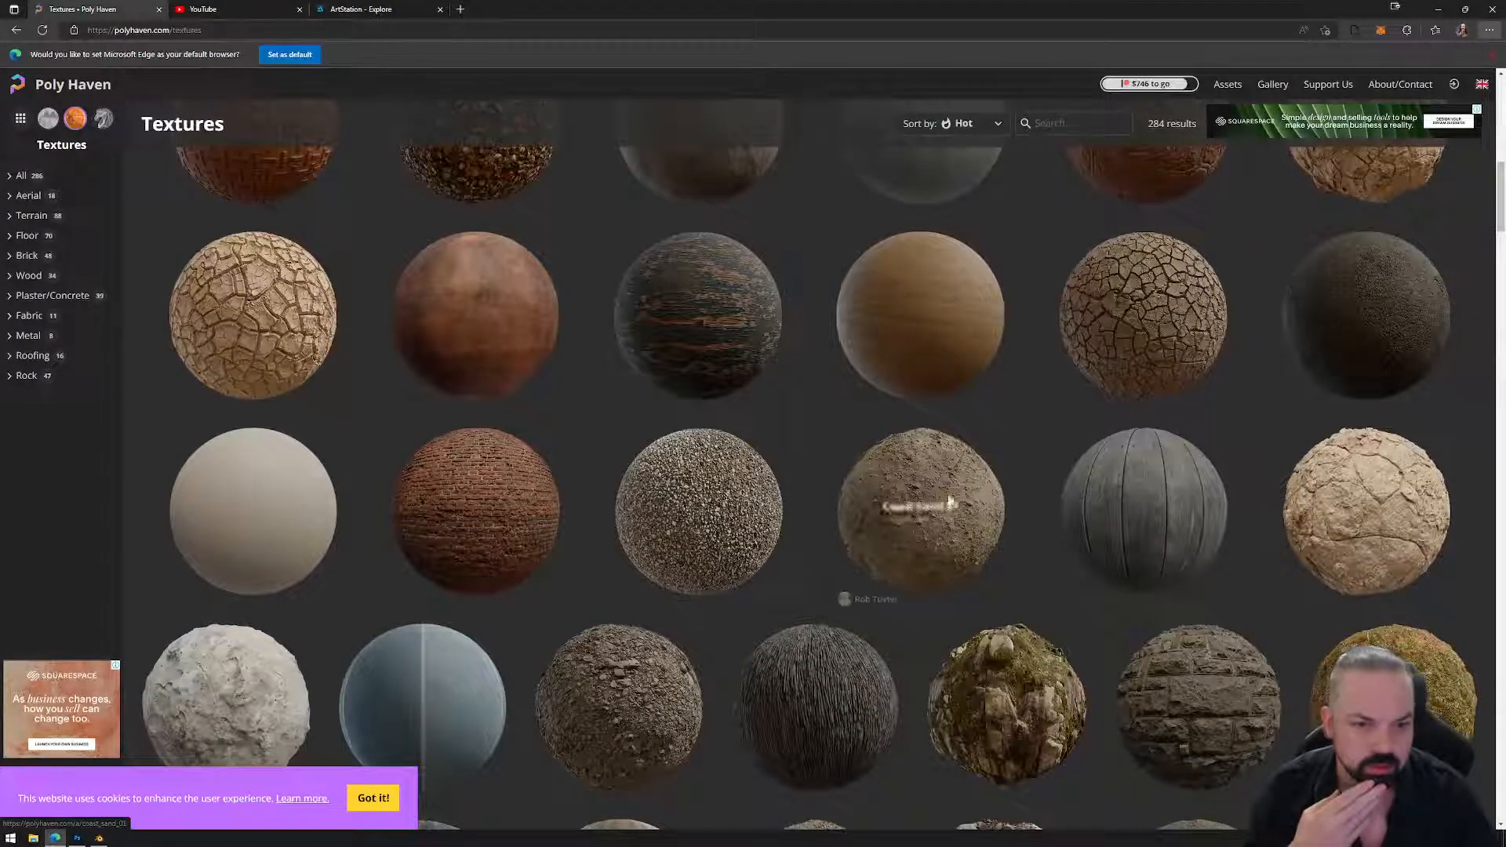
scroll(820, 553, "down", 3)
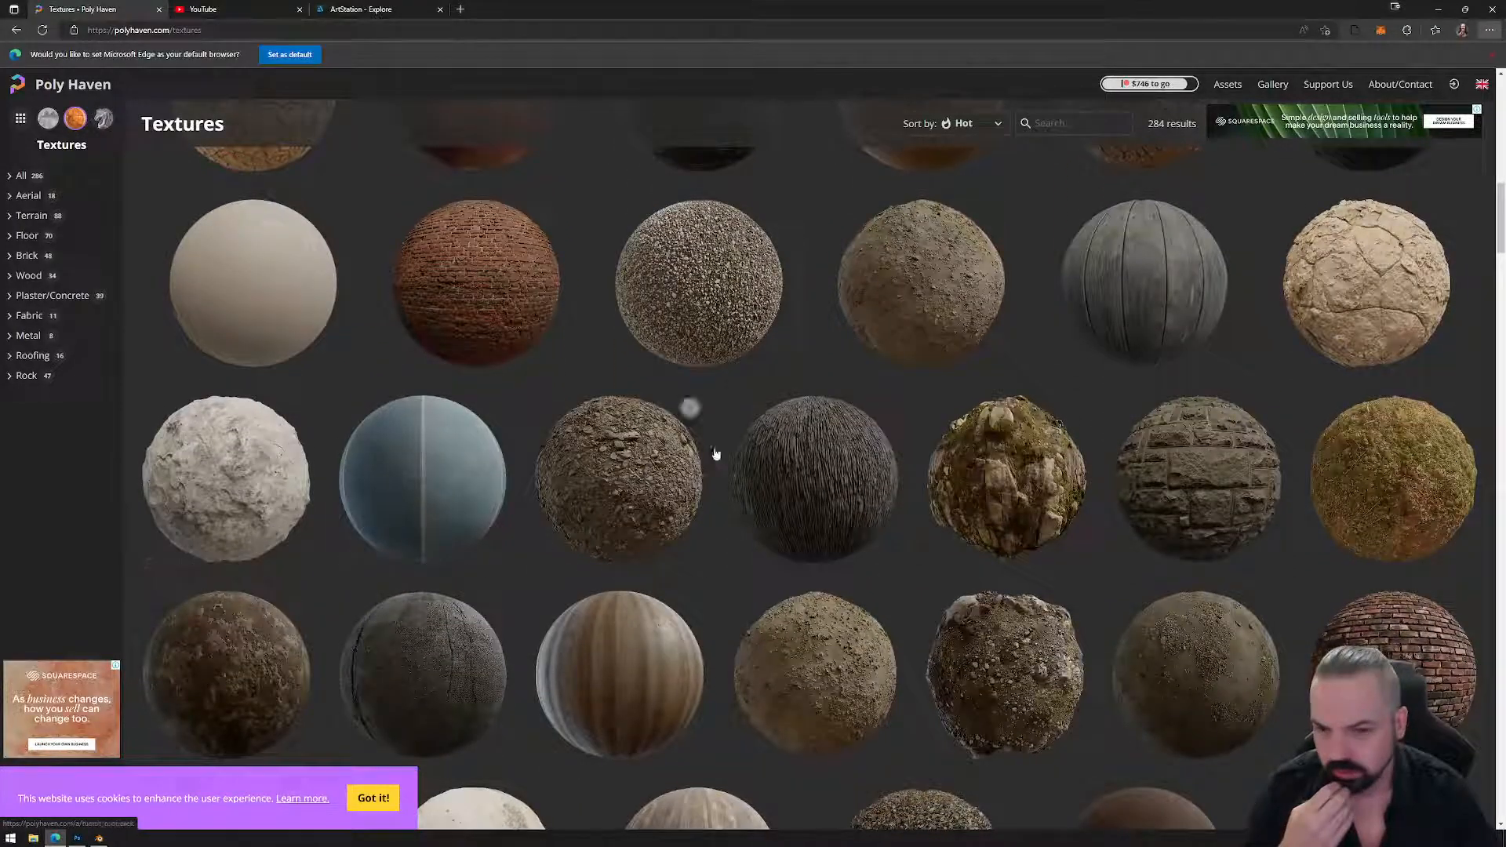
scroll(608, 452, "down", 2)
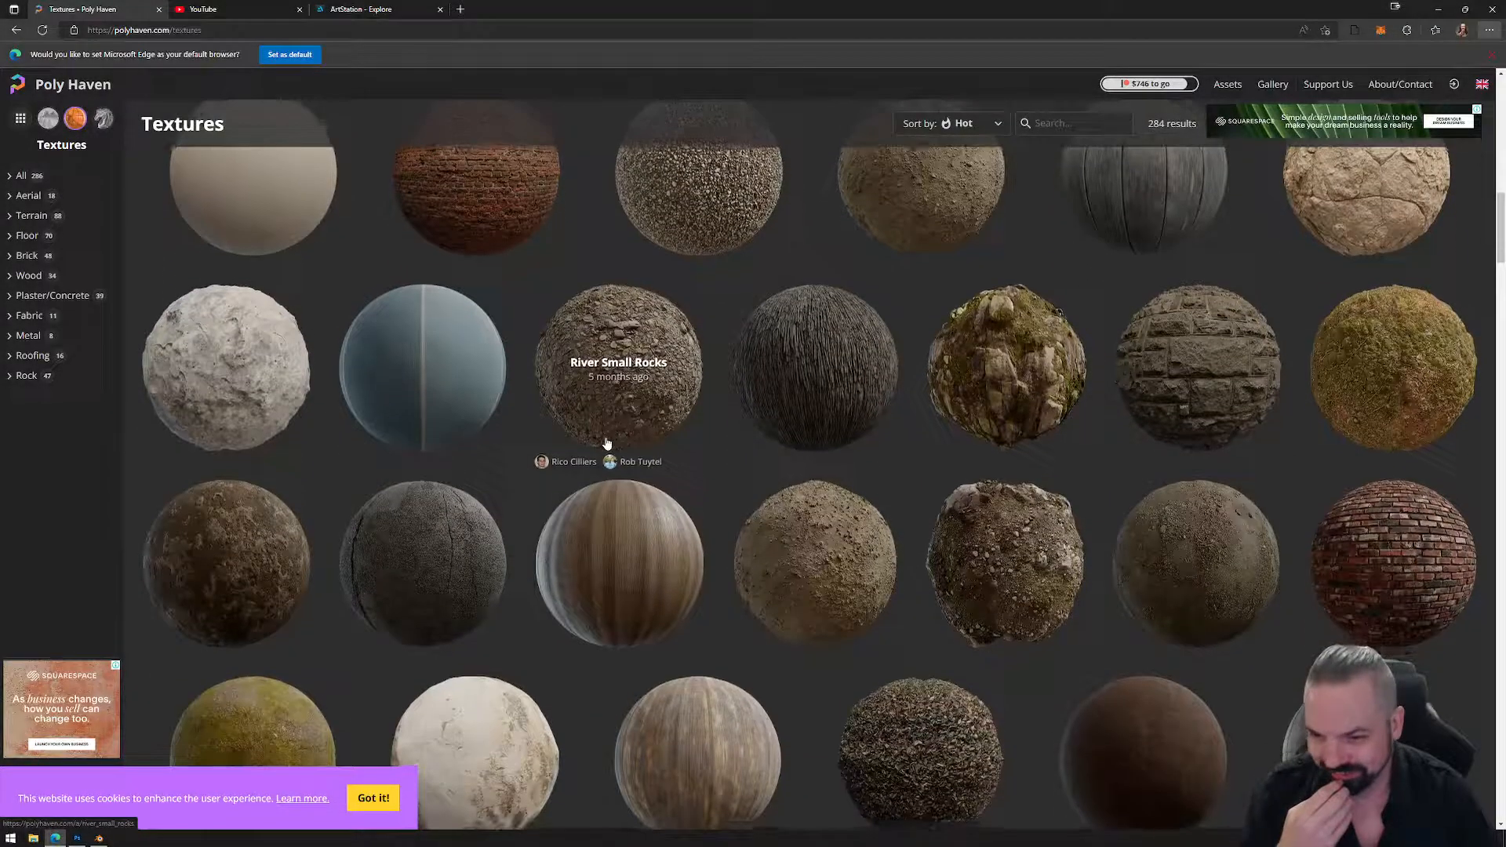
Open the River Small Rocks texture page and preview its diffuse colour map.
left_click(632, 345)
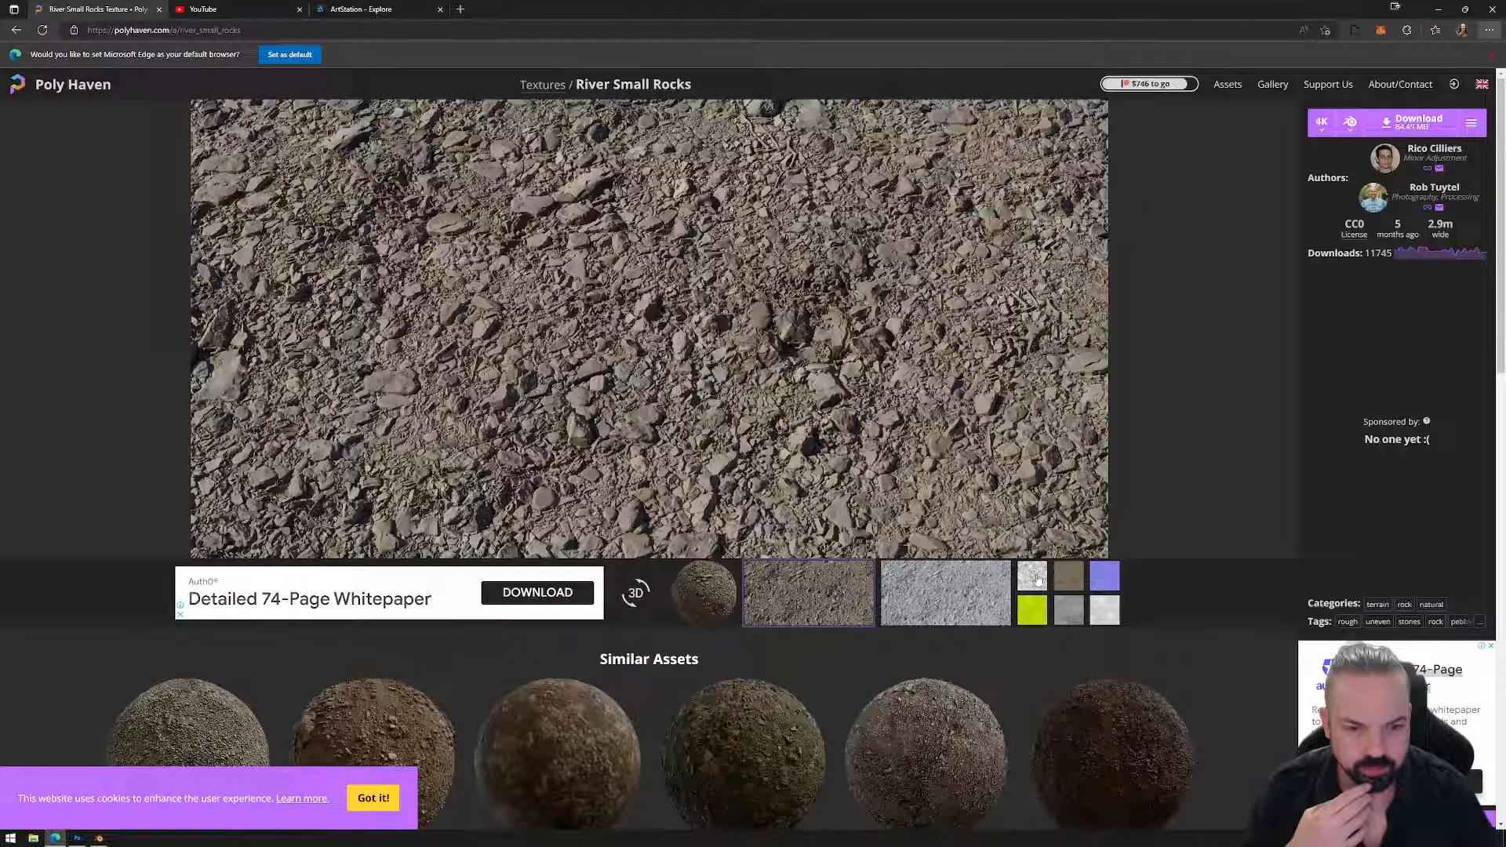
left_click(1068, 576)
scroll(877, 421, "down", 5)
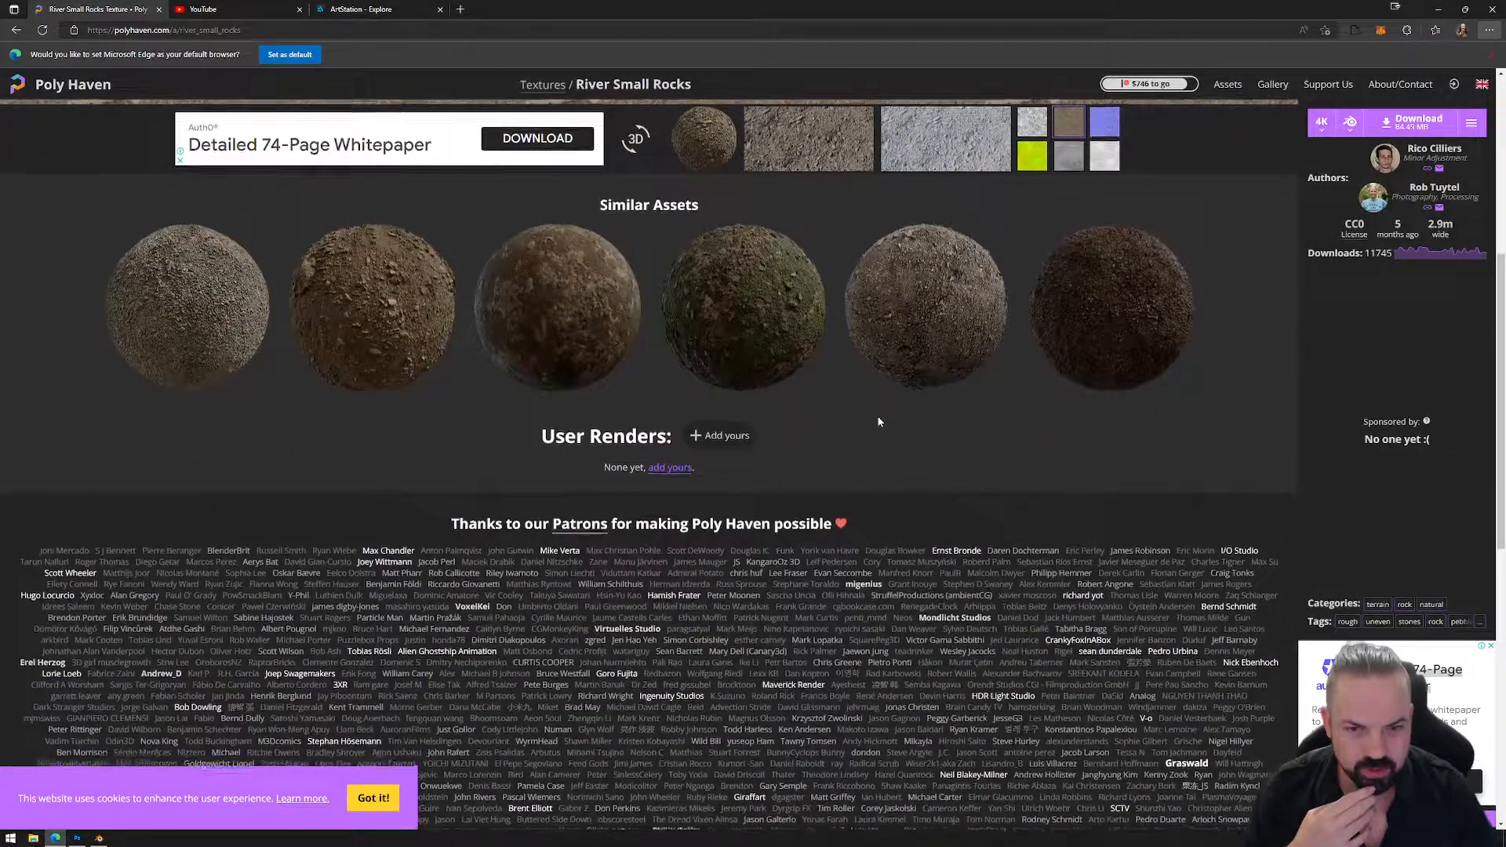
scroll(868, 403, "up", 5)
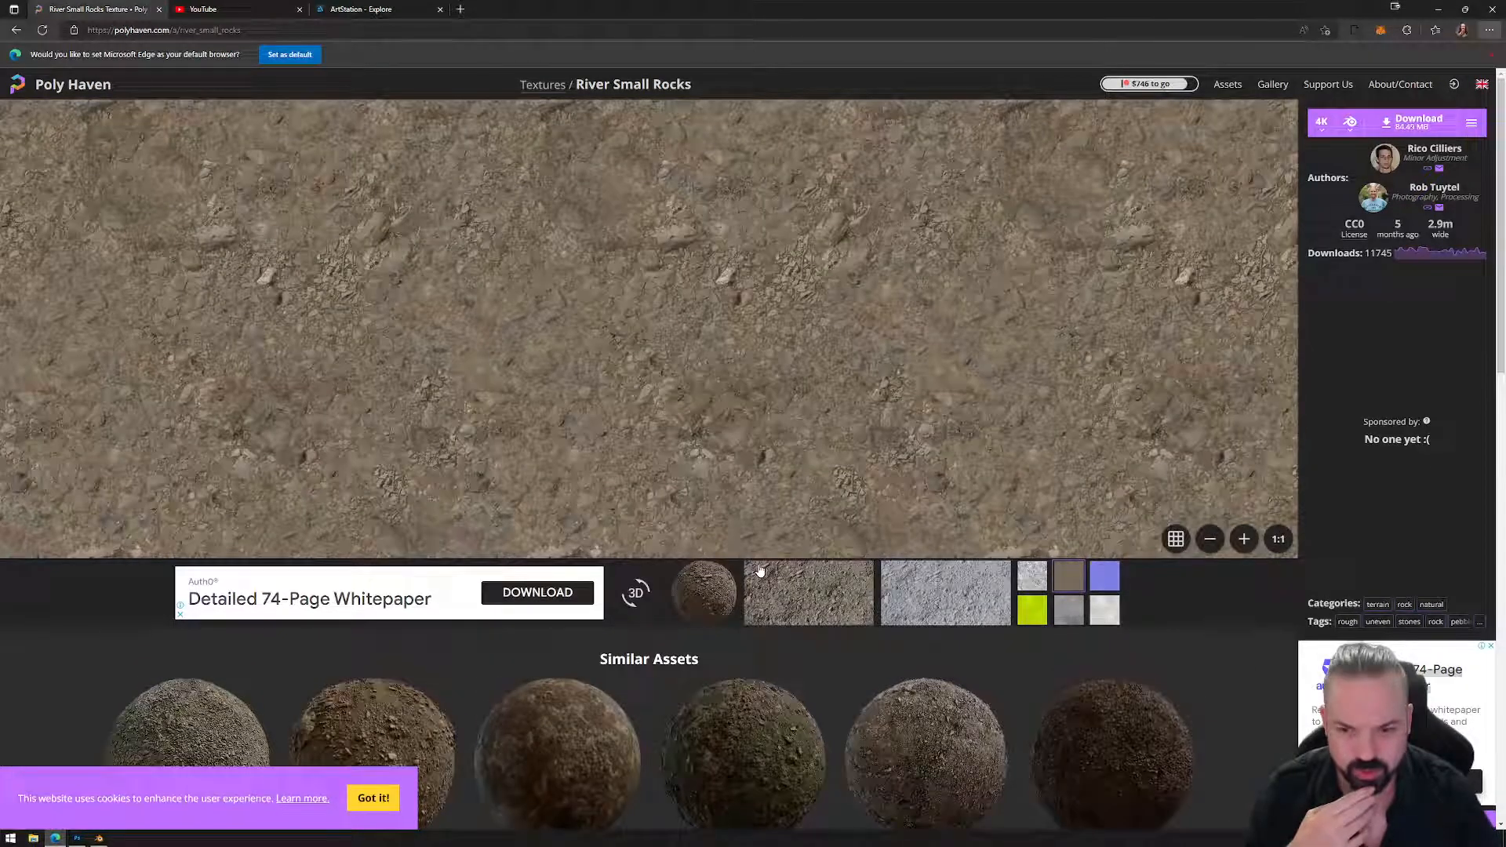
Zoom the texture preview out five steps, then back in three.
left_click(1210, 539)
left_click(1210, 539)
left_click(1211, 539)
left_click(1210, 539)
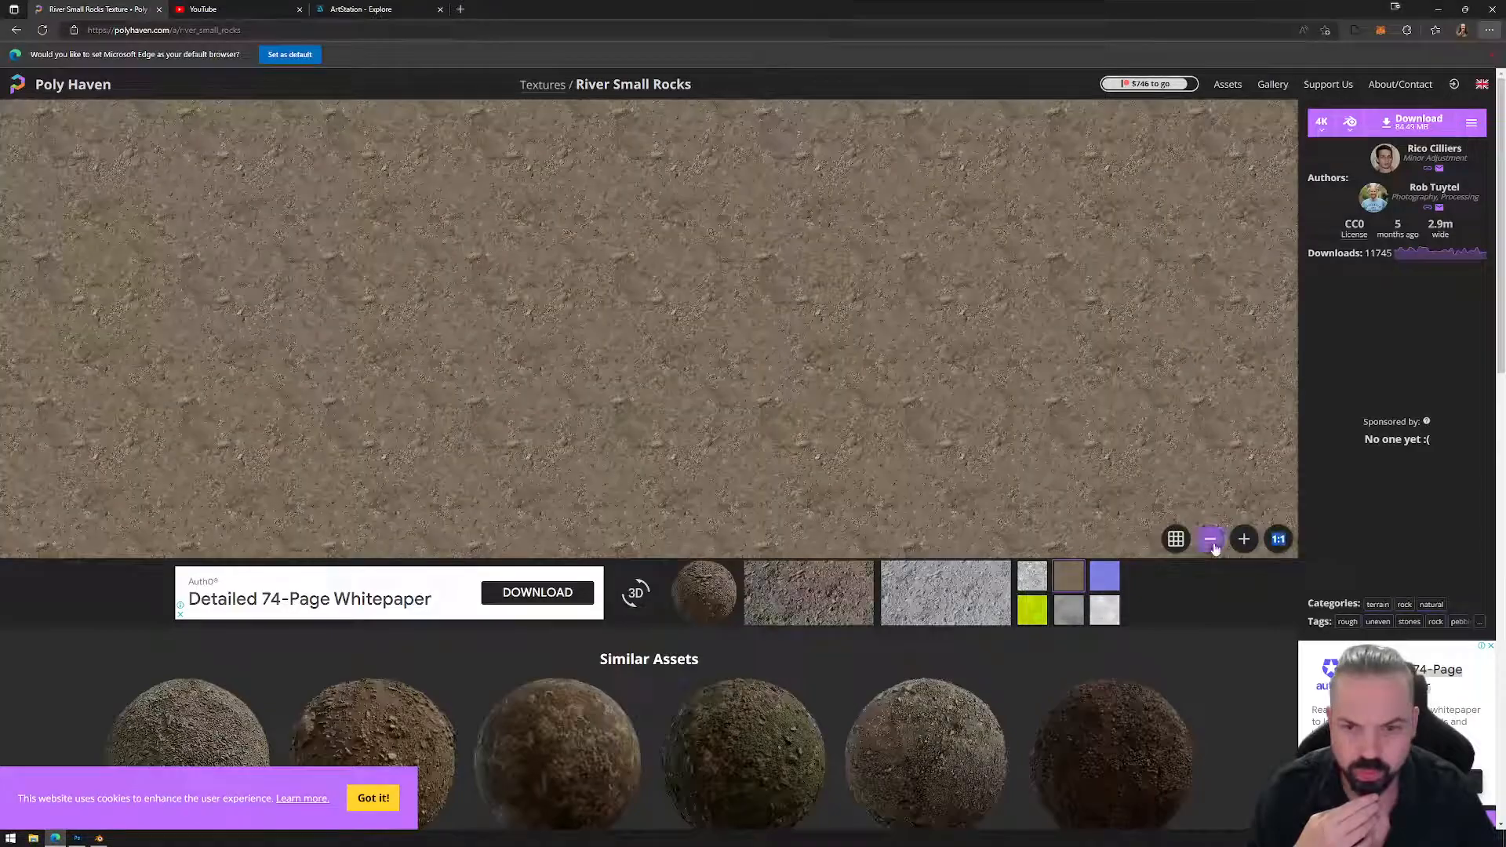
left_click(1210, 539)
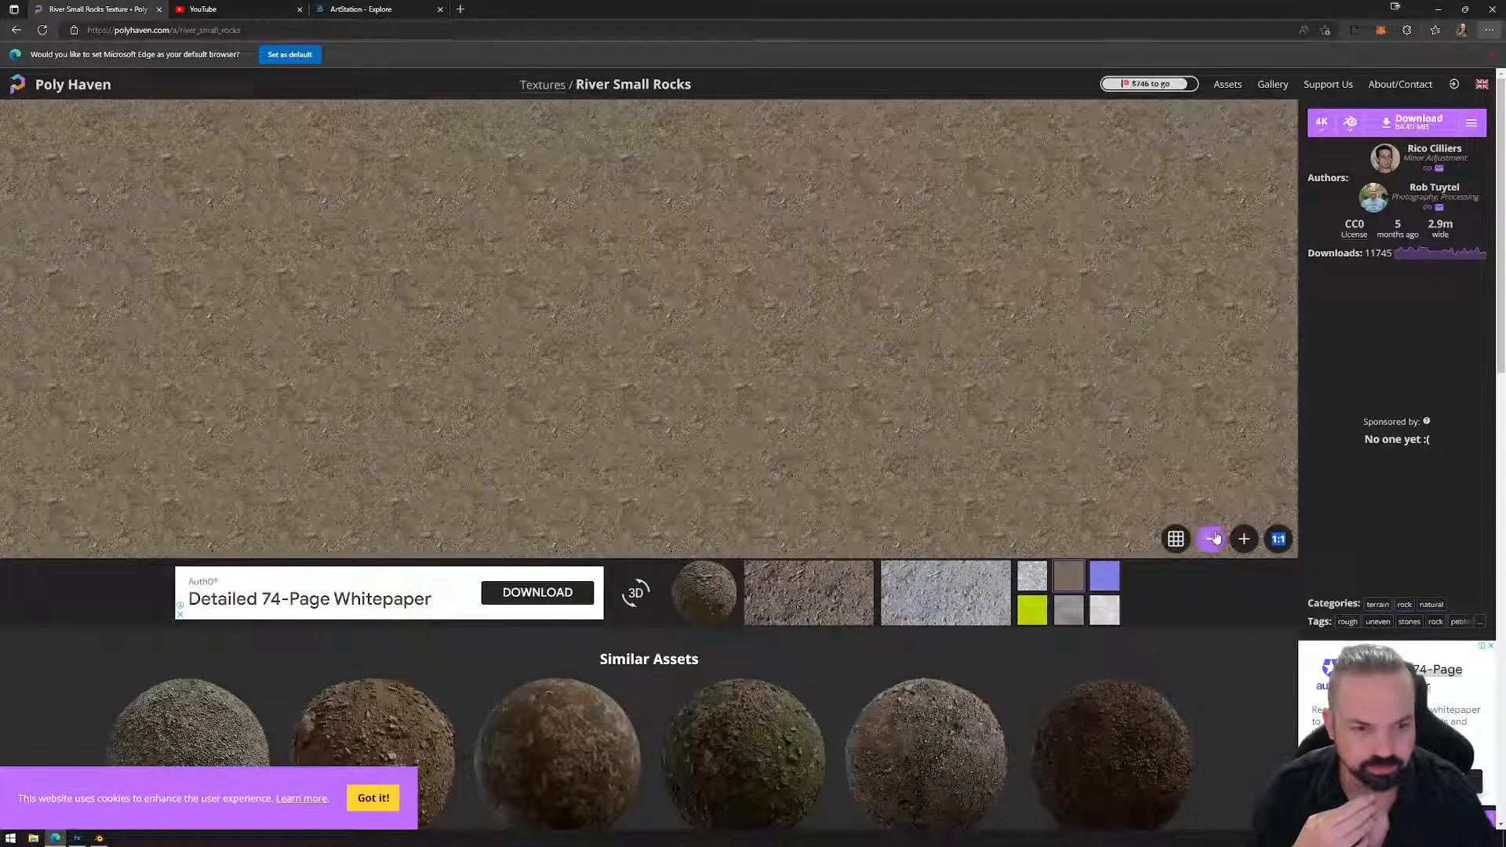
left_click(1244, 538)
left_click(1243, 539)
left_click(1244, 539)
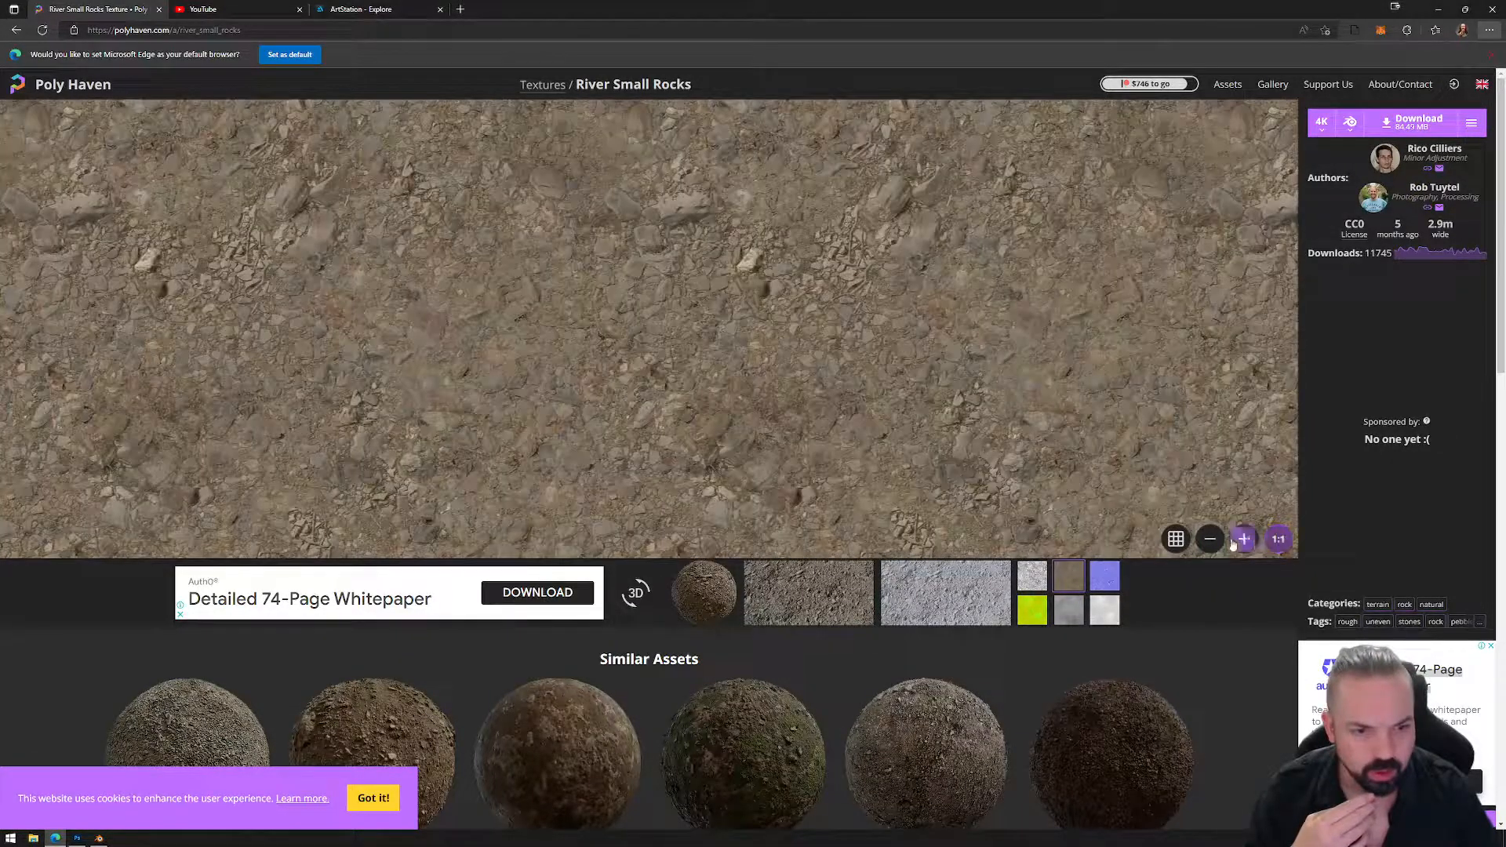
Show the texture repeated as tiles and zoom out to see more tiles.
left_click(1176, 538)
scroll(753, 376, "down", 2)
scroll(785, 373, "up", 2)
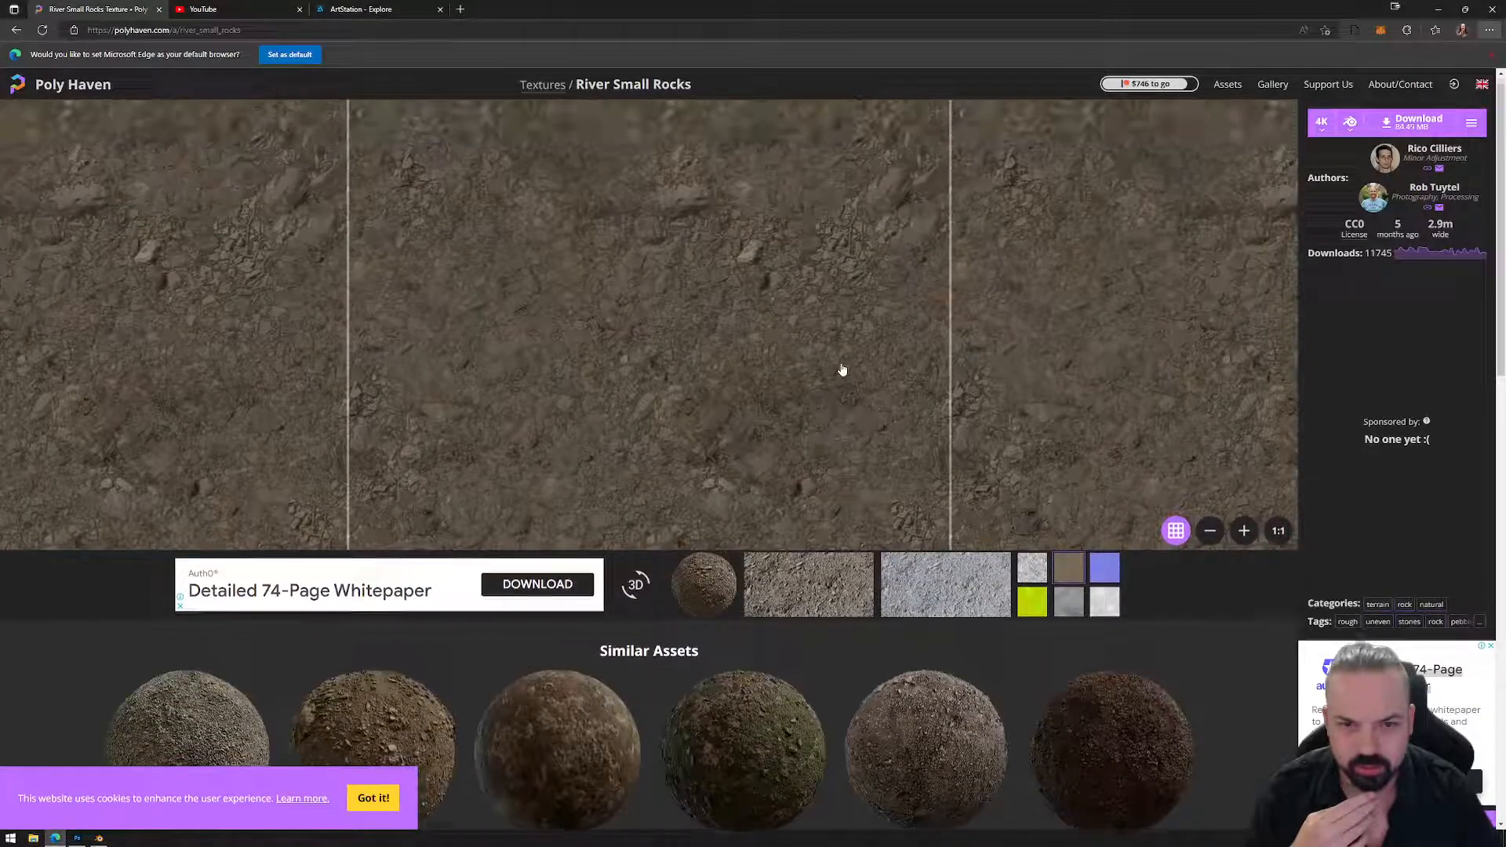
left_click(1210, 539)
left_click(1210, 539)
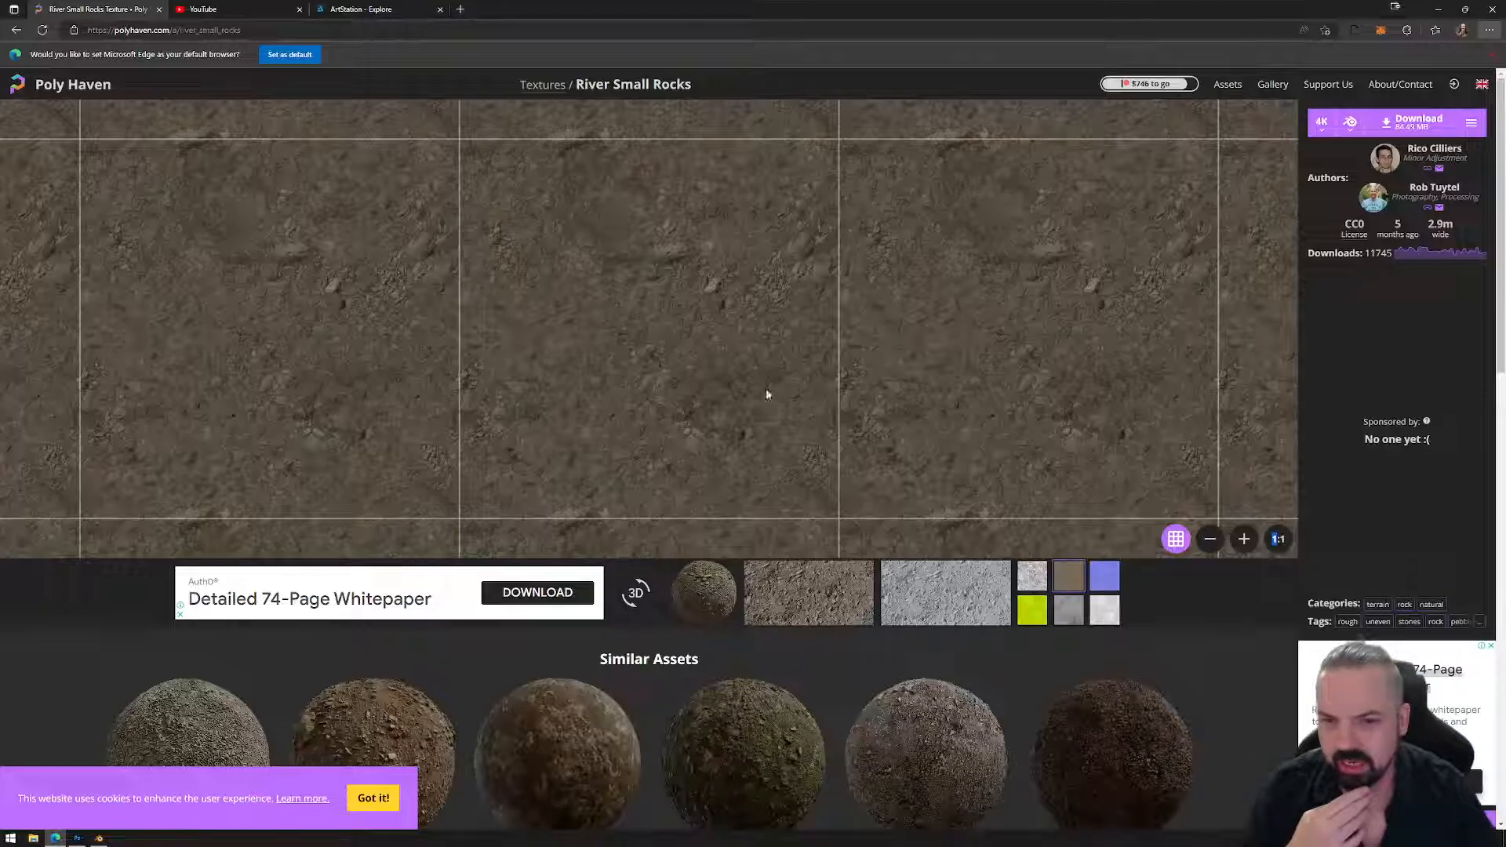
Turn tiling off and open the Coast Sand Rocks 02 texture page.
left_click(1176, 538)
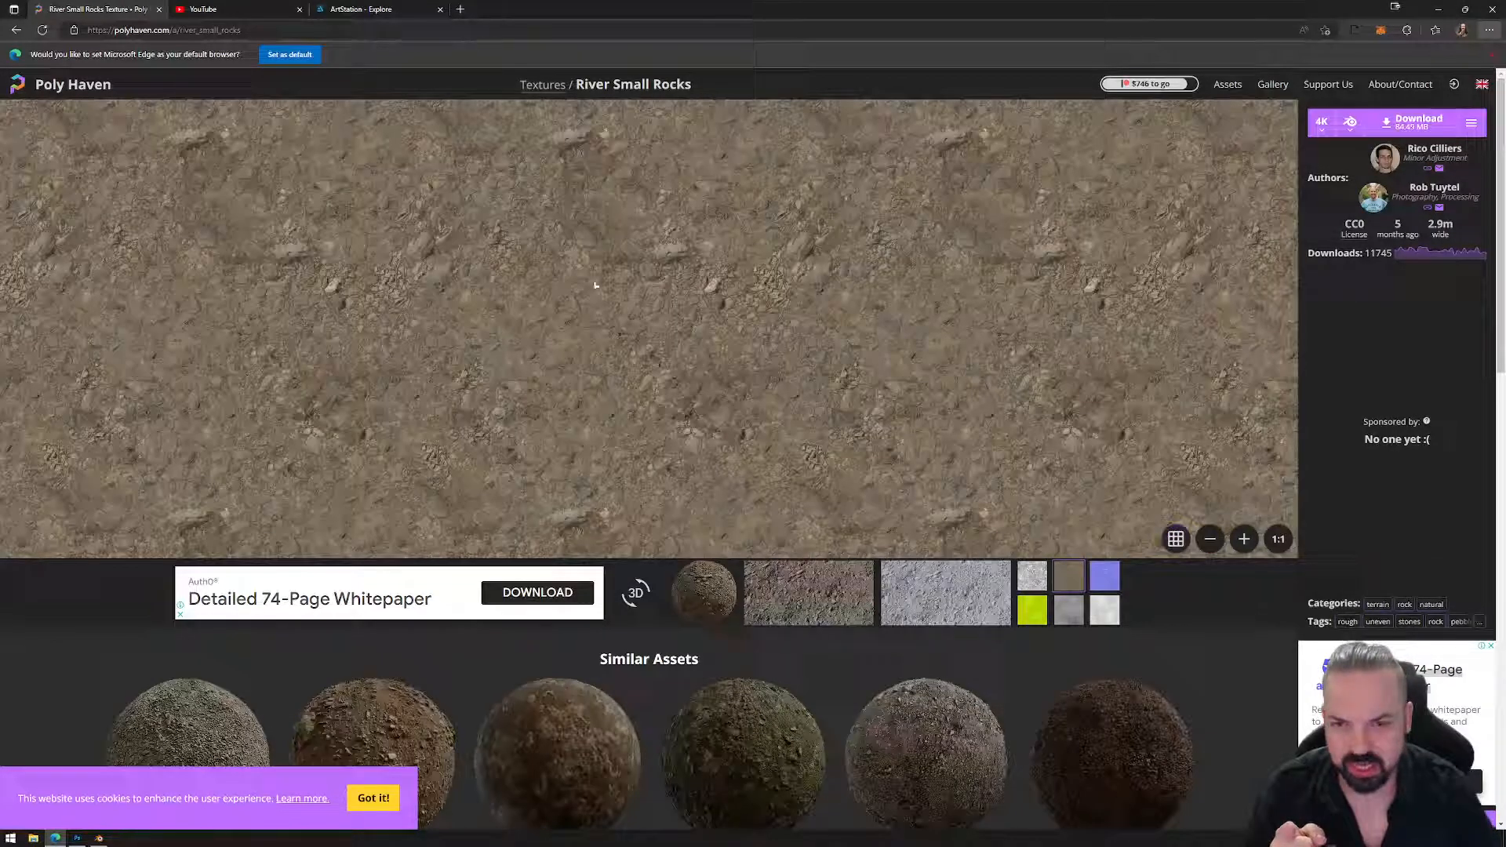
scroll(676, 605, "down", 2)
left_click(739, 654)
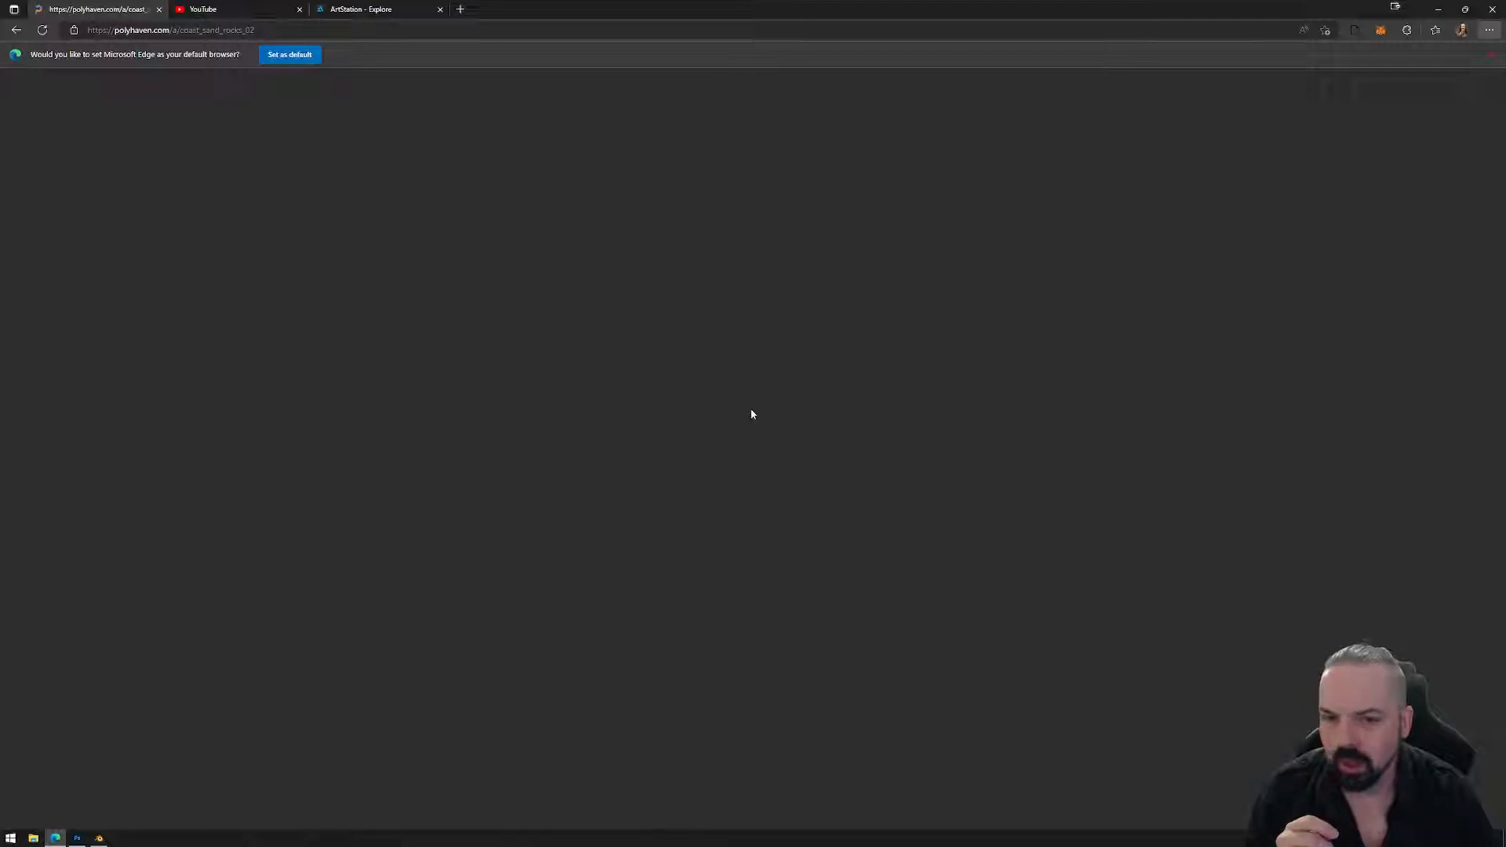
Go back to the polyhaven results, reopen Poly Haven's Textures section, then return to Blender.
left_click(18, 31)
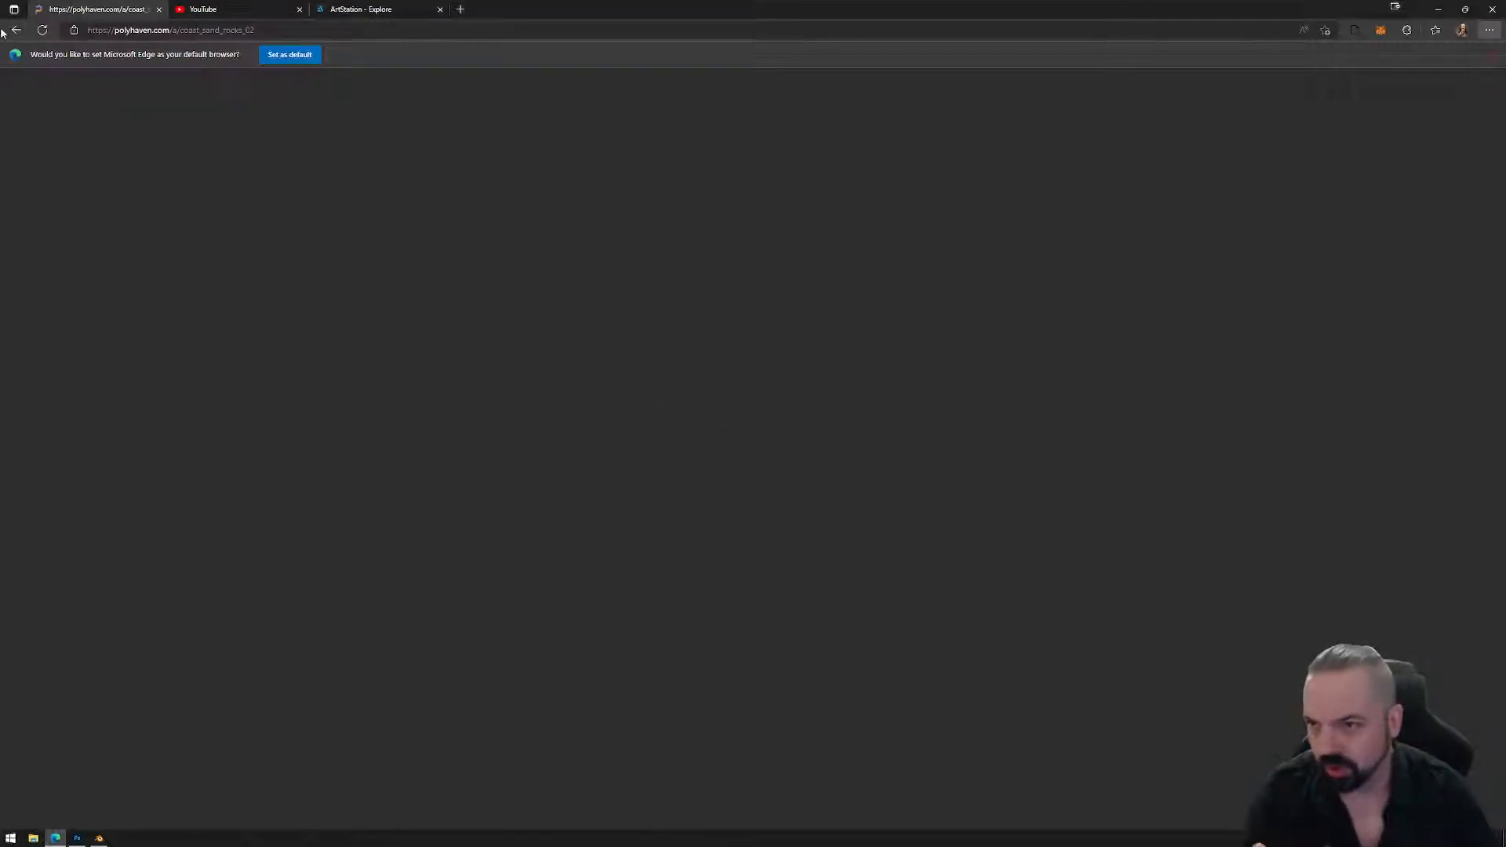
left_click(16, 31)
left_click(16, 30)
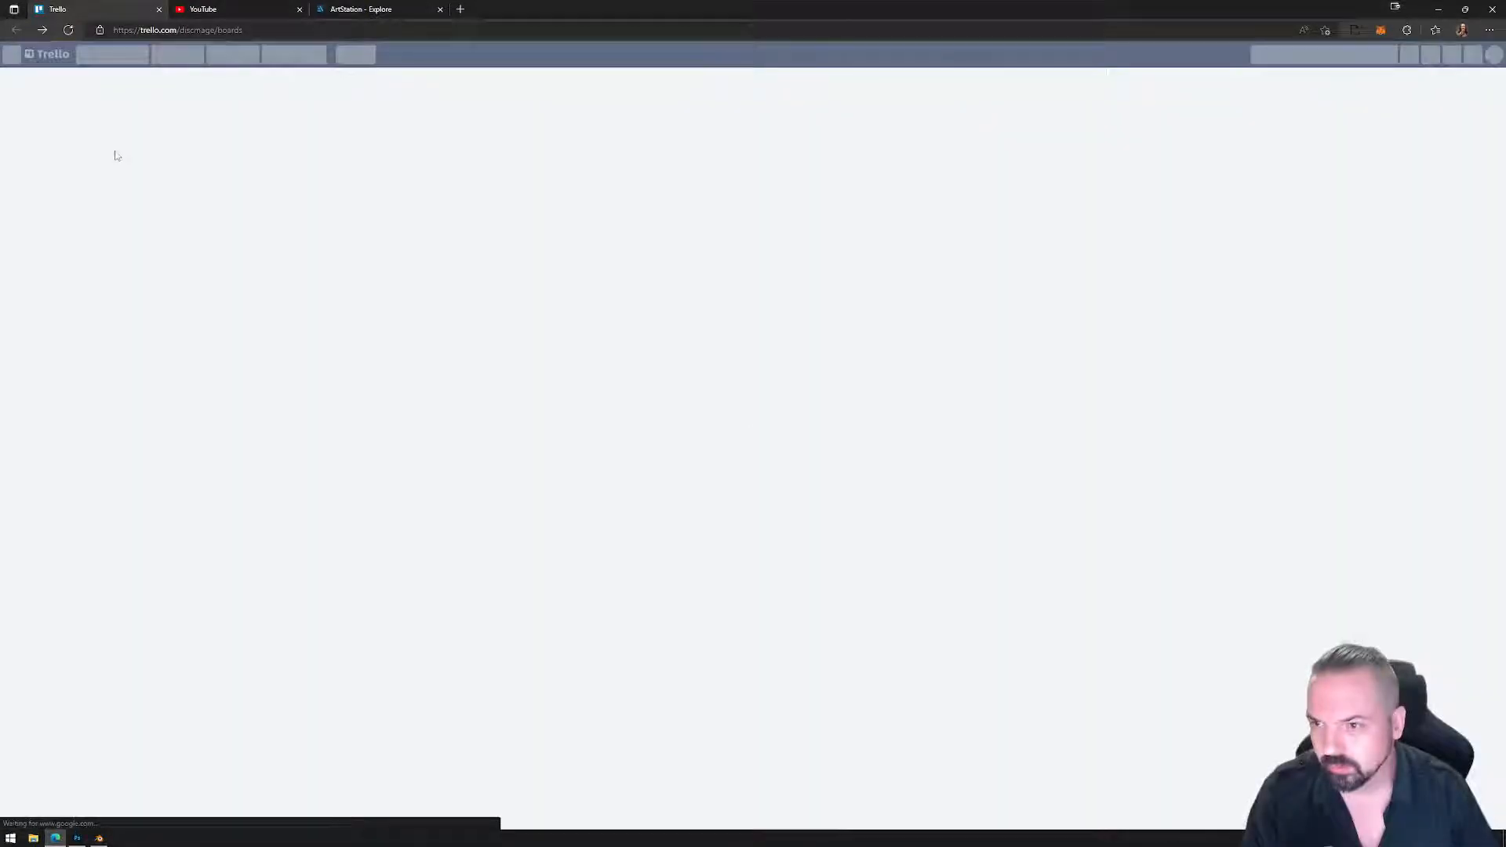
left_click(46, 30)
left_click(127, 167)
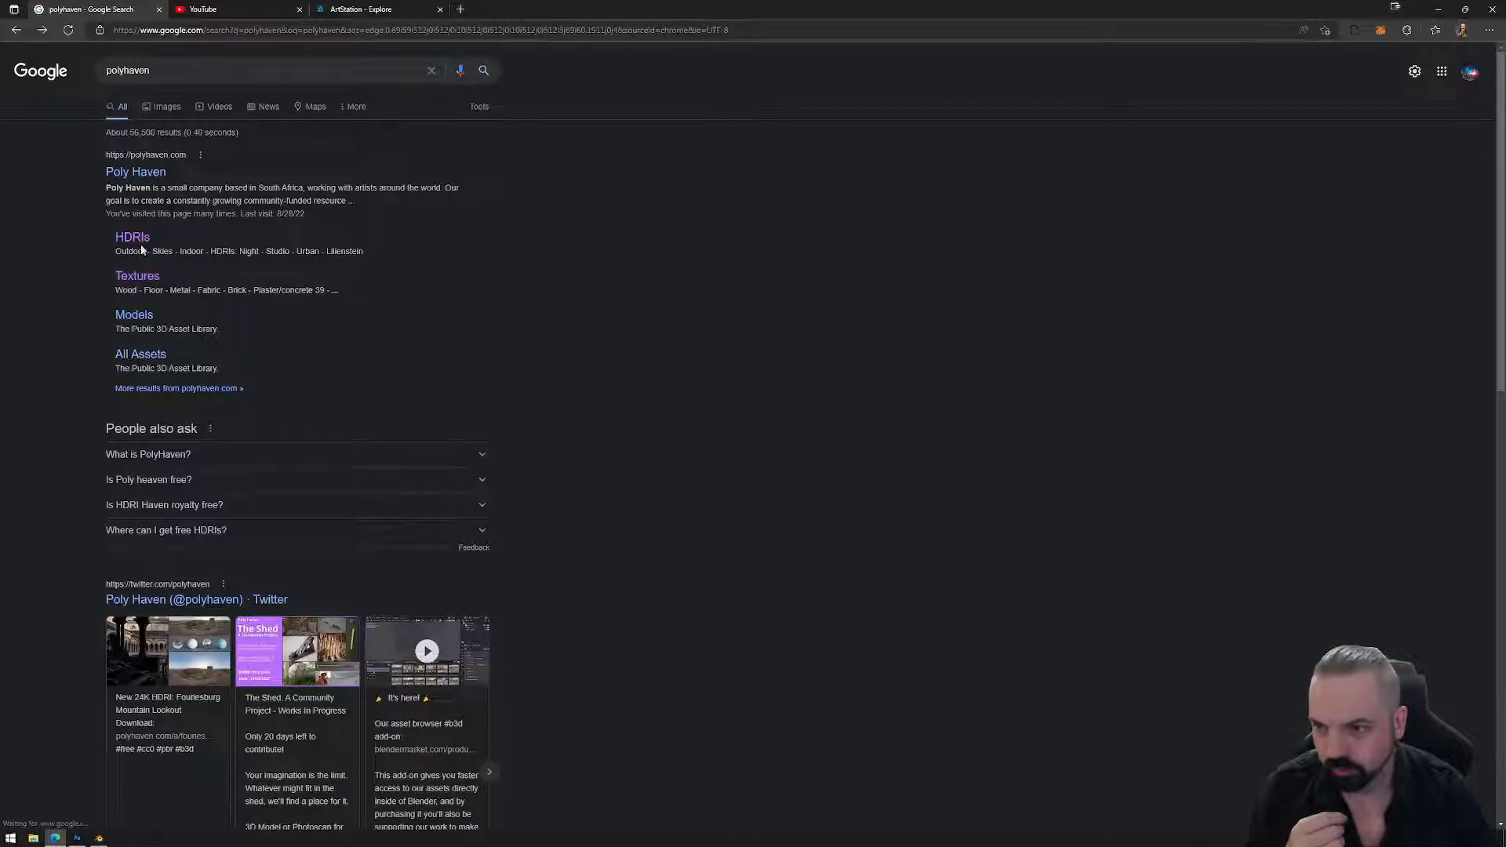
left_click(138, 278)
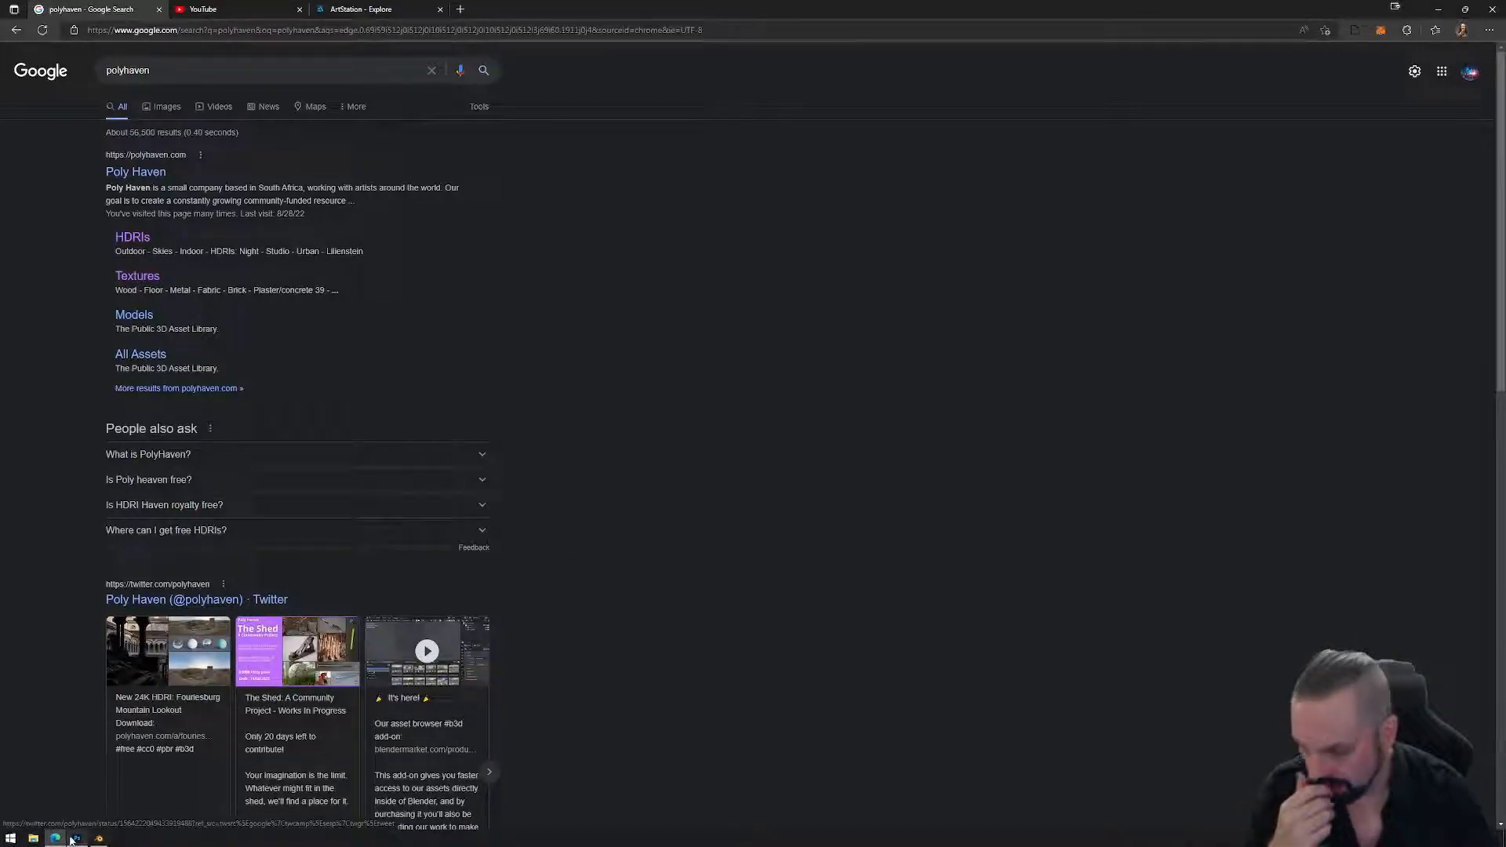
mouse_move(99, 840)
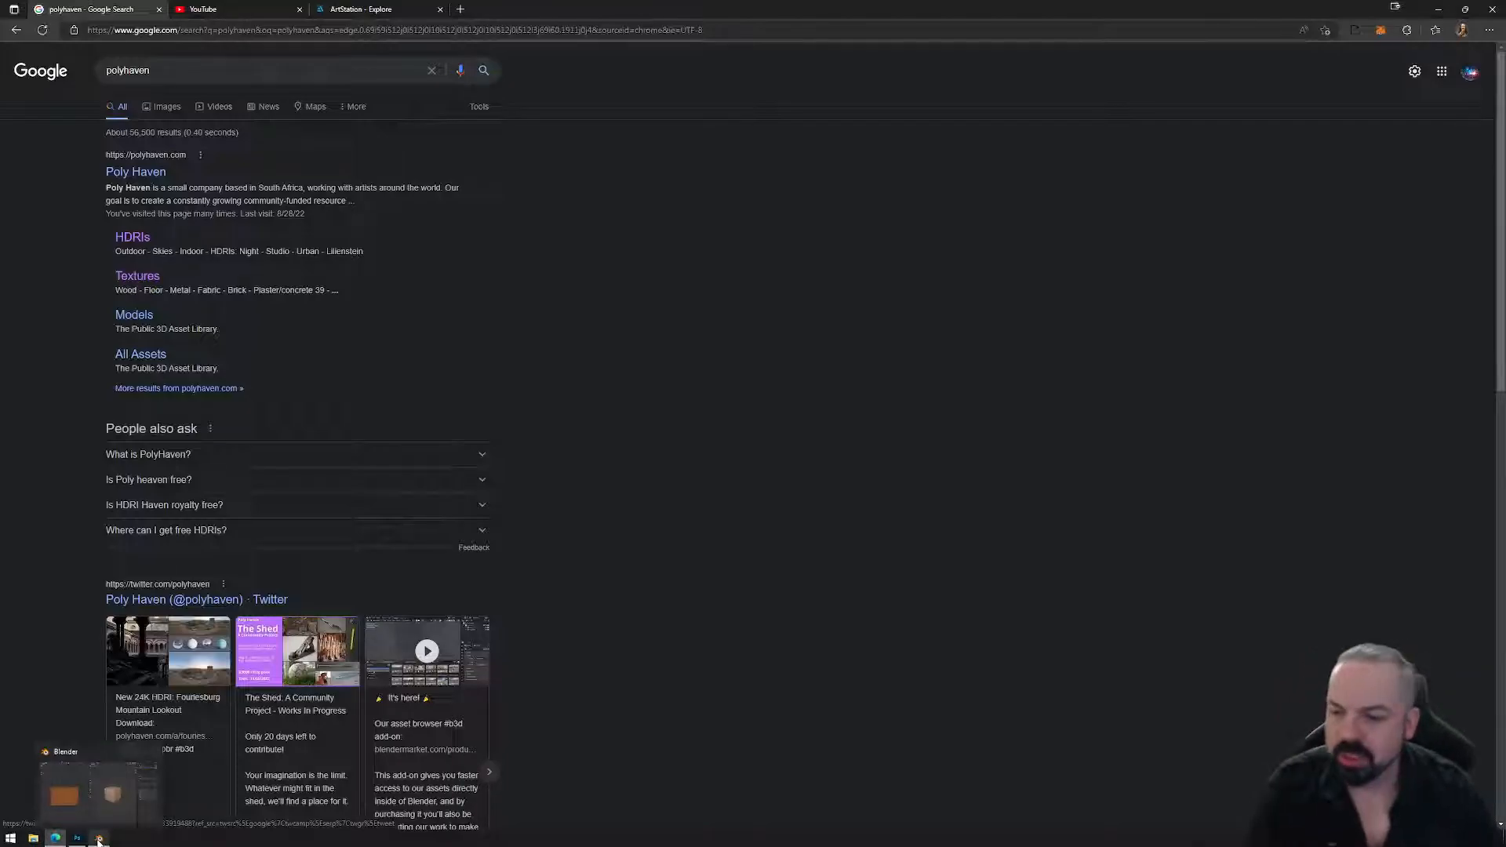
left_click(99, 838)
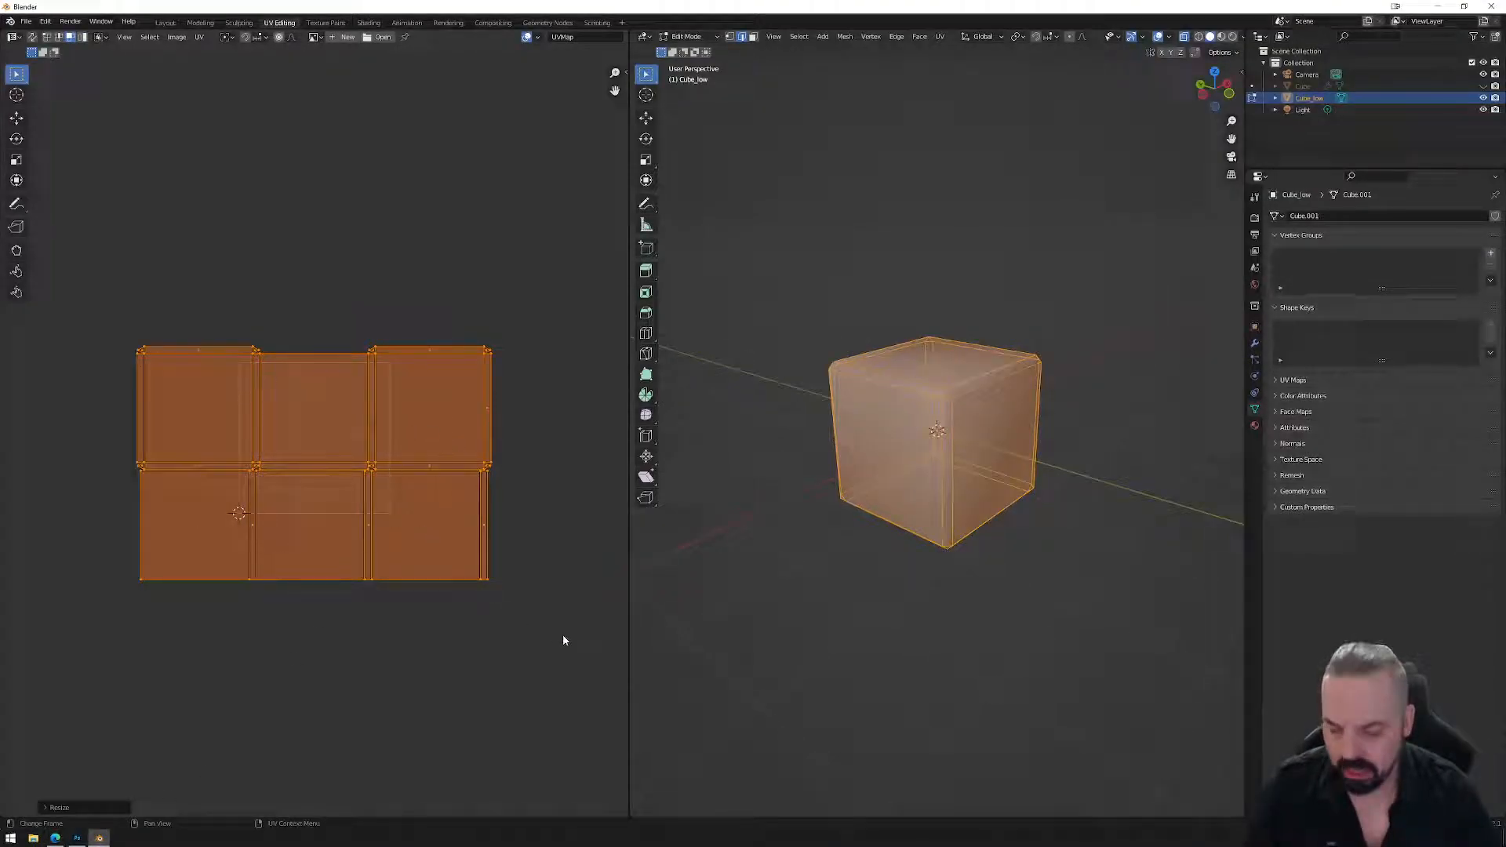
Scale the UV islands to about 0.41 to fit the UV square, then open the Start menu.
key("s")
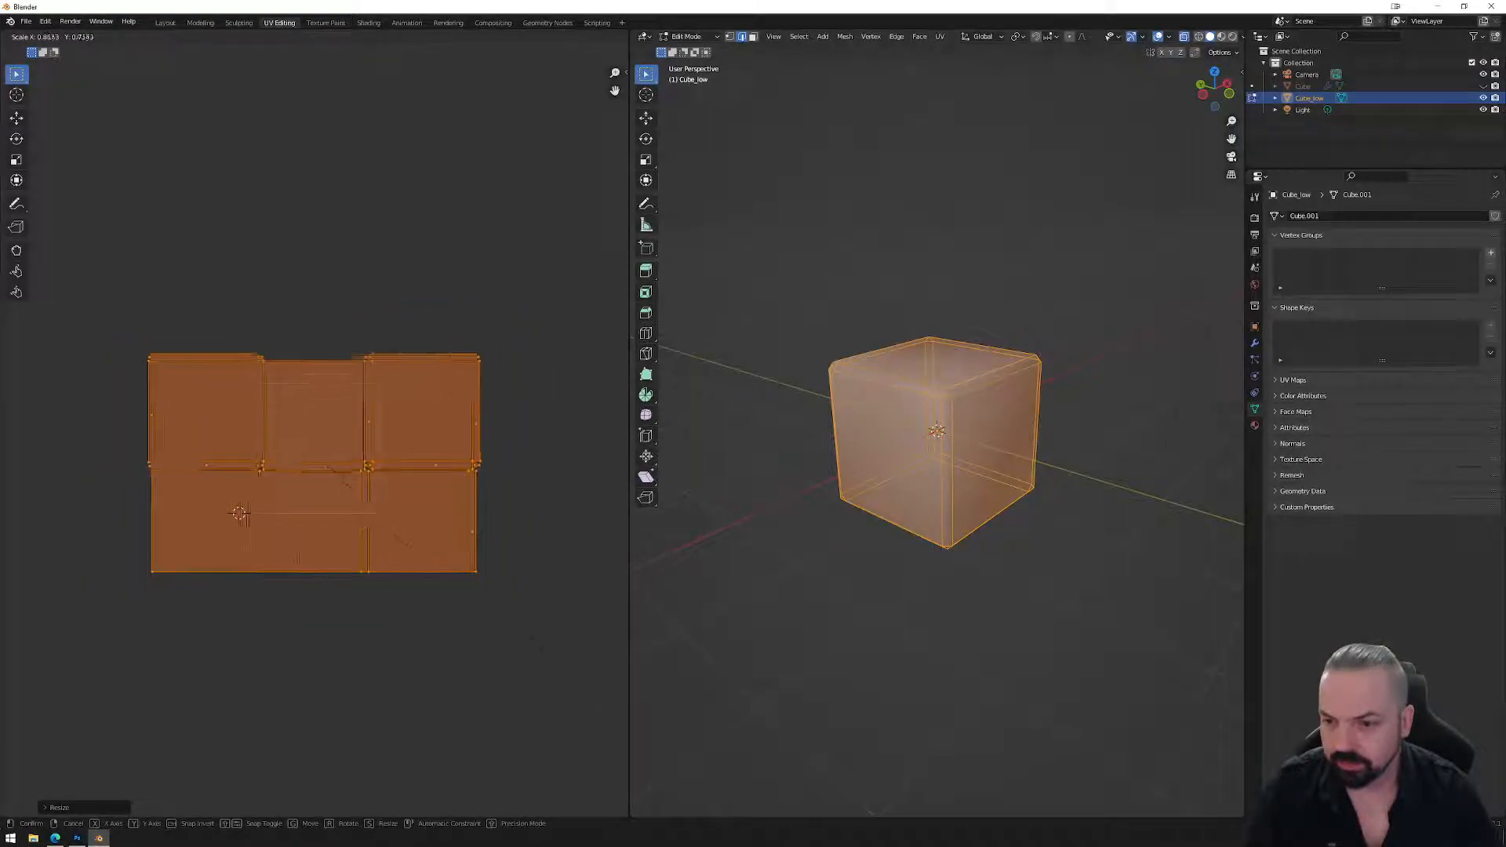
left_click(410, 527)
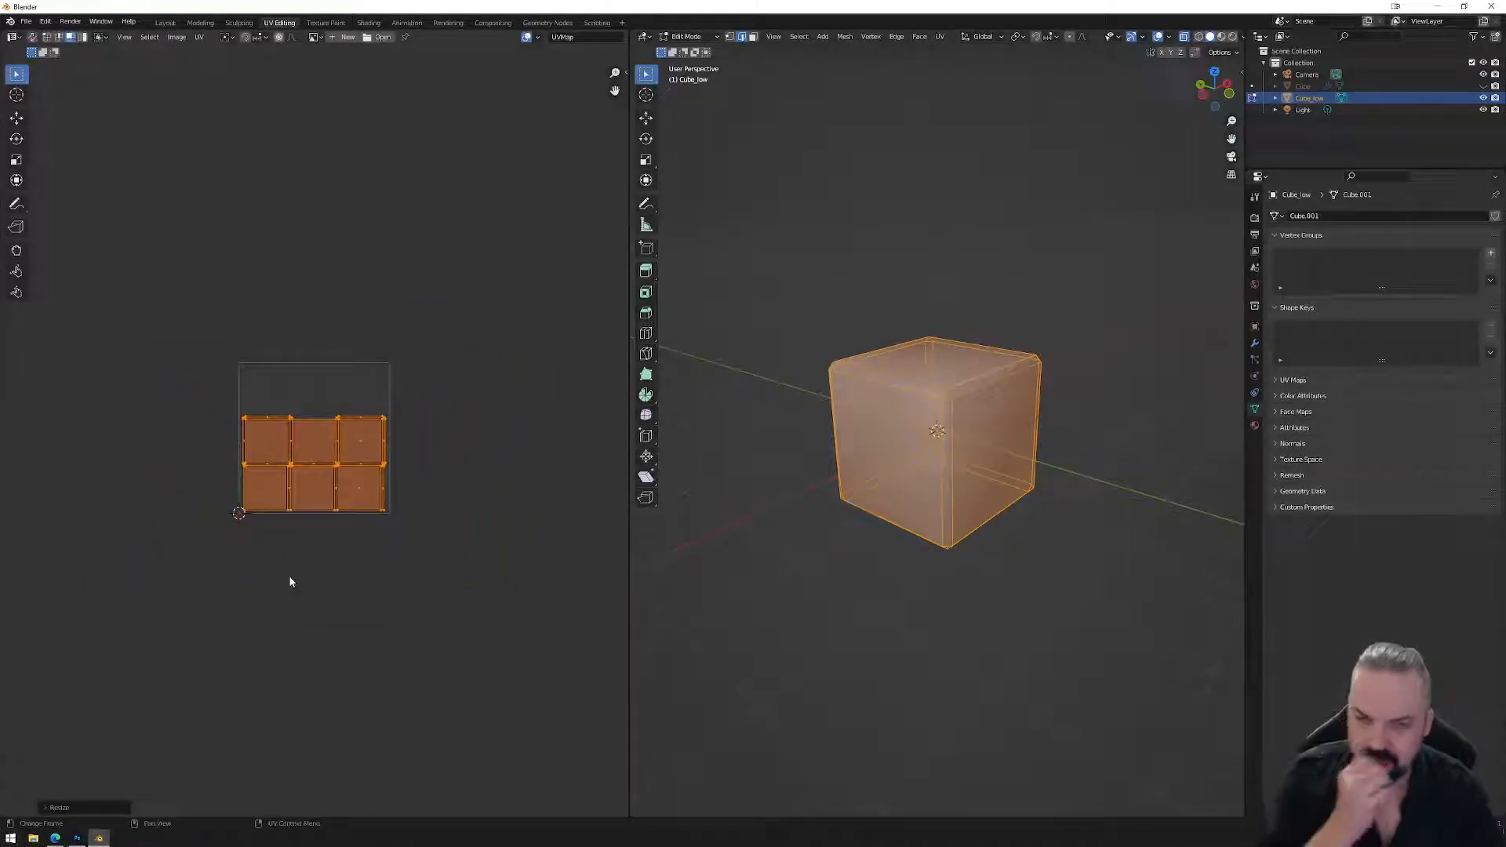
left_click(11, 838)
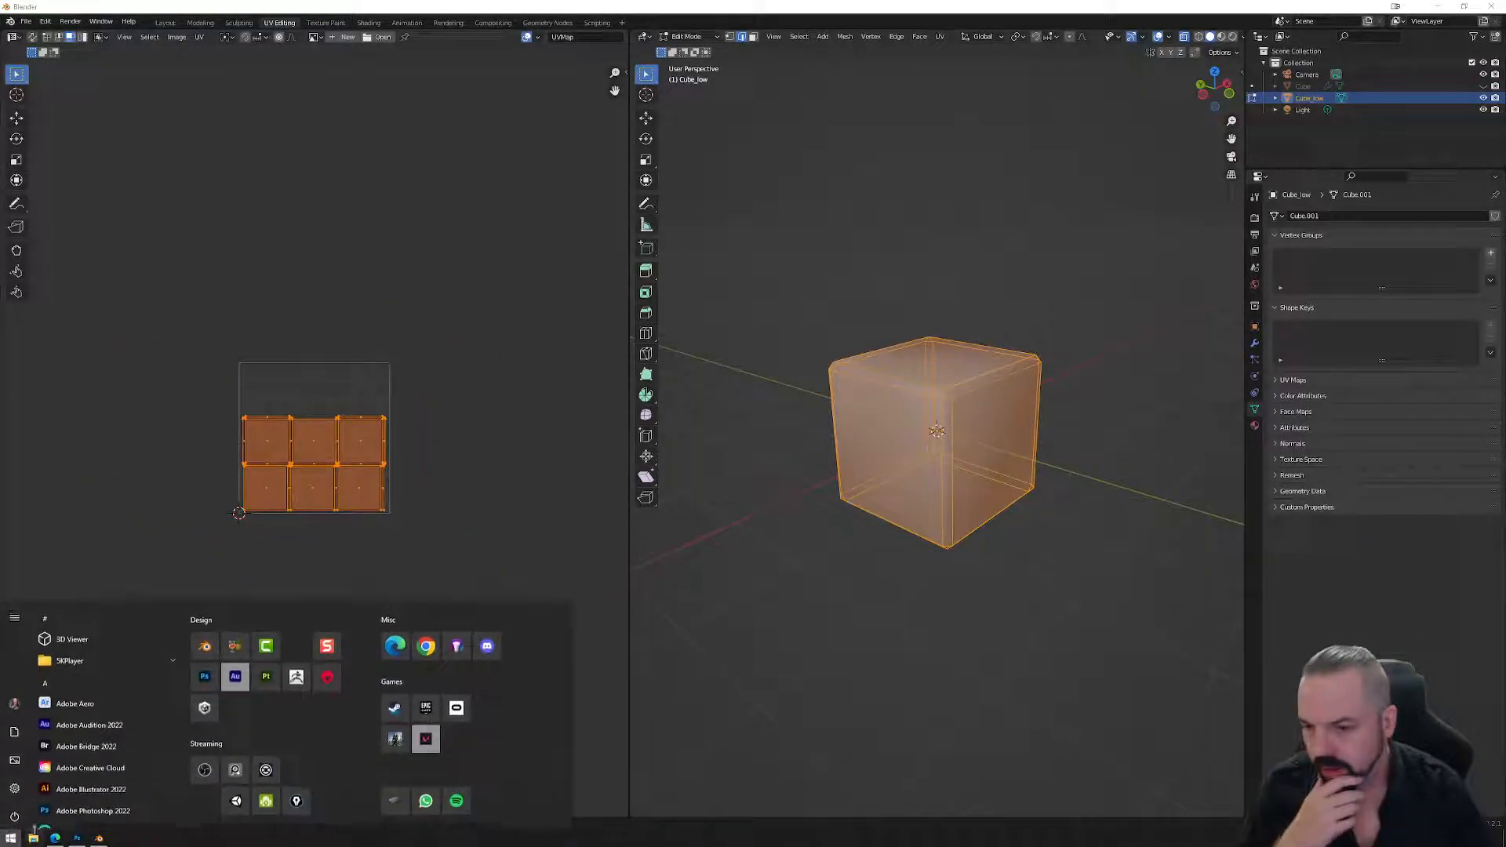
Launch Unity Hub, open the 2_Fallguys project, and minimize the Hub while it loads.
left_click(210, 705)
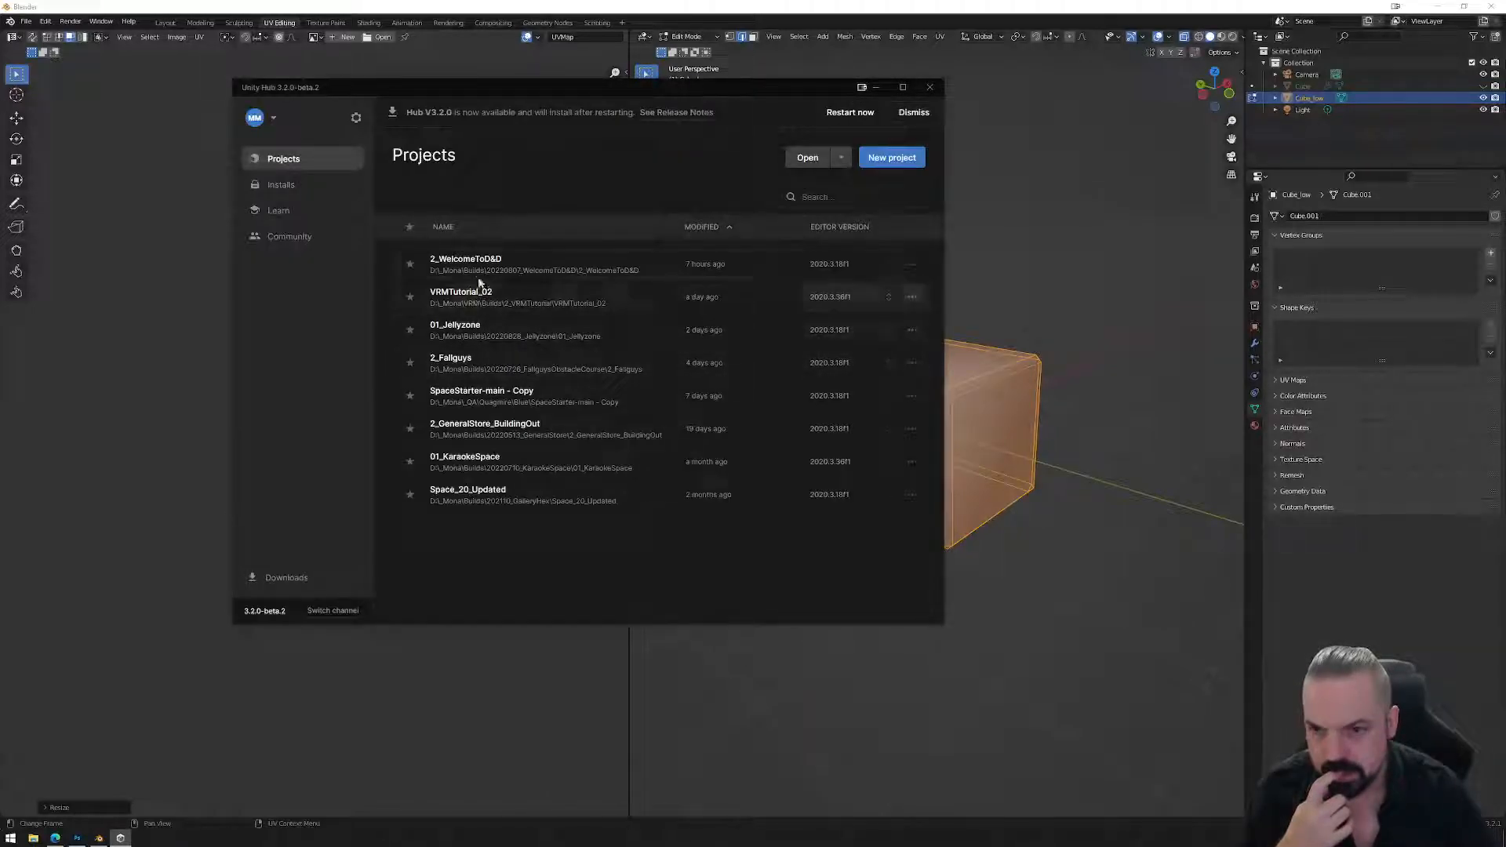
left_click(456, 362)
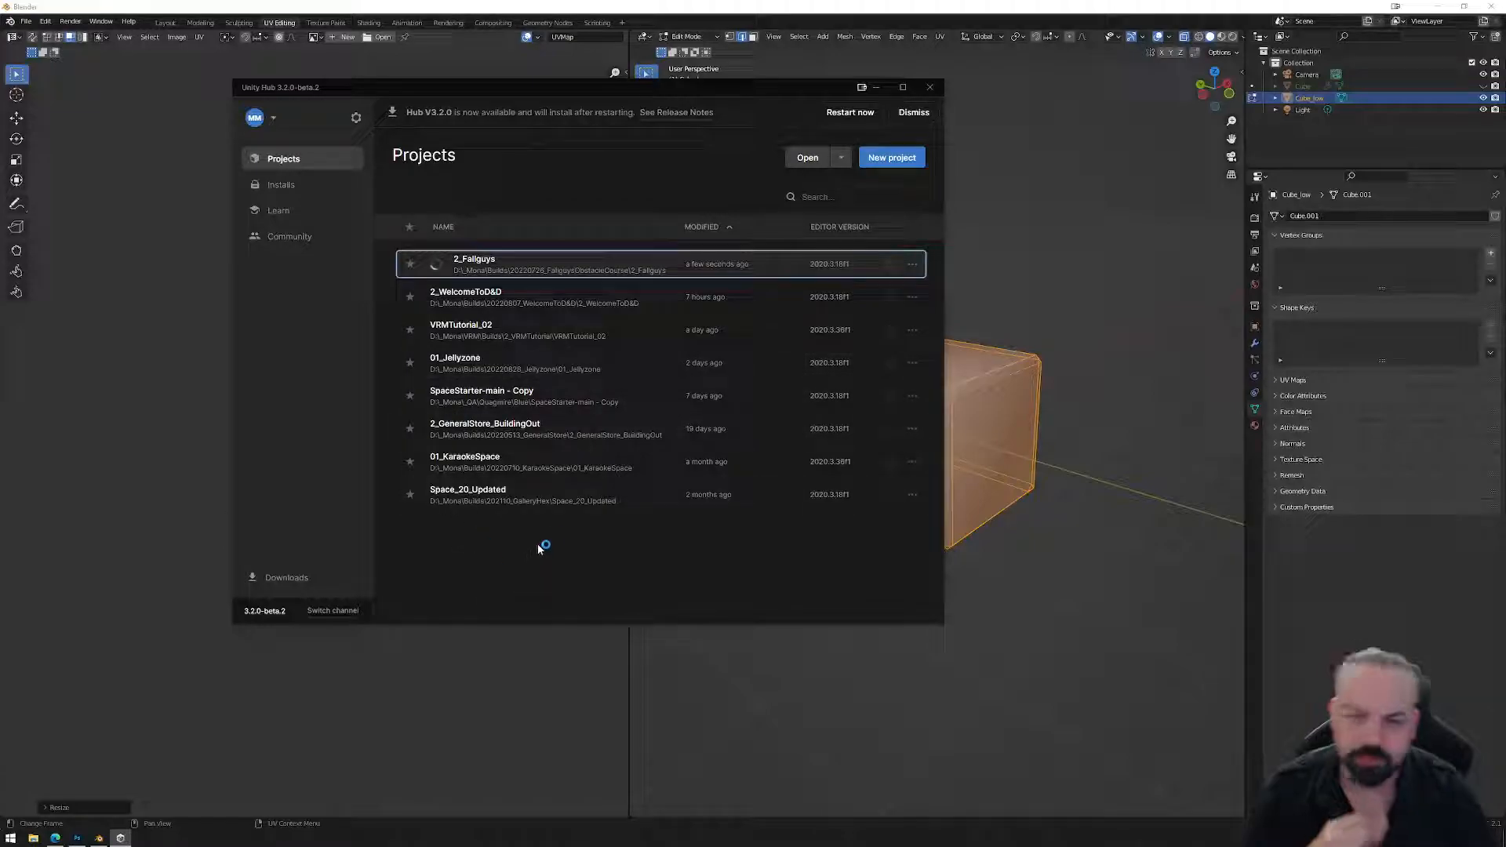
left_click(877, 86)
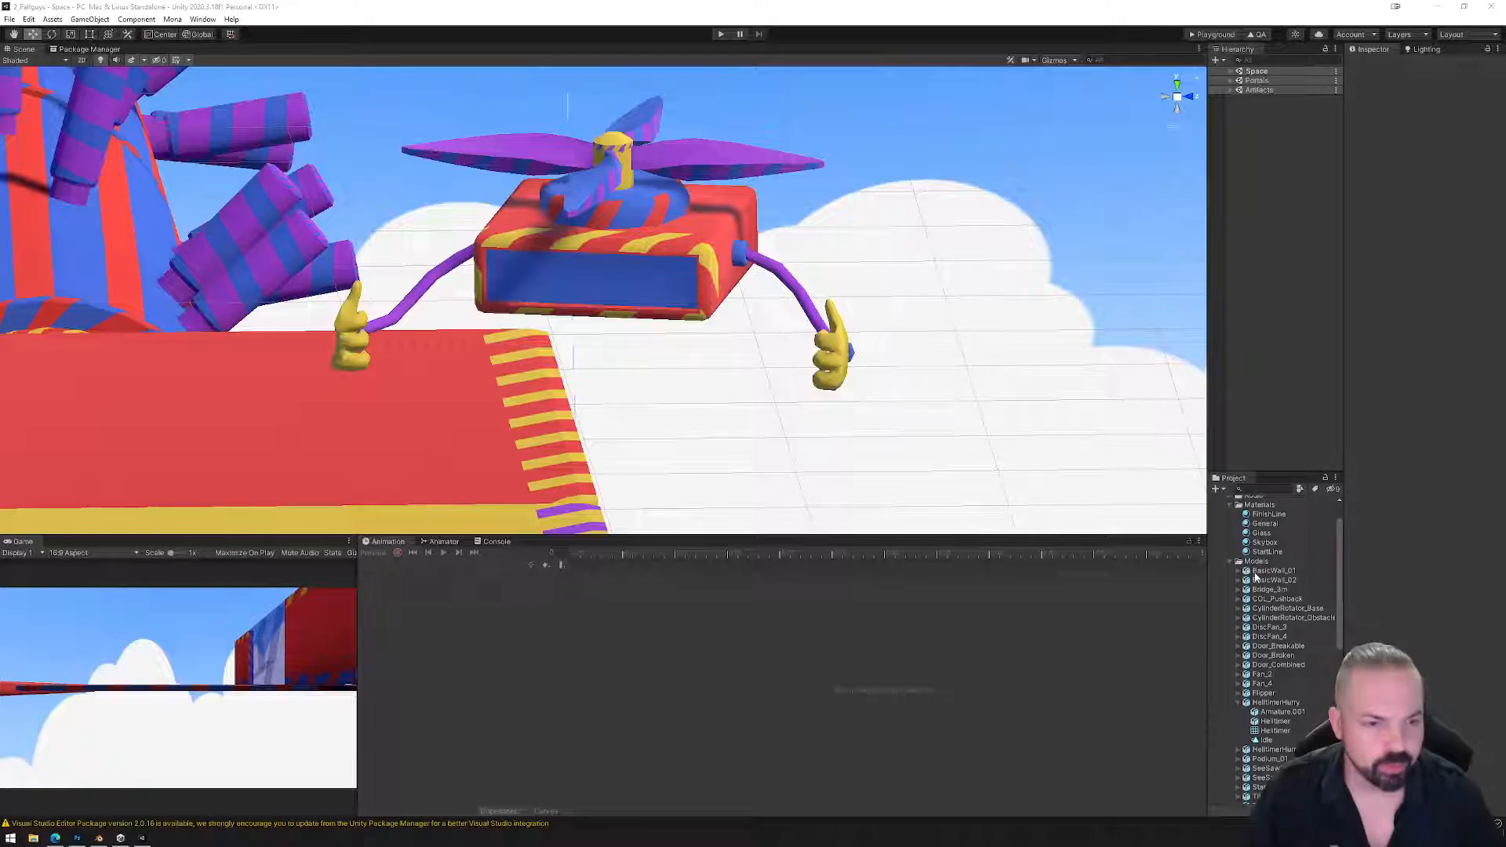
Look through the Skybox and FinishLine materials, ending on the General material.
left_click(1263, 542)
left_click(1264, 523)
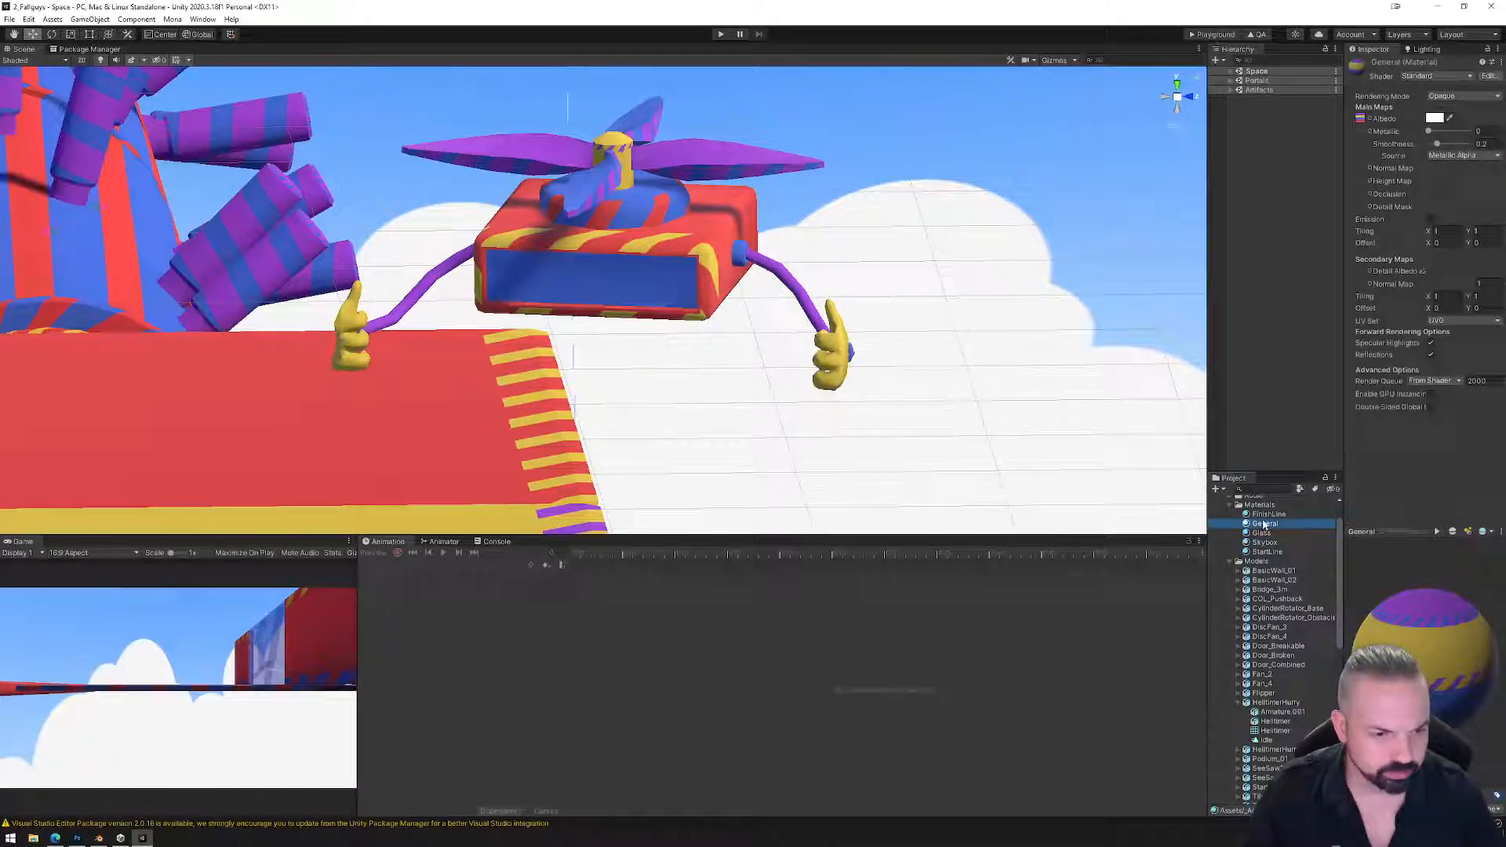
left_click(1266, 515)
left_click(1265, 524)
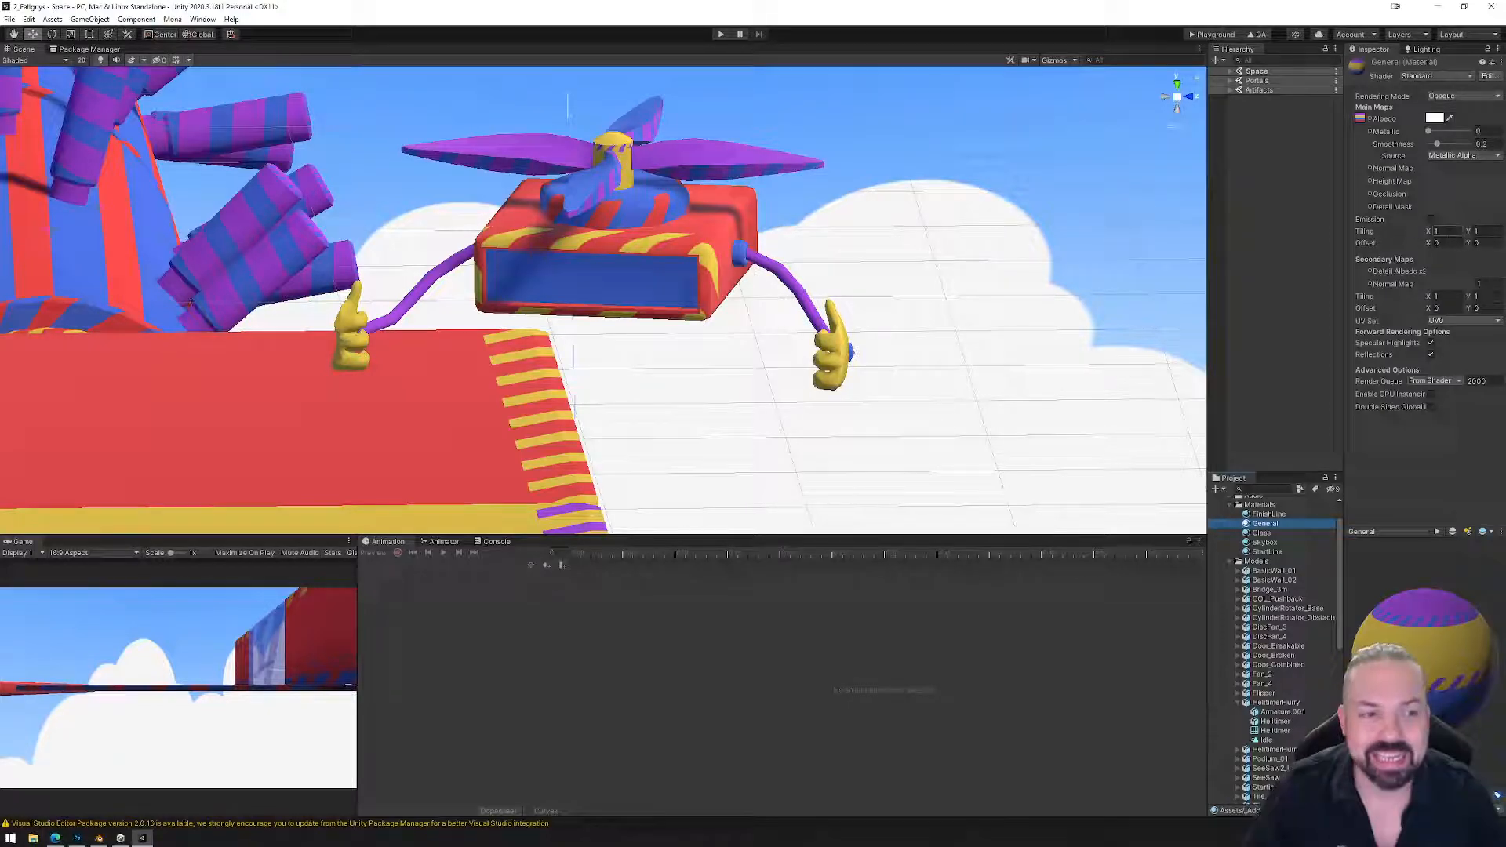
Set the General material's Main Maps tiling X and Y to 10.
left_click(1436, 231)
type("0")
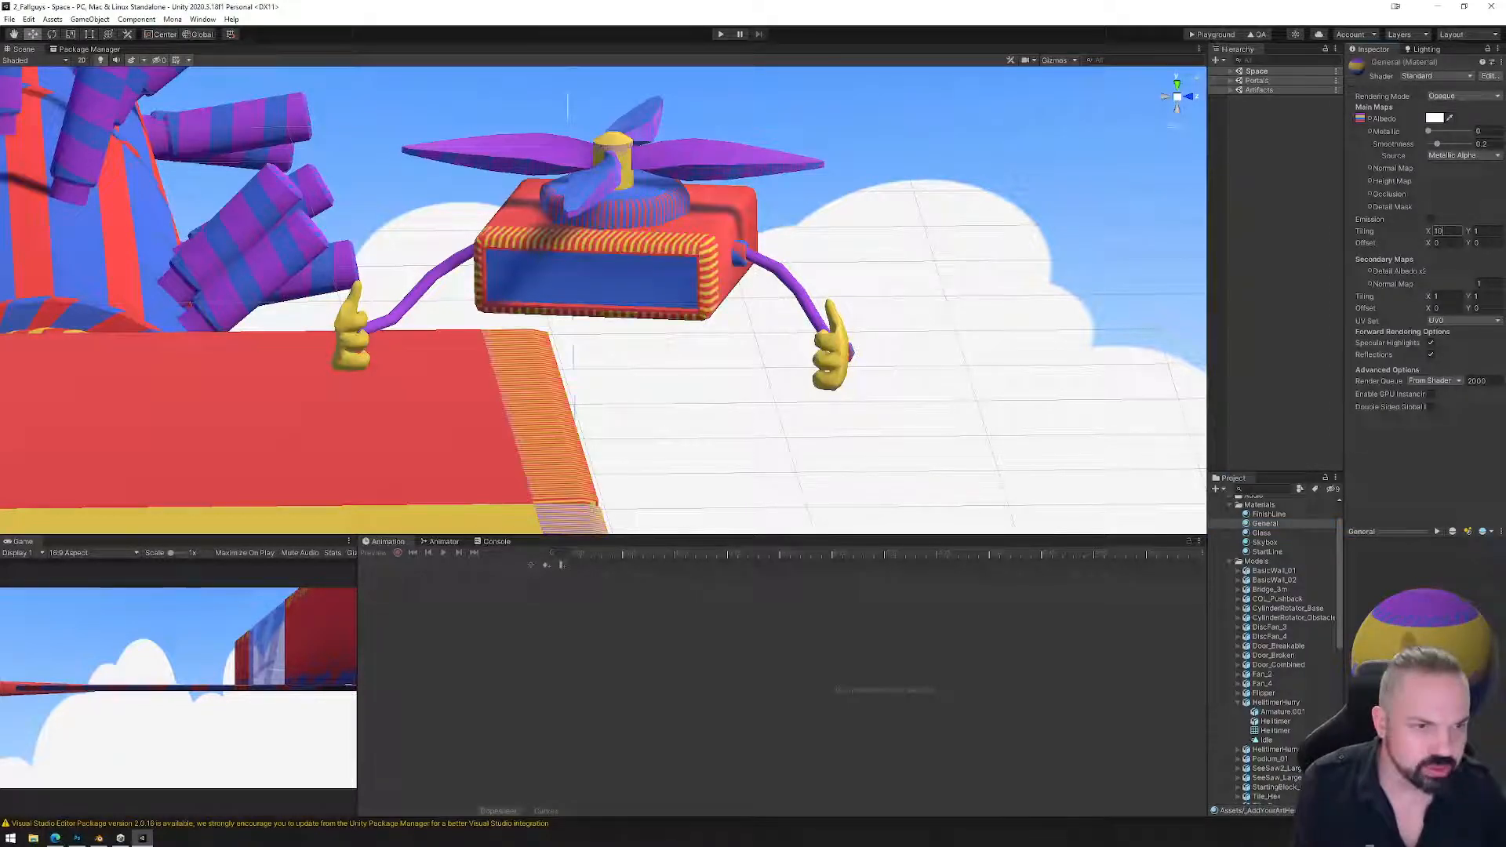
key("Tab")
type("10")
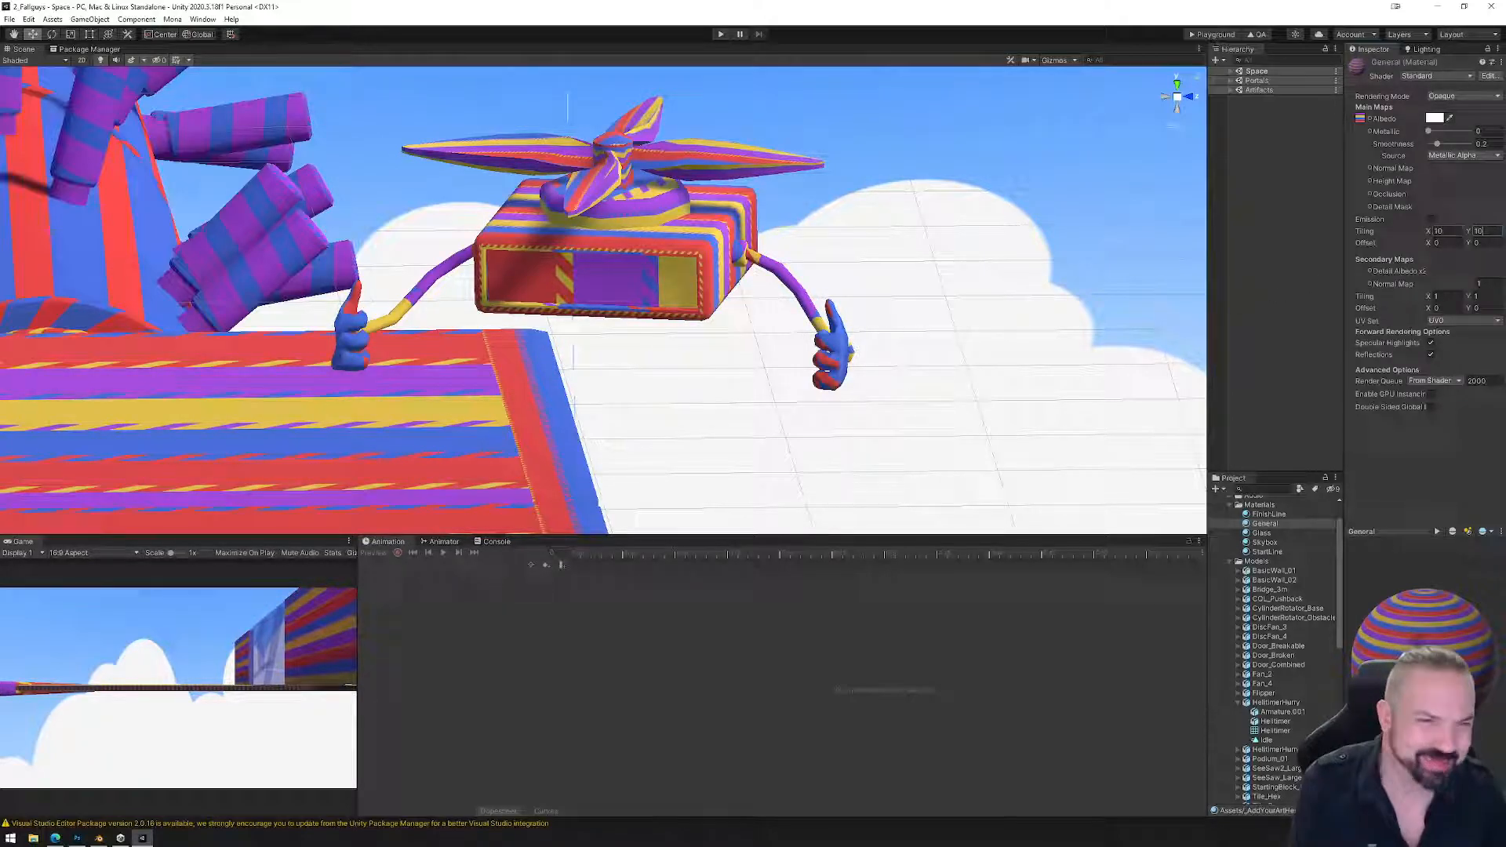
Restore the General material's tiling to 1 x 1.
left_click(1442, 232)
type("1")
left_click(1479, 232)
type("1")
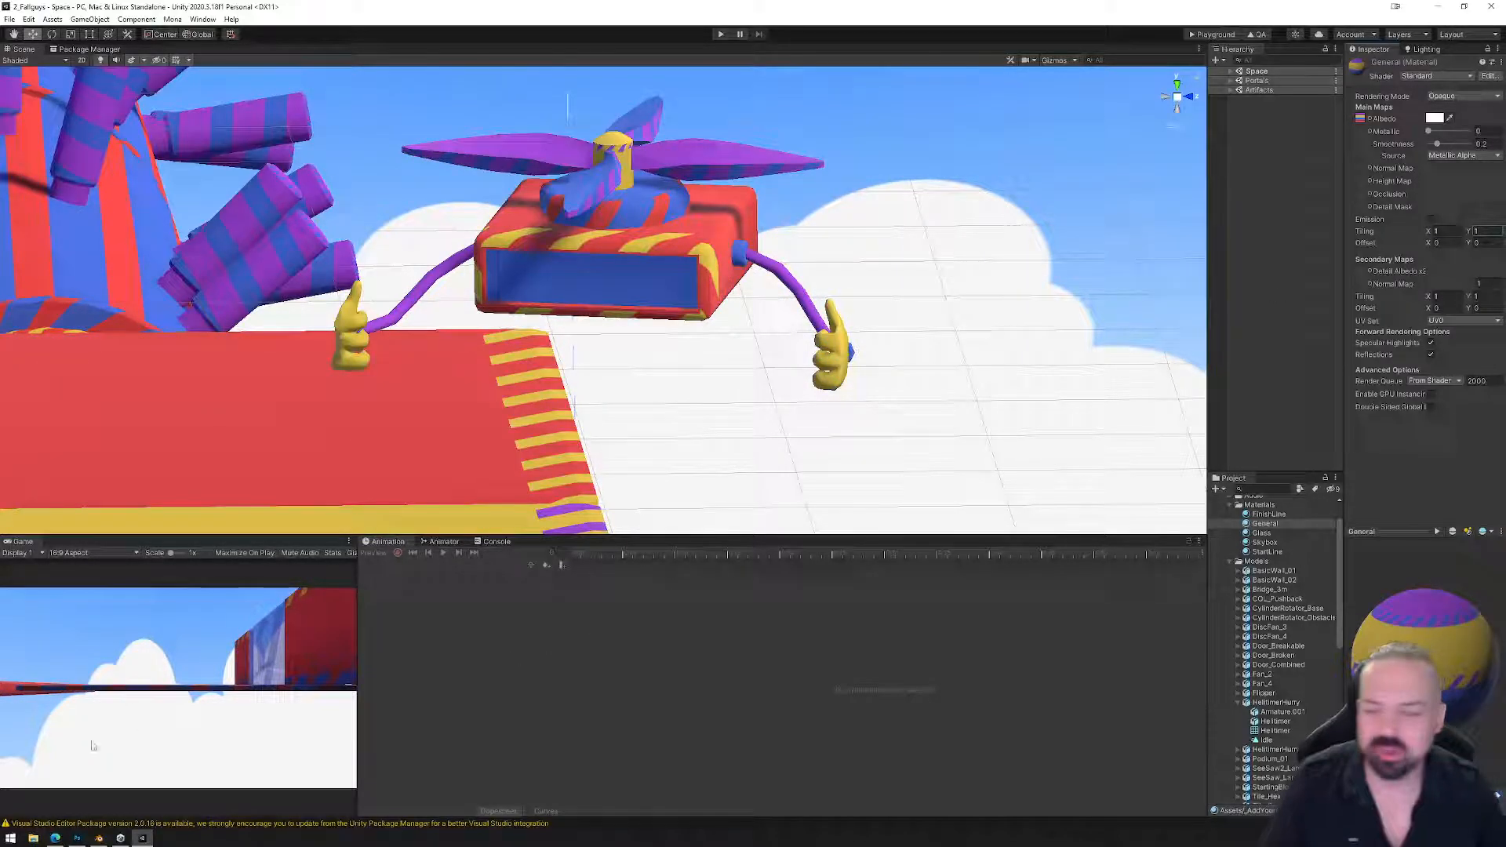
Back in Blender, orbit and zoom around Cube_low, then deselect its UV faces.
left_click(121, 839)
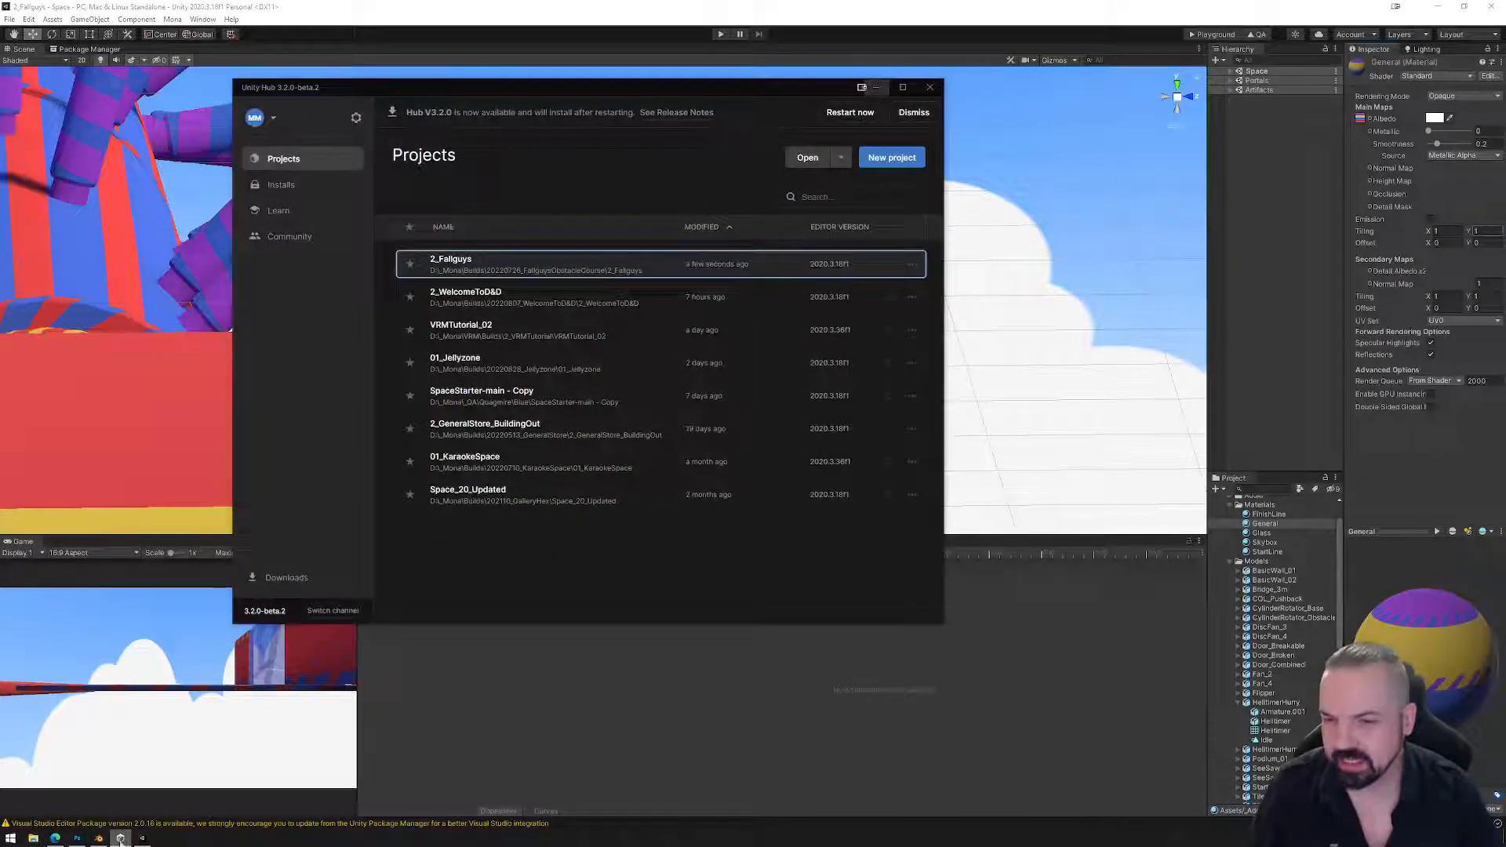
left_click(98, 838)
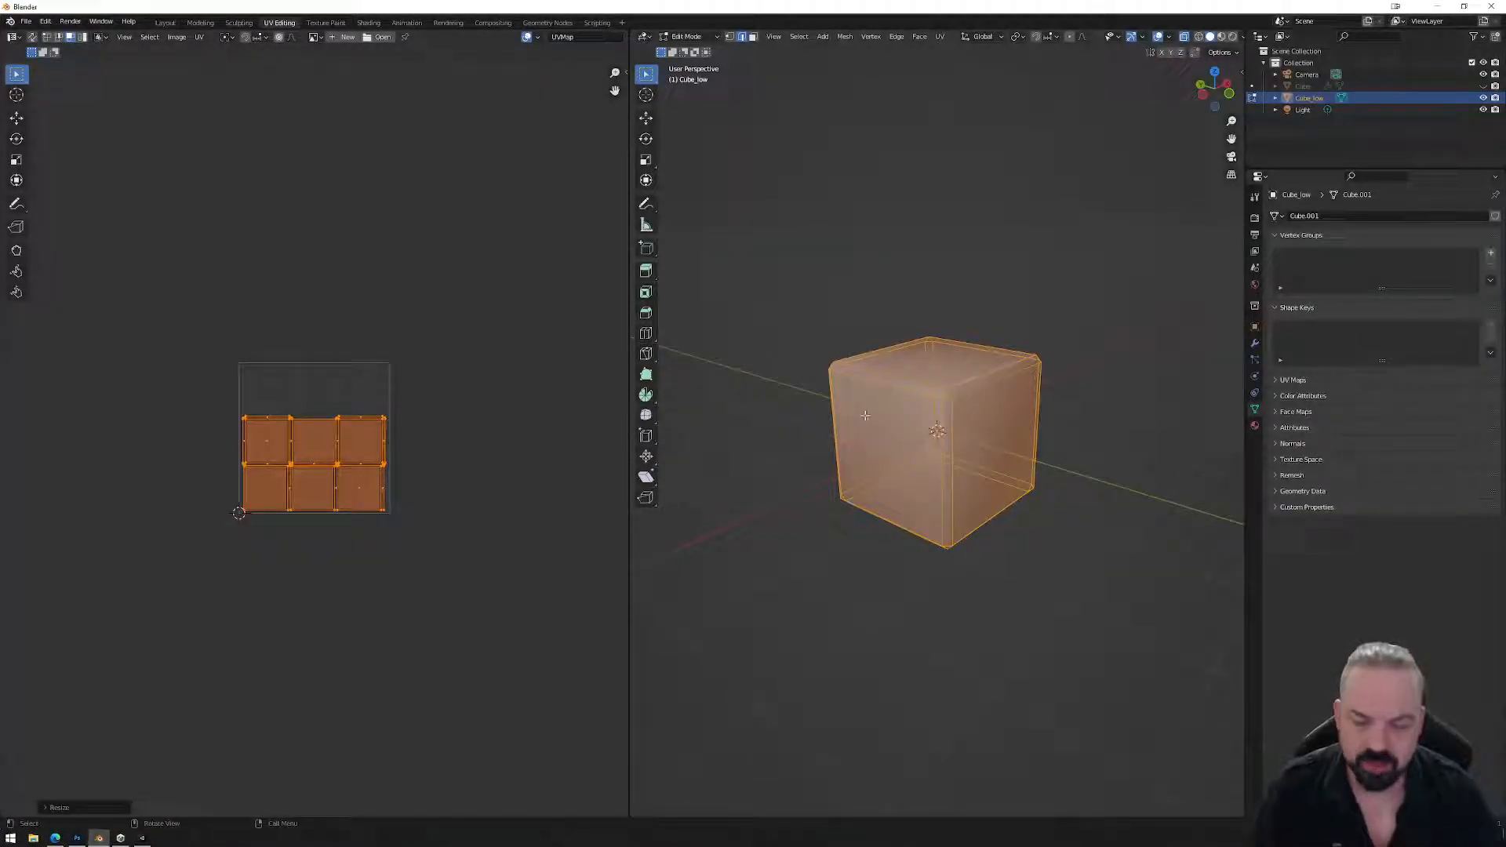
middle_click_drag(826, 578, 957, 554)
scroll(958, 555, "up", 3)
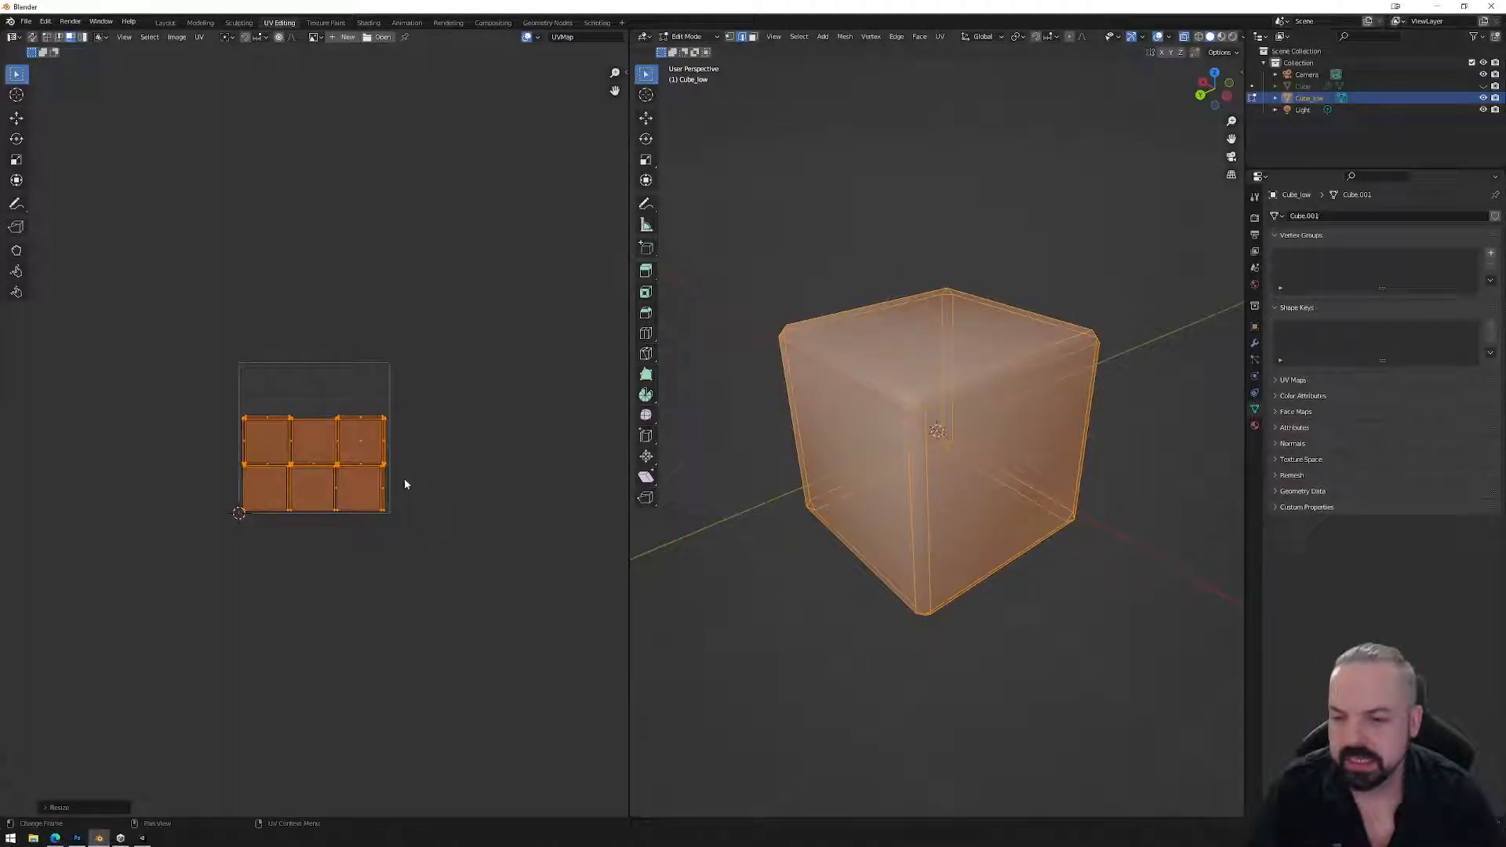
scroll(414, 477, "up", 2)
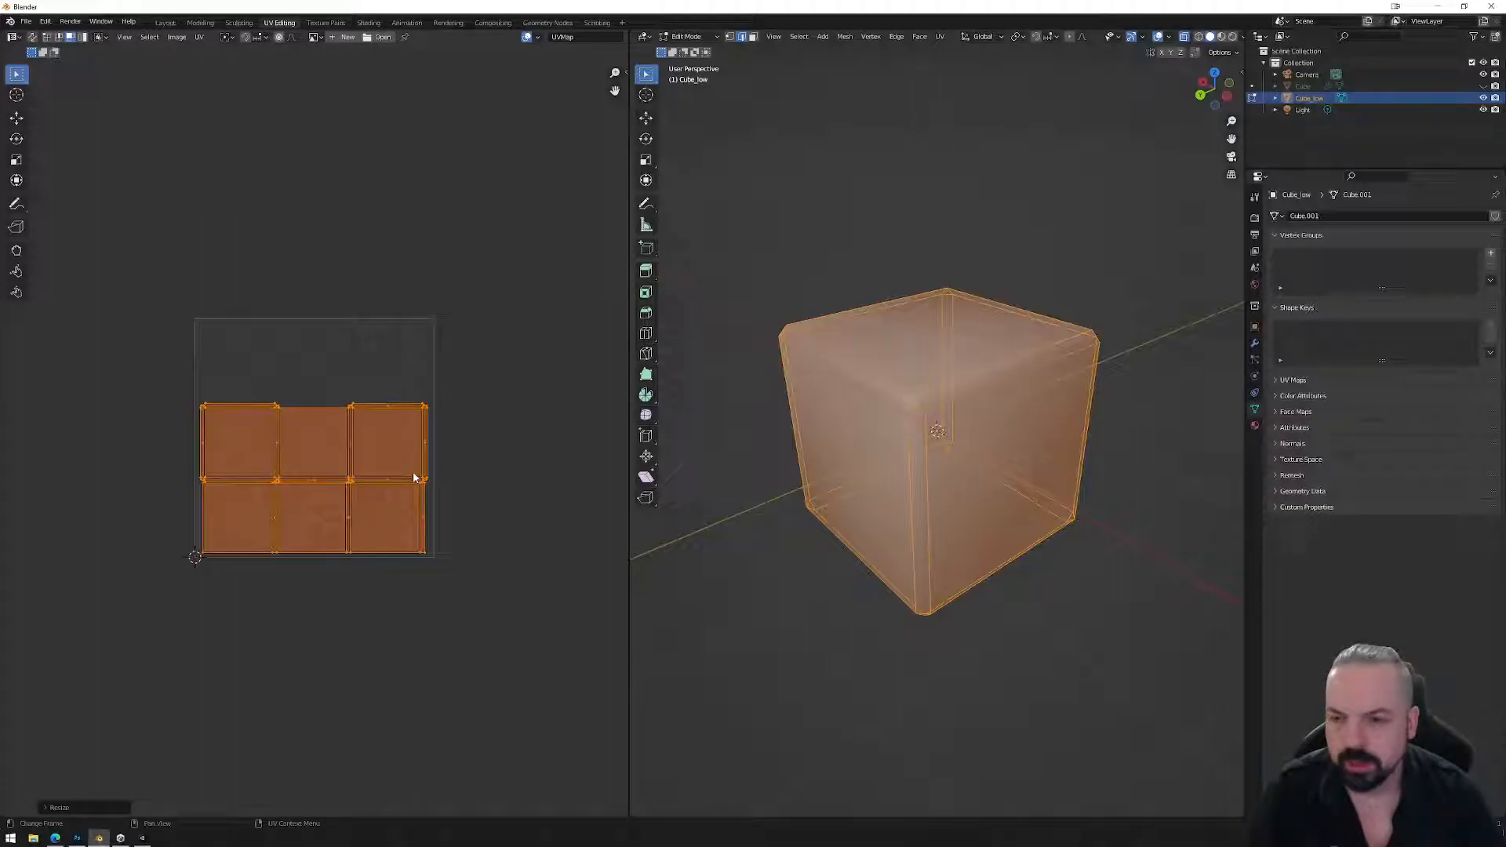
left_click(440, 465)
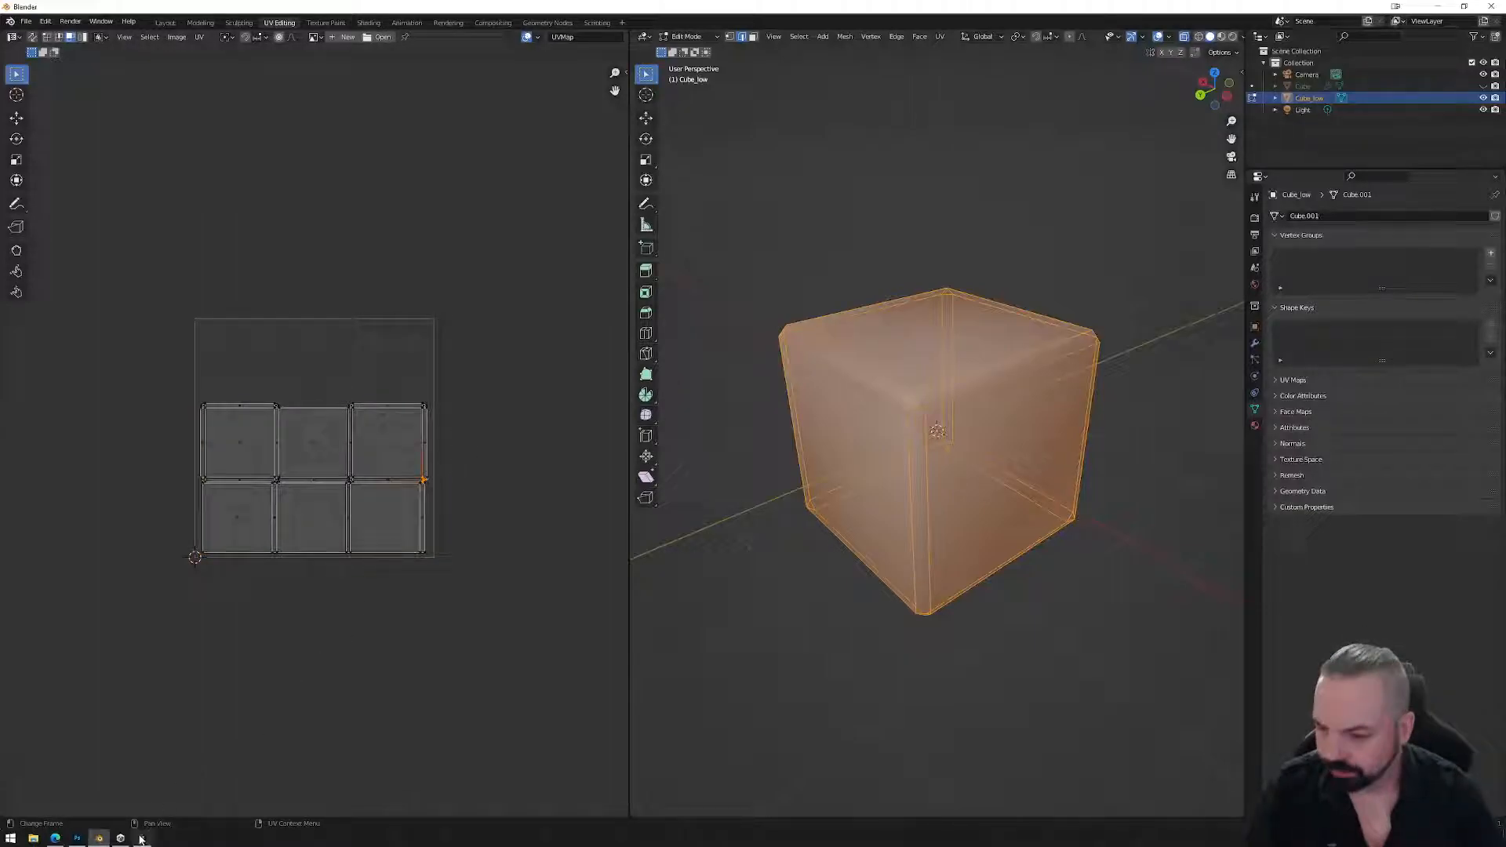
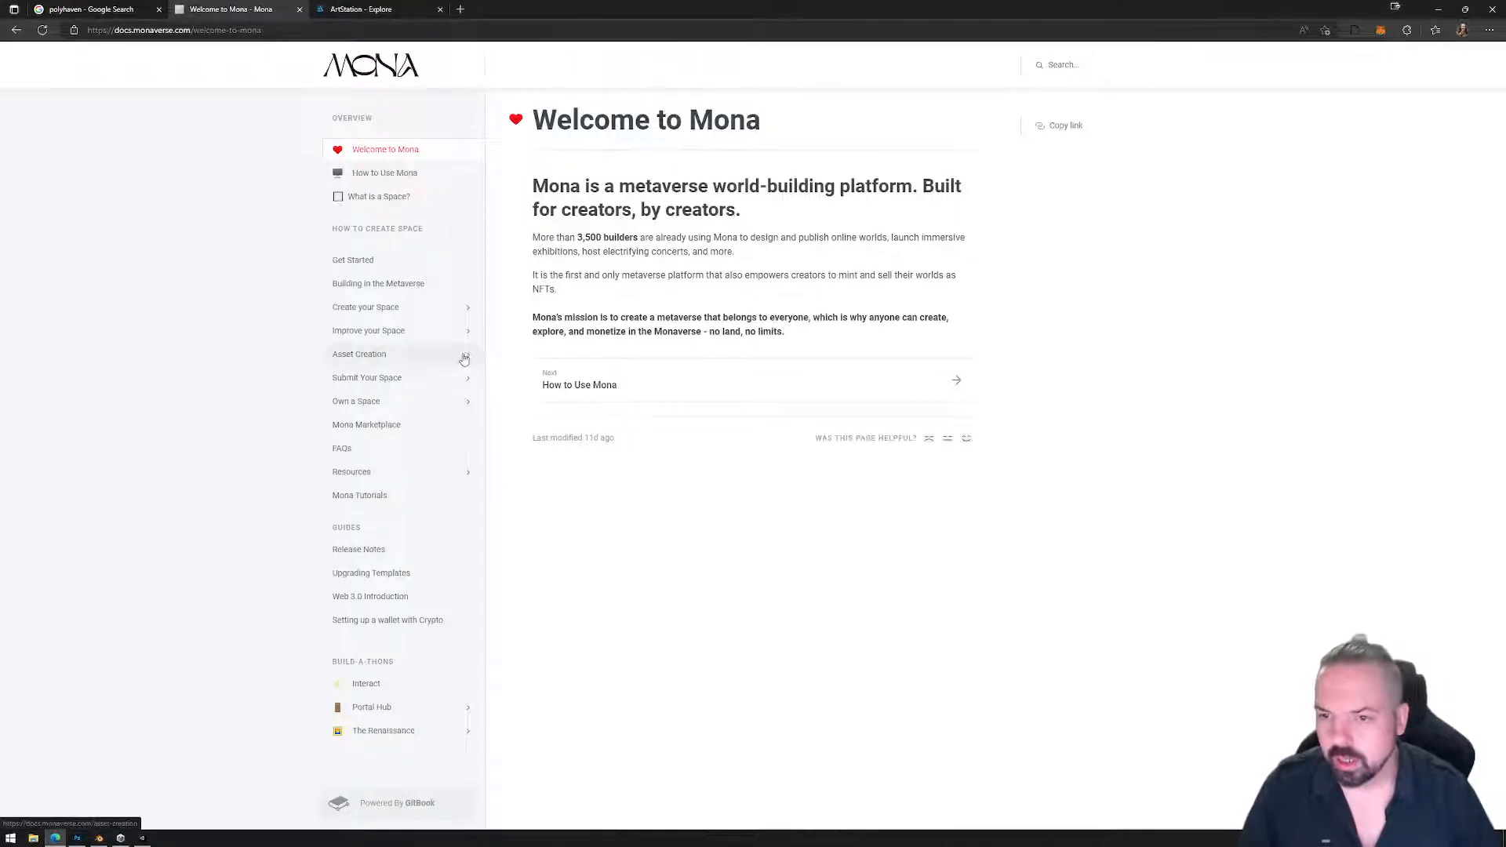
Read the Mona Docs Trim Sheets guide down to Applying the trim sheet, then orbit Blender's cube.
left_click(369, 472)
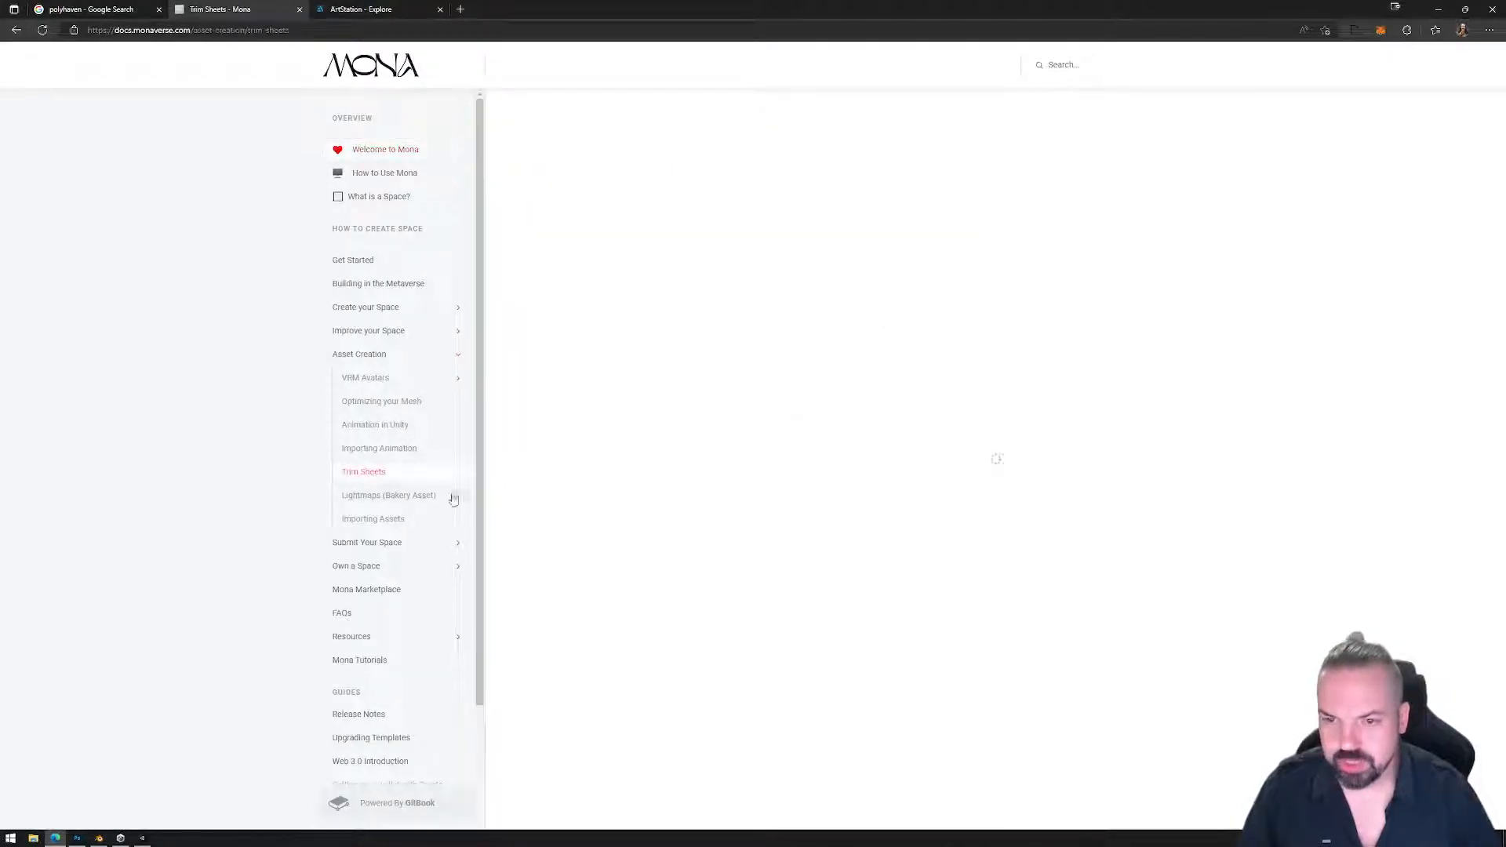
scroll(835, 450, "down", 7)
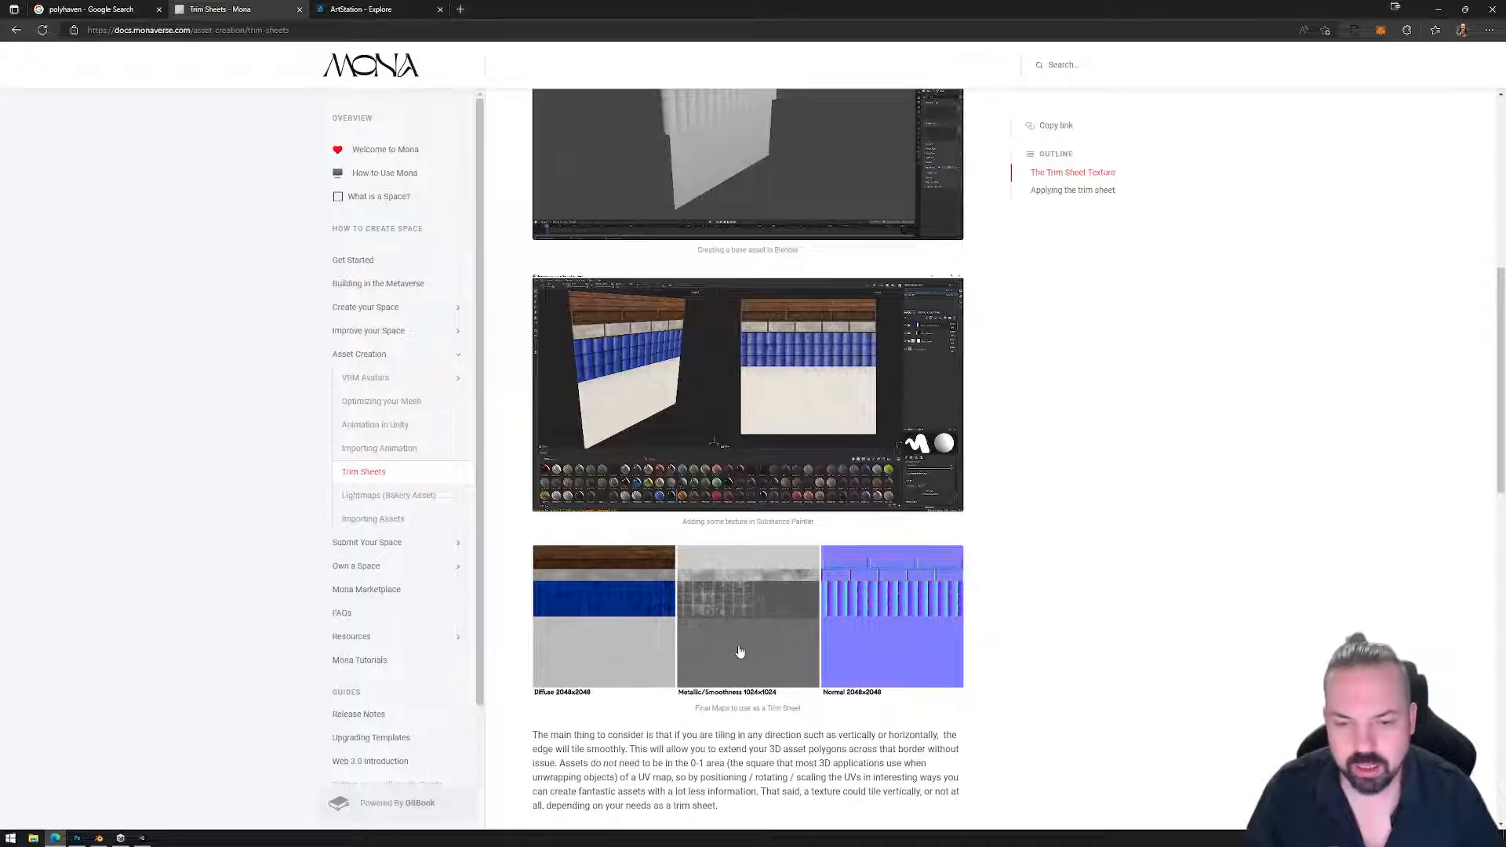
scroll(740, 576, "down", 7)
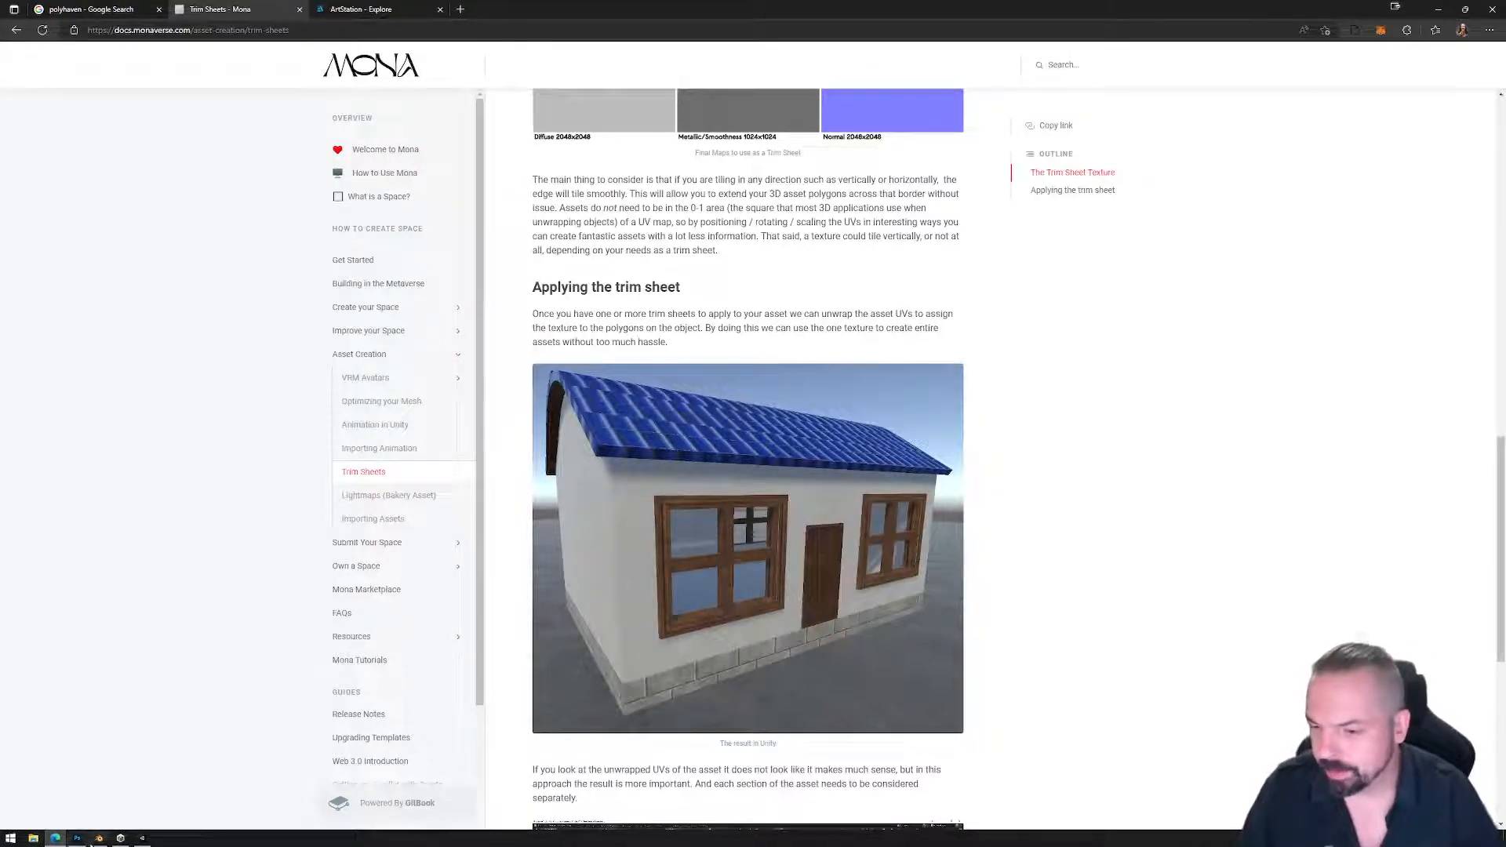
left_click(99, 837)
middle_click_drag(955, 423, 1139, 380)
Add two loop cuts around the cube, leaving them at their default position.
middle_click_drag(1046, 407, 1073, 406)
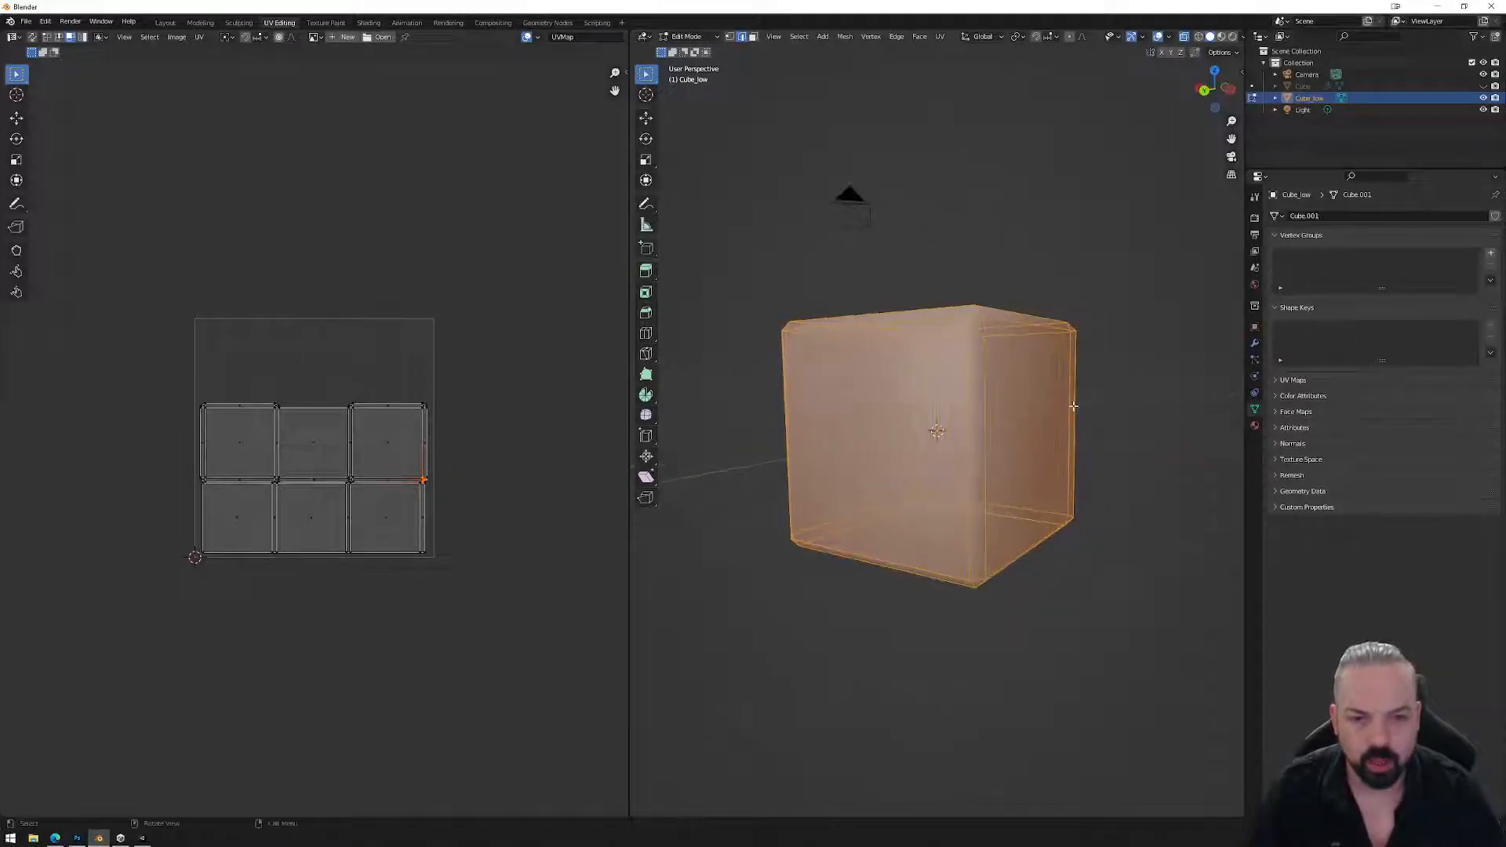
key("ctrl+r")
scroll(975, 392, "up", 1)
scroll(975, 393, "down", 1)
scroll(975, 392, "up", 1)
left_click(975, 392)
right_click(974, 393)
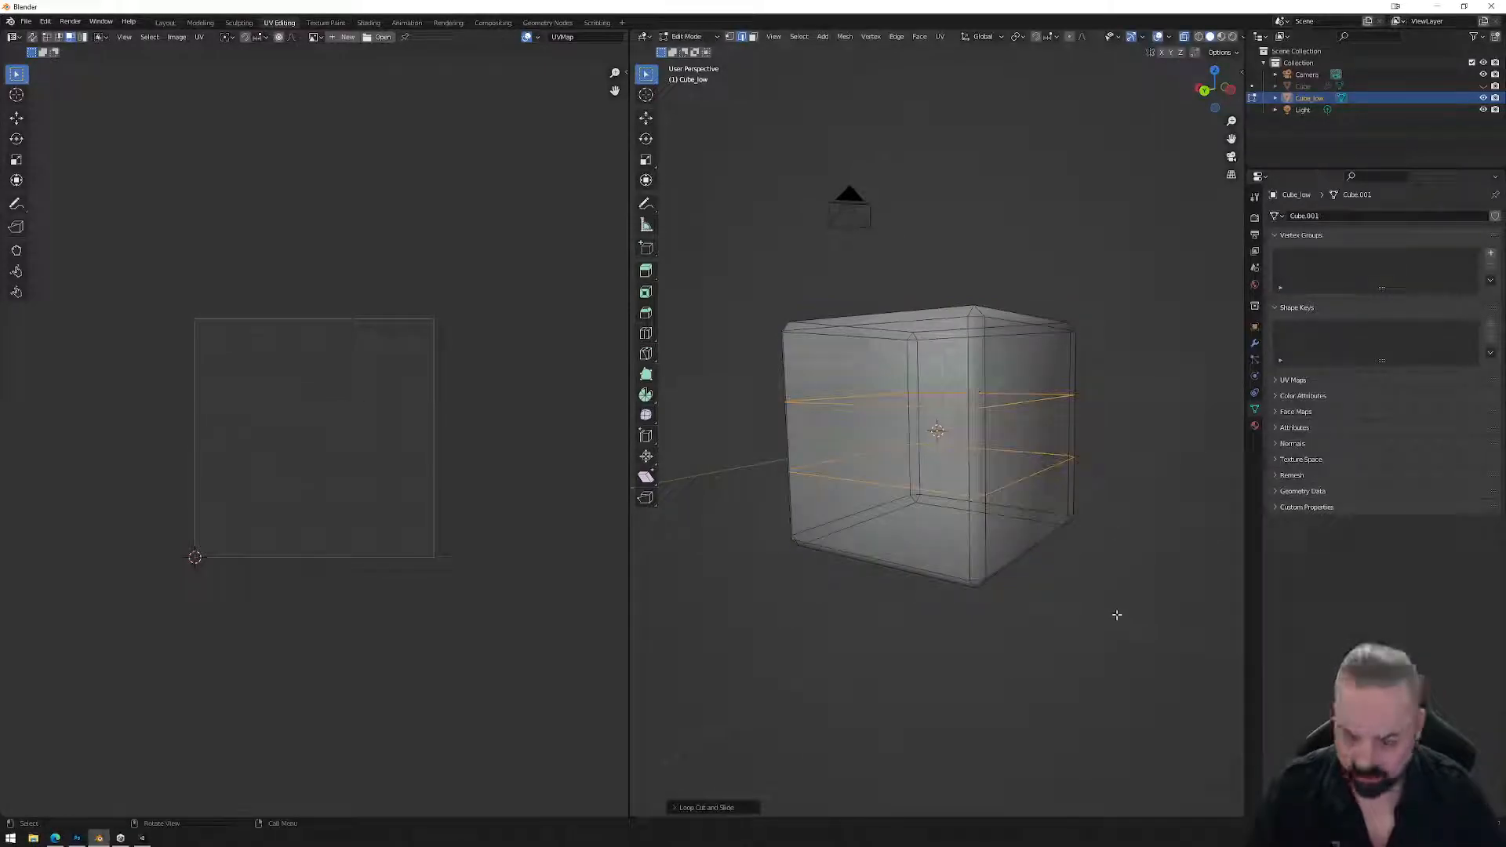
Squeeze the two new loops together along Z and move them up near the top into a thin band.
key("s")
key("z")
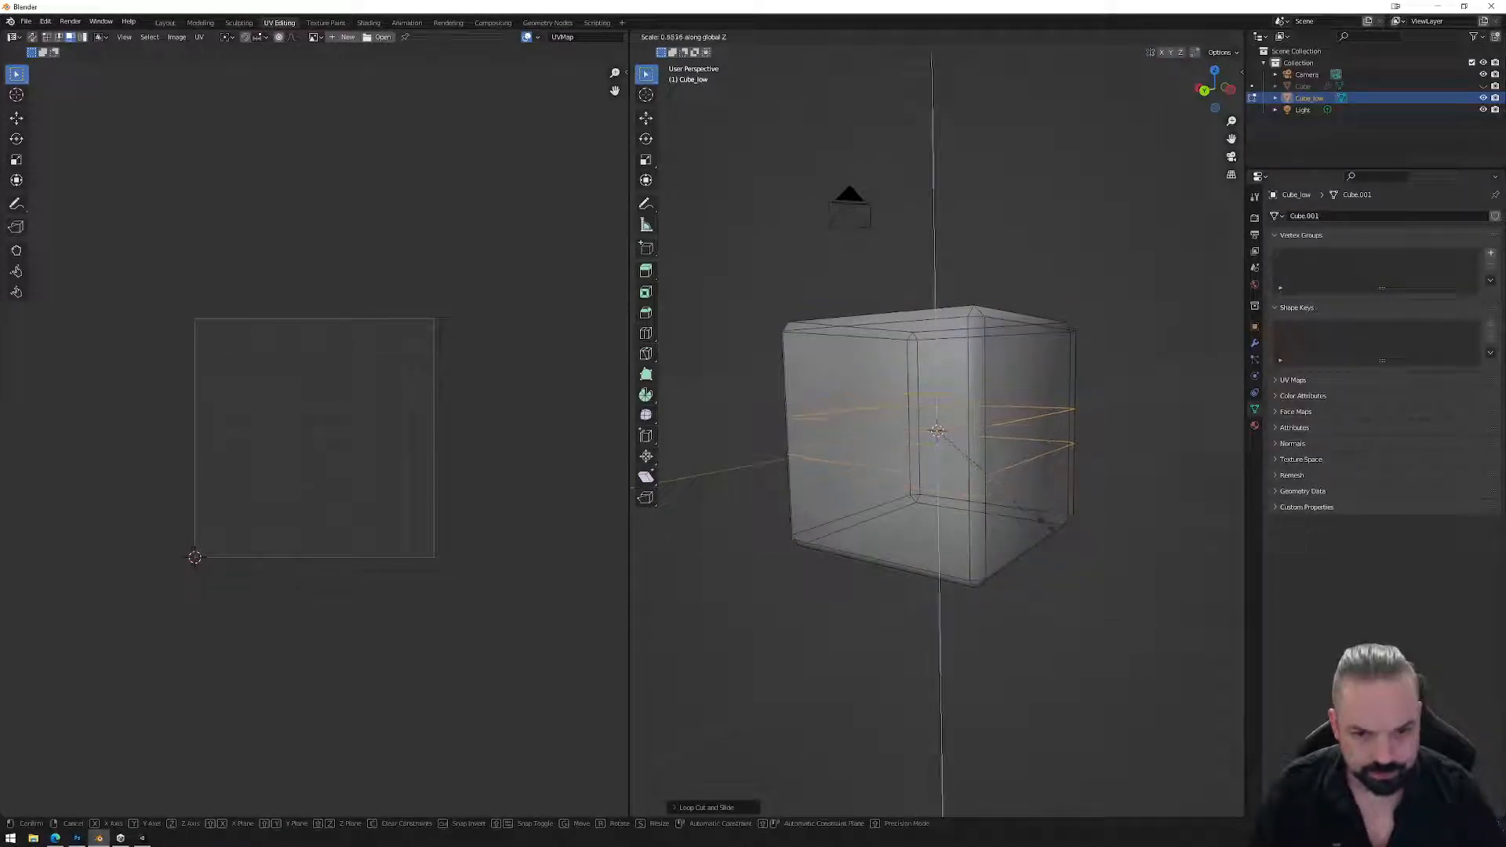
left_click(1040, 508)
key("g")
key("z")
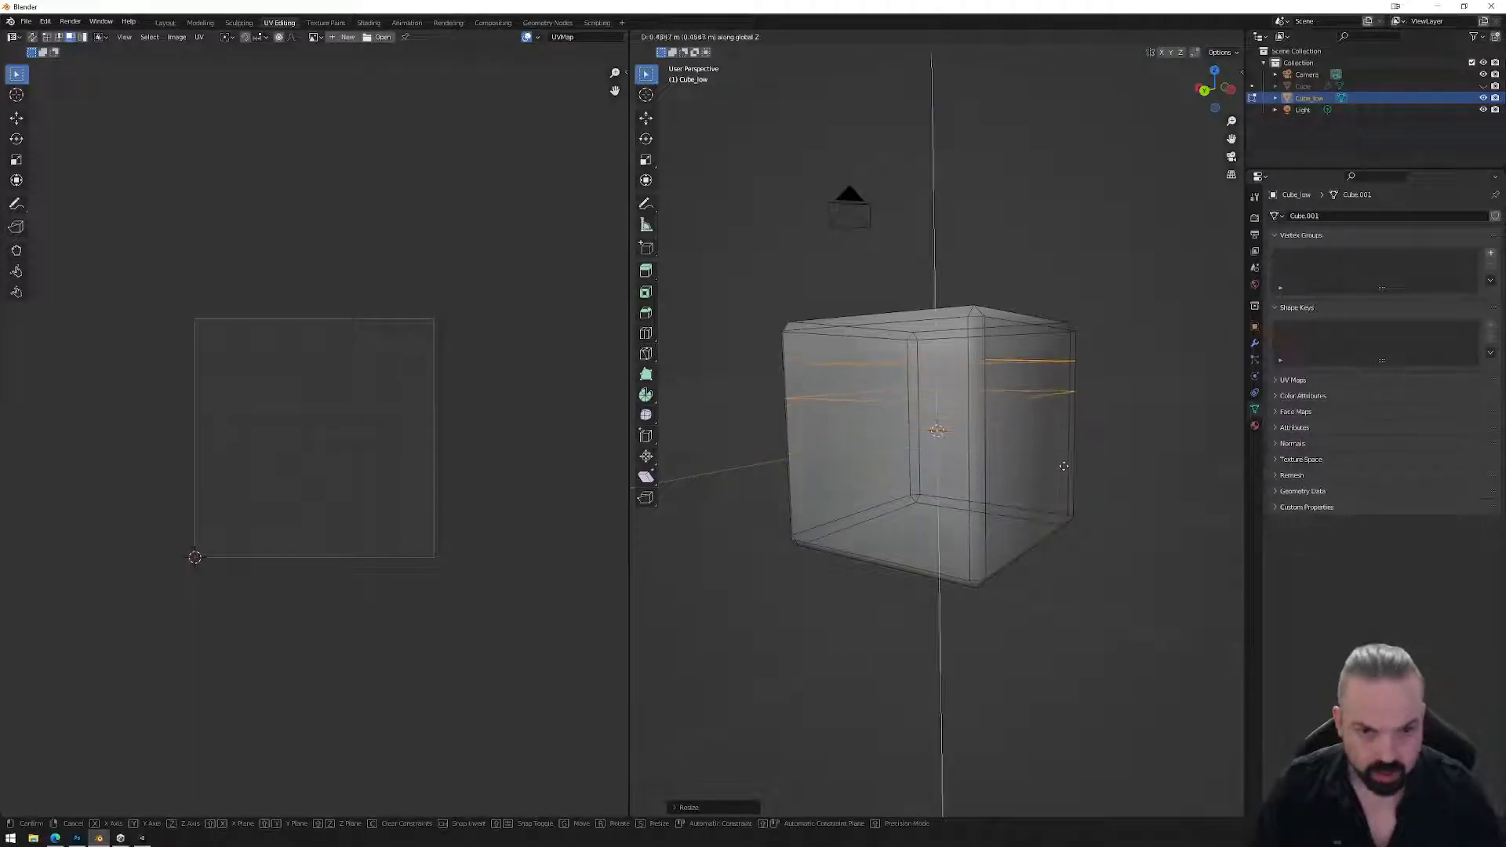
left_click(1065, 461)
Apply the cube's transforms in Object Mode, then select the thin band of faces in Edit Mode.
middle_click_drag(1064, 461, 1054, 379)
left_click_drag(743, 224, 1172, 636)
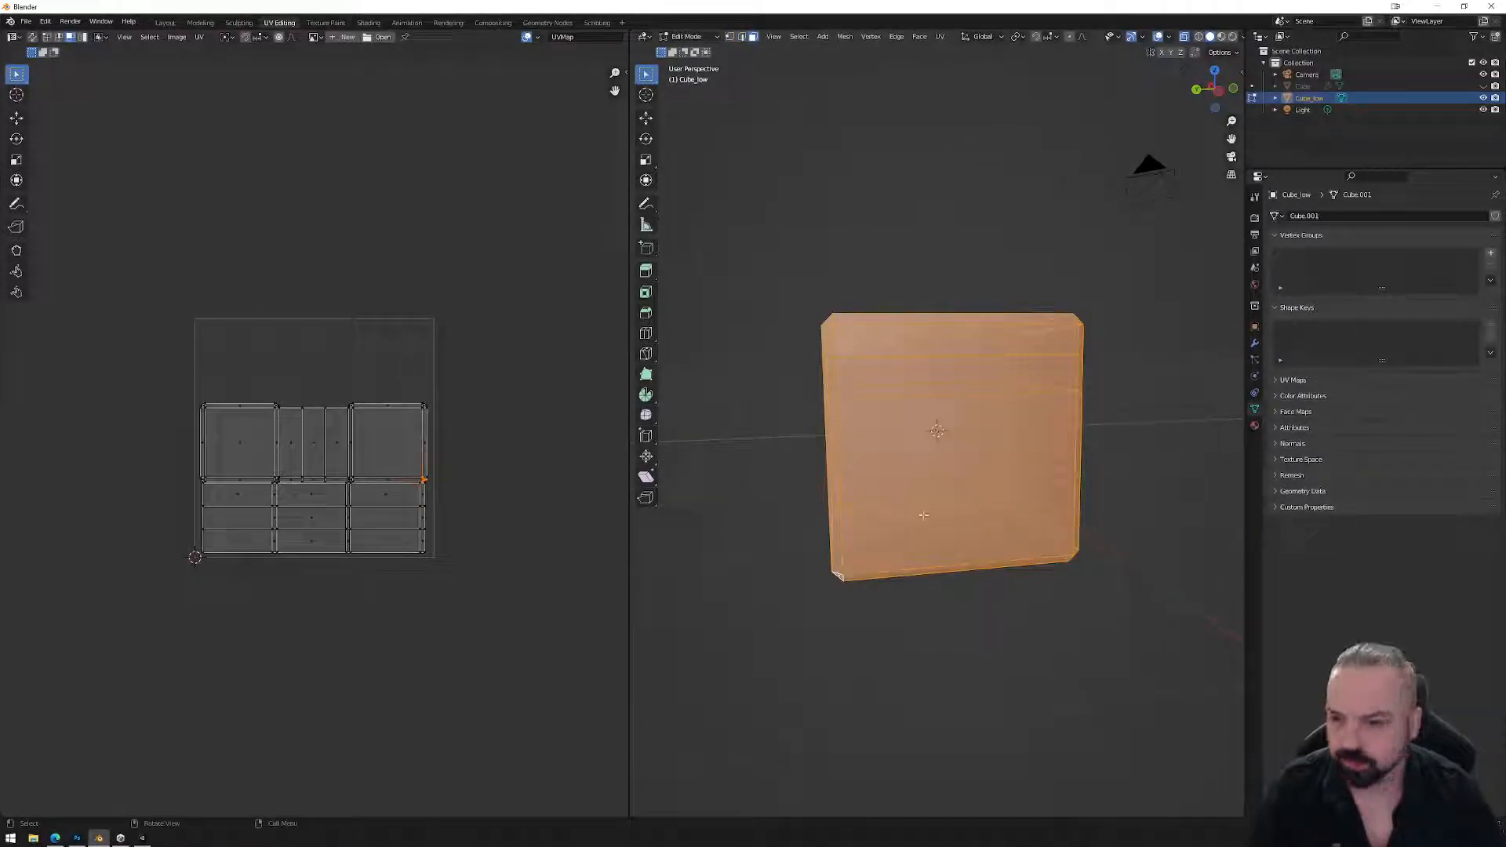
middle_click_drag(962, 278, 1062, 621)
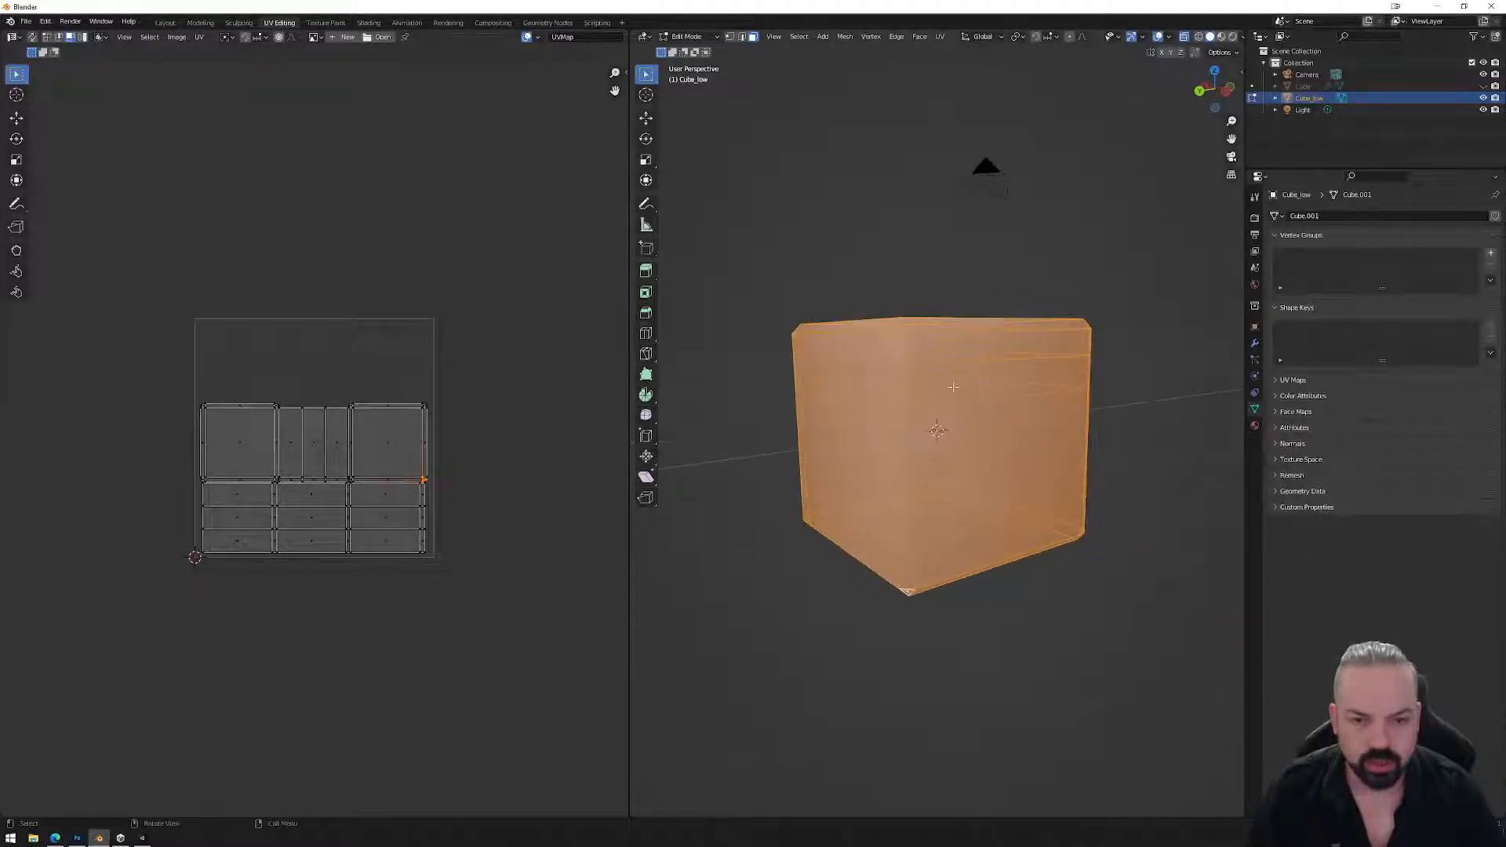
key("Tab")
right_click(1048, 591)
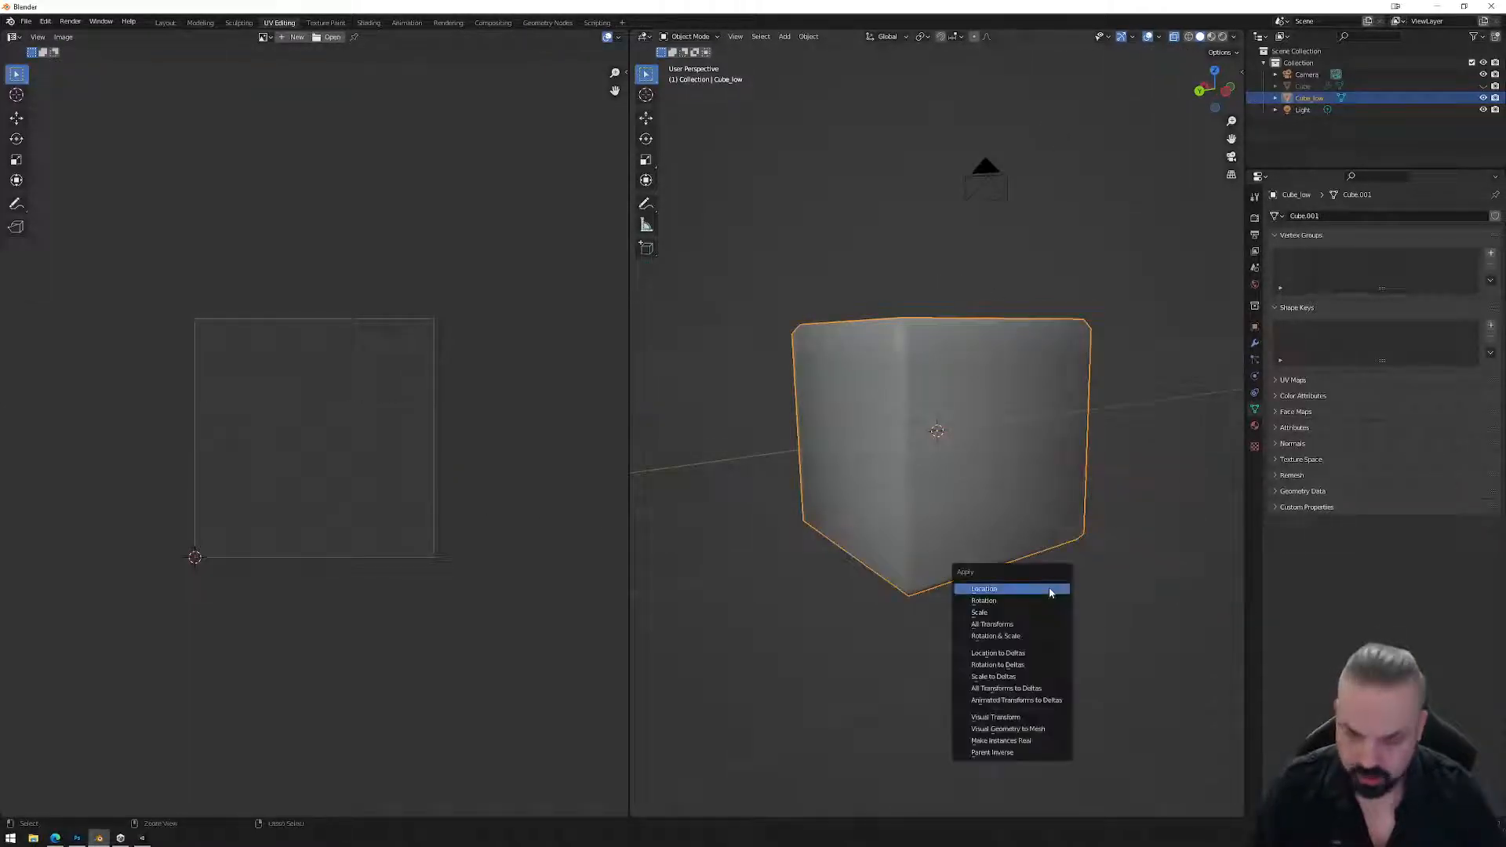
left_click(1041, 628)
key("Tab")
middle_click_drag(1032, 454, 982, 446)
left_click_drag(787, 363, 1118, 389)
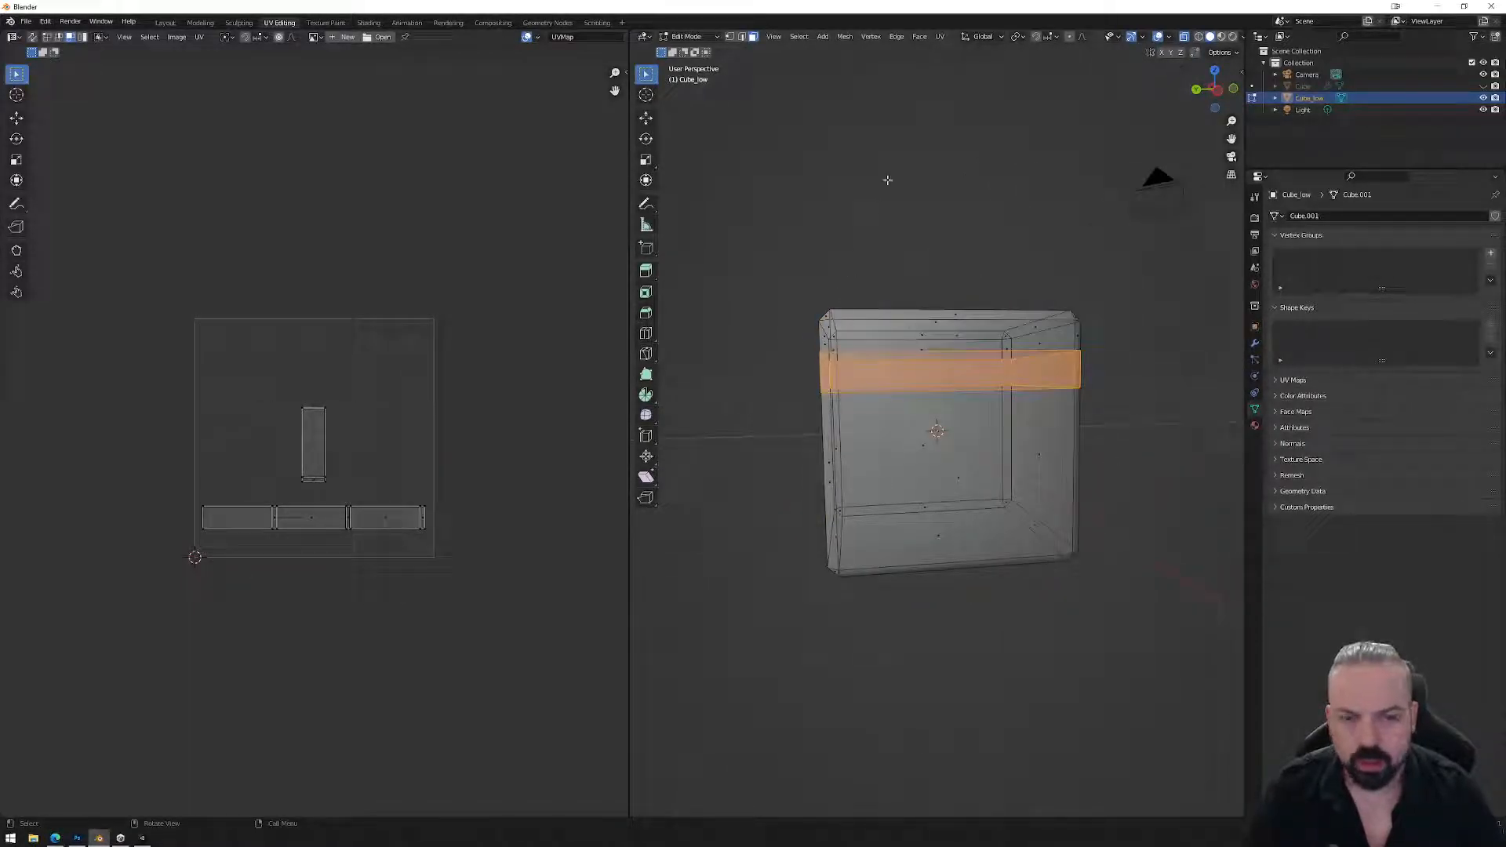
Unwrap the selected band faces with Smart UV Project.
left_click(939, 37)
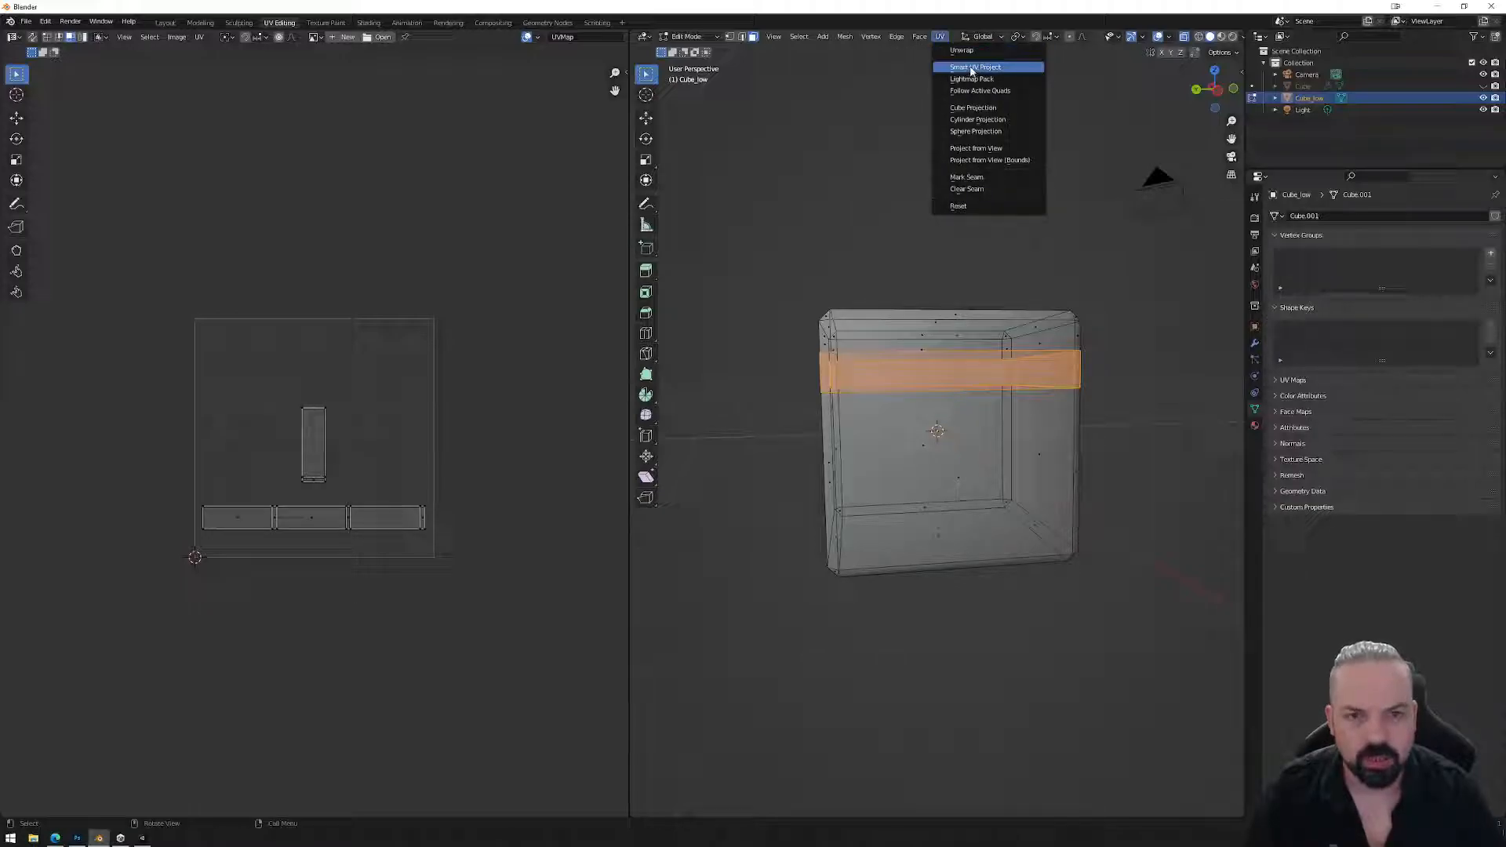
left_click(970, 68)
left_click(979, 158)
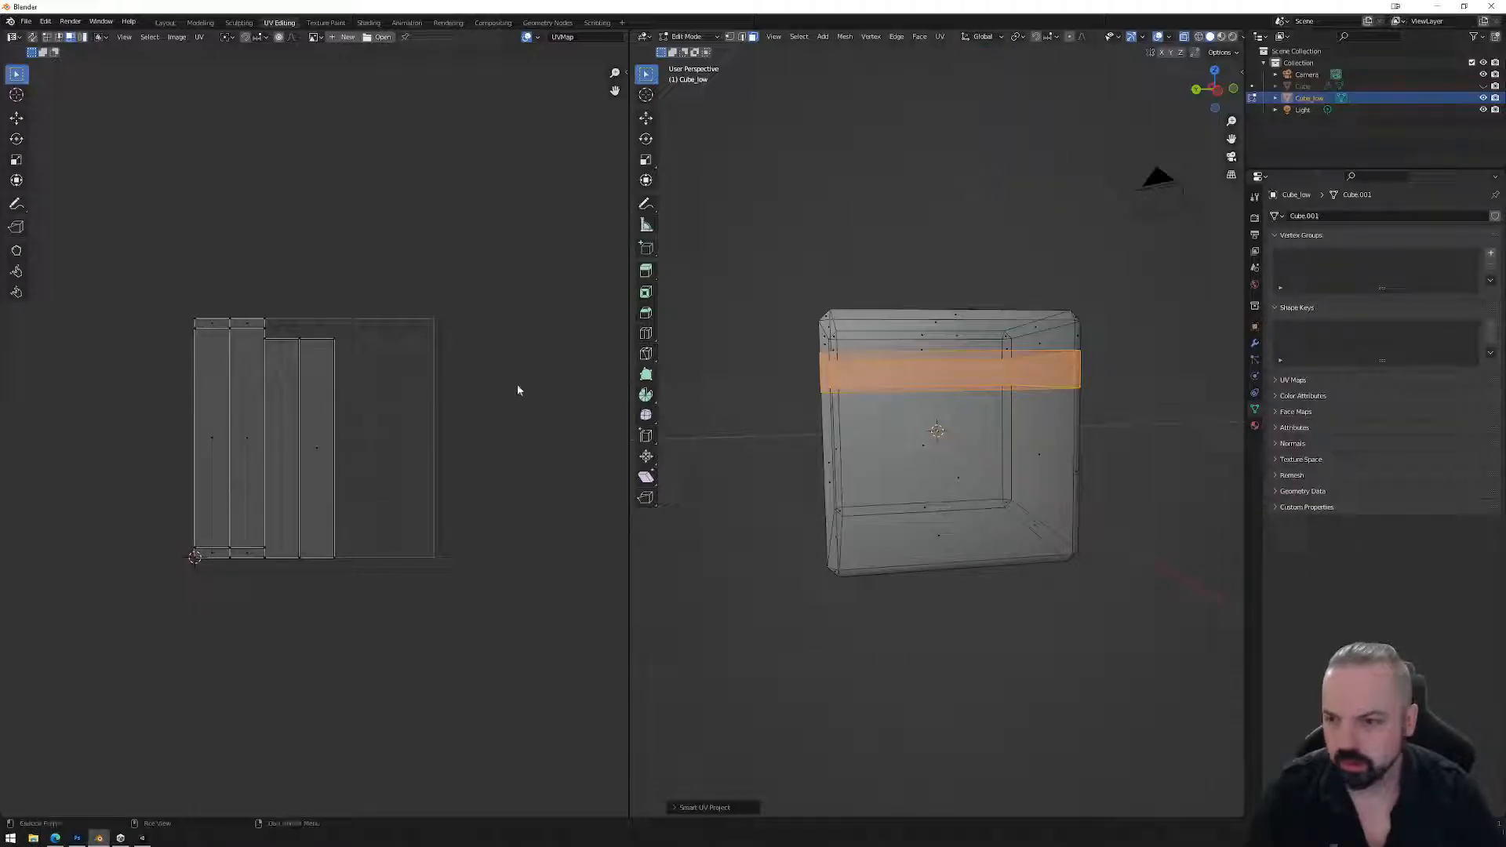
middle_click_drag(922, 361, 932, 397)
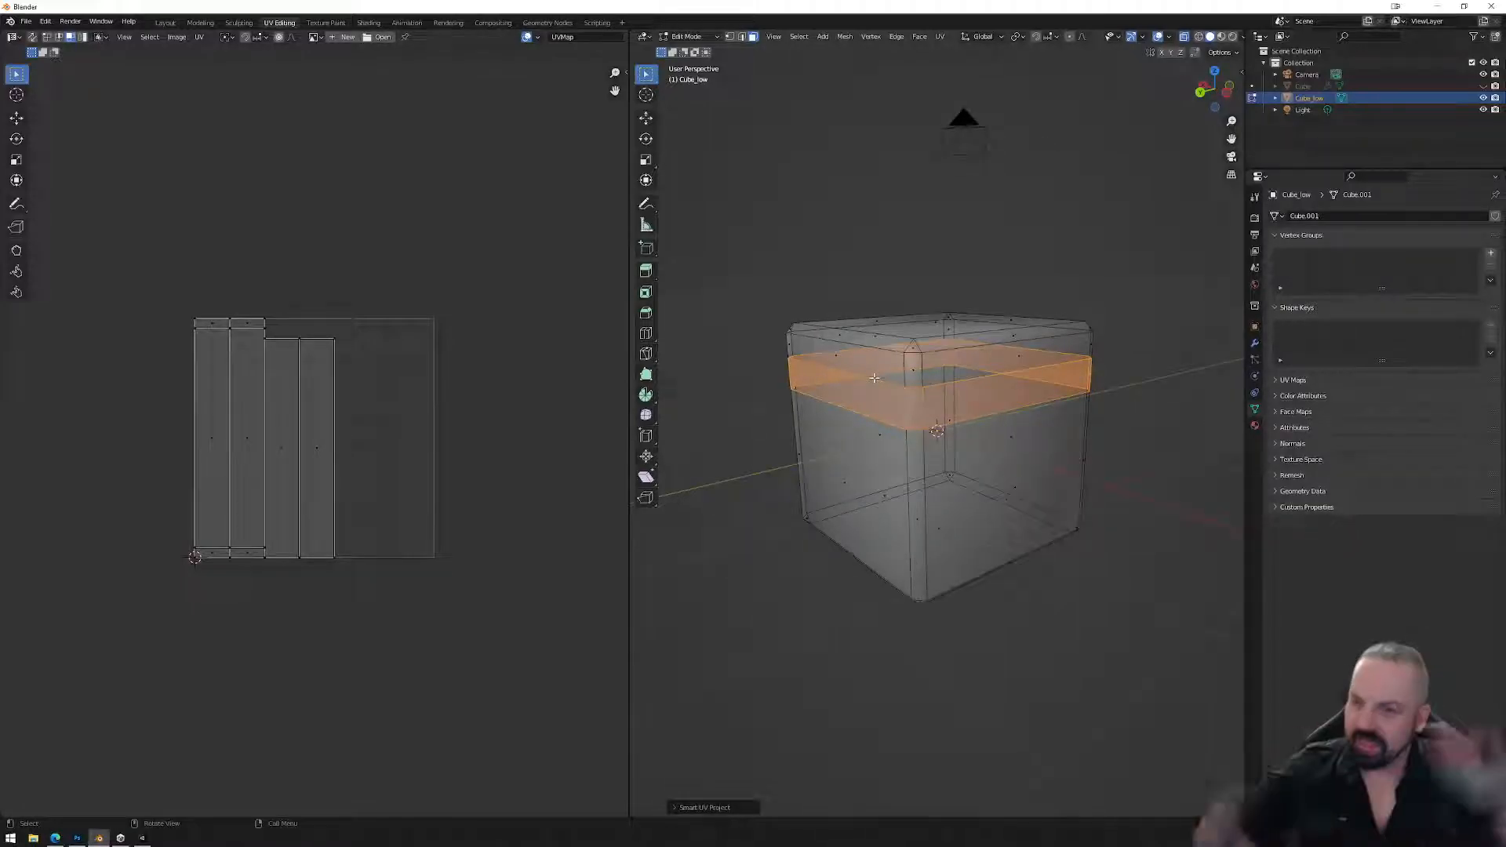
Mark the two edge loops bordering the band as seams, then select the front corner's vertical edge loop.
left_click(905, 400)
key("2")
left_click(904, 401, "alt")
left_click(907, 405, "alt+shift")
right_click(891, 474)
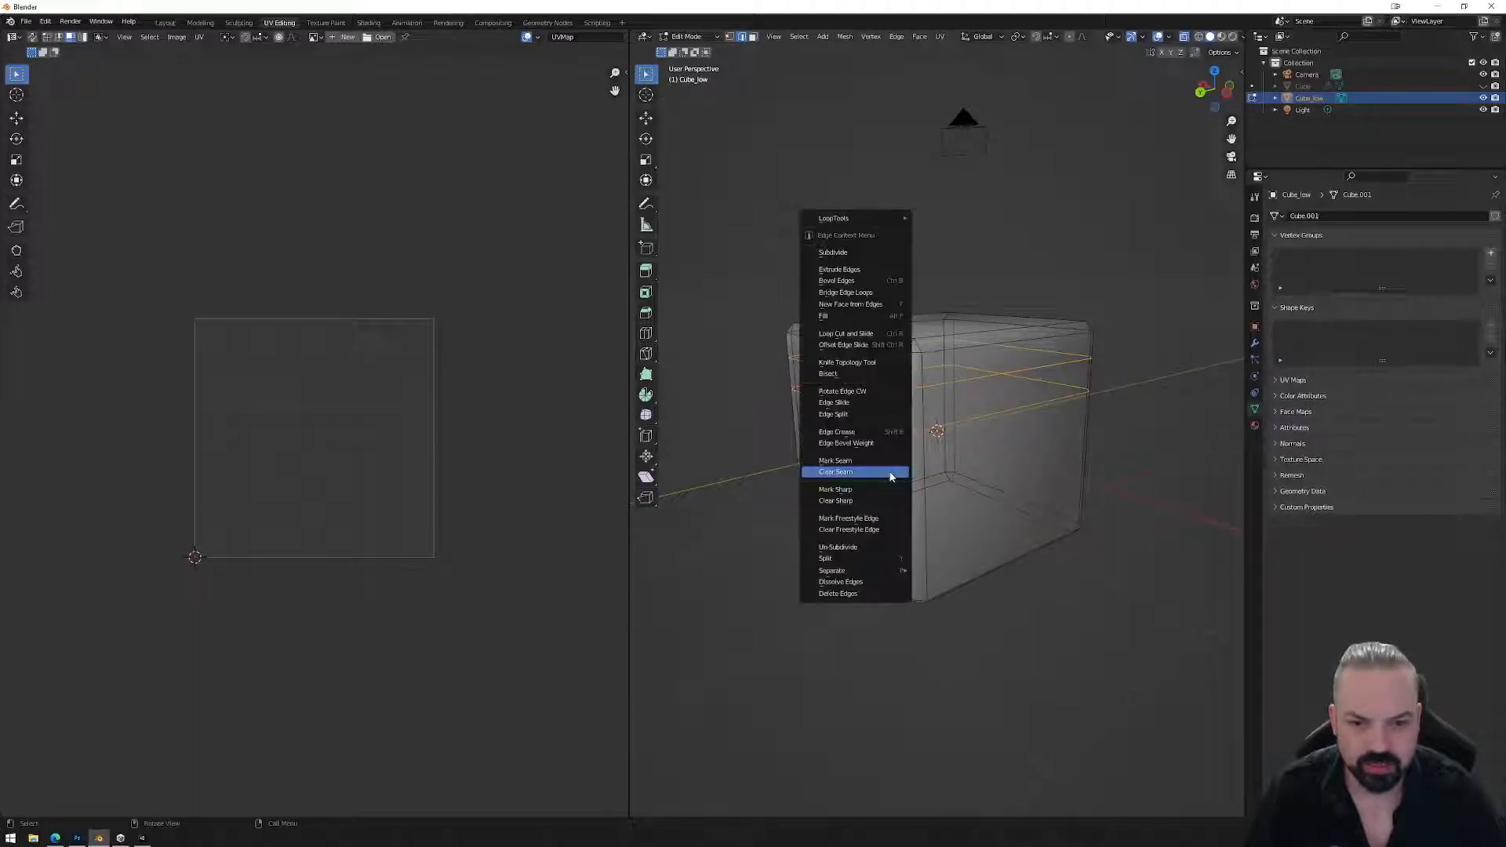
left_click(871, 461)
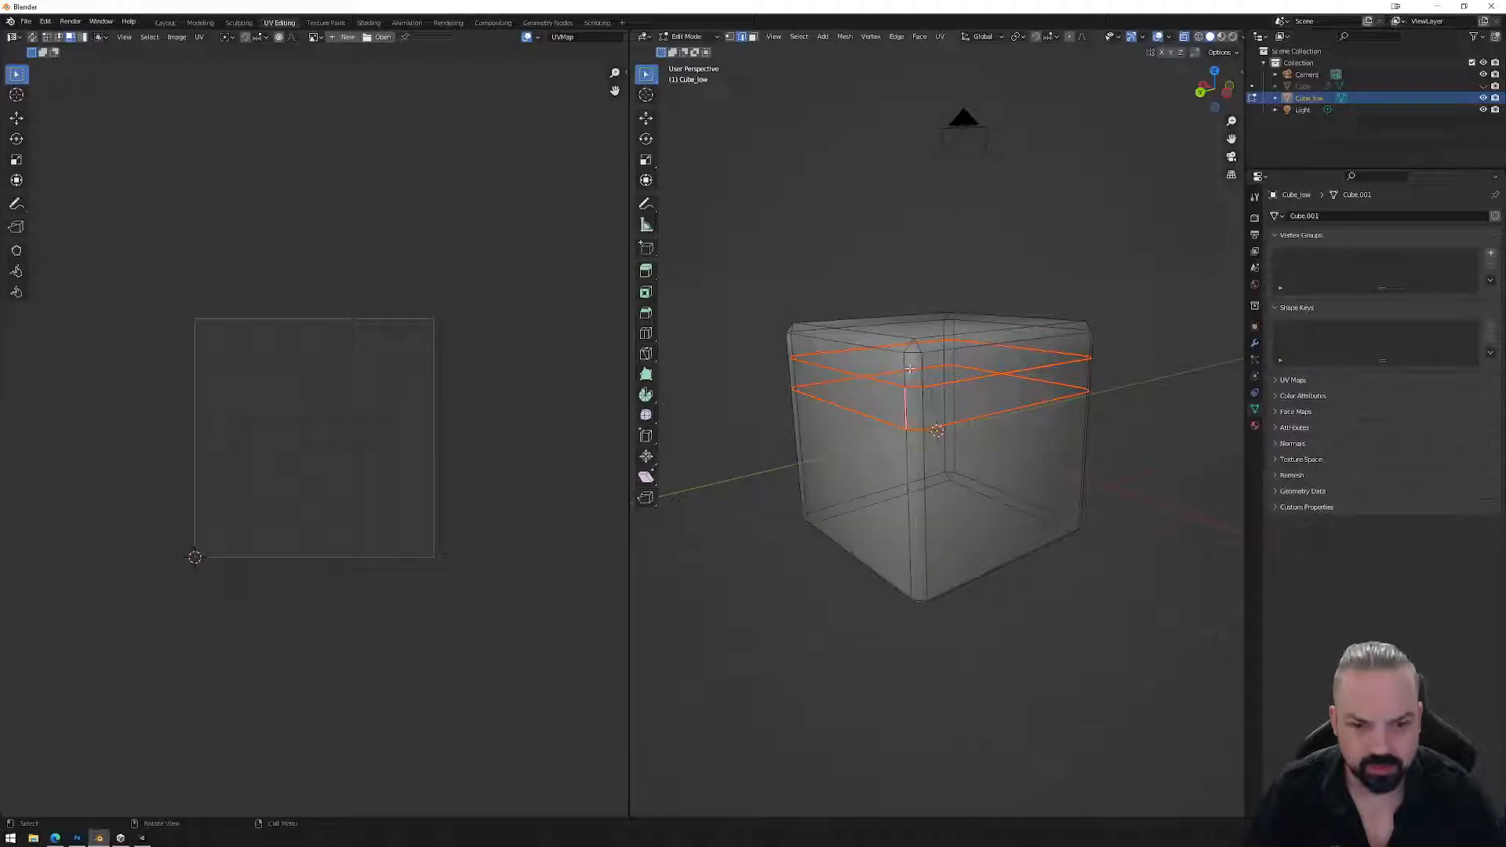
left_click(908, 370, "alt")
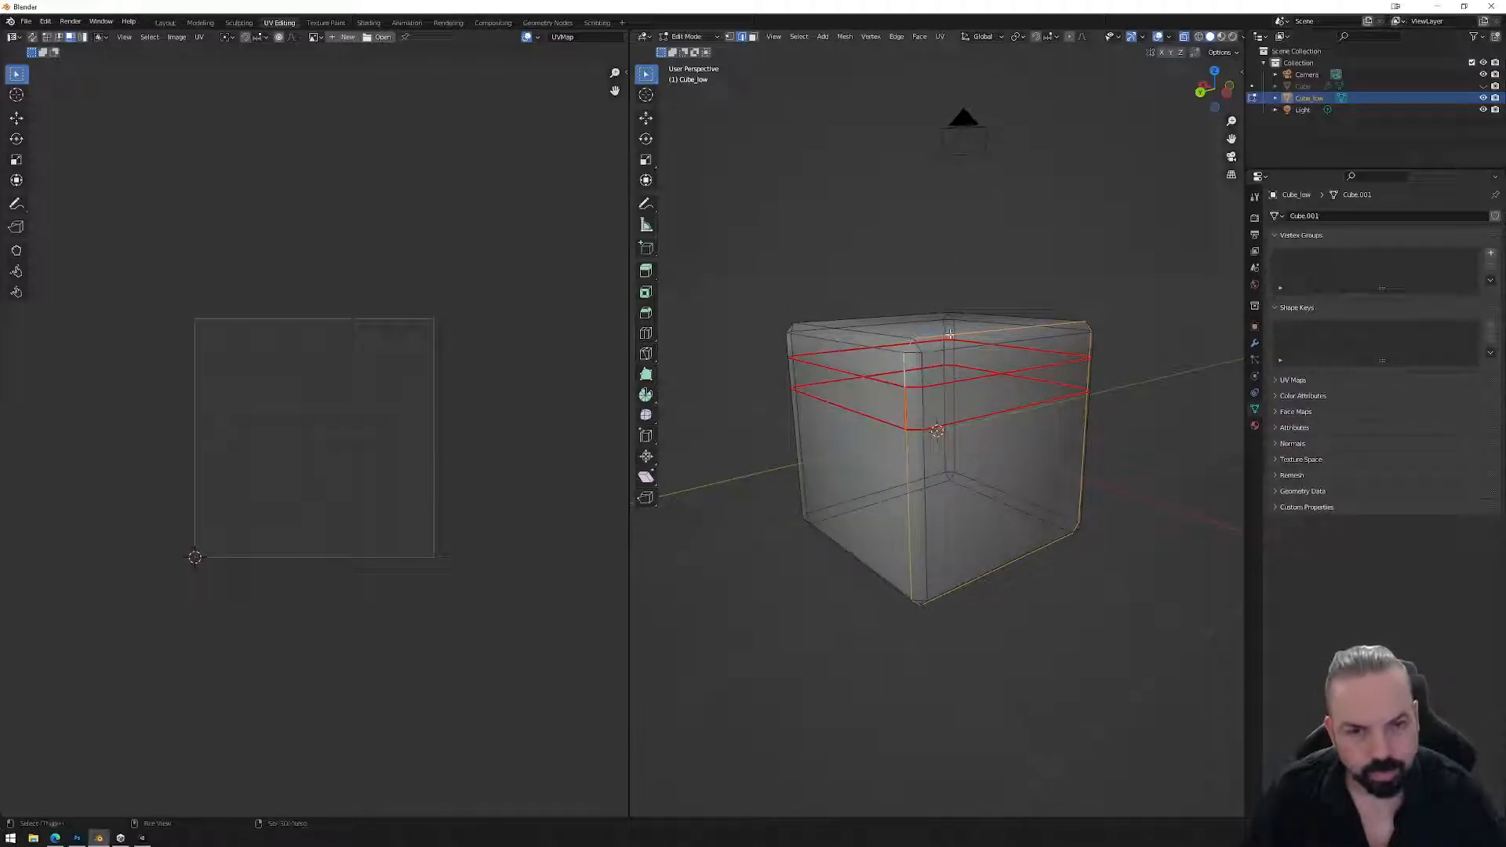
middle_click_drag(933, 353, 892, 462)
Mark the corner edge loop as a seam and unwrap the whole cube.
right_click(863, 488)
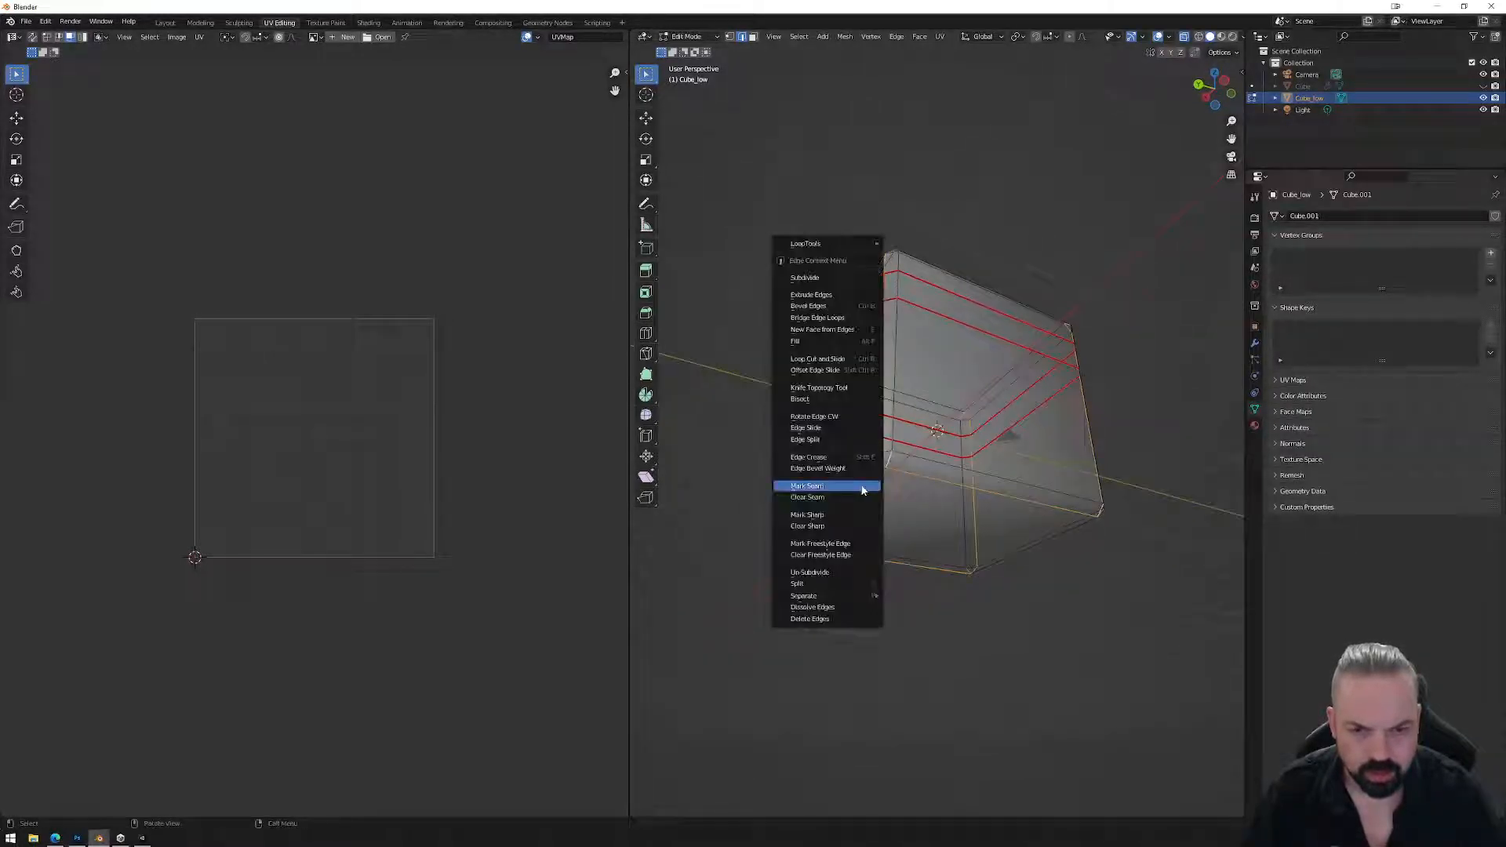
left_click(852, 488)
left_click_drag(734, 196, 1164, 643)
left_click(940, 37)
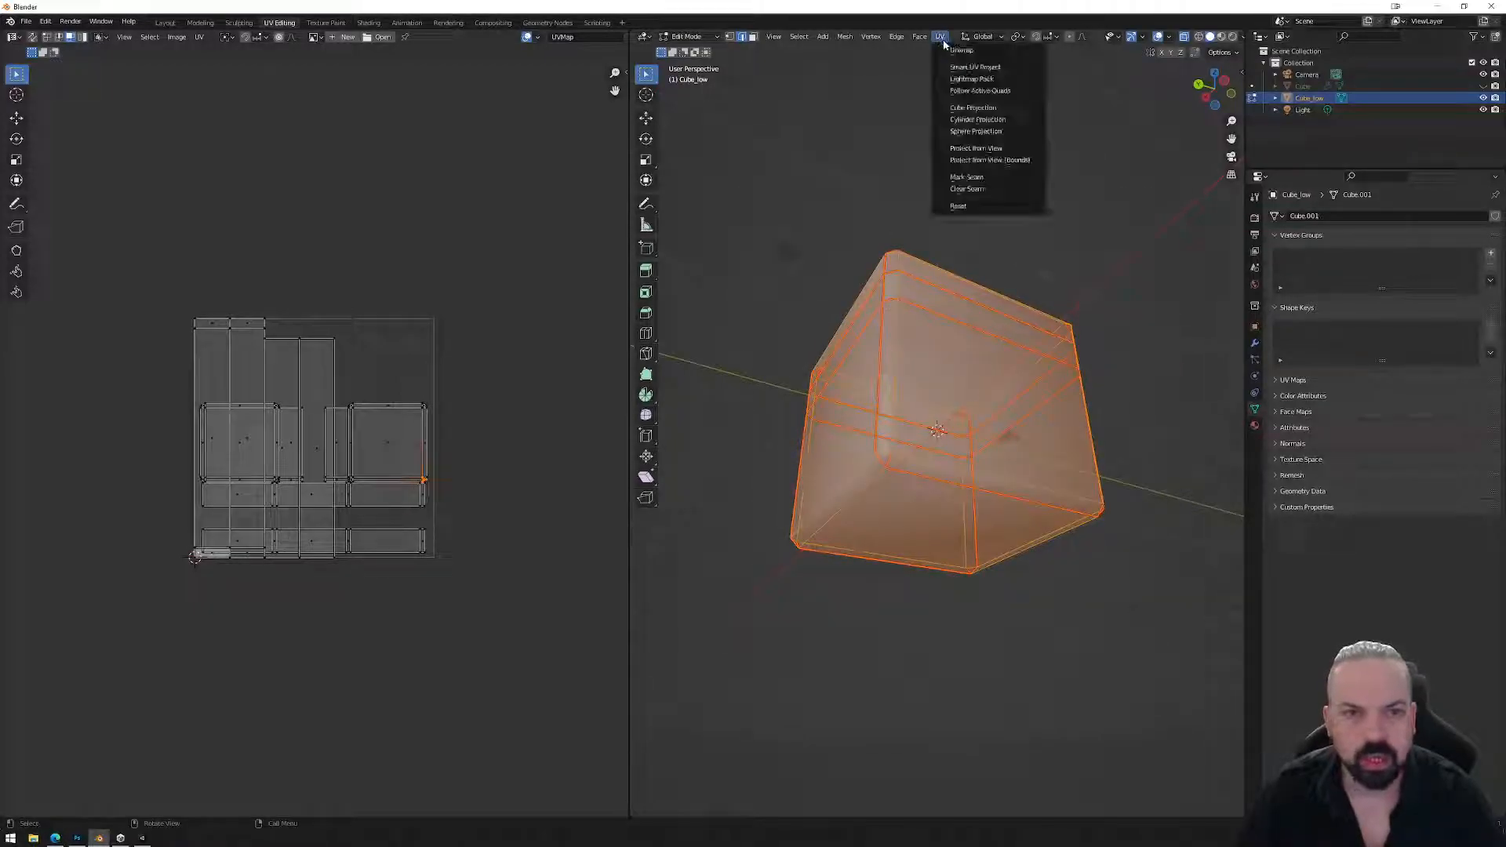
left_click(961, 50)
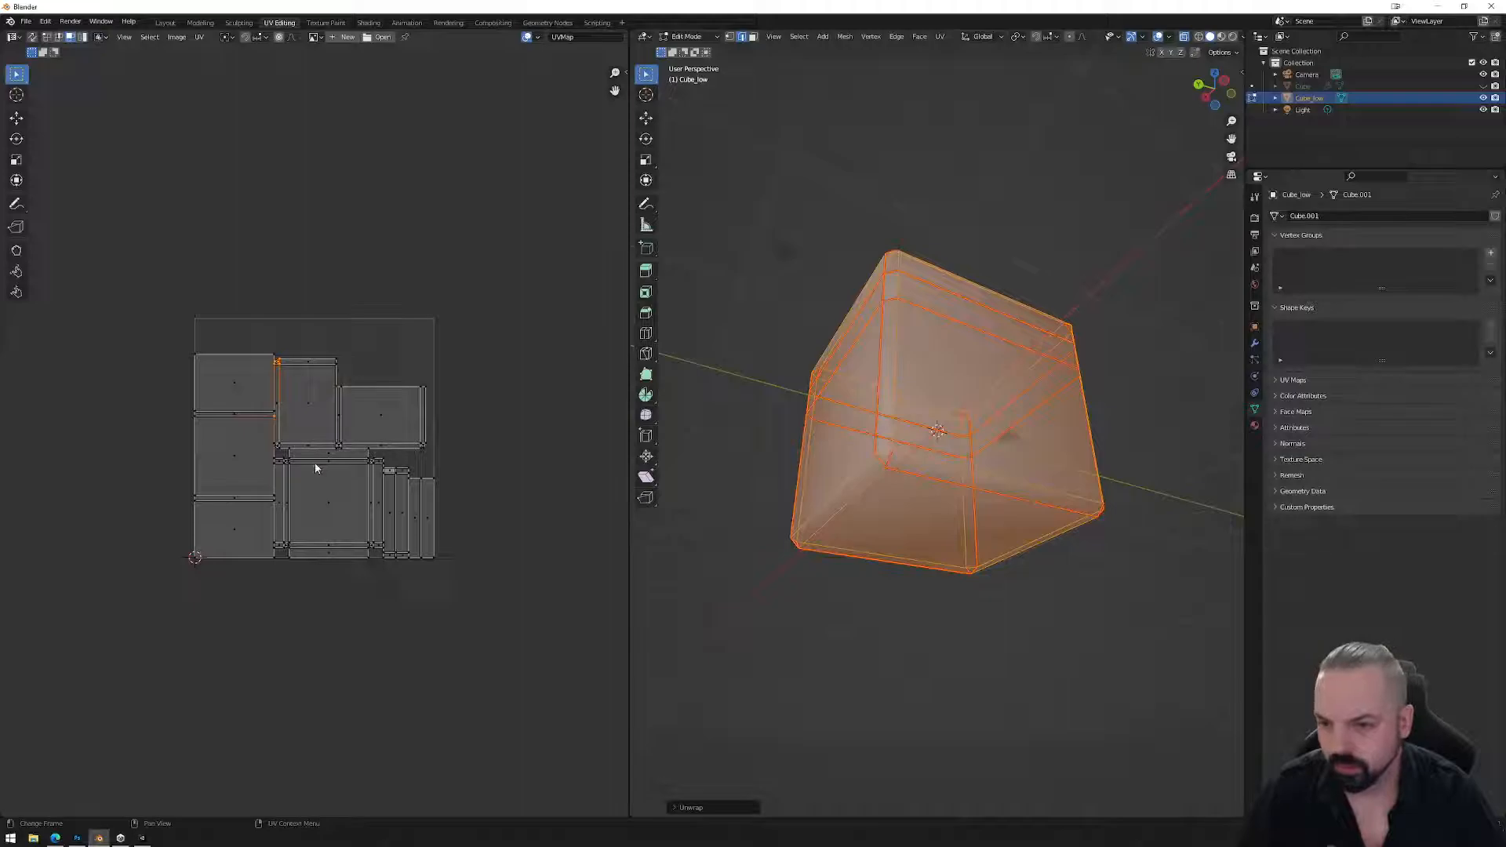
scroll(317, 465, "up", 1)
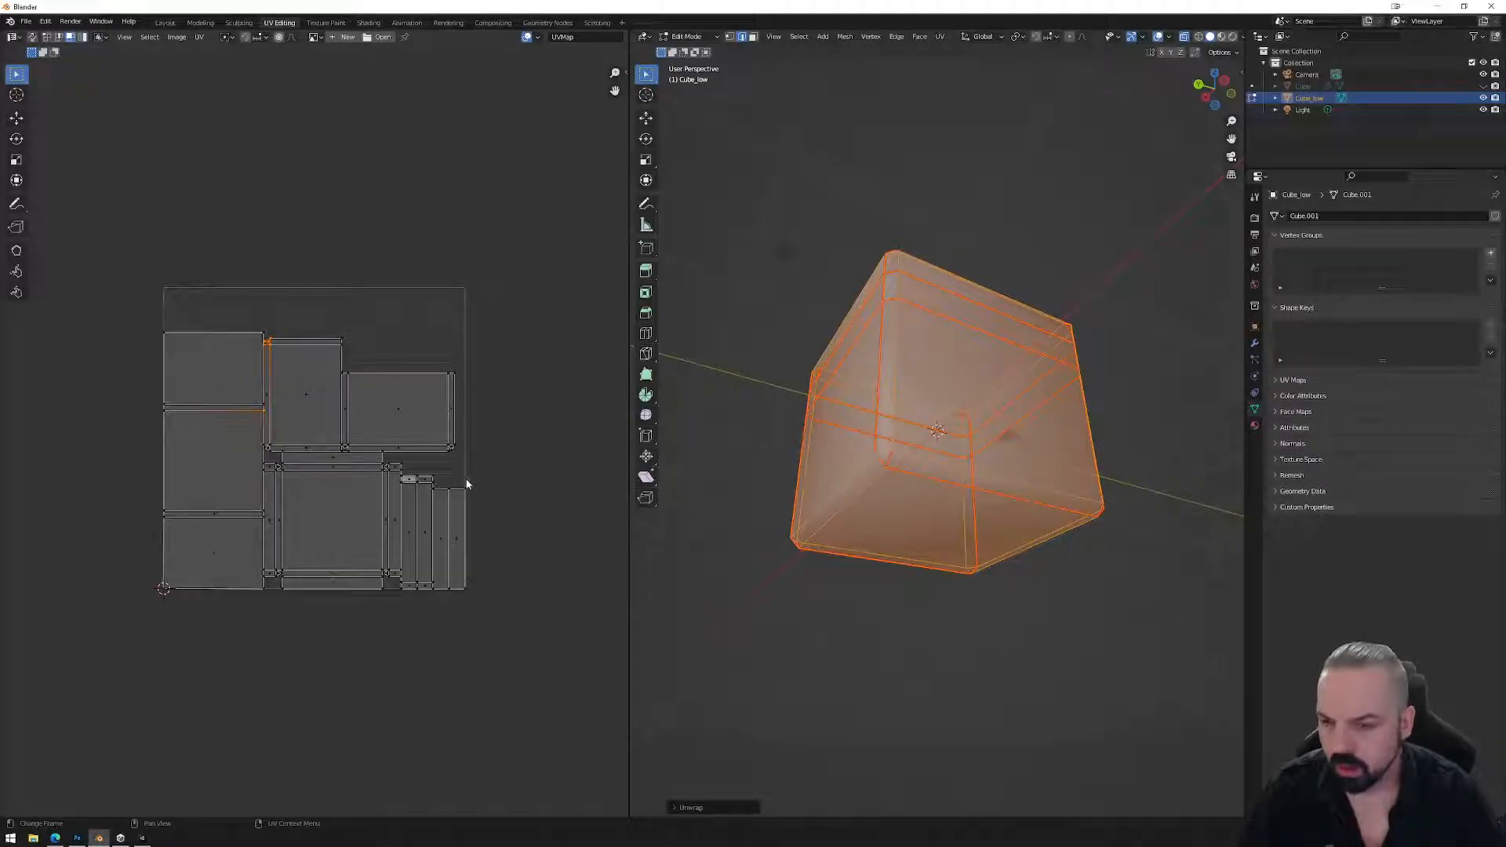
middle_click_drag(855, 267, 928, 405)
Mark the left vertical edge as a seam too, then select all and unwrap again.
key("alt+a")
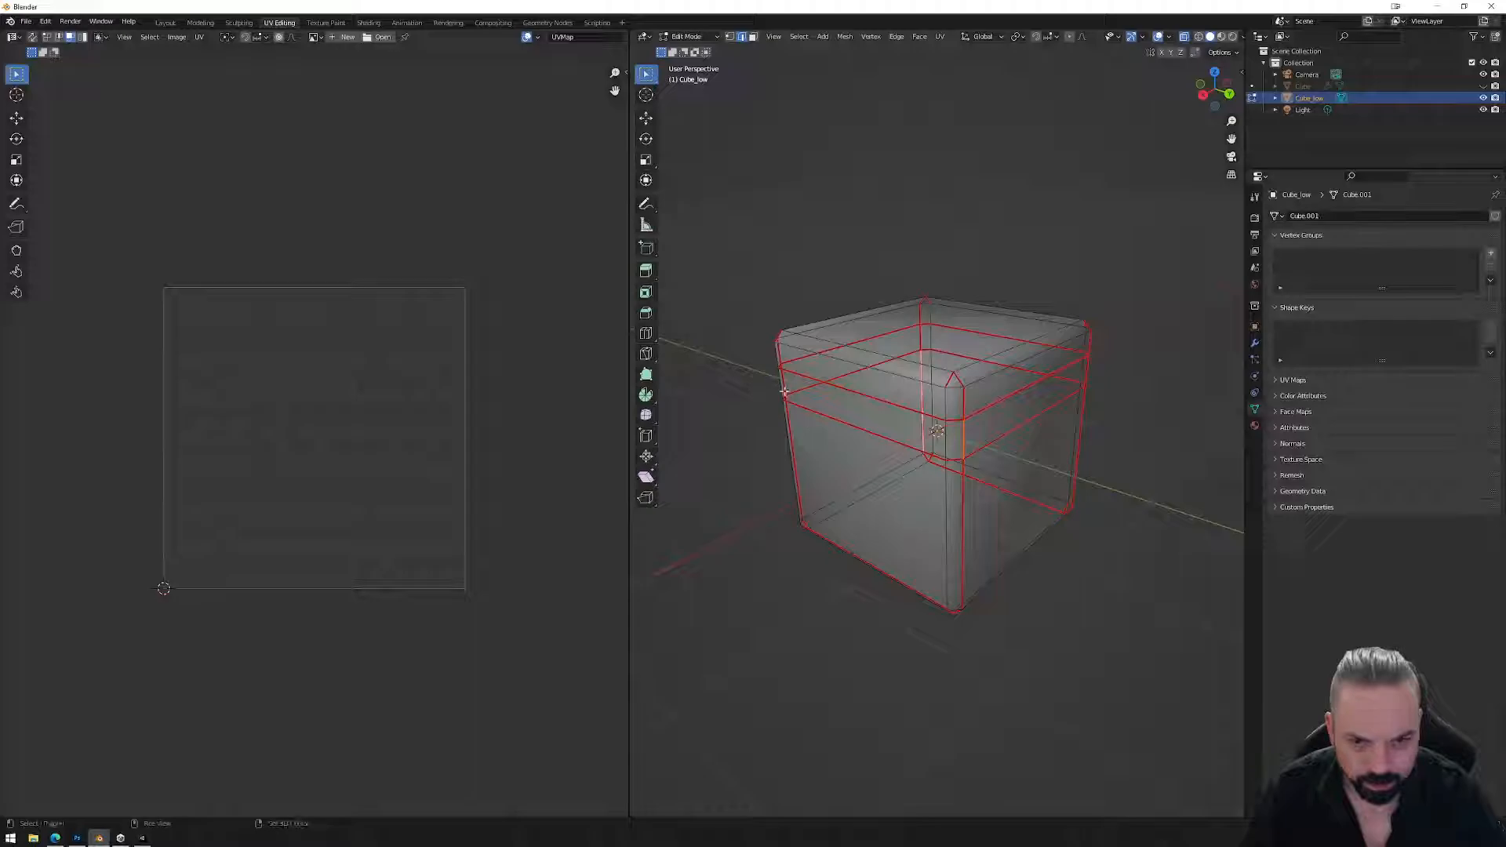
left_click(782, 390, "shift")
middle_click_drag(782, 390, 893, 421)
right_click(893, 420)
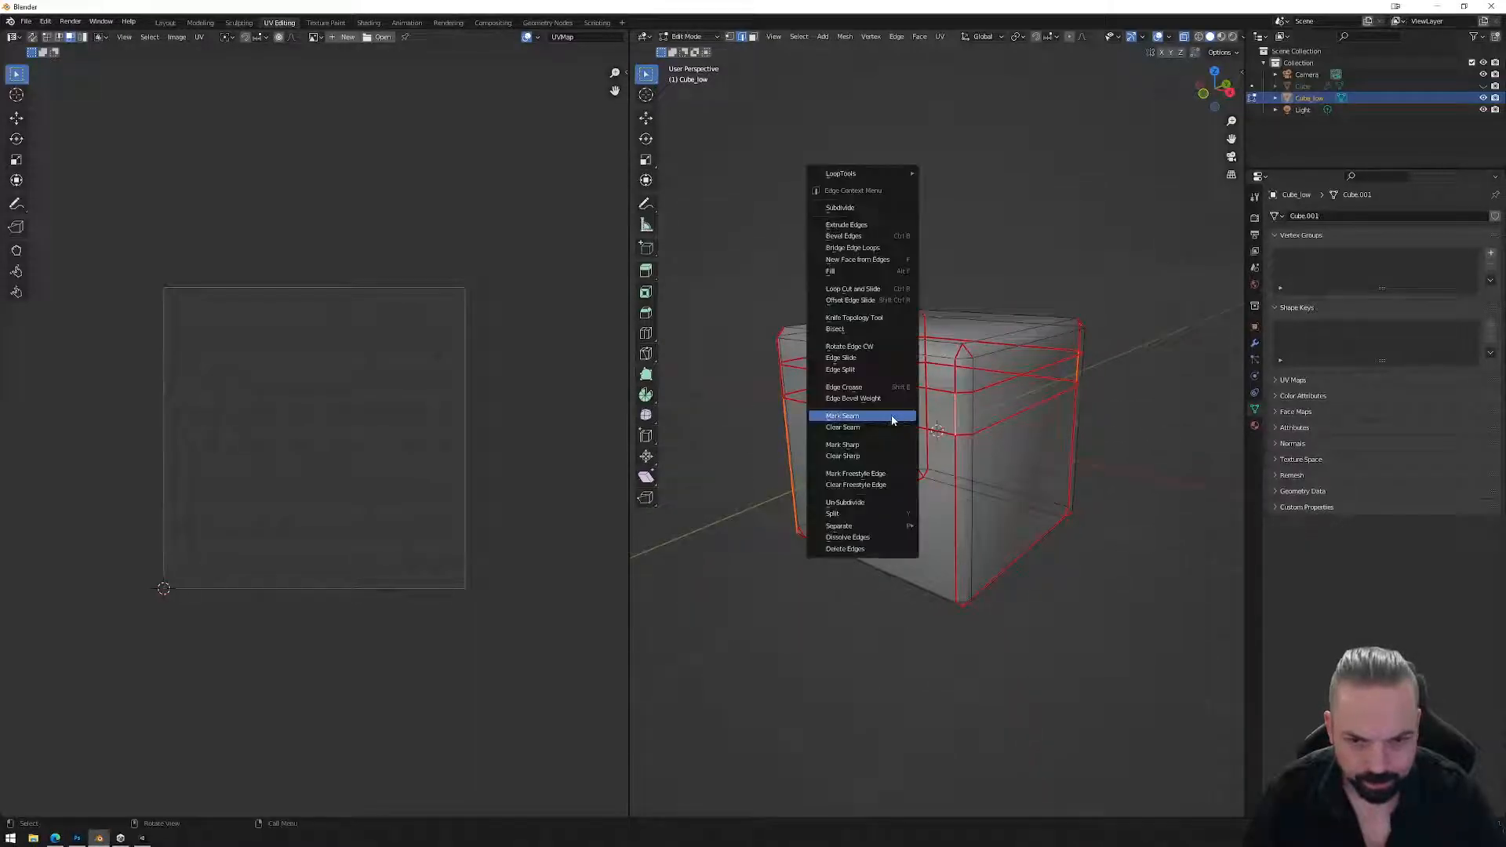
left_click(865, 418)
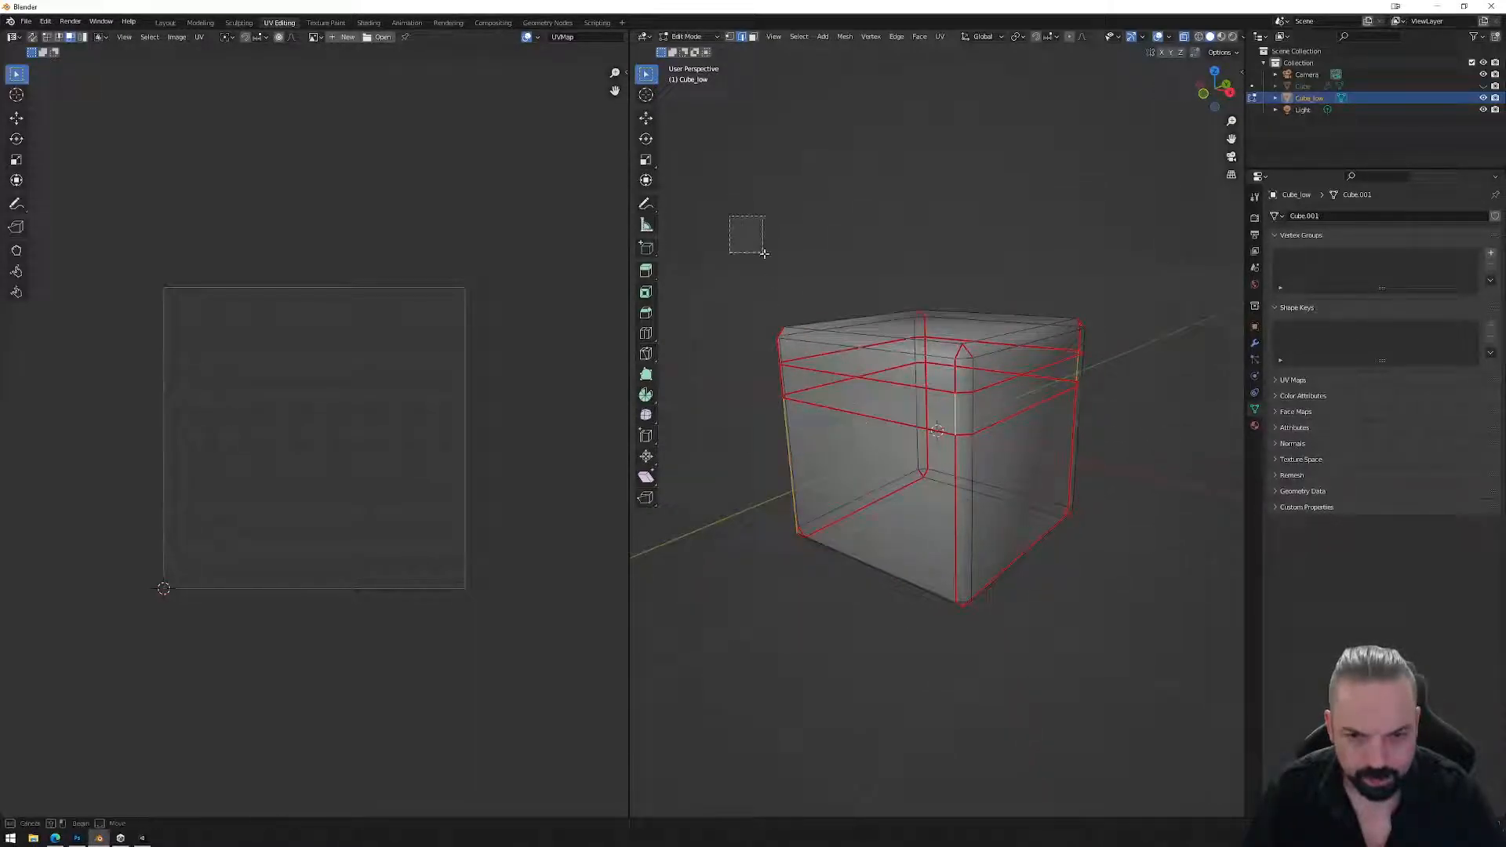
key("a")
key("u")
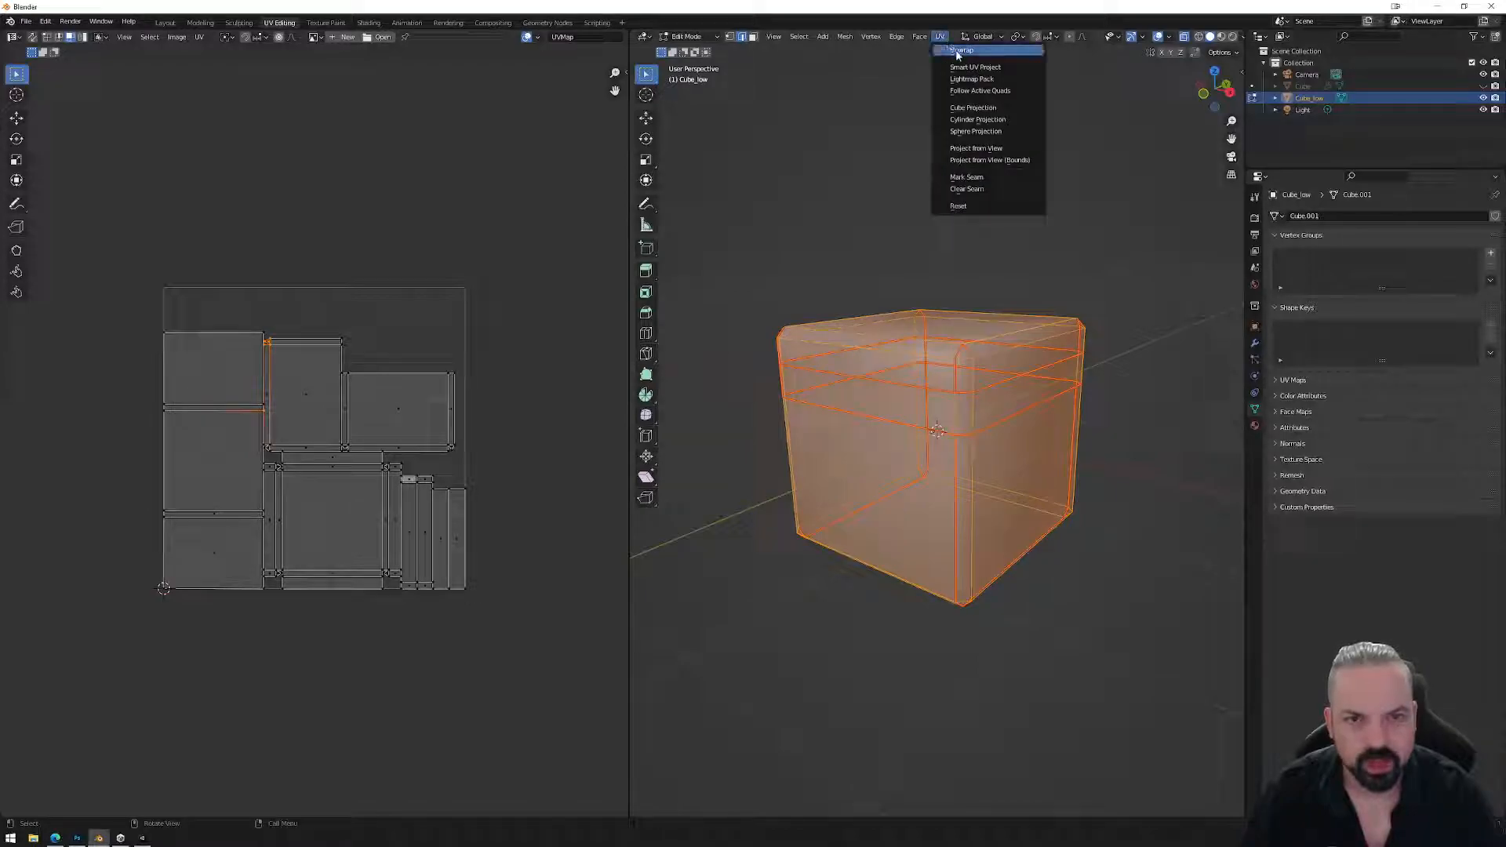
left_click(953, 50)
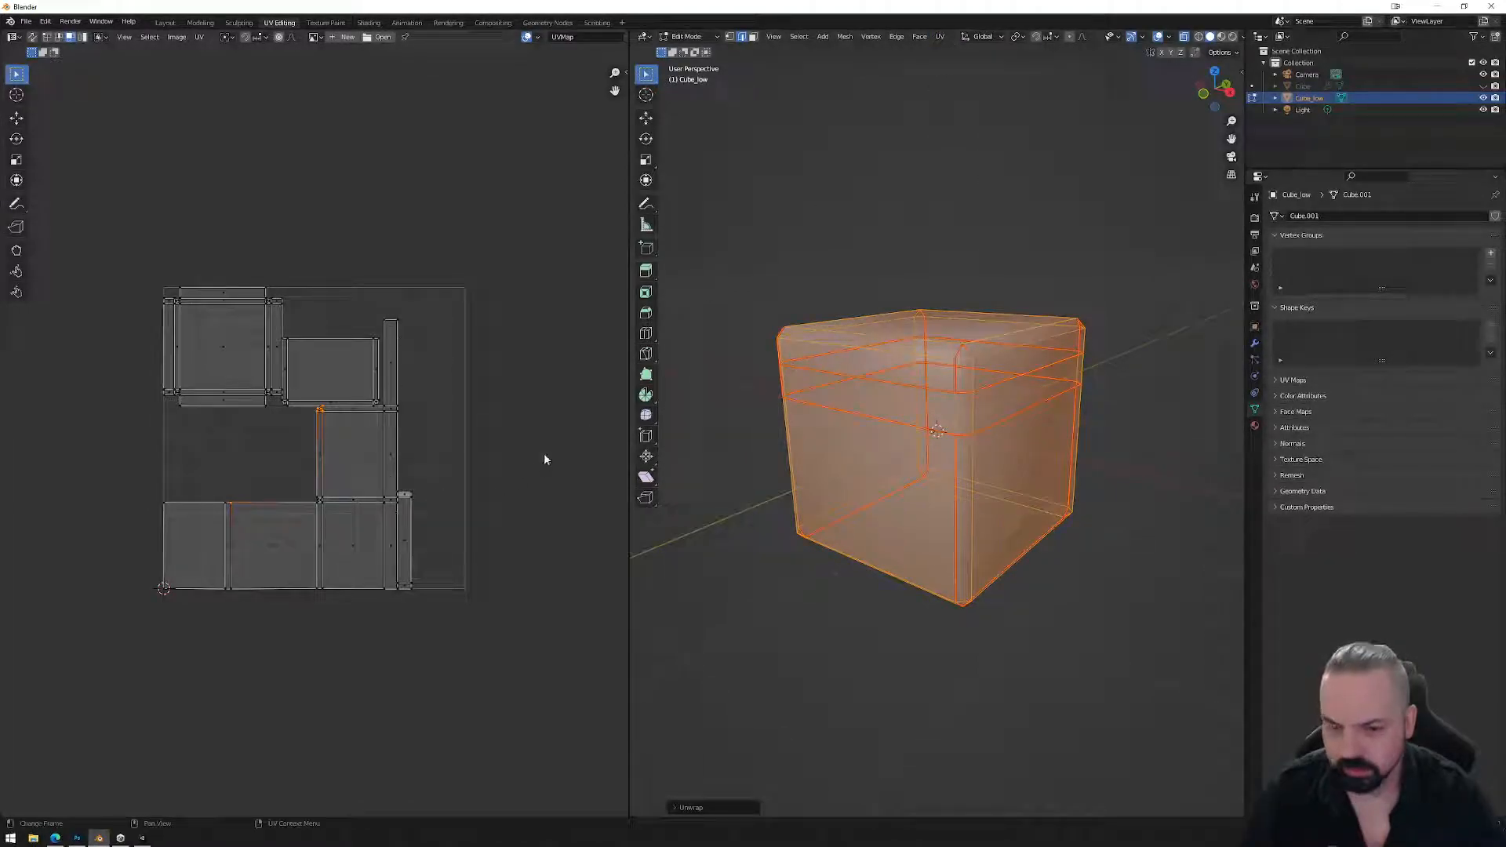
key("alt+a")
middle_click_drag(939, 405, 840, 400)
middle_click_drag(1044, 392, 1013, 384)
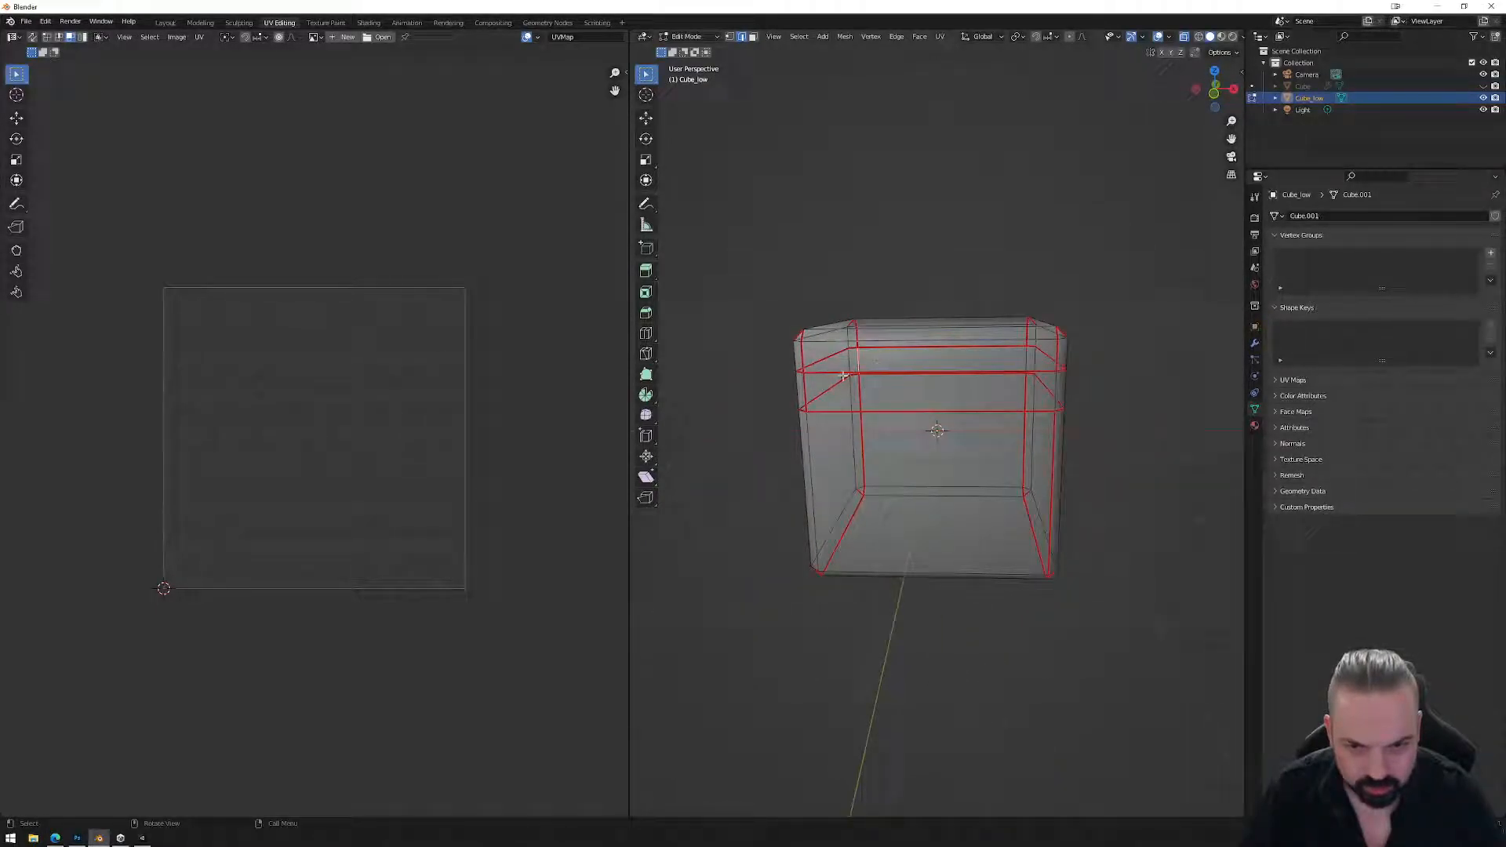
Clear the seam from the left vertical edge and re-unwrap the whole mesh.
left_click(803, 387)
right_click(806, 394)
left_click(803, 395)
left_click_drag(743, 205, 1180, 676)
left_click(939, 36)
left_click(960, 55)
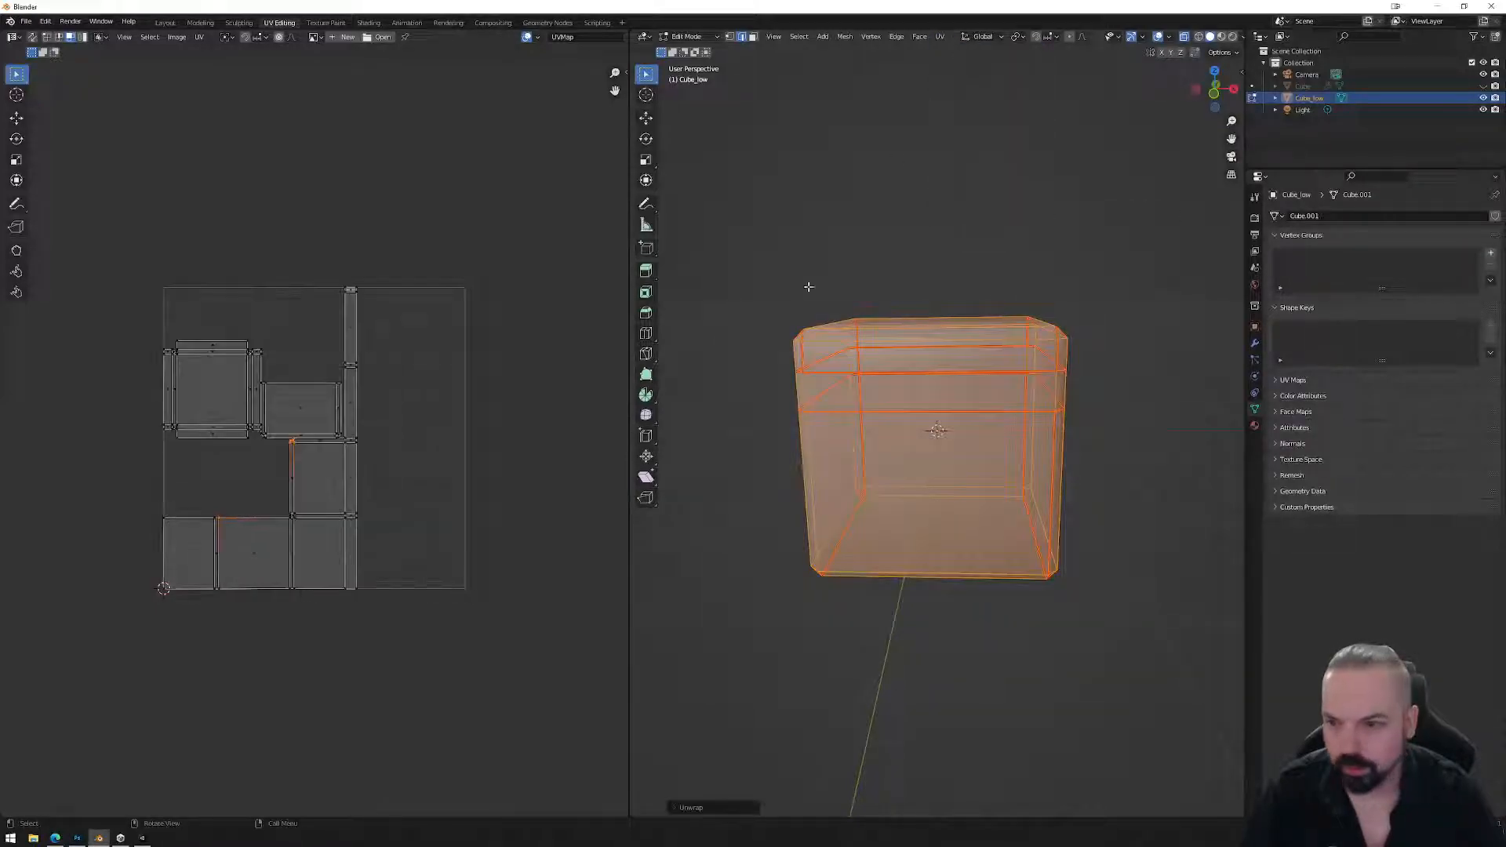
Rotate the long strip island horizontal, place it at the top of the UV square and stretch it past the edges.
left_click_drag(386, 254, 344, 602)
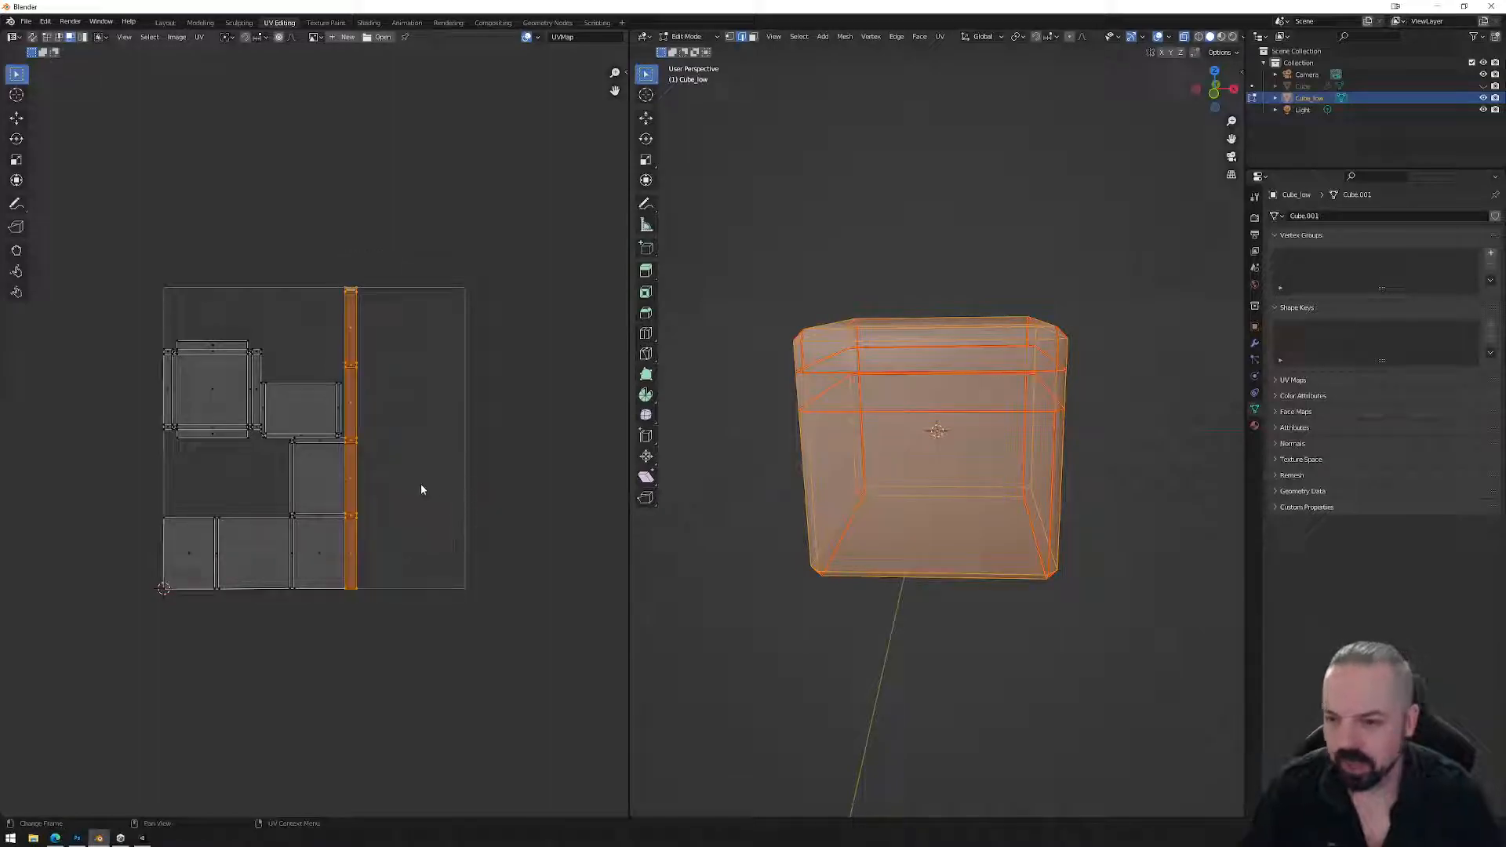
scroll(376, 431, "up", 2)
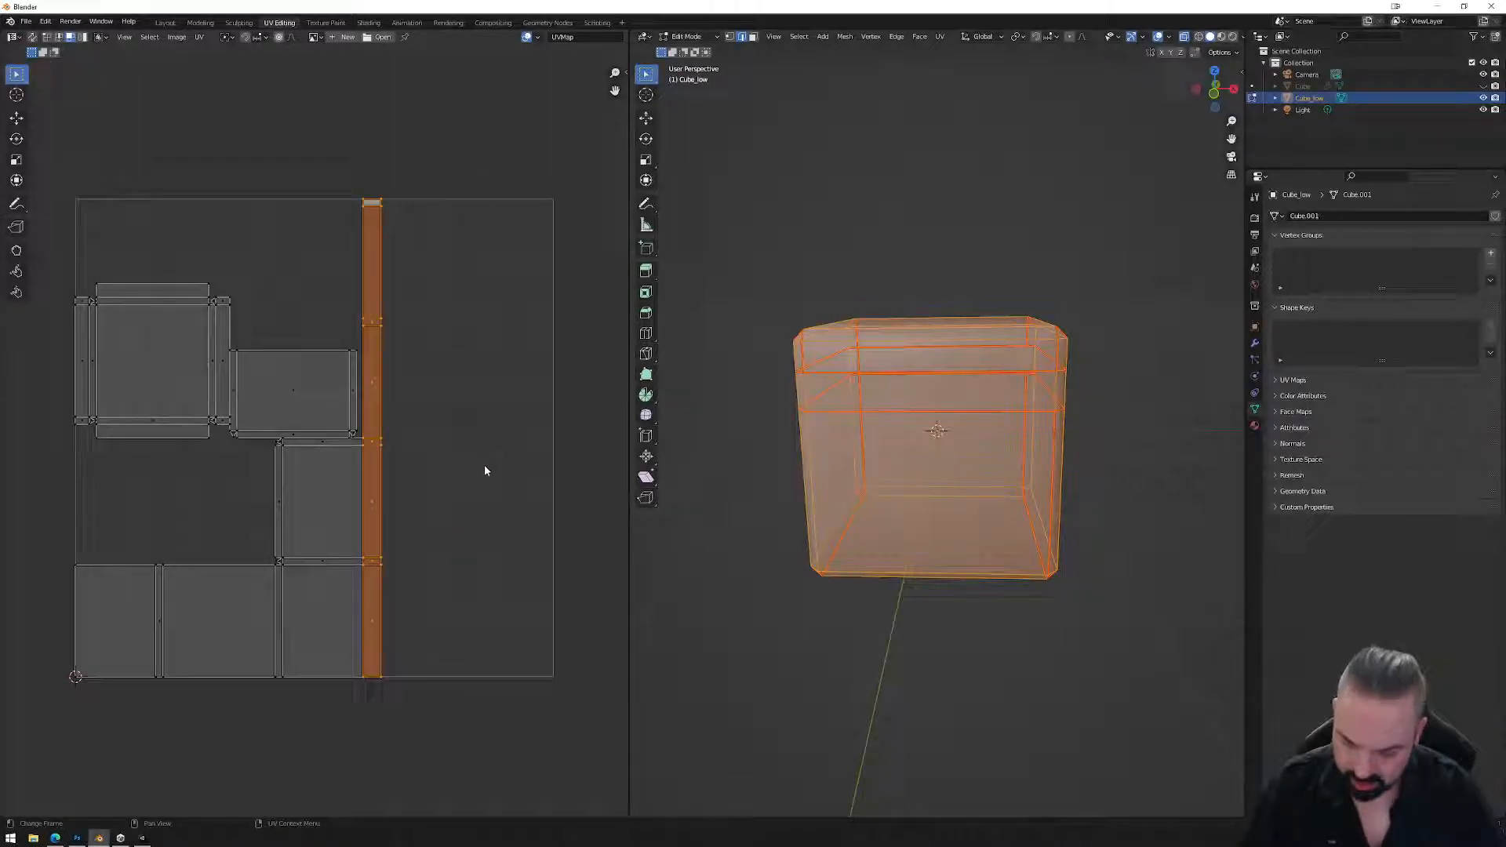
key("r")
left_click(393, 346)
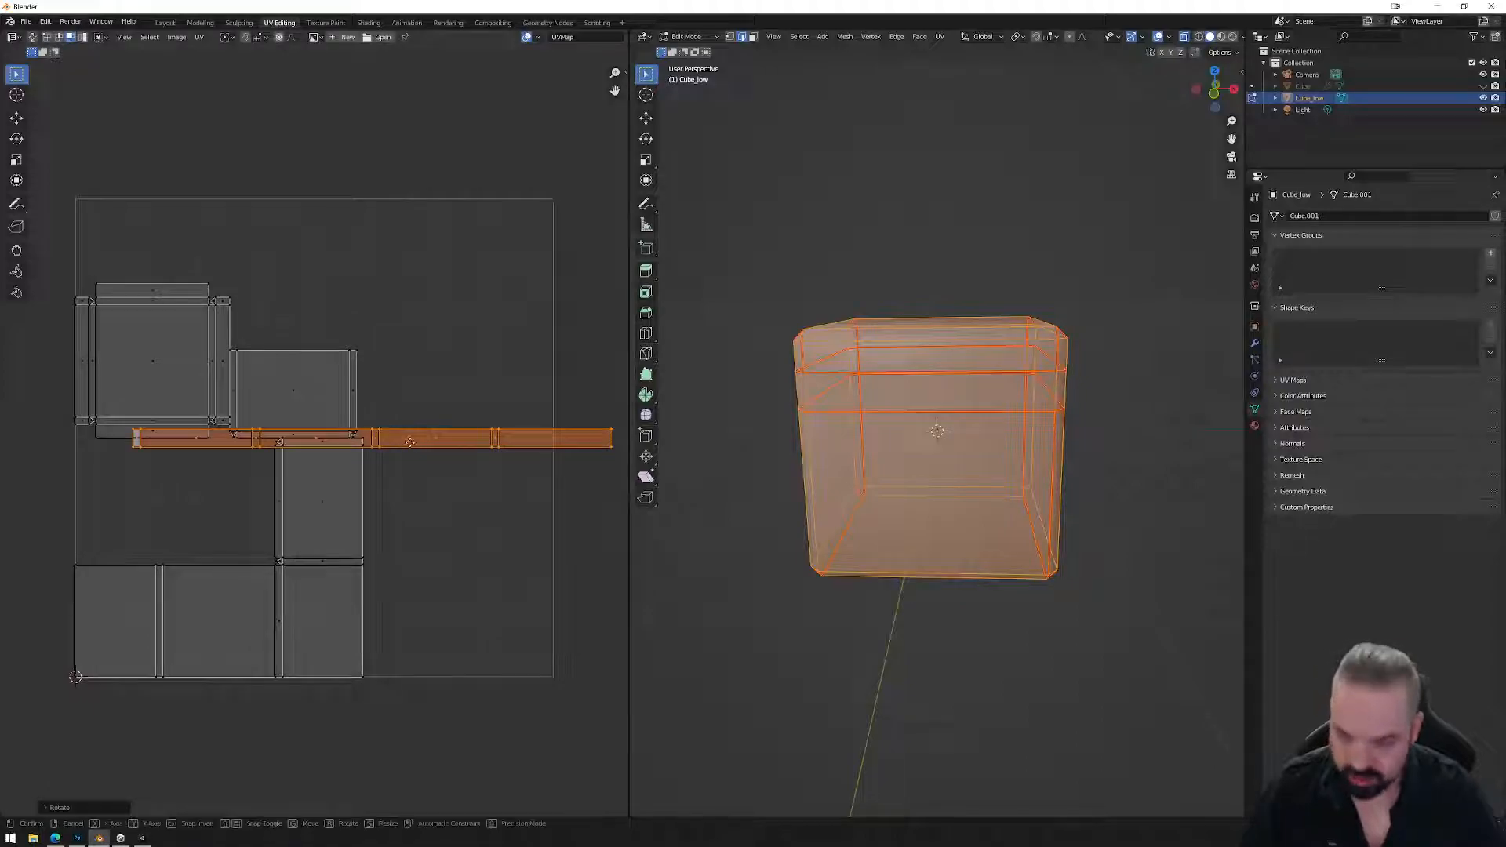
key("g")
left_click(351, 236)
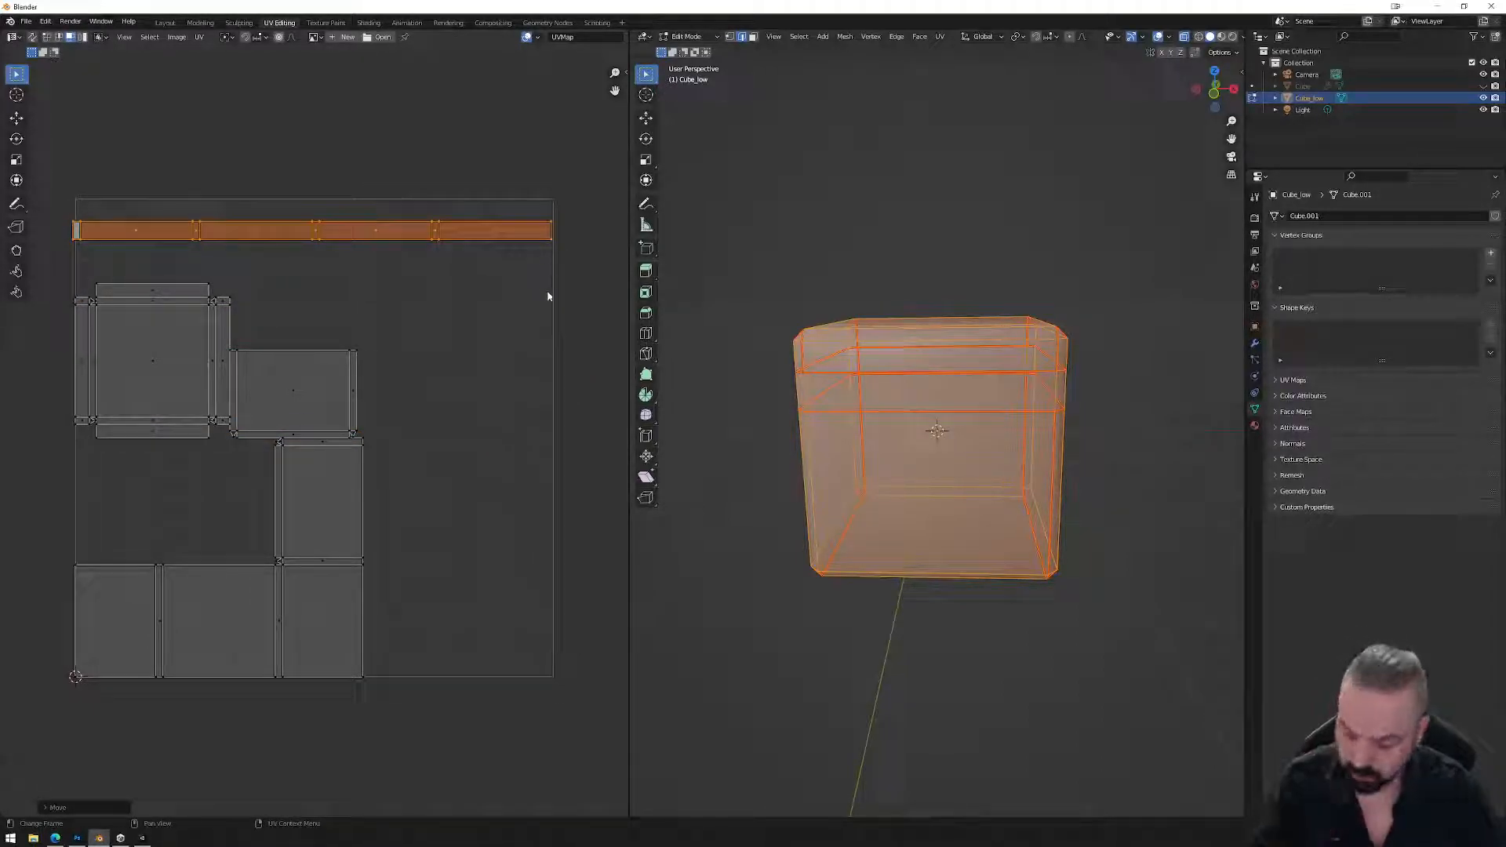
key("s")
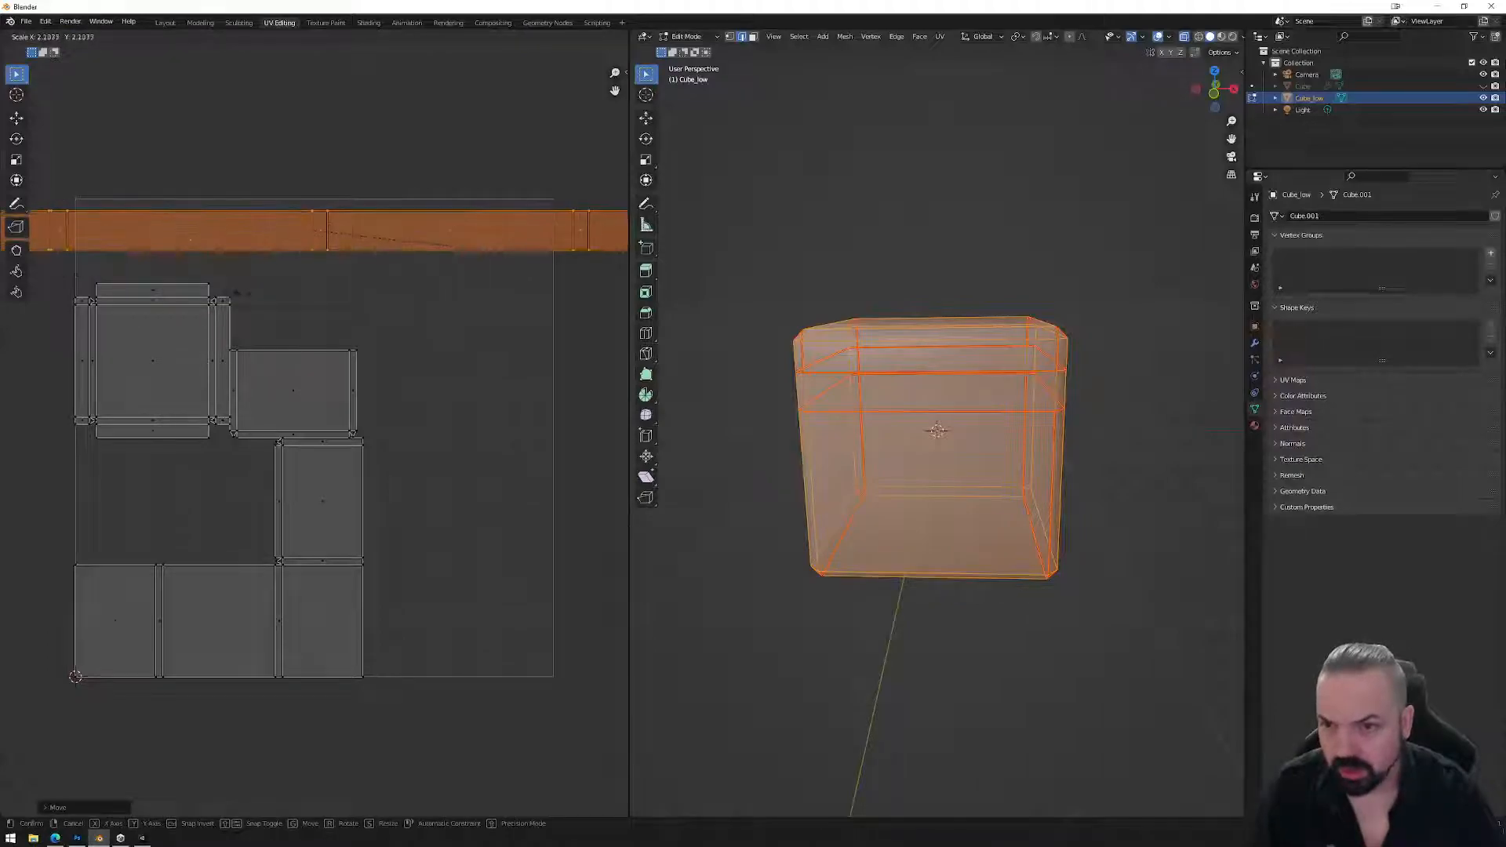
left_click(401, 305)
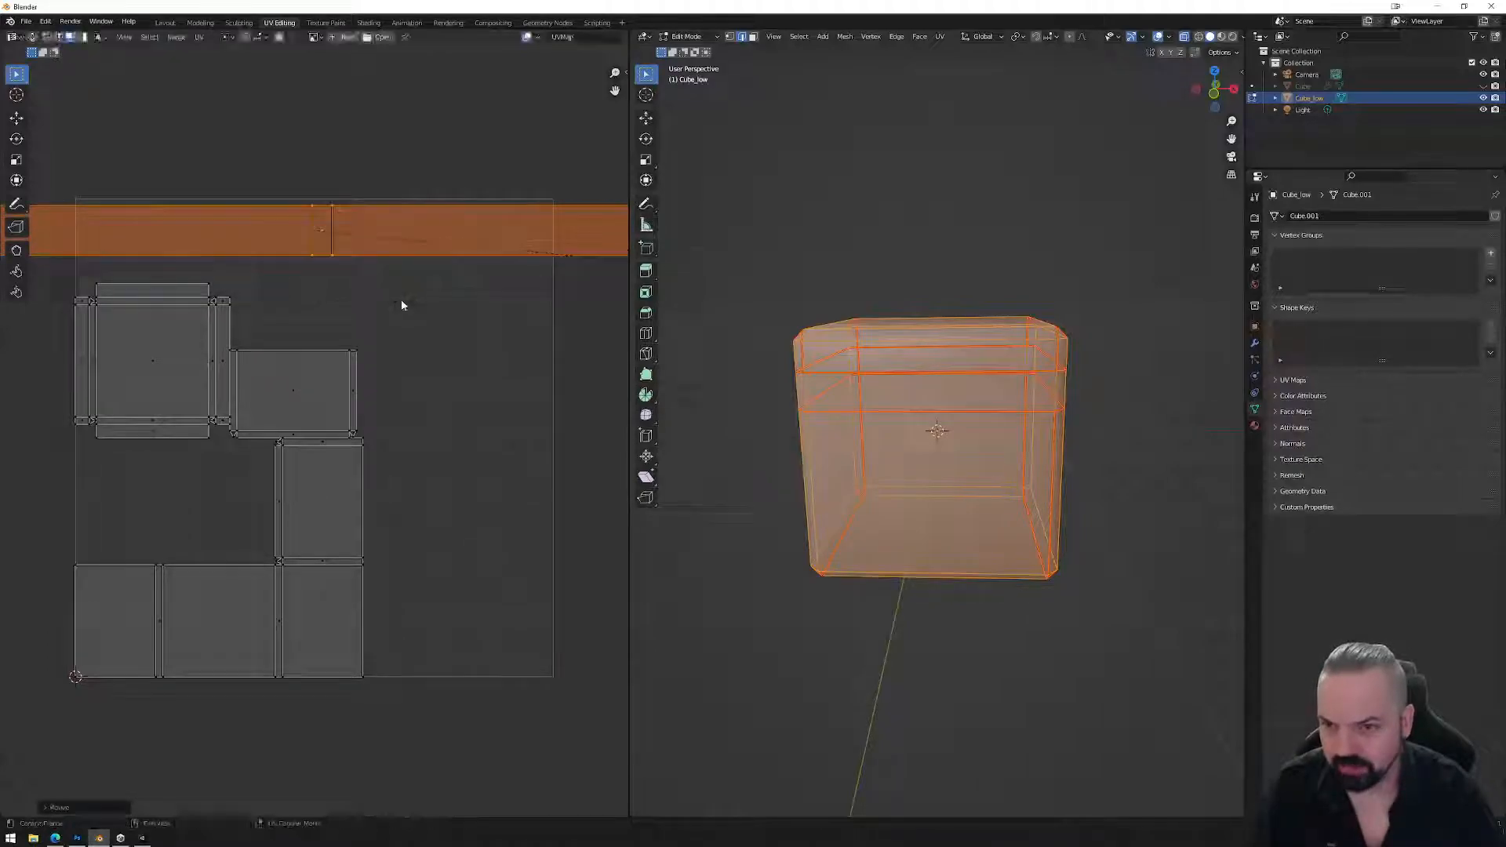
Make the strip slightly taller and fine-tune its position across the top of the UV space.
key("g")
left_click(430, 245)
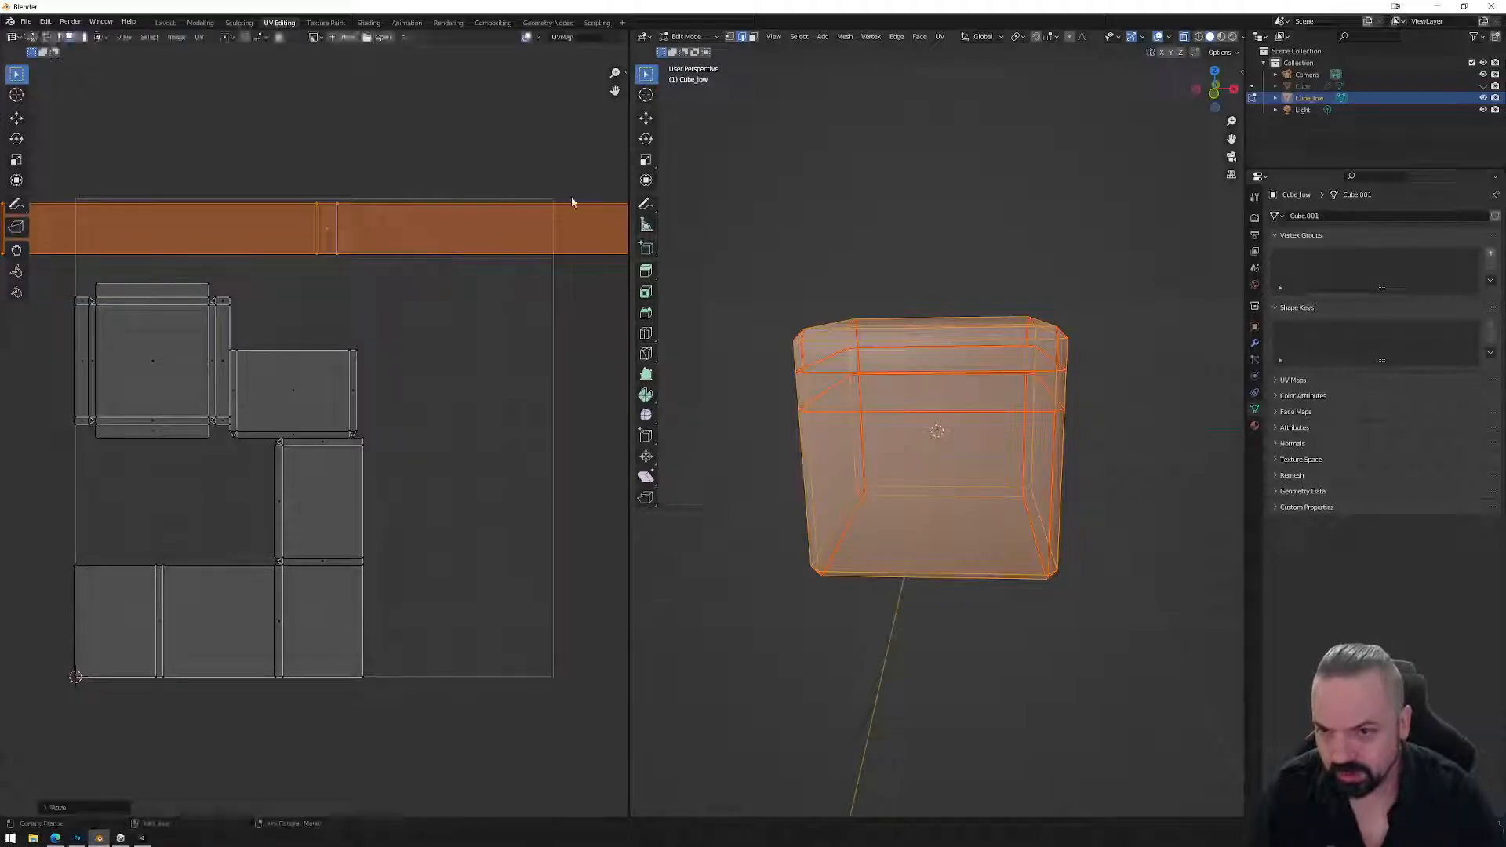
key("s")
left_click(558, 287)
key("g")
left_click(525, 240)
scroll(339, 312, "down", 2)
Switch to island selection and move the top-left island onto its neighbour.
left_click_drag(151, 329, 362, 614)
left_click(353, 411)
left_click(214, 395)
left_click(83, 37)
left_click(194, 384)
key("g")
left_click(298, 396)
left_click(256, 407)
left_click(301, 400)
Move the L-shaped island up and to the right.
key("a")
left_click(343, 390)
left_click(319, 508)
key("g")
left_click(343, 416)
Move and enlarge the grouped islands below the strip, then return to Object Mode.
left_click_drag(414, 528, 190, 340)
key("g")
left_click(392, 485)
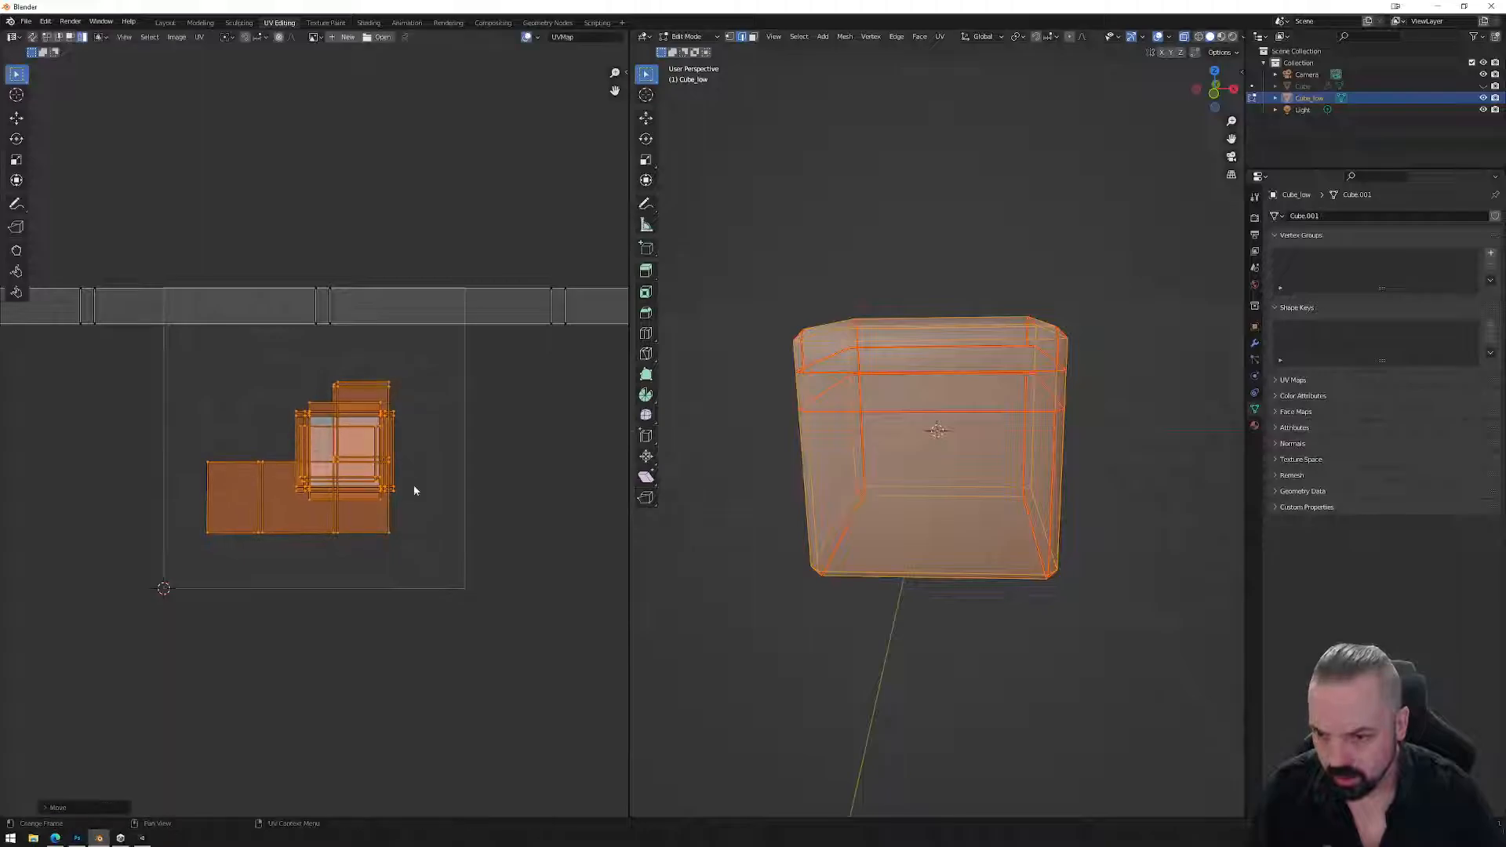
key("s")
left_click(562, 538)
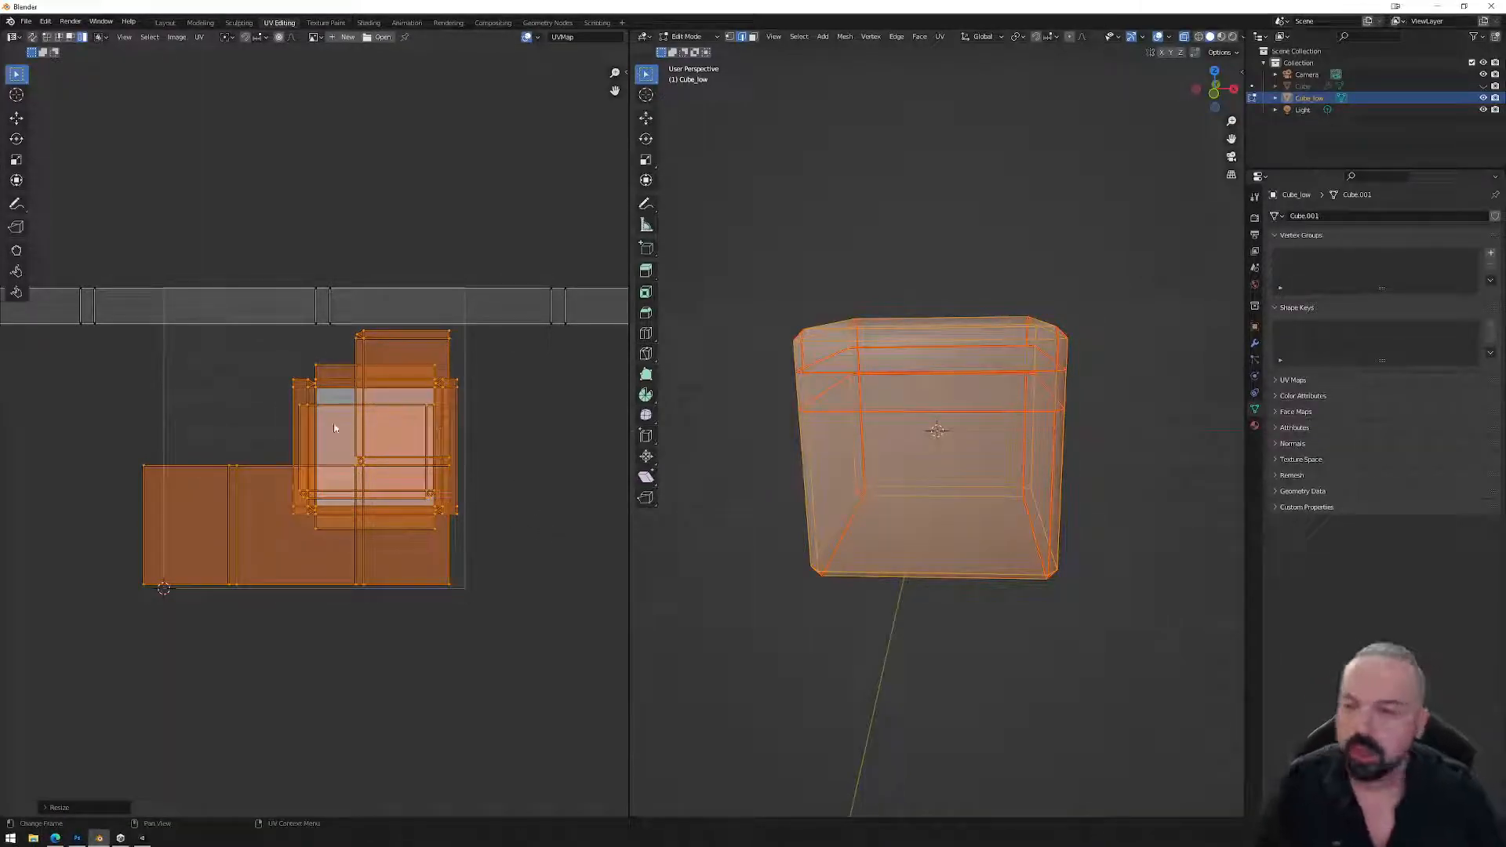
middle_click_drag(1020, 486, 1078, 569)
key("Tab")
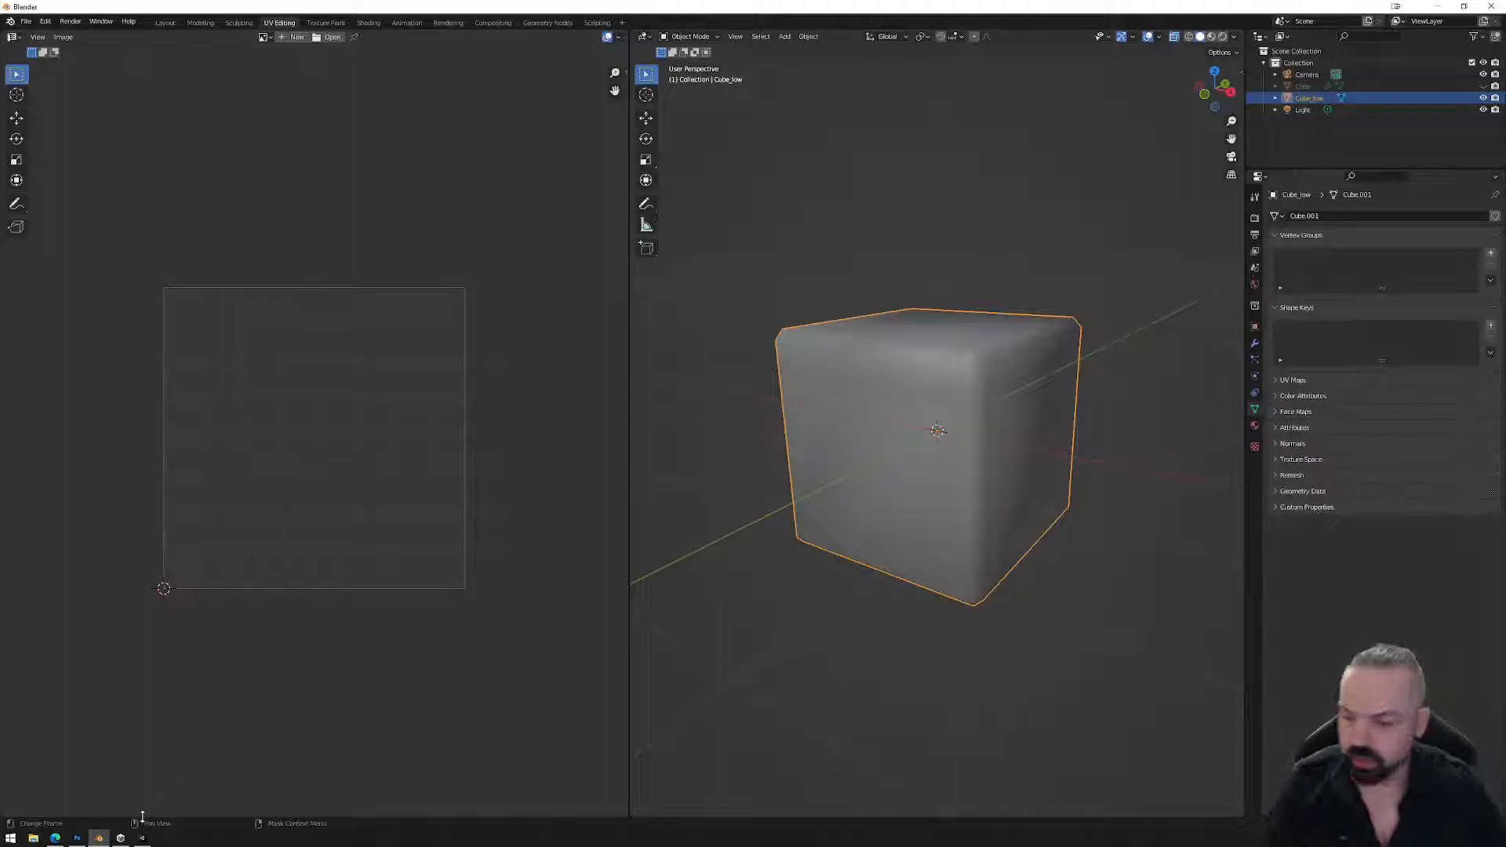
Scroll through the Applying the trim sheet section in Mona Docs, then bring up the Photoshop slide.
left_click(55, 838)
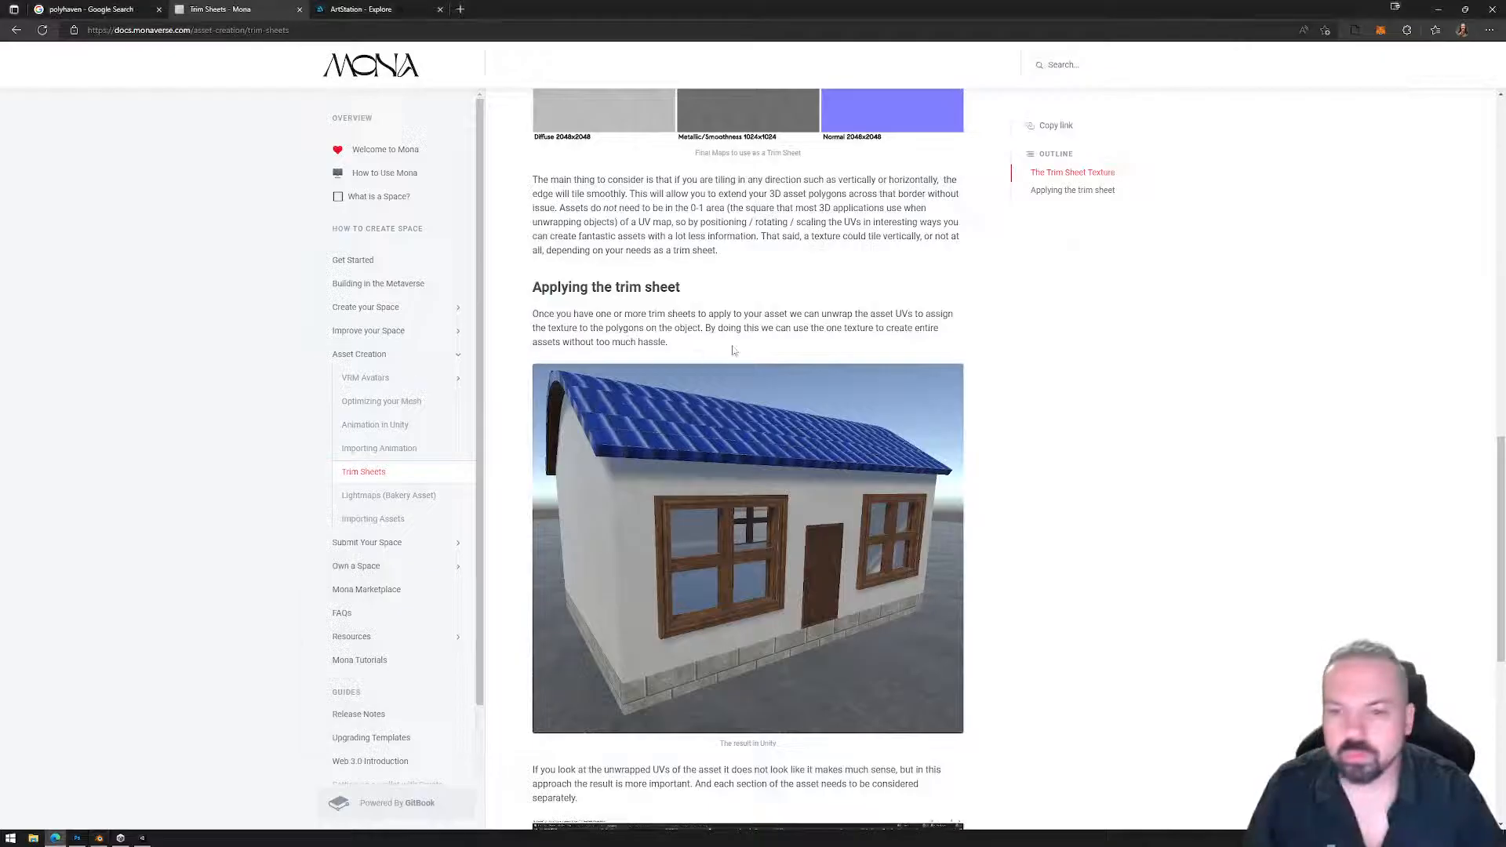
scroll(758, 342, "up", 7)
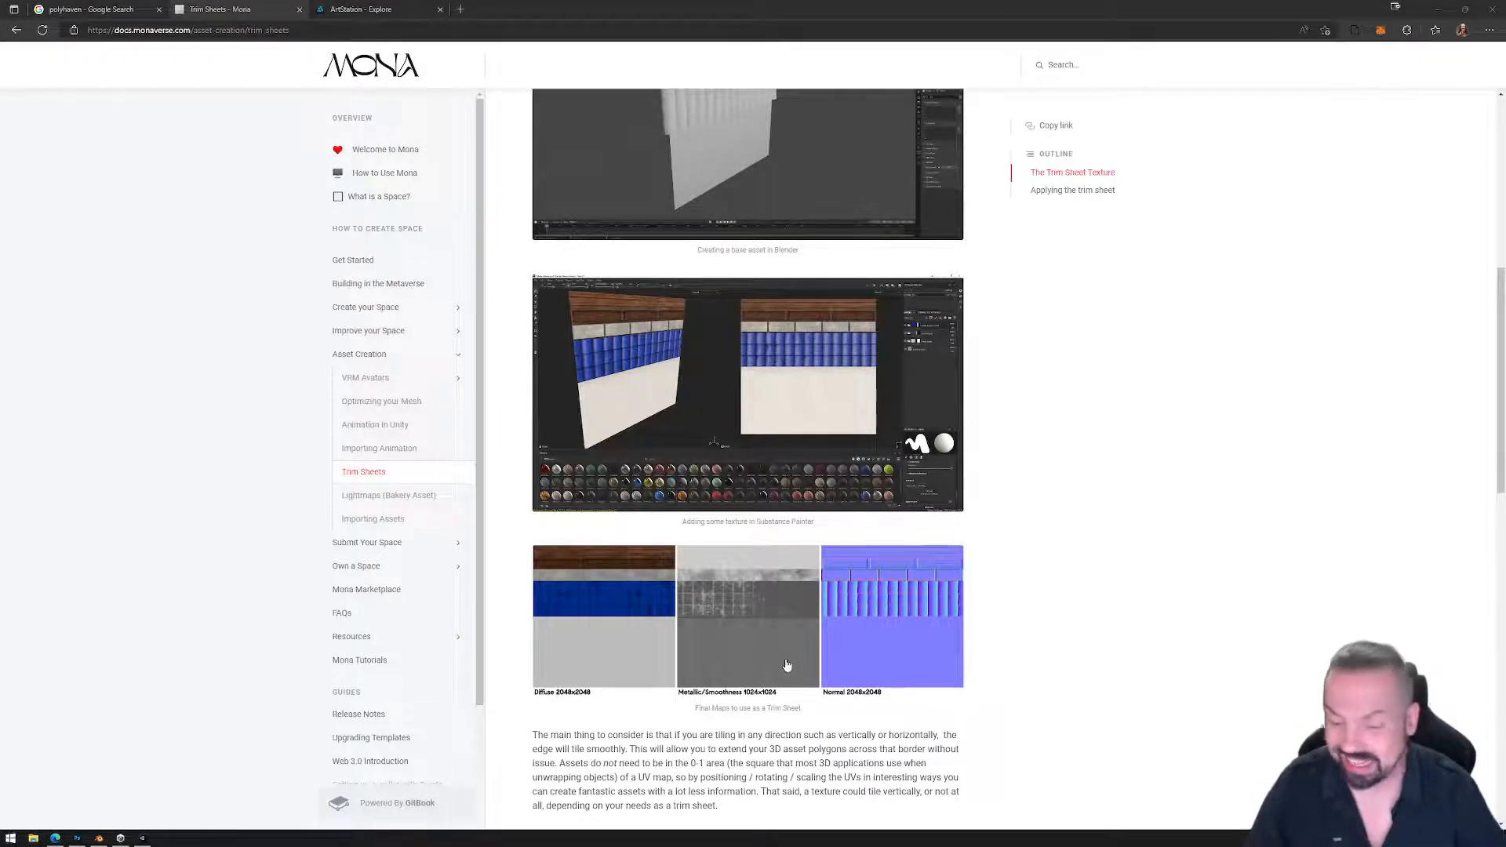
scroll(687, 652, "down", 4)
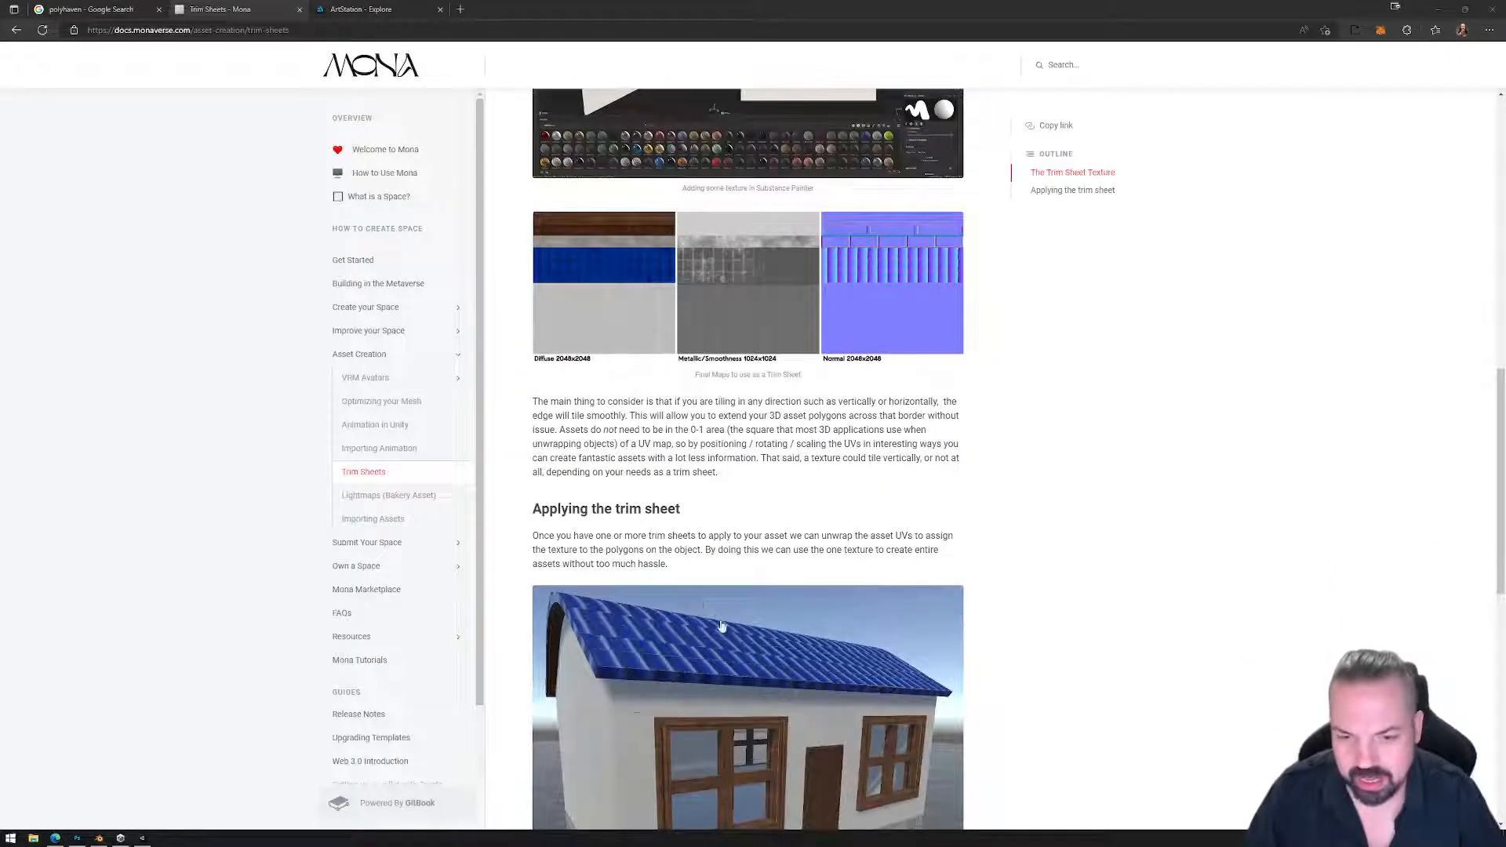
scroll(753, 659, "down", 3)
scroll(766, 531, "down", 3)
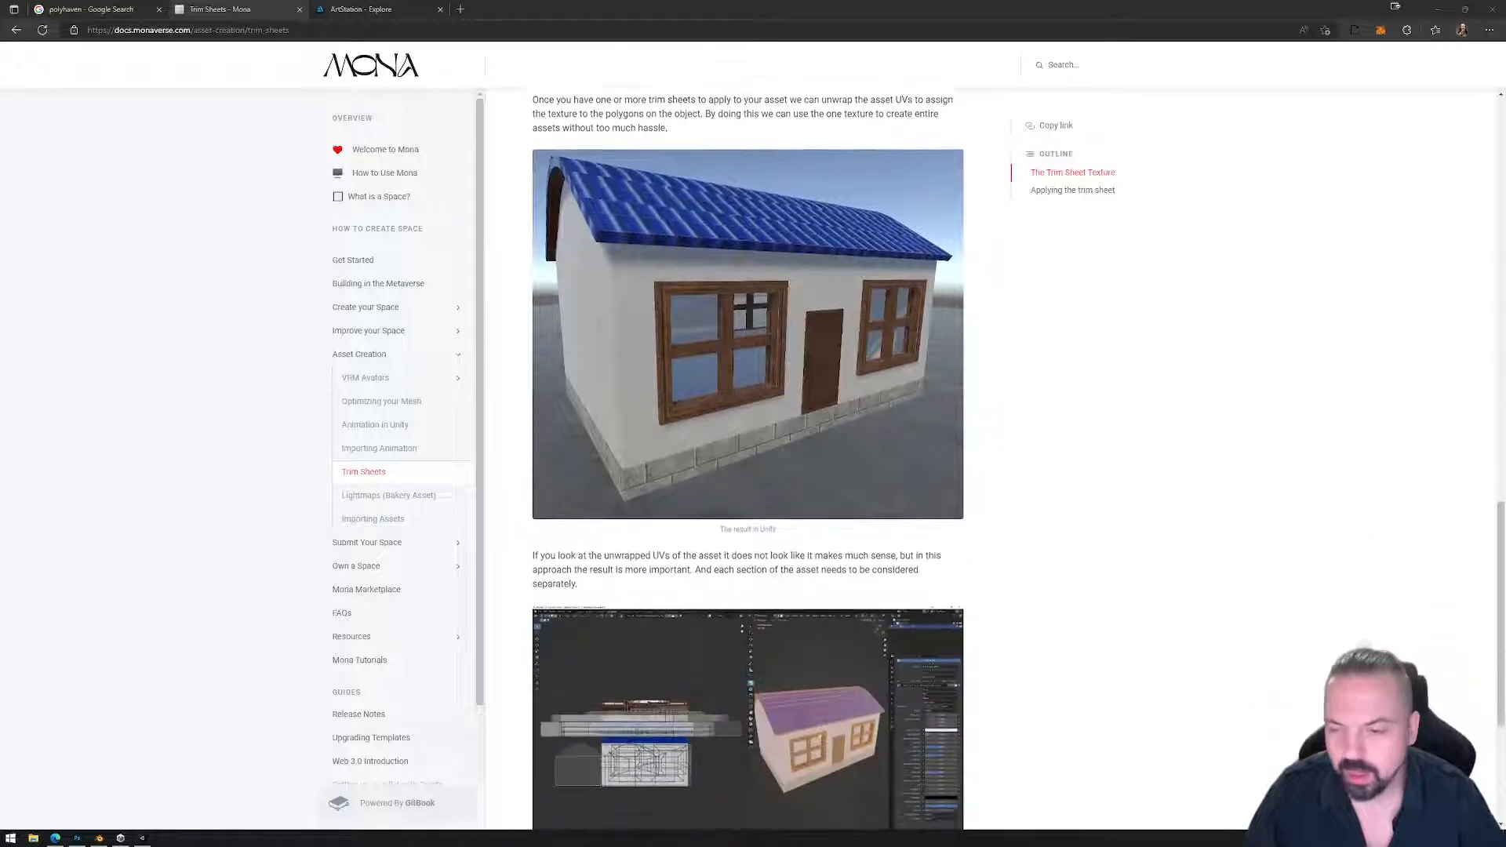
left_click(78, 838)
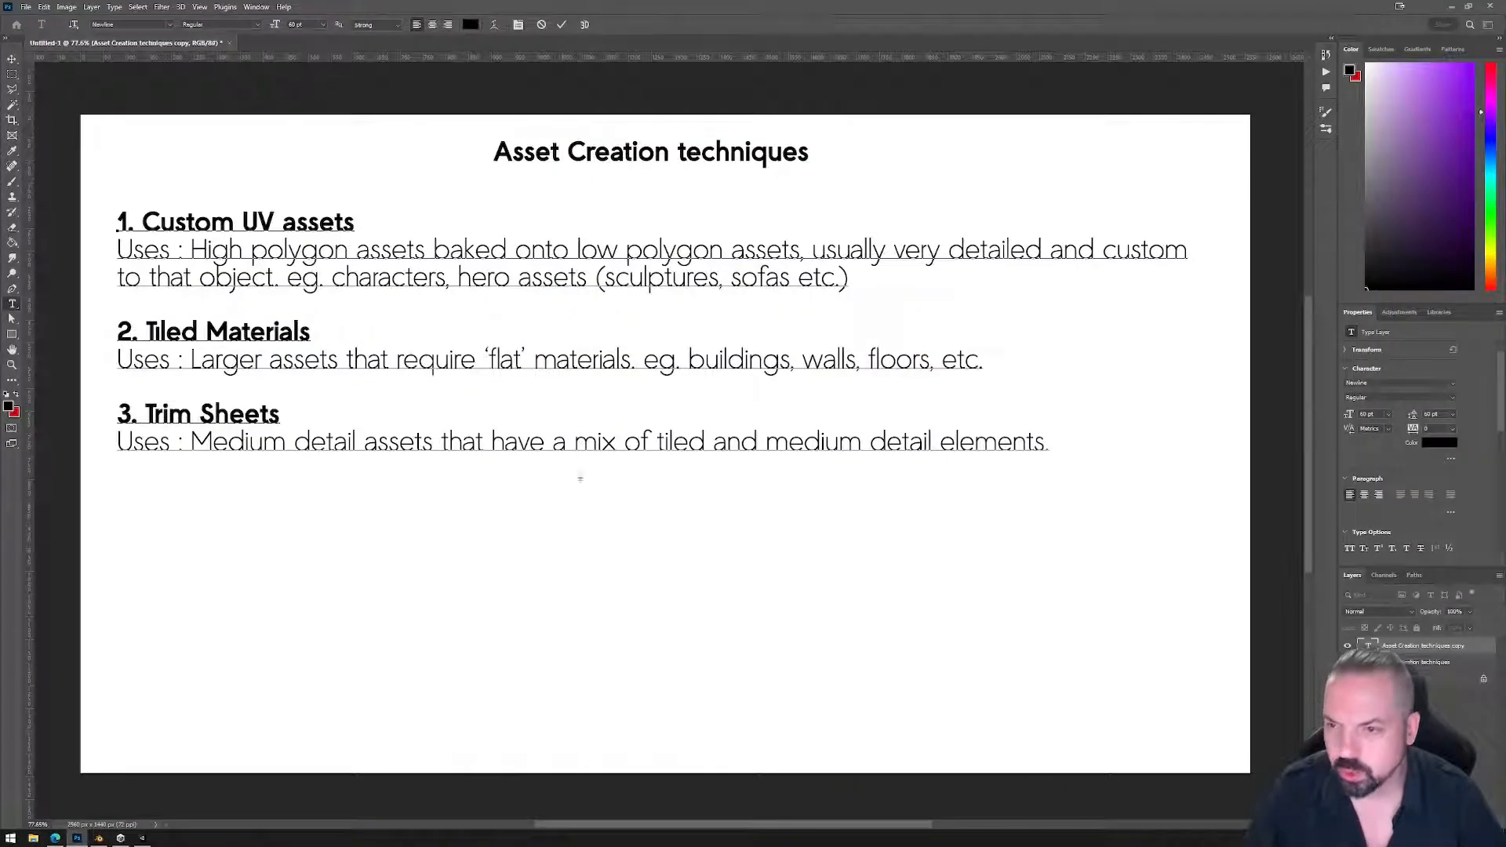
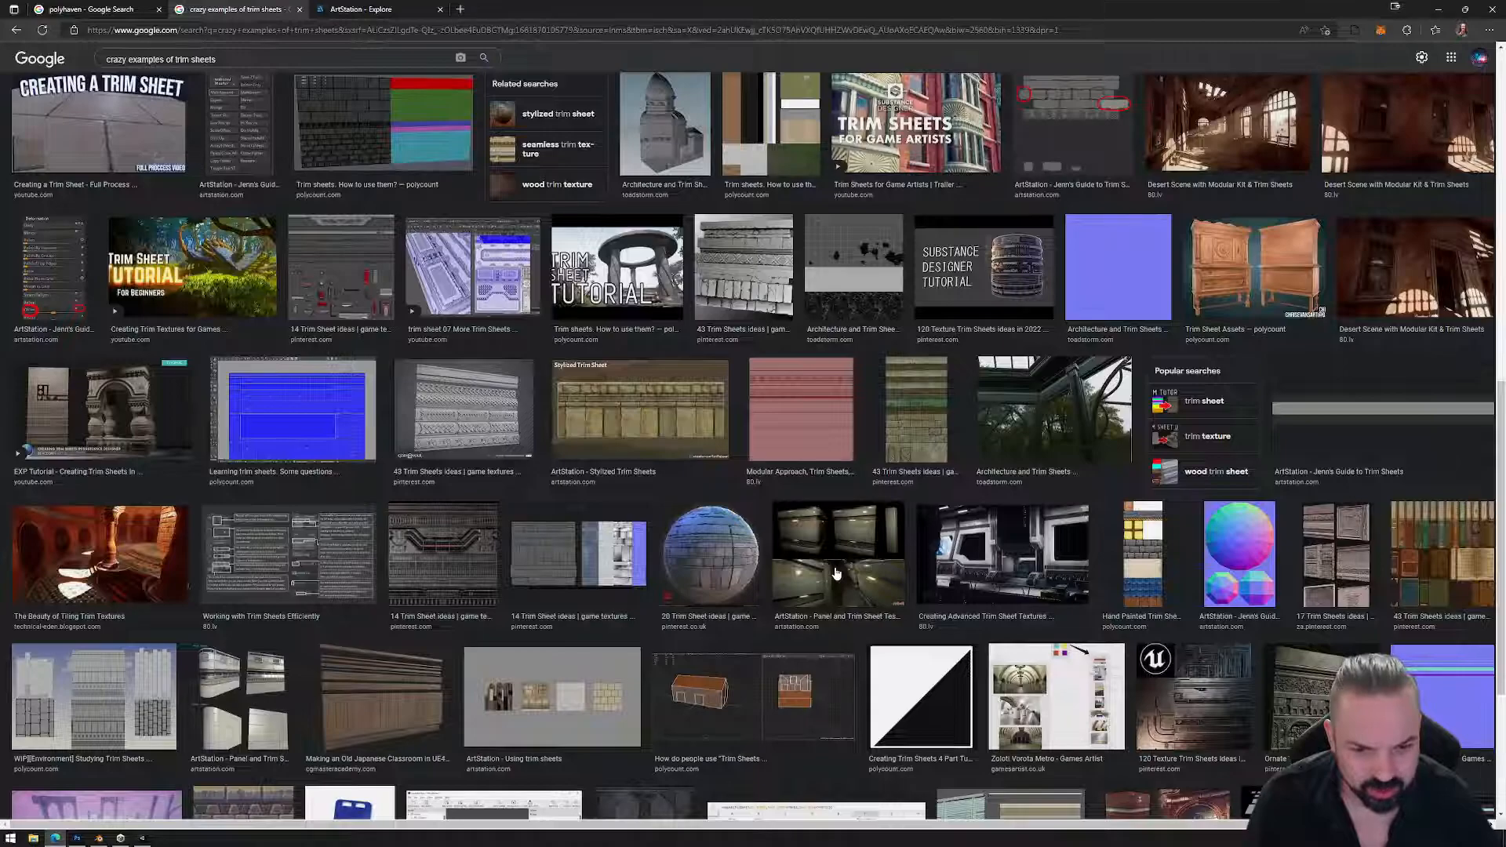
left_click(975, 619)
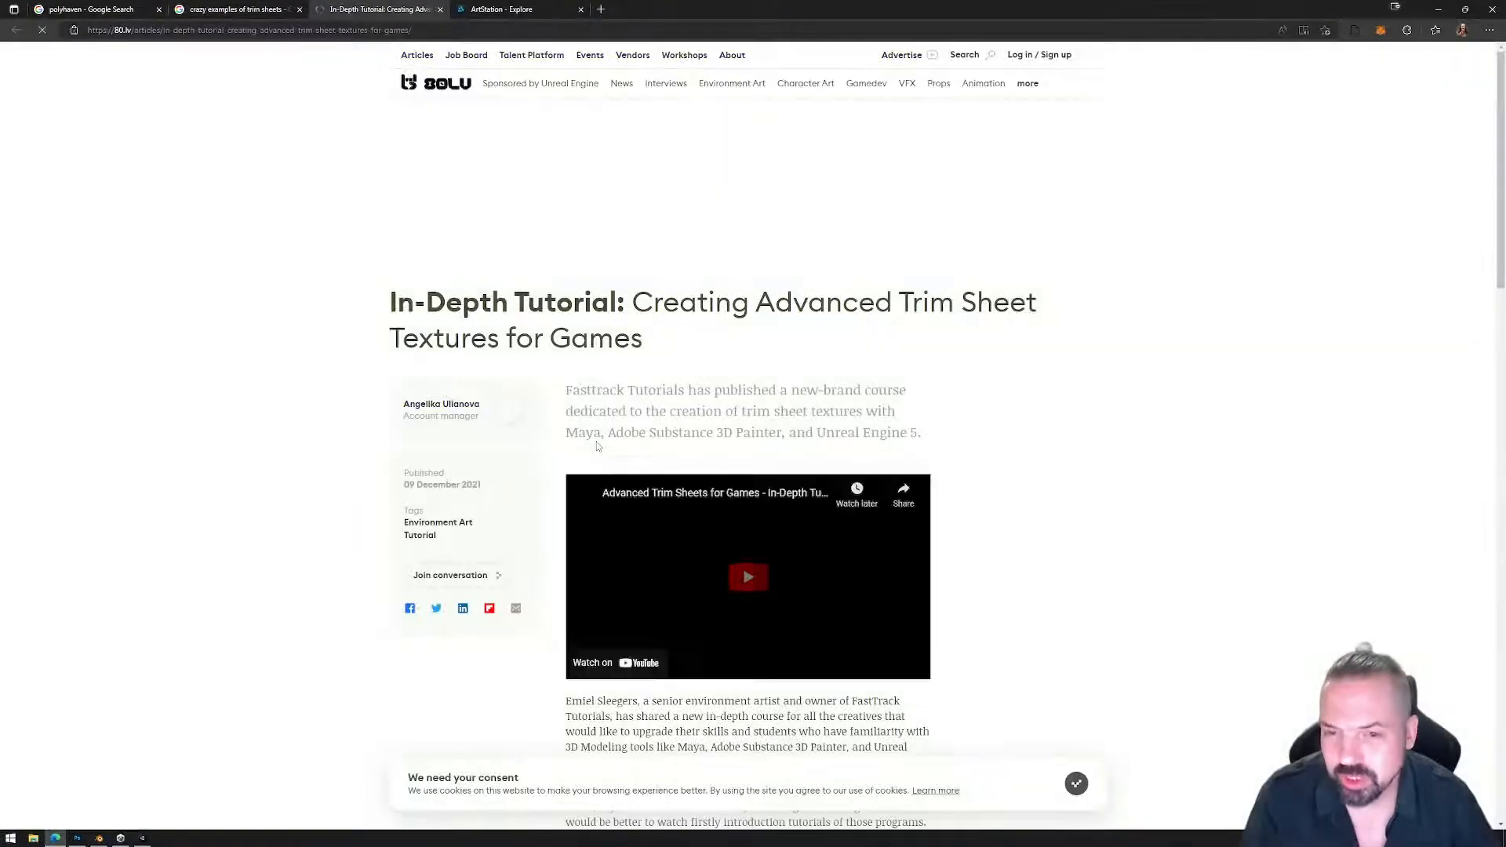
scroll(754, 475, "down", 5)
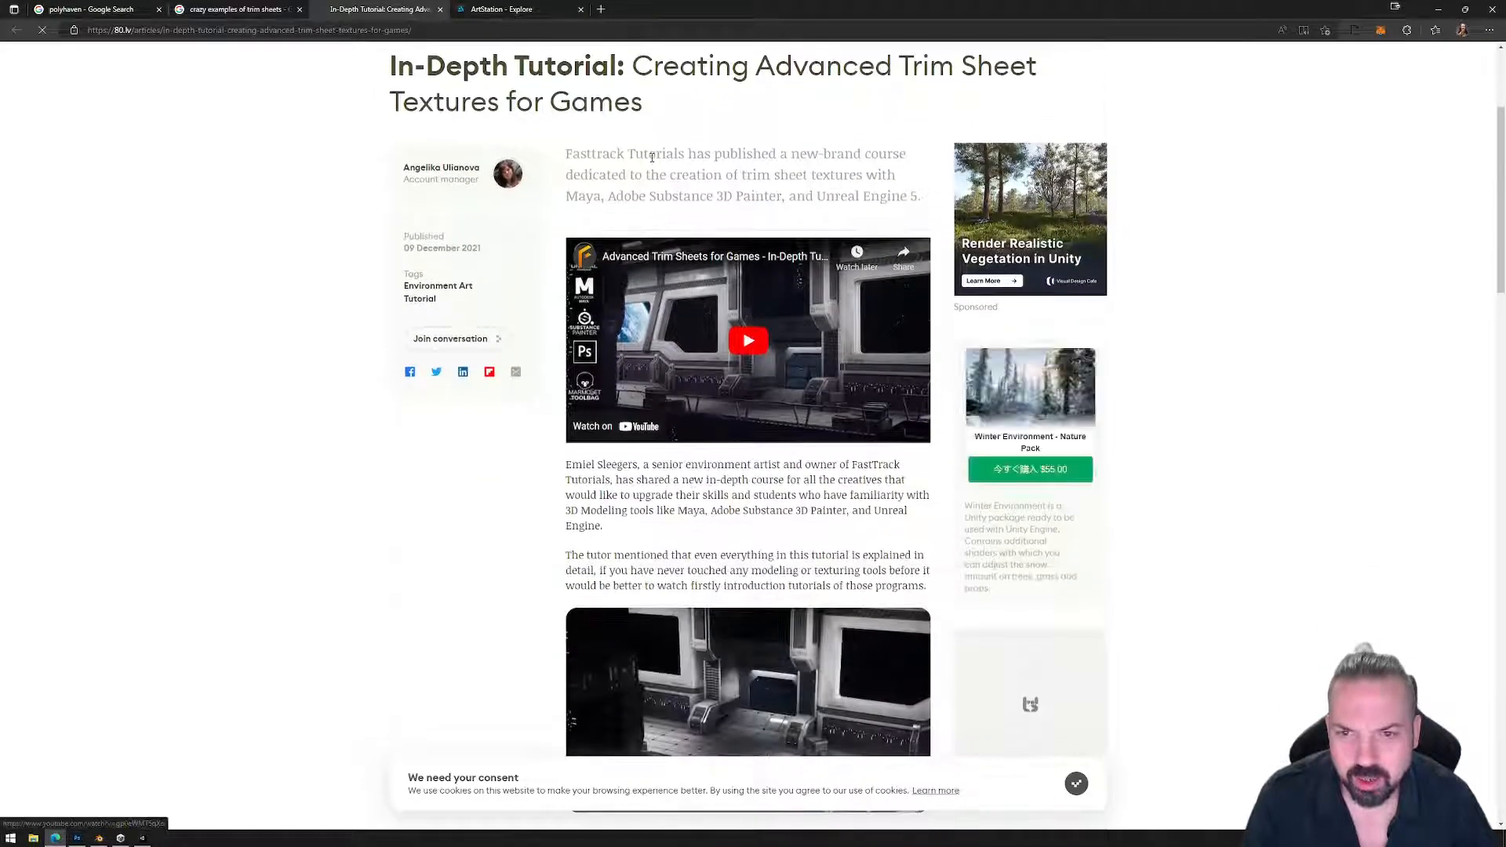
scroll(717, 486, "down", 5)
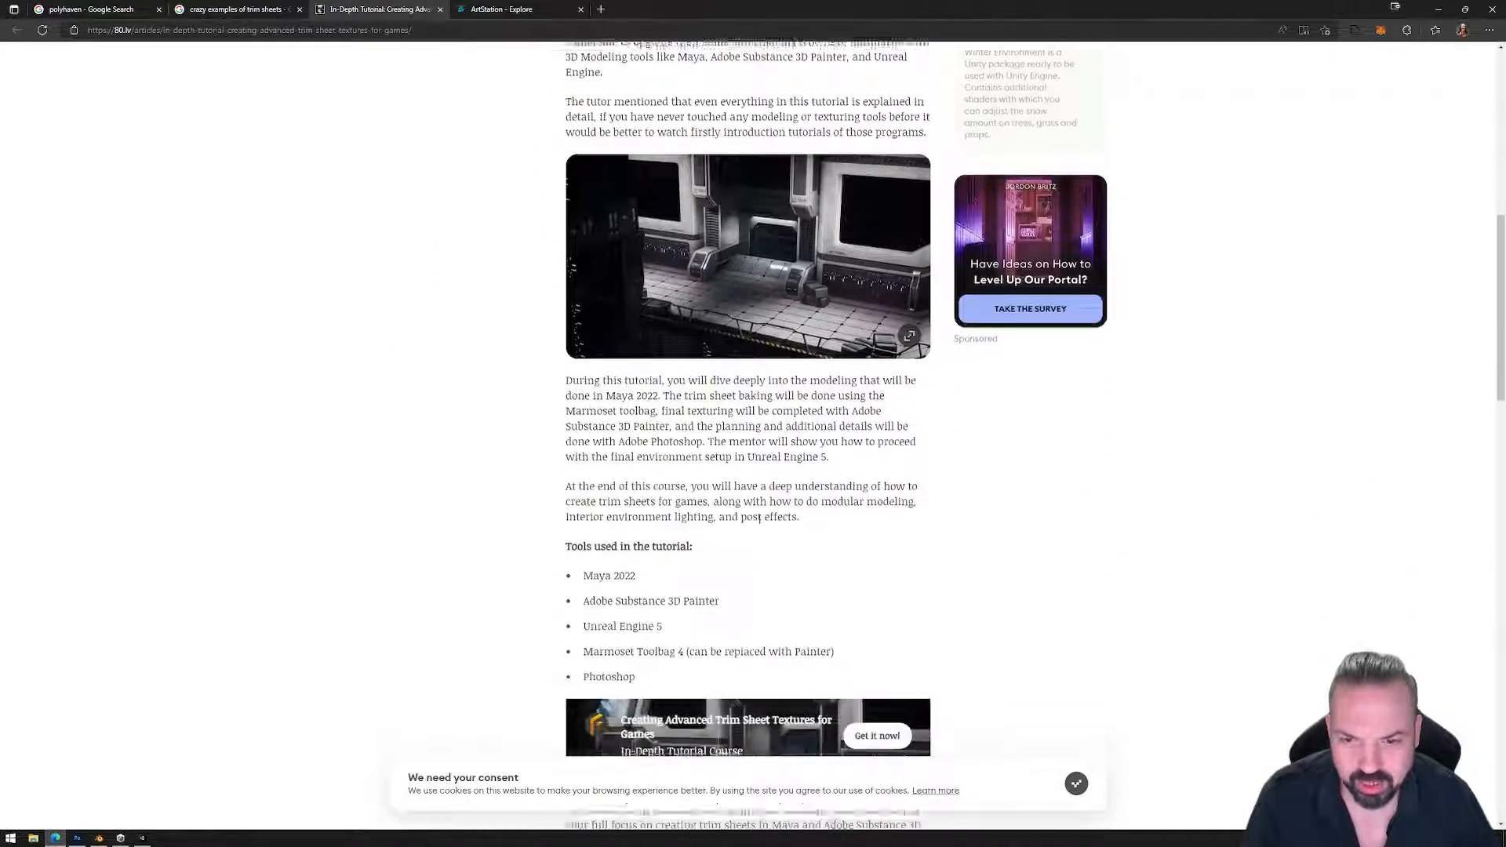
scroll(726, 530, "down", 2)
scroll(670, 387, "down", 3)
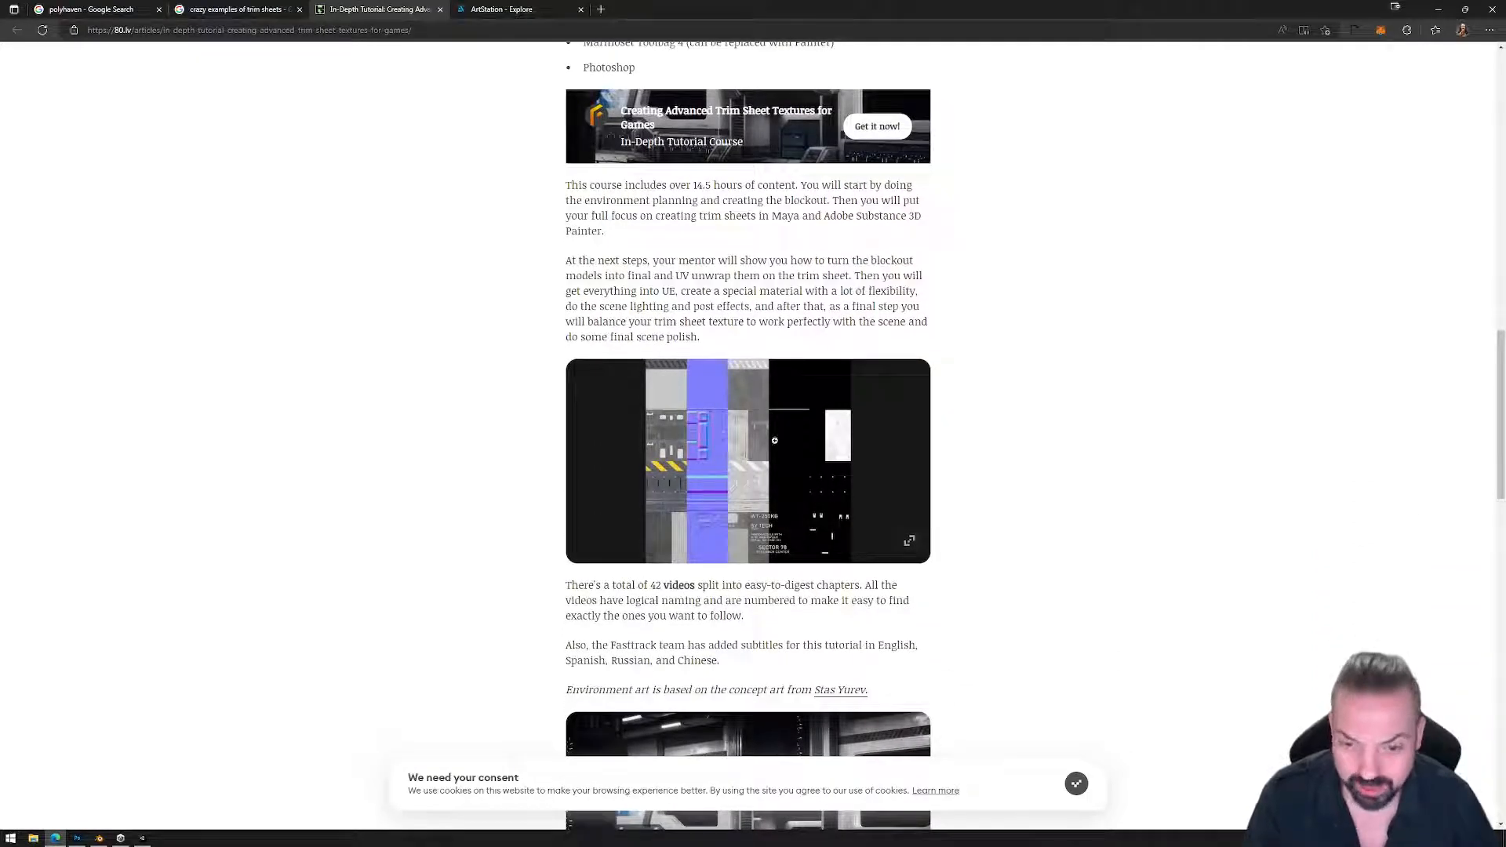
scroll(715, 497, "down", 2)
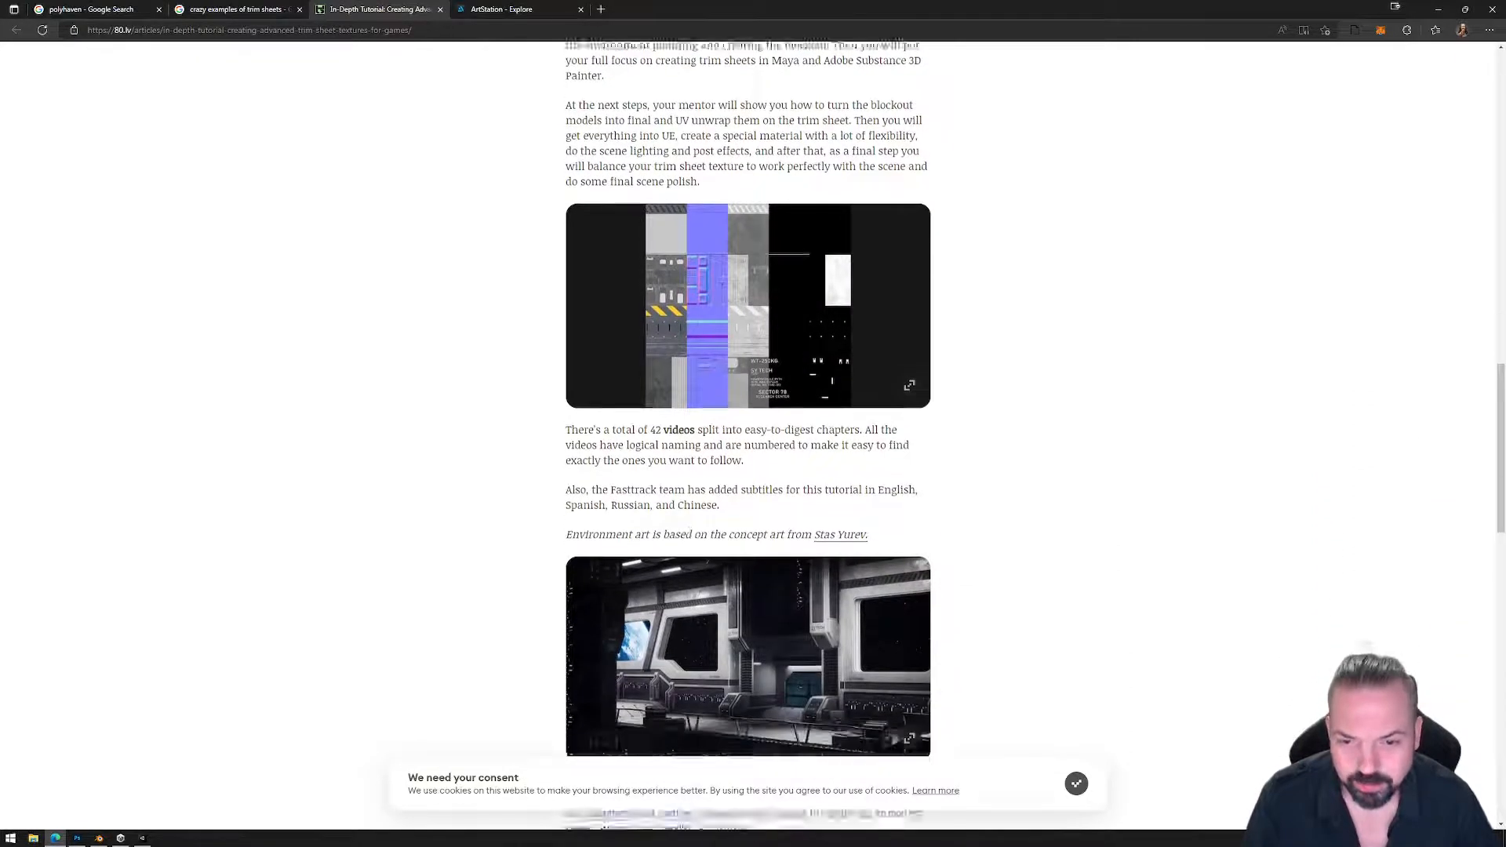
scroll(707, 573, "down", 1)
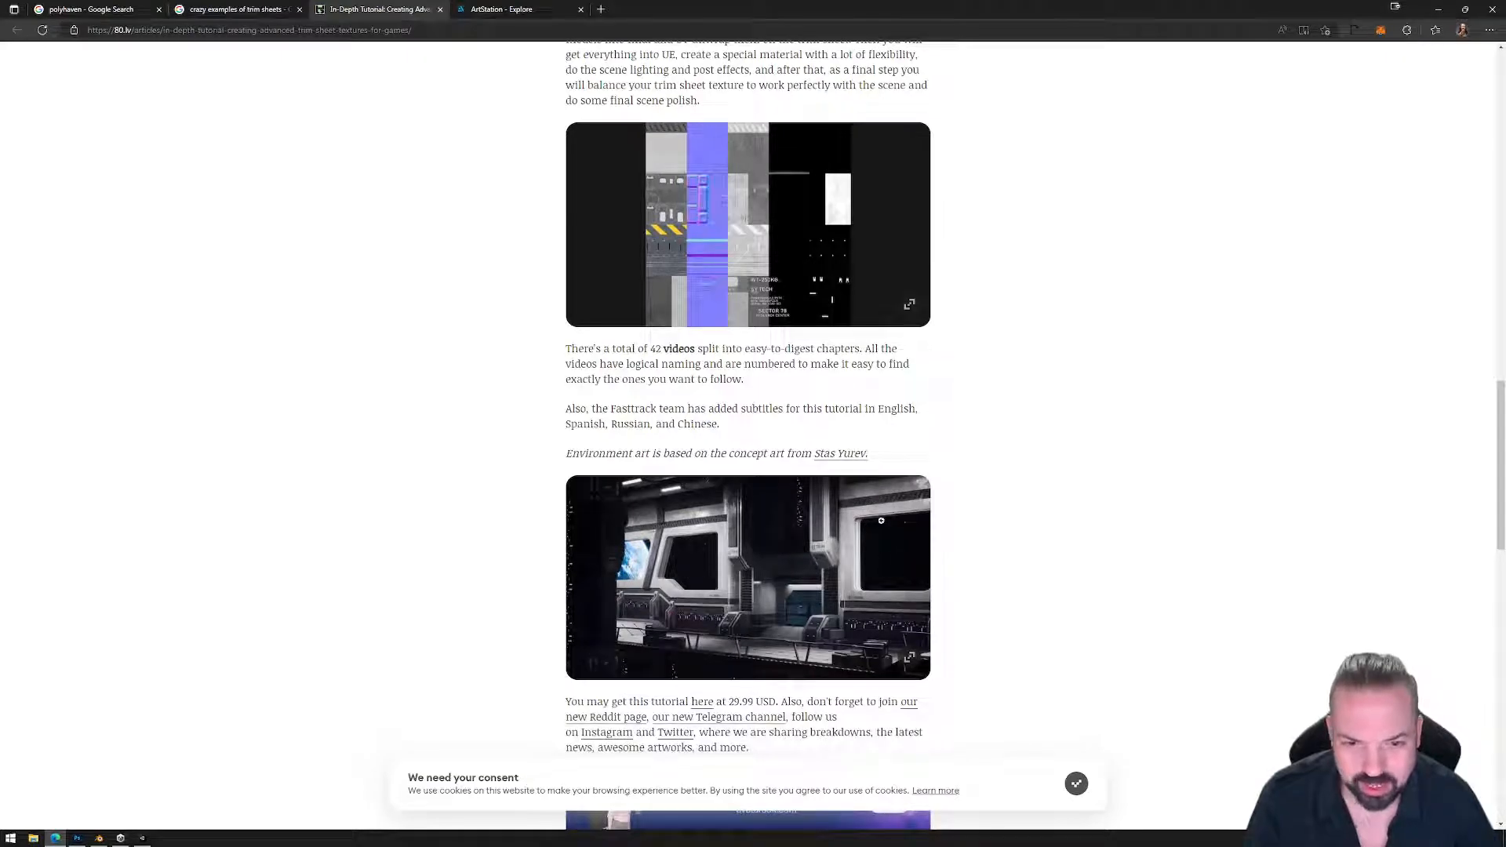
scroll(728, 555, "up", 5)
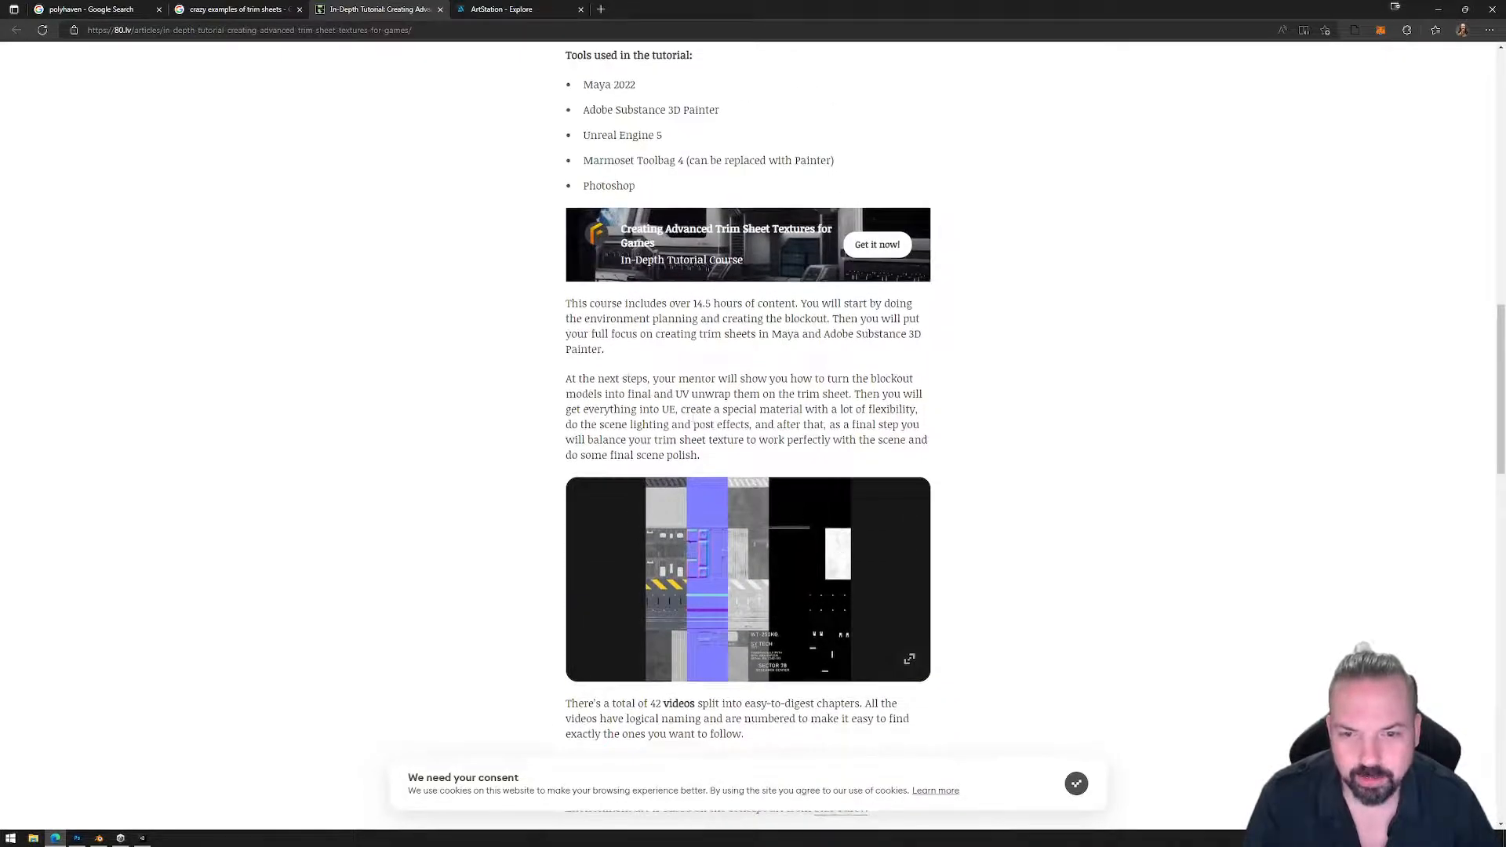
scroll(736, 407, "up", 10)
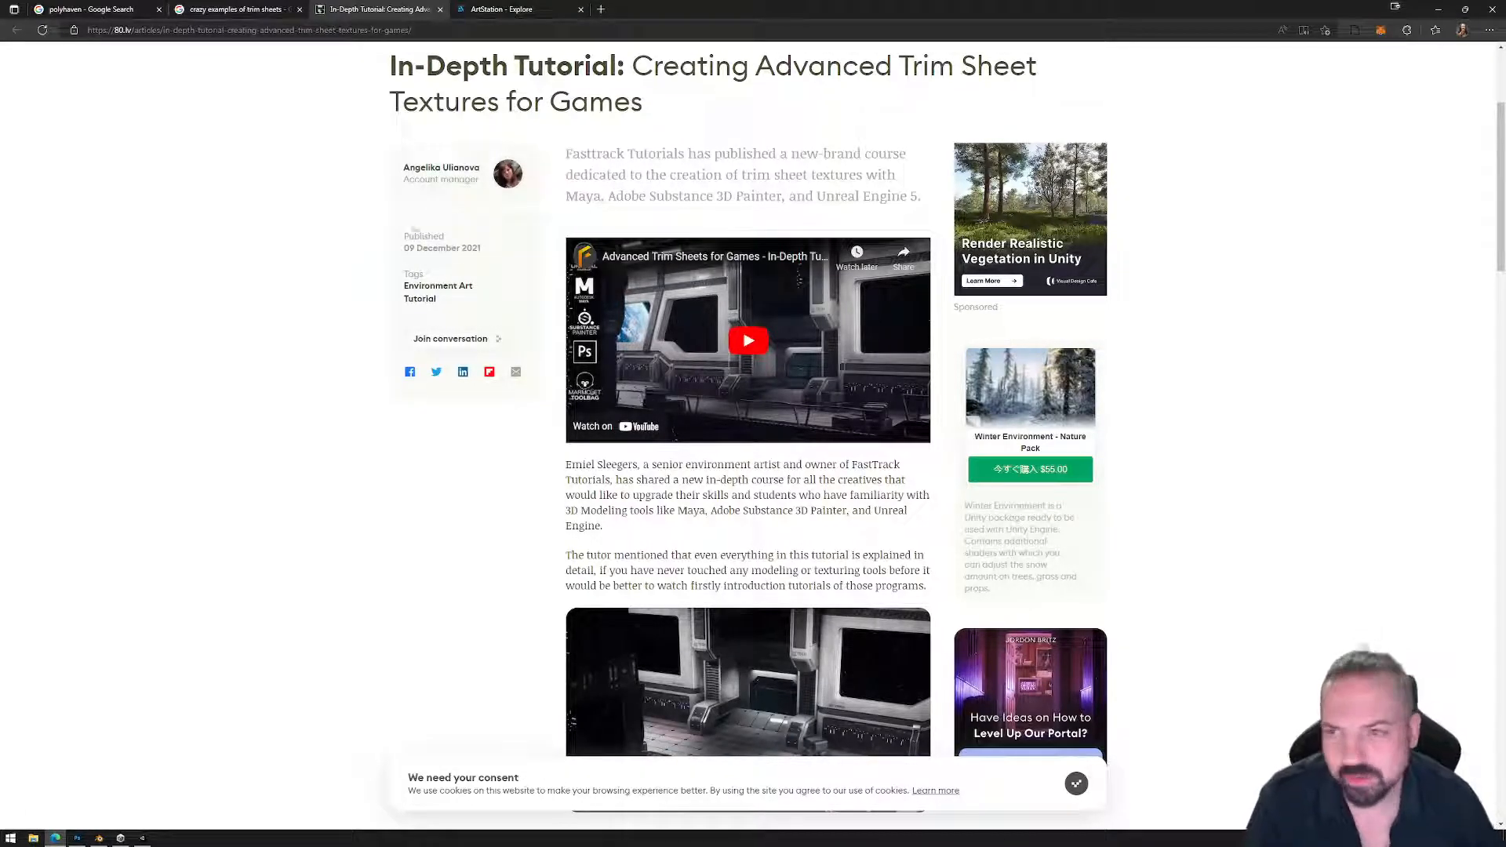
left_click(440, 10)
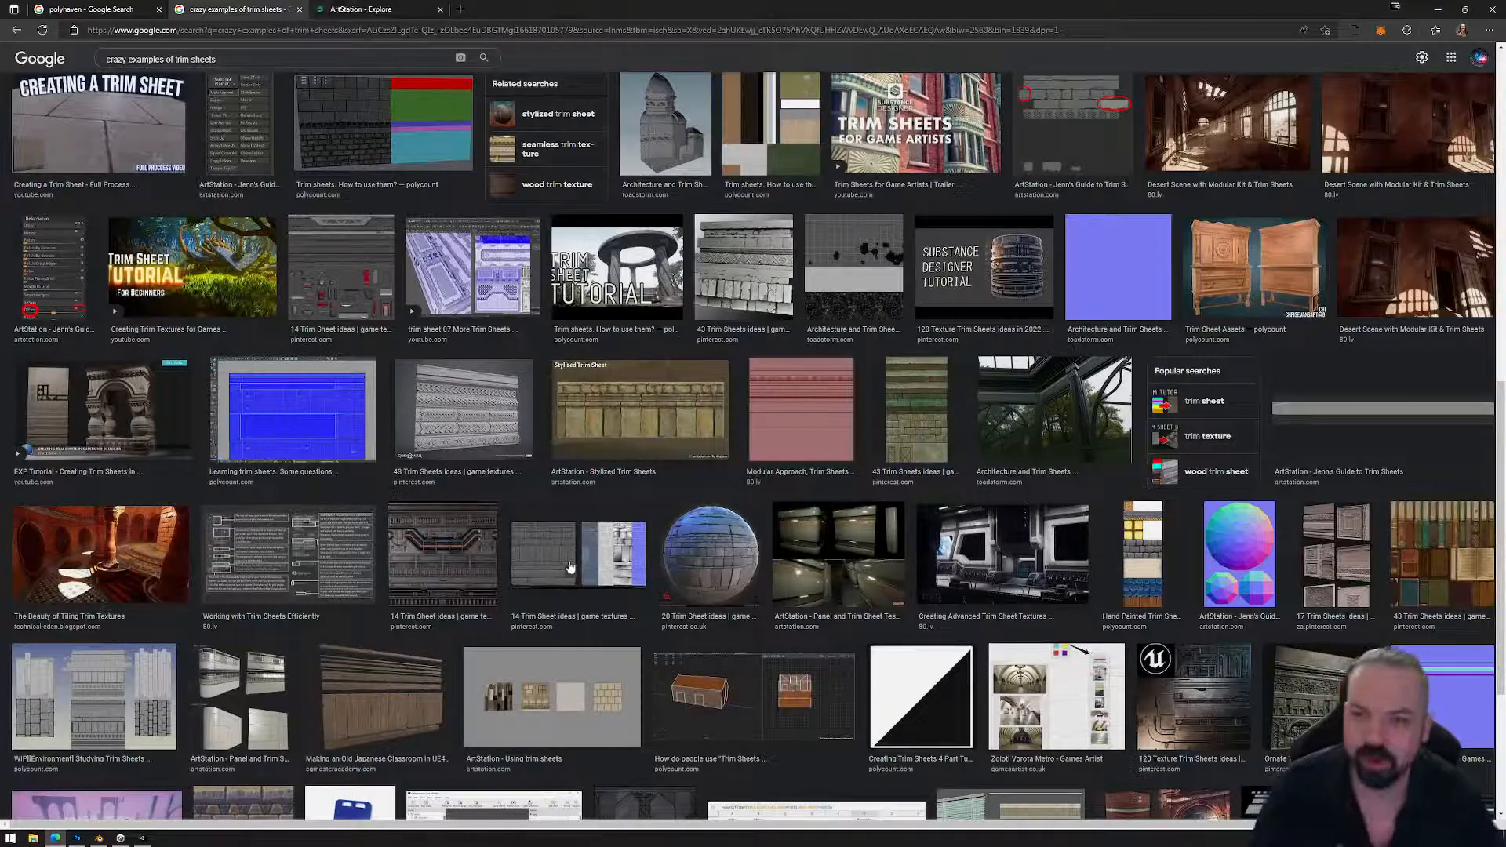
Preview the sci-fi panel trim sheet image, then close the trim sheet image search.
scroll(604, 590, "down", 2)
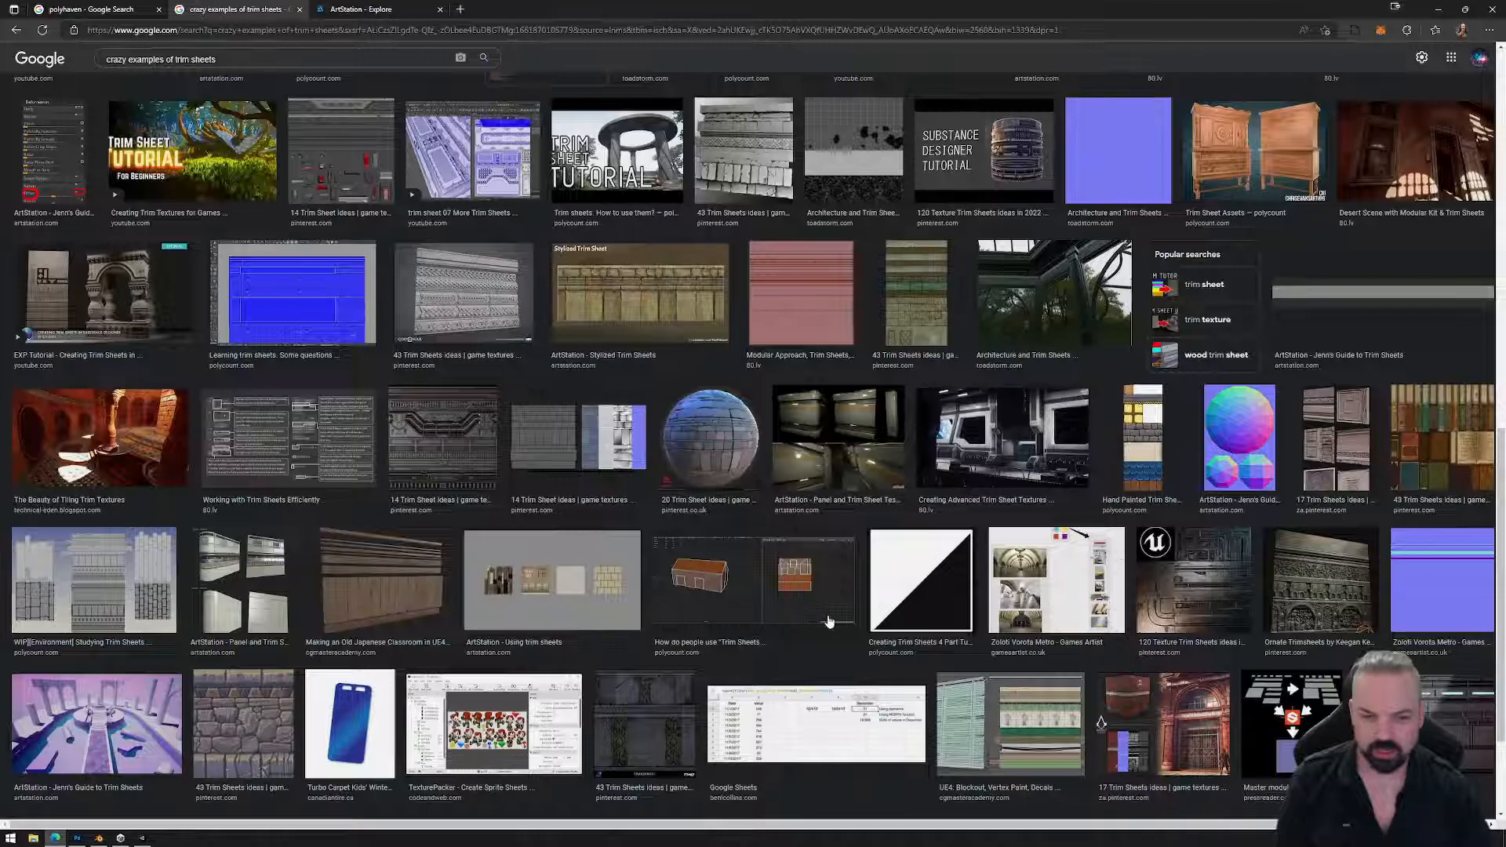
left_click(1440, 684)
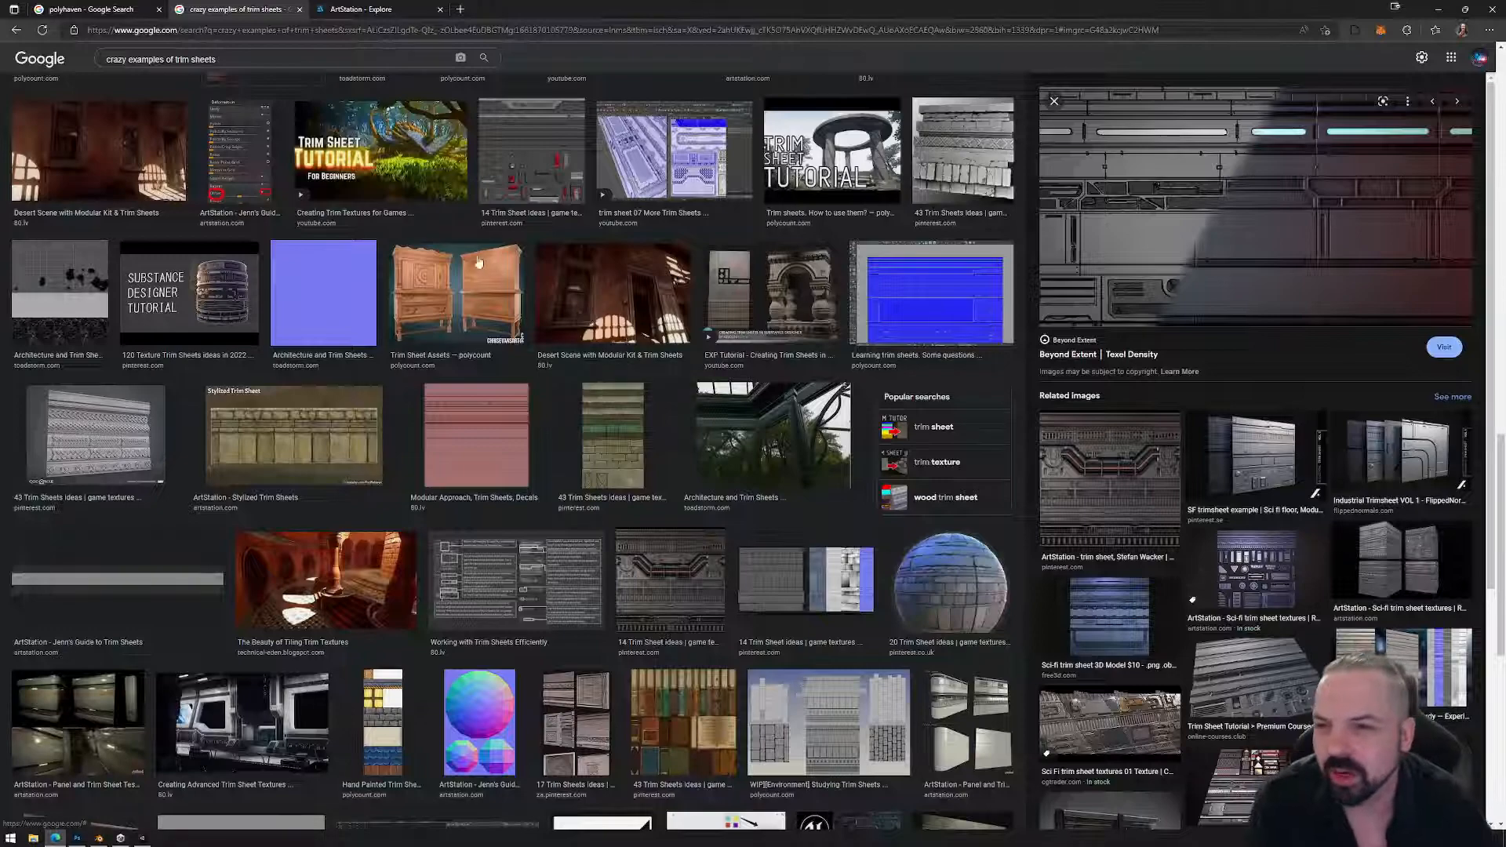
left_click(298, 10)
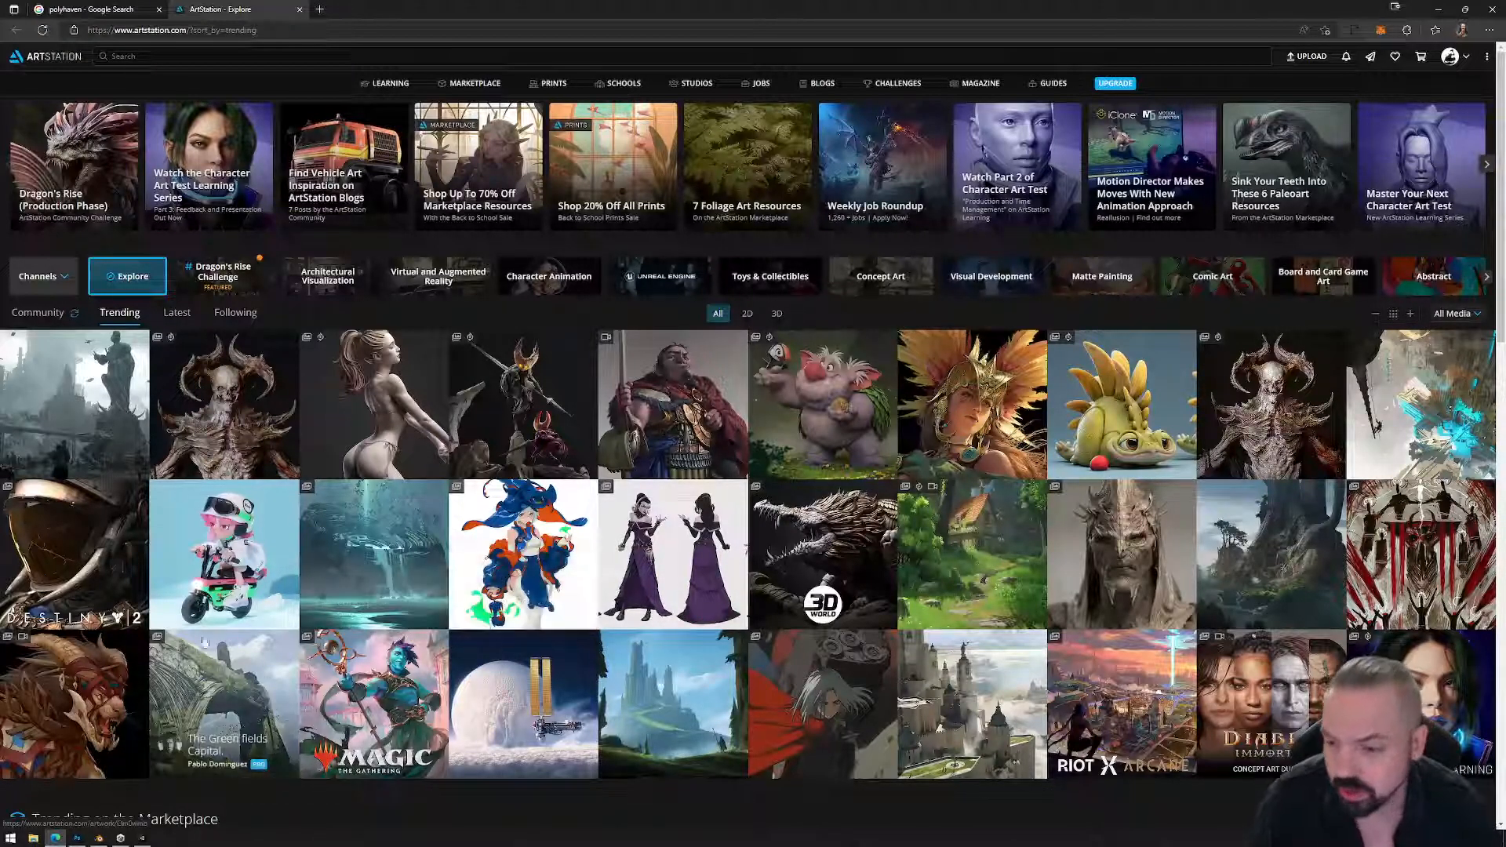
Scroll down the ArtStation Explore grid, then open a new Google tab.
scroll(428, 584, "down", 5)
scroll(428, 584, "down", 5)
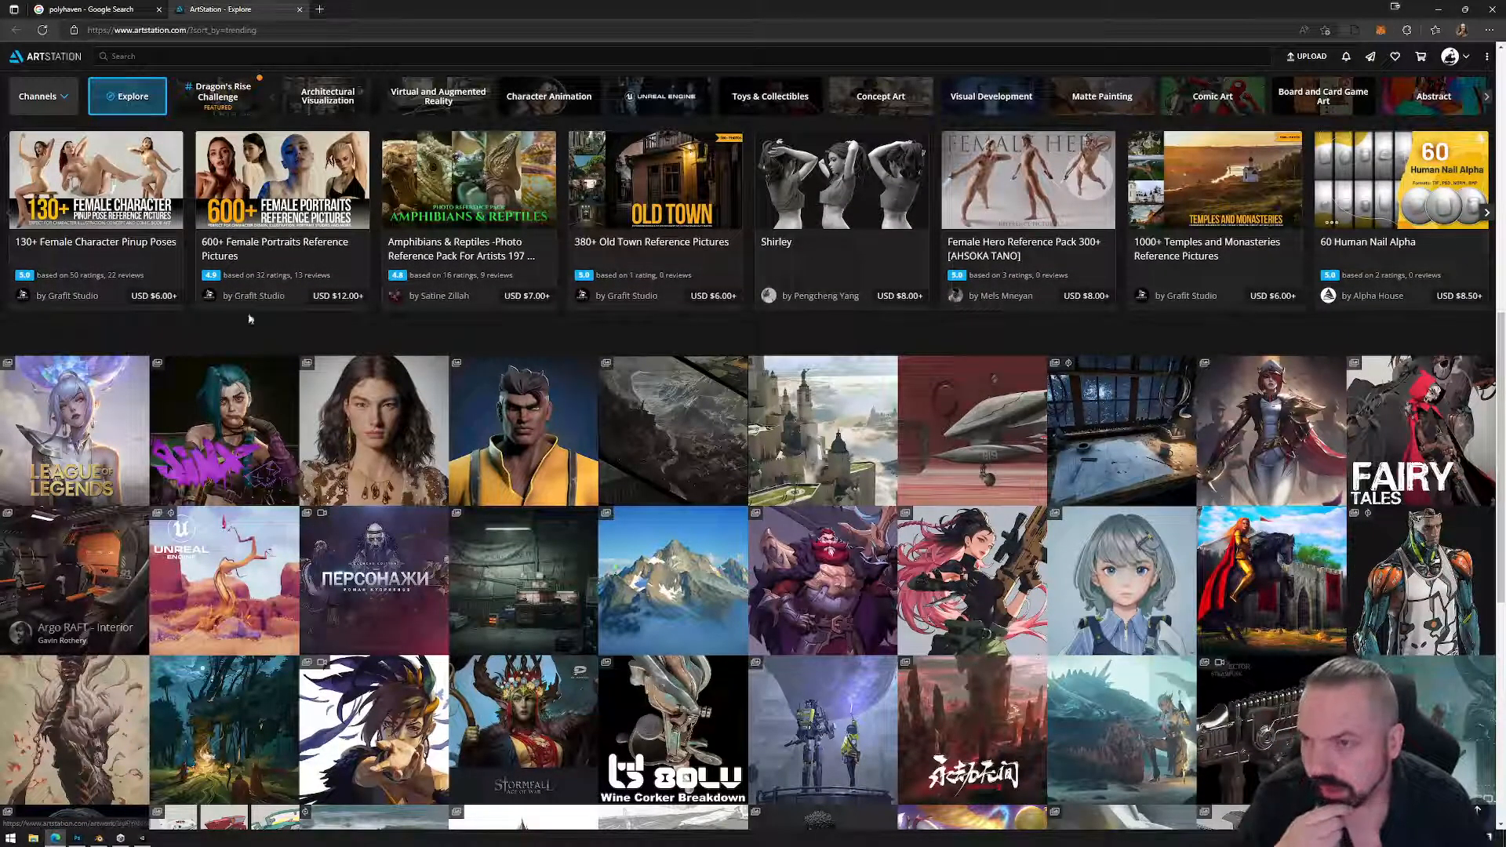
left_click(319, 8)
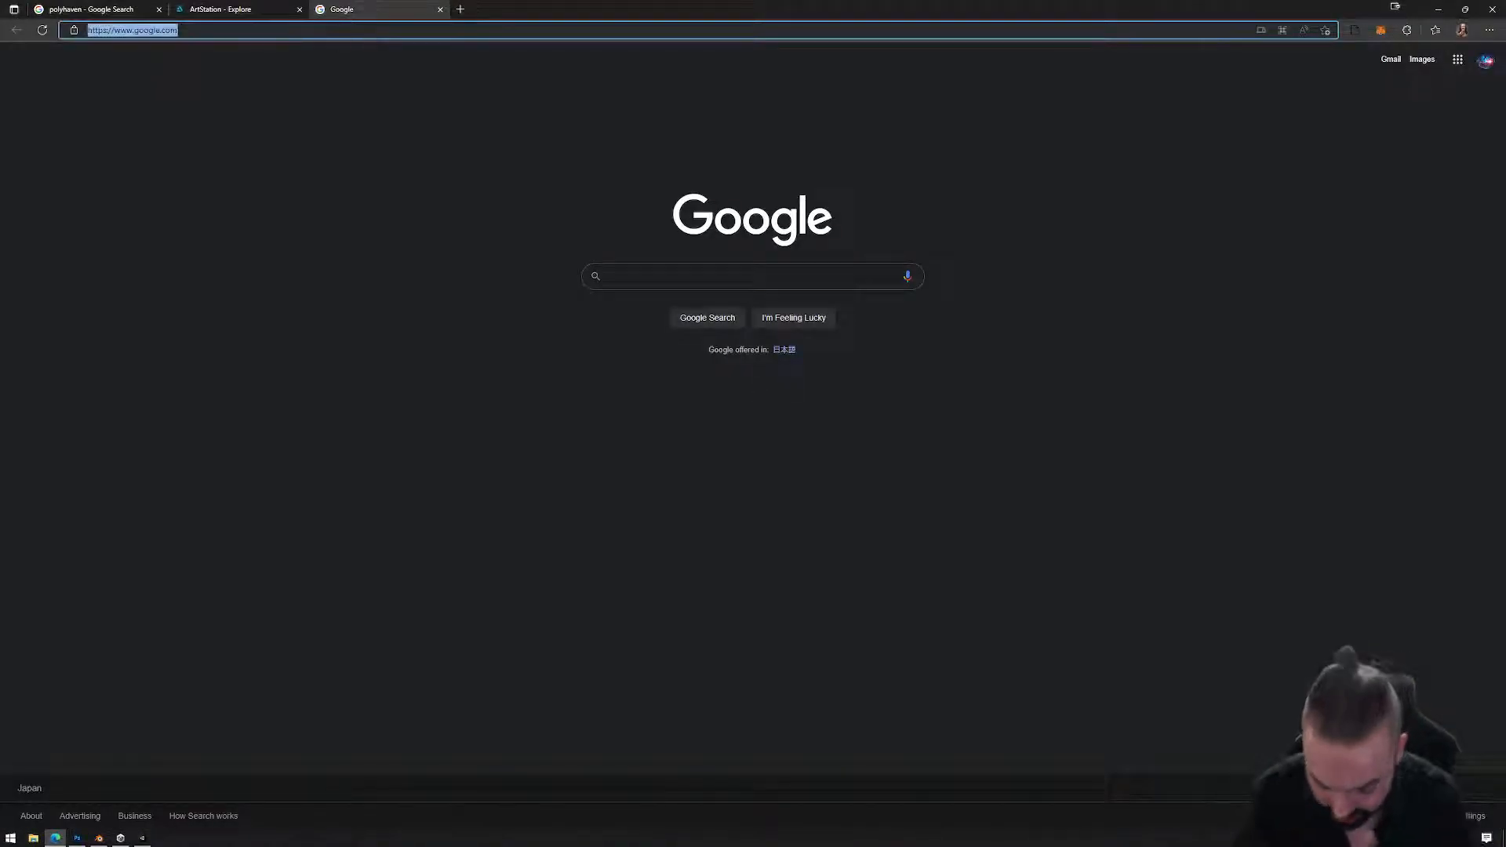
Load the monaverse site and open the Gallery Hex | Revenant O.C. space from its spaces grid.
type("monaverse")
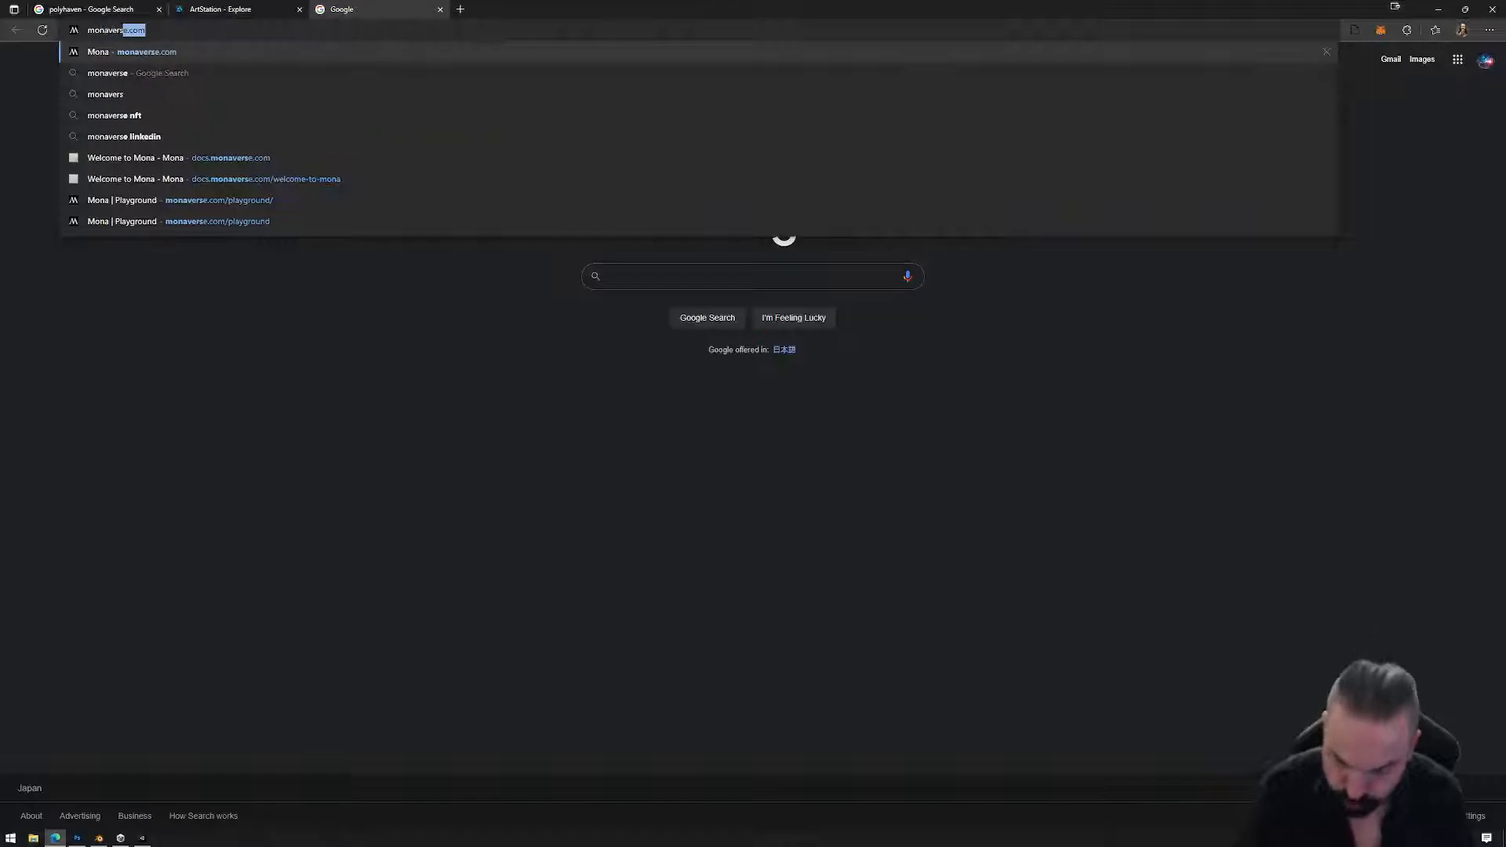
key("Return")
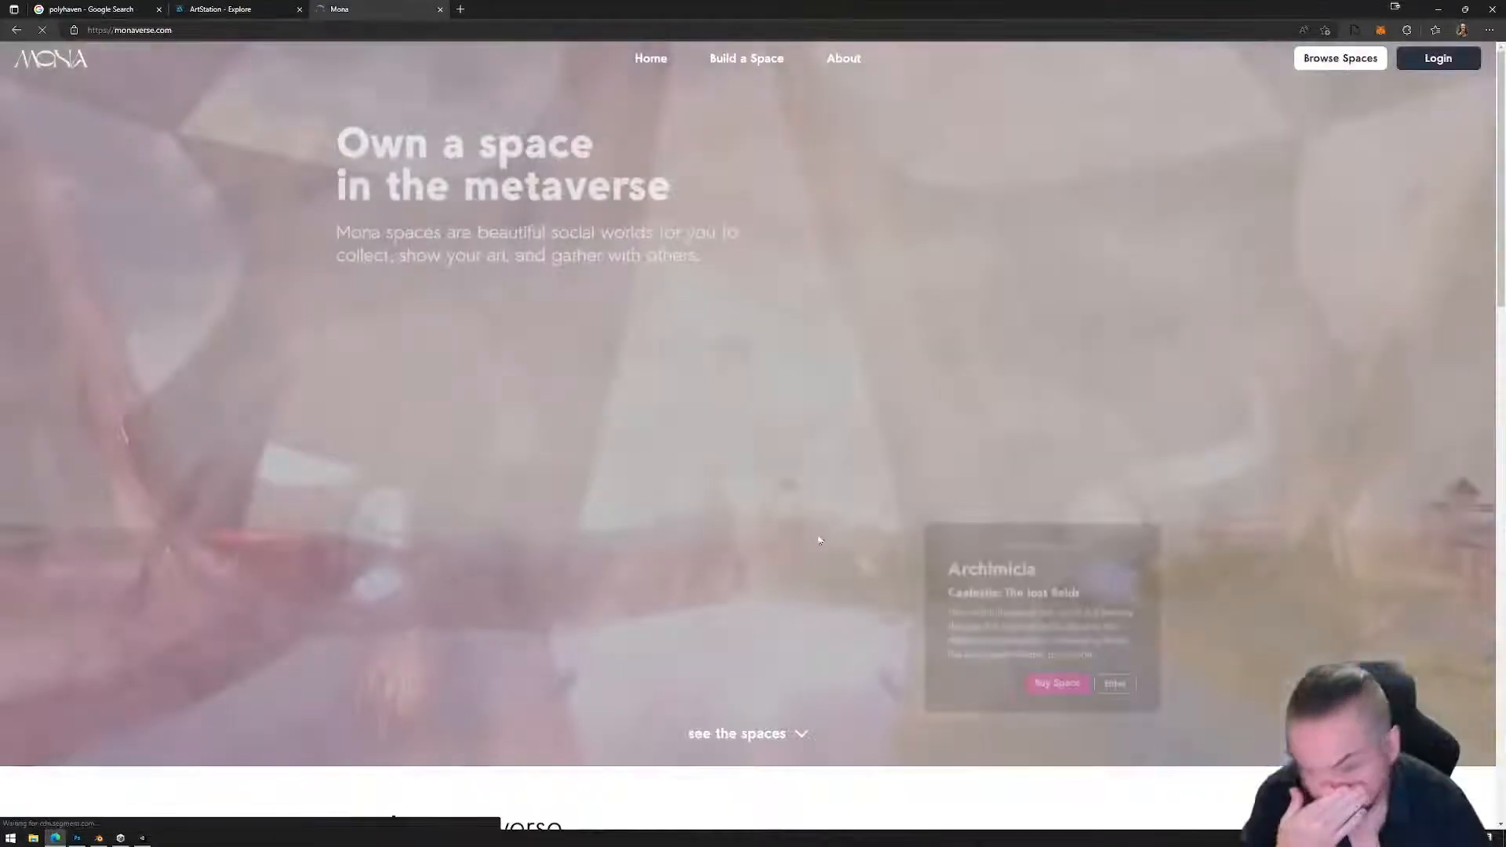
scroll(1145, 445, "down", 6)
scroll(1145, 445, "down", 6)
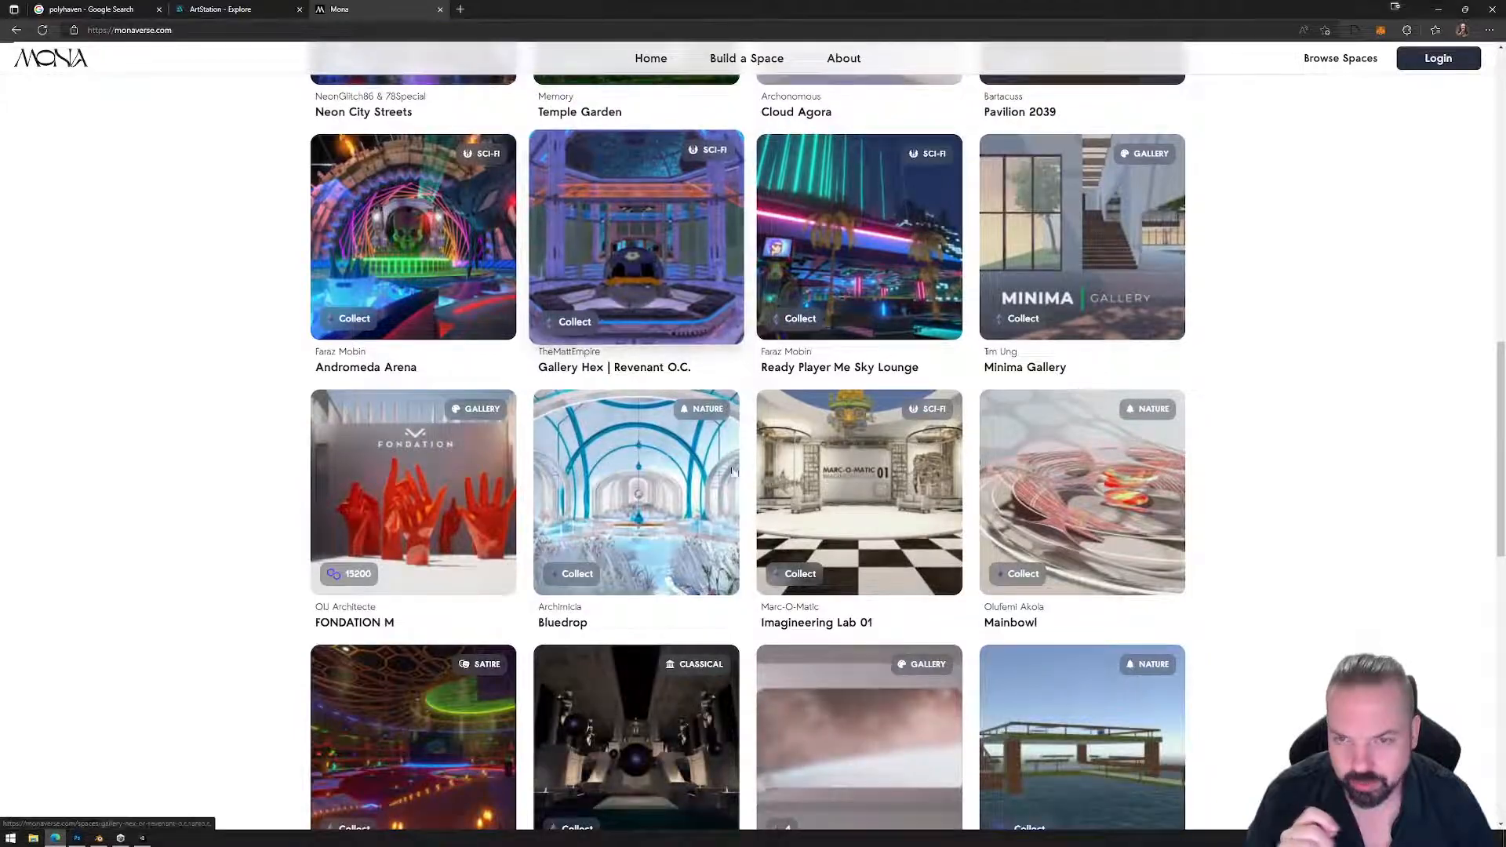
left_click(691, 329)
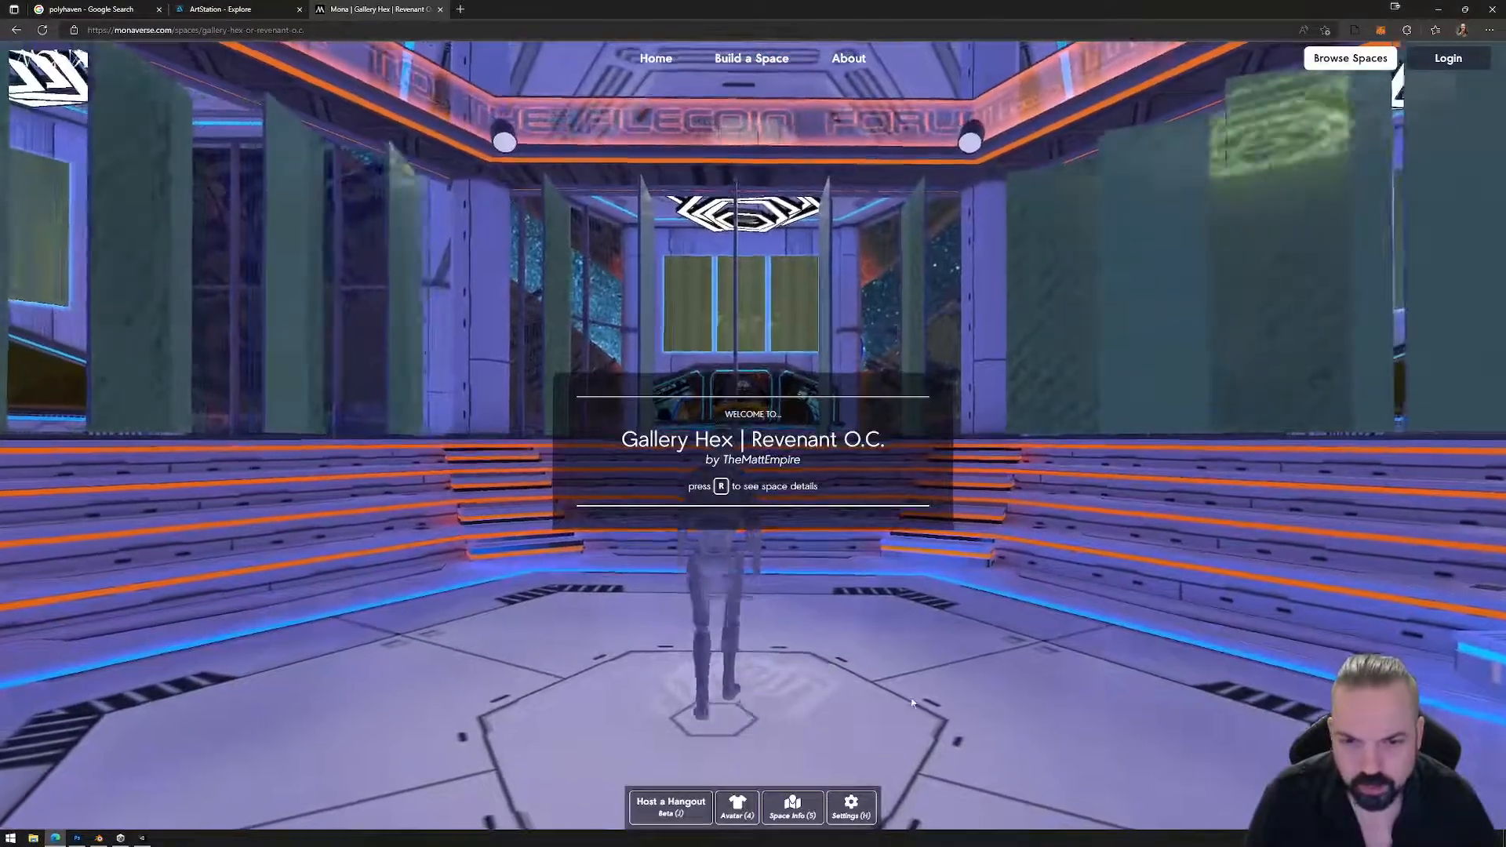
Take camera control and walk the avatar through the hex rooms toward the fountain.
key("w")
left_click(845, 634)
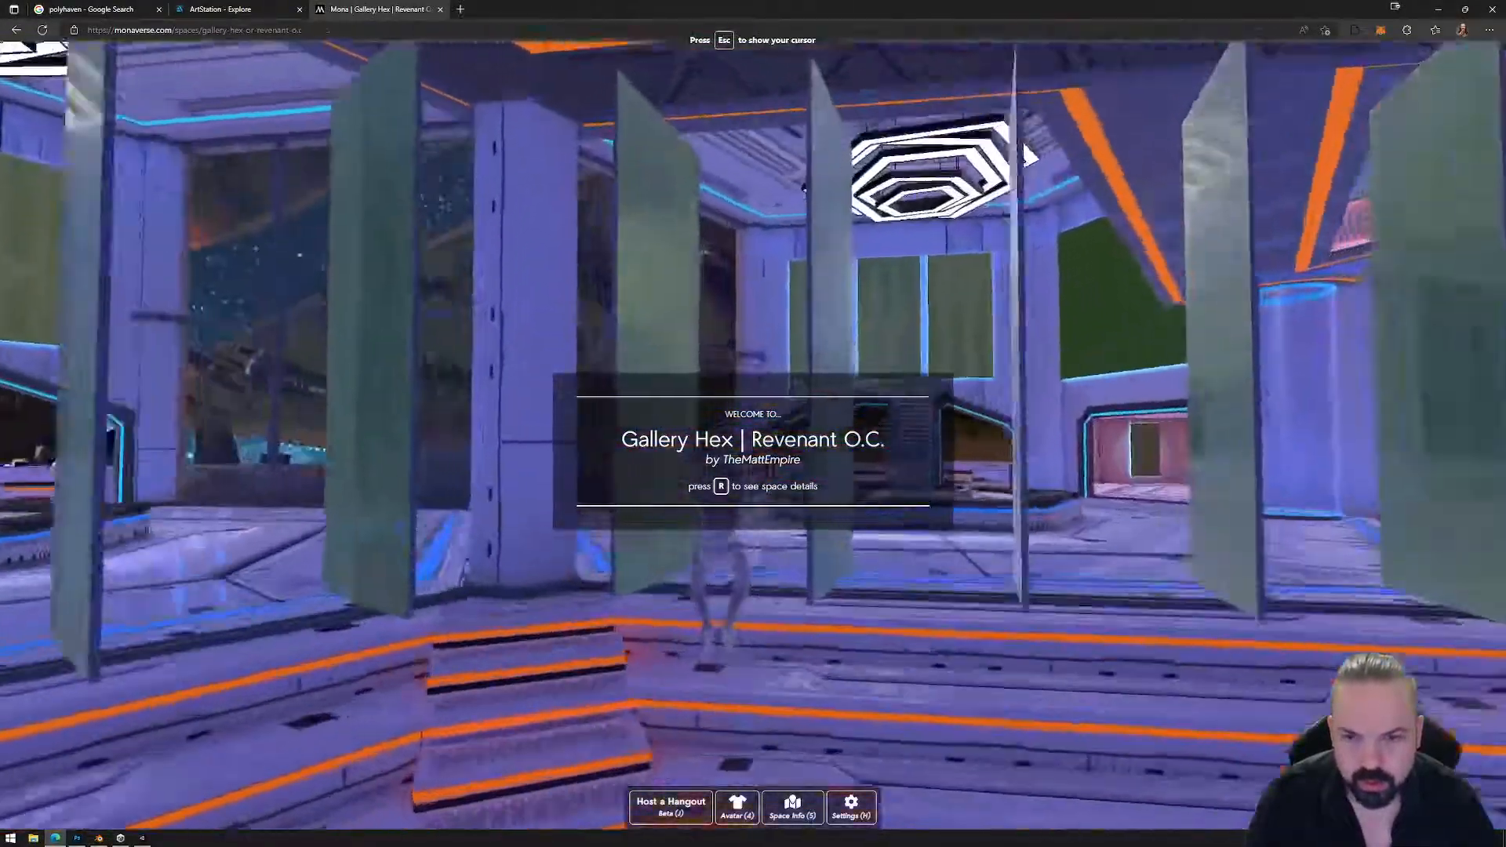
key("w")
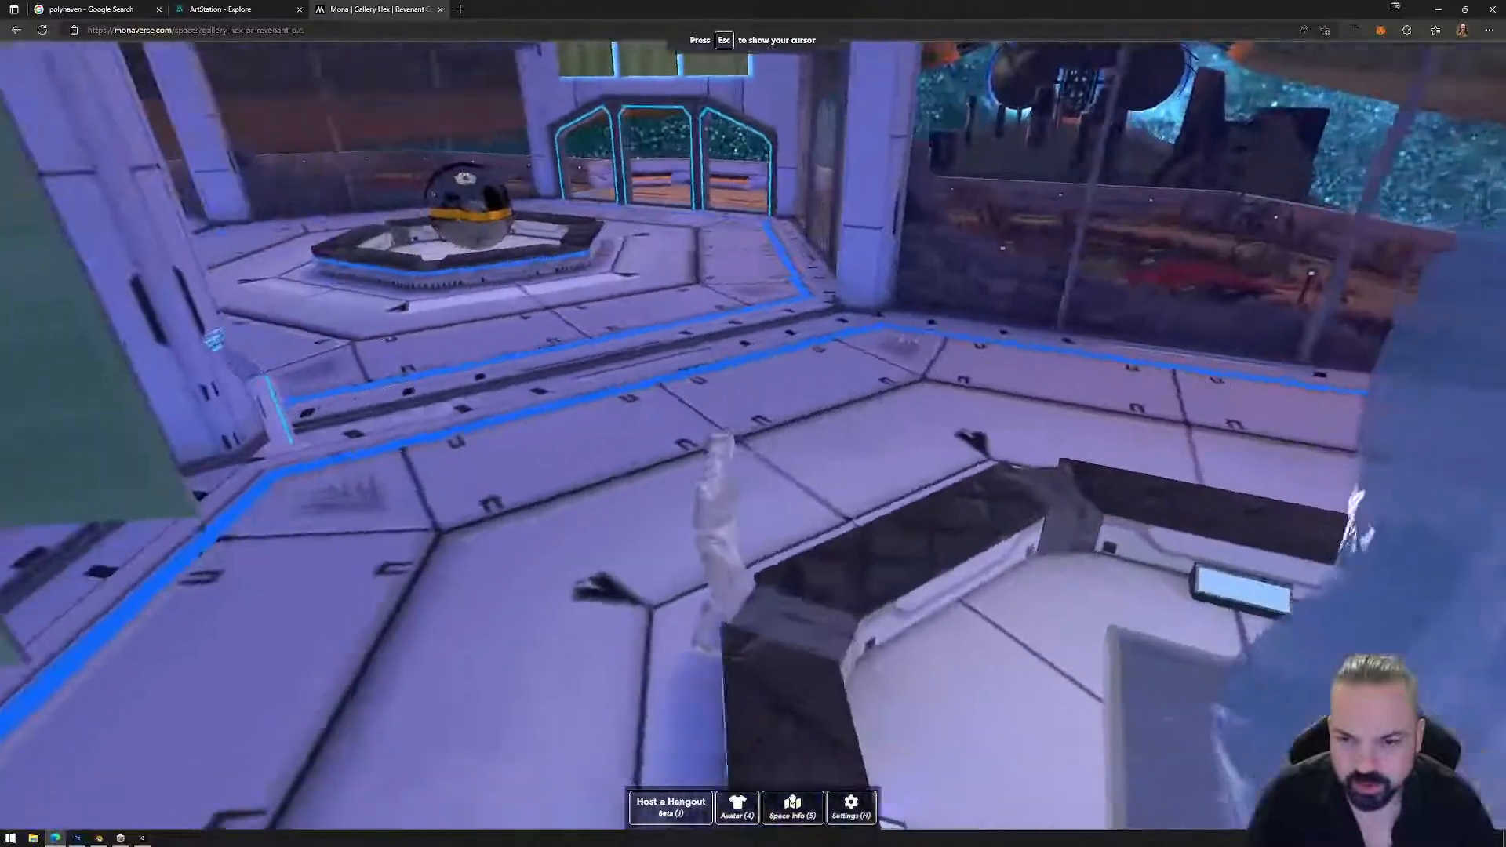
key("w")
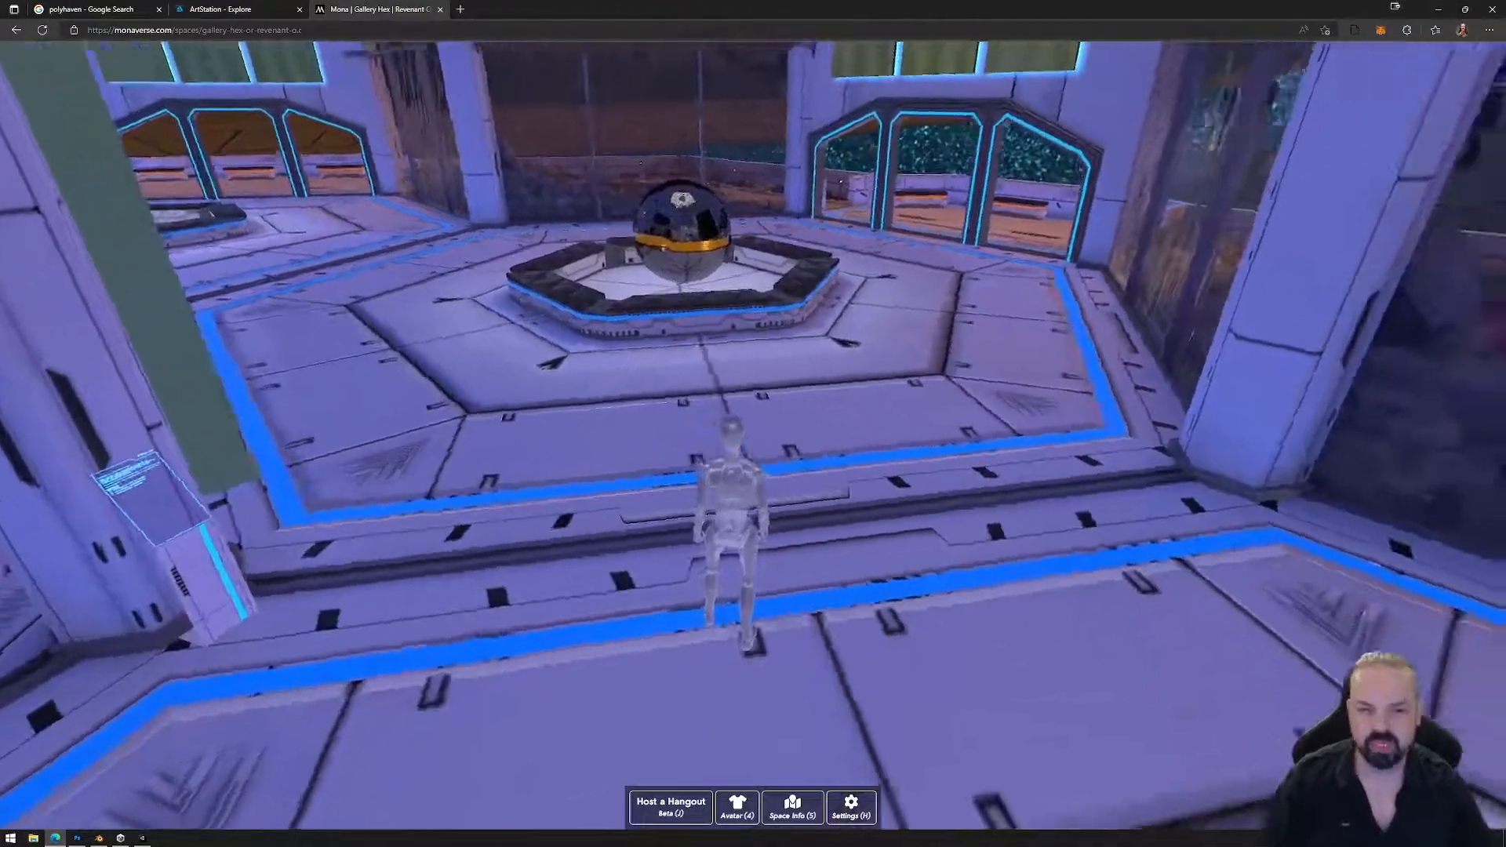
key("w")
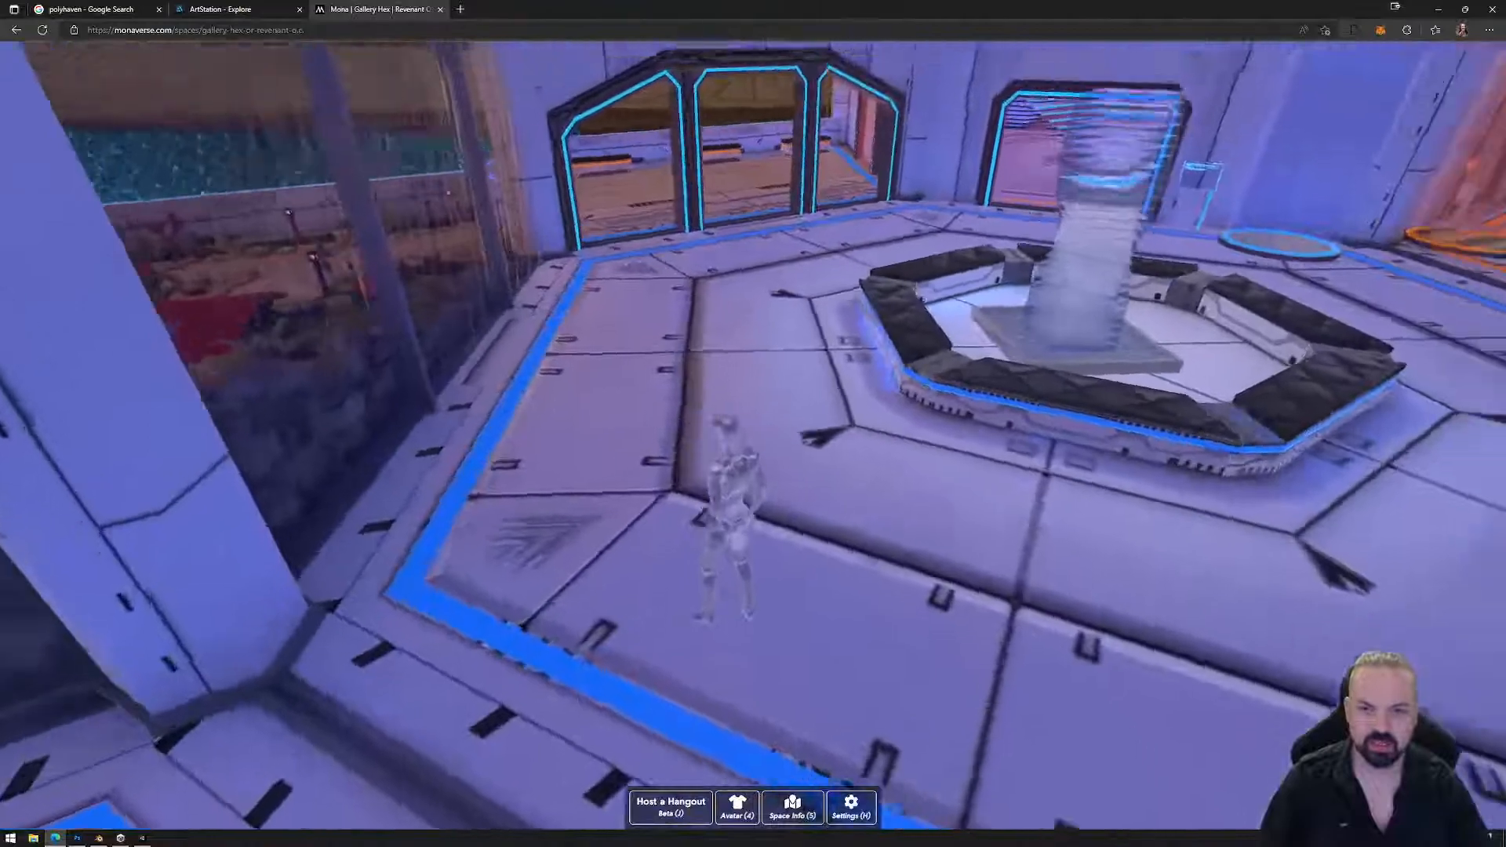
key("w")
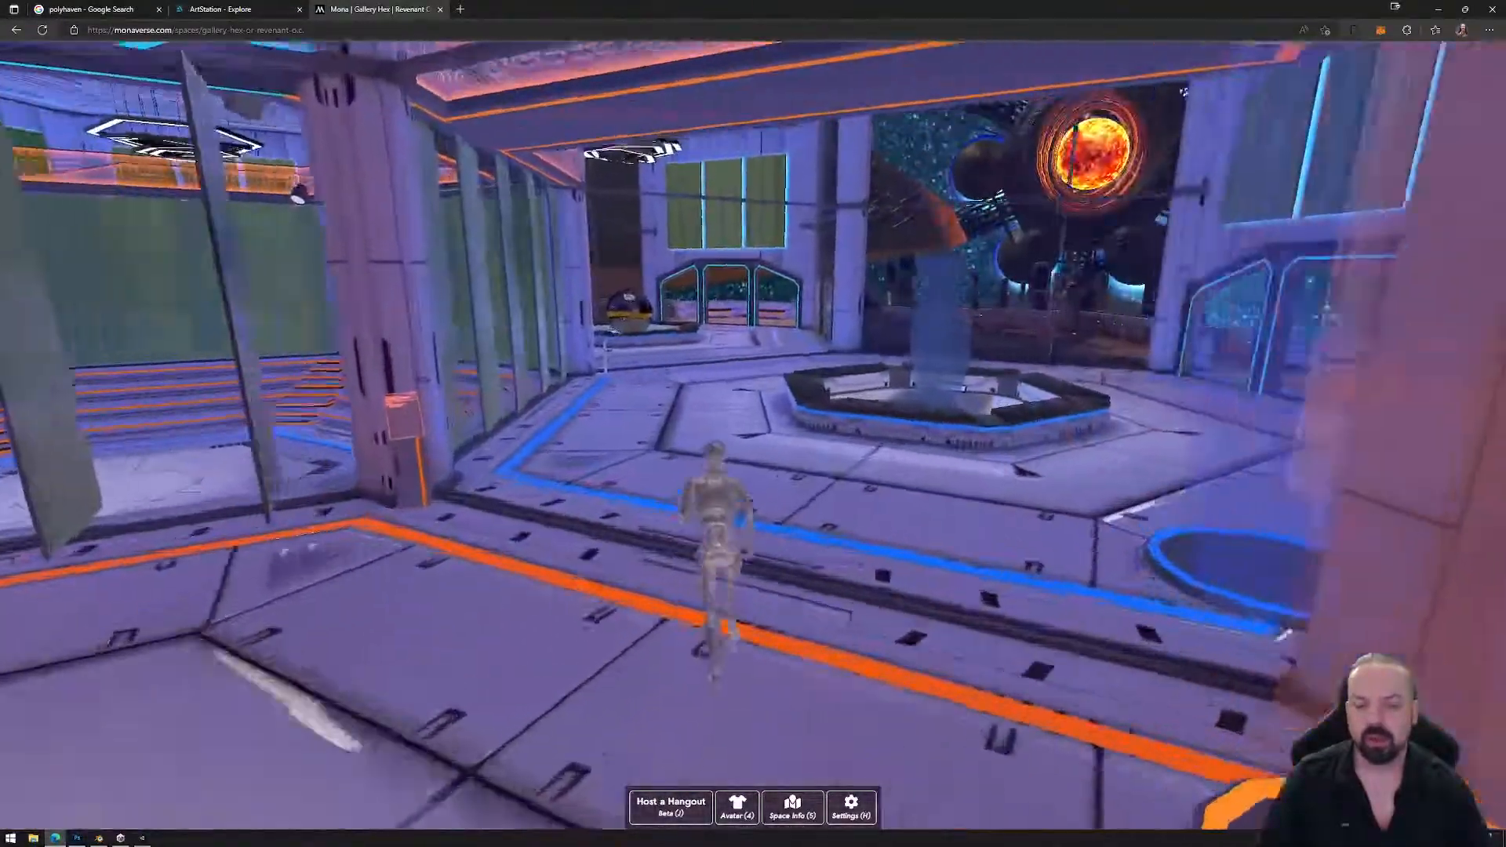
Run past the fountain across the terrace, balcony and garden path into the next room.
key("w")
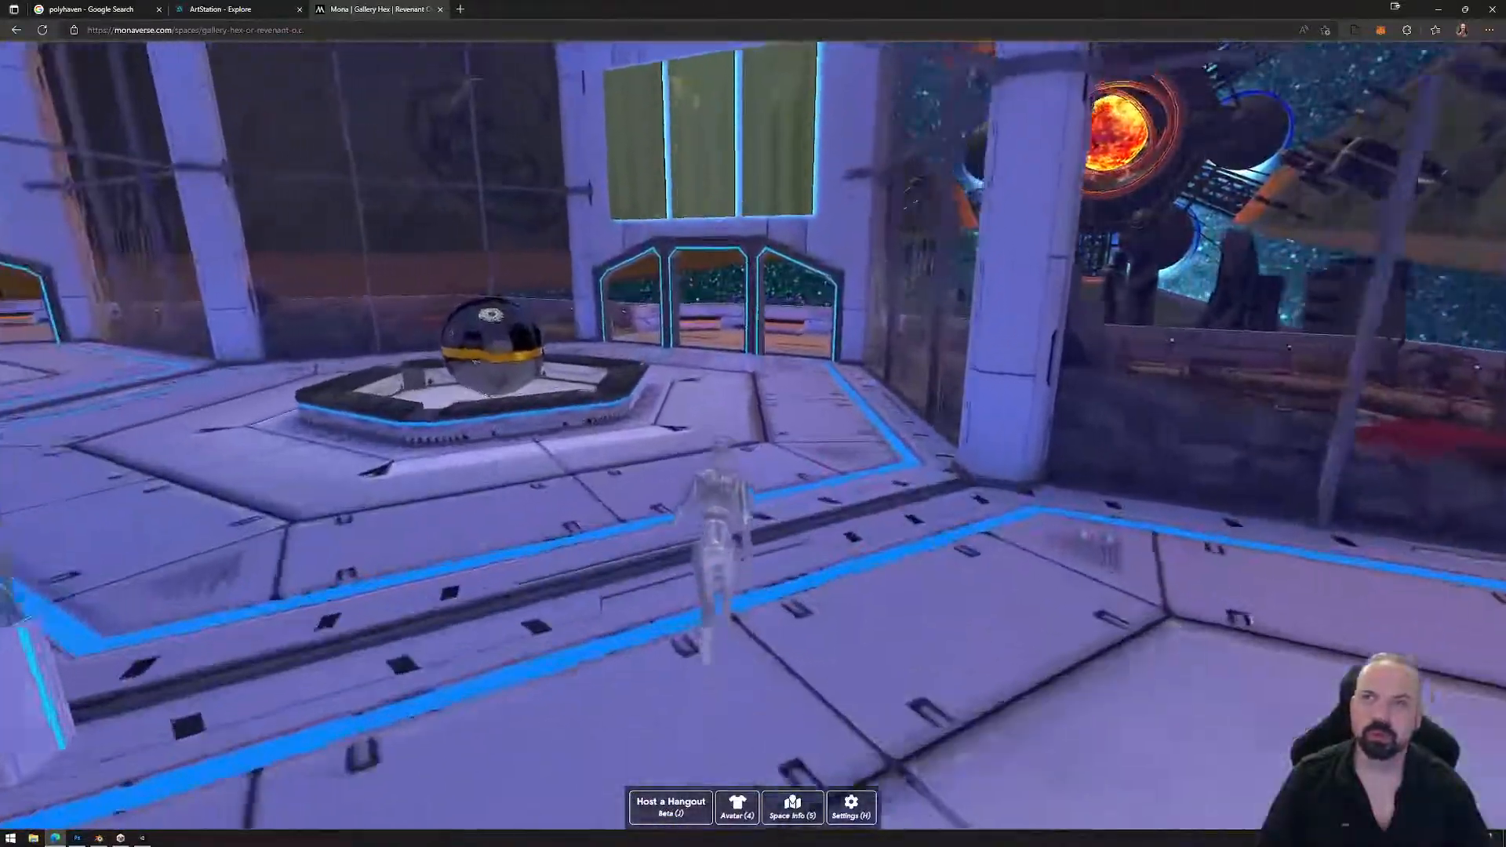
key("w")
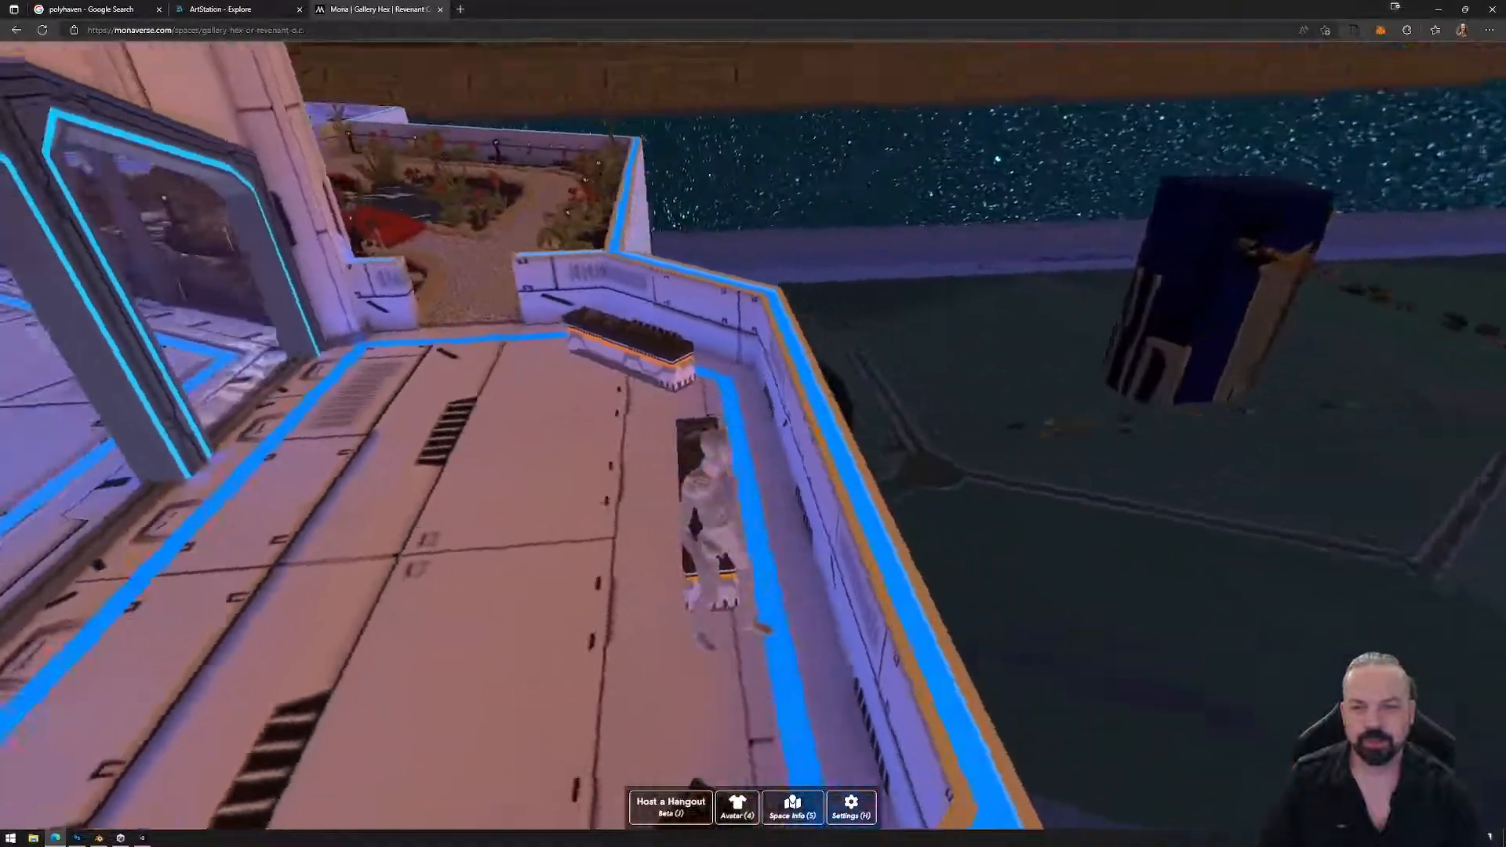
key("w")
key("w")
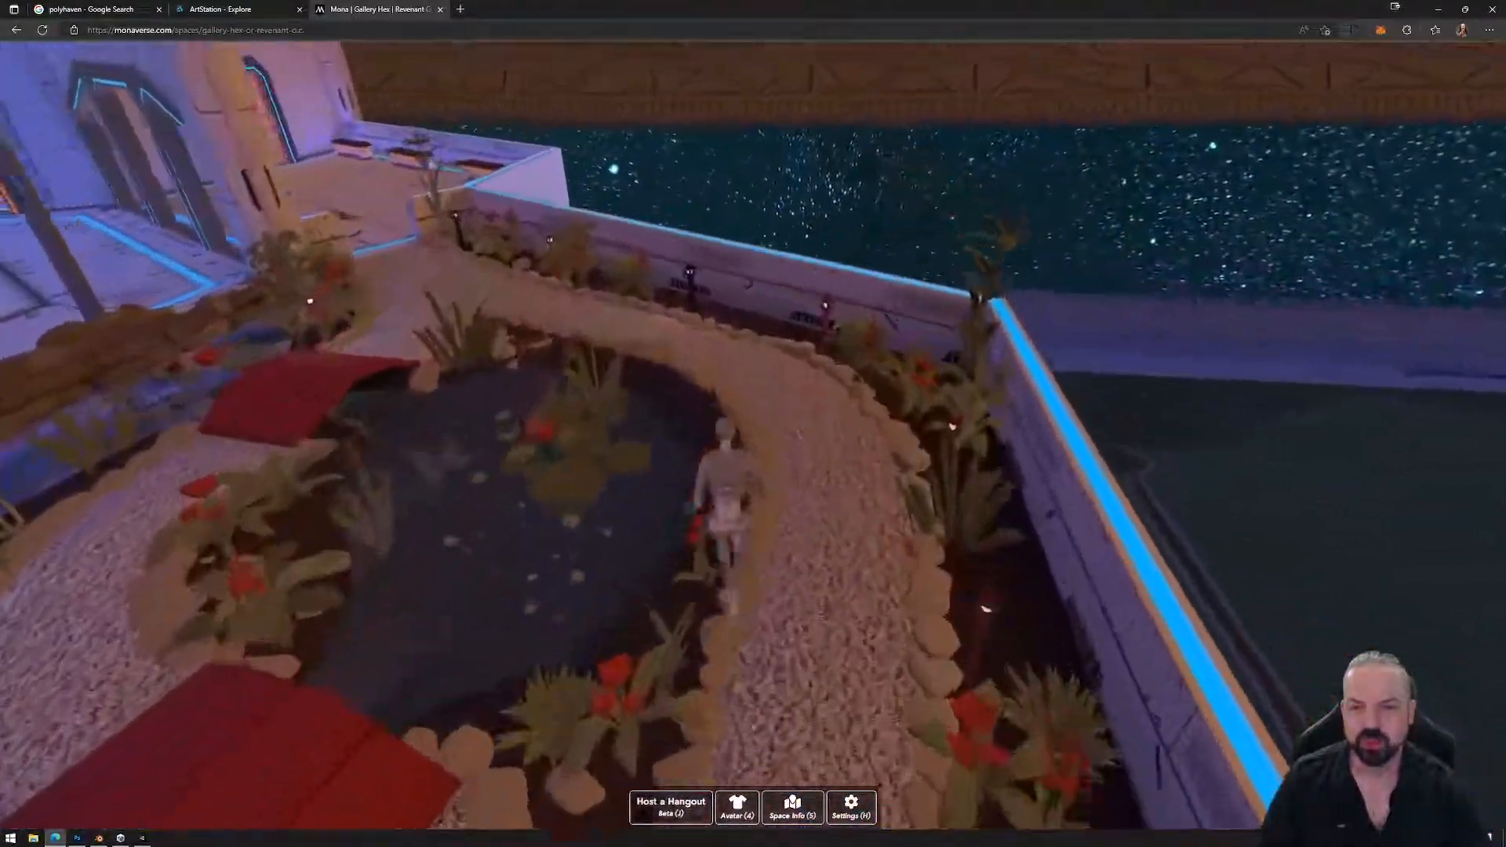
key("w")
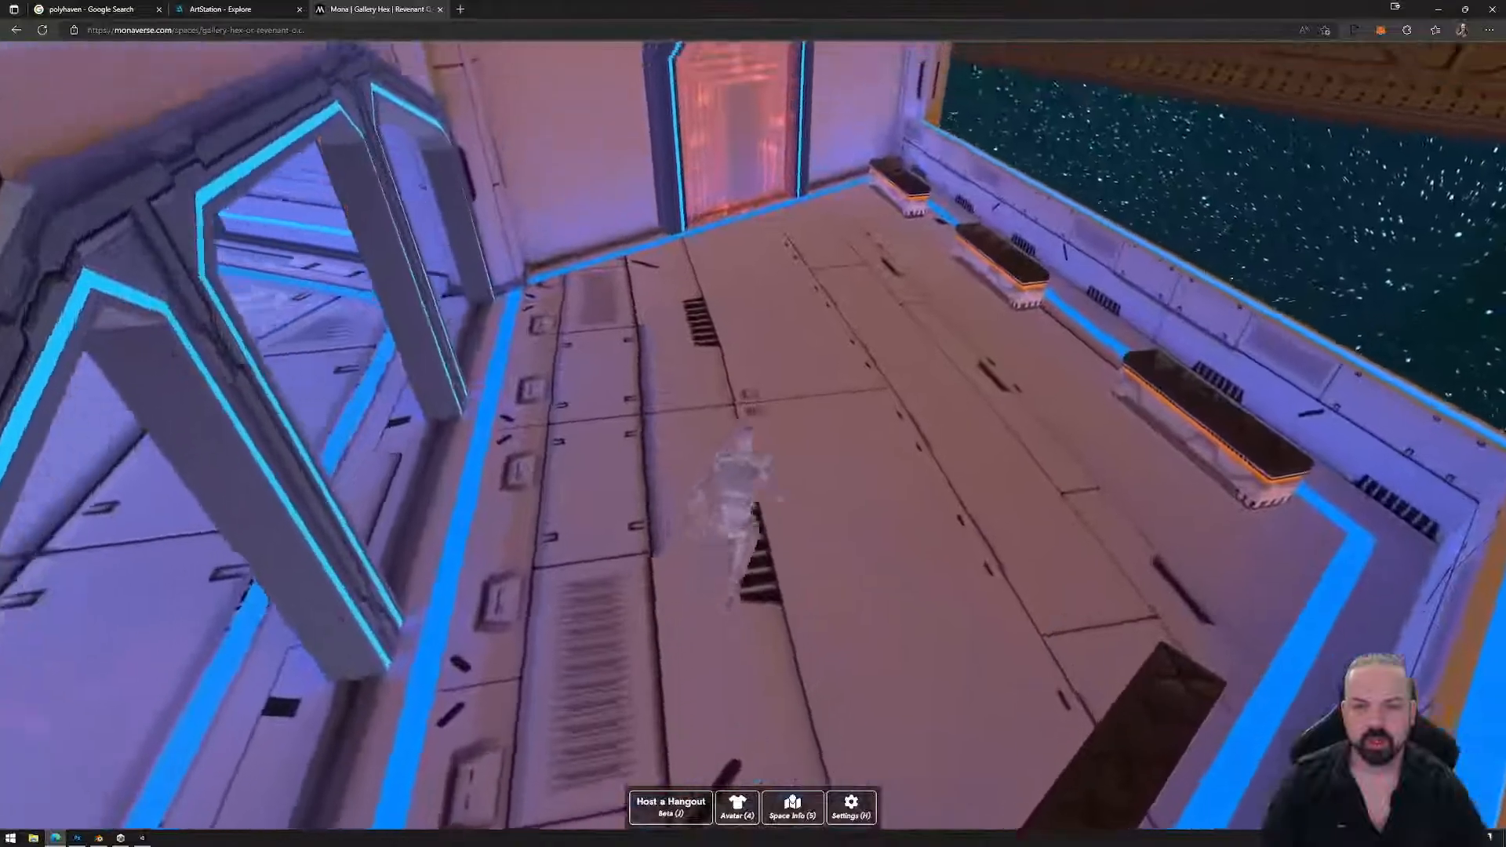
key("w")
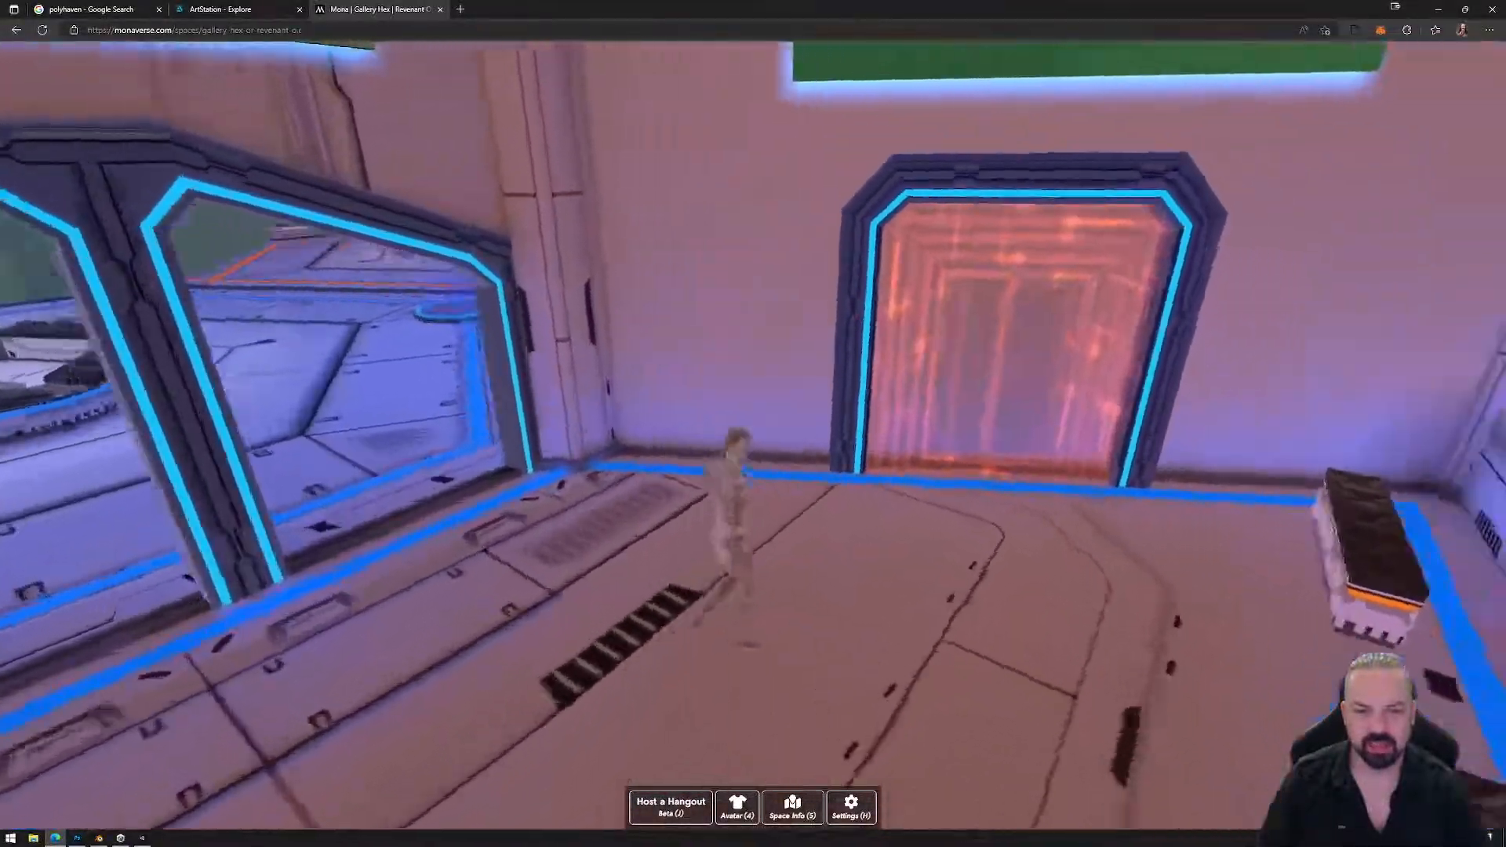
key("w")
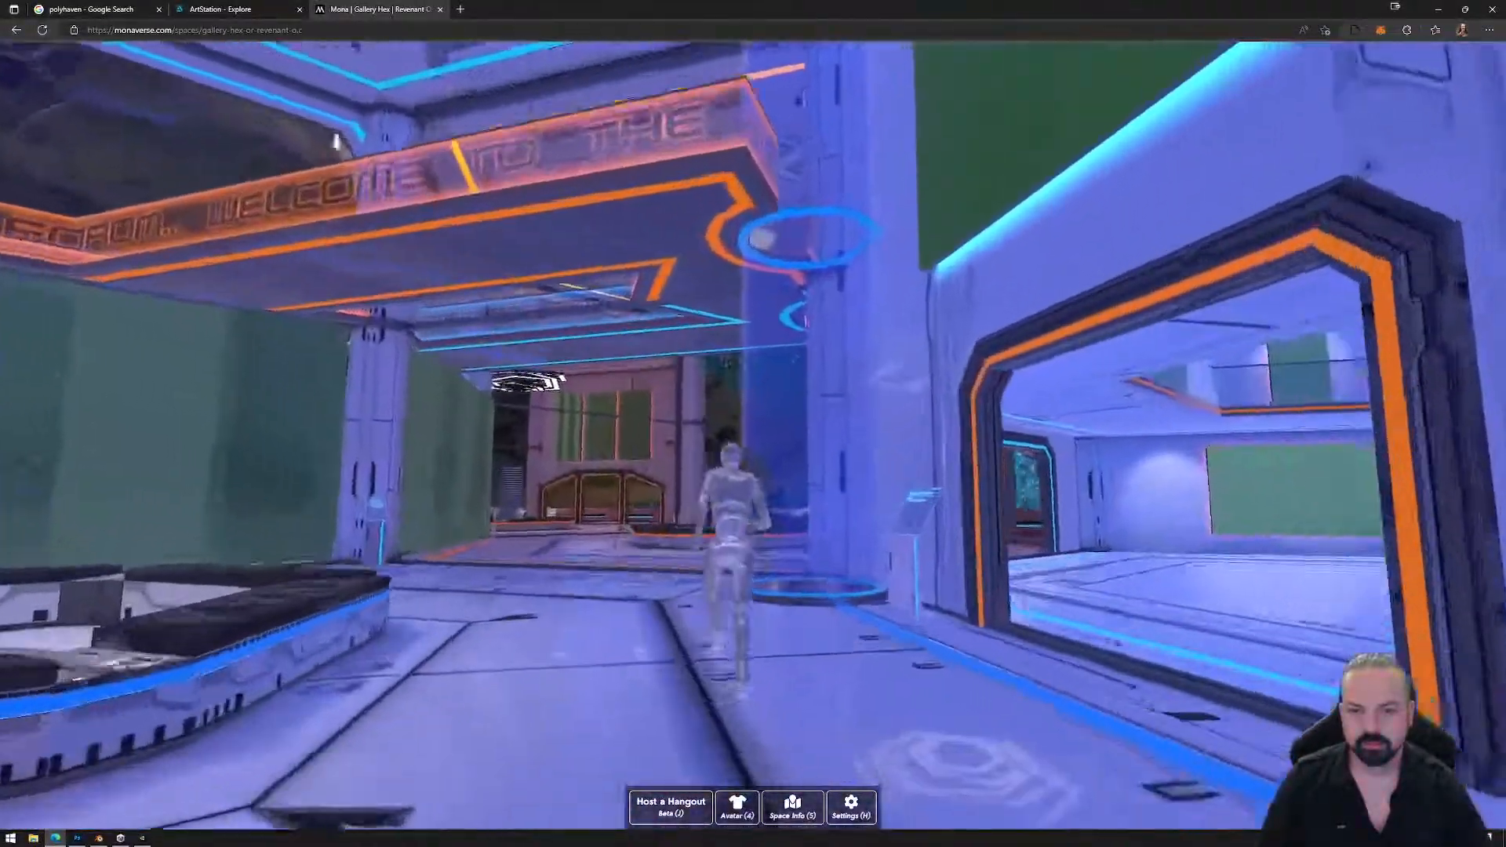
key("w")
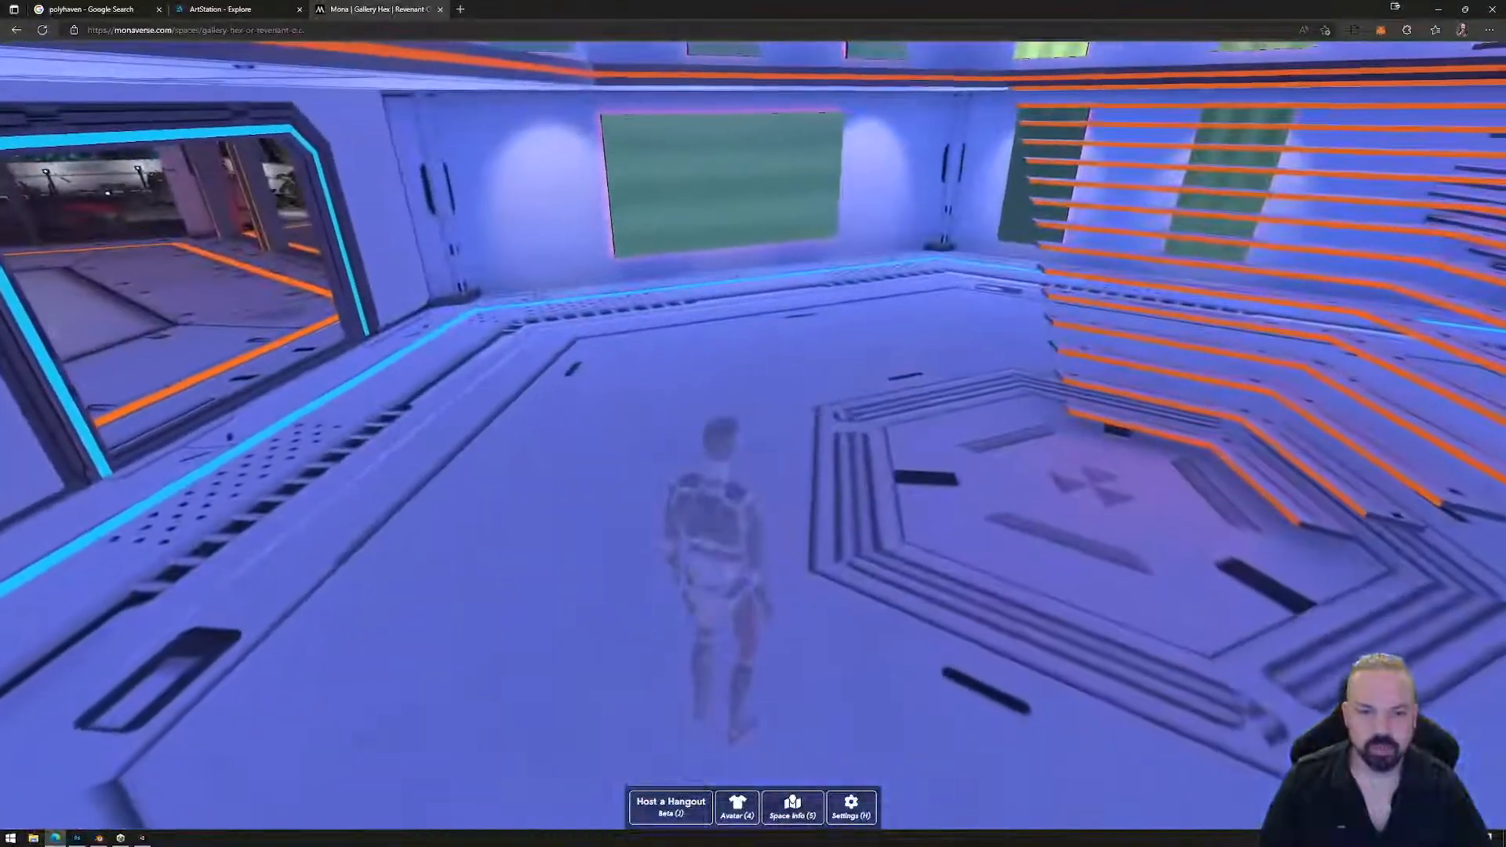
Run around the gallery floor onto the orange stairs, then close the Monaverse tab.
key("w")
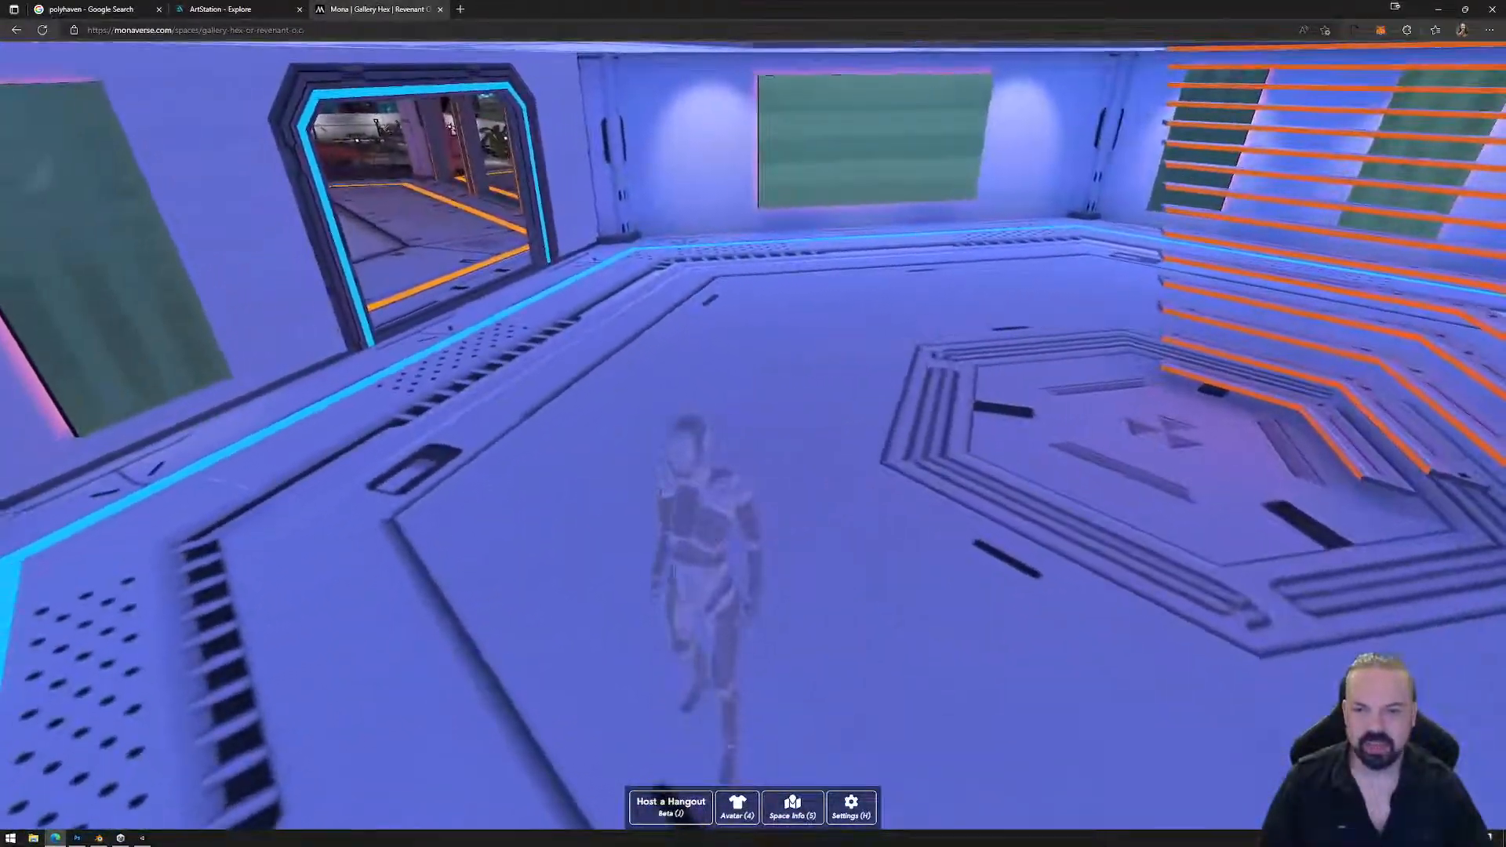
key("a")
key("w")
key("d")
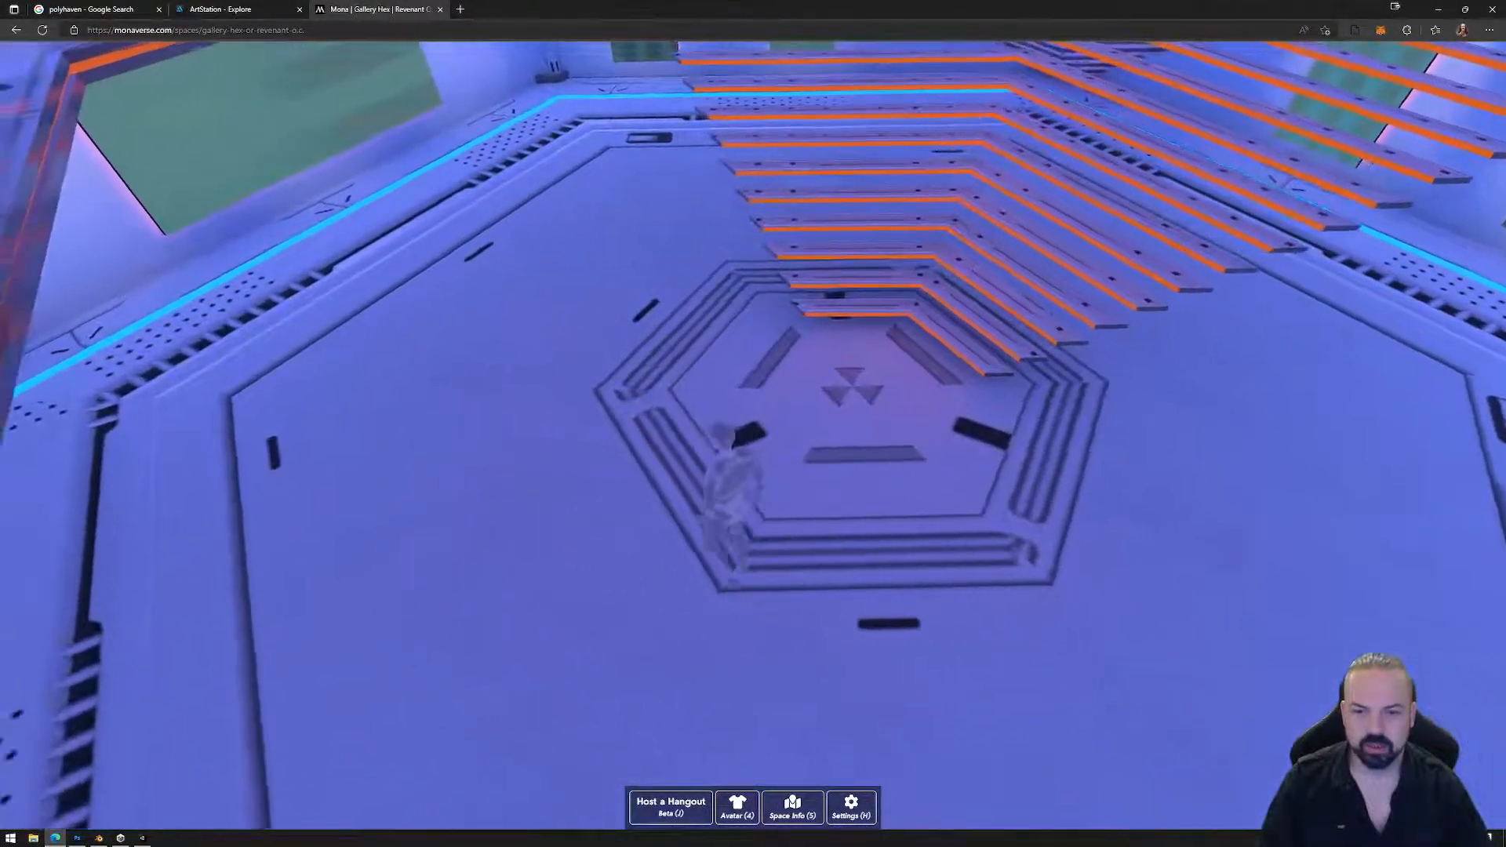
key("w")
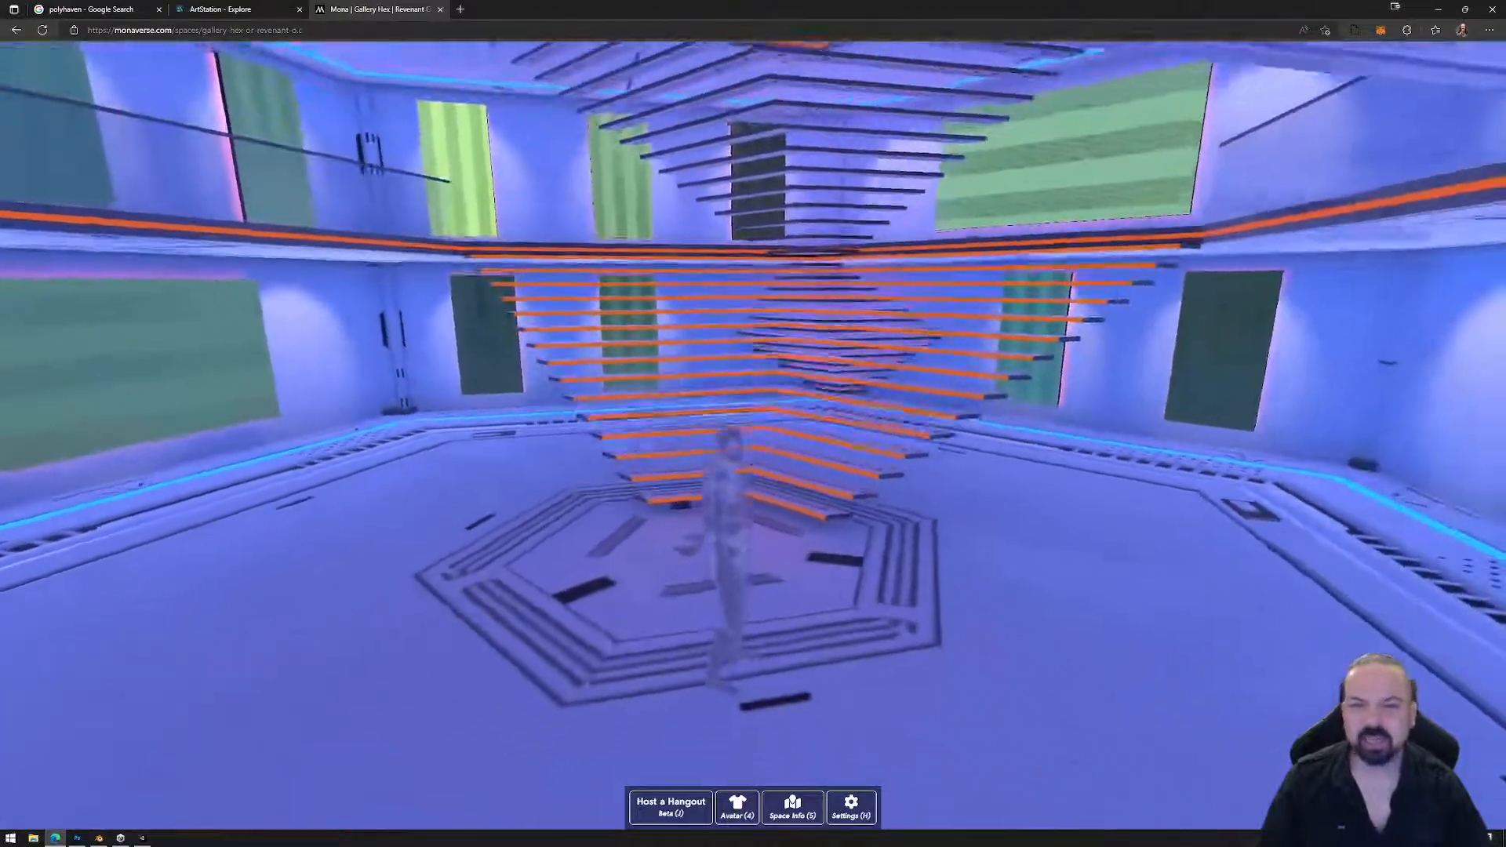
key("w")
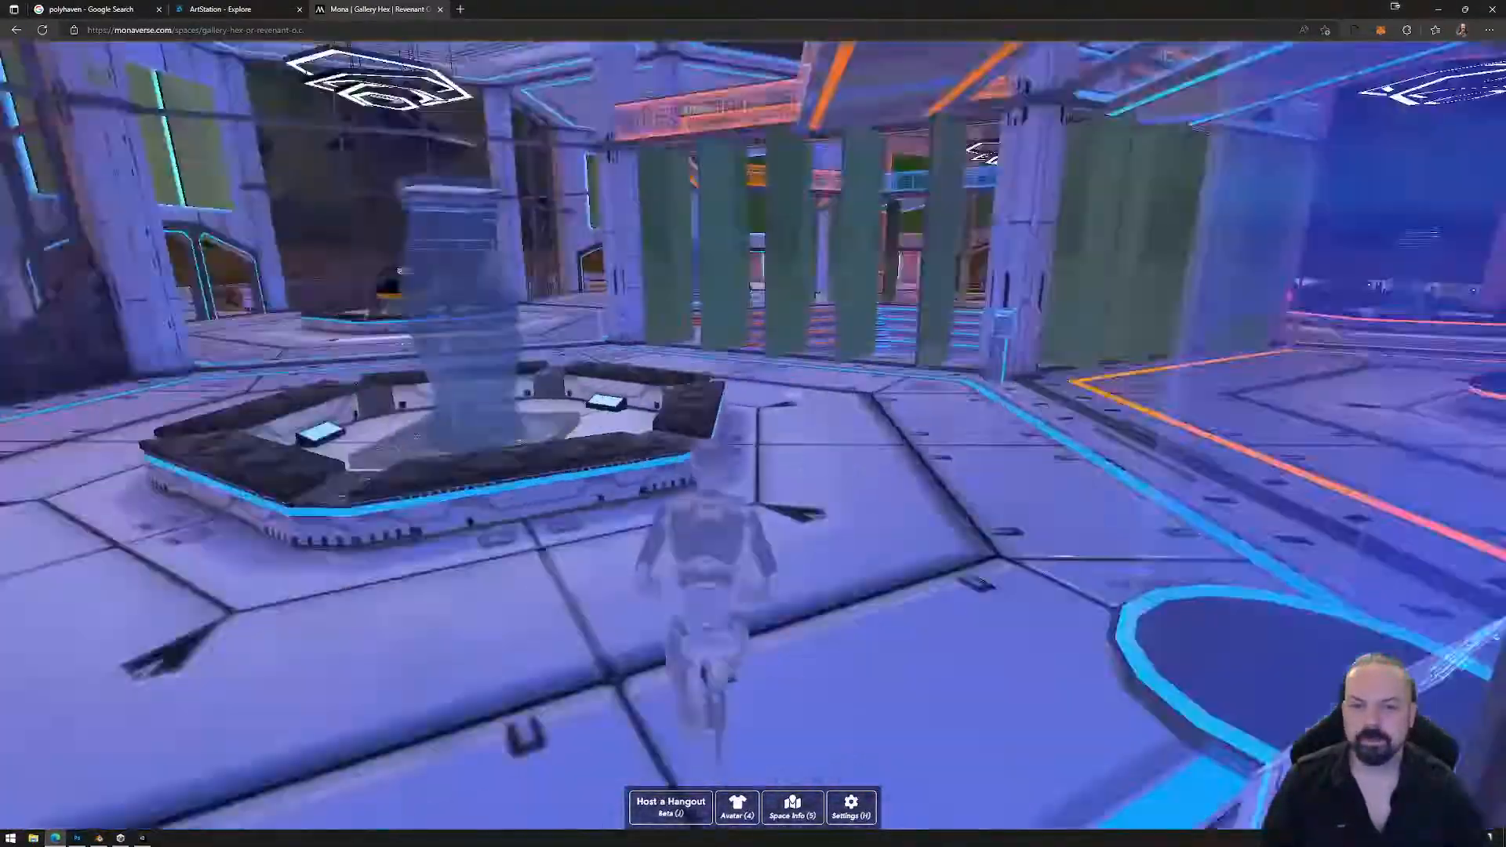
key("w")
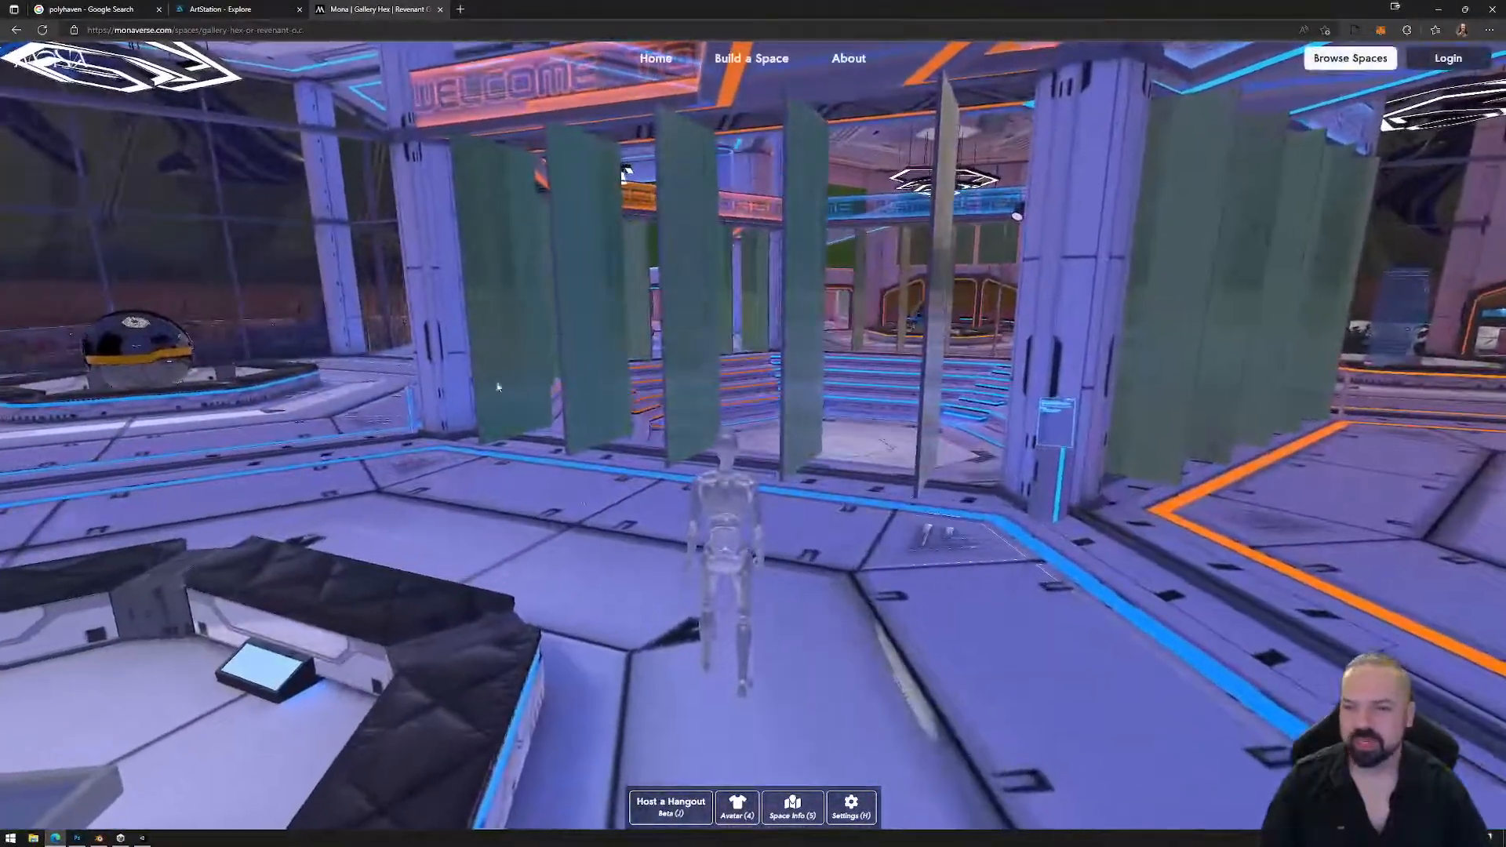
key("ctrl+w")
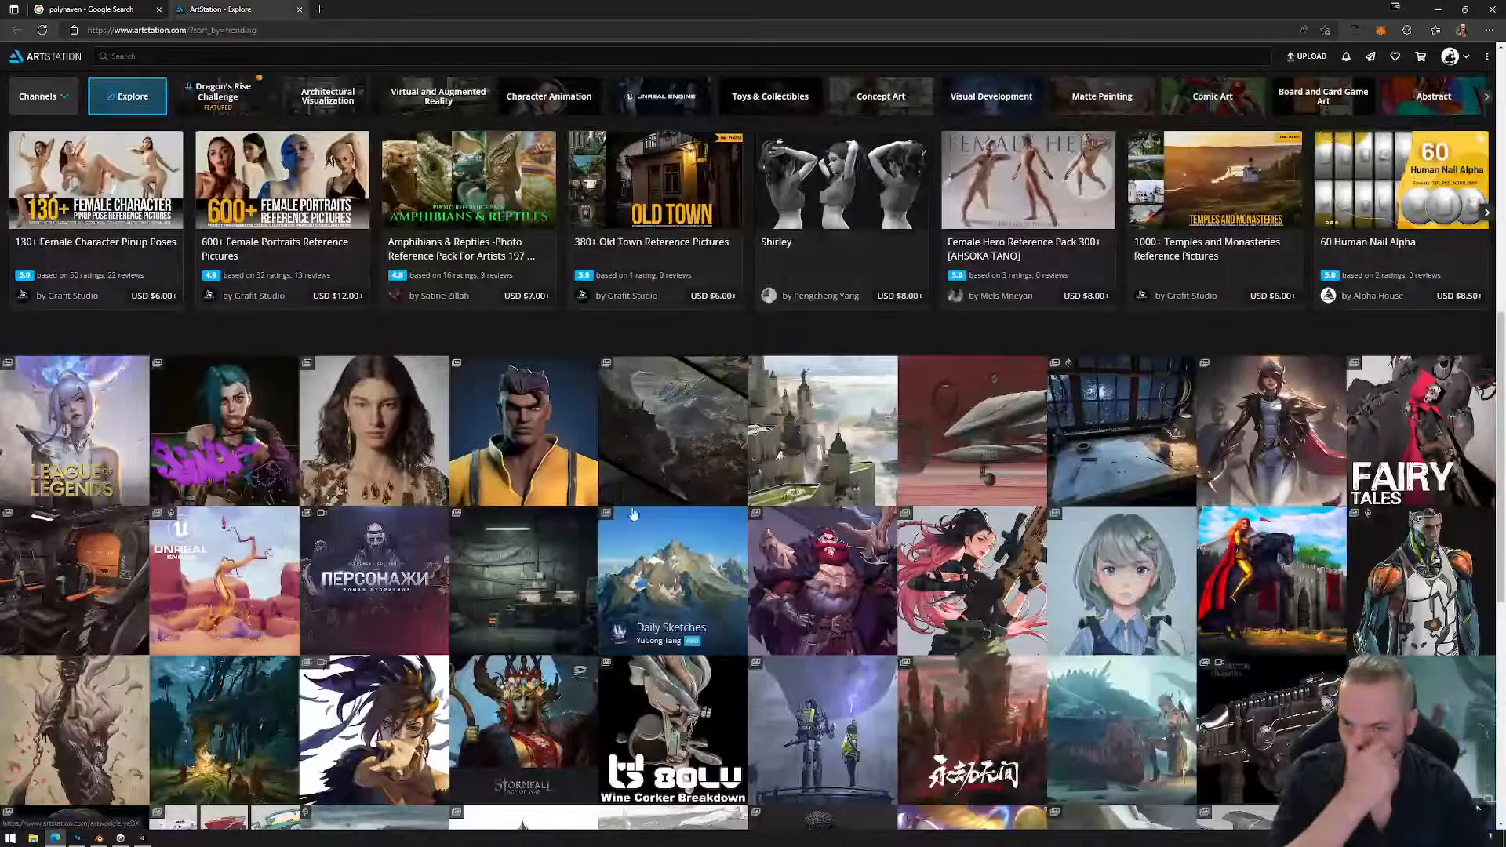
Switch to the polyhaven tab, then minimise Edge and Photoshop to reveal Unity.
left_click(144, 13)
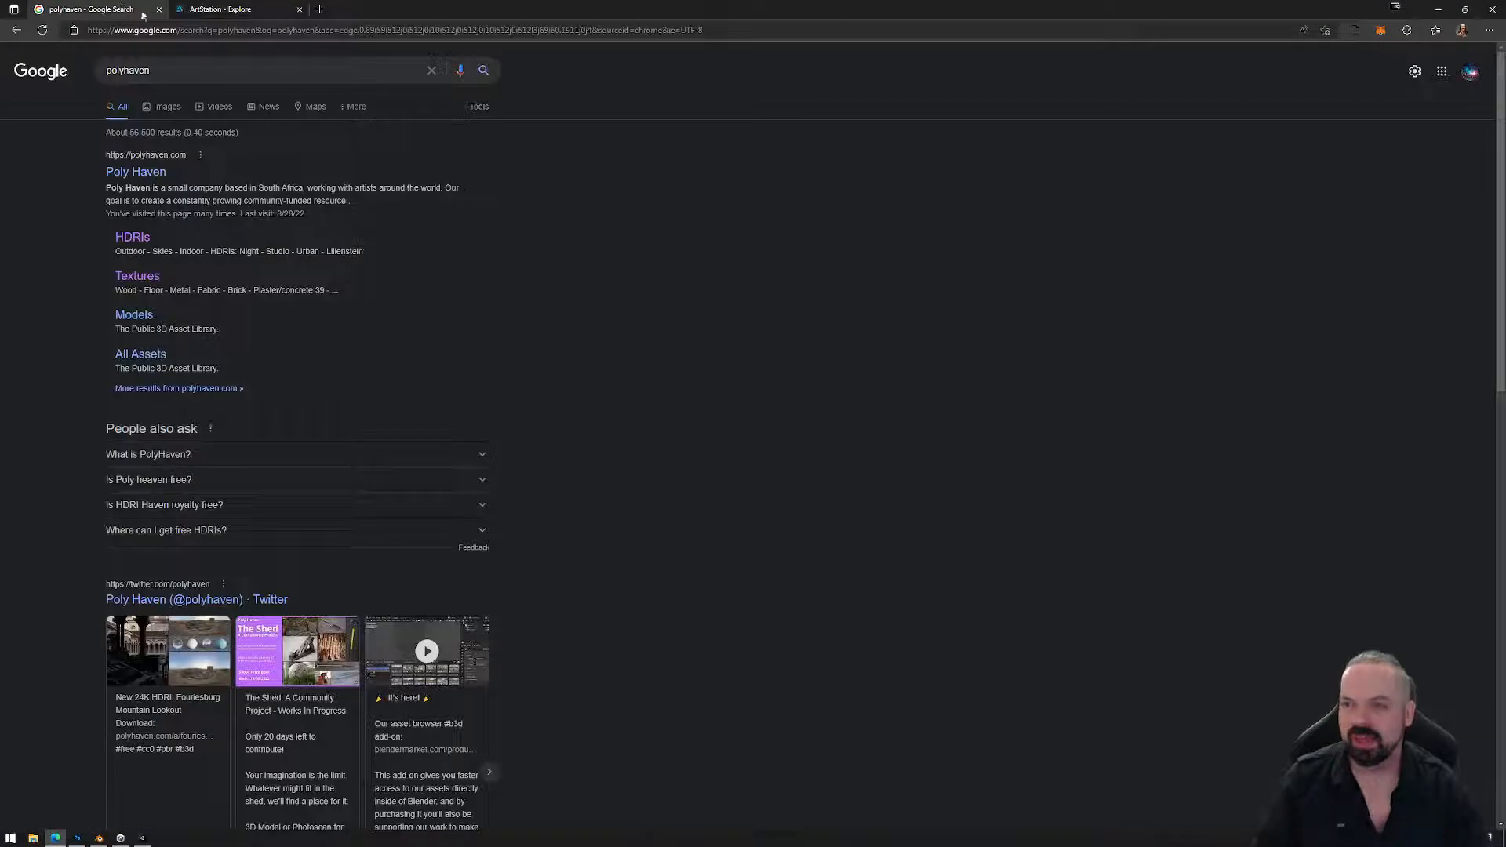
left_click(1440, 10)
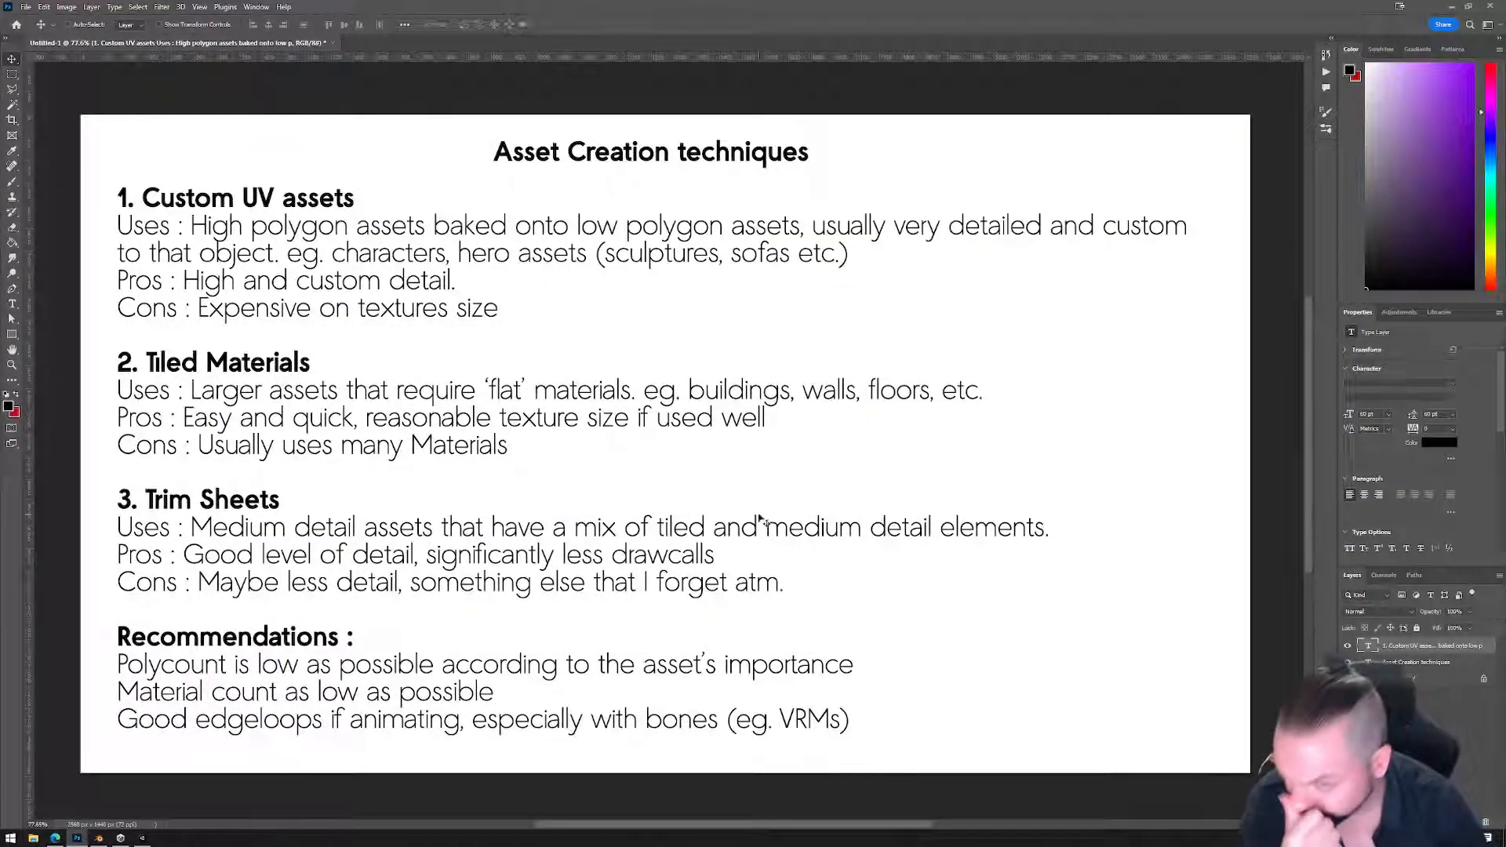
left_click(1441, 10)
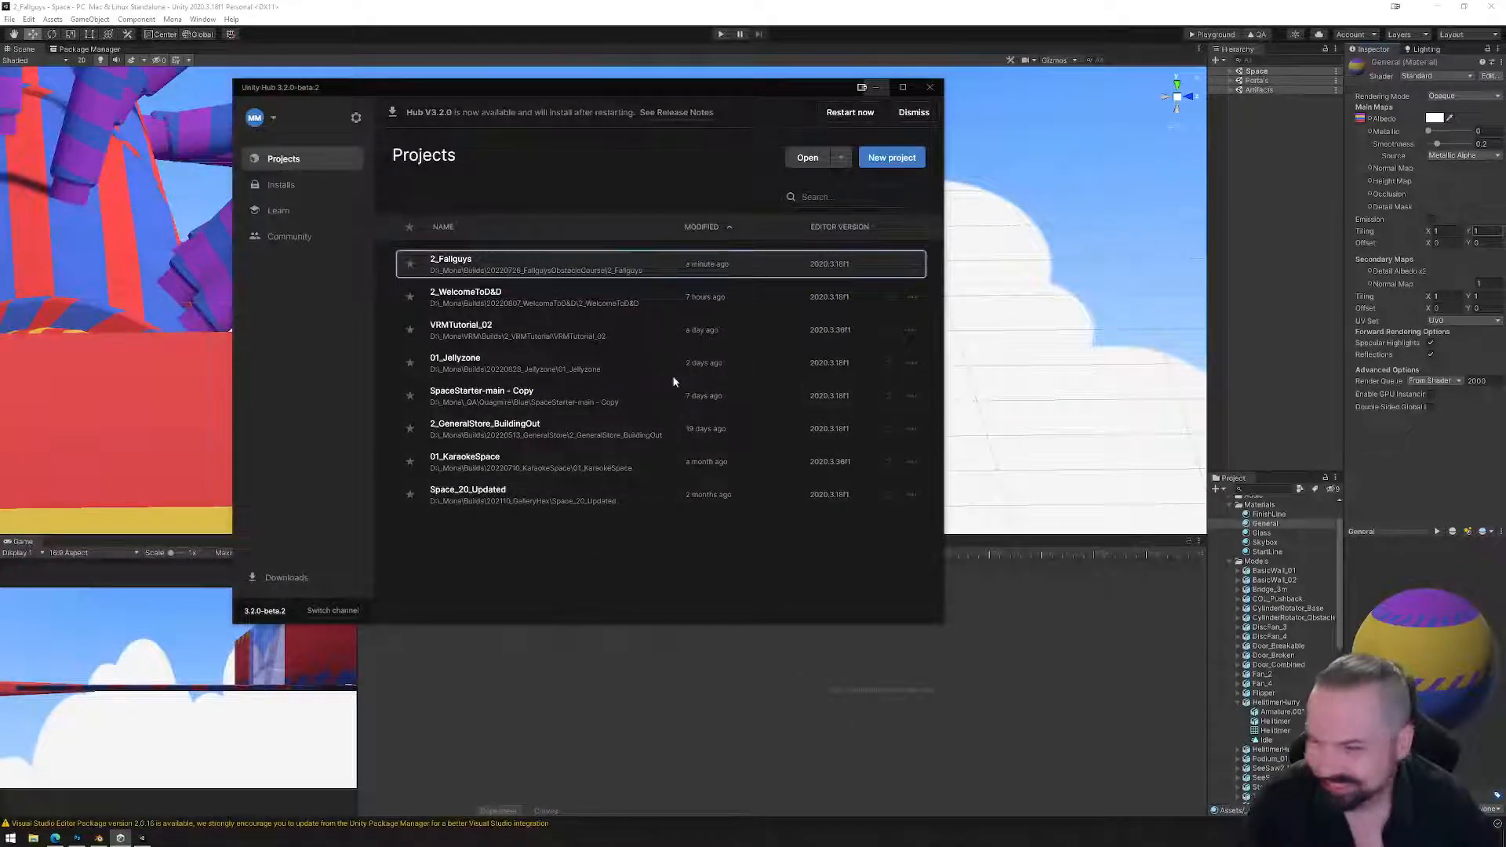
Close Unity Hub and pan along the track to the purple, red and blue platforms.
left_click(929, 93)
left_click_drag(669, 364, 901, 351, "alt")
scroll(644, 353, "down", 6)
scroll(729, 377, "down", 4)
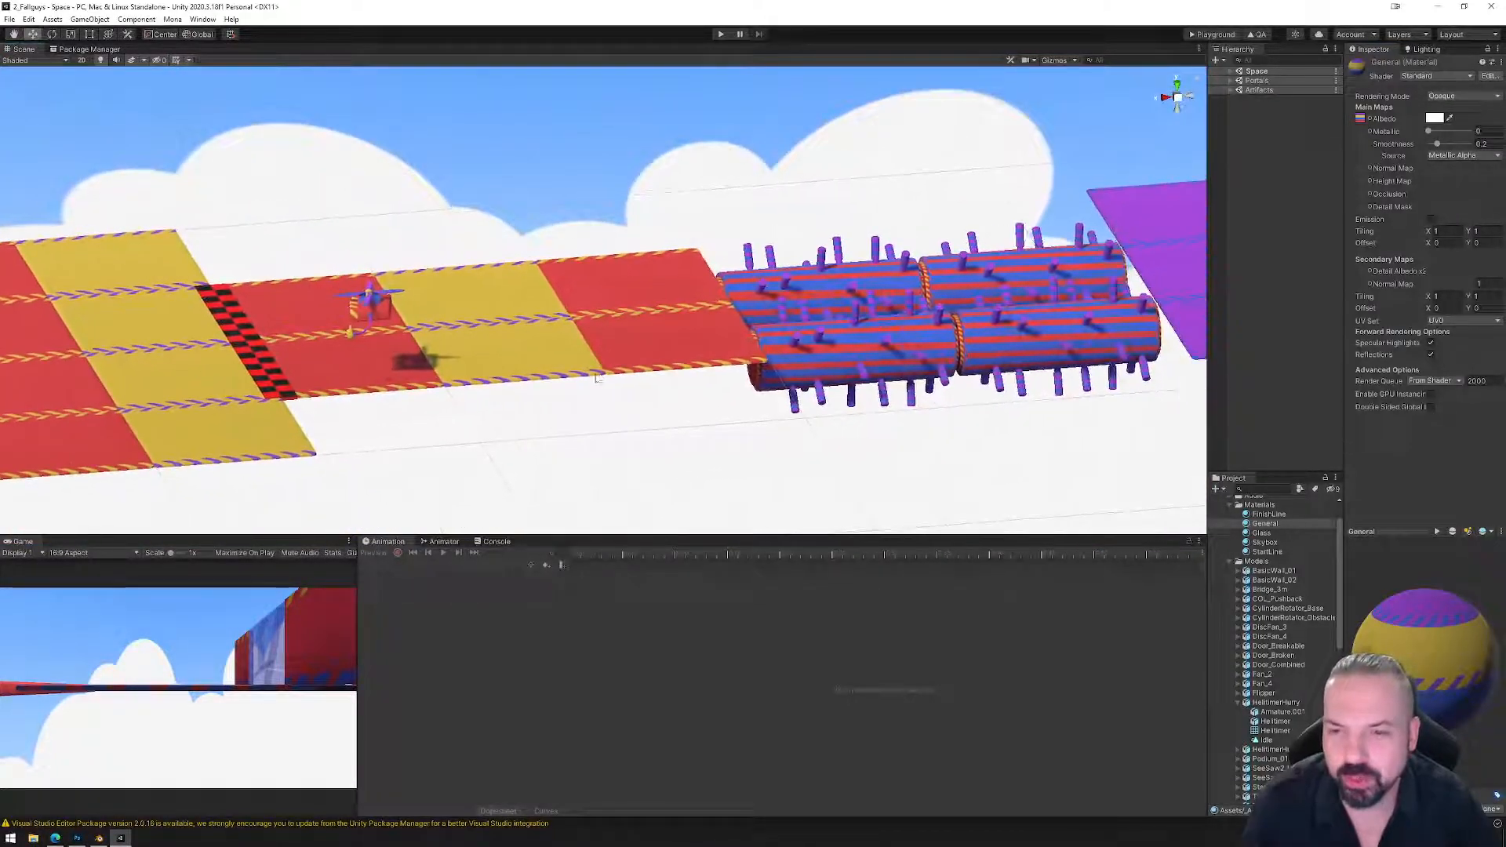
middle_click_drag(900, 351, 558, 313)
middle_click_drag(918, 259, 649, 292)
middle_click_drag(1049, 239, 653, 265)
middle_click_drag(871, 307, 558, 333)
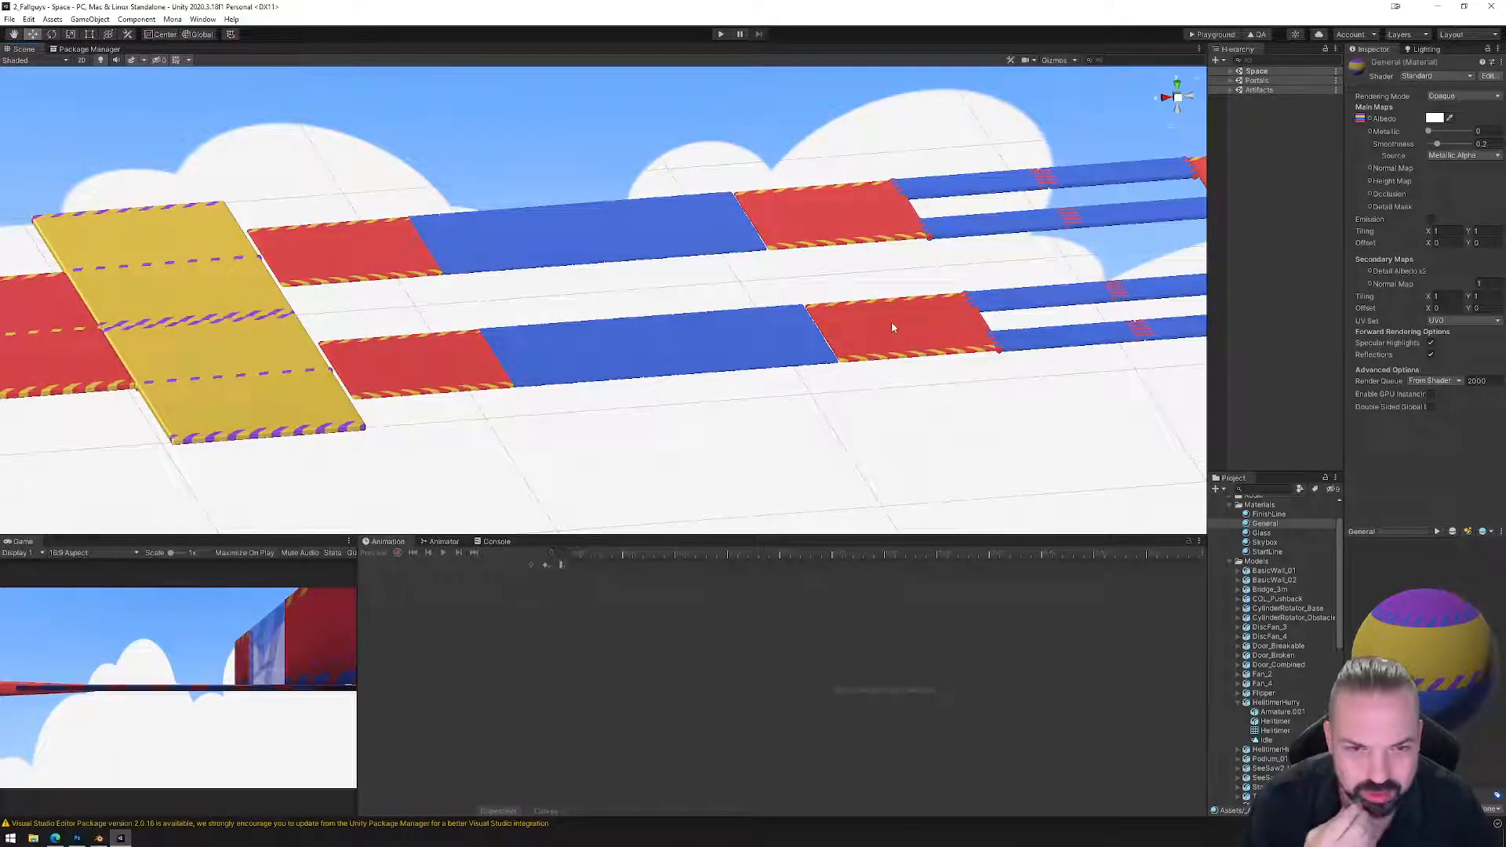
middle_click_drag(891, 322, 627, 323)
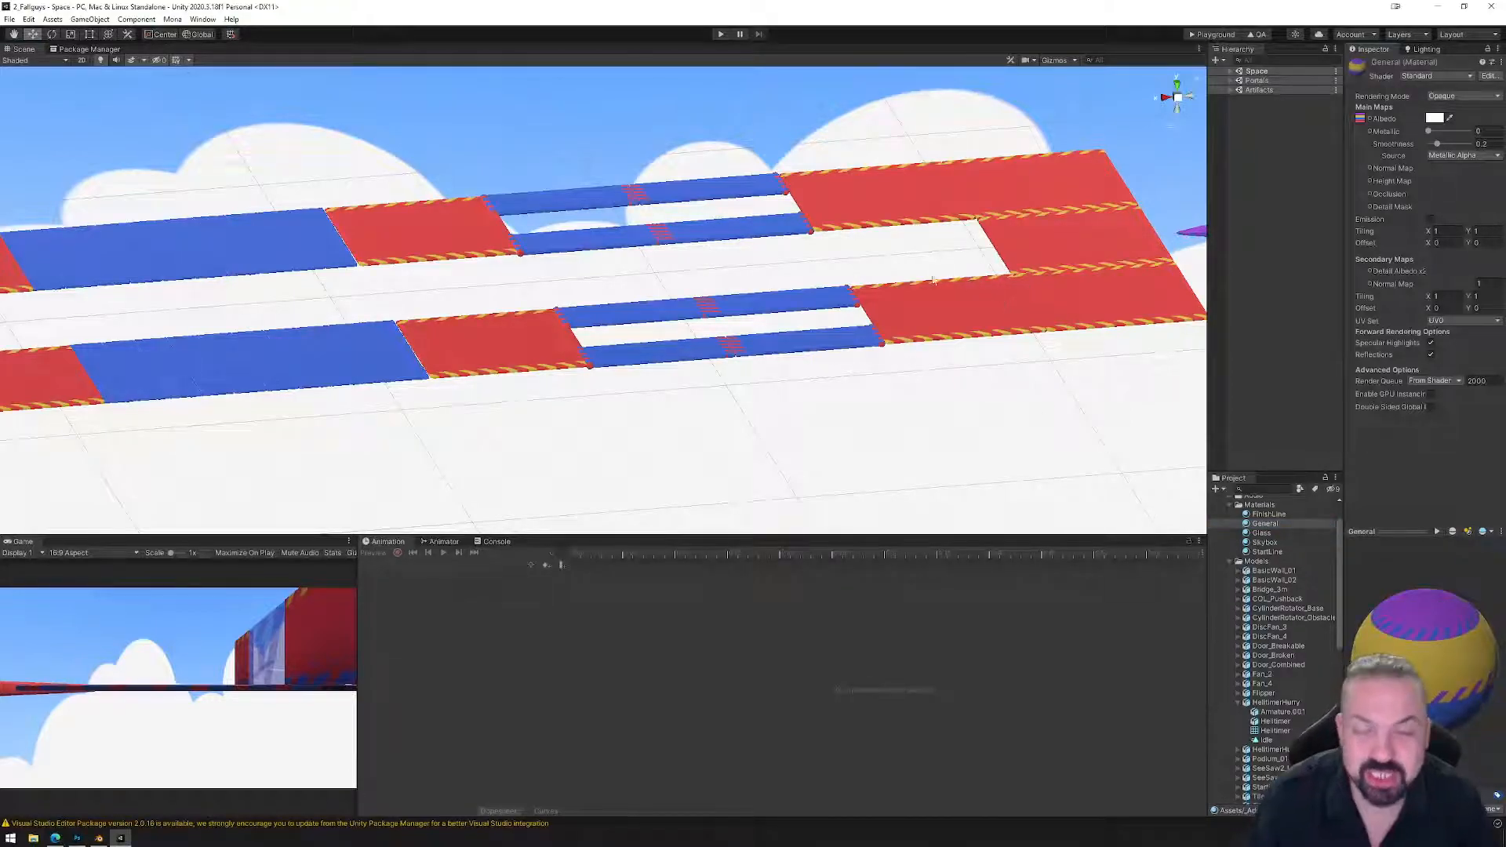
Pan past the purple fans and ring obstacles to the red finish platform and podium.
middle_click_drag(991, 290, 596, 319)
middle_click_drag(1025, 319, 619, 327)
middle_click_drag(941, 301, 744, 305)
middle_click_drag(943, 260, 538, 324)
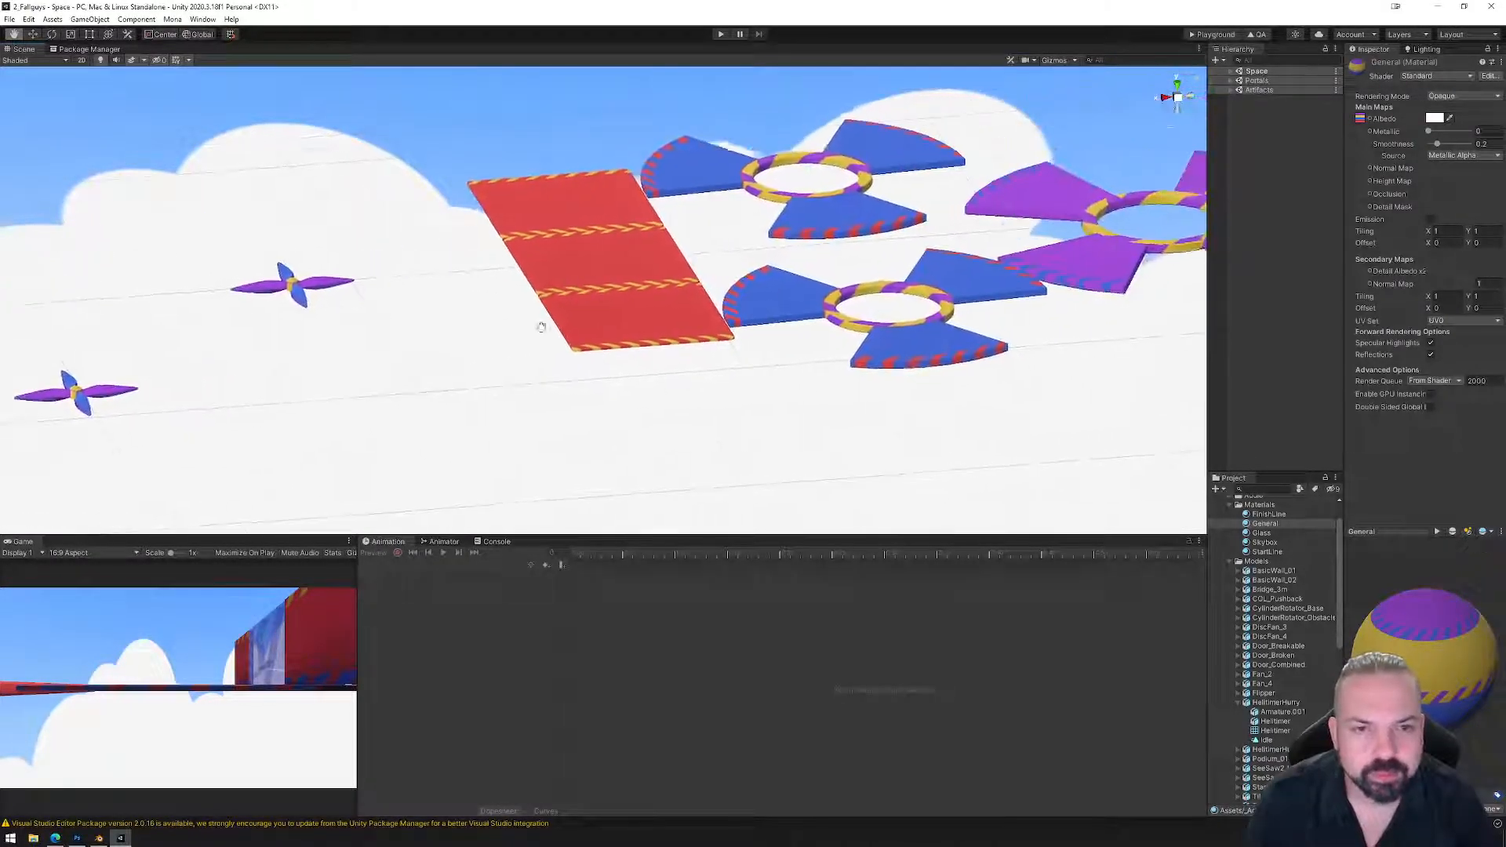
middle_click_drag(1077, 251, 585, 308)
middle_click_drag(1148, 259, 656, 313)
middle_click_drag(1075, 247, 642, 290)
middle_click_drag(1177, 276, 807, 319)
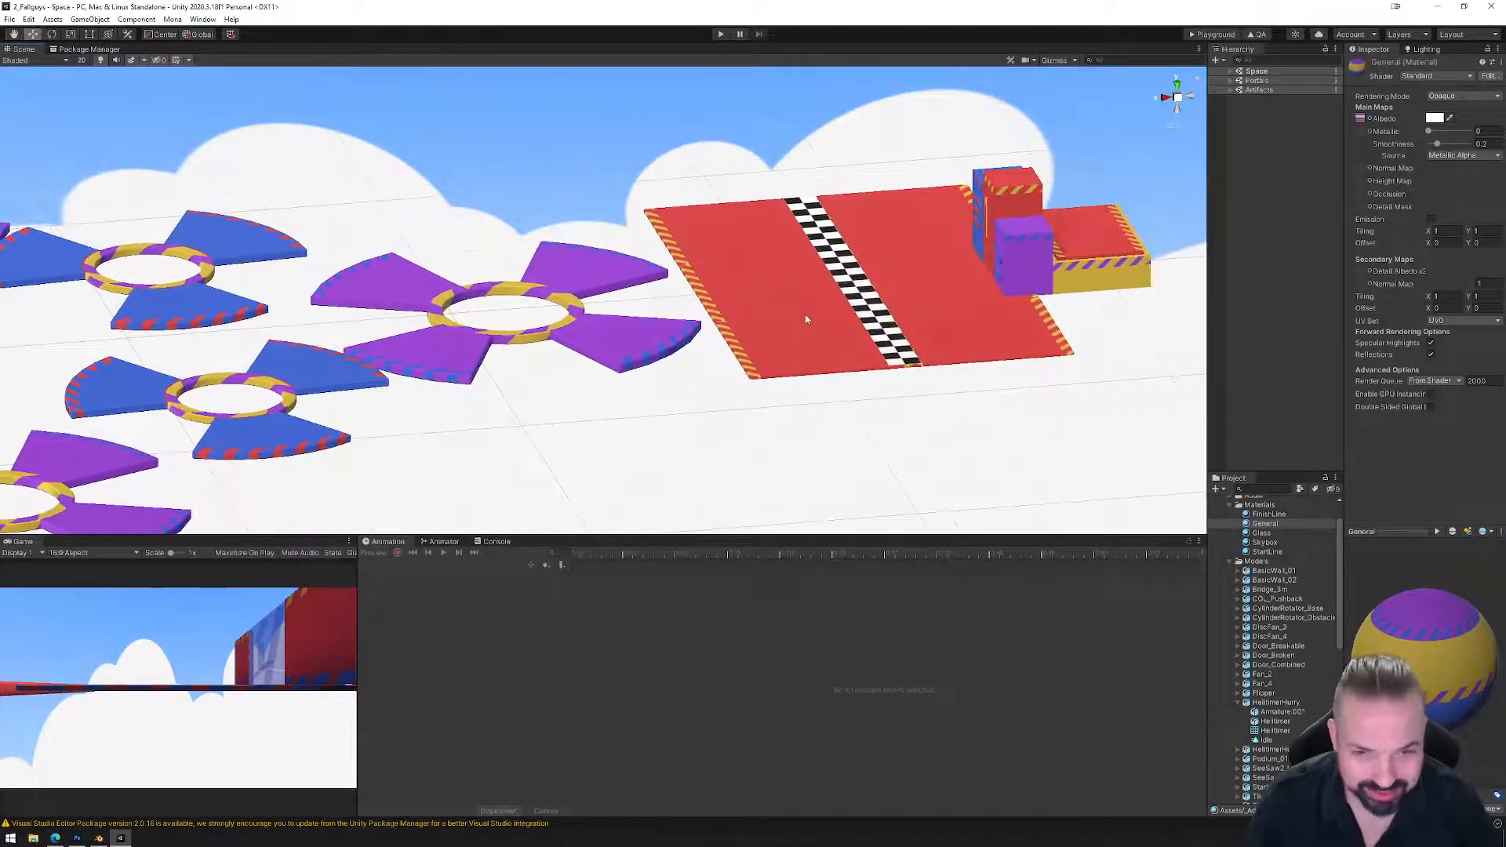
Orbit around the finish platform, then pan to bring more fans into view.
right_click_drag(596, 307, 760, 313)
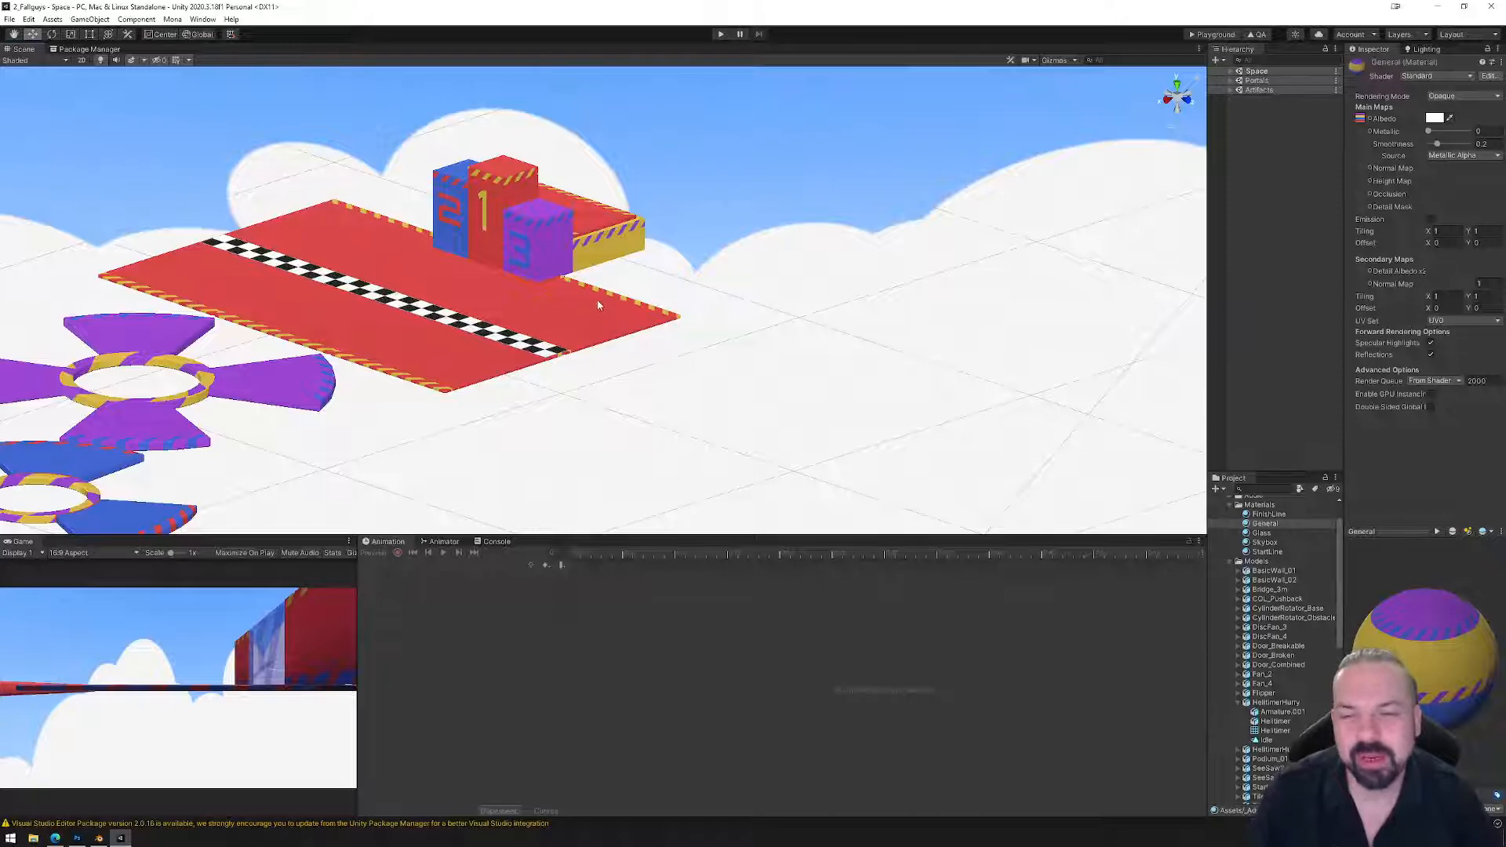
middle_click_drag(598, 296, 715, 322)
left_click_drag(969, 342, 782, 355, "alt")
middle_click_drag(981, 360, 706, 363)
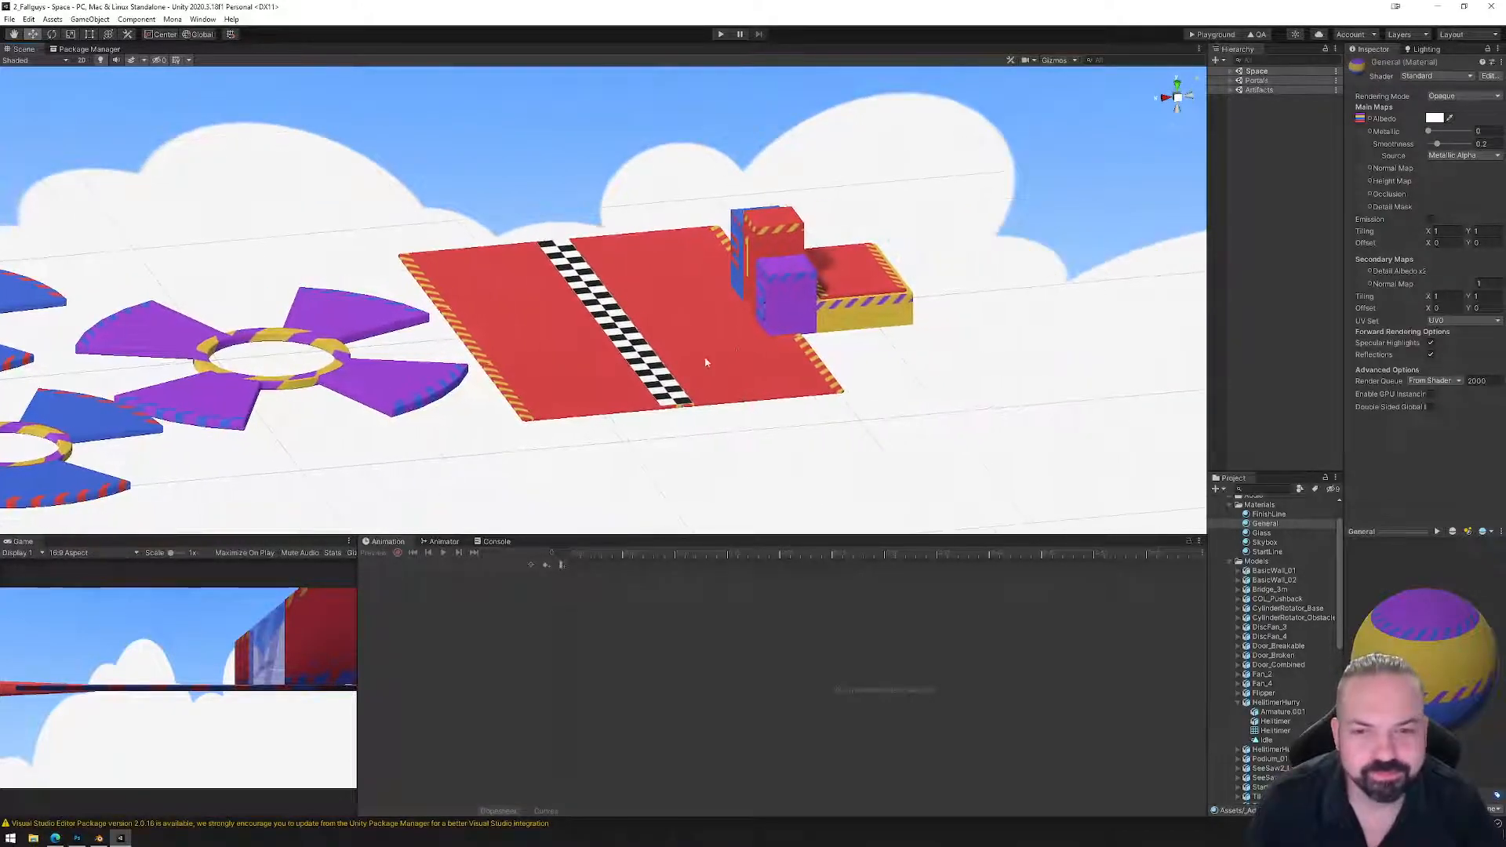
middle_click_drag(860, 338, 835, 342)
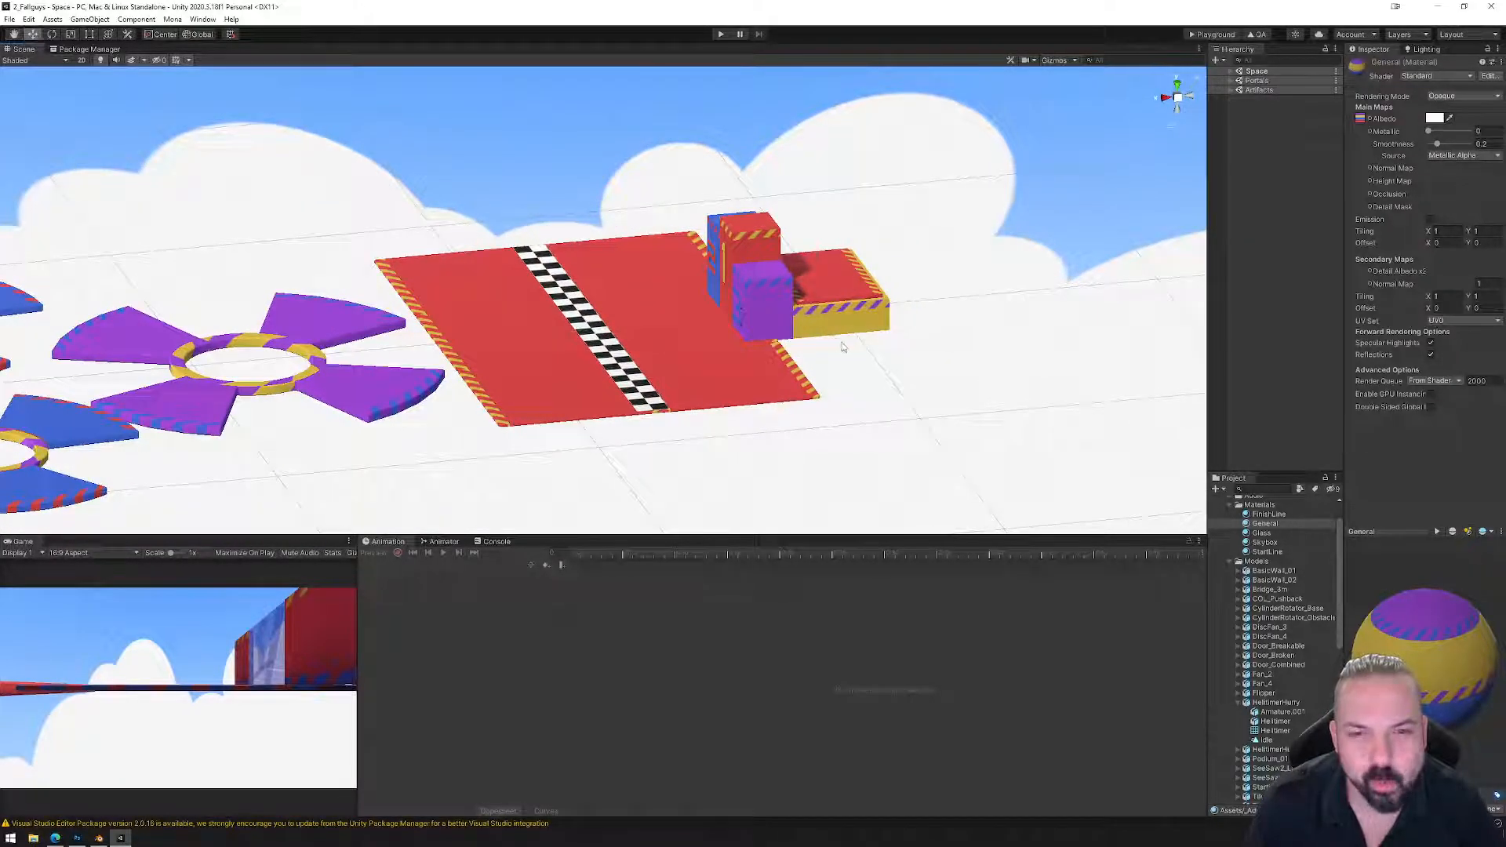
middle_click_drag(502, 390, 872, 349)
scroll(736, 360, "down", 3)
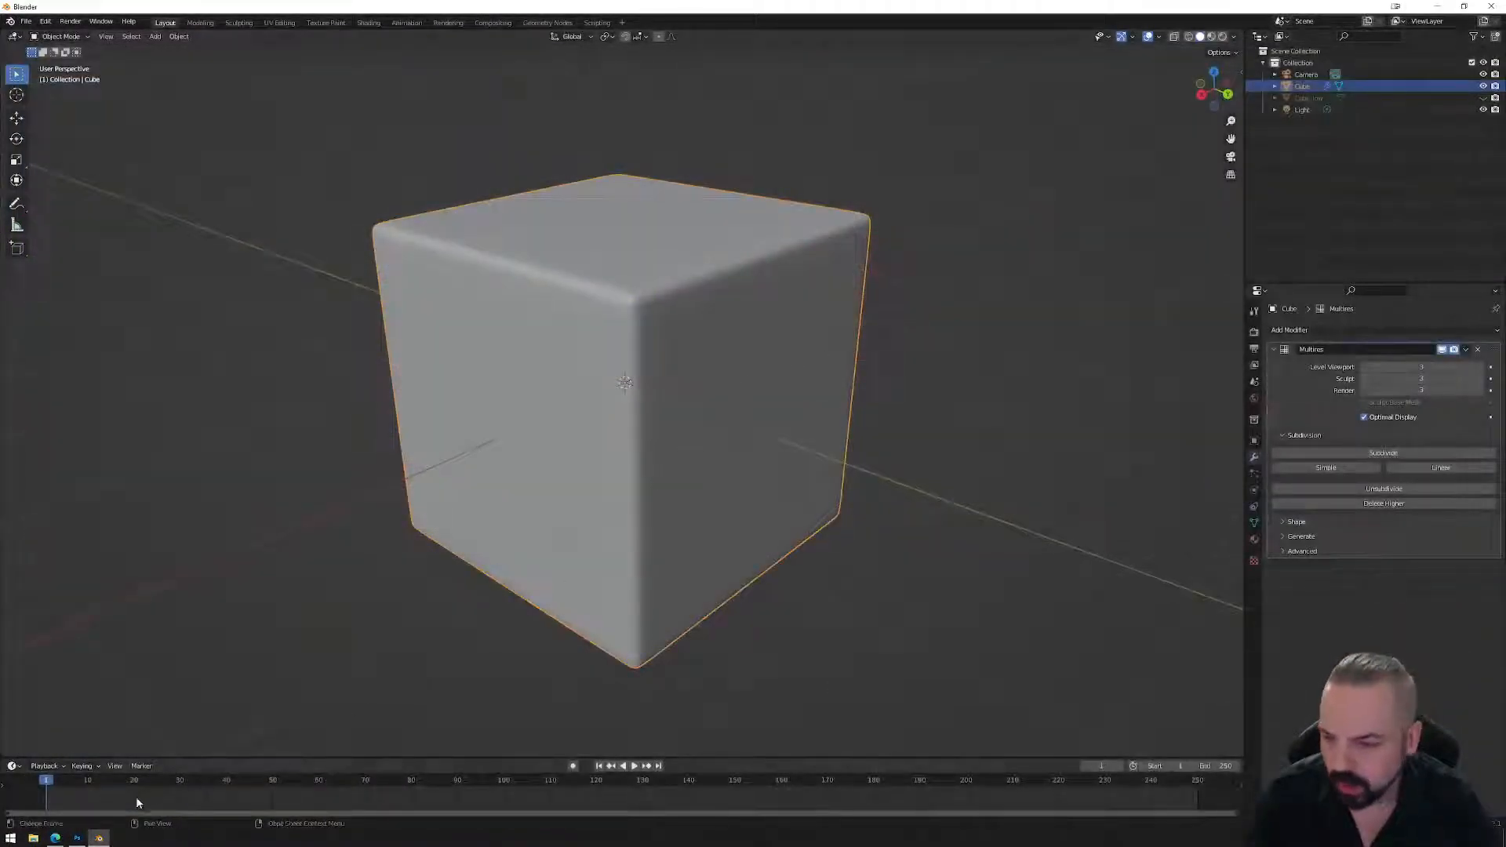
Launch Unity Hub from the Start menu and open the 01_KaraokeSpace project.
left_click(11, 838)
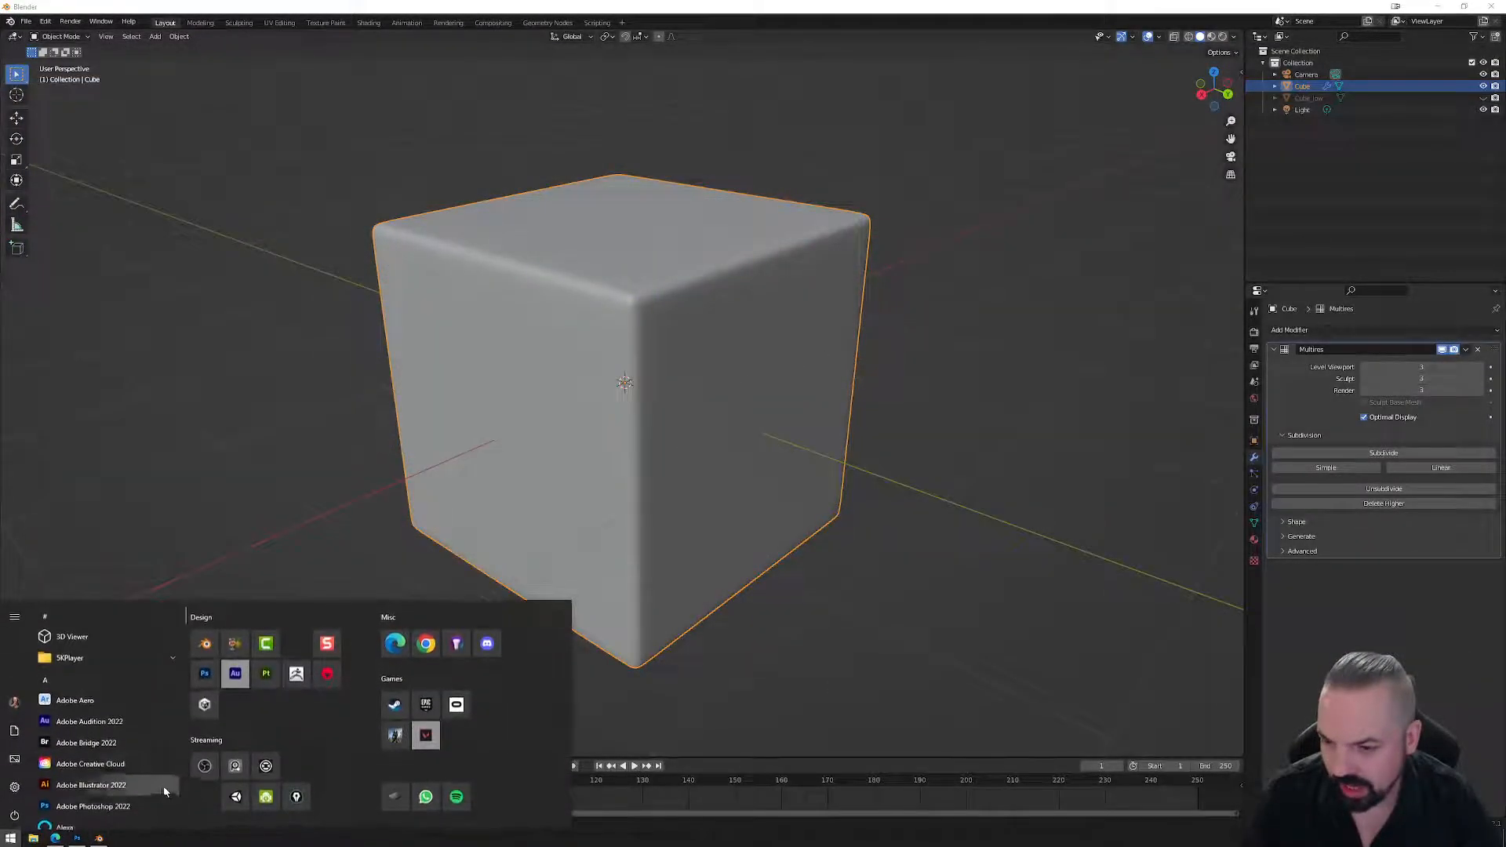
left_click(204, 706)
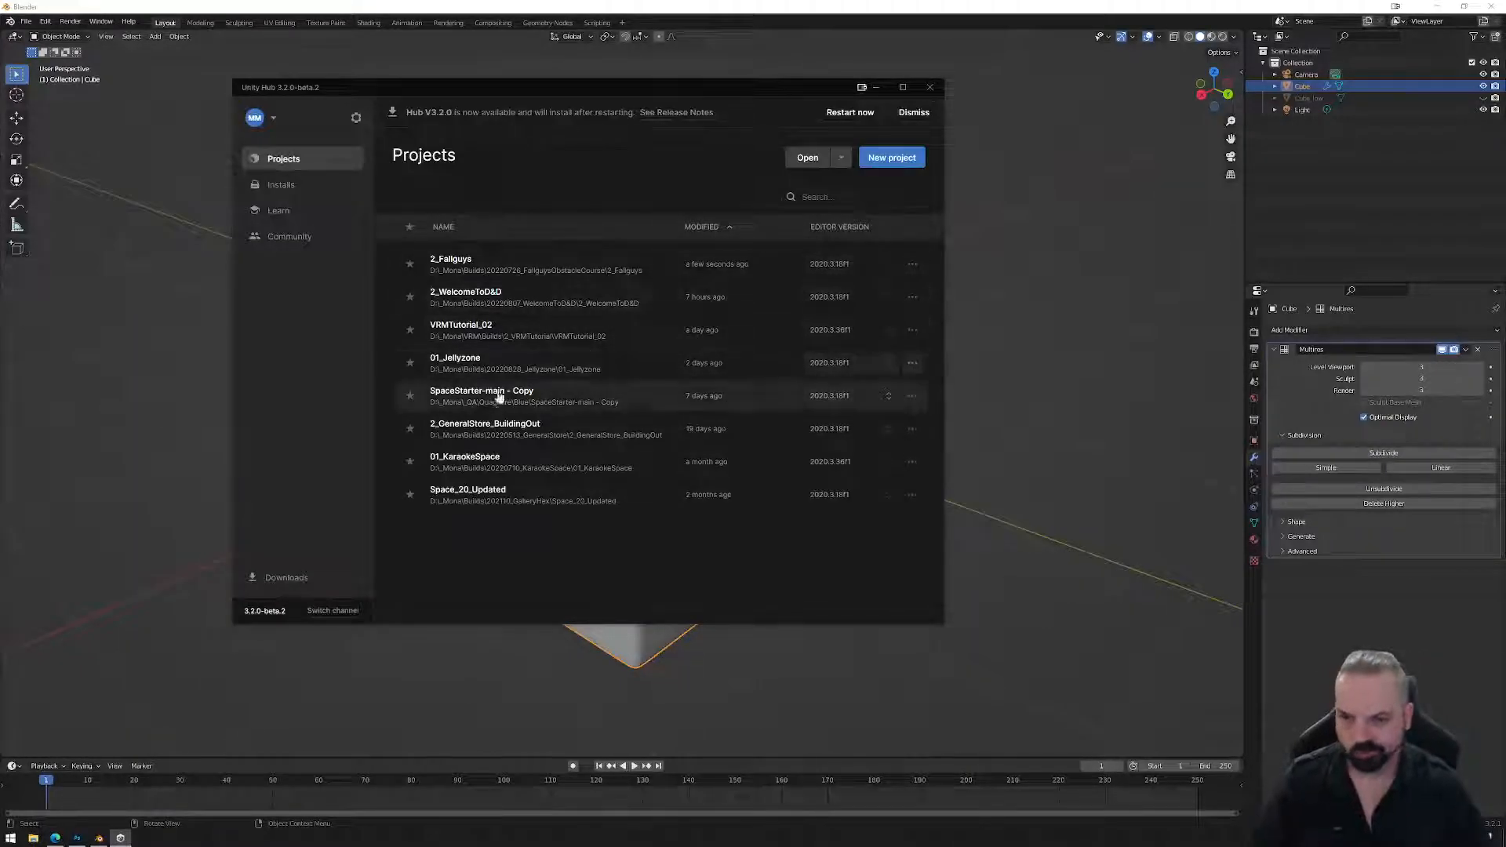
left_click(524, 464)
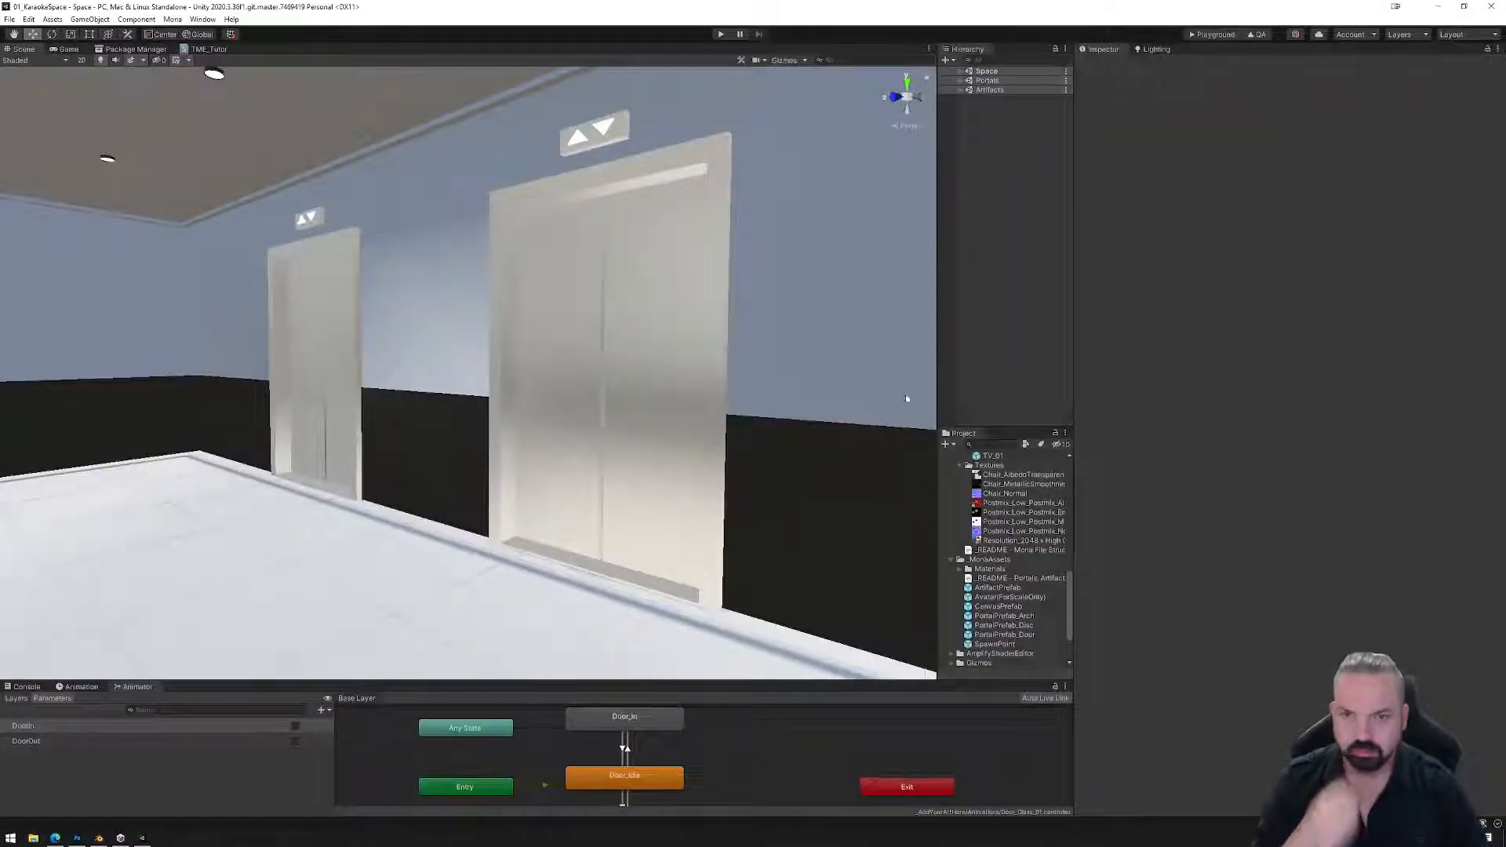
Select the Postmix_01 drink machine and inspect its albedo and Chair_Normal normal map textures.
right_click_drag(803, 503, 471, 494)
left_click(500, 475)
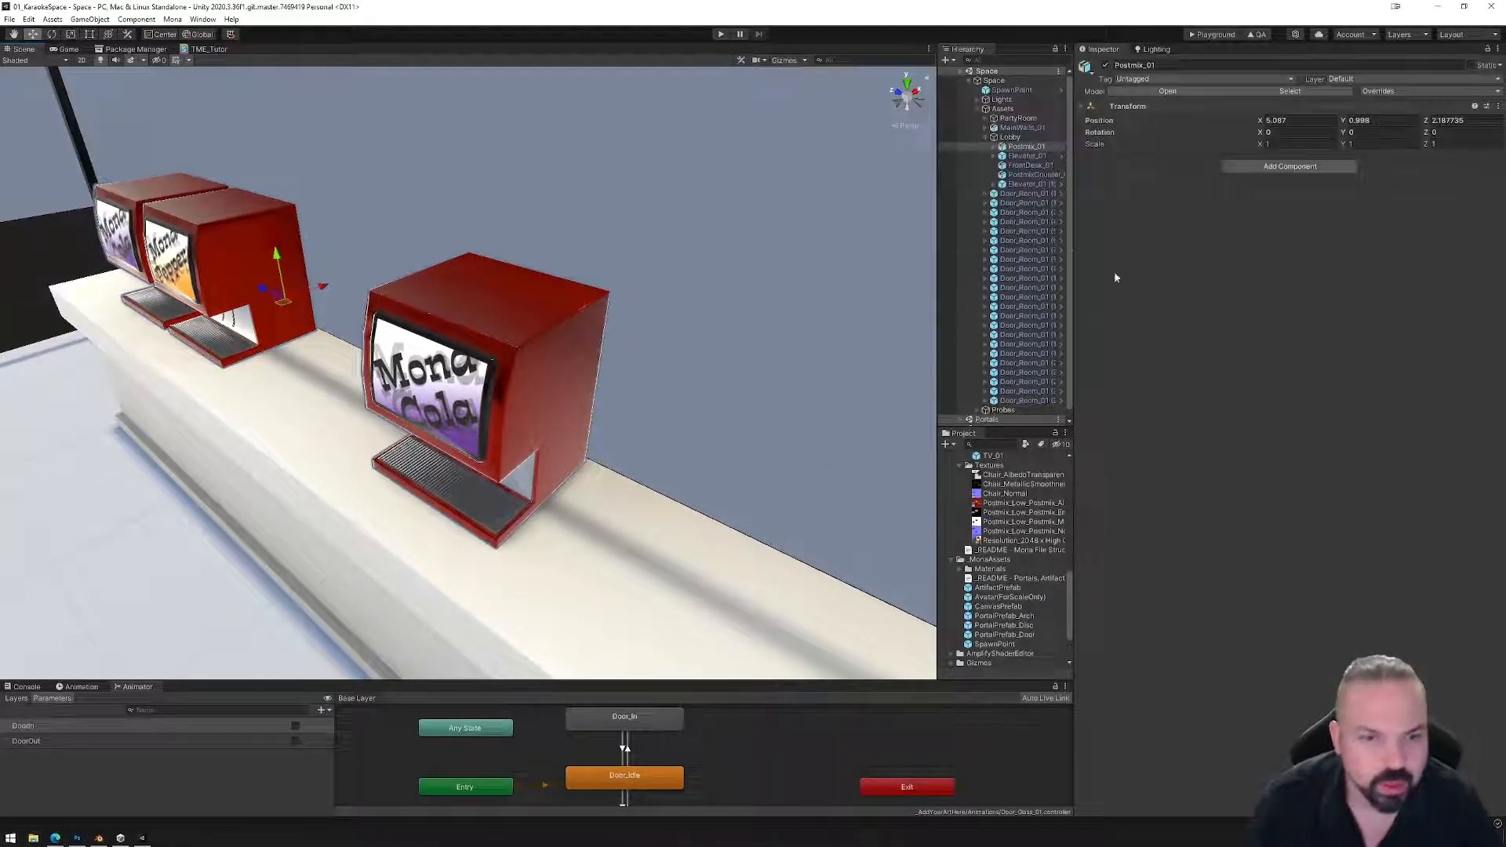
left_click(980, 503)
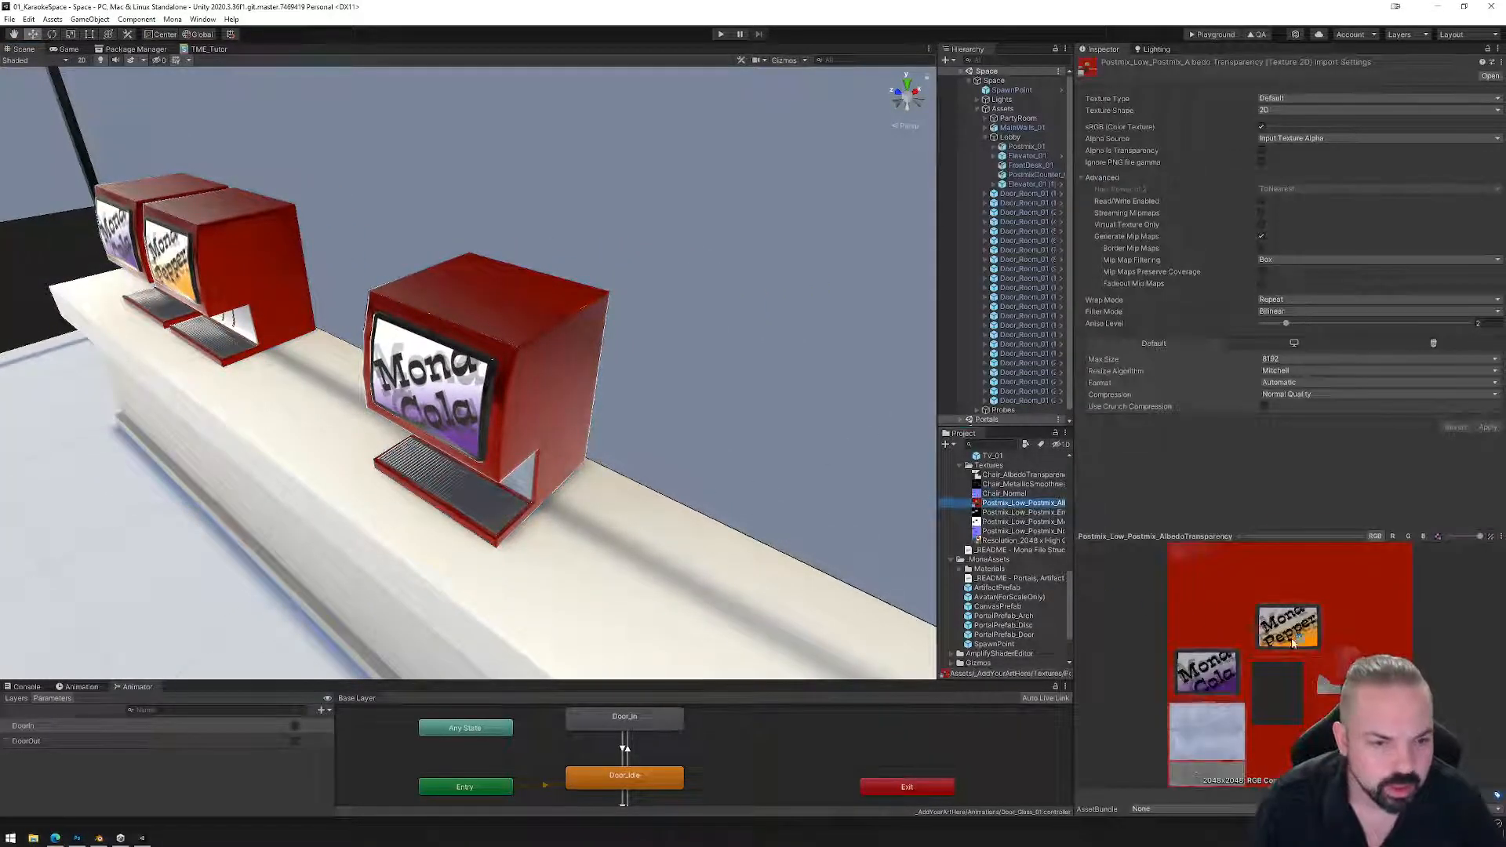
key("Up")
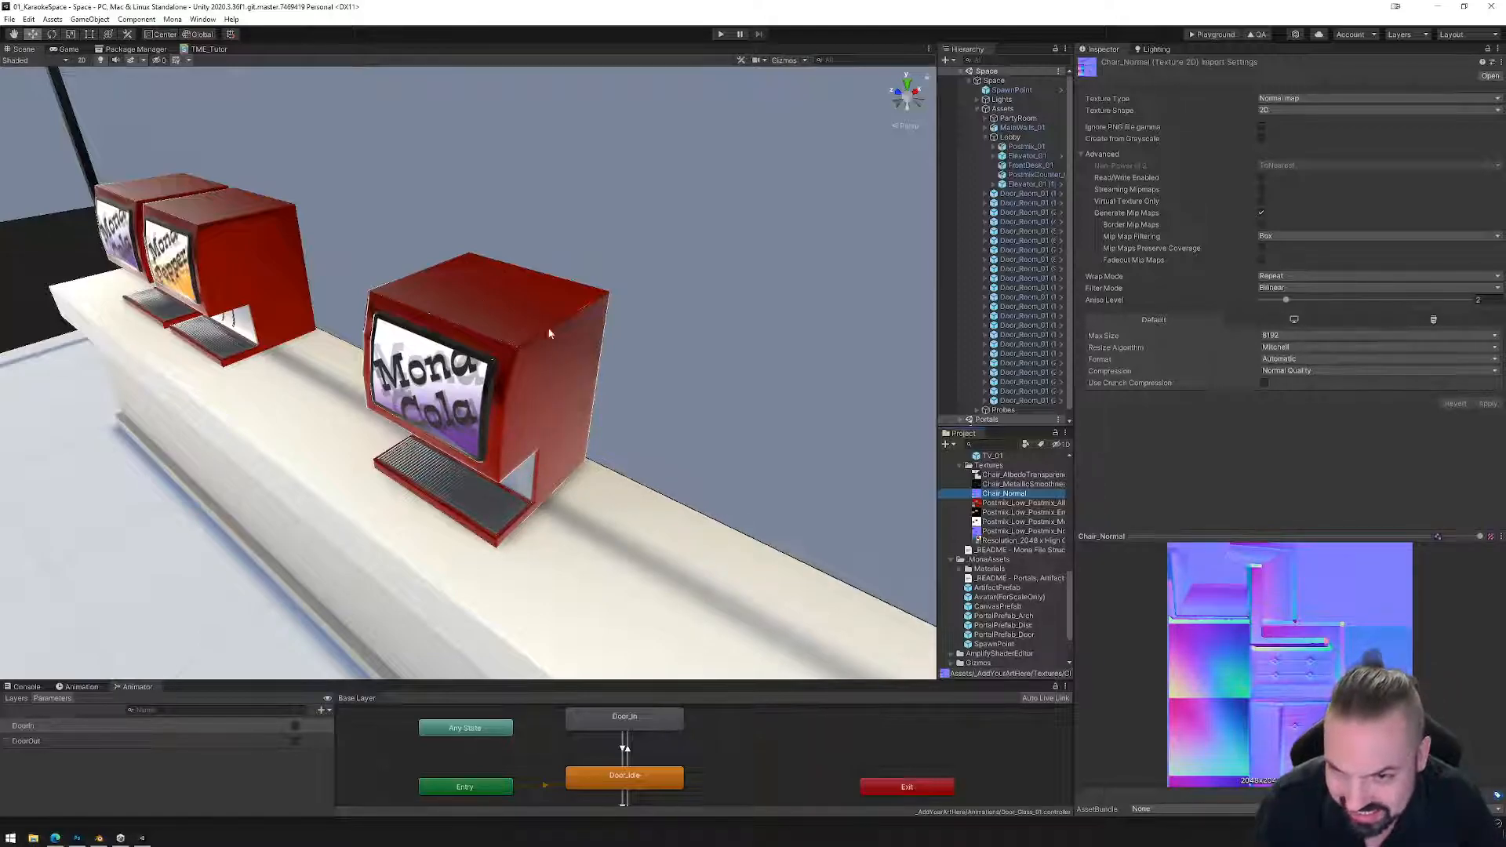
Fly around the drink machines, collapse Lobby, then show the Asset Creation techniques slide.
right_click_drag(410, 492, 511, 512)
key("a")
key("a")
key("d")
key("d")
key("s")
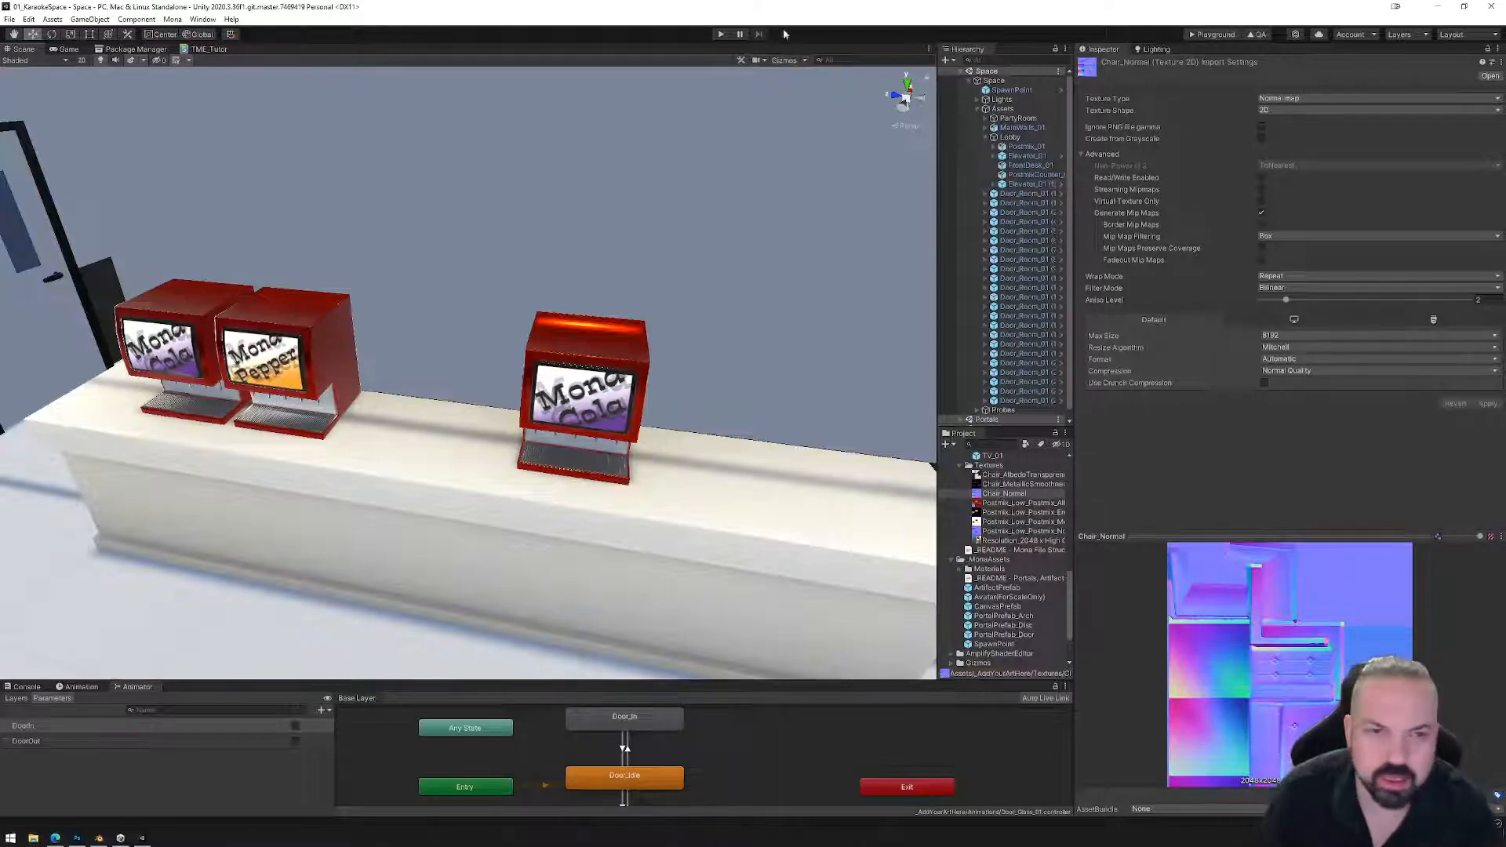
left_click(986, 137)
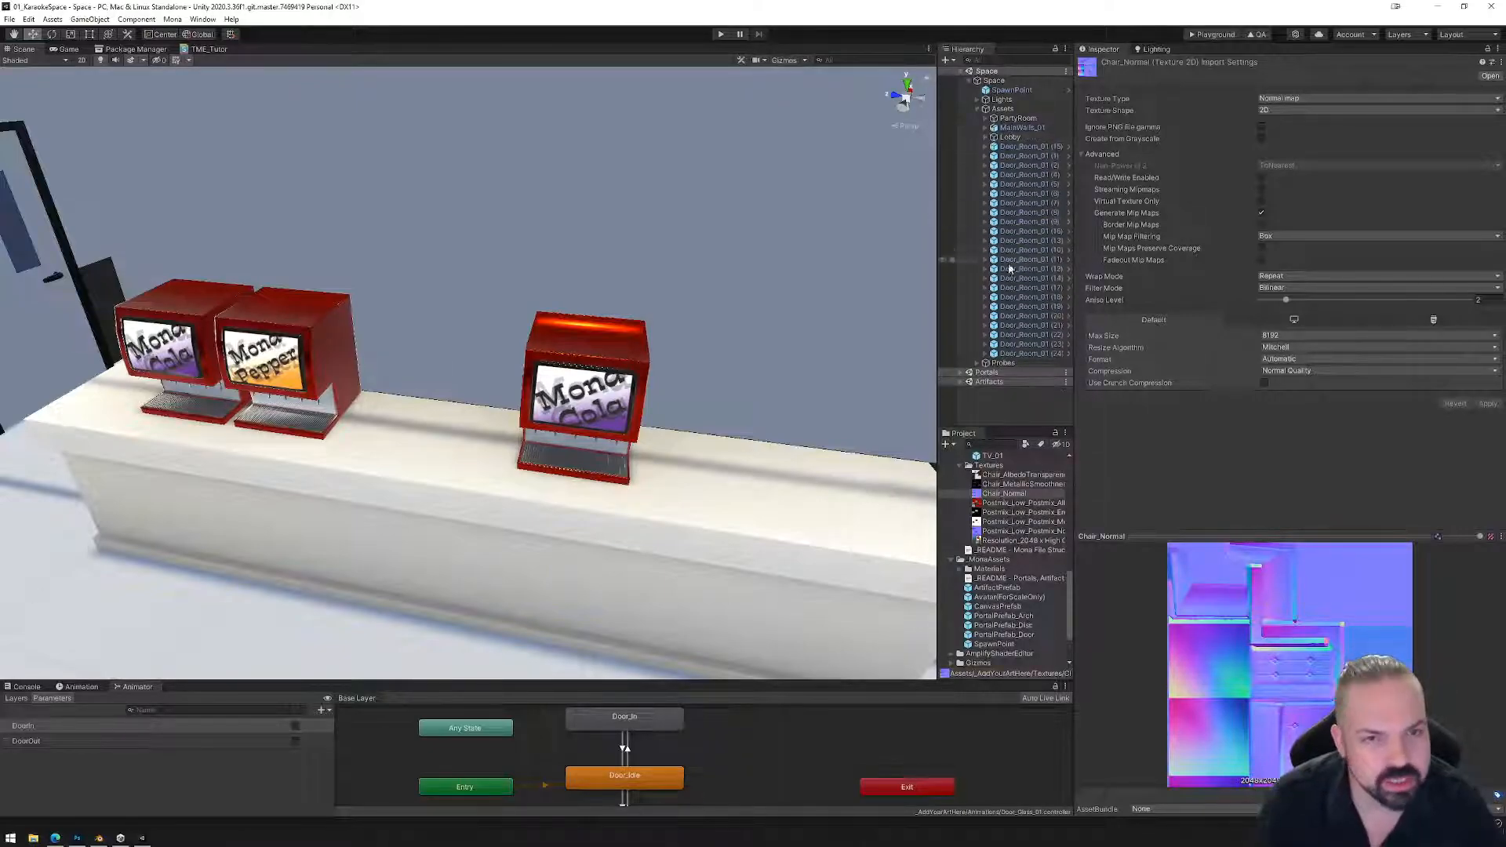
mouse_move(758, 451)
left_mouse_down("alt")
mouse_move(718, 462)
mouse_move(783, 468)
mouse_move(736, 457)
left_mouse_up("alt")
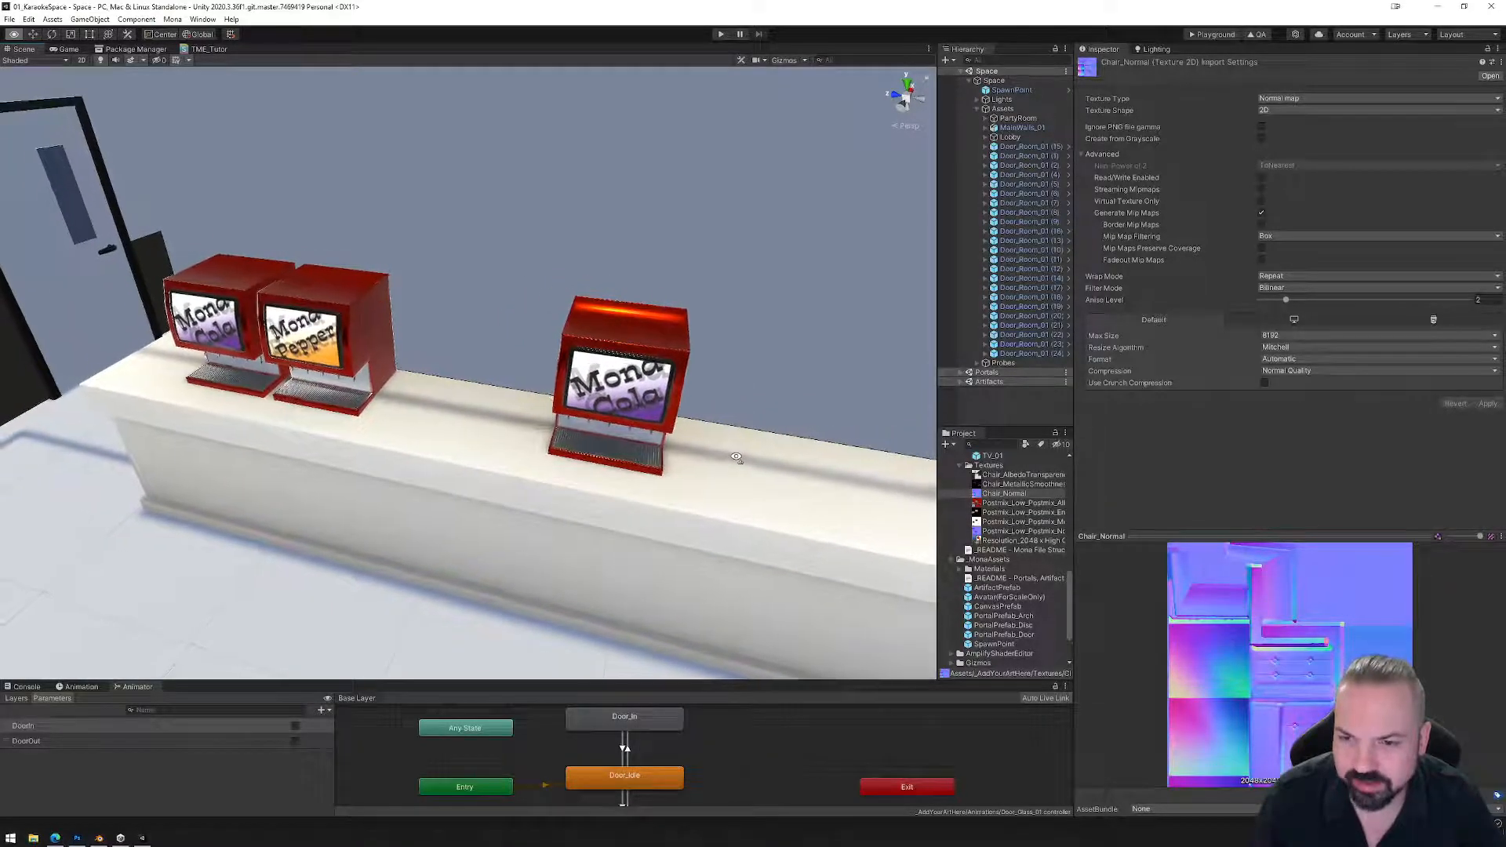
left_click(77, 837)
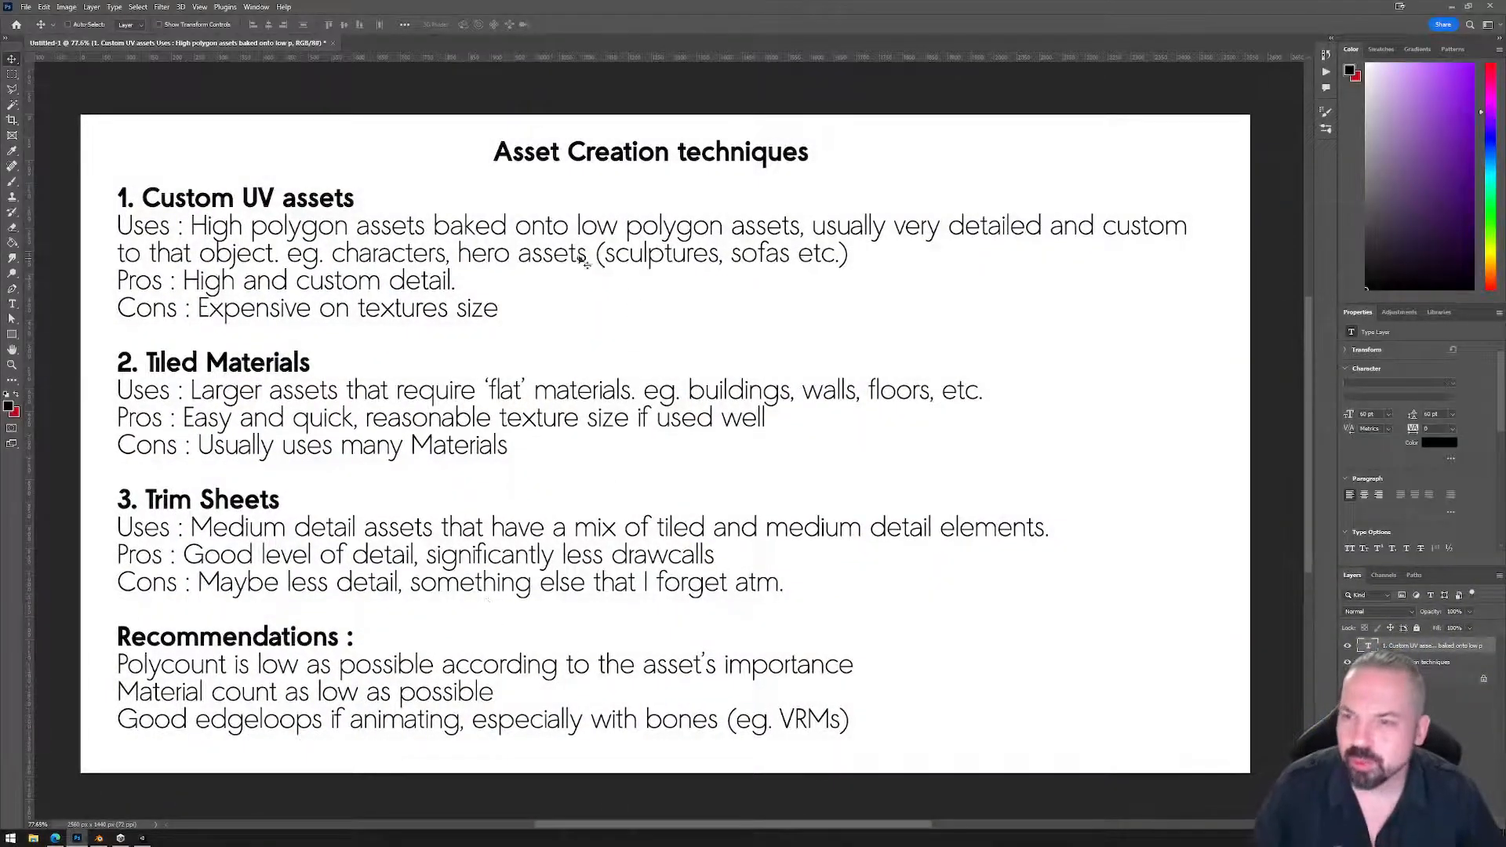
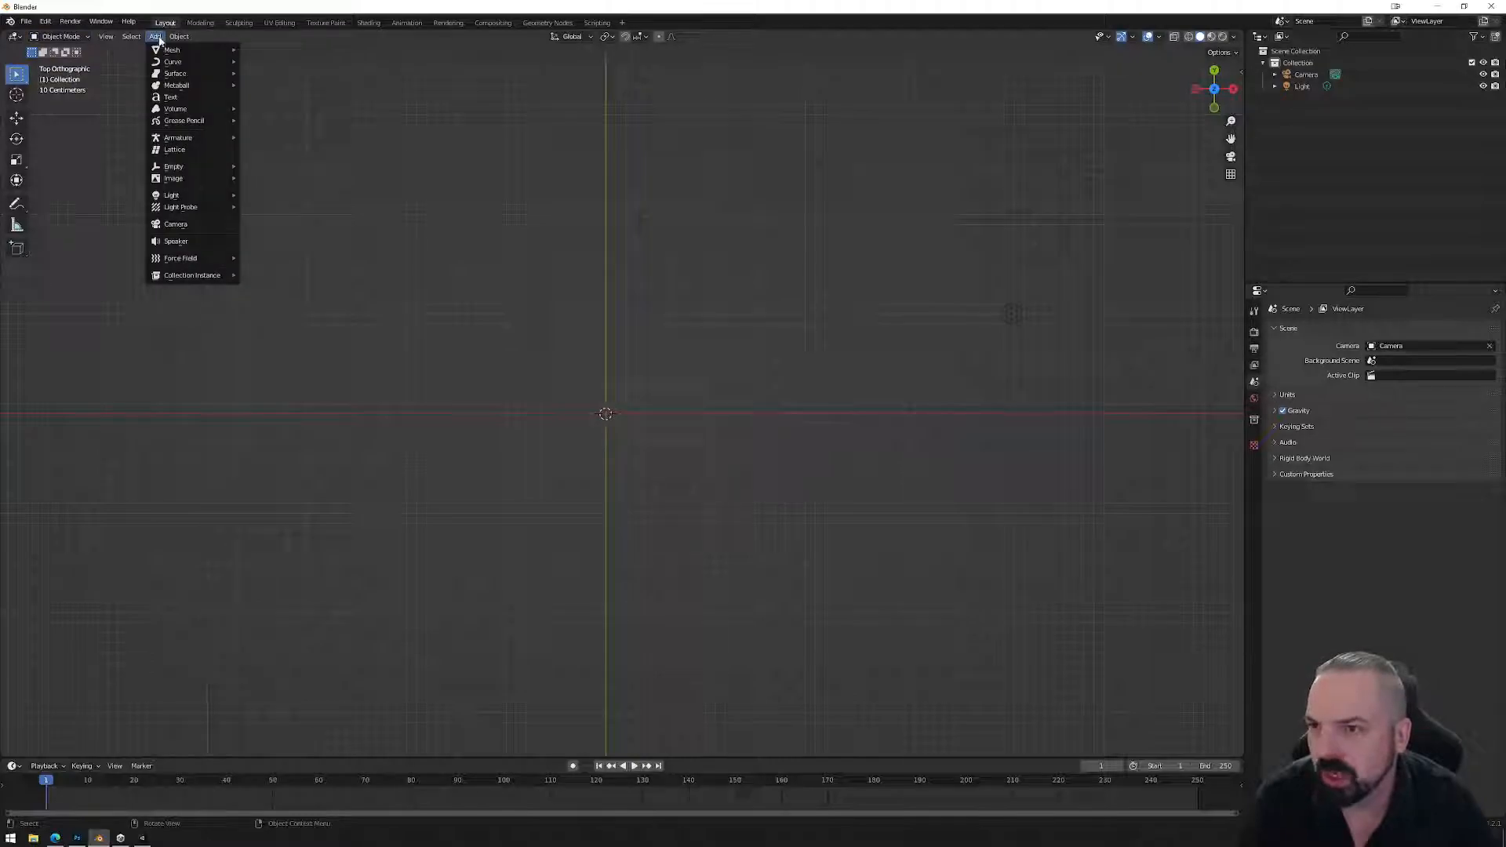
Add a plane to the empty scene and preview it in the UV Editing layout.
mouse_move(174, 50)
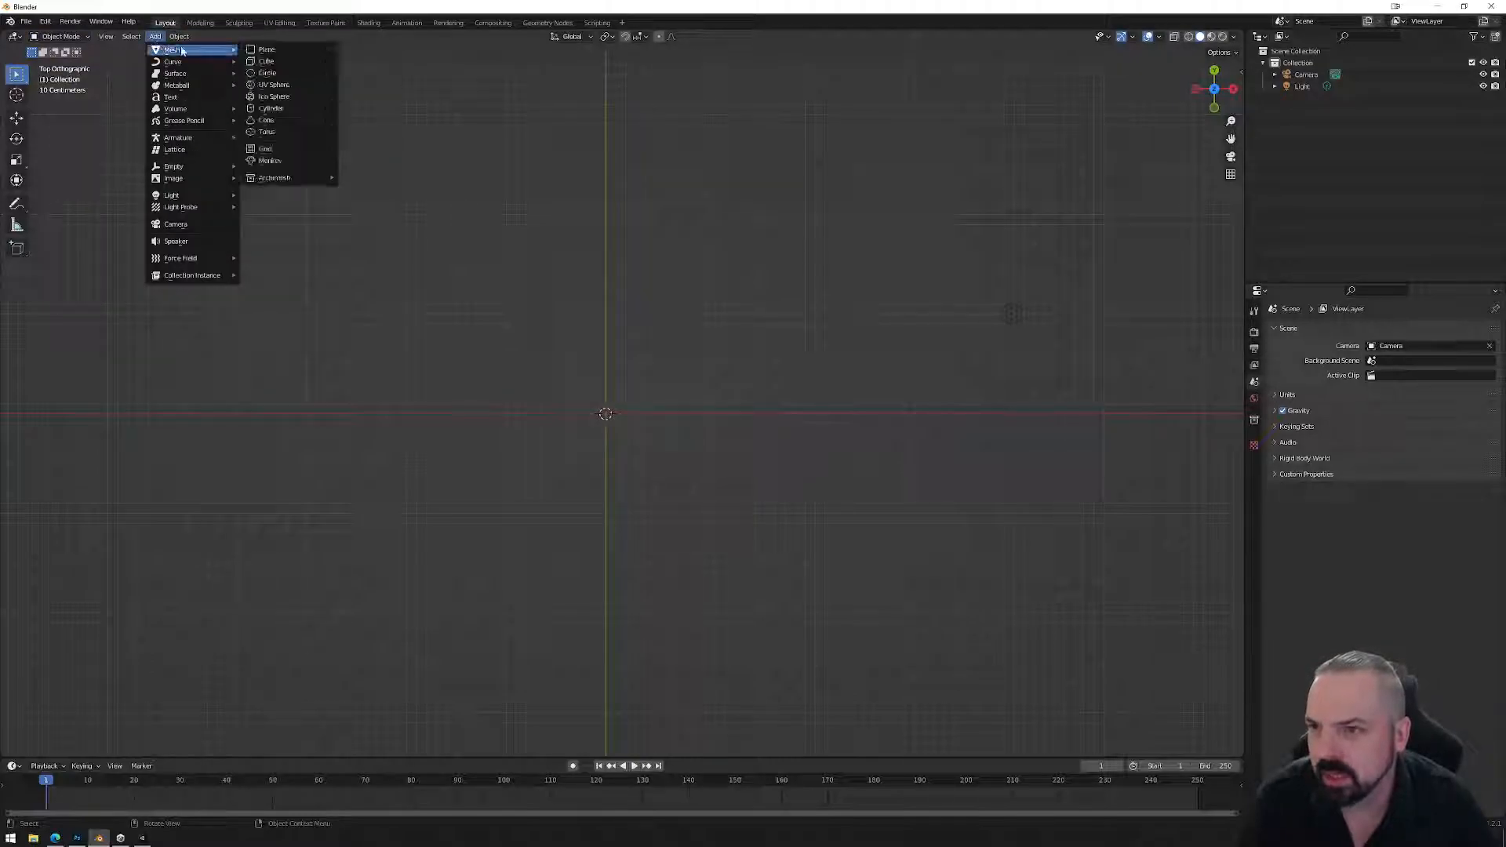
left_click(267, 50)
scroll(636, 442, "up", 3)
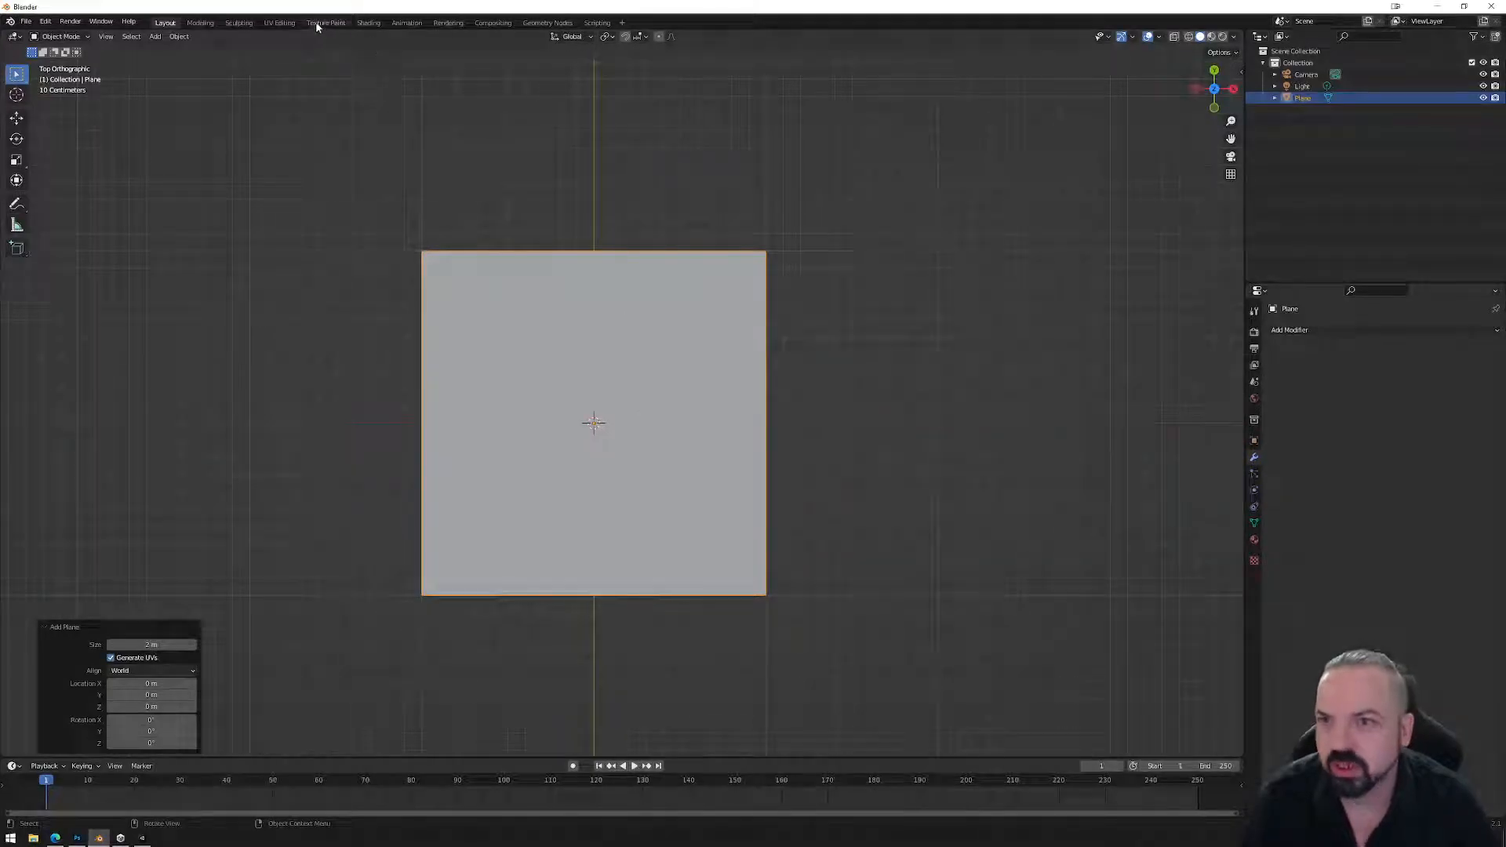
left_click(279, 22)
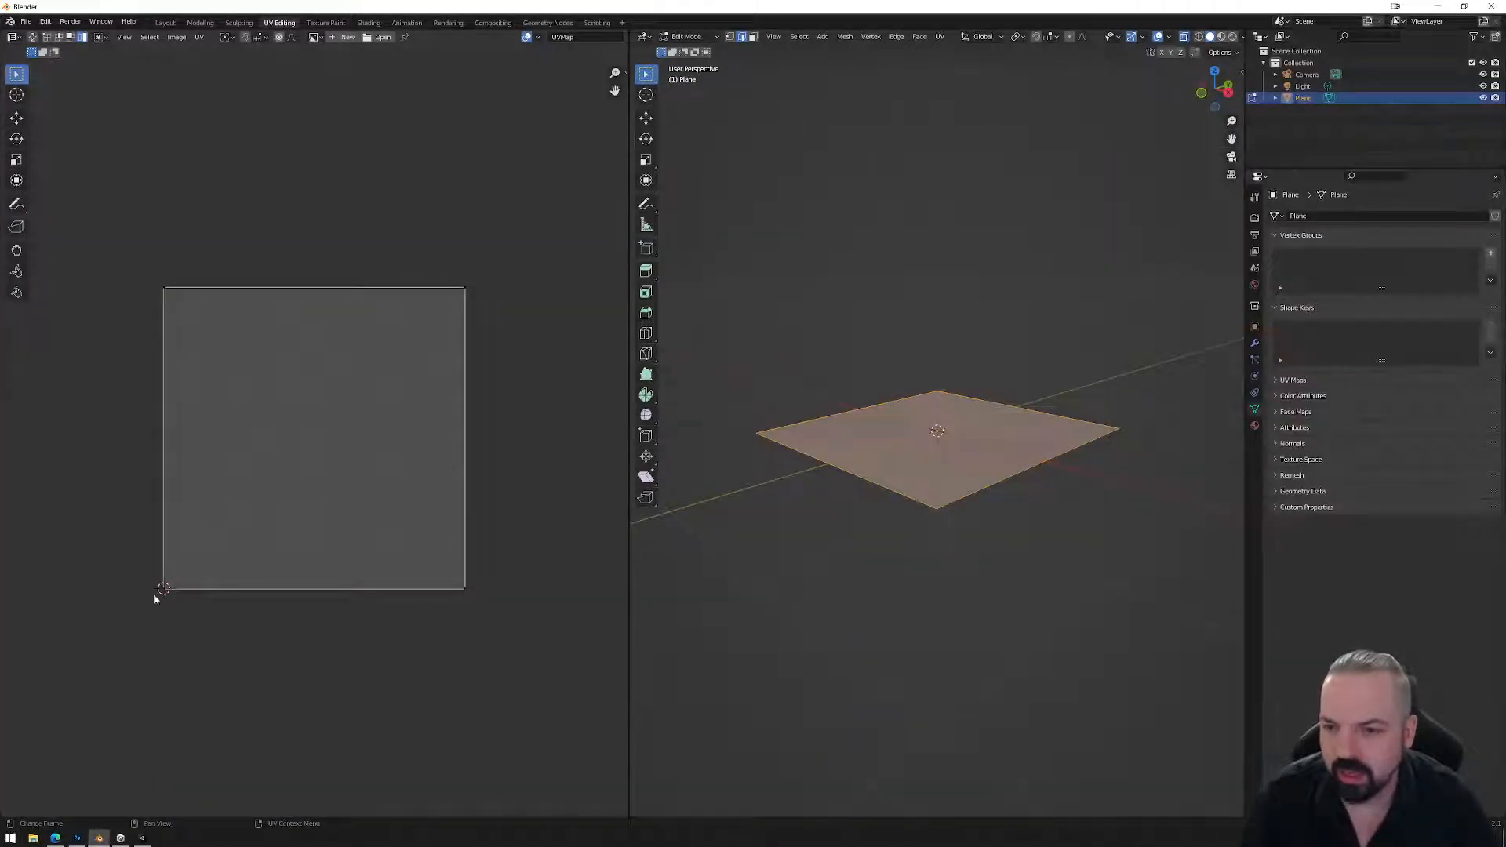
left_click(165, 22)
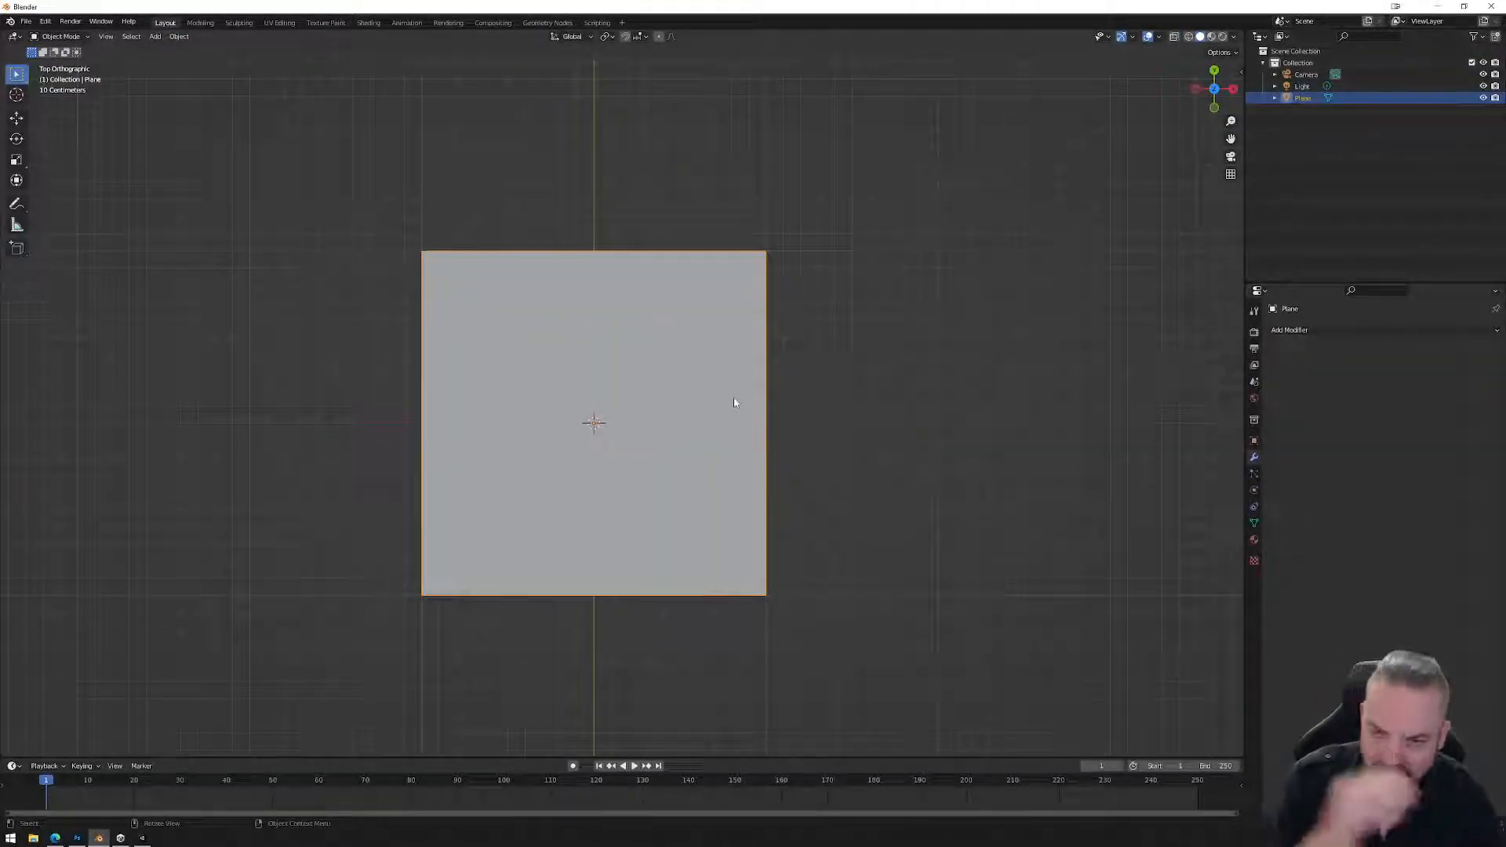
Hide the first plane and add a second plane.
left_click(1482, 97)
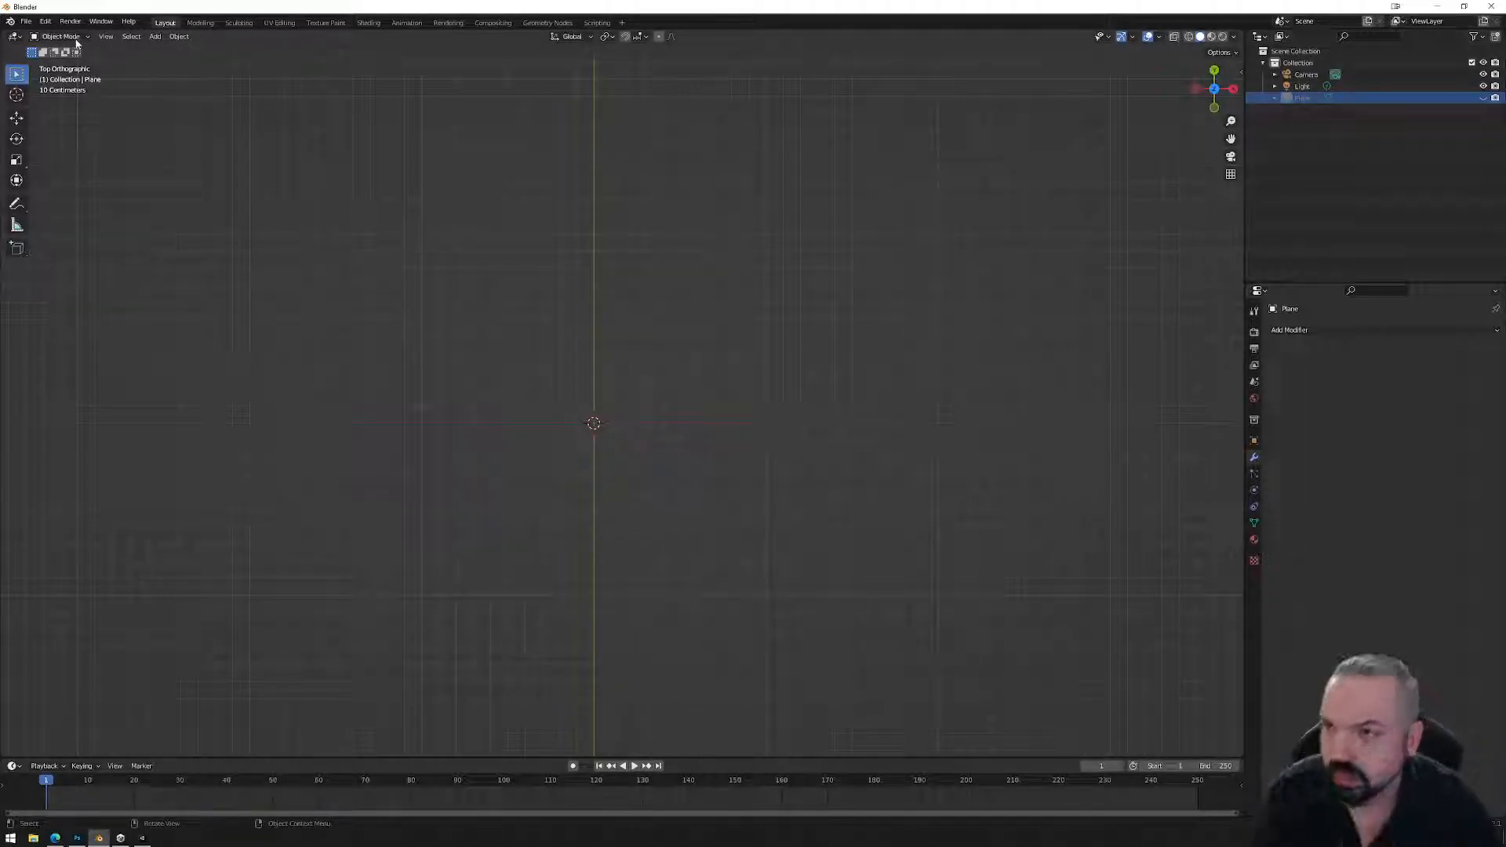
left_click(156, 36)
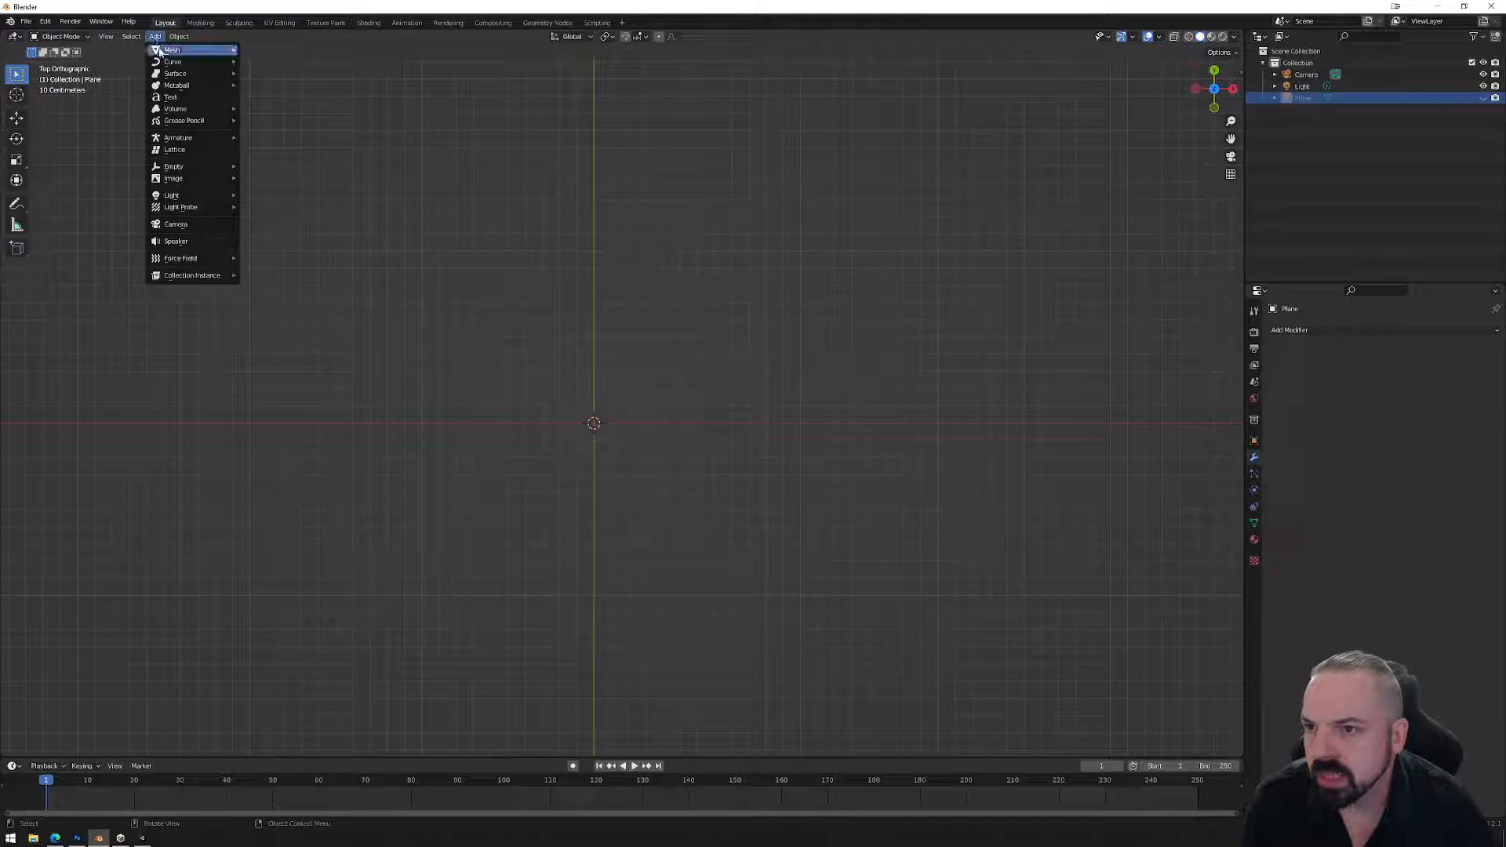
mouse_move(164, 50)
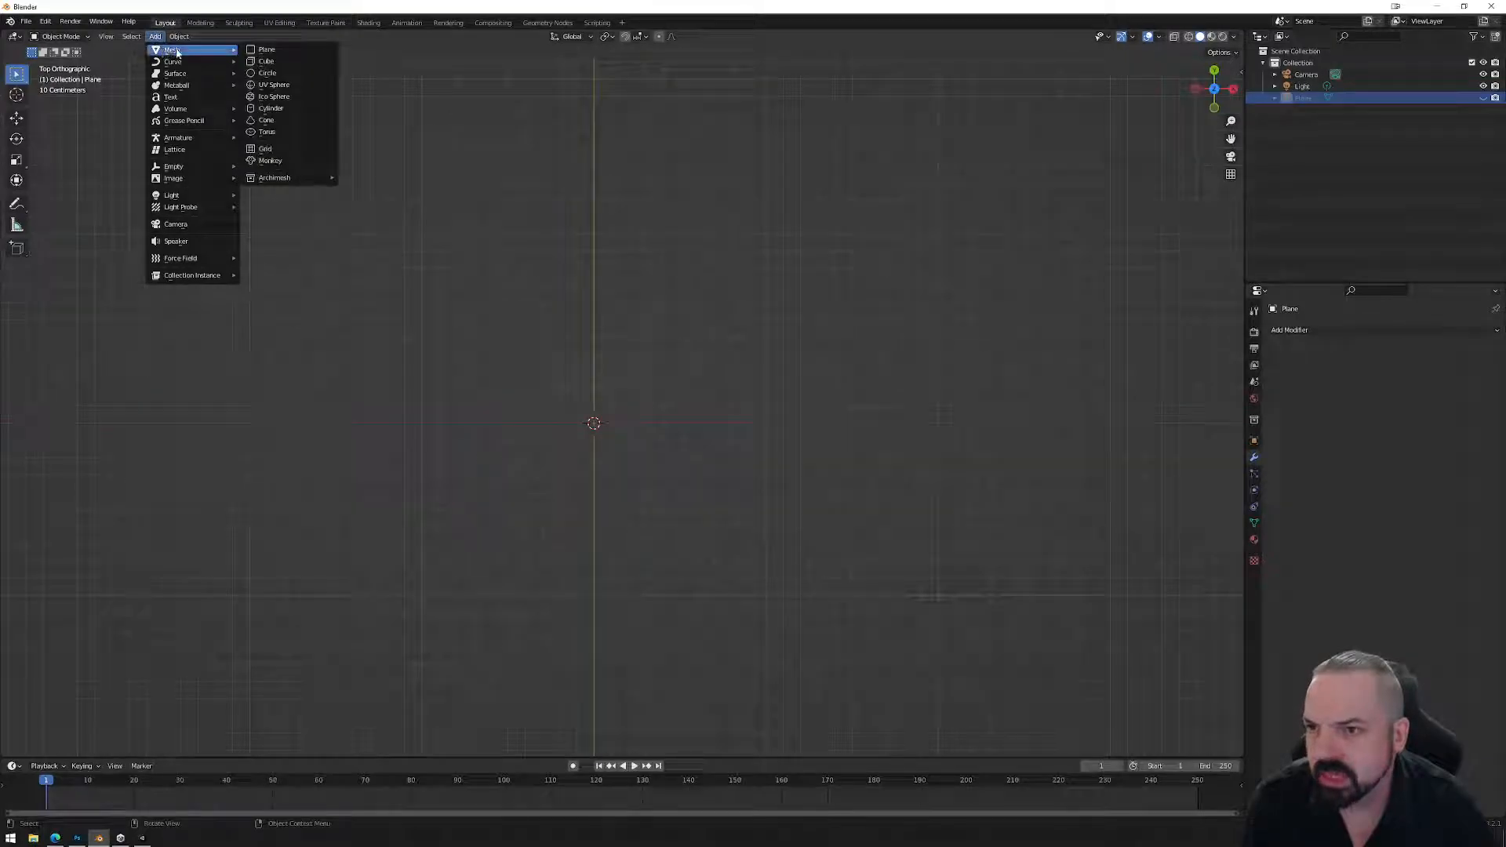
left_click(267, 50)
Raise the original plane 0.5 m along Z, hide it, and show the second plane.
left_click(1316, 98)
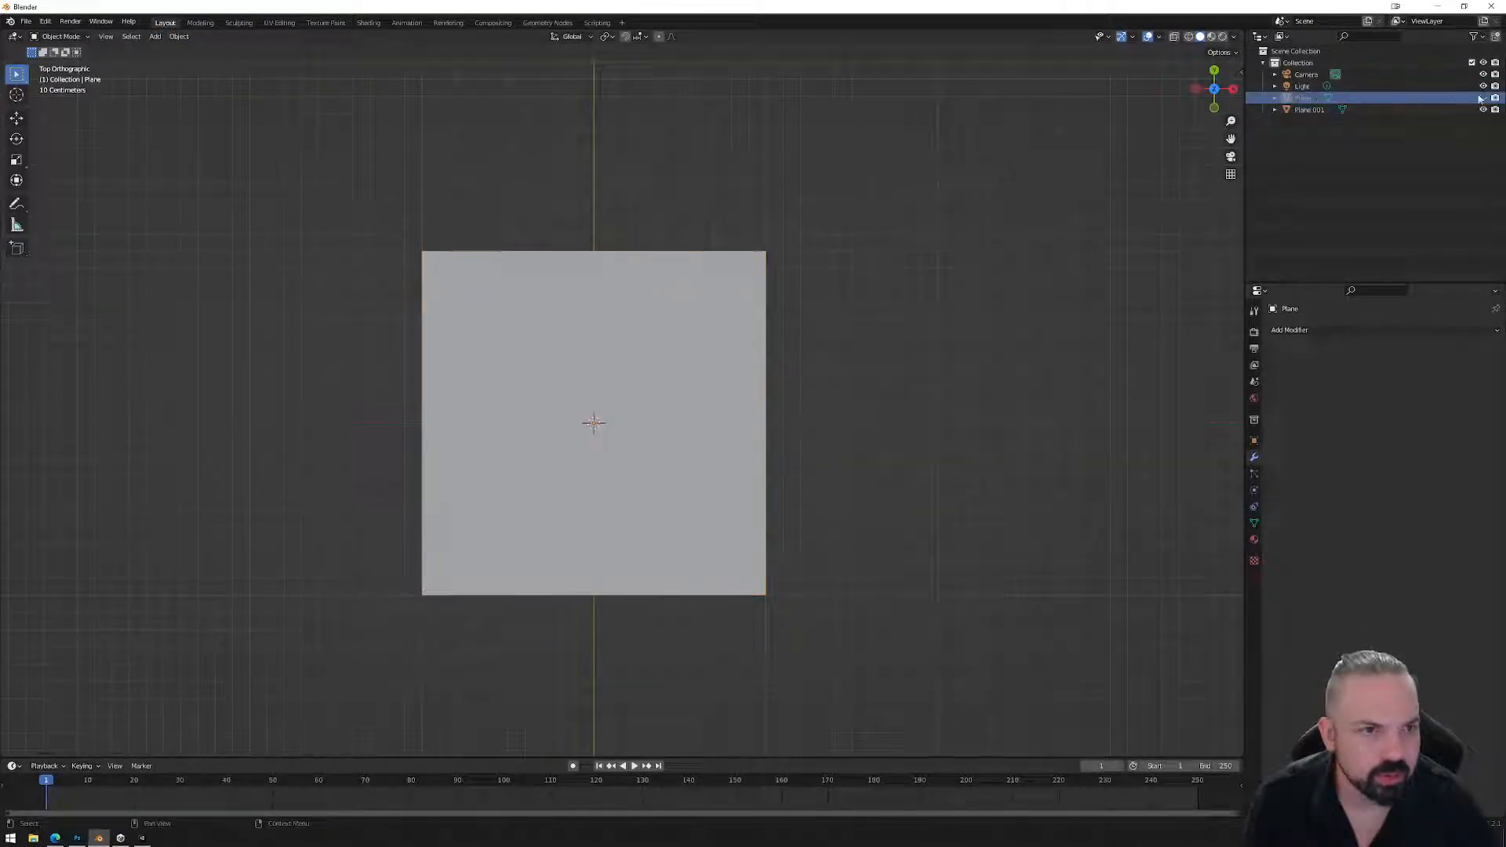
left_click(1213, 108)
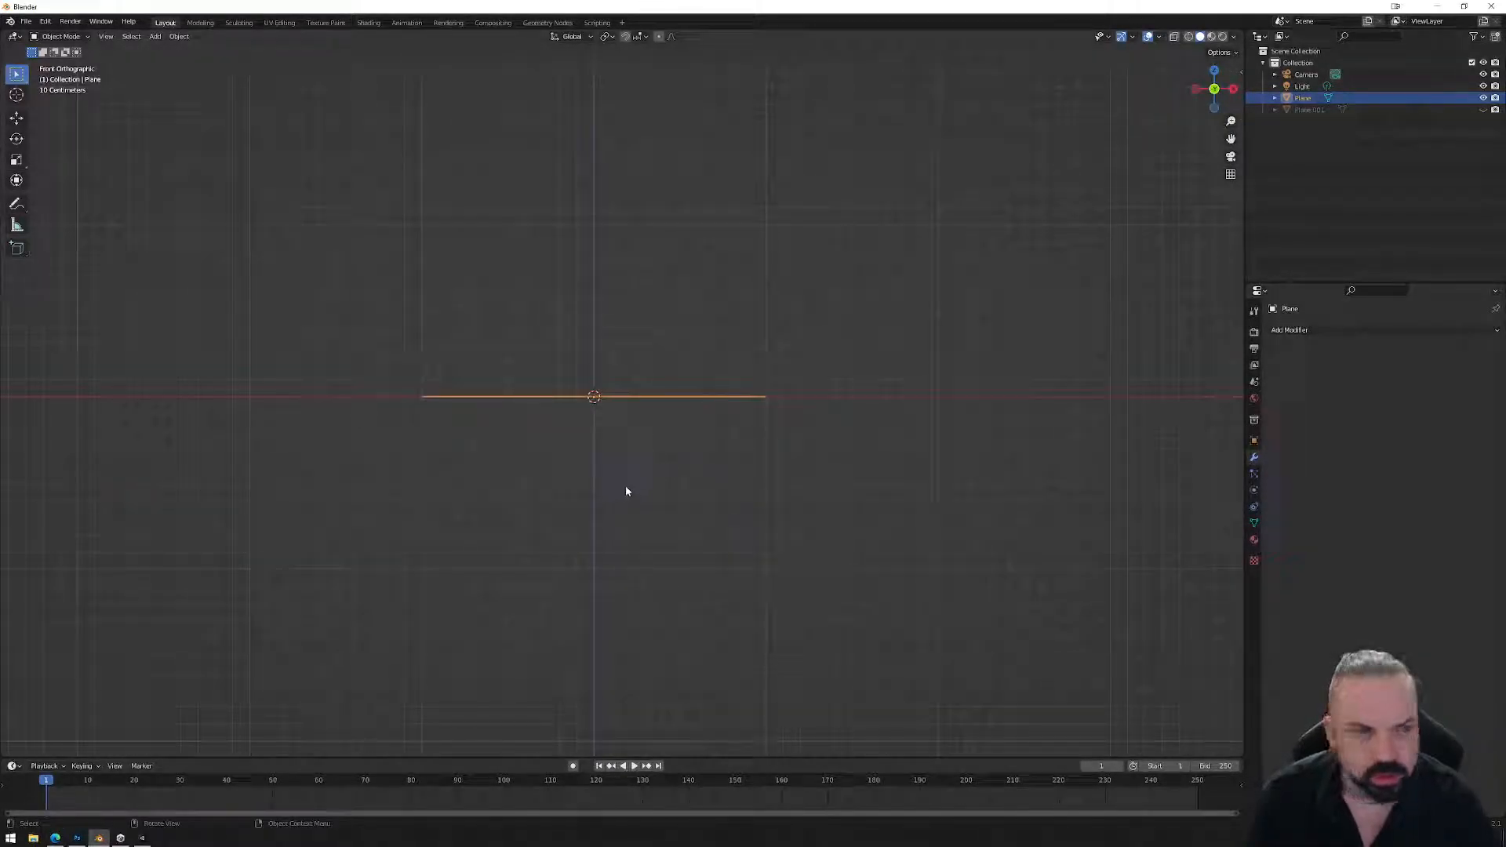
key("g")
key("z")
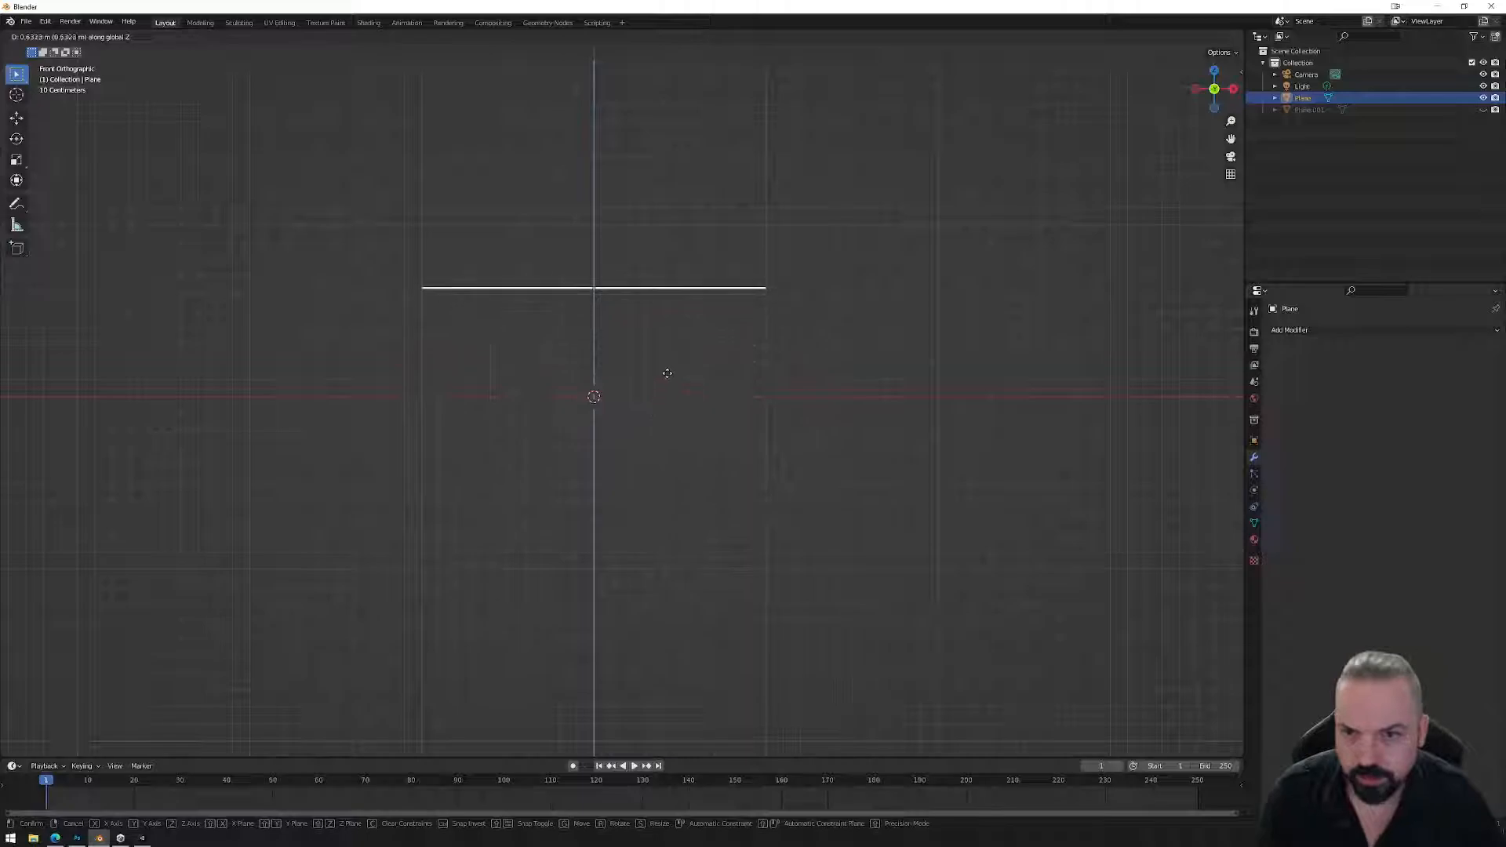
left_click(670, 396)
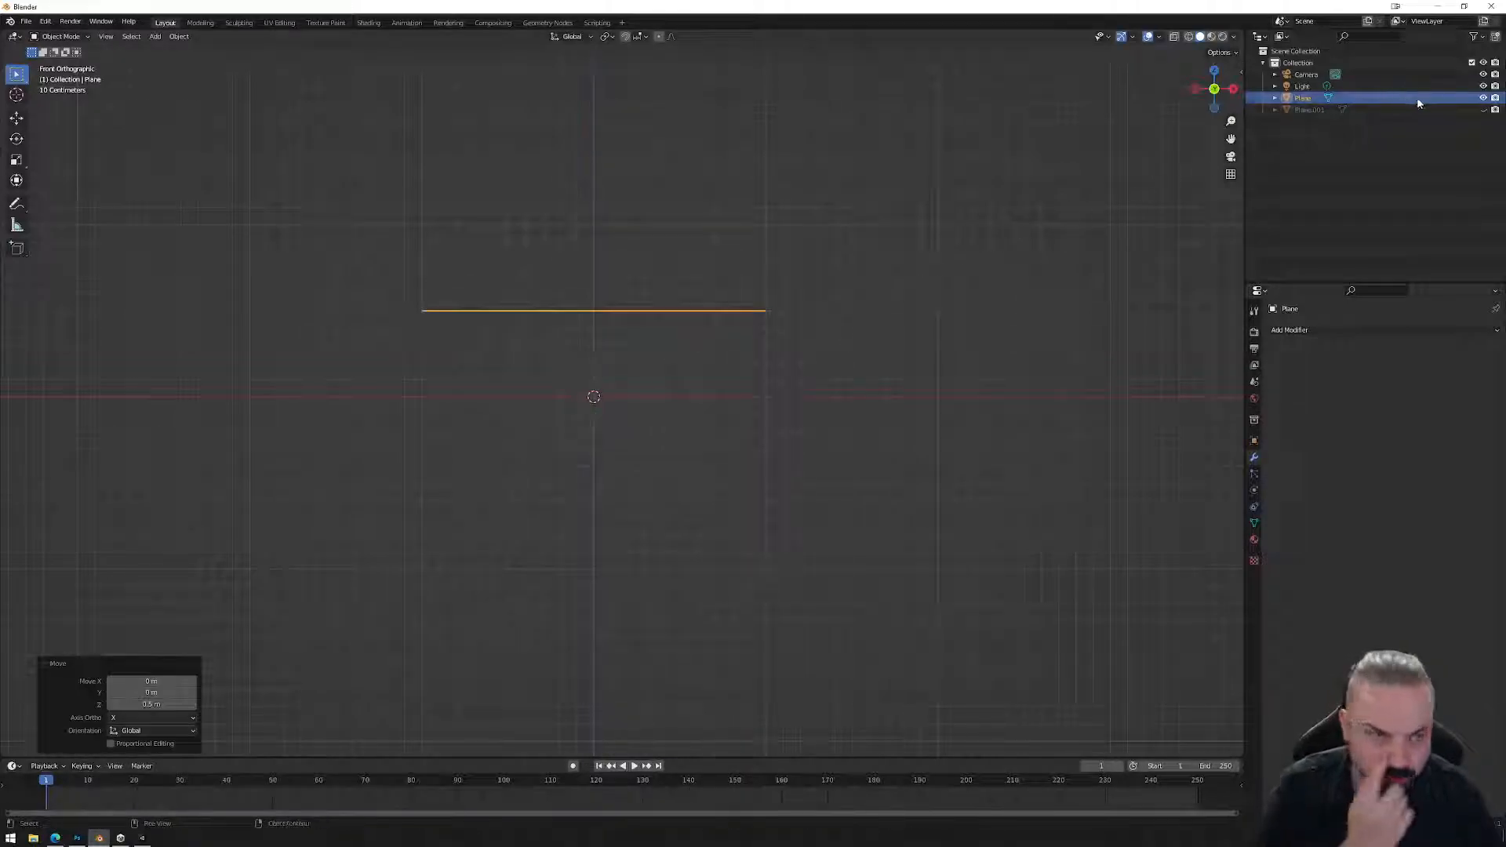
left_click(1483, 97)
left_click(1483, 109)
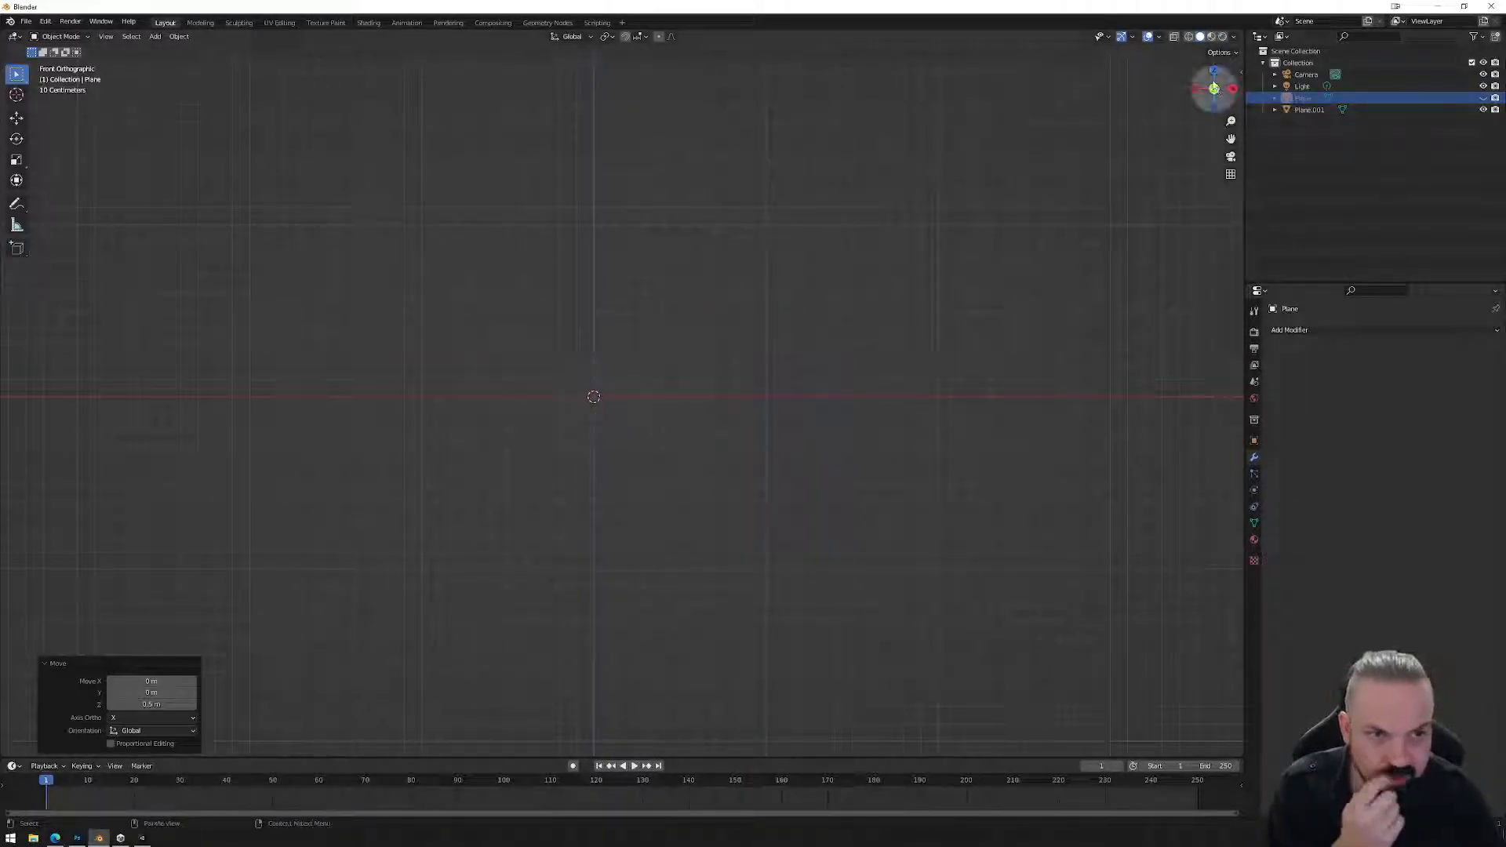
left_click(1213, 74)
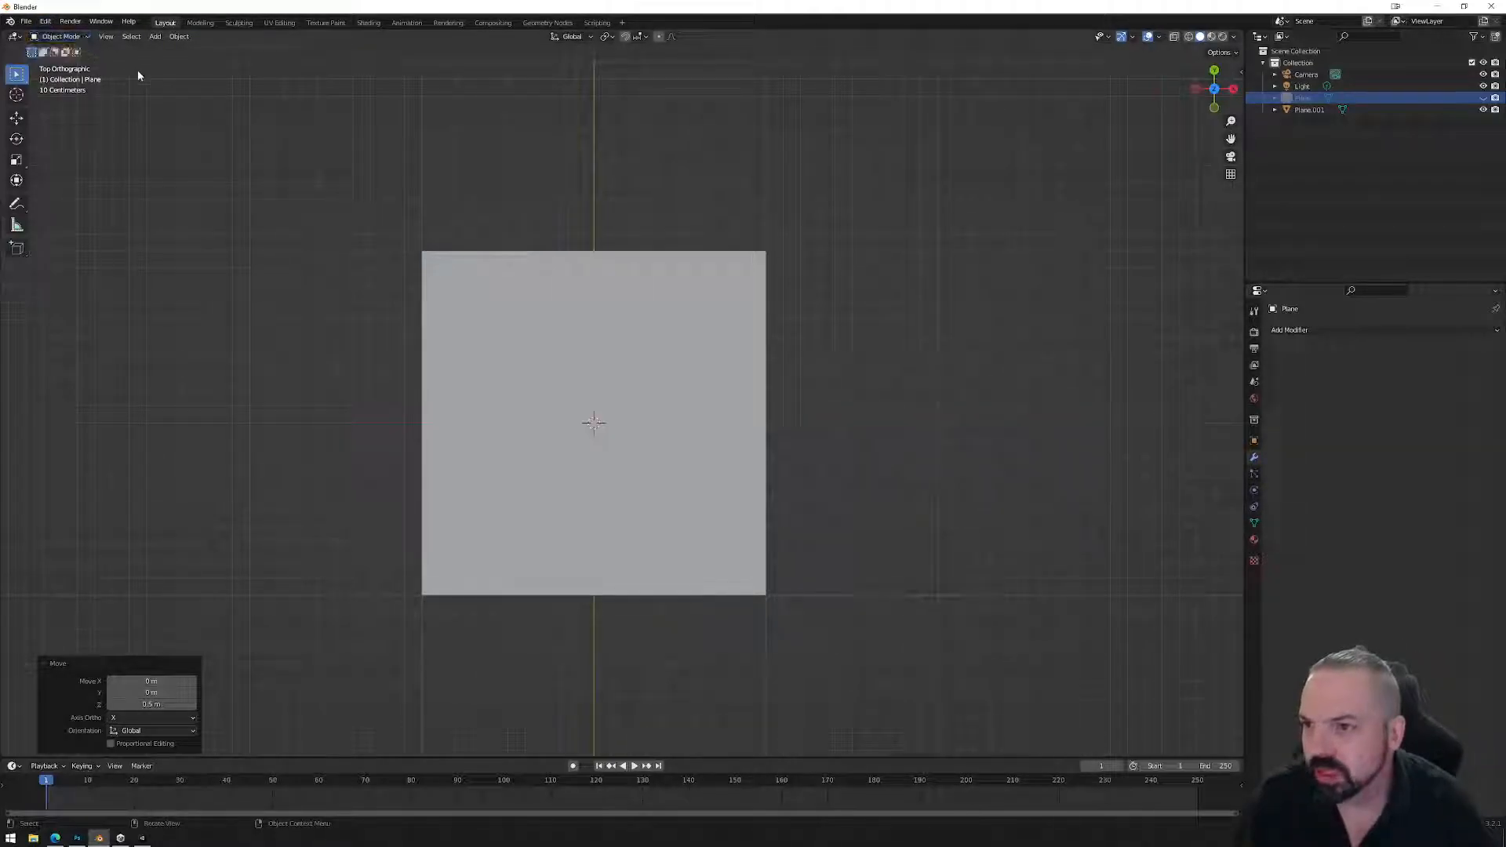
Add a cylinder with 32 vertices.
left_click(154, 36)
mouse_move(196, 52)
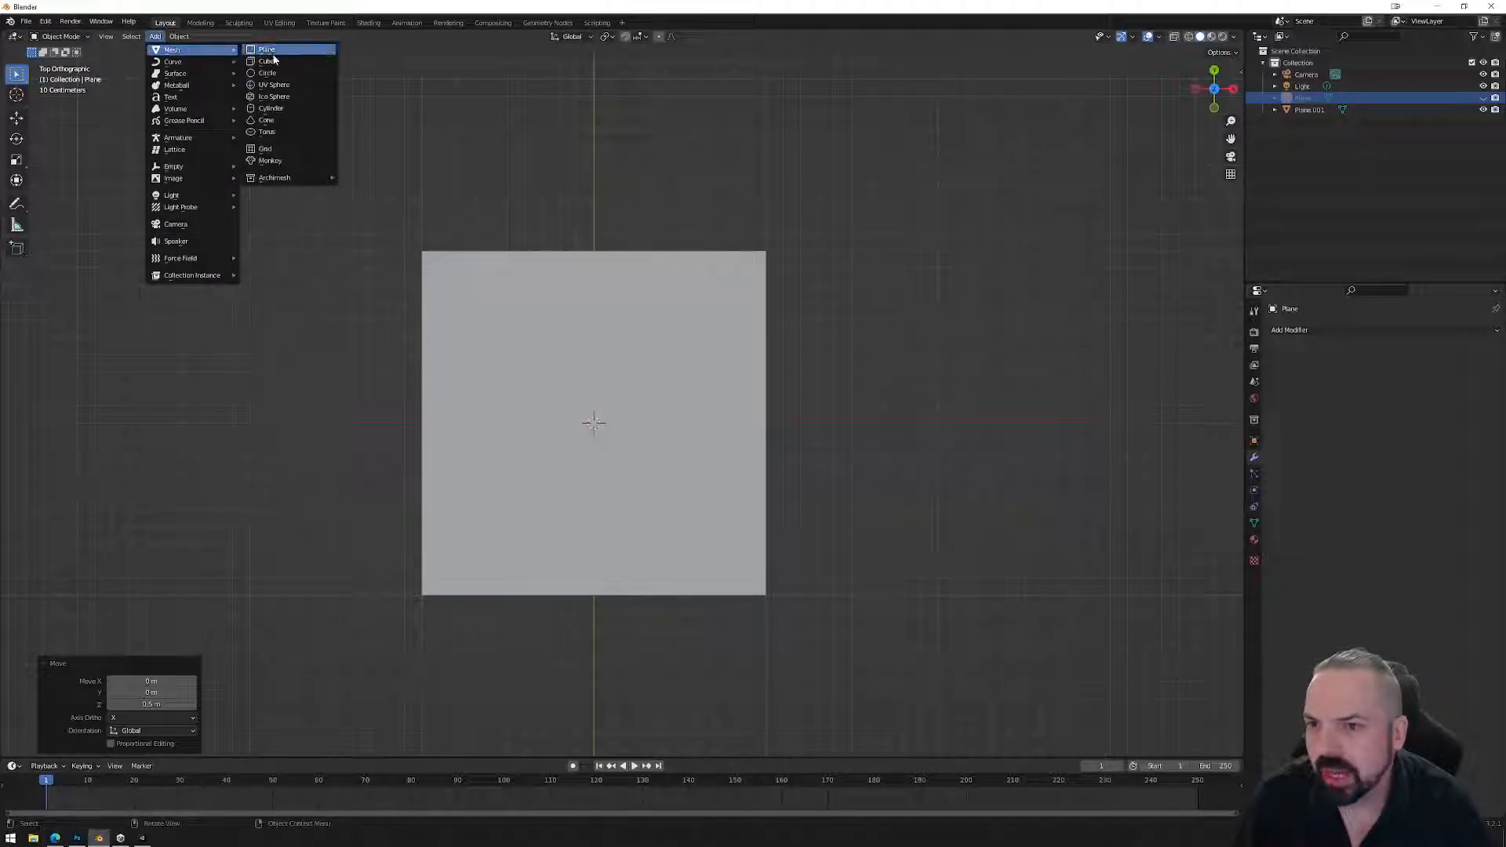
left_click(272, 108)
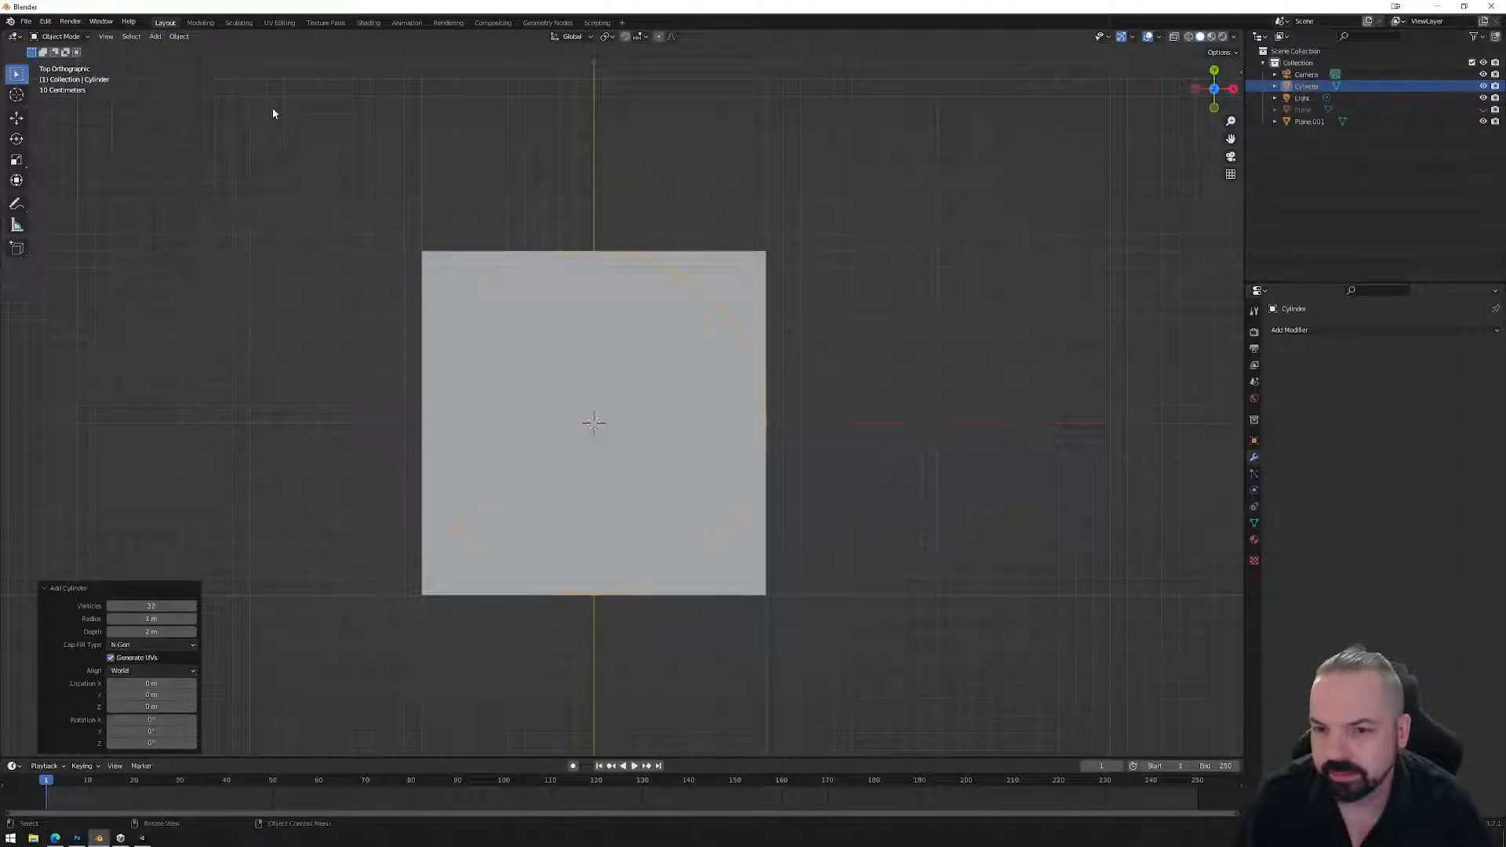
left_click(150, 605)
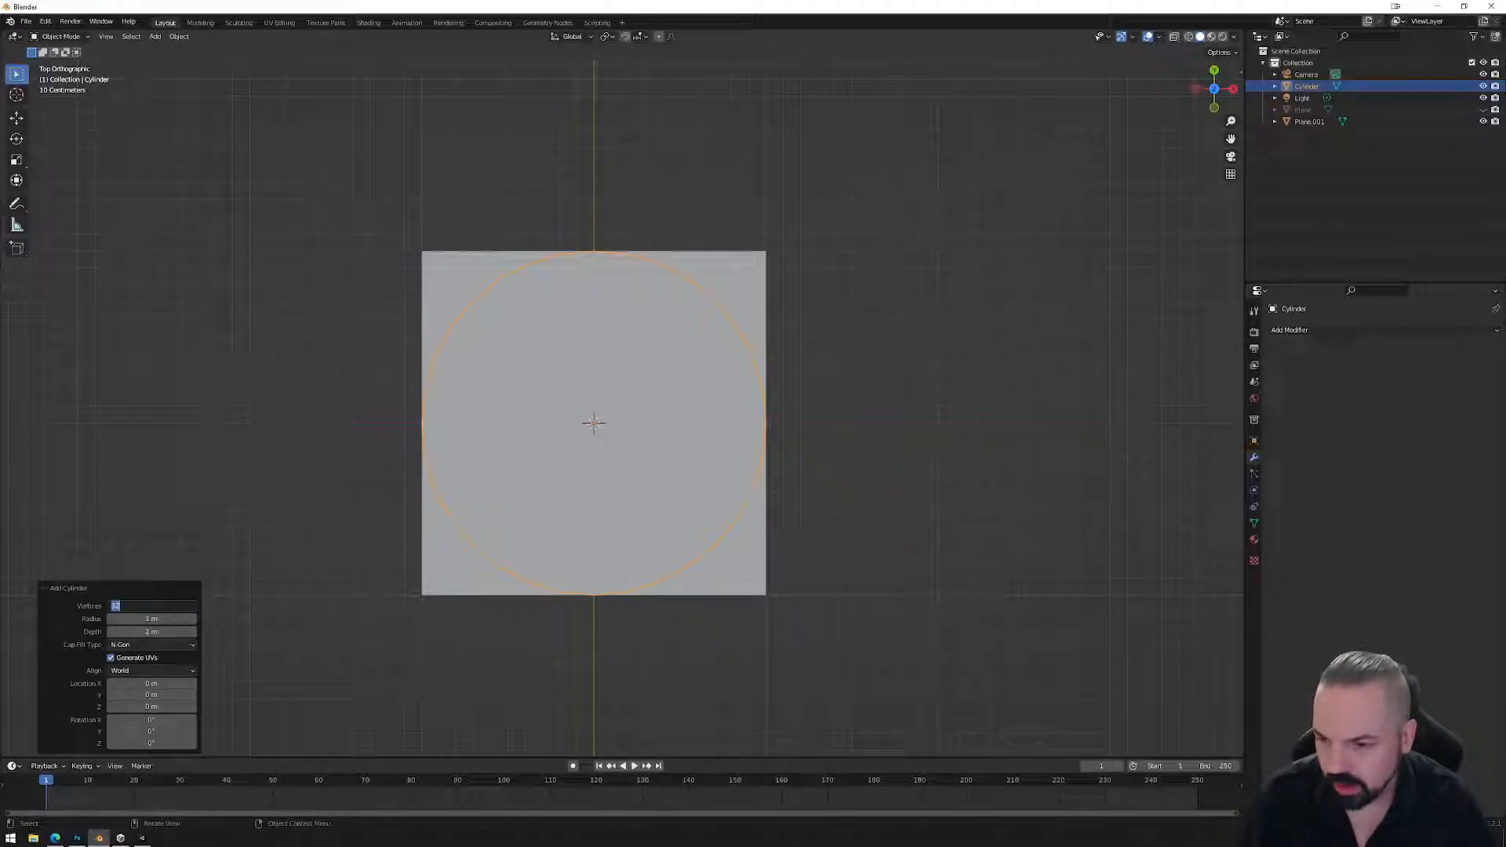
left_click(316, 552)
Rotate the cylinder 90 degrees in front view and shade it smooth.
left_click(1214, 107)
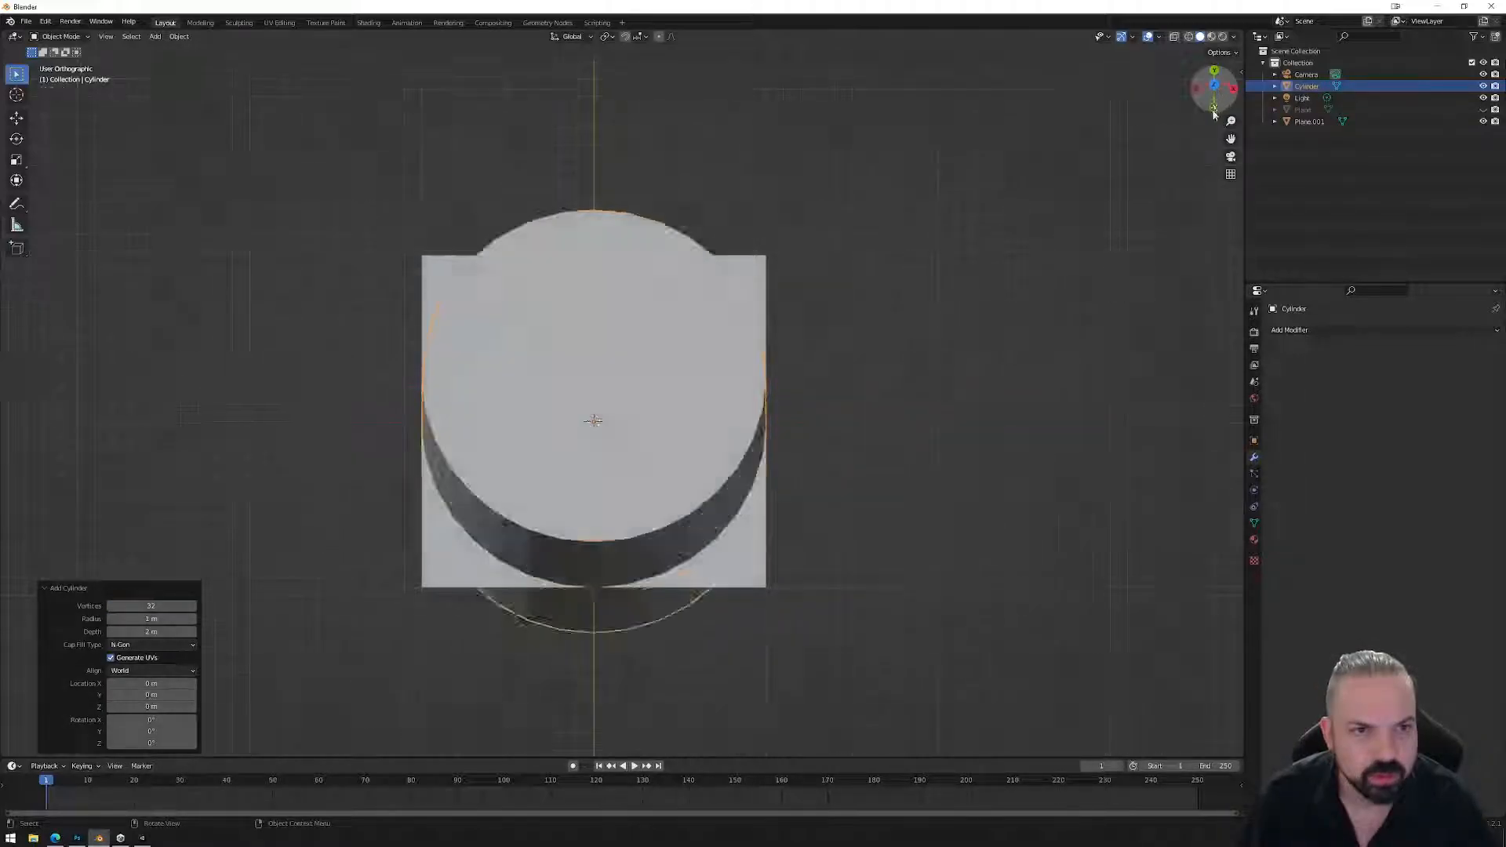
key("r")
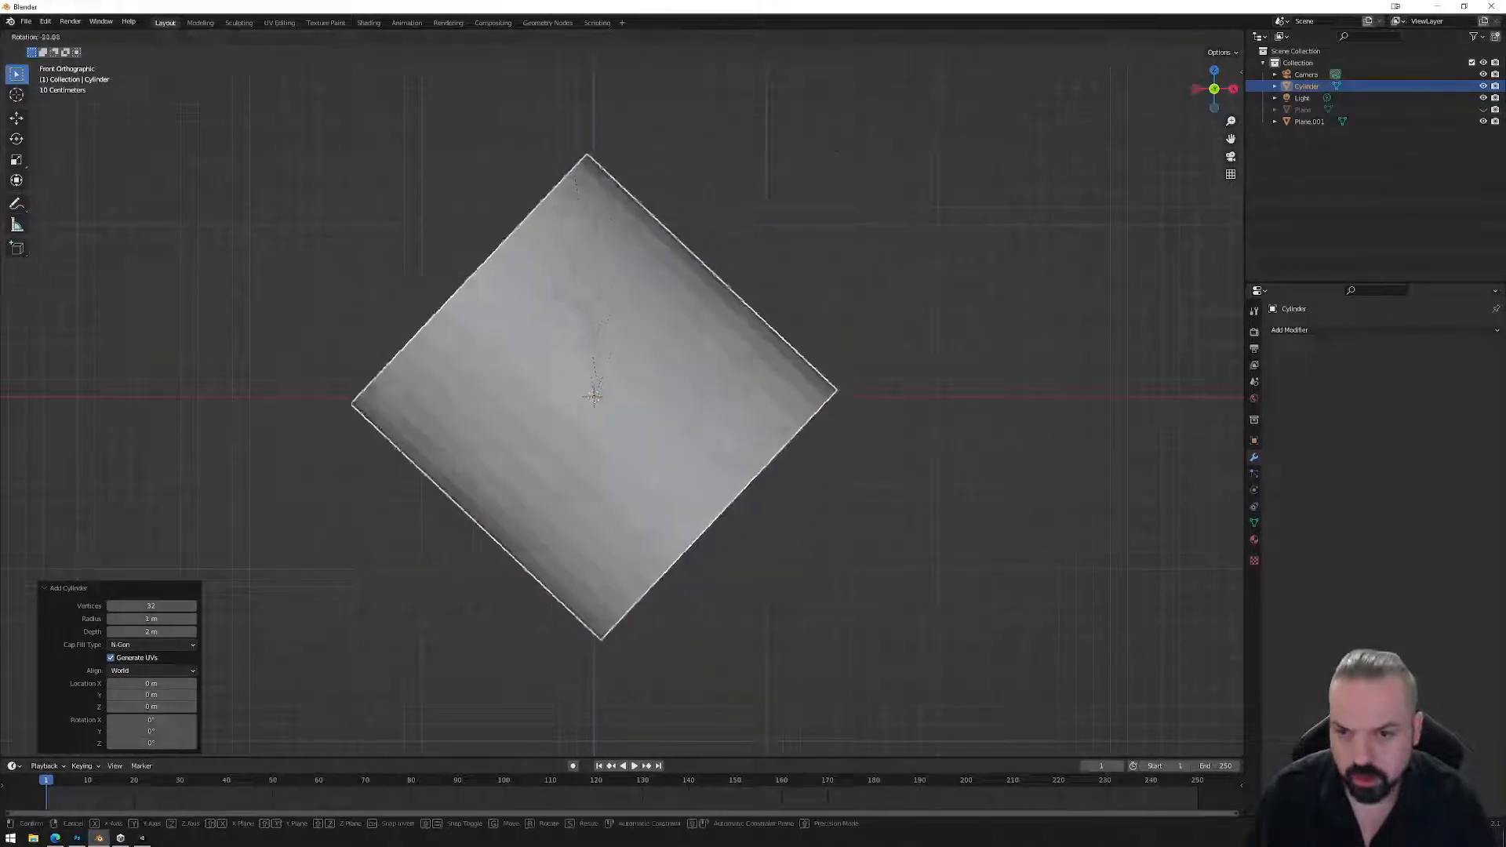
left_click(392, 210)
left_click(178, 36)
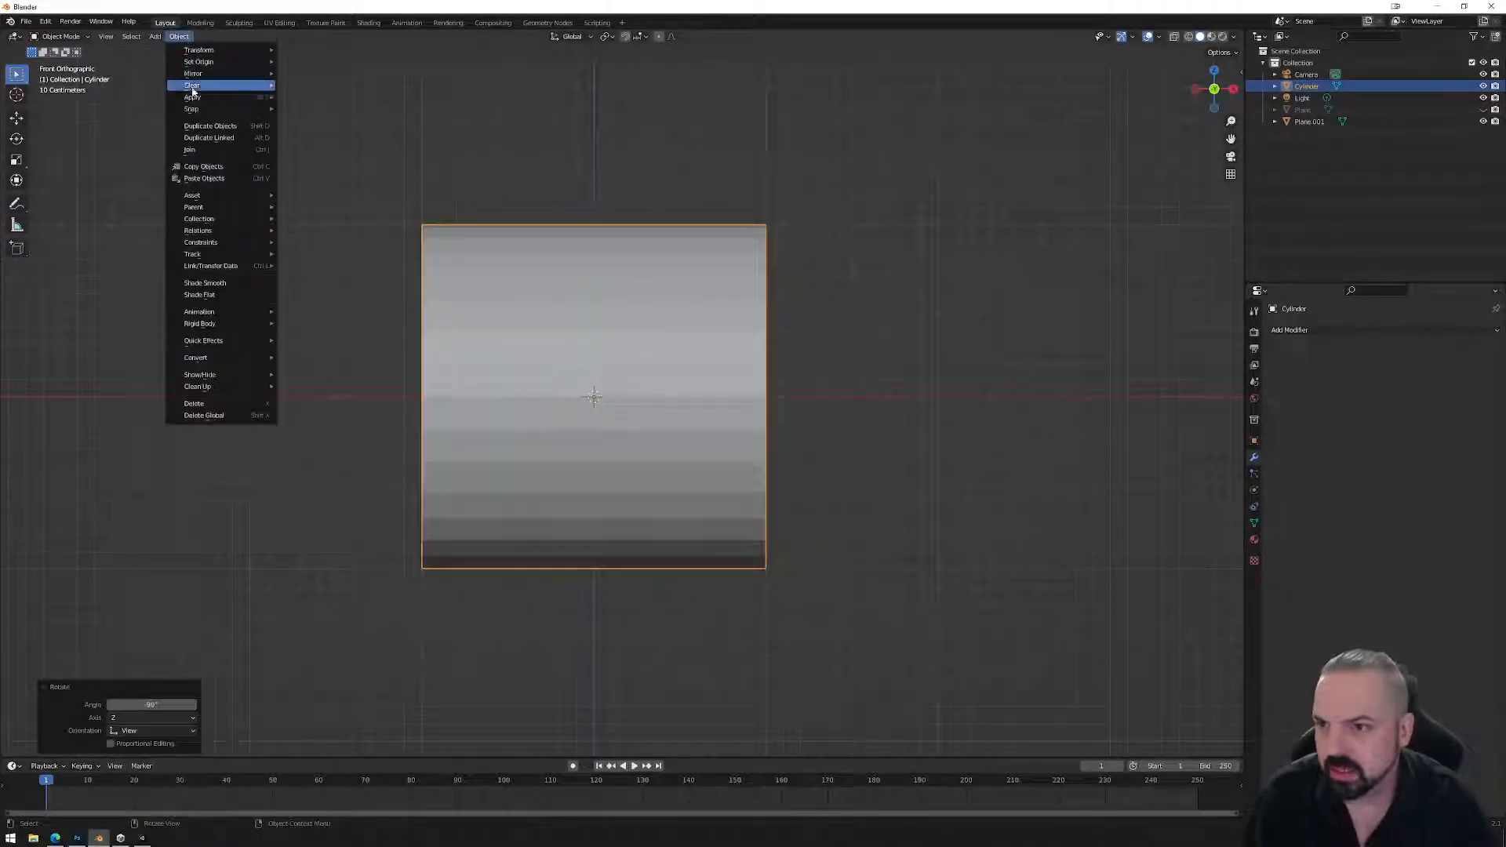
left_click(225, 284)
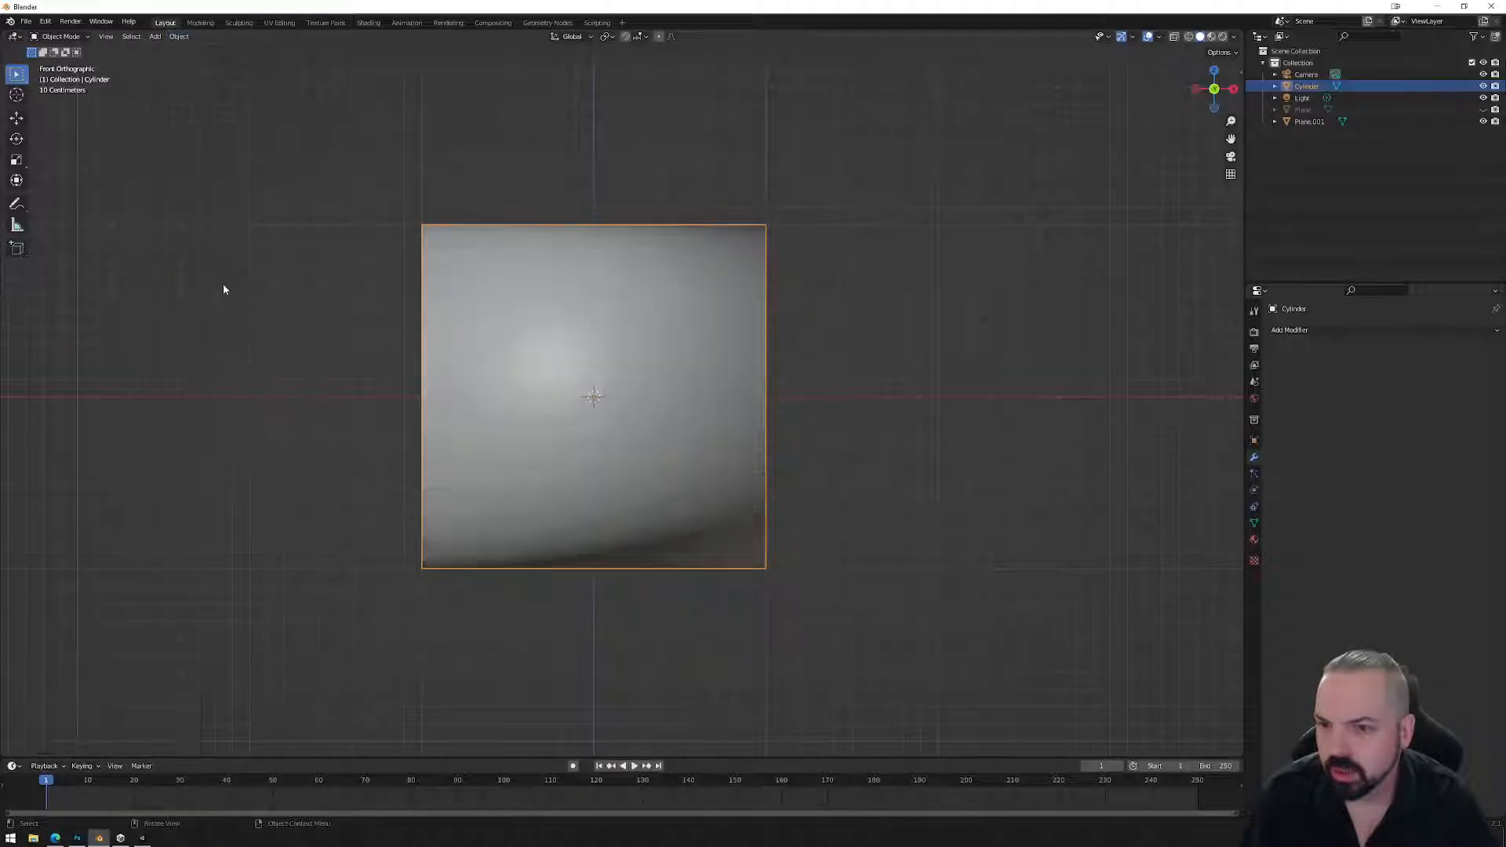
Scale the cylinder down to 0.1.
key("s")
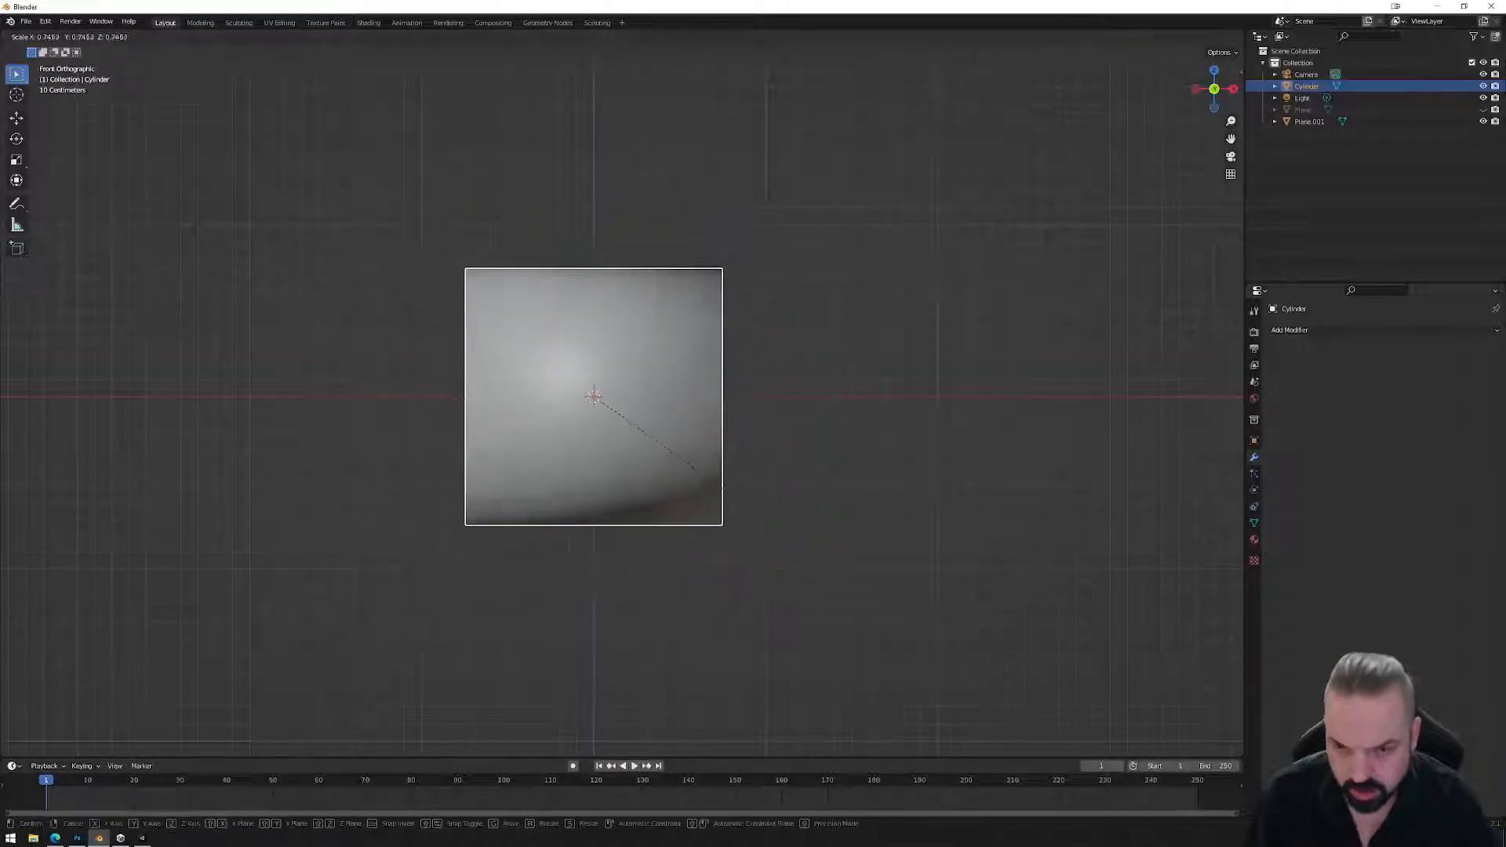
type(".1")
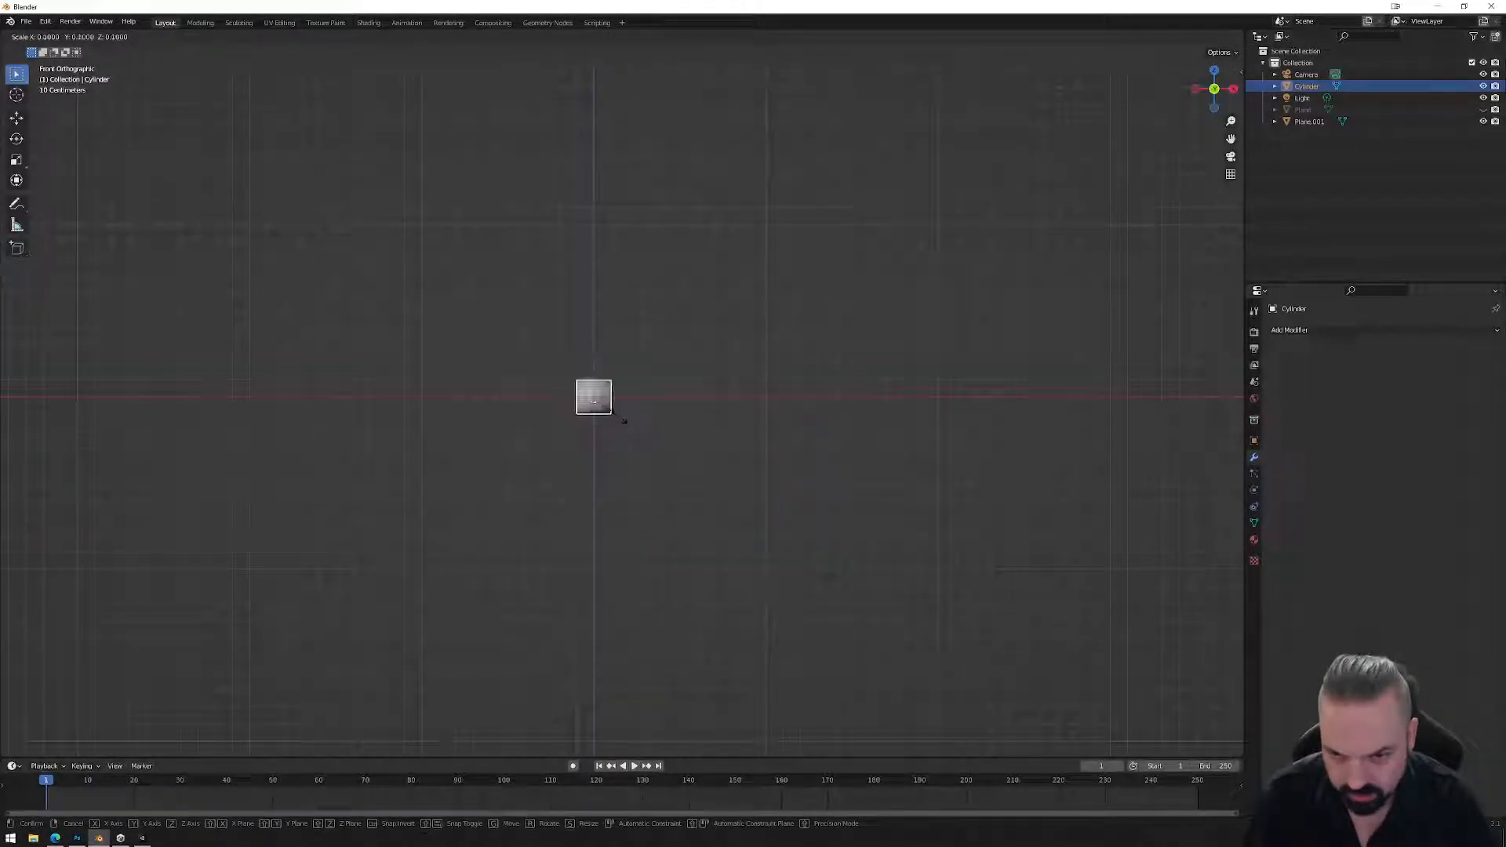
key("Return")
key("KP_7")
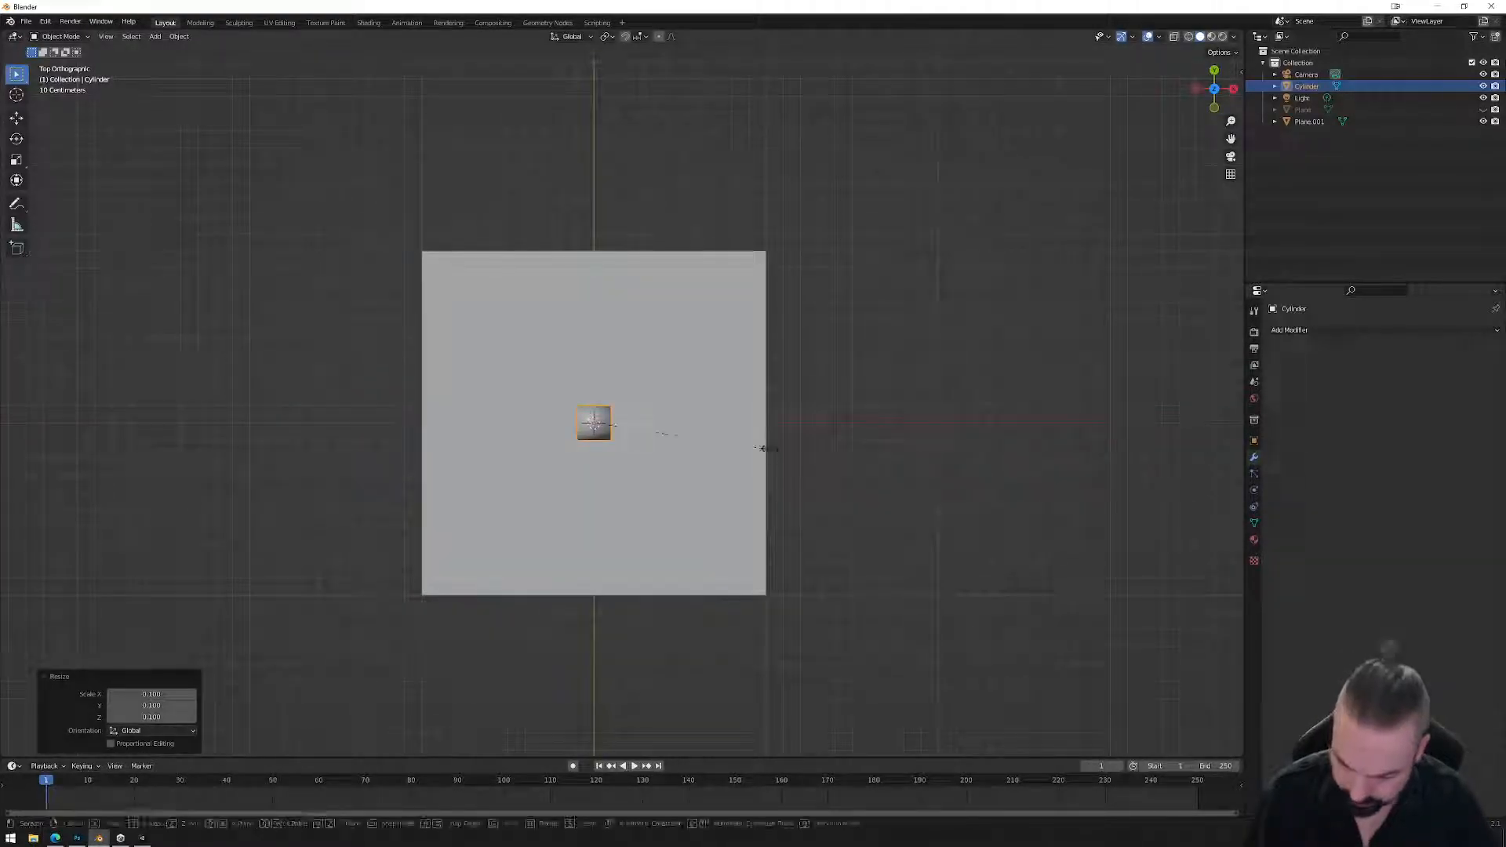
Stretch the small cylinder 10 times along X in top view.
key("s")
key("x")
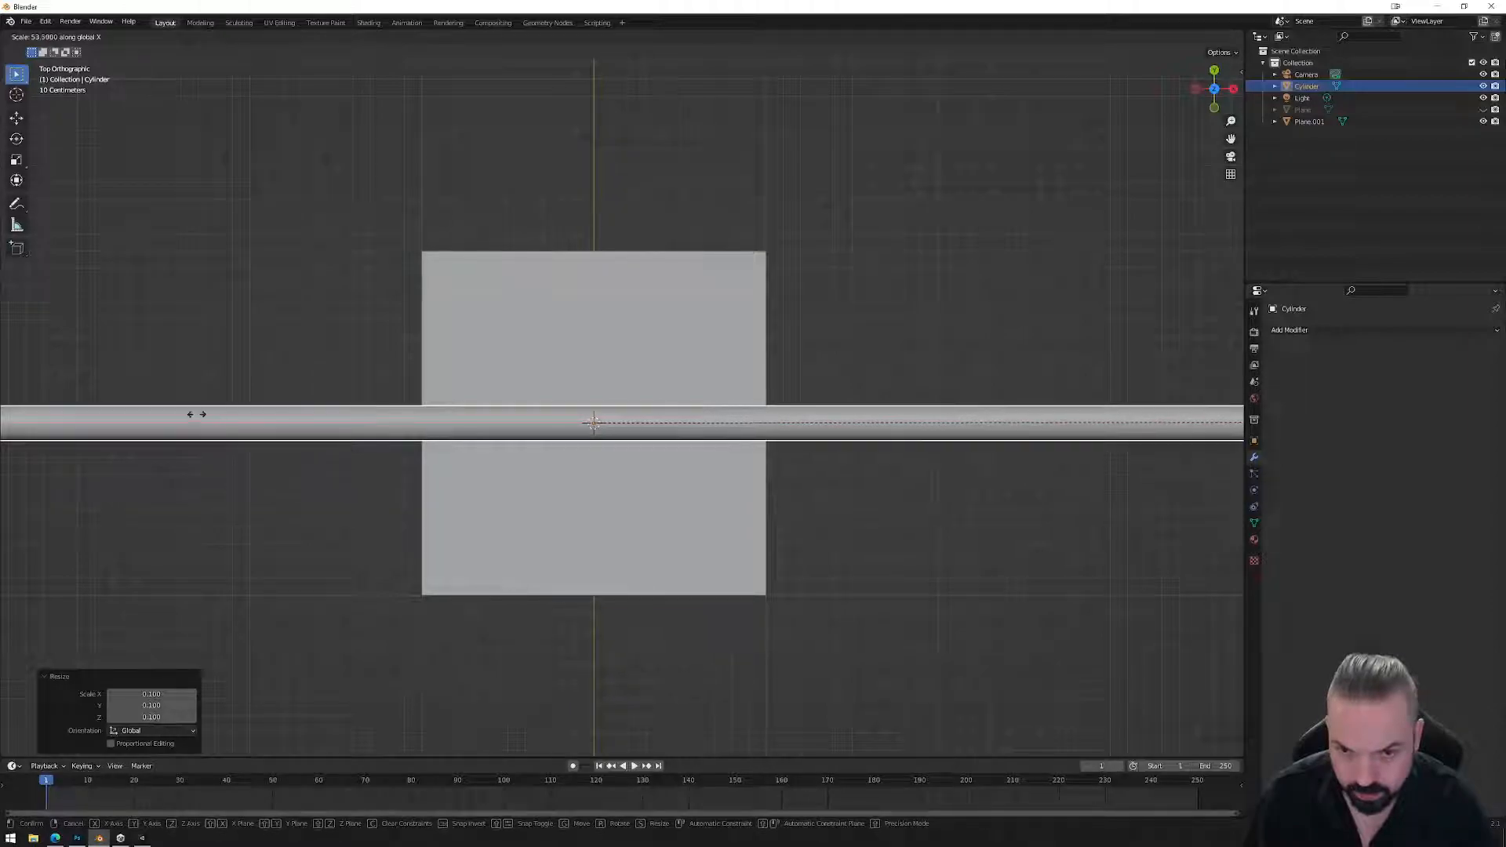
key("Escape")
scroll(841, 494, "down", 3)
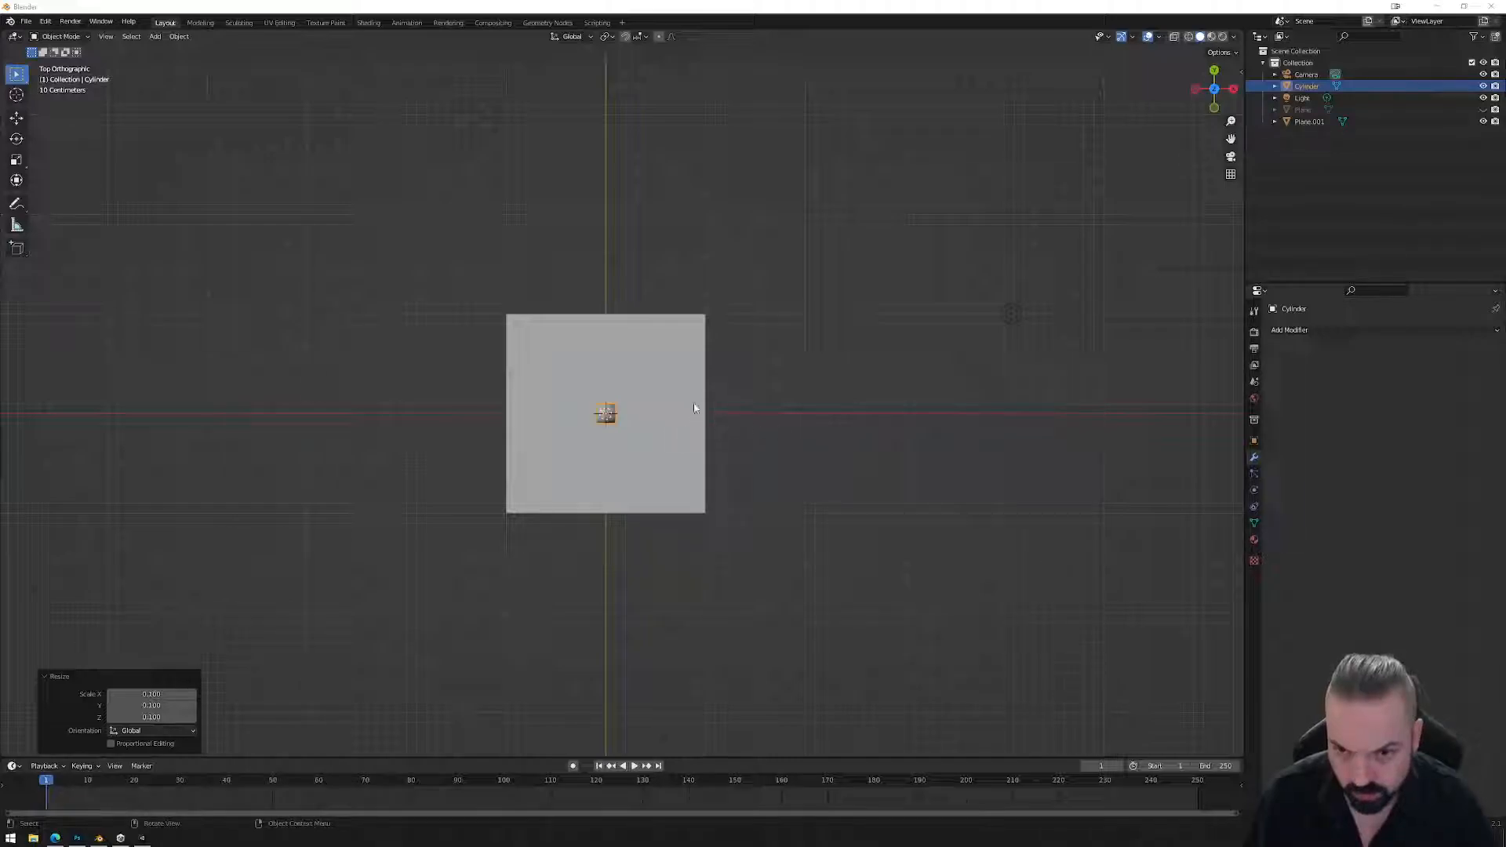
left_click(725, 485)
left_click(603, 419)
middle_click_drag(774, 510, 782, 447)
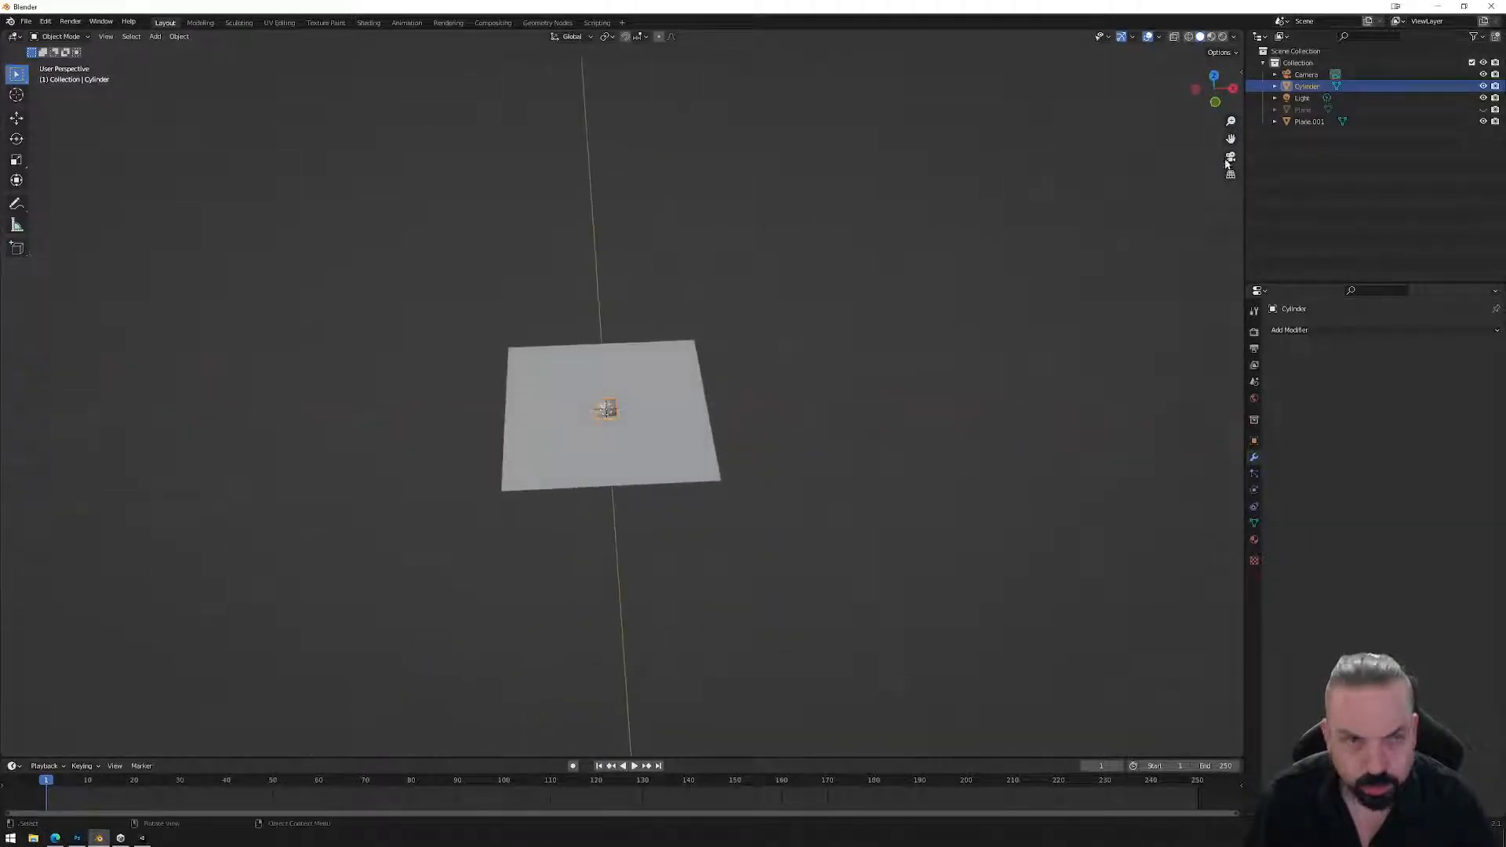
left_click(1213, 83)
left_click(1213, 70)
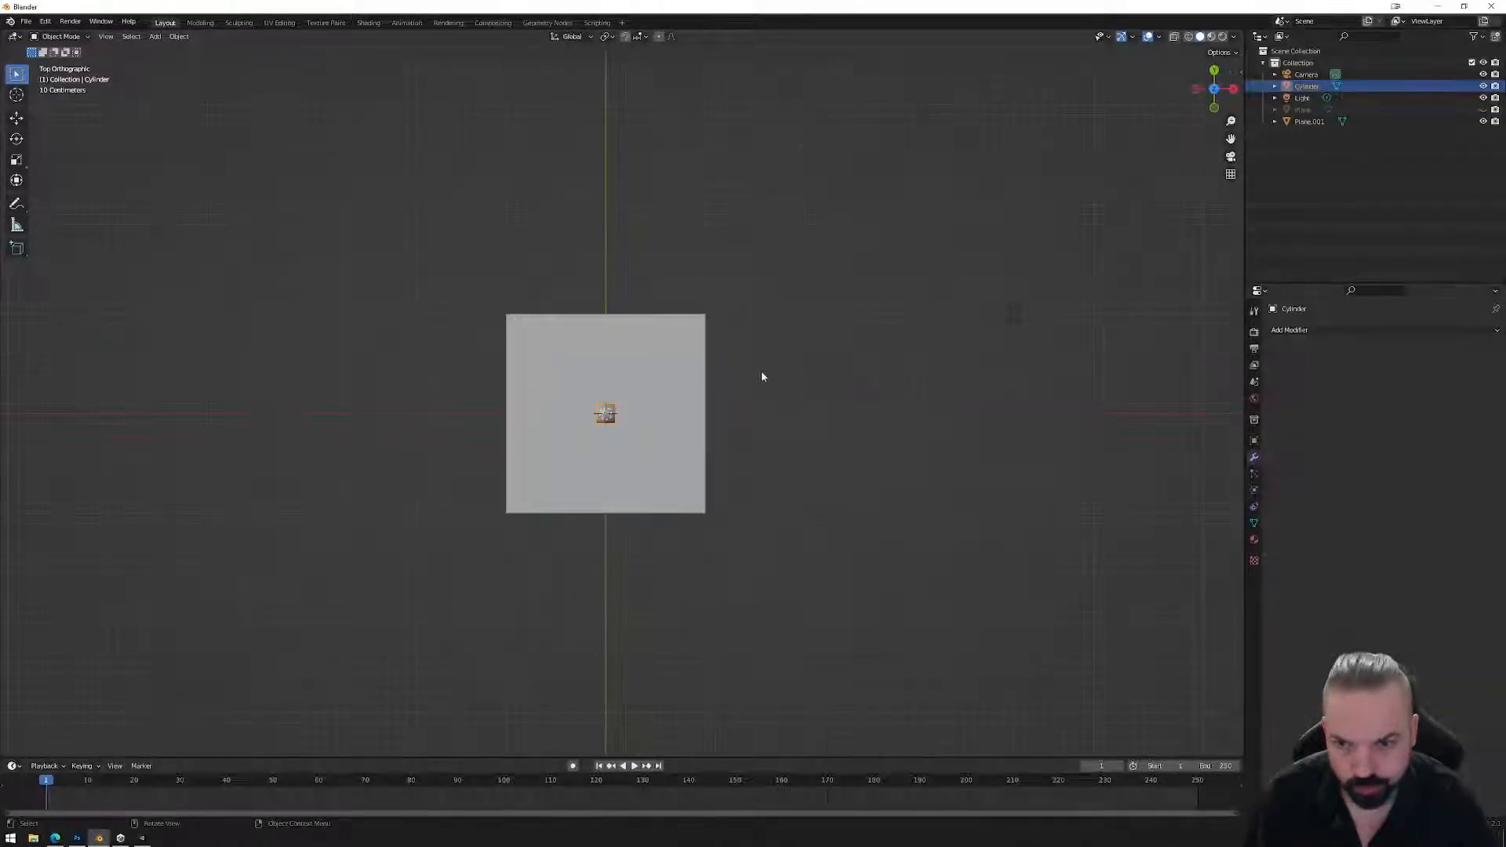
key("s")
type("x")
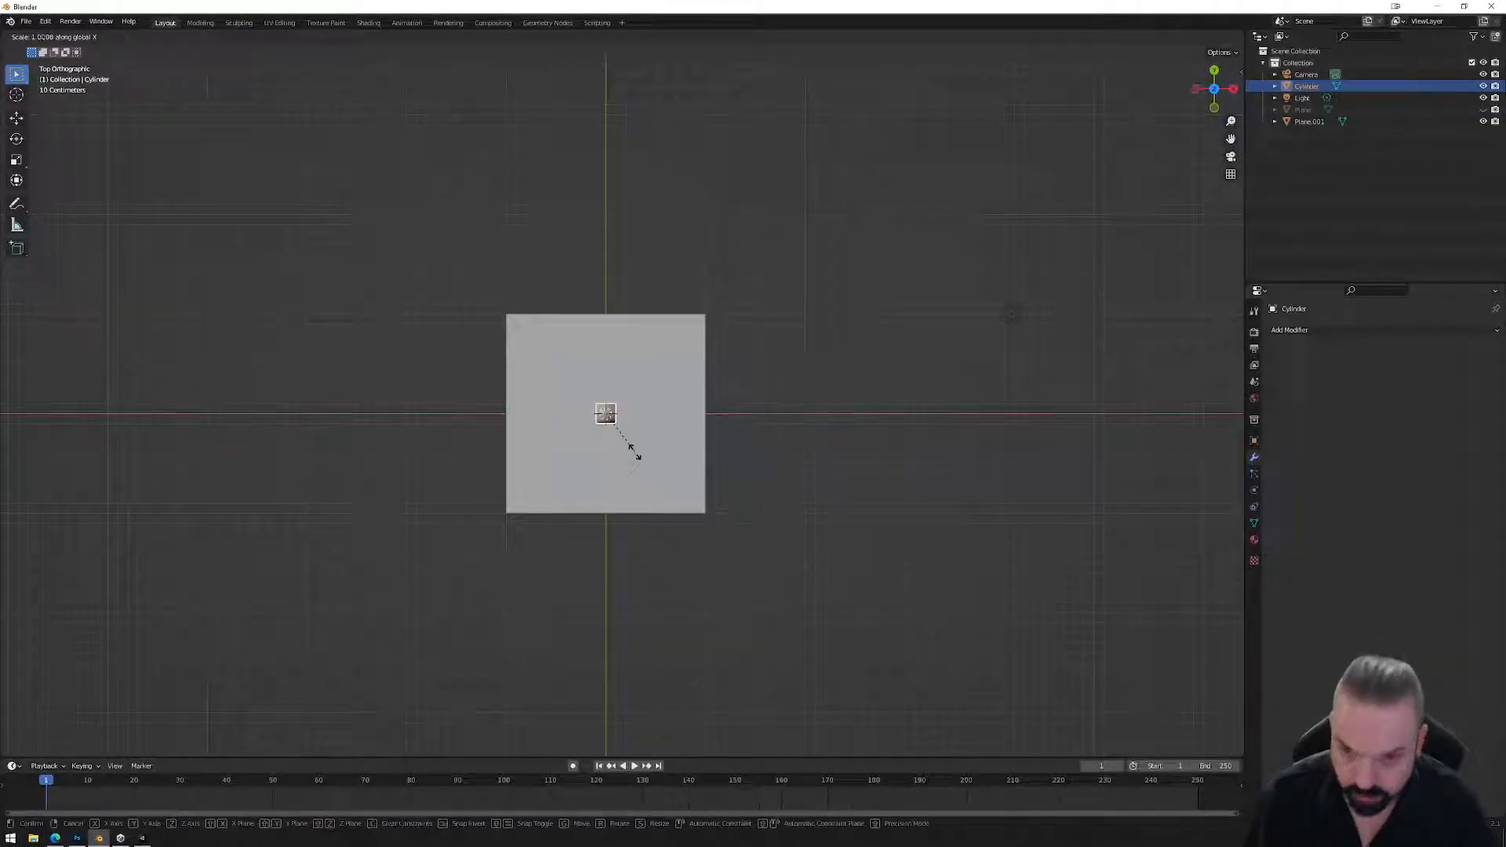
type("10")
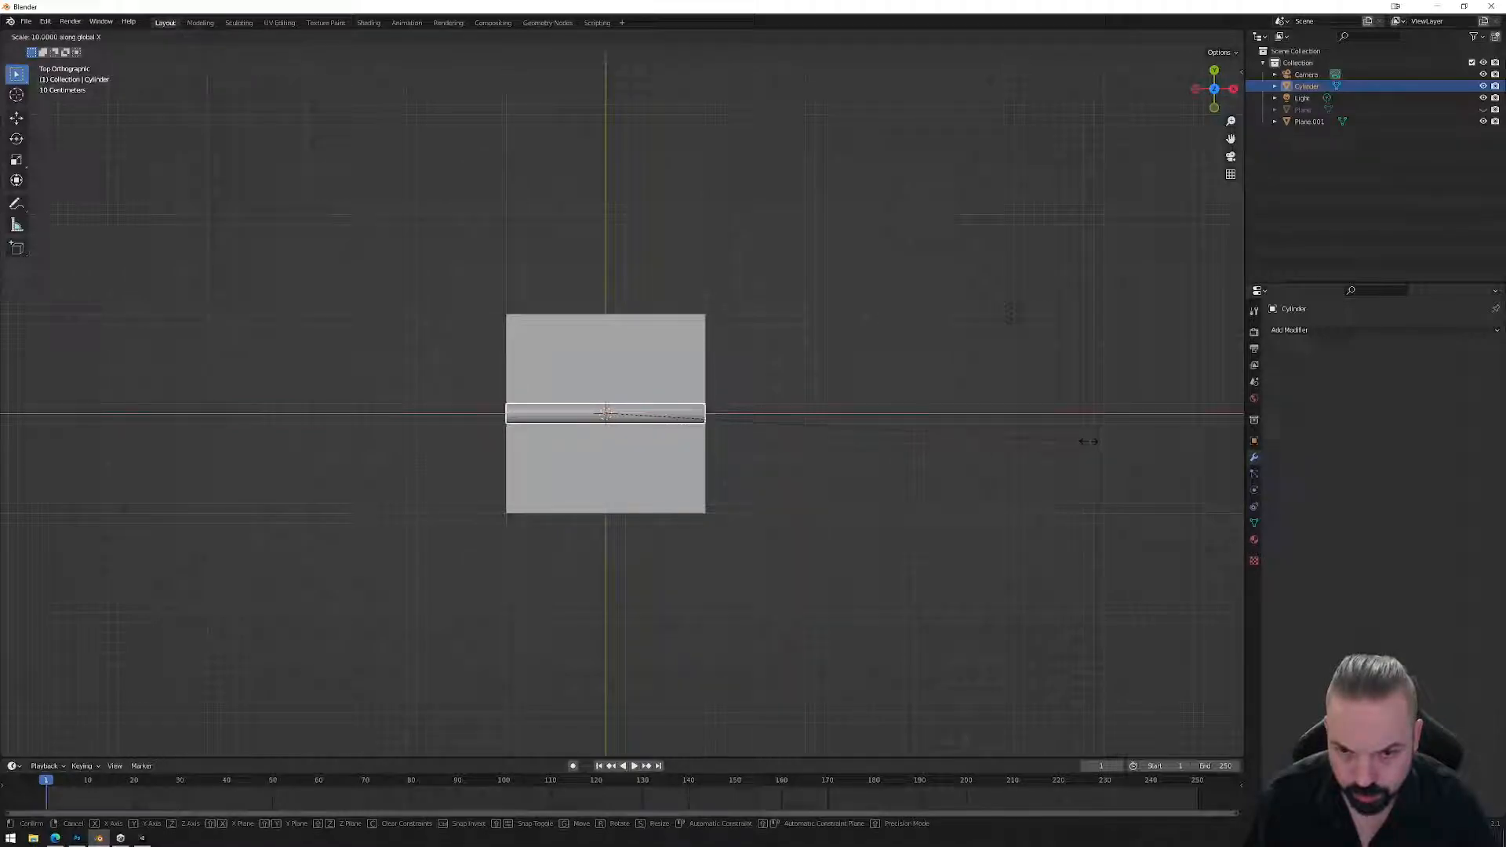
key("Return")
Move the rod 0.7 m along Y up the plane.
scroll(679, 444, "up", 3)
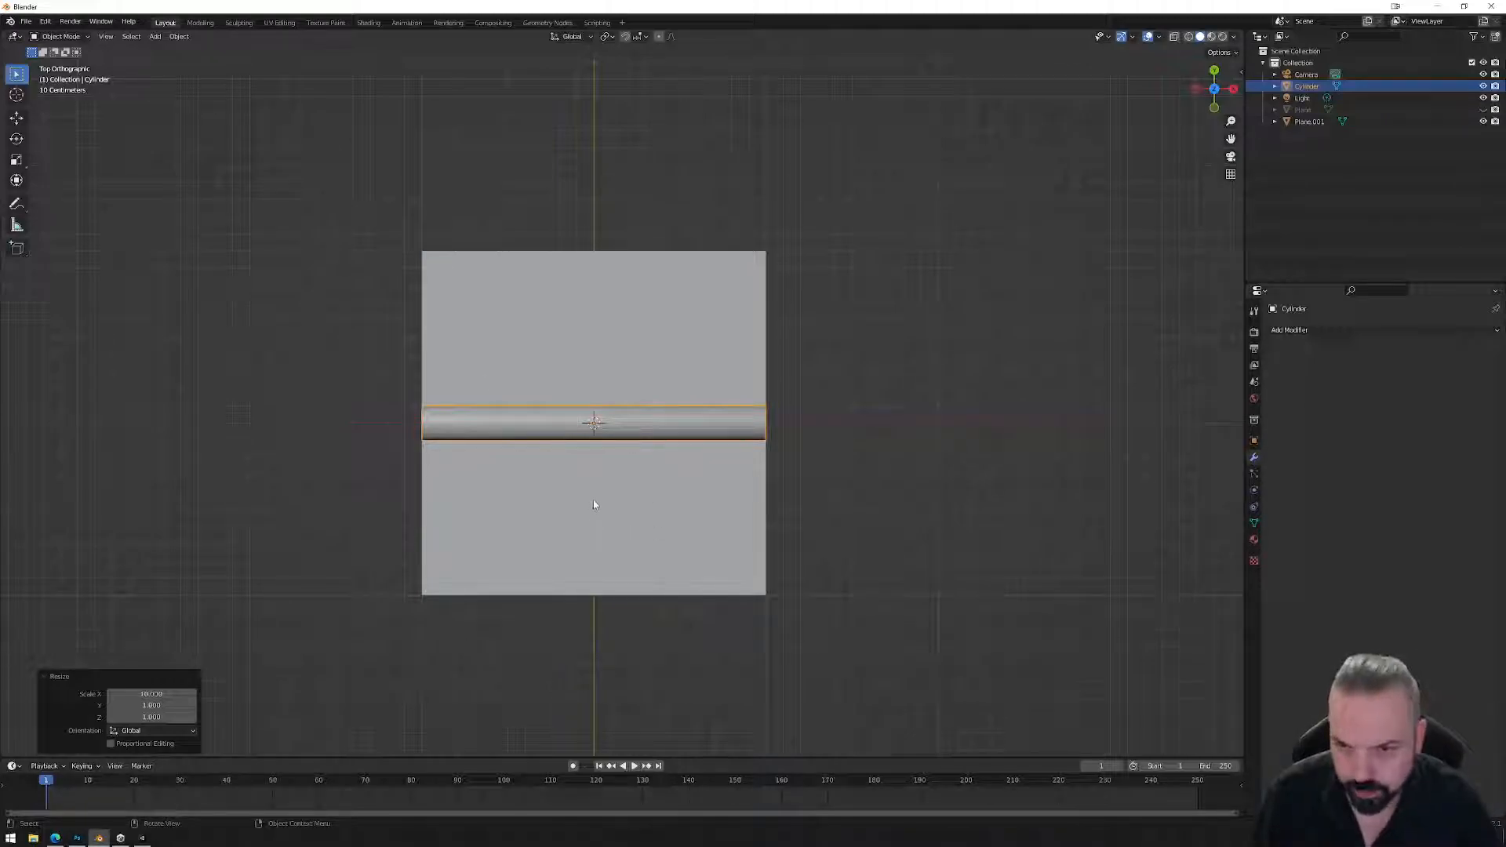
key("g")
key("x")
key("y")
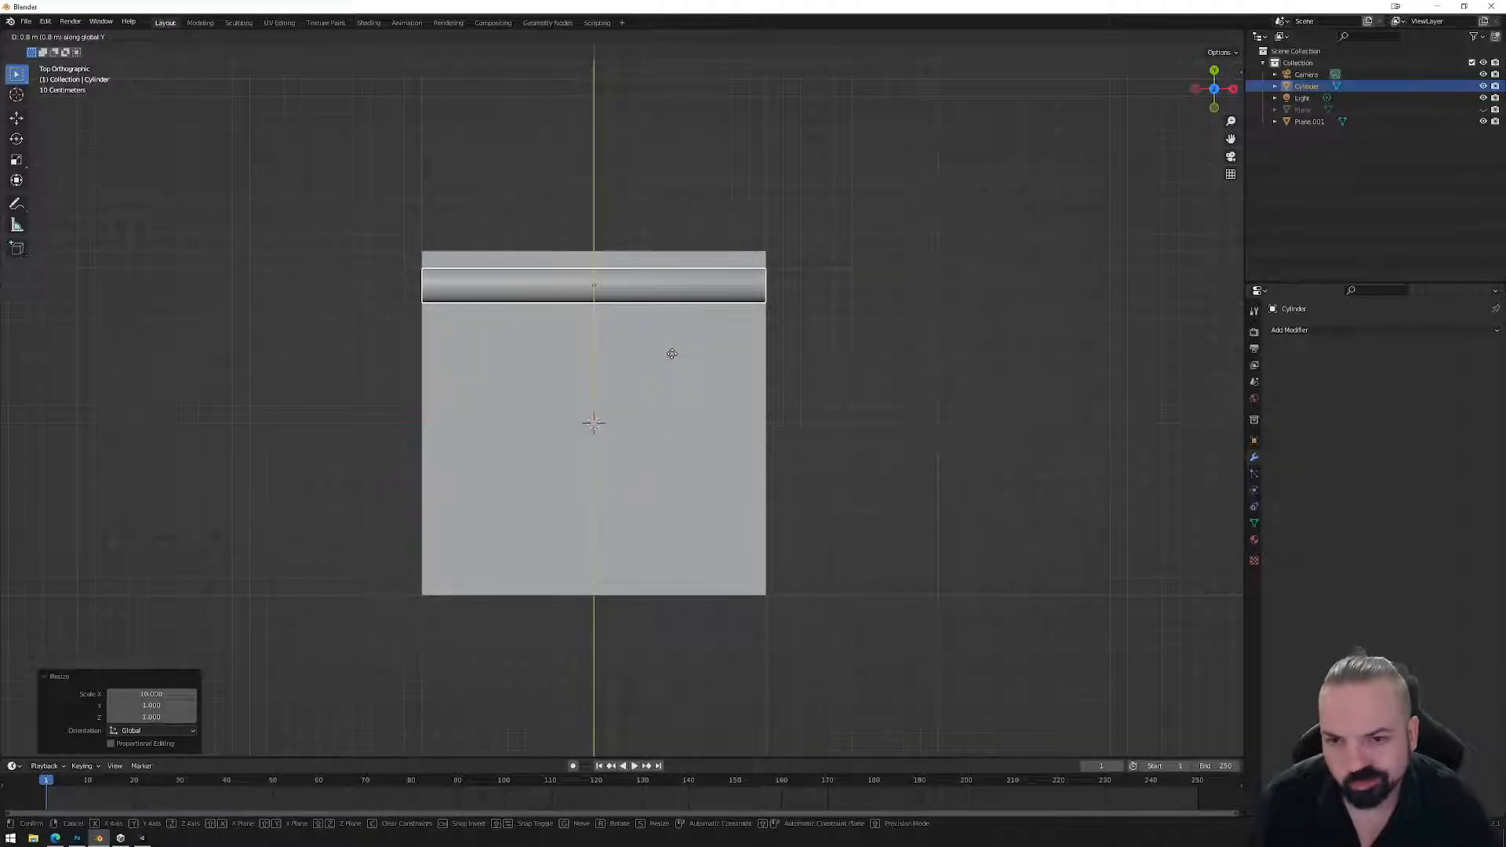
left_click(672, 368)
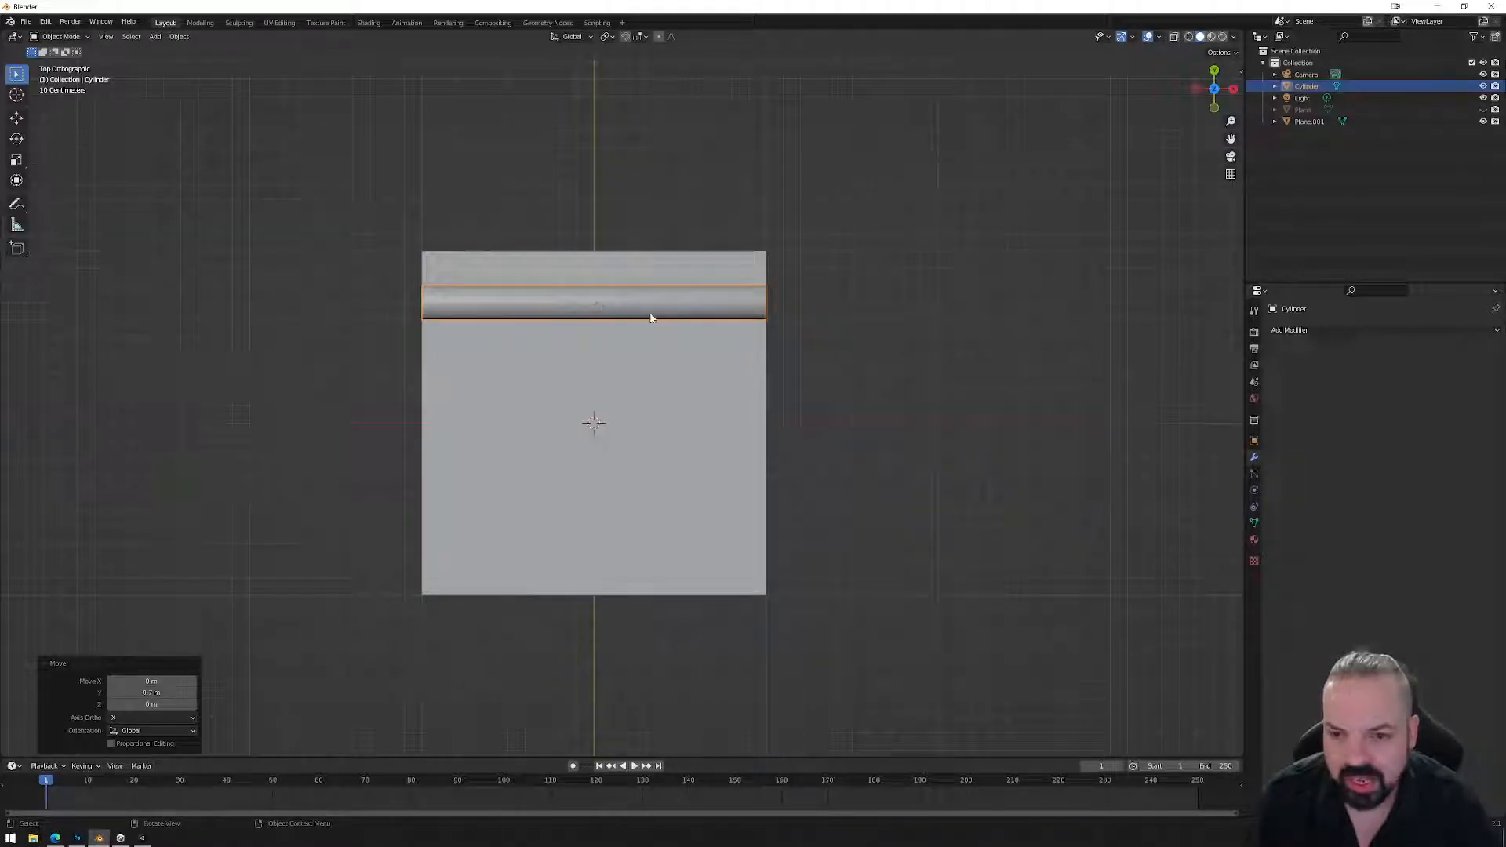
Duplicate the rod lower on the plane and shift its middle band along Y in Edit Mode.
key("shift+d")
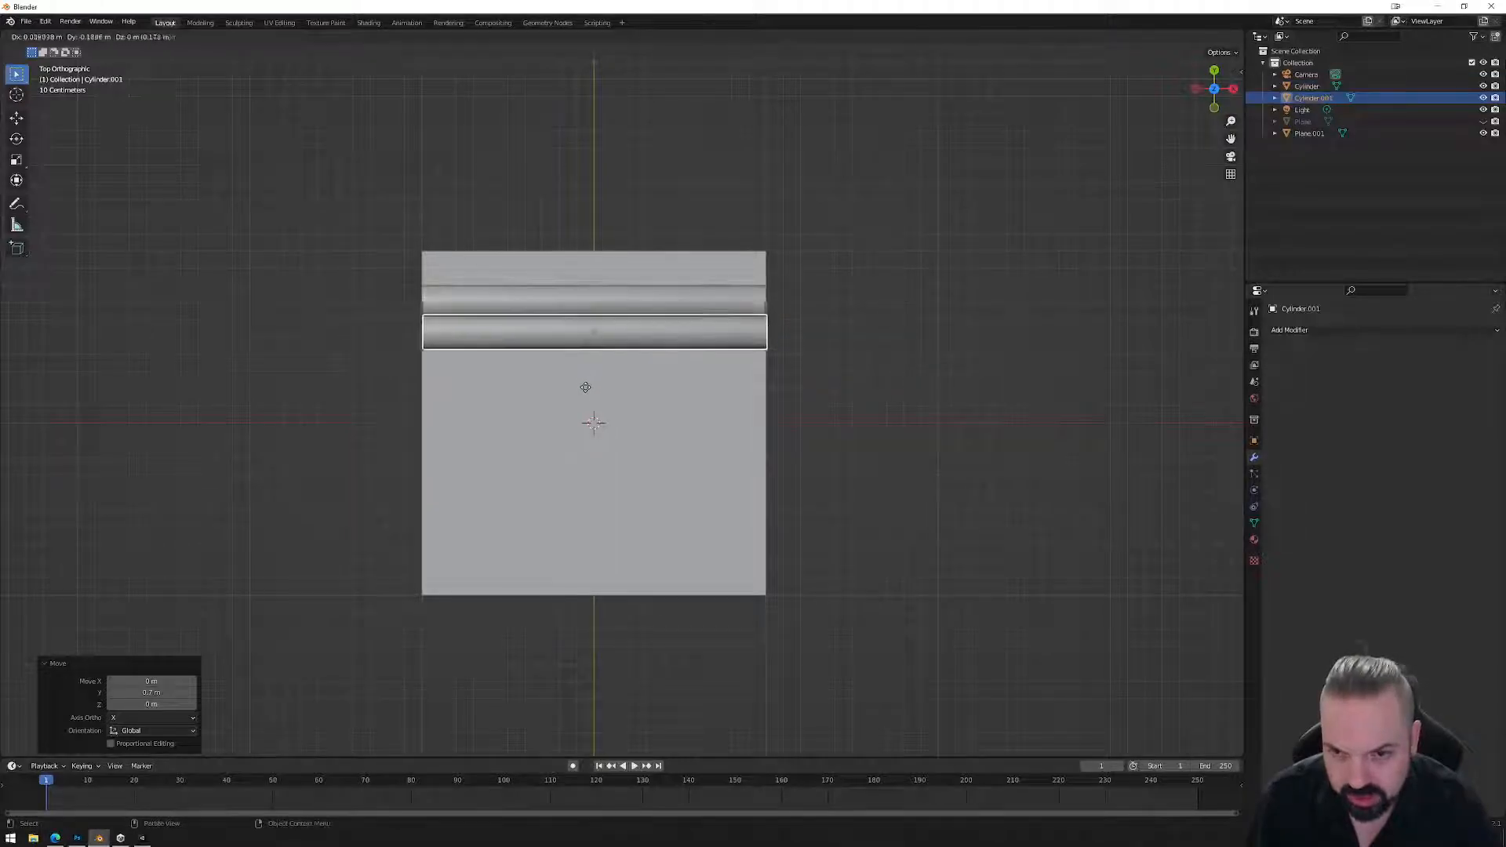
left_click(592, 423)
key("Tab")
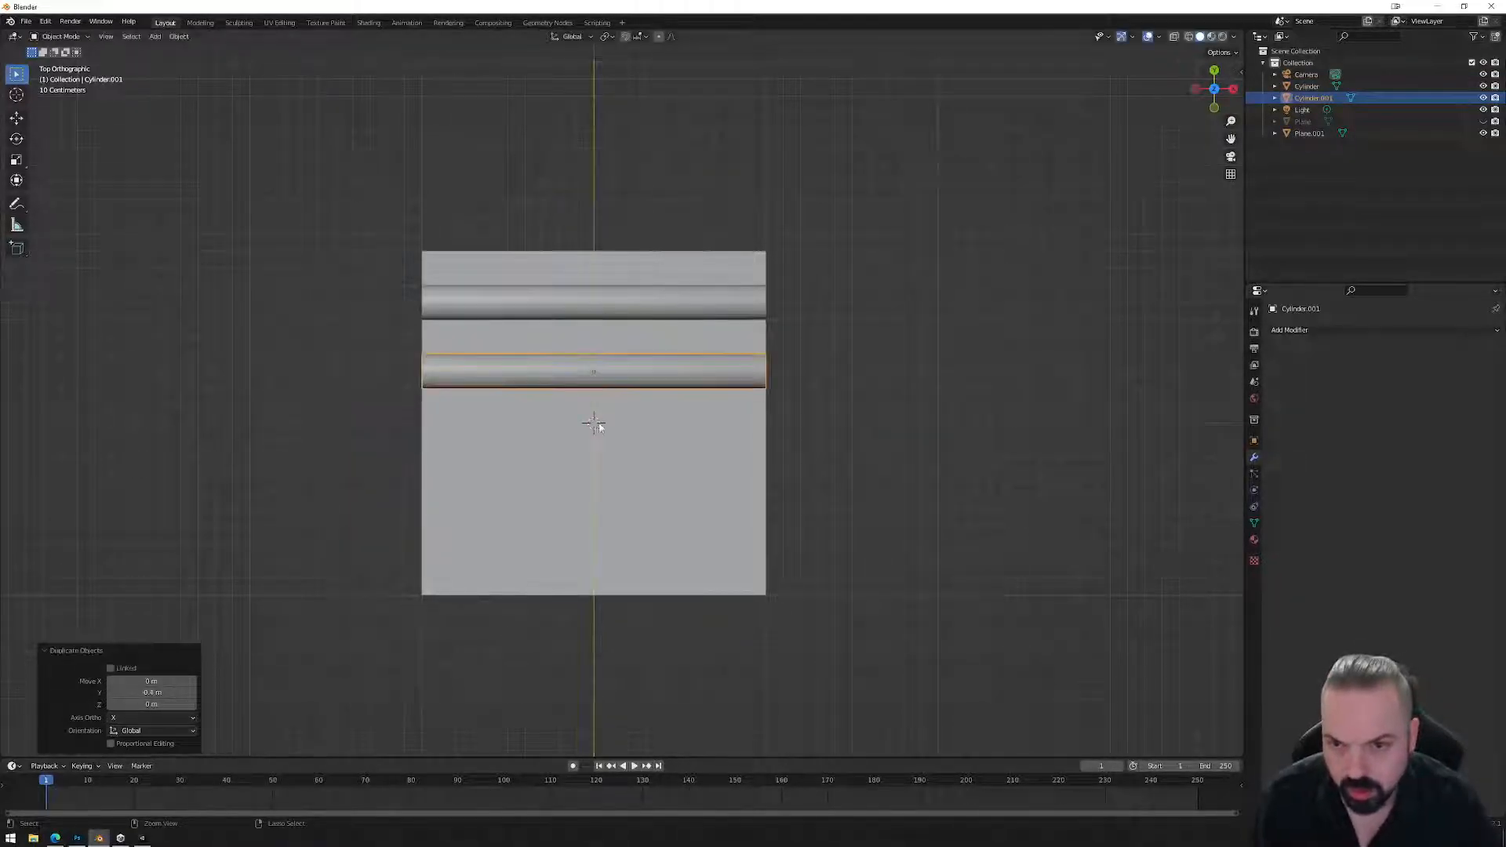
left_click_drag(382, 420, 807, 370)
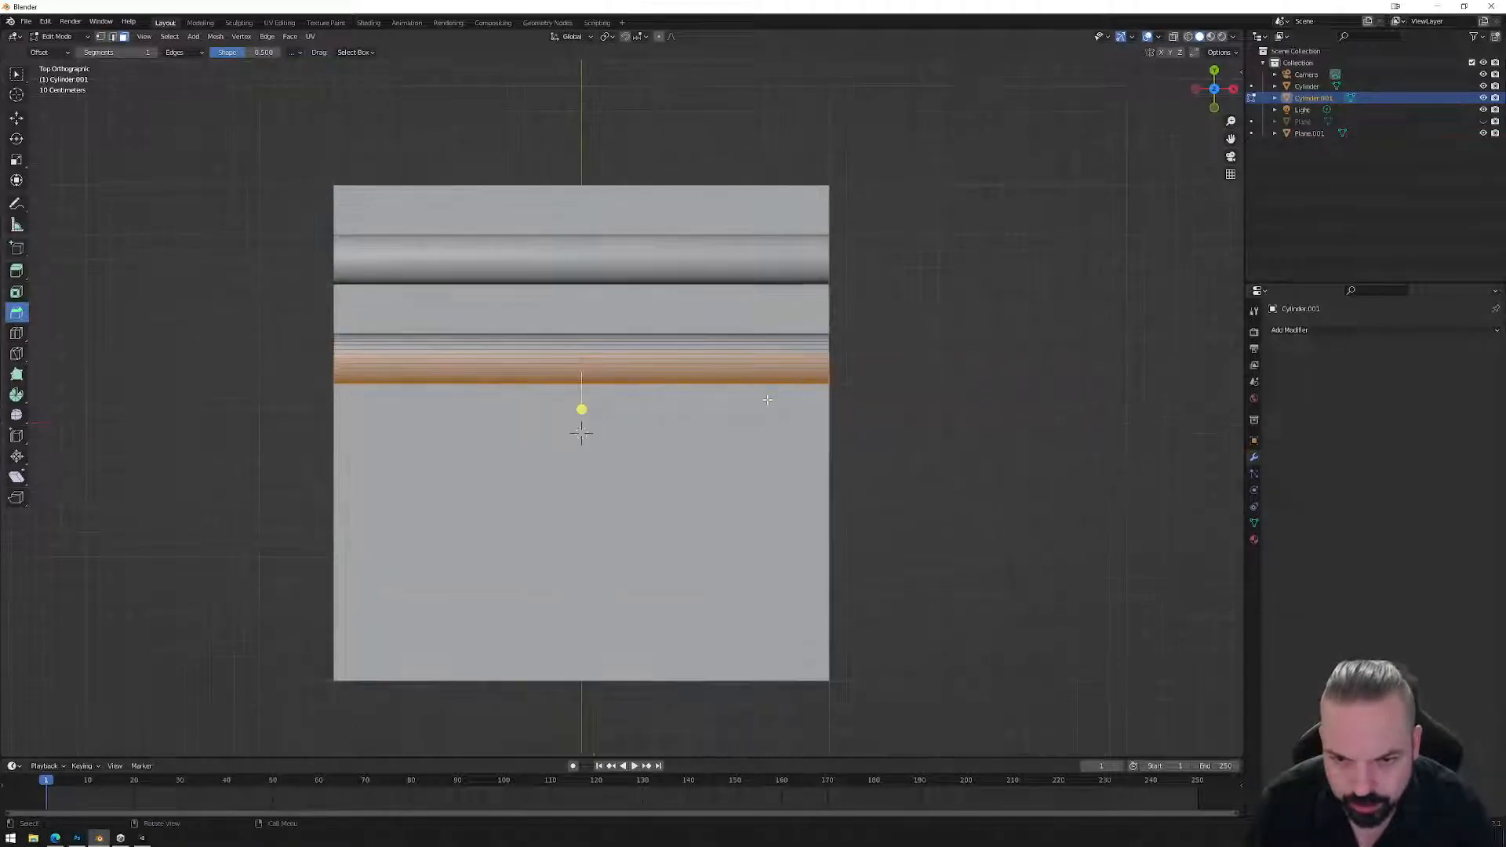
scroll(946, 363, "up", 4)
left_click_drag(1022, 274, 156, 459)
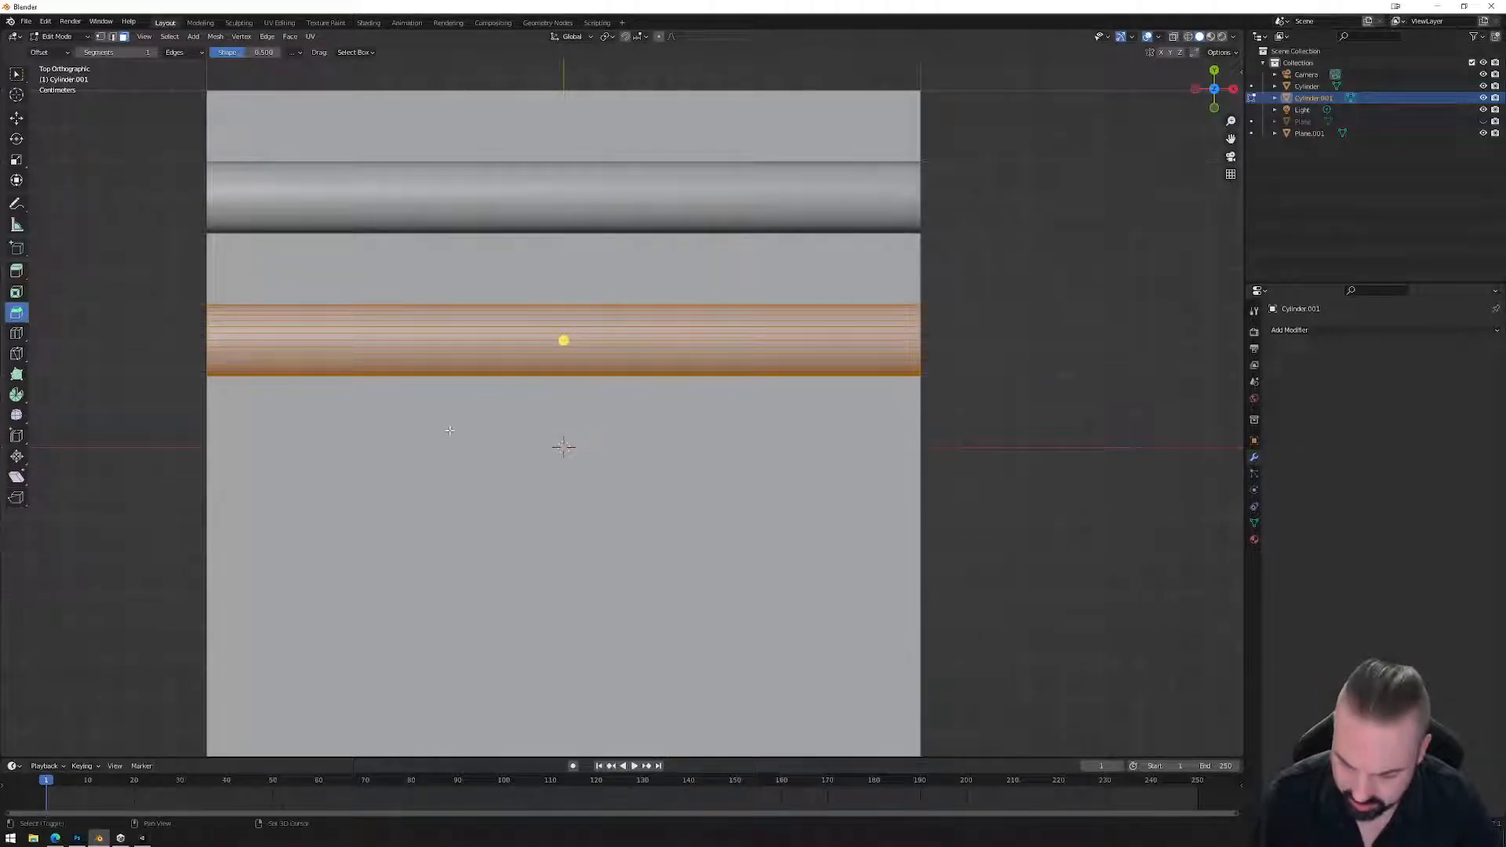
key("g")
key("y")
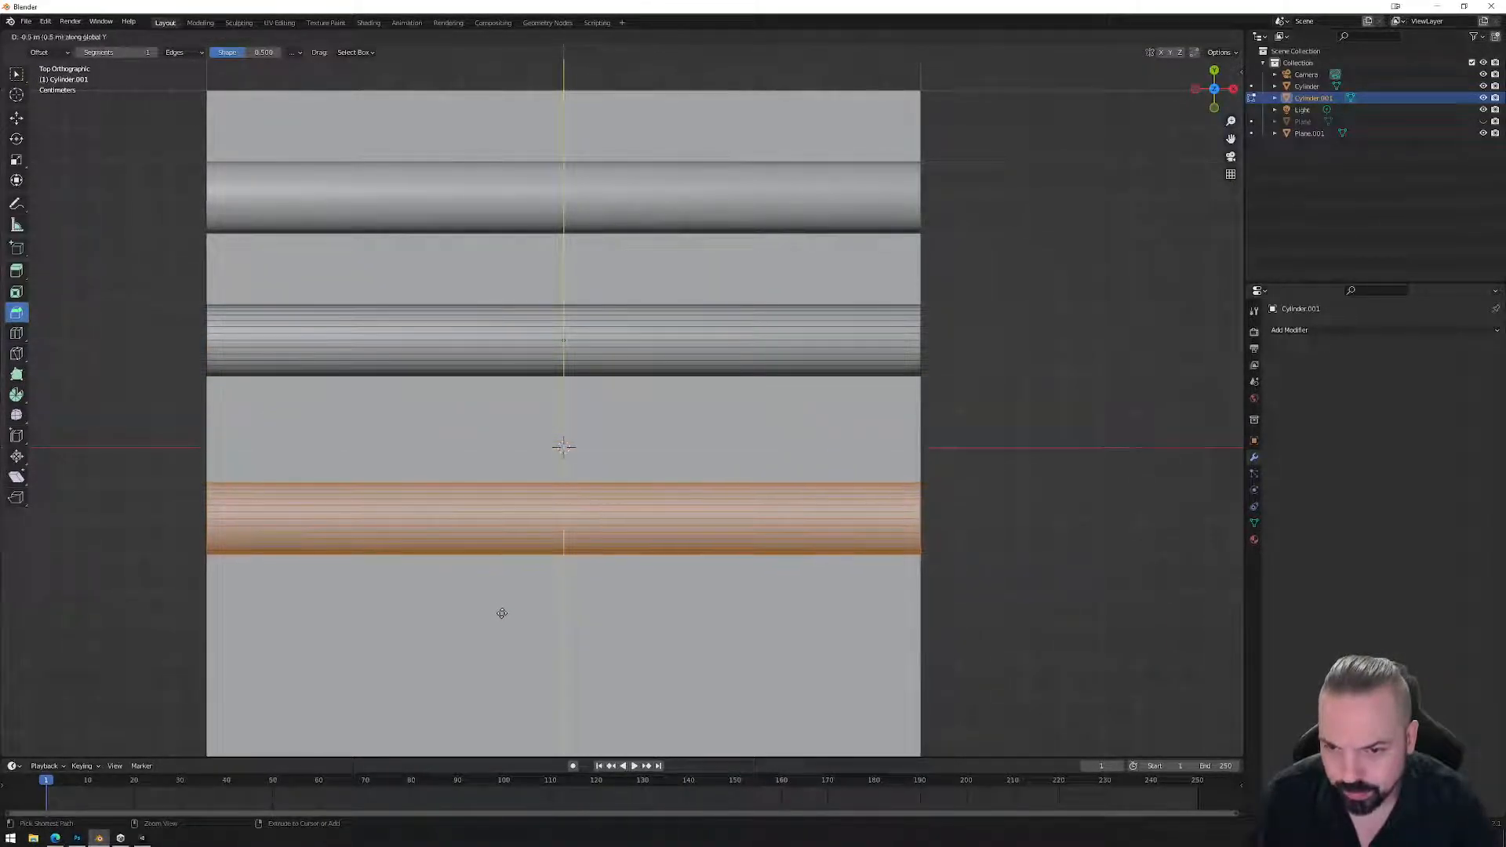
left_click(563, 558)
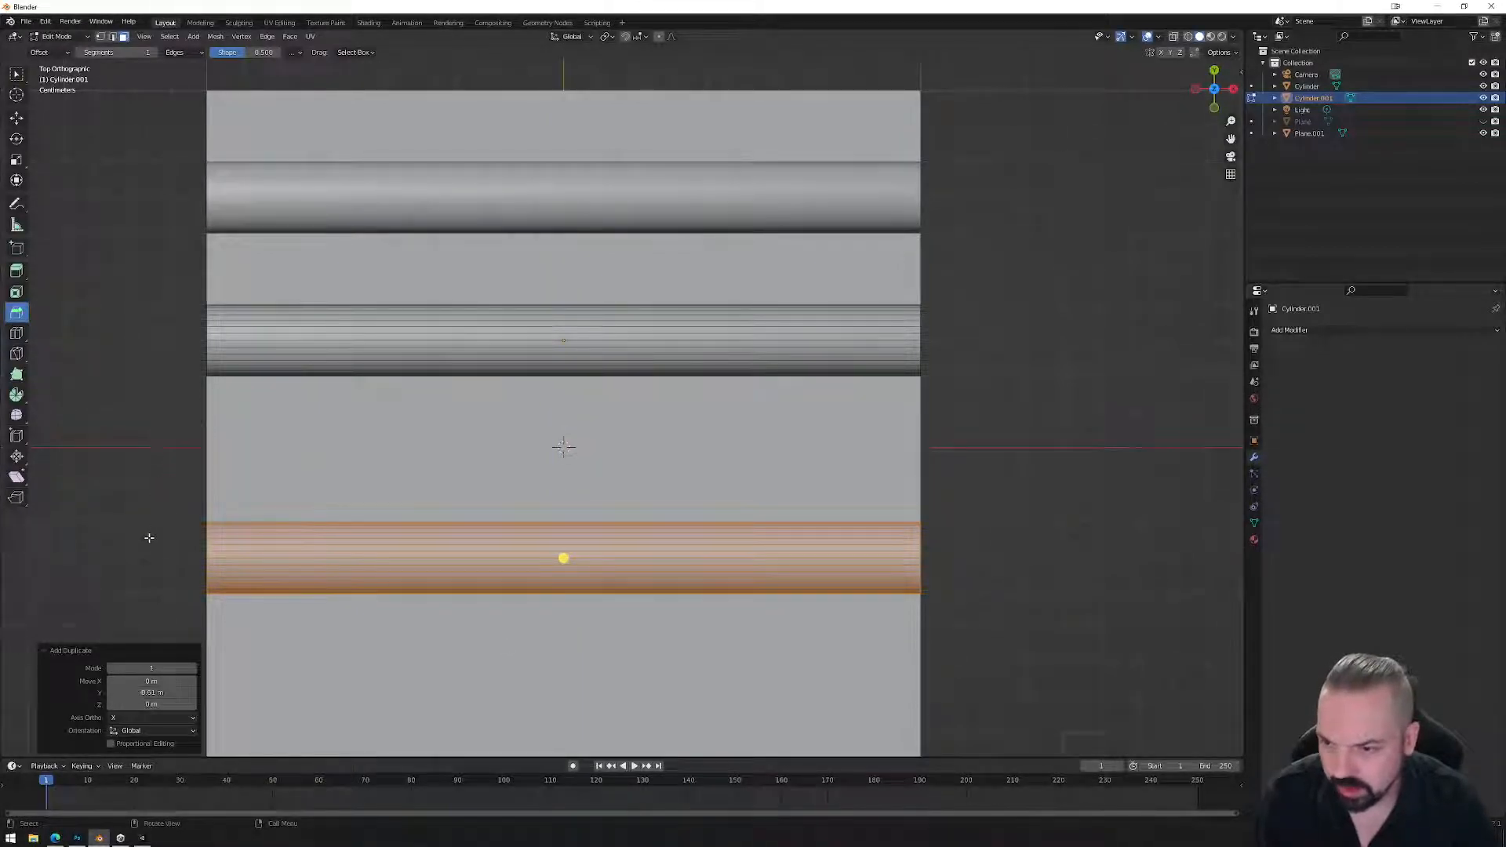
Delete the inner halves of both cylinder bands.
key("shift+2")
left_click_drag(167, 555, 986, 341)
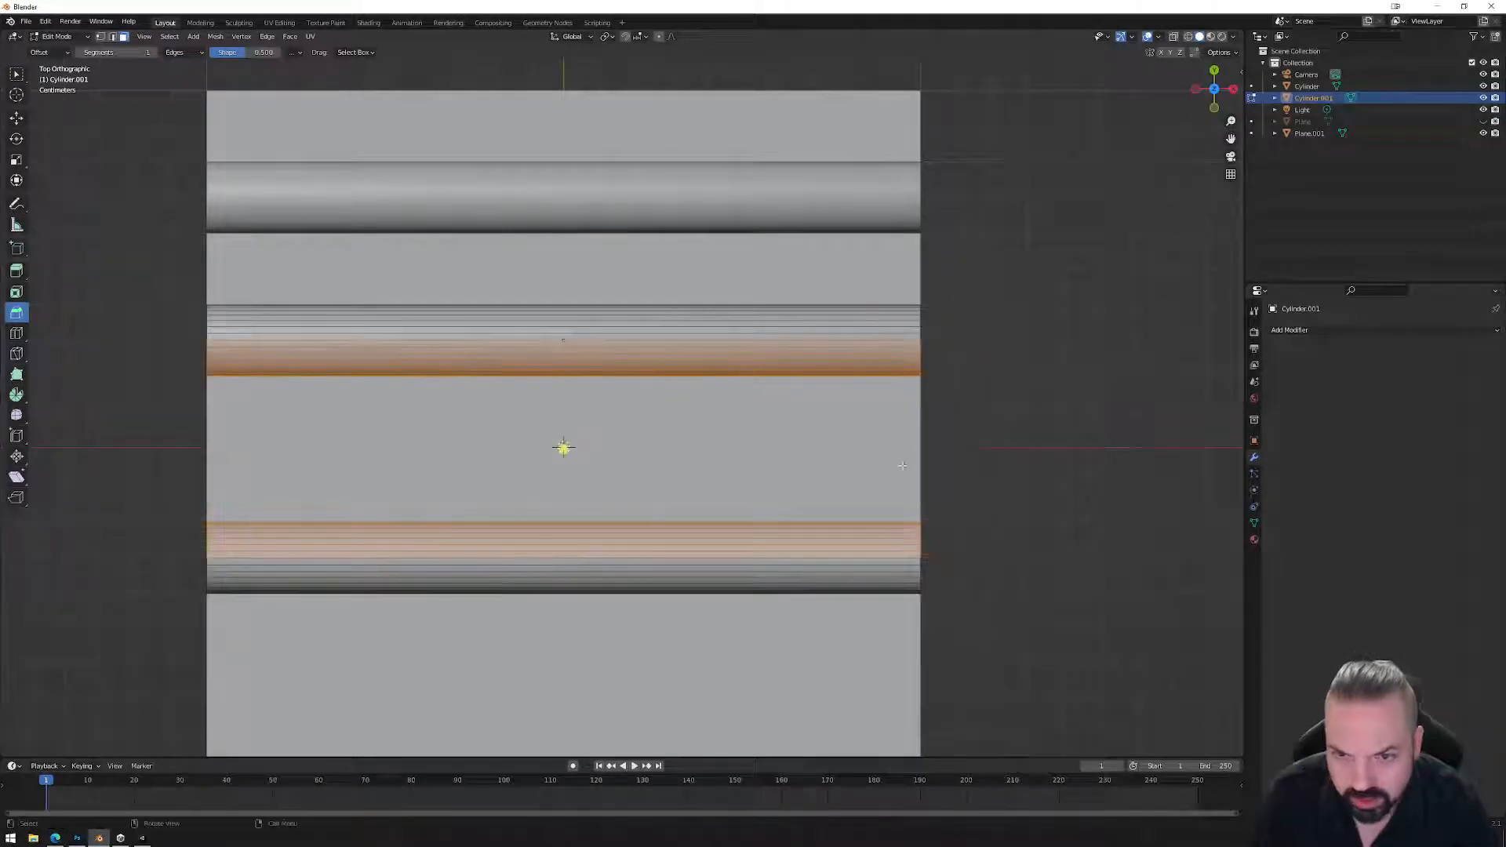
key("x")
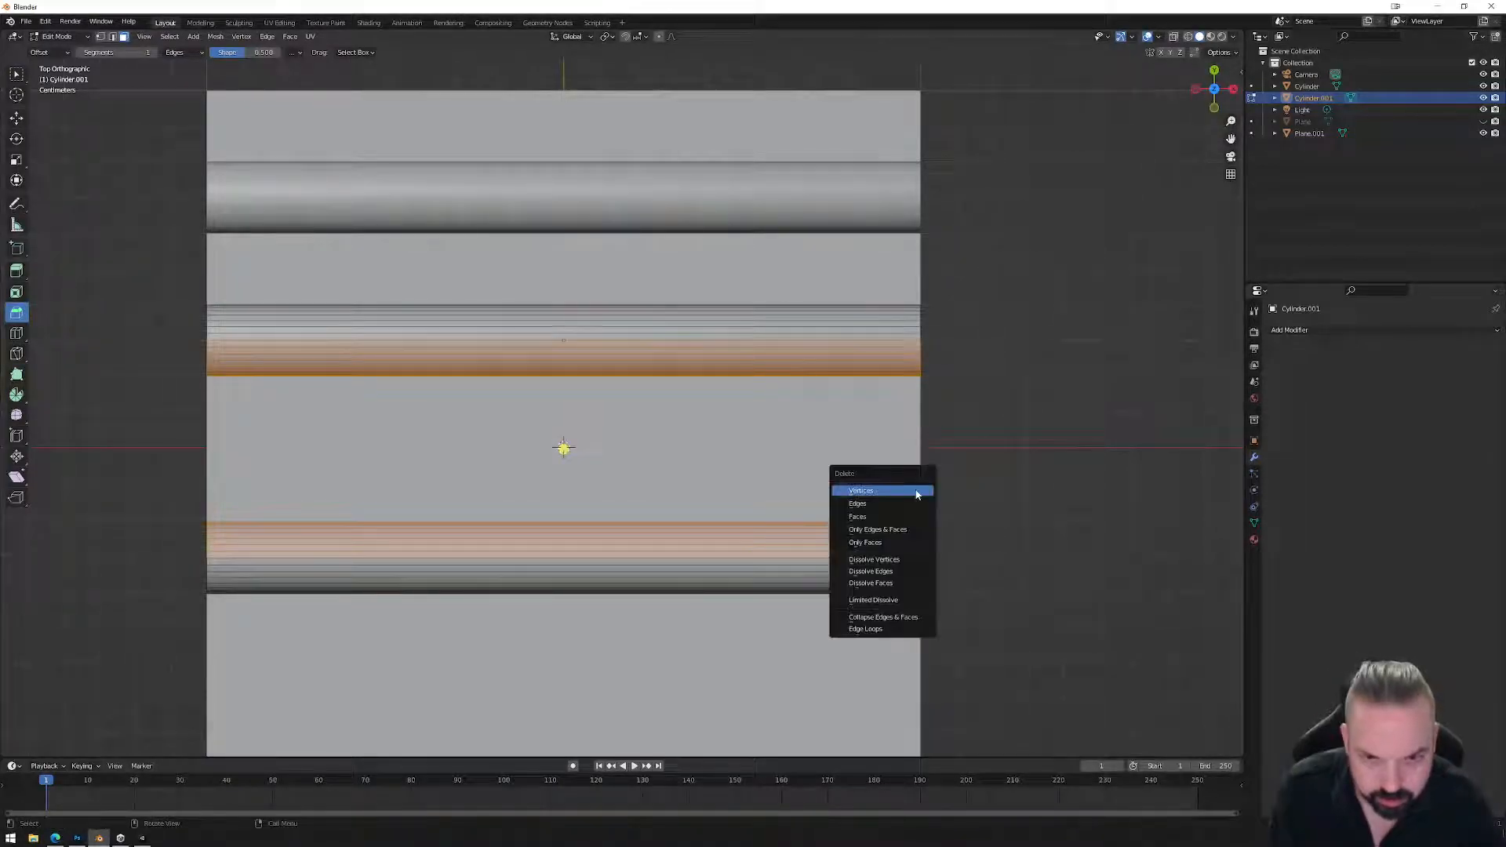
left_click(904, 517)
Fill a face between the two open cylinder edges.
key("2")
left_click(750, 341)
left_click(723, 558, "shift")
middle_click_drag(657, 632, 768, 416)
key("f")
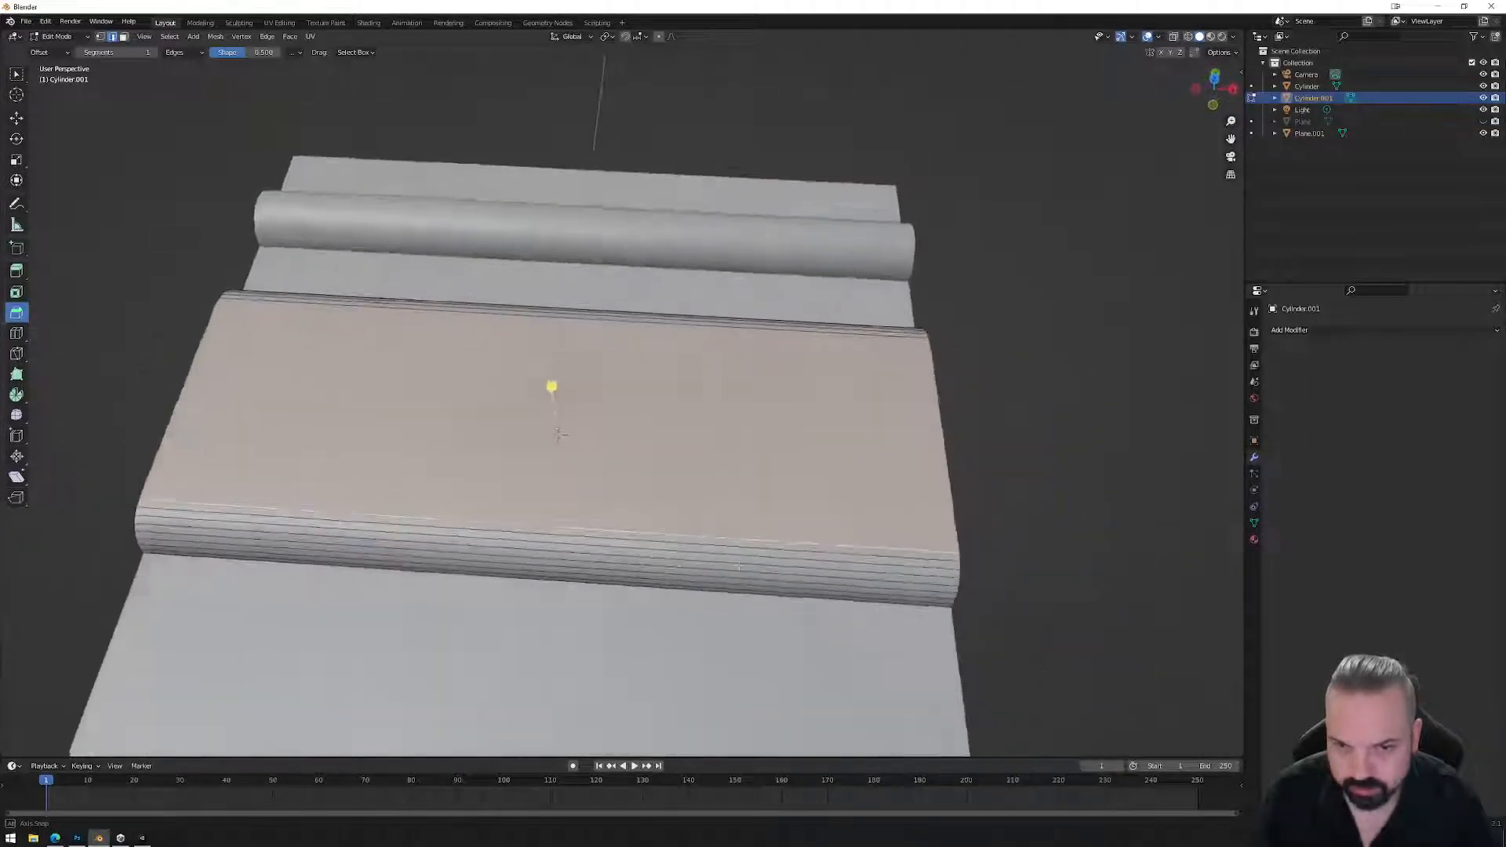
key("KP_7")
left_click(1099, 313)
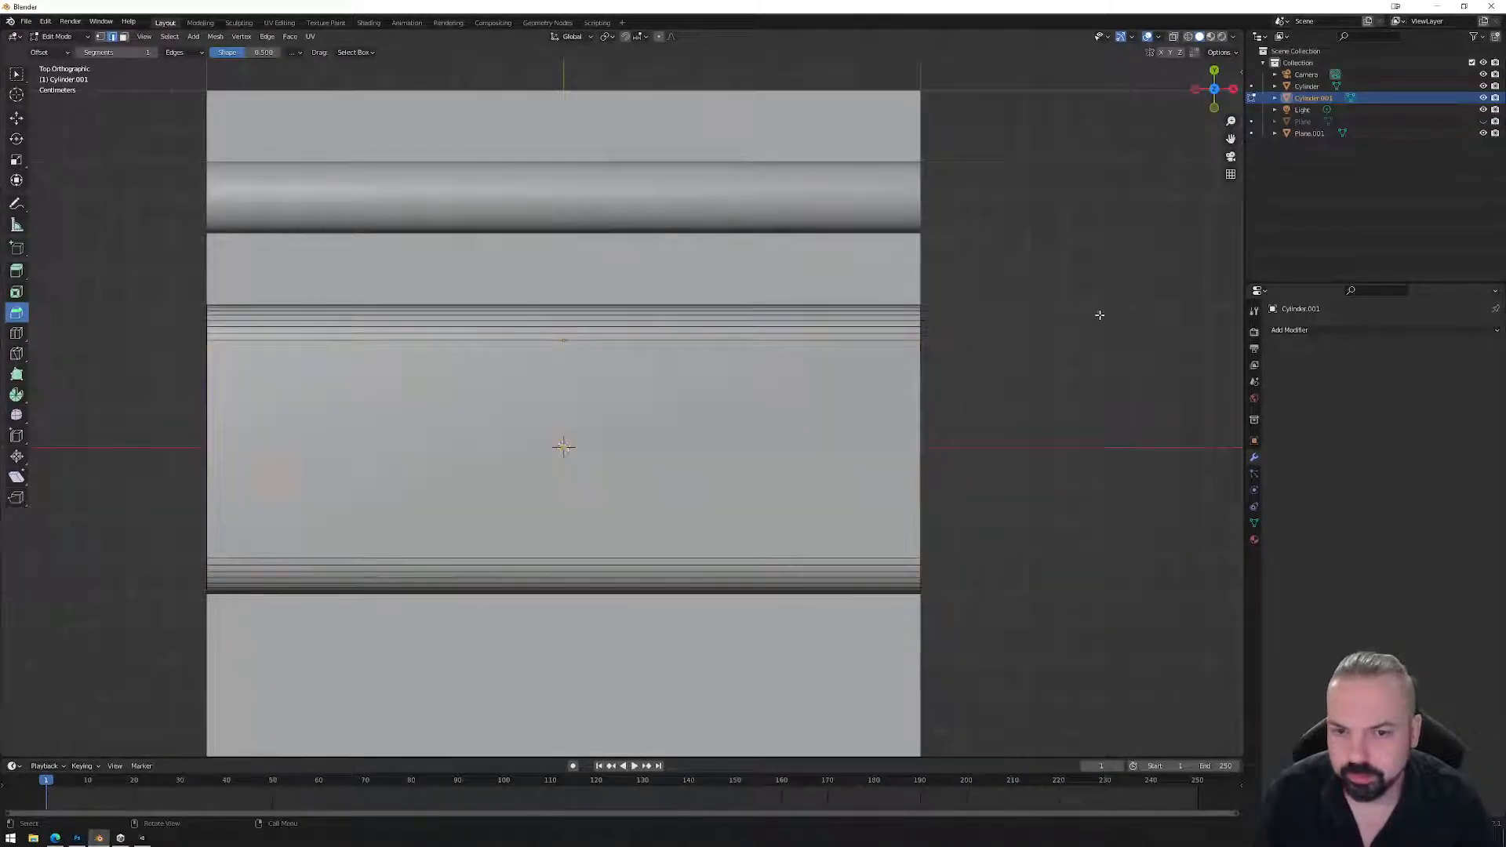
Delete the end cap faces from the right-side view.
scroll(663, 304, "down", 3)
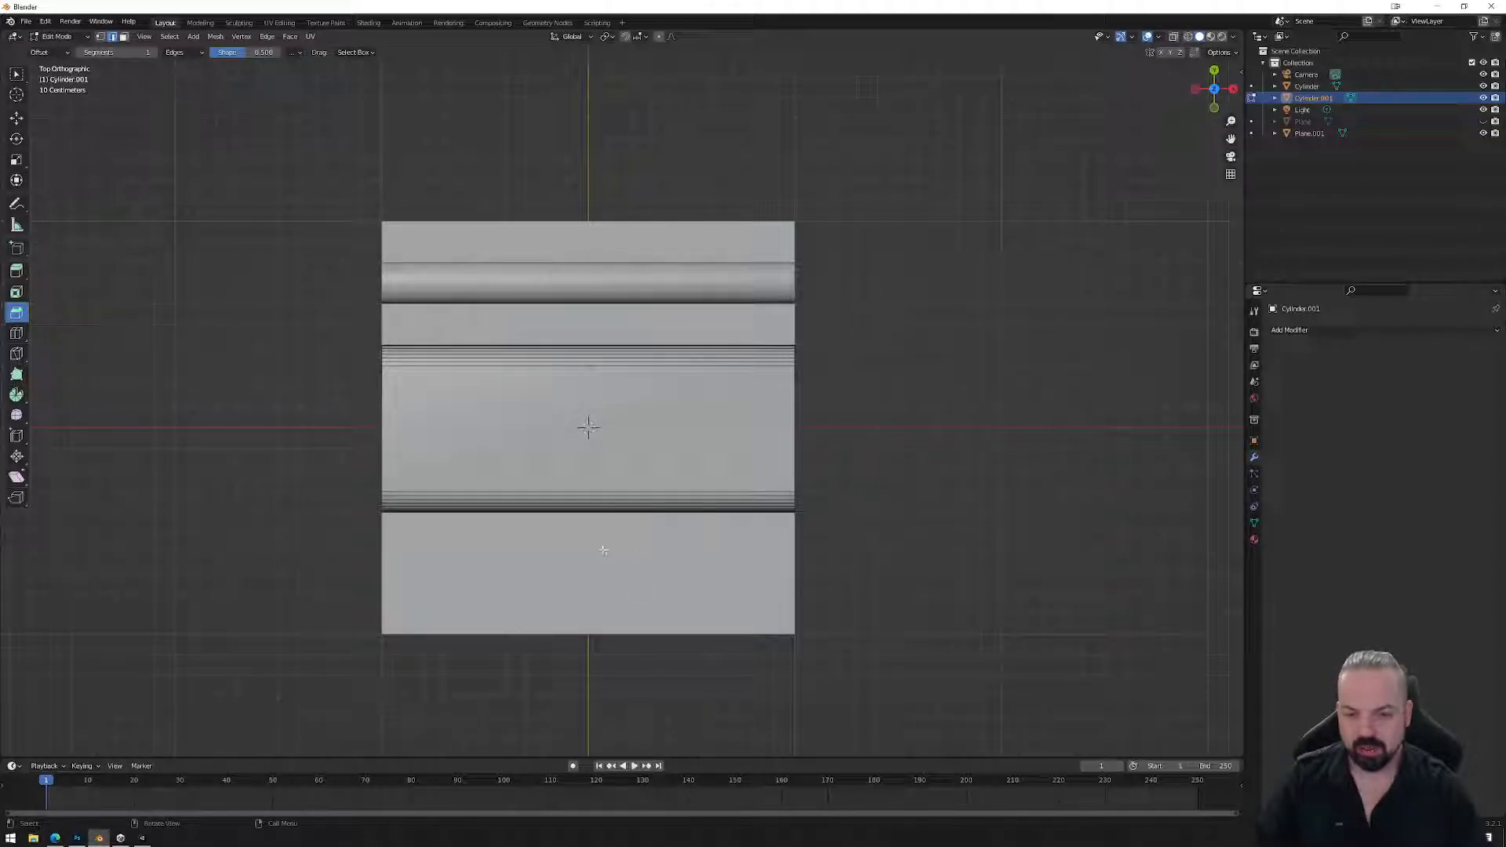
middle_click_drag(615, 457, 617, 409)
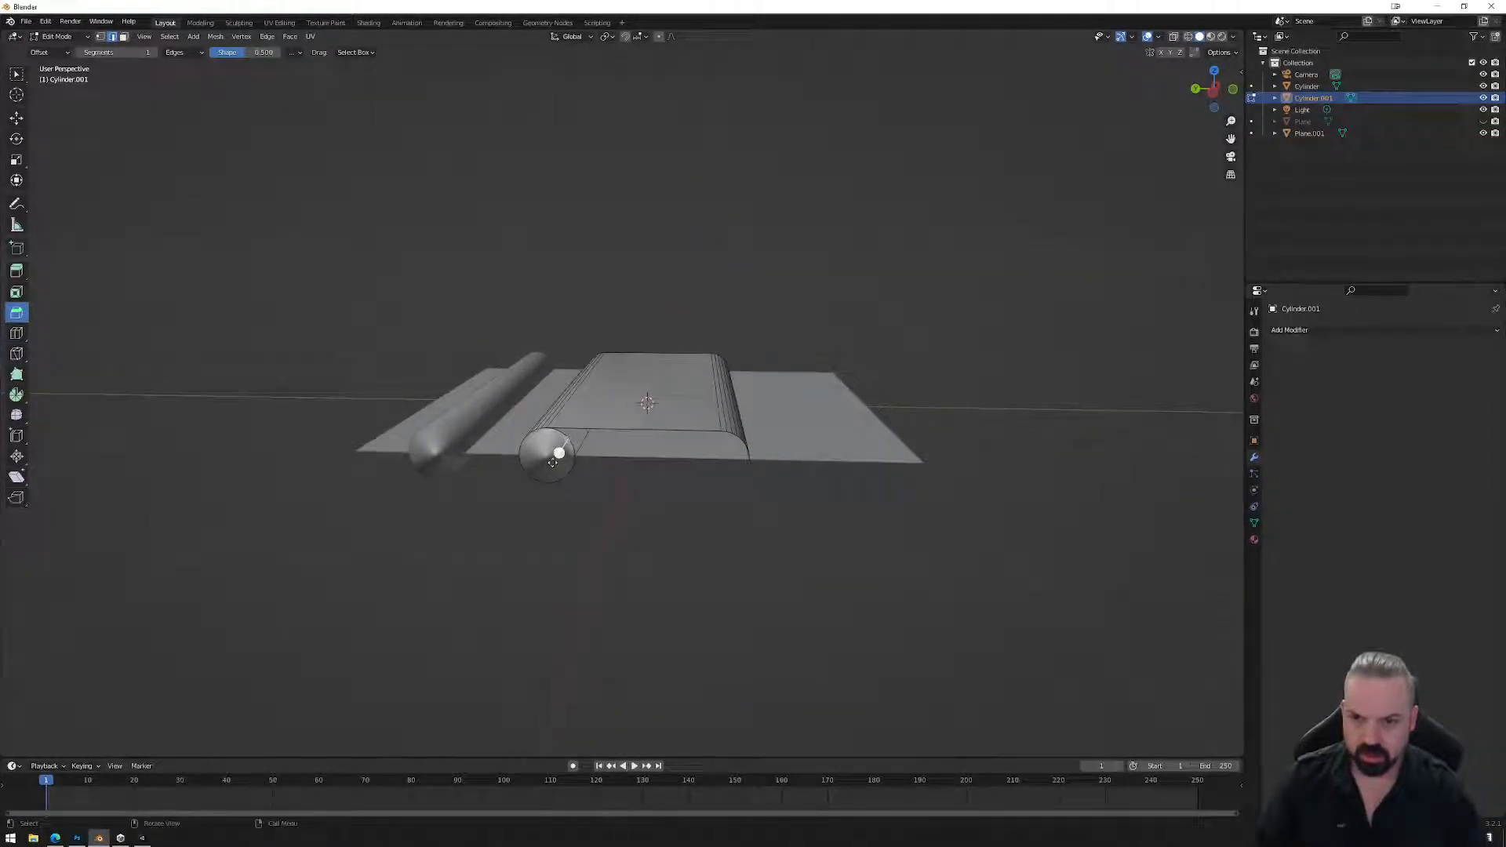
middle_click_drag(541, 455, 800, 471)
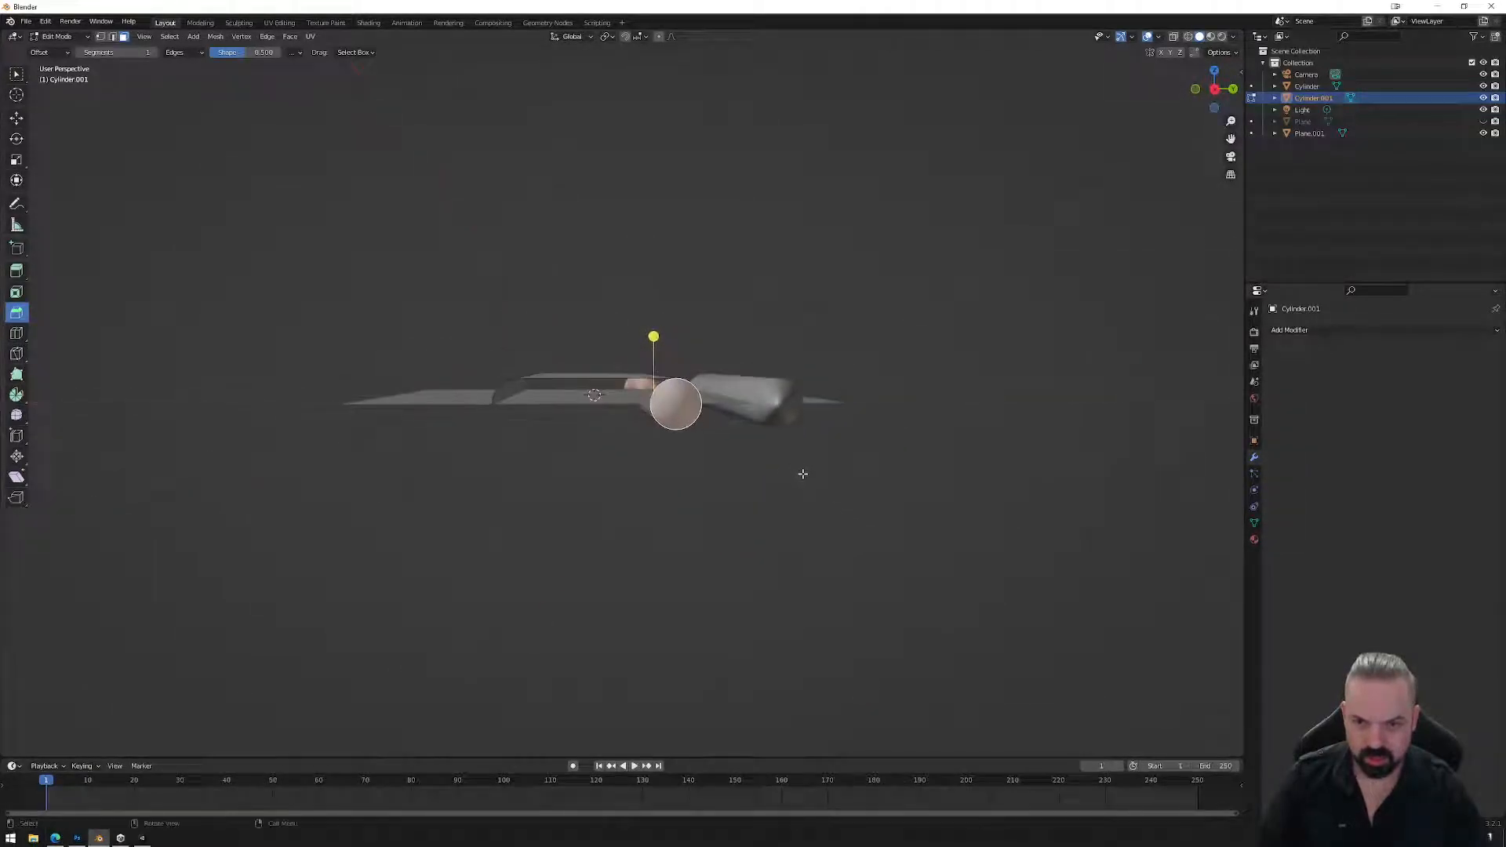
left_click(1214, 88)
left_click_drag(607, 440, 701, 392, "shift")
middle_click_drag(738, 454, 660, 459)
key("x")
left_click(720, 469)
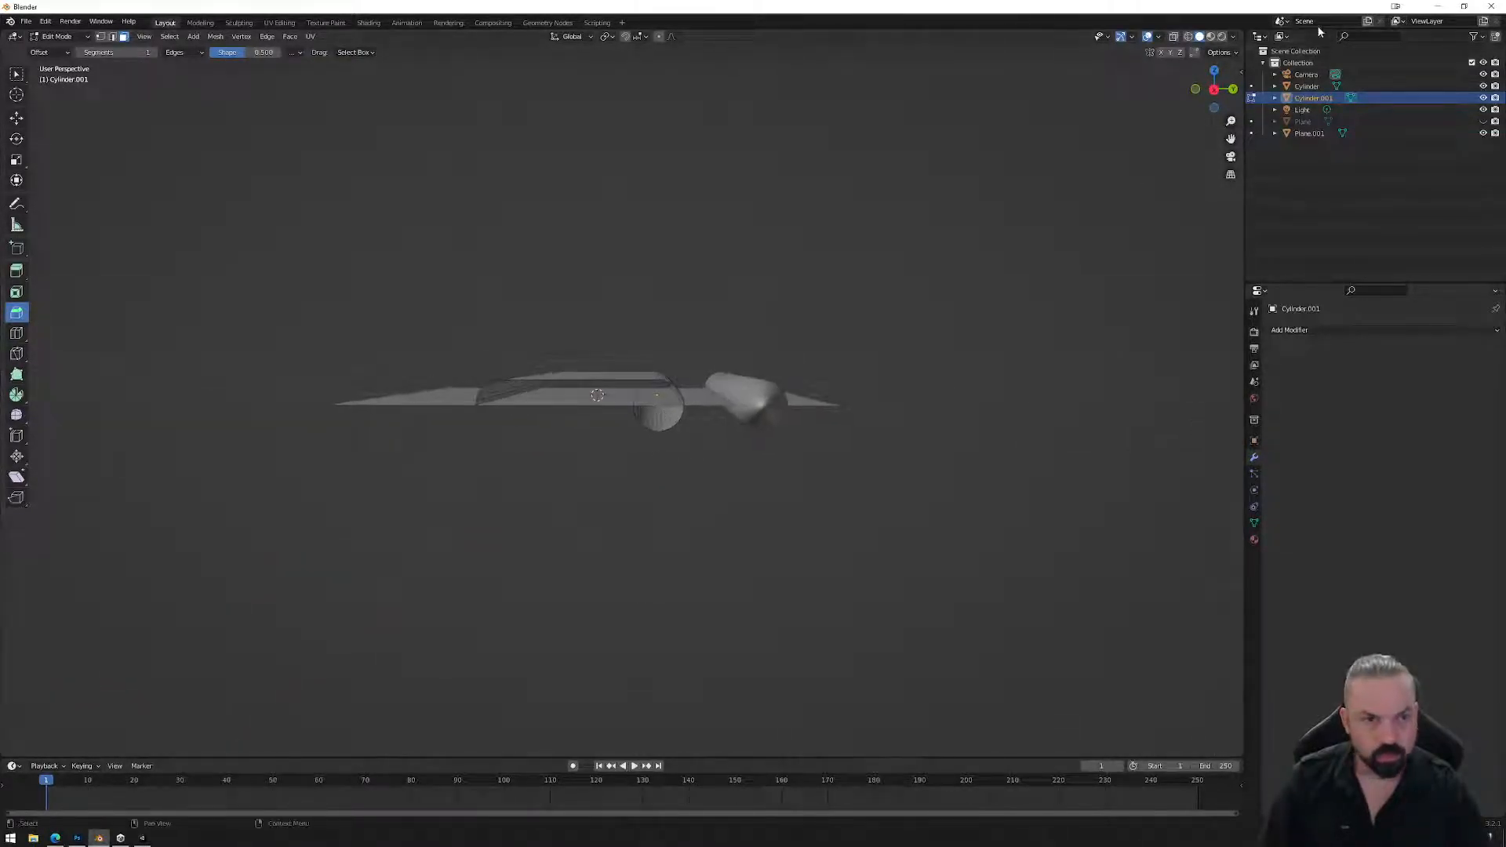
With X-ray on, delete the remaining underside faces and select the slab's middle faces.
left_click(1173, 36)
middle_click_drag(758, 422, 709, 434)
left_click_drag(707, 451, 632, 400)
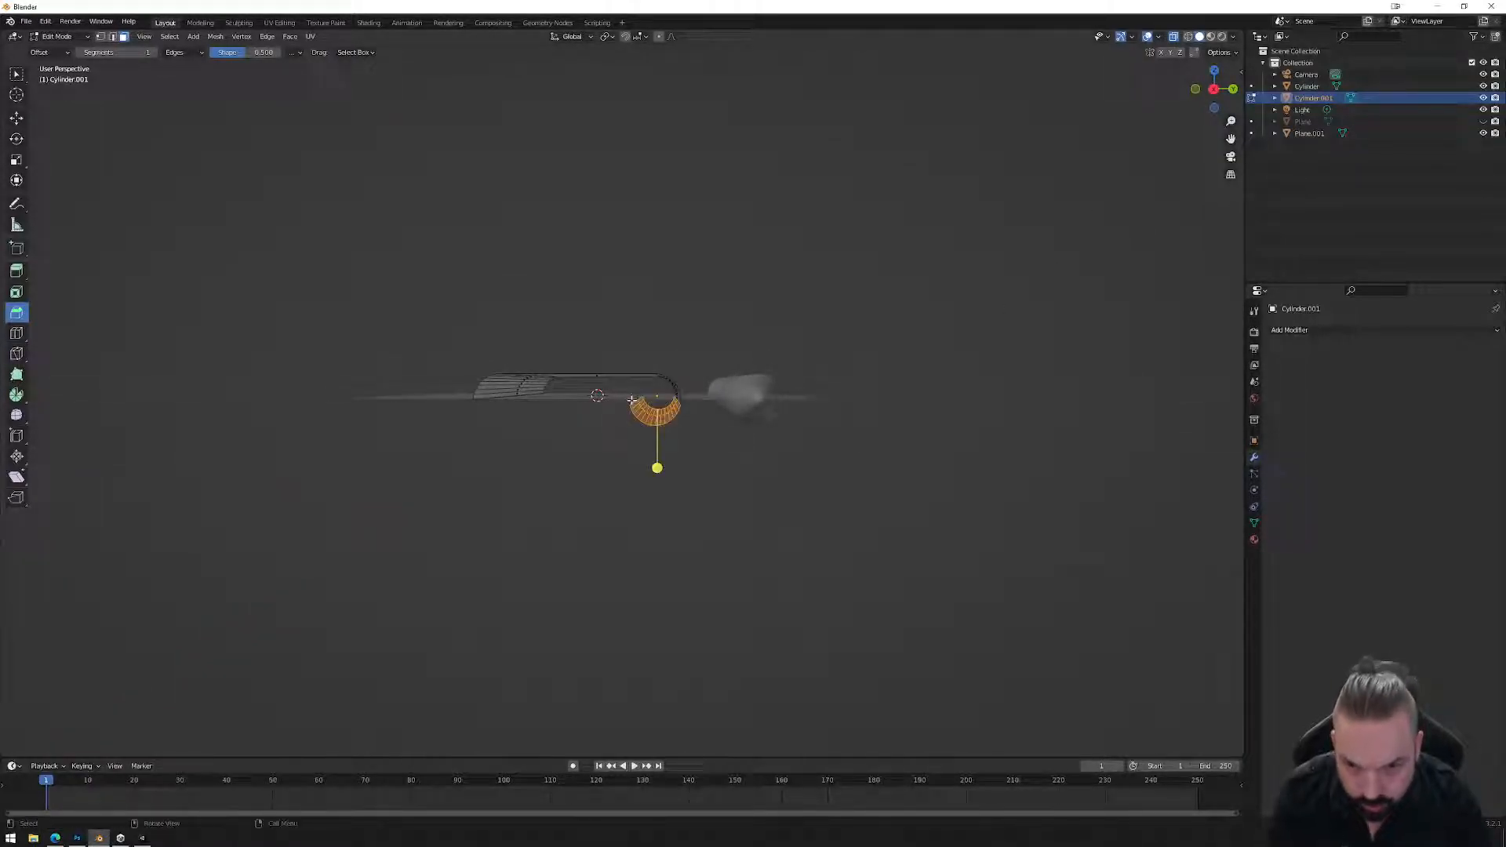
key("x")
left_click(625, 418)
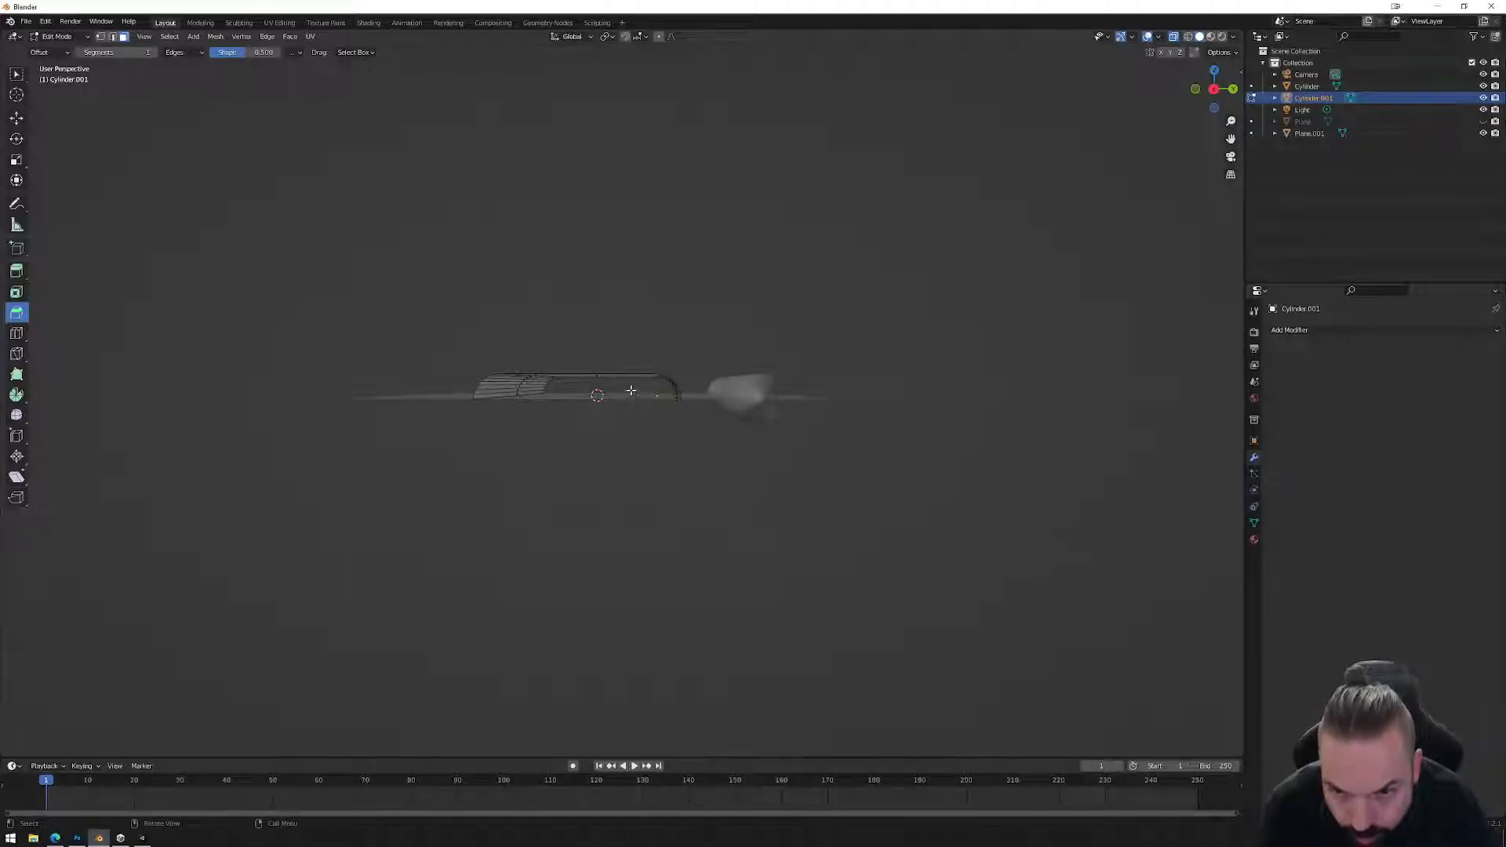
key("x")
middle_click_drag(710, 407, 745, 428)
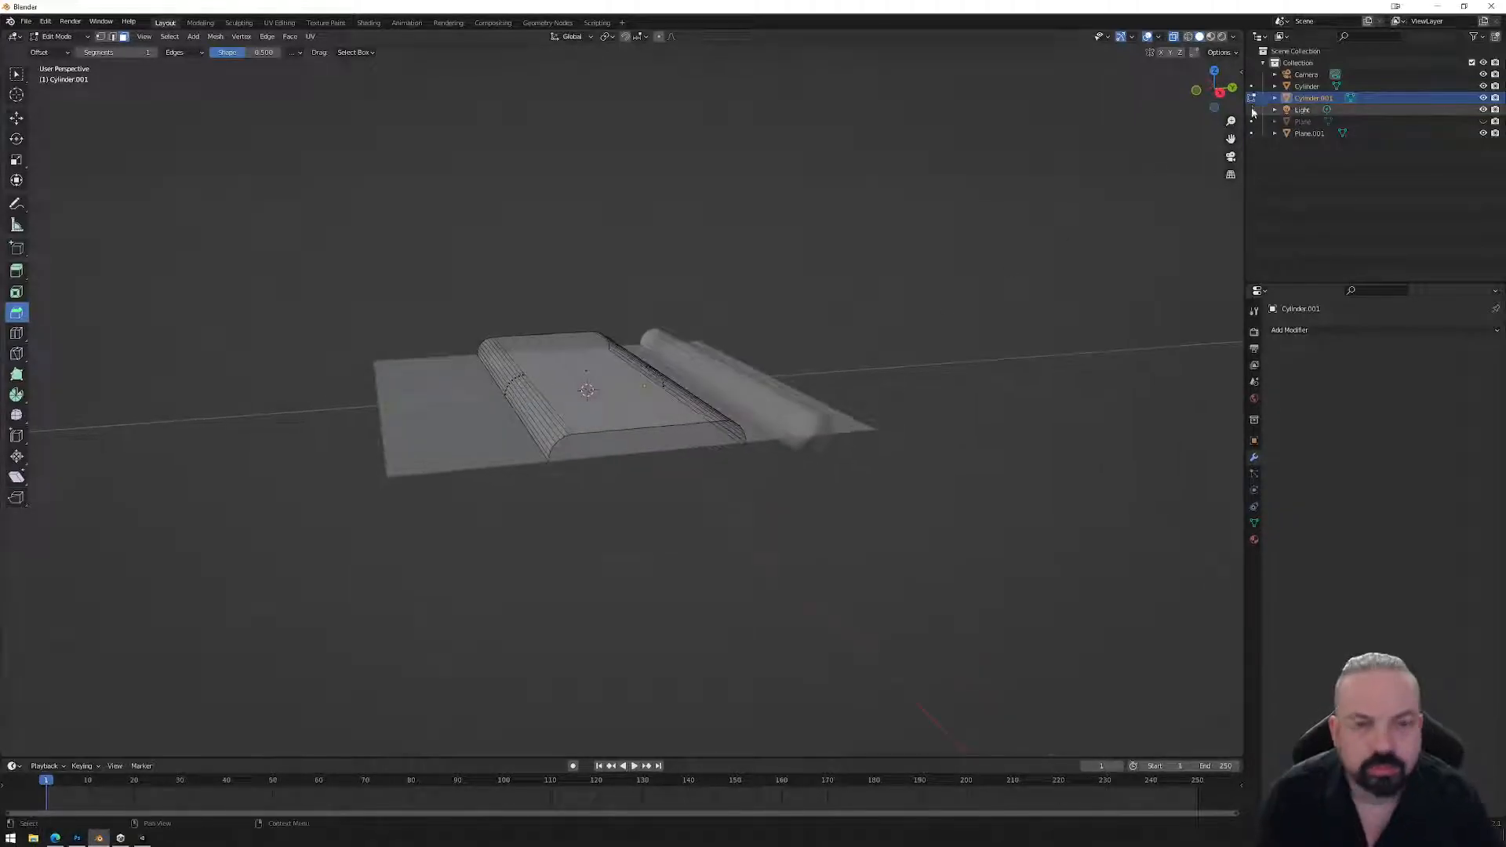
left_click(1217, 74)
left_click_drag(304, 293, 856, 521)
Duplicate the selected profile 0.9 m along Y and flip it 180°.
left_click(1232, 88)
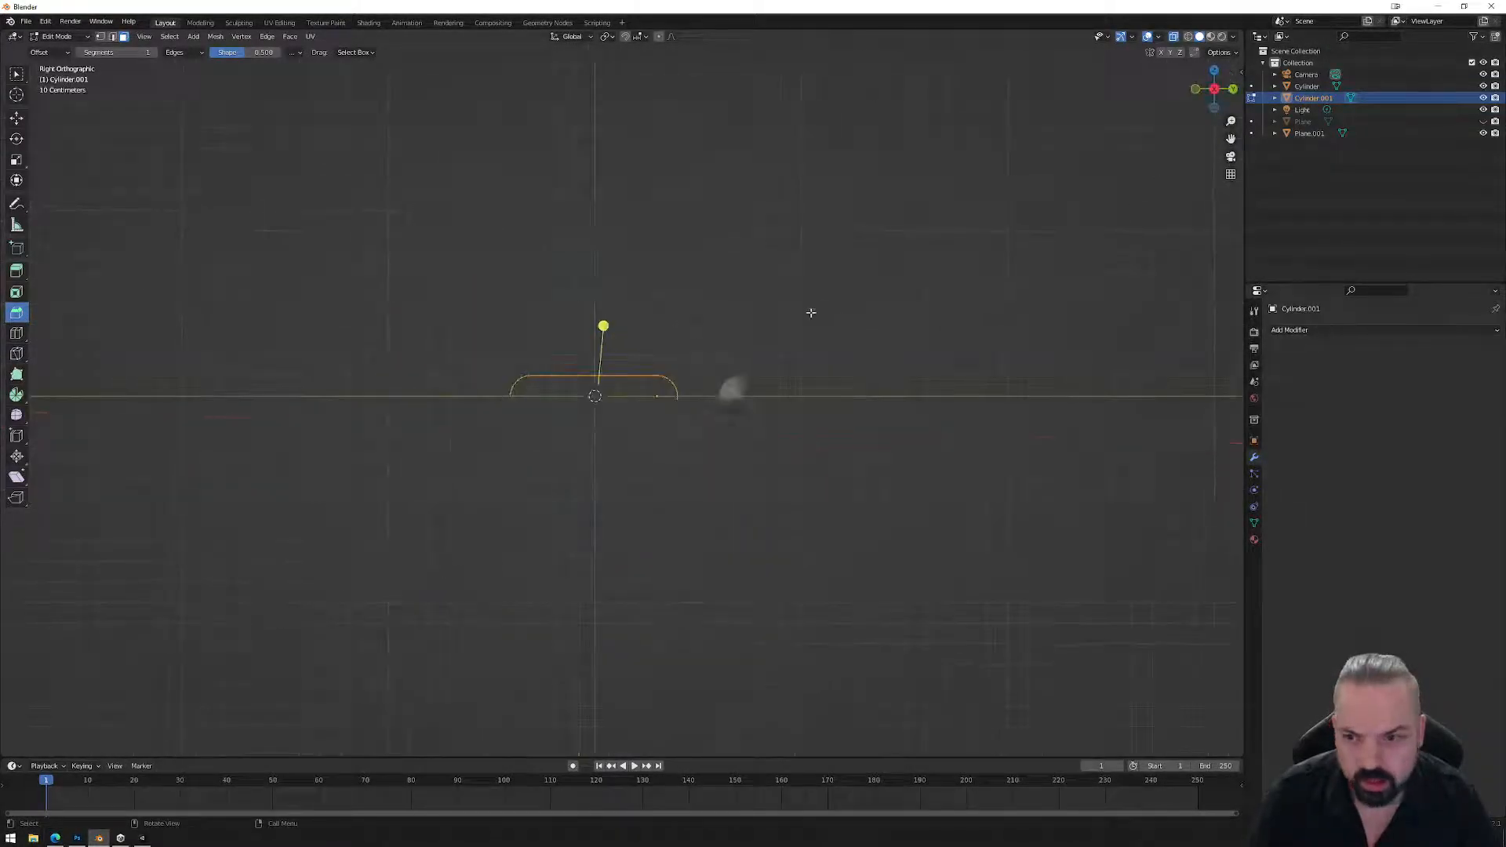
key("shift+d")
key("y")
left_click(525, 280)
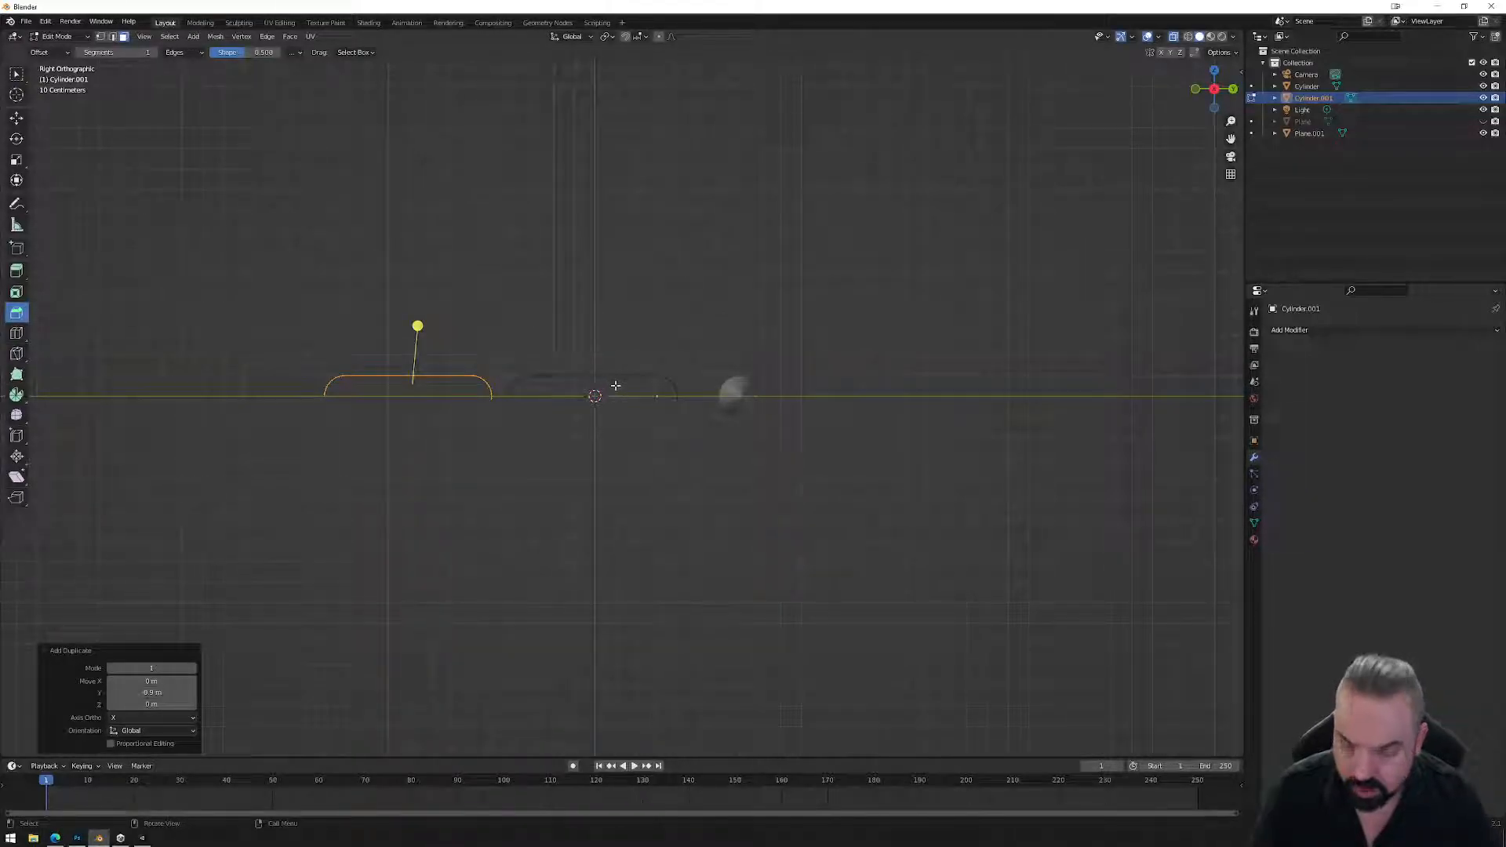
key("r")
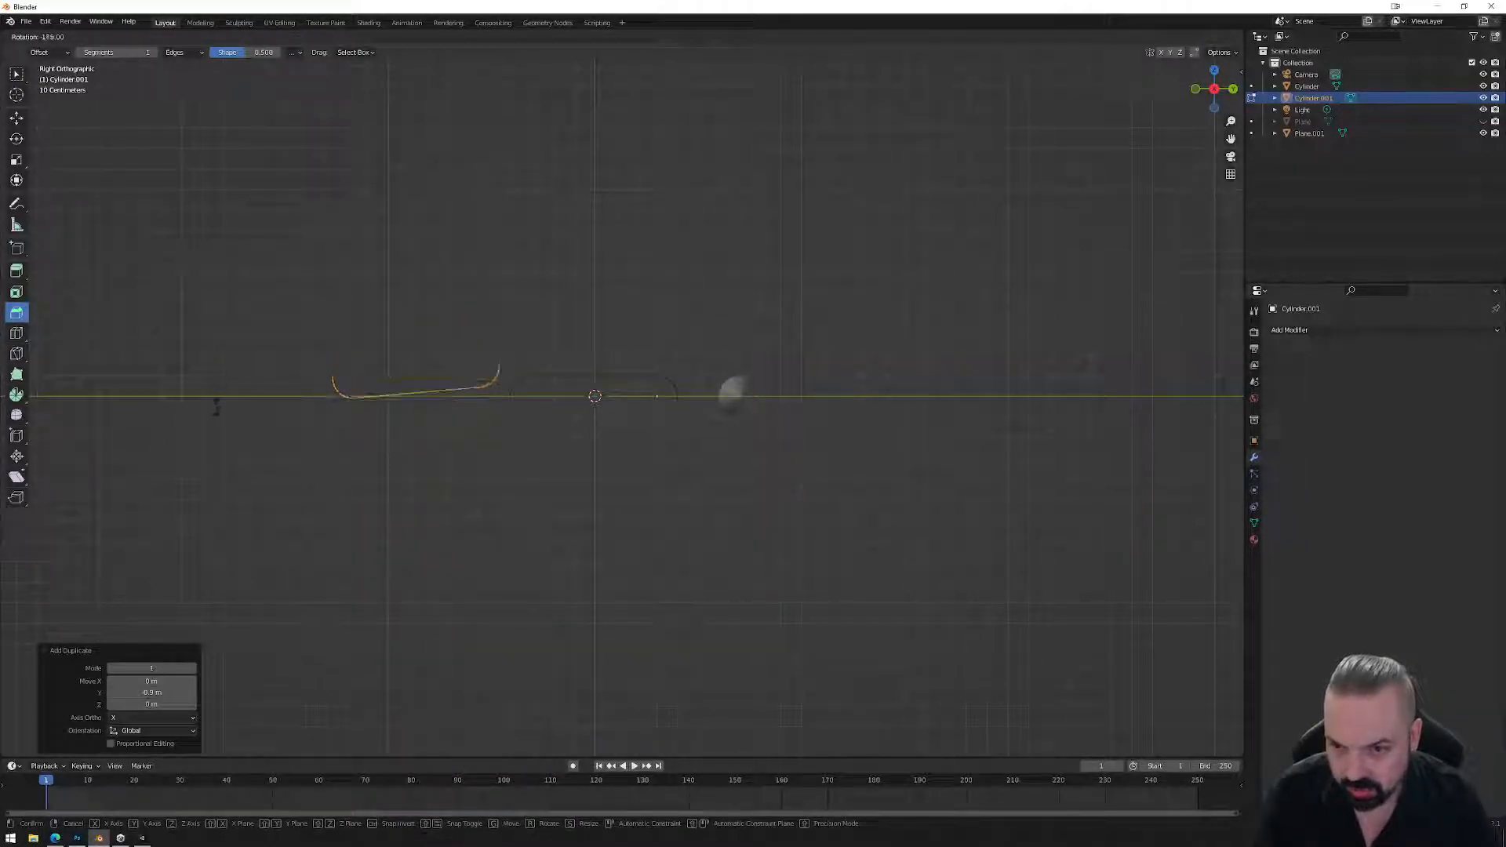
left_click(219, 403, "ctrl")
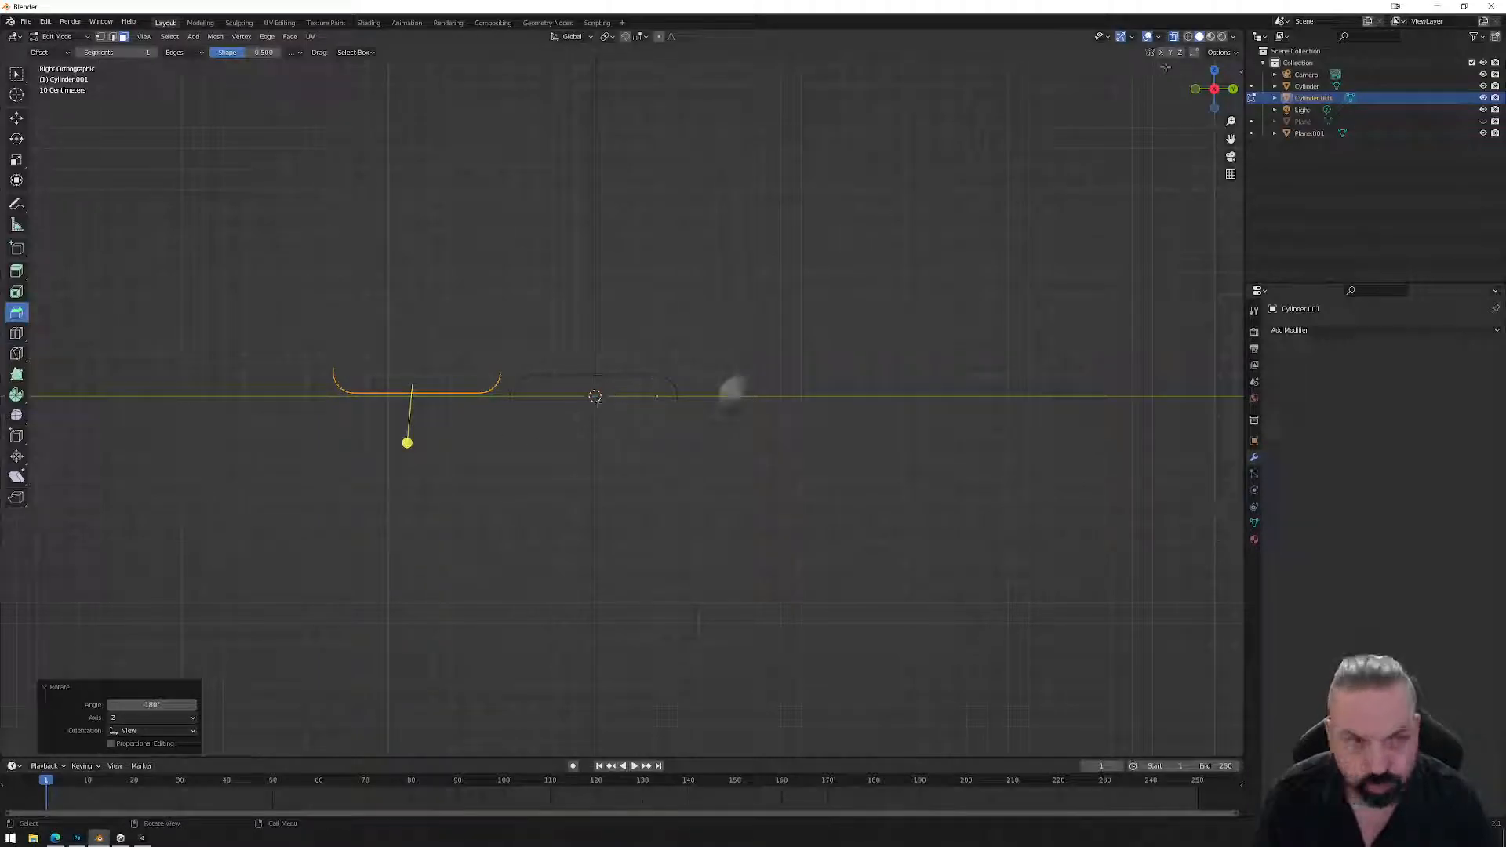
Move the bottom band's edge loops 0.5 m along Y, then the middle band's loops.
left_click(1214, 71)
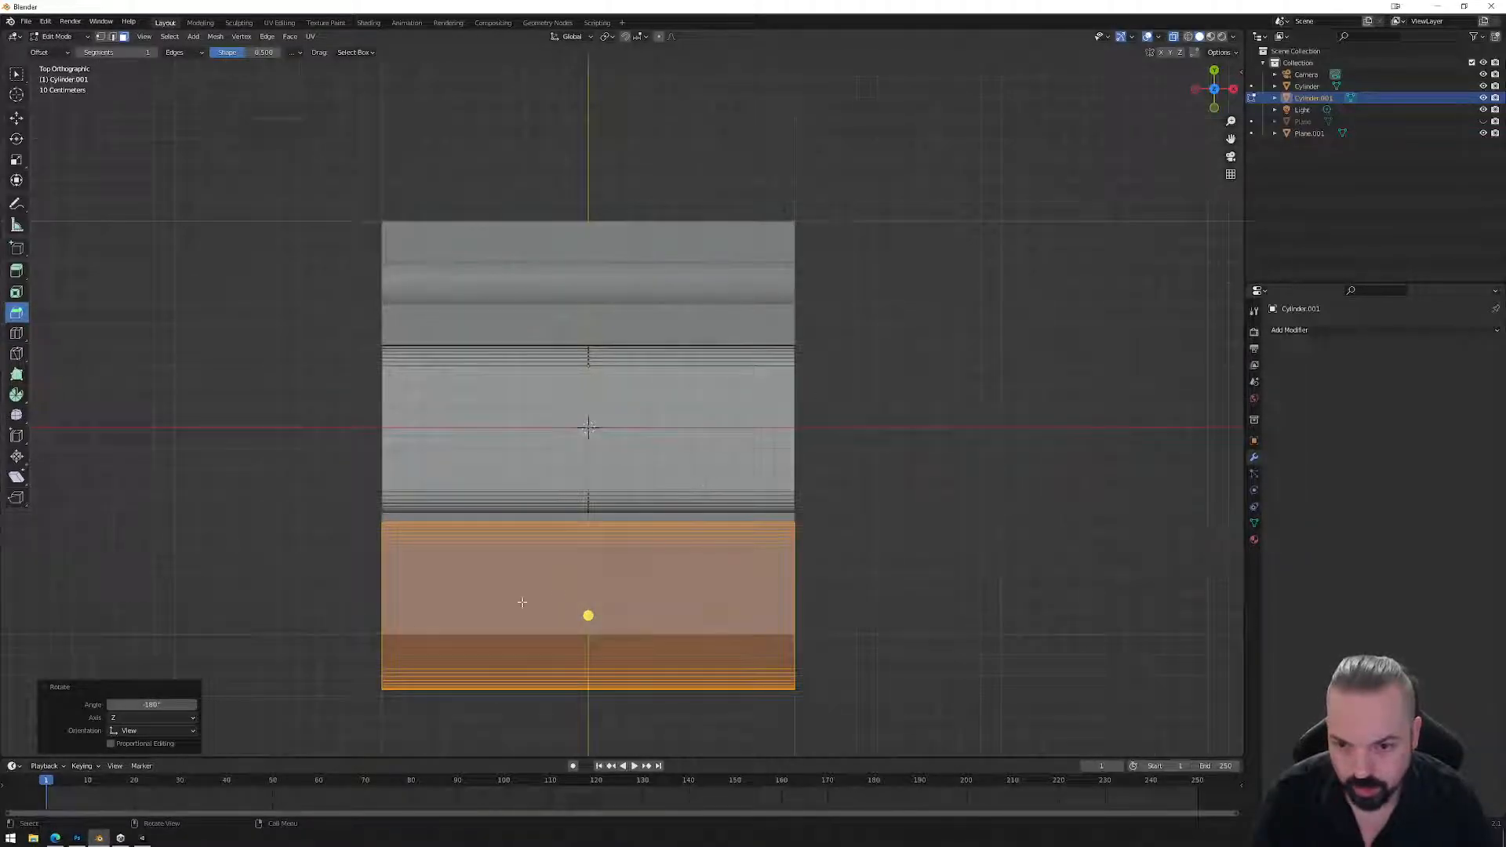
left_click_drag(356, 653, 857, 714)
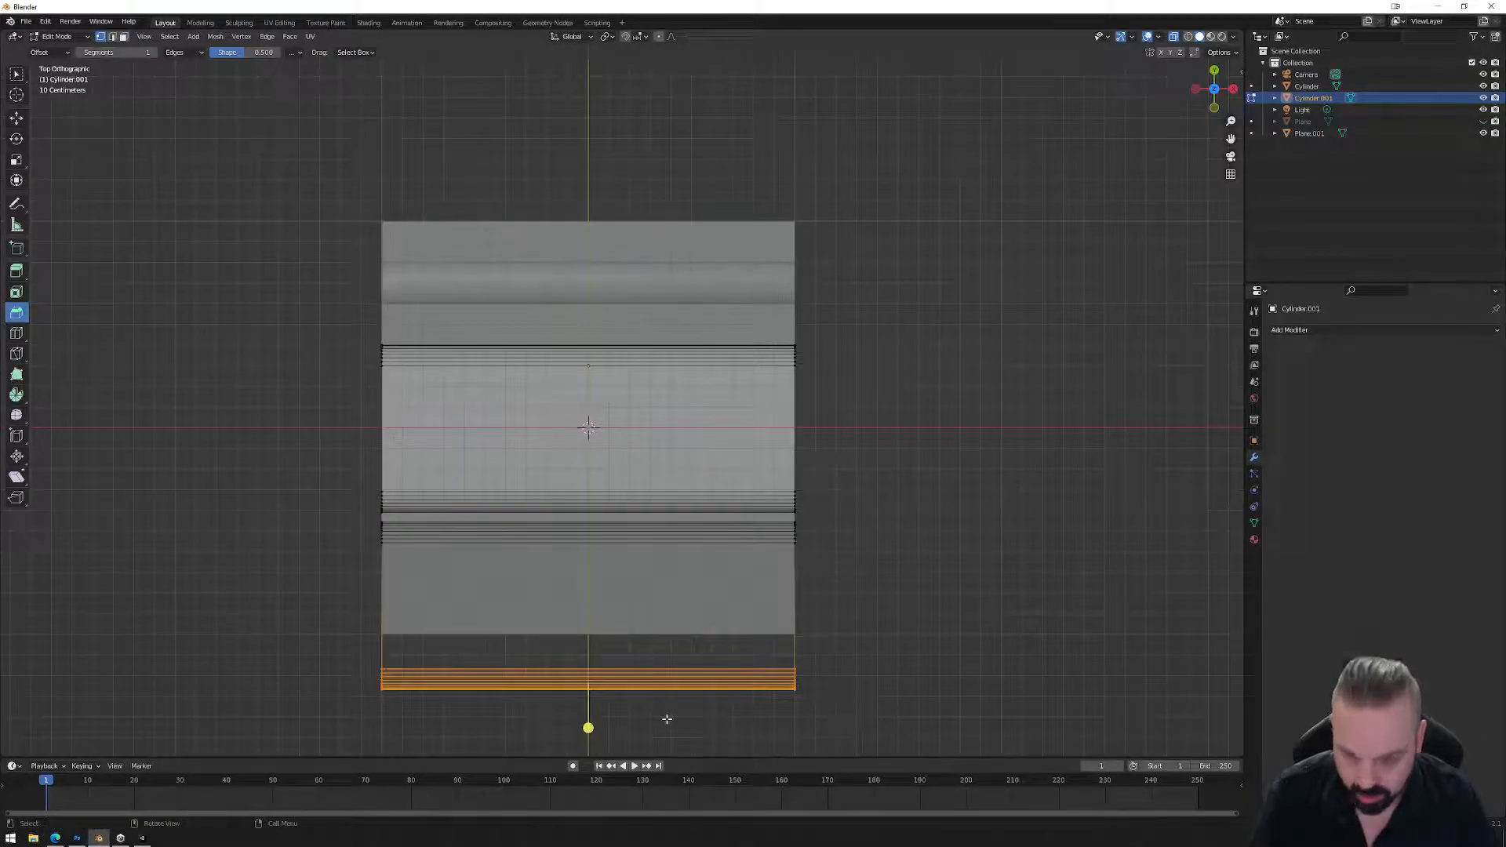
key("g")
key("y")
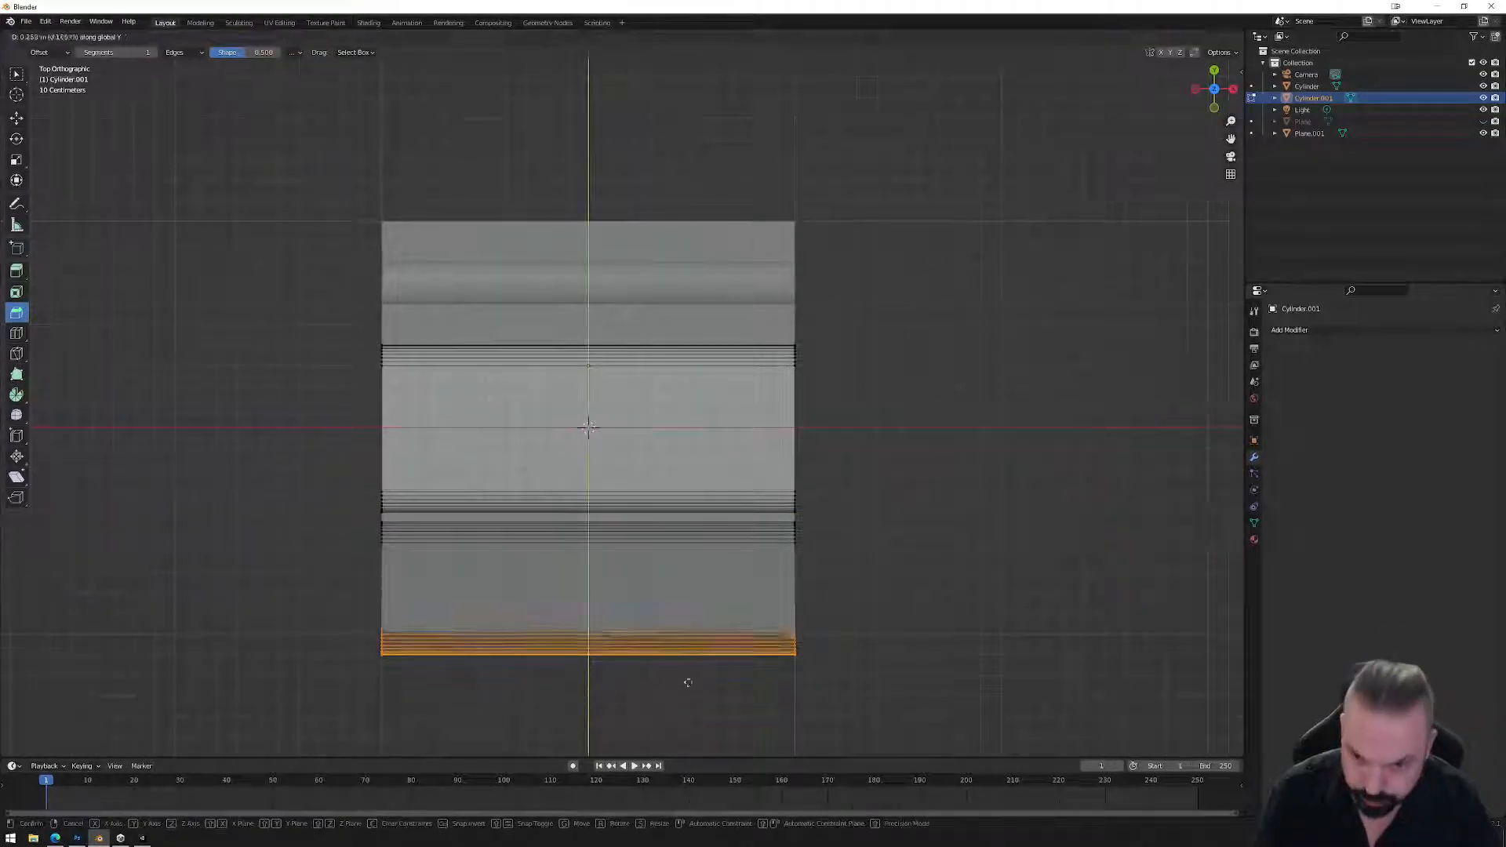
left_click(714, 628)
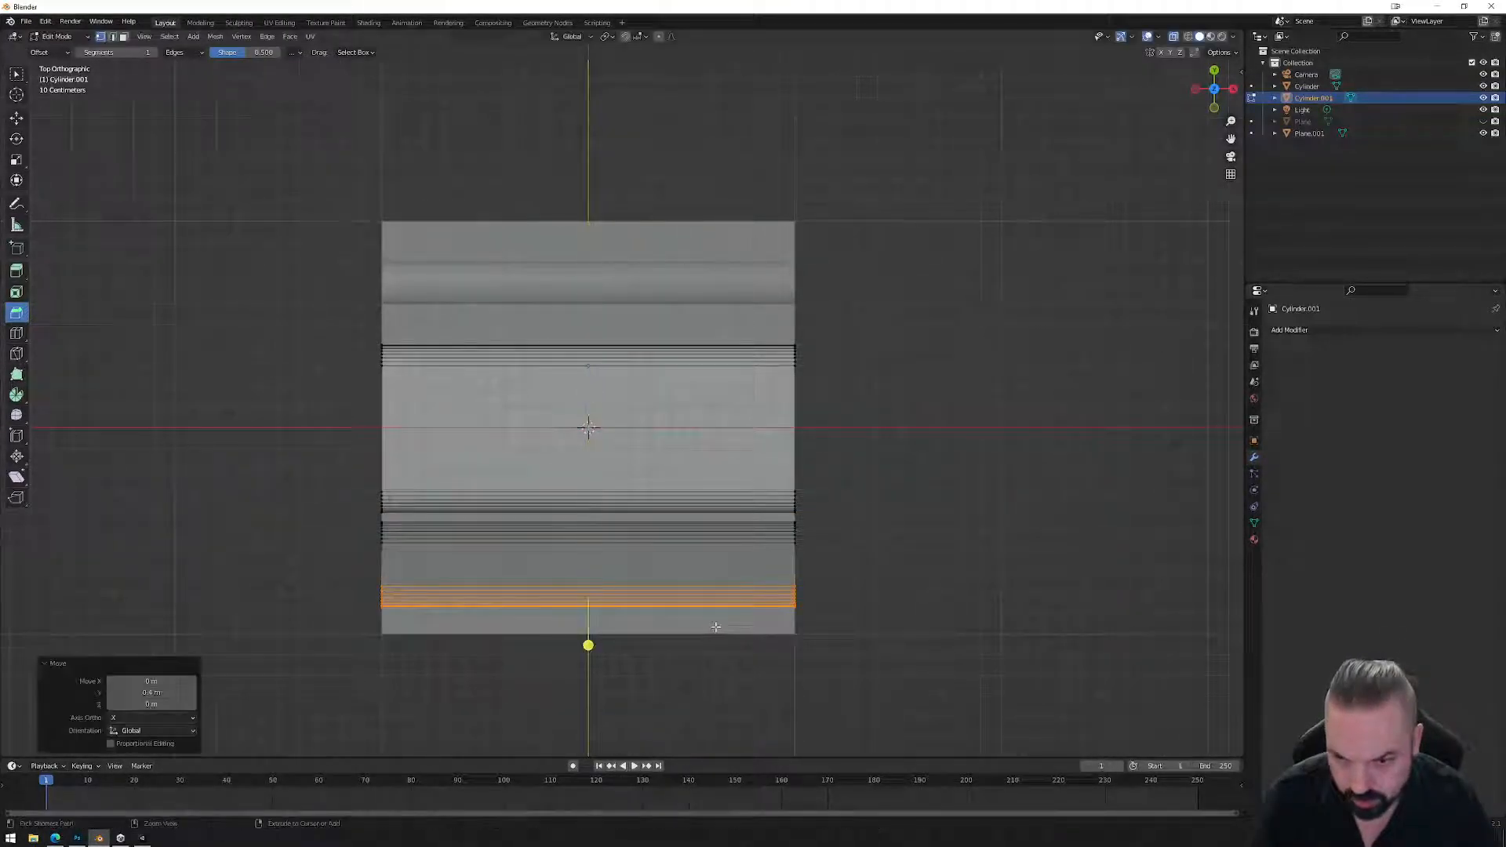
left_click(901, 480)
left_click_drag(354, 332, 846, 516)
key("g")
key("y")
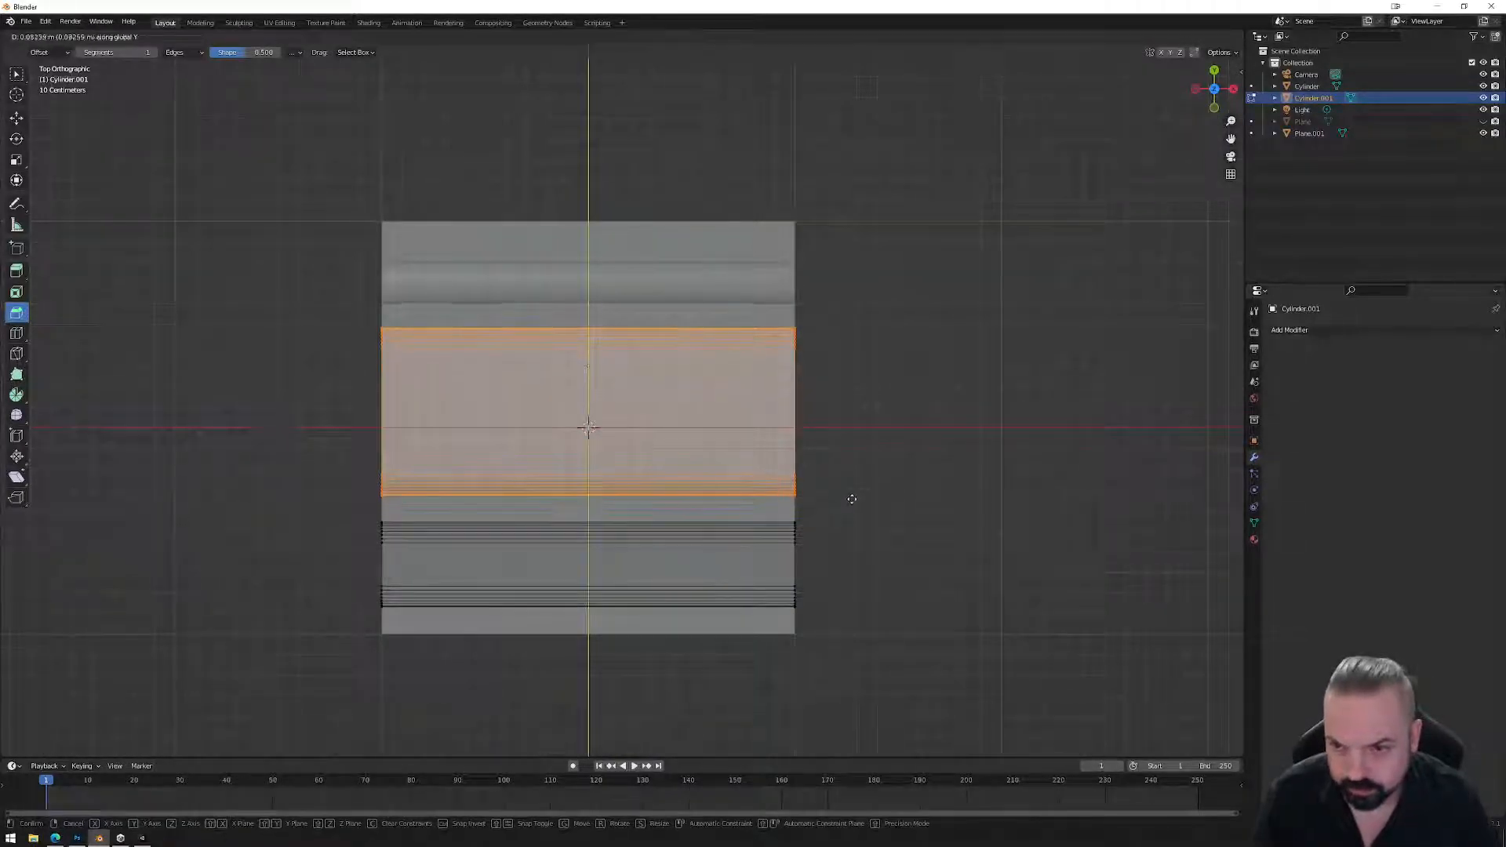
left_click(851, 499)
Shift two lower edge loops and the face band between them along Y.
left_click_drag(360, 454, 822, 510)
key("g")
key("y")
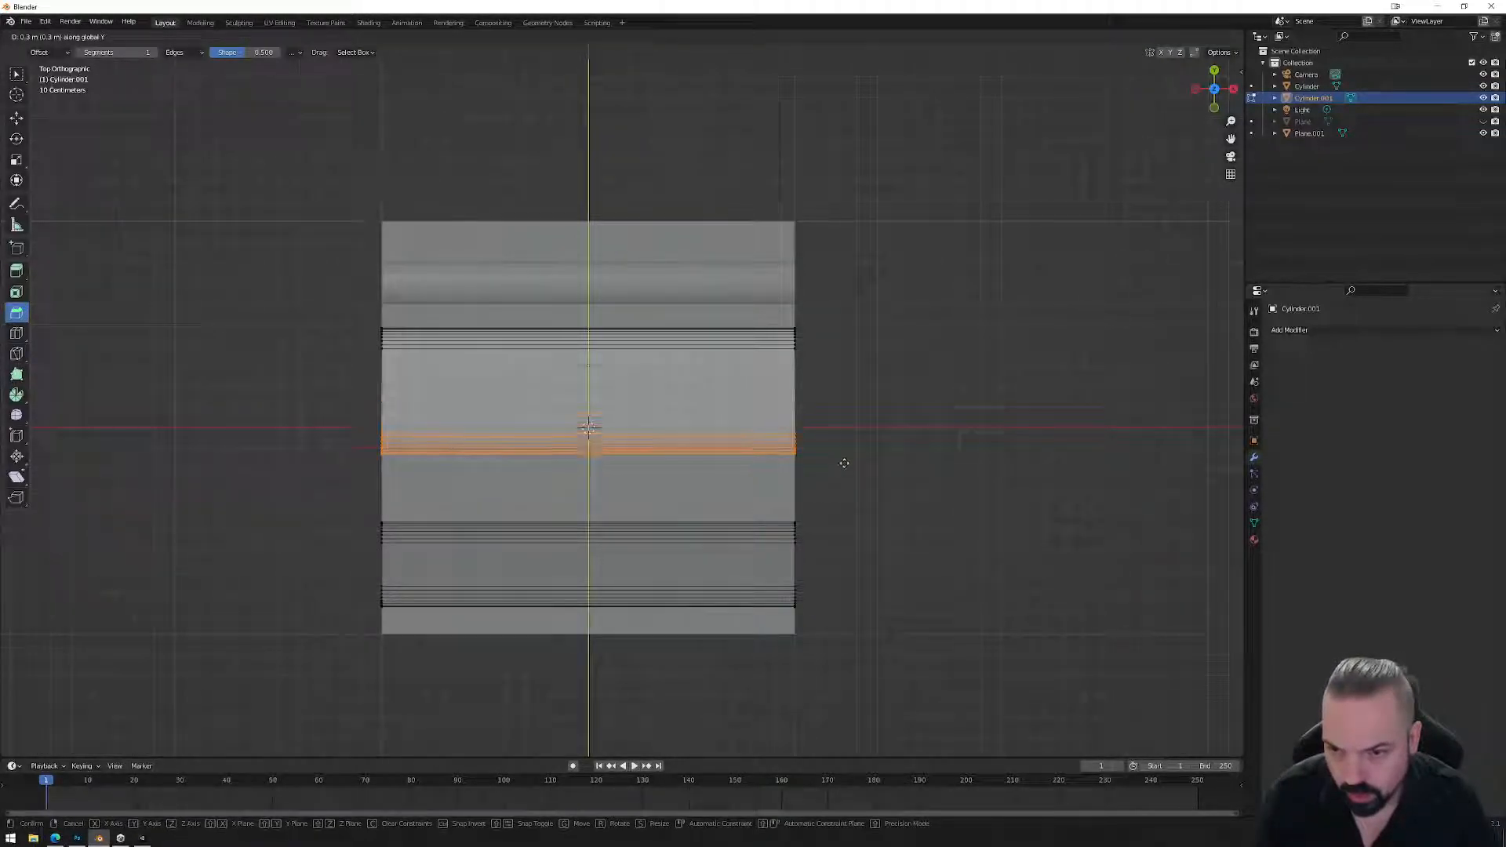
left_click(841, 460)
left_click_drag(318, 503, 815, 555)
key("g")
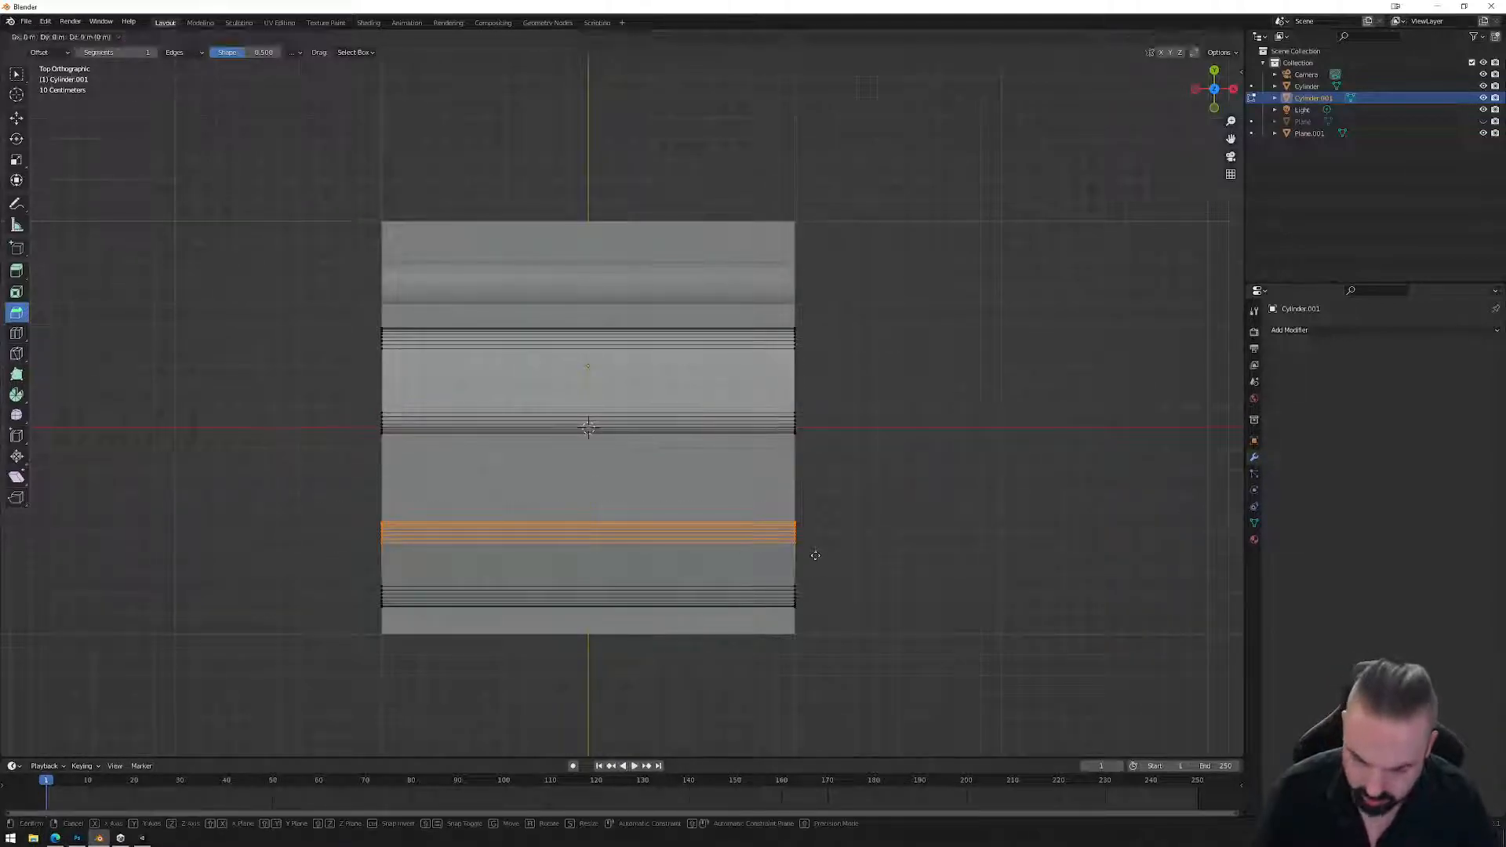
key("y")
left_click(823, 536)
left_click_drag(275, 477, 877, 615)
key("g")
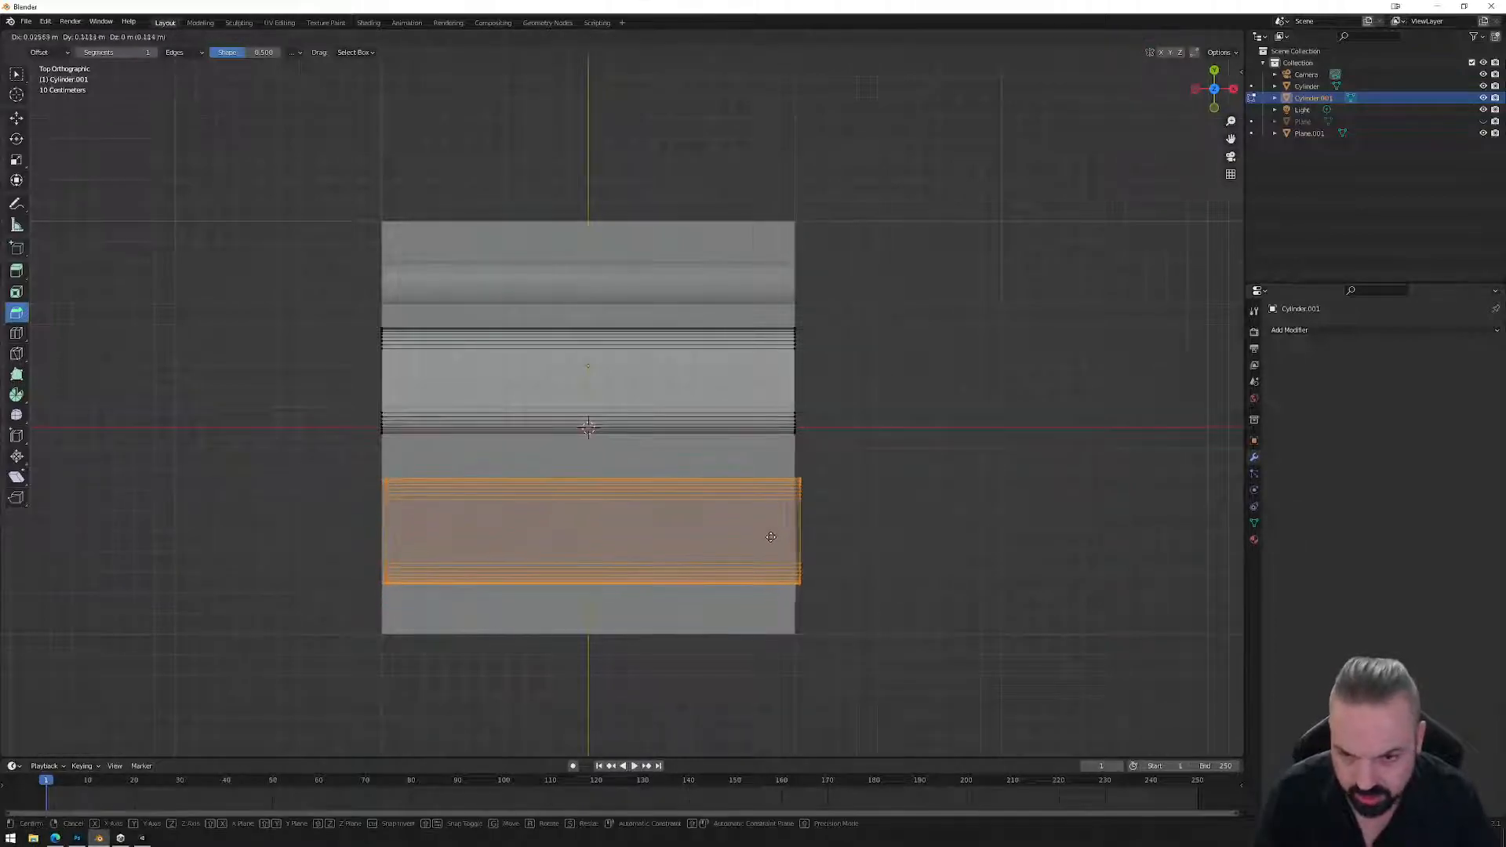
left_click(772, 535)
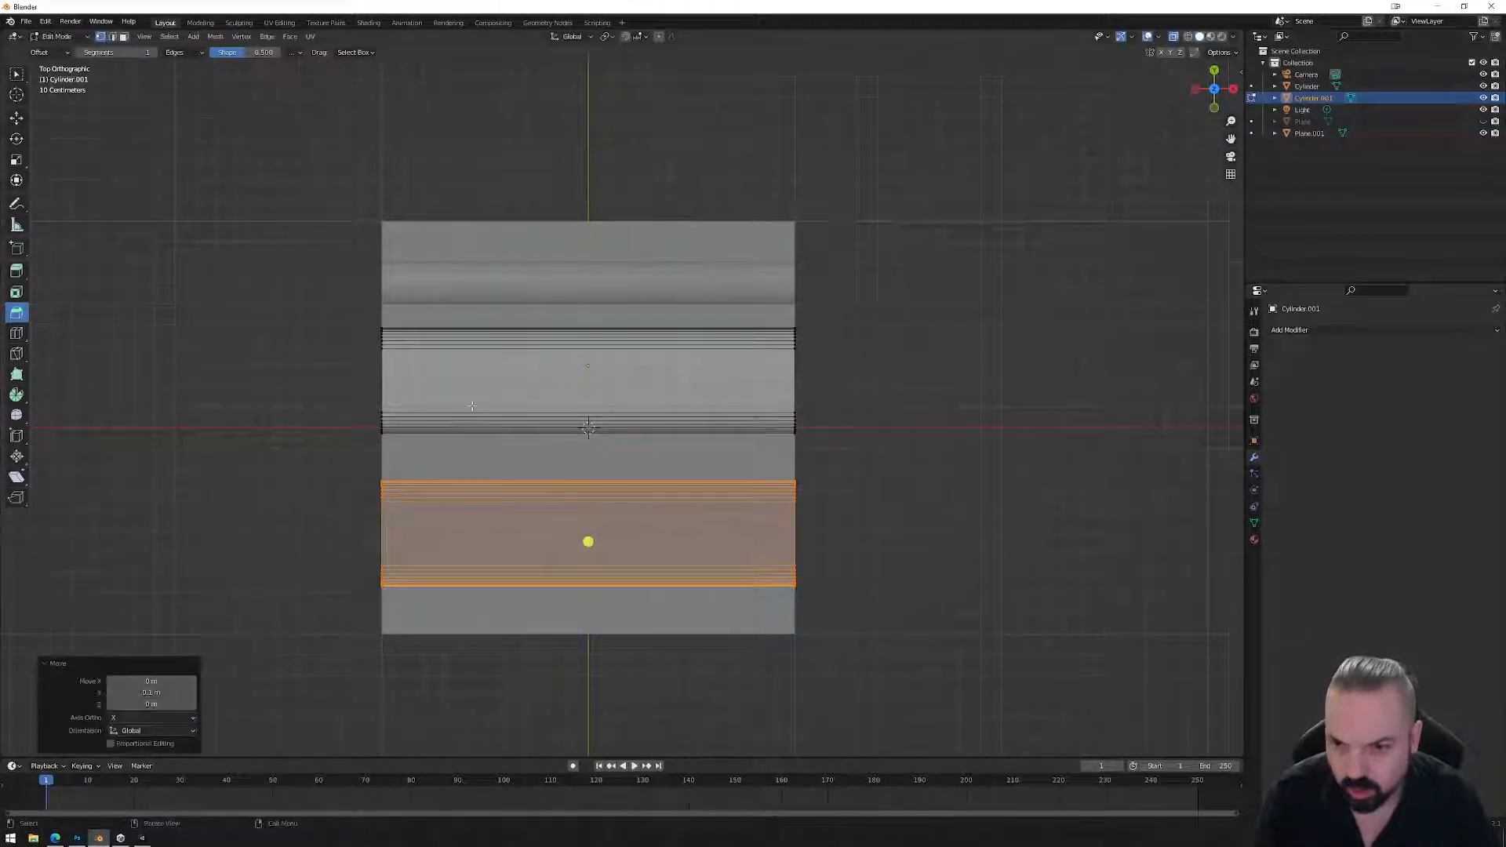
Move the upper ridge band slightly down along Y, then select the Cylinder in Object Mode.
left_click_drag(347, 314, 860, 447)
key("g")
key("y")
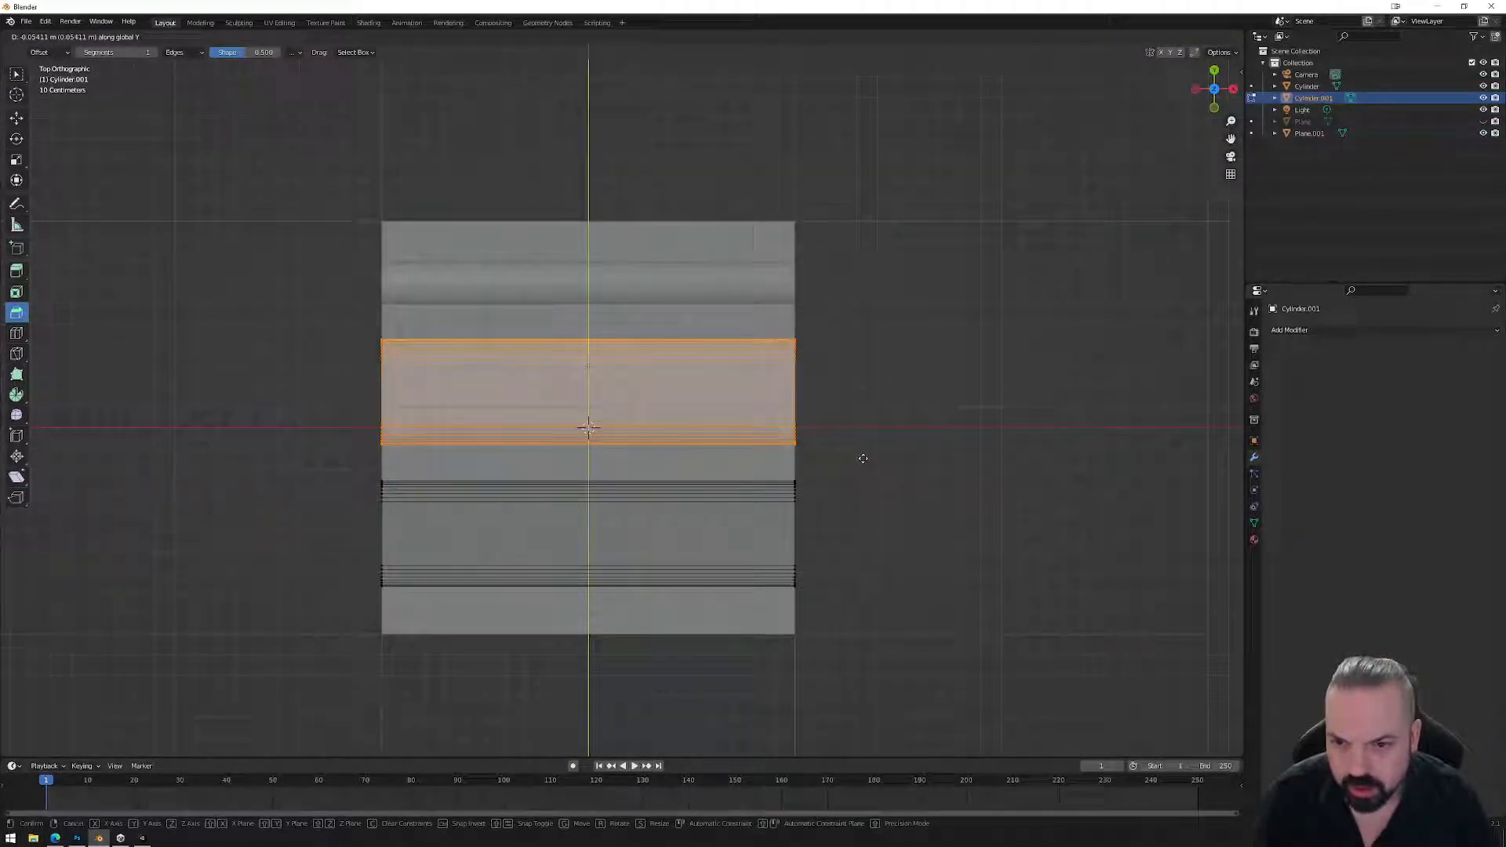
left_click(862, 458)
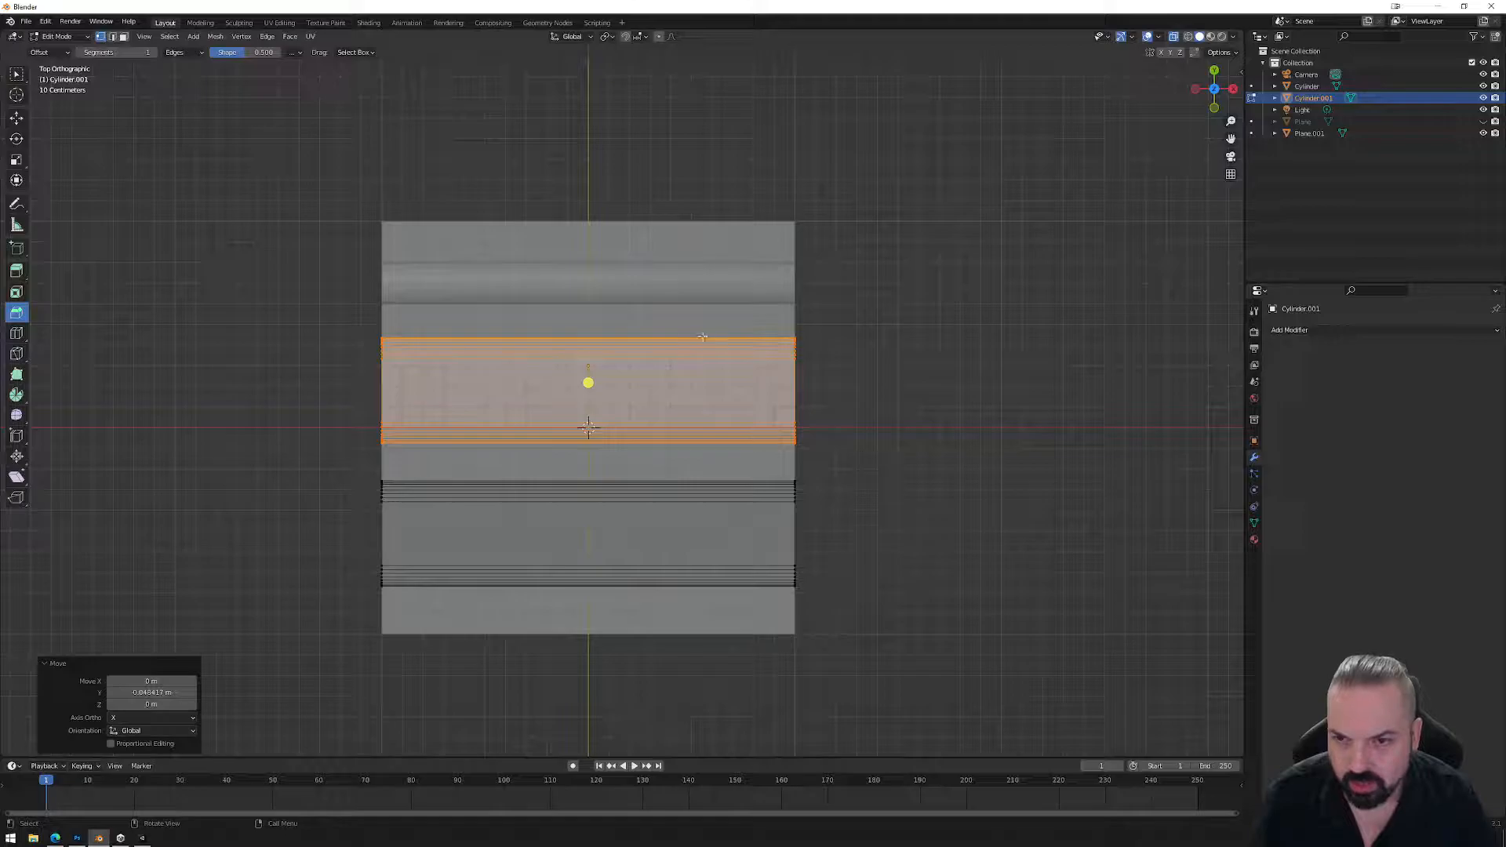
key("Tab")
left_click(704, 308)
Nudge the Cylinder slightly along Y and select Cylinder.001.
key("g")
key("y")
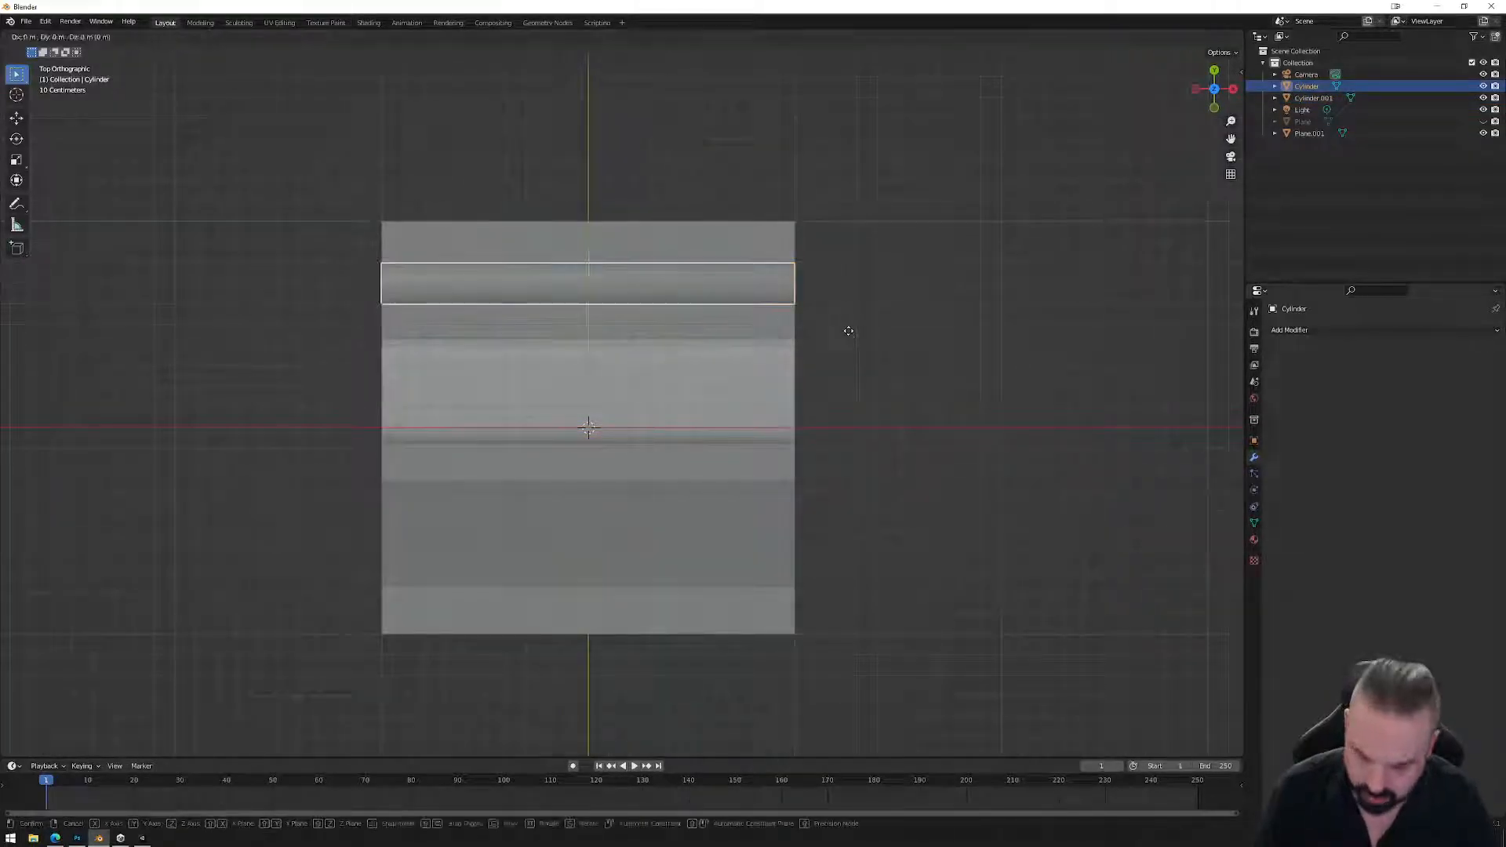
left_click(847, 326)
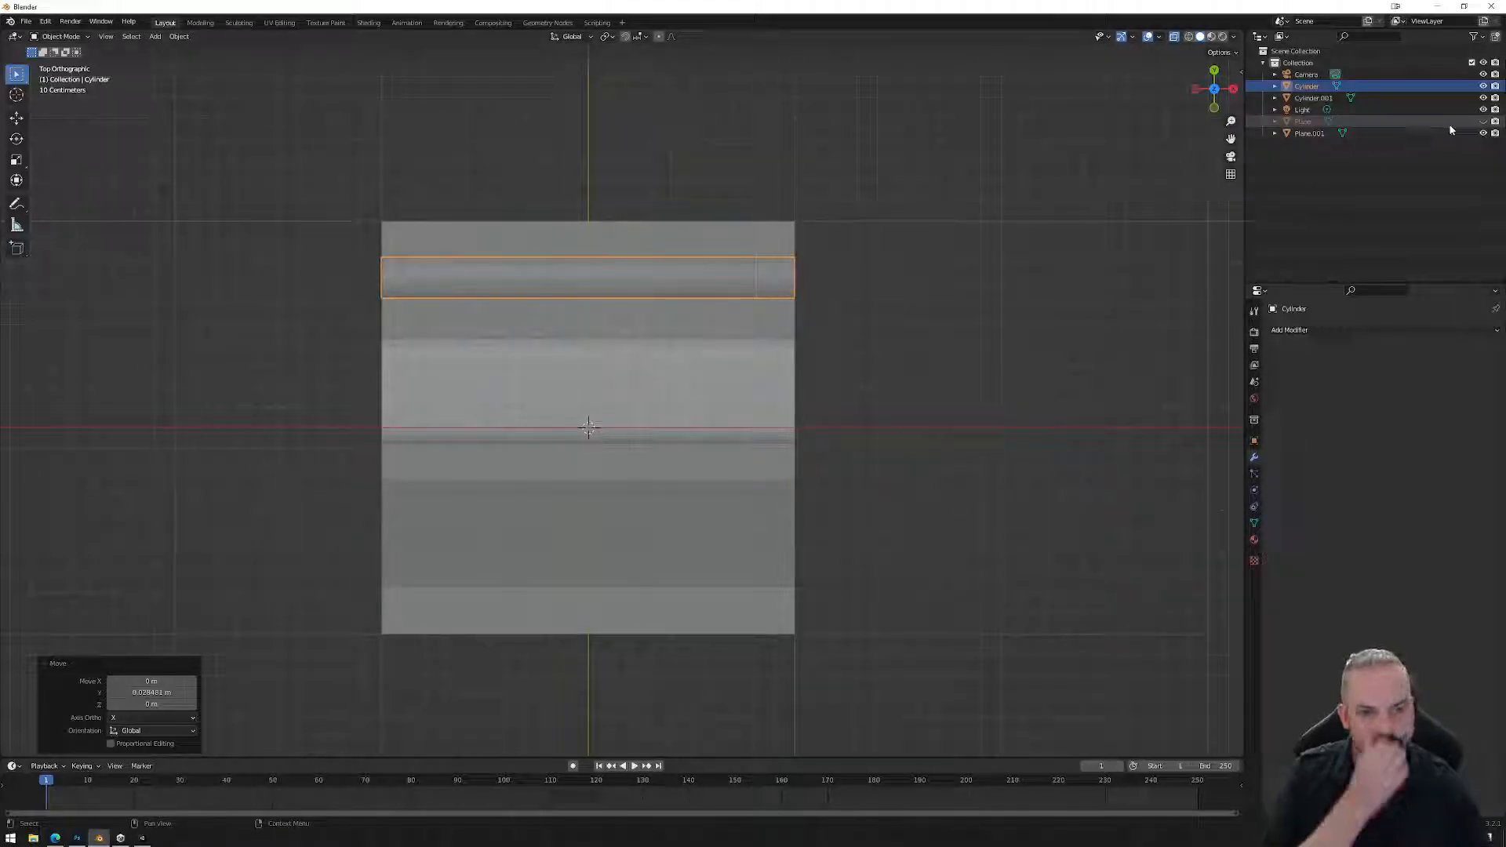
middle_click_drag(773, 474, 816, 384)
left_click(800, 363)
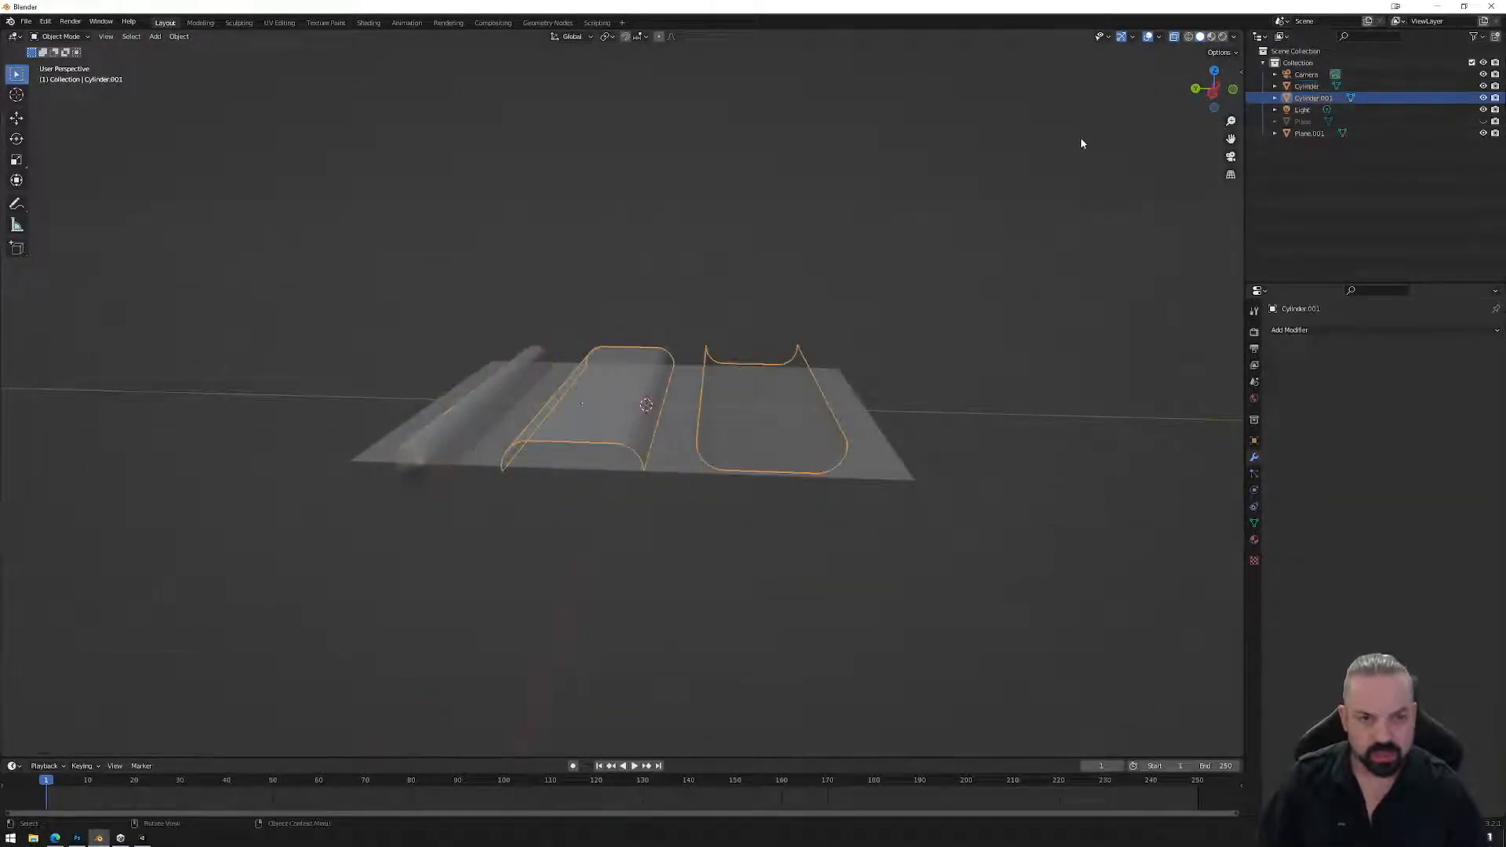
Turn on the Face Orientation overlay and enter Edit Mode on Cylinder.001.
left_click(1159, 37)
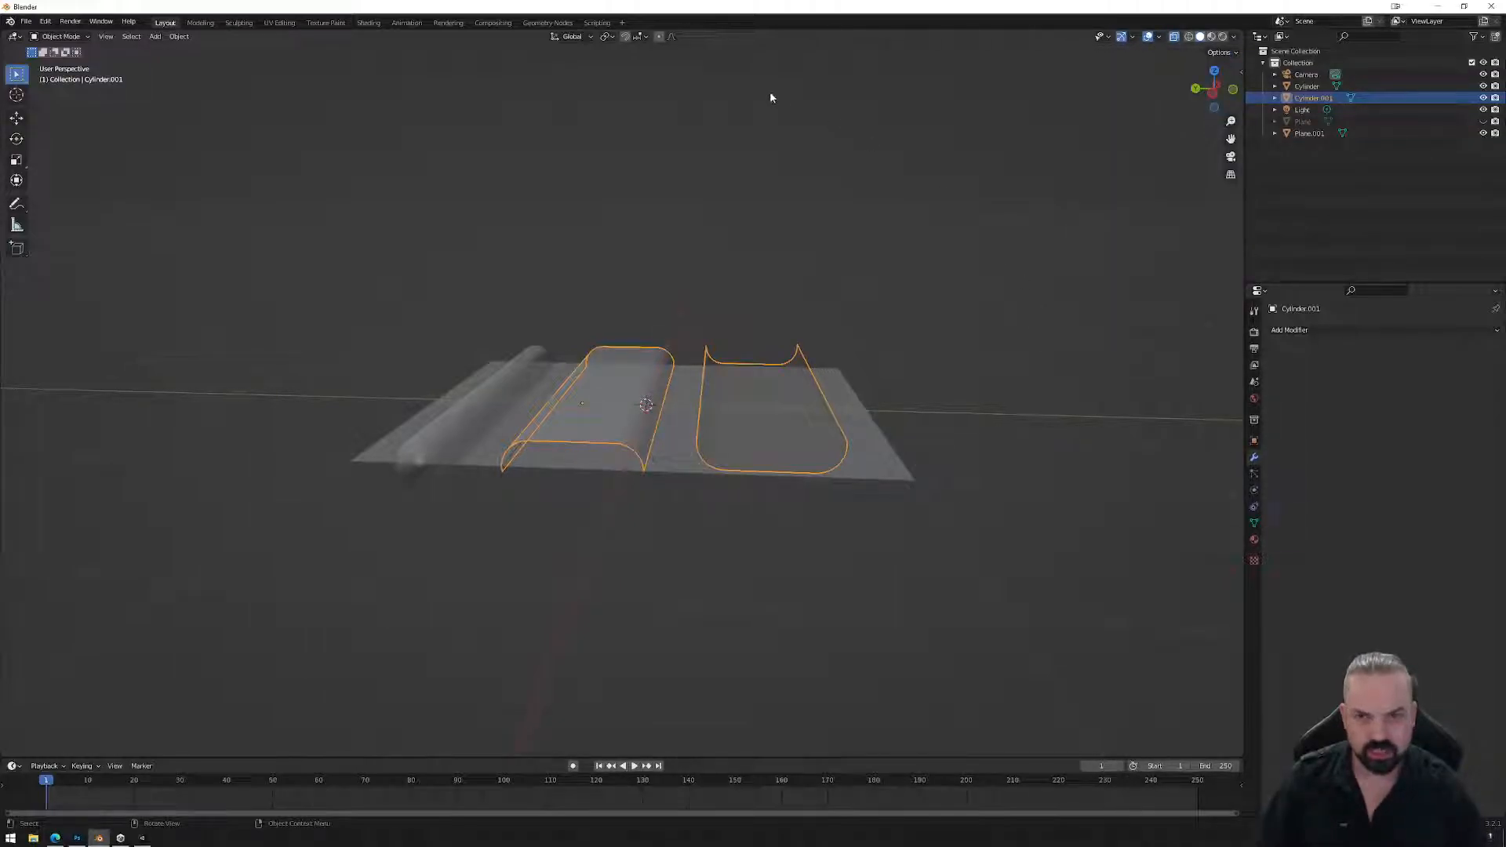
left_click(1174, 39)
middle_click_drag(993, 215, 886, 298)
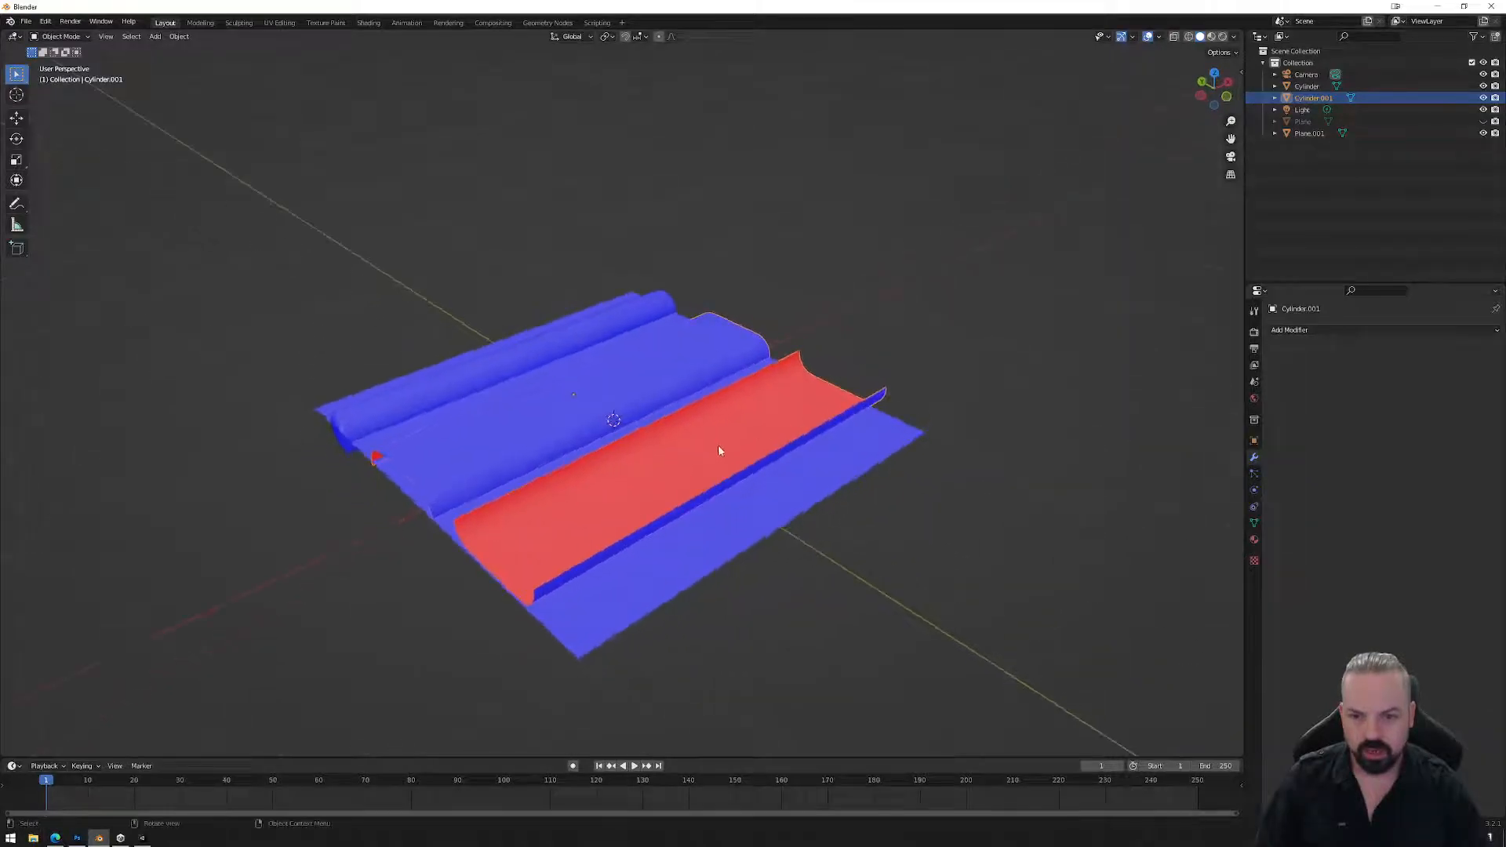
key("Tab")
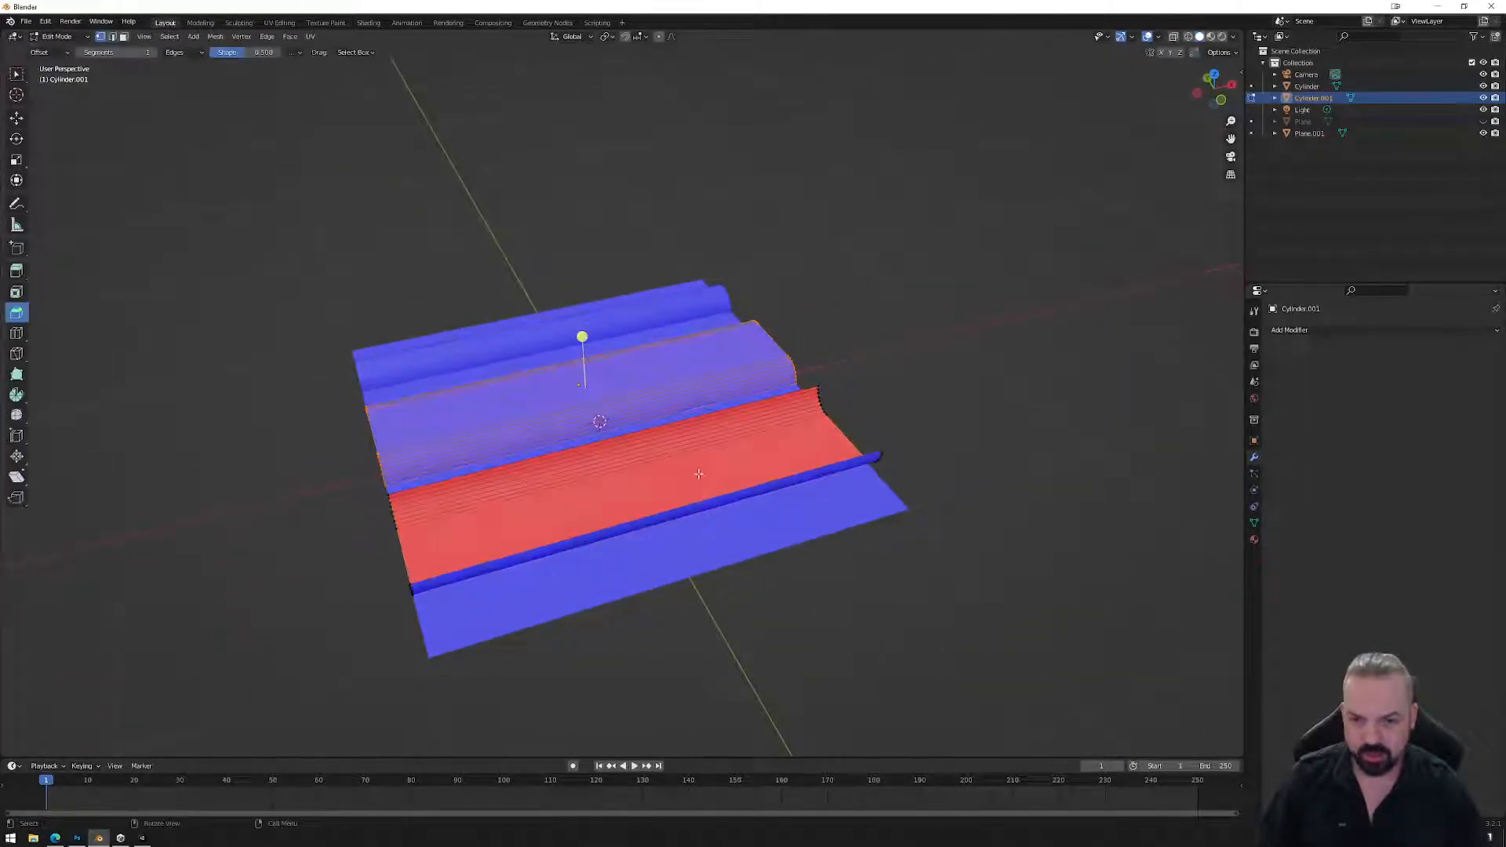
middle_click_drag(710, 479, 894, 346)
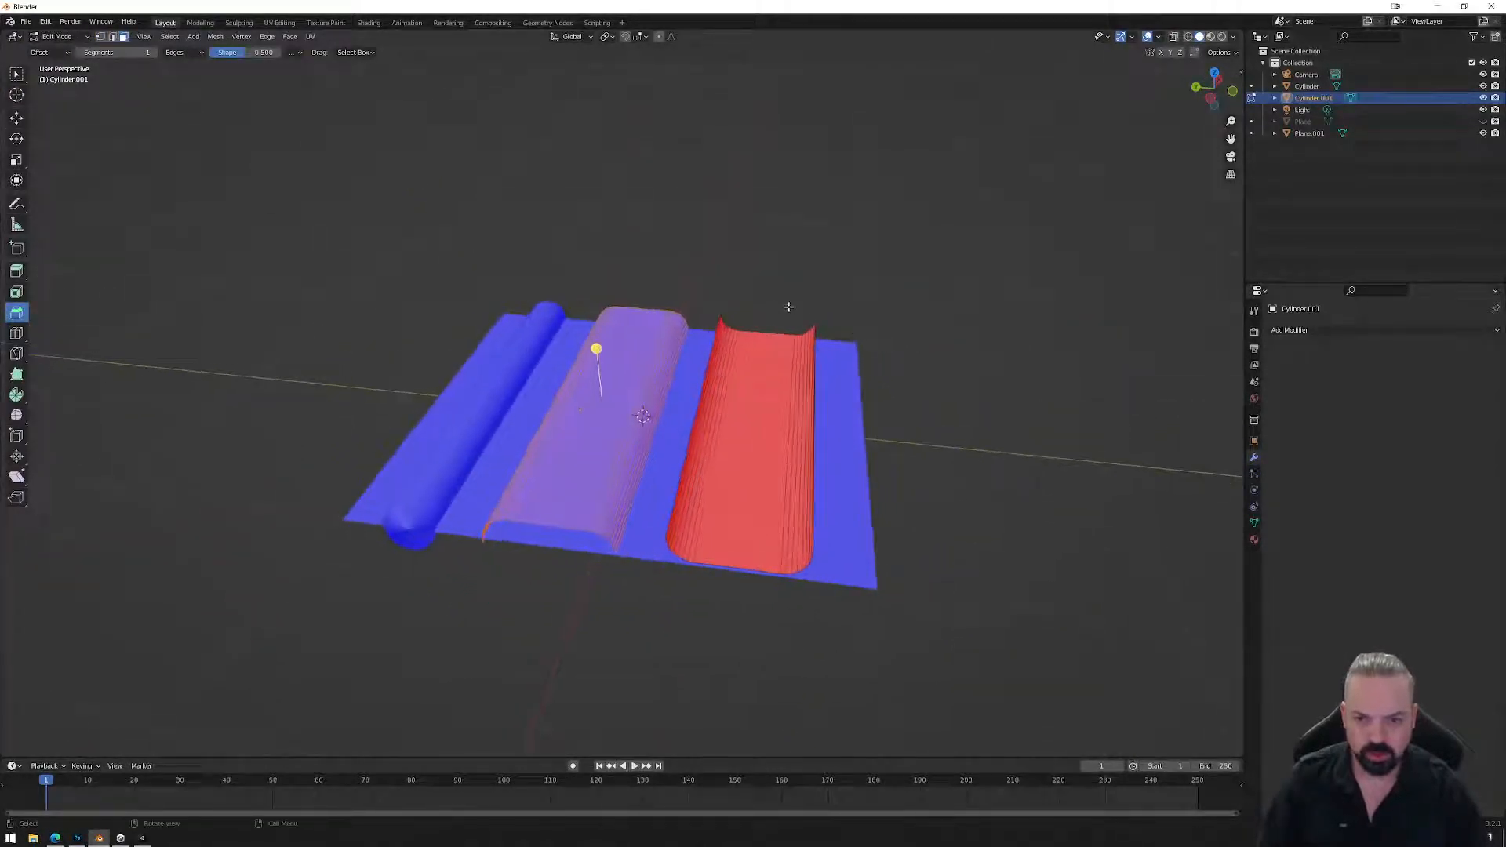
Flip the normals of the red trough faces and check them in Object Mode.
middle_click_drag(814, 303, 763, 296)
left_click_drag(685, 259, 894, 646)
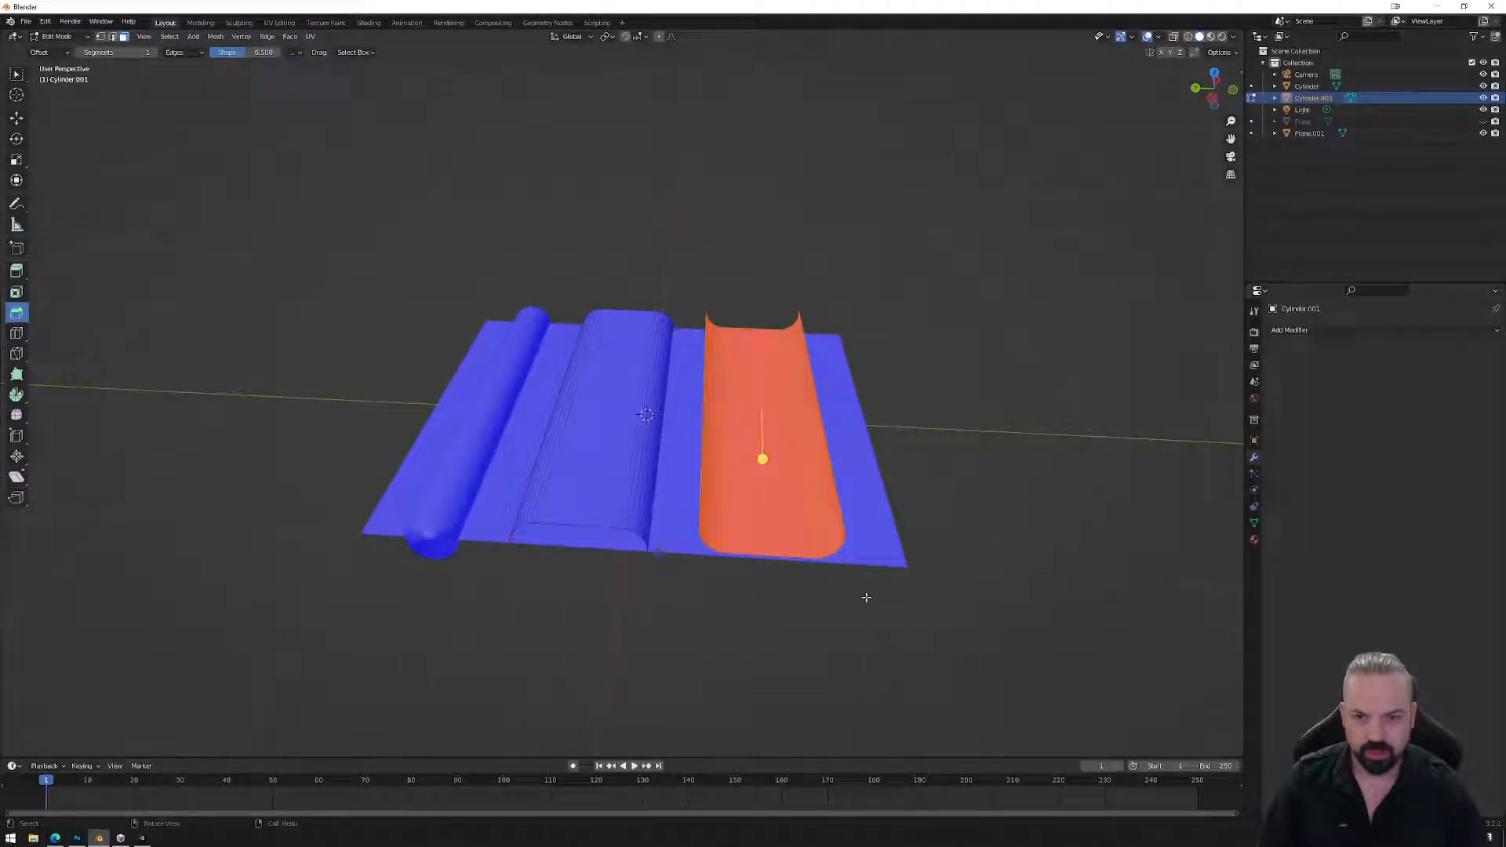
left_click(193, 36)
mouse_move(215, 36)
mouse_move(262, 246)
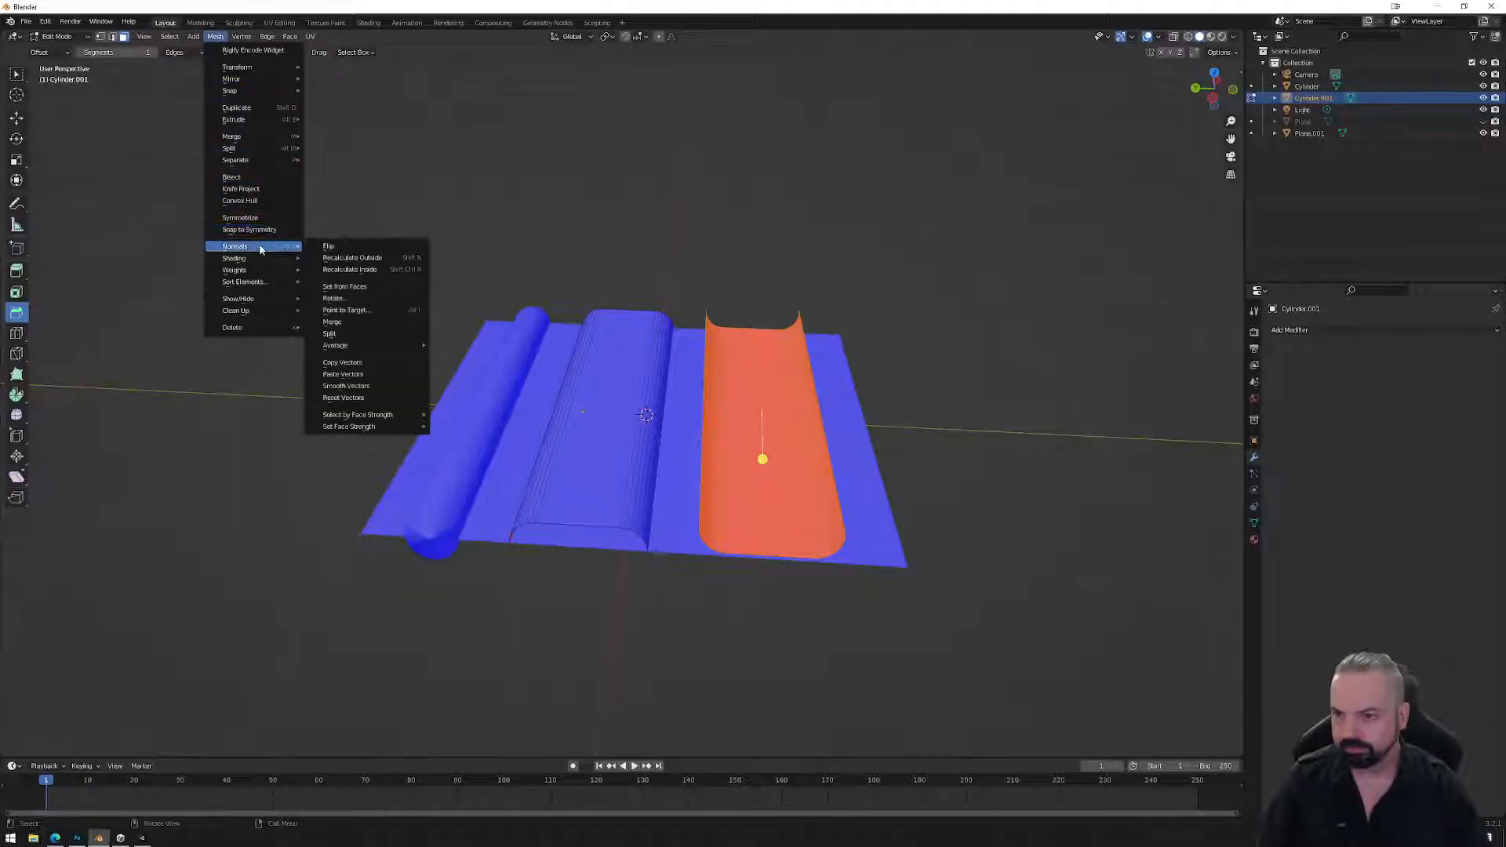
left_click(337, 245)
key("Tab")
mouse_move(892, 397)
middle_mouse_down()
mouse_move(787, 403)
mouse_move(860, 430)
mouse_move(914, 413)
mouse_move(860, 421)
mouse_move(768, 482)
mouse_move(824, 454)
middle_mouse_up()
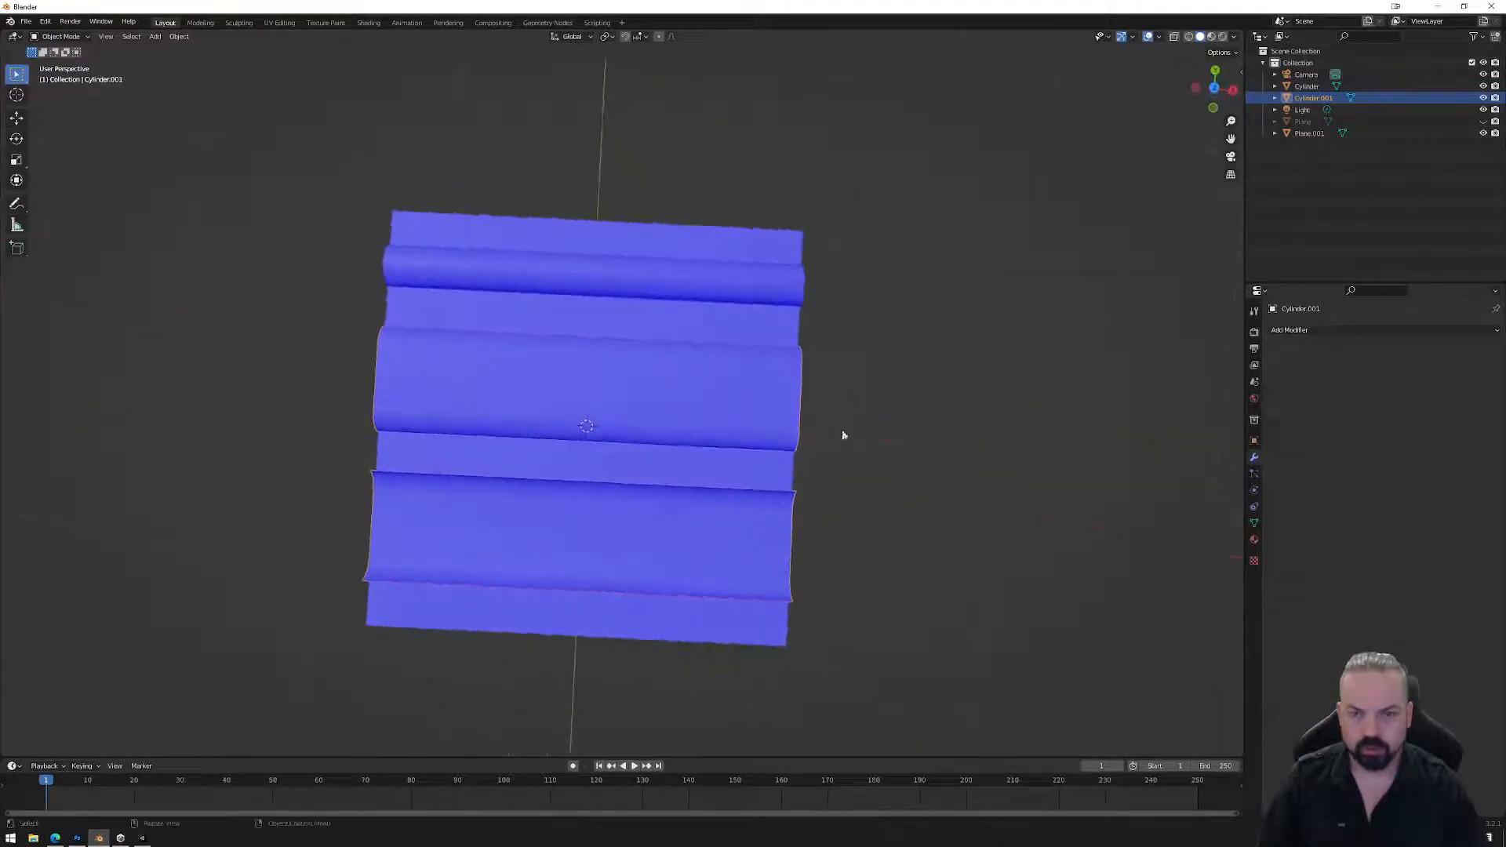
Switch to top view and clear Cylinder.001's face selection in Edit Mode.
left_click(1214, 91)
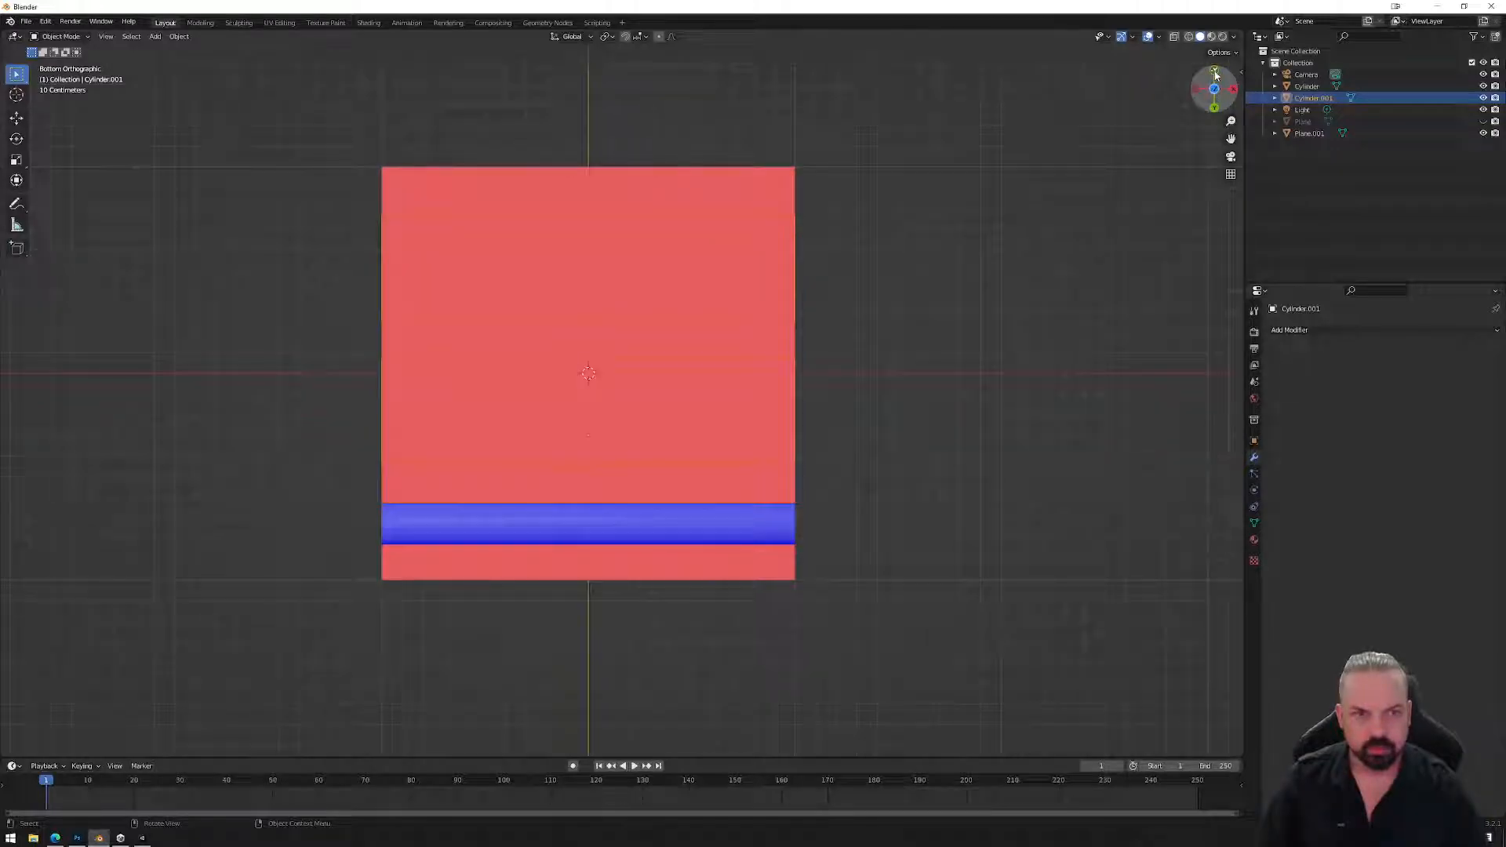
left_click(1215, 73)
left_click(1214, 73)
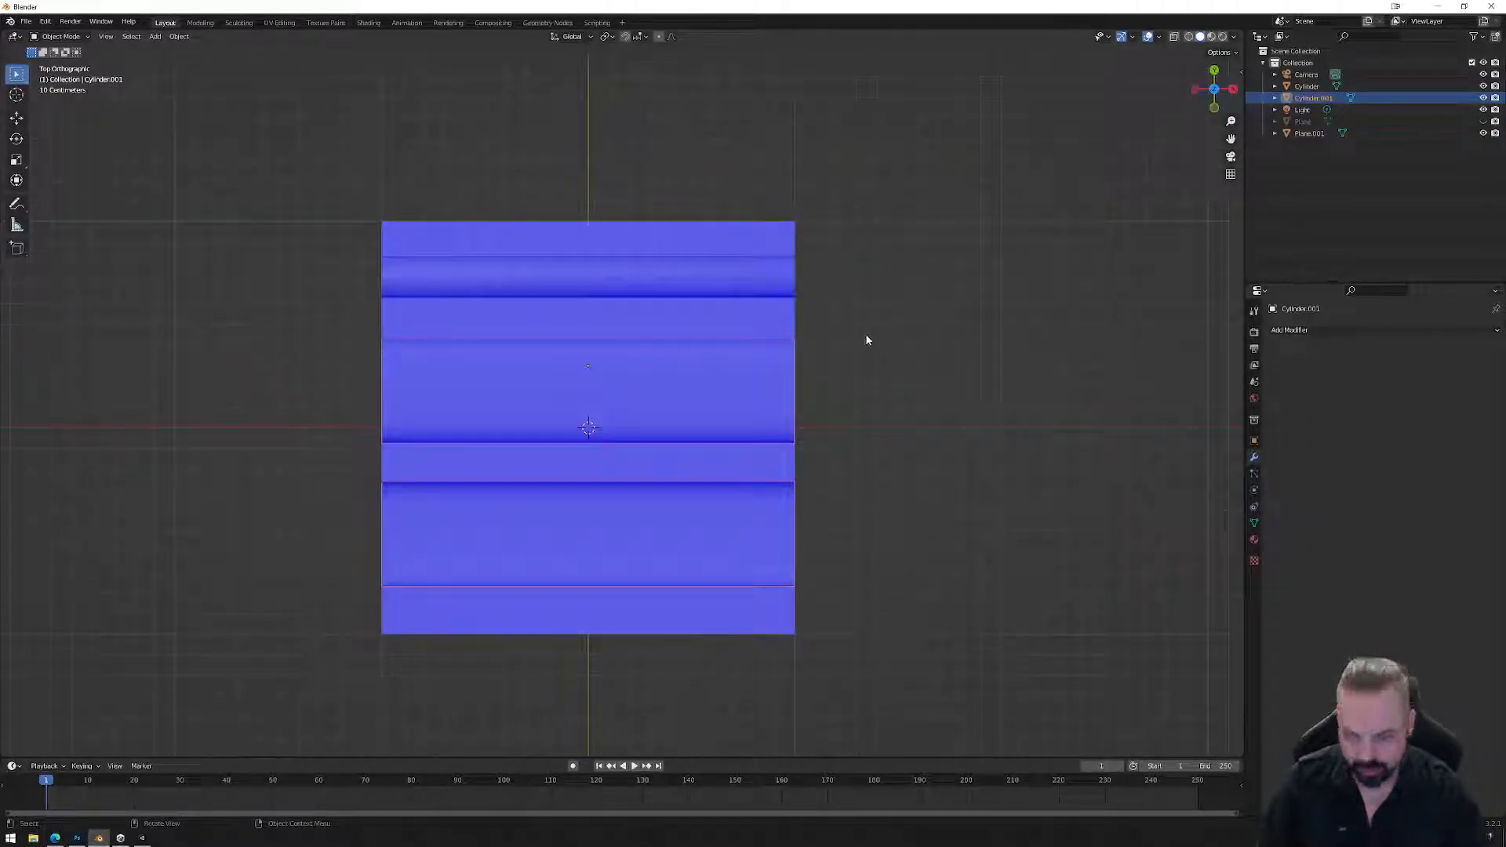
key("Tab")
left_click(1025, 262)
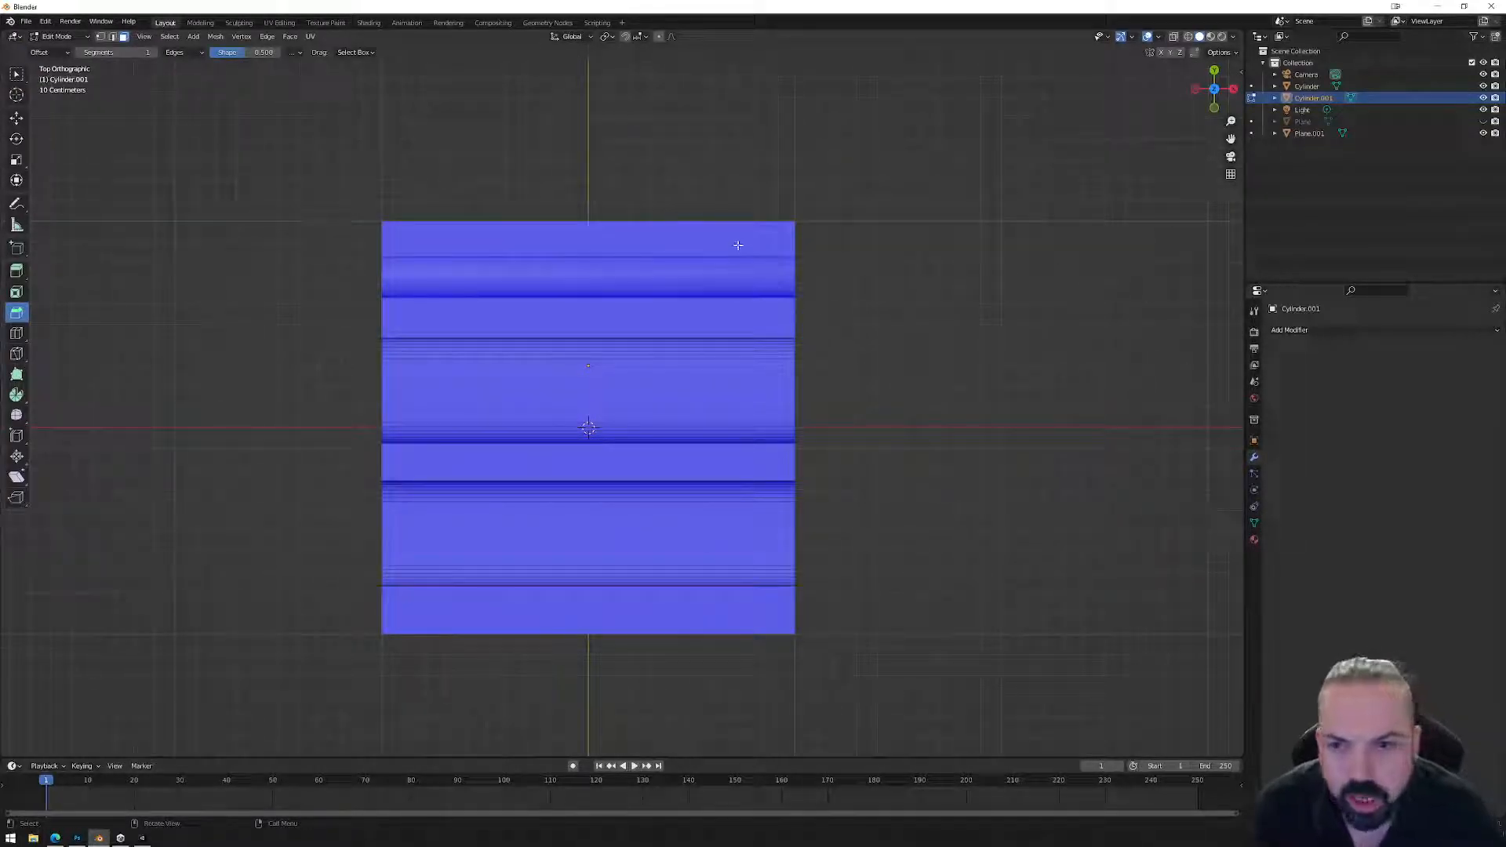
key("Tab")
Join Plane.001 and Cylinder into Cylinder.001.
left_click(727, 241)
left_click(733, 277, "shift")
left_click(739, 367, "shift")
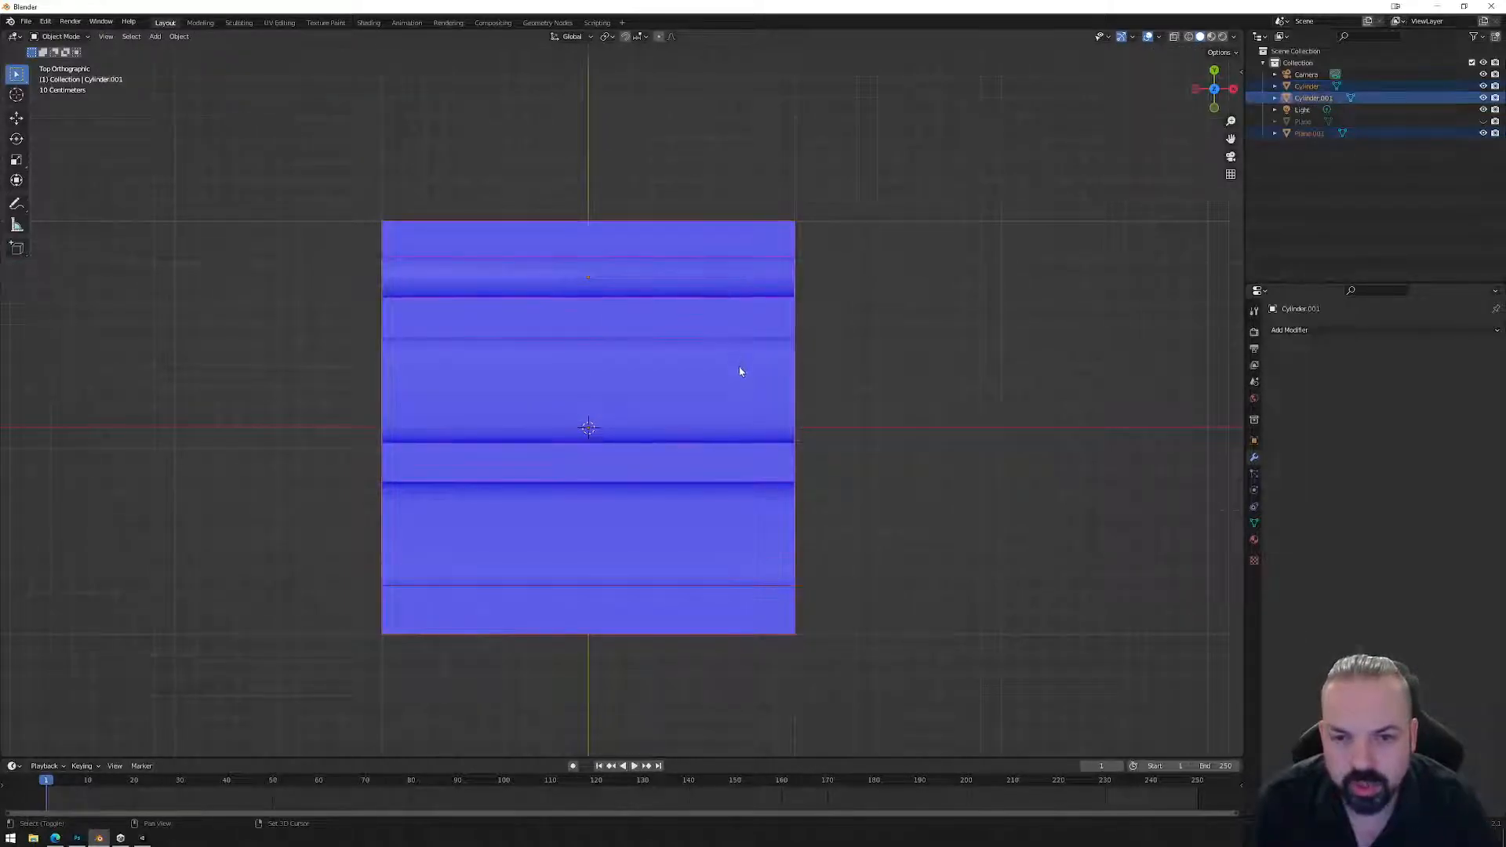
right_click(815, 468)
left_click(846, 501)
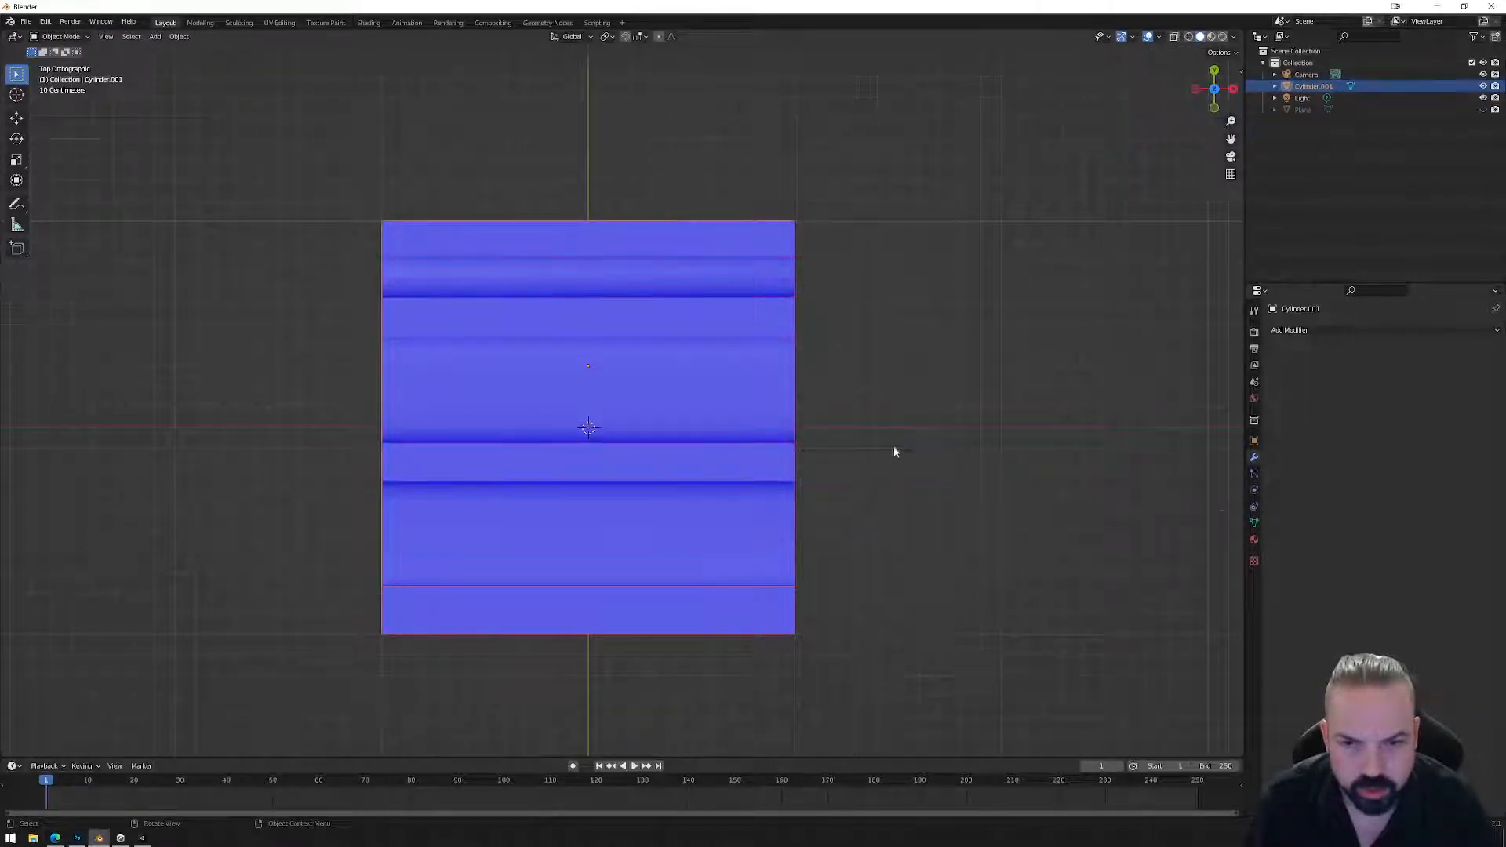
Rename the joined mesh to Base_high, unhide the plane, and rename it Base_low.
double_click(1313, 85)
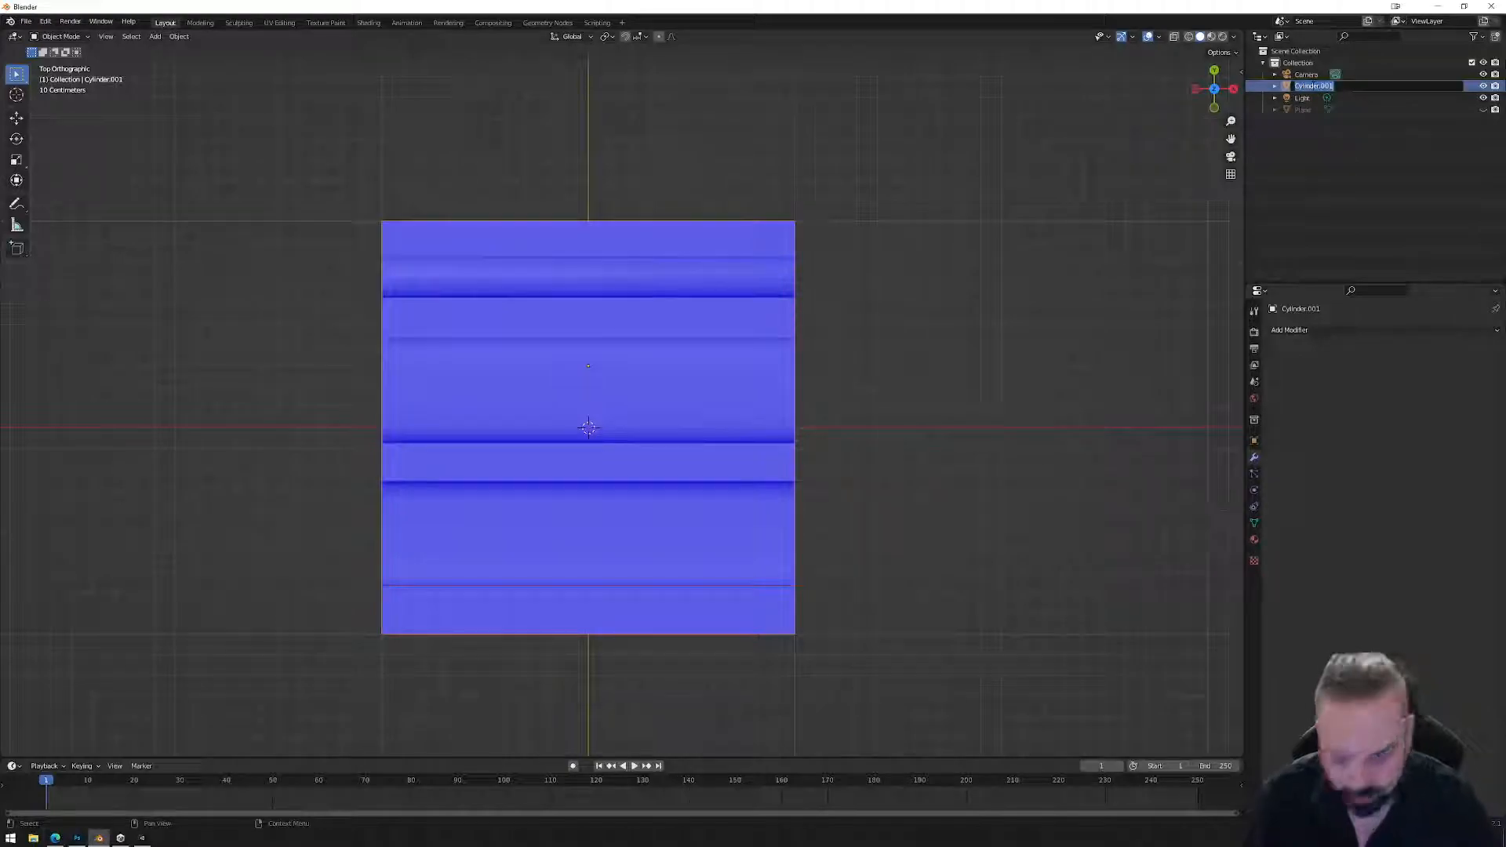
type("Bo")
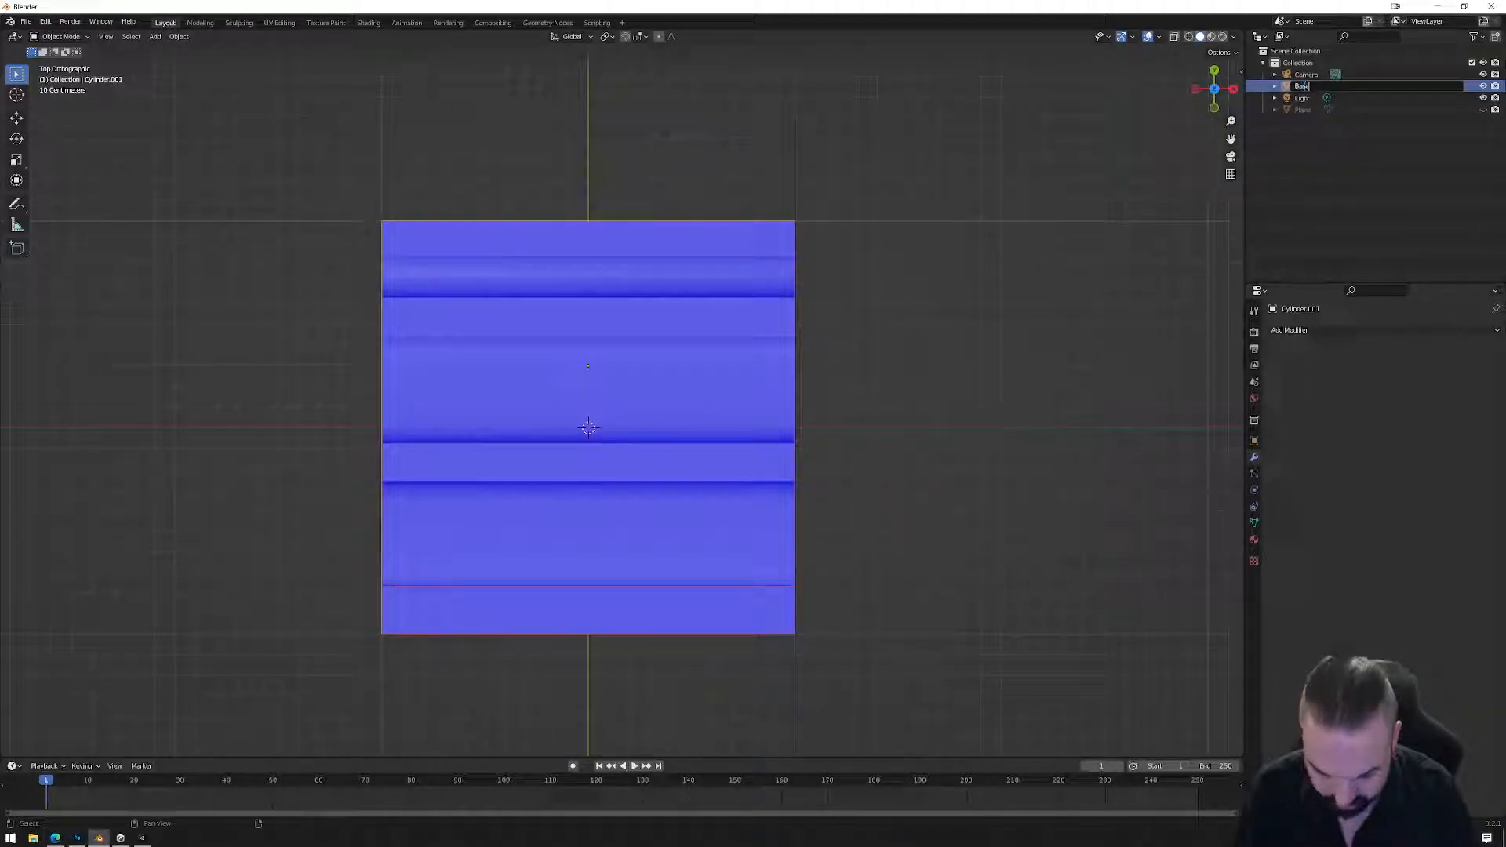
type("se_High")
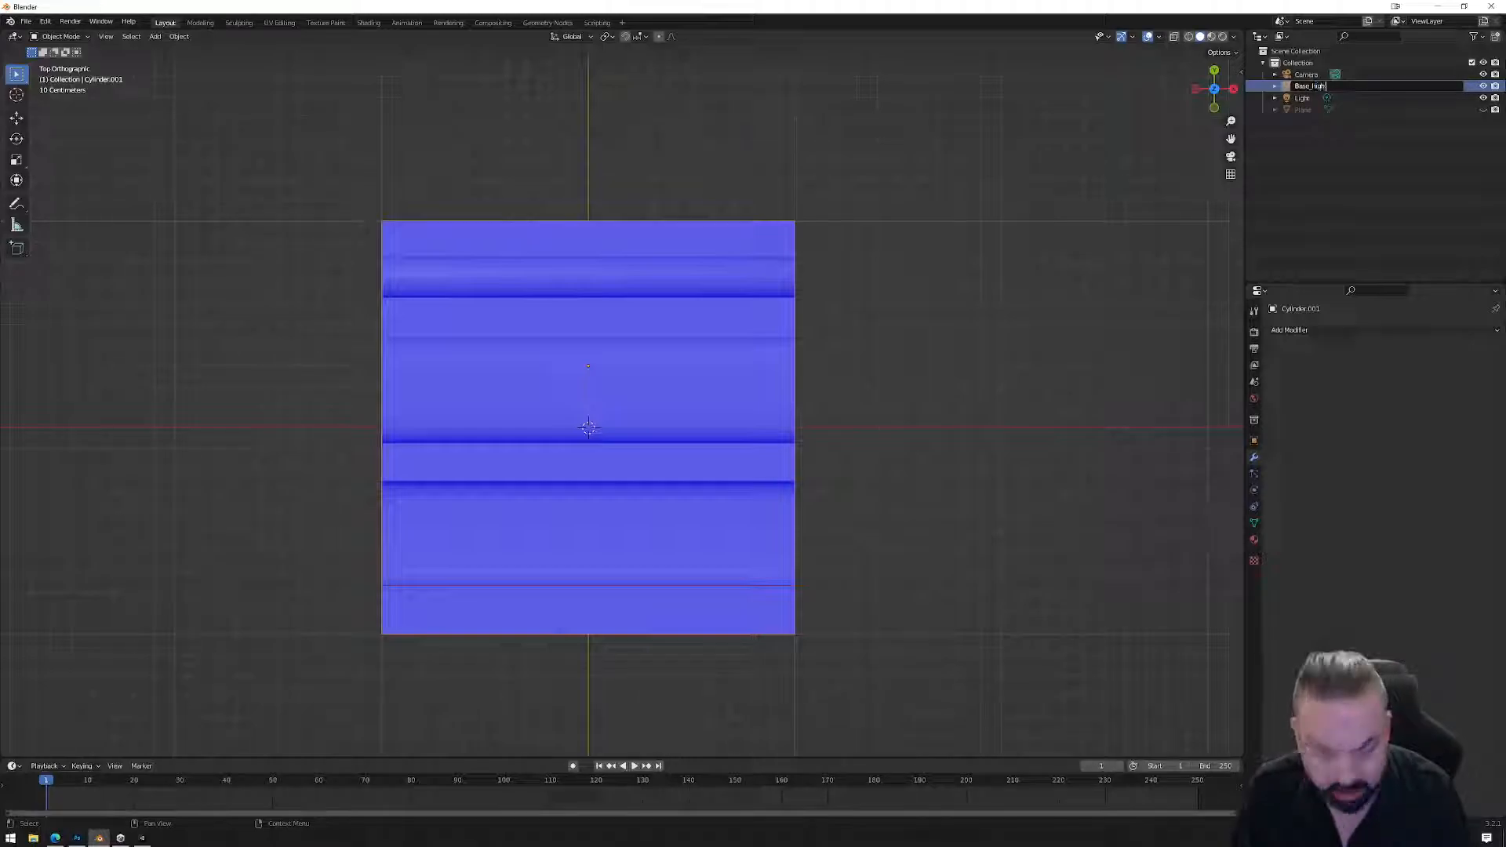
key("Return")
left_click(1482, 110)
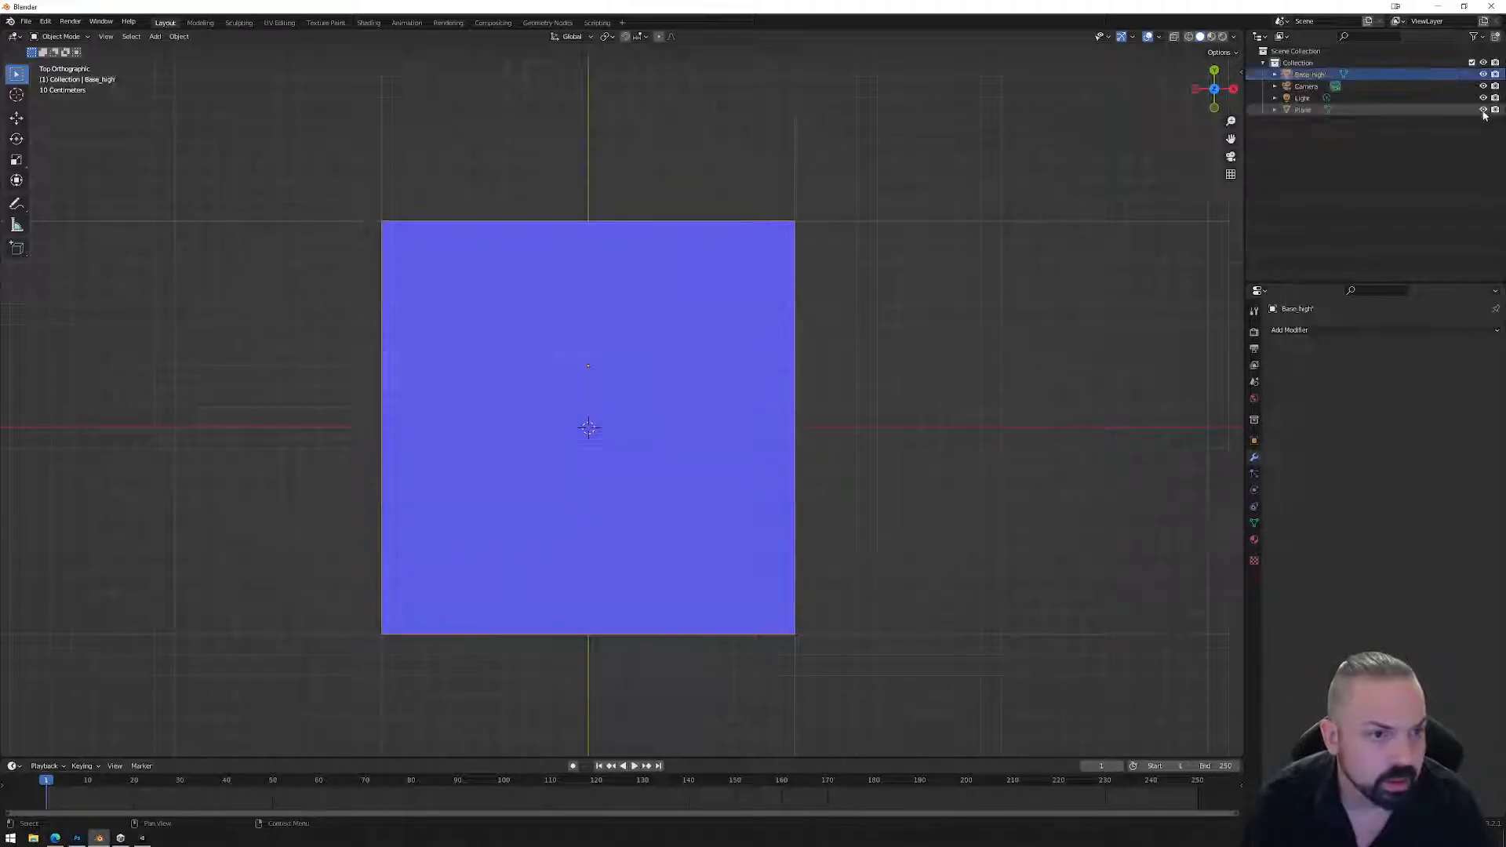
double_click(1302, 109)
type("Base")
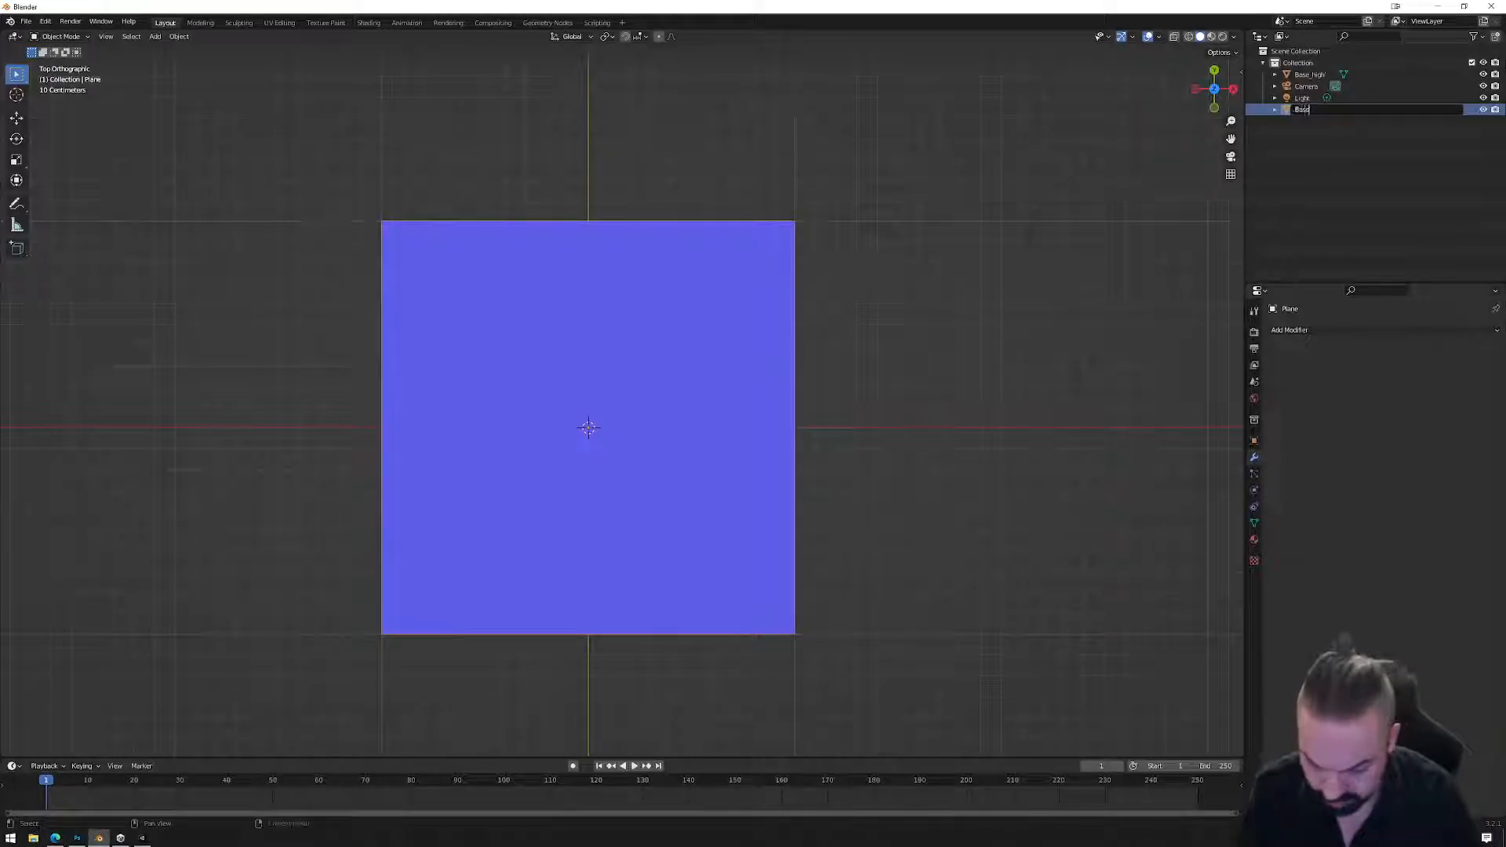
type("_low")
key("Return")
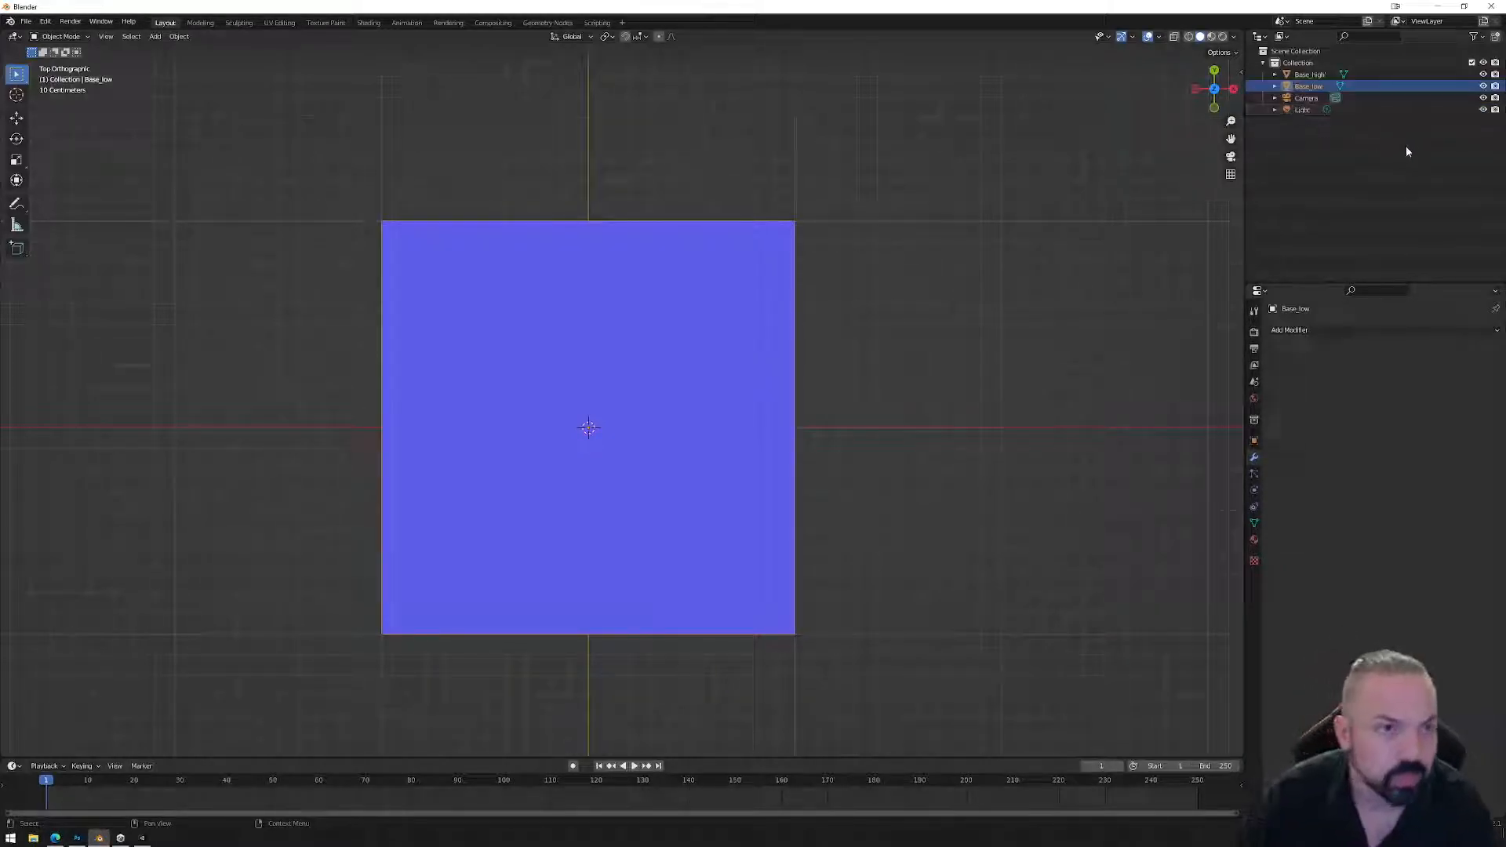
left_click(1319, 75)
double_click(1319, 75)
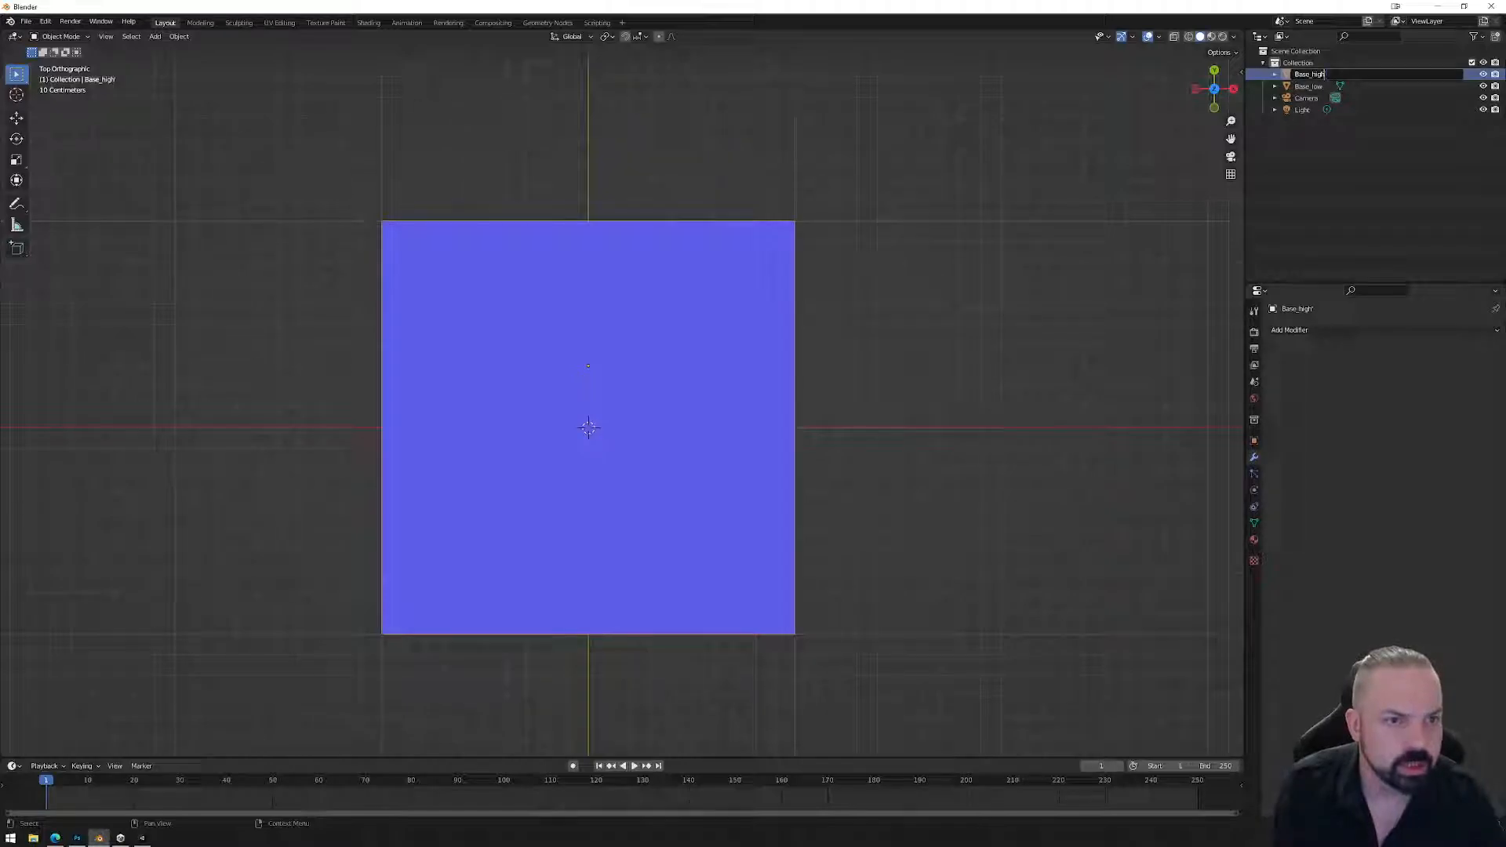
key("Return")
Move Base_low down along Z until it sits just above Base_high, then check edge-on.
middle_click_drag(775, 463, 905, 353)
left_click(679, 321)
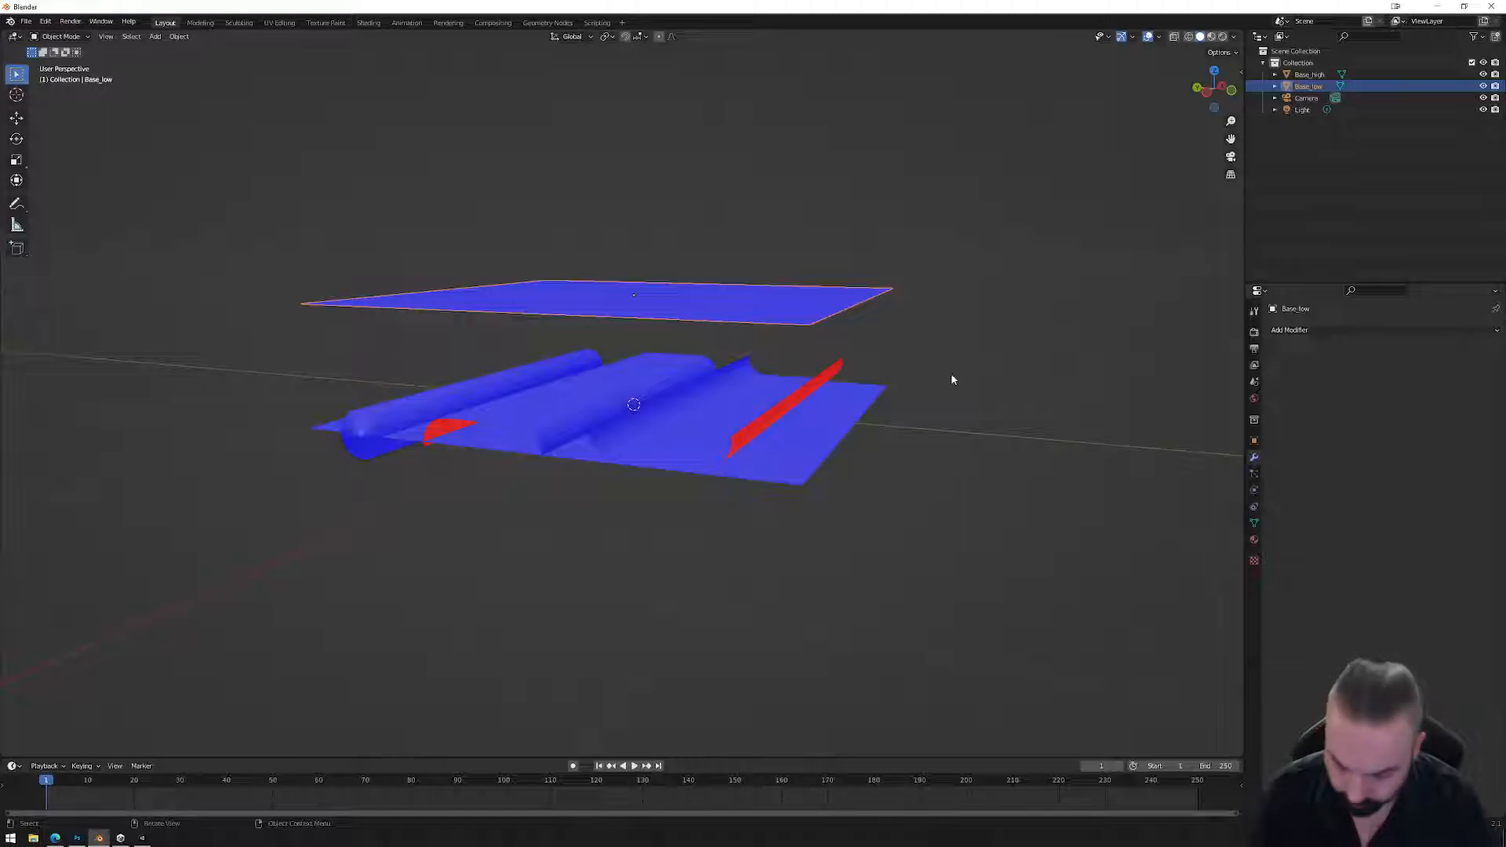
key("g")
key("z")
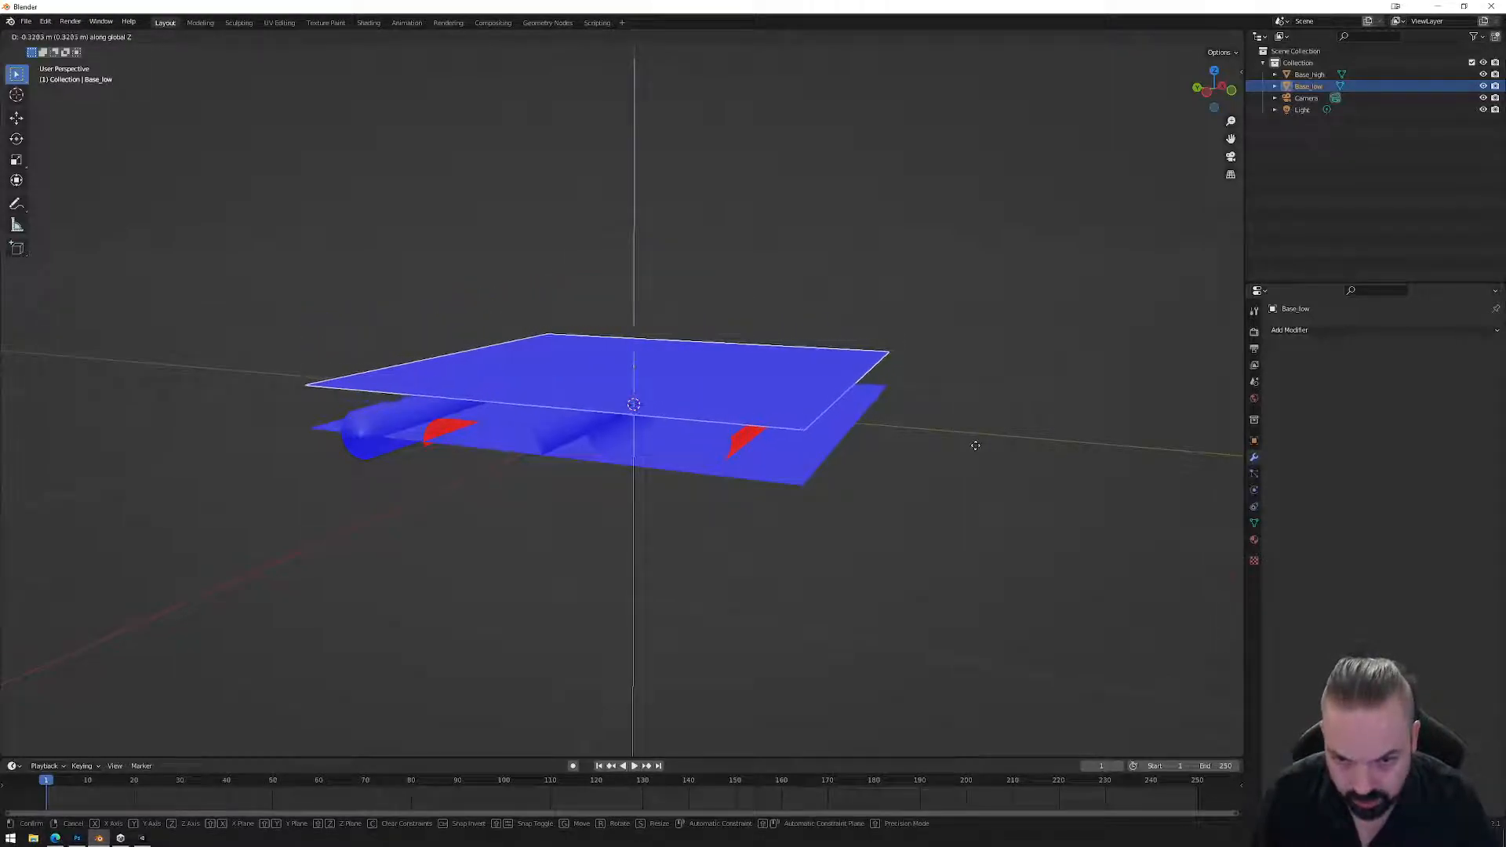
left_click(976, 446)
middle_click_drag(976, 446, 1064, 296)
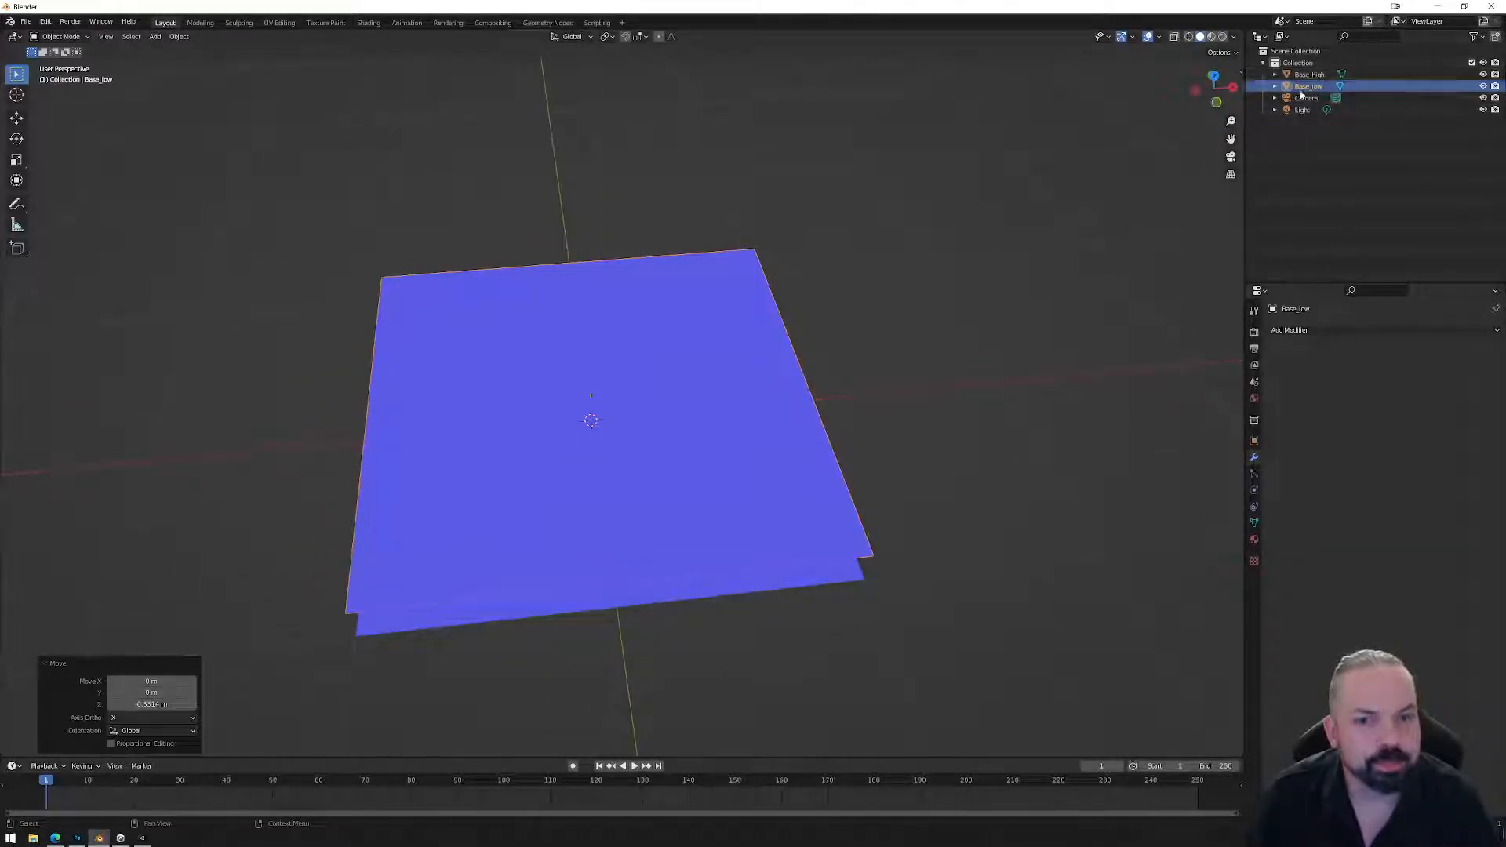
mouse_move(958, 336)
middle_mouse_down()
mouse_move(992, 322)
mouse_move(973, 345)
middle_mouse_up()
left_click(894, 461)
left_click(890, 443)
Create a new material named 'base' on Base_low and switch to the Shading workspace.
left_click(1254, 540)
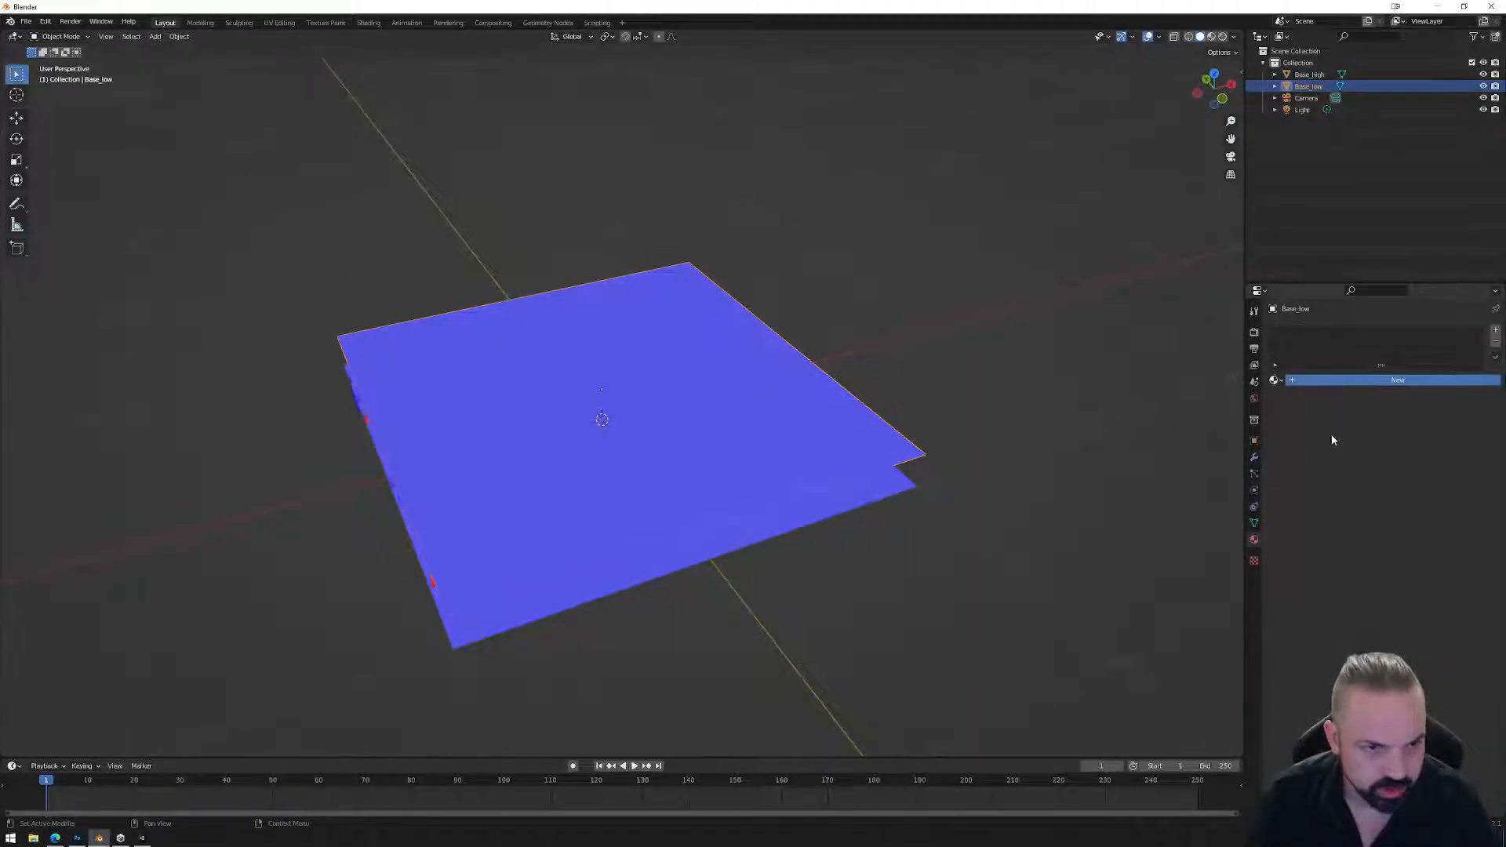
left_click(1358, 381)
double_click(1310, 334)
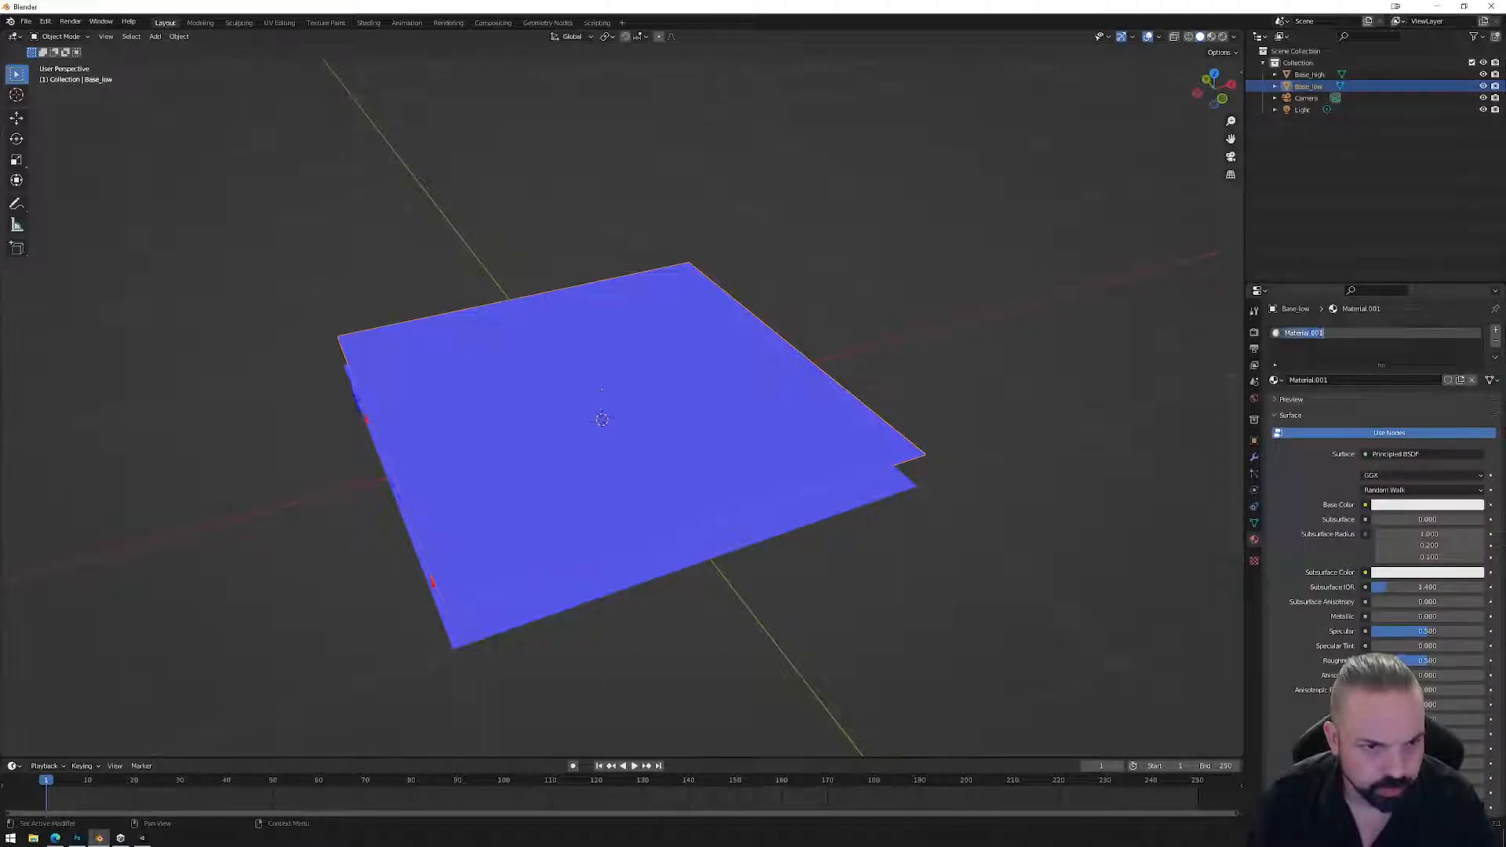
type("base")
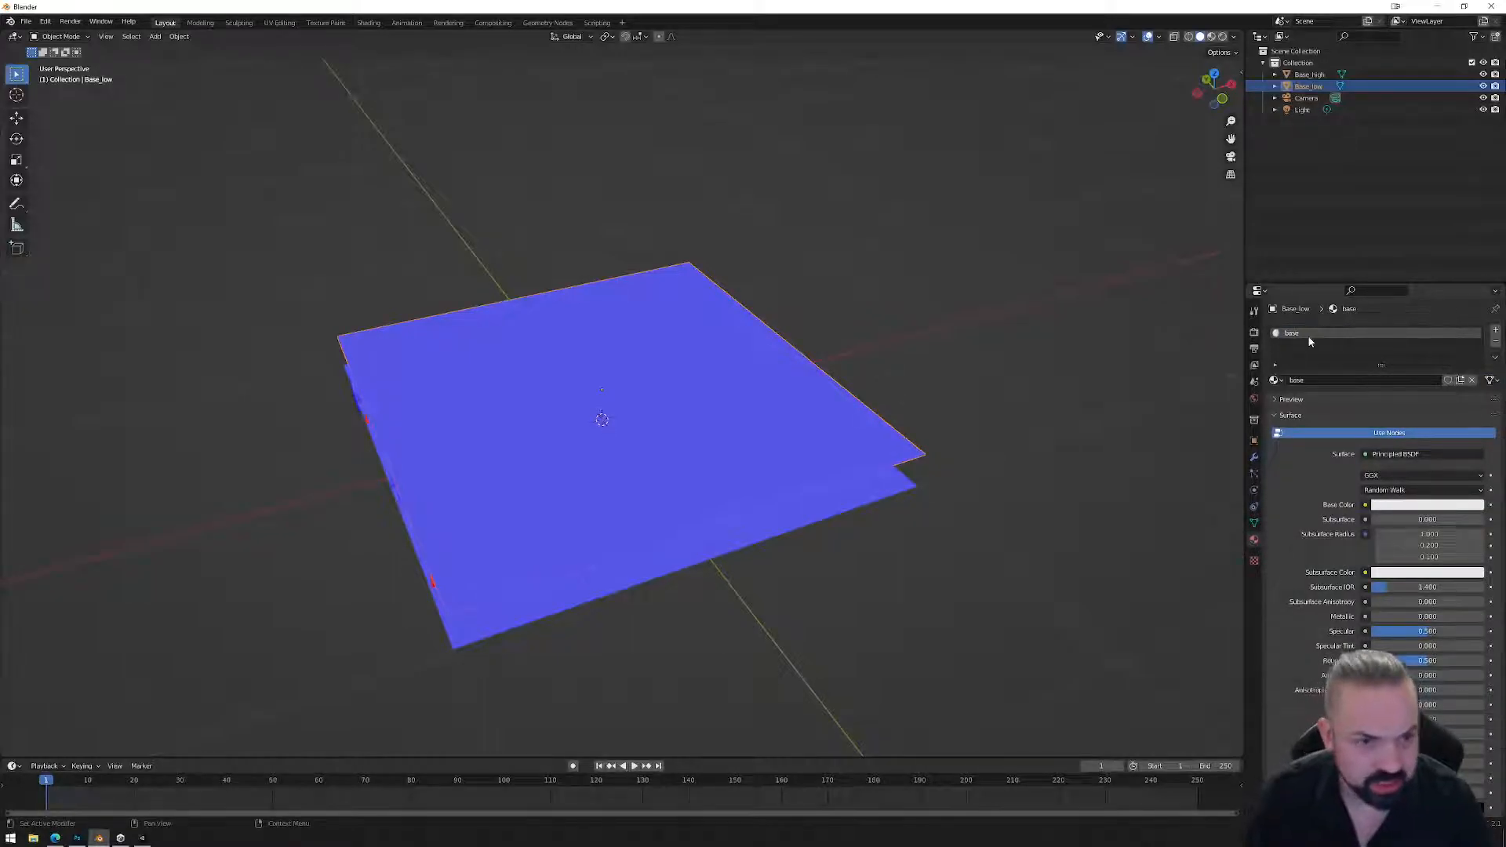
middle_click_drag(965, 449, 1043, 469)
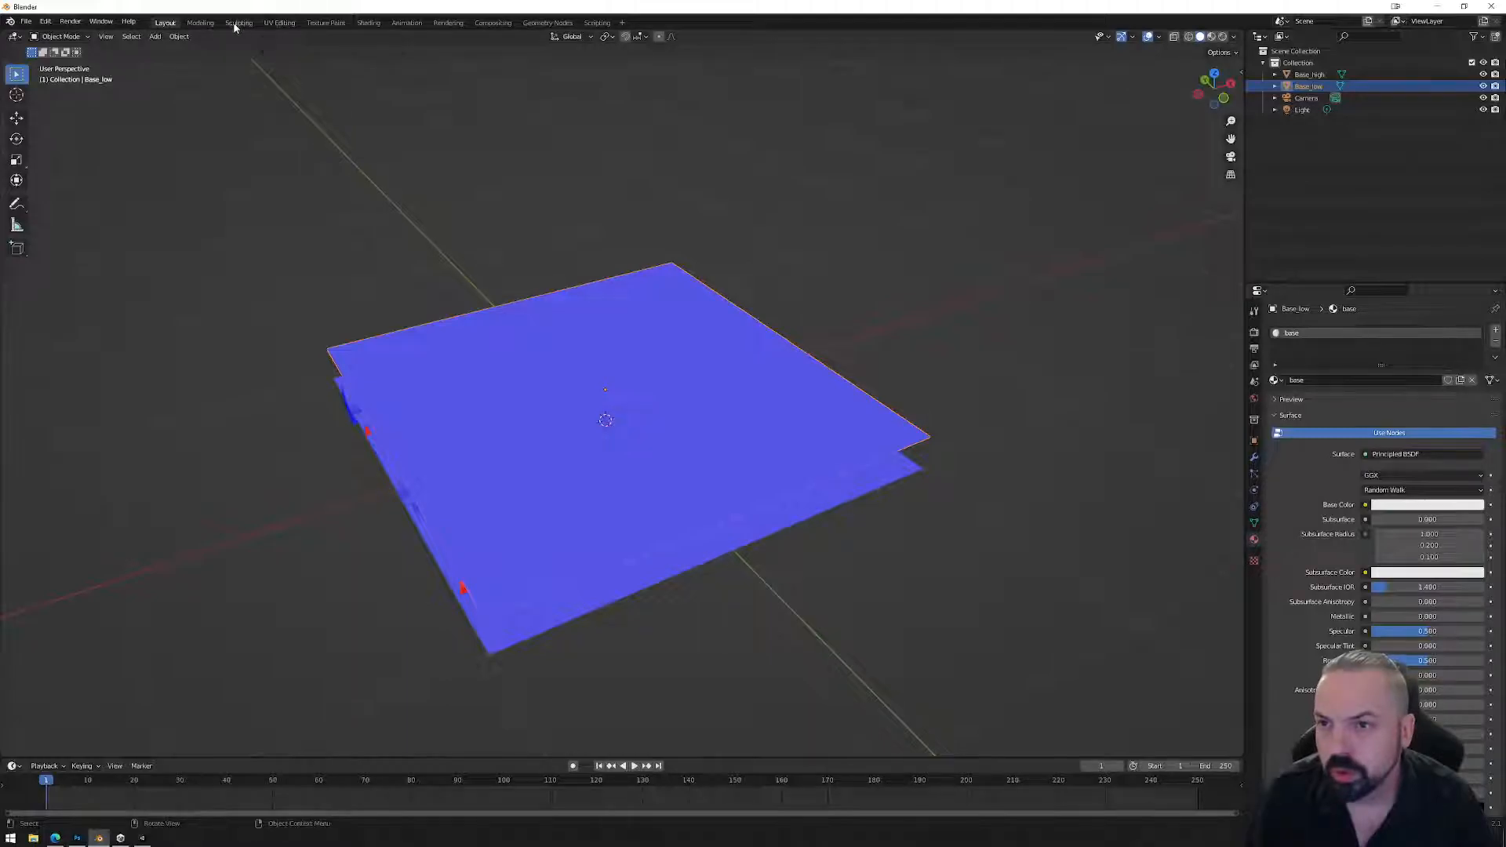
left_click(368, 23)
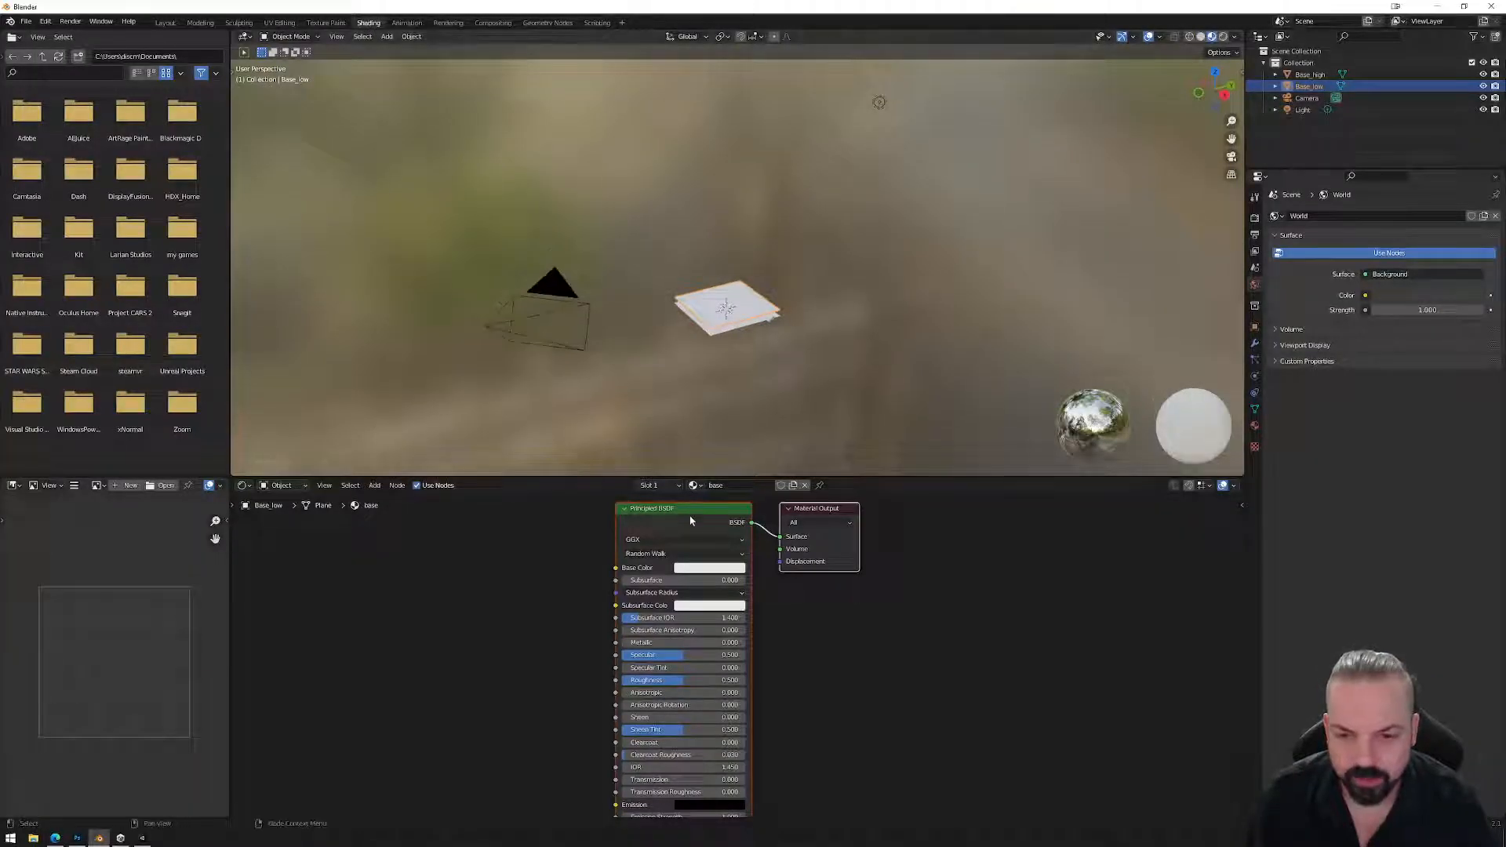
Add an Image Texture node to the left of the Principled BSDF shader.
middle_click_drag(830, 607, 891, 632)
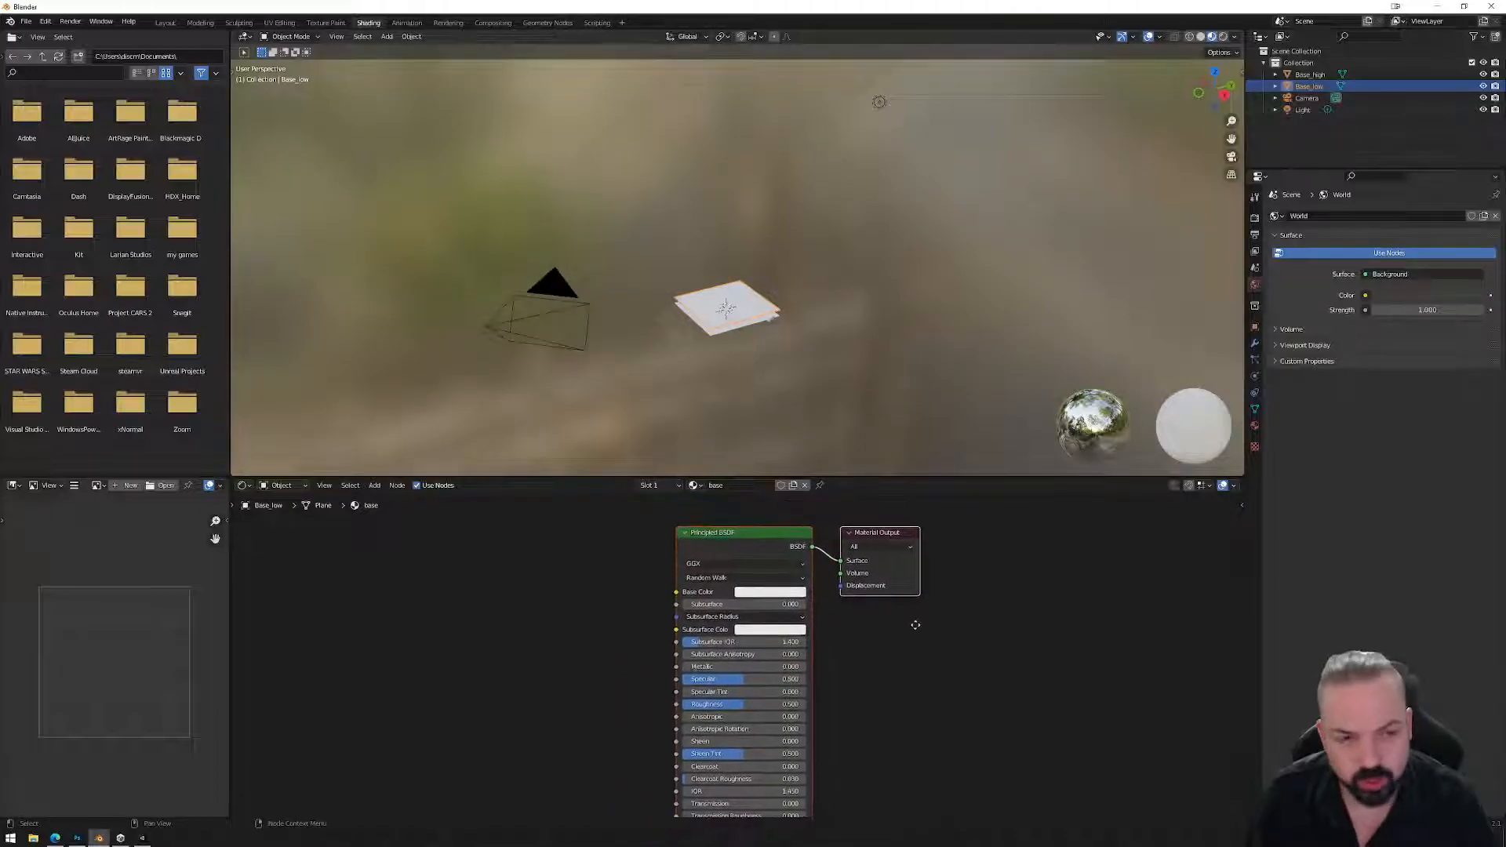
left_click(1255, 426)
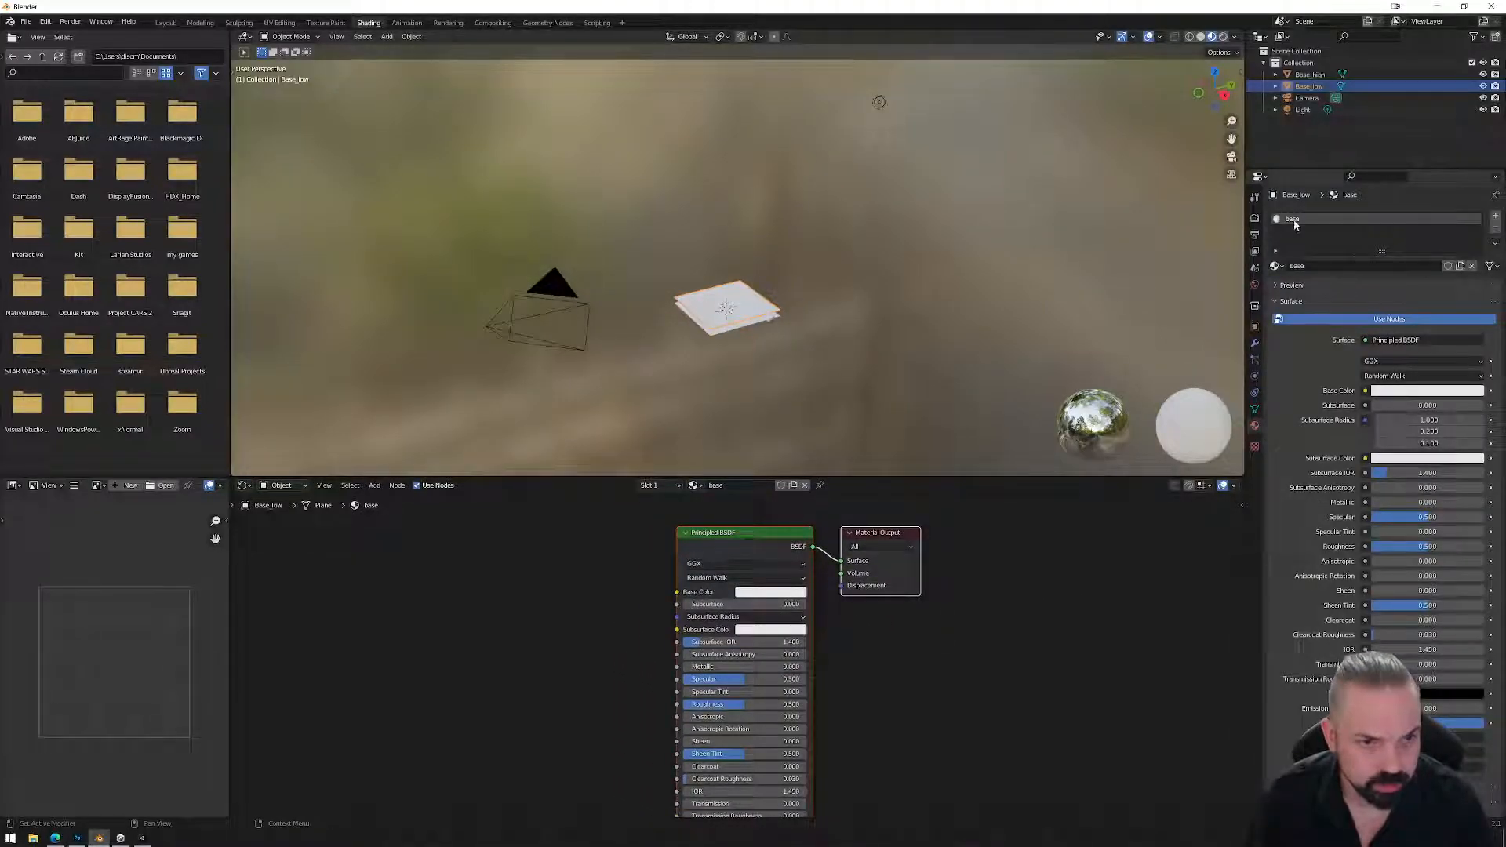
right_click(485, 593)
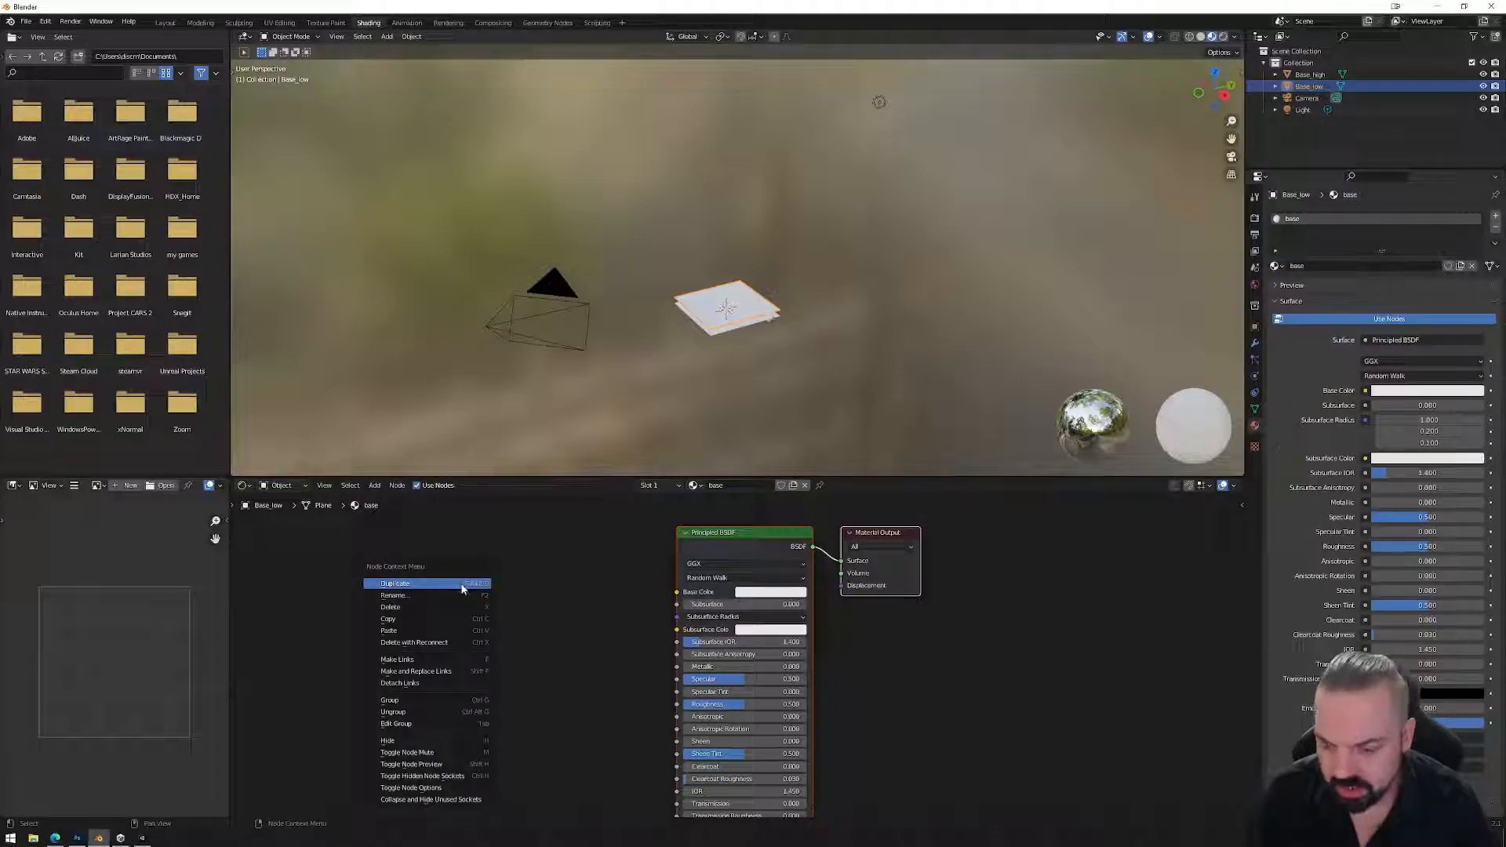
left_click(375, 484)
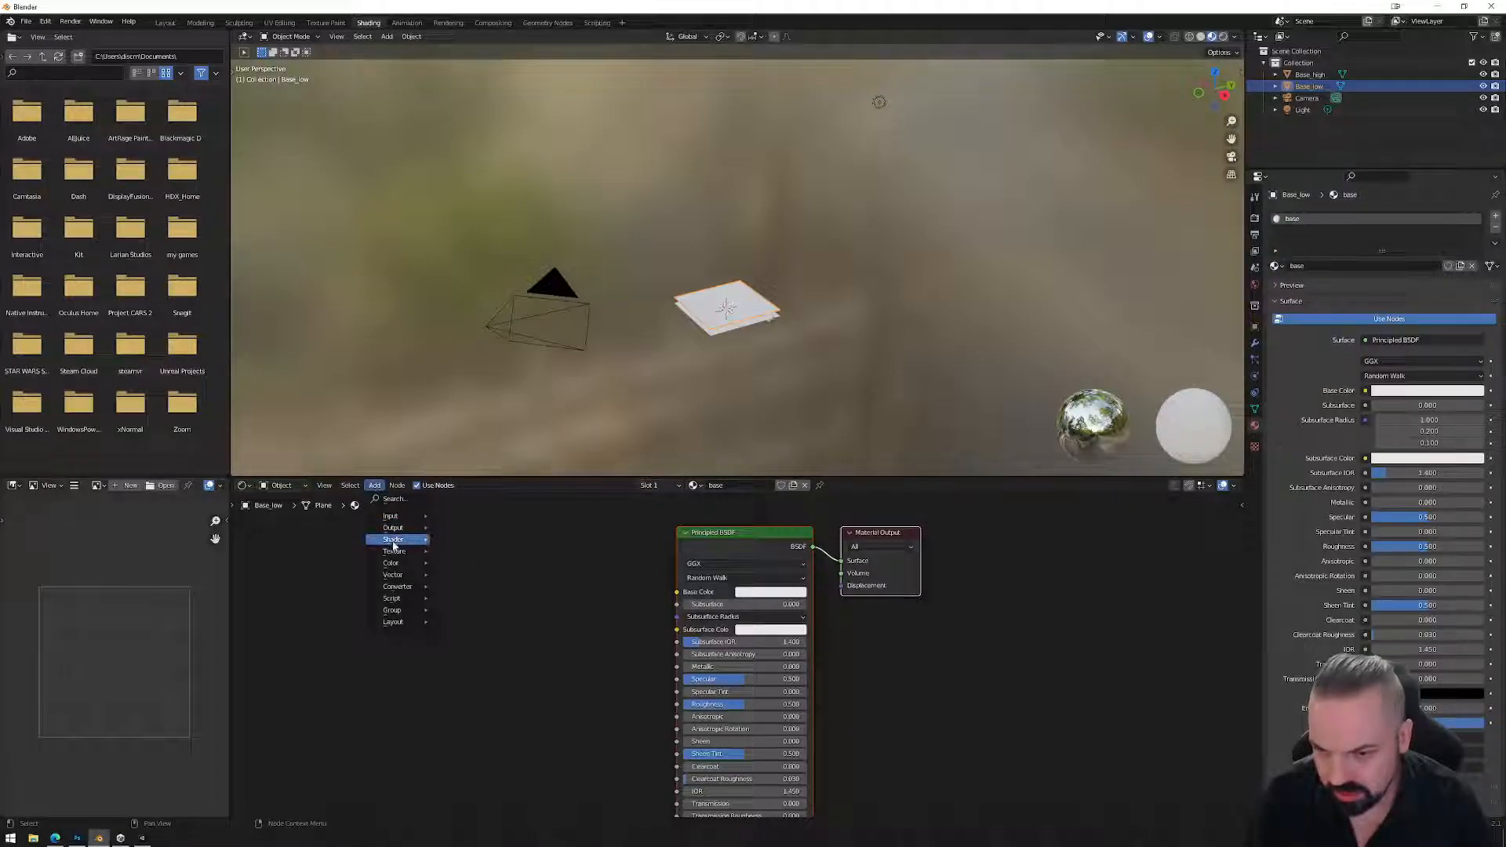
mouse_move(398, 551)
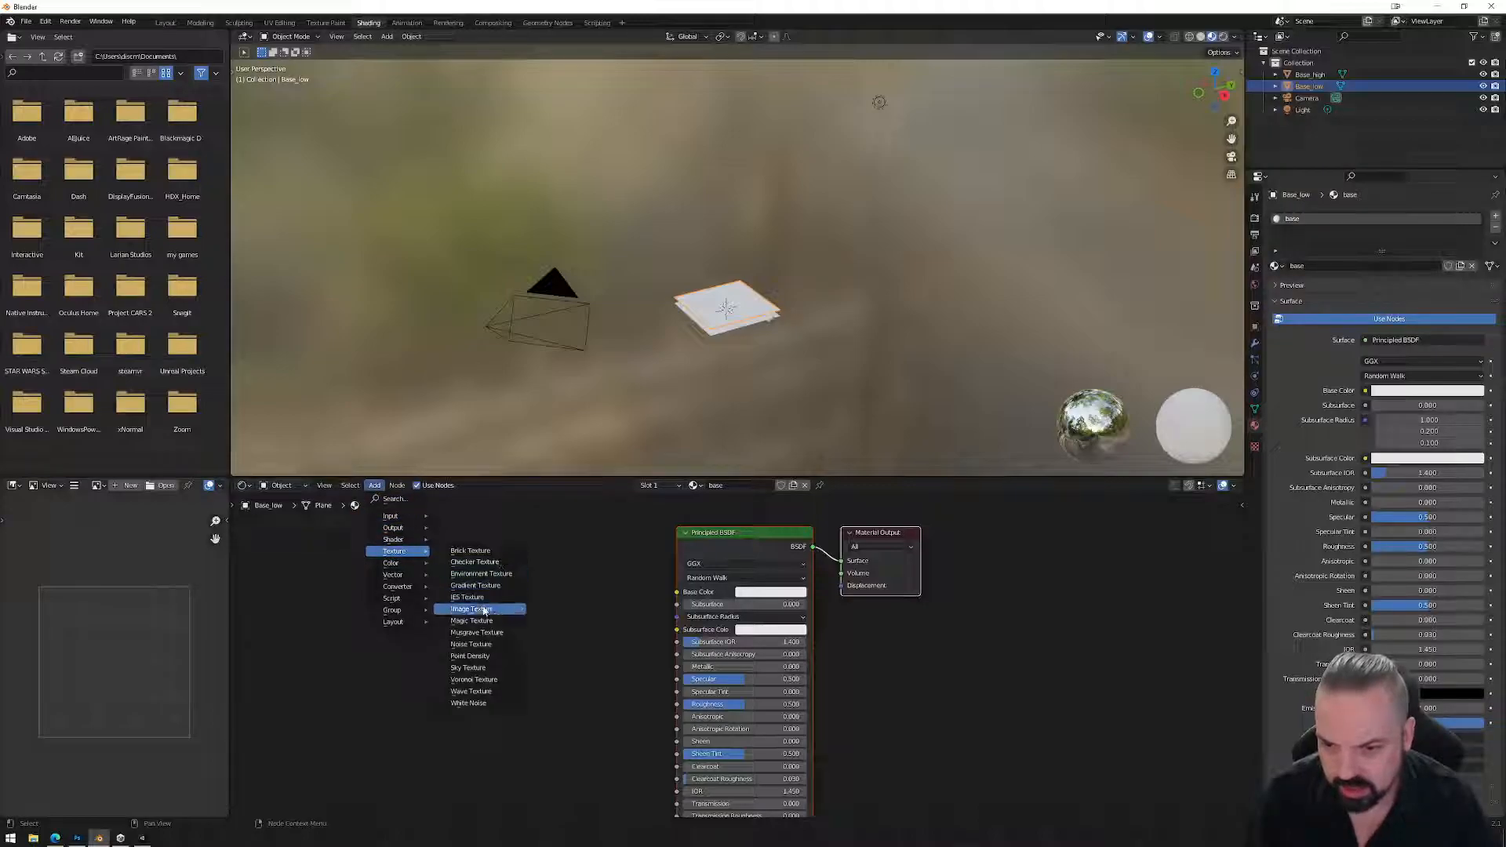
left_click(455, 609)
left_click(441, 555)
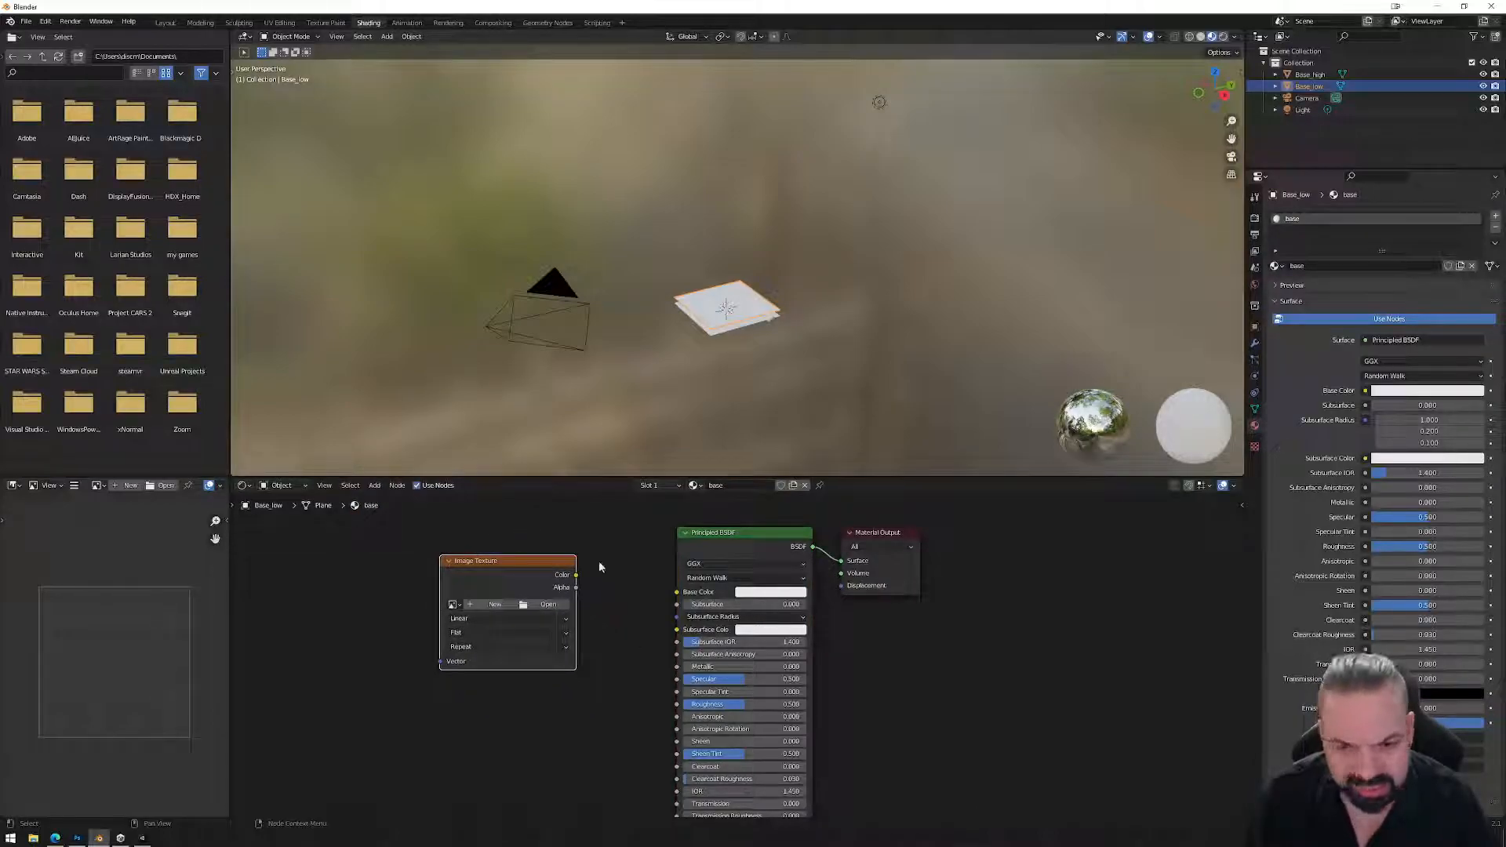
Create a new 2048 × 2048 Untitled image in the Image Texture node.
left_click(495, 605)
left_click(514, 636)
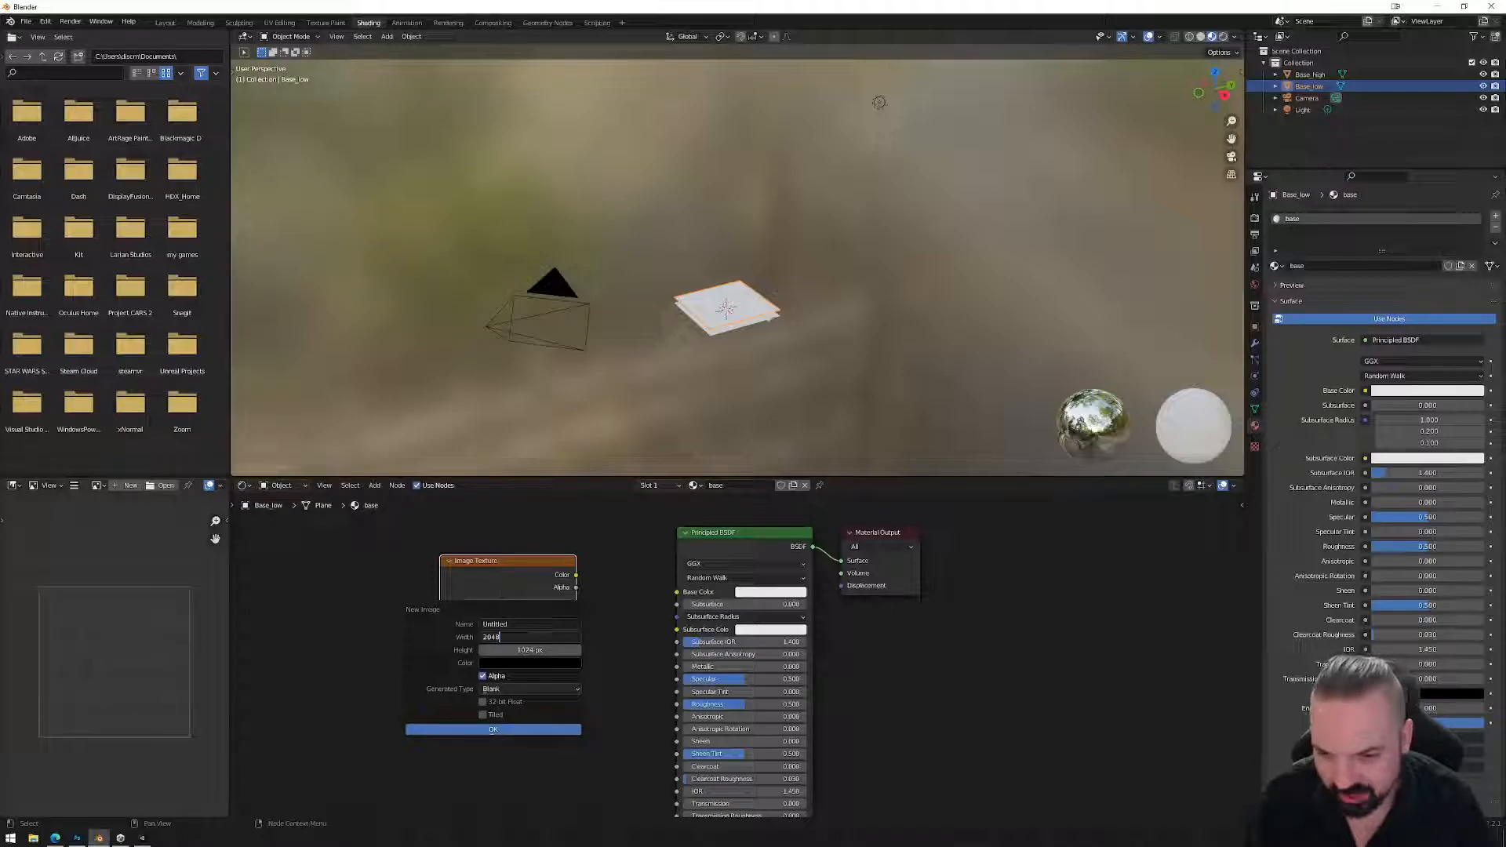
key("Tab")
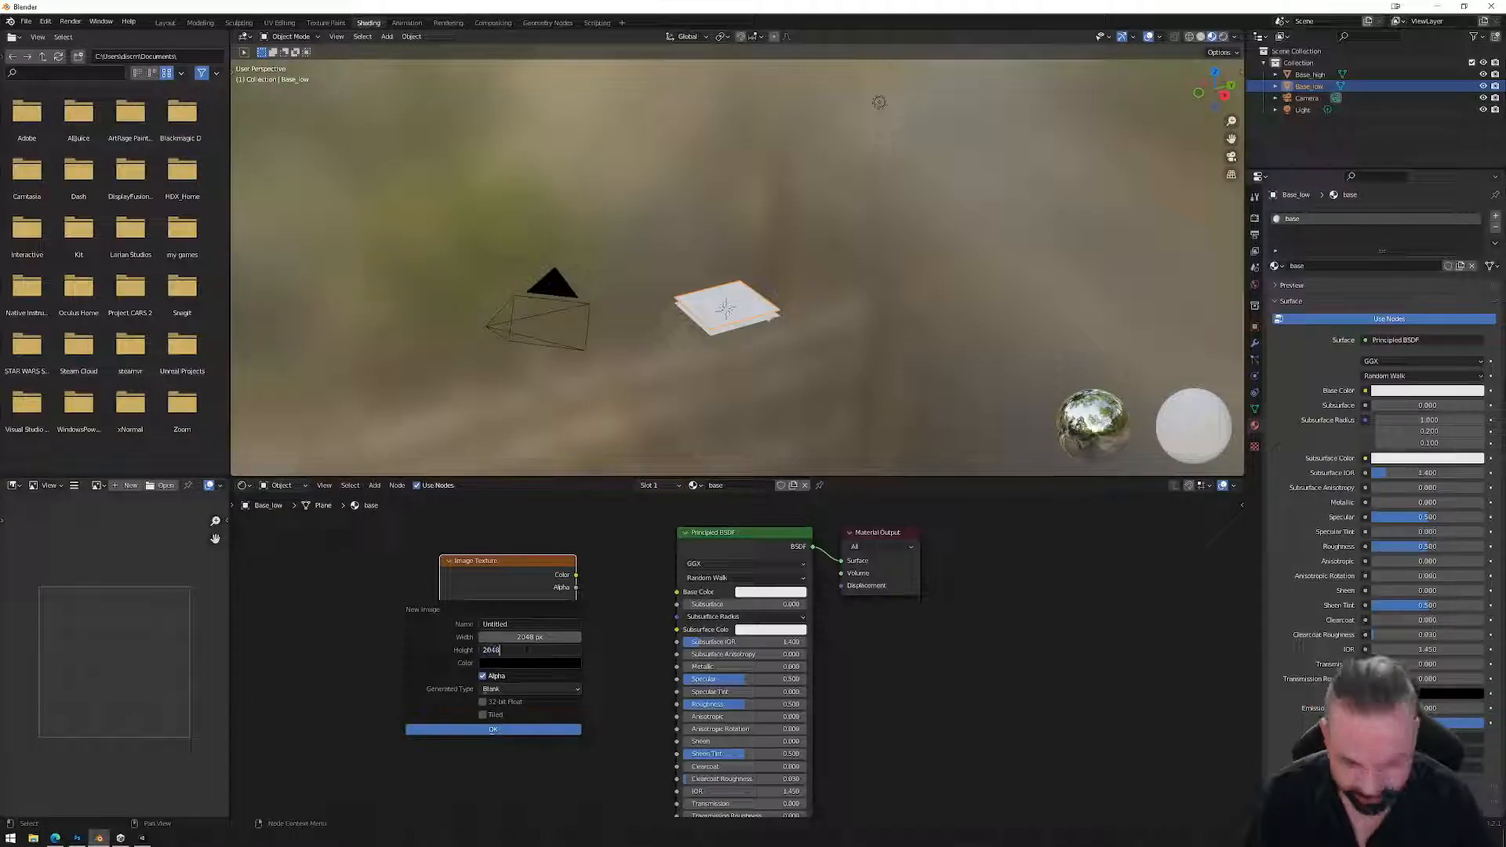
key("Return")
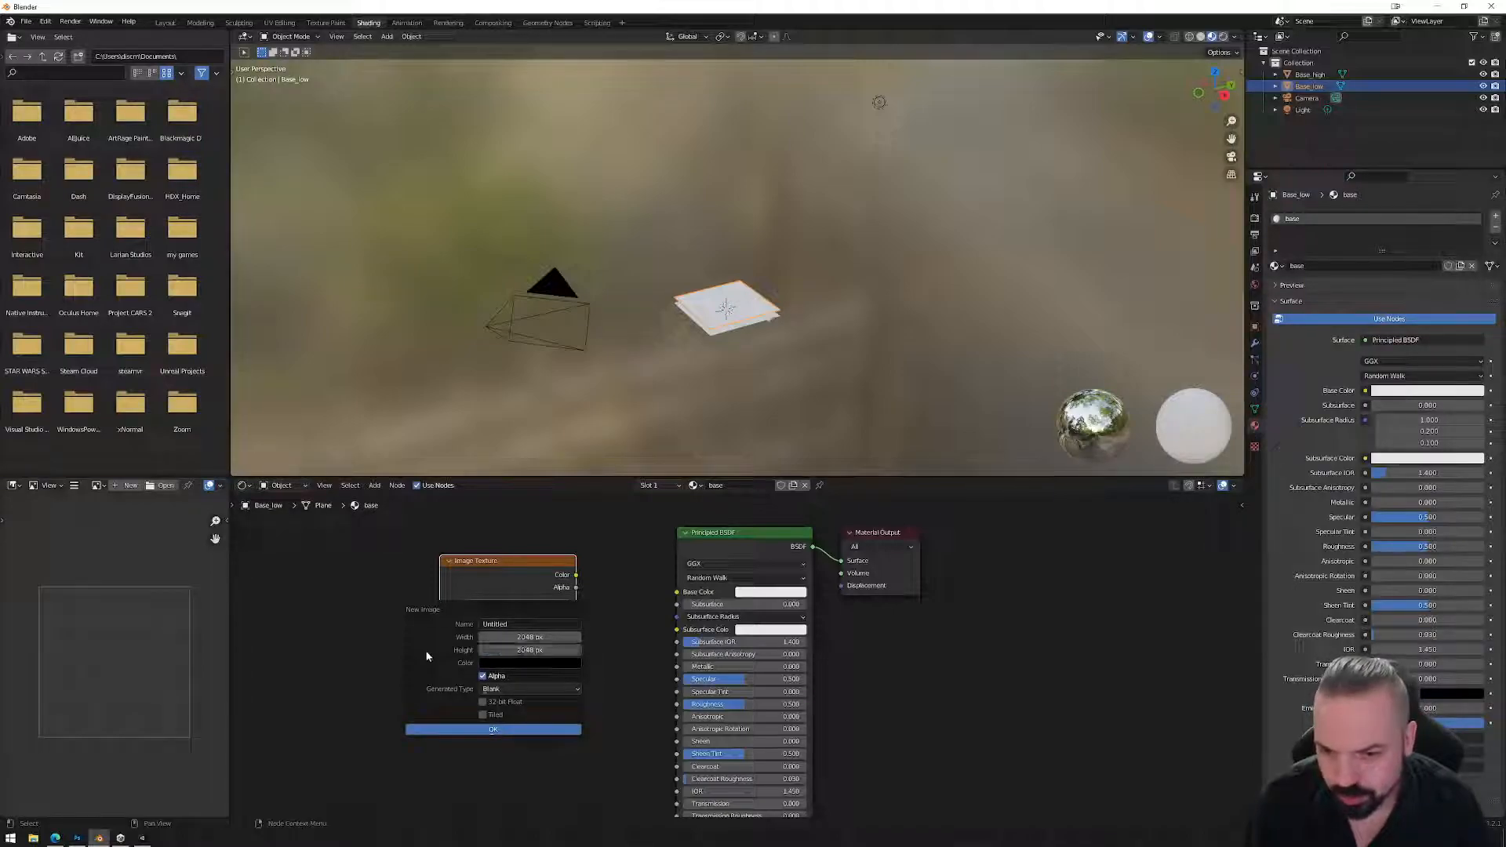
left_click(519, 731)
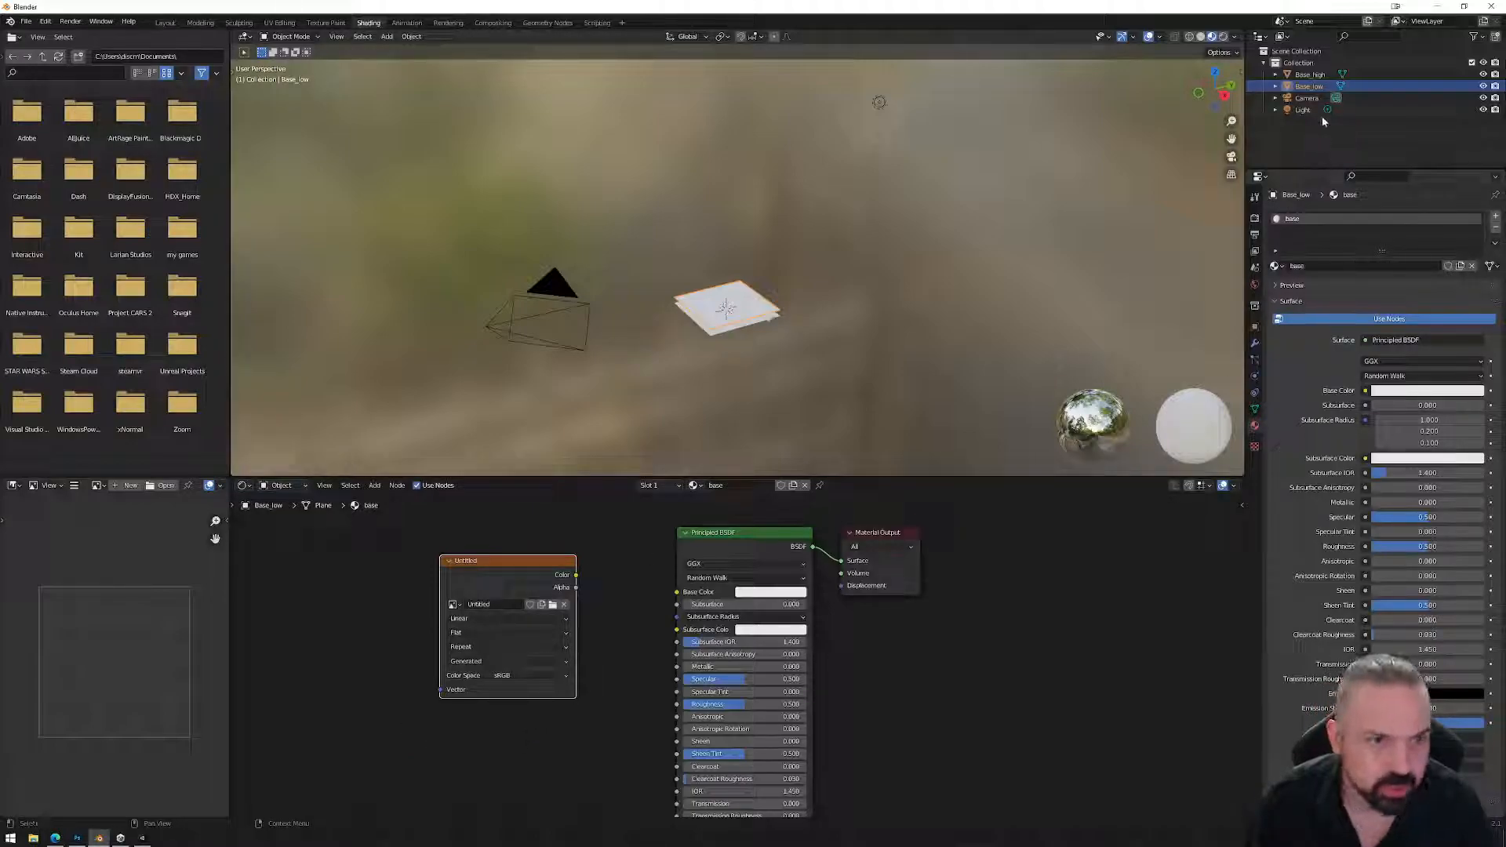
Set the render engine to Cycles with GPU Compute as the device.
left_click(1254, 219)
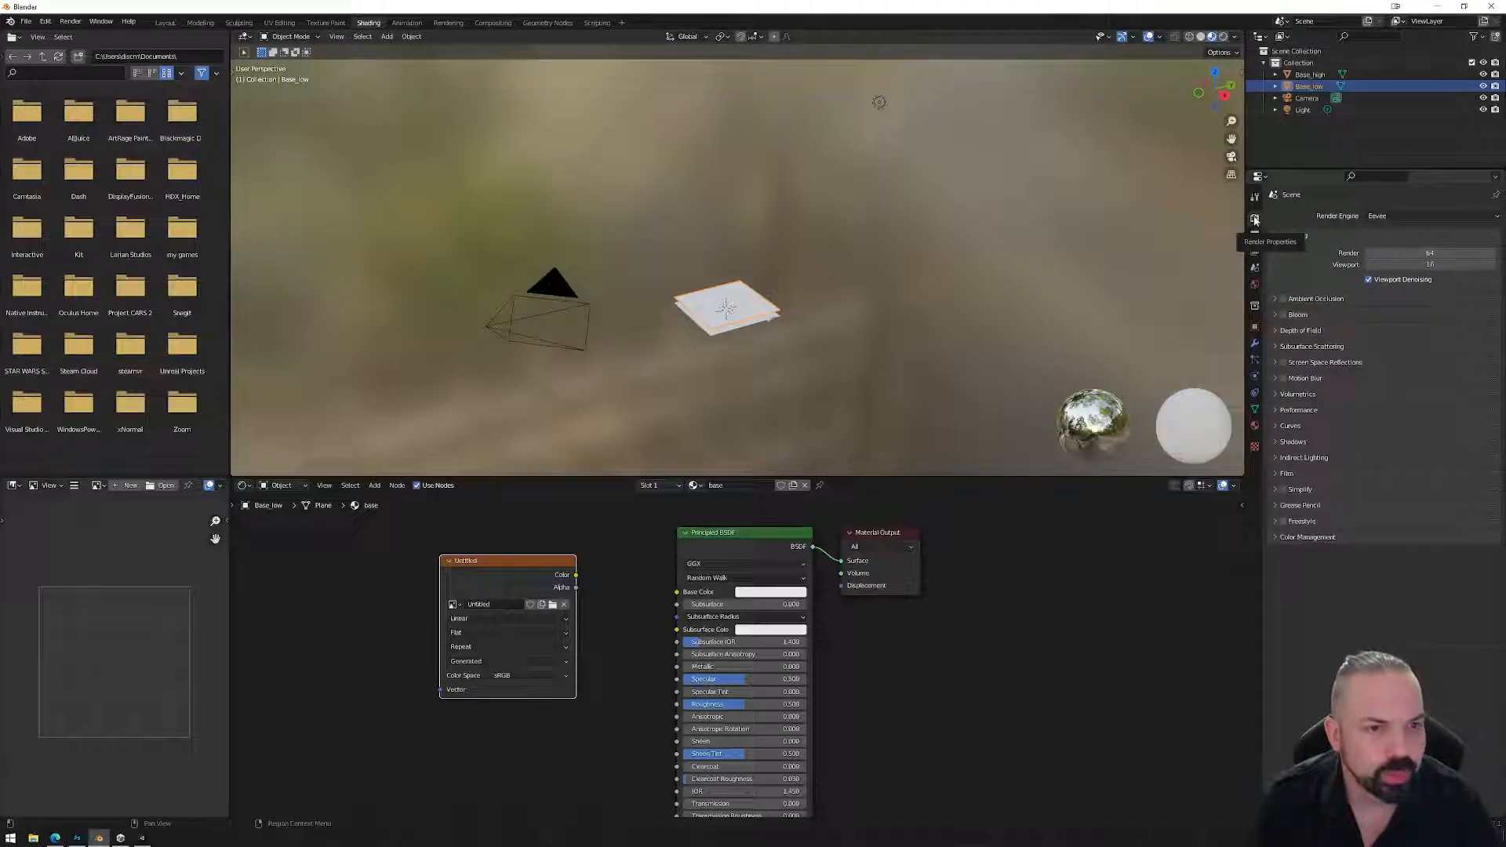
left_click(1392, 218)
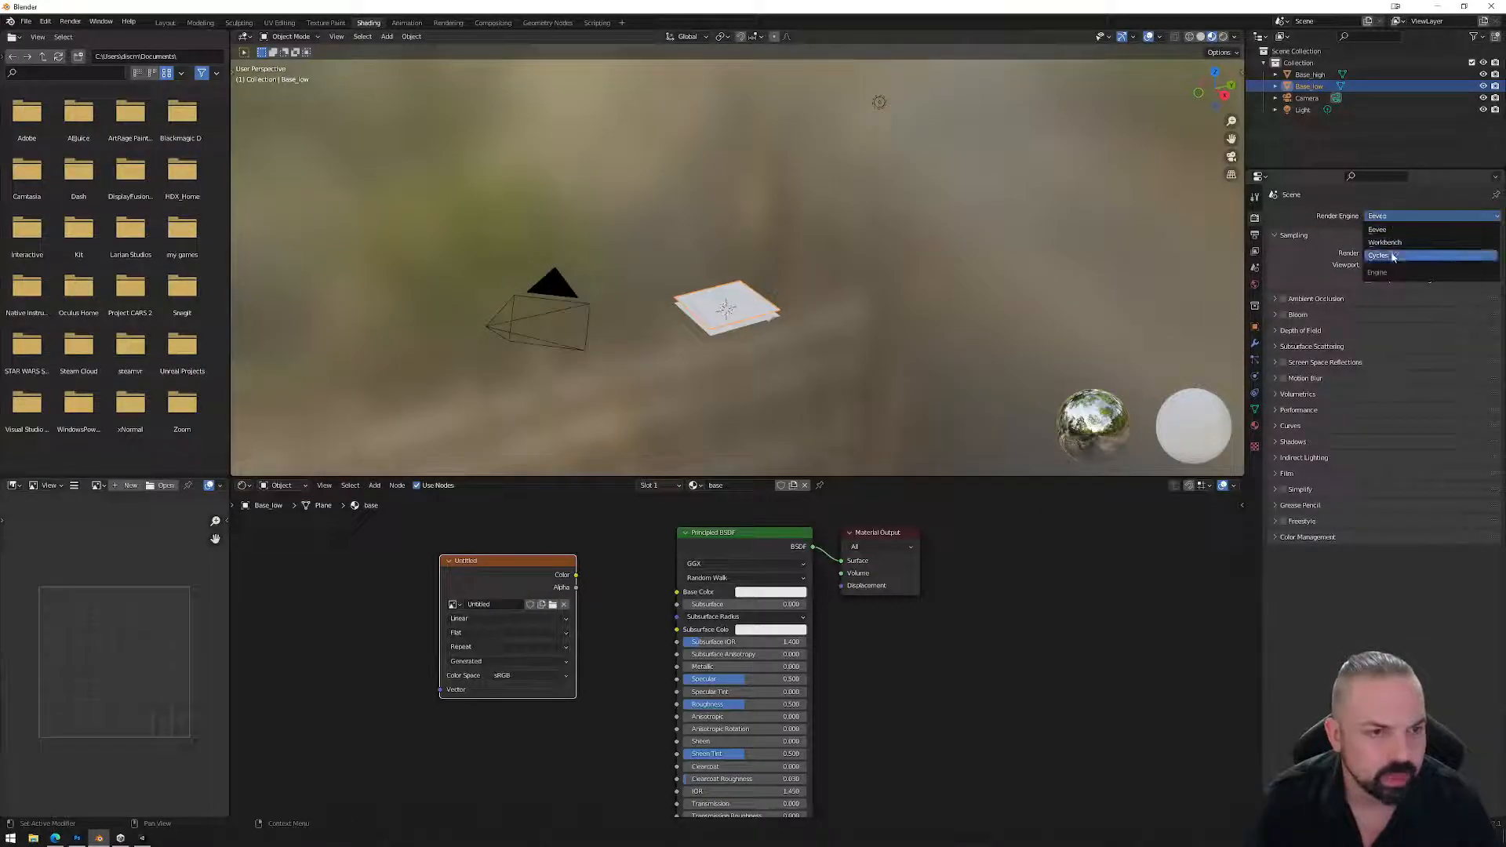
left_click(1394, 249)
left_click(1394, 247)
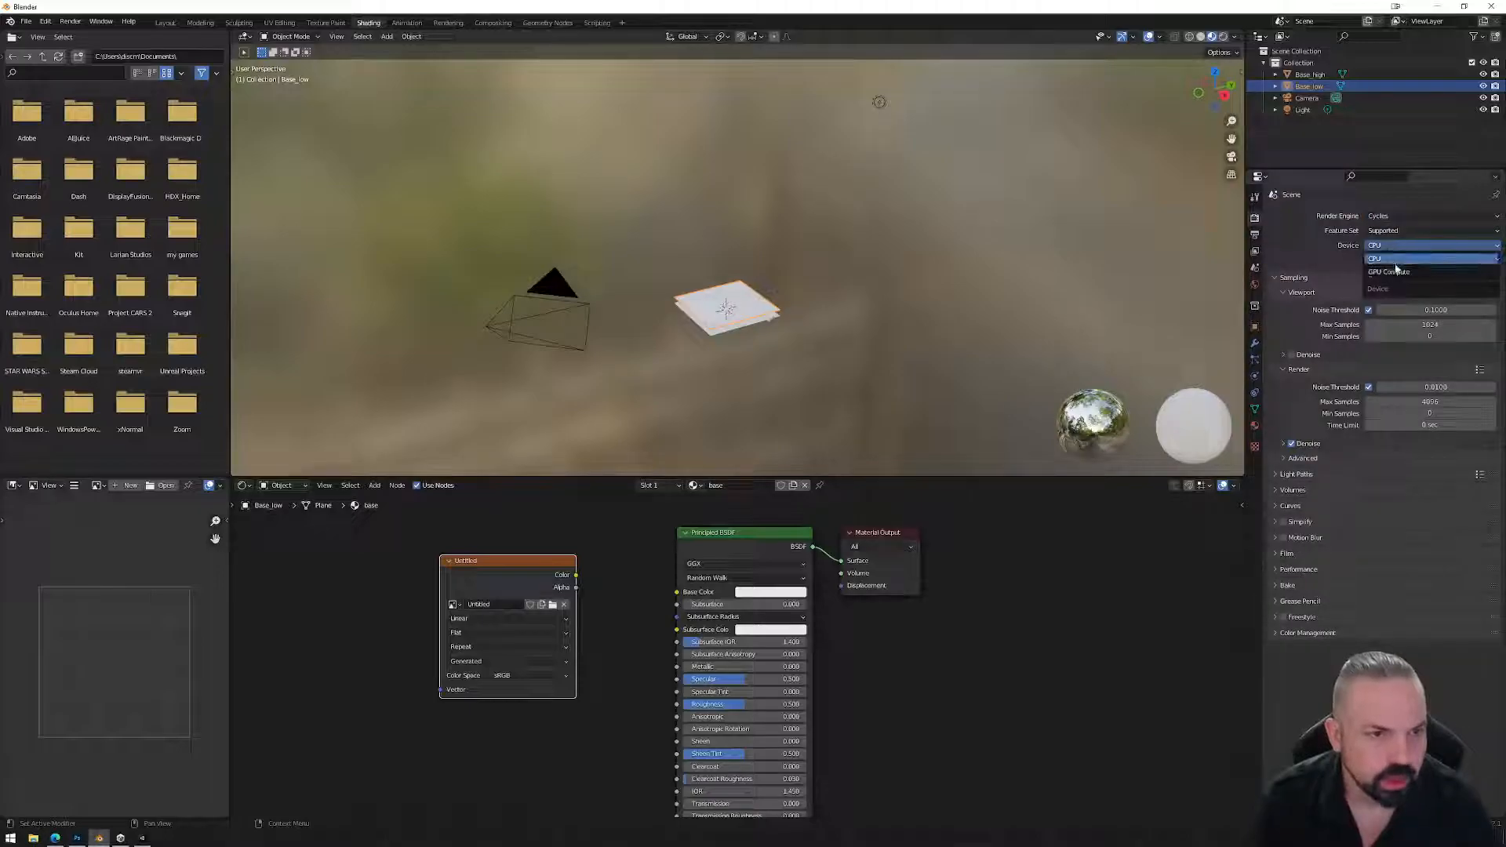
left_click(1394, 270)
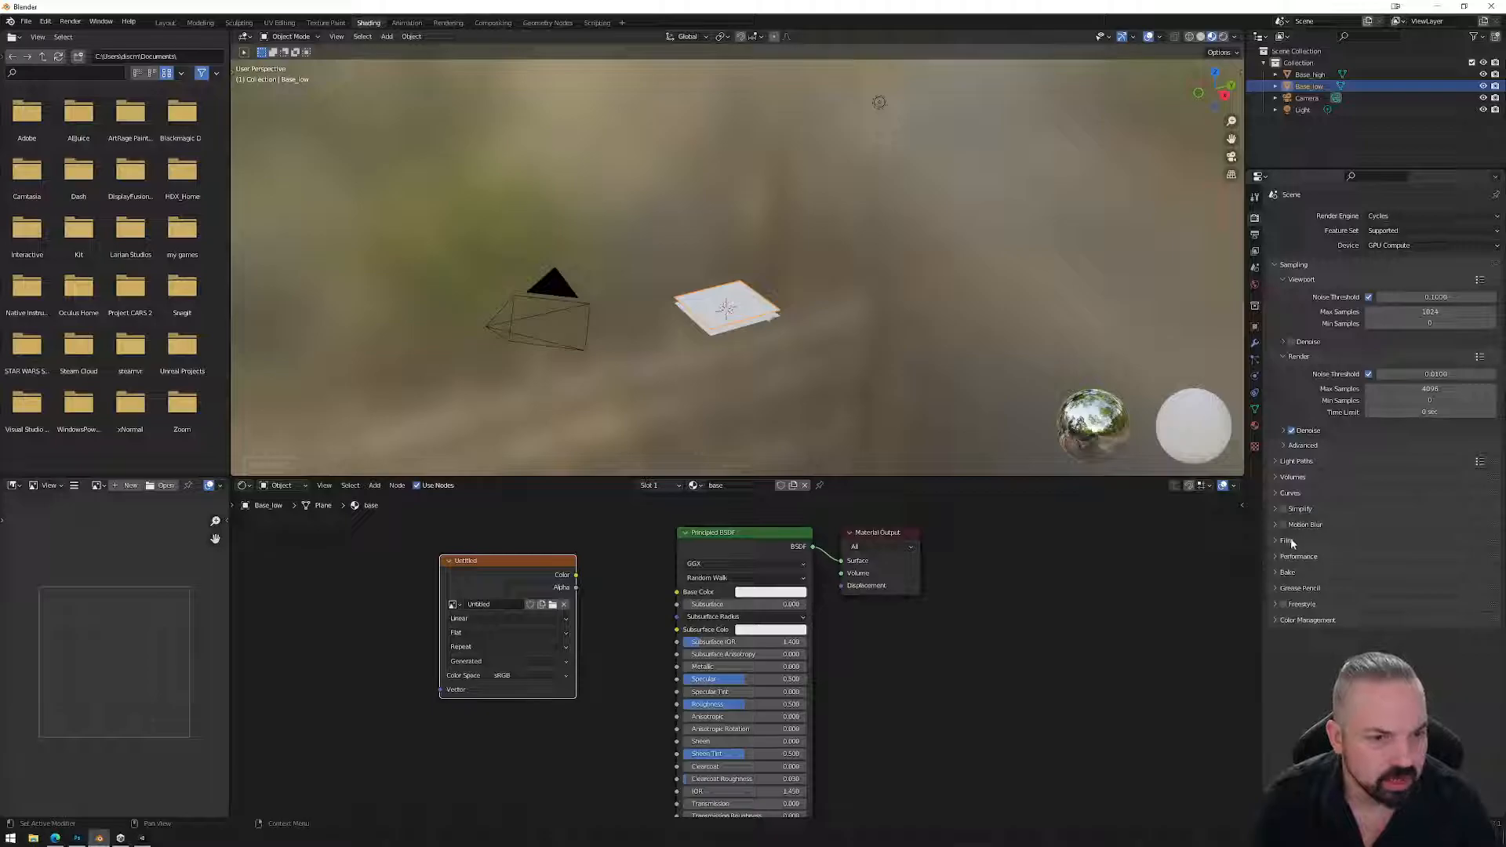
Set the Bake Type to Normal and enable Selected to Active.
left_click(1333, 572)
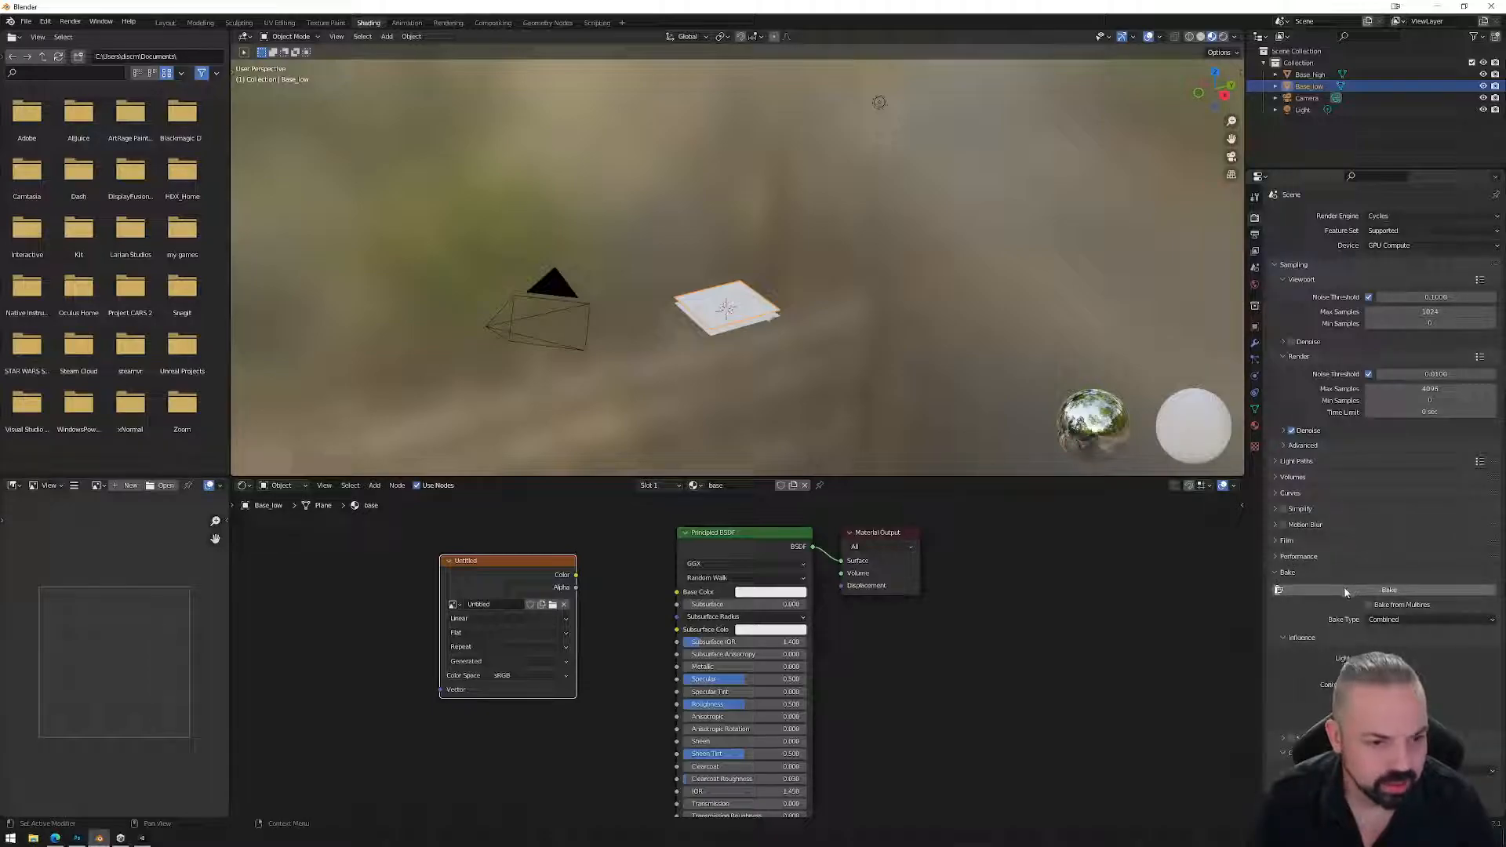
scroll(1381, 580, "down", 2)
left_click(1413, 548)
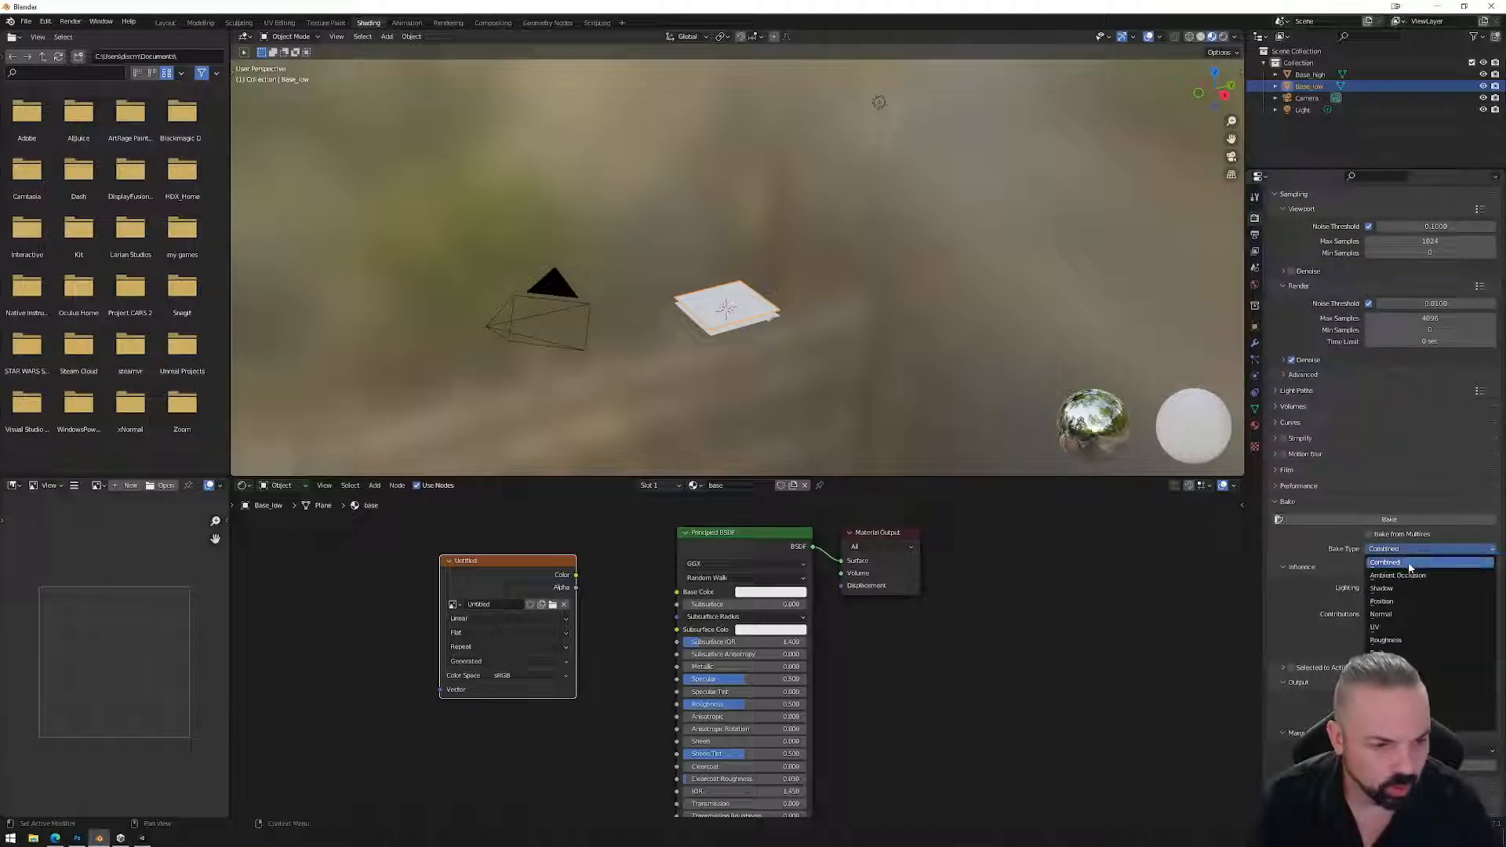
left_click(1404, 614)
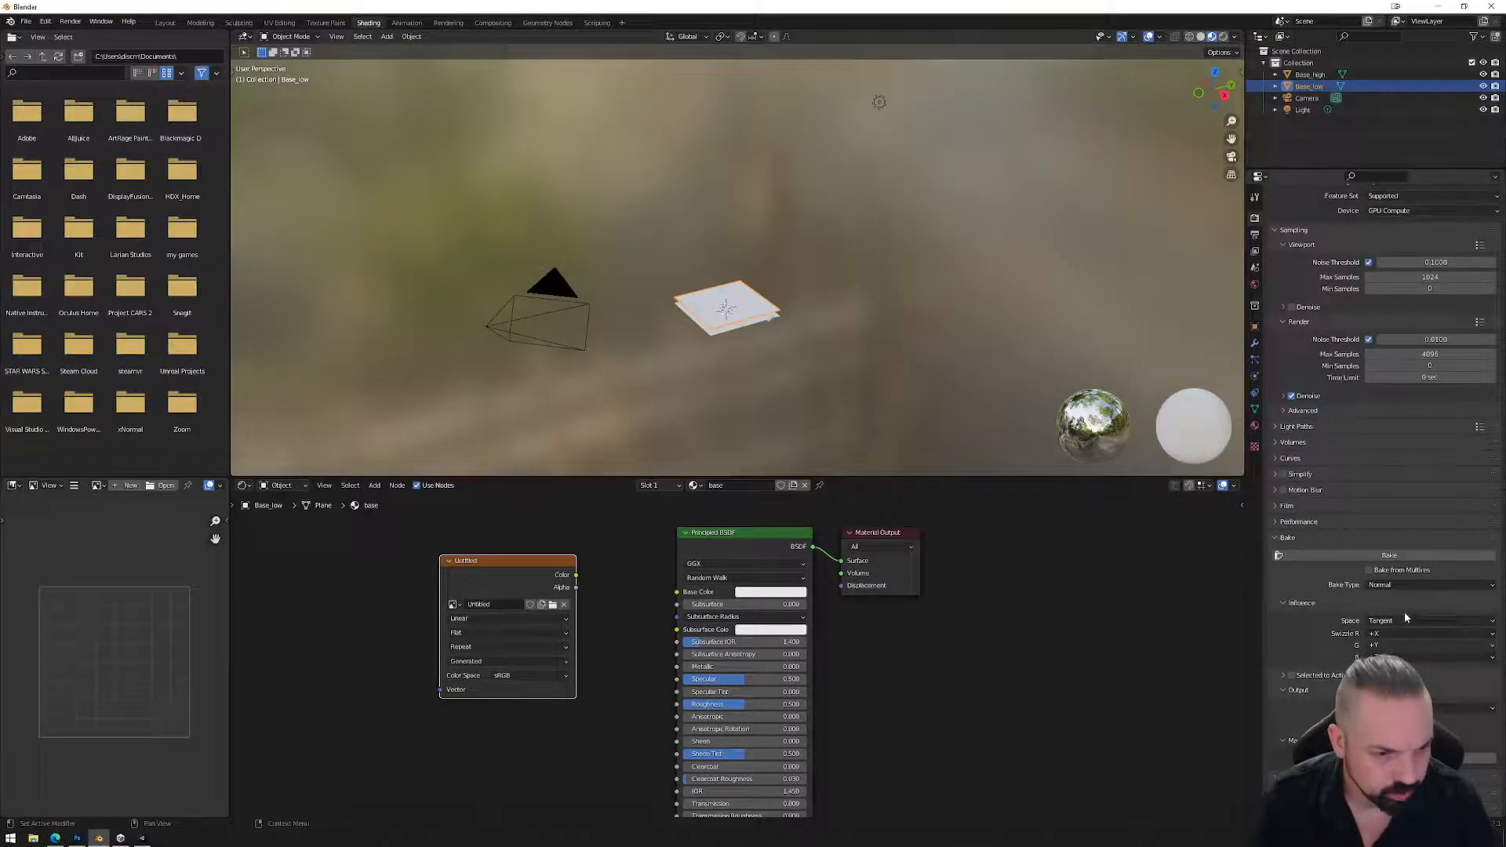
left_click(1292, 675)
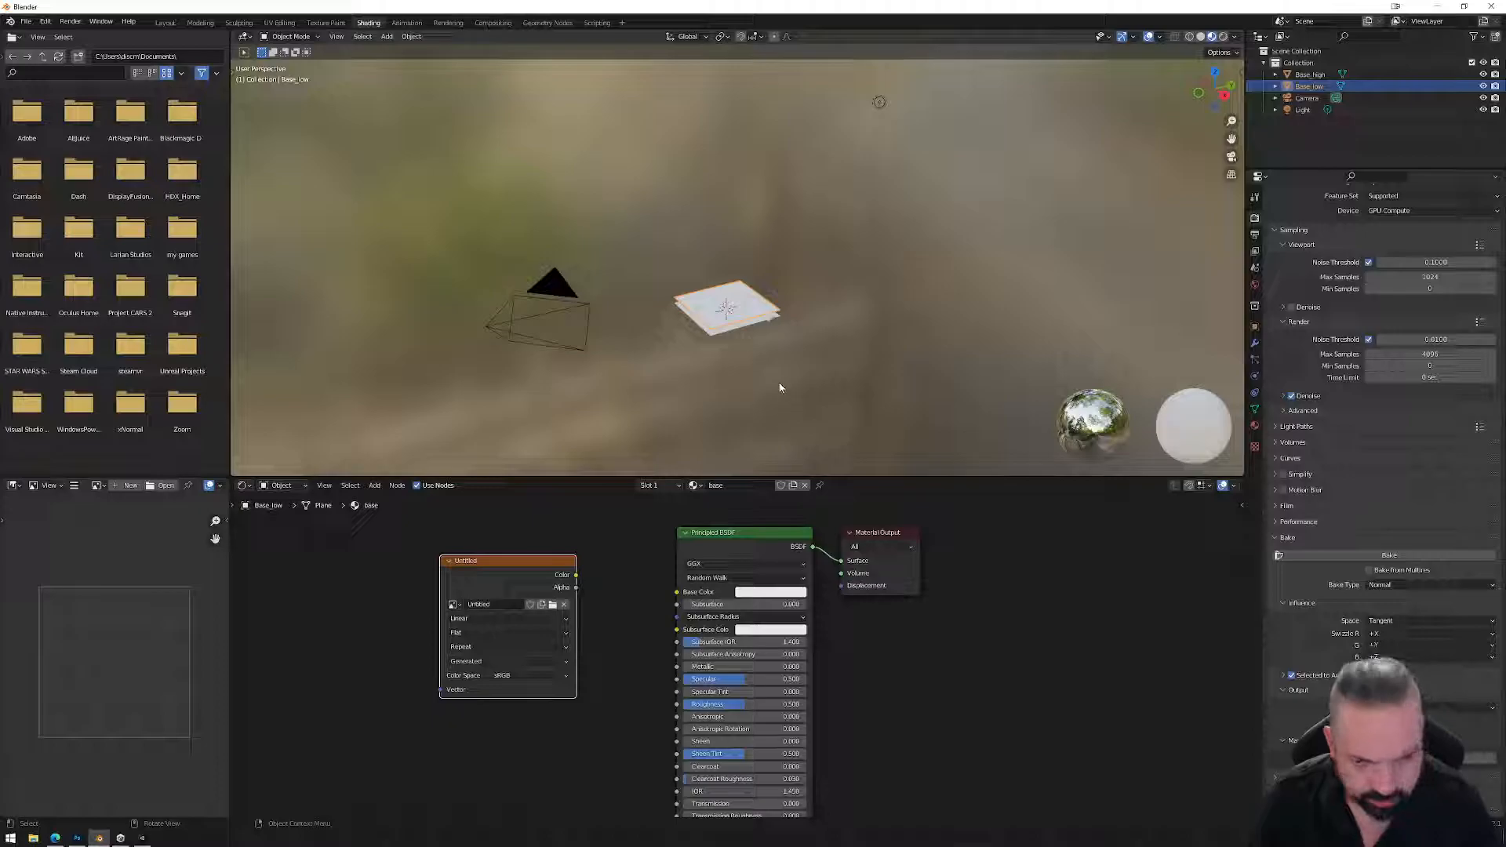
Select Base_high, then add Base_low to the selection as the active object.
left_click(729, 334)
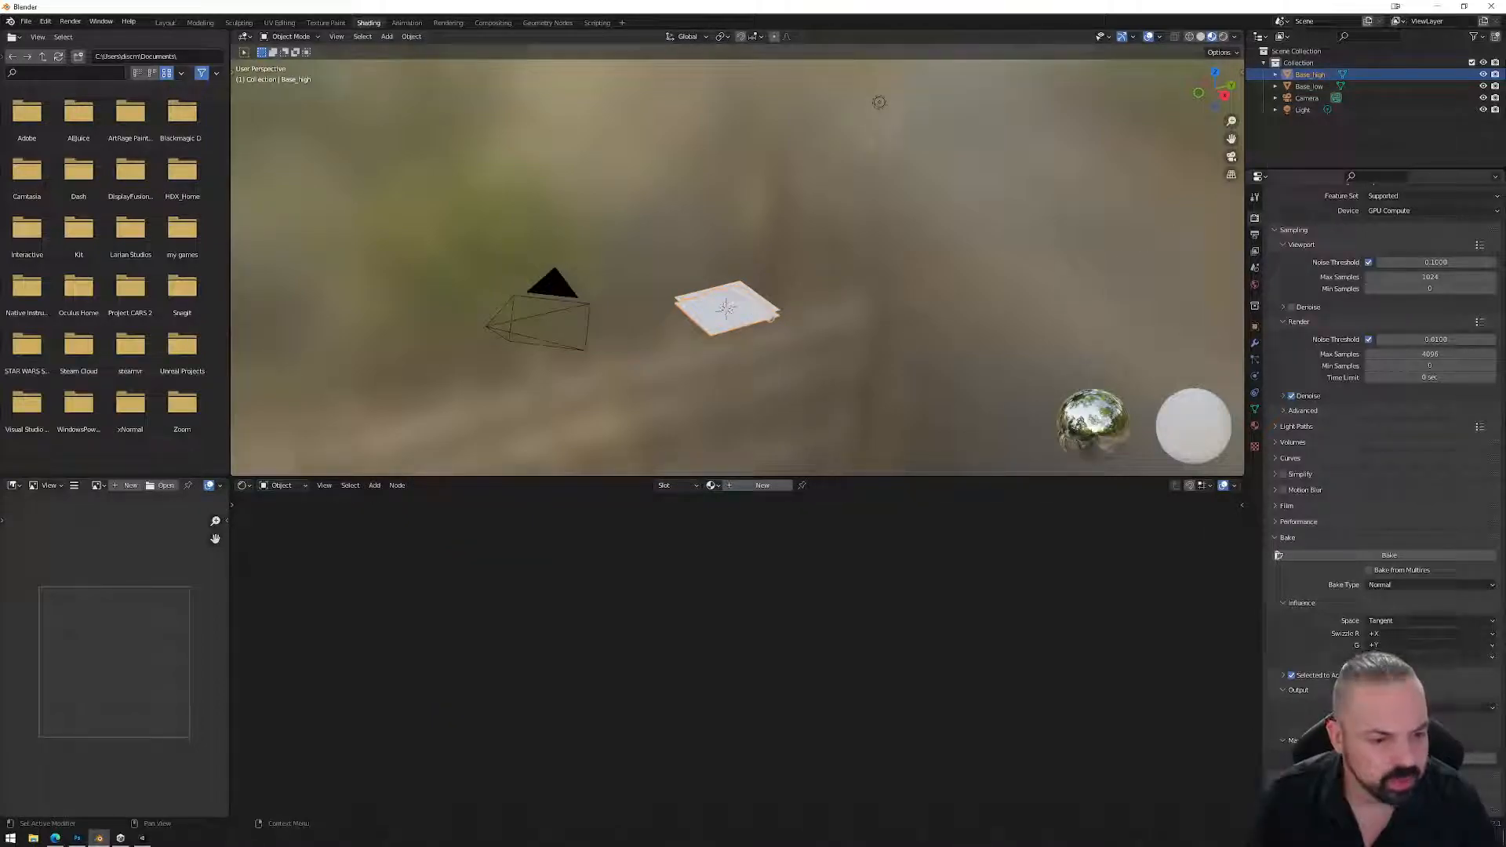
scroll(1284, 681, "down", 2)
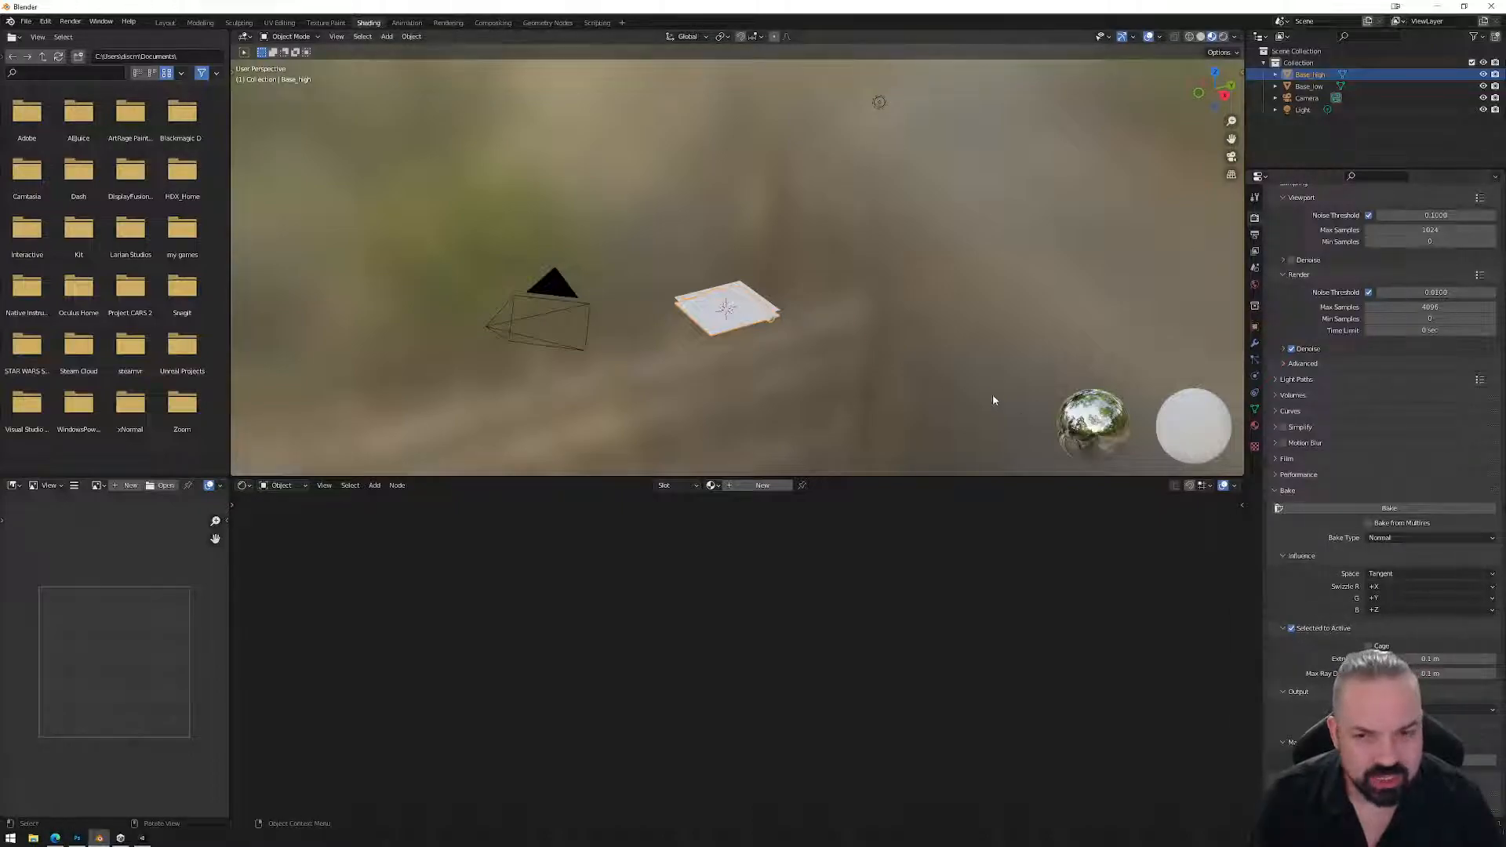
left_click(1300, 86)
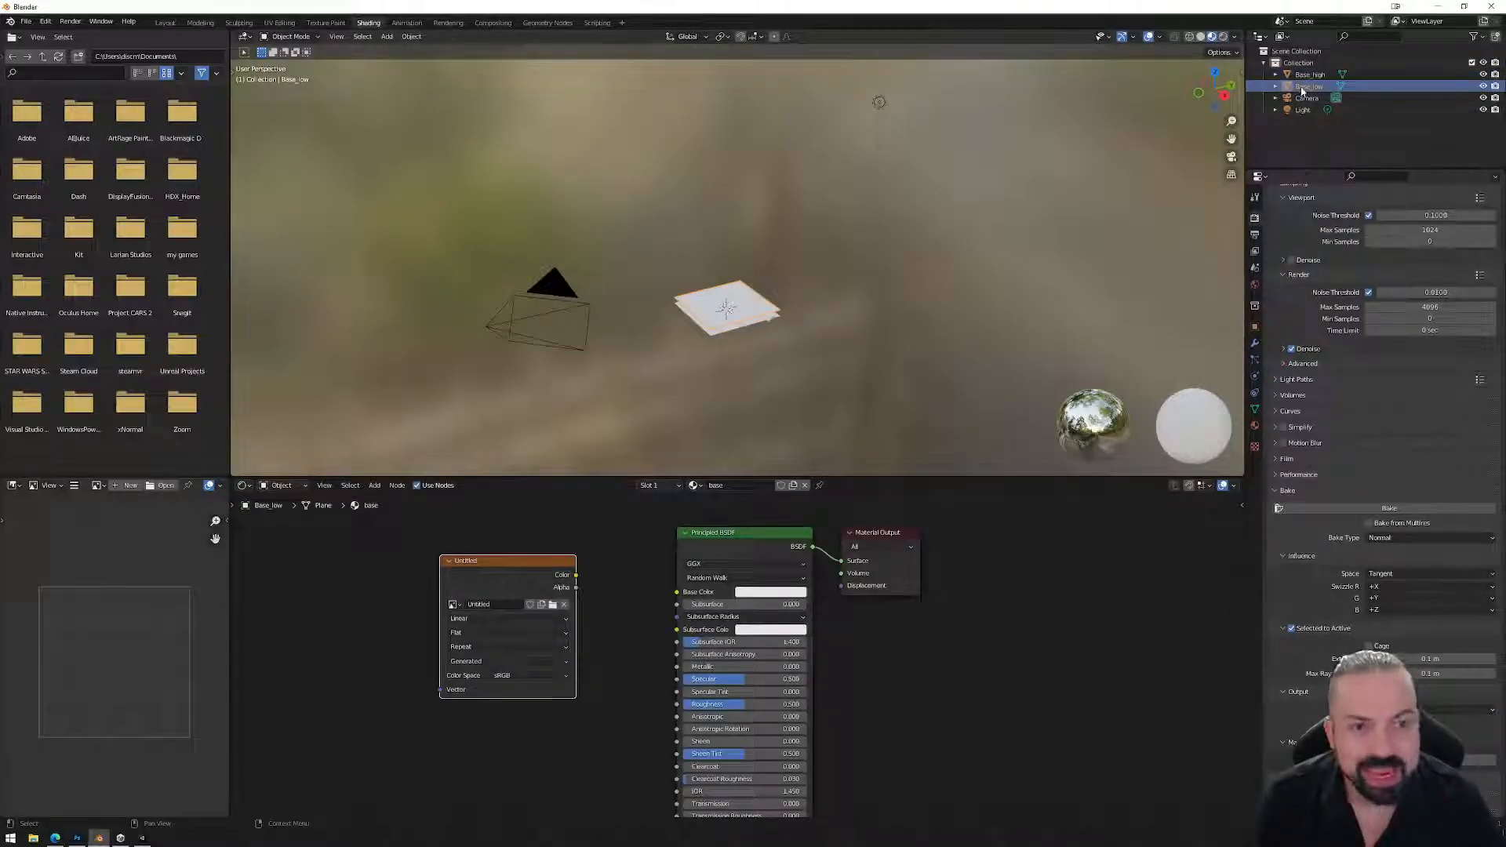
left_click(1307, 76)
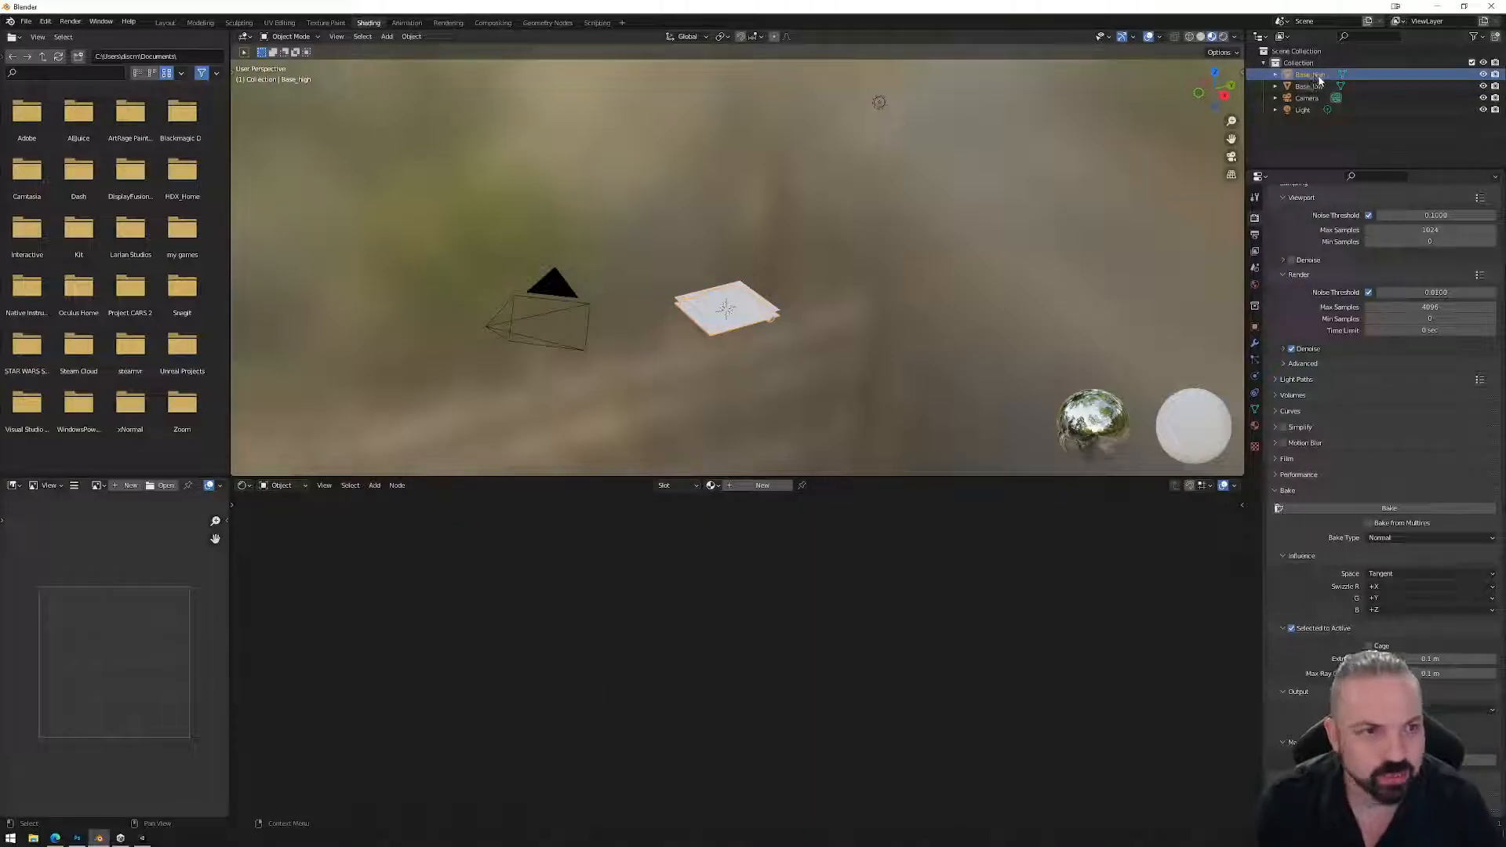
left_click(1309, 99, "ctrl")
left_click(1305, 110, "ctrl")
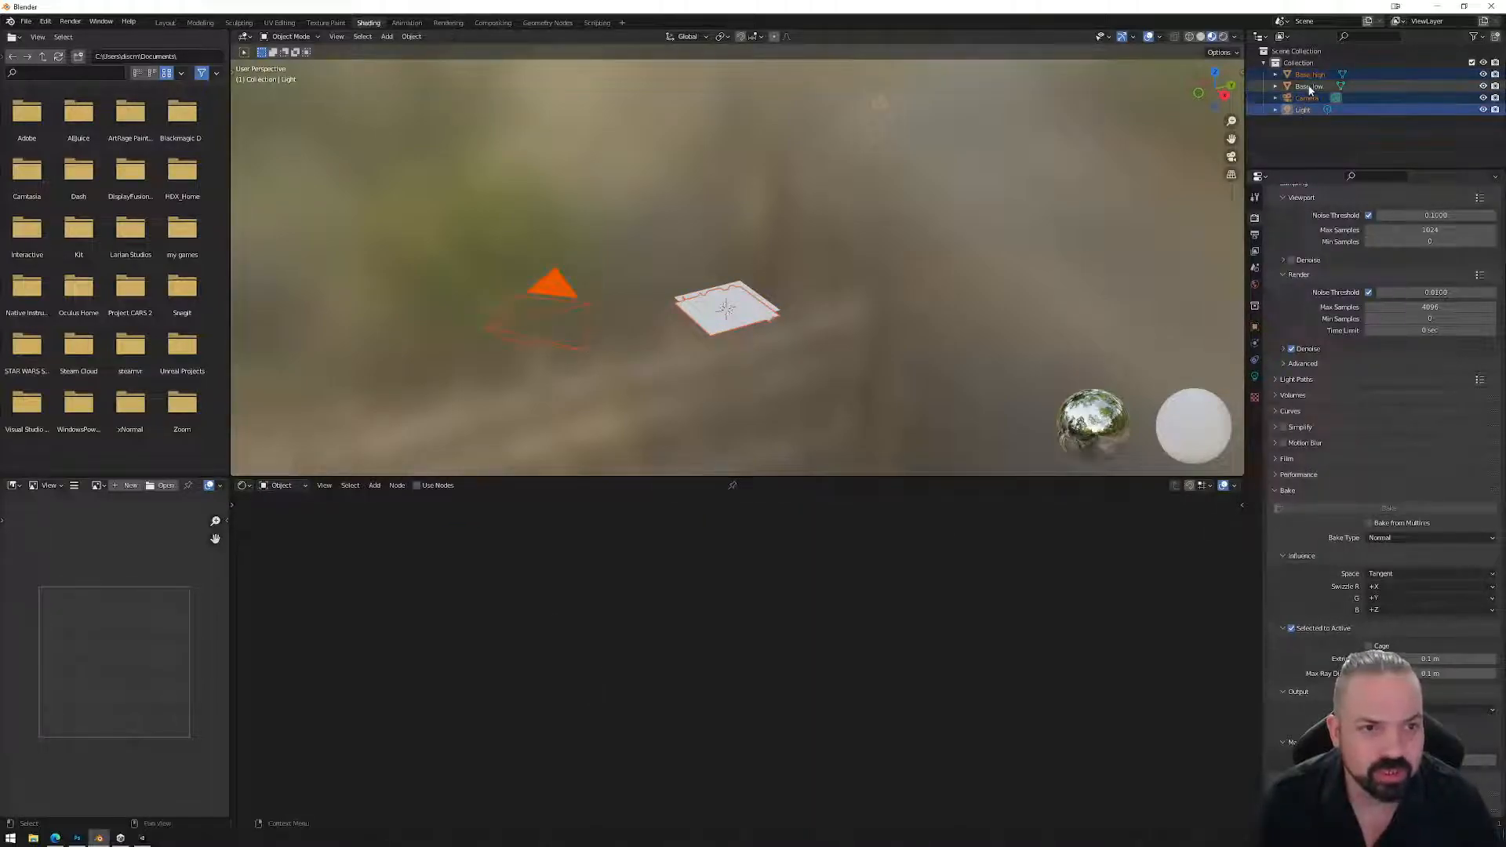
left_click(1311, 77)
left_click(1312, 88, "shift")
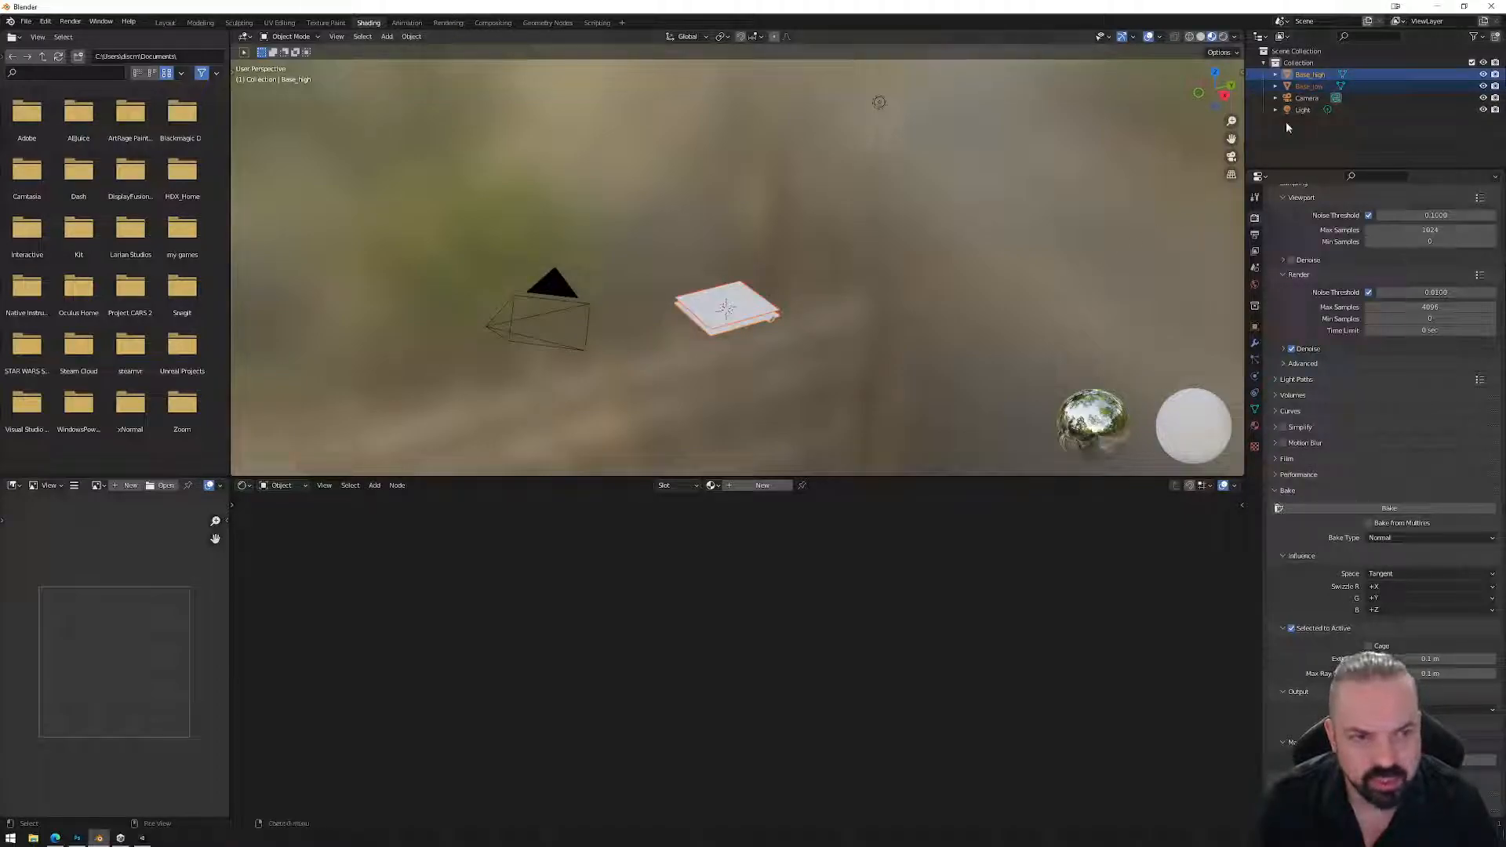
left_click(1313, 82, "ctrl")
left_click(1313, 78, "ctrl")
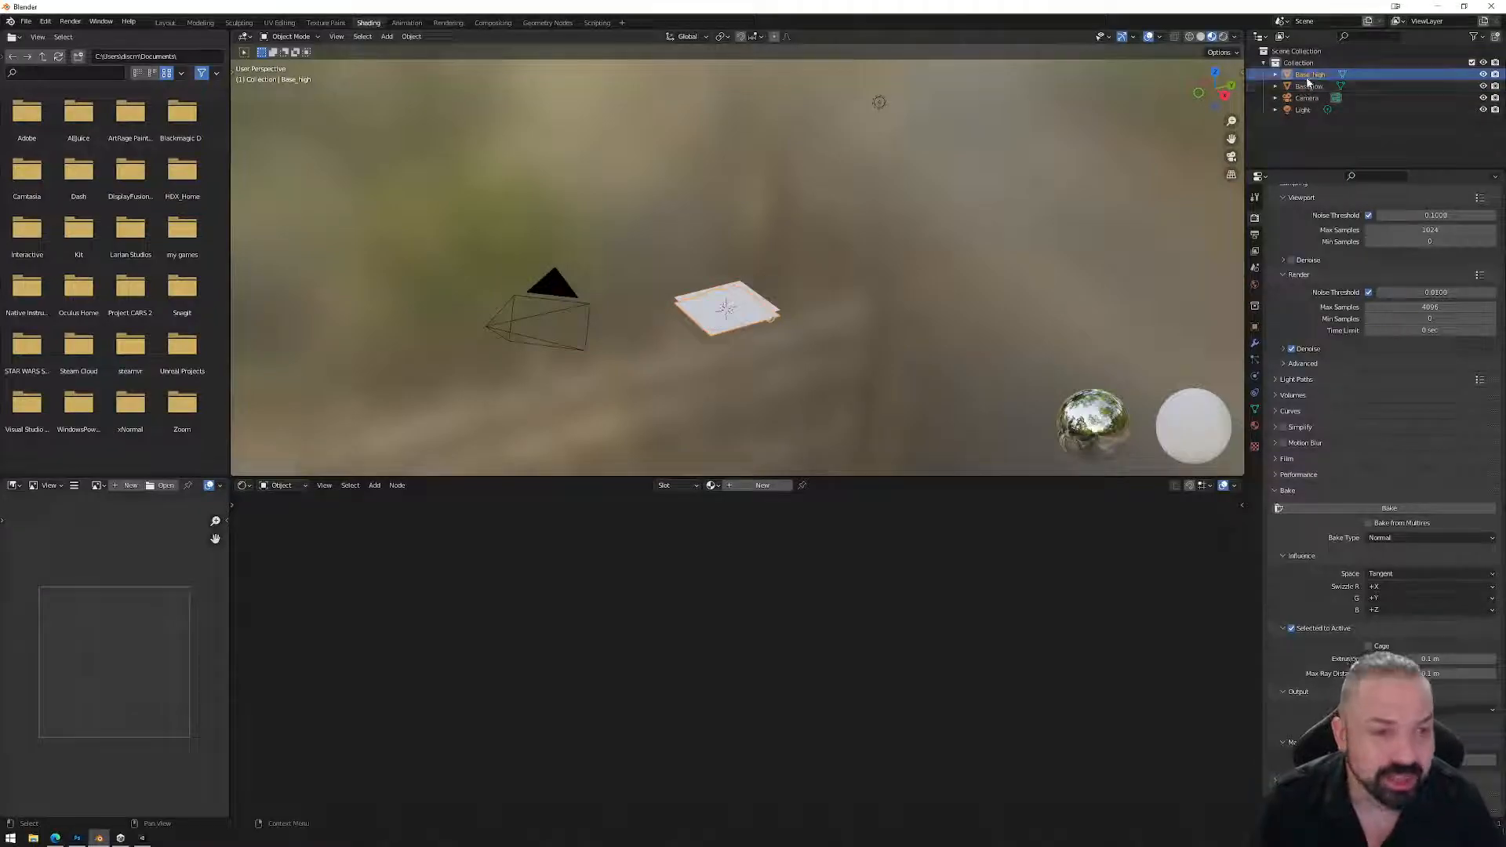
left_click(1309, 86, "ctrl")
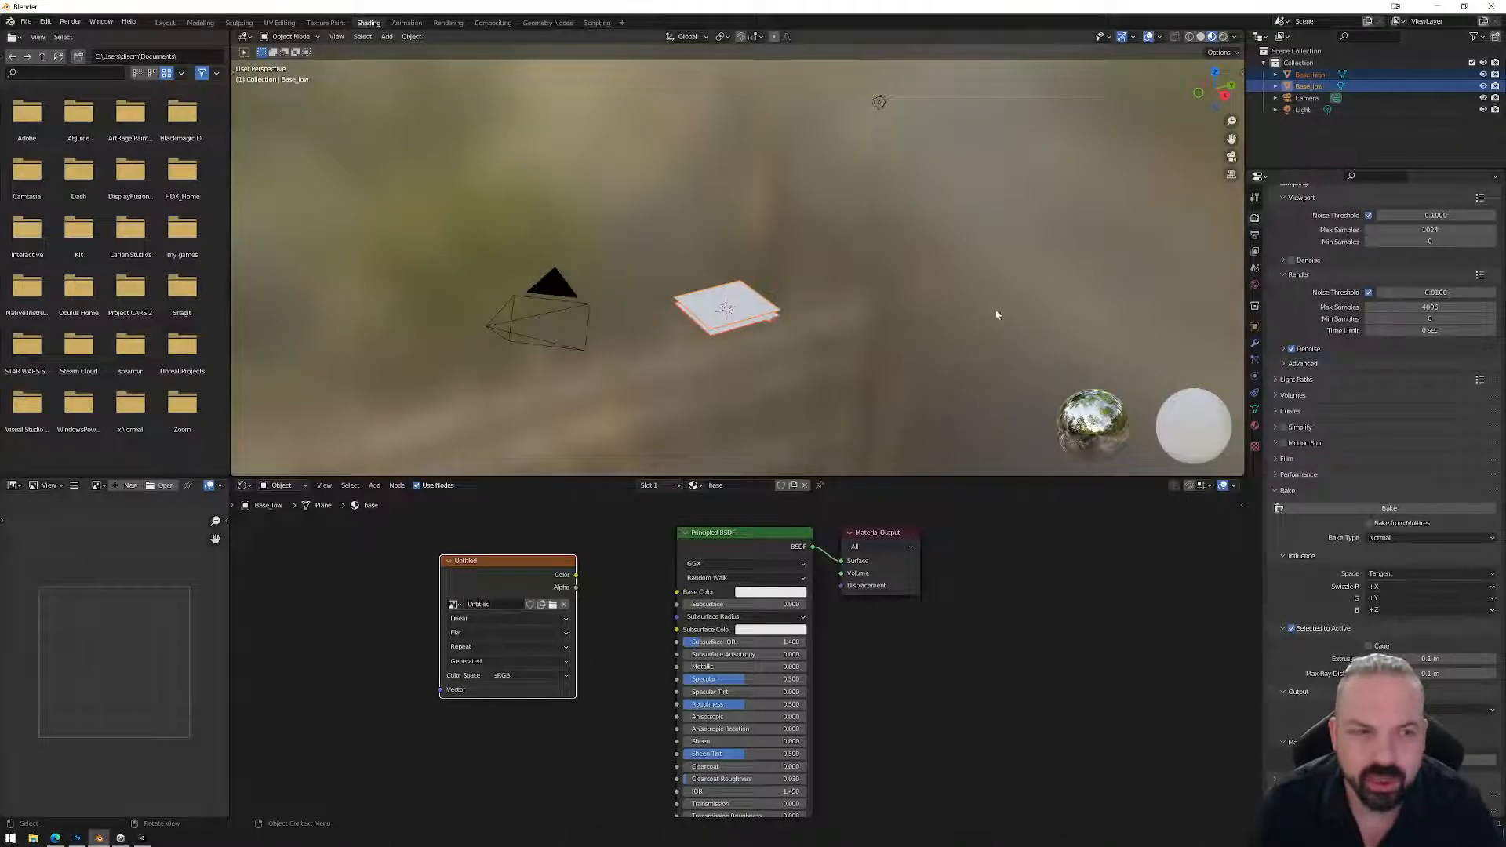
left_click(1308, 86, "ctrl")
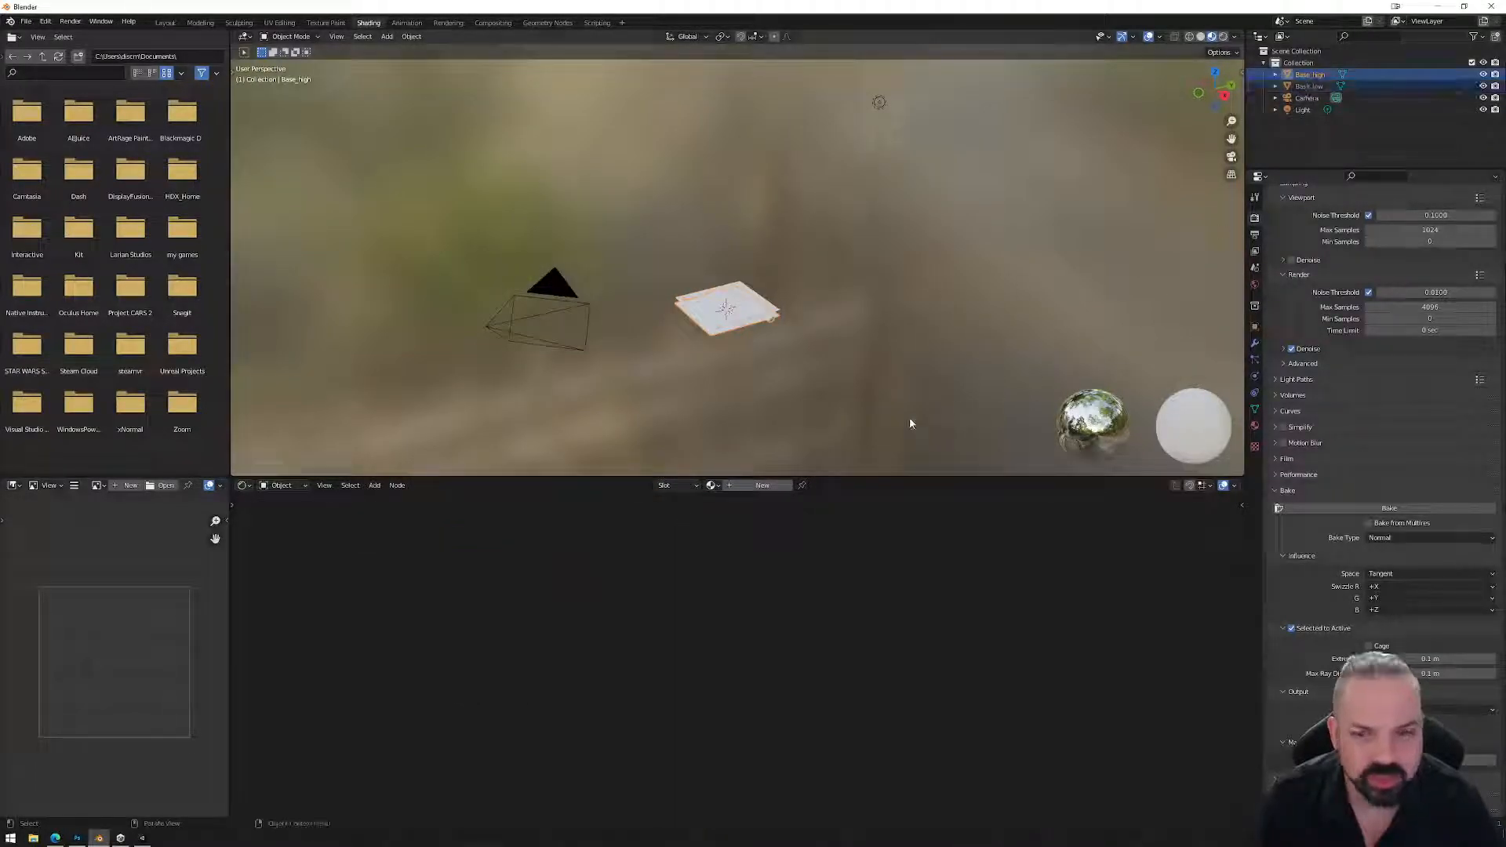
left_click(1308, 86, "ctrl")
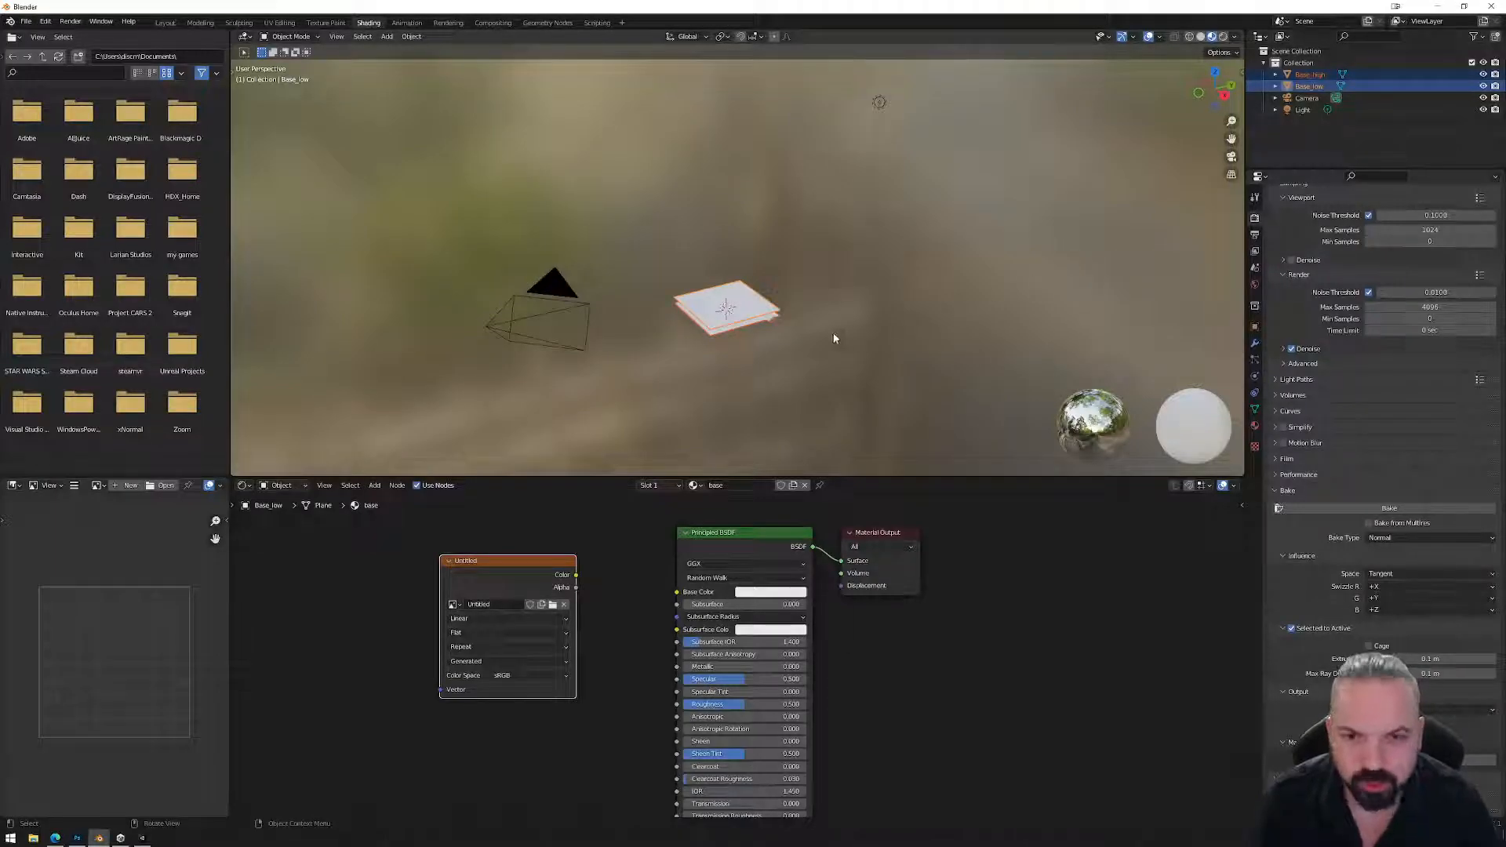
Bake the normal map into the Untitled image.
scroll(765, 308, "up", 2)
scroll(765, 309, "up", 1)
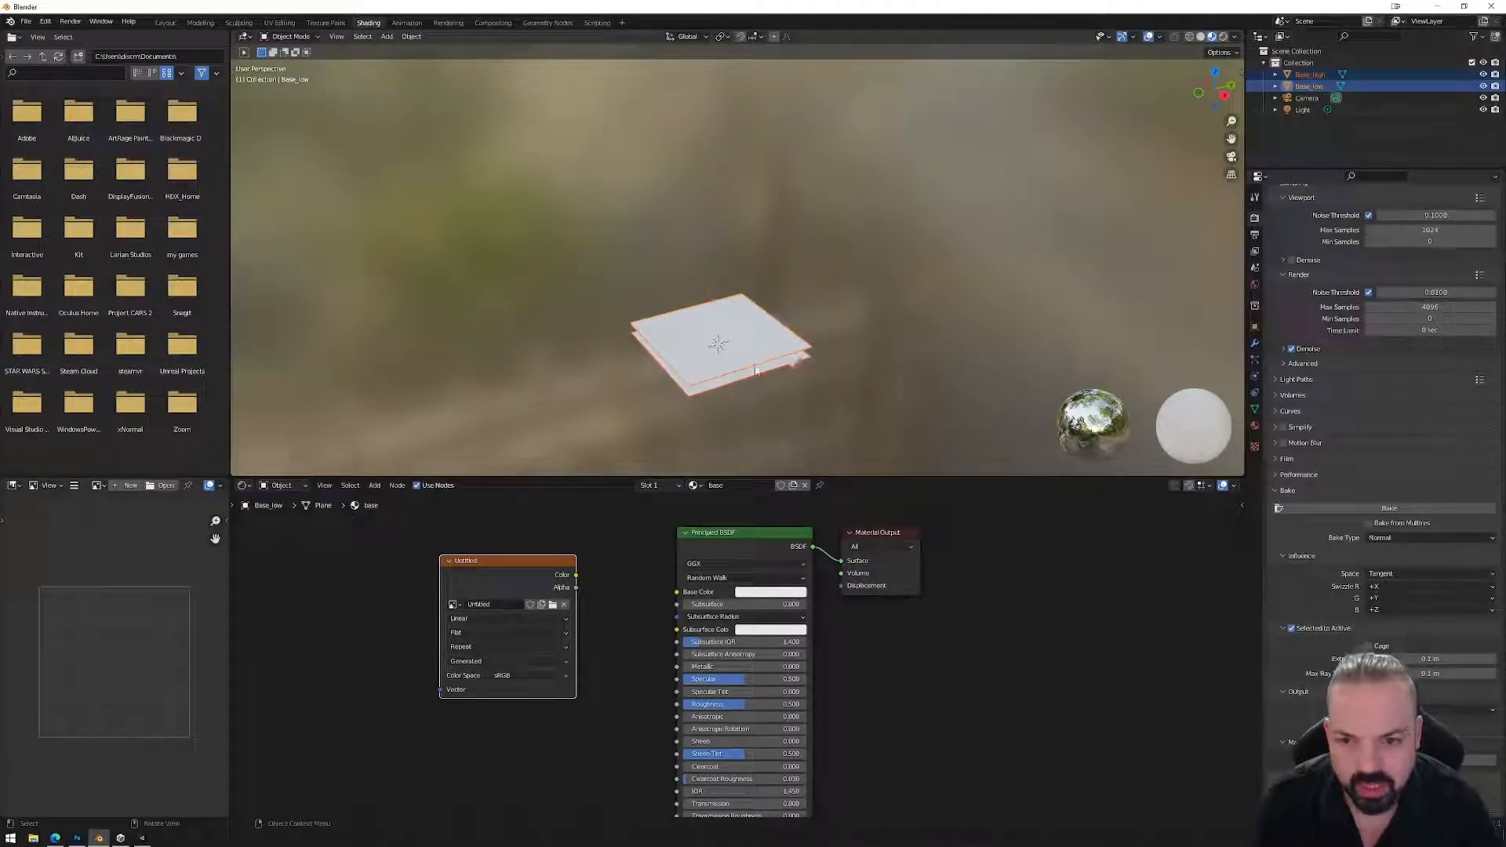
left_click(1394, 510)
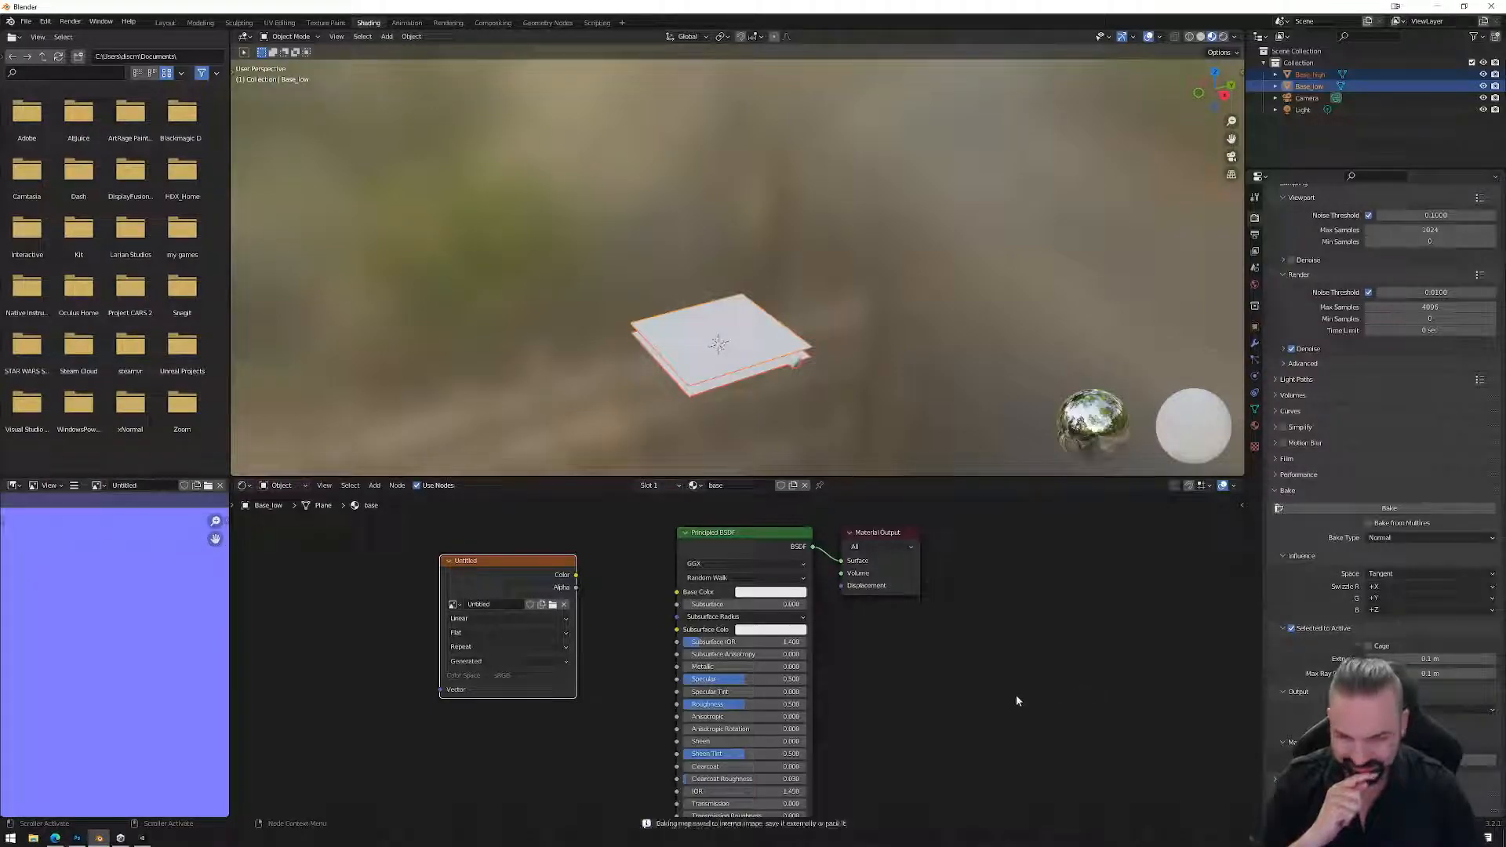
Widen the Image Editor to inspect the flat blue baked normal map.
left_click_drag(228, 636, 611, 637)
scroll(352, 643, "down", 3)
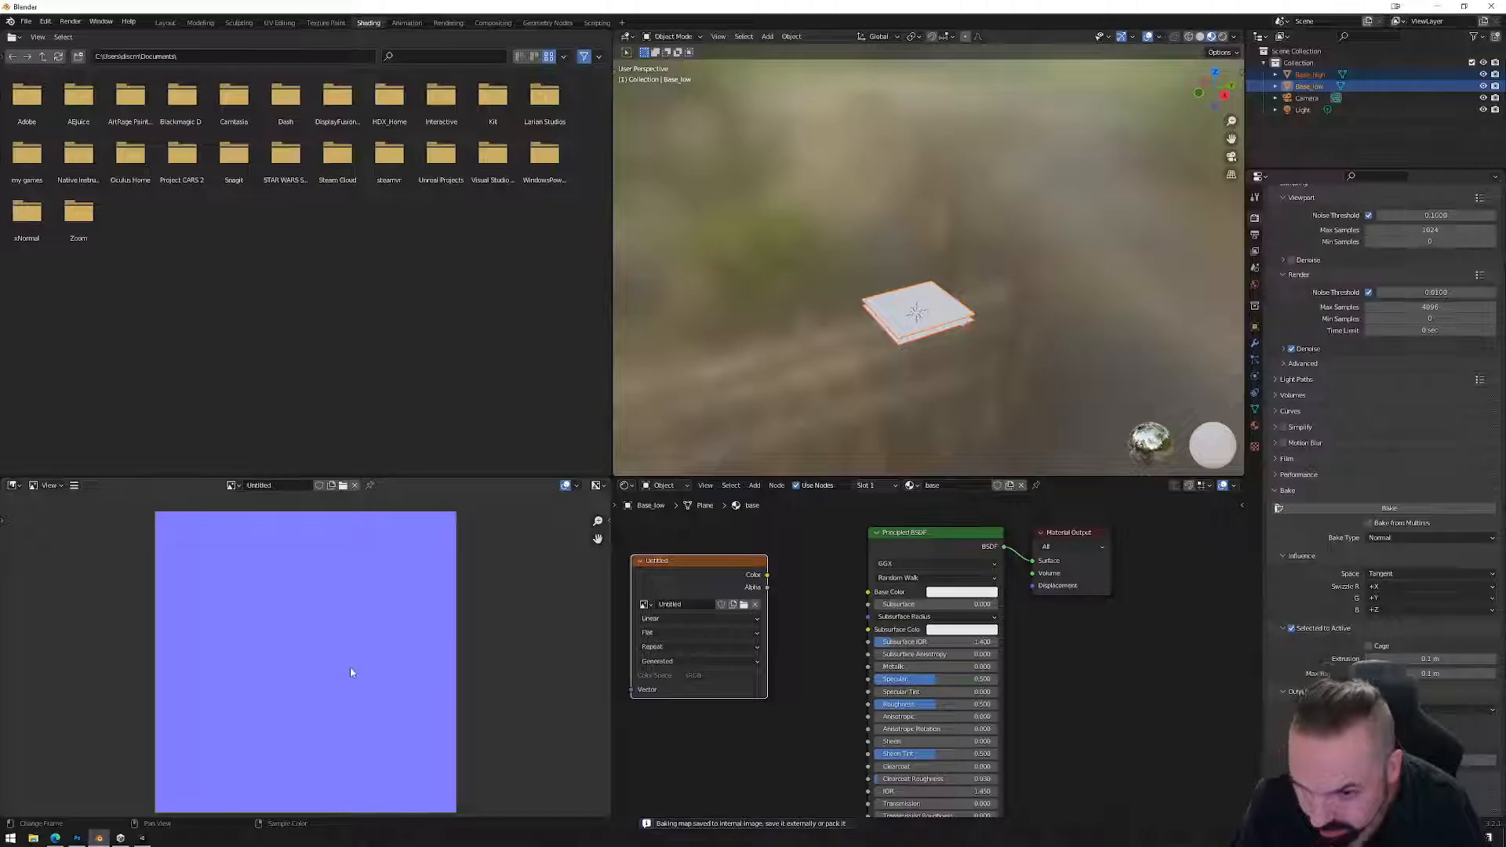
middle_click_drag(355, 665, 347, 654)
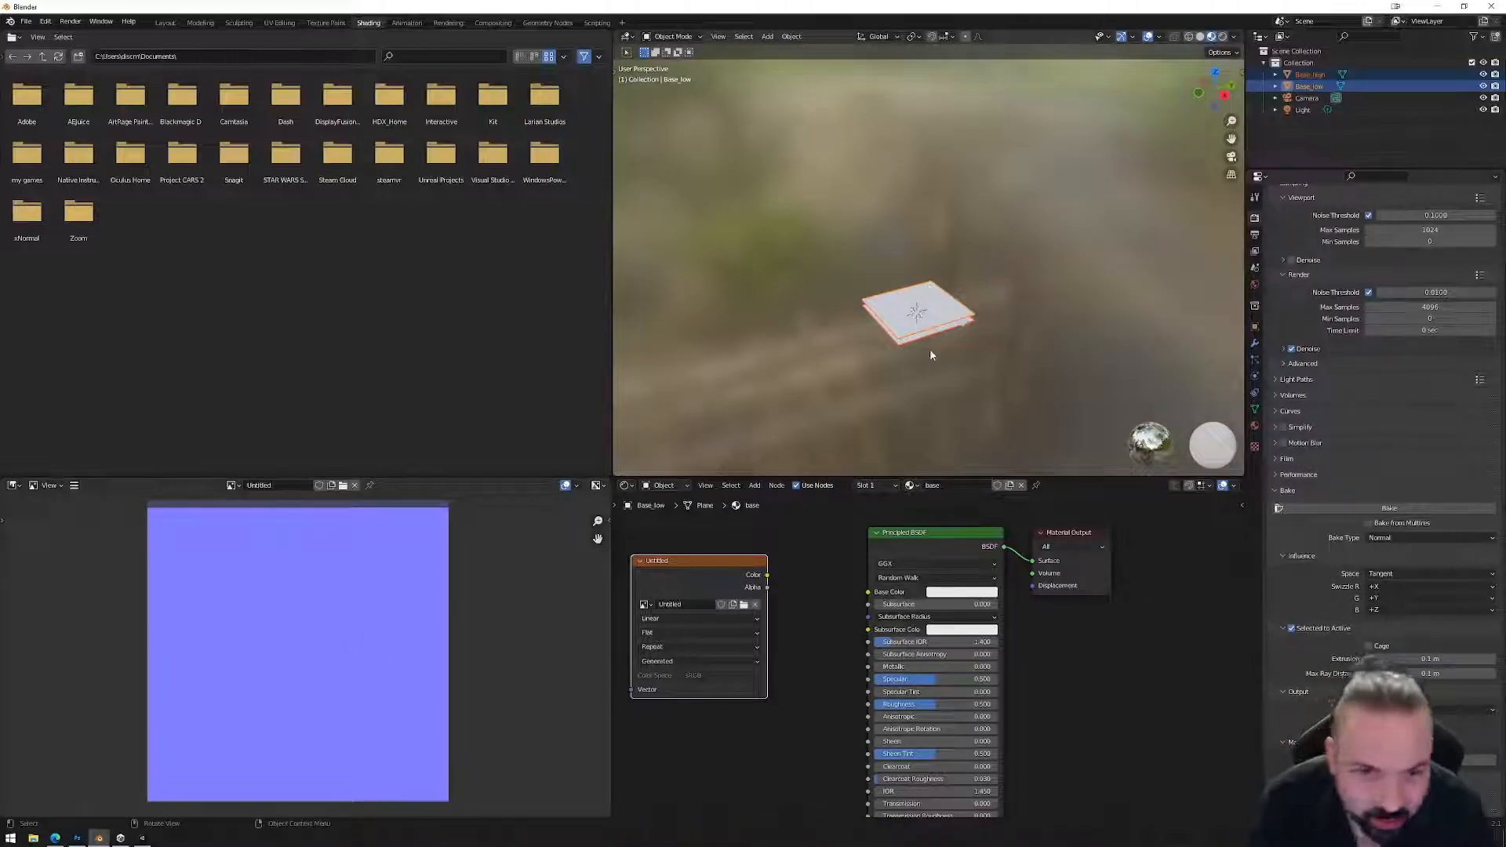
scroll(929, 349, "up", 6)
View the planes edge-on and select Base_high, then Base_low as active.
middle_click_drag(929, 349, 919, 207, "shift")
mouse_move(986, 319)
middle_mouse_down()
mouse_move(1024, 285)
mouse_move(971, 291)
mouse_move(1001, 312)
middle_mouse_up()
left_click(1007, 317)
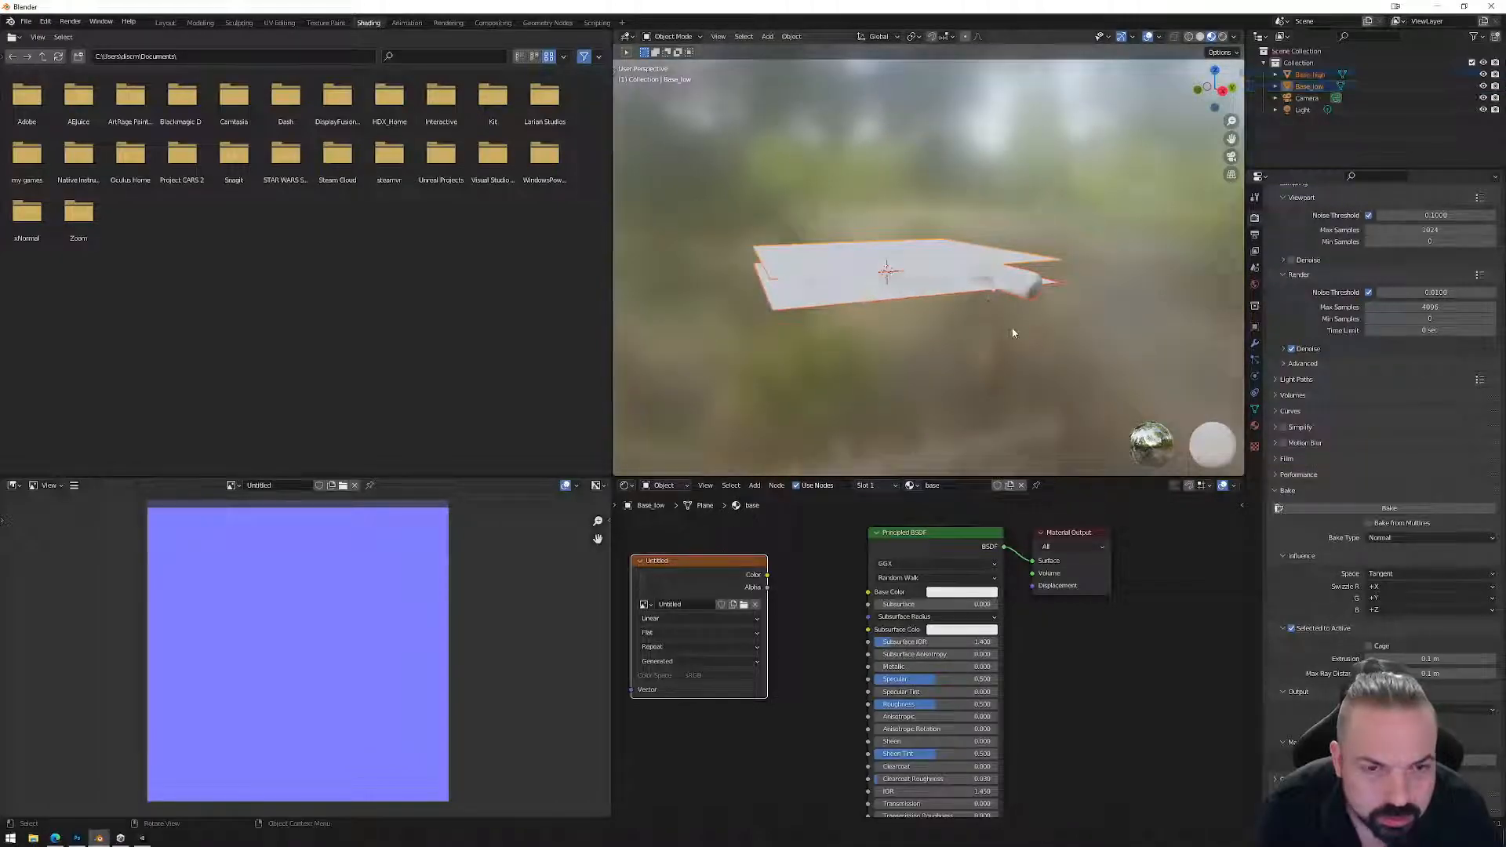
left_click(1032, 261, "shift")
Set bake Extrusion to 0.2 m, rebake, and inspect the resulting image.
left_click(1453, 663)
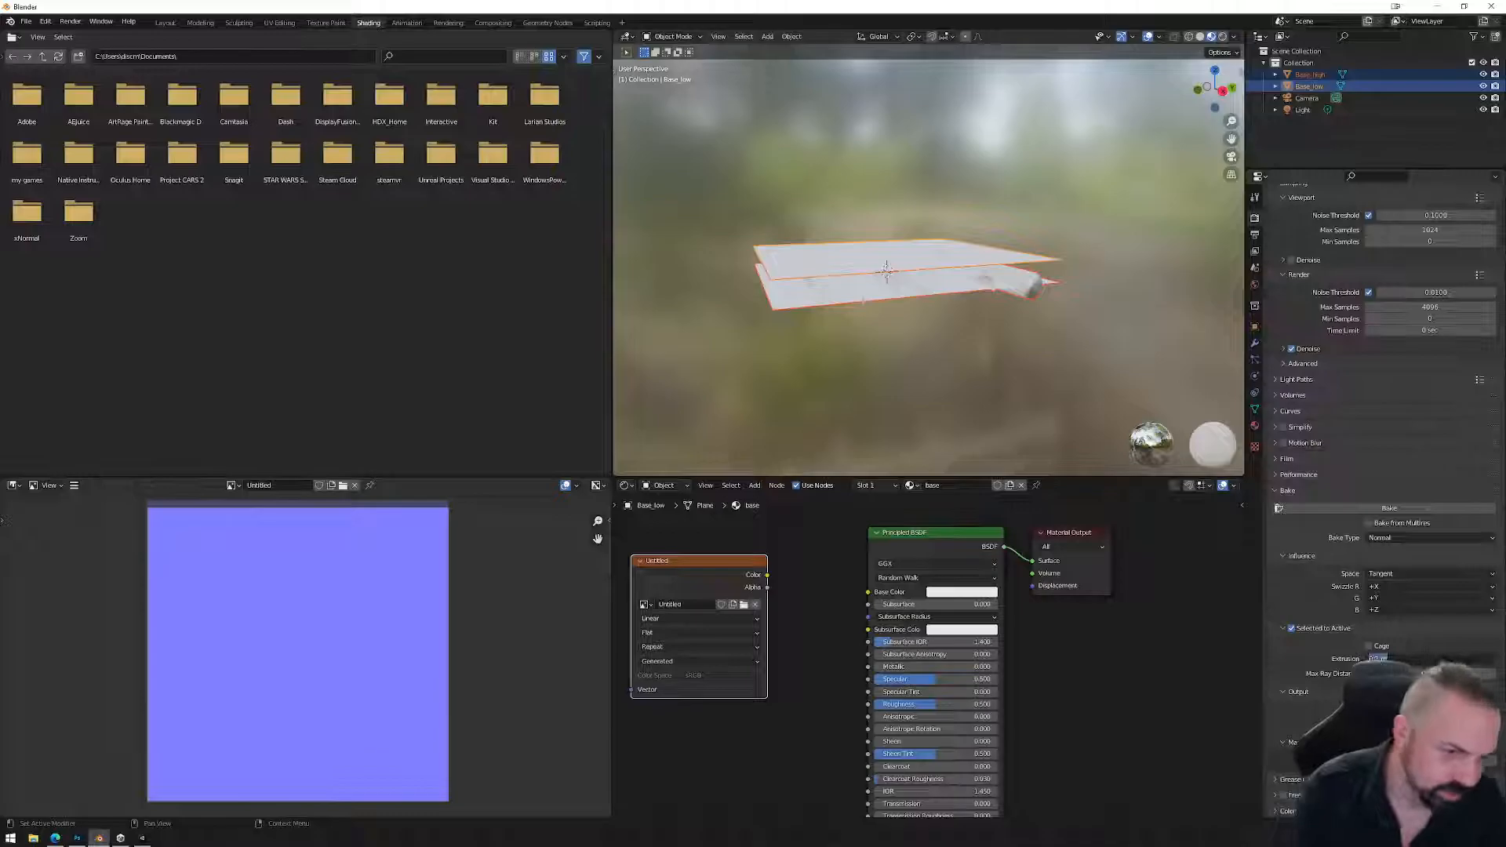
type("0.2")
key("Tab")
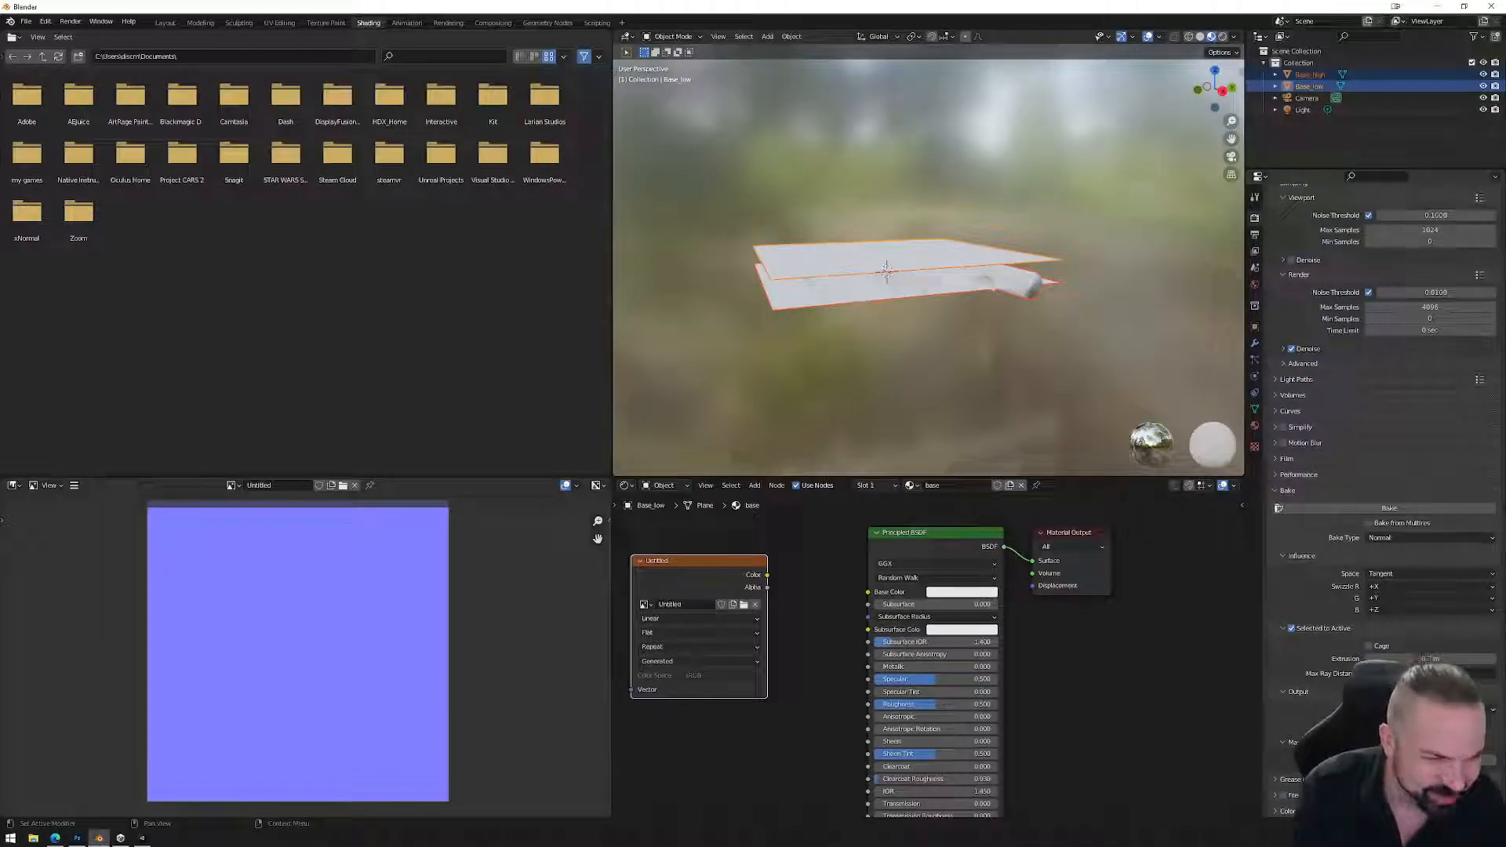
left_click(1373, 509)
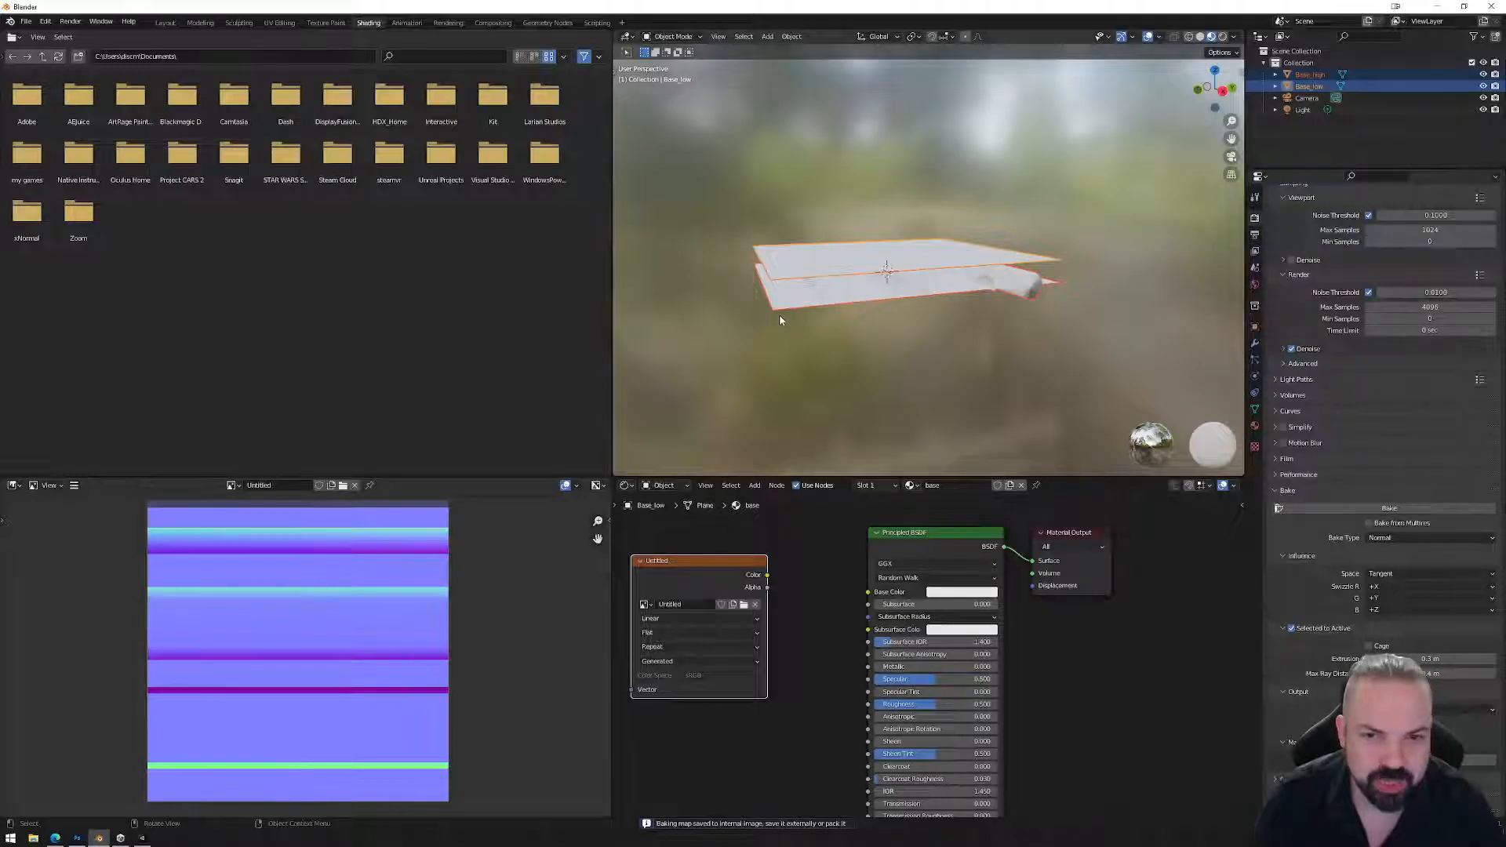
middle_click_drag(1040, 262, 1044, 280)
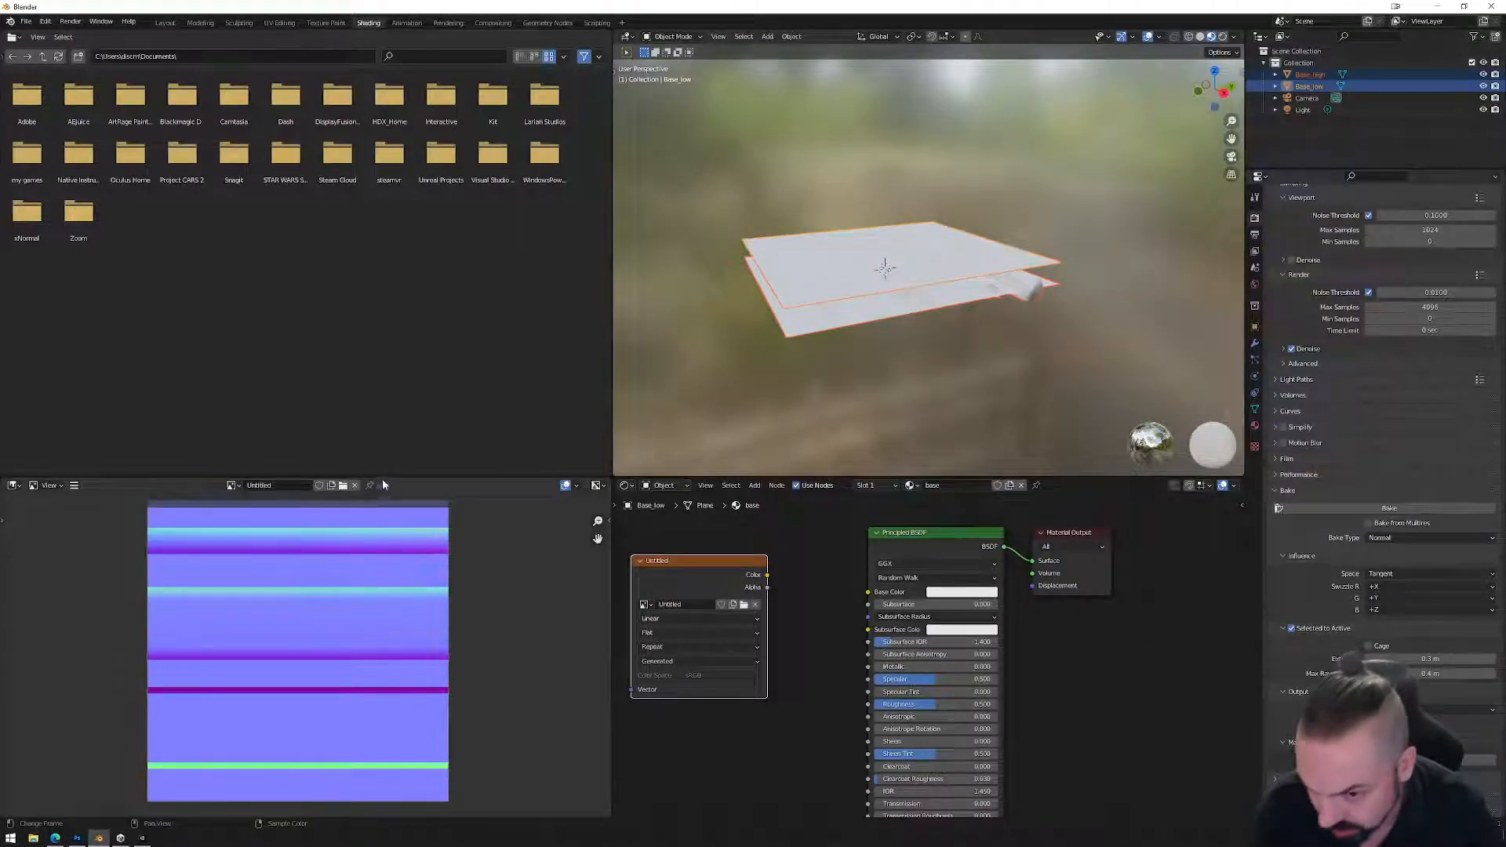
left_click_drag(381, 477, 389, 448)
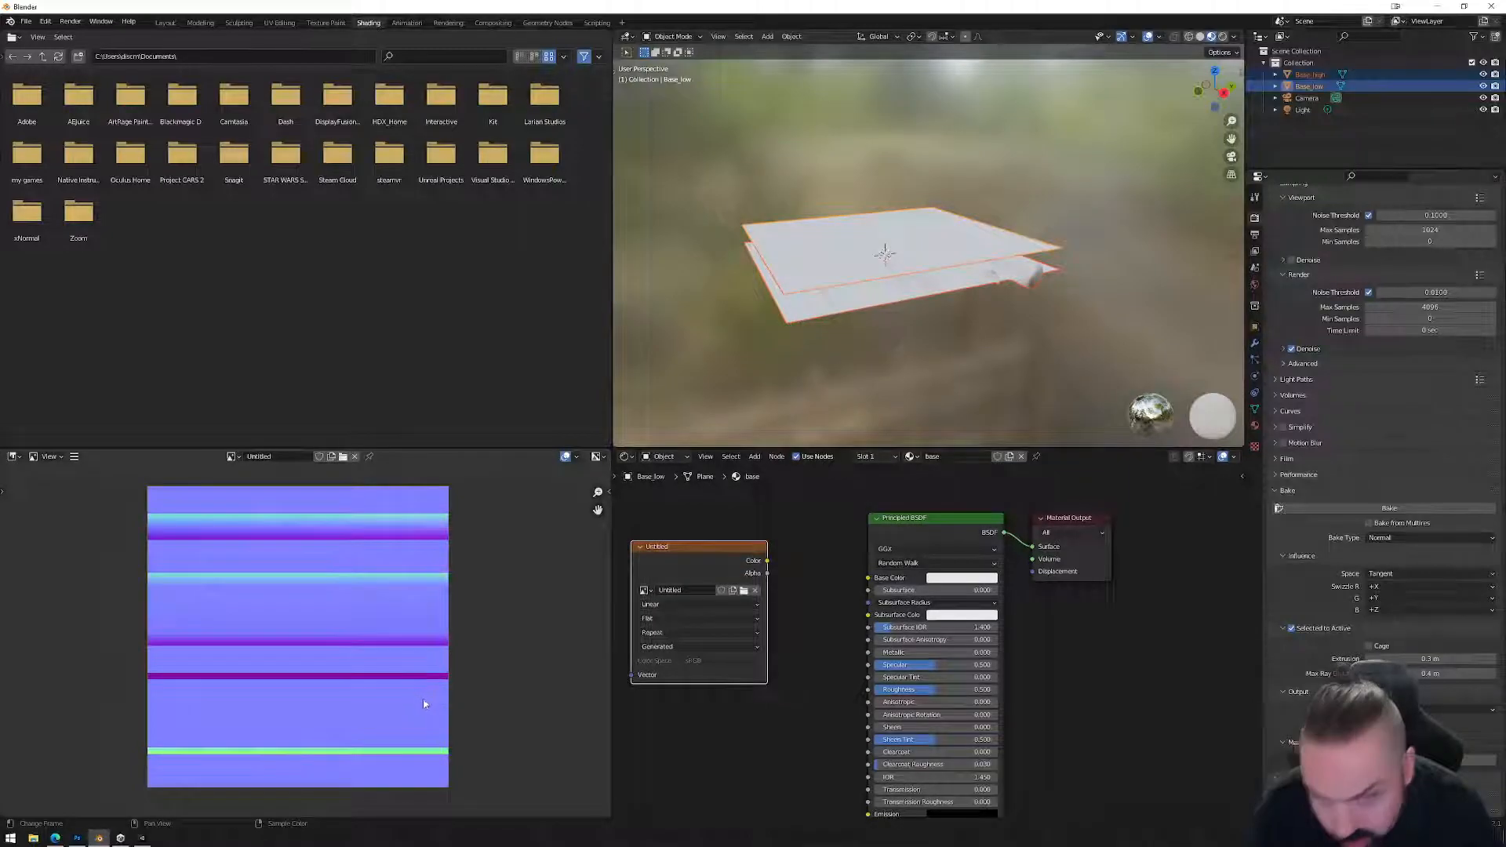
scroll(419, 705, "up", 2)
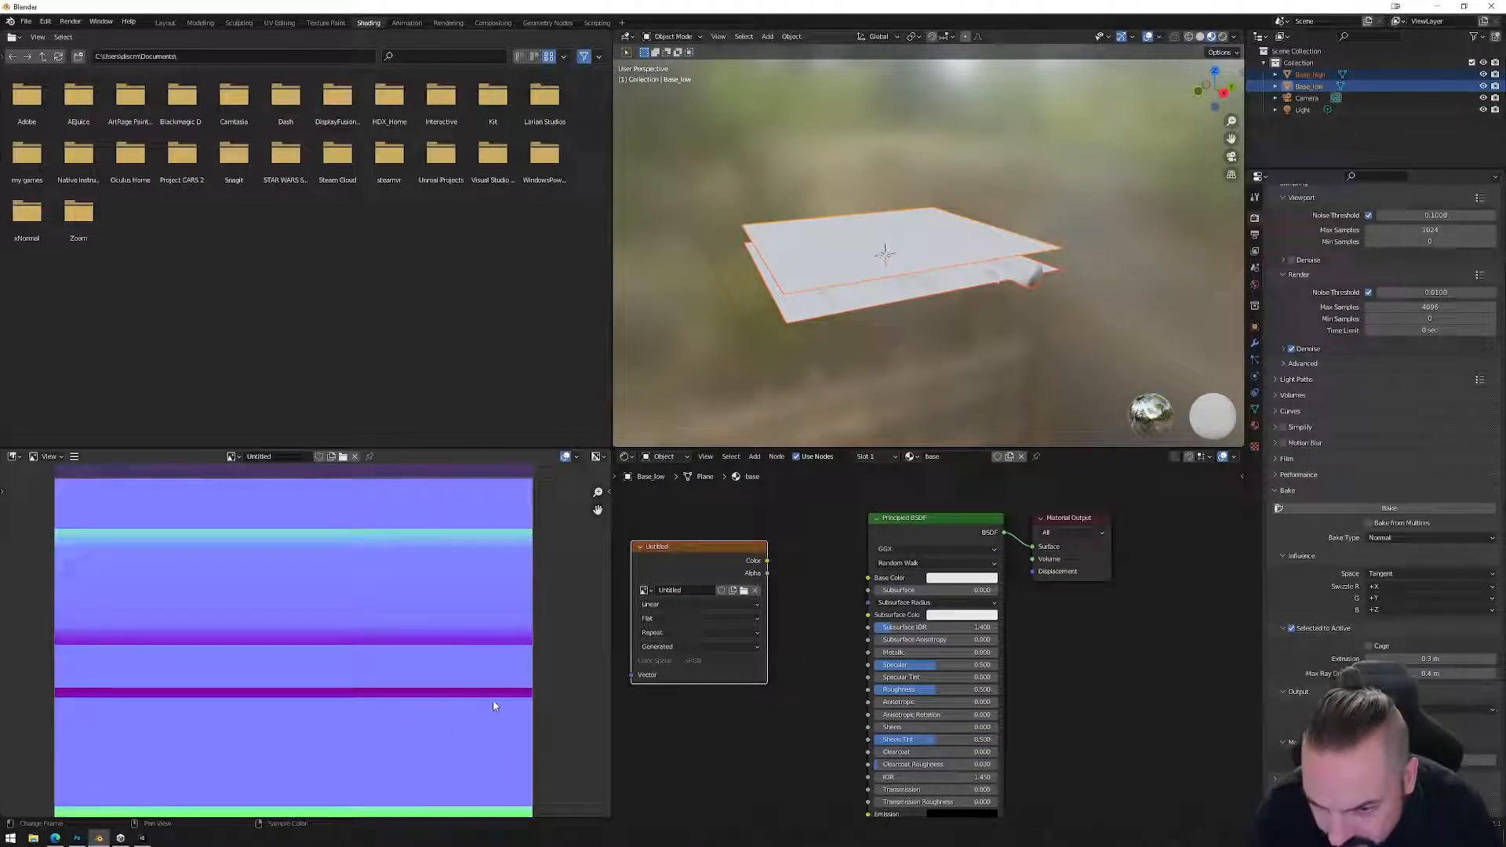
middle_click_drag(481, 735, 487, 691)
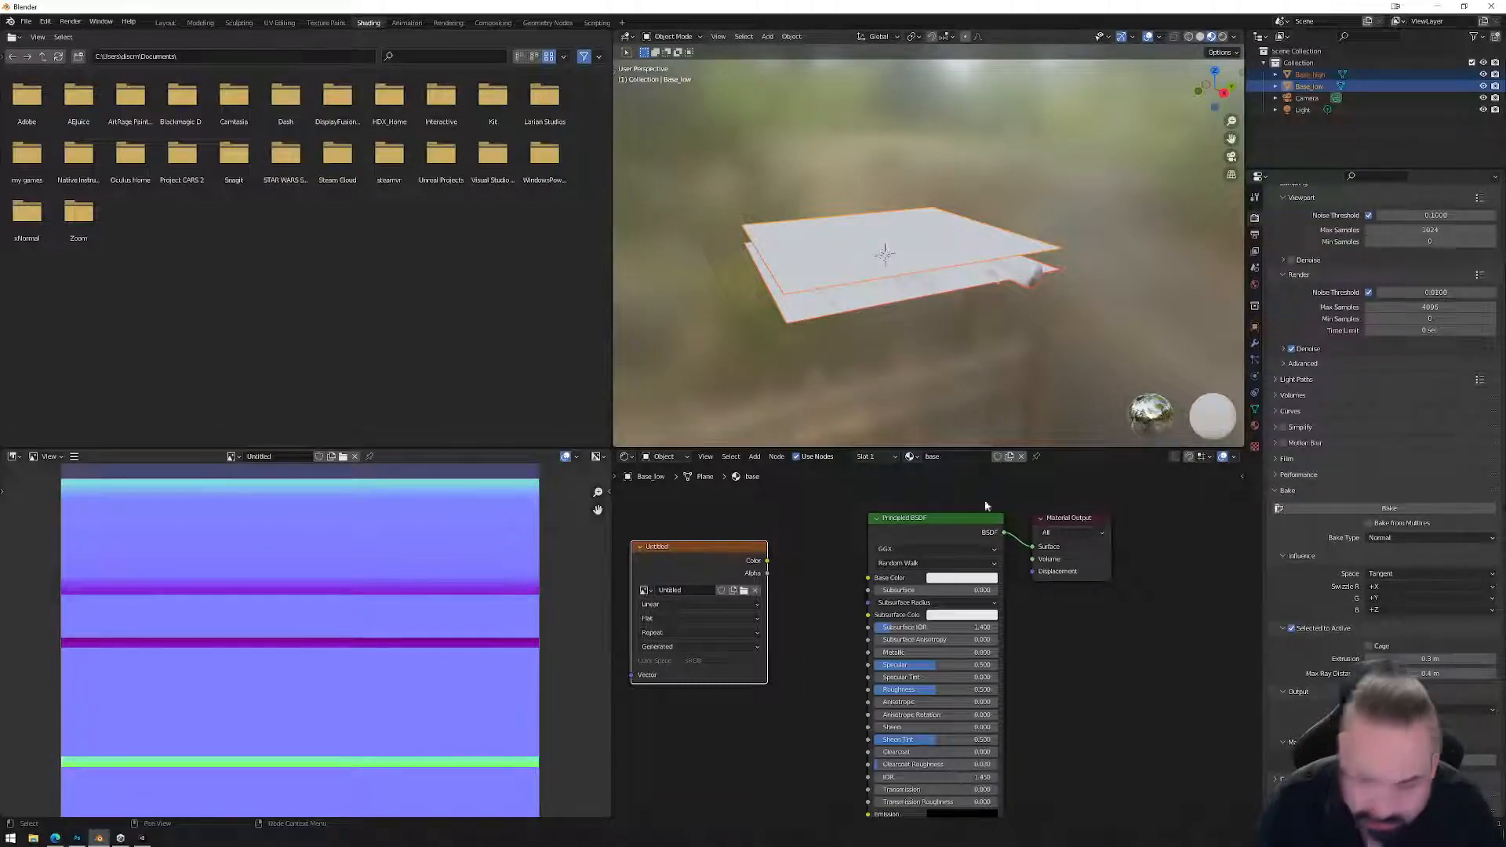
Set bake Extrusion to 0.5 m and rebake, producing horizontal purple and green bands.
double_click(1444, 660)
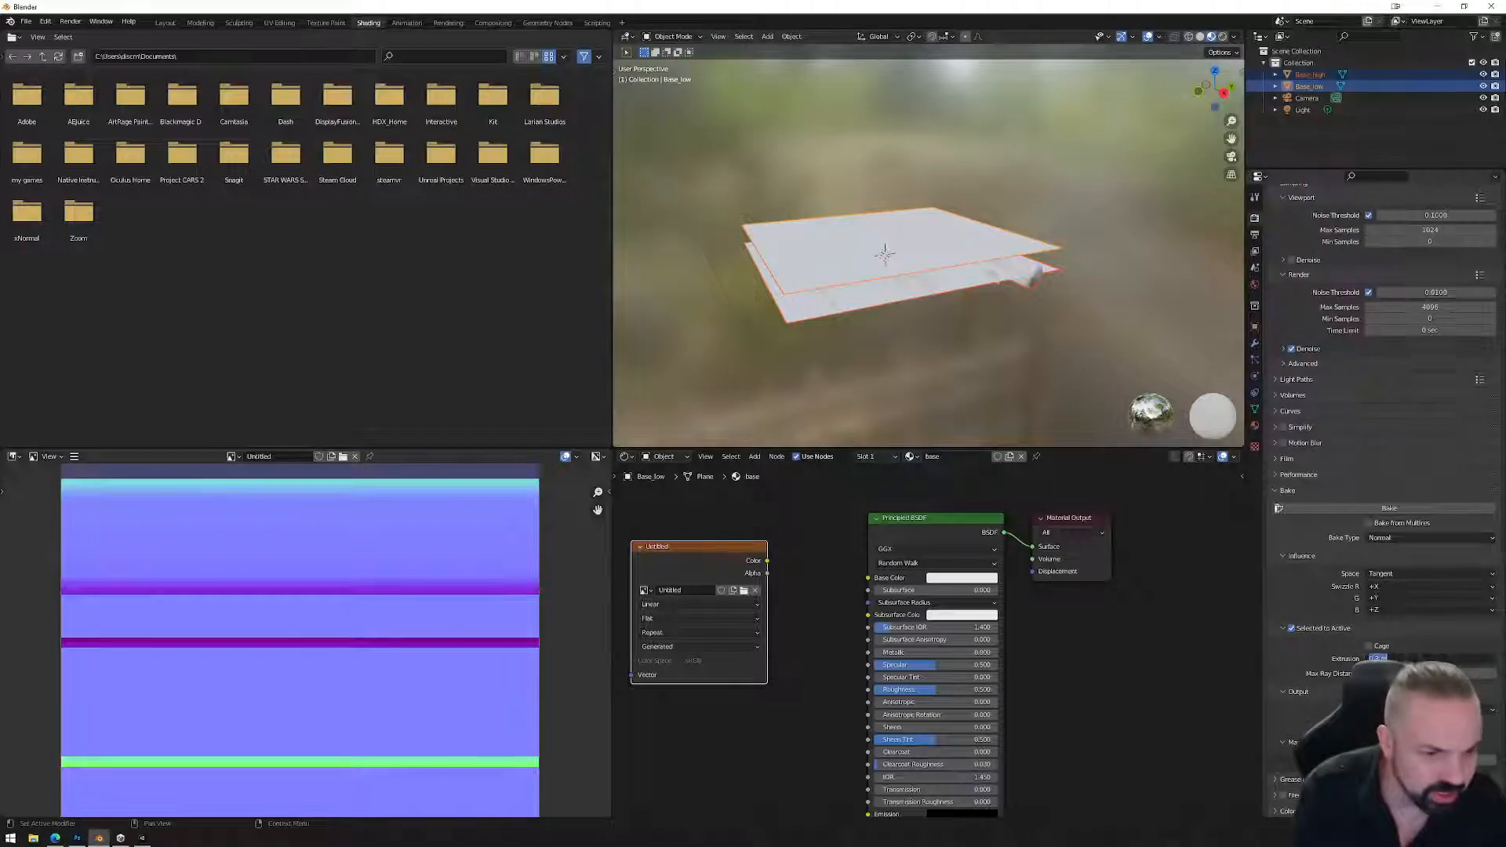
type("0.5")
key("Return")
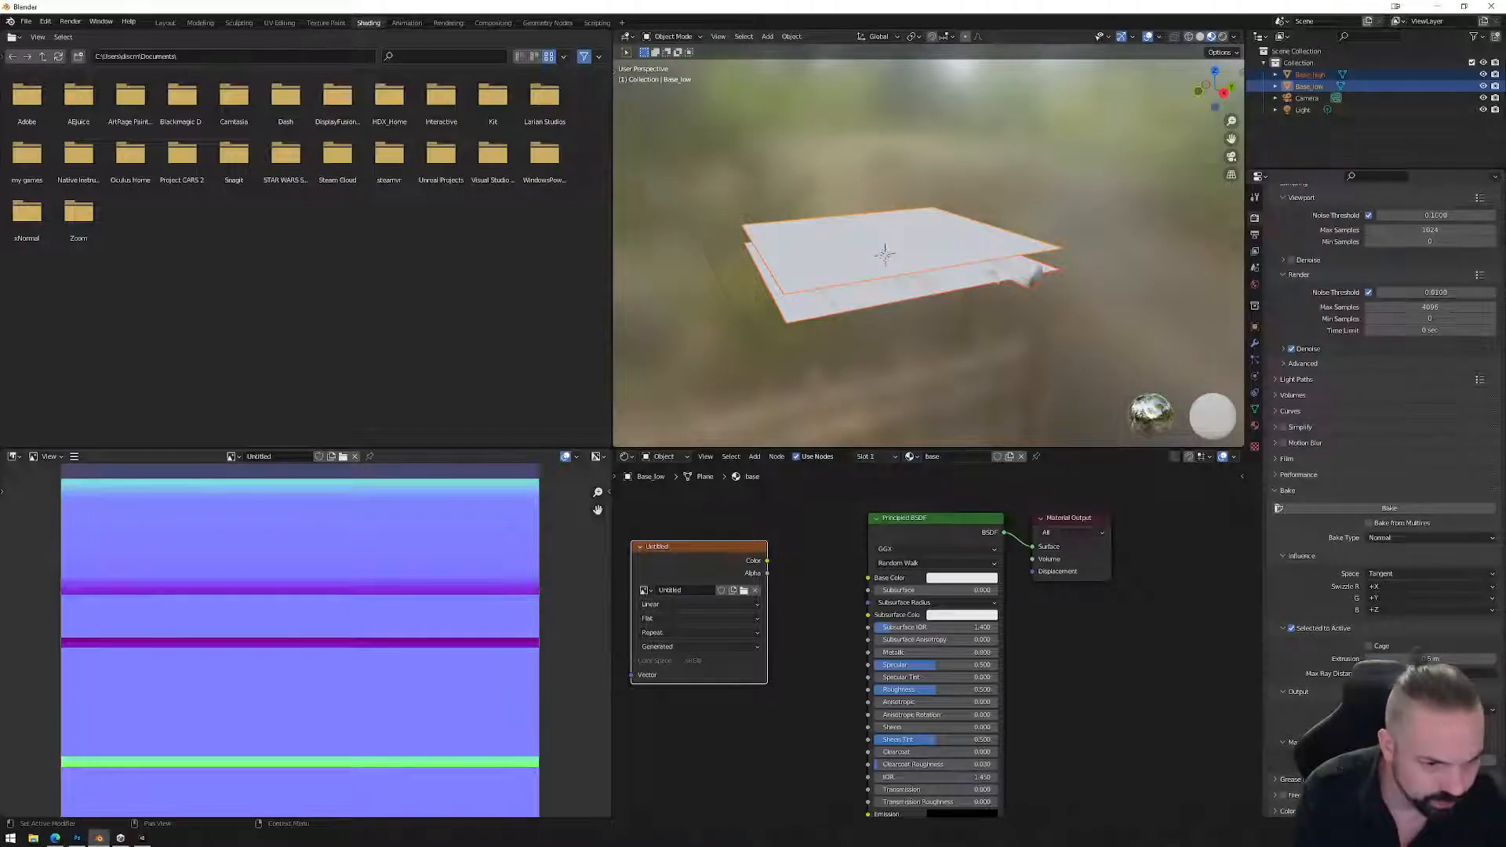
left_click(1396, 508)
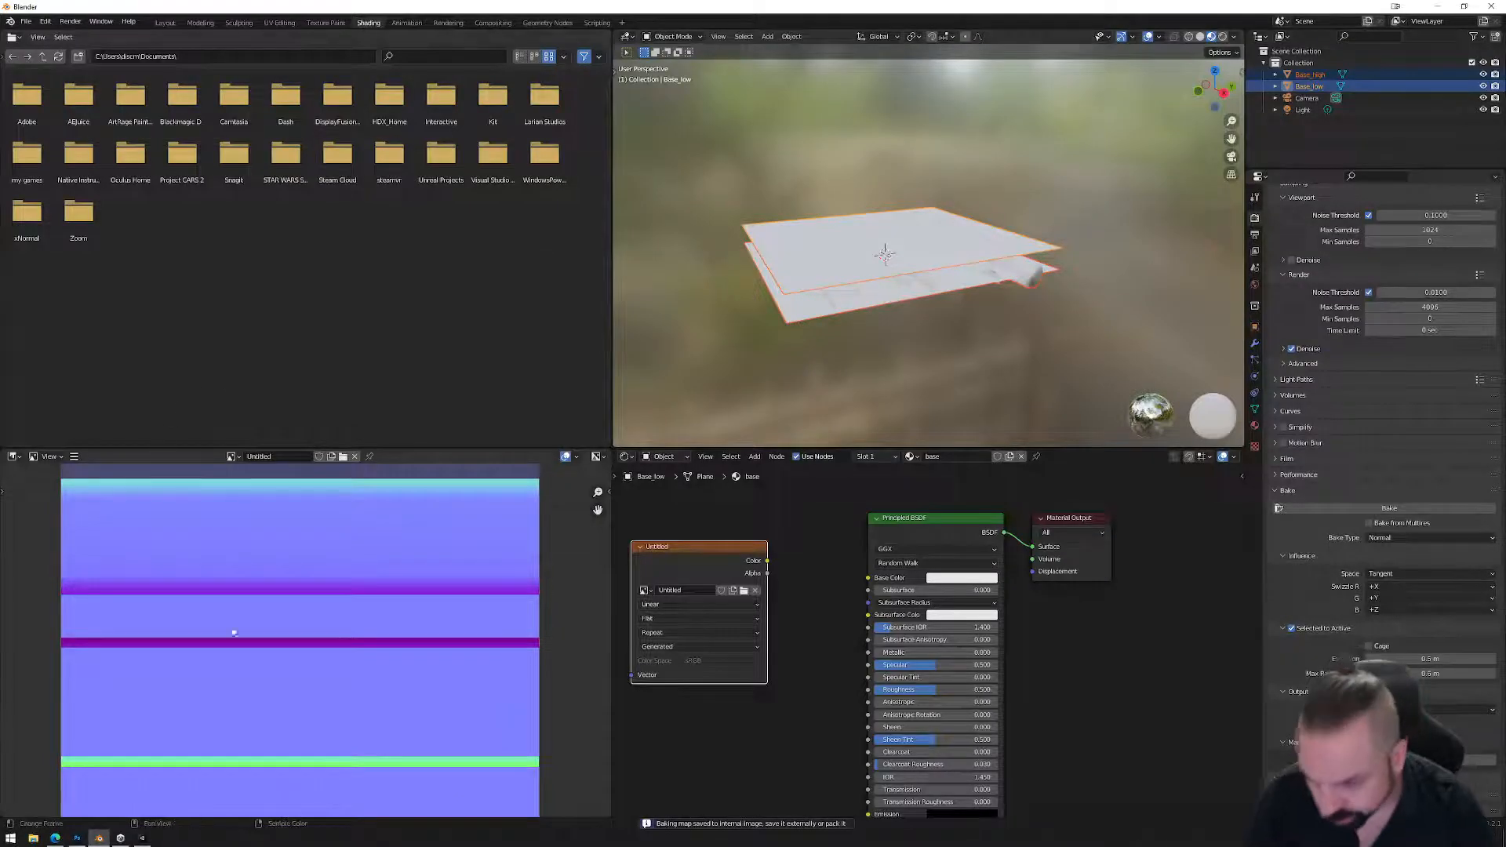
scroll(420, 675, "down", 2)
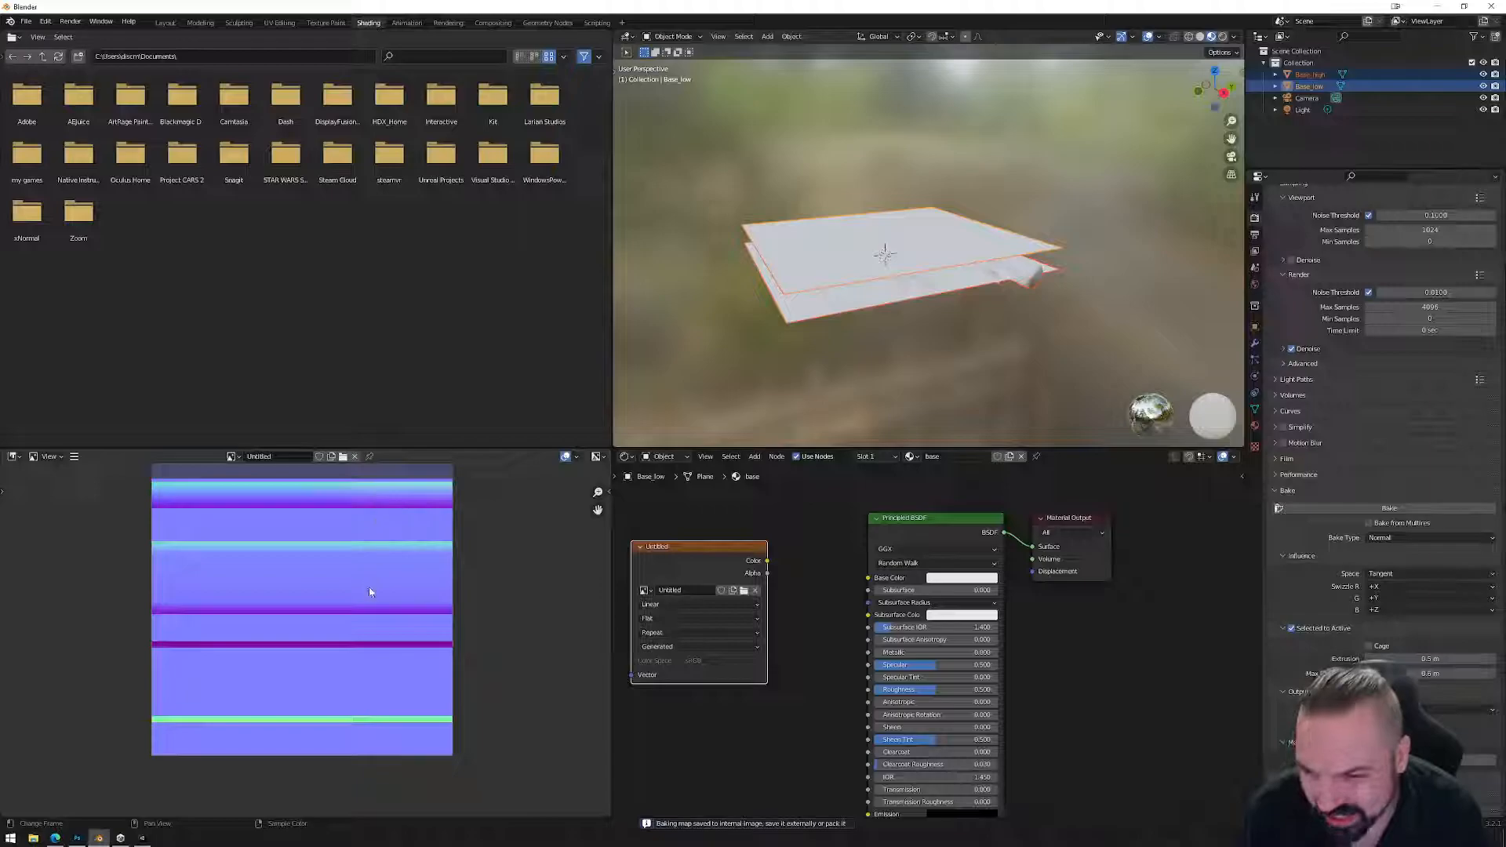
scroll(366, 670, "up", 4)
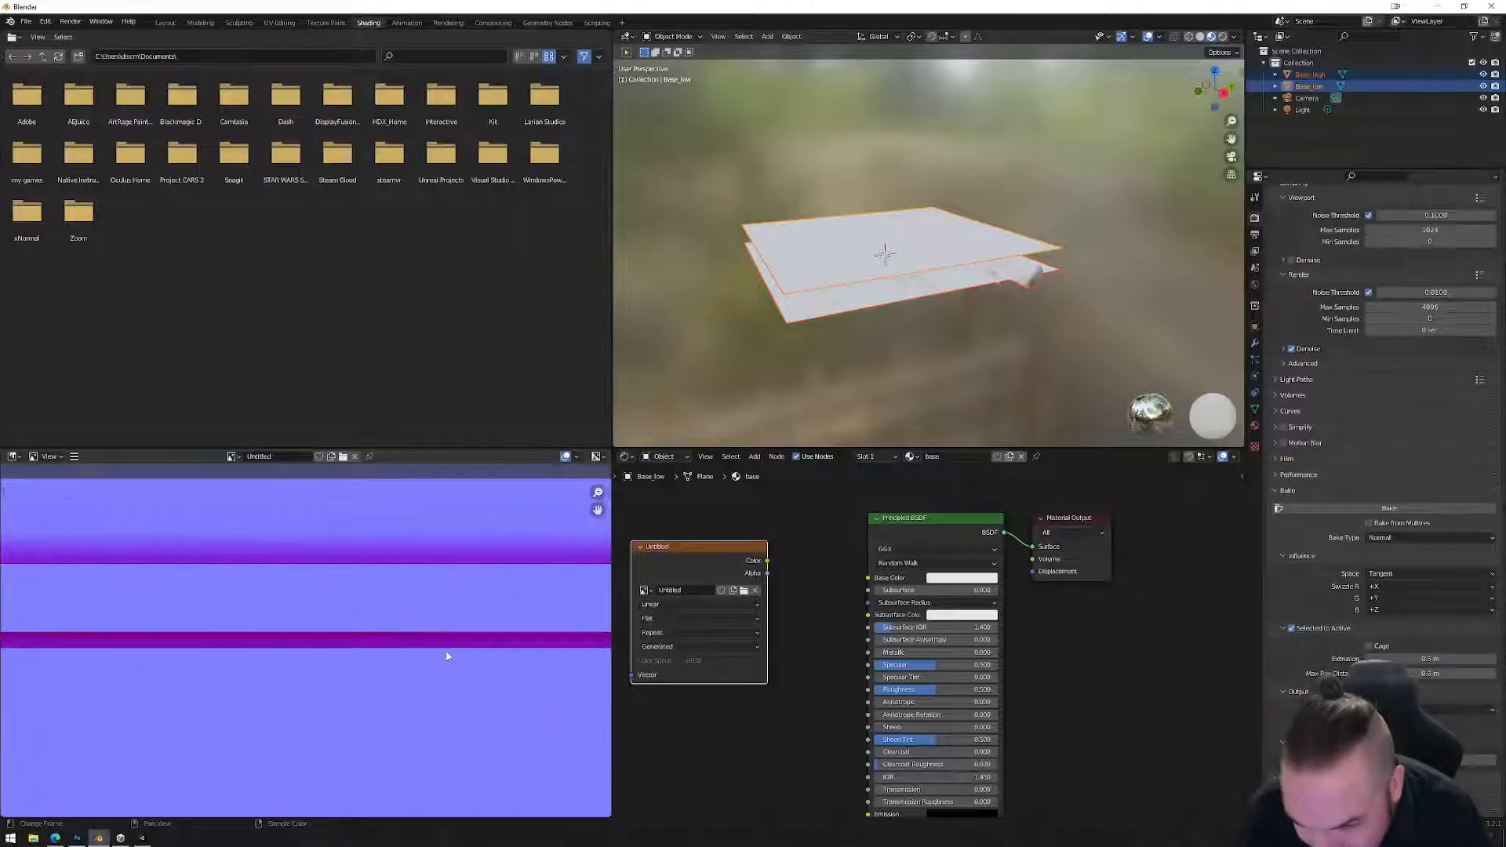
scroll(397, 635, "up", 1)
scroll(397, 635, "down", 1)
middle_click_drag(826, 371, 811, 338)
left_click(828, 260)
middle_click_drag(839, 277, 852, 338)
Set bake Extrusion to 1 m and bake again.
left_click(1431, 659)
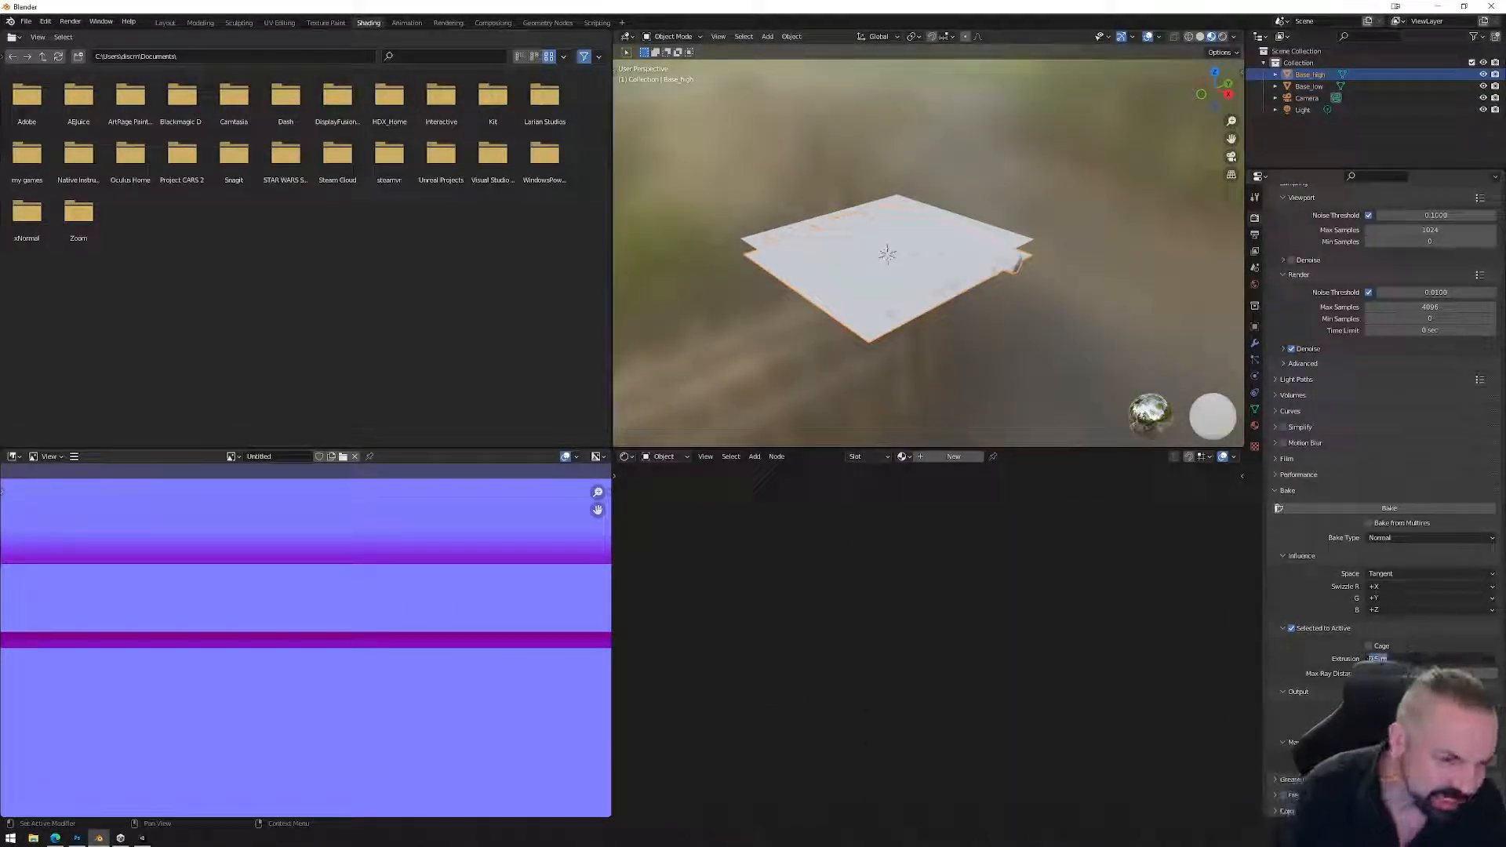
type("1")
key("Return")
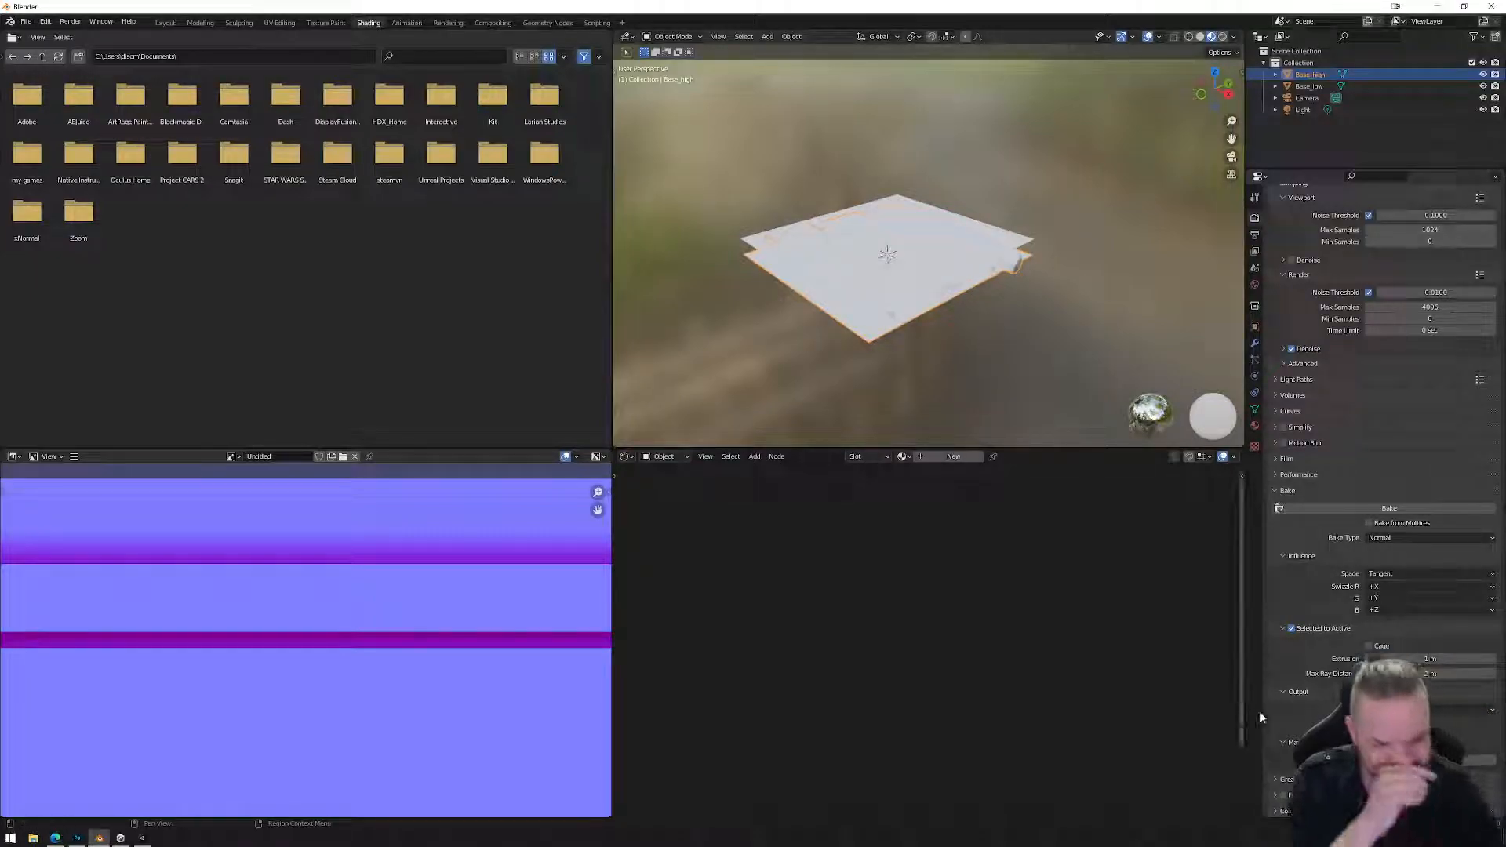
left_click(1388, 508)
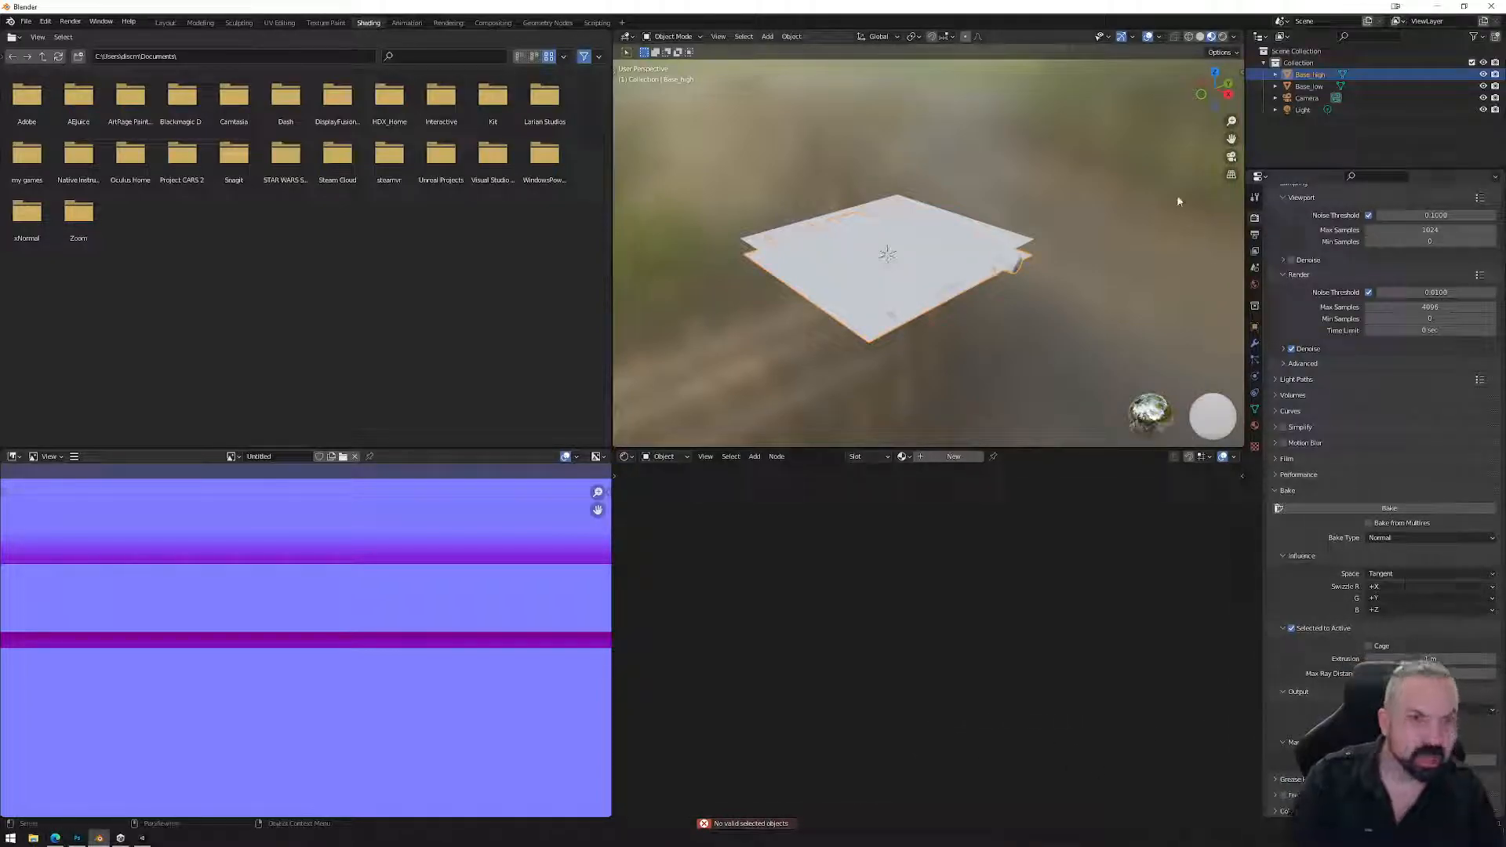
Select Base_high first, then add Base_low as the active bake target.
left_click(1027, 238)
left_click(1028, 251)
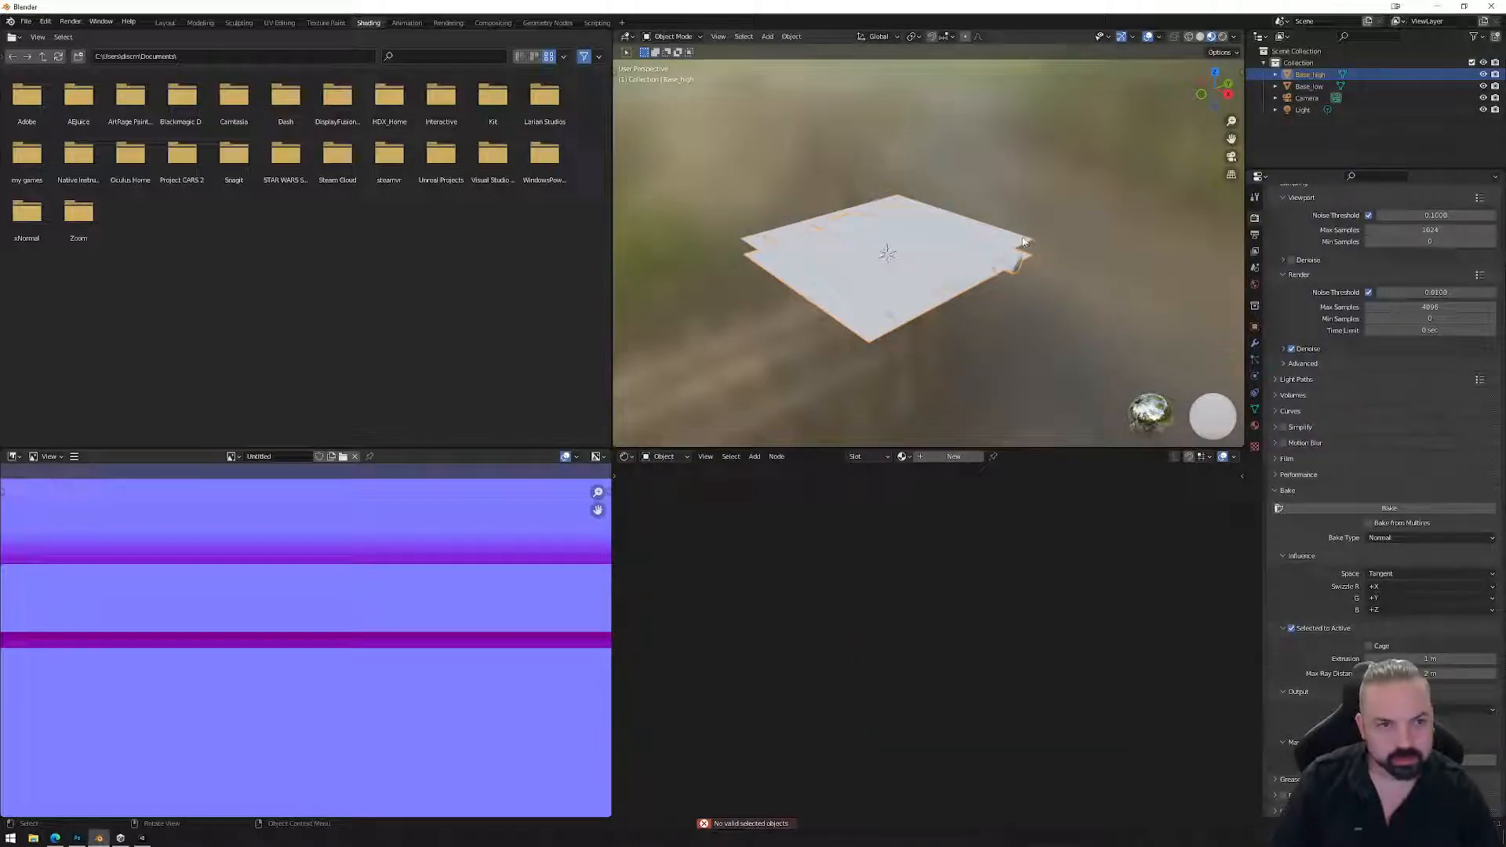
left_click(1000, 234, "shift")
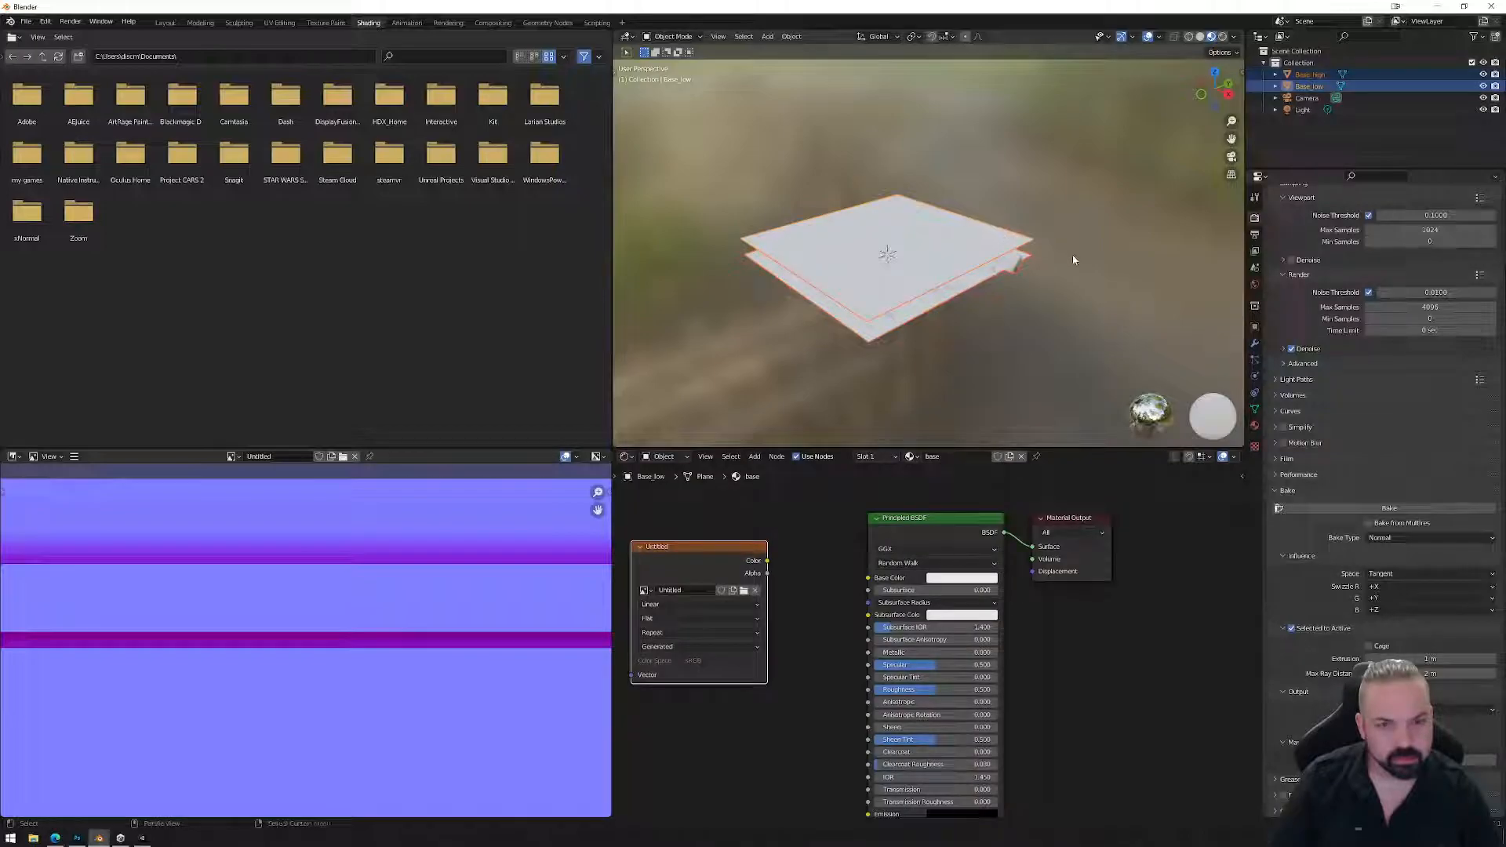
left_click(1309, 75)
left_click(1310, 87, "ctrl")
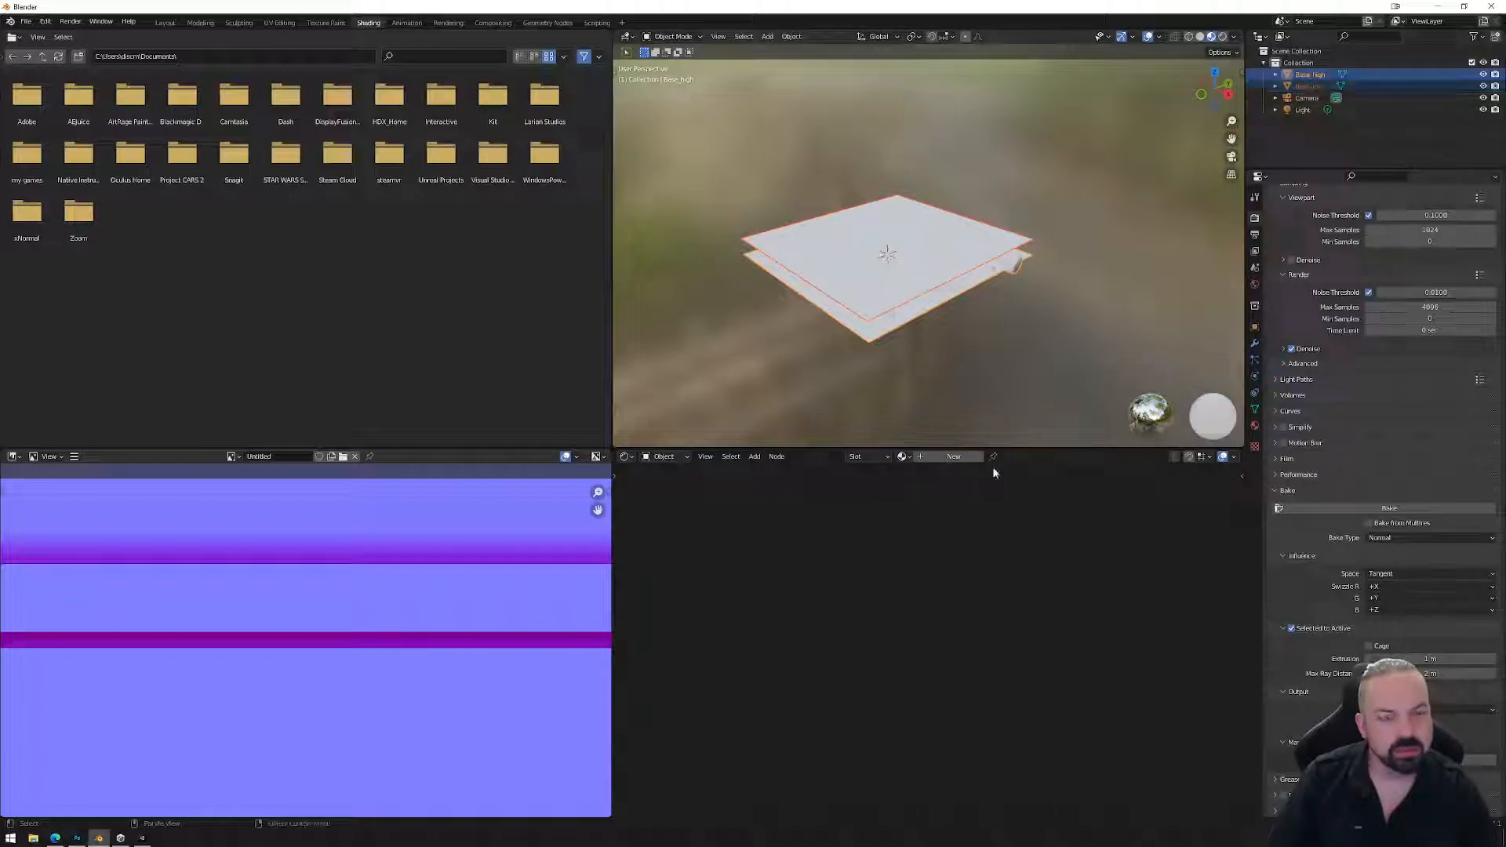
left_click(1023, 257)
left_click(1021, 247, "shift")
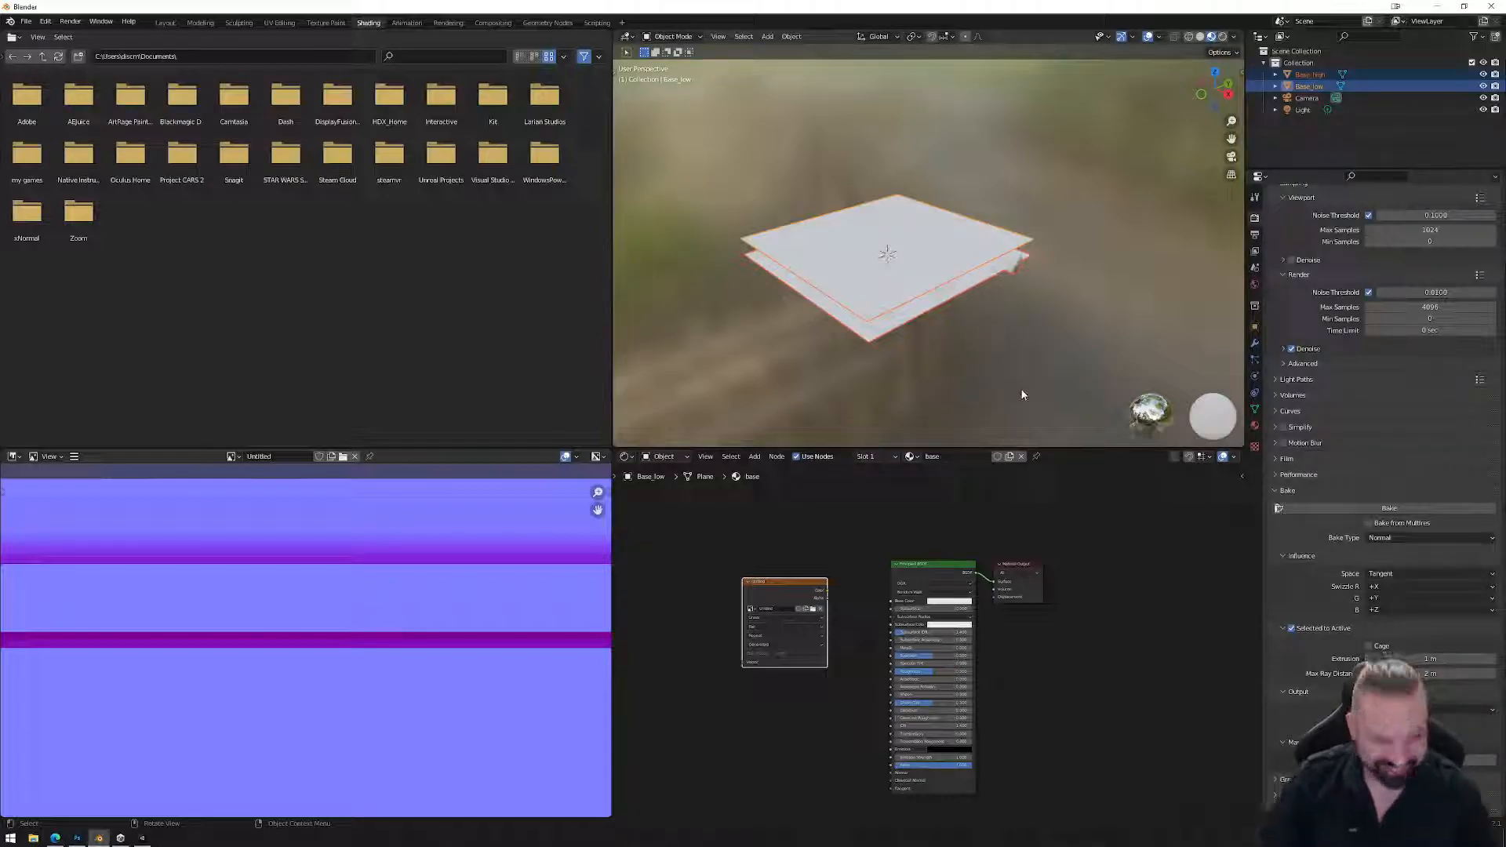
Bake Base_high's ridges into a tangent-space normal map on the Untitled image.
left_click(1388, 508)
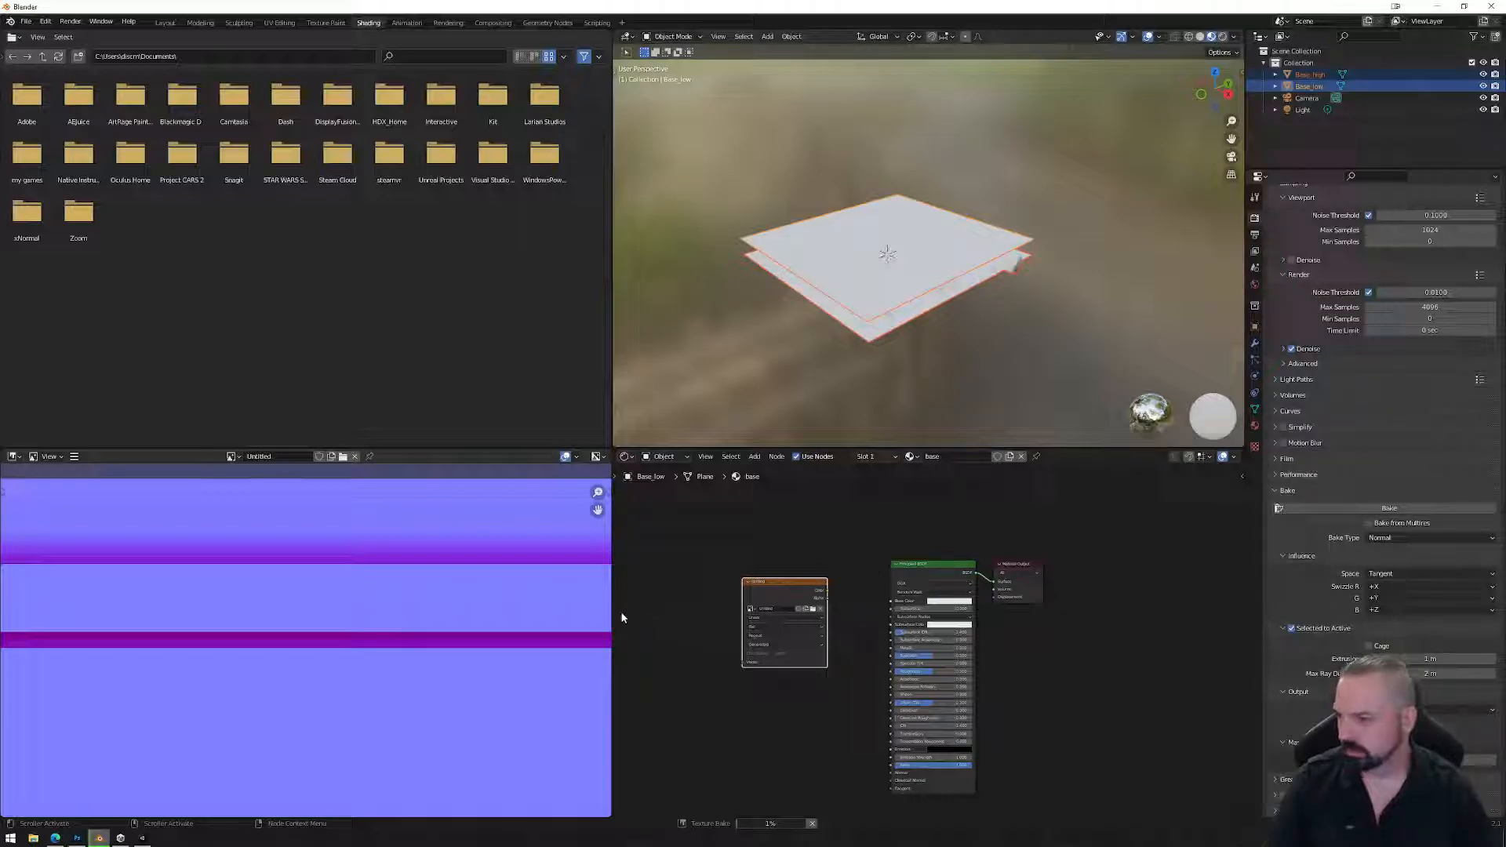
scroll(483, 646, "down", 3)
scroll(430, 650, "up", 2)
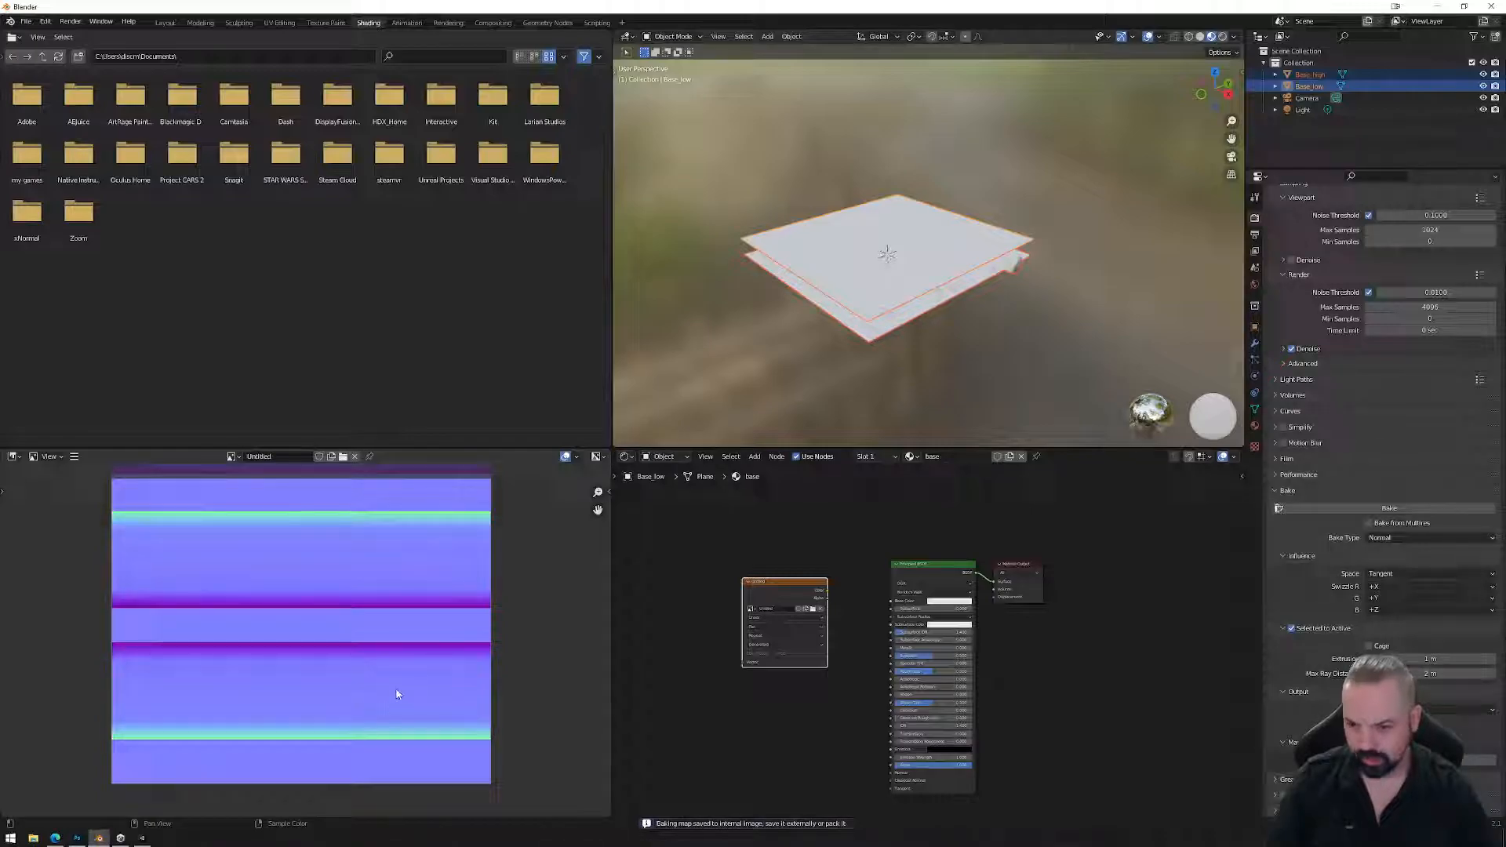
scroll(393, 679, "up", 1)
scroll(393, 675, "down", 3)
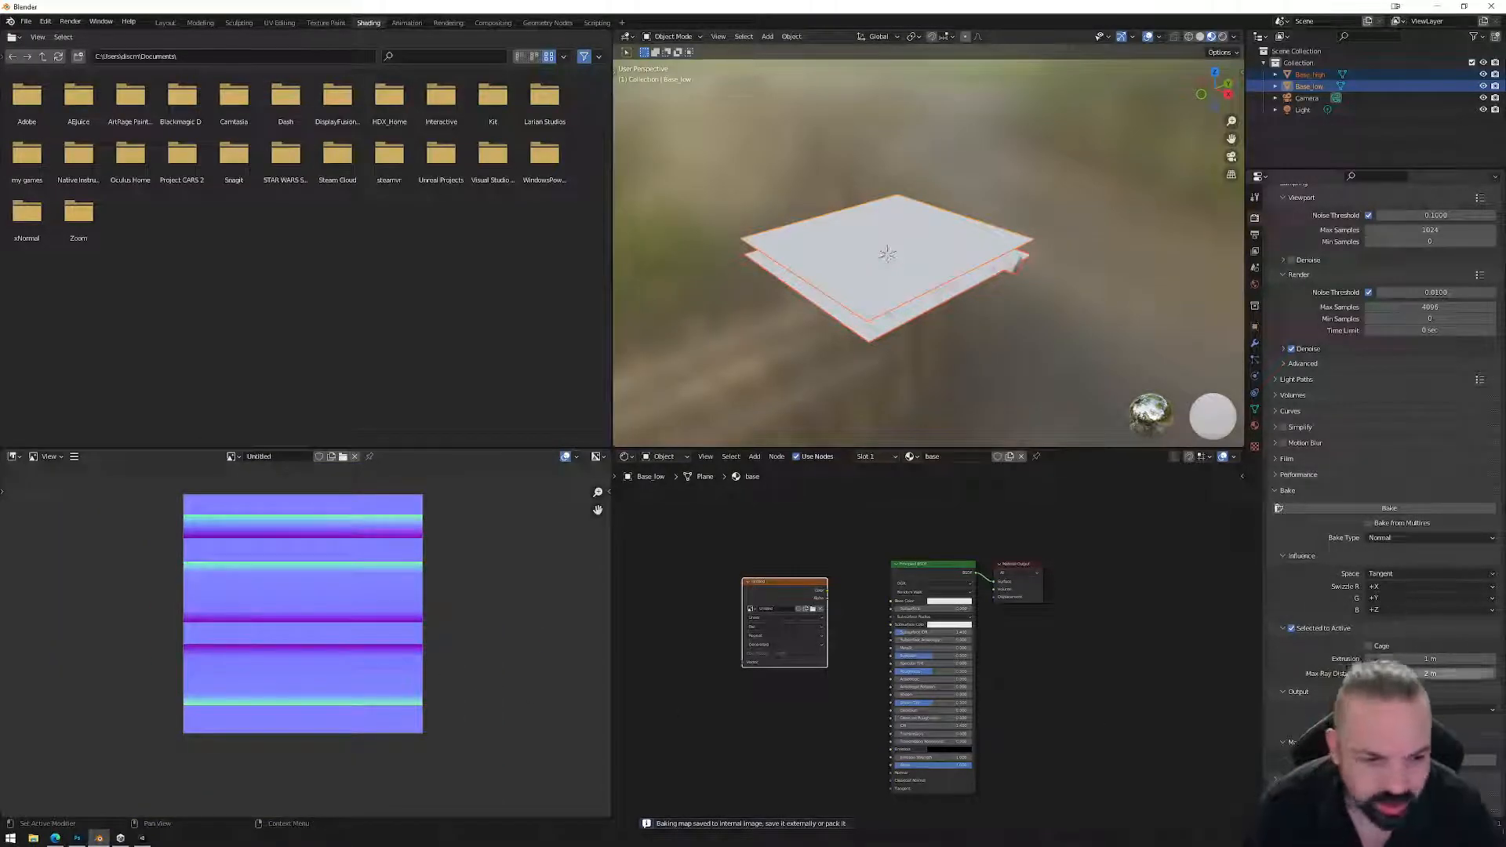
scroll(347, 577, "up", 1)
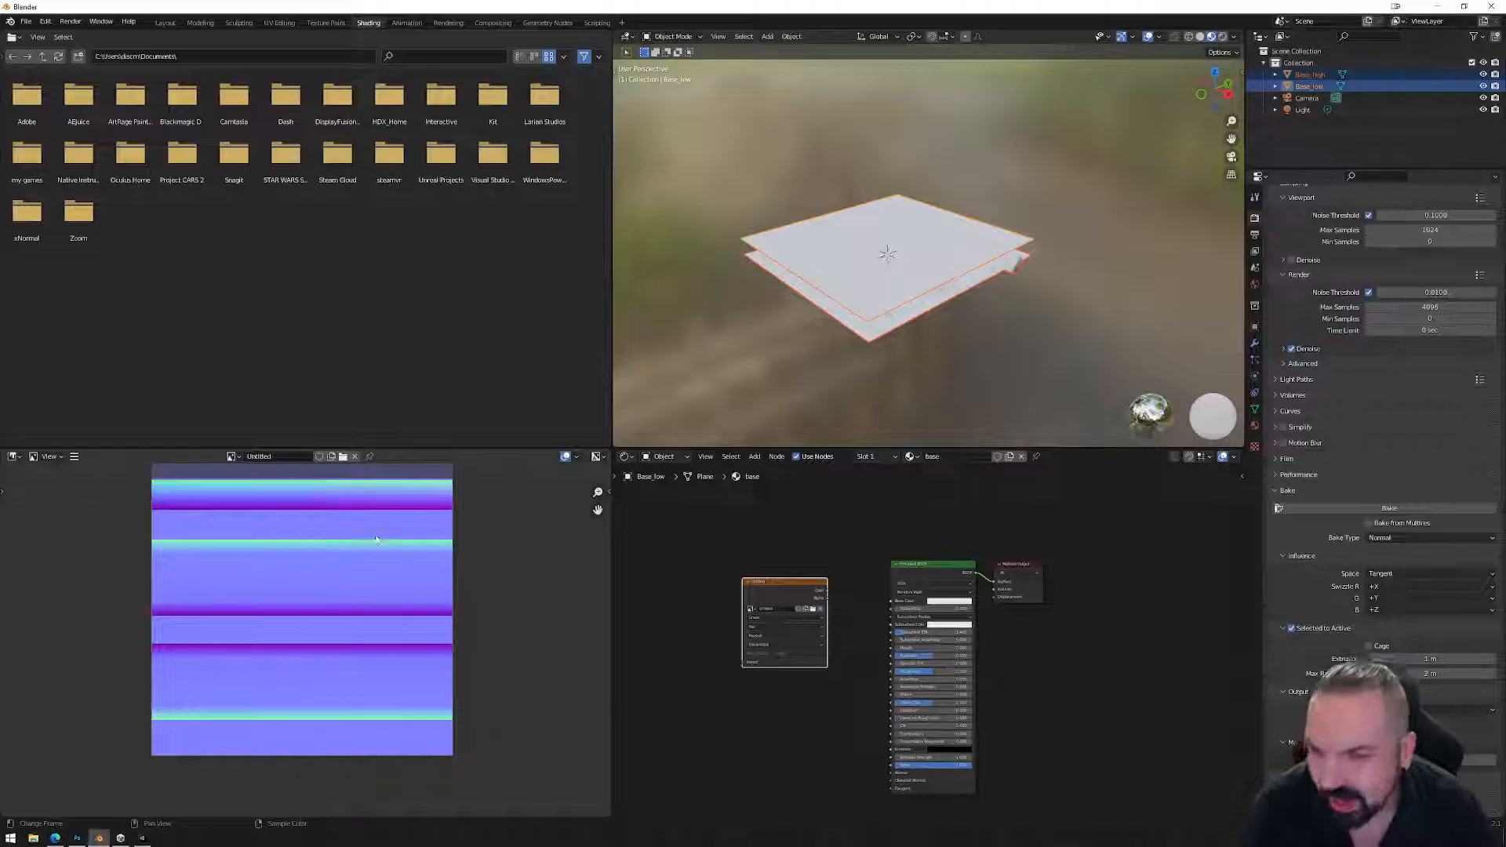
scroll(323, 541, "down", 1)
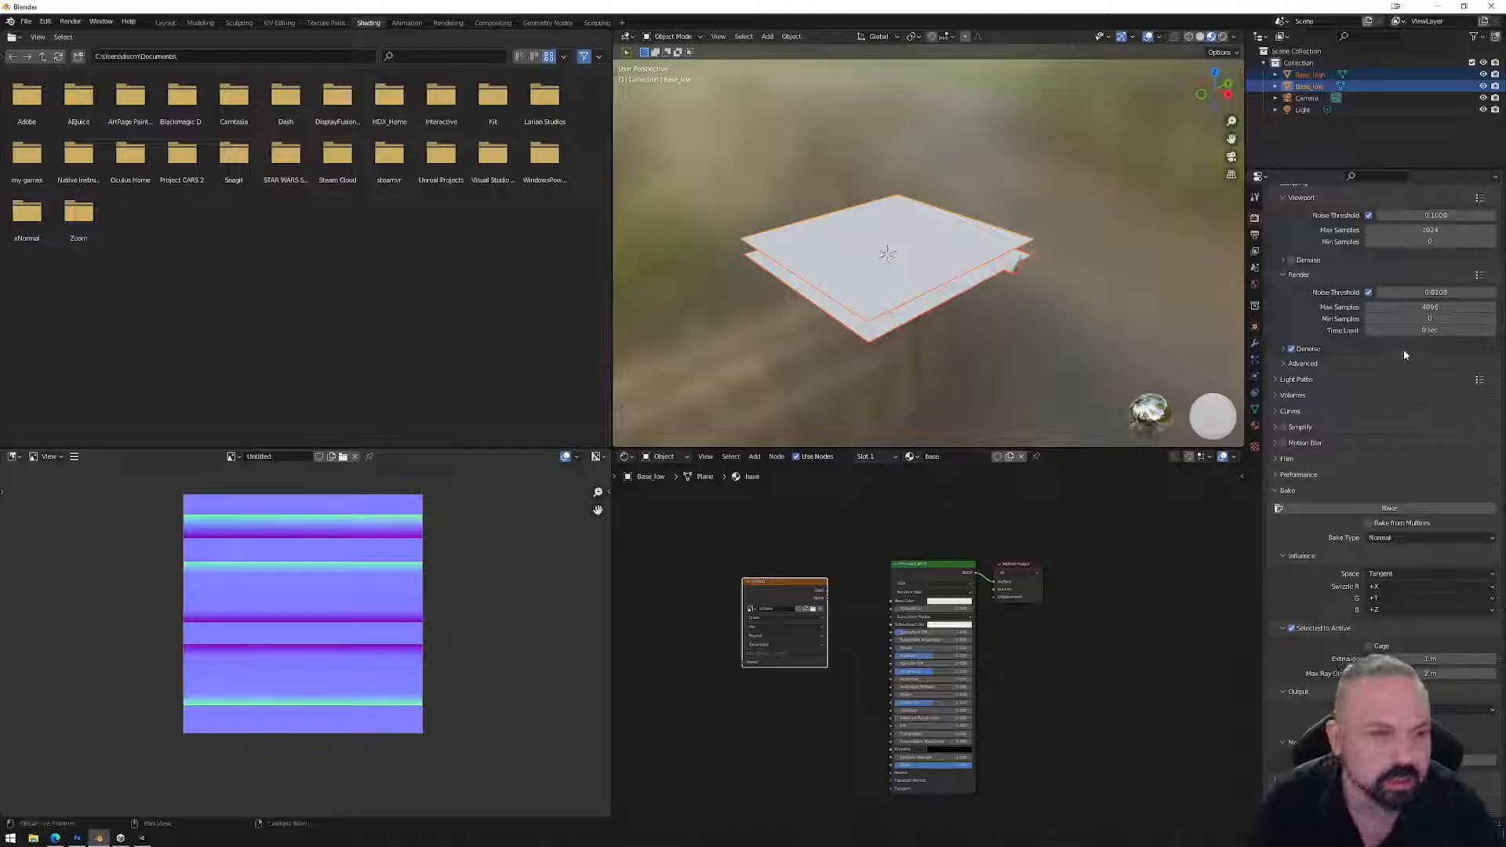
Keep Normal as the bake type and open the Image Editor's Image menu.
left_click(1401, 537)
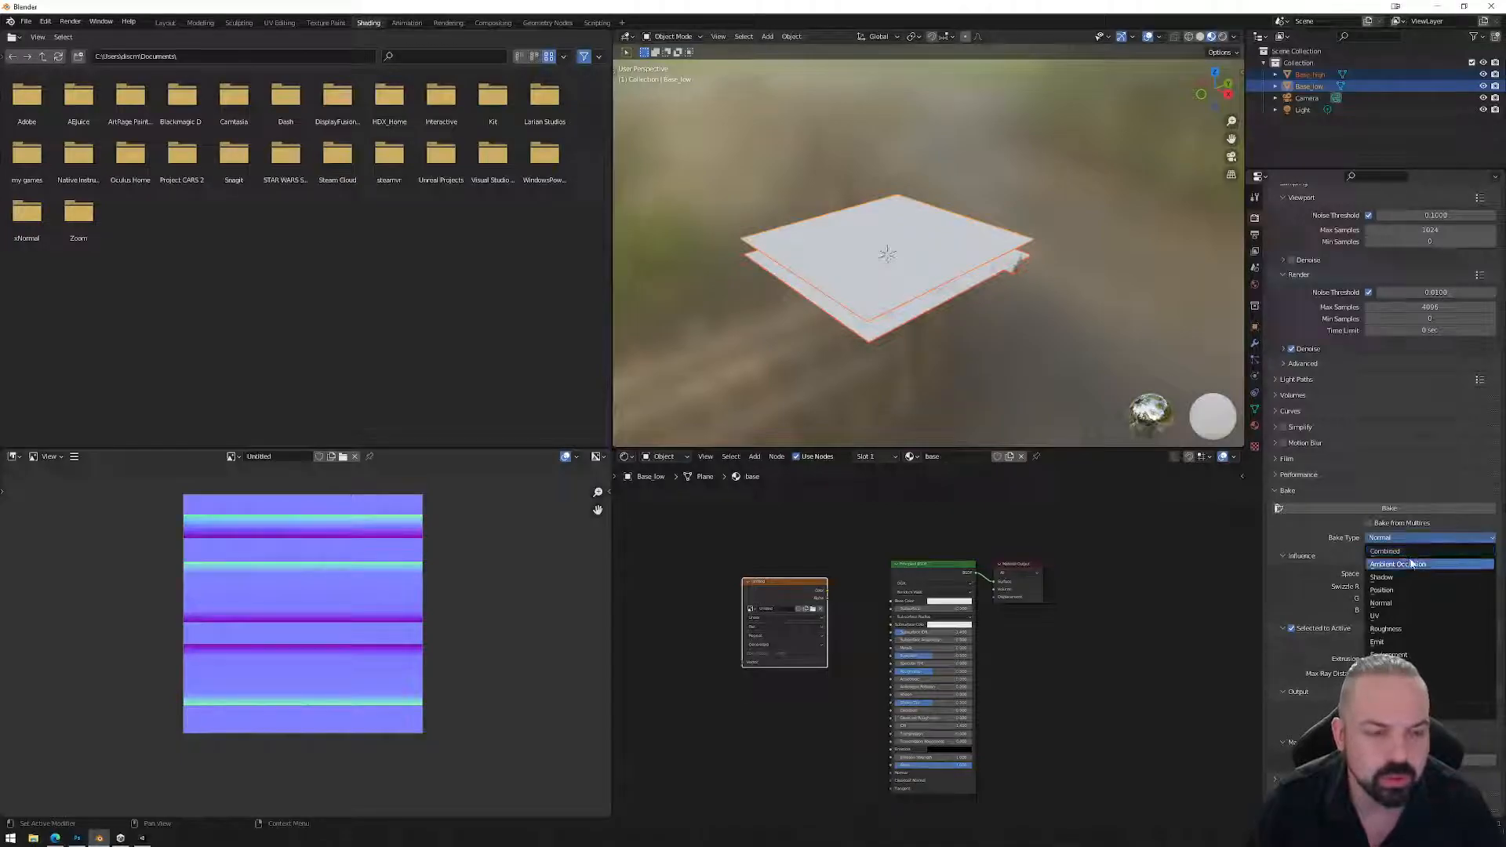
left_click(1403, 603)
left_click(73, 456)
mouse_move(98, 482)
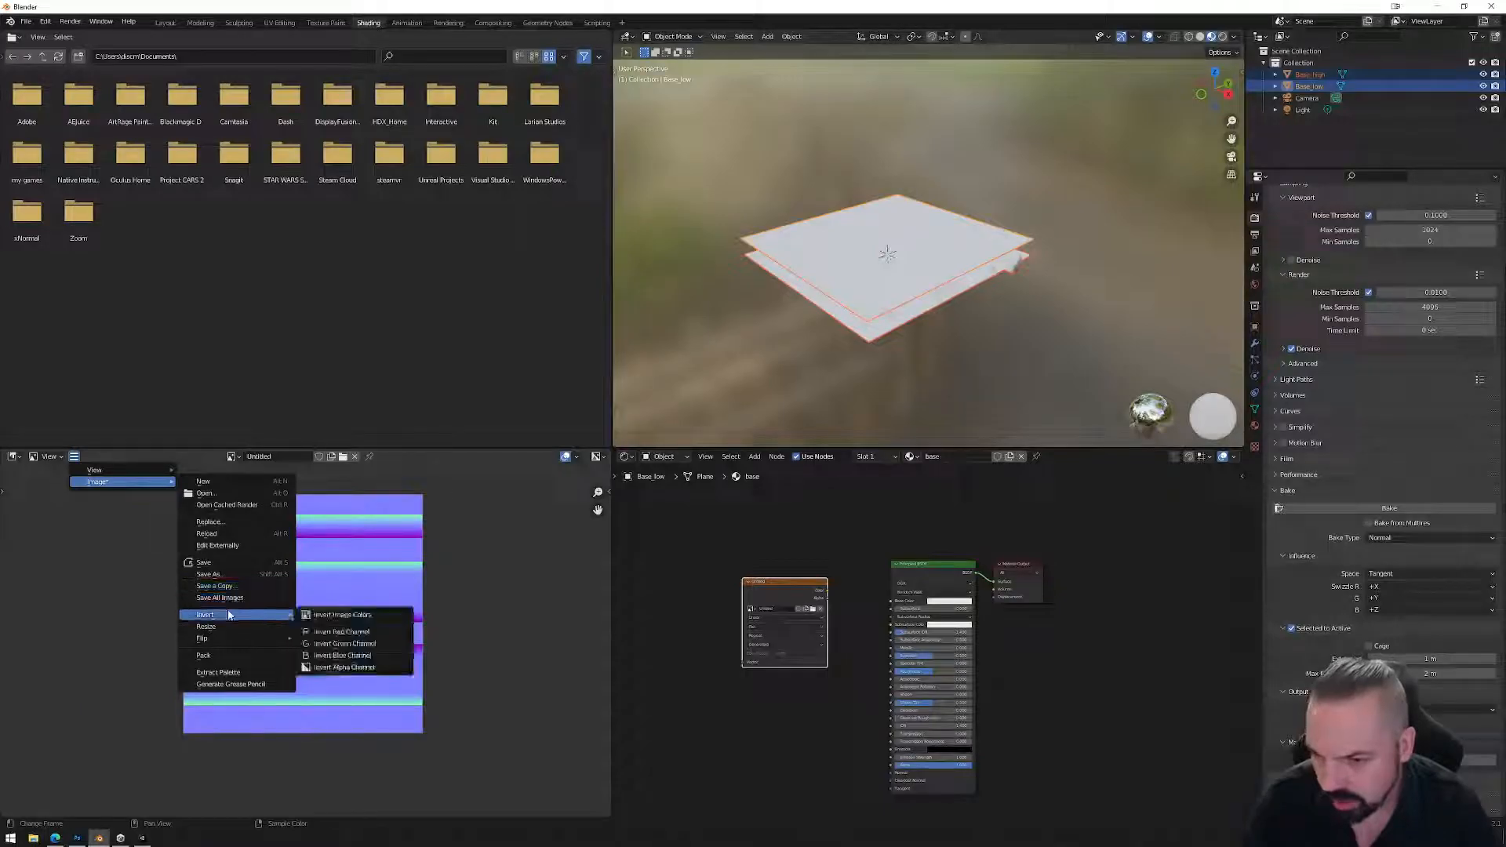
Start Save As and browse to the Tutorials\Workshops folder on drive D.
left_click(235, 574)
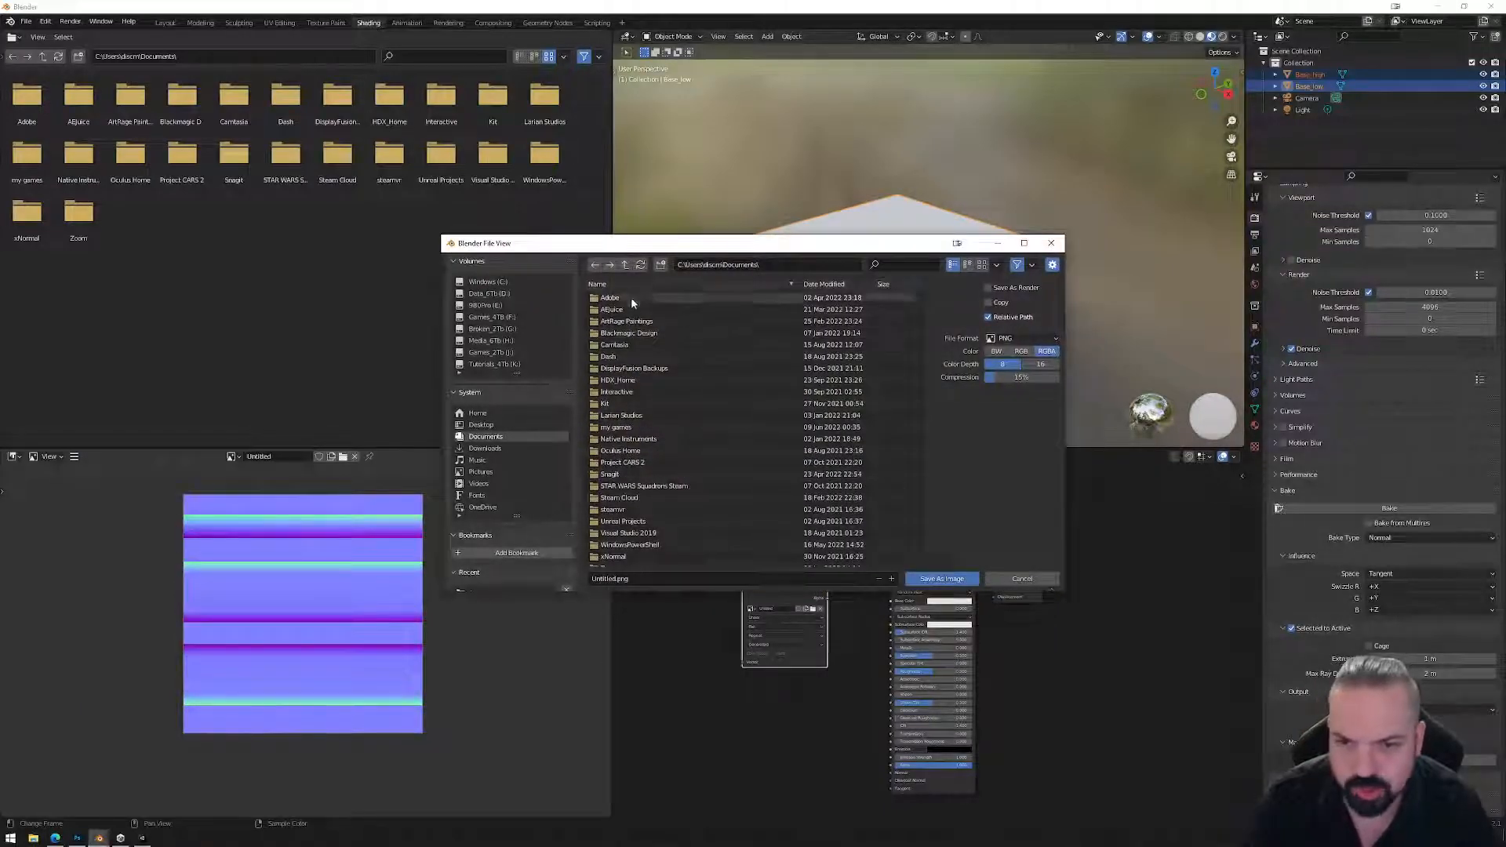
left_click(488, 293)
double_click(620, 309)
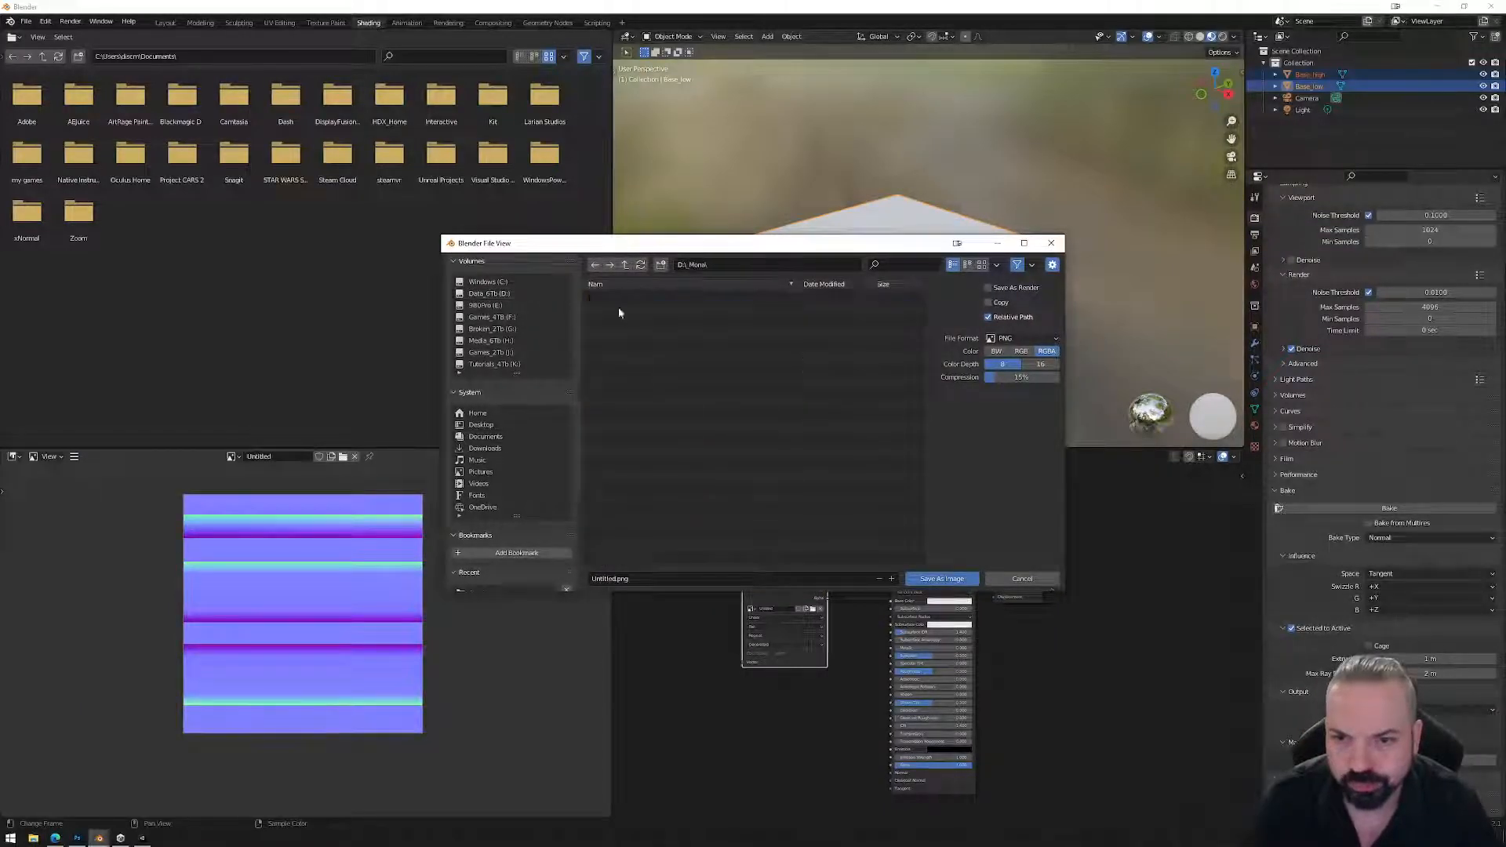
double_click(616, 425)
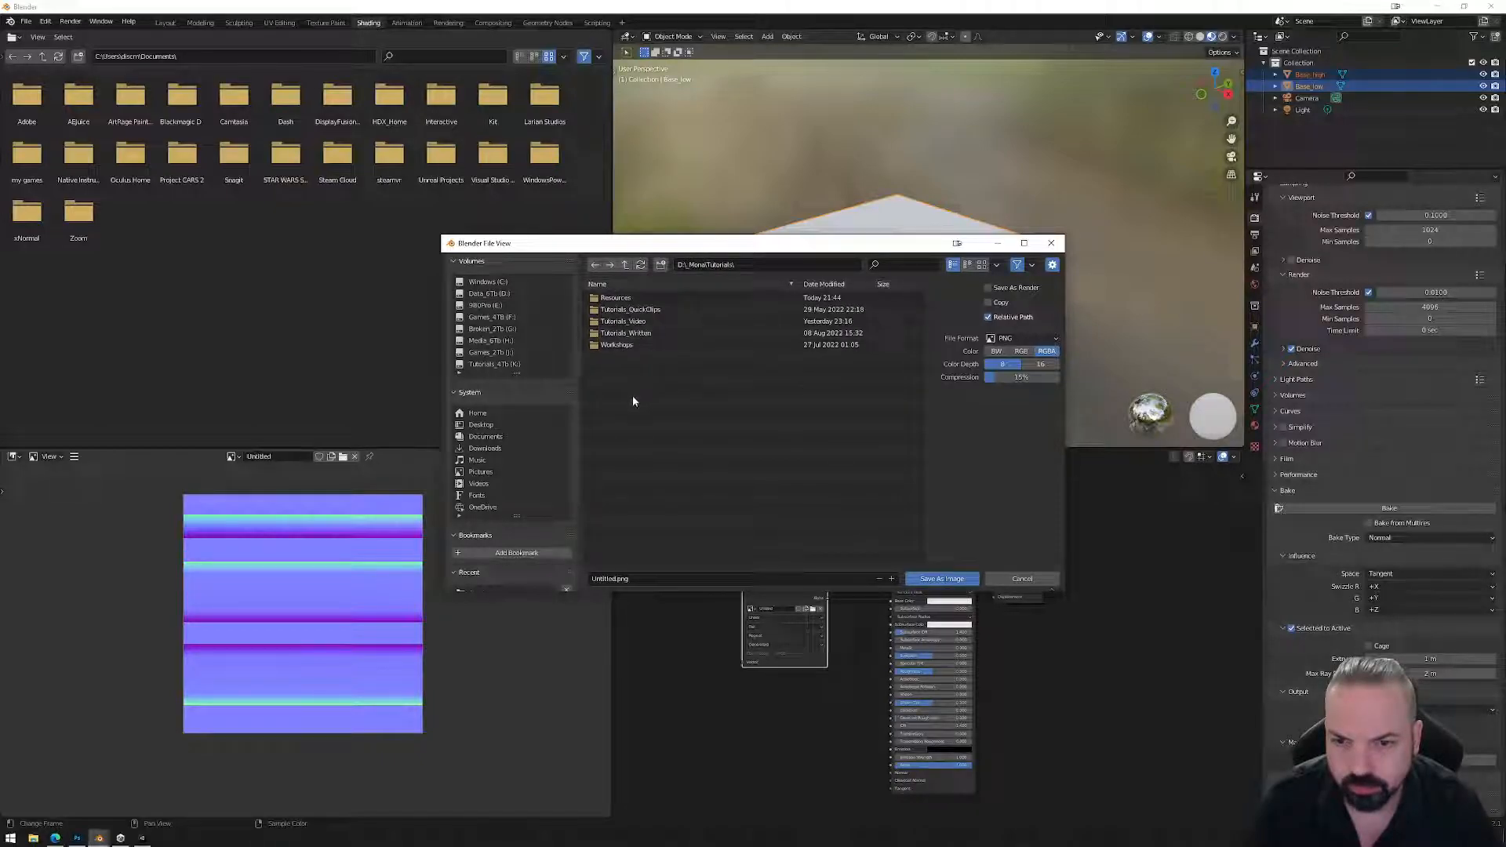
double_click(617, 346)
Create a new folder named 13_TrimSheets in Workshops and open it.
right_click(671, 431)
mouse_move(642, 554)
left_click(619, 524)
type("13_Trim")
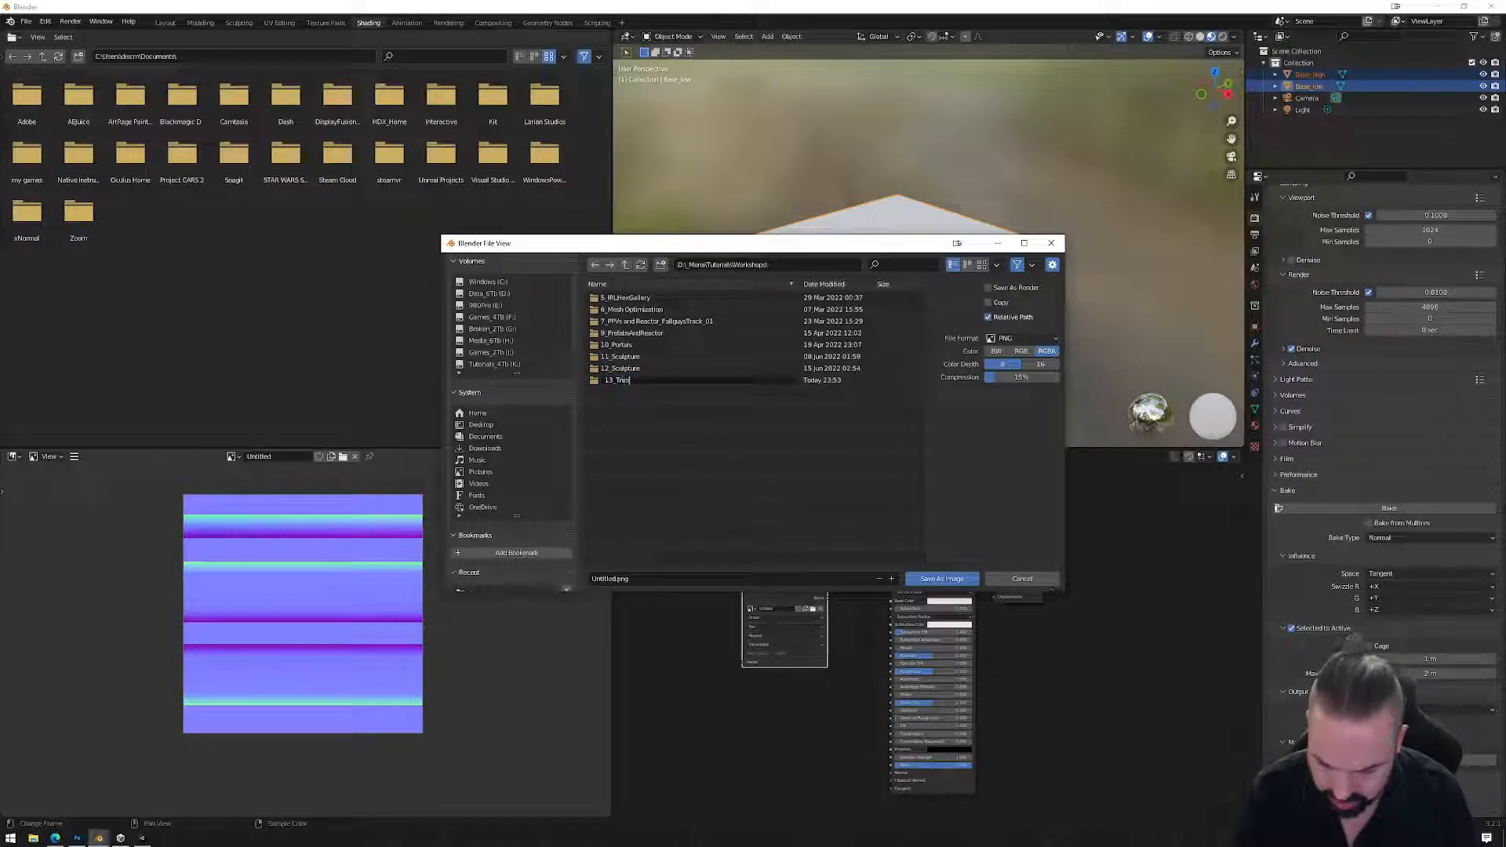
type("Sheets")
key("Return")
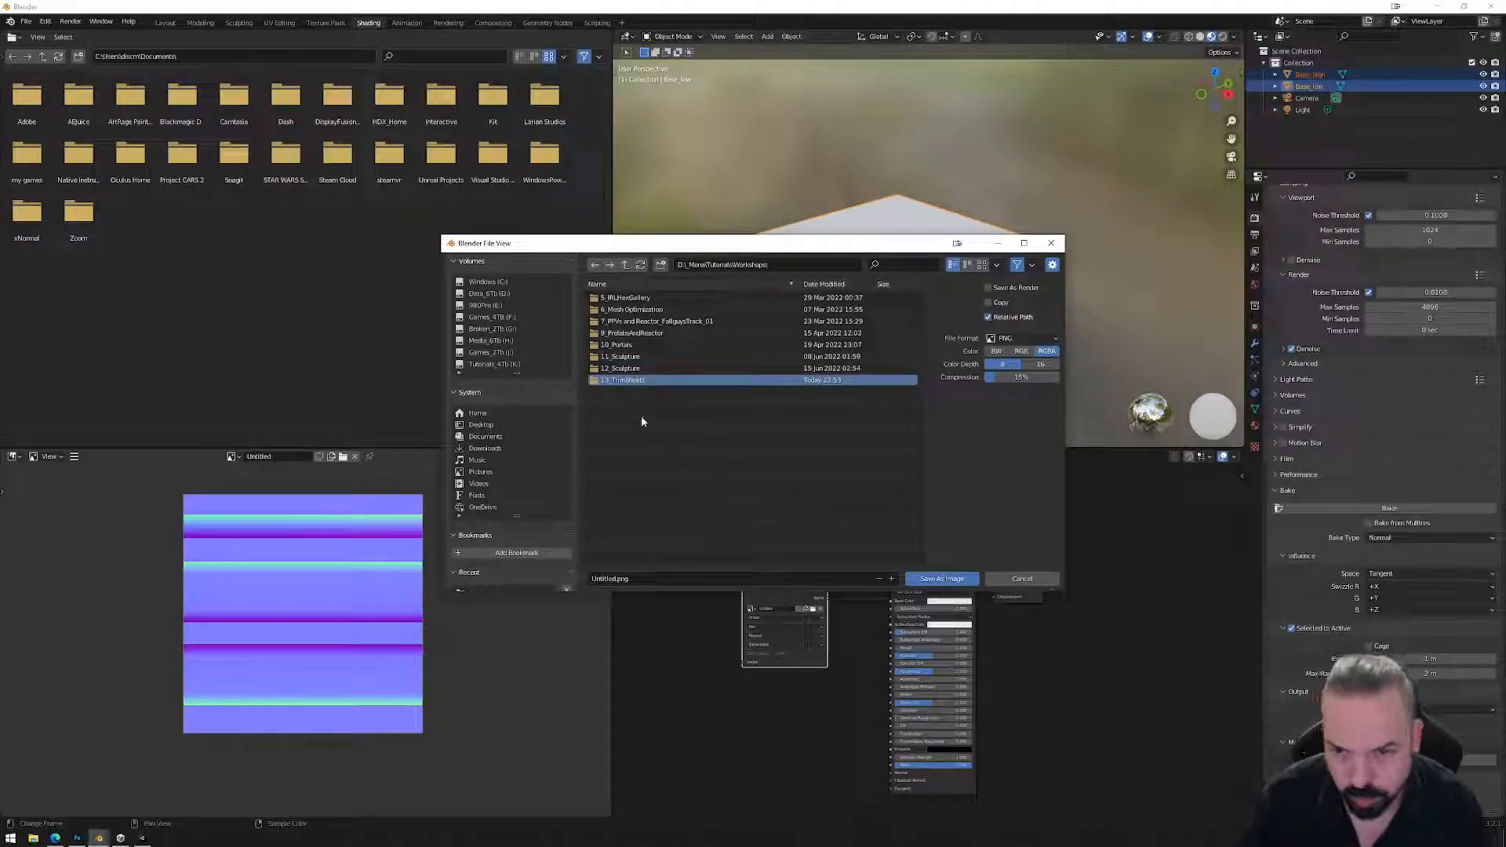
double_click(621, 380)
Save the baked normal map as TrimSheet_01.png.
left_click(632, 579)
double_click(604, 580)
type("TrimSheet_01")
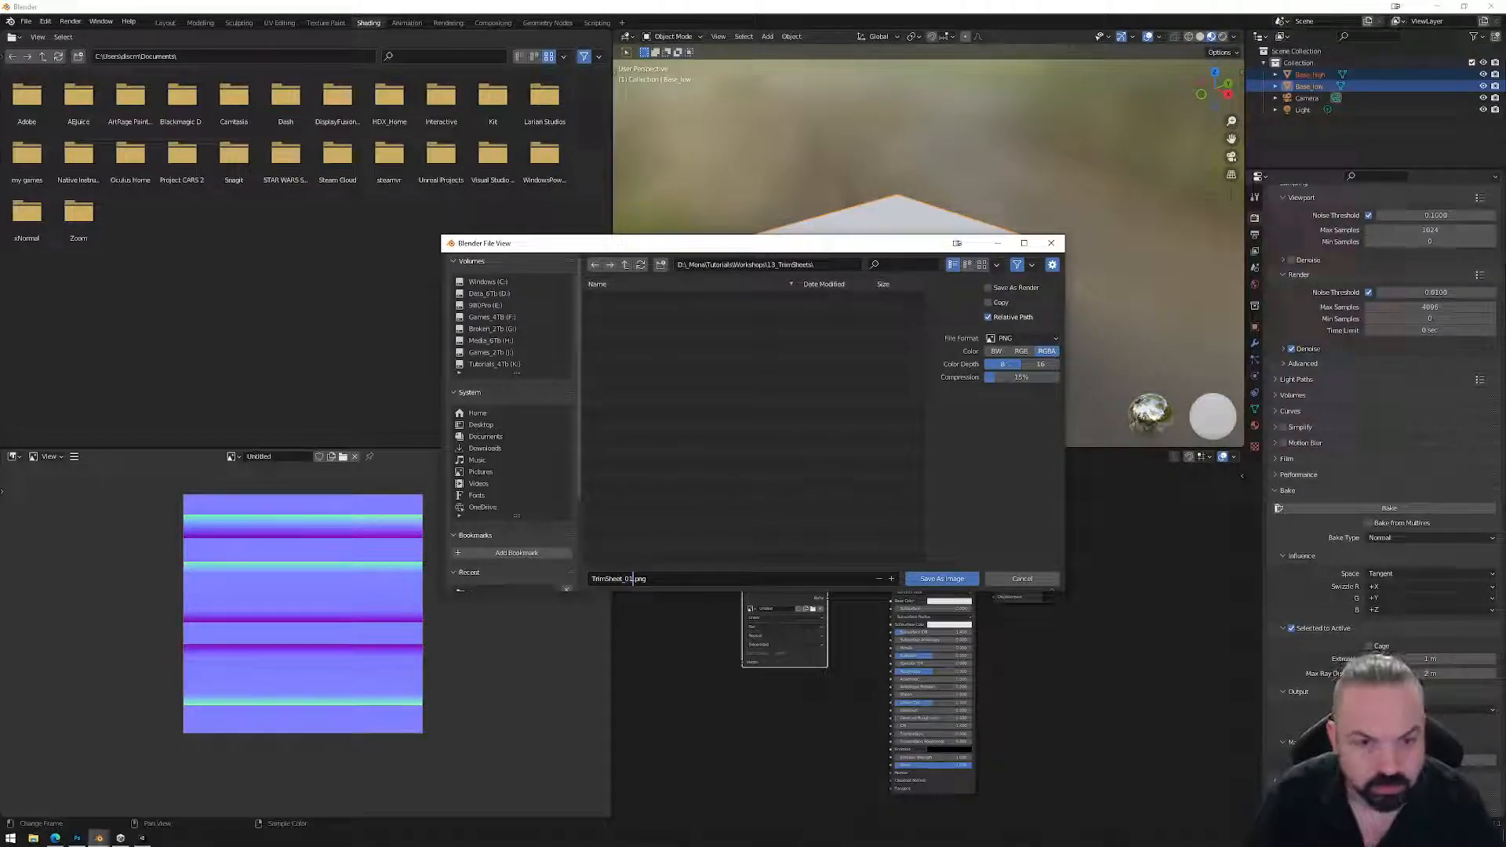
key("Return")
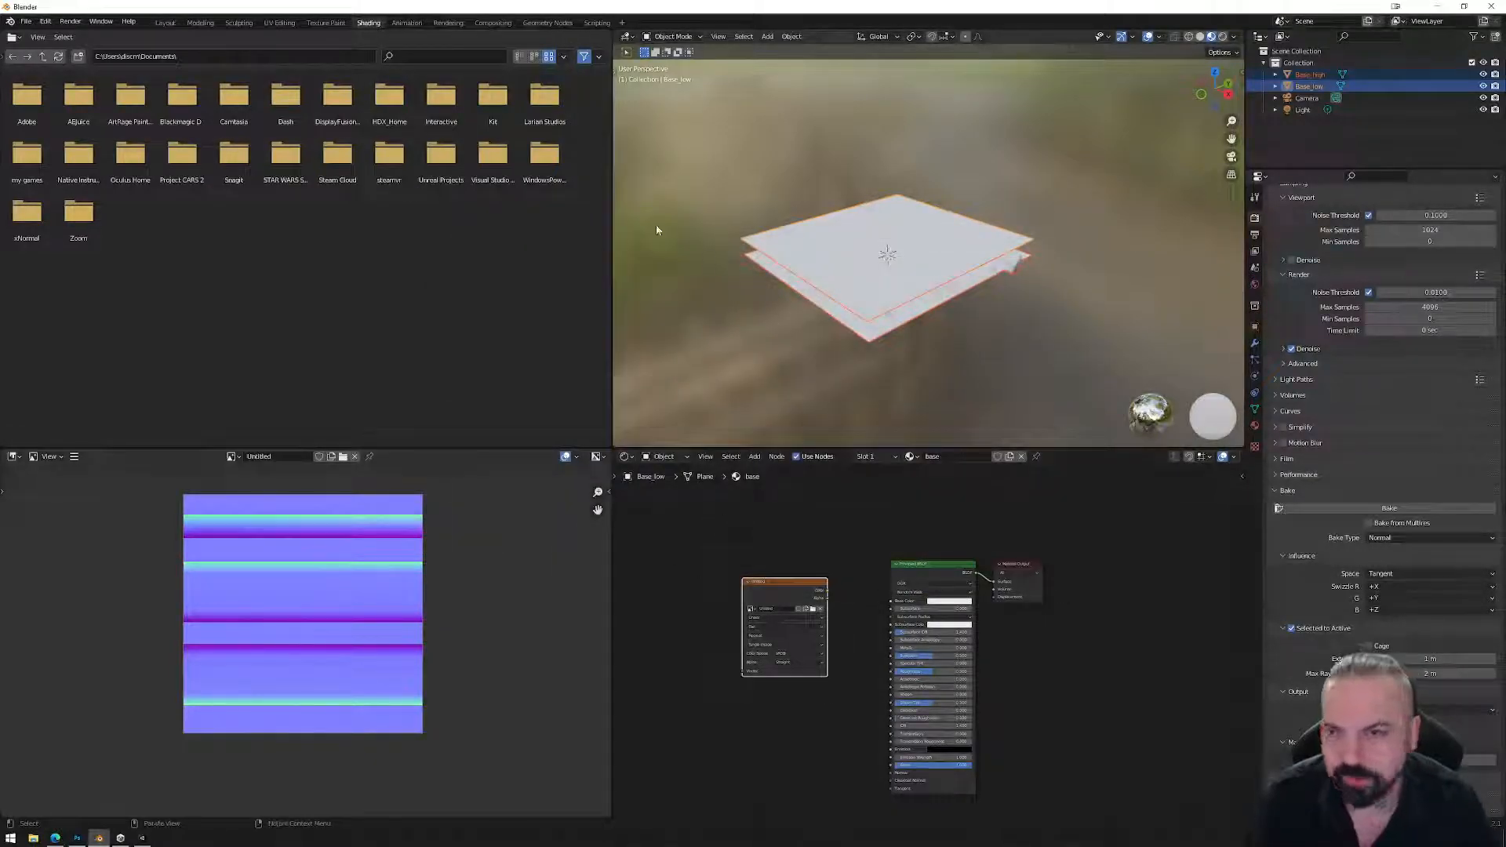
Switch to the Layout workspace and hide the Base_high and Base_low planes.
left_click(165, 23)
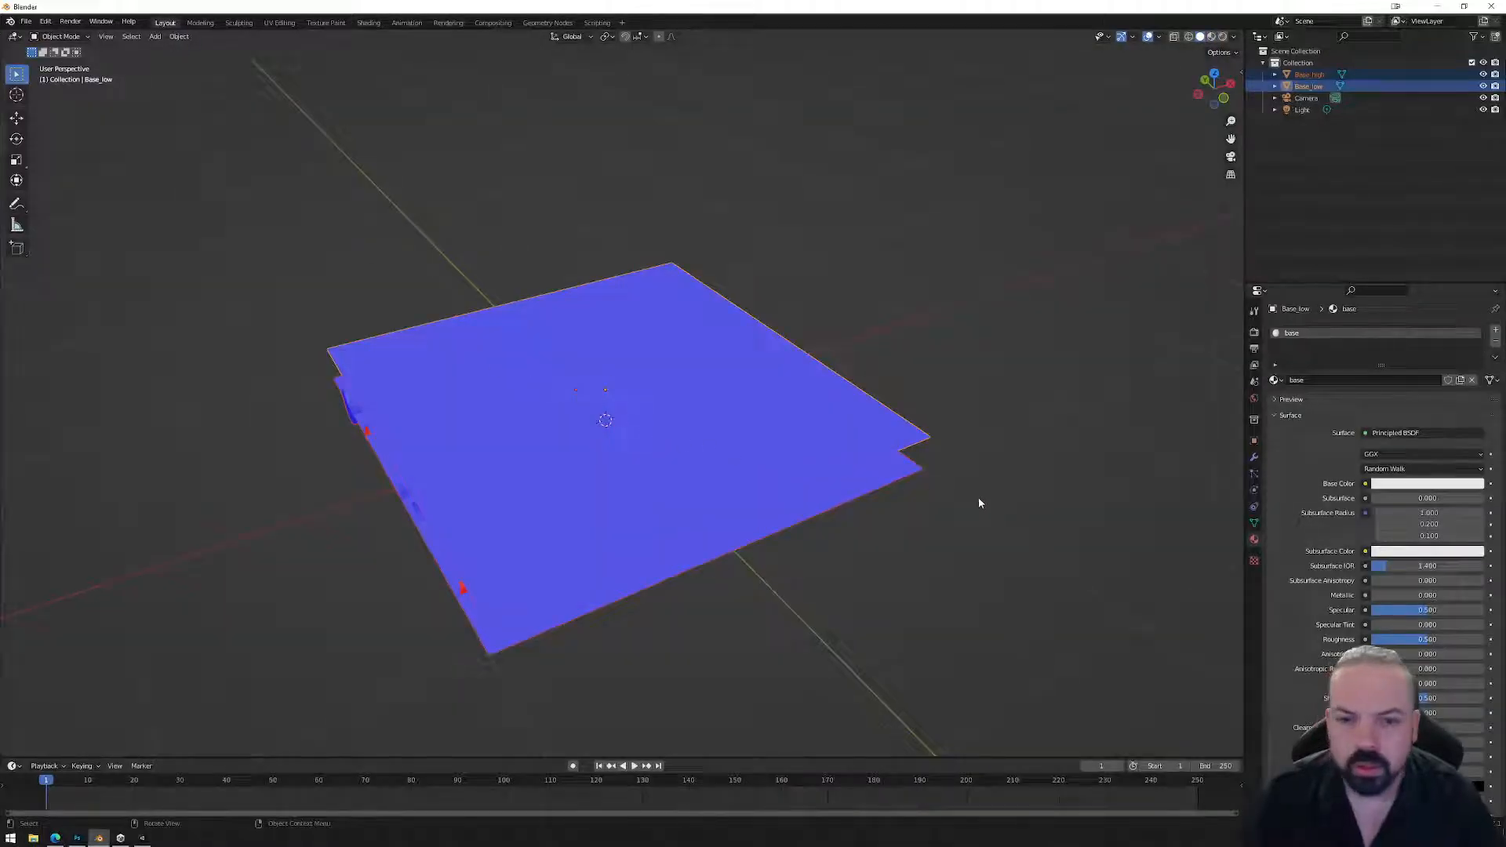
left_click(1483, 75)
left_click(1483, 87)
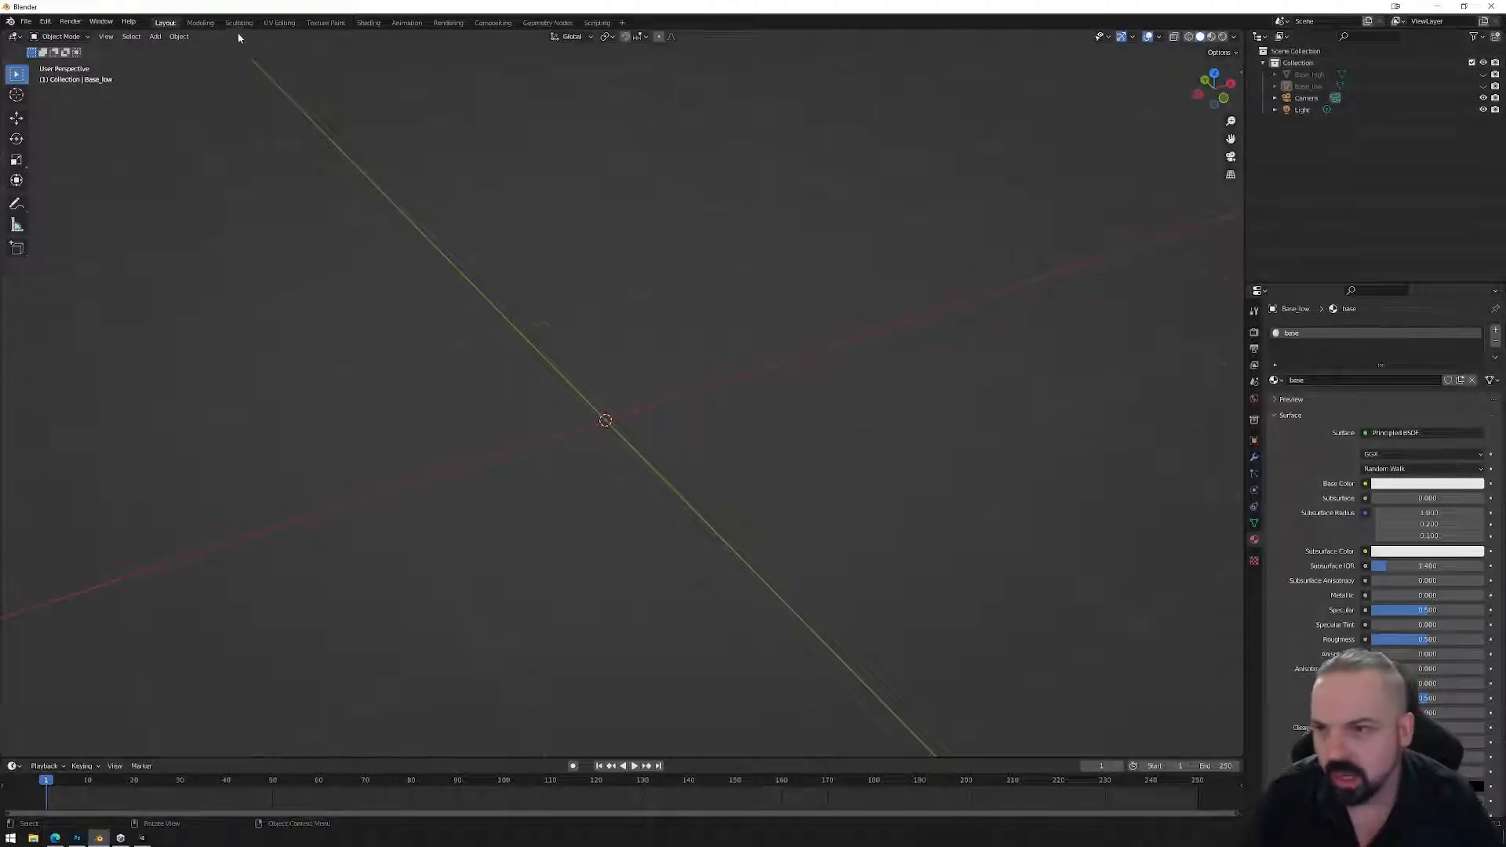
View the empty scene from the front and bring up the Add menu.
left_click(155, 36)
mouse_move(169, 55)
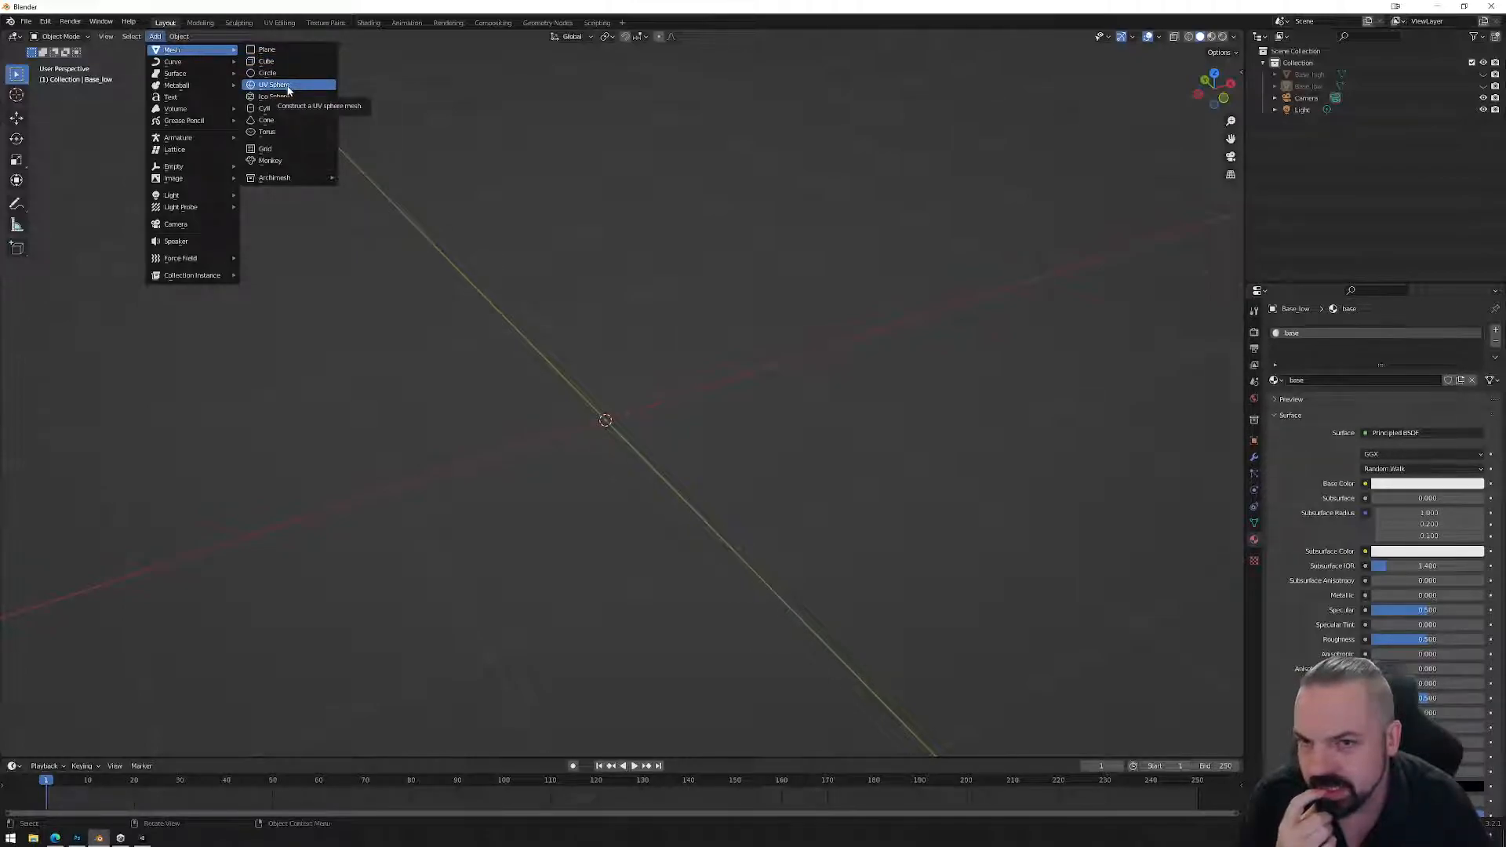
left_click(1223, 98)
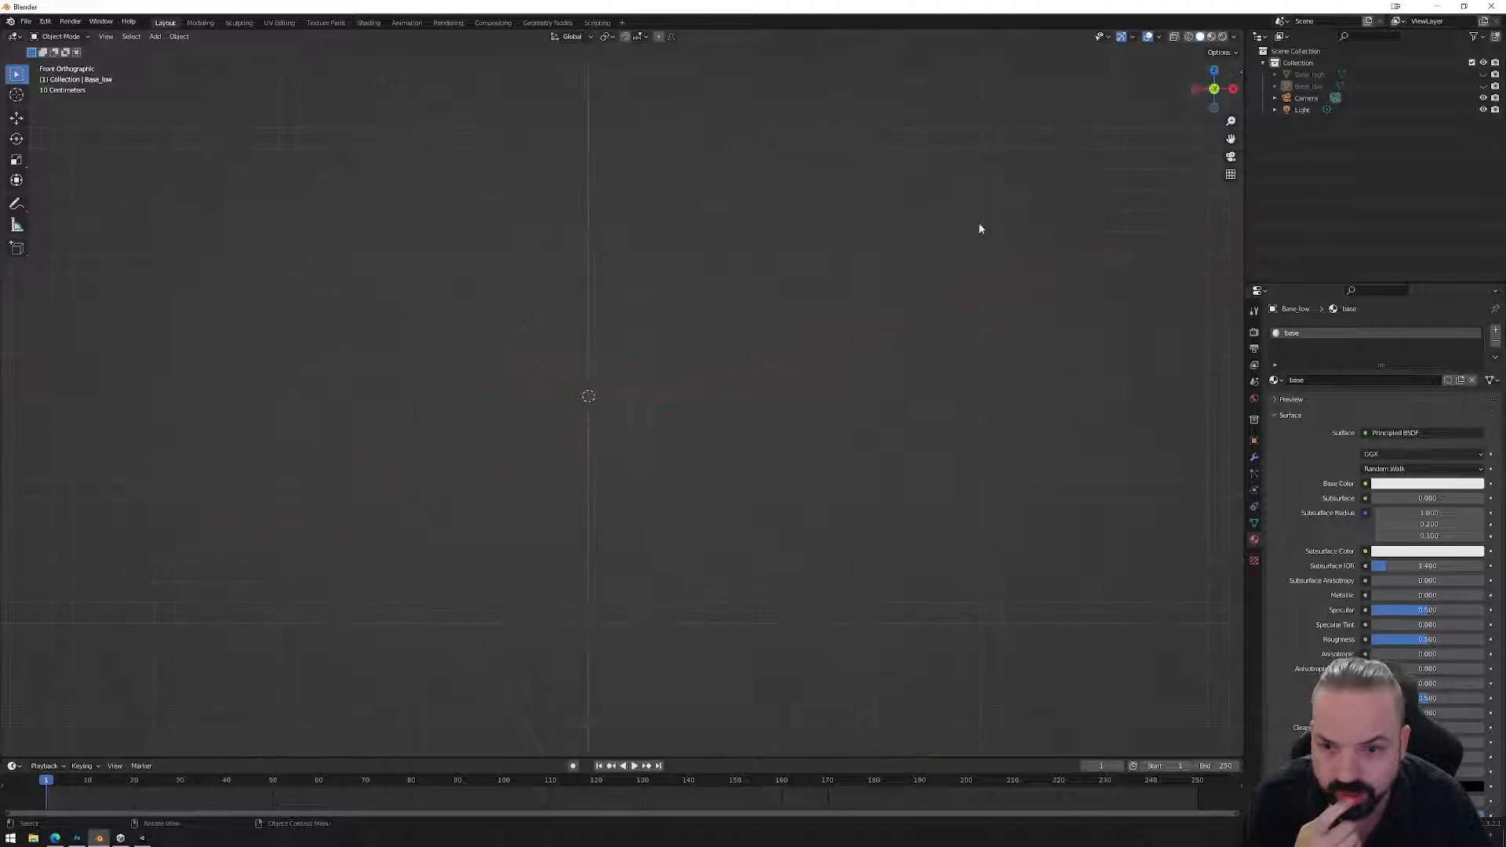
scroll(615, 380, "up", 4)
left_click(155, 36)
mouse_move(173, 49)
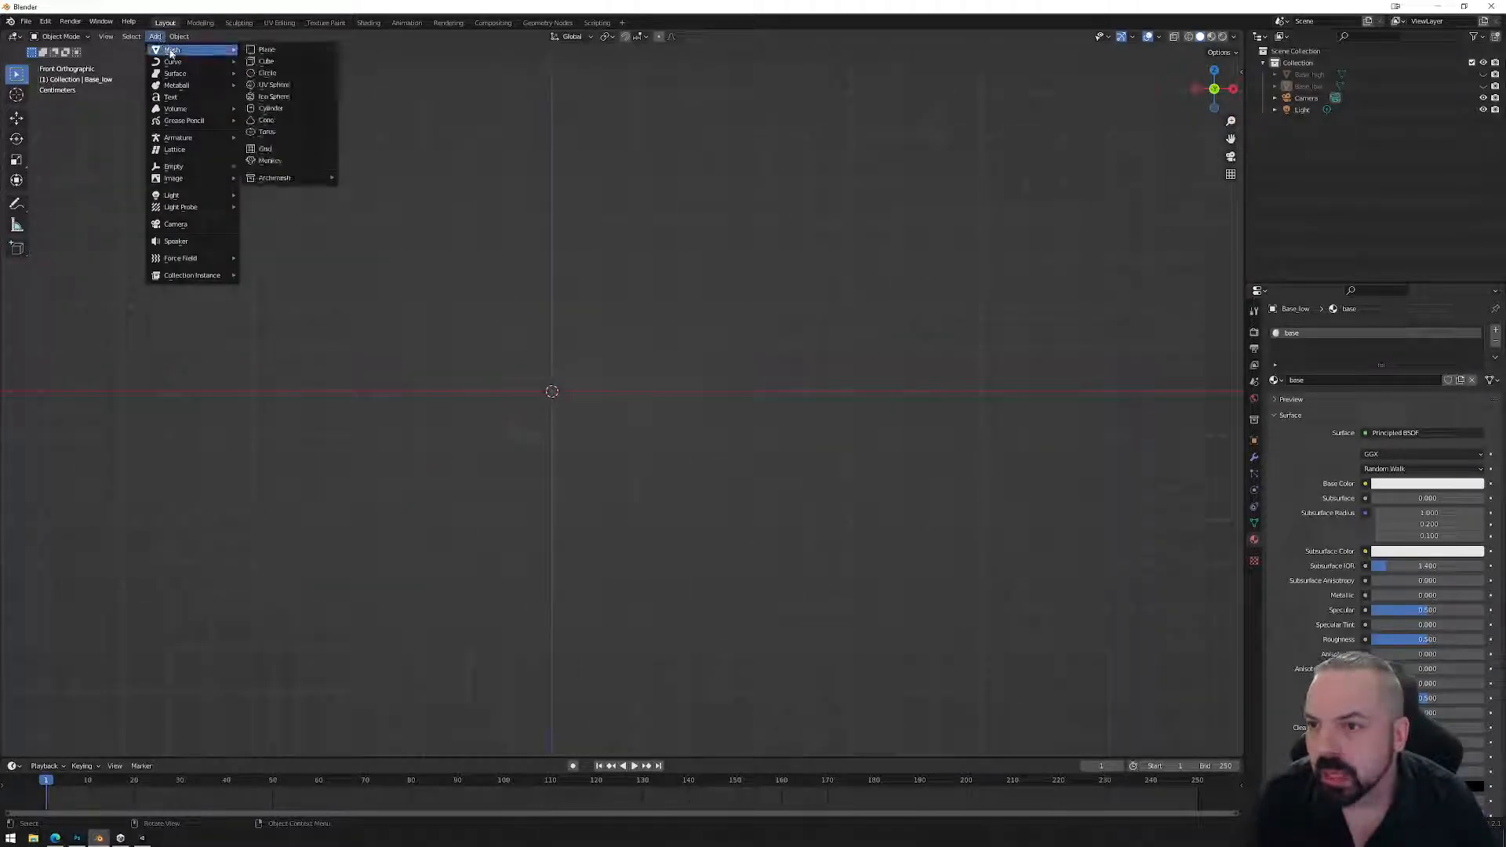
Add a cube to the scene and scale it down.
left_click(270, 61)
scroll(981, 558, "down", 3)
key("s")
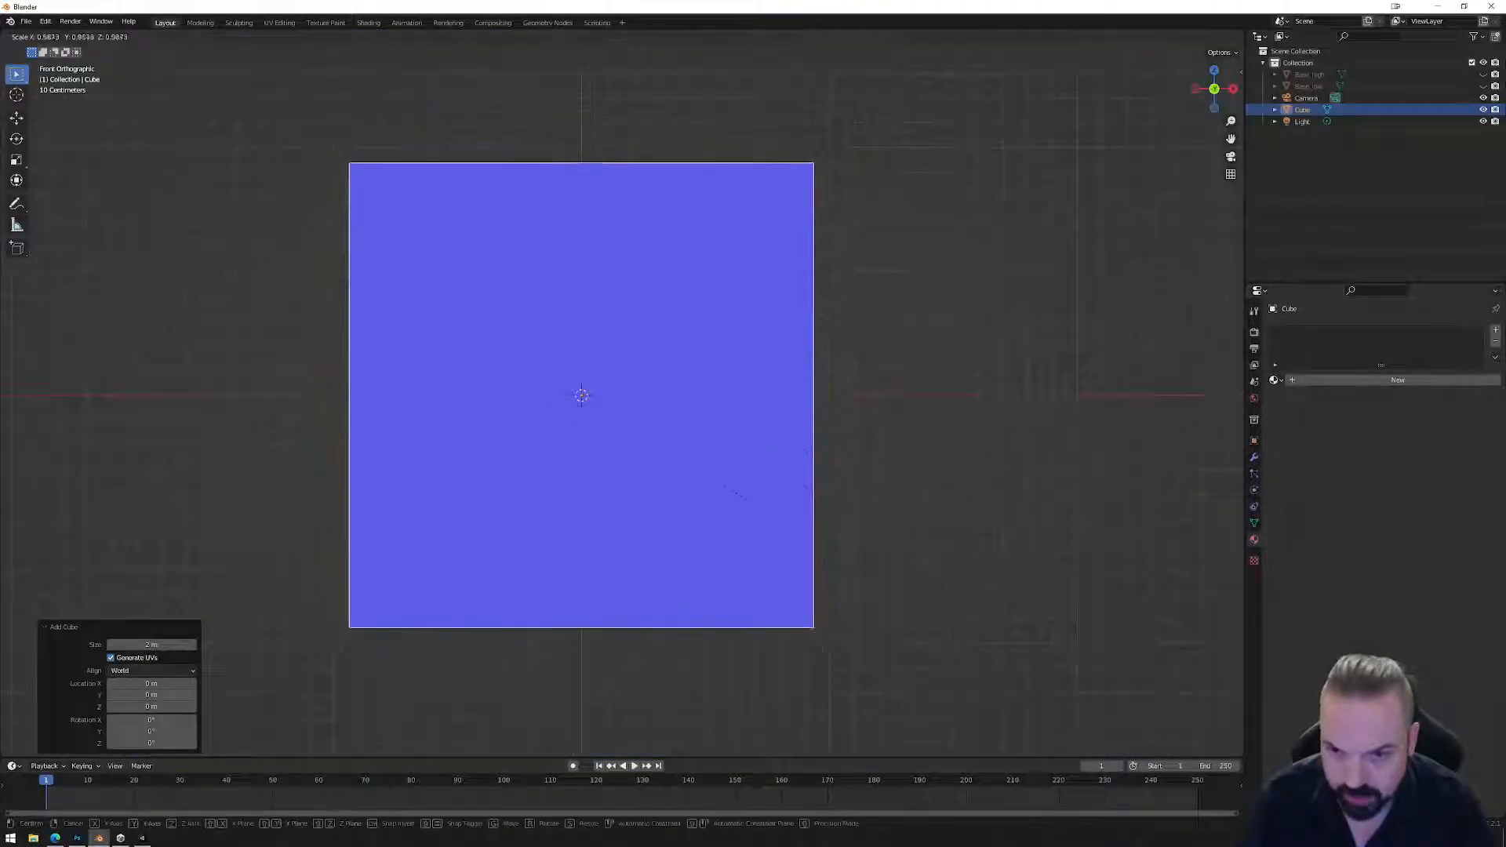
left_click(608, 405)
scroll(617, 416, "up", 3)
scroll(617, 415, "up", 4)
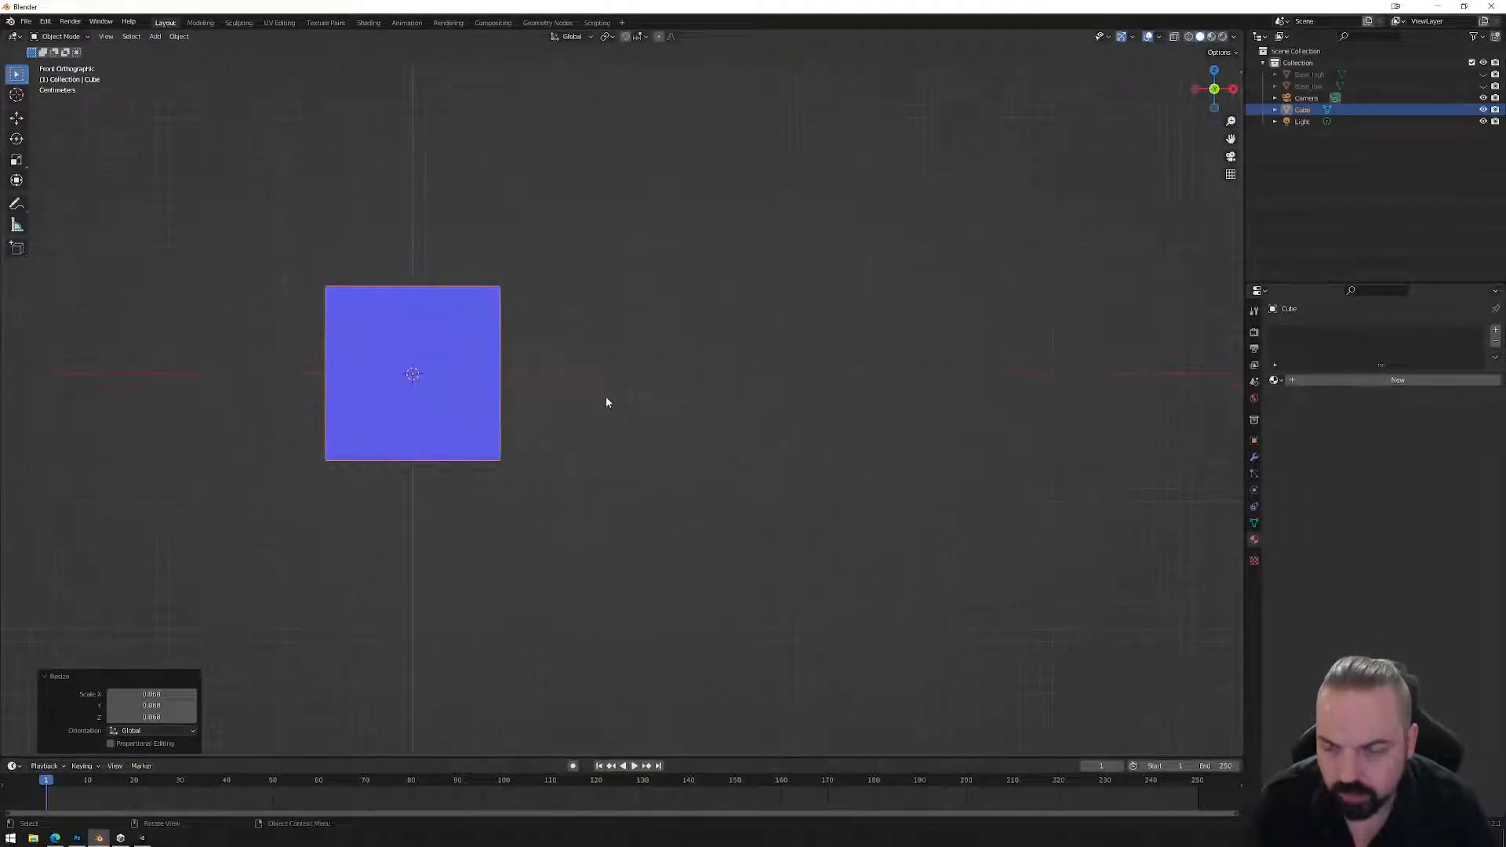
In Edit Mode with edge select, box-select the edges on the cube's left side.
key("Tab")
middle_click_drag(553, 301, 580, 350)
key("Tab")
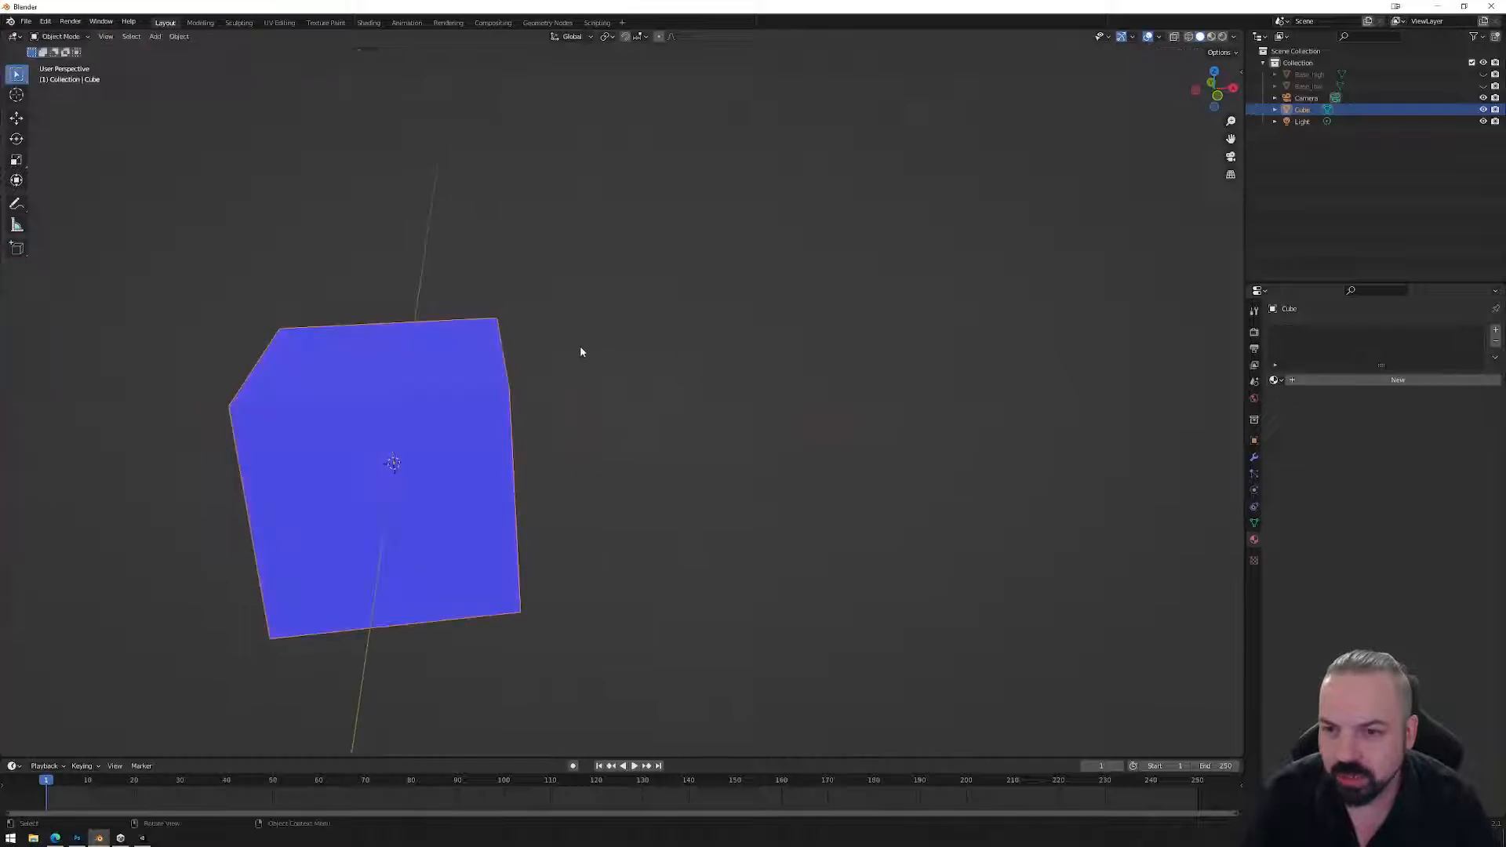
key("Tab")
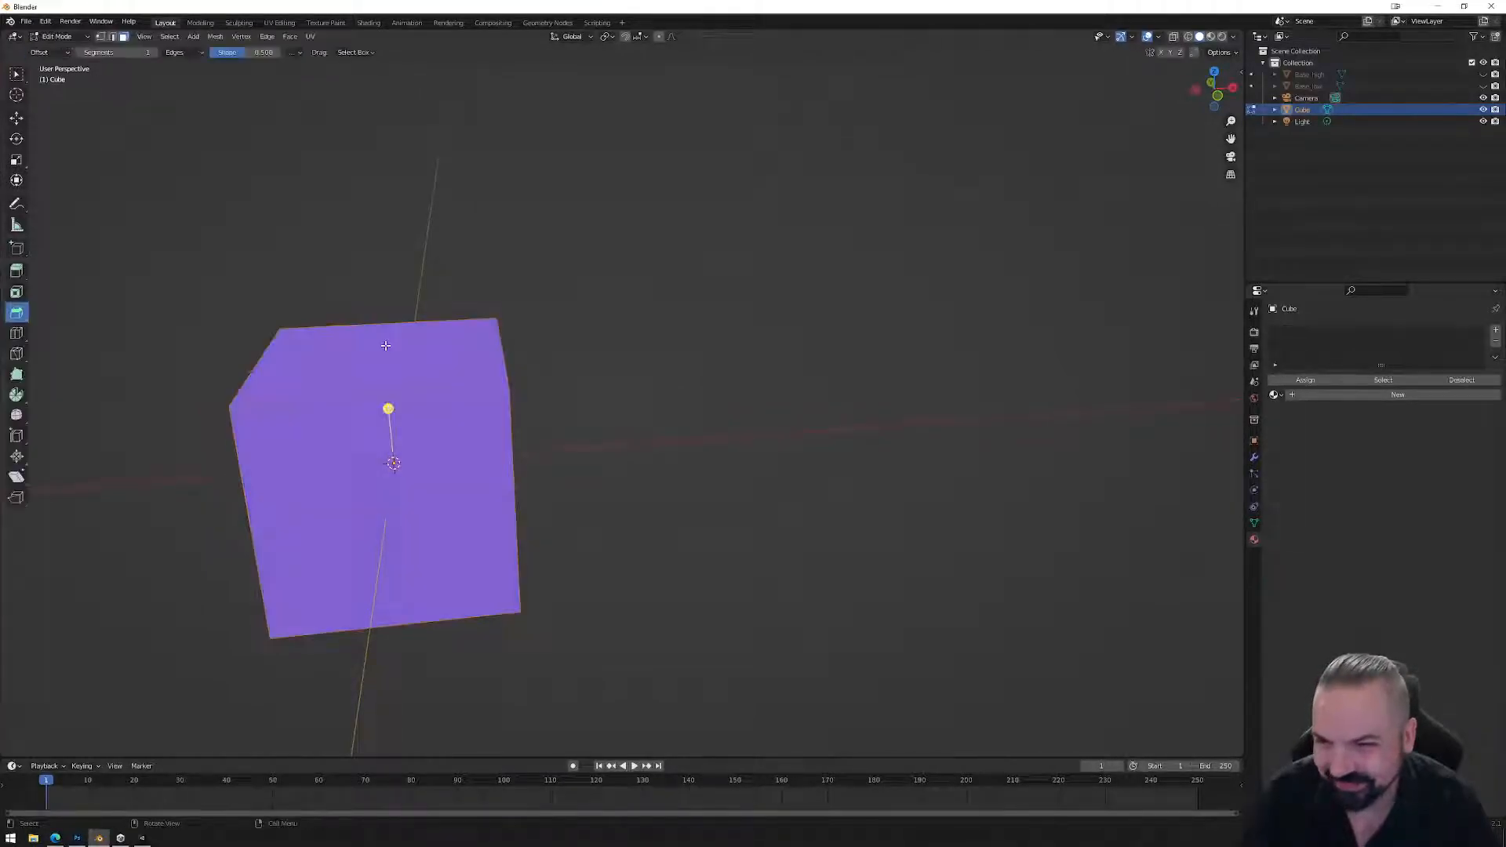
key("2")
left_click_drag(184, 253, 456, 691)
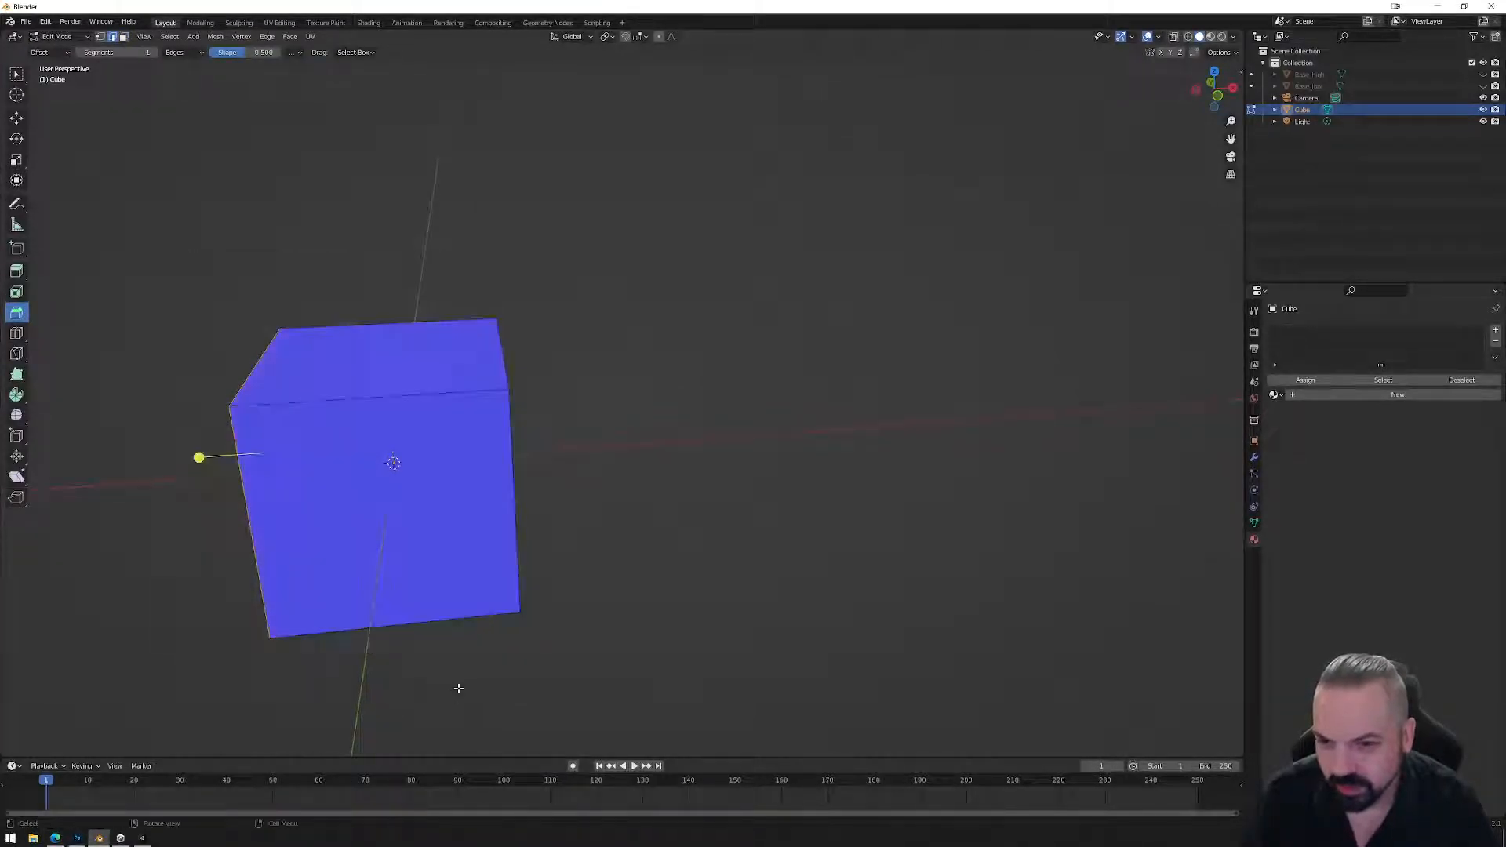
Add the top front and four more edges to the selection and delete them.
middle_click_drag(605, 568, 604, 563)
left_click(415, 376)
middle_click_drag(415, 375, 446, 354)
left_click(439, 320, "shift")
left_click(425, 388, "shift")
left_click(460, 519, "shift")
left_click(393, 556, "shift")
key("x")
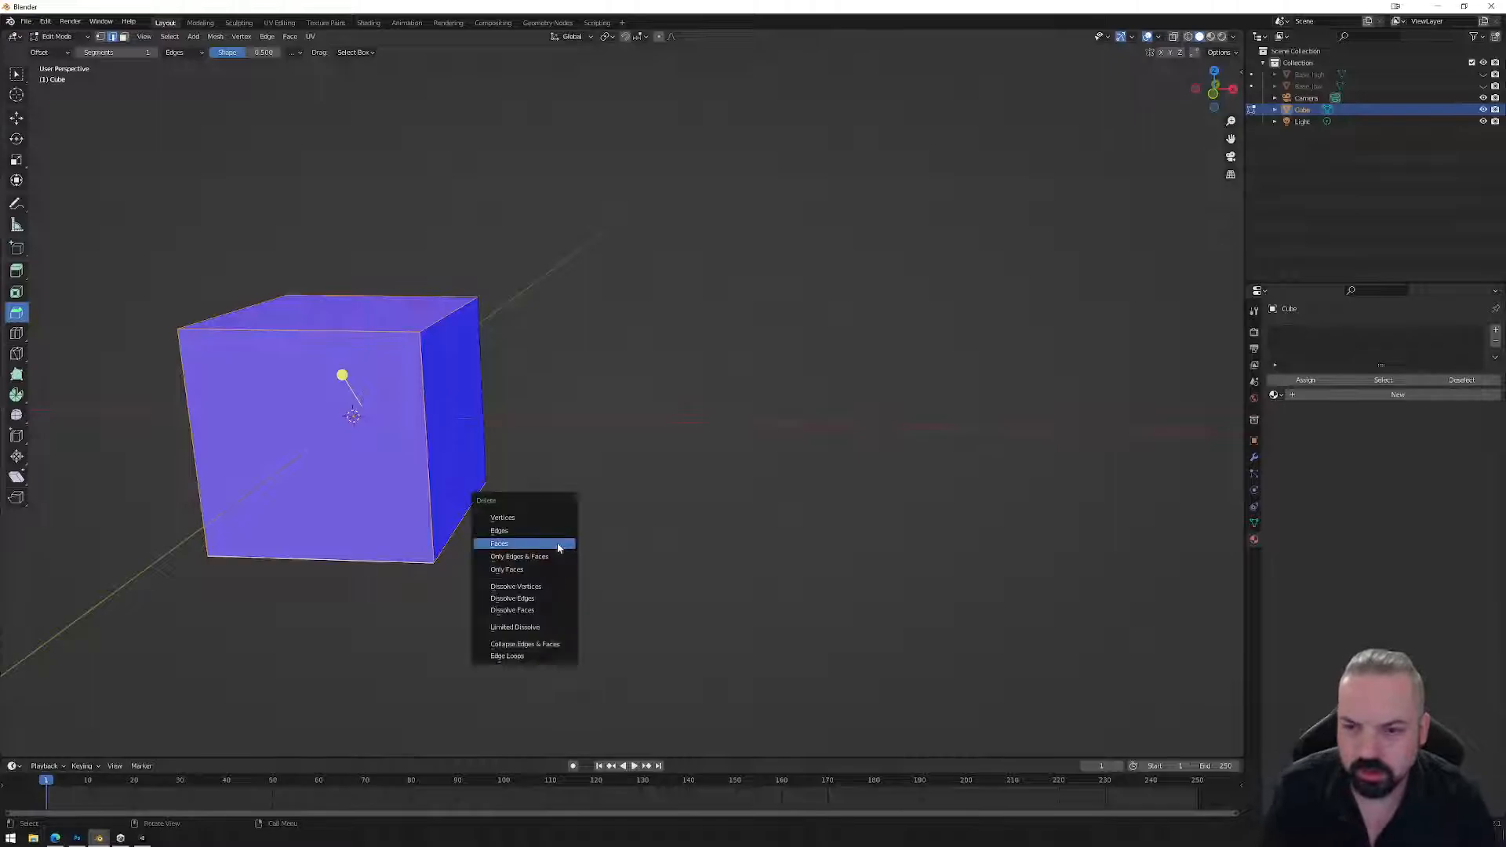
left_click(557, 533)
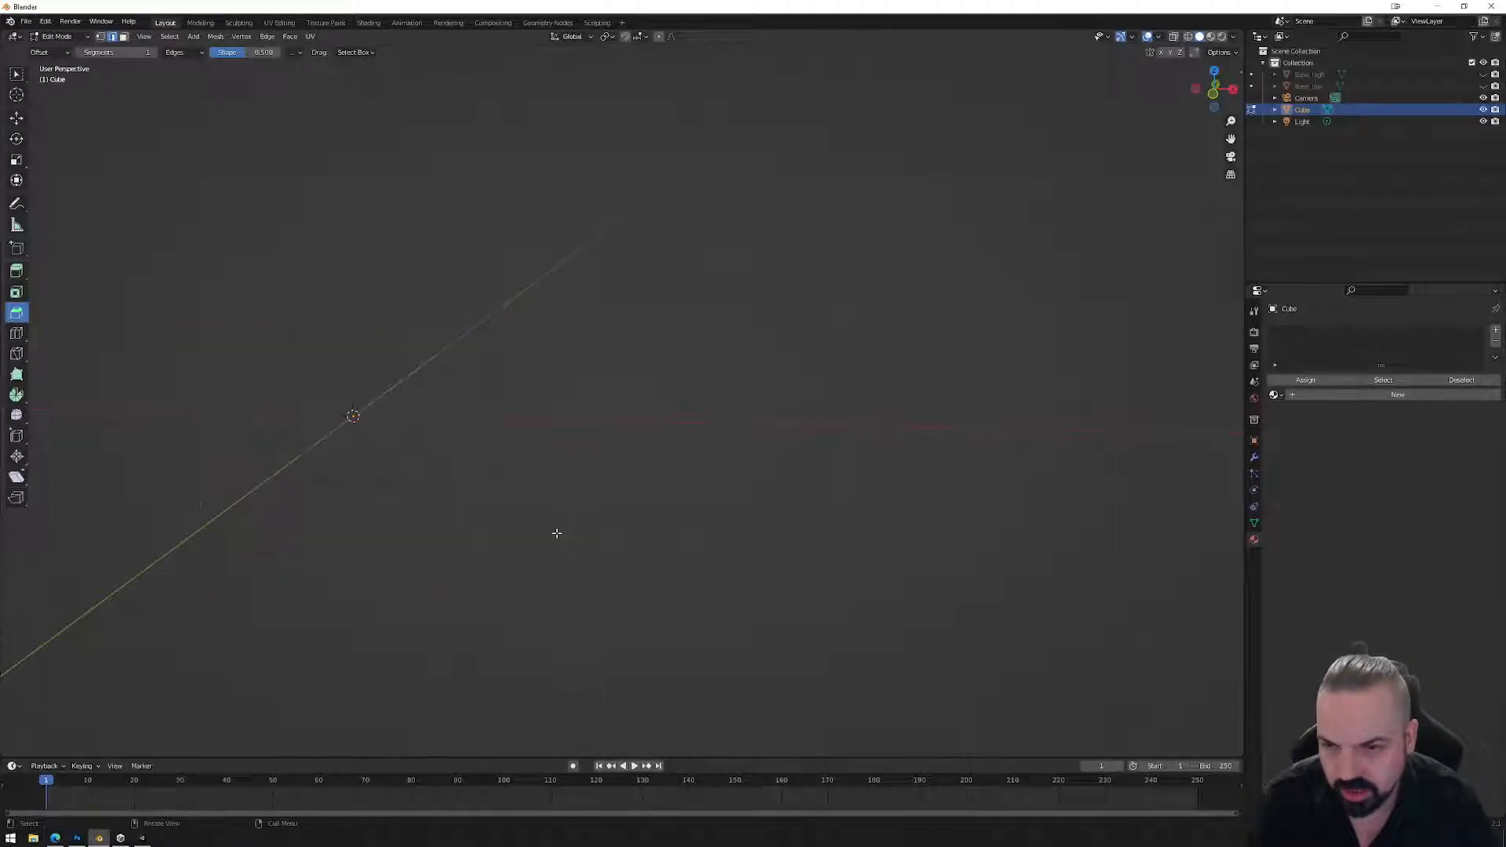
Delete the leftover vertical edge, the stray vertex and the bottom edge.
left_click_drag(232, 235, 457, 573)
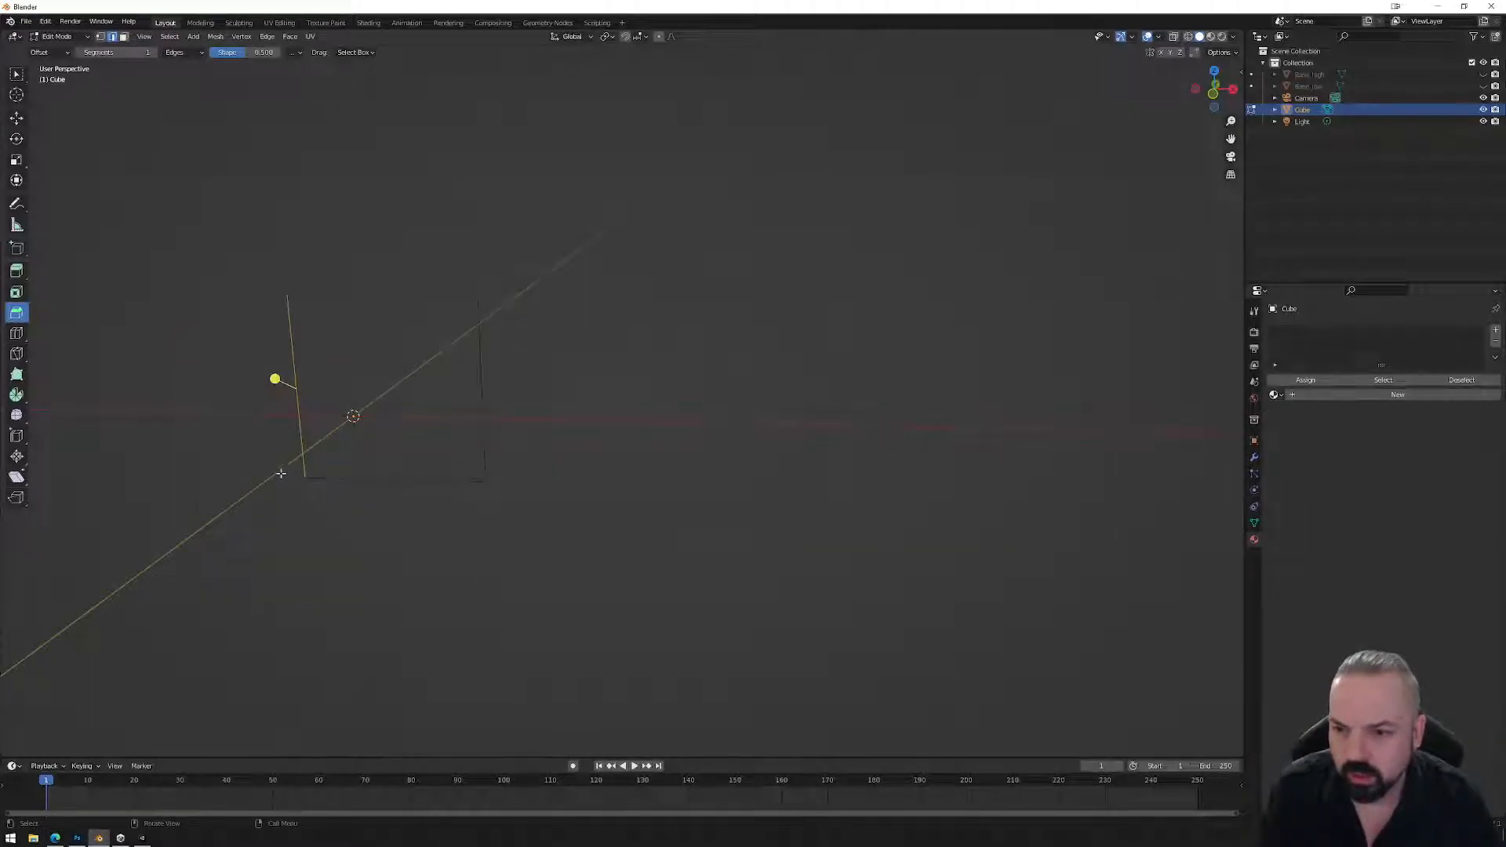
key("x")
left_click(382, 532)
left_click_drag(198, 436, 239, 558)
key("x")
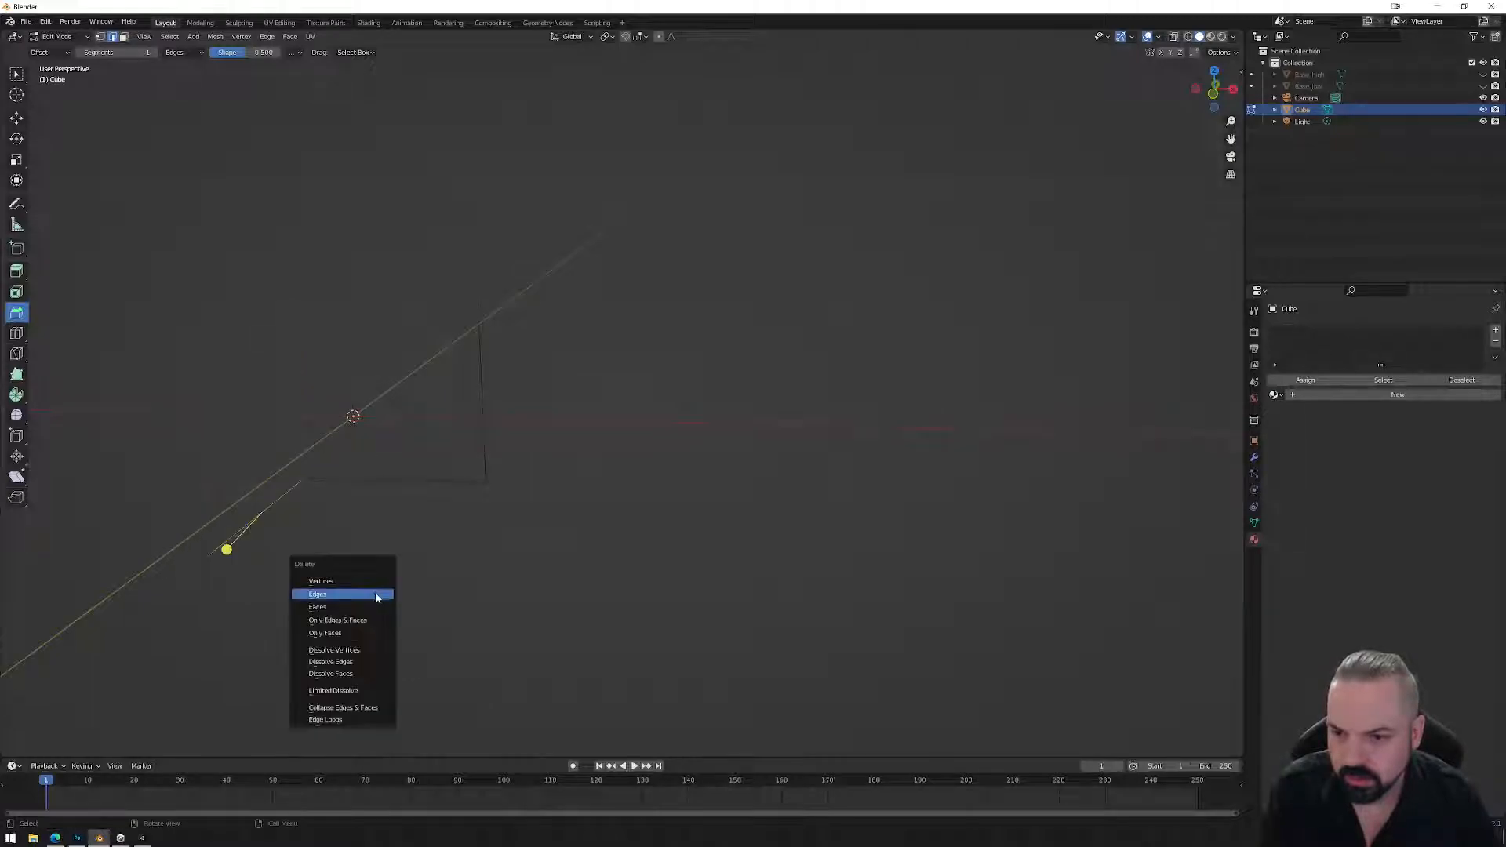
left_click(376, 584)
left_click(369, 482)
key("x")
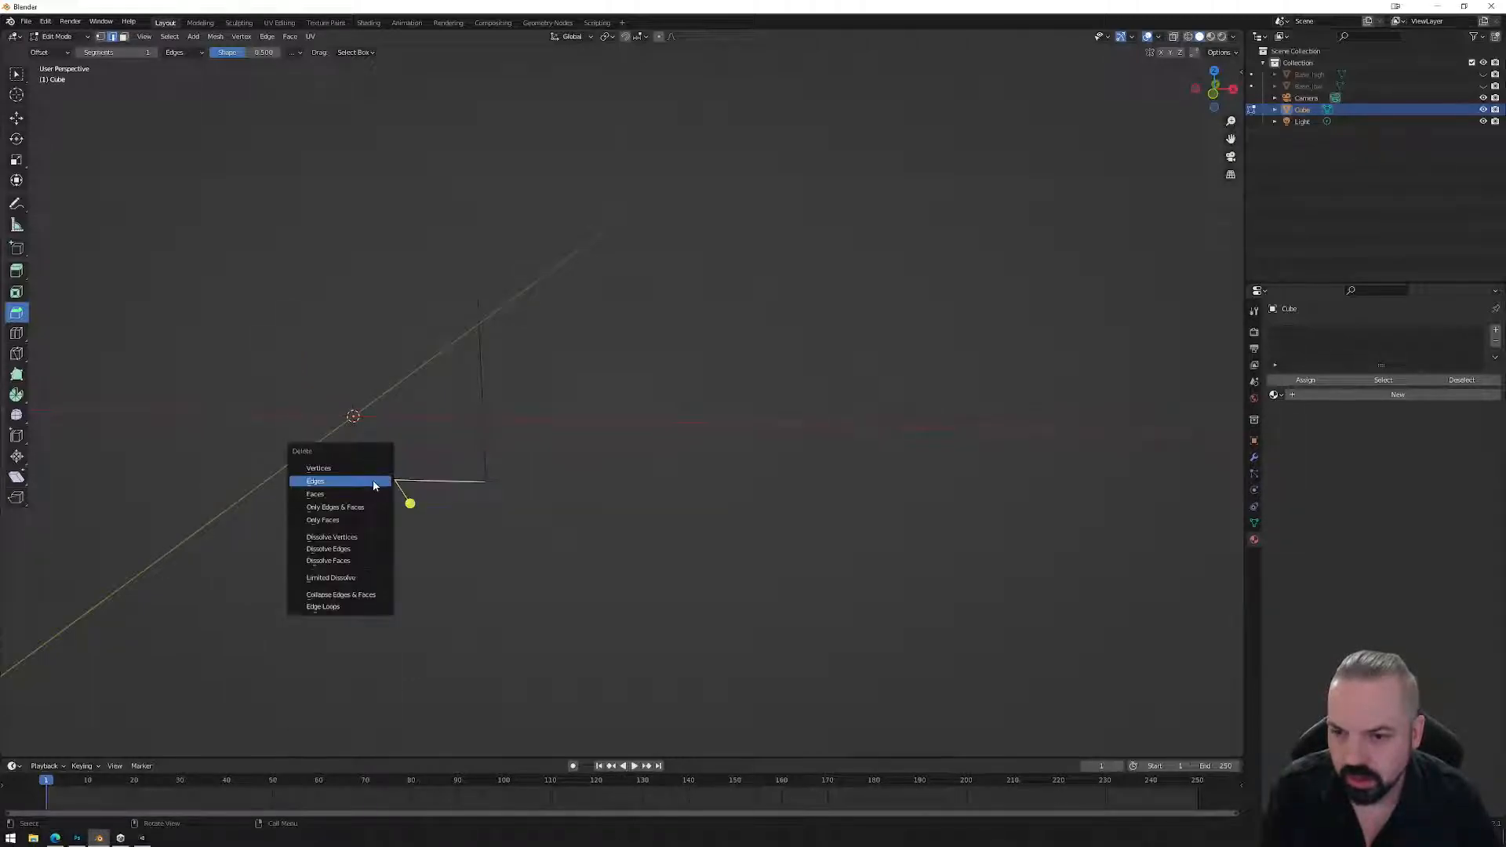
left_click(365, 484)
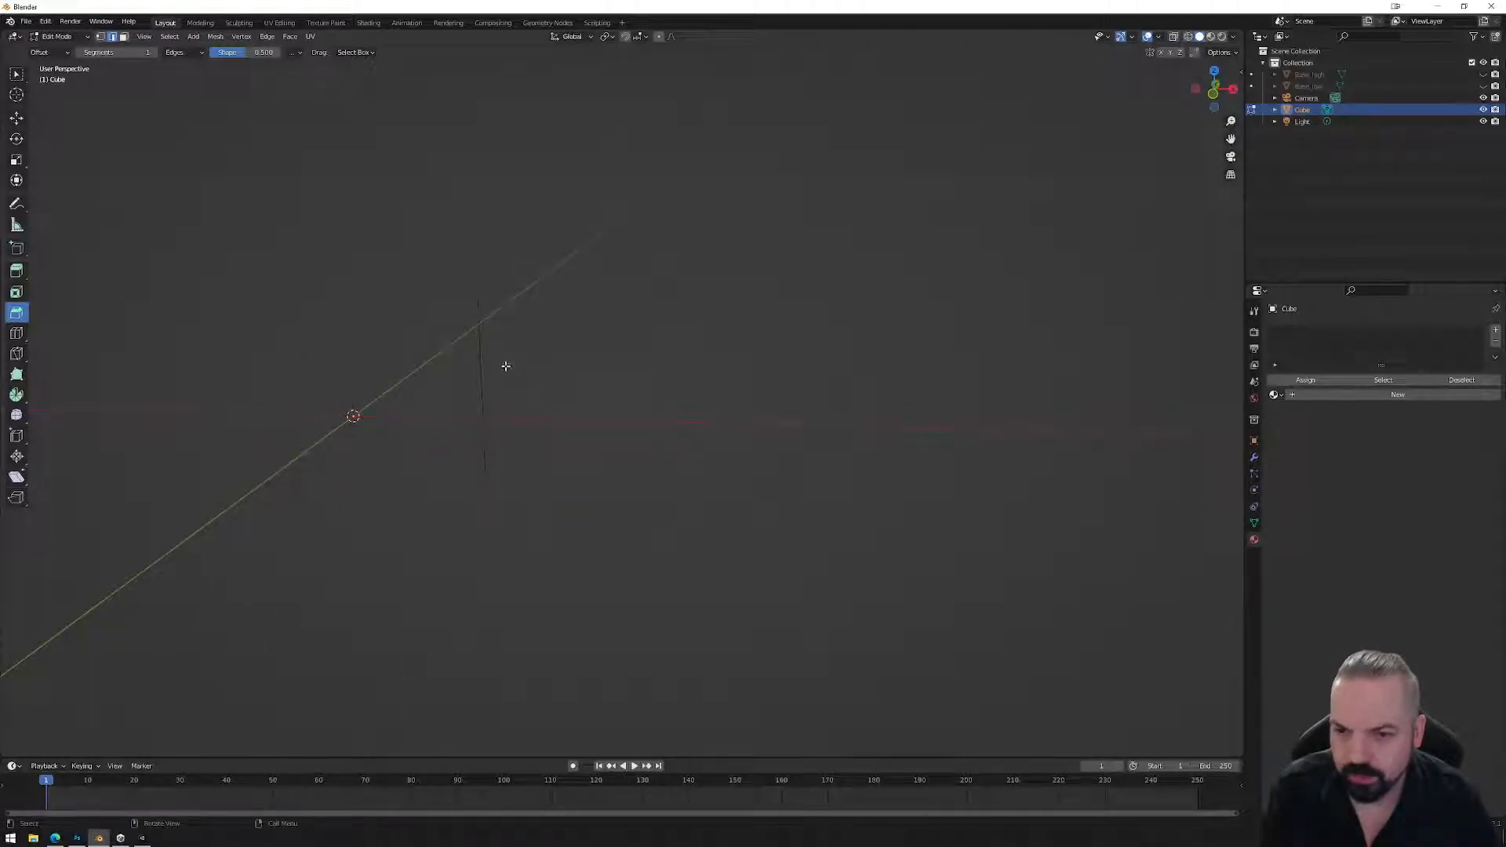
In front view, select the bottom vertex and move it onto the red axis as the base point.
left_click(1212, 93)
scroll(497, 341, "up", 2)
left_click(445, 336)
left_click(445, 487)
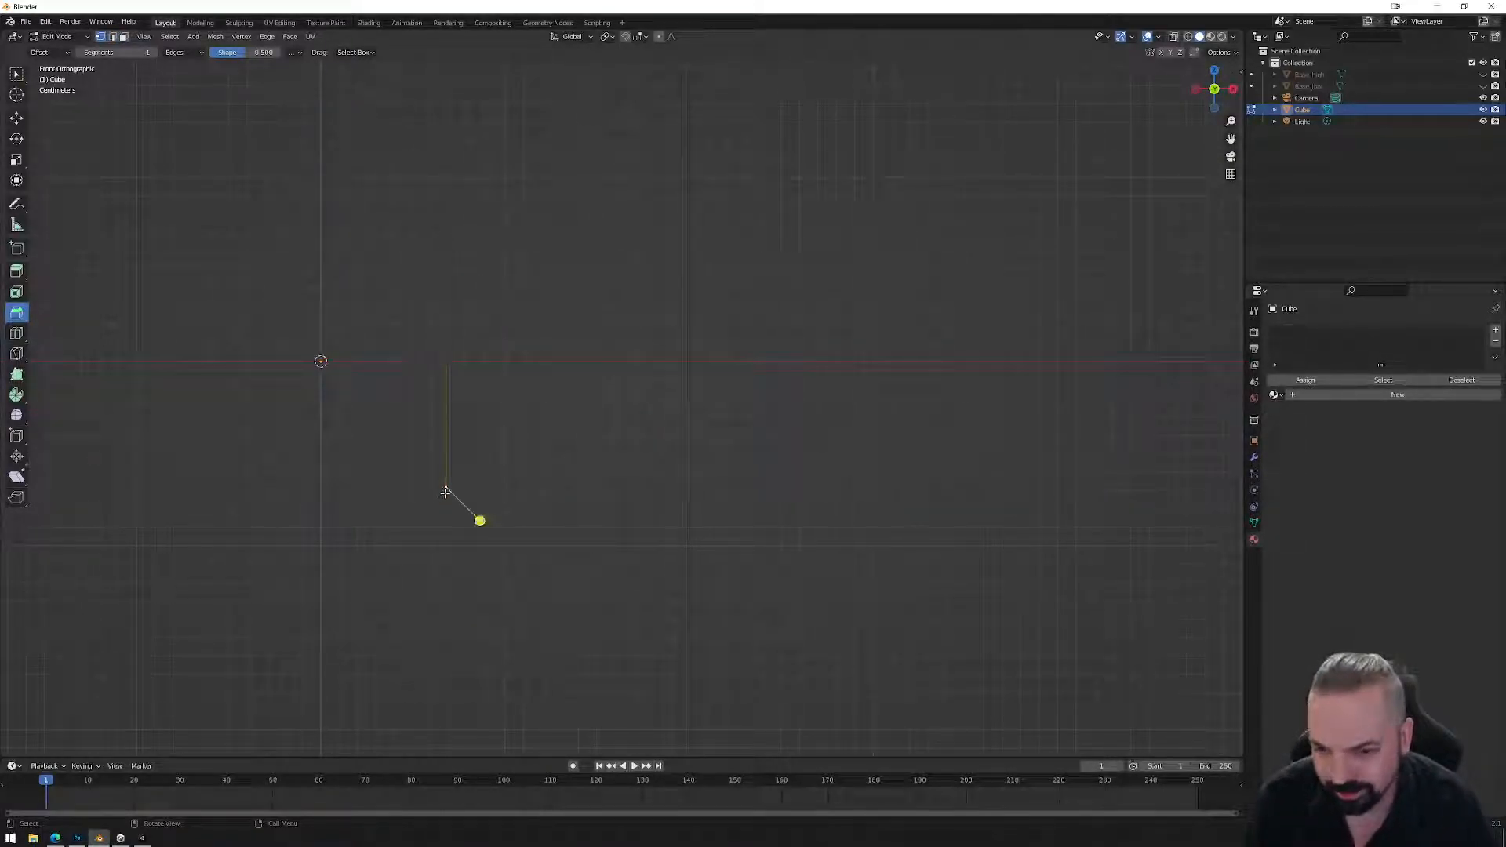
key("g")
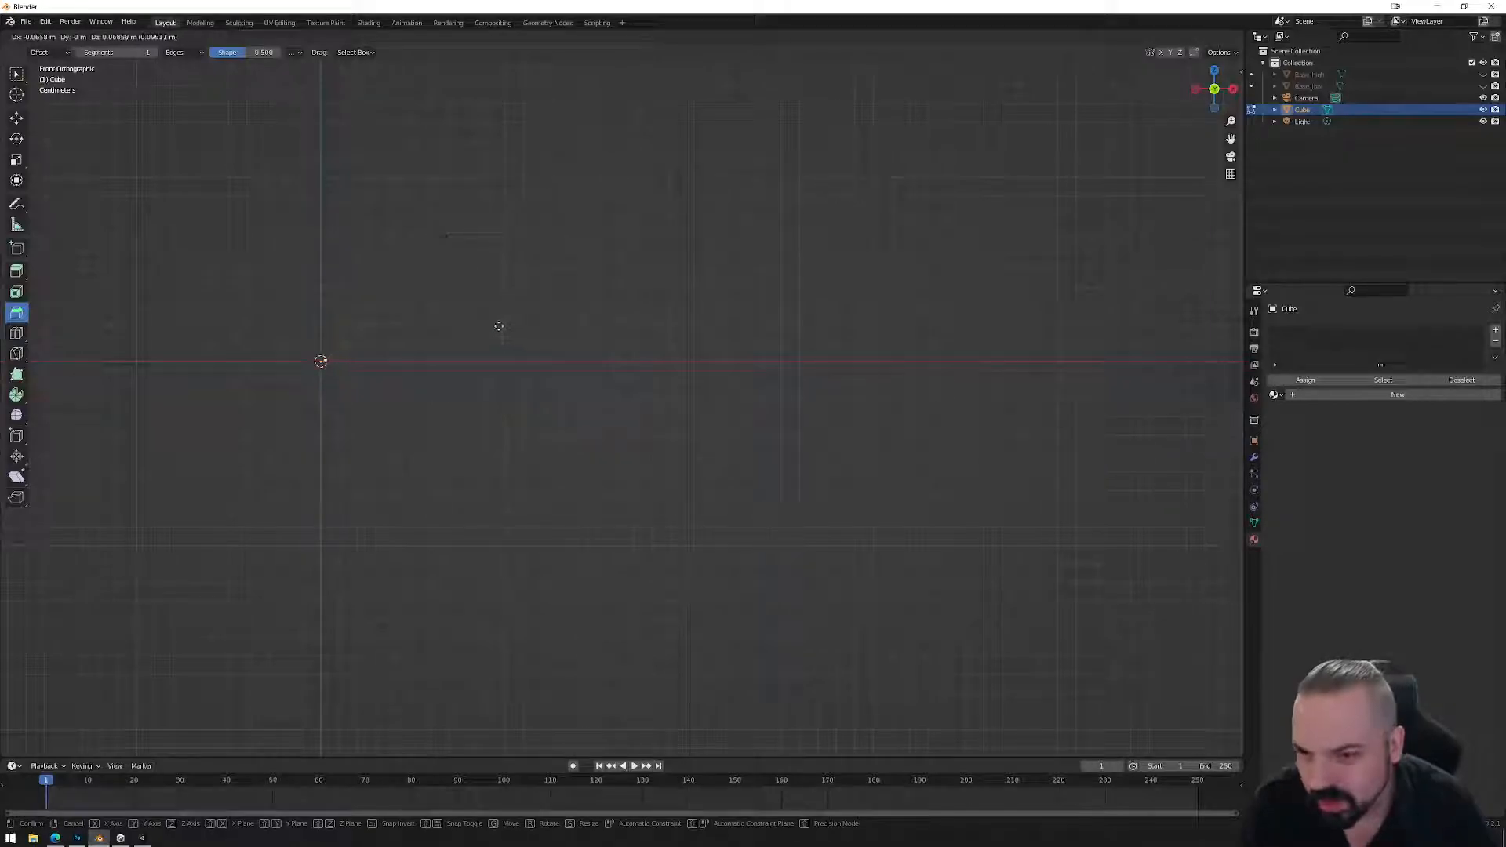
left_click(495, 327)
key("g")
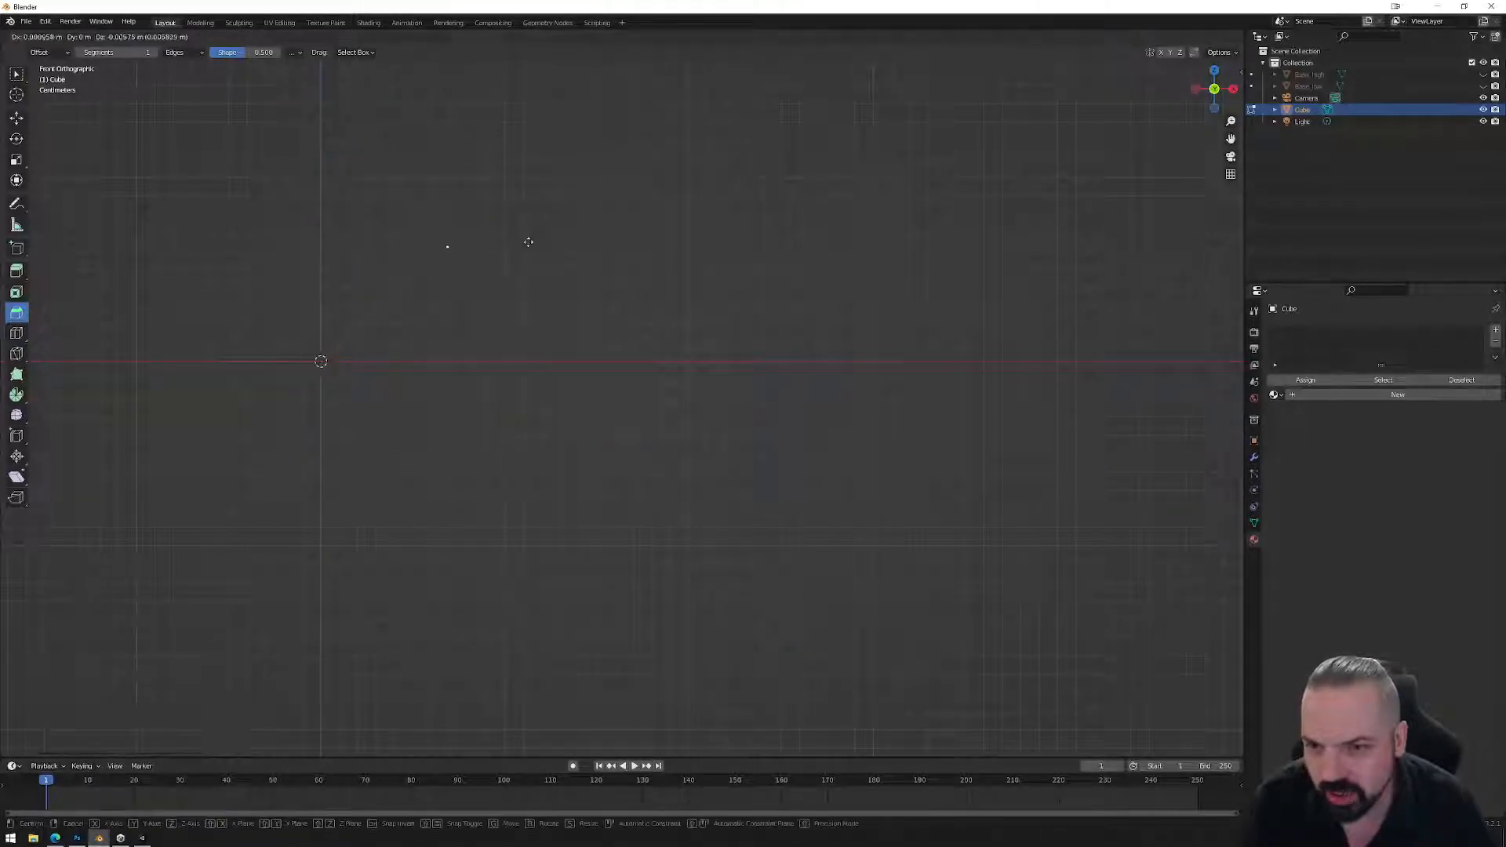
left_click(511, 352)
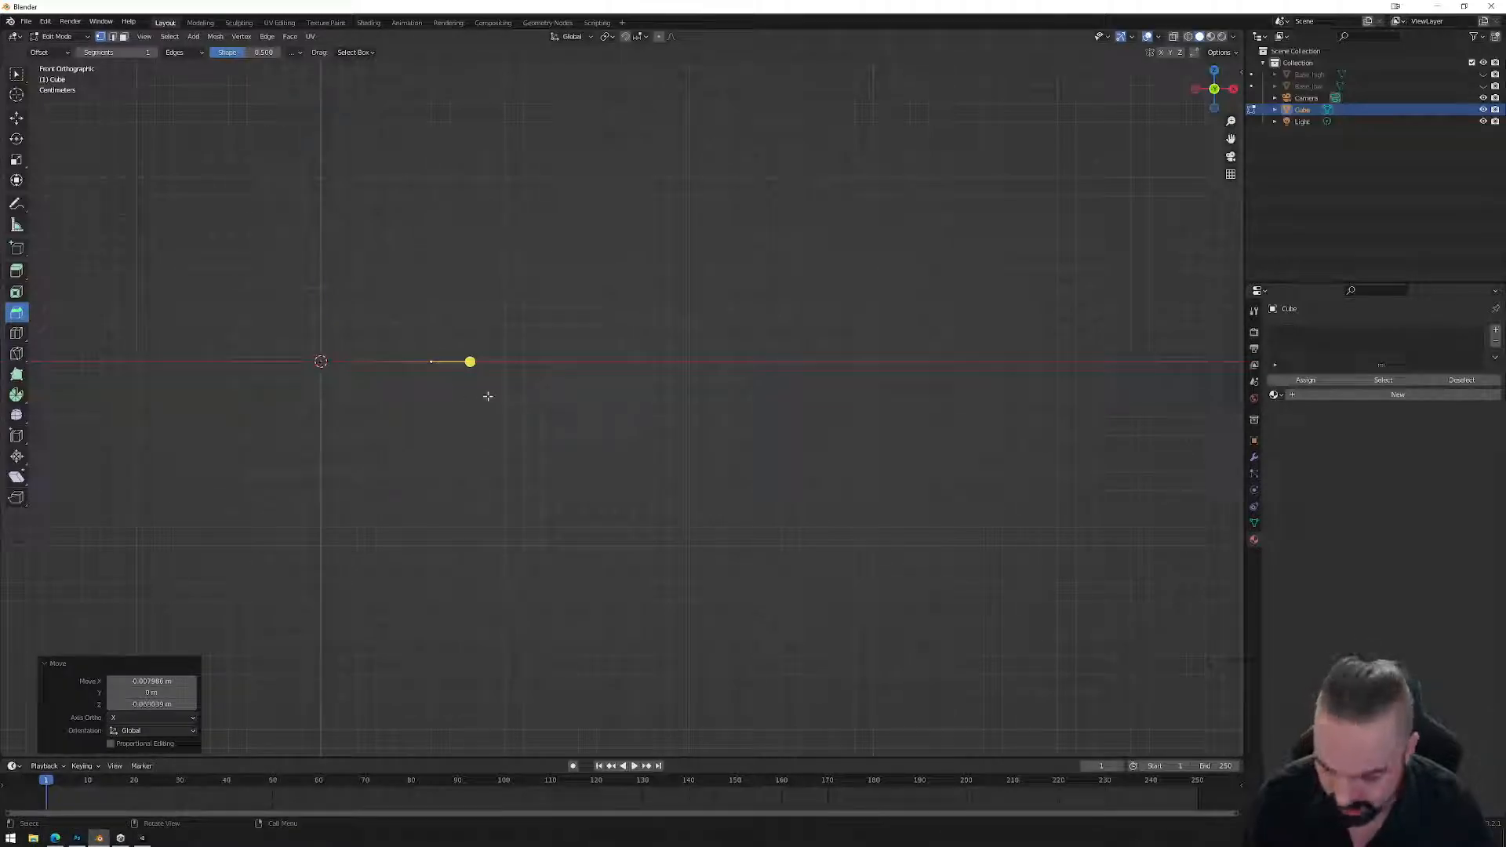
key("g")
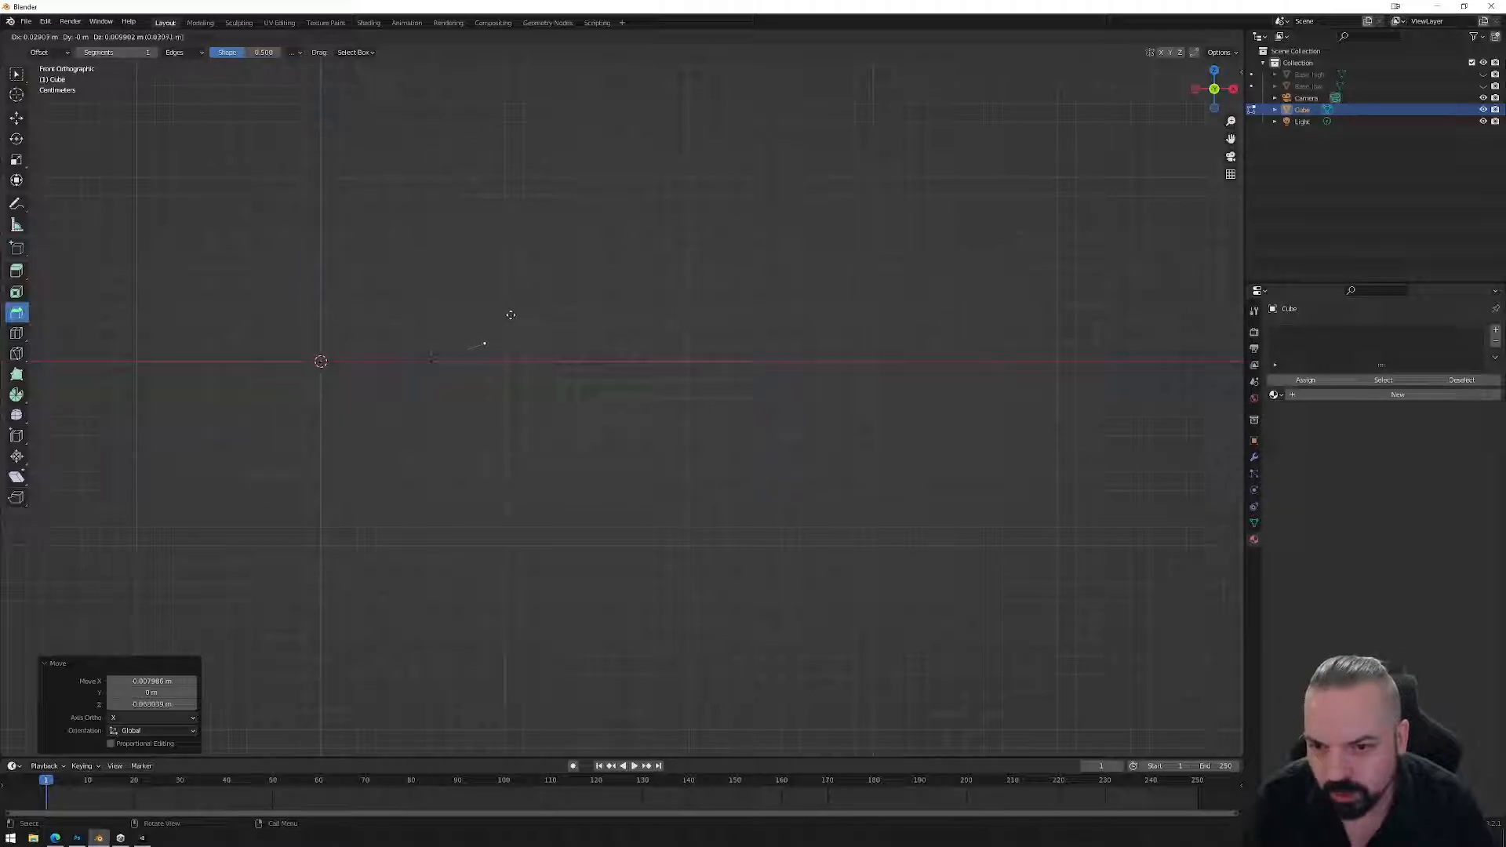
left_click(510, 315)
Extrude nine vertices one by one to trace the bowl's side profile.
key("e")
left_click(555, 309)
key("e")
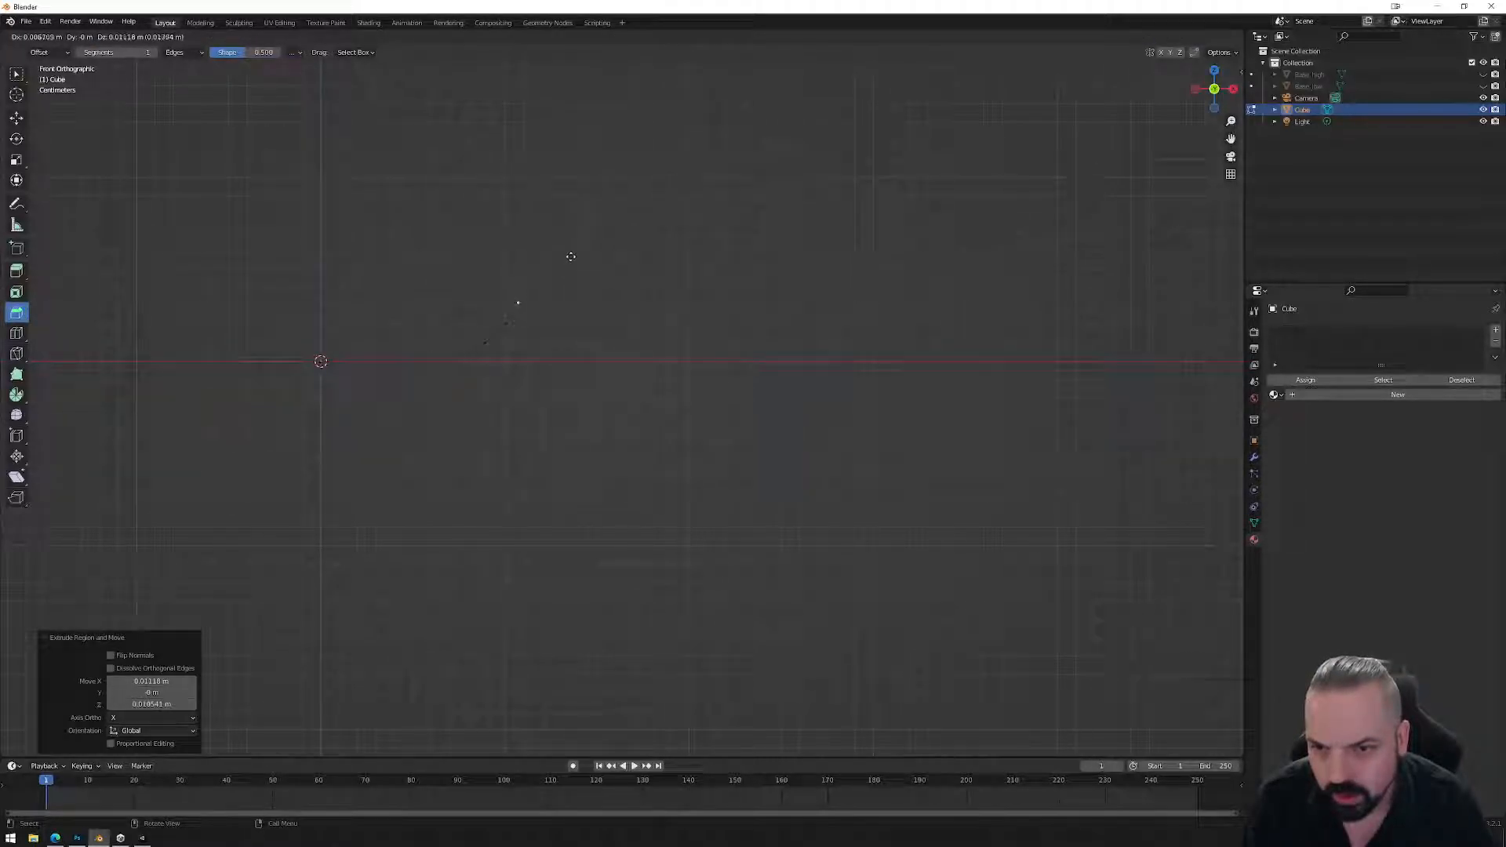
left_click(569, 258)
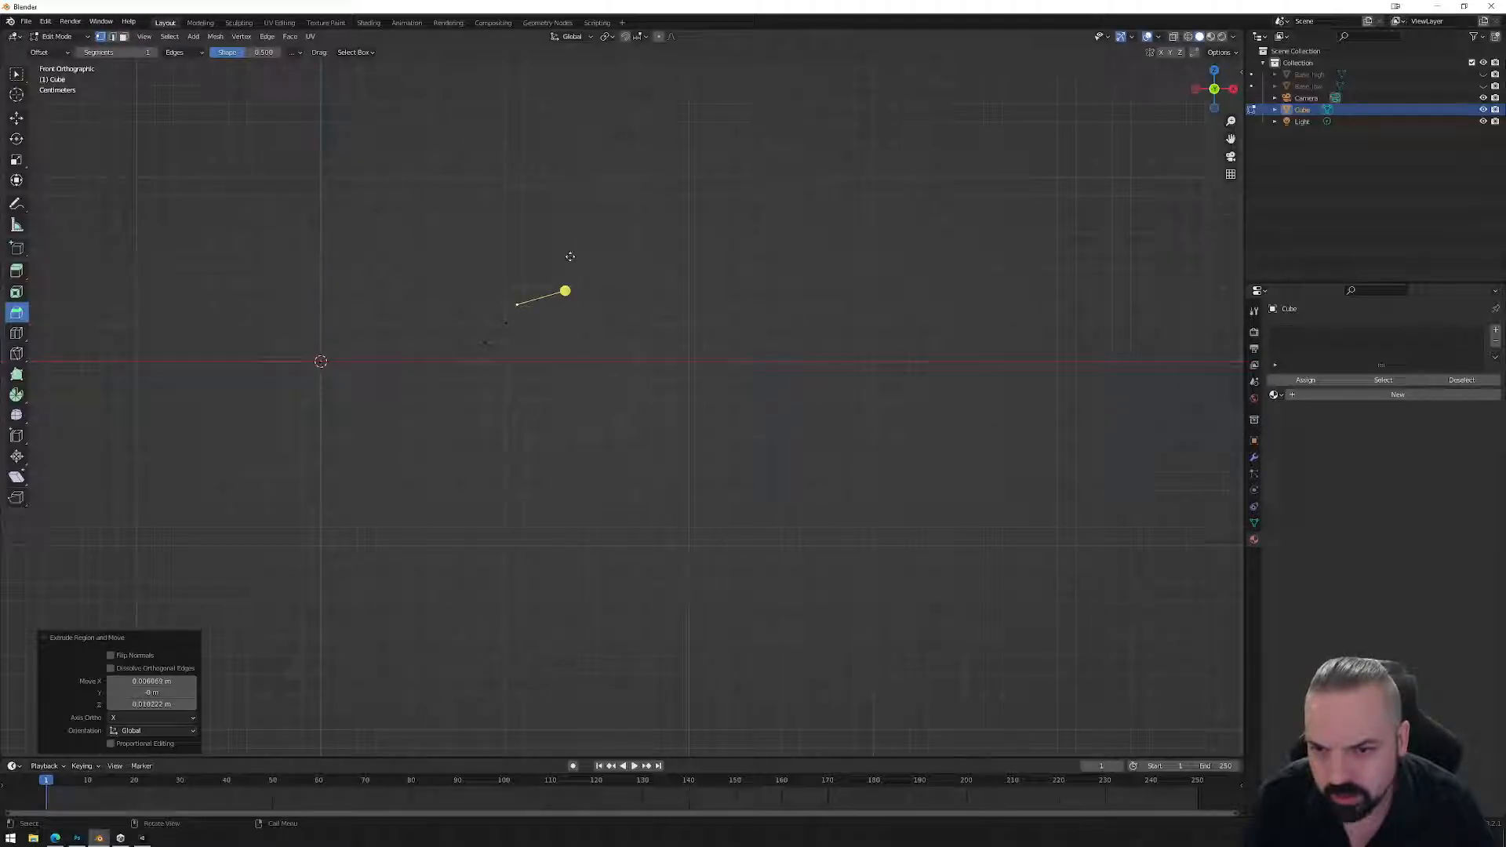
key("e")
left_click(577, 239)
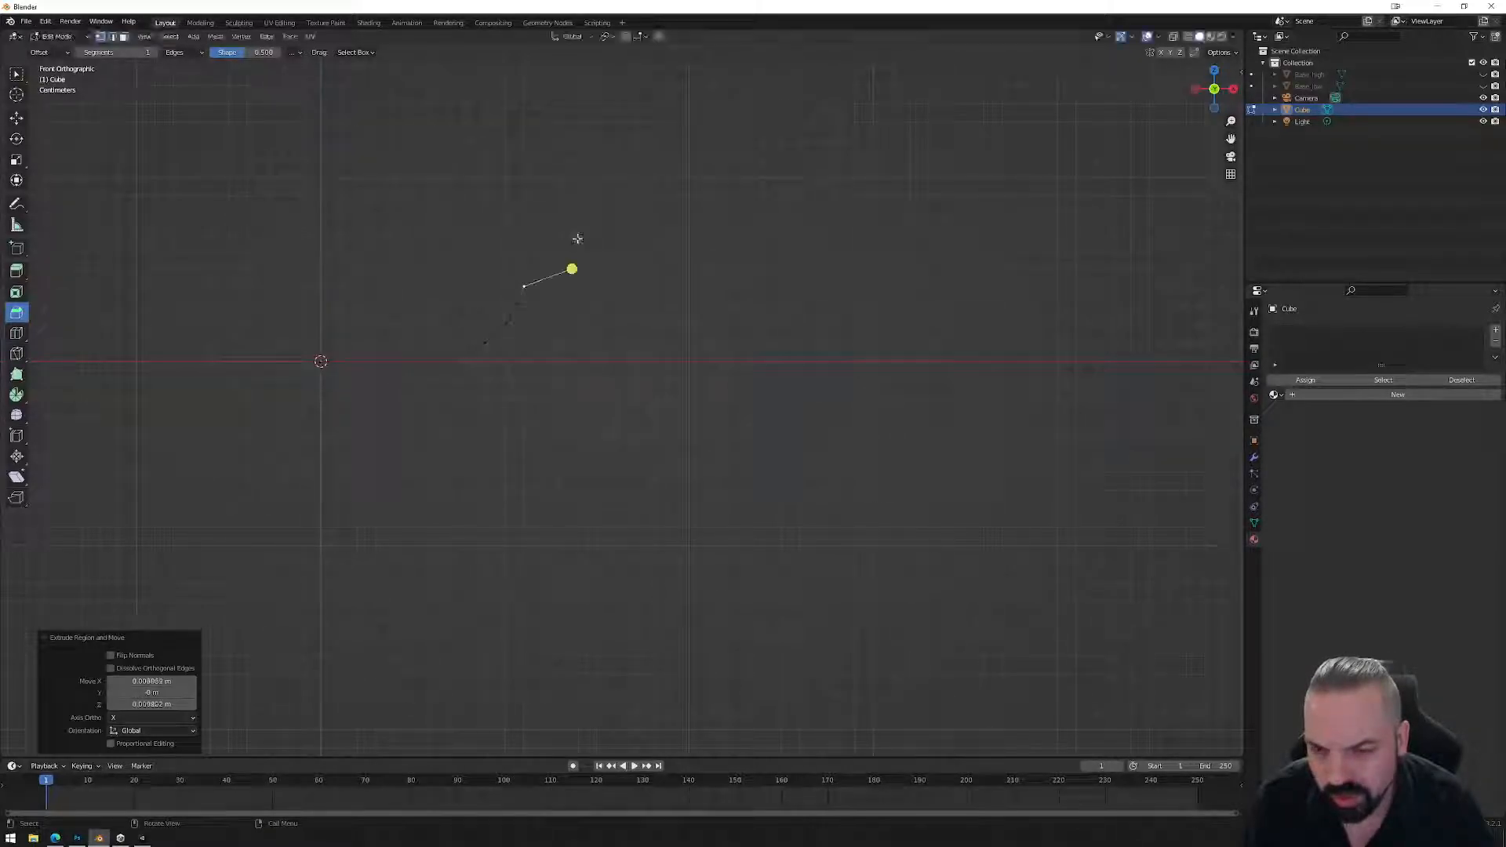
key("e")
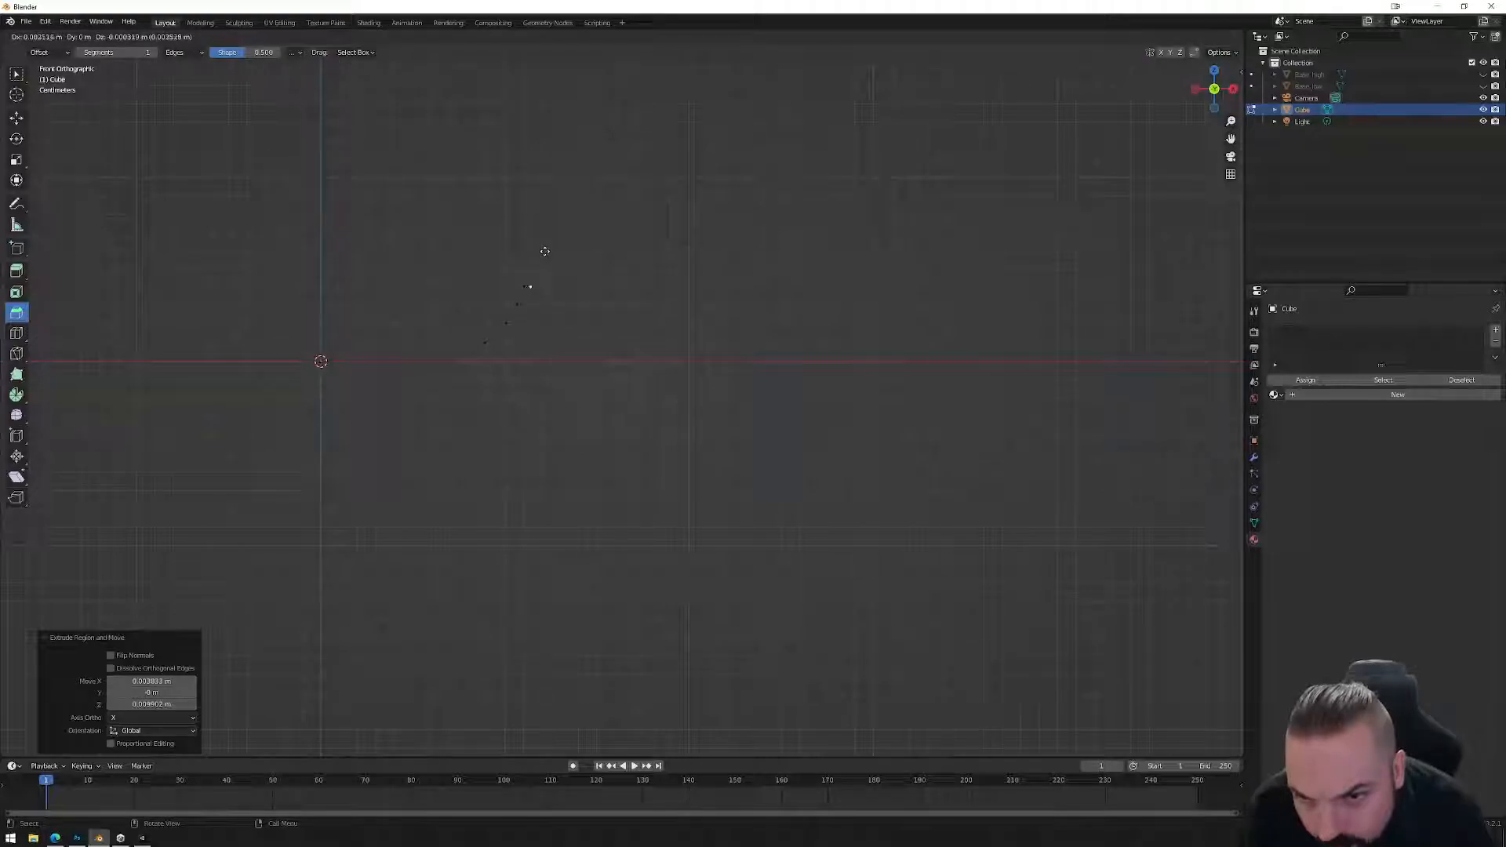
left_click(544, 250)
key("e")
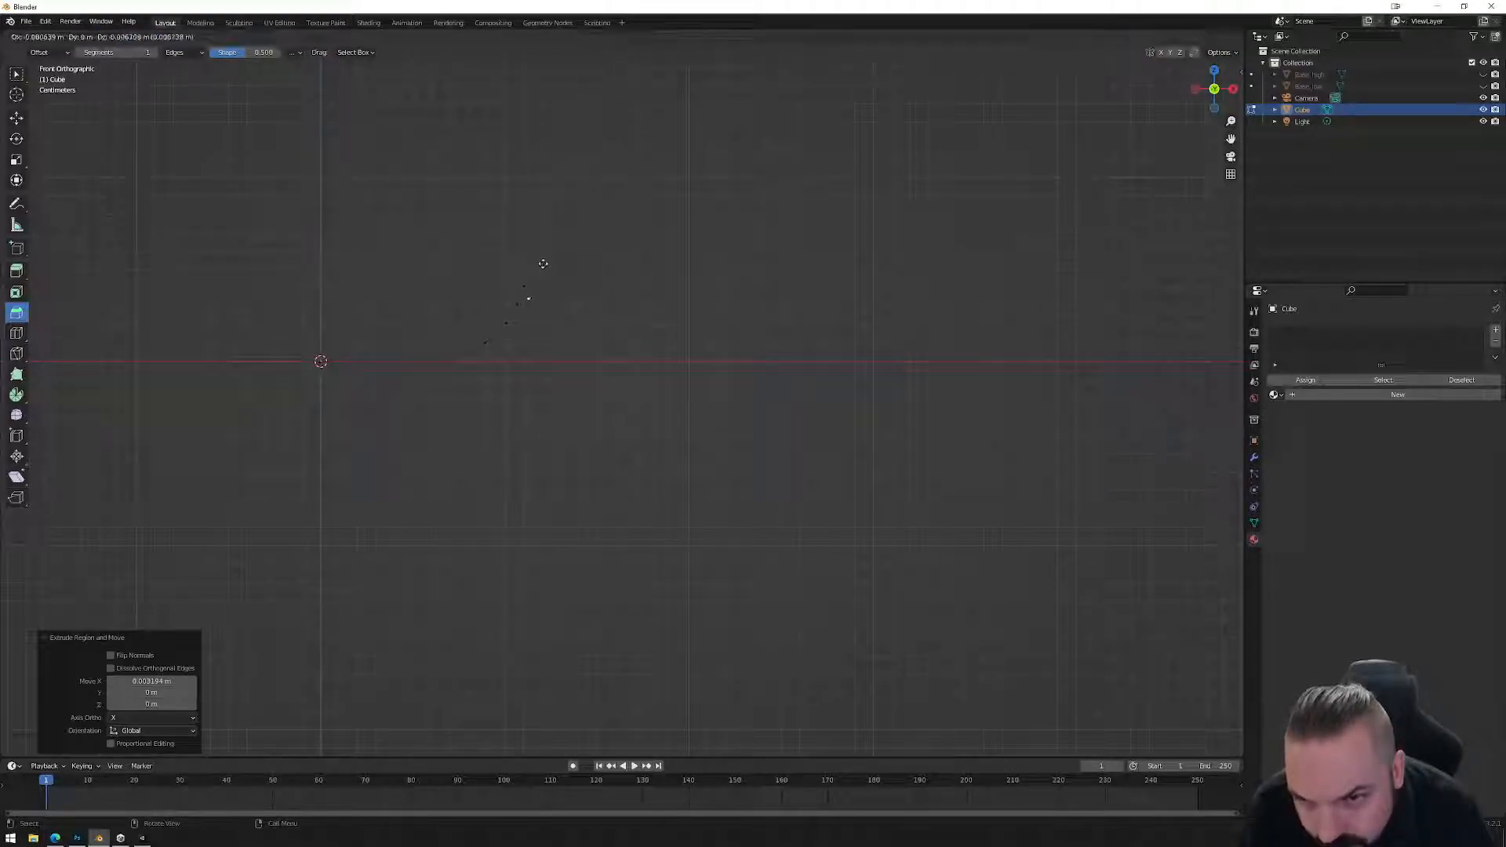
left_click(536, 270)
key("e")
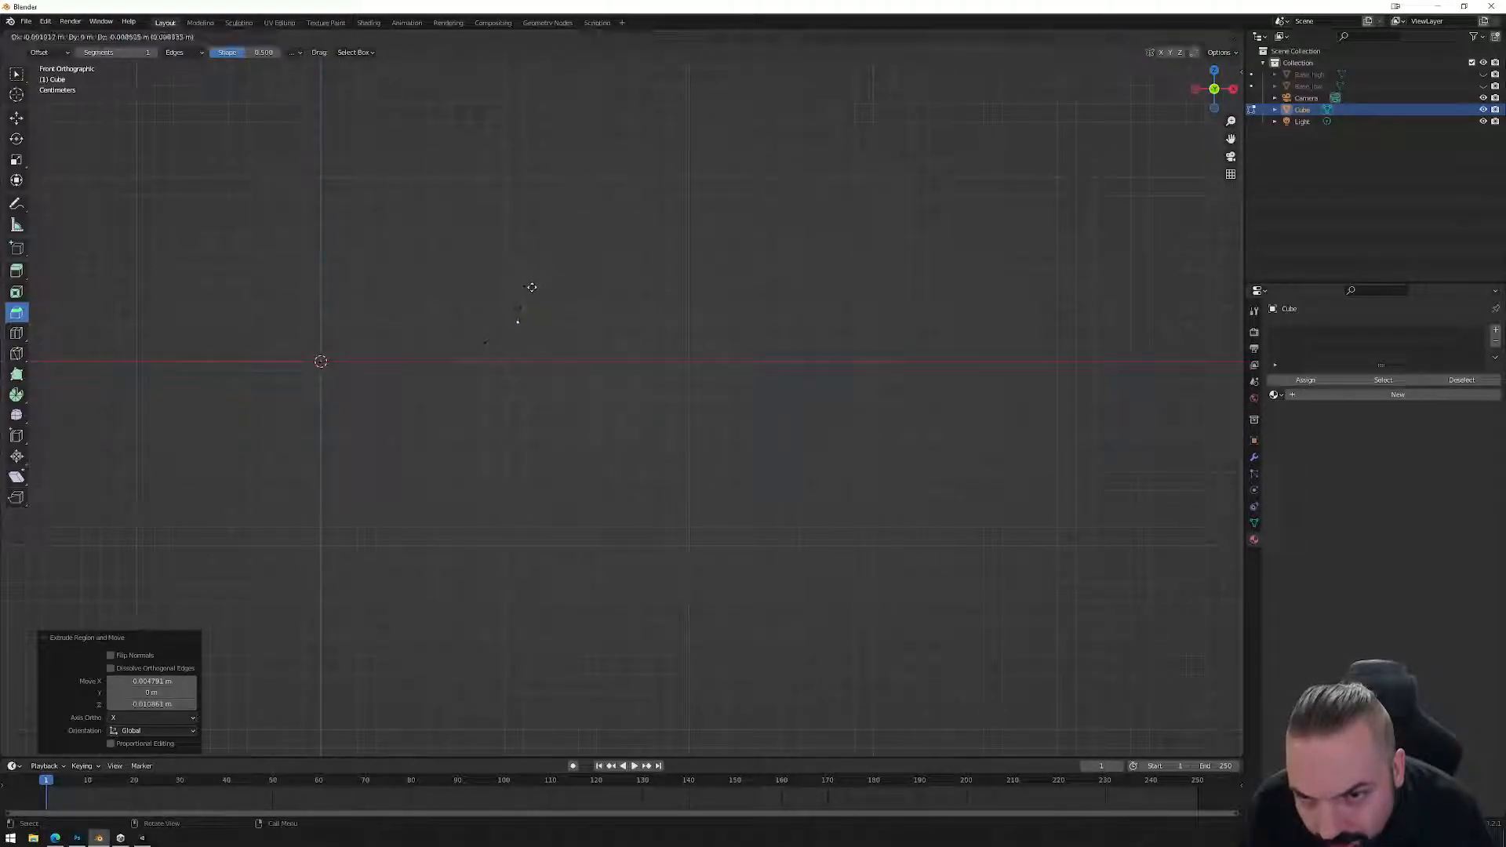
left_click(524, 291)
key("e")
left_click(503, 312)
key("e")
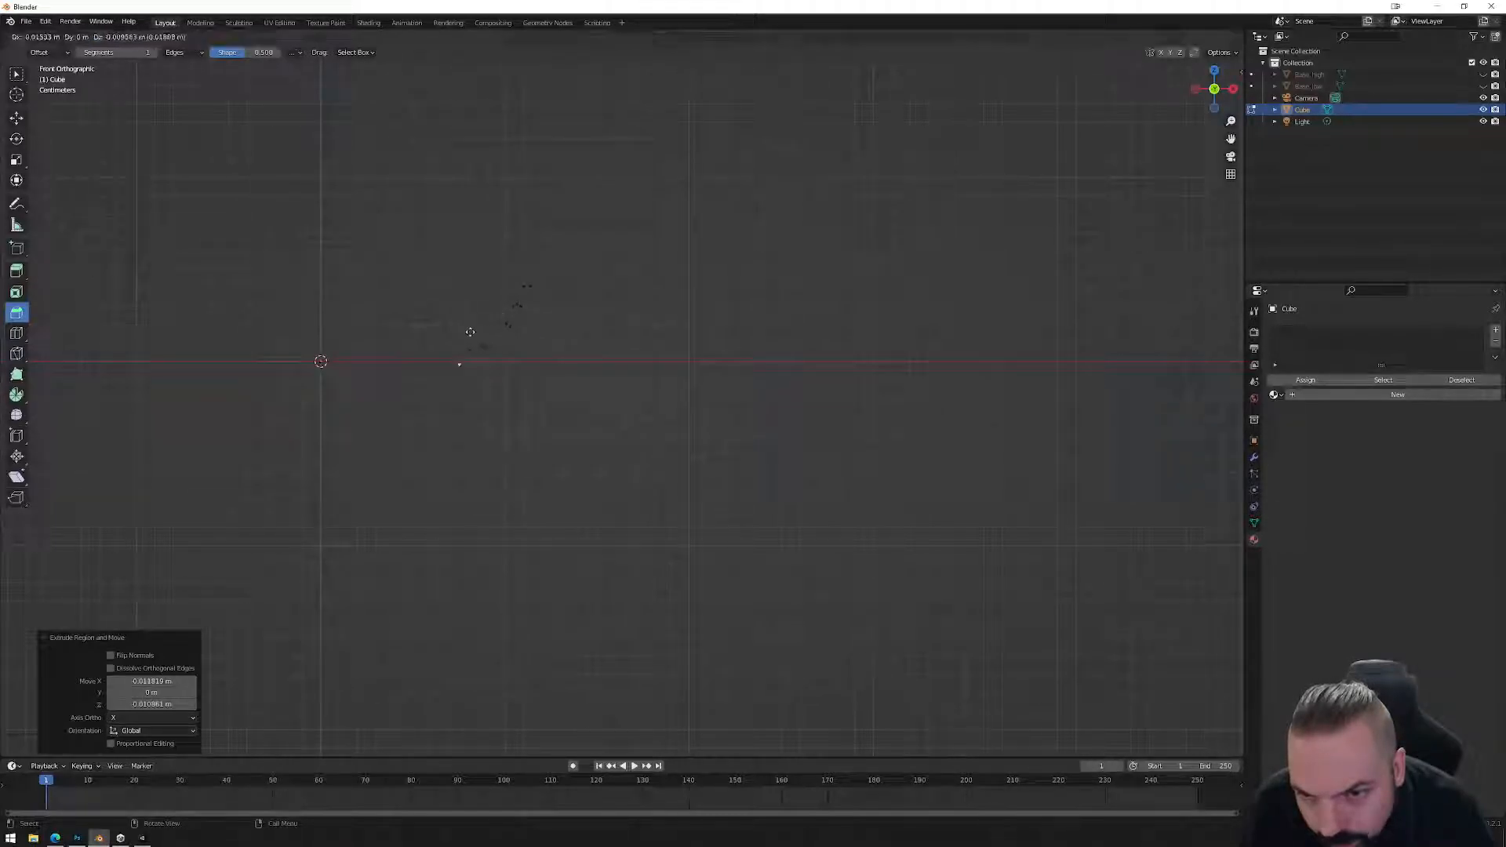
left_click(443, 334)
key("e")
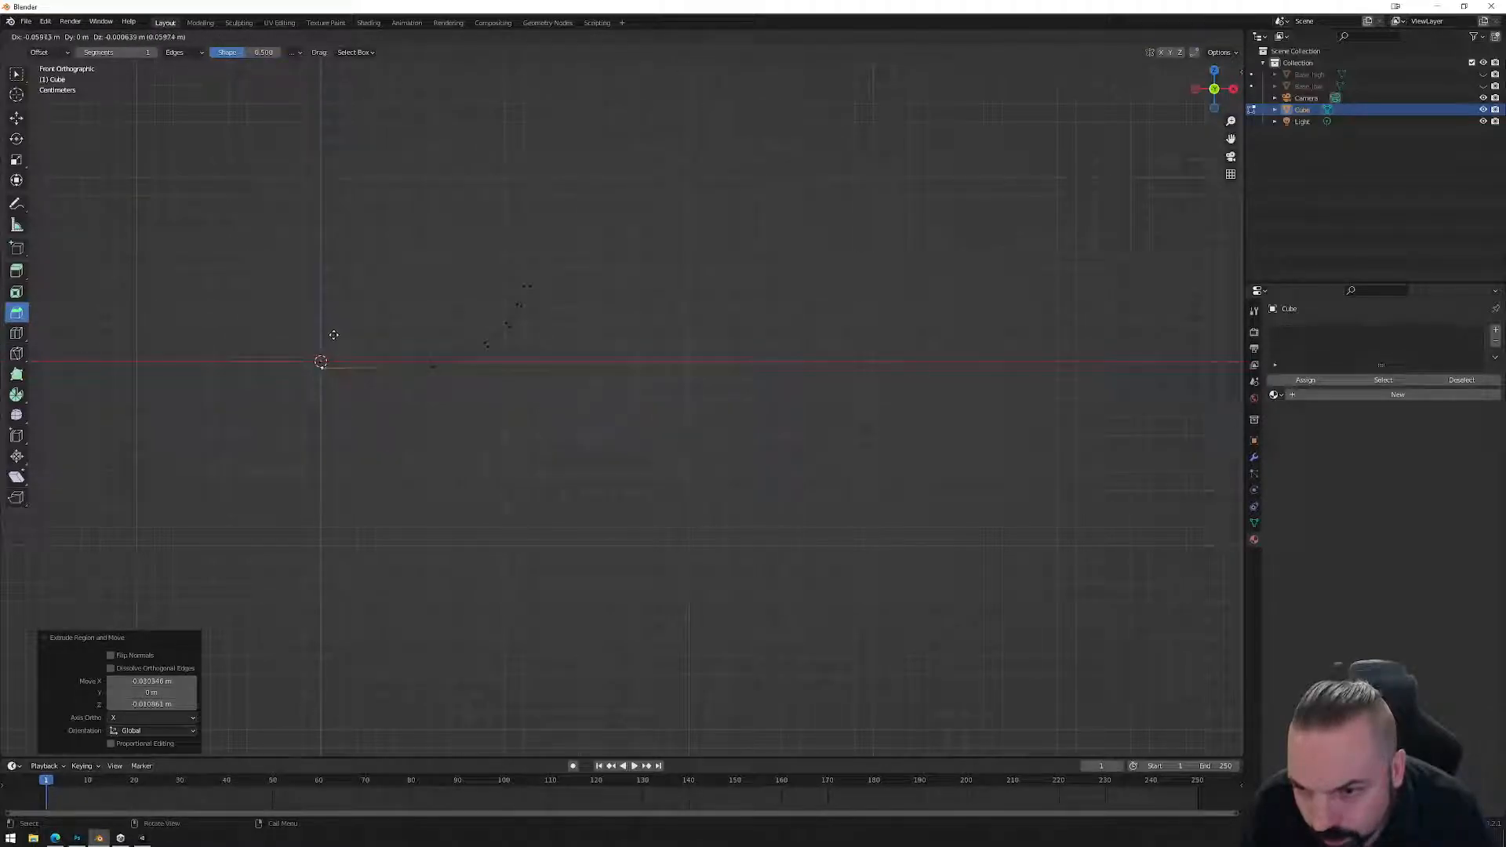
left_click(333, 335)
Box-select the profile's end vertices and scale them to 0 along X.
left_click_drag(293, 312, 358, 439)
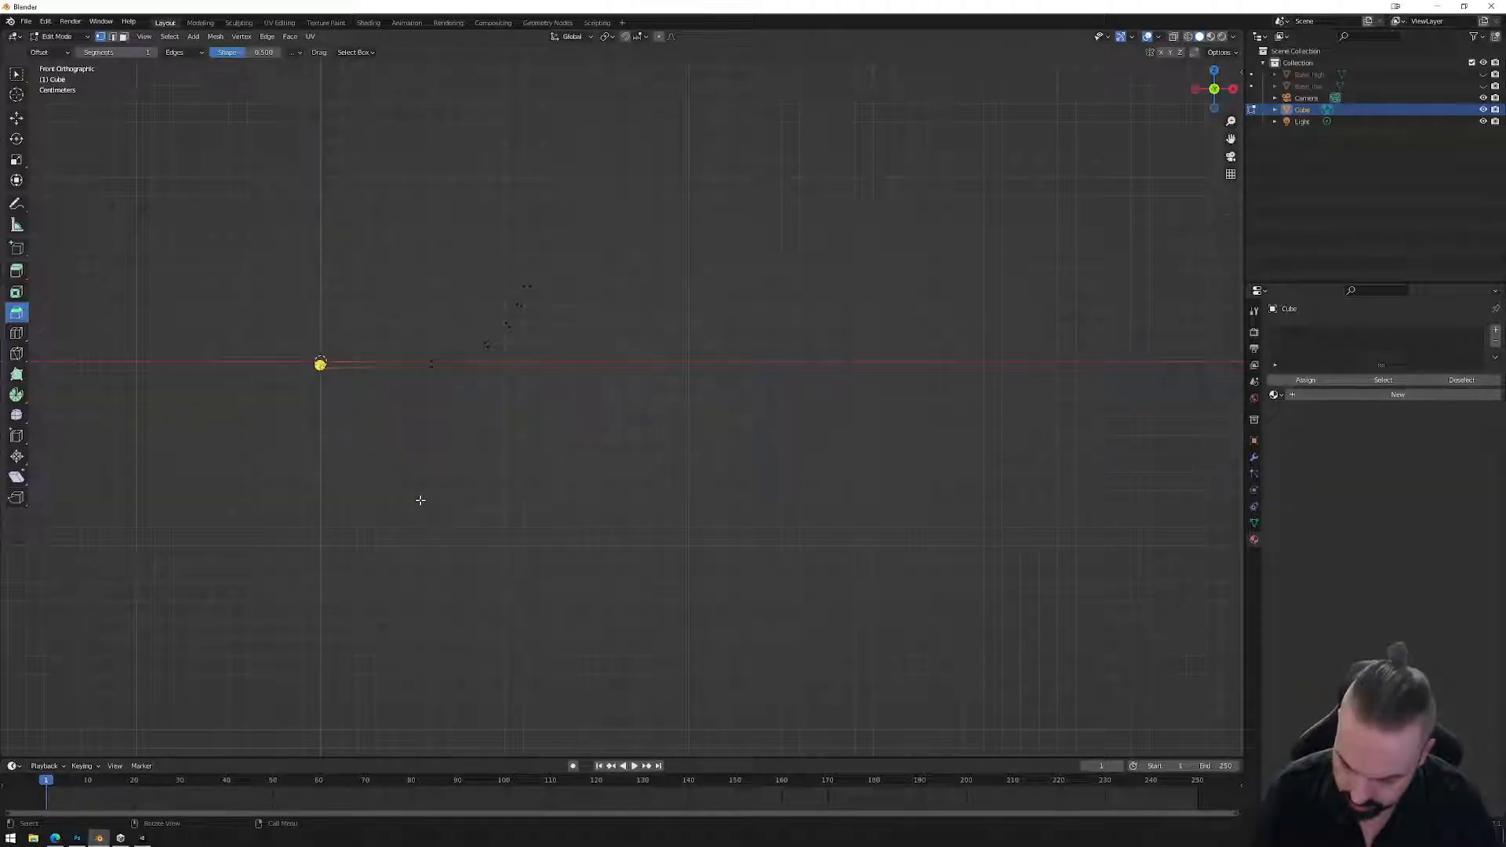
key("s")
key("x")
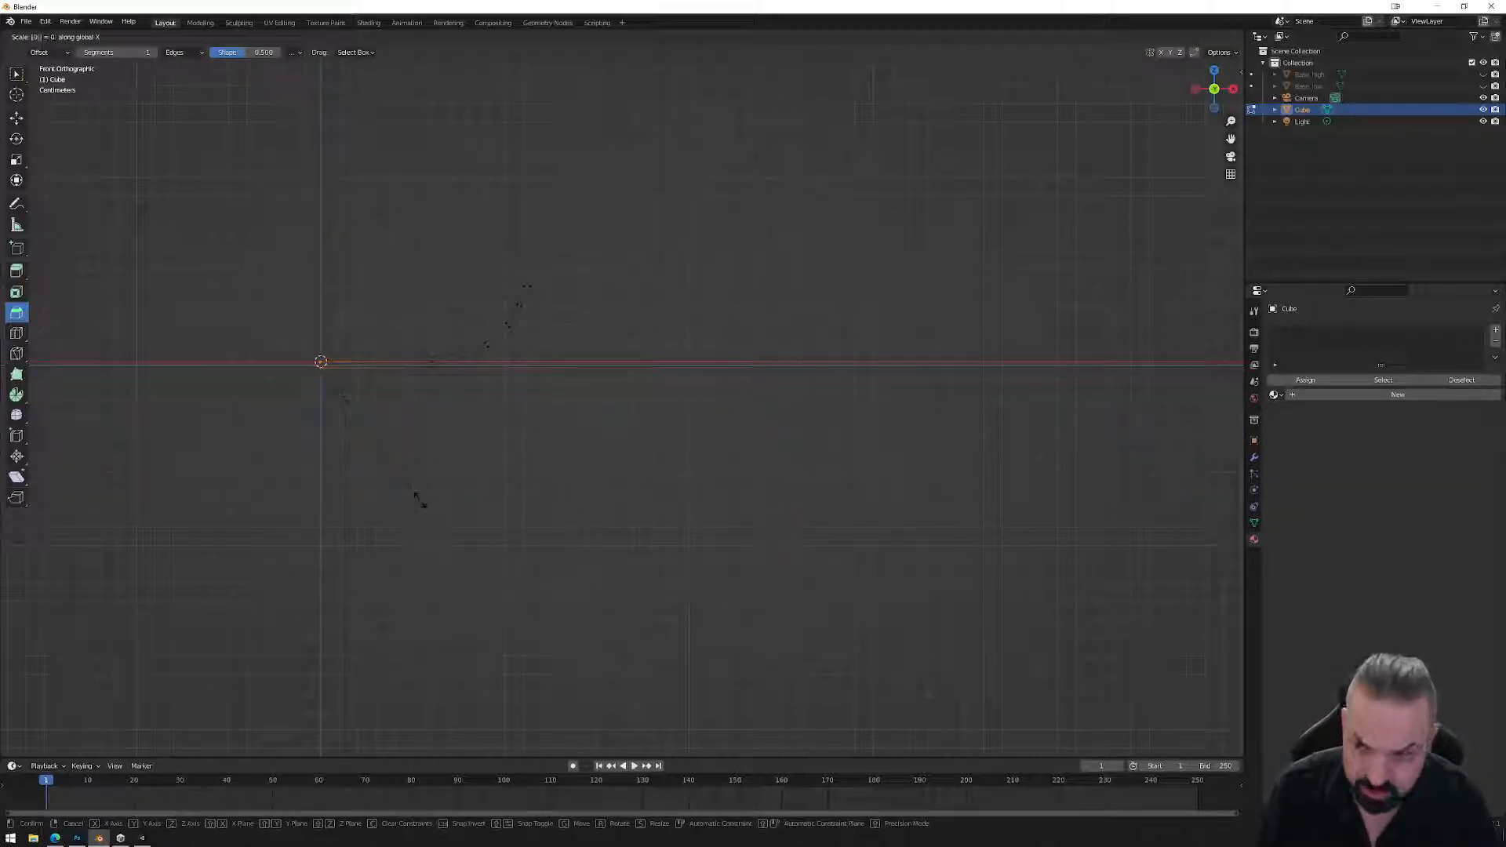
key("Return")
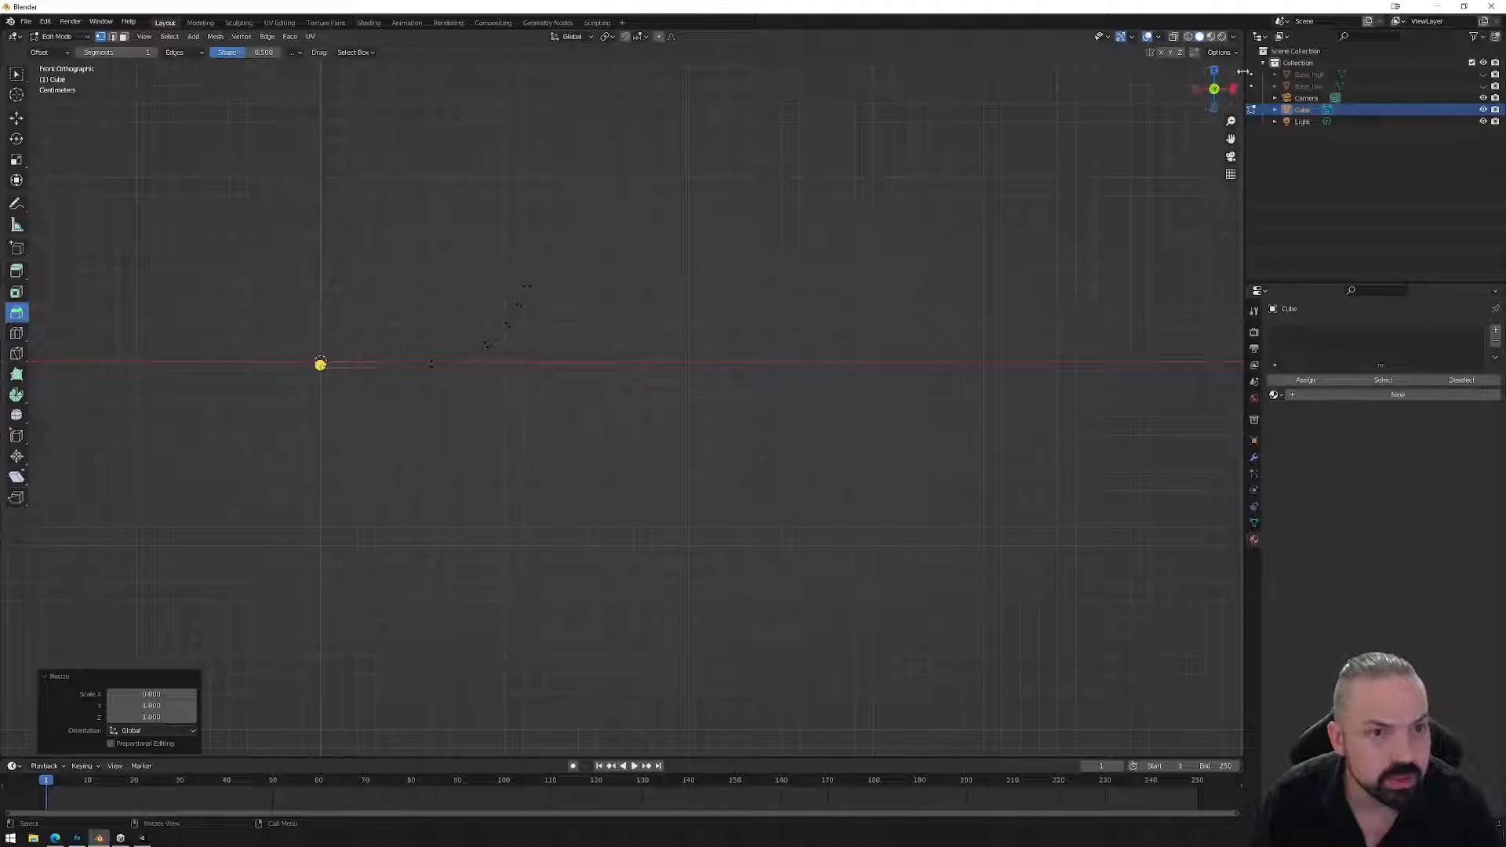
left_click(1238, 73)
Set the selection's median X to 0 m and move the vertex vertically along Z.
left_click(1190, 95)
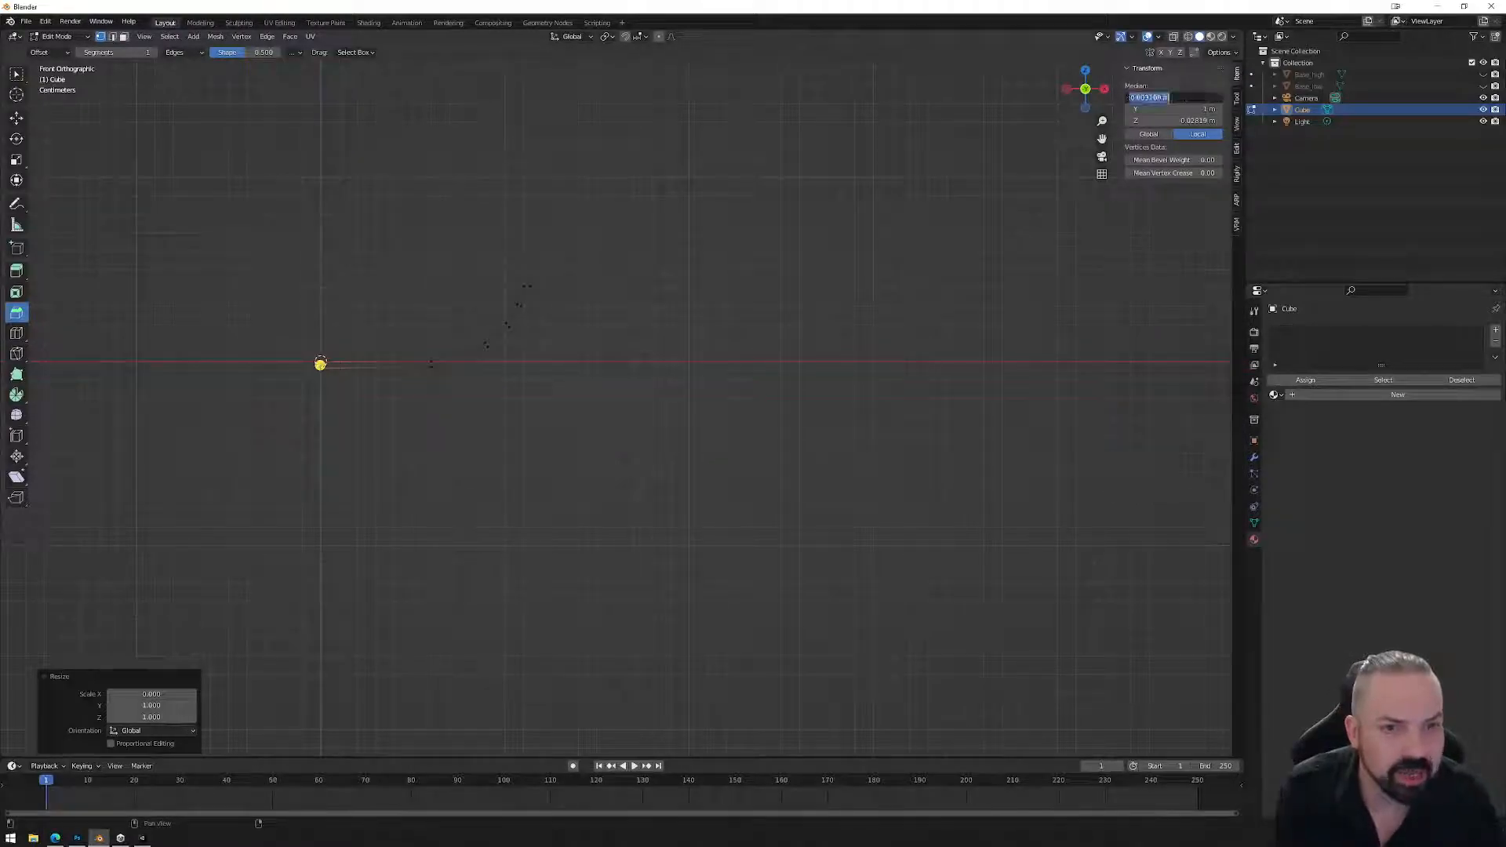
type("0")
key("Return")
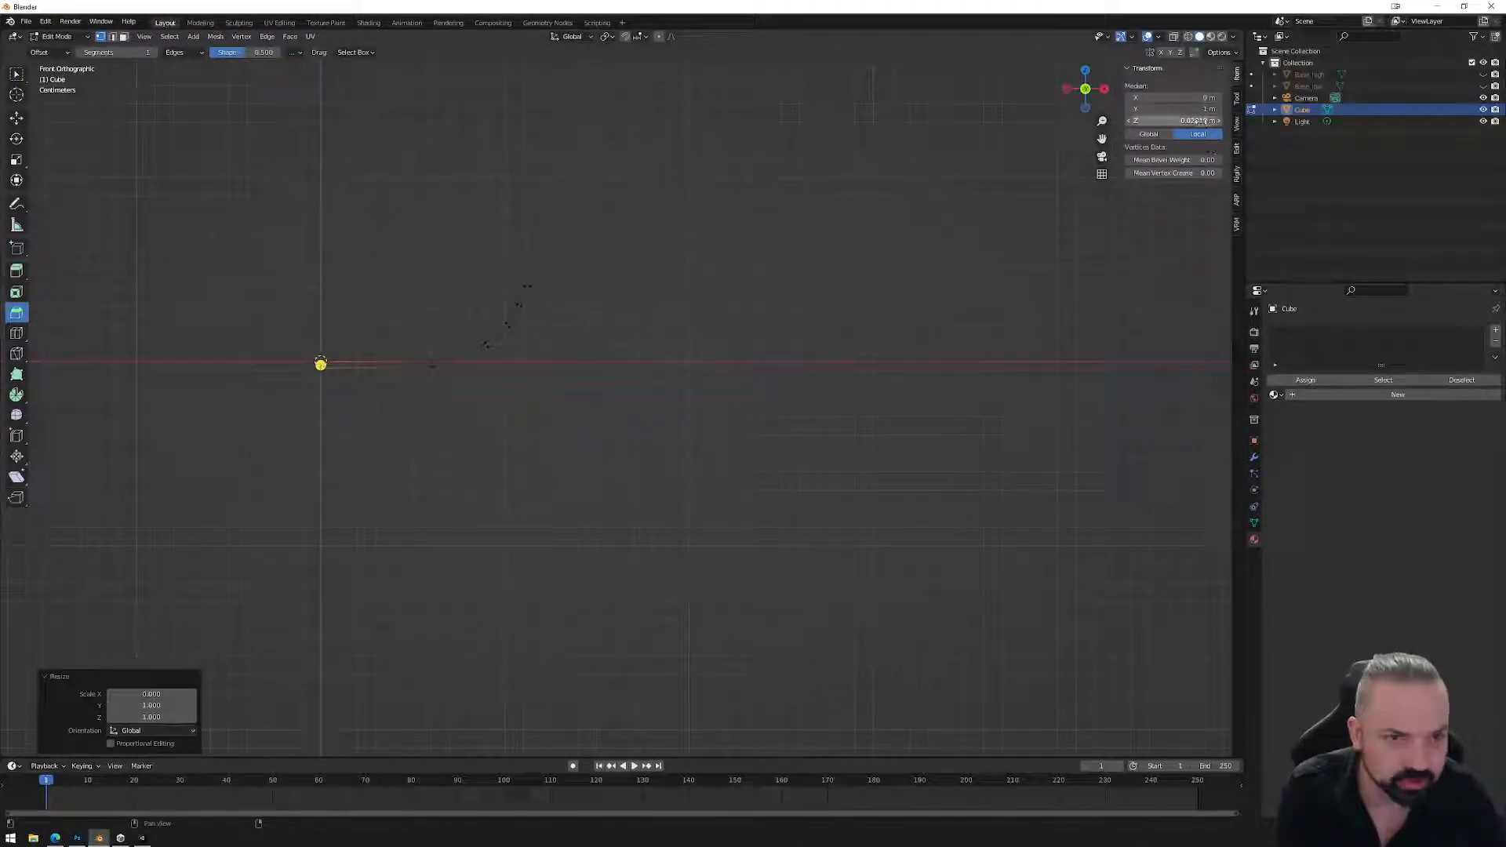
scroll(346, 364, "up", 3)
scroll(346, 364, "down", 3)
middle_click_drag(343, 357, 666, 356, "shift")
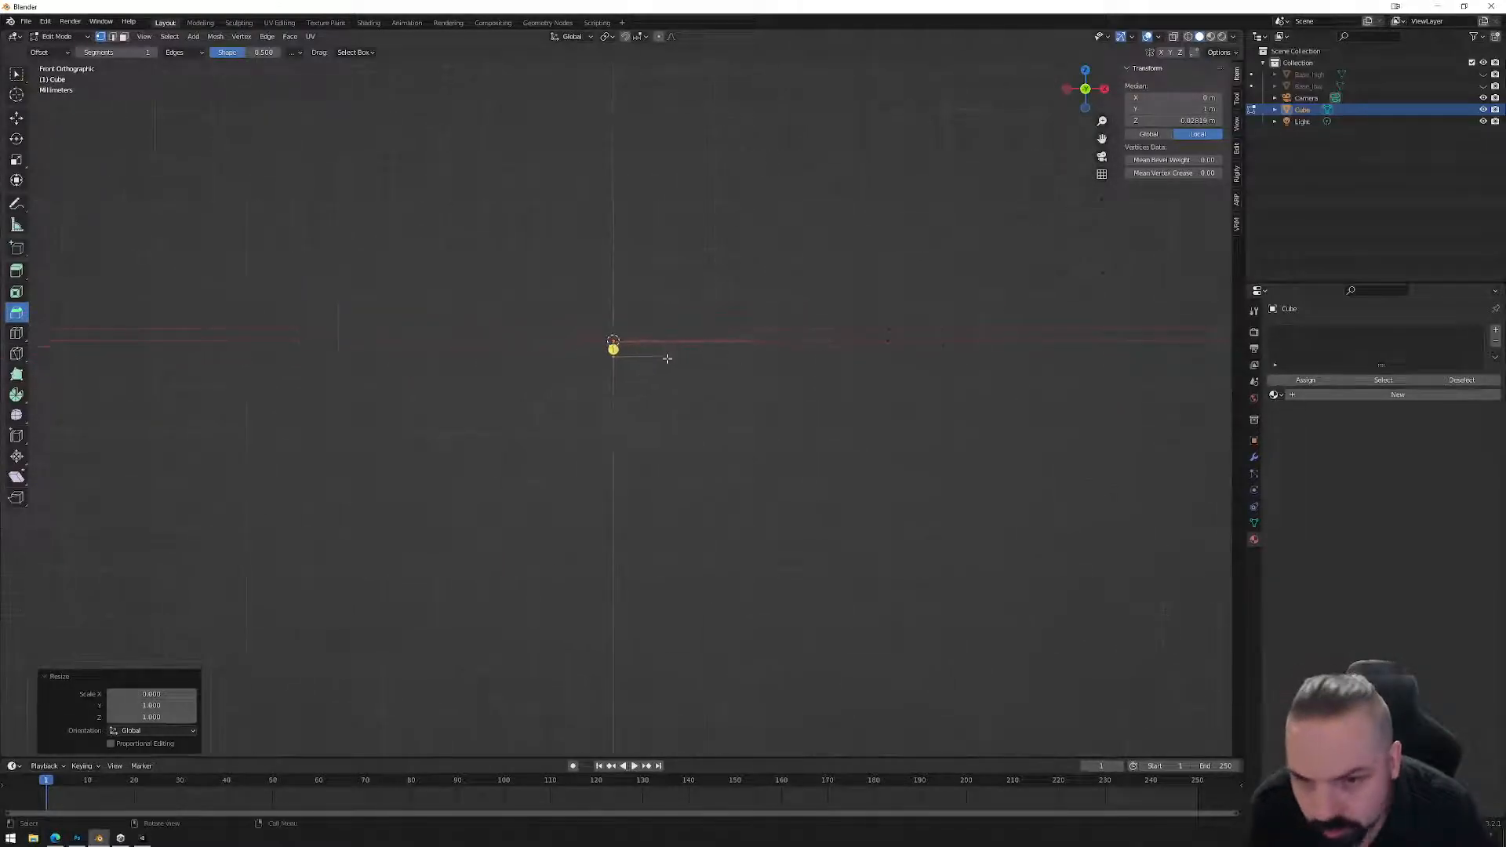
scroll(665, 347, "up", 4)
middle_click_drag(773, 255, 520, 278, "shift")
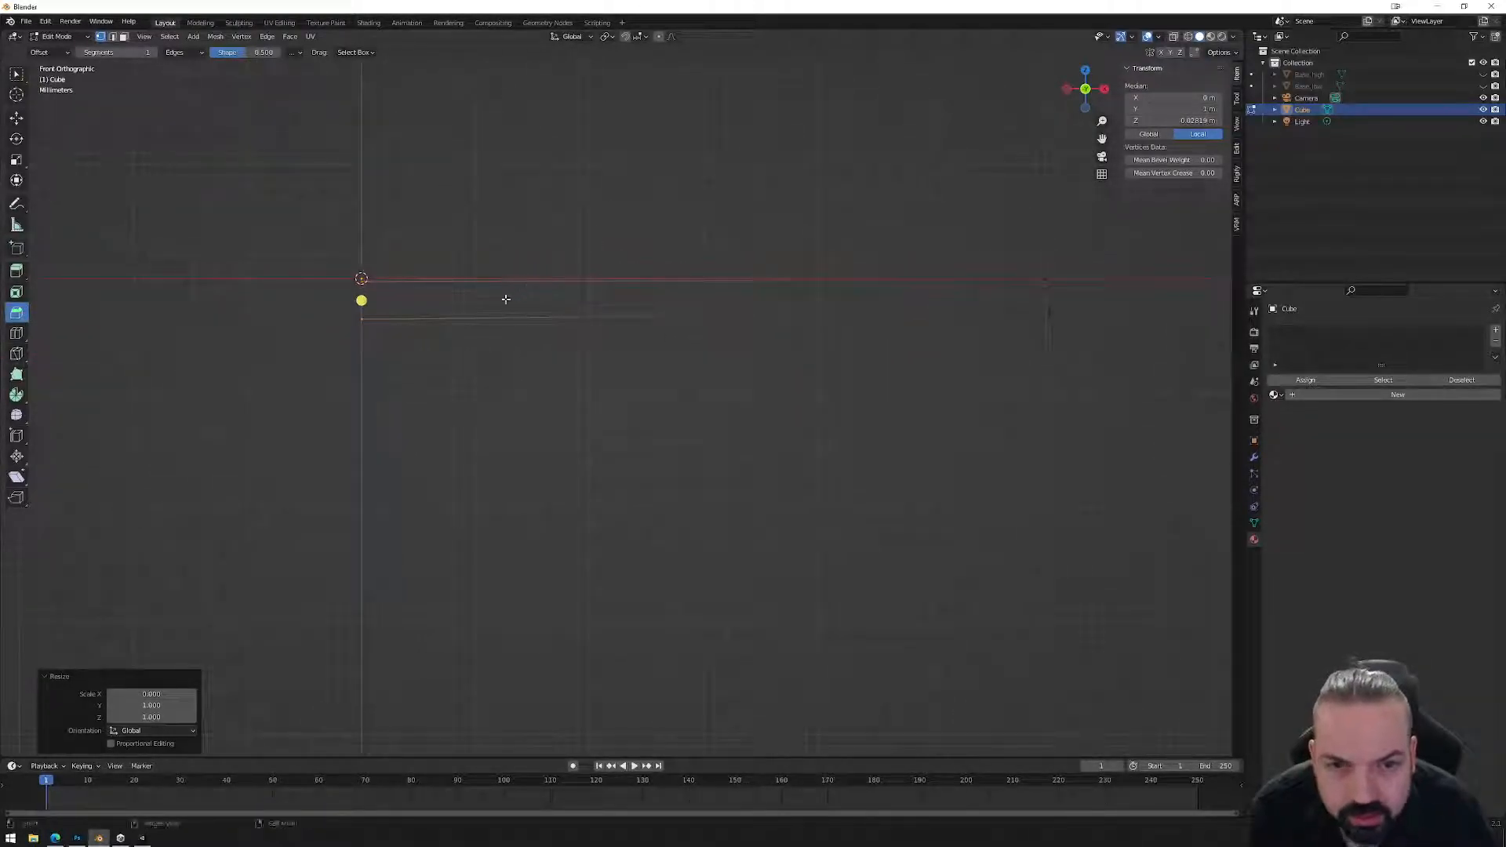
key("g")
key("z")
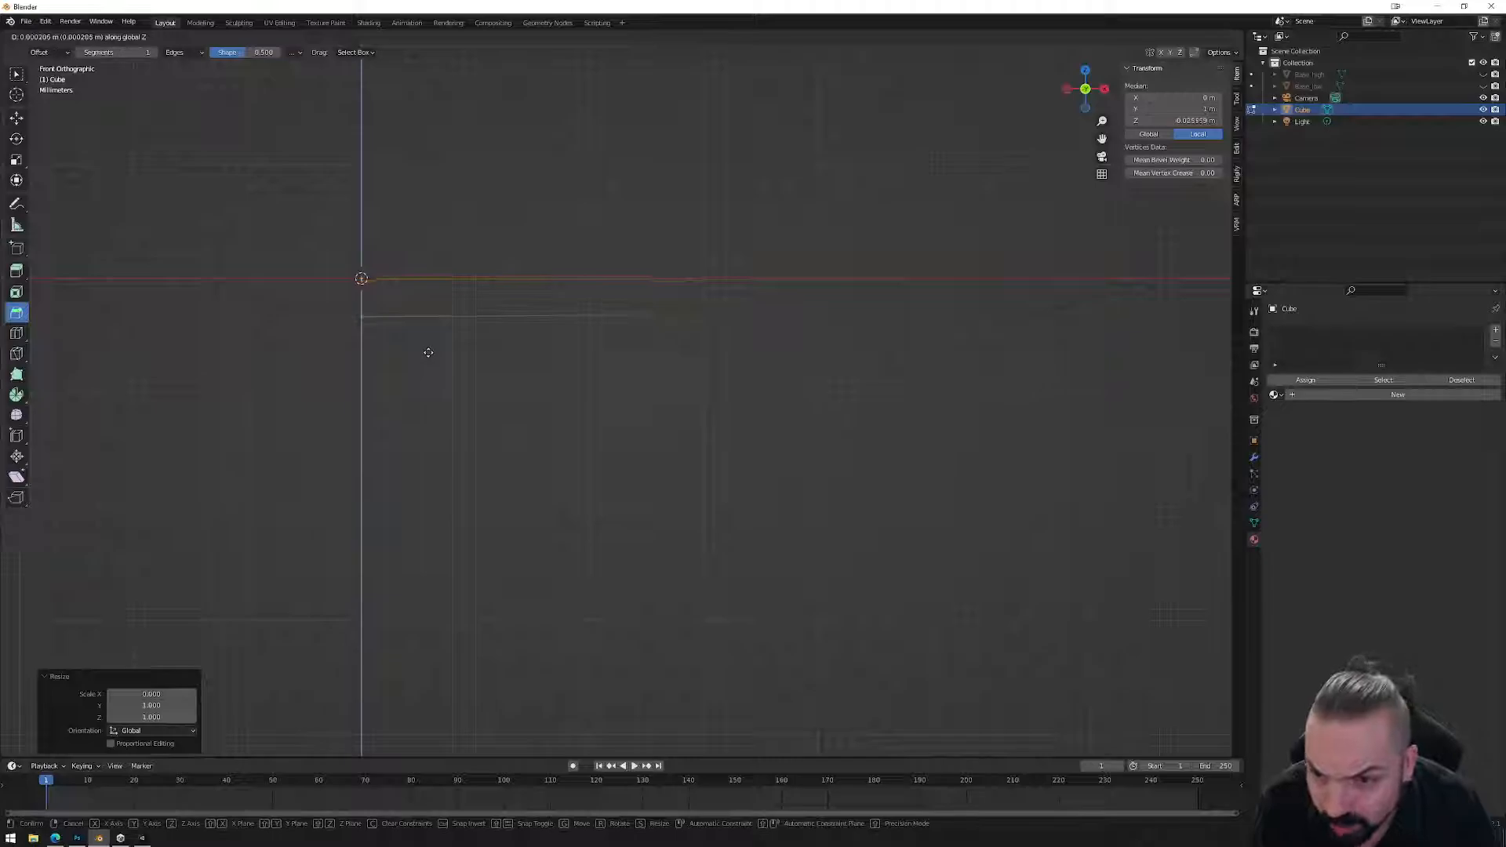
left_click(426, 351)
Flatten the horizontal edge by scaling its vertices to 0 on Z, then view from the top.
left_click_drag(318, 302, 1073, 358)
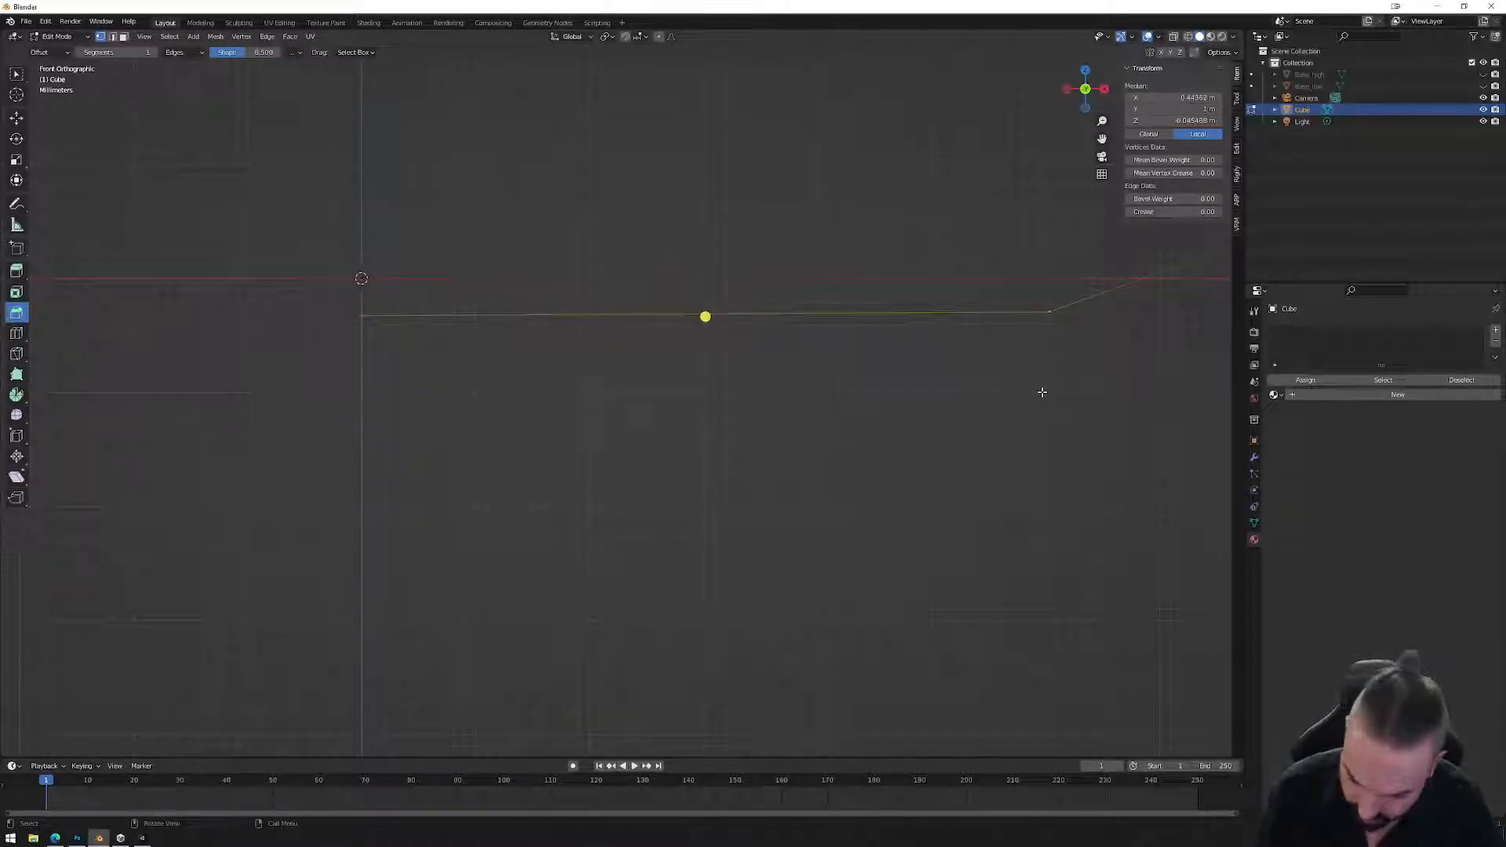
key("s")
key("z")
key("0")
key("Return")
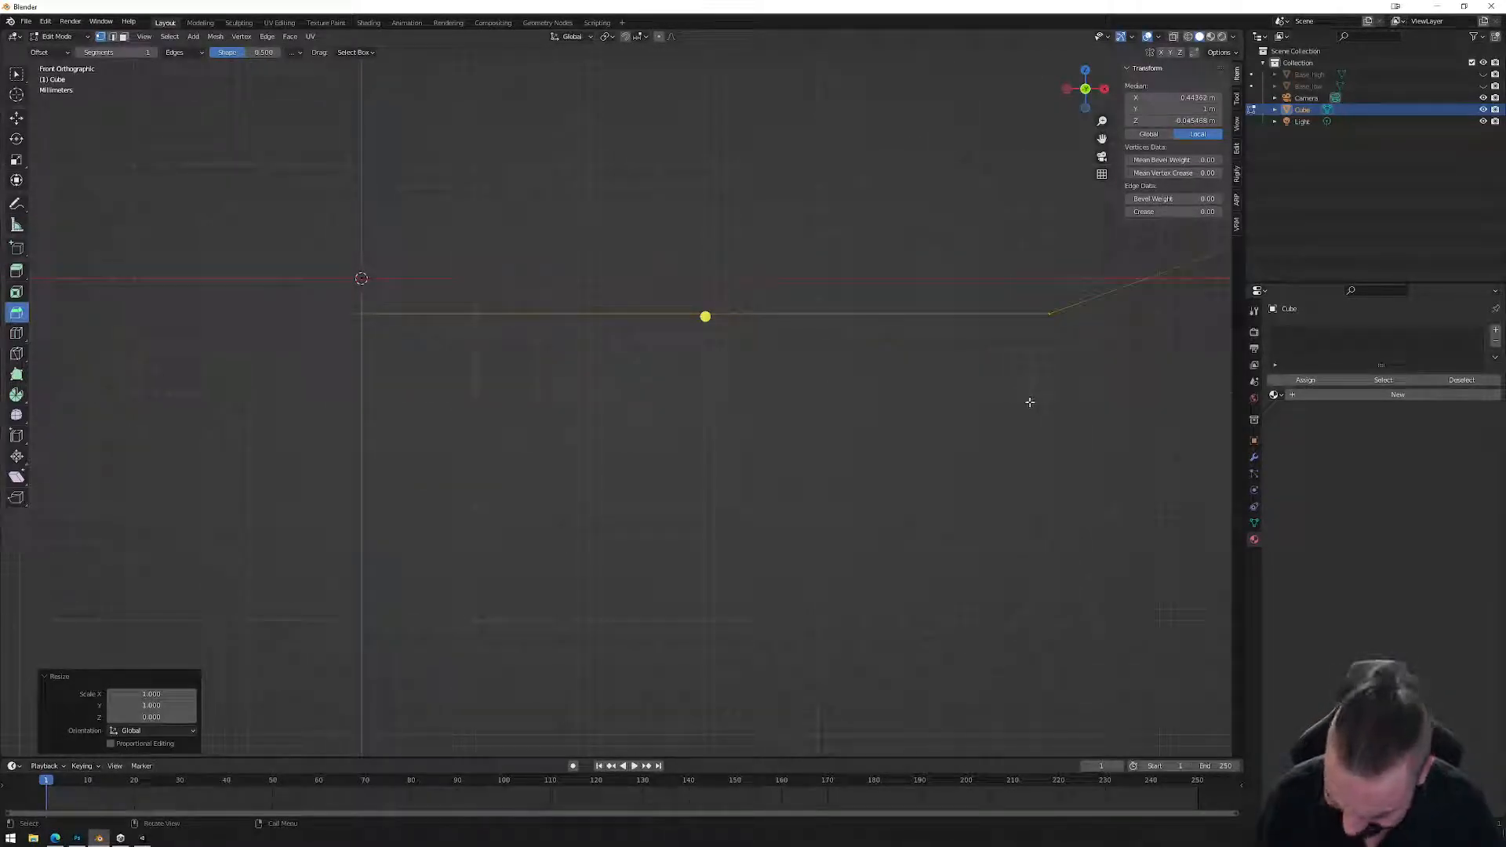
scroll(981, 373, "down", 5)
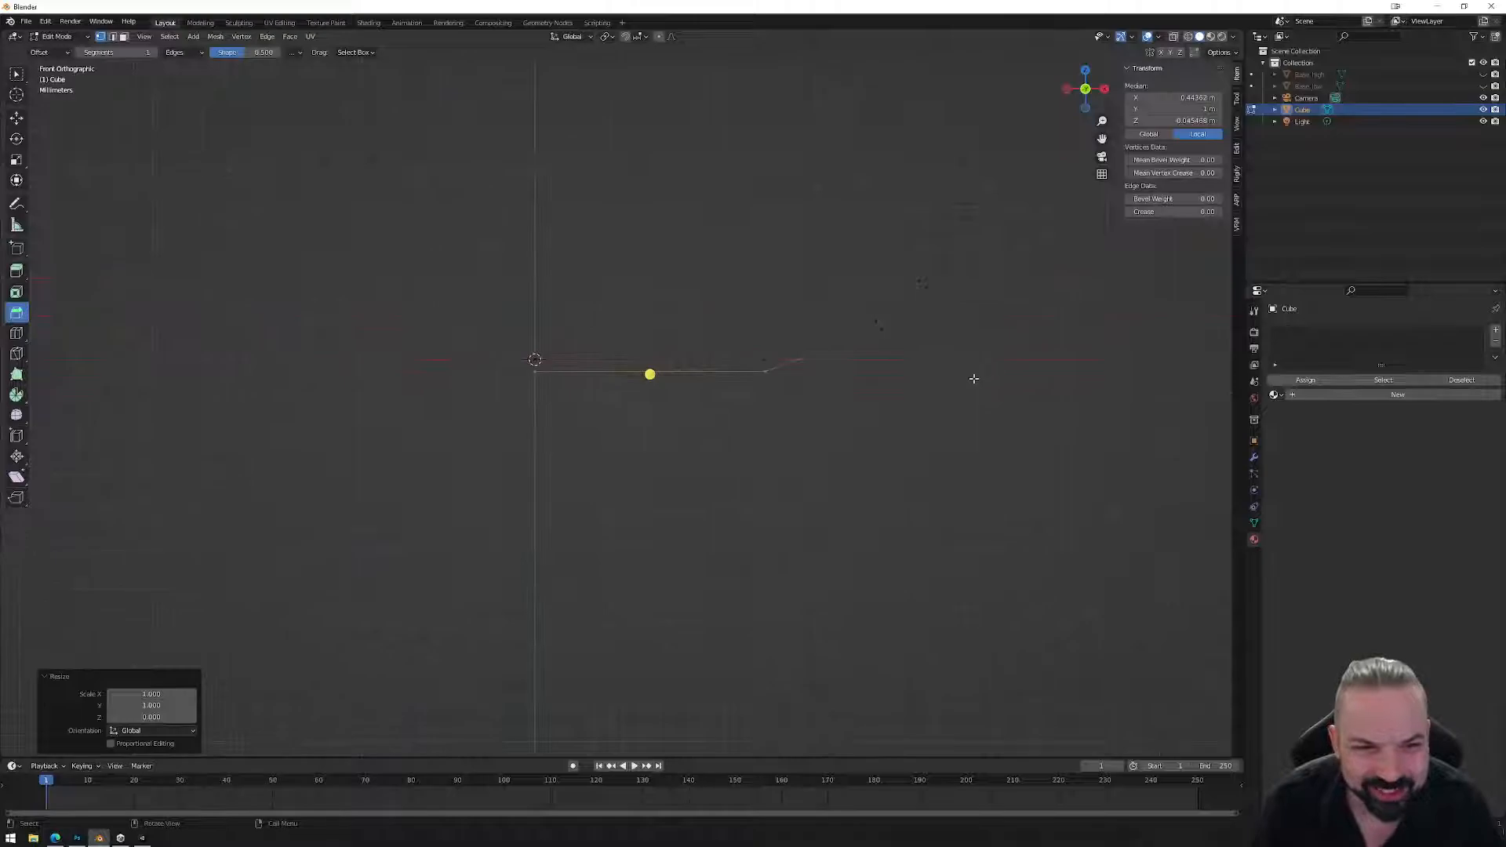
key("Tab")
middle_click_drag(753, 329, 592, 418)
scroll(580, 417, "up", 3)
scroll(549, 436, "down", 8)
key("KP_7")
With X-ray on, move the whole profile line along Y onto the red X axis.
key("Tab")
left_click_drag(540, 469, 990, 539)
key("g")
key("y")
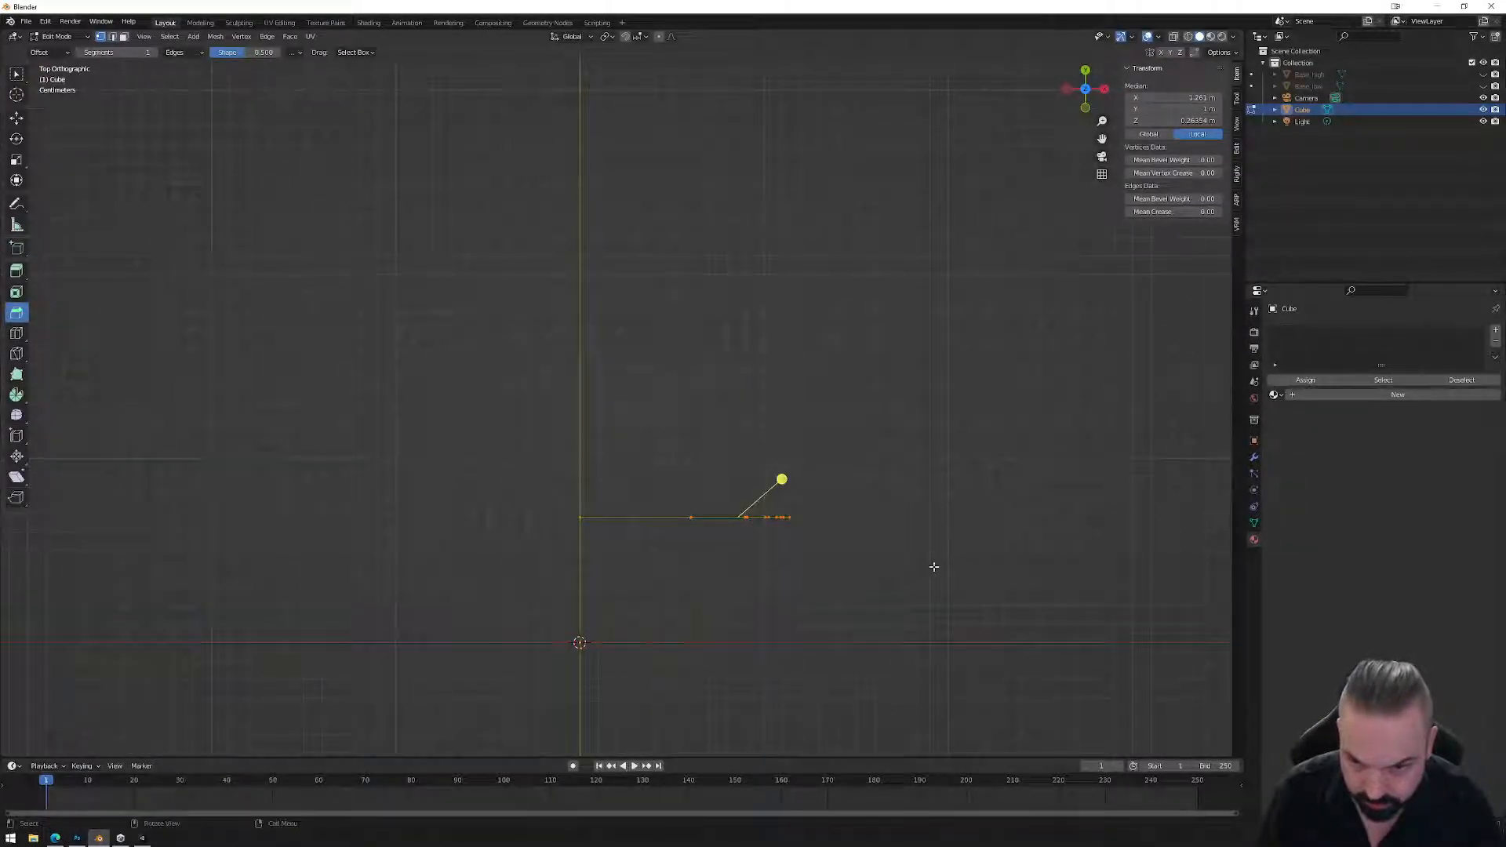
left_click(1173, 36)
left_click_drag(502, 420, 1014, 572)
key("g")
key("y")
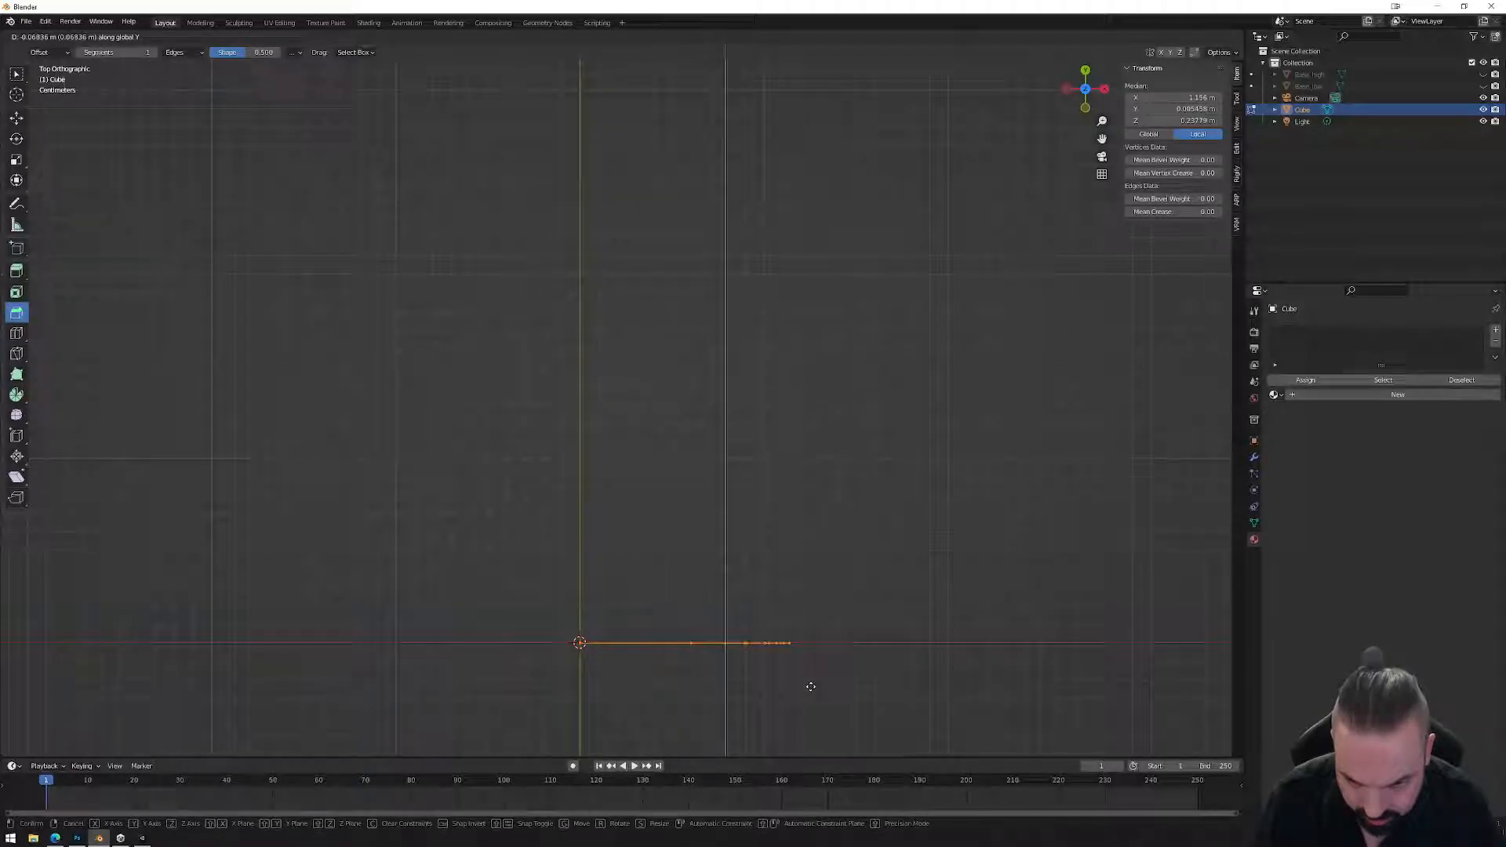
left_click(810, 686)
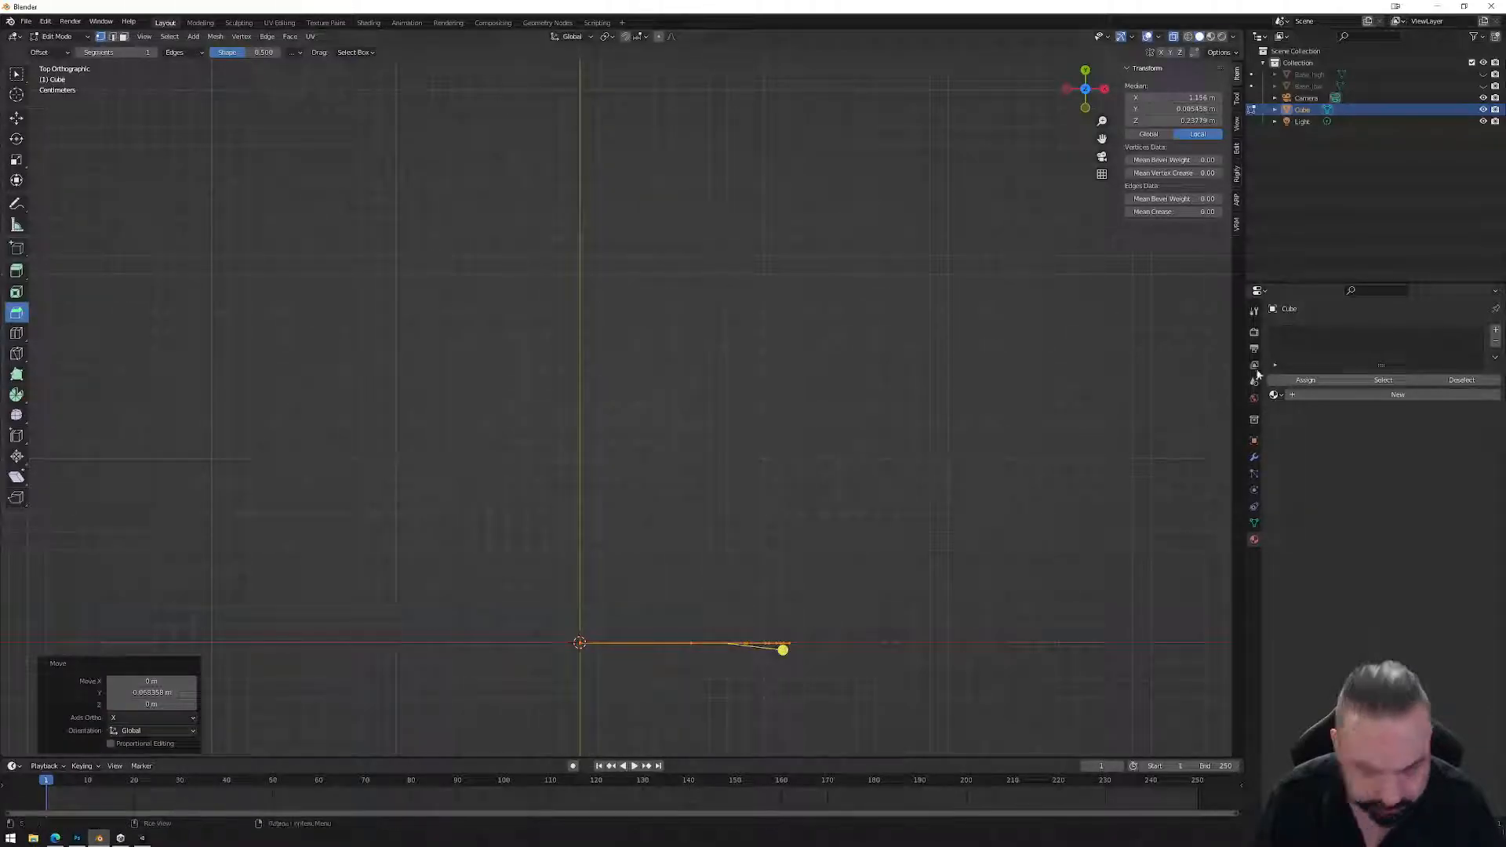
left_click(1253, 458)
left_click(1302, 332)
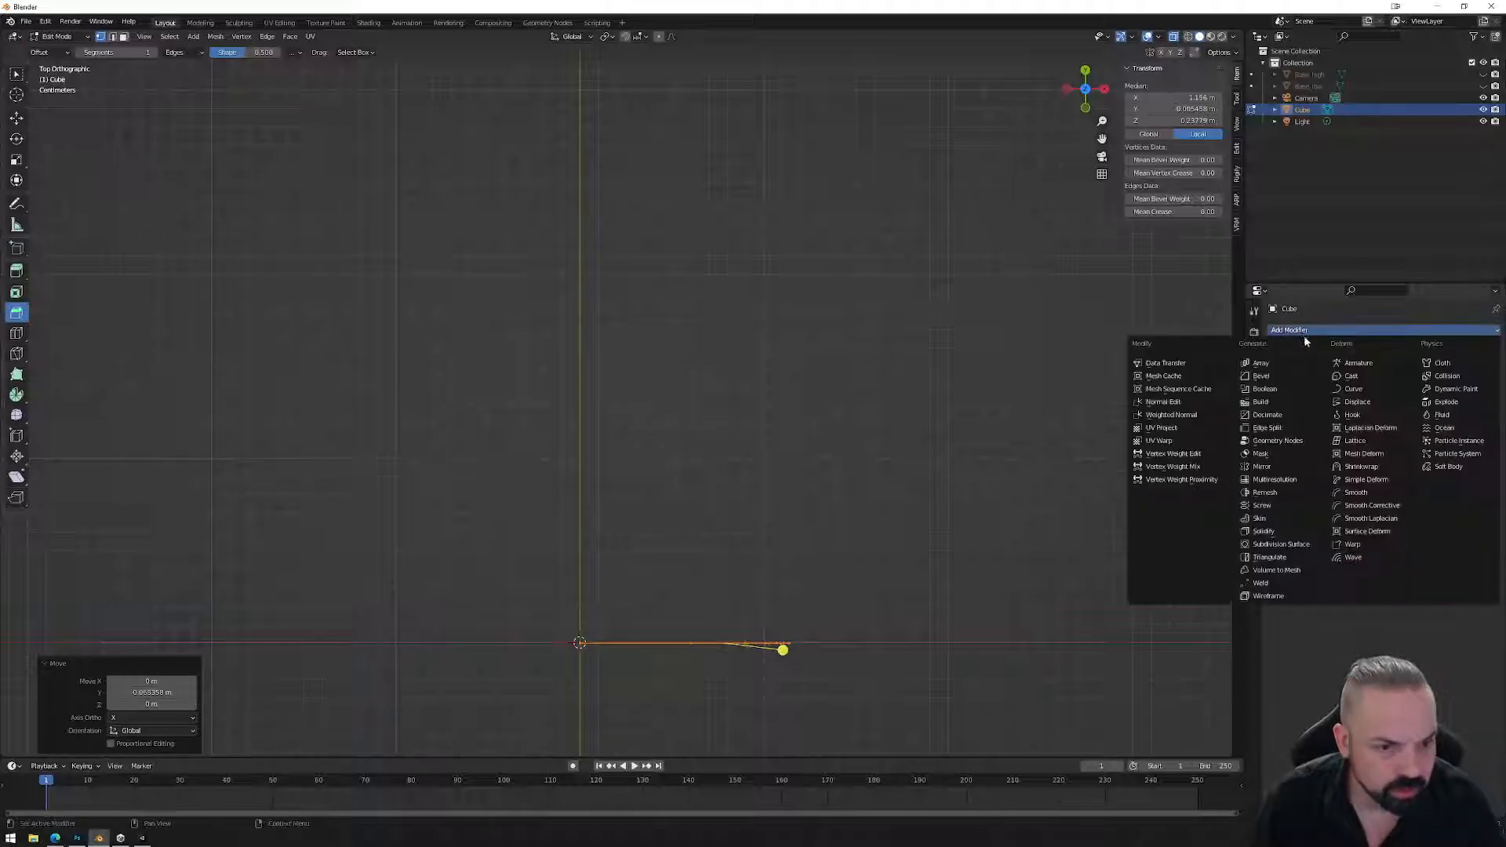
Add a Screw modifier to revolve the profile into a bowl and orbit to inspect it.
left_click(1261, 505)
middle_click_drag(815, 596, 783, 471)
scroll(810, 482, "down", 6)
scroll(789, 475, "up", 4)
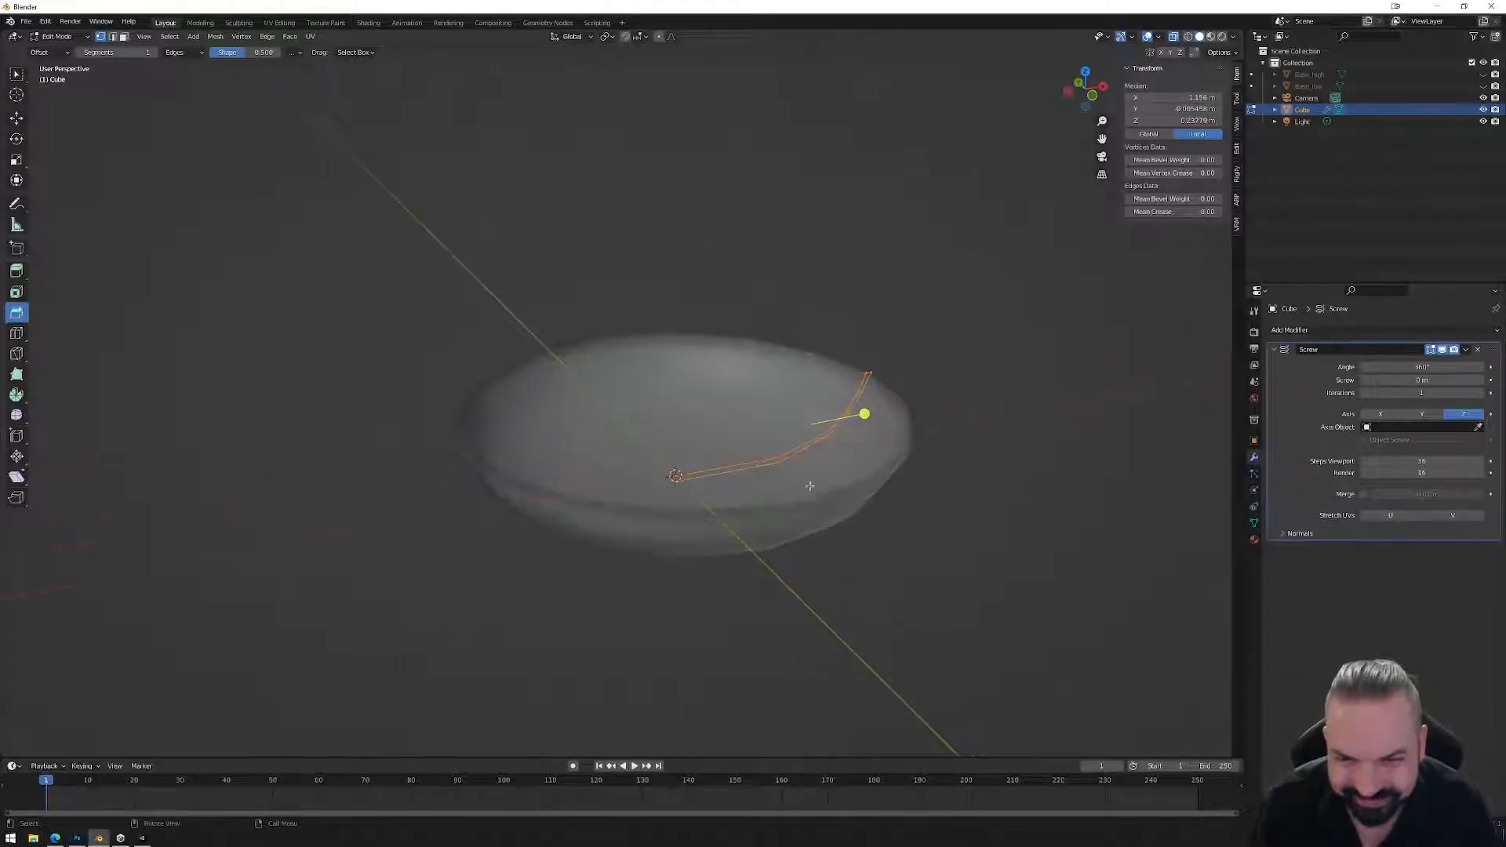
middle_click_drag(947, 507, 829, 515)
Turn on the Face Orientation overlay, showing the bowl red, and check the rim vertex in Edit Mode.
key("Tab")
left_click(1174, 37)
key("Tab")
middle_click_drag(810, 446, 807, 426)
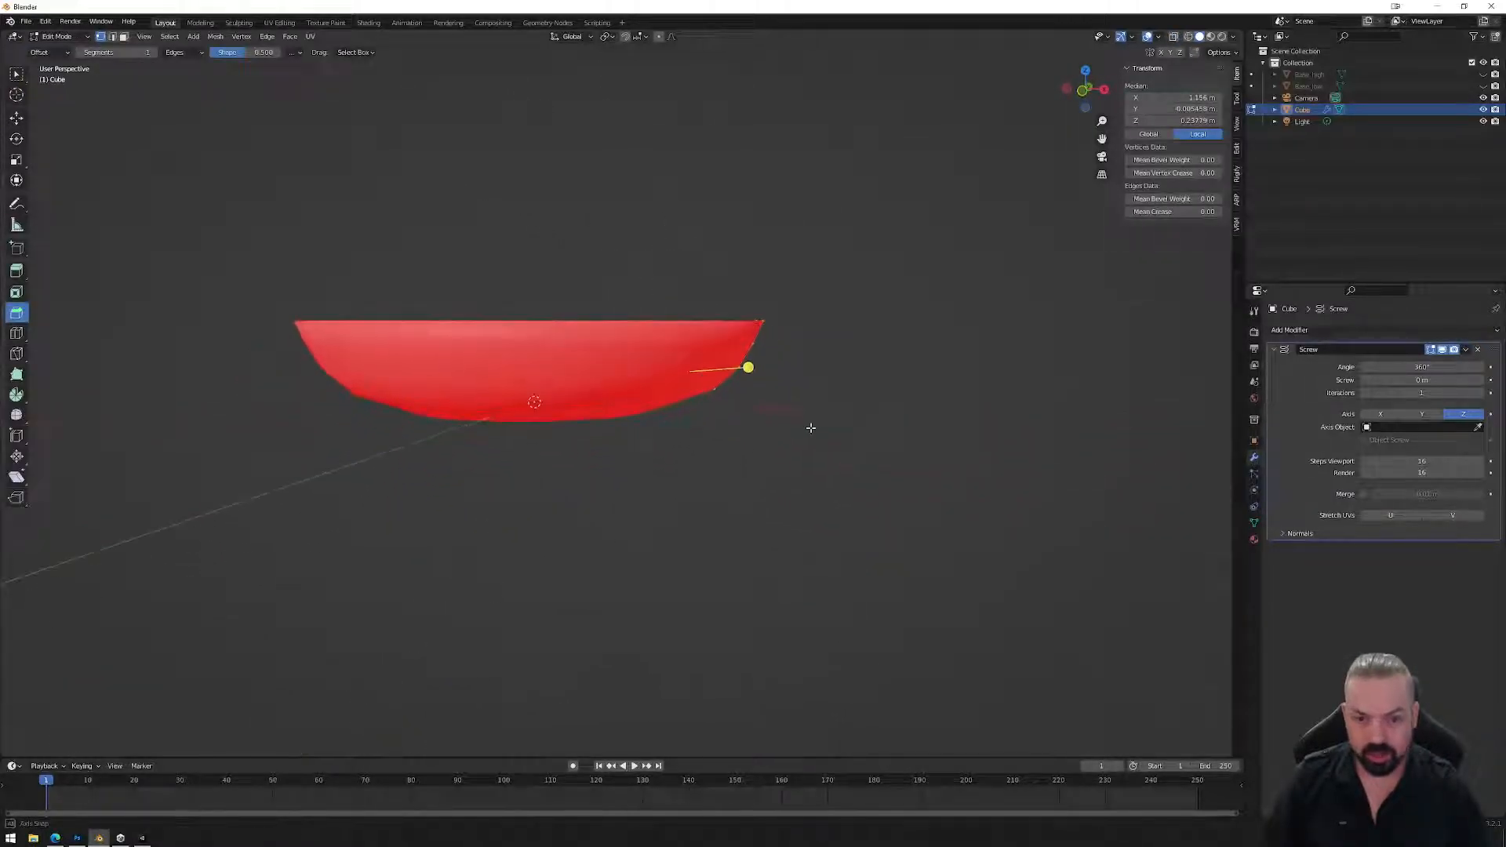
left_click(756, 344)
middle_click_drag(793, 329, 815, 421)
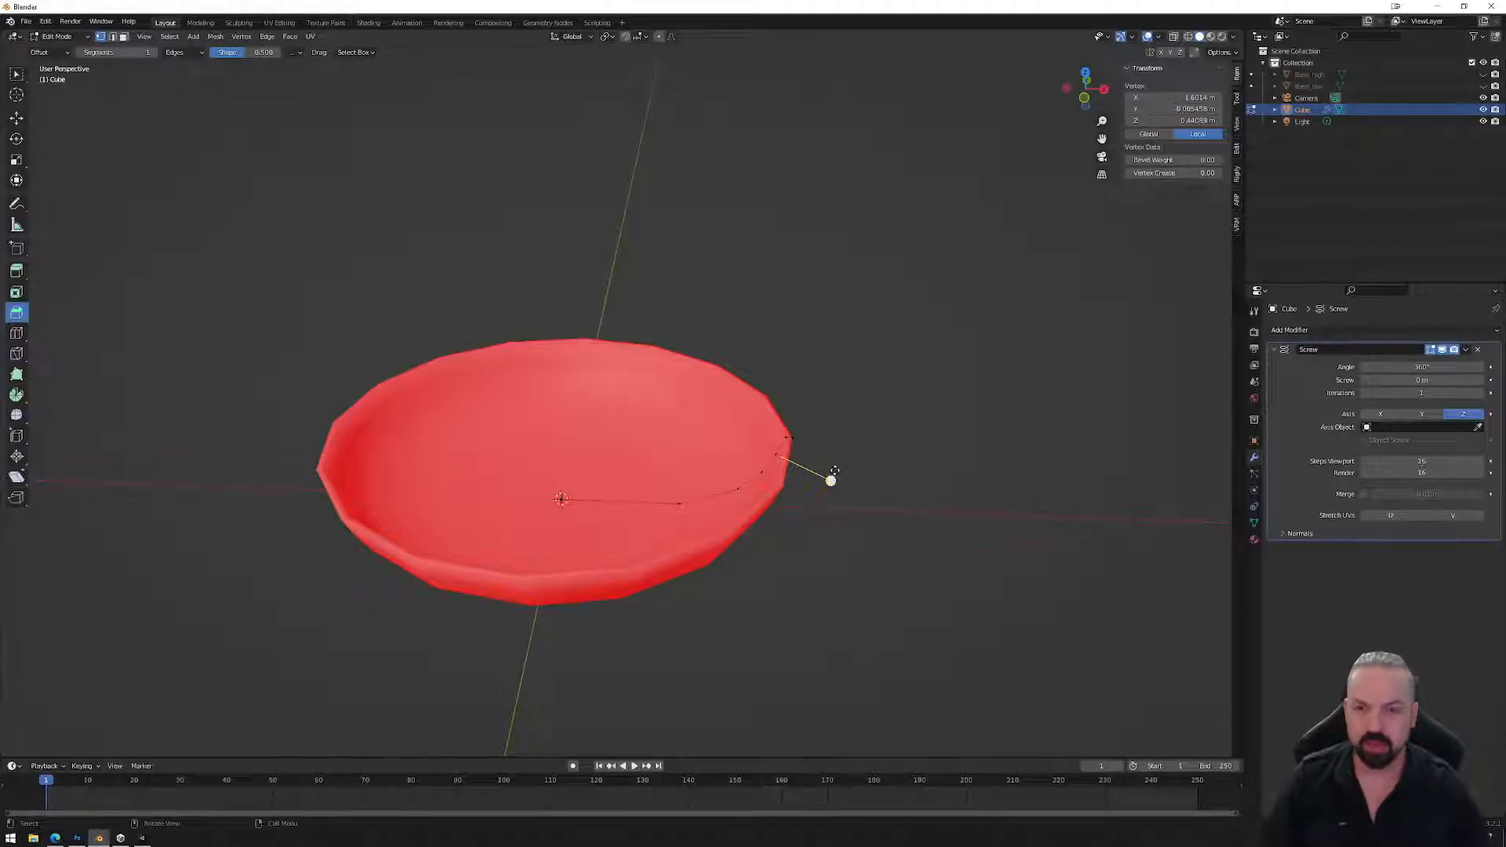
key("Tab")
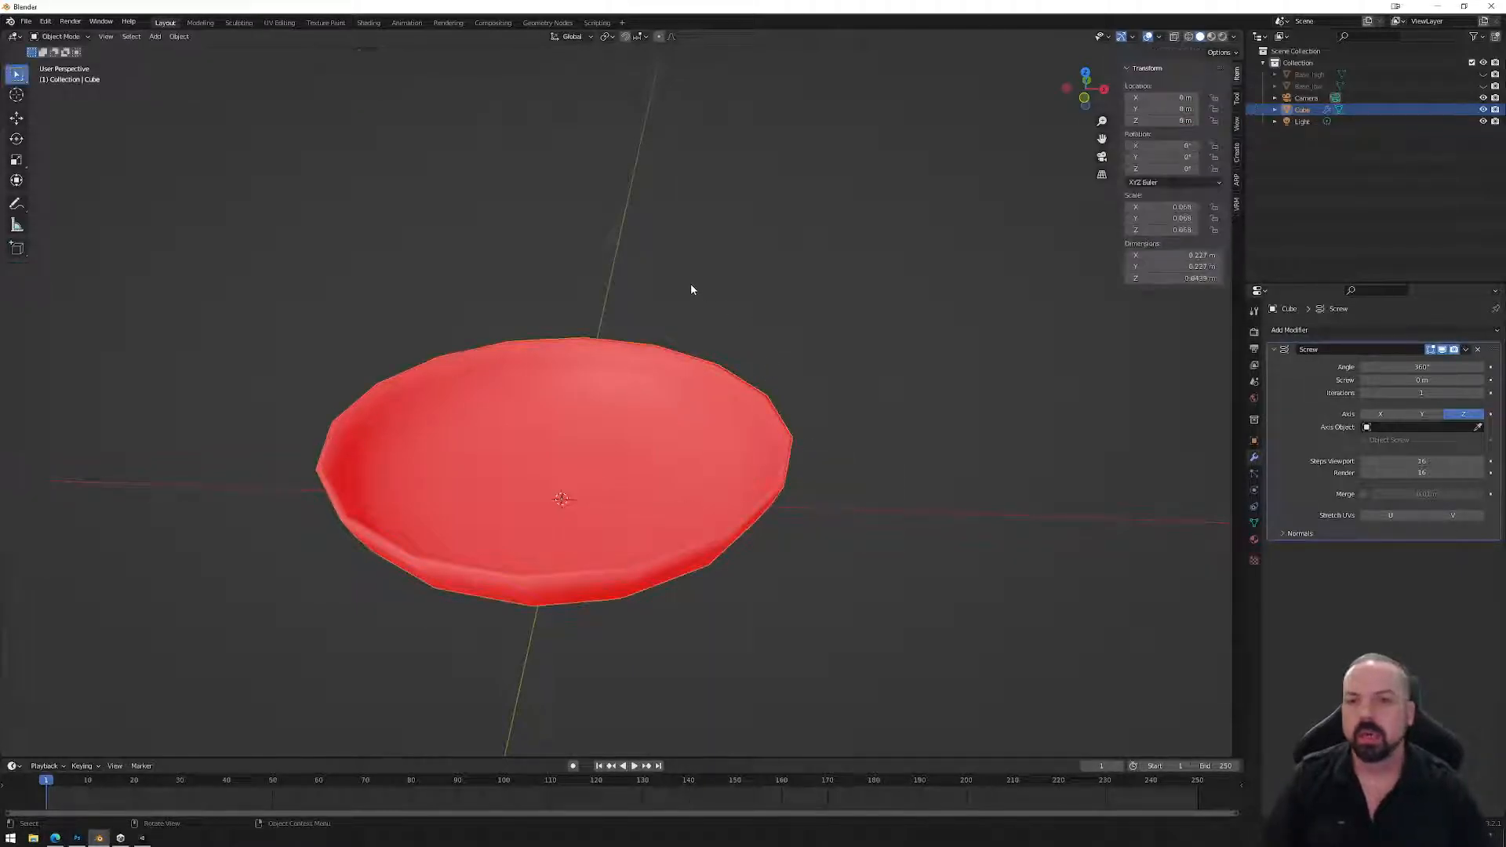
Apply the Screw modifier, then box-select and zoom in on the bowl's centre vertices in Edit Mode.
left_click(1465, 349)
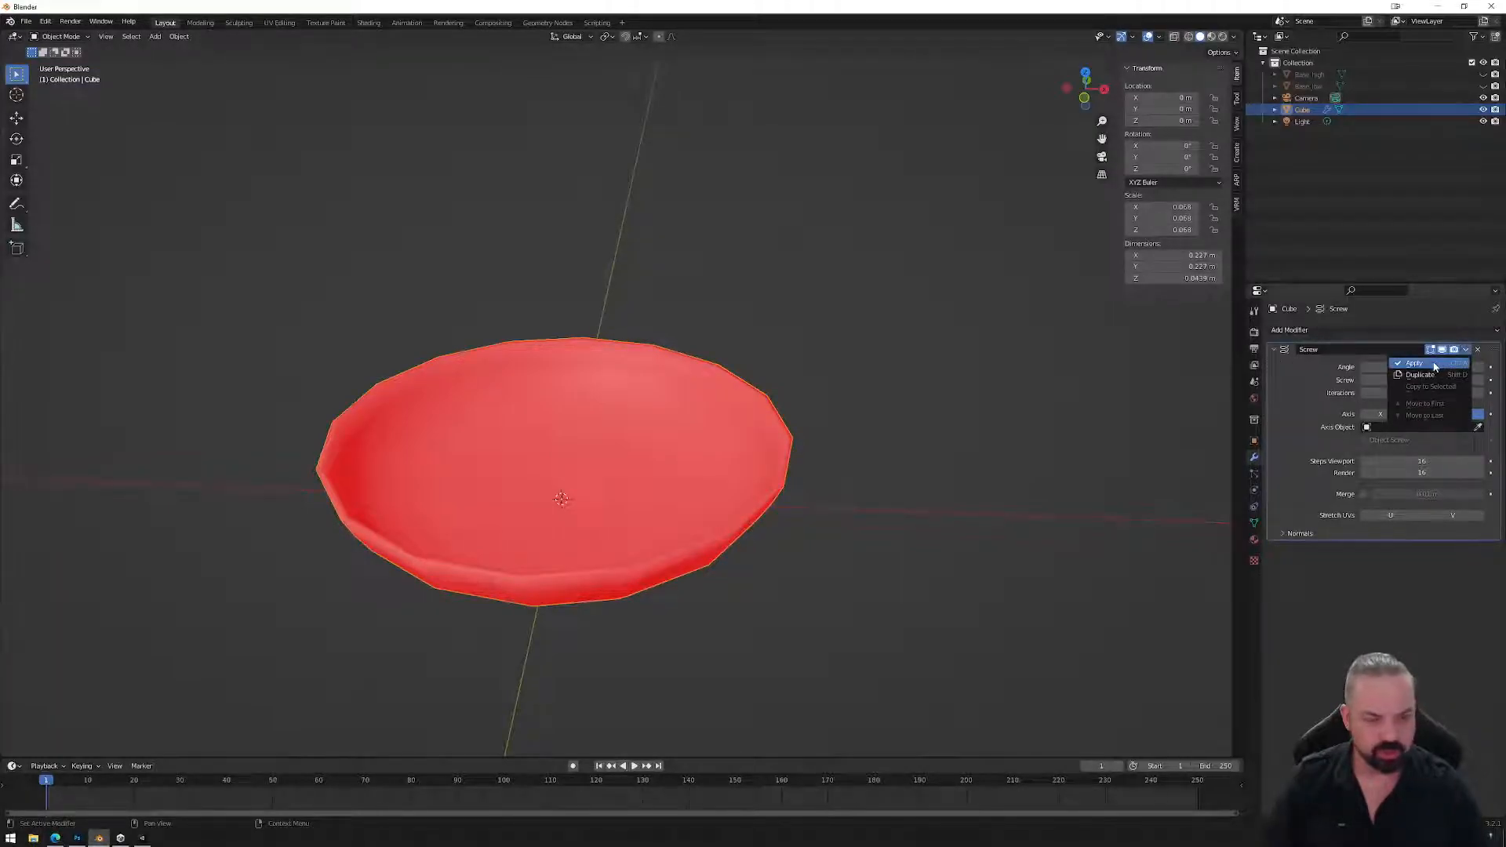
left_click(1434, 366)
key("Tab")
left_click_drag(546, 479, 581, 530)
middle_click_drag(587, 532, 610, 578)
scroll(611, 578, "up", 4)
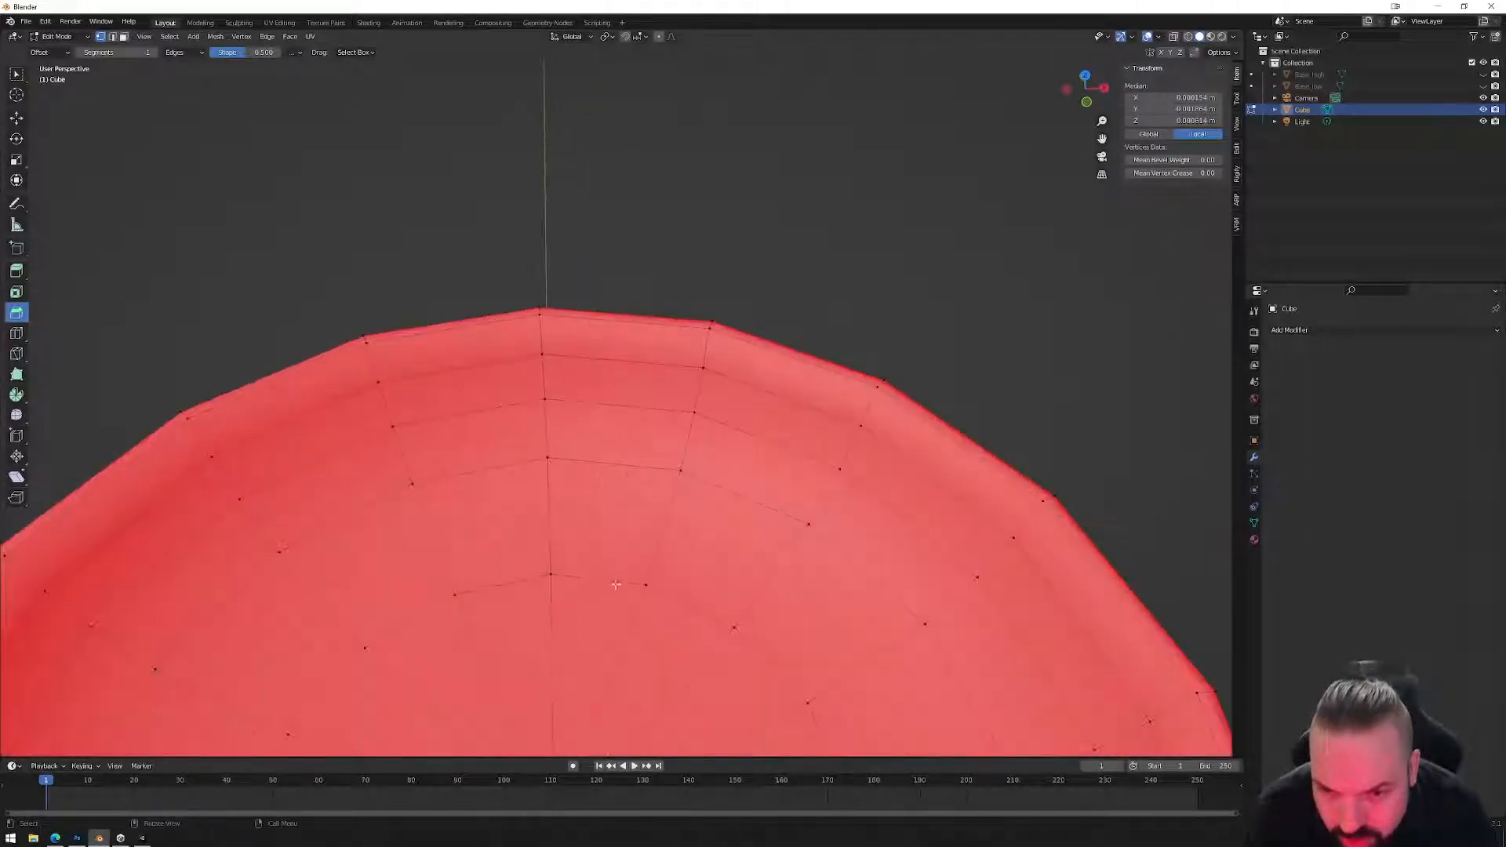
key("KP_Decimal")
scroll(611, 314, "up", 4)
middle_click_drag(612, 298, 644, 293)
Select the centre edges in edge mode and clear their seams.
left_click(777, 206)
scroll(732, 159, "up", 3)
scroll(745, 153, "down", 3)
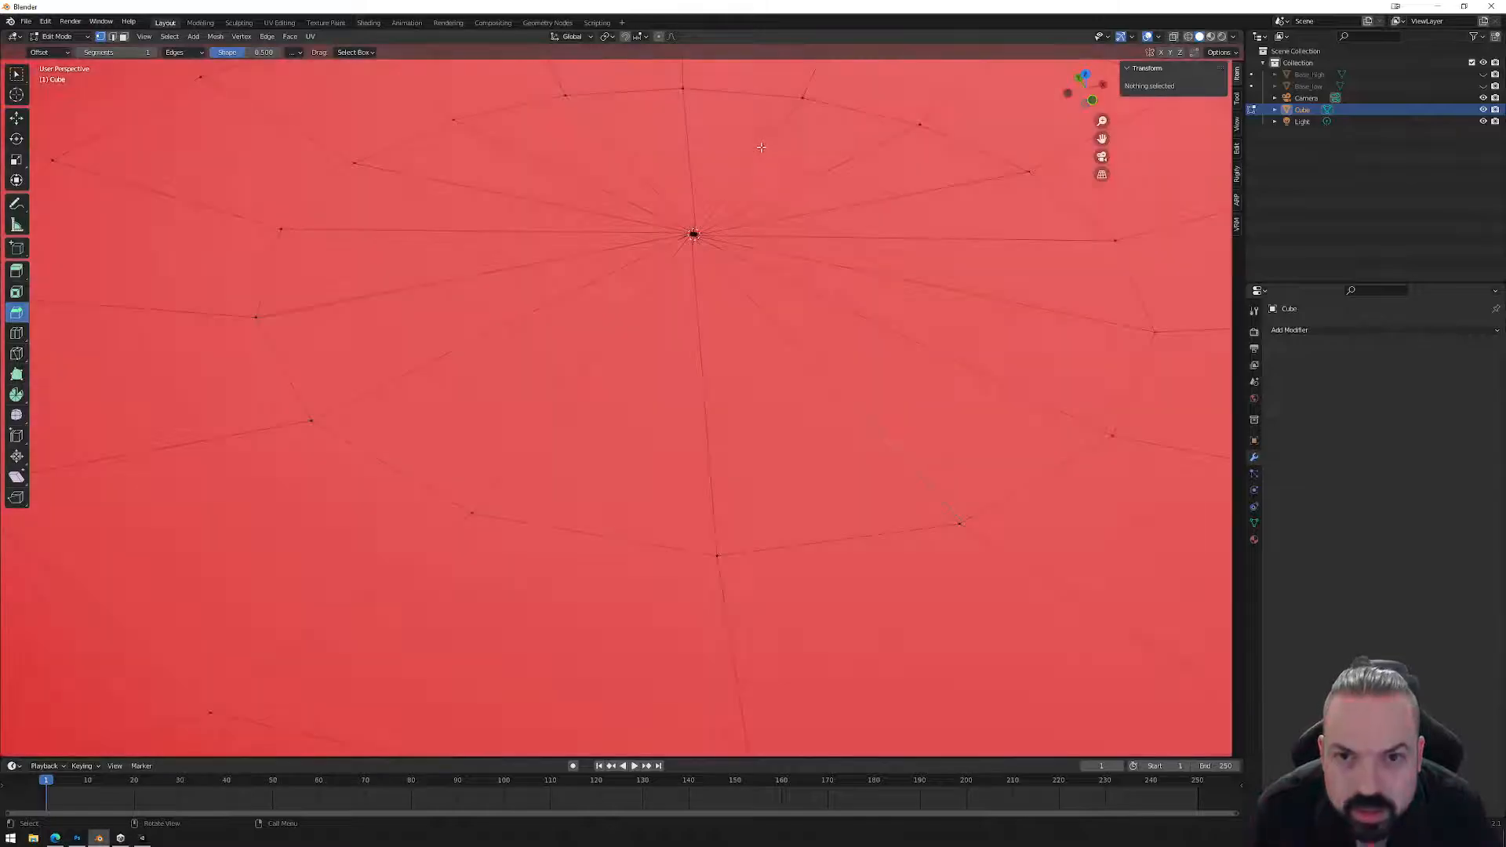
left_click(691, 232)
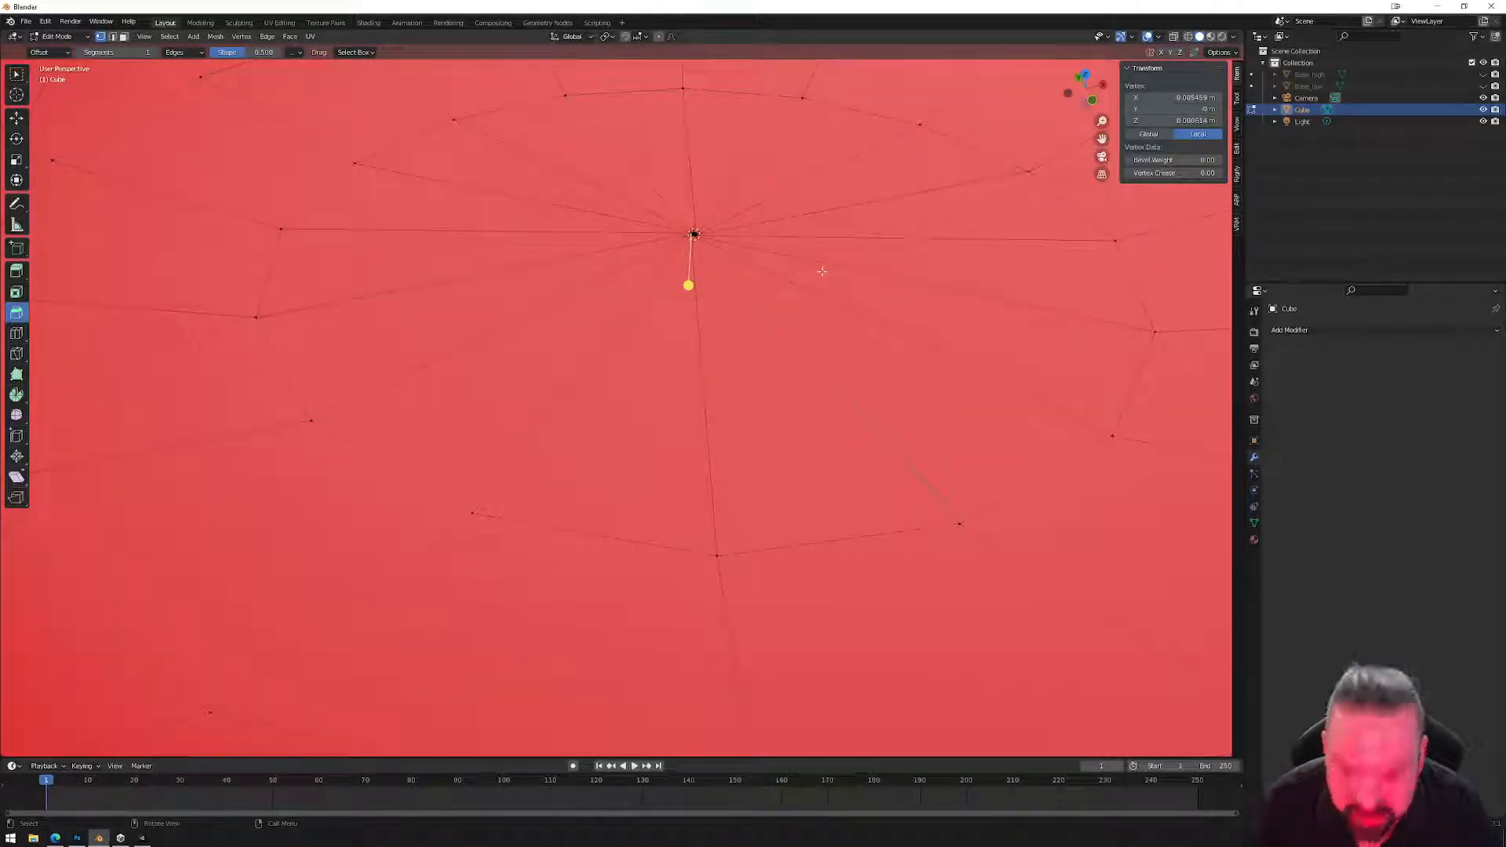
key("KP_Decimal")
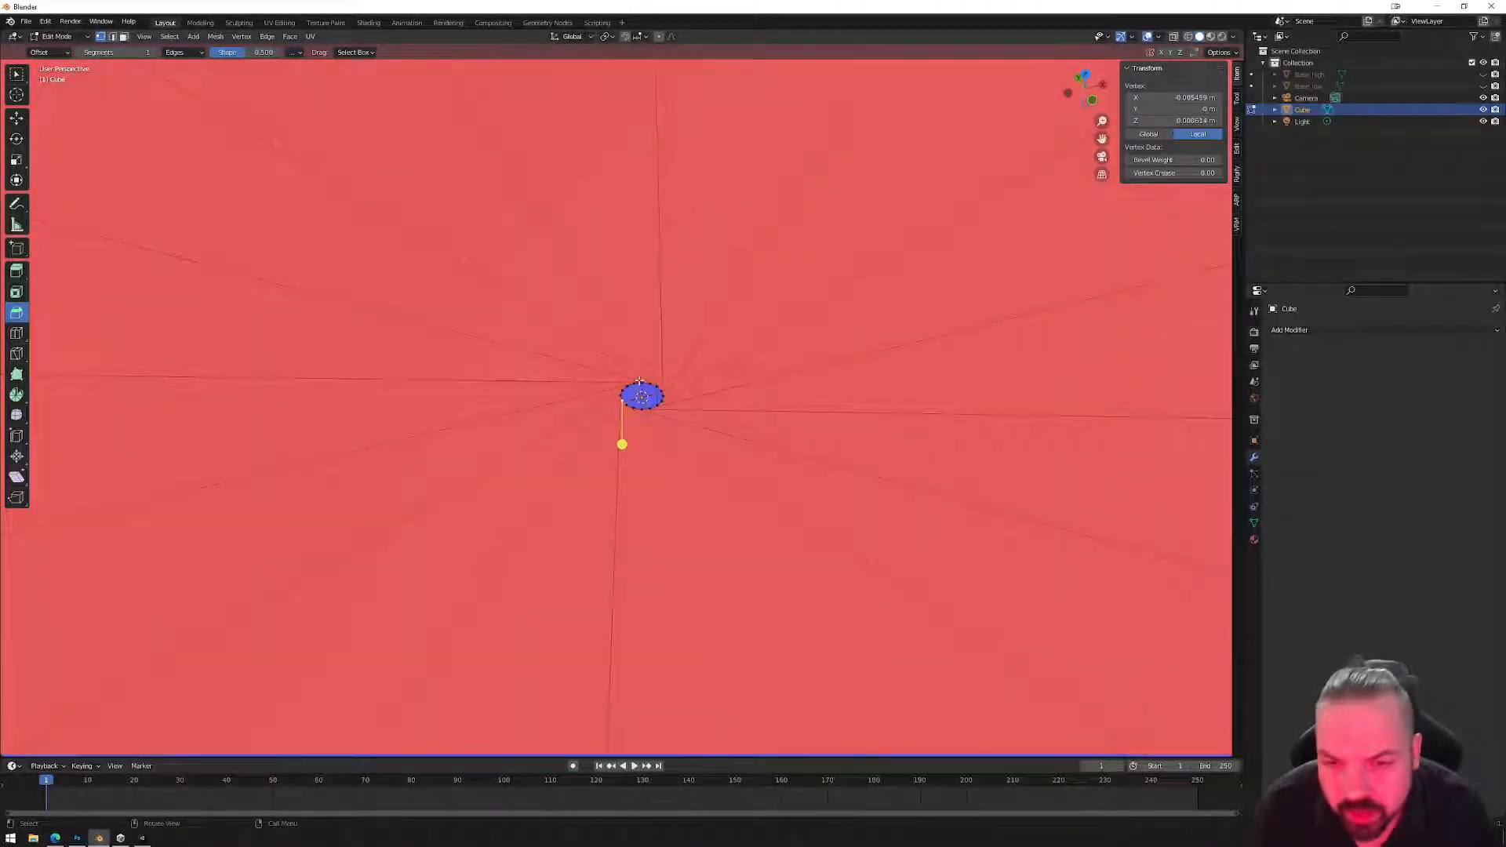
key("2")
left_click(645, 385, "alt")
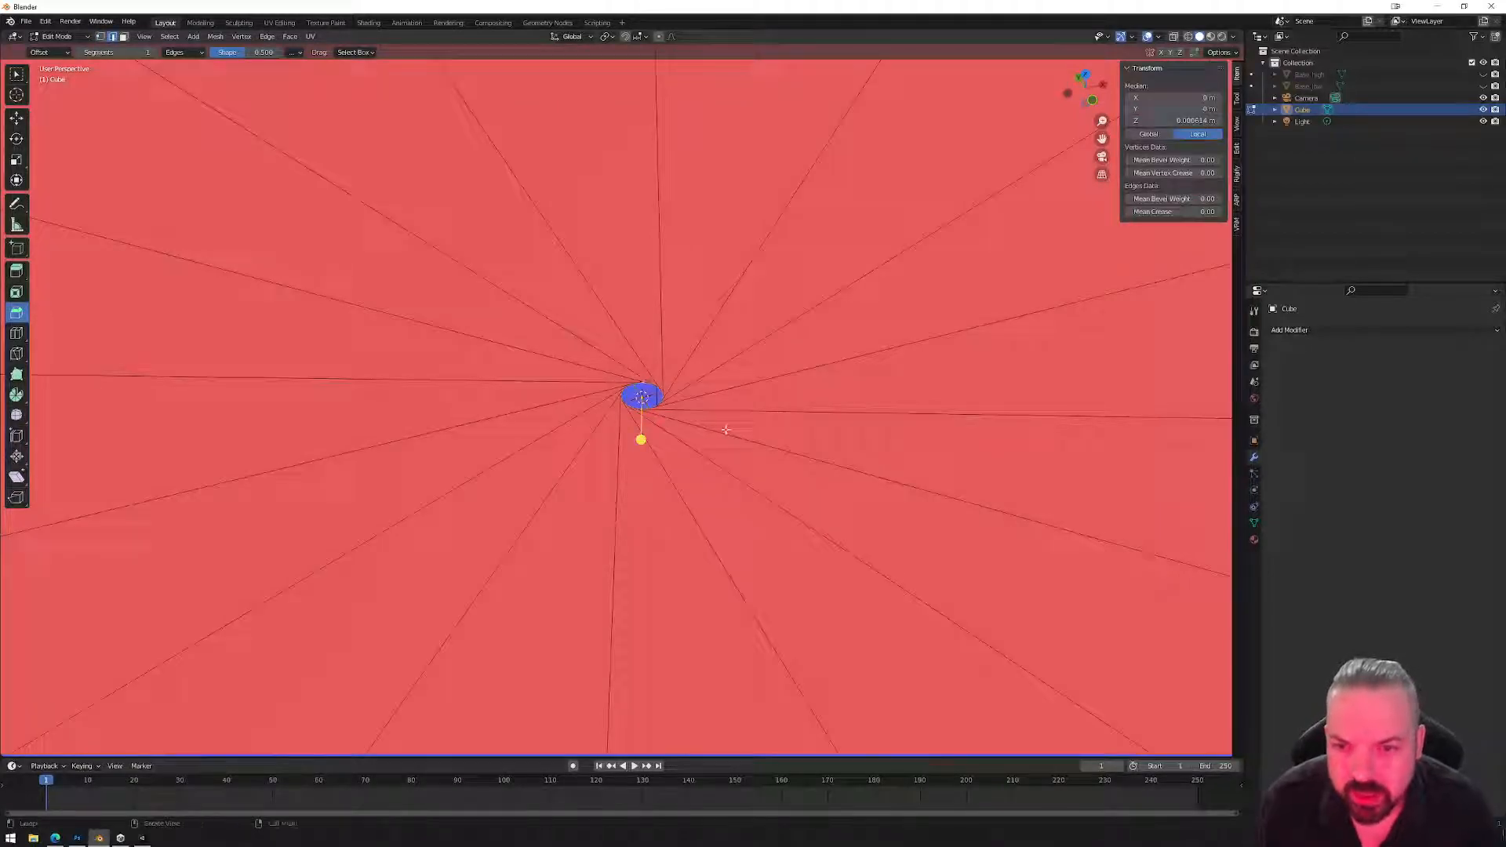
right_click(725, 433)
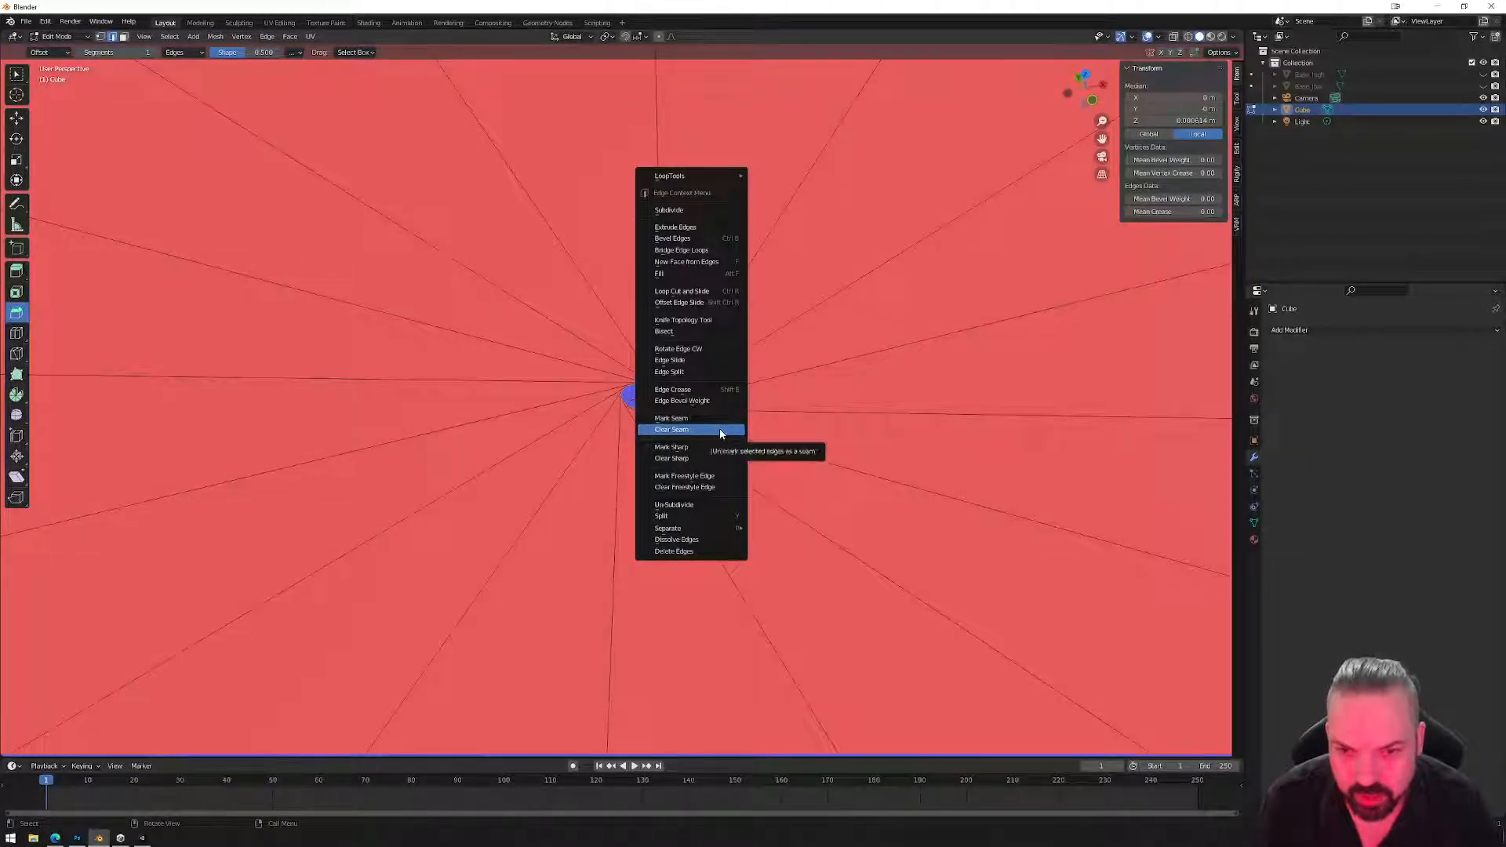
left_click(720, 430)
Merge the clustered centre vertices At Center, twice, into a single point.
right_click(717, 398)
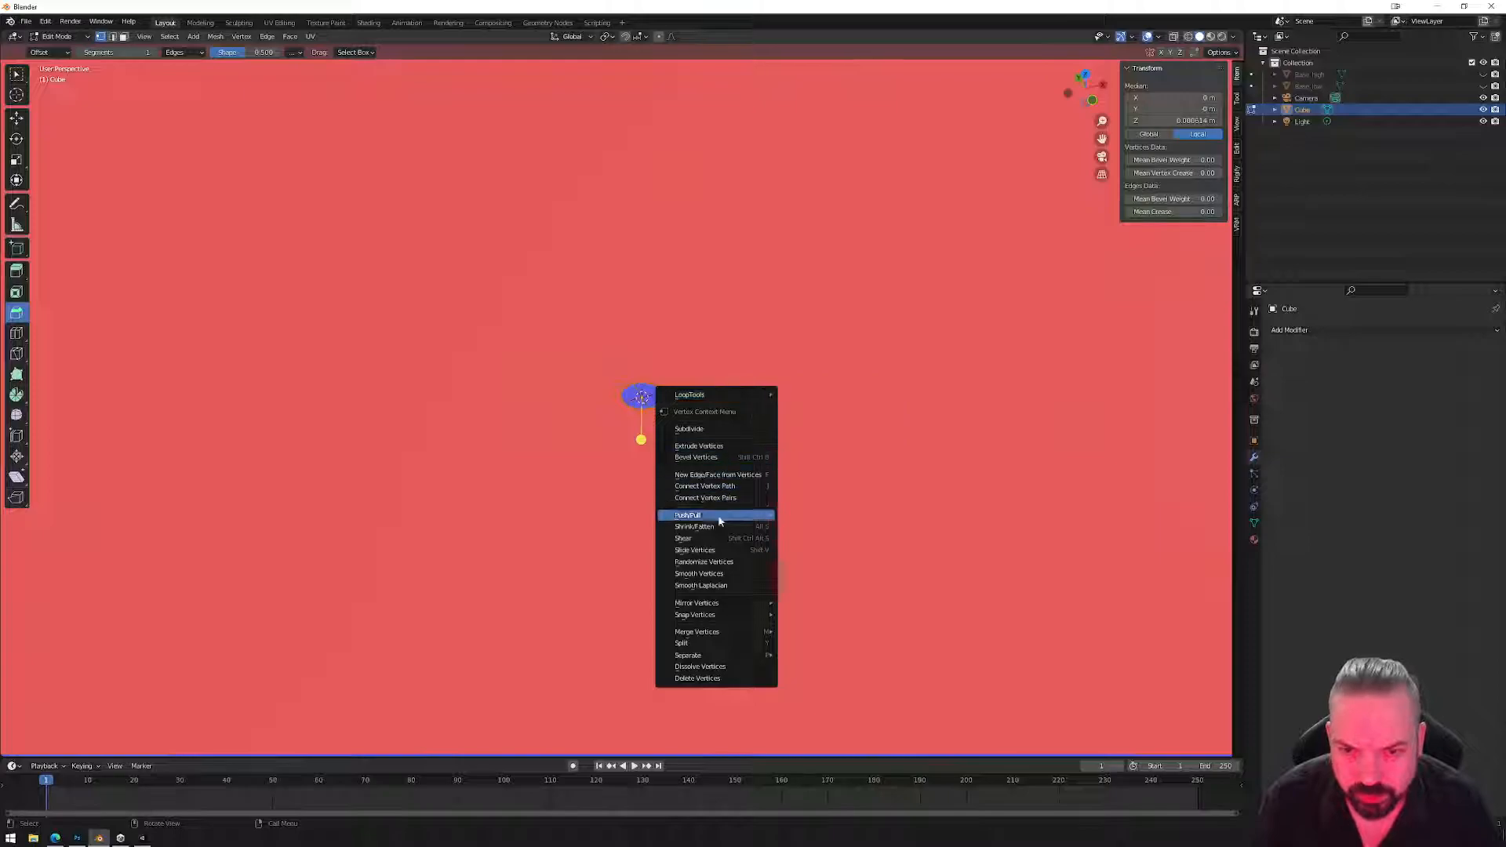
mouse_move(719, 632)
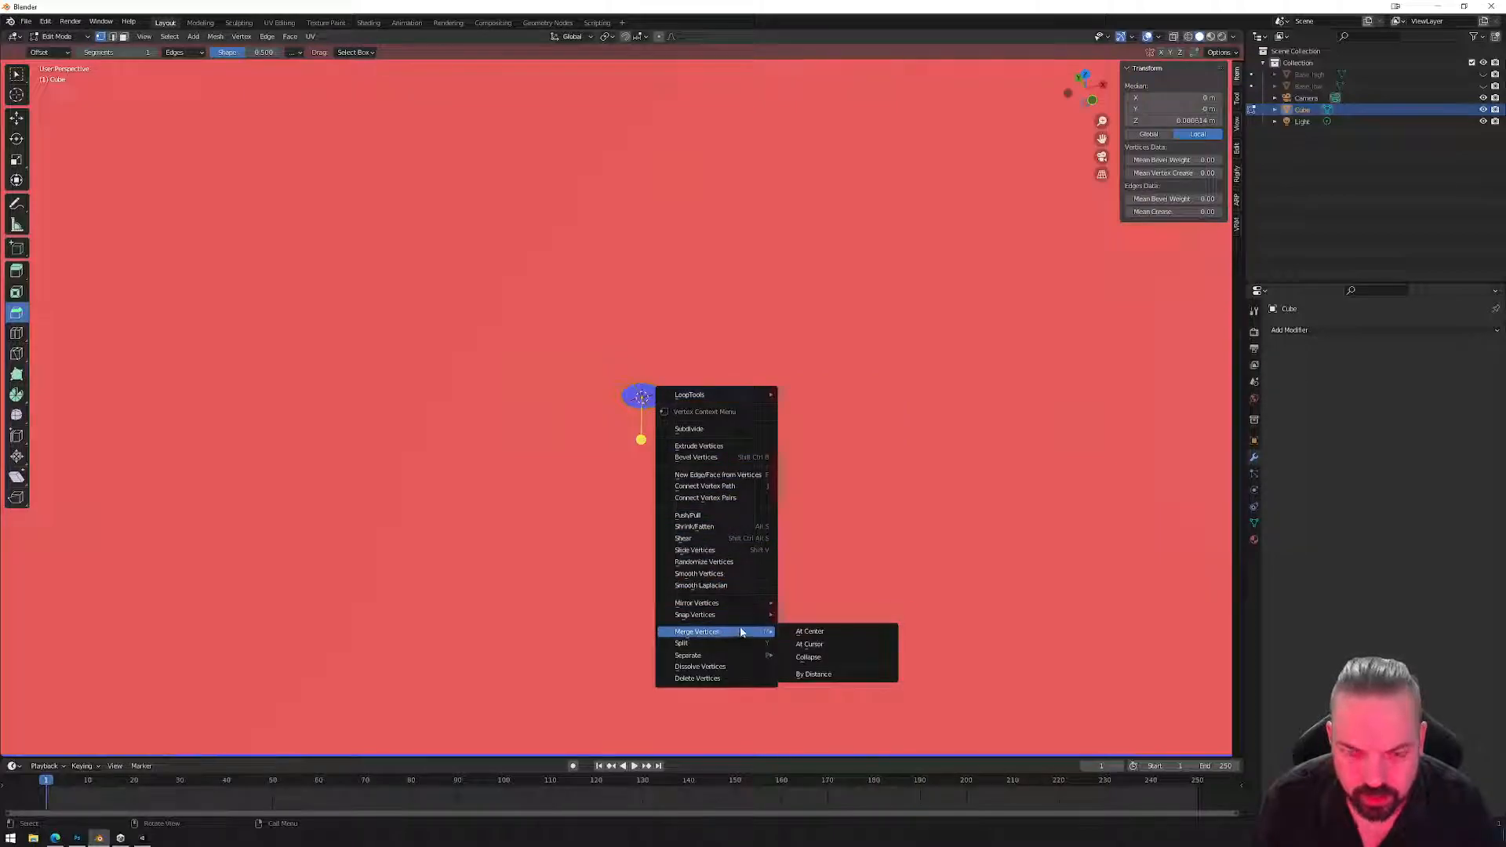
left_click(822, 633)
middle_click_drag(784, 565, 754, 527)
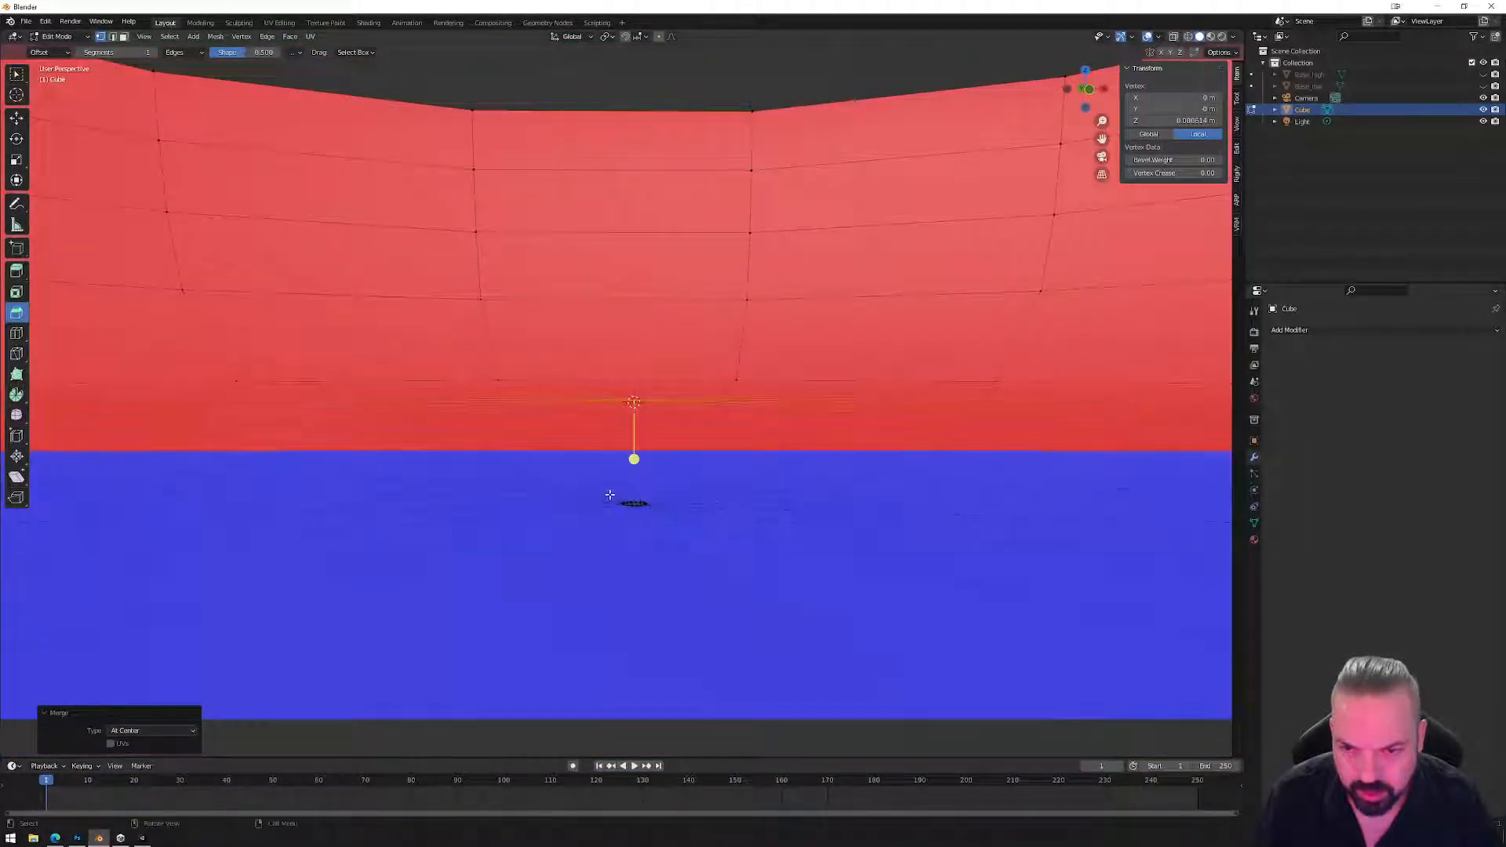
left_click_drag(608, 492, 702, 525)
right_click(695, 554)
mouse_move(695, 557)
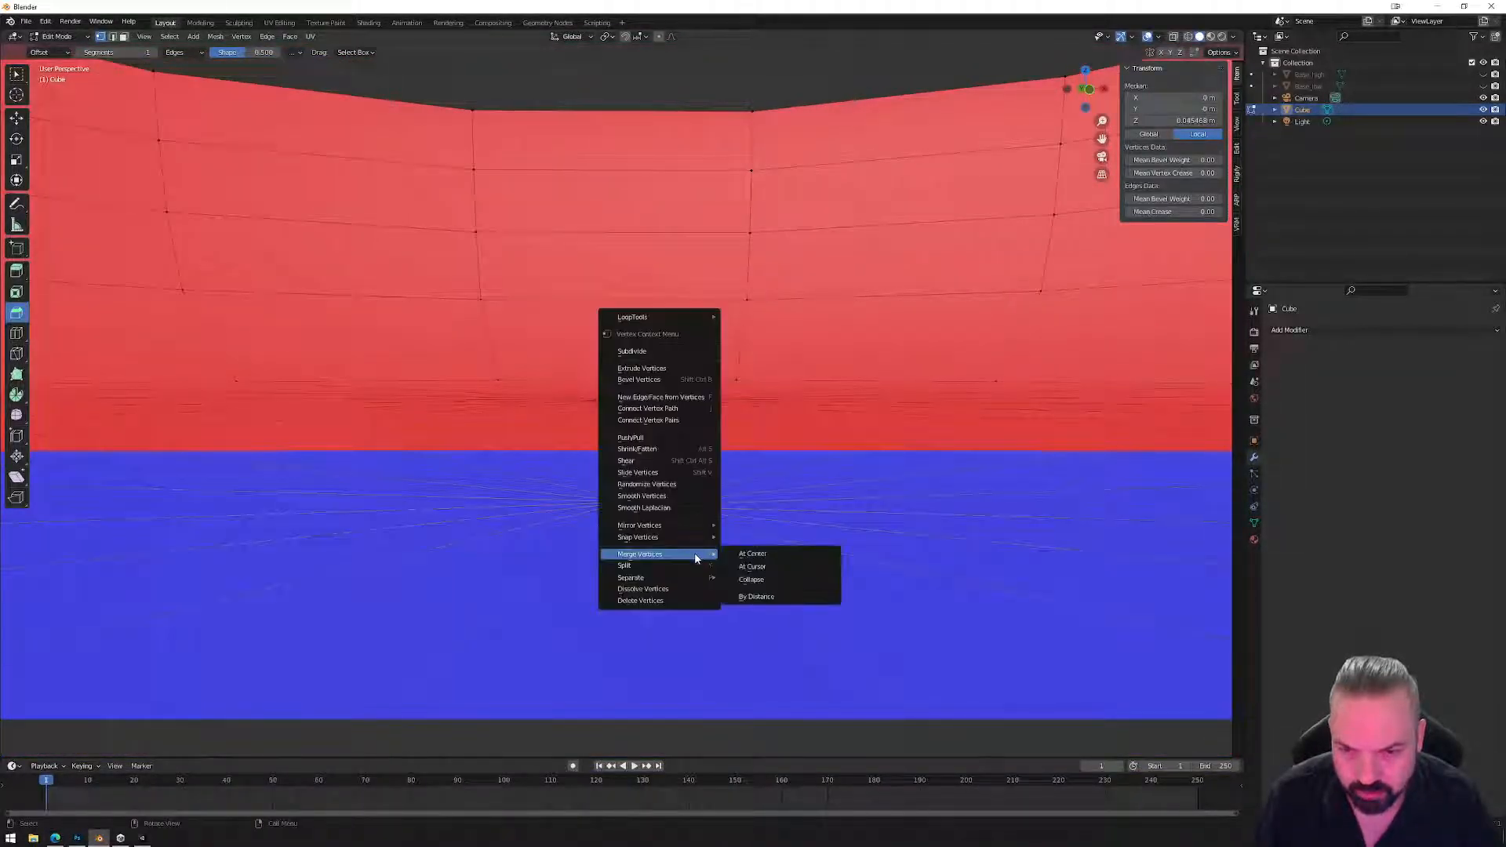
left_click(761, 558)
middle_click_drag(751, 442, 816, 374)
With X-ray on, select the whole bowl and flip its normals via Mesh > Normals > Flip.
key("Tab")
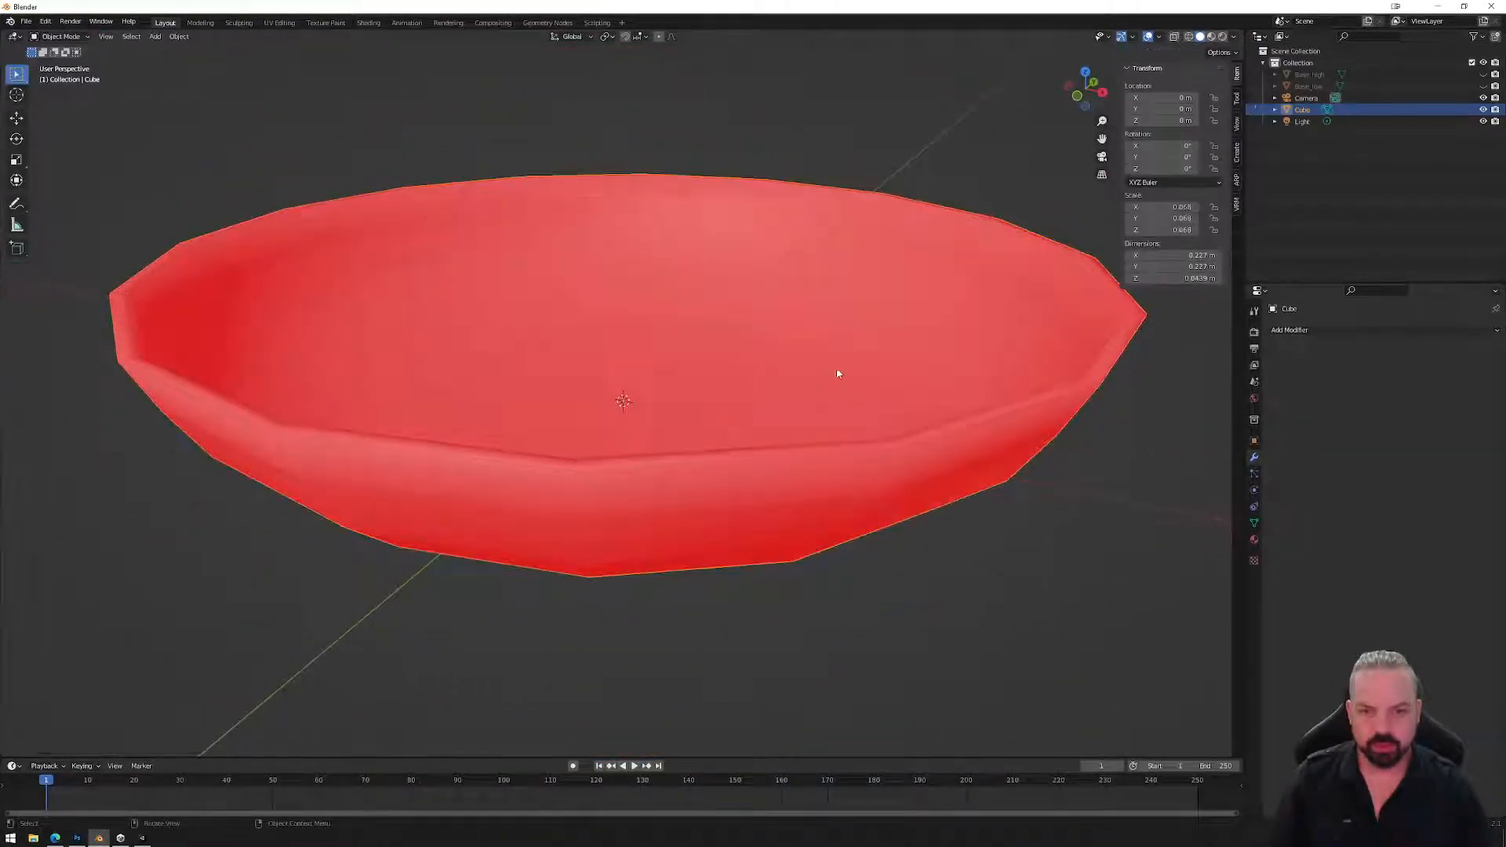
key("Tab")
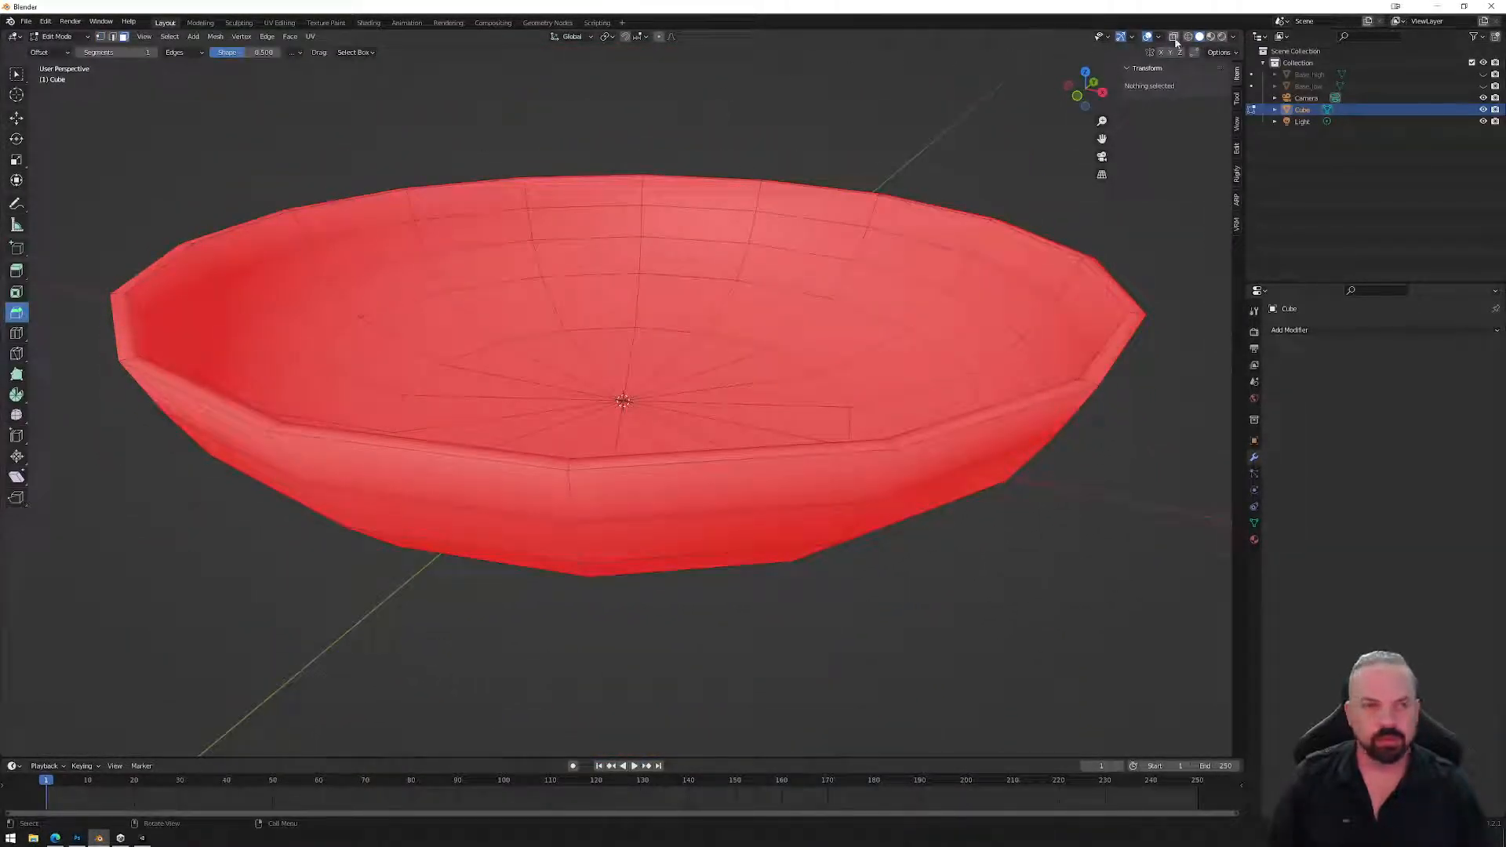
left_click(1173, 38)
scroll(463, 208, "down", 5)
left_click_drag(384, 191, 896, 593)
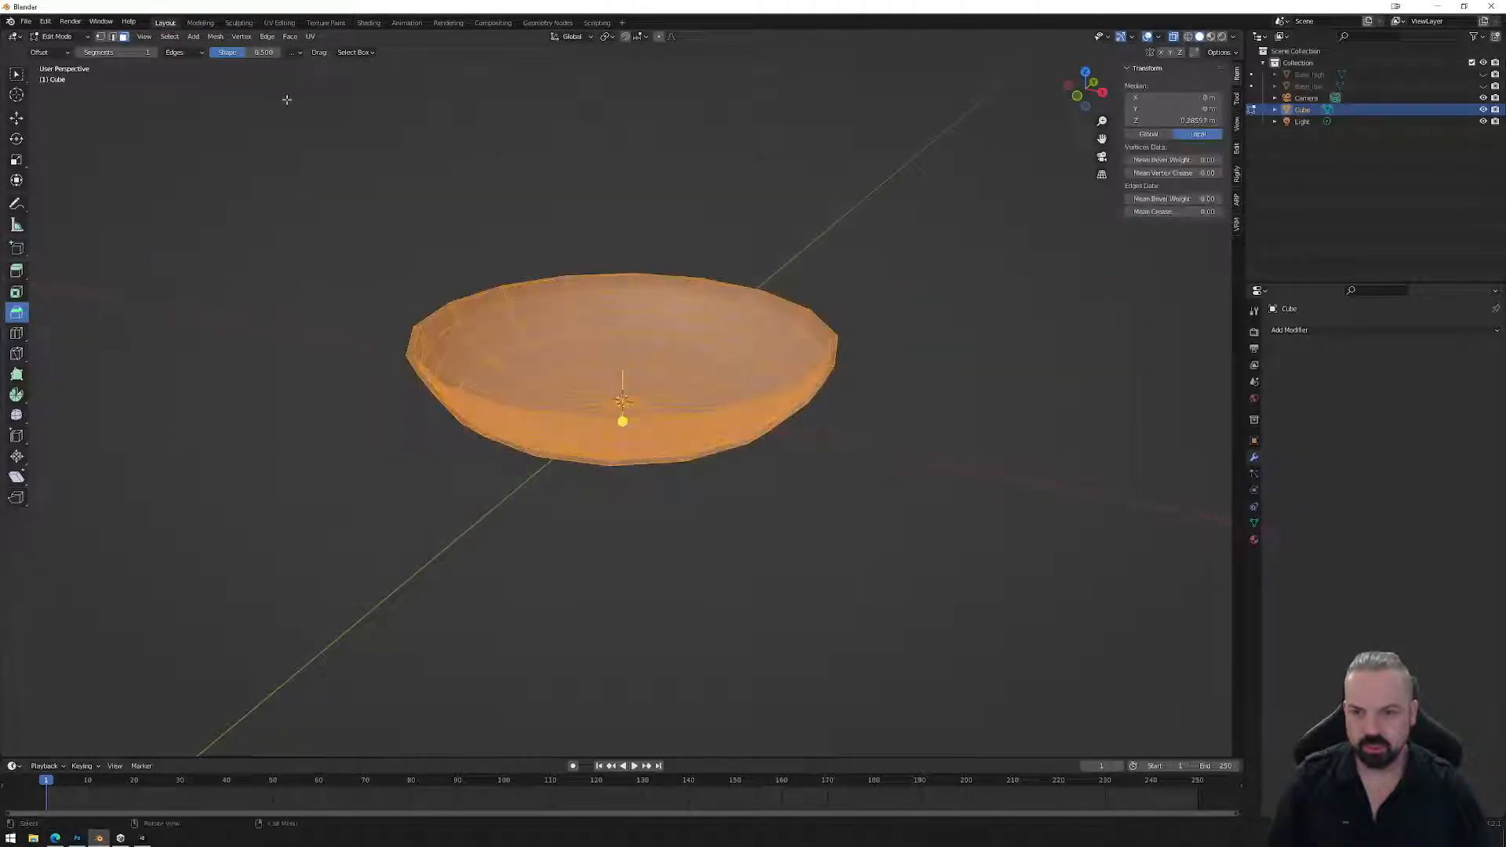
left_click(215, 36)
mouse_move(236, 246)
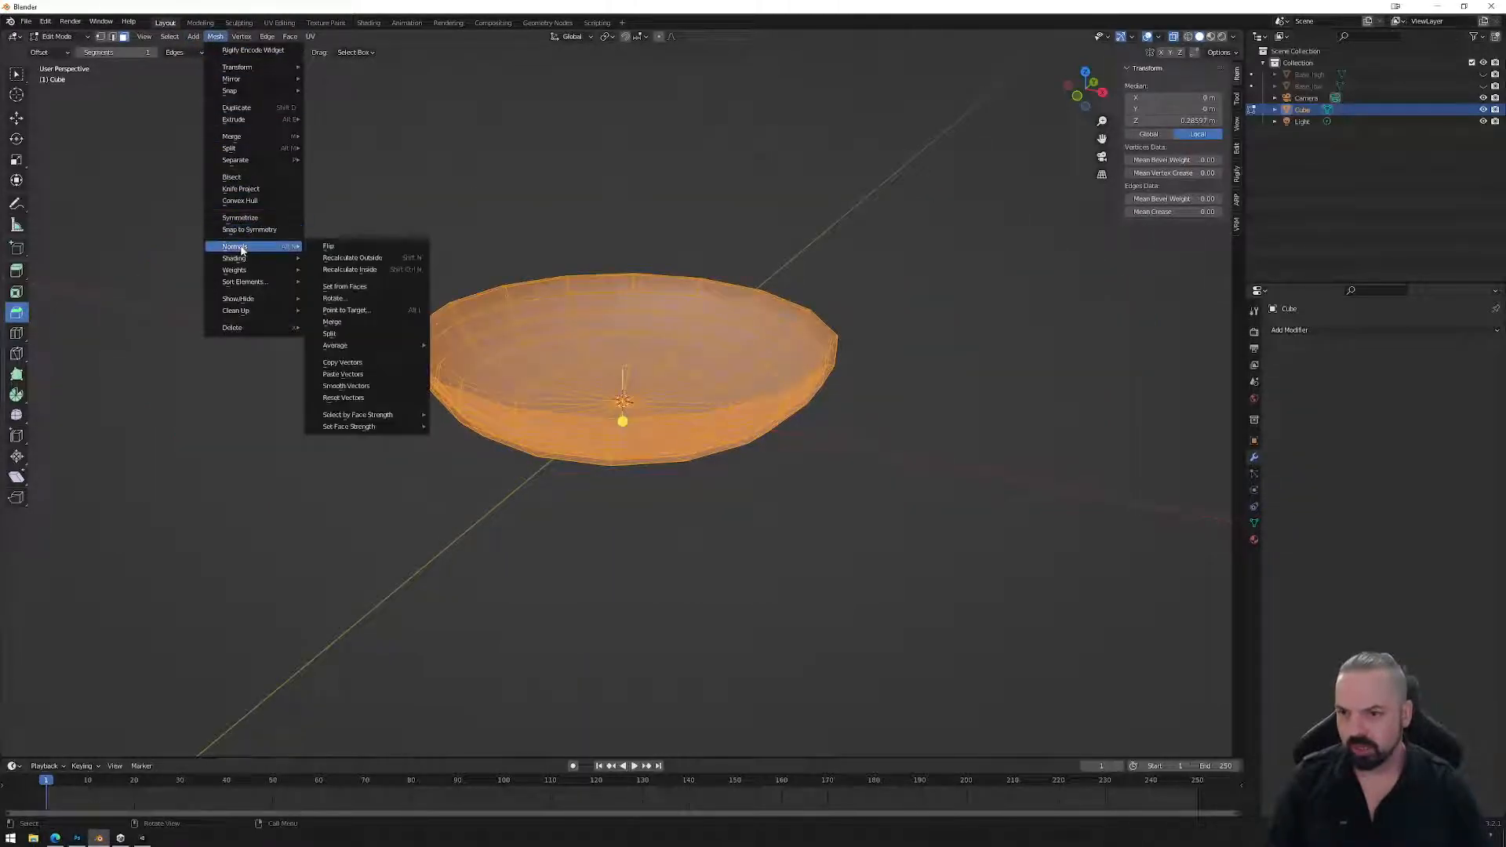
left_click(330, 247)
In Object Mode, turn off X-ray and the Face Orientation overlay, then switch to UV Editing.
key("Tab")
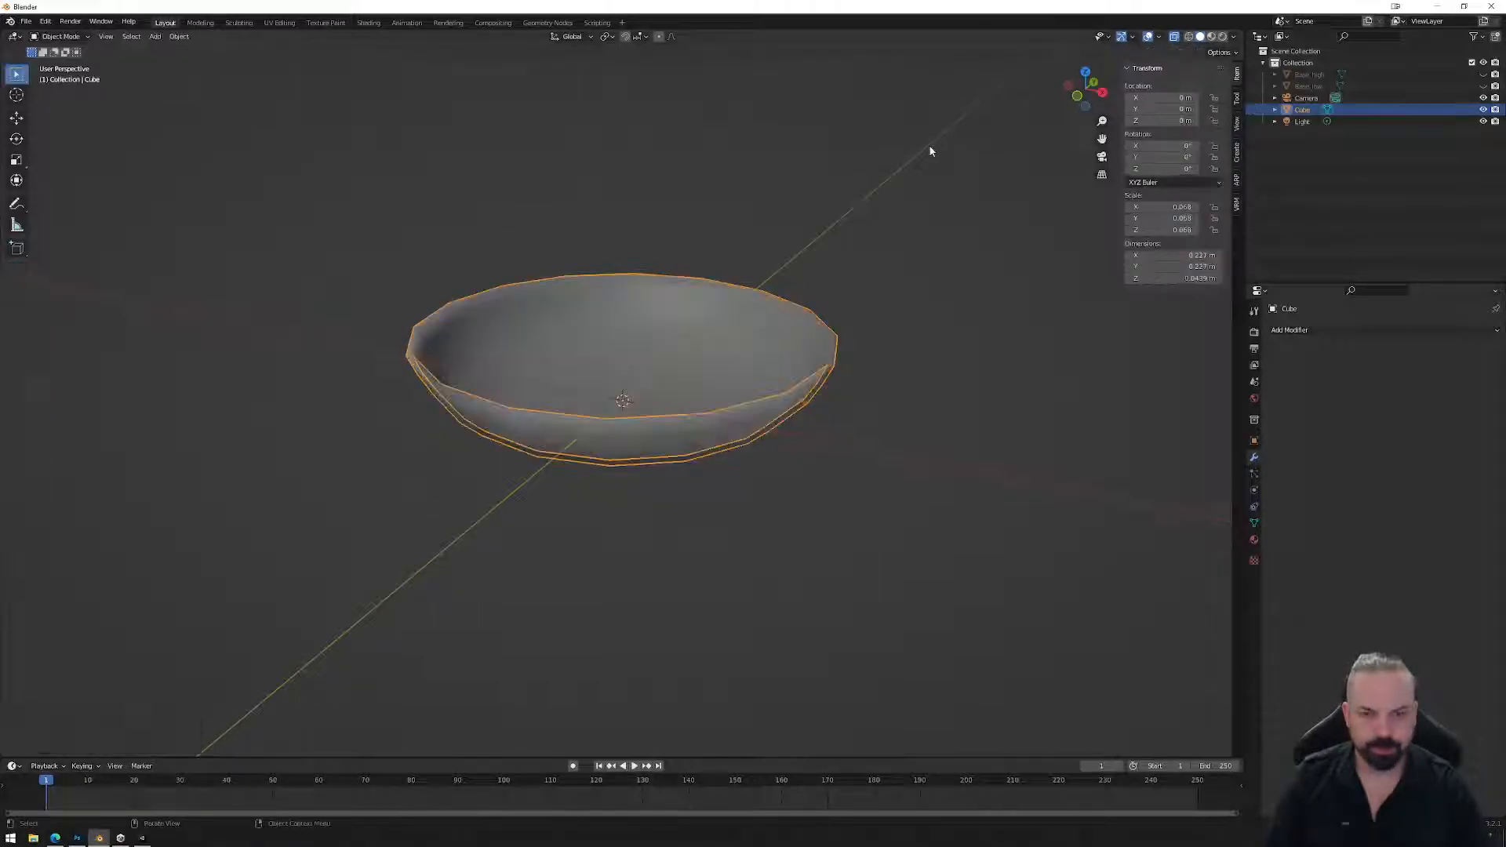
left_click(1176, 38)
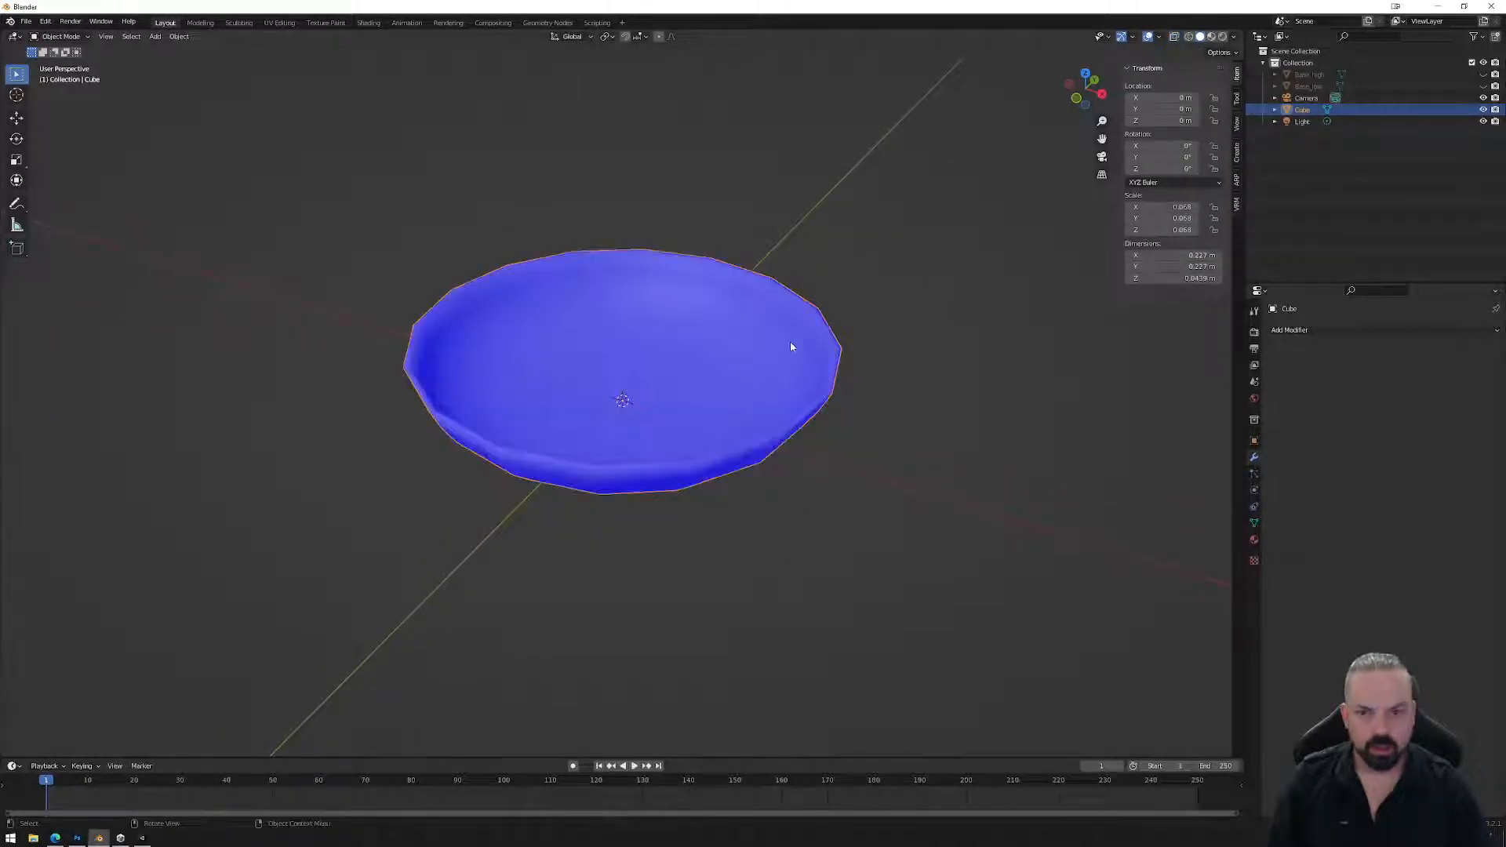
left_click(1158, 37)
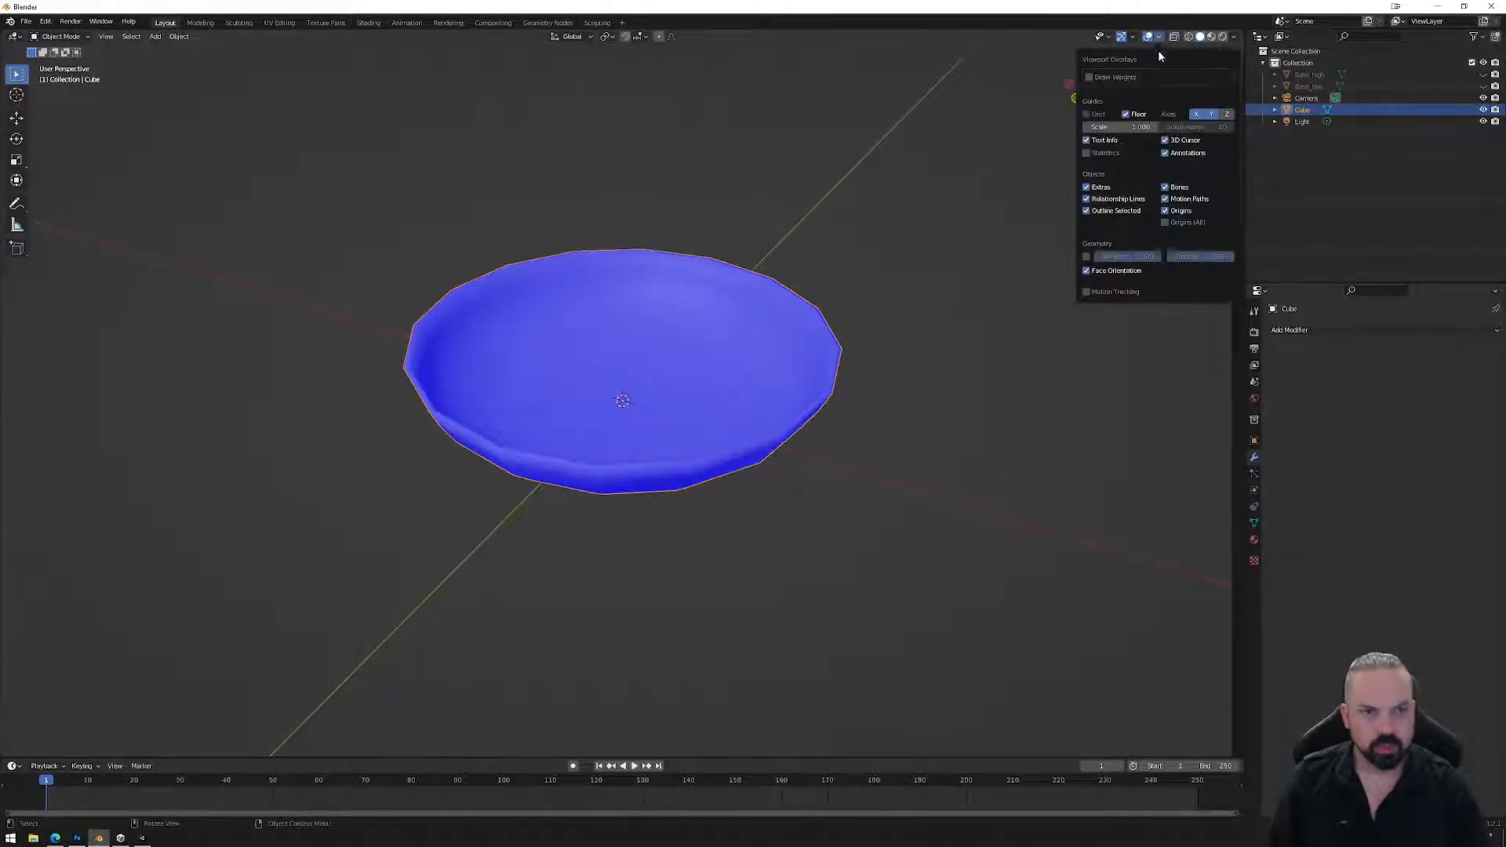
left_click(1098, 271)
middle_click_drag(706, 385, 746, 370)
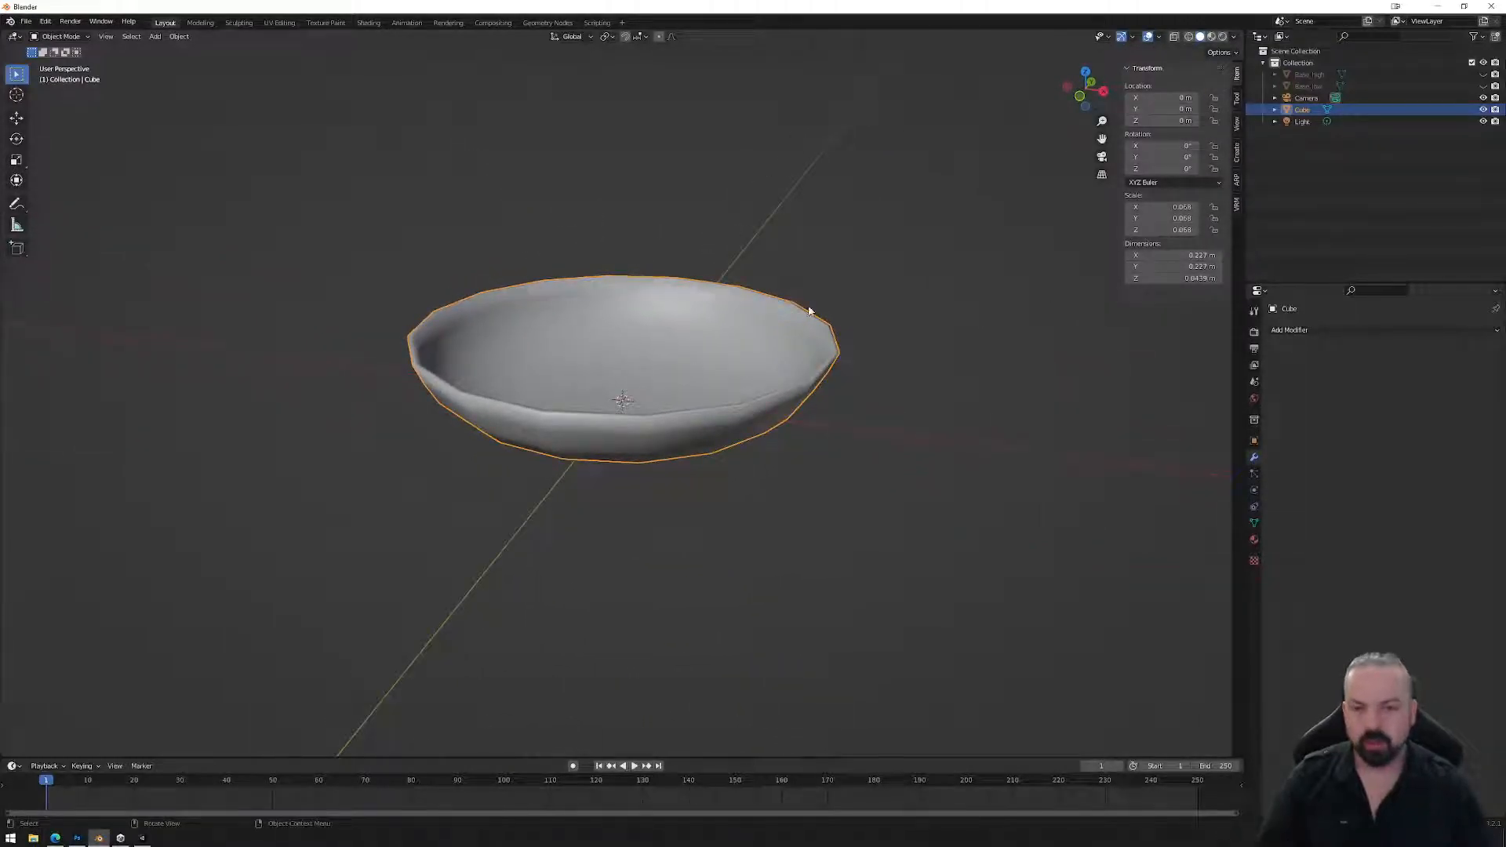
middle_click_drag(536, 363, 665, 416)
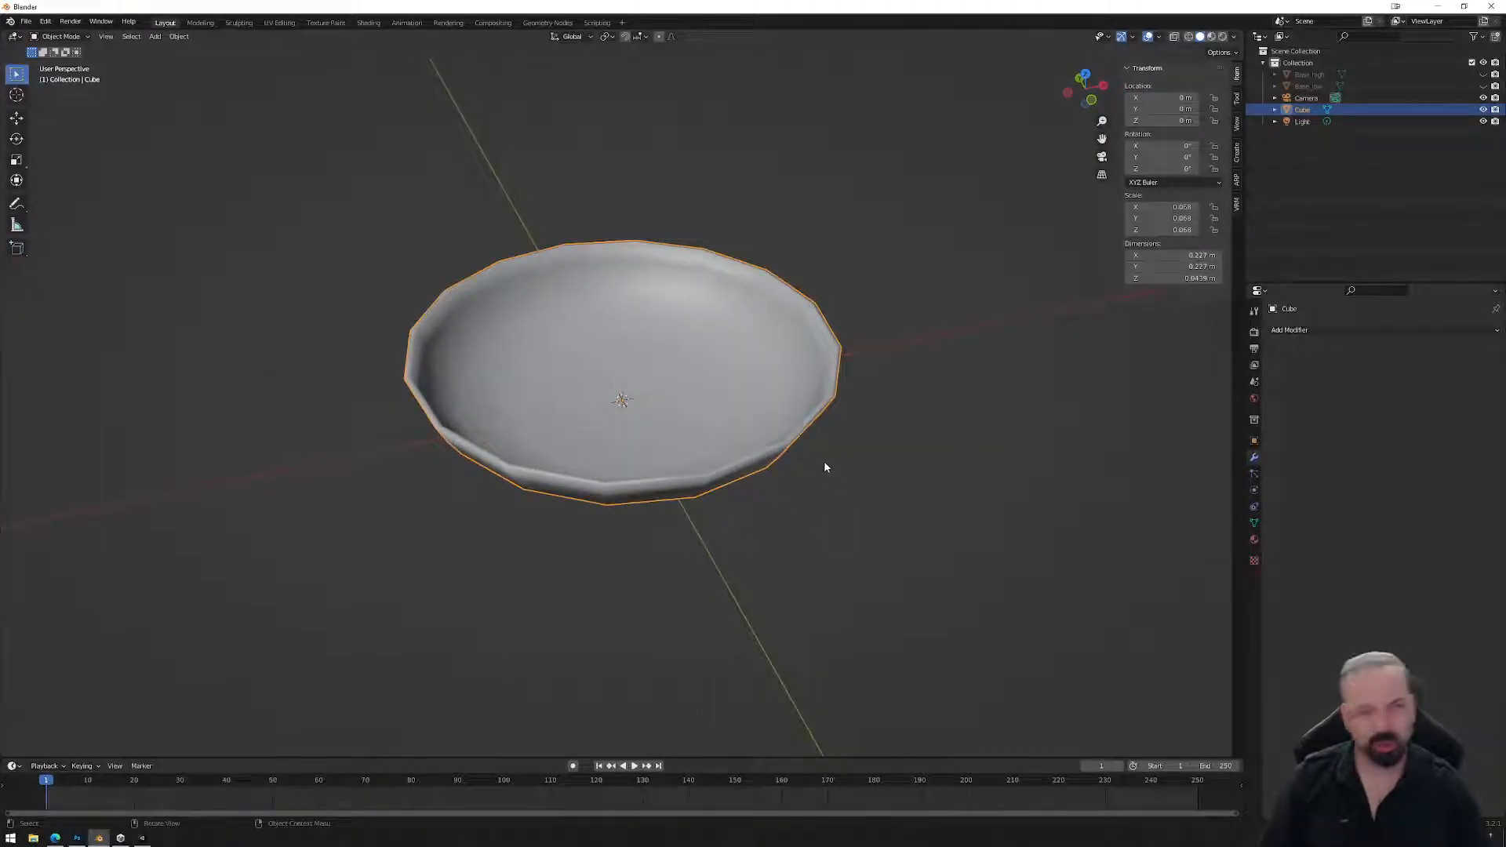
mouse_move(736, 475)
middle_mouse_down()
mouse_move(702, 428)
mouse_move(662, 410)
mouse_move(678, 447)
mouse_move(730, 468)
mouse_move(760, 432)
mouse_move(790, 456)
mouse_move(732, 457)
middle_mouse_up()
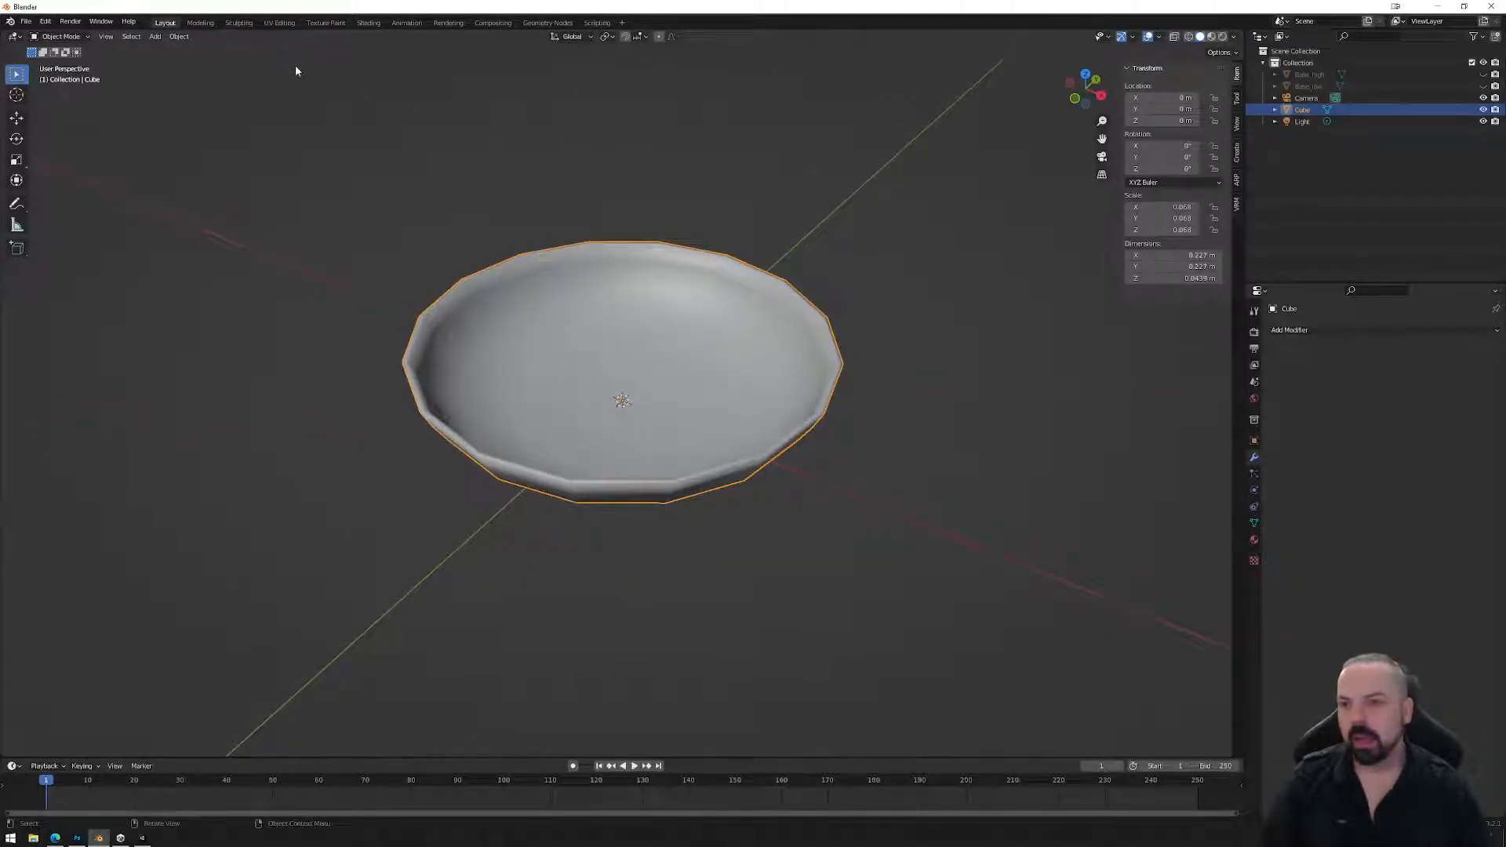
left_click(275, 22)
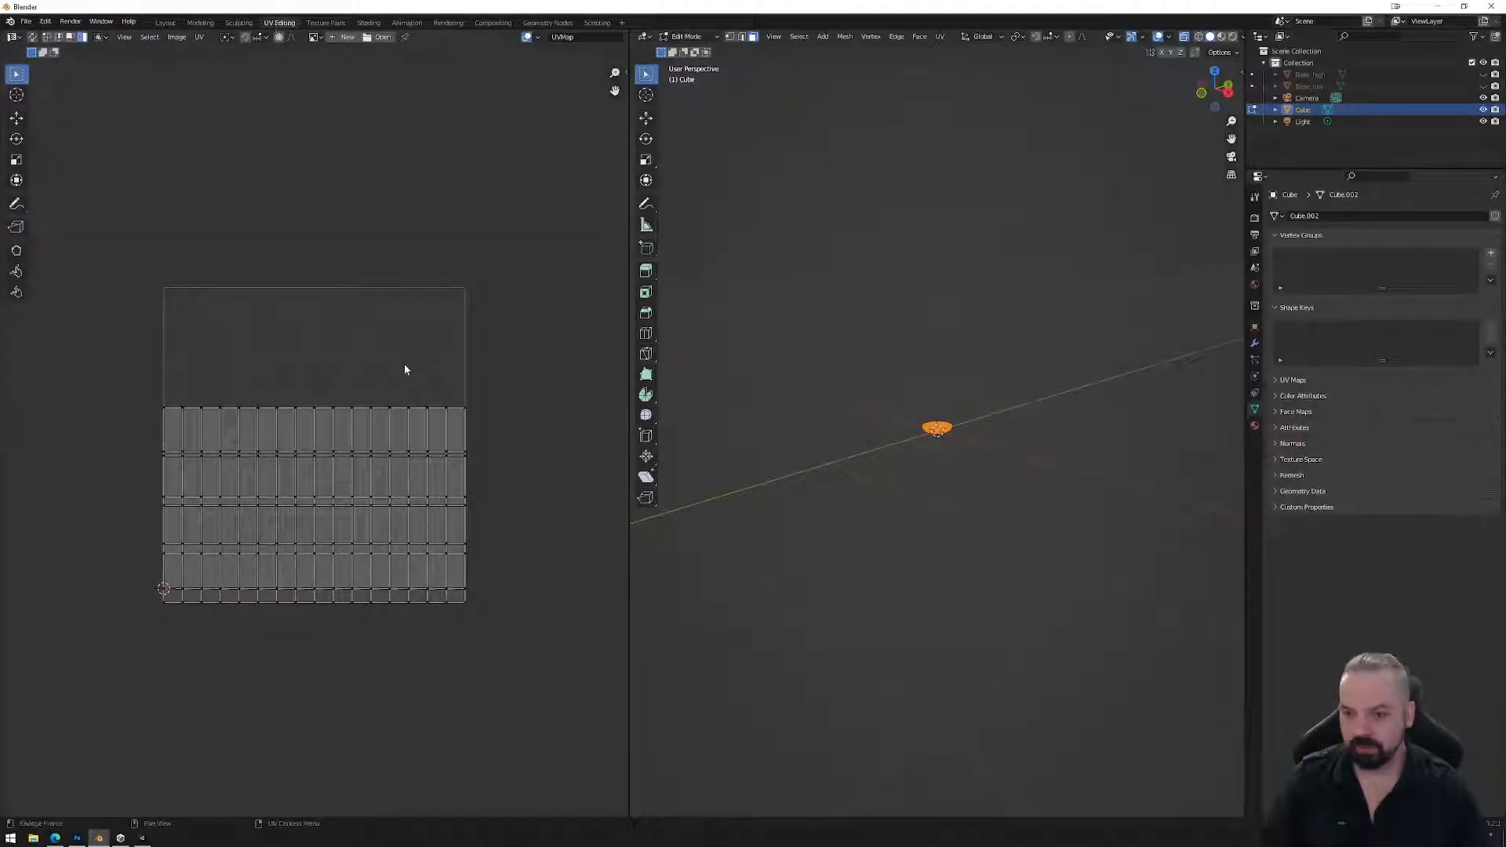
Select the bowl's outer rim edge loop and apply Mark Seam to it.
scroll(961, 429, "up", 8)
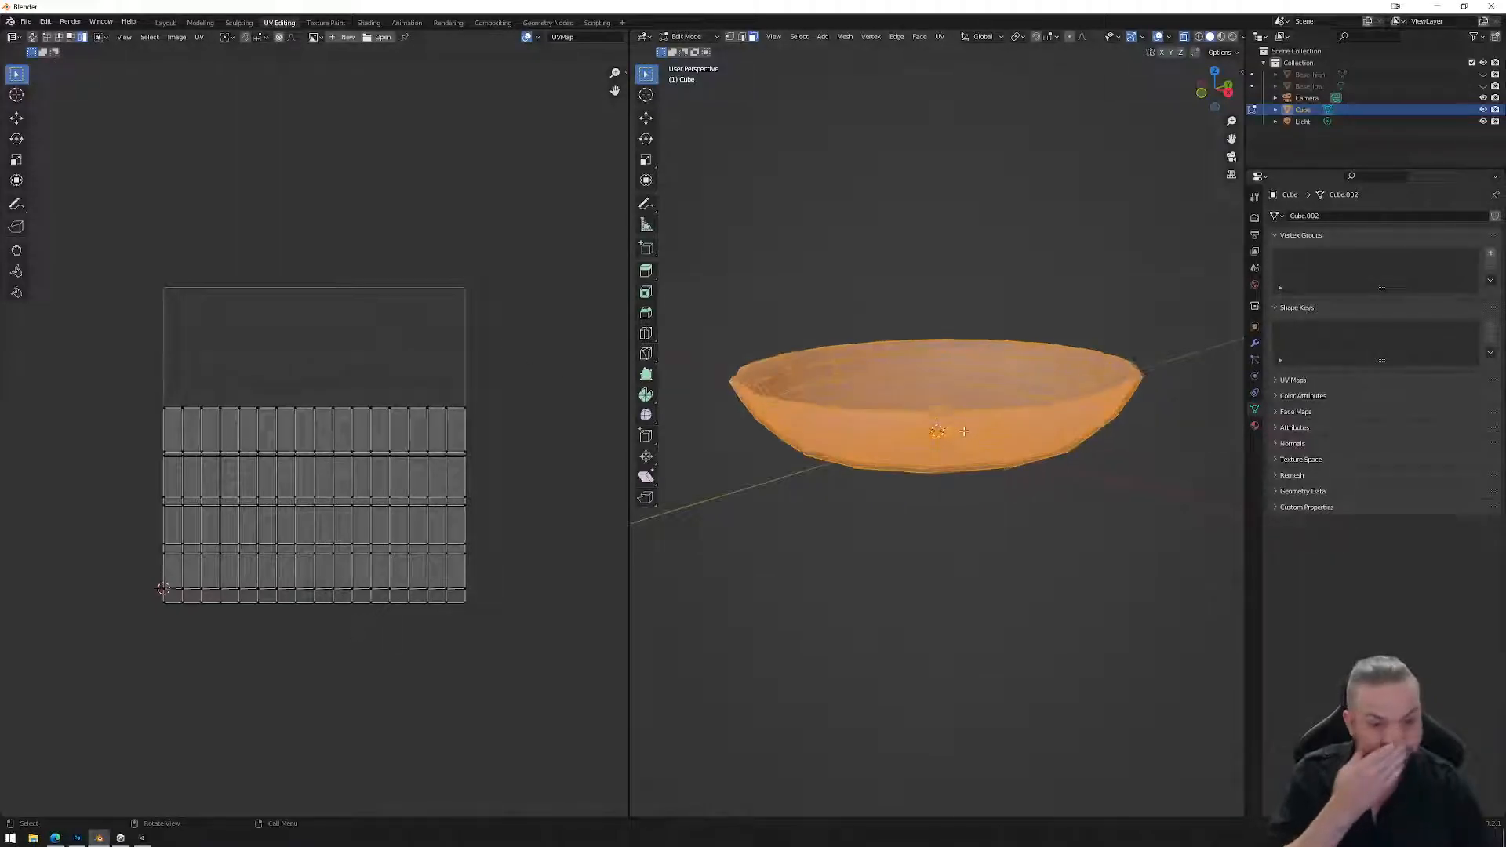
mouse_move(961, 429)
middle_mouse_down()
mouse_move(958, 458)
mouse_move(957, 445)
middle_mouse_up()
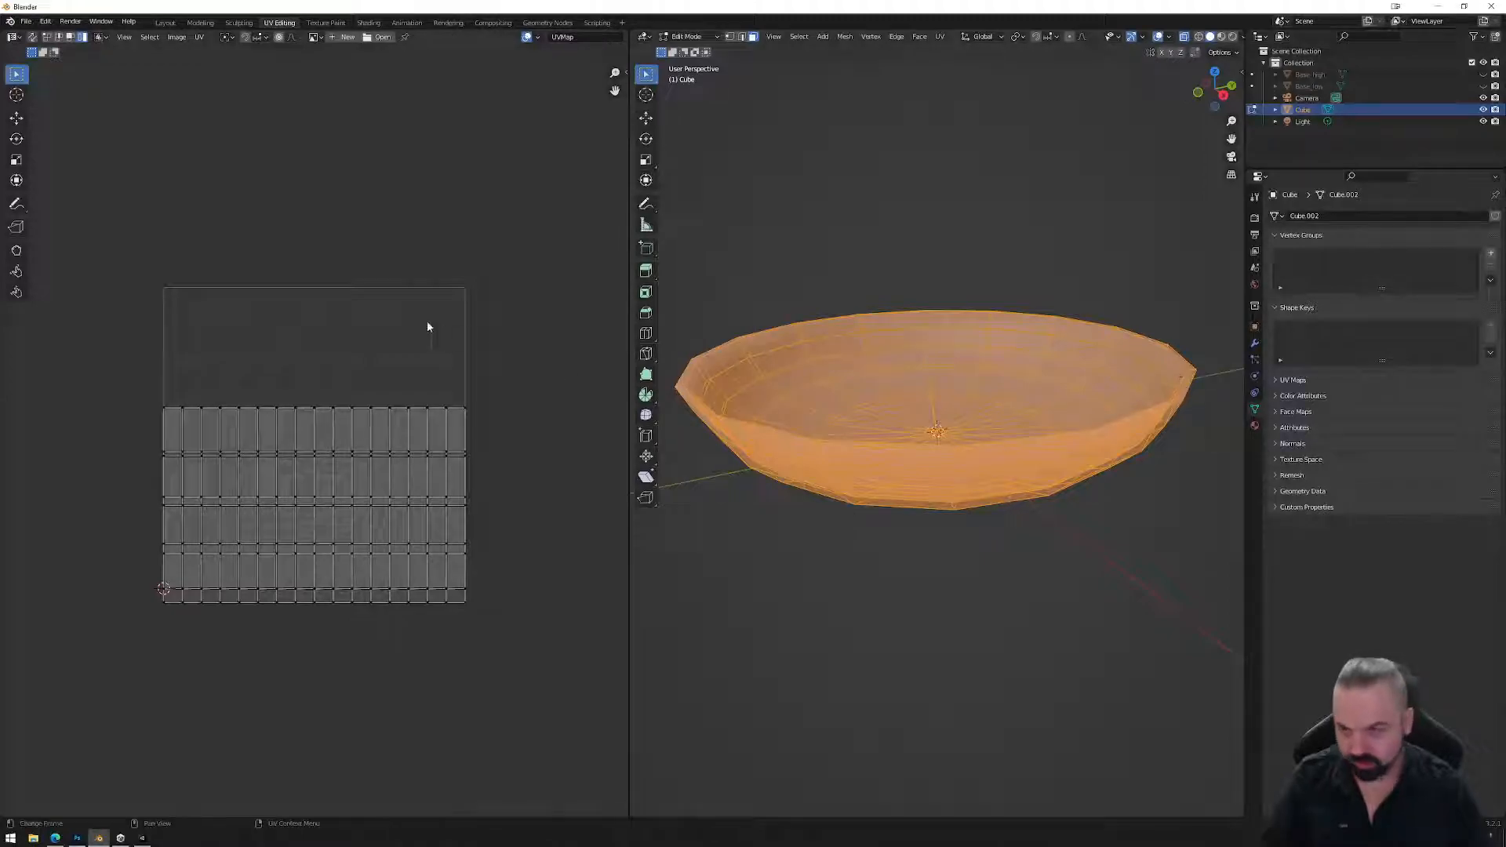
middle_click_drag(1019, 369, 1082, 381)
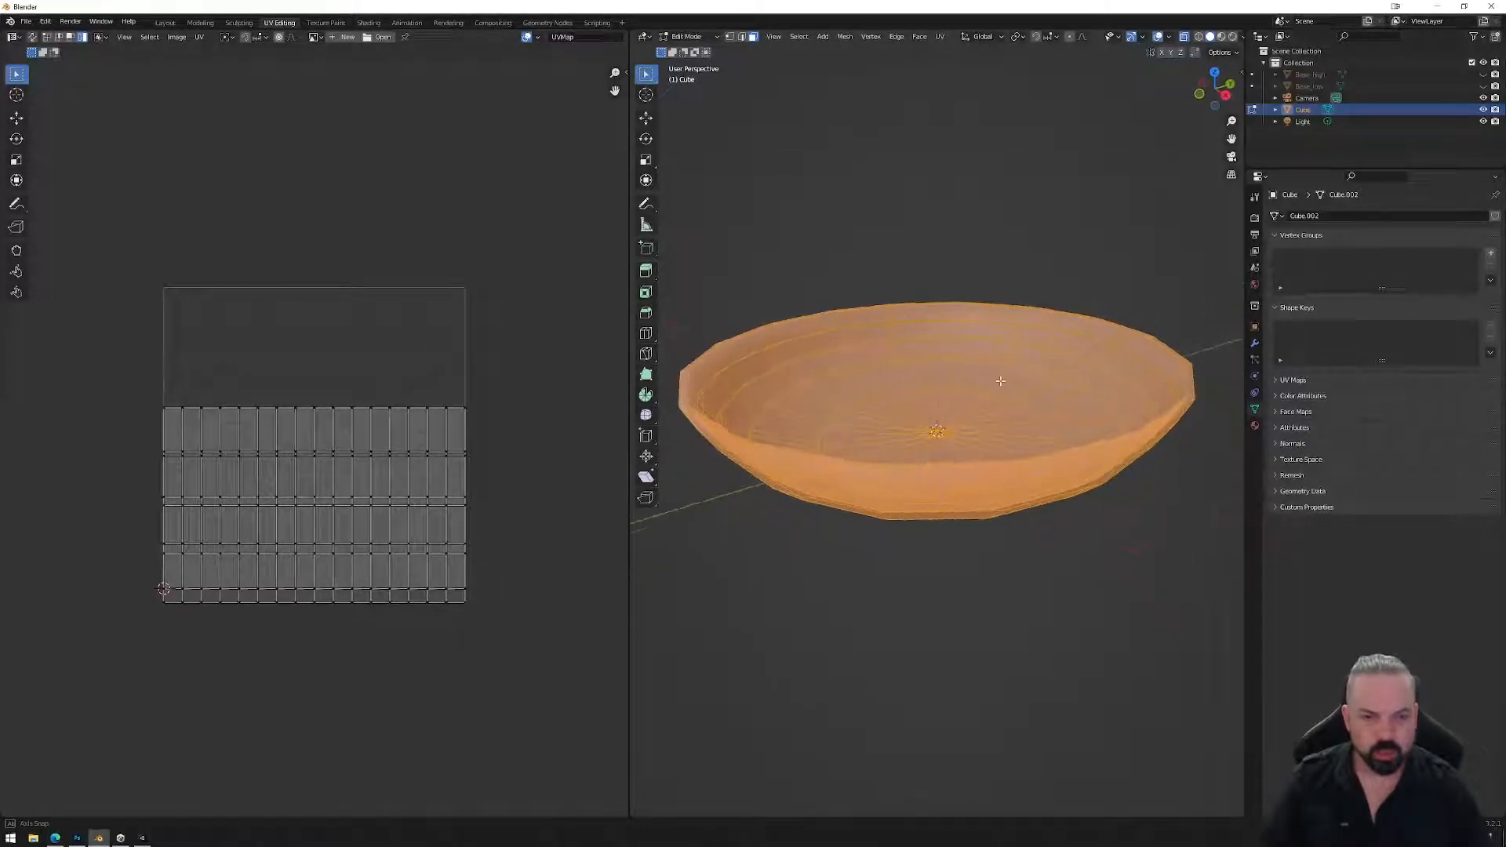
left_click(1184, 379, "alt")
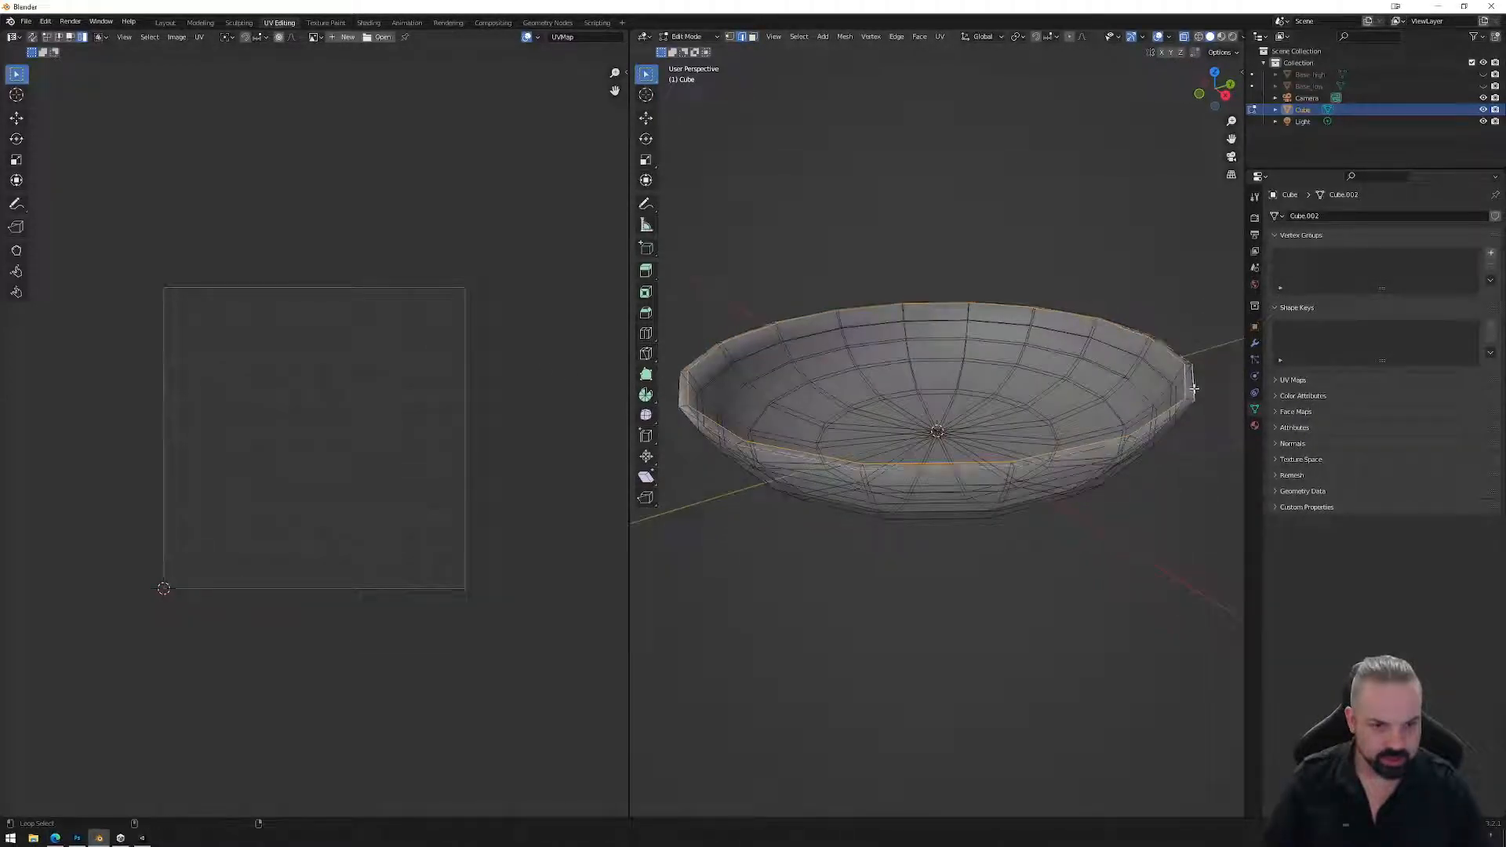
right_click(1188, 386)
left_click(1159, 650)
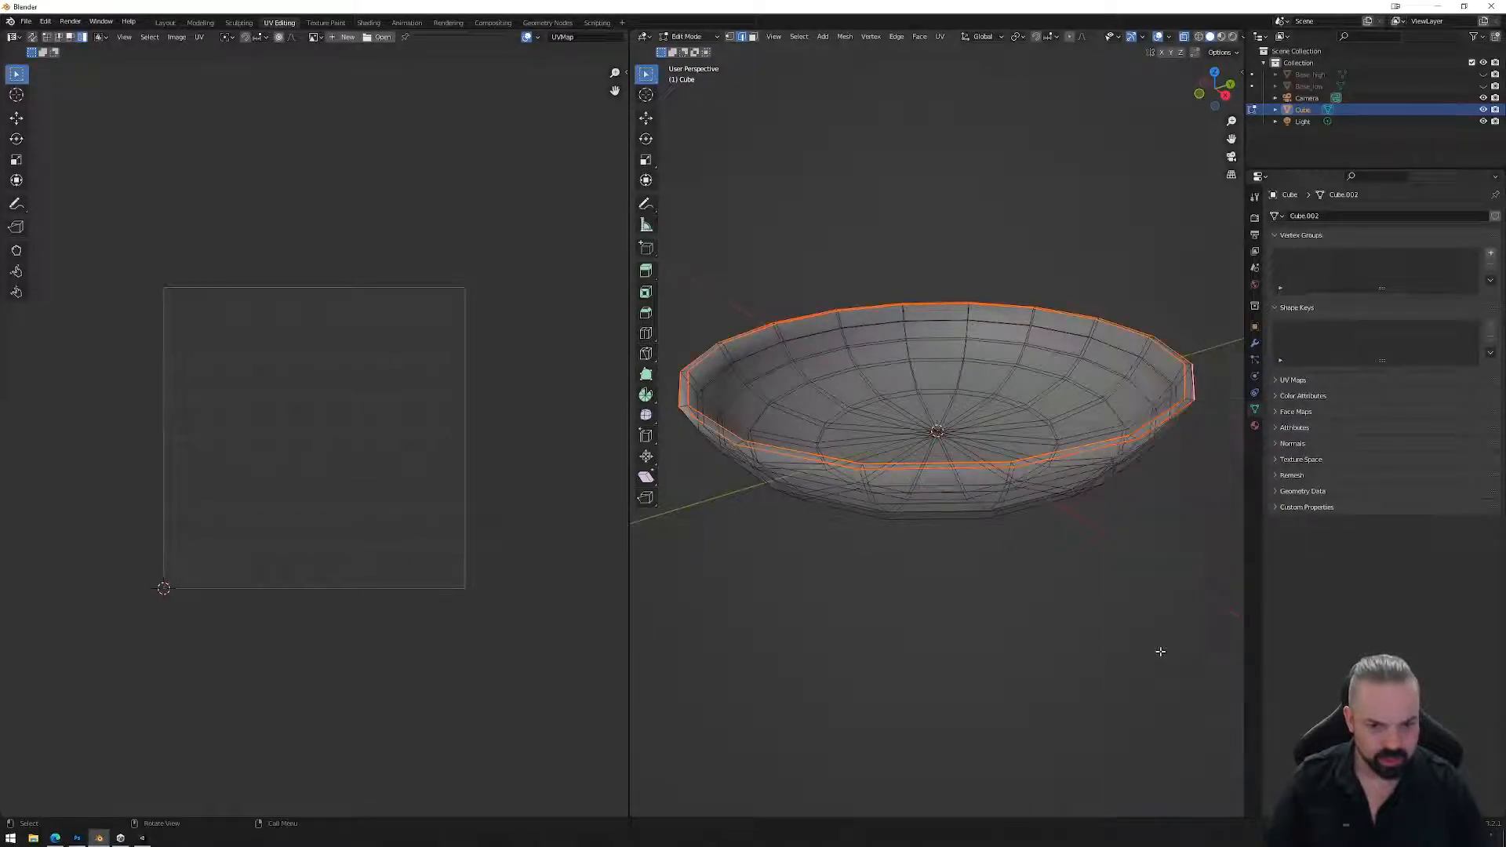
Select an inner edge loop and view the bowl from nearly top-down.
middle_click_drag(1091, 536, 1047, 406)
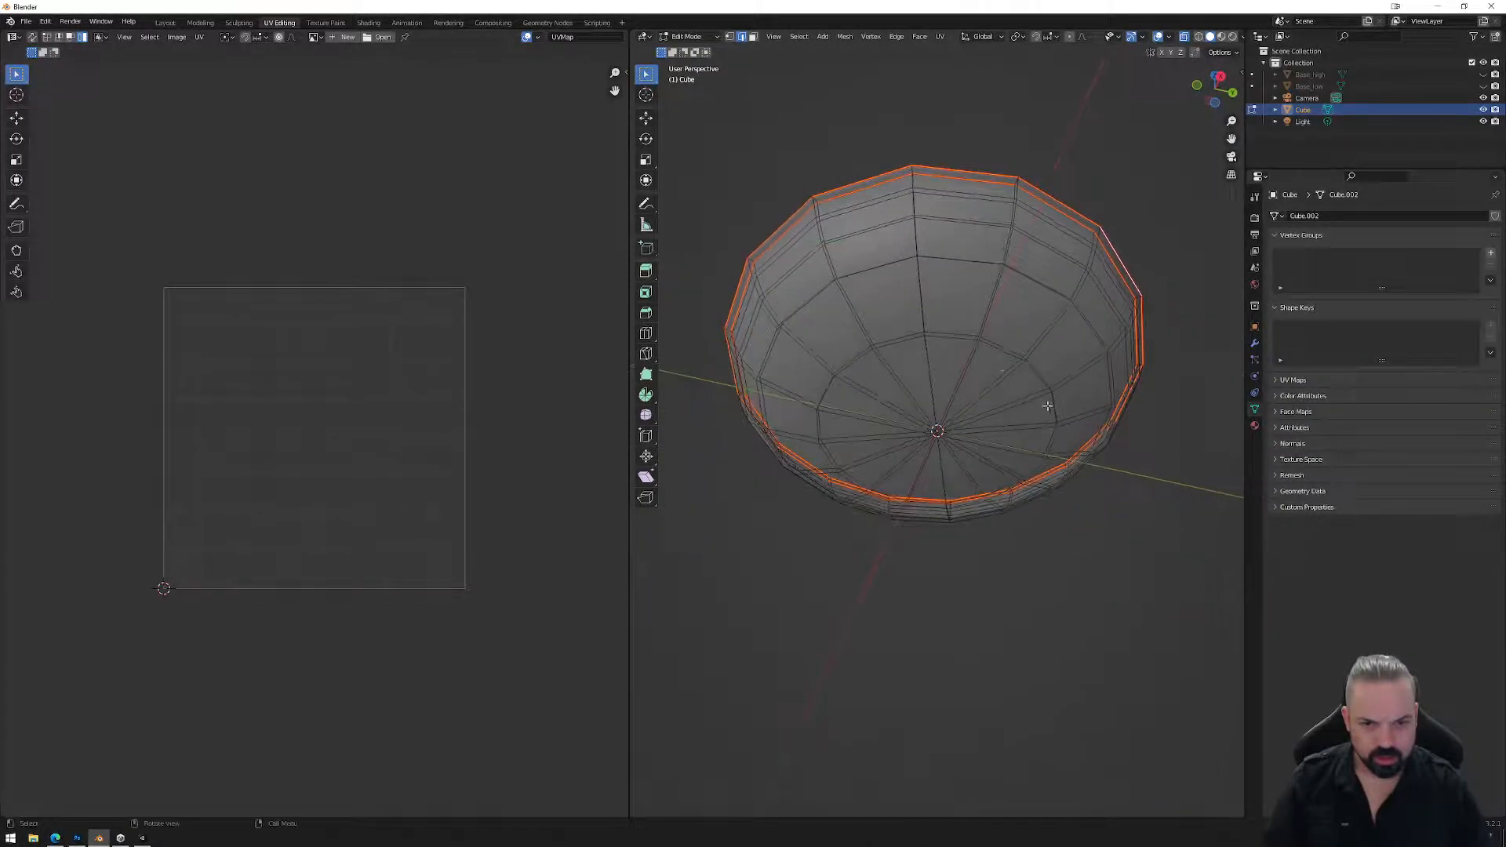
left_click(941, 336, "alt")
middle_click_drag(951, 364, 862, 371)
scroll(898, 395, "up", 4)
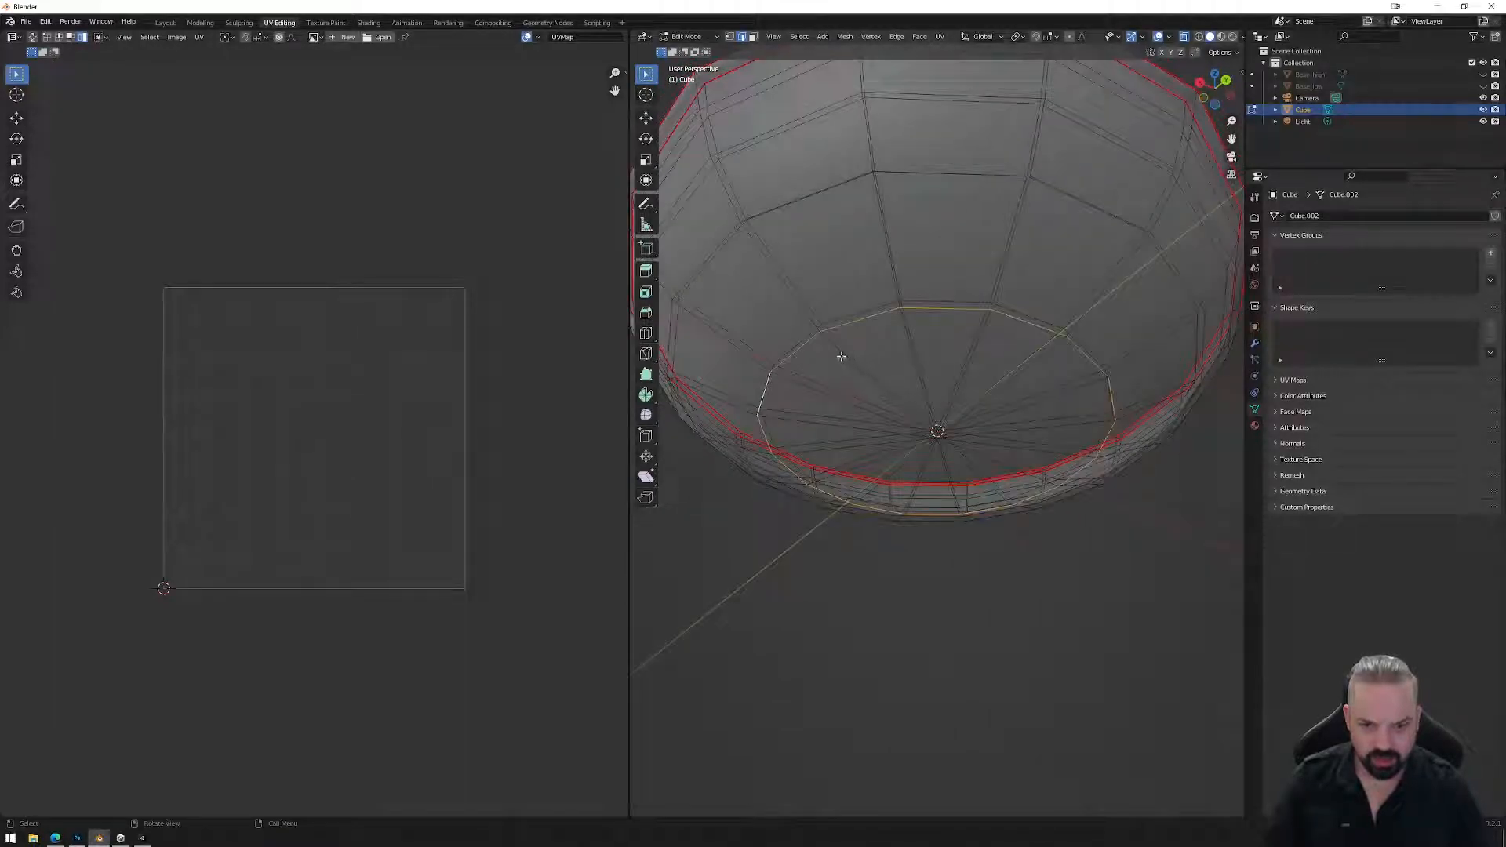
middle_click_drag(901, 375, 849, 320)
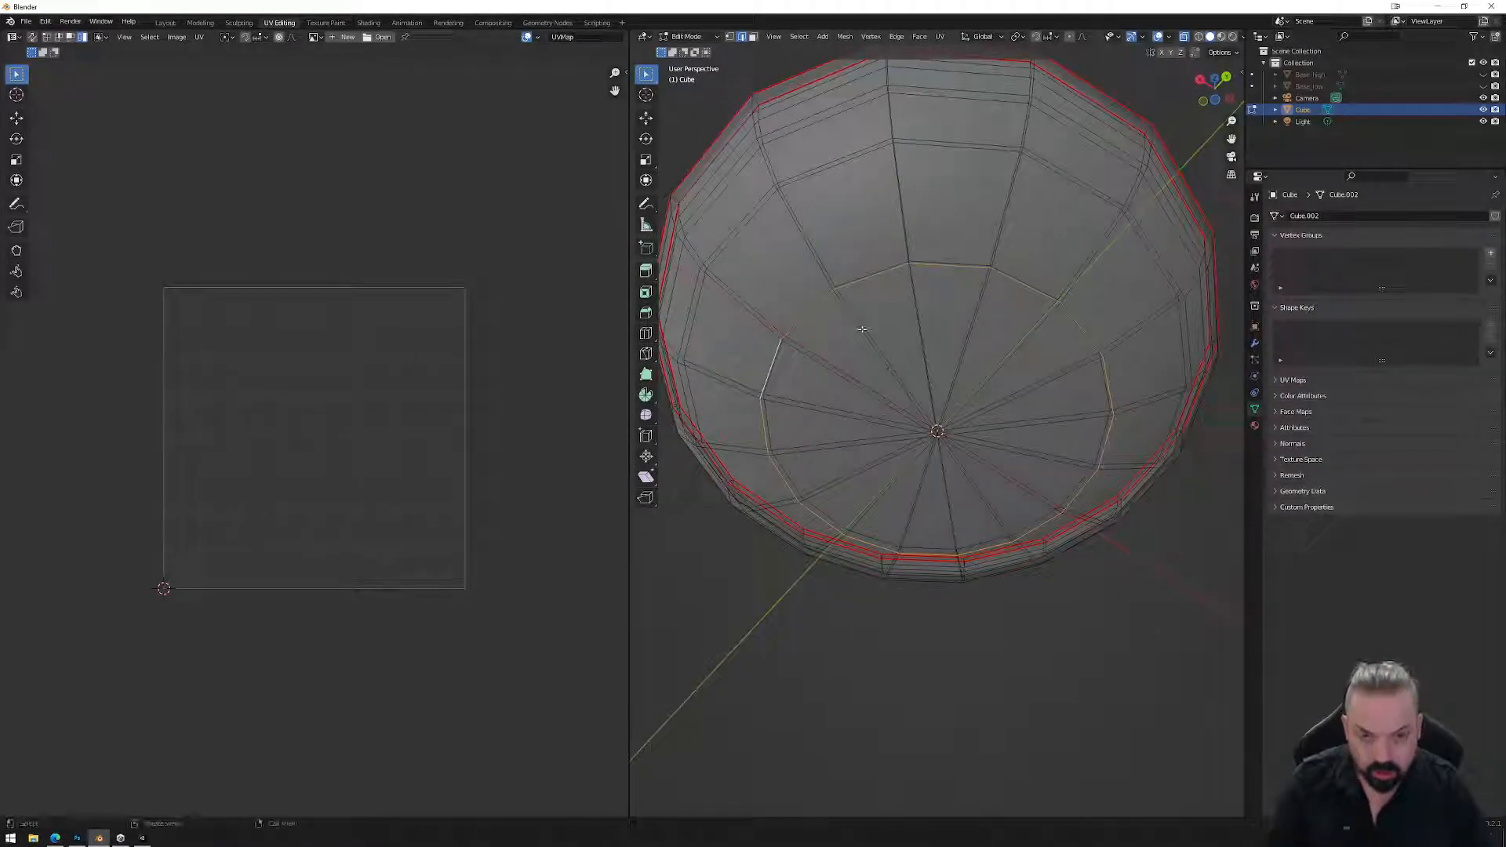
key("ctrl+r")
Loop-cut a new edge ring around the bowl's inner floor.
key("Escape")
middle_click_drag(826, 270, 841, 300)
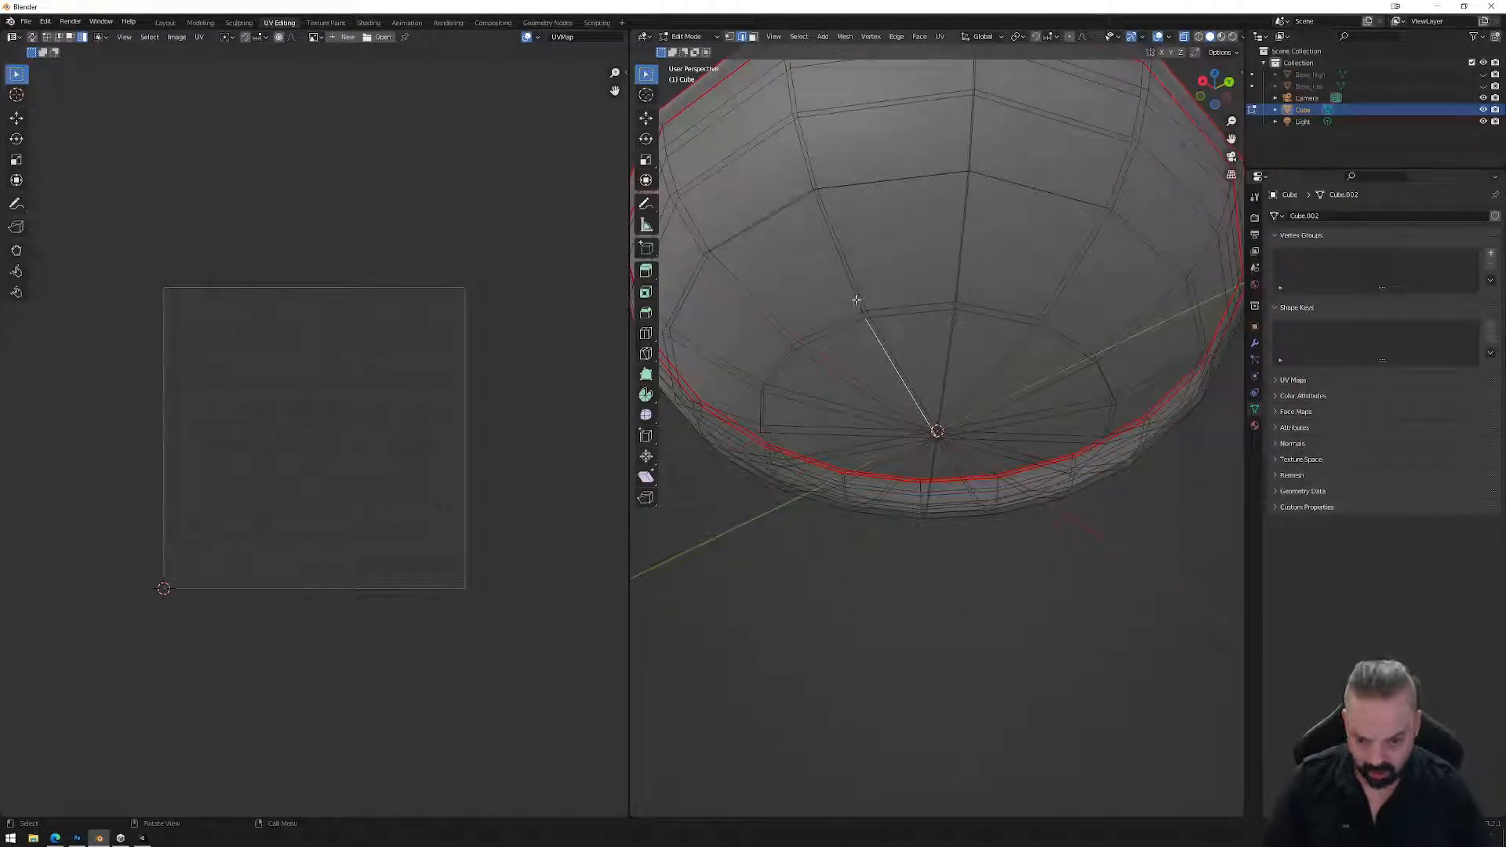
key("ctrl+r")
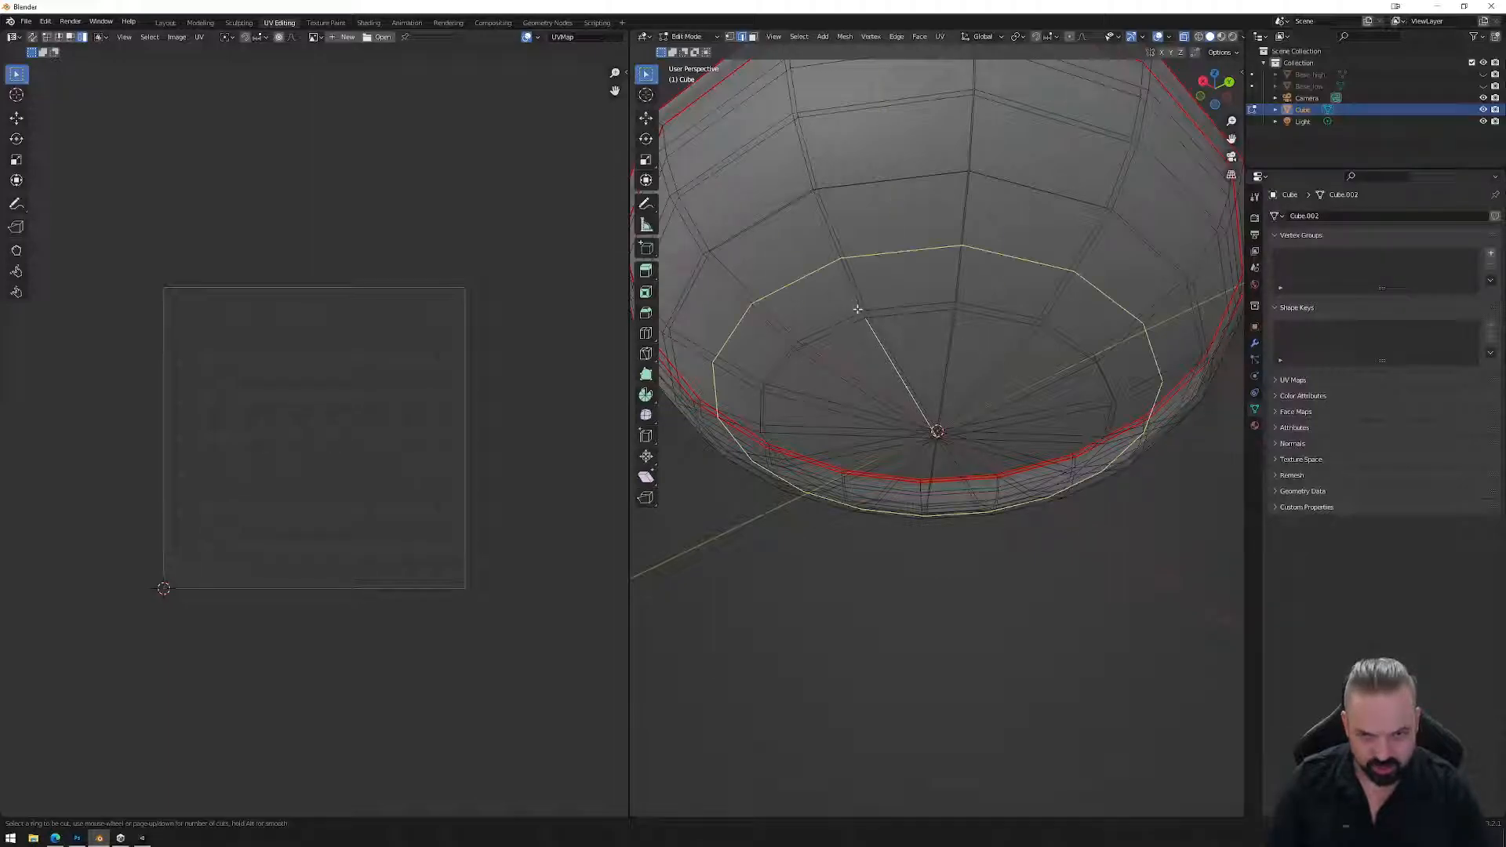
left_click(857, 300)
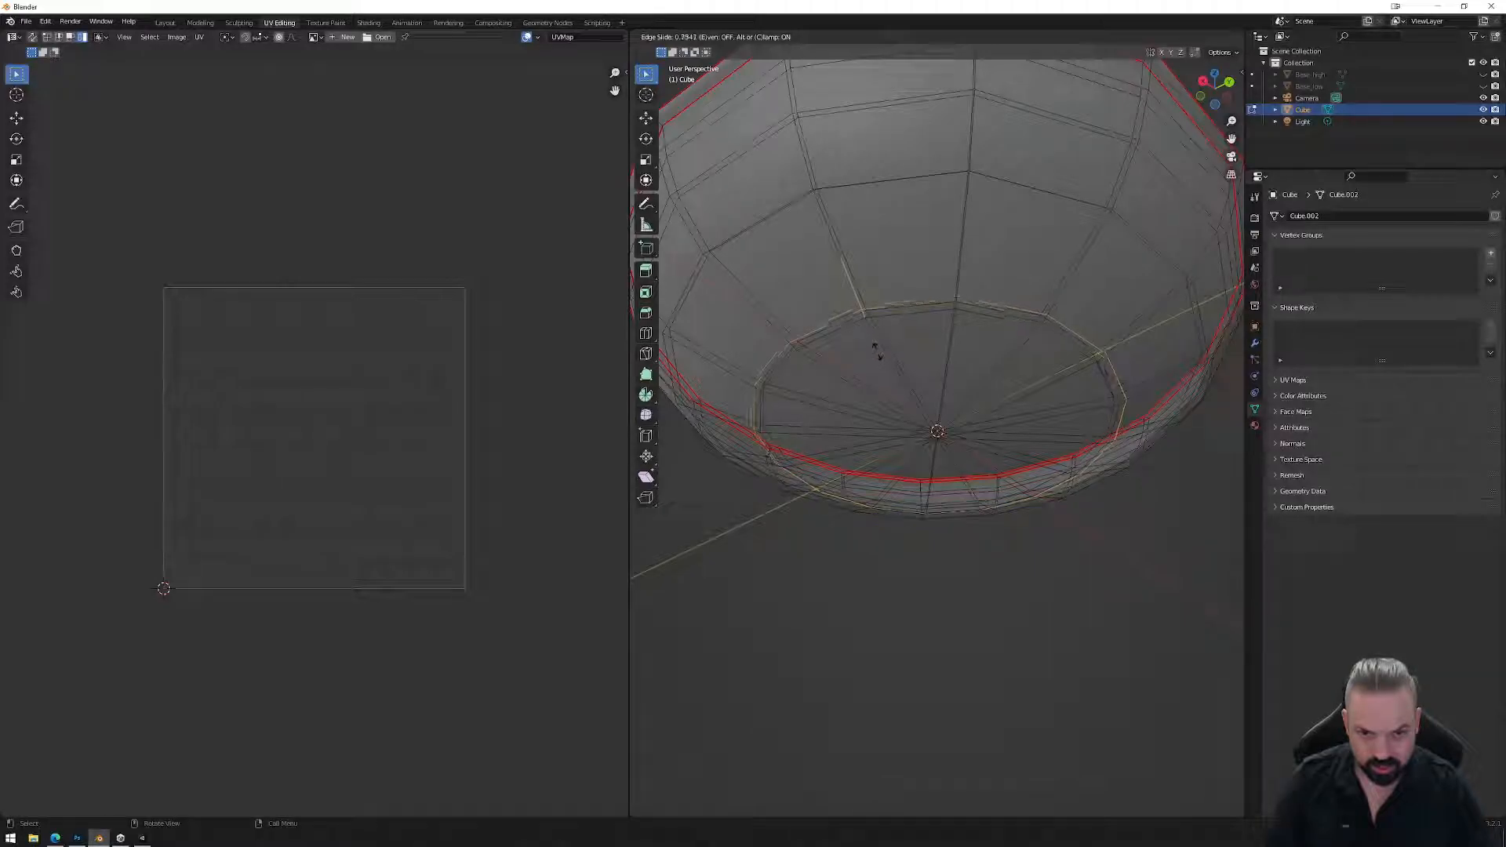
left_click(878, 354)
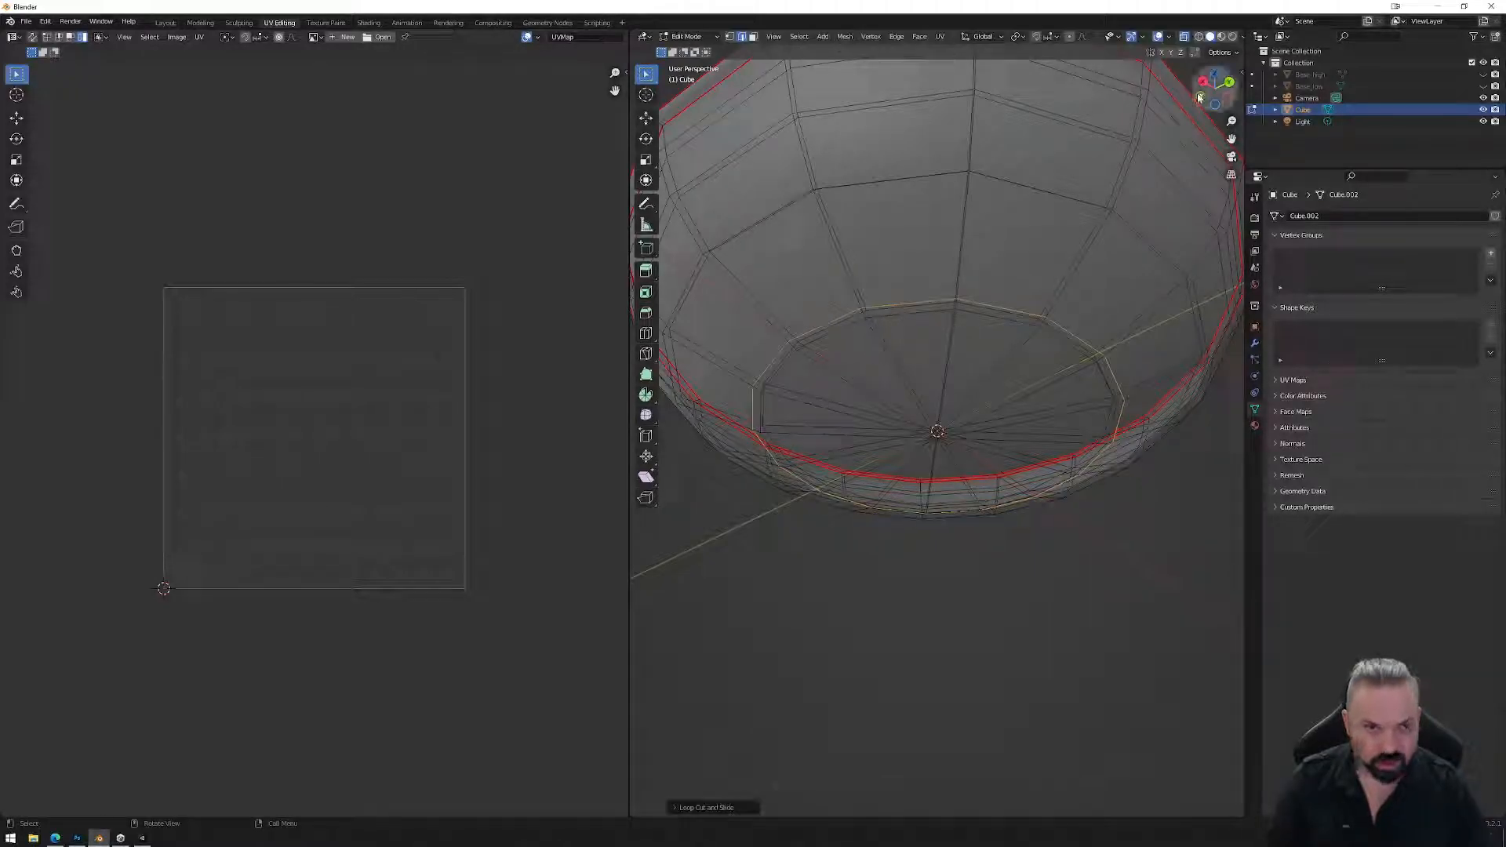
Lower the new floor loop slightly along Z from the Left Orthographic view.
left_click(1226, 100)
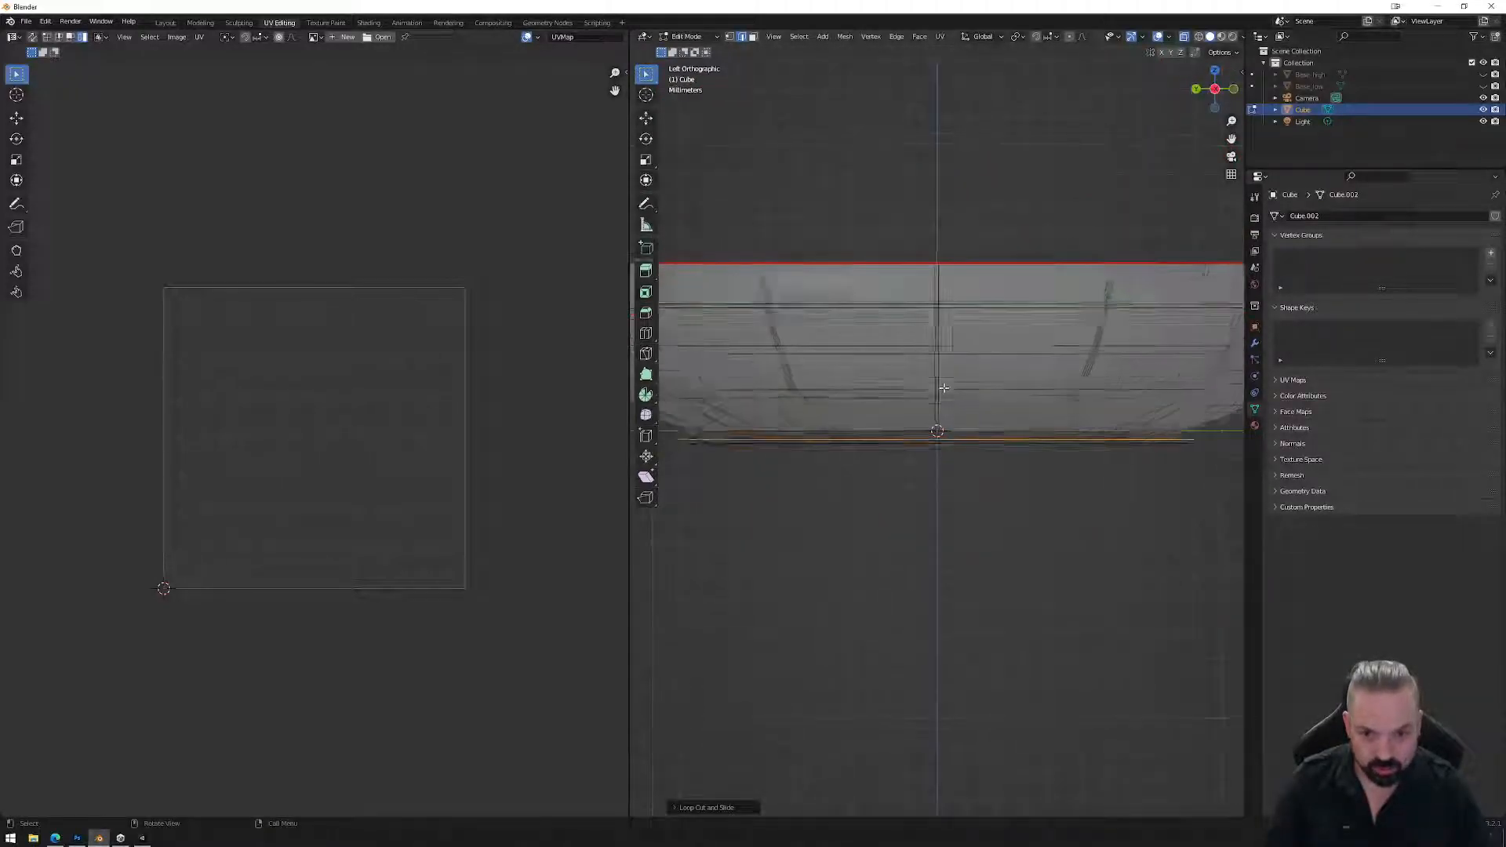
key("g")
key("z")
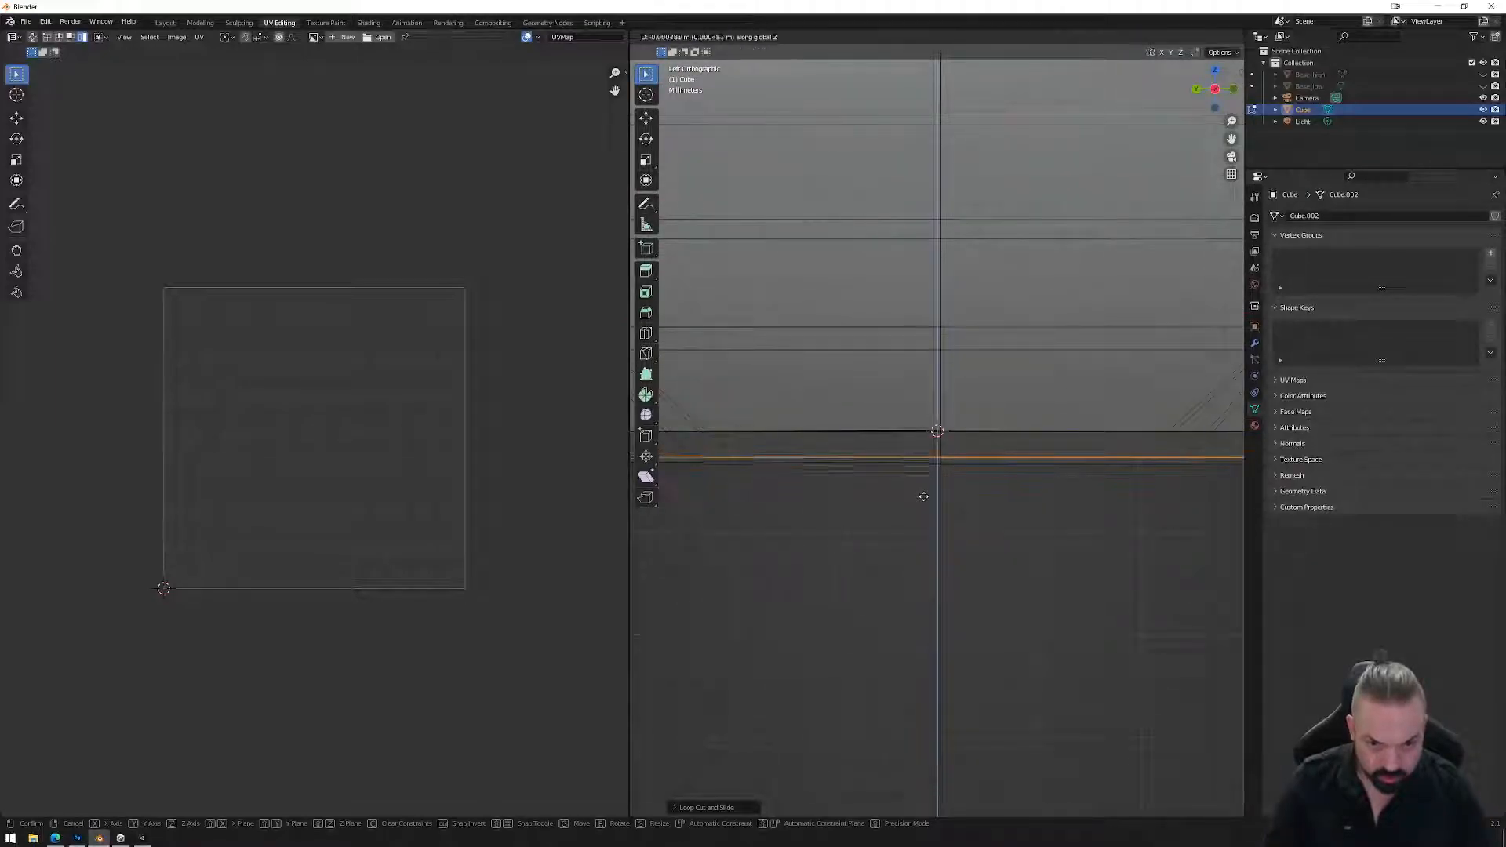
left_click(926, 502)
middle_click_drag(971, 508, 860, 334)
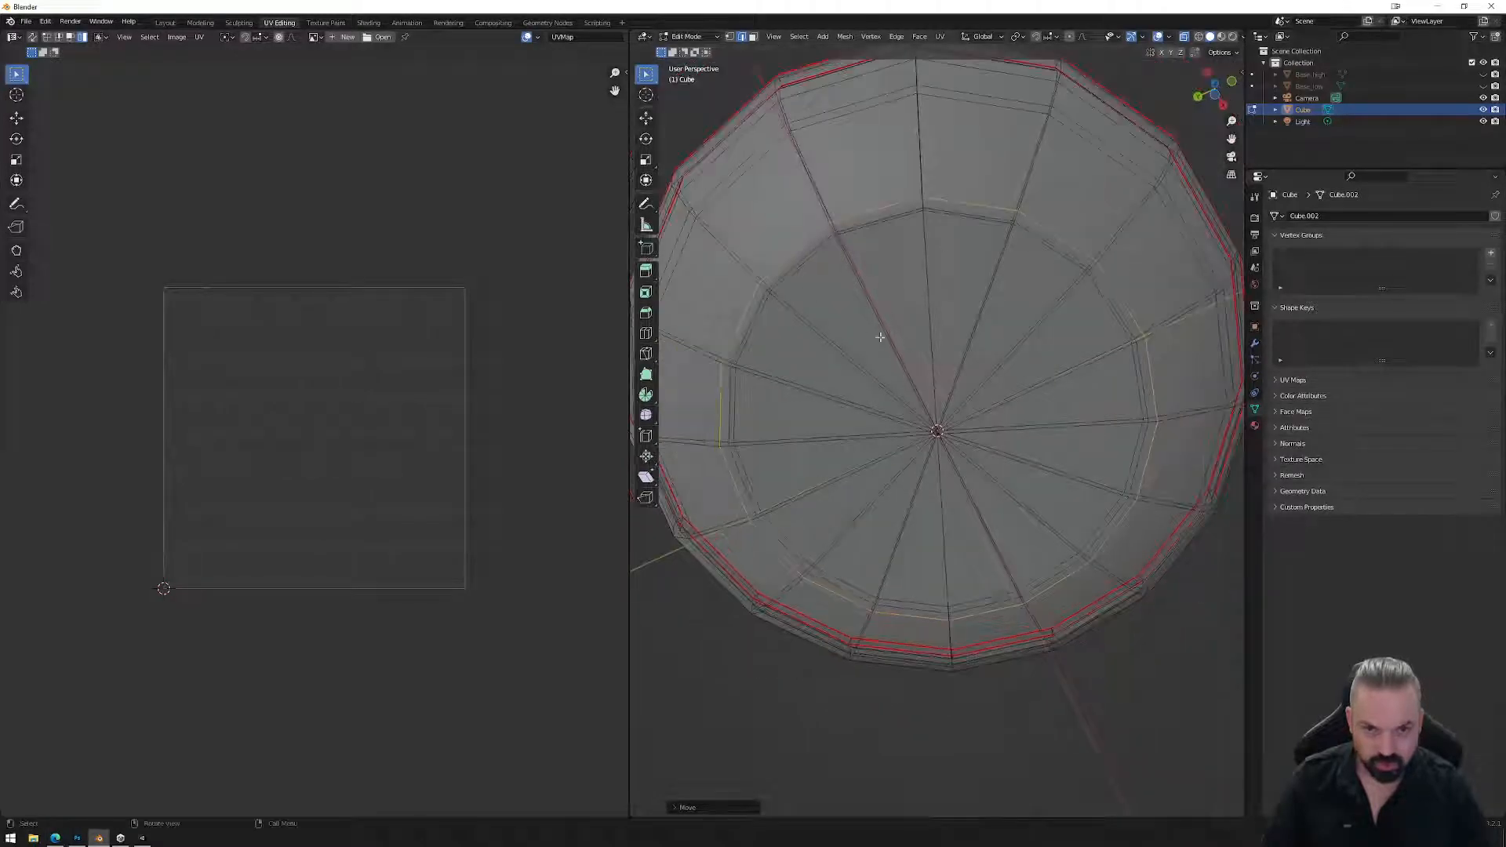
middle_click_drag(917, 290, 925, 326)
key("Tab")
key("Tab")
middle_click_drag(954, 205, 970, 297)
Add a second inner floor loop to the selection and mark both loops as seams.
left_click(970, 297, "alt+shift")
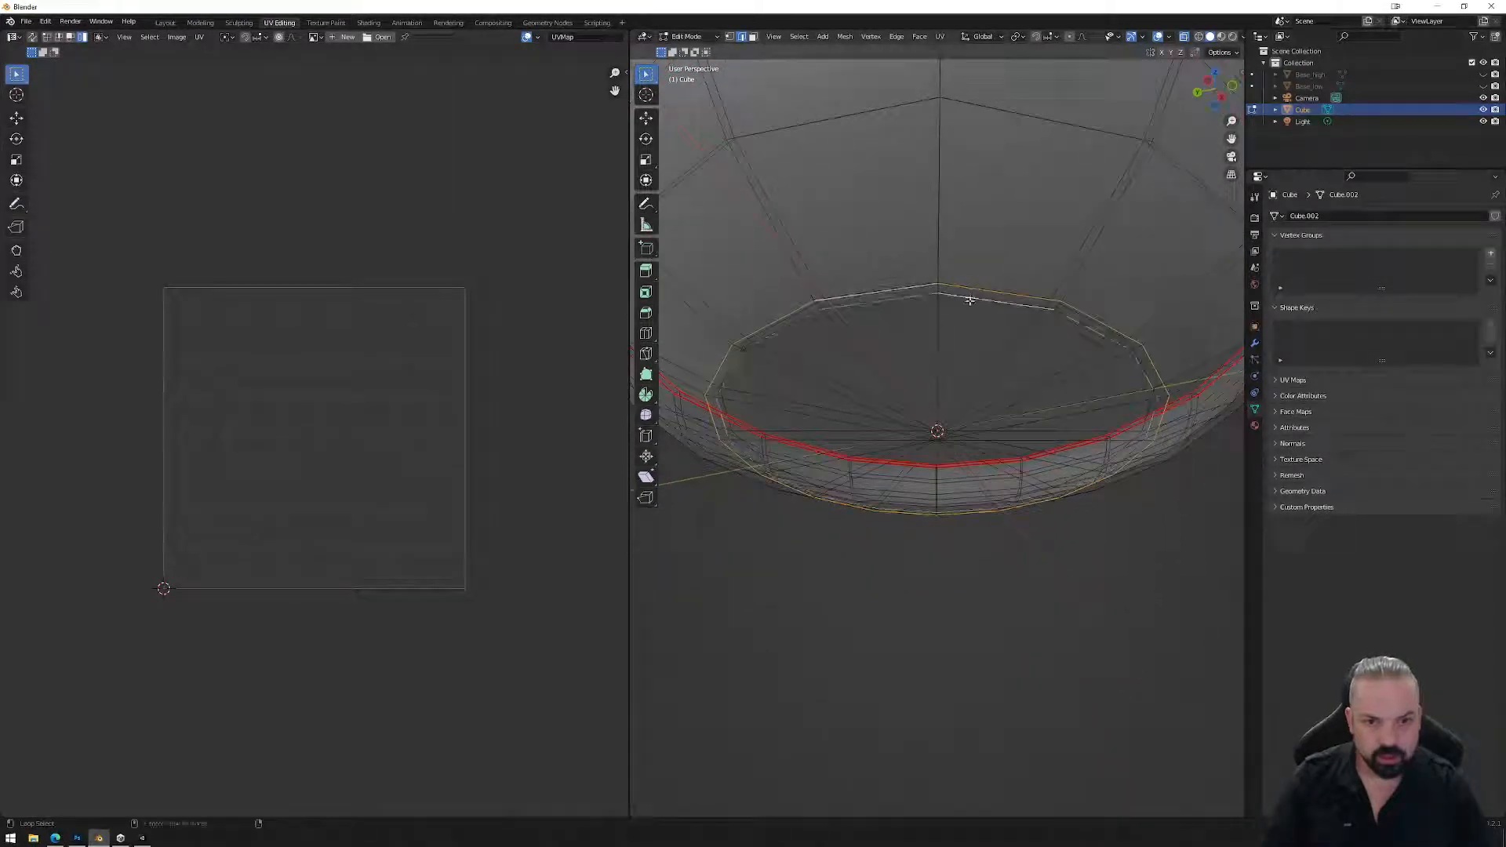
right_click(945, 350)
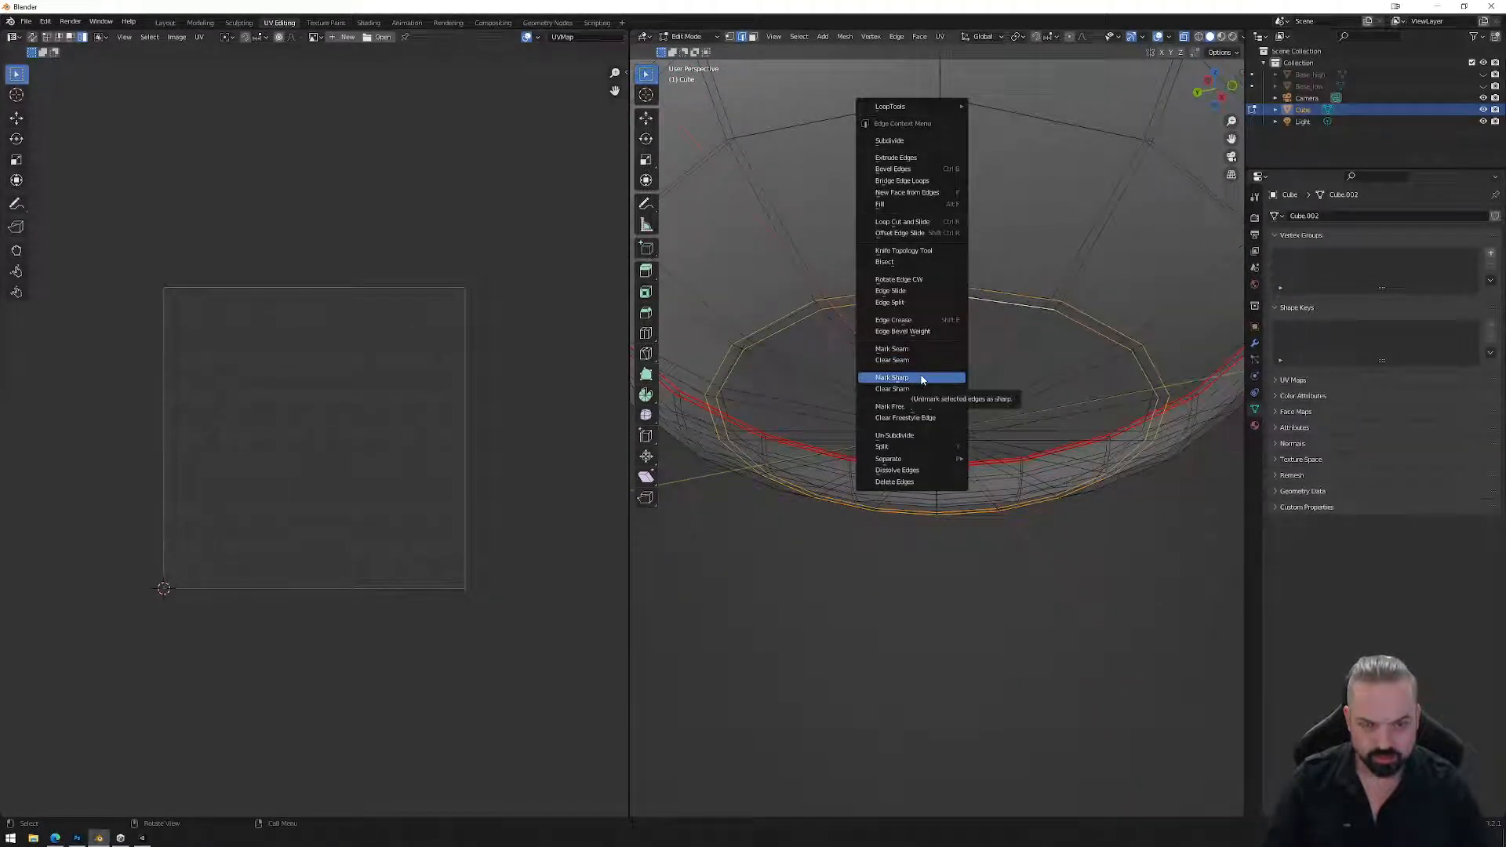
left_click(919, 349)
Box-select all faces and UV > Unwrap the bowl into circular islands.
scroll(925, 314, "down", 5)
left_click_drag(755, 243, 1117, 524)
left_click(939, 36)
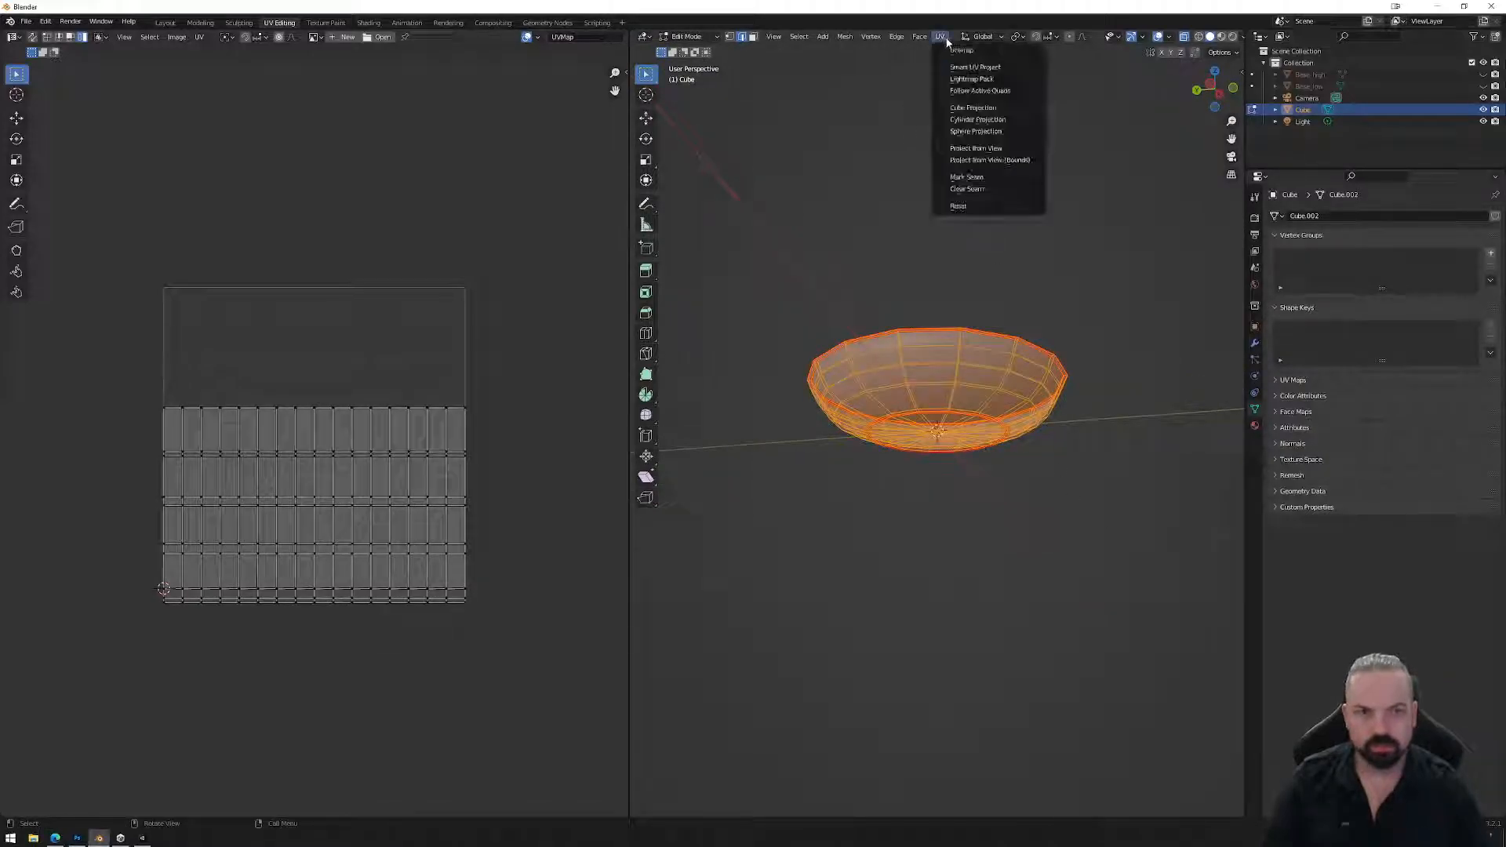
left_click(973, 58)
scroll(416, 444, "up", 5)
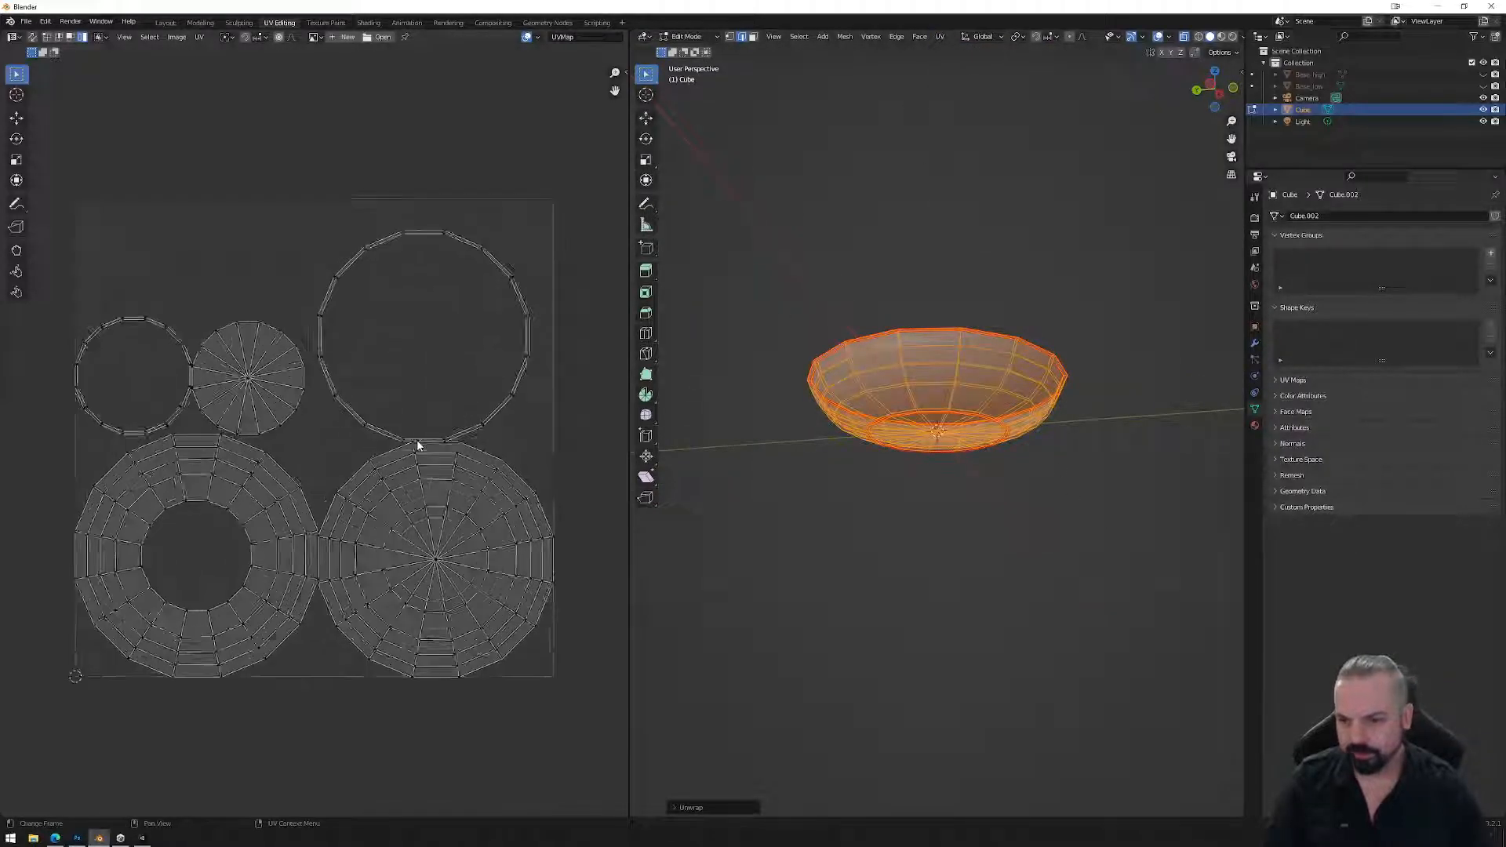
middle_click_drag(941, 384, 942, 457)
scroll(915, 497, "up", 3)
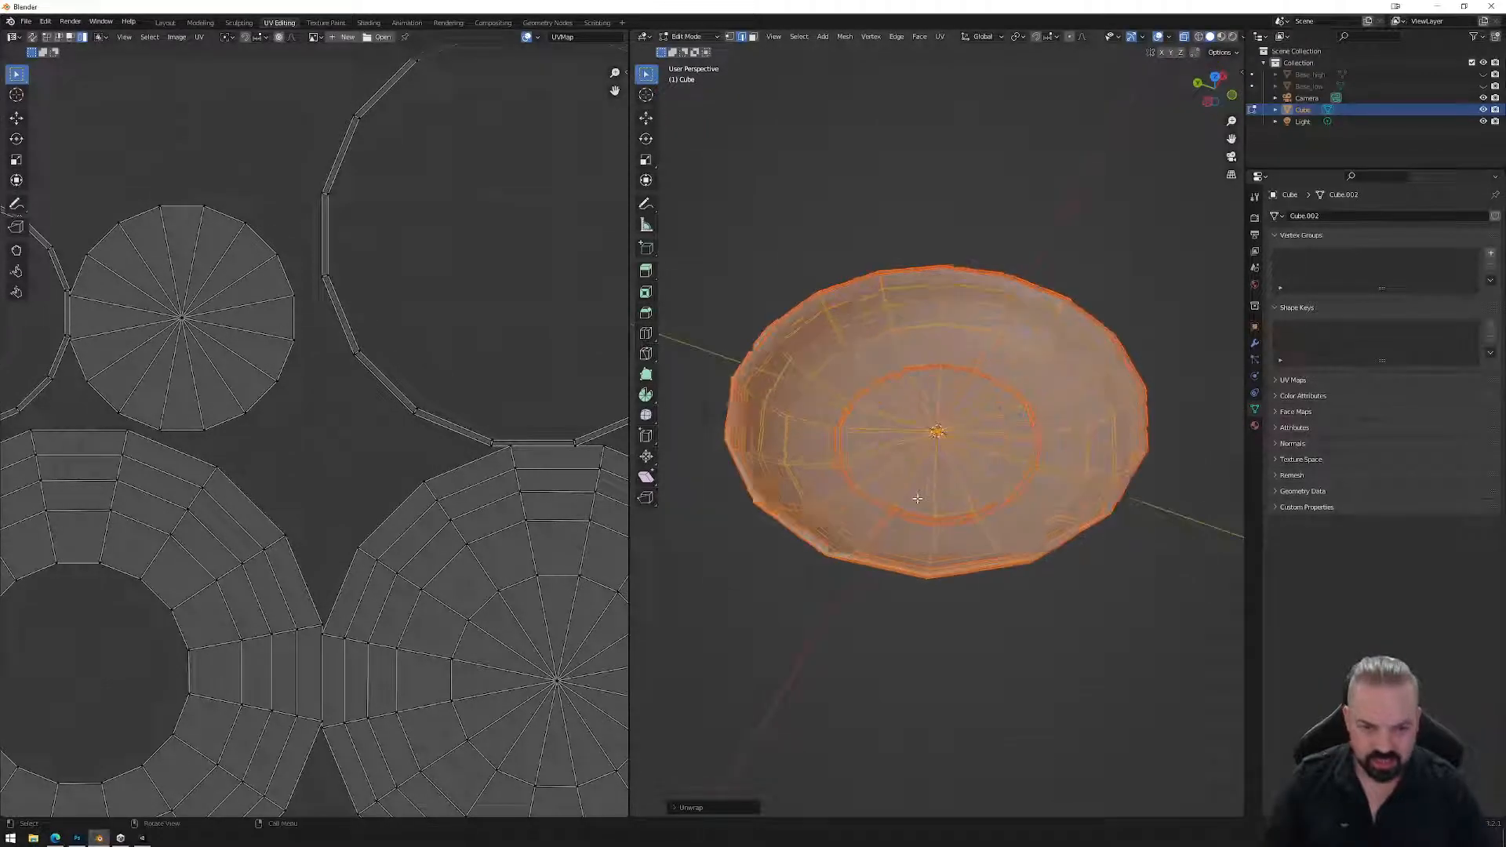
middle_click_drag(938, 528, 908, 578)
Mark the selected inner floor edges as seams.
key("alt+a")
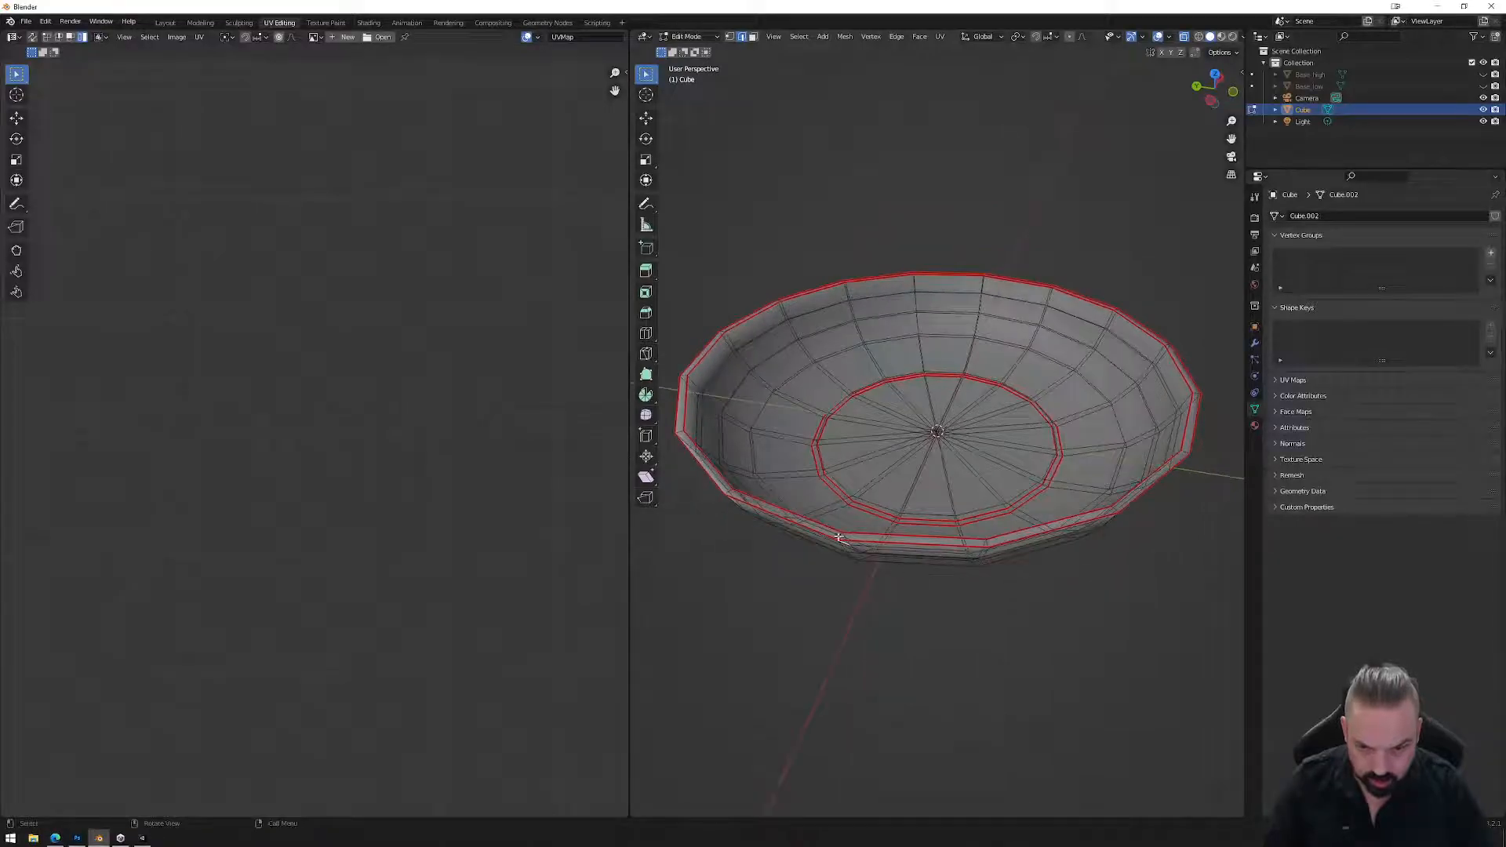
right_click(843, 566)
key("Escape")
middle_click_drag(837, 571, 910, 464)
scroll(903, 312, "up", 4)
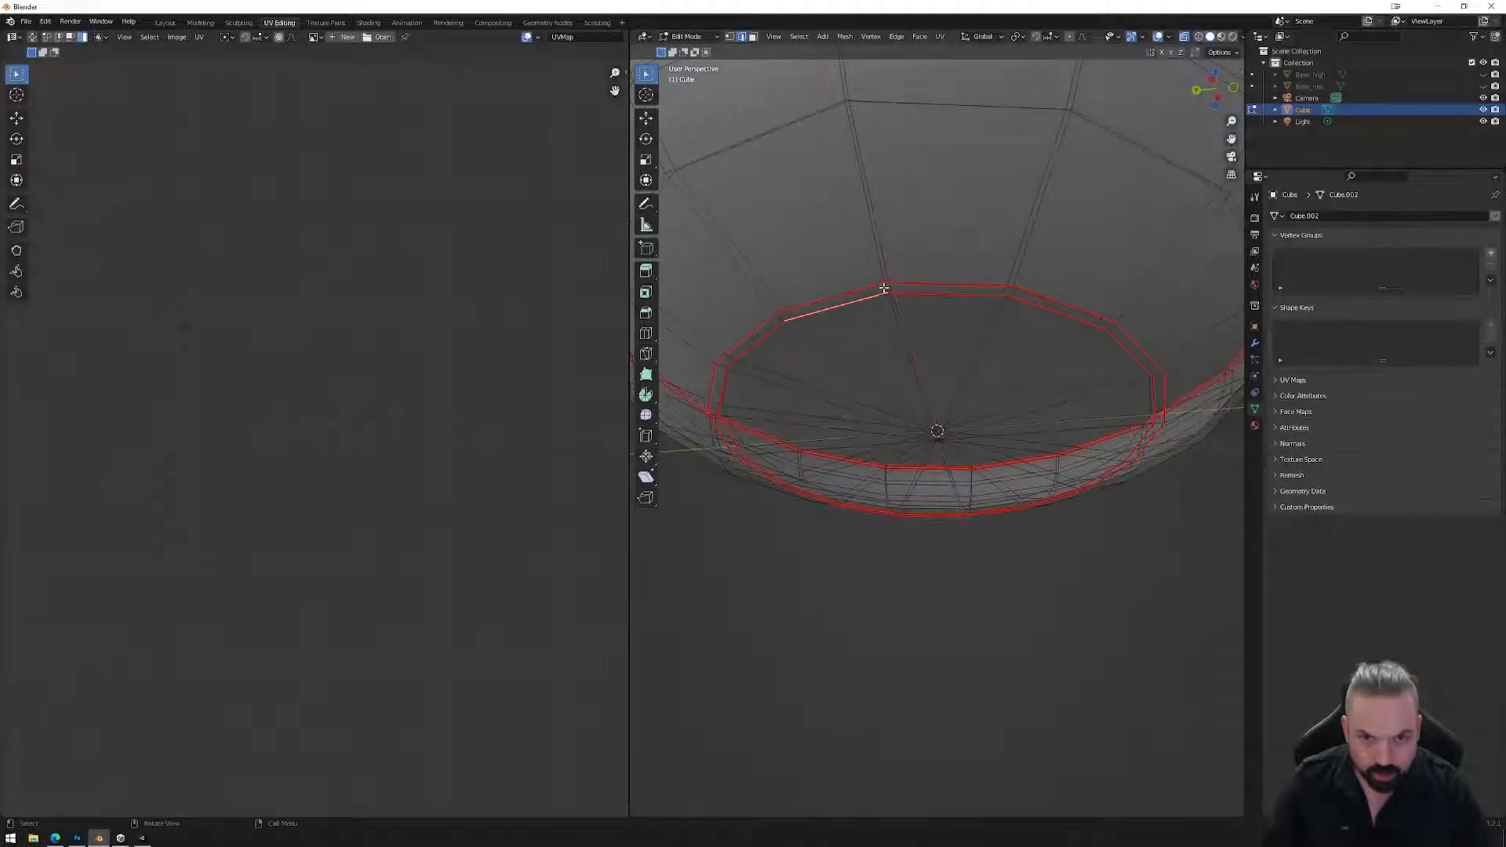
right_click(884, 288)
left_click(873, 295)
scroll(740, 239, "down", 6)
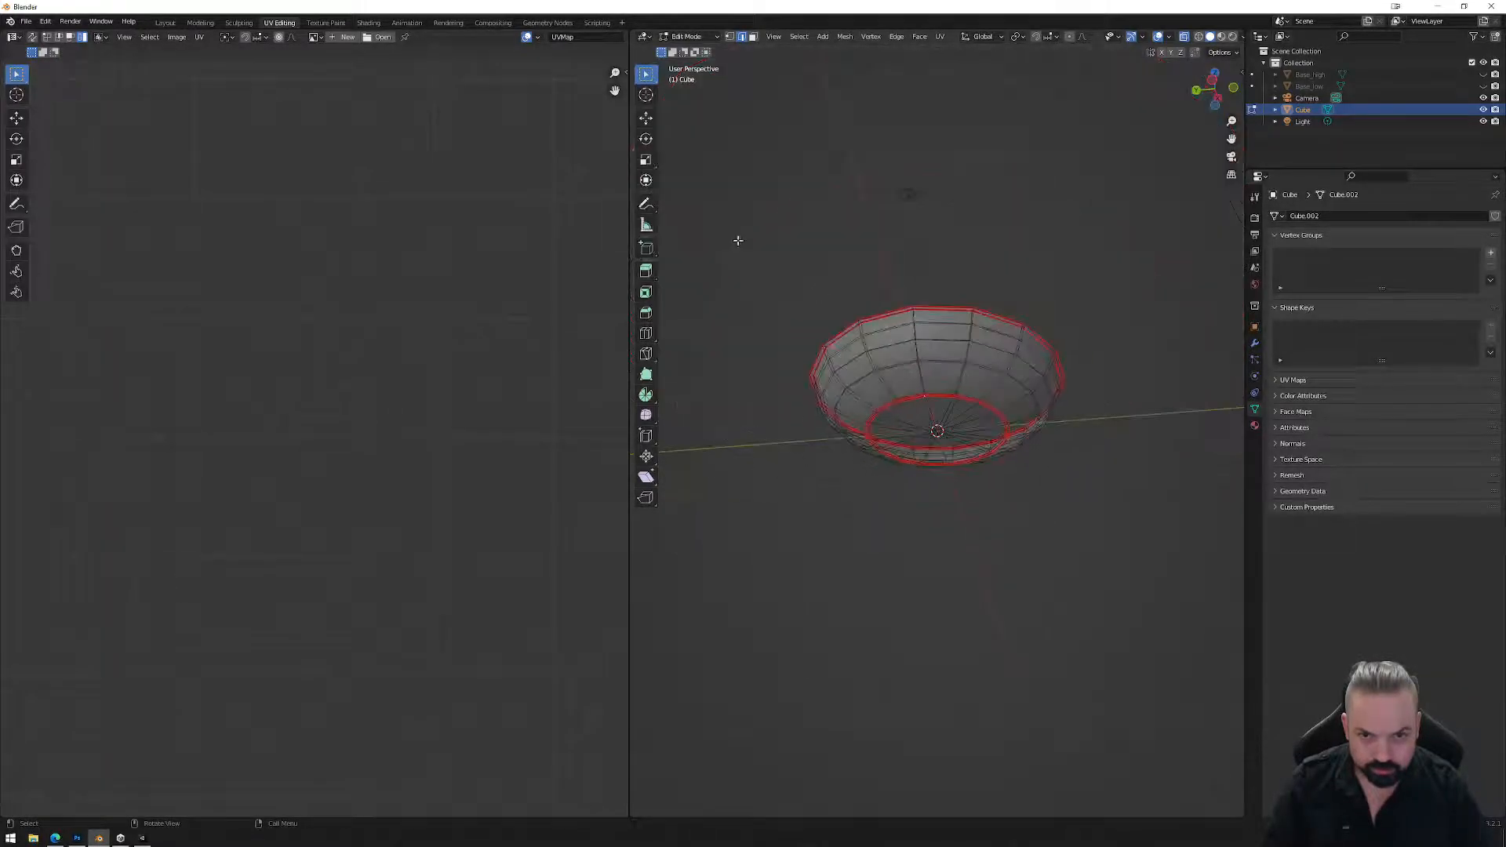
Select the whole bowl, unwrap it again, and frame the UV layout.
key("a")
left_click(940, 37)
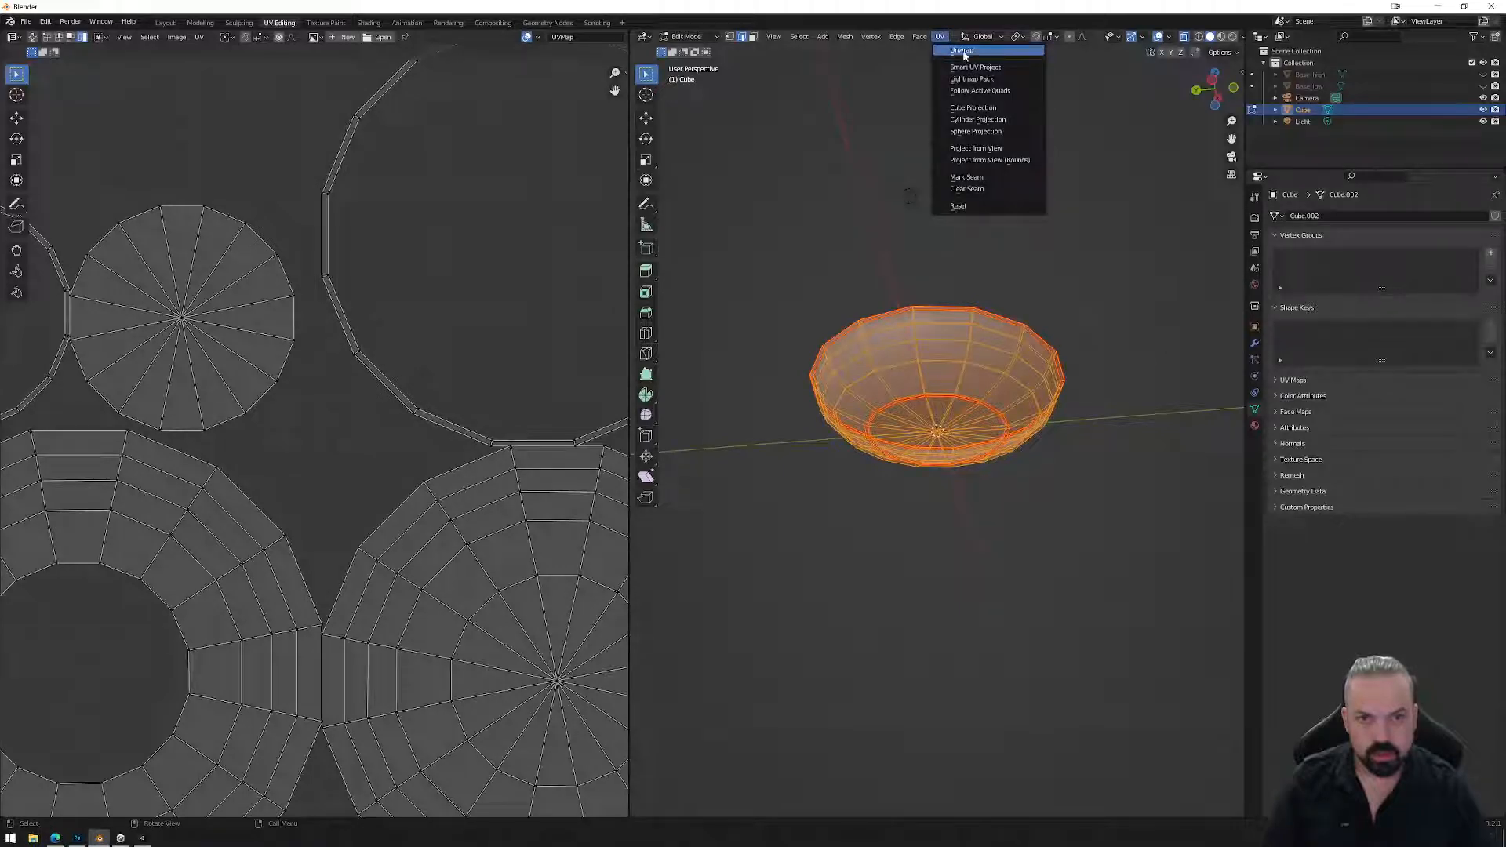
left_click(964, 52)
scroll(846, 301, "down", 1)
key("Home")
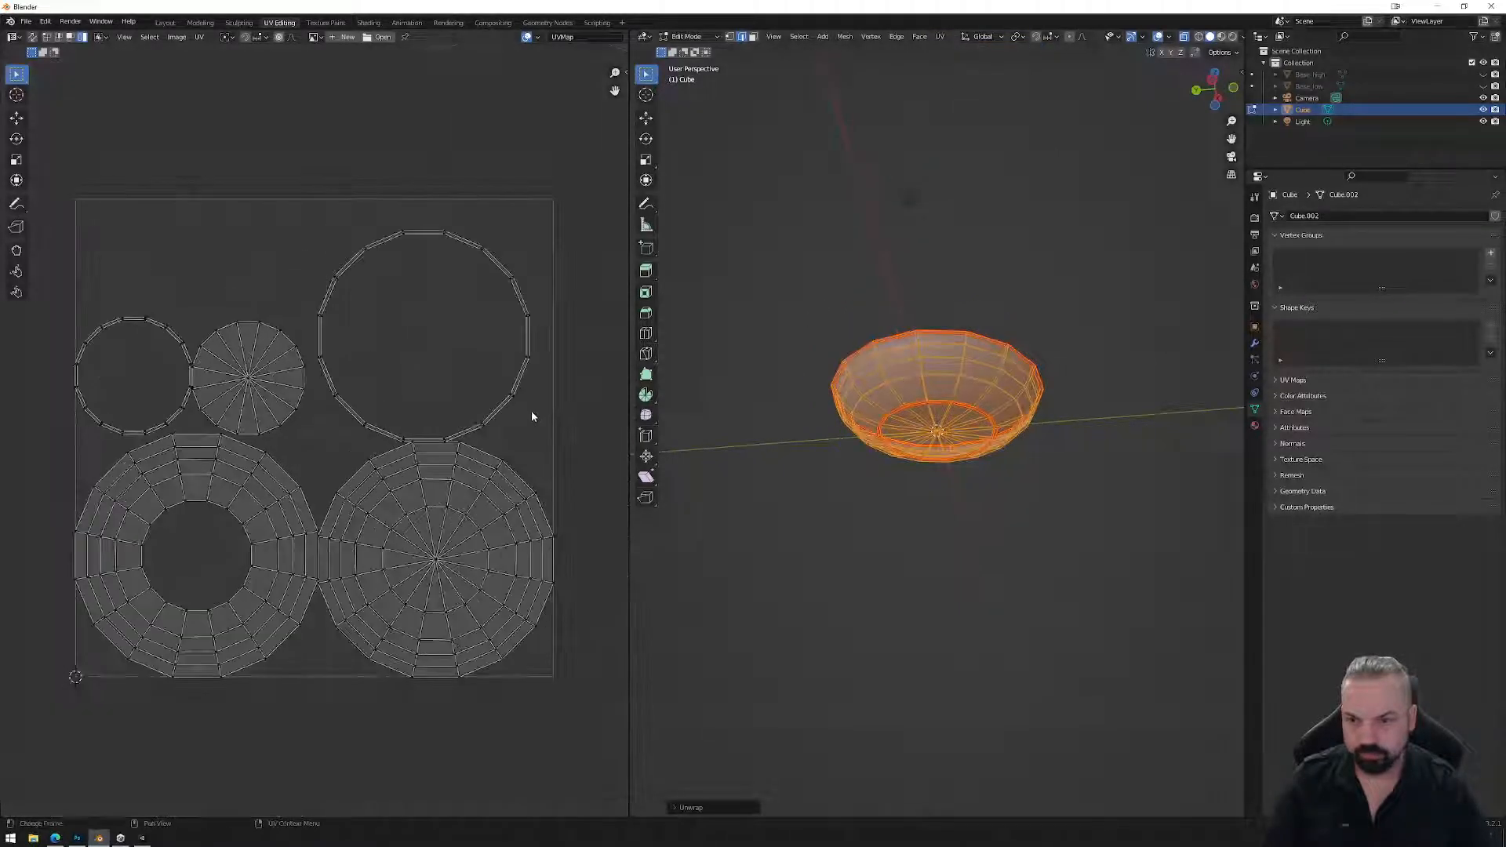
middle_click_drag(790, 346, 934, 494)
scroll(933, 499, "up", 5)
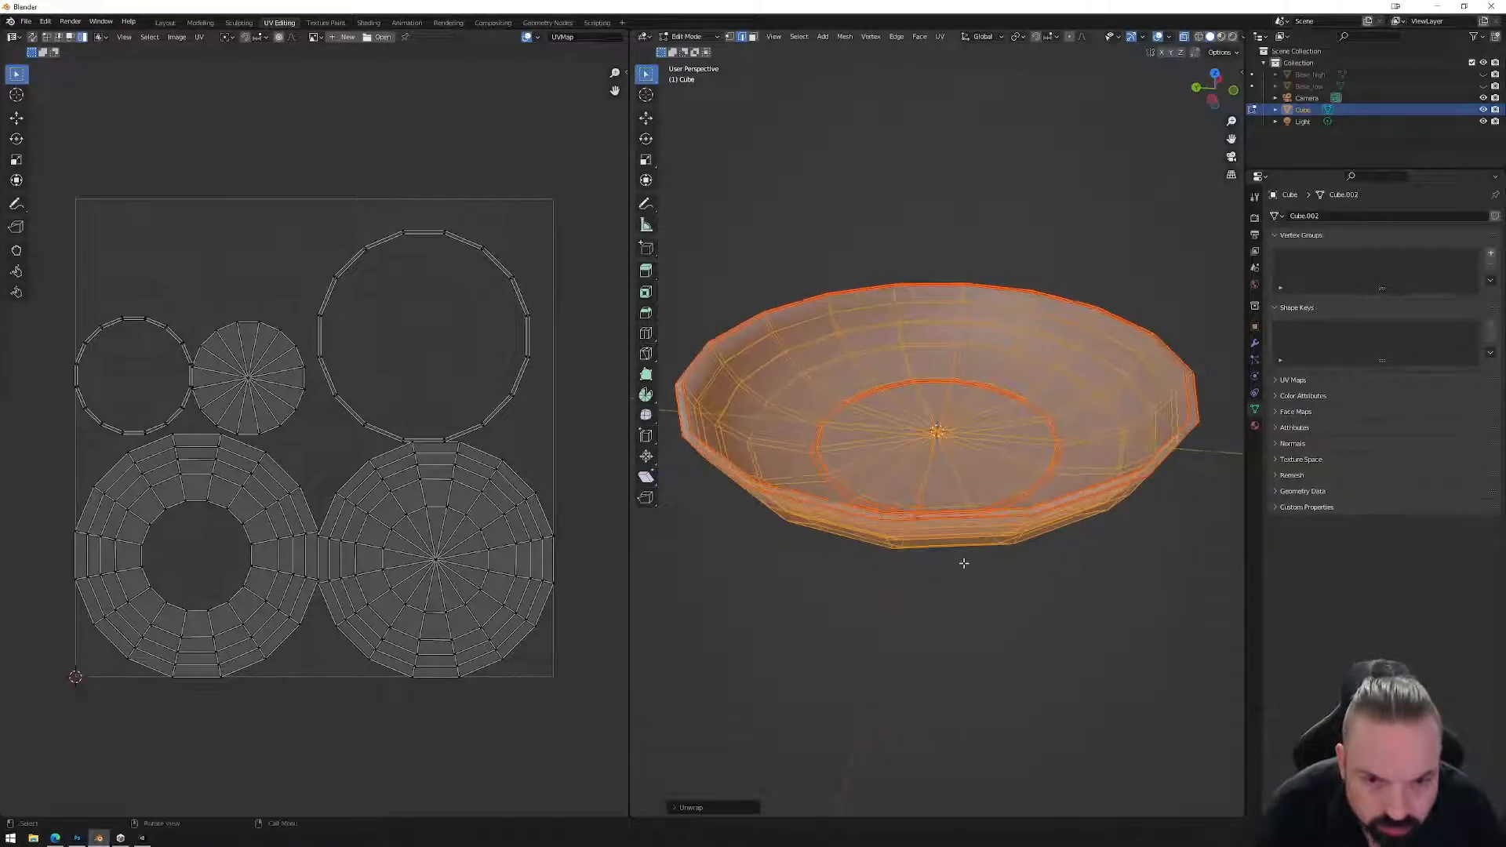
scroll(963, 562, "down", 3)
Unwrap once more, then pan the UV Editor and select a ring-shaped island with L.
left_click_drag(728, 185, 1123, 570)
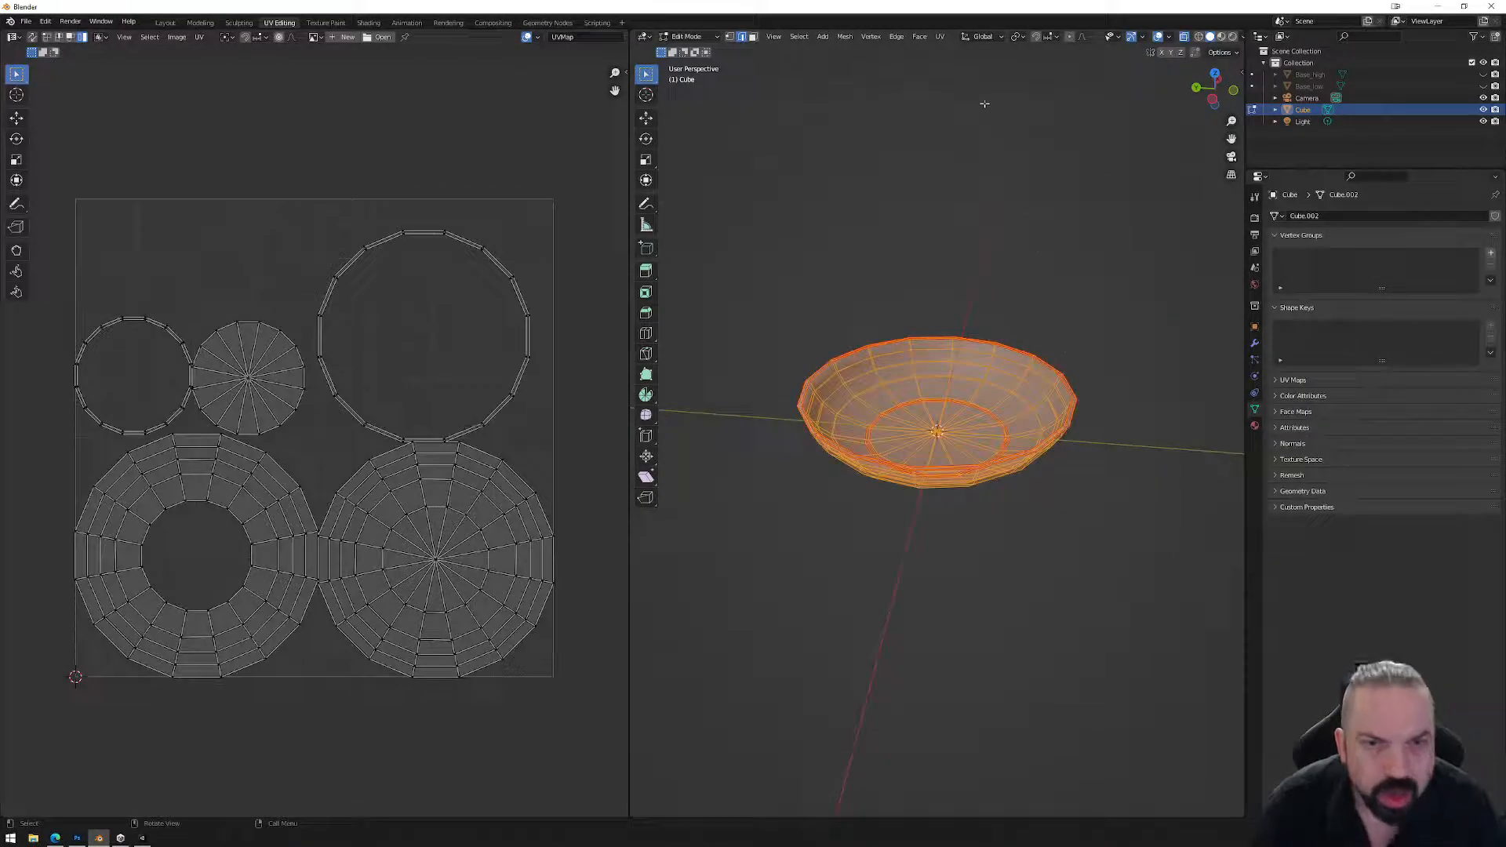
left_click(938, 37)
left_click(961, 50)
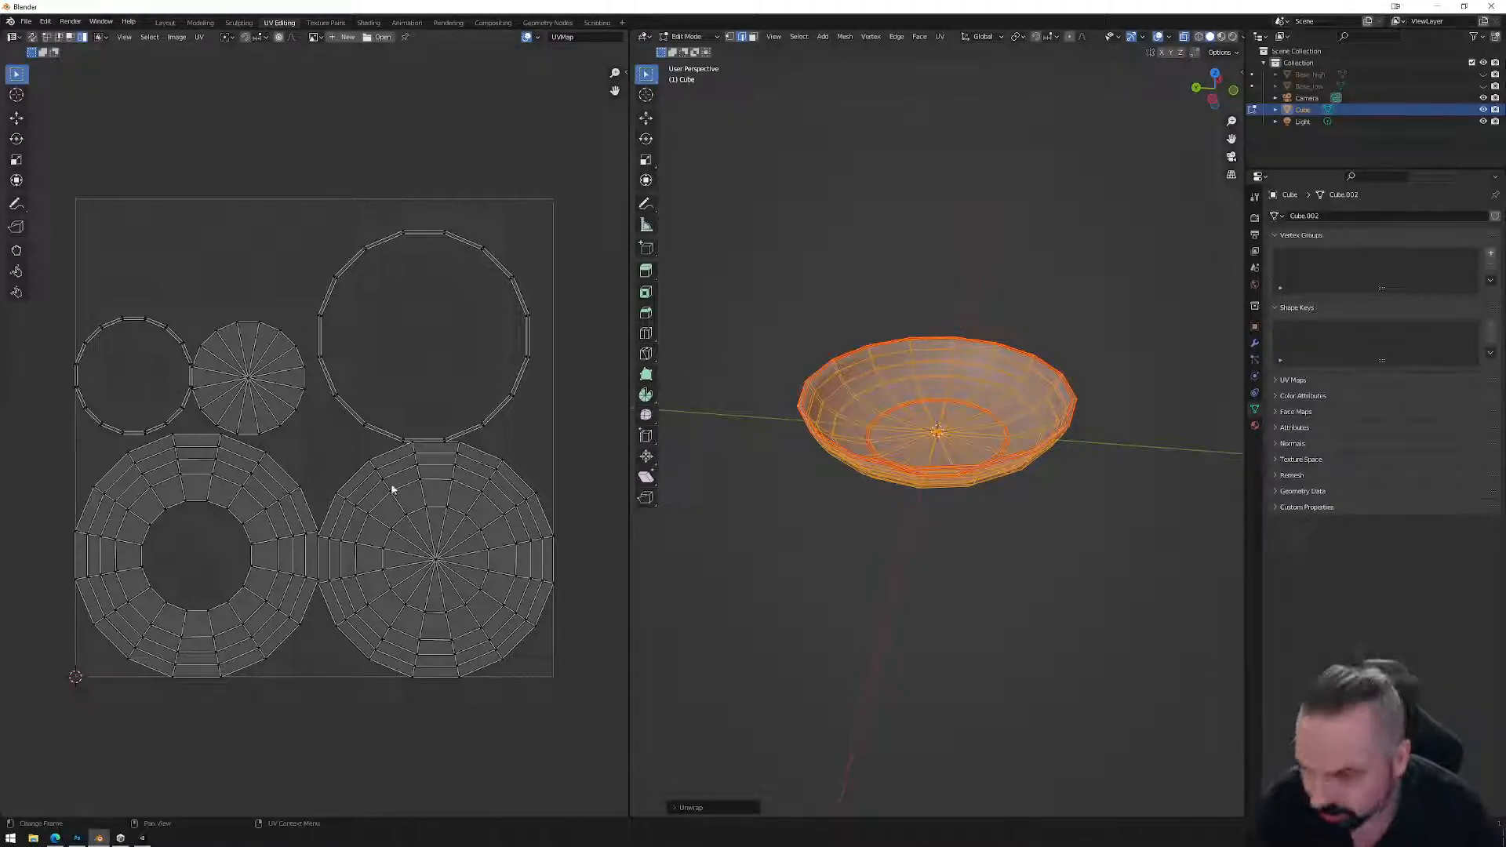
middle_click_drag(405, 523, 430, 430)
scroll(430, 430, "down", 1)
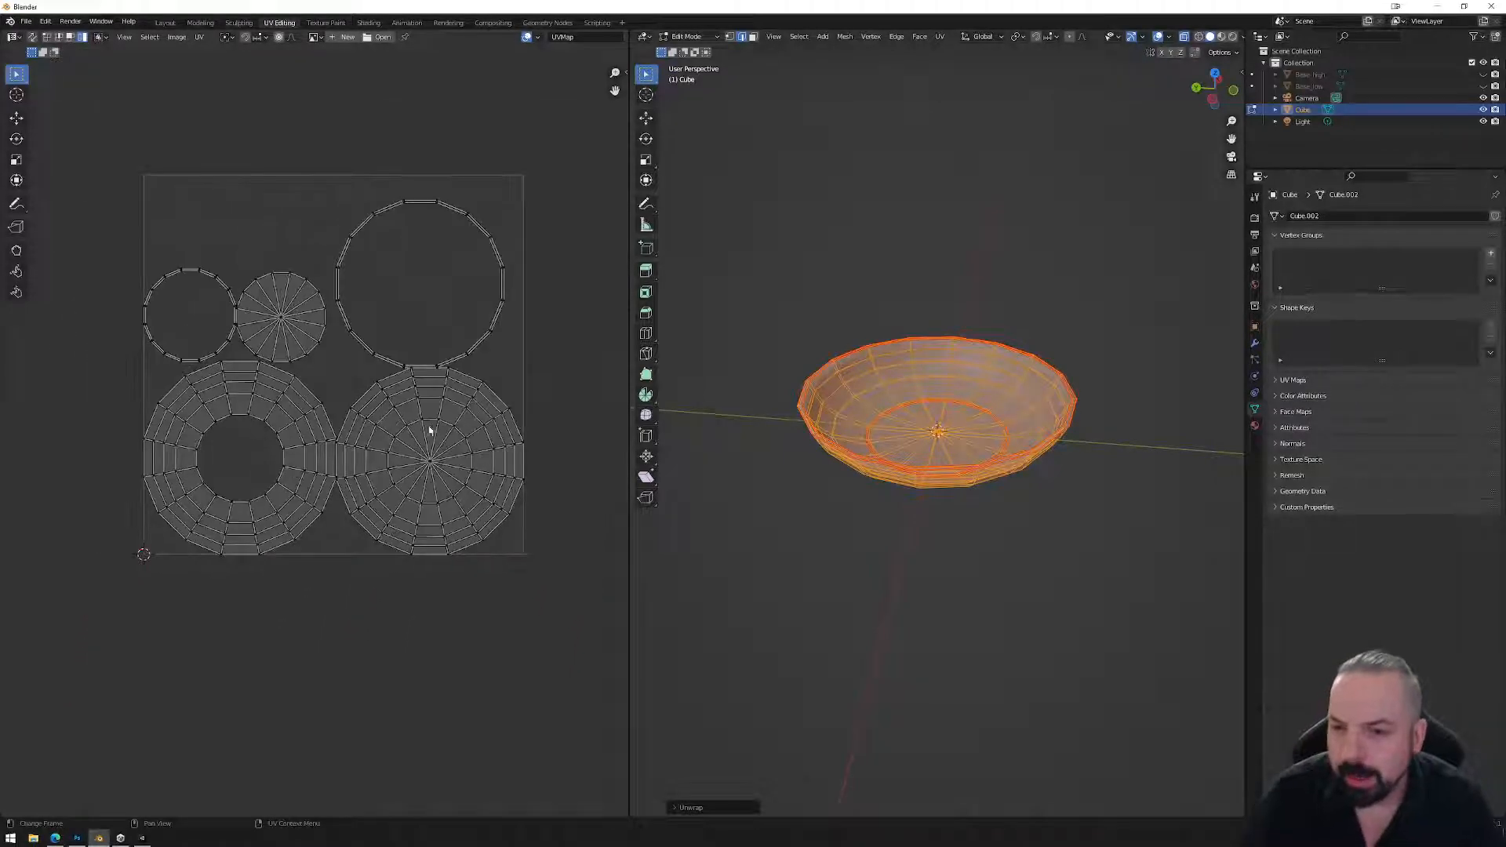
key("l")
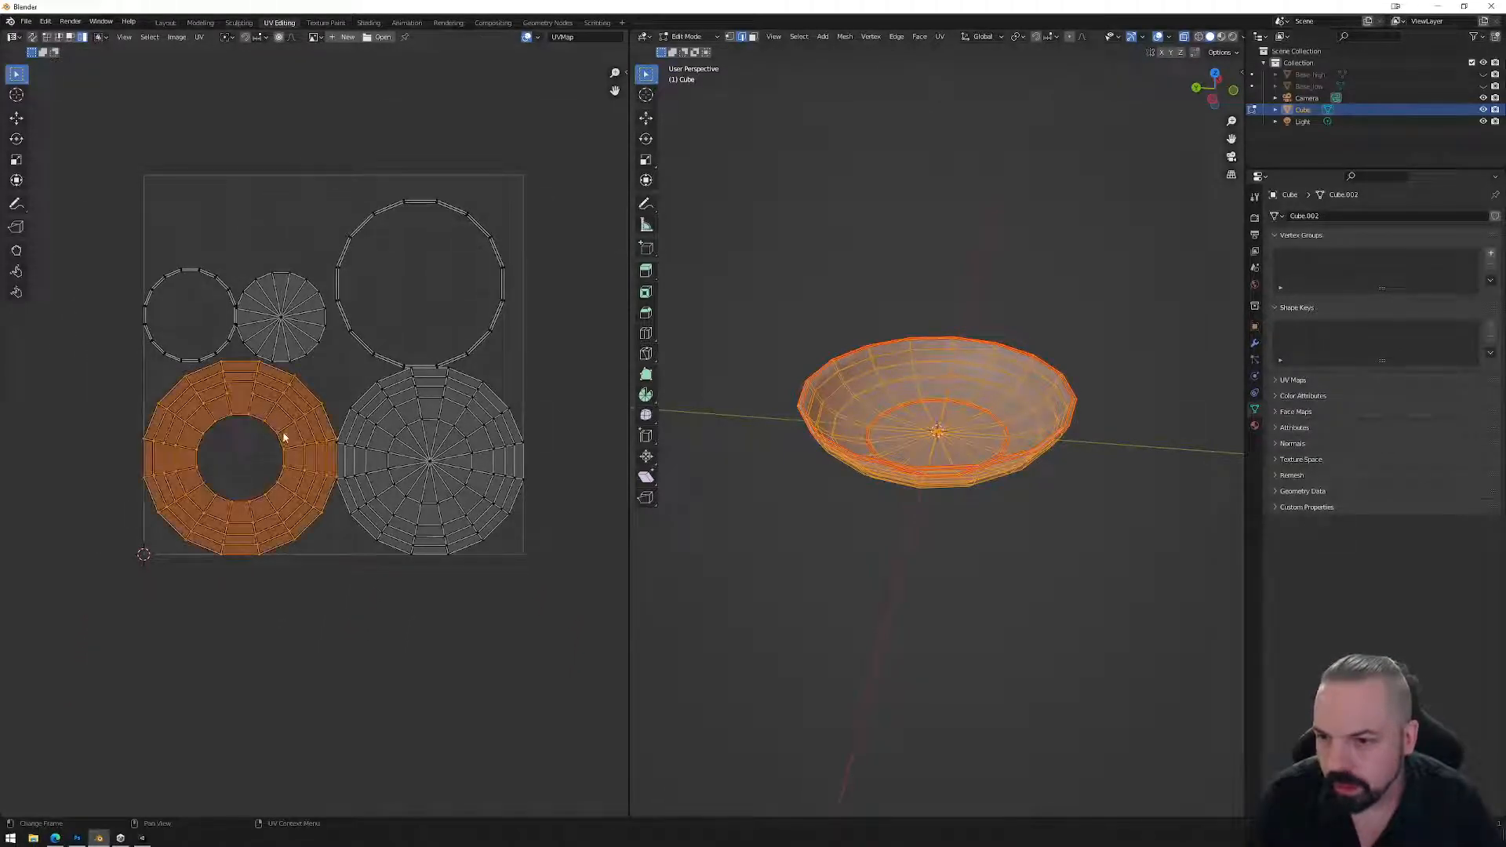
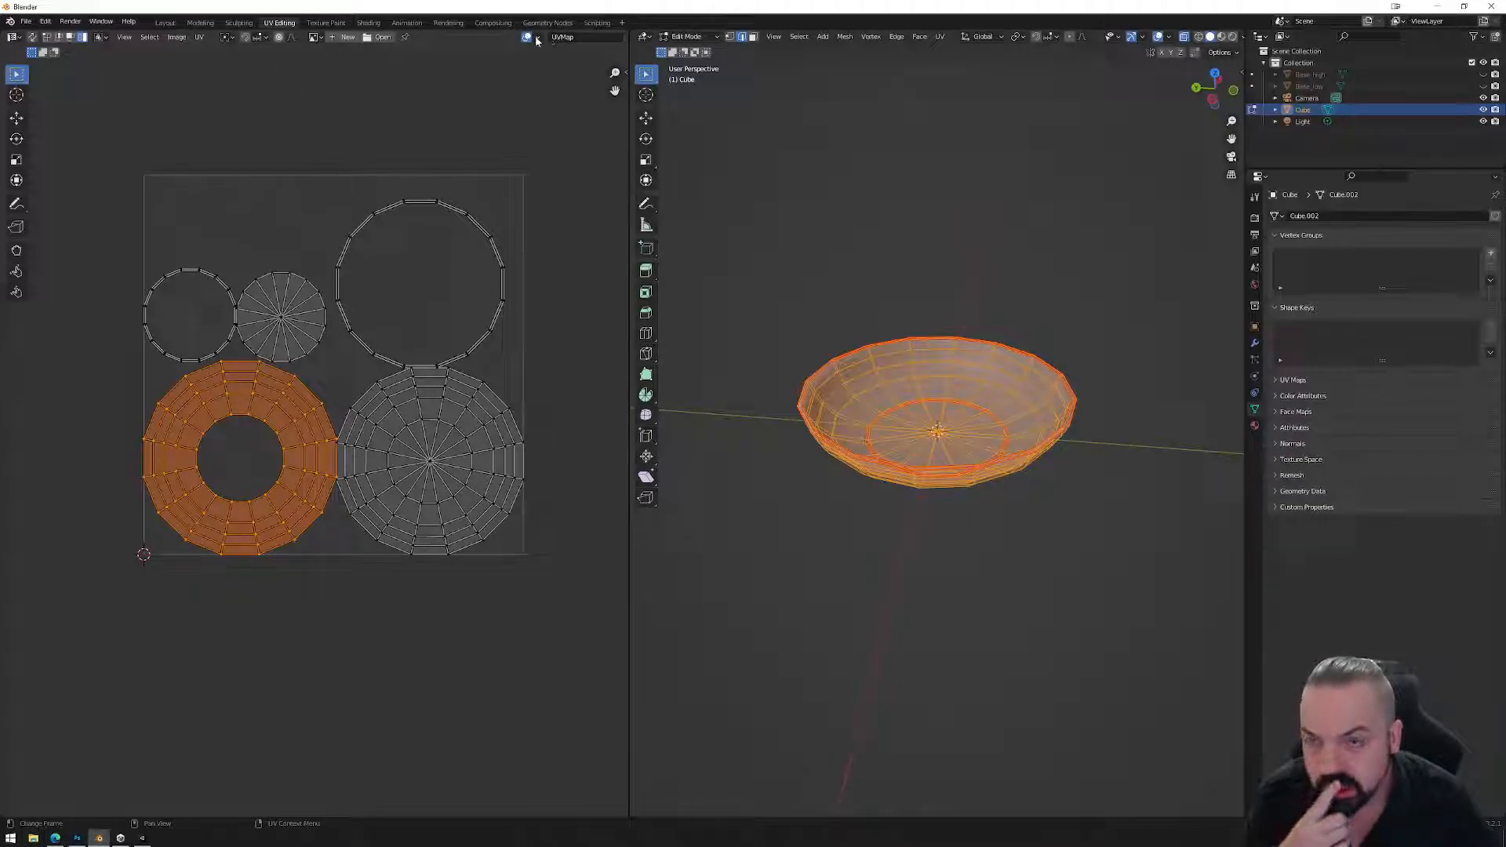
Load the trim-sheet image from the Workshops\13_TrimSheets folder behind the bowl's UV islands.
left_click(379, 36)
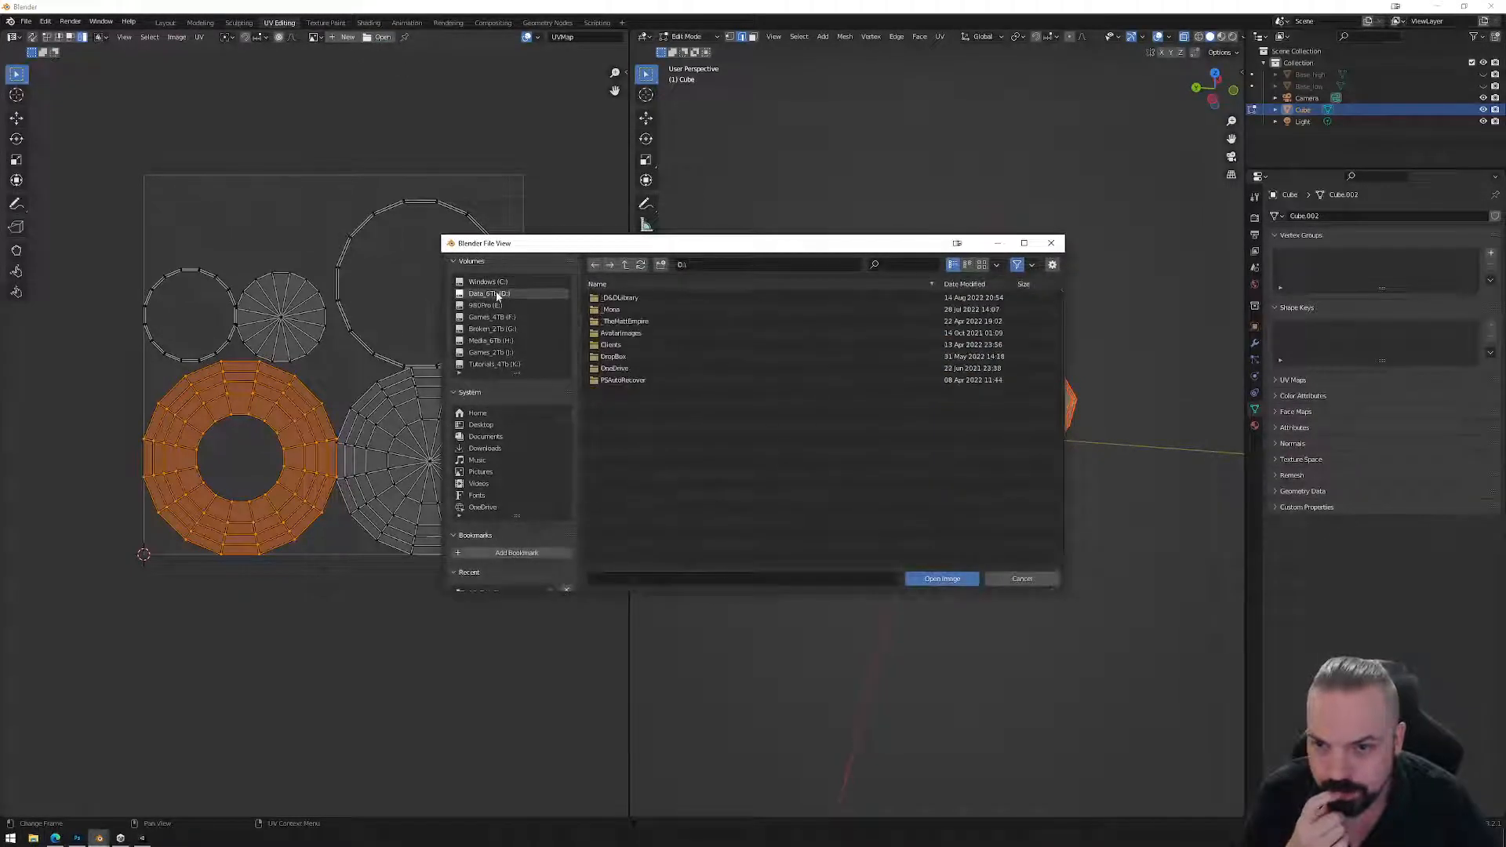
double_click(611, 309)
left_click(623, 417)
double_click(623, 417)
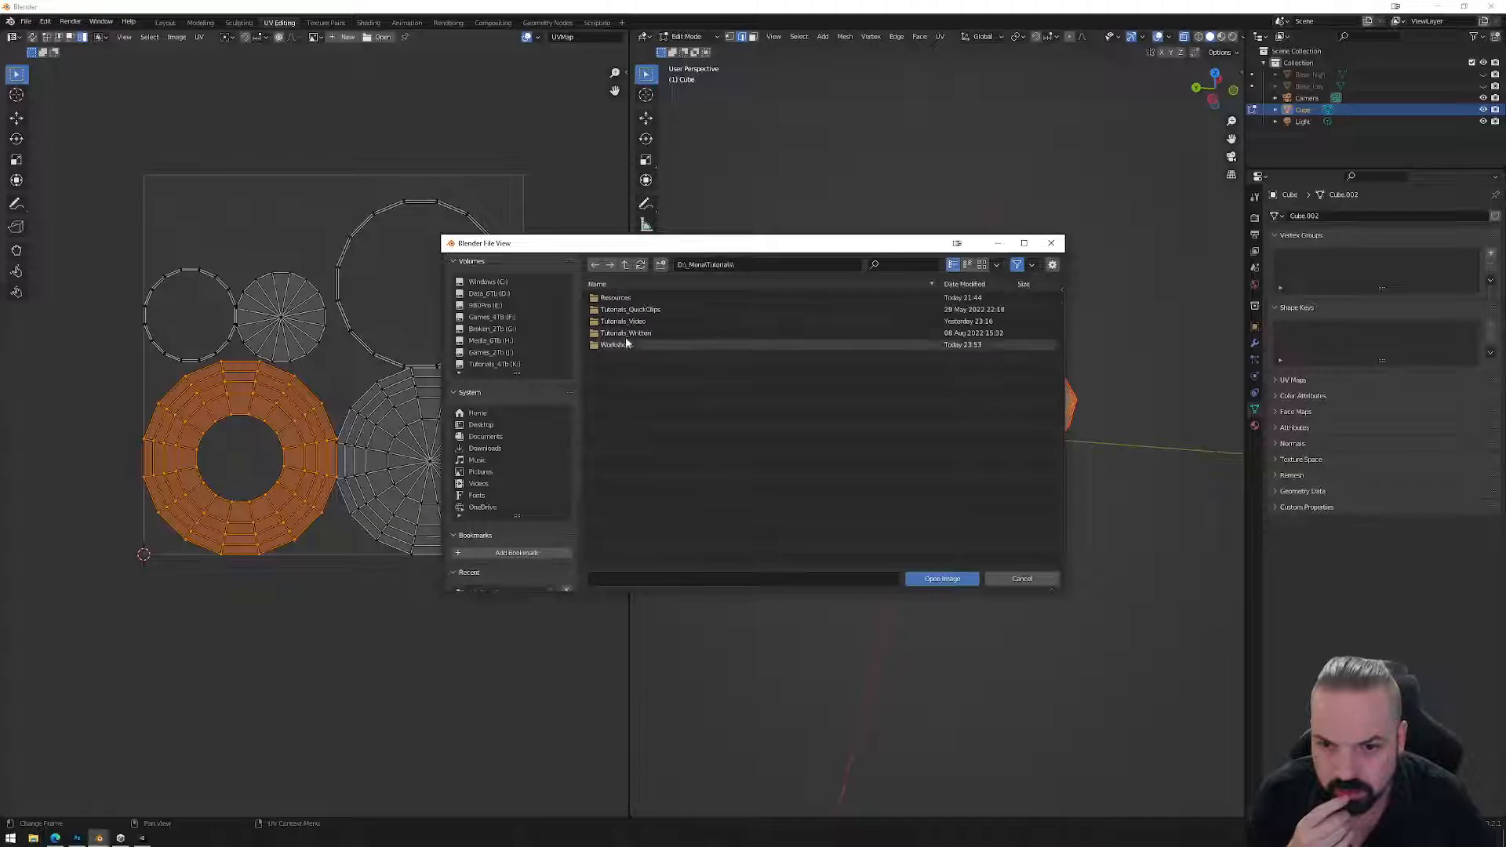
double_click(632, 356)
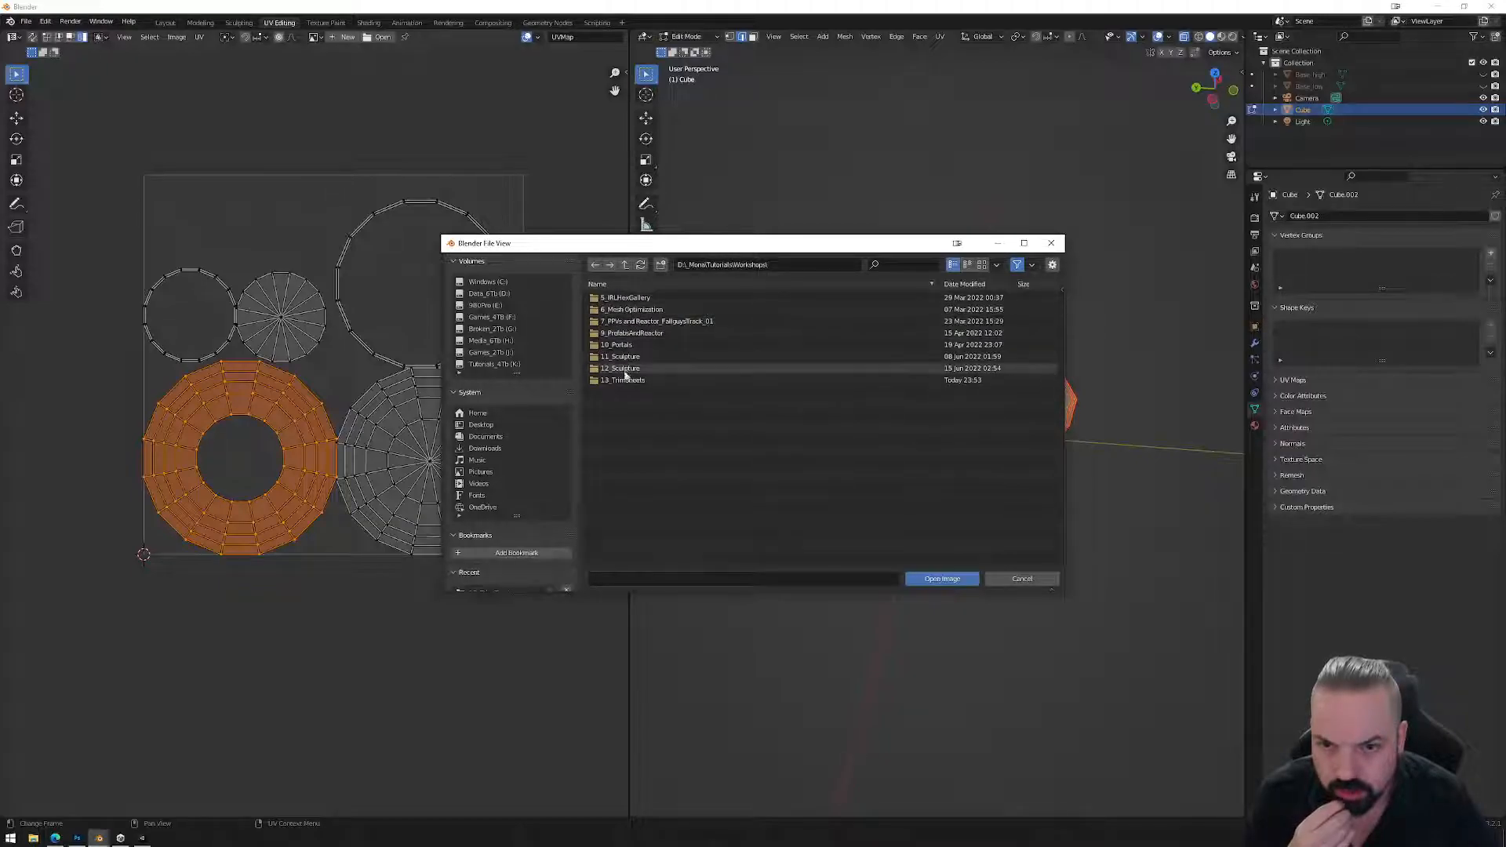
double_click(622, 379)
double_click(622, 298)
scroll(422, 400, "down", 8)
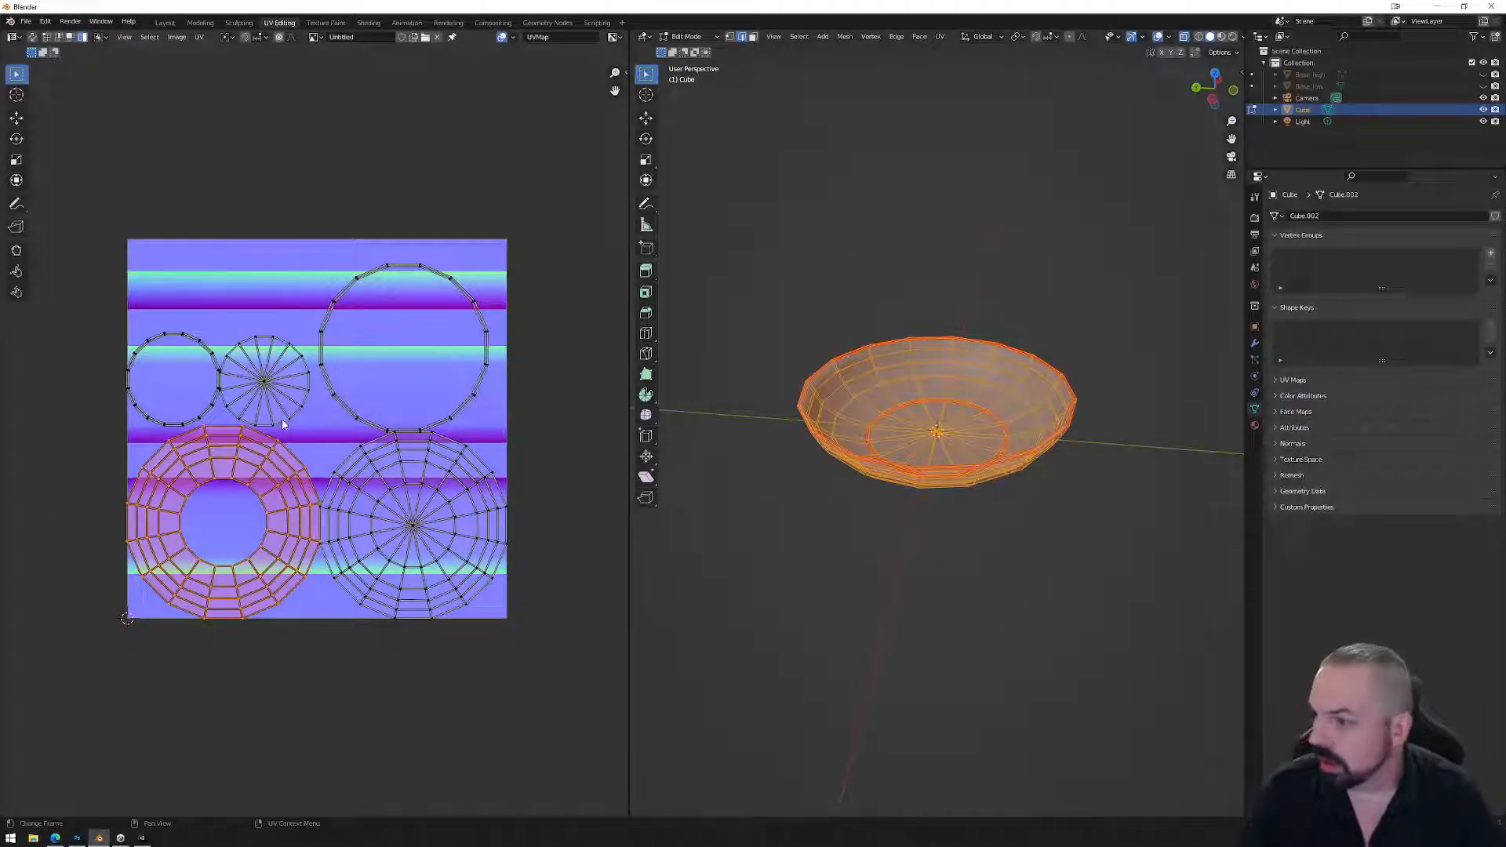
Shrink the small radial UV island and position it on the blue trim strip.
left_click(273, 402)
key("s")
left_click(397, 421)
key("g")
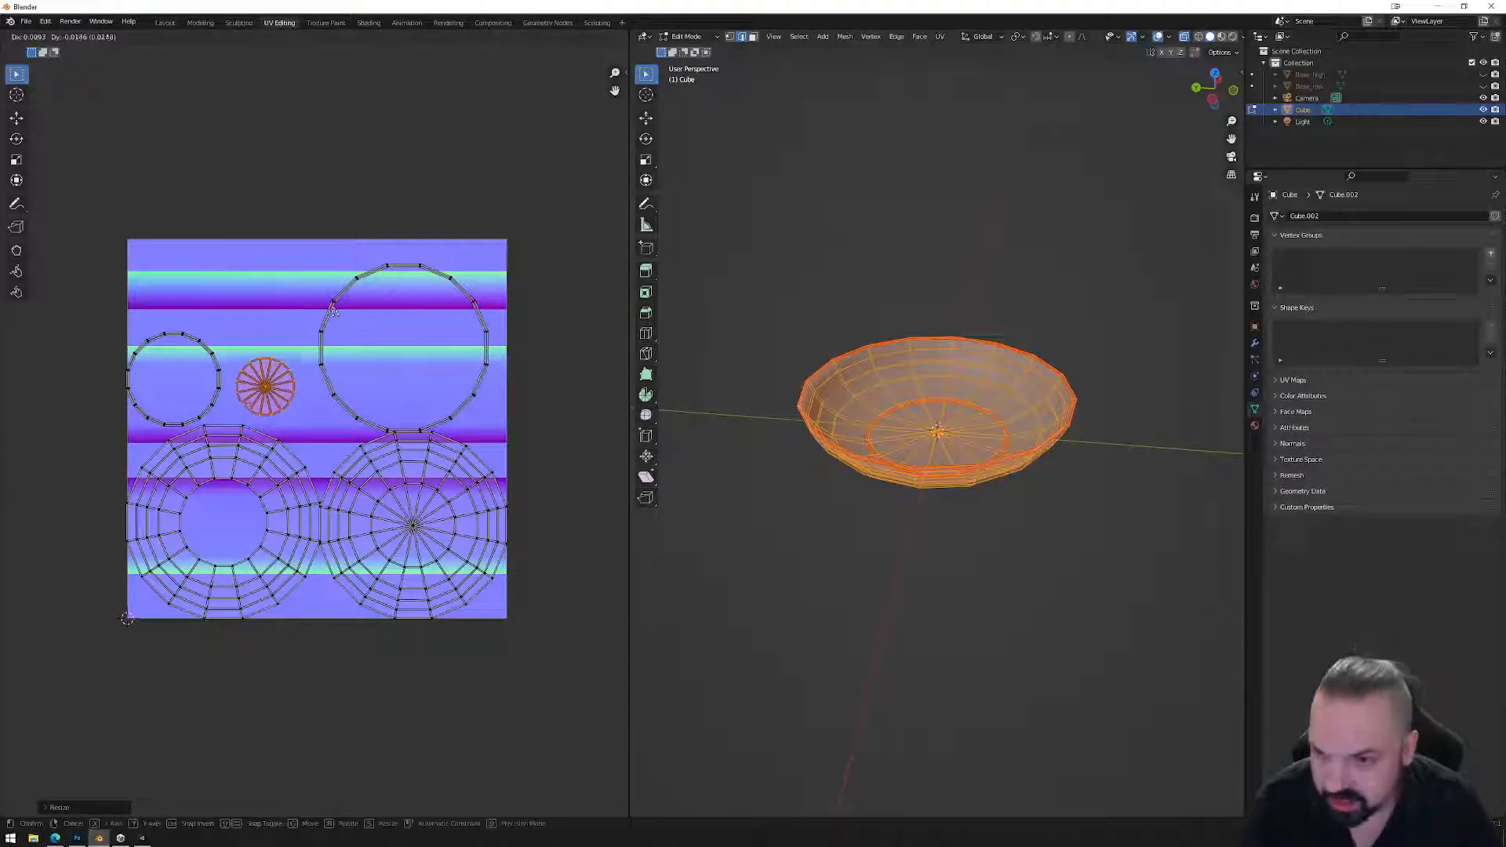
left_click(355, 326)
key("s")
left_click(376, 406)
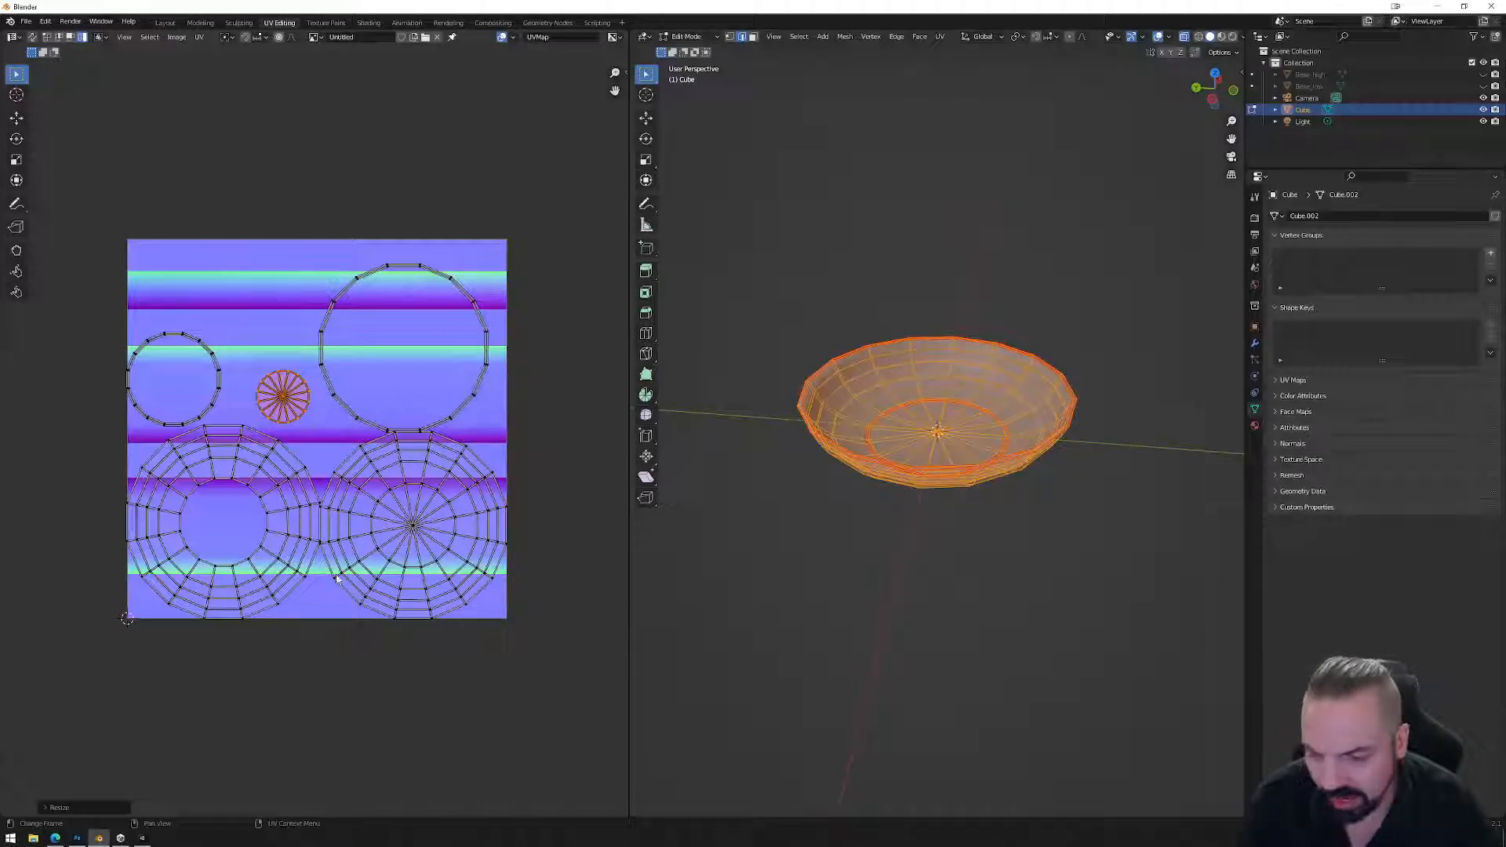
scroll(314, 387, "up", 2)
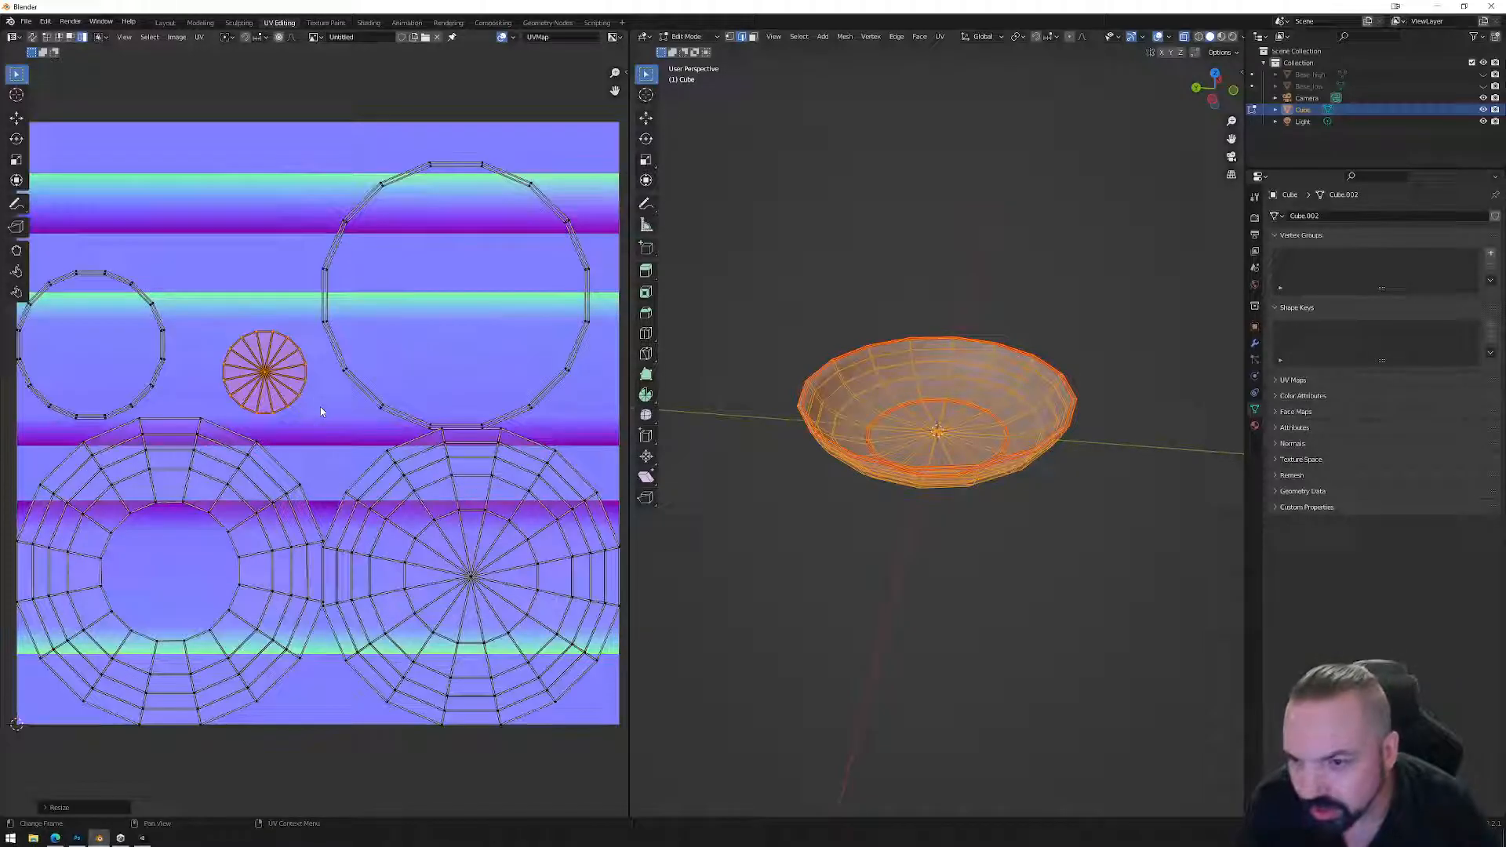
key("g")
left_click(322, 356)
key("g")
left_click(316, 357)
Shrink the ring island and stack it onto the radial island.
left_click(283, 497)
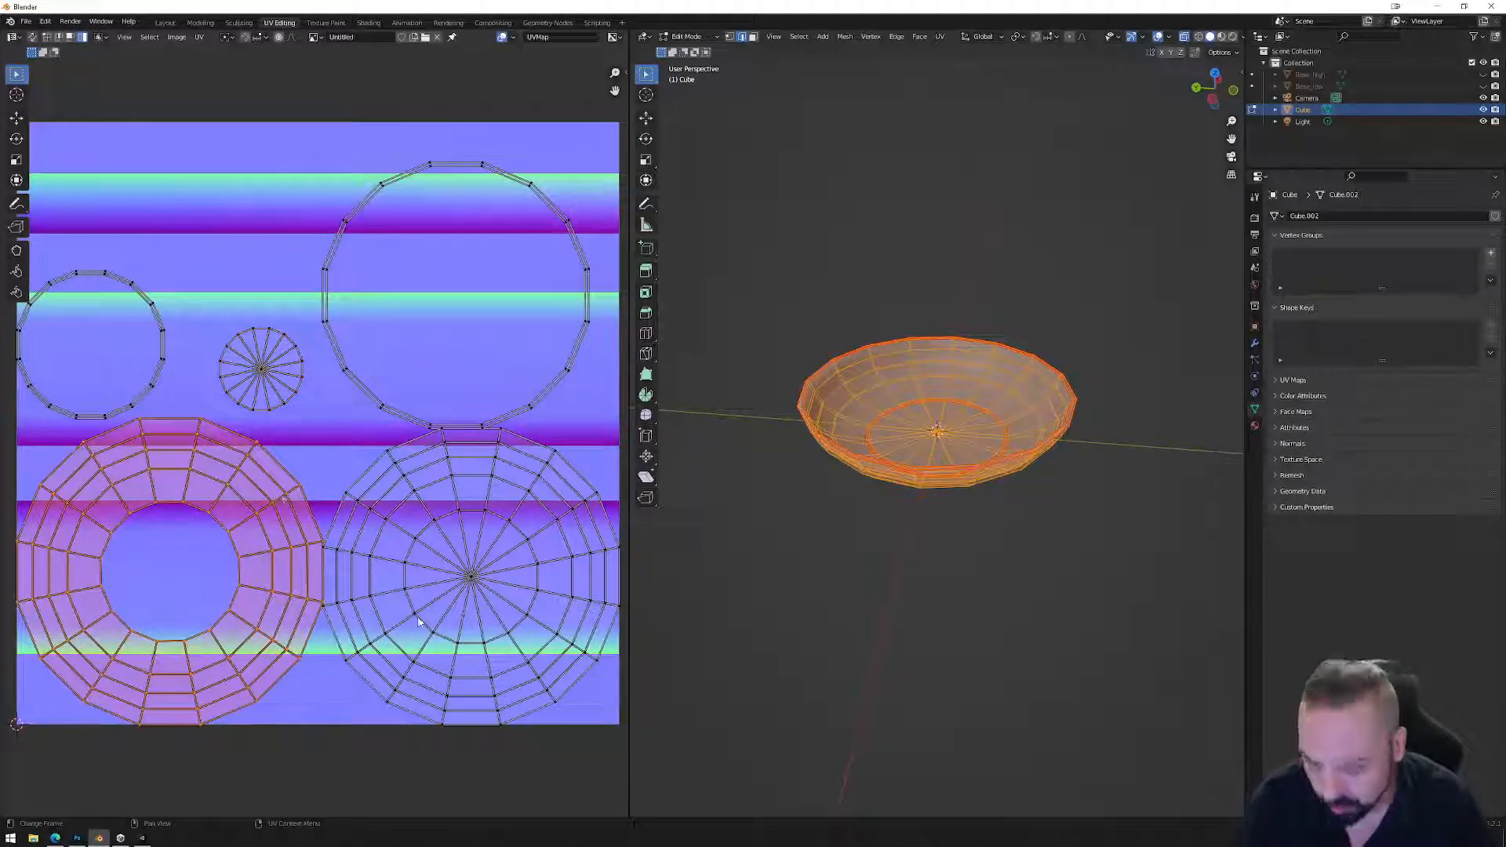
key("s")
left_click(225, 584)
key("s")
key("g")
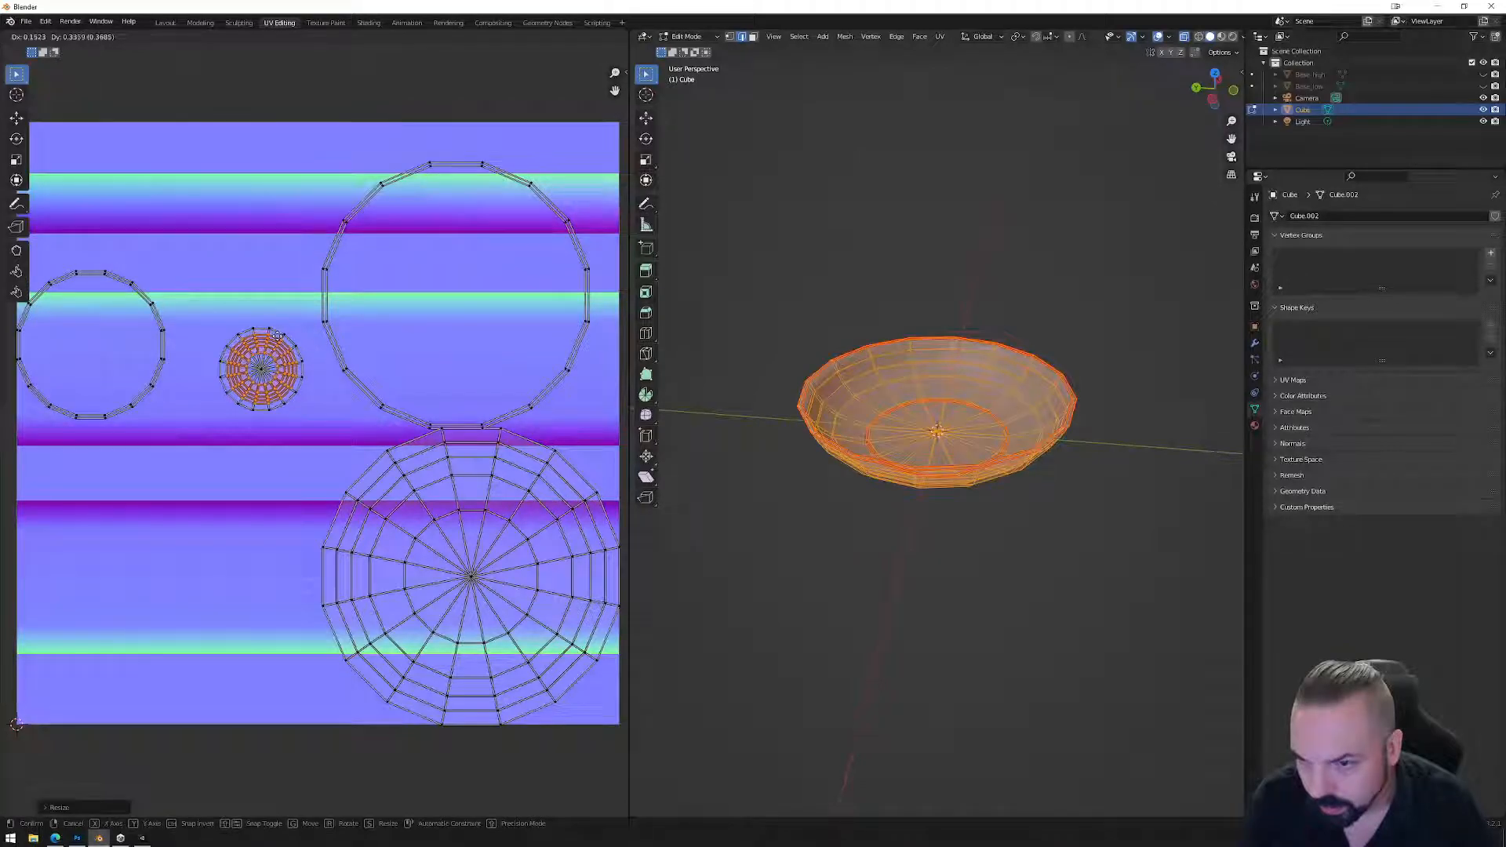
left_click(336, 376)
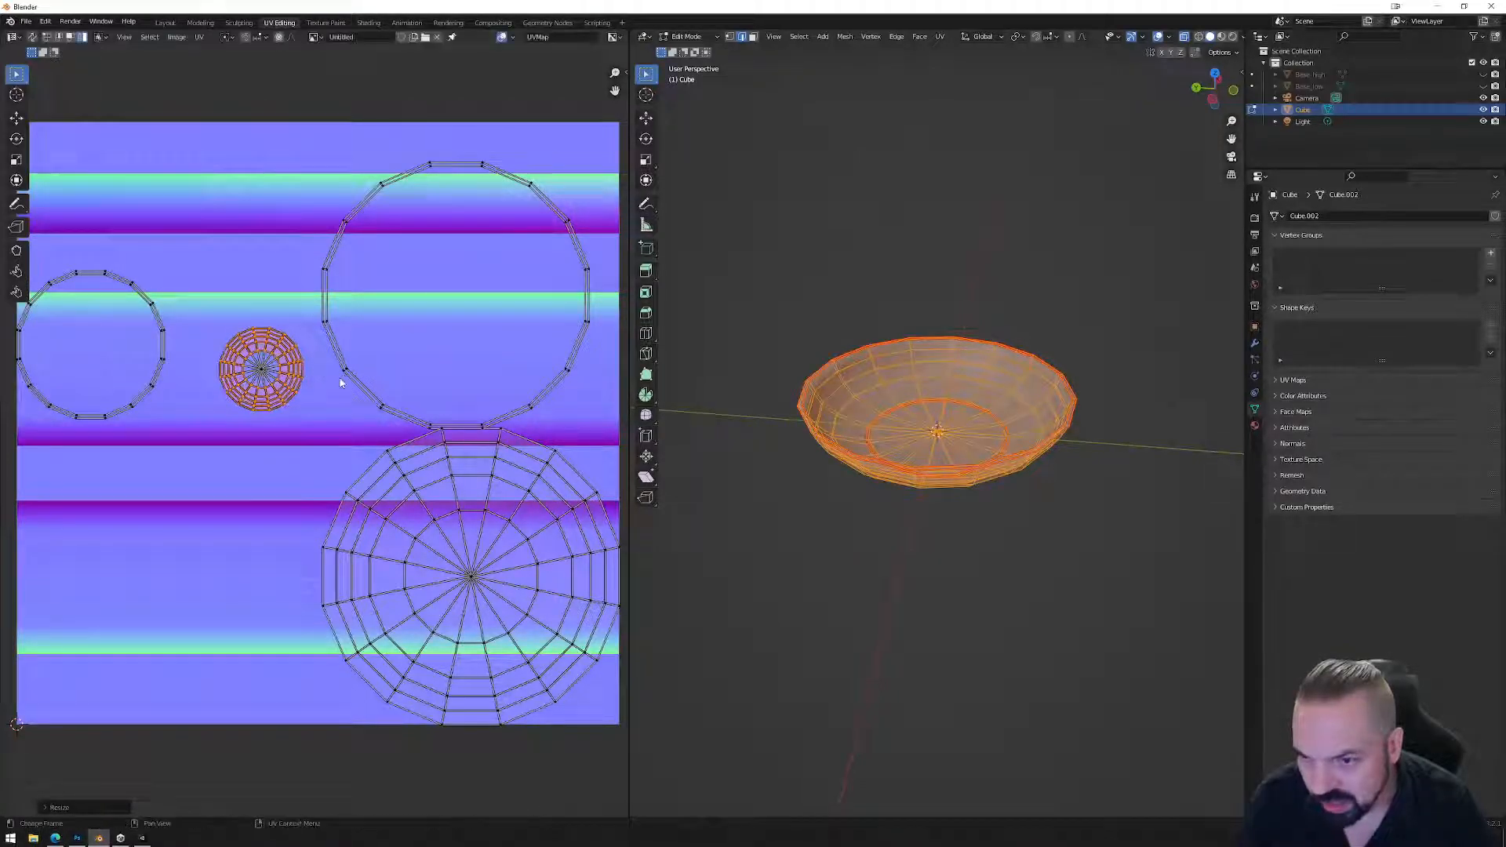
Move the large disc island over the radial island and scale it to about 0.28.
left_click(477, 570)
key("g")
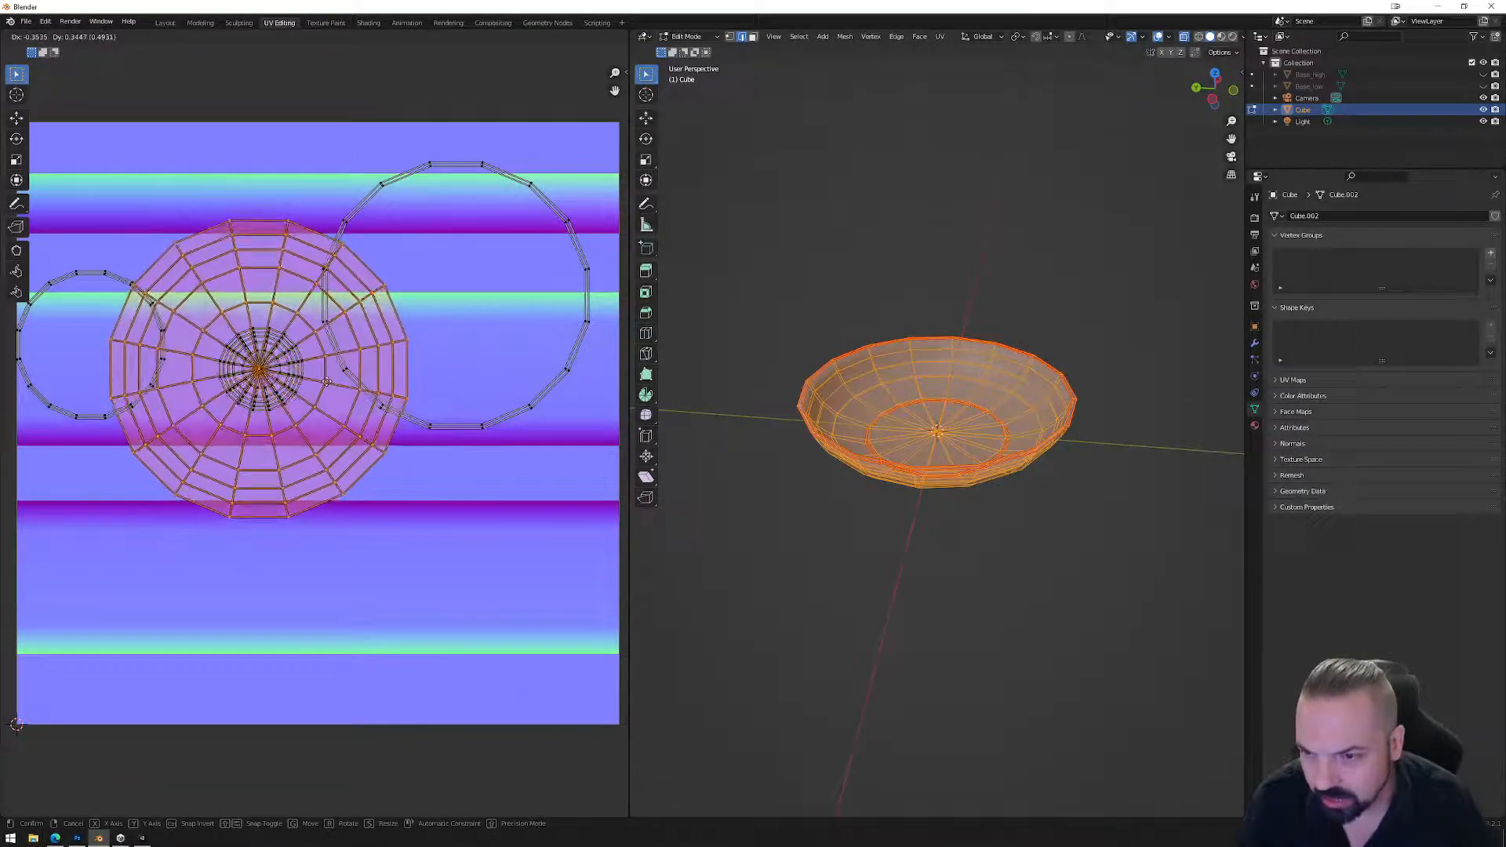
left_click(329, 382)
key("s")
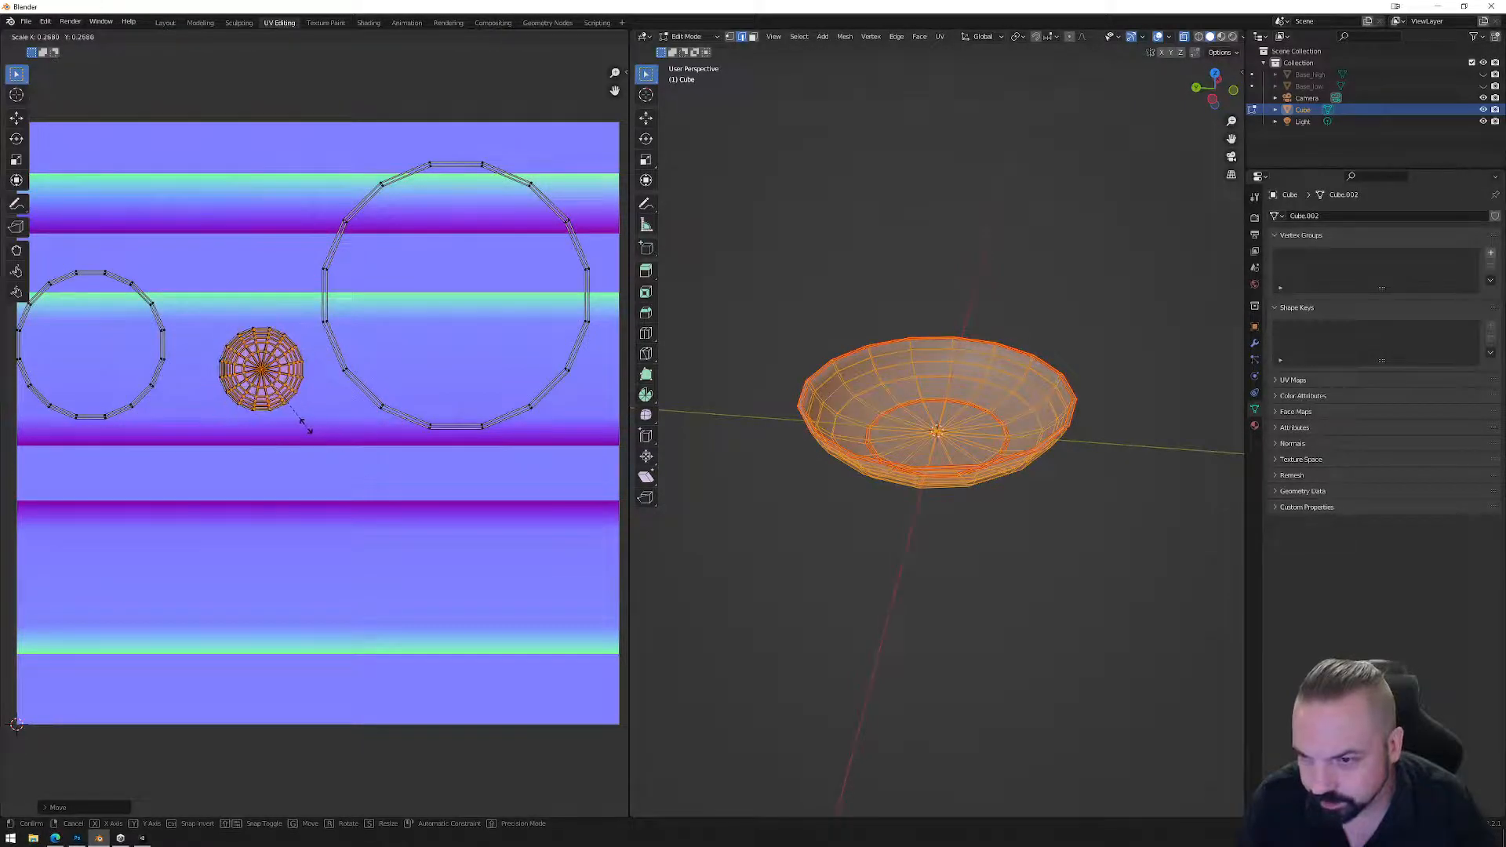
left_click(308, 425)
scroll(373, 306, "down", 1)
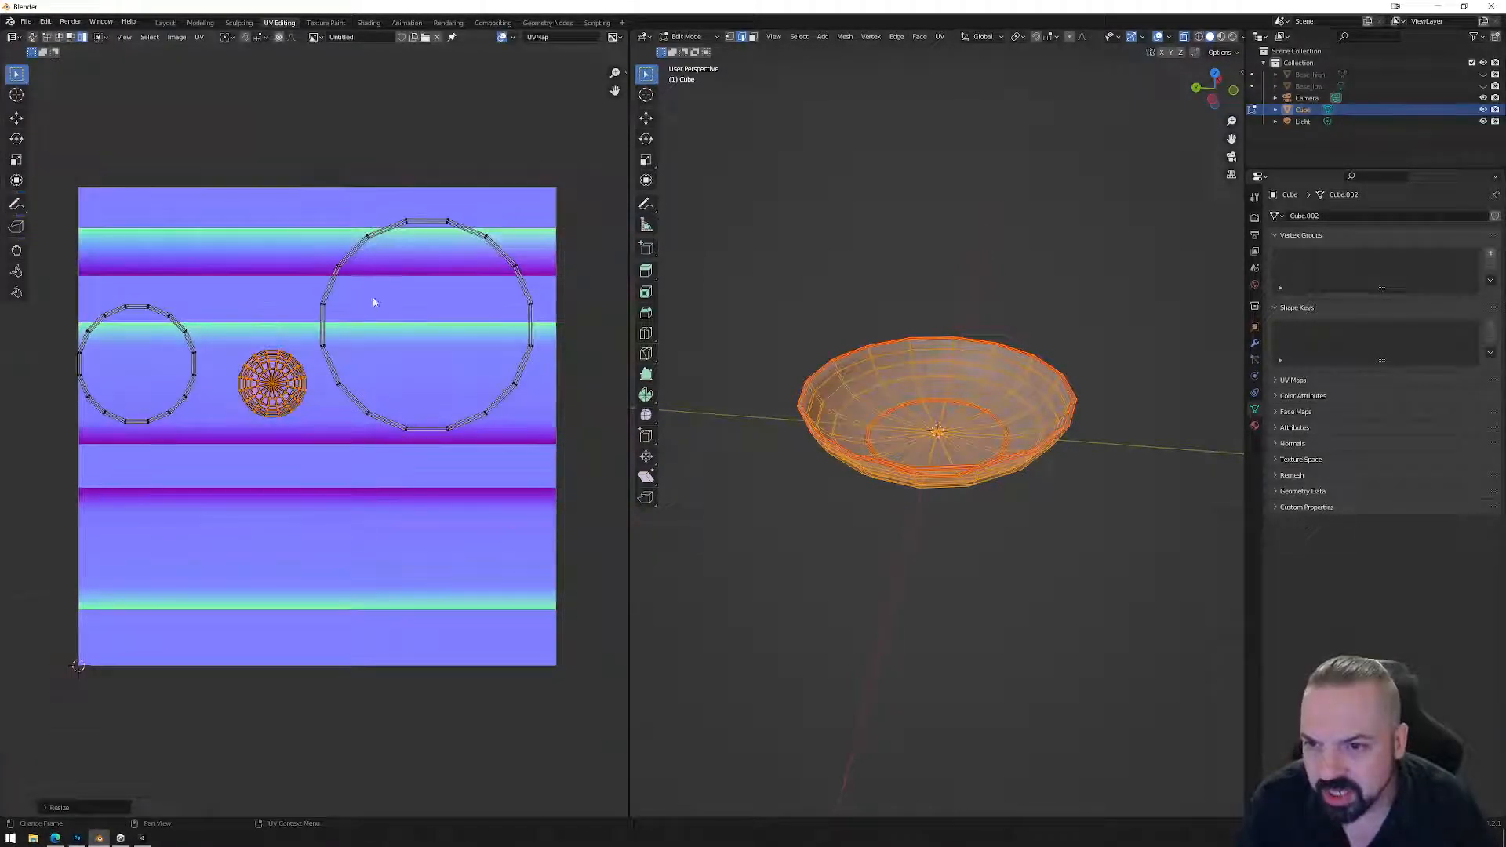
In face select, split an arc off the large ring, rotate it and place it above the top strip.
key("3")
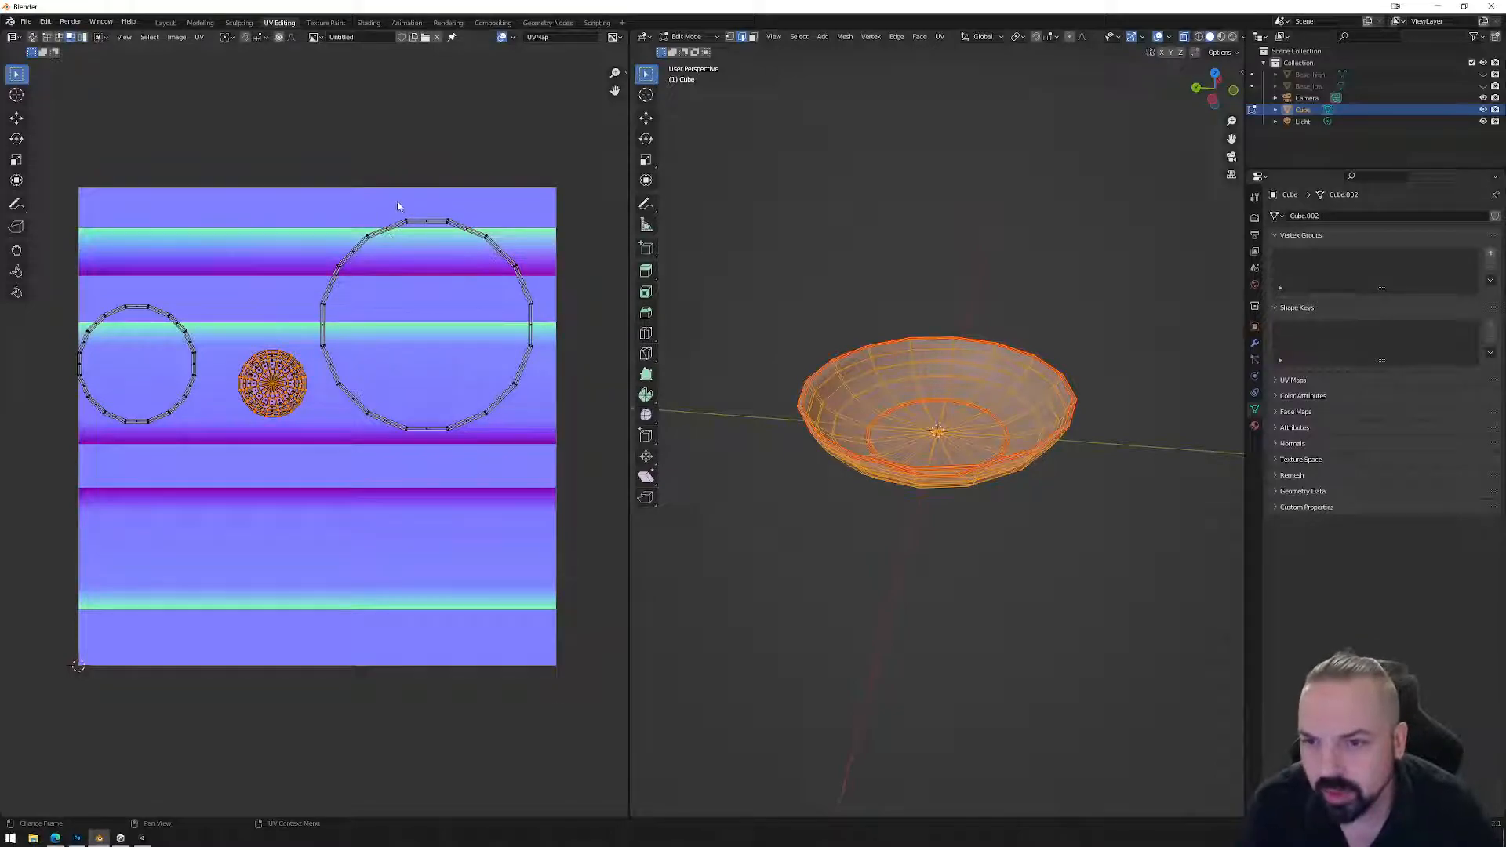
left_click_drag(336, 197, 386, 453)
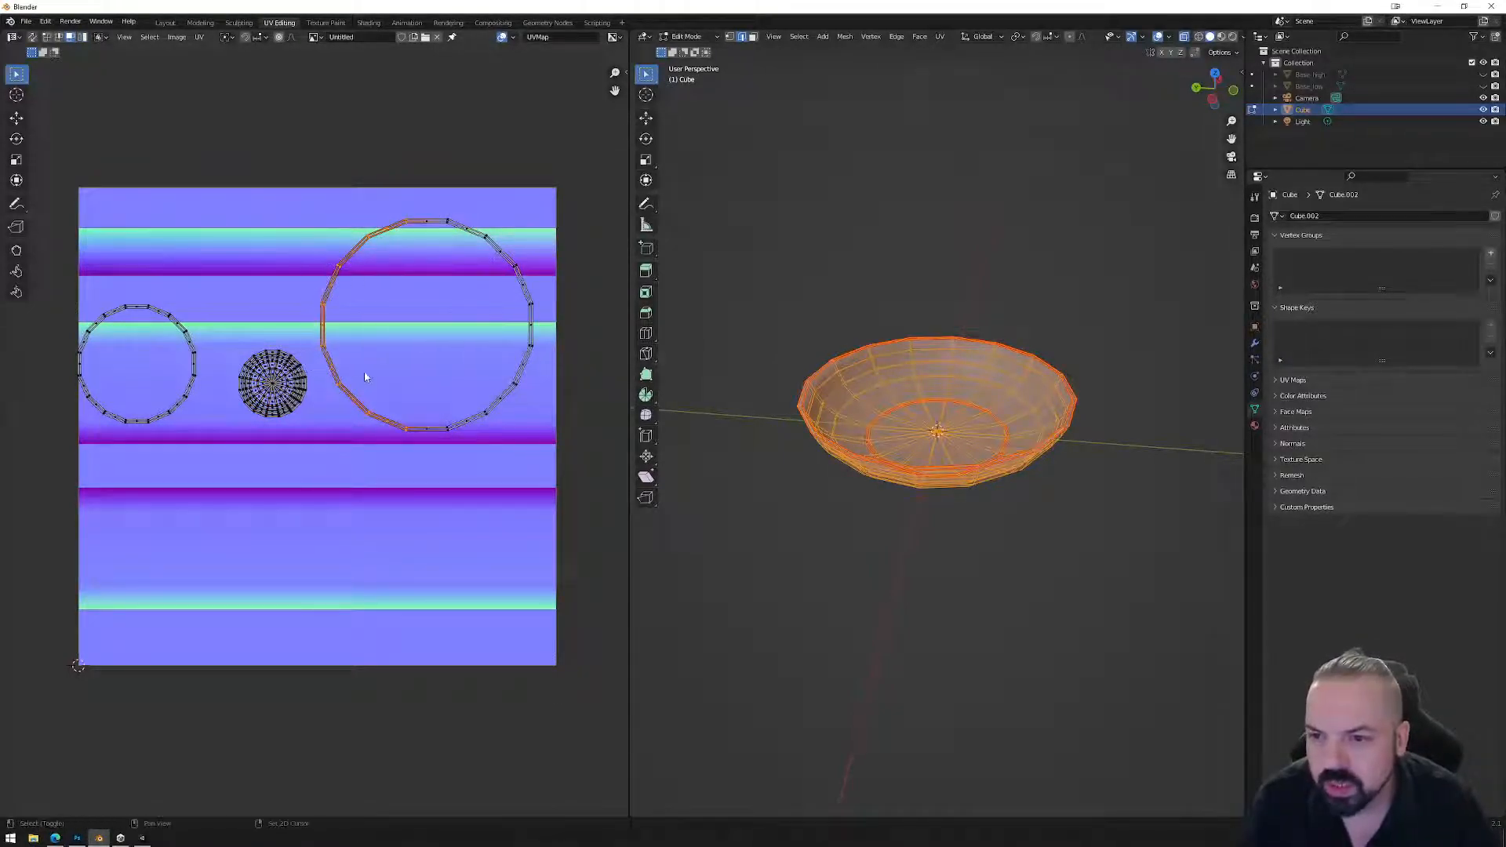
right_click(431, 430)
left_click(480, 423)
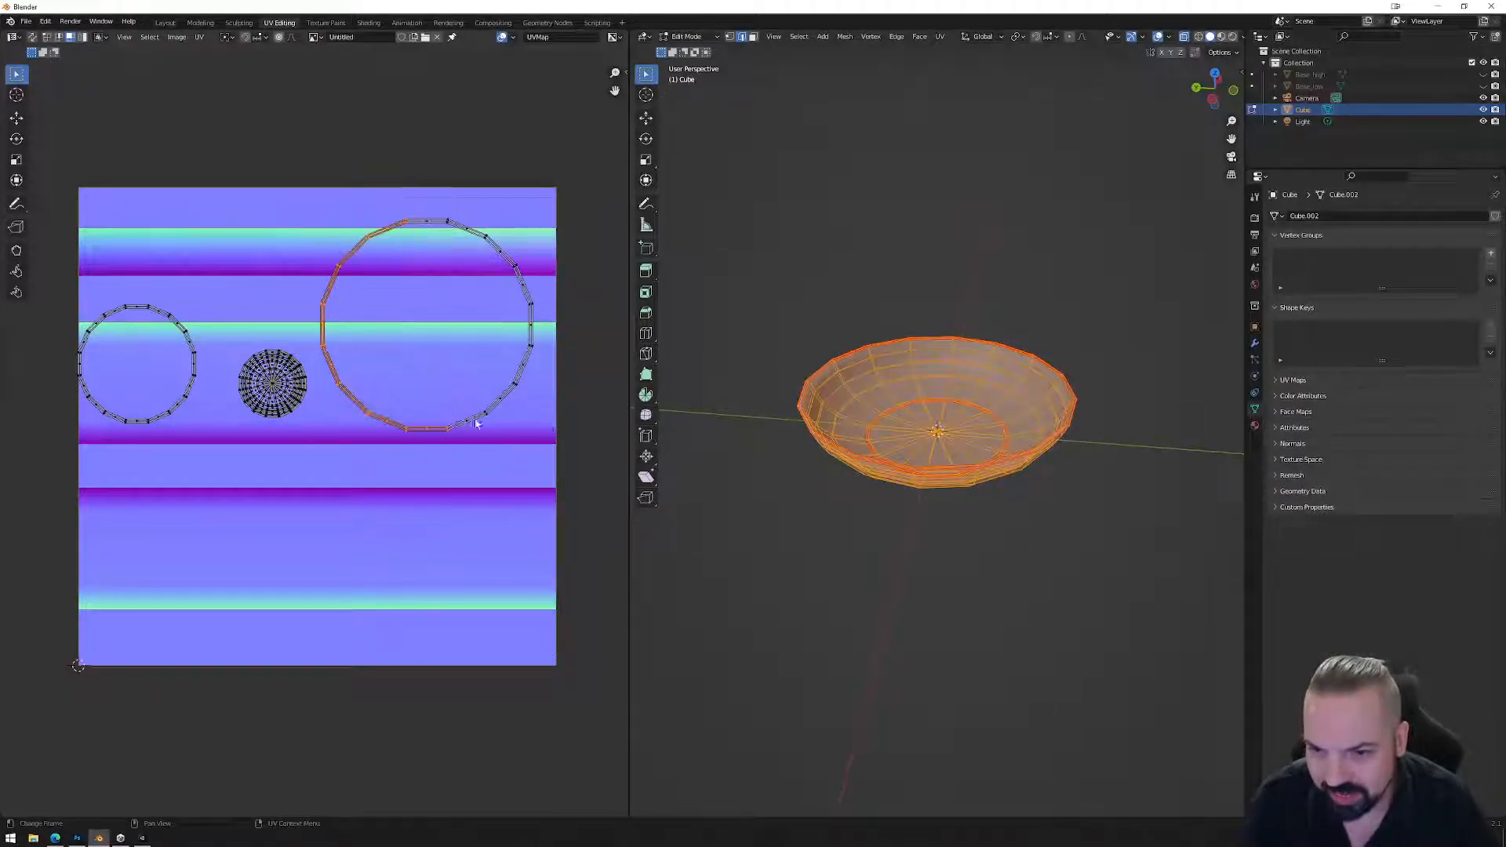
key("r")
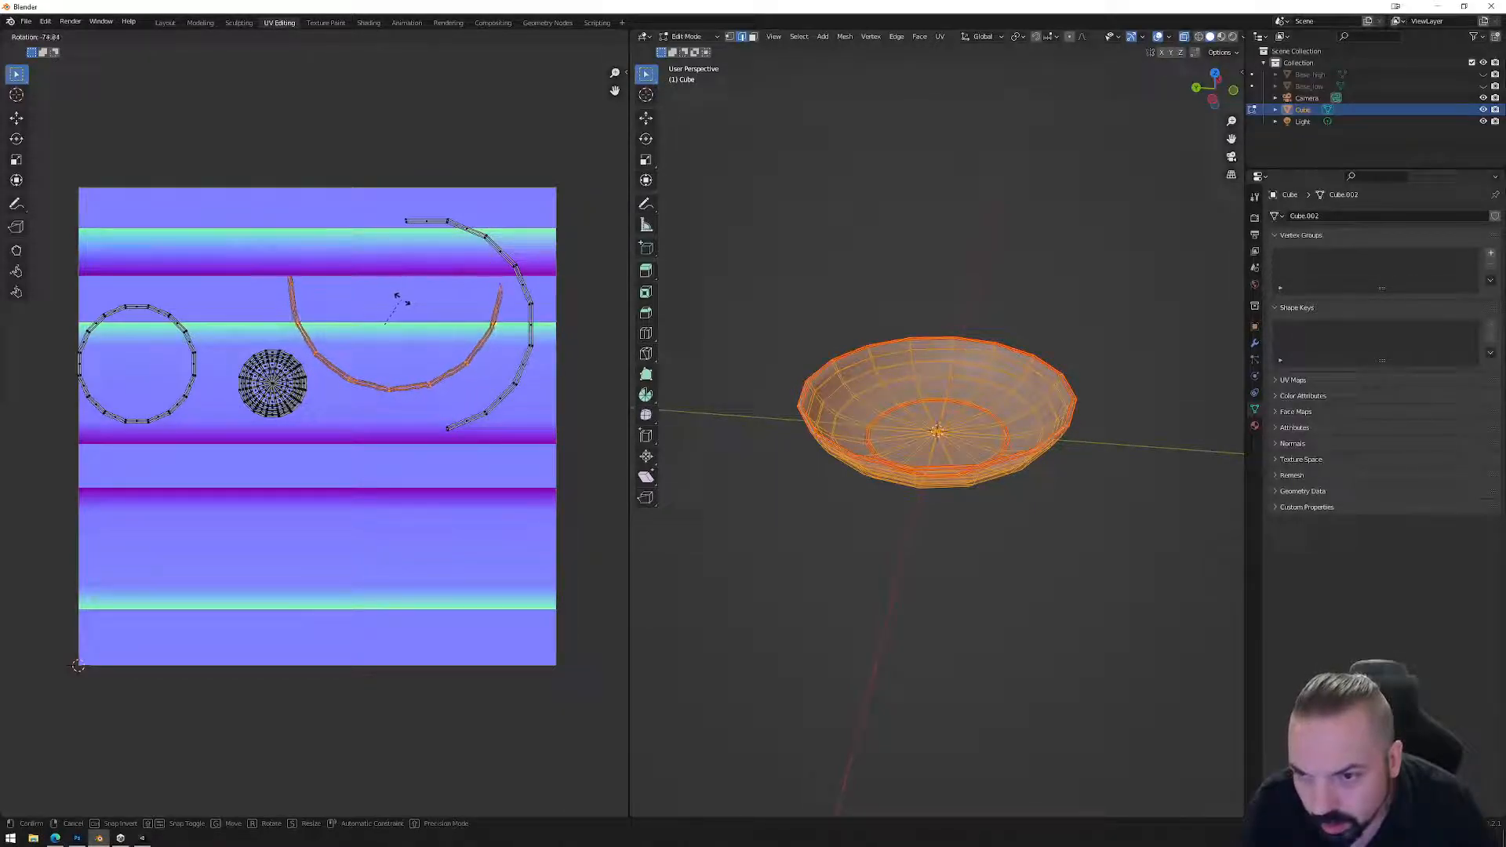
left_click(401, 305)
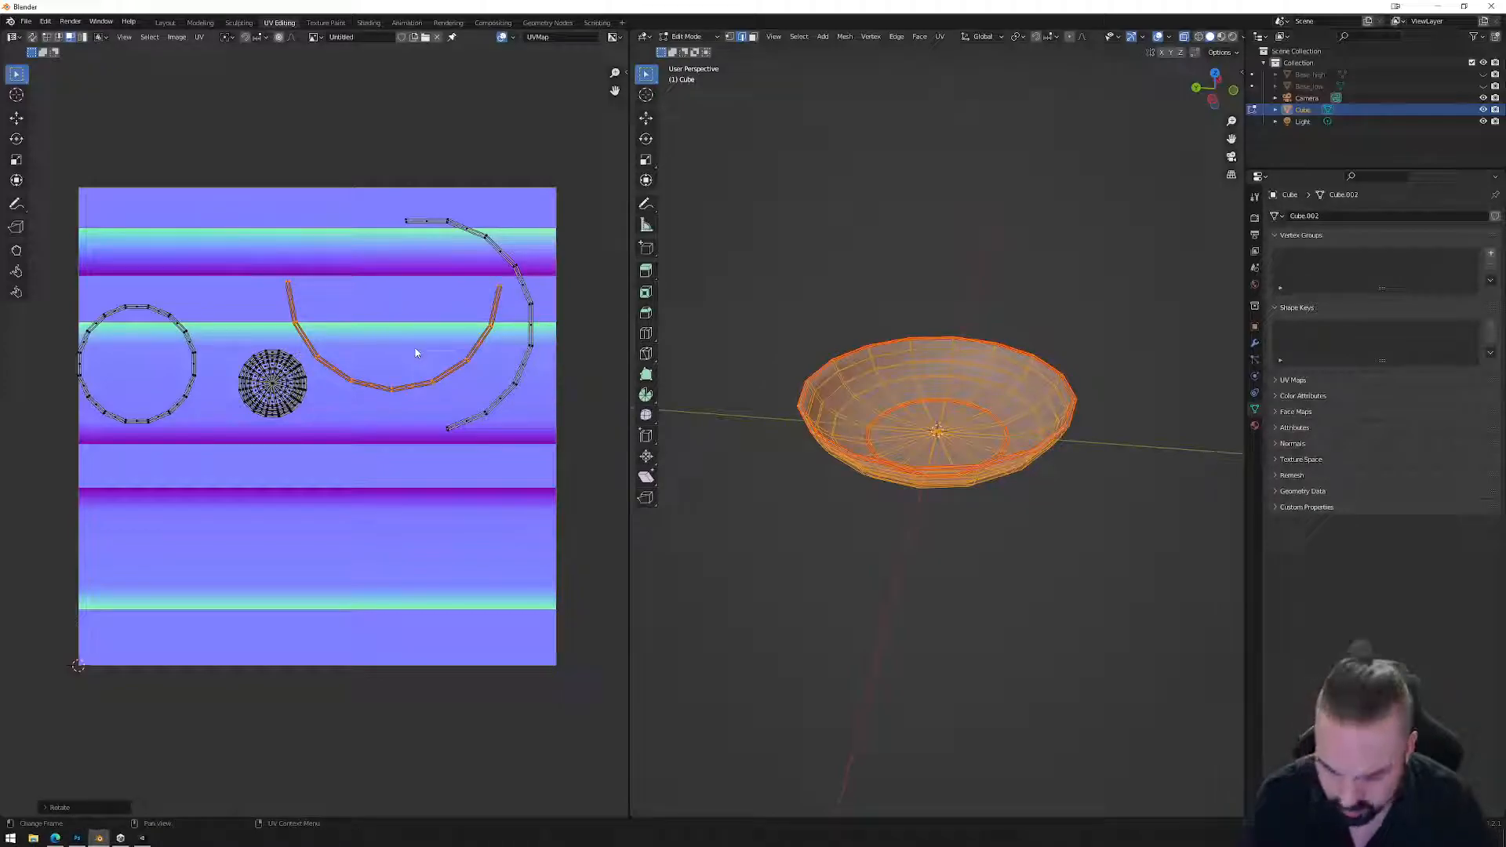
key("g")
left_click(384, 246)
Rotate the remaining right arc and move it over the top arc.
left_click(528, 326)
key("ctrl+l")
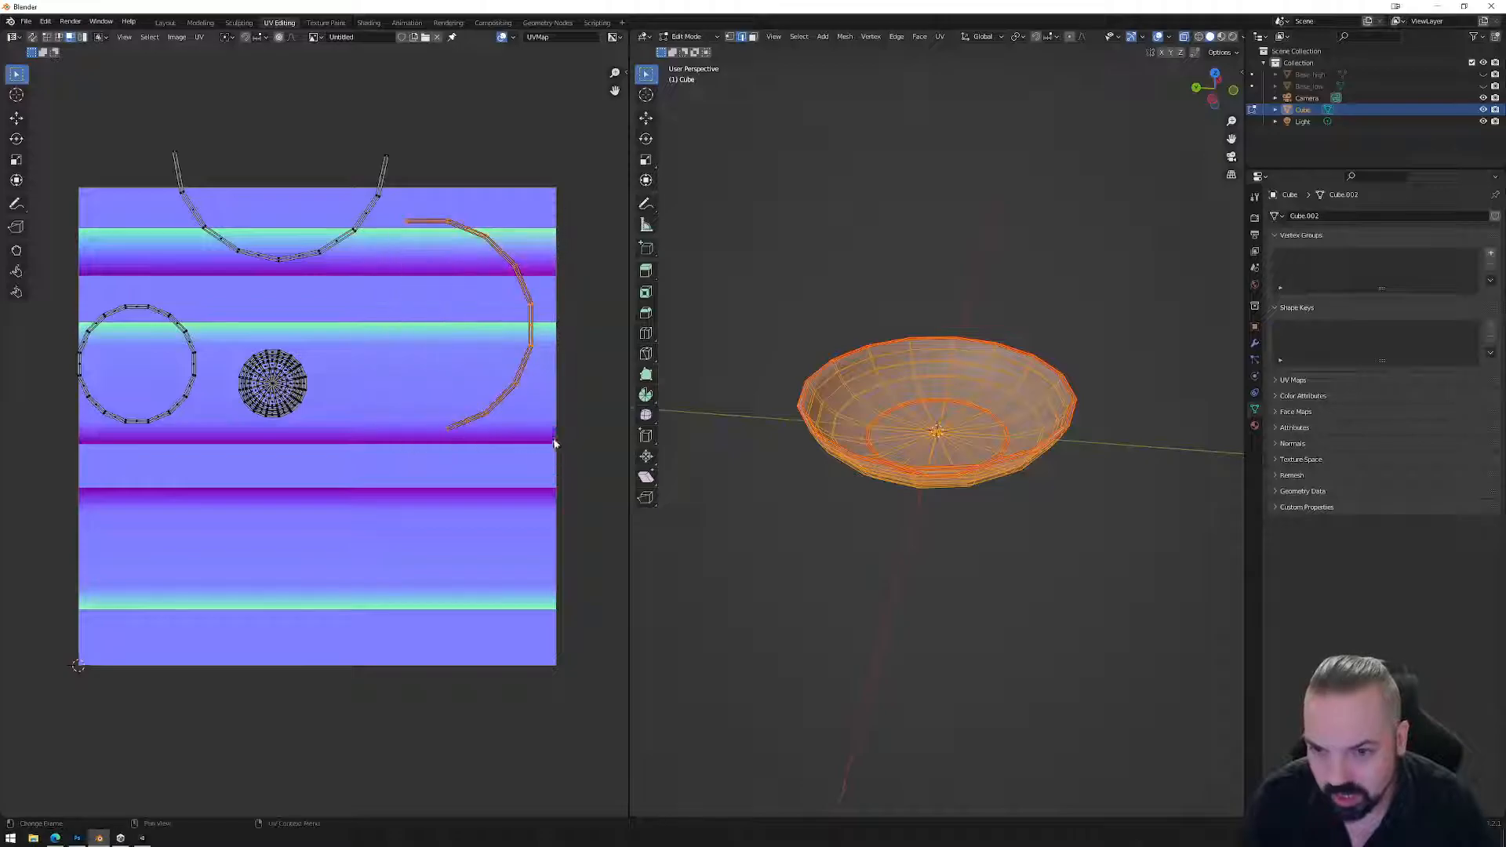
key("r")
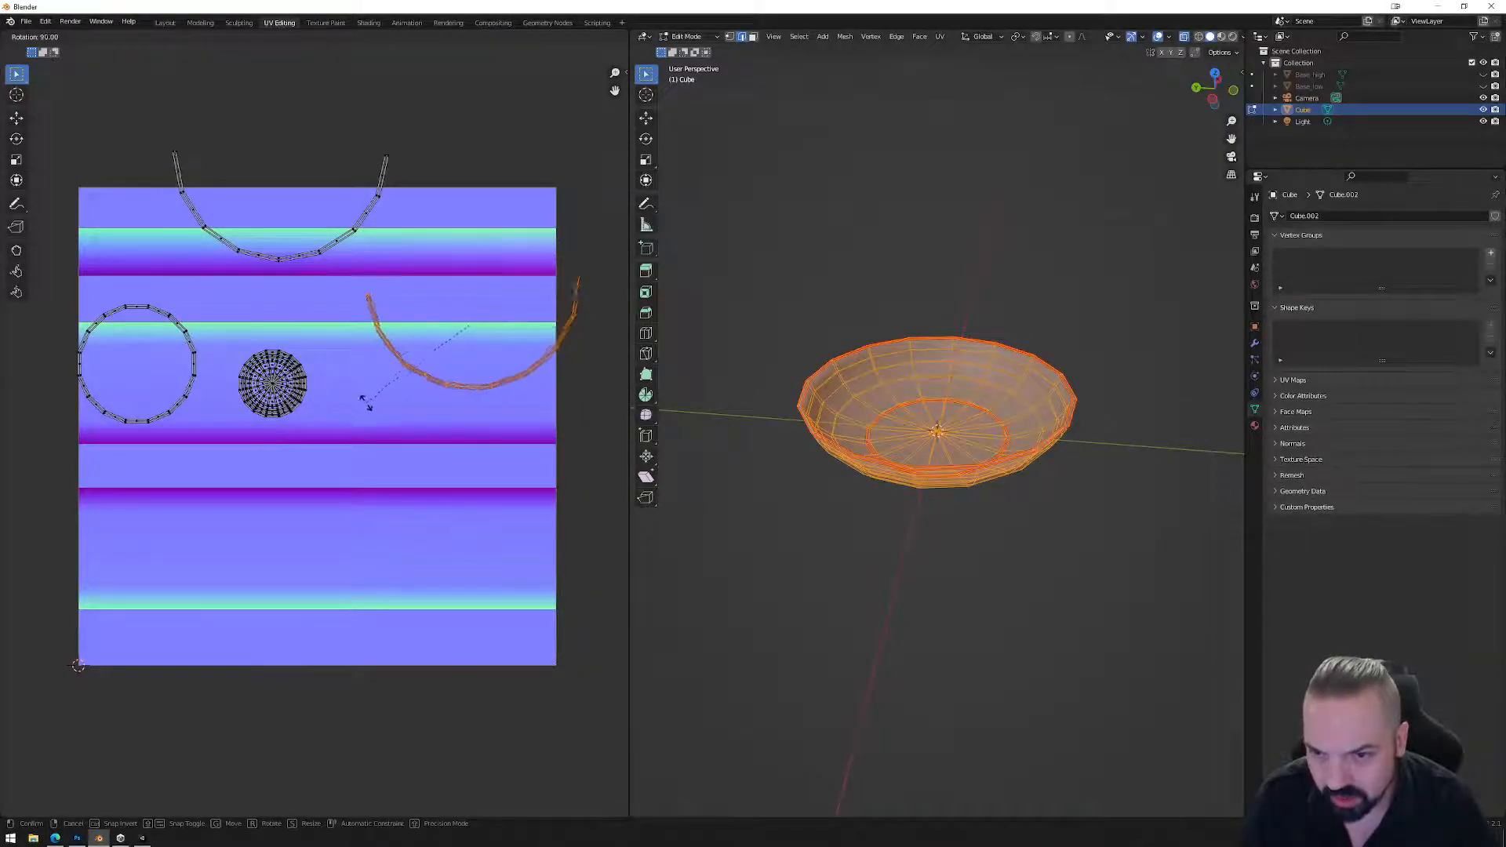
left_click(365, 401)
key("g")
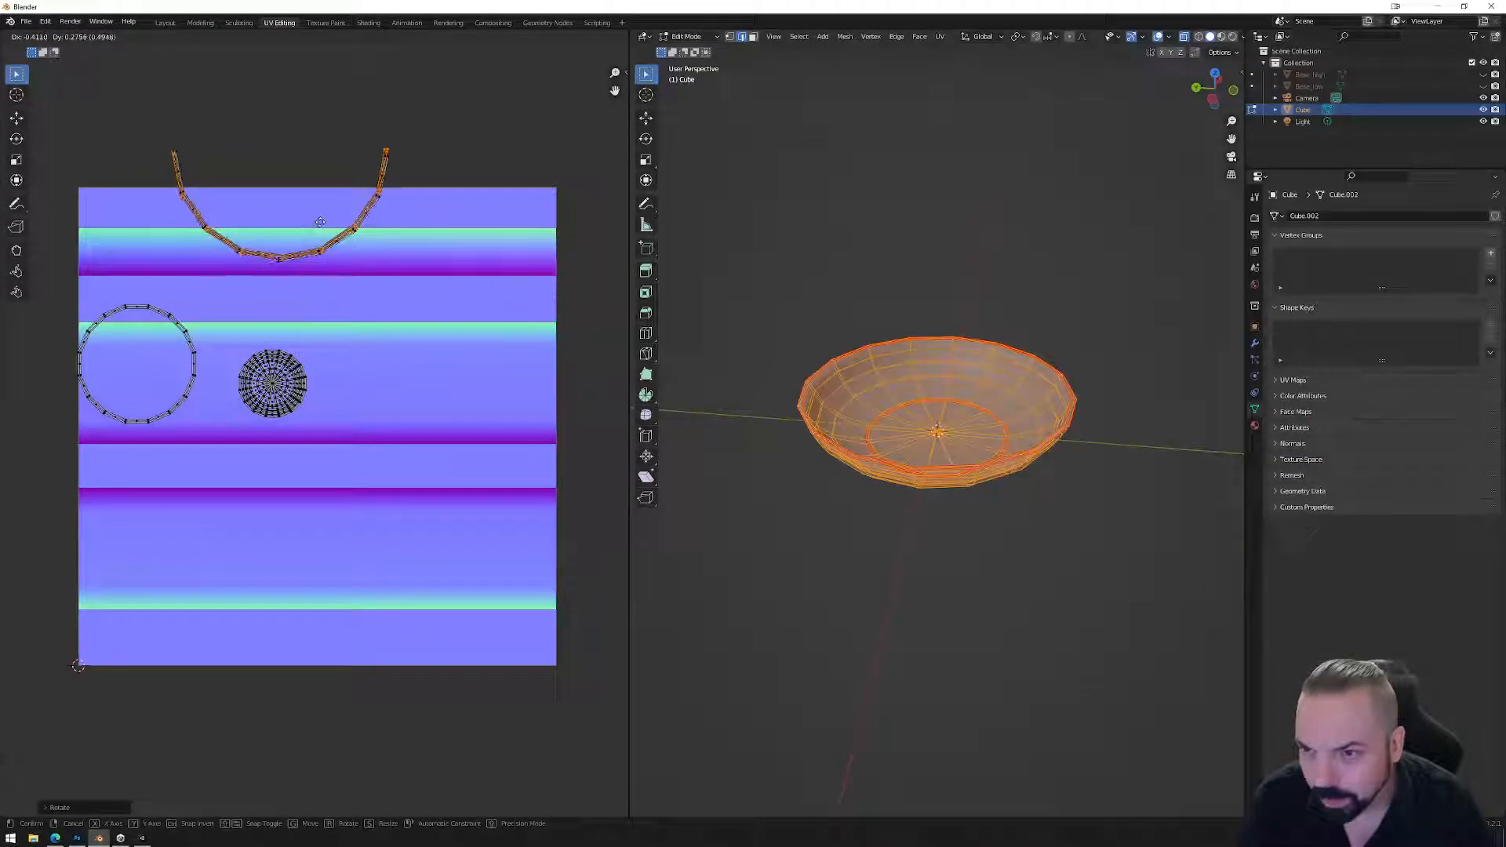
left_click(320, 224)
Split off the lower half of the left ring and move it into the top strip.
left_click_drag(66, 434, 202, 376)
right_click(195, 392)
mouse_move(193, 395)
left_click(239, 393)
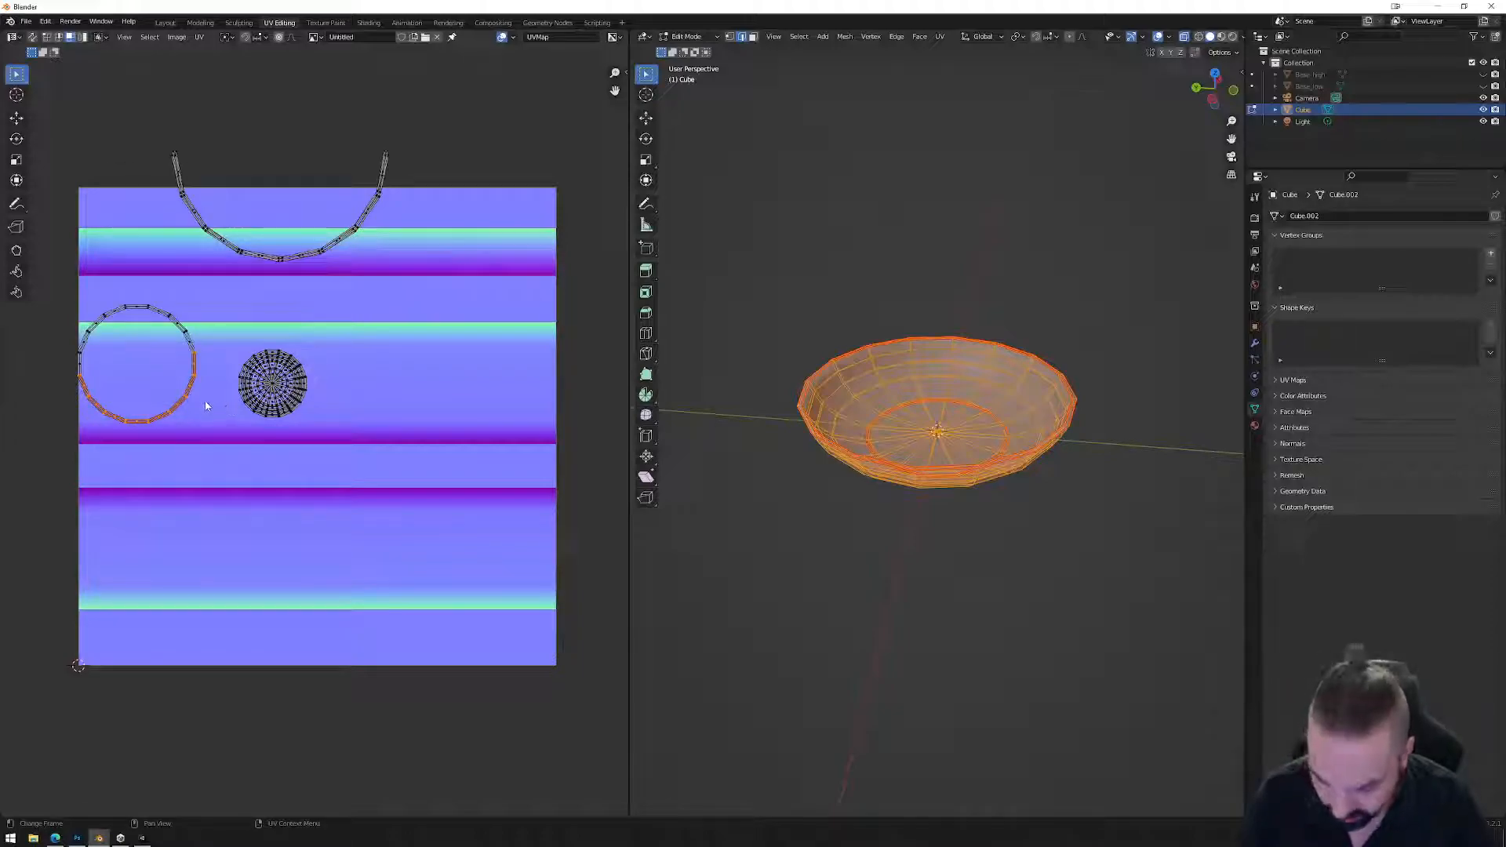
left_click_drag(185, 406, 403, 311)
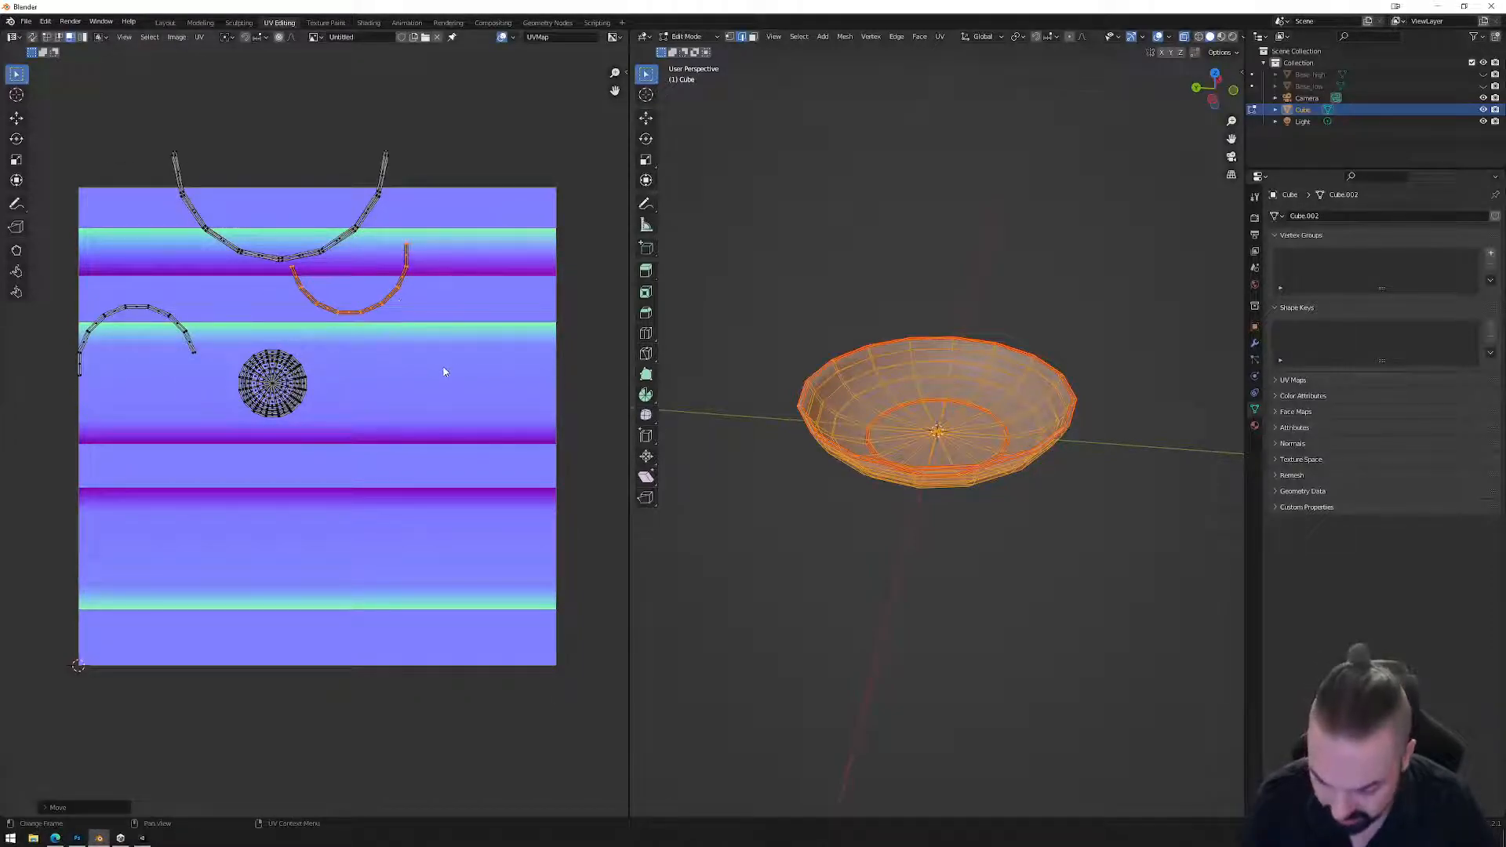
key("s")
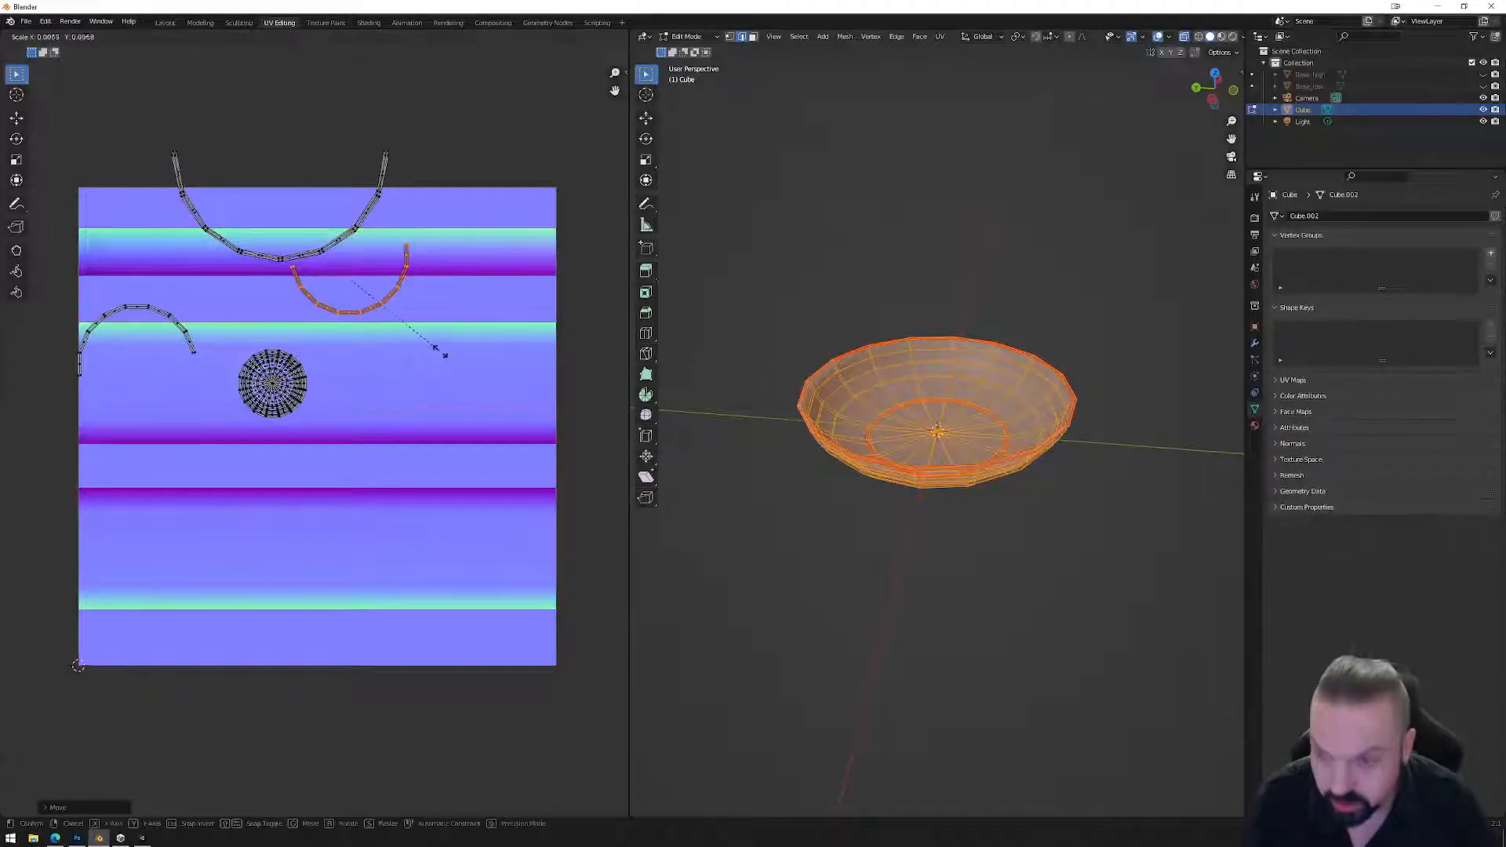
left_click(527, 414)
key("g")
left_click(466, 330)
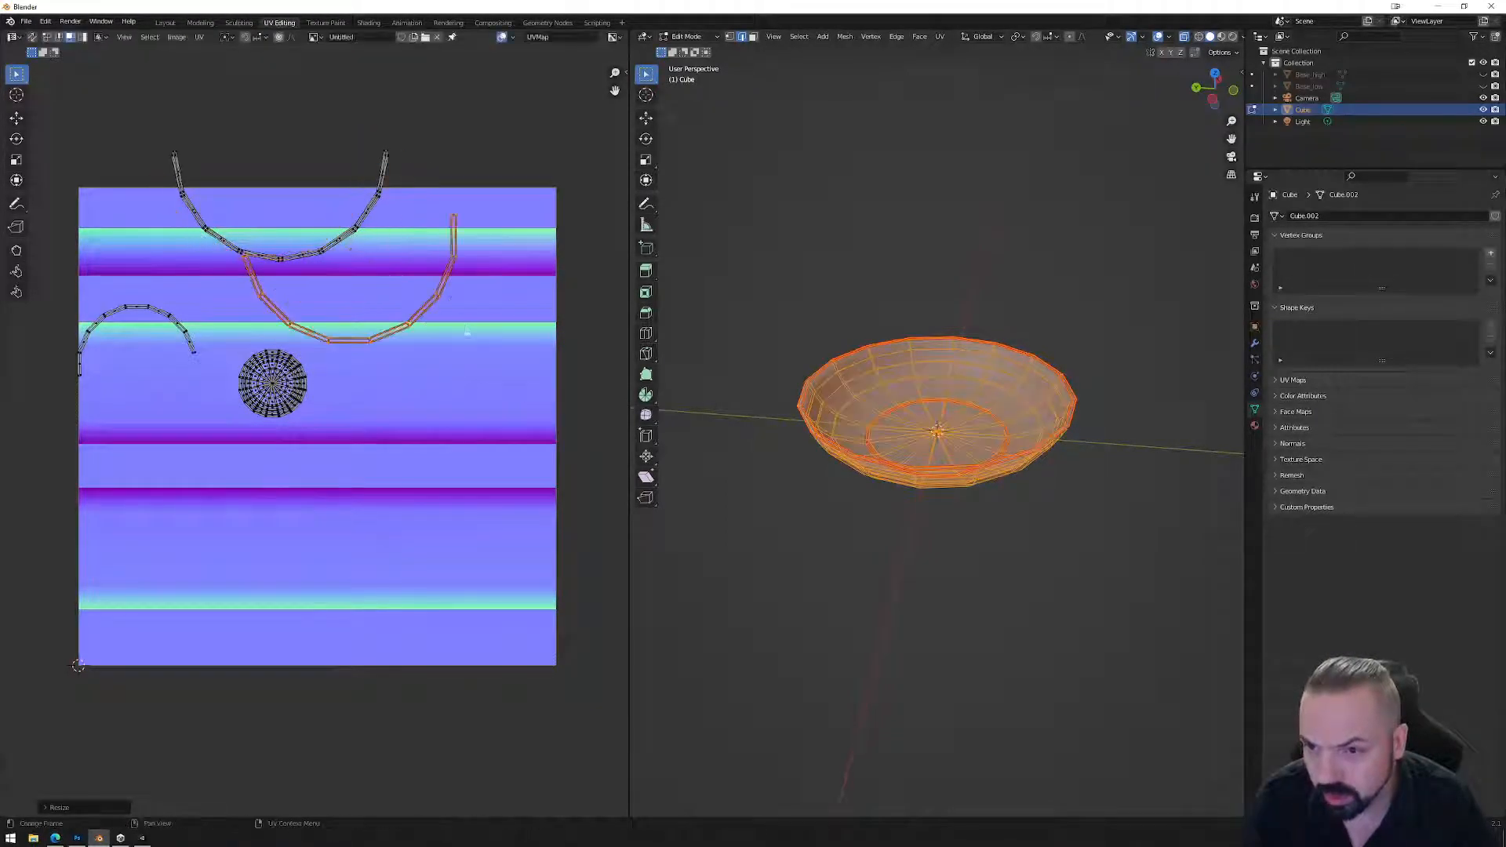
key("ctrl+z")
Rotate the left arc 180° into a U shape and move it right of the circle.
left_click(185, 333)
left_click_drag(197, 300, 93, 392)
key("r")
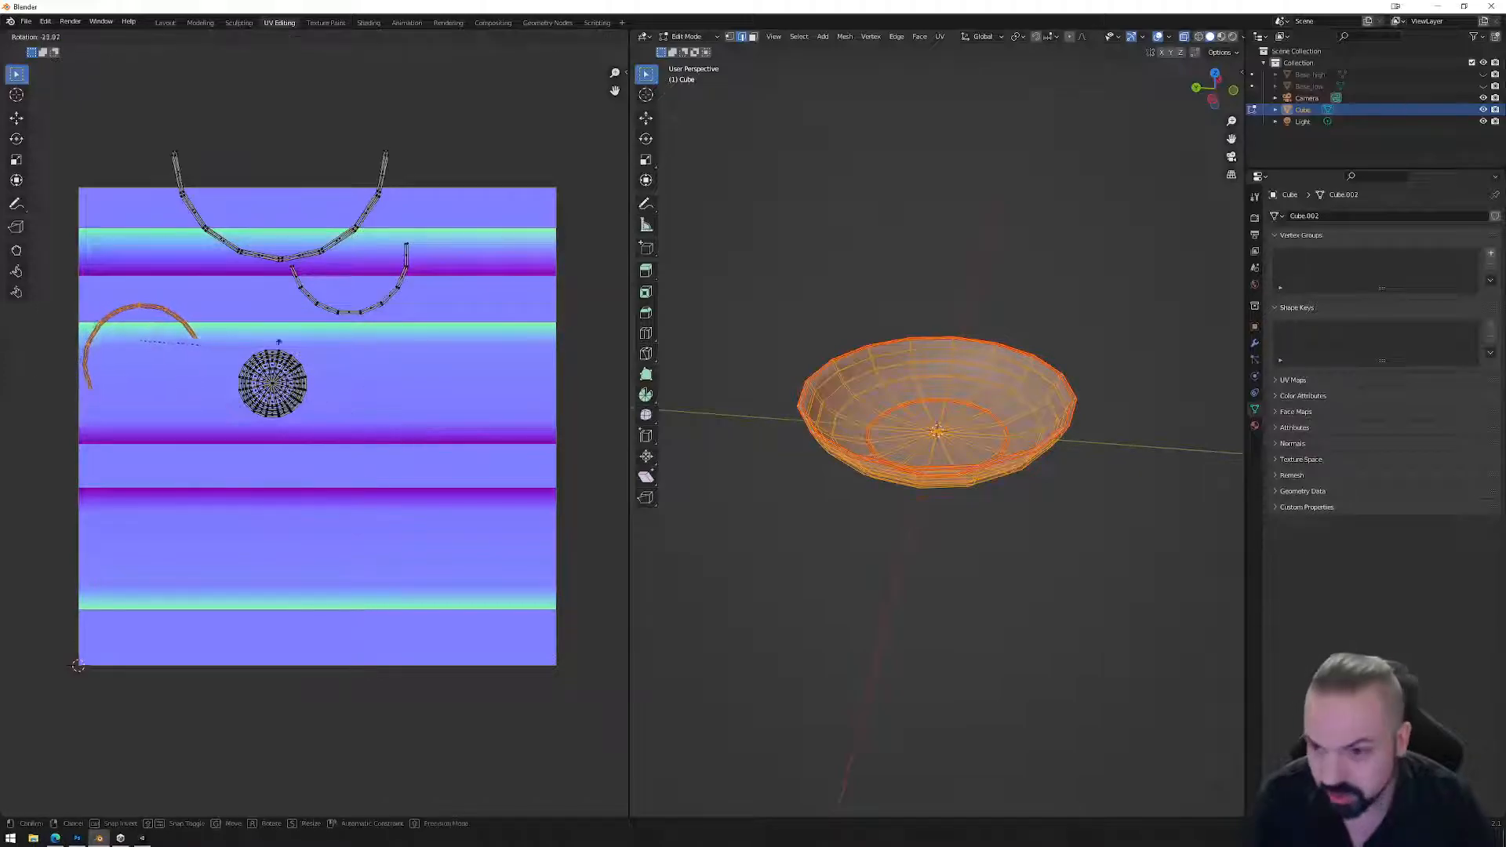
left_click(152, 346)
key("g")
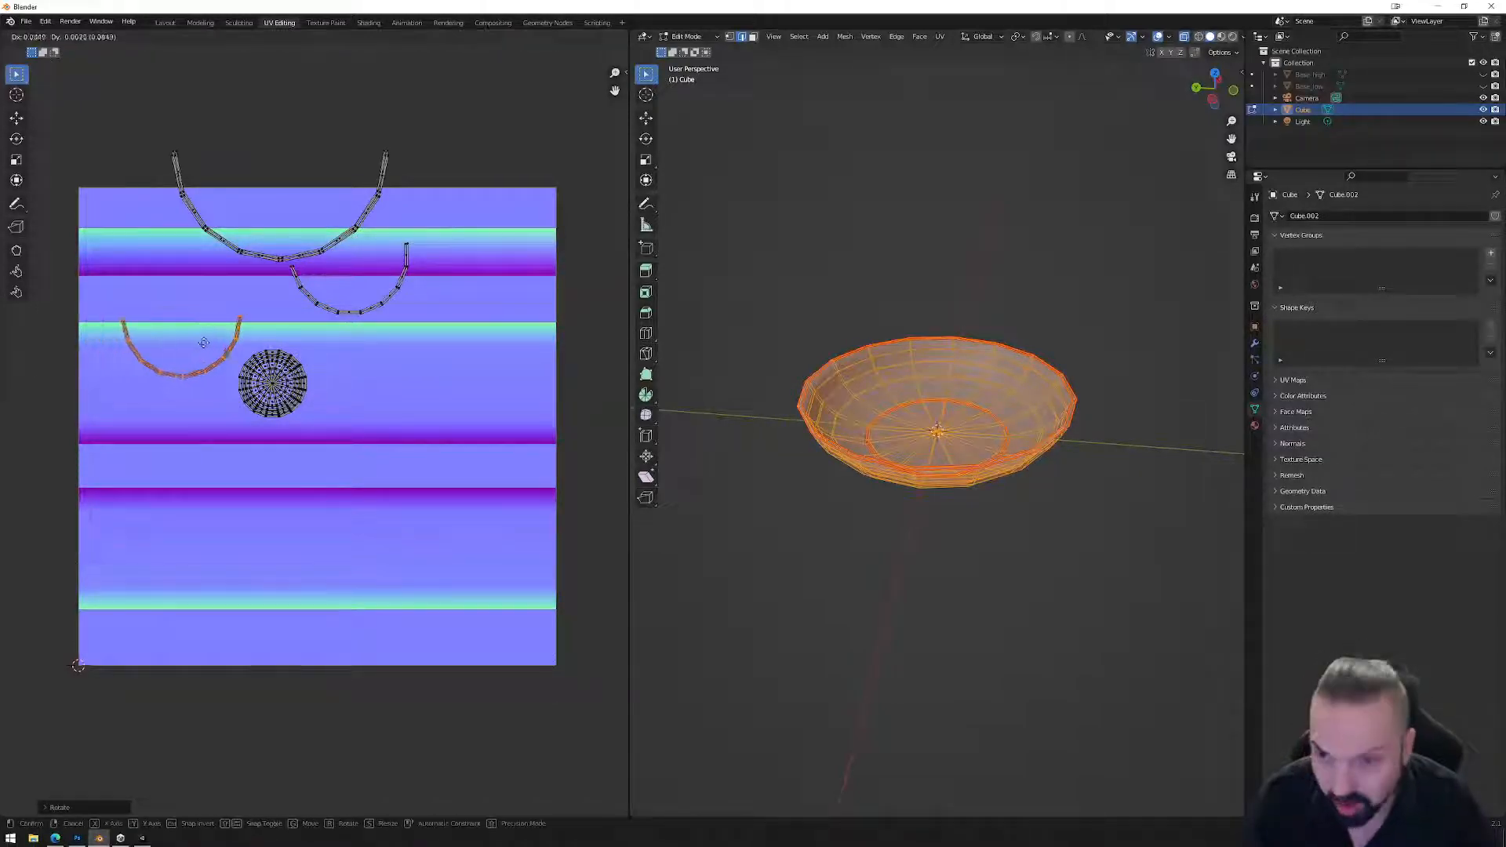
left_click(389, 318)
Move and rotate the middle arc so it lines up with the lower arc.
left_click(359, 294)
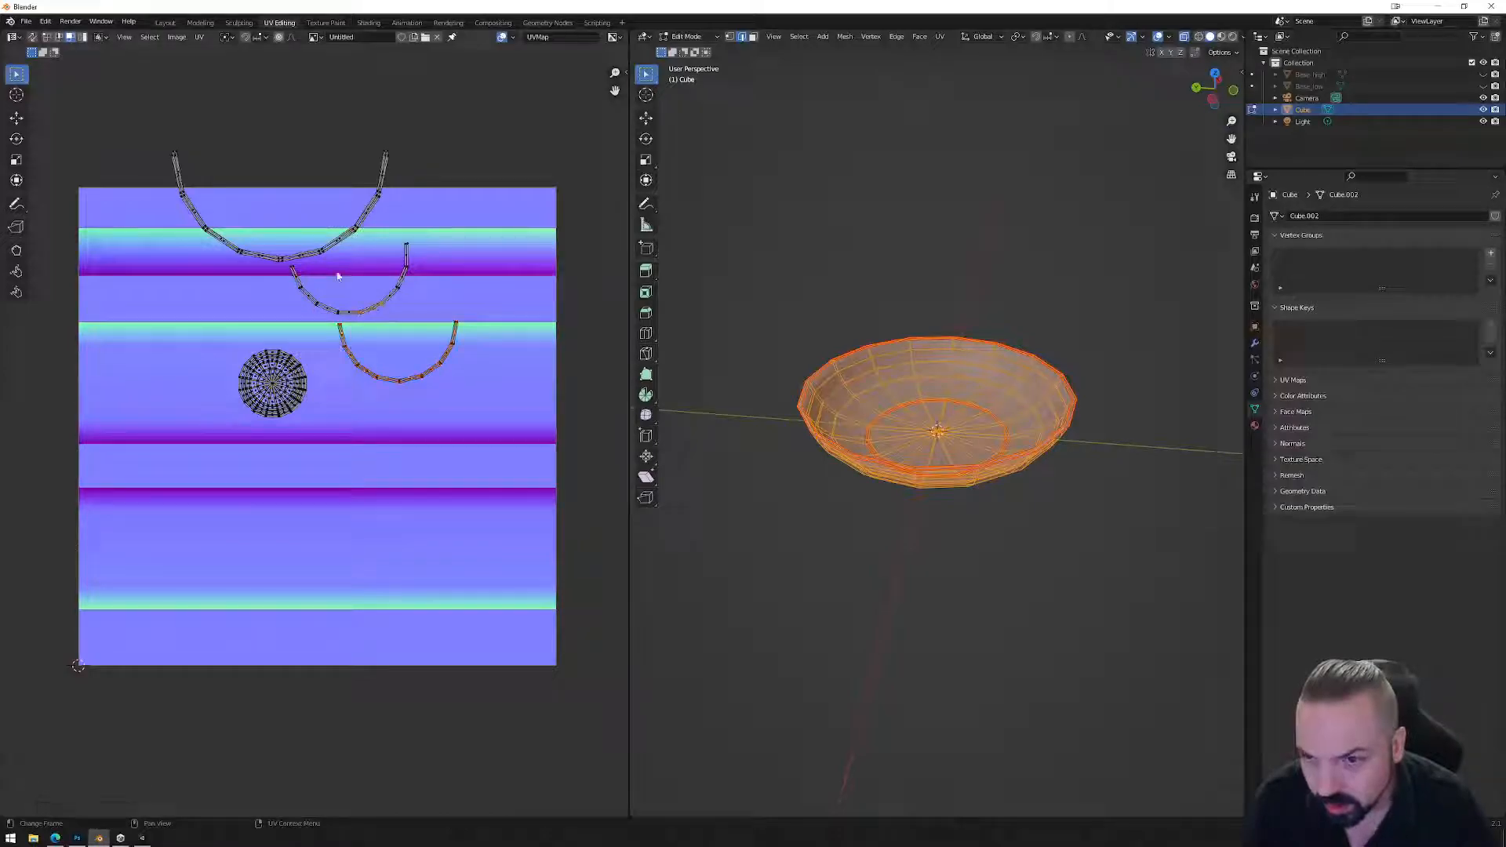
left_click(82, 37)
left_click(377, 312)
key("g")
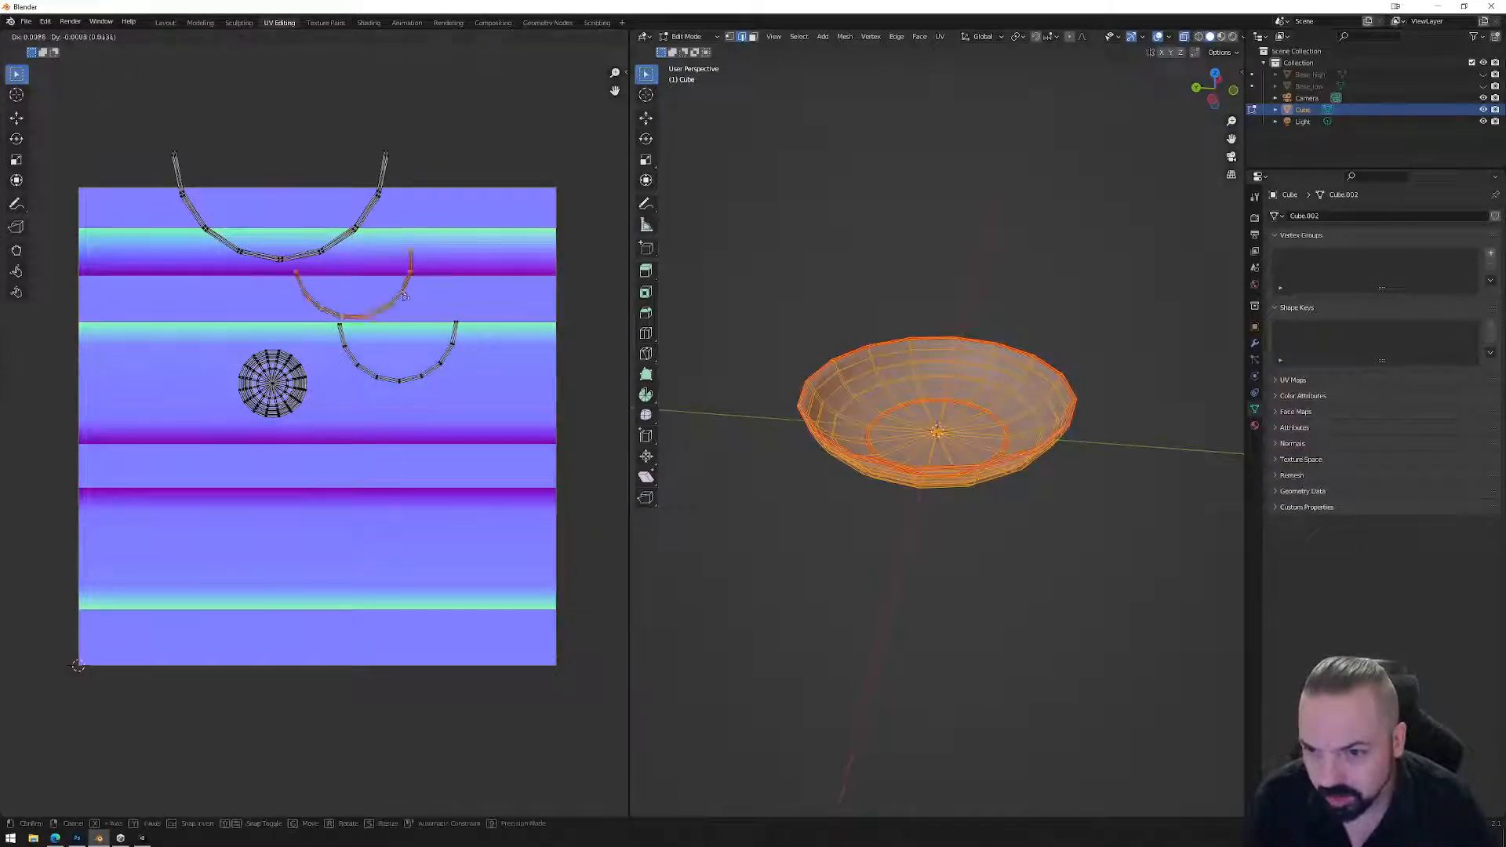
left_click(459, 366)
key("r")
left_click(521, 363)
key("g")
left_click(476, 360)
Scale up the overlapping arcs and set them onto the top arc.
left_click_drag(330, 309, 473, 392)
key("g")
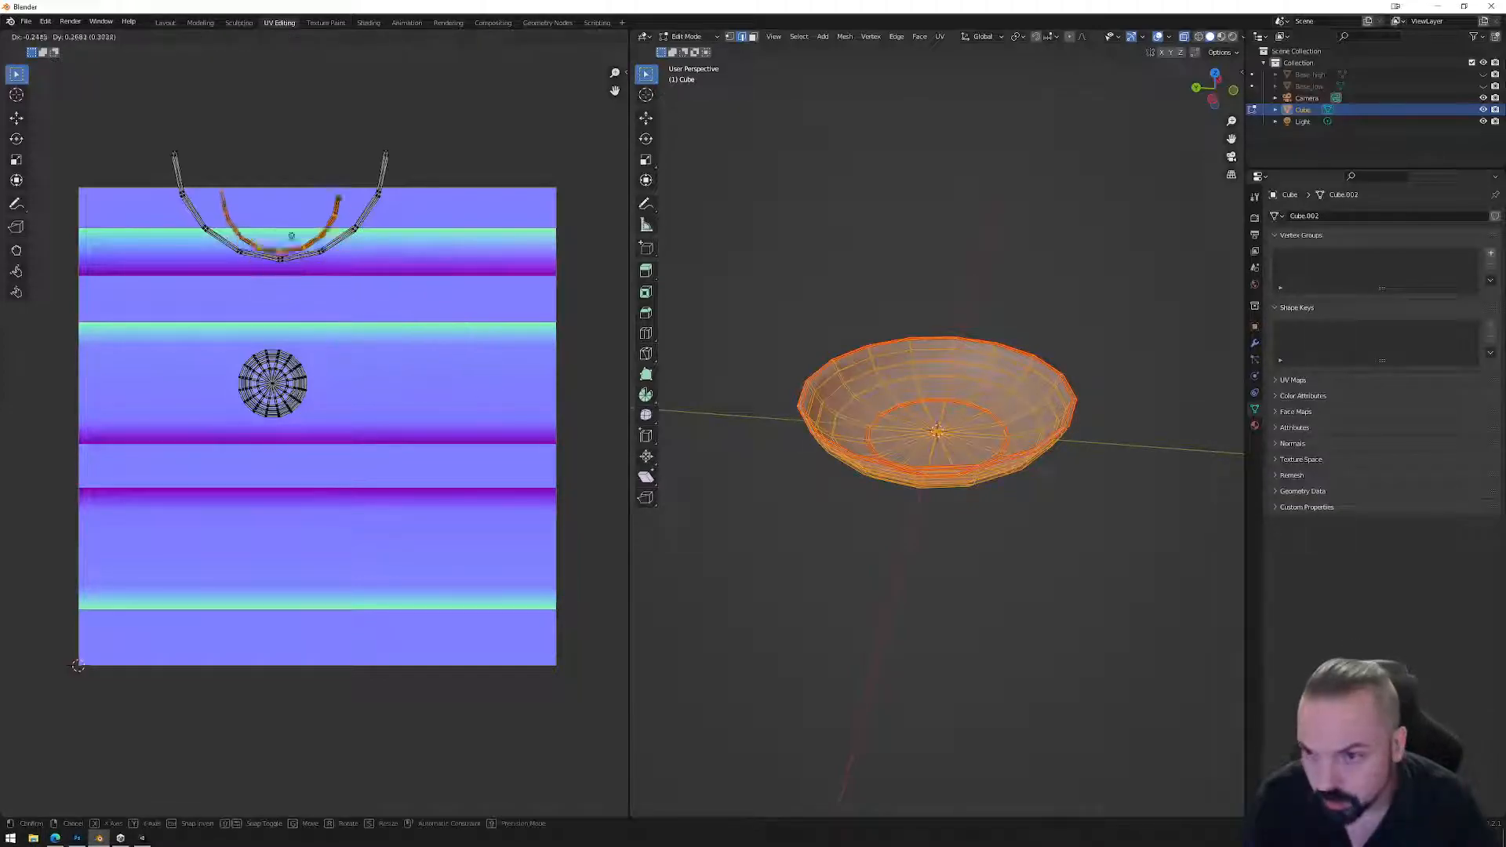
key("s")
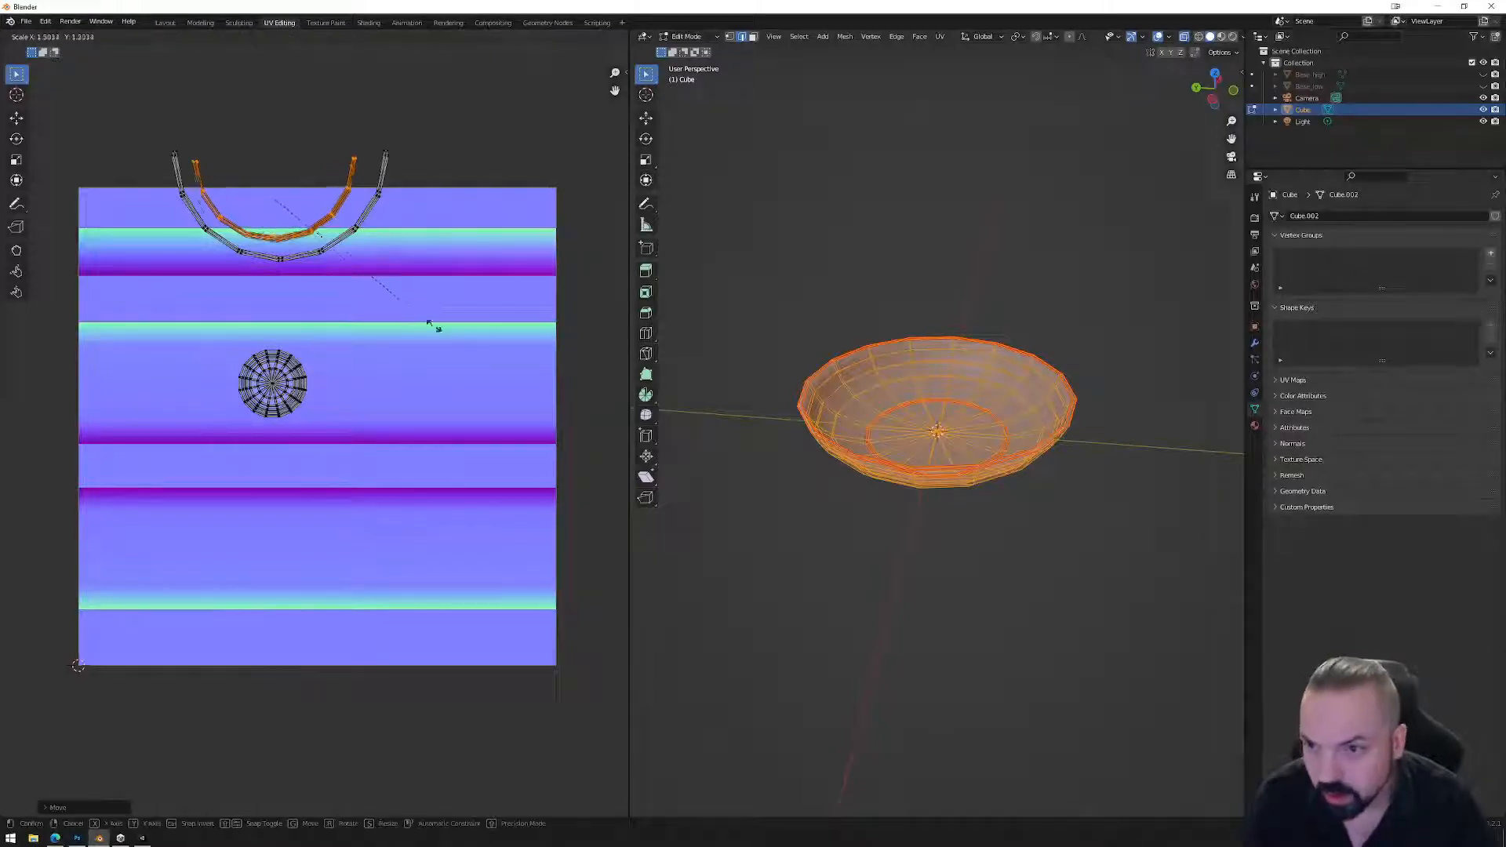
left_click(498, 341)
key("g")
left_click(479, 335)
left_click(330, 259)
Flatten the first arc loop onto a horizontal line with Align Y.
scroll(314, 275, "up", 3)
middle_click_drag(323, 162, 414, 435)
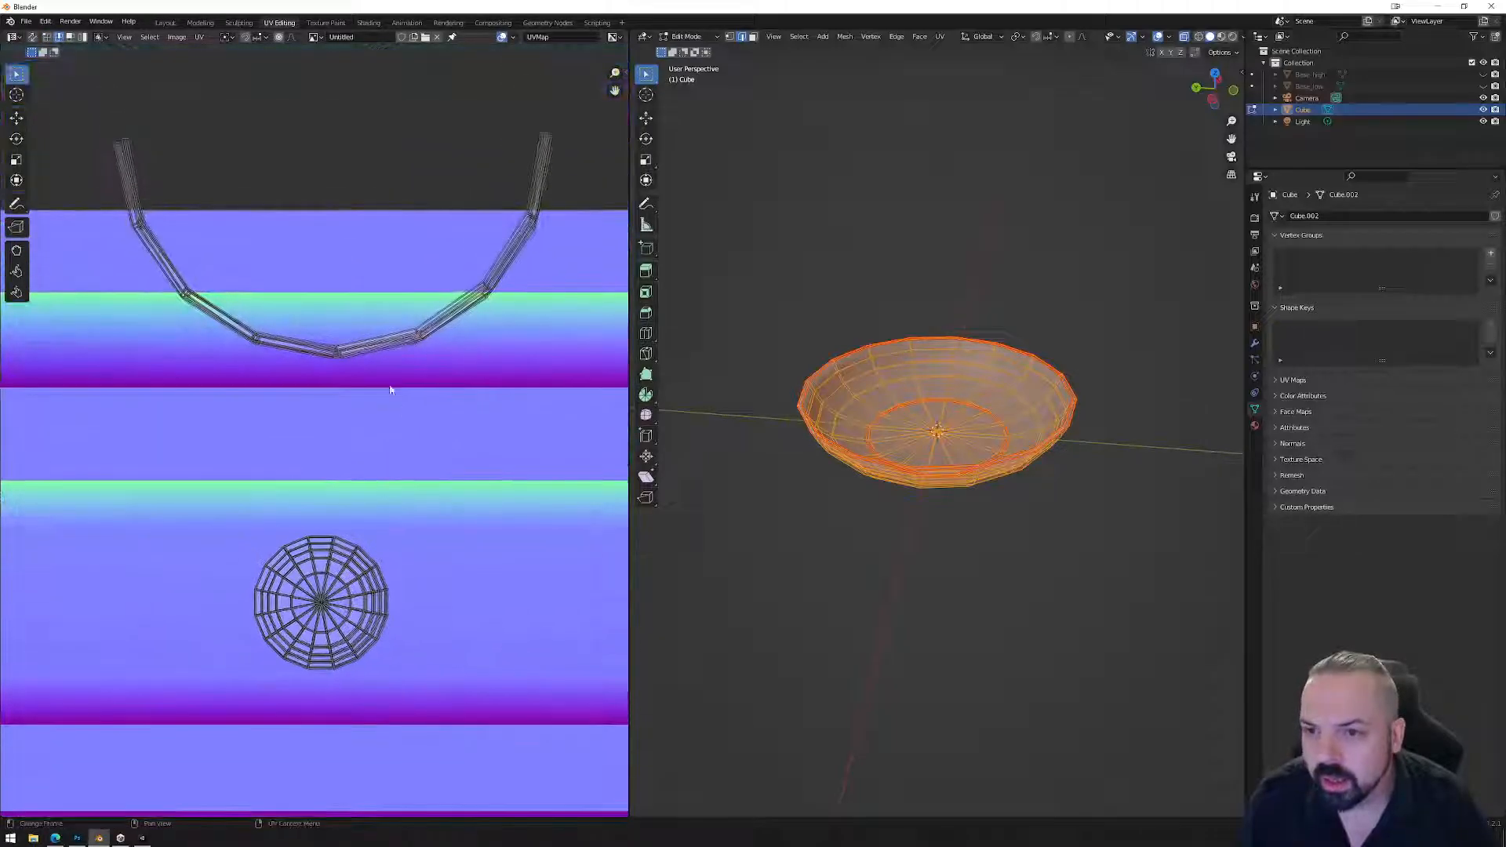
right_click(372, 341)
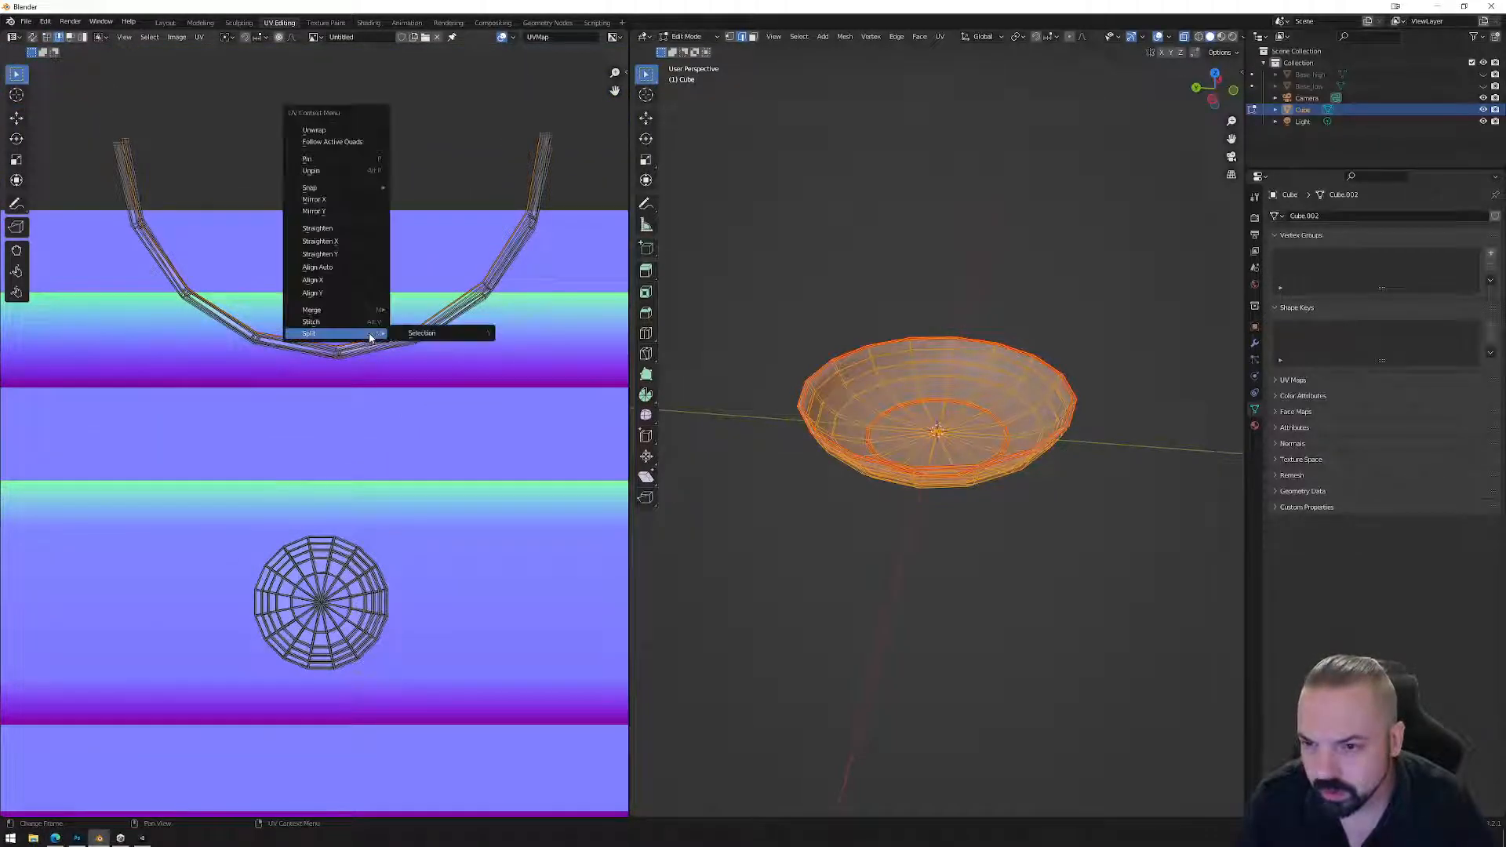
left_click(328, 294)
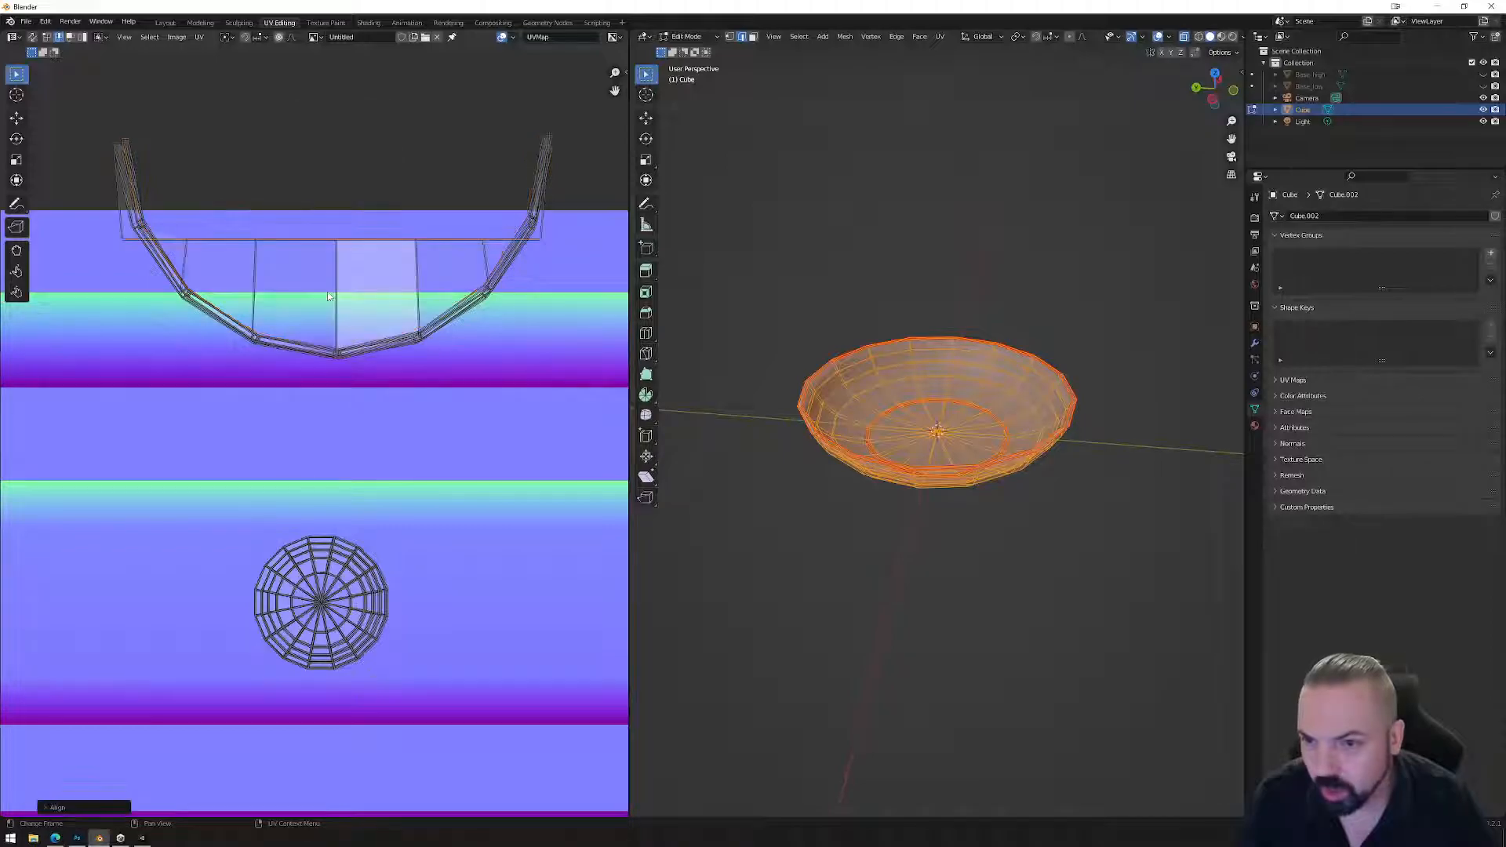
Straighten each remaining arc loop by repeating the alignment with Shift+R.
left_click(360, 345, "alt")
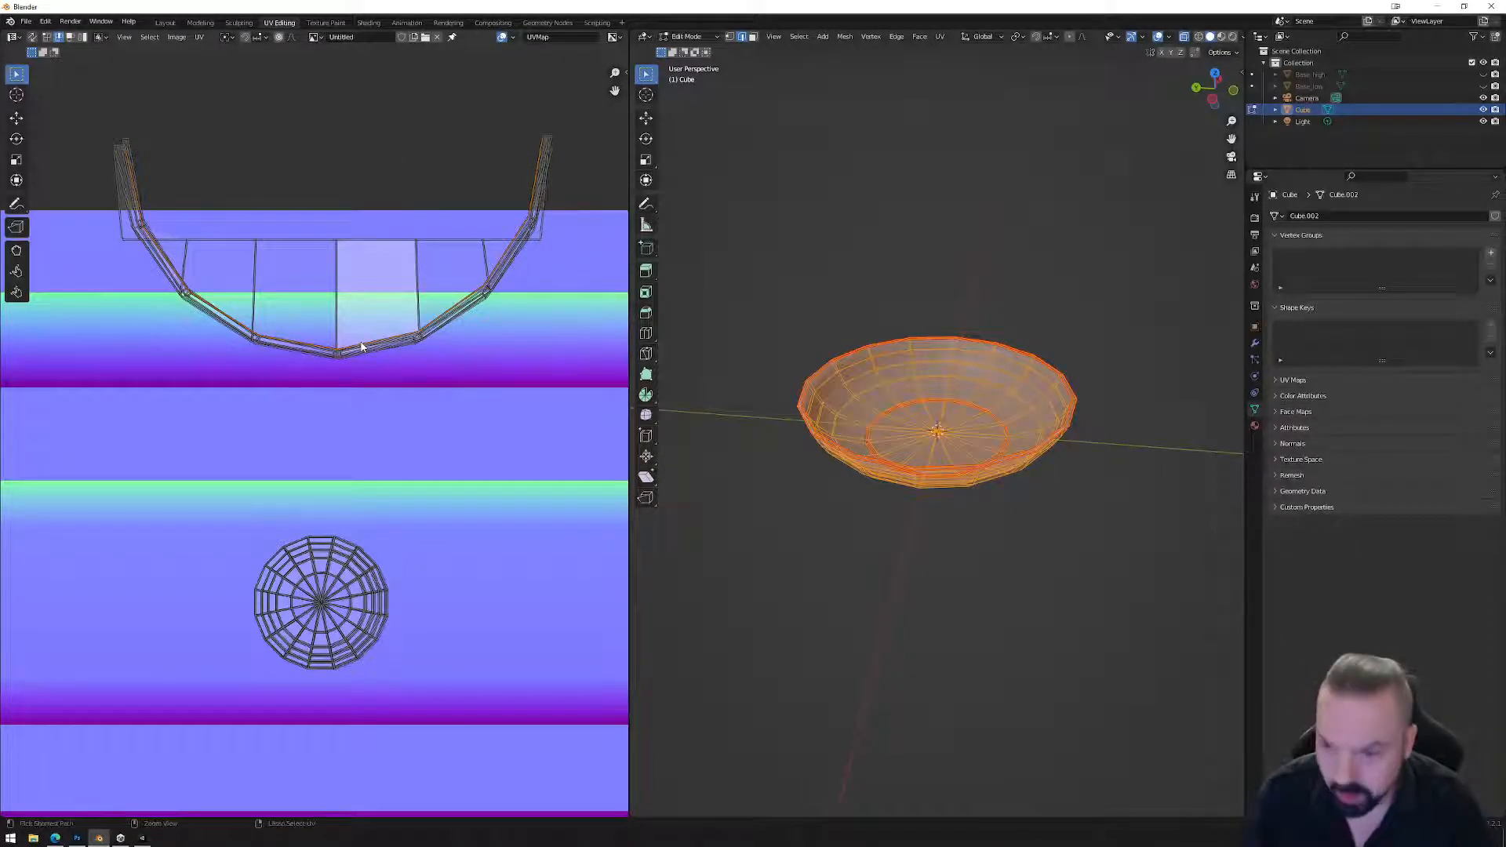
key("shift+r")
left_click(364, 348, "alt")
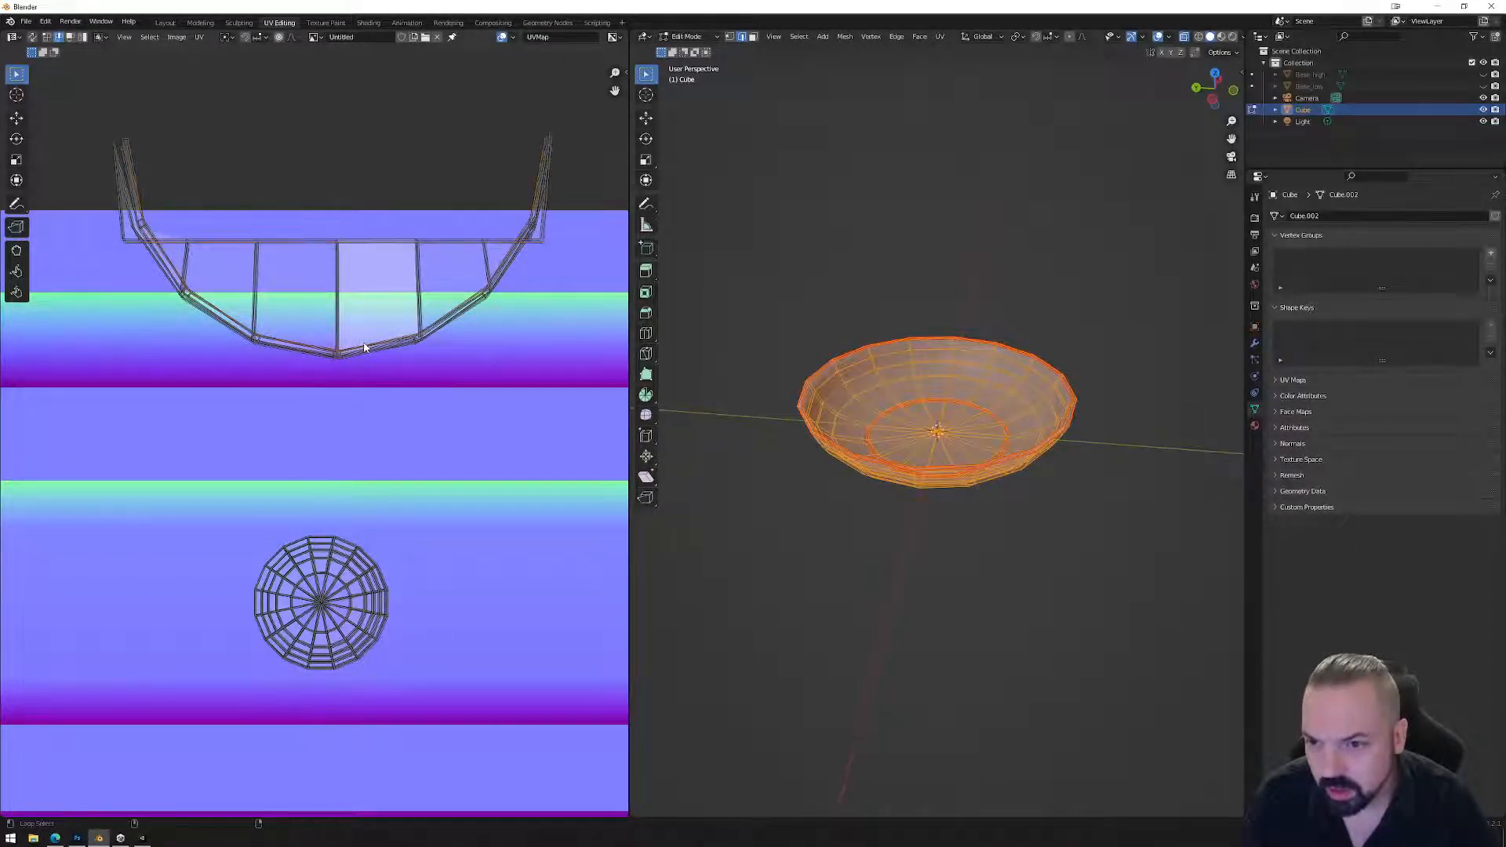
key("shift+r")
left_click(364, 348, "alt")
key("shift+r")
left_click(363, 349, "alt")
key("shift+r")
left_click(366, 350, "alt")
key("shift+r")
left_click(365, 350, "alt")
key("shift+r")
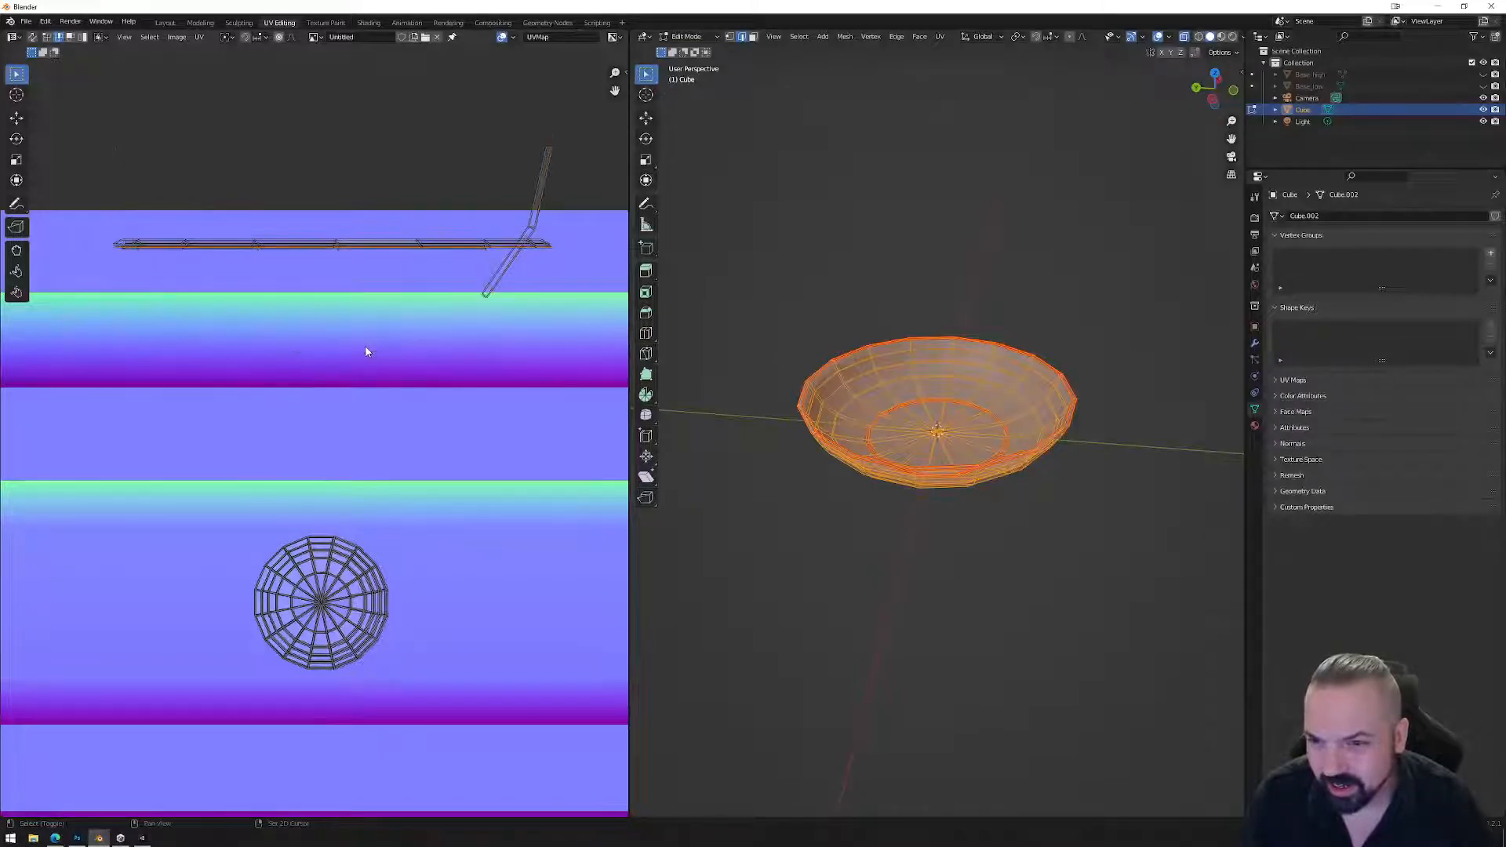
Align two more loops horizontally and select the long strip's edge loop in vertex mode.
right_click(518, 244)
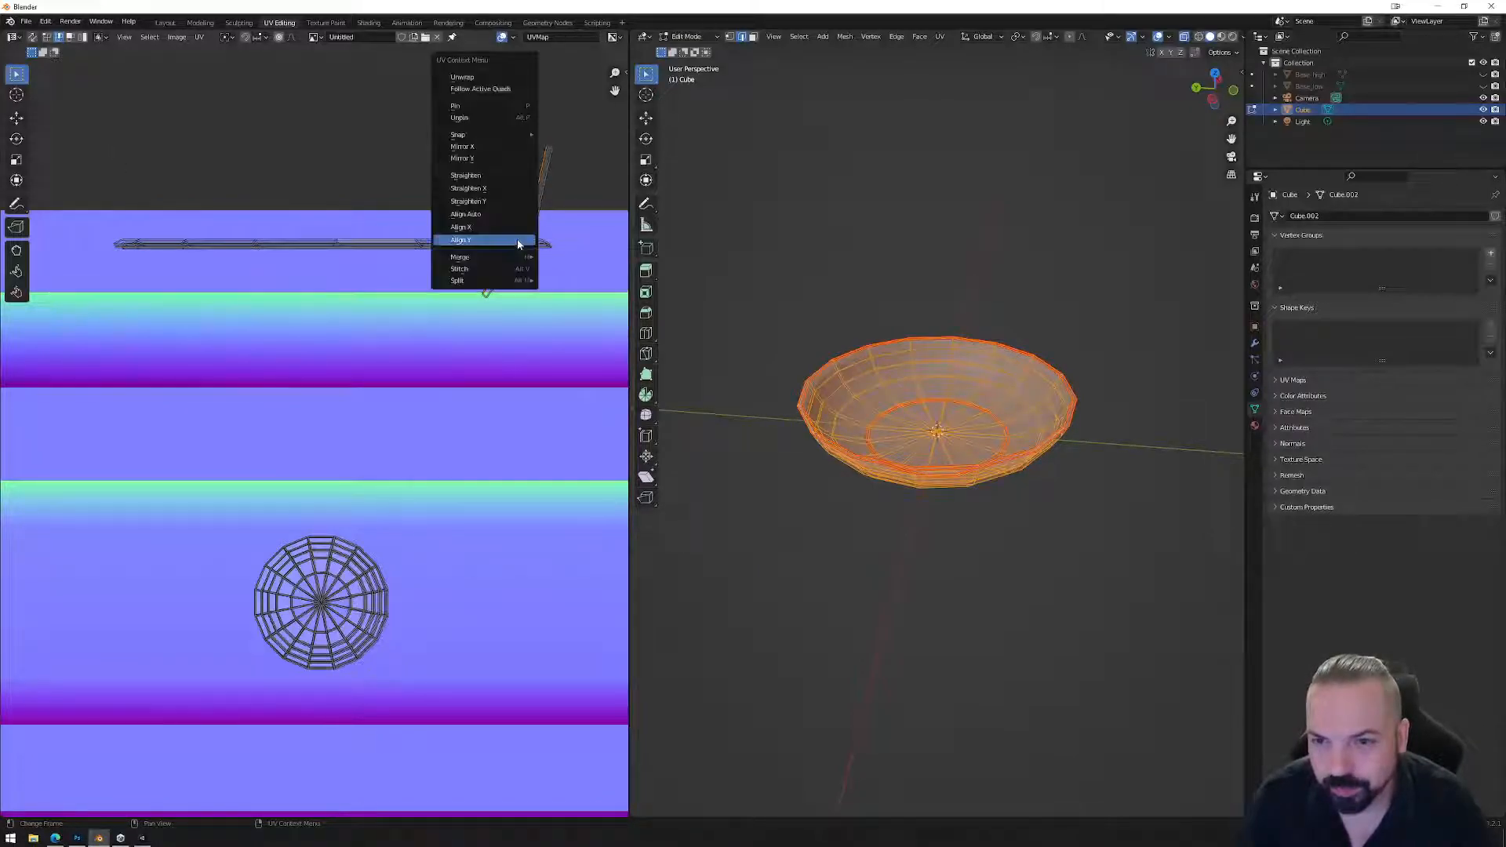
left_click(514, 243)
right_click(515, 261)
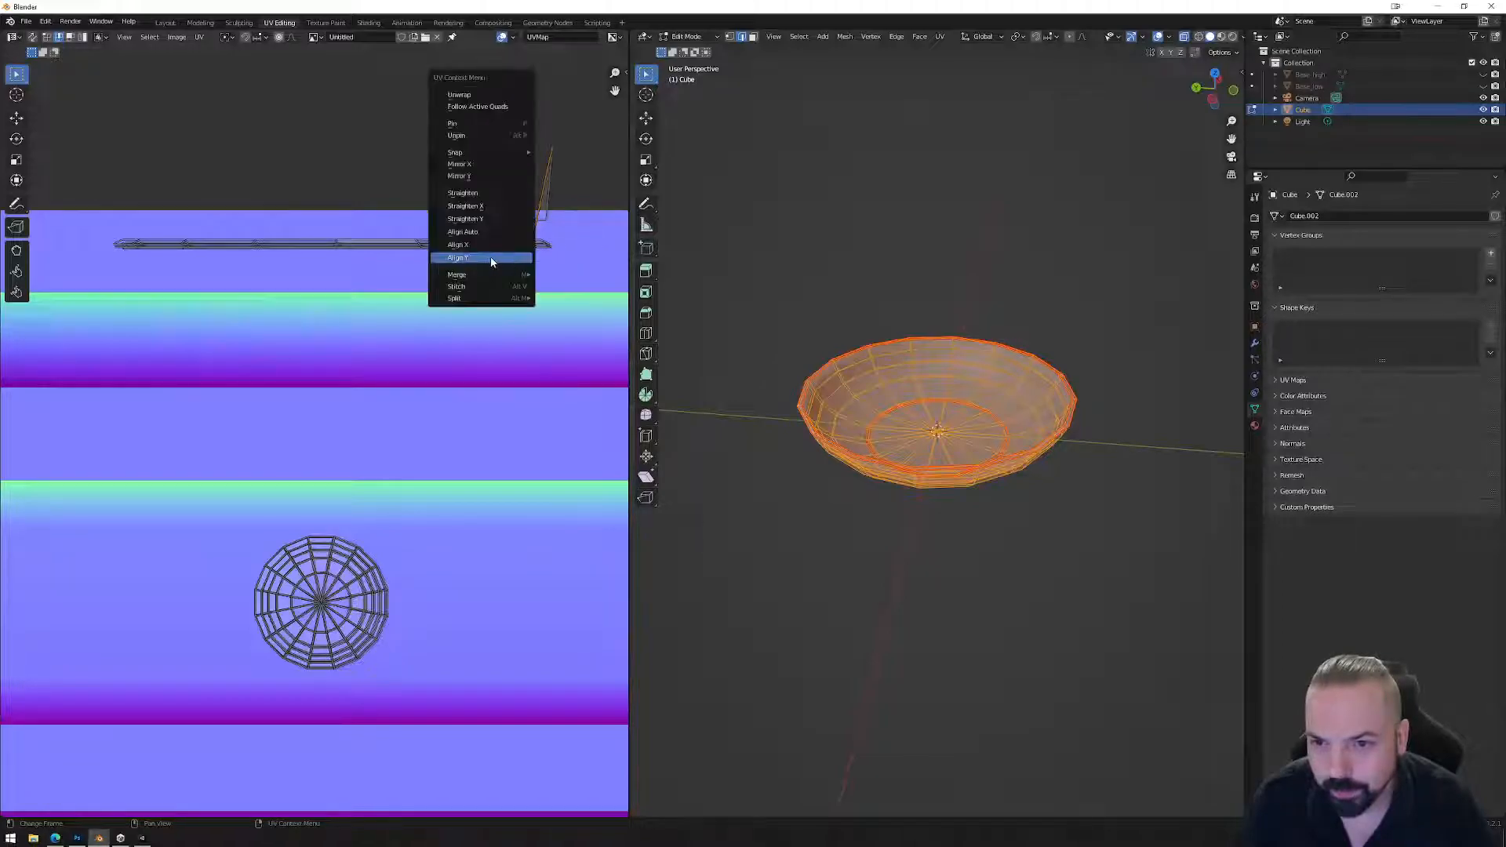
left_click(509, 257)
left_click(352, 257, "alt")
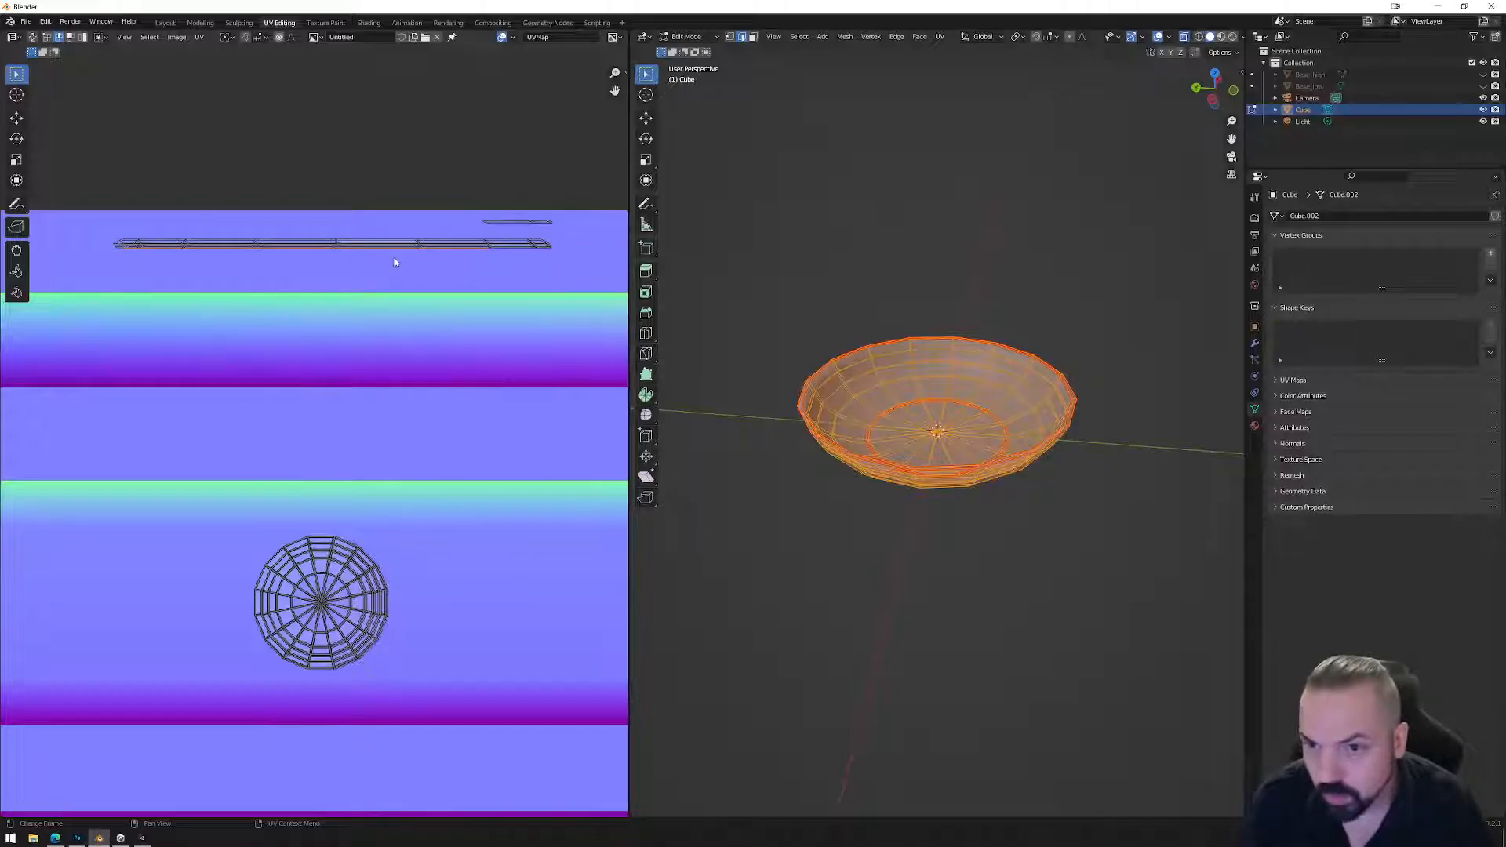
left_click(84, 38)
Move the thin strip and each upper strip down onto the lower trim band.
key("g")
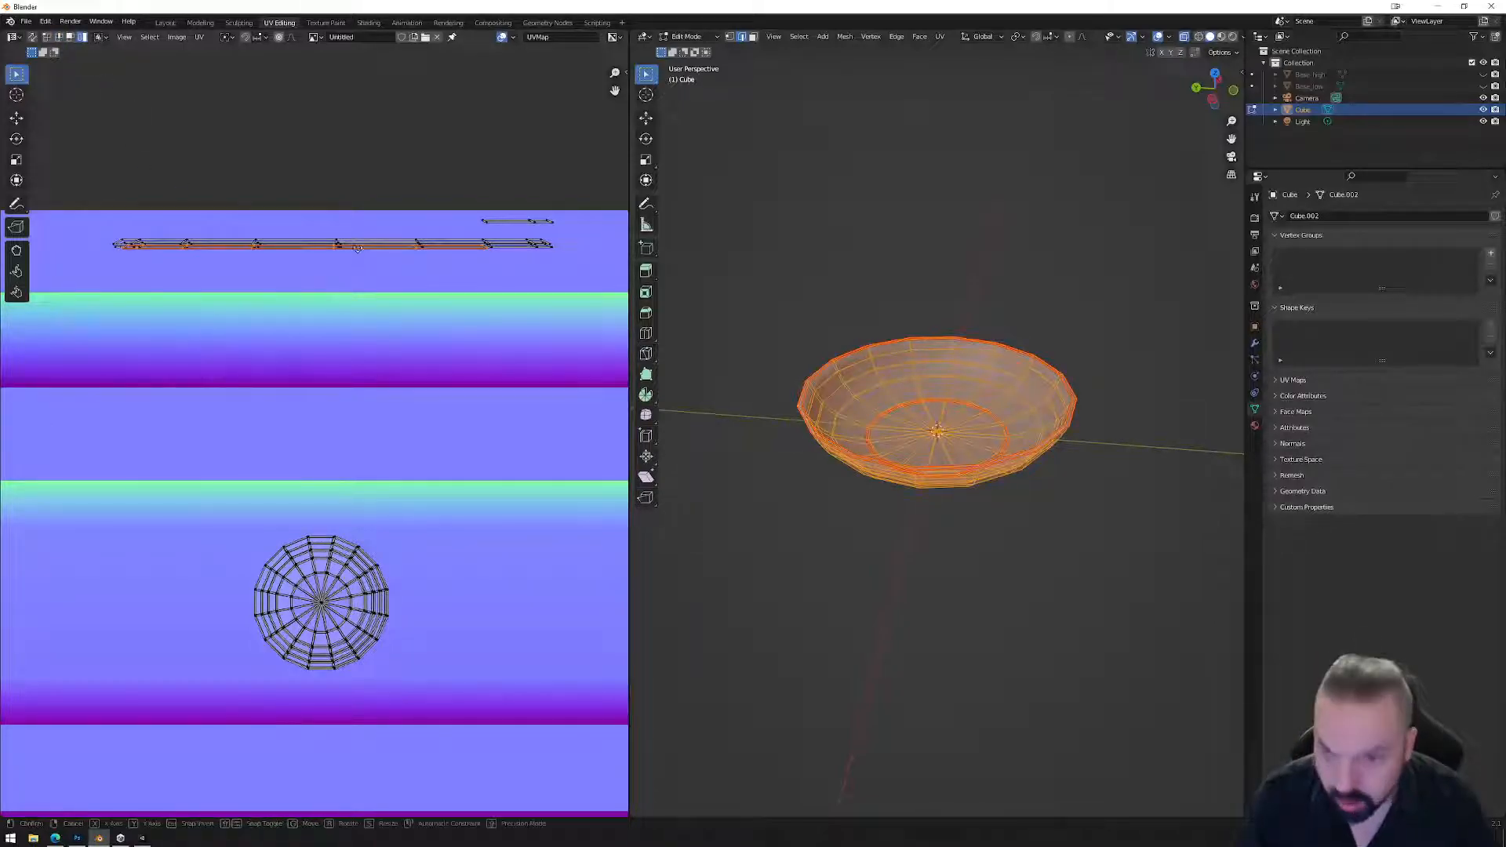
left_click(376, 345)
left_click(351, 241)
key("g")
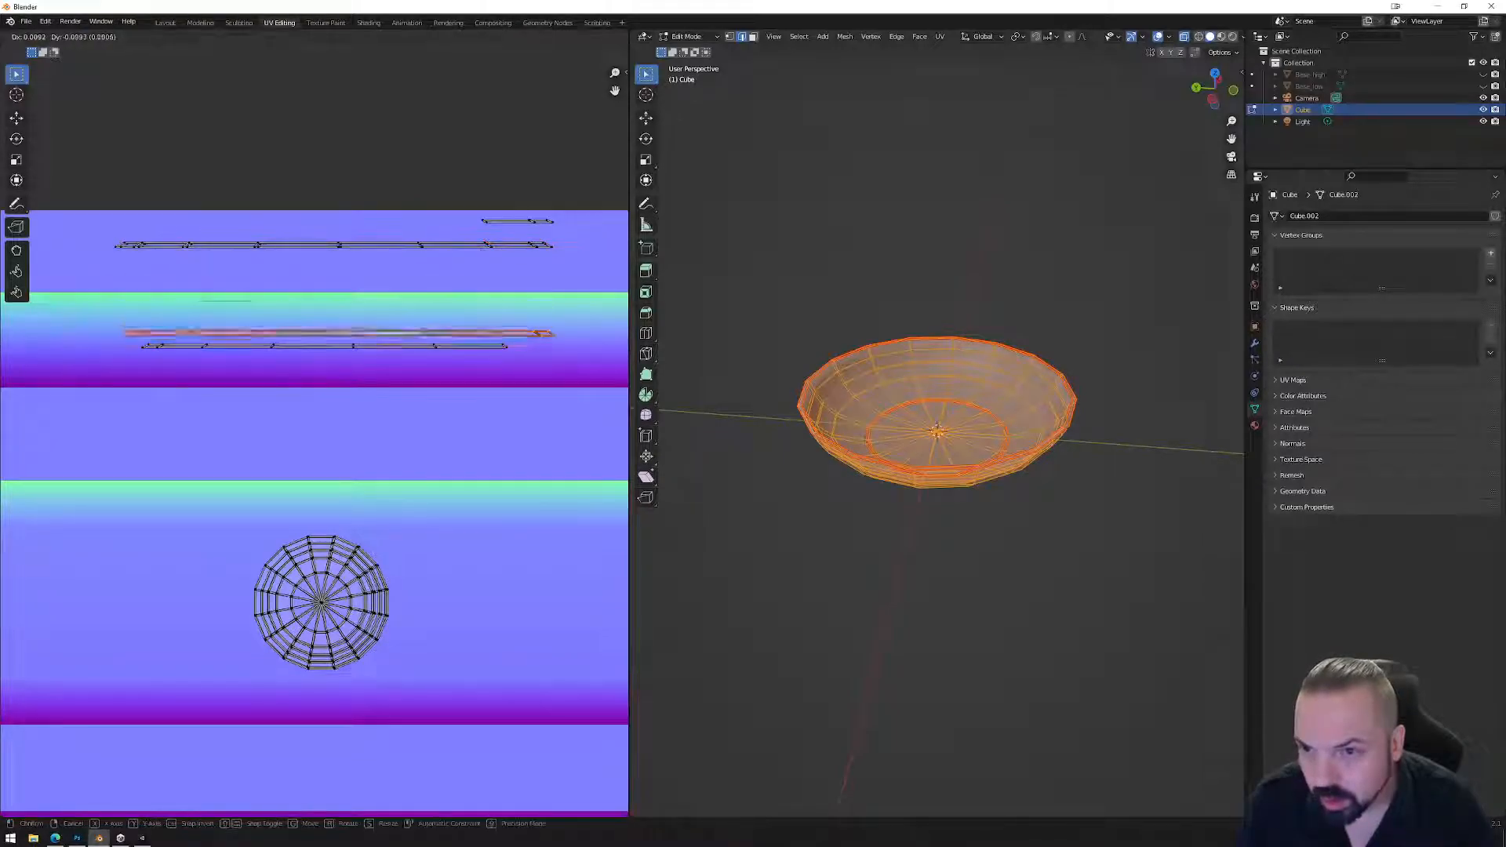
left_click(353, 328)
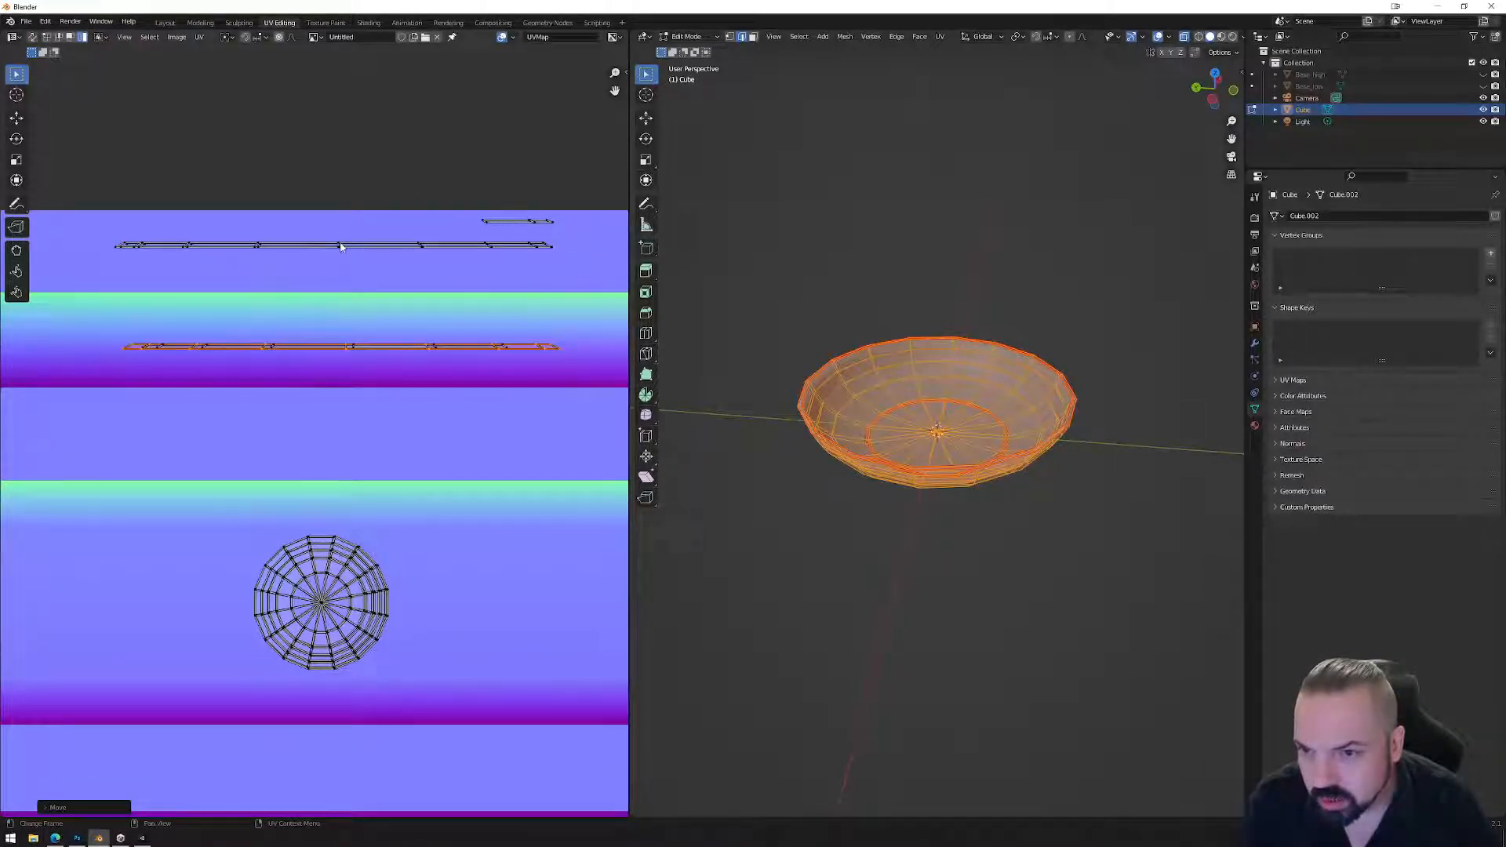
key("g")
left_click(349, 344)
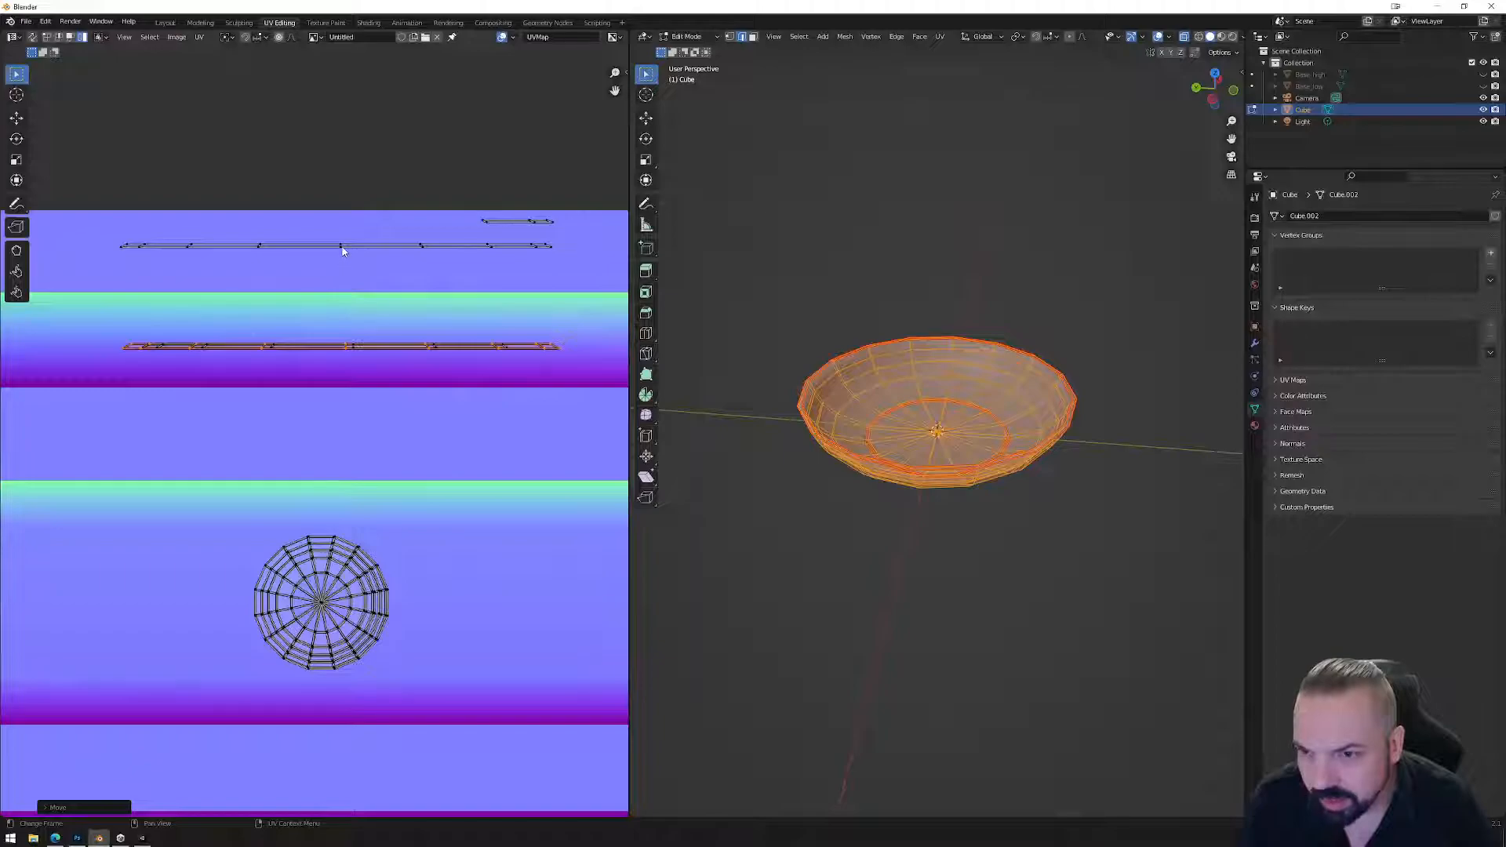
left_click(351, 246)
key("g")
left_click(350, 349)
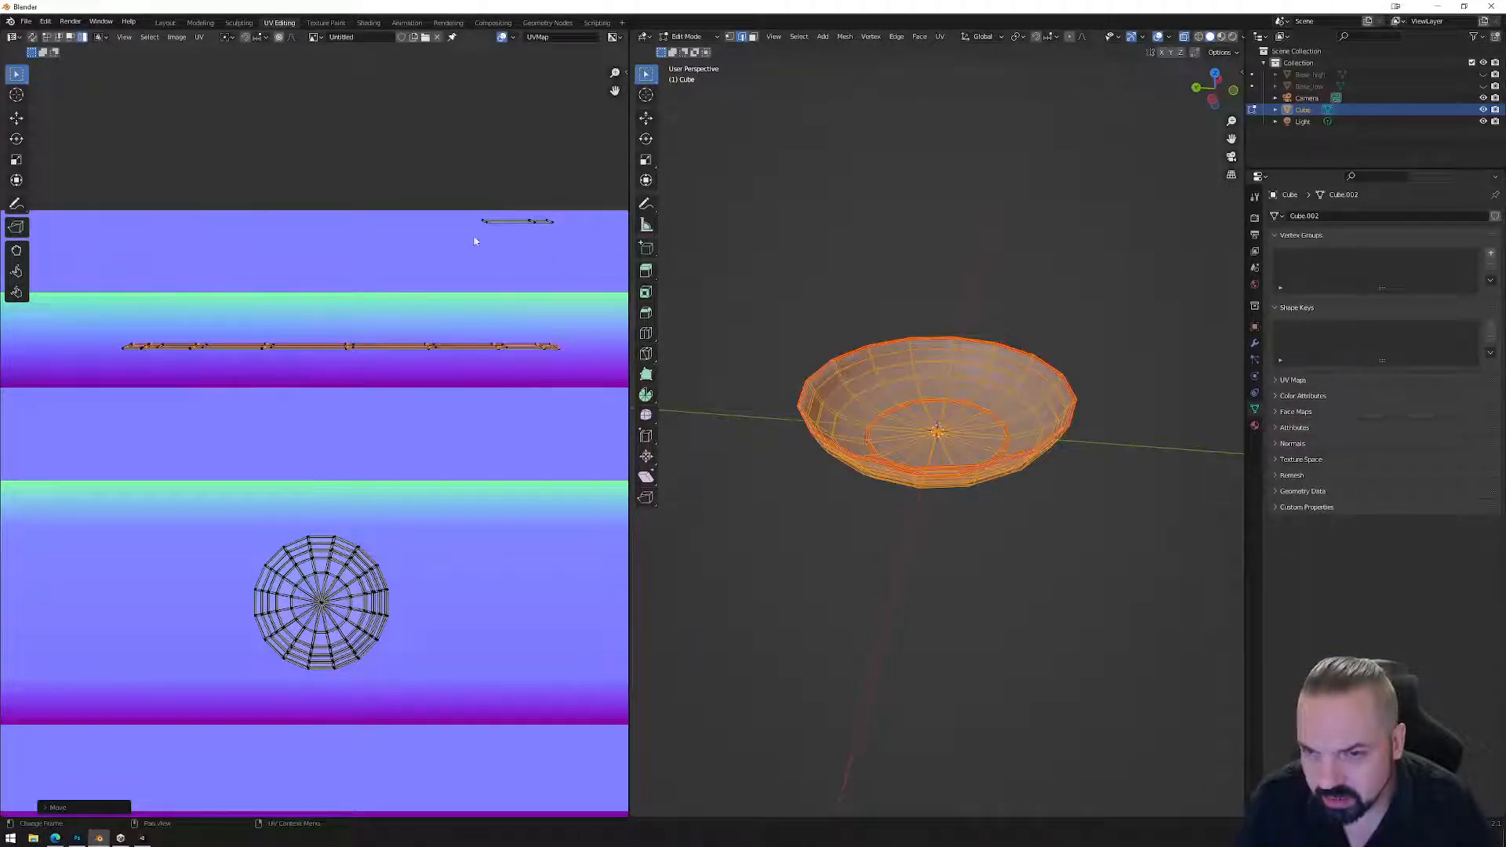
left_click(514, 224)
key("g")
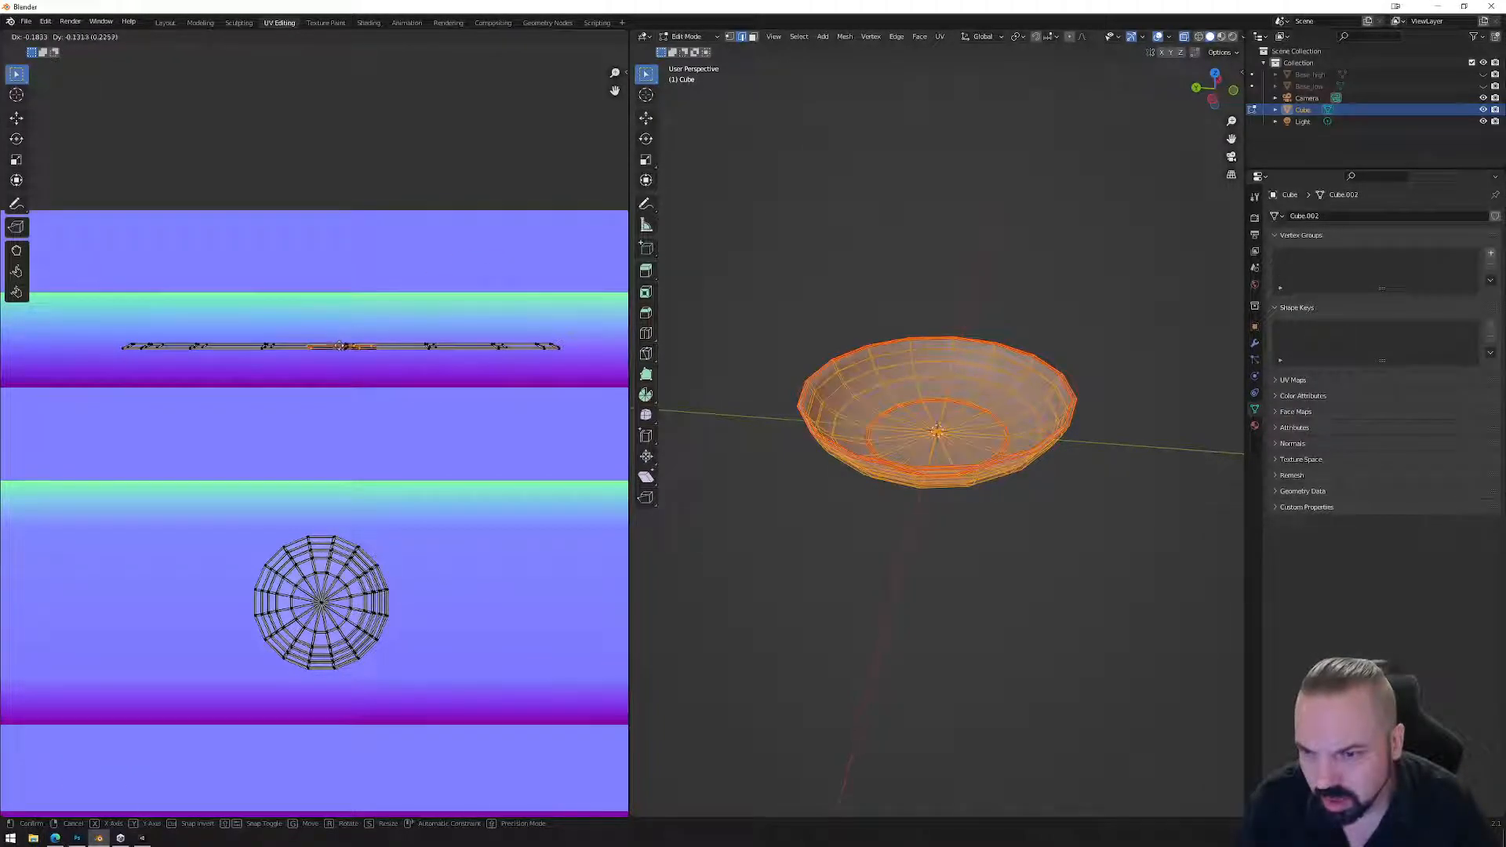
left_click(274, 325)
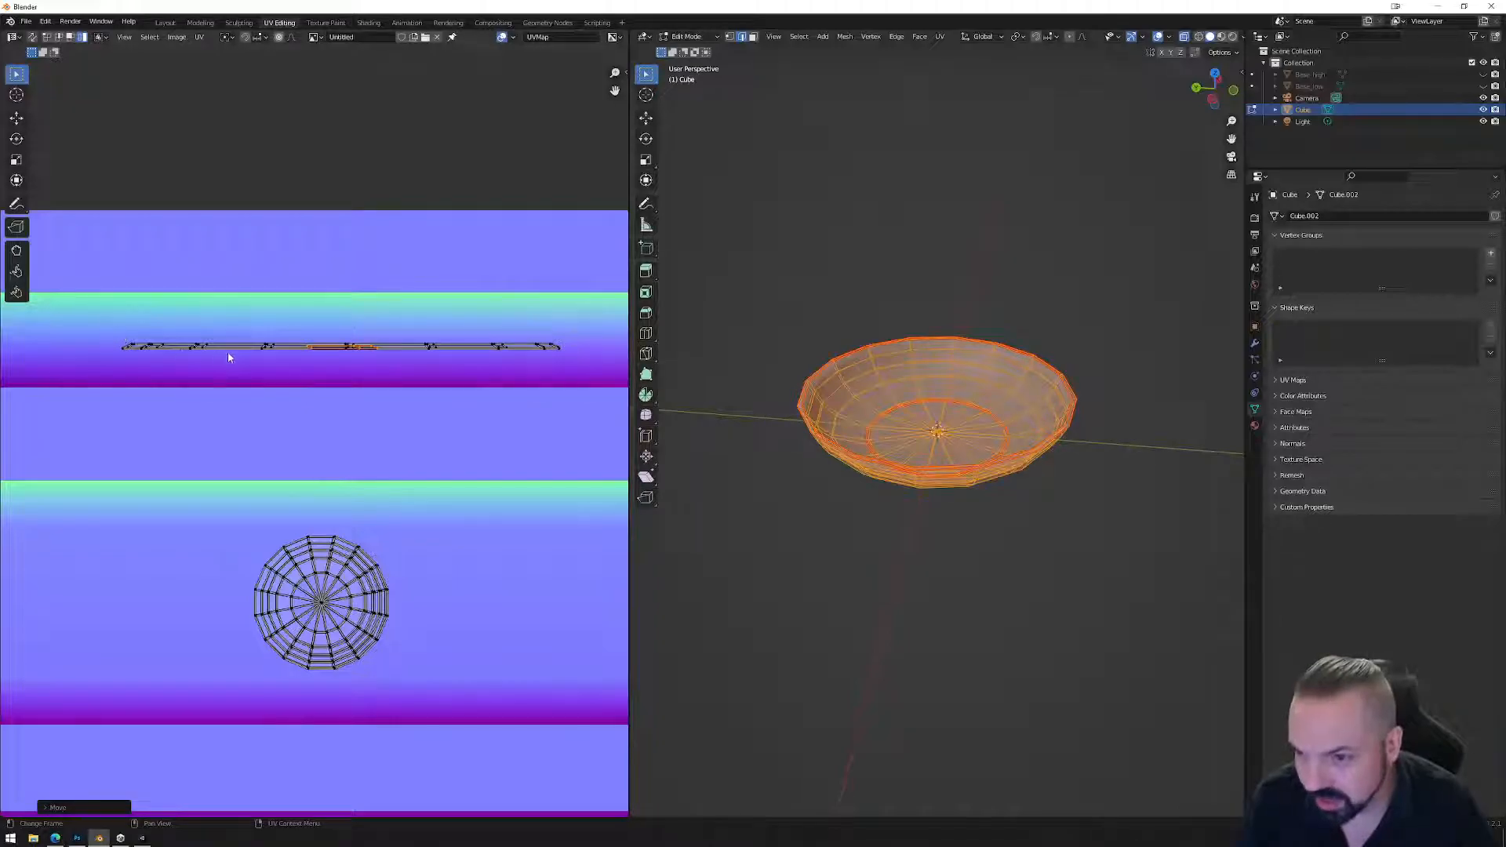
Select the whole combined strip and align its UVs along one line twice.
scroll(317, 348, "up", 4)
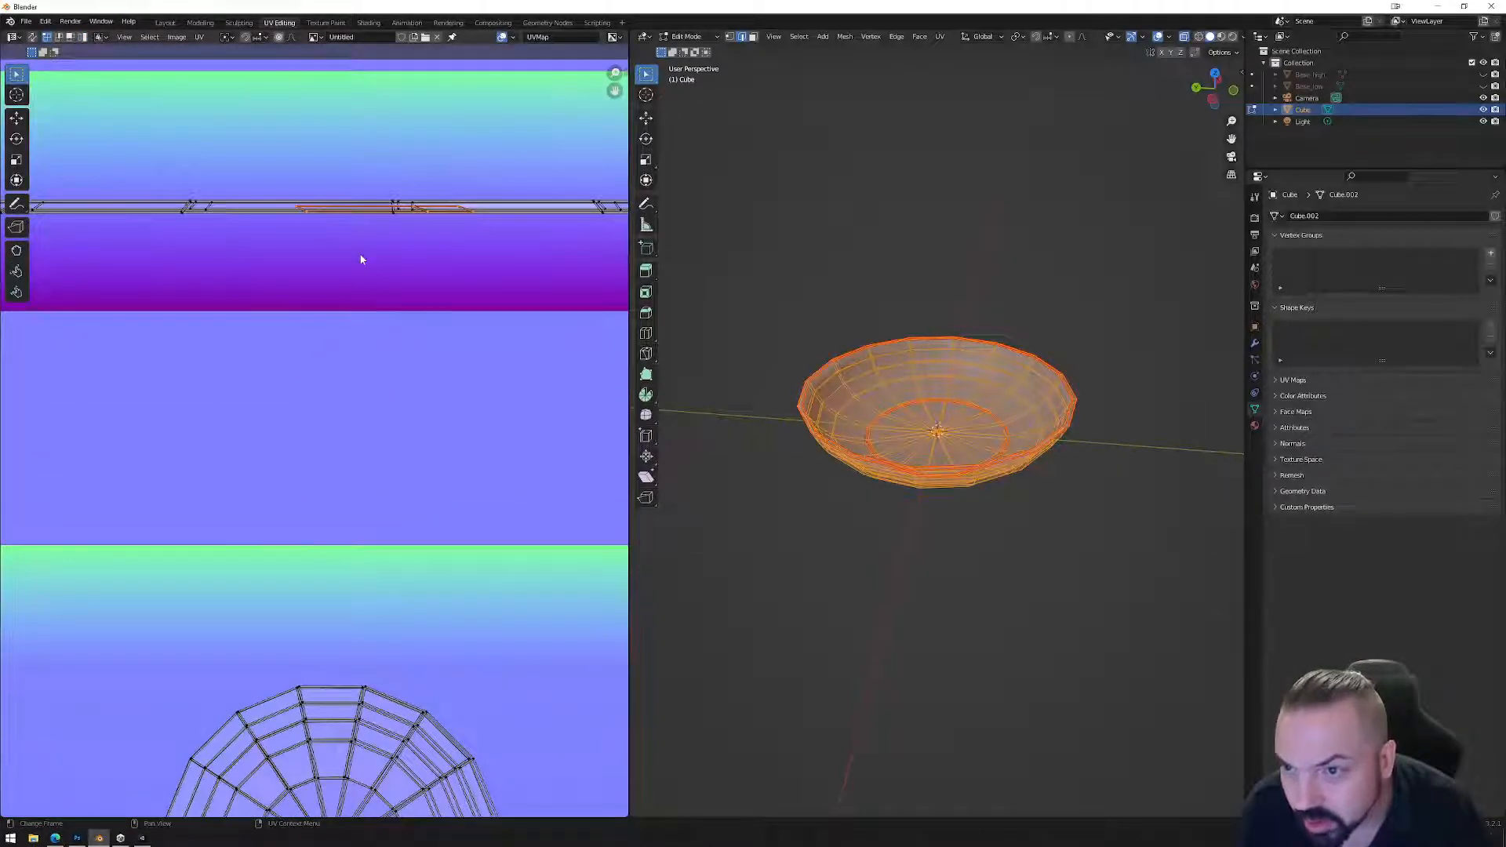
scroll(361, 259, "down", 2)
scroll(251, 328, "down", 2)
left_click_drag(600, 376, 96, 353)
scroll(313, 376, "up", 3)
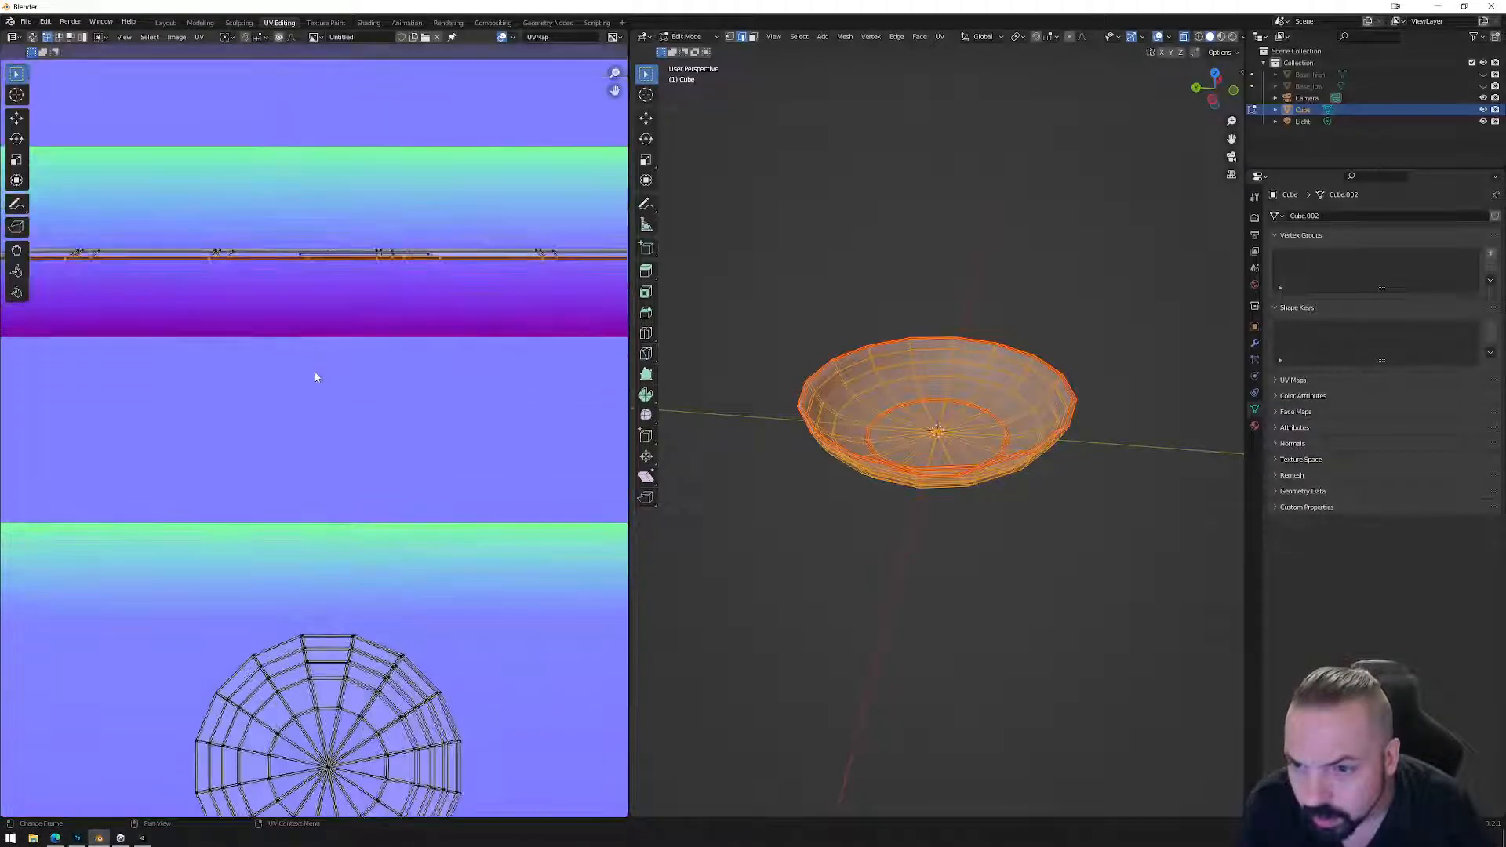
right_click(410, 318)
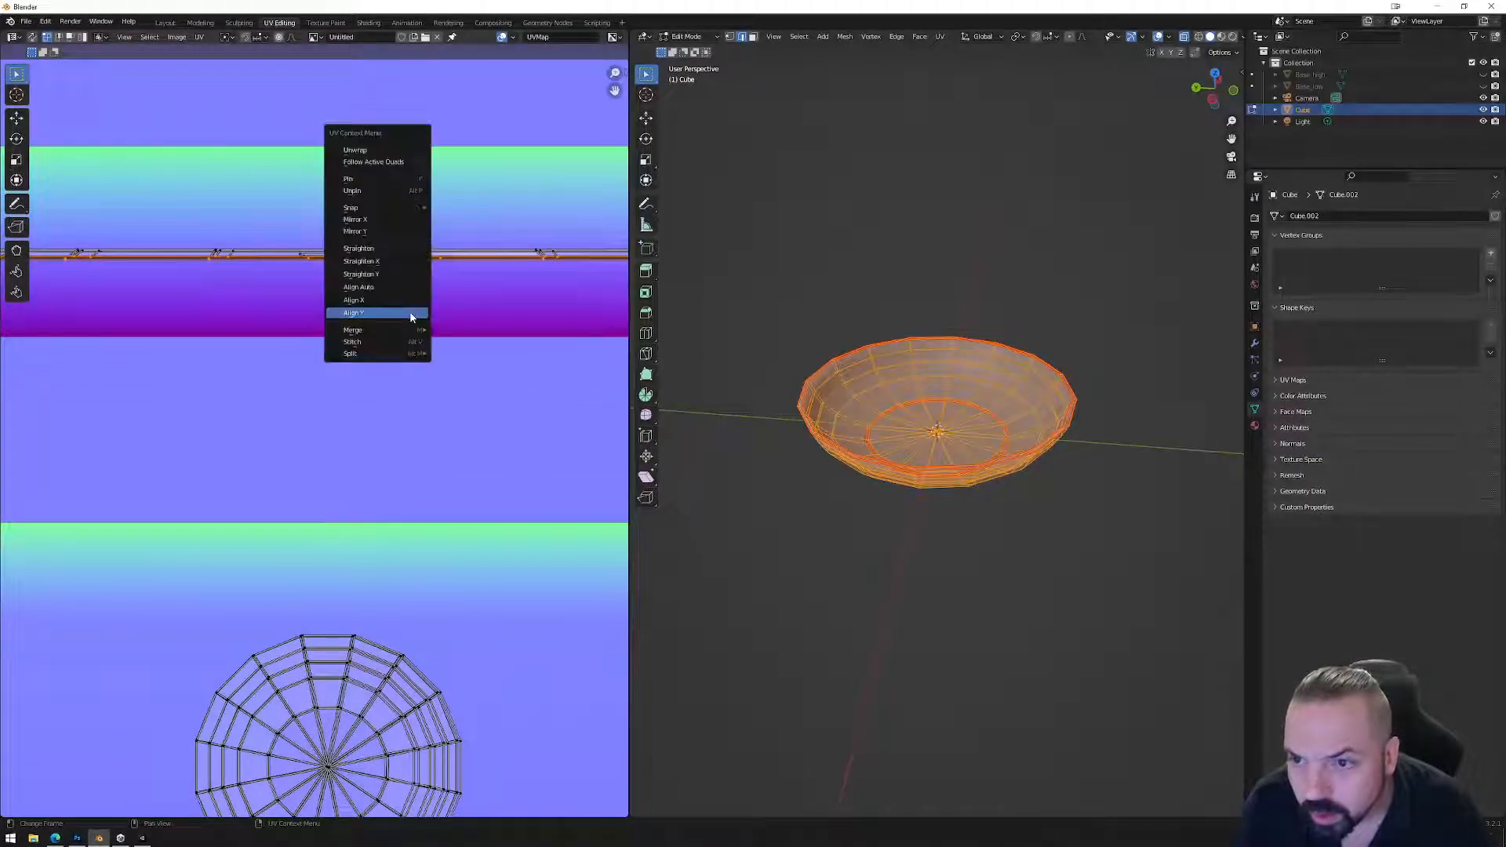
left_click(401, 317)
scroll(400, 317, "down", 3)
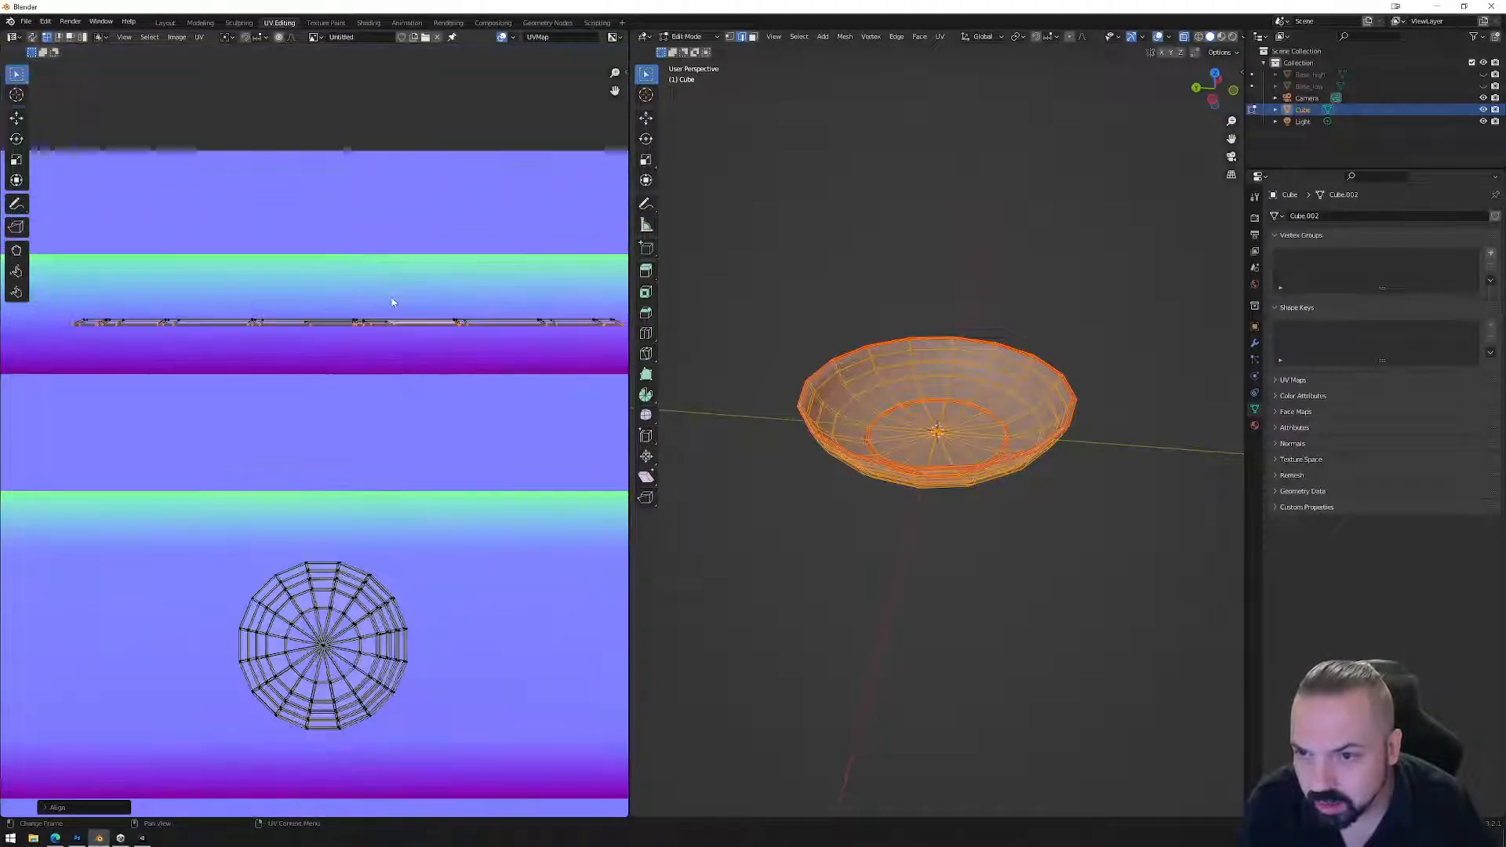
left_click_drag(87, 287, 582, 345)
scroll(400, 358, "up", 4)
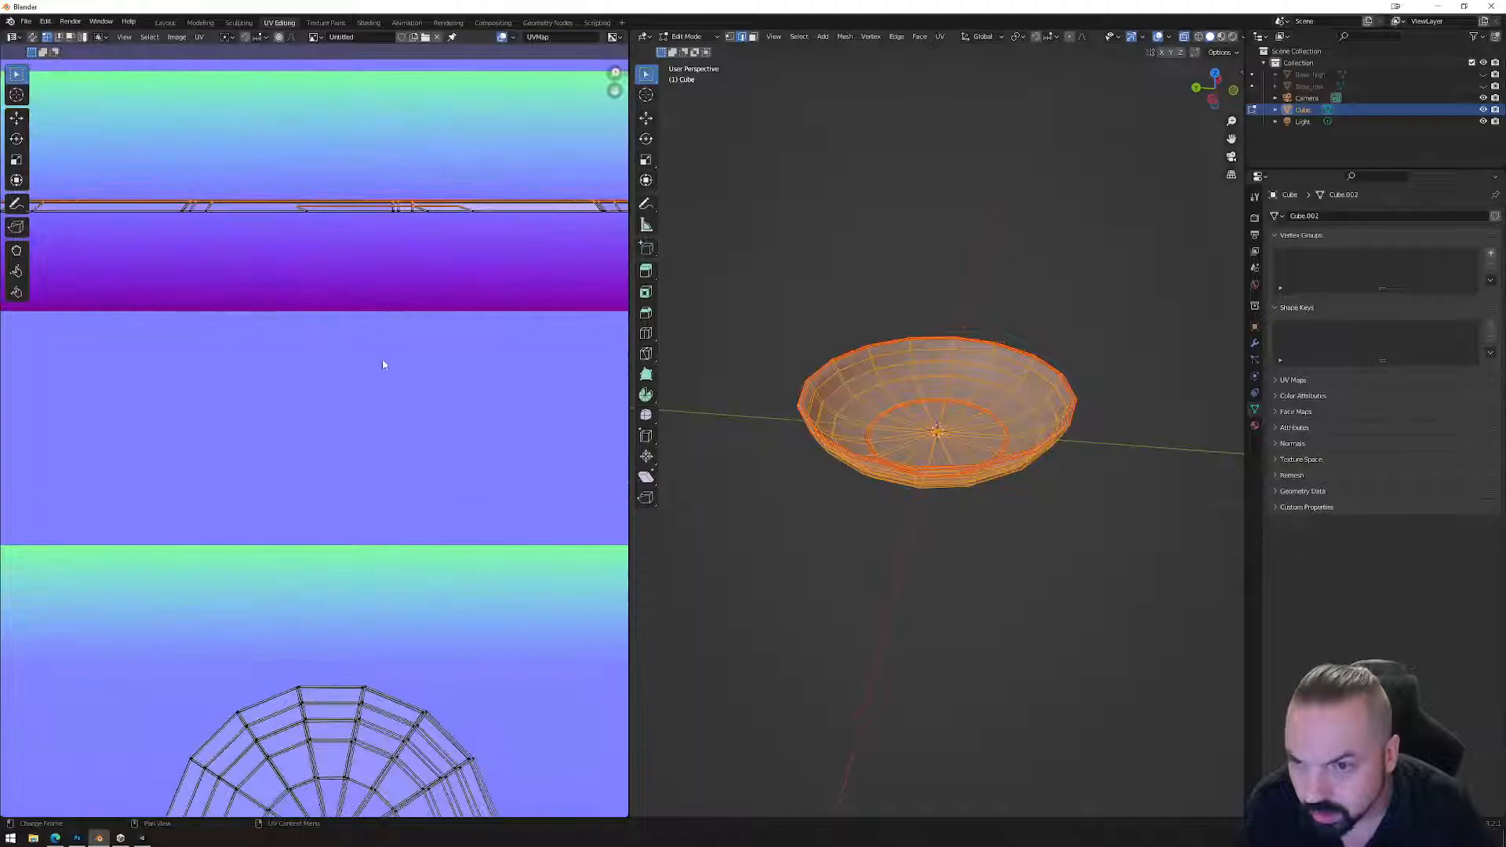
right_click(393, 317)
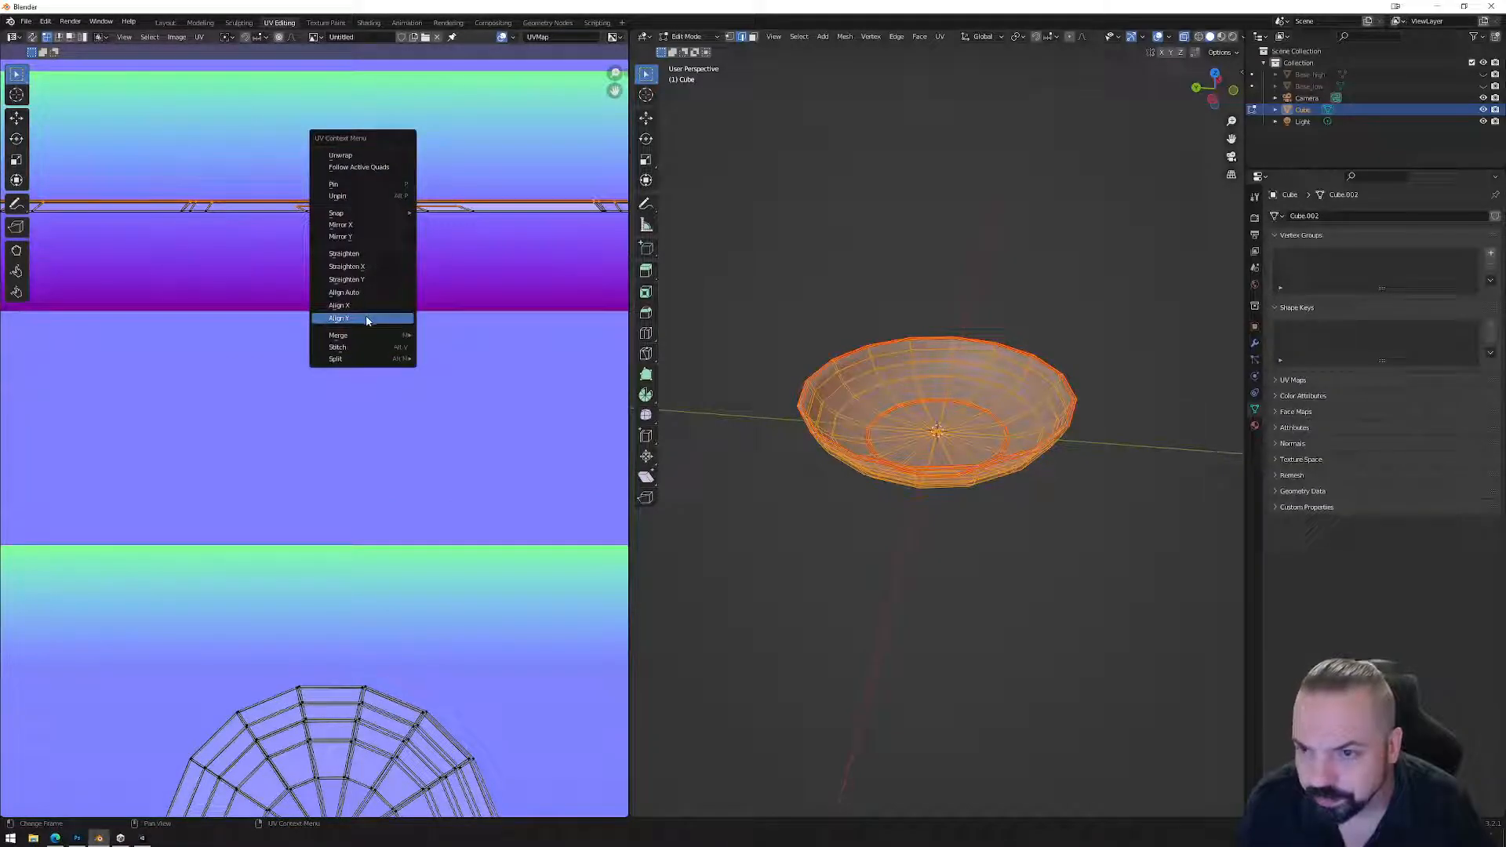
left_click(367, 319)
Align the UVs at the strip's left end, then select its long bottom edge loop.
scroll(367, 315, "down", 2)
middle_click_drag(213, 342, 480, 378)
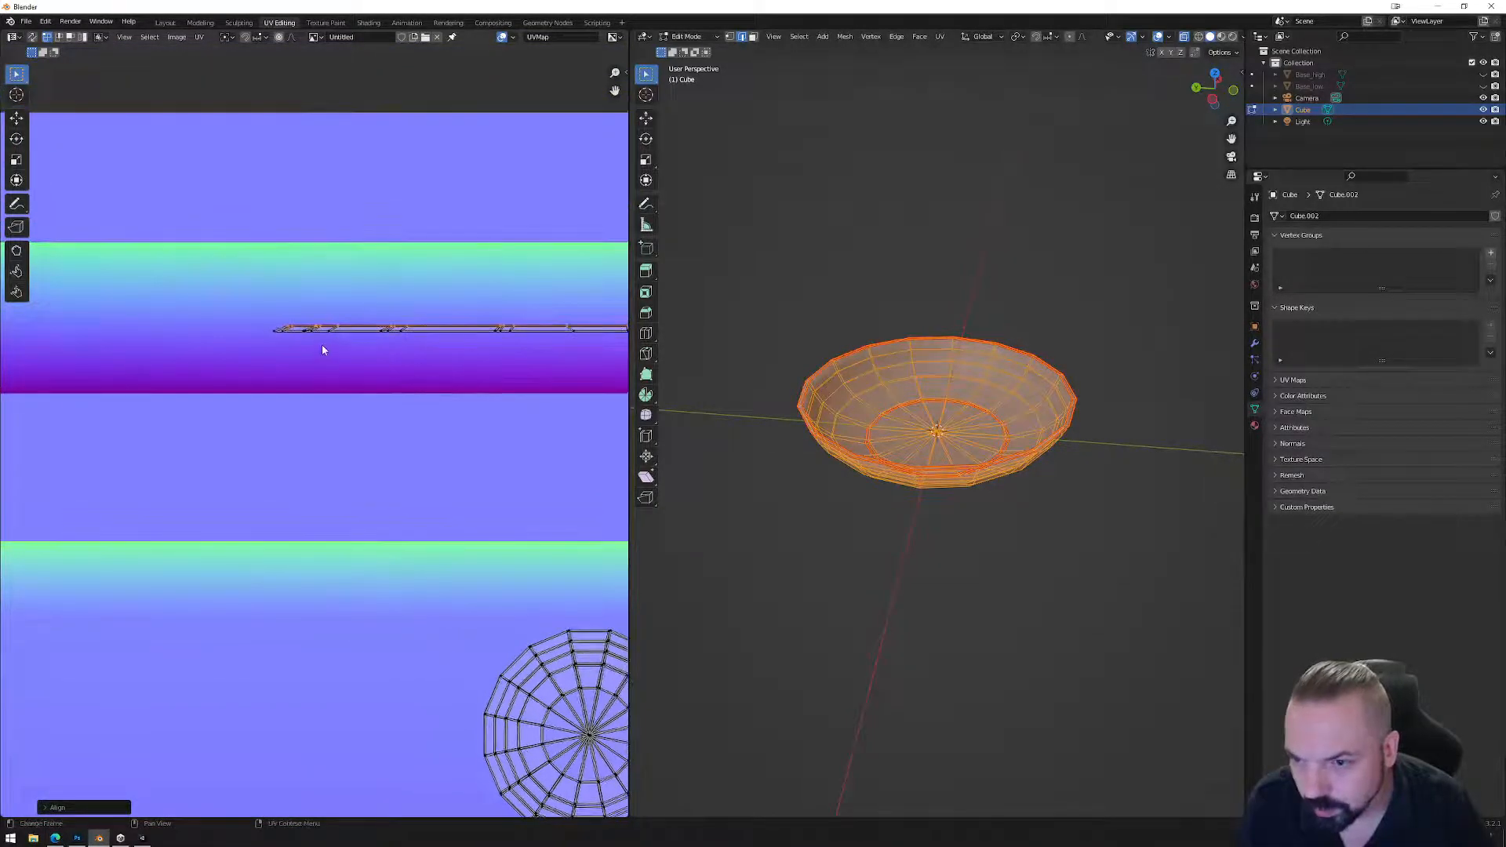
scroll(321, 345, "up", 3)
left_click(244, 239)
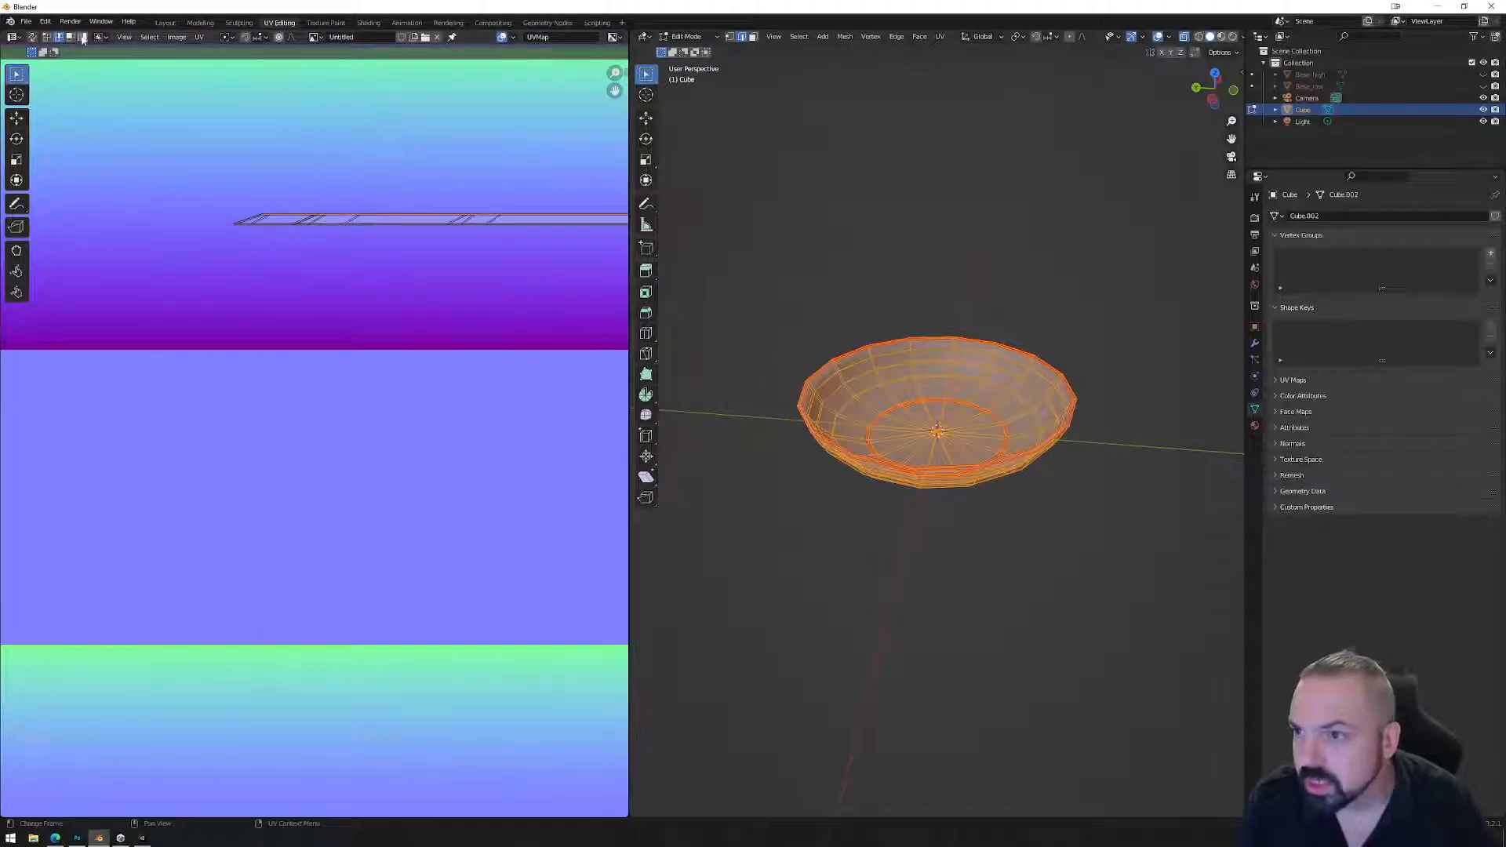
right_click(242, 290)
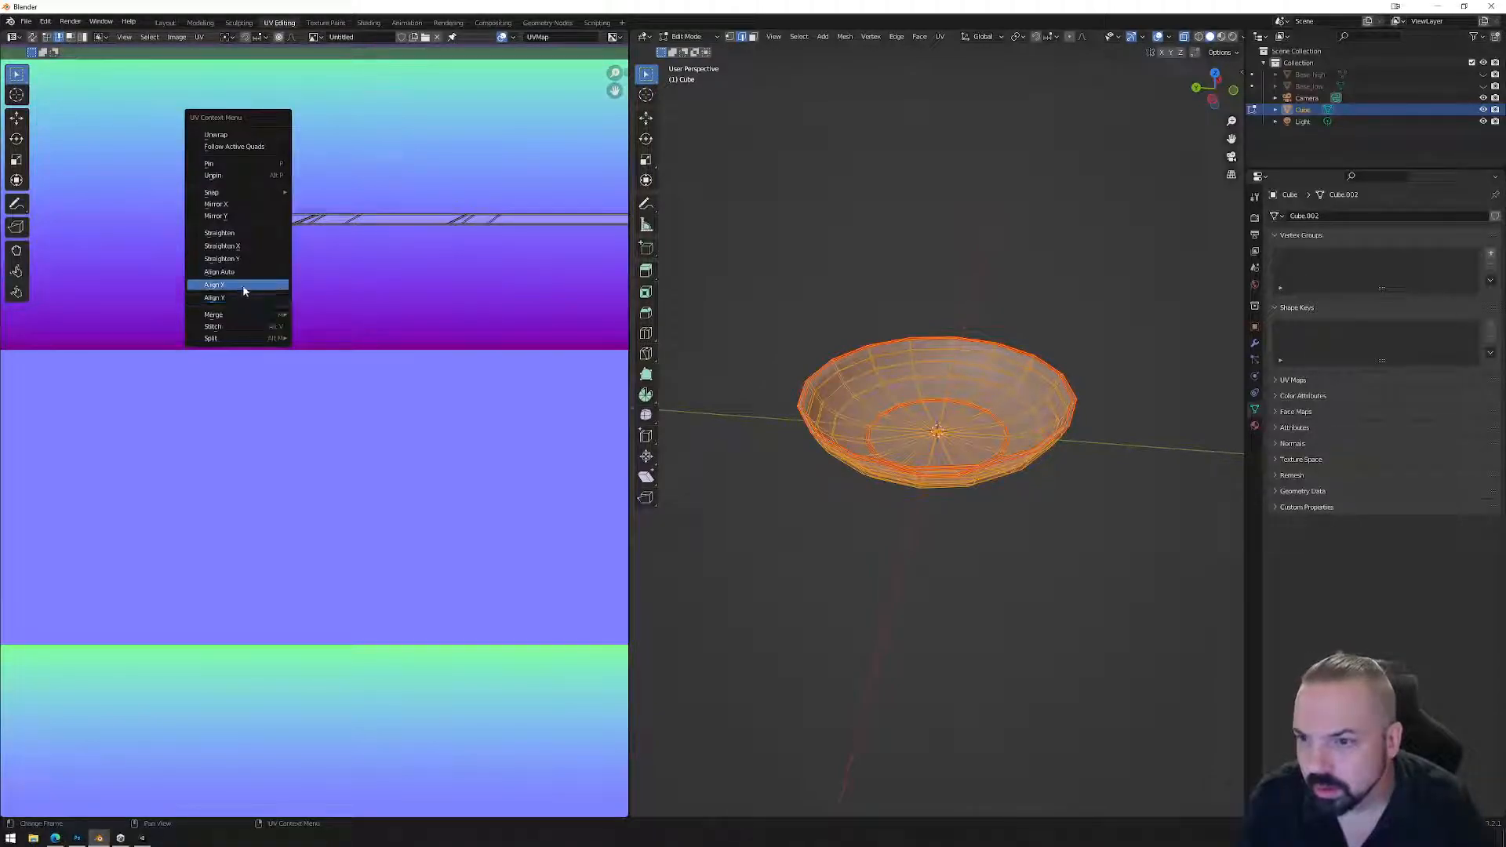
left_click(242, 289)
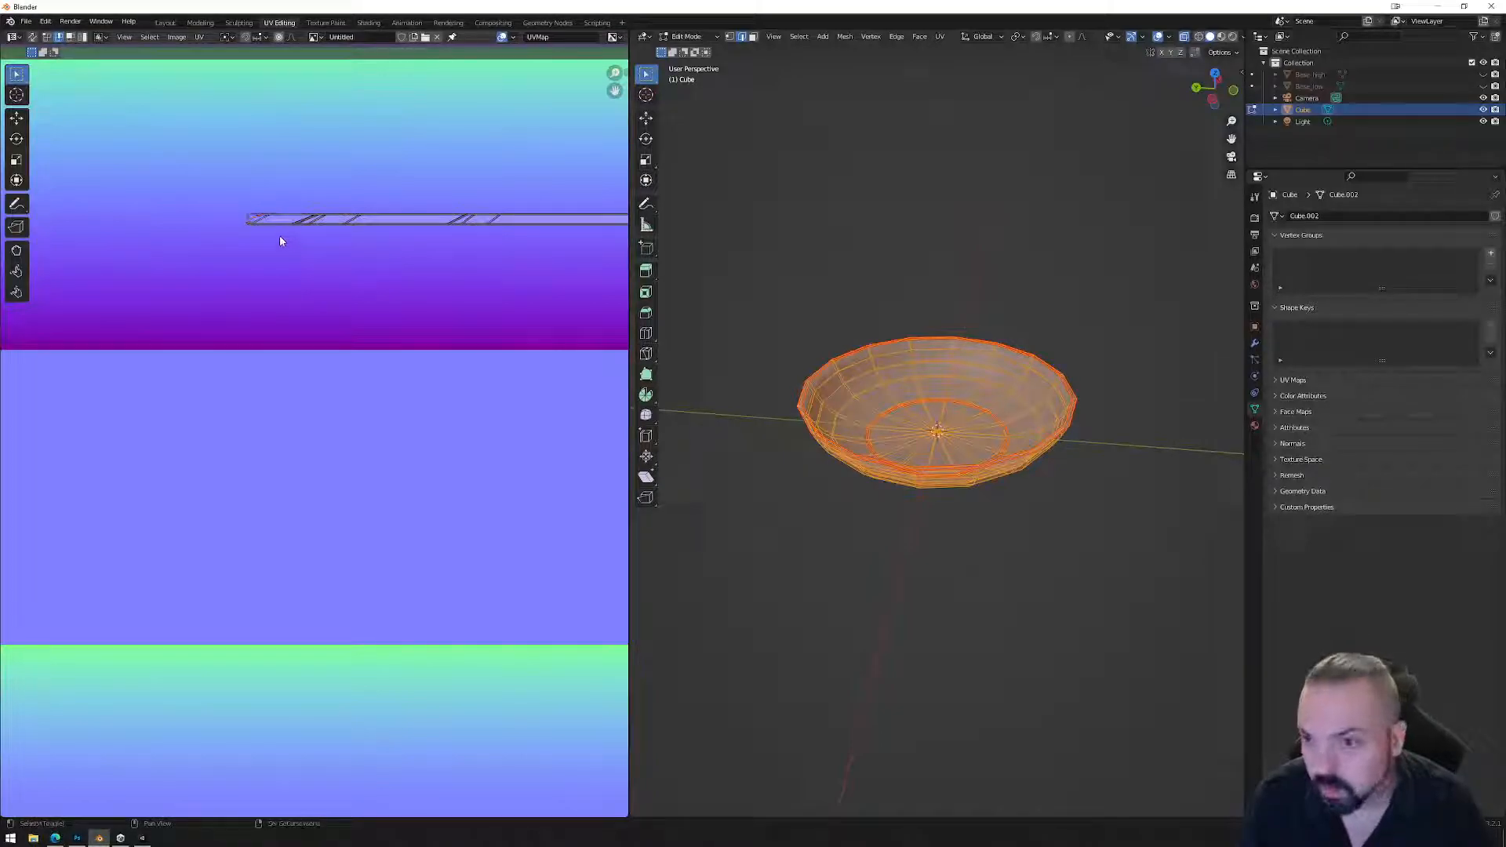
left_click(257, 223, "alt")
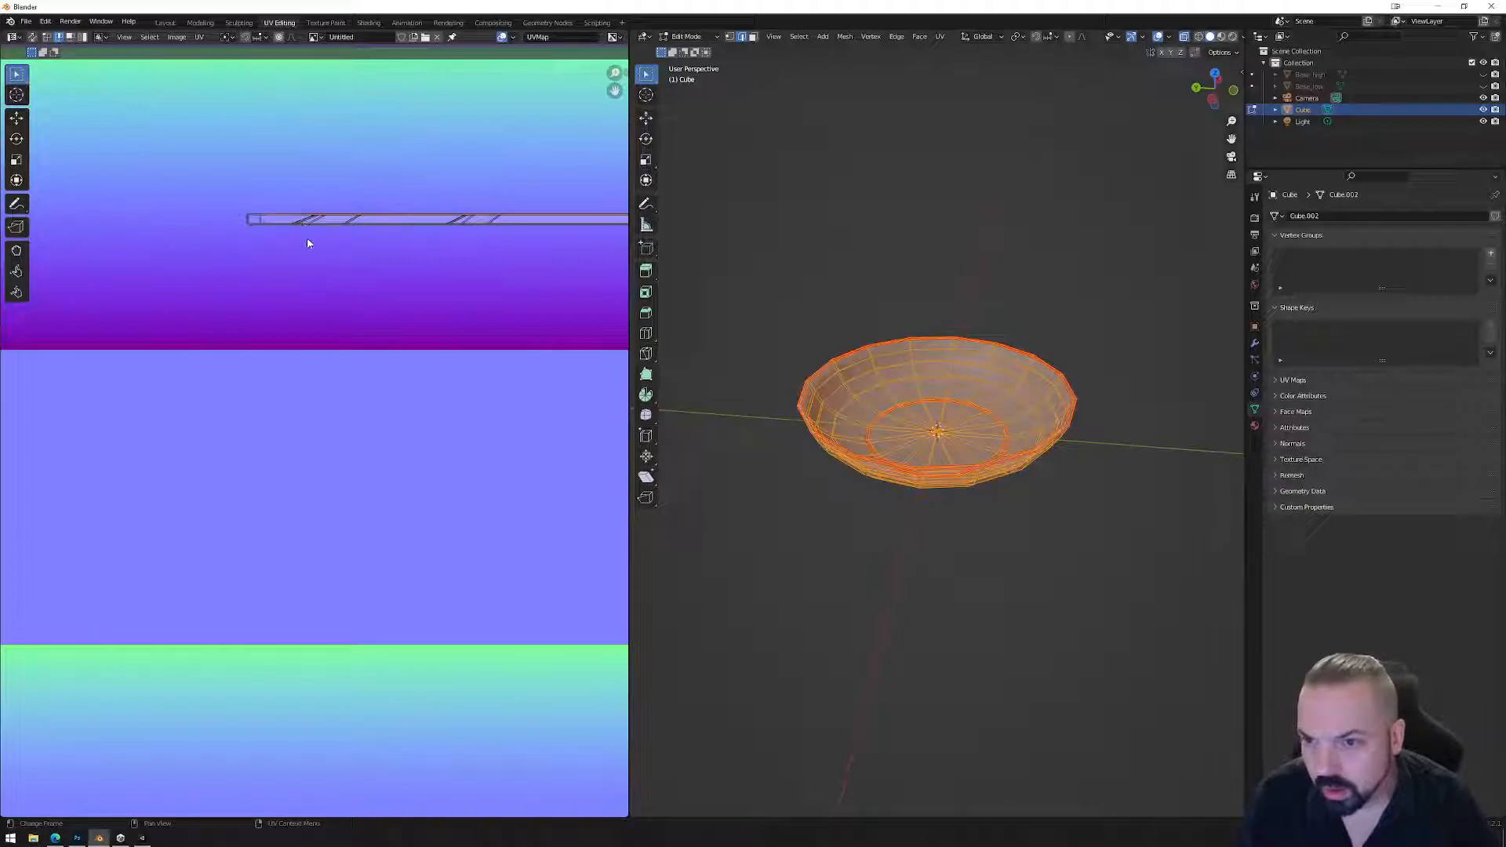
Snap the strip's slanted UV edges vertical with Shift+R.
left_click(304, 222, "alt")
key("shift+r")
left_click(318, 222, "alt")
left_click(315, 222, "alt")
key("shift+r")
left_click(350, 224, "alt")
key("shift+r")
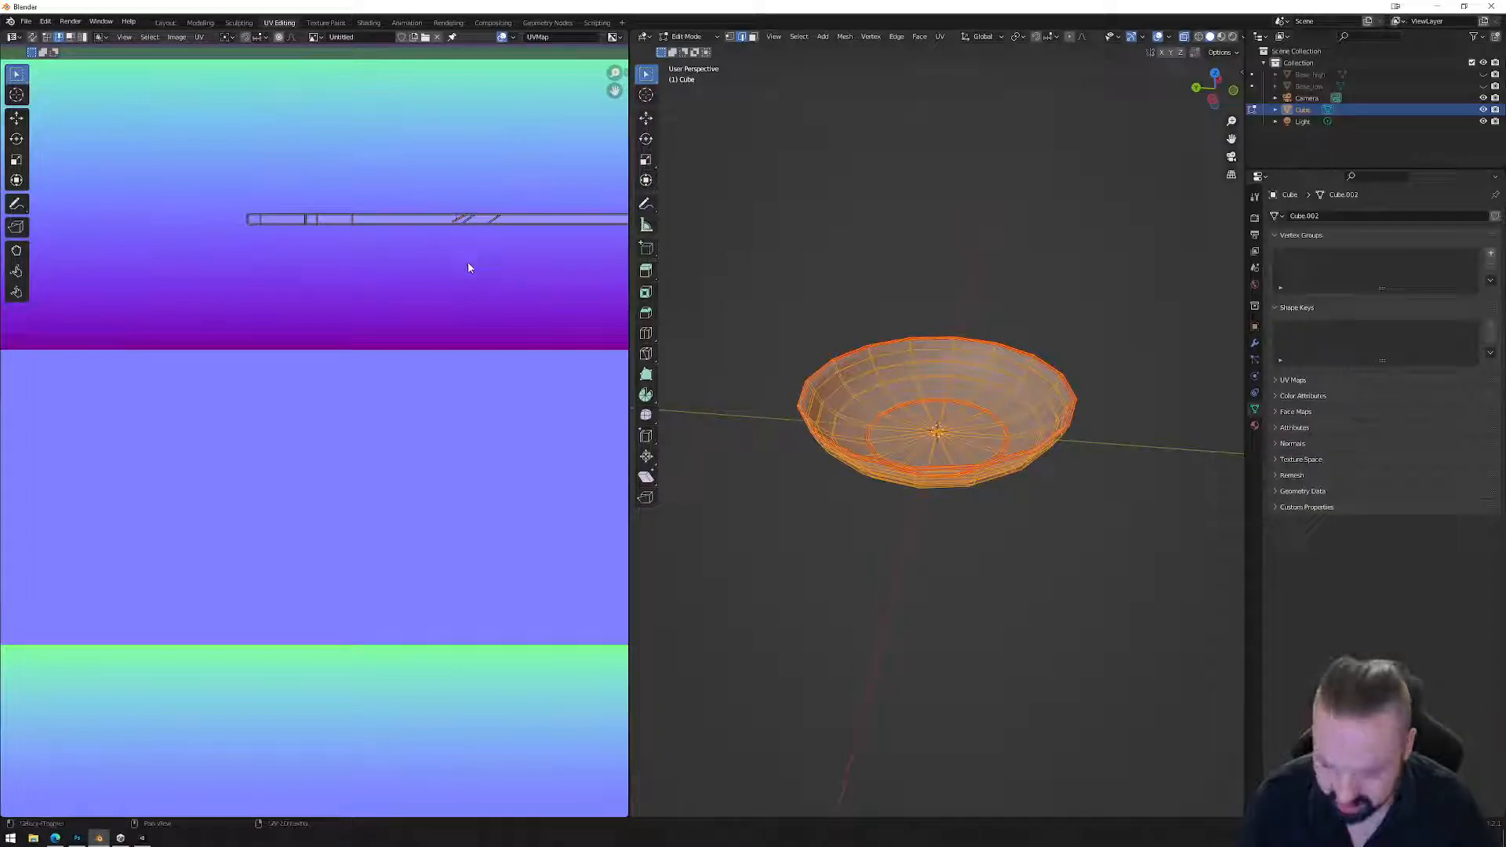
Select edge loops along the UV strip, panning across to its right end.
left_click(469, 224, "alt")
middle_click_drag(621, 234, 286, 263)
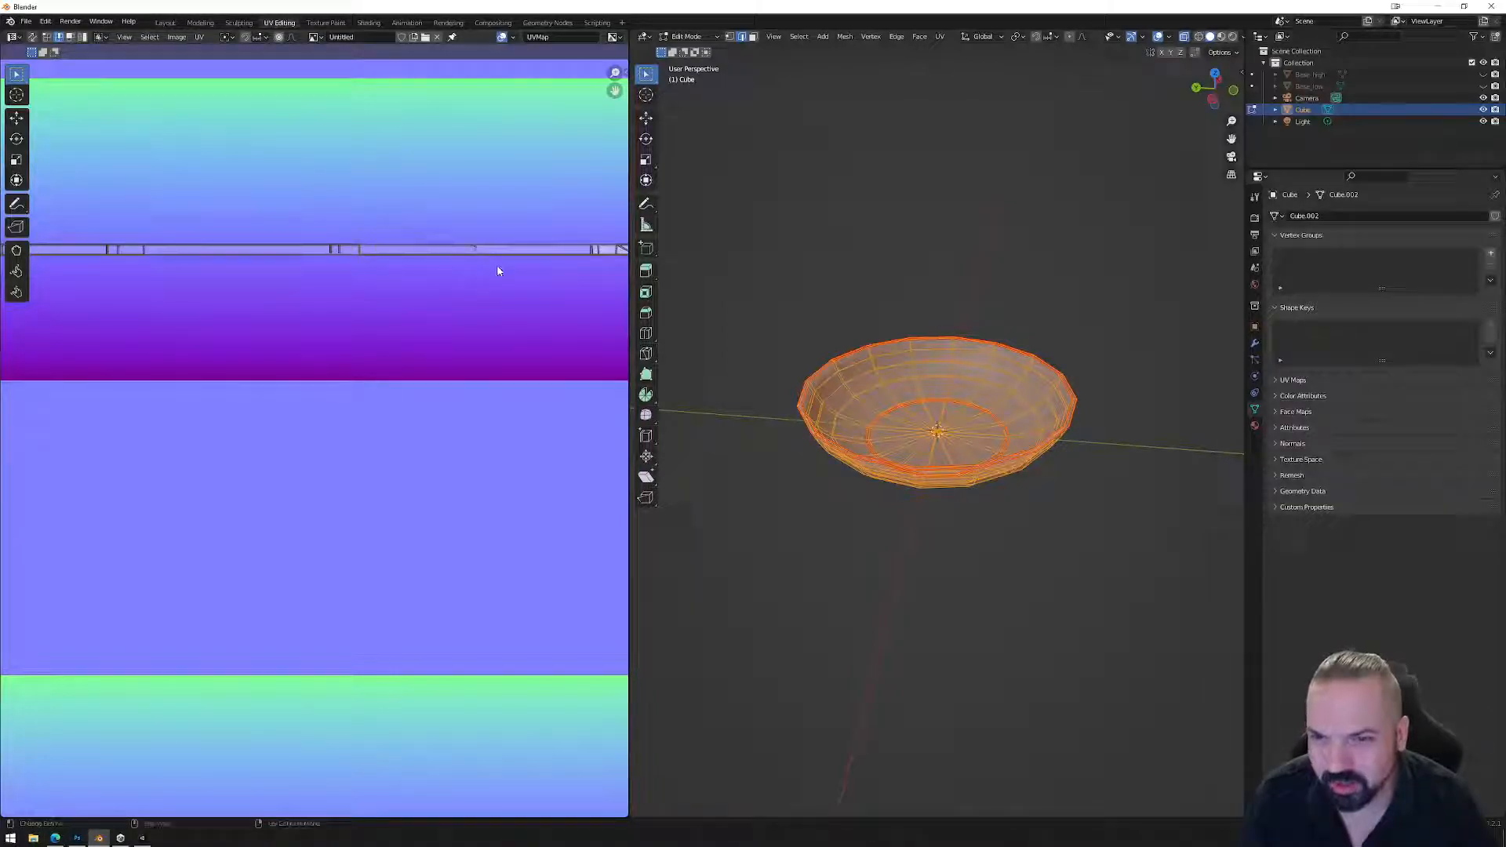
middle_click_drag(552, 282, 286, 293)
left_click(339, 267, "alt")
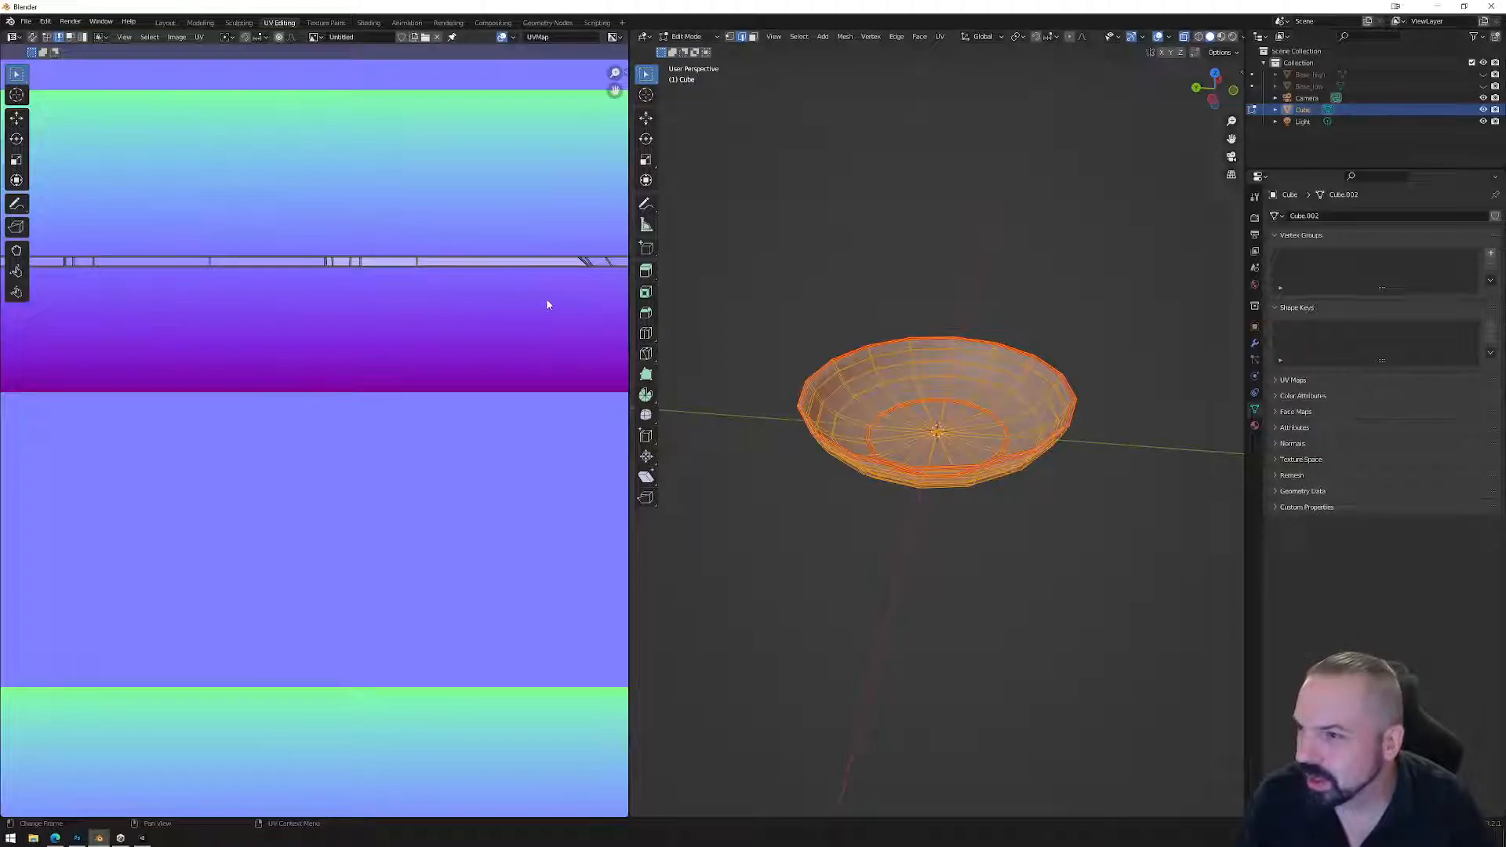
middle_click_drag(541, 301, 369, 310)
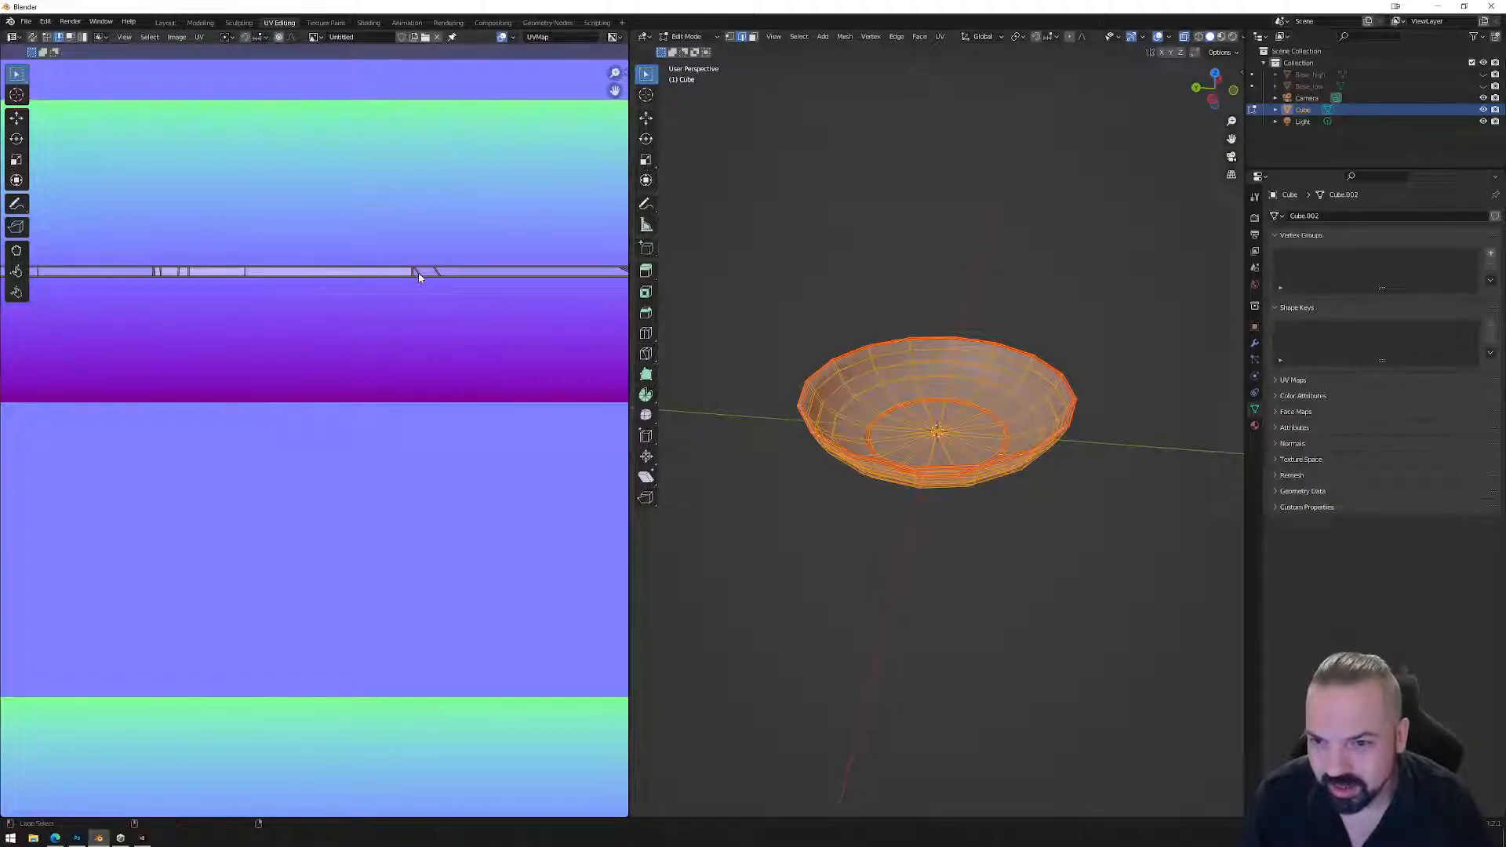
middle_click_drag(522, 305, 377, 306)
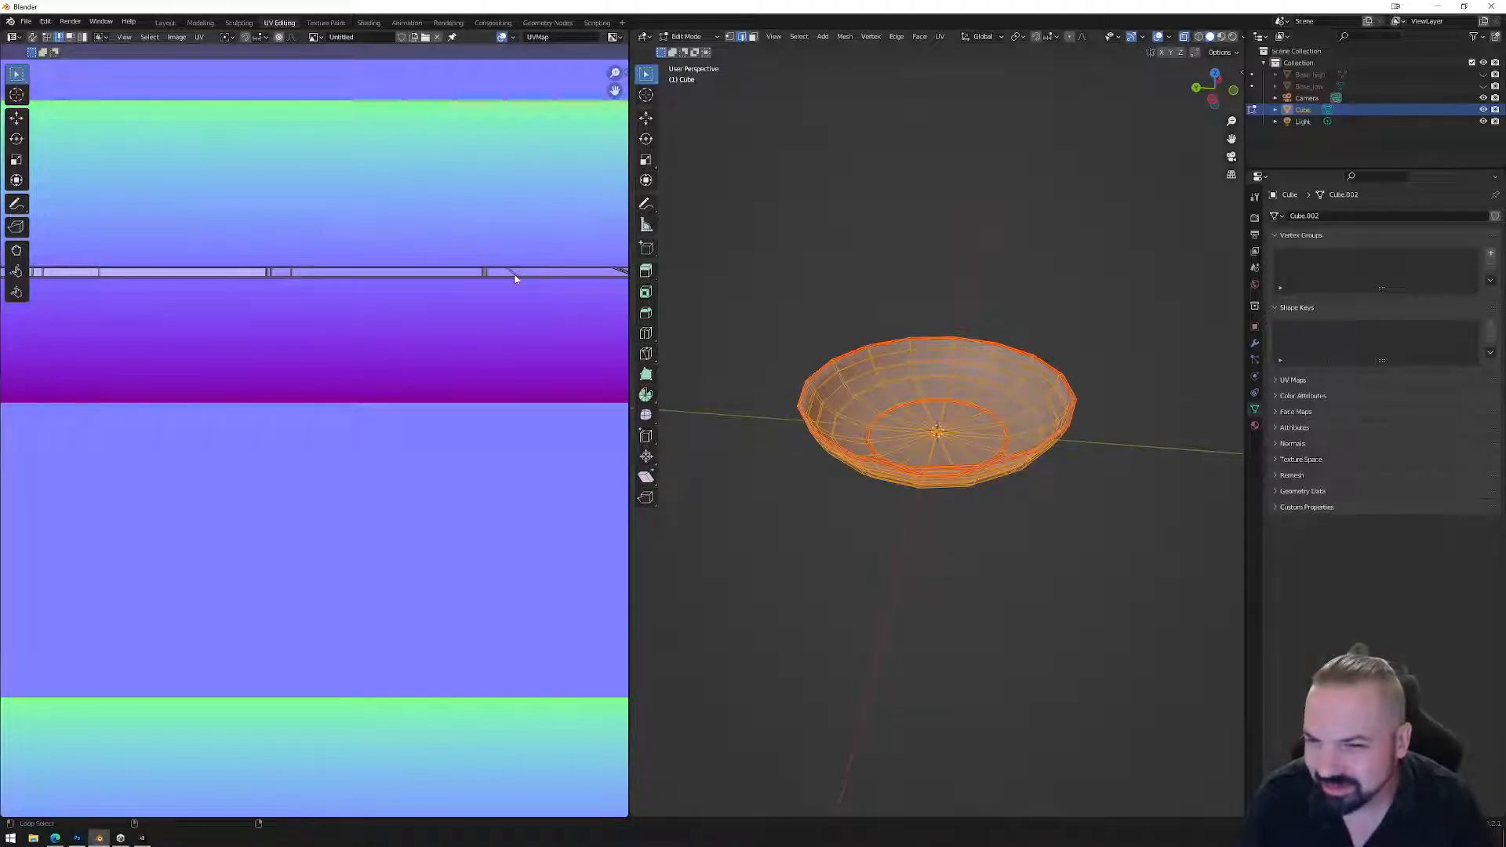
middle_click_drag(576, 304, 337, 313)
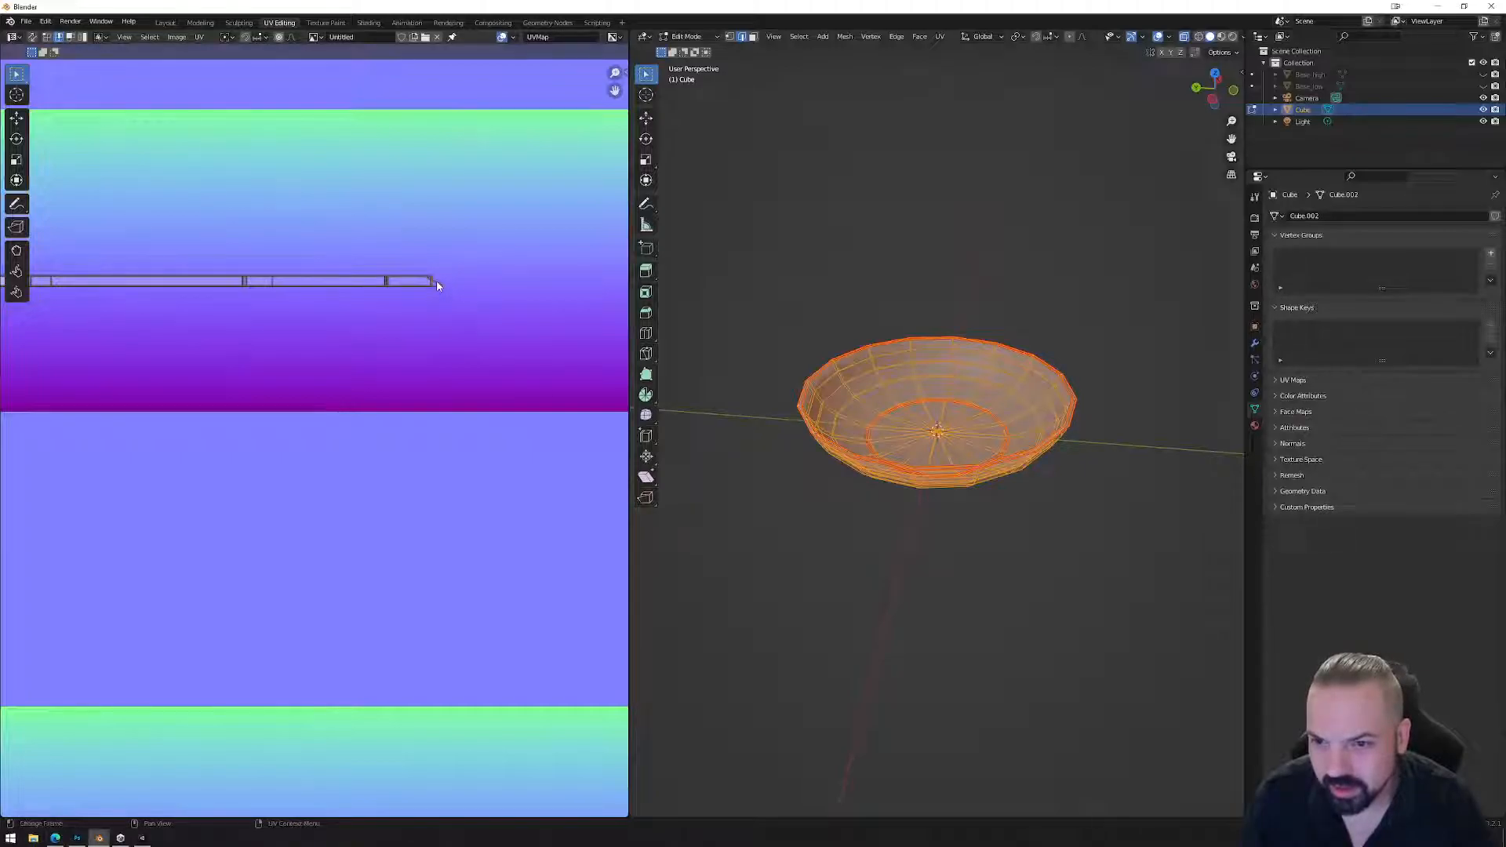
Box-select the entire UV strip and scale it wider than the trim sheet.
scroll(402, 318, "down", 5)
middle_click_drag(400, 323, 618, 333)
scroll(549, 337, "down", 2)
left_click_drag(180, 379, 491, 431)
key("s")
left_click(552, 527)
Move the UV strip onto a trim band, shrink it to about 0.94, and fine-tune its placement.
scroll(552, 527, "down", 6)
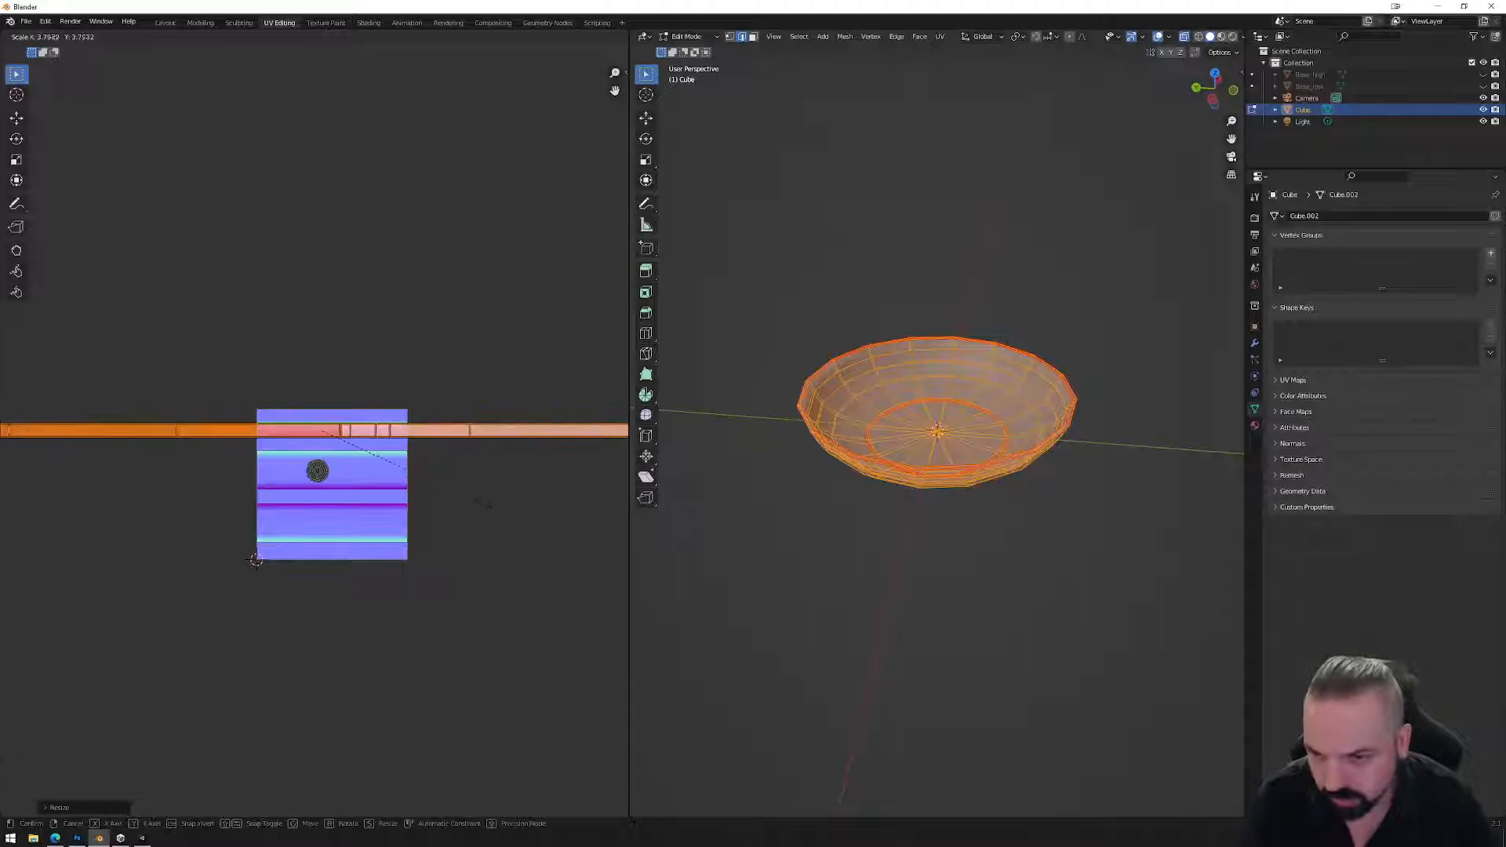
scroll(425, 479, "up", 6)
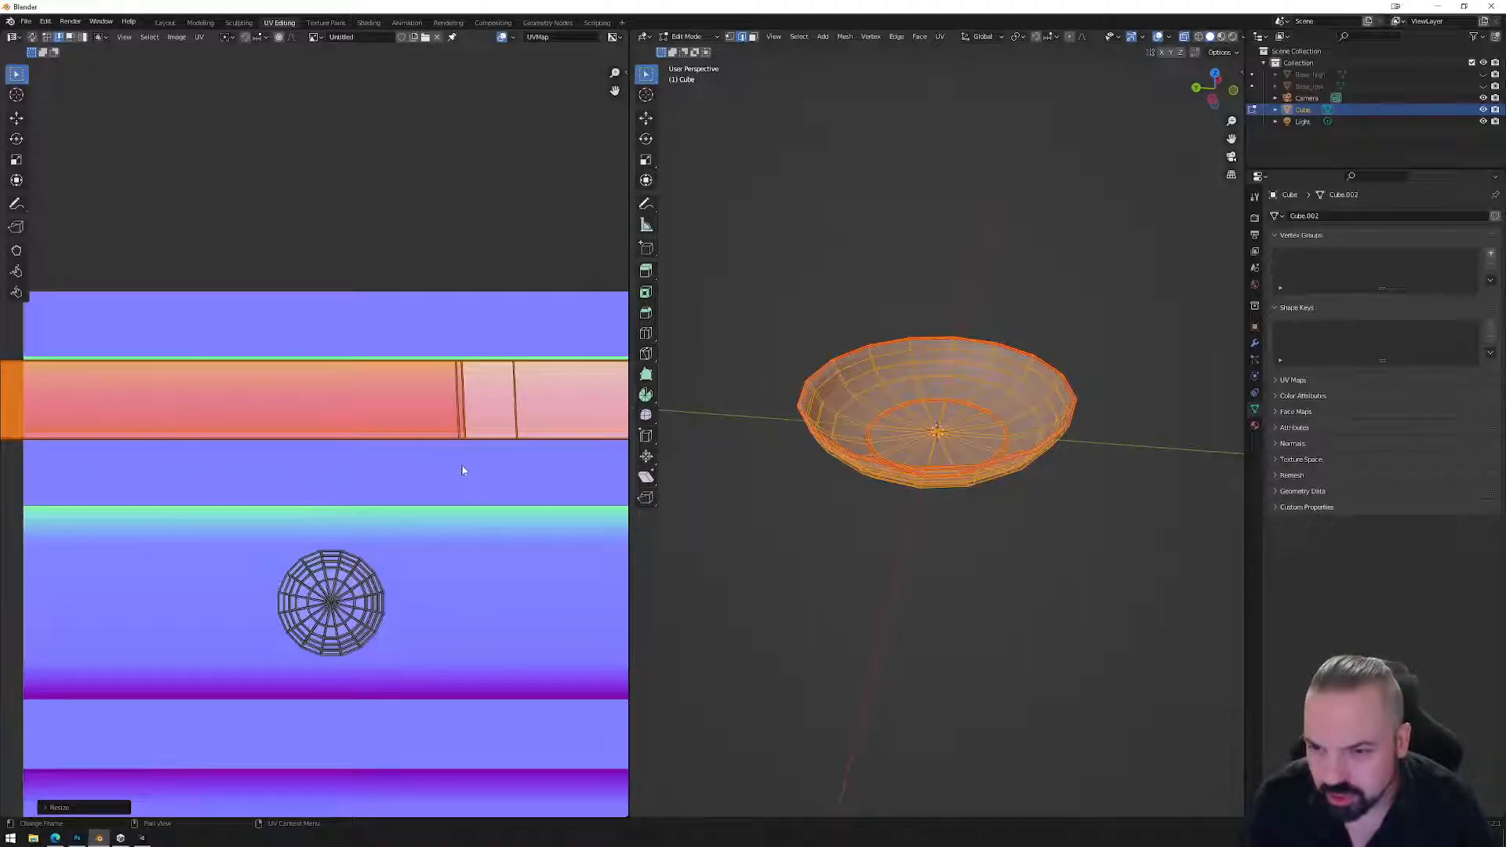
key("g")
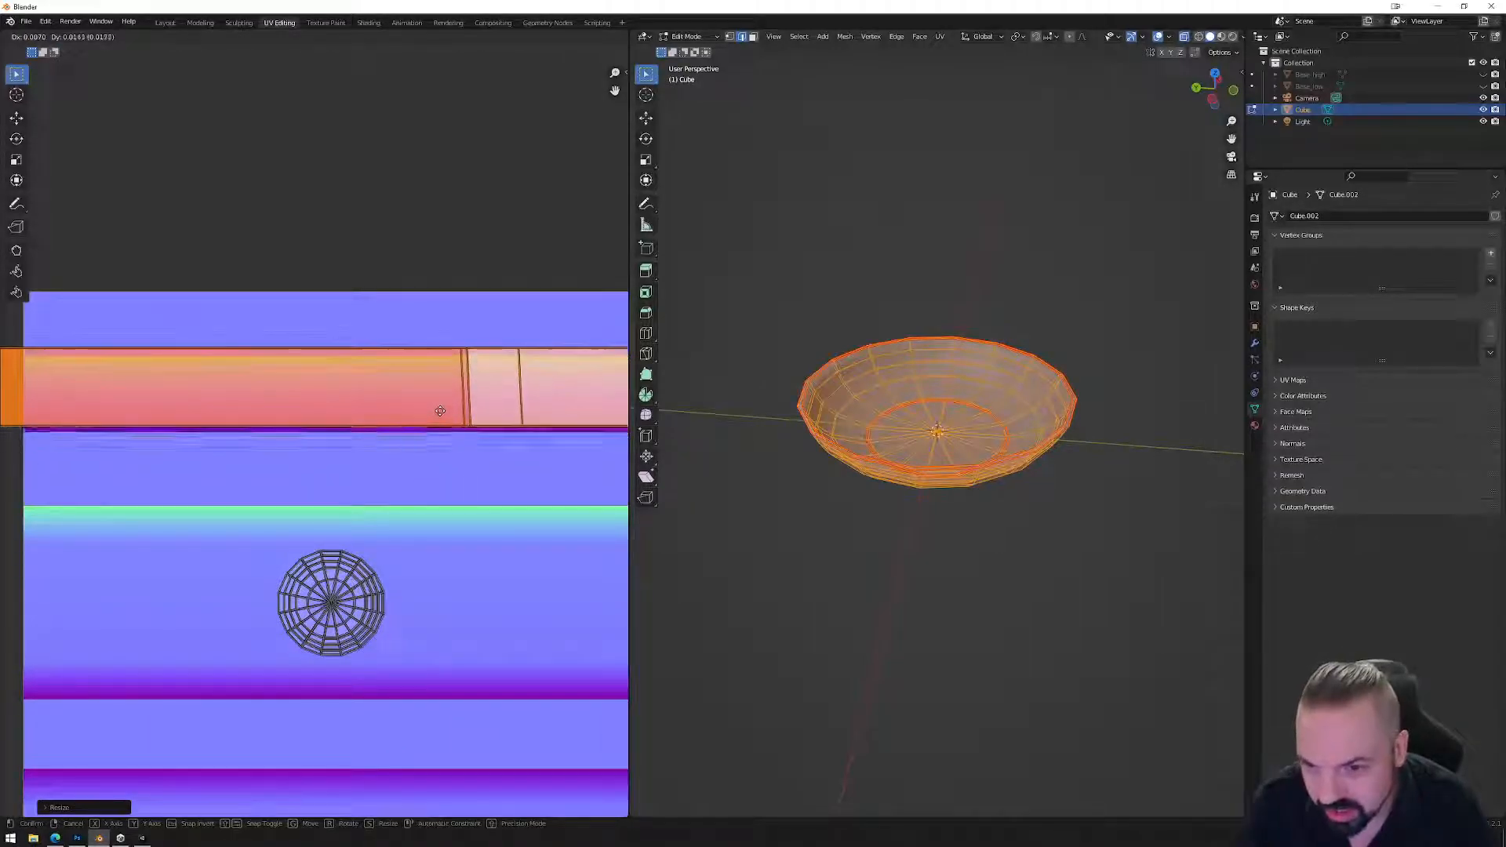
left_click(440, 424)
key("s")
left_click(485, 482)
key("g")
left_click(469, 422)
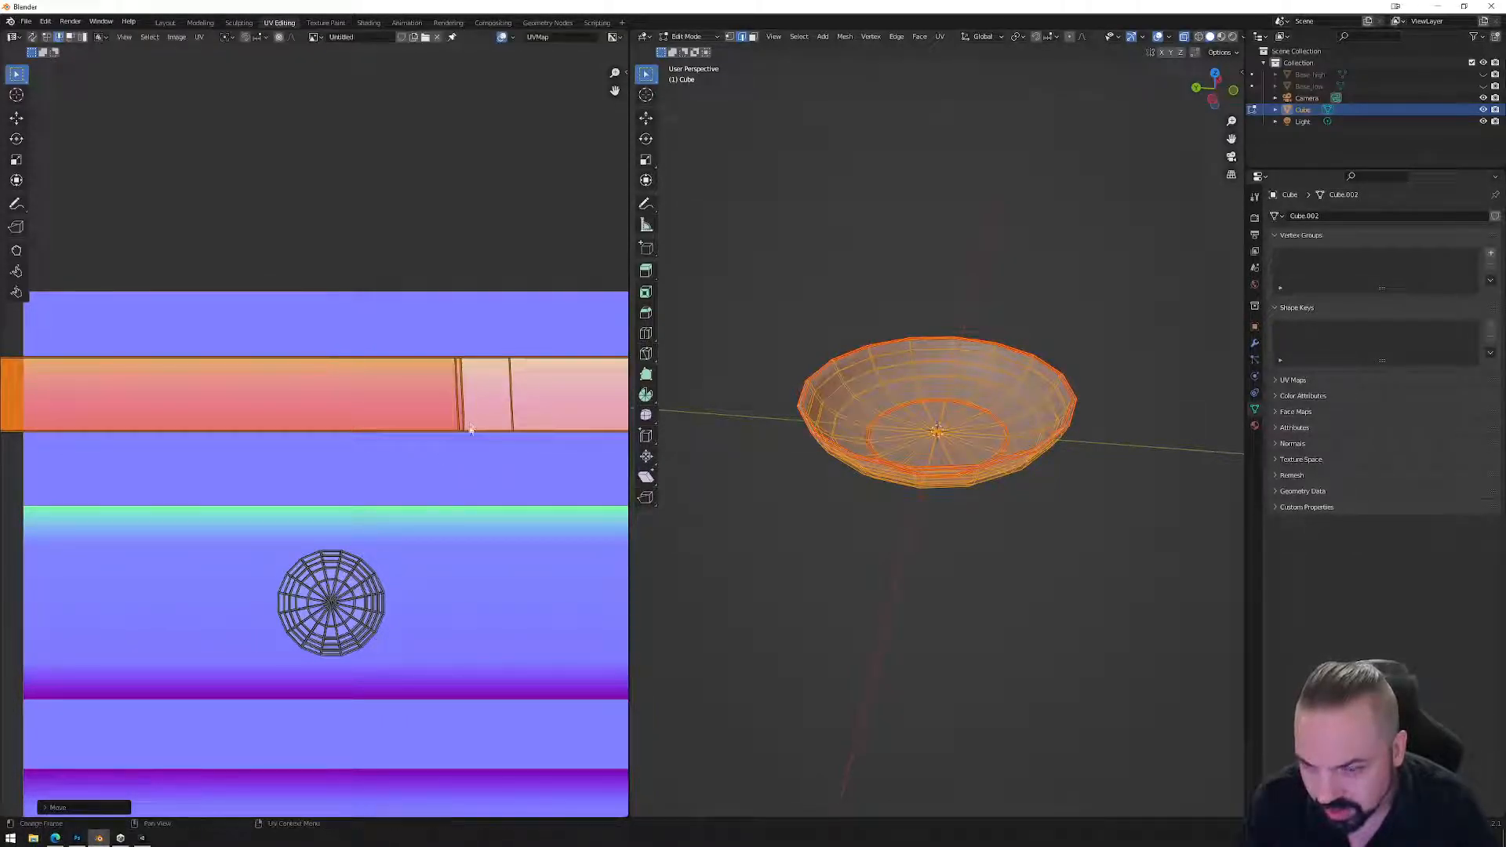
scroll(471, 439, "down", 5)
Return the bowl to Object Mode and view it with brighter shading in the Shading workspace.
key("Tab")
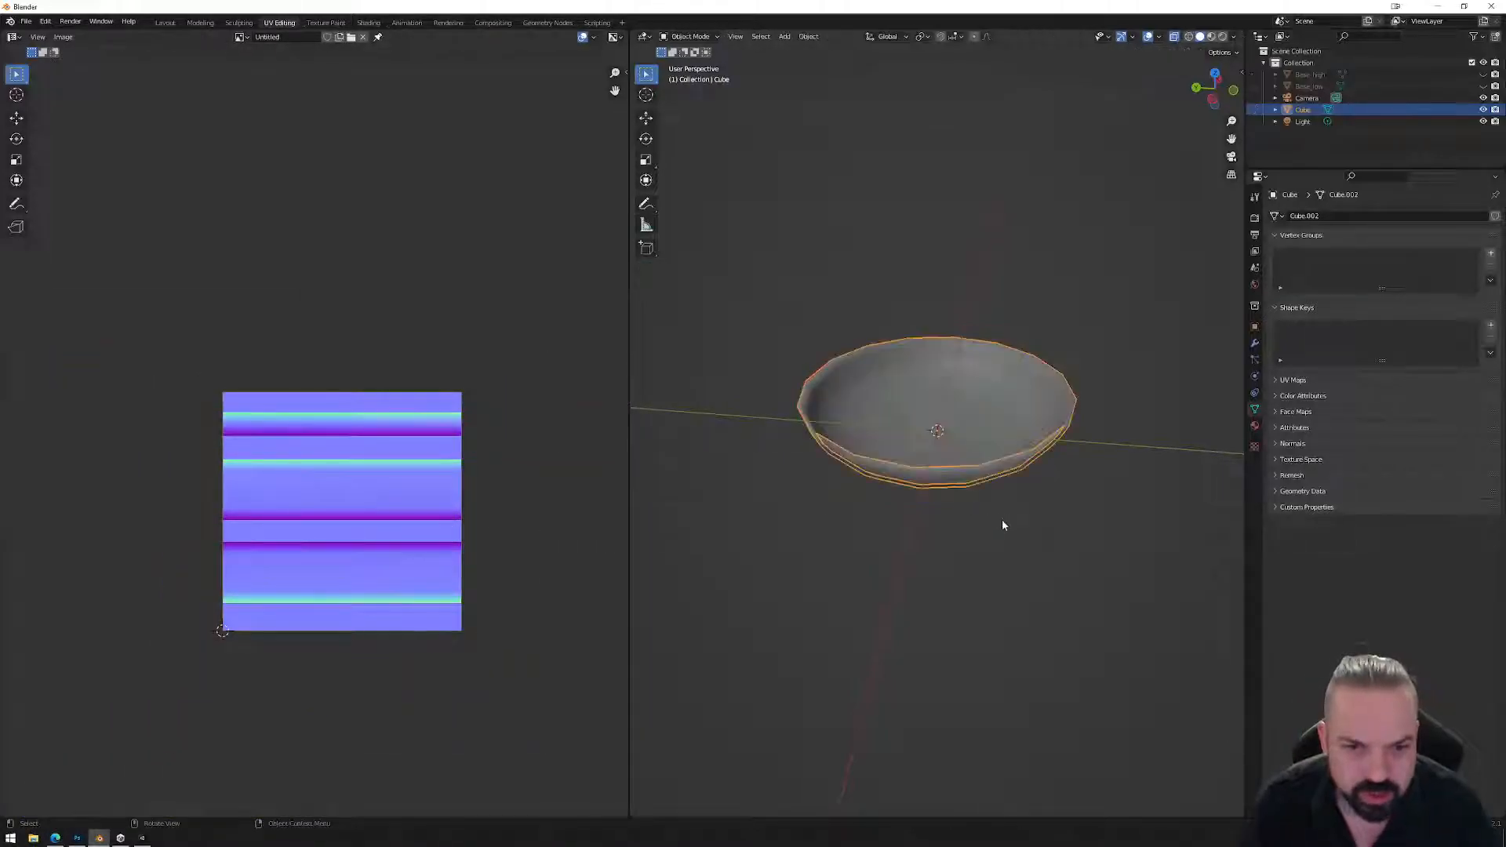
middle_click_drag(976, 514, 1049, 438)
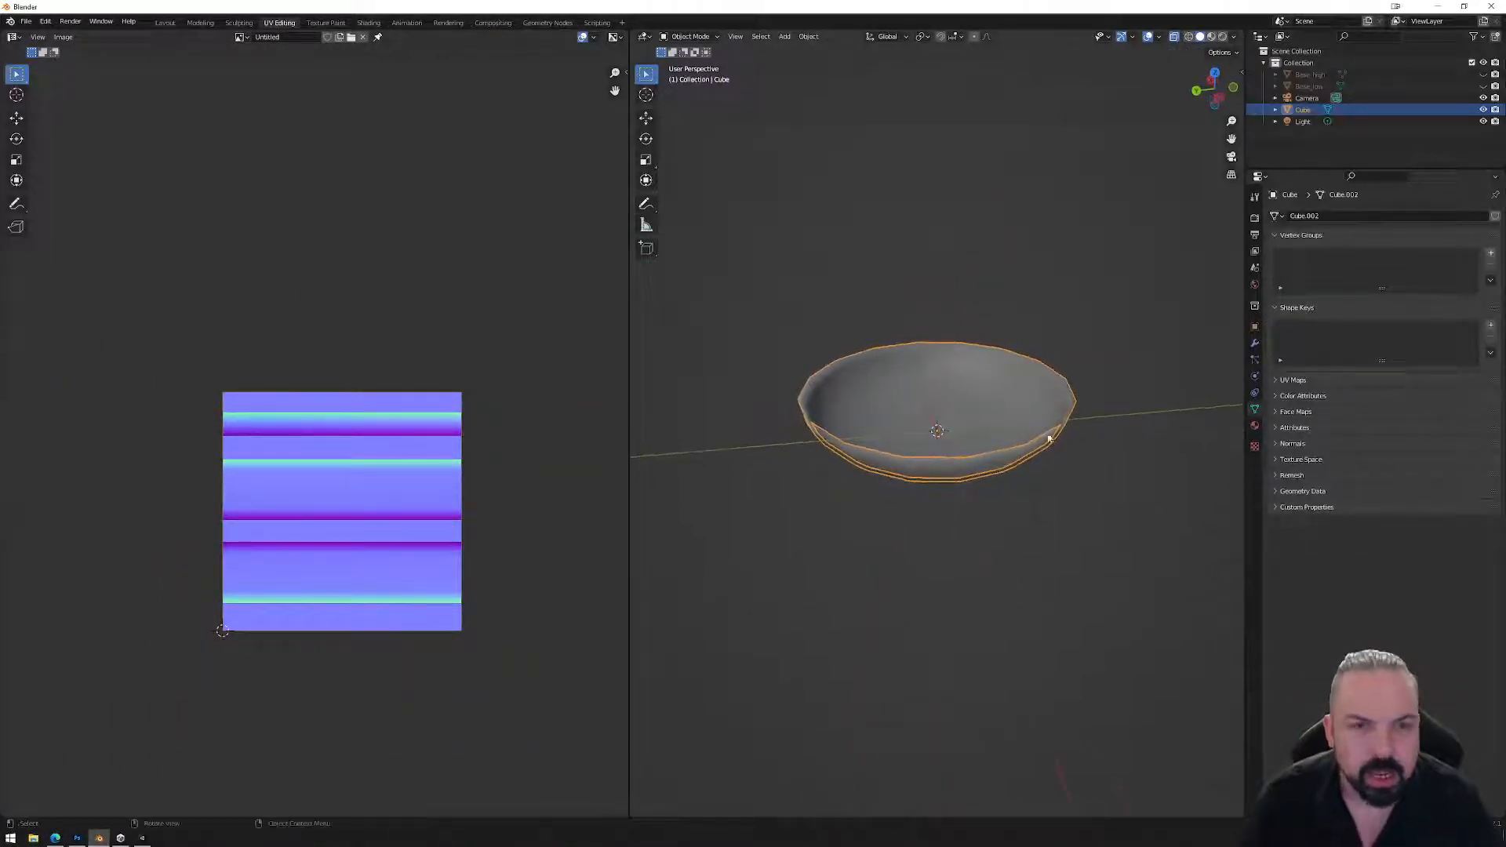
left_click(1212, 39)
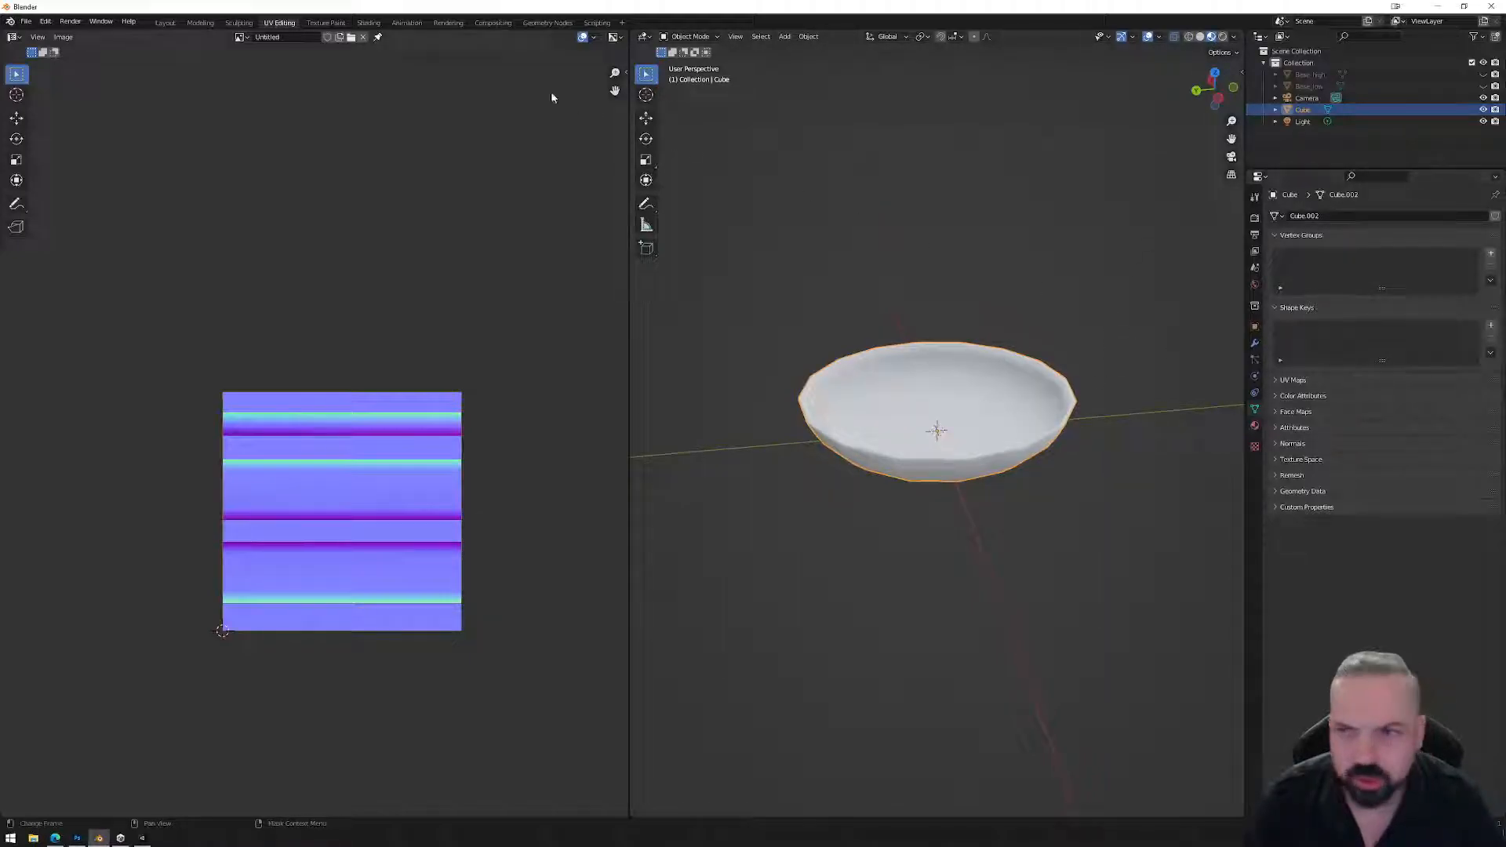
left_click(366, 22)
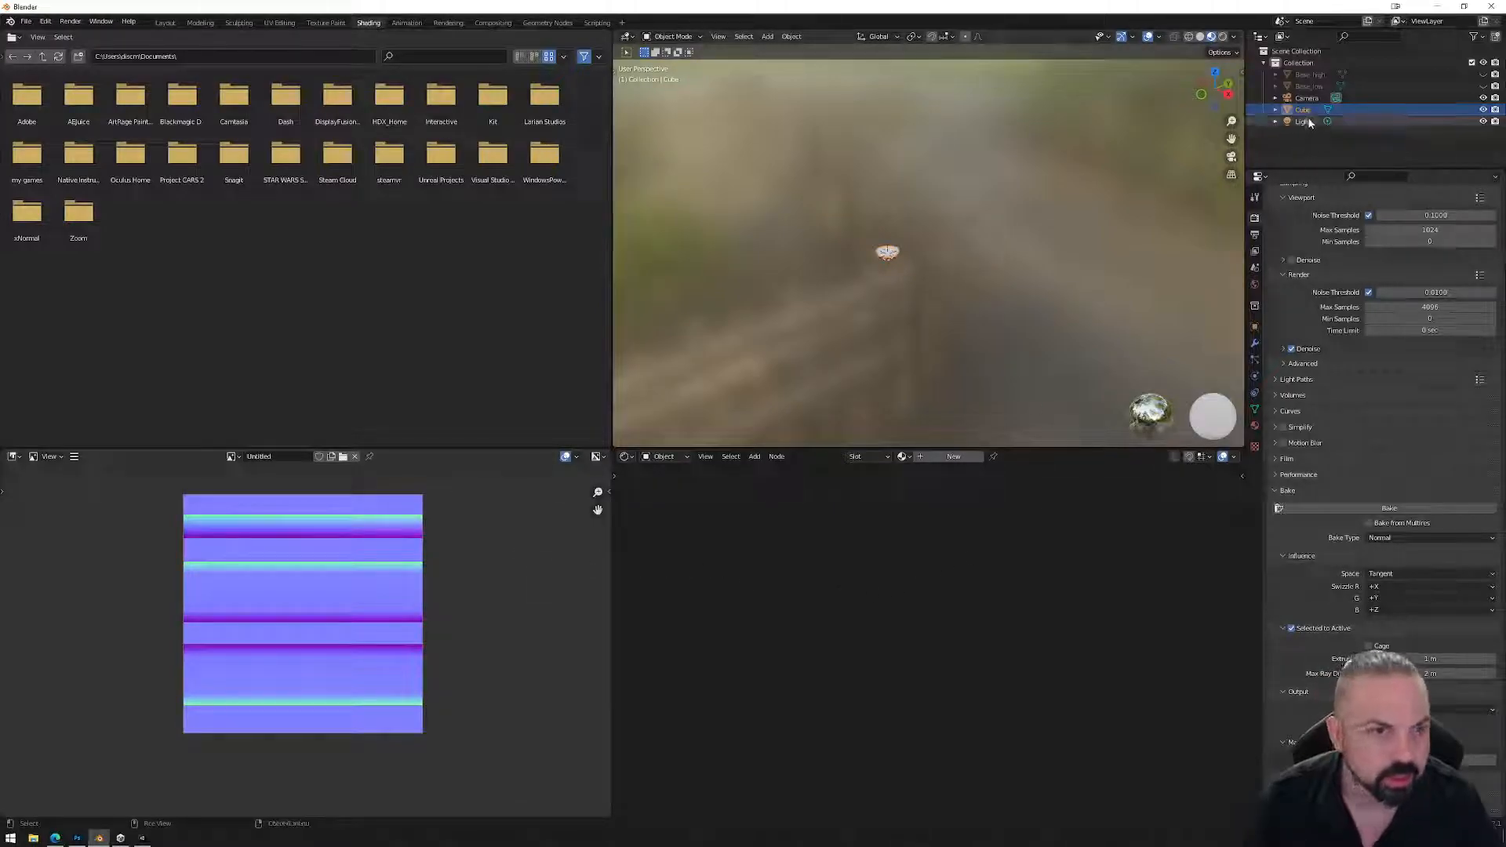
left_click(1308, 87)
left_click(1306, 110)
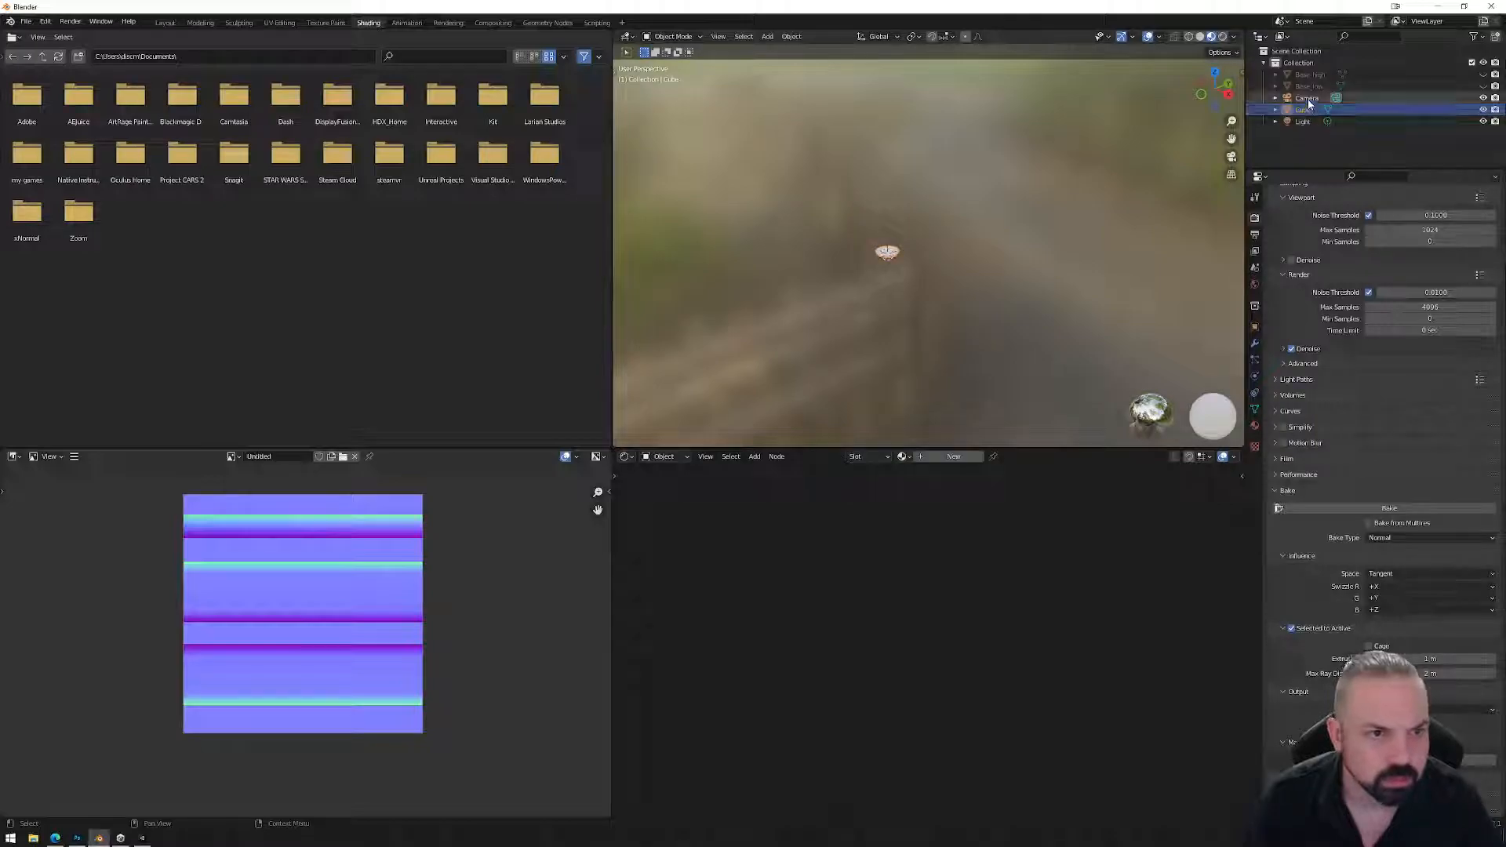
Select and frame the bowl, then briefly check its full mesh in Edit Mode.
left_click(890, 253)
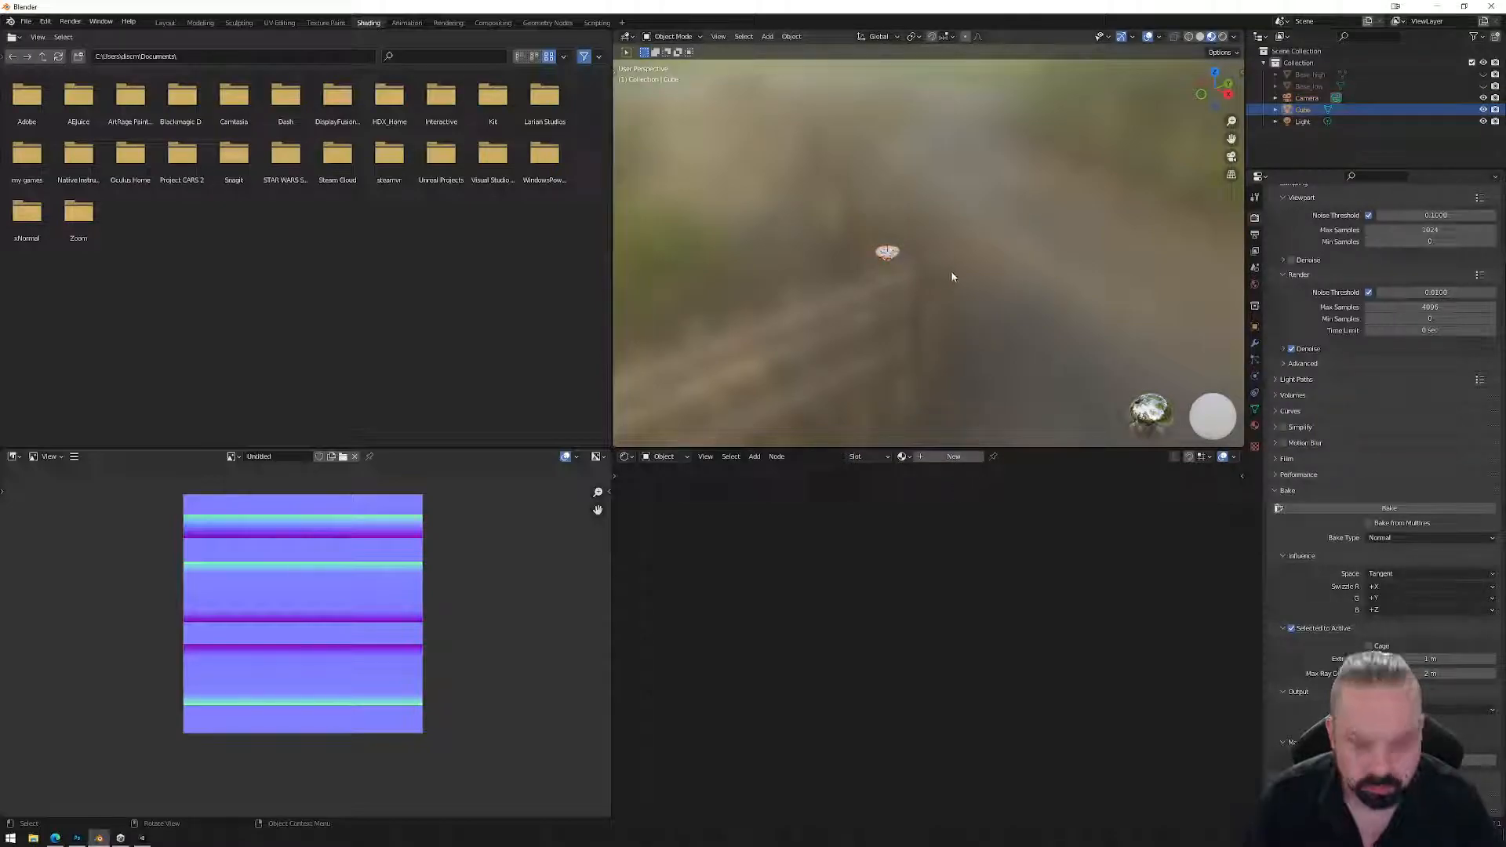
key("KP_Decimal")
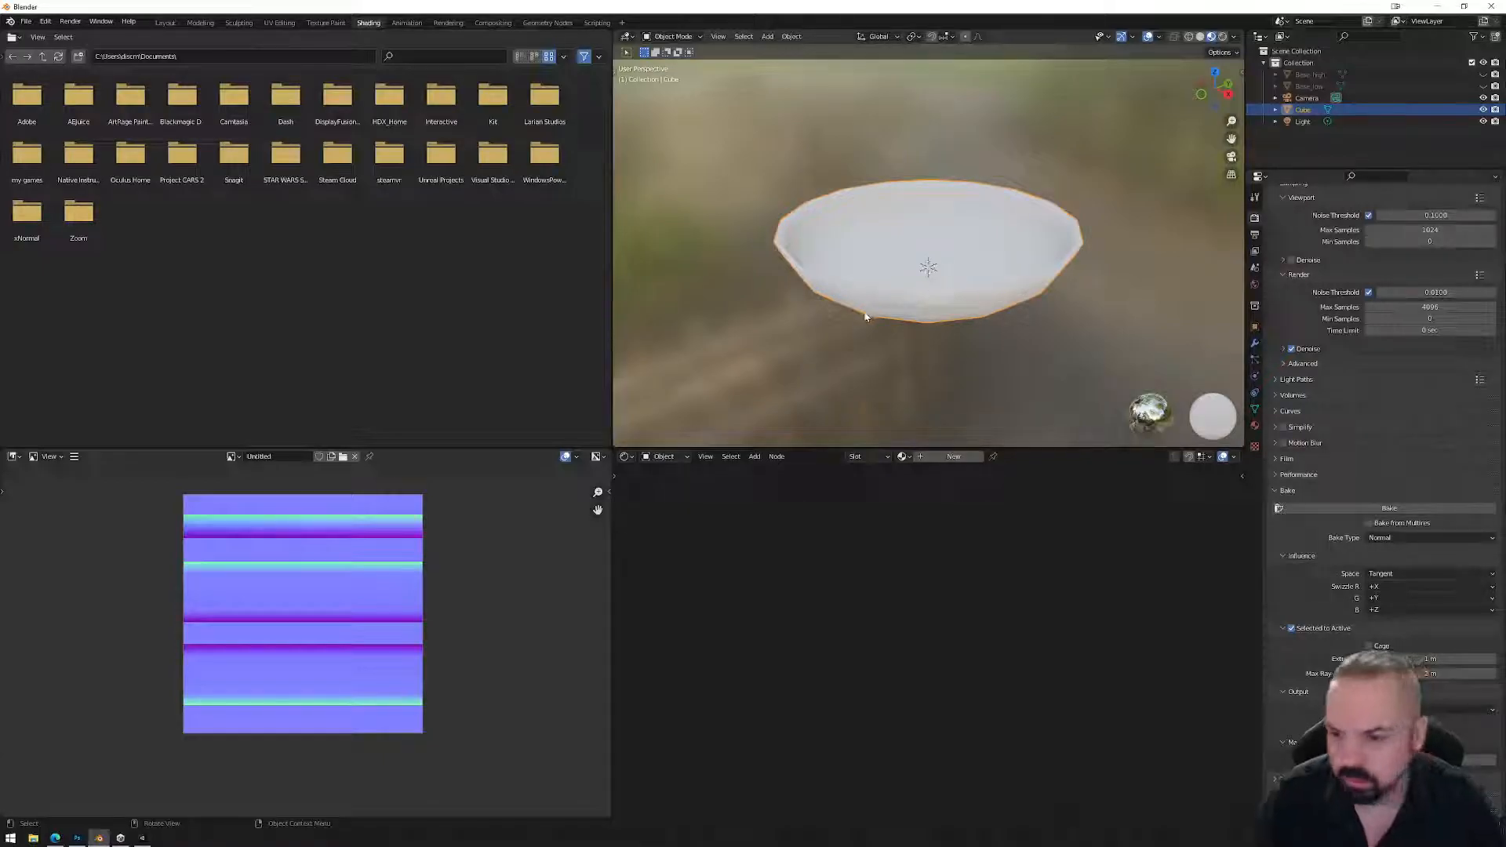
key("Tab")
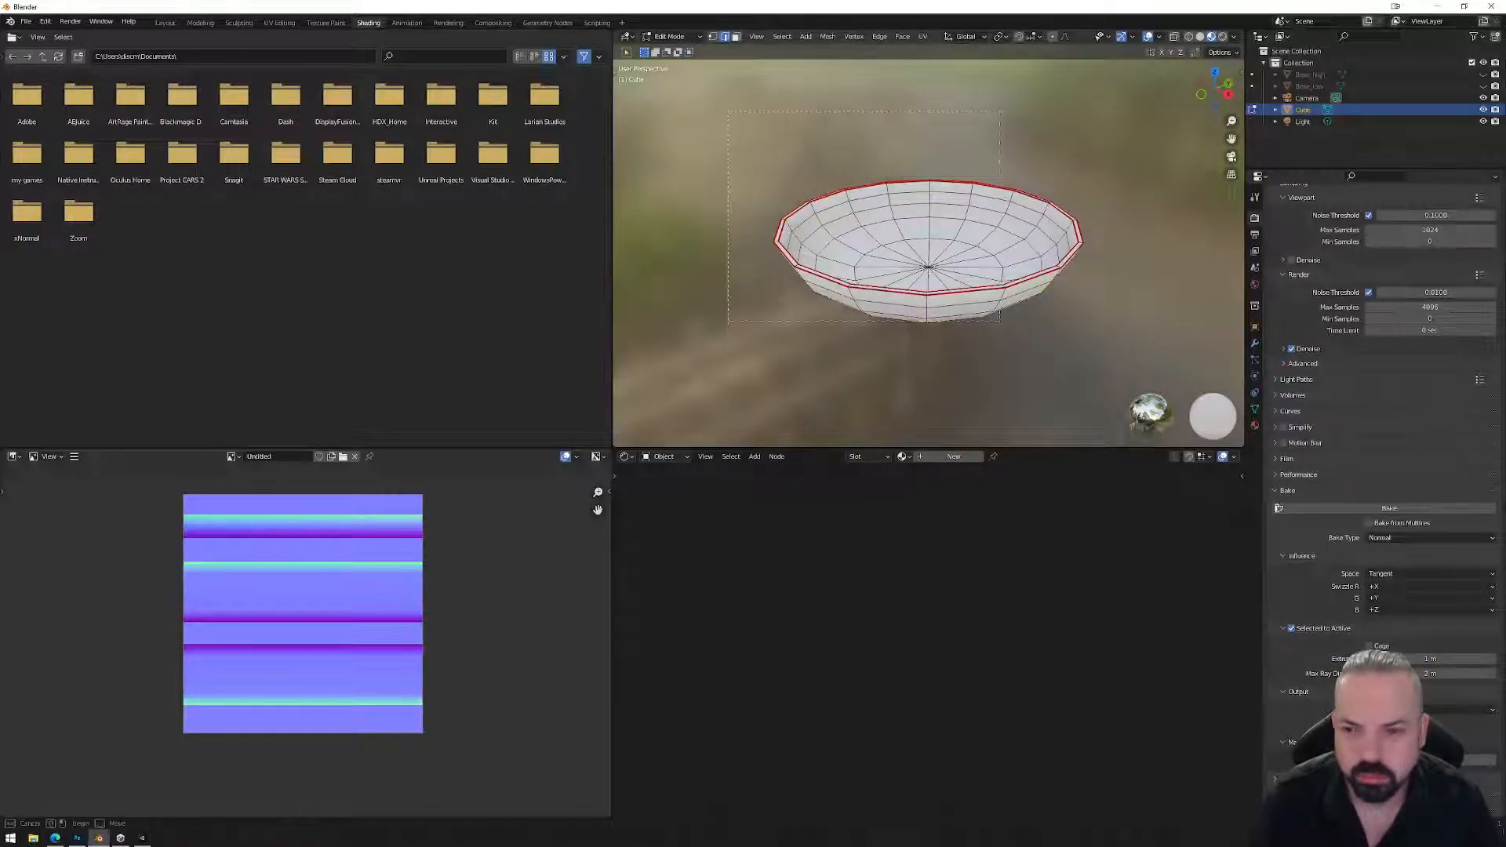
key("a")
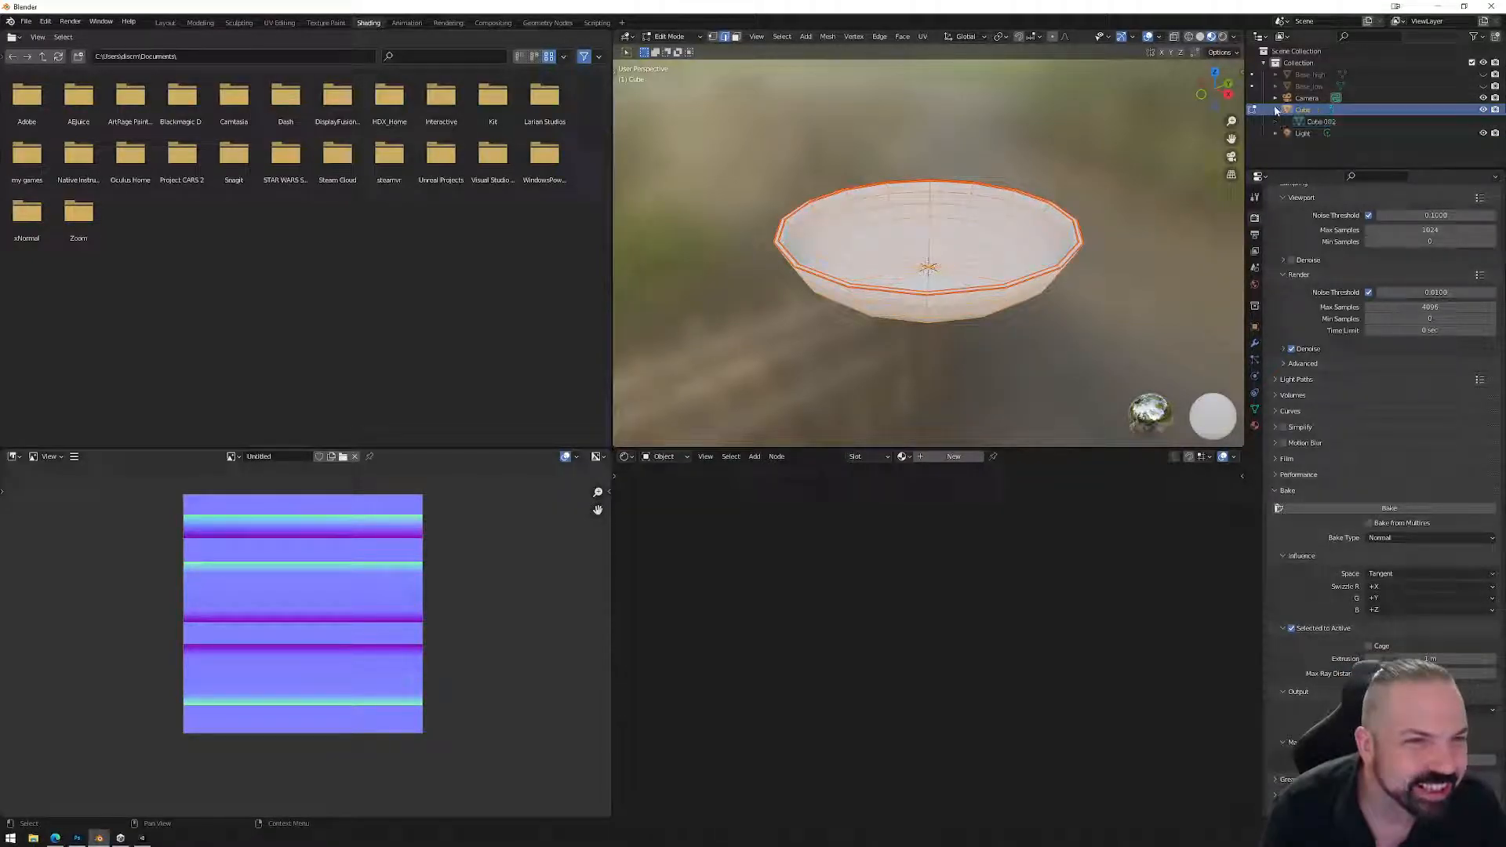
scroll(1061, 334, "down", 4)
key("Tab")
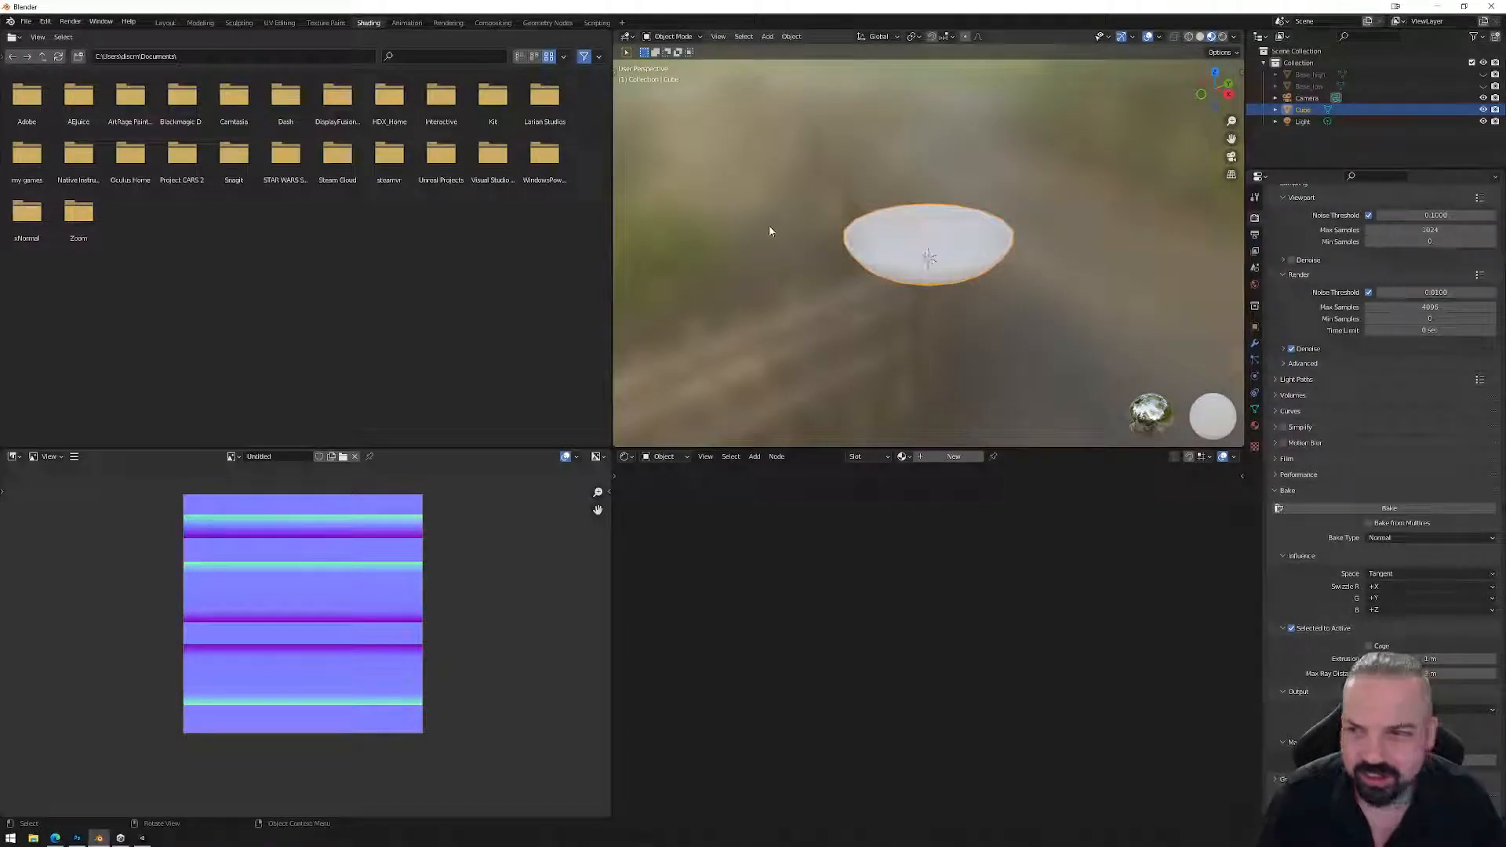
Recheck the bowl's UVs in UV Editing with the whole mesh selected, then go to Layout.
left_click(279, 22)
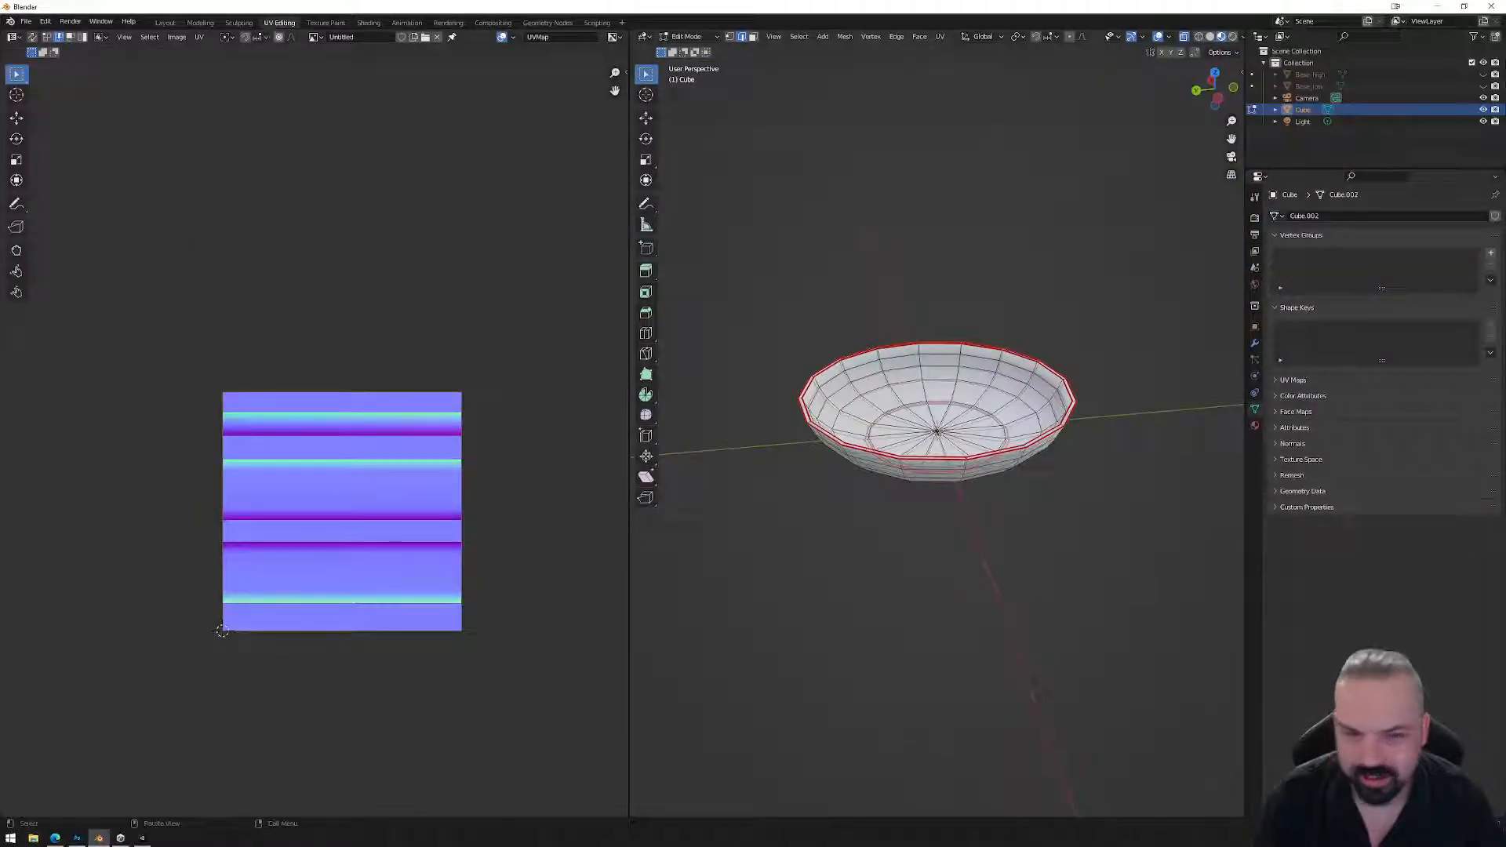
key("Tab")
key("Tab")
key("a")
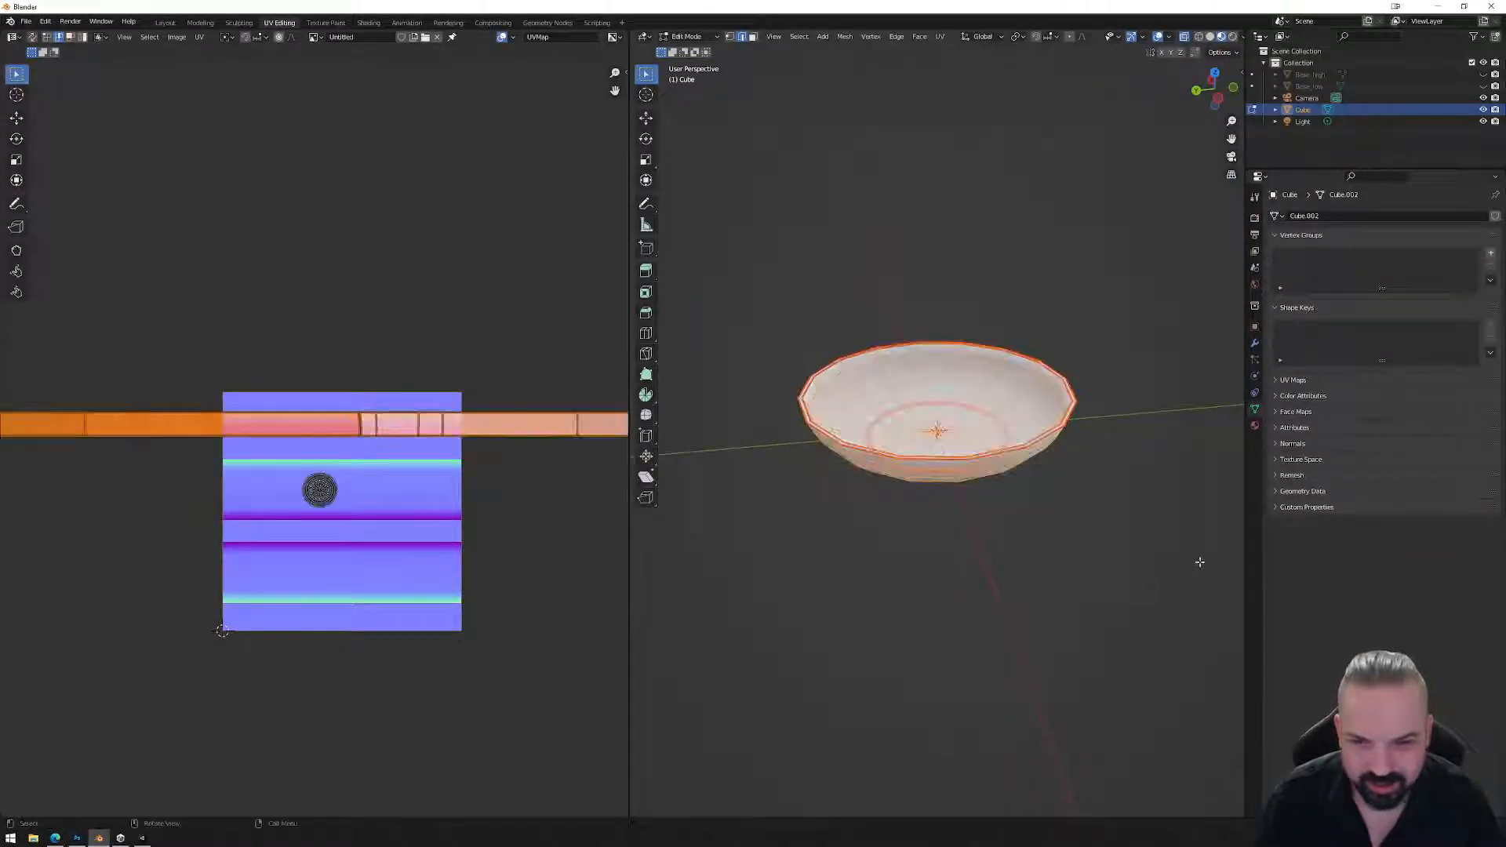
left_click_drag(736, 282, 1190, 533)
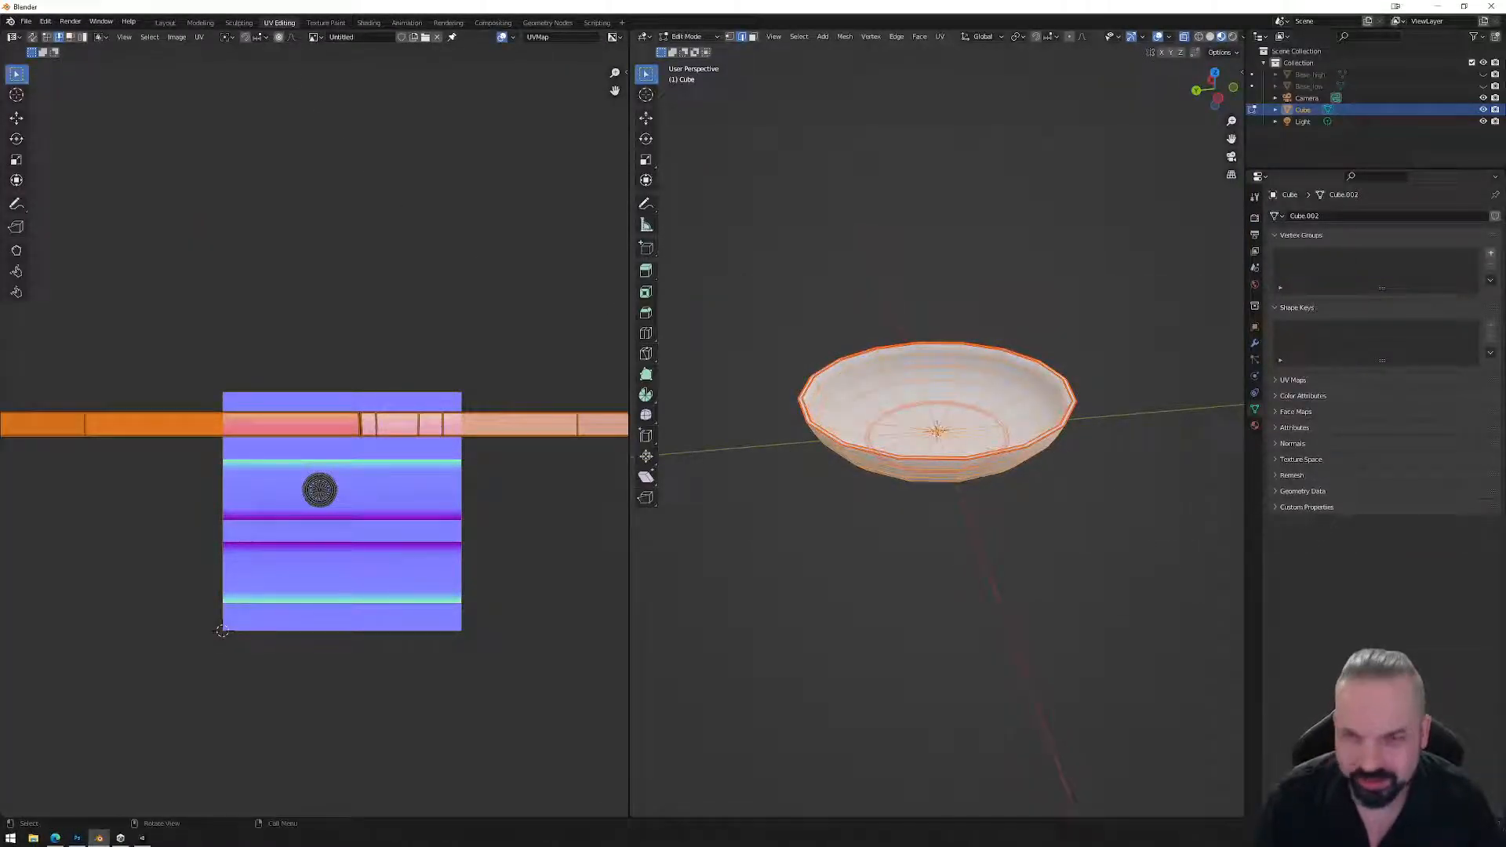
left_click(165, 23)
Return the bowl to Object Mode and start an FBX export.
key("Tab")
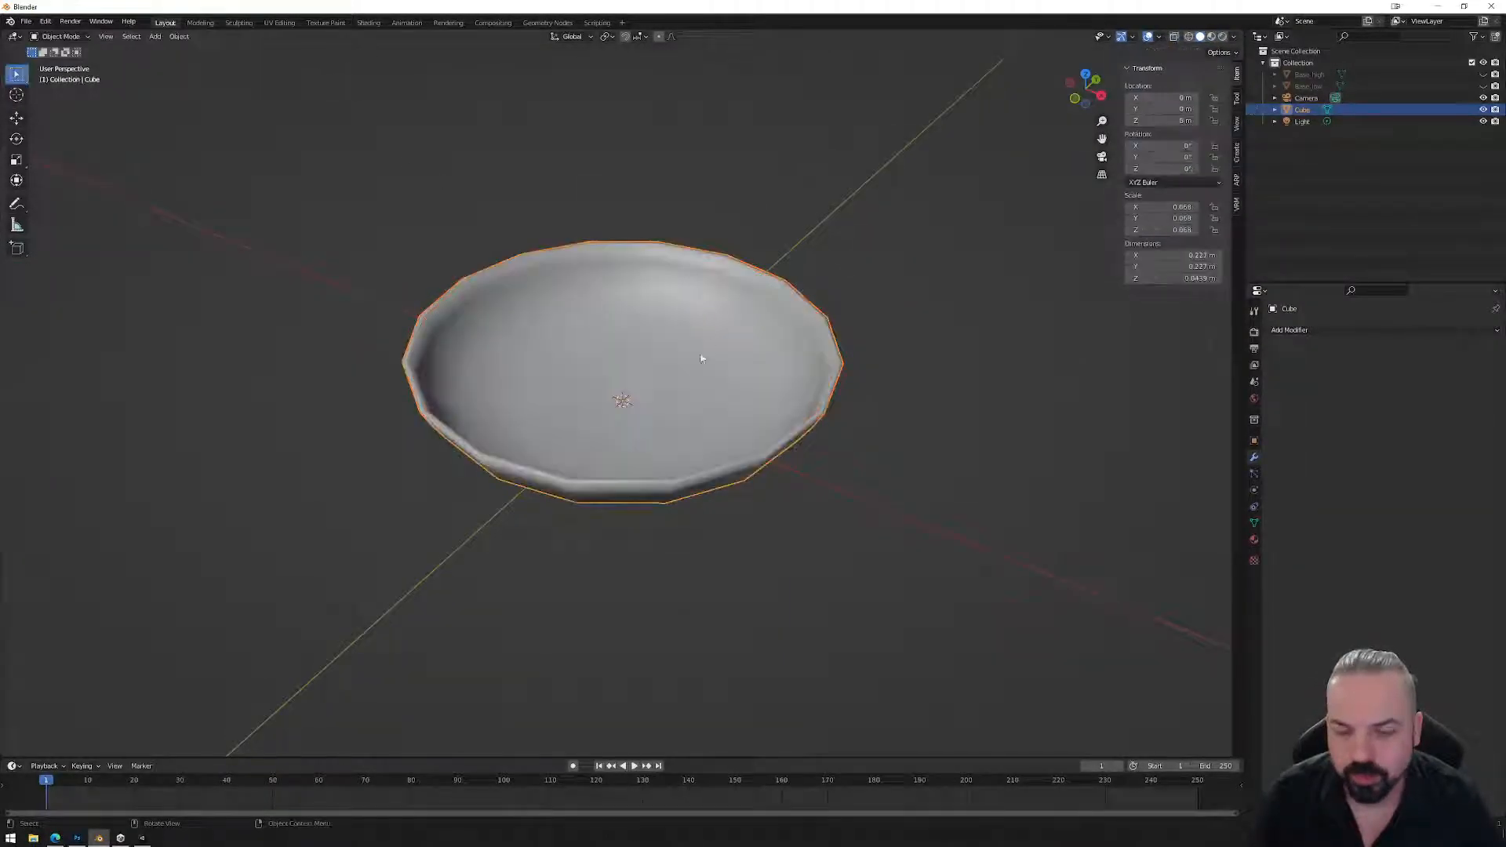
left_click(26, 21)
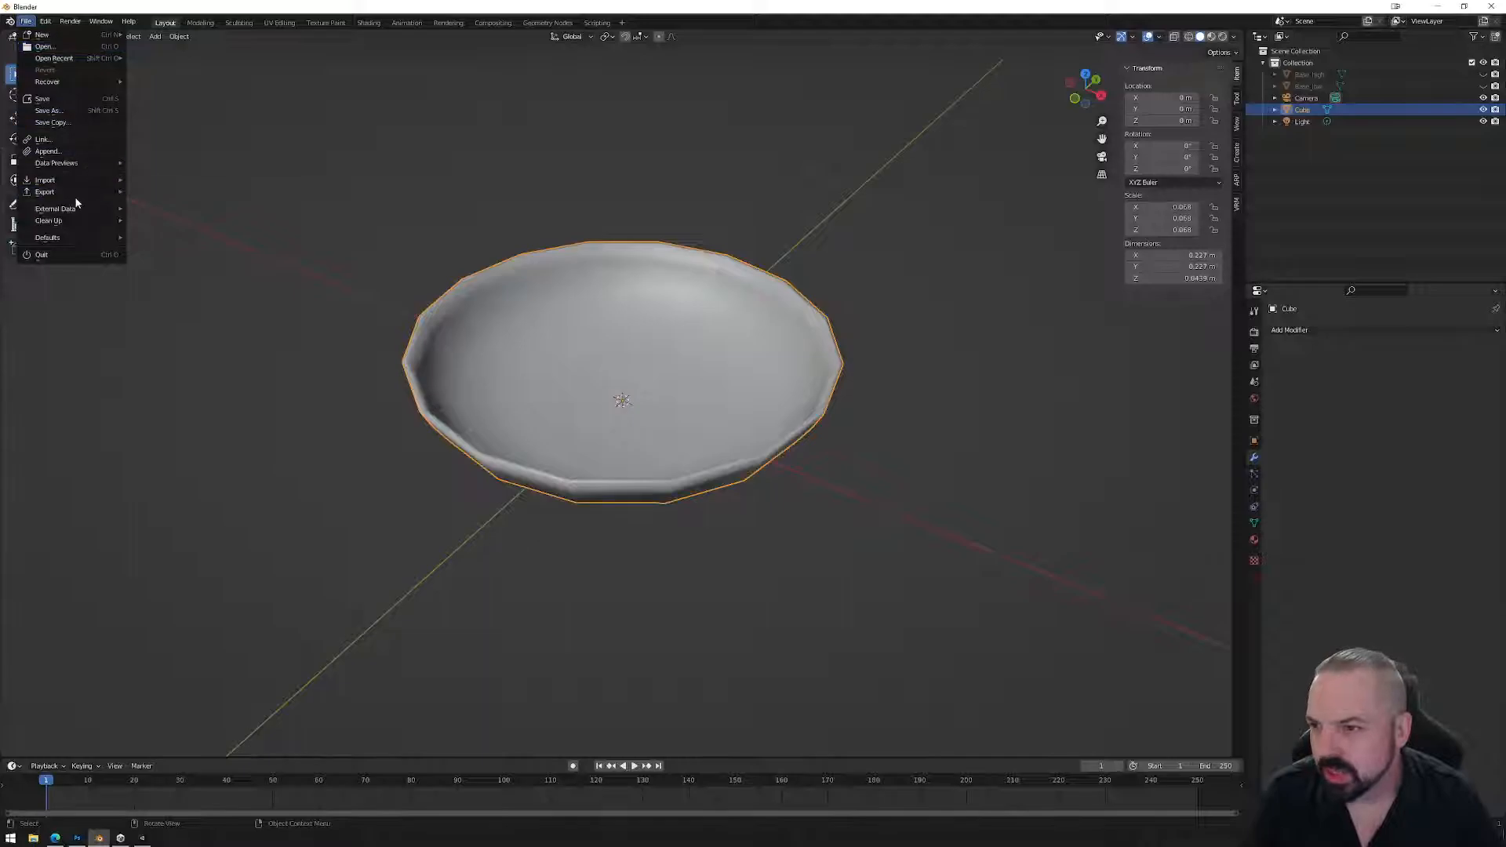
mouse_move(74, 194)
left_click(191, 292)
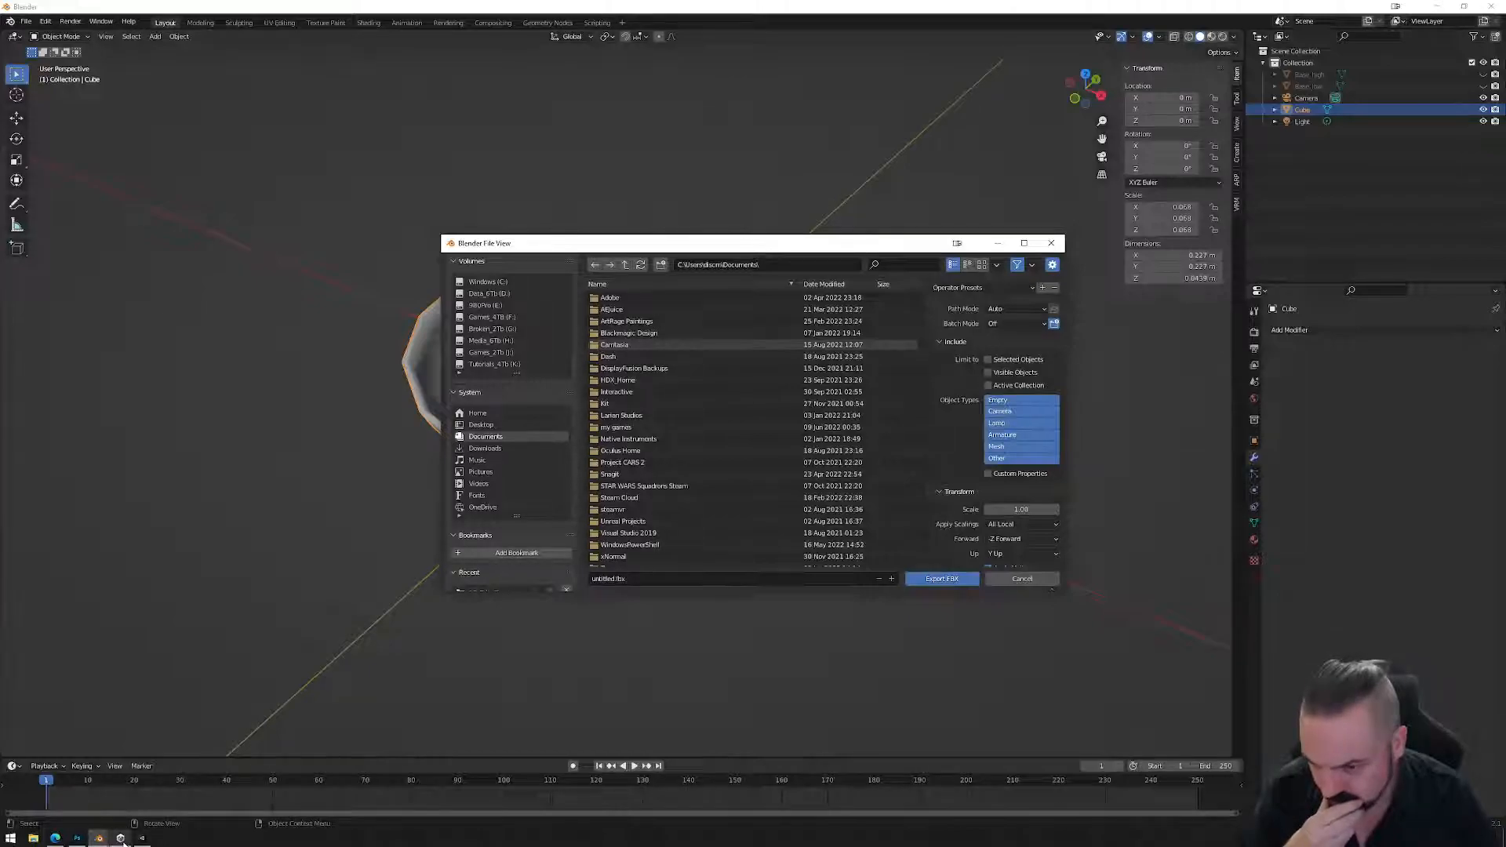
left_click(121, 838)
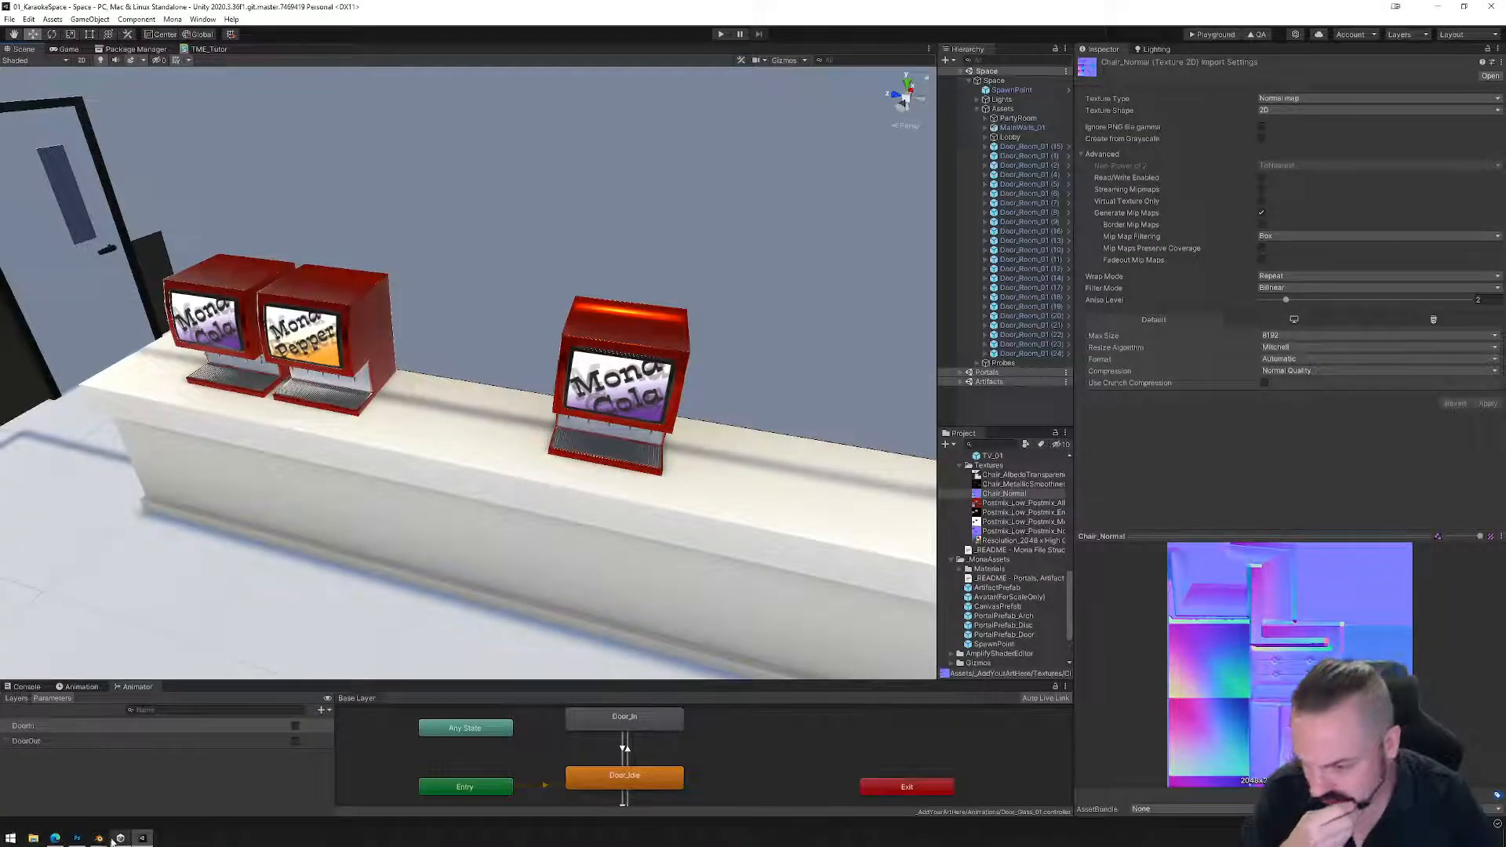
mouse_move(99, 837)
left_click(193, 791)
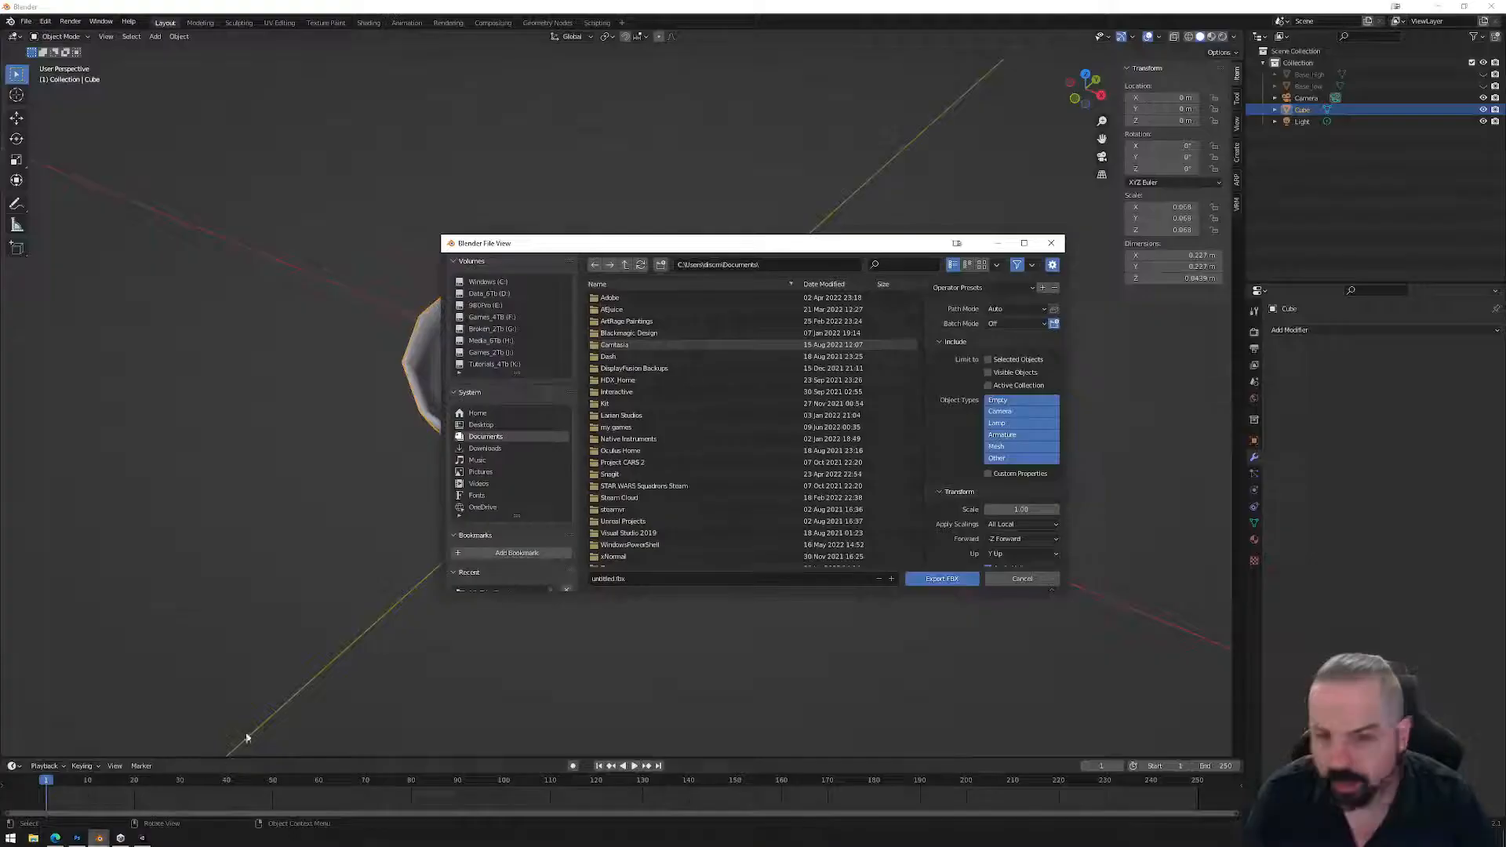
Browse to D:/_Mona/Builds/20220710_KaraokeSpace/01_KaraokeSpace/Assets/_AddYourArtHere/Models as the export folder.
left_click(523, 293)
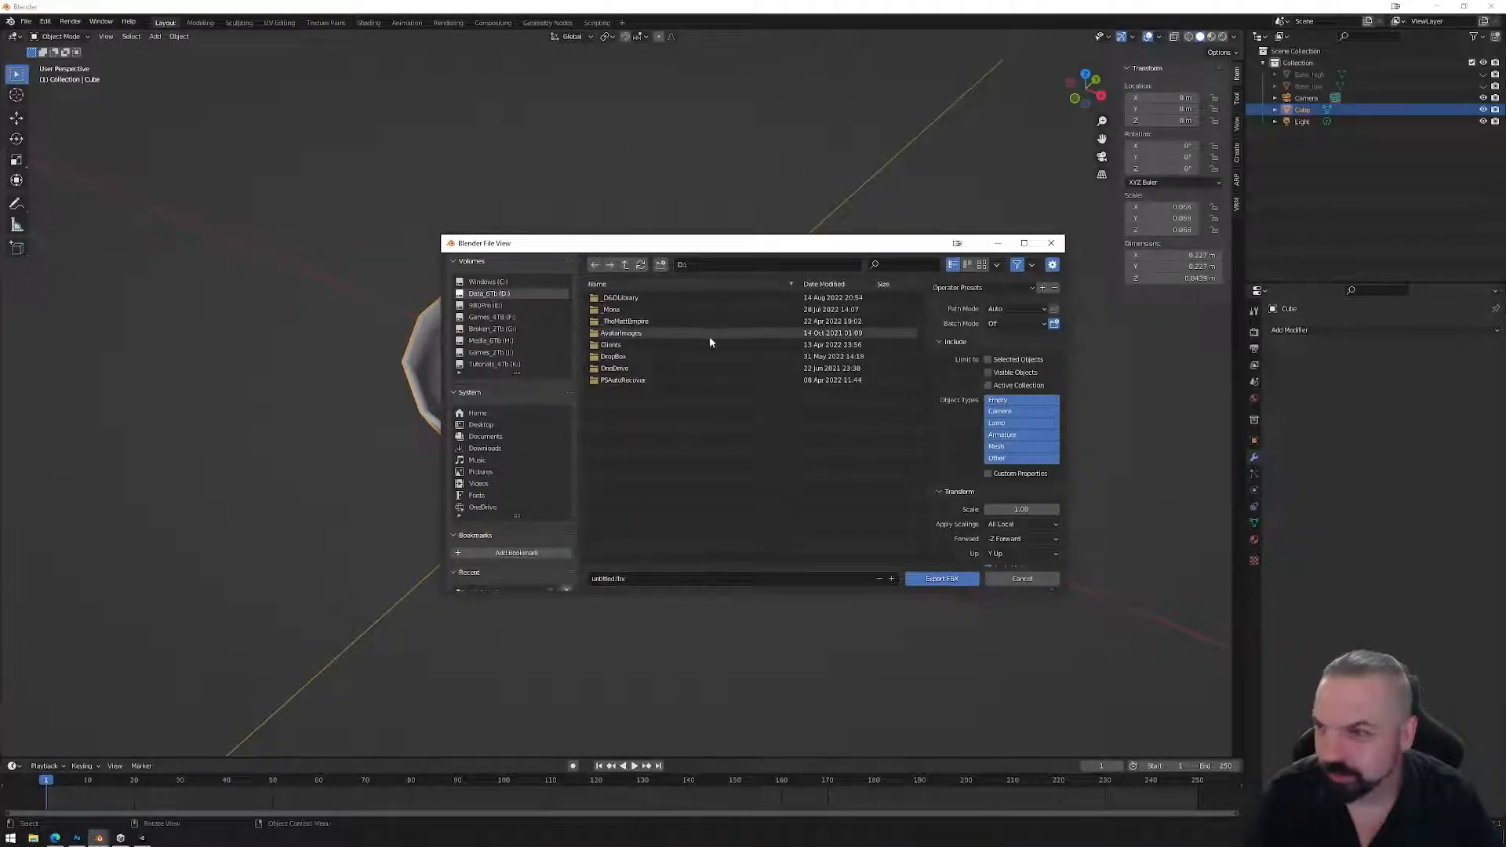
double_click(612, 309)
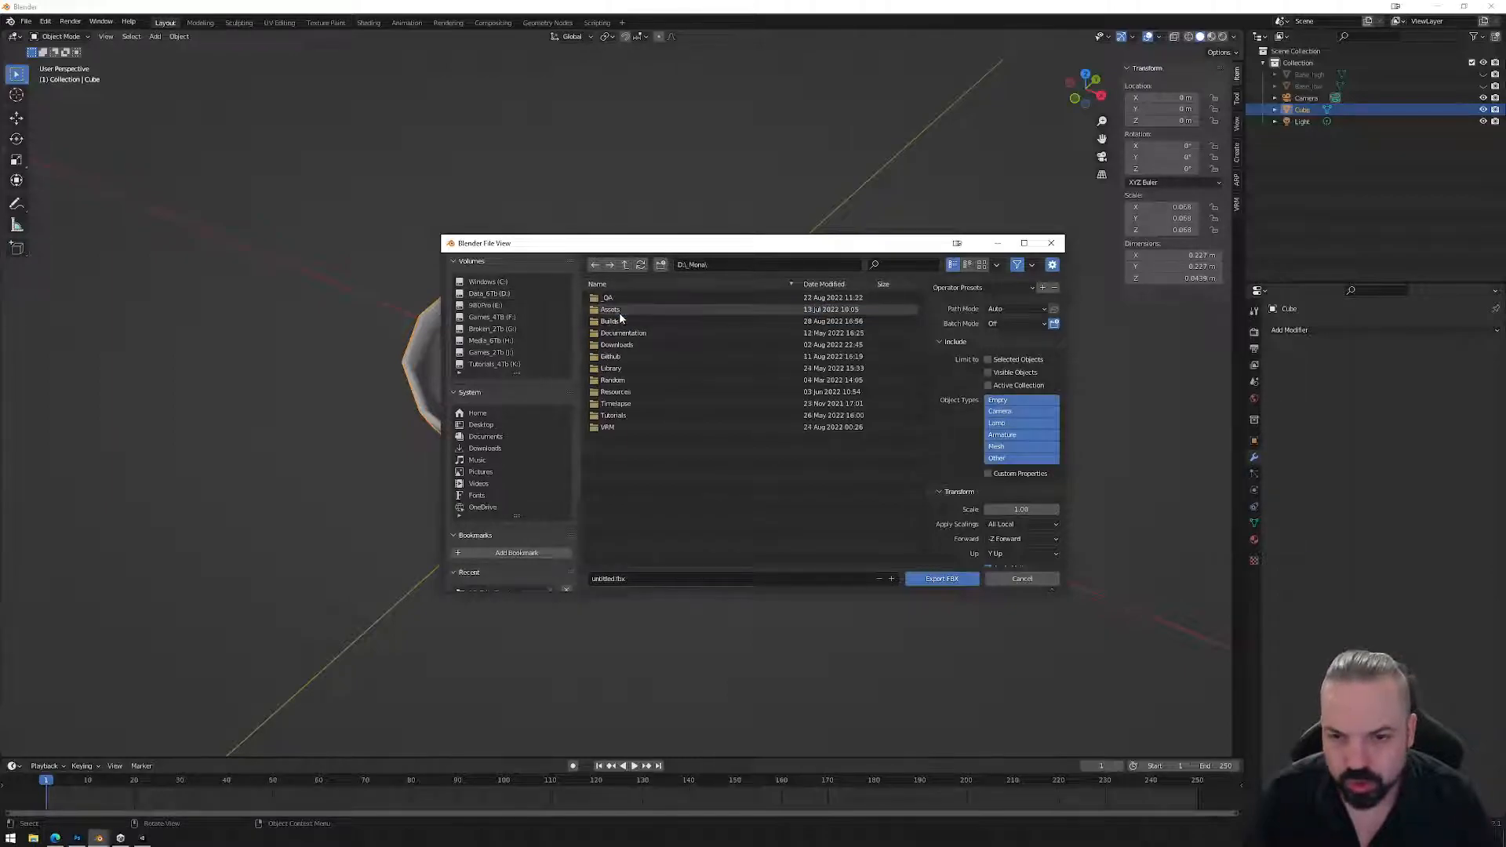
double_click(619, 322)
scroll(653, 474, "down", 5)
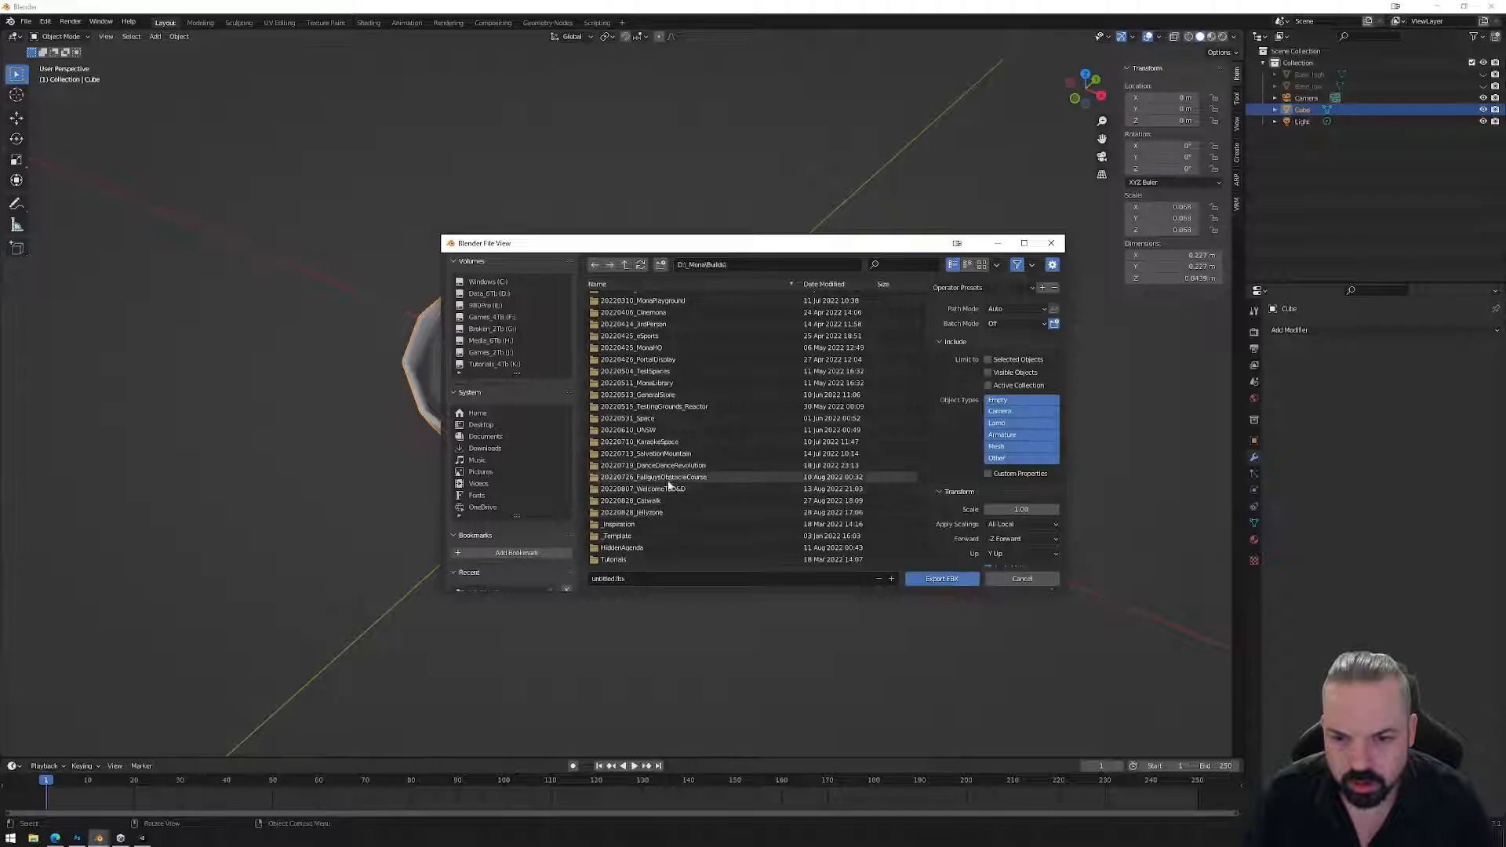
left_click(663, 444)
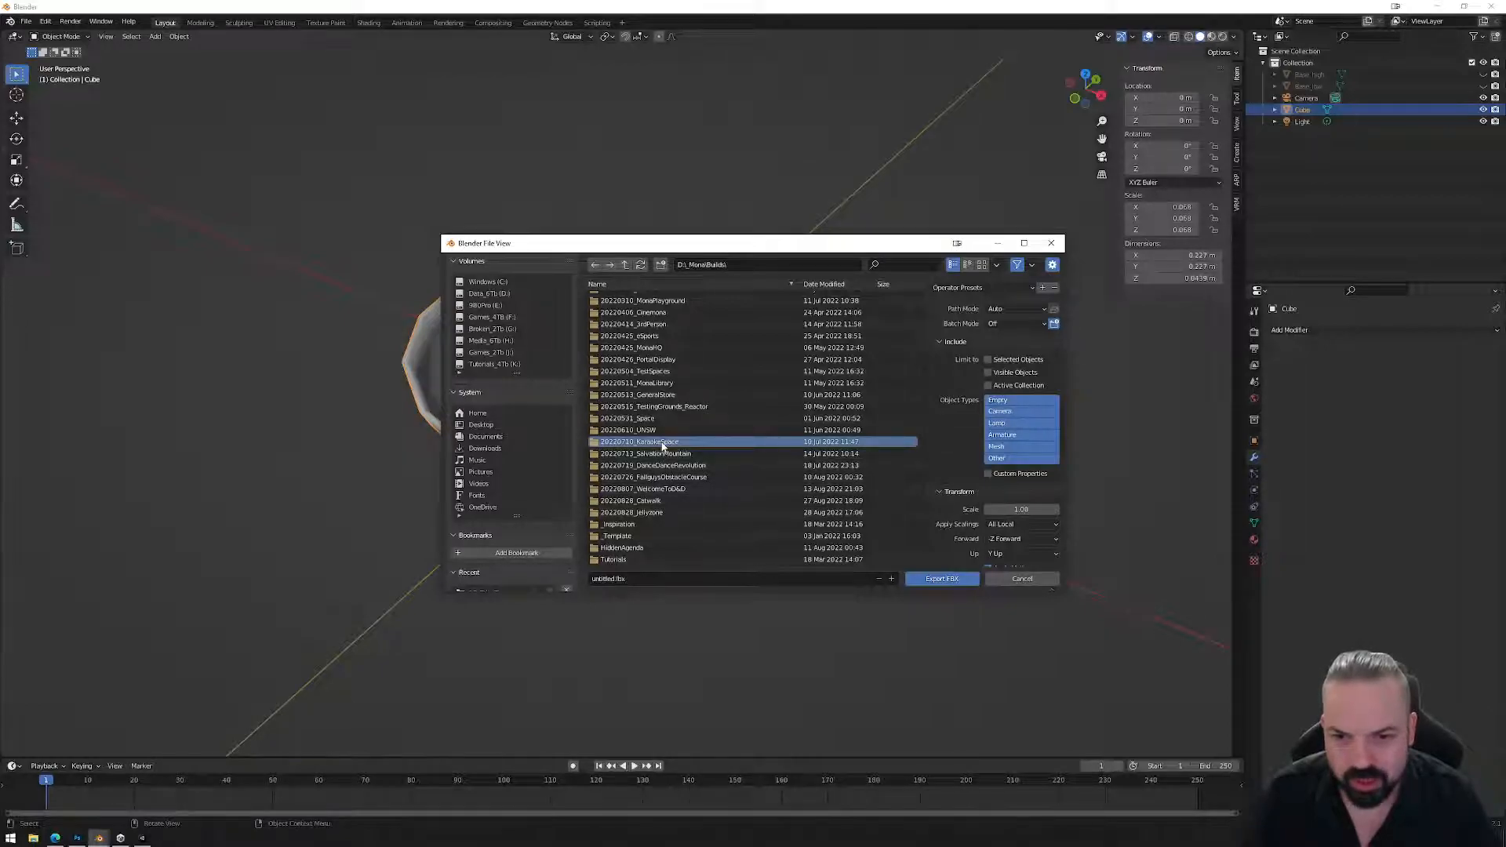
double_click(663, 443)
double_click(629, 301)
double_click(625, 308)
double_click(622, 297)
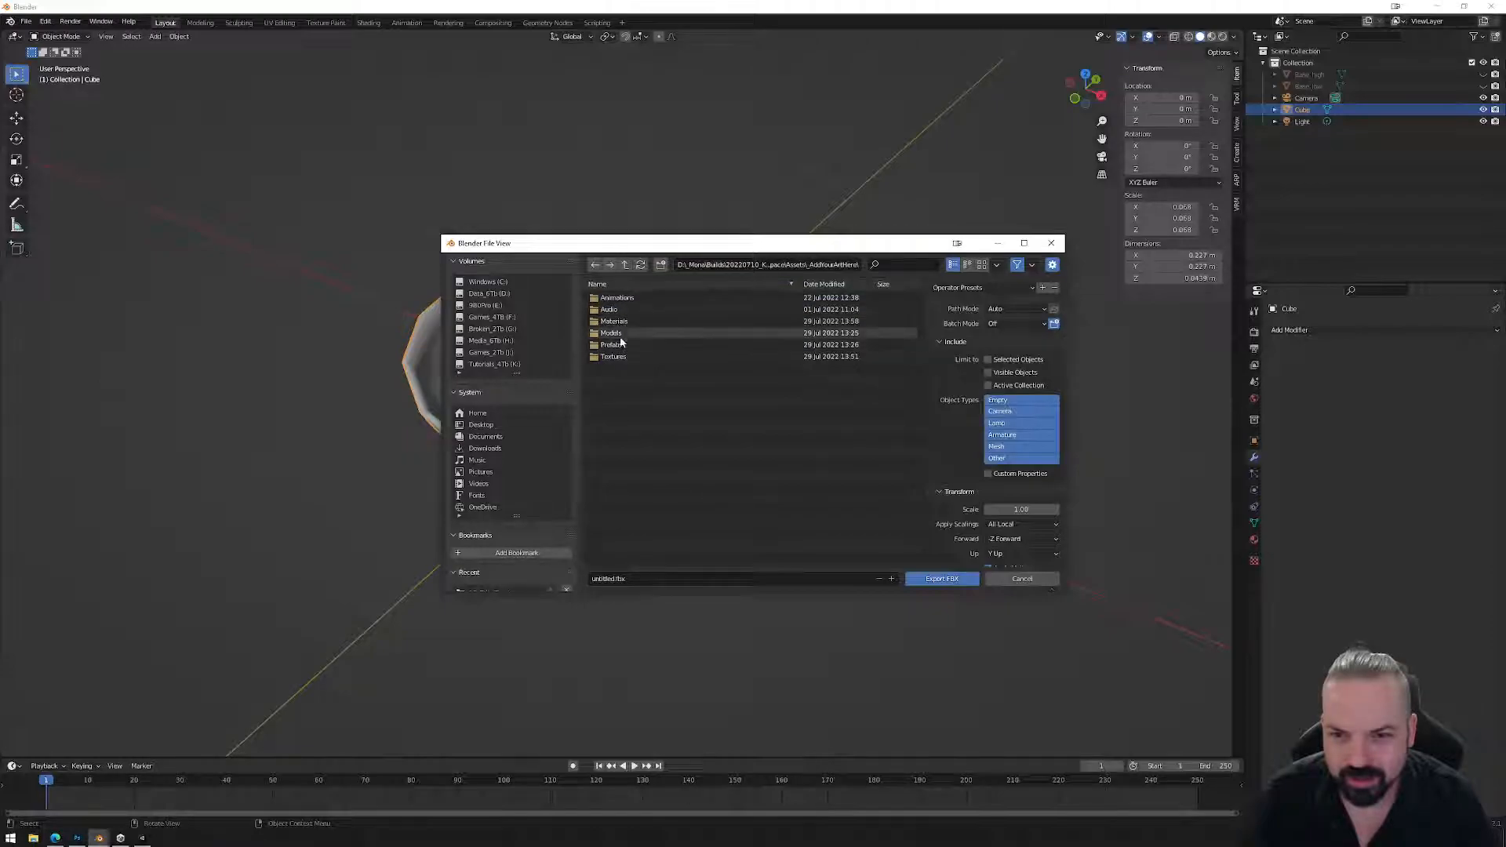
double_click(616, 333)
Name the file Bowl_01.fbx and export the bowl.
left_click(613, 578)
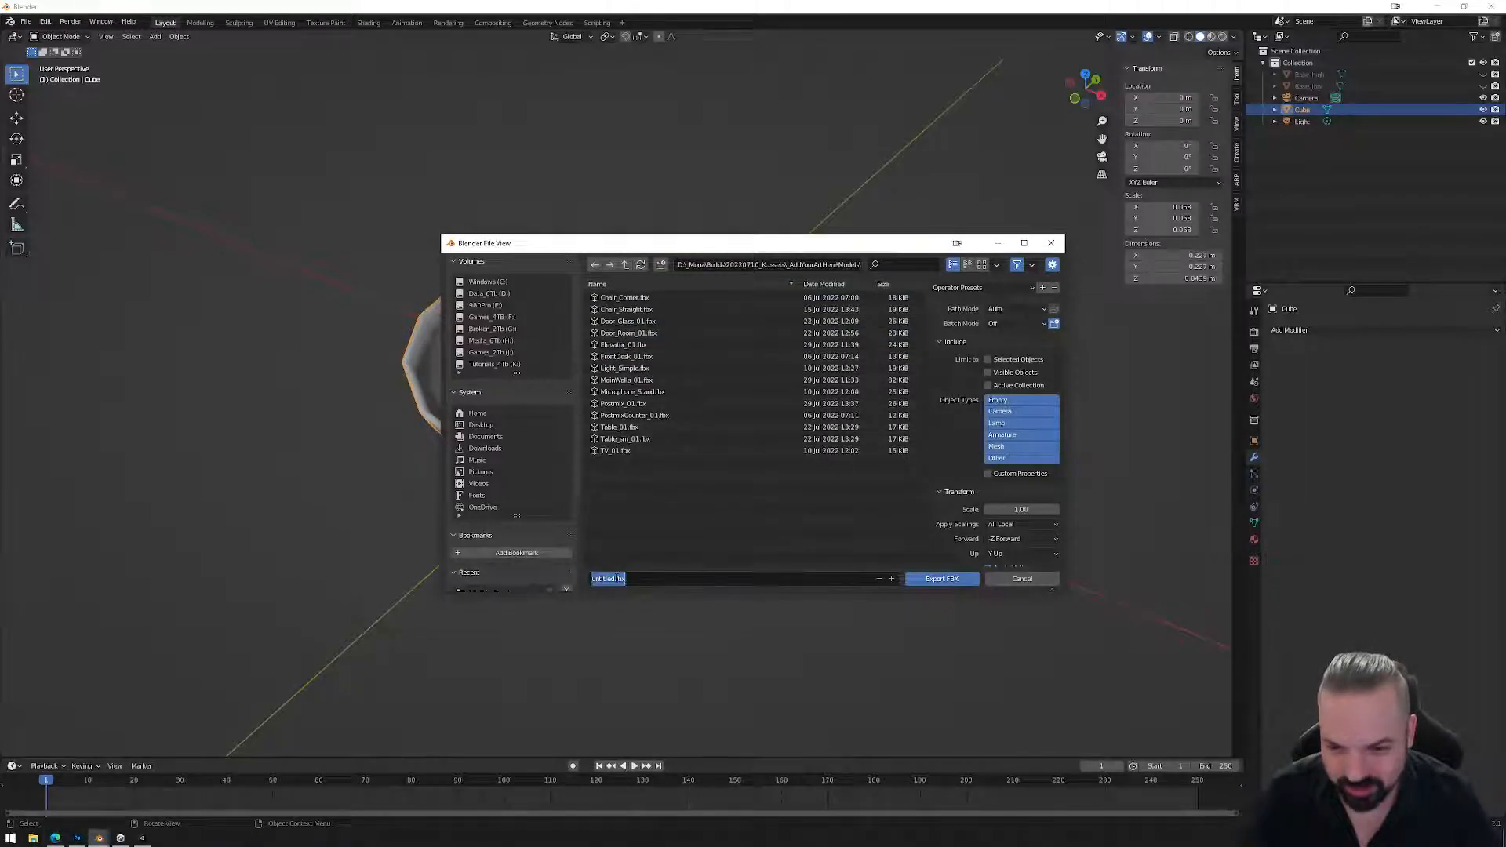
left_click(610, 578)
double_click(611, 578)
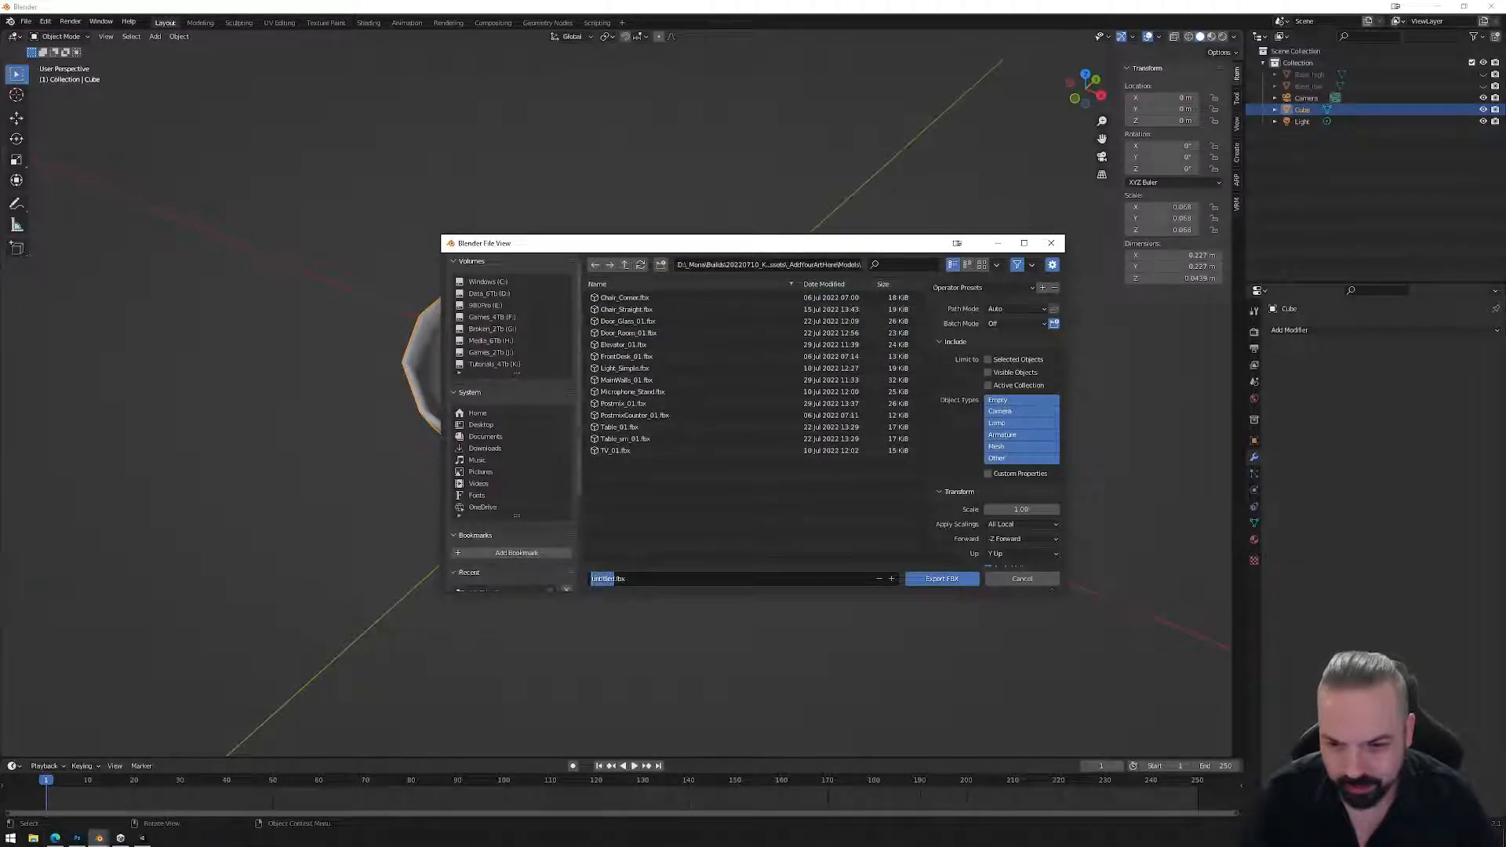
type("Bowl_01")
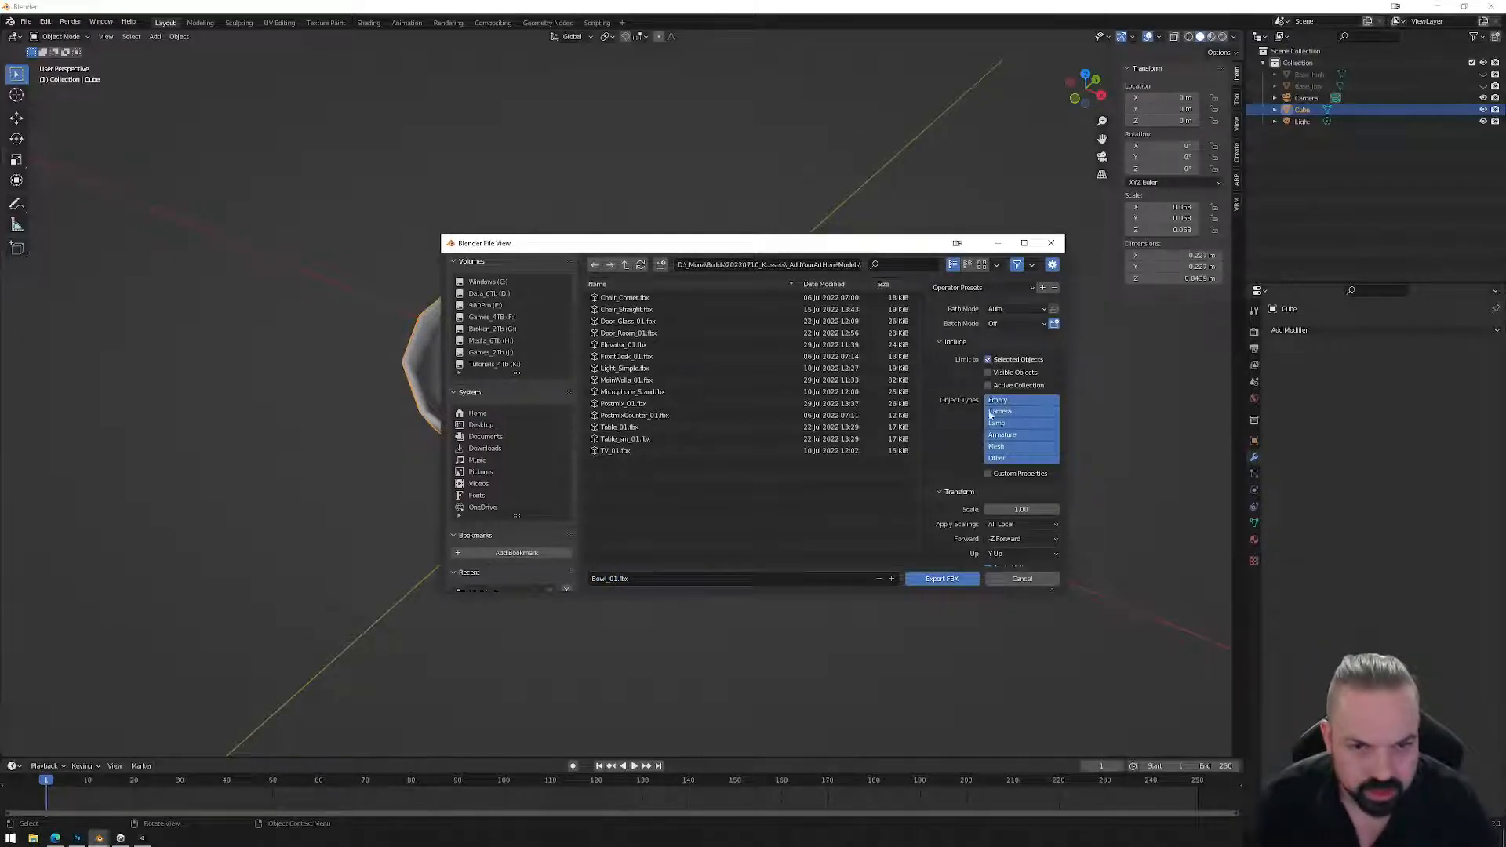
scroll(992, 400, "down", 4)
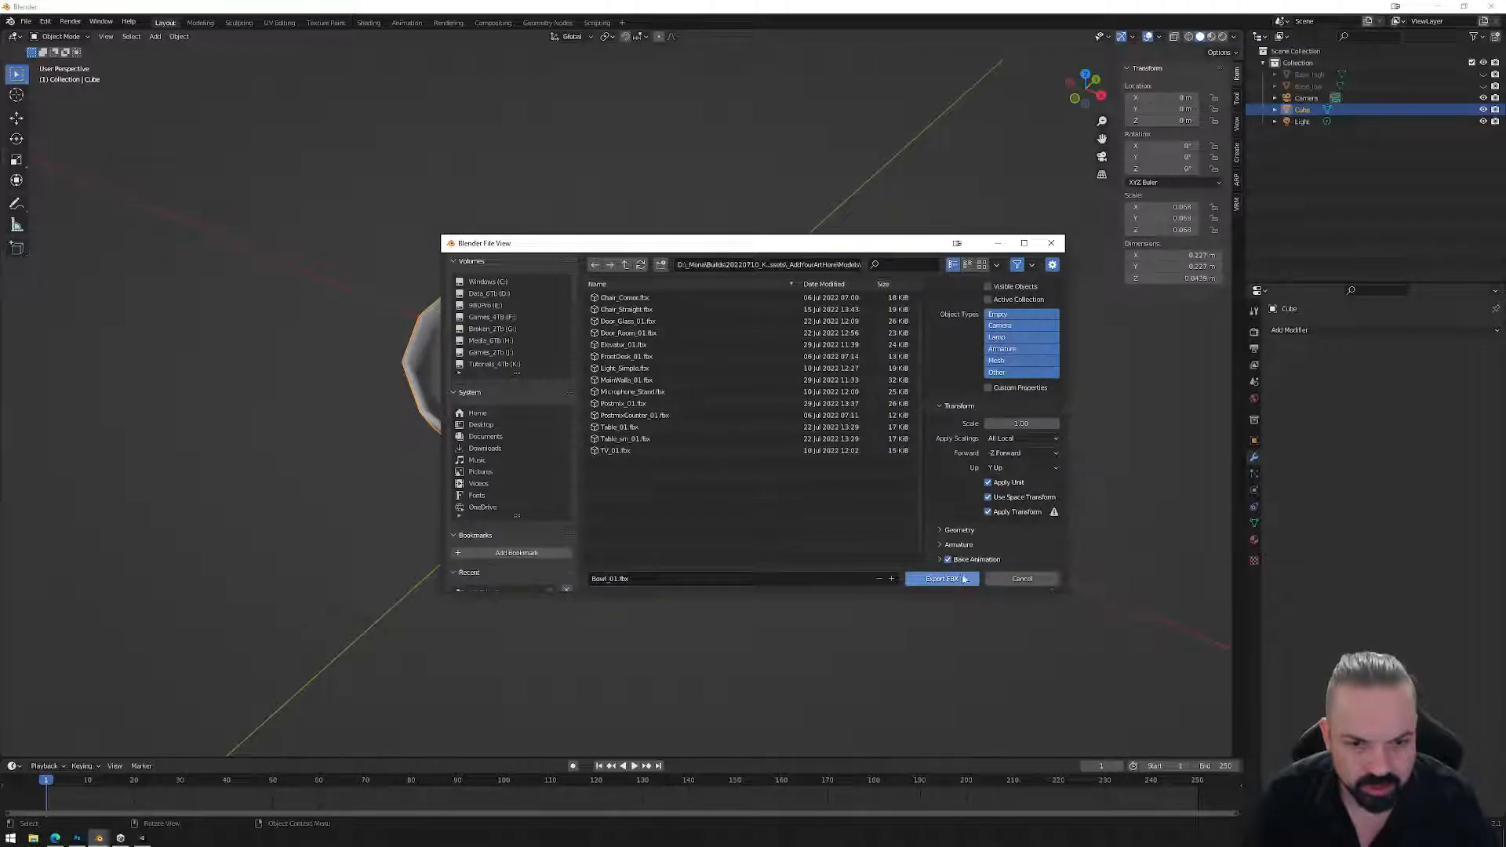
left_click(950, 578)
Apply all transforms to the bowl, re-export it over Bowl_01.fbx, and switch to Unity.
key("ctrl+a")
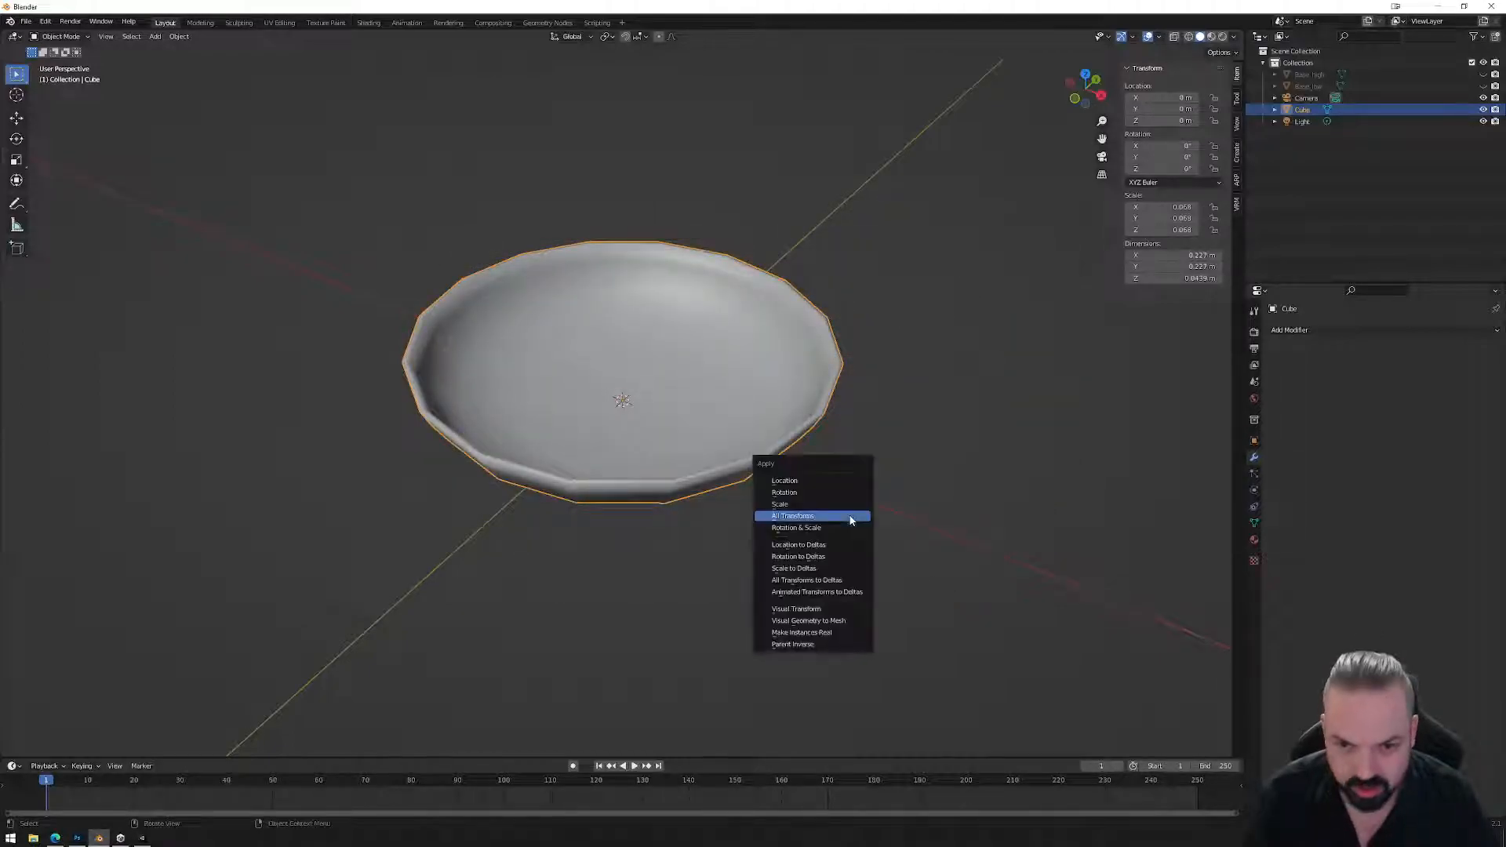
left_click(850, 519)
left_click(26, 21)
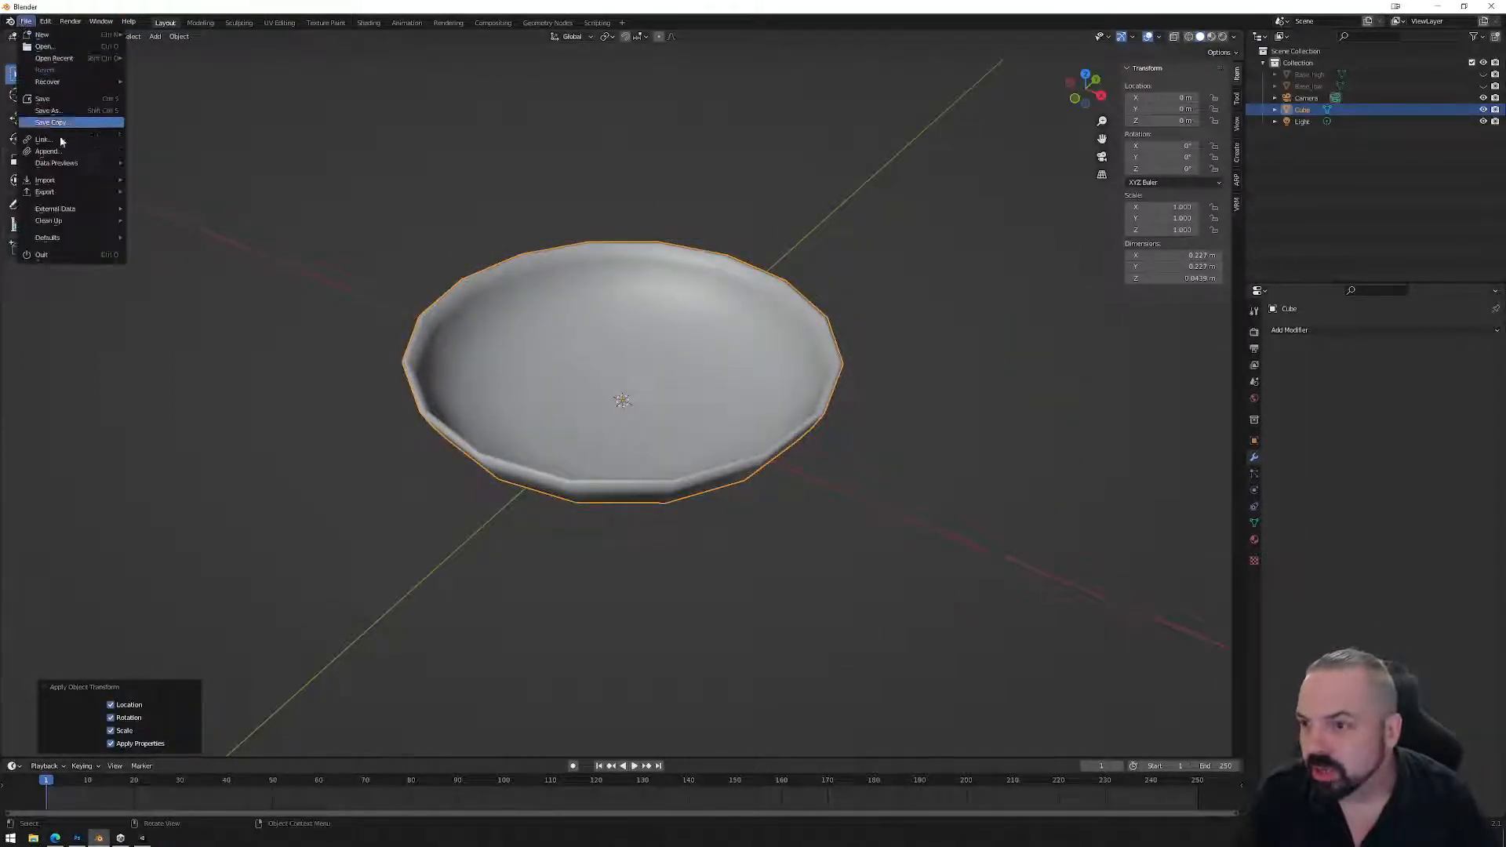
mouse_move(50, 197)
left_click(169, 297)
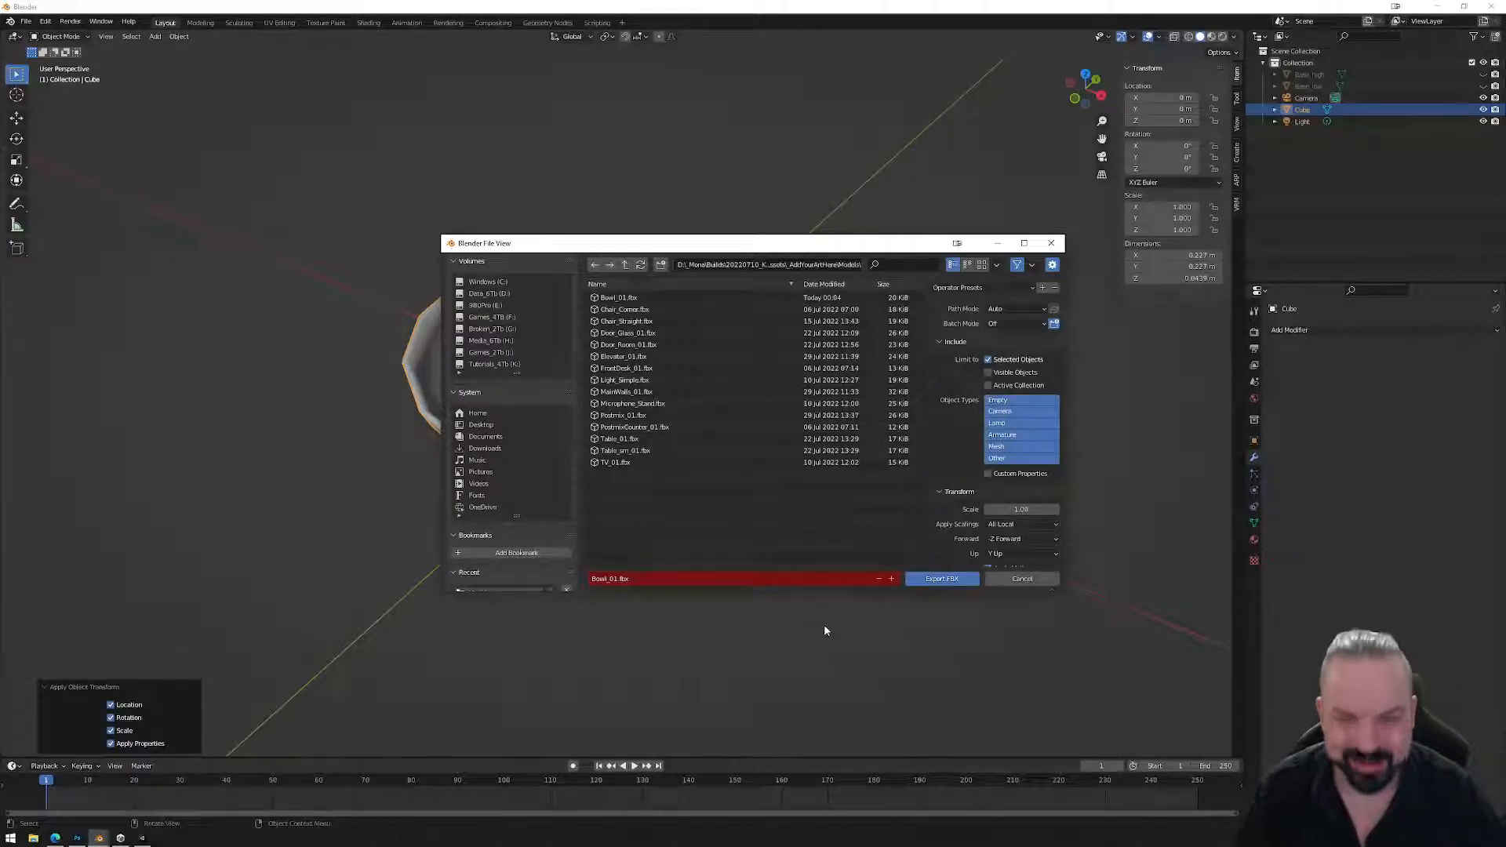
left_click(945, 580)
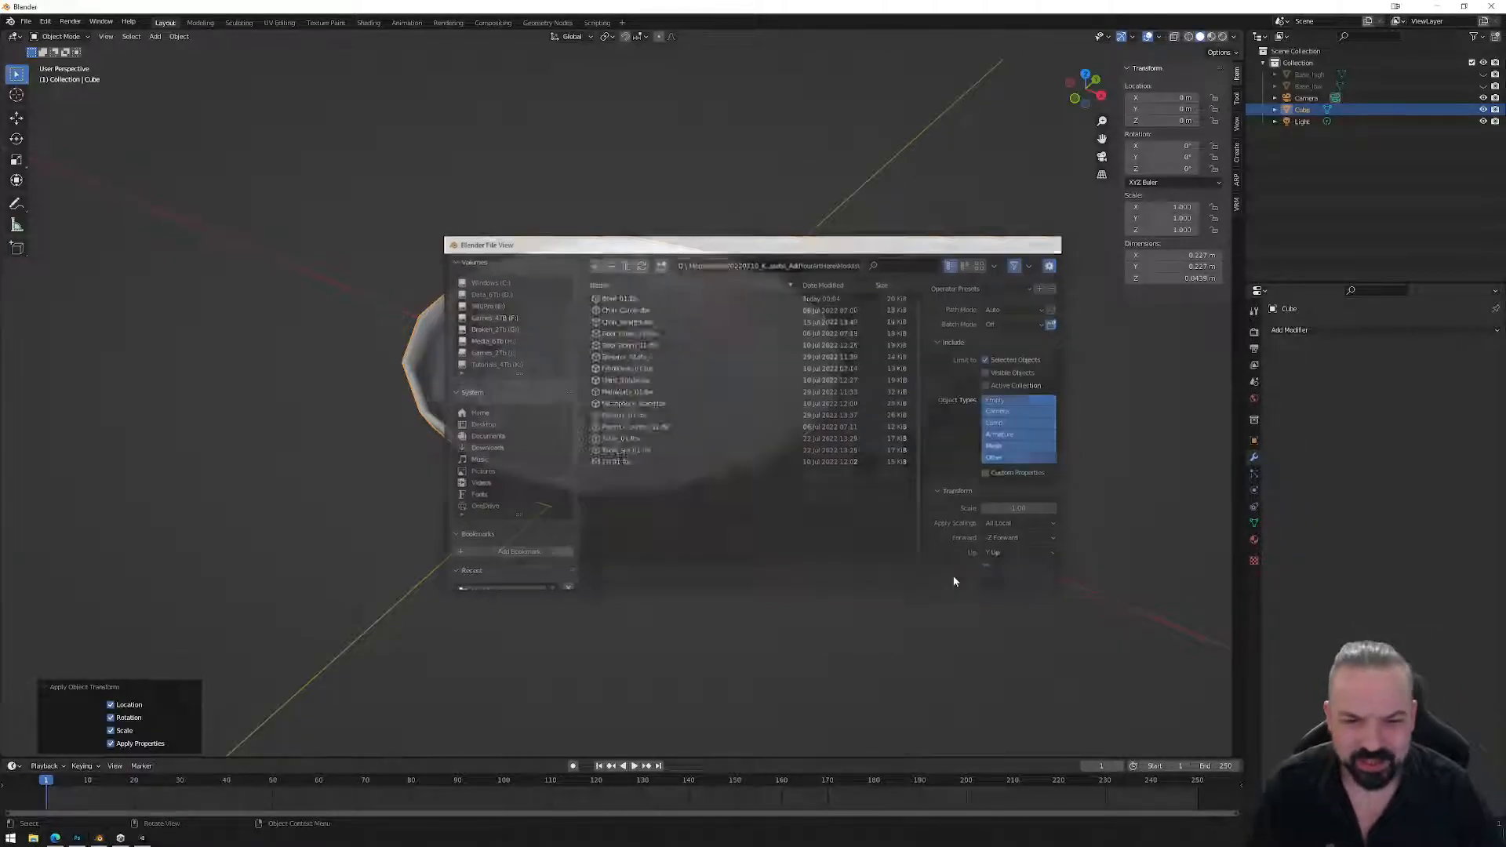
left_click(143, 837)
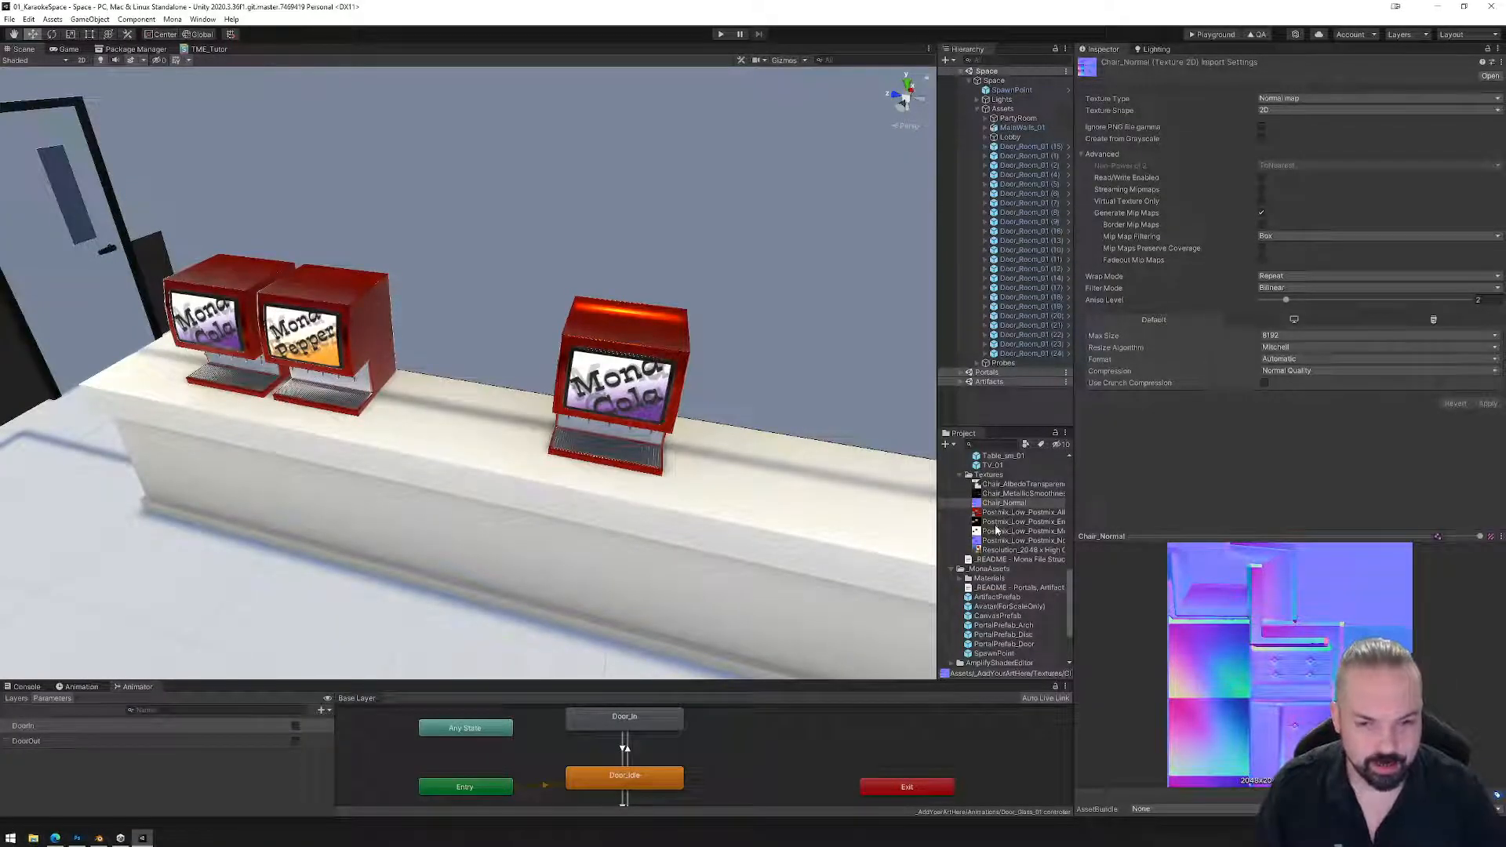
Drop Bowl_01 into the Unity scene near the counter and frame it.
scroll(994, 564, "down", 2)
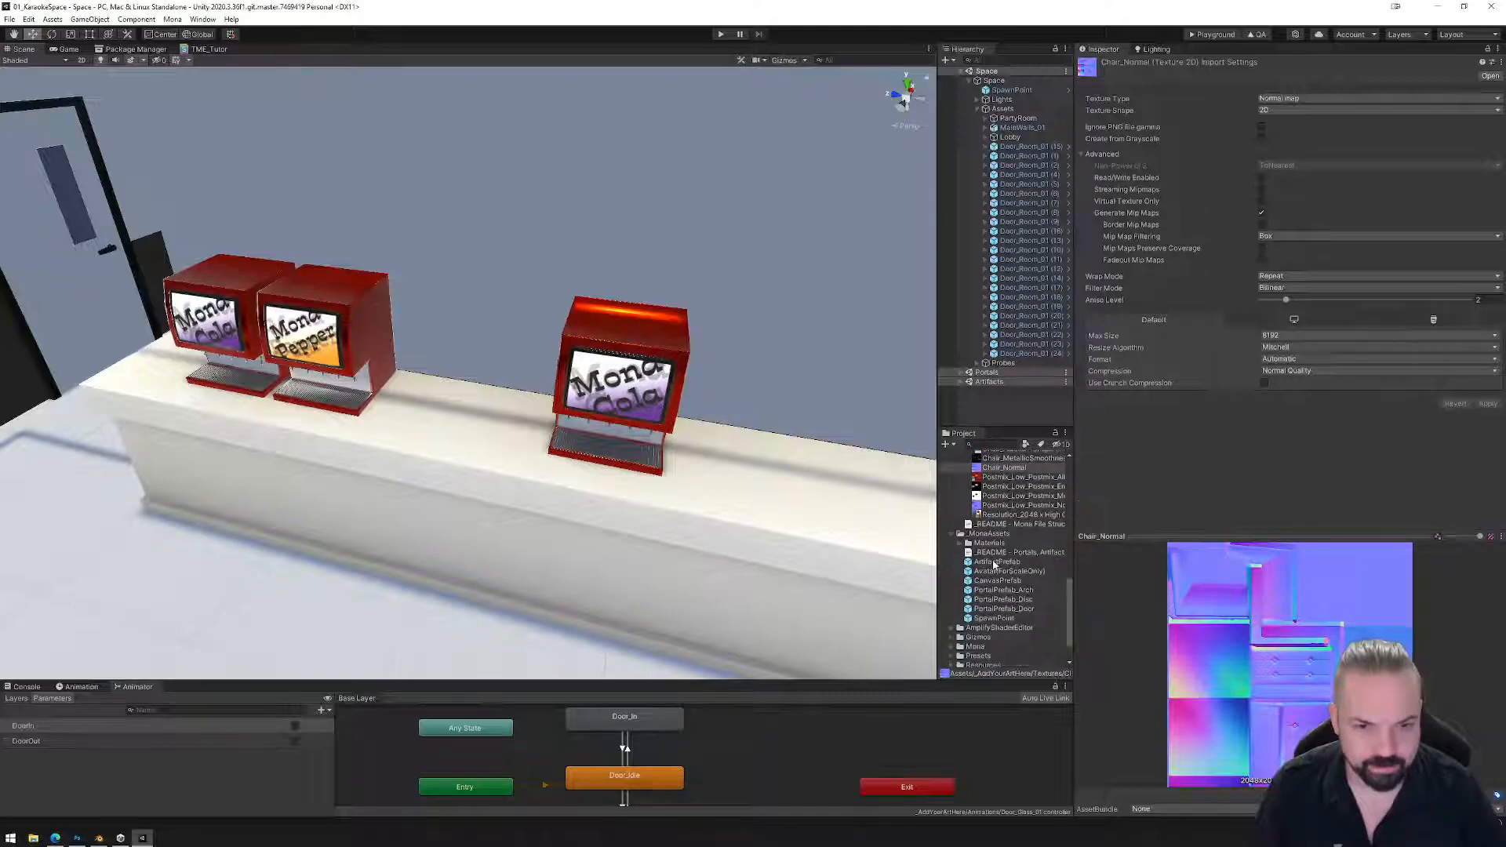
scroll(996, 564, "up", 10)
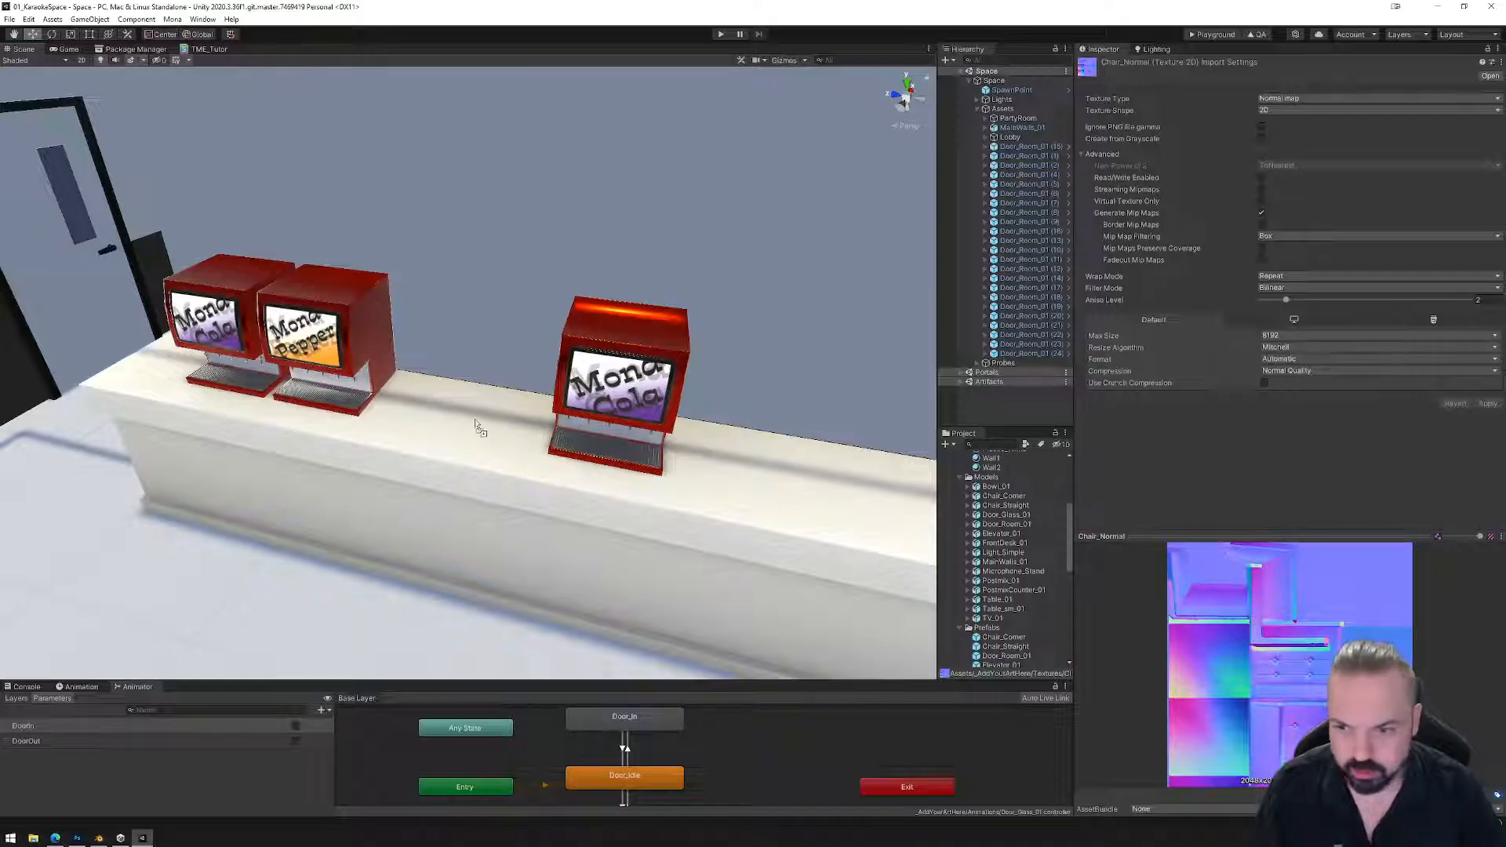
left_click_drag(472, 424, 468, 424)
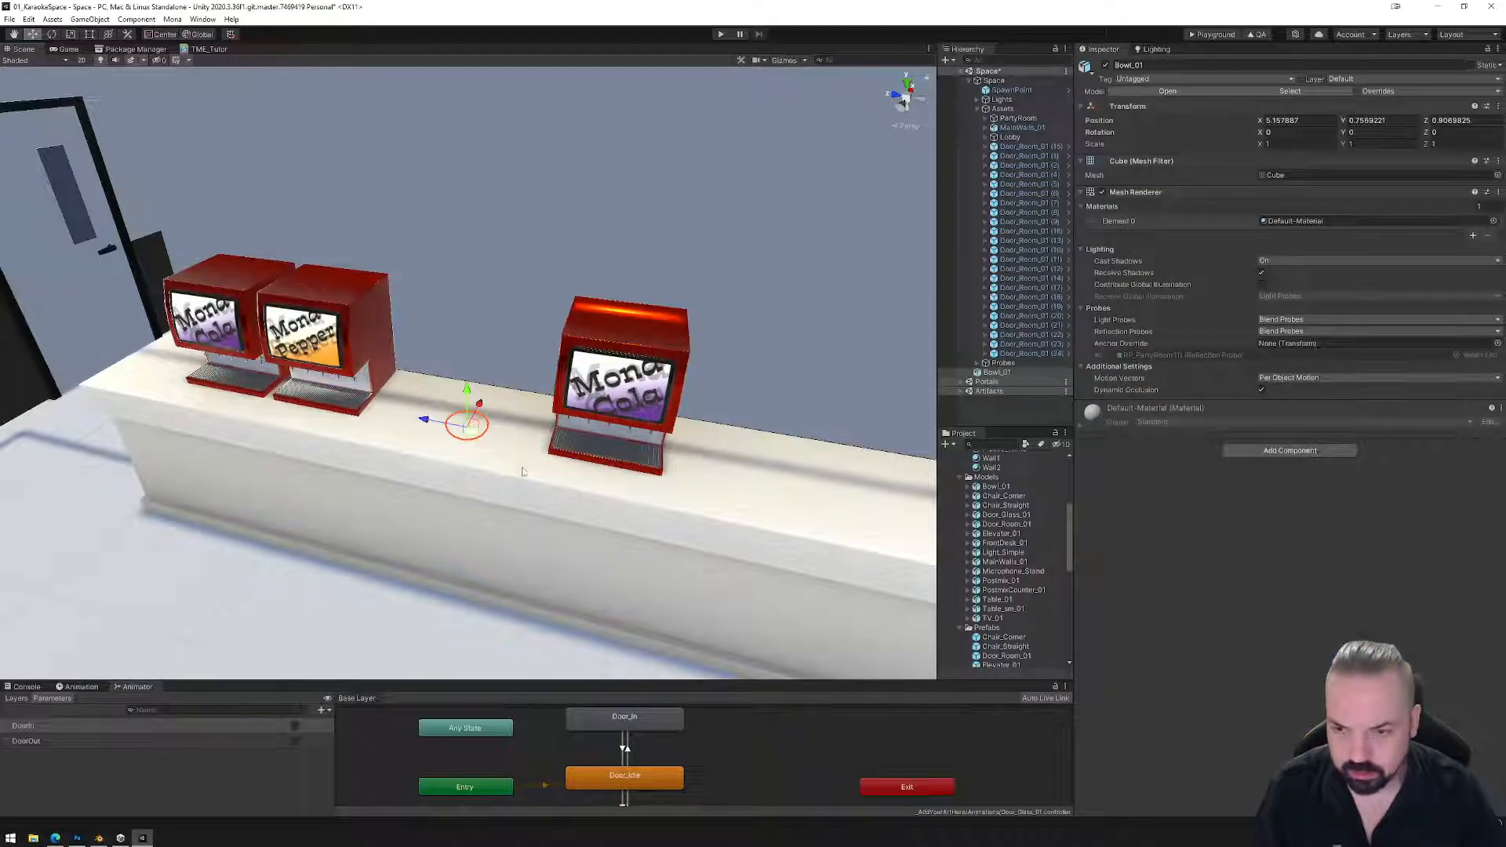
key("f")
scroll(568, 483, "down", 3)
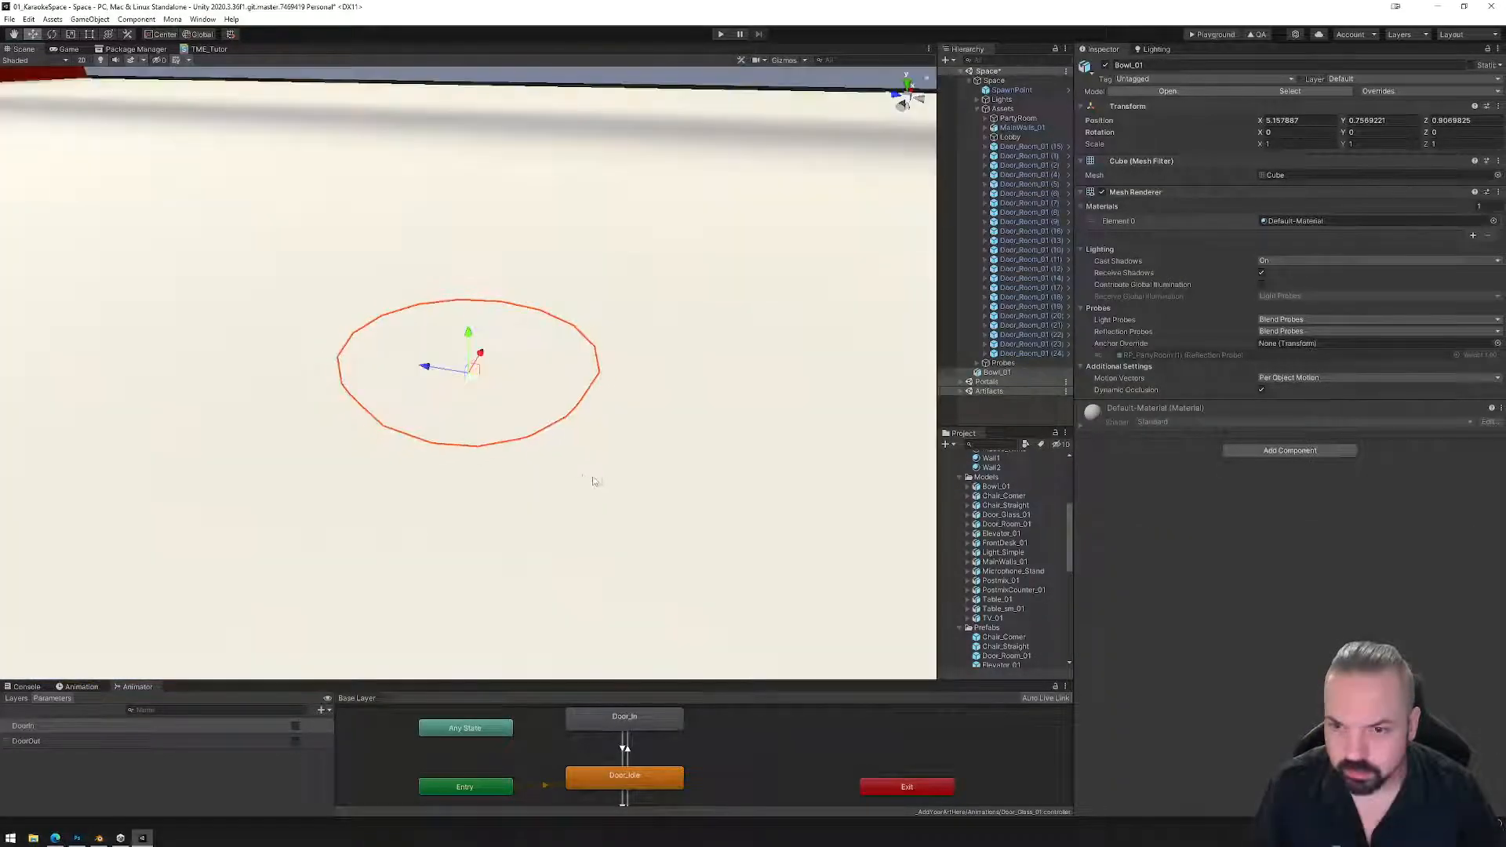
Raise Bowl_01 onto the counter top, slide it along X, and check its placement.
left_click_drag(473, 339, 481, 128)
right_click_drag(558, 228, 565, 286)
middle_click_drag(565, 286, 565, 416)
scroll(564, 416, "down", 3)
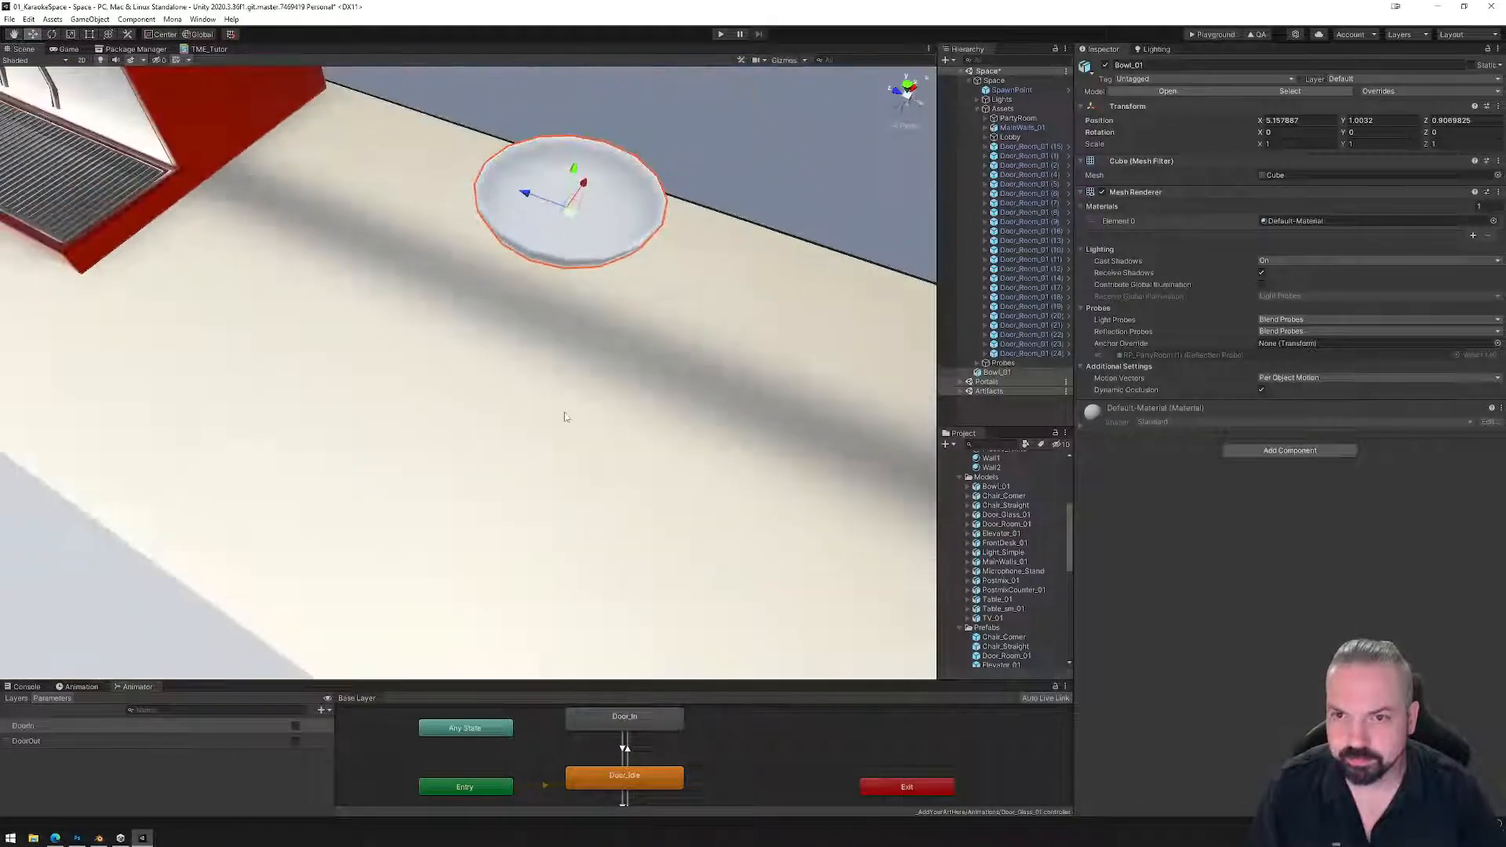
scroll(562, 298, "down", 3)
left_click_drag(556, 233, 461, 369)
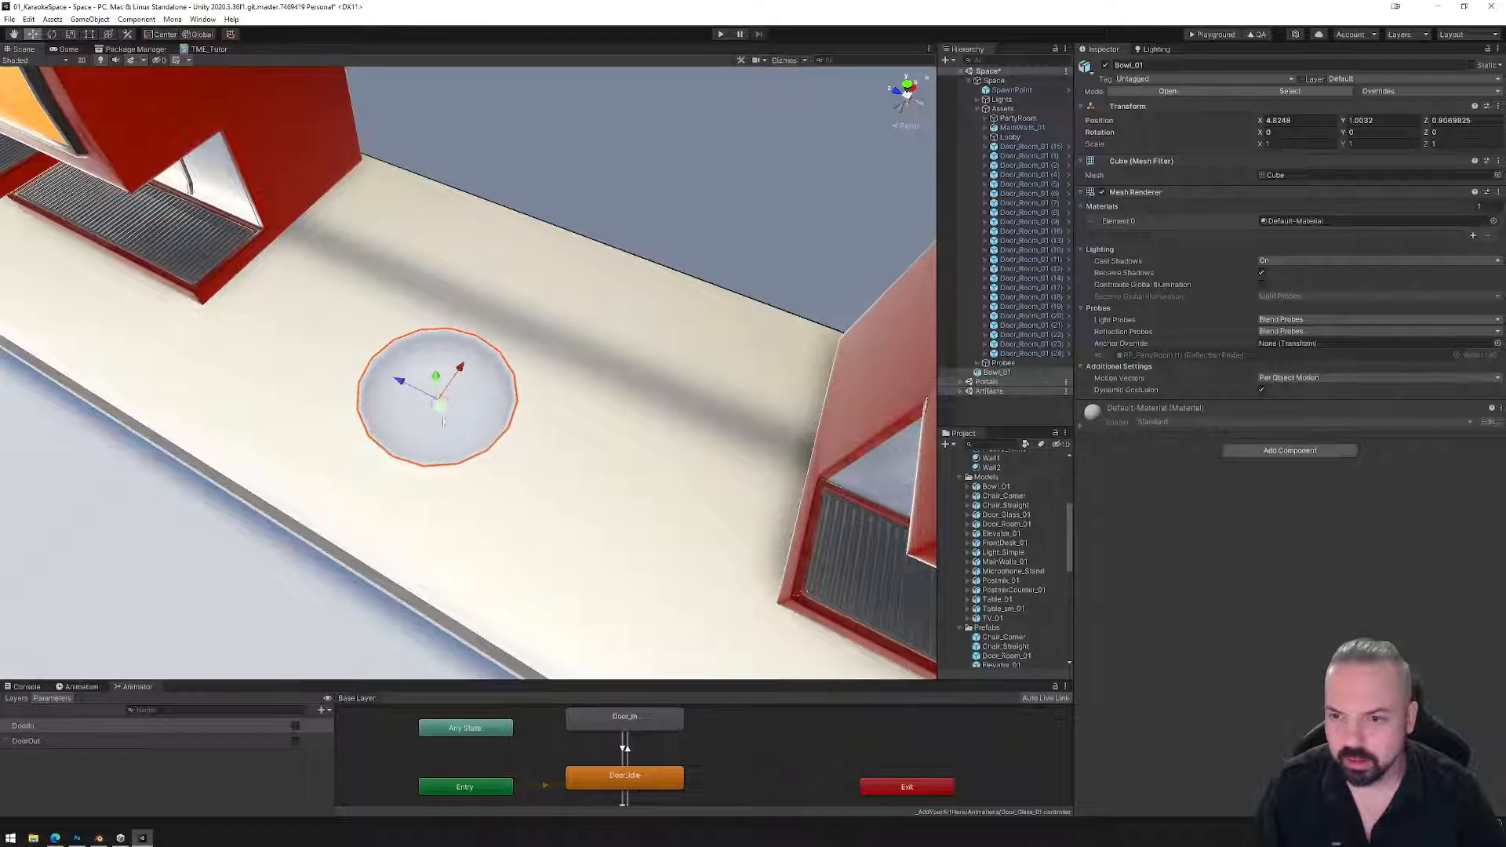
right_click_drag(464, 372, 526, 333)
middle_click_drag(337, 541, 542, 411)
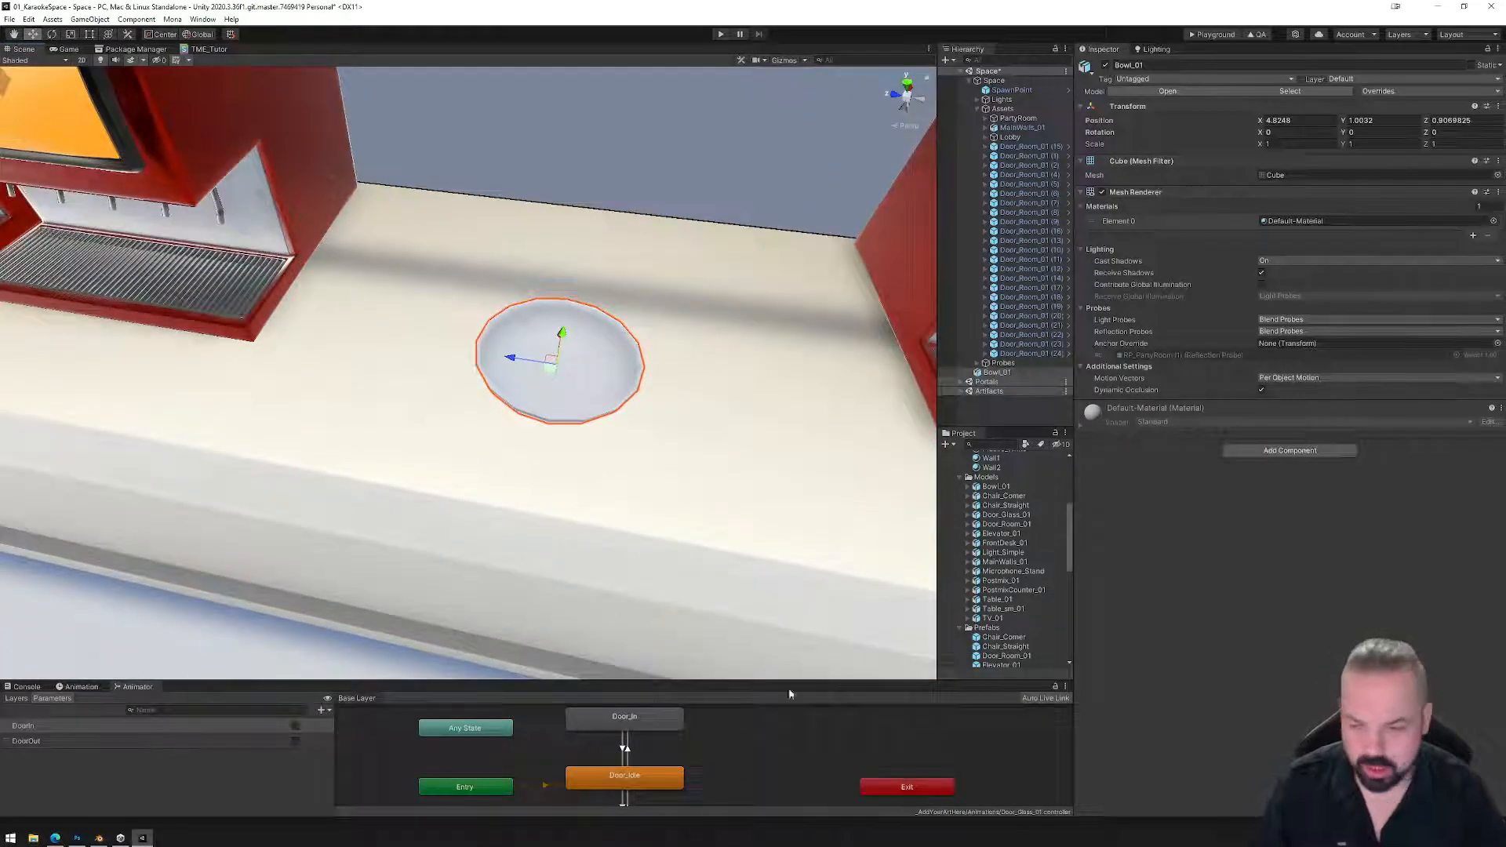
left_click(33, 838)
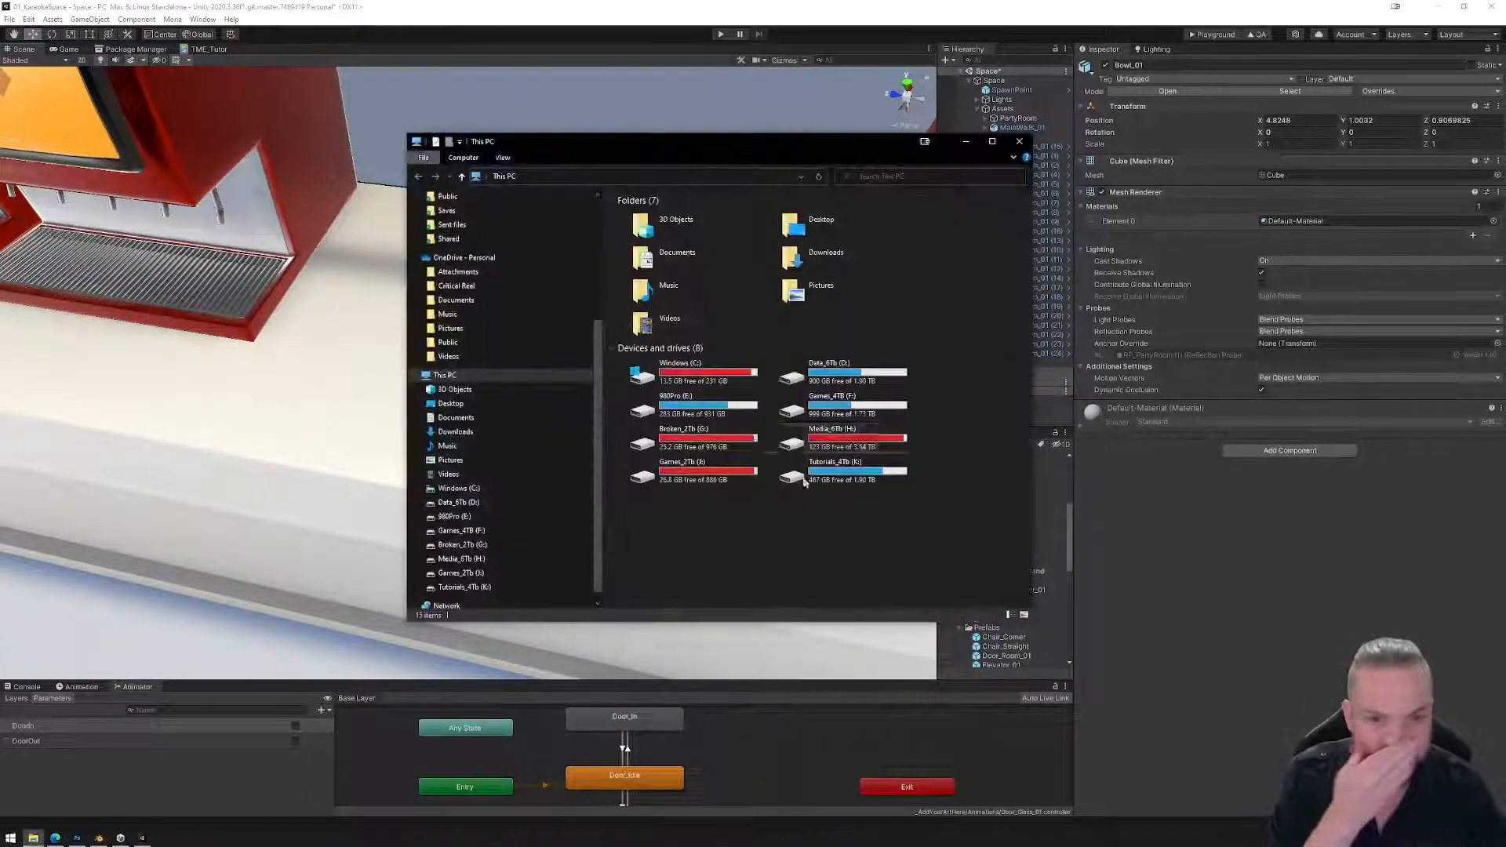
Browse to D:\_Mona\Tutorials\Workshops\13_TrimSheets and drag TrimSheet_01.png into Unity's Textures folder.
double_click(871, 371)
double_click(668, 237)
double_click(648, 238)
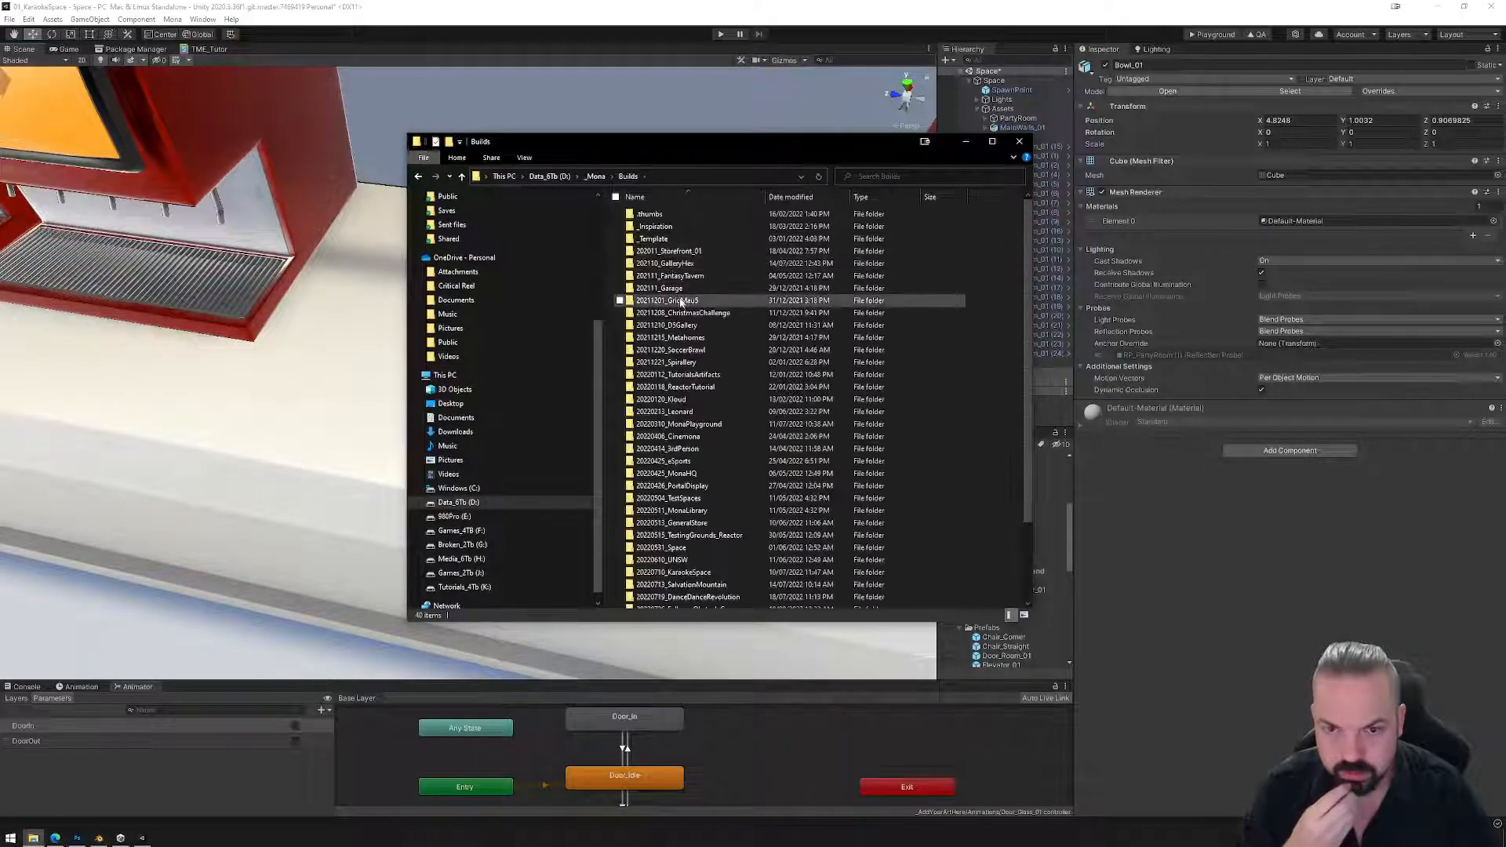
key("alt+Left")
double_click(648, 338)
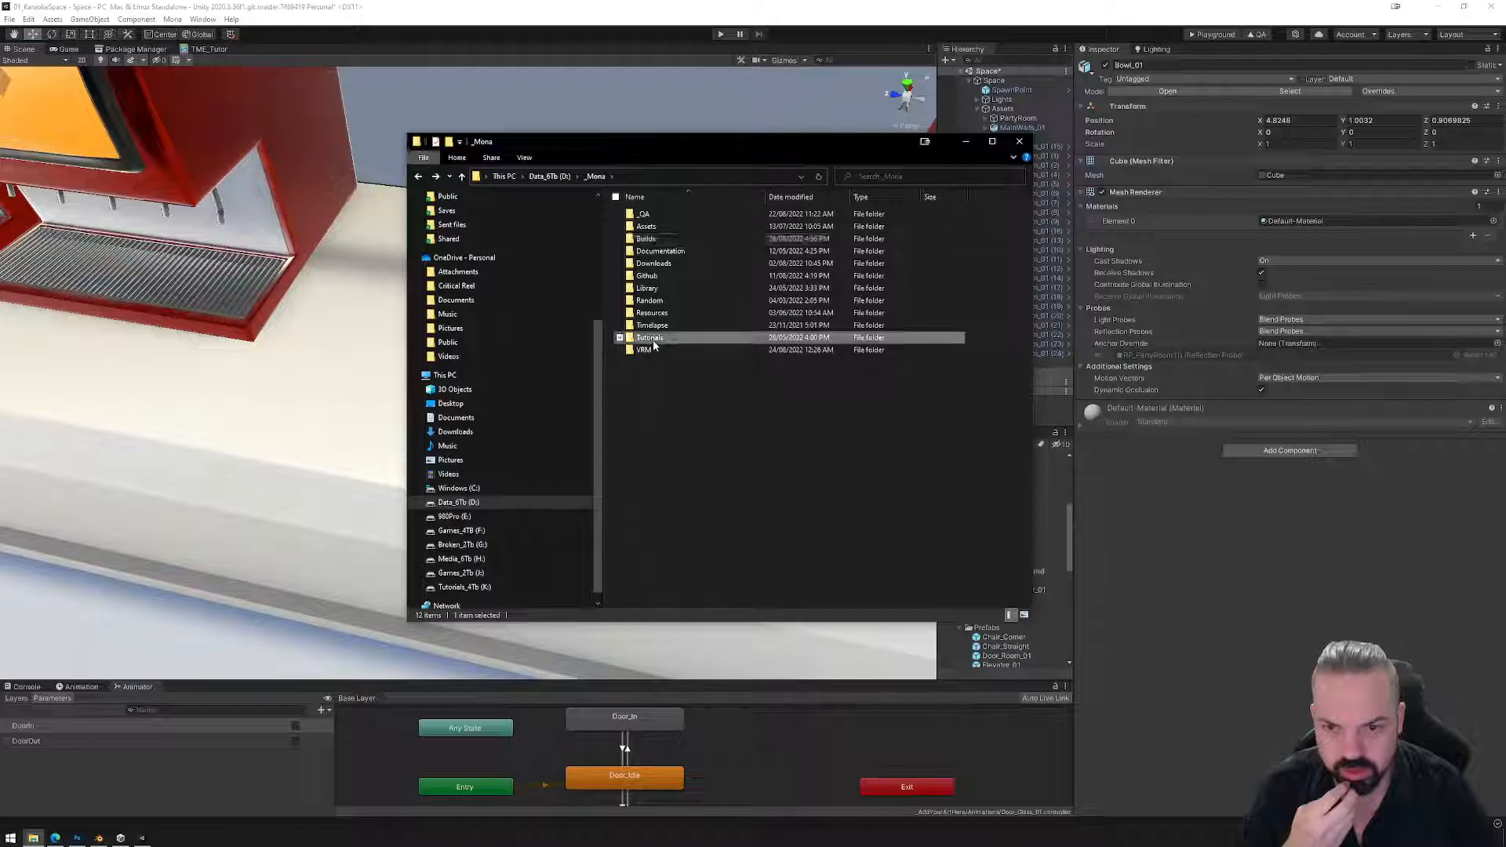
double_click(664, 267)
double_click(656, 309)
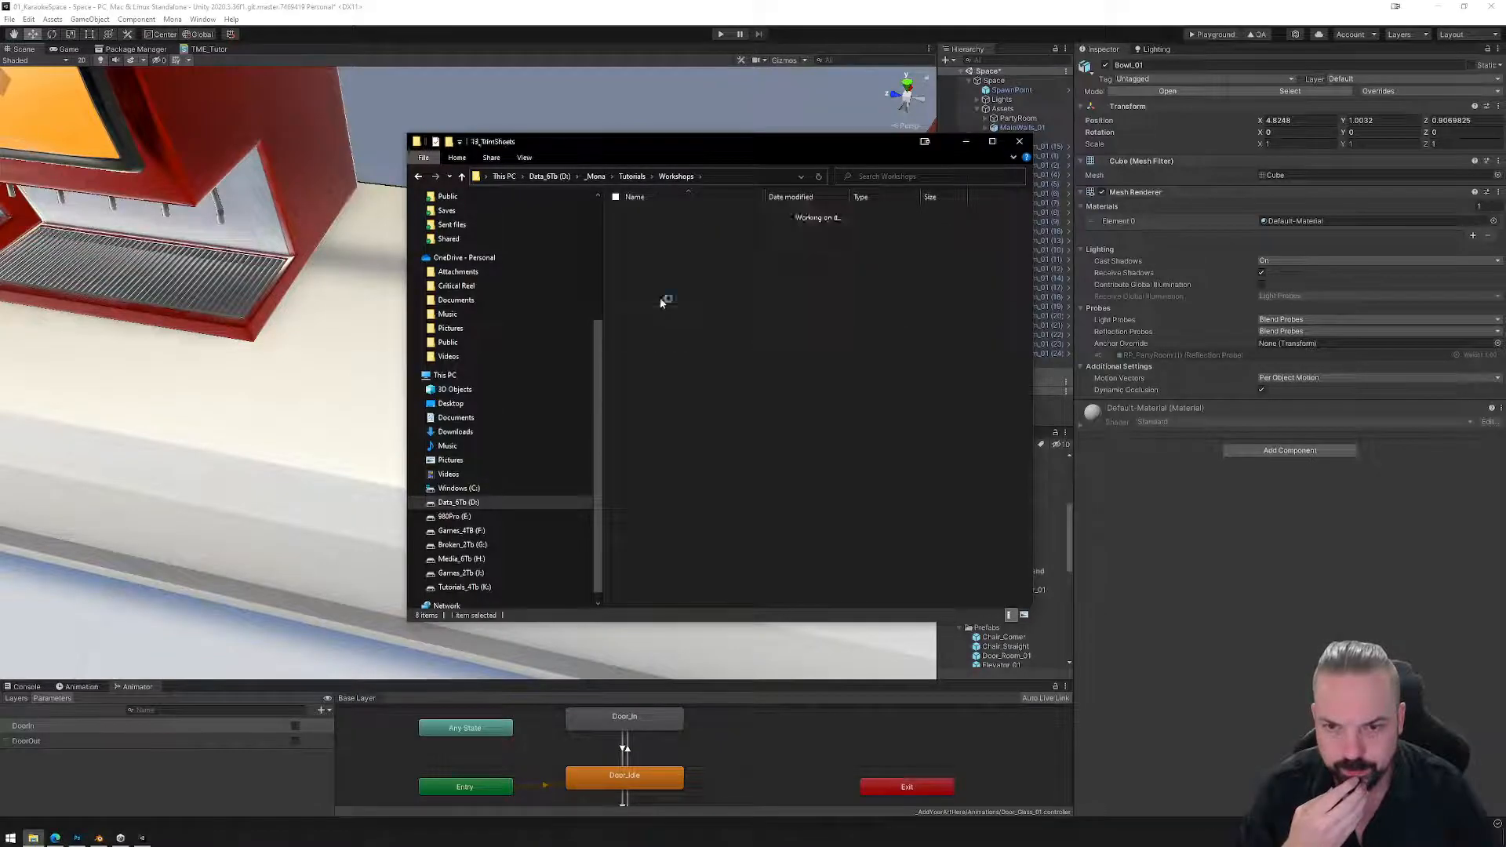
left_click_drag(741, 144, 598, 134)
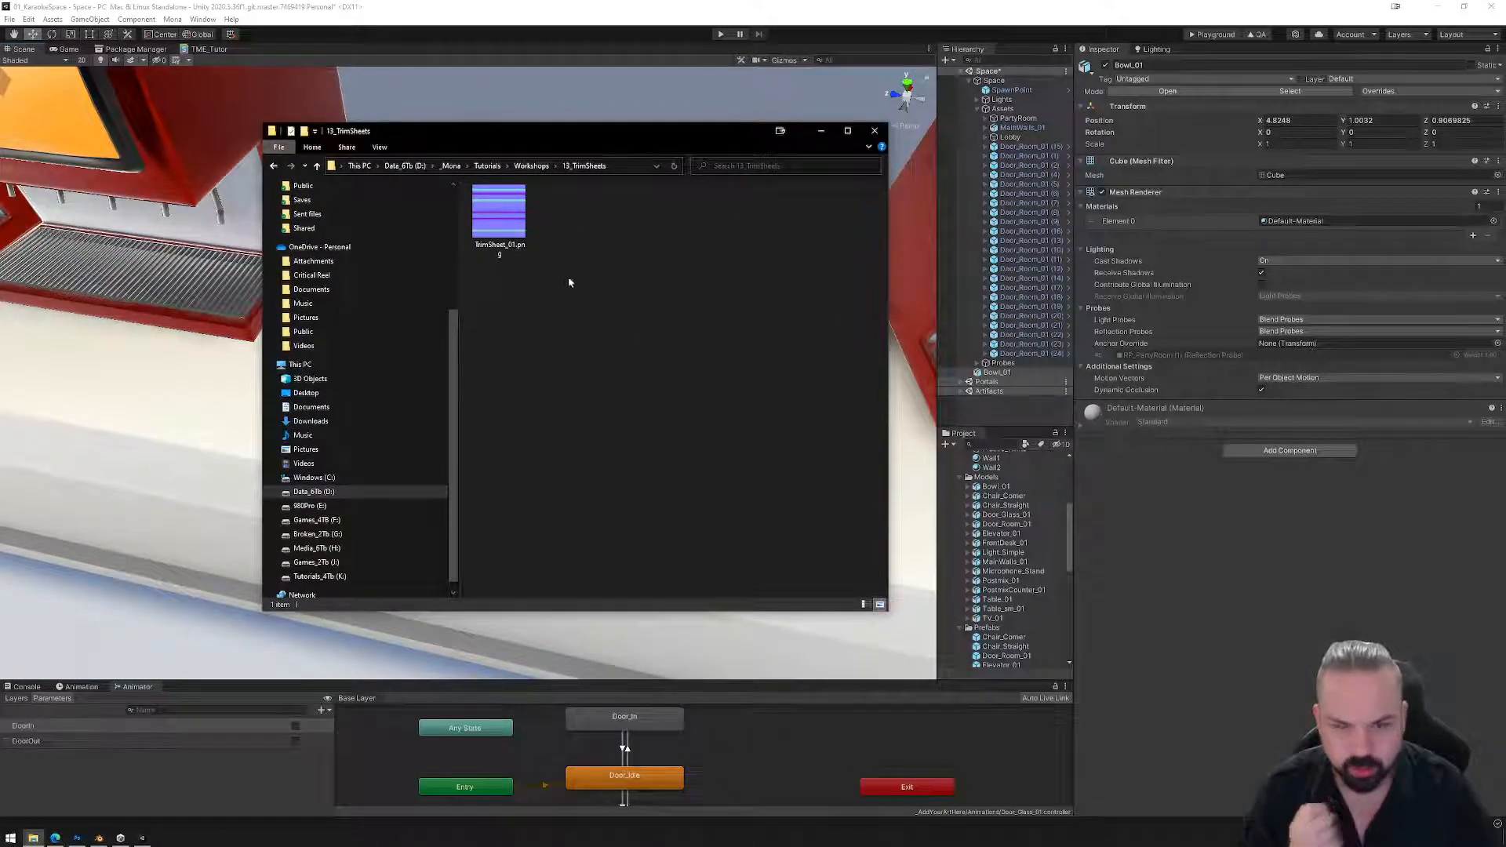
scroll(1022, 561, "down", 6)
left_click_drag(499, 211, 992, 547)
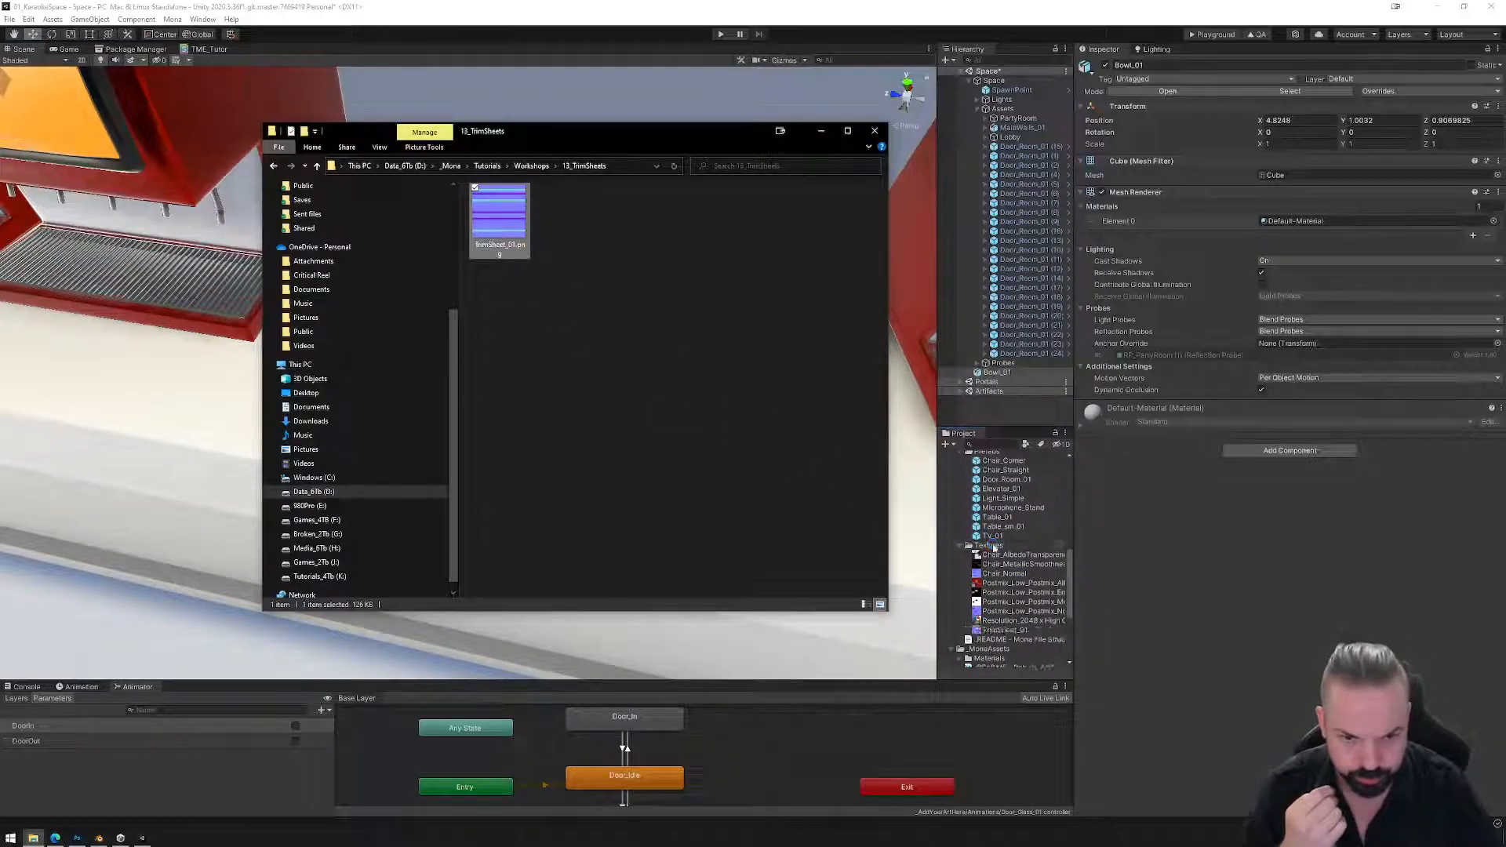
Minimise Explorer and create a new material named Ceramic_White in the Materials folder.
left_click(820, 130)
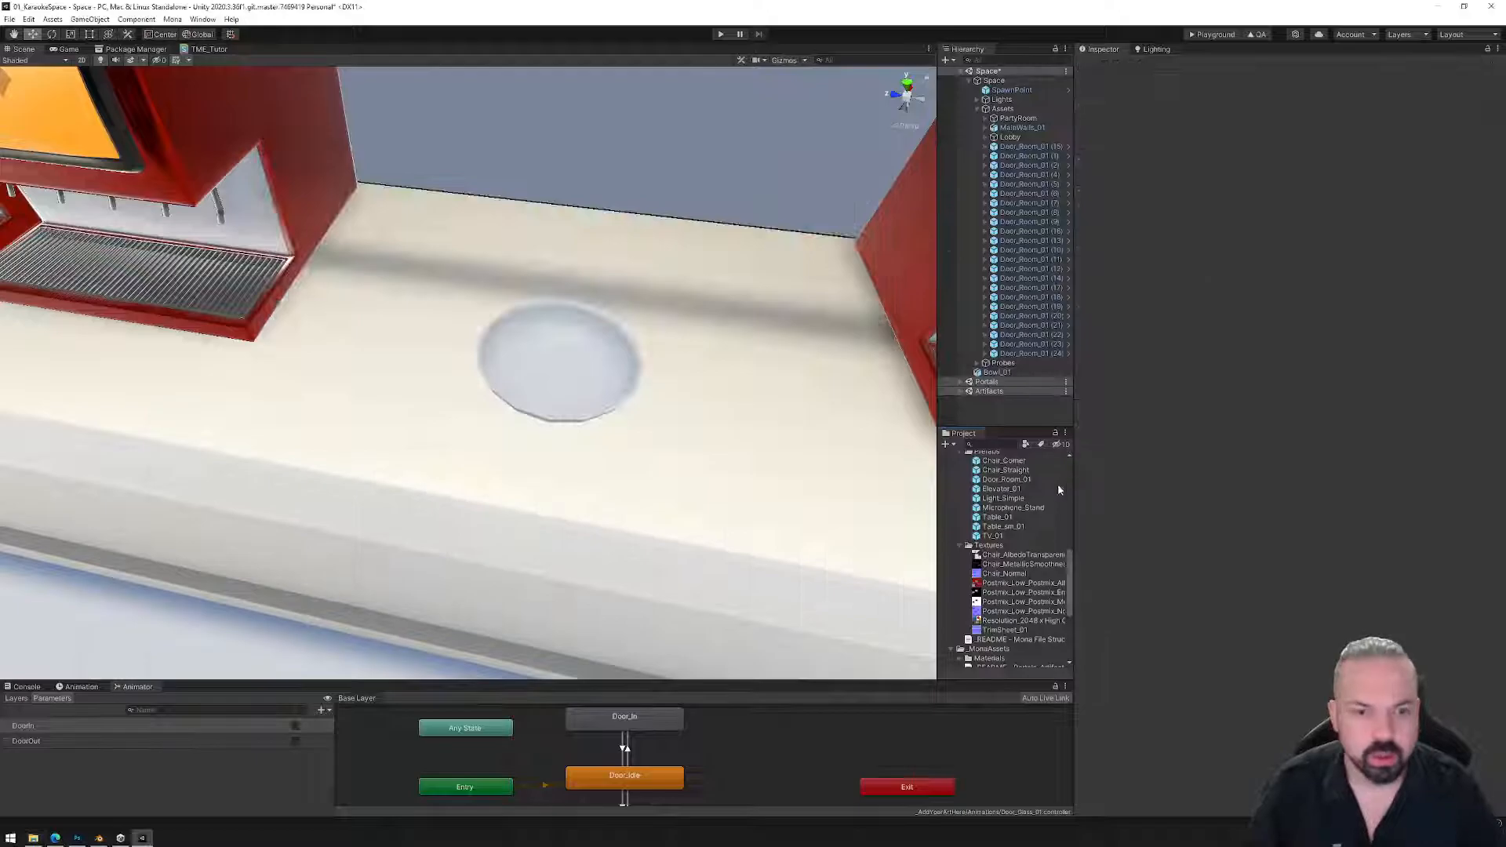
scroll(1011, 531, "up", 2)
scroll(1012, 531, "up", 3)
scroll(1004, 519, "up", 3)
right_click(989, 533)
mouse_move(1043, 228)
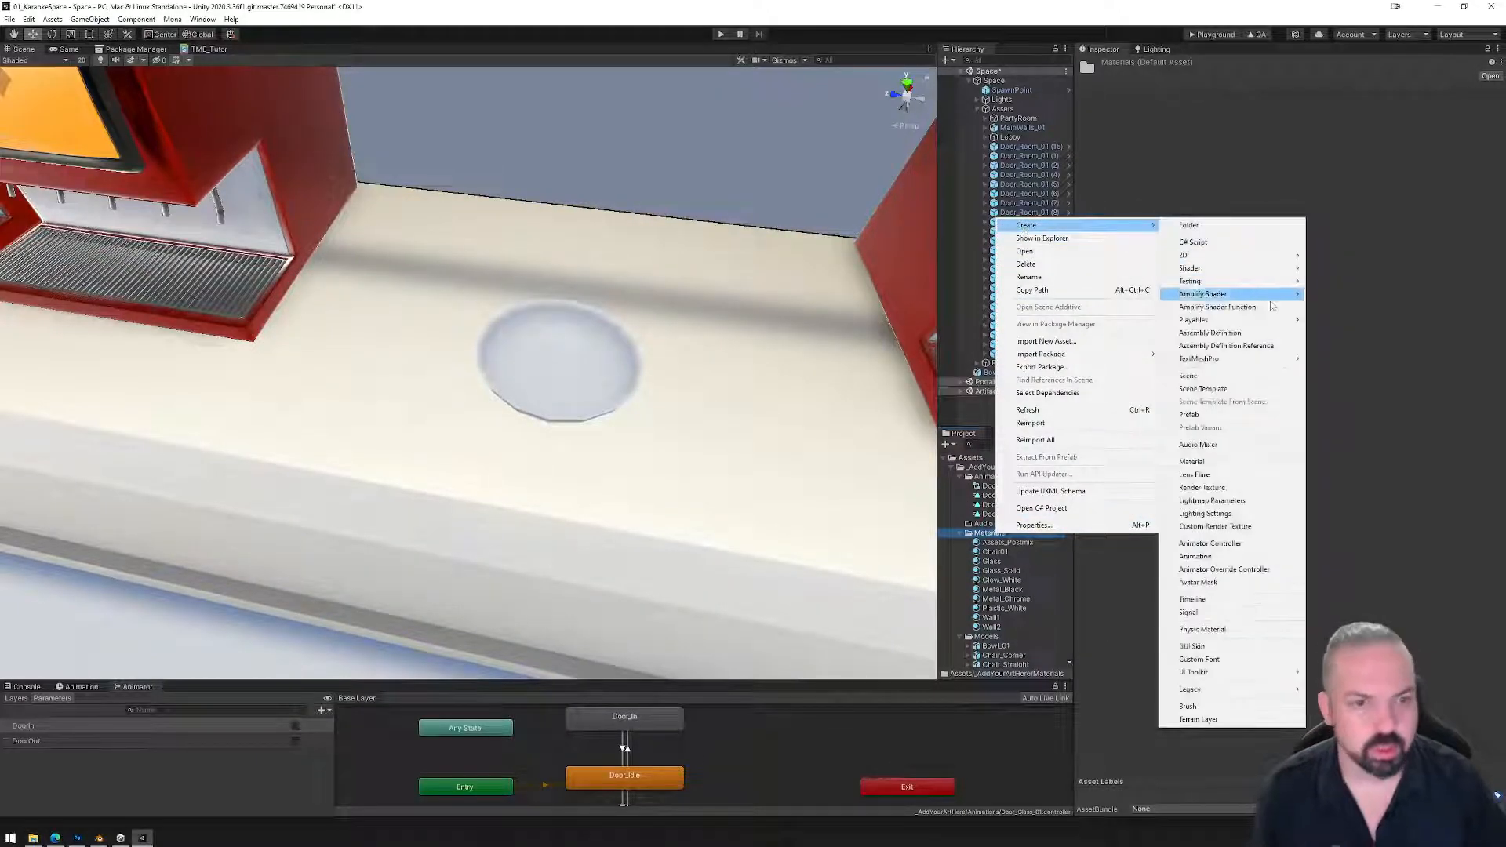
left_click(1231, 463)
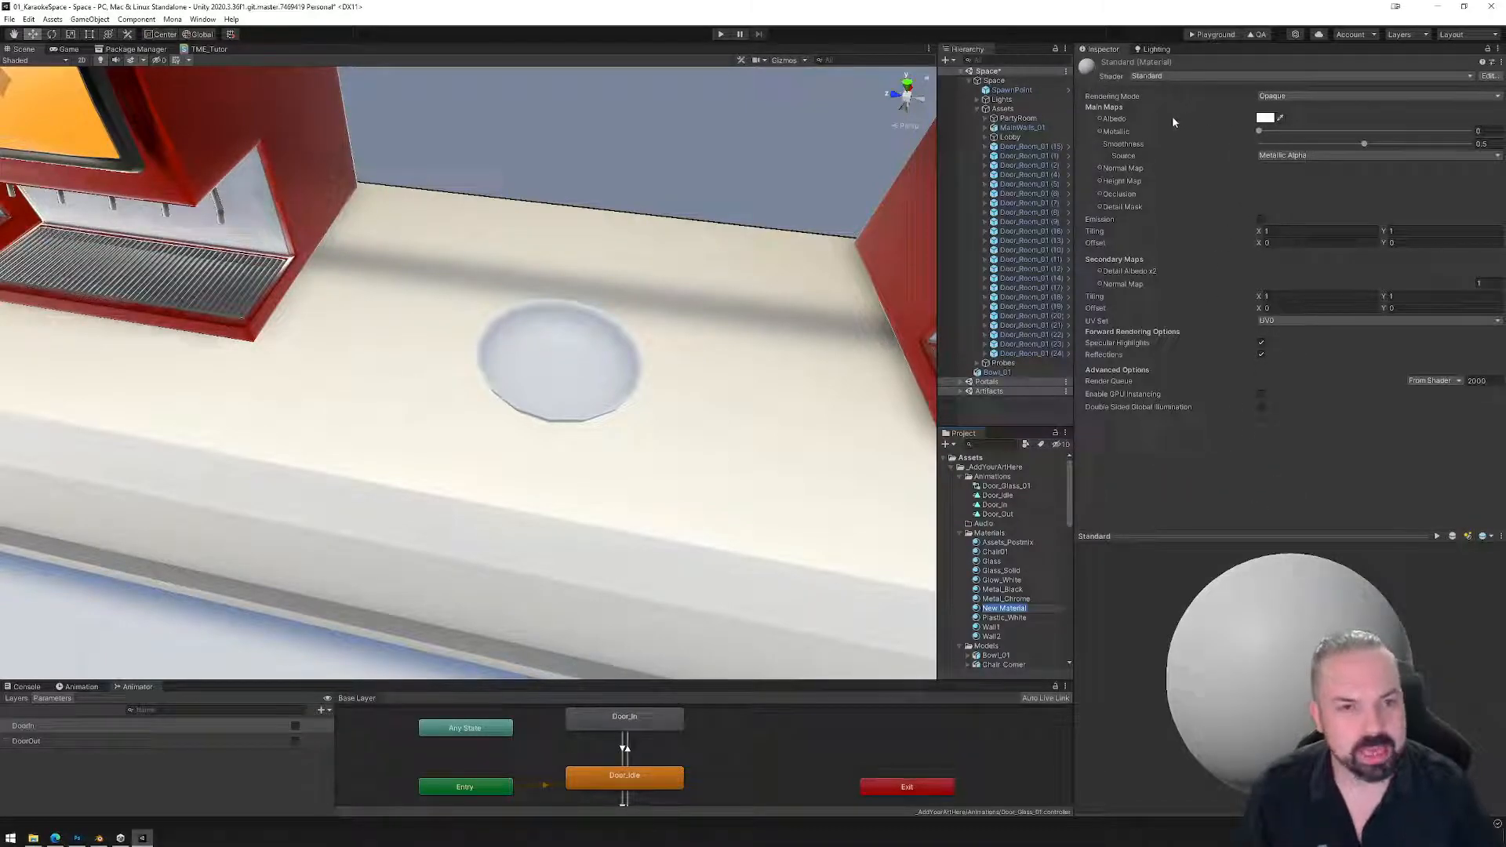
type("Clram")
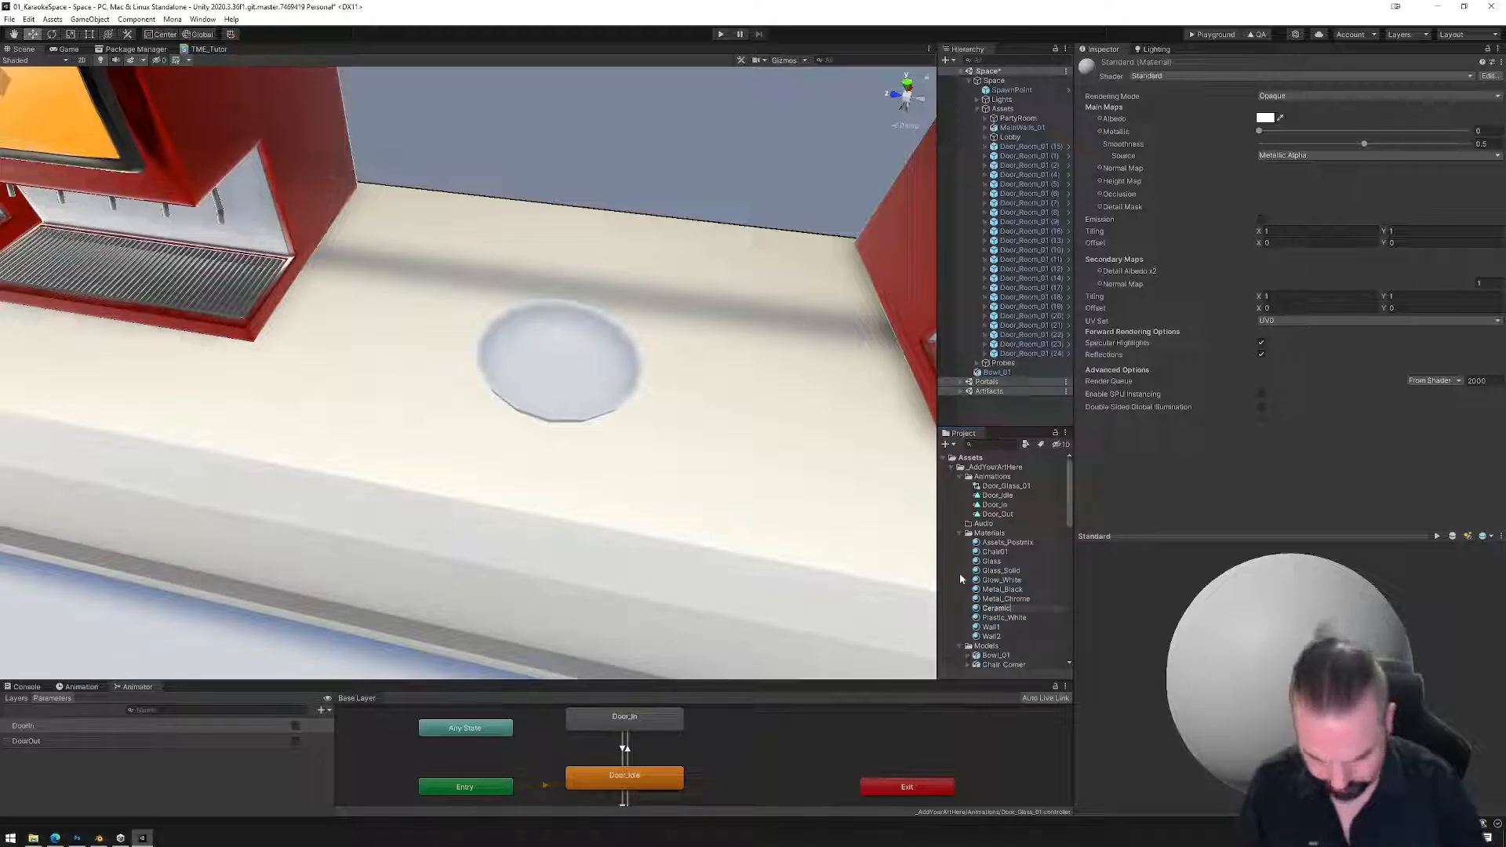
type("ic_White")
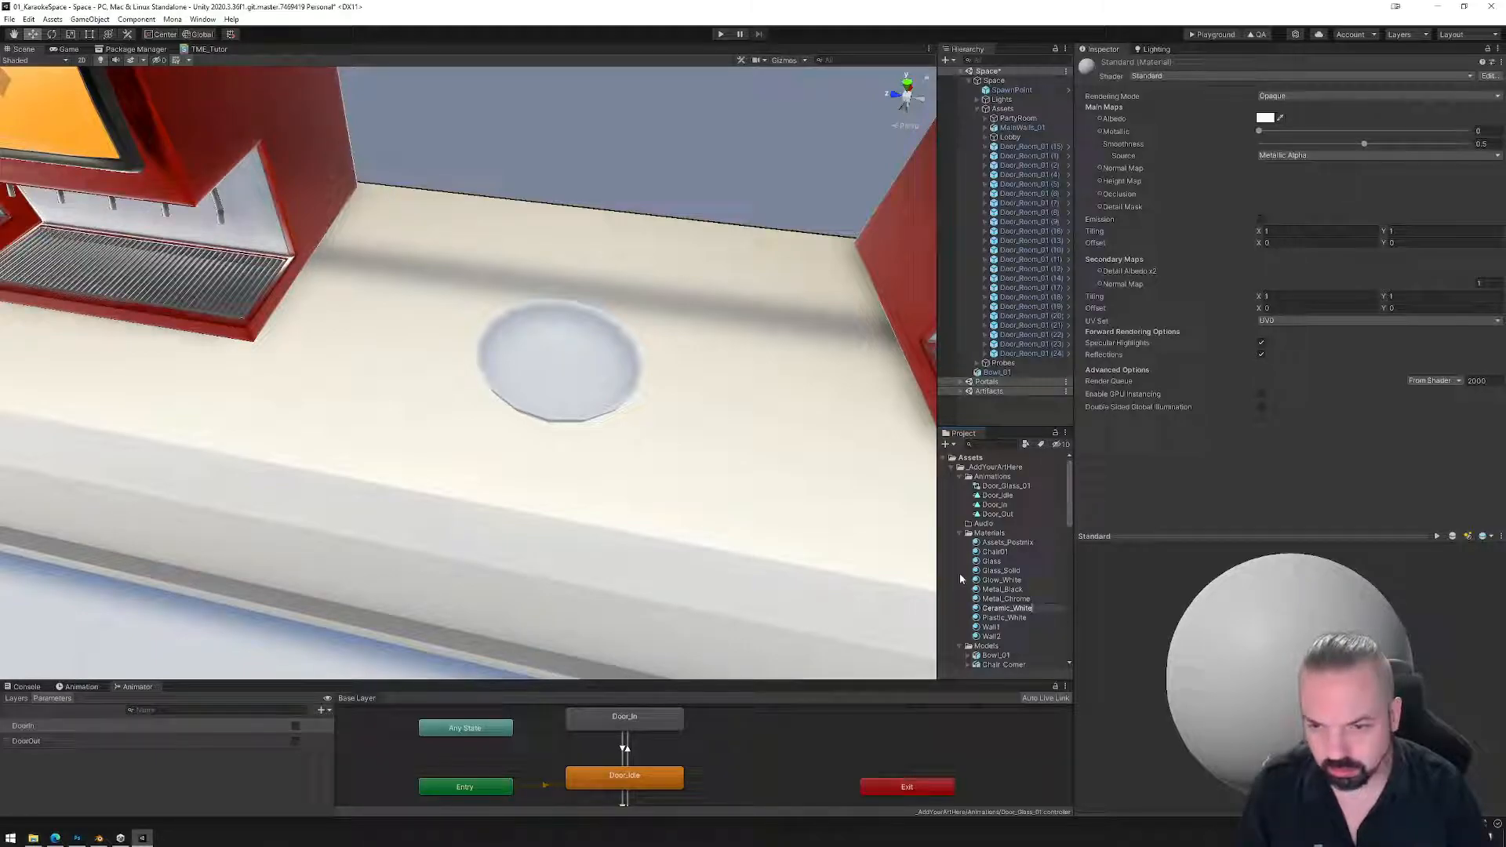
key("Return")
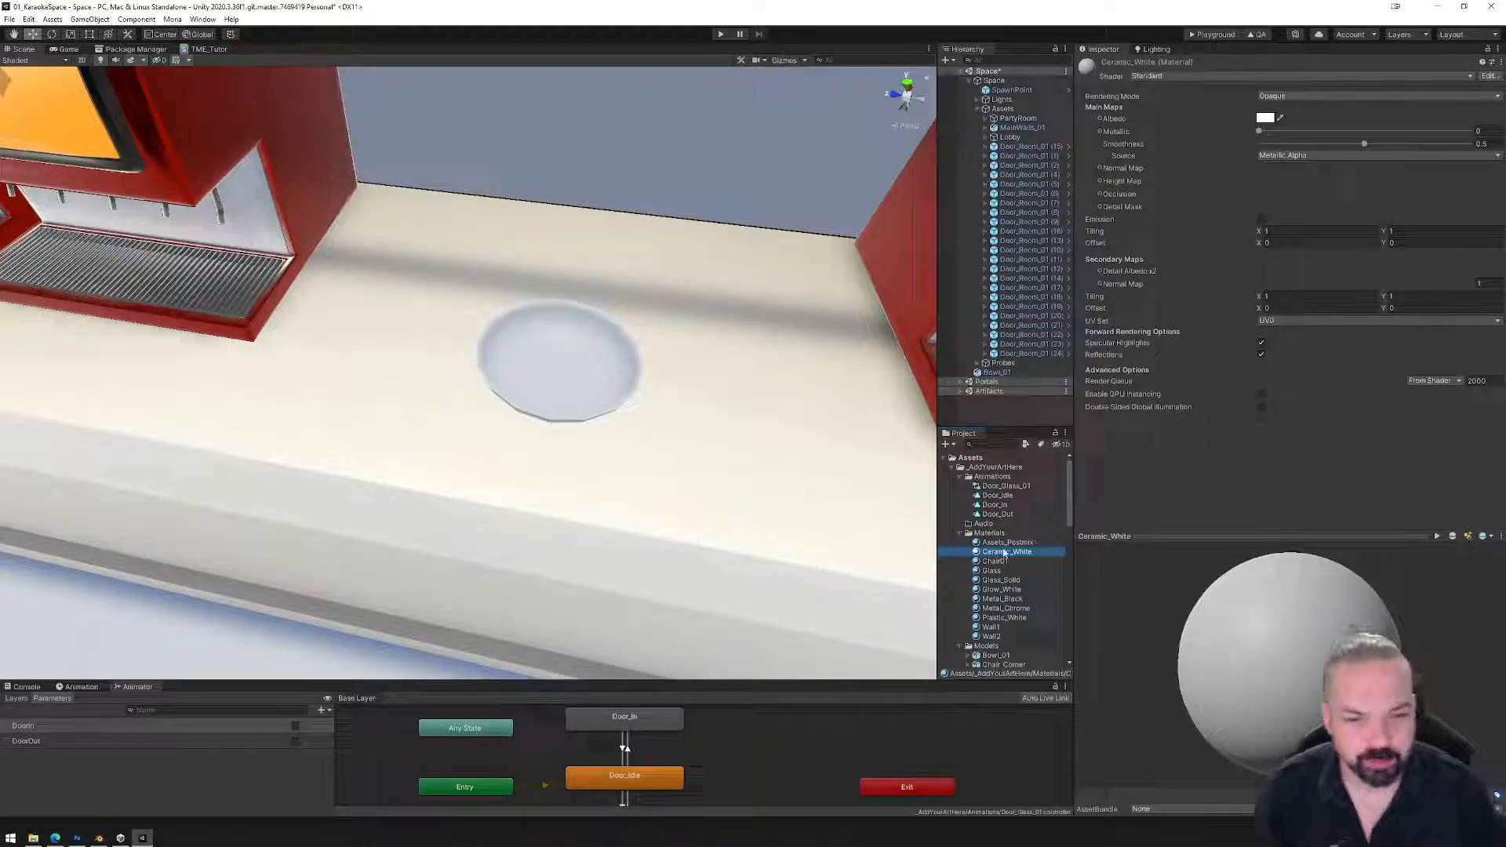
Assign TrimSheet_01 as the Ceramic_White material's texture and inspect the preview.
scroll(1004, 563, "down", 4)
scroll(1000, 581, "down", 3)
scroll(999, 592, "down", 1)
left_click_drag(1007, 588, 1090, 168)
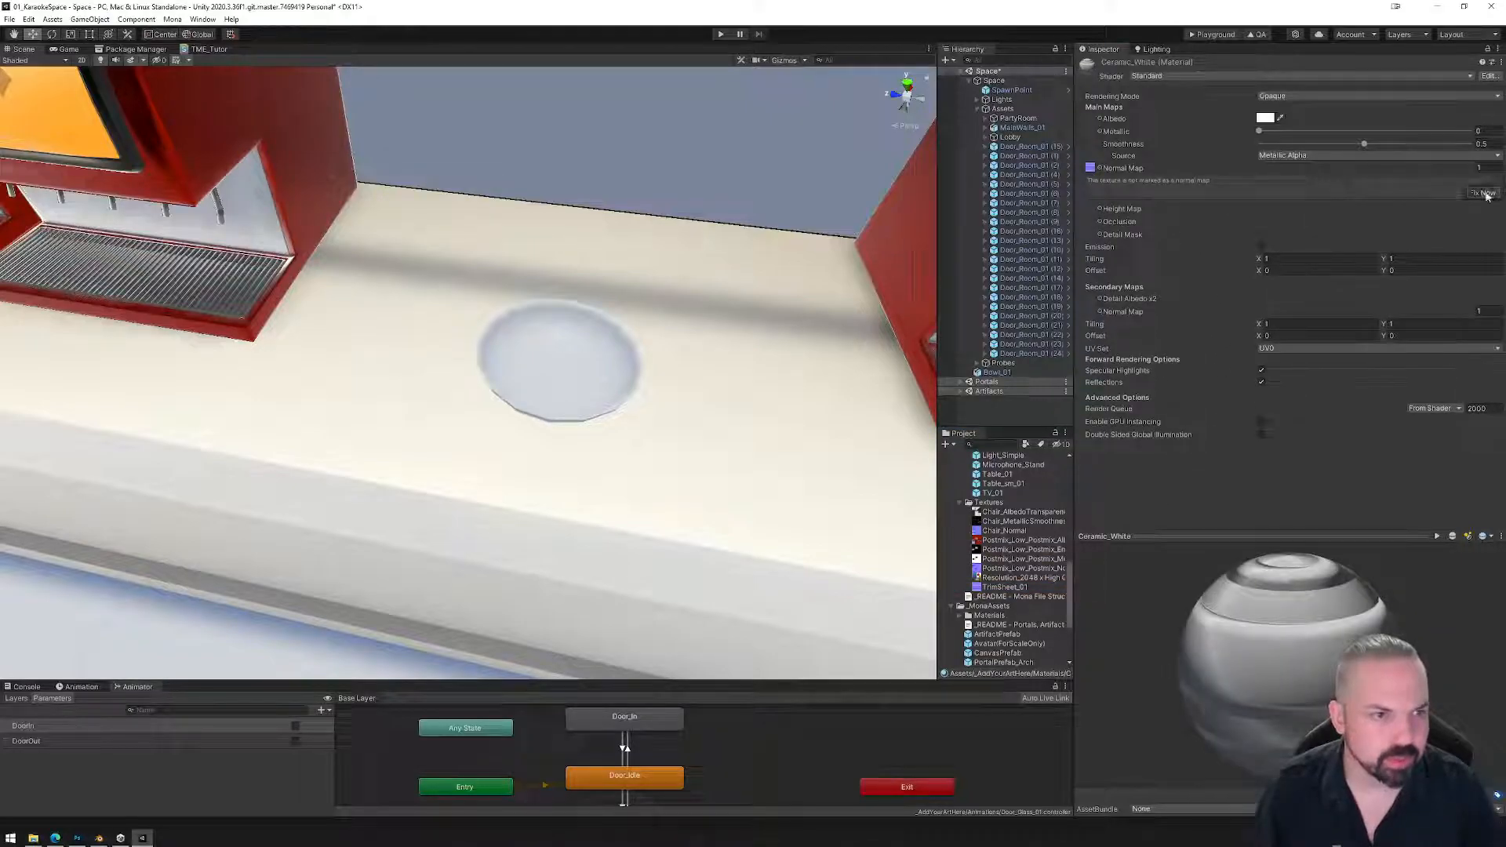
left_click_drag(1280, 634, 1353, 632)
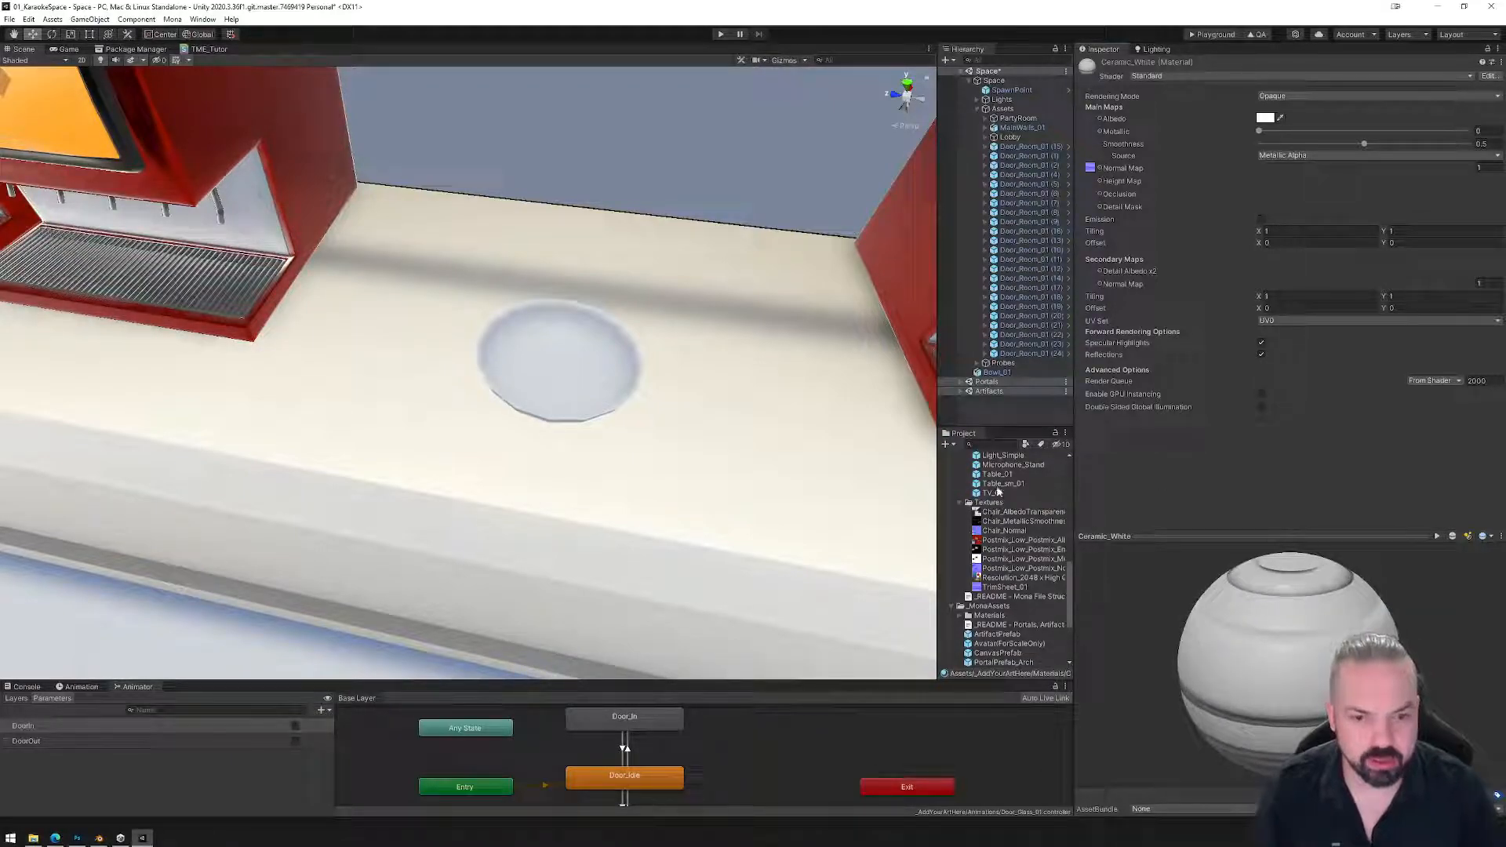
Show the Bowl_01 model's Materials import settings, then switch to Blender.
scroll(999, 509, "up", 6)
scroll(999, 509, "up", 4)
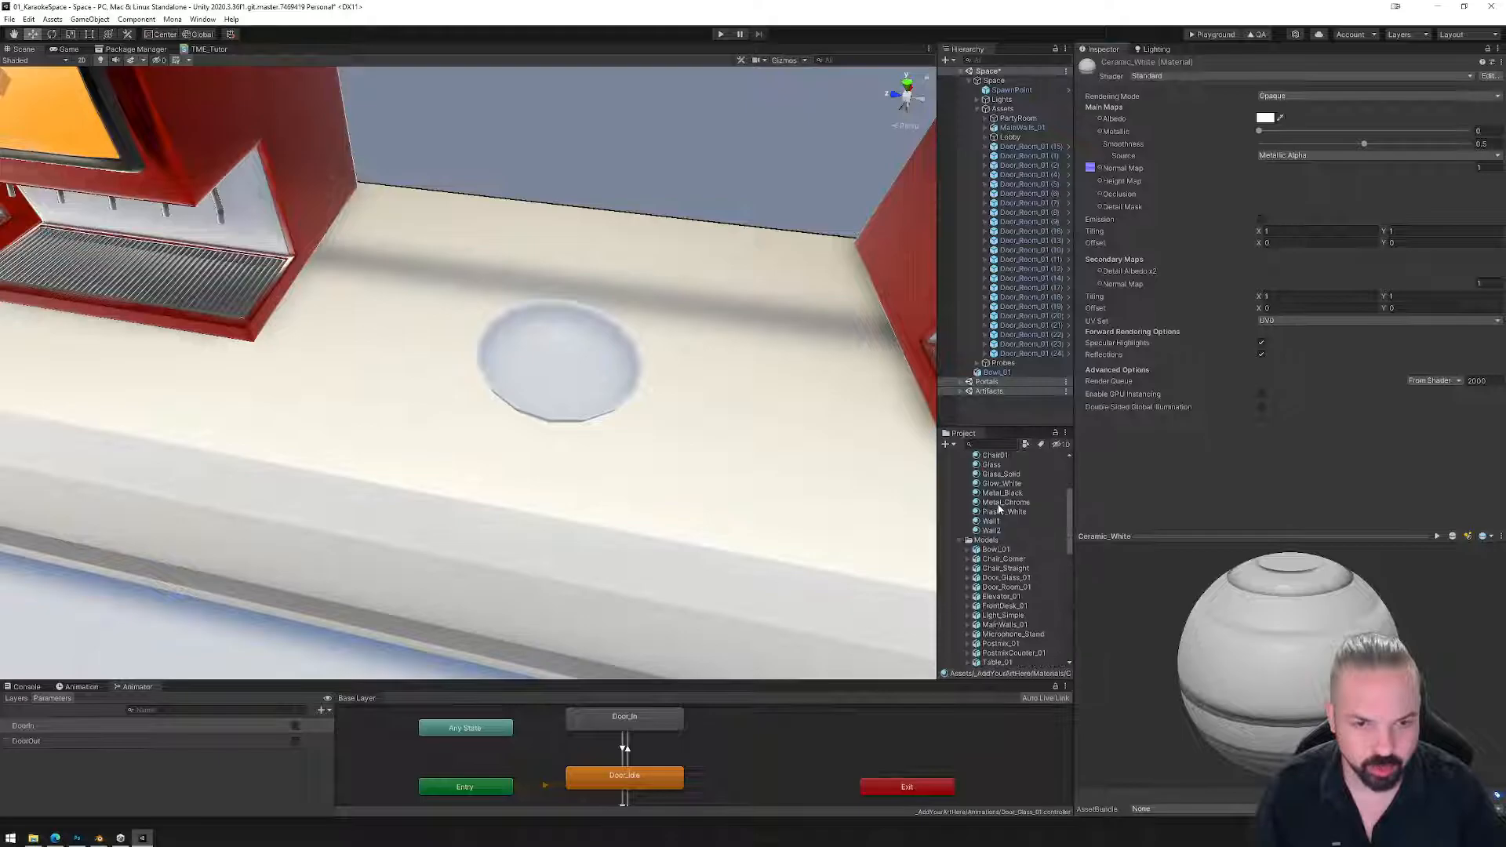
left_click(996, 549)
left_click(1334, 95)
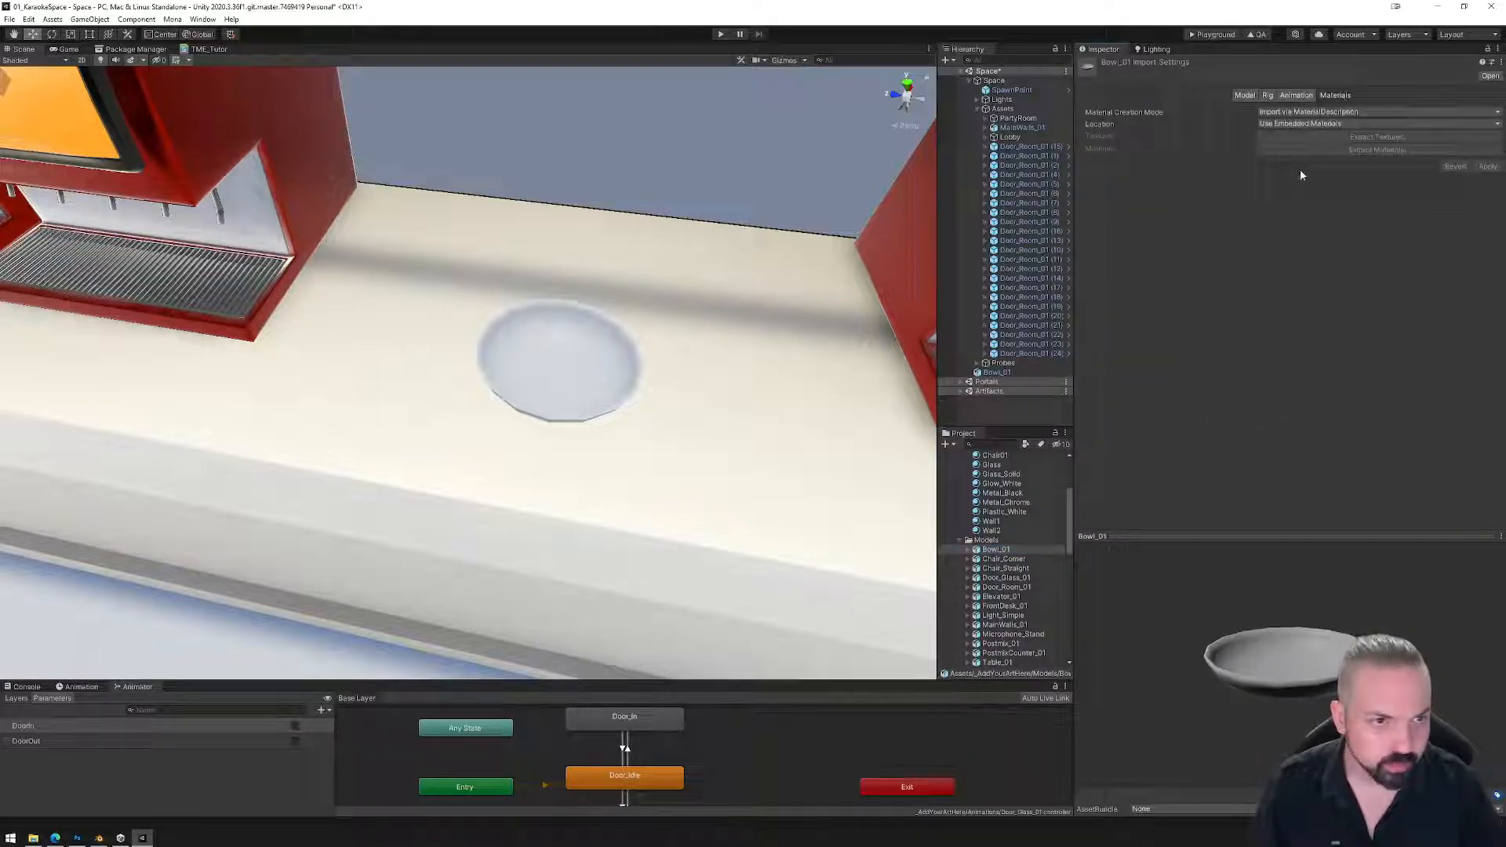
left_click(99, 837)
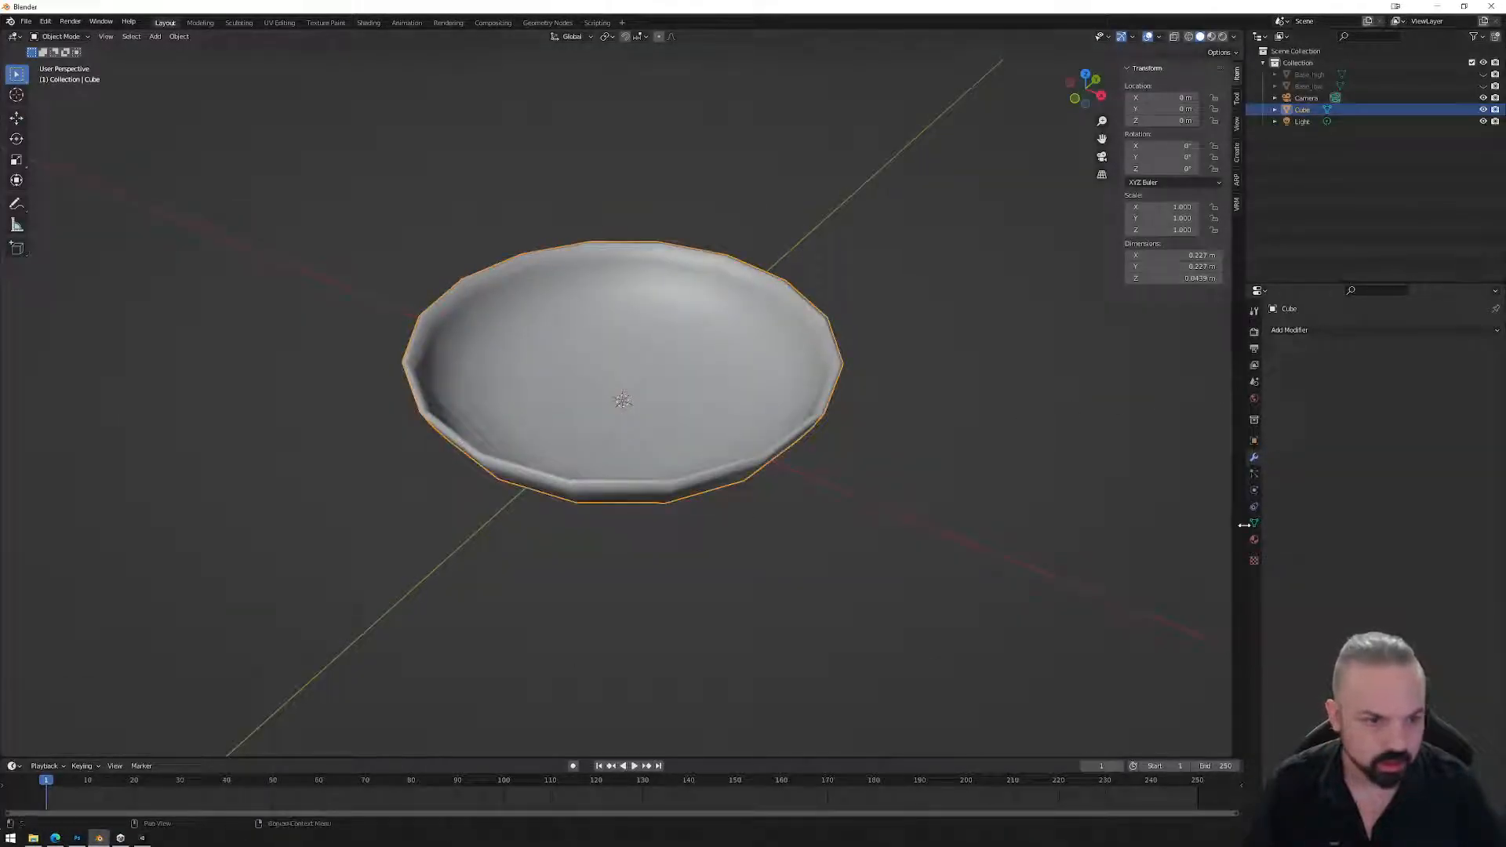
Assign the existing 'base' material to the bowl.
left_click(1254, 539)
left_click(1274, 380)
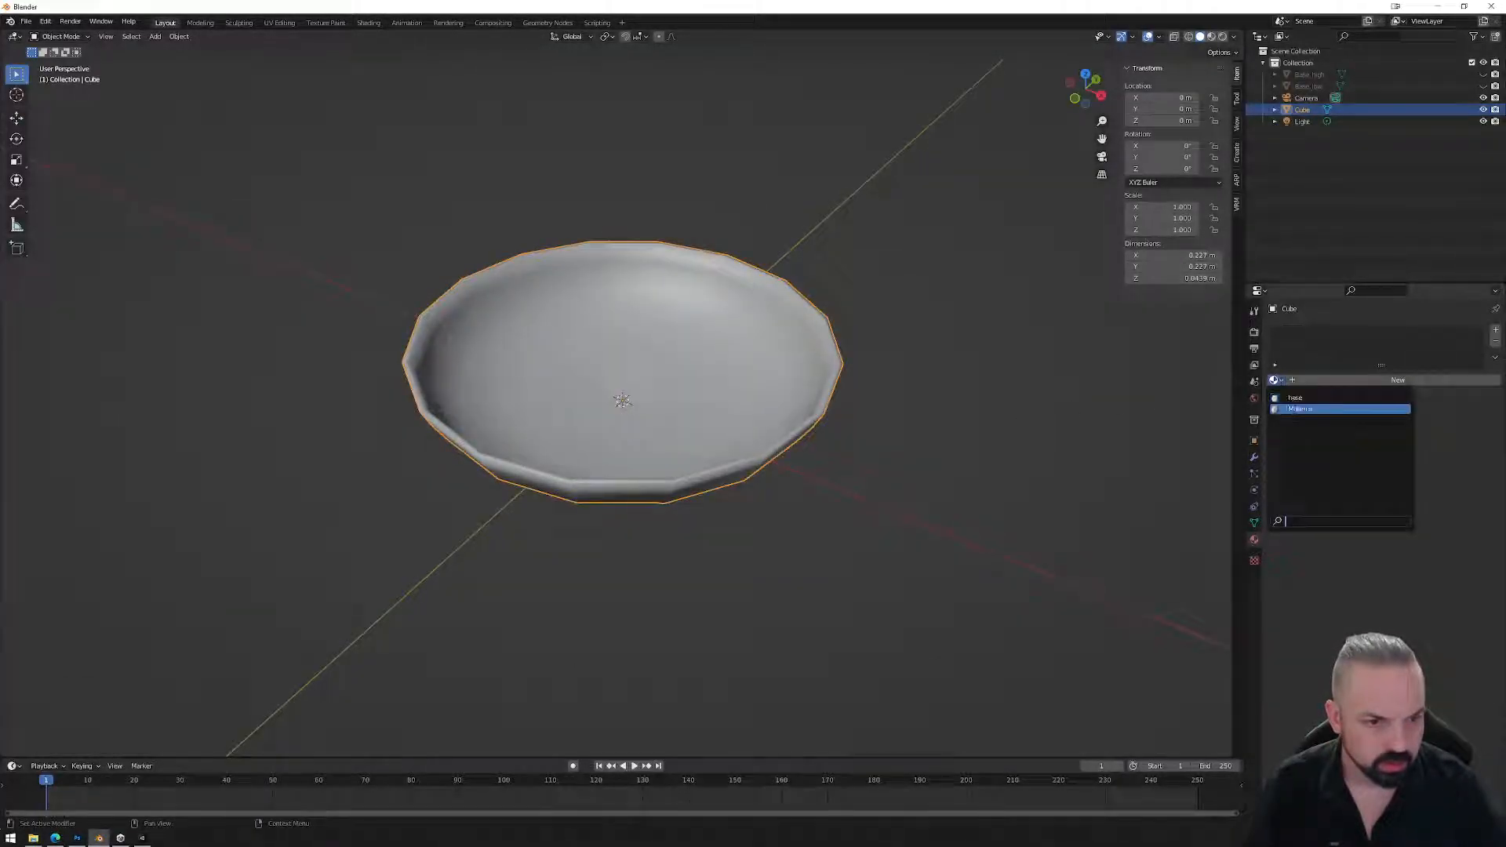
left_click(1333, 400)
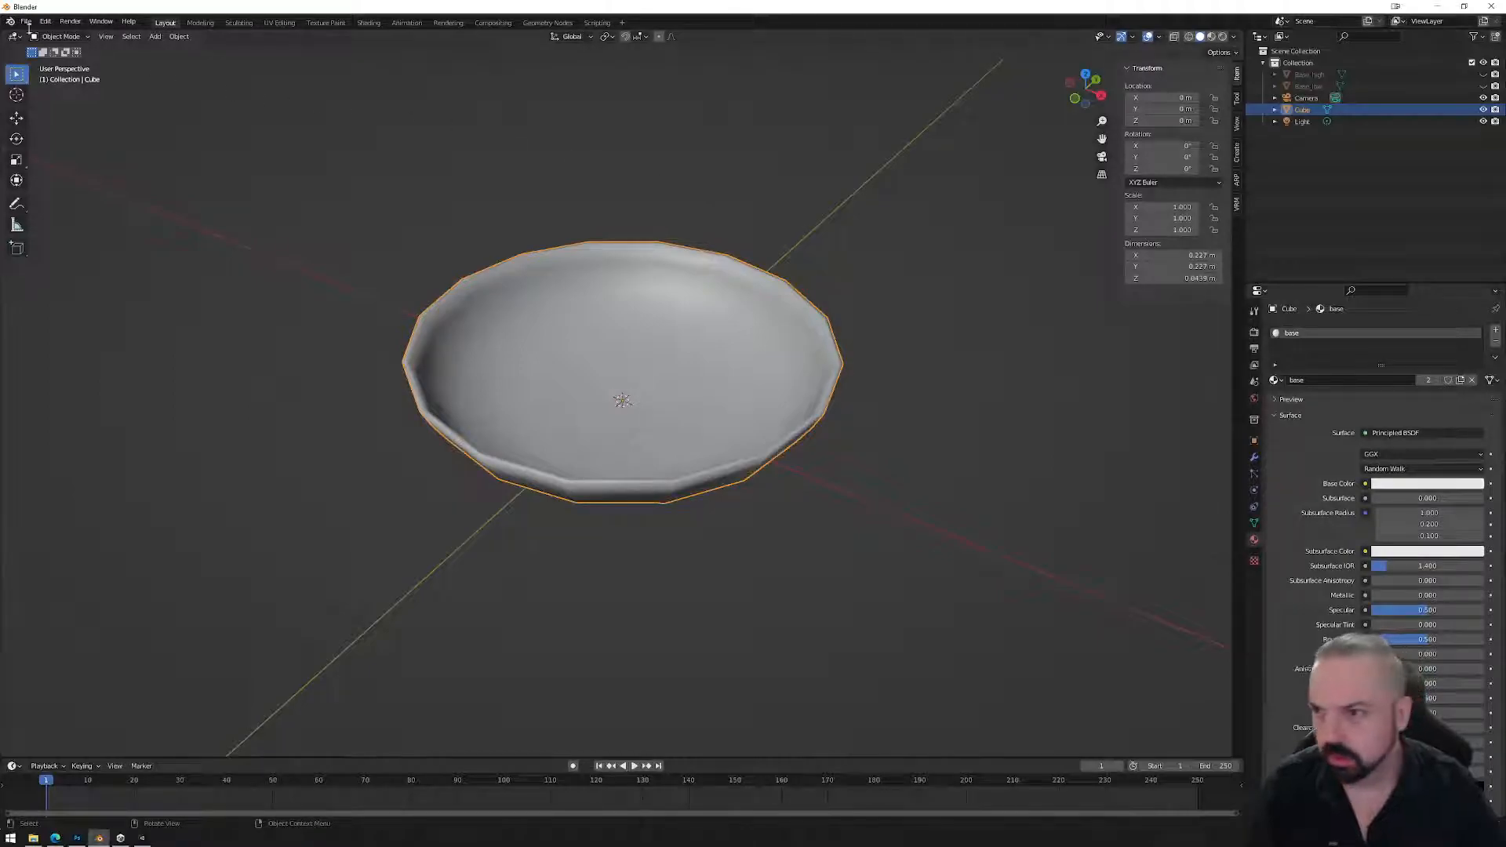
Re-export the bowl as FBX over Bowl_01.fbx and return to Unity.
left_click(26, 22)
mouse_move(57, 198)
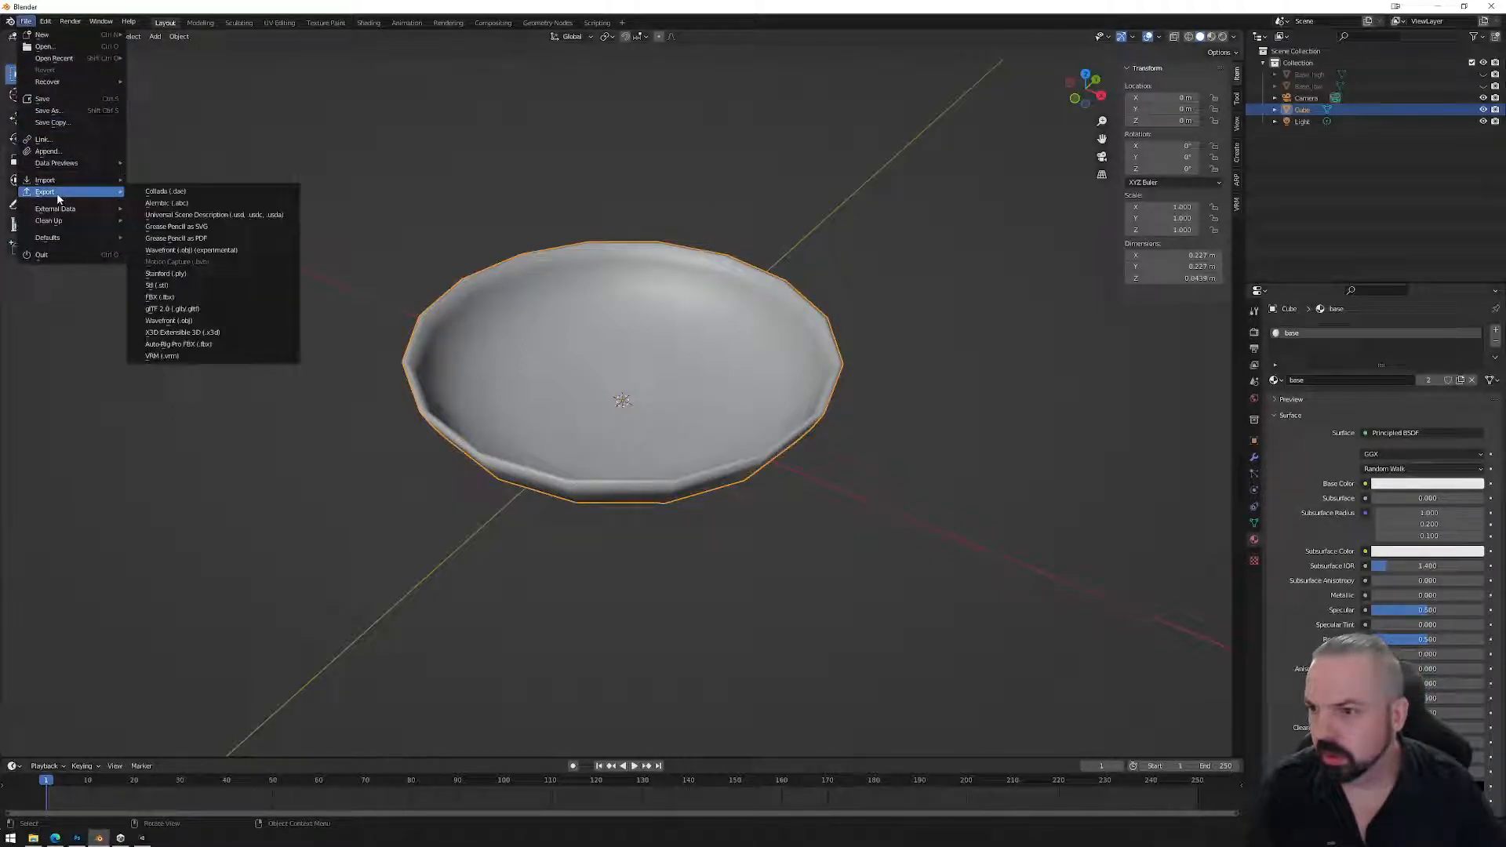
left_click(173, 297)
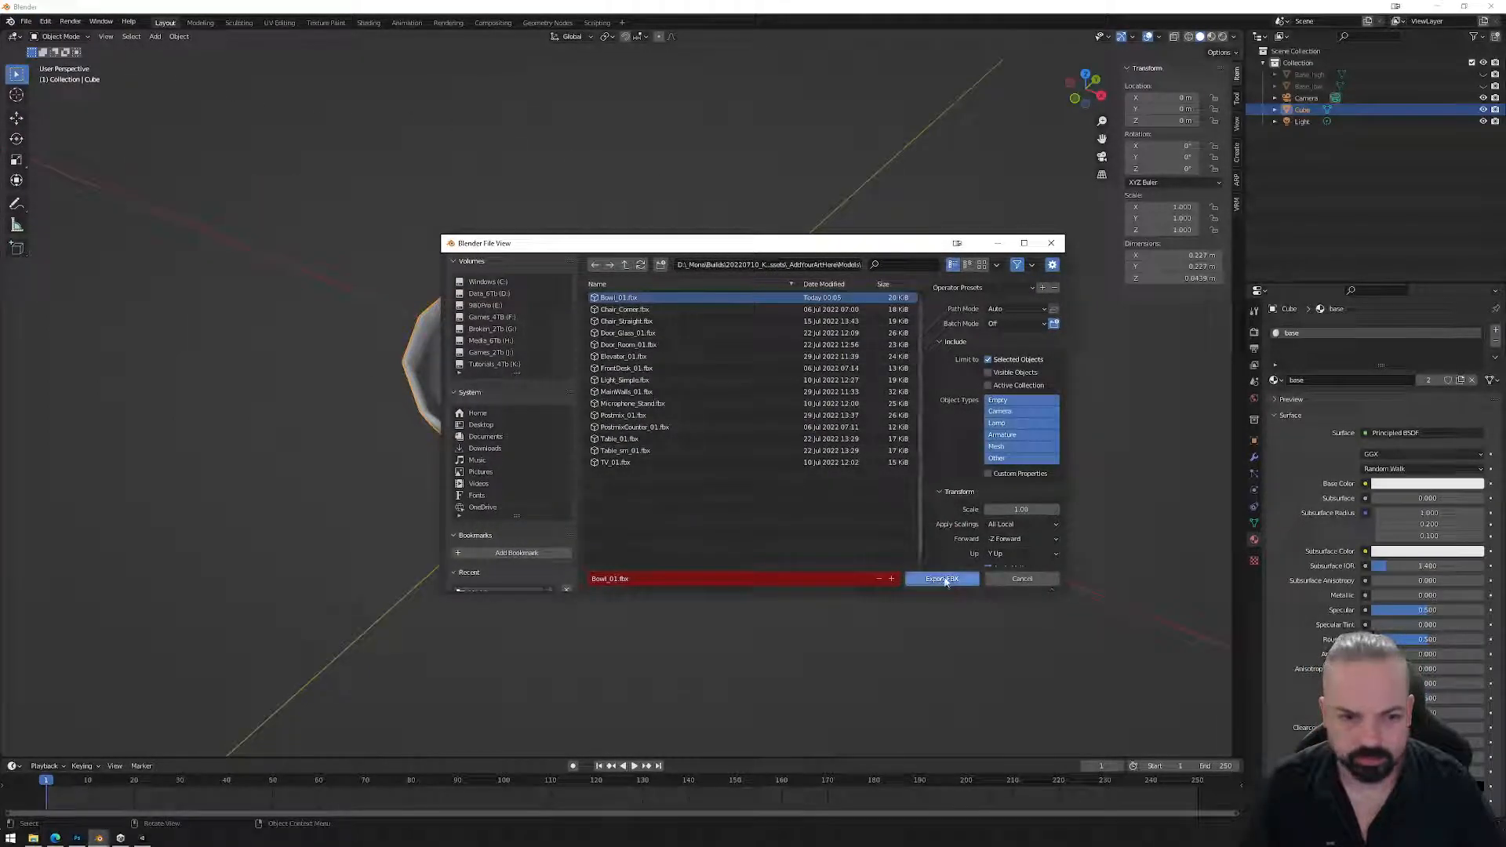
left_click(942, 579)
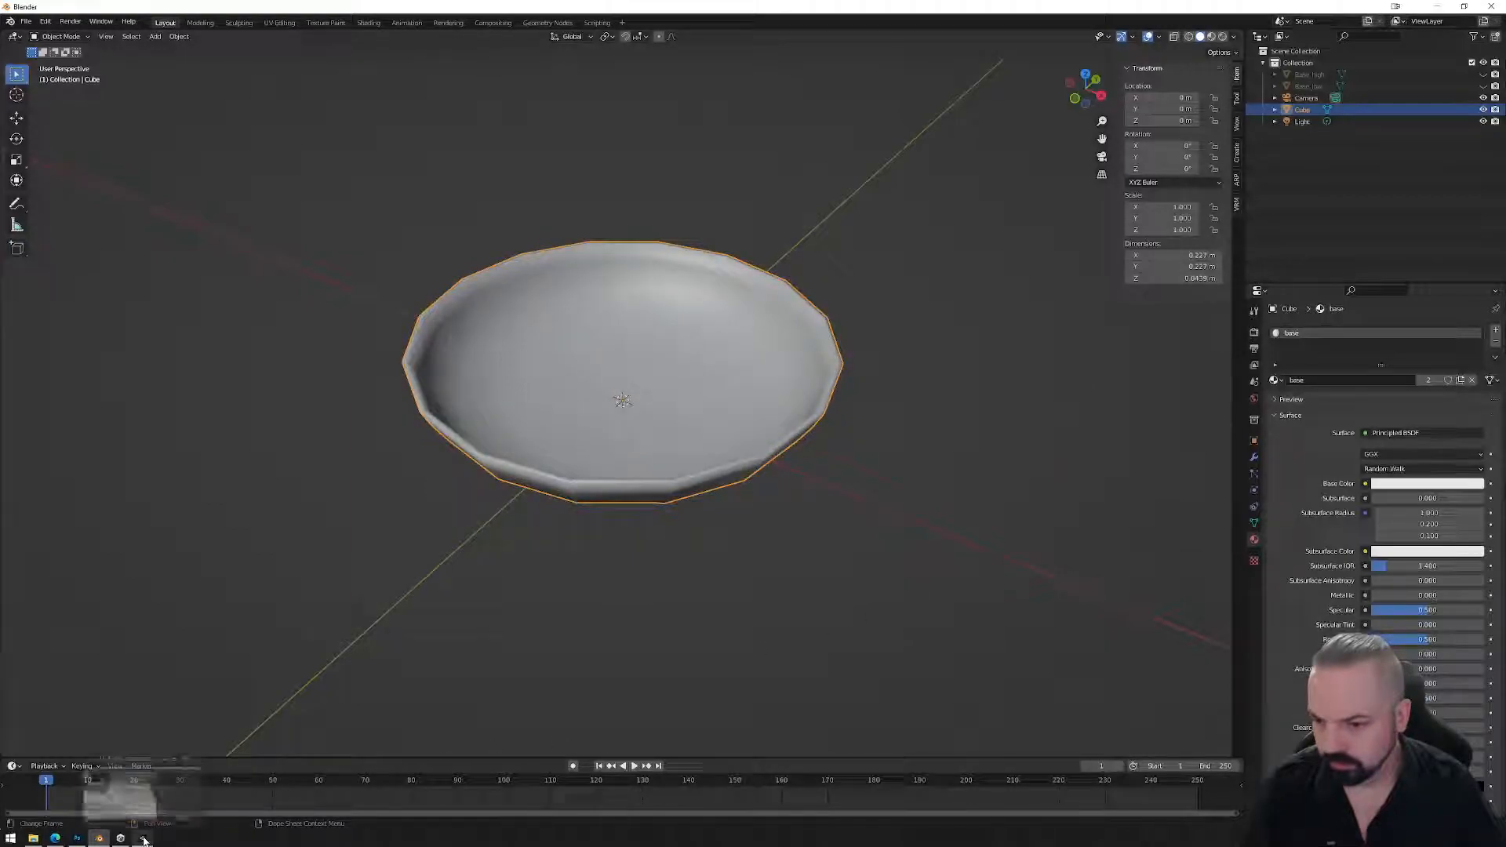
left_click(144, 837)
Remap Bowl_01's 'base' material slot to Ceramic_White, apply it, and orbit to inspect the bowl.
scroll(990, 523, "up", 4)
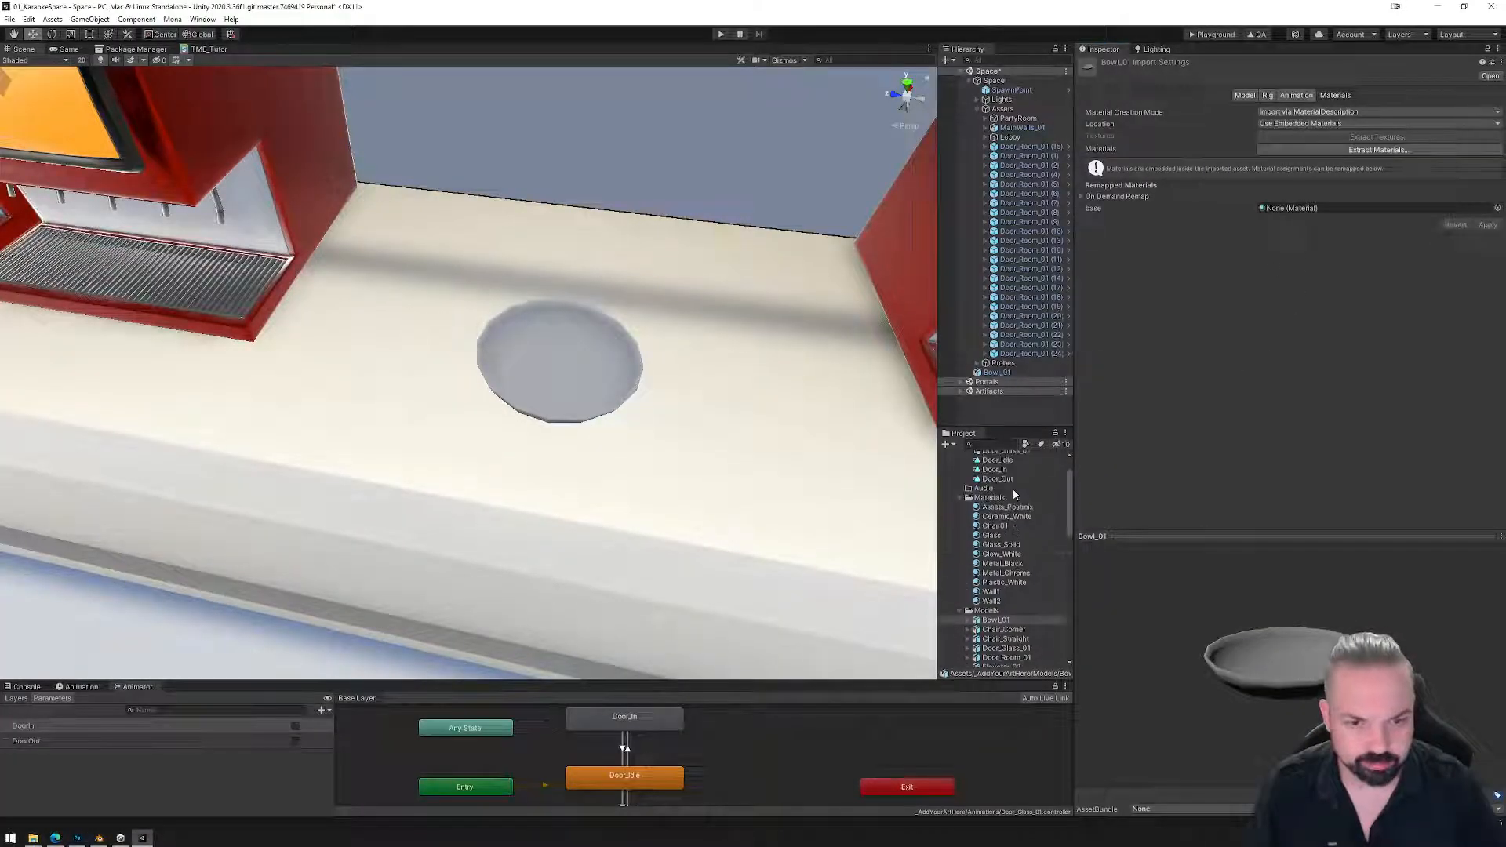
left_click_drag(996, 554, 1335, 210)
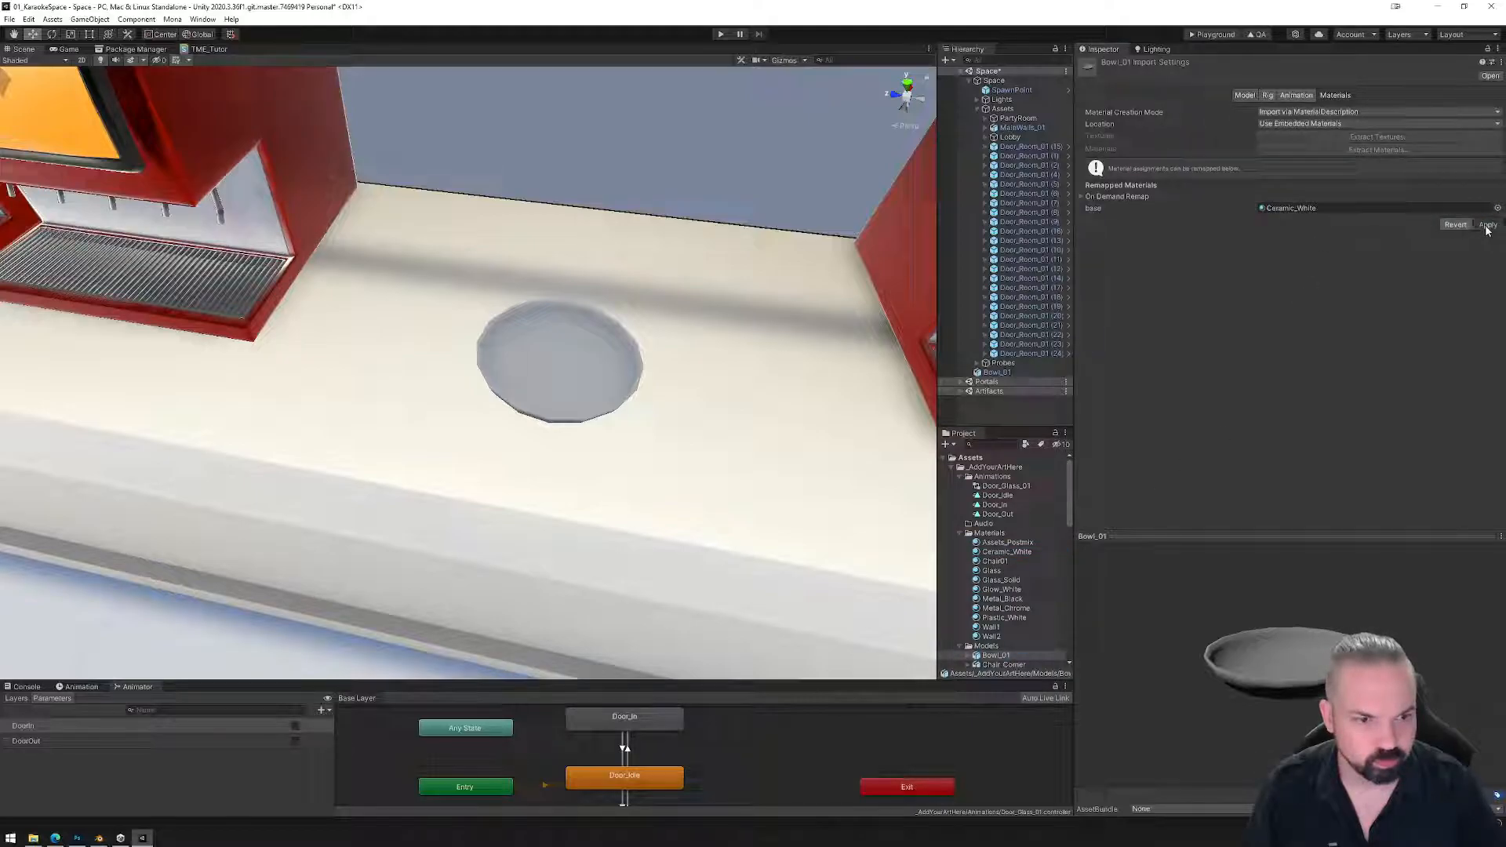
left_click(1487, 226)
left_click_drag(604, 424, 577, 408, "alt")
scroll(515, 462, "up", 8)
left_click_drag(464, 393, 487, 329, "alt")
scroll(459, 368, "up", 5)
mouse_move(685, 381)
left_mouse_down("alt")
mouse_move(659, 356)
mouse_move(672, 343)
mouse_move(706, 373)
left_mouse_up("alt")
scroll(672, 343, "down", 5)
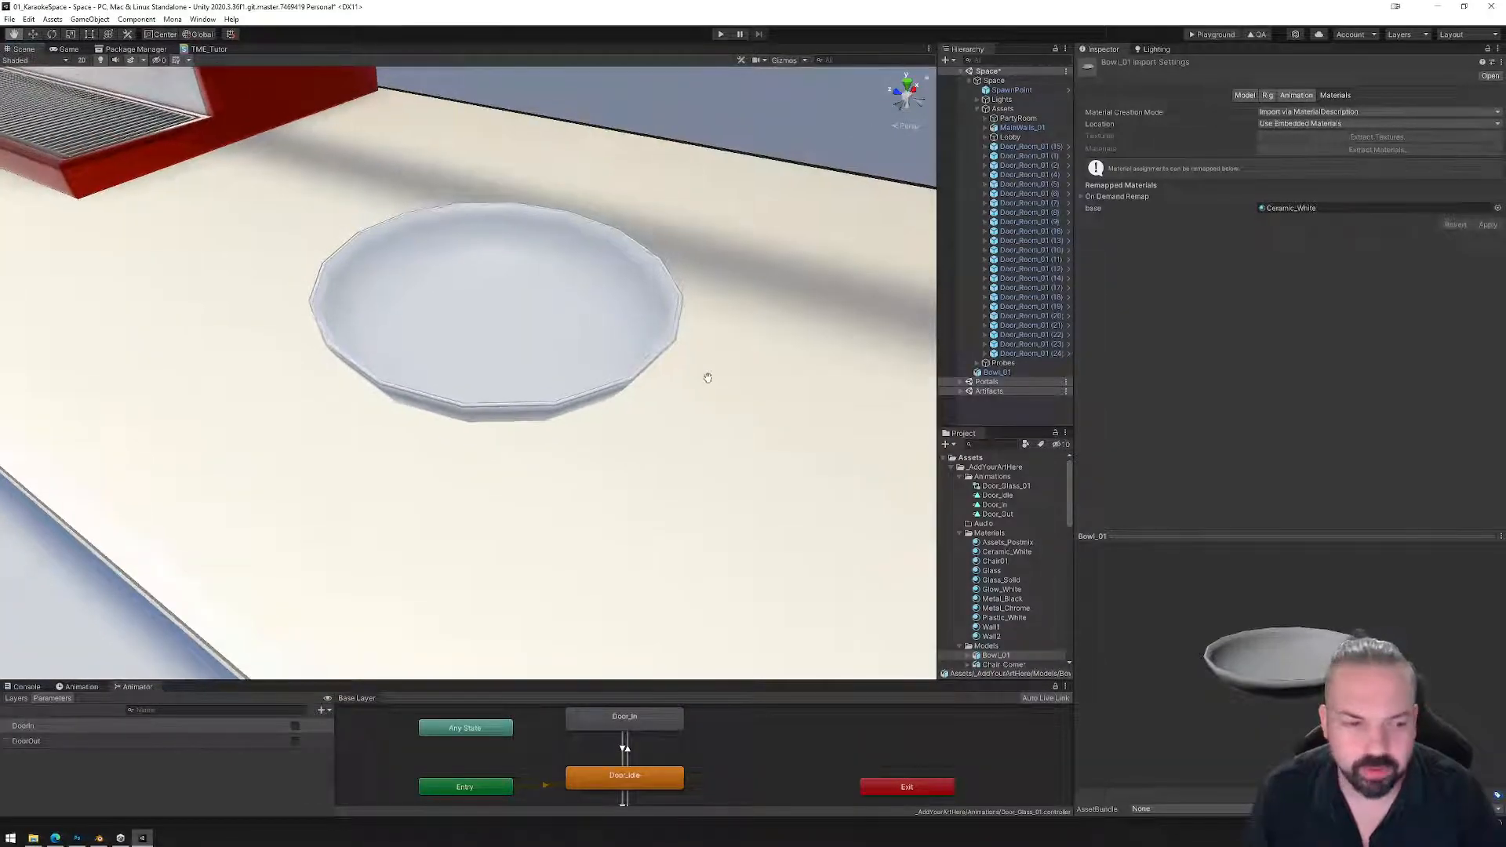
Rotate the bowl to view its underside, undo the rotation, and return to Blender.
left_click(524, 362)
left_click(52, 35)
left_click_drag(480, 319, 655, 211)
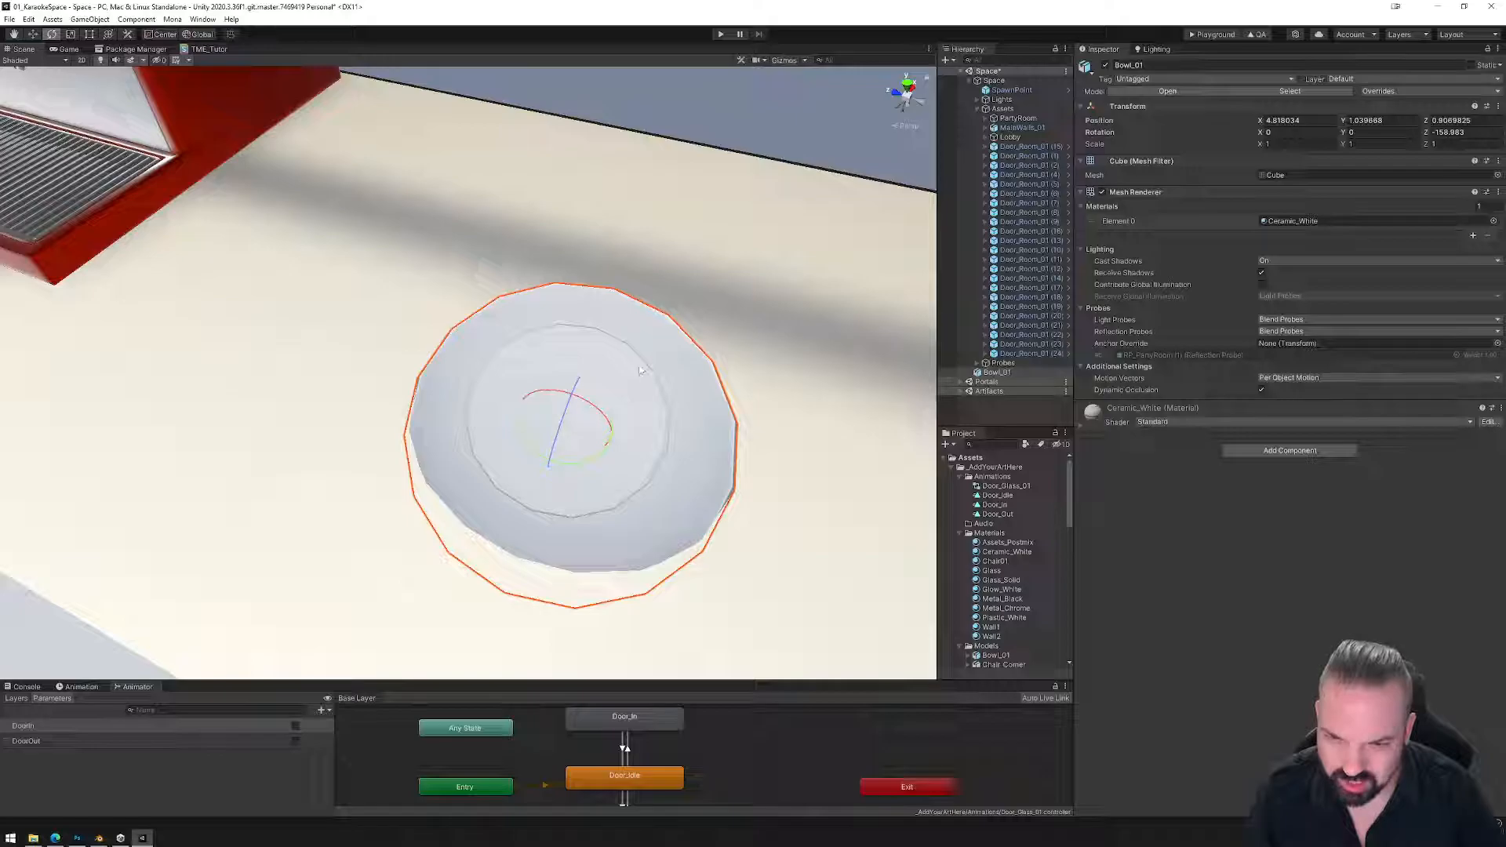
key("ctrl+z")
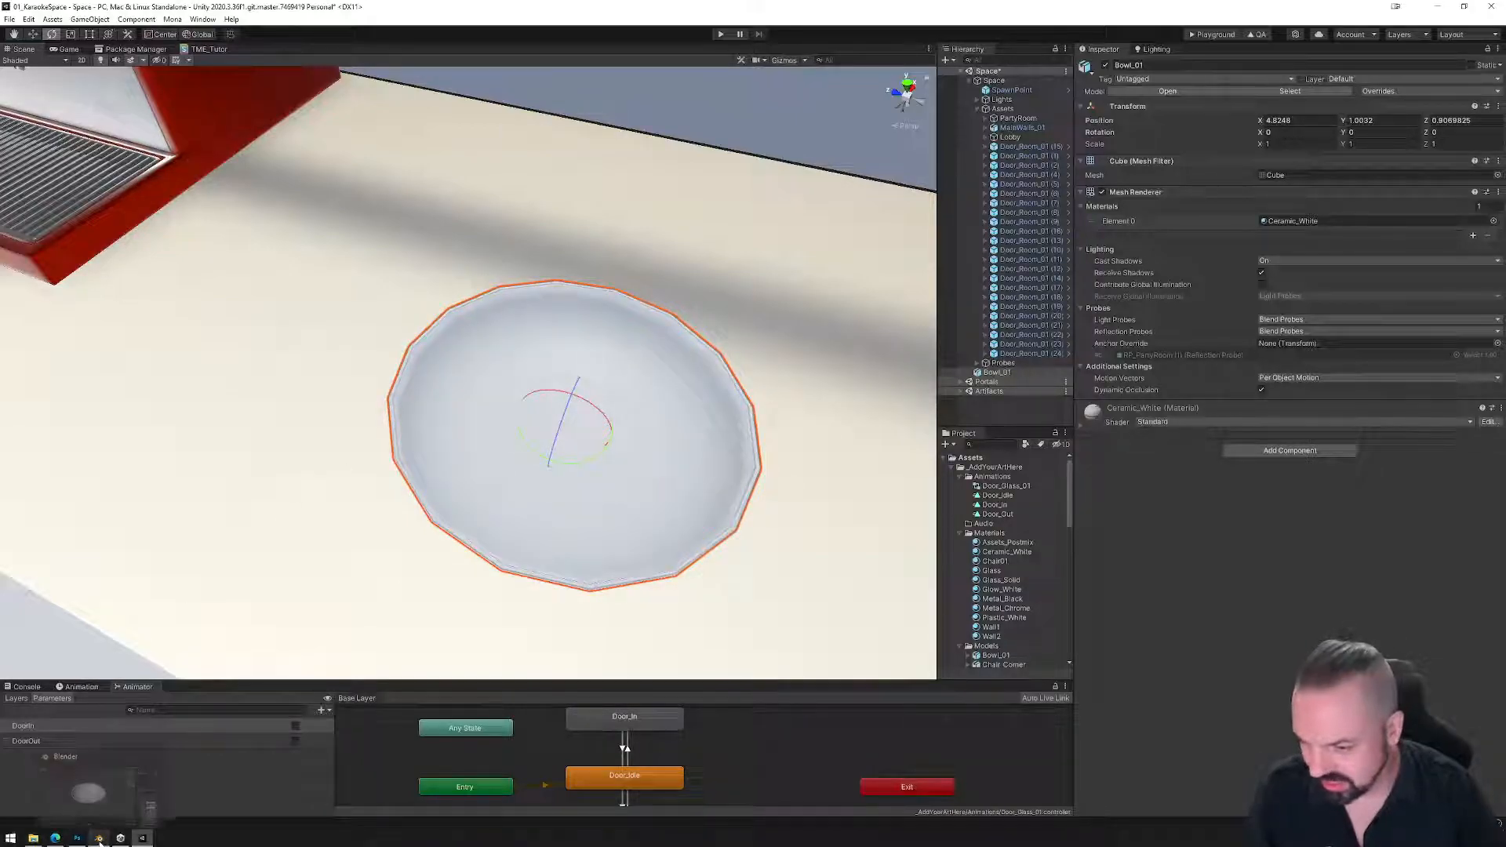
left_click(99, 838)
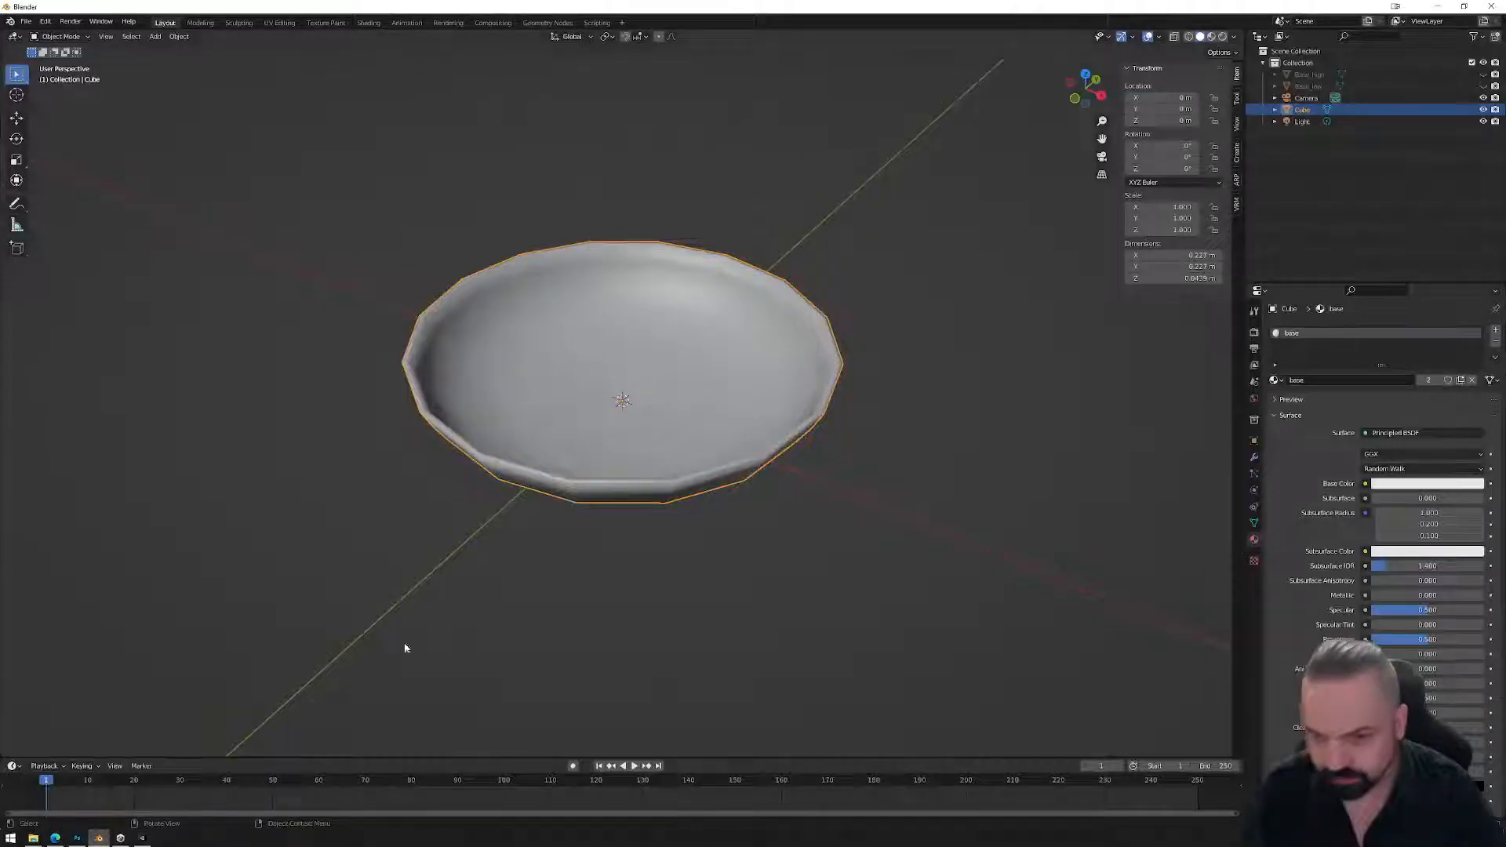
In the UV Editing workspace, select all the bowl's circular bottom faces.
left_click(280, 23)
scroll(470, 471, "up", 5)
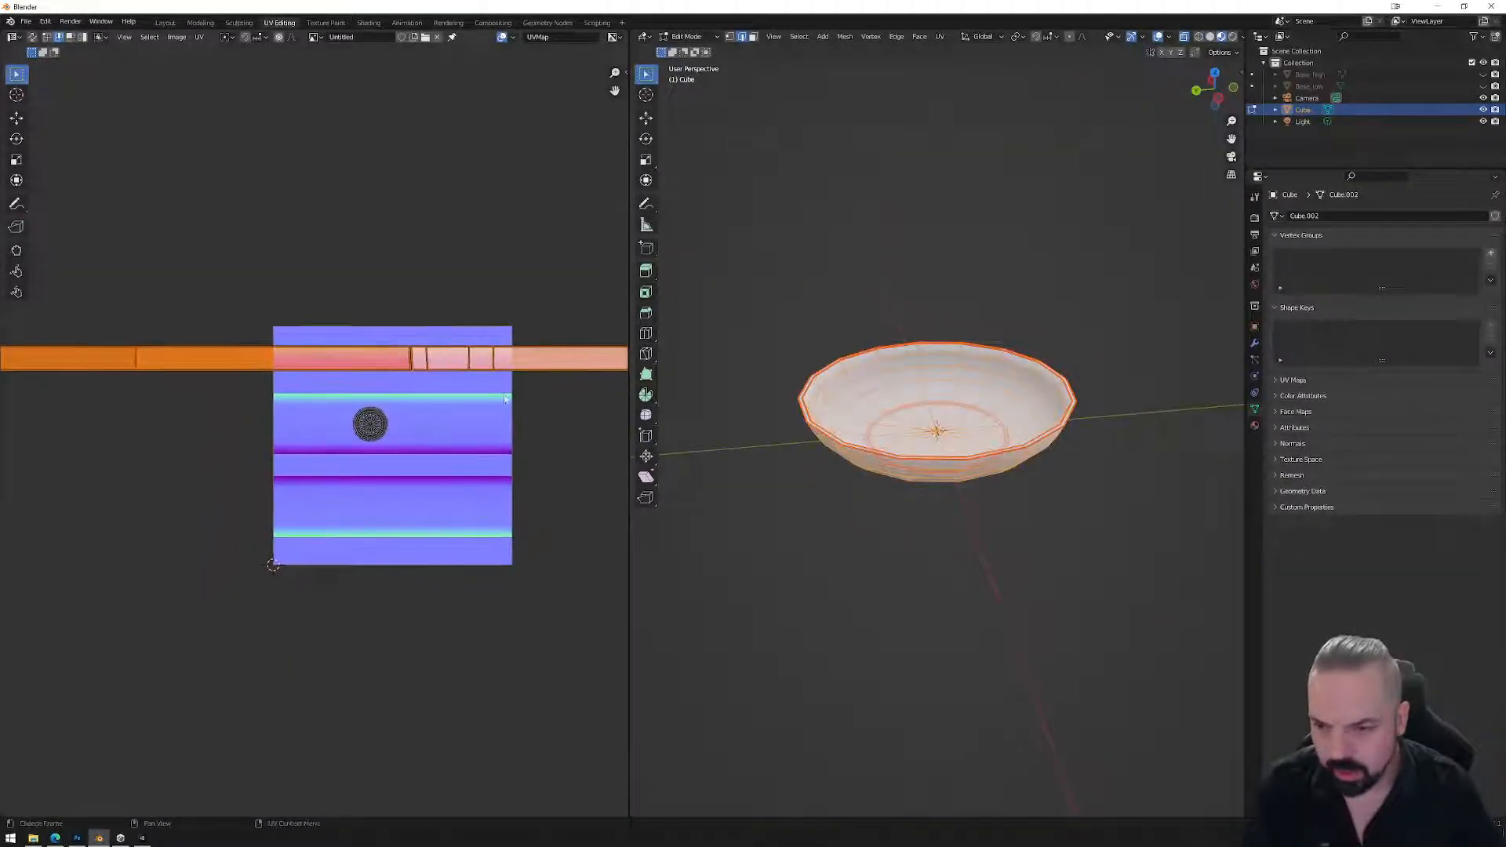
middle_click_drag(496, 408, 451, 402)
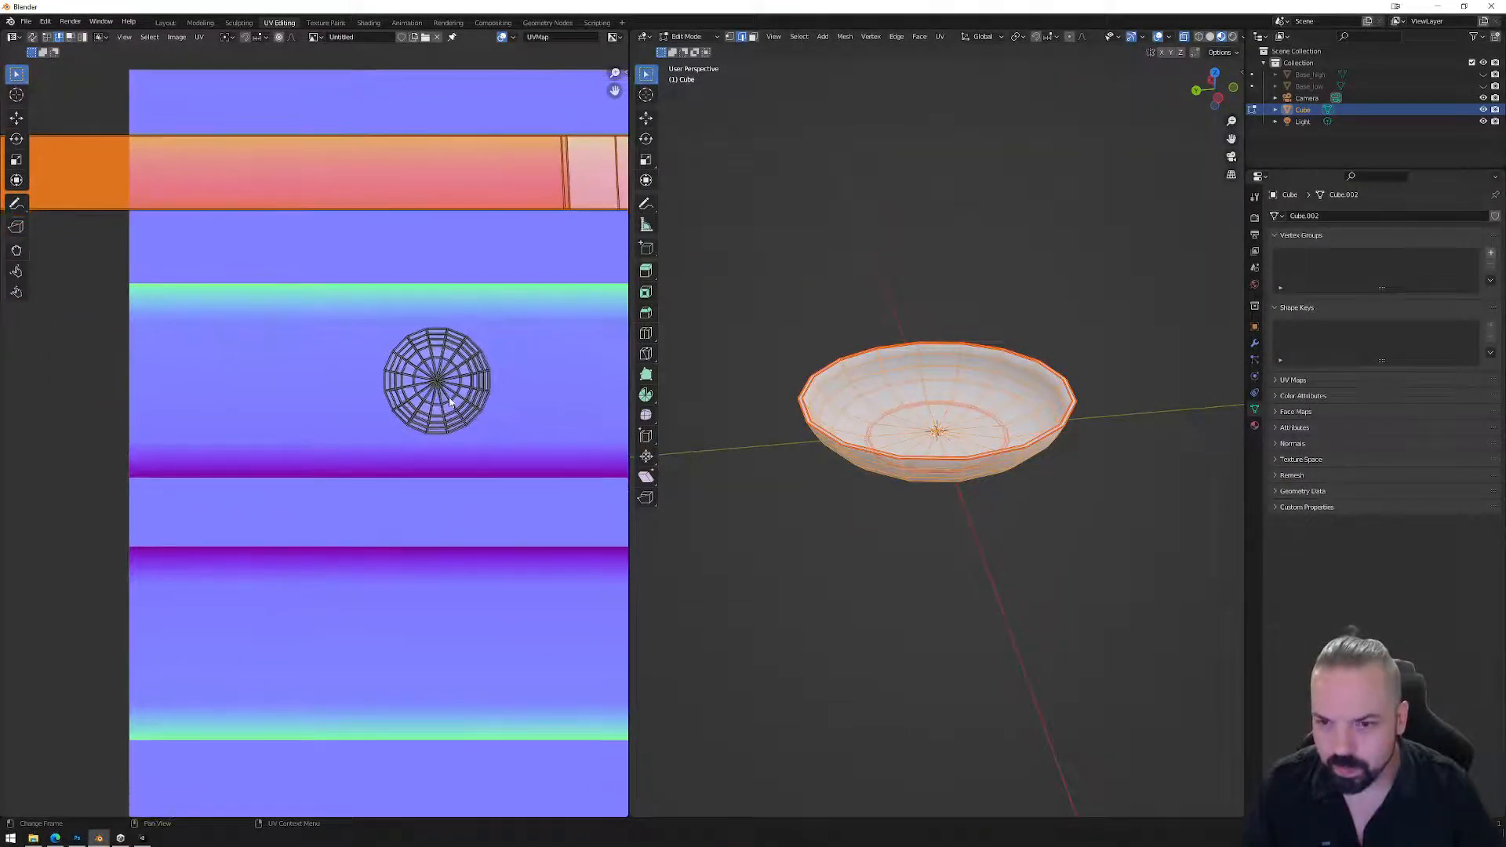
middle_click_drag(700, 423, 947, 403)
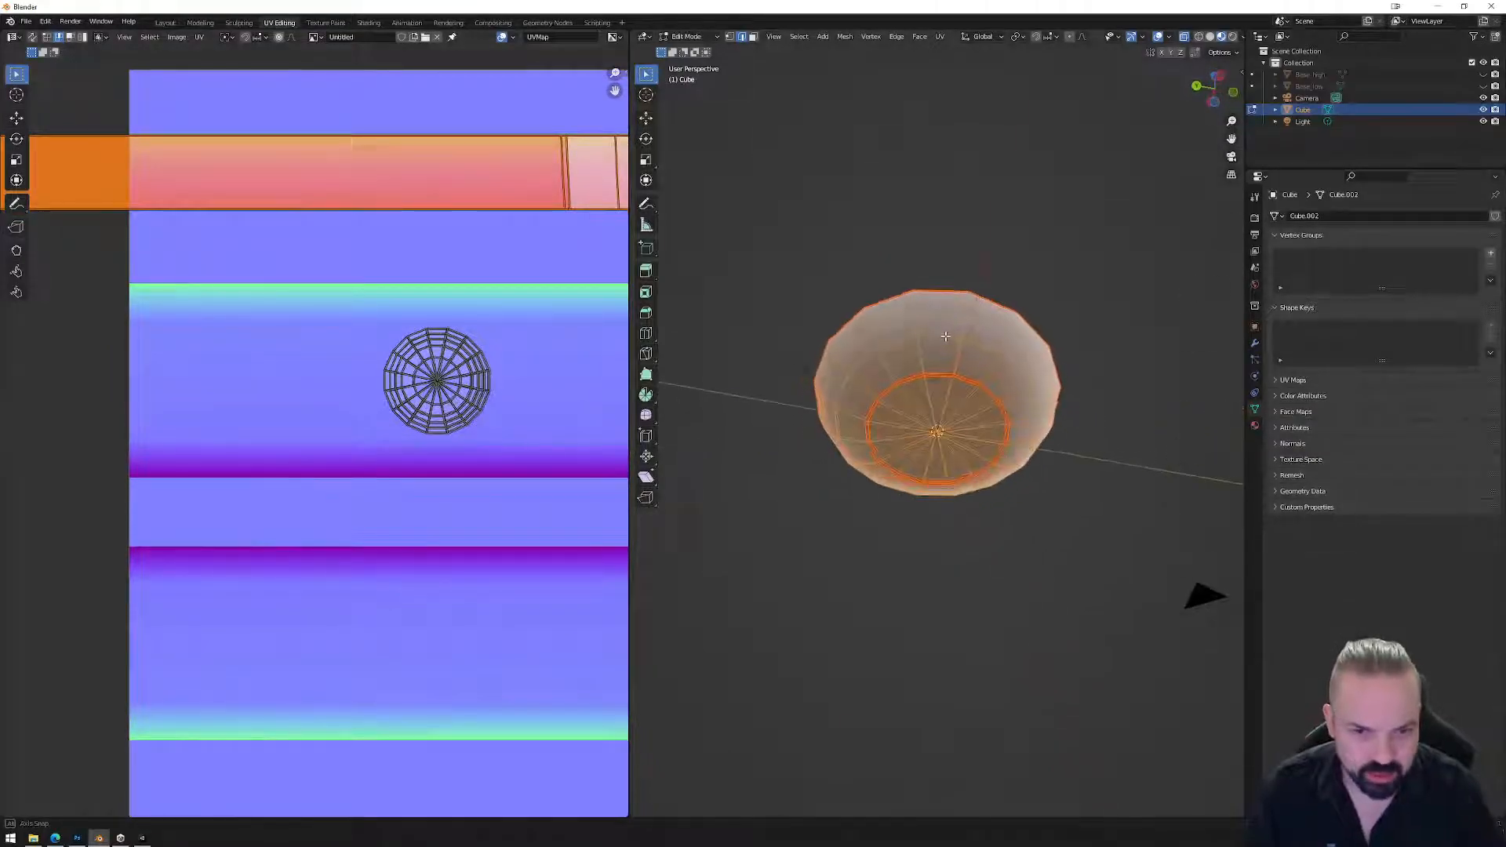
left_click(953, 400)
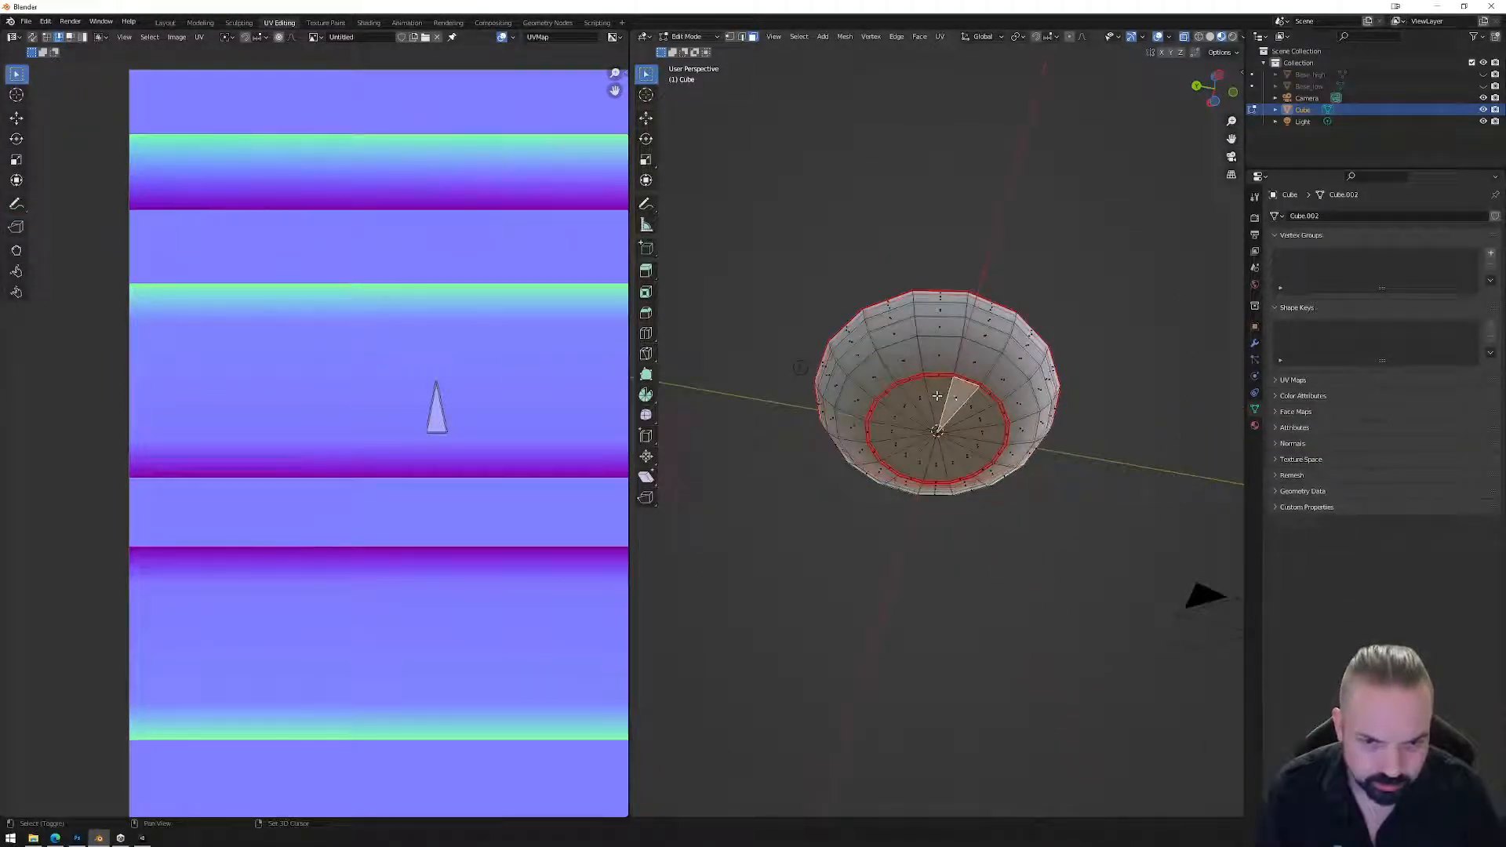
left_click(894, 445, "ctrl")
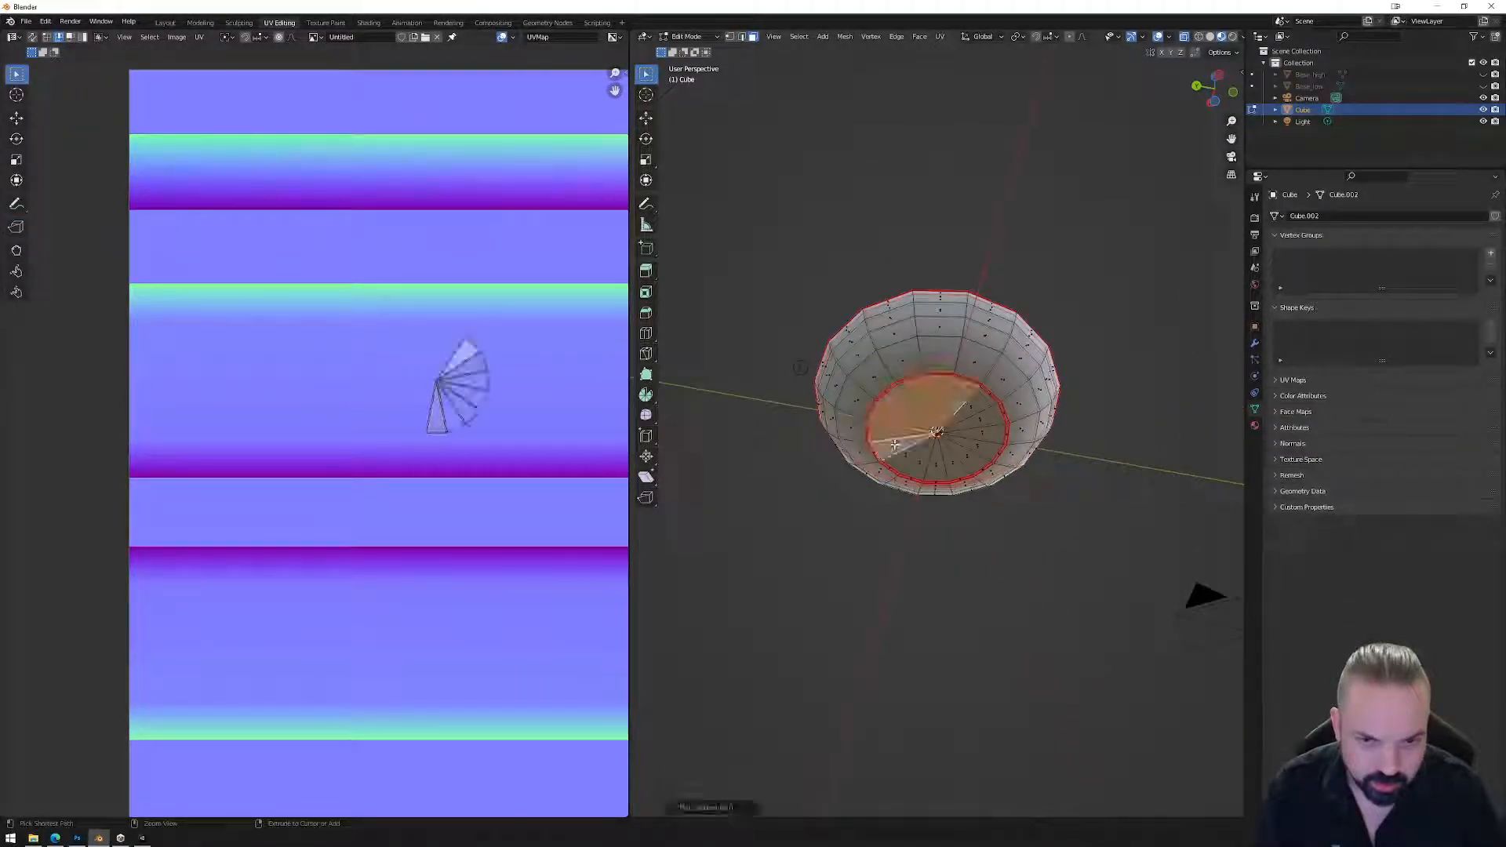
left_click(970, 459, "ctrl")
left_click(975, 409, "ctrl")
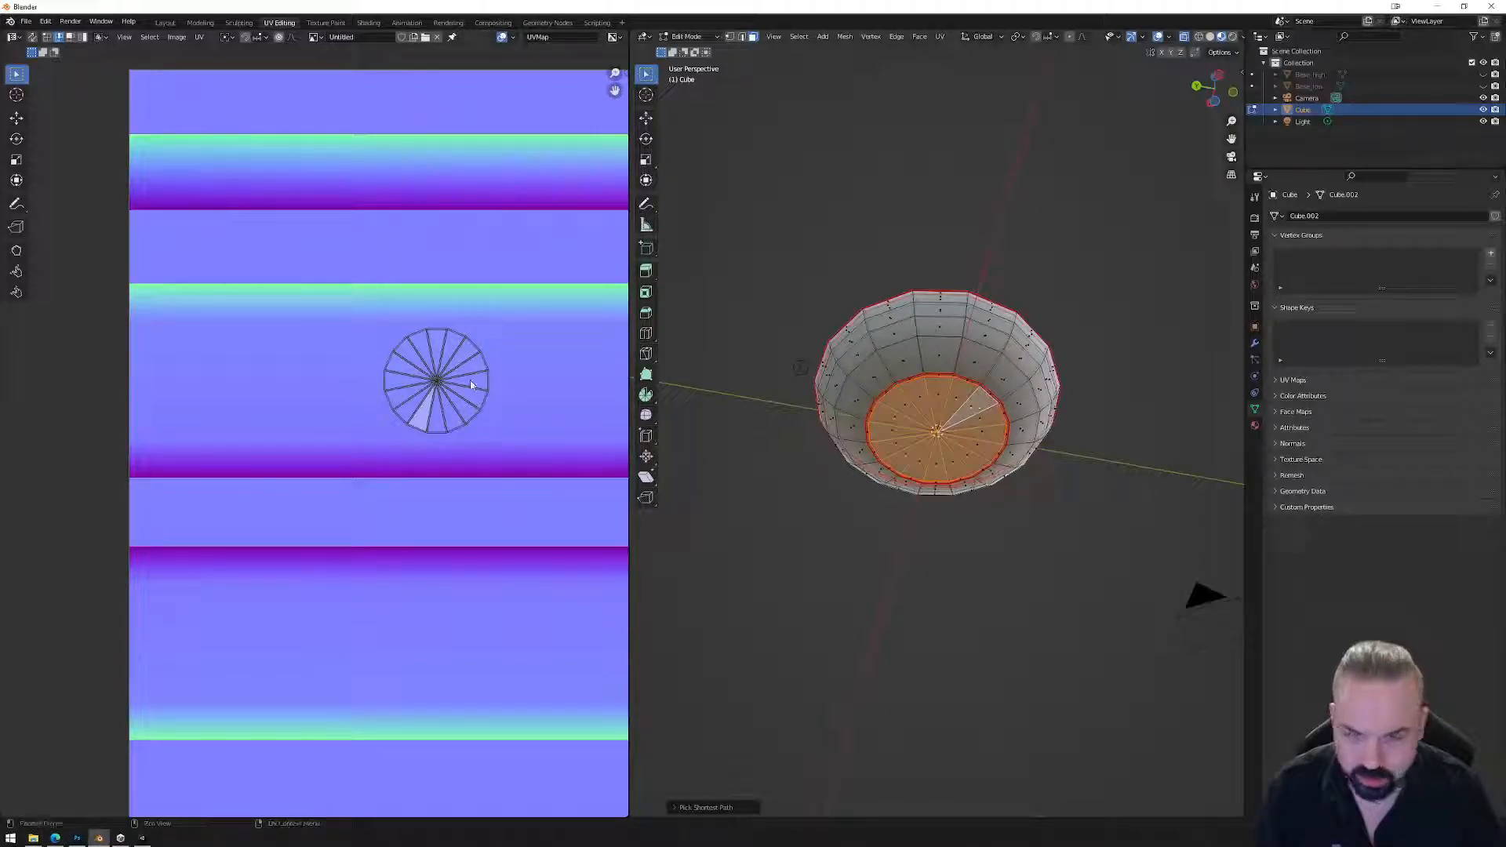
Box-select the bottom's UV circle and move it down onto the lower trim strip.
left_click_drag(364, 315, 528, 454)
right_click(421, 404)
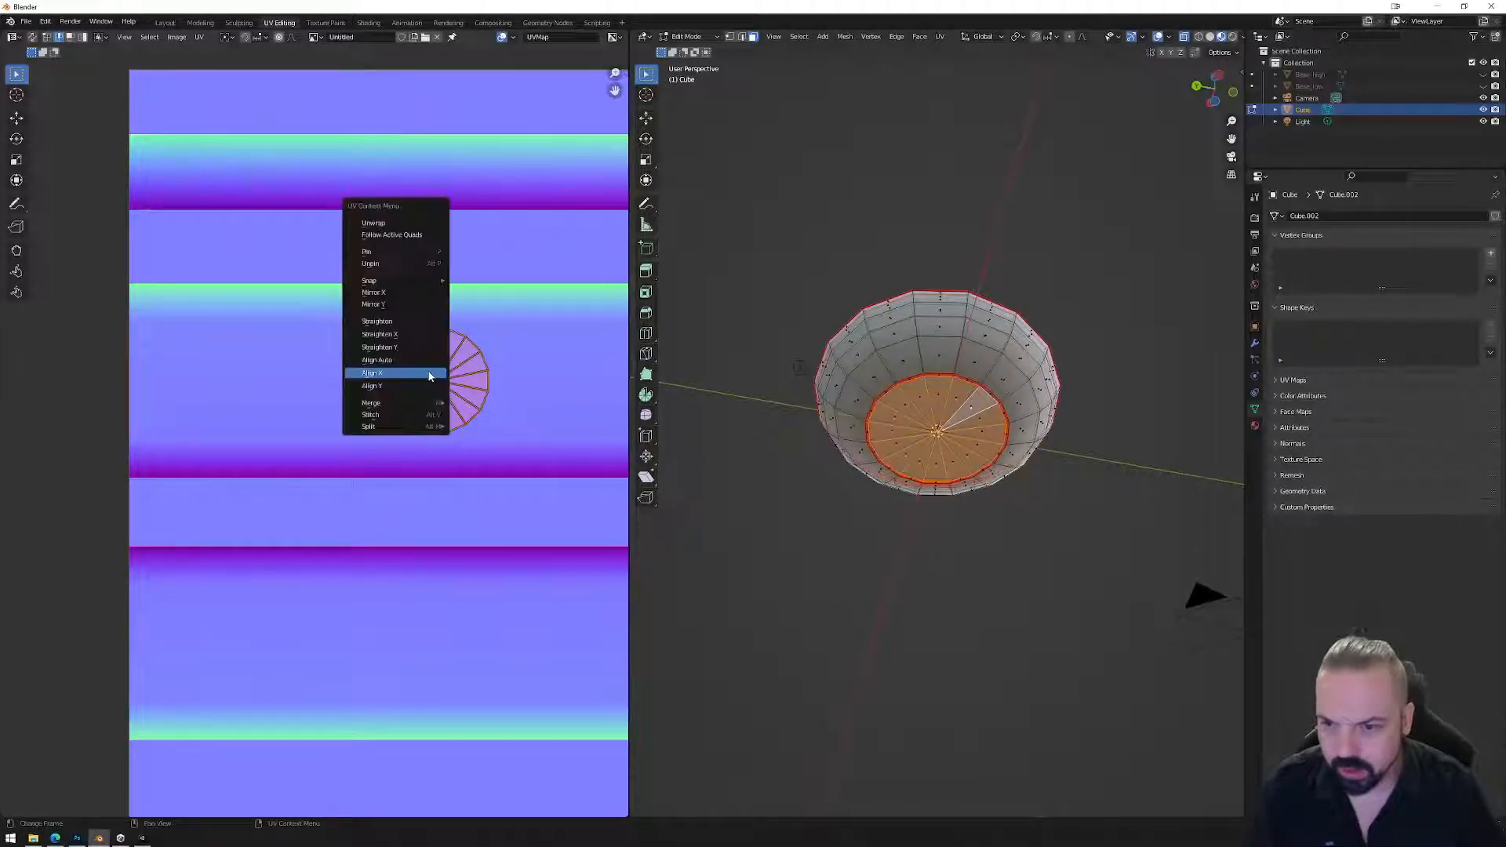
mouse_move(421, 403)
left_click(482, 433)
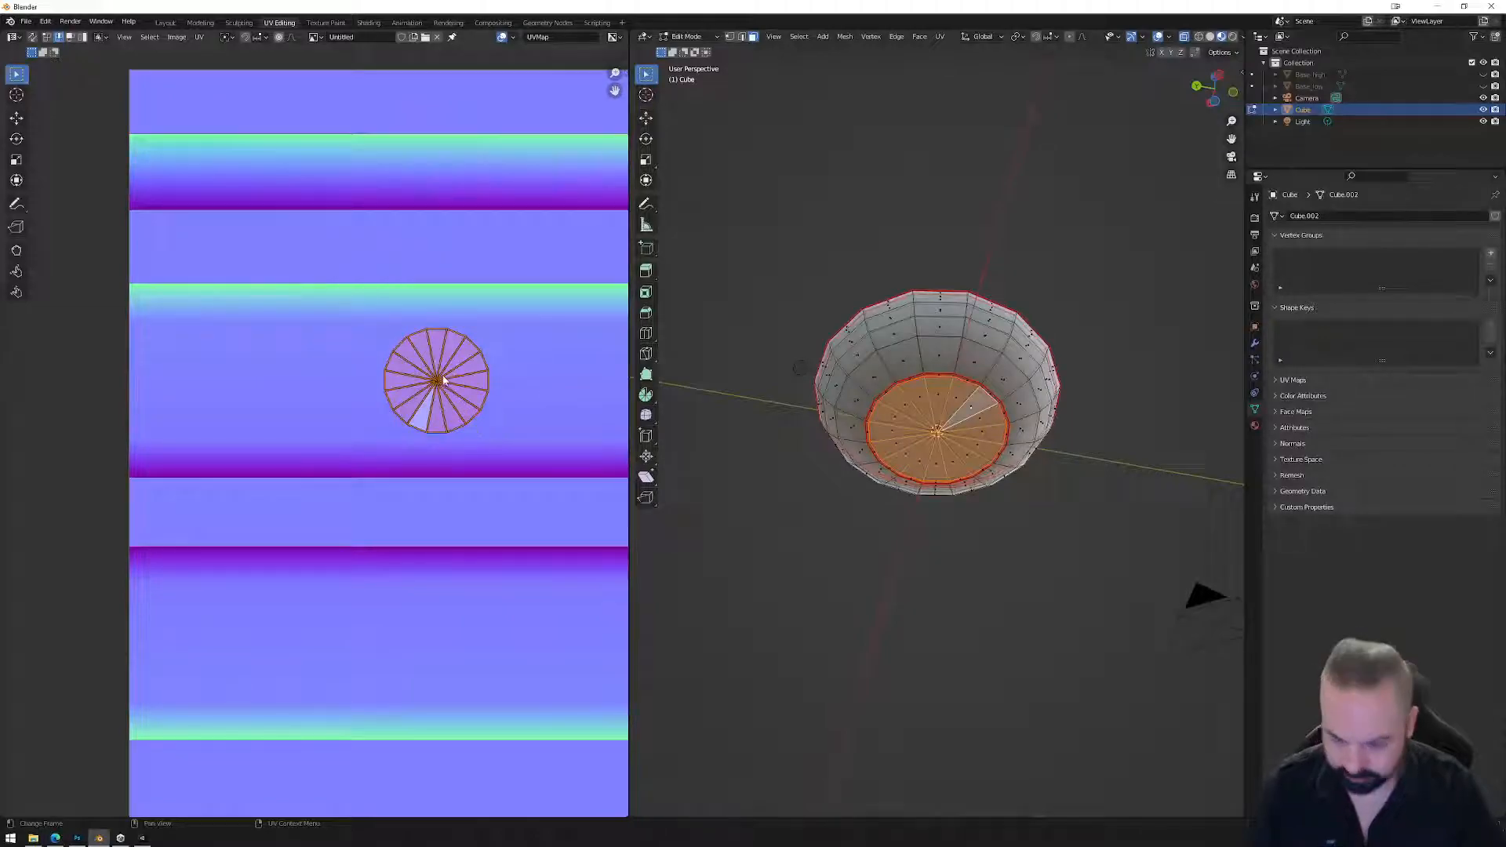
key("g")
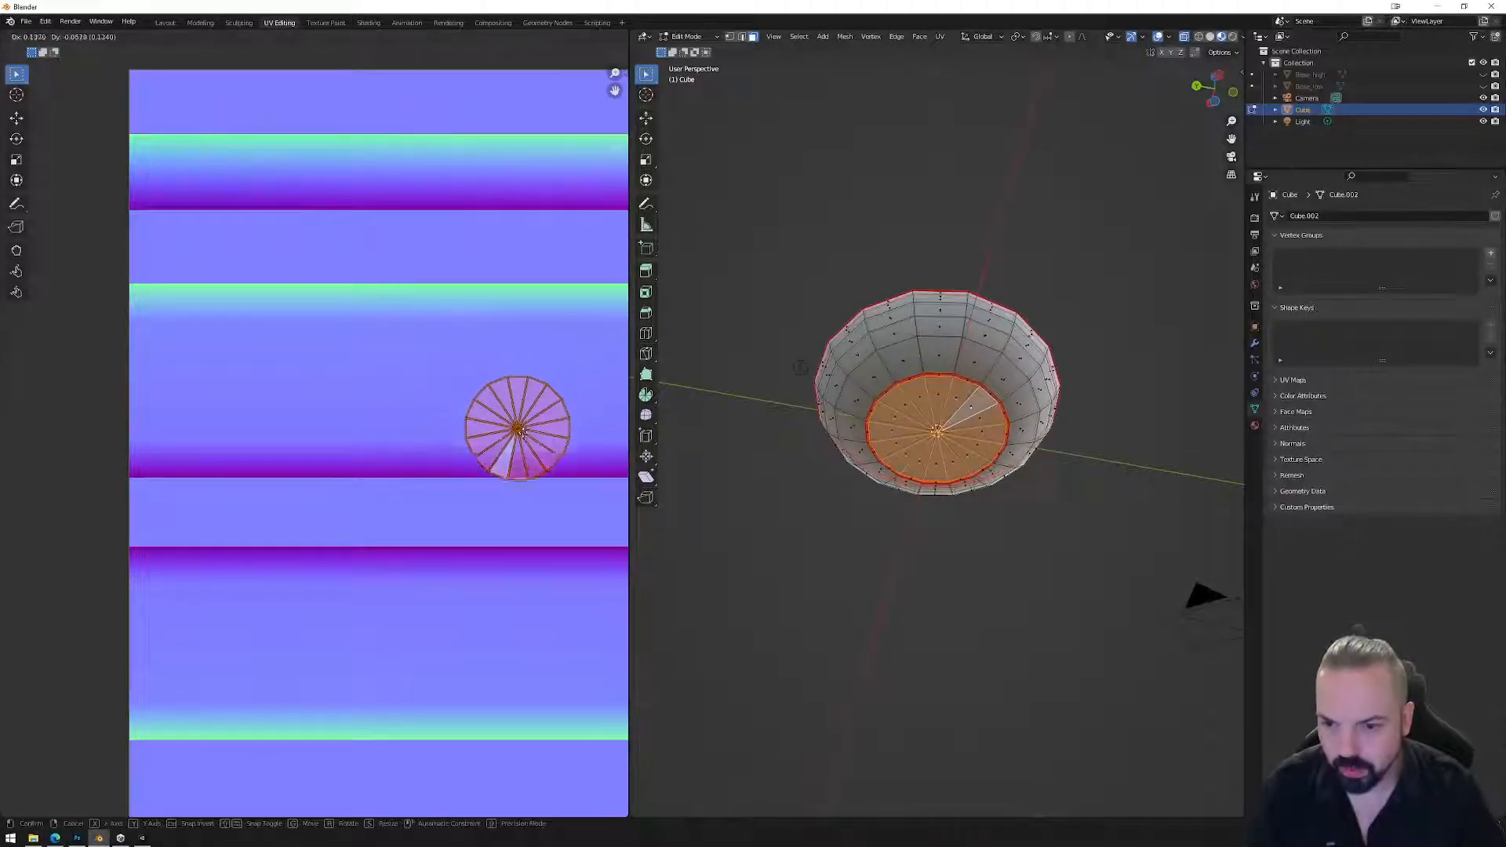
left_click(471, 604)
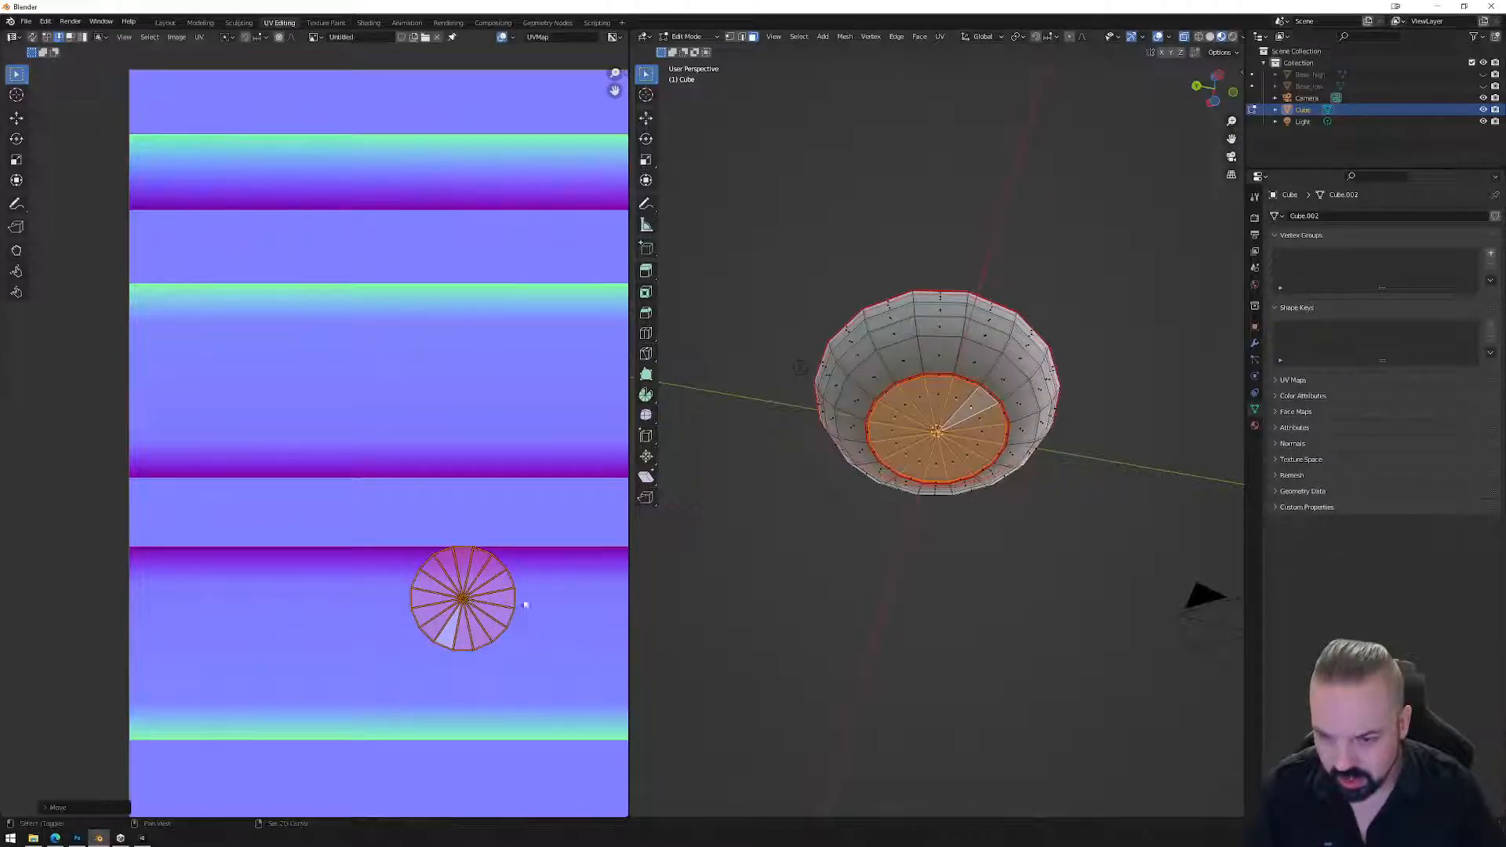
middle_click_drag(471, 604, 337, 509)
scroll(377, 513, "up", 1)
scroll(377, 513, "up", 2)
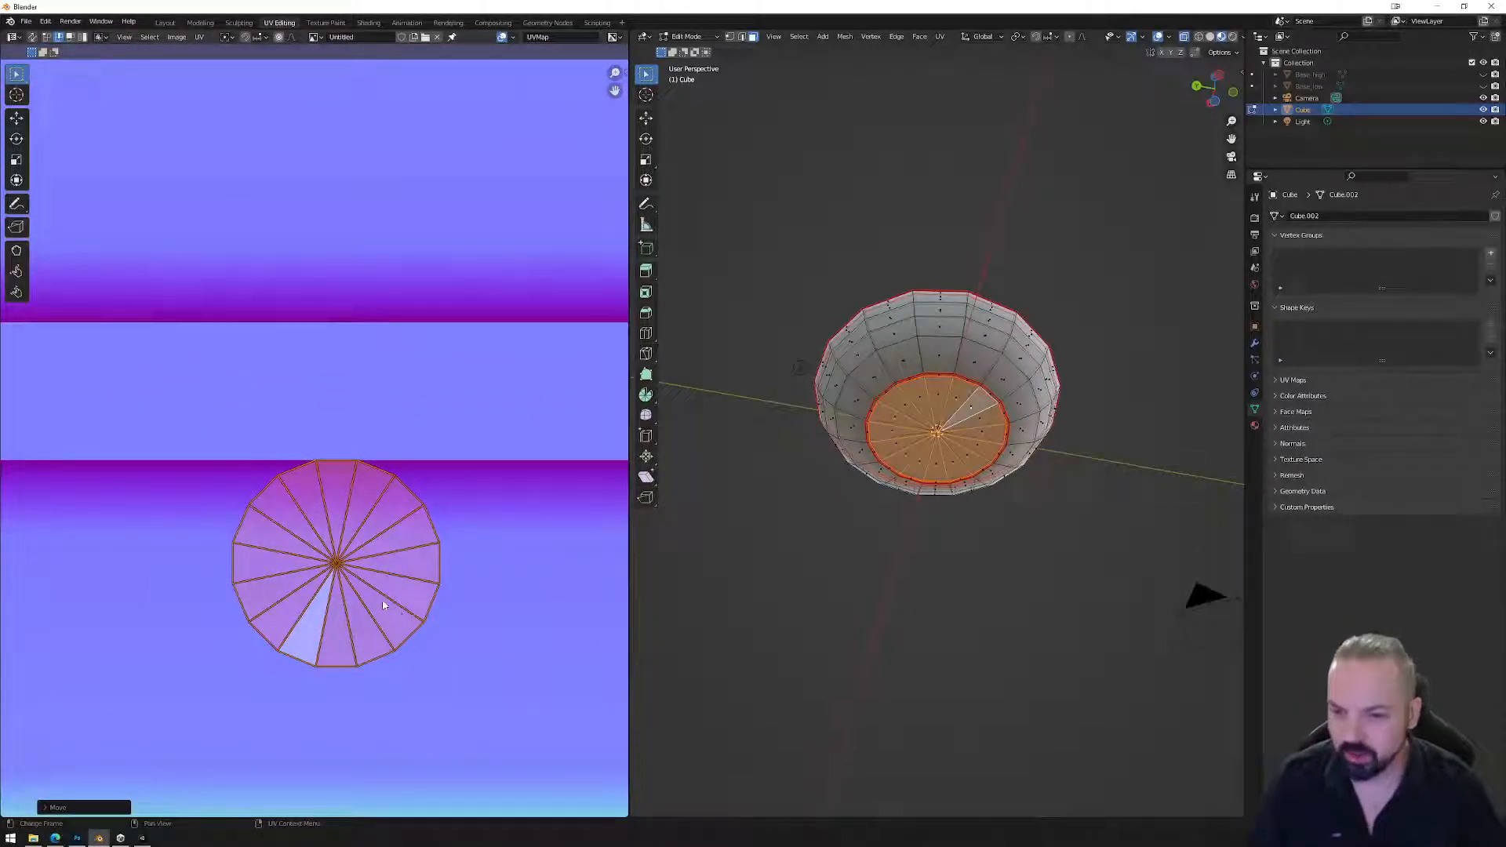
Switch to UV face select, then split the top-right wedges off the circle and move them outward.
left_click(357, 506)
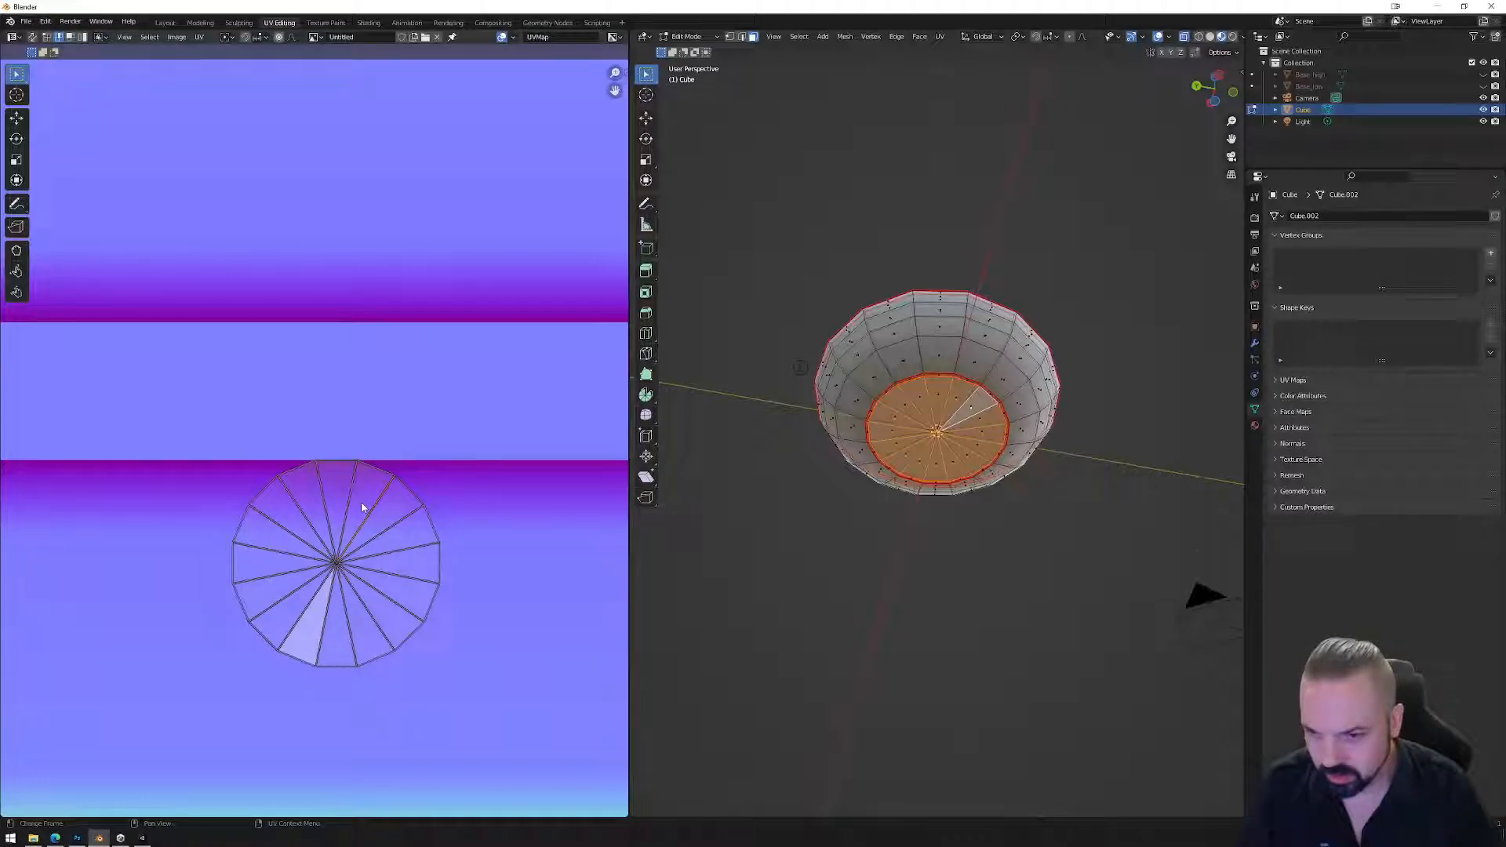
key("3")
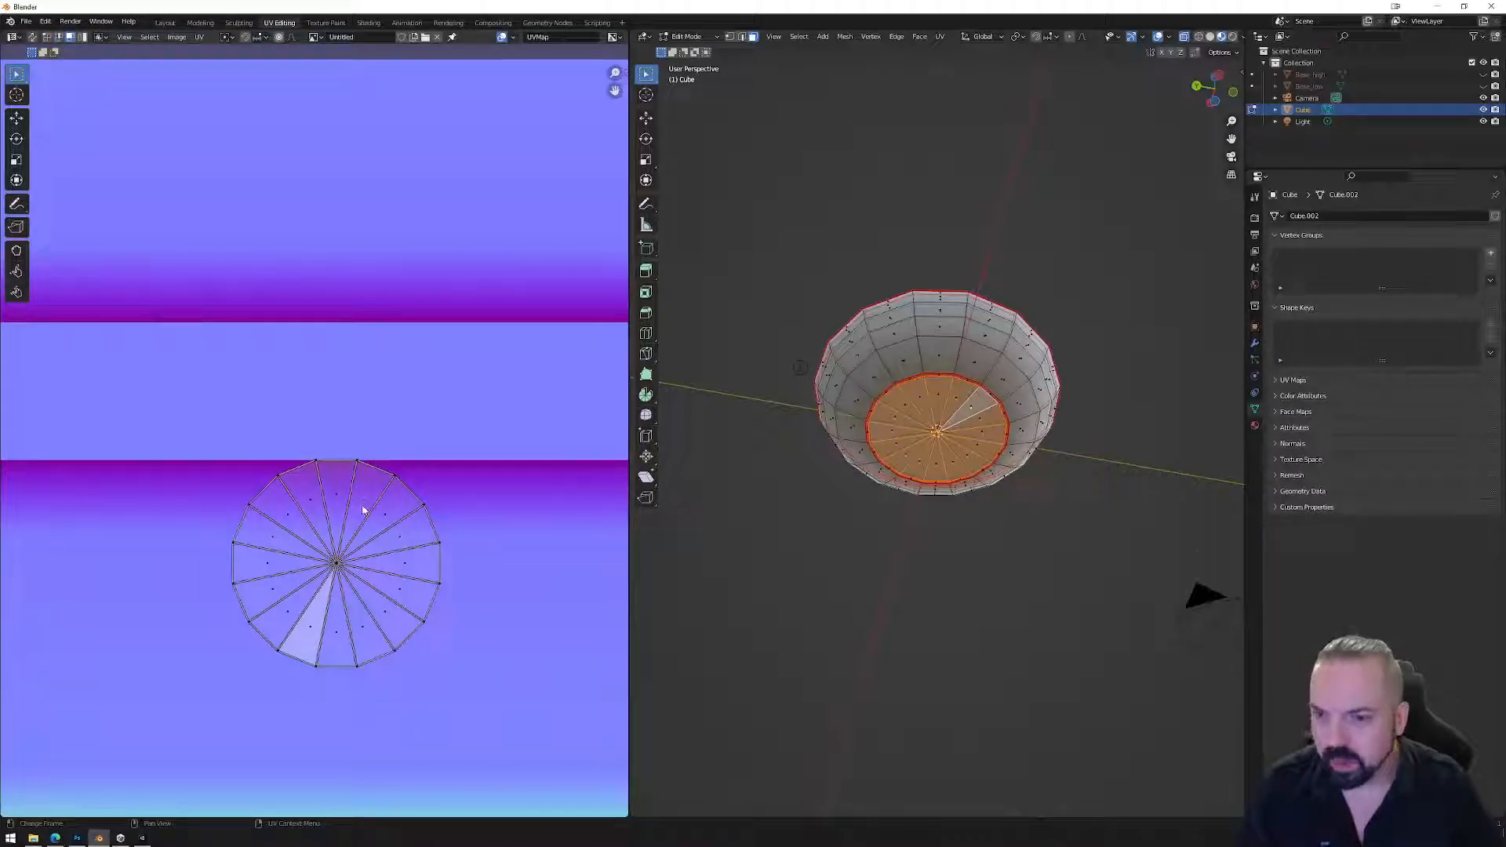
left_click(365, 508)
right_click(364, 510)
left_click(371, 512)
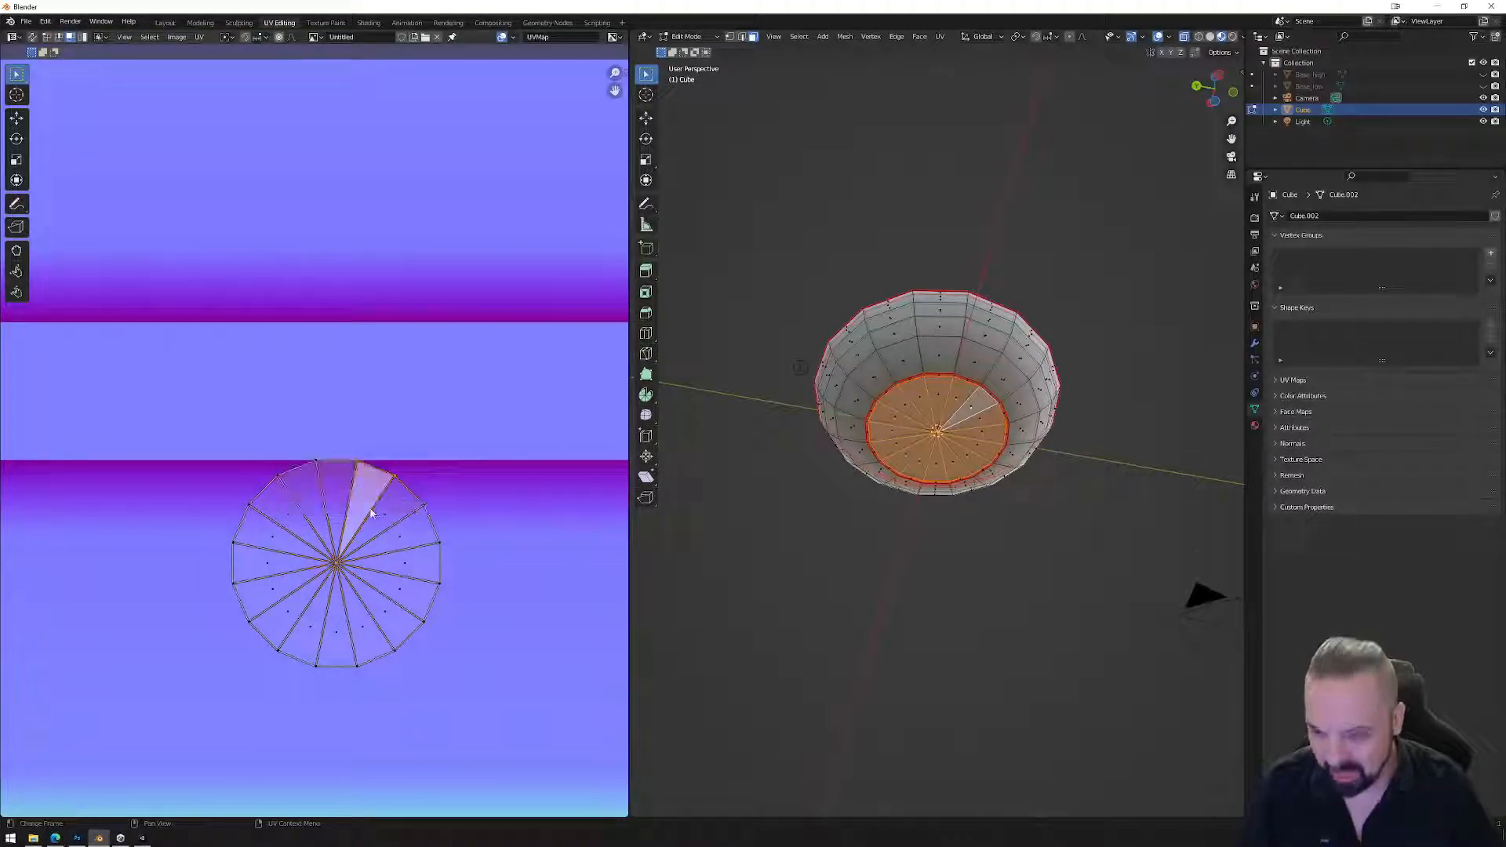
key("g")
left_click(406, 418)
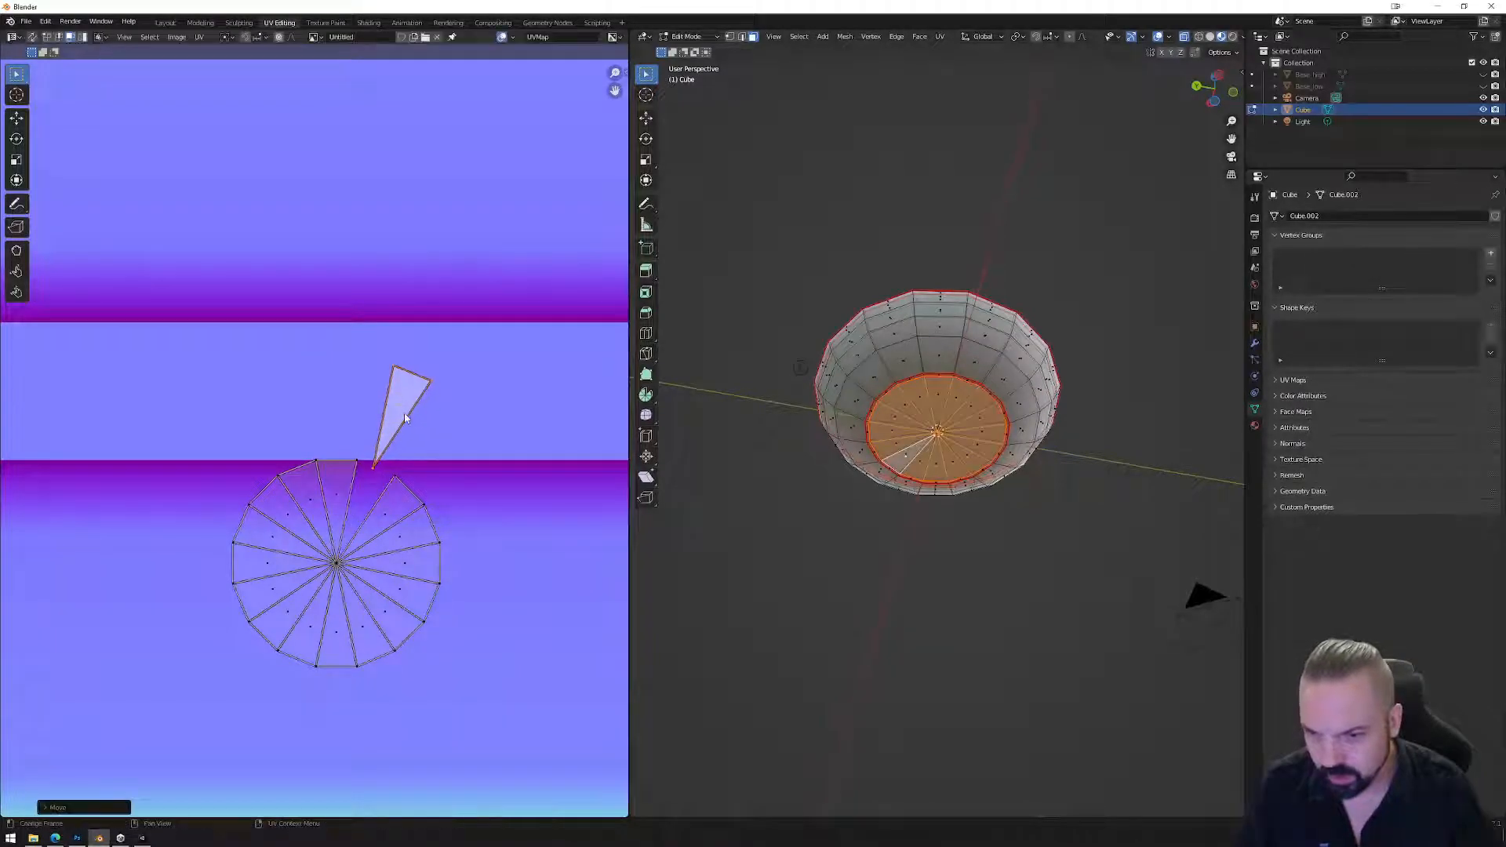
left_click(390, 519)
right_click(390, 519)
left_click(431, 517)
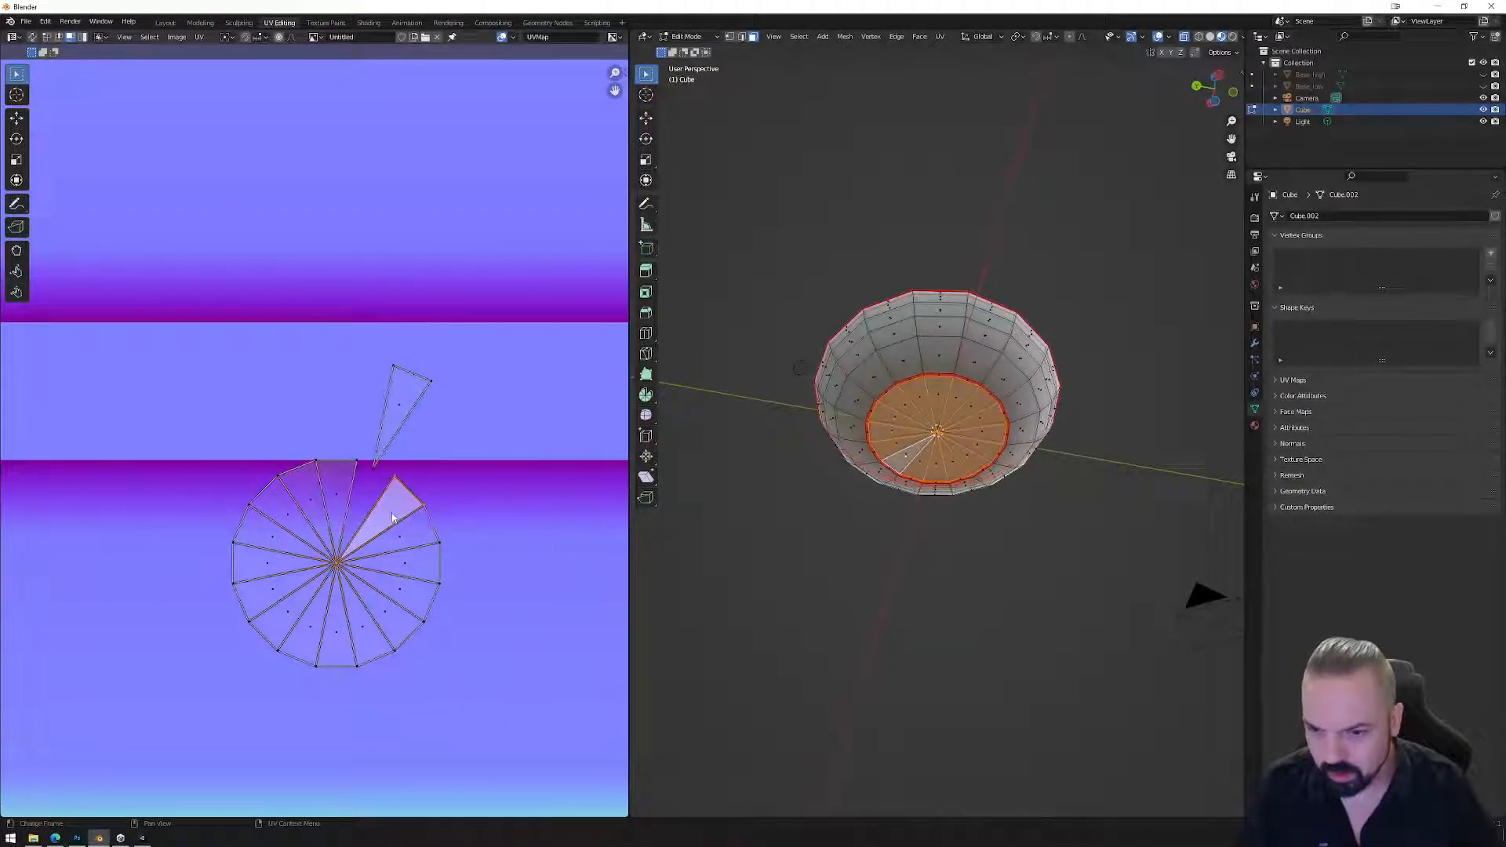
right_click(389, 515)
mouse_move(396, 513)
left_click(451, 514)
key("g")
left_click(442, 447)
Split three right-side wedges, down to the lower-right one, and pull each out of the circle.
left_click(403, 543)
right_click(403, 542)
mouse_move(403, 543)
left_click(454, 538)
key("g")
left_click(459, 480)
left_click(414, 564)
right_click(408, 569)
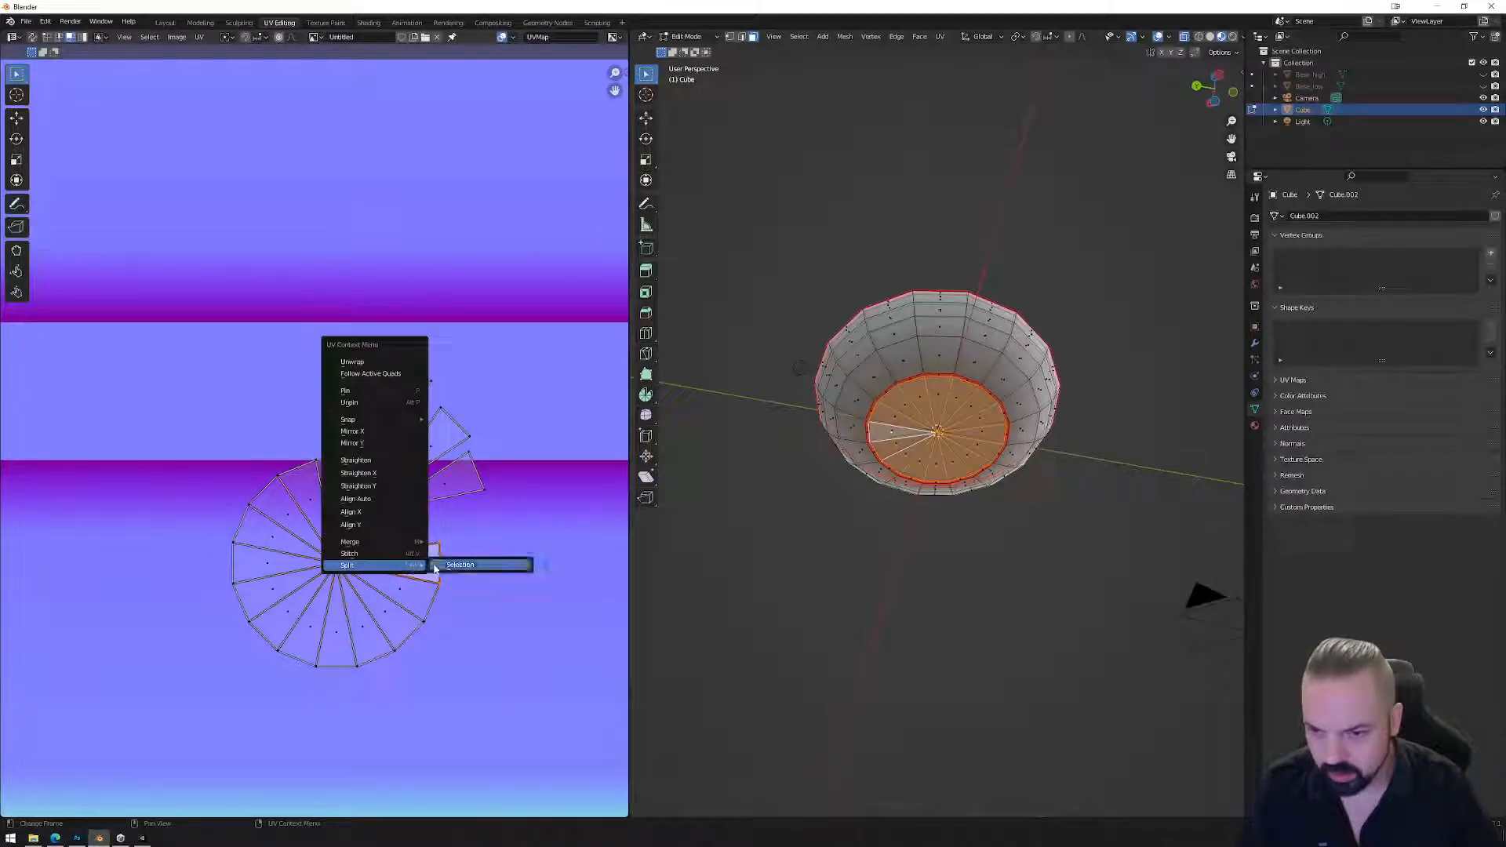
left_click(443, 565)
key("g")
left_click(459, 522)
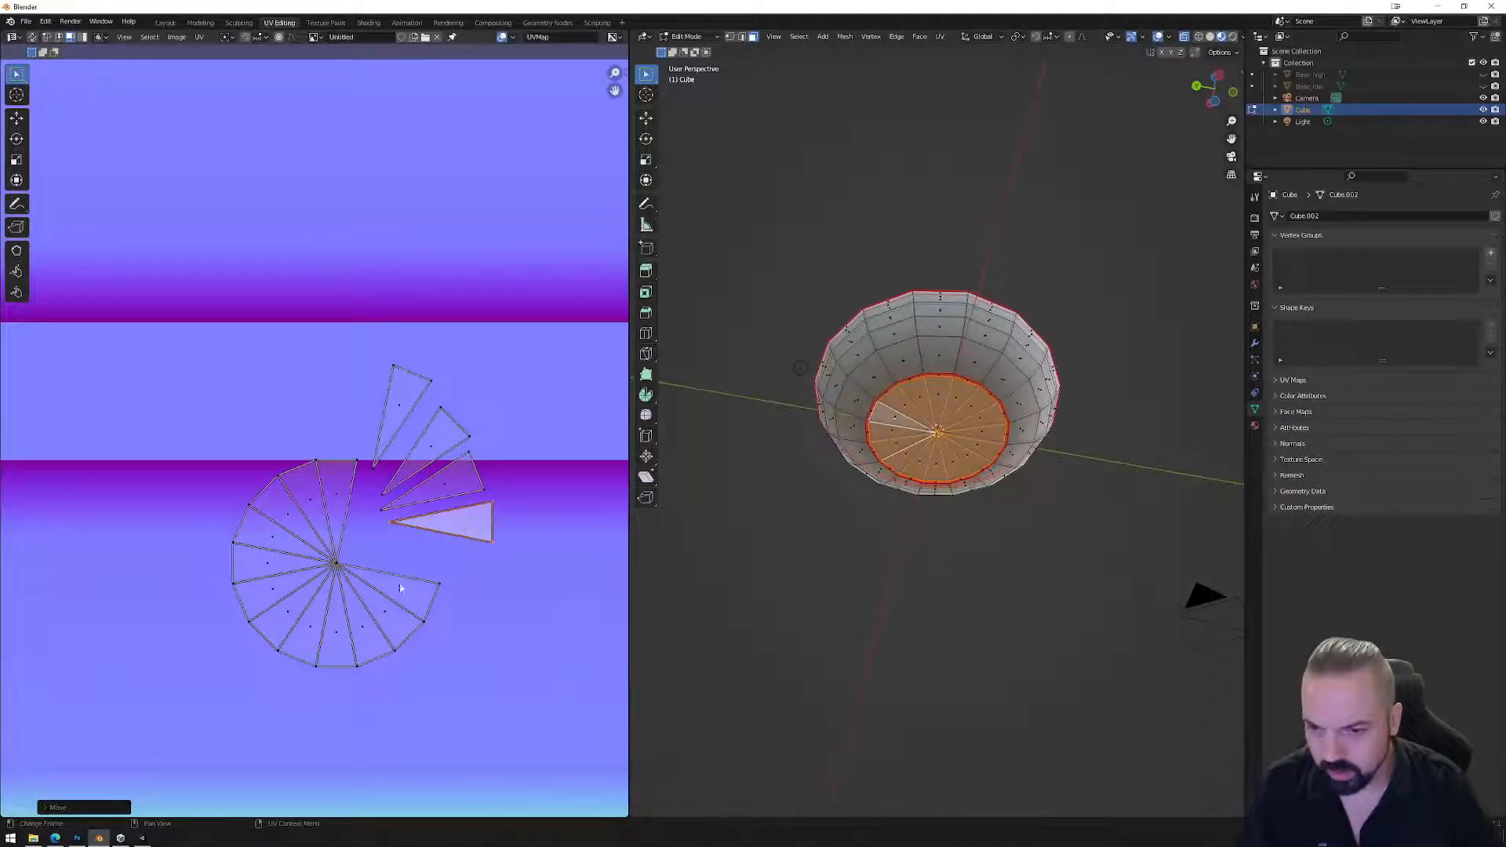
right_click(400, 584)
key("Escape")
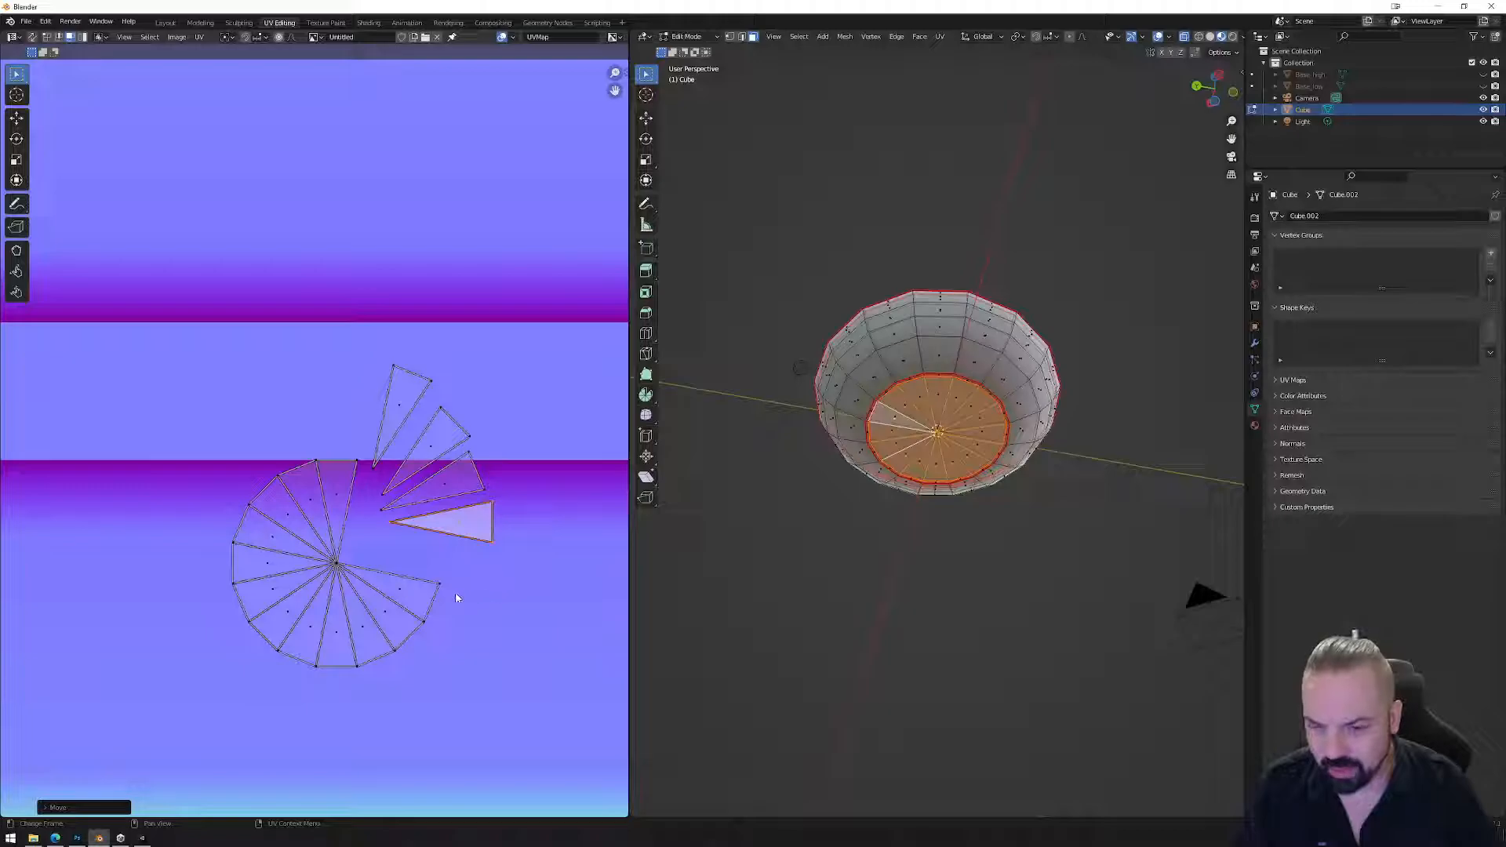
left_click(396, 596)
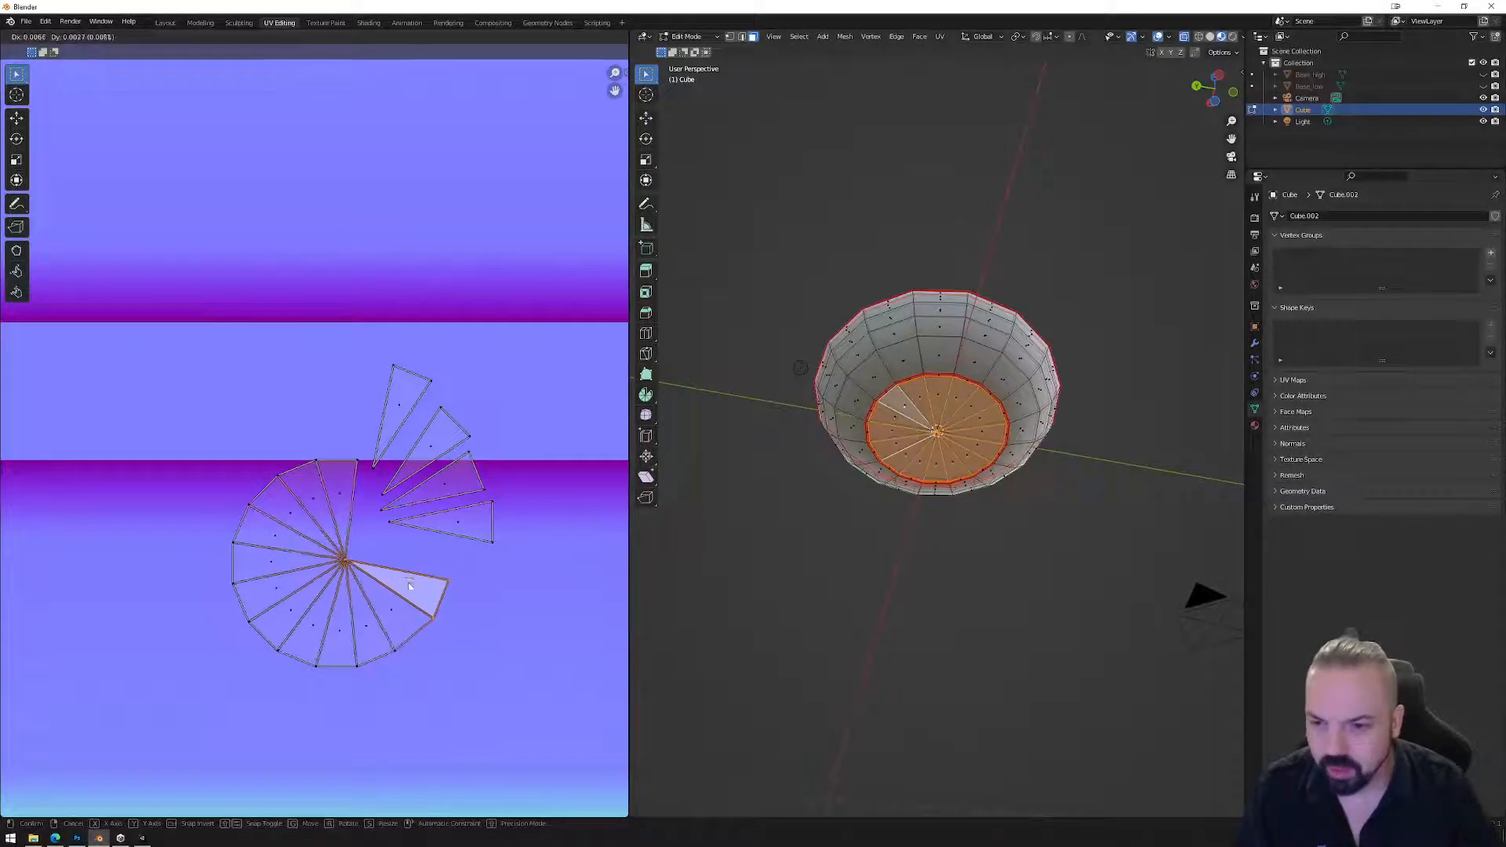
right_click(405, 590)
left_click(443, 589)
key("g")
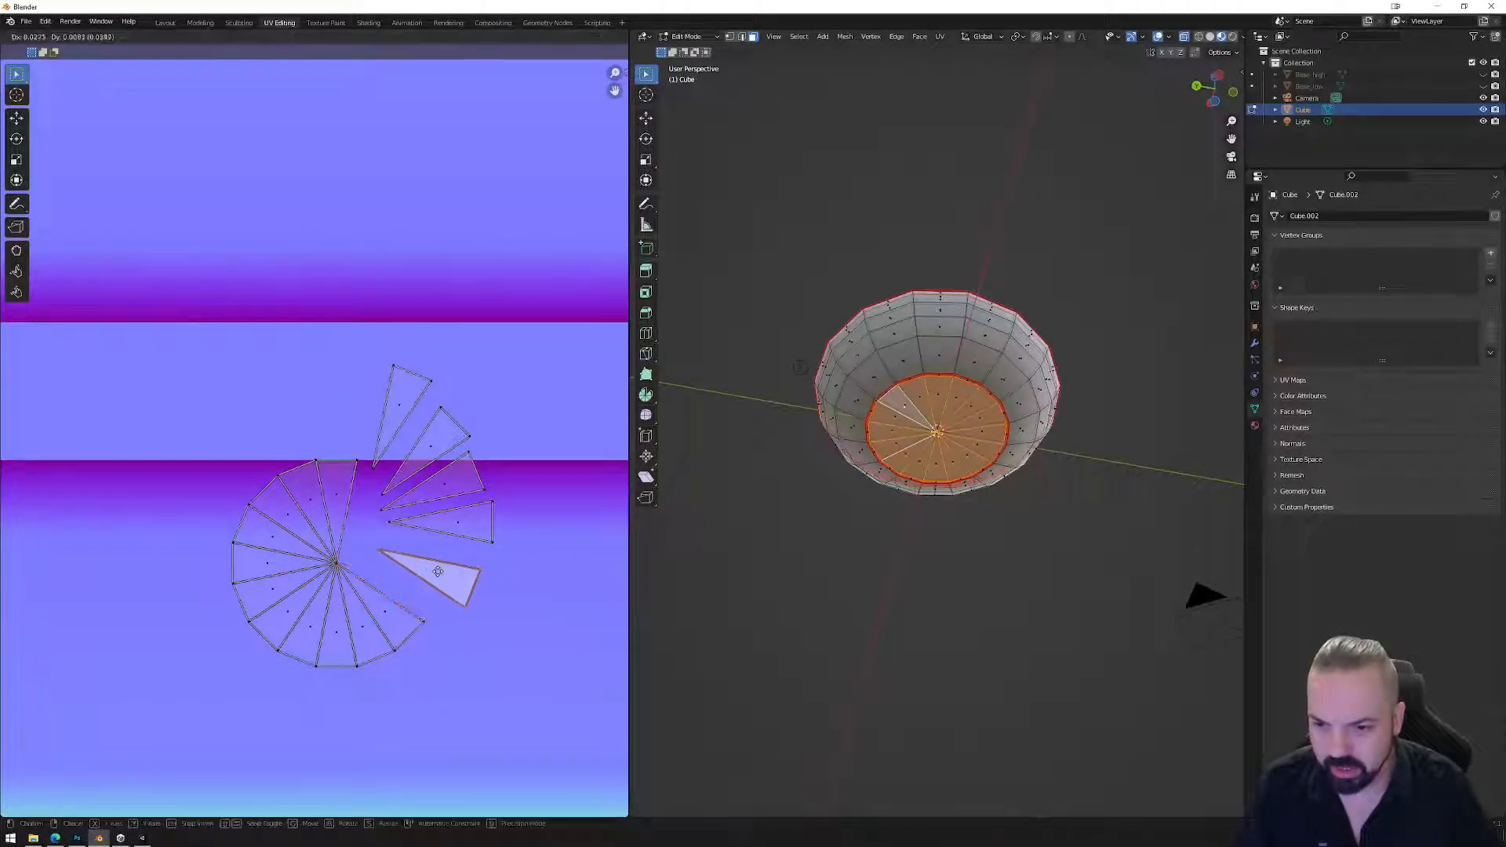
left_click(442, 568)
Split the first two left-side wedges and move them up and left outside the circle.
left_click(313, 503)
right_click(313, 503)
mouse_move(314, 503)
left_click(360, 503)
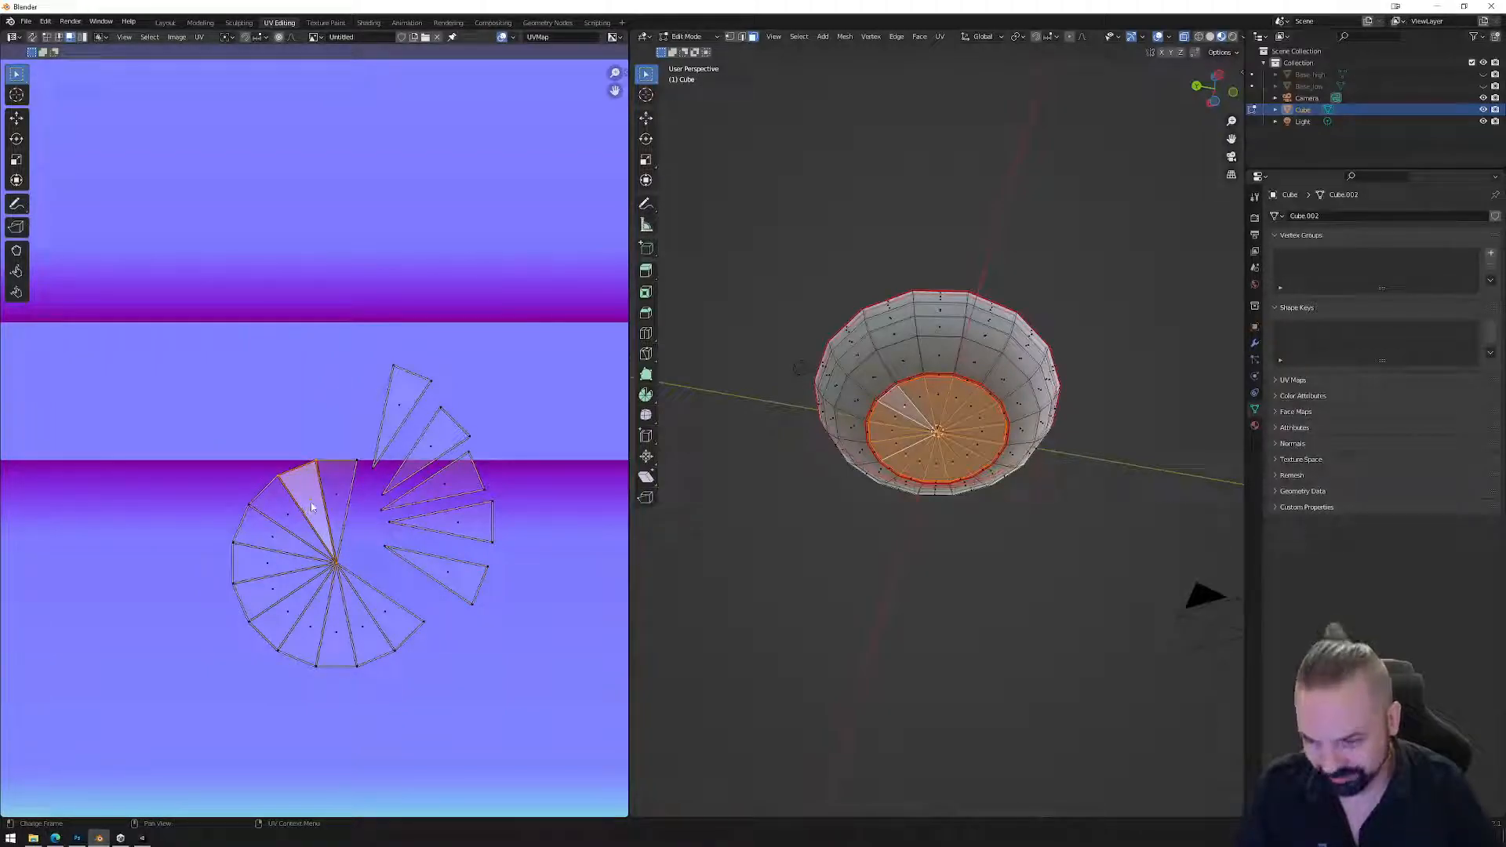
right_click(311, 508)
left_click(361, 506)
key("g")
left_click(302, 445)
left_click(297, 518)
right_click(296, 518)
left_click(313, 520)
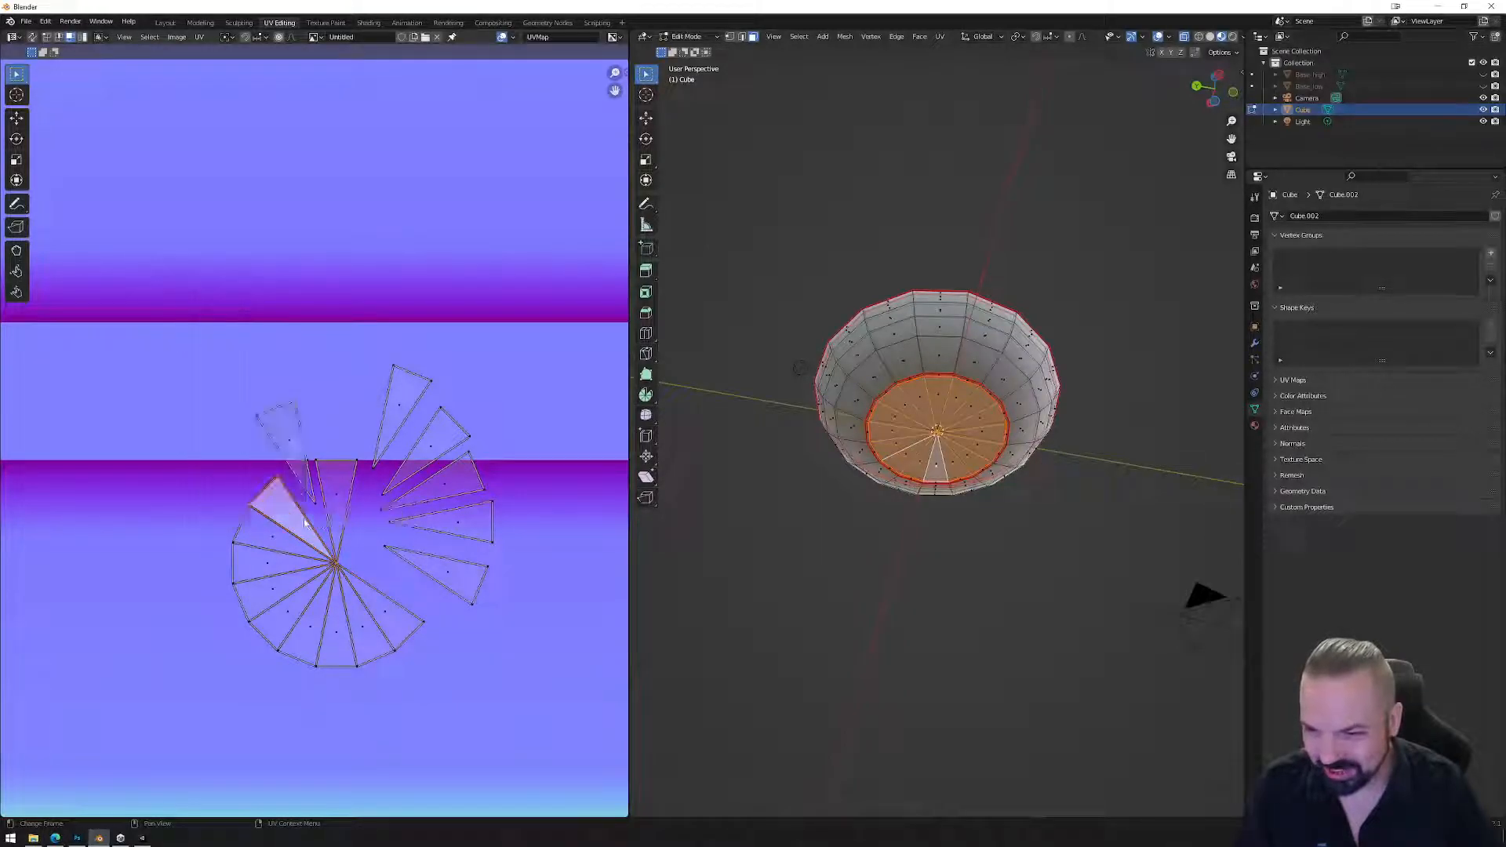
key("g")
left_click(284, 488)
Split the next two left wedges off and shift them leftward out of the circle.
left_click(270, 533)
right_click(269, 534)
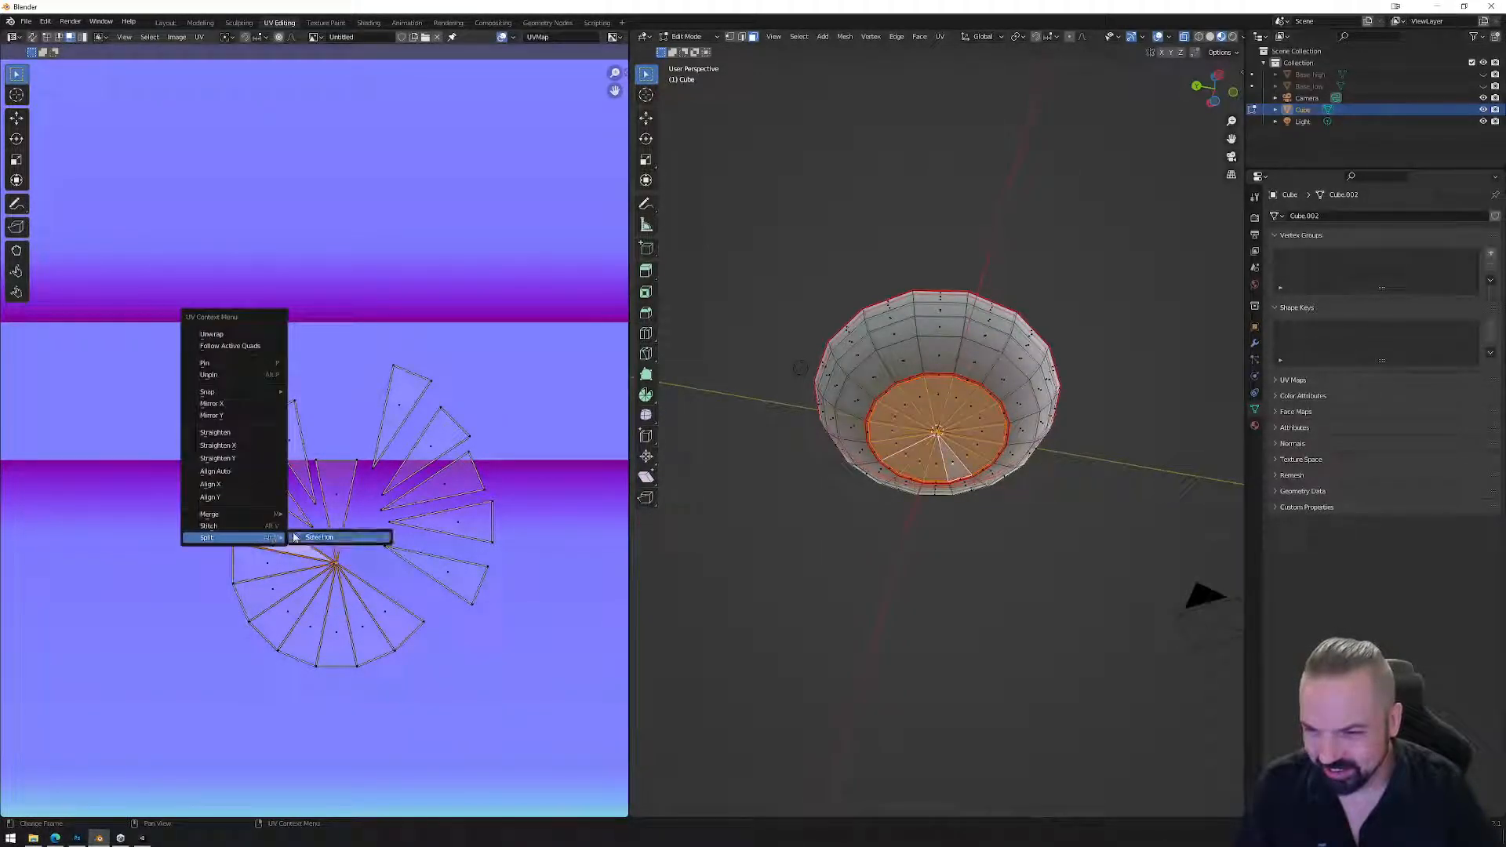
left_click(305, 537)
key("g")
left_click(245, 528)
left_click(259, 565)
right_click(275, 562)
mouse_move(276, 565)
left_click(327, 562)
right_click(270, 565)
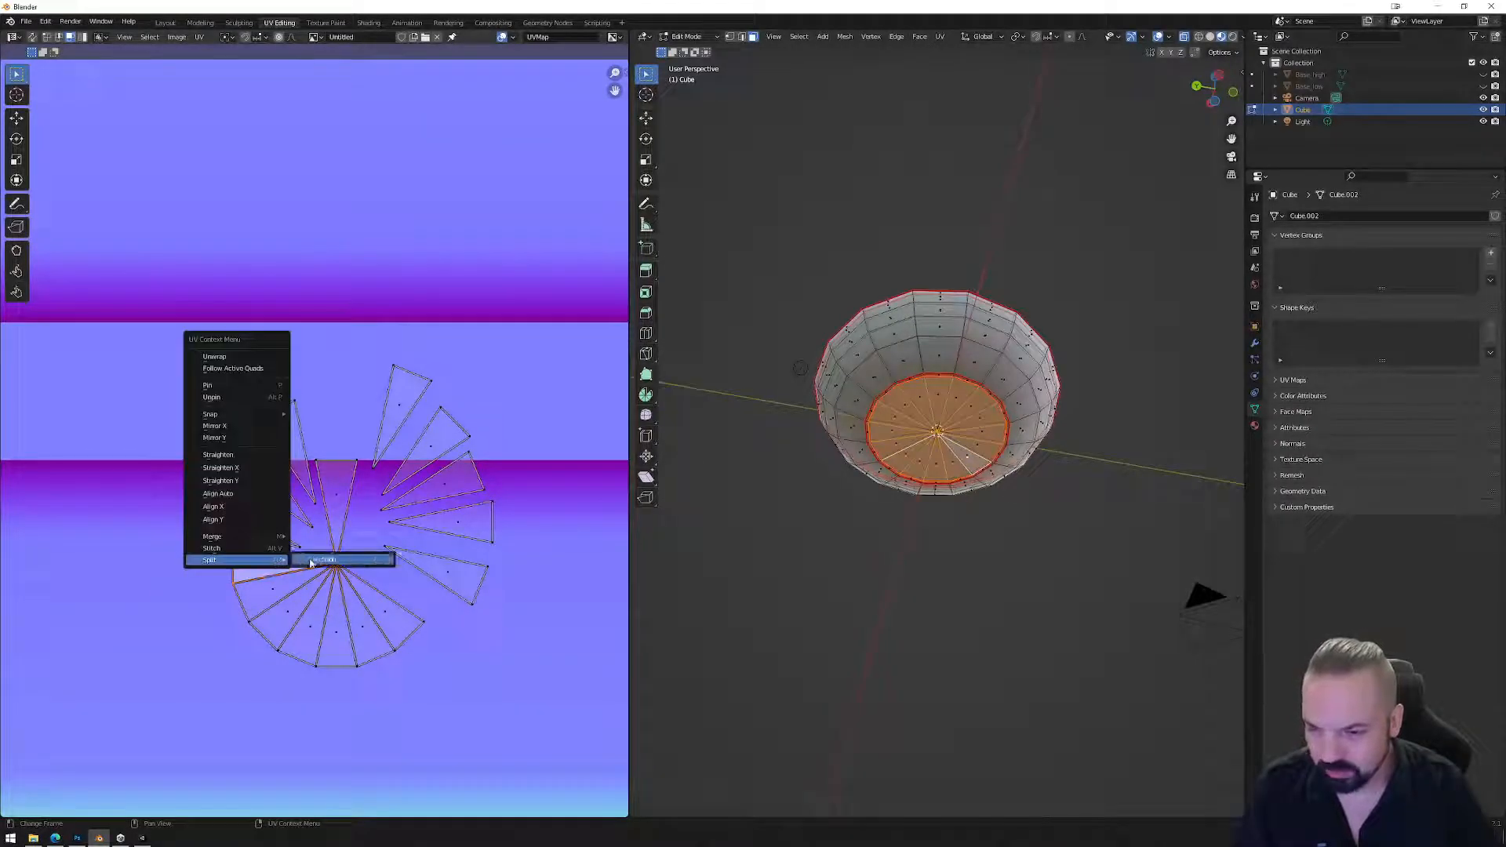
left_click(327, 562)
key("g")
left_click(281, 580)
Split three lower-left wedges and place them beyond the circle's lower-left edge.
left_click(281, 582)
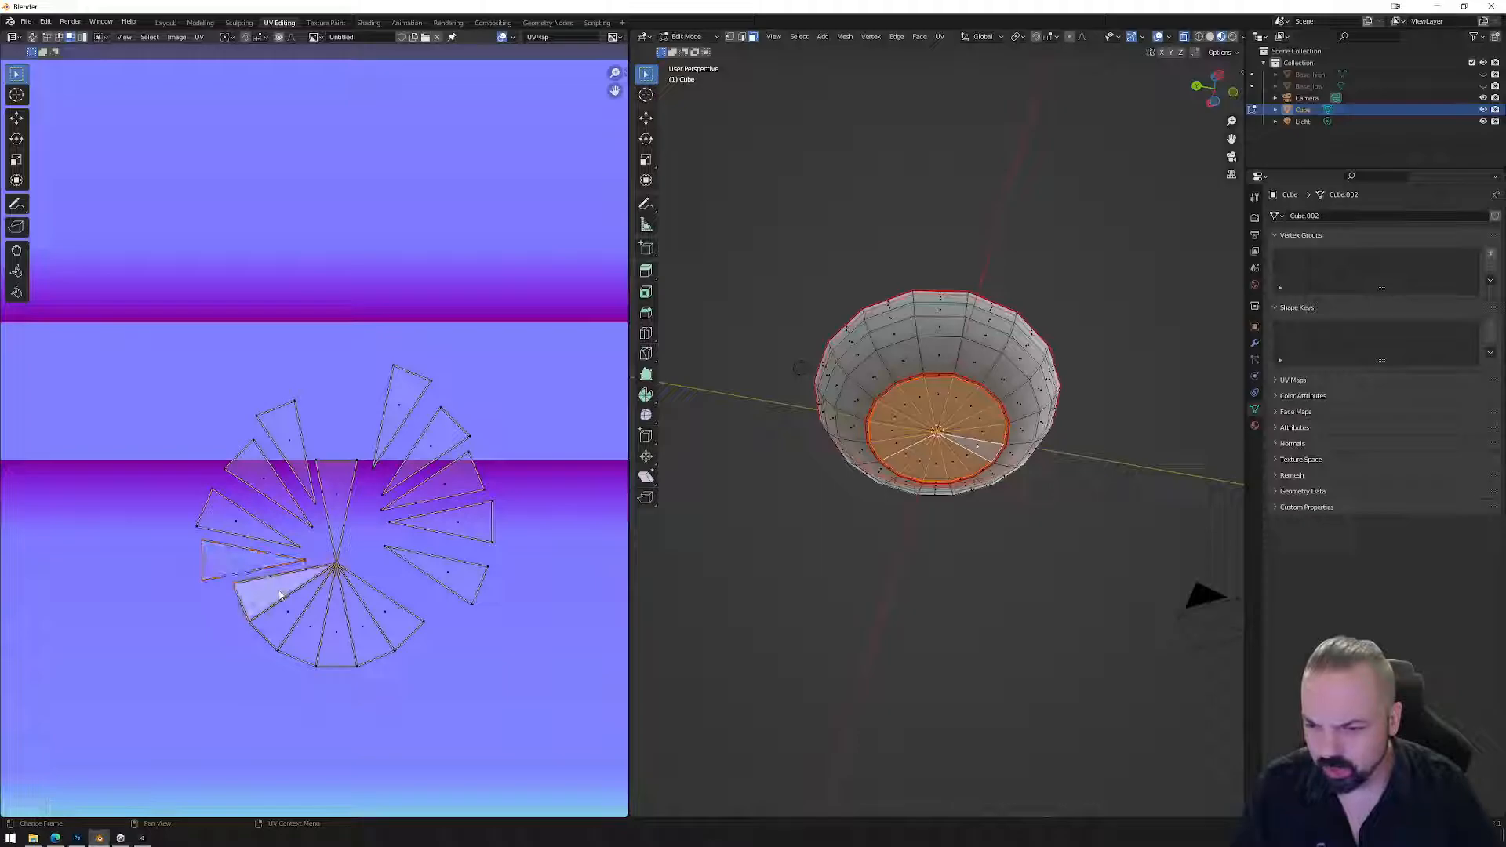
right_click(278, 592)
mouse_move(278, 594)
left_click(330, 590)
key("g")
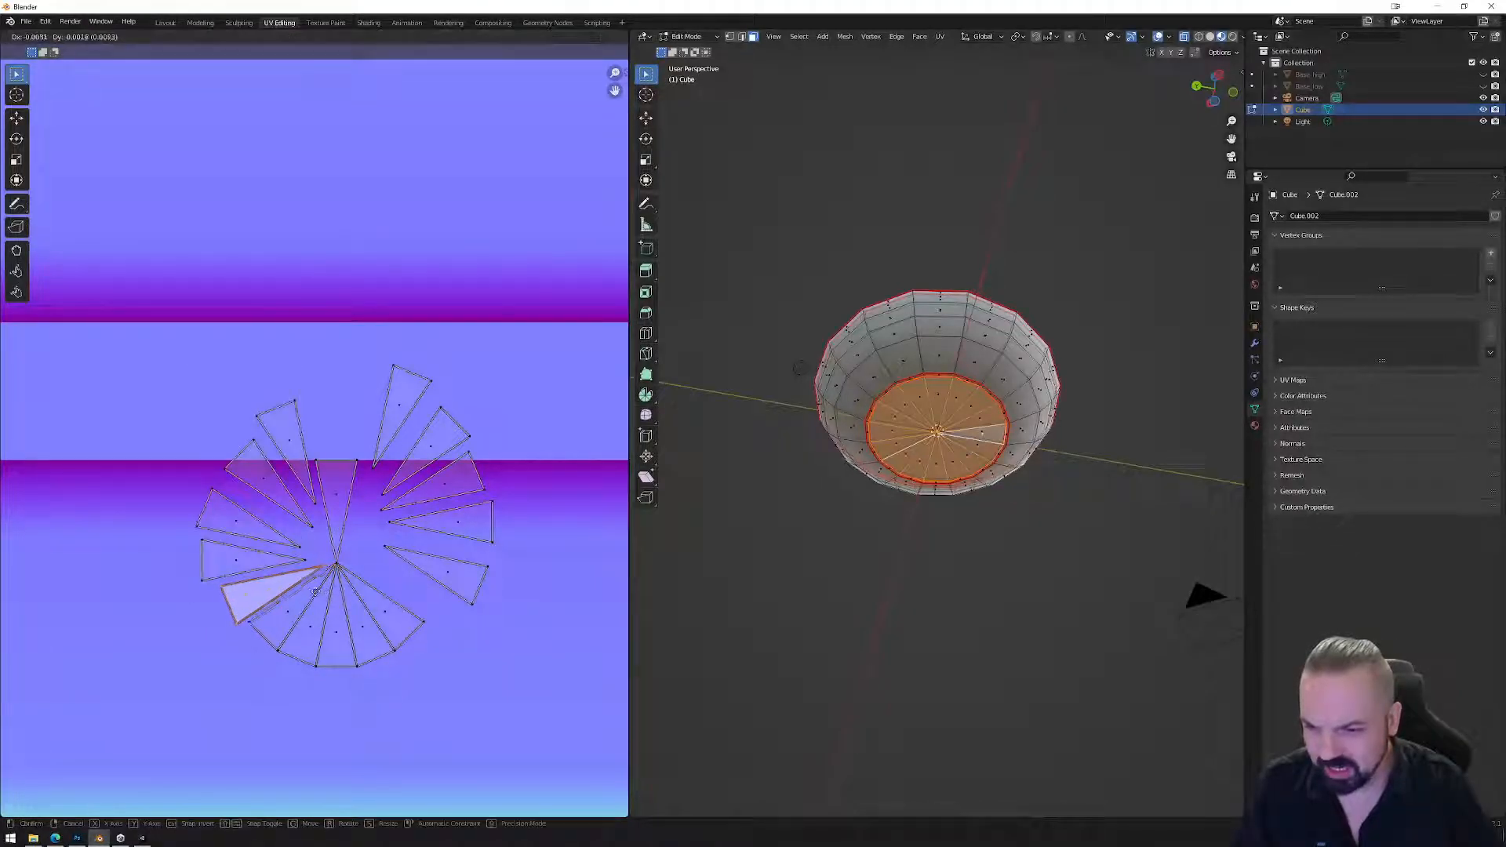
left_click(292, 614)
left_click(292, 614)
right_click(294, 611)
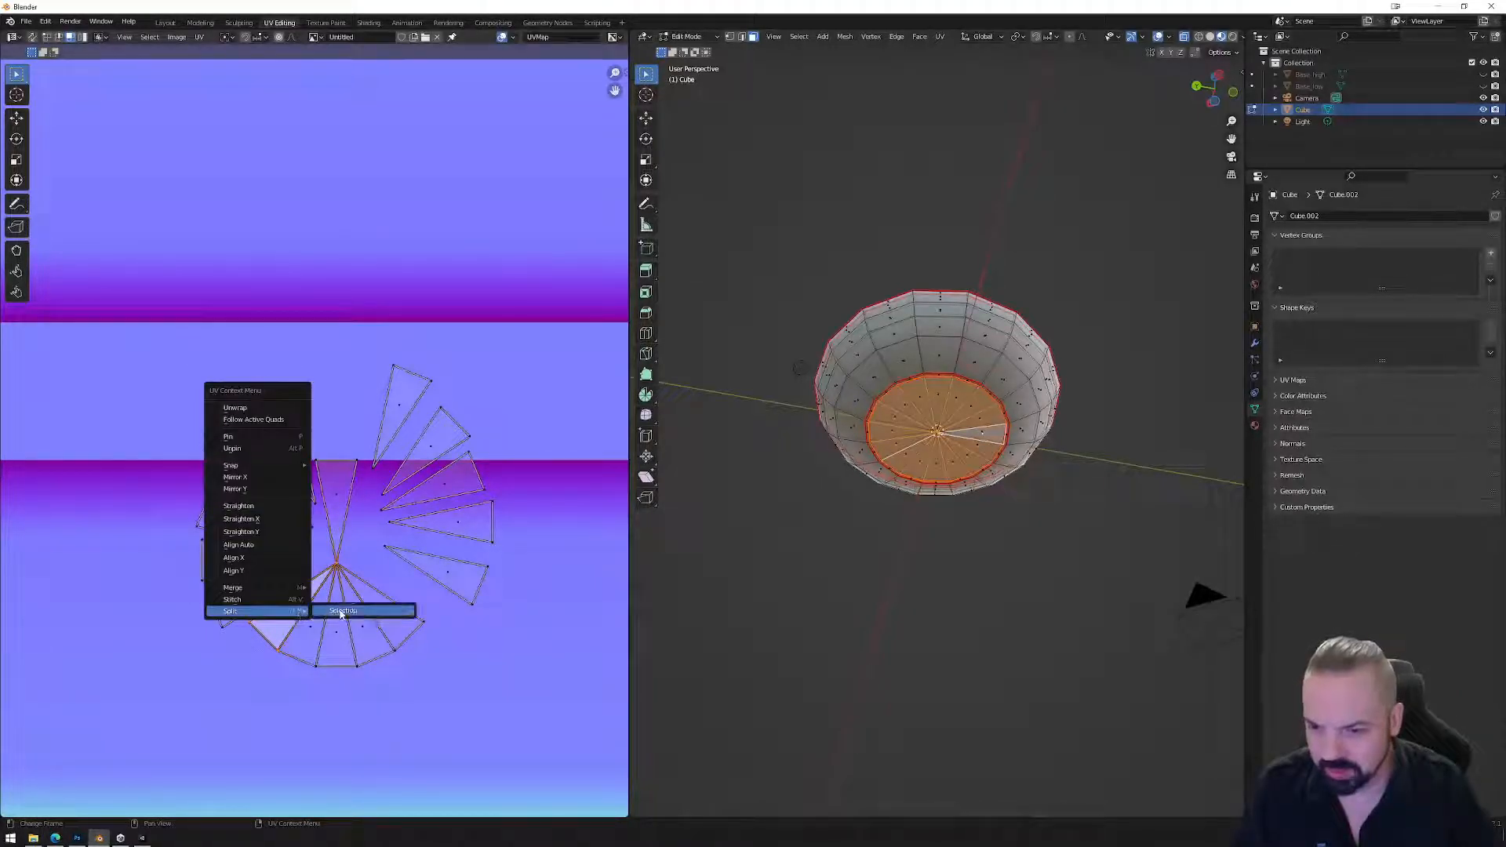
left_click(338, 609)
key("g")
left_click(318, 622)
left_click(319, 623)
right_click(319, 624)
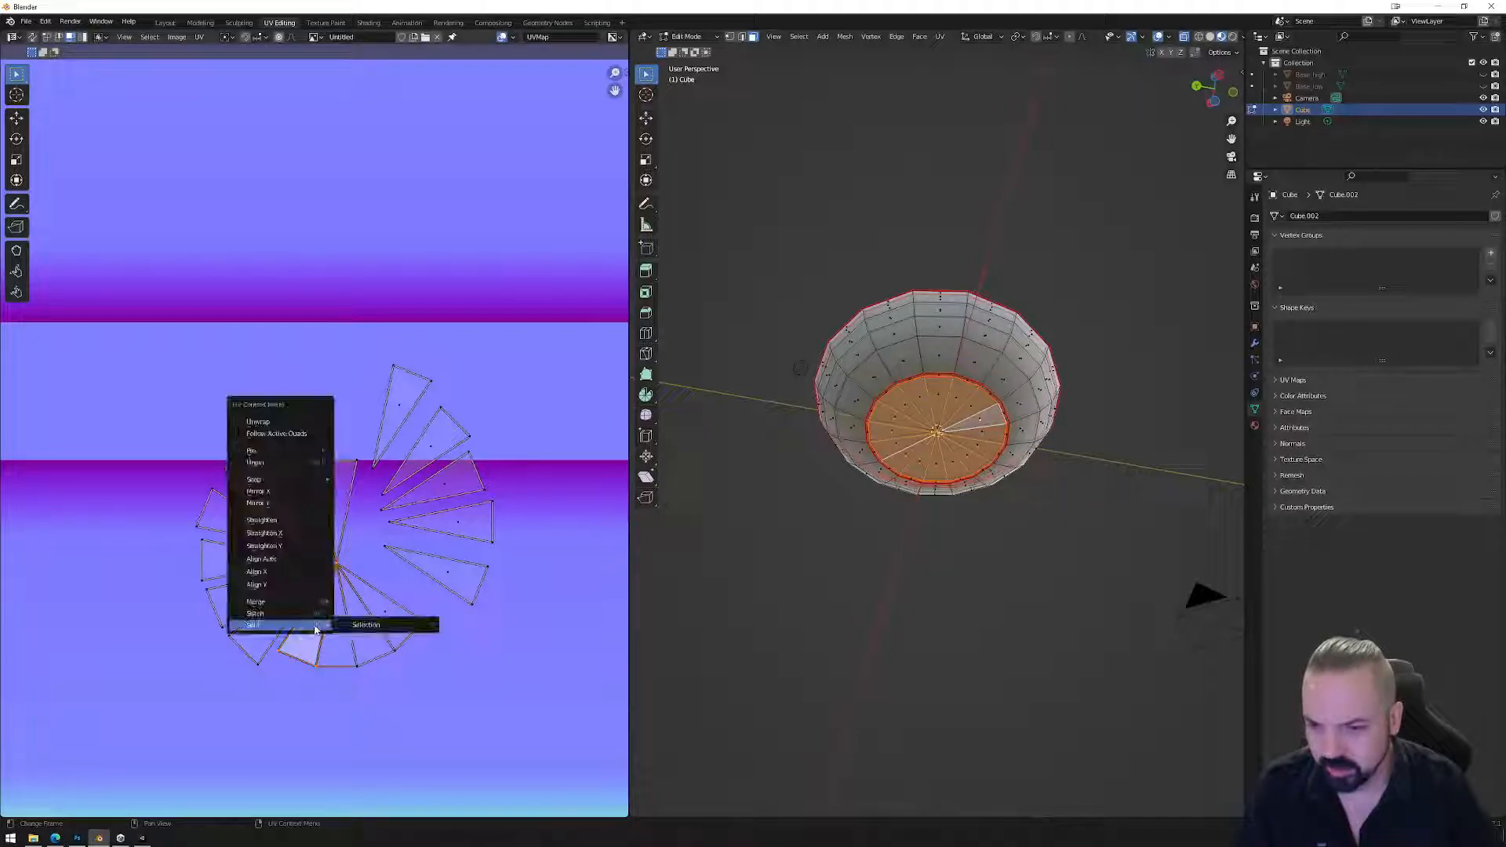
left_click(345, 625)
key("g")
left_click(341, 630)
Split the last three bottom wedges, move them downward, and select the top wedge.
left_click(338, 632)
right_click(345, 628)
left_click(368, 625)
key("g")
left_click(368, 649)
left_click(367, 627)
right_click(361, 627)
left_click(393, 633)
key("g")
left_click(394, 653)
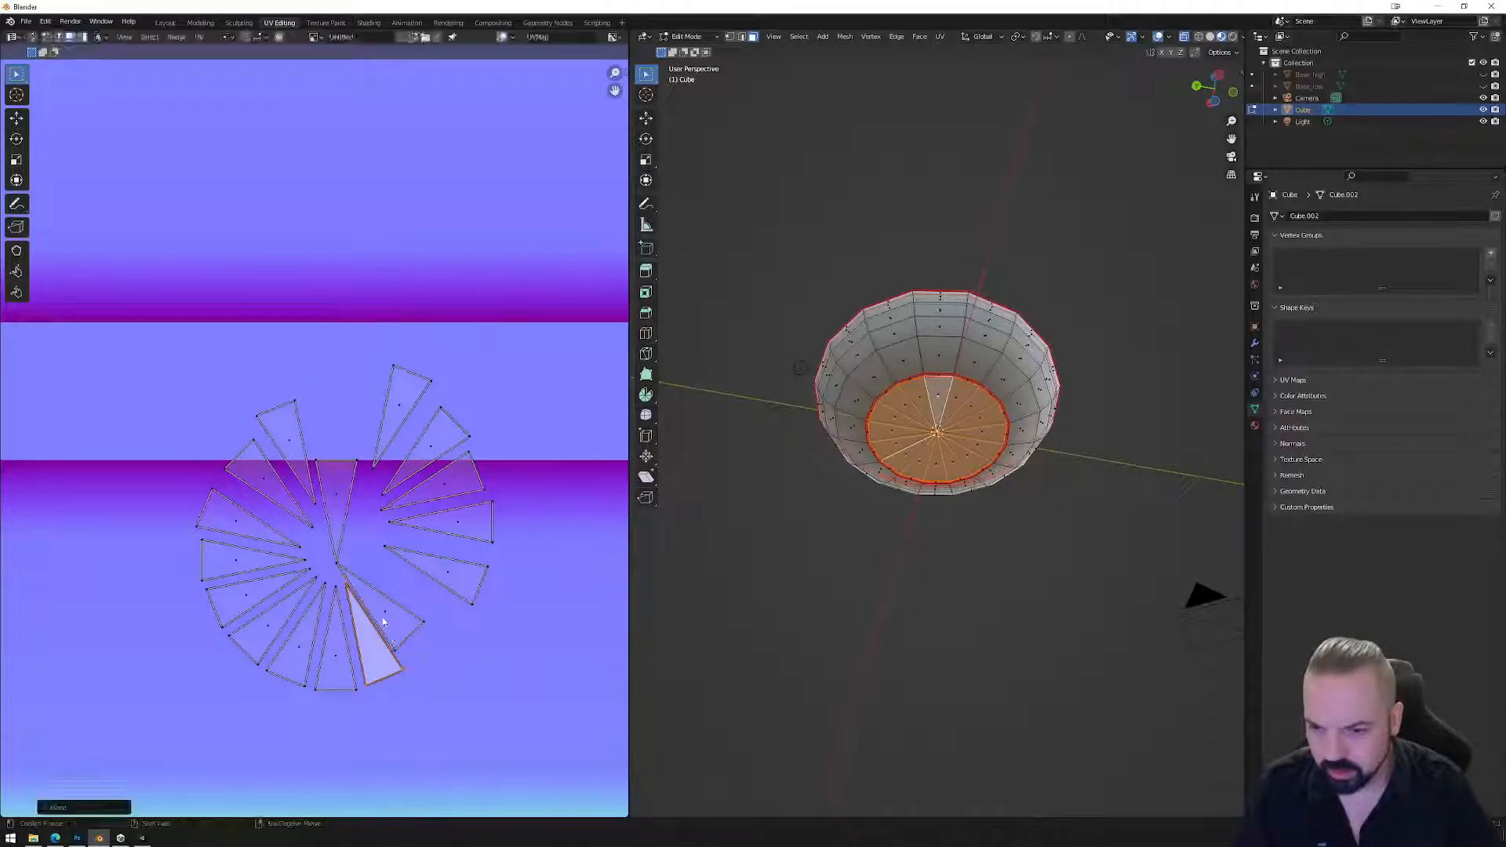
left_click(389, 626)
right_click(385, 611)
left_click(436, 606)
key("g")
left_click(444, 627)
left_click(349, 486)
scroll(349, 486, "down", 6)
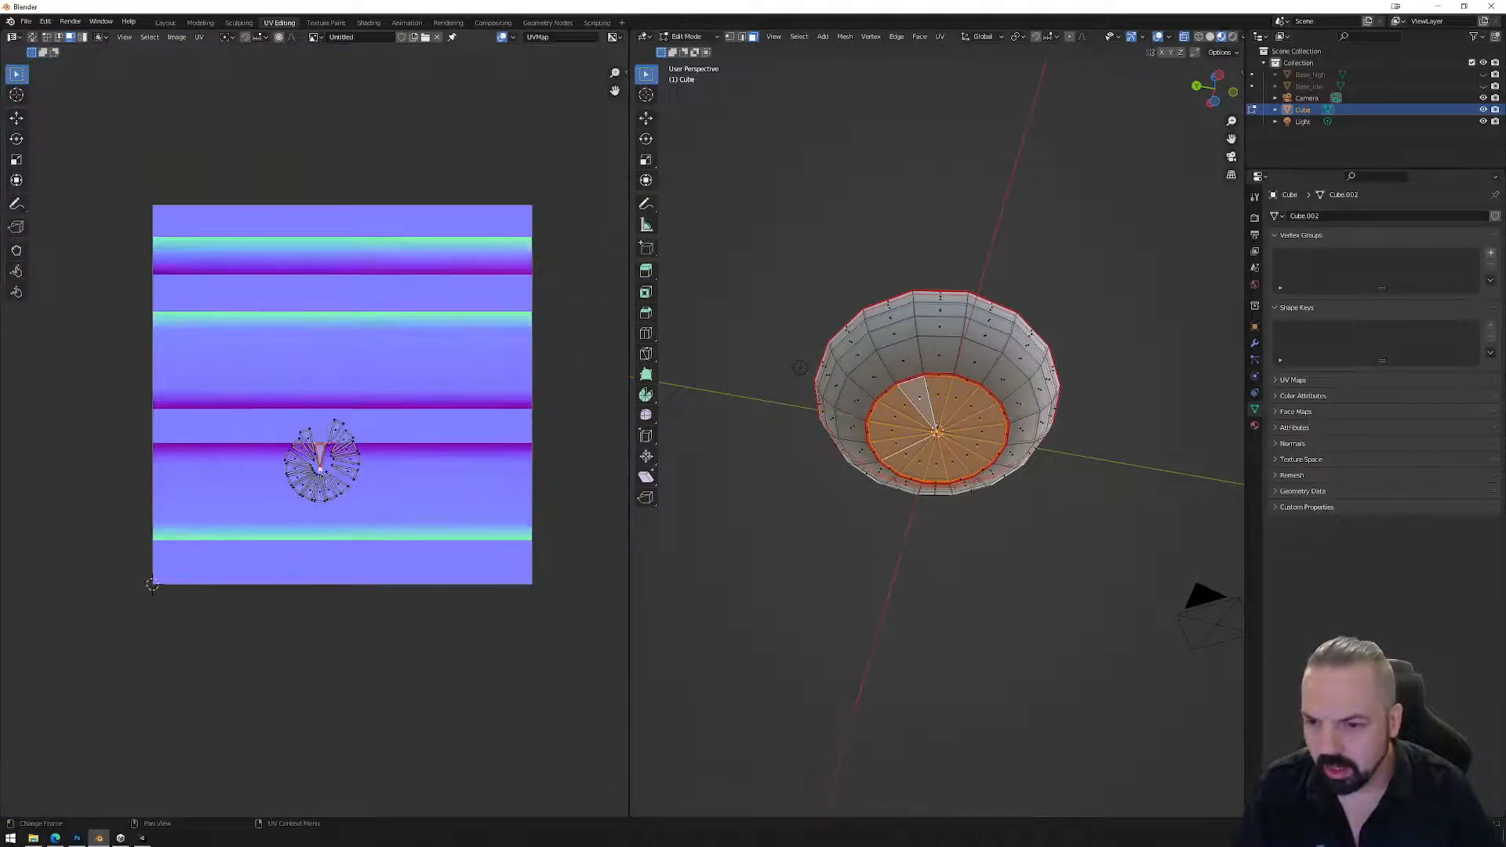
Rotate the upper-right fan wedges upright and stack them onto the middle wedge on the purple strip.
scroll(337, 489, "up", 5)
left_click(392, 413)
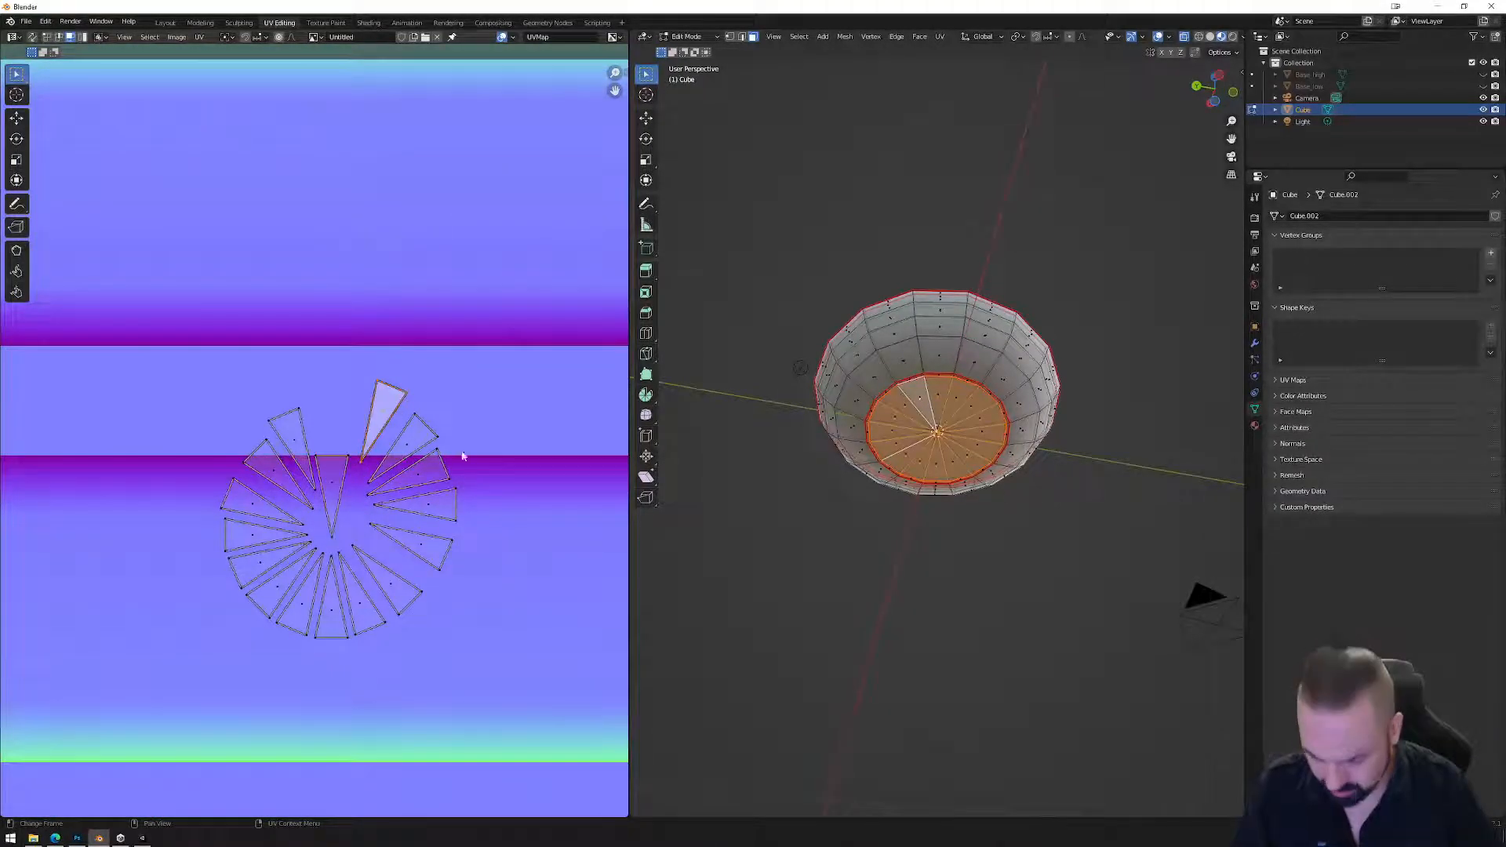
key("r")
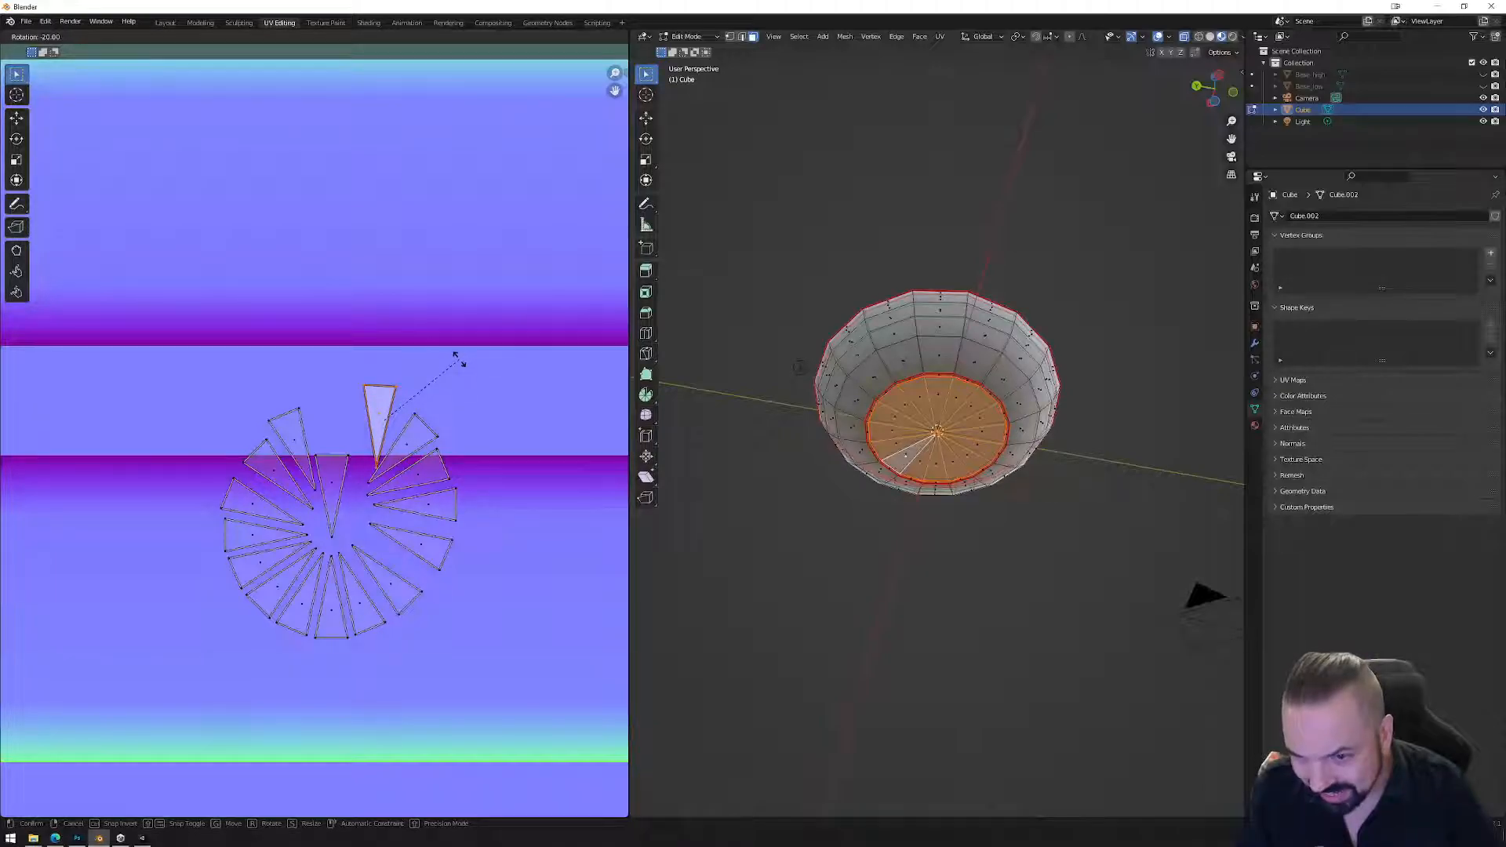
left_click(459, 361)
key("g")
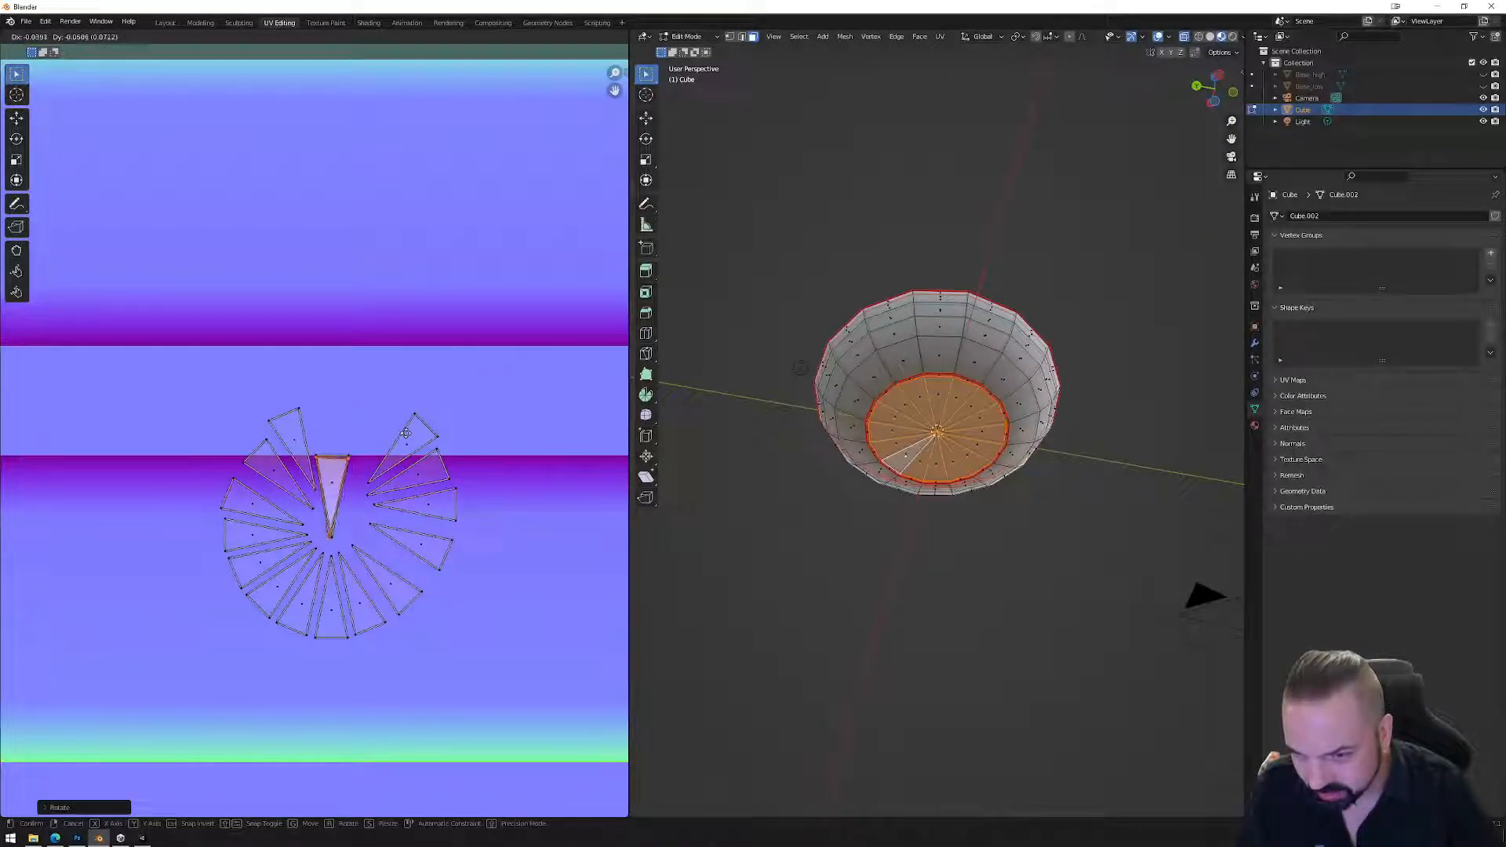
left_click(406, 433)
key("r")
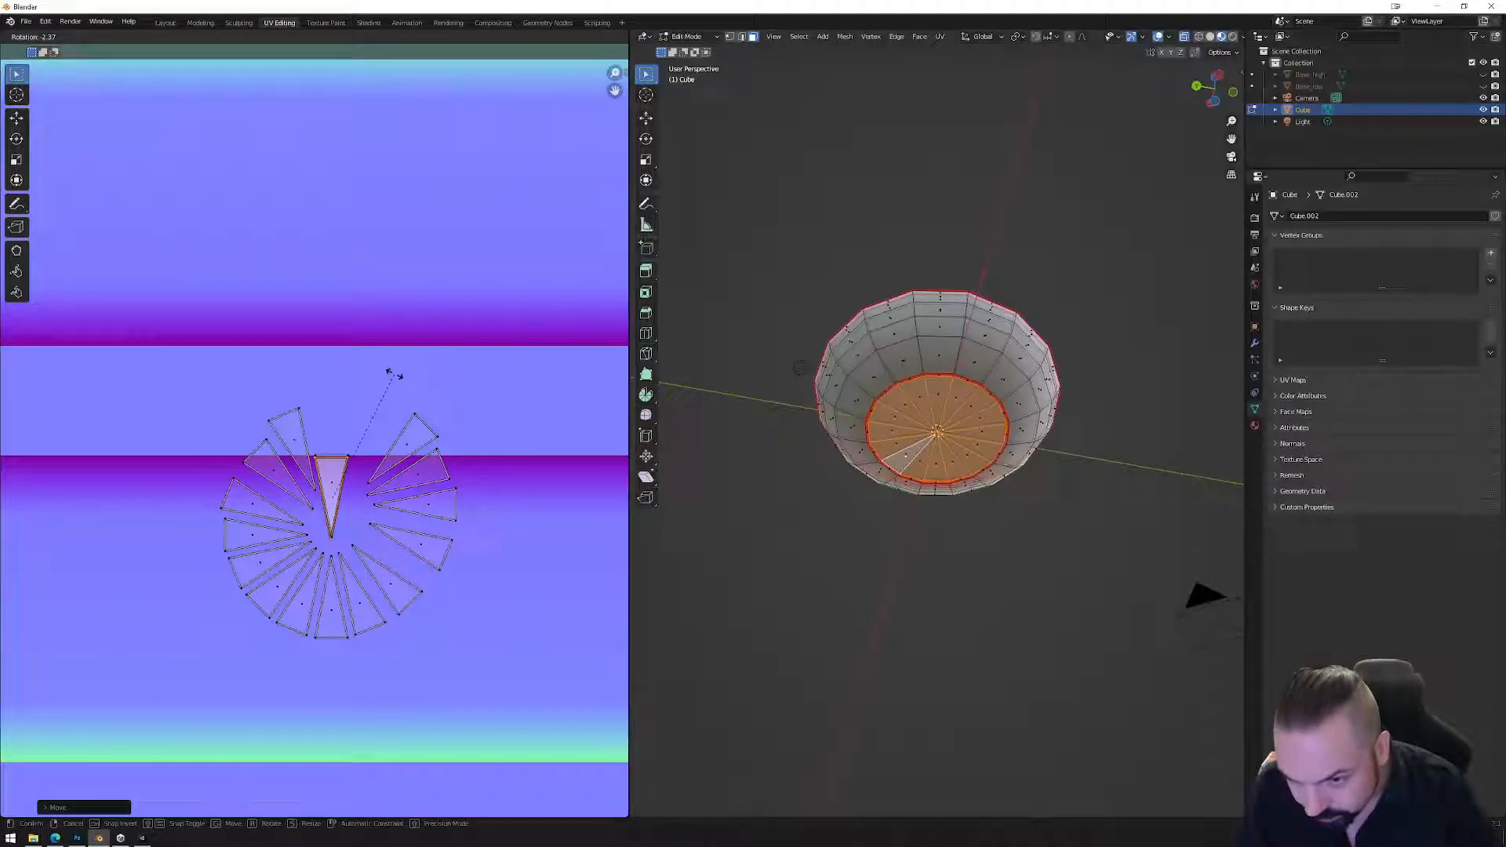
left_click(378, 394)
key("g")
left_click(377, 396)
left_click(413, 443)
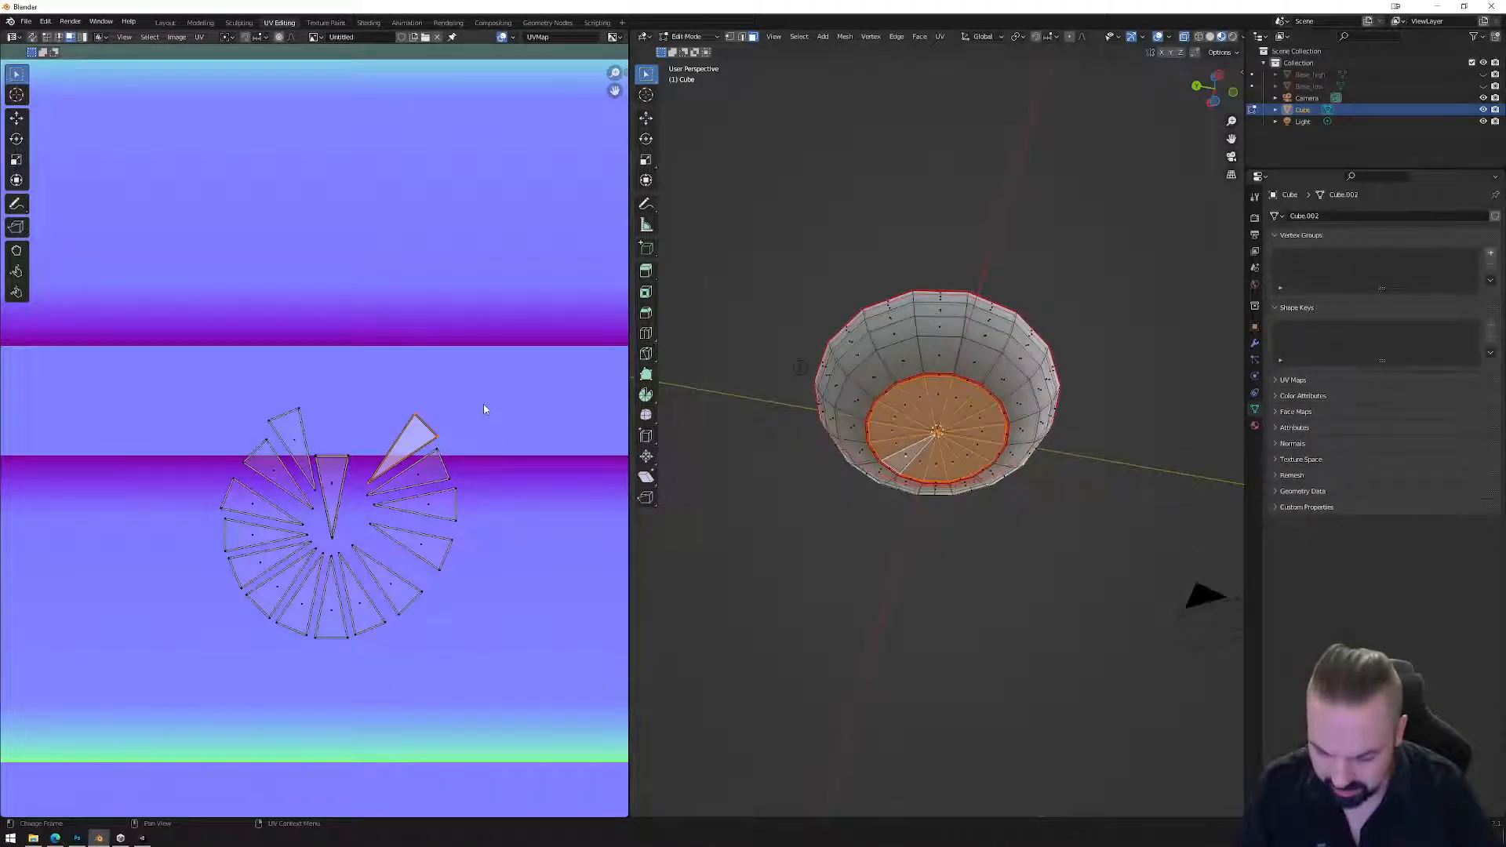
key("r")
left_click(423, 383)
key("g")
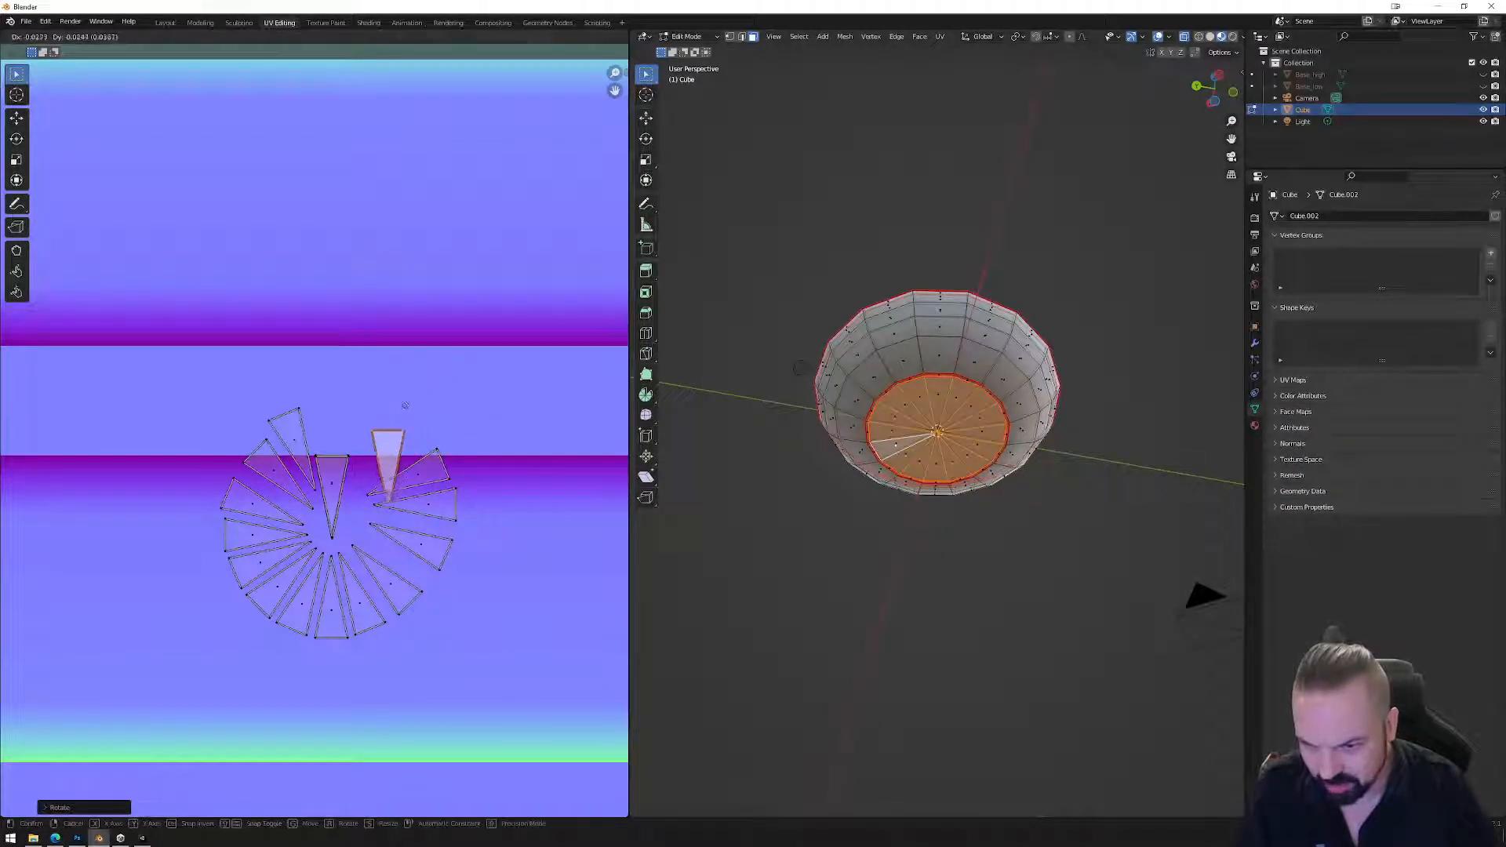
left_click(359, 431)
left_click(436, 472)
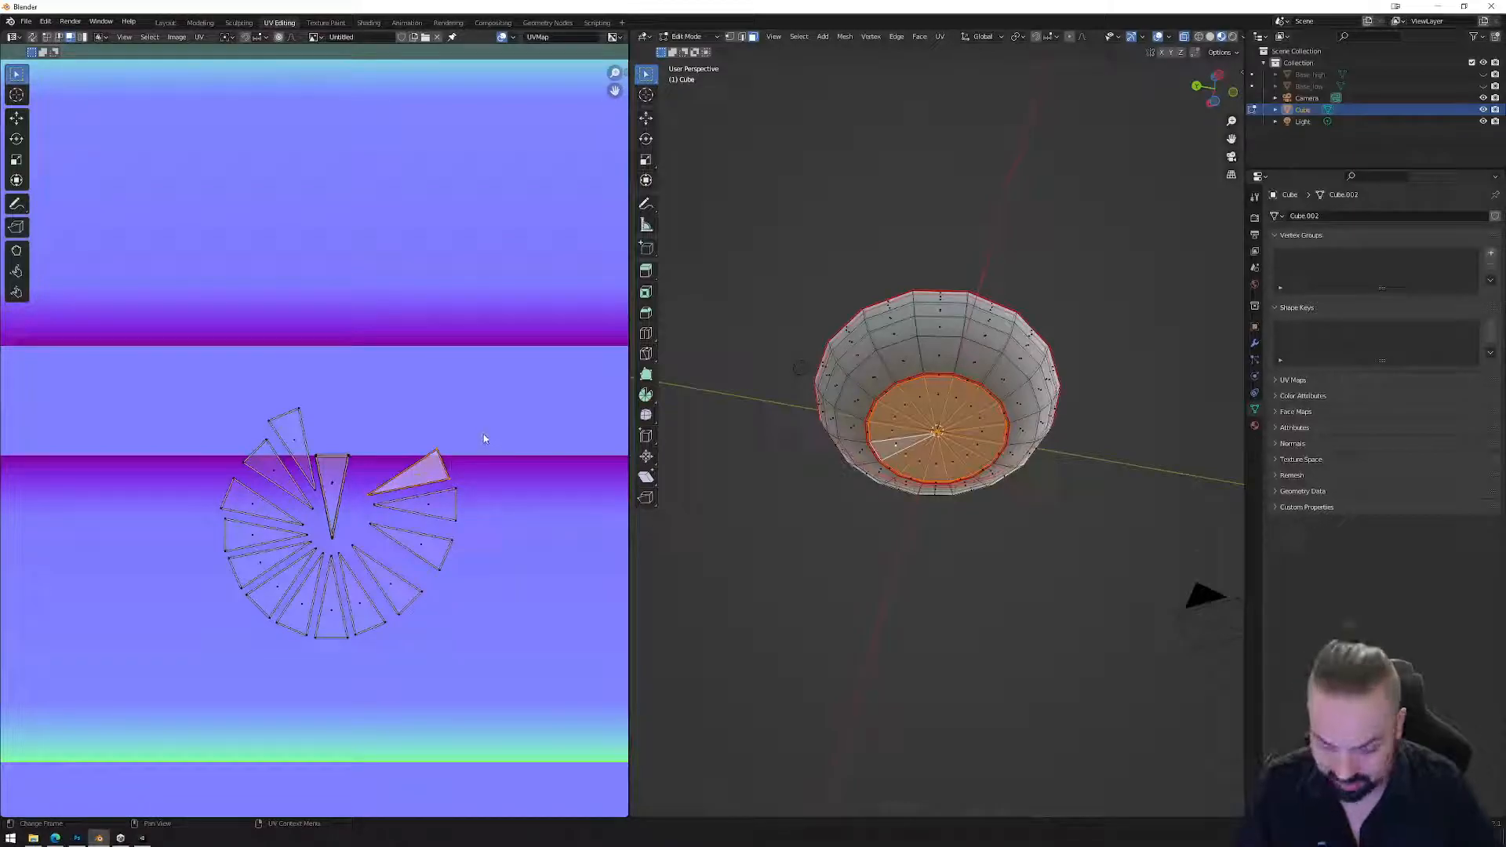
key("r")
left_click(404, 411)
key("g")
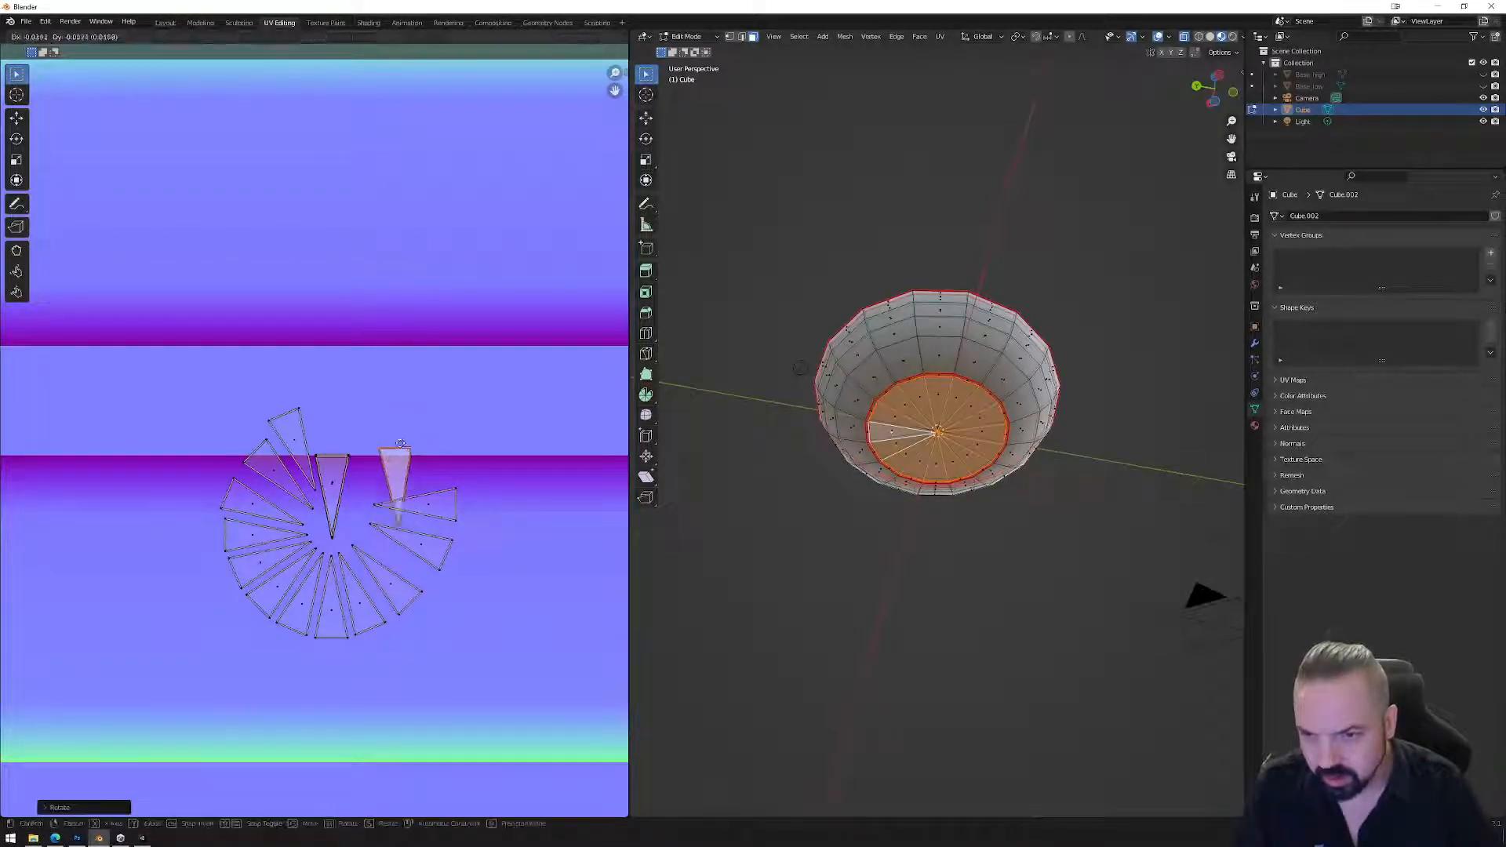
left_click(330, 431)
Turn the right-side horizontal wedges to point upward and stack them on the same triangle.
left_click(452, 514)
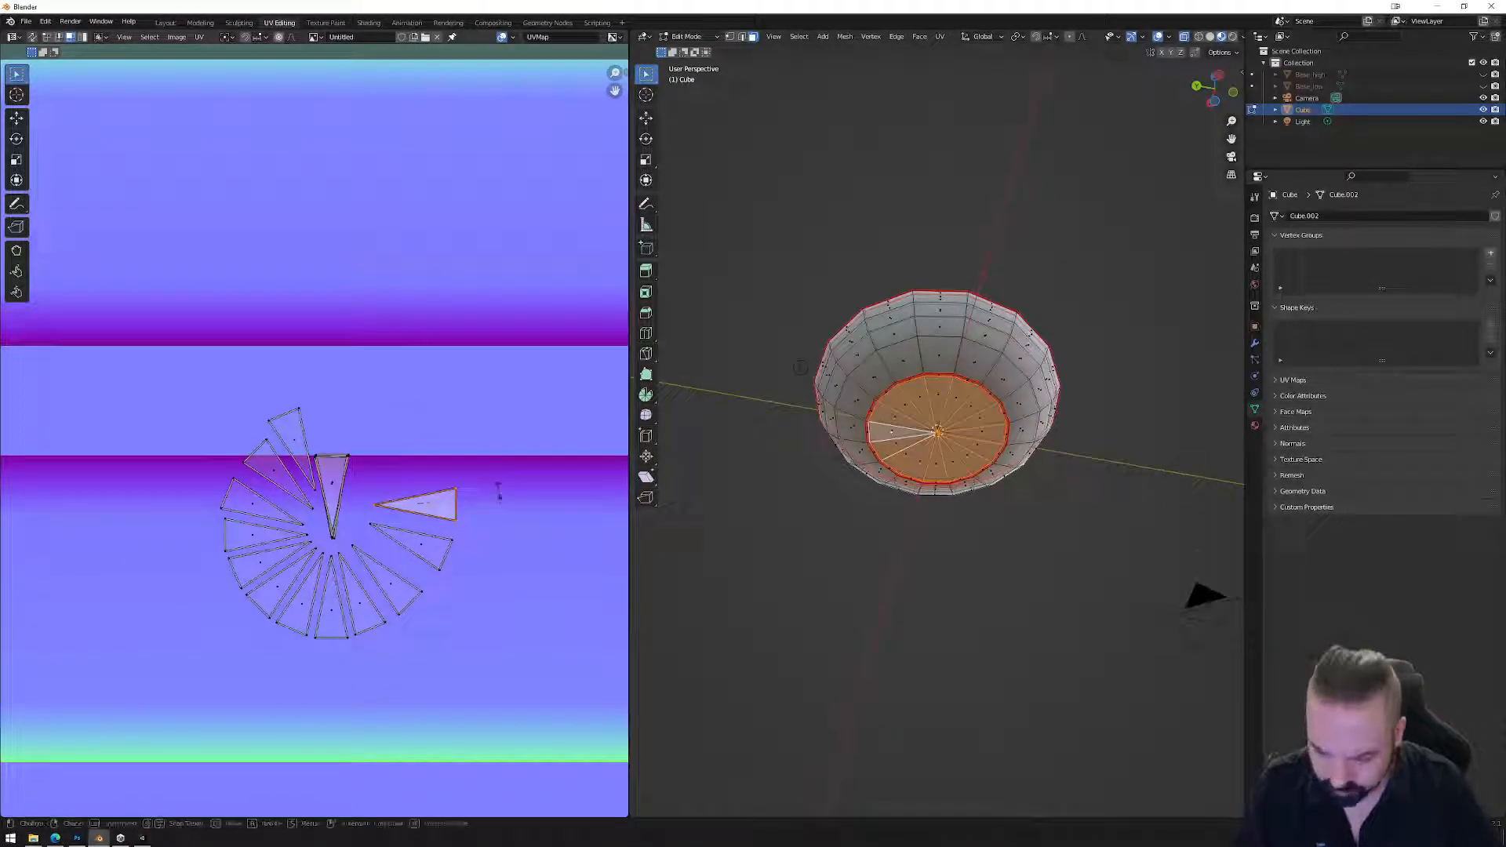
key("r")
left_click(410, 444)
key("g")
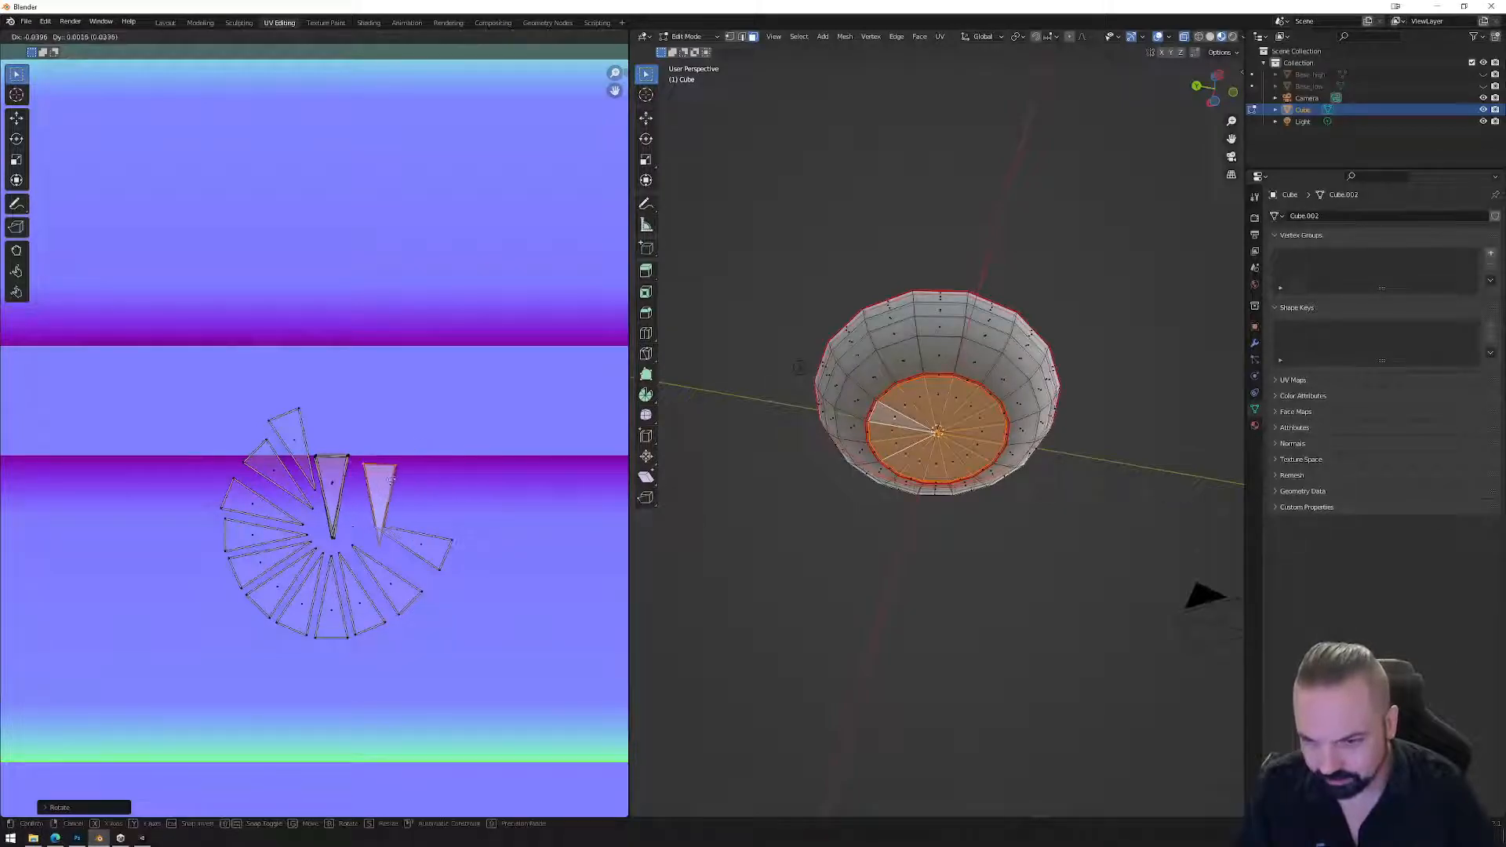
left_click(351, 480)
left_click(432, 549)
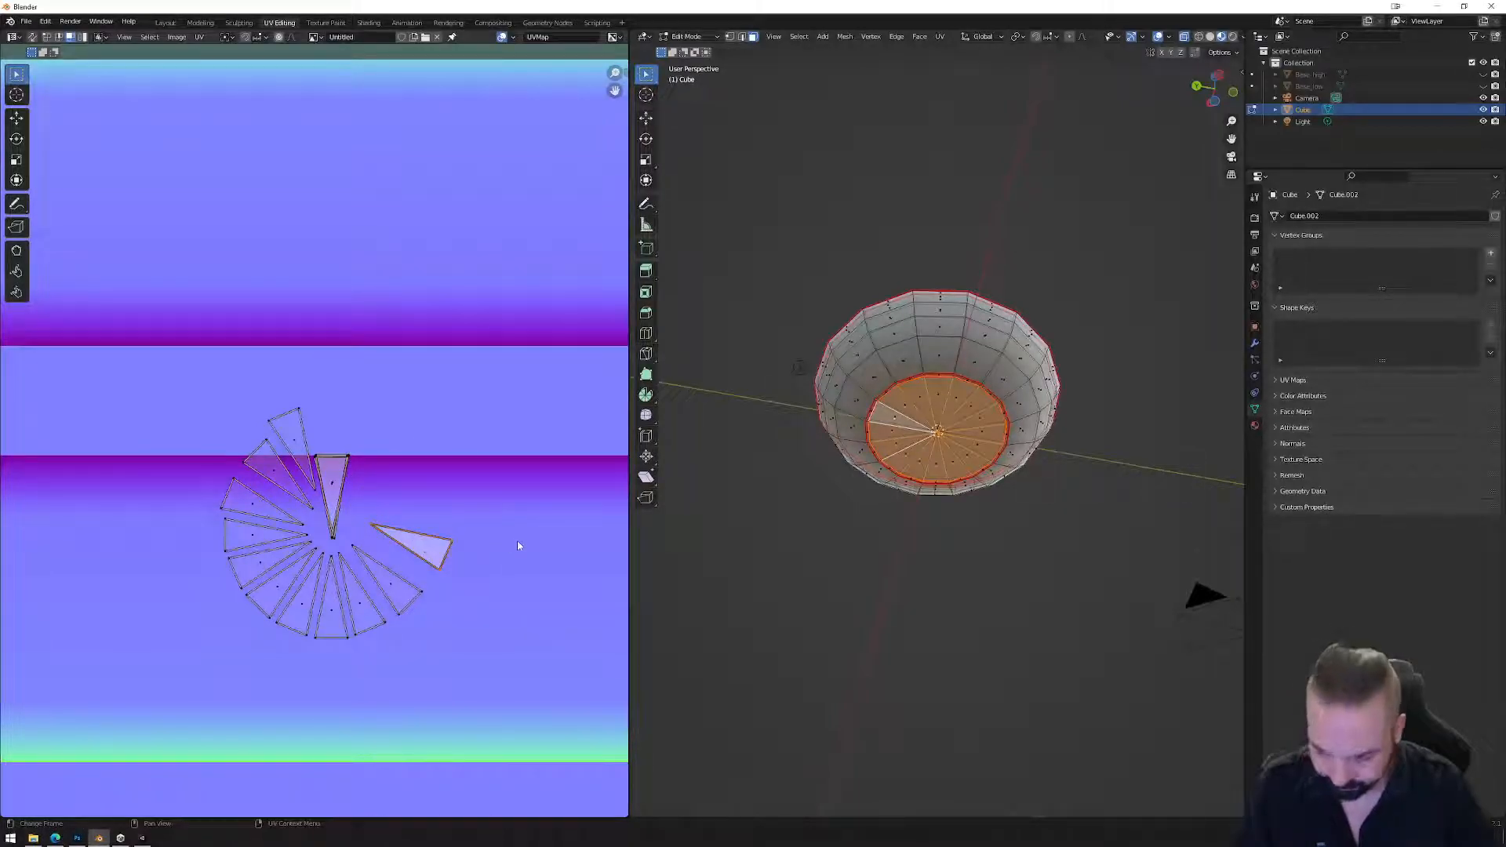
key("r")
left_click(374, 486)
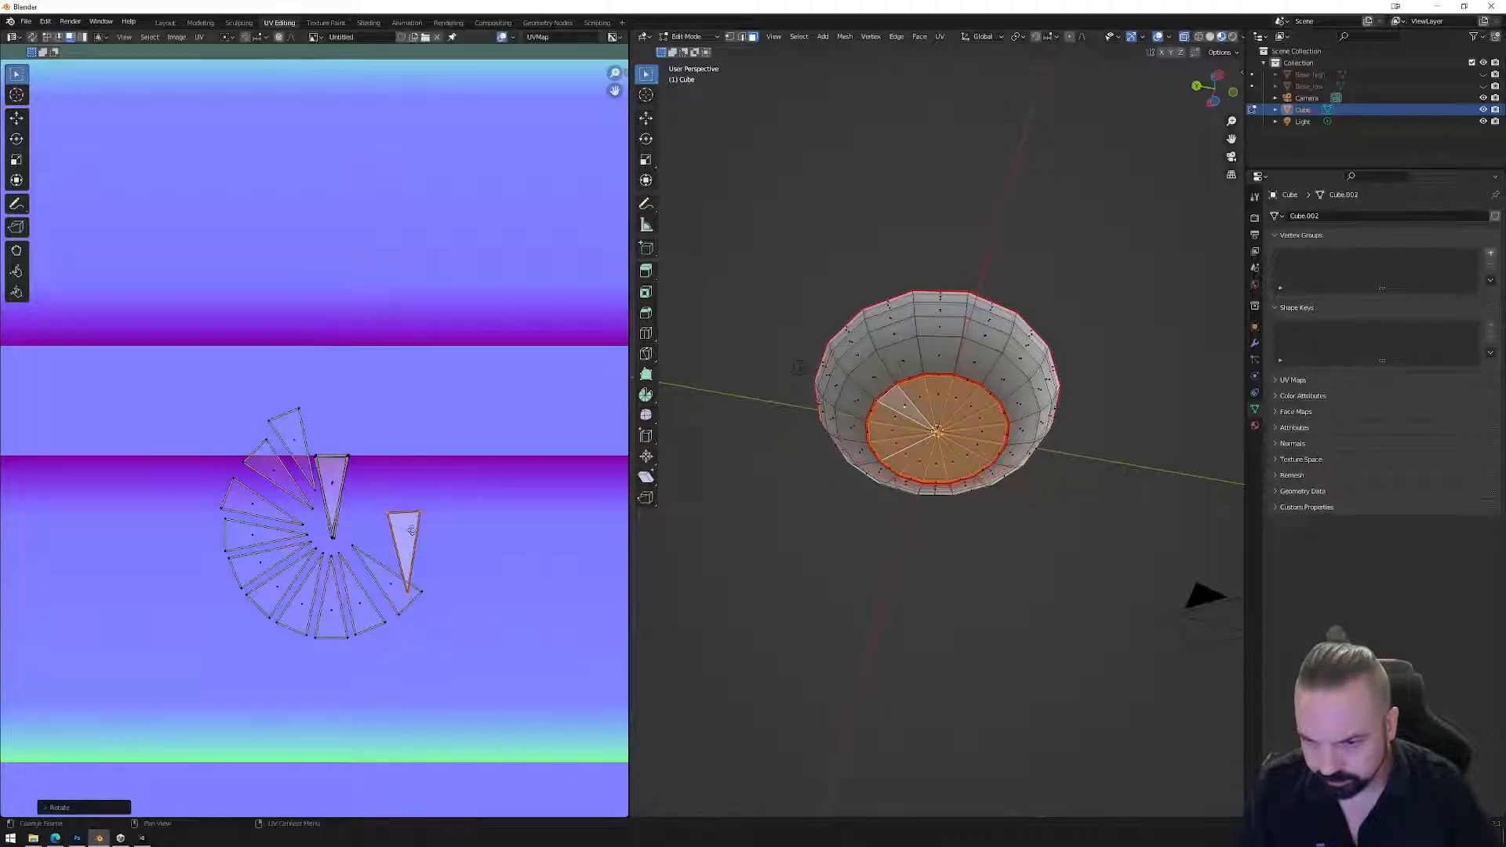
key("g")
left_click(341, 482)
left_click(399, 586)
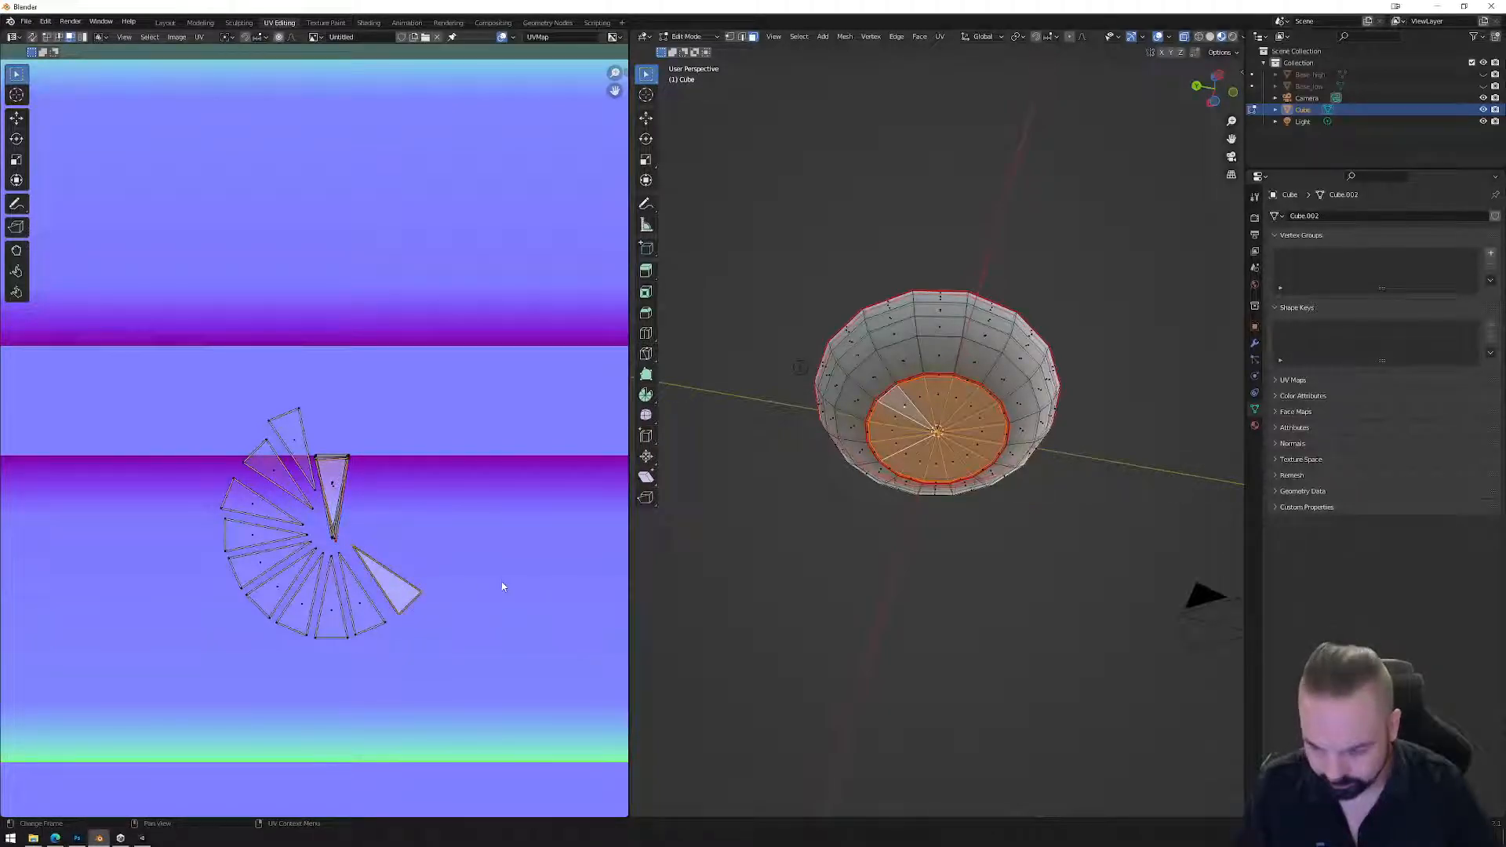
key("r")
left_click(386, 582)
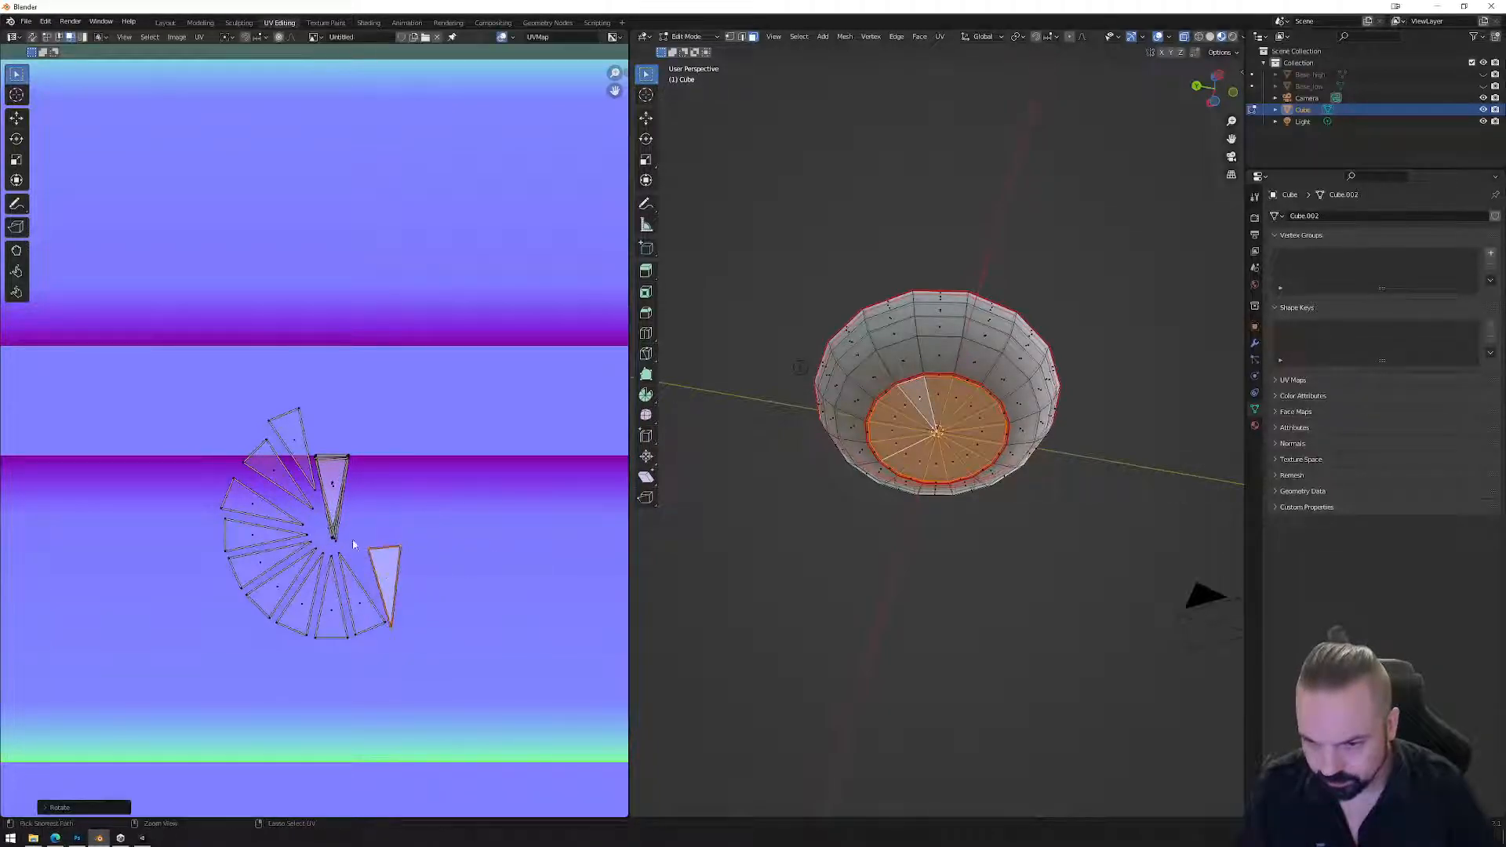
key("r")
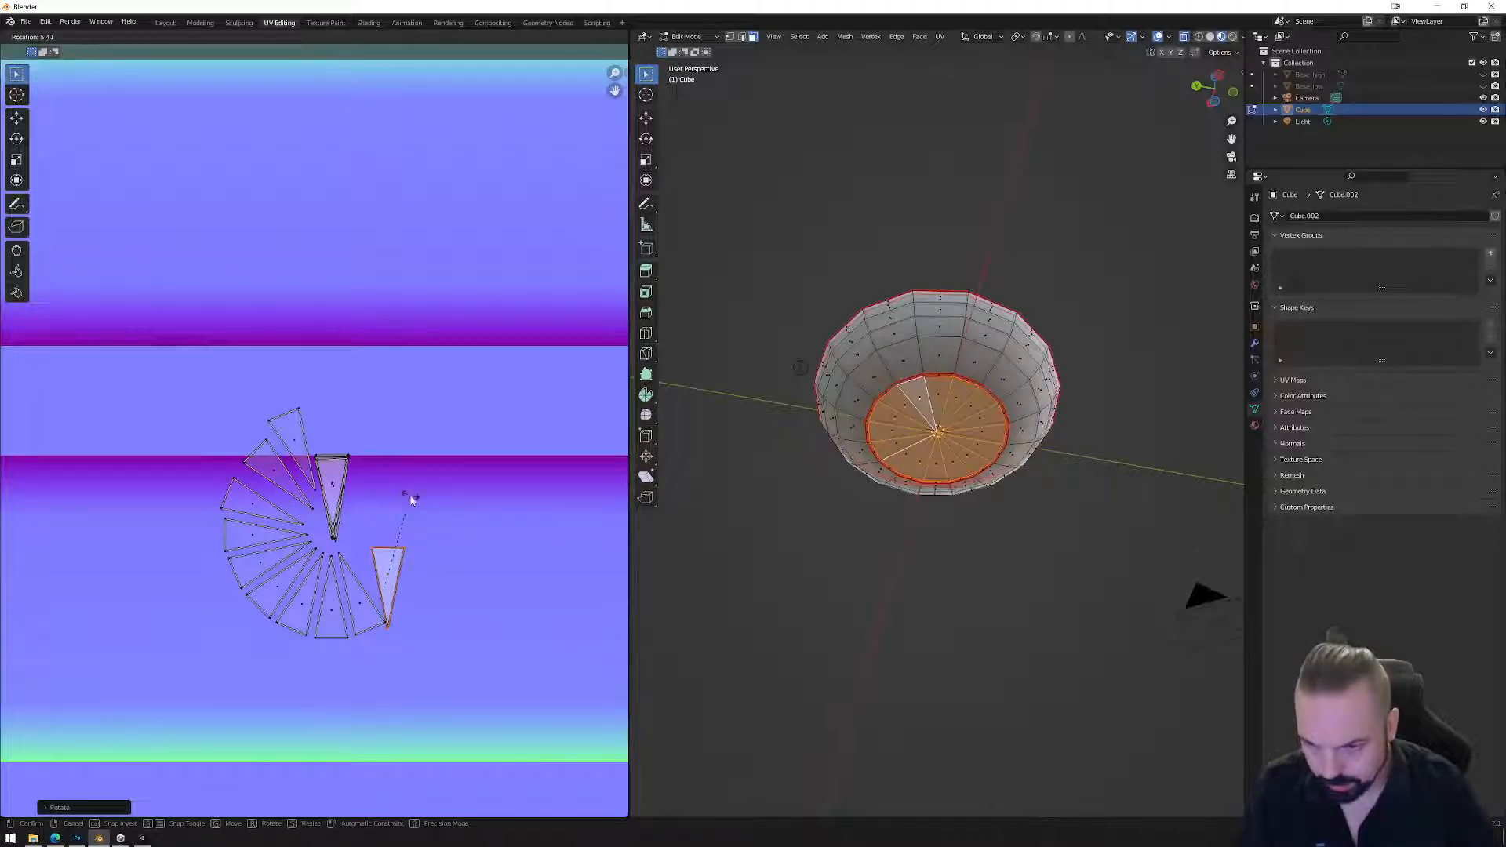
left_click(409, 496)
key("g")
left_click(336, 472)
Rotate the lower-right, upper-left and top fan triangles upright and drop them onto the stack.
left_click(363, 599)
key("r")
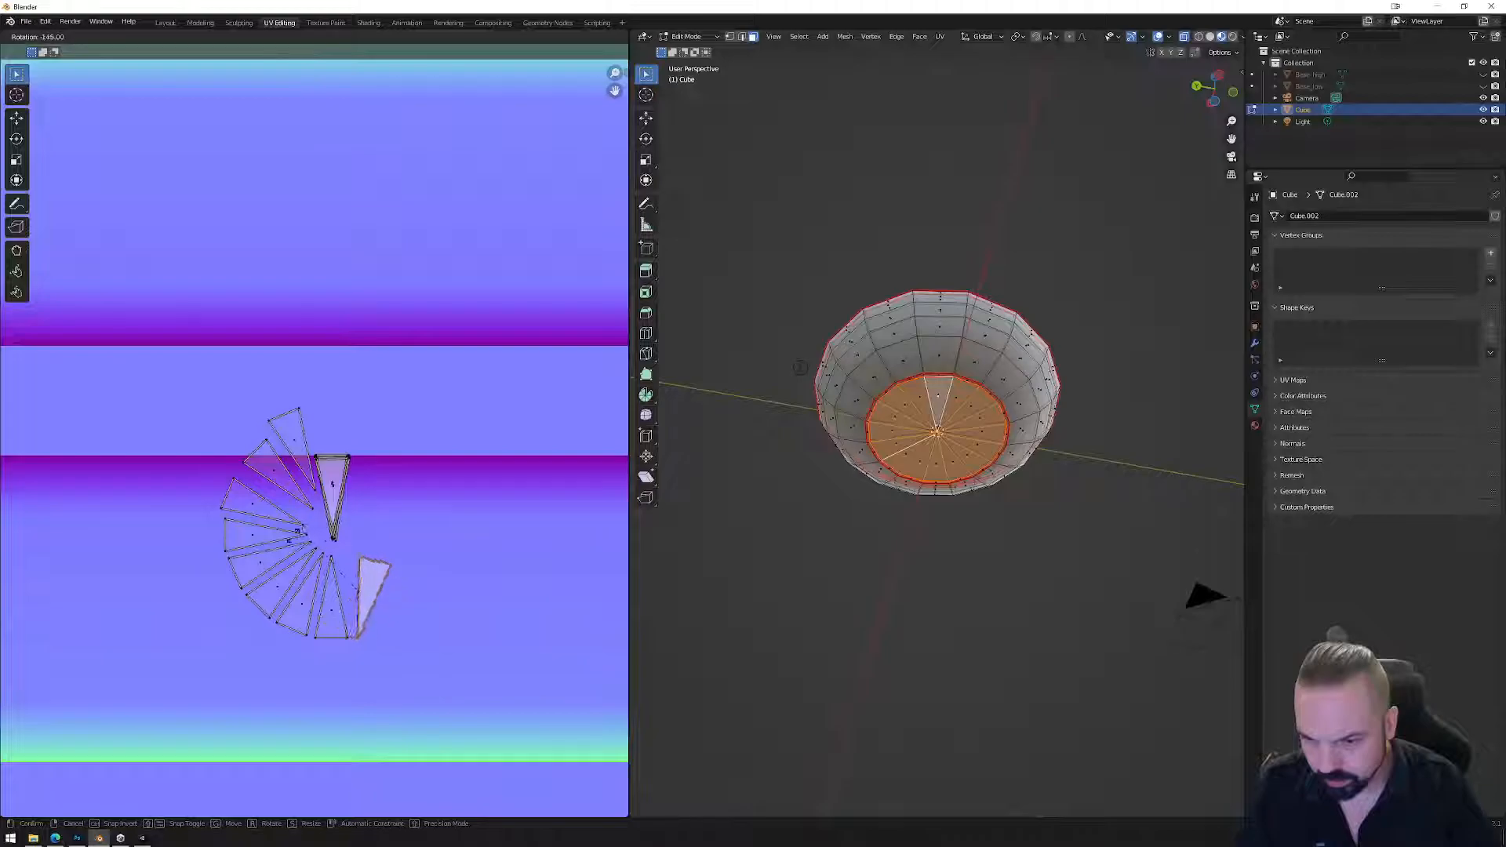
left_click(366, 594)
key("g")
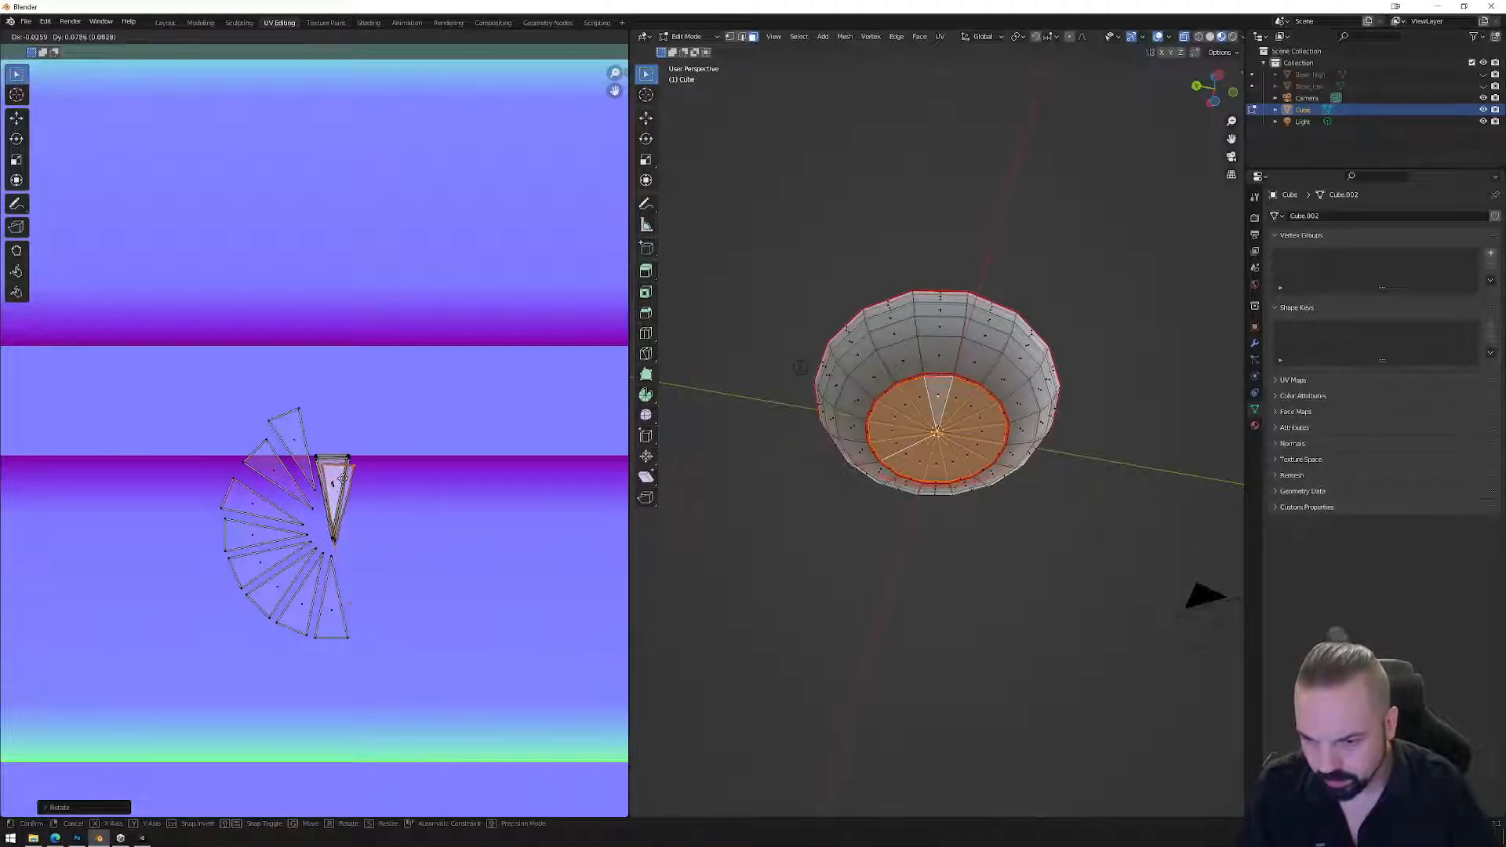
left_click(341, 477)
left_click(298, 444)
key("r")
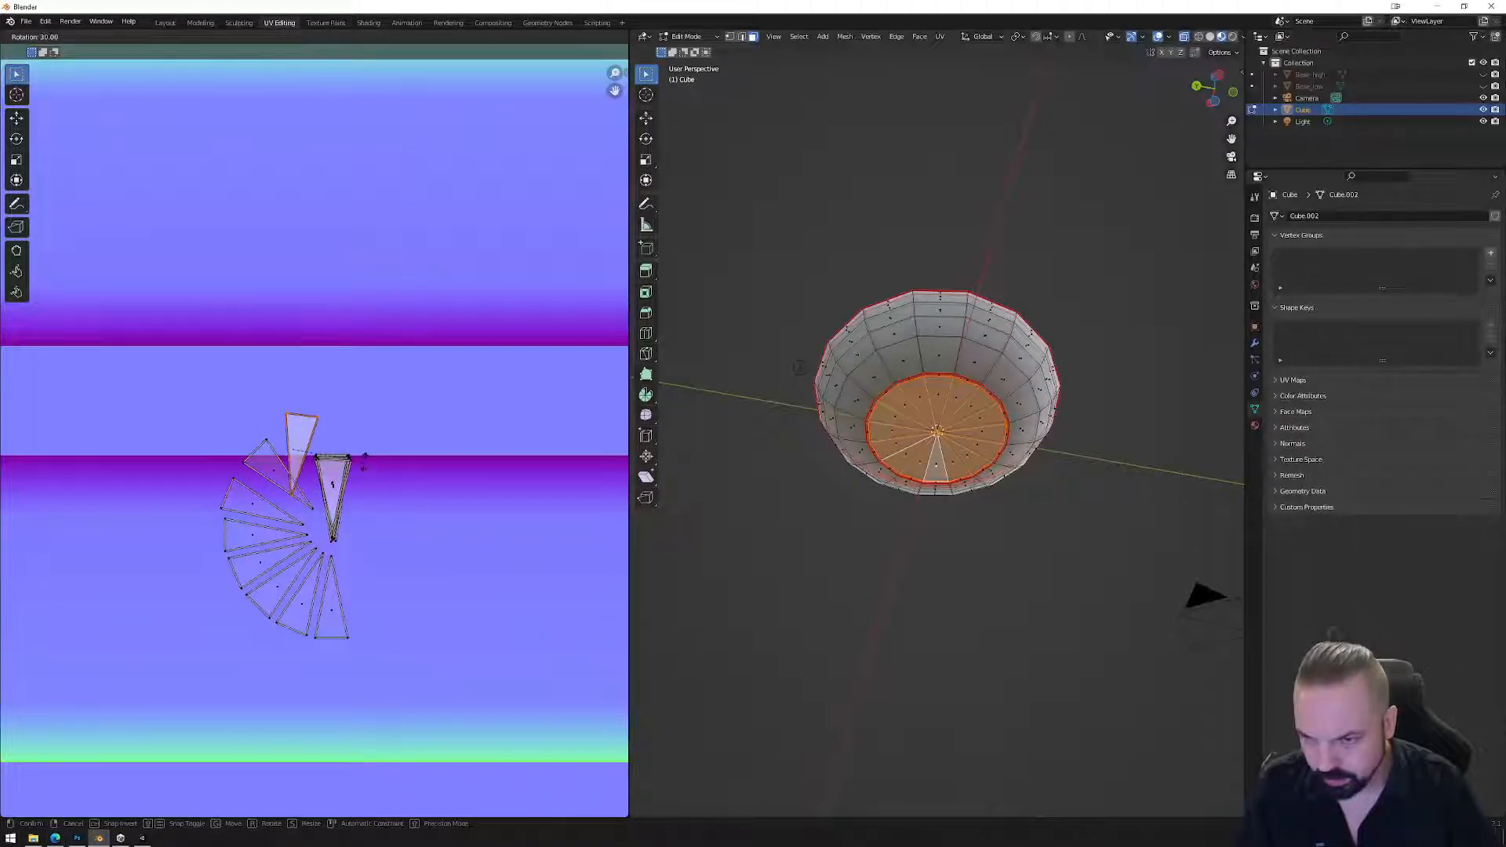
left_click(363, 460)
key("g")
left_click(333, 477)
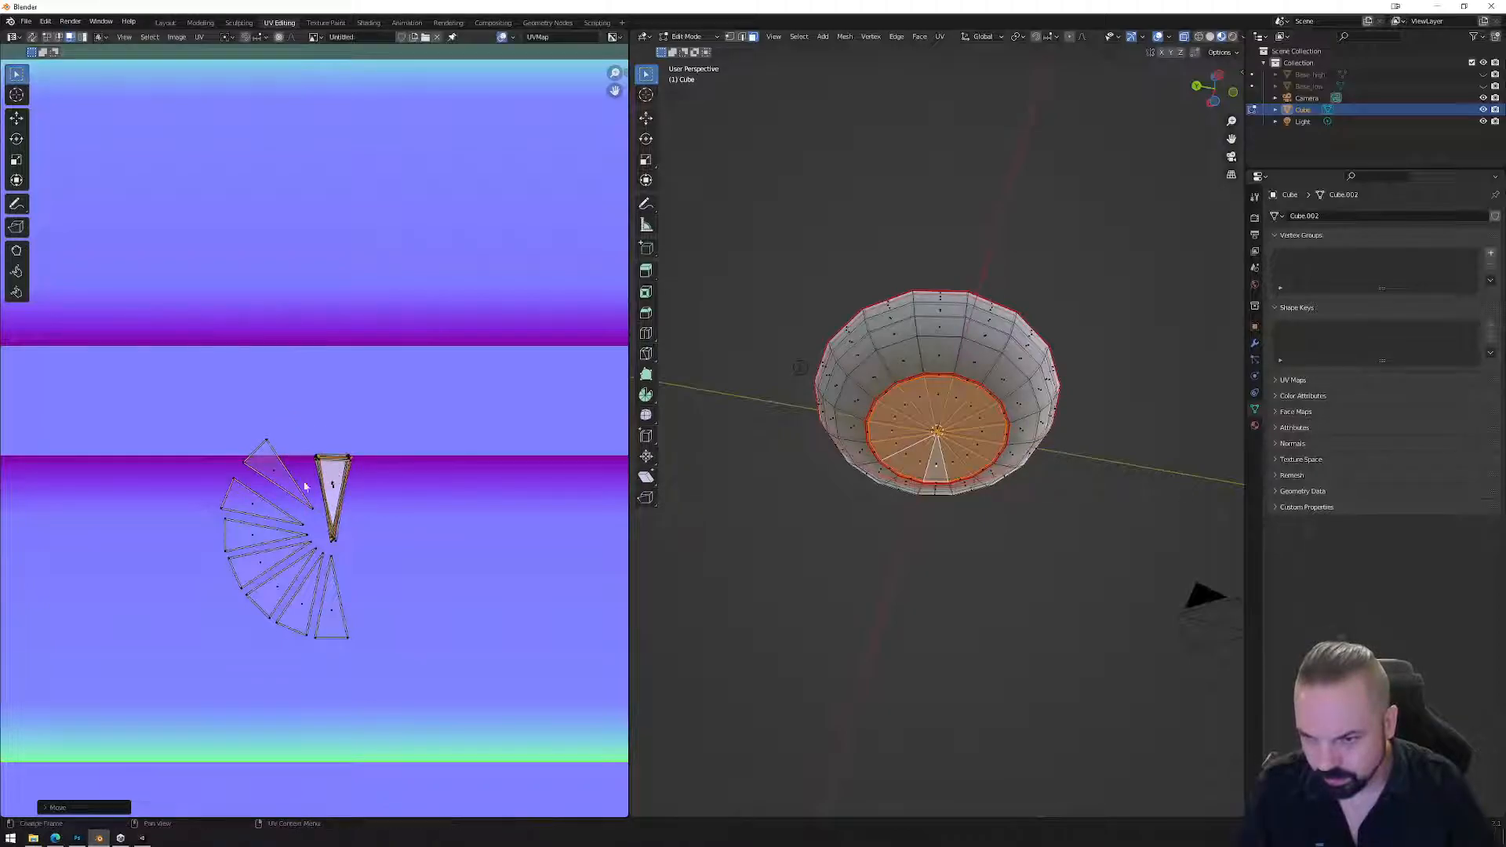
left_click(281, 478)
key("r")
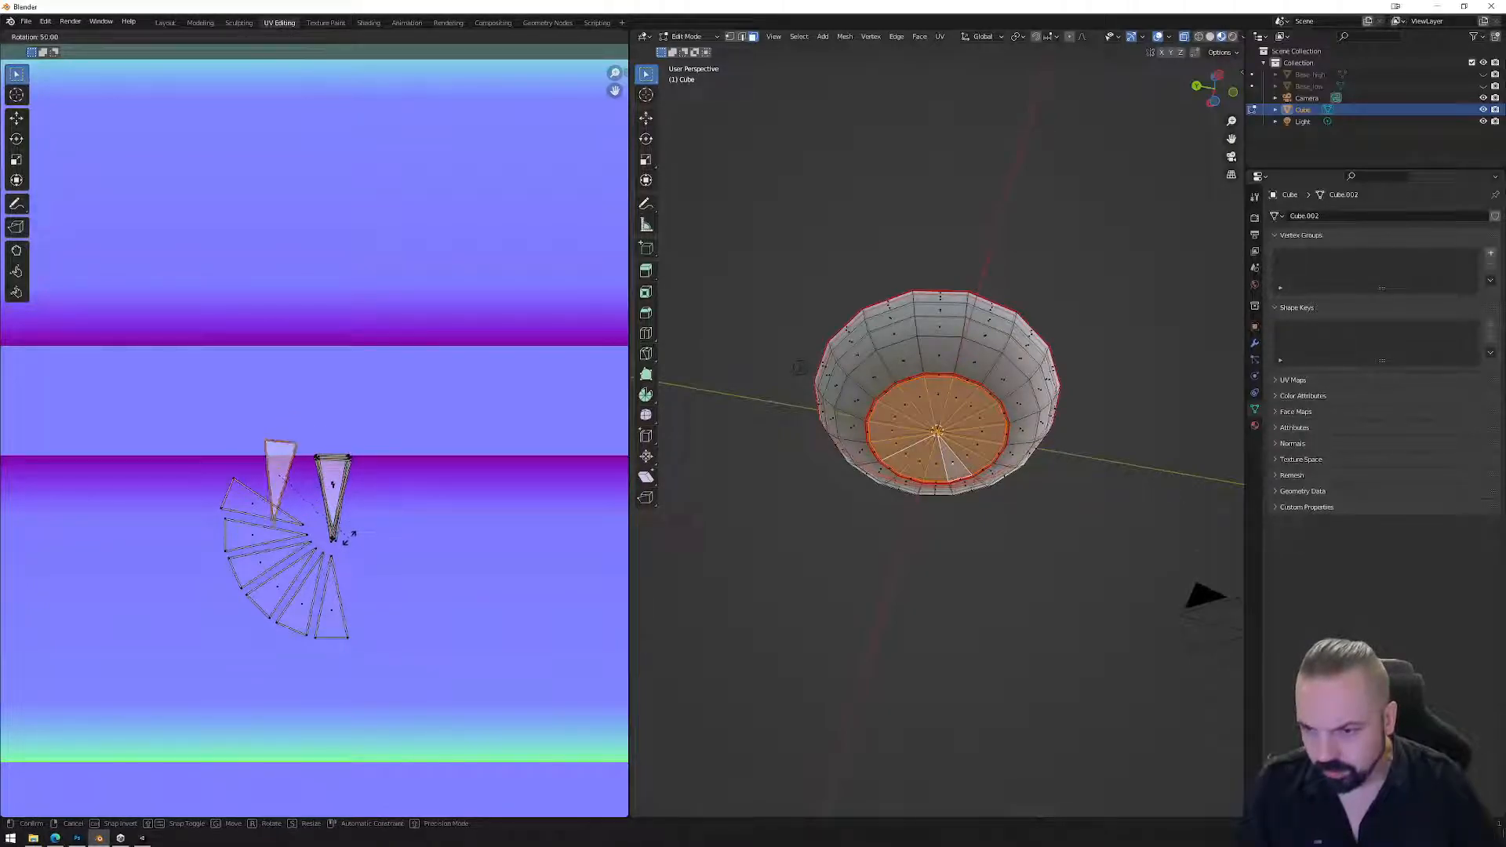
left_click(298, 478)
key("r")
left_click(405, 455)
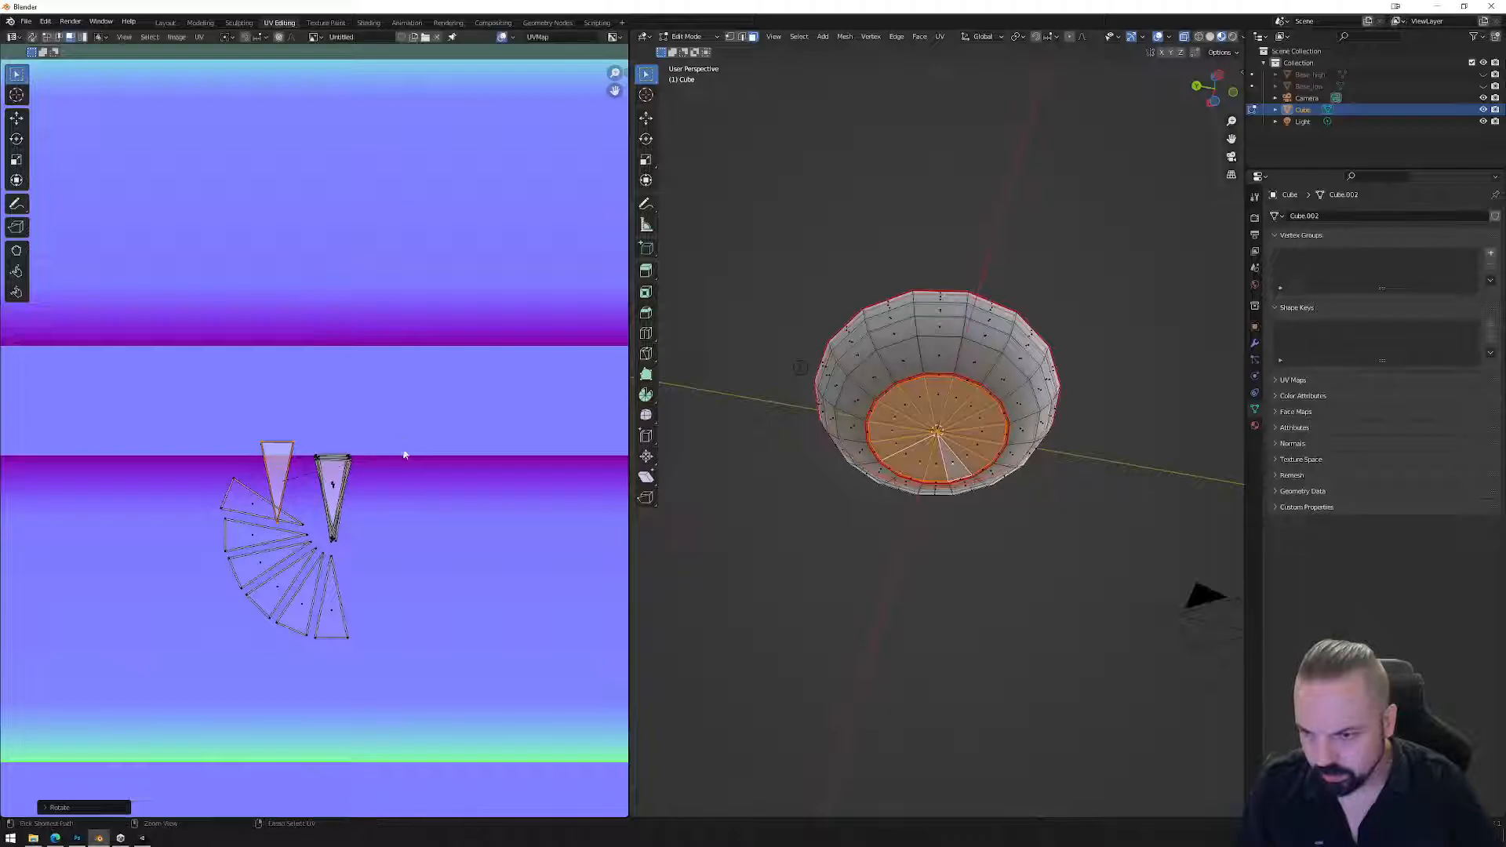
key("g")
left_click(332, 483)
left_click(262, 502)
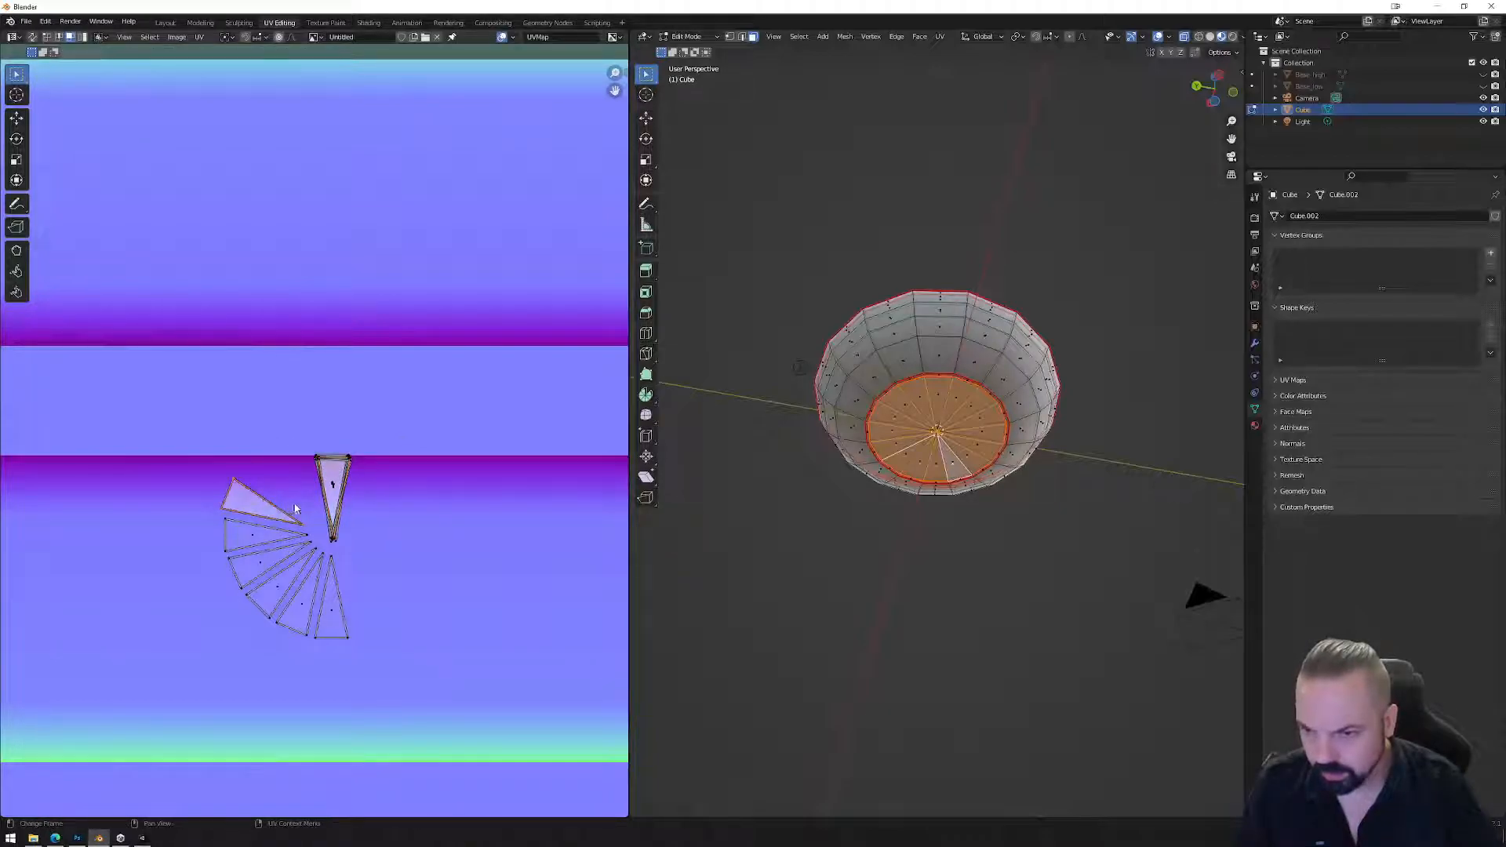
key("r")
left_click(264, 498)
key("g")
left_click(337, 484)
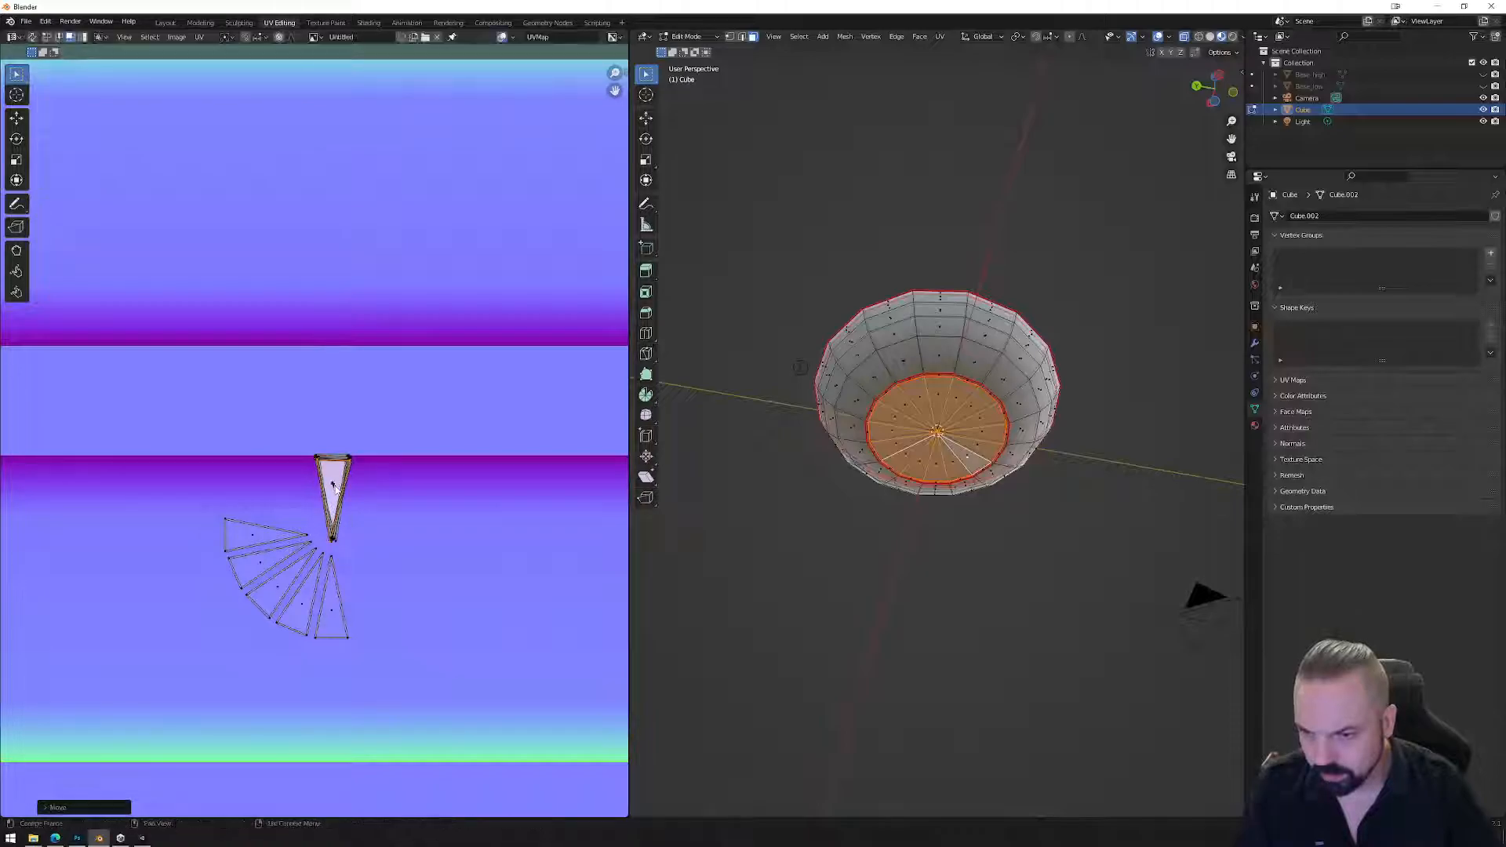
Stack the remaining left and lower triangles, flipping the last 180°, then select the top-left corner vertices.
left_click(261, 533)
key("r")
left_click(287, 502)
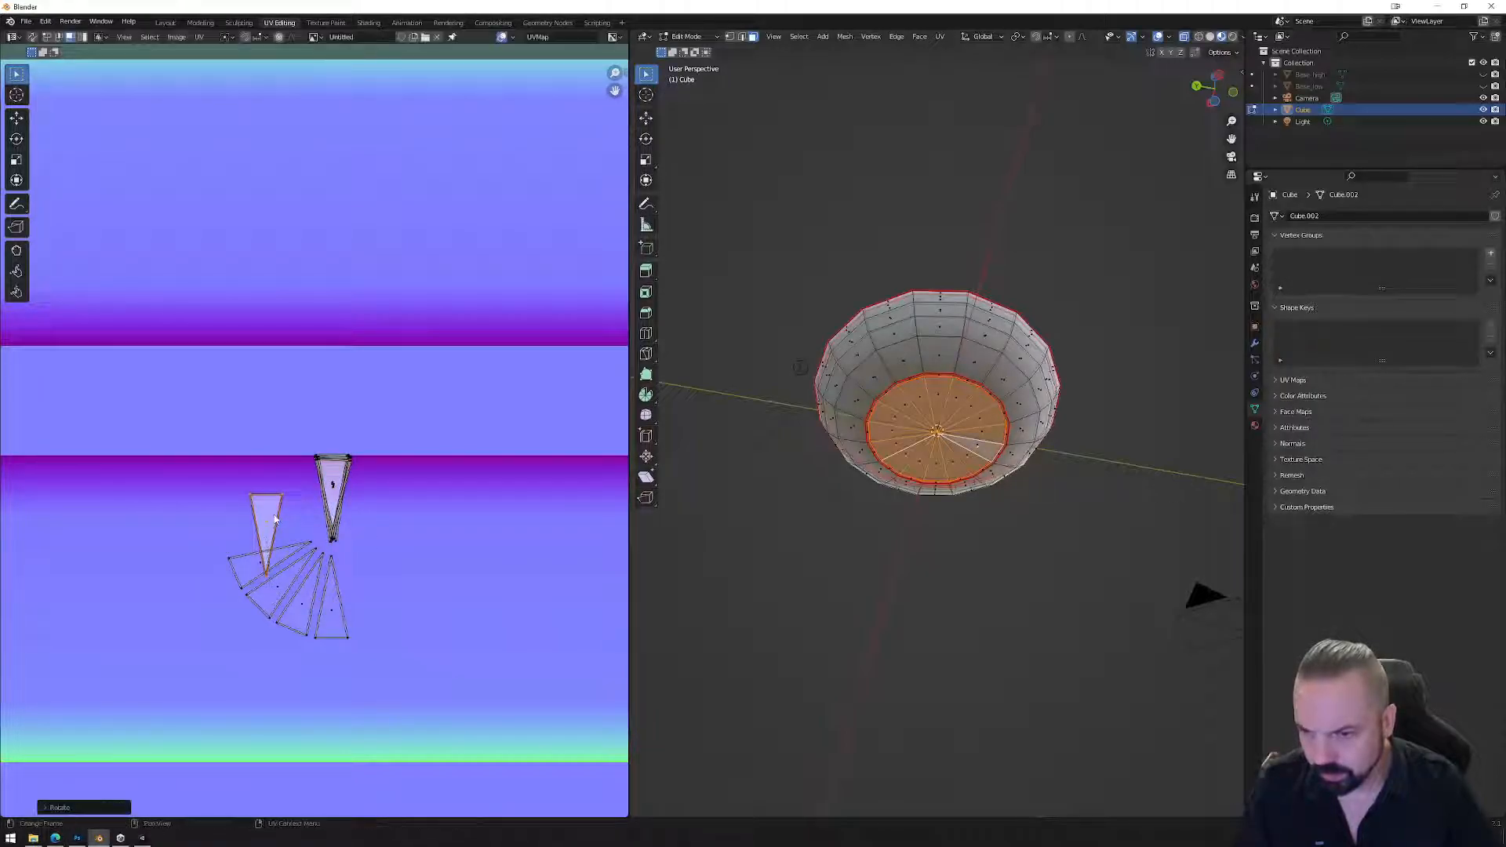
key("g")
left_click(333, 494)
left_click(250, 566)
key("r")
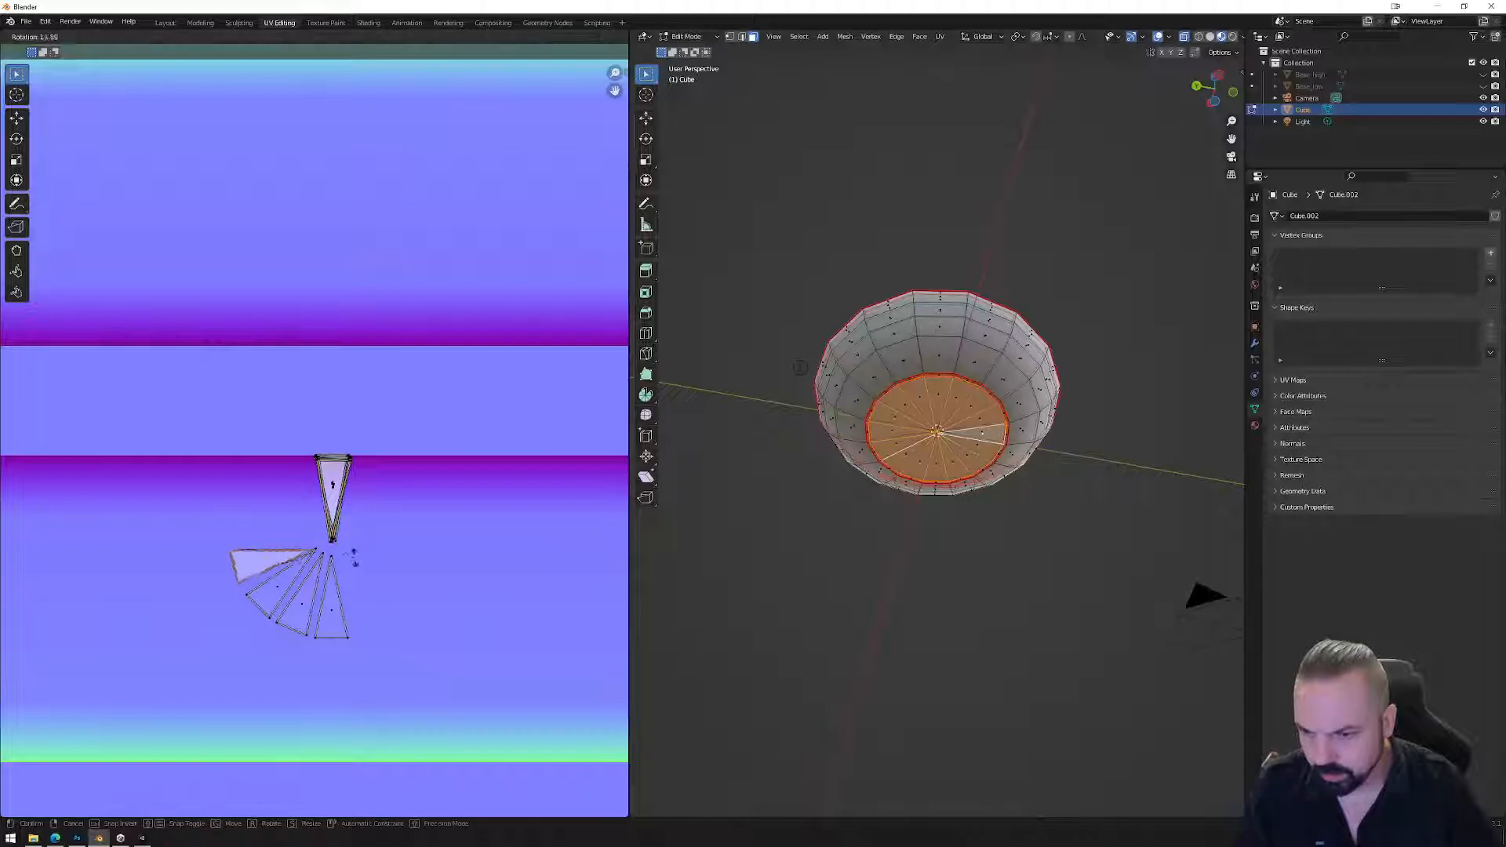
left_click(278, 551)
key("g")
left_click(334, 495)
left_click(274, 592)
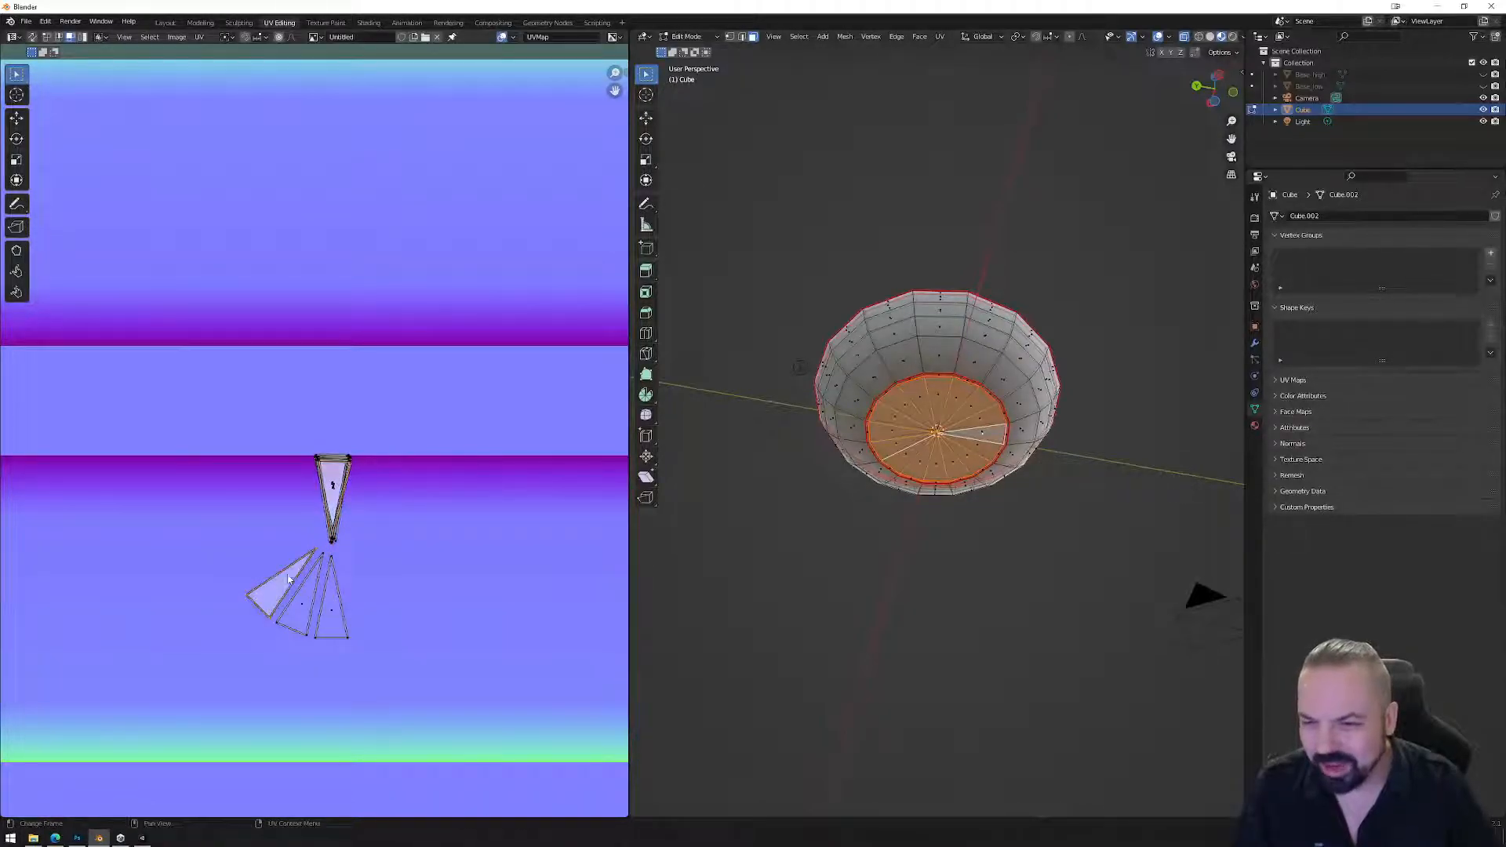
key("r")
left_click(221, 661)
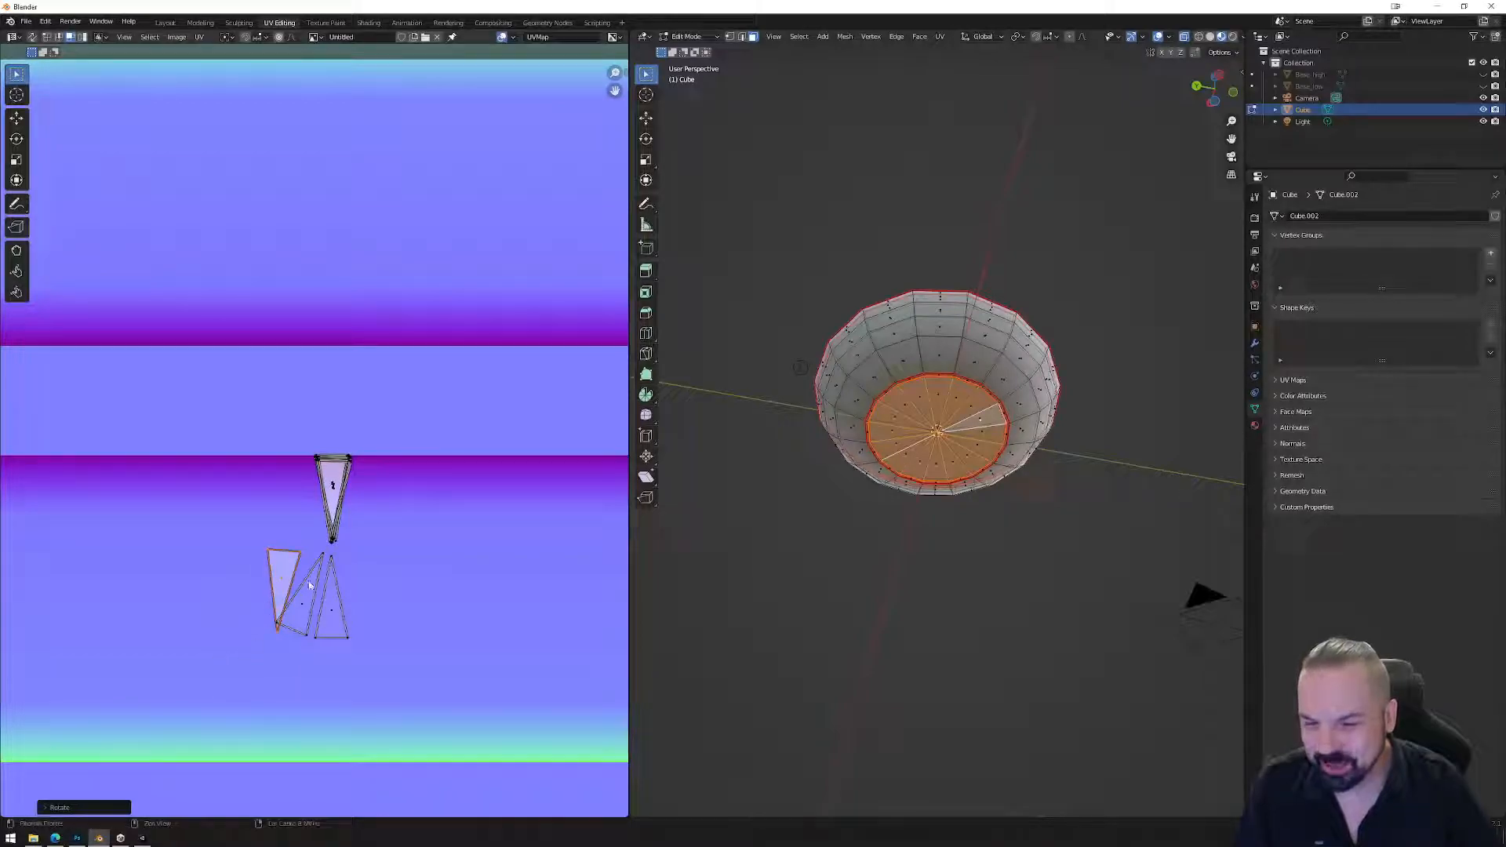
key("r")
left_click(318, 558)
key("g")
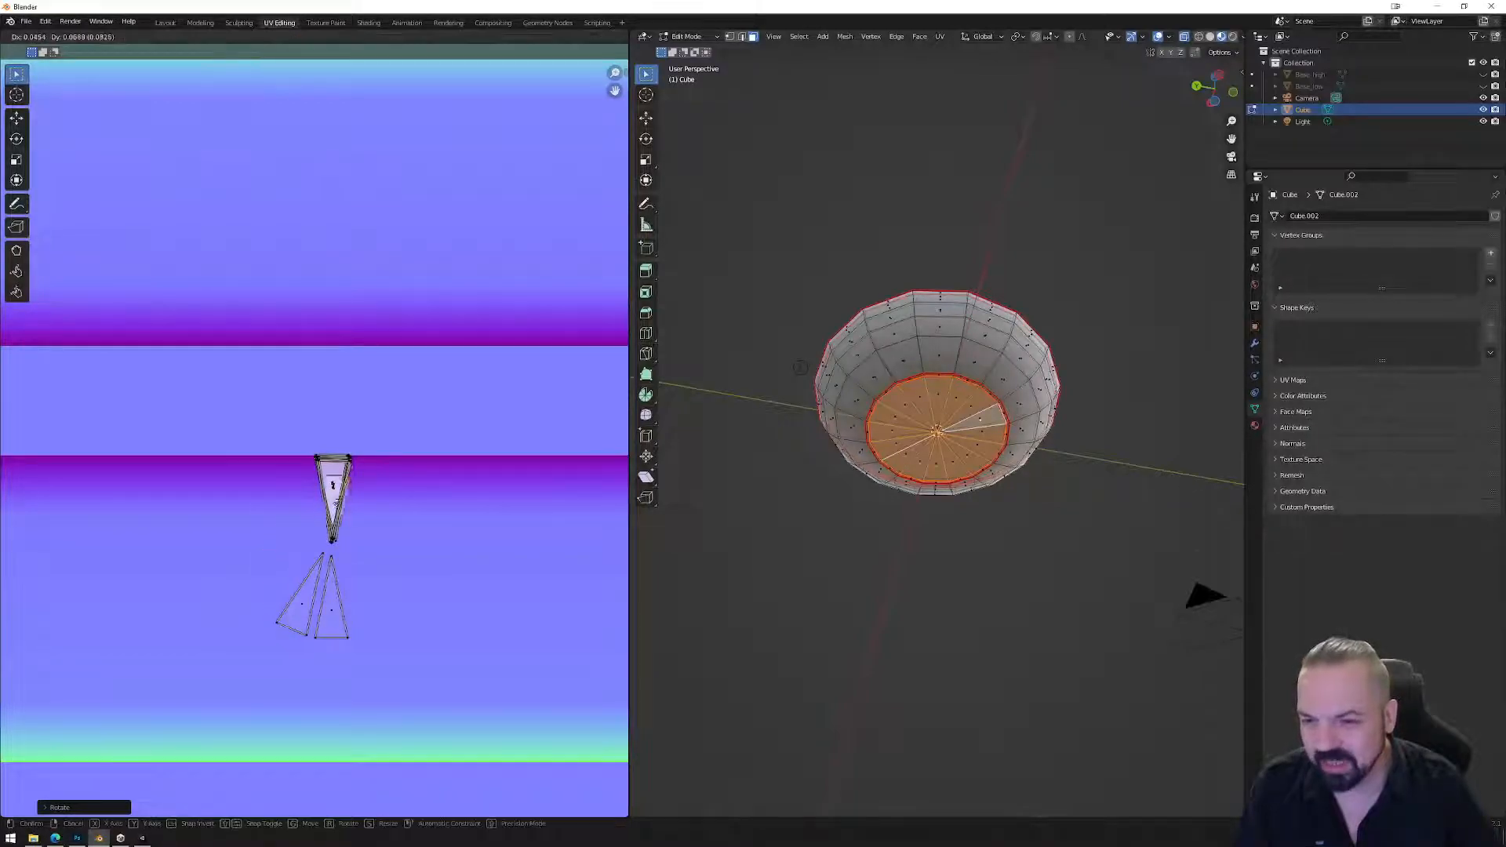
left_click(334, 487)
left_click(302, 596)
key("r")
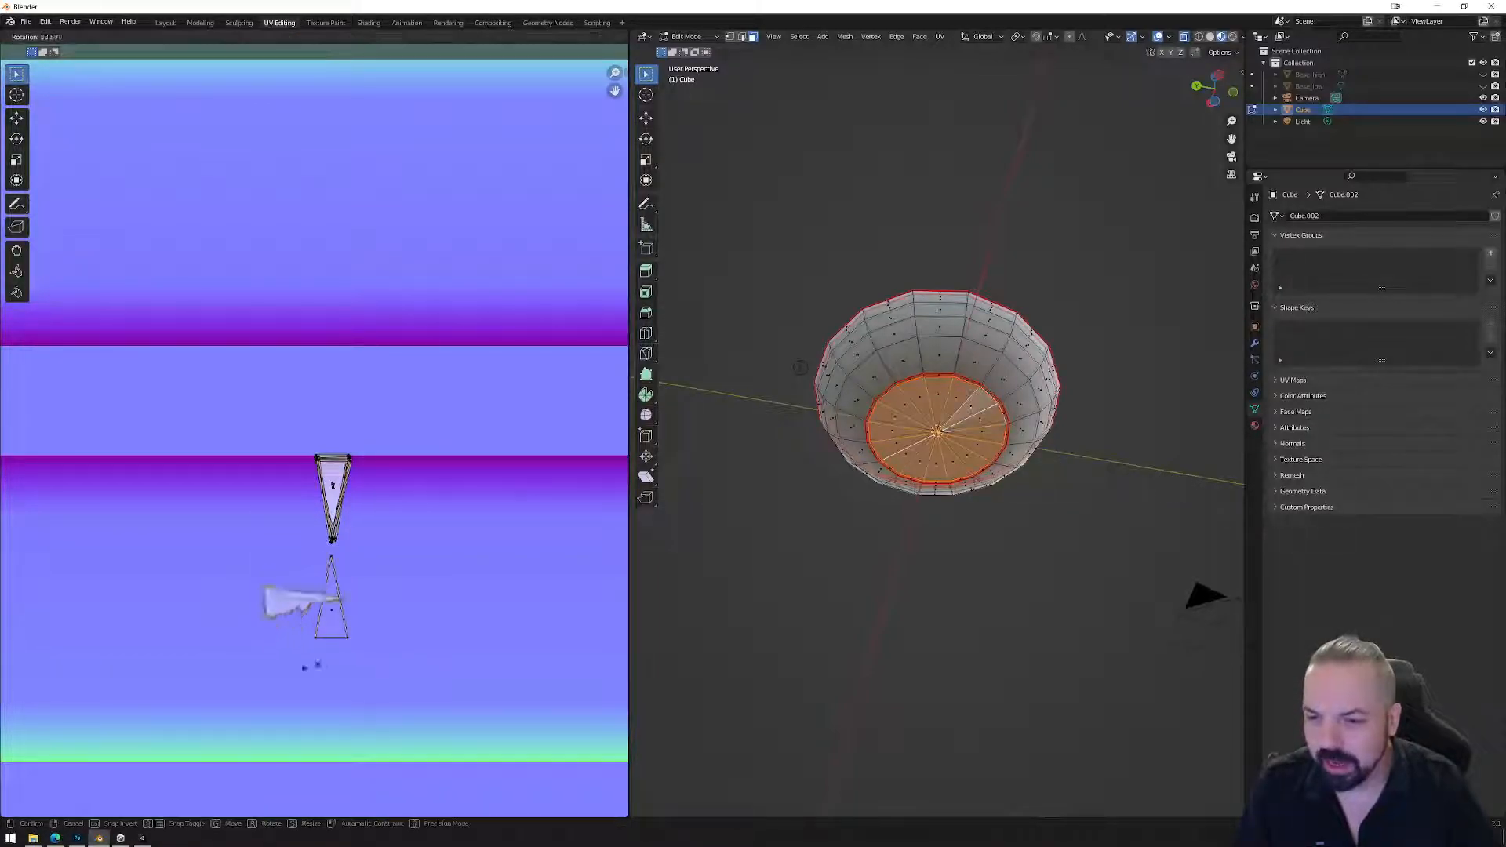
left_click(188, 604)
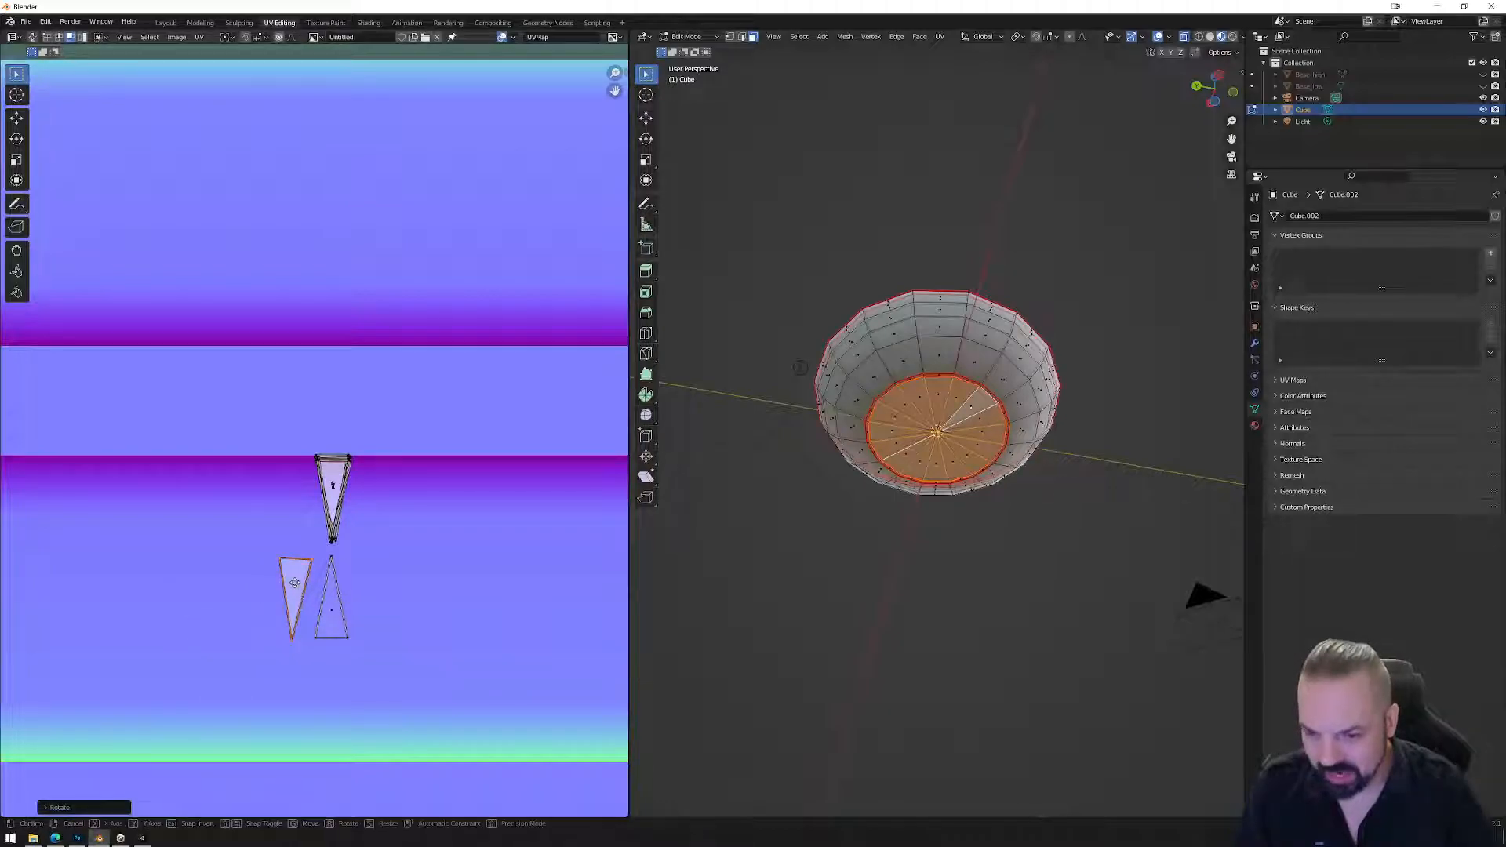
key("g")
left_click(333, 494)
left_click(342, 609)
key("r")
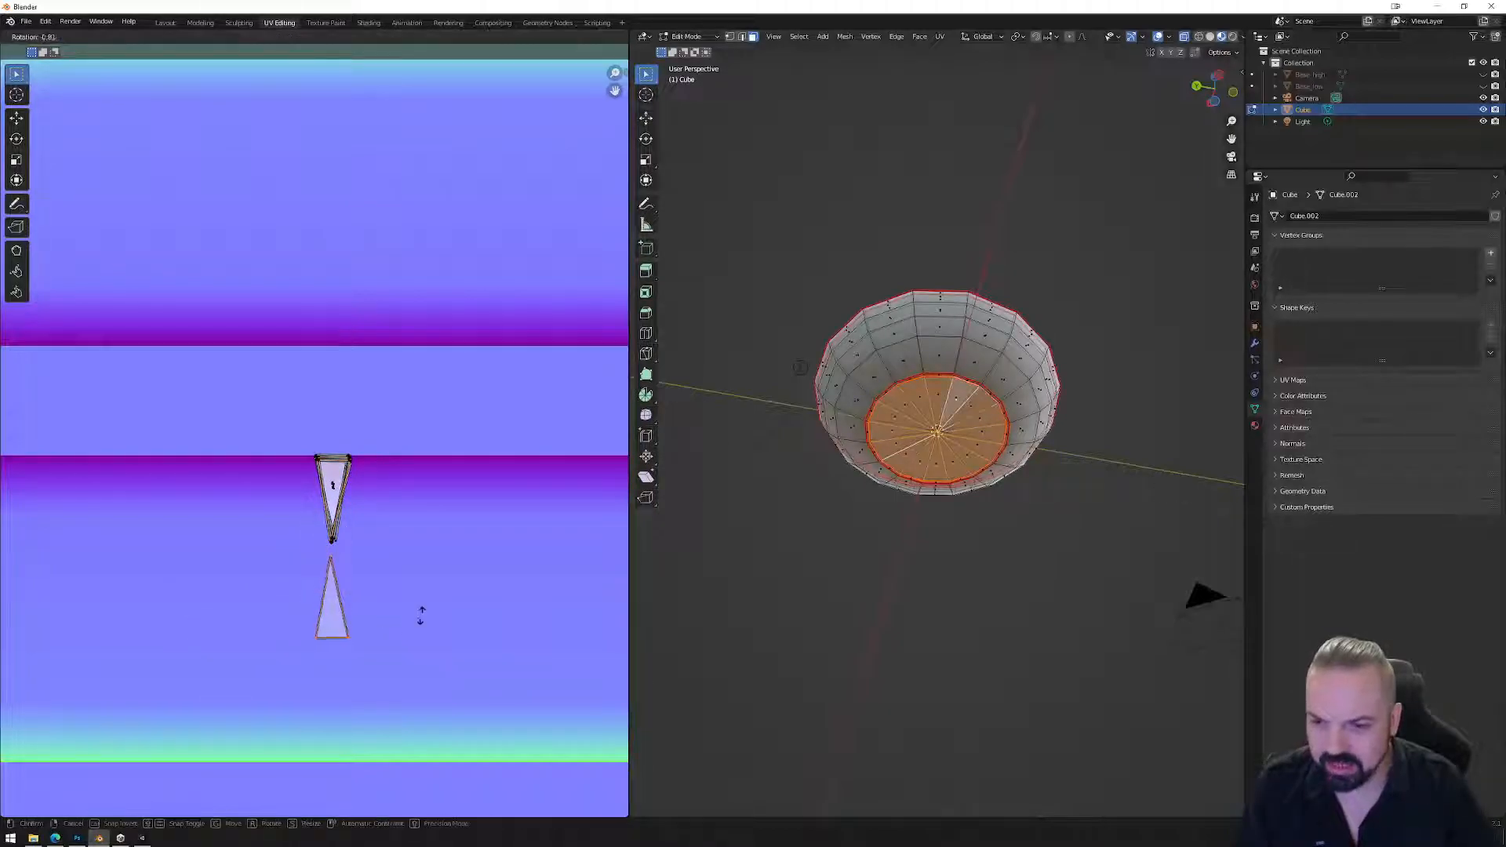
left_click(235, 578)
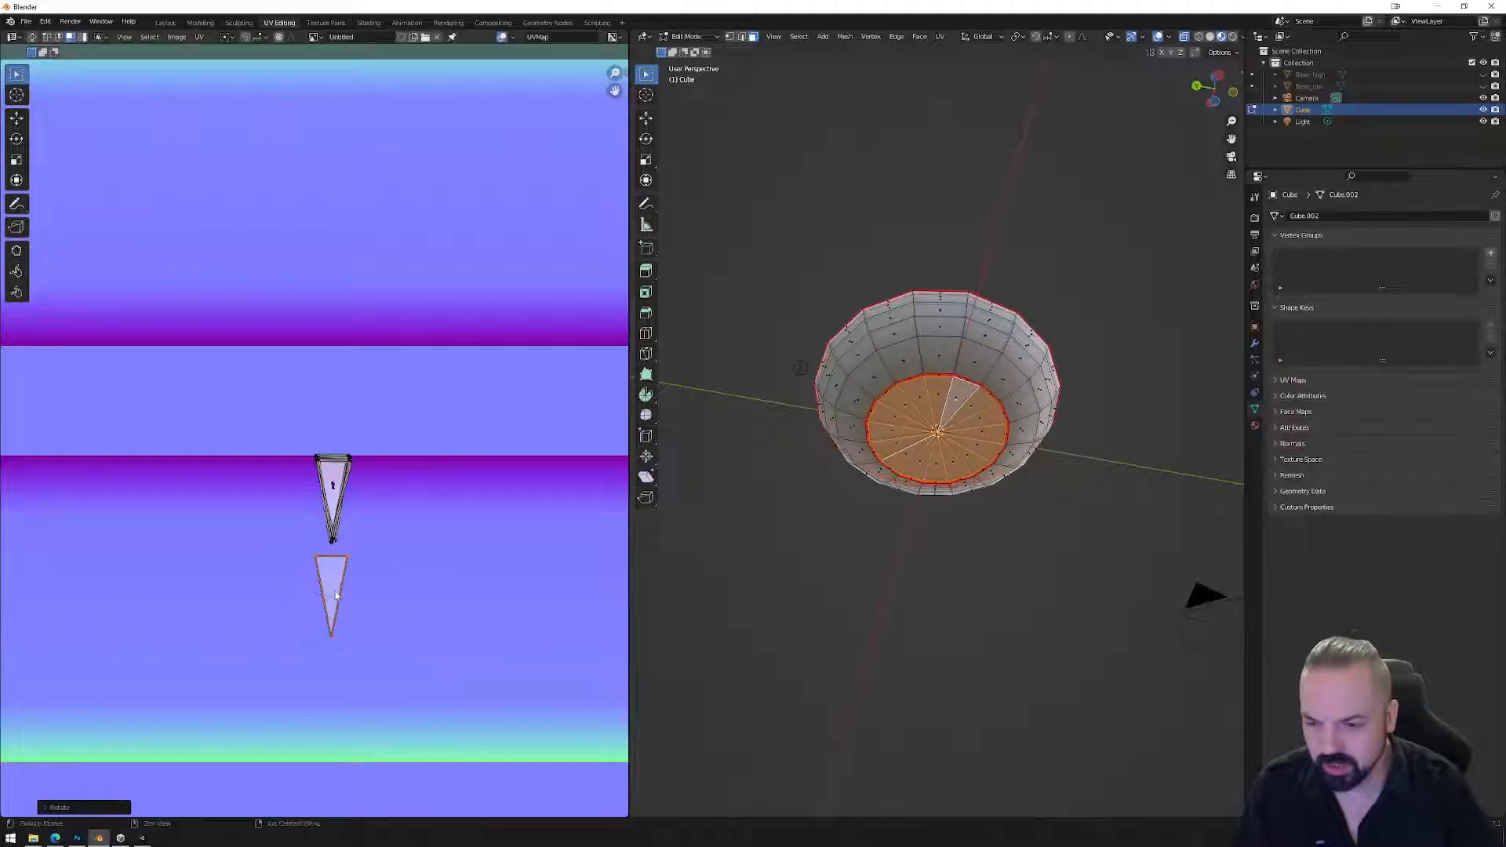
key("g")
left_click(339, 497)
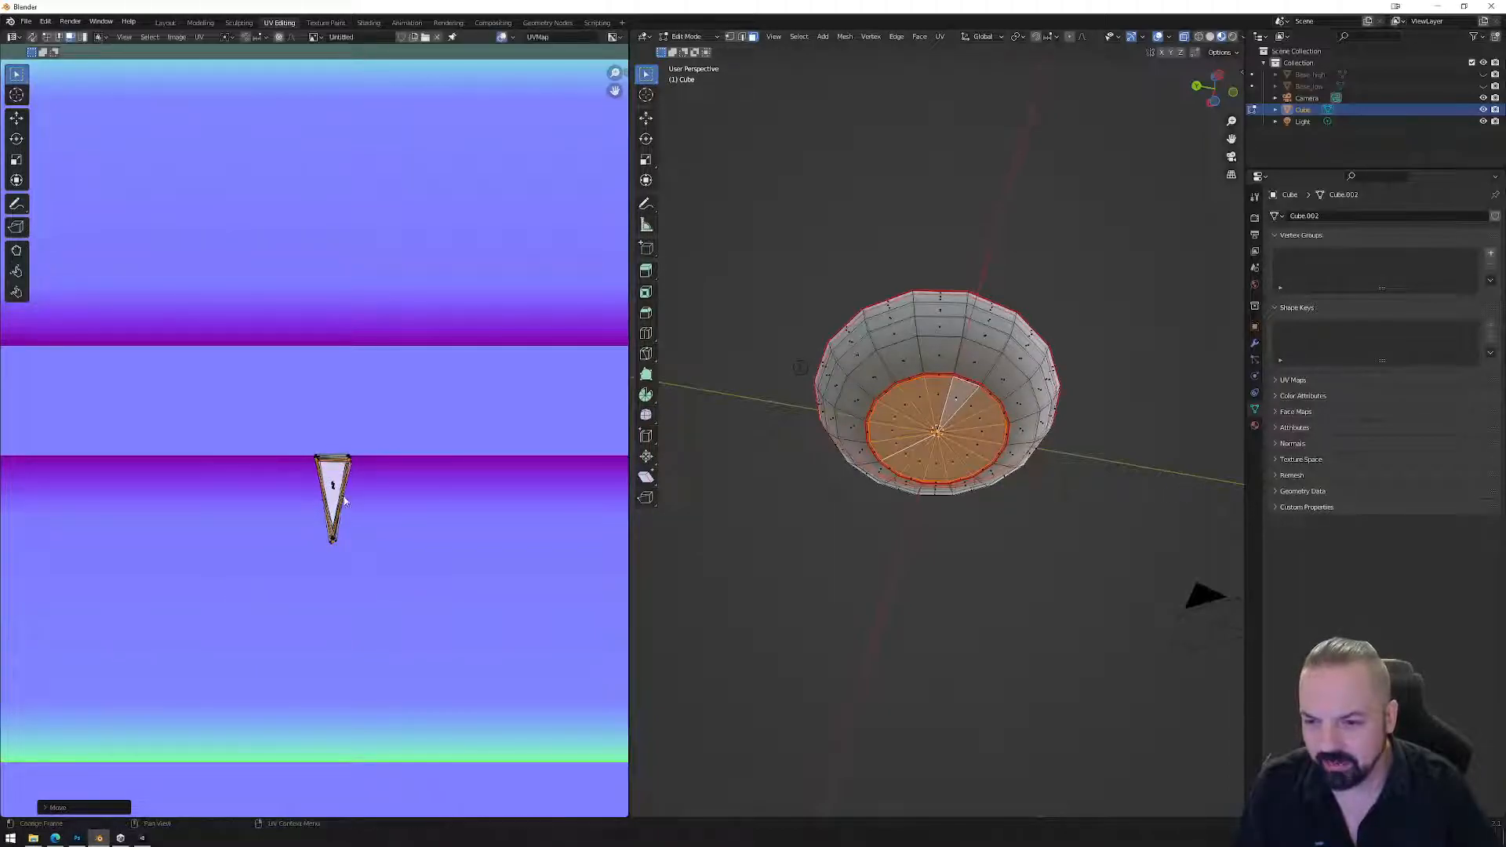
left_click(249, 247)
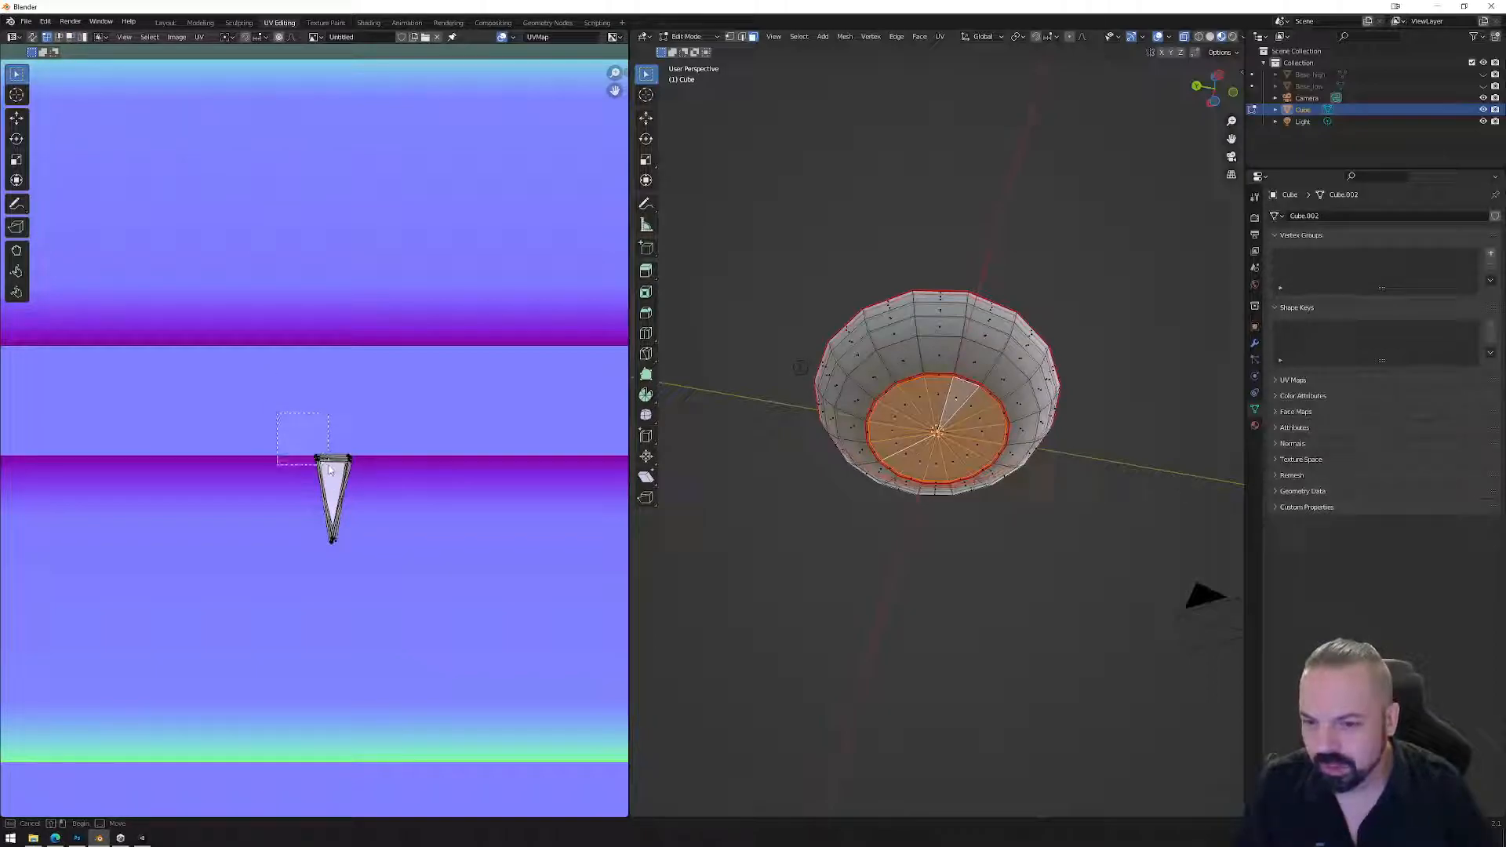
left_click(317, 458)
Align the stacked triangle's corner vertices on common X and Y values to square up its edges.
right_click(383, 523)
mouse_move(414, 529)
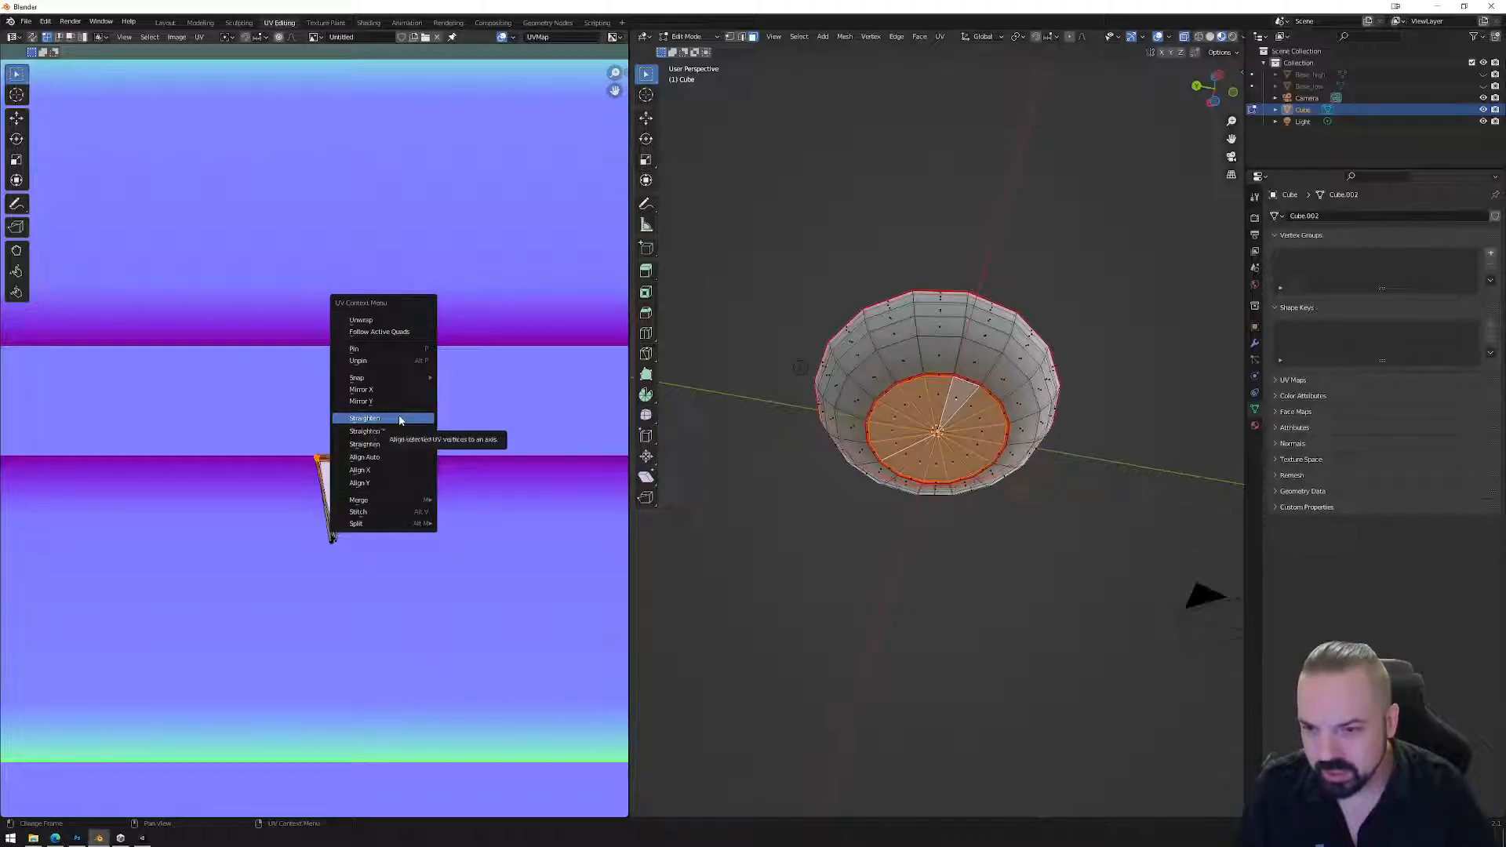
left_click(375, 472)
right_click(375, 470)
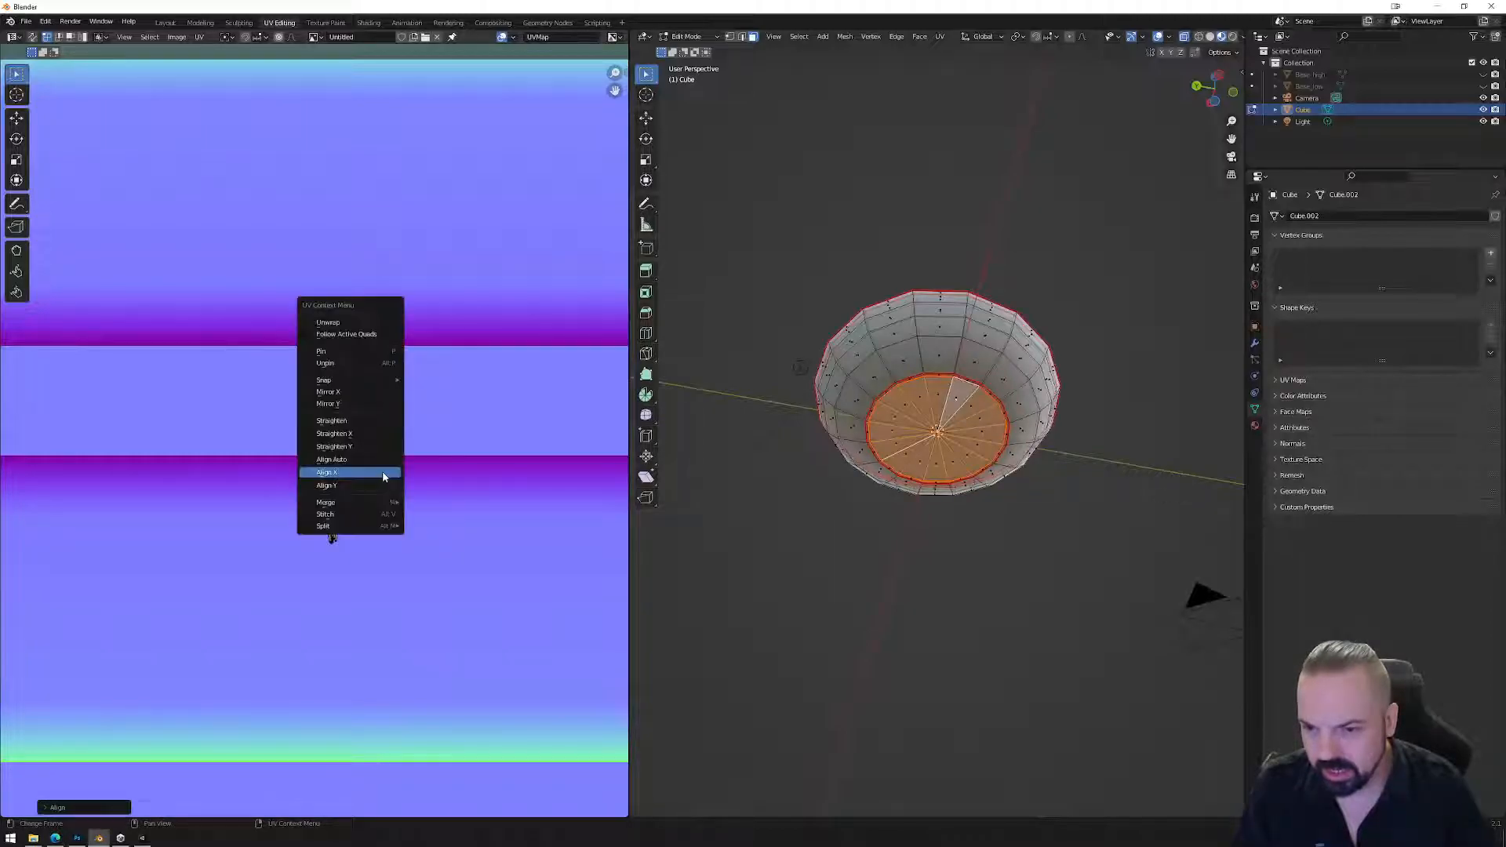
left_click(373, 485)
left_click_drag(330, 434, 369, 480)
right_click(369, 484)
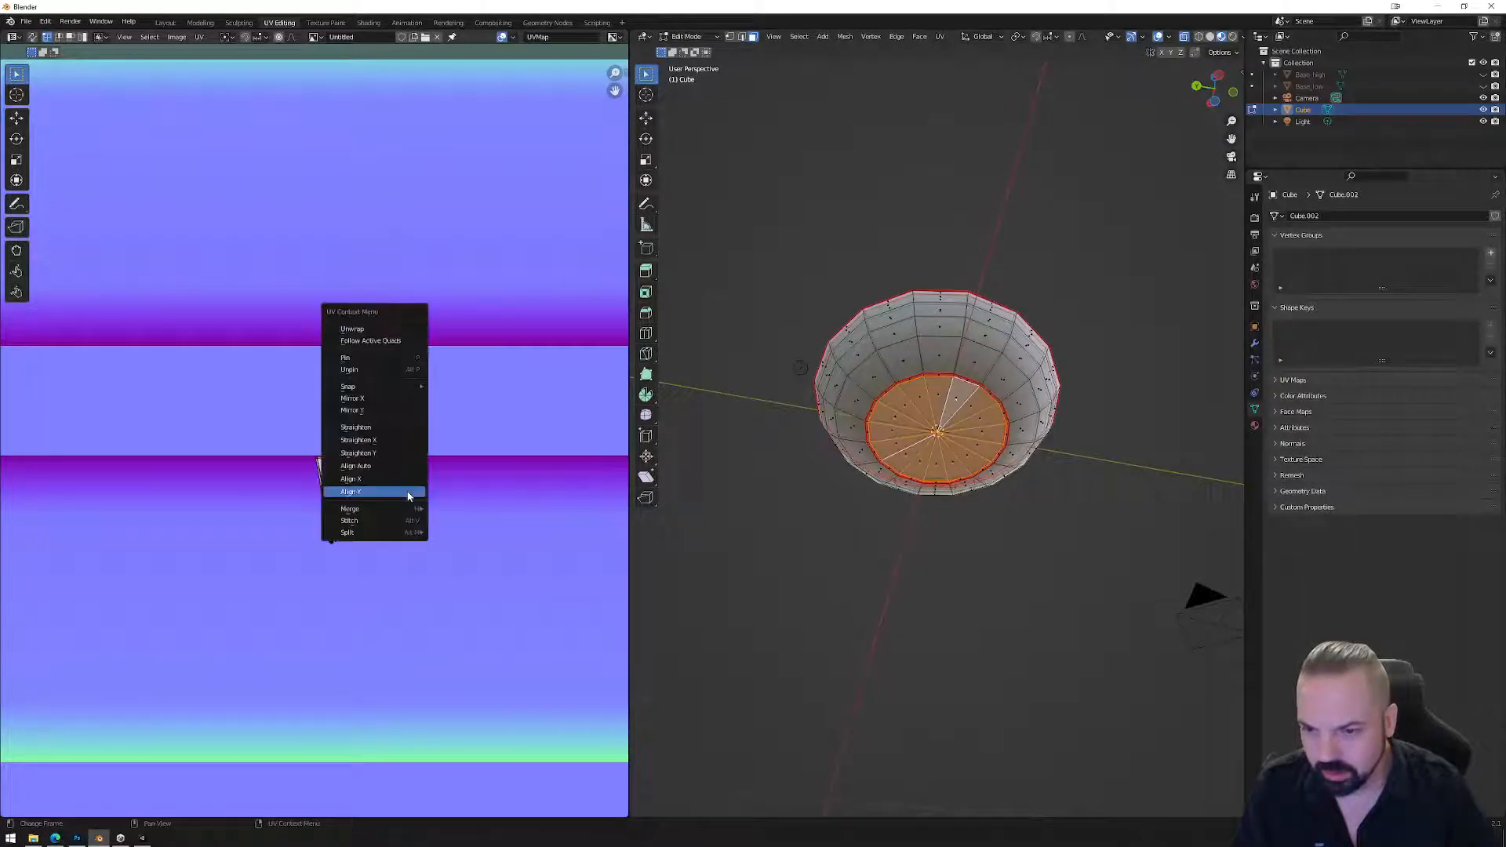
left_click(403, 493)
right_click(370, 494)
left_click(370, 502)
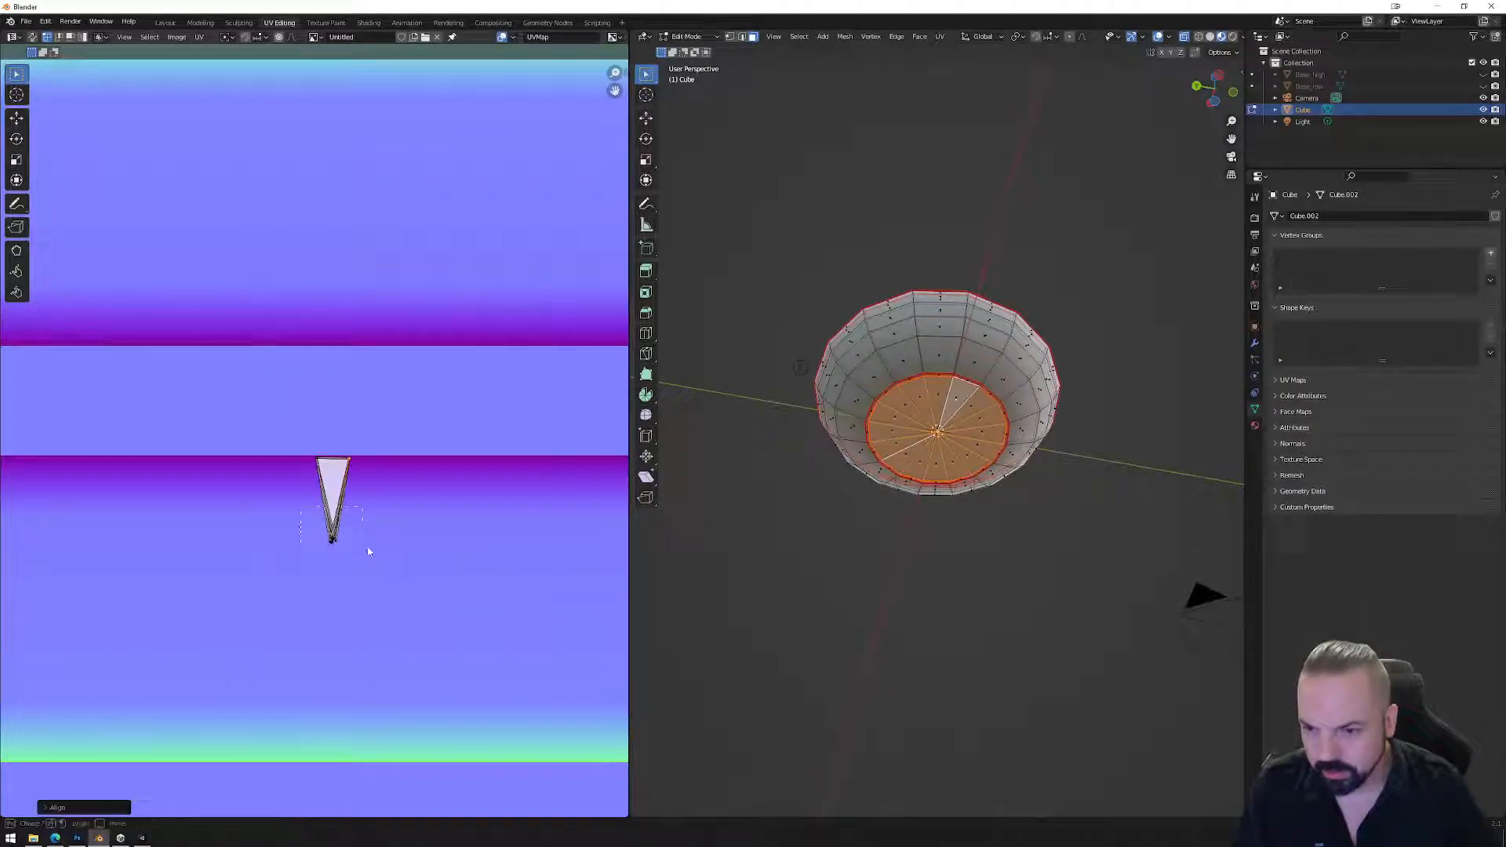
right_click(378, 547)
left_click(365, 531)
right_click(364, 534)
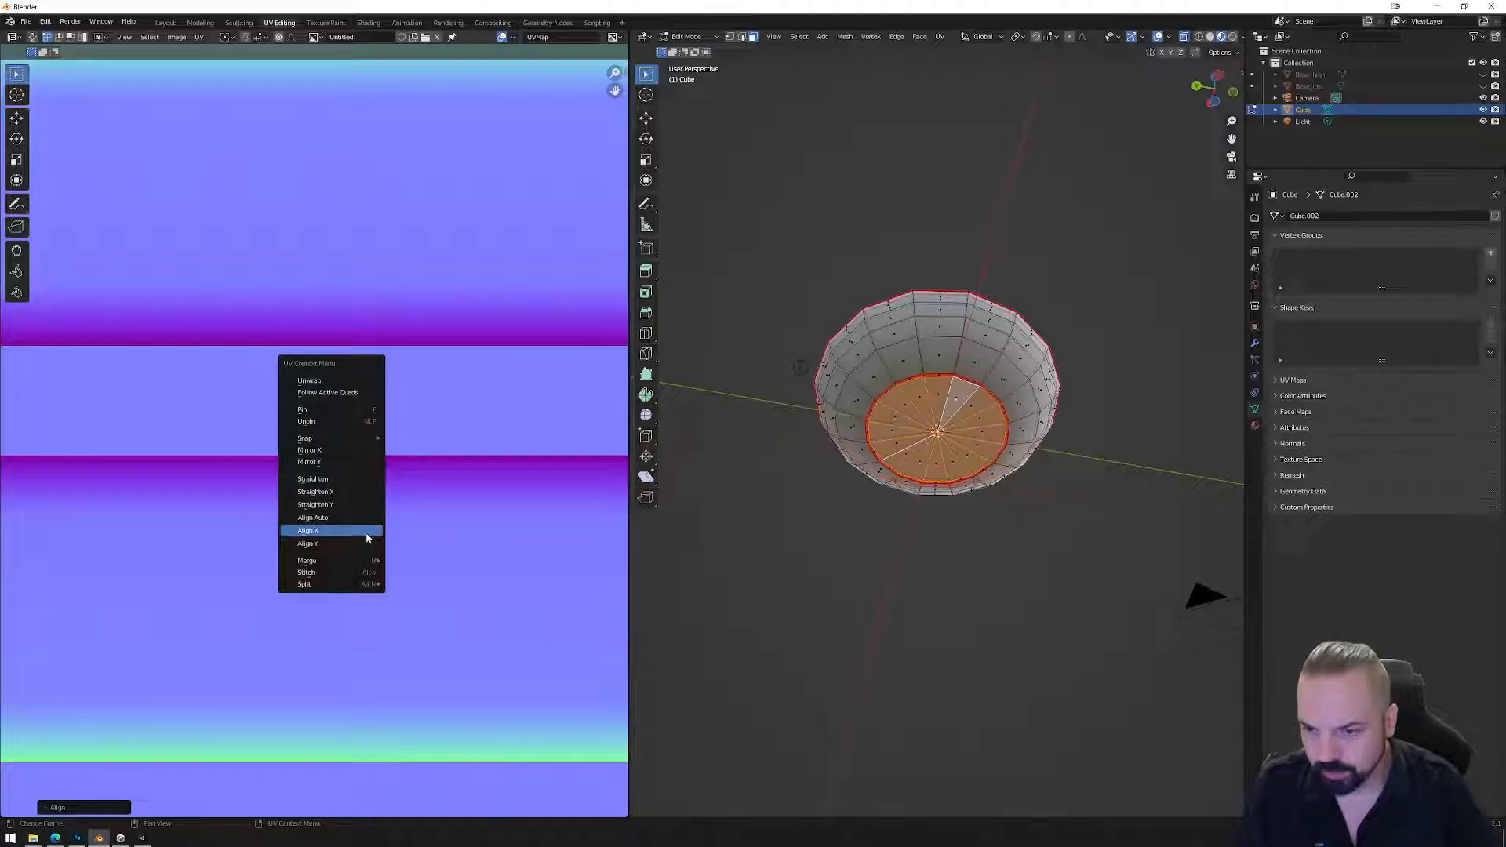
left_click(368, 536)
Try a zero Y scale, then nudge the triangle's top edge slightly upward.
scroll(299, 467, "up", 4)
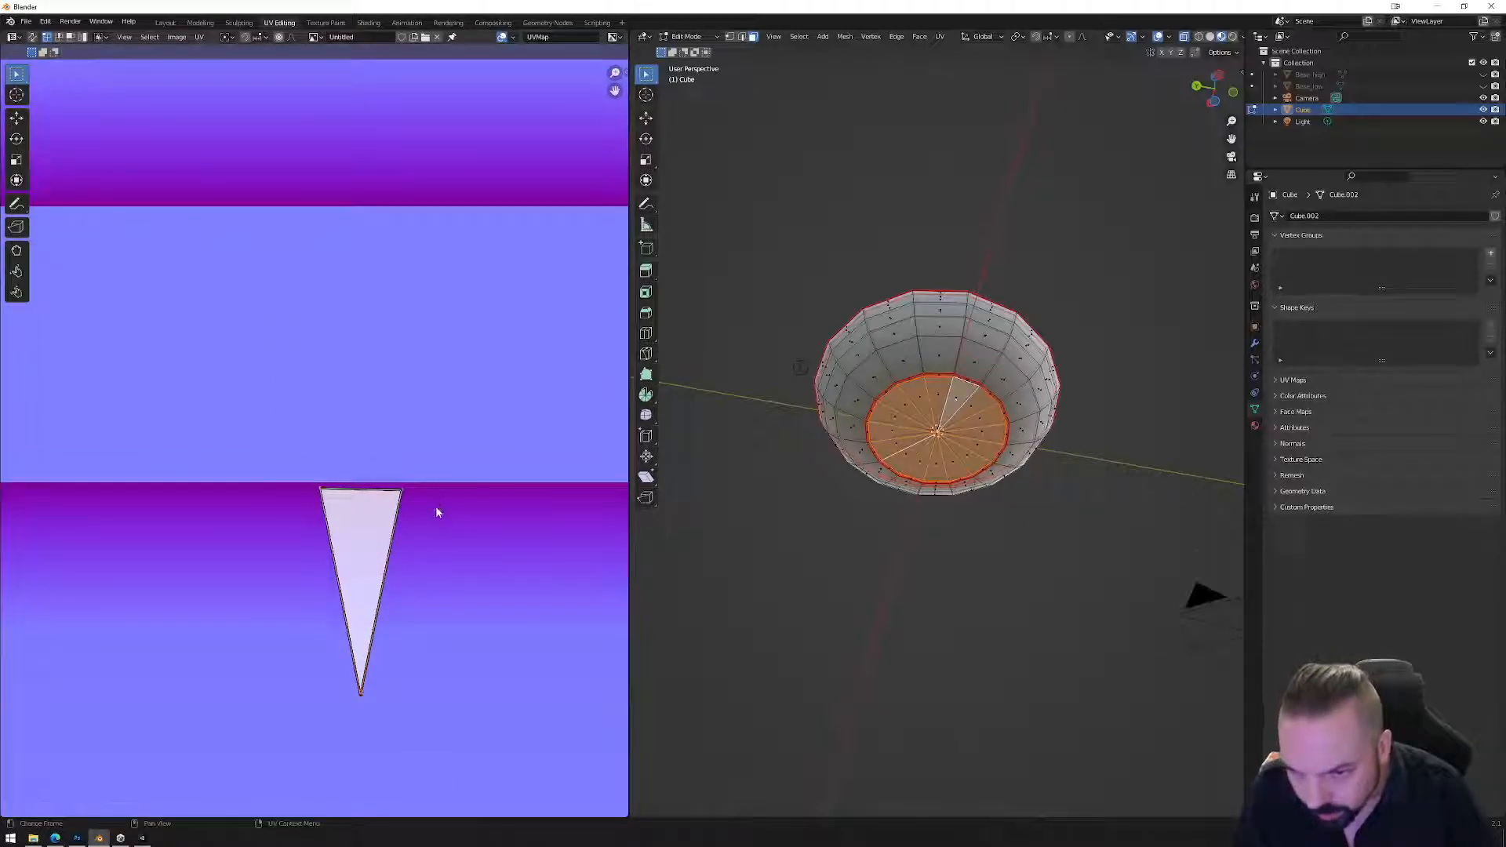
key("s")
key("y")
key("0")
key("Return")
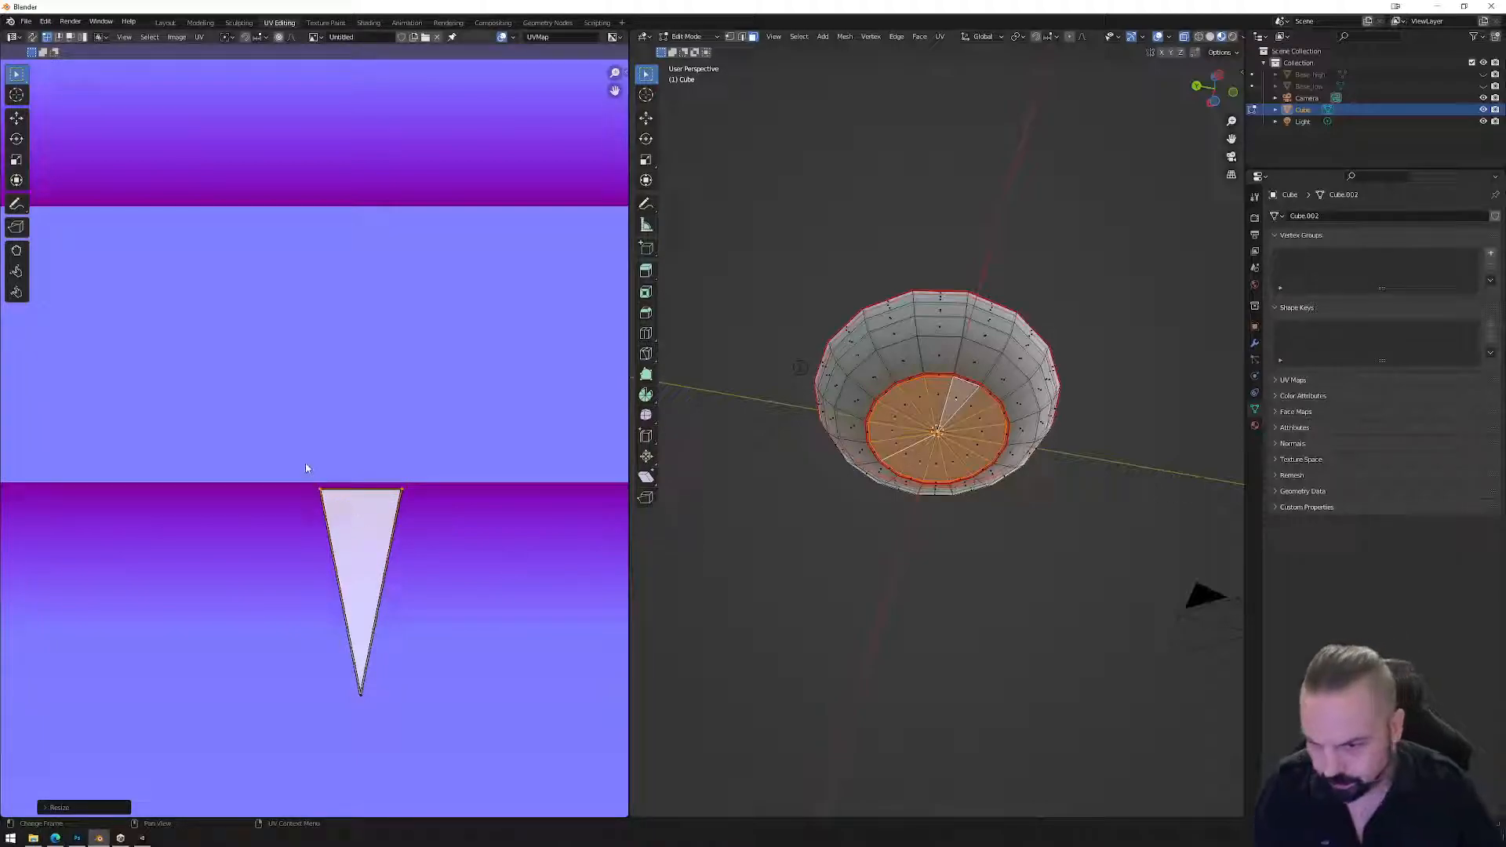
left_click_drag(318, 485, 459, 515)
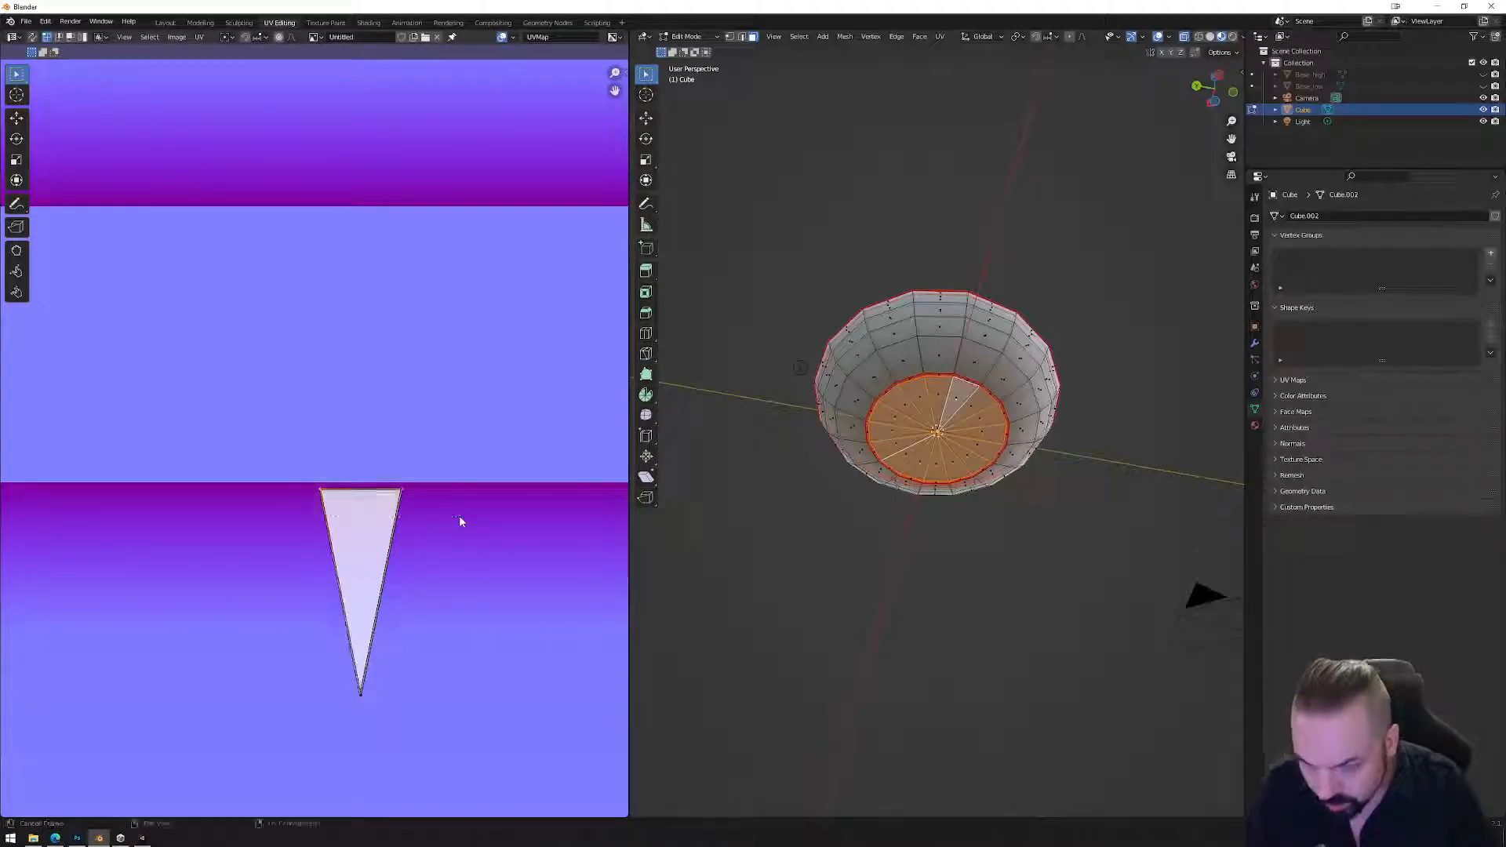
key("g")
key("y")
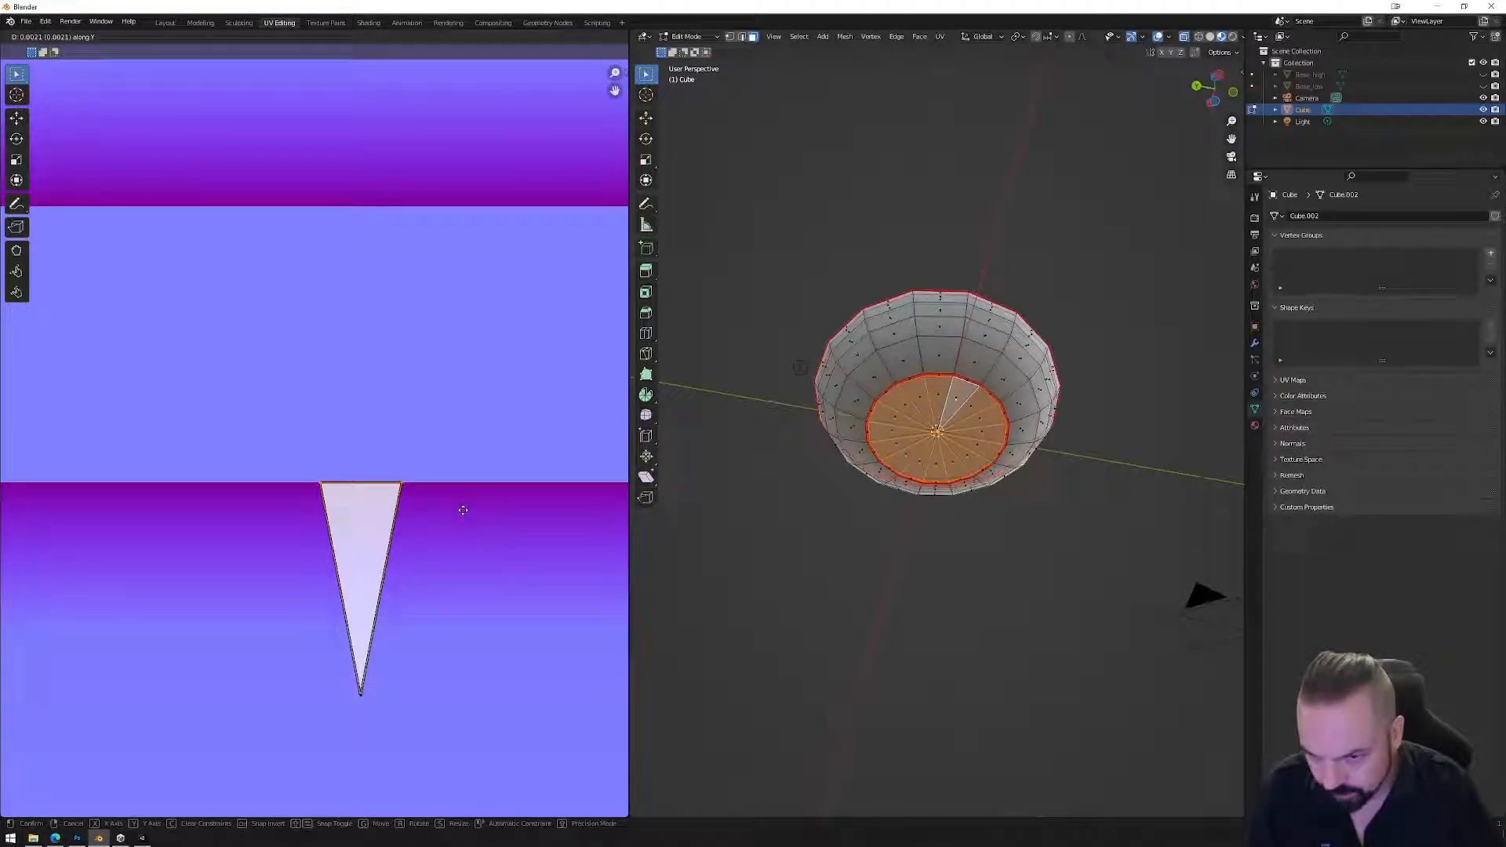
key("Return")
Stretch the wedge tip straight down along Y.
scroll(451, 533, "down", 4)
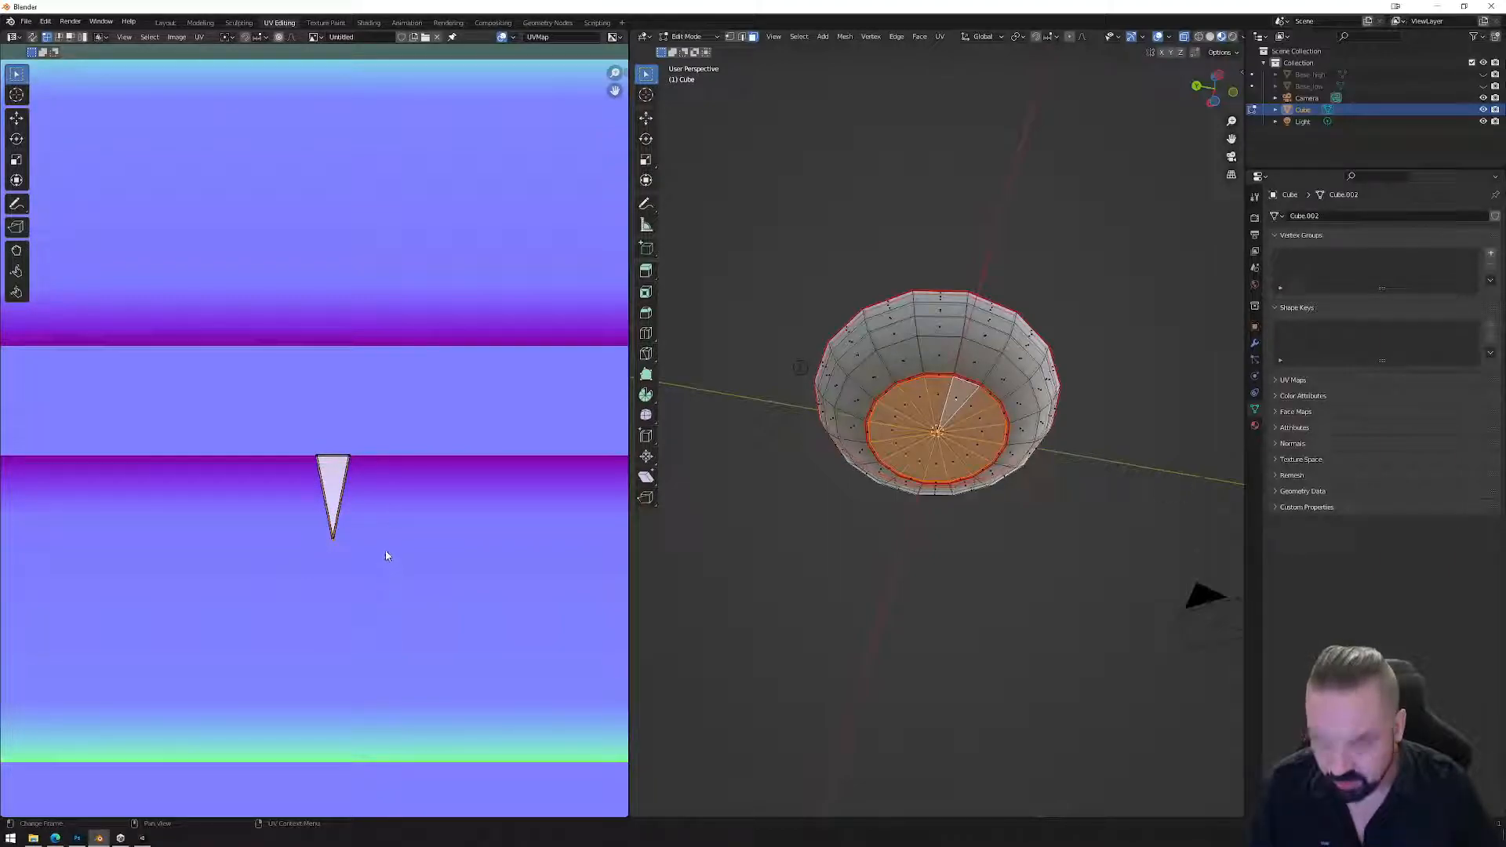
key("g")
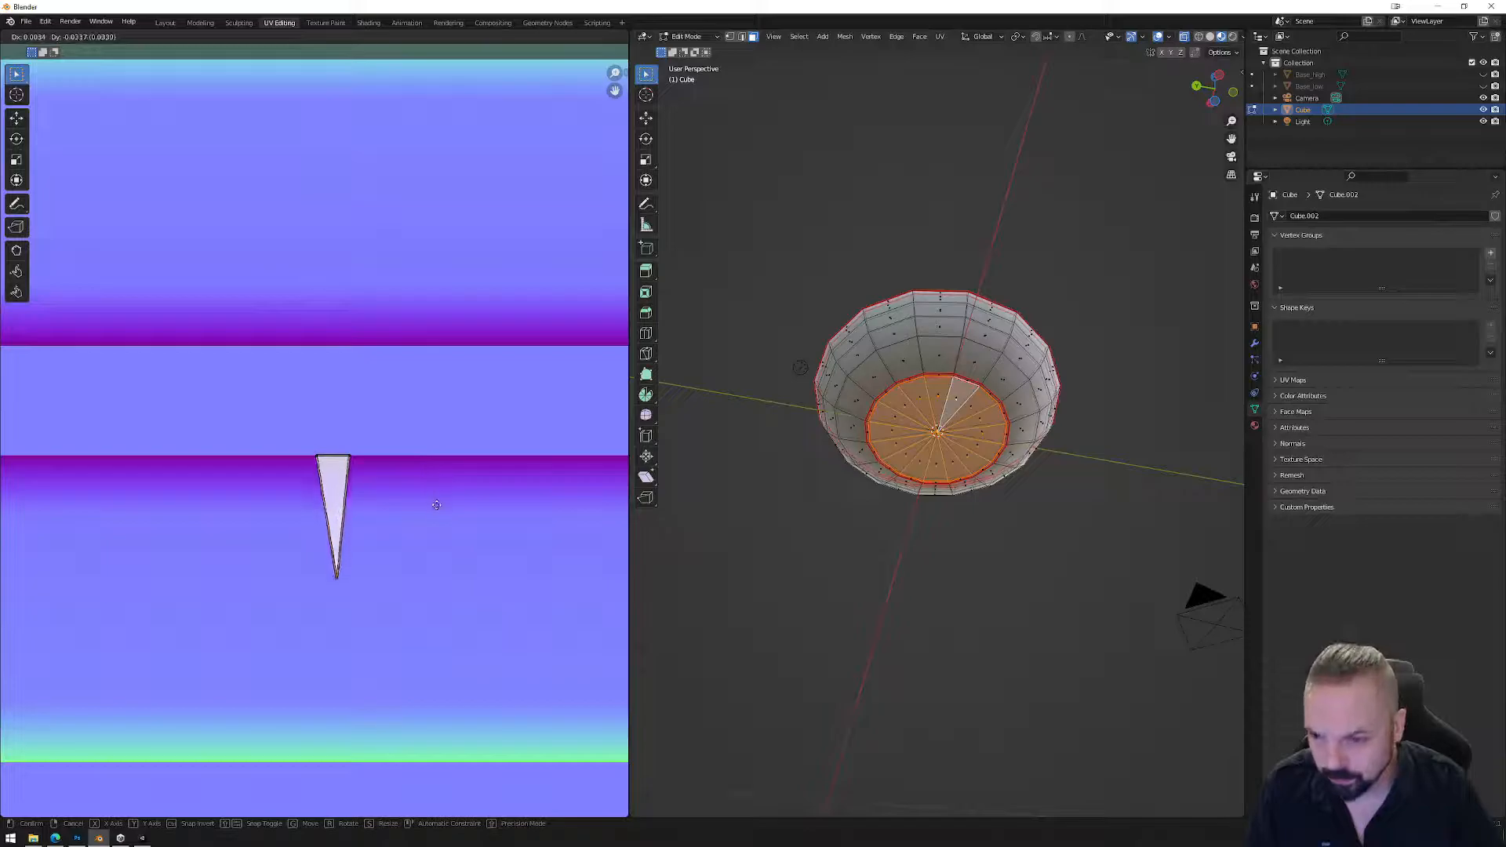
key("y")
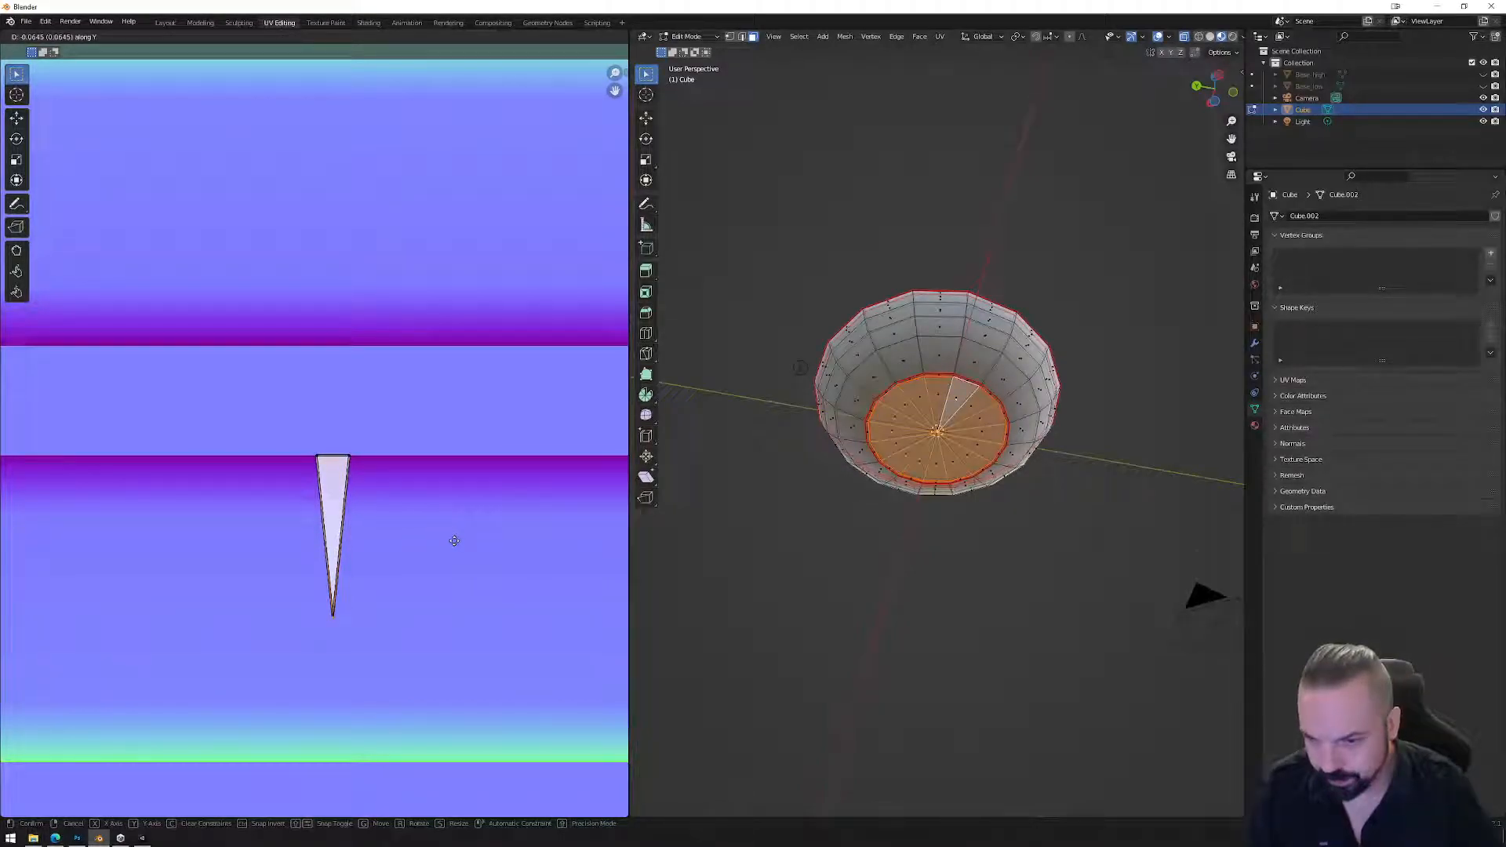
left_click(471, 594)
Widen the whole UV wedge along X across the purple strip, then return to object mode.
left_click_drag(271, 413, 320, 496)
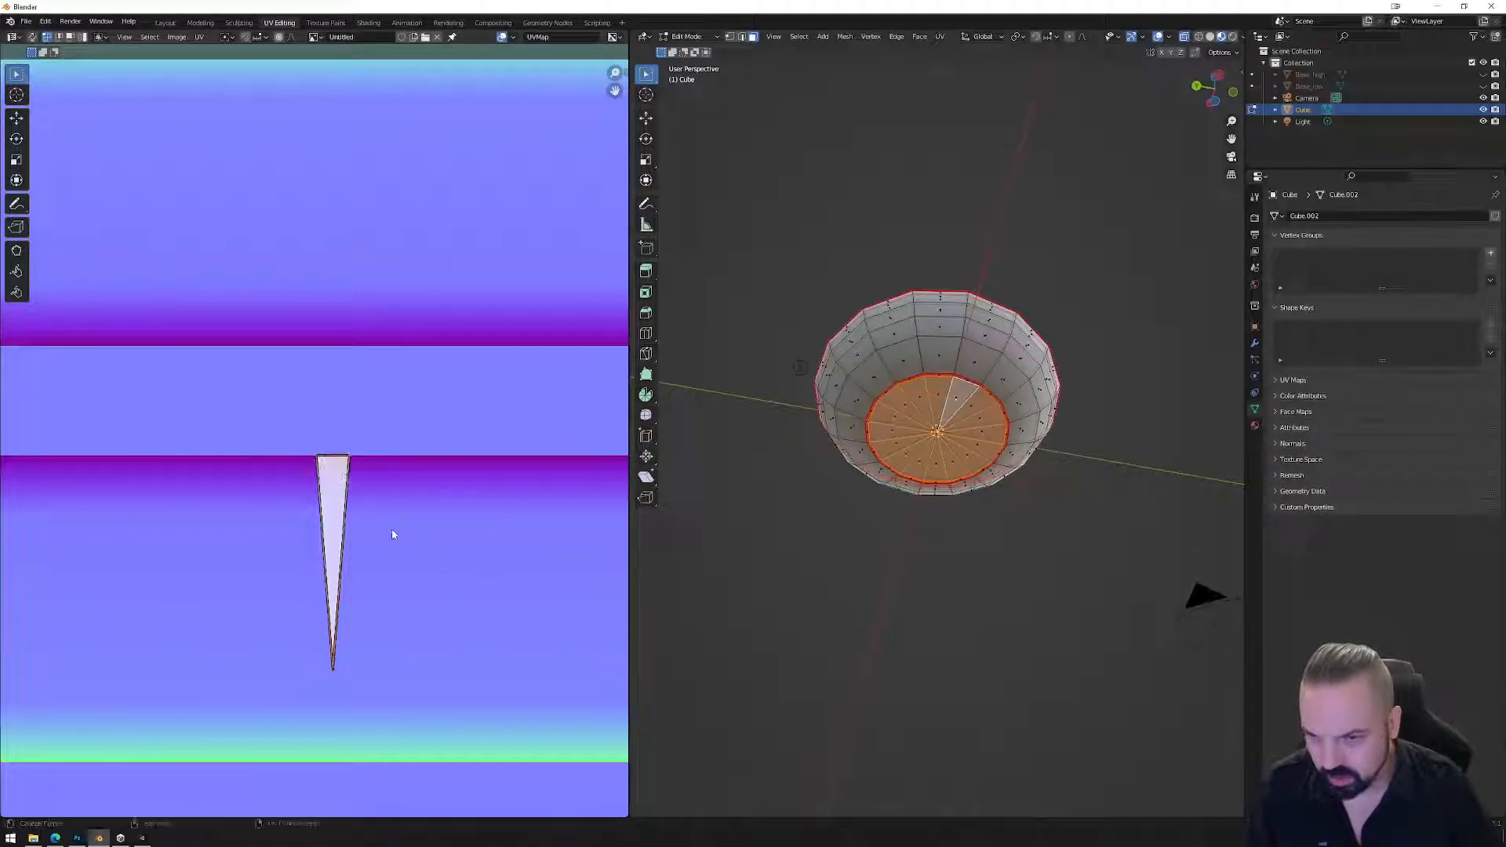
key("s")
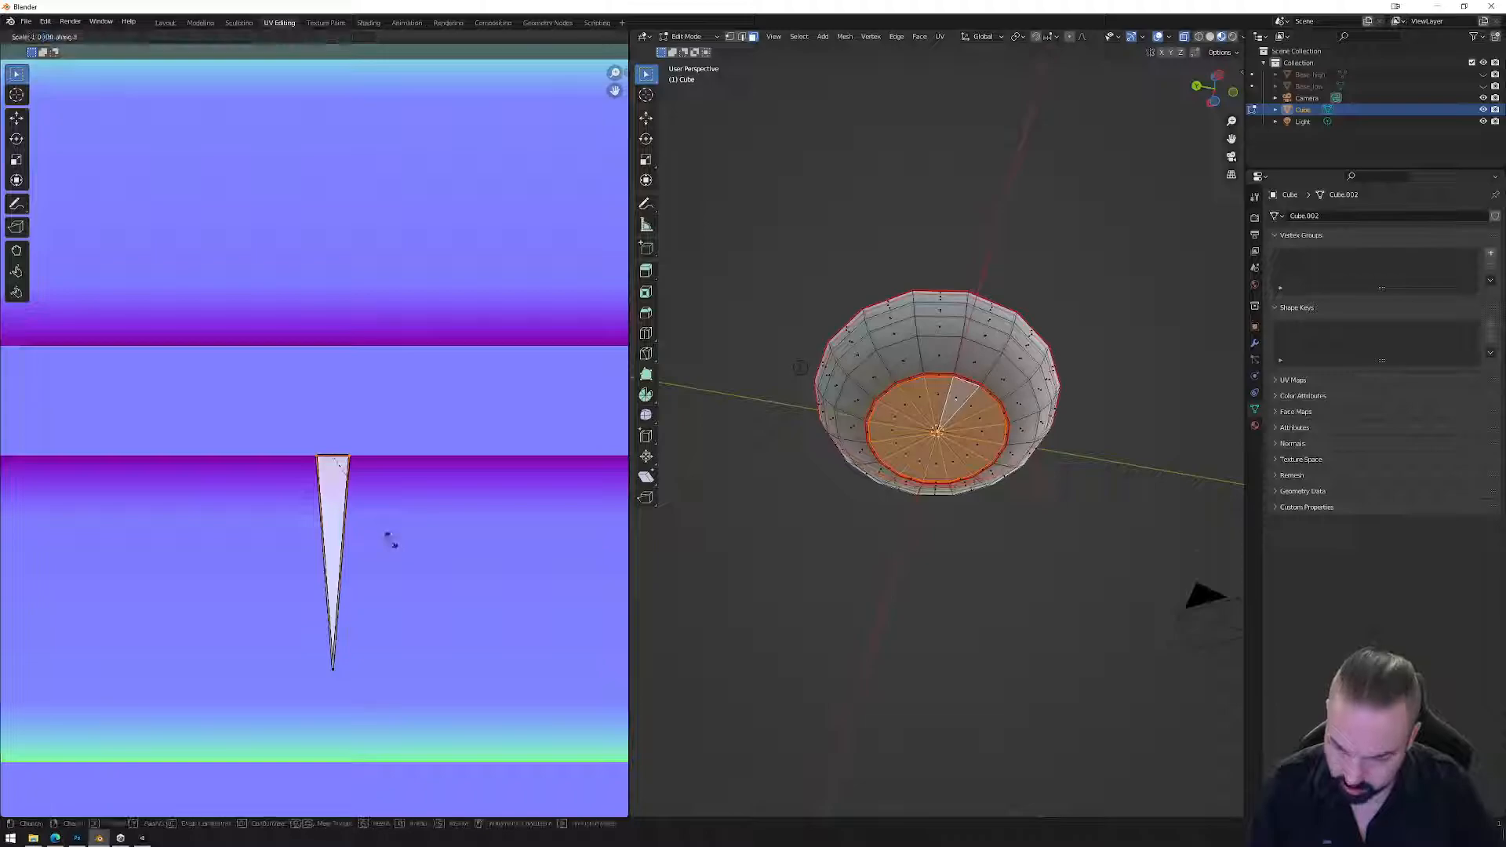
key("x")
left_click(582, 560)
key("Tab")
scroll(463, 510, "down", 4)
middle_click_drag(981, 497, 1015, 625)
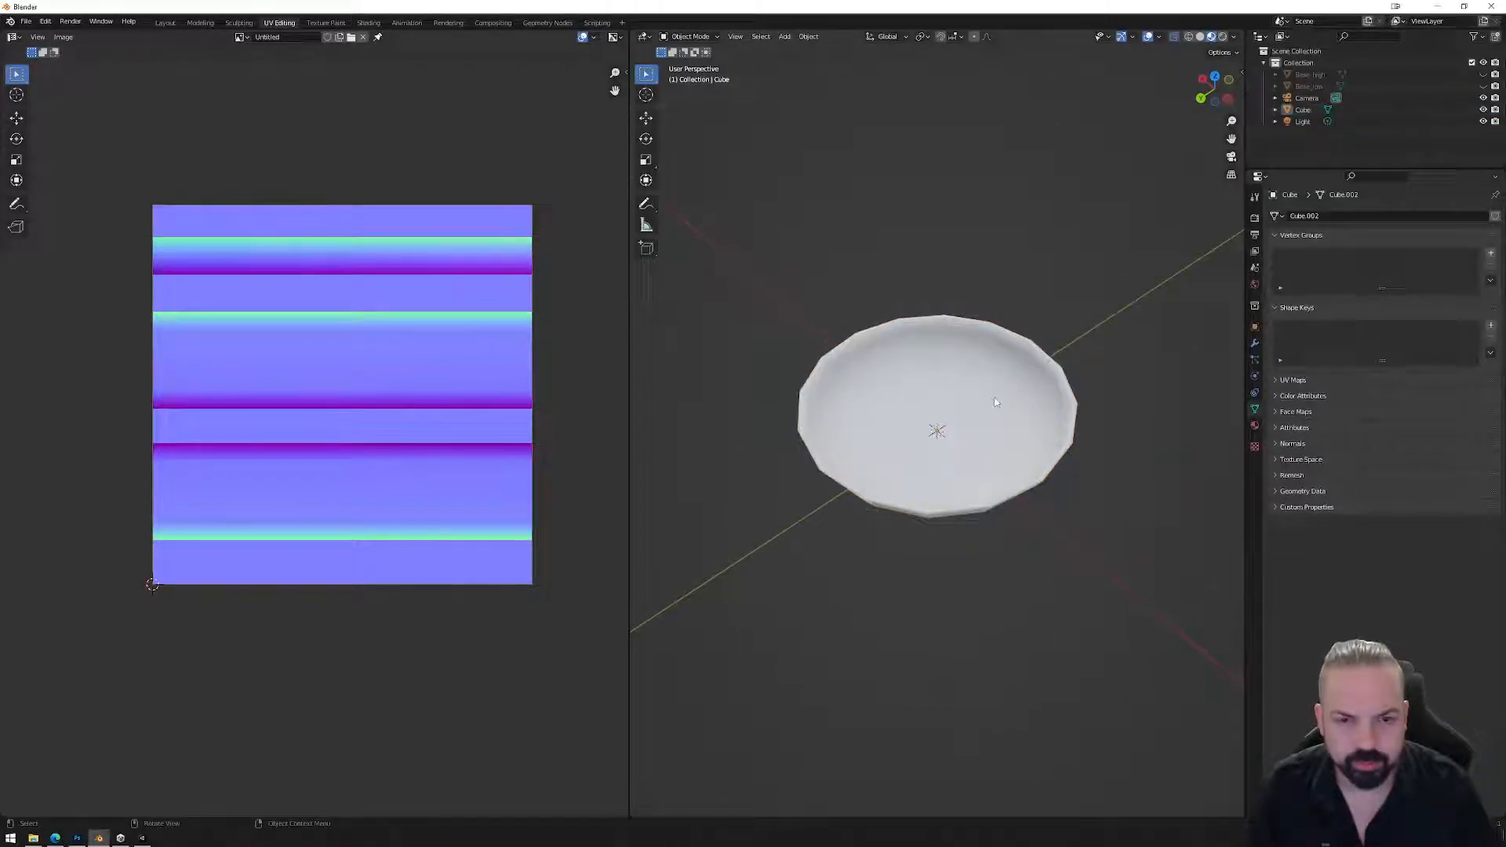
Re-export the bowl as FBX over Bowl_01.fbx and check its underside in Unity.
left_click(30, 23)
mouse_move(63, 192)
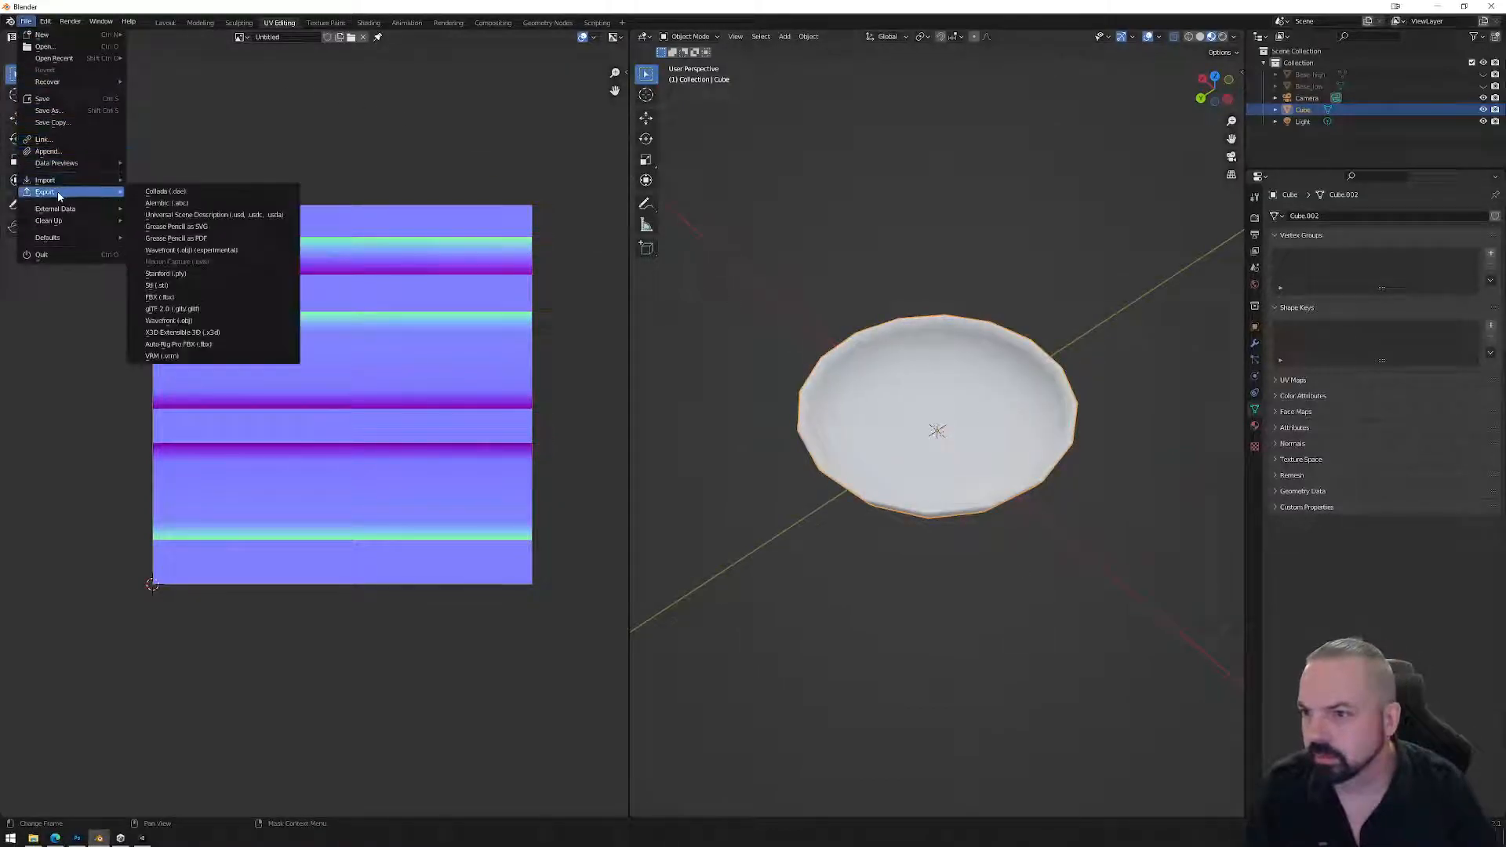
left_click(188, 298)
left_click(616, 298)
left_click(942, 579)
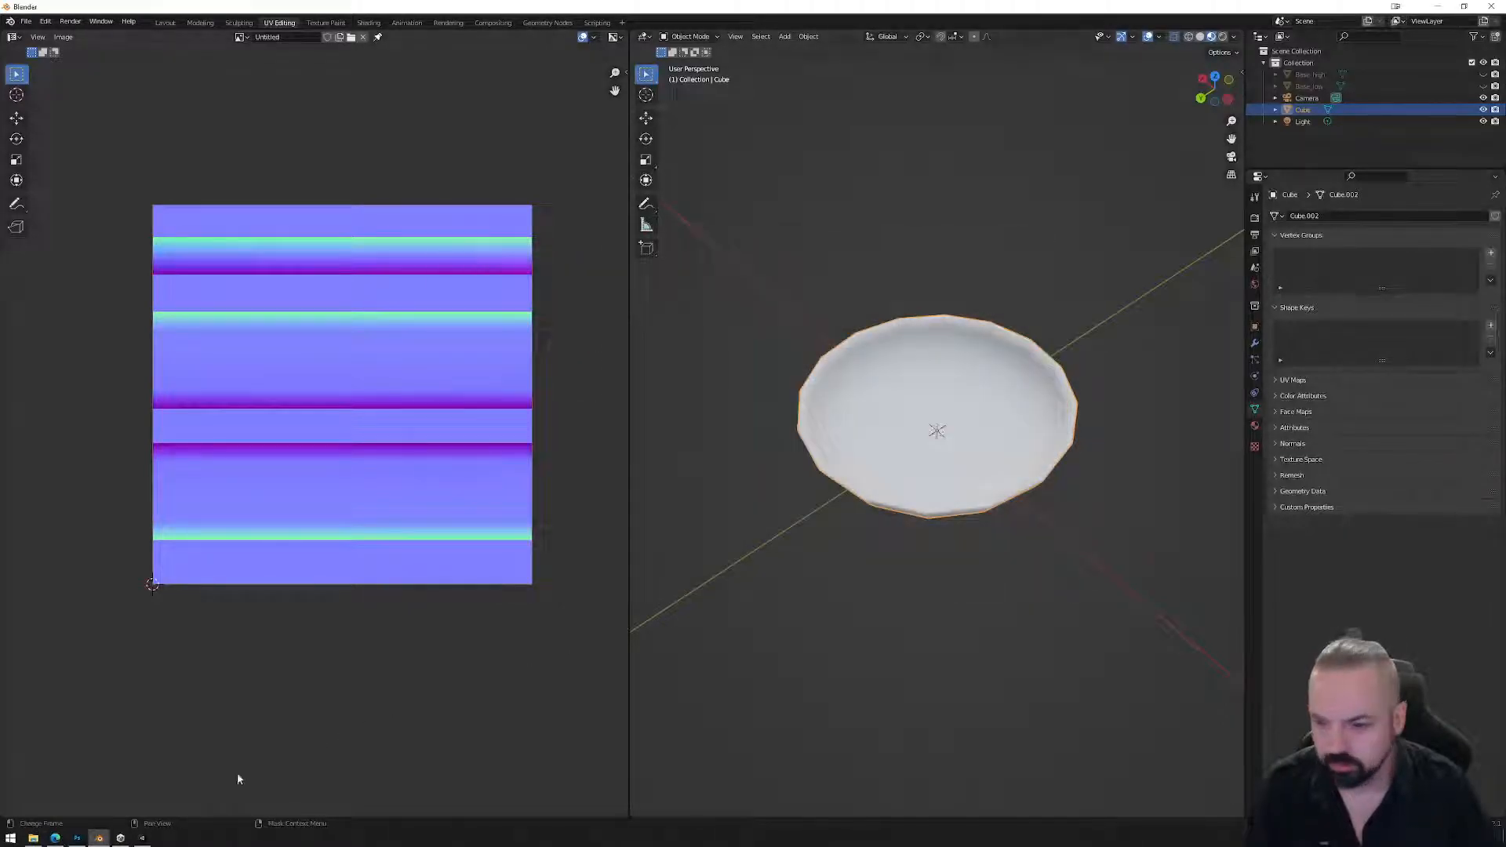
left_click(144, 837)
left_click_drag(551, 463, 586, 370)
Orbit and zoom the Scene view to inspect Bowl_01's underside on the counter.
scroll(637, 467, "up", 5)
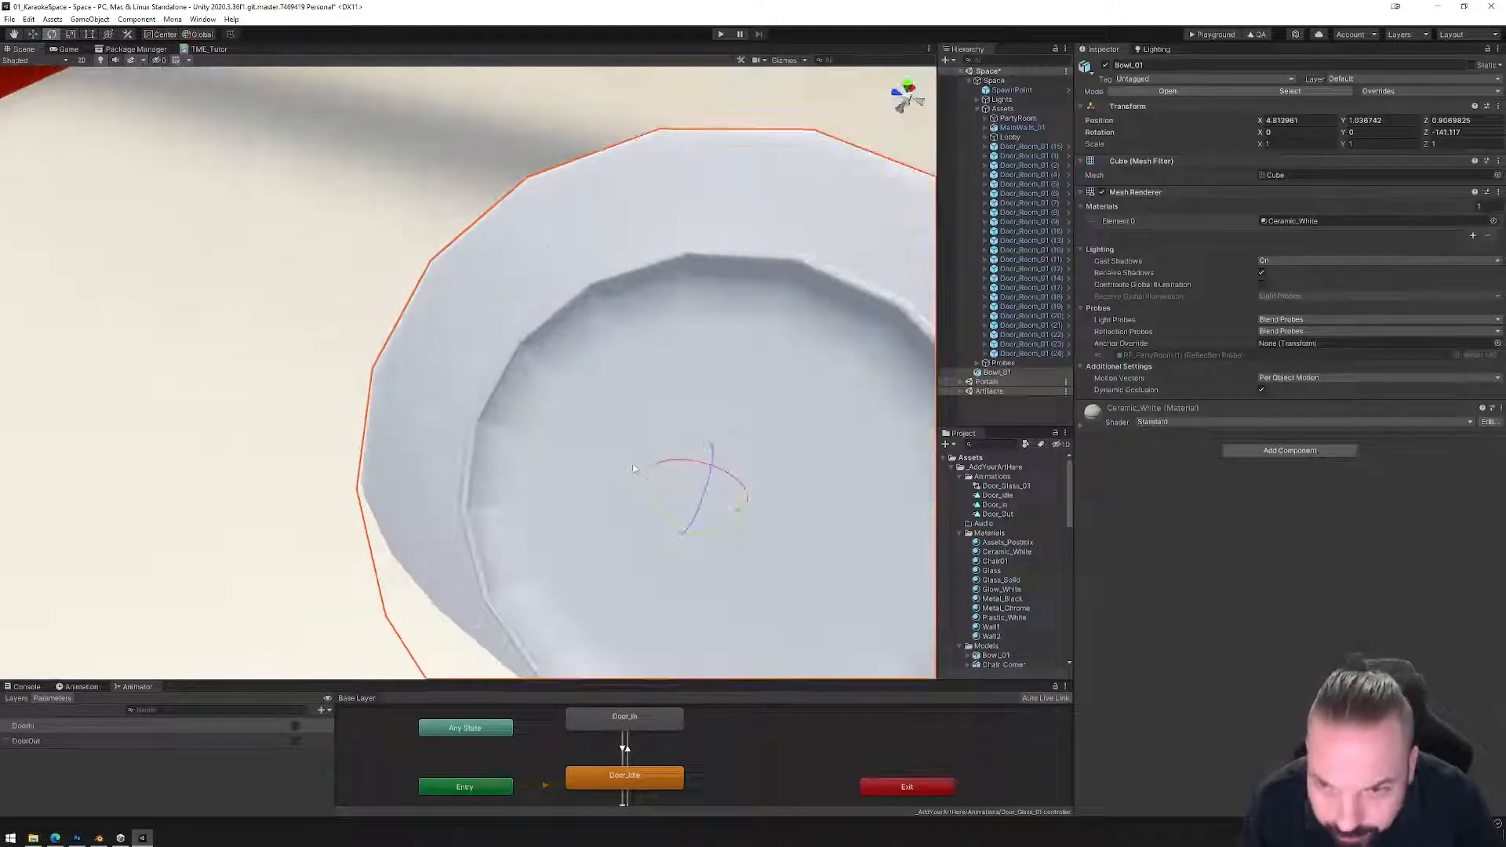
left_click_drag(594, 492, 540, 443, "alt")
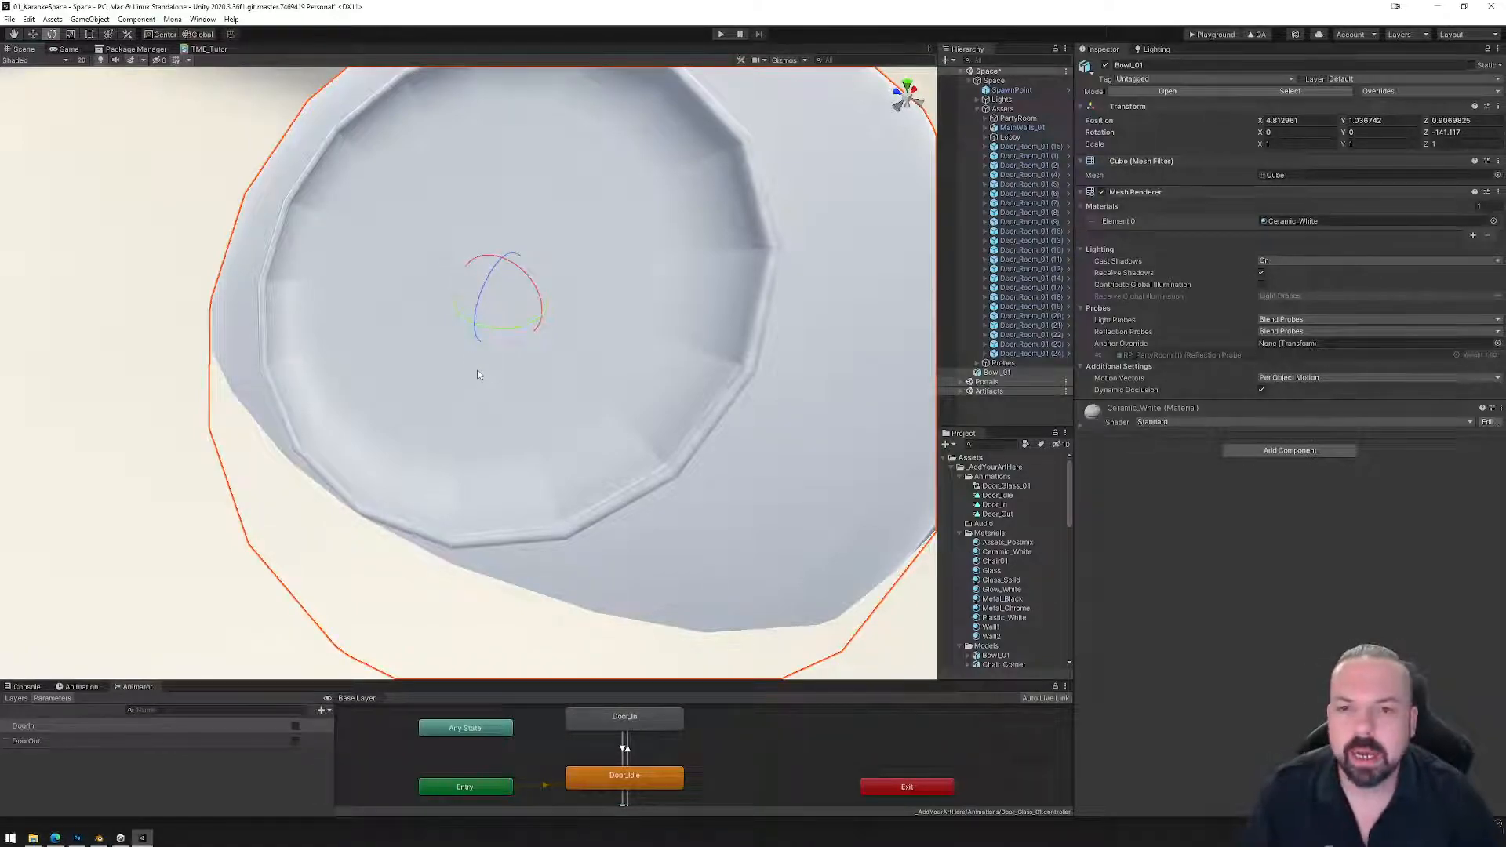
scroll(479, 375, "down", 5)
mouse_move(478, 378)
left_mouse_down("alt")
mouse_move(554, 342)
mouse_move(463, 380)
mouse_move(538, 363)
mouse_move(661, 407)
mouse_move(499, 369)
left_mouse_up("alt")
scroll(499, 369, "up", 4)
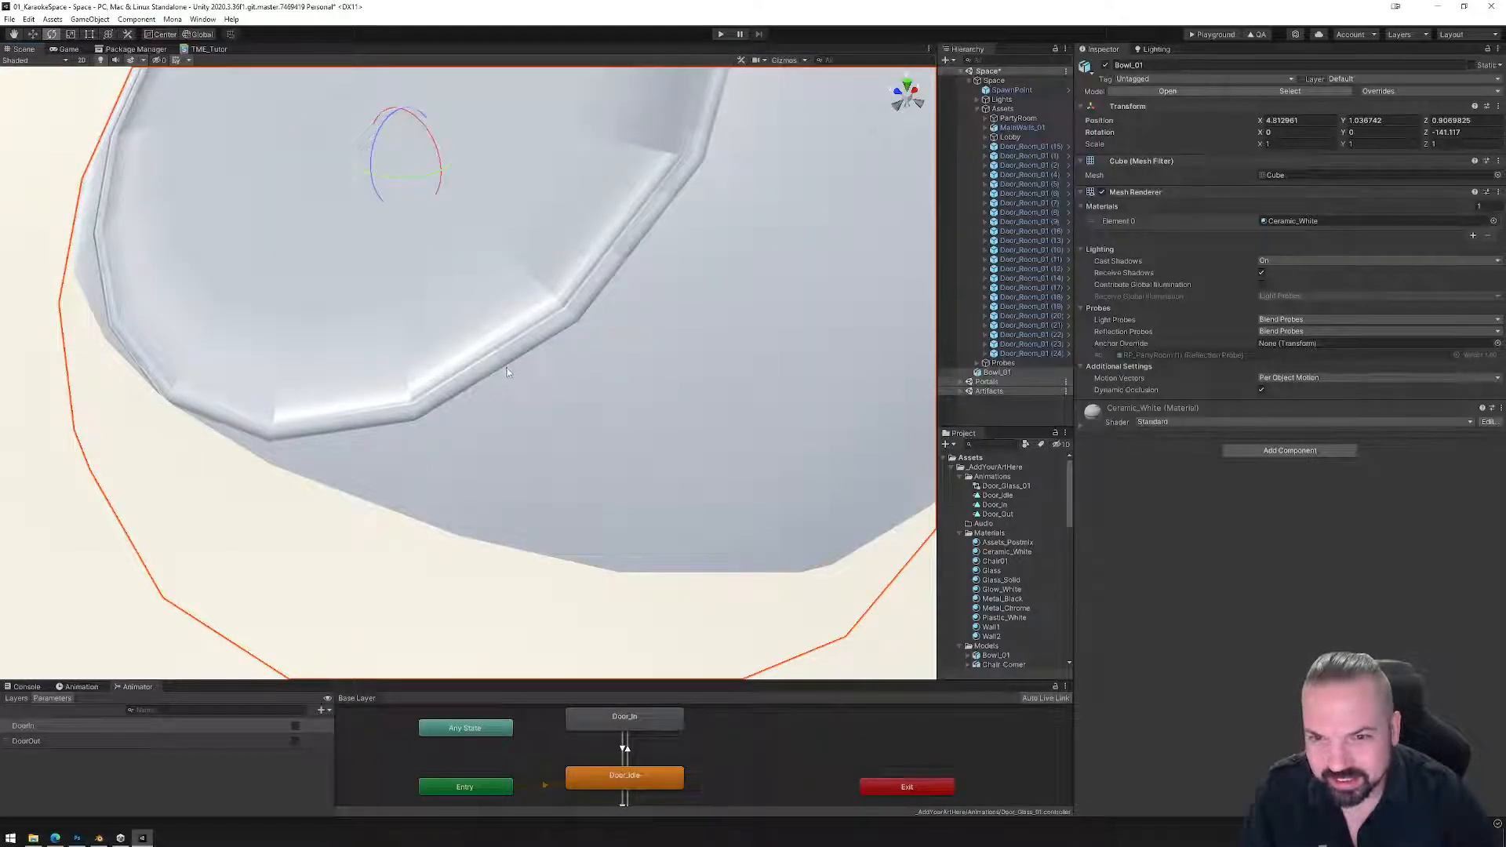
scroll(508, 373, "down", 6)
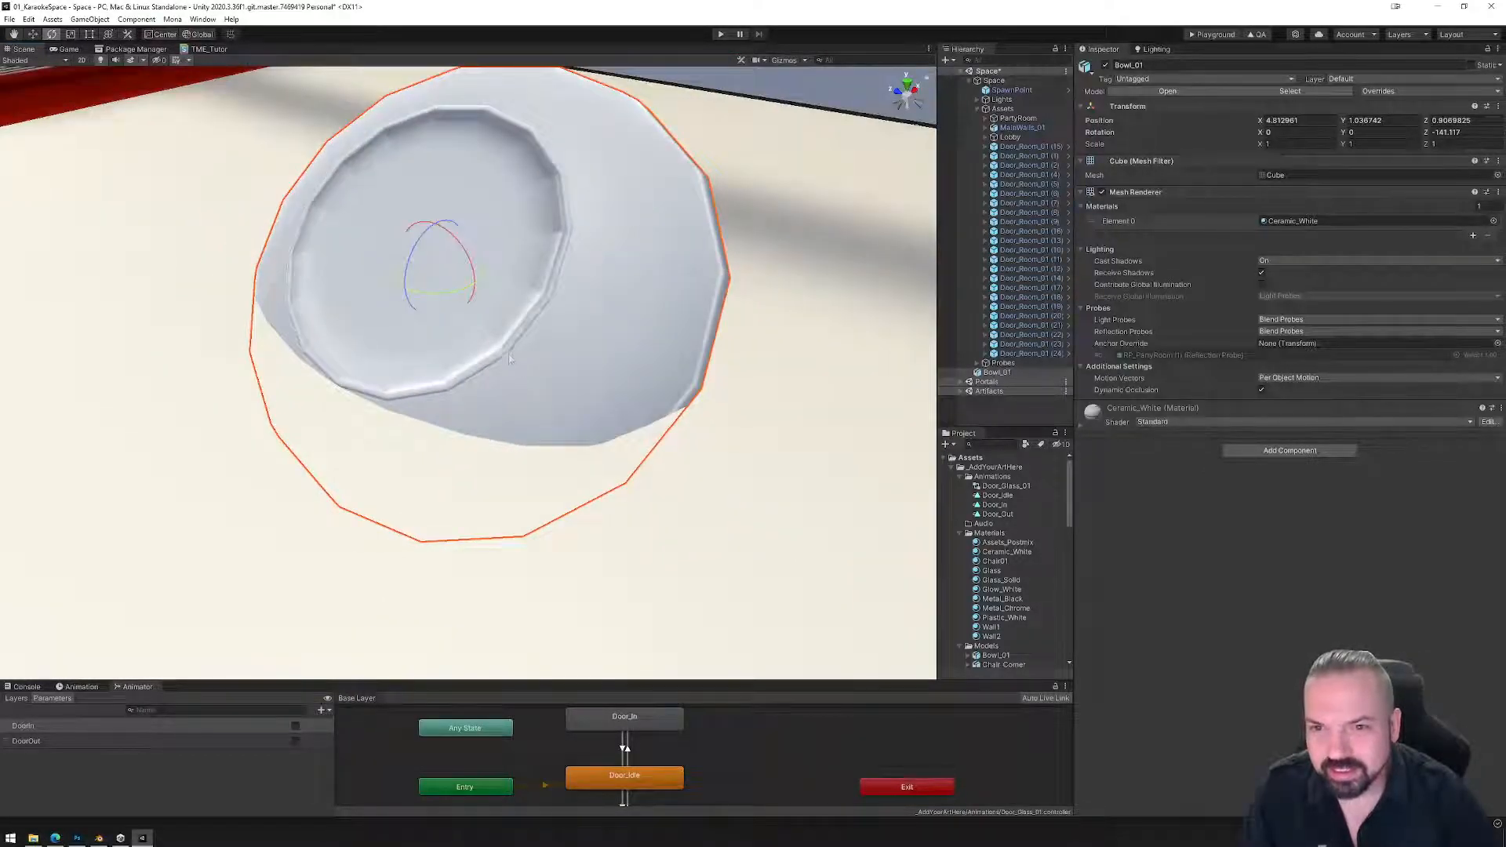
Turn Bowl_01 back upright and set its Rotation Z to 0 so it sits flat.
left_click_drag(508, 373, 553, 364, "alt")
left_click_drag(525, 284, 501, 454)
scroll(511, 416, "down", 4)
left_click_drag(455, 175, 459, 173)
left_click(1451, 132)
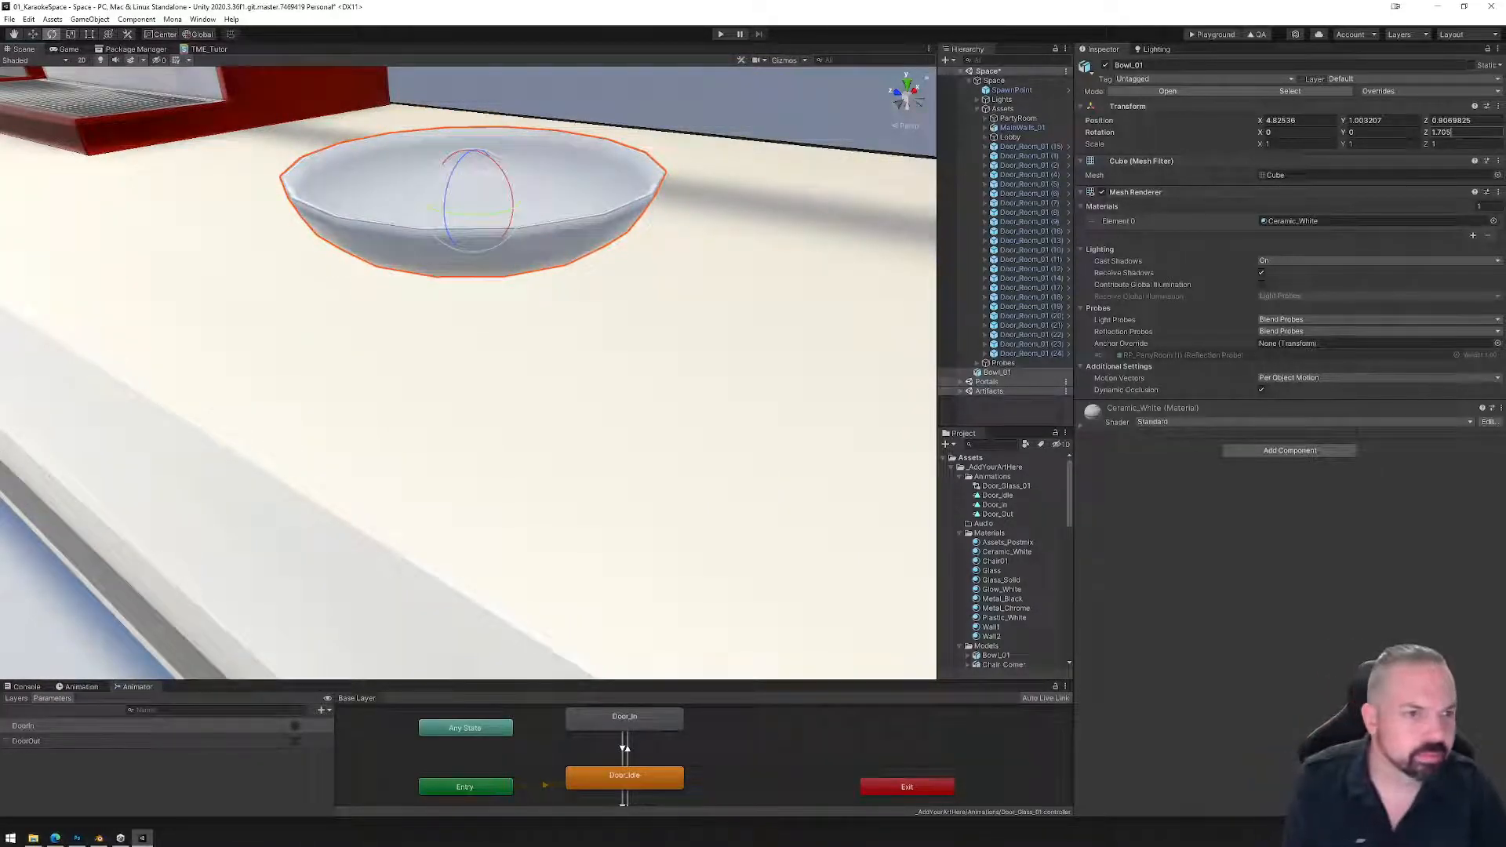
type("0")
left_click_drag(342, 323, 447, 374, "alt")
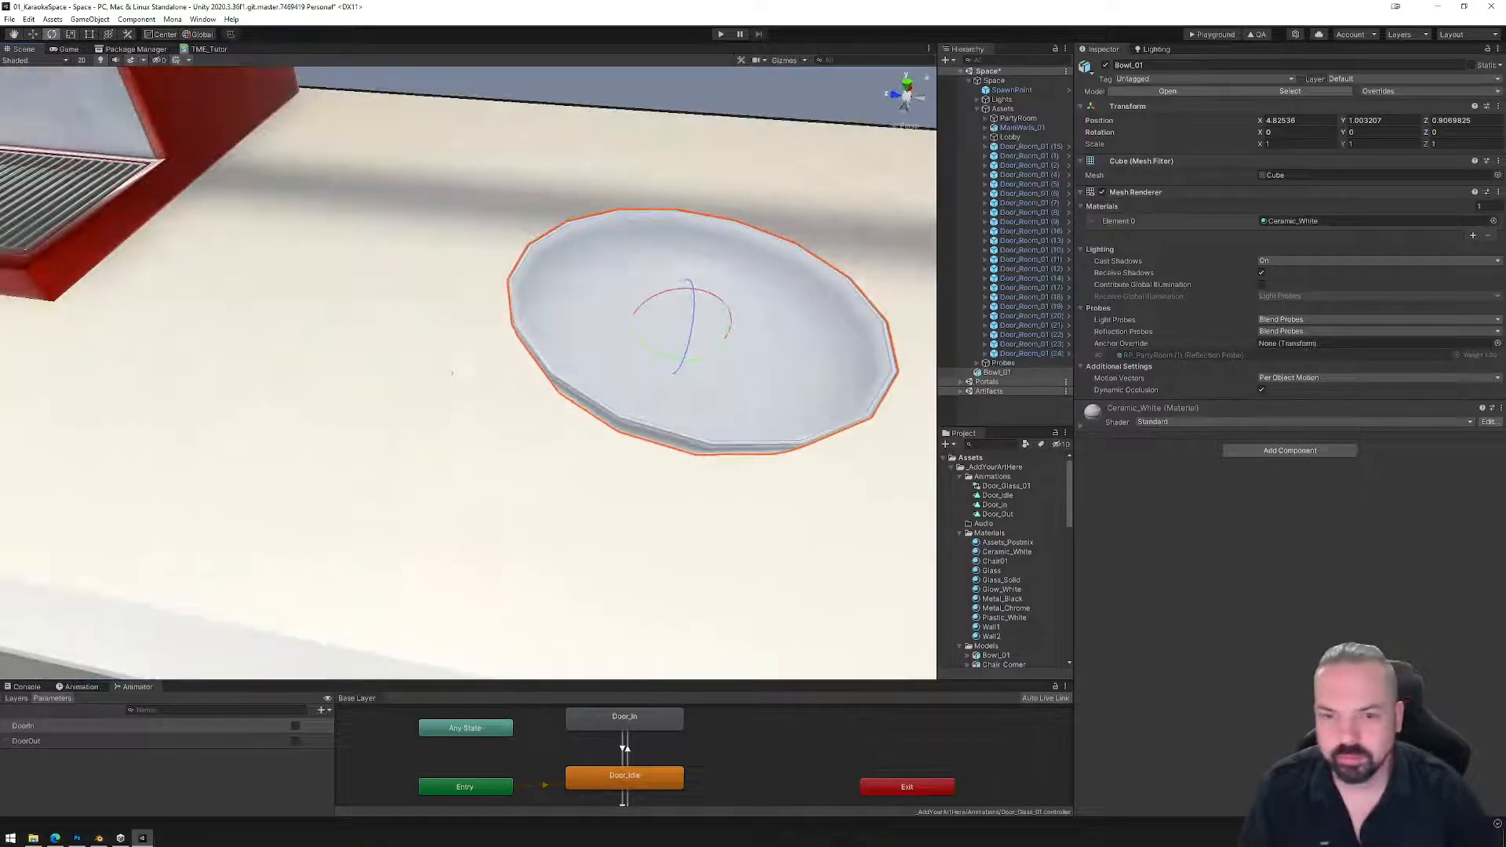
scroll(447, 373, "down", 3)
left_click(33, 35)
scroll(469, 372, "down", 4)
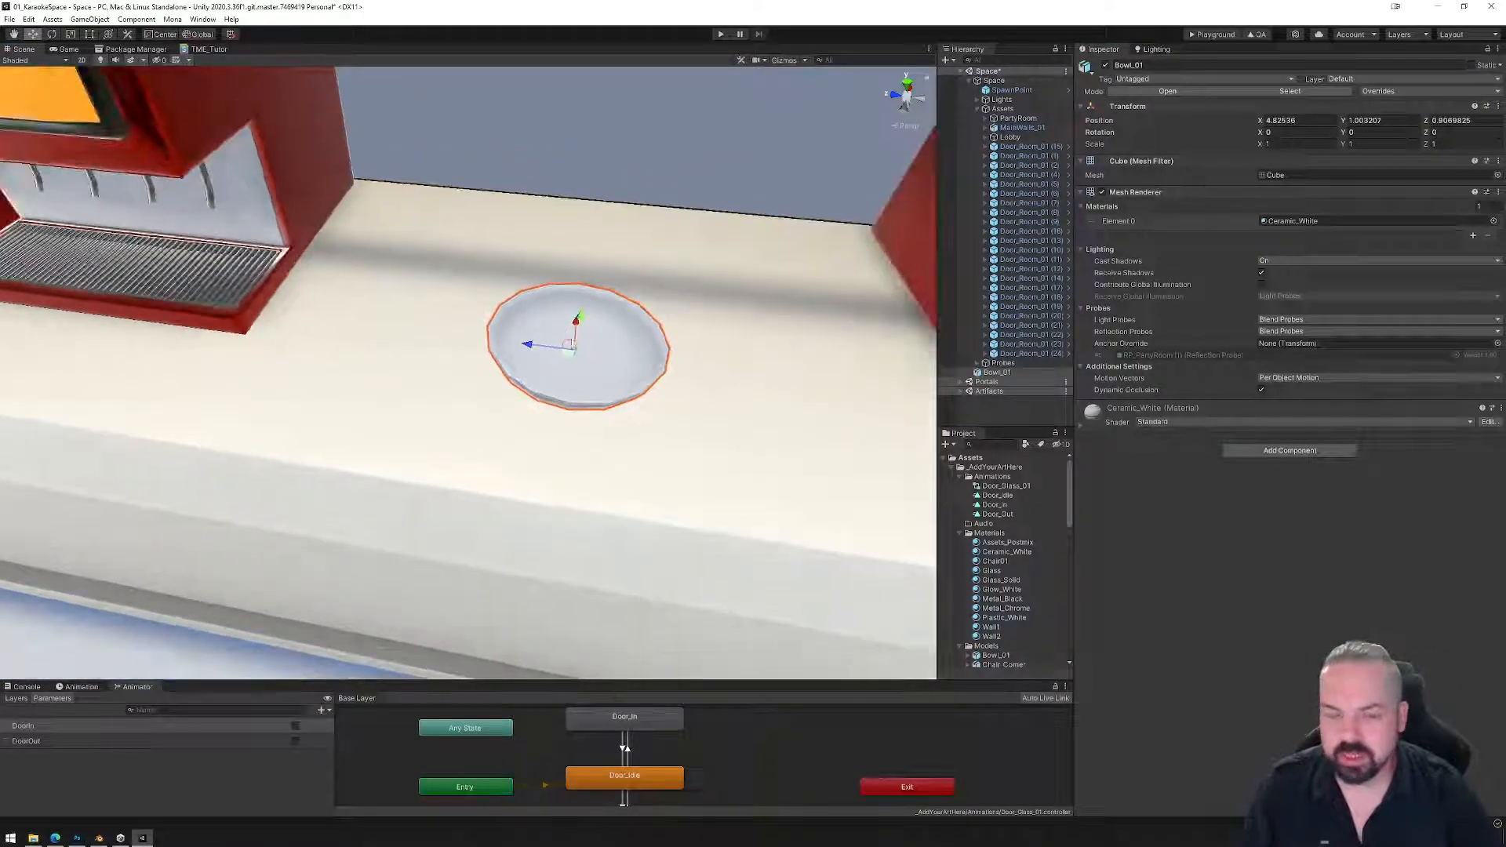
Back in Blender, rename the Cube object to Bowl and hide it from the viewport.
left_click(100, 839)
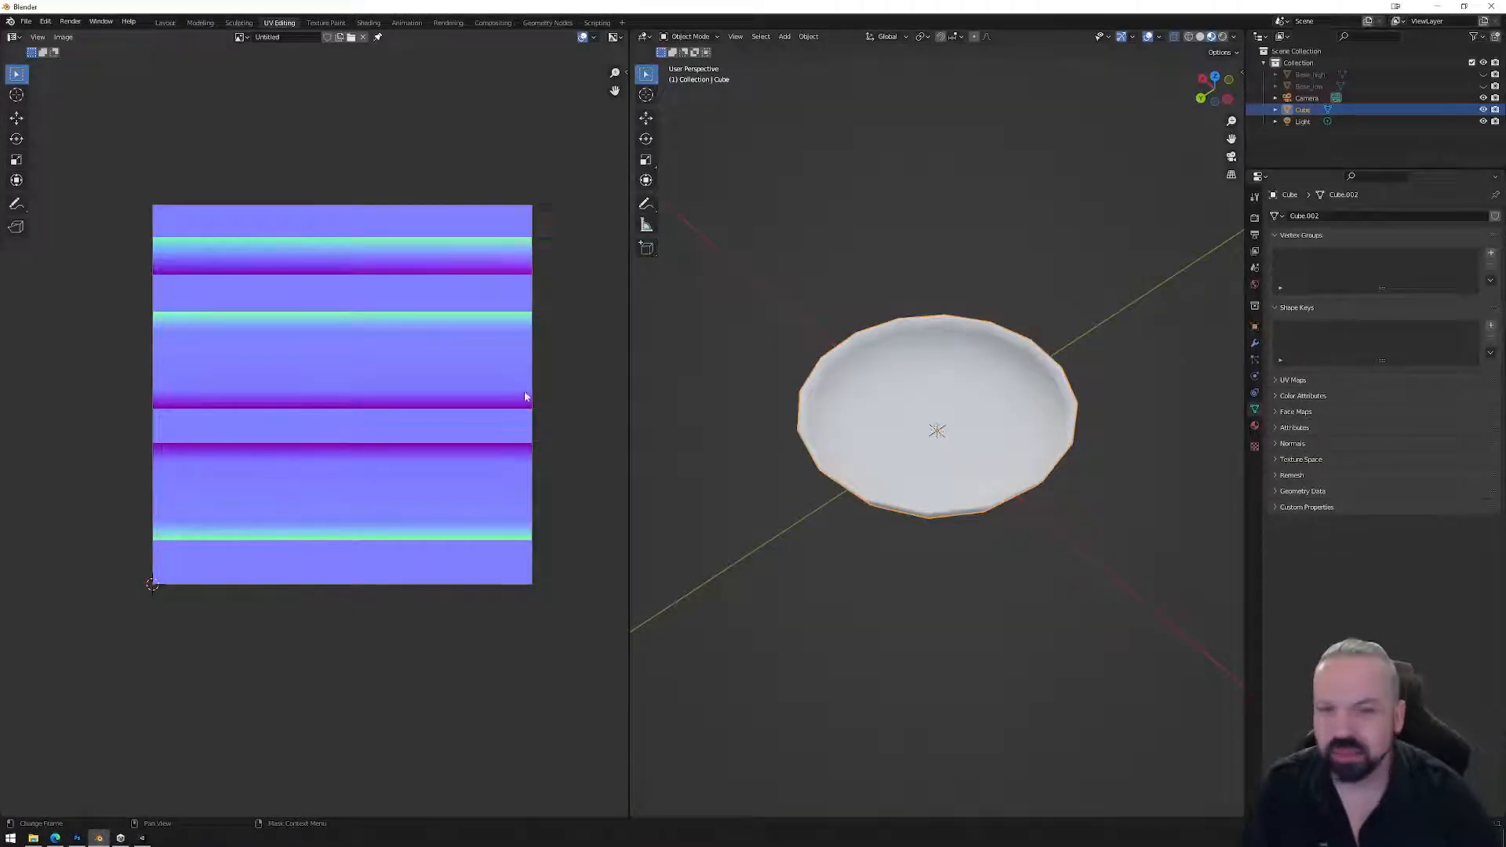
double_click(1302, 109)
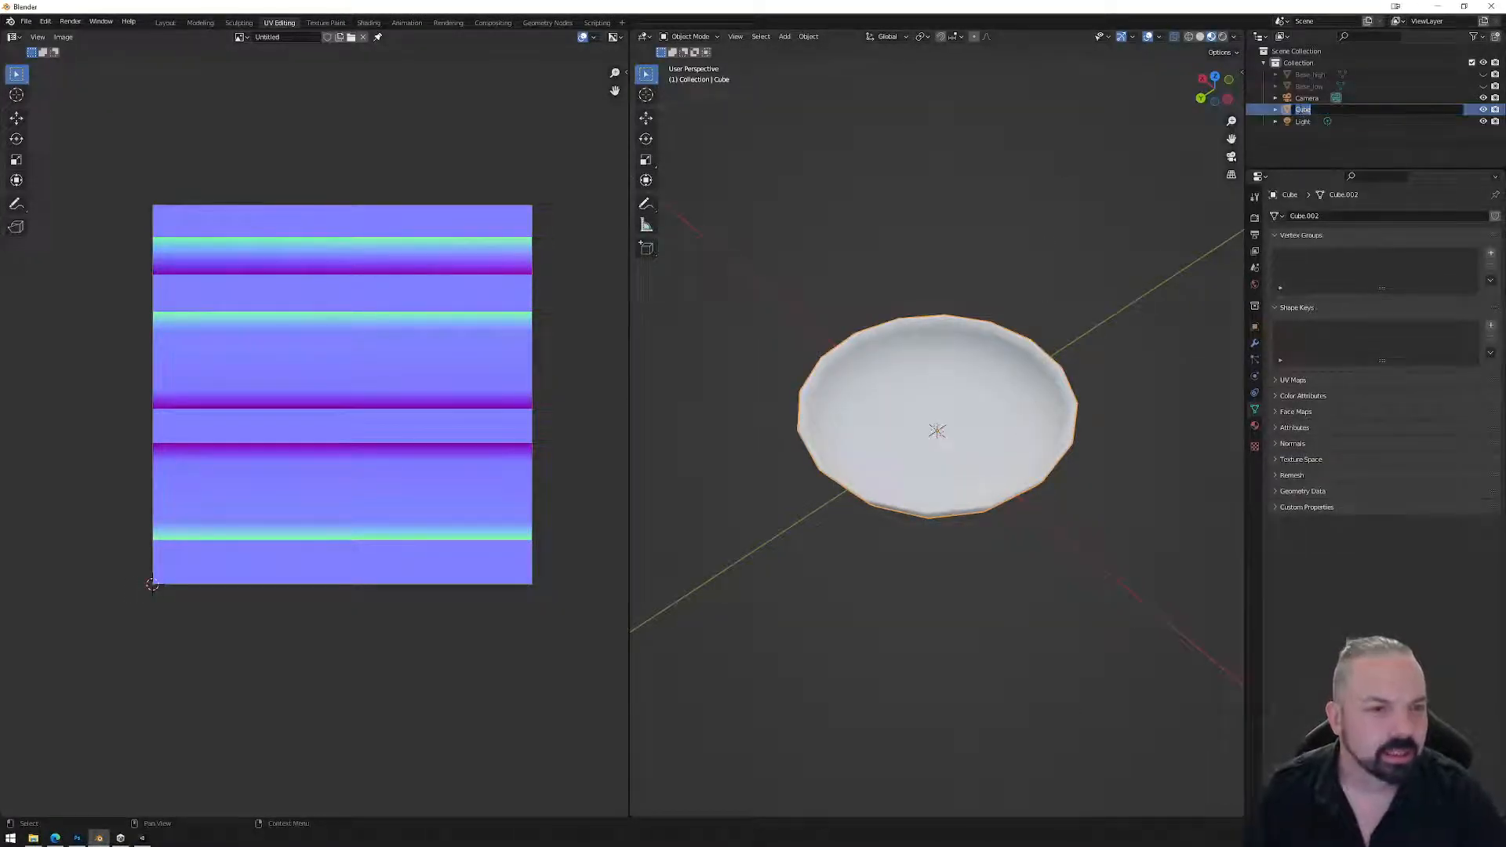
type("Bo")
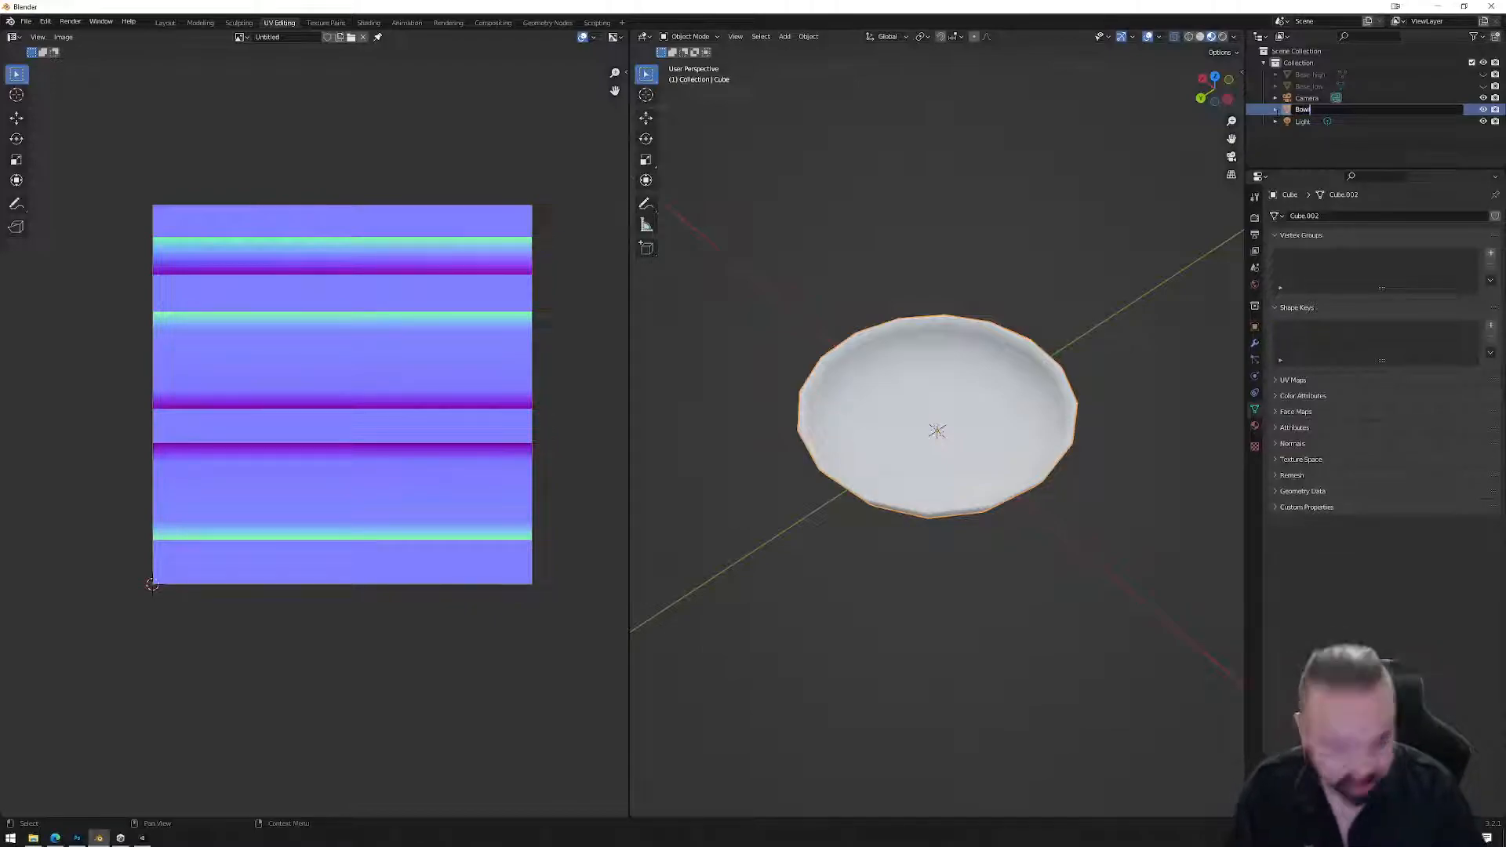
type("wl")
key("Return")
left_click(1482, 98)
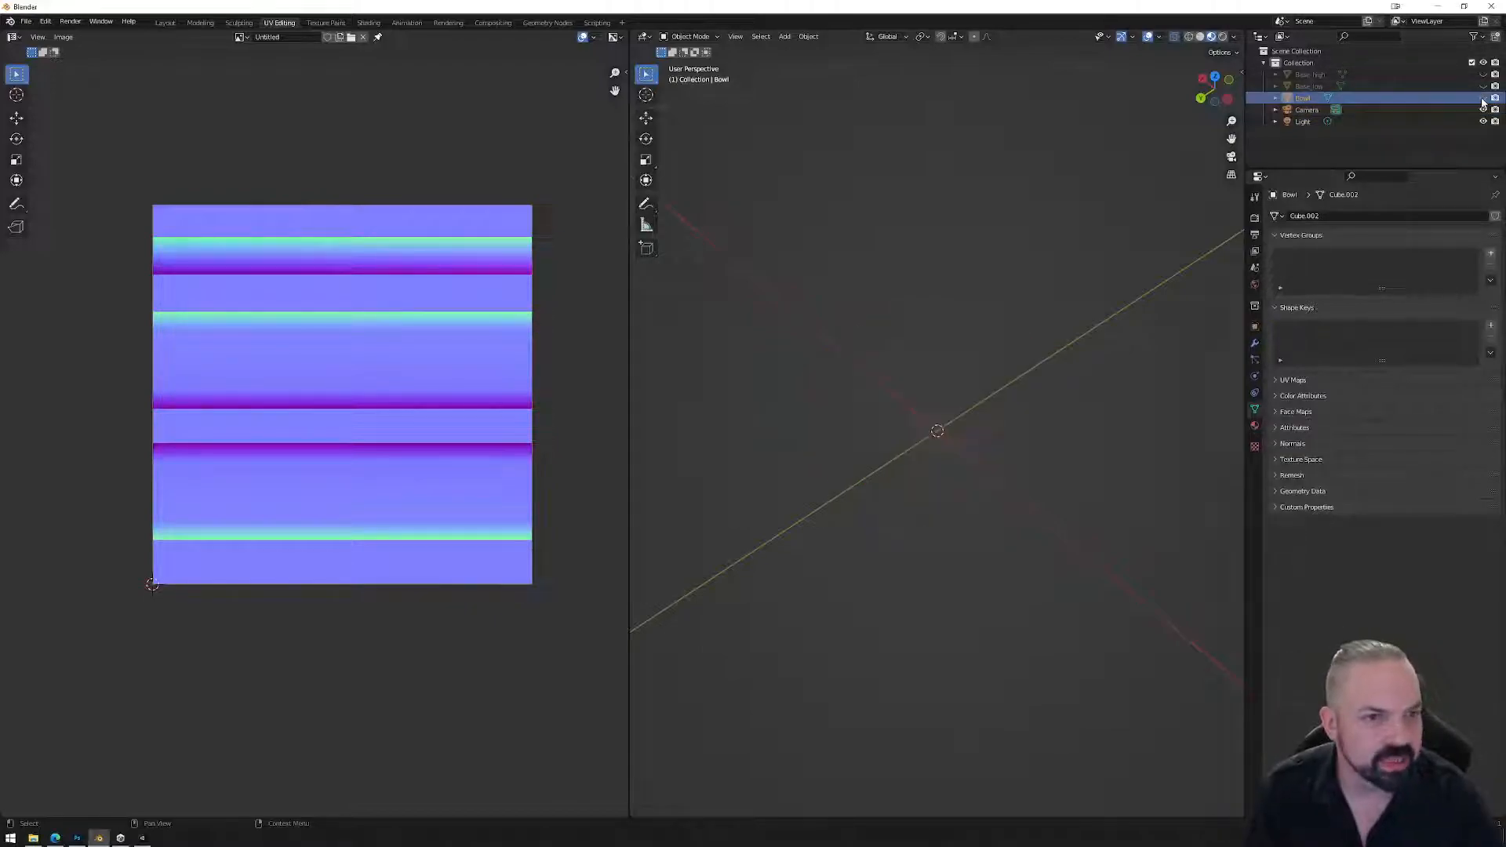
Add a new default cylinder mesh at the origin in the Layout workspace.
left_click(165, 22)
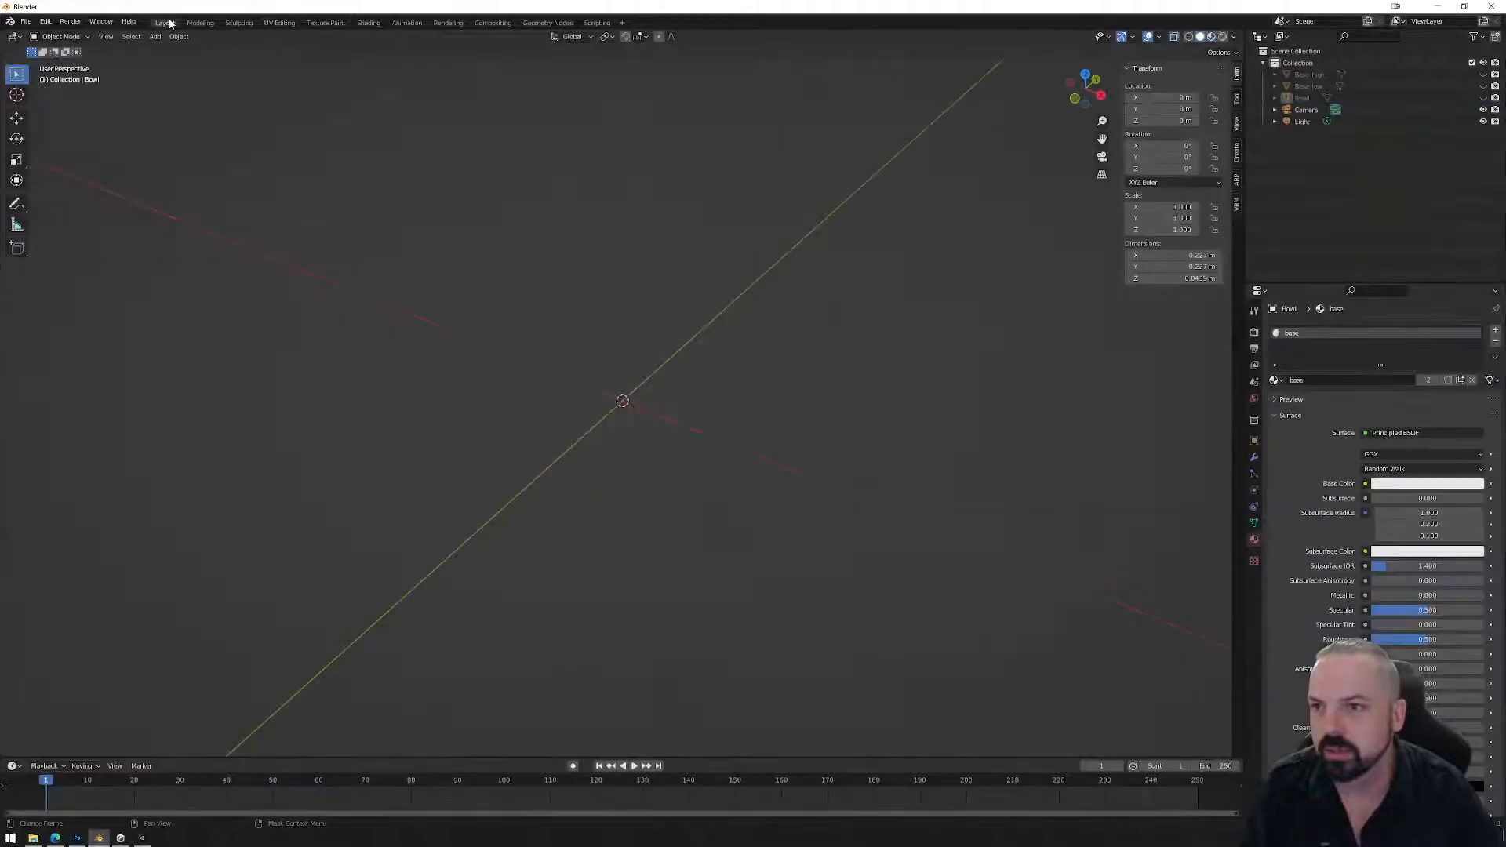
left_click(179, 36)
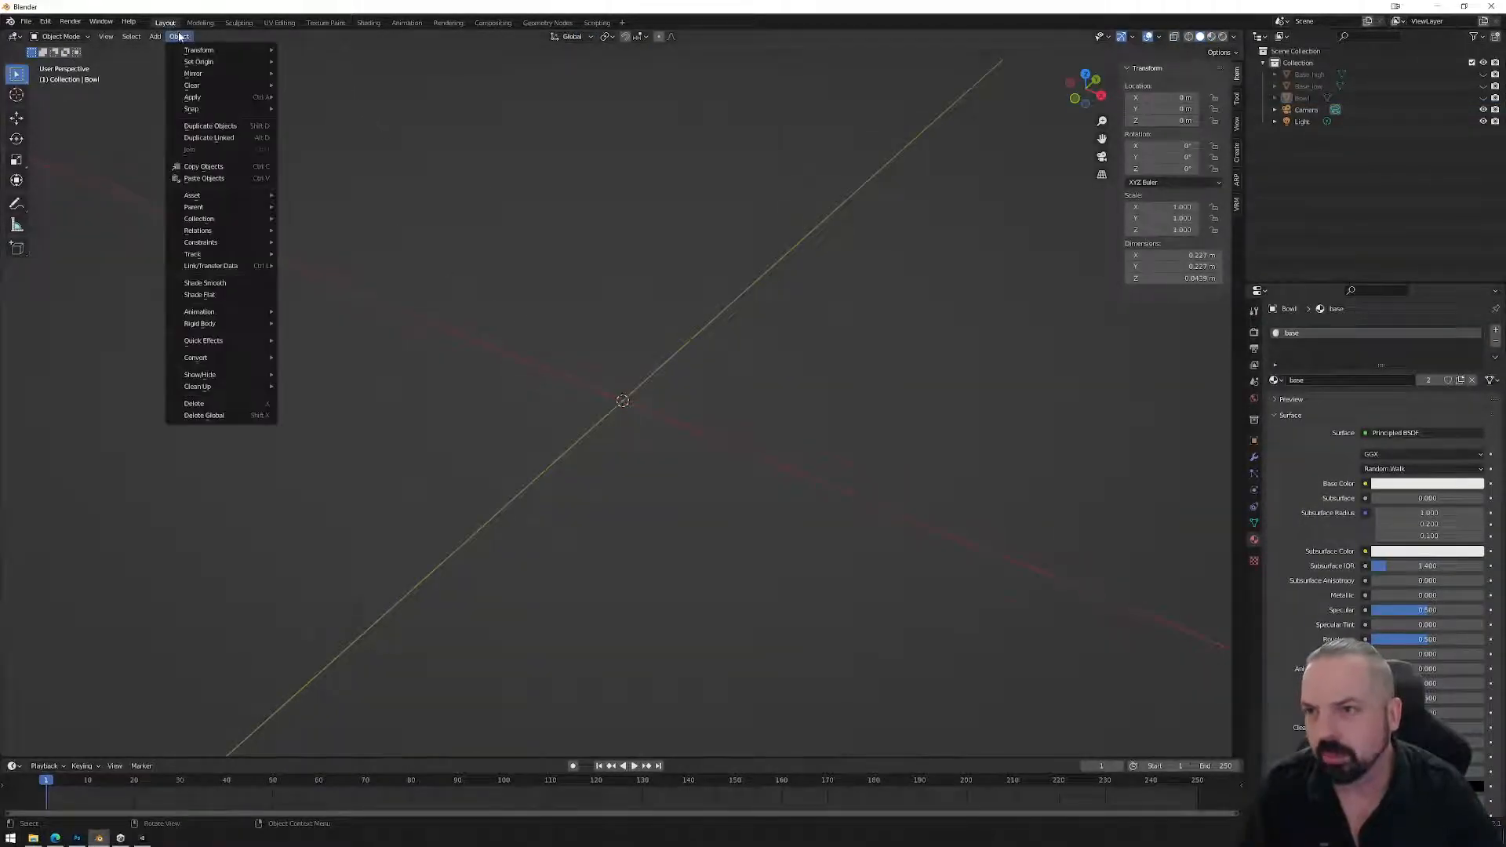
mouse_move(156, 36)
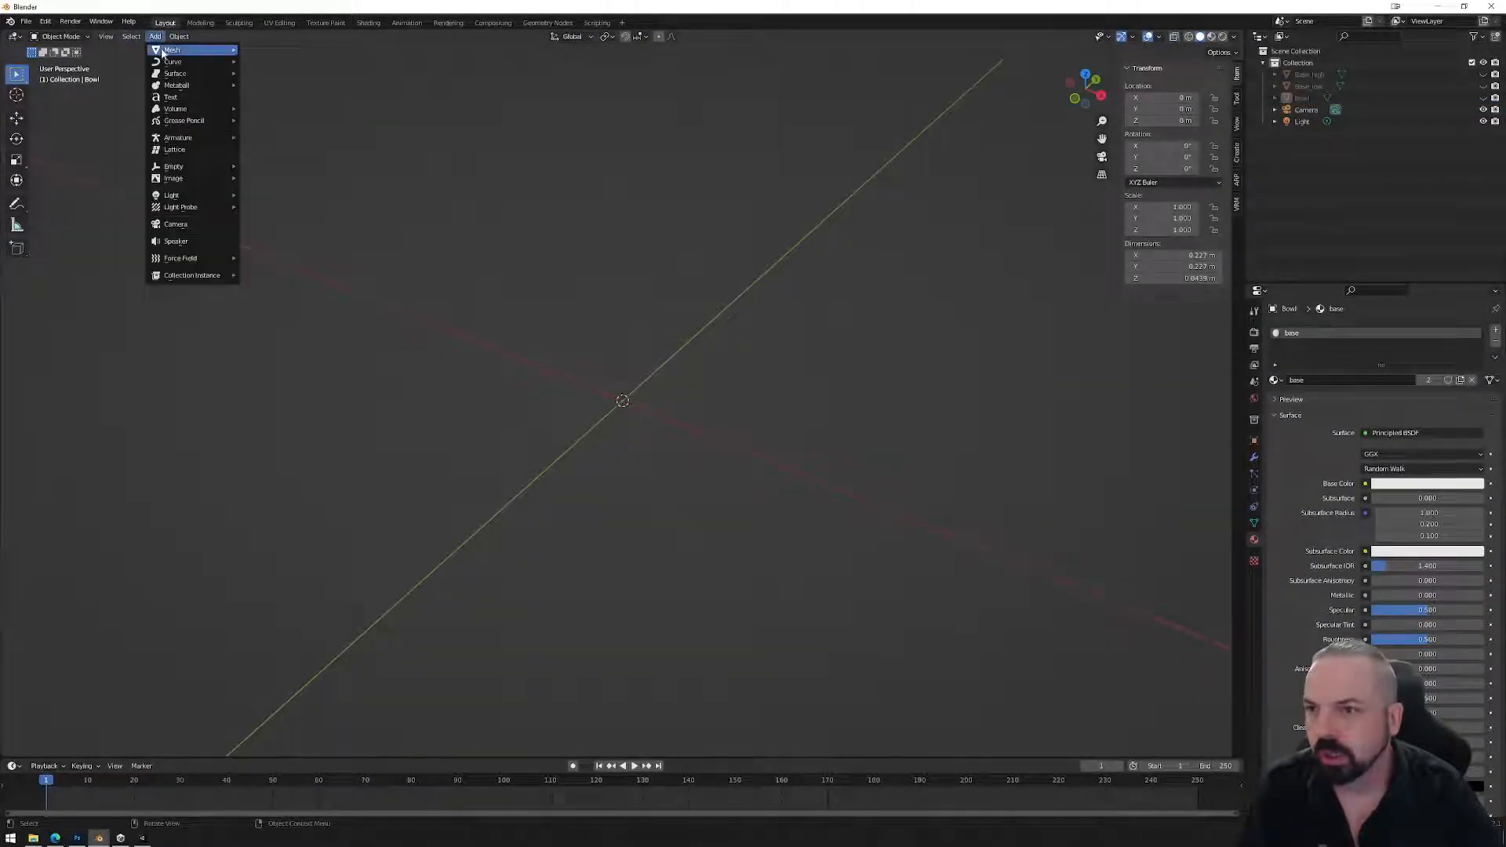
mouse_move(235, 50)
left_click(271, 108)
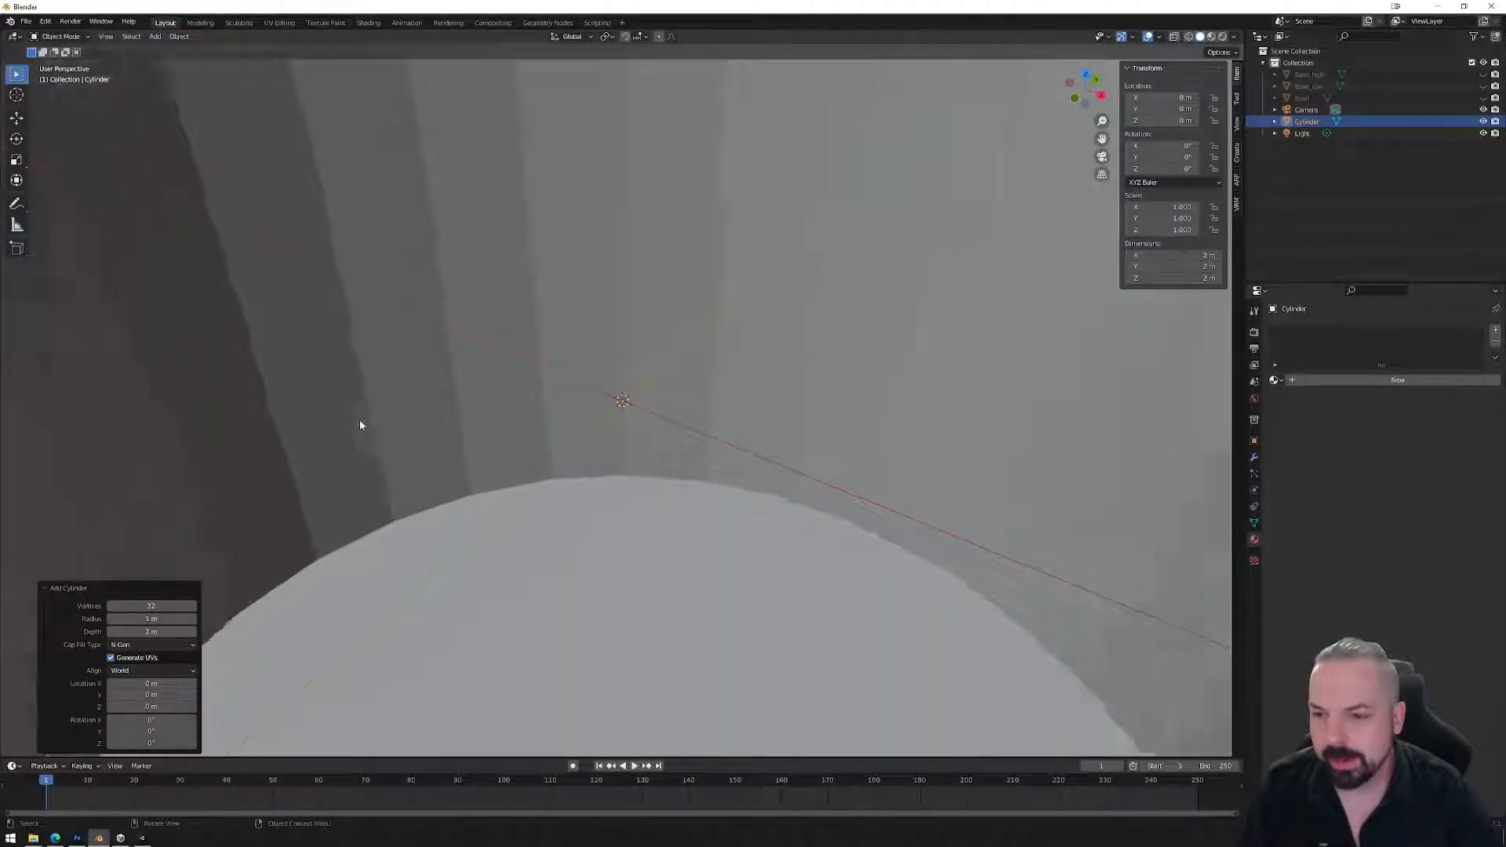
middle_click_drag(360, 423, 419, 411)
scroll(420, 412, "down", 8)
left_click(151, 605)
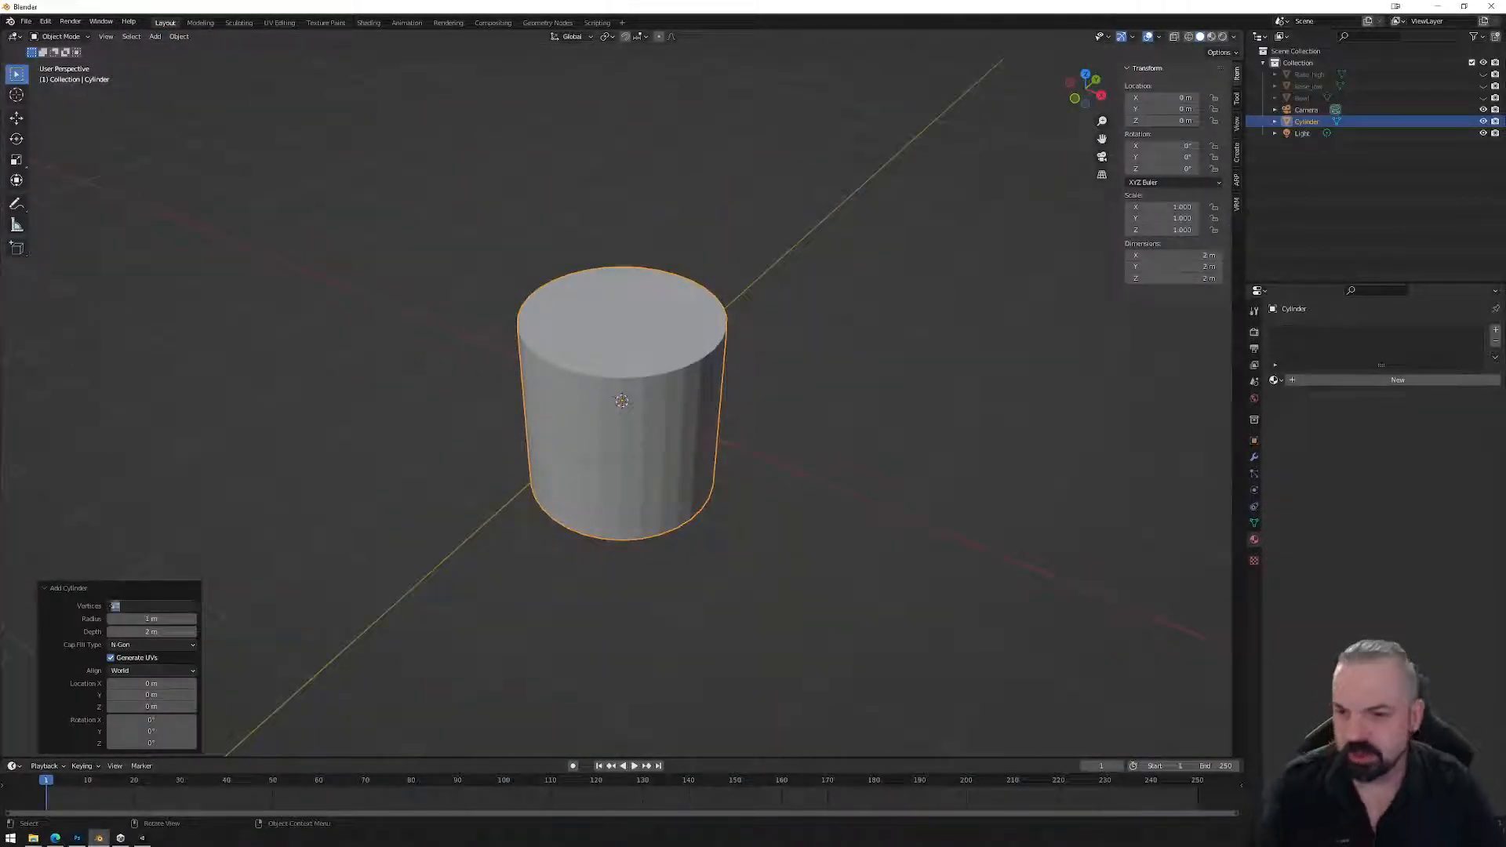
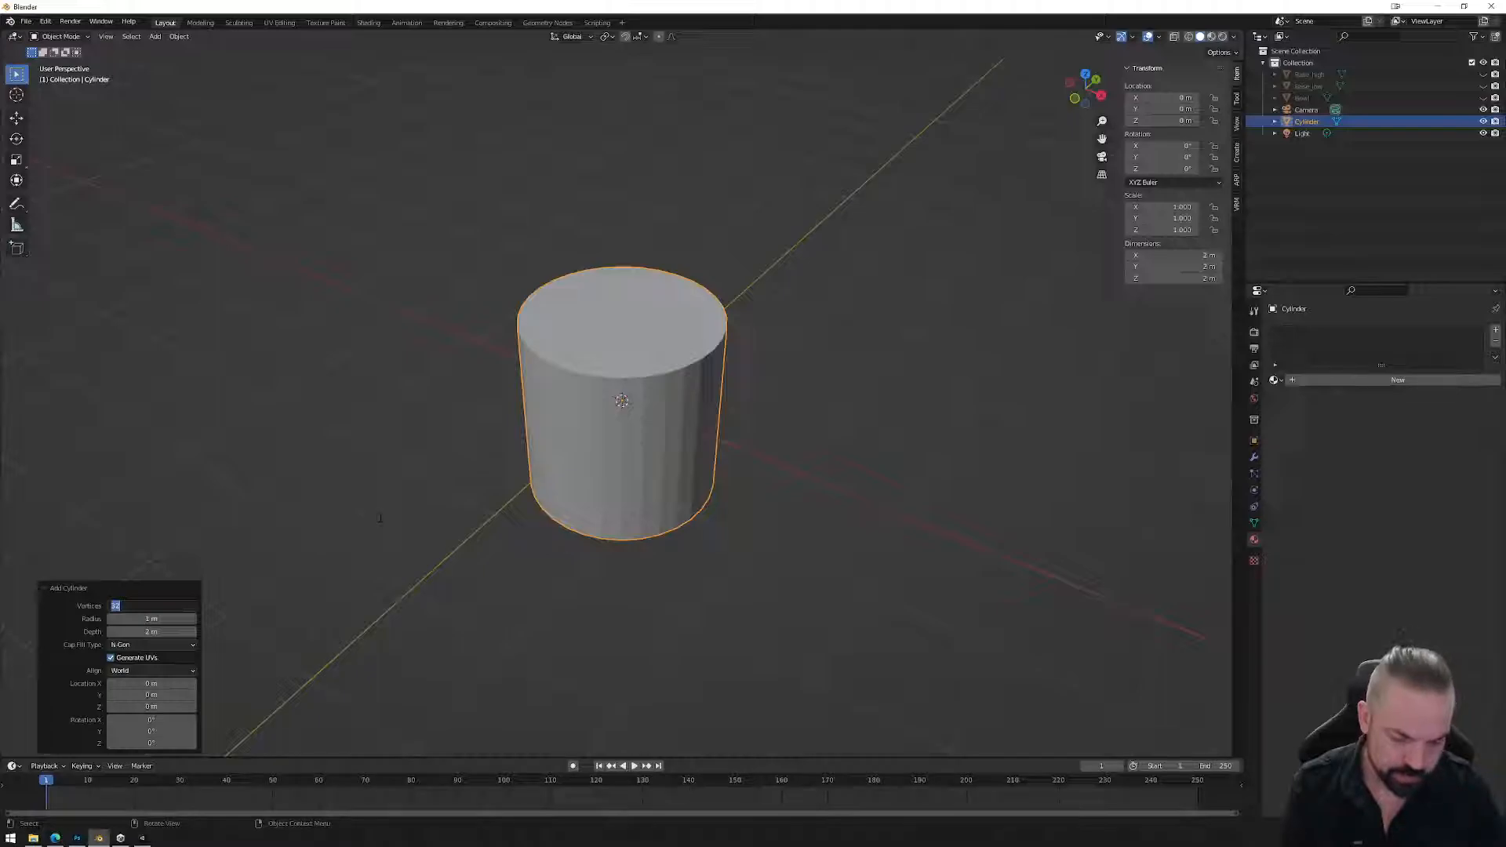
Set the cylinder's vertex count to 22, then to 24.
key("Return")
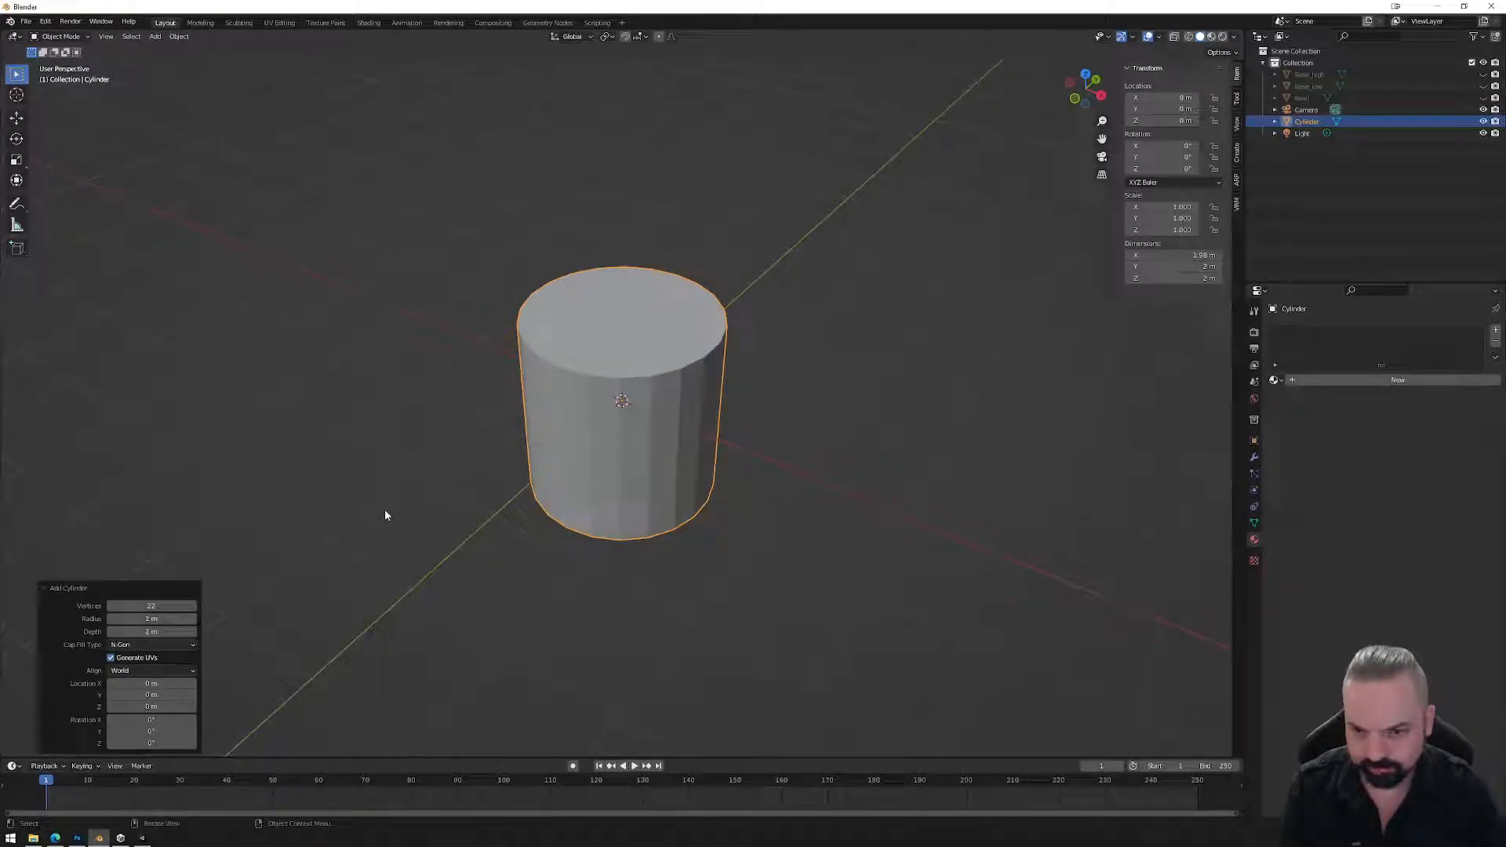
left_click(162, 606)
type("24")
key("Return")
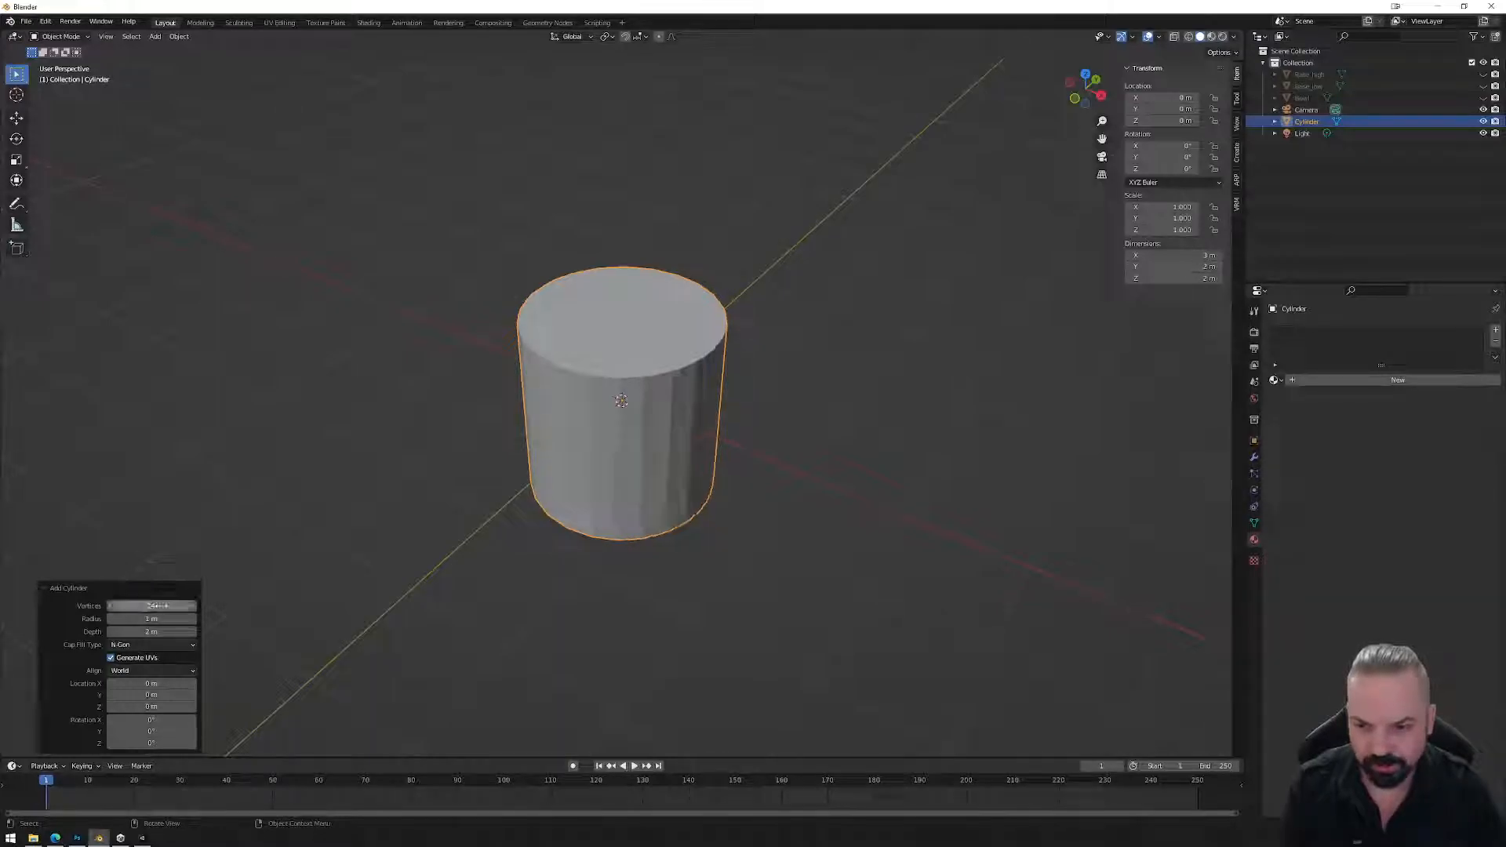
Apply Shade Smooth to the cylinder and orbit to check the shading.
left_click(180, 37)
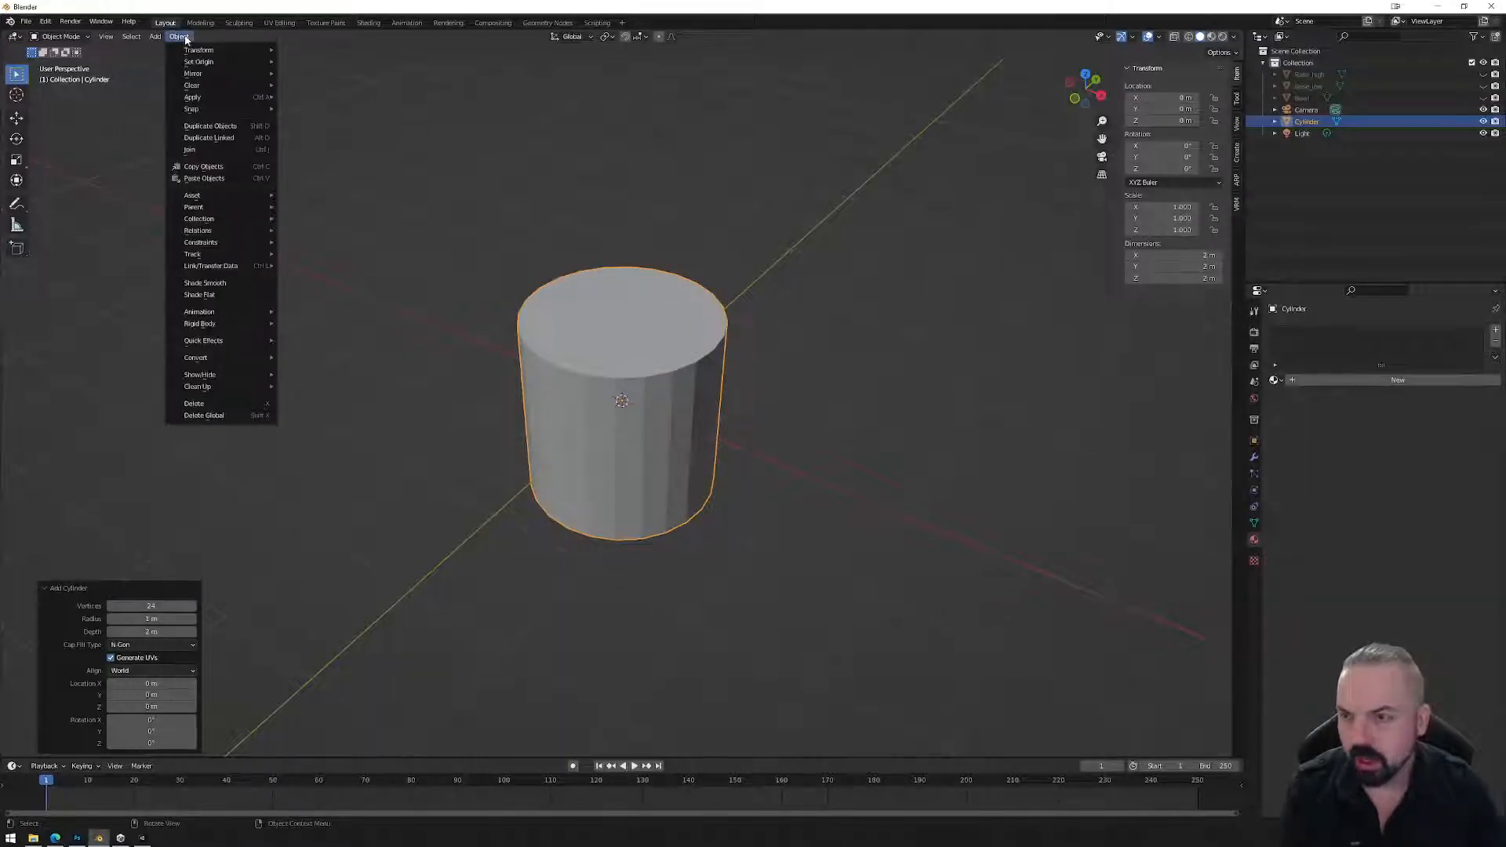
left_click(225, 286)
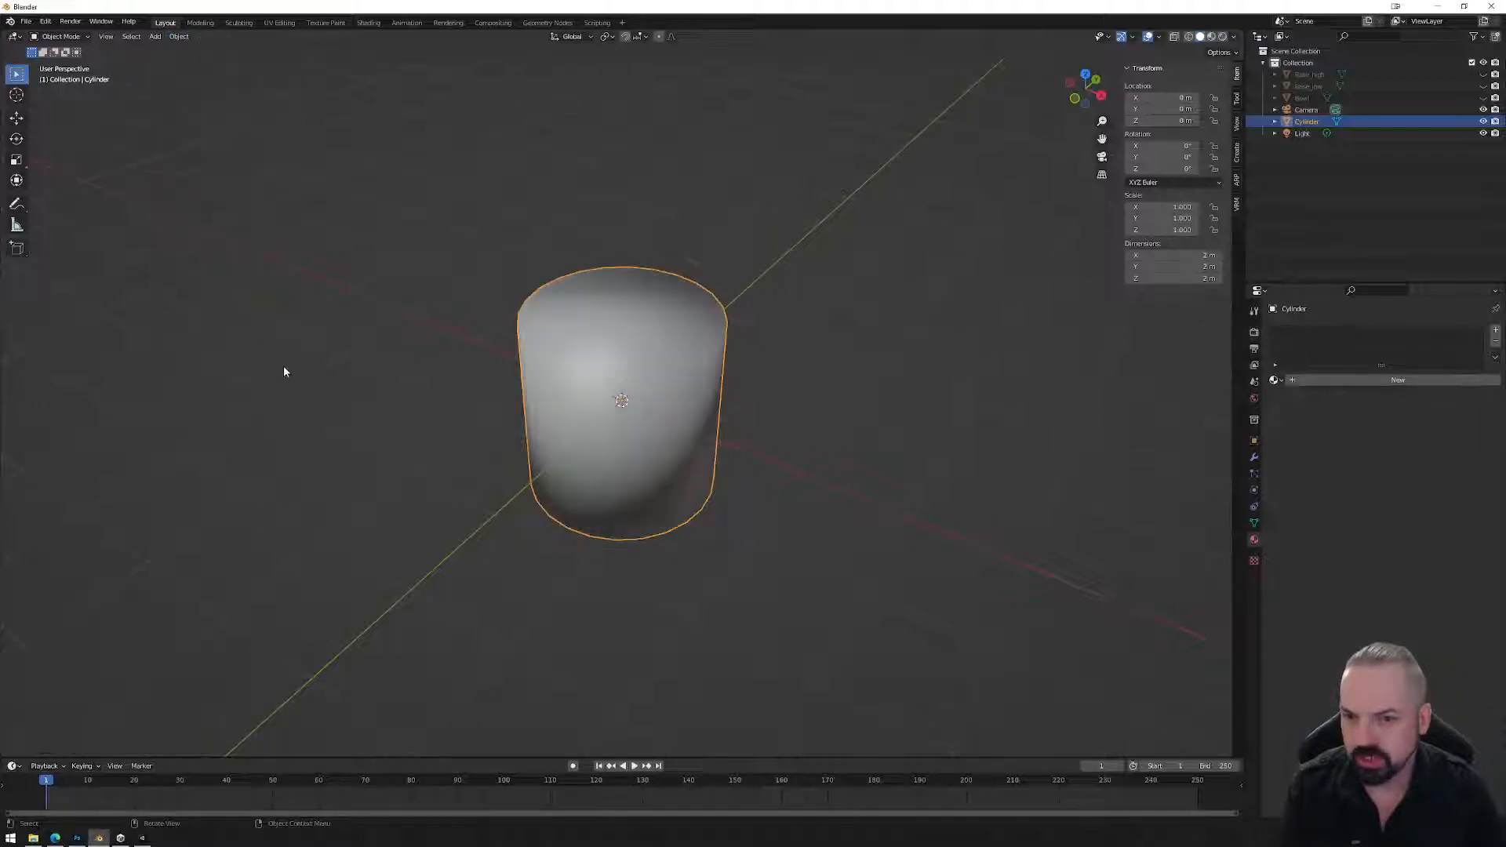
middle_click_drag(647, 379, 595, 297)
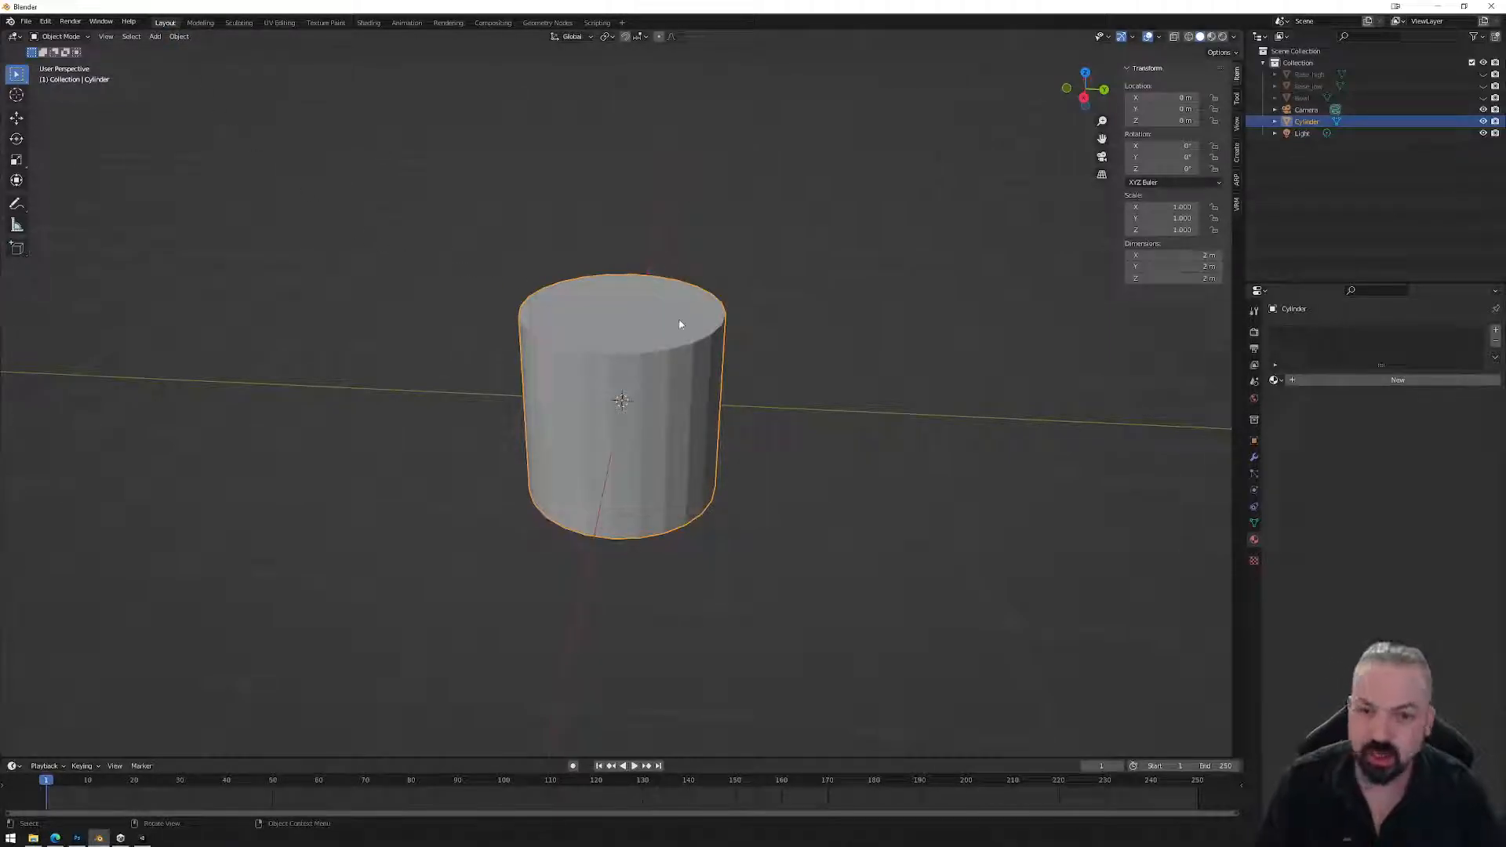
Delete the cylinder and add a new cylinder mesh with 18 vertices.
key("x")
left_click(156, 36)
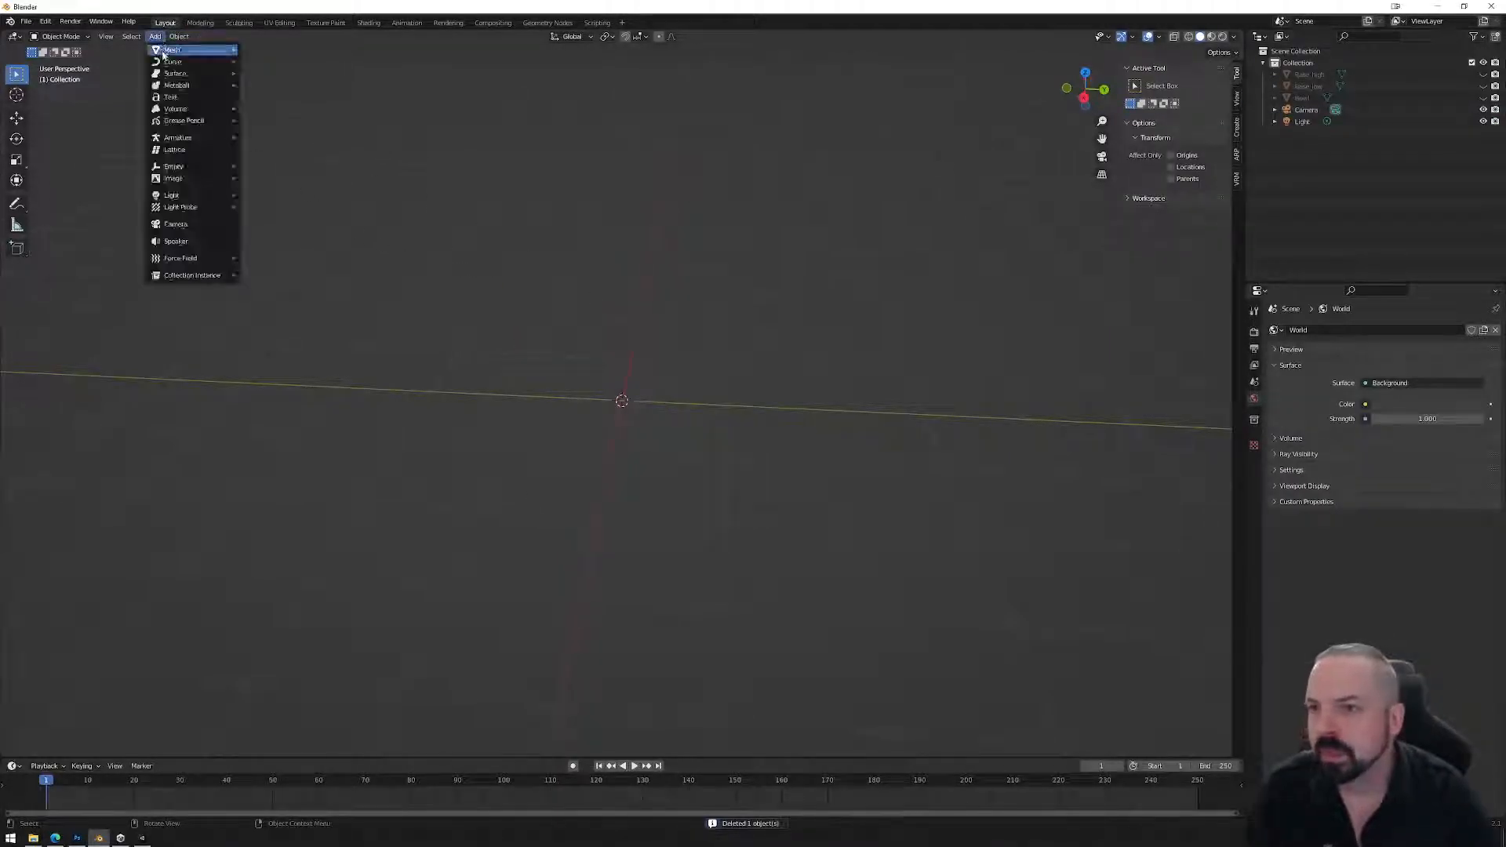
mouse_move(173, 49)
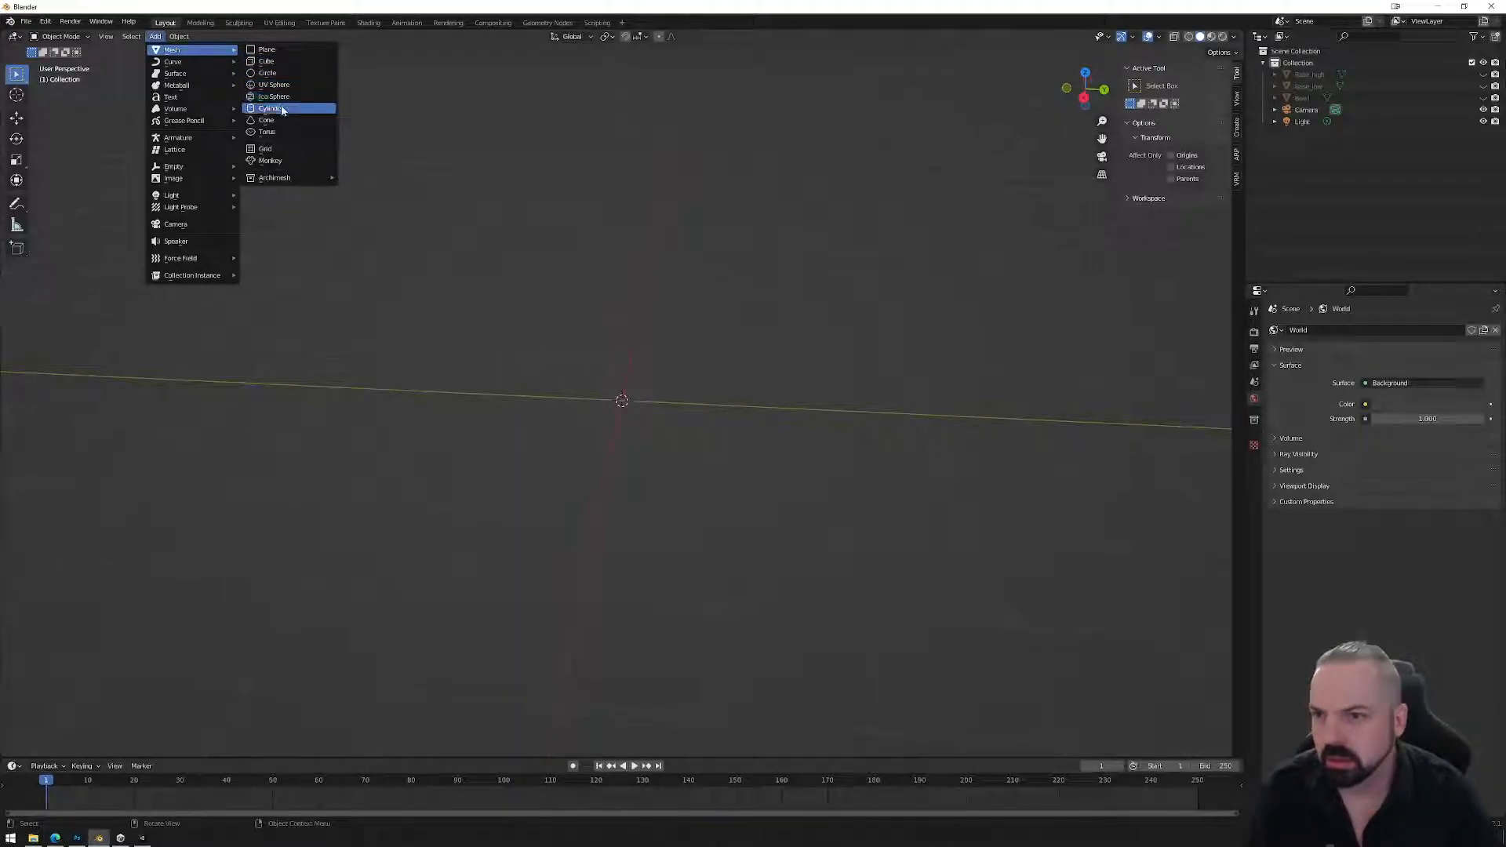
left_click(282, 109)
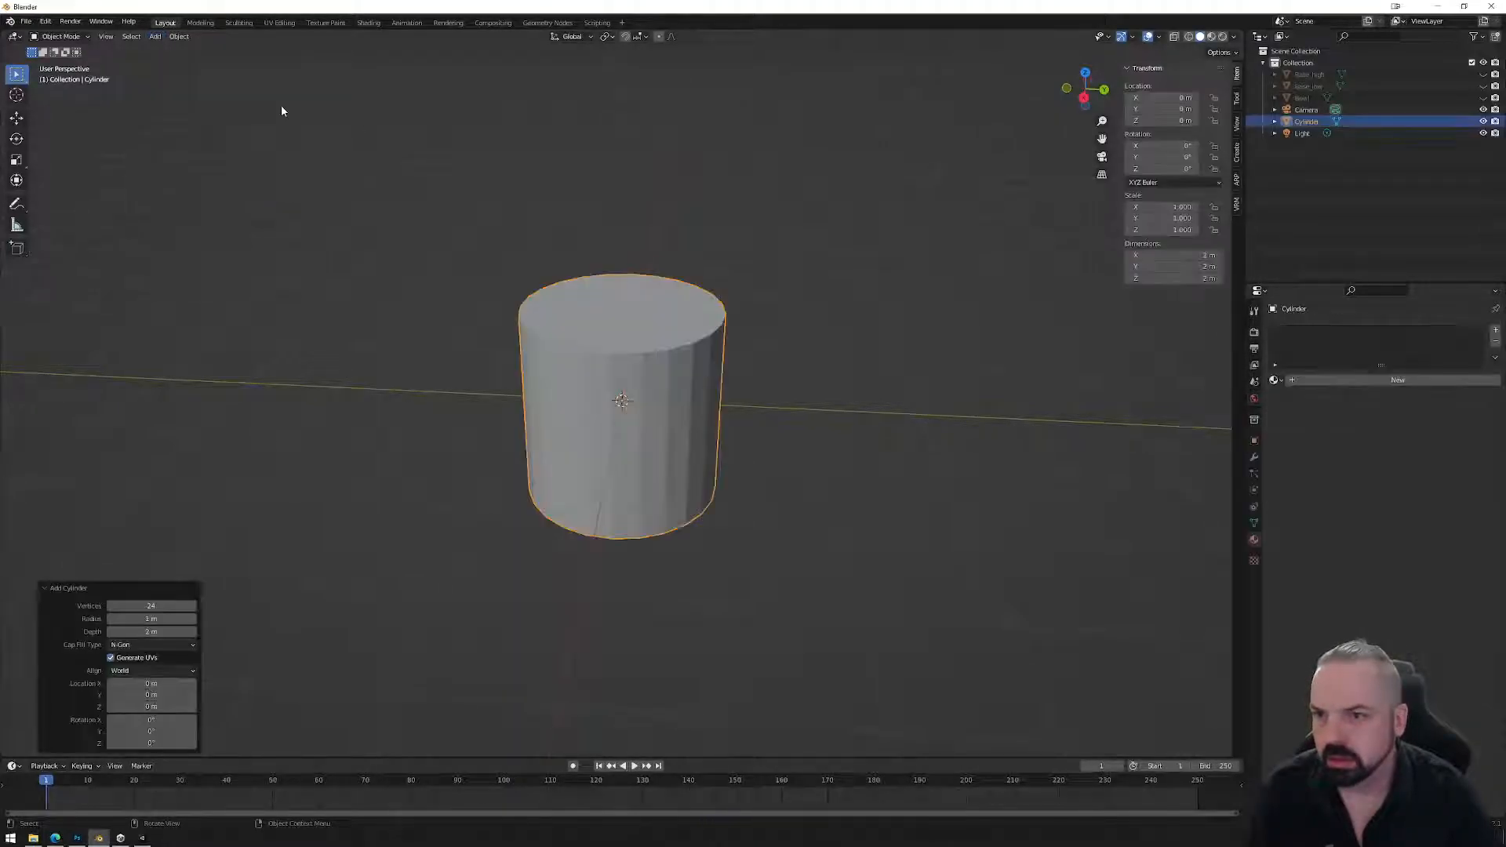
double_click(130, 605)
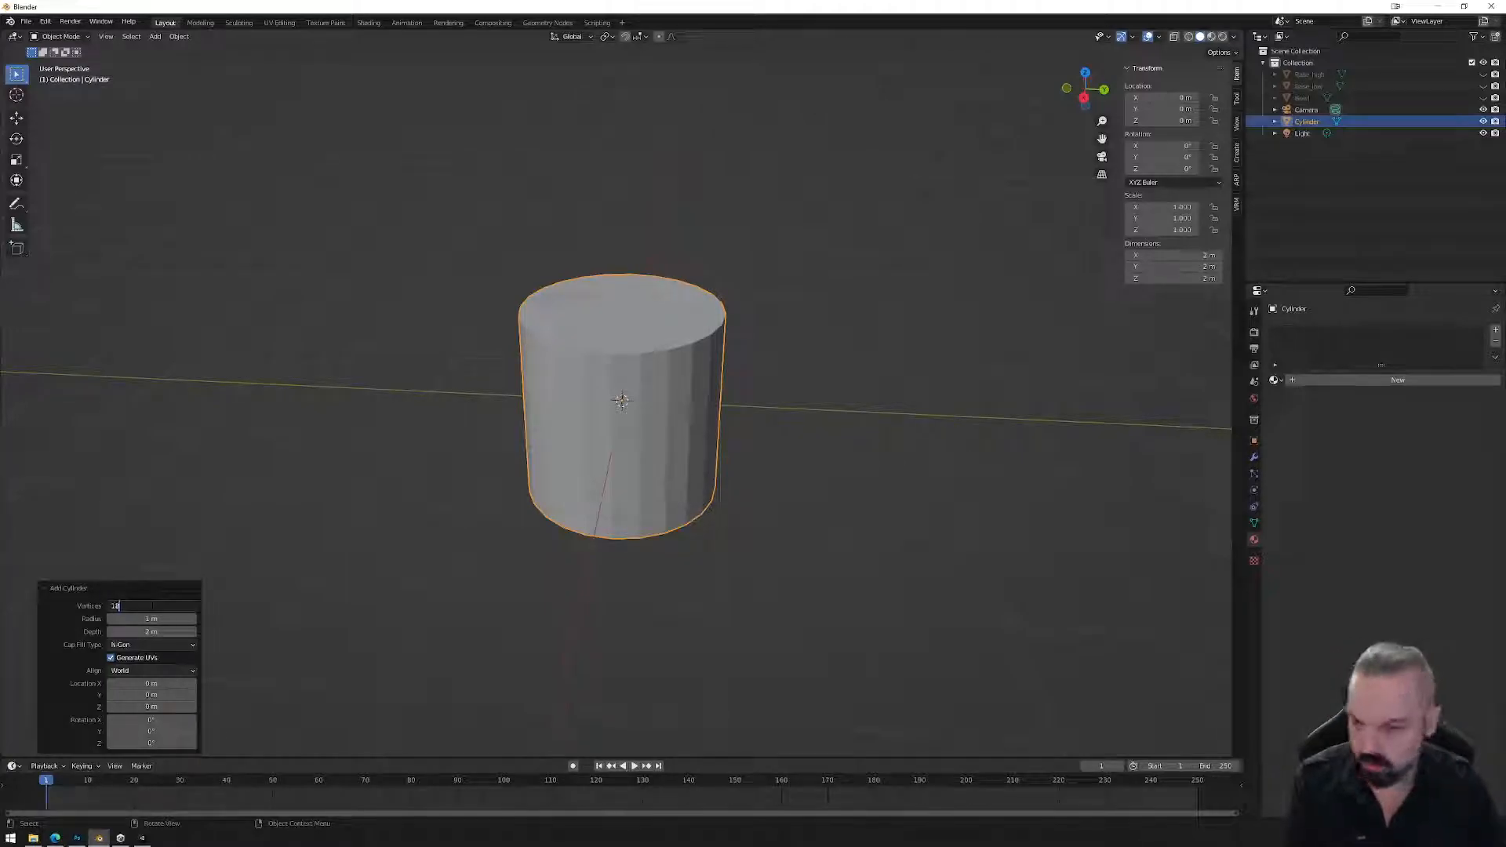
key("Return")
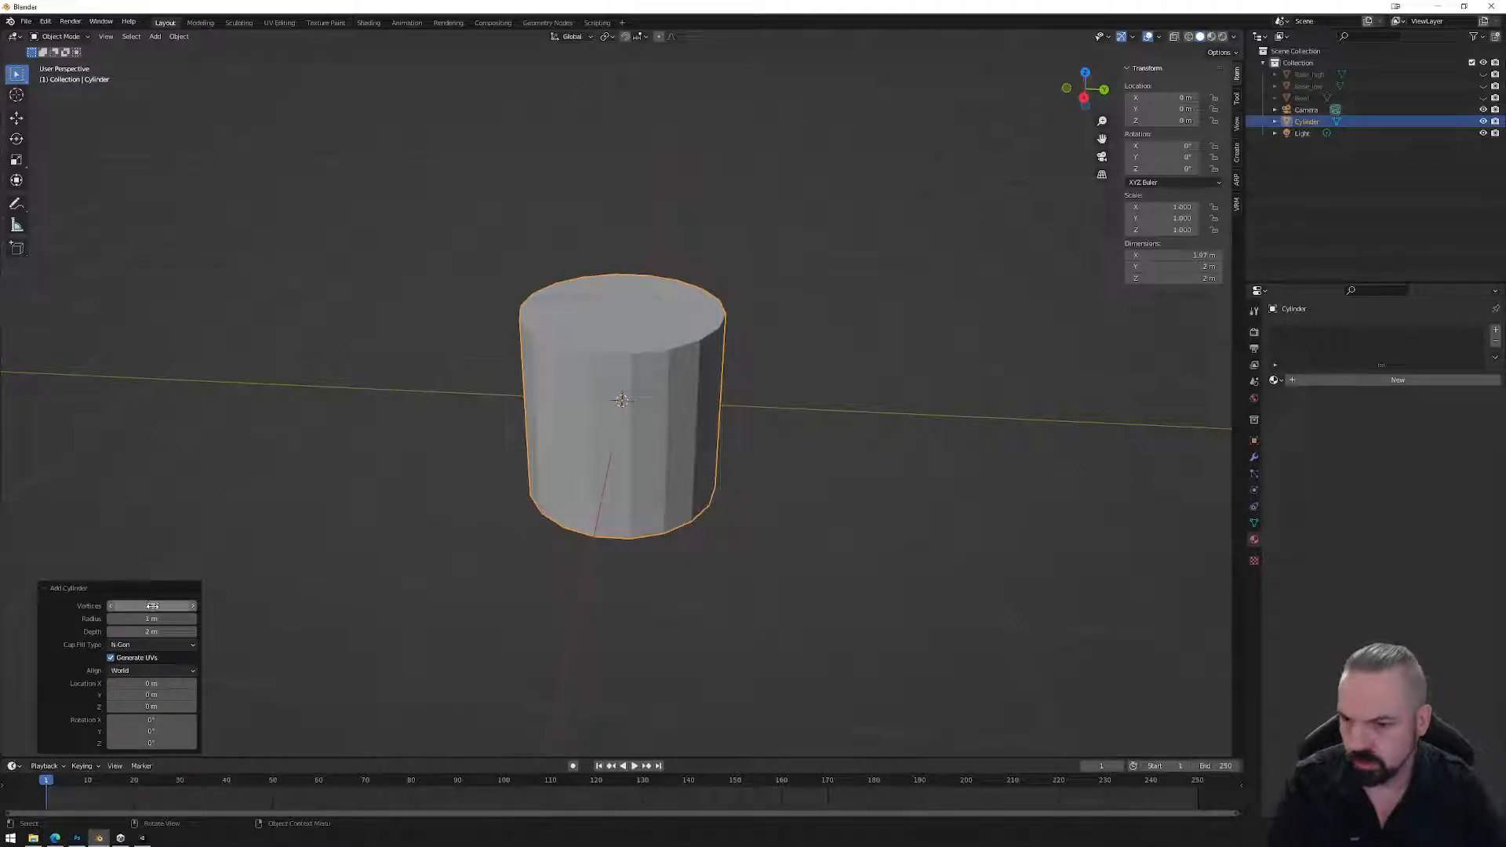
left_click(180, 36)
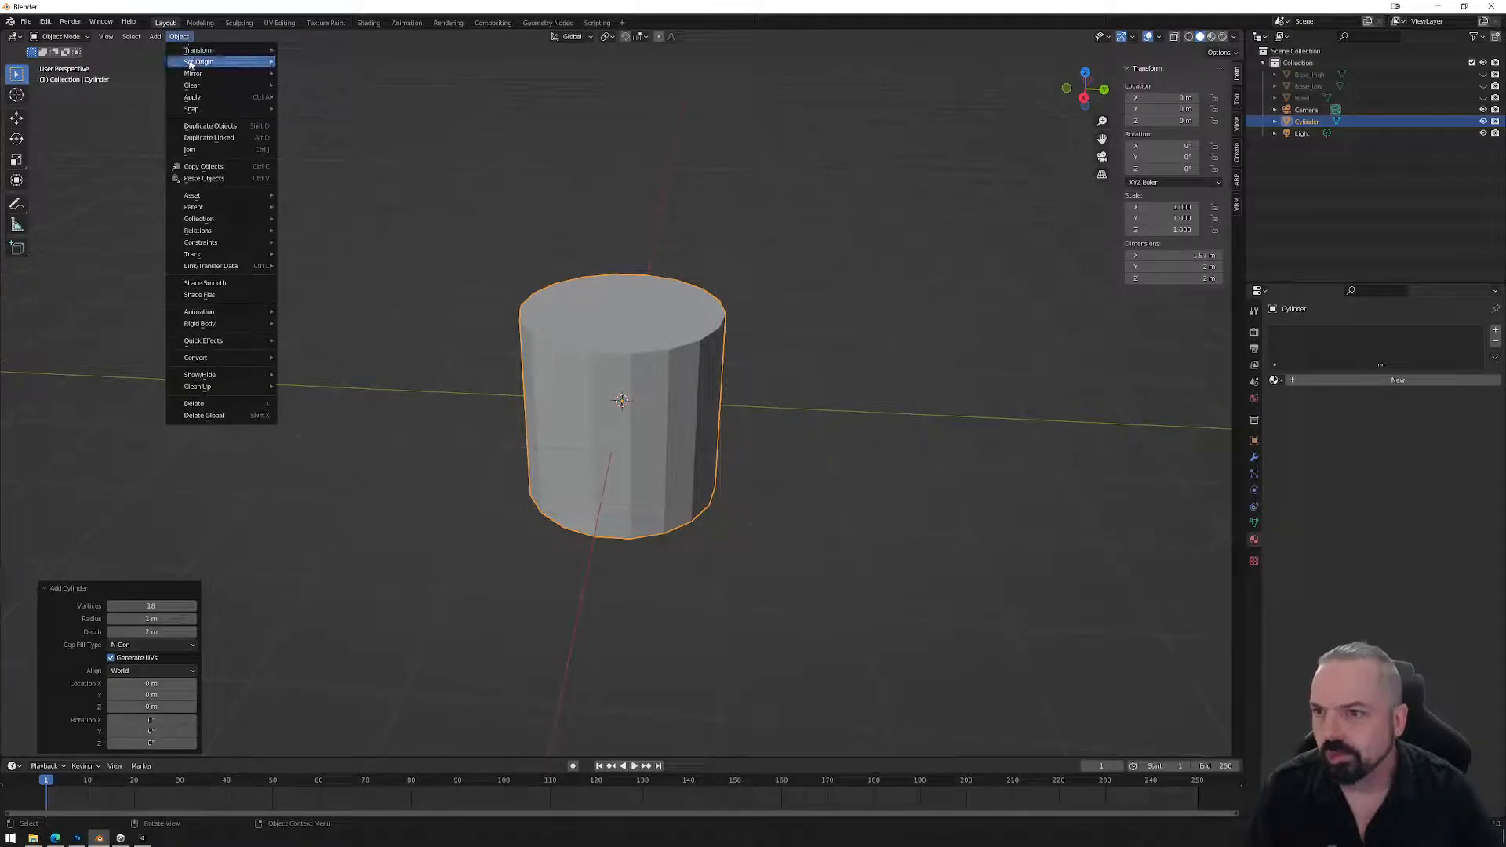
Scale the cylinder down to 0.034, with the Bowl shown for comparison.
key("s")
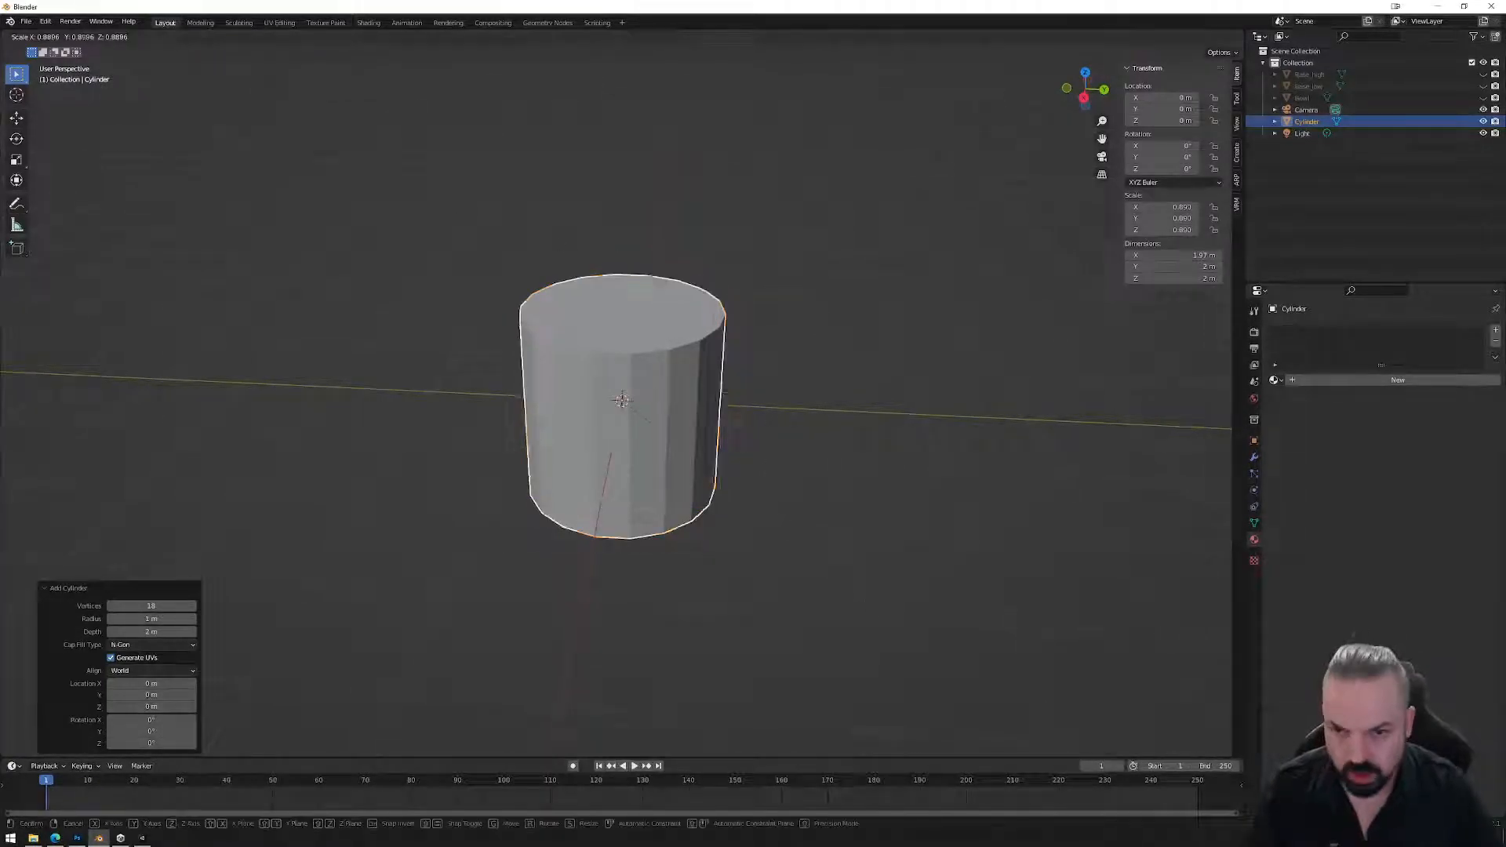
left_click(637, 413)
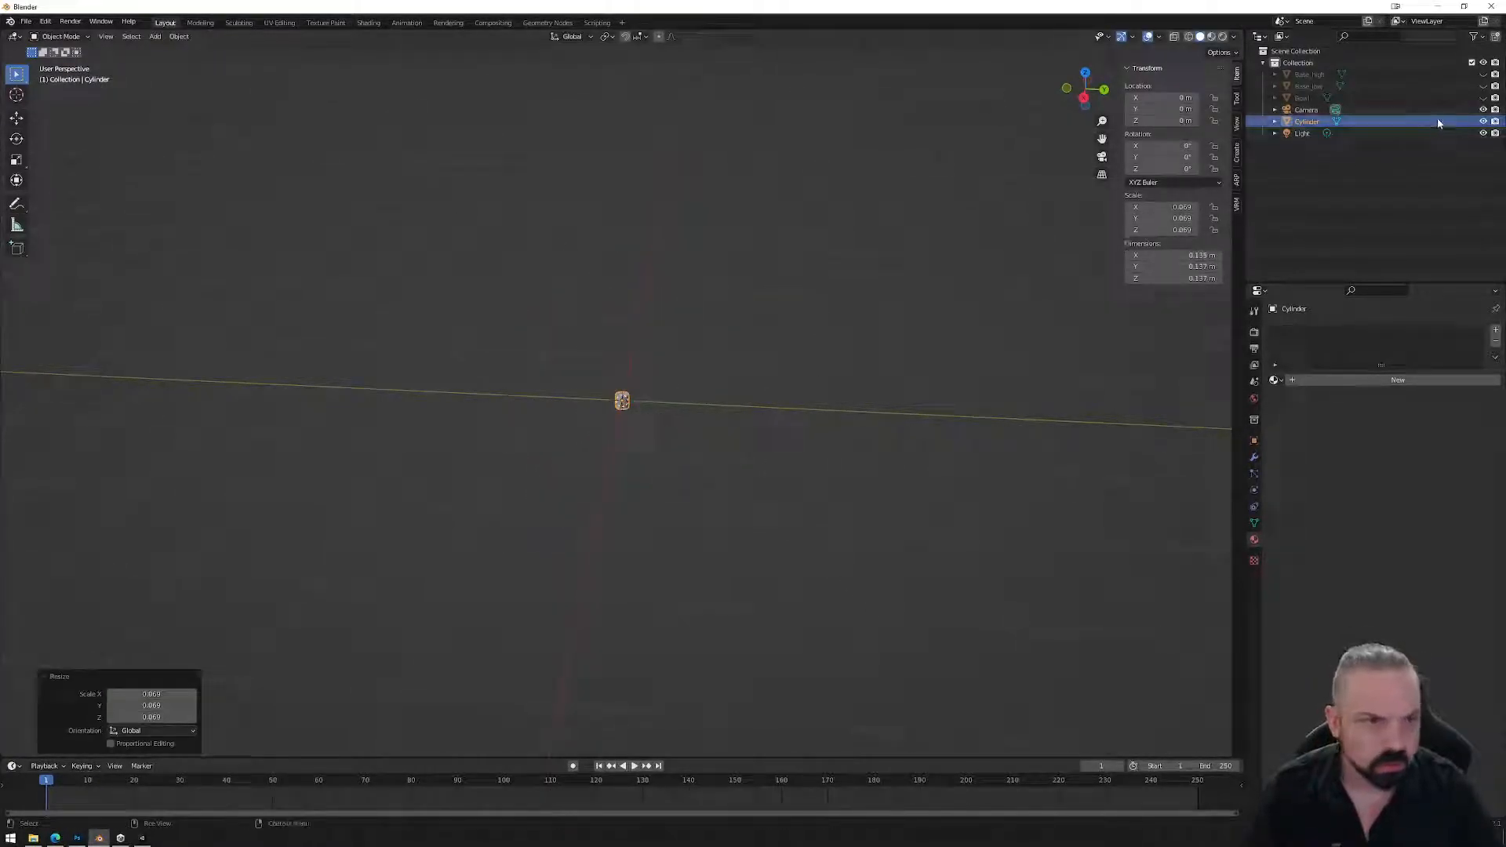
left_click(1482, 97)
scroll(728, 382, "up", 7)
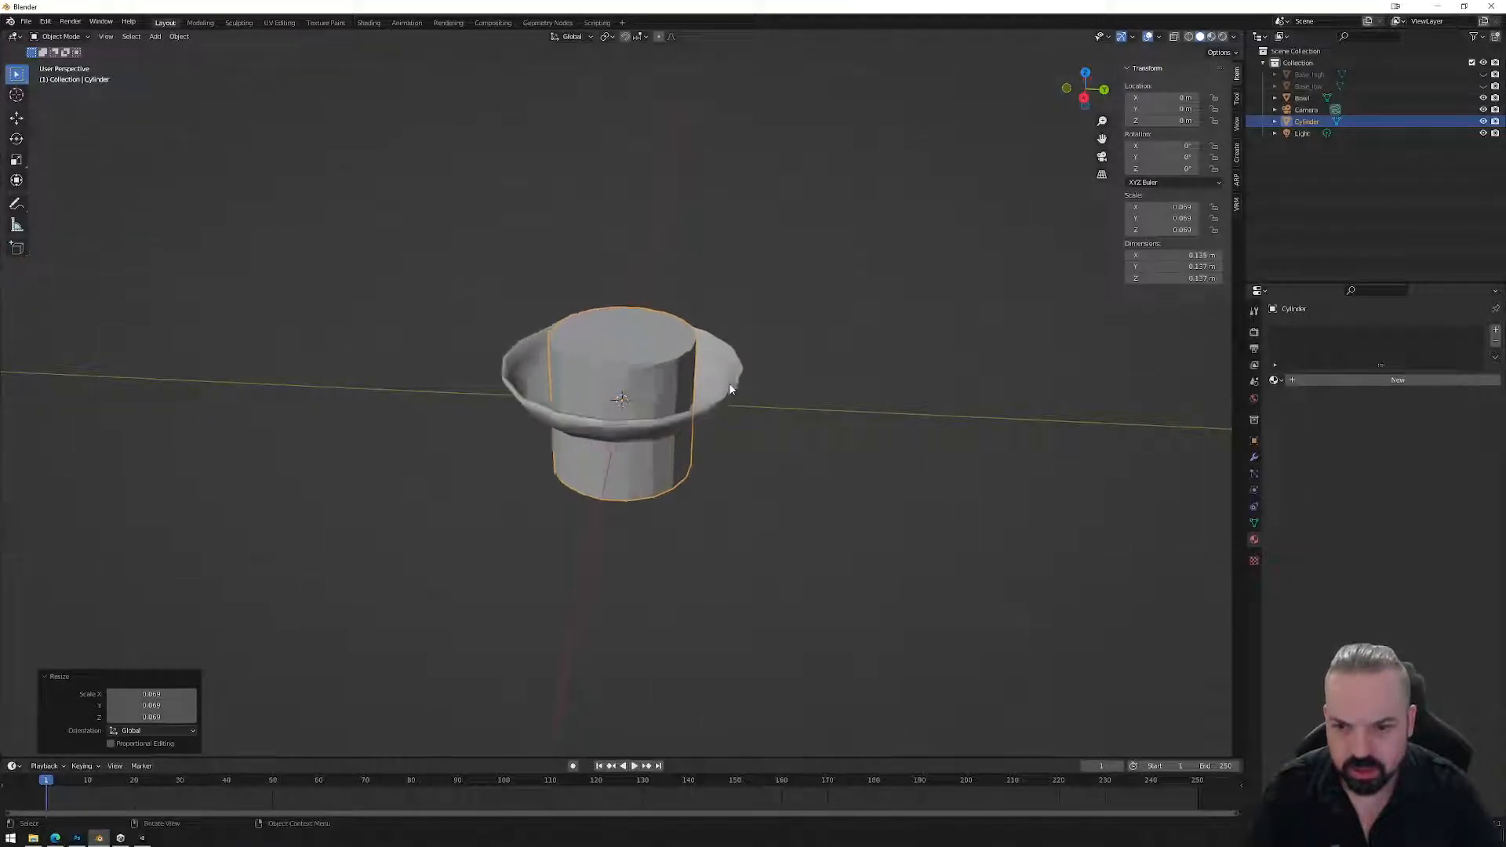
key("s")
left_click(720, 463)
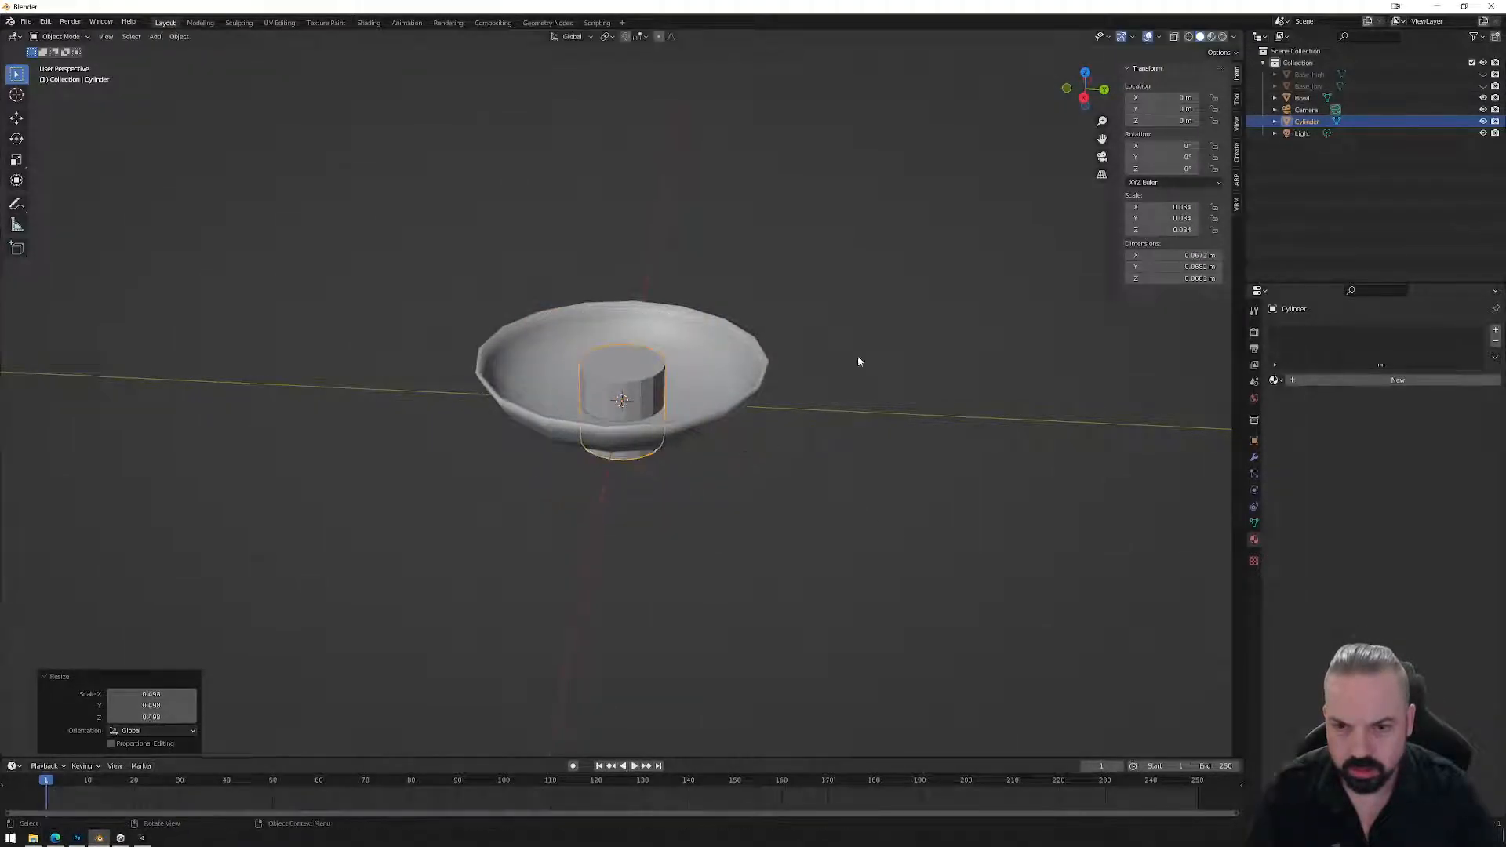
In side view, raise the cylinder along Z and hide the Bowl again.
left_click(1085, 96)
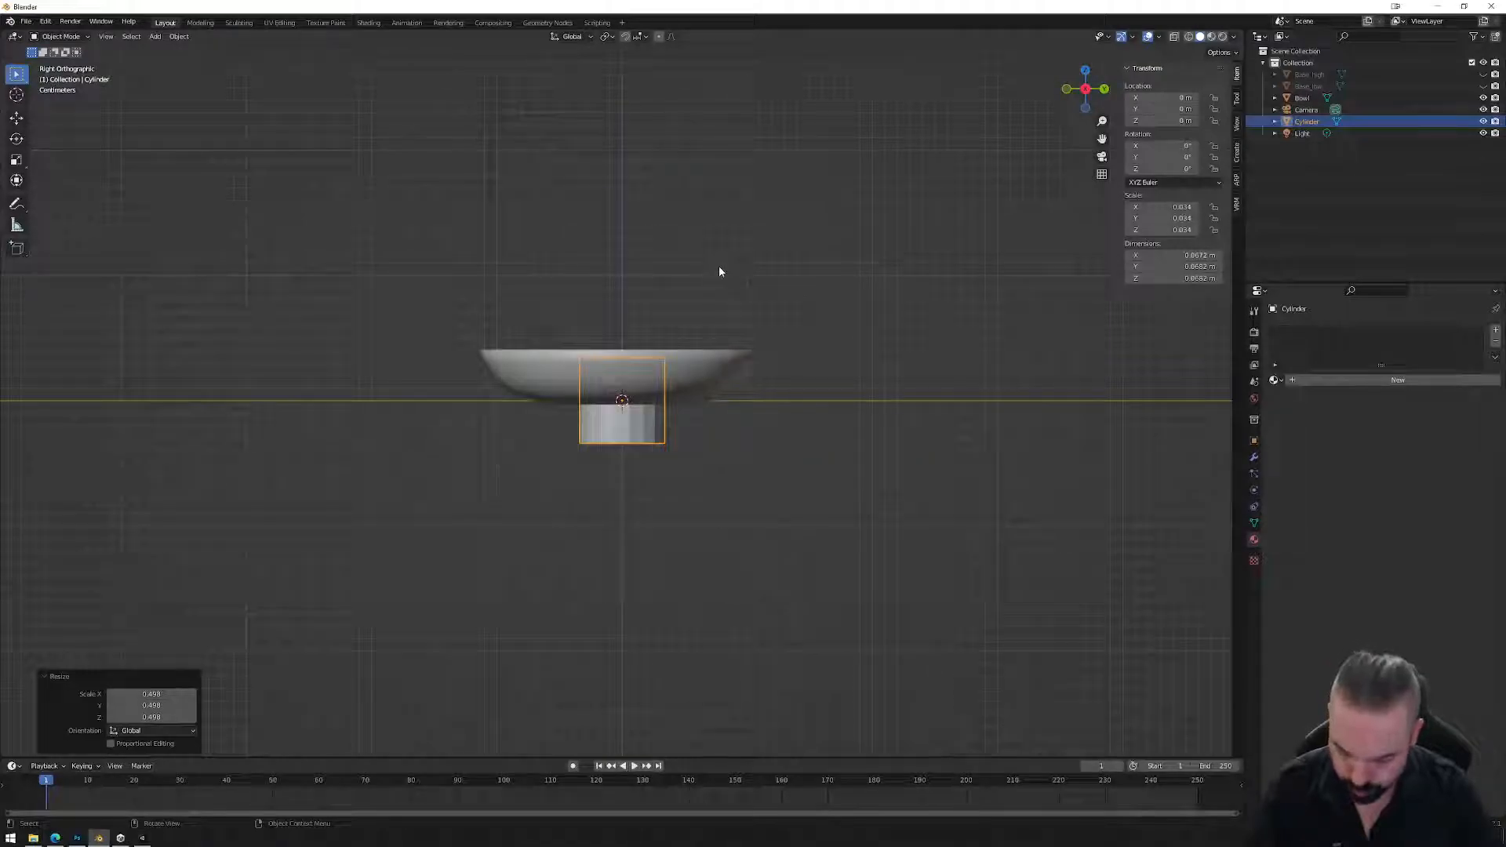
key("g")
key("z")
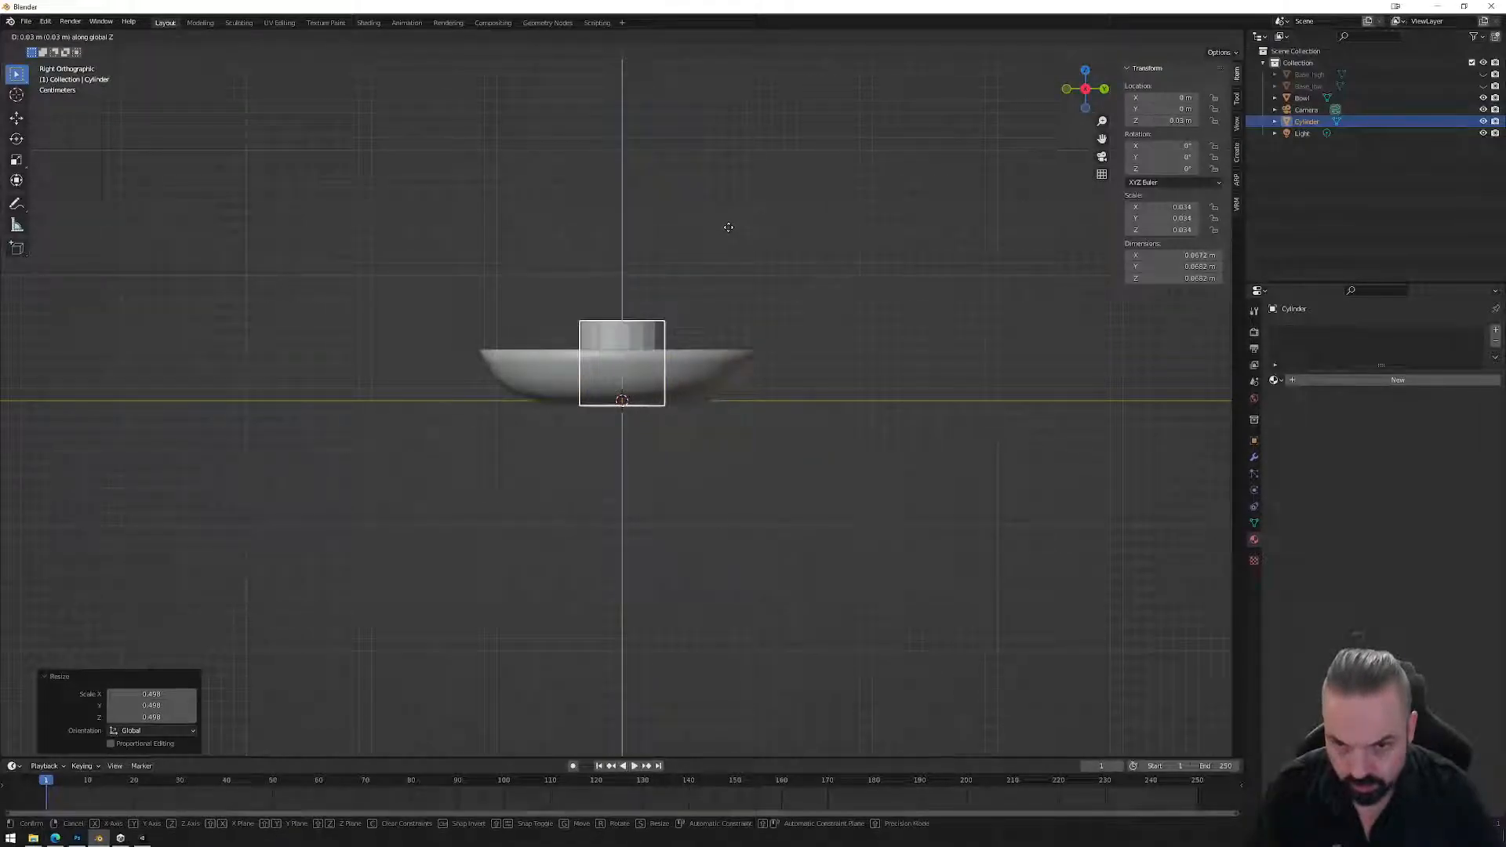
left_click(728, 226)
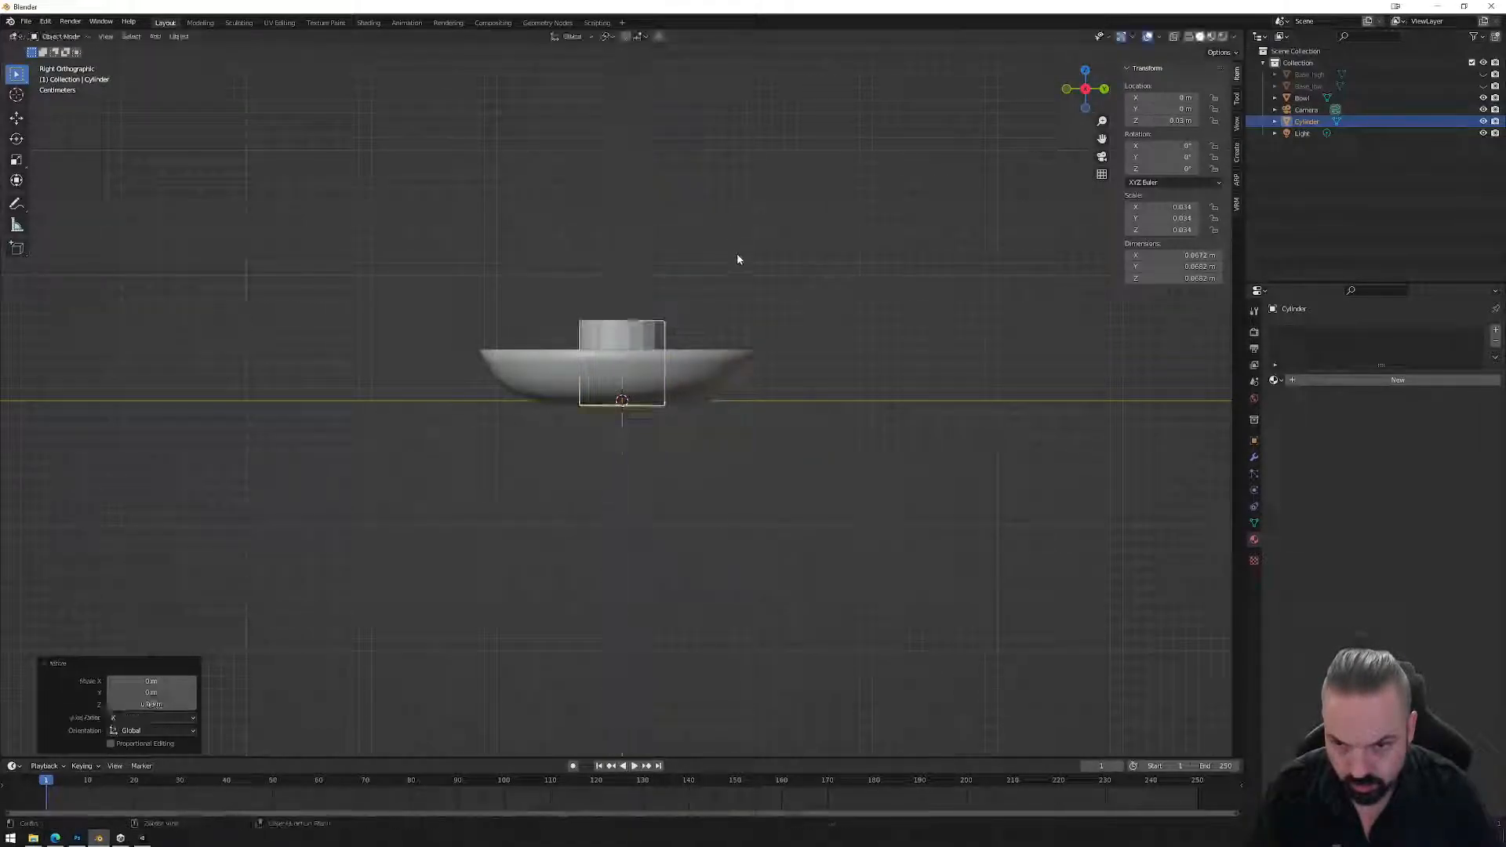
left_click(1482, 97)
middle_click_drag(761, 341, 744, 393)
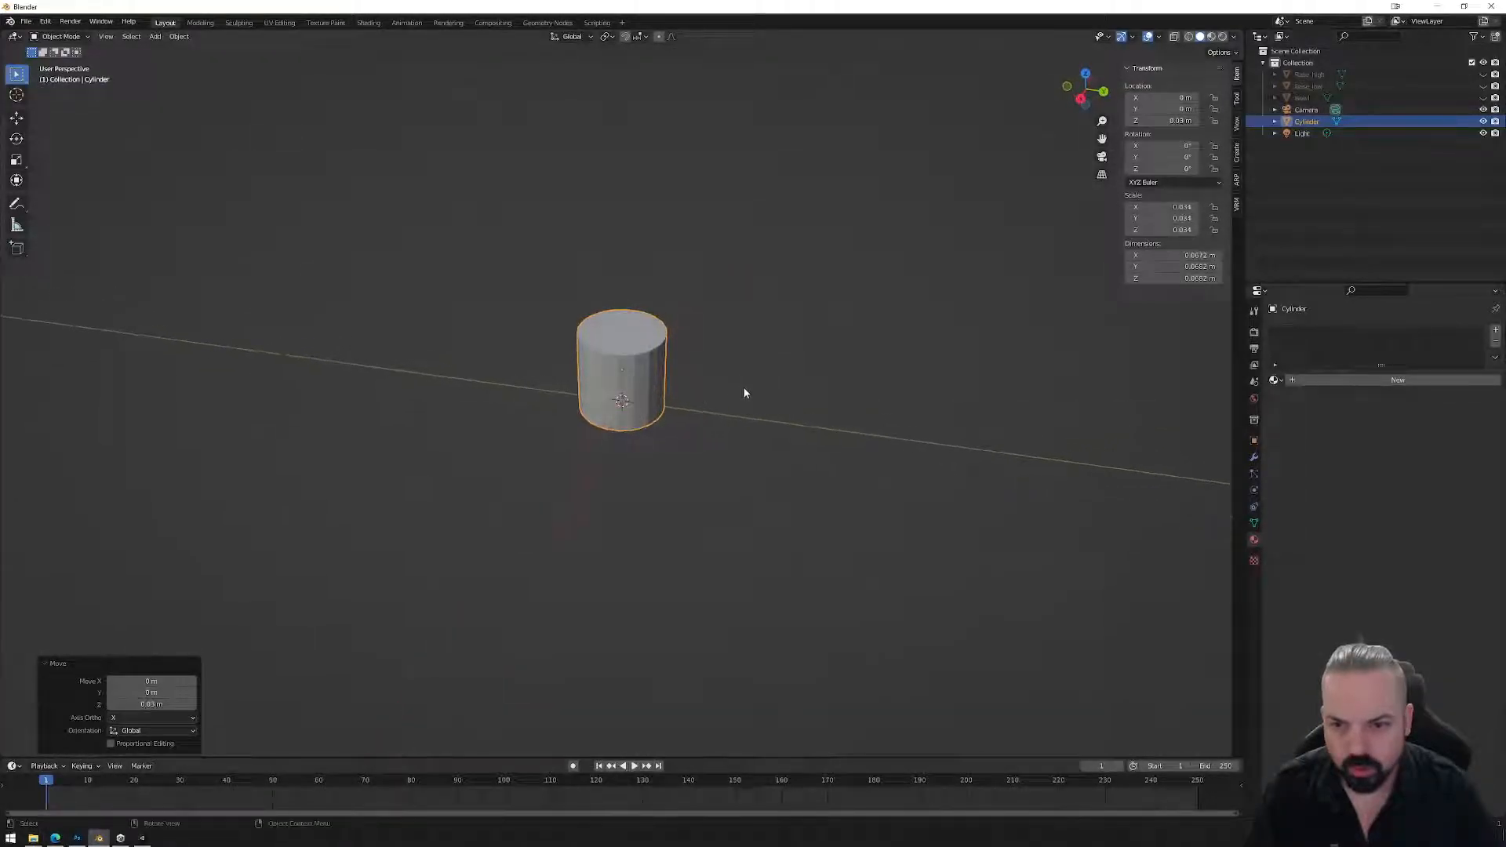
scroll(681, 392, "up", 4)
left_click(1081, 100)
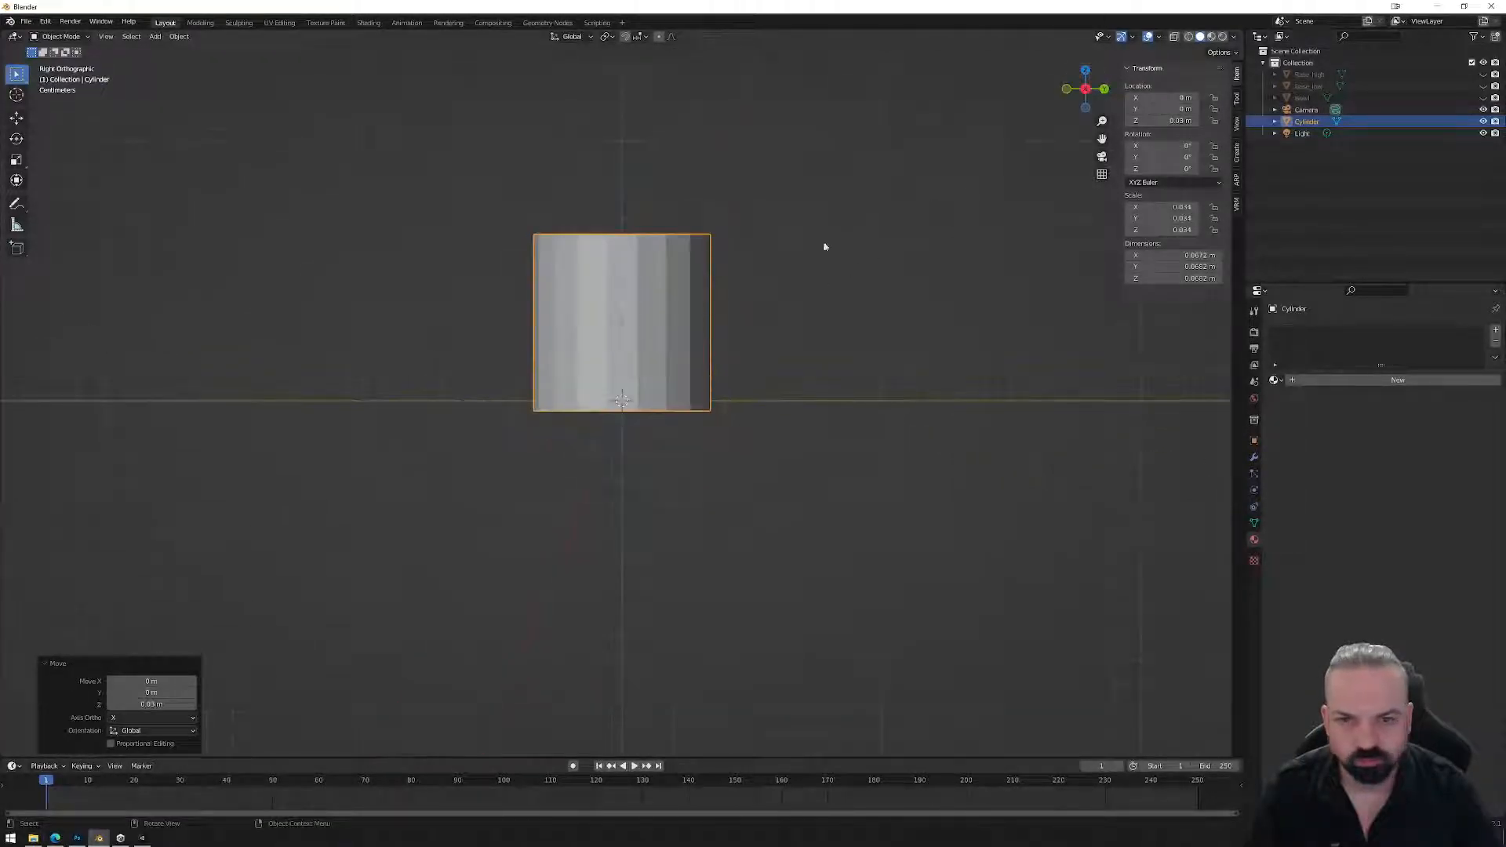
In Edit Mode with X-ray, raise the top vertex ring along Z to make the cylinder taller.
key("Tab")
left_click(1174, 36)
left_click_drag(452, 196, 787, 324)
key("g")
key("z")
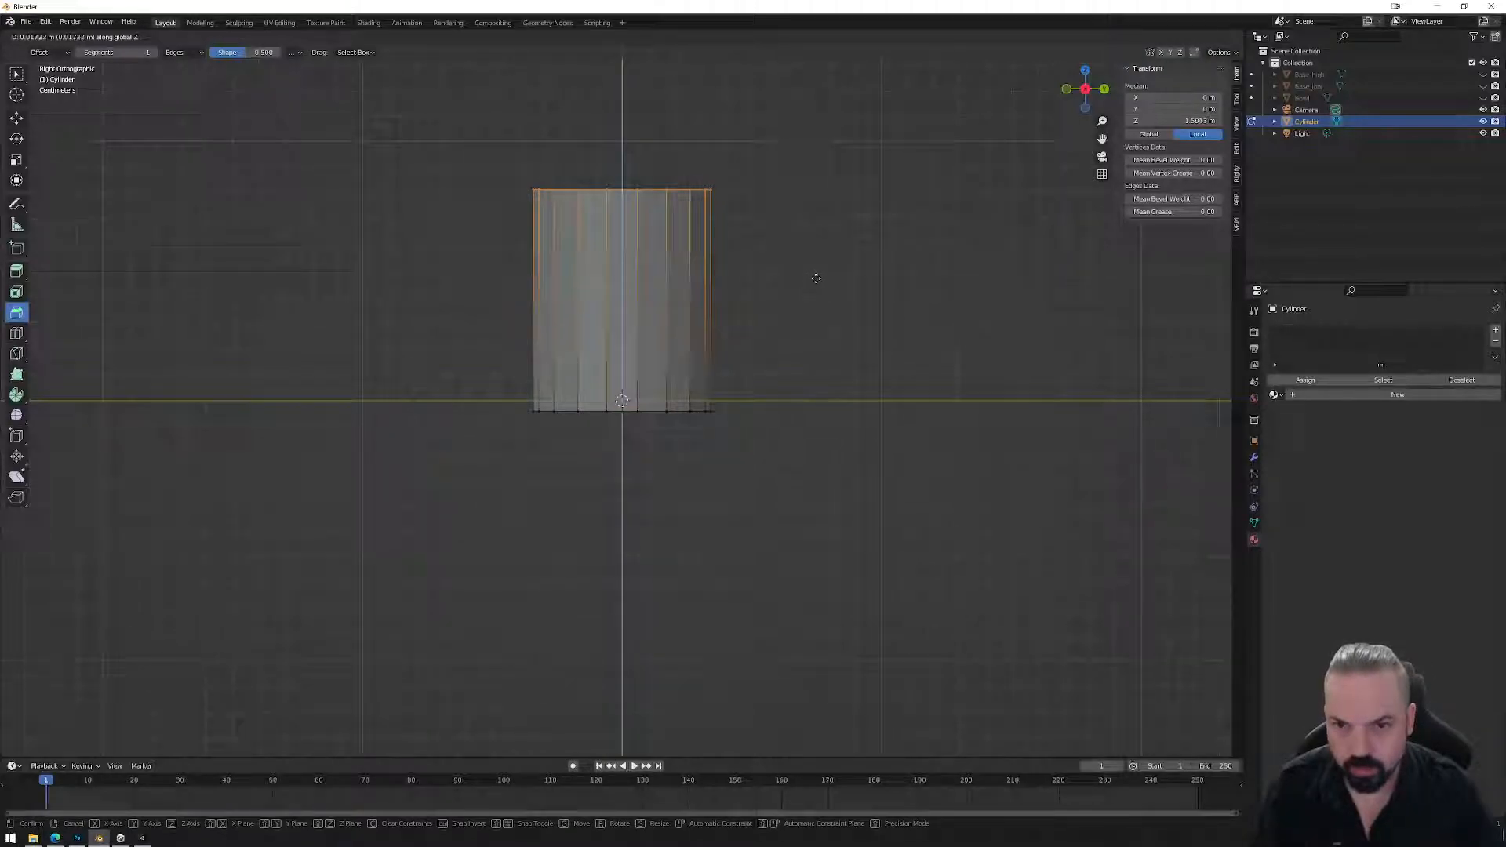
left_click(814, 281)
Raise the bottom vertex ring slightly along Z, then return to Object Mode.
middle_click_drag(770, 282, 772, 280)
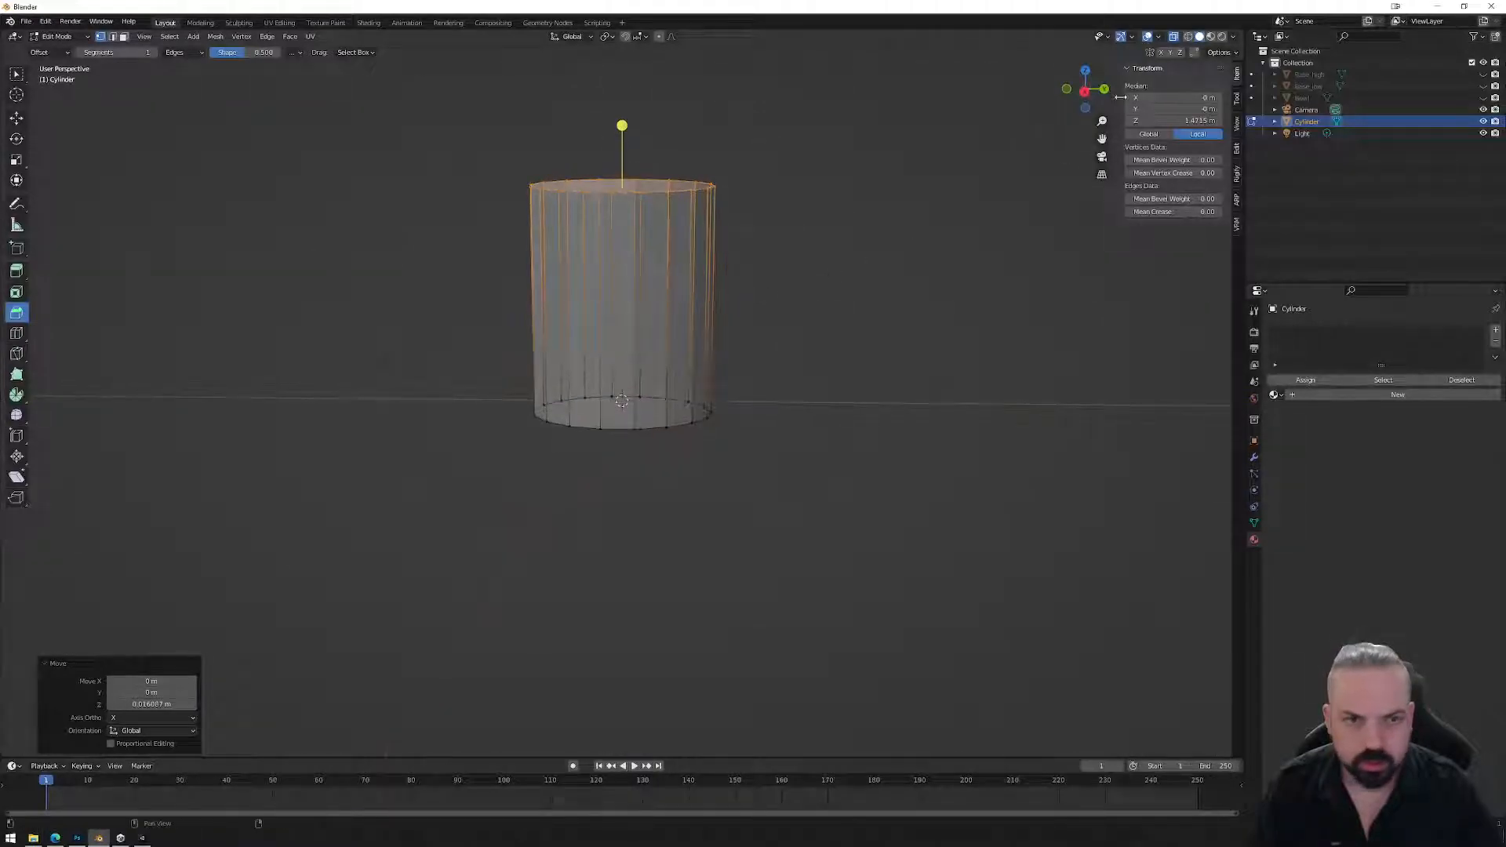
left_click(1085, 91)
left_click_drag(496, 423, 774, 384)
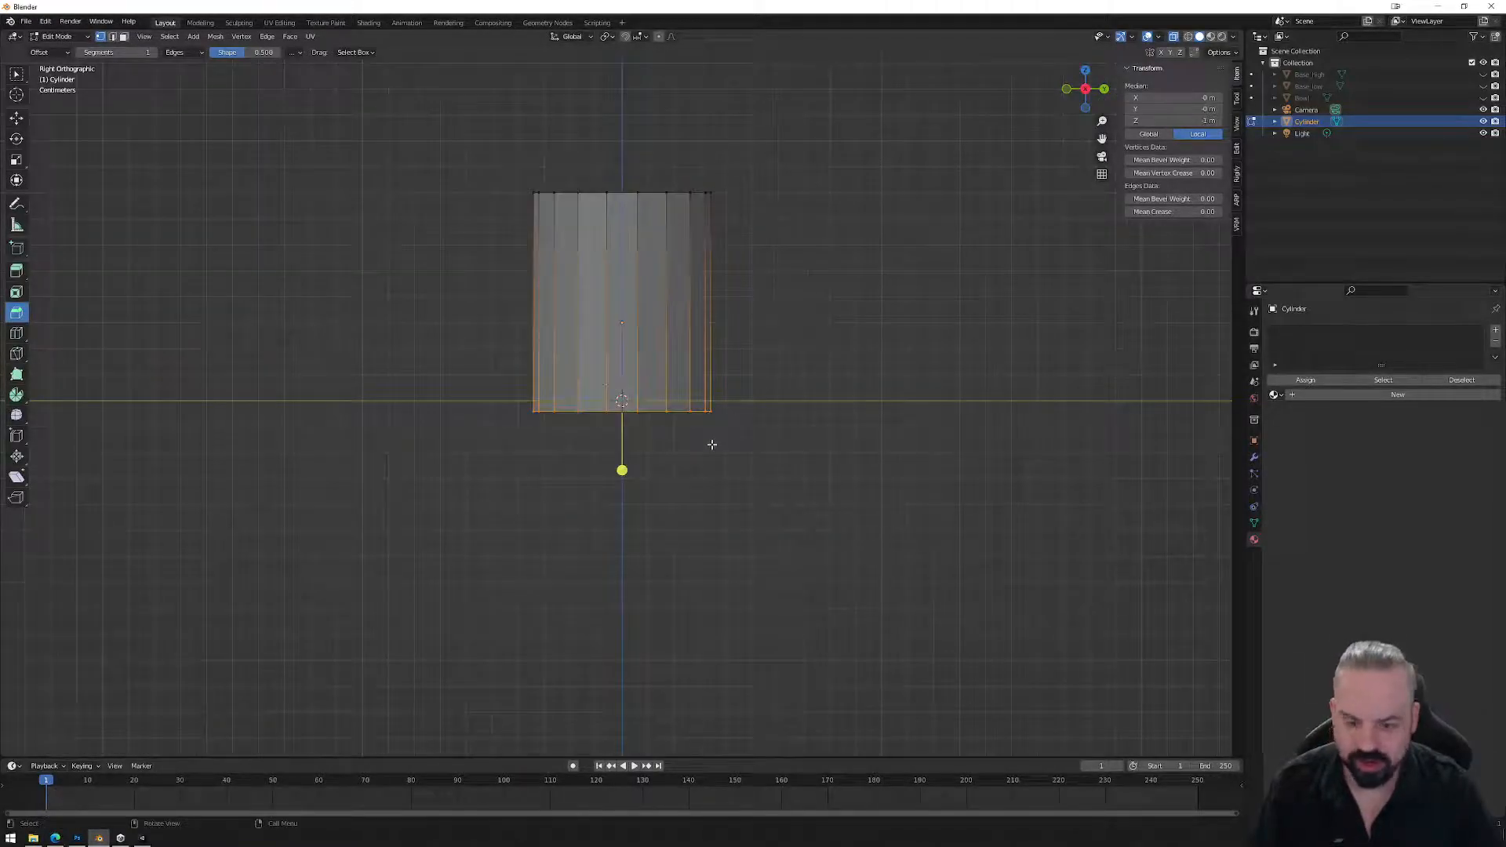
key("g")
key("z")
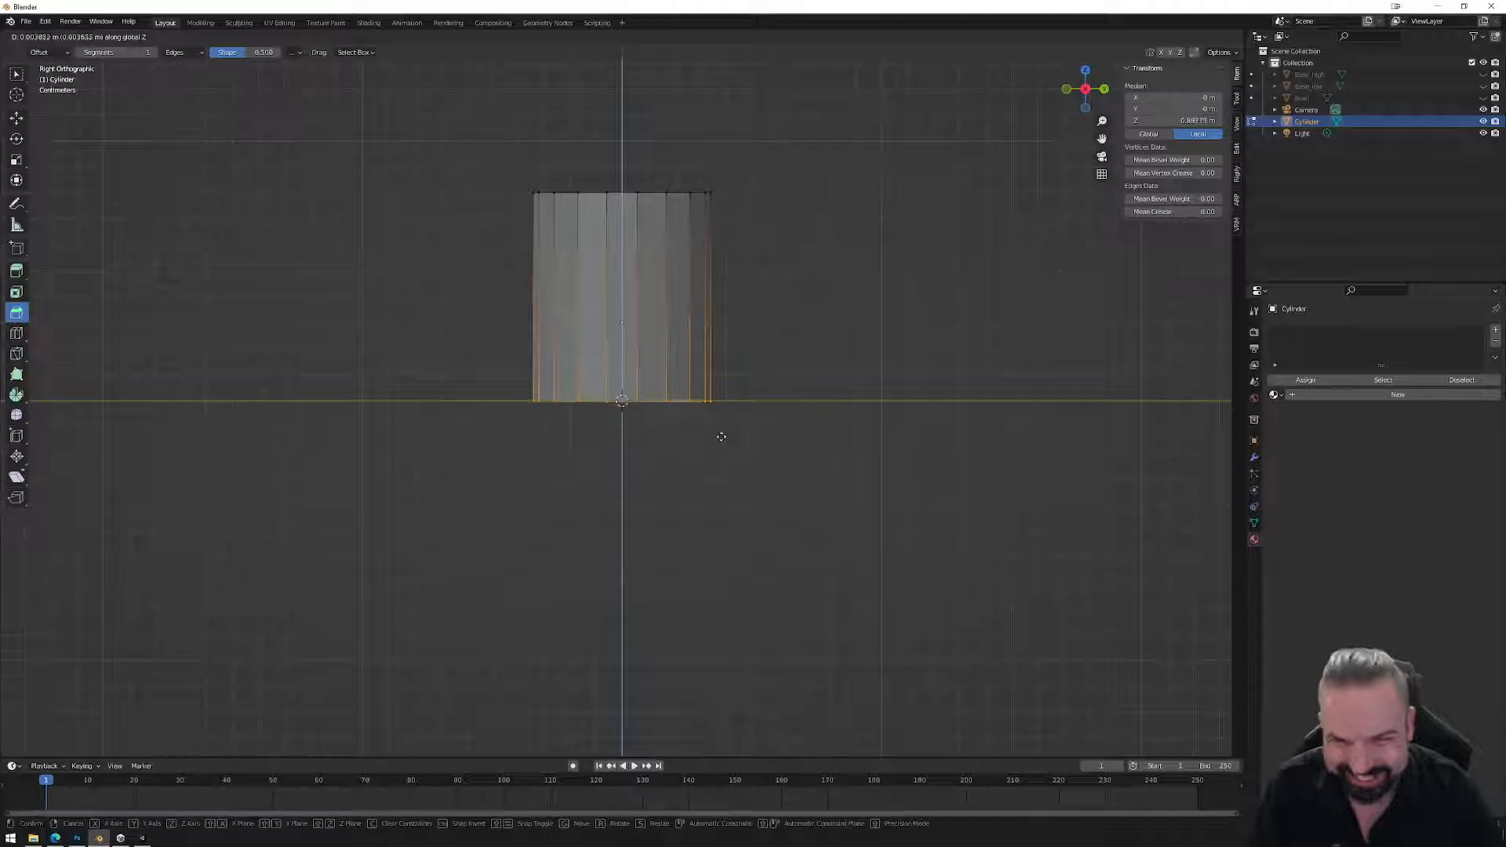
left_click(721, 436)
middle_click_drag(762, 288, 775, 396)
key("Tab")
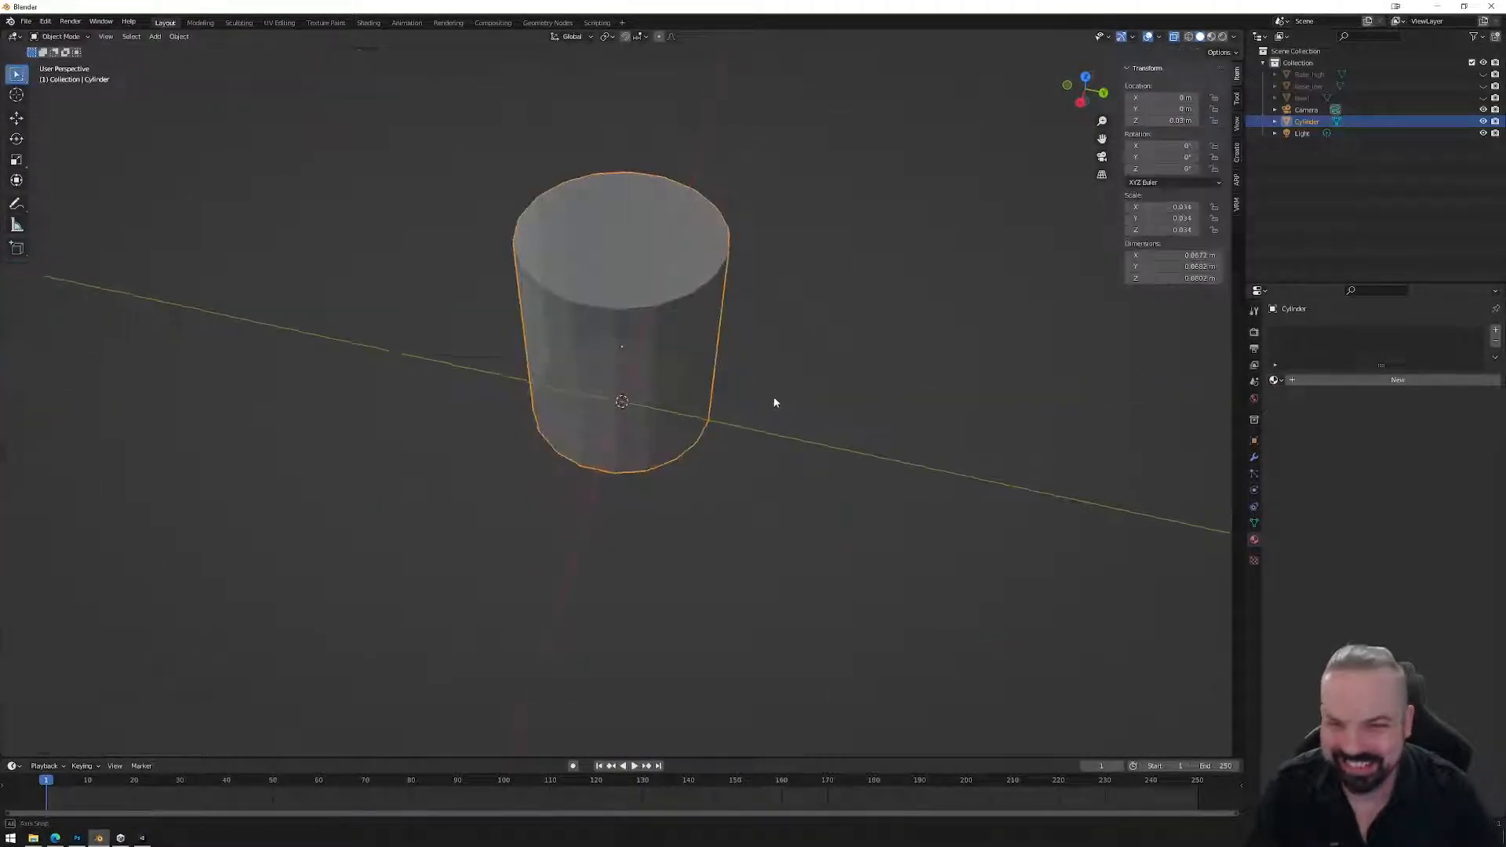
Shade the cylinder smooth and briefly check it against the Bowl.
left_click(185, 38)
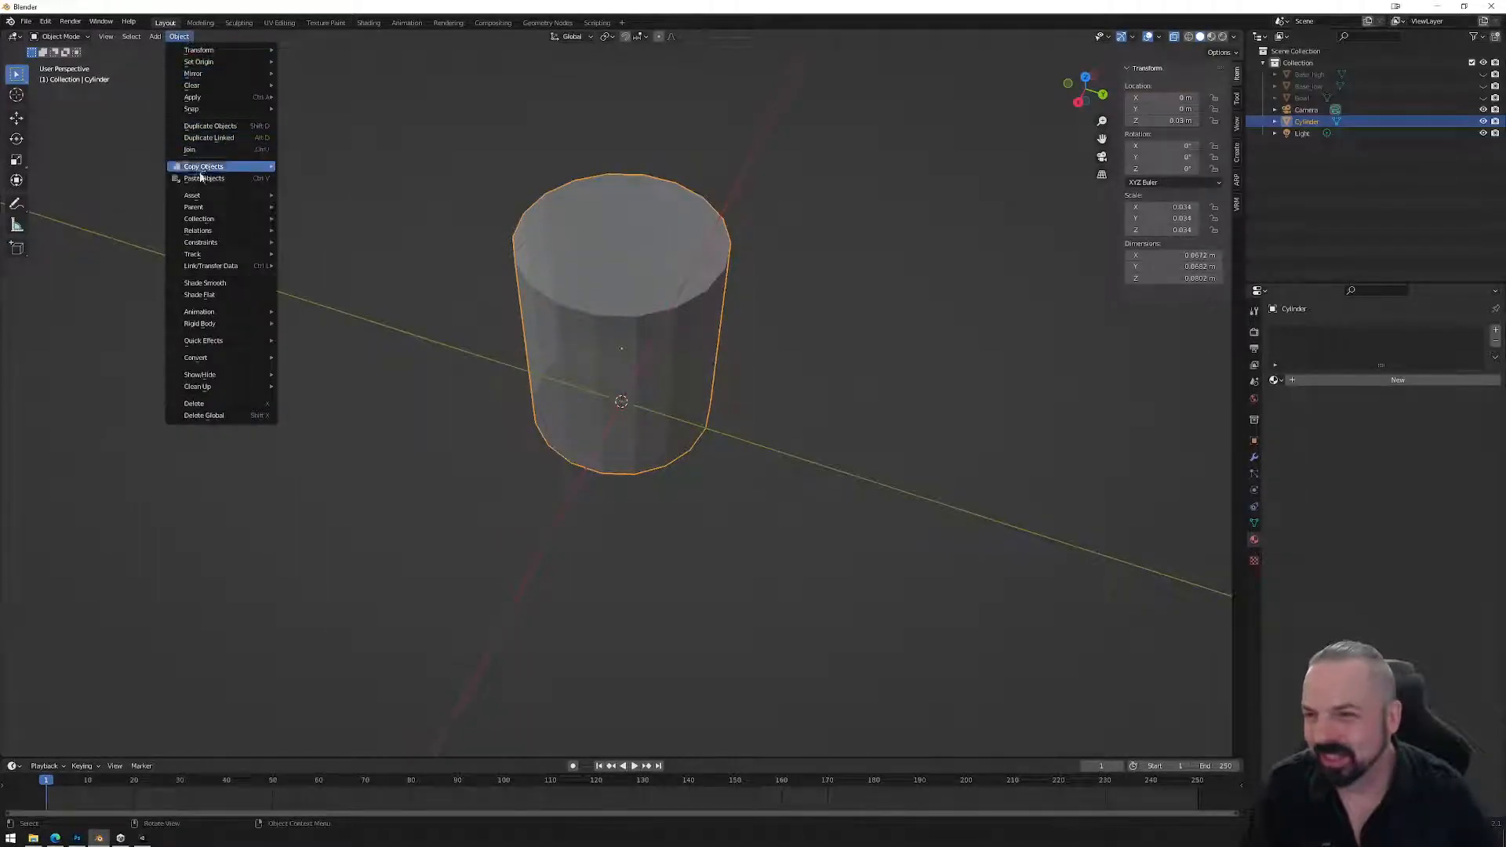
left_click(211, 284)
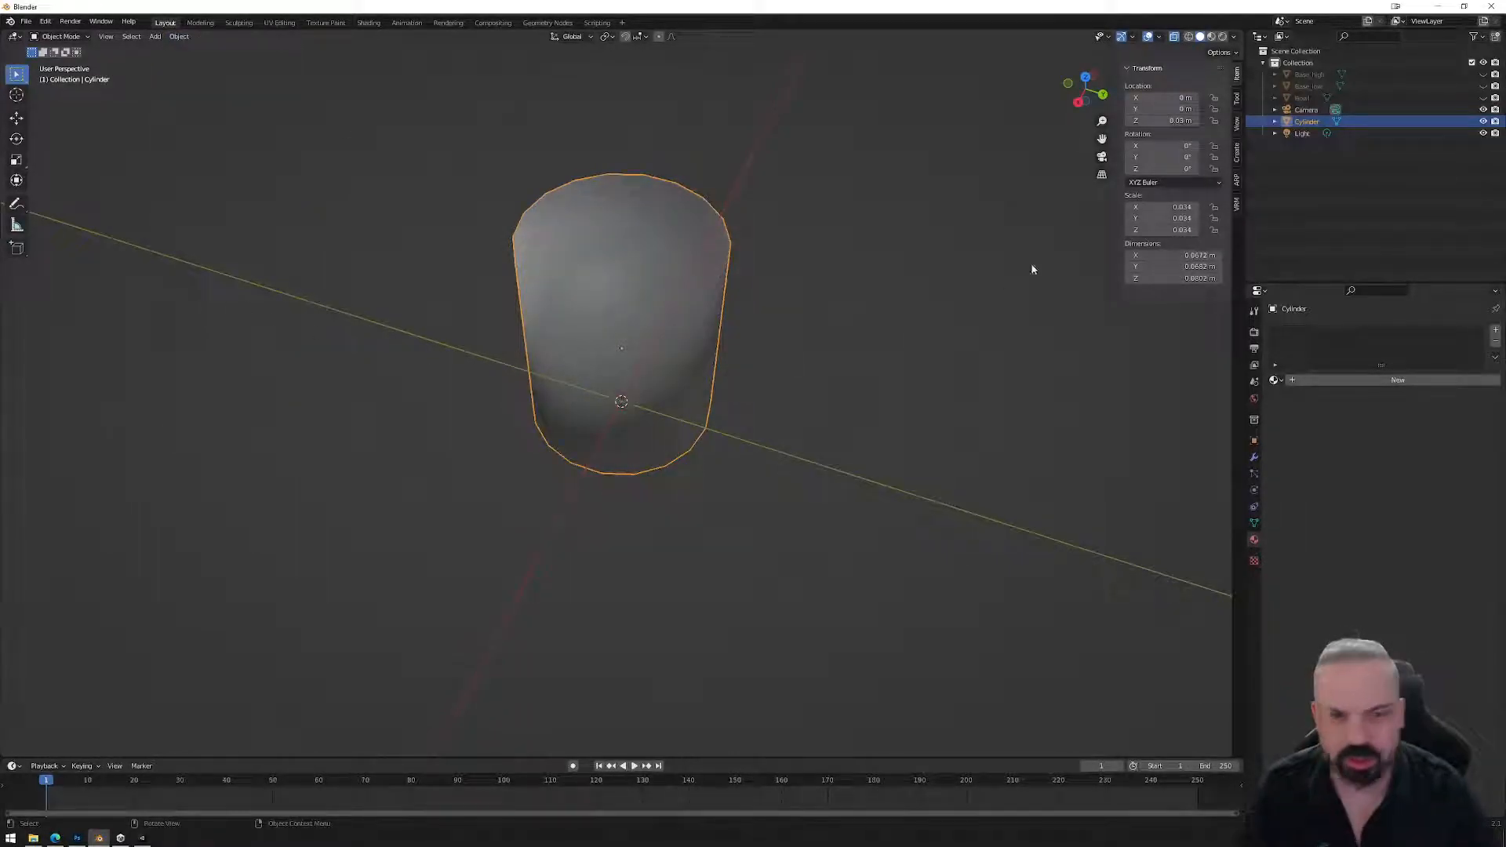
left_click(1482, 98)
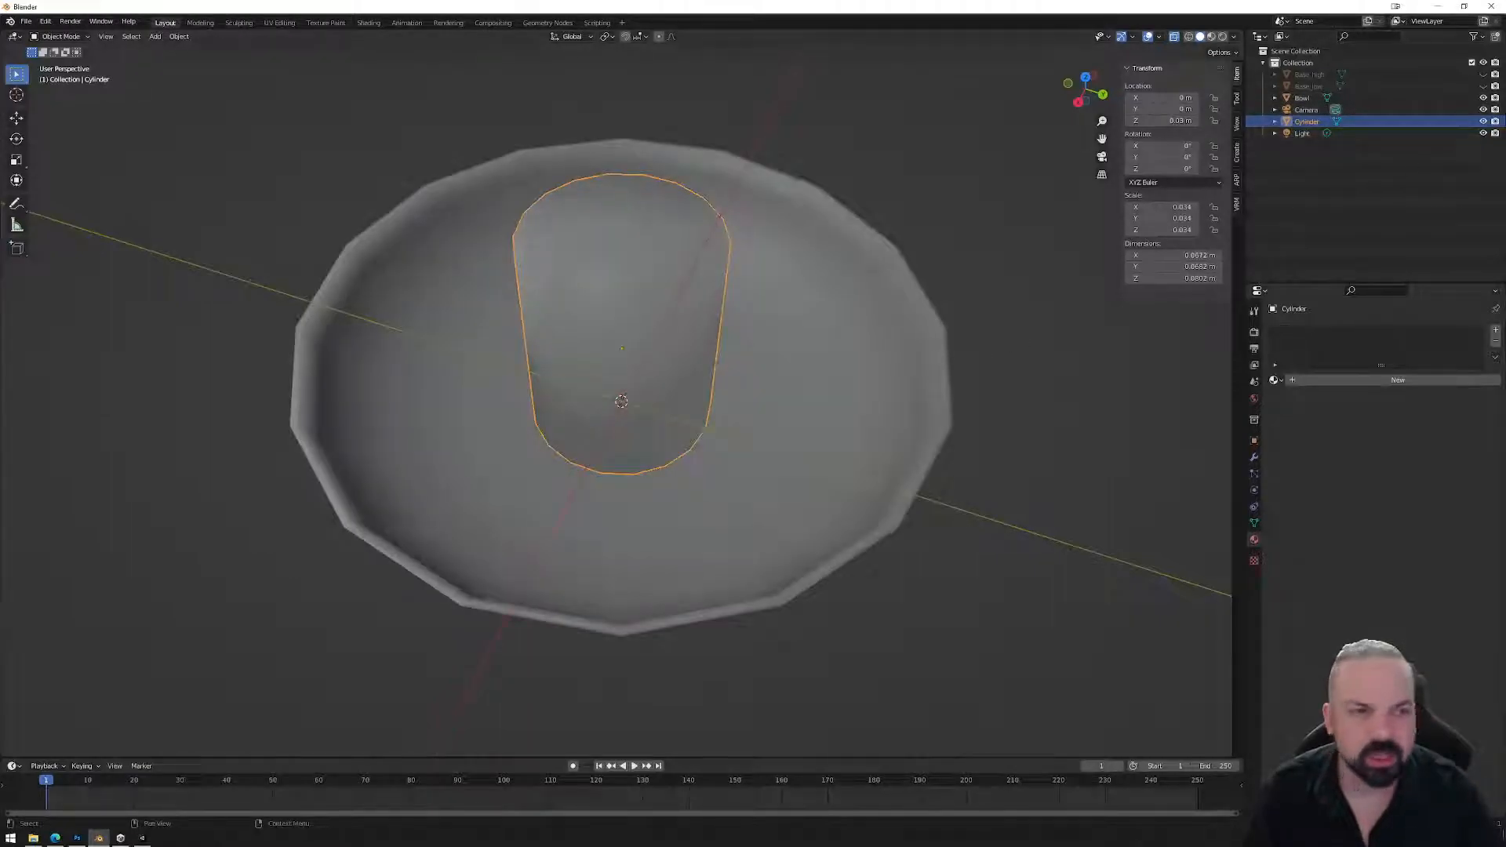
left_click(1482, 97)
Inset the cylinder's top face for a rim and extrude it downward to hollow the cup.
key("Tab")
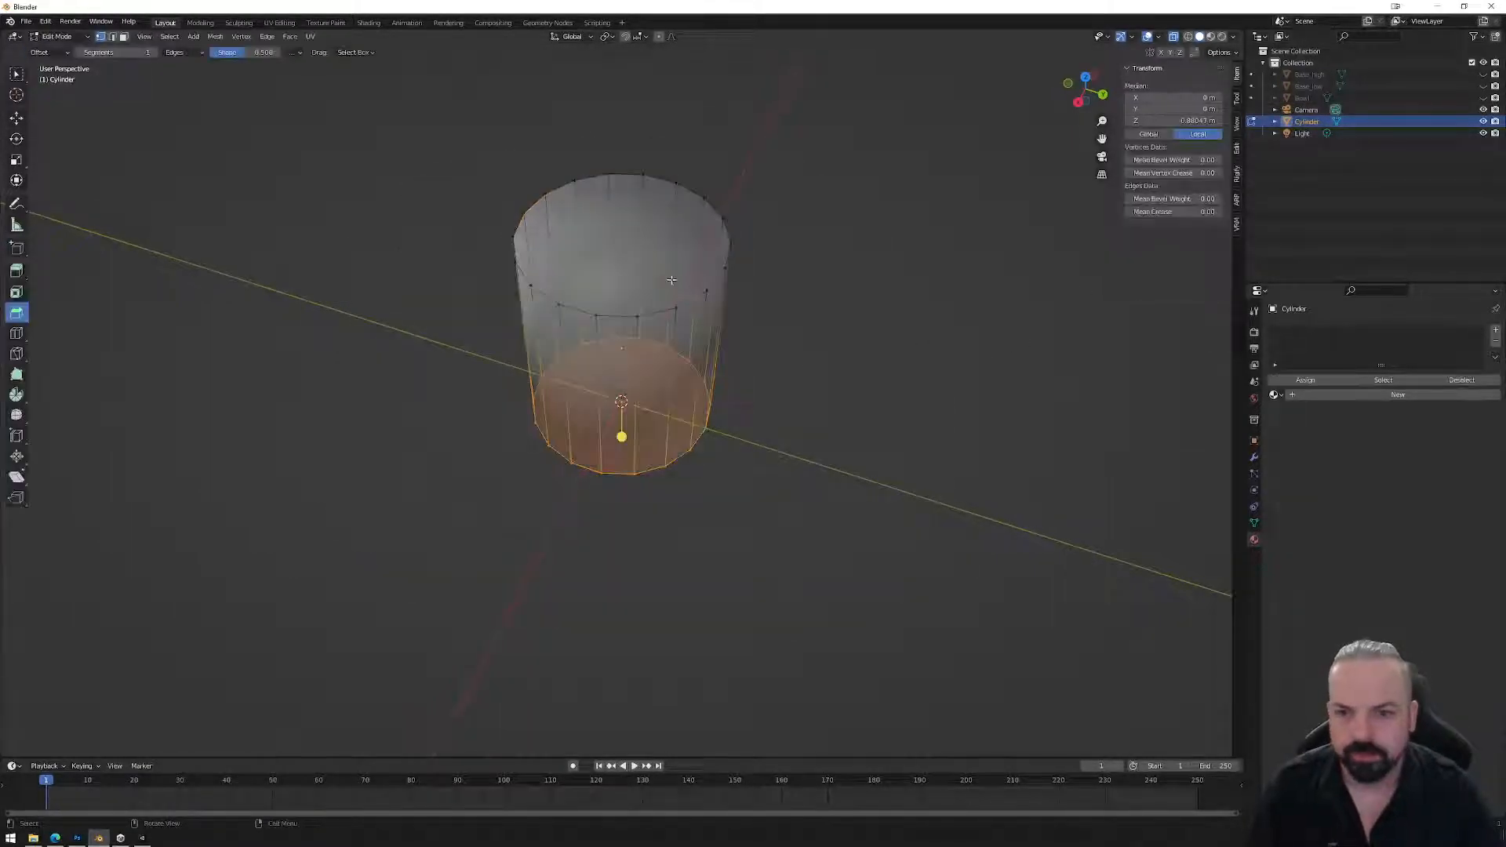
left_click(625, 249)
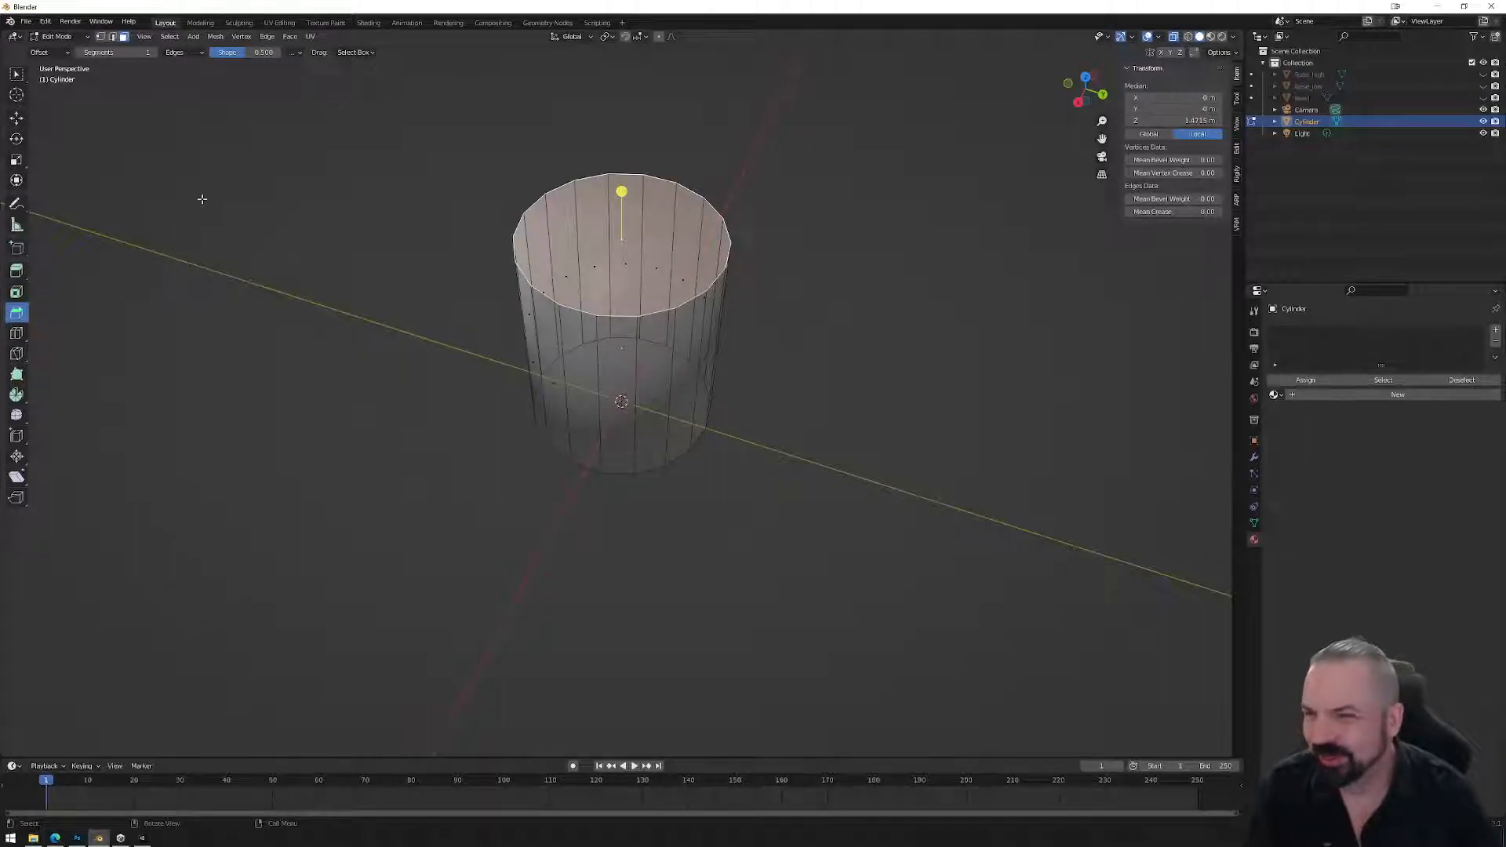
left_click(17, 293)
left_click_drag(666, 239, 652, 231)
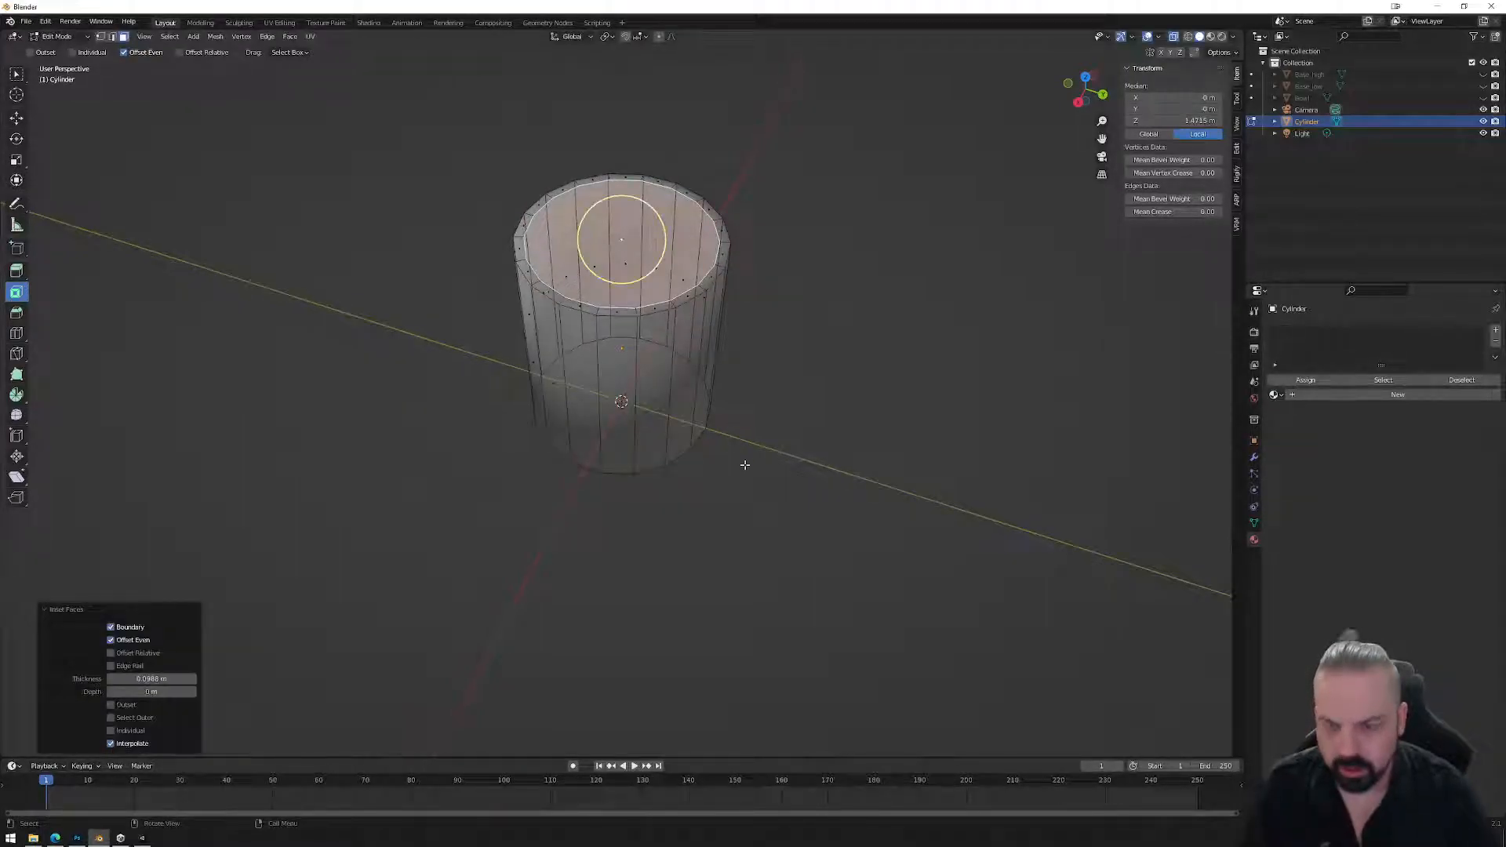
key("e")
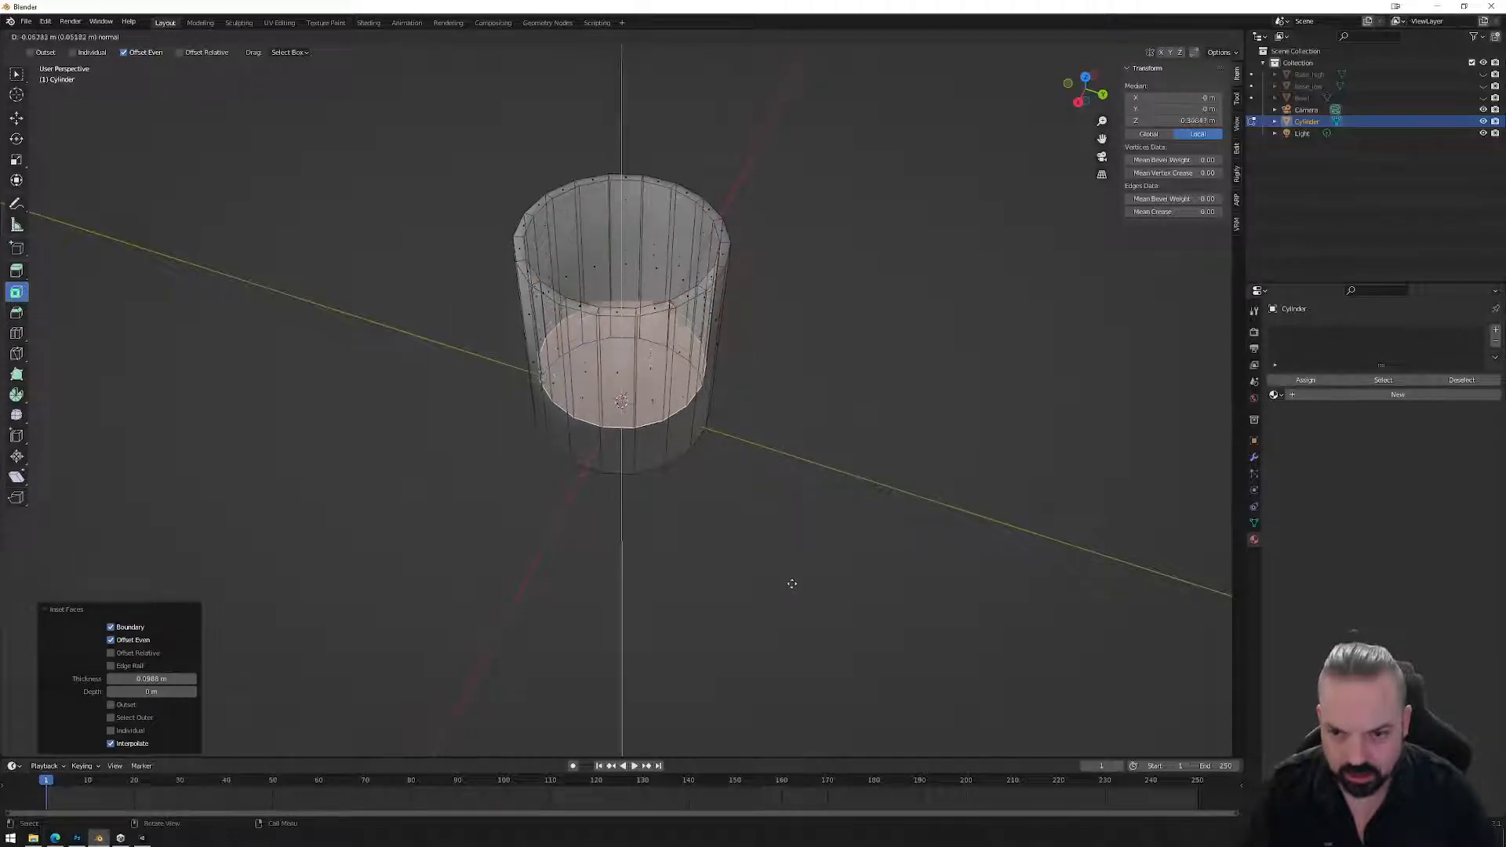
left_click(806, 618)
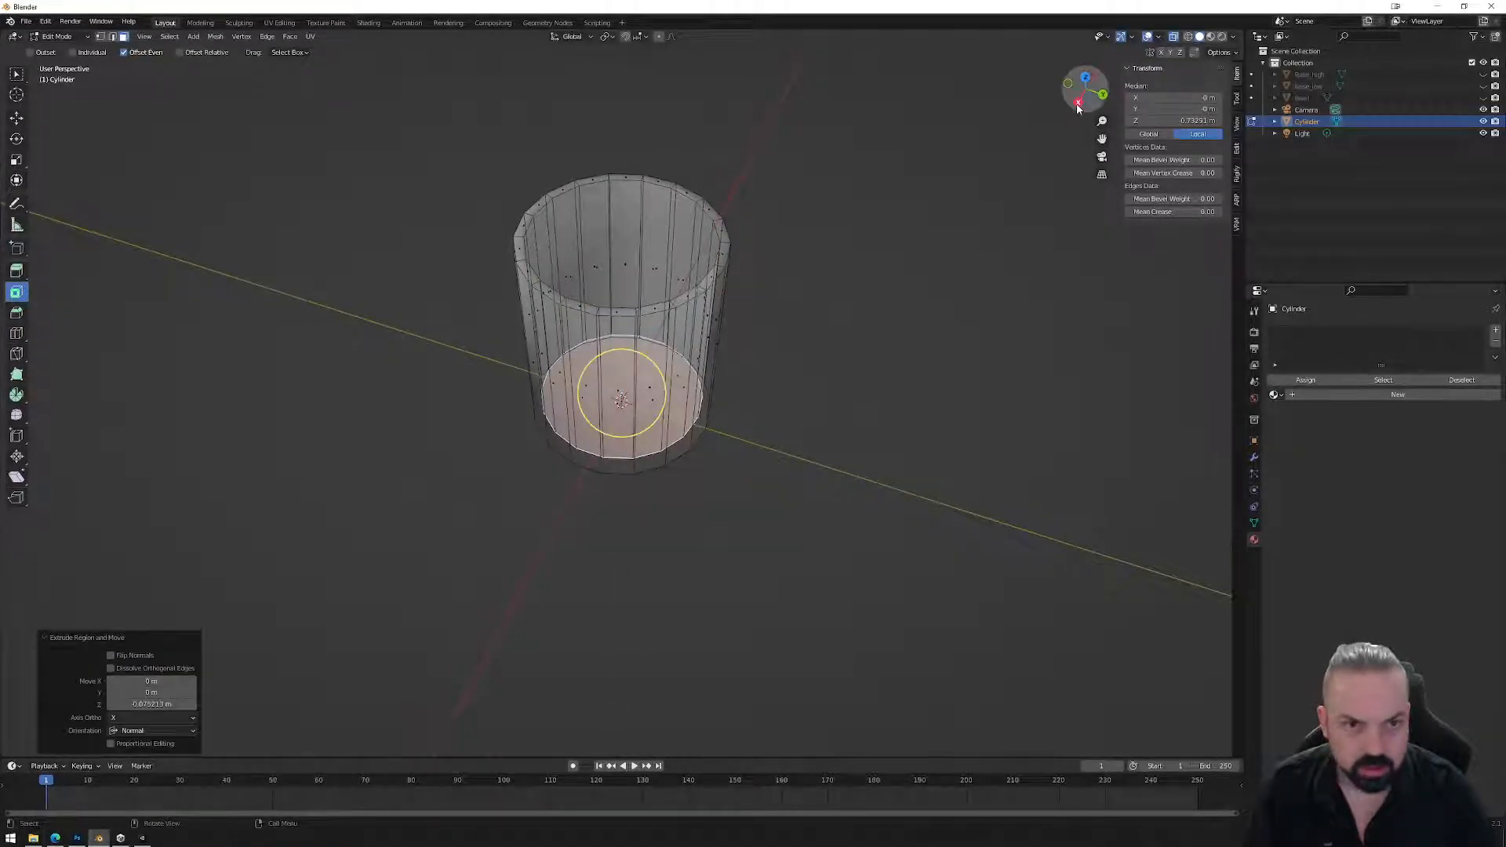
Nudge the inner floor loop about 0.003 m along Z and orbit to inspect the cup.
left_click(1078, 102)
key("g")
key("z")
left_click(848, 277)
middle_click_drag(776, 261, 795, 229)
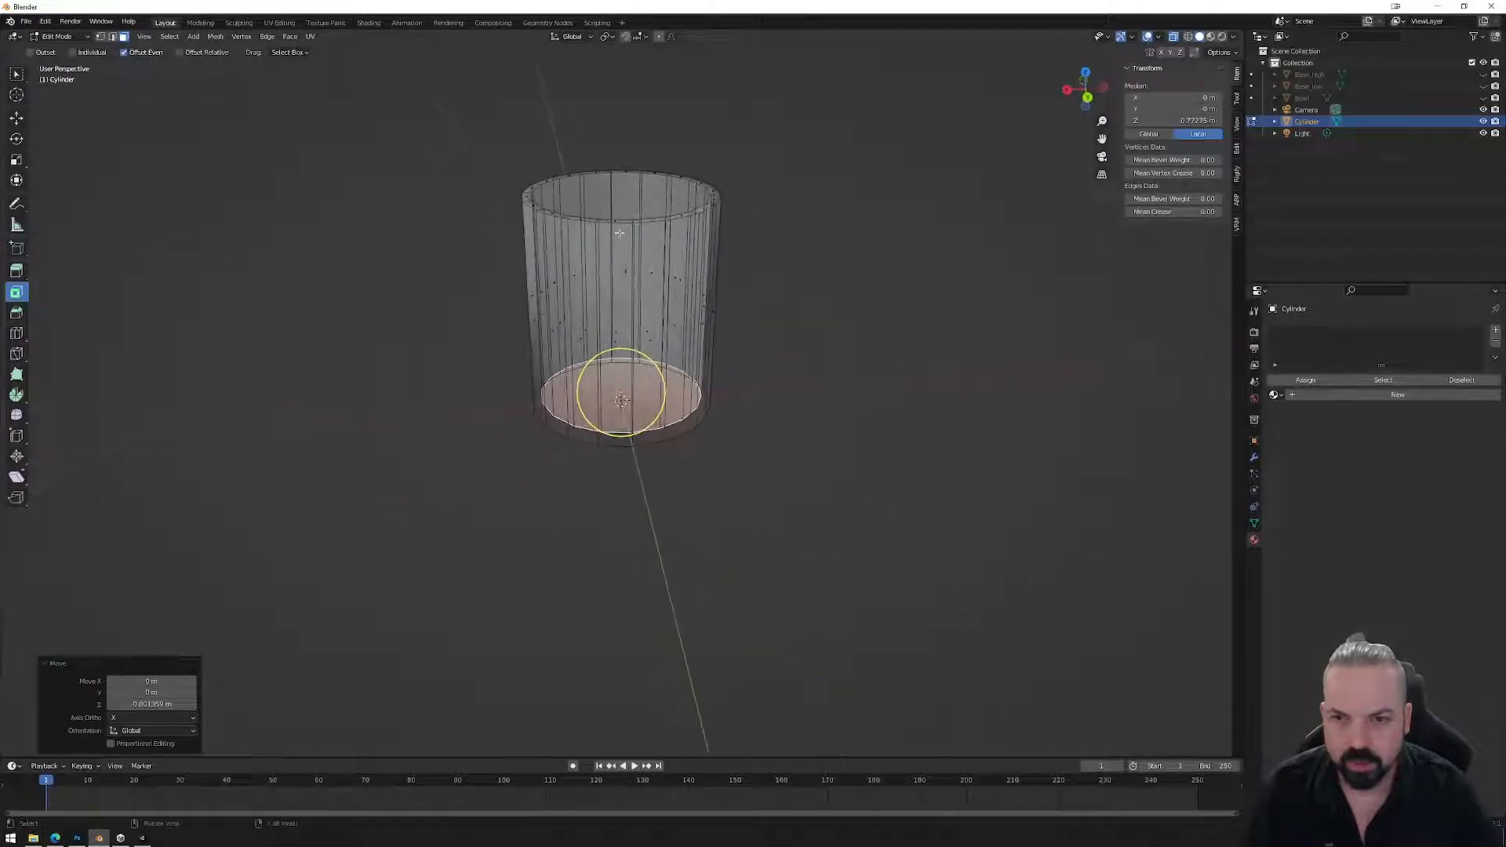
middle_click_drag(756, 296, 761, 372)
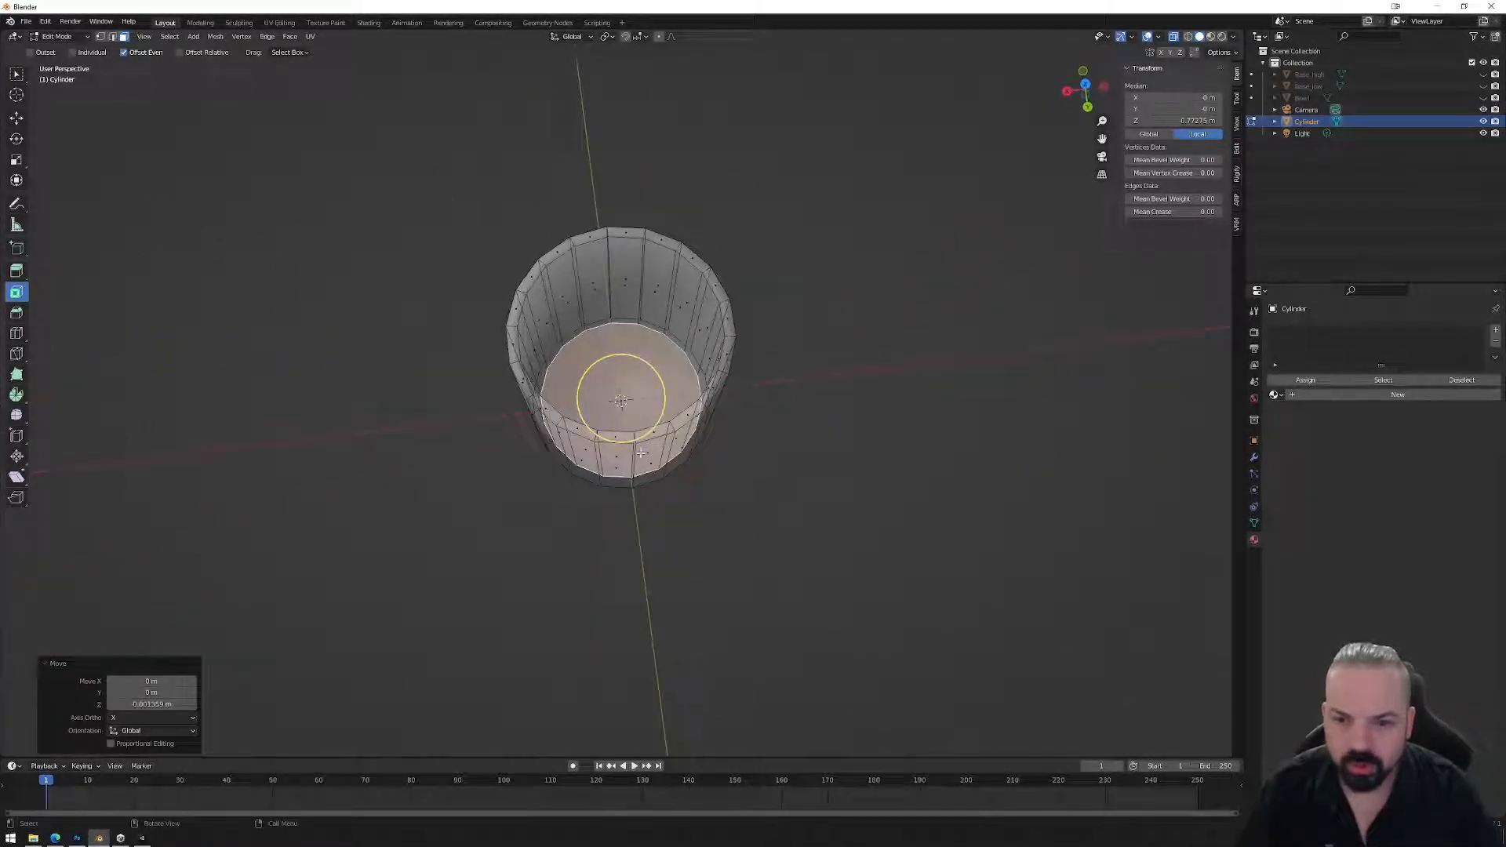
middle_click_drag(619, 471, 741, 436)
middle_click_drag(620, 400, 660, 360)
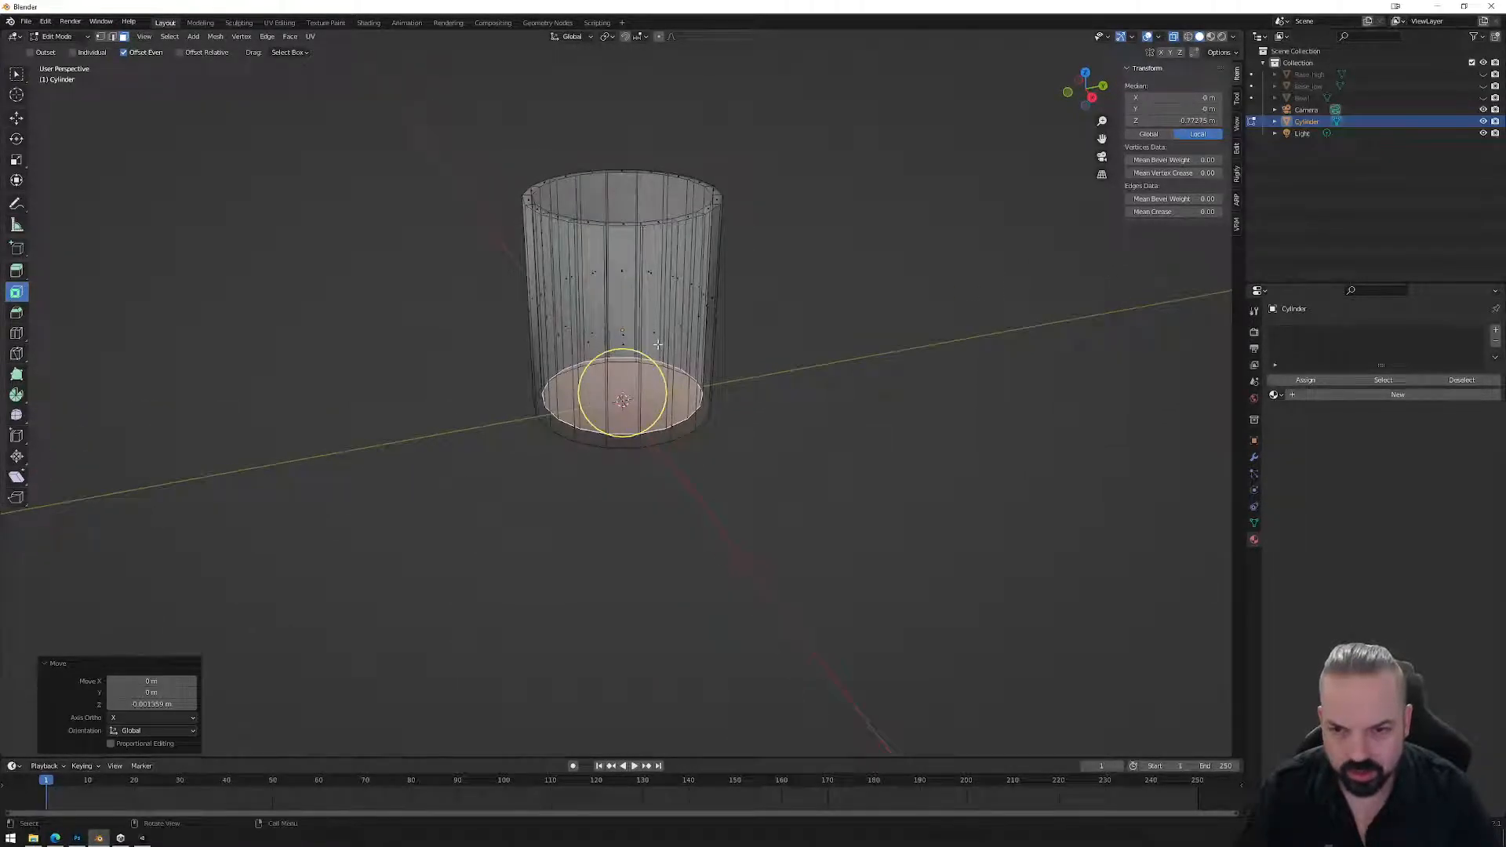
Inset one side face of the cup and shorten the strip vertically.
left_click(657, 344)
scroll(659, 341, "up", 3)
middle_click_drag(760, 306, 776, 311)
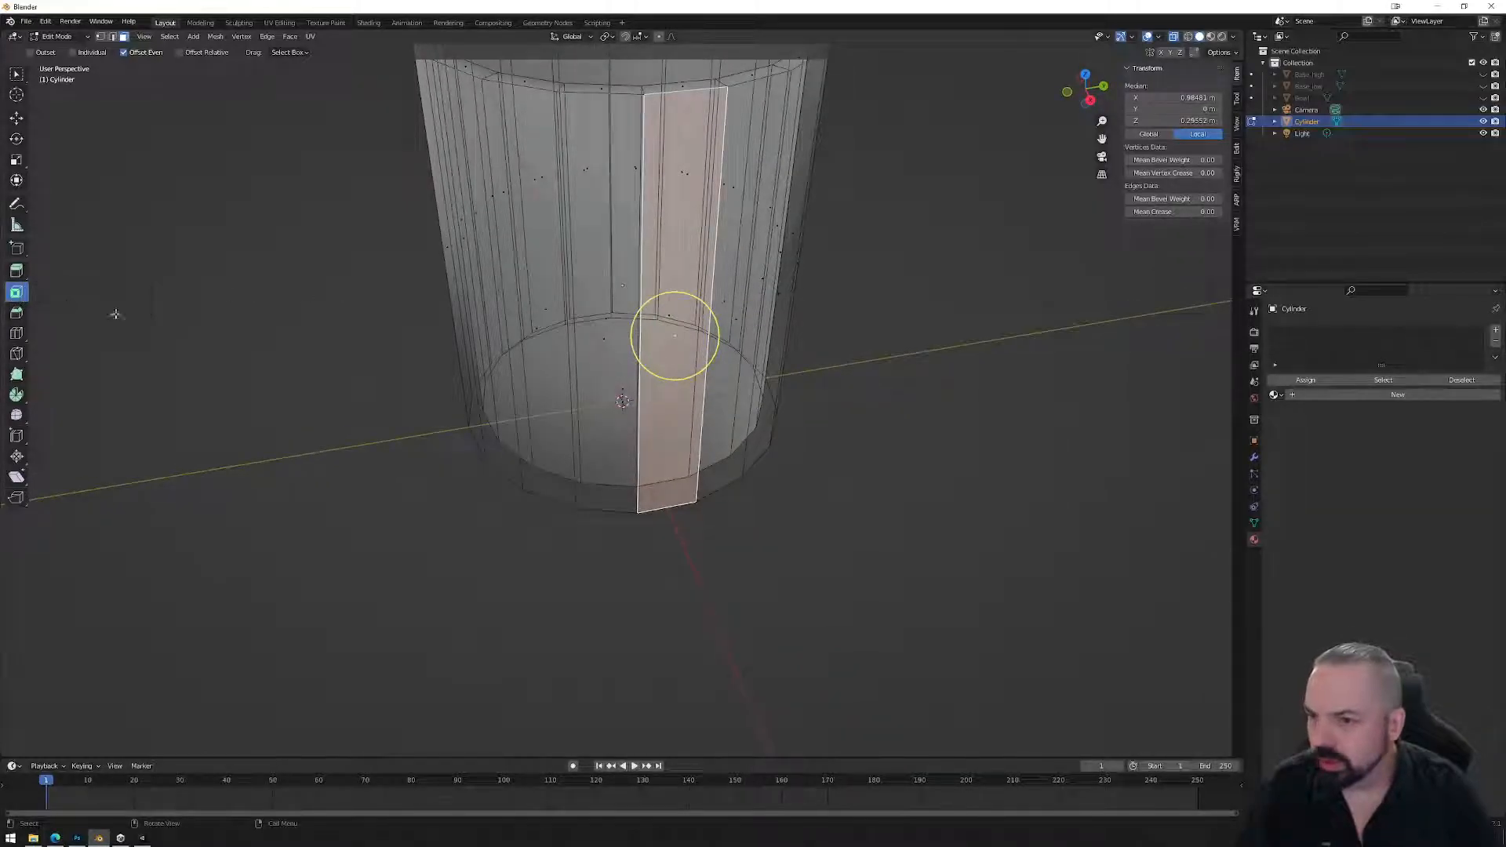
left_click_drag(713, 358, 690, 358)
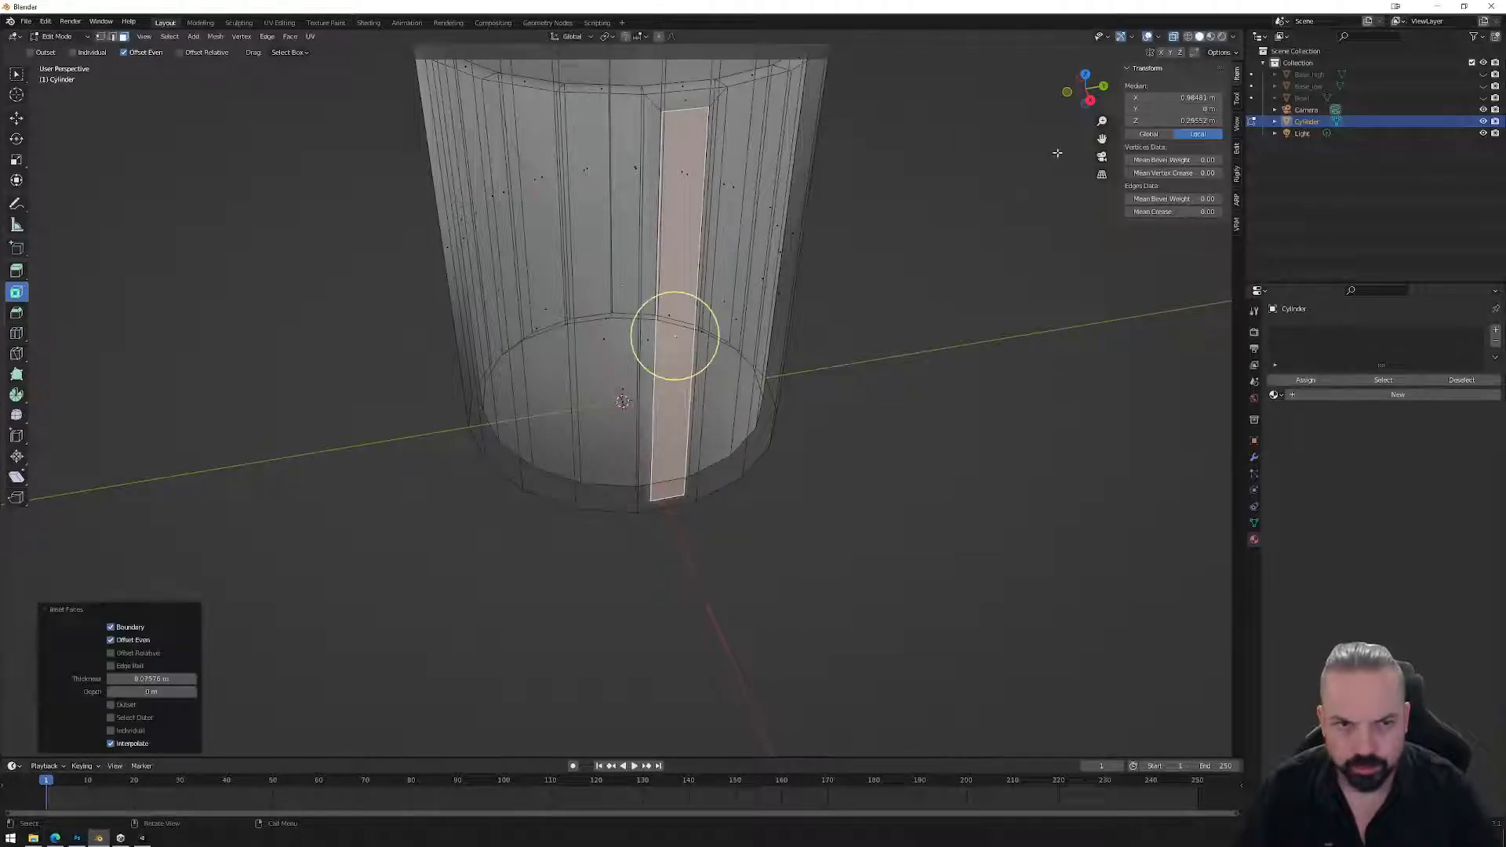
left_click(1090, 99)
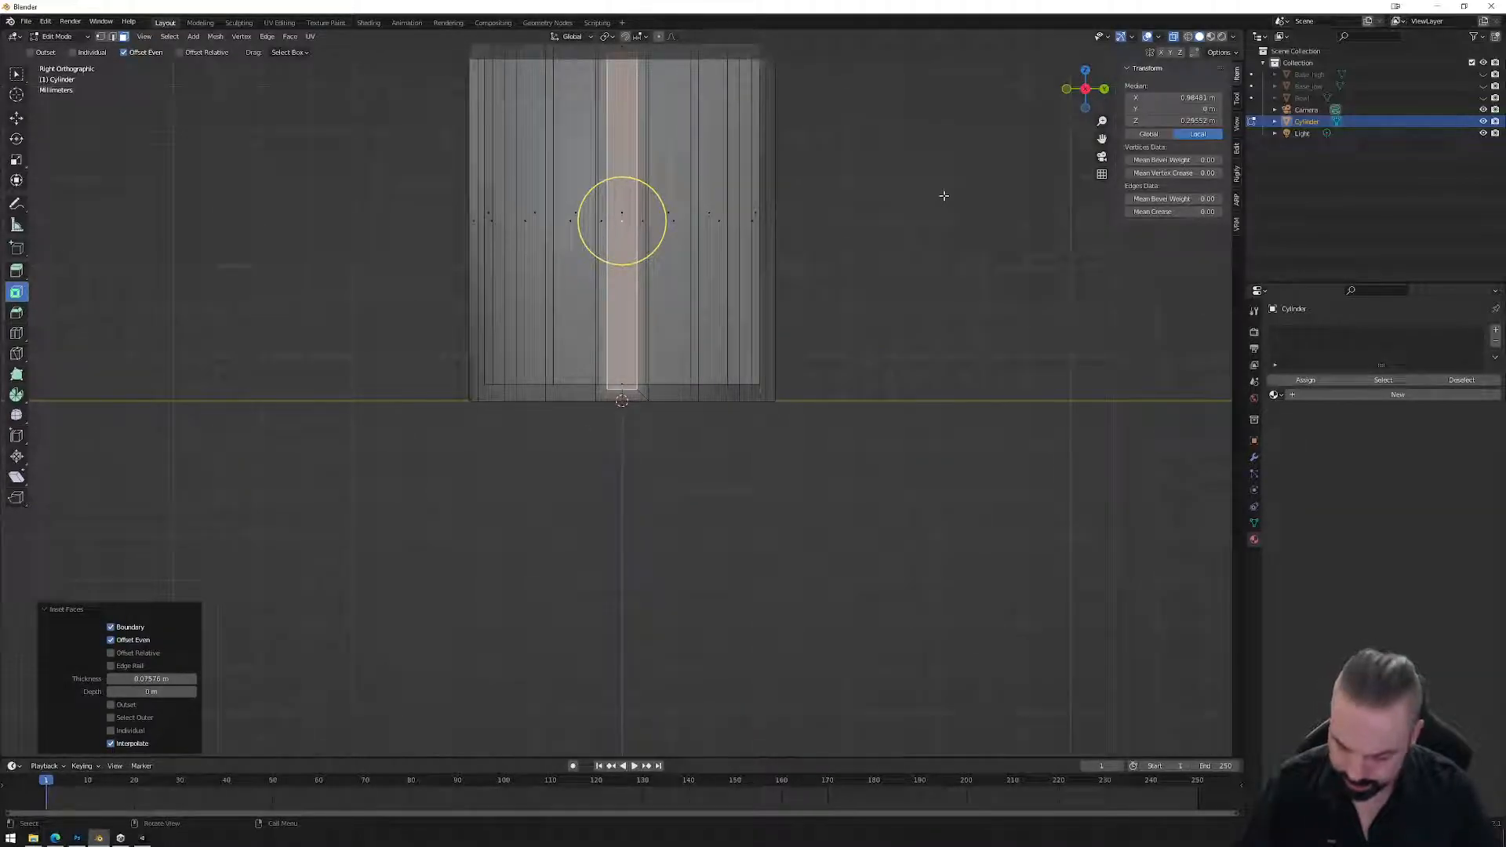
key("s")
key("z")
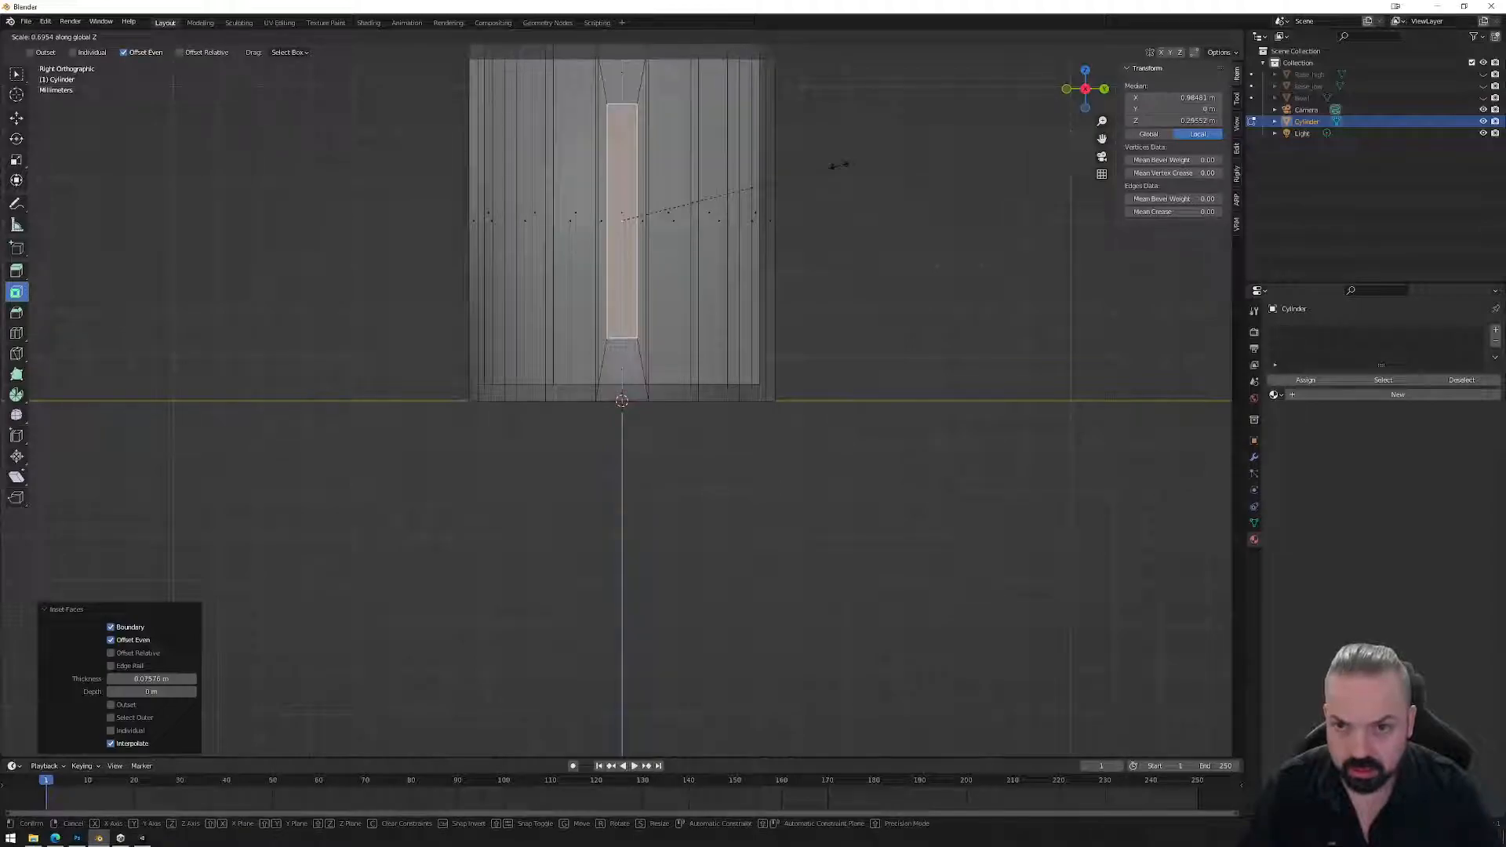
left_click(838, 165)
Extrude the strip outward from the cup wall.
middle_click_drag(667, 297, 793, 322)
key("e")
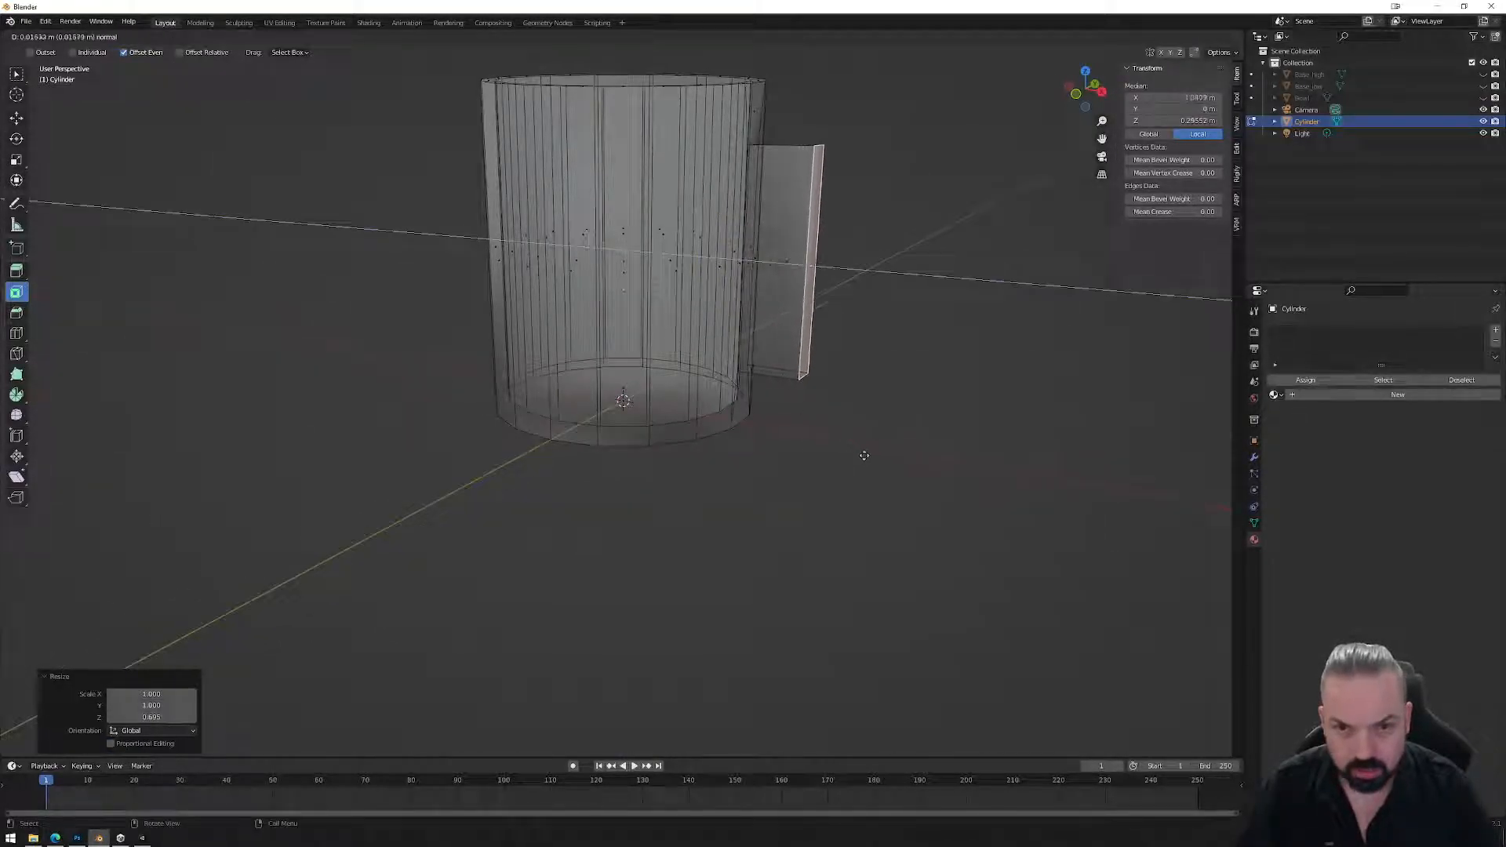
left_click(877, 271)
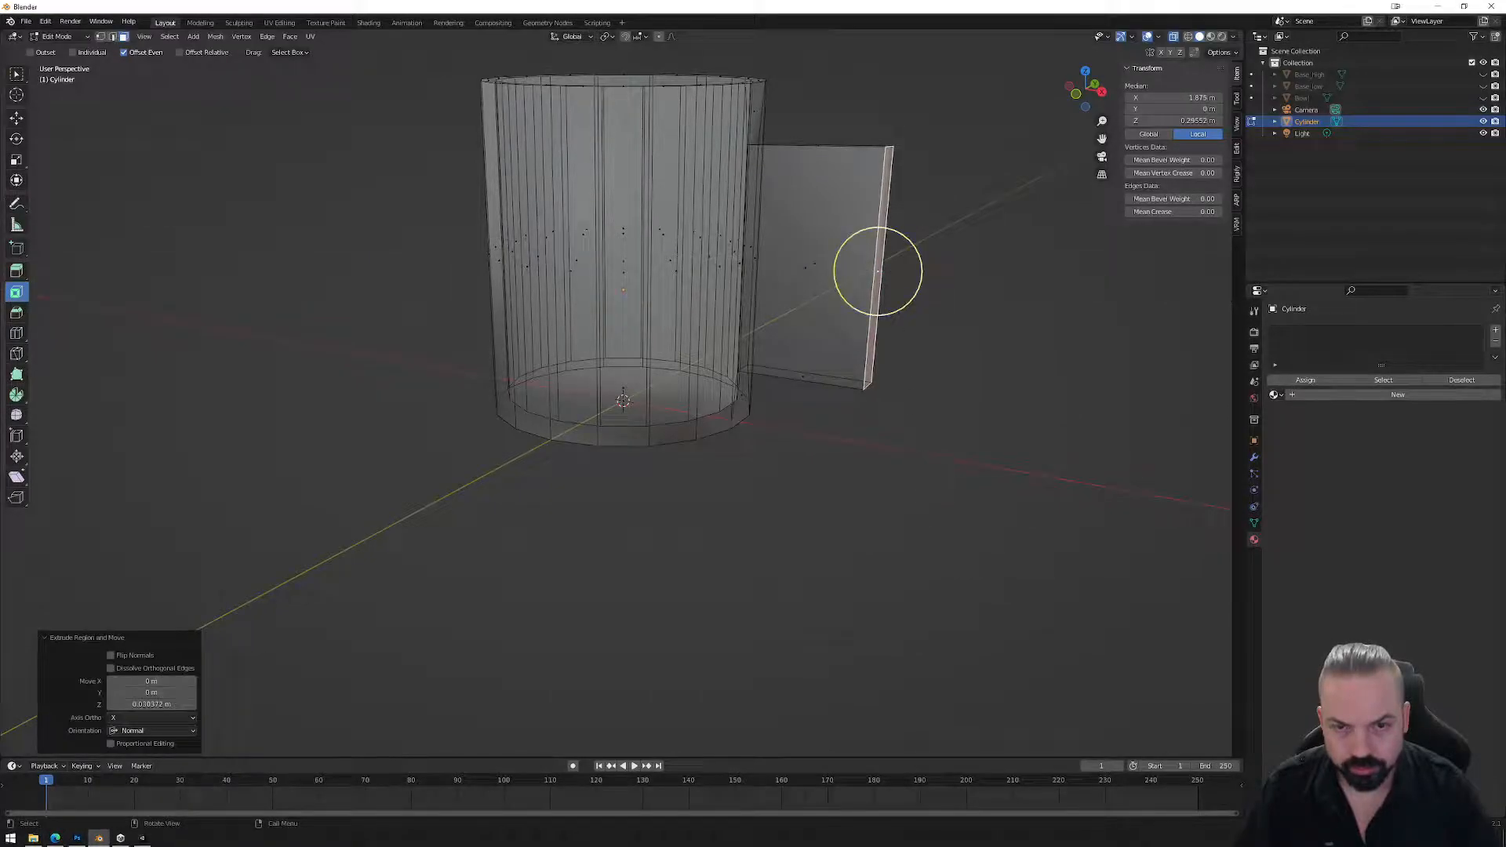
left_click(801, 267)
middle_click_drag(951, 293, 616, 321)
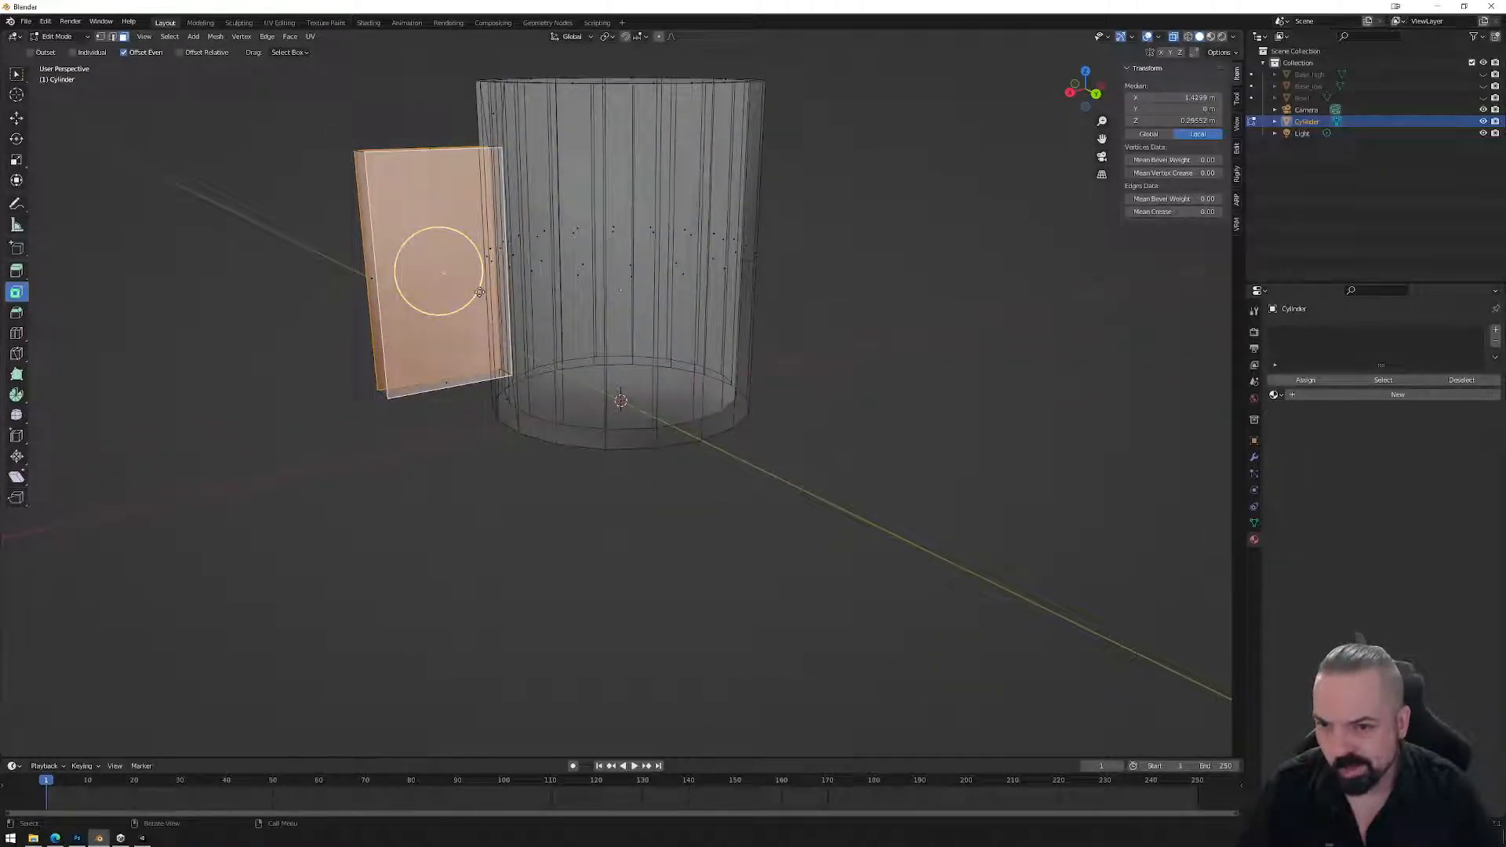
Inset the extrusion's outer face and select its two parallel inner edges.
left_click_drag(478, 292, 447, 279)
middle_click_drag(447, 279, 534, 295)
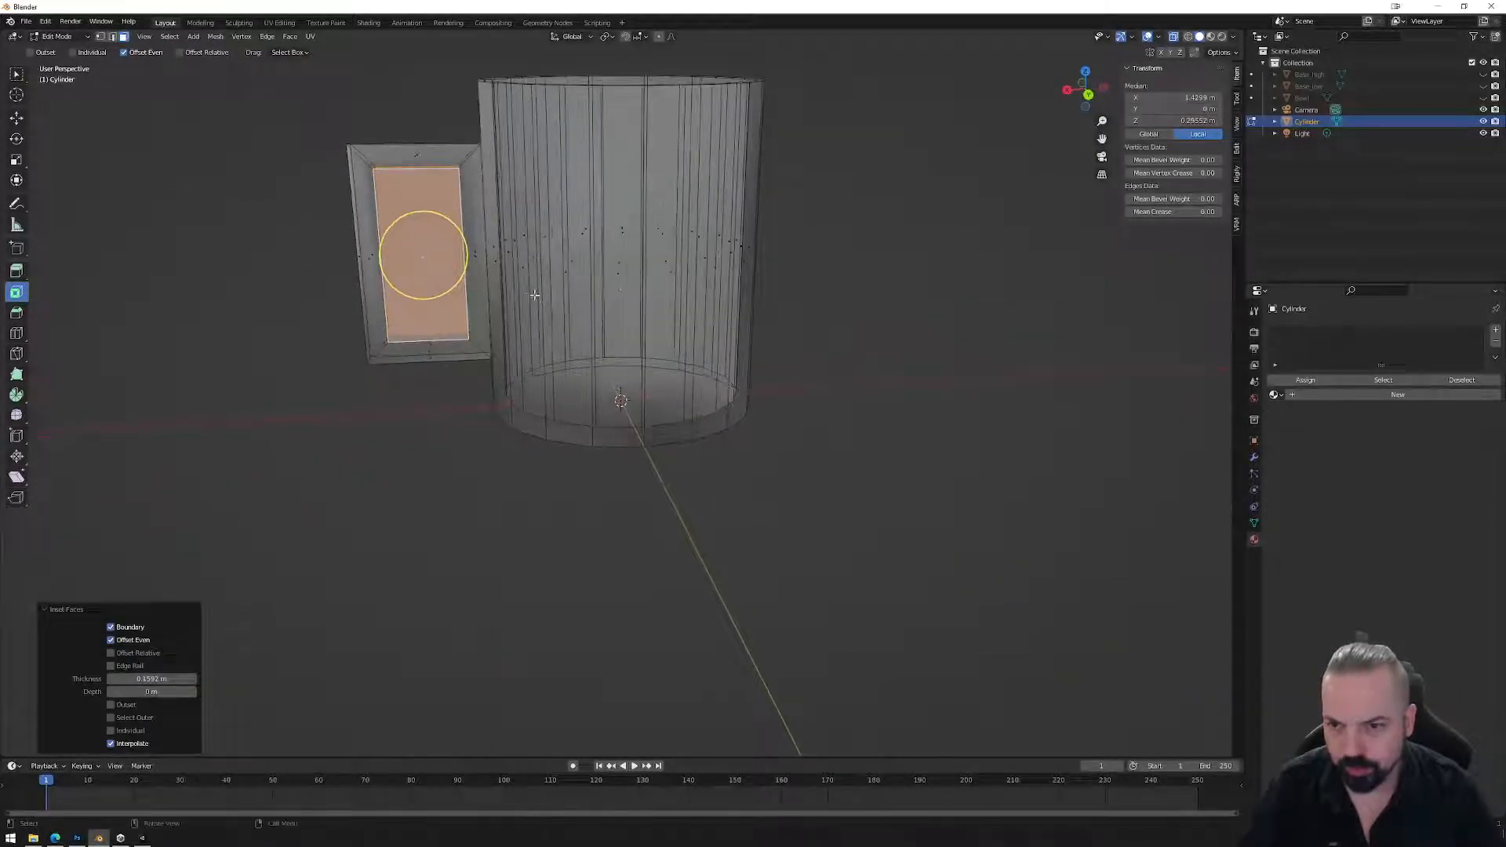
key("2")
left_click(462, 221)
middle_click_drag(463, 223, 514, 224)
left_click(474, 235, "shift")
key("ctrl+KP_1")
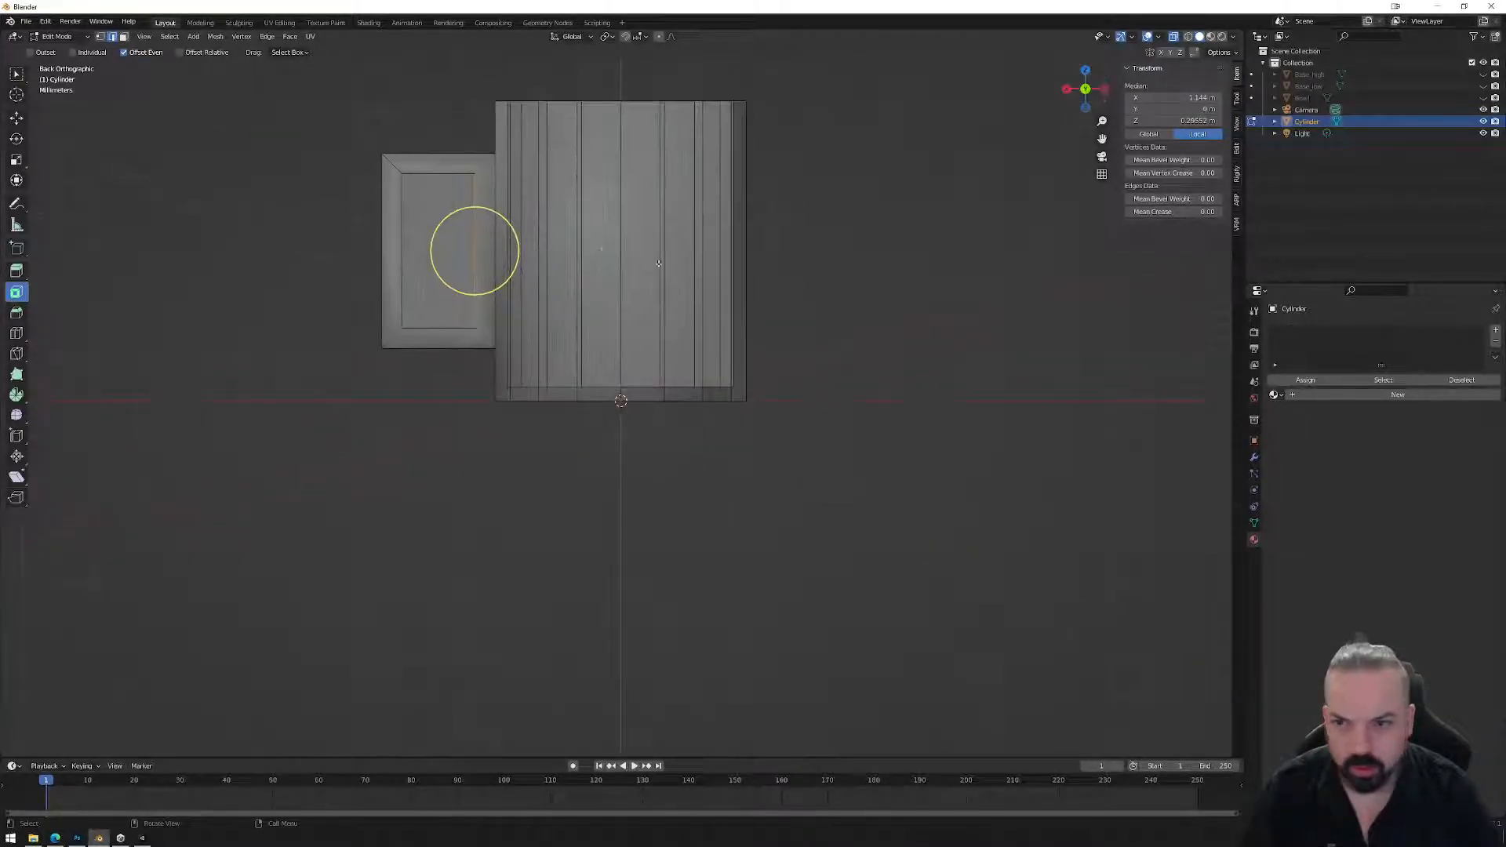
Slide the selected edges along X to widen the handle.
key("g")
key("z")
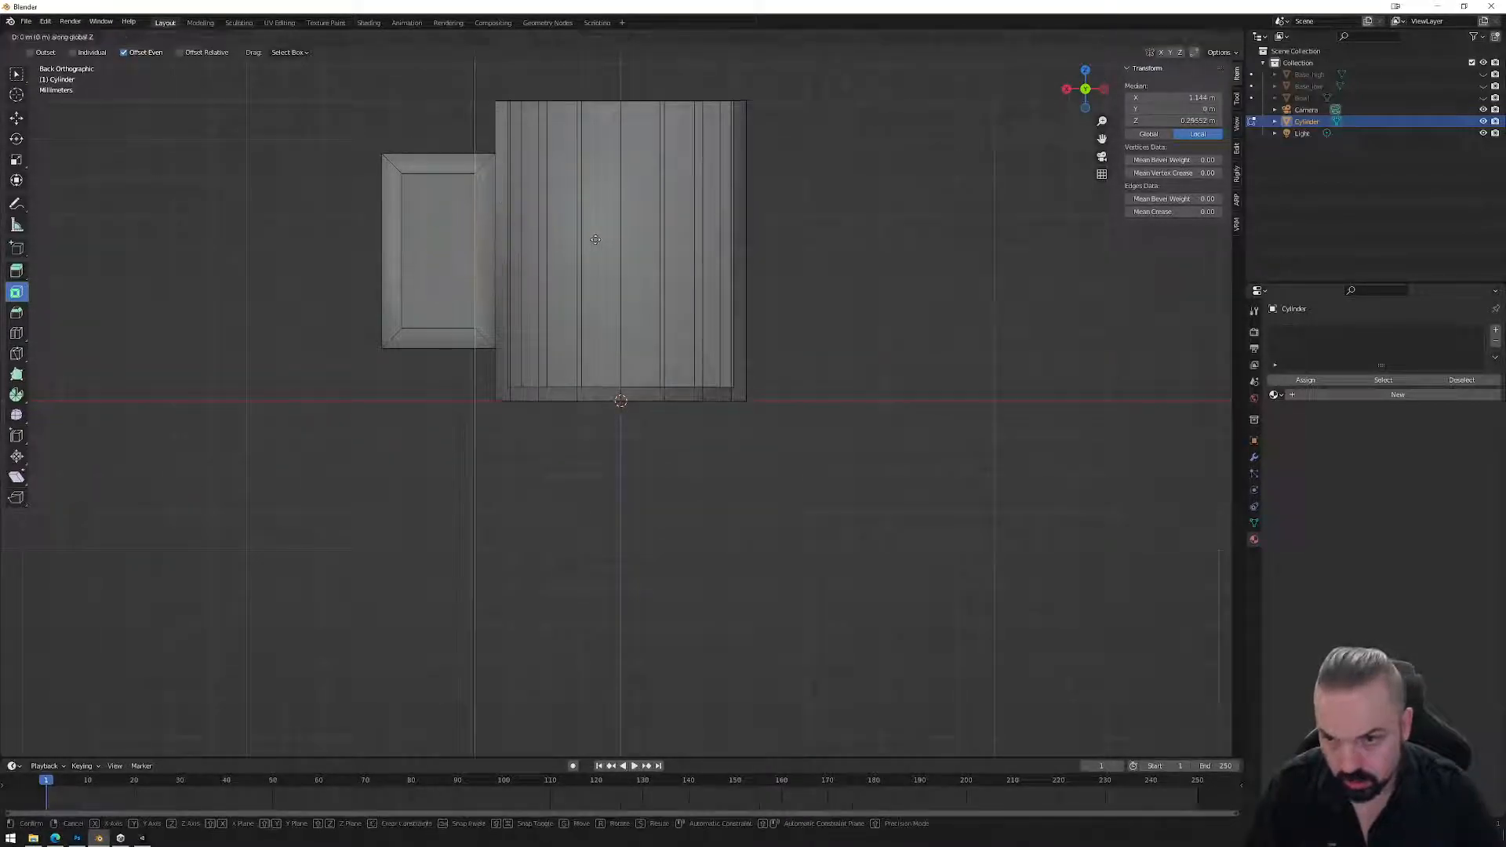
key("y")
key("x")
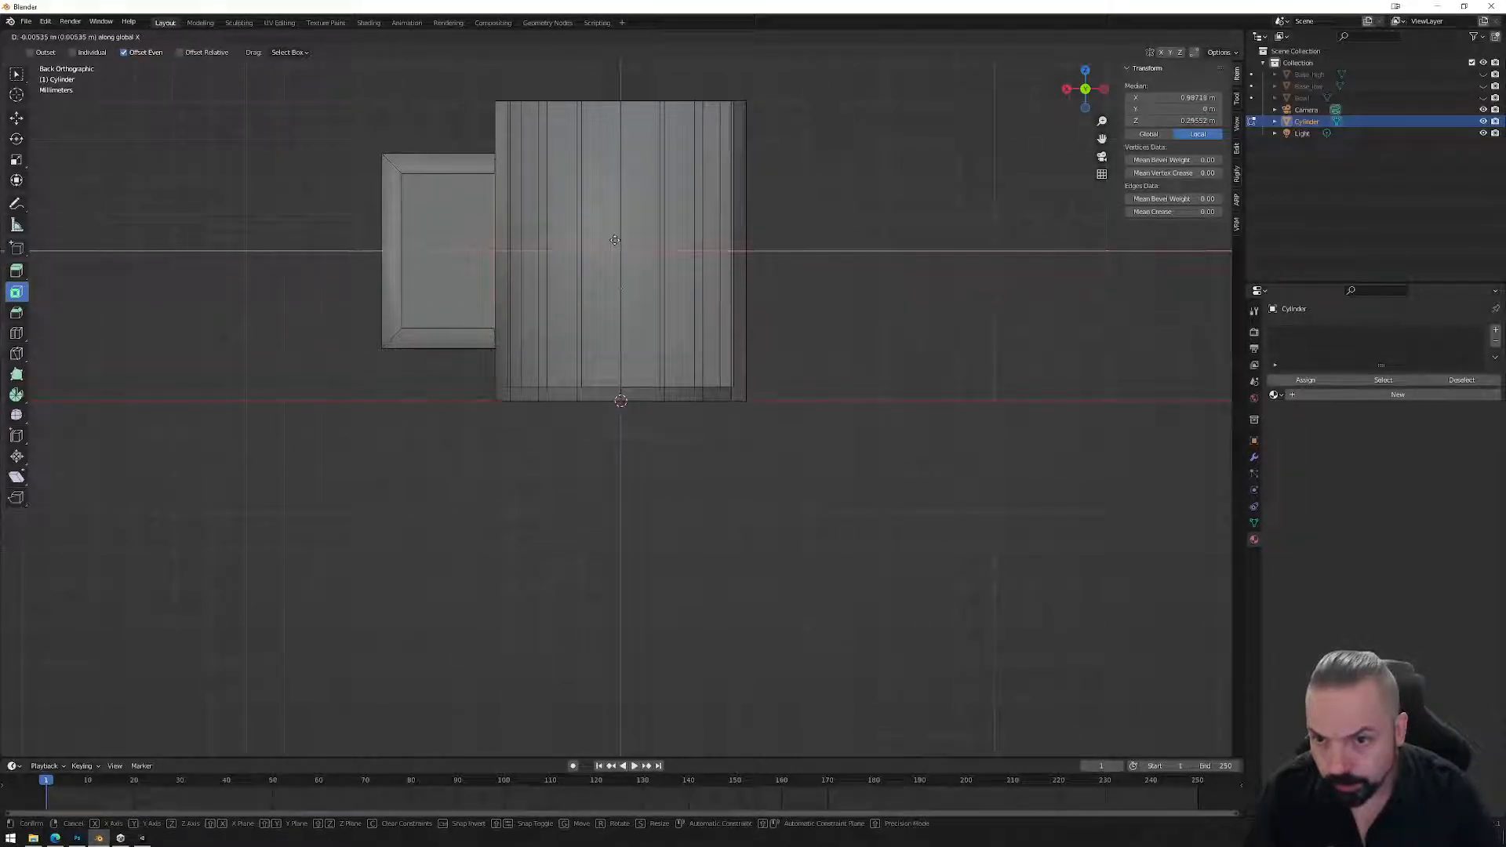
key("Return")
middle_click_drag(494, 252, 555, 292)
middle_click_drag(663, 279, 595, 271)
Select the cup-wall faces behind the handle and turn off X-ray.
key("3")
left_click(552, 267)
scroll(572, 294, "up", 1)
left_click(560, 297)
left_click(1175, 37)
middle_click_drag(687, 272, 632, 269)
Try extruding the handle's two inner faces along their normals, then undo it.
left_click(380, 203)
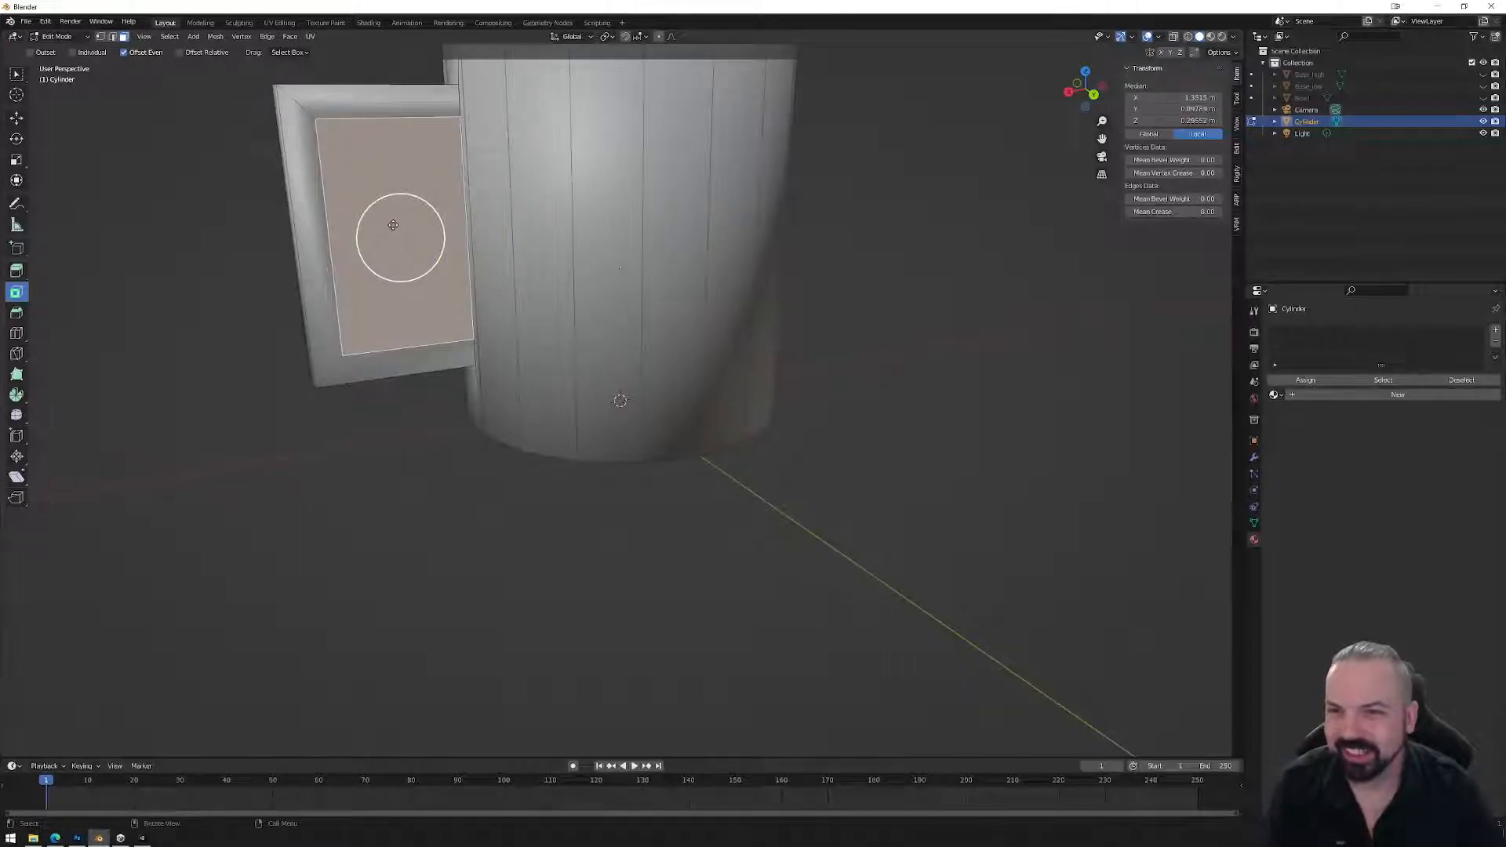
right_click(393, 225)
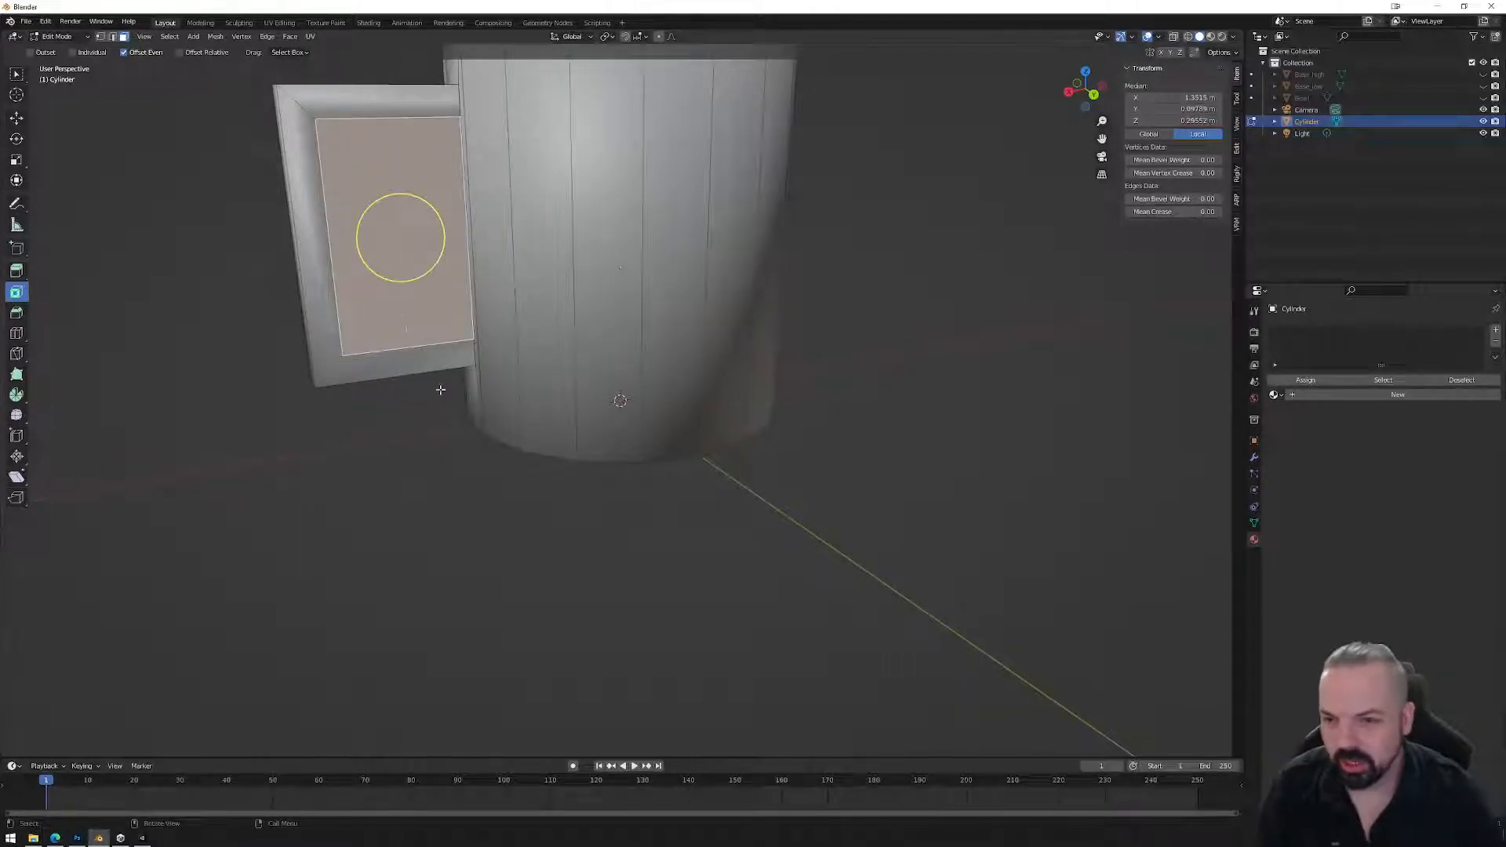
middle_click_drag(423, 388, 628, 406)
left_click(860, 328, "shift")
right_click(860, 330)
mouse_move(858, 332)
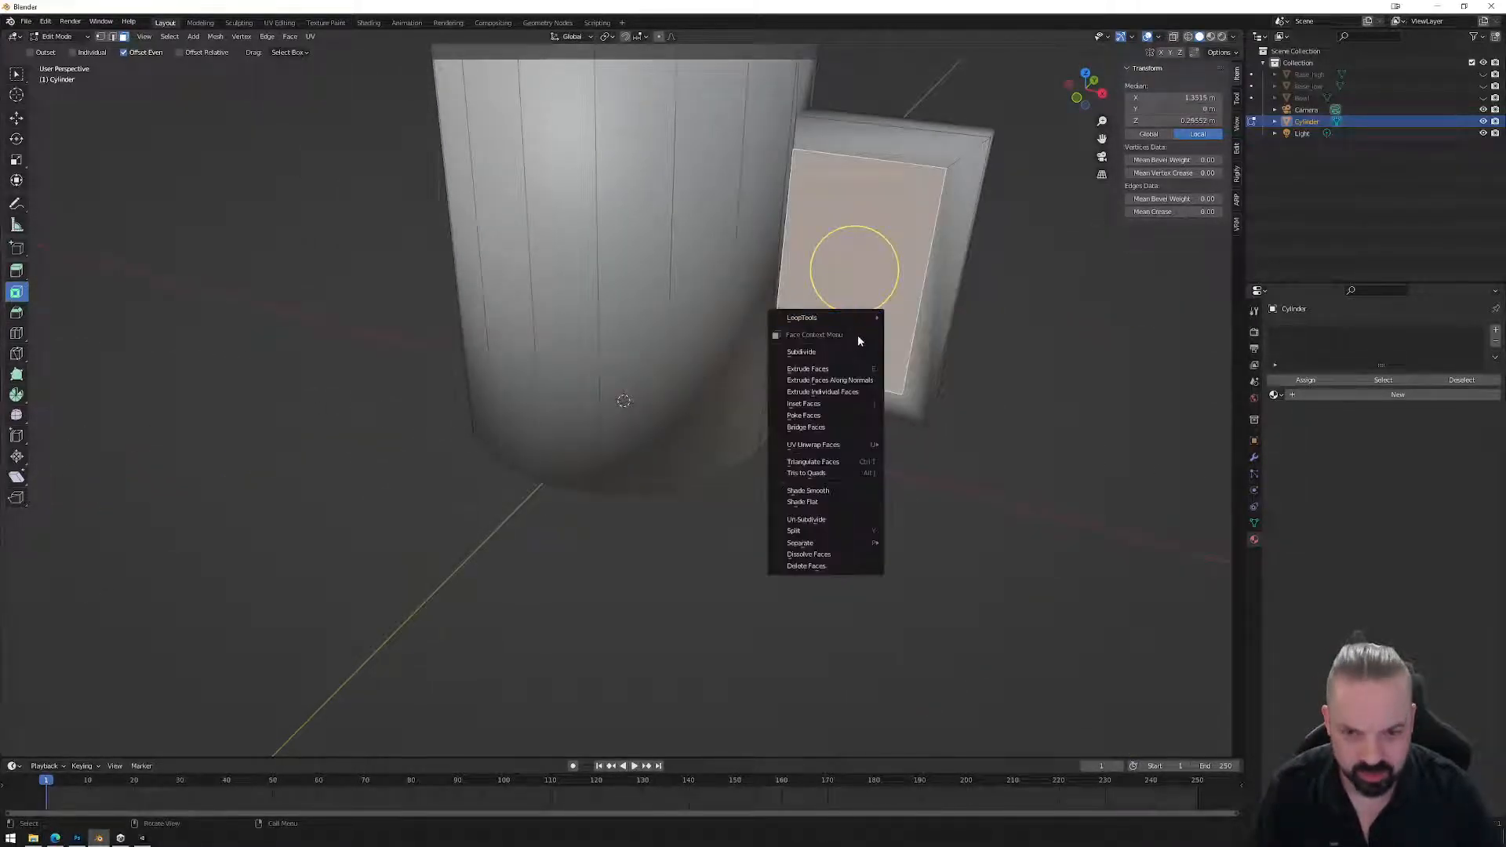
left_click(851, 380)
right_click(871, 397)
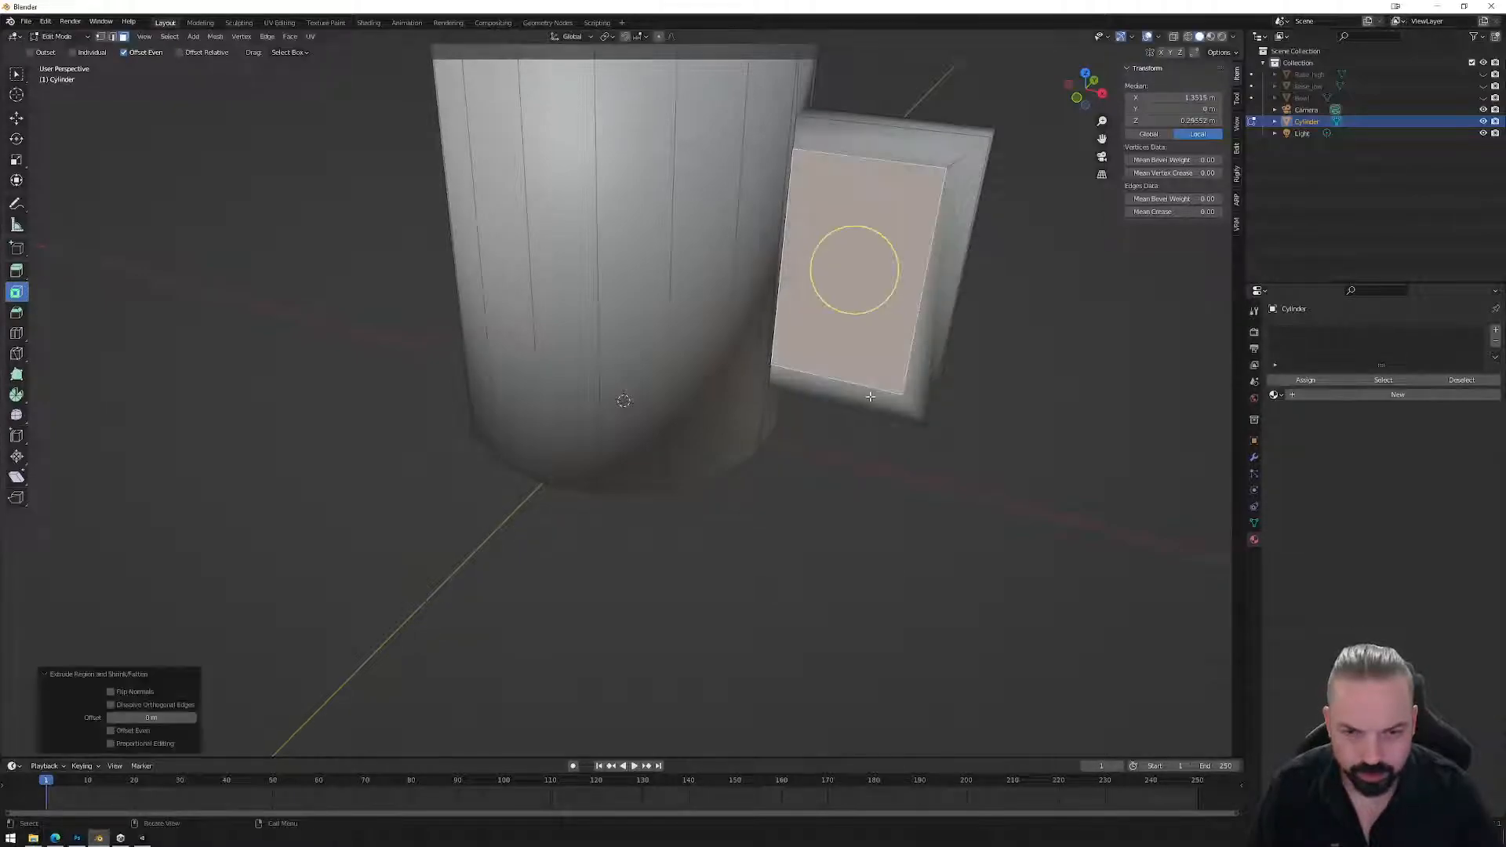
right_click(858, 336)
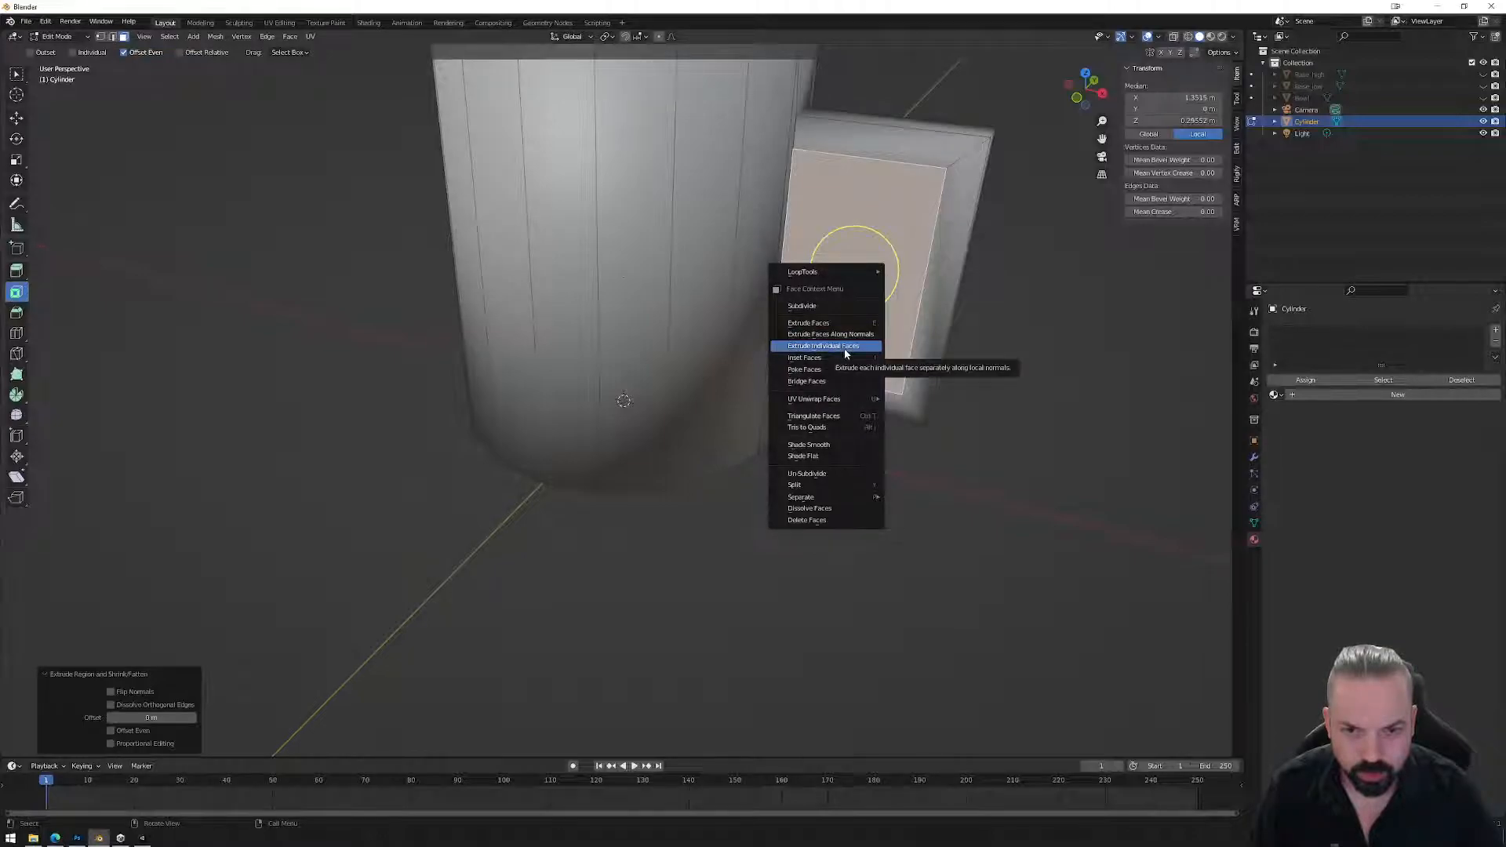
left_click(843, 345)
left_click(893, 403)
middle_click_drag(981, 468, 816, 456)
key("ctrl+z")
key("ctrl+z")
key("ctrl+z")
Bridge the two inner handle faces to open a hole through the handle.
left_click(454, 336)
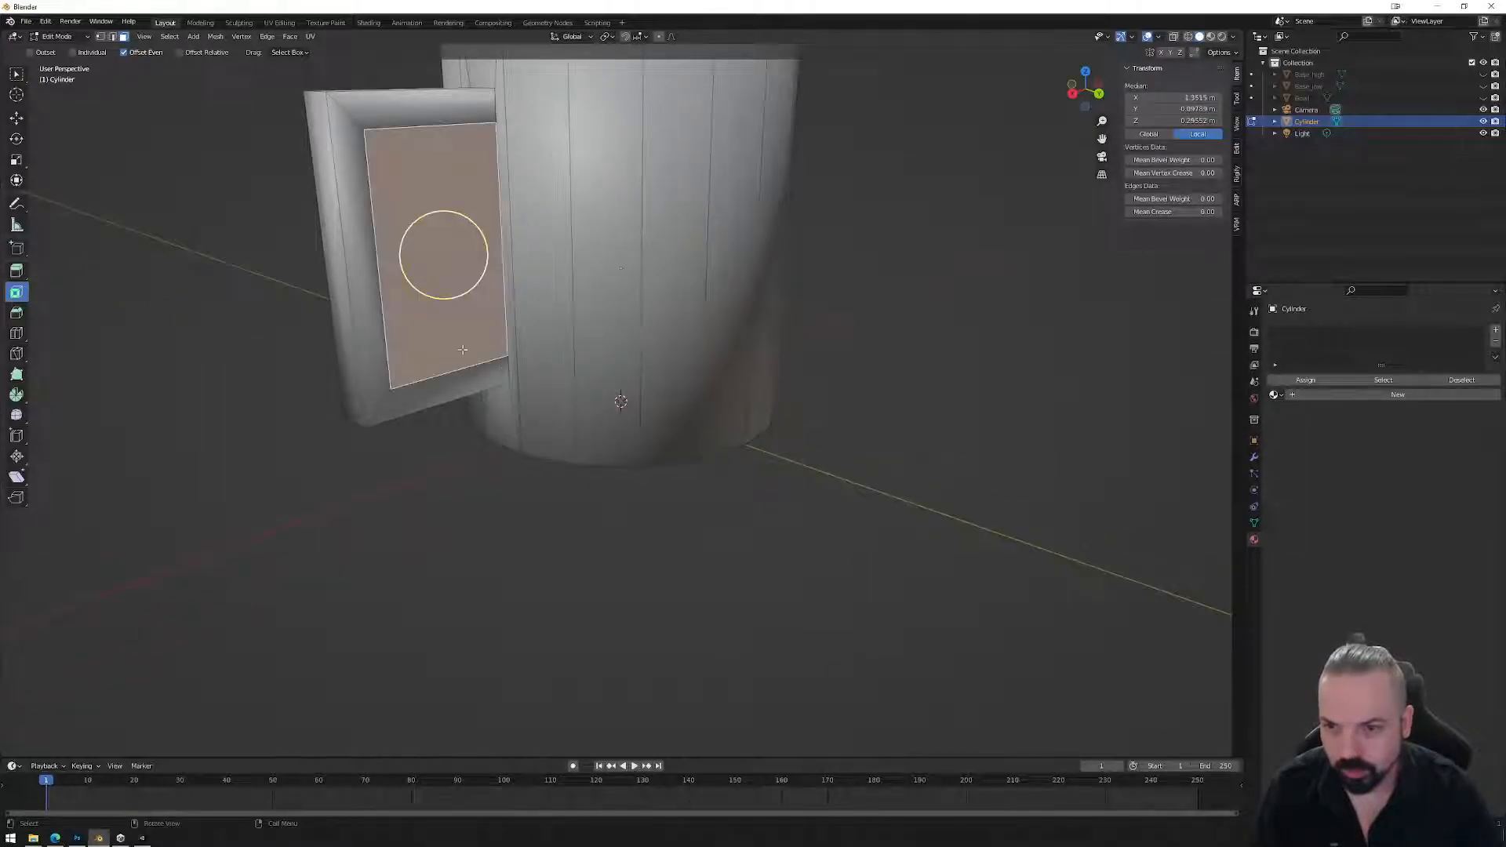
middle_click_drag(454, 336, 740, 350)
left_click(812, 313, "shift")
right_click(813, 313)
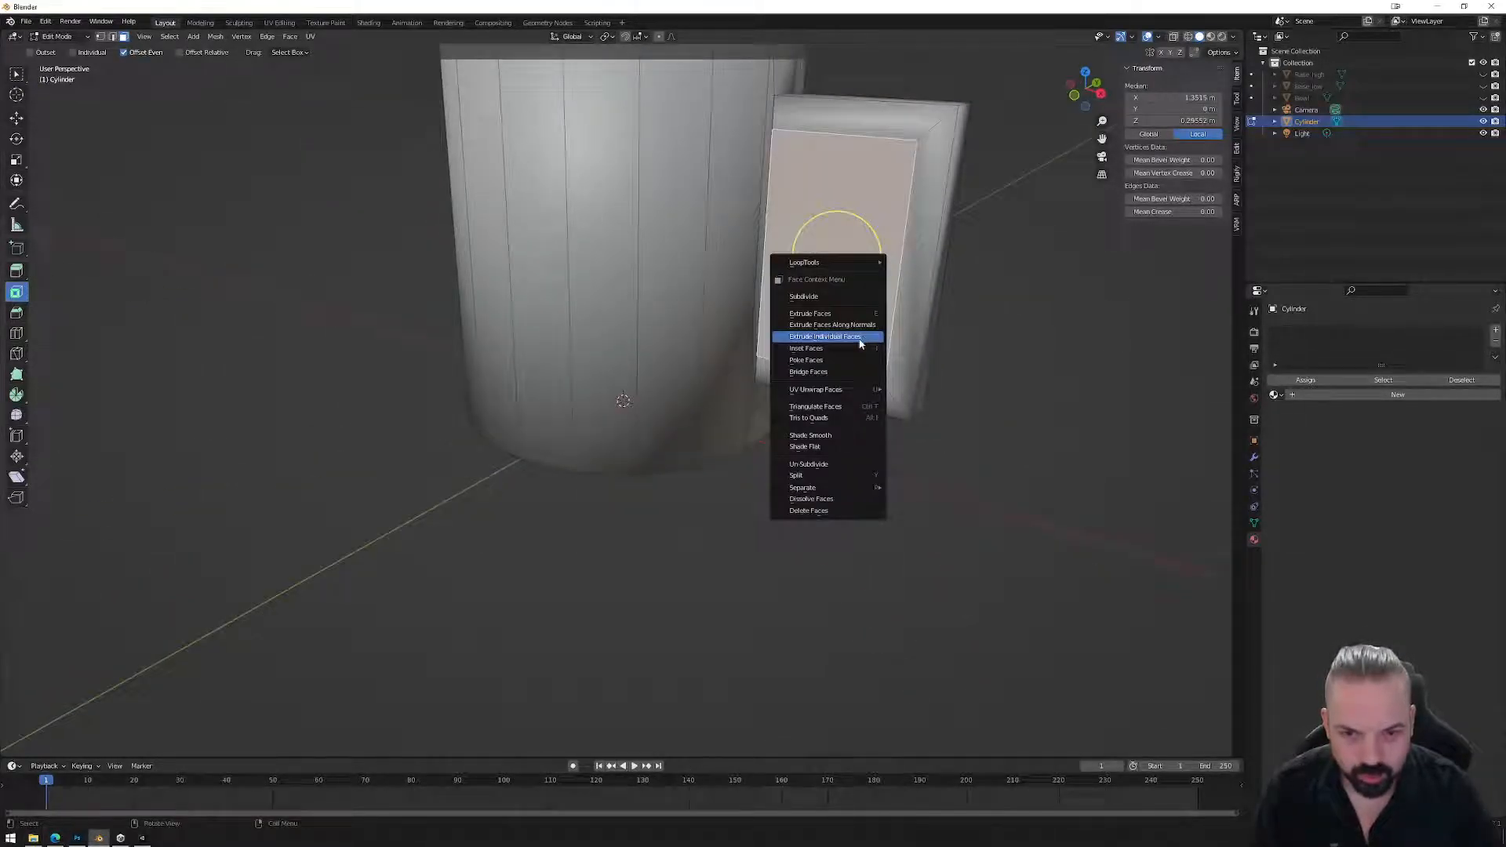
left_click(808, 372)
middle_click_drag(863, 373, 674, 284)
left_click(554, 200)
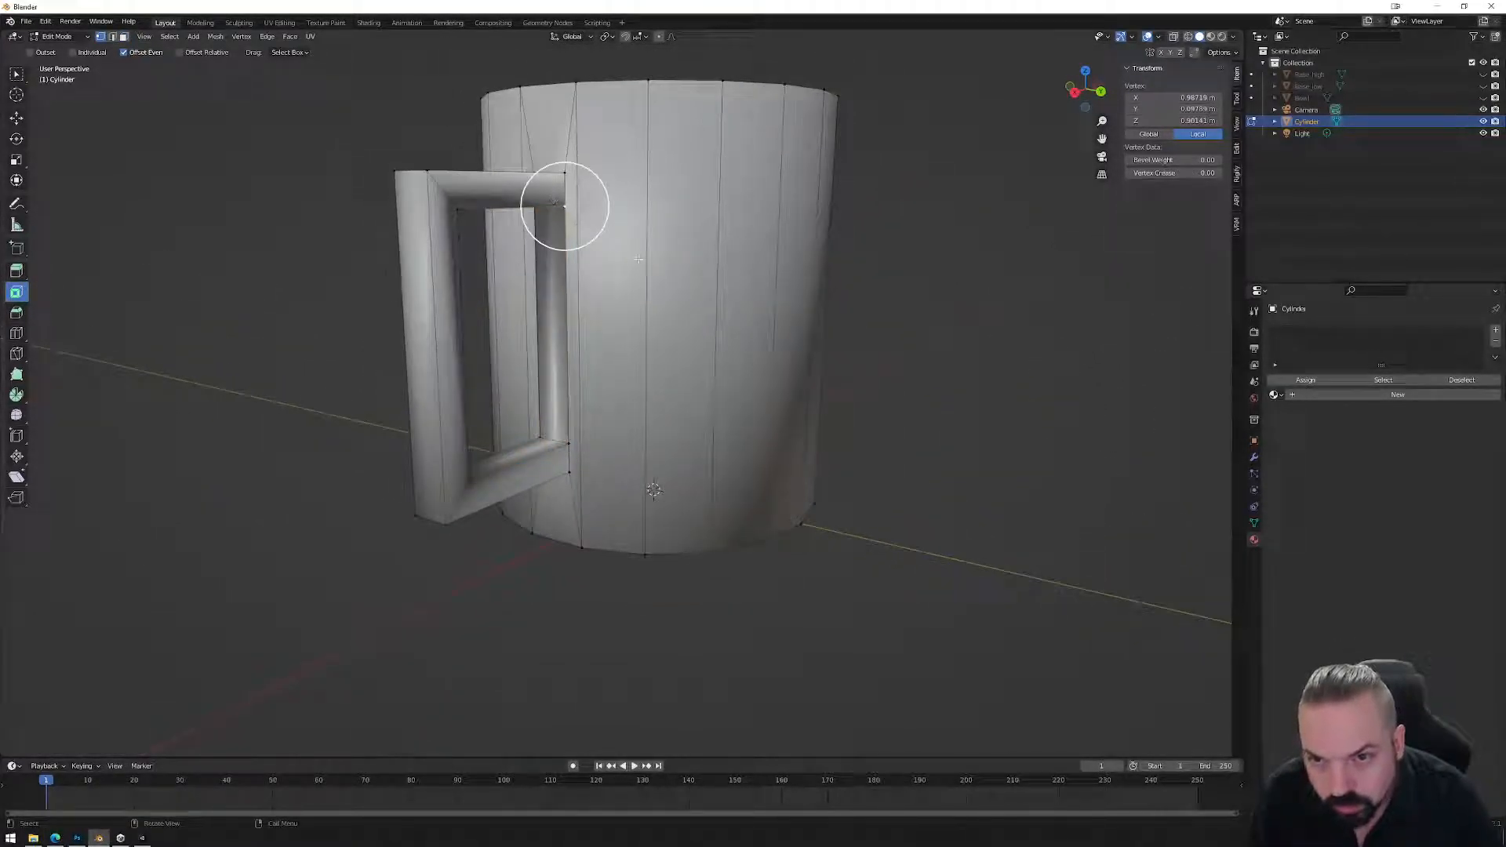
With X-ray on, circle-select the handle-joint vertices and merge by distance at 0.
key("alt+a")
key("alt+z")
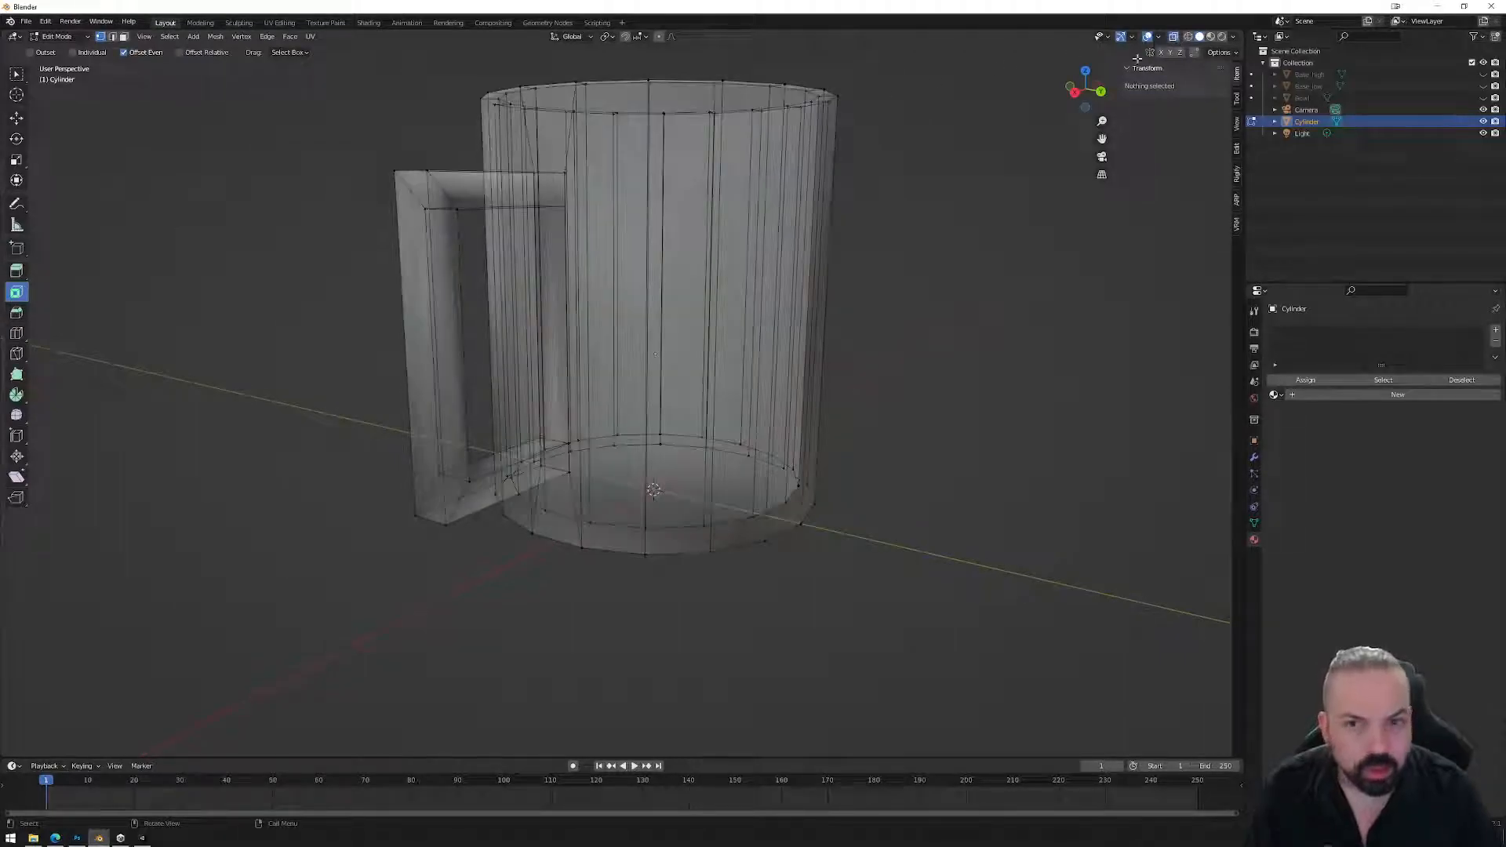
key("c")
left_click_drag(549, 204, 544, 393)
right_click(657, 543)
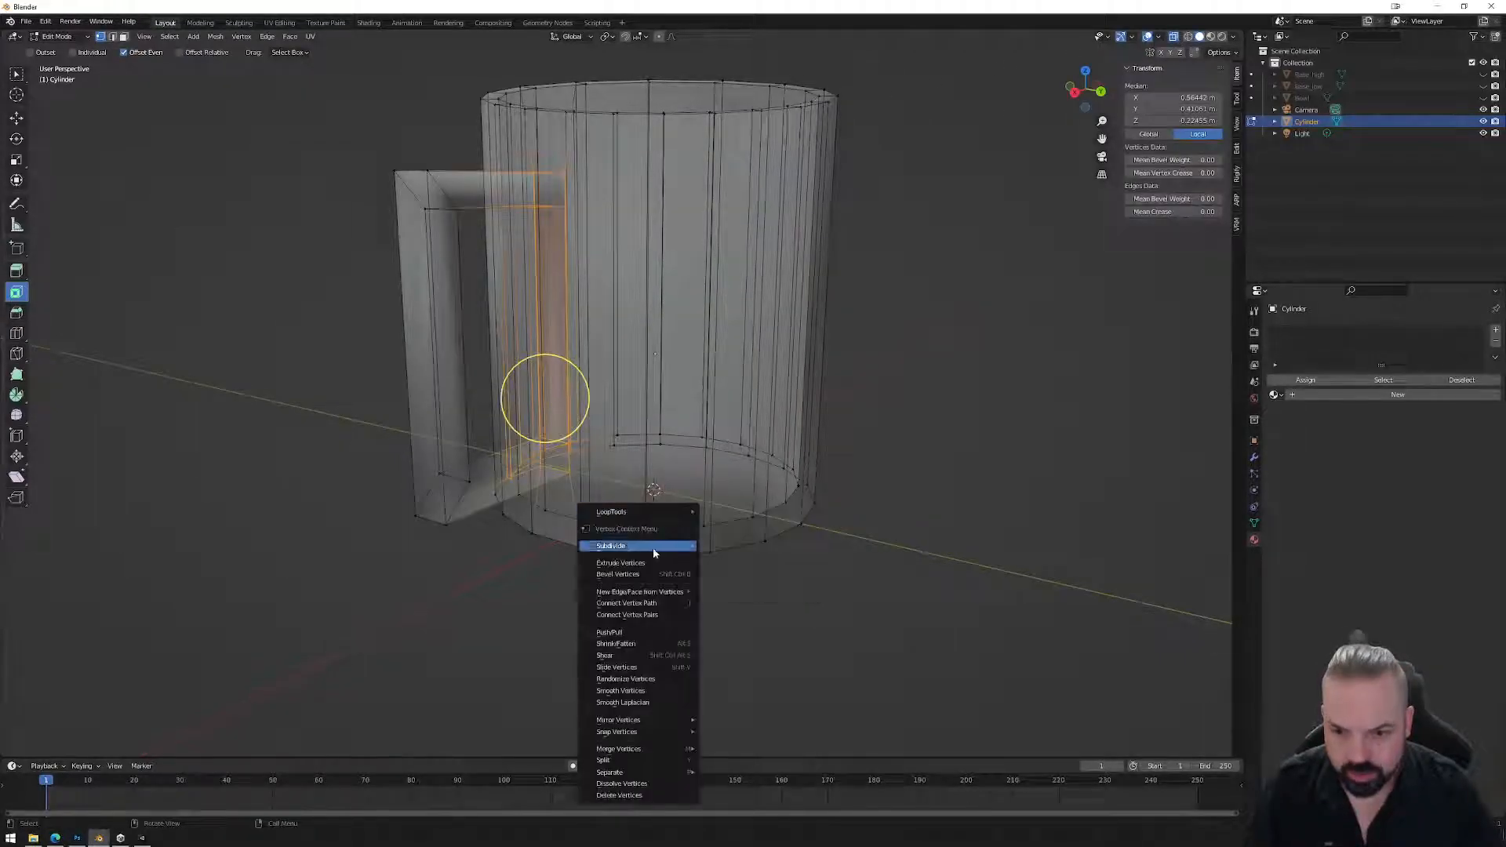
mouse_move(628, 748)
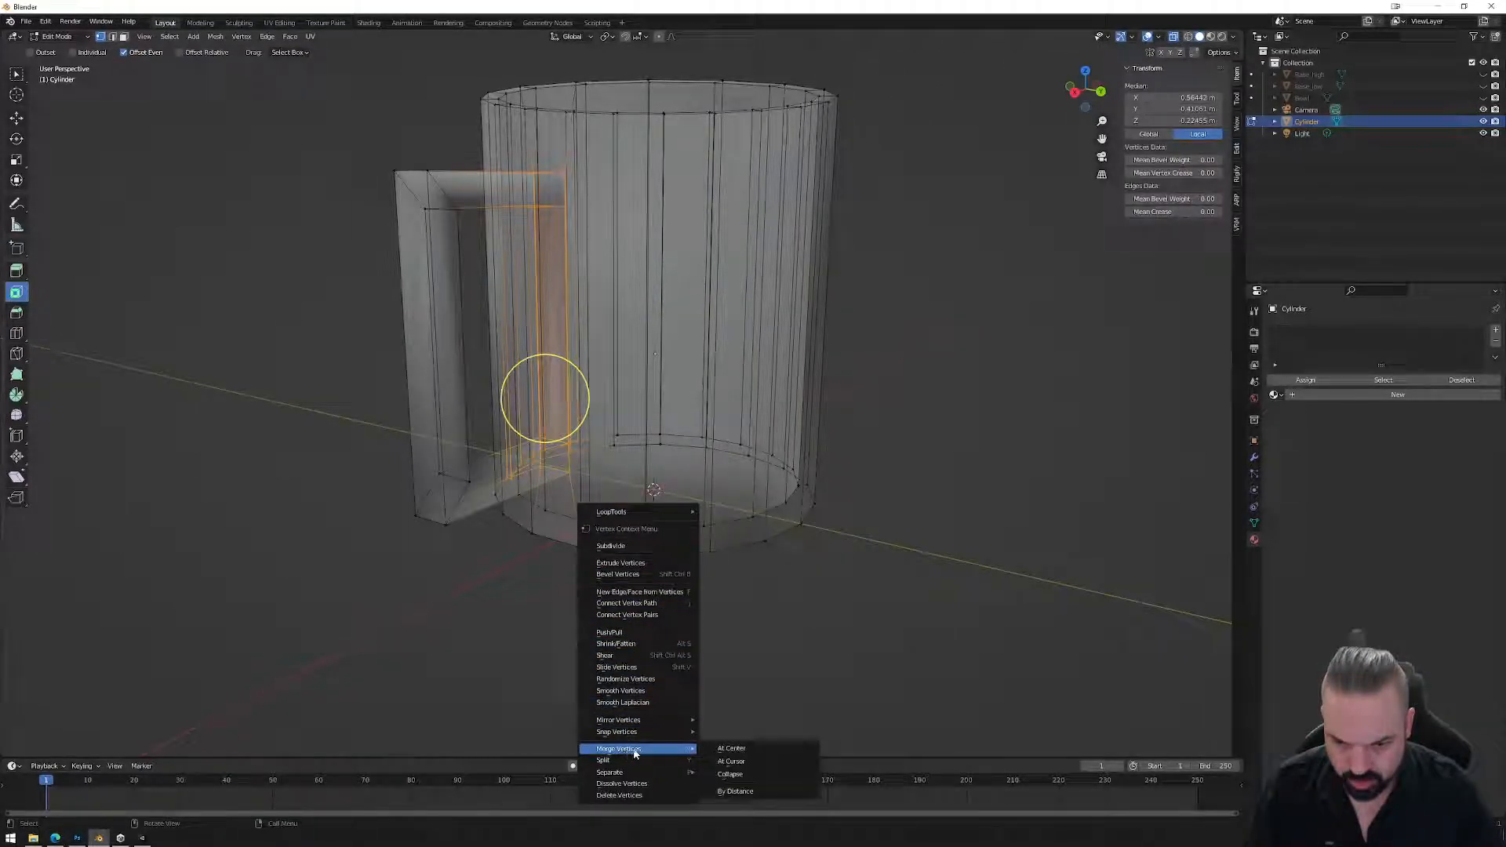
left_click(749, 776)
left_click(151, 717)
type("0.1")
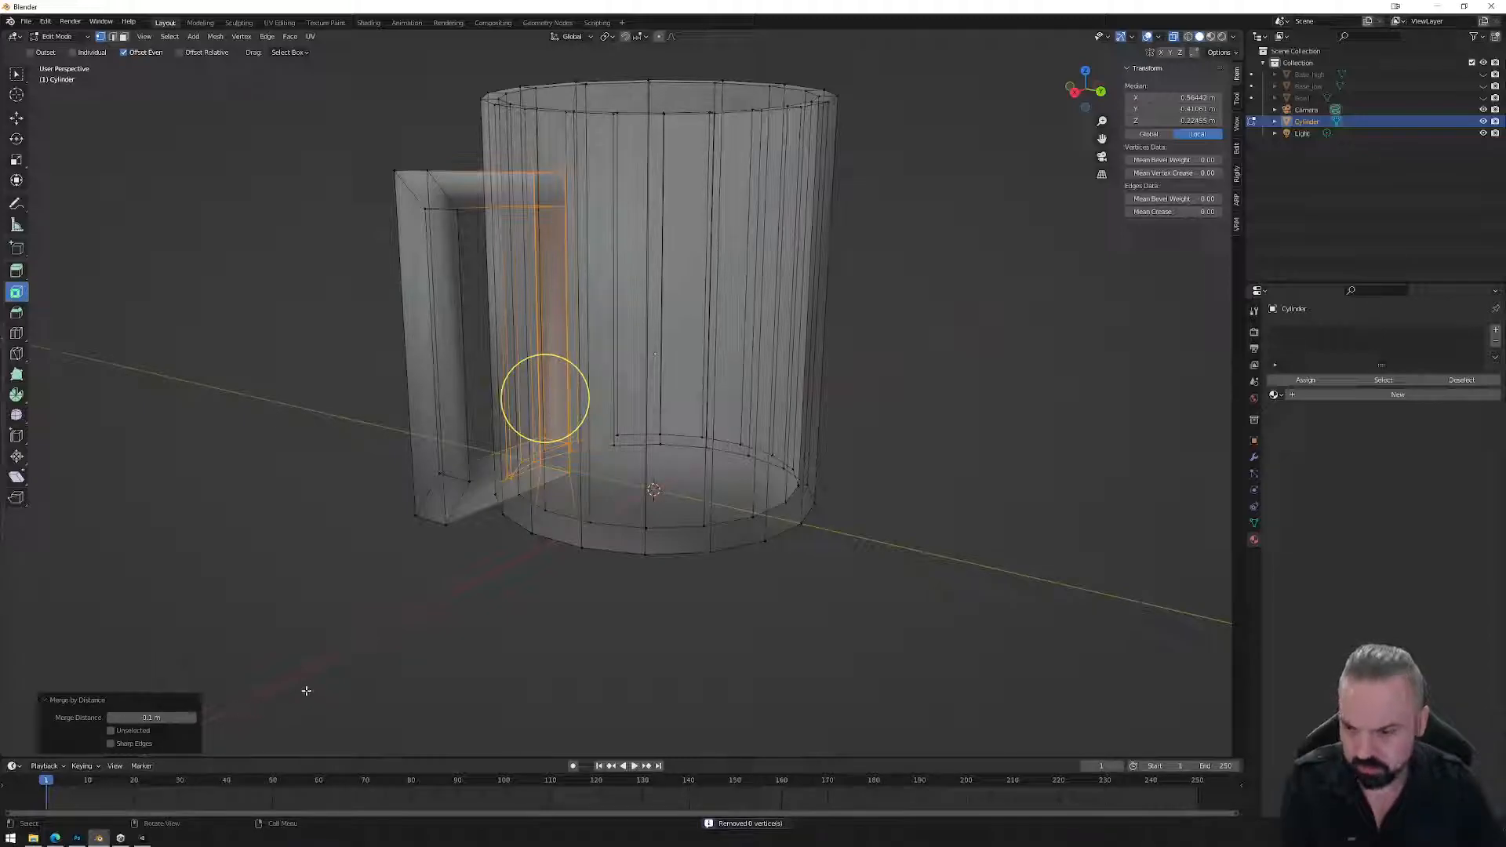
scroll(641, 506, "up", 3)
Clear the selection and pick faces and a vertex around the handle joint to inspect it.
key("alt+a")
scroll(612, 433, "down", 4)
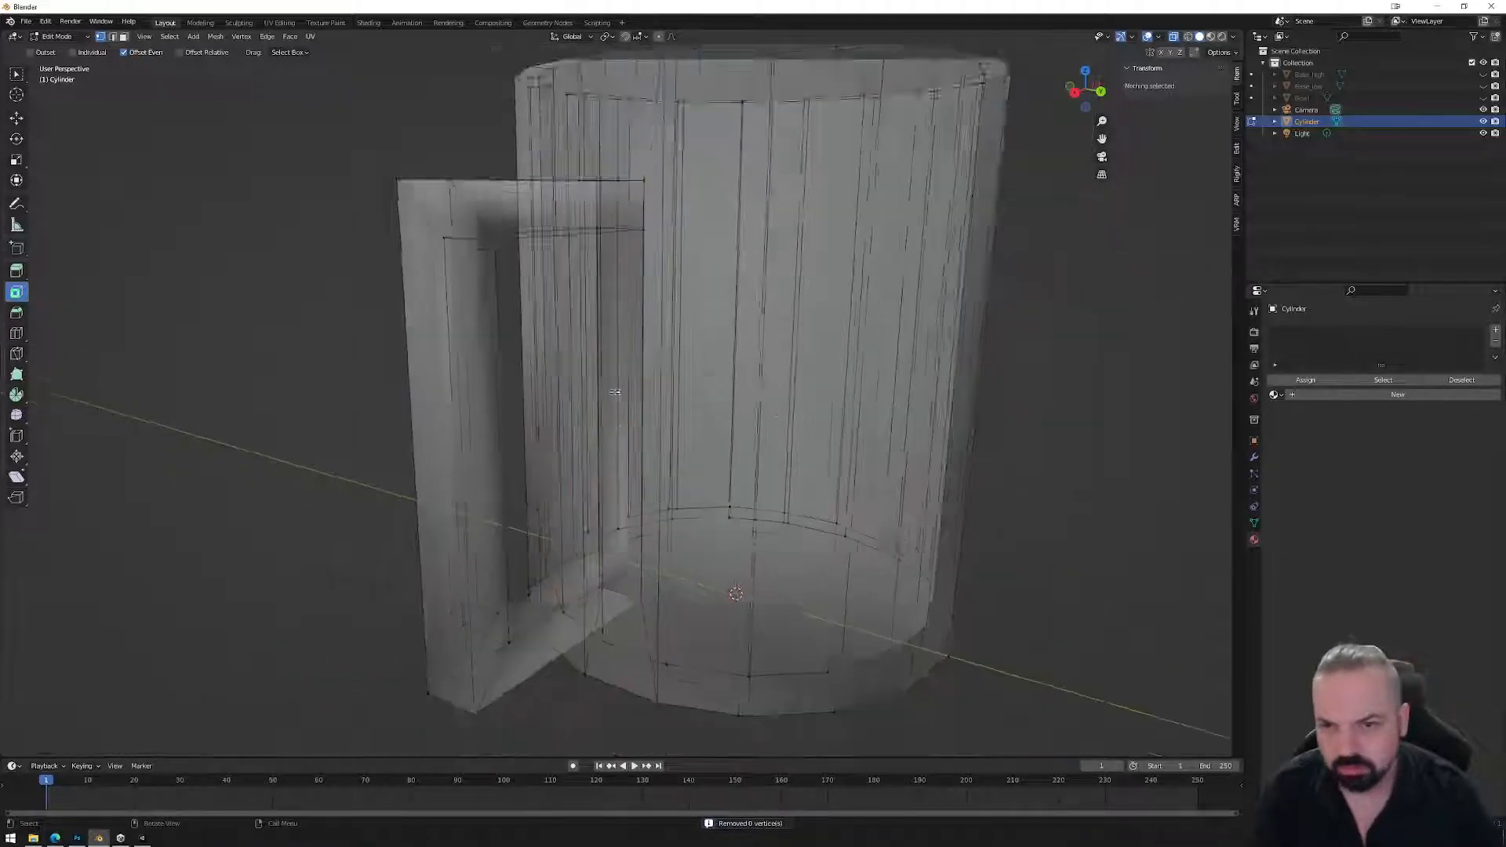
middle_click_drag(622, 430, 584, 266)
key("3")
left_click(604, 352)
left_click(563, 400)
key("1")
left_click(587, 267)
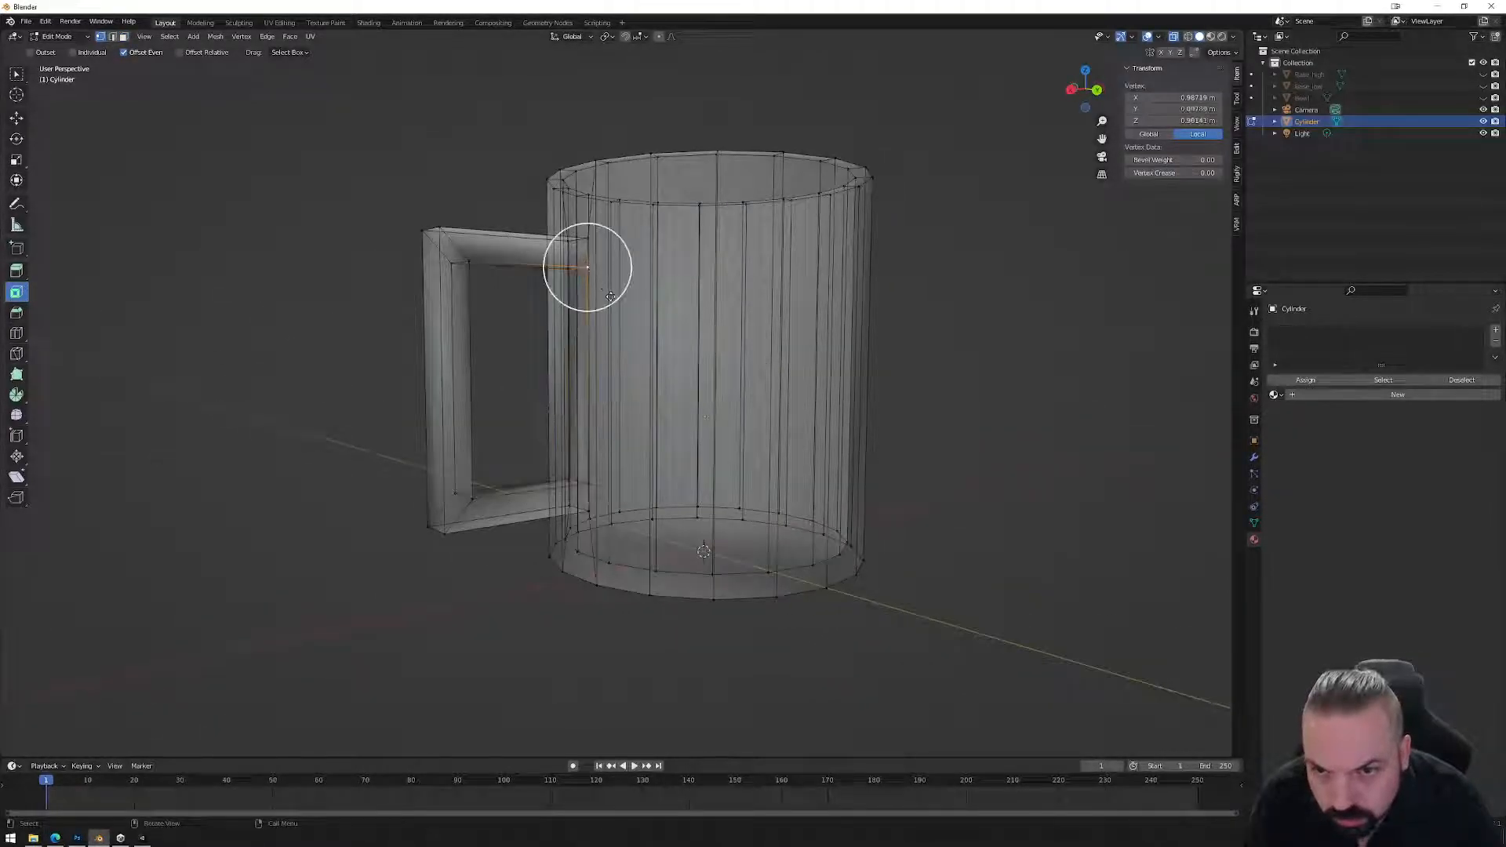
middle_click_drag(611, 299, 608, 369)
Bevel the handle's top and bottom corner edge loops, raising the segment count.
key("2")
left_click(384, 274, "alt")
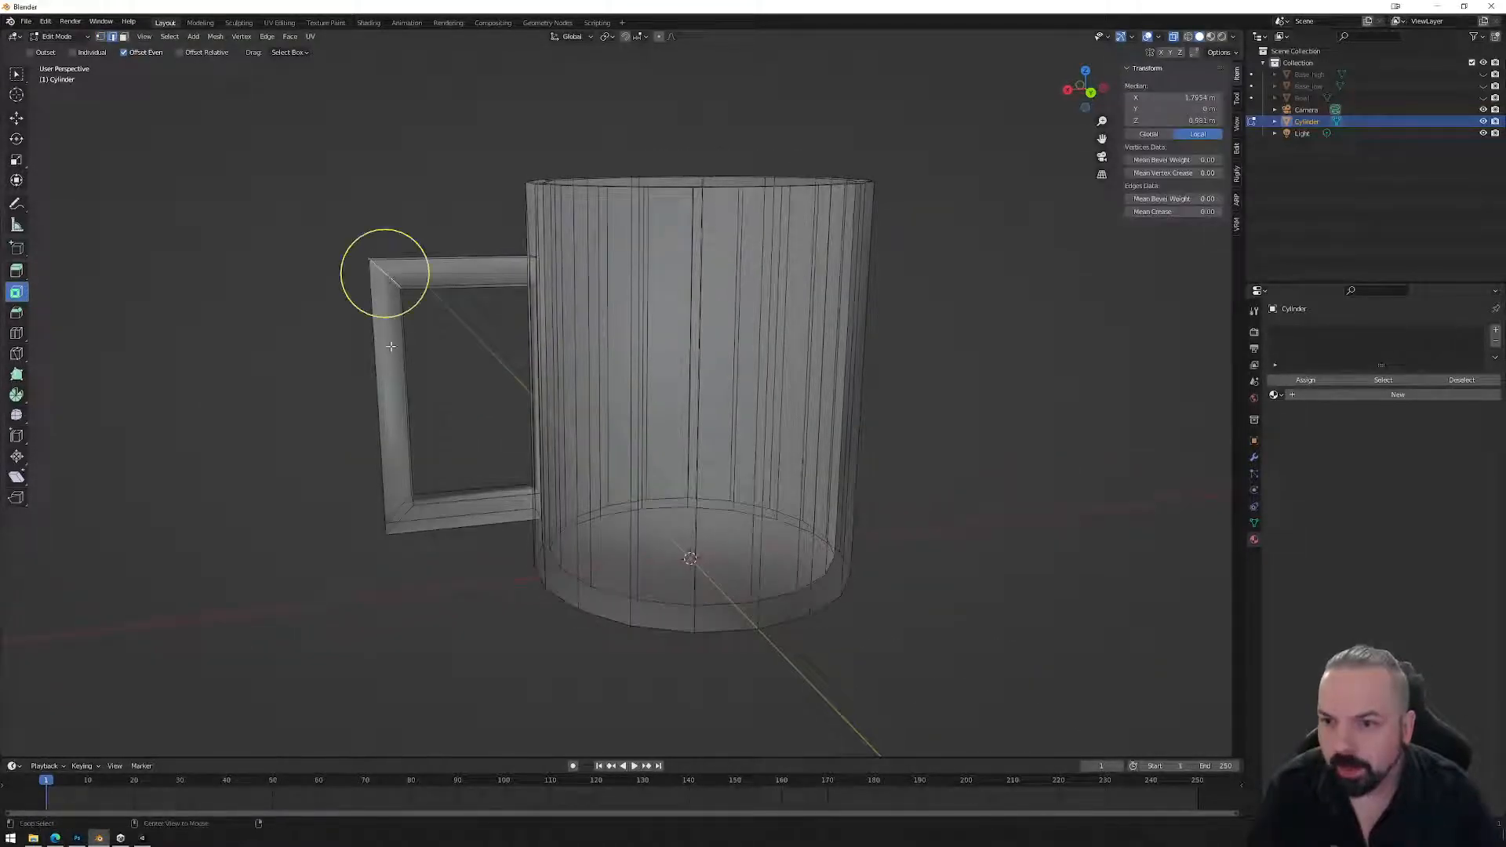
left_click(401, 519, "alt+shift")
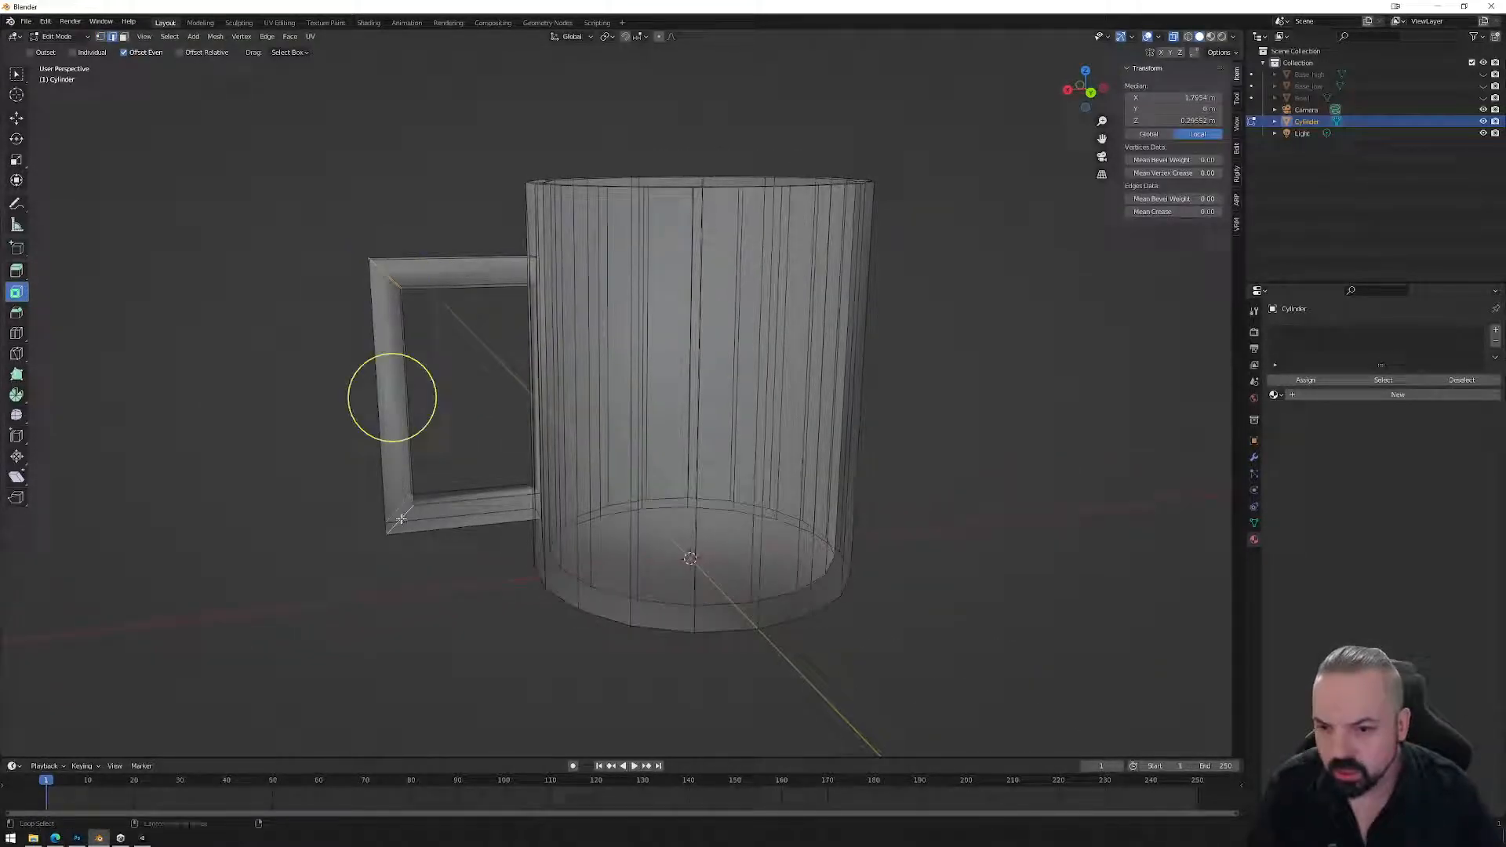
left_click(16, 312)
left_click_drag(330, 400, 296, 407)
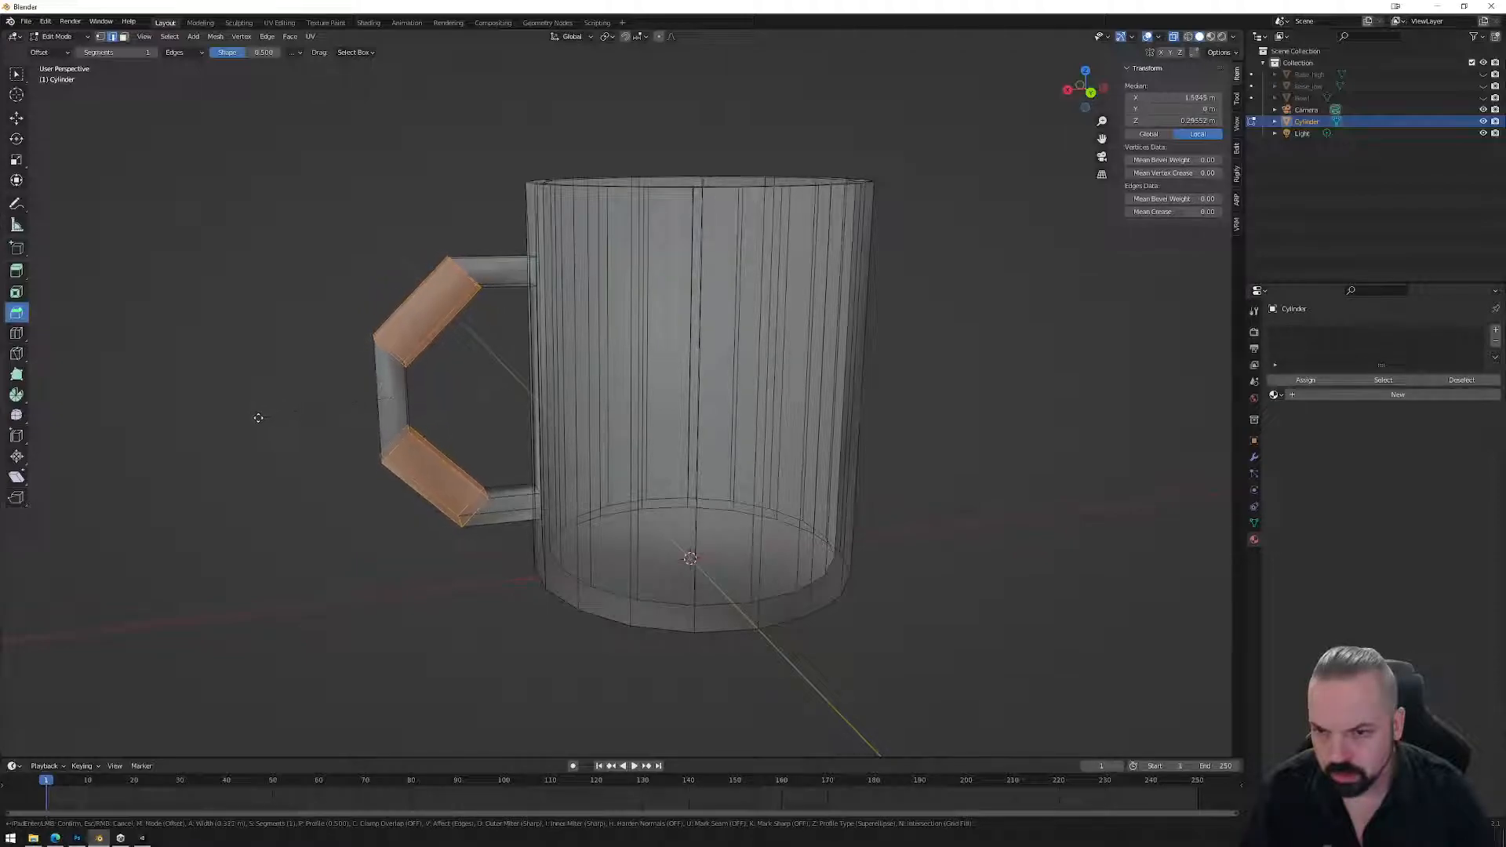
left_click(271, 419)
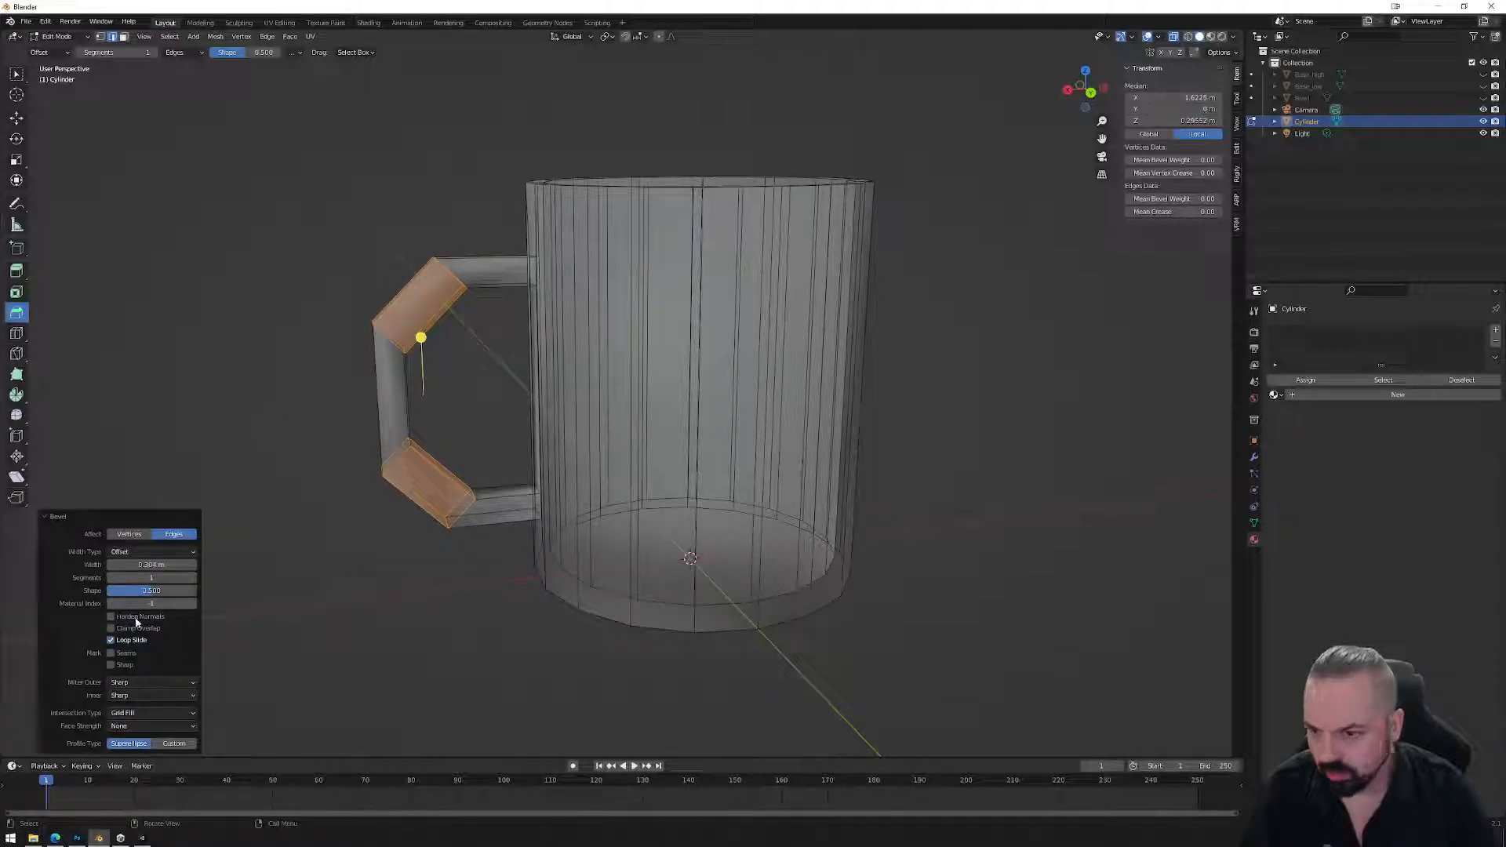
left_click(192, 578)
left_click(192, 578)
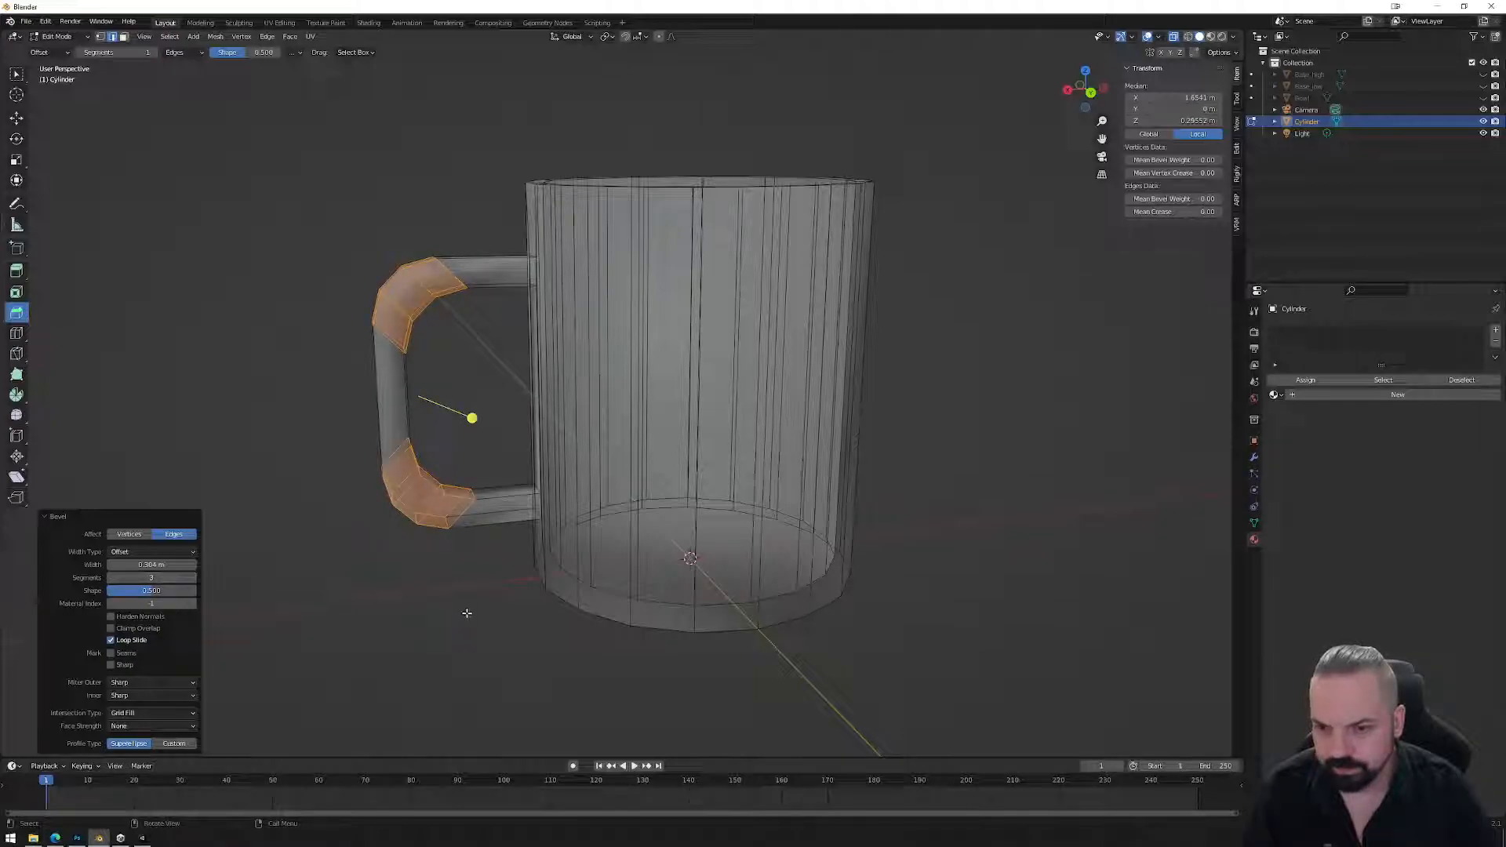
Undo the handle bevel and apply all transforms to the mug object.
key("Tab")
middle_click_drag(440, 585, 443, 545)
key("Tab")
key("ctrl+z")
key("Tab")
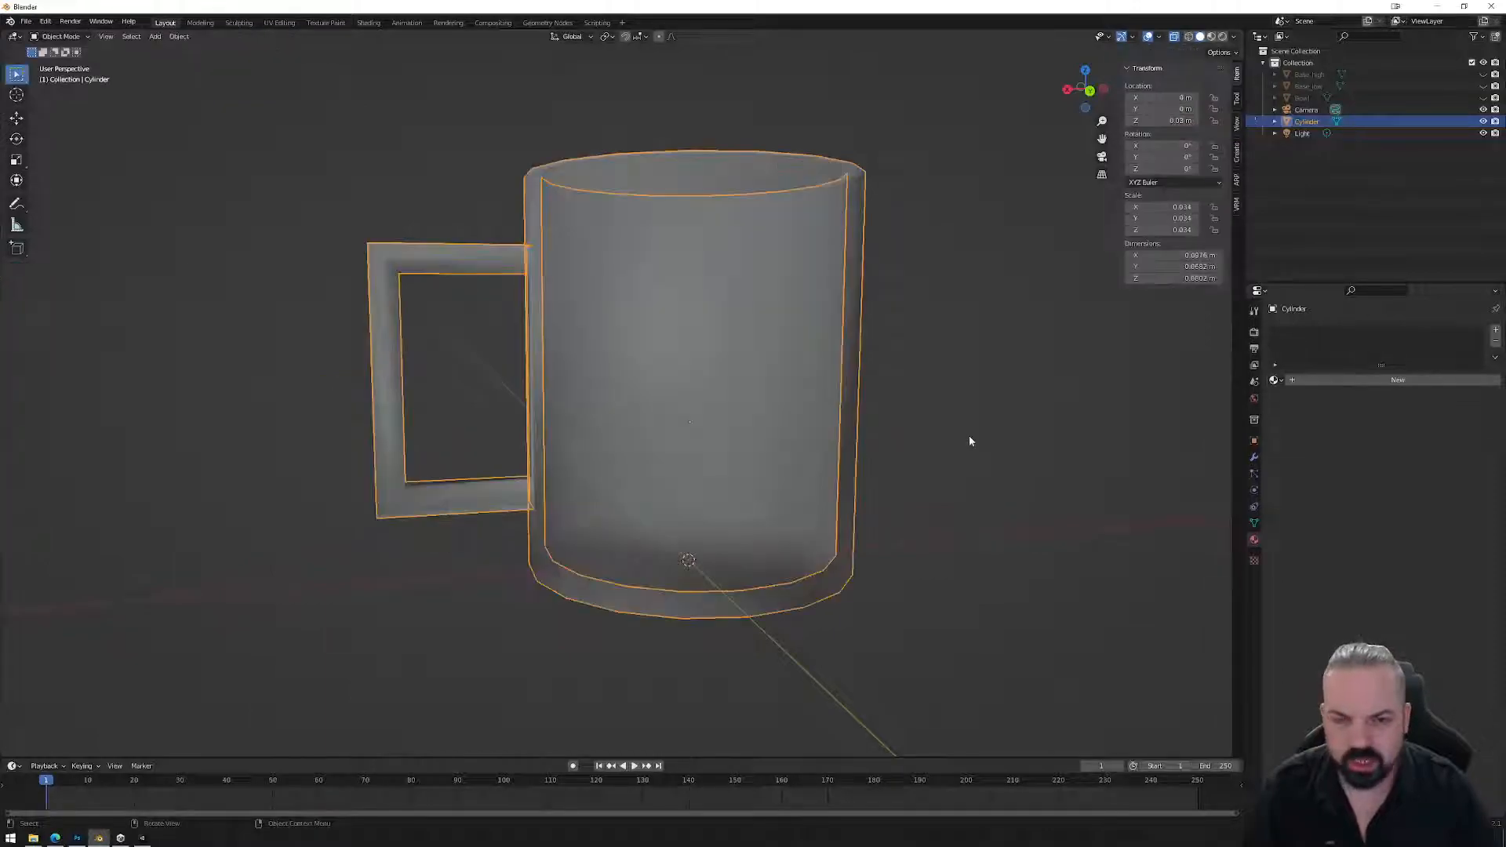
right_click(970, 432)
left_click(970, 432)
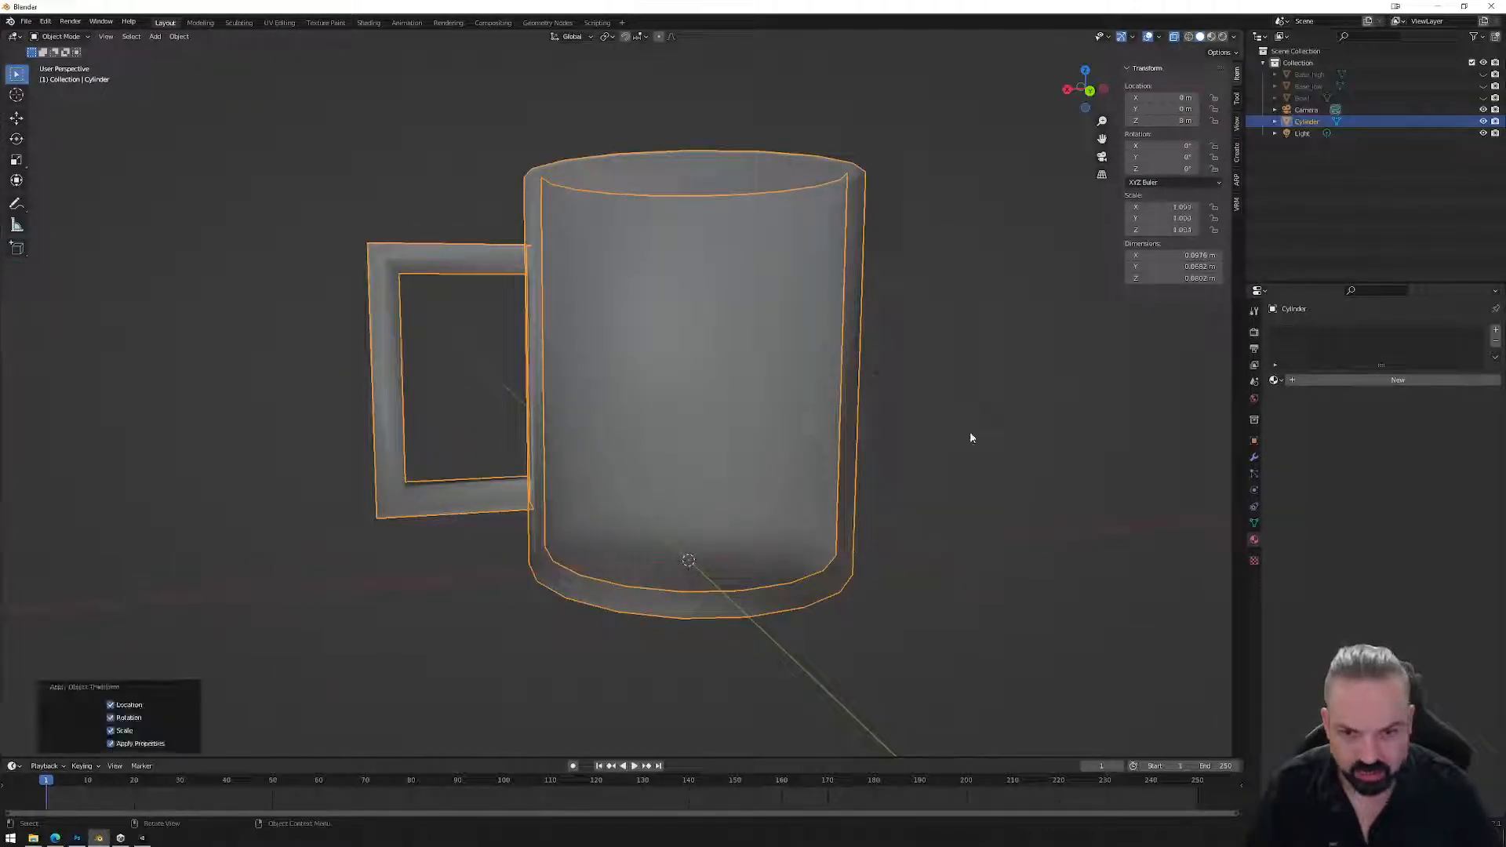
Bevel the handle's two outer corners again with 2 segments and check it from the back.
key("Tab")
left_click_drag(324, 382, 256, 390)
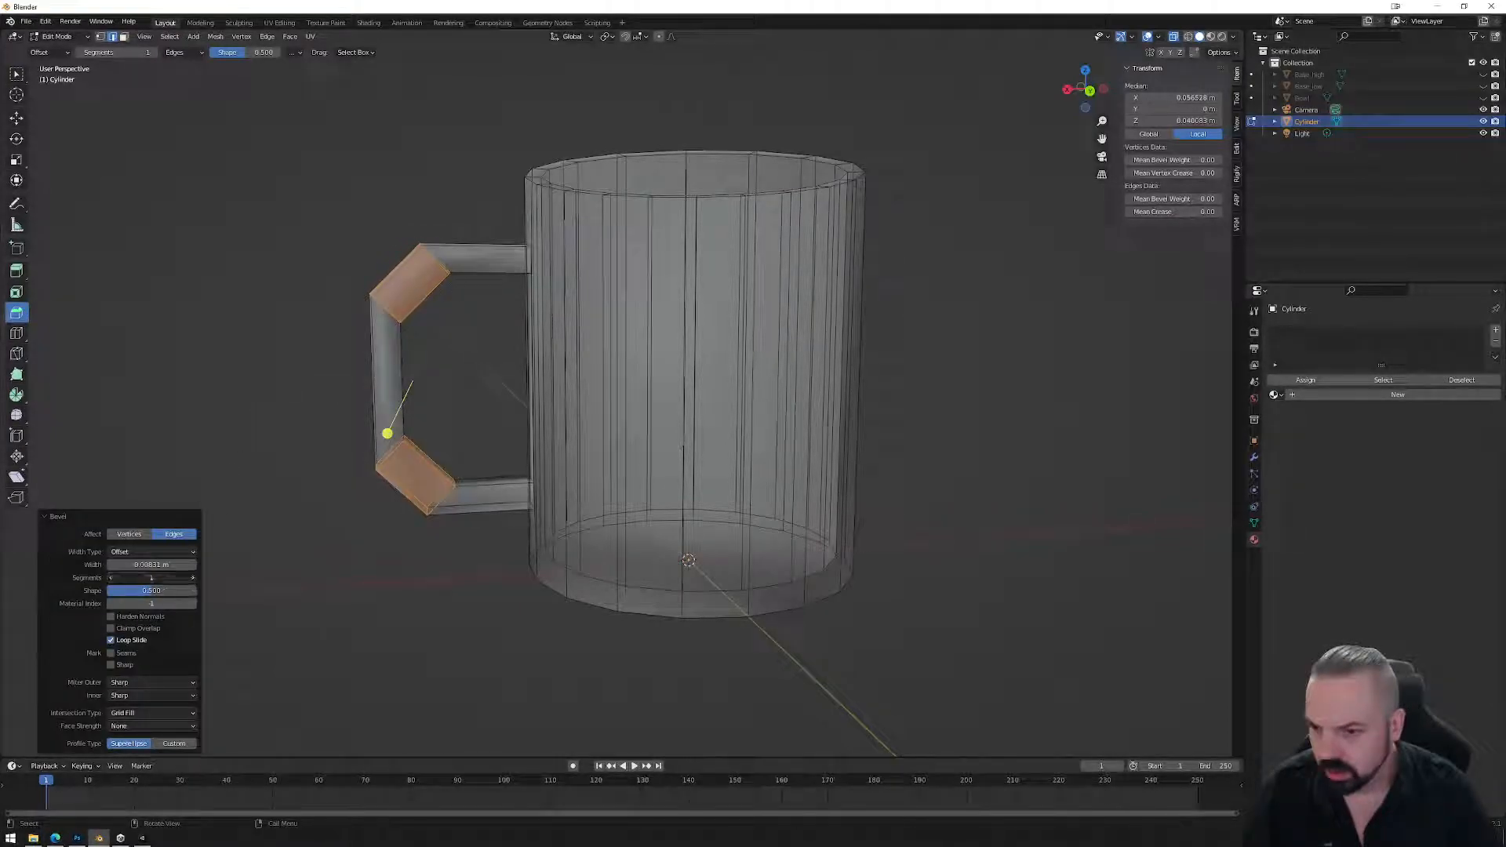
left_click(193, 578)
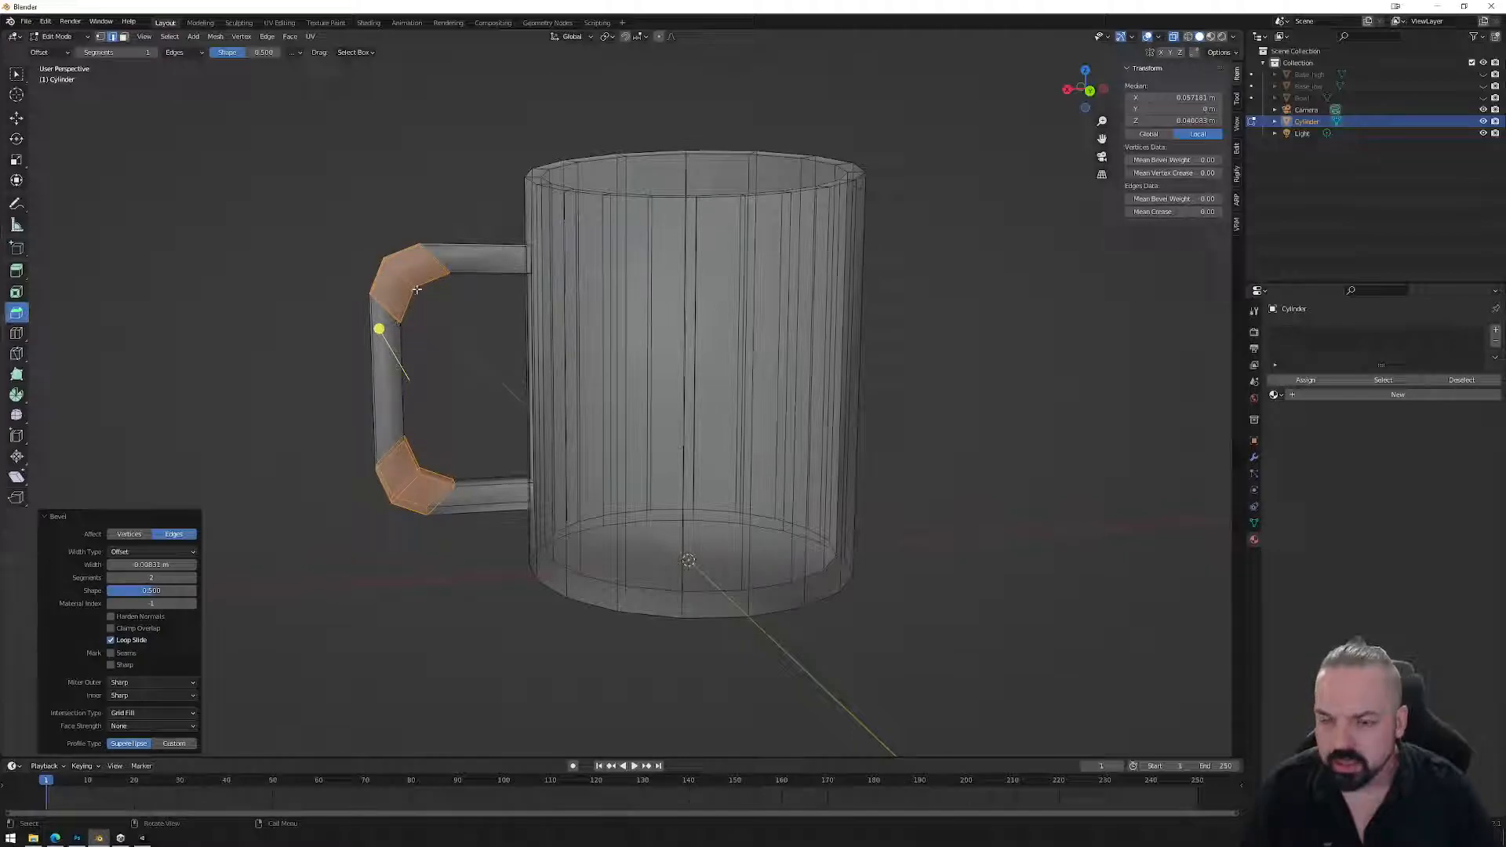
middle_click_drag(503, 453, 508, 392)
key("Tab")
left_click(1087, 95)
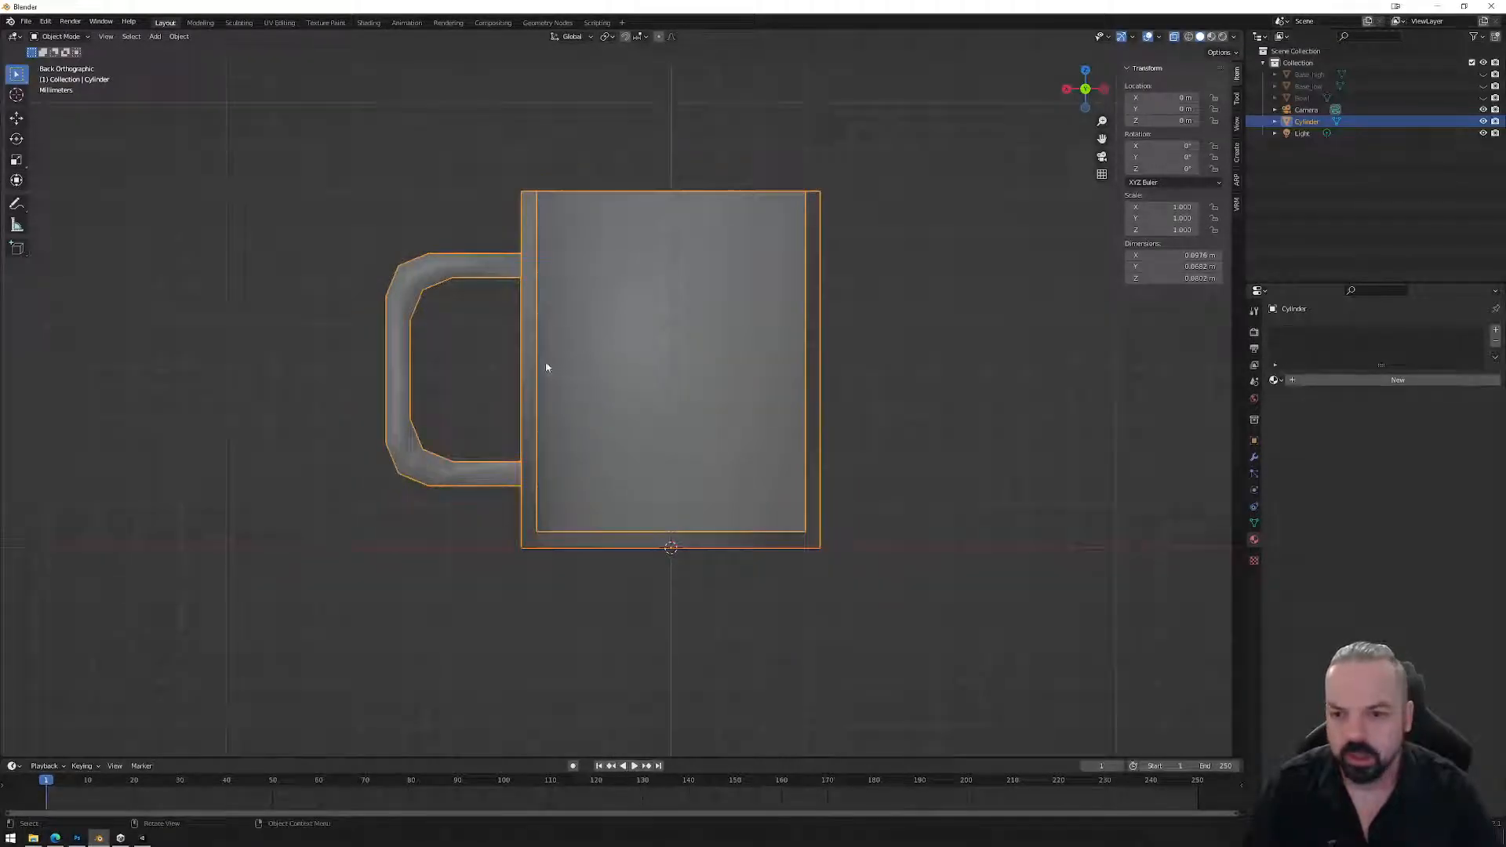
Box-select all the handle geometry and nudge it slightly along X.
key("Tab")
left_click_drag(336, 210, 466, 515)
key("g")
key("x")
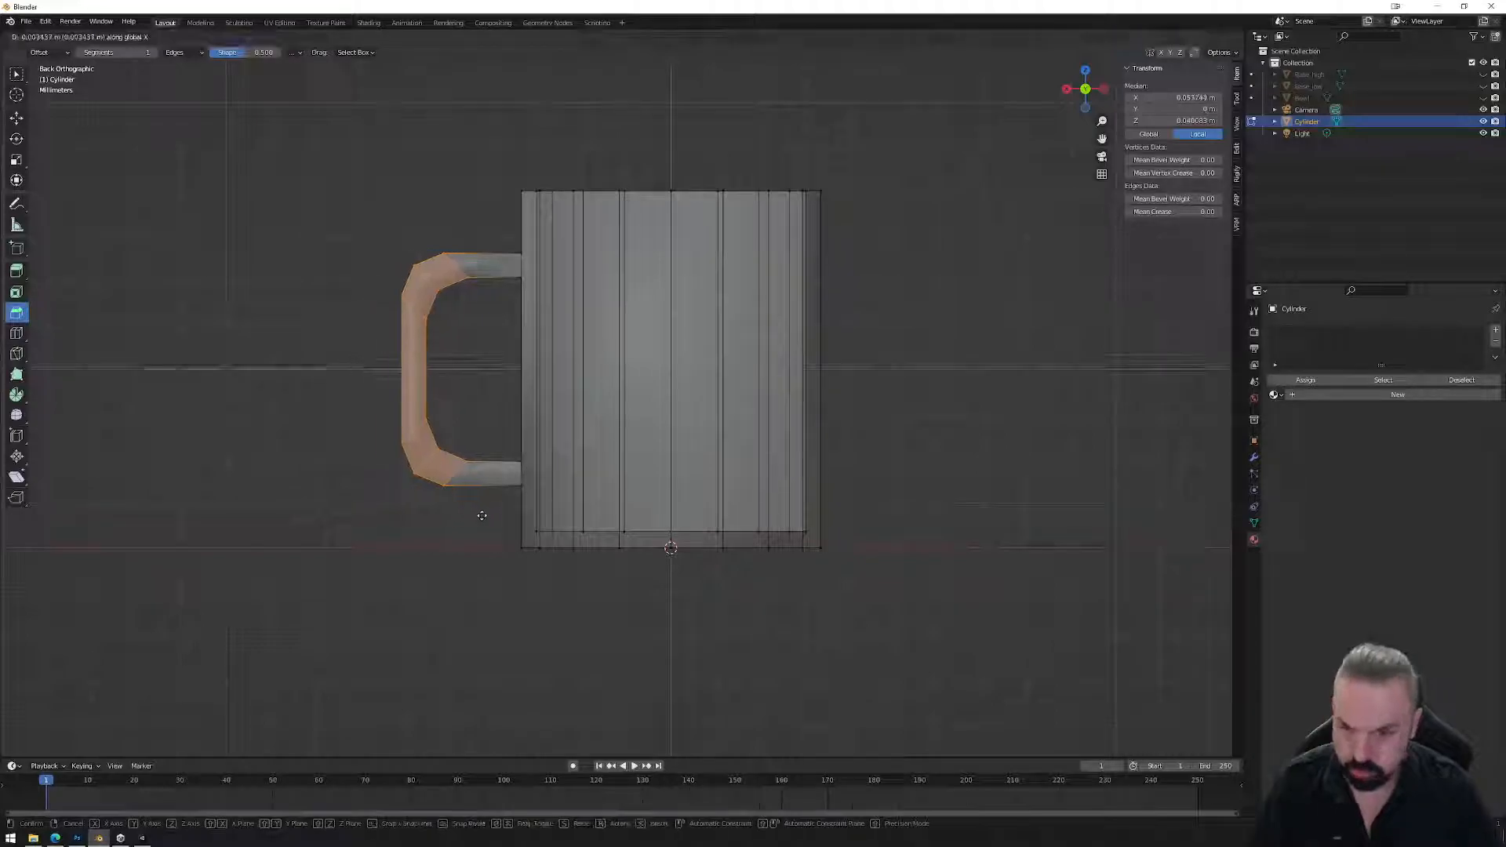
left_click(505, 518)
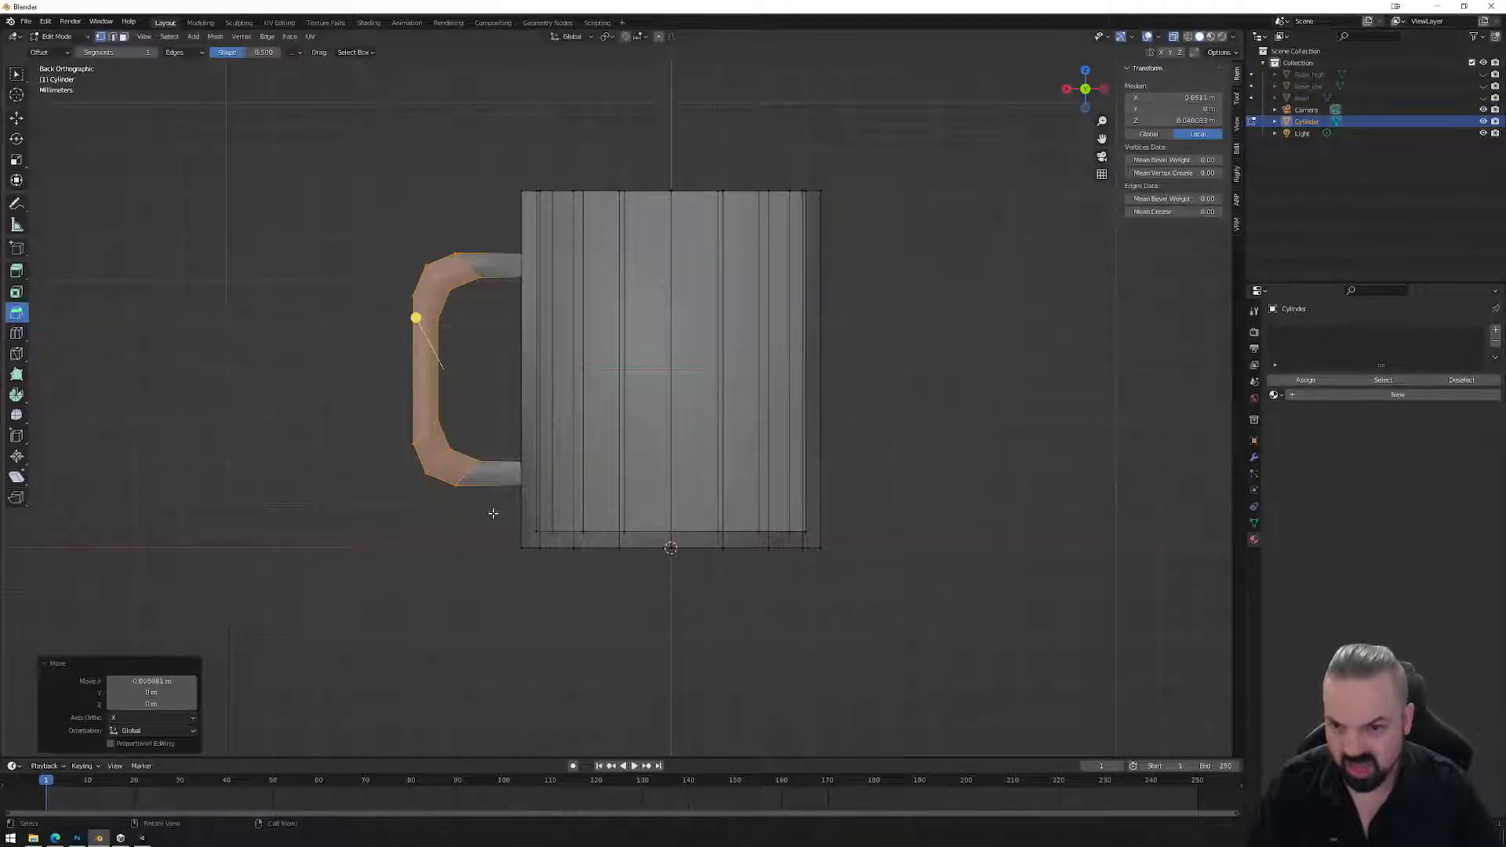
key("Tab")
middle_click_drag(472, 534, 776, 526)
scroll(651, 534, "down", 4)
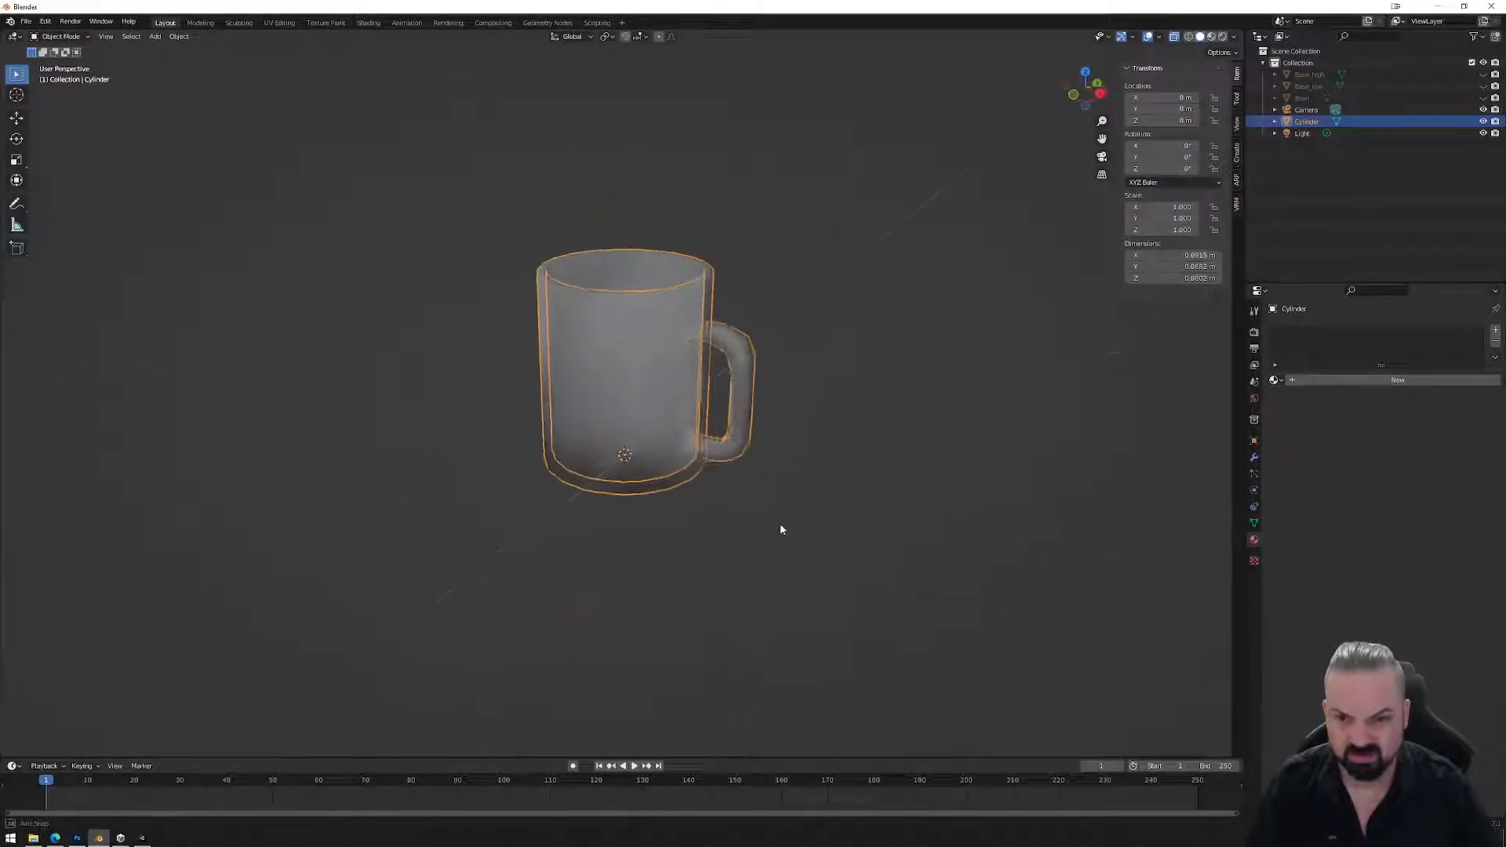
key("Tab")
Orbit and zoom around the mug to inspect it before editing.
middle_click_drag(810, 478, 867, 414)
key("Tab")
scroll(773, 429, "up", 3)
scroll(837, 370, "up", 2)
key("Tab")
middle_click_drag(948, 357, 910, 335)
Select the edge loop running around the handle and bevel it wider.
left_click(903, 265)
left_click(857, 258, "alt")
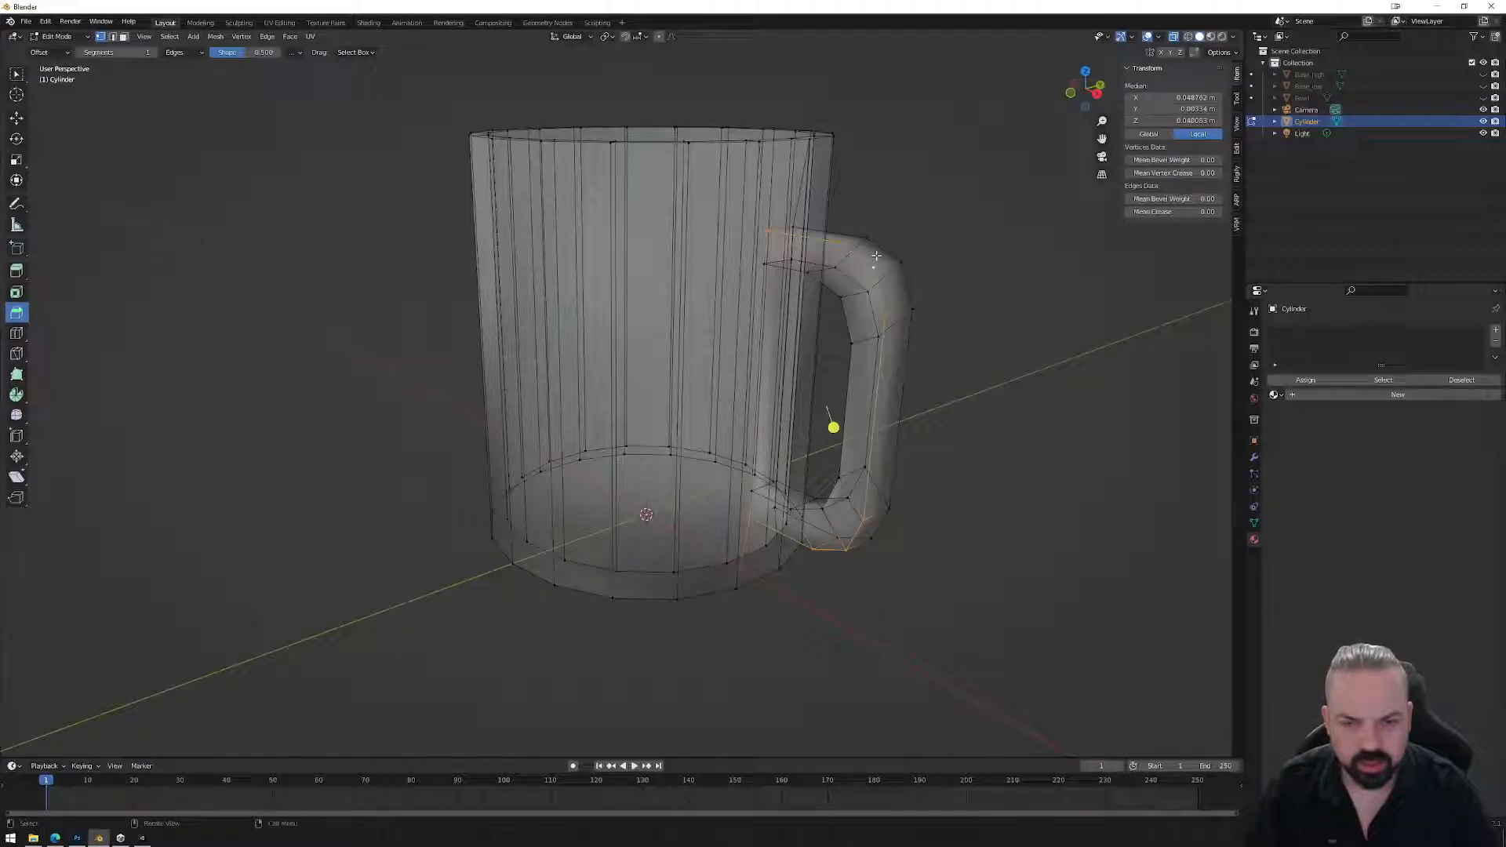
middle_click_drag(877, 253, 908, 363)
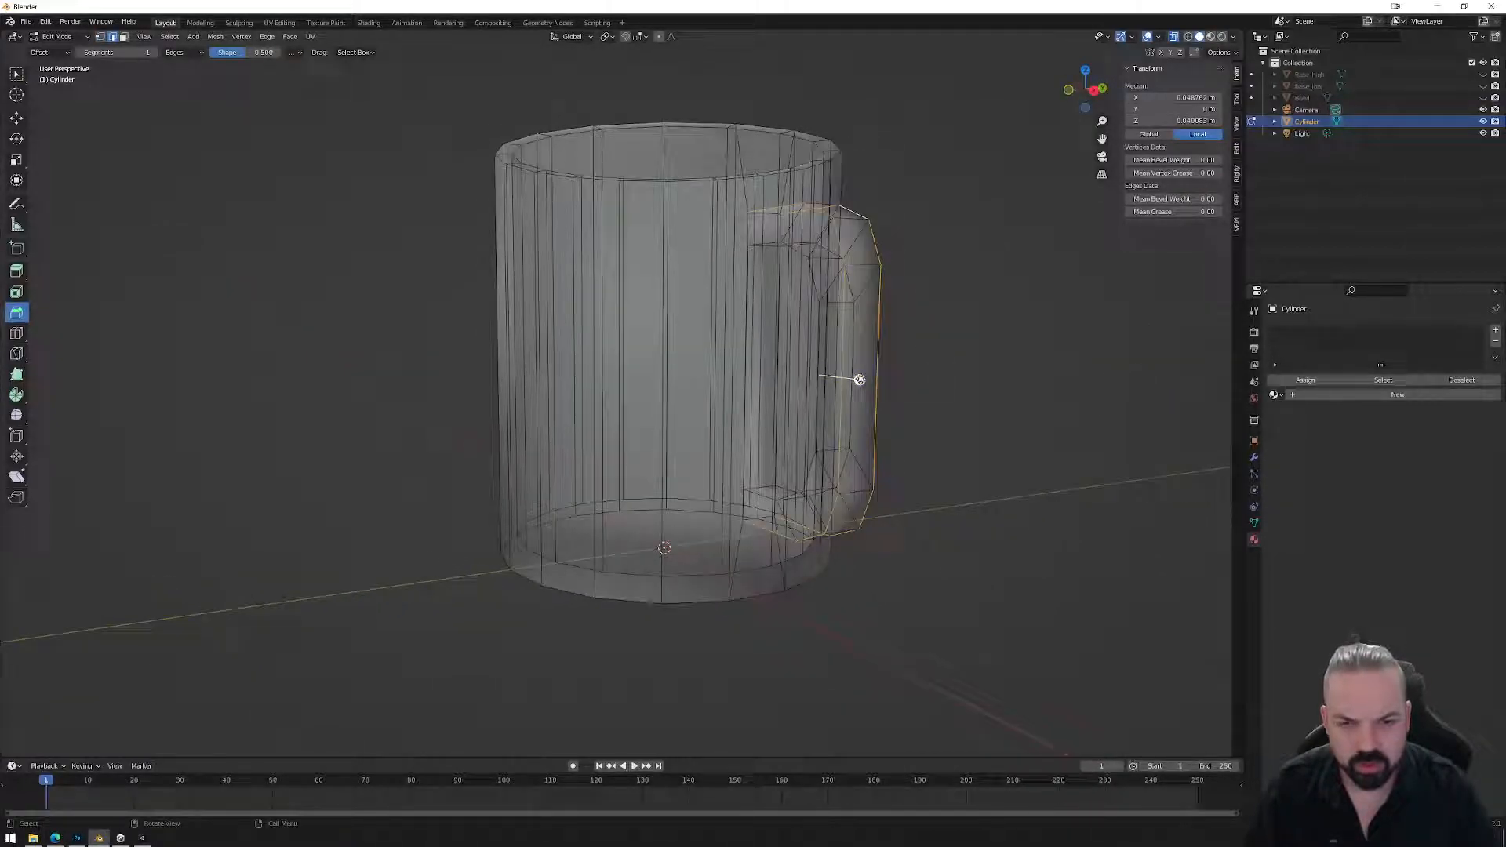
left_click_drag(860, 380, 880, 367)
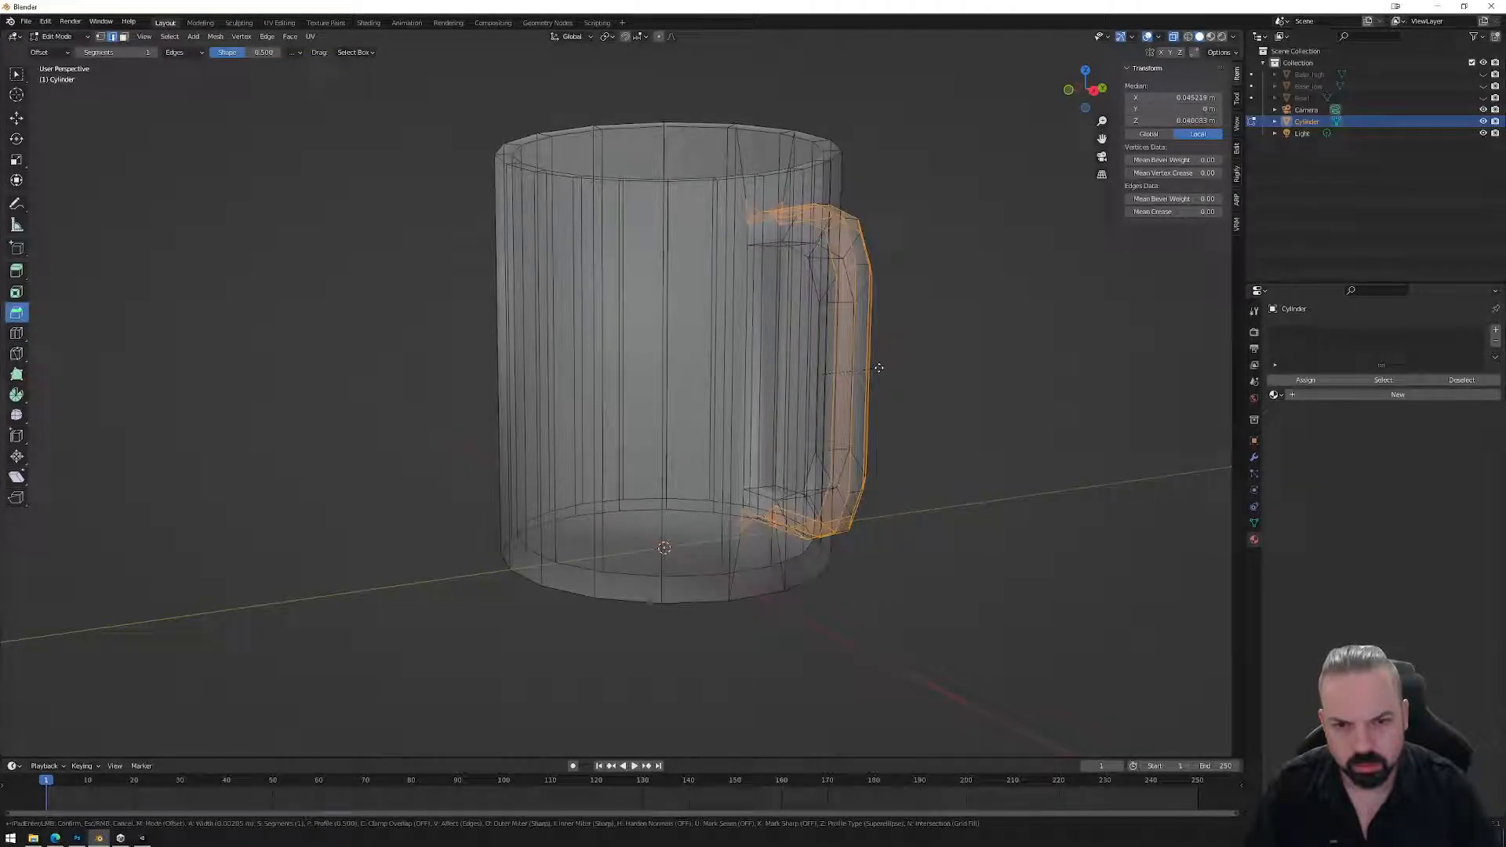
left_click(879, 368)
Turn off X-ray so the mug shows solid and inspect the rounded handle.
middle_click_drag(932, 433, 975, 463)
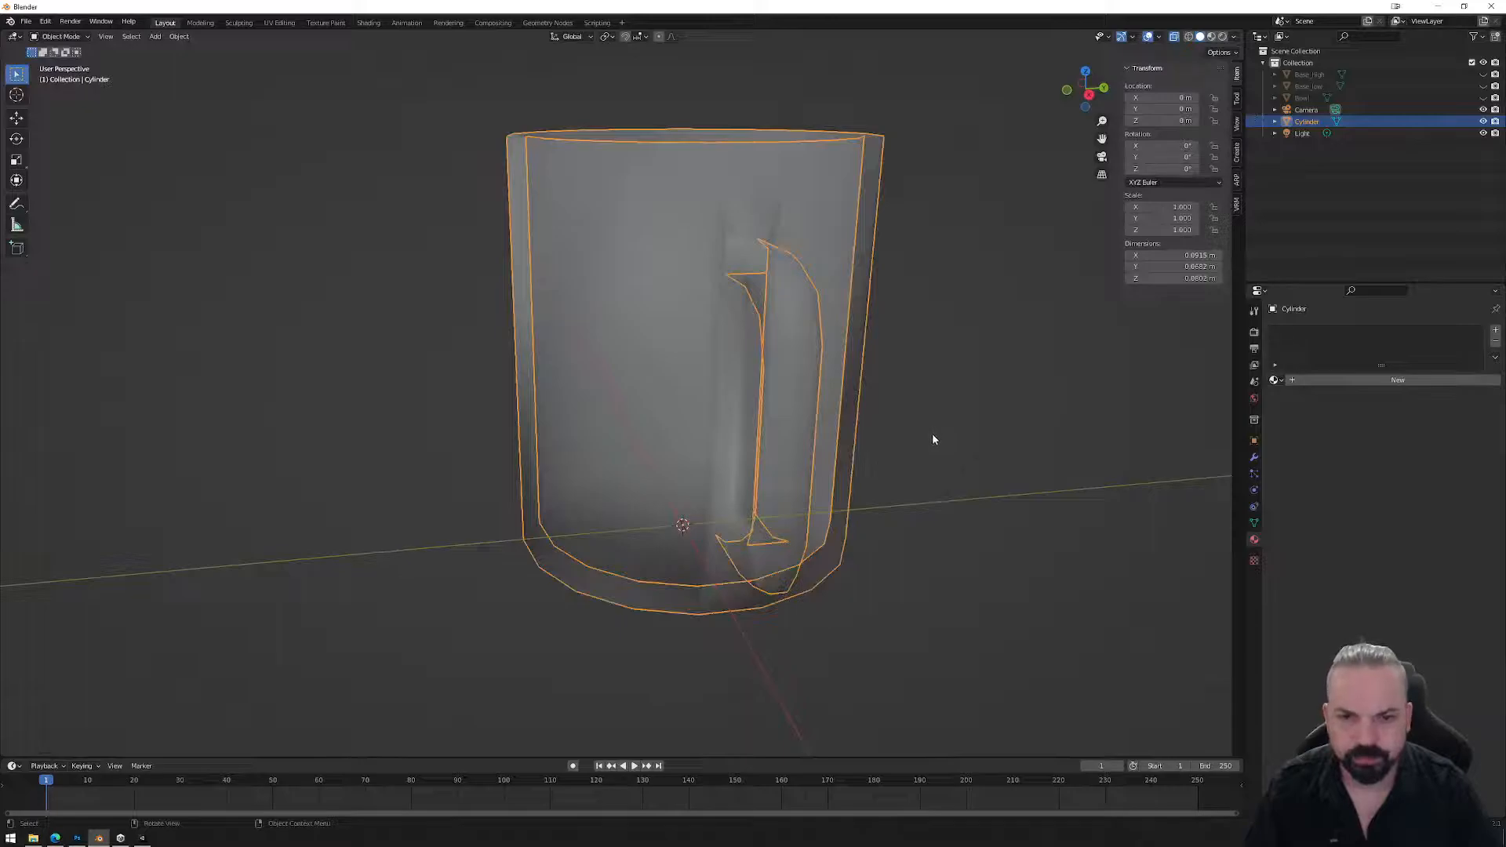
left_click(1174, 37)
middle_click_drag(972, 398, 707, 253)
middle_click_drag(670, 430, 766, 315)
key("Tab")
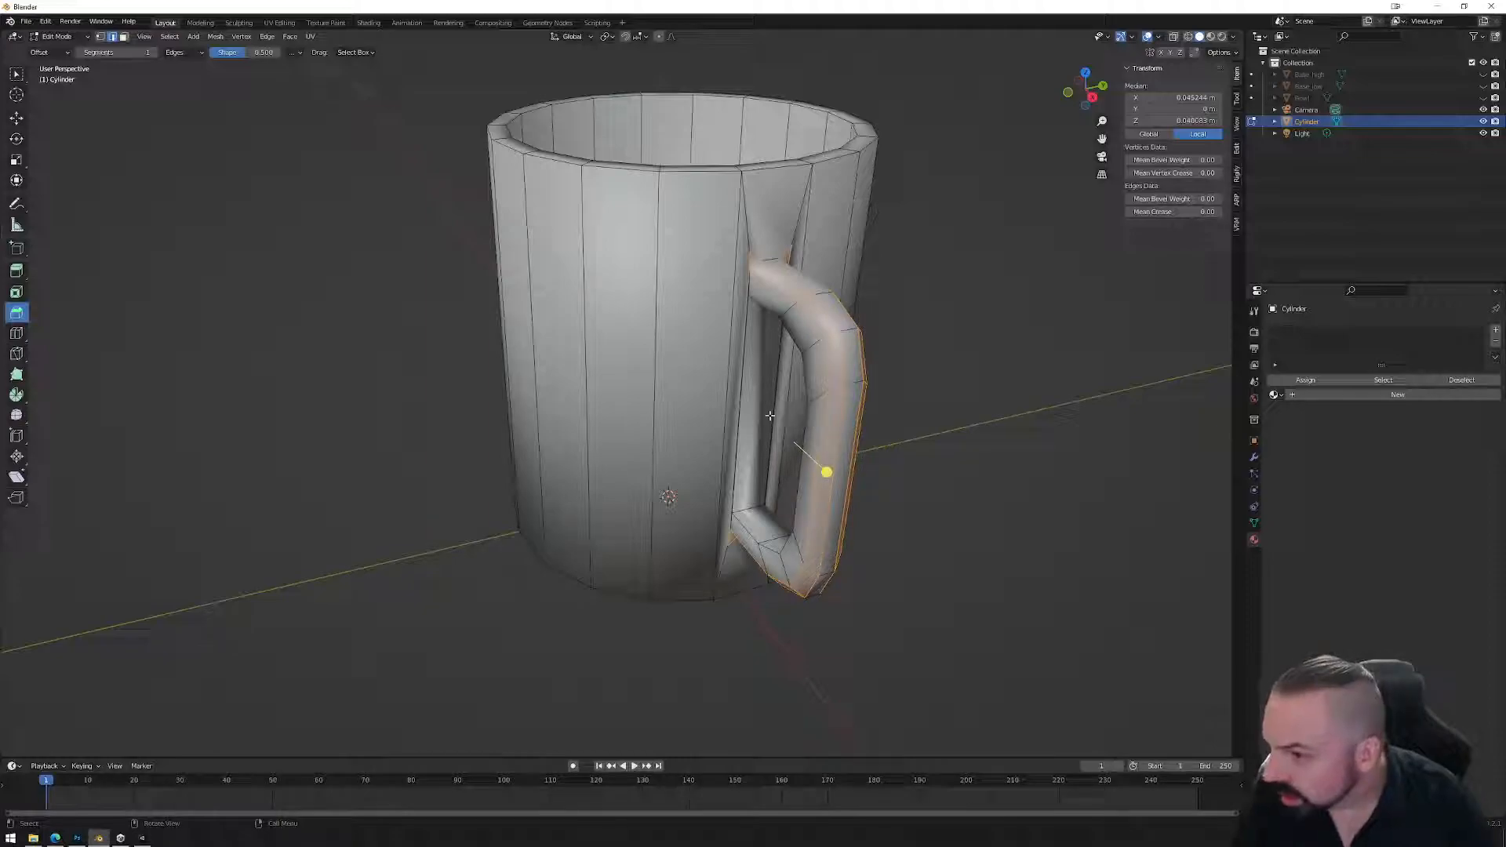
middle_click_drag(728, 425, 710, 471)
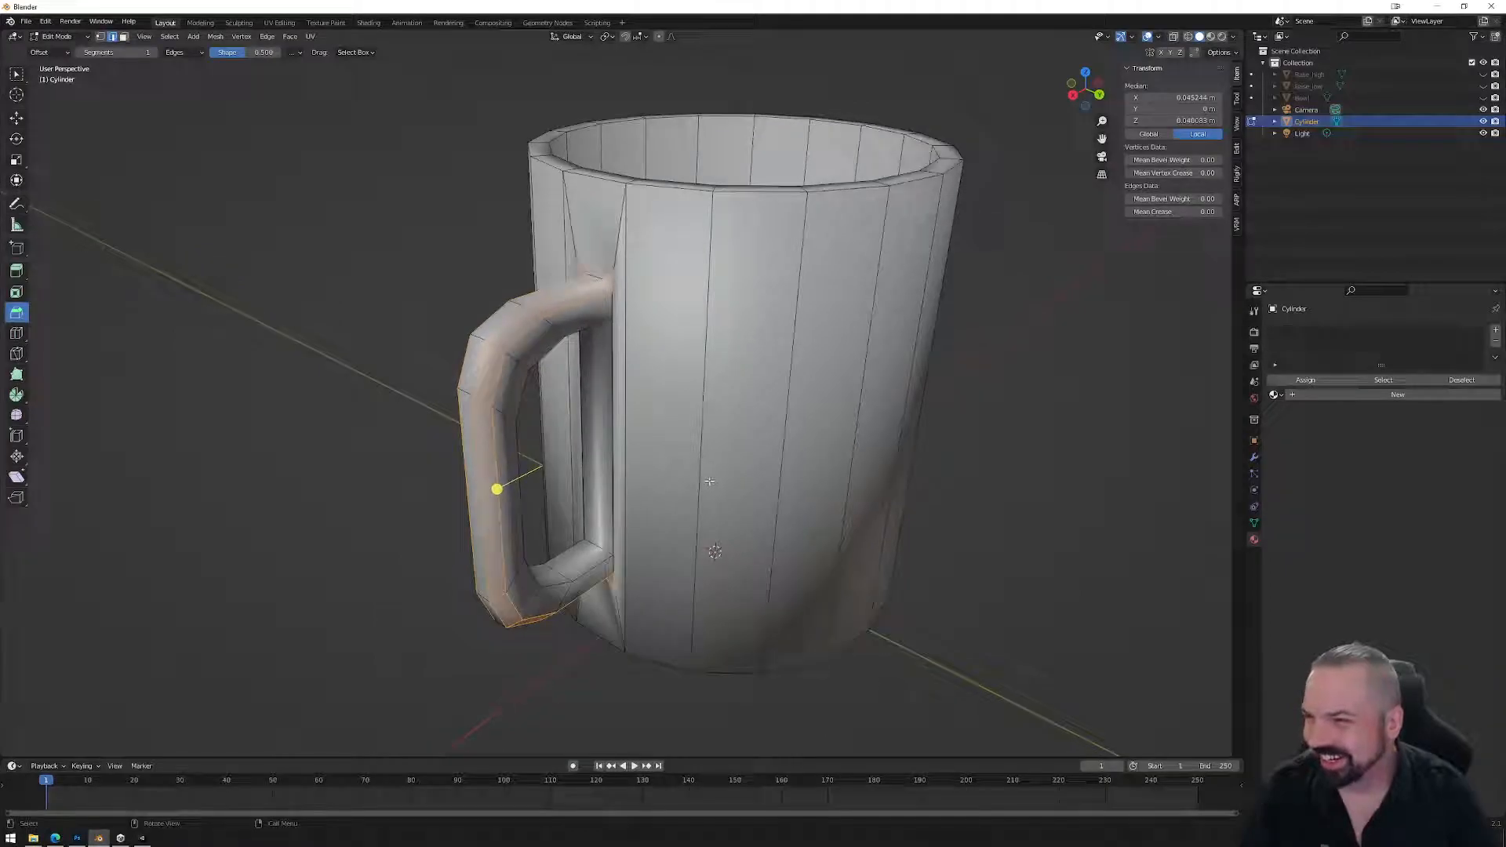
left_click(608, 444)
Select the mug body faces behind the handle and delete them.
key("3")
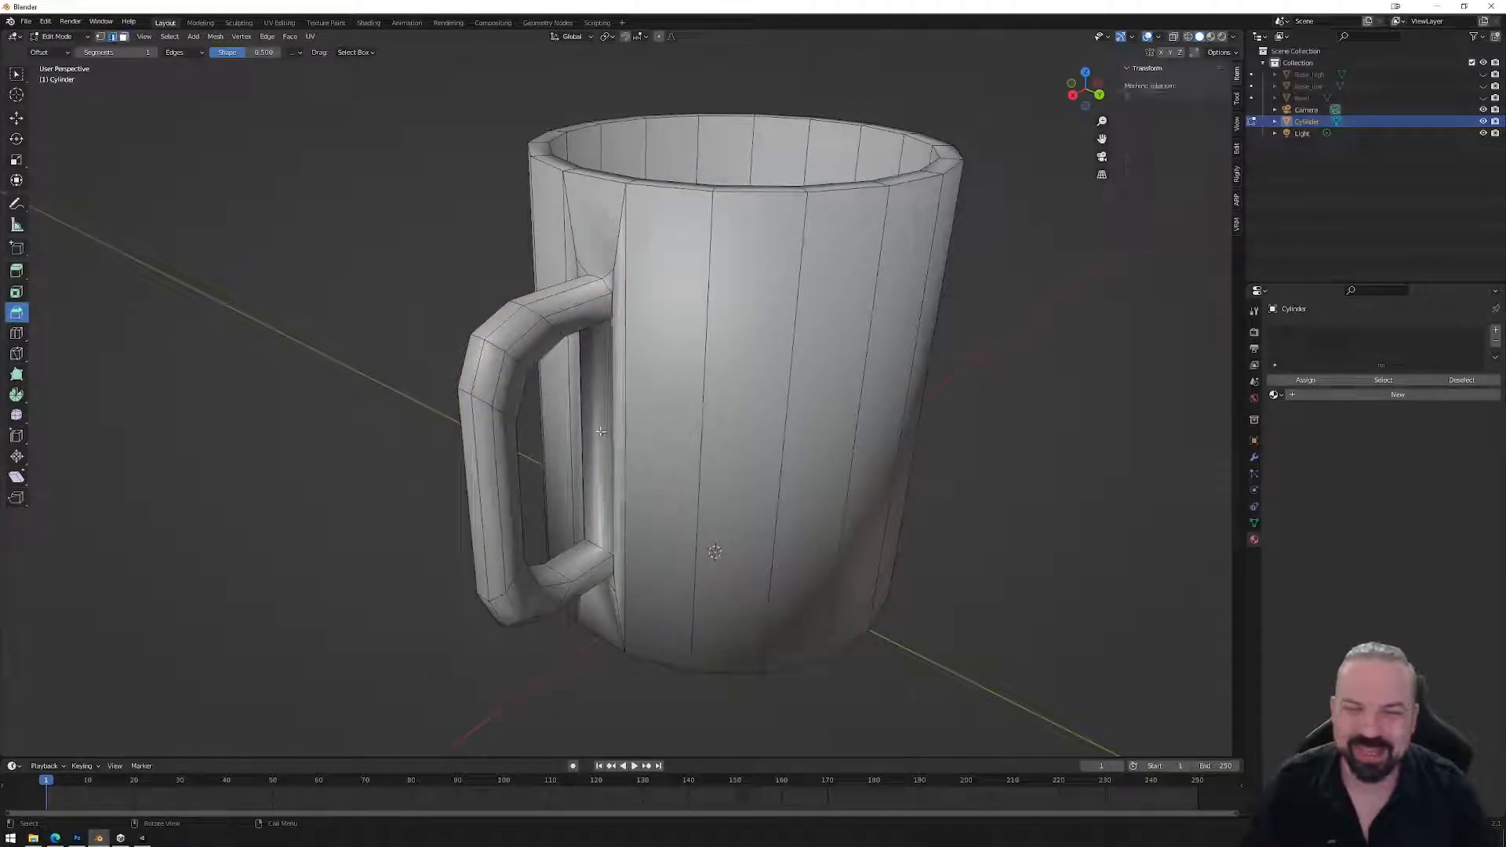
left_click(600, 431)
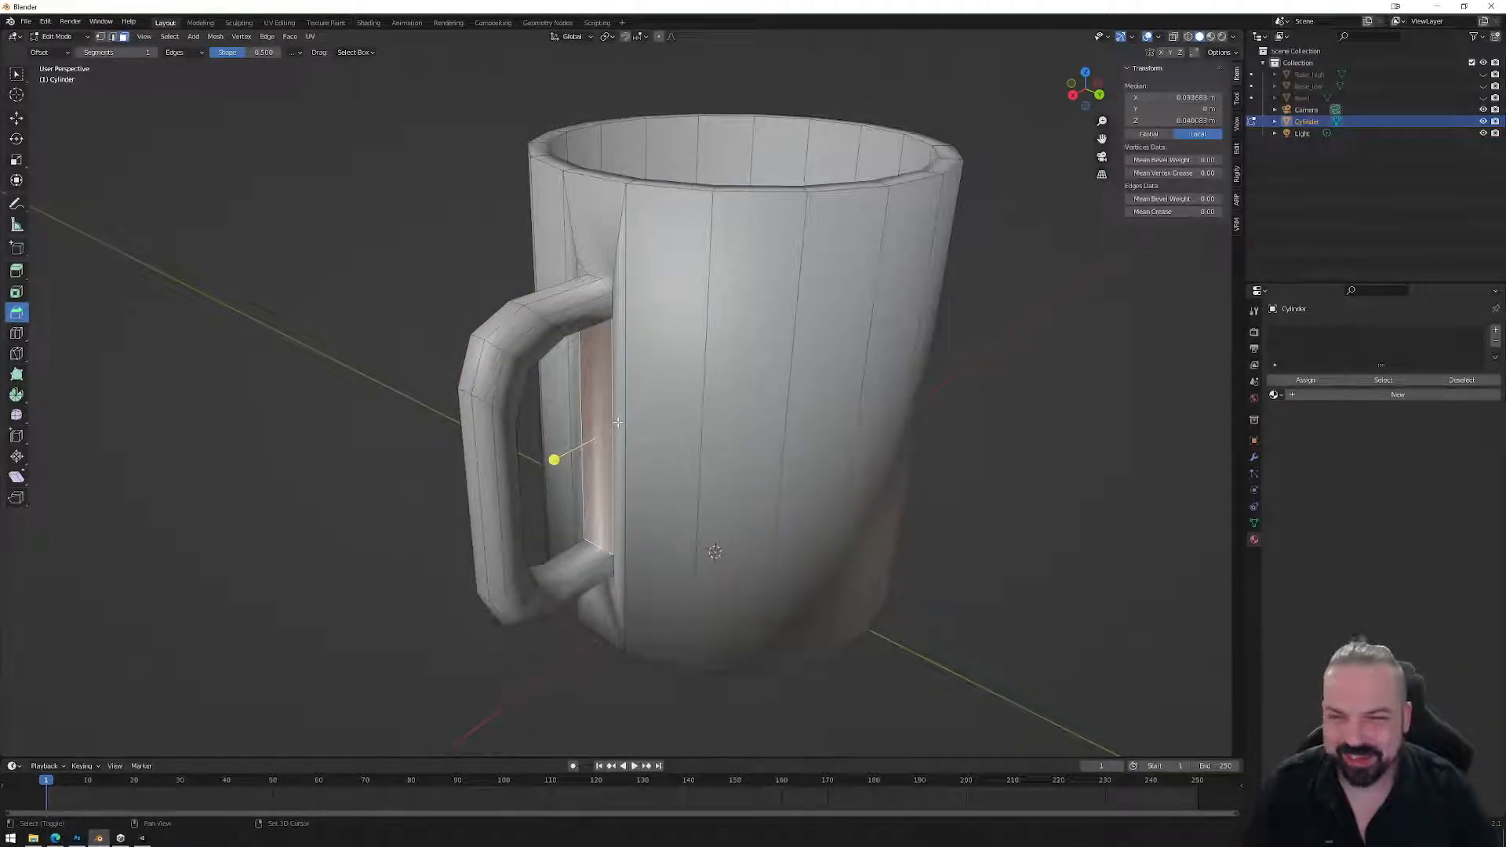
left_click(622, 407, "shift")
left_click_drag(566, 465, 559, 403)
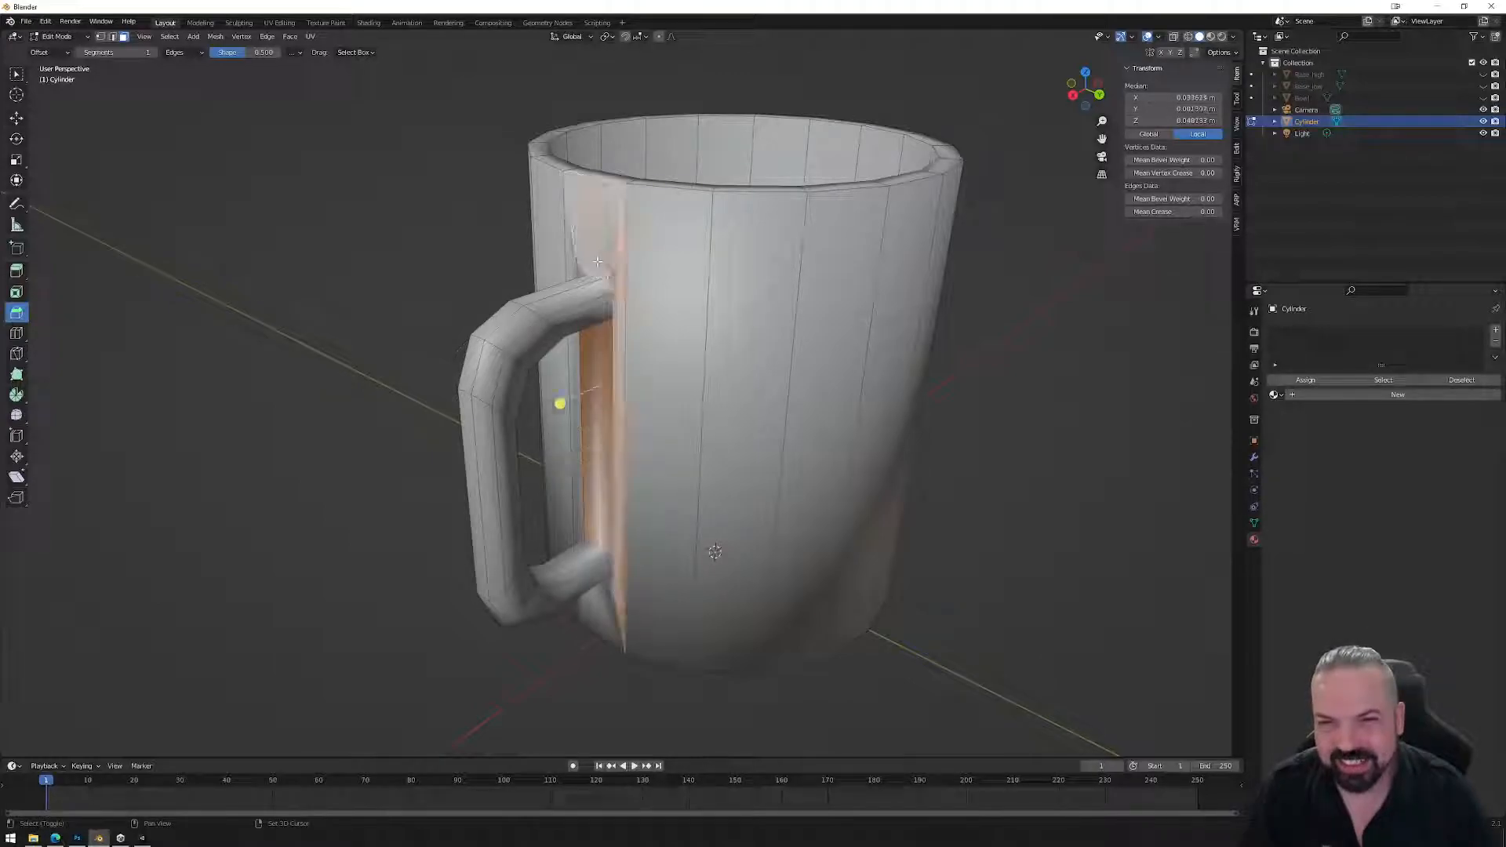
middle_click_drag(583, 271, 666, 311)
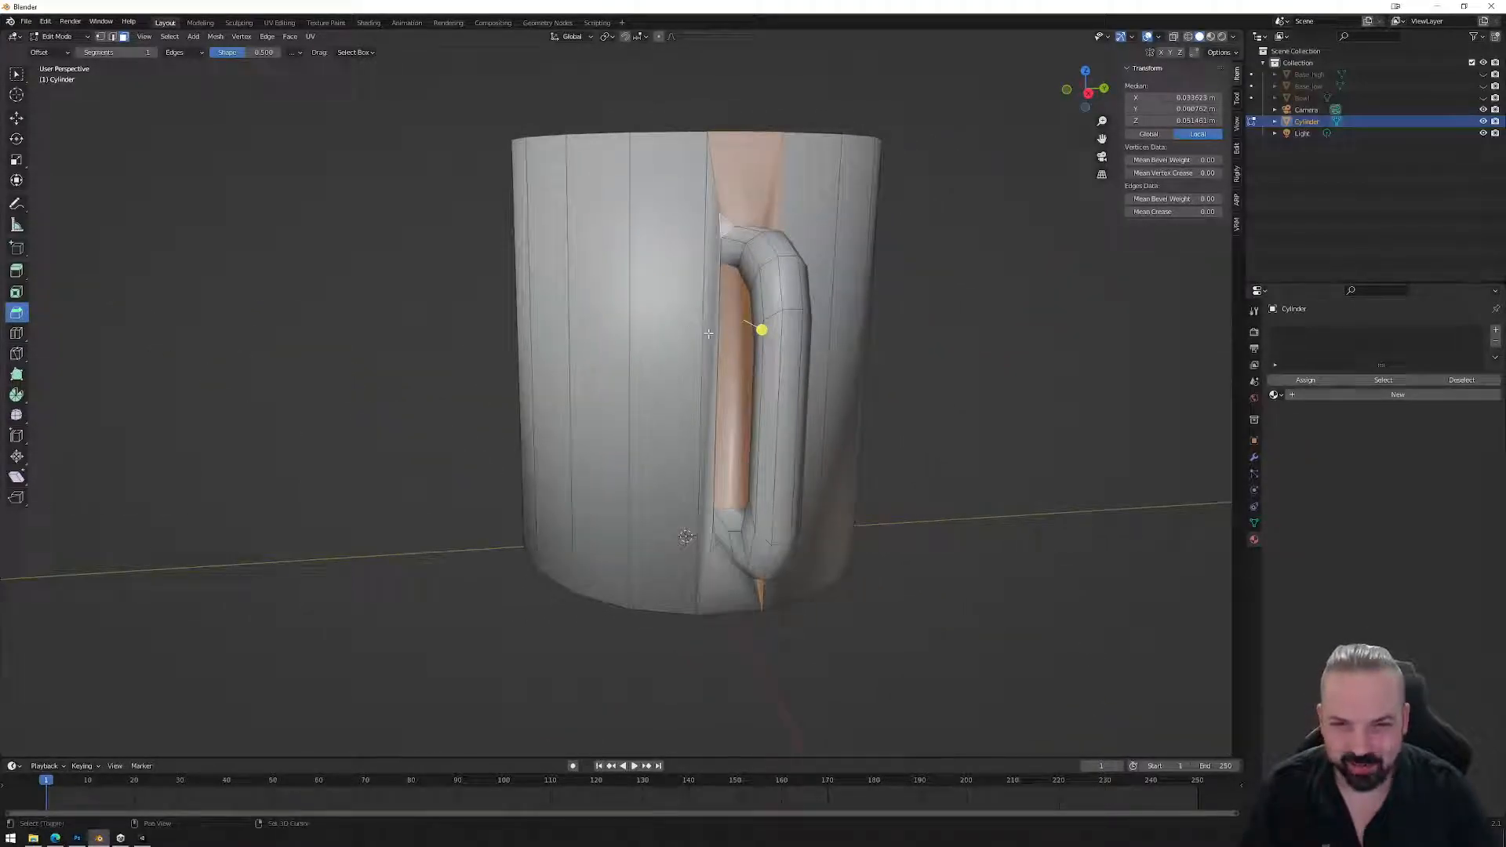
left_click_drag(709, 333, 735, 381)
left_click(735, 572, "shift")
middle_click_drag(735, 572, 799, 513)
left_click(716, 472, "shift")
left_click(746, 474, "shift")
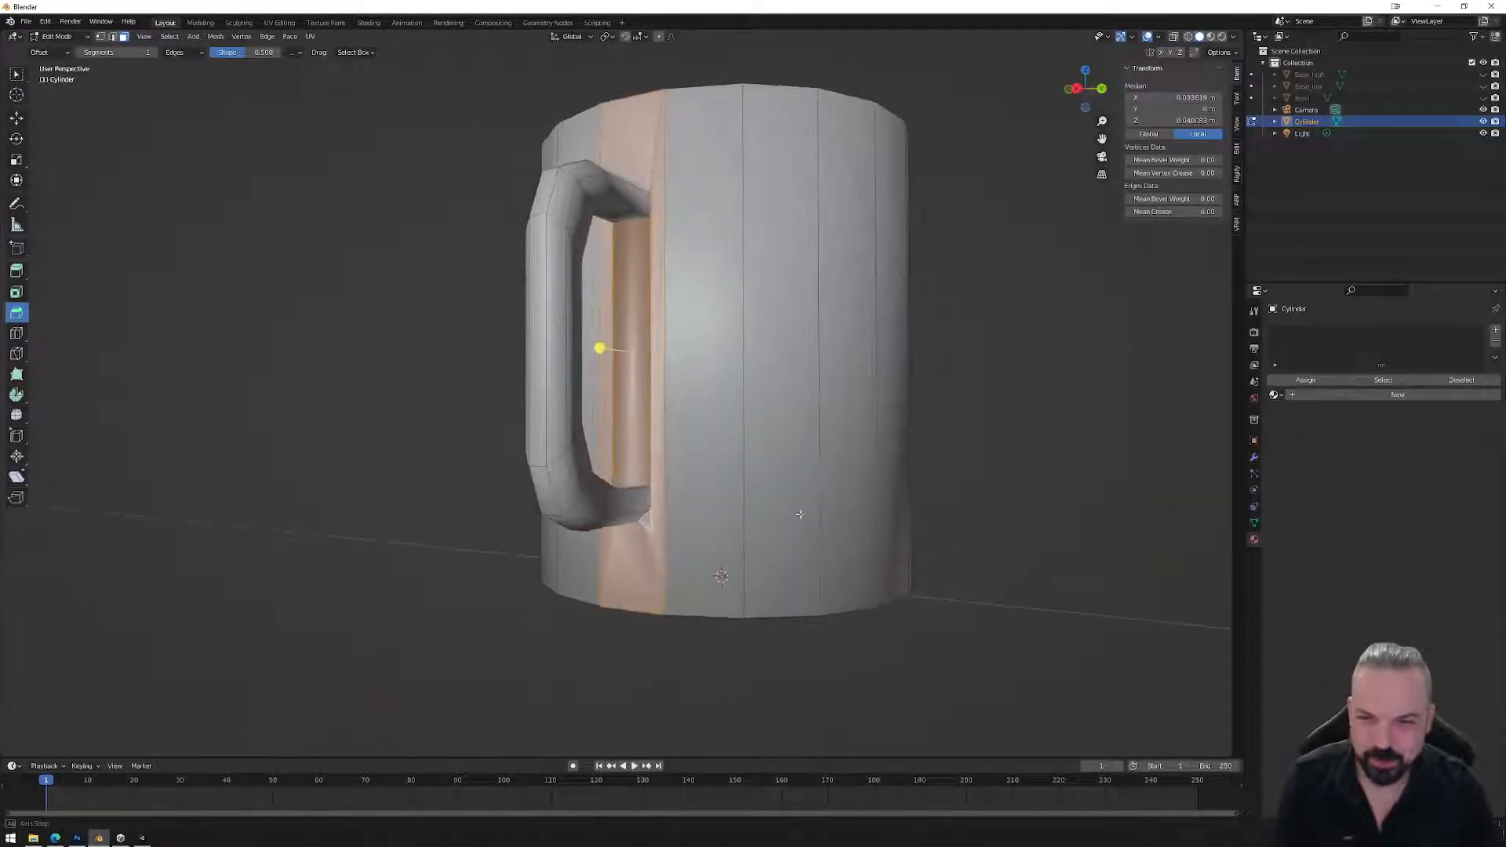
key("x")
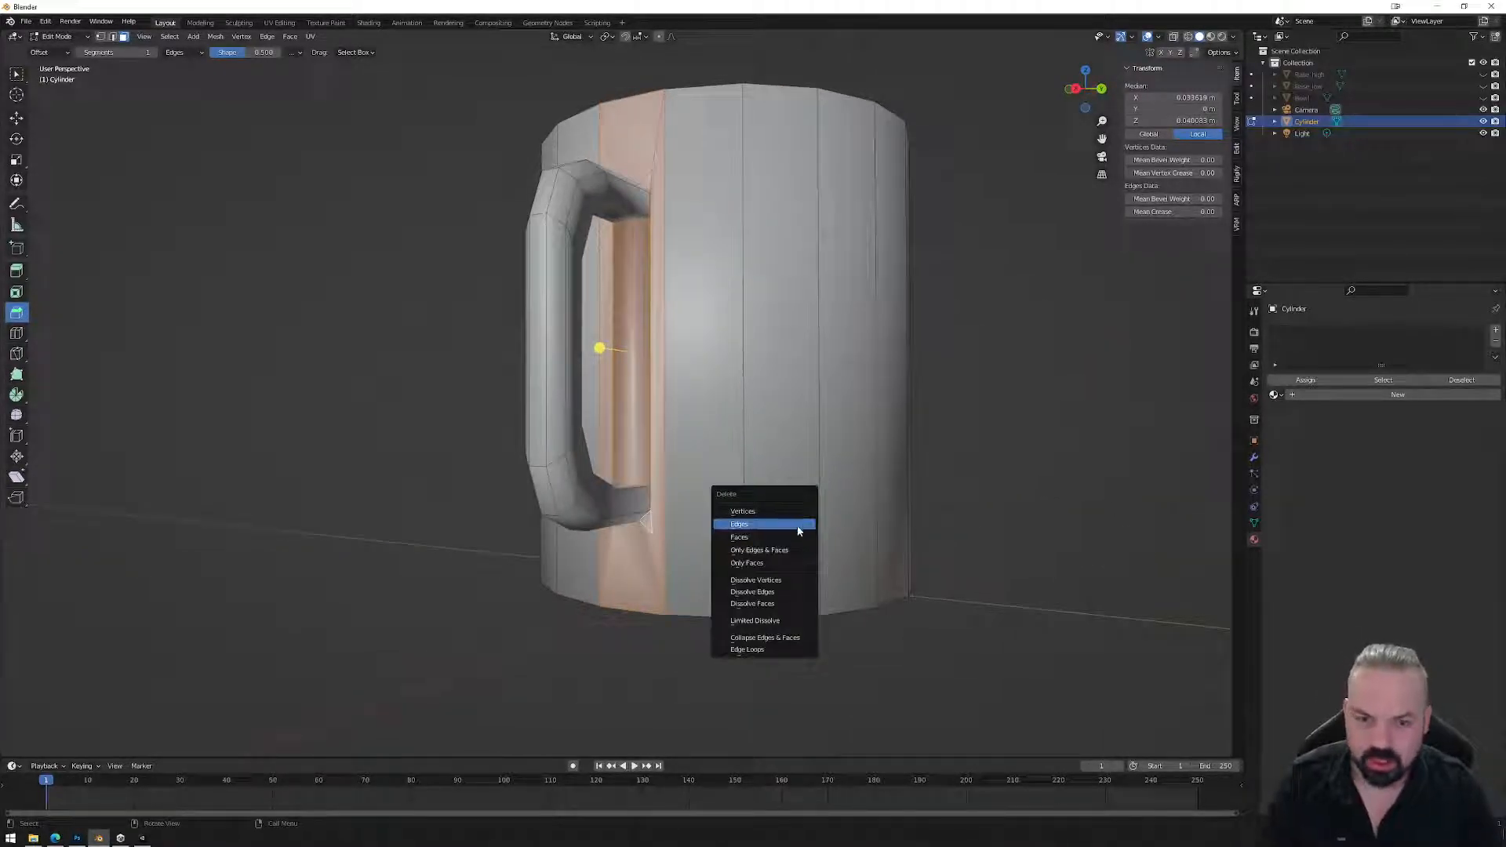
left_click(792, 536)
Delete the remaining faces at the handle-body seam.
middle_click_drag(789, 533, 687, 393)
left_click(647, 376)
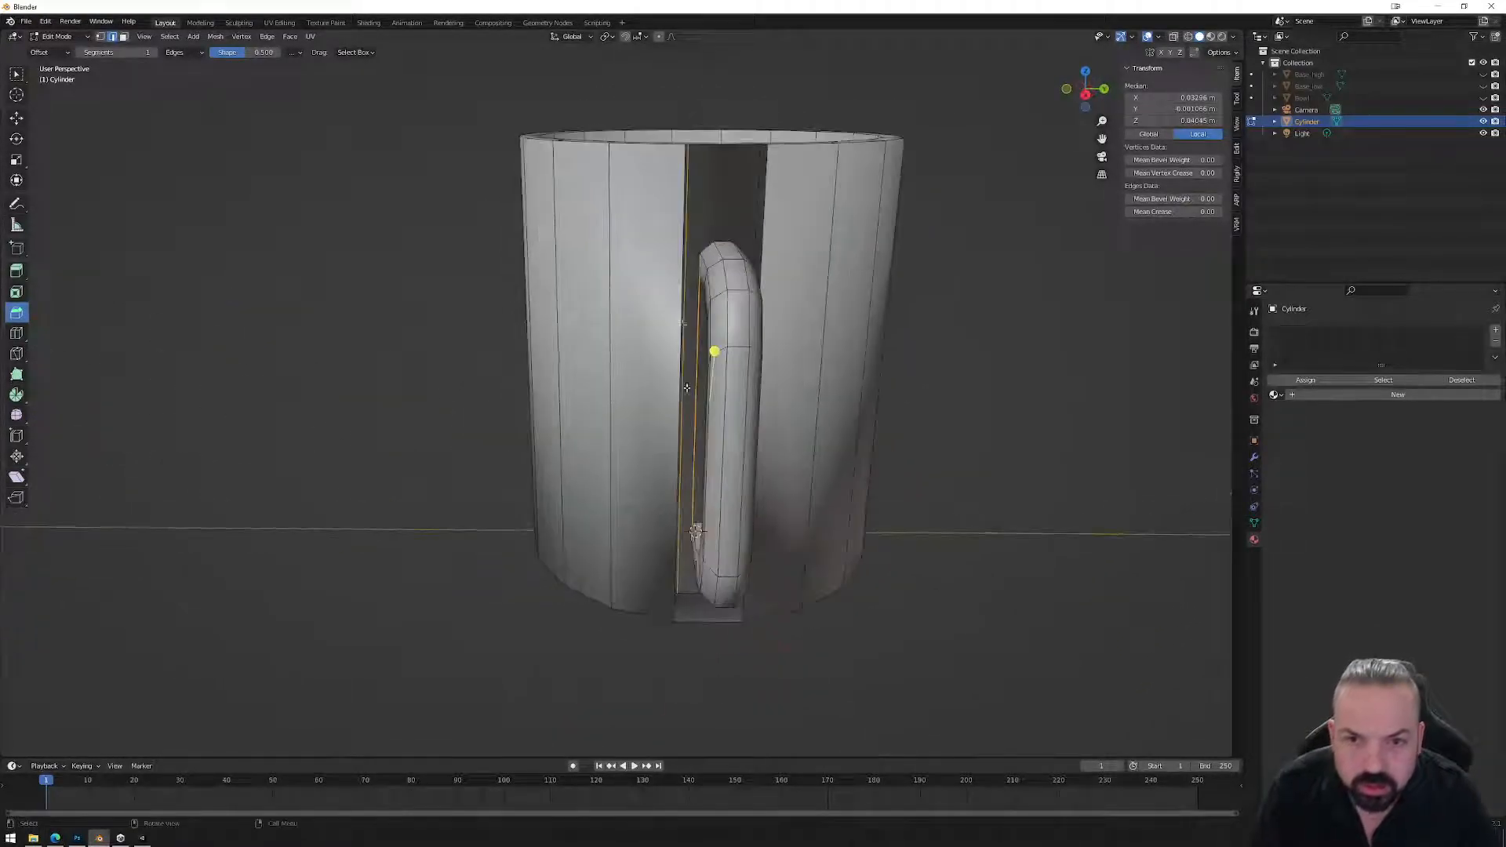
middle_click_drag(690, 210, 795, 289)
key("x")
left_click(854, 297)
Fill faces between the handle-end edges and the mug opening edge.
left_click(751, 226)
middle_click_drag(751, 228, 756, 275)
left_click(755, 514, "shift")
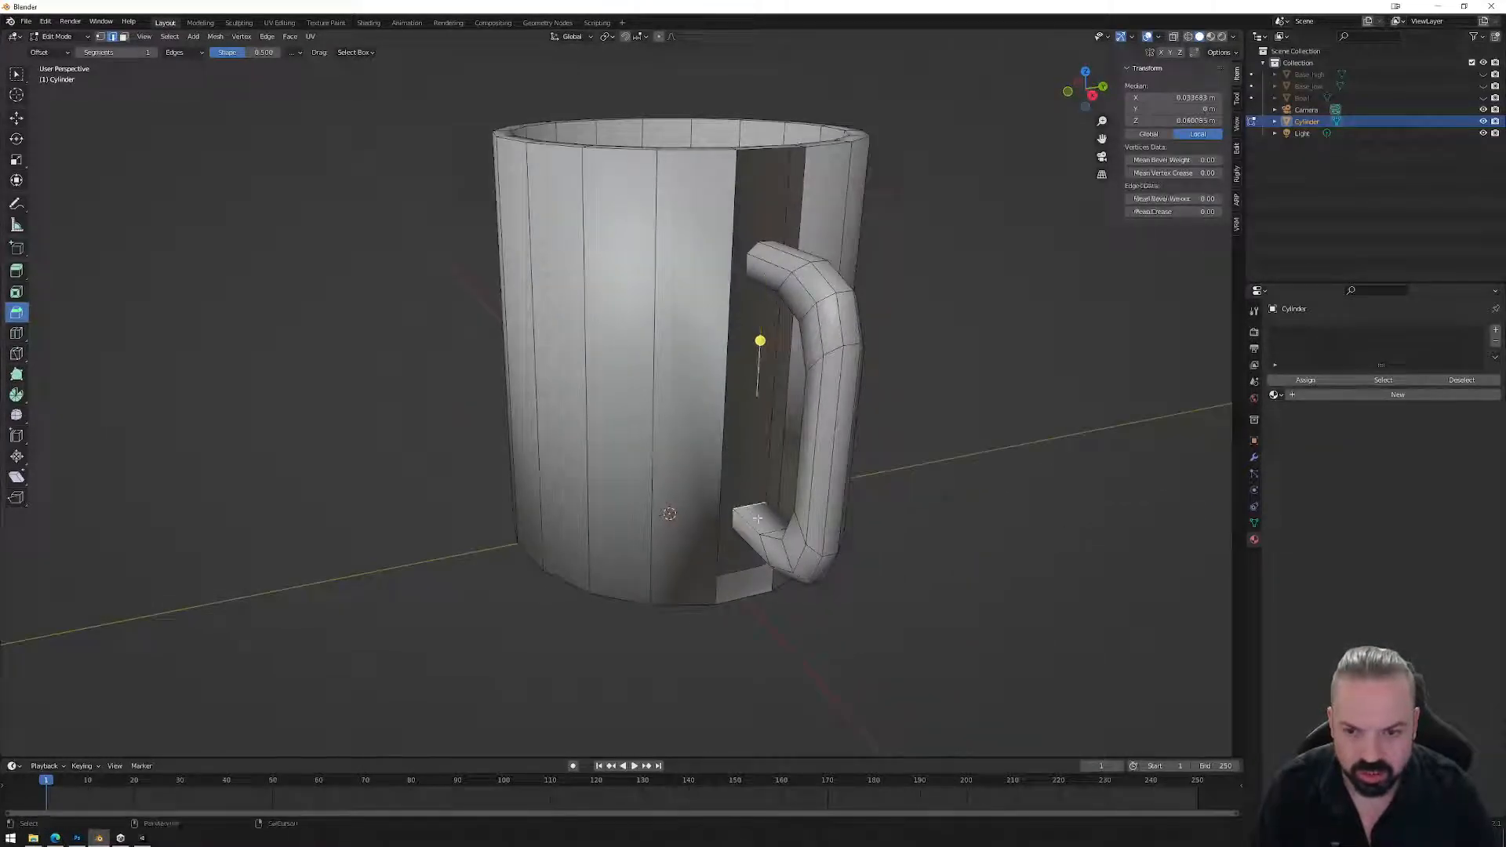
key("f")
middle_click_drag(777, 525, 755, 408)
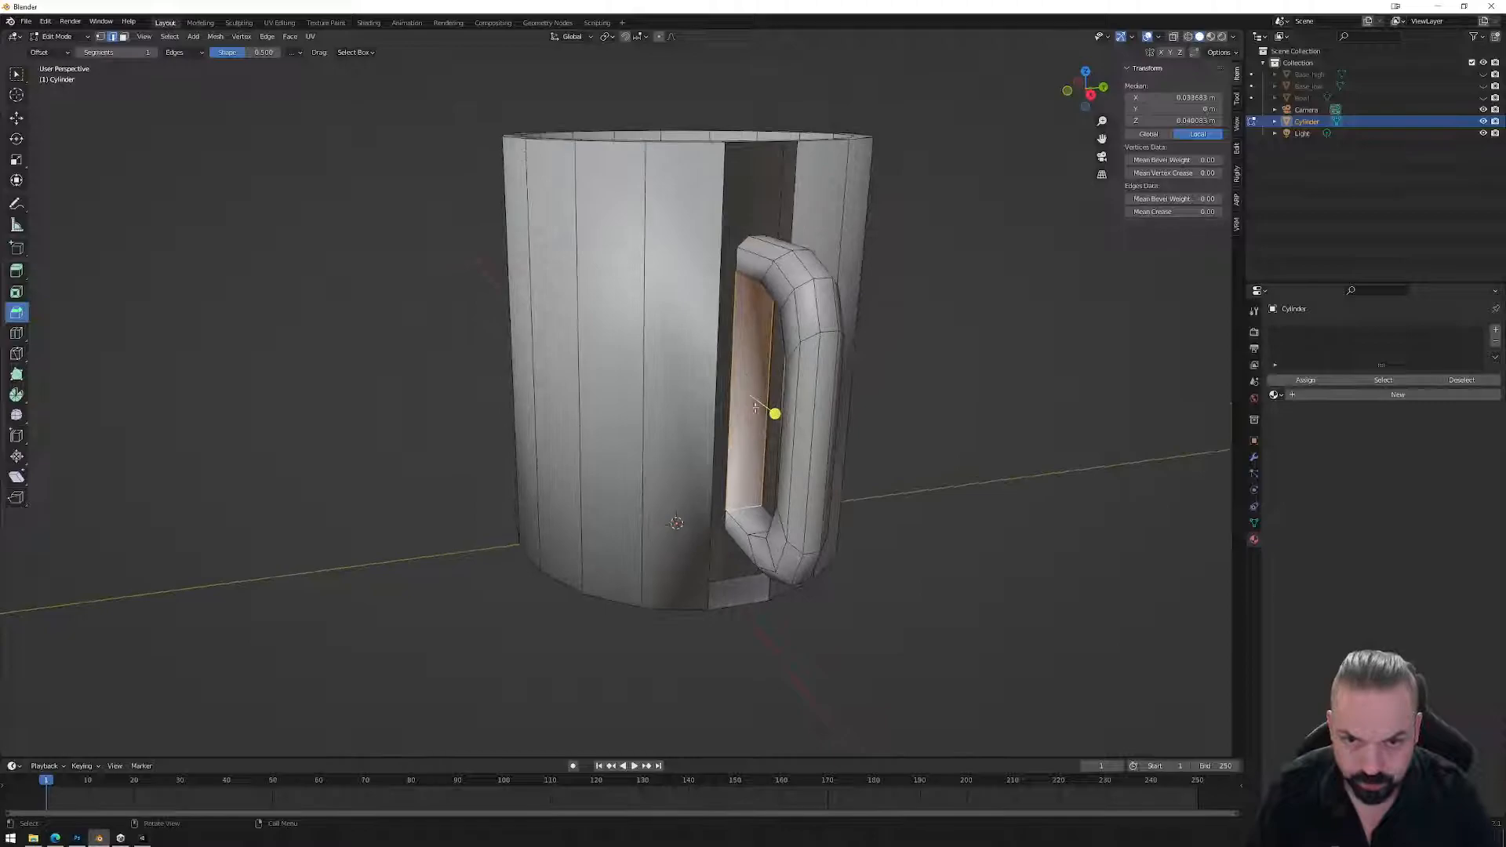
left_click(733, 343)
left_click(719, 343, "shift")
key("f")
Fill the triangles between the handle's short top edge and the slanted opening edges.
middle_click_drag(767, 349, 746, 324)
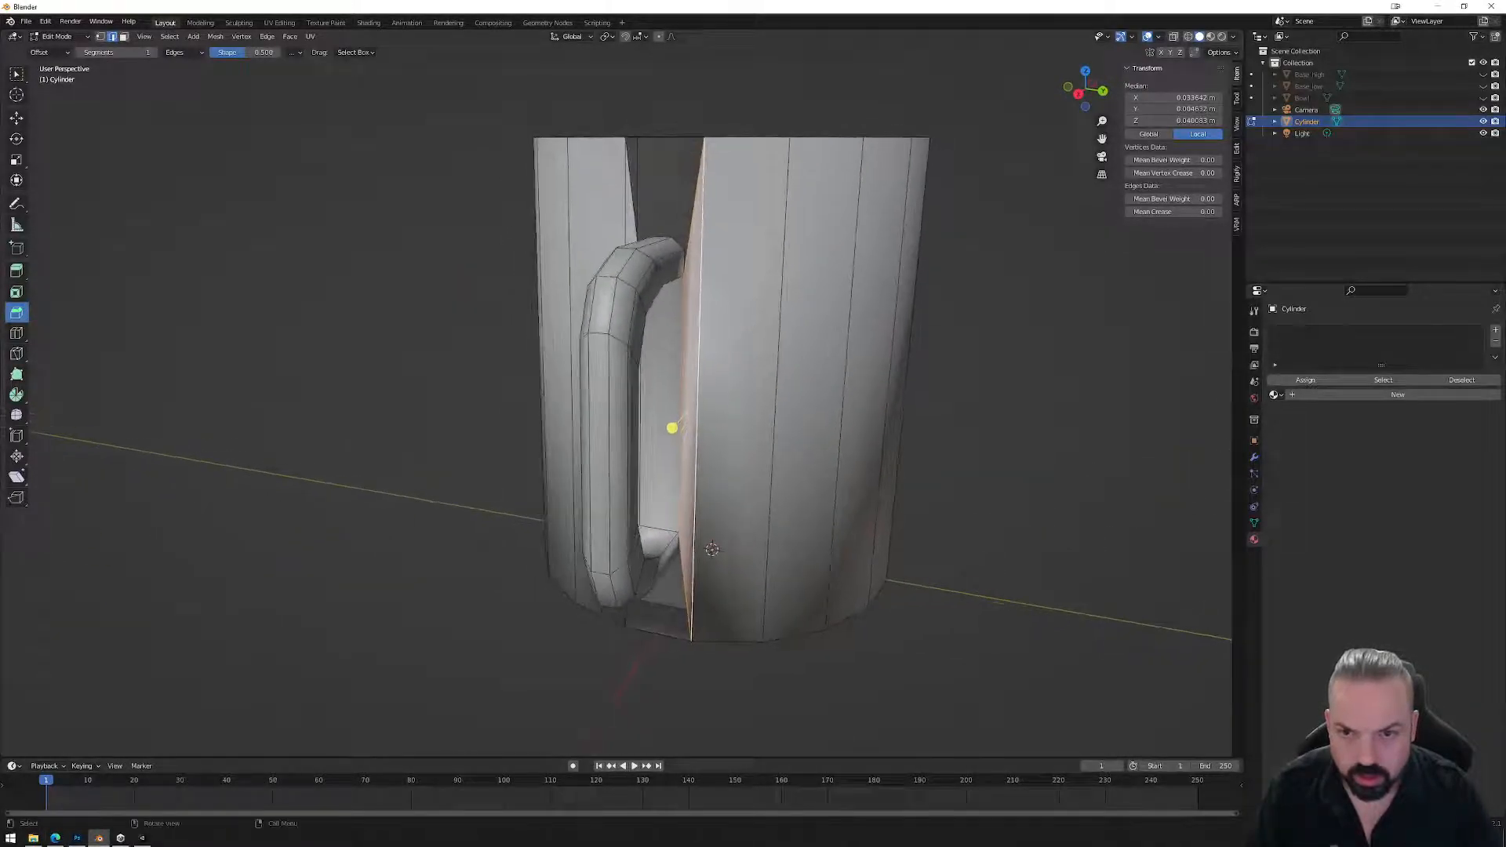
left_click(684, 256)
left_click(690, 242, "shift")
key("f")
middle_click_drag(690, 244, 708, 254)
left_click(733, 256)
left_click(730, 245, "shift")
left_click(738, 244)
key("f")
Fill the narrow right-side triangle and the remaining dark triangle at the top.
middle_click_drag(737, 208, 686, 227)
left_click(708, 277)
left_click(720, 250, "shift")
key("f")
left_click(688, 272)
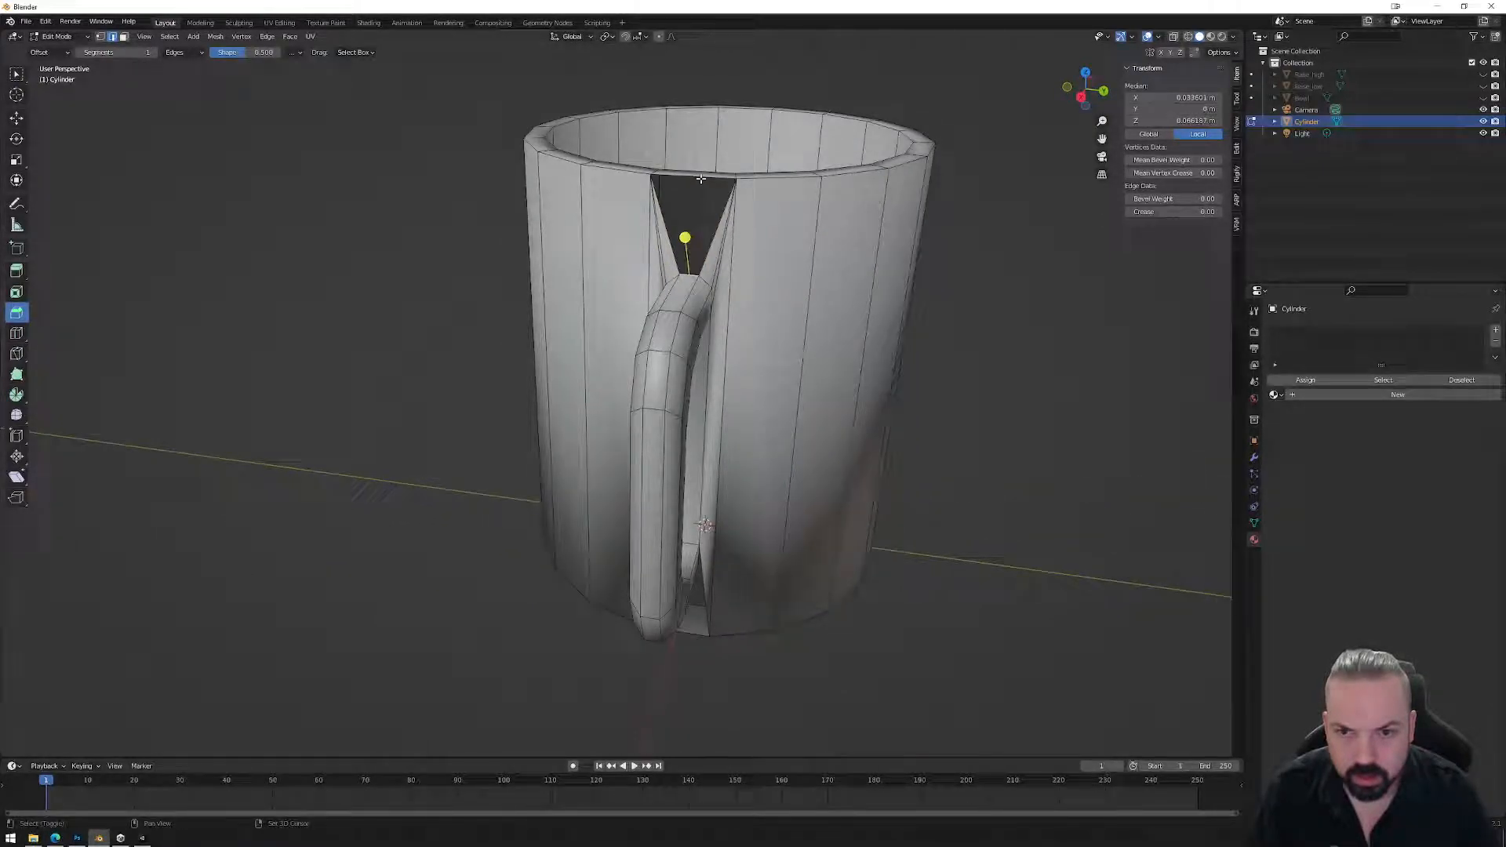
key("f")
Fill the thin triangle beside the handle's lower end and the face beneath the handle.
middle_click_drag(701, 180, 726, 328)
left_click(688, 404)
left_click(693, 420, "shift")
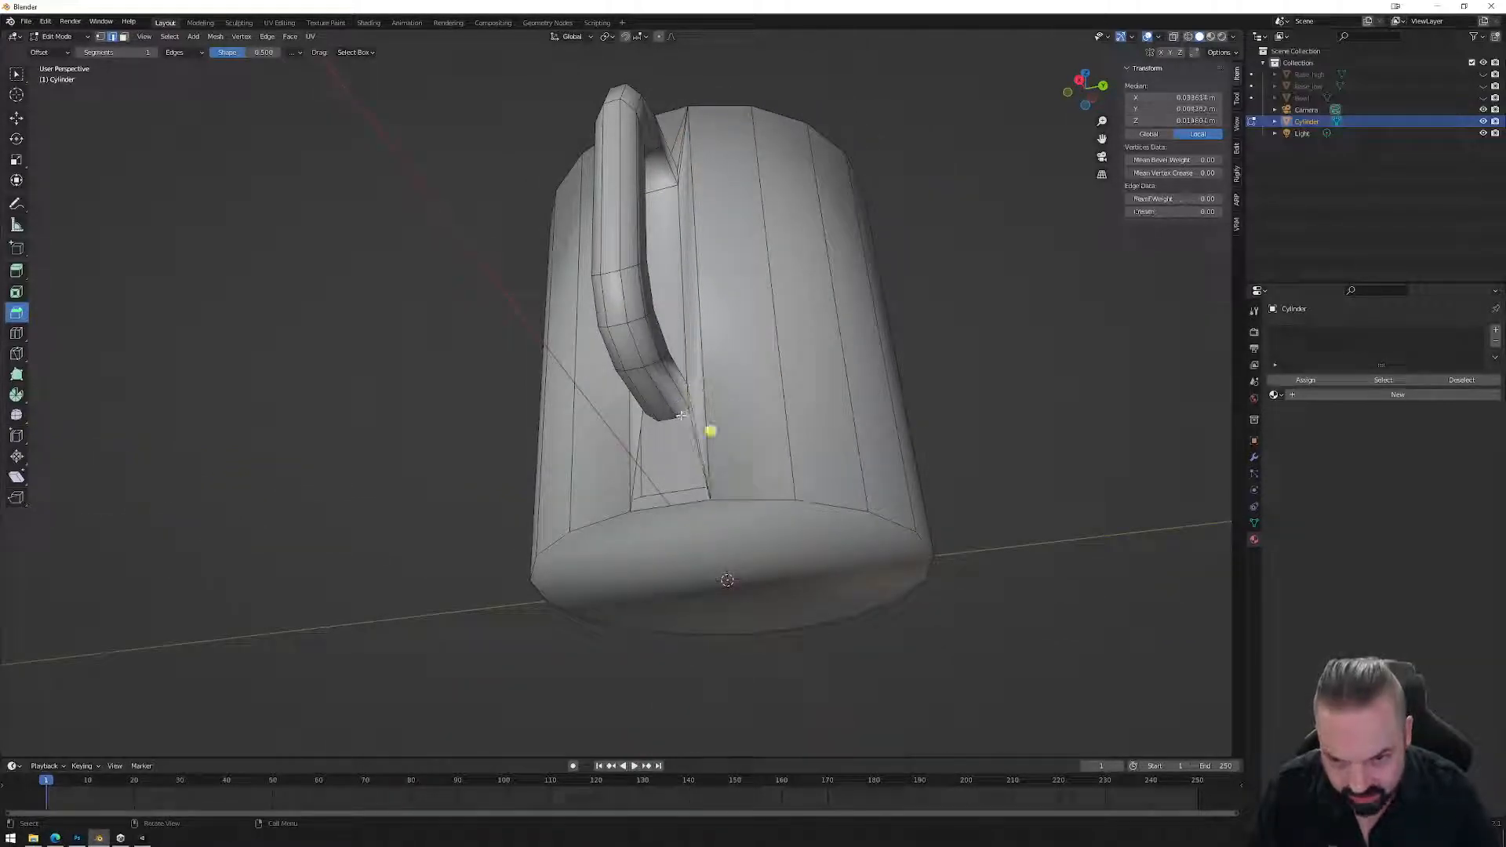
left_click(694, 445, "shift")
key("f")
left_click(668, 422)
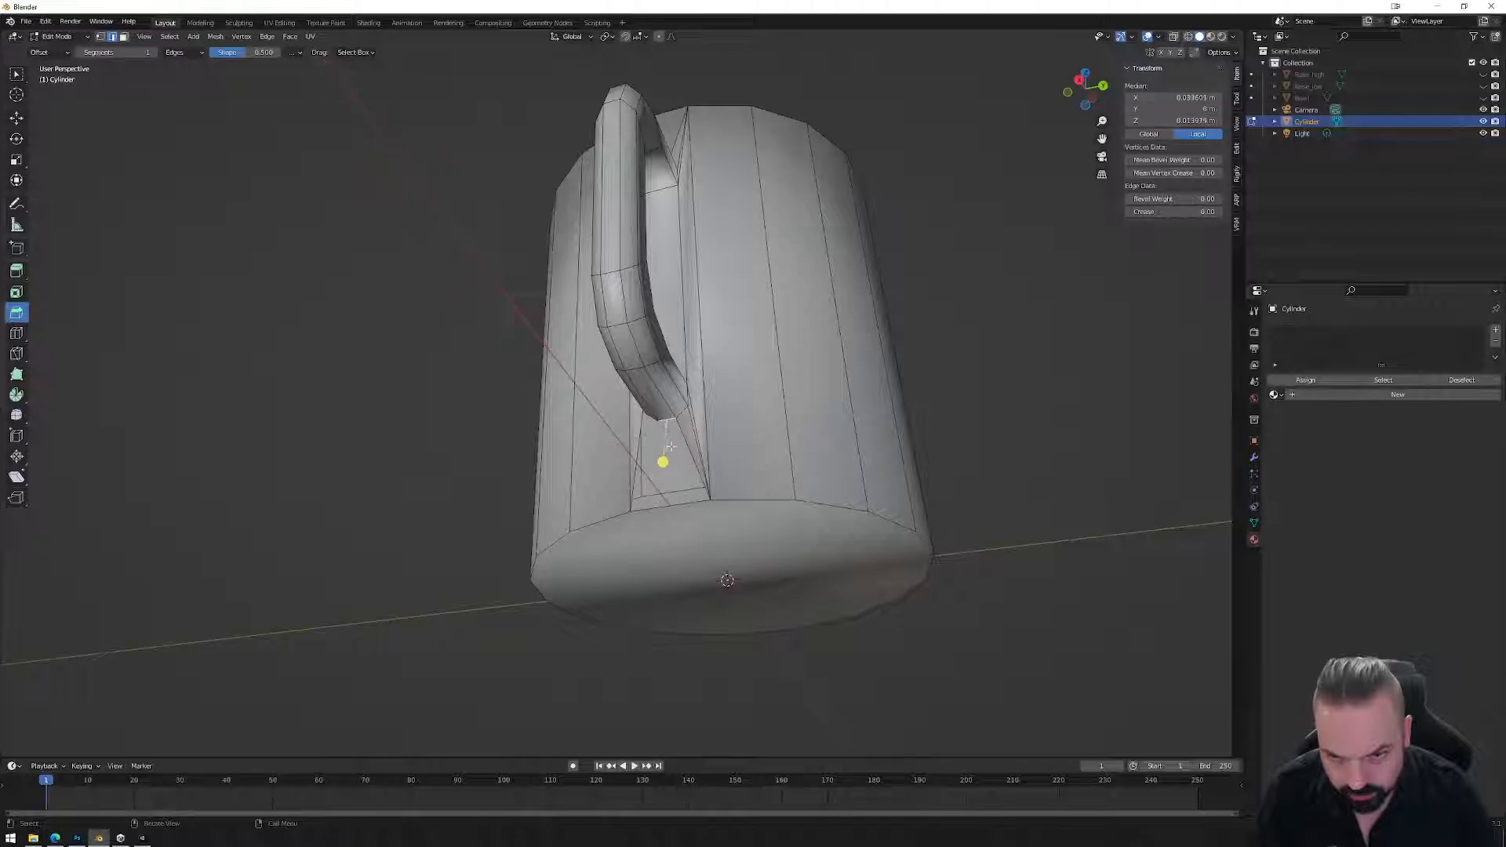
middle_click_drag(668, 424, 700, 480)
middle_click_drag(703, 562, 725, 538)
left_click(716, 615, "shift")
key("f")
Fill a thin face by the handle's lower end and view the mug from the back.
left_click(723, 468)
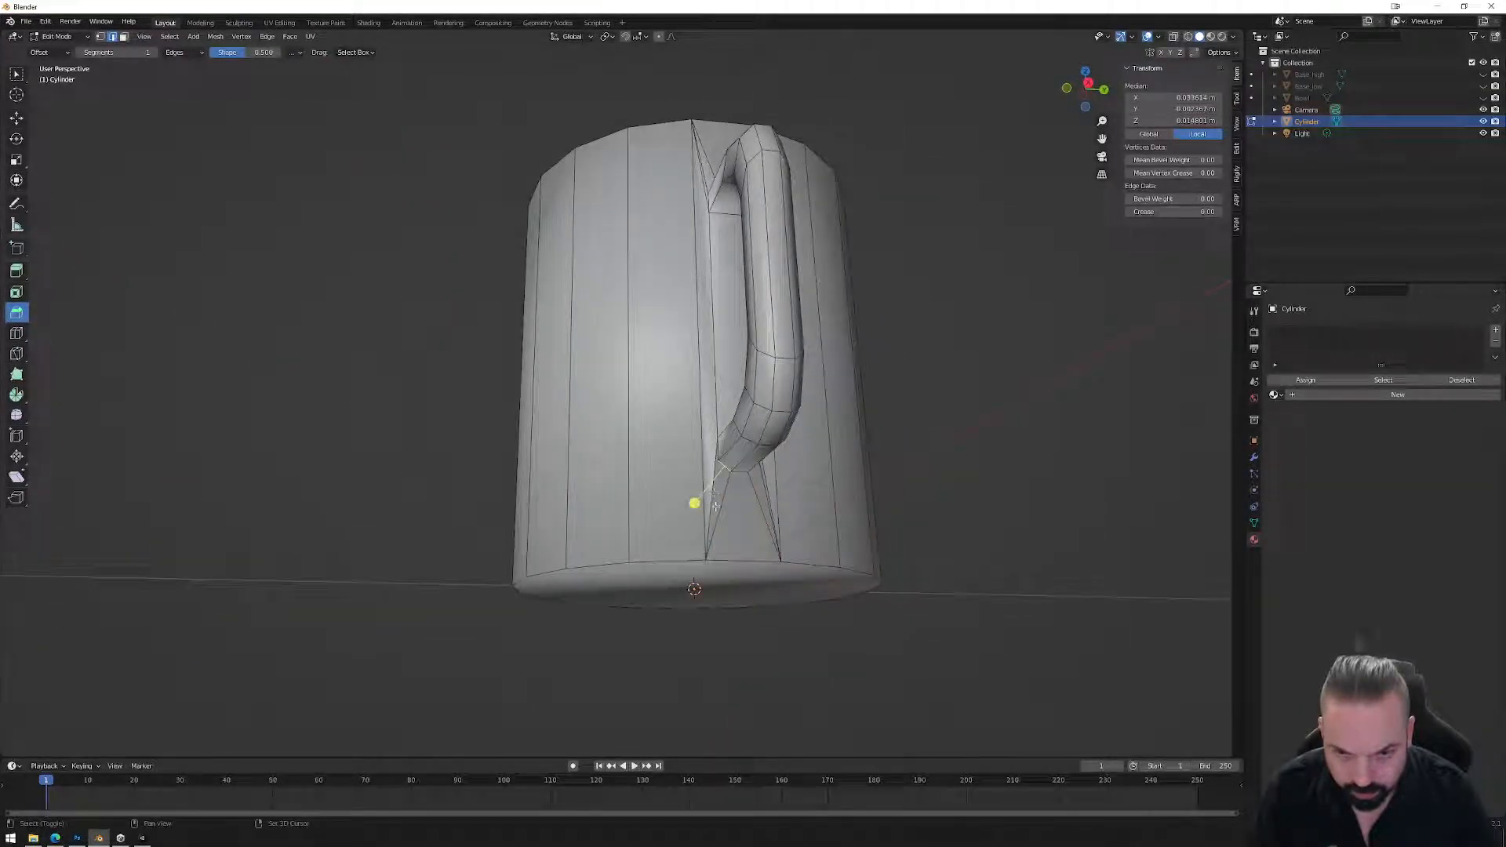
left_click(716, 506, "shift")
key("f")
mouse_move(726, 482)
middle_mouse_down()
mouse_move(672, 460)
mouse_move(716, 493)
middle_mouse_up()
left_click(708, 484)
left_click(712, 457, "shift")
middle_click_drag(581, 379, 654, 435)
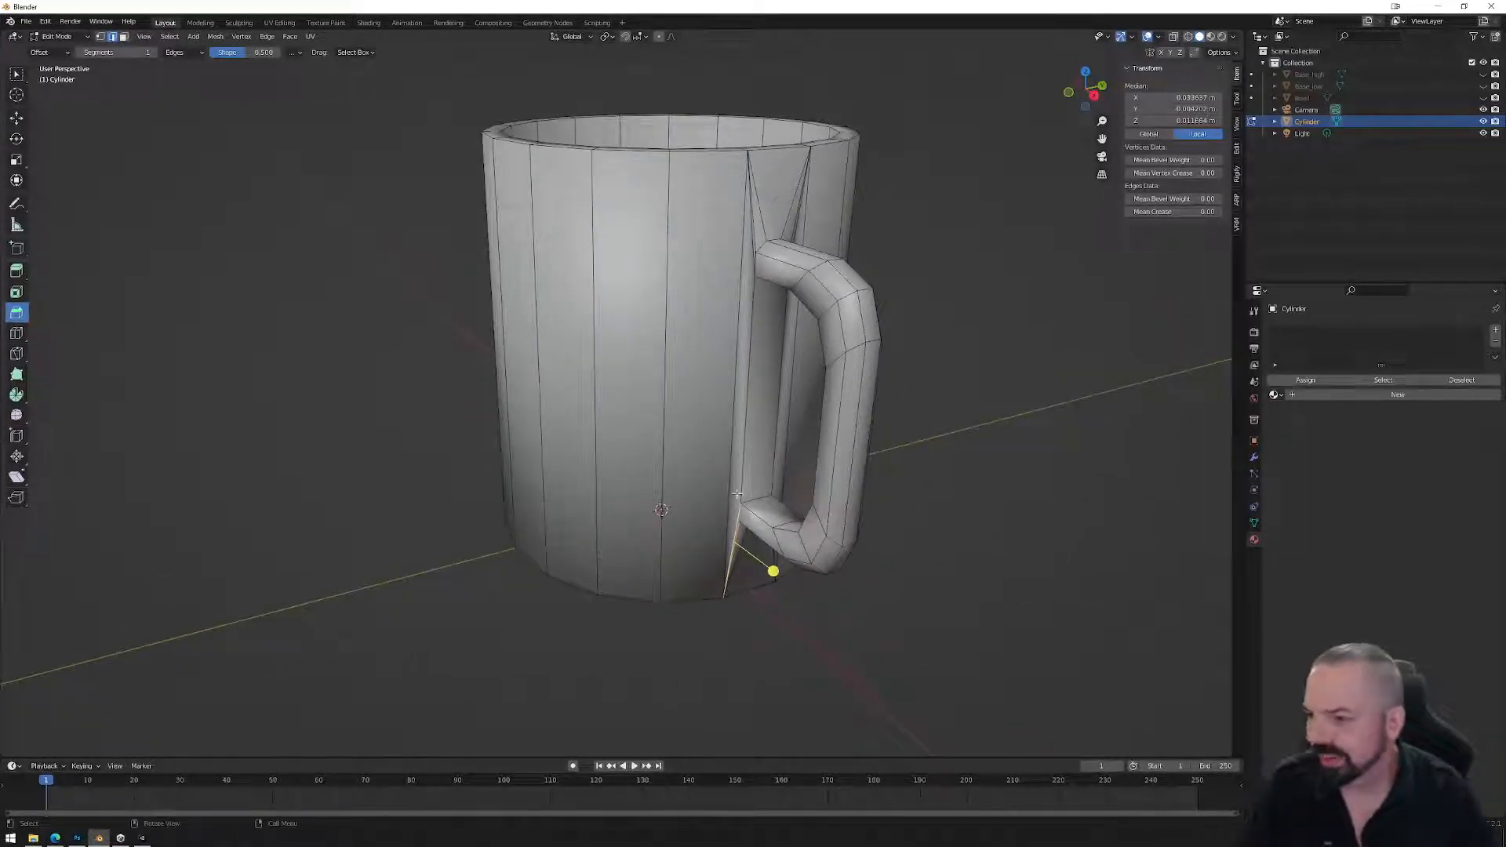
middle_click_drag(829, 434, 731, 426)
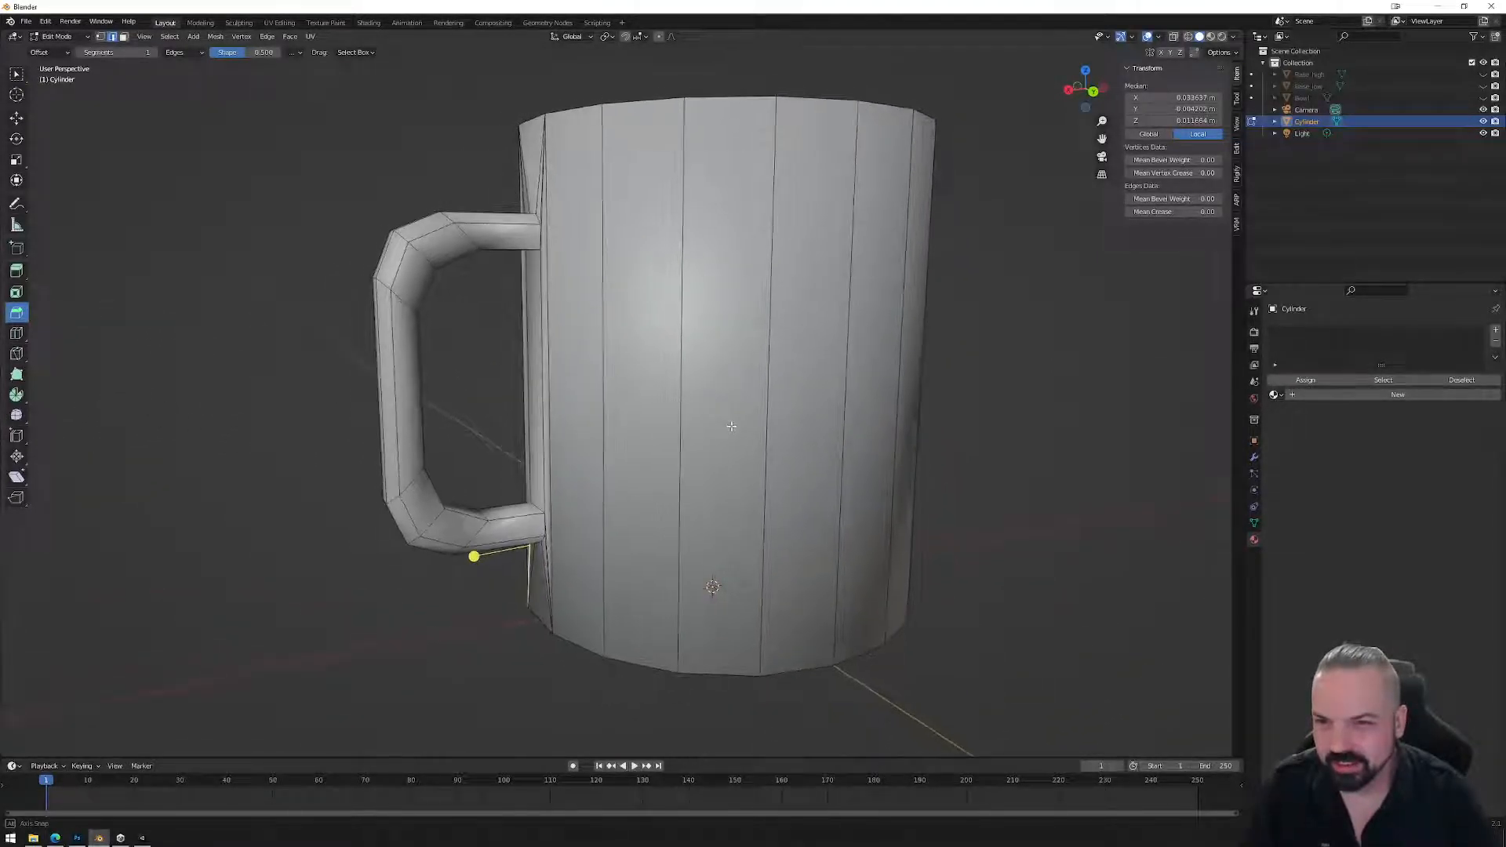
left_click(1096, 93)
scroll(463, 298, "up", 5)
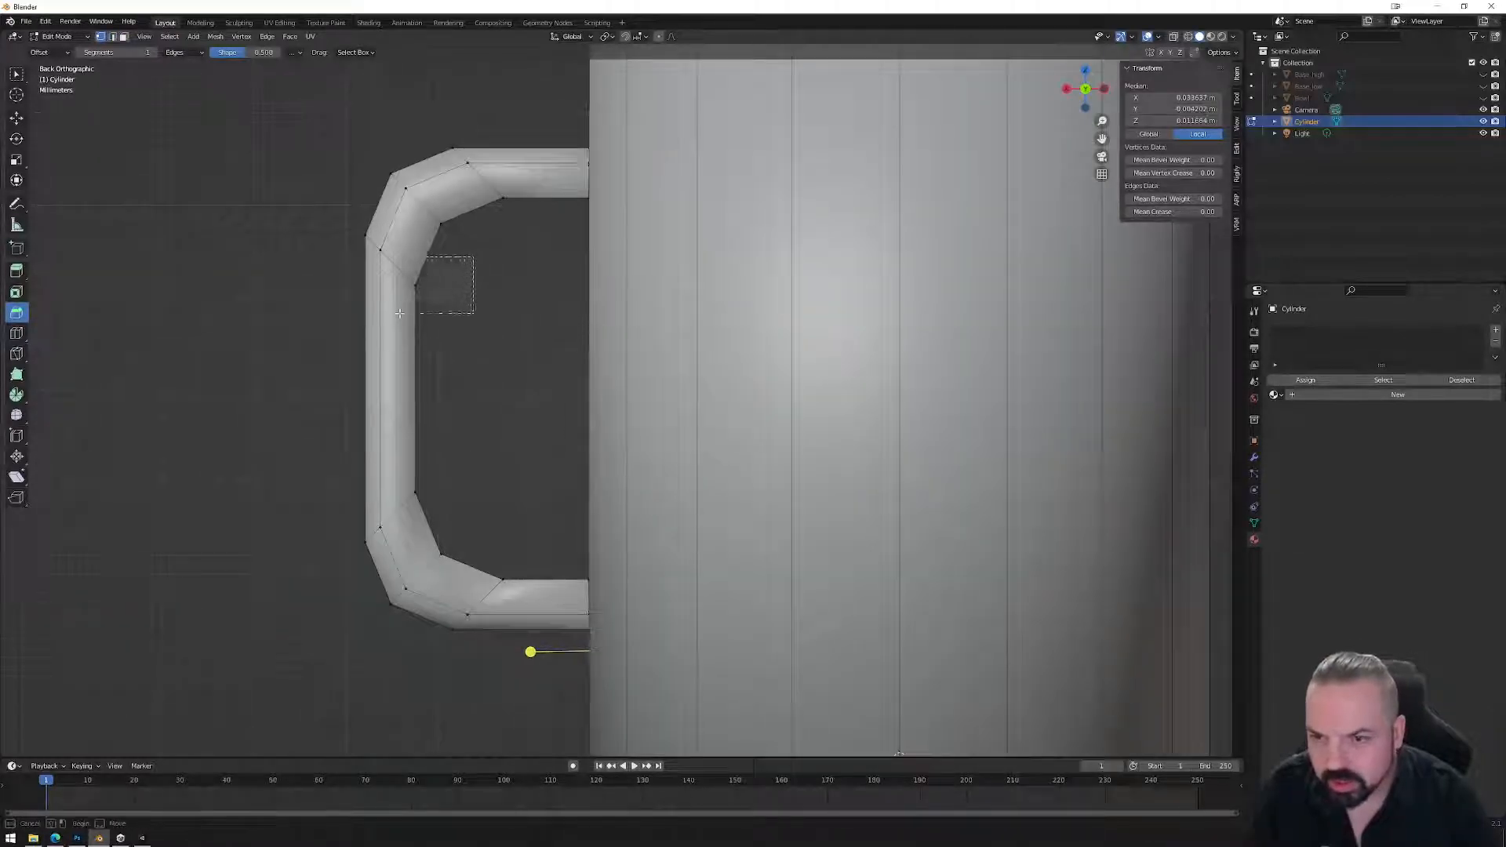
With X-ray on, move the upper inner-corner vertices along Z and X to align them.
left_click_drag(400, 313, 399, 313)
left_click(1173, 36)
left_click_drag(466, 263, 402, 308)
key("g")
key("z")
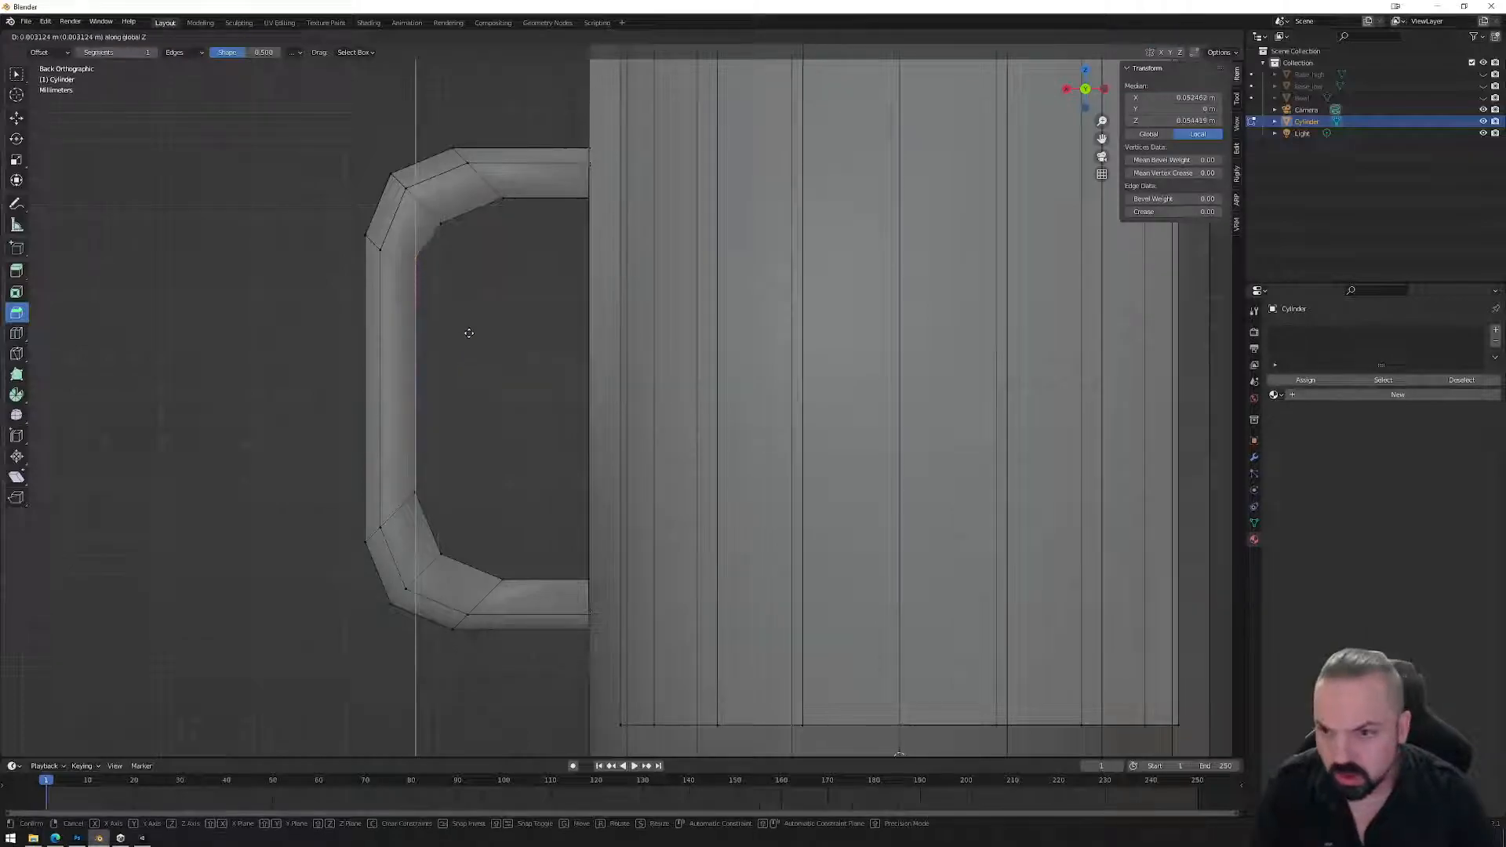
left_click(473, 328)
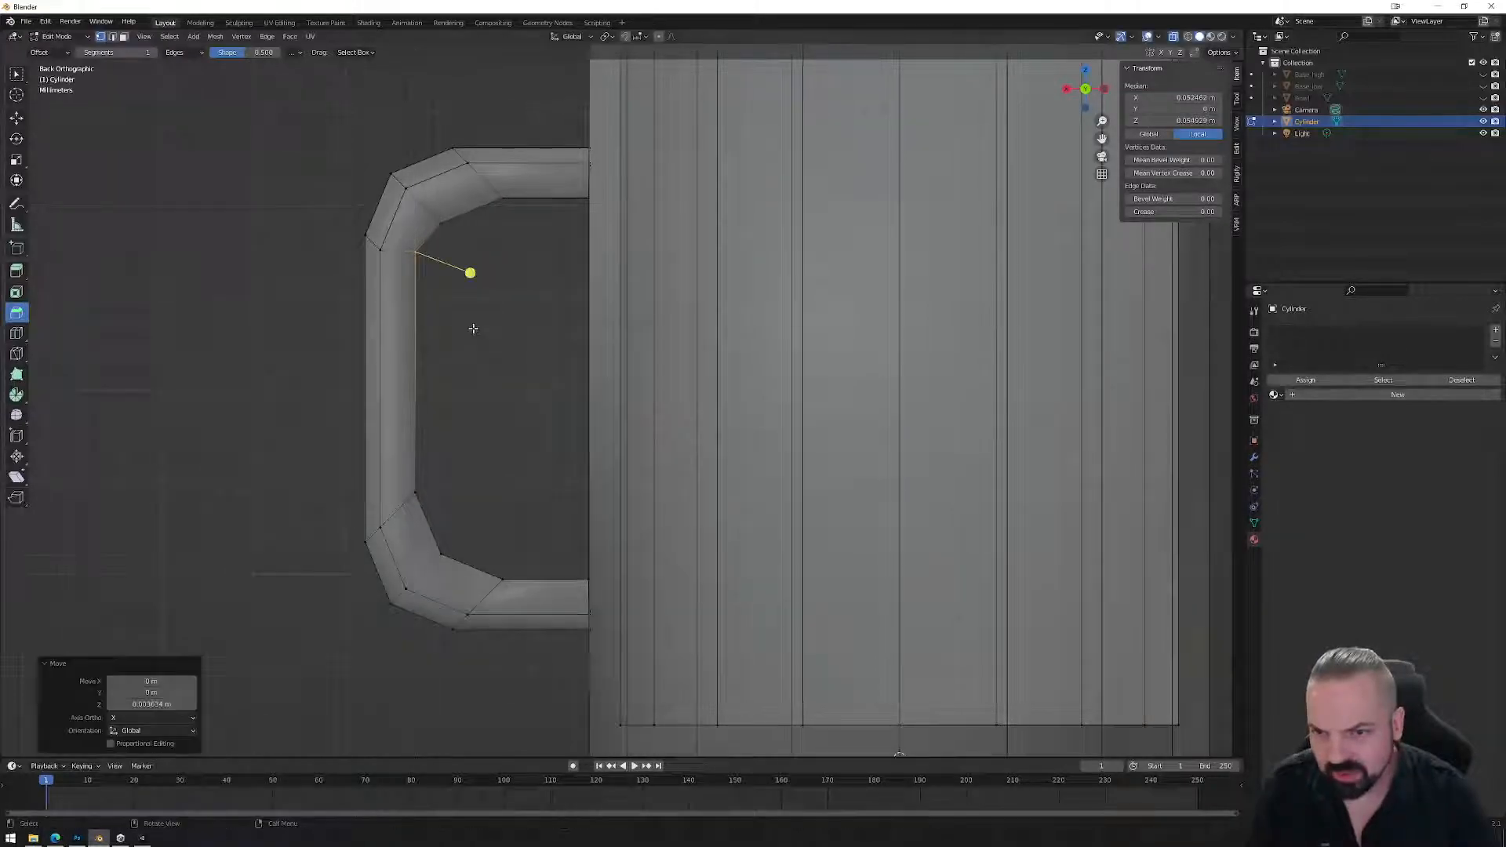
left_click(516, 231)
key("g")
key("x")
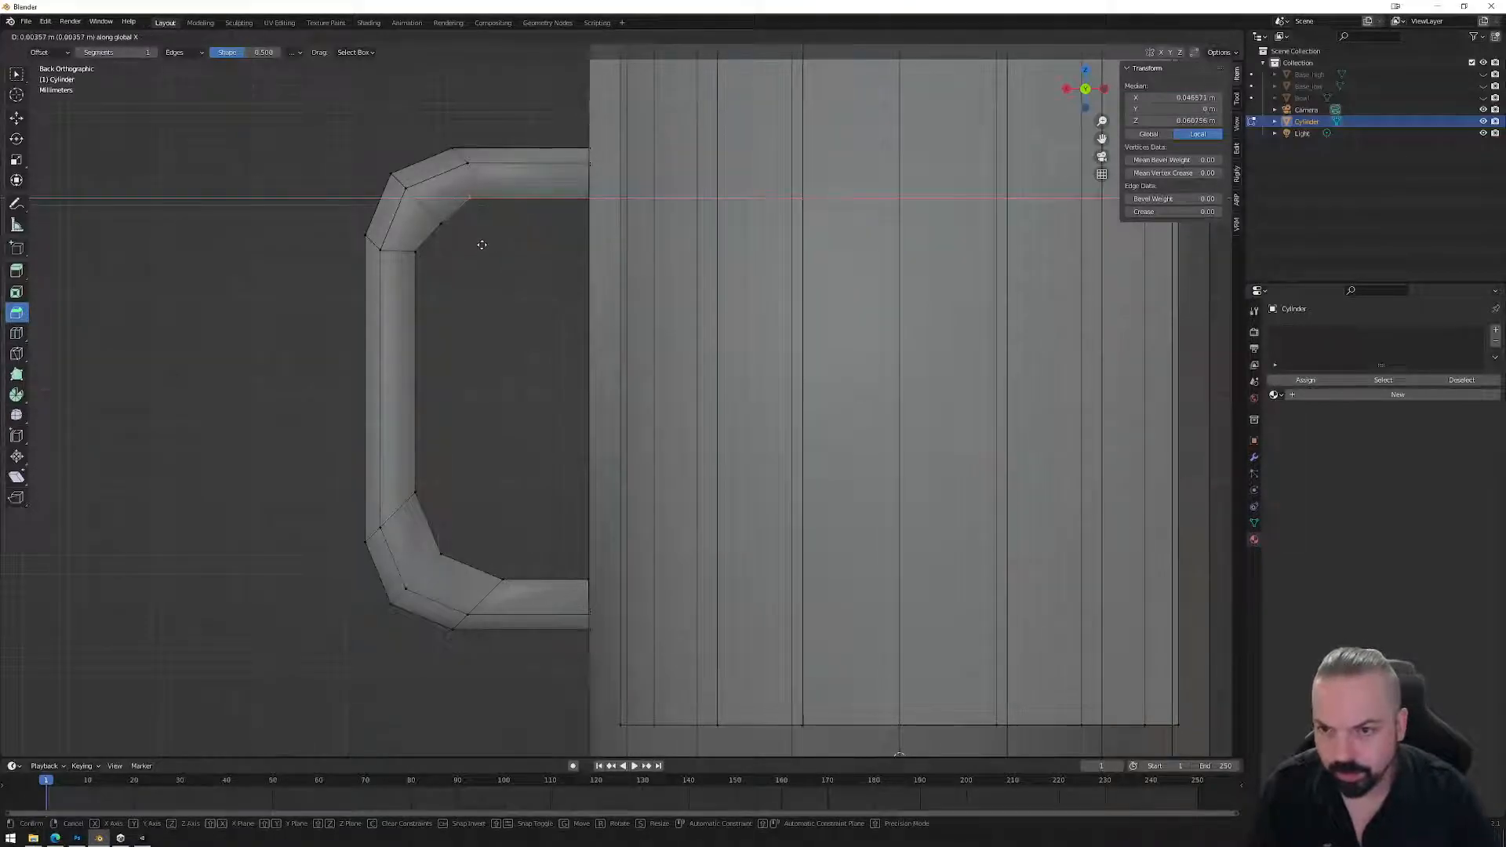
left_click(478, 244)
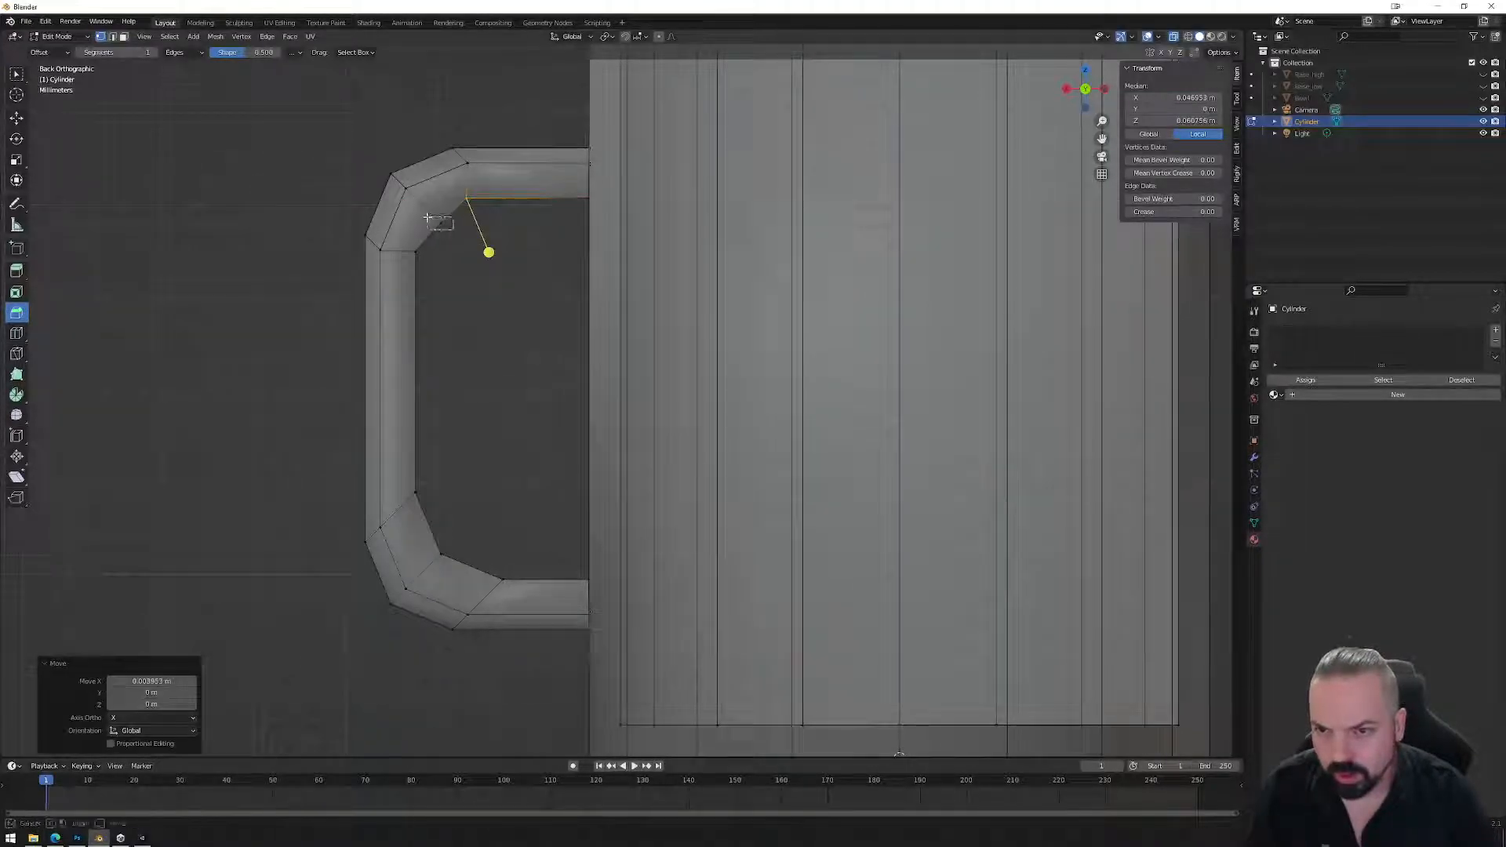
Reposition a lower inner-corner vertex freely and another along Z.
left_click(440, 223)
key("g")
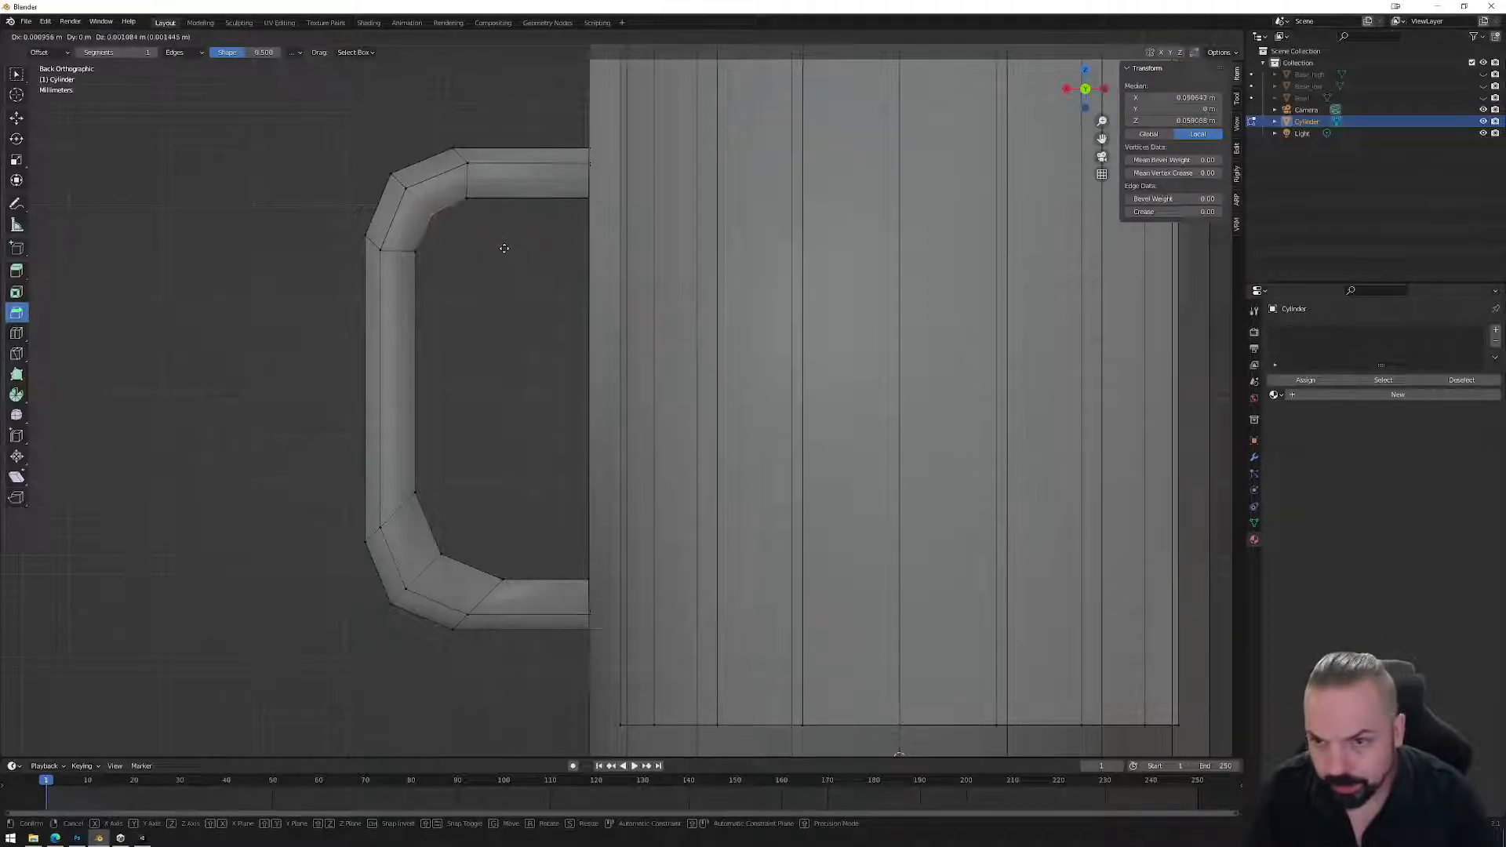
left_click(470, 250)
left_click(472, 481)
key("g")
key("z")
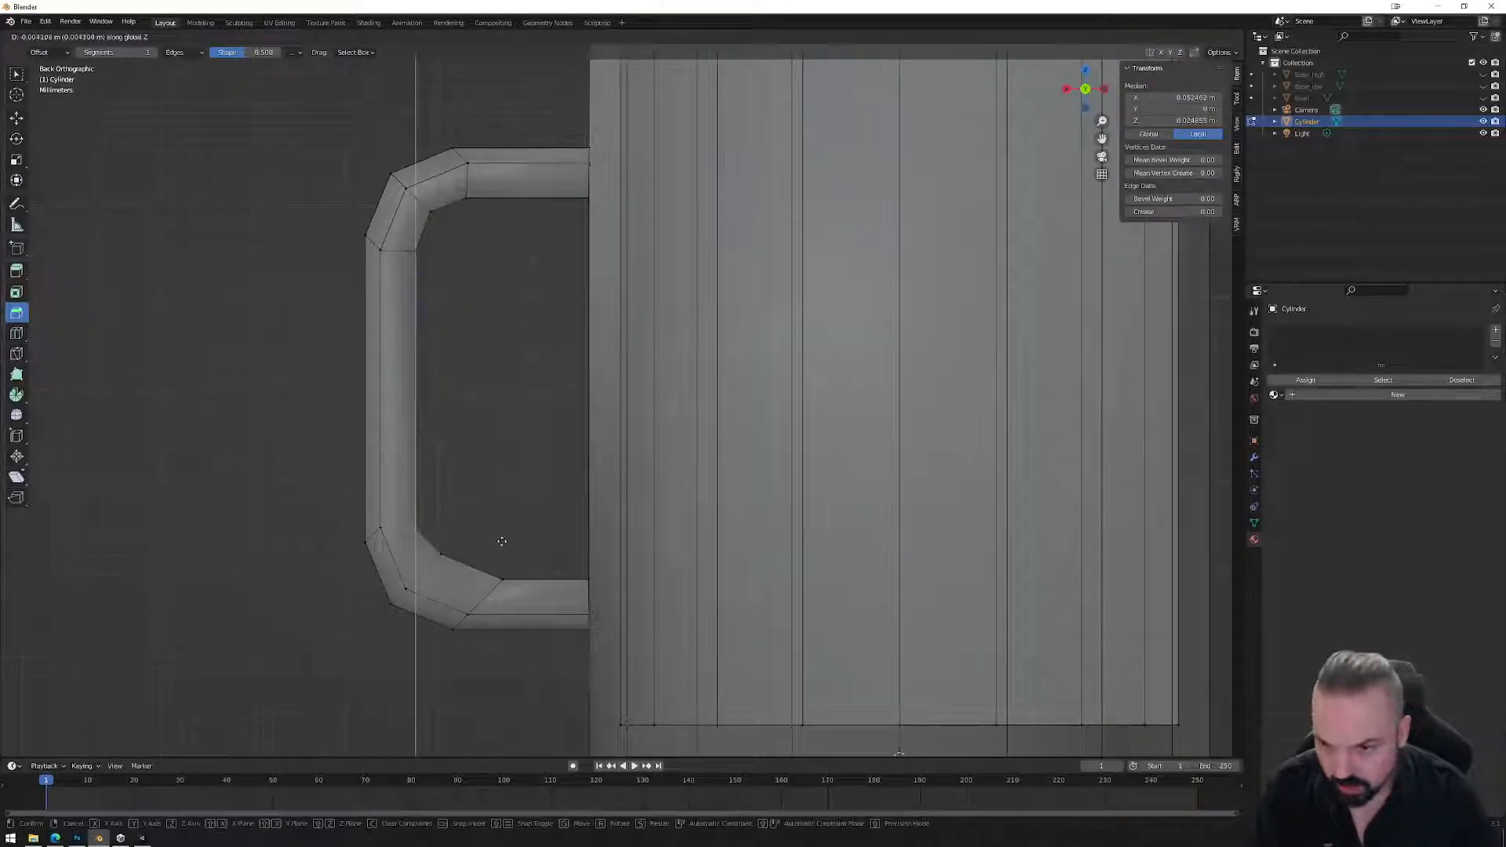
left_click(505, 535)
Move the lower inner-corner vertex along X and adjust it once more.
left_click_drag(471, 535, 425, 573)
left_click_drag(492, 544, 537, 594)
key("g")
key("z")
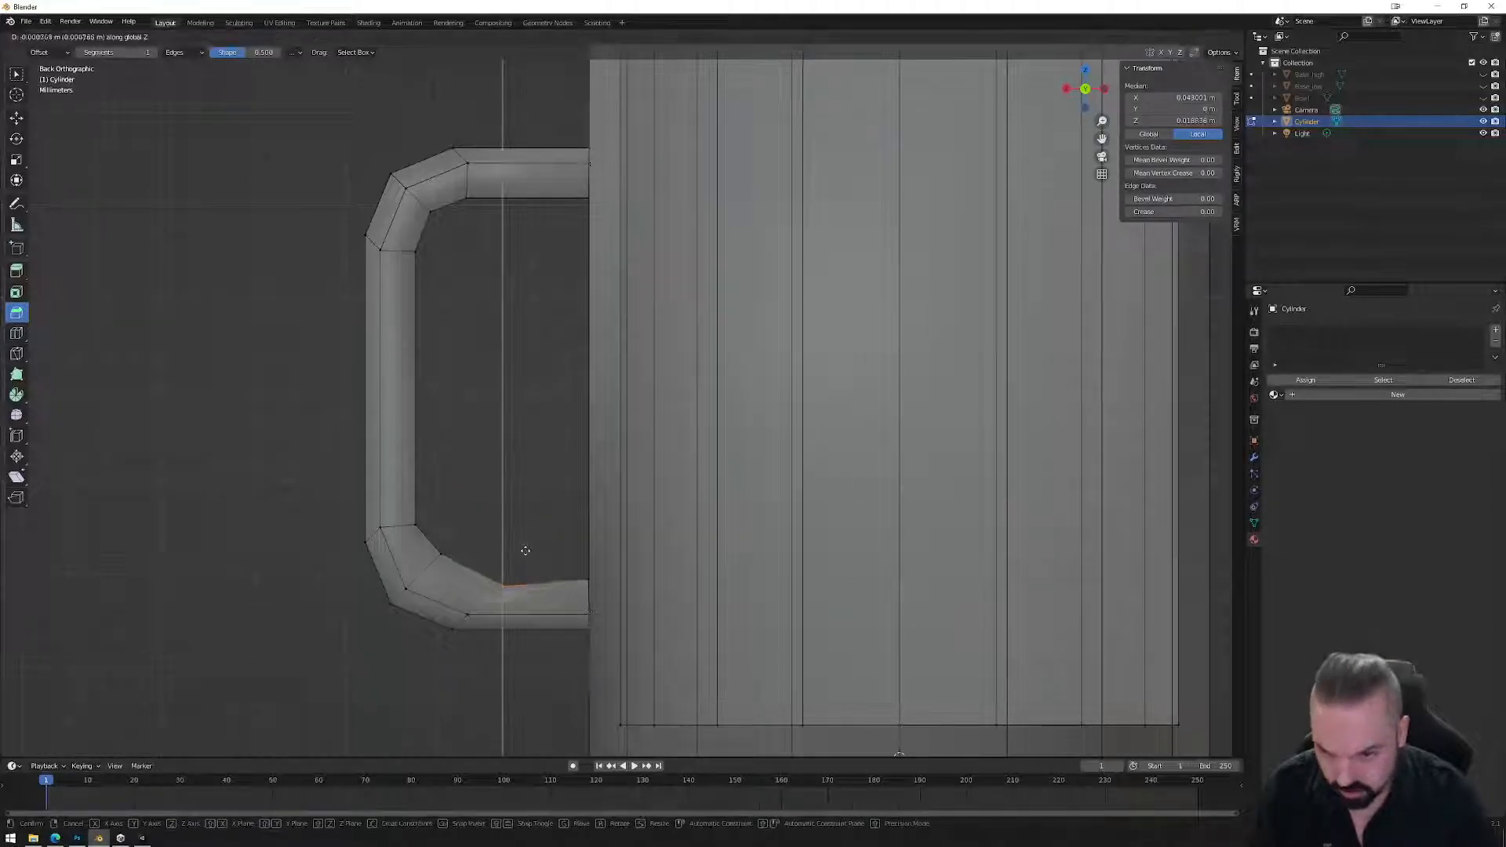
key("y")
key("x")
left_click(511, 547)
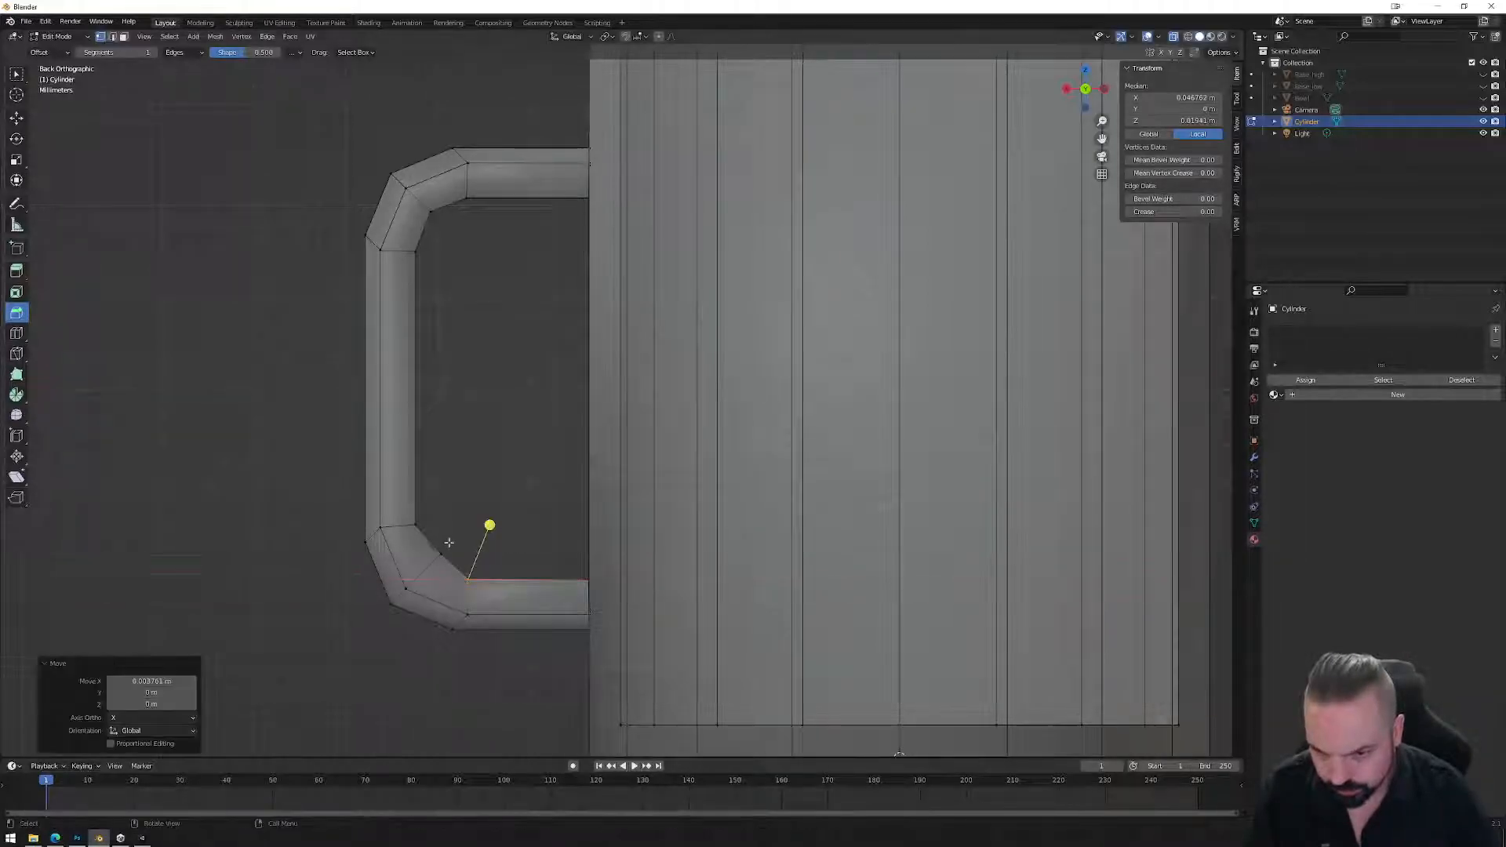
key("g")
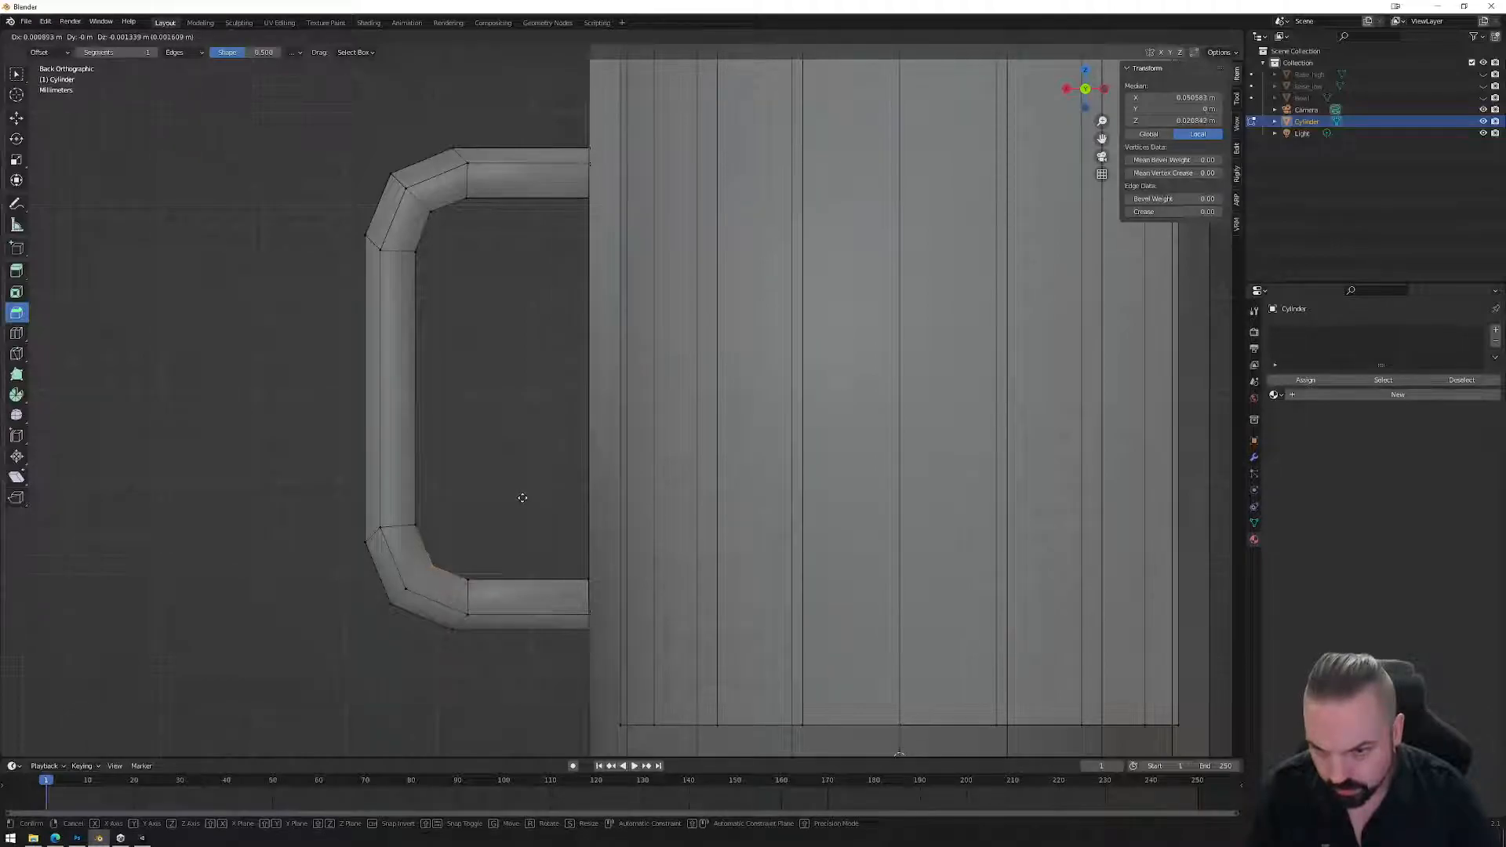
left_click(523, 497)
Return to Object Mode, turn X-ray off and inspect the solid mug.
scroll(518, 422, "down", 4)
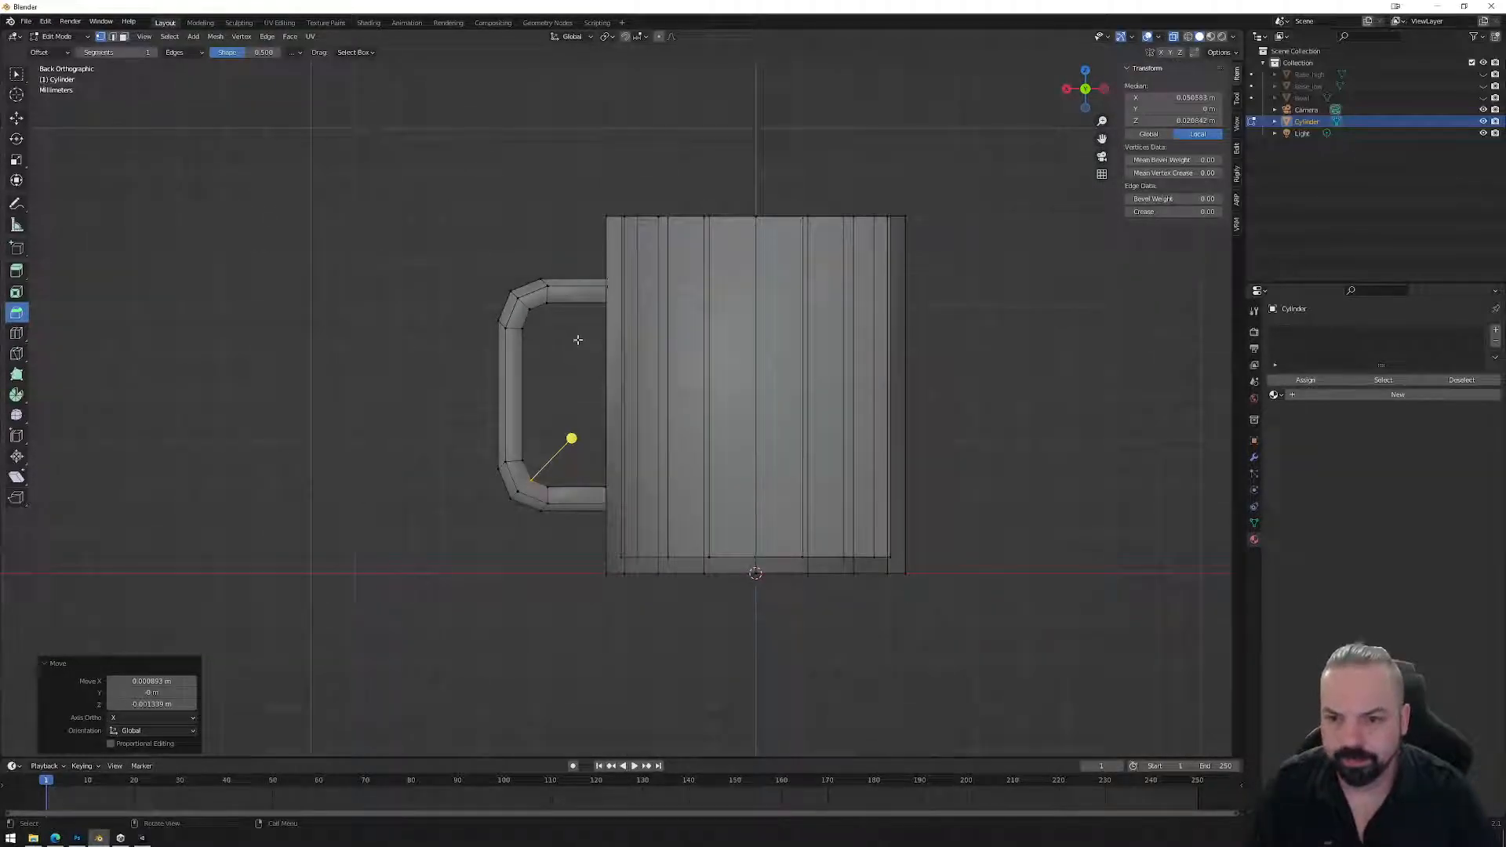
key("Tab")
mouse_move(581, 374)
middle_mouse_down()
mouse_move(689, 417)
mouse_move(847, 382)
mouse_move(826, 408)
mouse_move(853, 406)
mouse_move(774, 411)
mouse_move(709, 333)
mouse_move(817, 359)
middle_mouse_up()
left_click(1187, 37)
scroll(729, 371, "up", 2)
middle_click_drag(814, 348, 673, 339)
Mark the edge loop at the handle's upper joint as sharp.
scroll(666, 329, "up", 4)
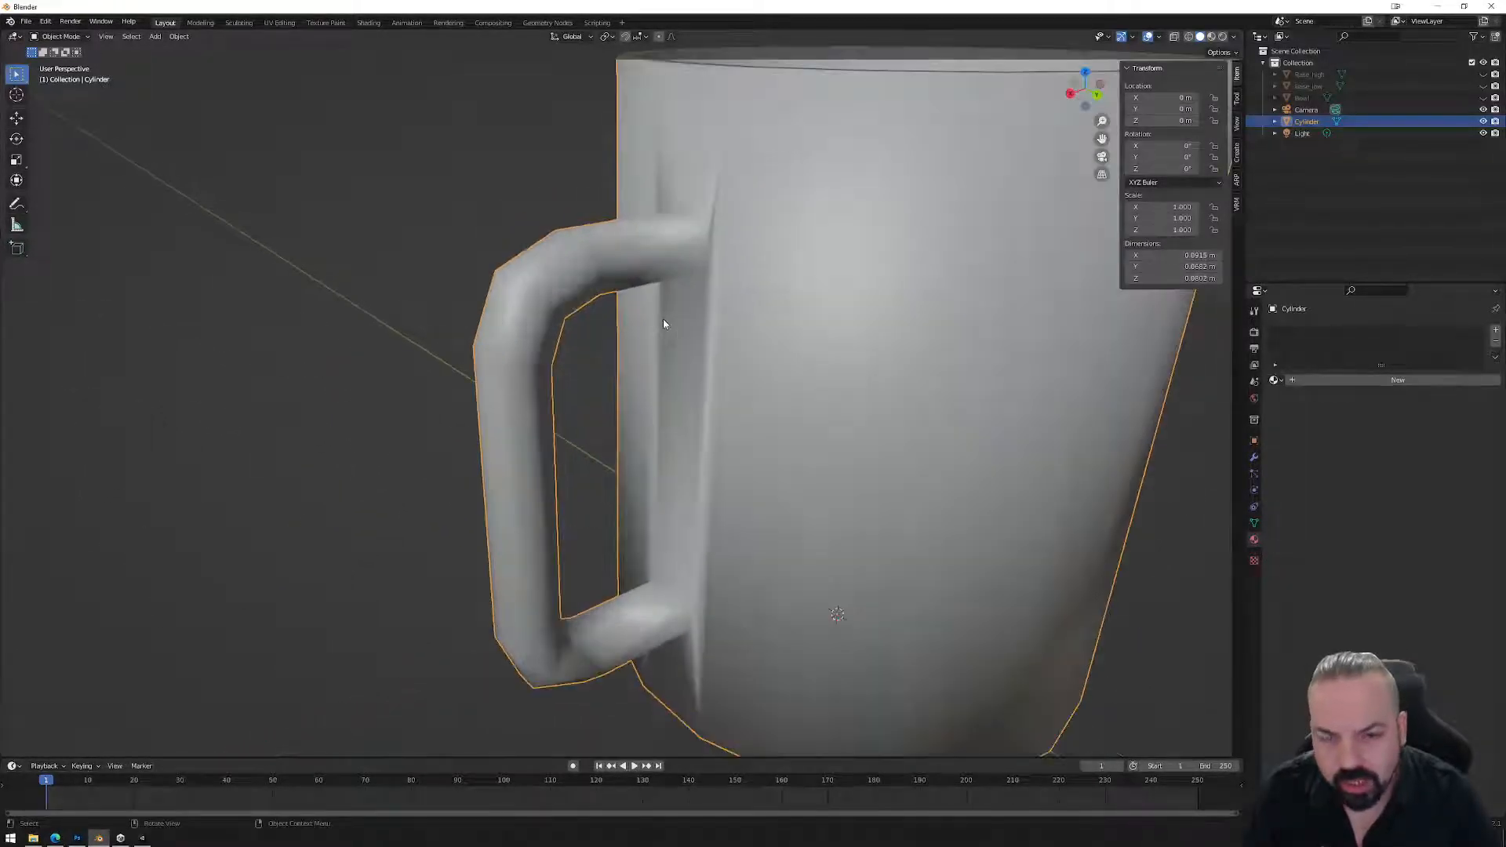
key("Tab")
left_click(702, 225, "alt")
middle_click_drag(708, 240, 825, 161)
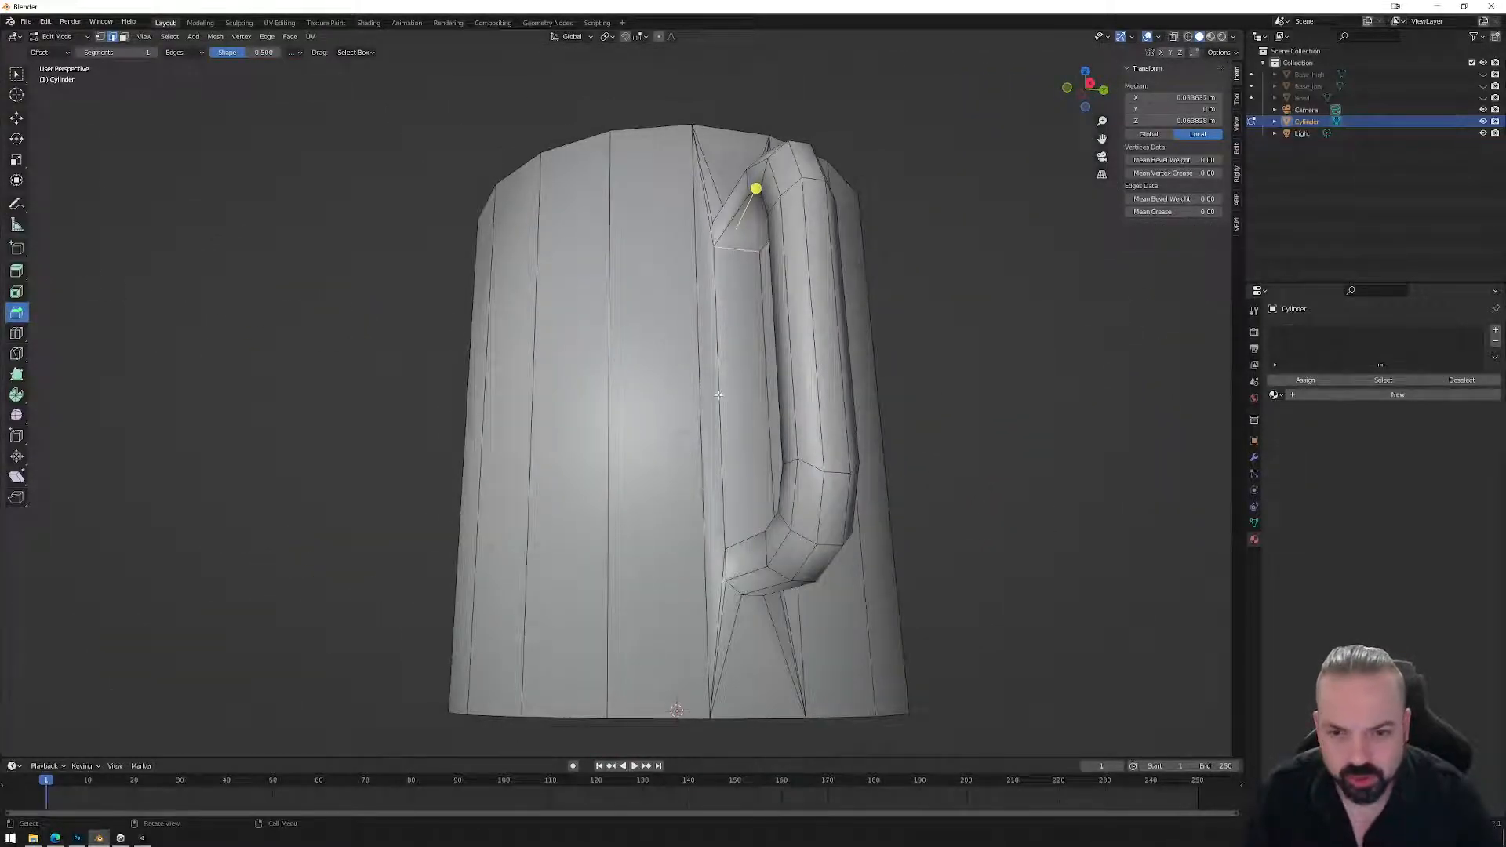
right_click(915, 413)
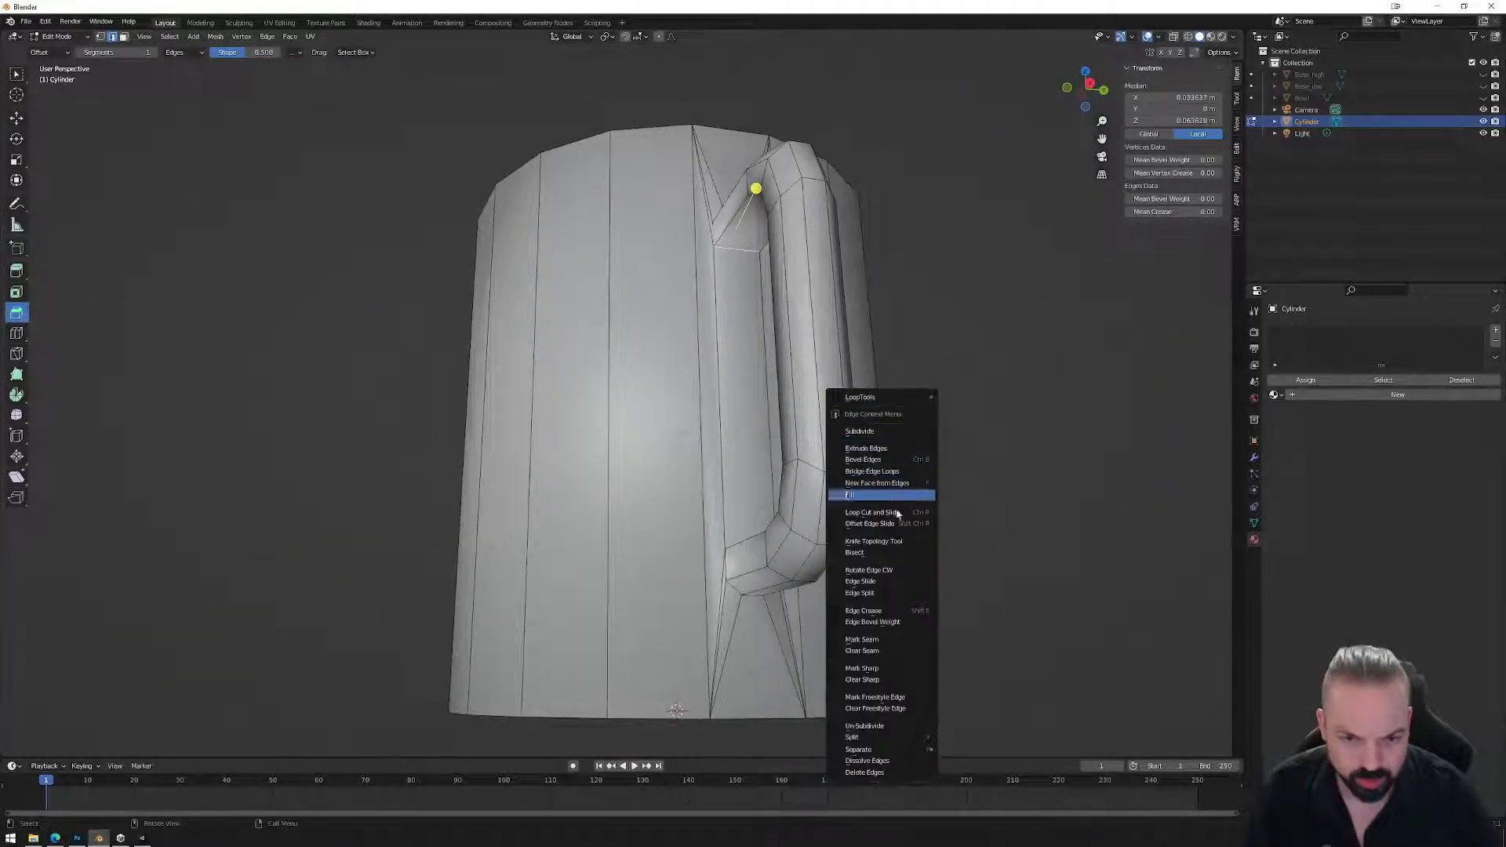
left_click(899, 668)
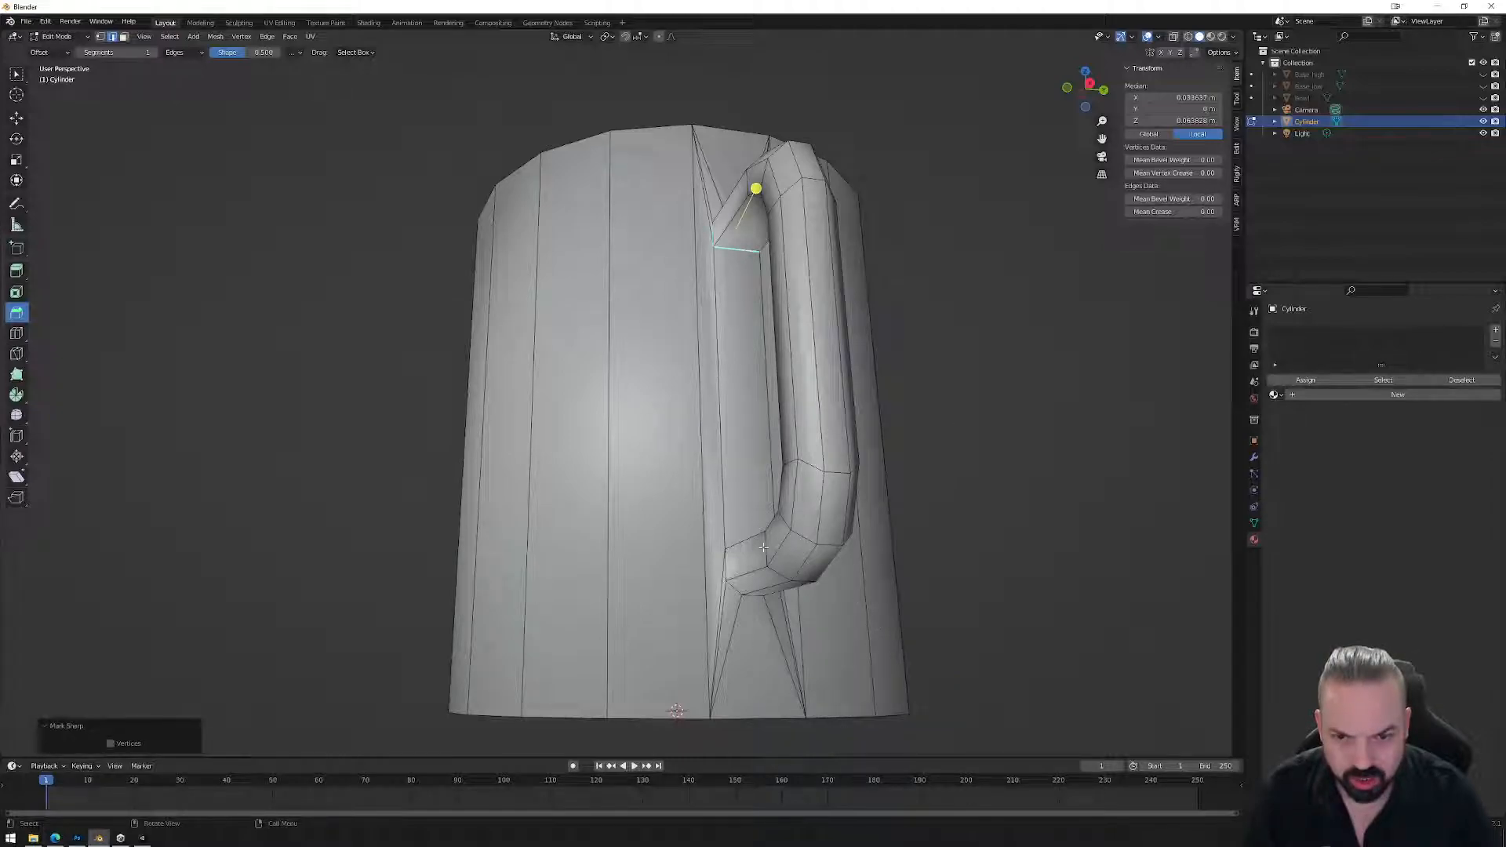
Mark the handle's lower joint loop as sharp and return to Object Mode.
left_click(774, 582, "alt")
middle_click_drag(773, 598, 712, 585)
right_click(780, 593)
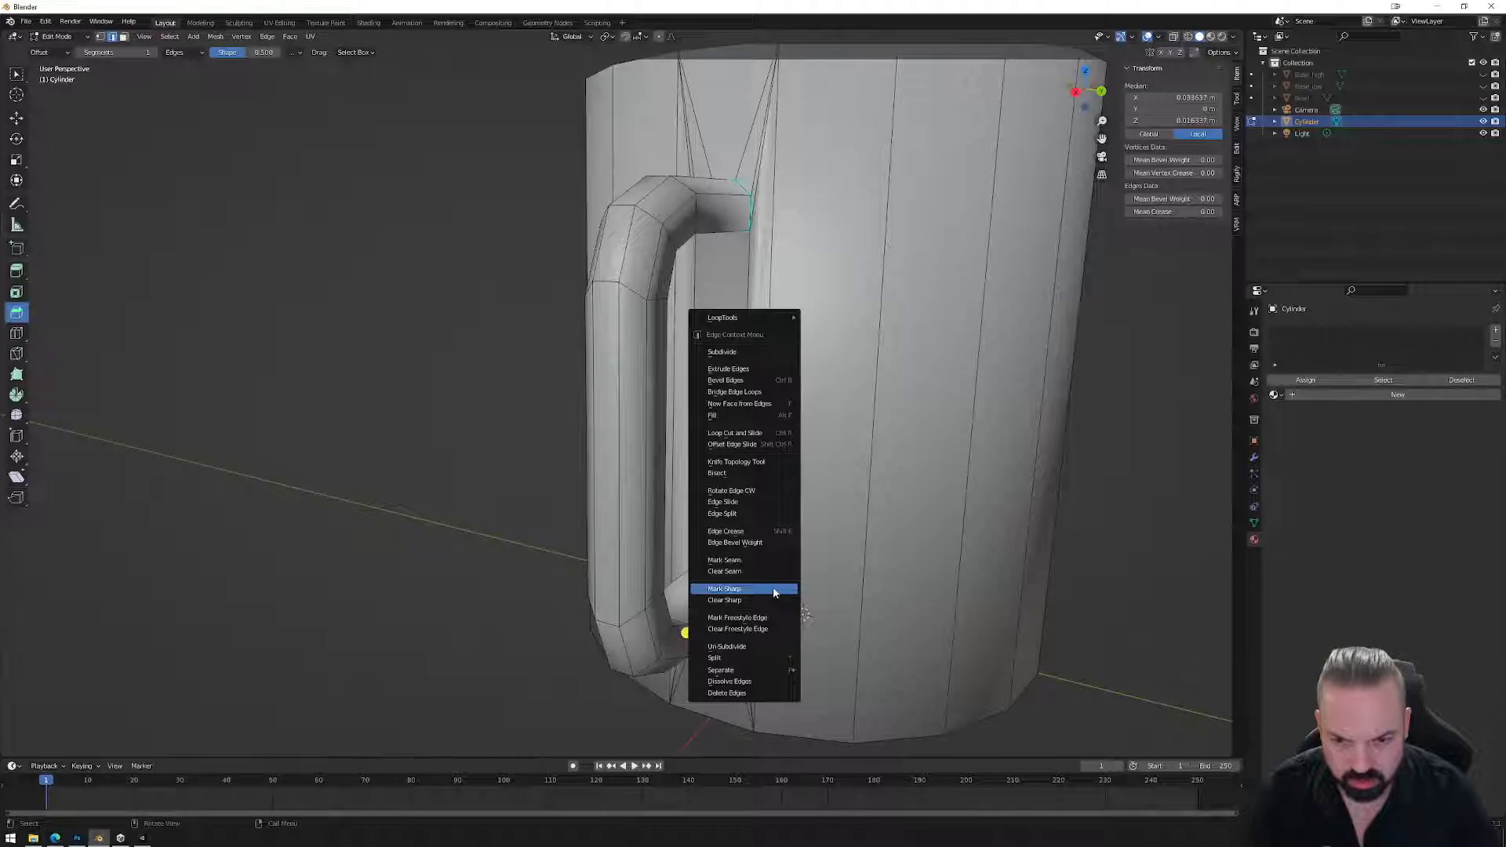
left_click(774, 589)
scroll(972, 523, "down", 3)
key("Tab")
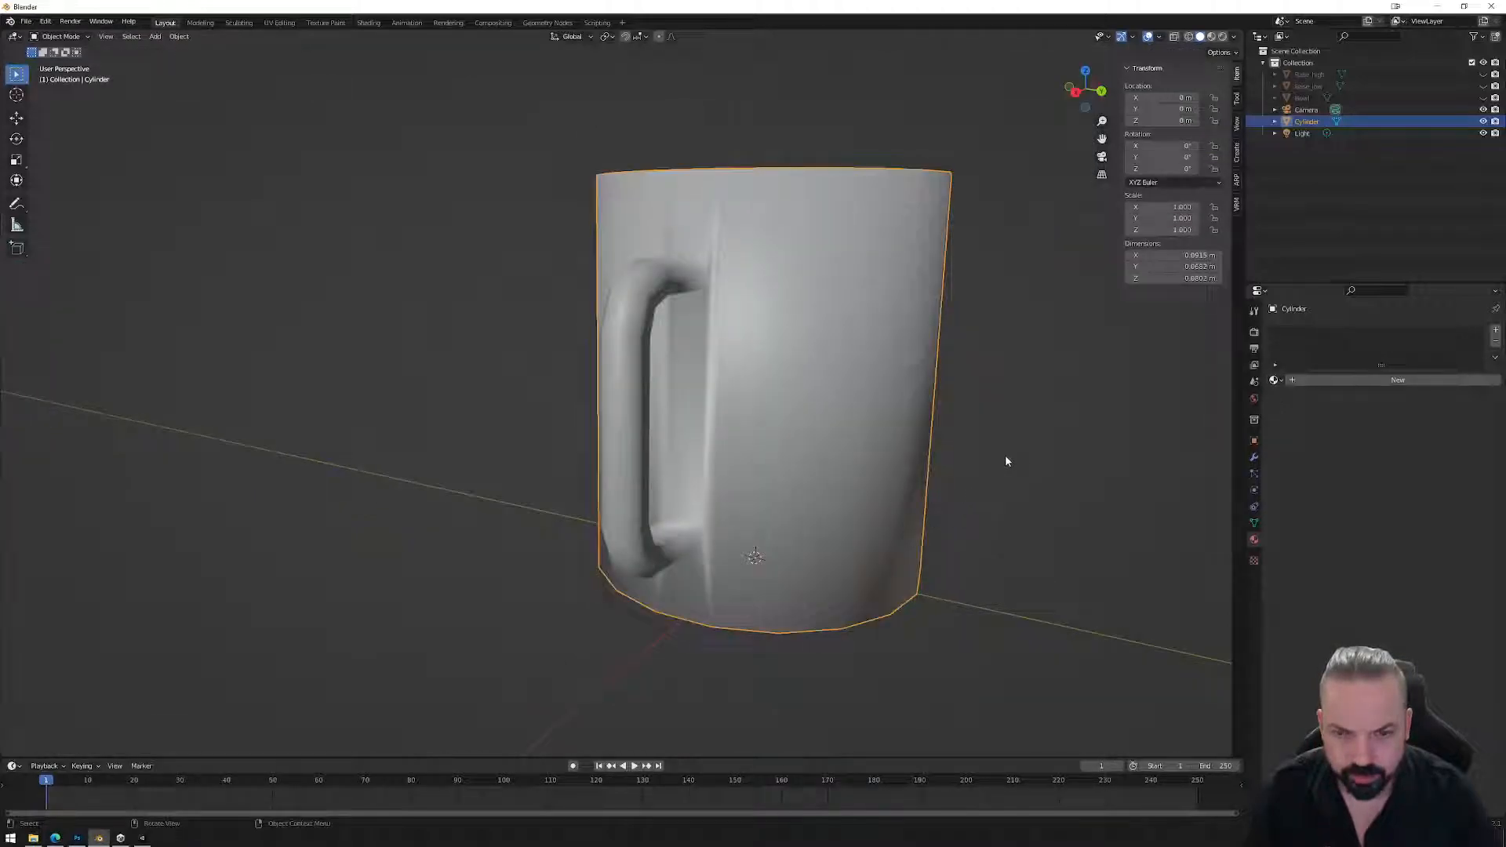
Add a Weighted Normal modifier to the mug with Corner Angle weighting.
left_click(1254, 523)
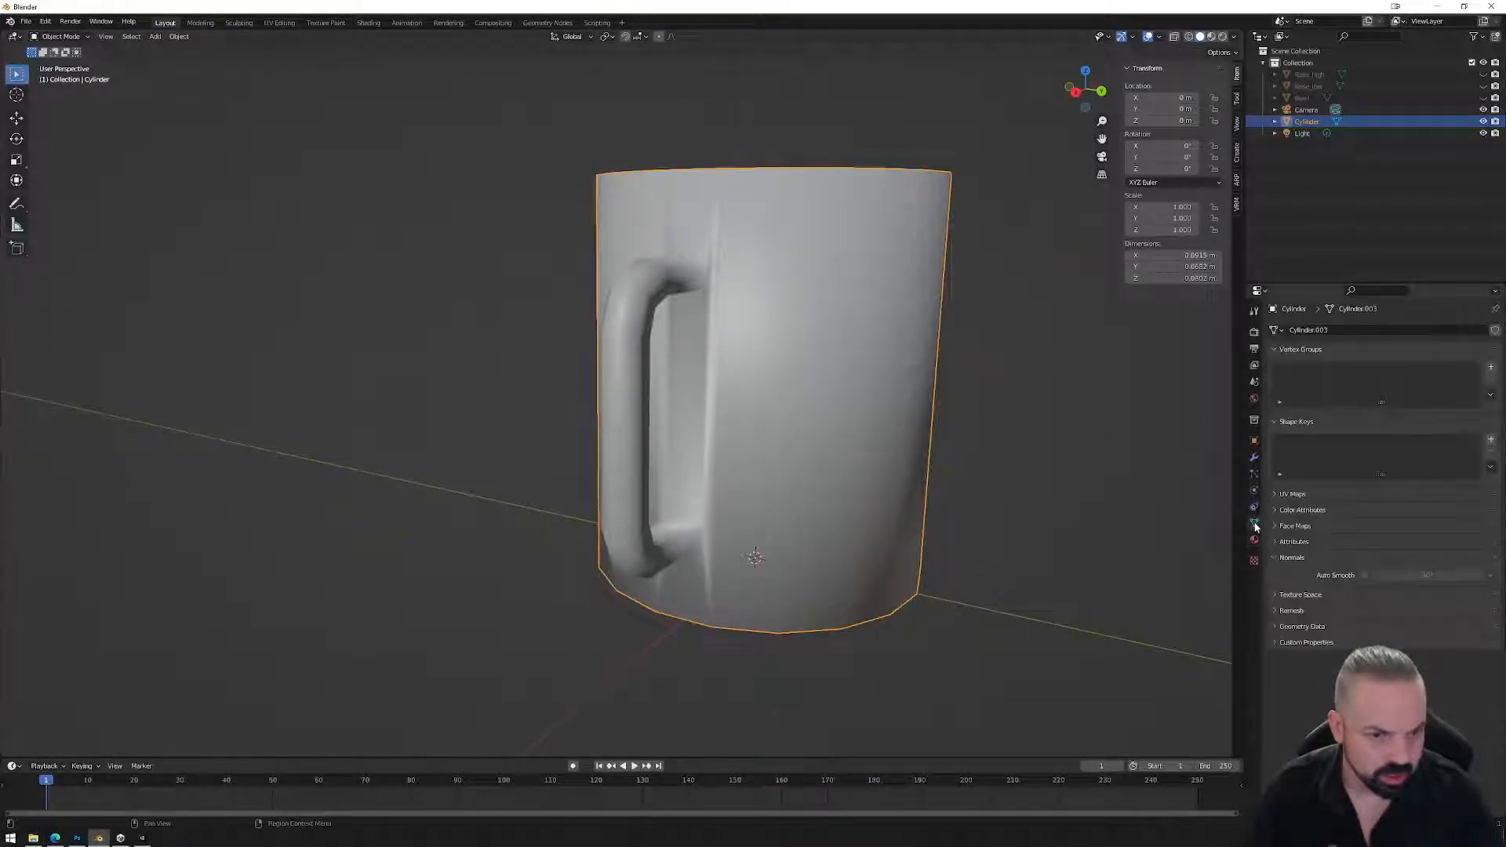
left_click(1254, 458)
left_click(1319, 330)
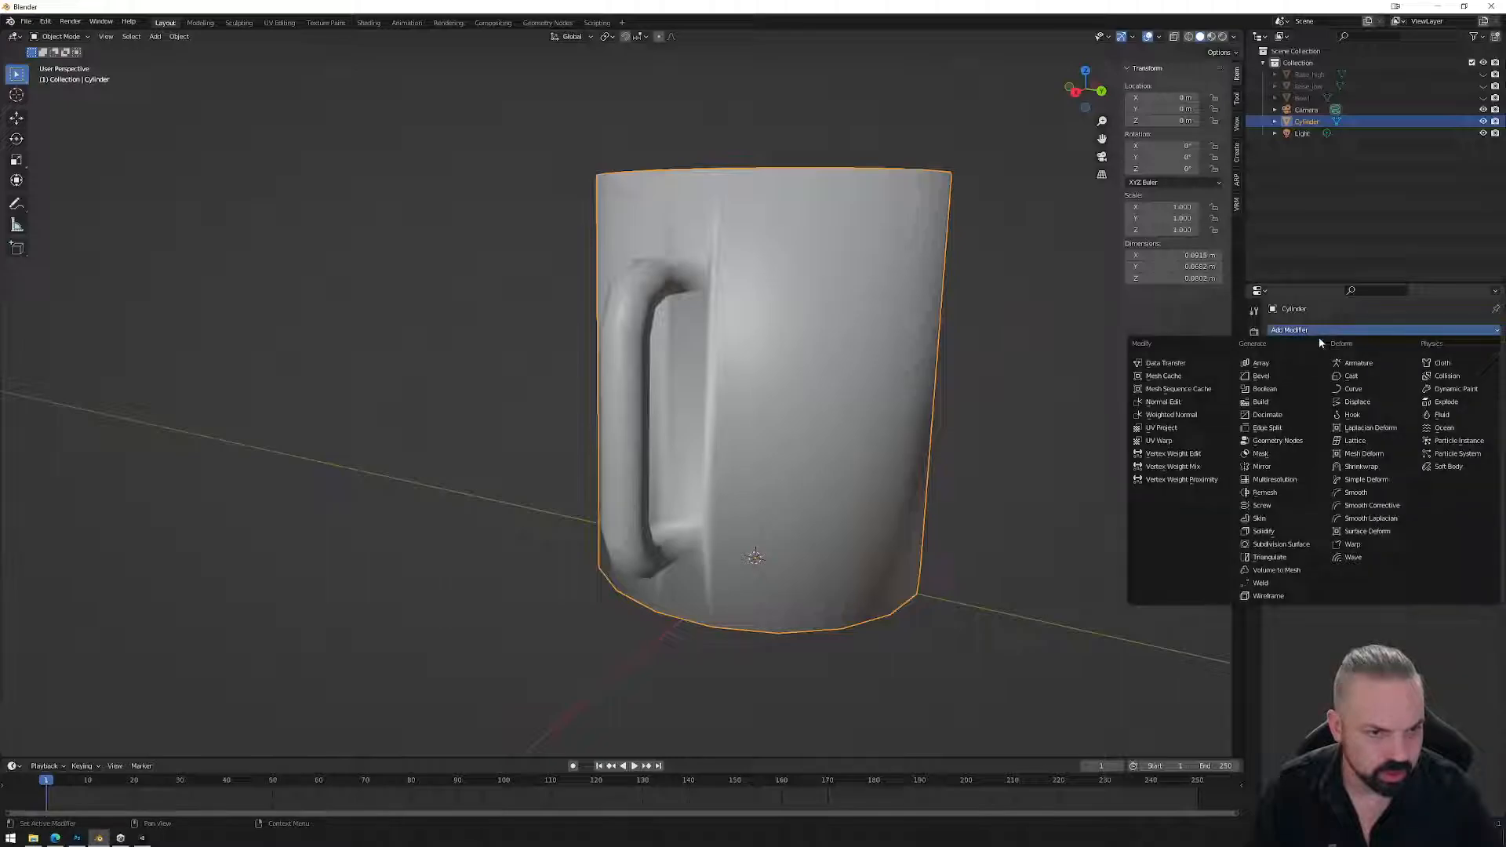
left_click(1188, 415)
left_click(1406, 369)
left_click(1404, 397)
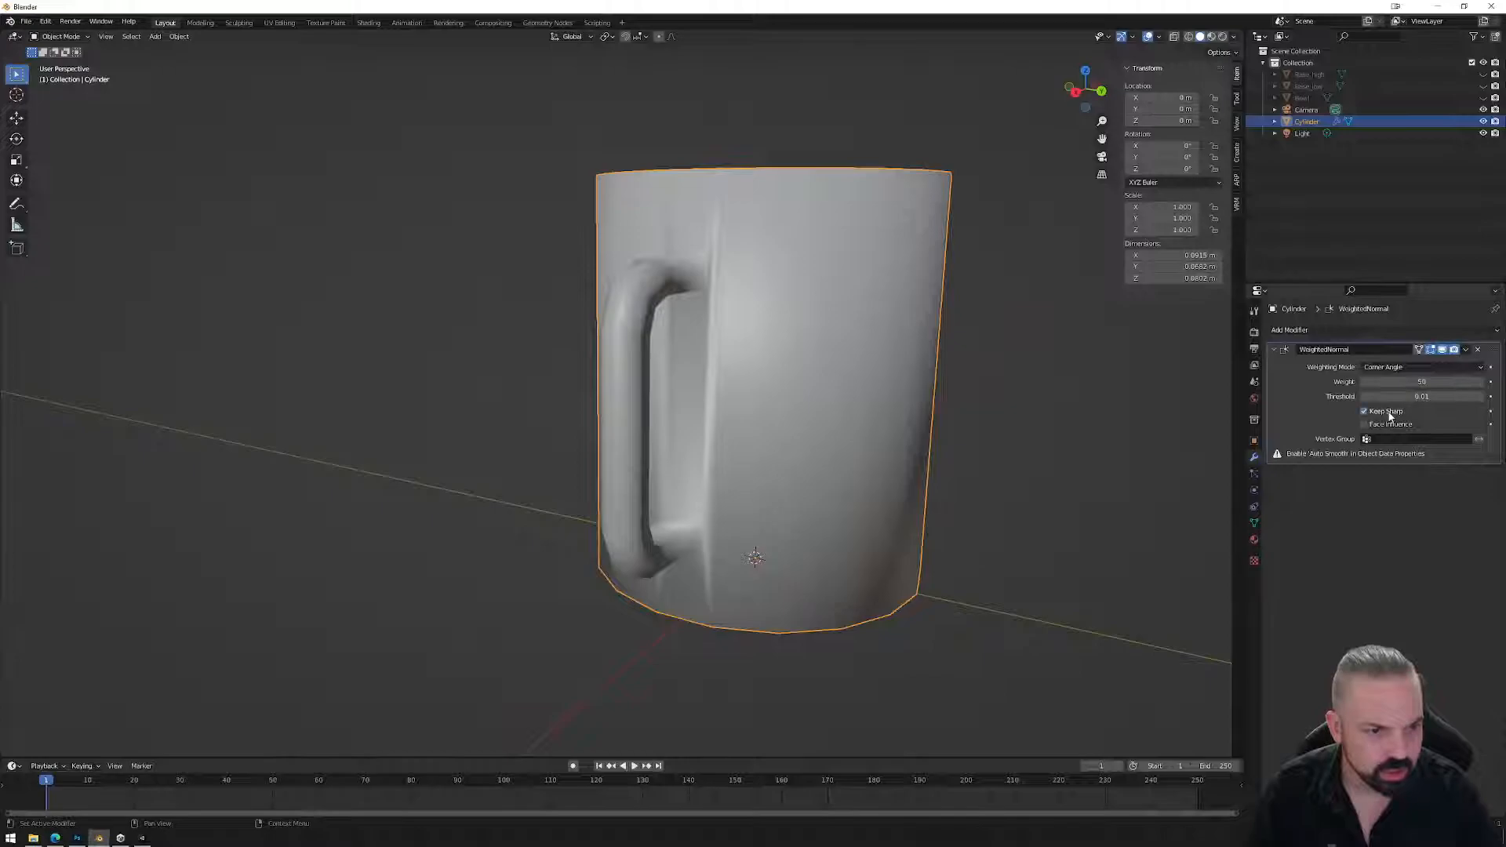
Turn on Auto Smooth in the mesh normals with a 60° angle.
left_click(1253, 524)
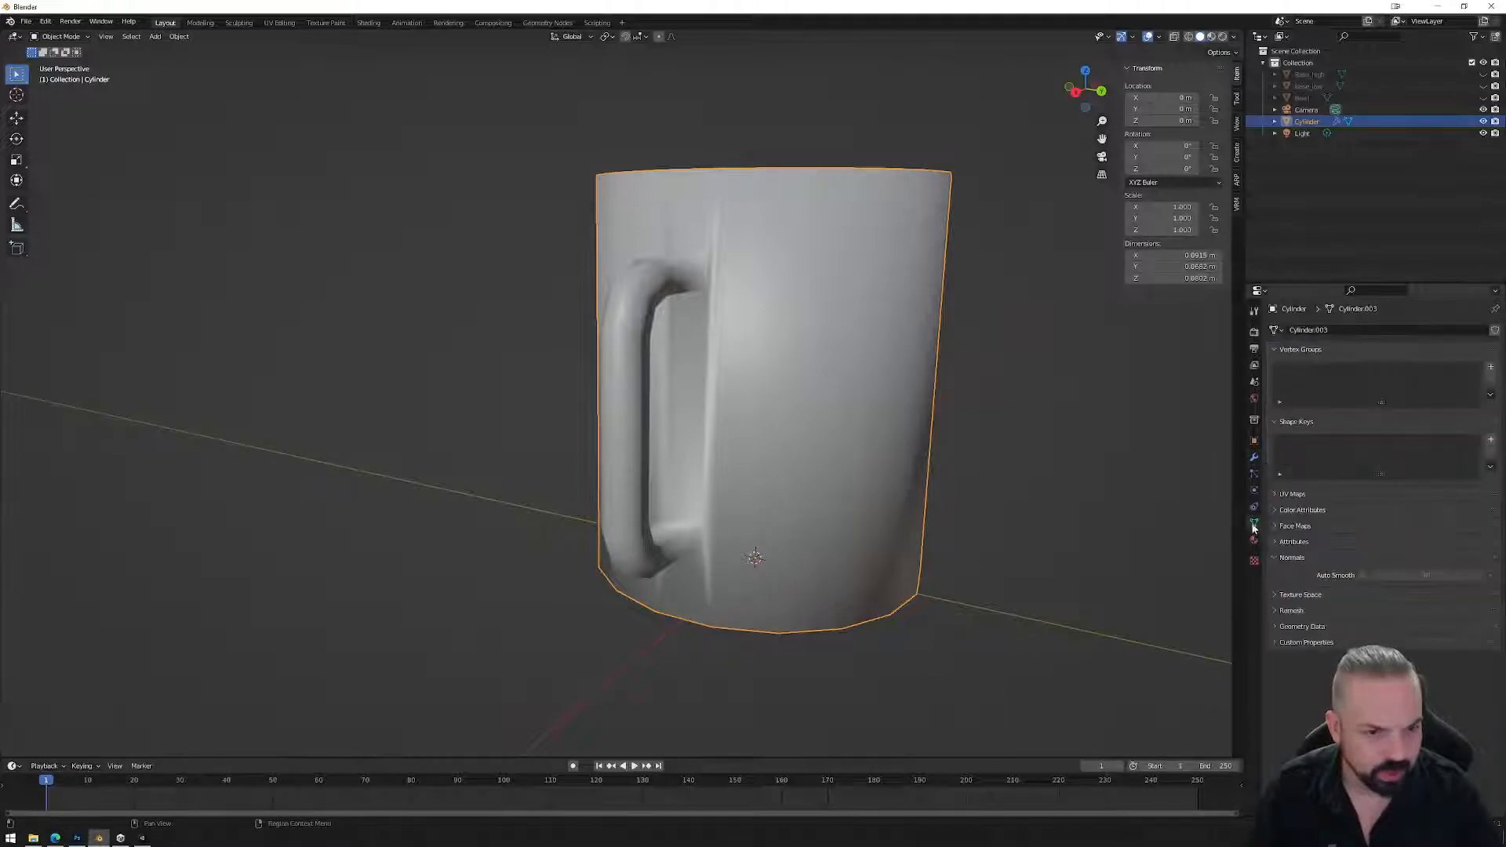
left_click(1363, 575)
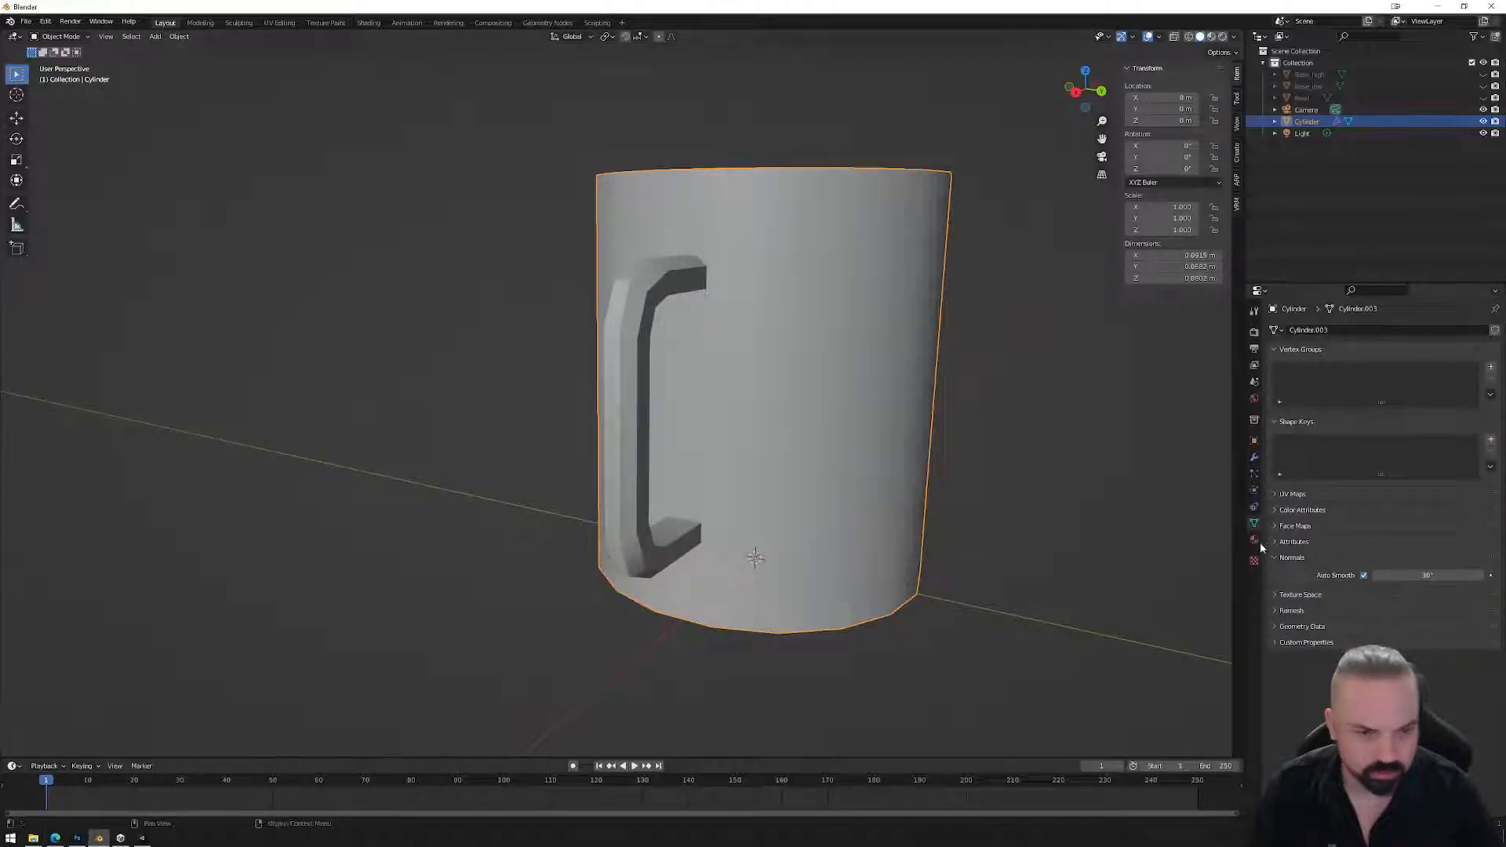
left_click(1427, 576)
type("60")
key("Return")
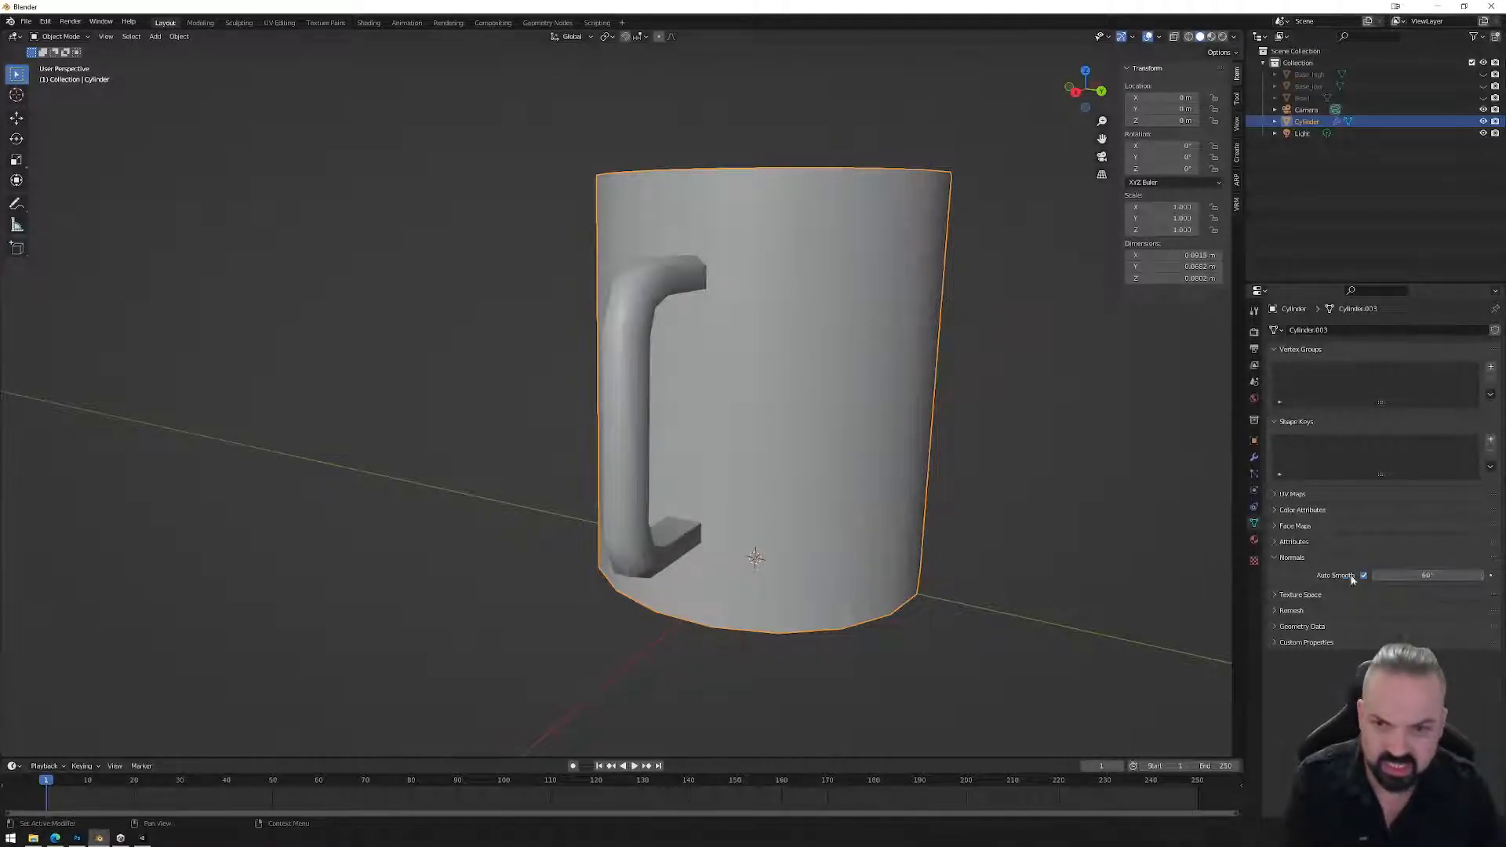
middle_click_drag(756, 393, 710, 416)
Try a 90° Auto Smooth angle, settle on 80°, then enter Edit Mode with nothing selected.
left_click(1428, 576)
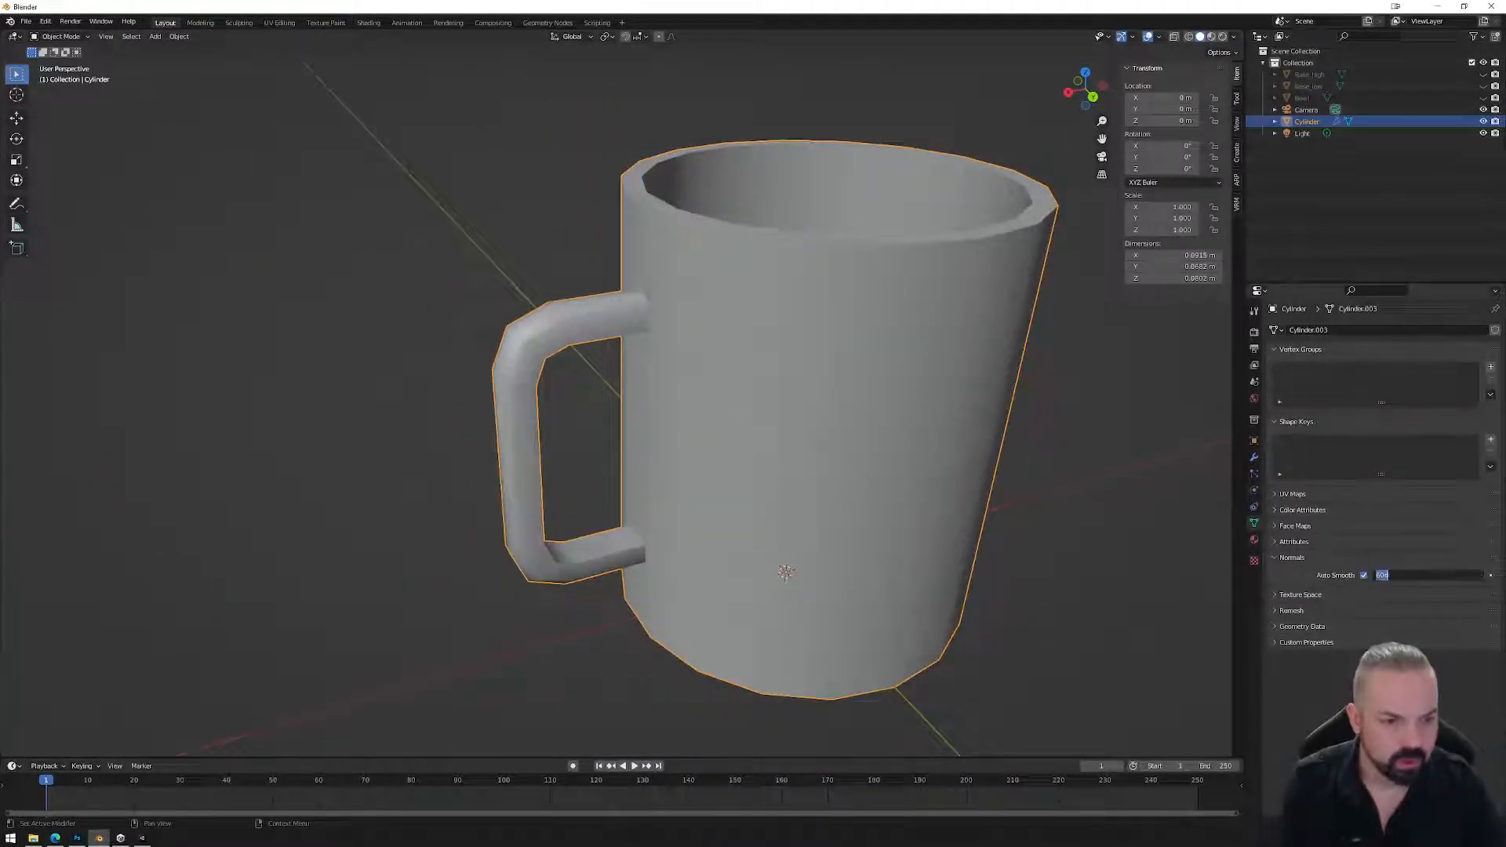
type("90")
key("Return")
left_click(1425, 574)
type("80")
key("Return")
middle_click_drag(854, 483, 780, 436)
key("Tab")
key("alt+a")
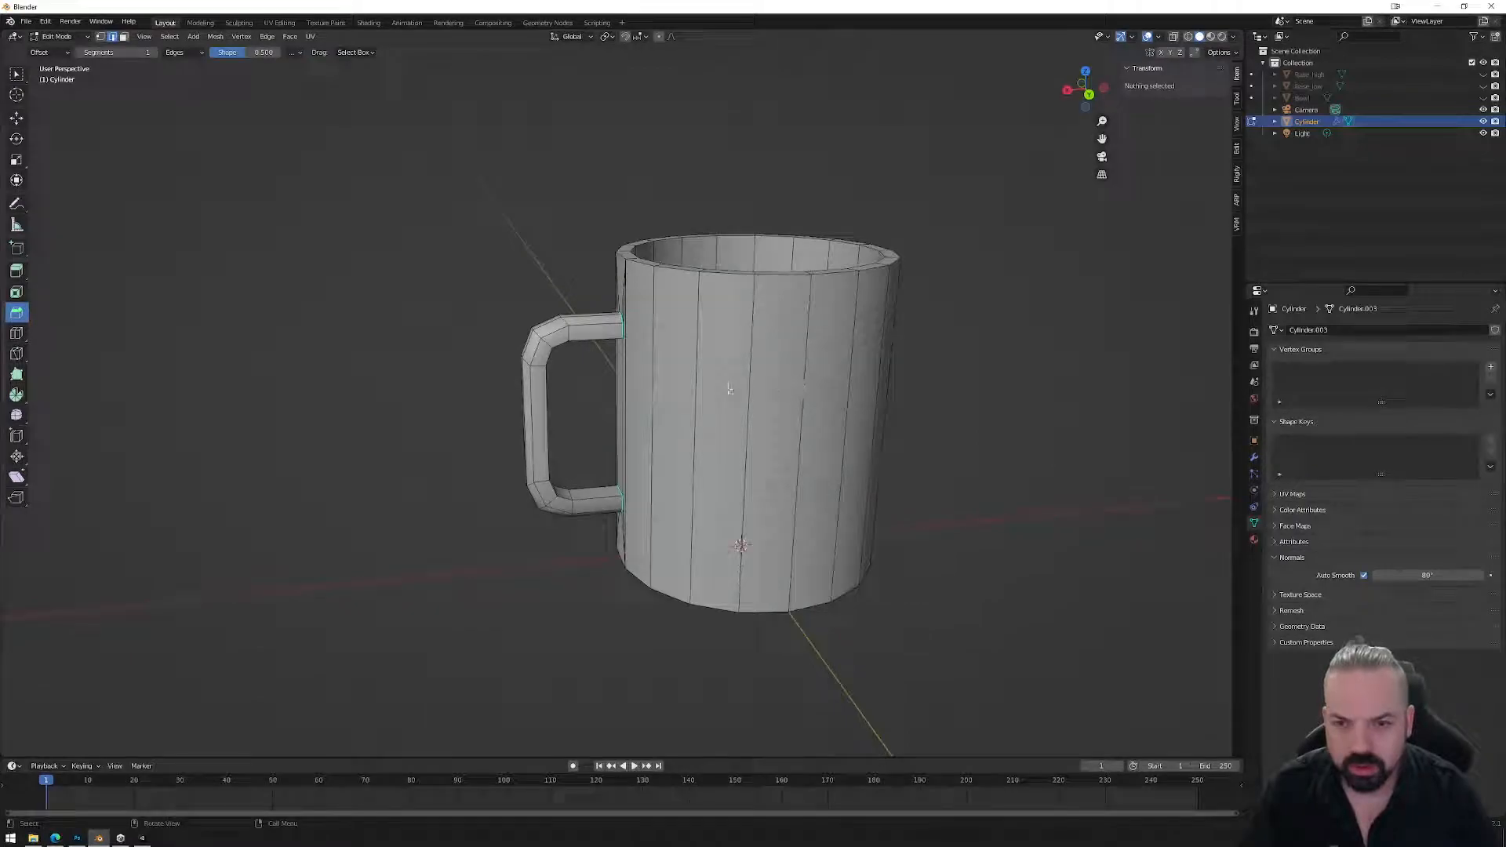
Switch the Weighted Normal modifier to Face Area weighting and turn off Keep Sharp.
middle_click_drag(731, 390, 722, 375)
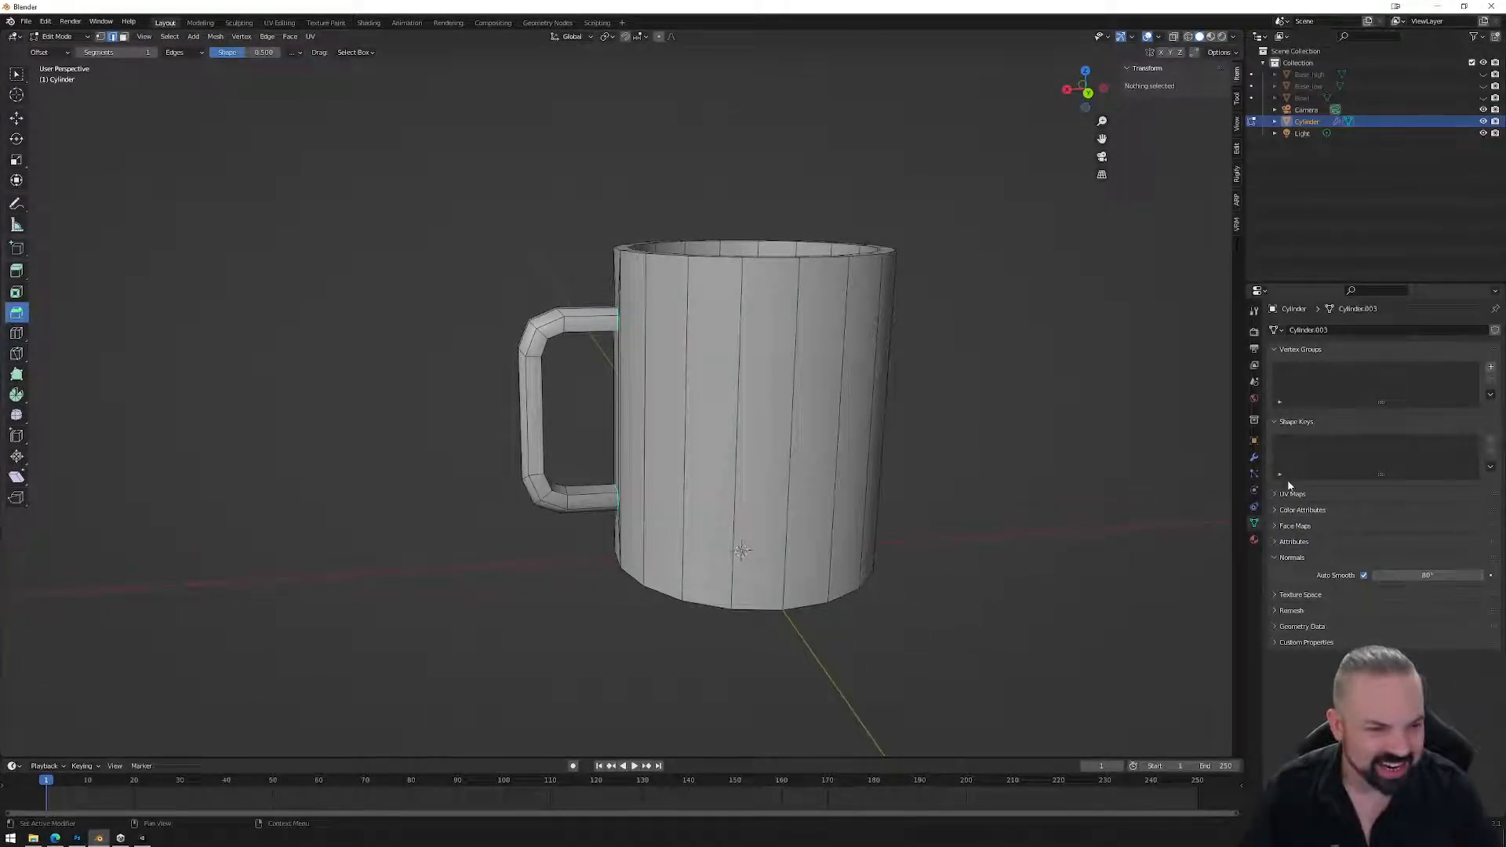
left_click(1253, 458)
left_click(1403, 366)
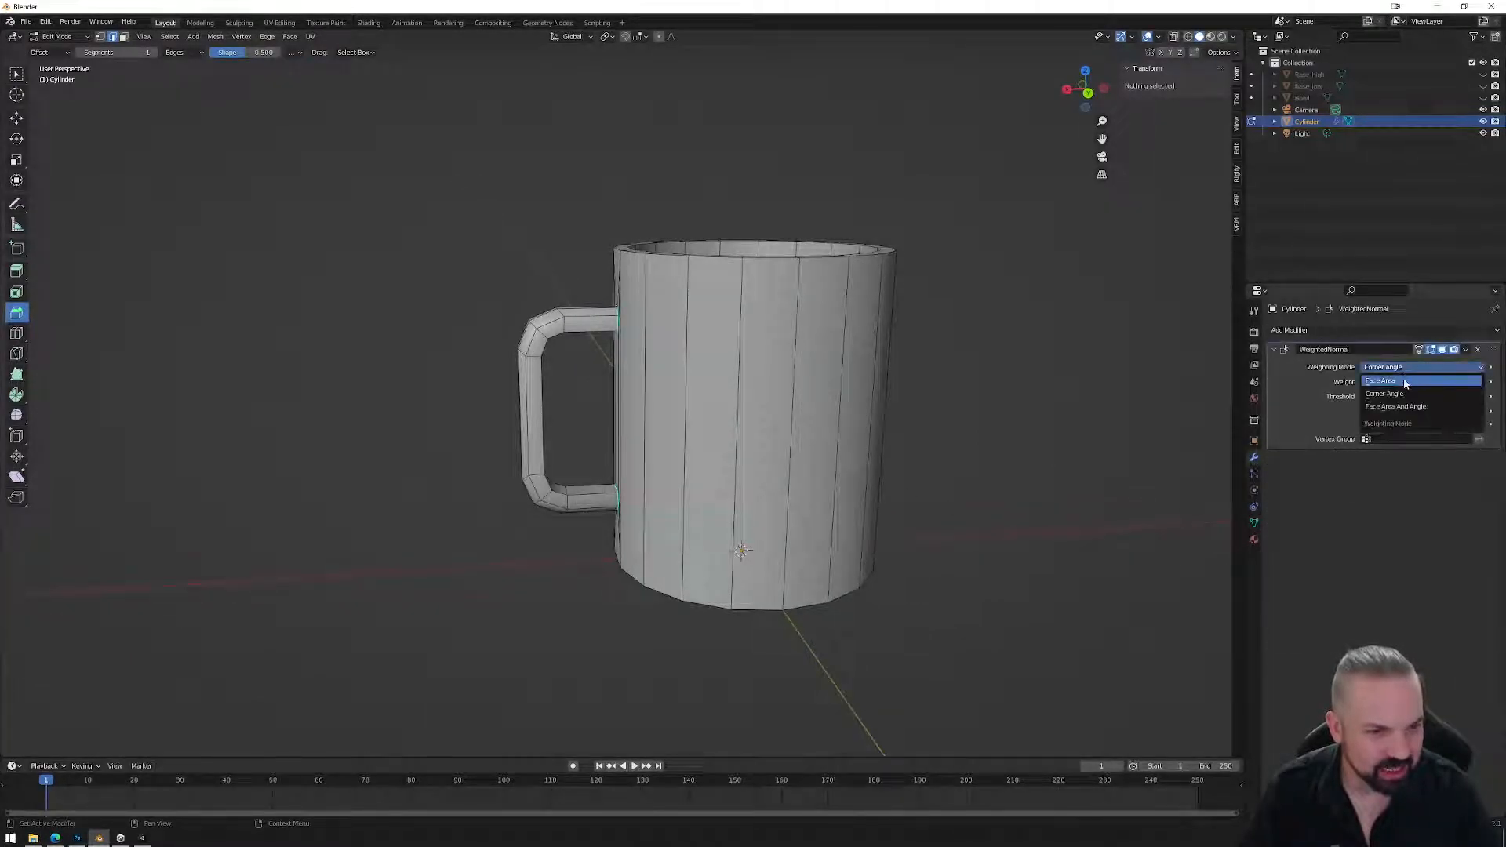
left_click(1404, 380)
left_click(1389, 412)
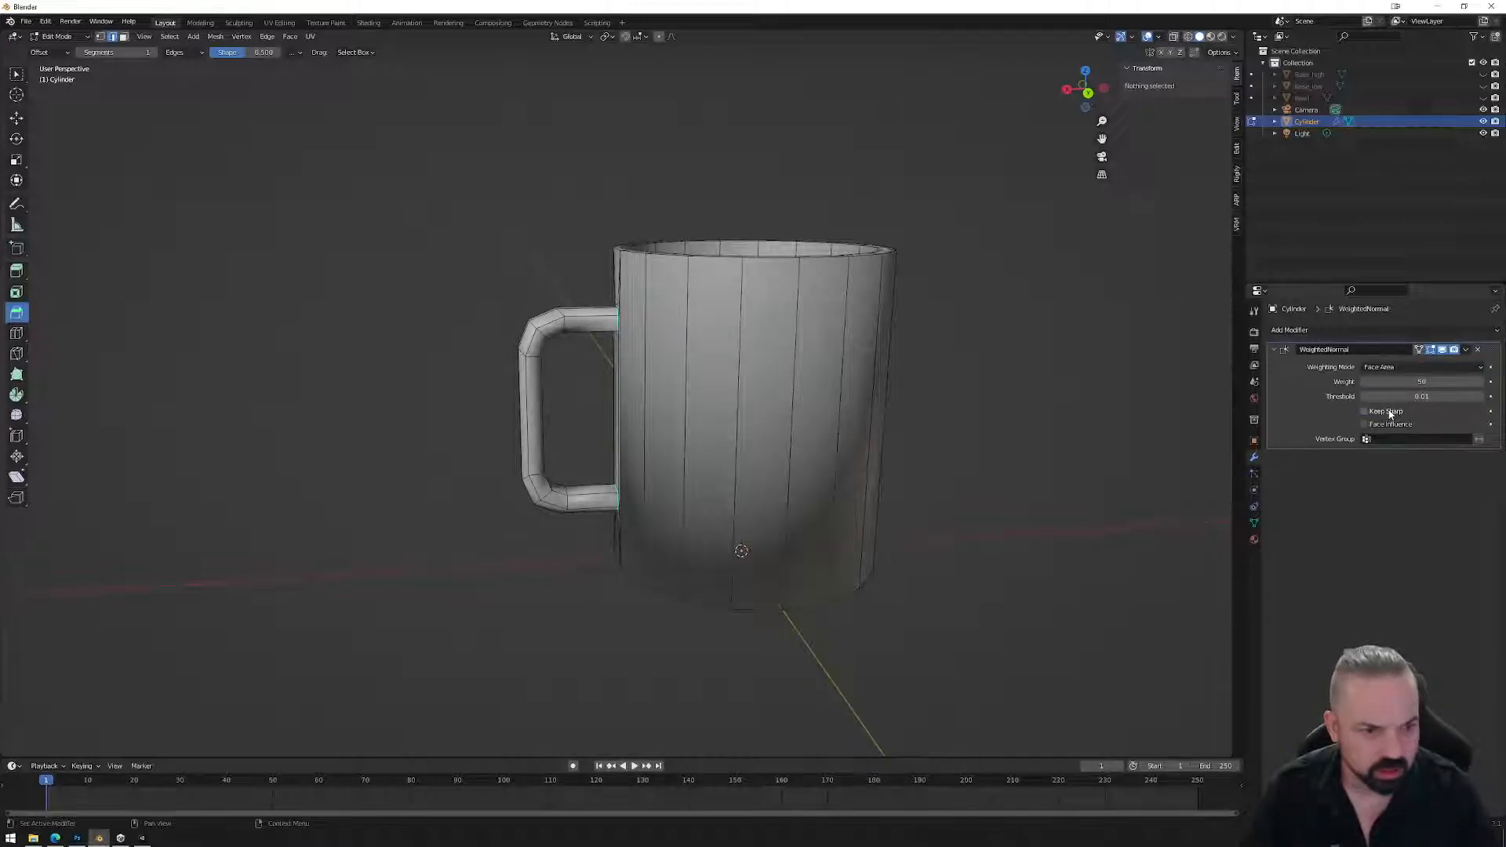
mouse_move(862, 470)
middle_mouse_down()
mouse_move(938, 478)
mouse_move(876, 494)
middle_mouse_up()
Delete the faces behind the handle, including the joint faces and triangles.
scroll(698, 457, "up", 2)
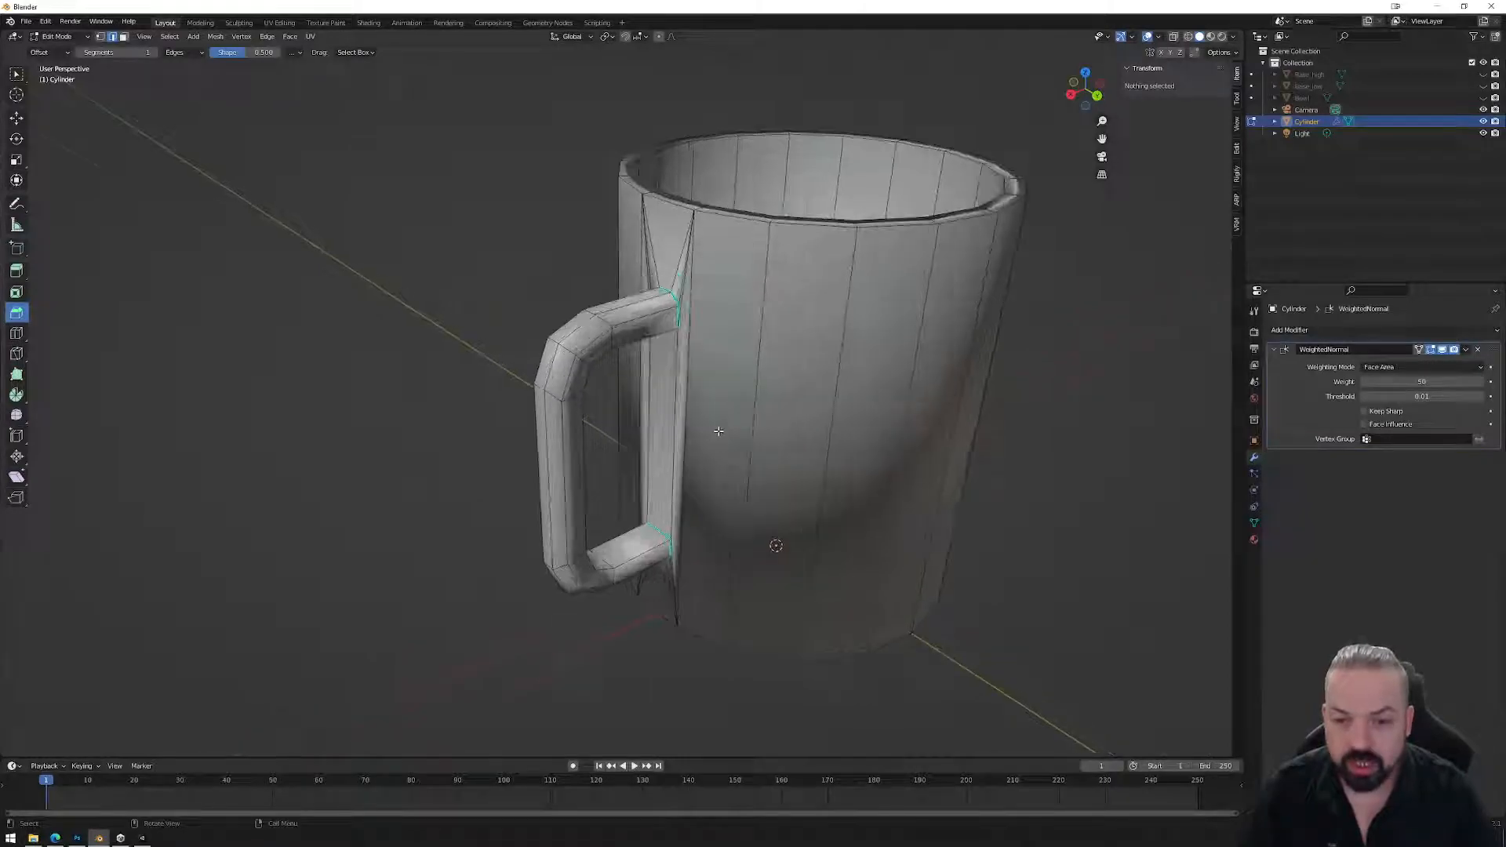
middle_click_drag(716, 431, 747, 434)
left_click(663, 461)
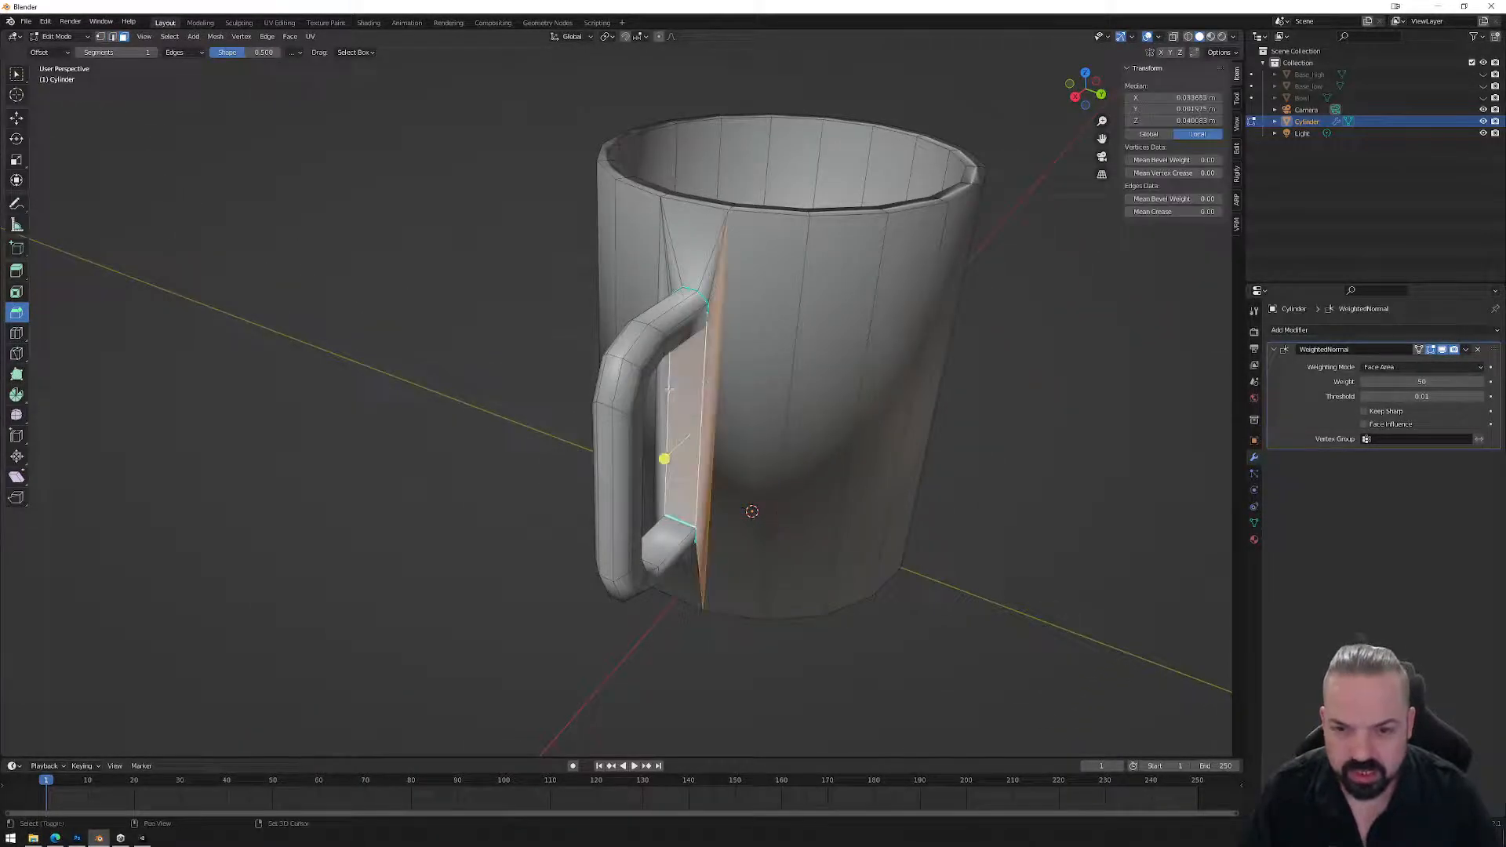
left_click(652, 455, "shift")
left_click(671, 283, "shift")
left_click(711, 290, "shift")
left_click(712, 292, "shift")
left_click(692, 583, "shift")
left_click(697, 582, "shift")
middle_click_drag(697, 591, 722, 543)
left_click(682, 547, "shift")
key("x")
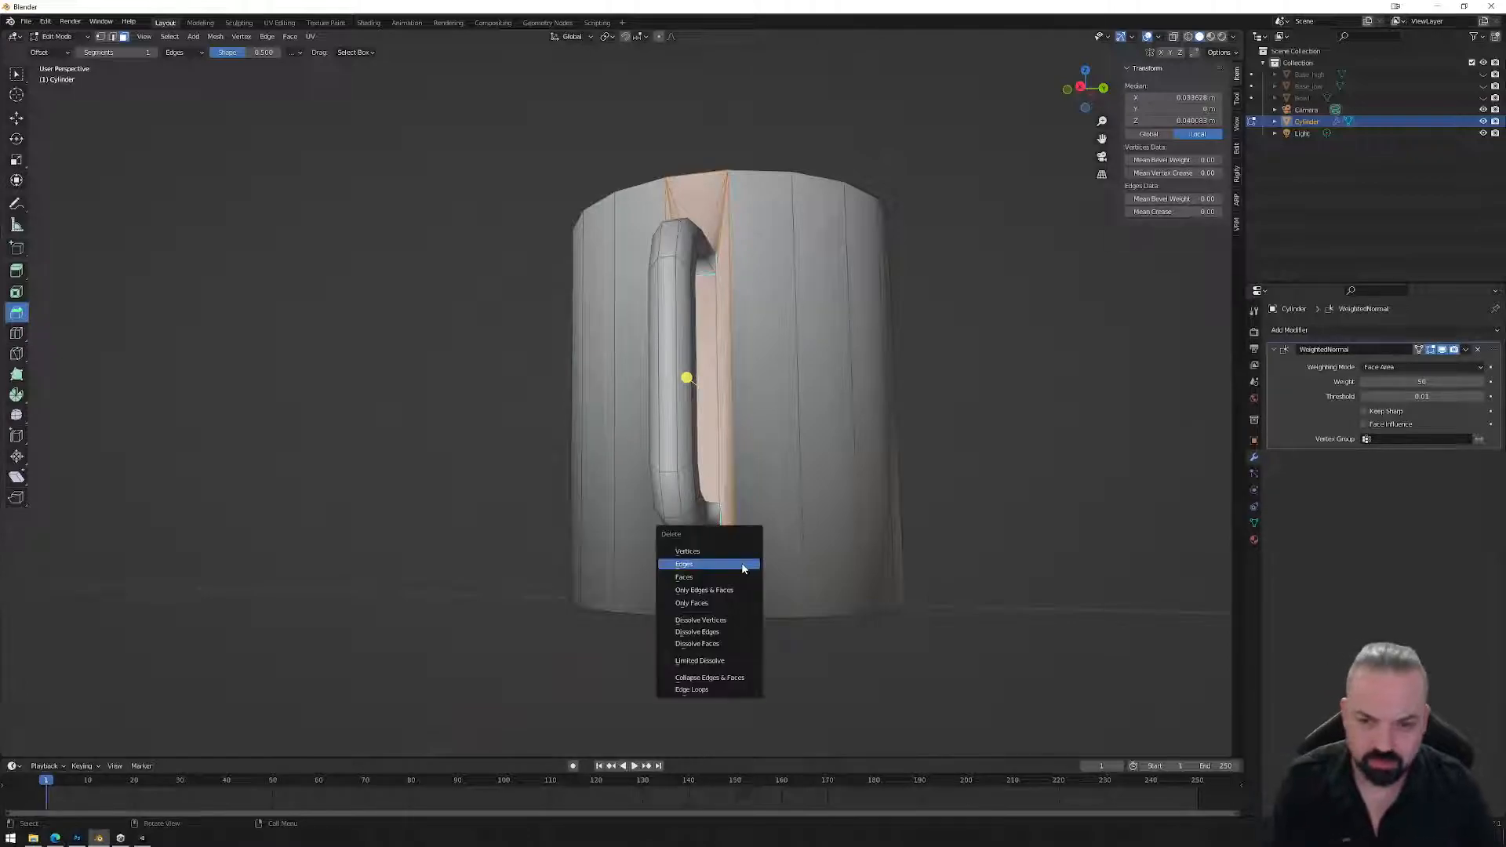
left_click(740, 576)
Fill the gap behind the handle with one face between its top and bottom edges.
middle_click_drag(739, 576, 752, 427)
key("2")
left_click(720, 224)
middle_click_drag(721, 224, 725, 142)
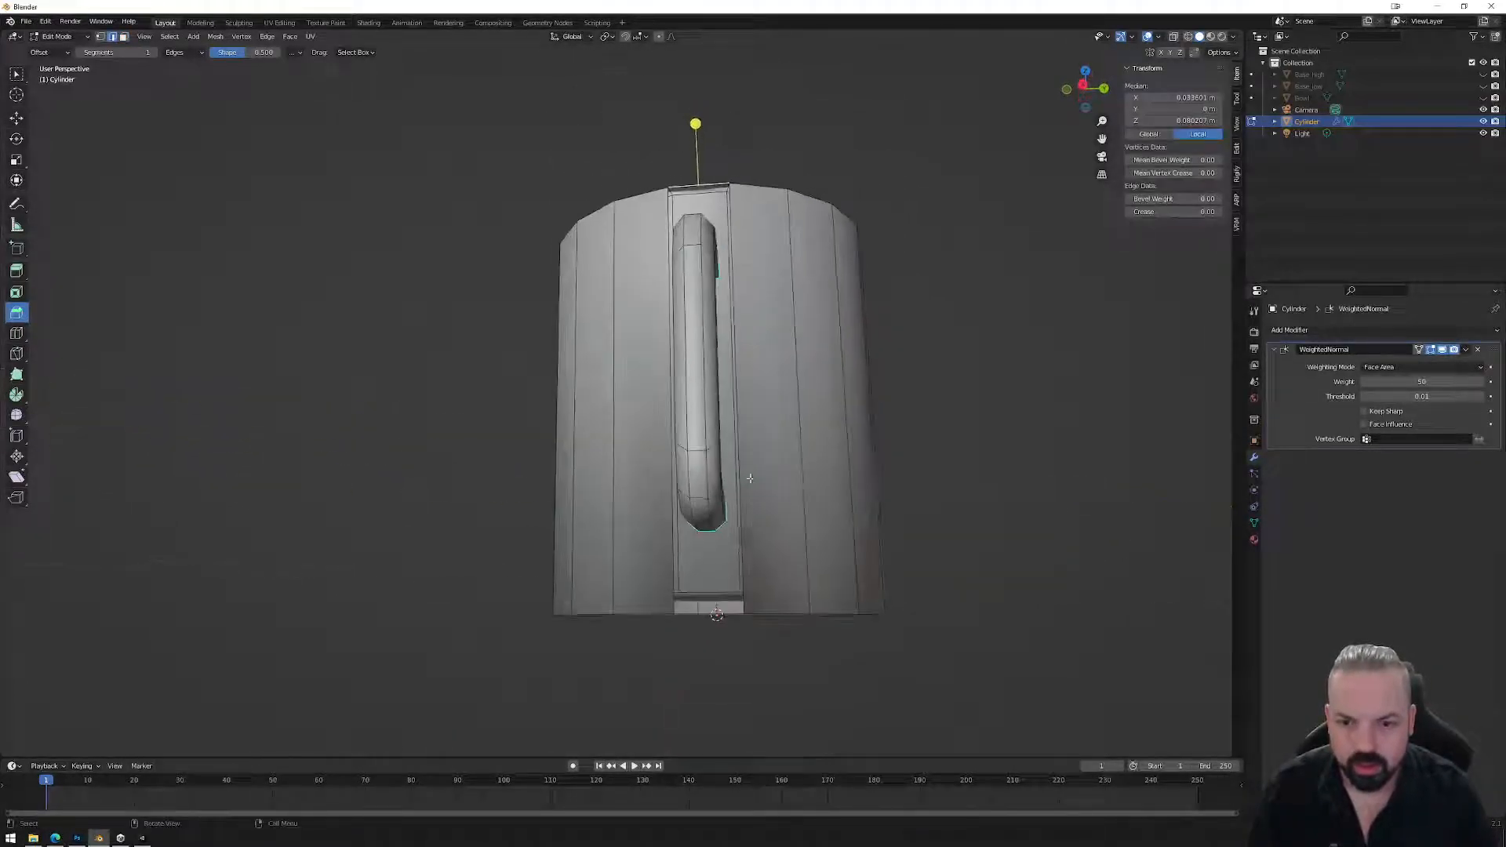
middle_click_drag(706, 617, 708, 571)
left_click(711, 572, "shift")
key("f")
middle_click_drag(834, 494, 757, 587)
left_click(1062, 606)
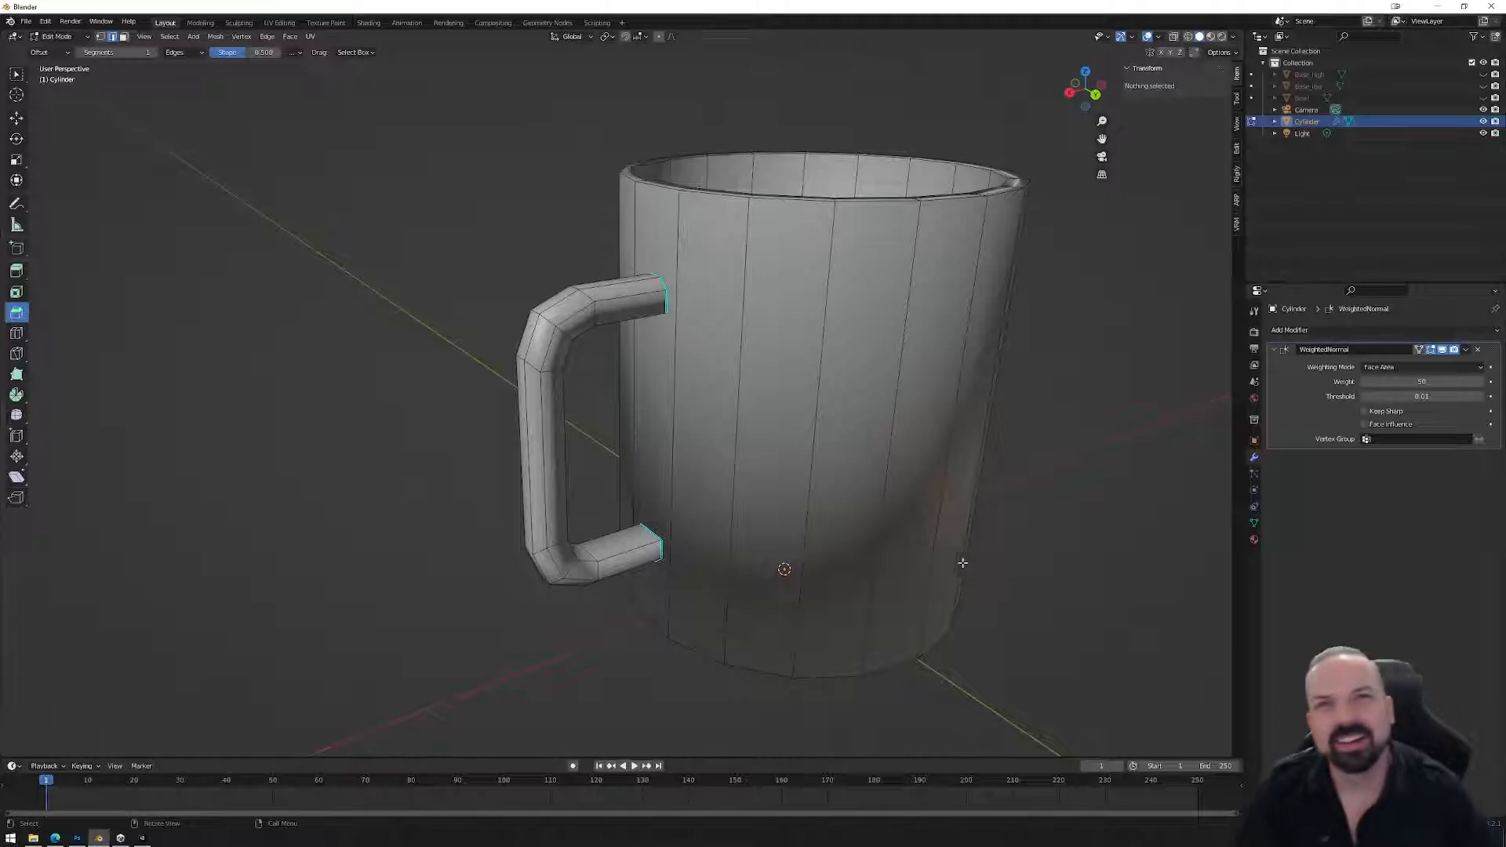
Nudge the handle's end loops about 0.0013 m along X into the mug body, then exit Edit Mode.
middle_click_drag(737, 439, 687, 377)
middle_click_drag(688, 305, 637, 320)
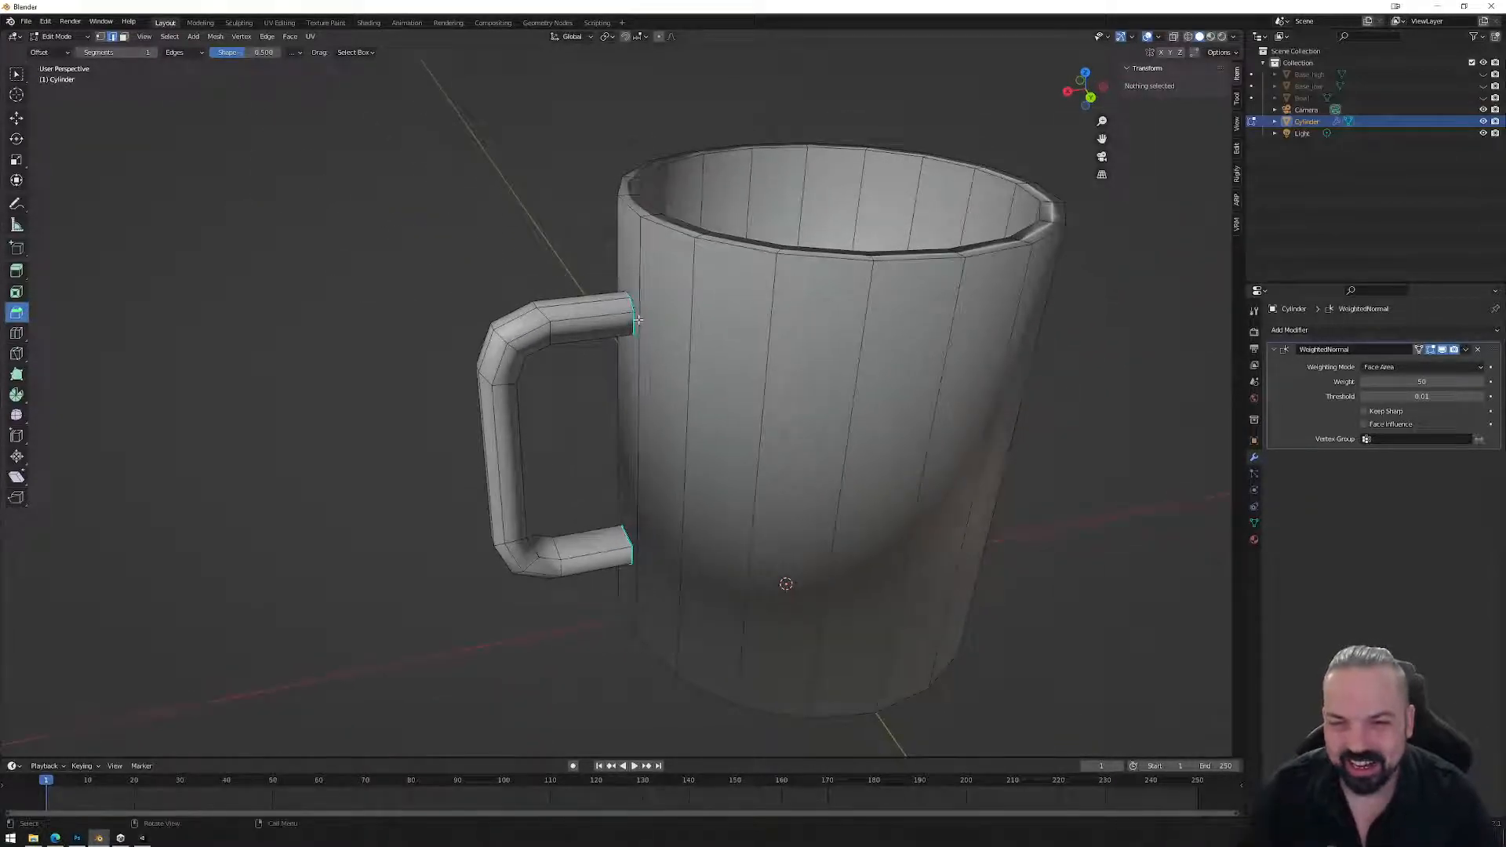
left_click(634, 316, "alt")
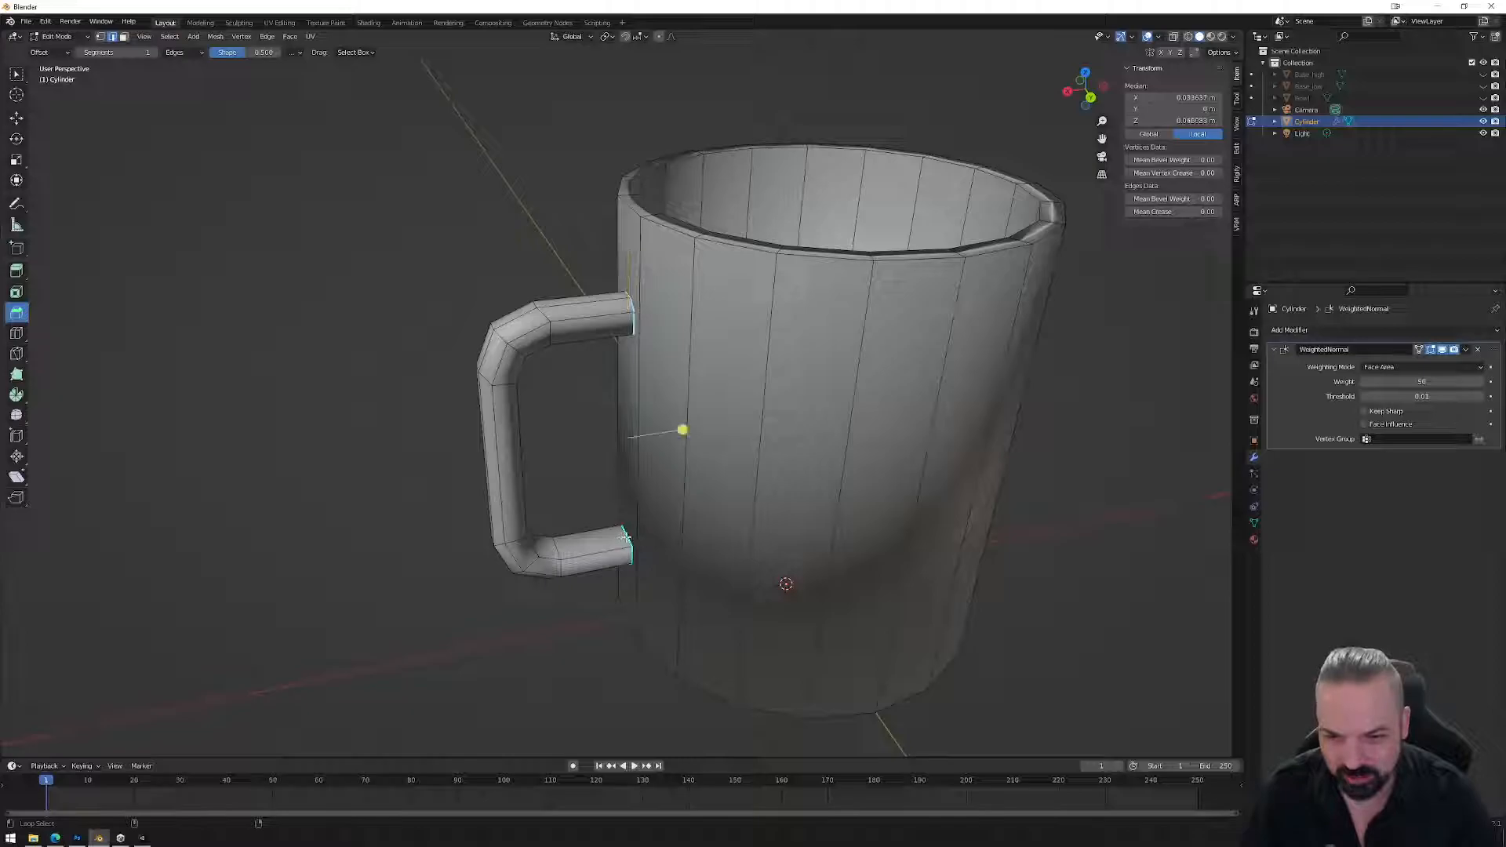
key("g")
key("x")
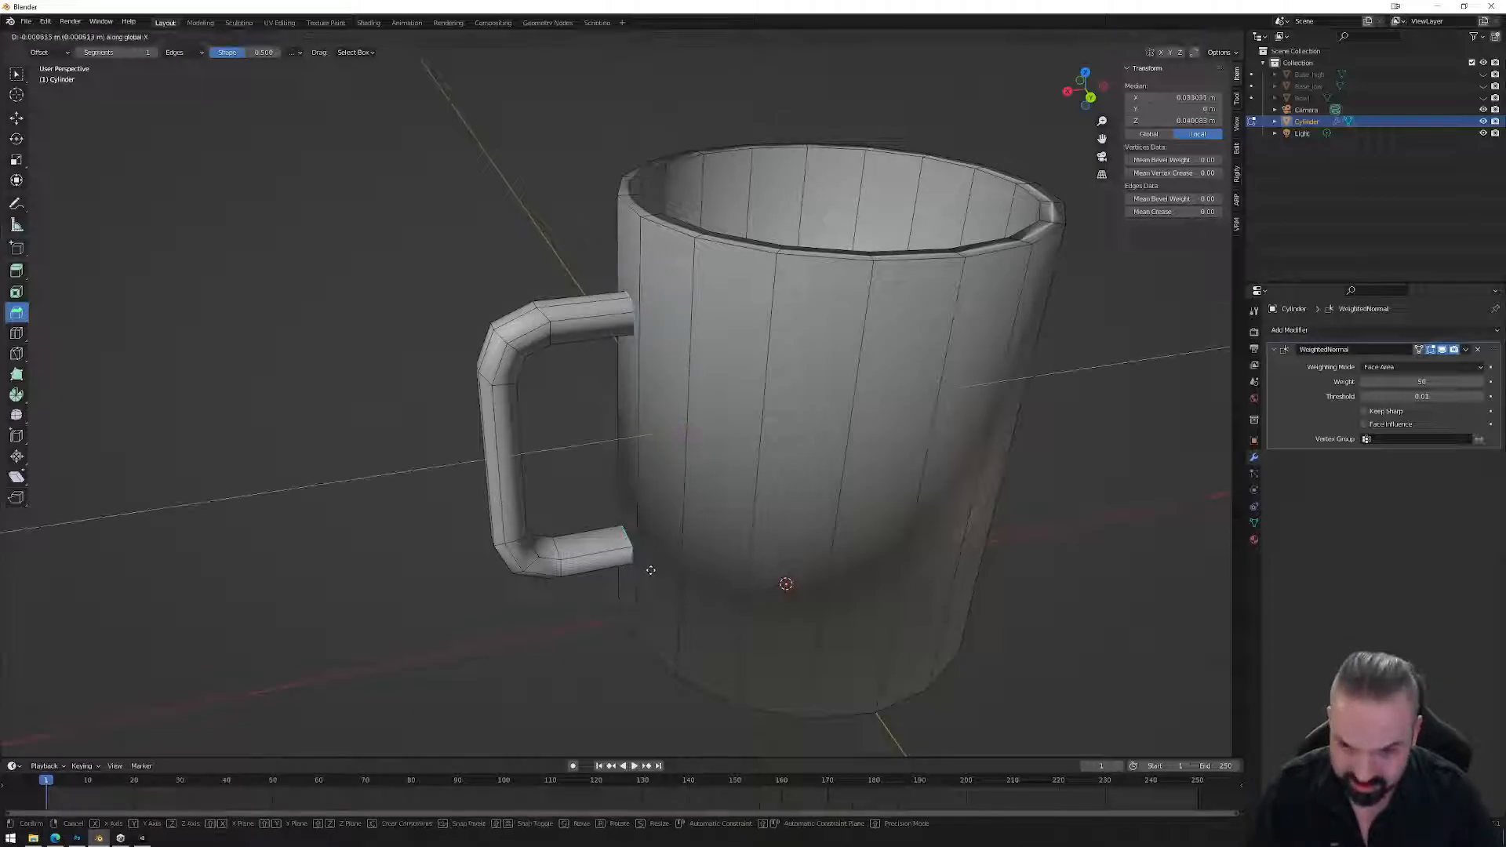
left_click(652, 569)
middle_click_drag(689, 427, 672, 356)
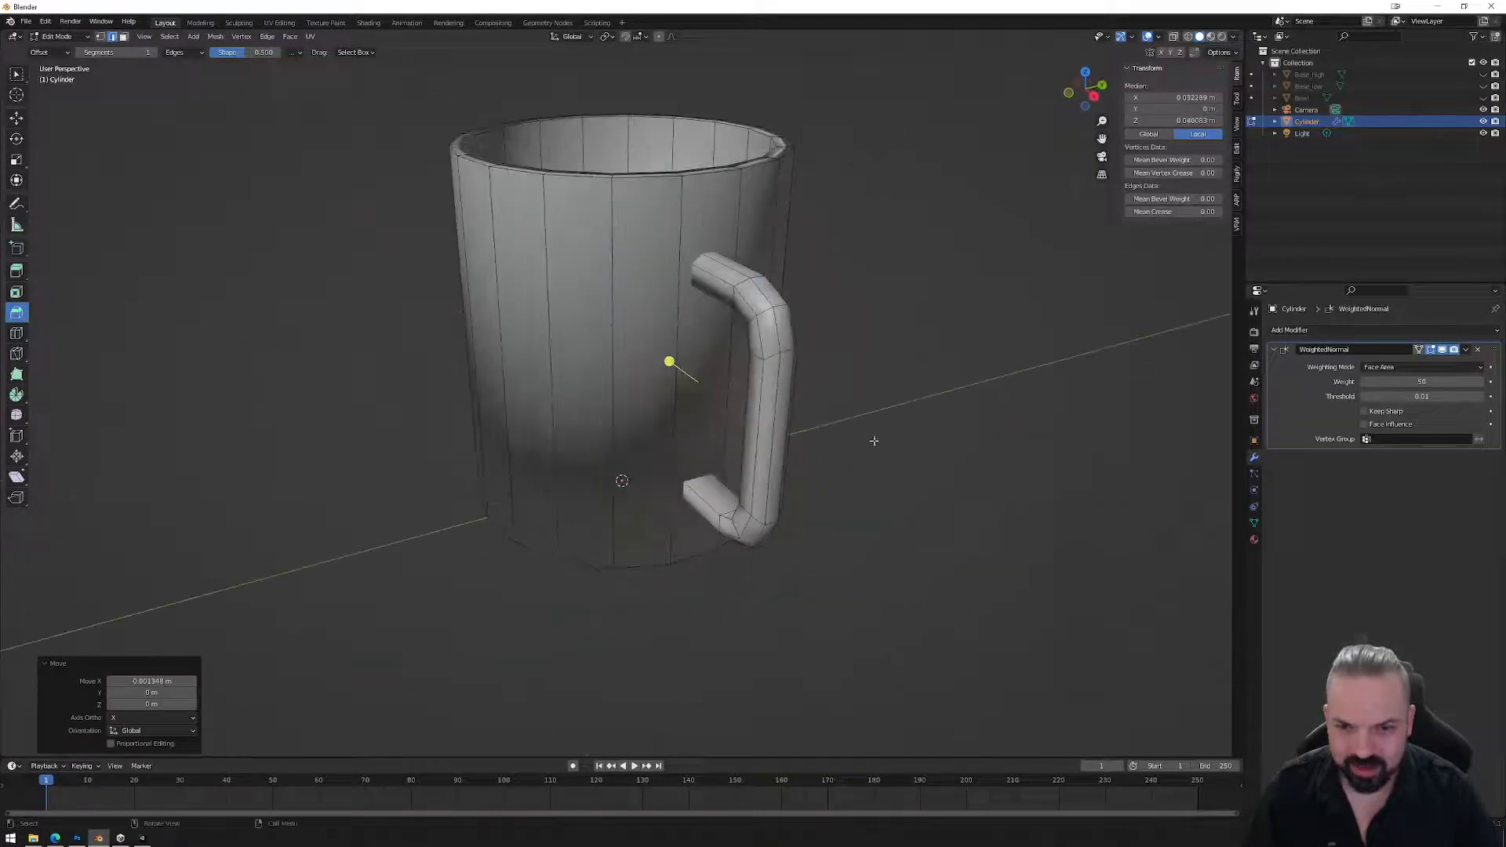
key("Tab")
middle_click_drag(772, 488, 925, 331)
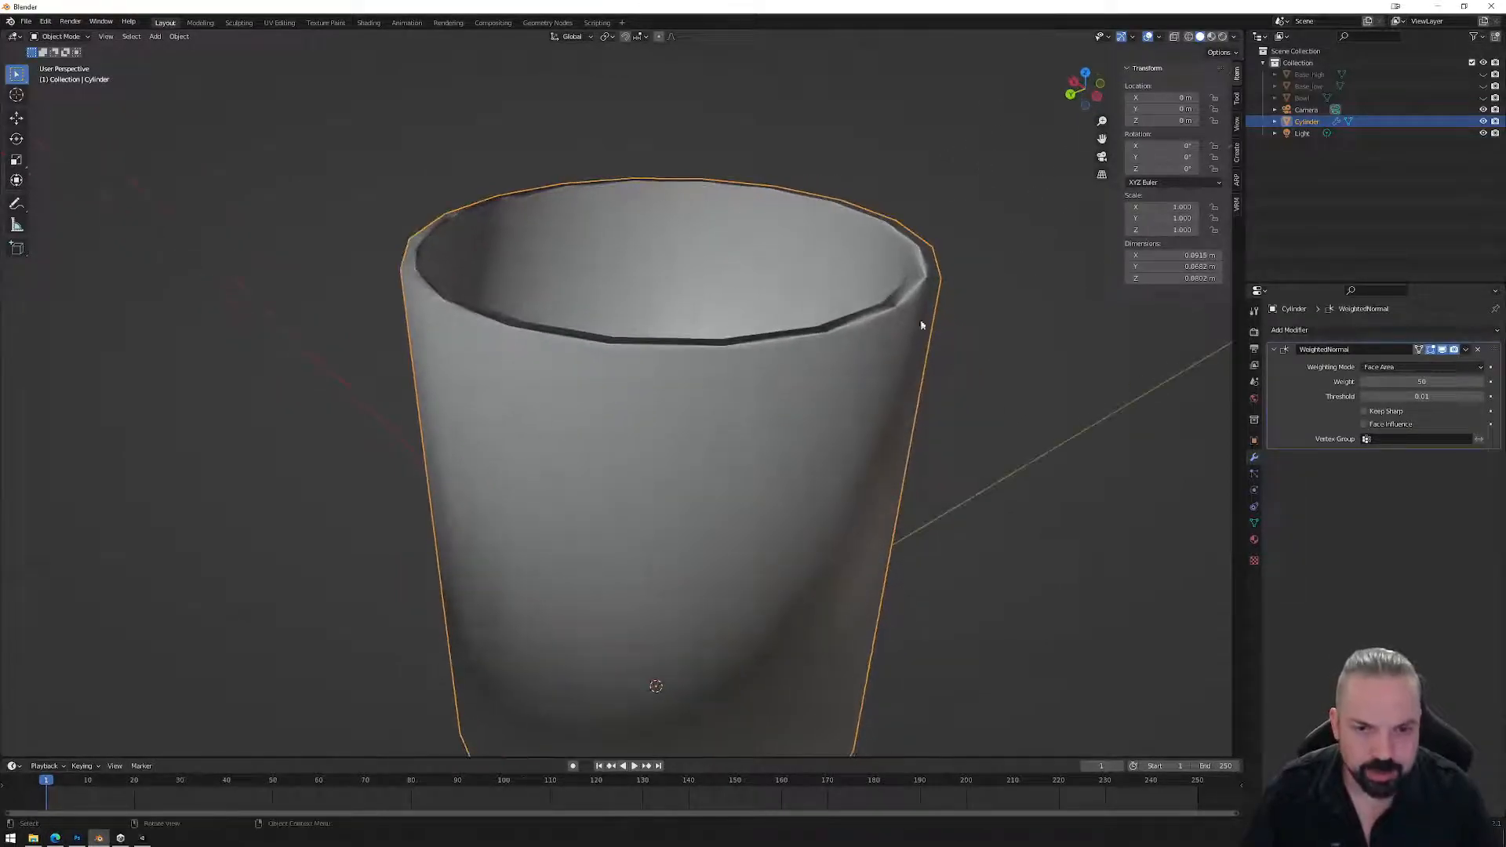
Bevel the inner and outer top rim loops into a rounded lip.
key("Tab")
key("ctrl+b")
left_click(922, 298, "alt")
left_click(899, 284, "alt+shift")
key("ctrl+z")
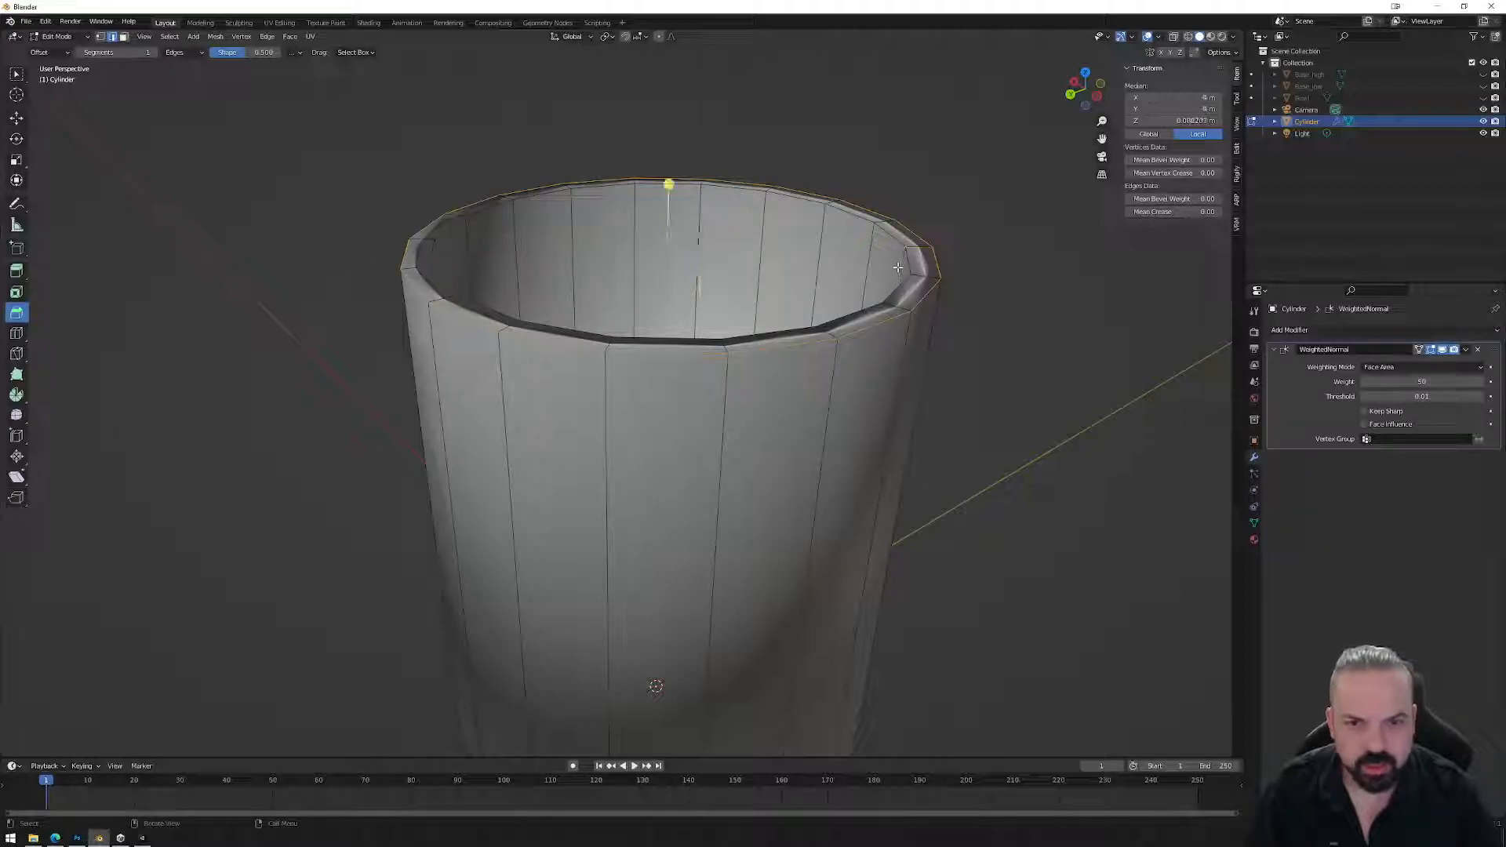
left_click(906, 263, "alt")
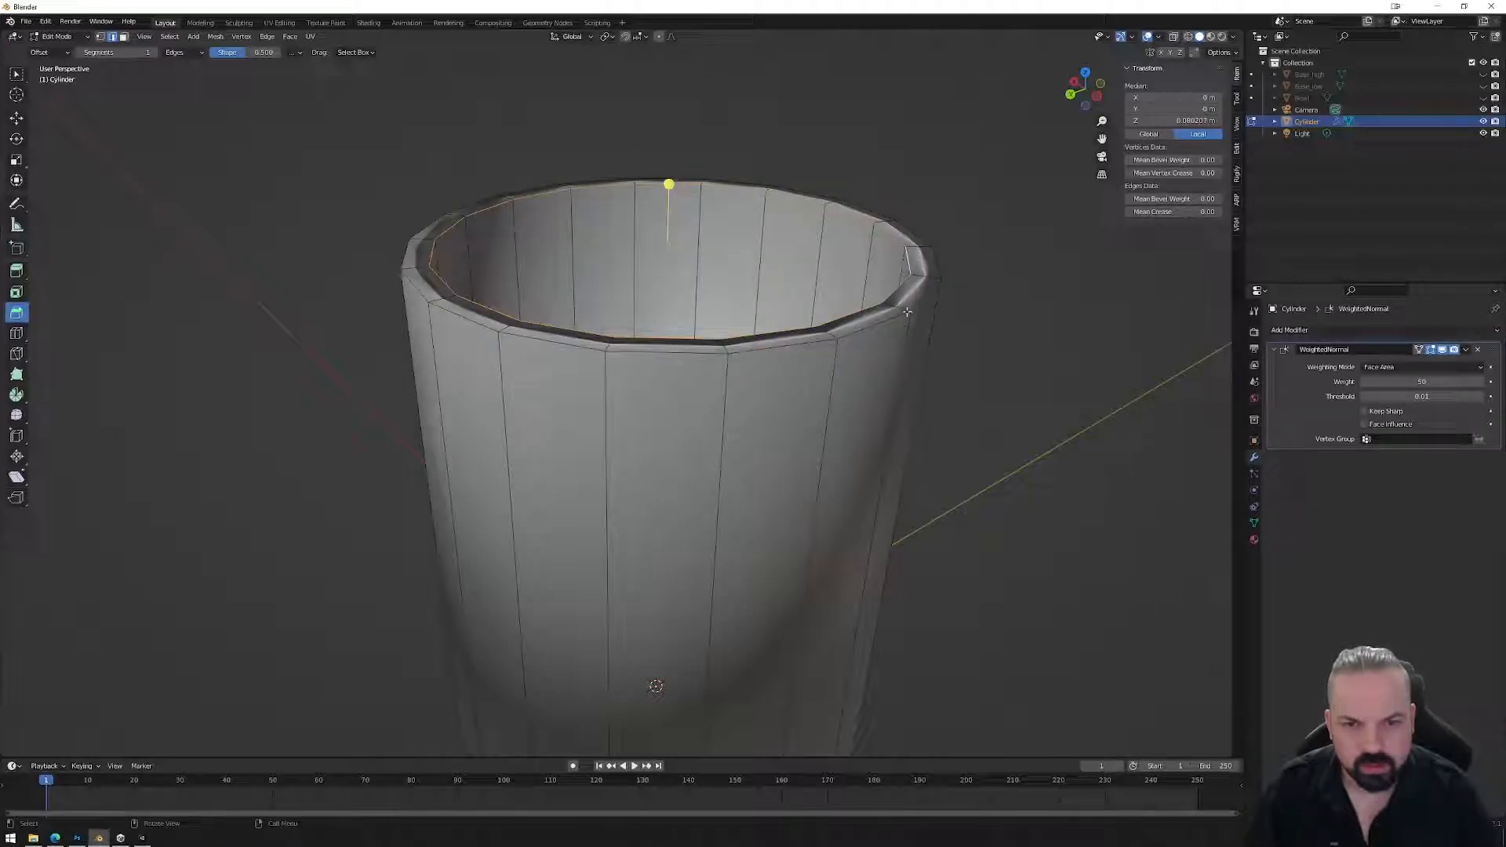
left_click(870, 328, "alt+shift")
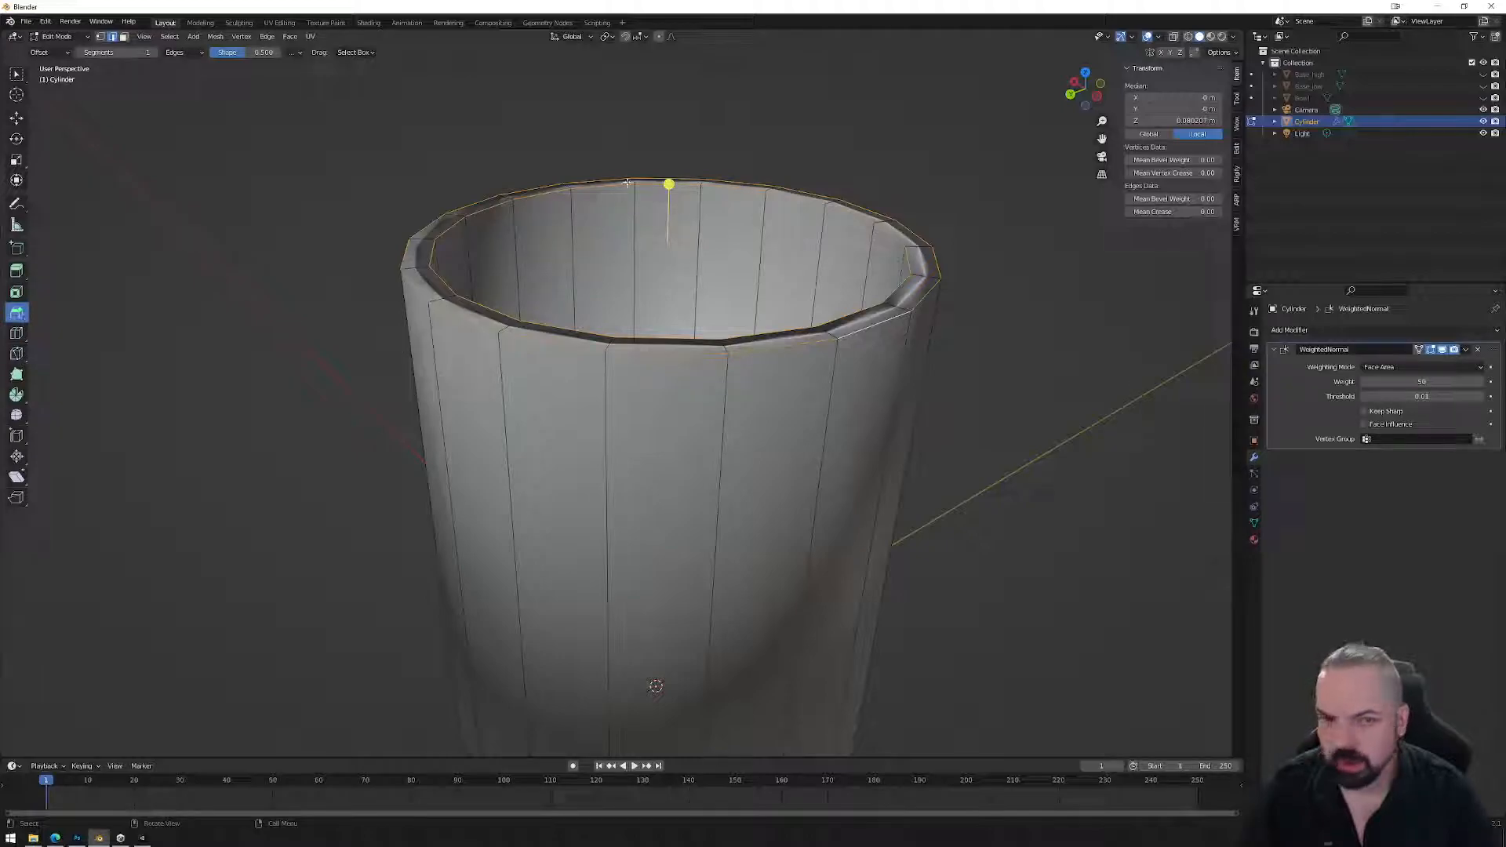
key("ctrl+b")
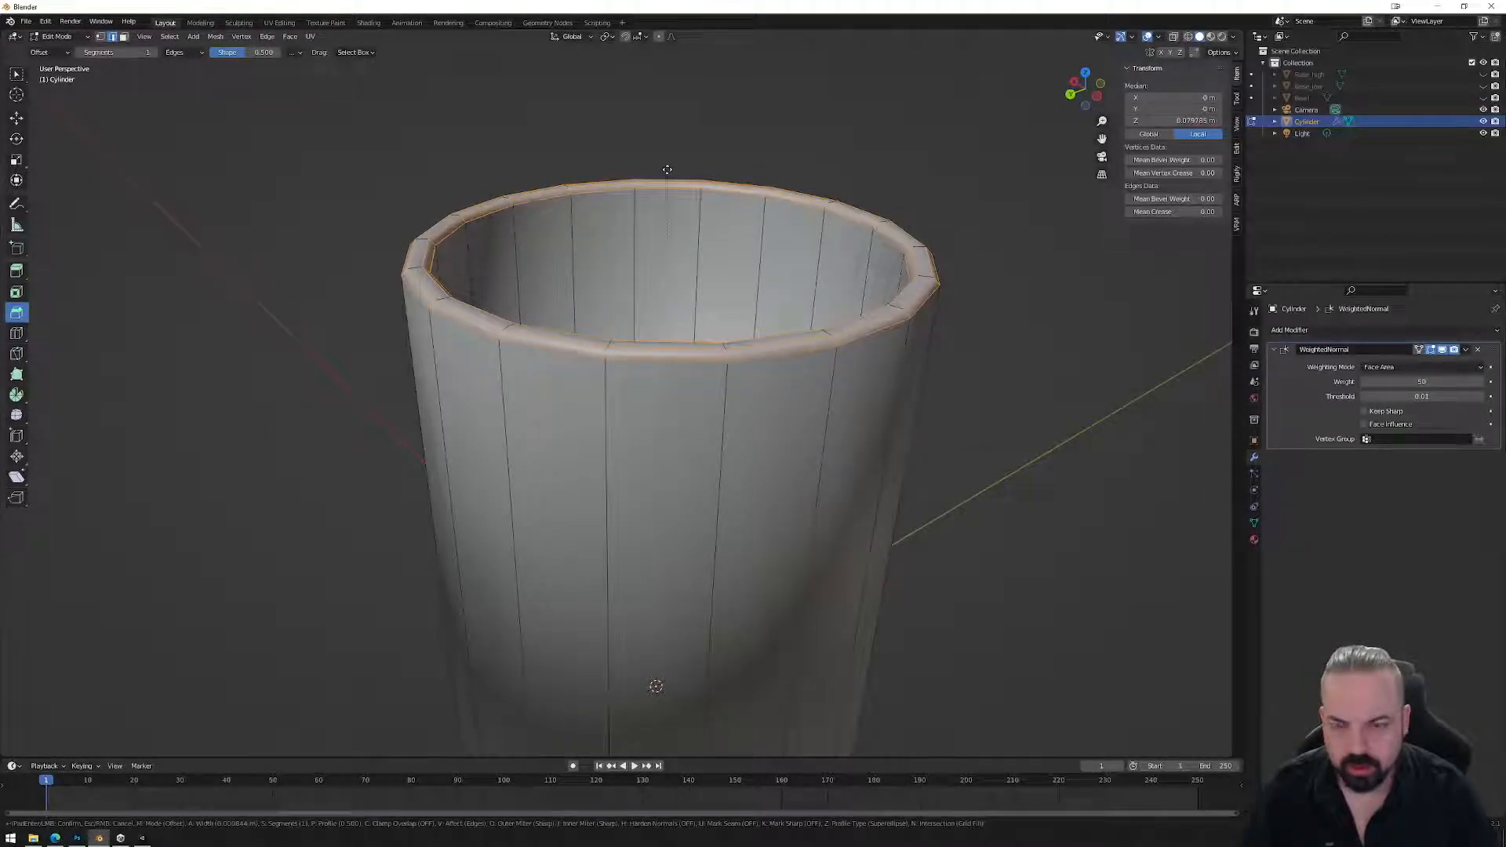
left_click(667, 170)
Select the mug's bottom edge loop and start bevelling it.
left_click(942, 345)
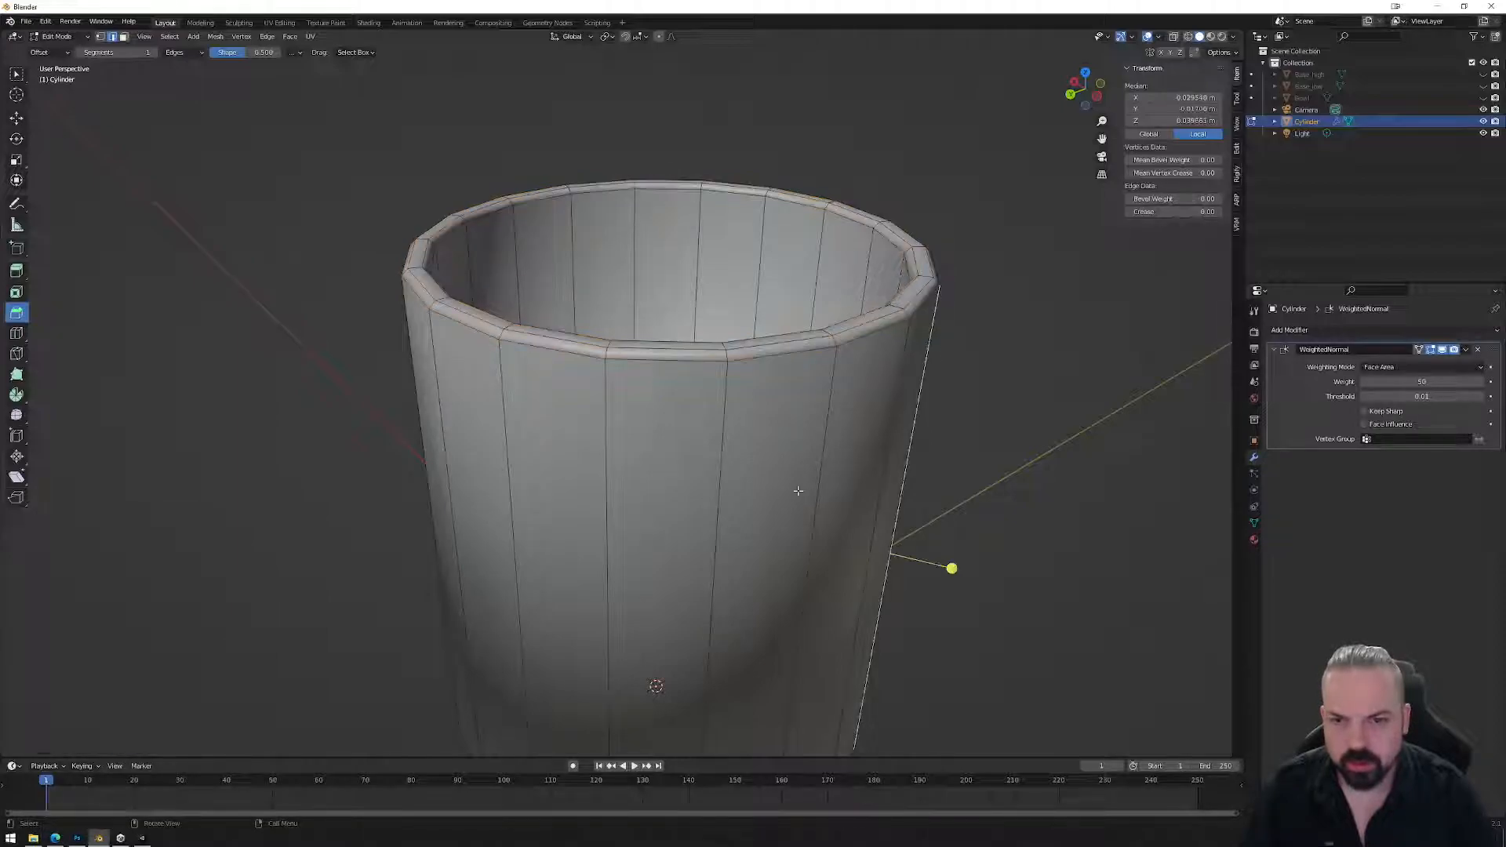
scroll(757, 514, "down", 3)
middle_click_drag(729, 538, 715, 454)
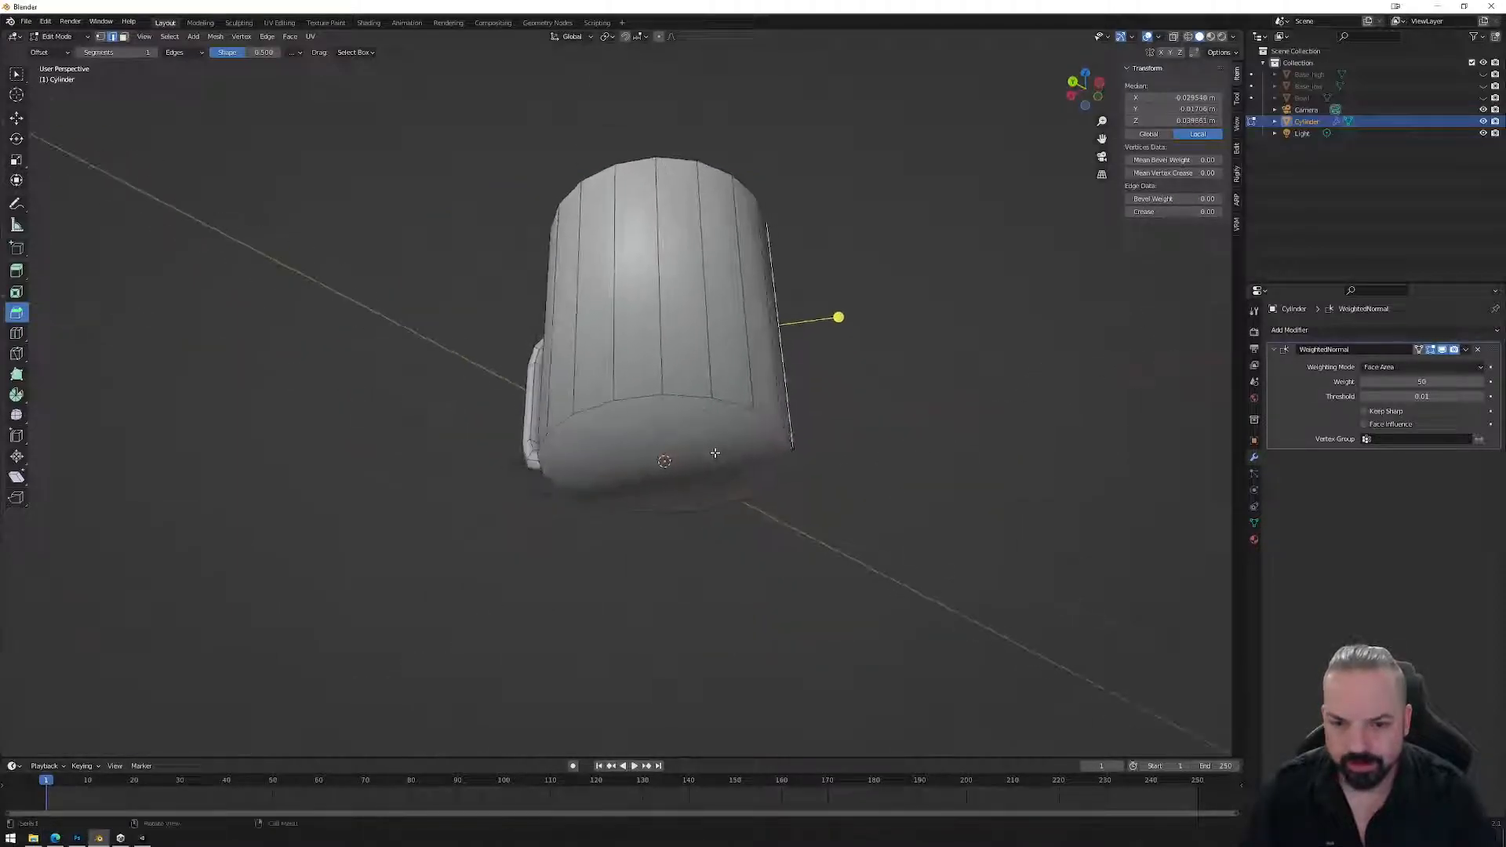
left_click(693, 398, "alt")
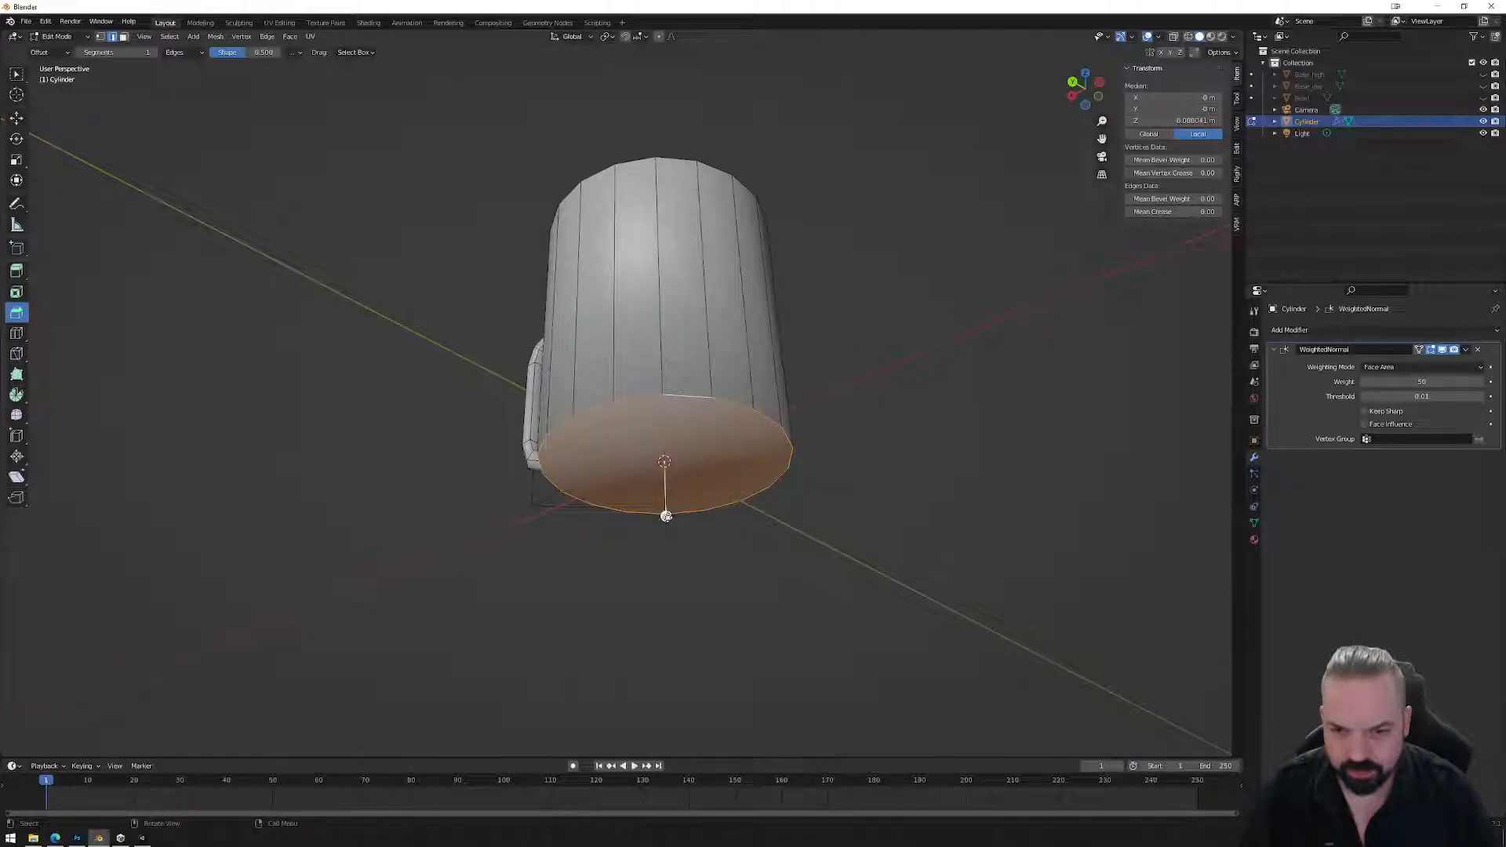
key("ctrl+b")
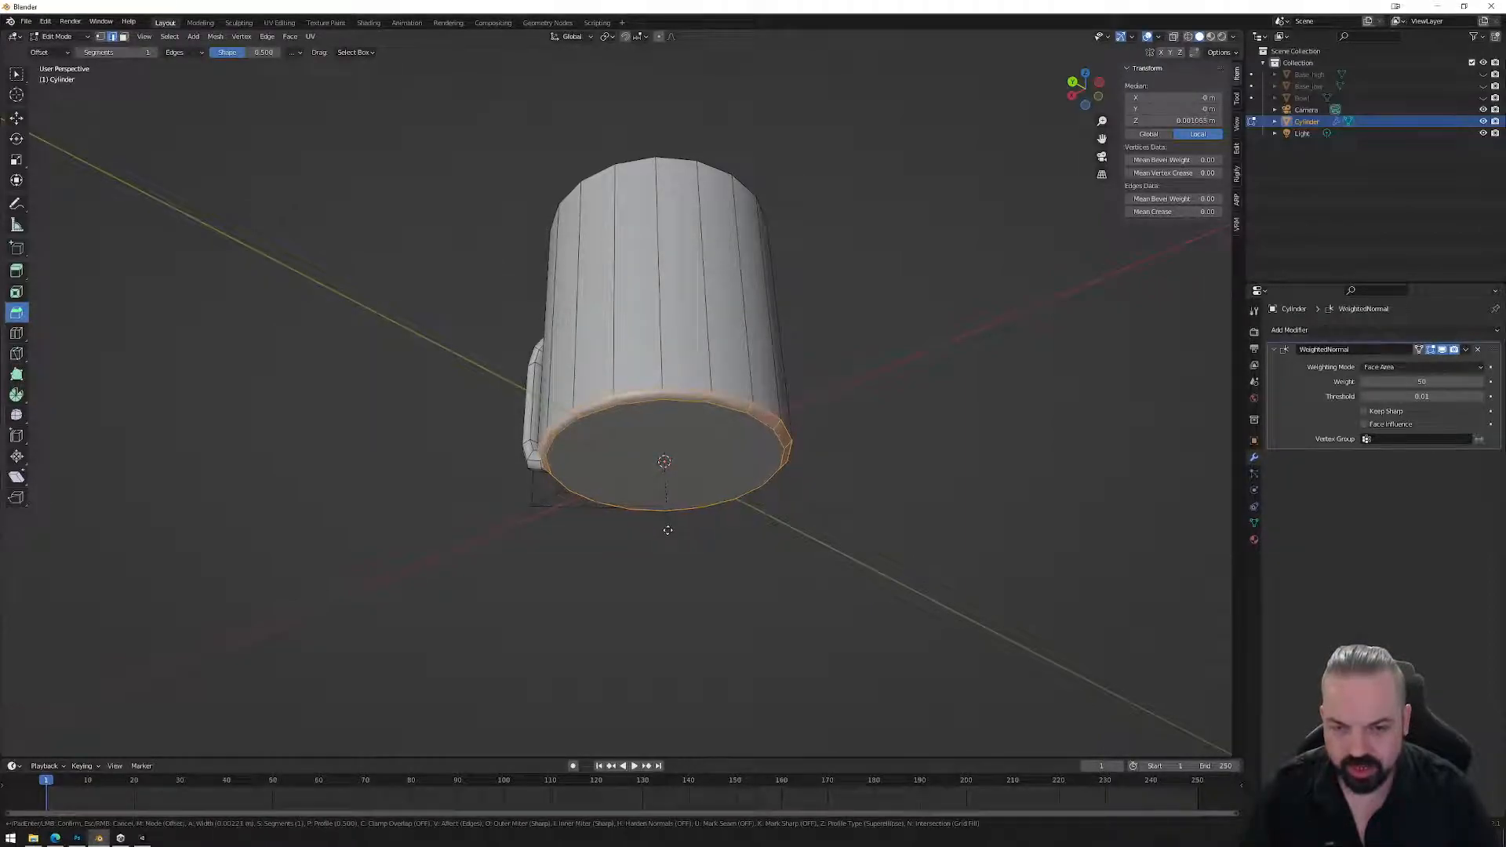
Confirm the bottom bevel, then undo it.
left_click(664, 513)
middle_click_drag(800, 336, 737, 402)
key("Tab")
scroll(753, 394, "up", 2)
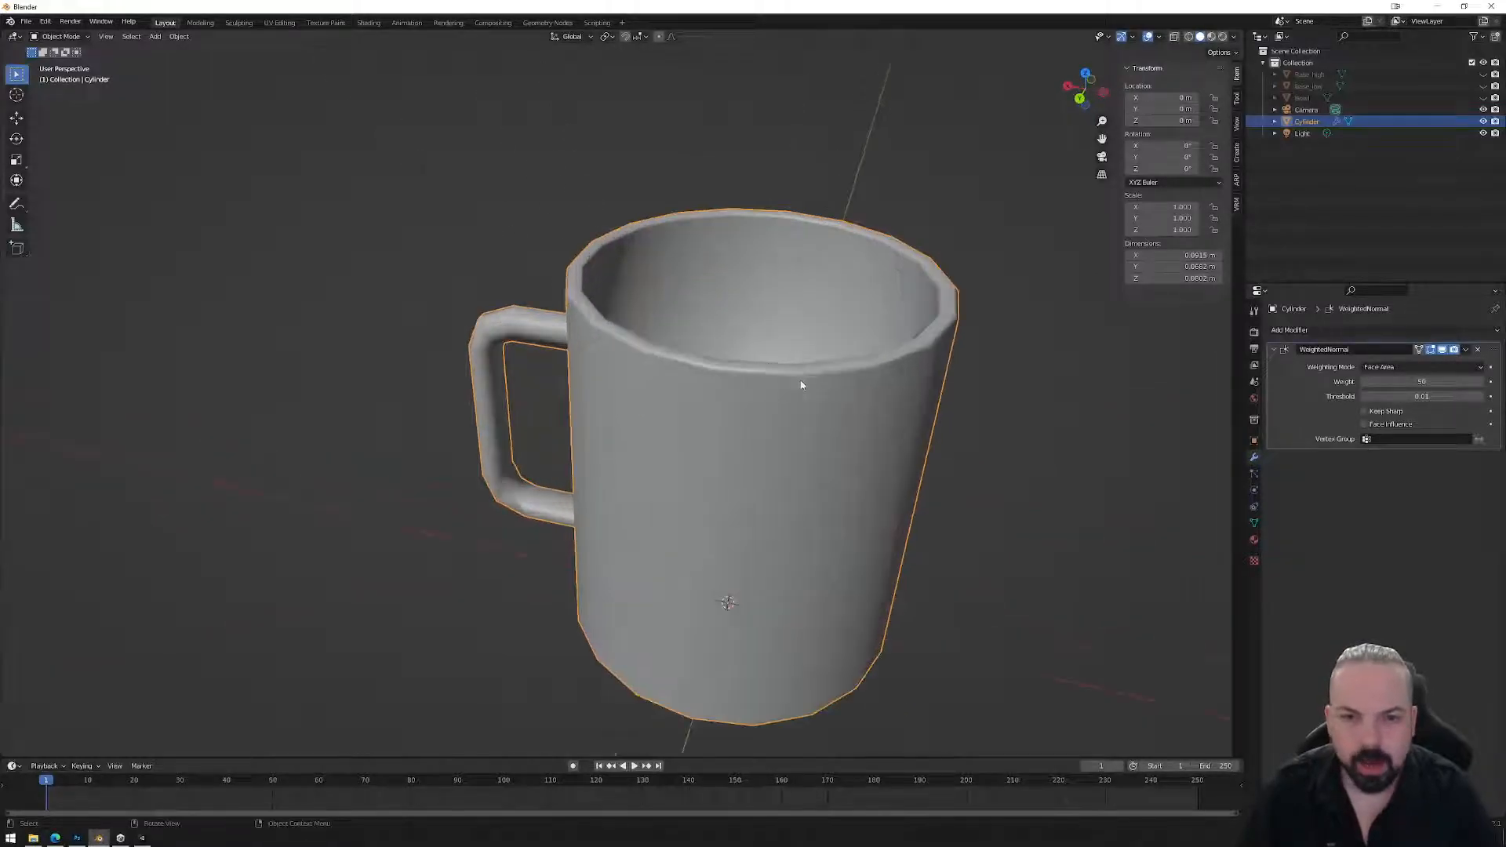
key("ctrl+z")
key("ctrl+z")
key("ctrl+z")
key("ctrl+z")
key("ctrl+z")
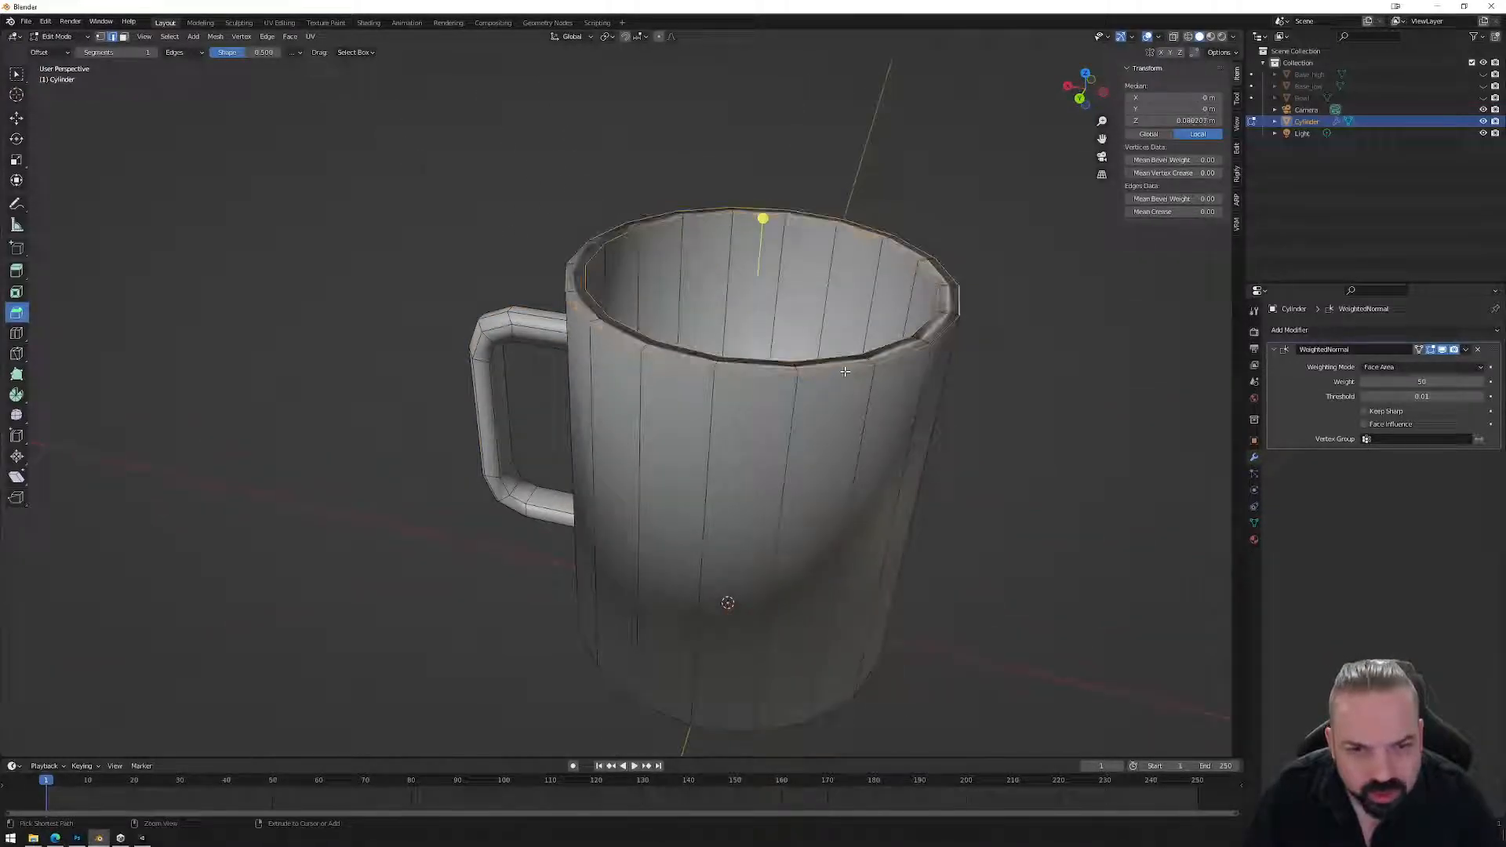
Add a loop cut around the mug near the rim and shift it along Z.
middle_click_drag(892, 362, 909, 375)
key("ctrl+r")
left_click(910, 376)
right_click(941, 388)
middle_click_drag(1043, 435, 1039, 263)
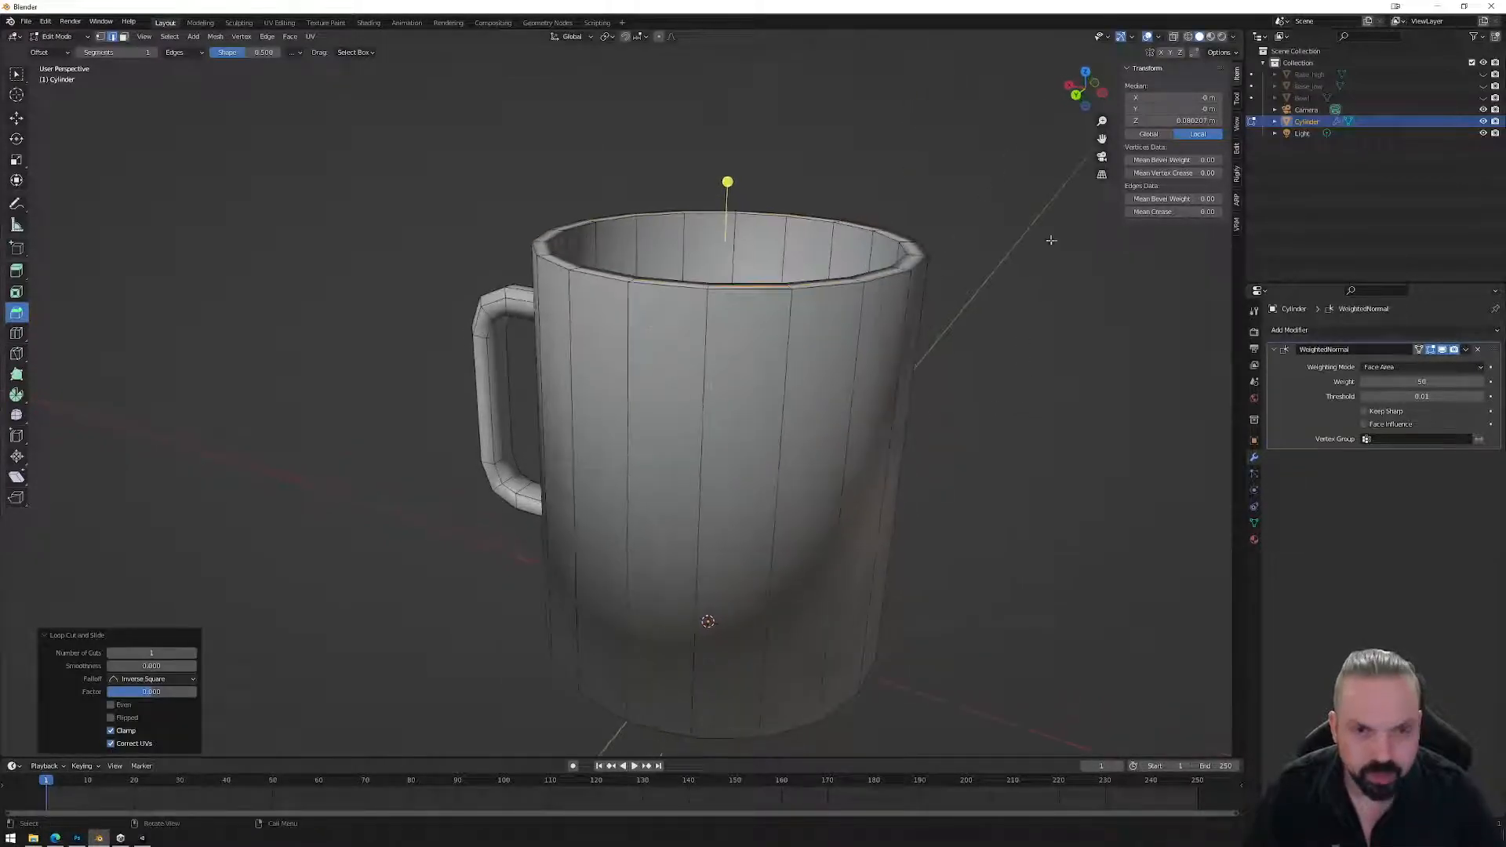
key("g")
key("z")
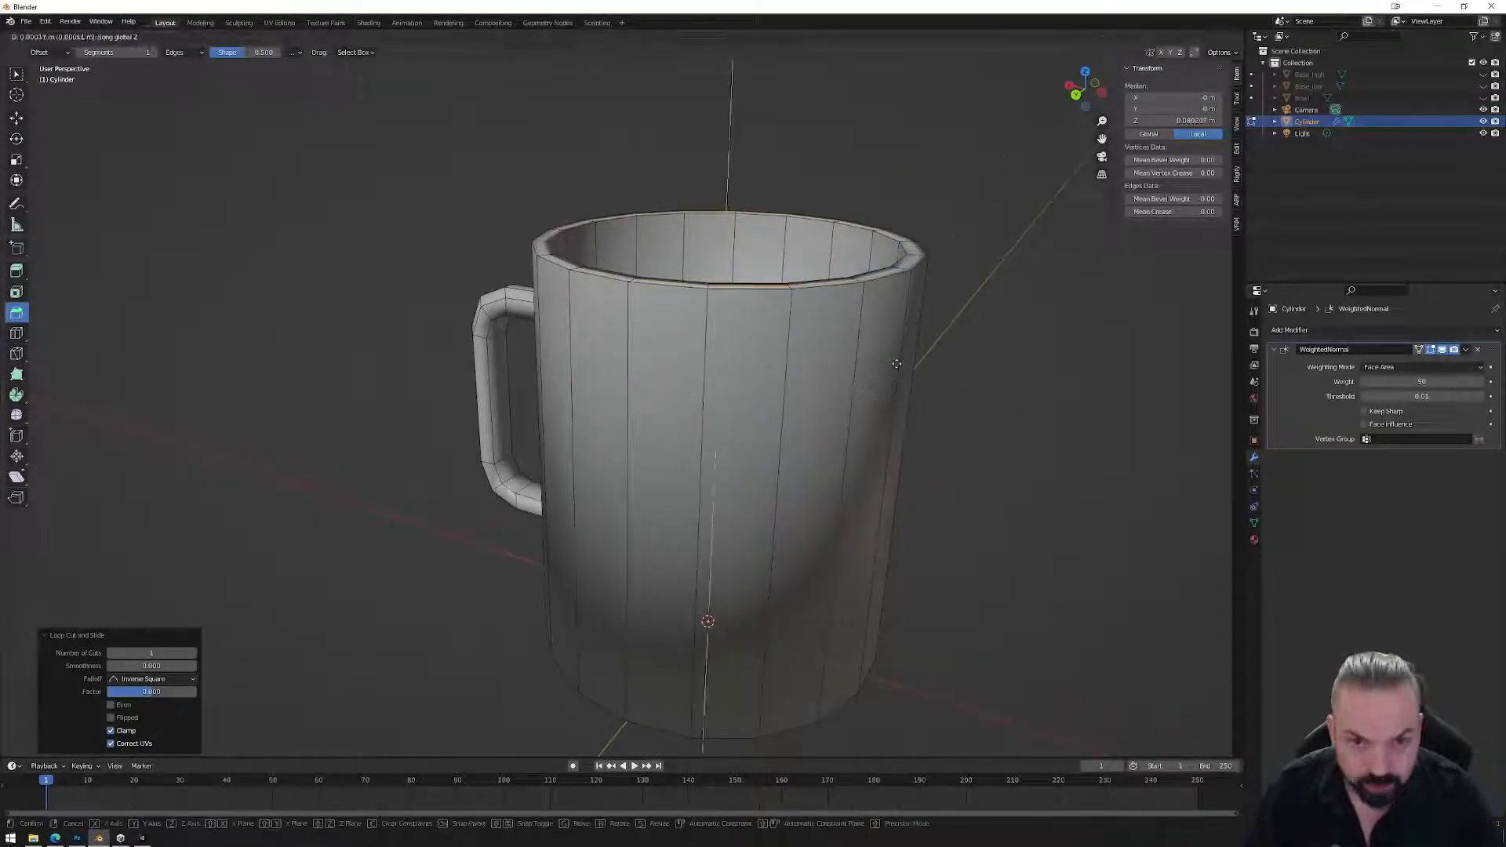
left_click(896, 361)
middle_click_drag(1015, 363, 961, 356)
key("Tab")
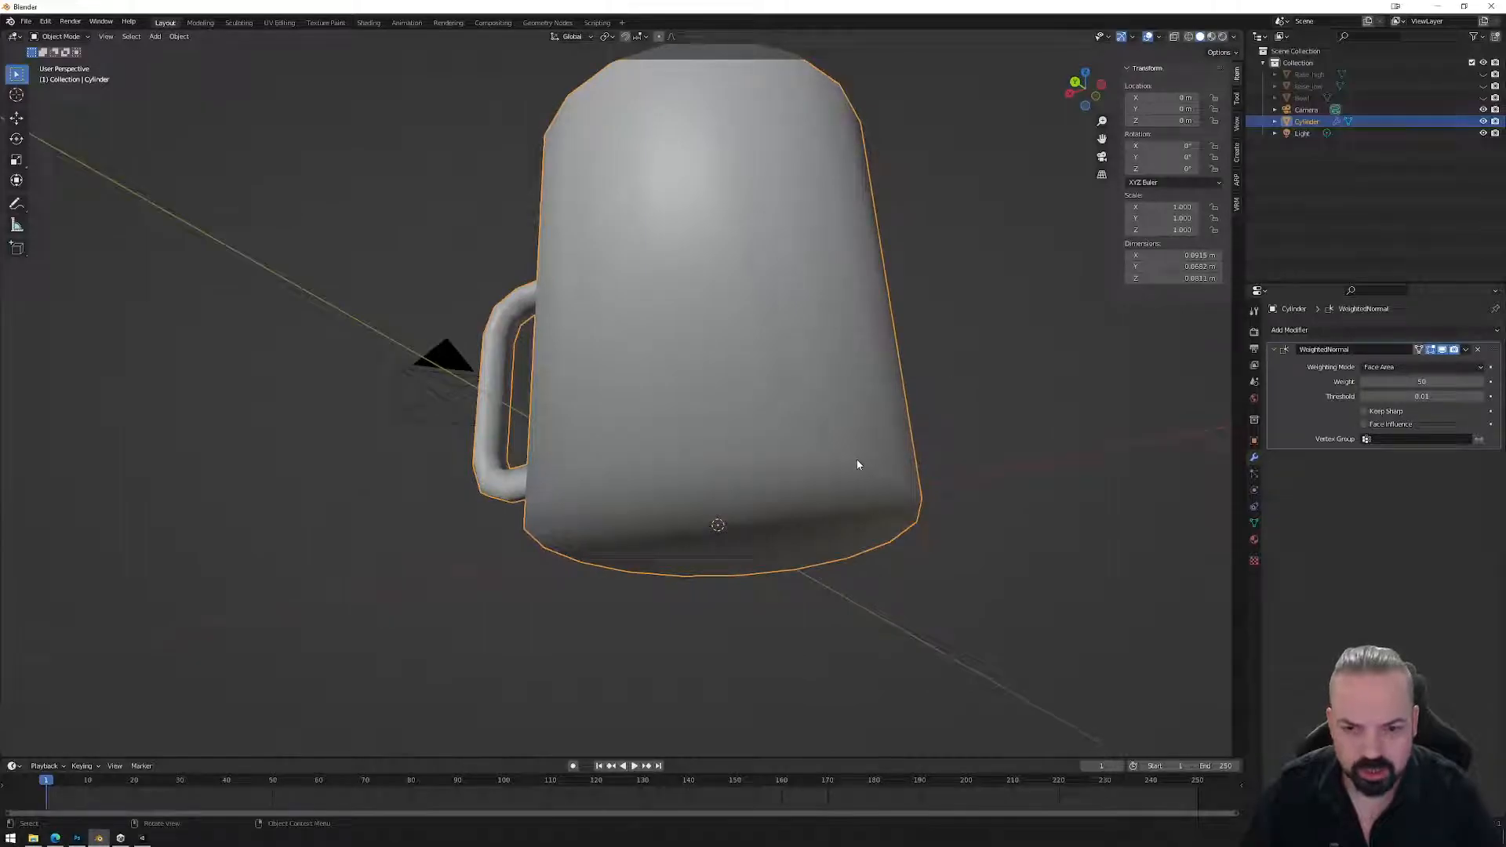
key("Tab")
Give the bottom edge loop a single-segment bevel by dragging the Bevel tool to width.
left_click(832, 469)
left_click(832, 469, "alt")
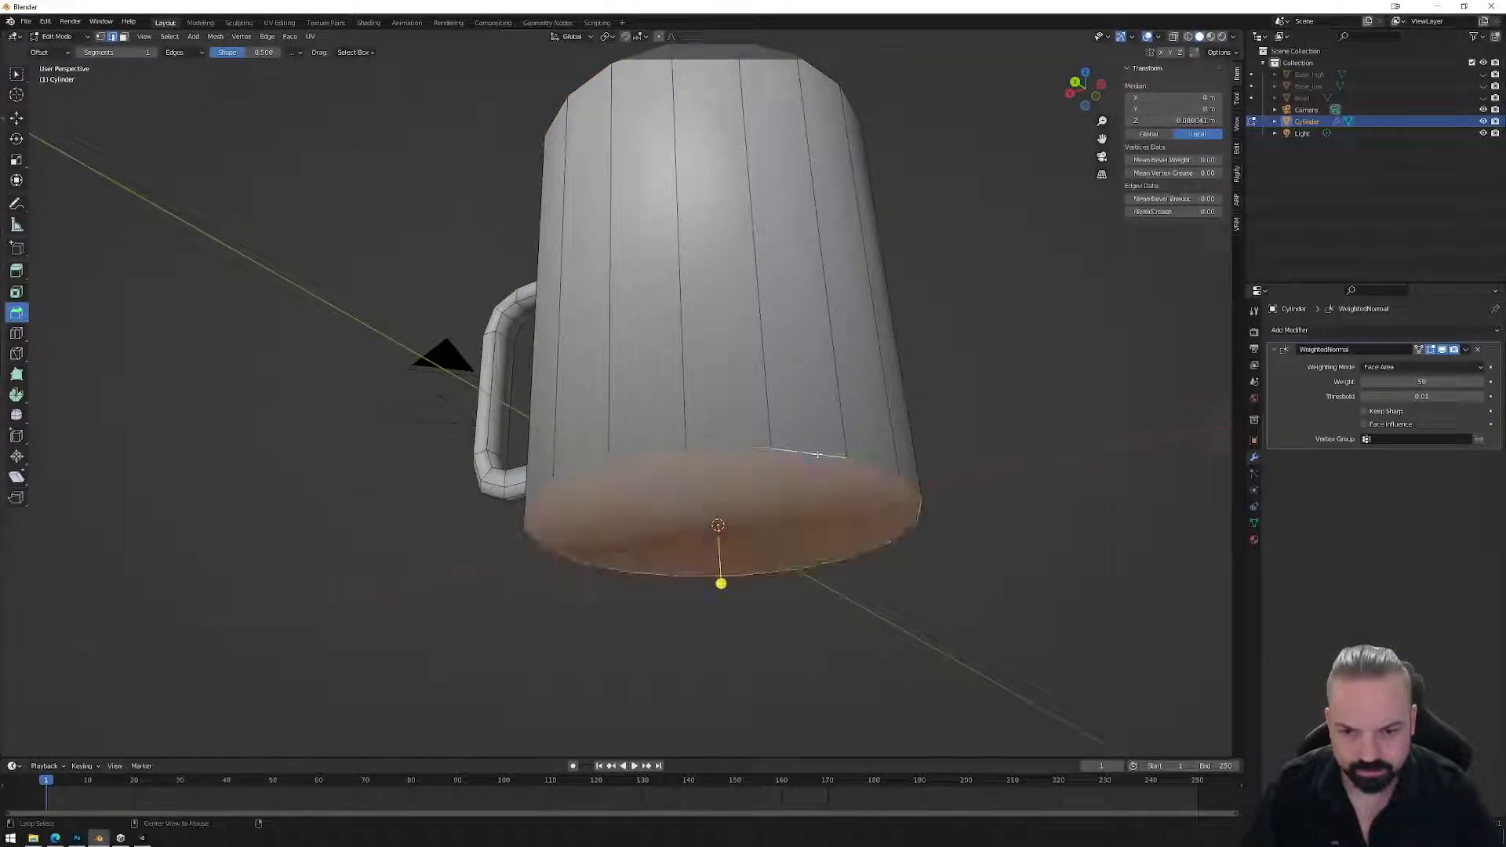
left_click_drag(721, 584, 730, 604)
middle_click_drag(730, 604, 883, 566)
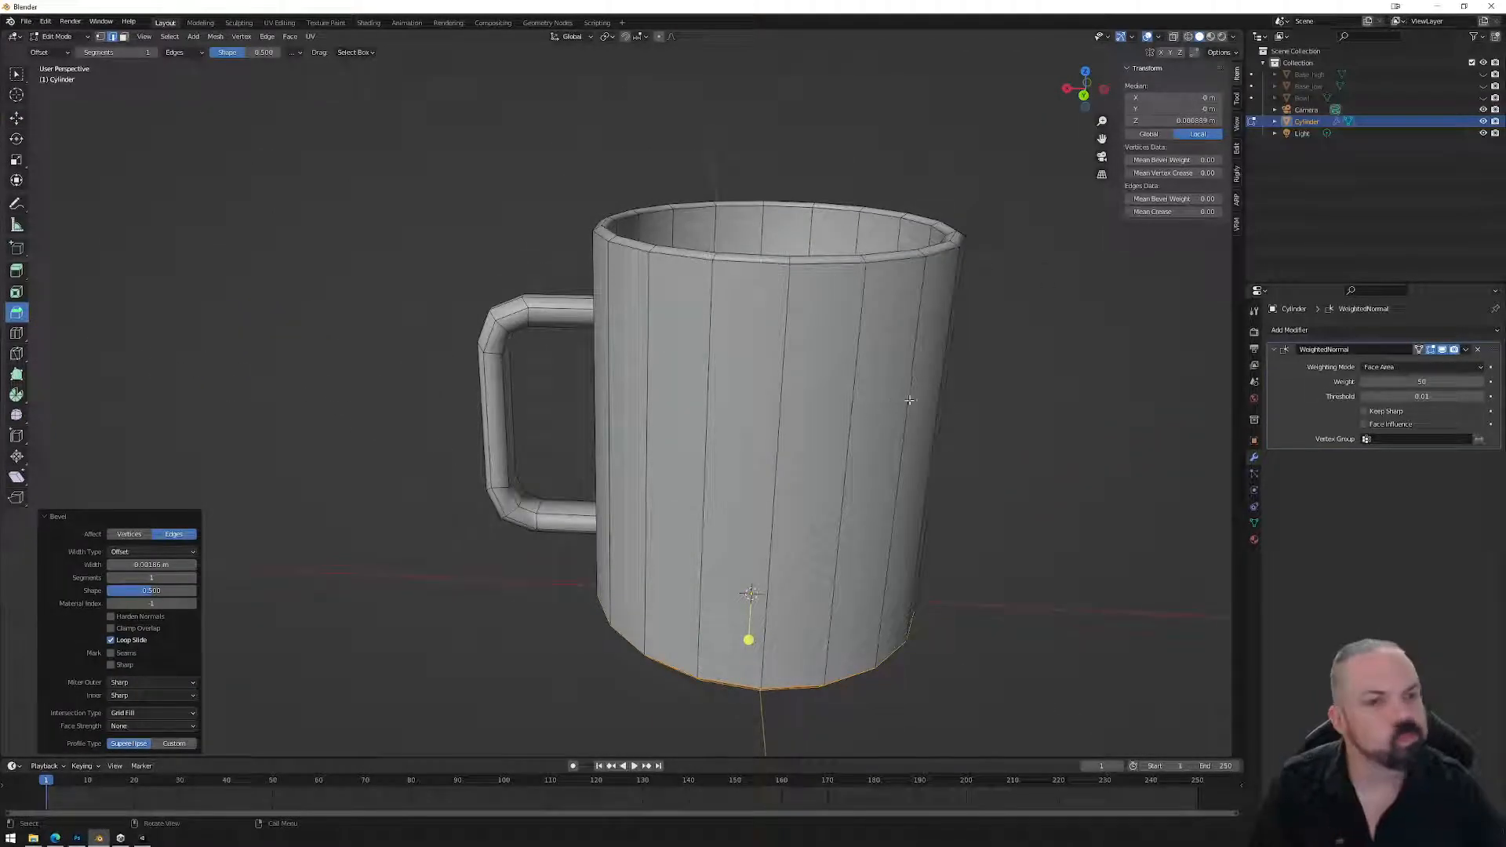
middle_click_drag(678, 292, 841, 358)
key("Tab")
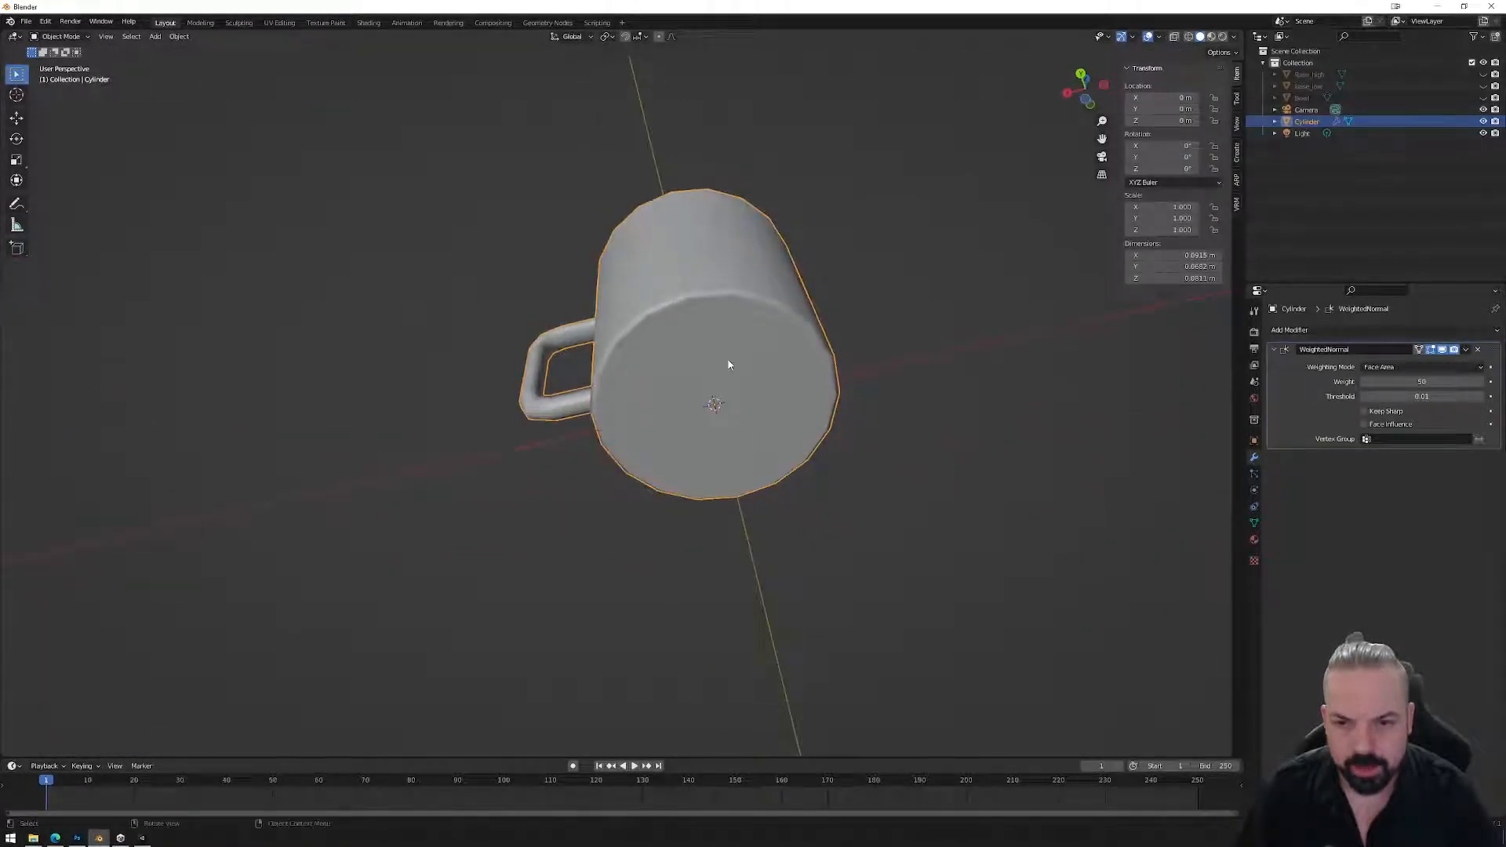
key("Tab")
Inset the mug's bottom face.
middle_click_drag(744, 329, 766, 276)
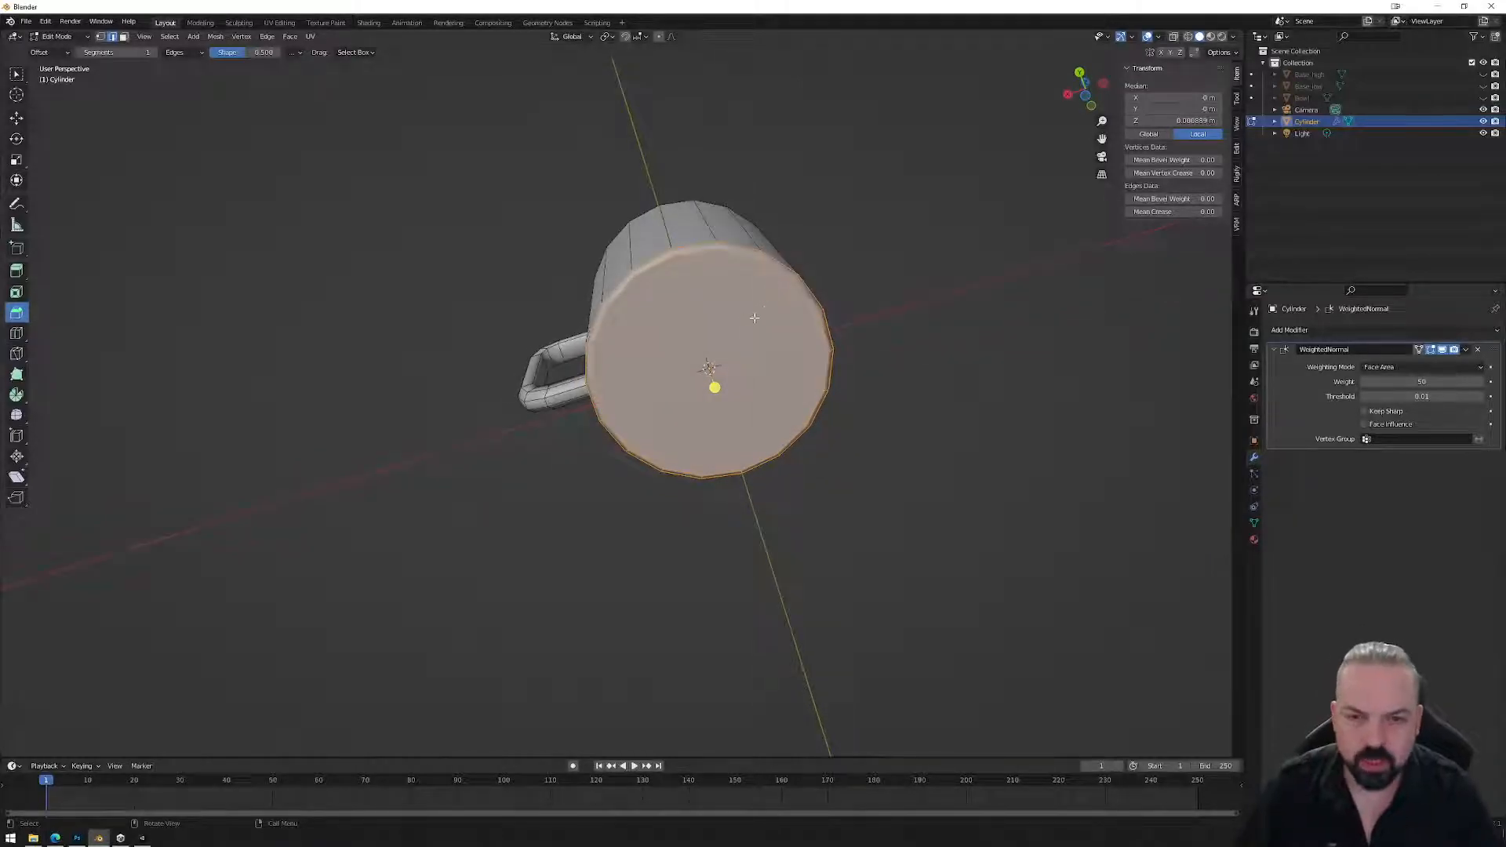
left_click(741, 358)
mouse_move(716, 390)
left_mouse_down()
mouse_move(710, 376)
mouse_move(714, 415)
left_mouse_up()
key("ctrl+z")
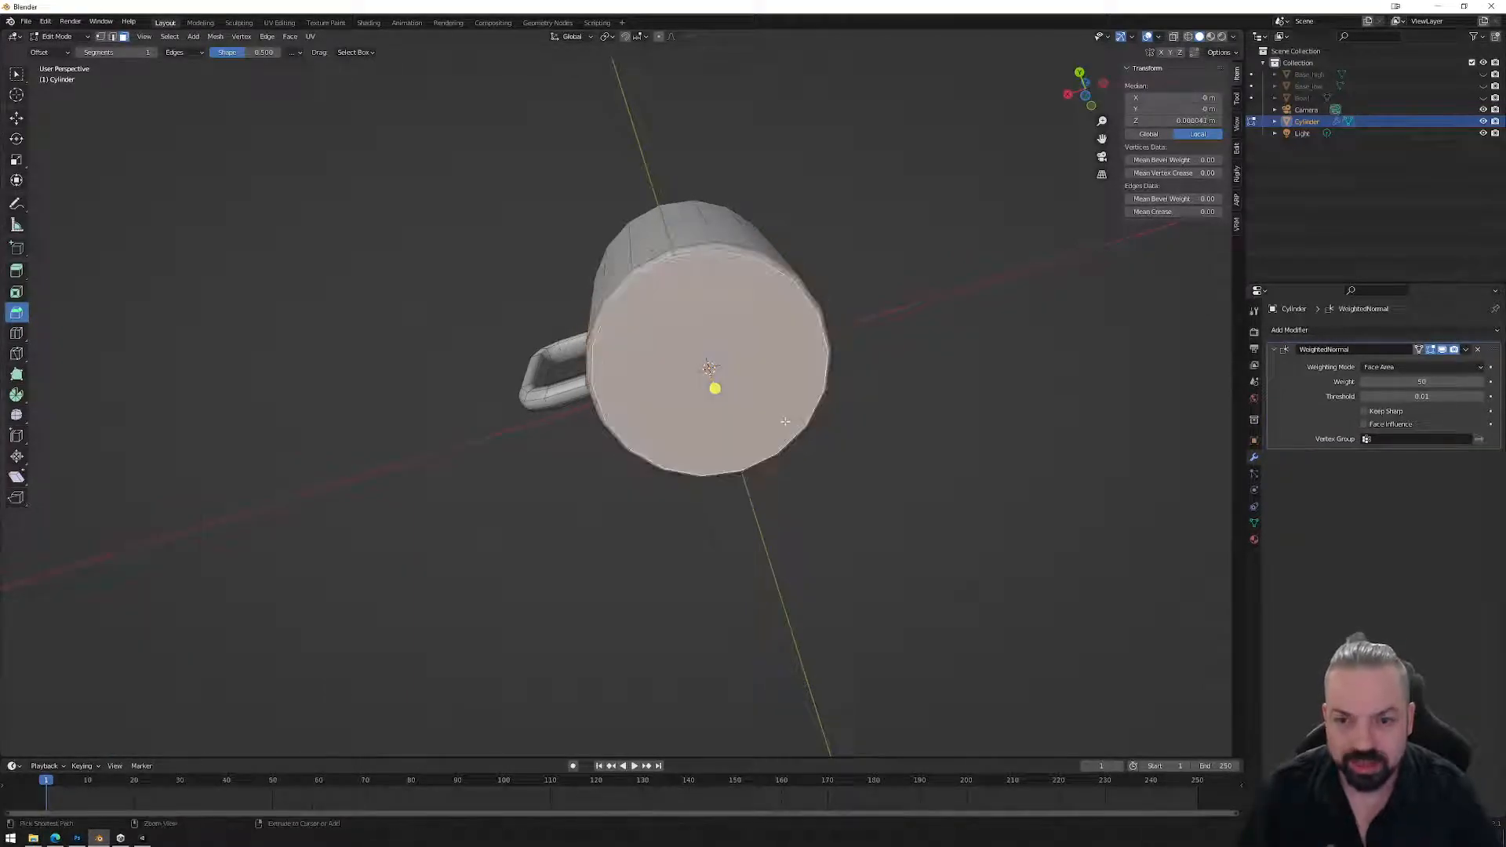
key("ctrl+z")
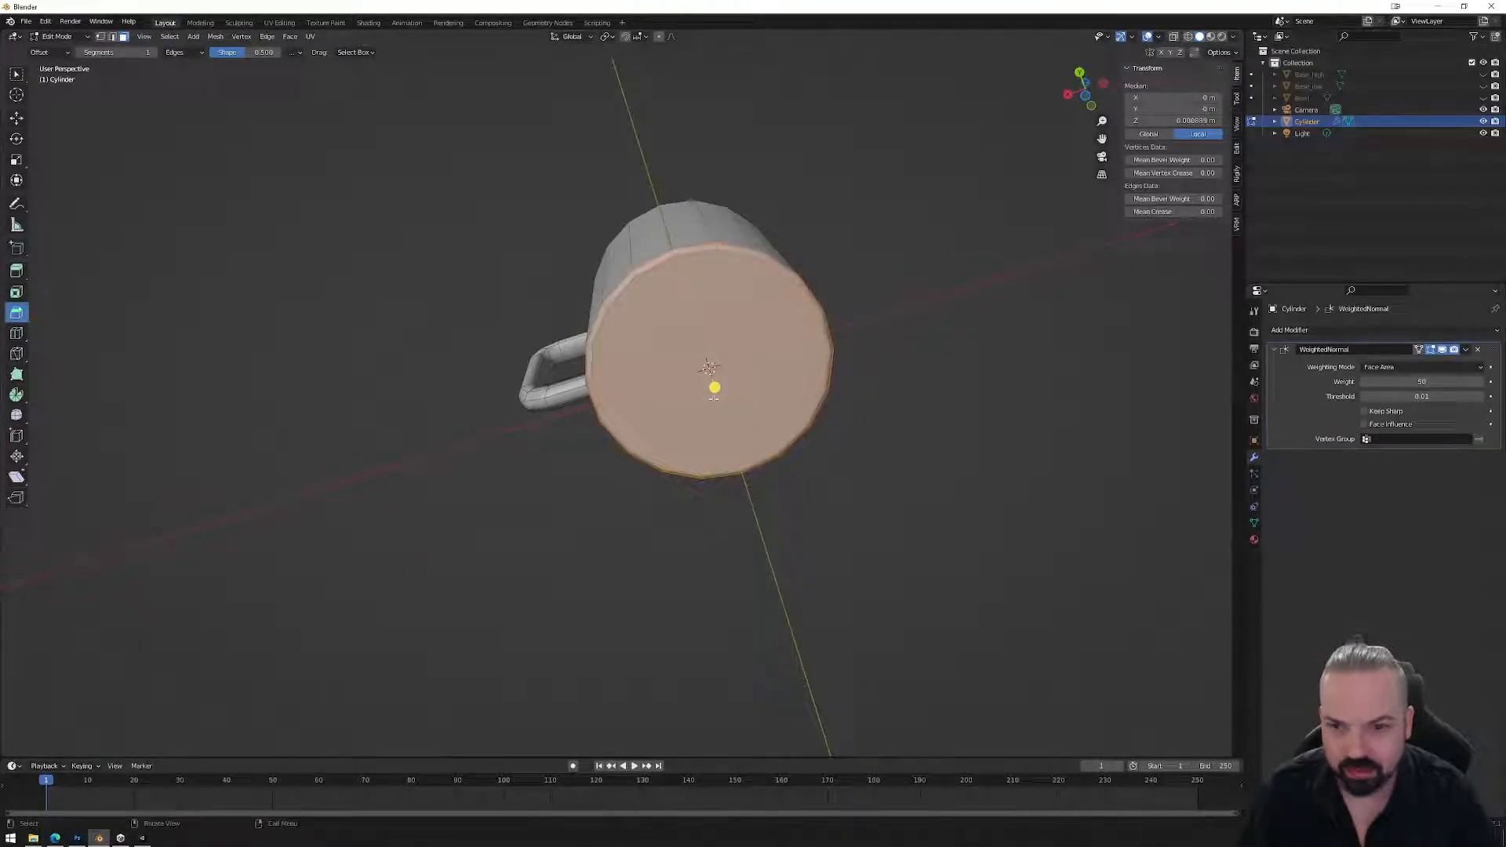
left_click(16, 292)
key("ctrl+z")
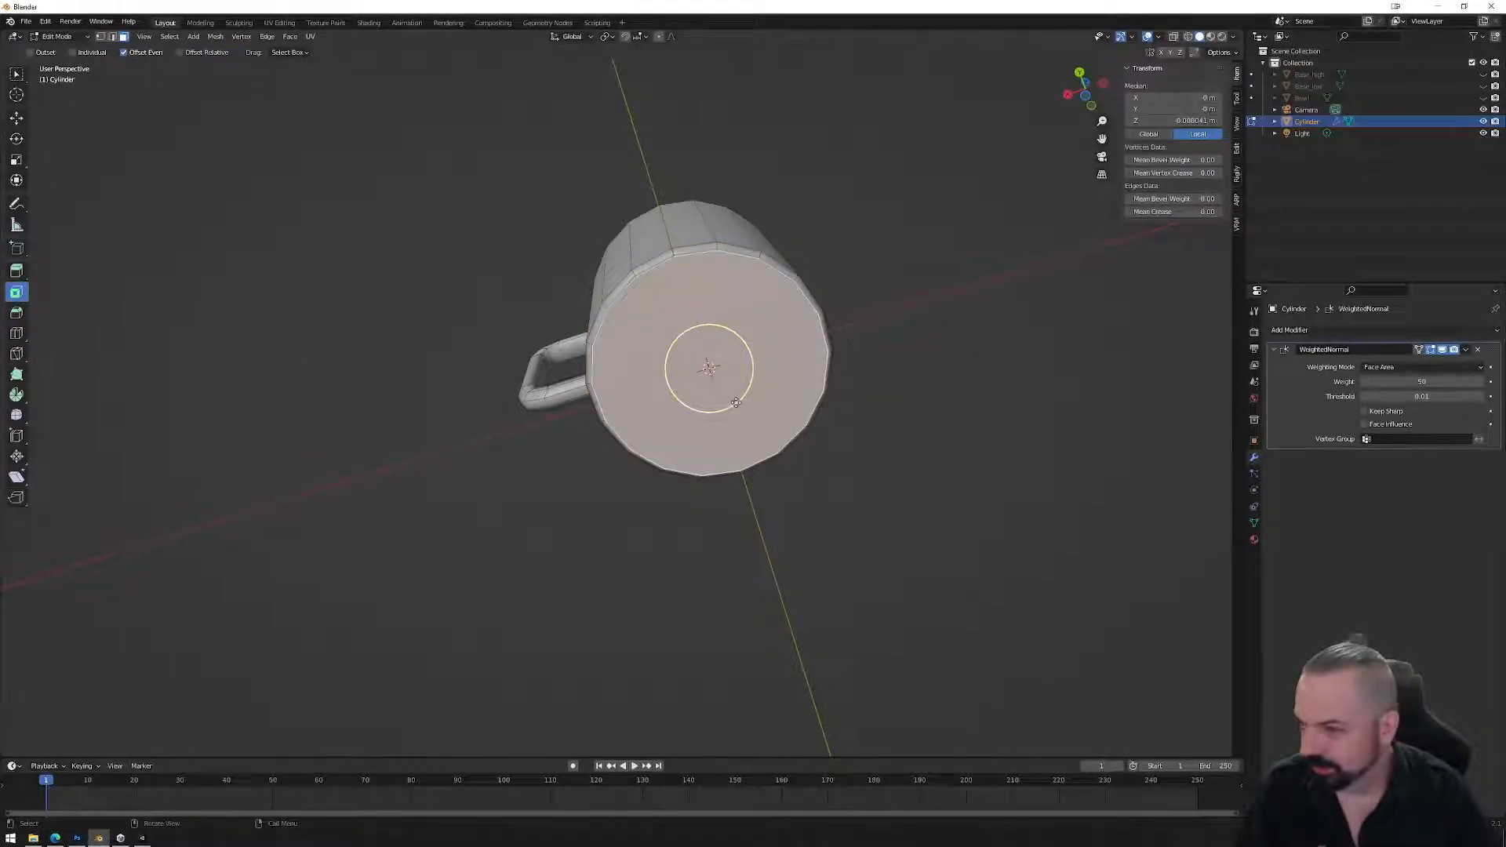
left_click_drag(737, 401, 702, 363)
Merge the inset's inner bottom vertices at their centre and return to Object Mode.
key("1")
right_click(933, 443)
mouse_move(917, 663)
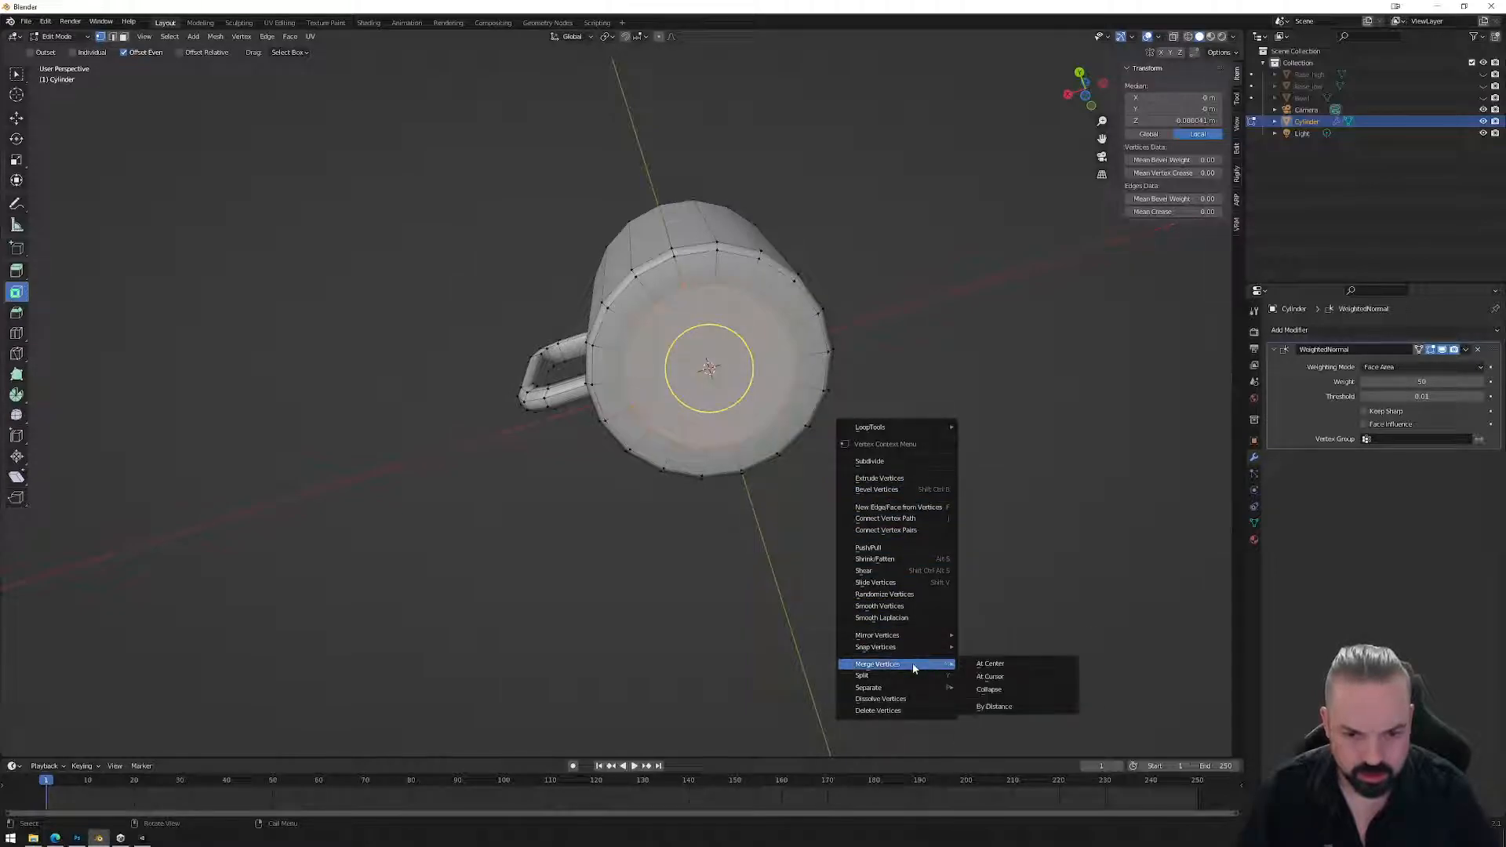
left_click(1008, 666)
middle_click_drag(800, 320, 782, 350)
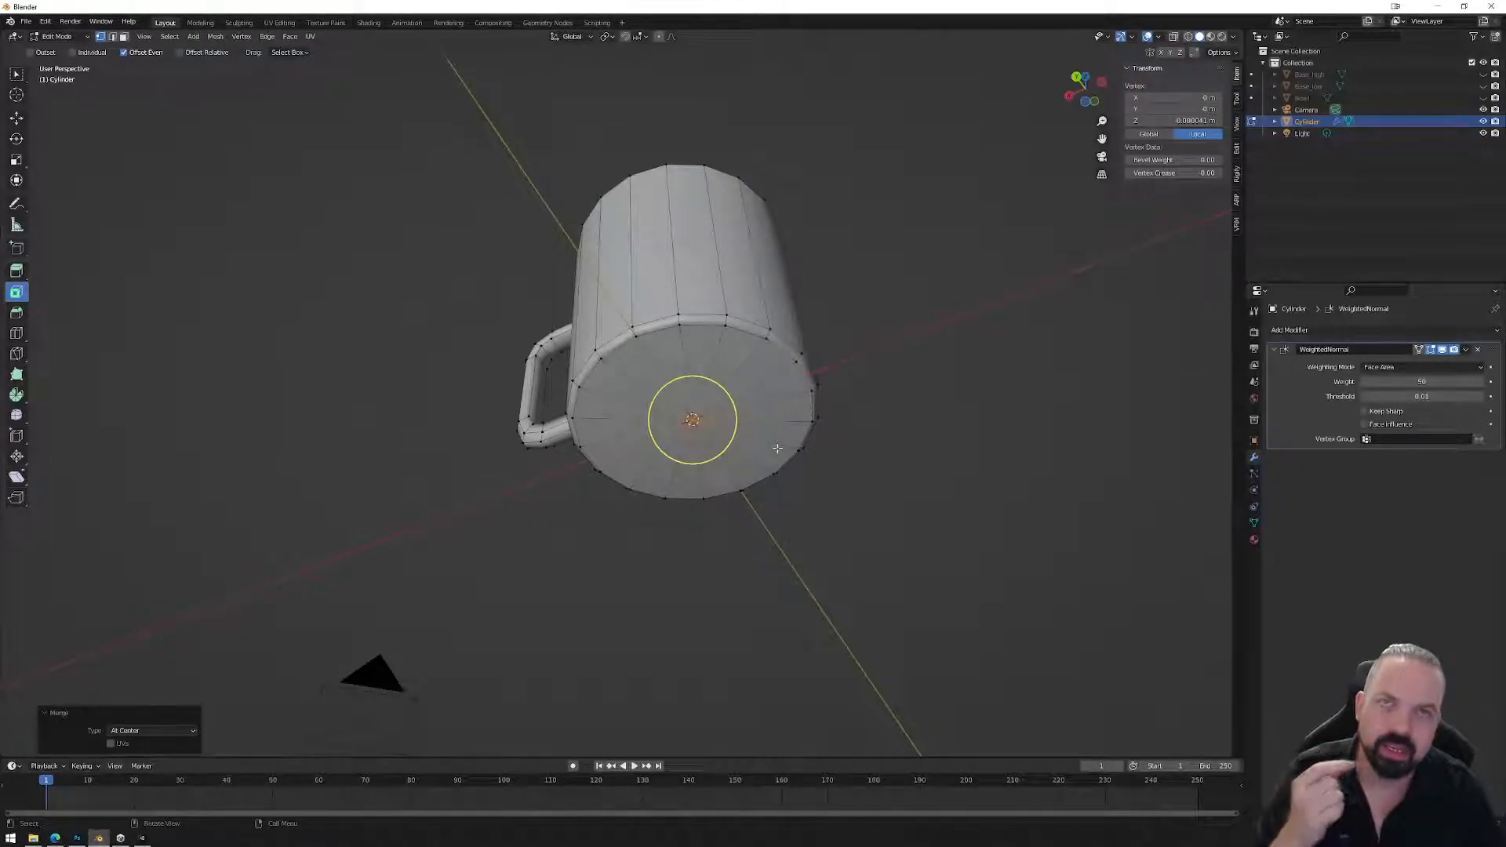
middle_click_drag(776, 448, 765, 418)
key("Tab")
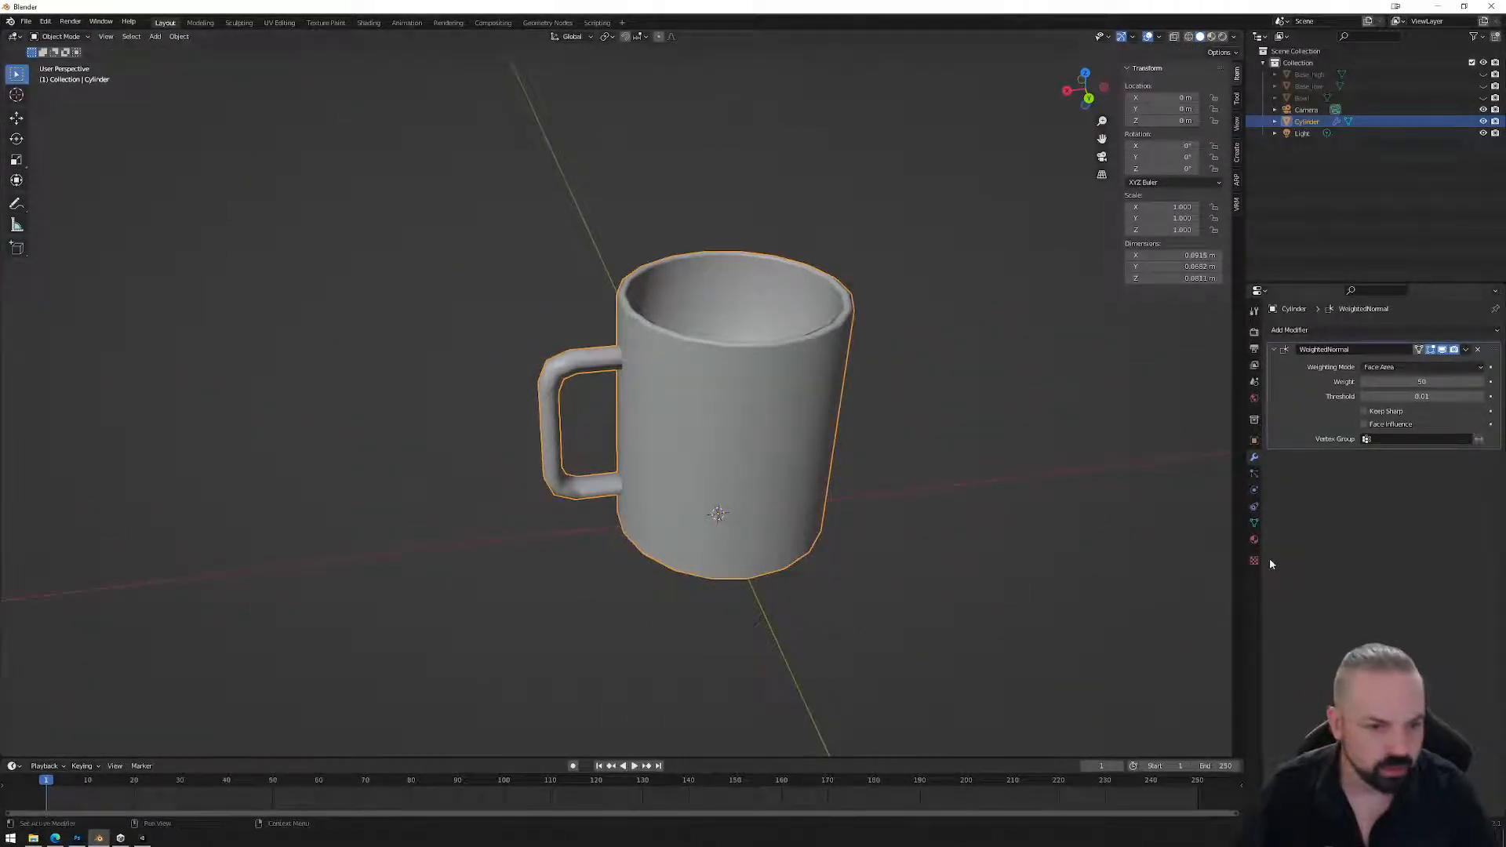
Apply the WeightedNormal modifier, assign the 'base' material, and switch to UV Editing.
left_click(1467, 350)
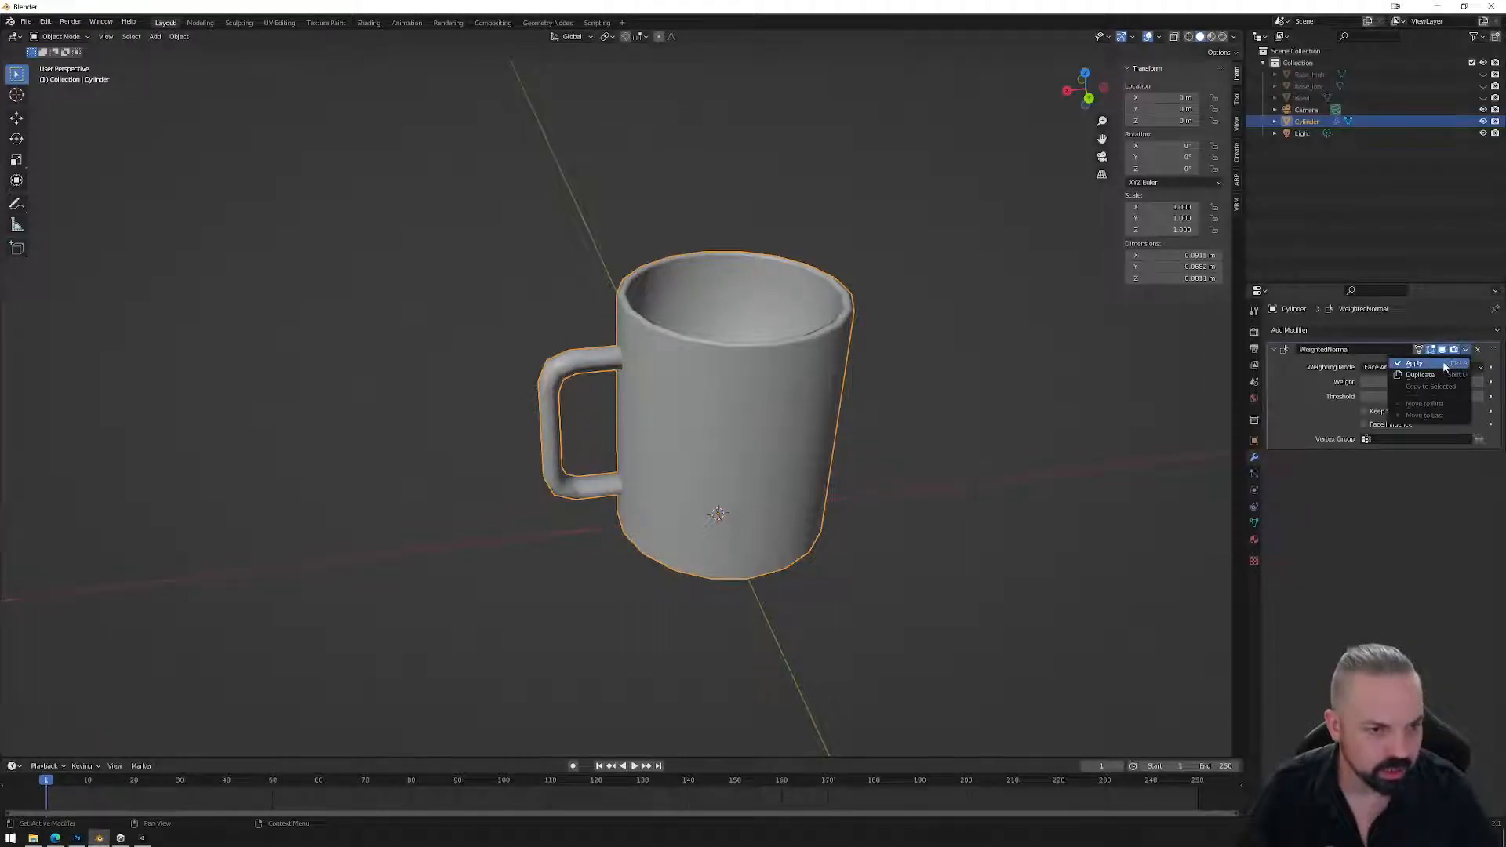
left_click(1447, 362)
left_click(1253, 539)
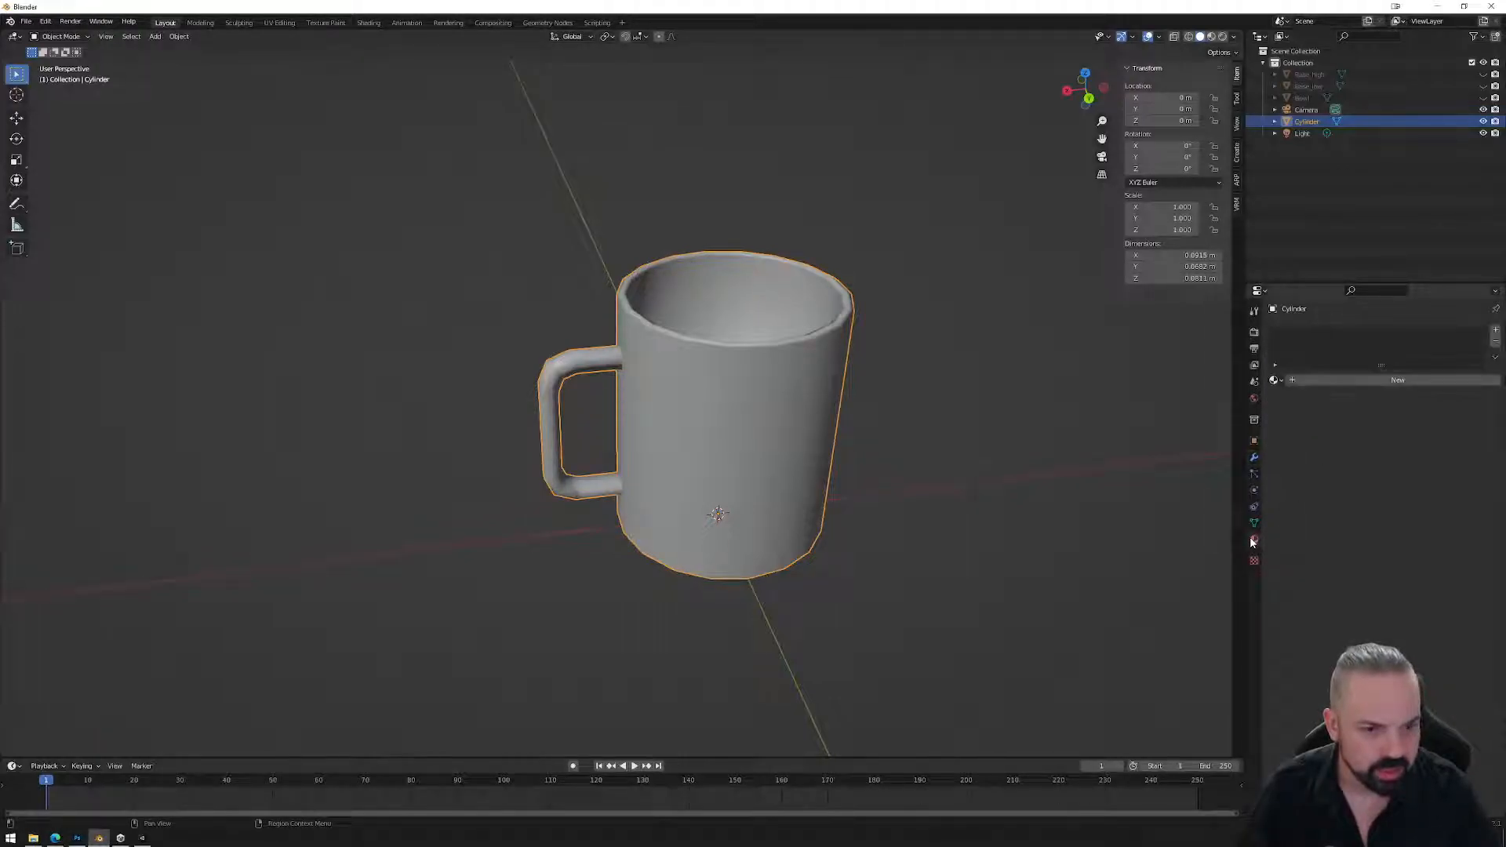
left_click(1276, 380)
left_click(1301, 398)
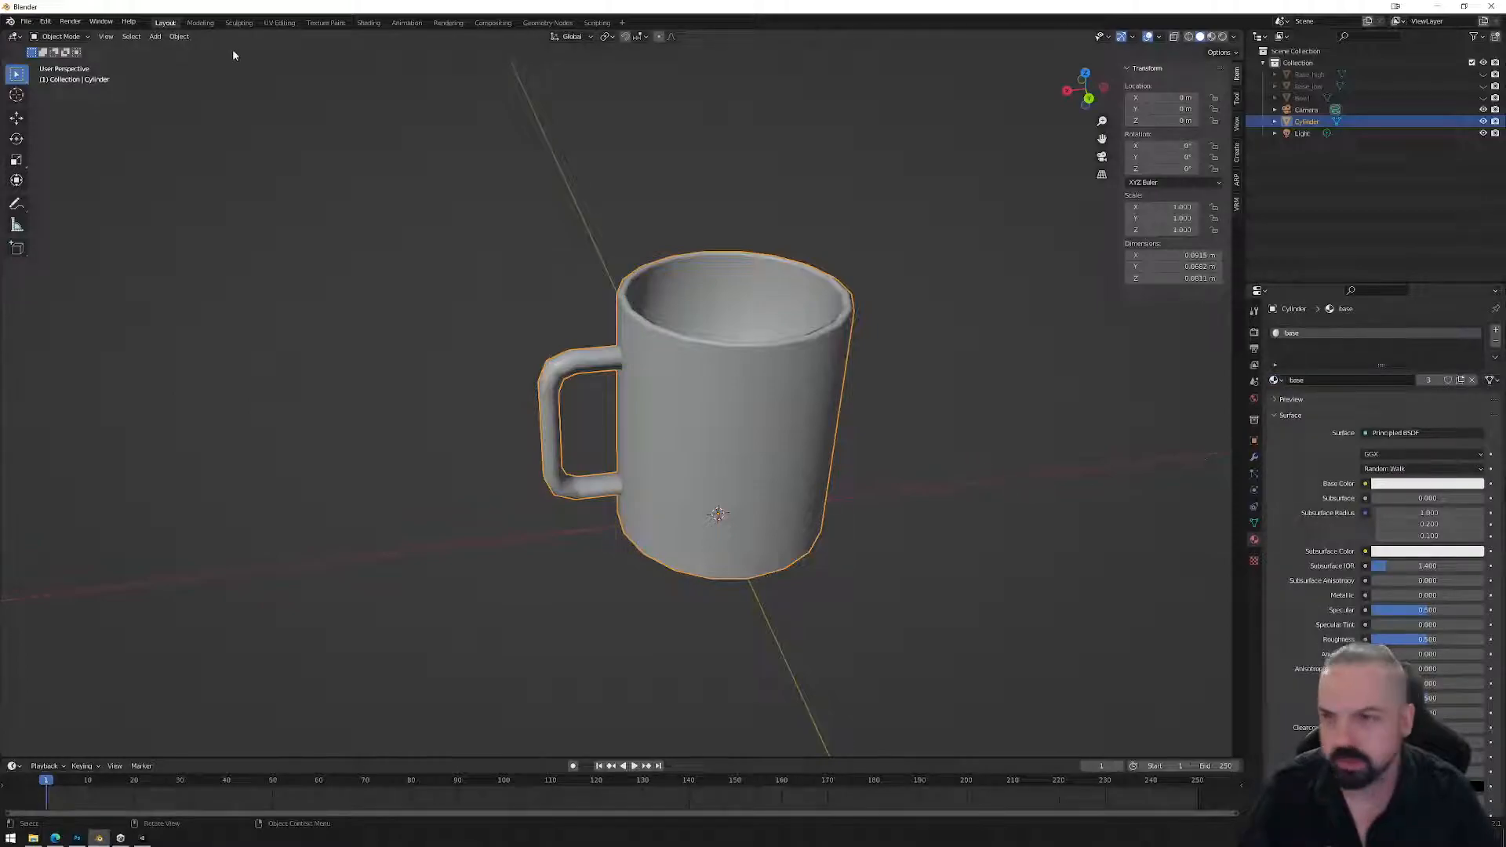
left_click(279, 23)
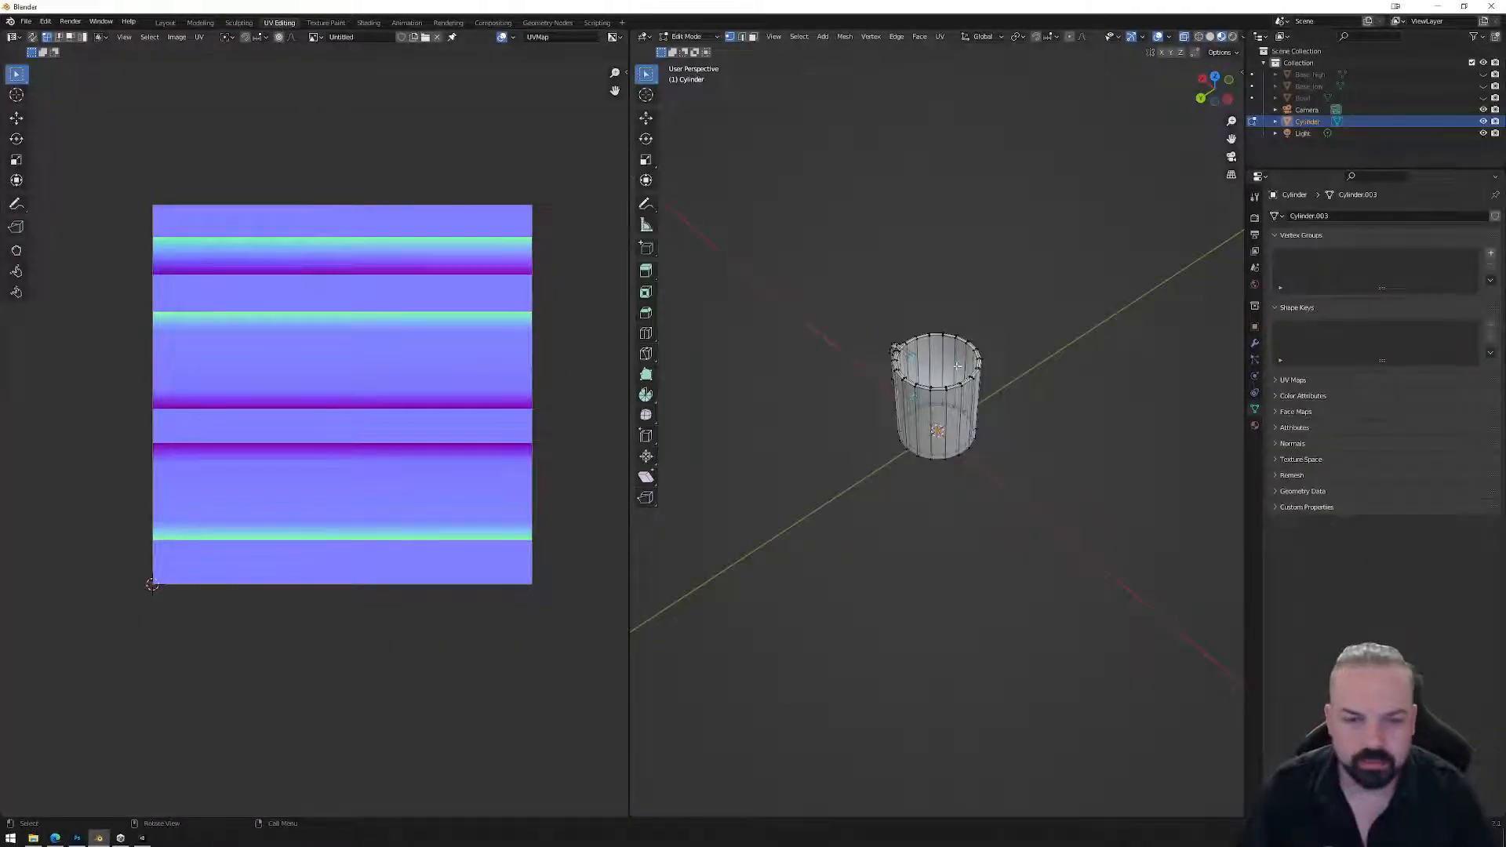
In face select mode, select a path of faces around the mug's rim.
scroll(957, 367, "up", 5)
middle_click_drag(957, 366, 1007, 351)
key("3")
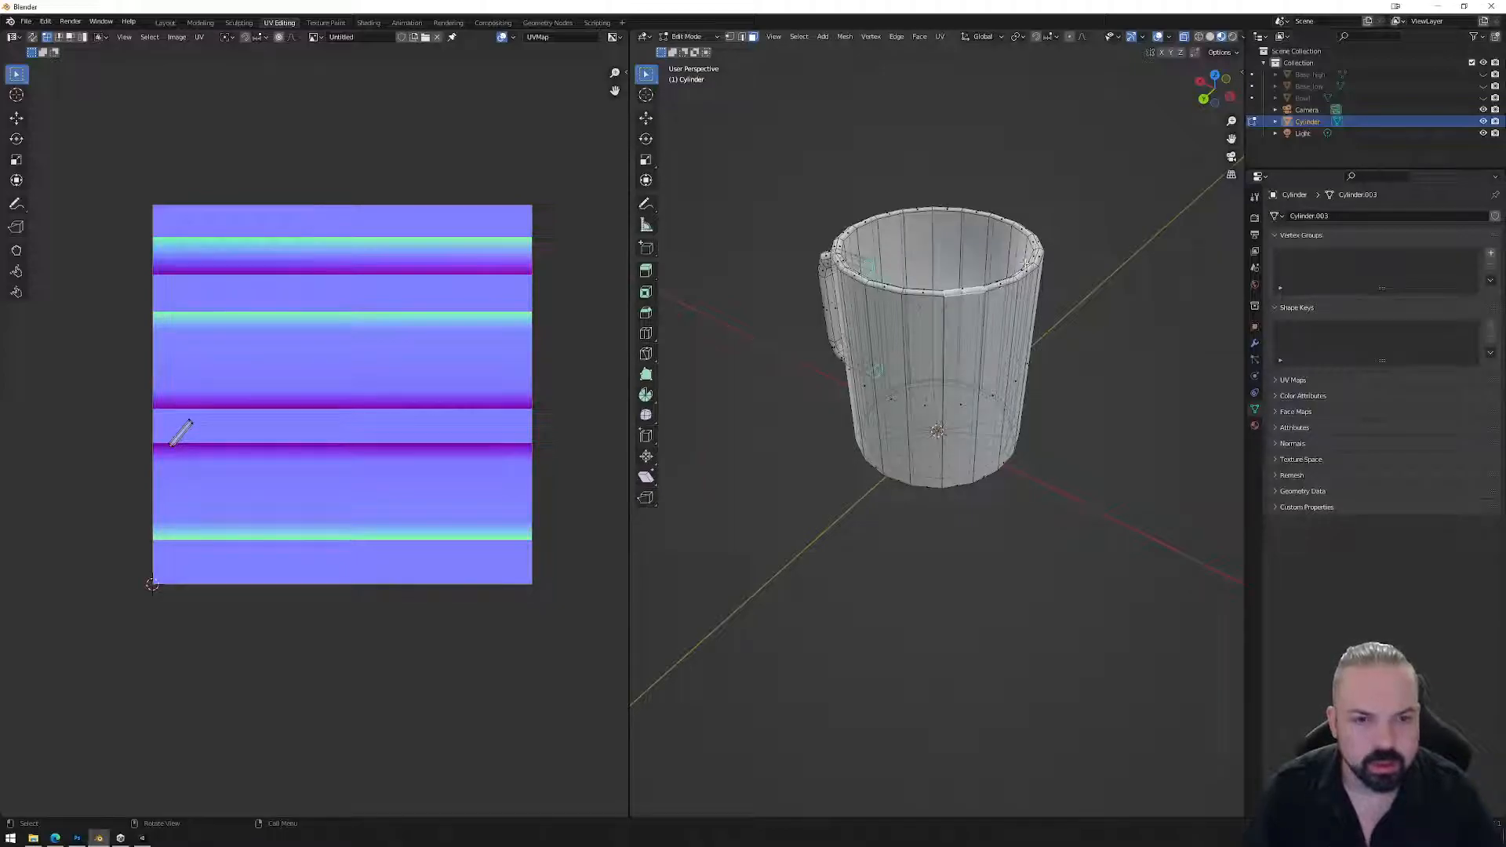
middle_click_drag(1008, 350, 949, 308)
left_click(1051, 330, "ctrl")
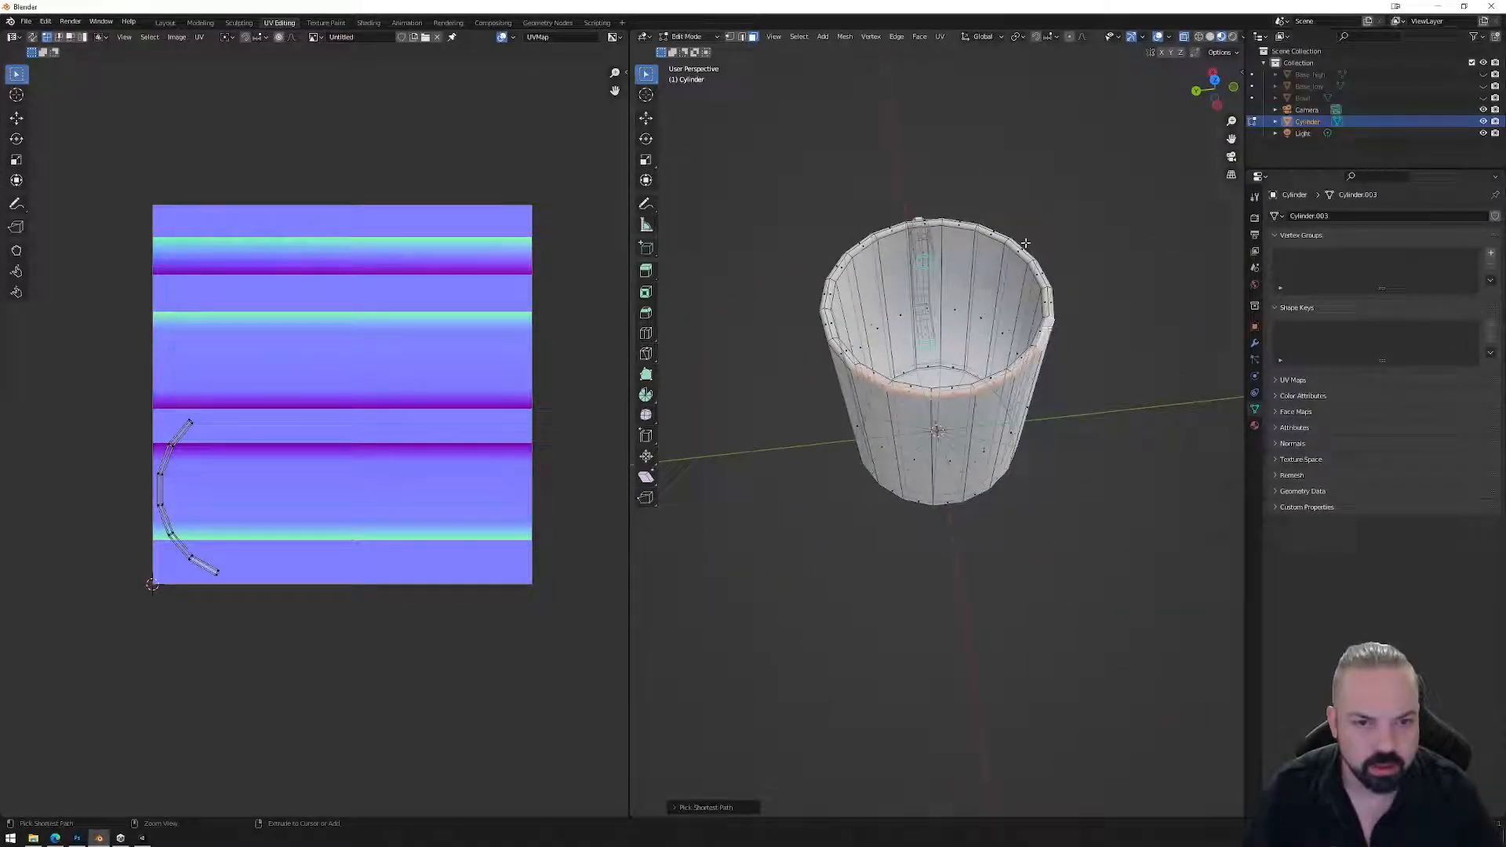
left_click(957, 222, "ctrl")
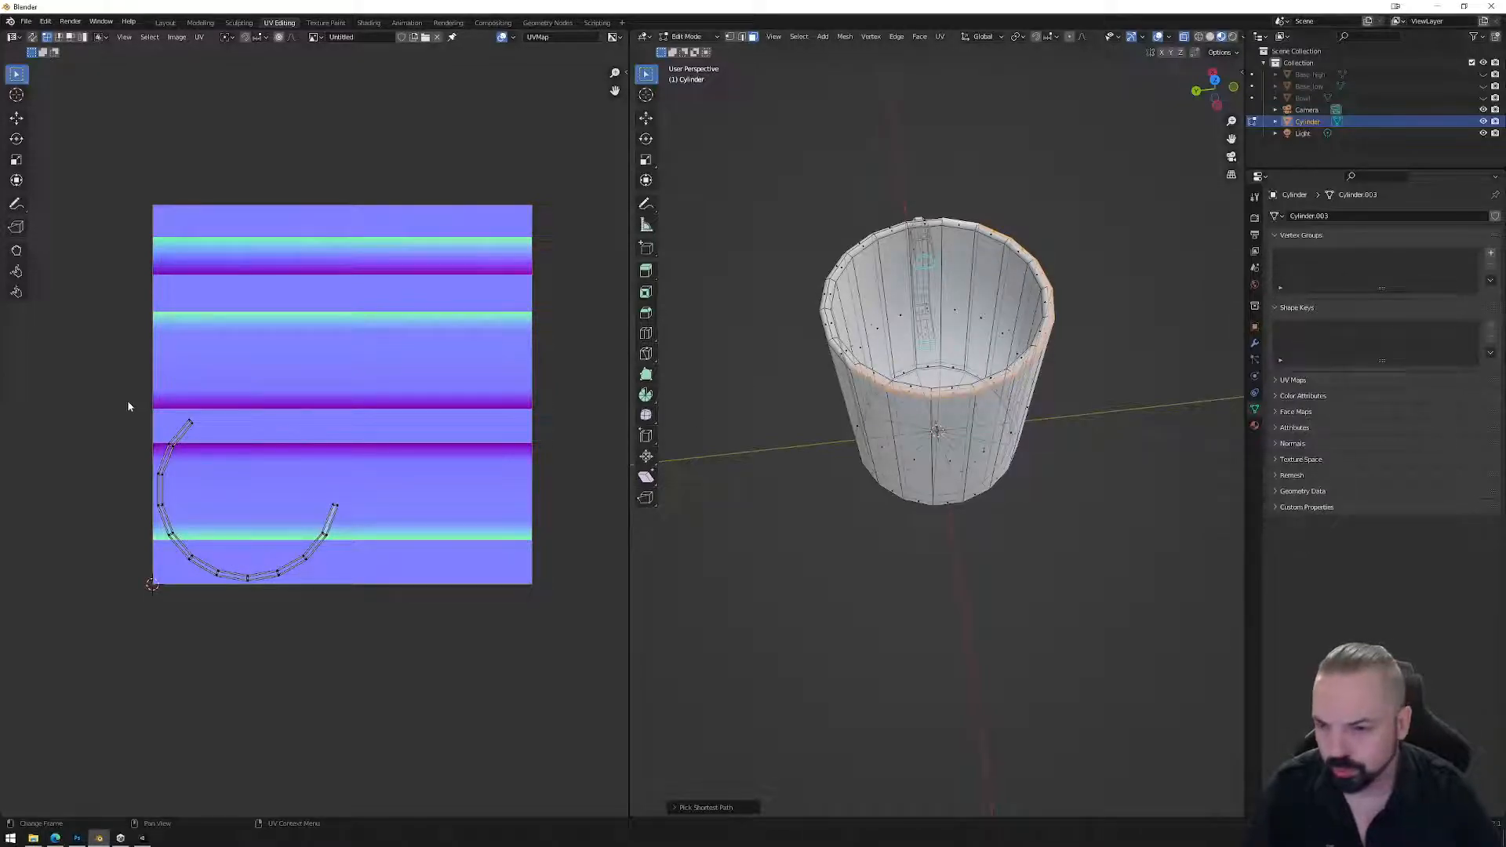
middle_click_drag(635, 443, 863, 464)
left_click(828, 347)
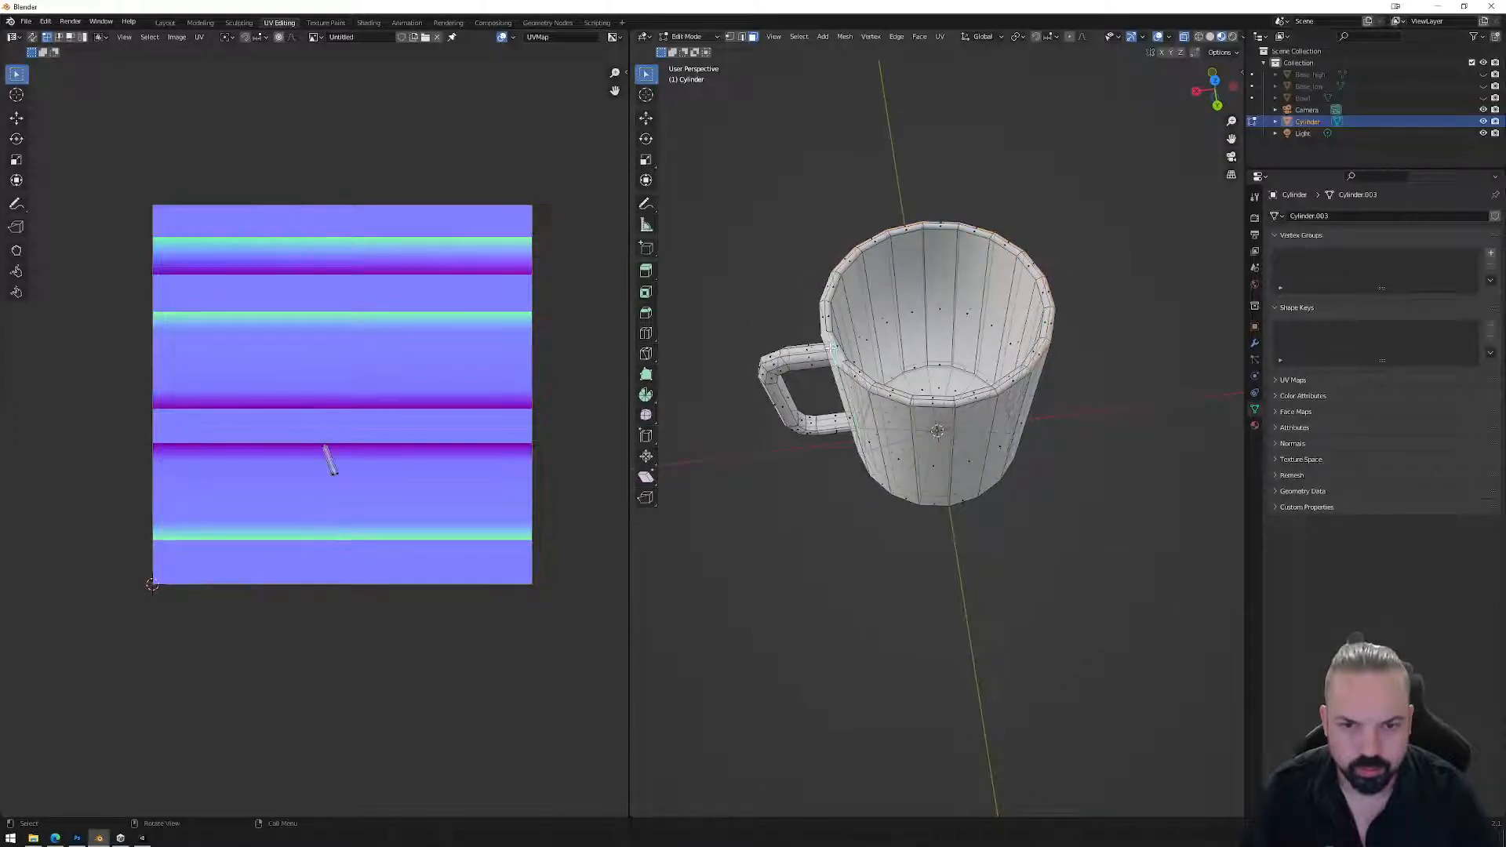
left_click(1050, 323, "ctrl")
middle_click_drag(1038, 410, 981, 393)
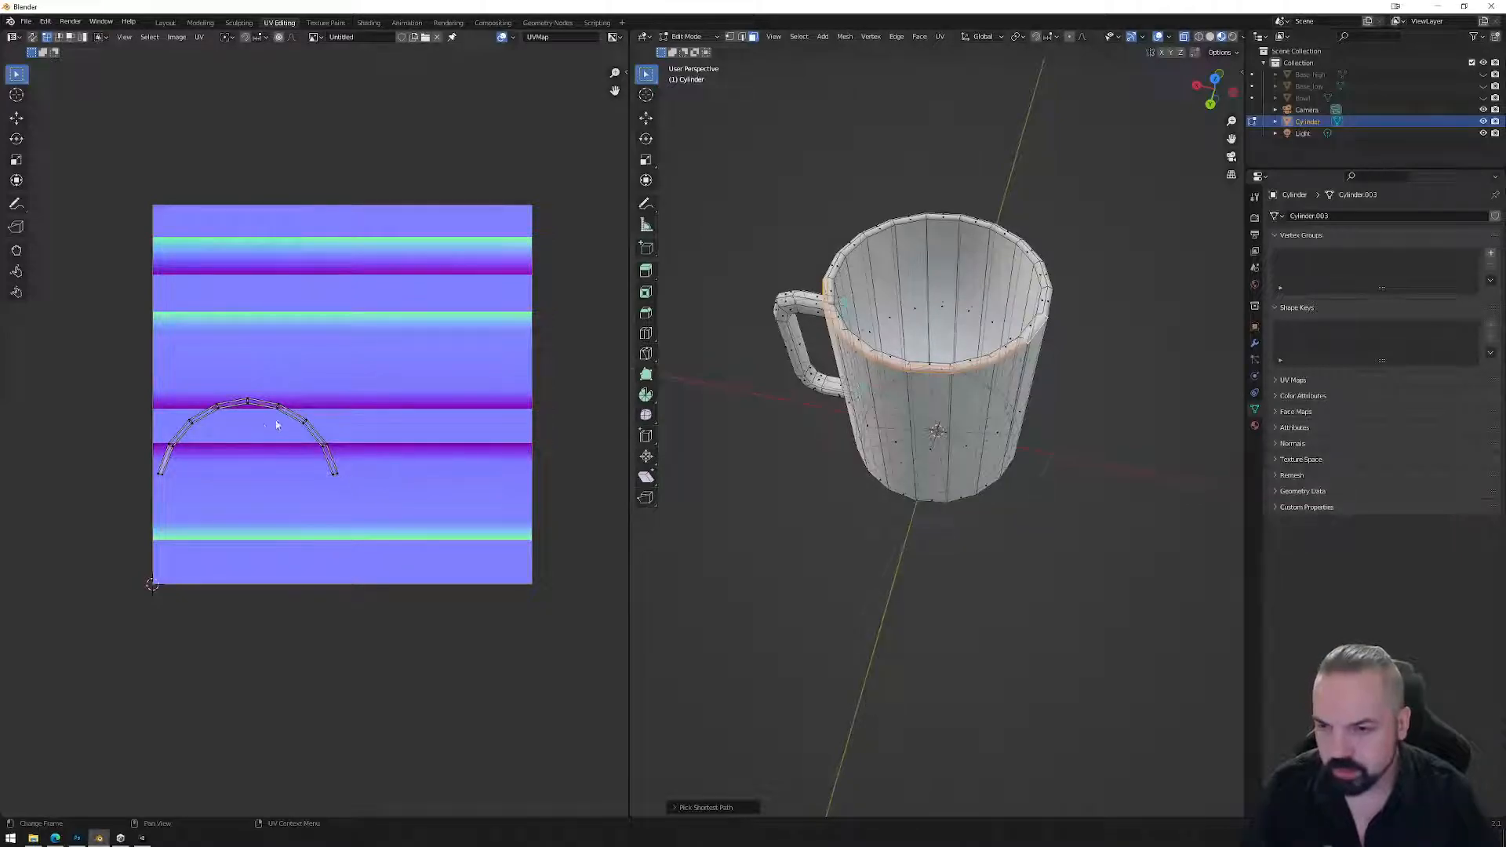
Box-select the rim's curved UV arc and move it higher on the texture.
left_click_drag(188, 396, 382, 510)
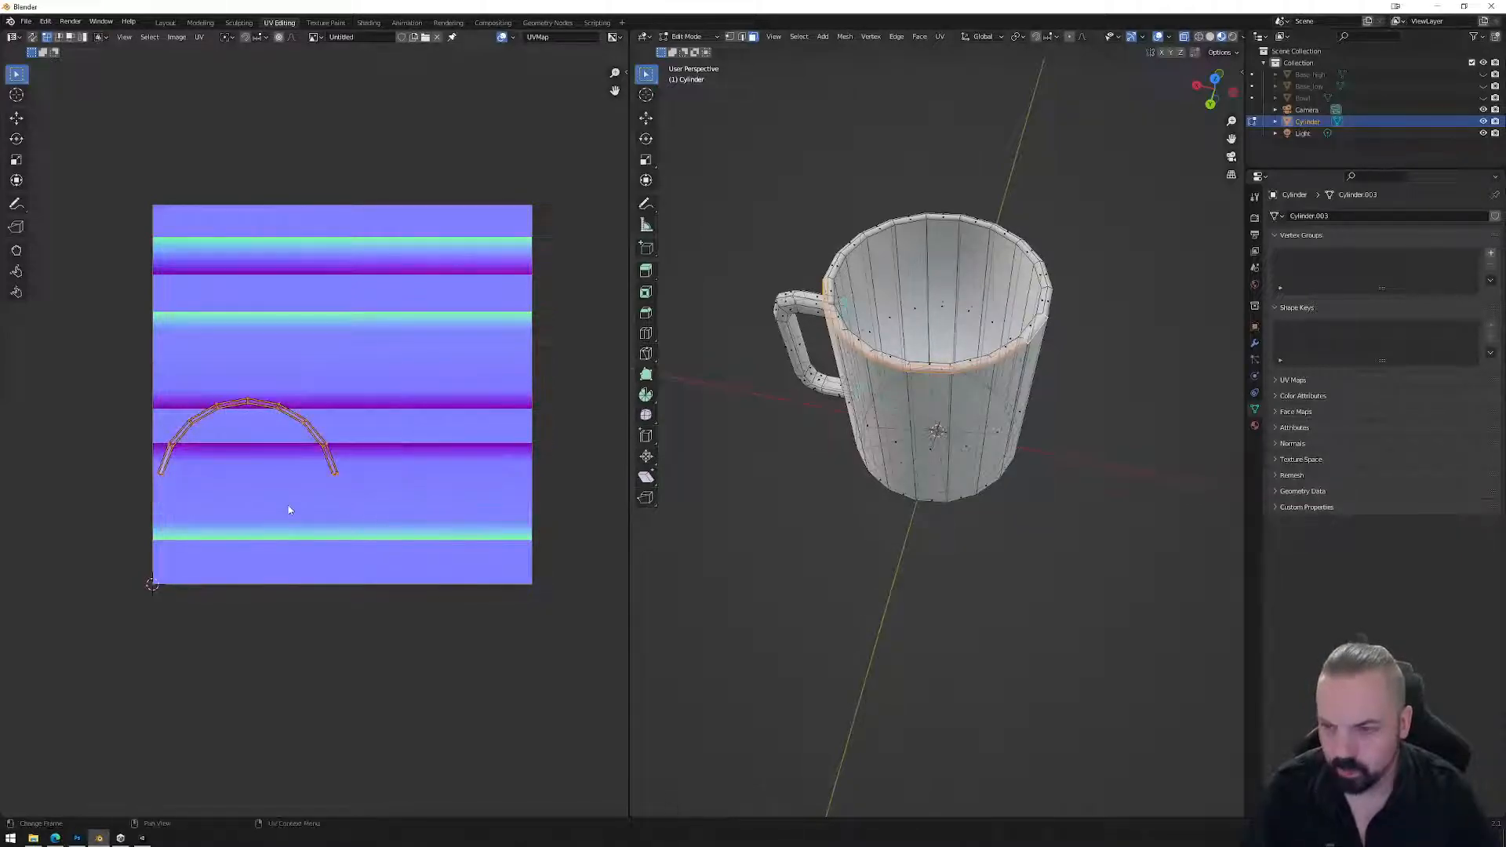
key("g")
left_click(373, 352)
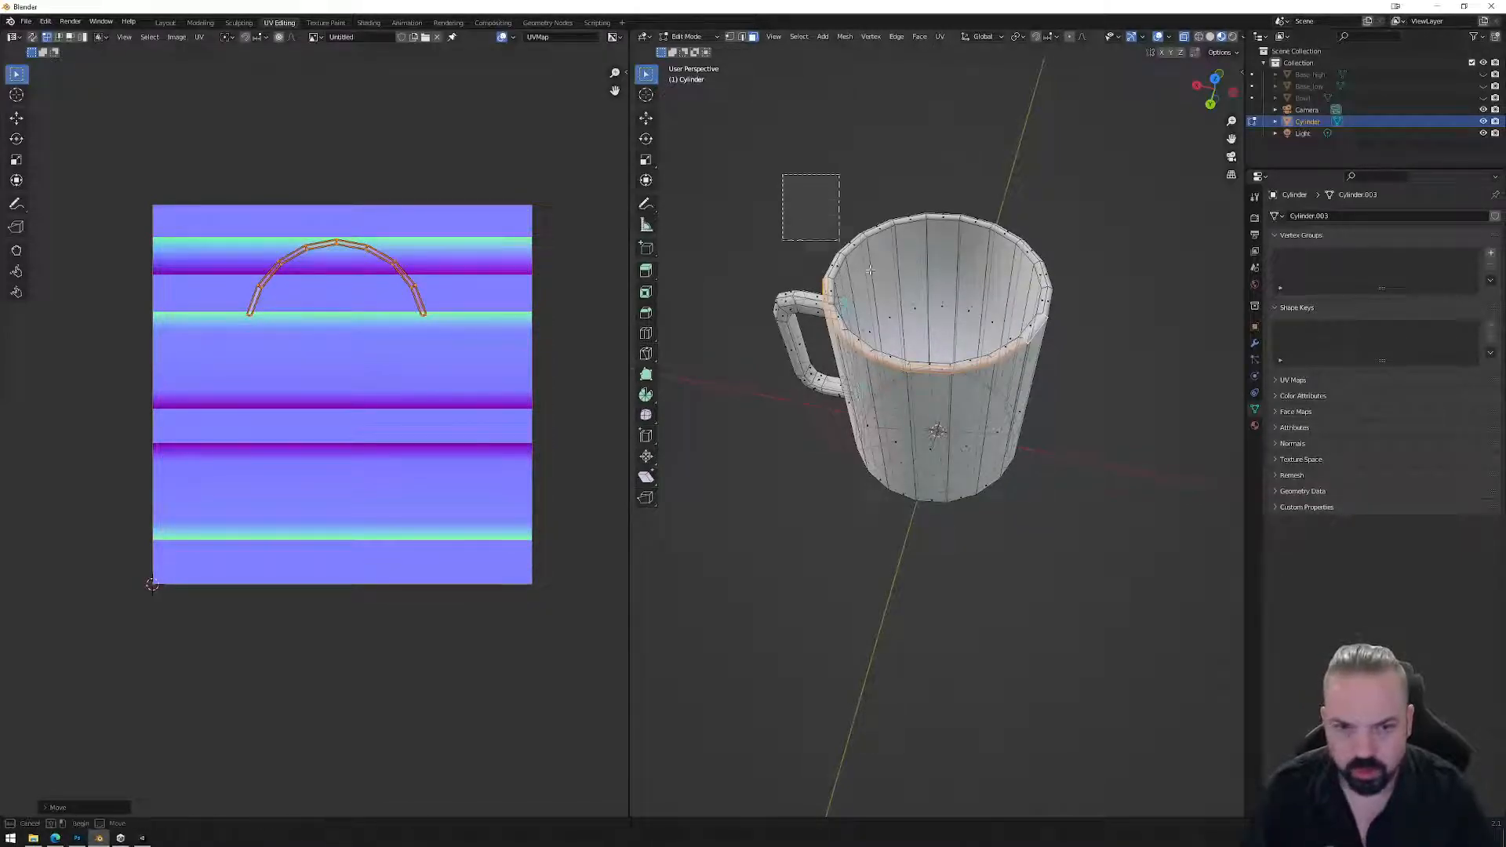
Select the whole mug and apply a basic UV Unwrap.
key("a")
left_click_drag(726, 91, 973, 475)
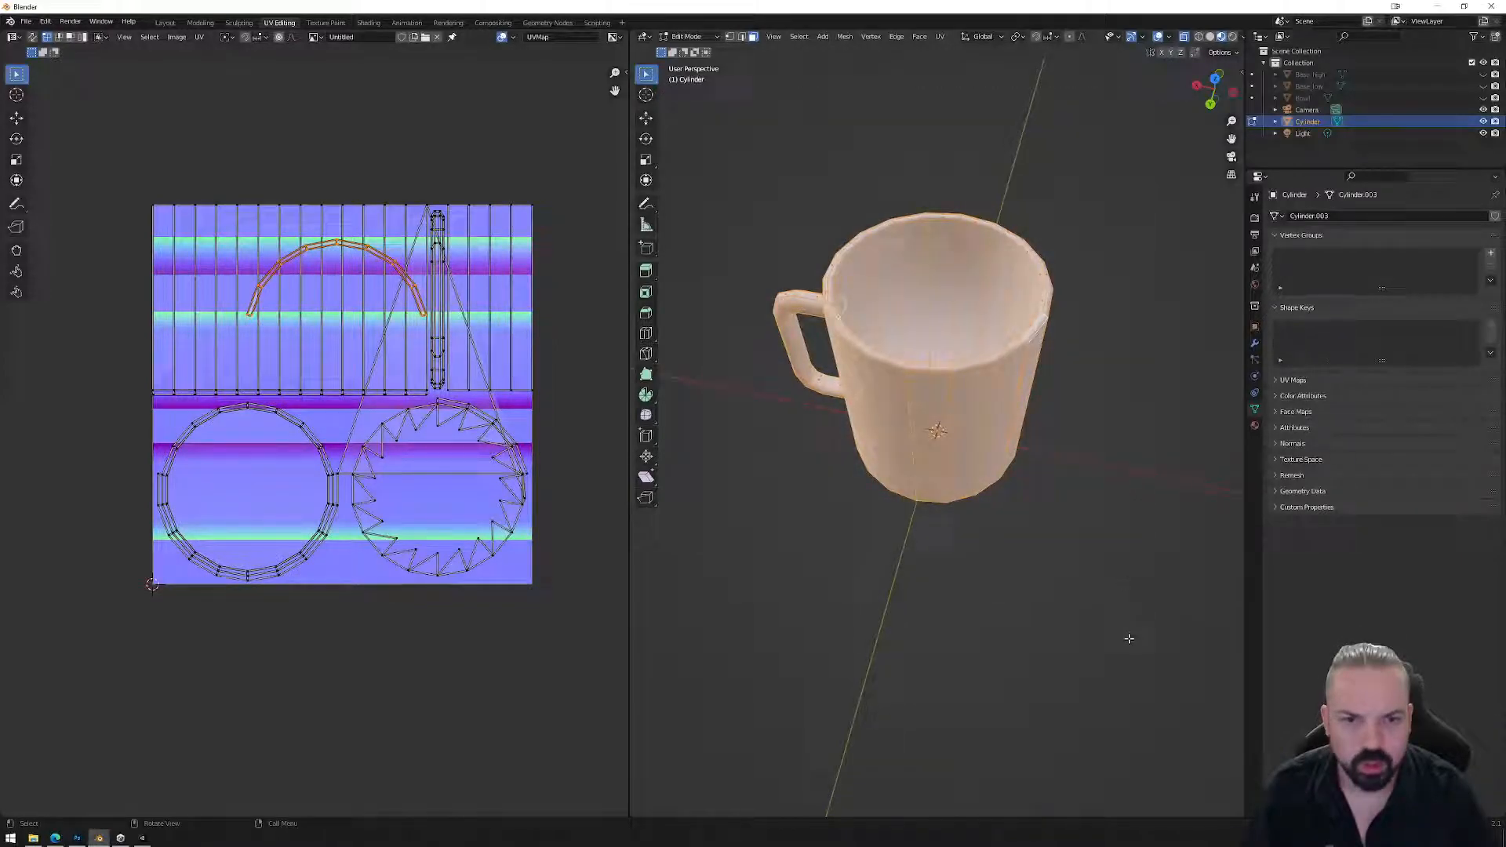
left_click(939, 40)
left_click(973, 51)
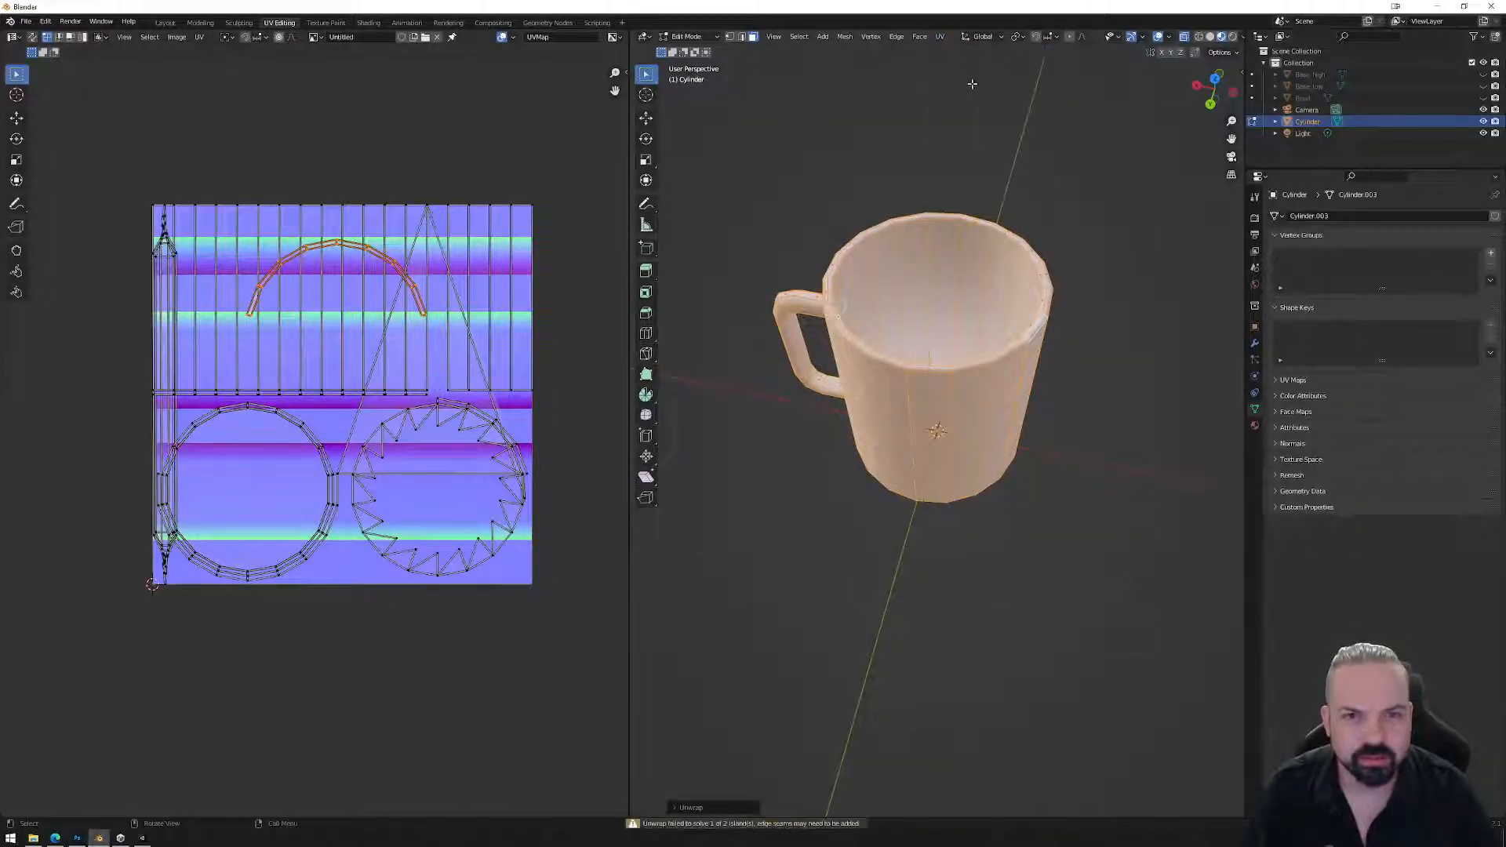
Try Smart UV Project on the mug, then undo it.
left_click(940, 39)
left_click(980, 70)
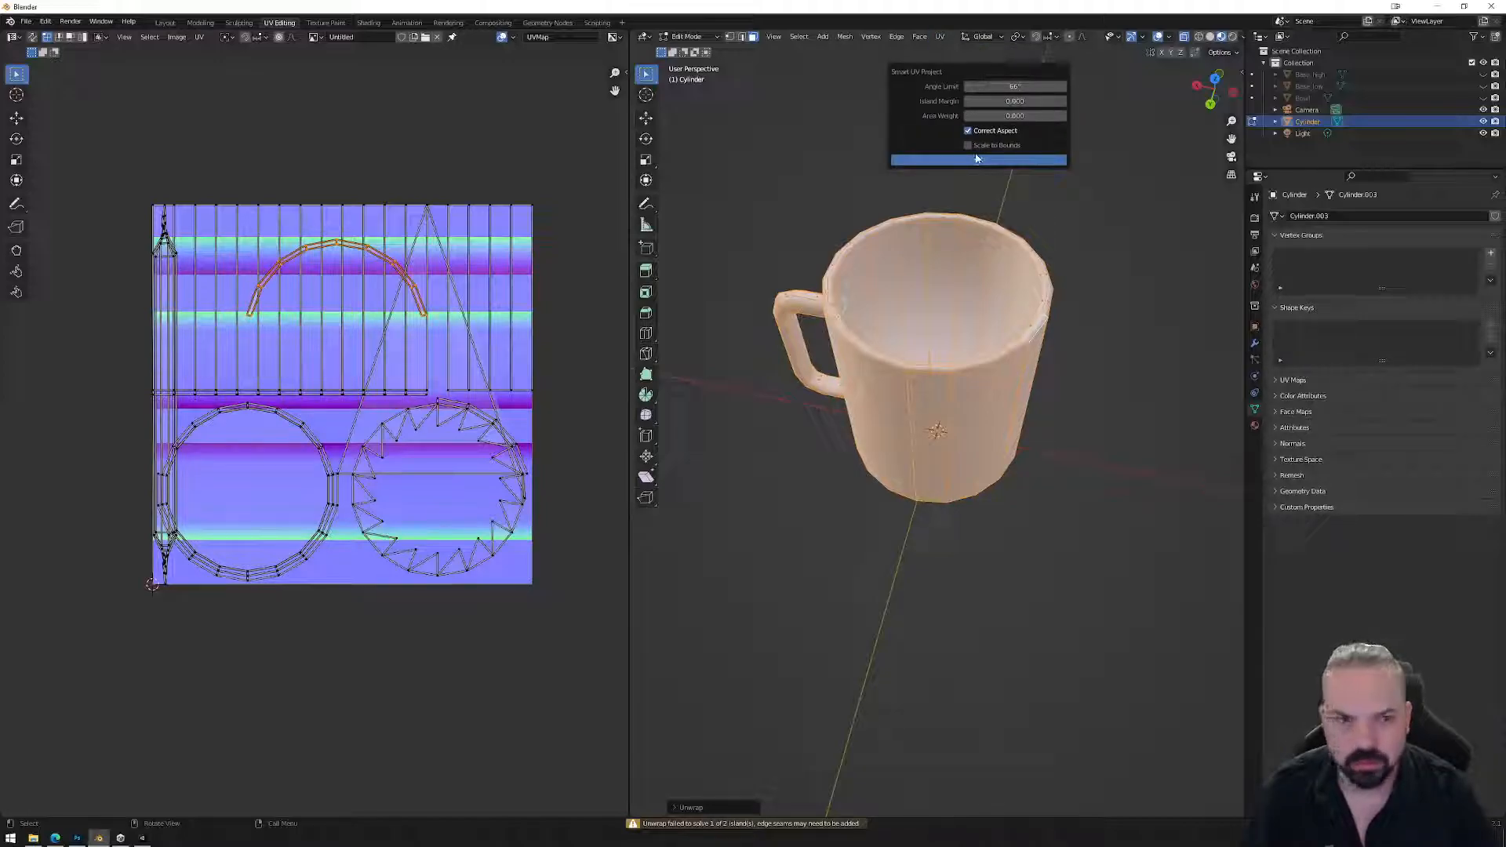
left_click(977, 160)
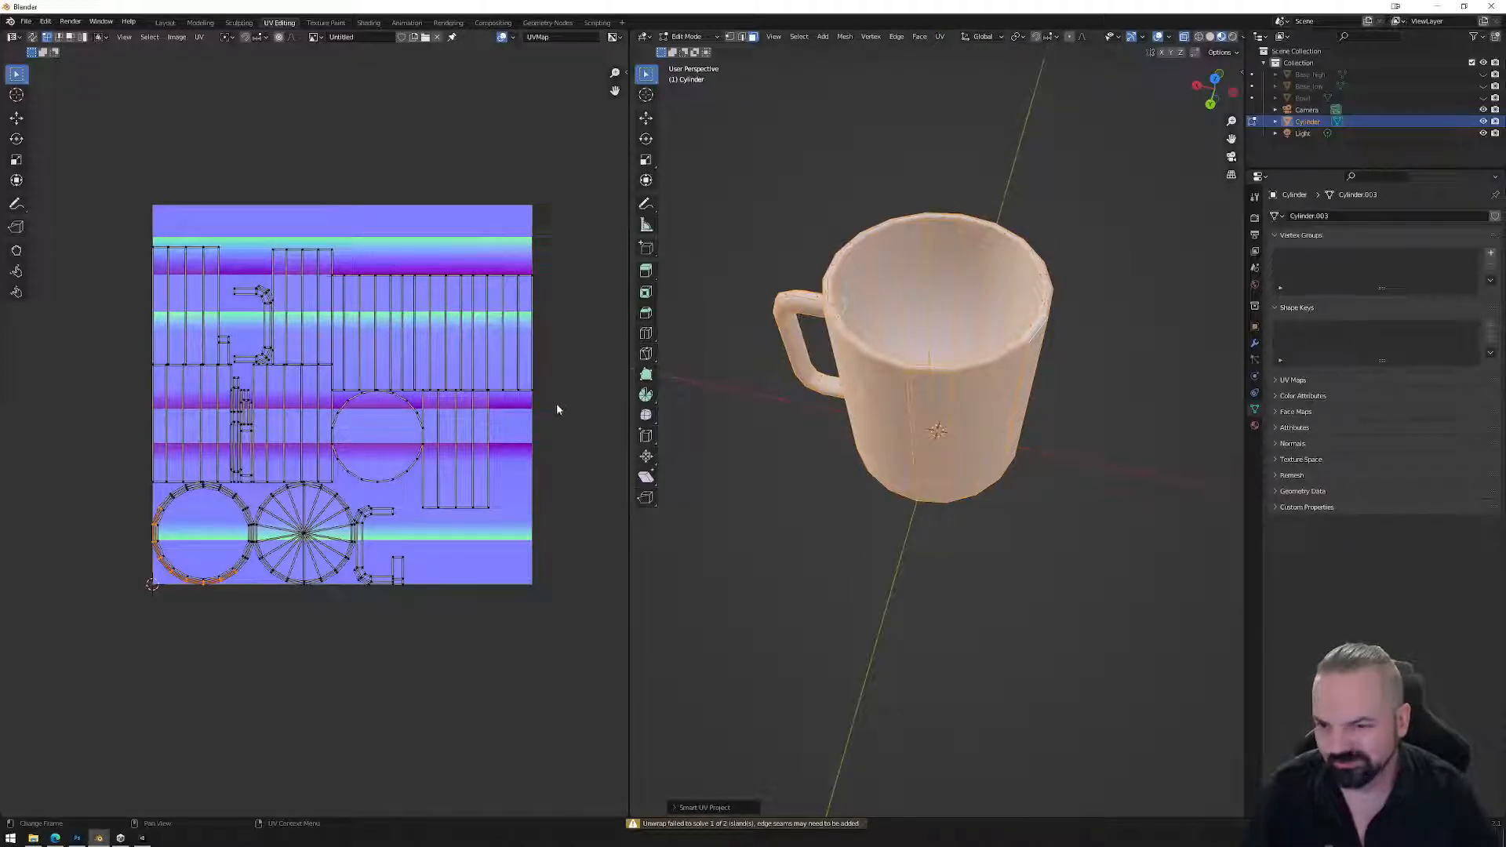
key("ctrl+z")
middle_click_drag(833, 427, 1024, 416)
In edge mode, select the outer rim, inner rim and bottom edge loops and mark them as seams.
key("alt+a")
key("2")
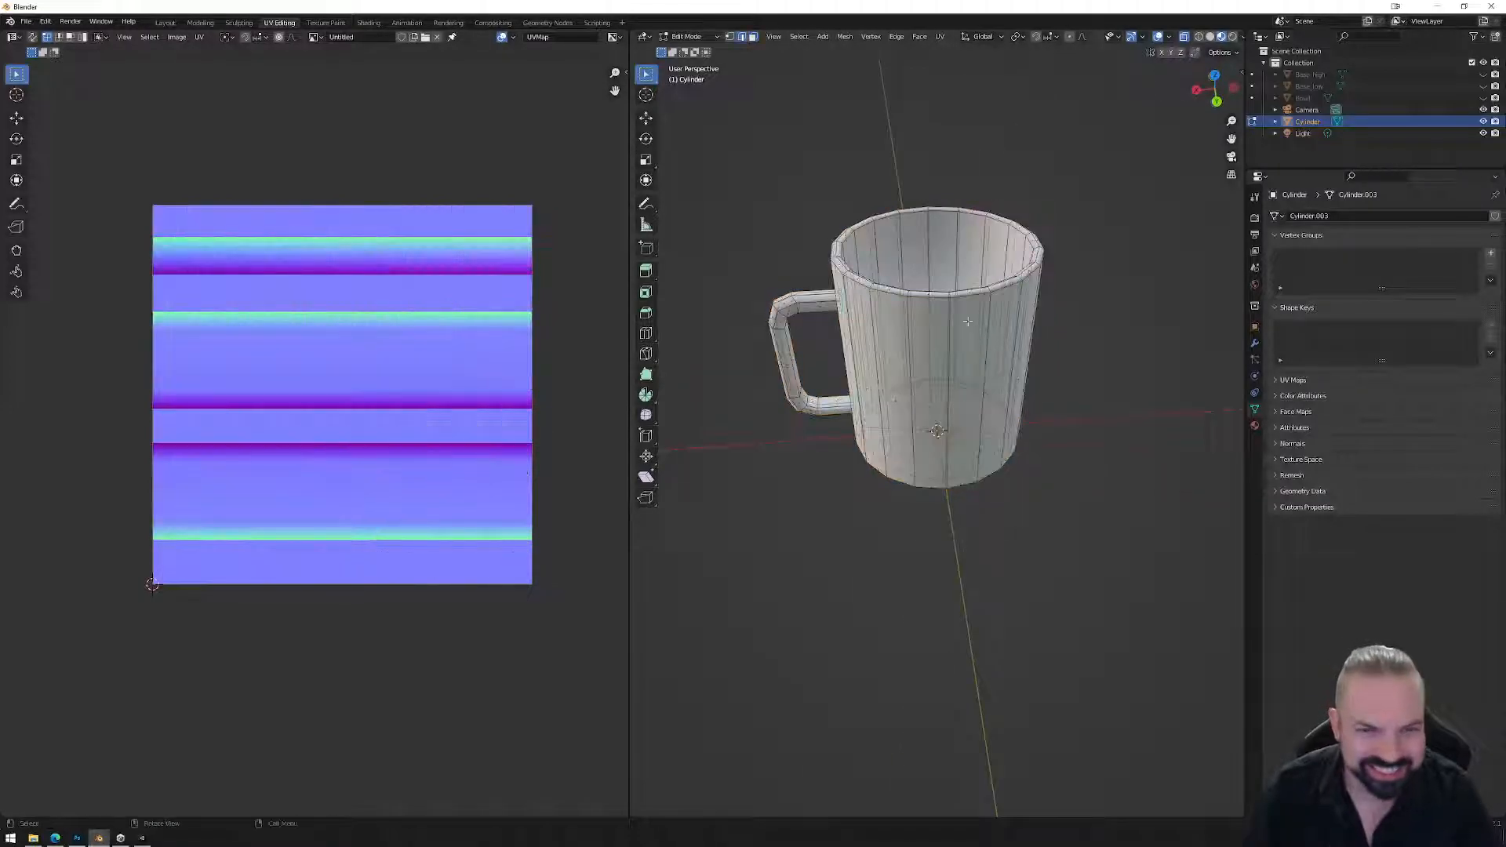
left_click(971, 297, "alt")
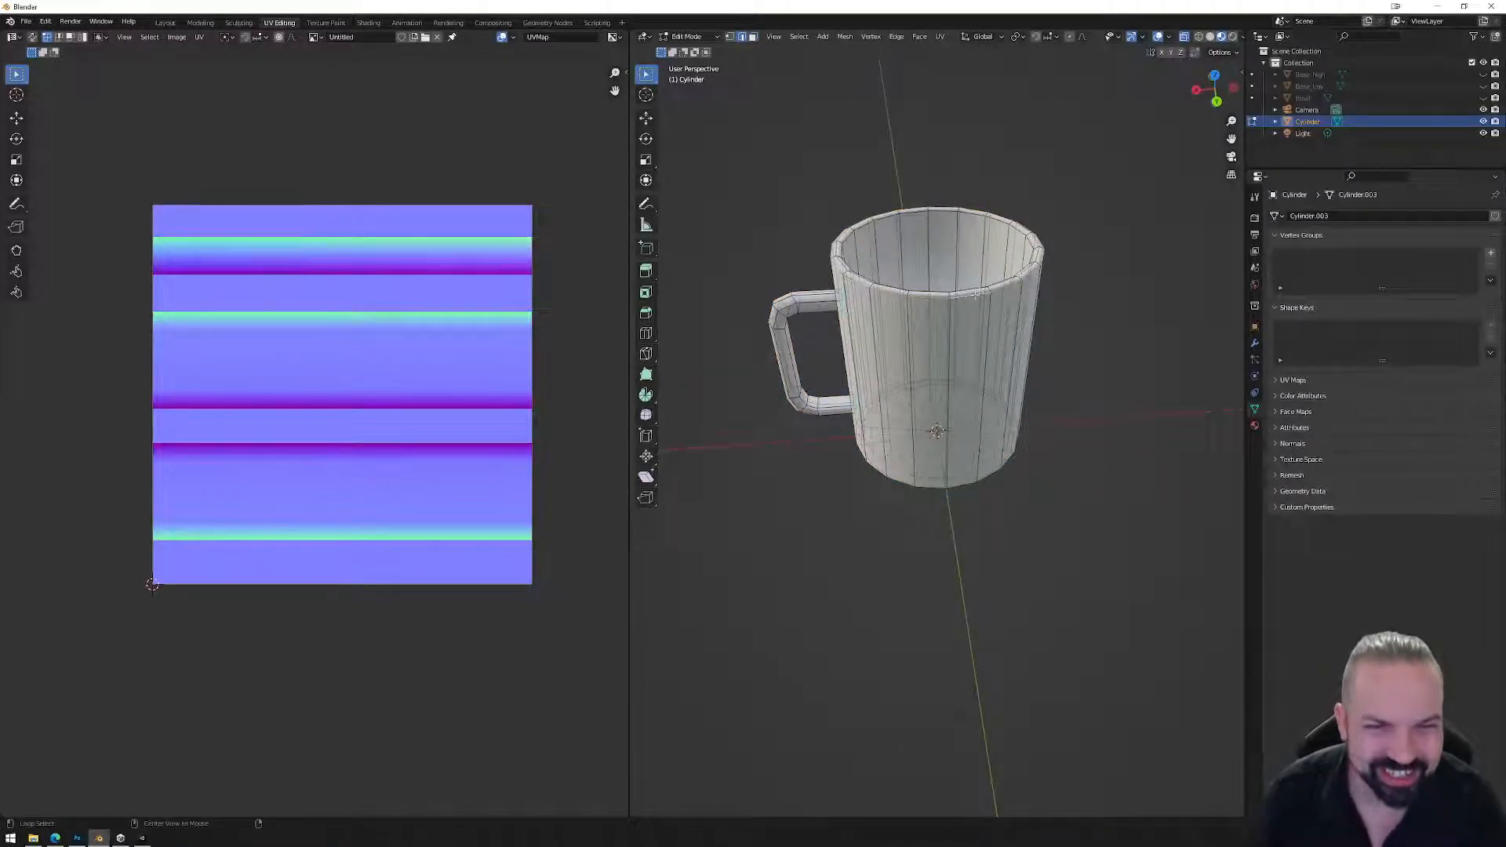
left_click(1029, 242, "alt+shift")
key("ctrl+z")
left_click(1022, 234, "alt+shift")
middle_click_drag(1003, 491, 1030, 409)
left_click(1025, 325, "alt+shift")
middle_click_drag(933, 280, 957, 378)
scroll(937, 322, "down", 4)
right_click(1090, 389)
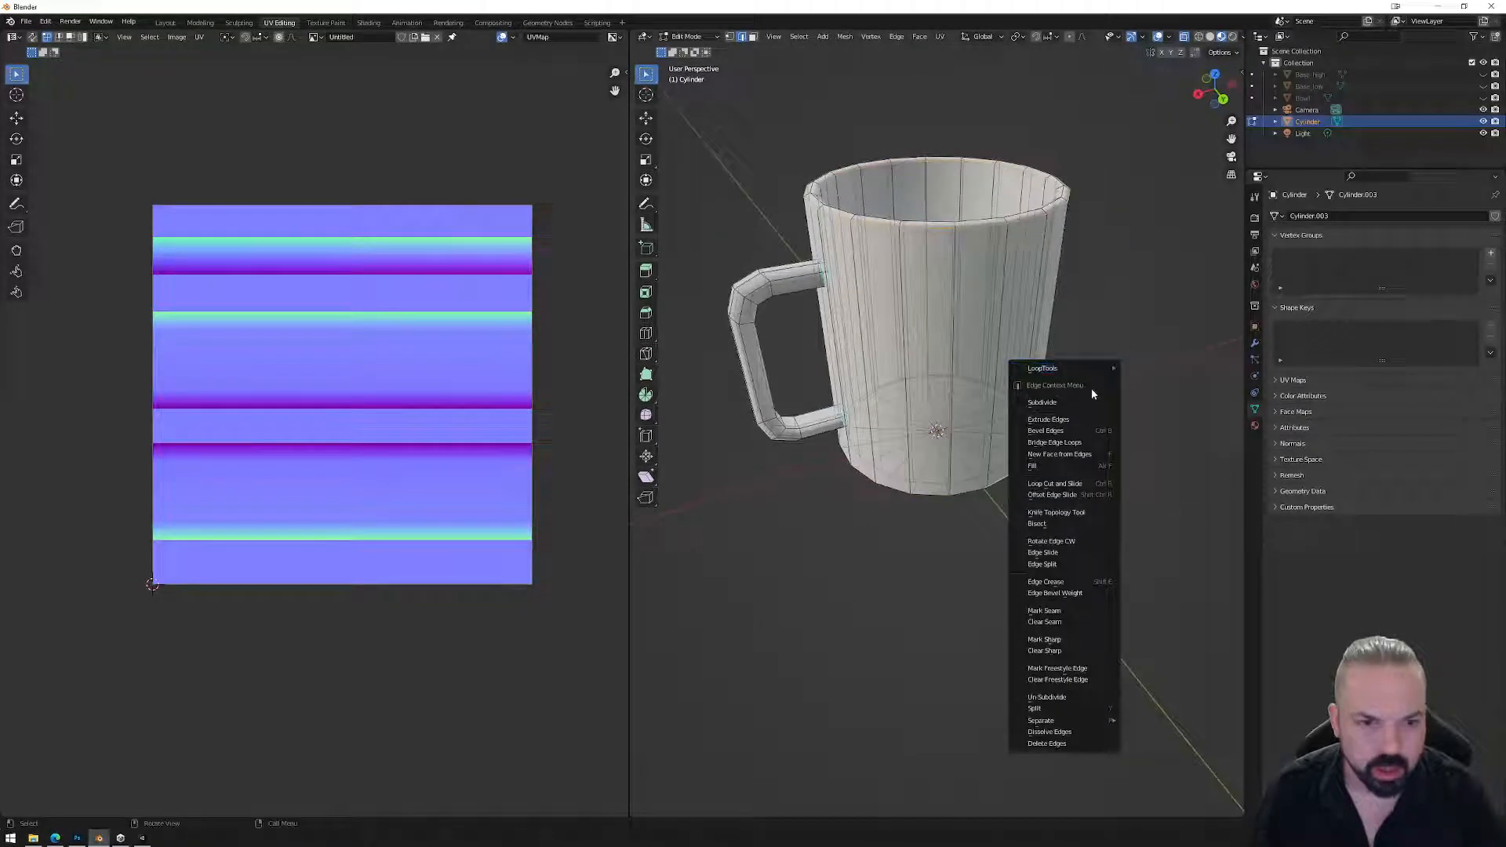
left_click(1058, 611)
Mark an edge loop on the handle as a seam.
middle_click_drag(816, 298, 800, 290)
left_click(796, 288, "alt")
right_click(807, 371)
left_click(797, 372)
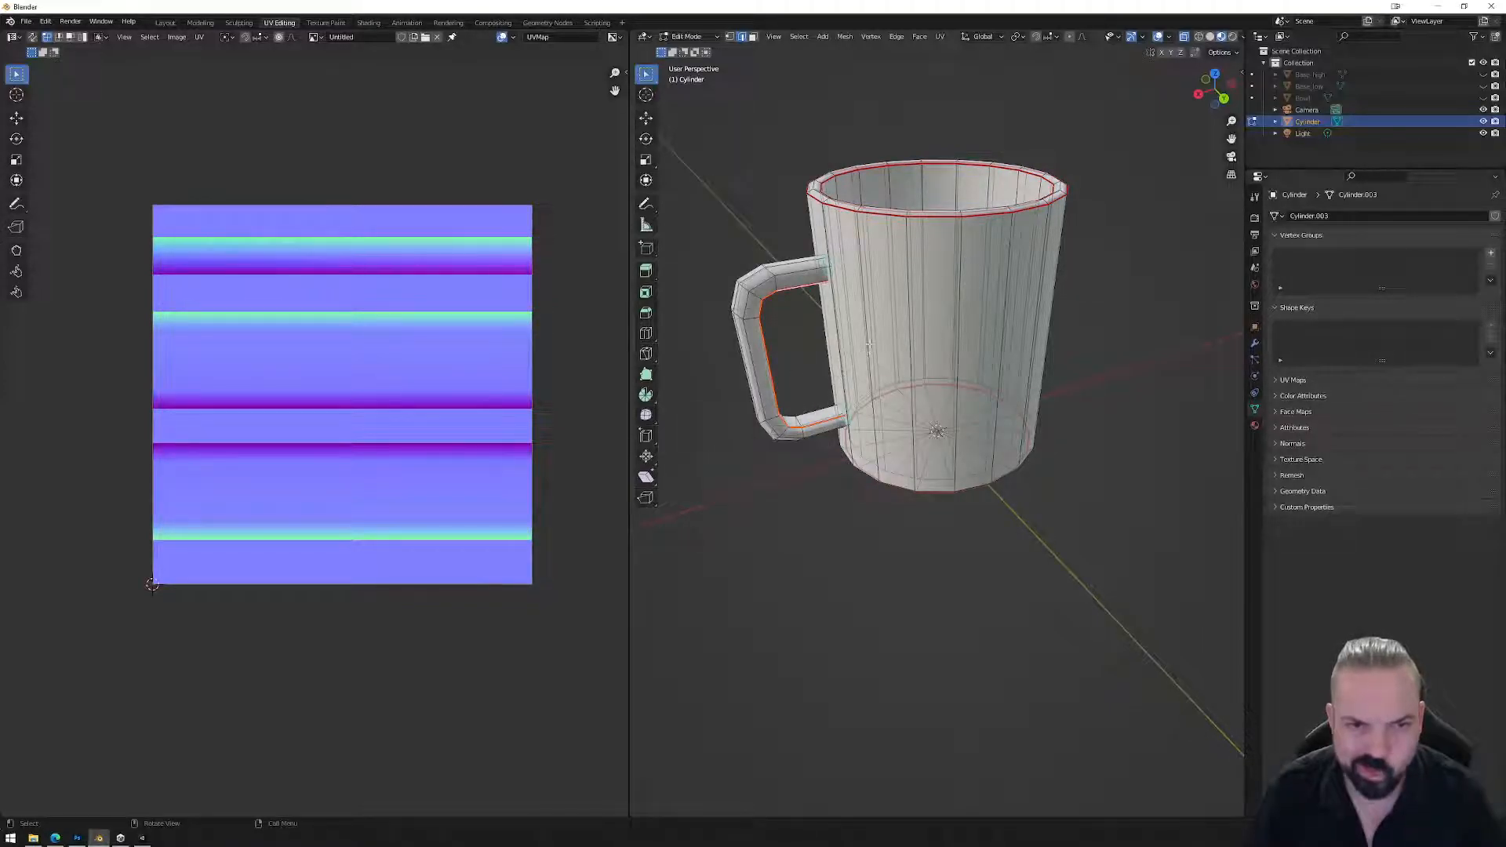
Mark one vertical side edge of the mug body as a seam.
middle_click_drag(862, 258, 907, 305)
middle_click_drag(1029, 367, 1001, 358)
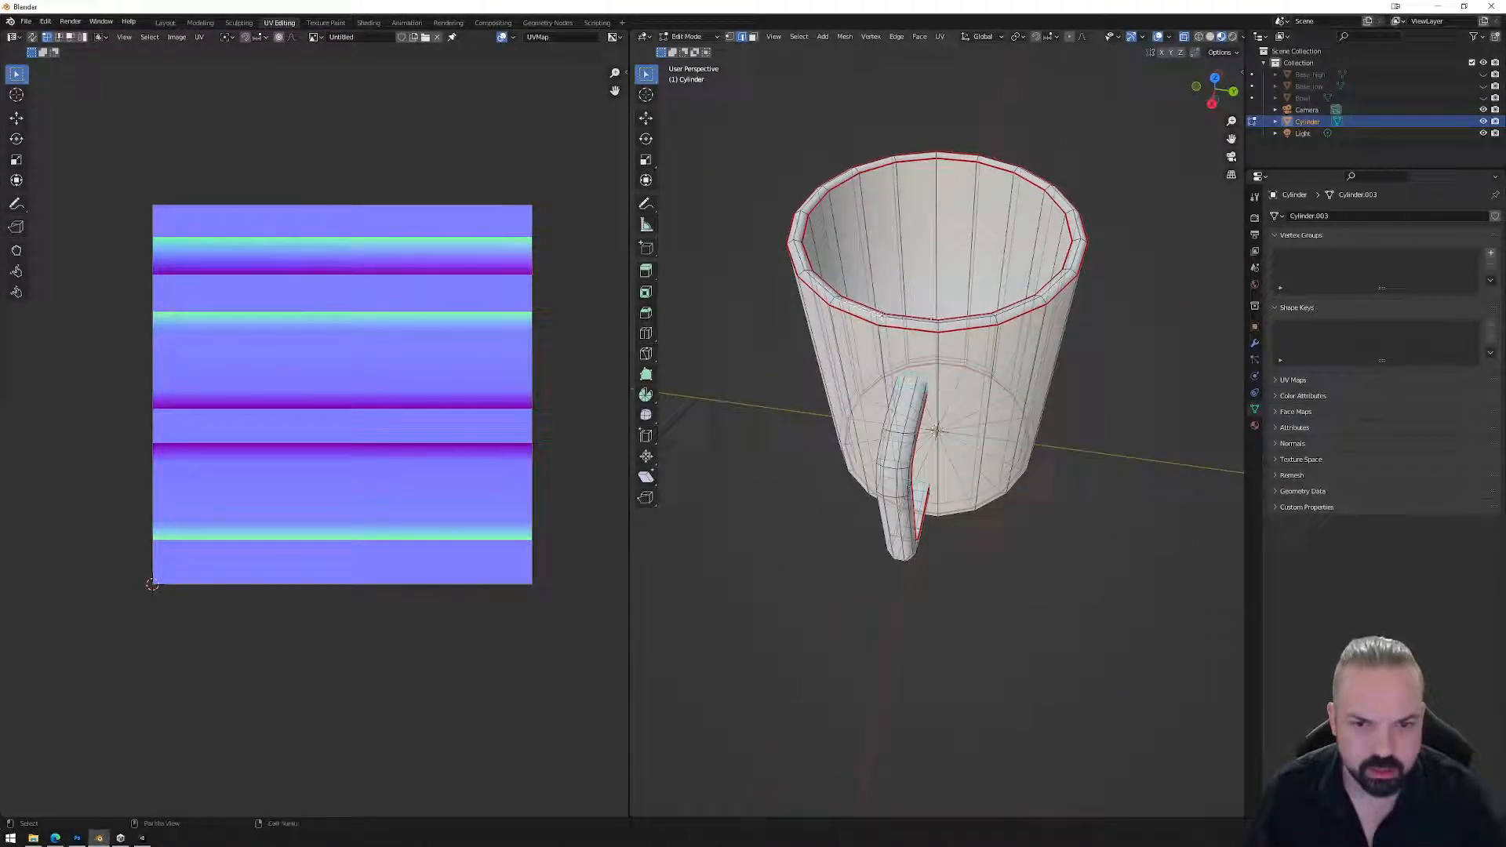
middle_click_drag(879, 315, 864, 369)
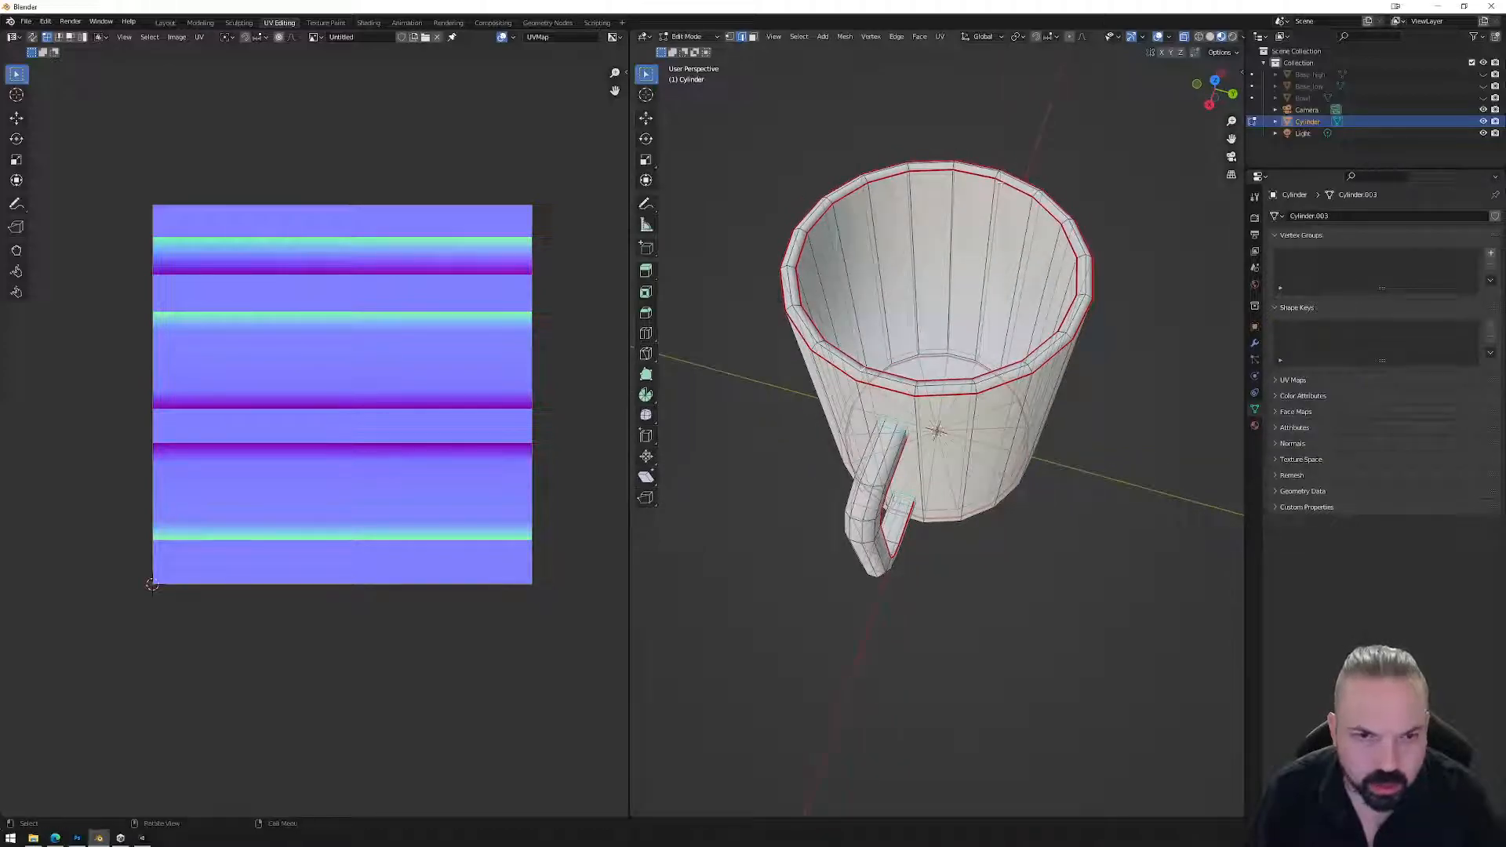
middle_click_drag(1000, 173, 961, 186)
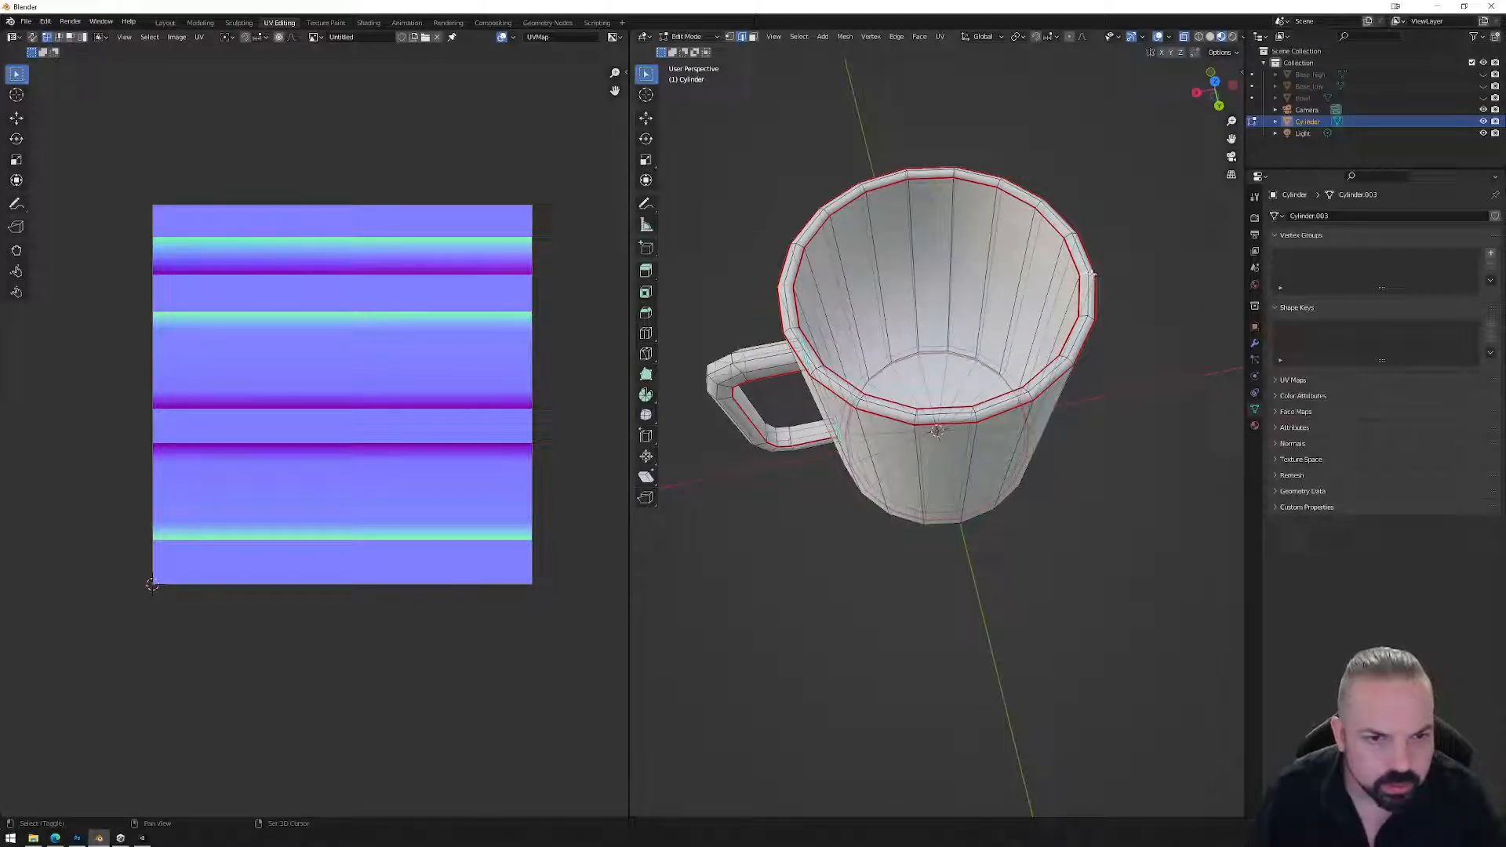
middle_click_drag(1032, 493, 944, 388)
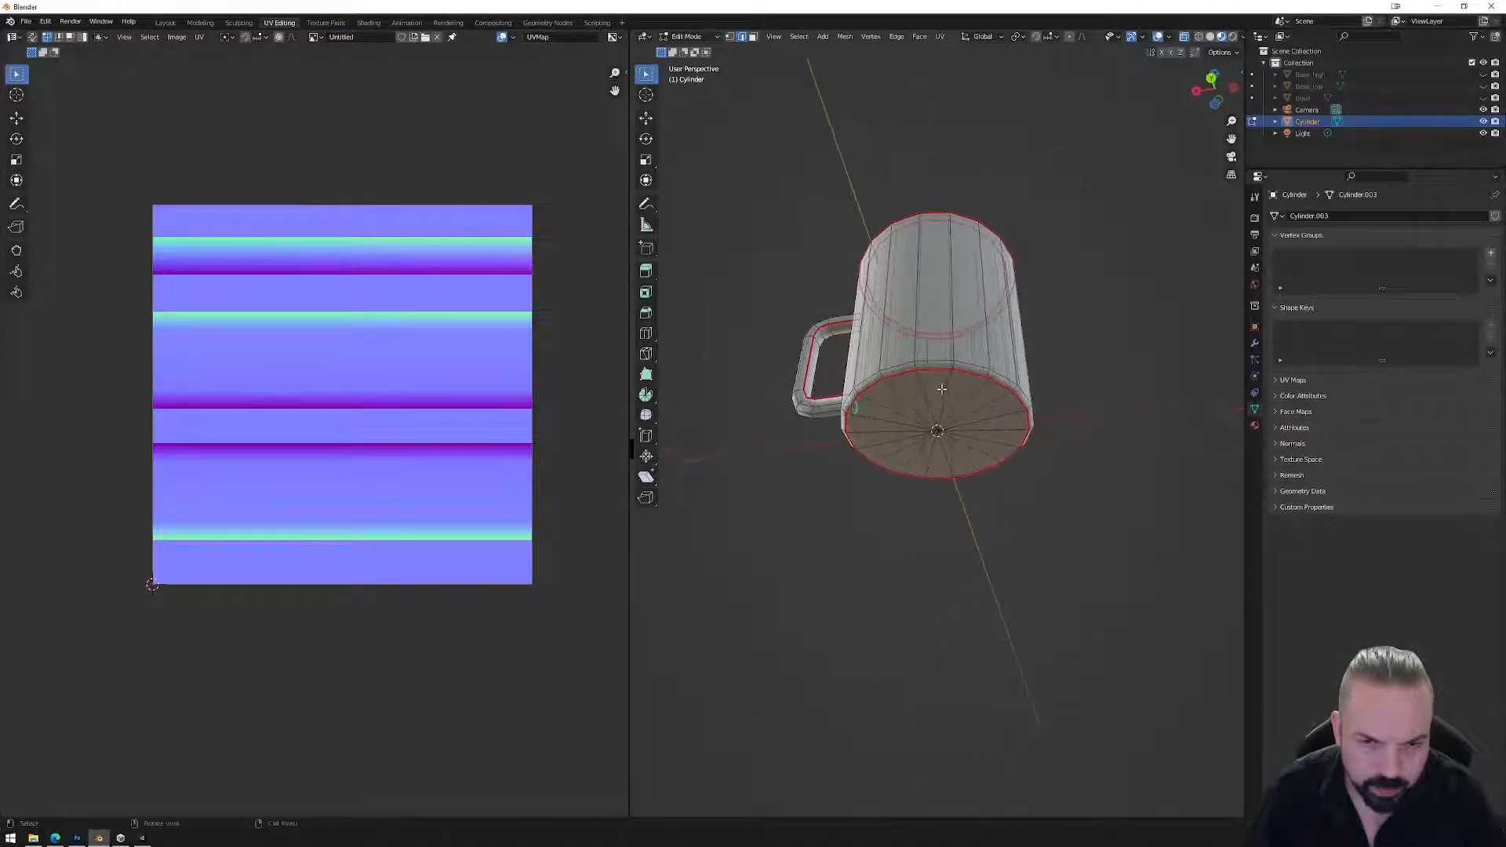
left_click(886, 422, "shift")
key("ctrl+z")
middle_click_drag(1067, 404, 1076, 457)
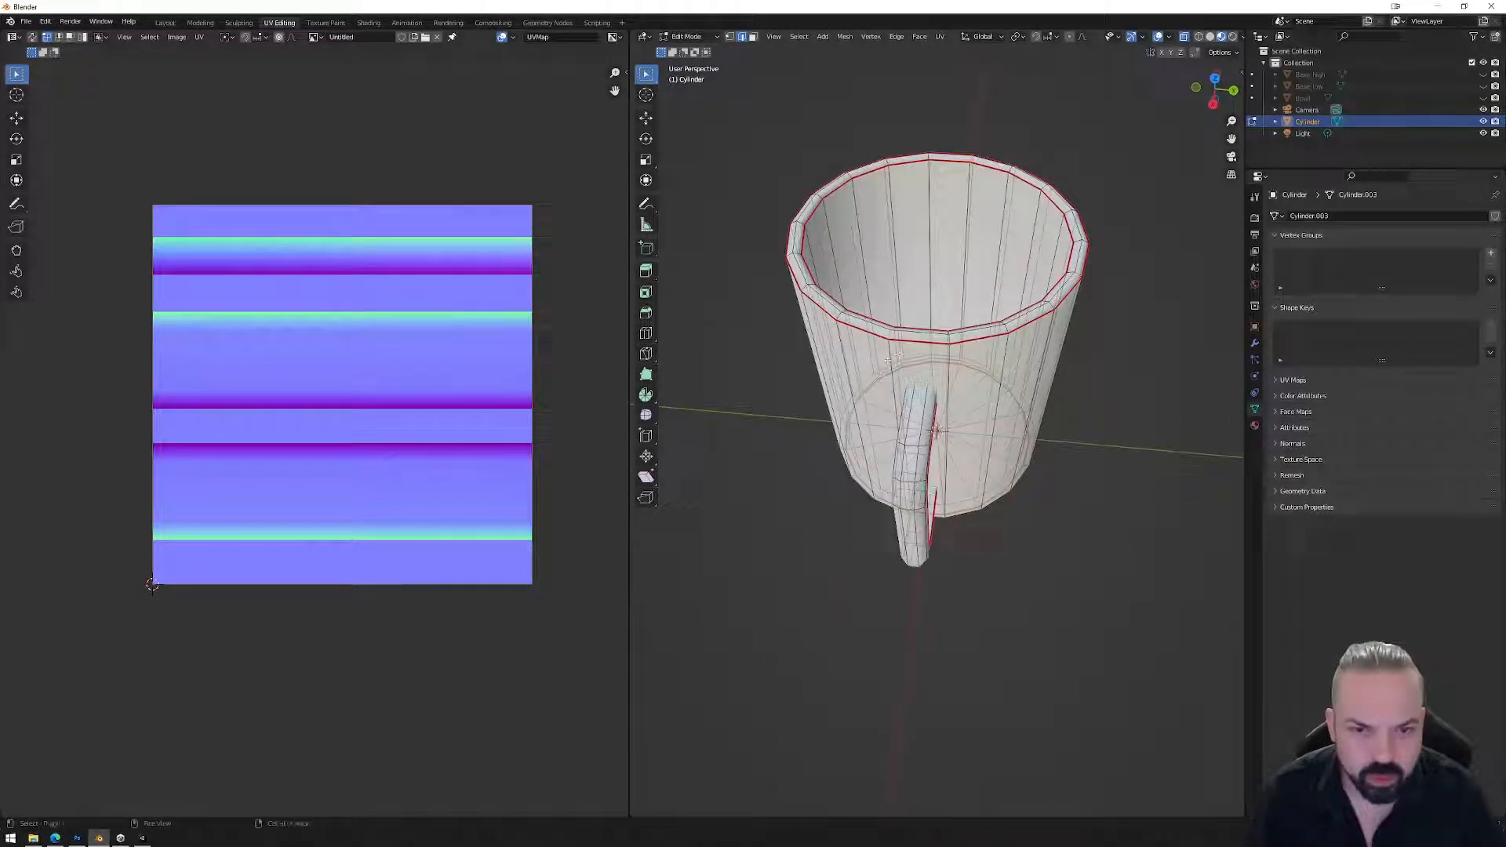
middle_click_drag(887, 357, 1010, 584)
right_click(990, 497)
left_click(981, 499)
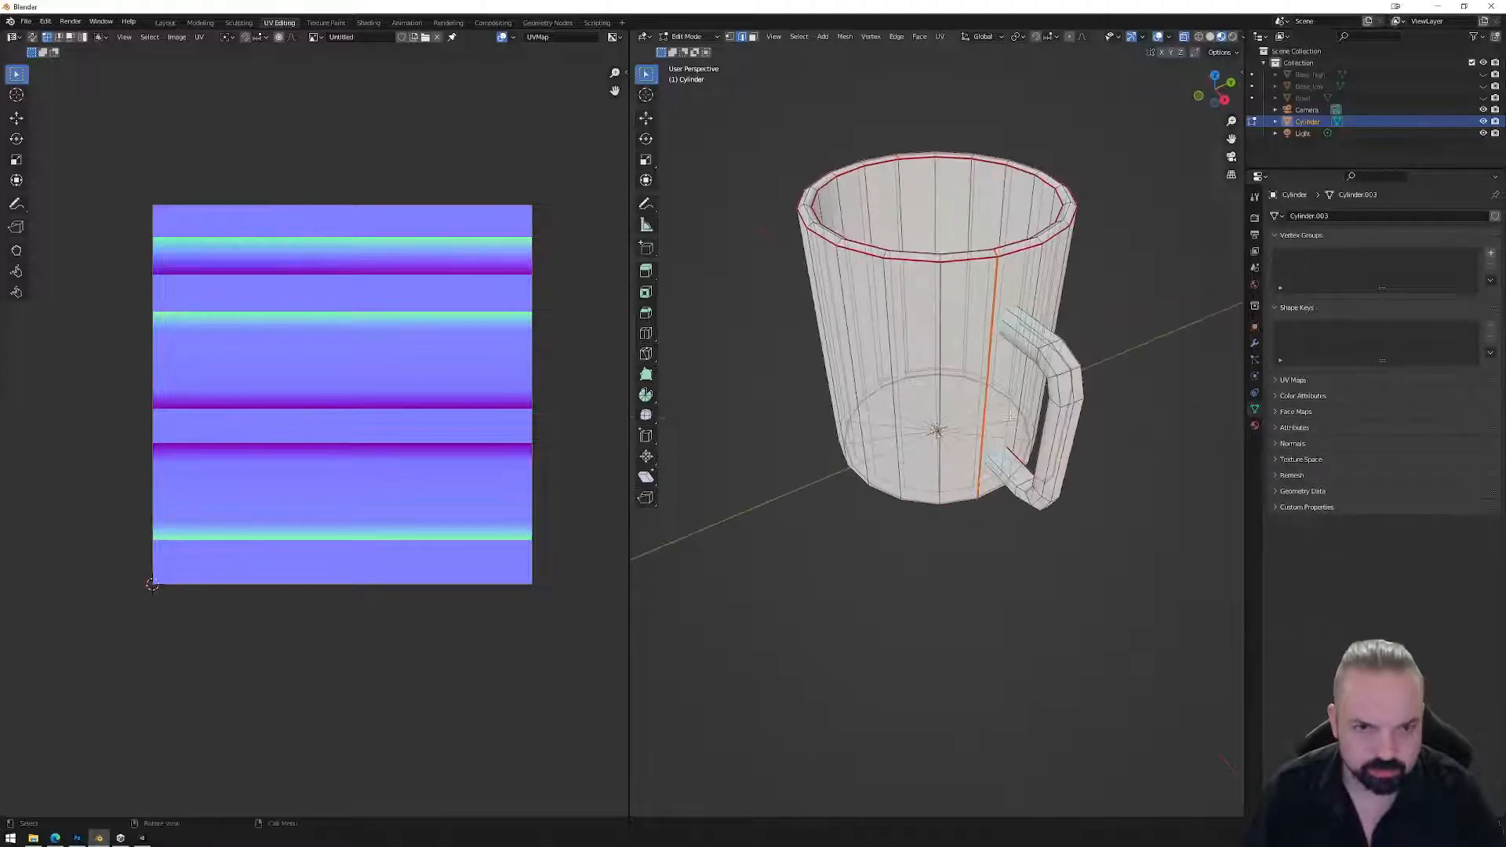
Box-select the whole mug to prepare for re-unwrapping.
scroll(996, 542, "down", 4)
left_click_drag(808, 219, 1085, 544)
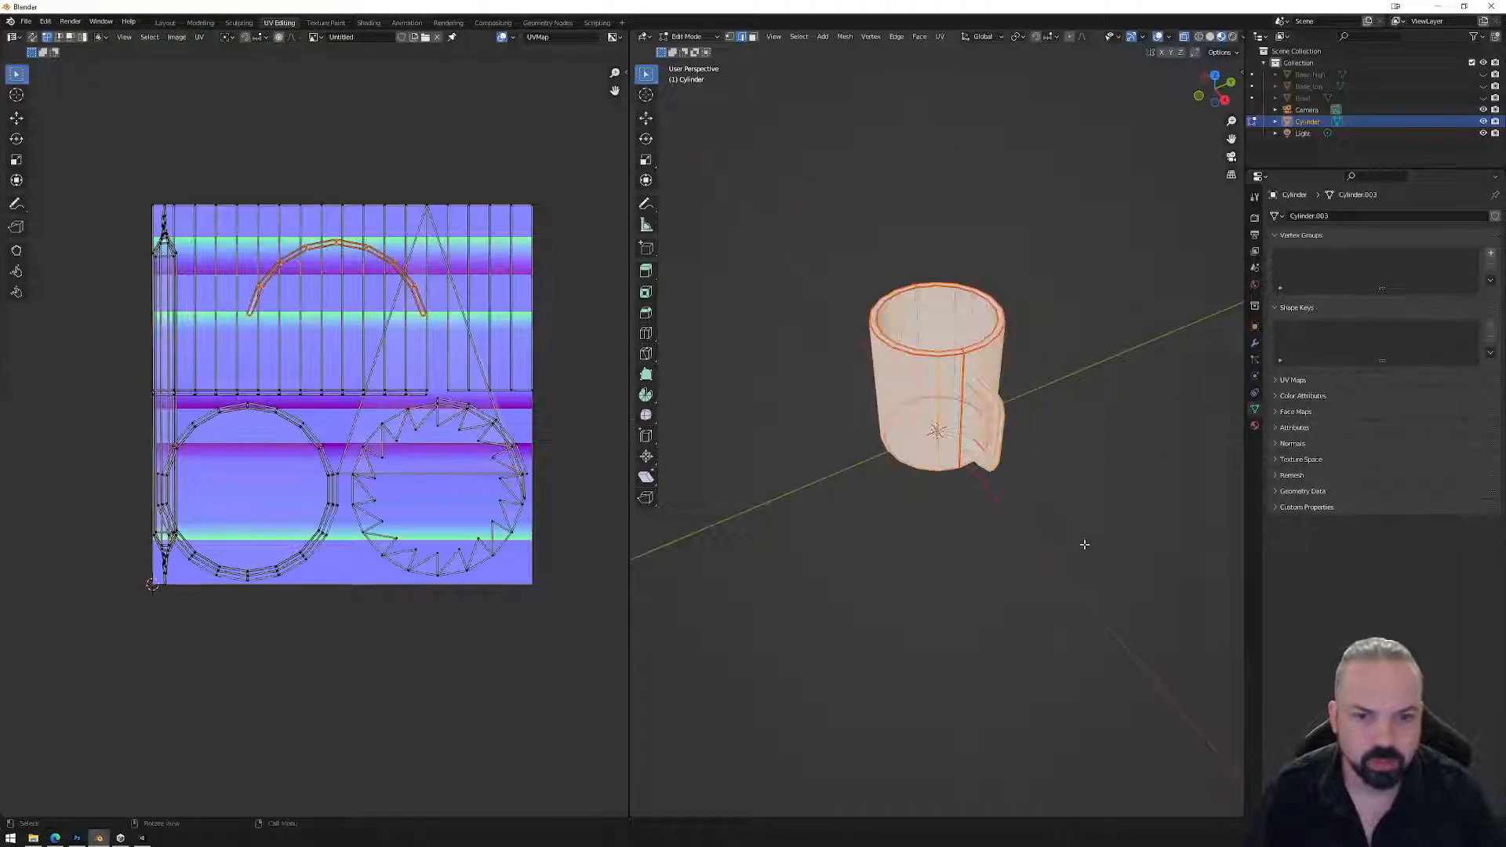
left_click(939, 37)
Unwrap the mug along its new seams and frame the base circle's centre vertex.
left_click(962, 52)
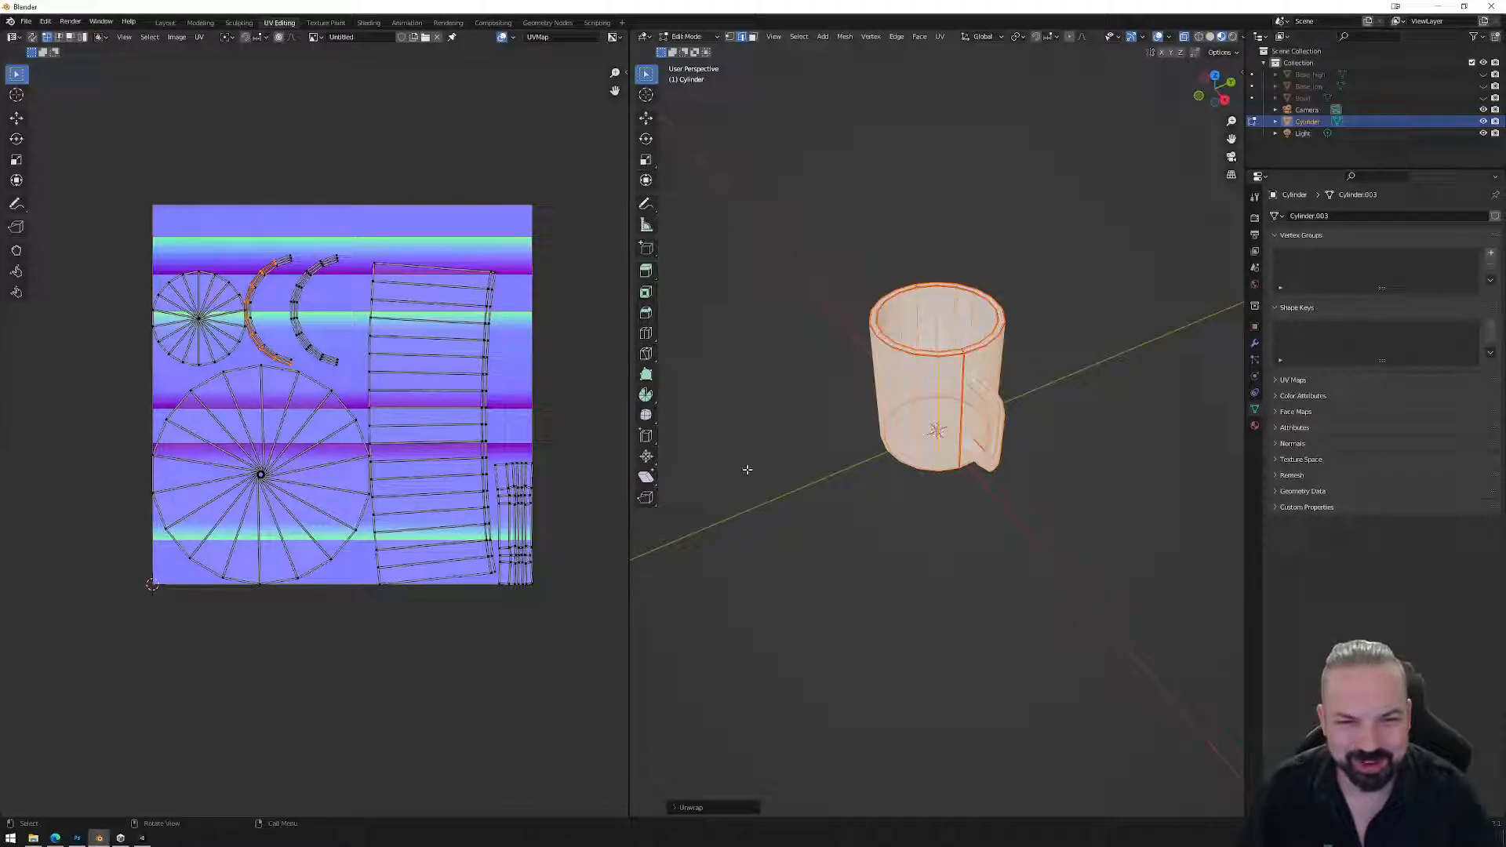
scroll(224, 332, "up", 1)
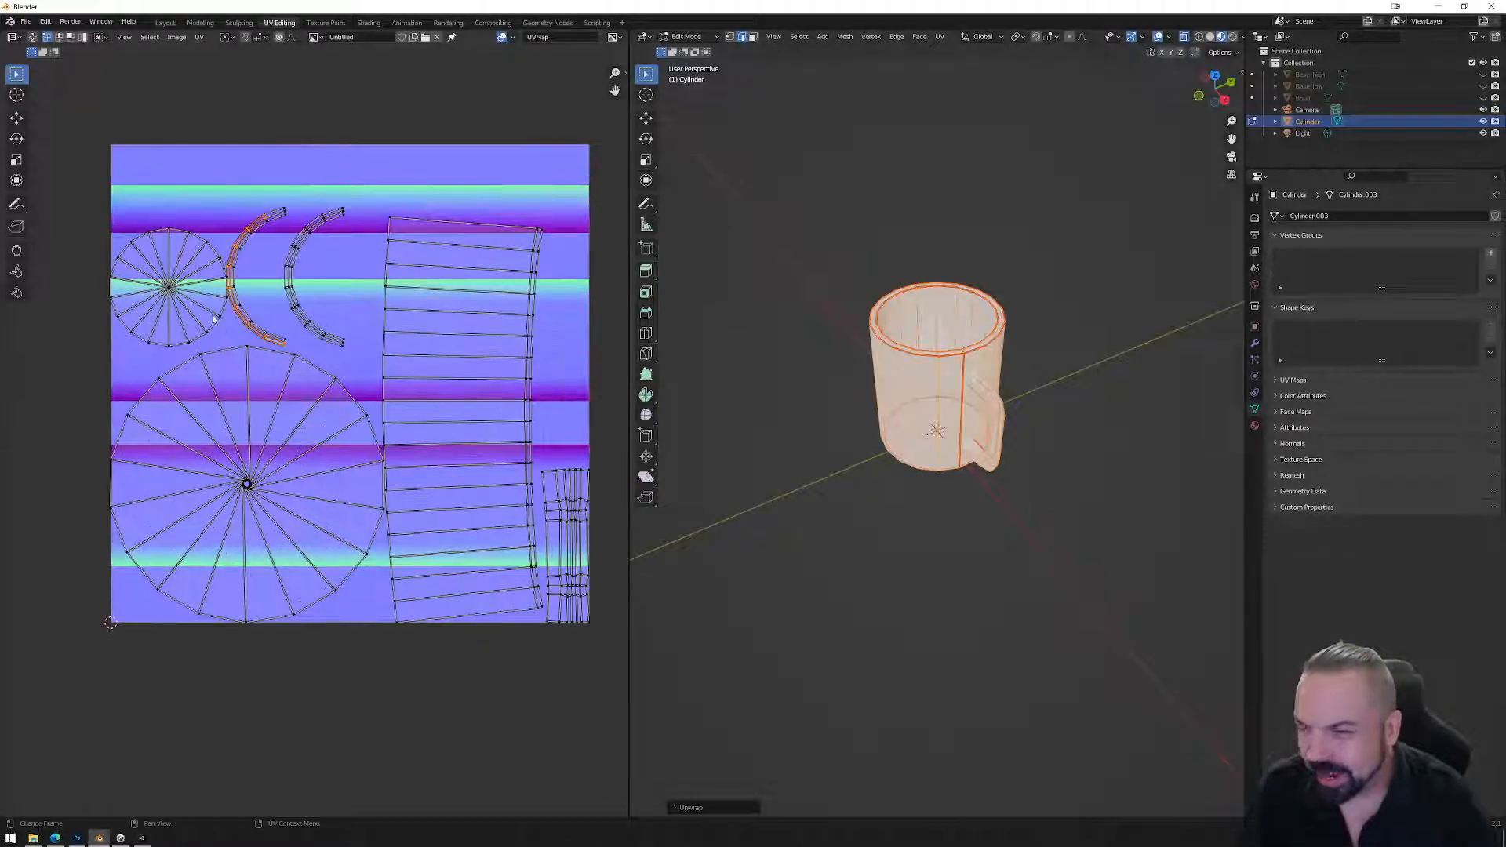
left_click(248, 488)
left_click(236, 474)
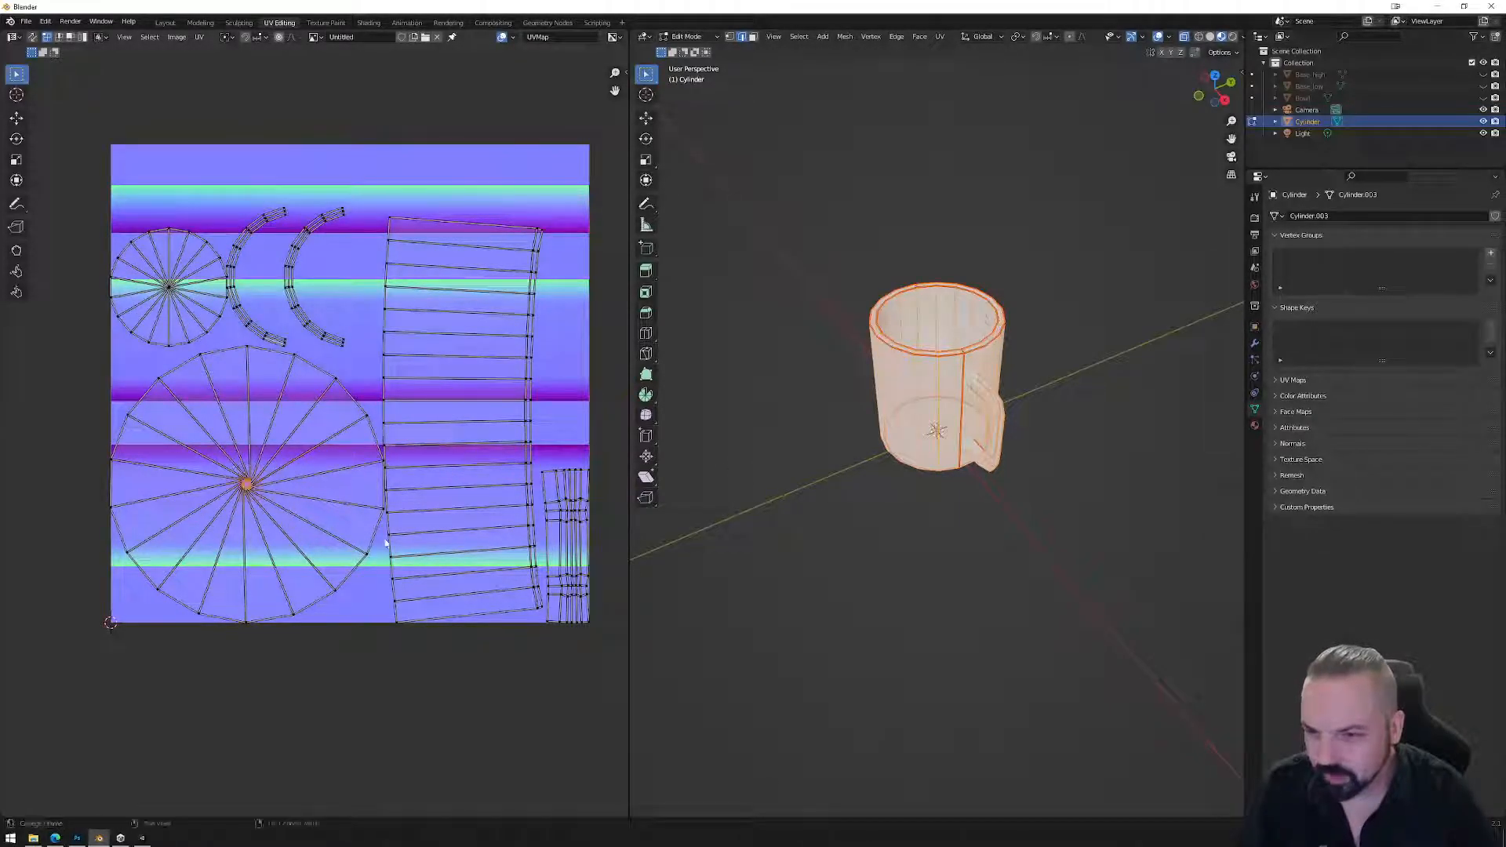
key("KP_7")
key("KP_Decimal")
middle_click_drag(946, 496, 970, 344)
scroll(970, 344, "down", 10)
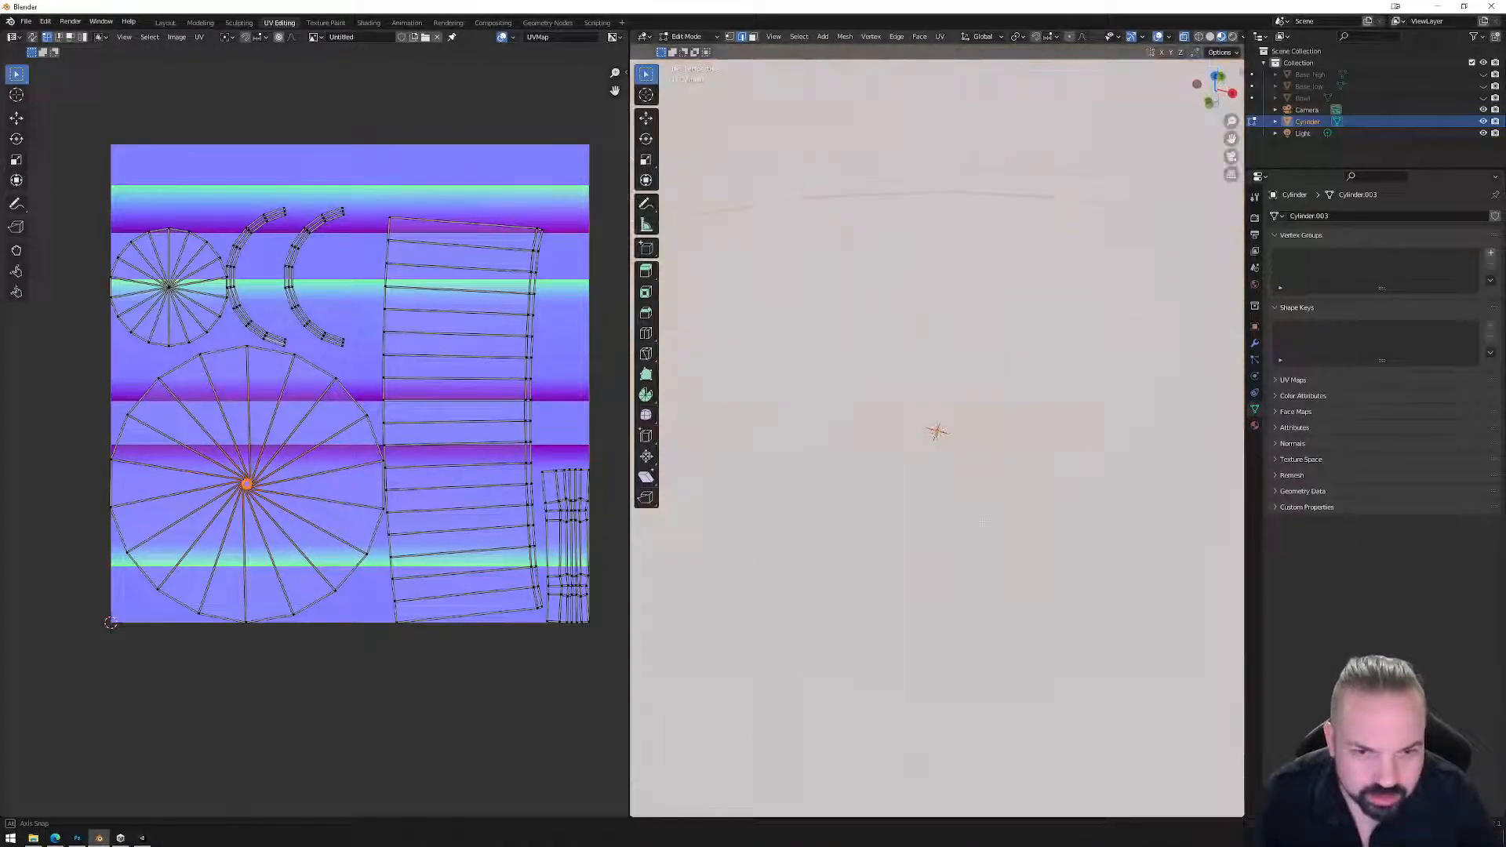
With UV sync selection on, select the tiny centre UV island and mark its base edges as a seam.
key("Tab")
key("Tab")
left_click(32, 37)
key("alt+a")
left_click_drag(226, 464, 264, 507)
middle_click_drag(958, 541, 994, 428)
scroll(966, 434, "up", 4)
scroll(966, 433, "up", 3)
right_click(1010, 603)
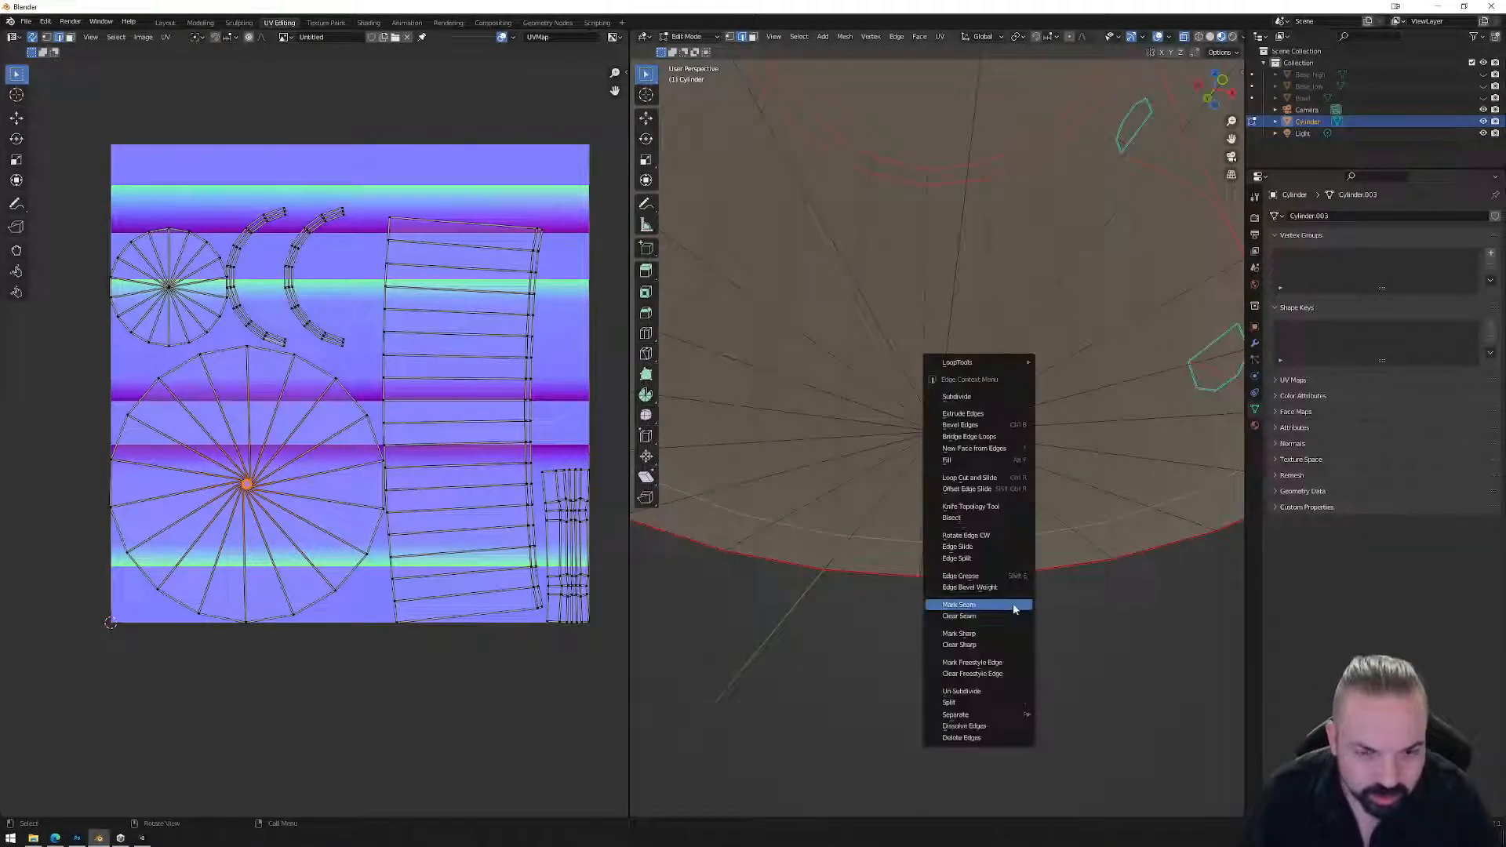
left_click(1013, 605)
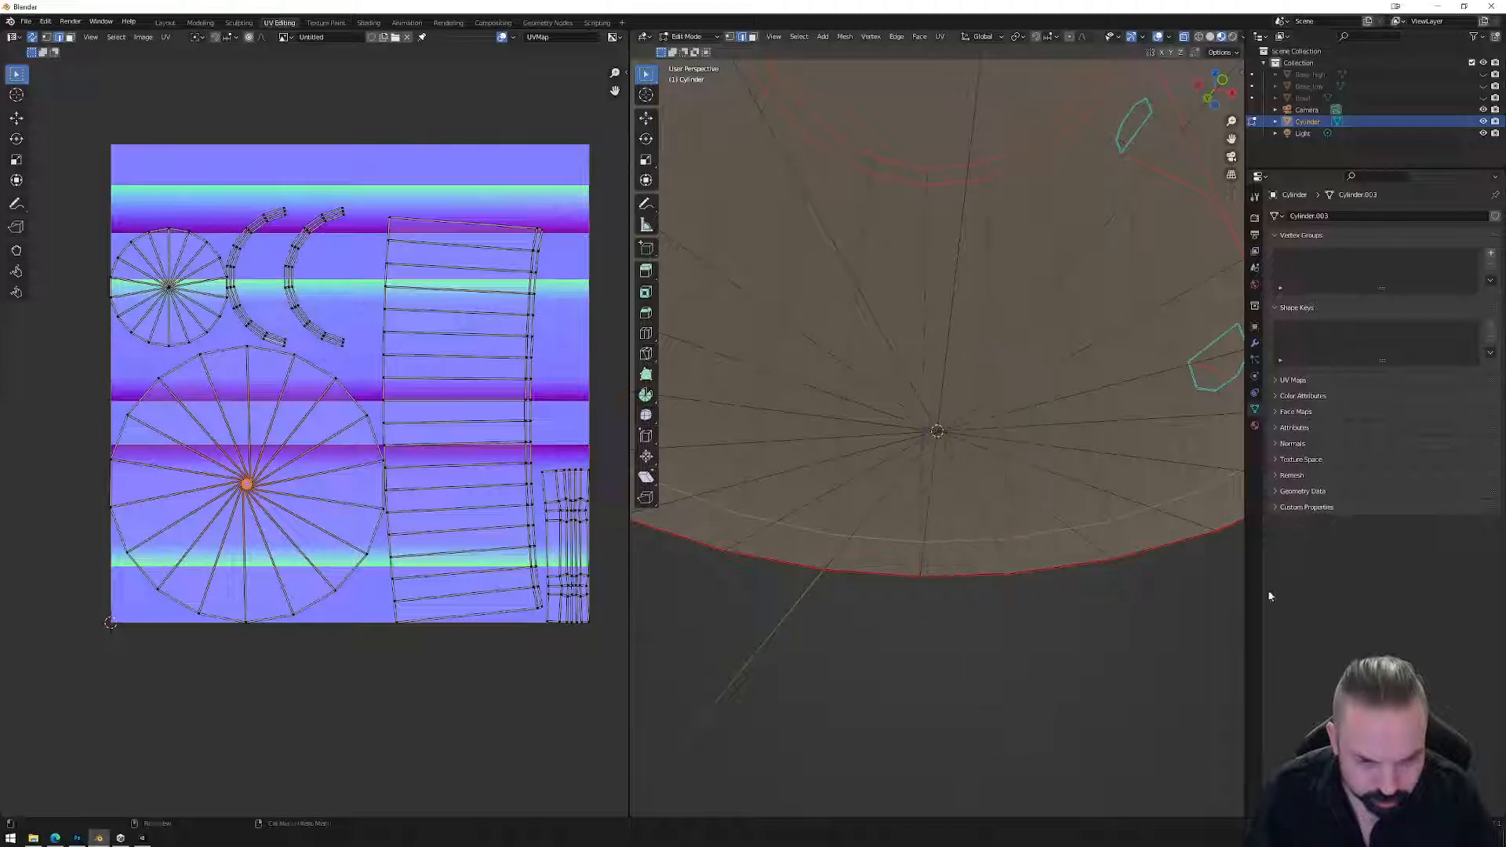
key("Tab")
key("Tab")
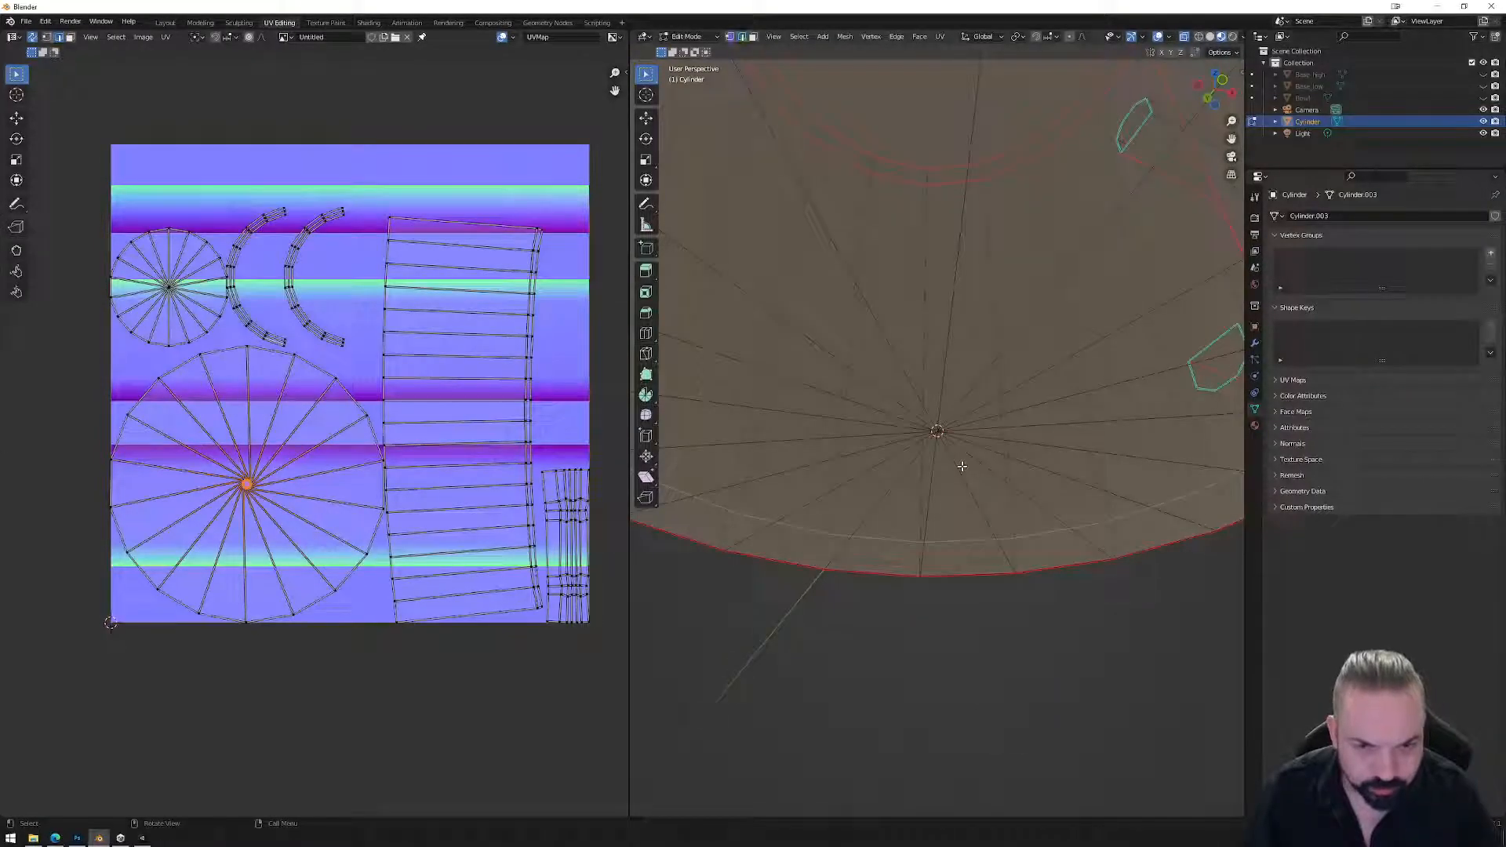
Select the centre faces of the bottom and delete them, opening a hole in the base.
middle_click_drag(958, 439, 938, 424)
left_click(932, 427)
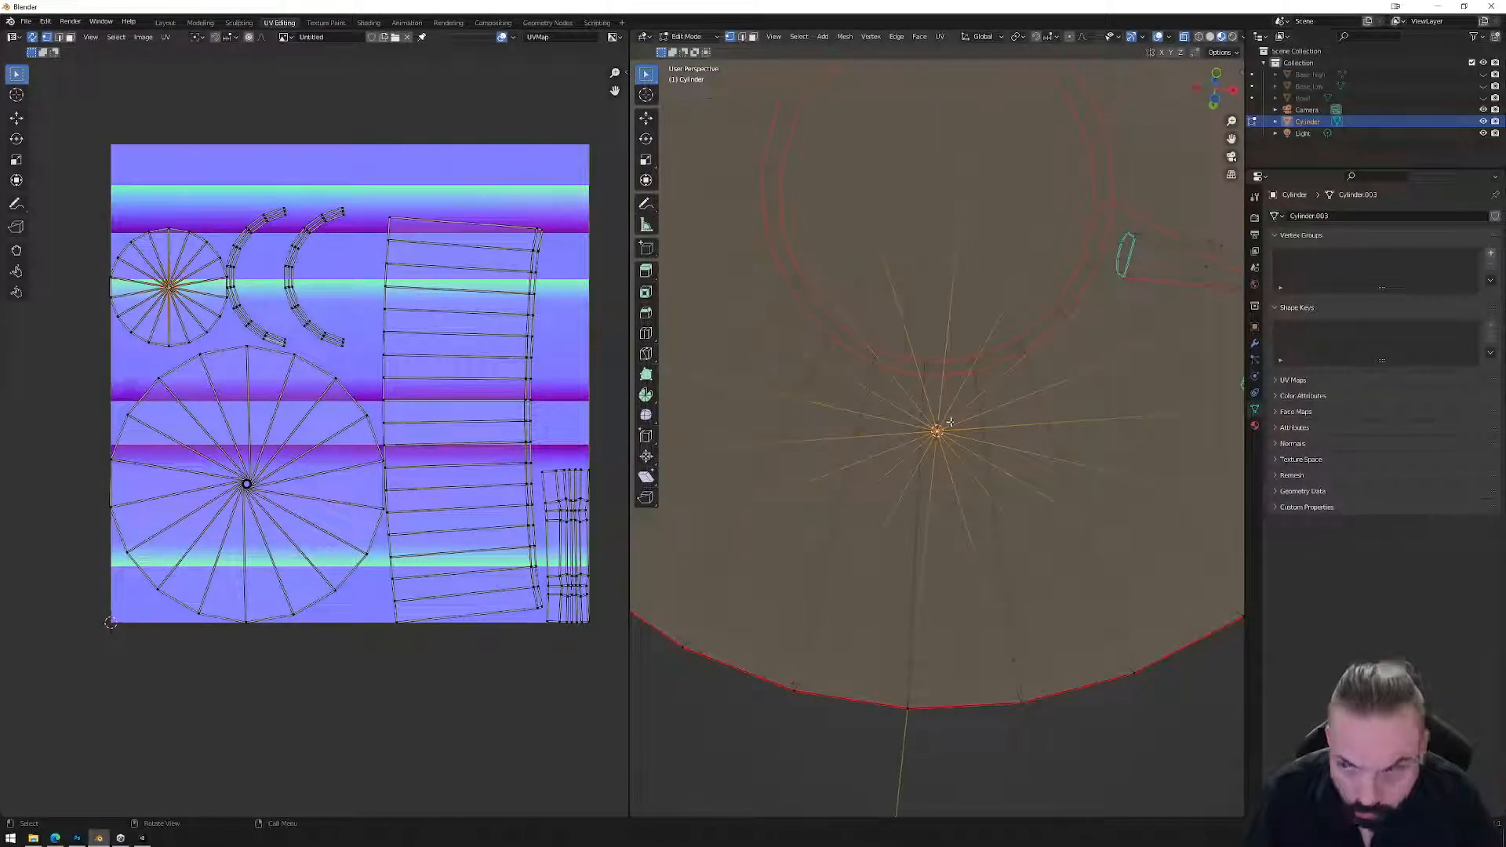
left_click(937, 429)
middle_click_drag(937, 430, 880, 605)
middle_click_drag(1004, 481, 937, 412)
key("2")
key("3")
middle_click_drag(937, 416, 981, 492)
key("x")
left_click(919, 359)
key("x")
left_click(981, 493)
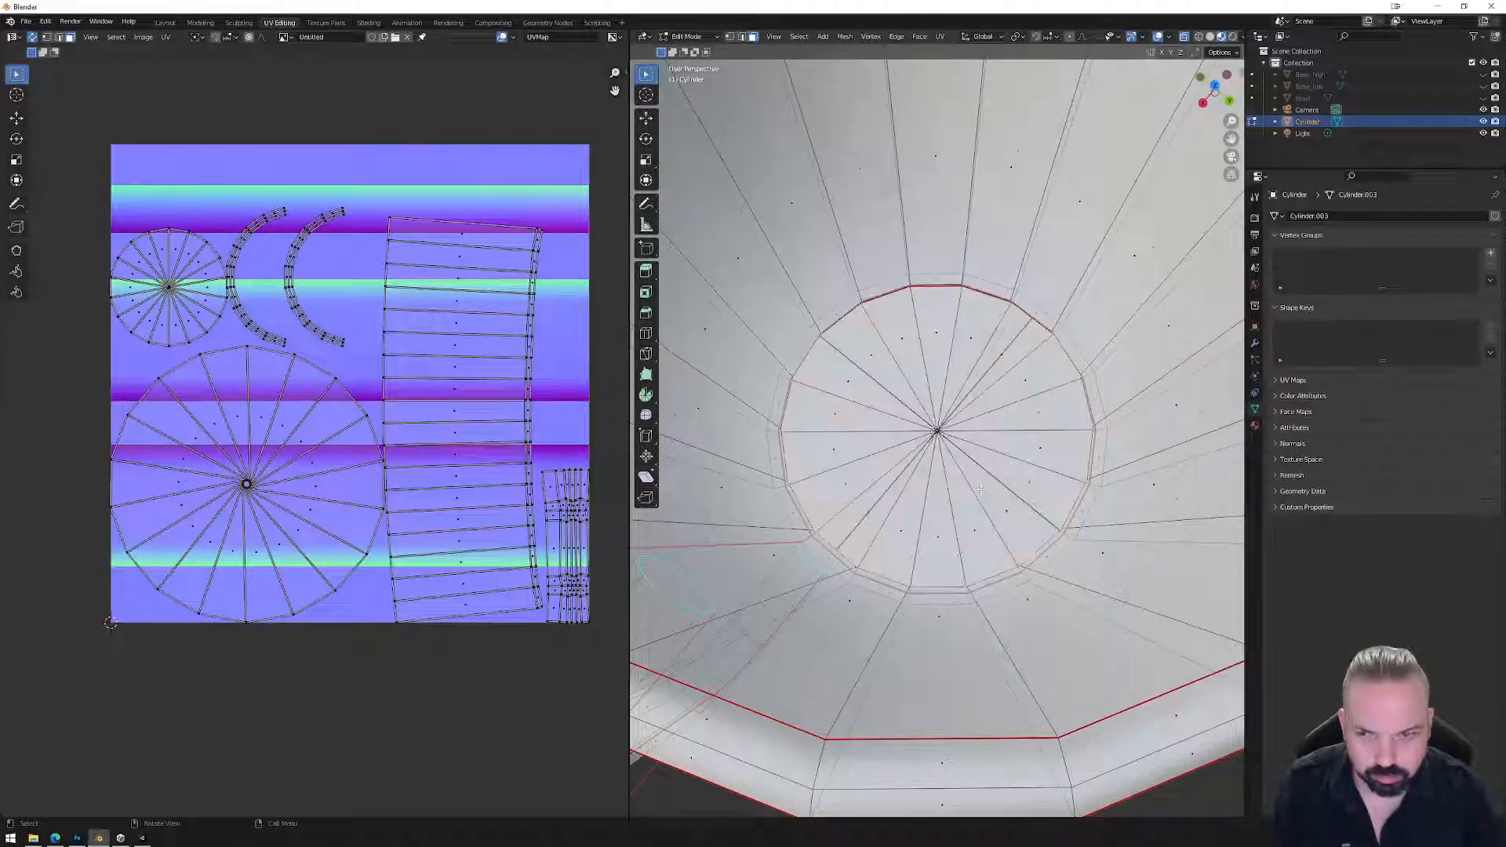
Select the bottom hole's edges and fill it with a new face using F.
middle_click_drag(937, 430, 904, 346)
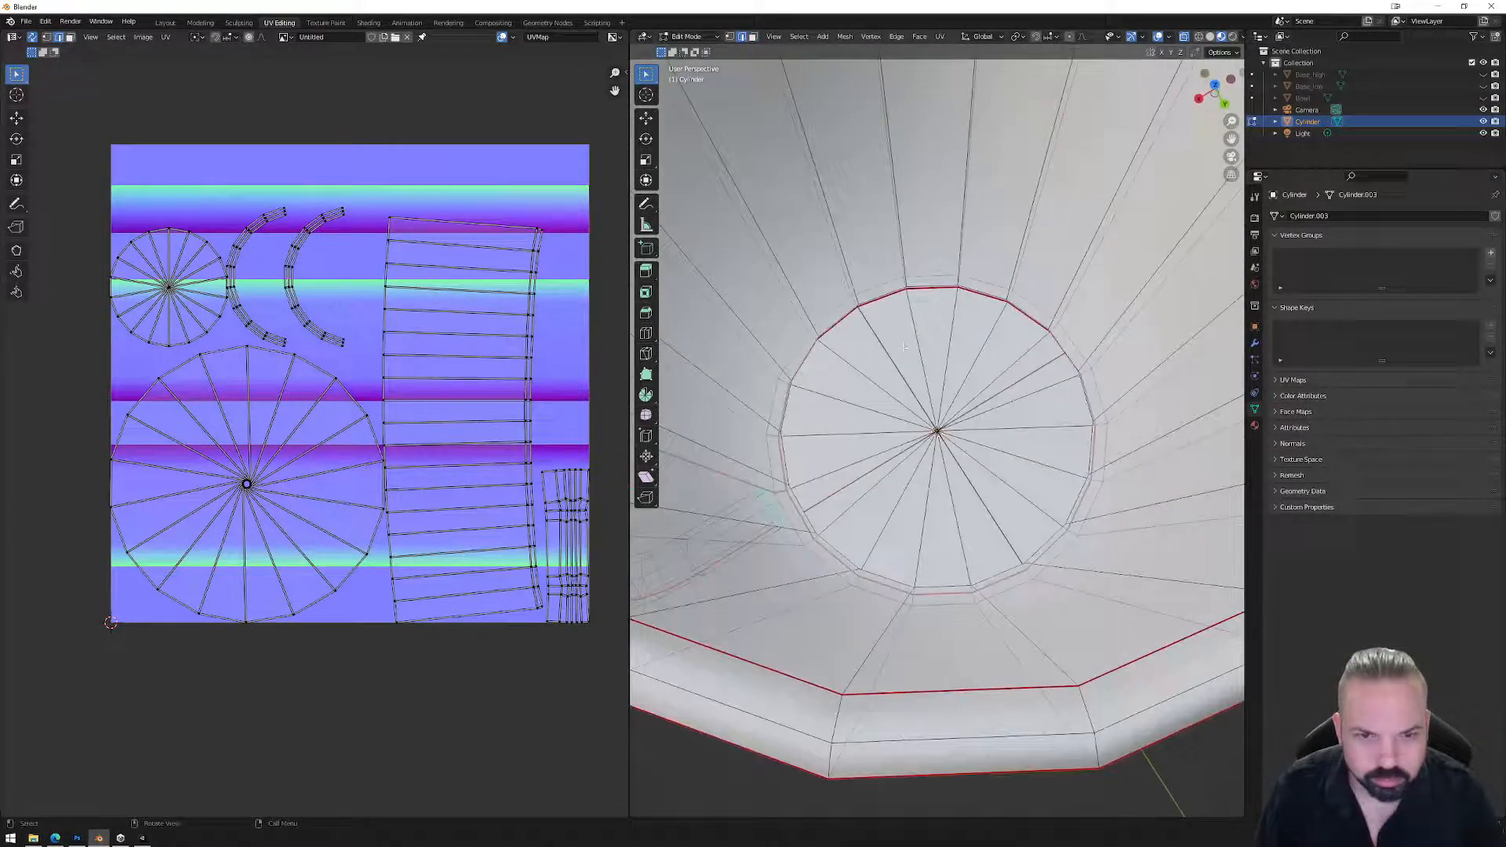
middle_click_drag(988, 376, 828, 340)
mouse_move(935, 432)
middle_mouse_down()
mouse_move(933, 392)
mouse_move(935, 455)
mouse_move(936, 416)
mouse_move(937, 432)
middle_mouse_up()
middle_click_drag(924, 313, 927, 334)
left_click(938, 430)
middle_click_drag(938, 430, 788, 365)
scroll(926, 362, "up", 4)
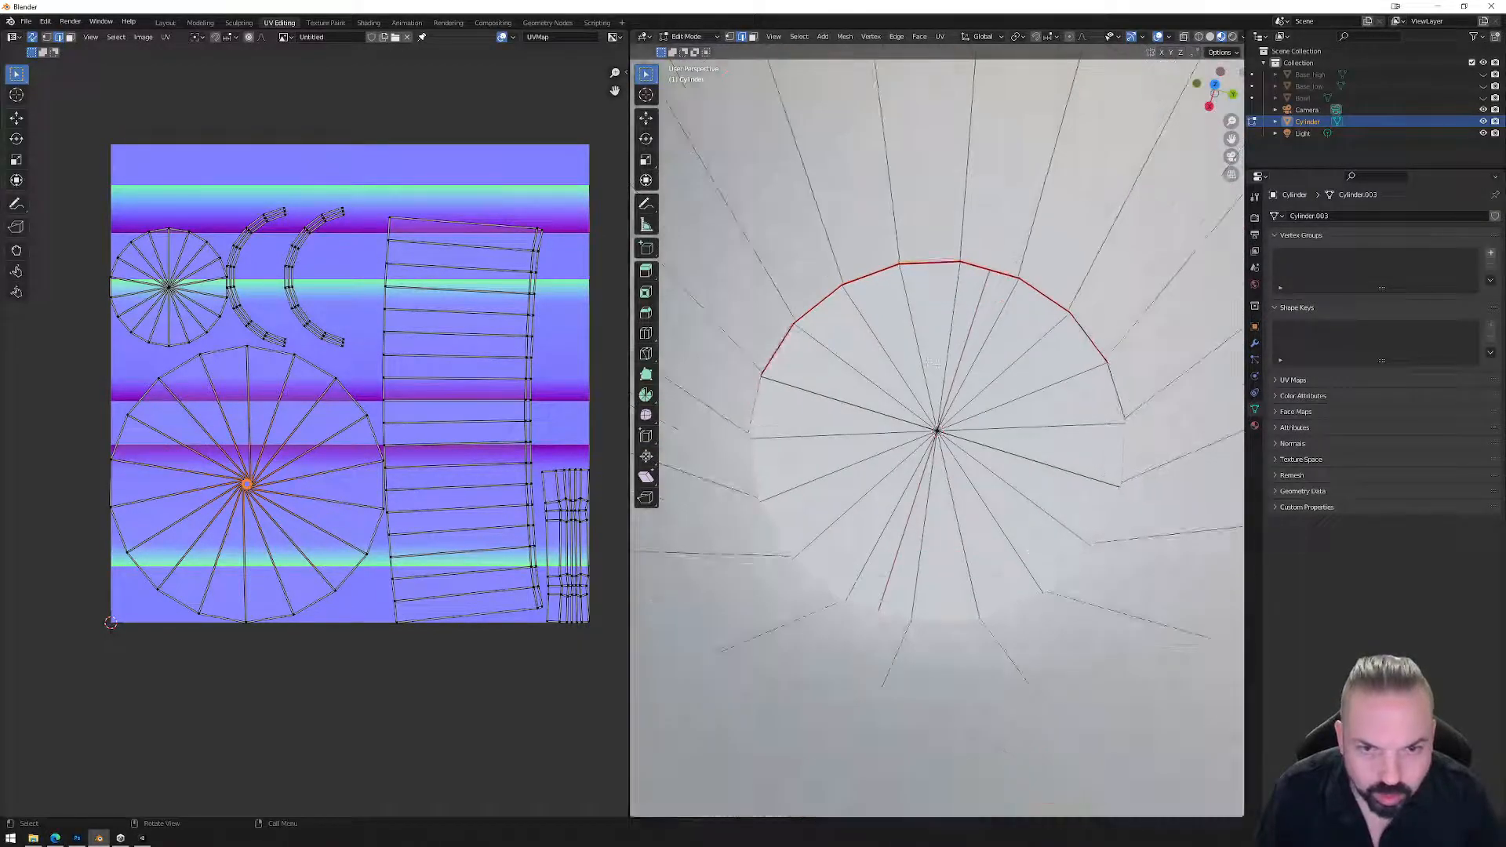
scroll(1081, 502, "down", 2)
scroll(1083, 505, "up", 2)
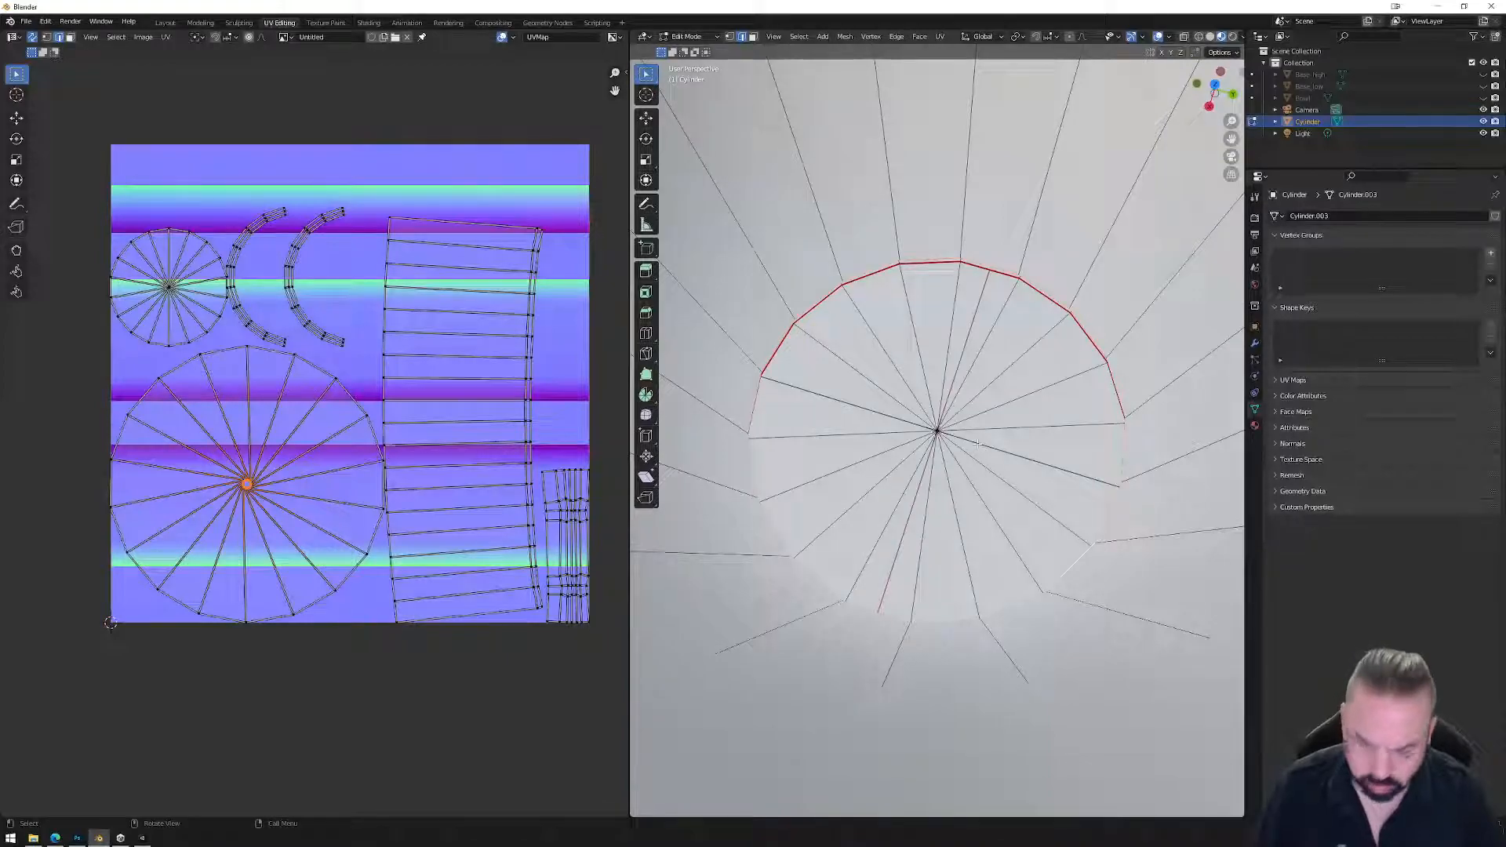
key("f")
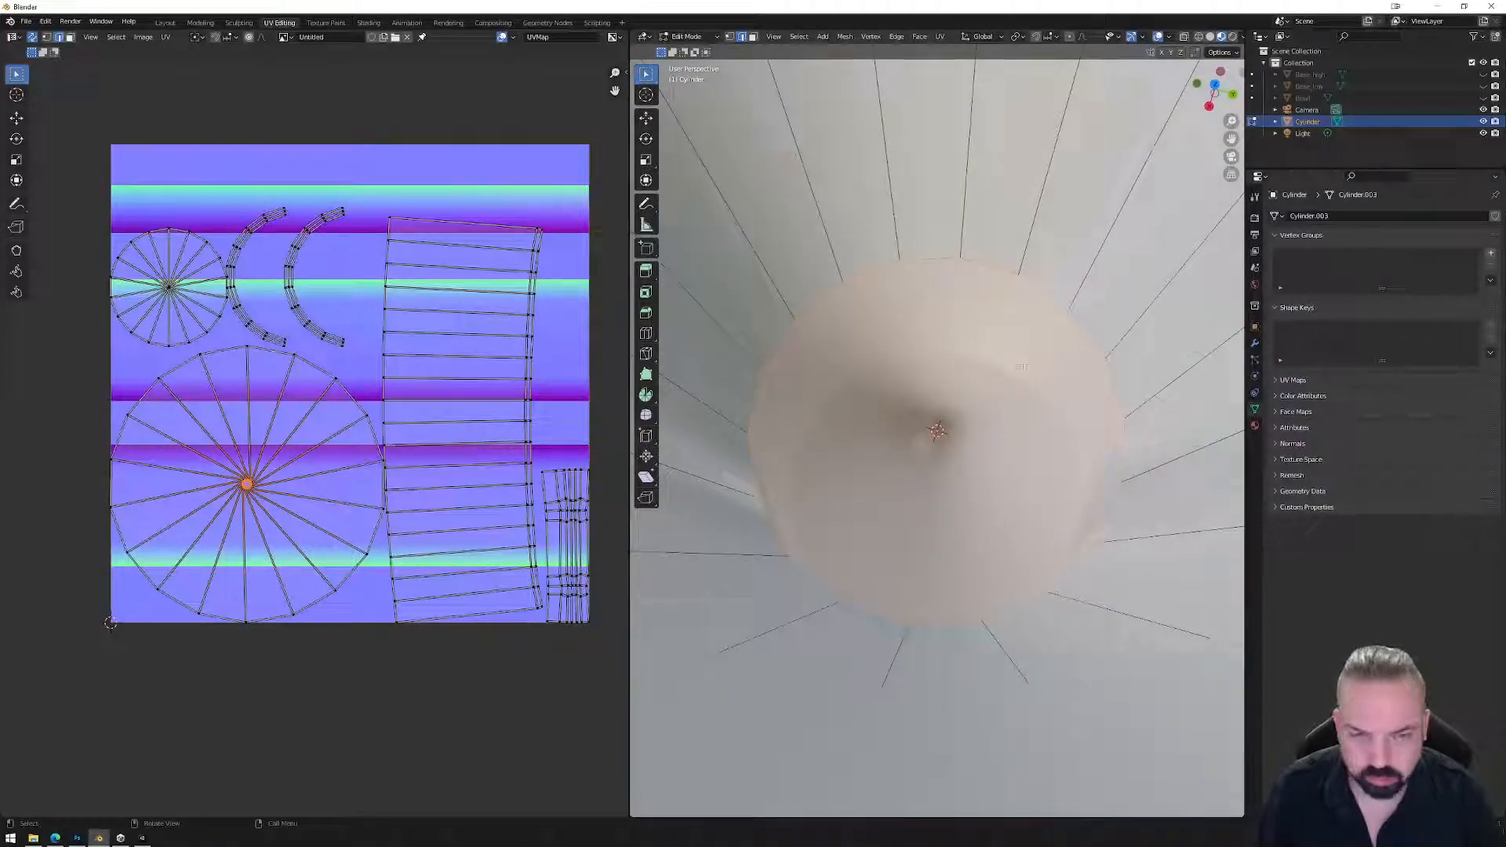
scroll(1021, 366, "down", 4)
Mark the inner-bottom ring of the mug as a seam.
right_click(1018, 399)
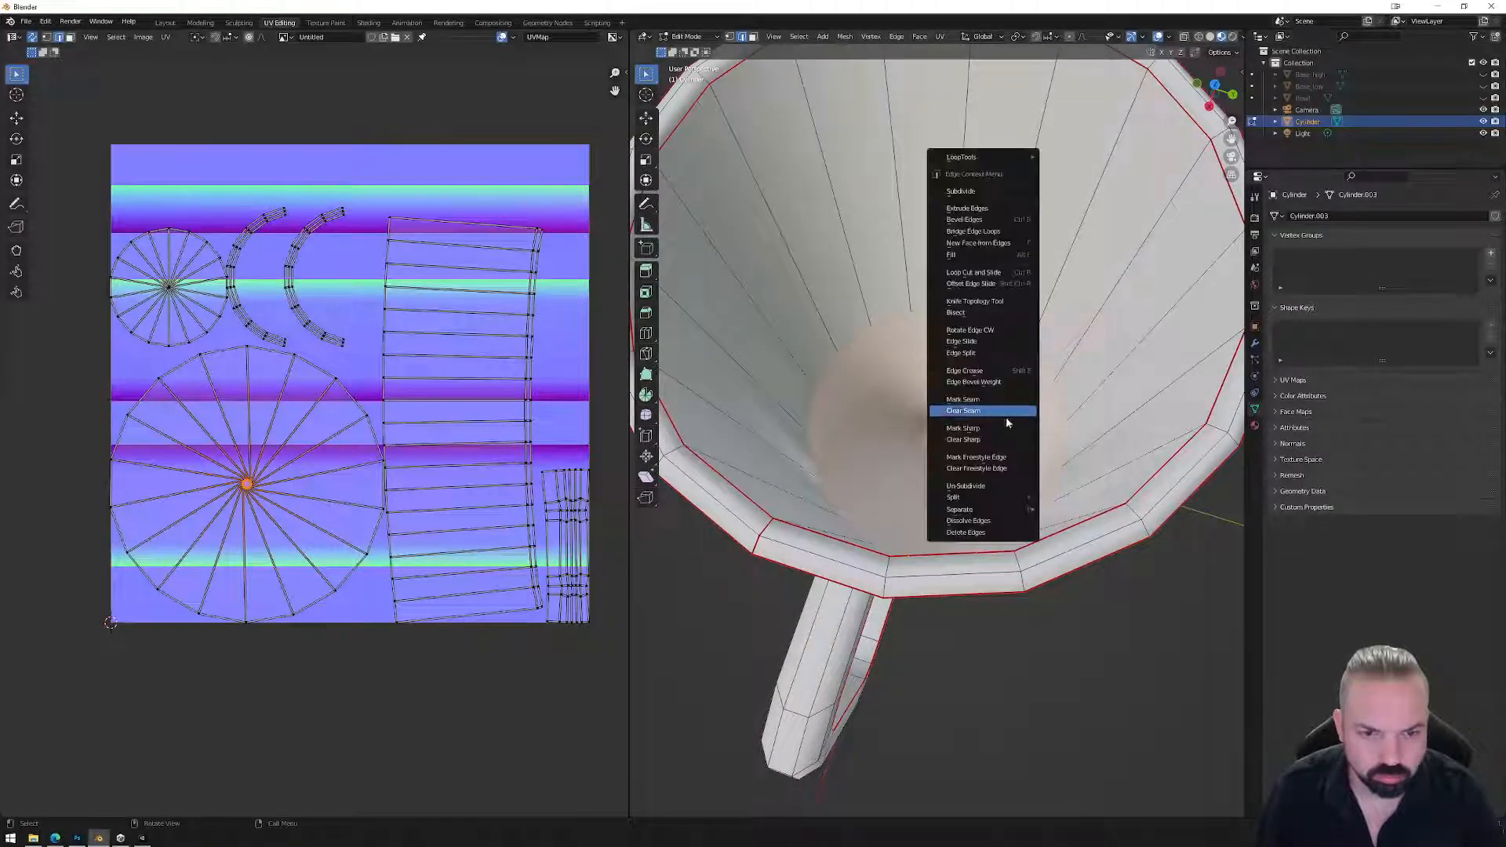
left_click(992, 400)
scroll(901, 338, "down", 8)
left_click_drag(823, 275, 1050, 549)
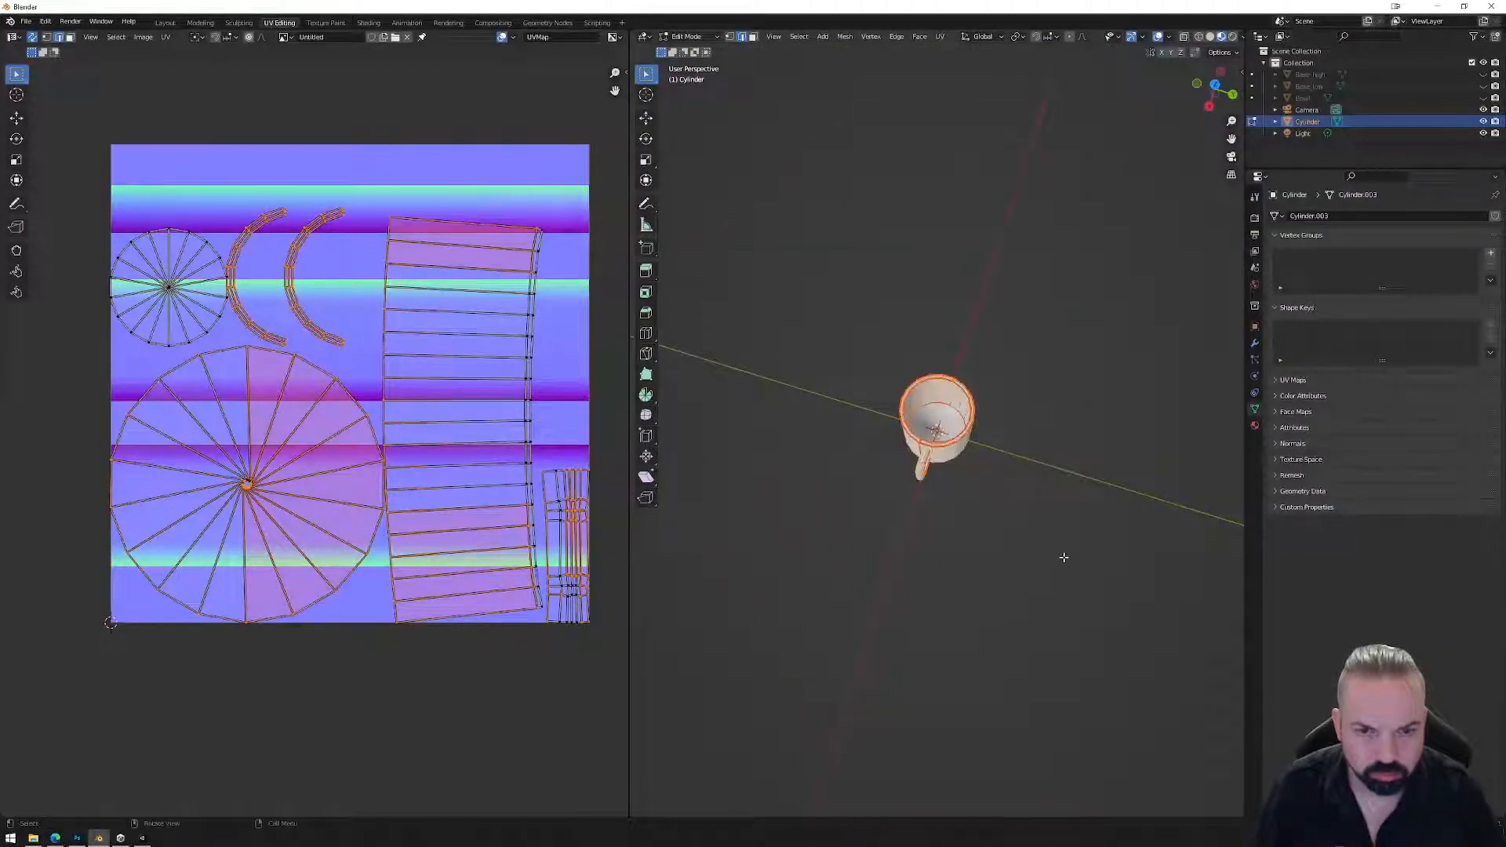
Enable X-ray, box-select the entire mug, and run UV Unwrap.
left_click(945, 38)
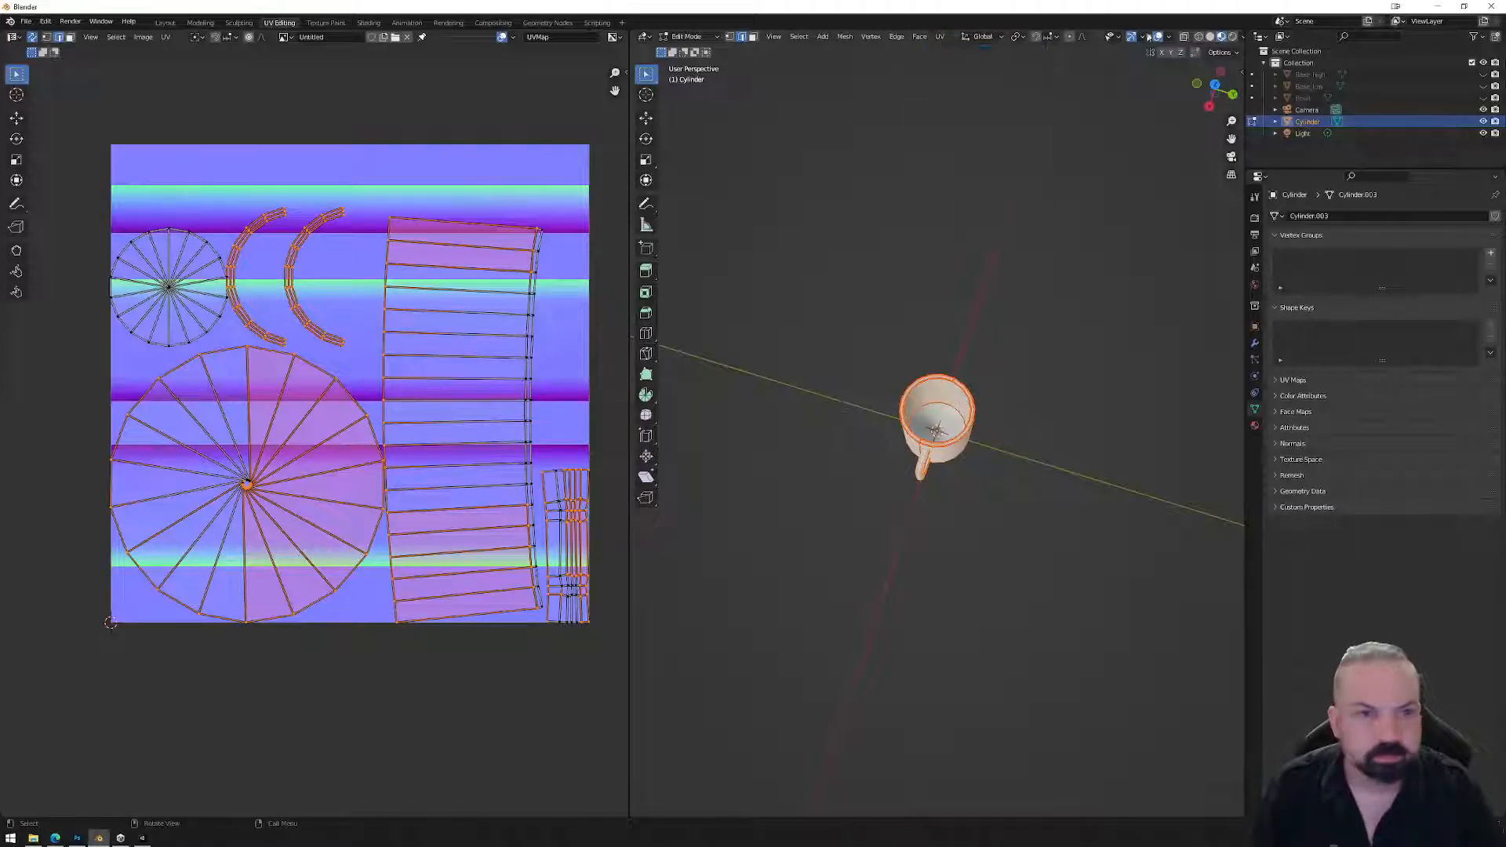
left_click(1184, 37)
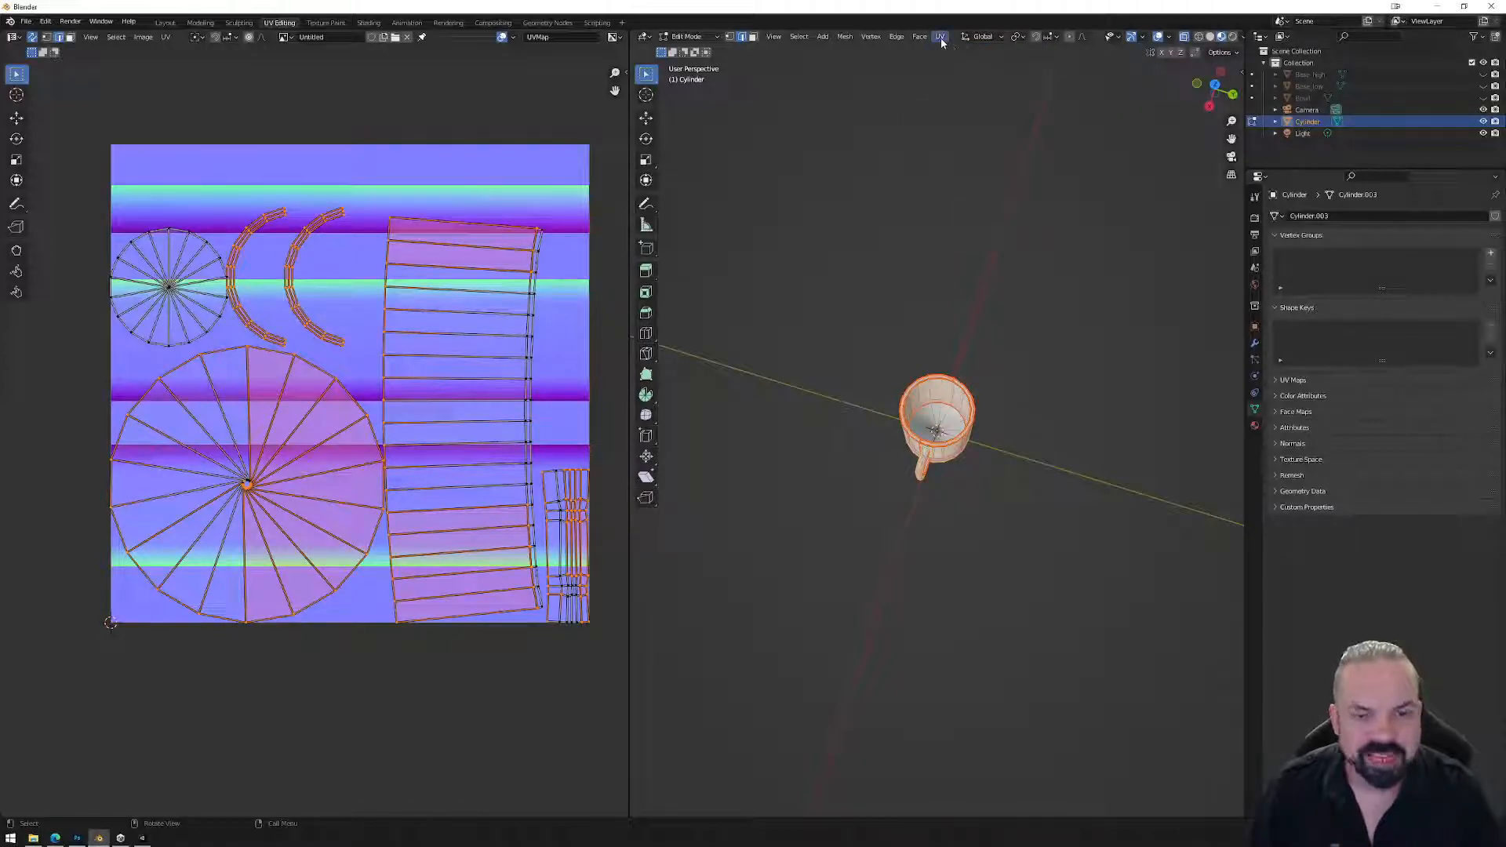
left_click_drag(861, 302, 1029, 456)
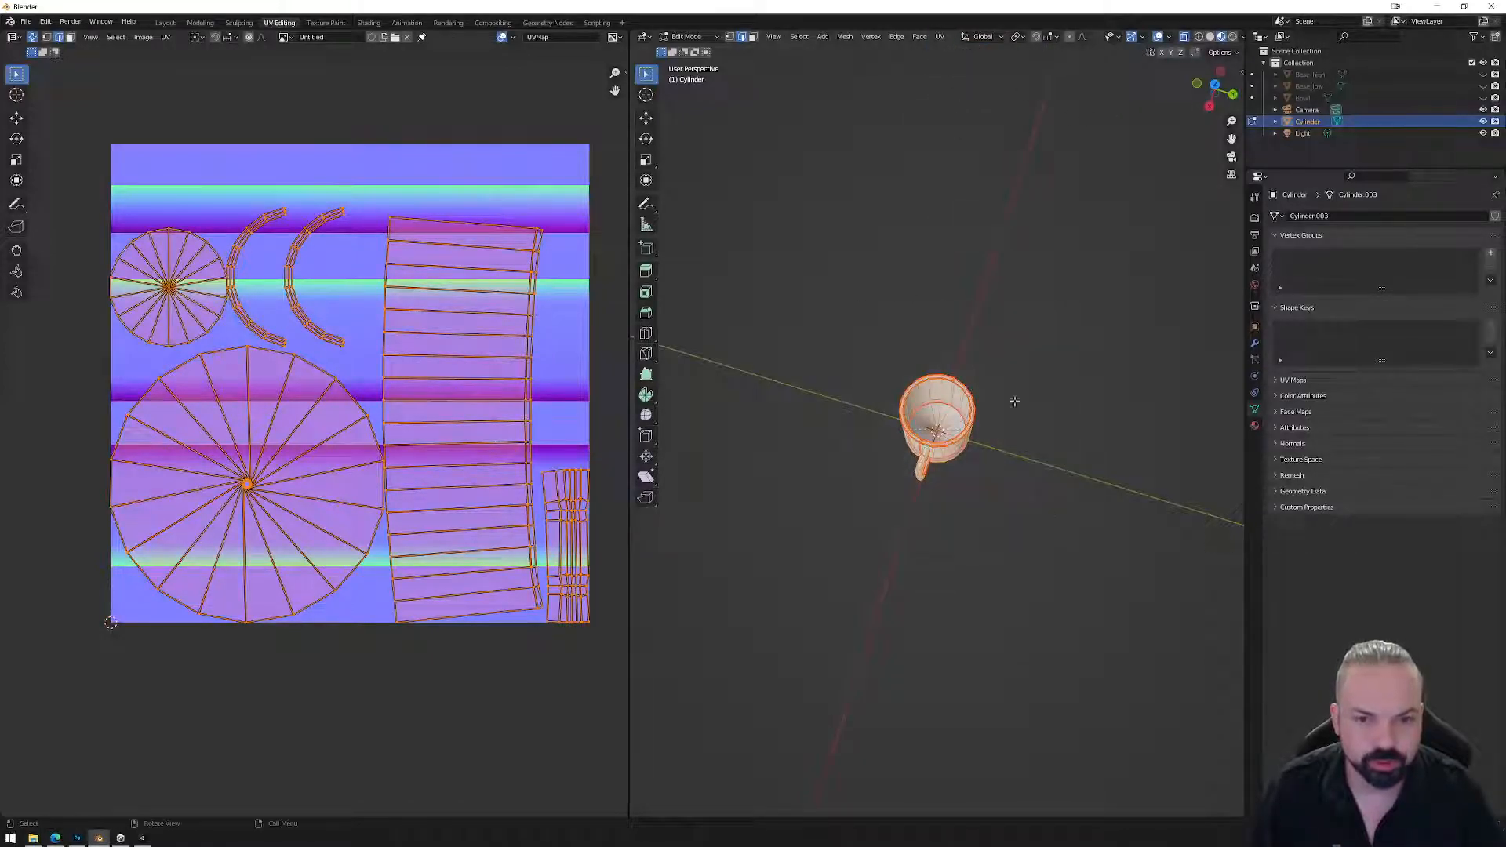
left_click(940, 38)
left_click(957, 55)
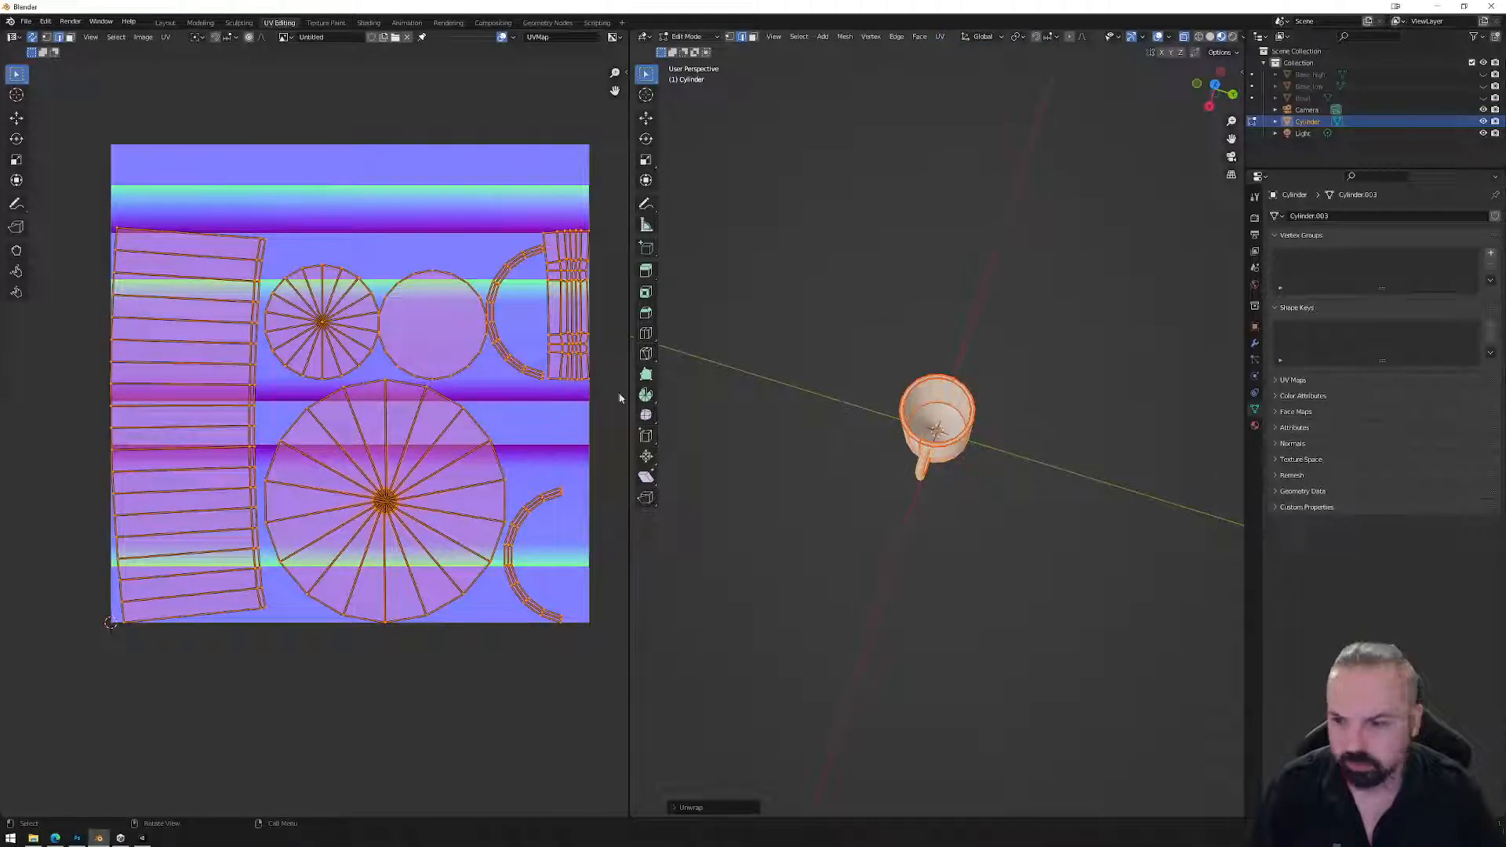
Select the circular UV island with L and frame it in the UV view.
key("alt+a")
scroll(446, 553, "up", 4)
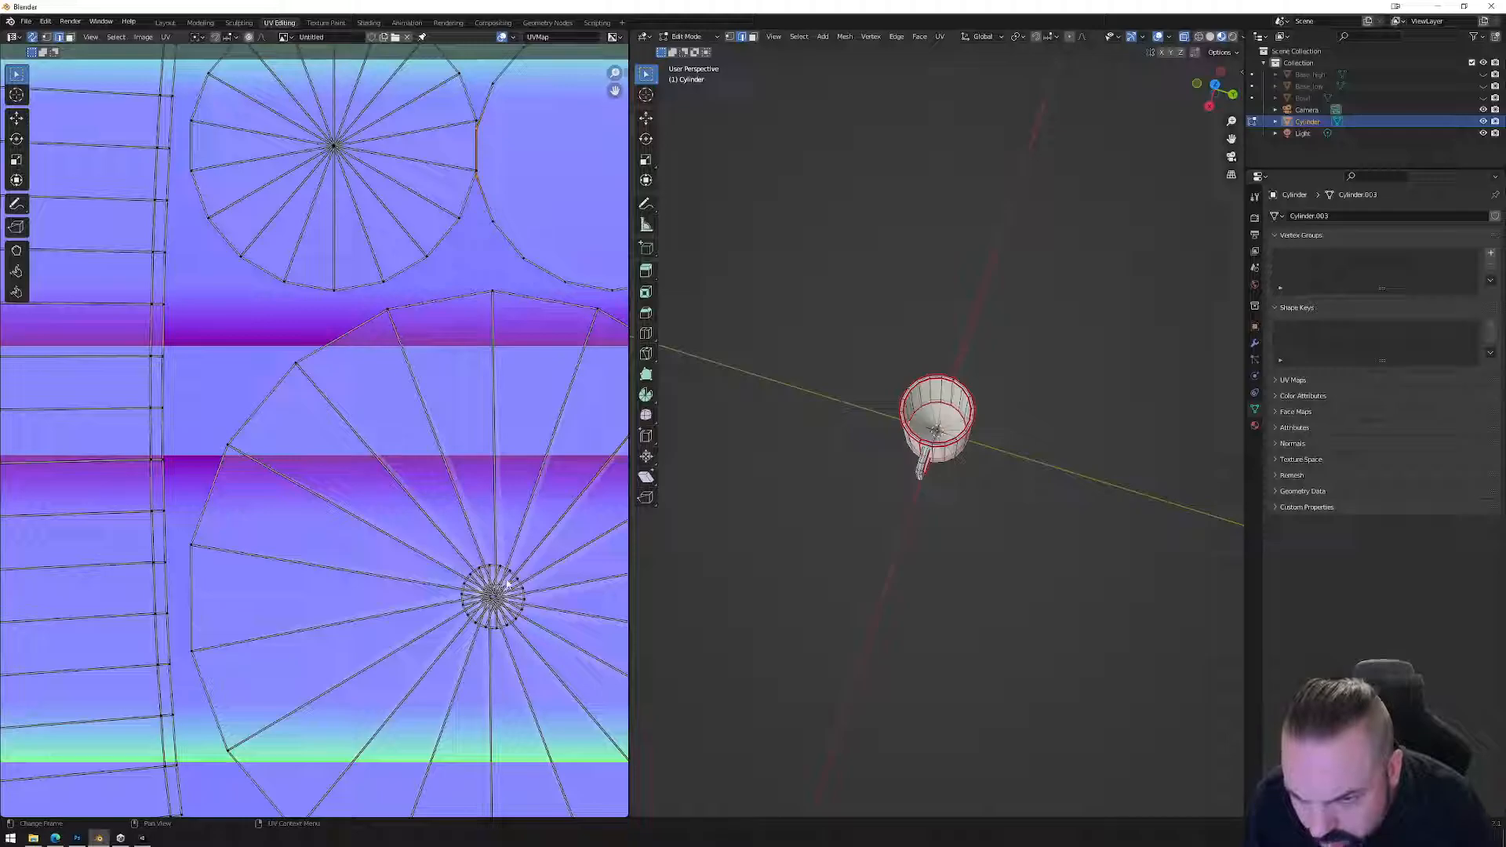
key("l")
key("KP_Decimal")
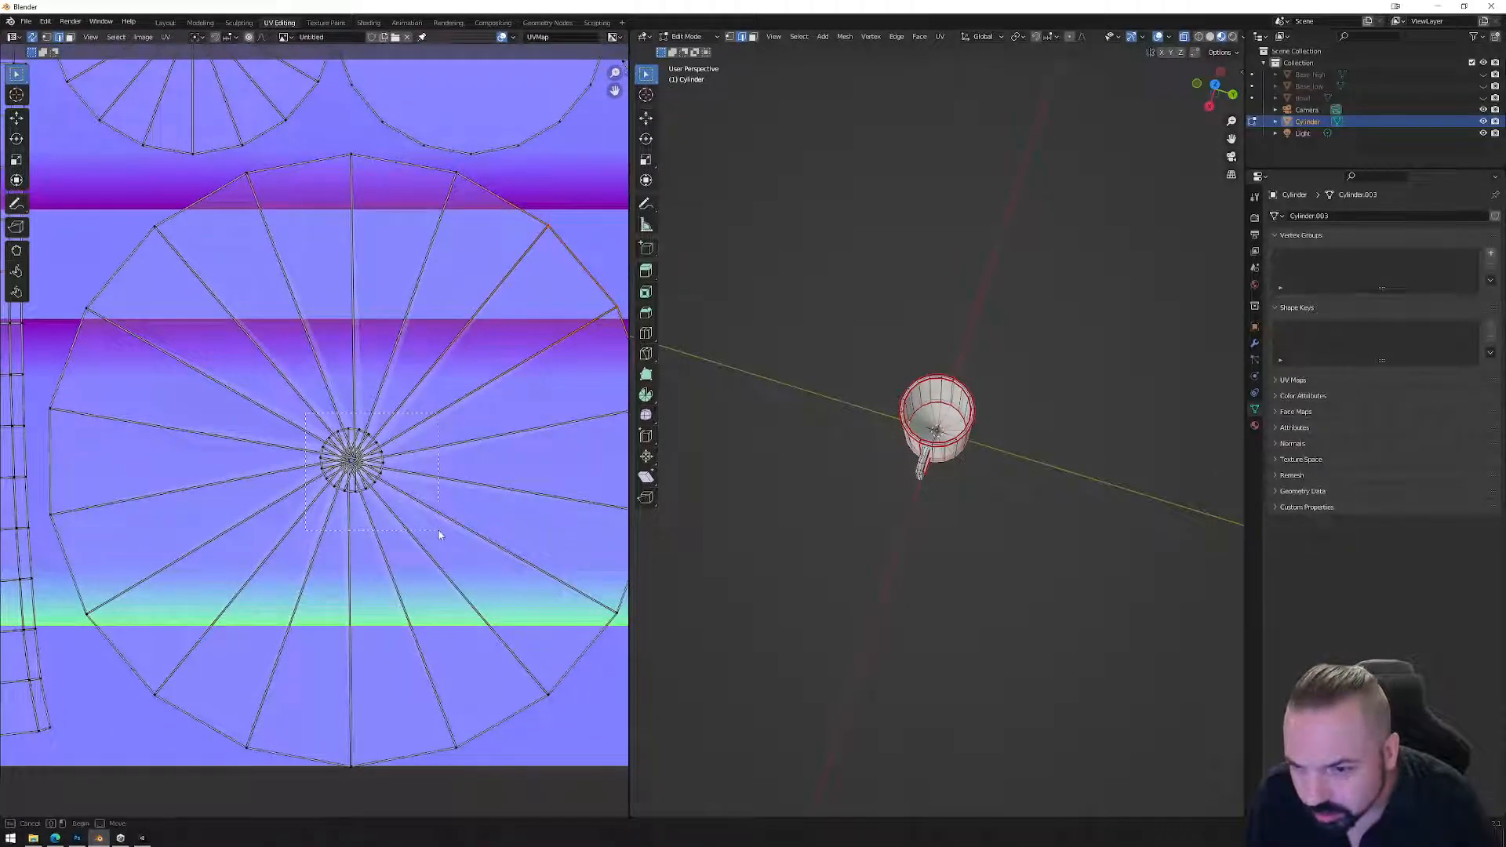
scroll(926, 447, "up", 8)
Select the inner bottom disc's faces with L and show the whole UV layout.
middle_click_drag(933, 416, 948, 196)
scroll(963, 401, "up", 4)
middle_click_drag(970, 474, 994, 368)
left_click(938, 433)
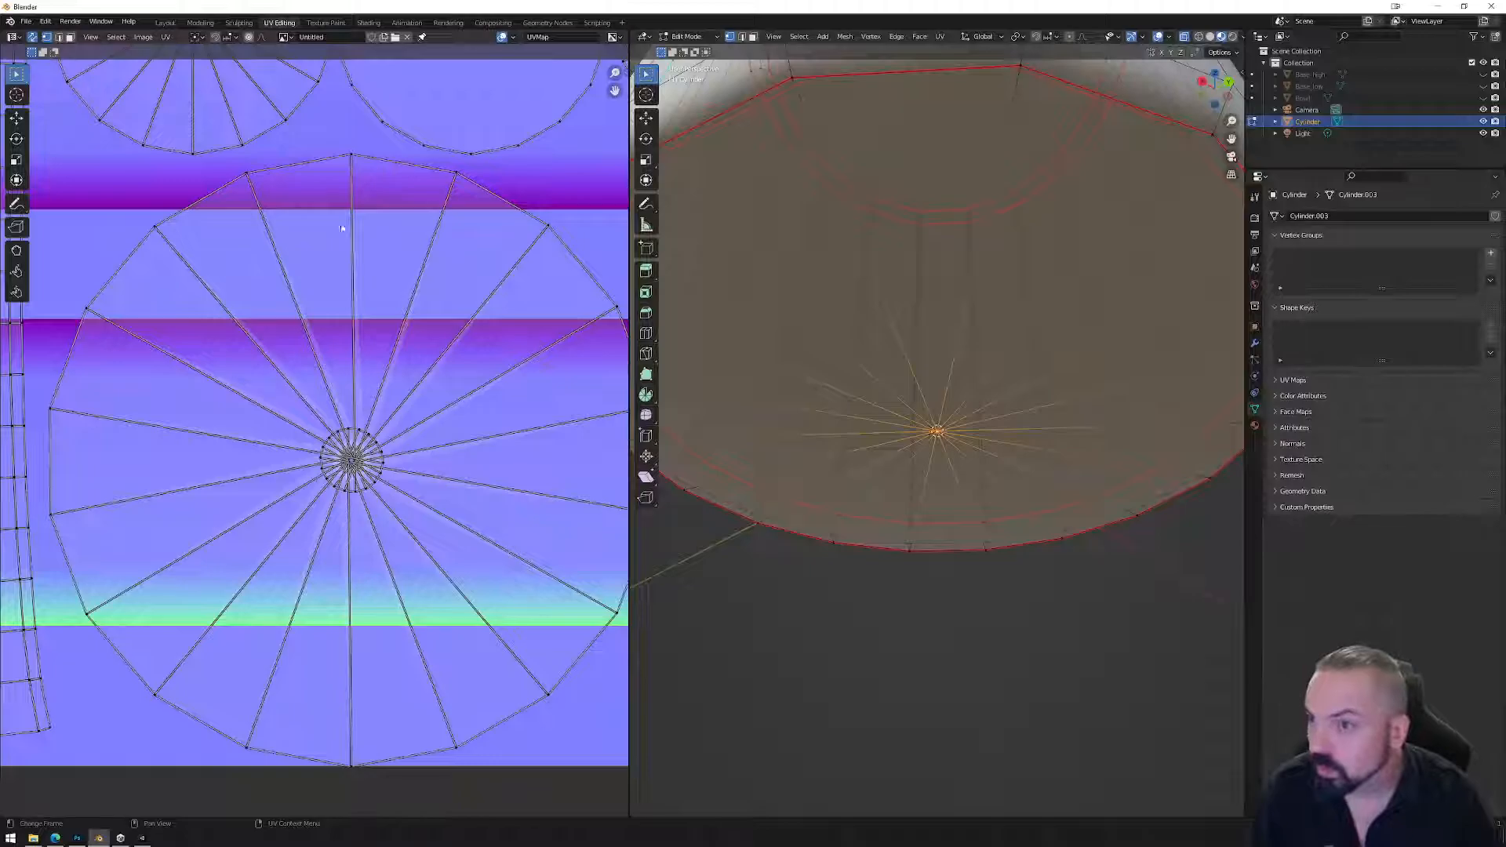
middle_click_drag(937, 269, 948, 358)
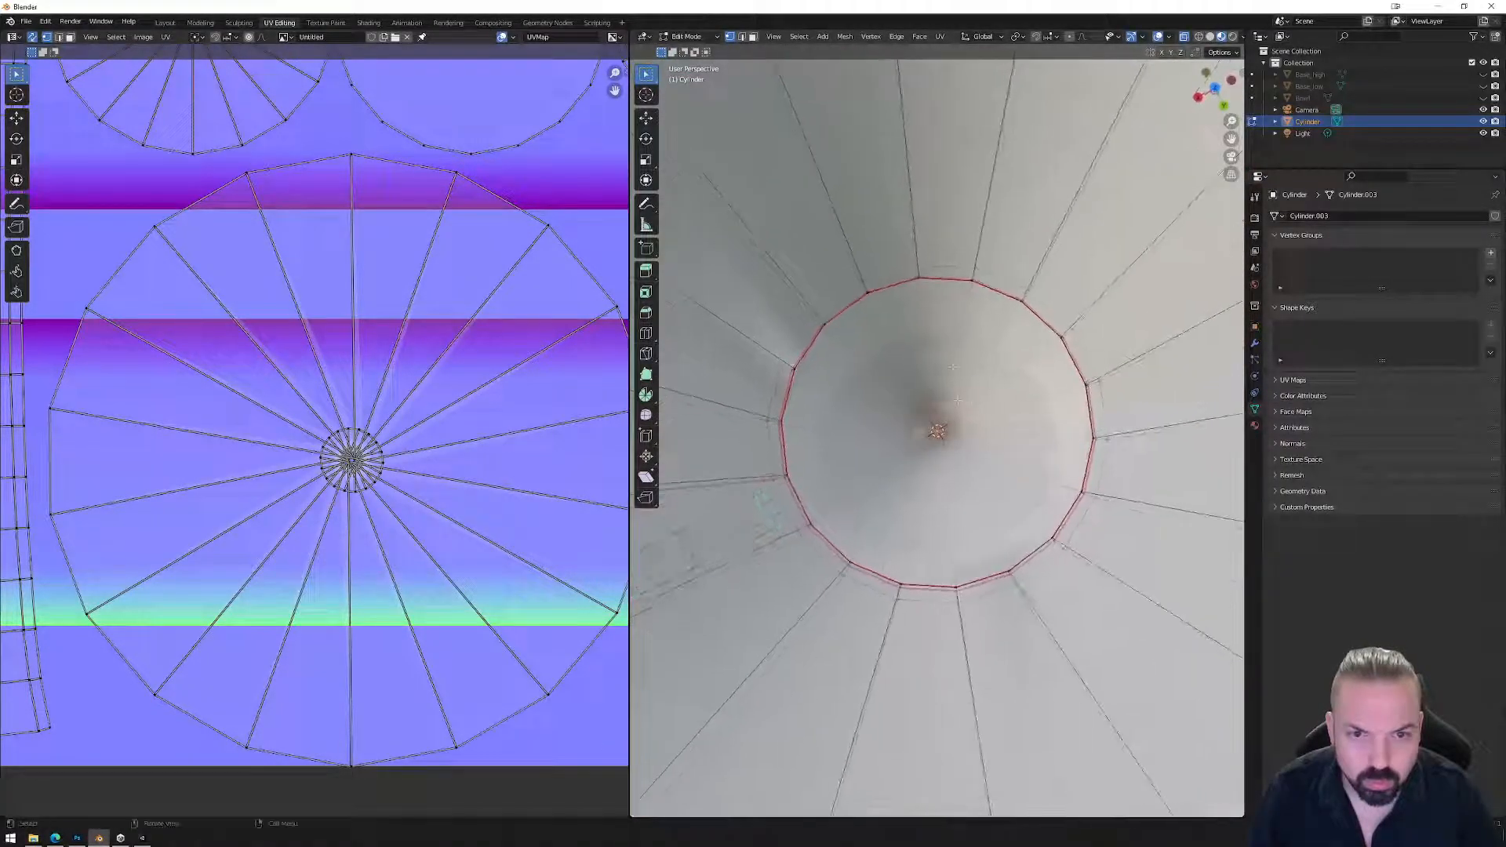
scroll(948, 357, "down", 3)
scroll(948, 359, "down", 2)
key("3")
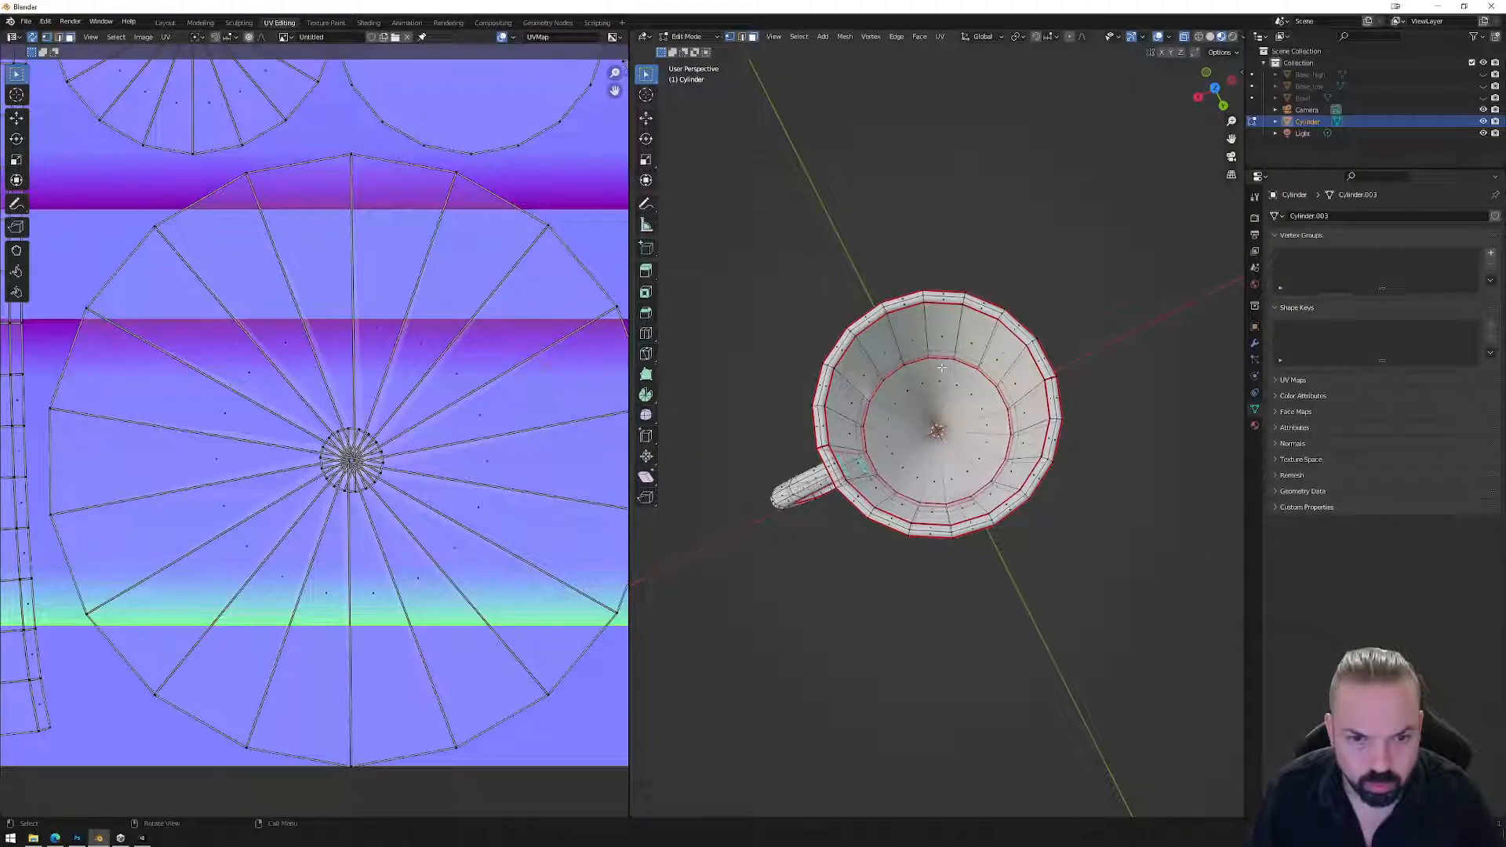
key("l")
key("Home")
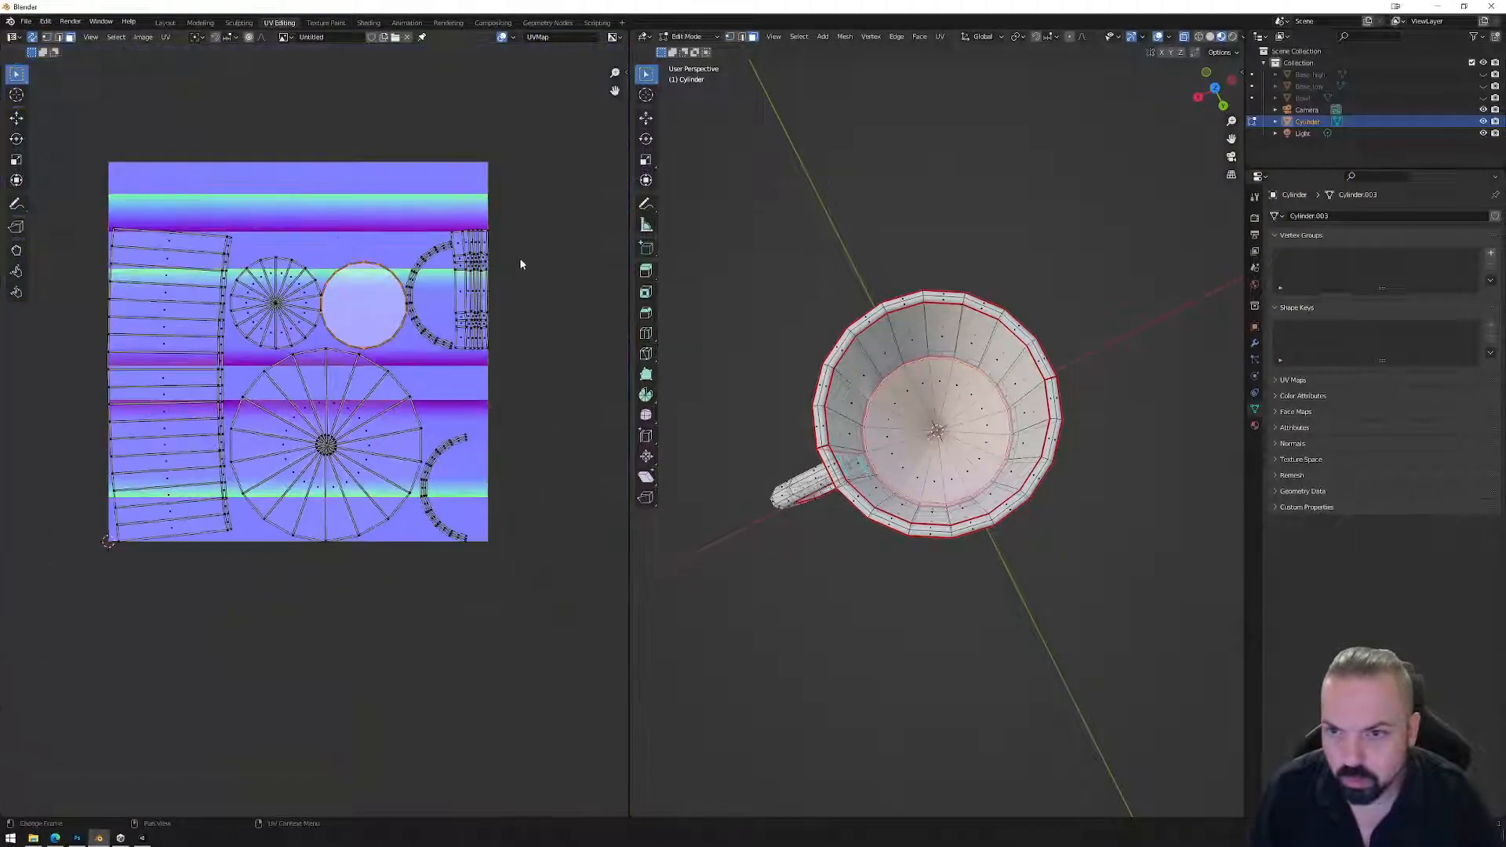
Select six wedges of the large fan island and mark their edges as a seam.
middle_click_drag(1082, 433, 973, 399)
scroll(961, 385, "up", 5)
left_click(339, 430)
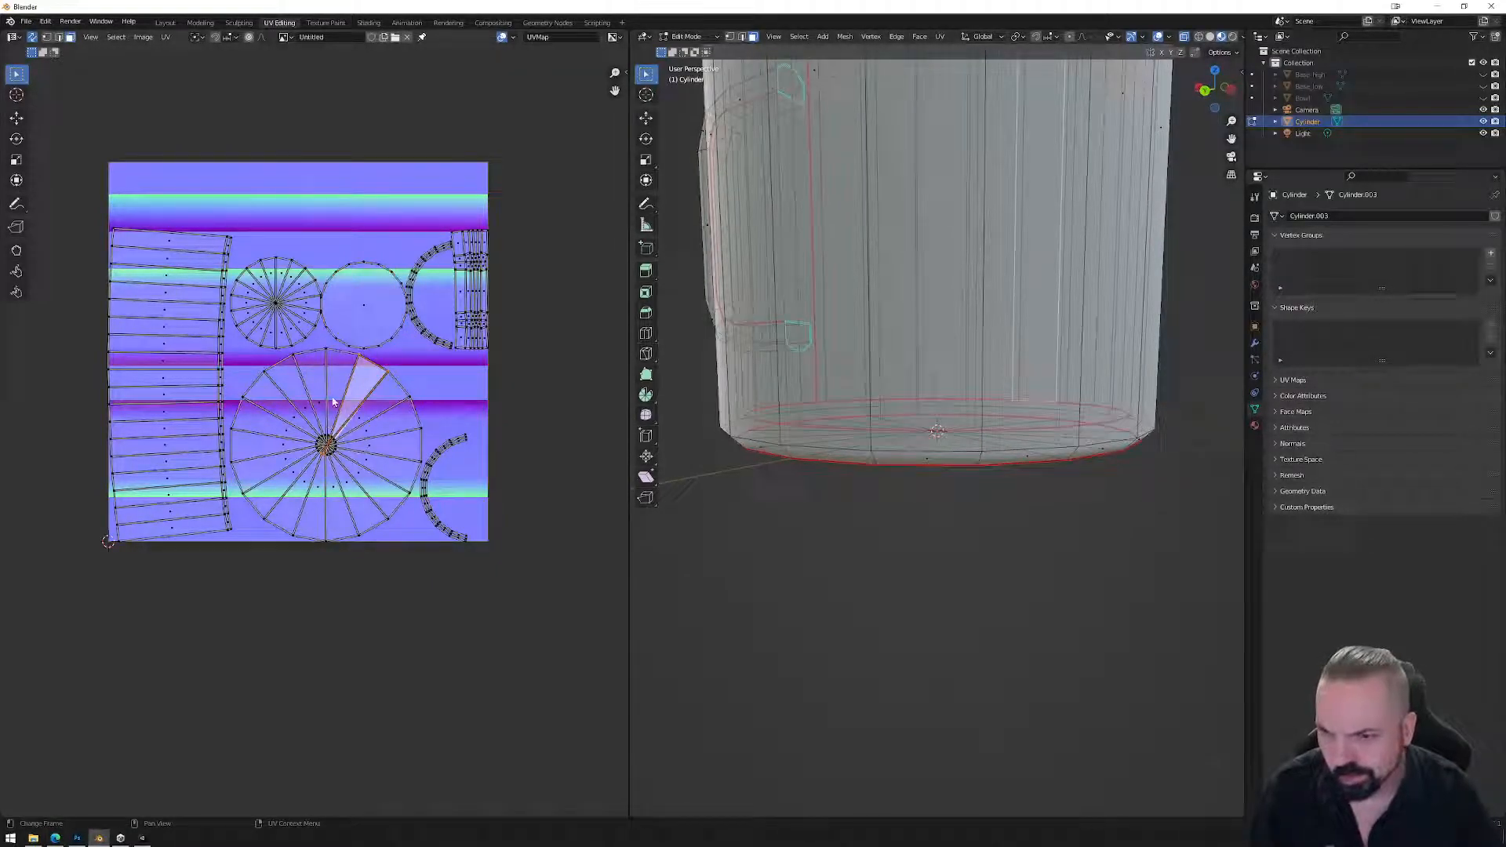
left_click(333, 401, "shift")
left_click(314, 396, "shift")
left_click(294, 404, "shift")
left_click(274, 412, "shift")
left_click(278, 432, "shift")
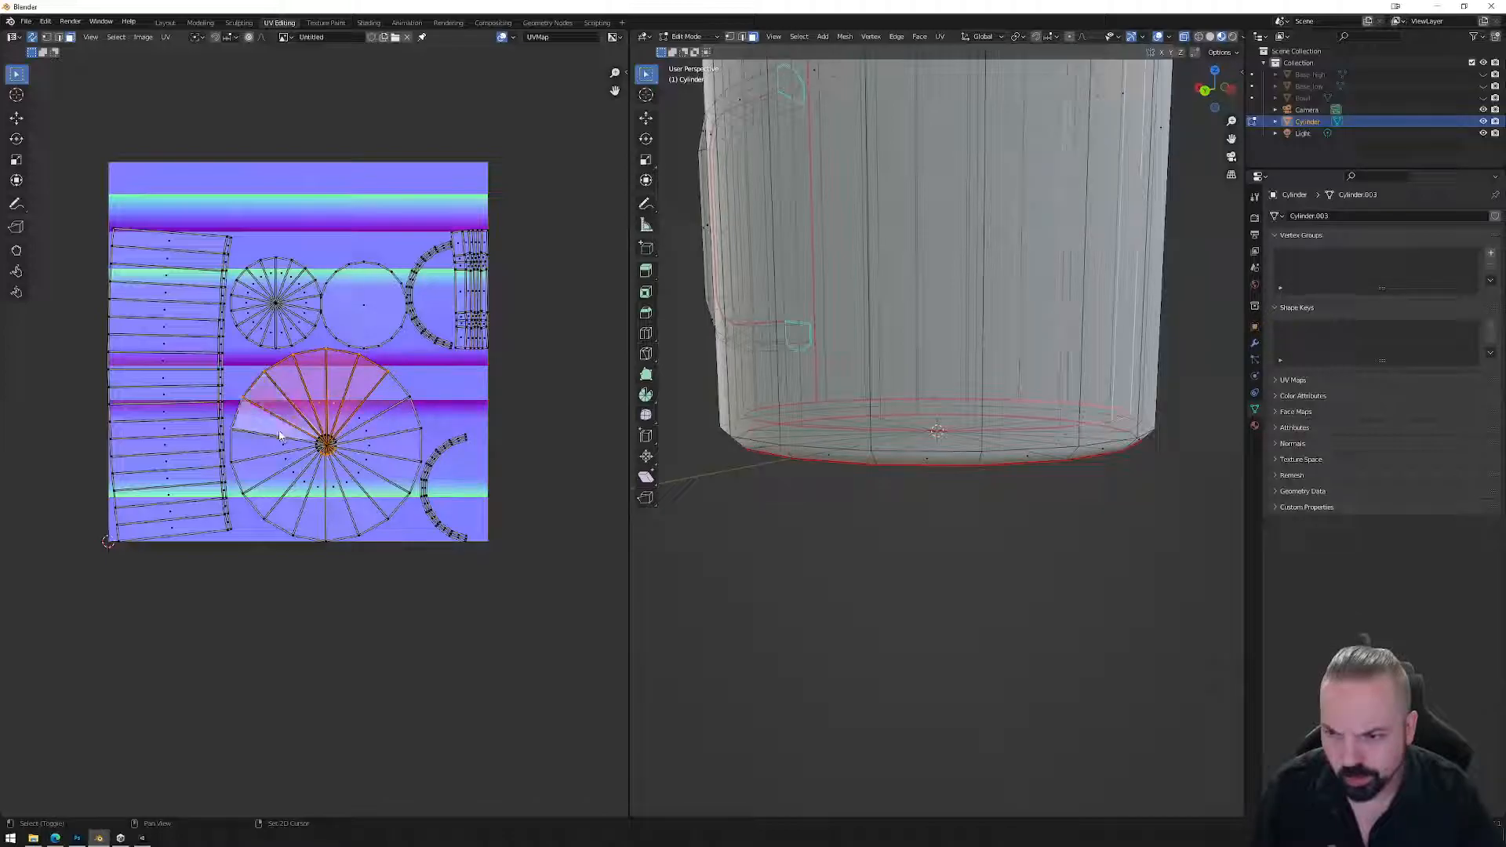
middle_click_drag(935, 330, 961, 427)
scroll(950, 370, "down", 4)
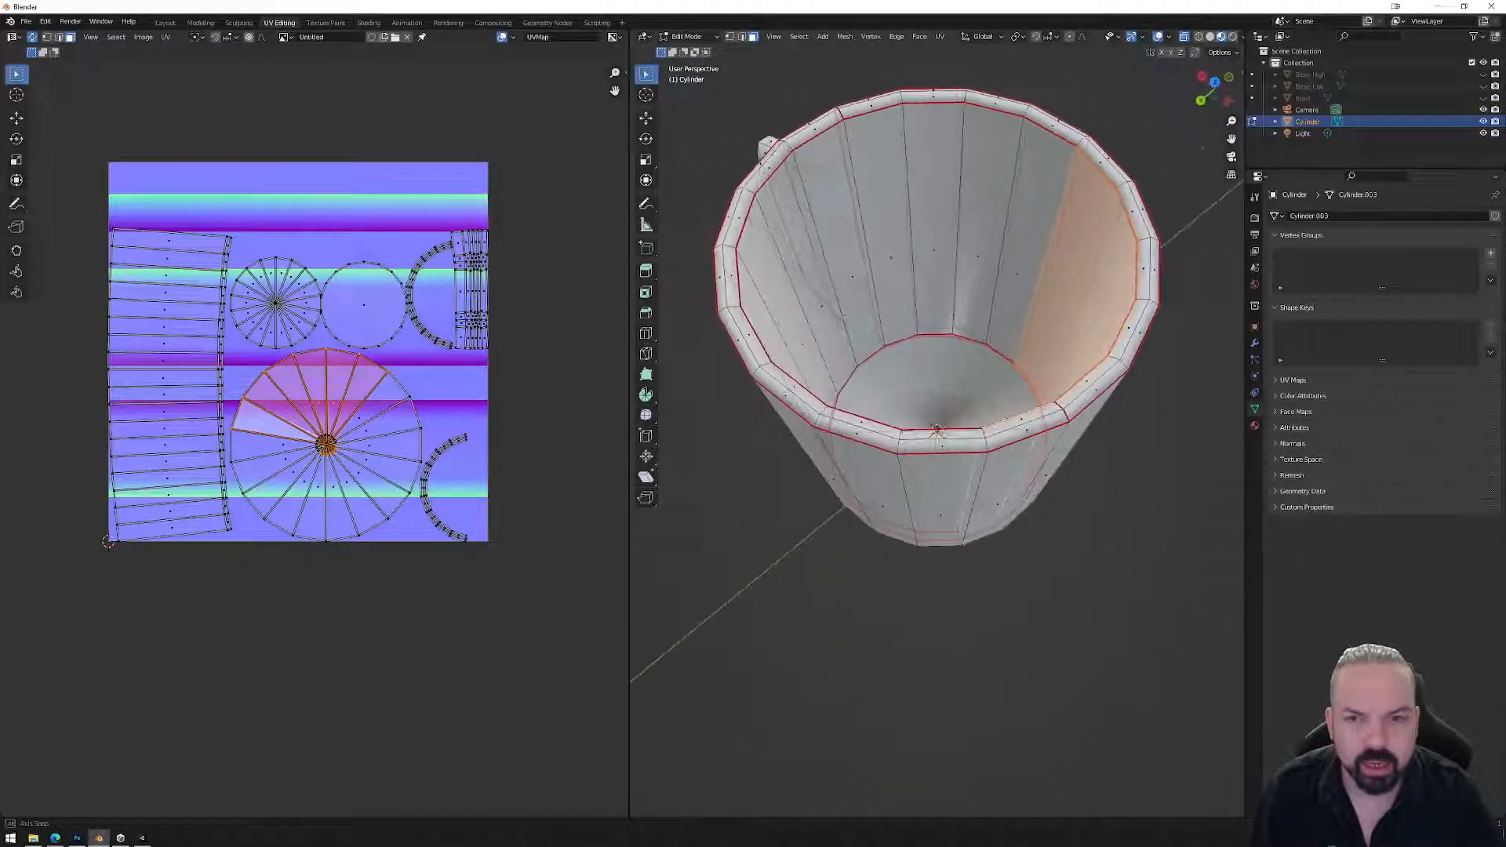
right_click(862, 198)
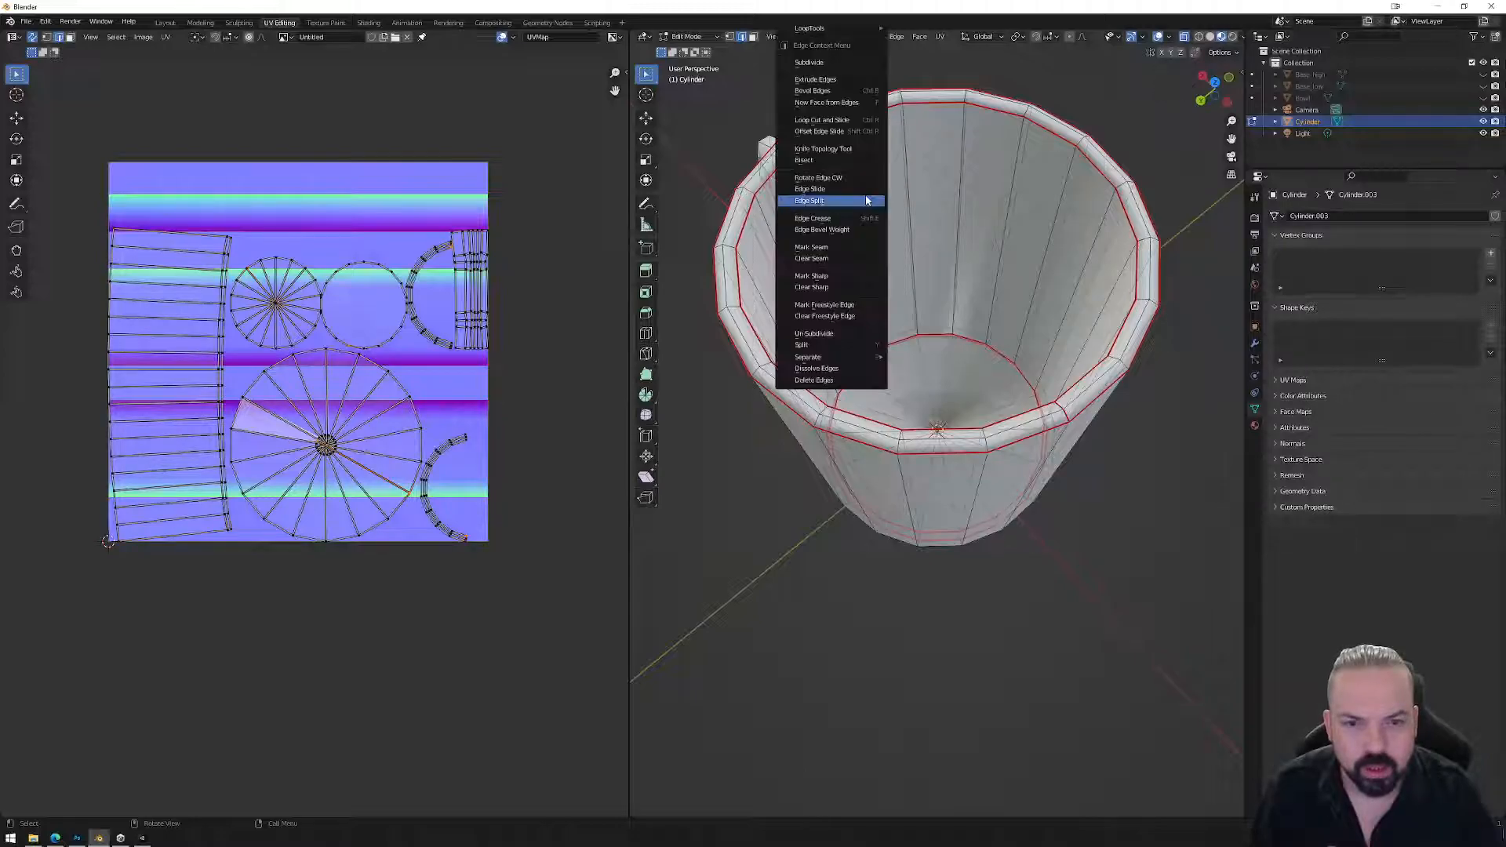
left_click(835, 247)
Box-select the entire mug and unwrap it again with the new seam.
scroll(988, 254, "down", 7)
left_click_drag(777, 253, 1006, 483)
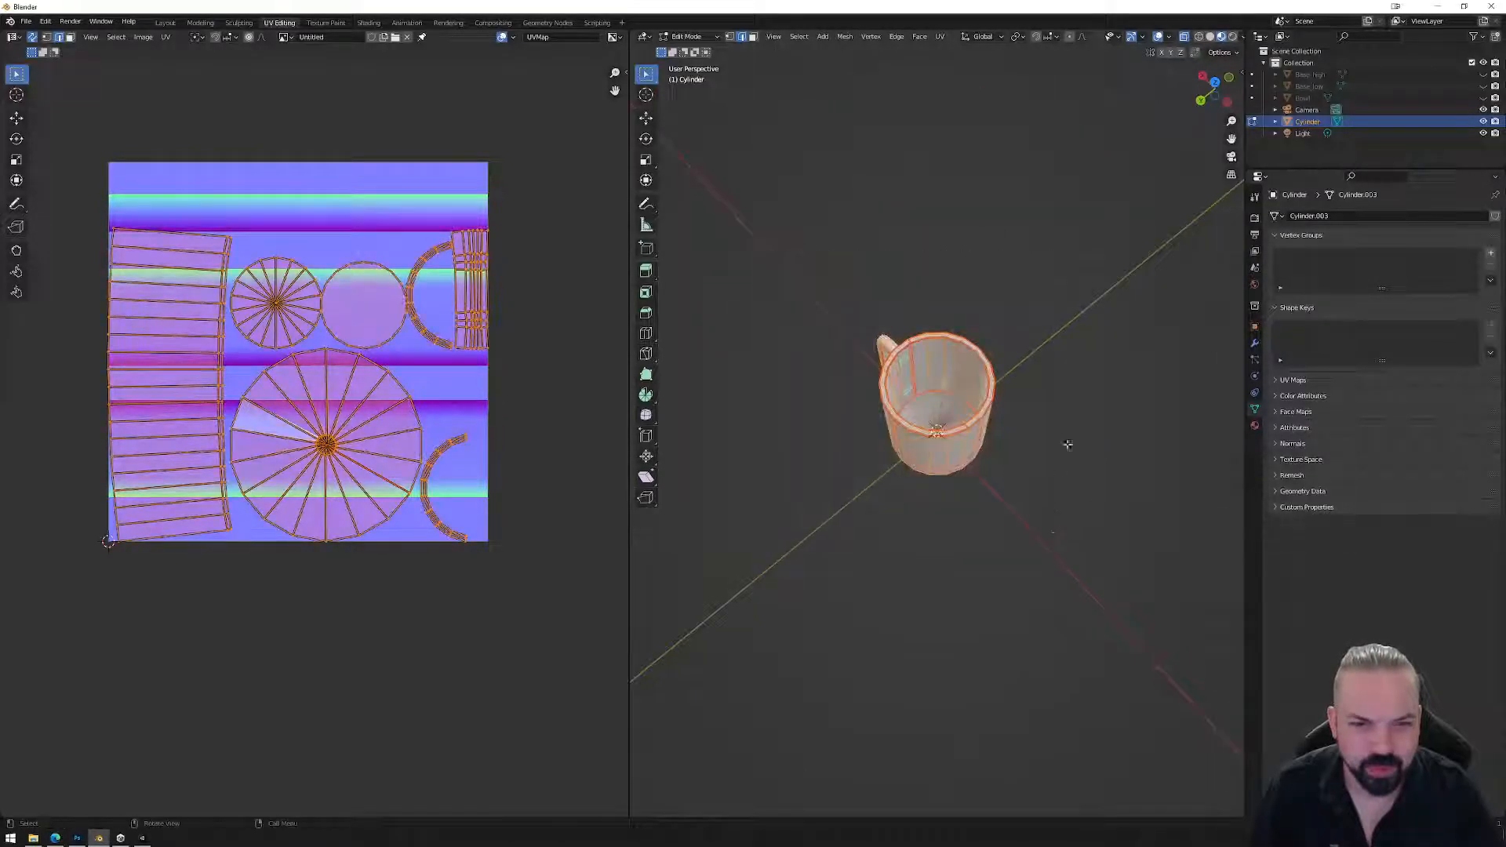
left_click(940, 37)
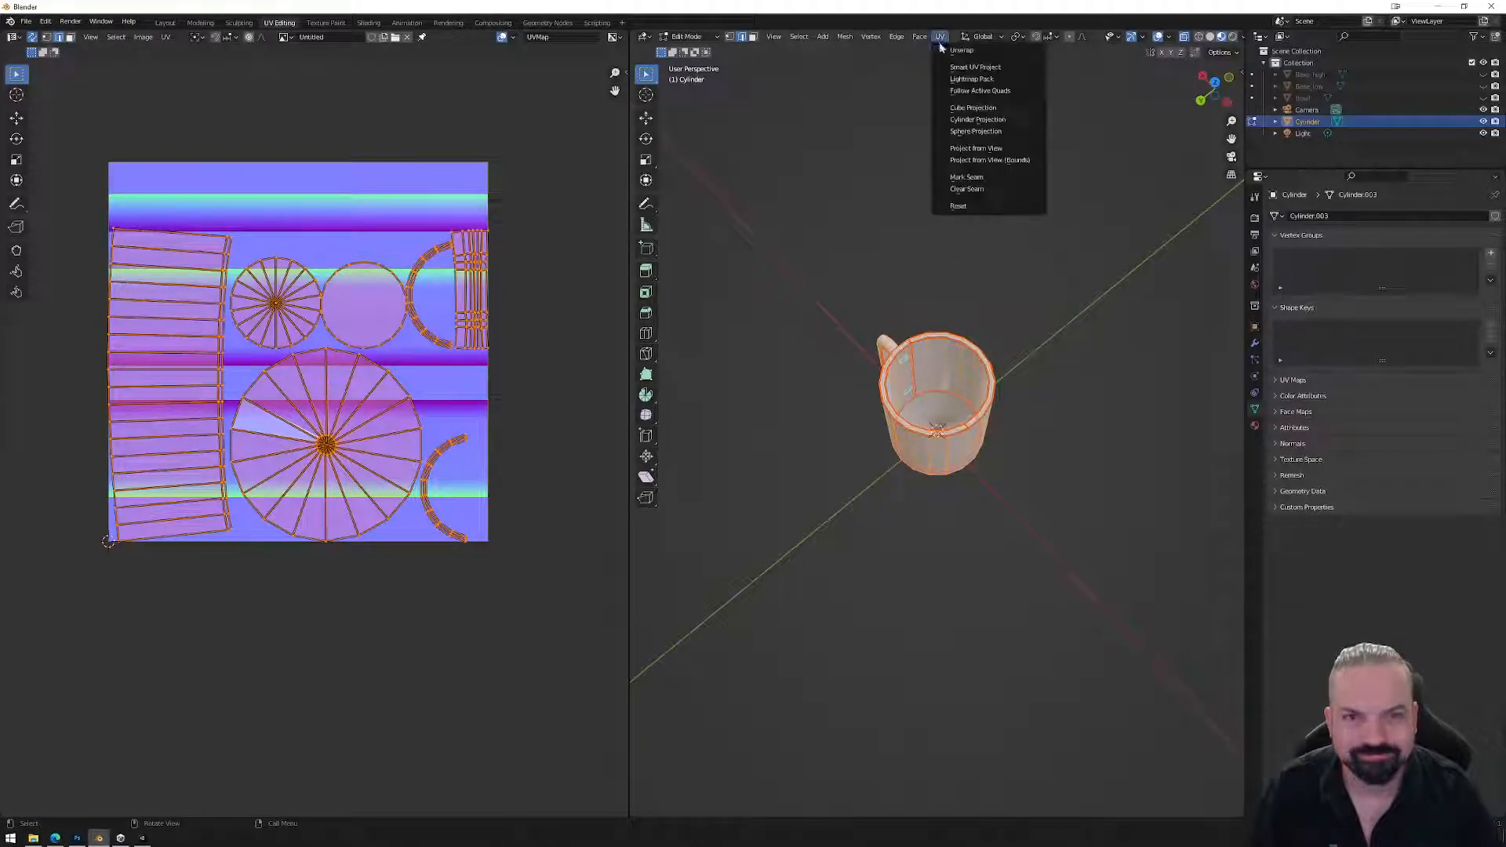
left_click(969, 52)
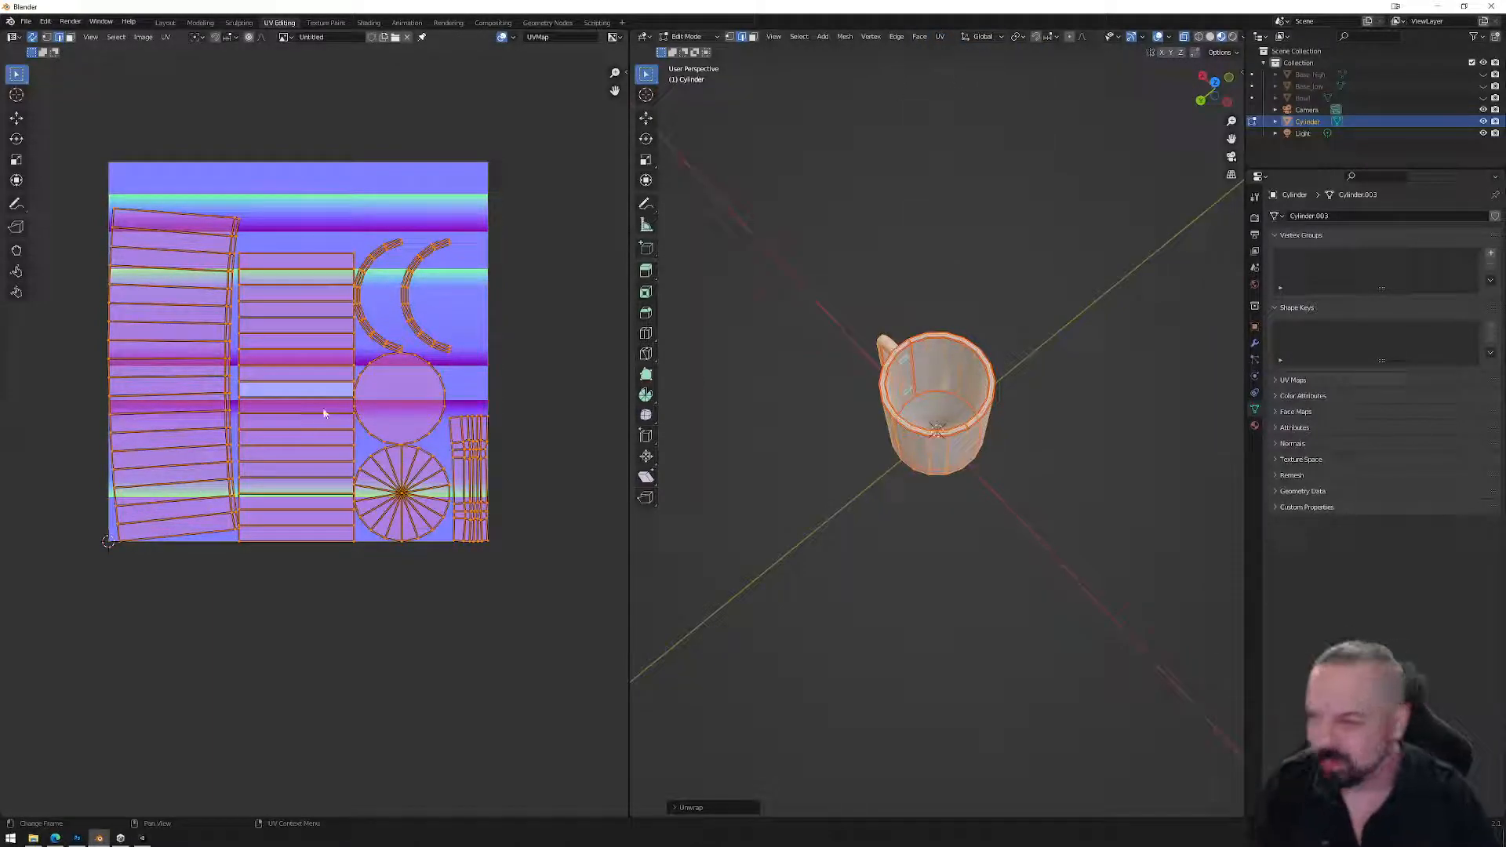
Switch to UV face selection with sync off and select the whole mug so all islands show.
scroll(314, 432, "up", 1)
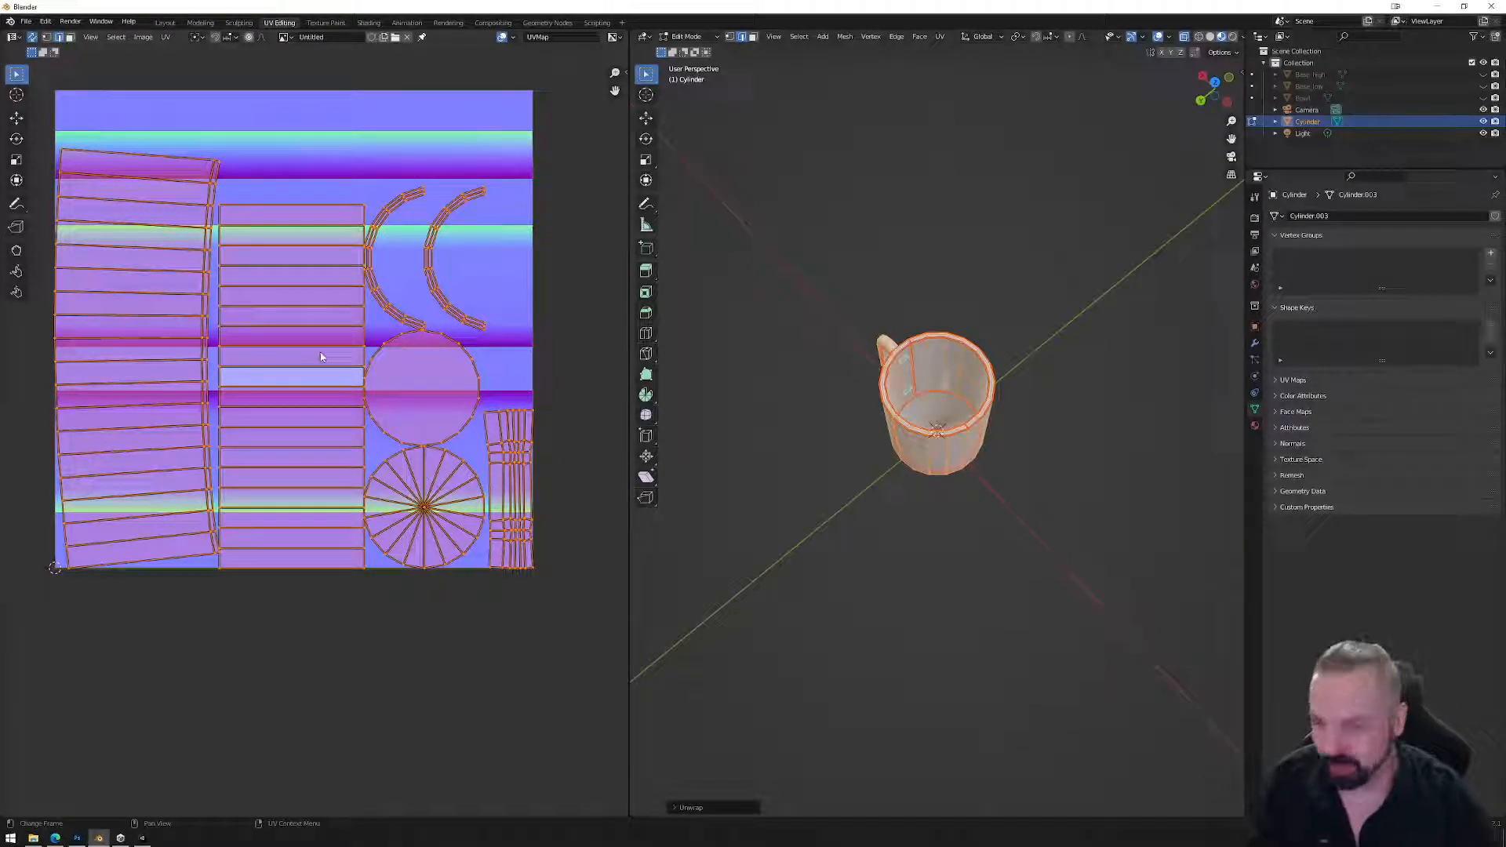
scroll(252, 340, "down", 1)
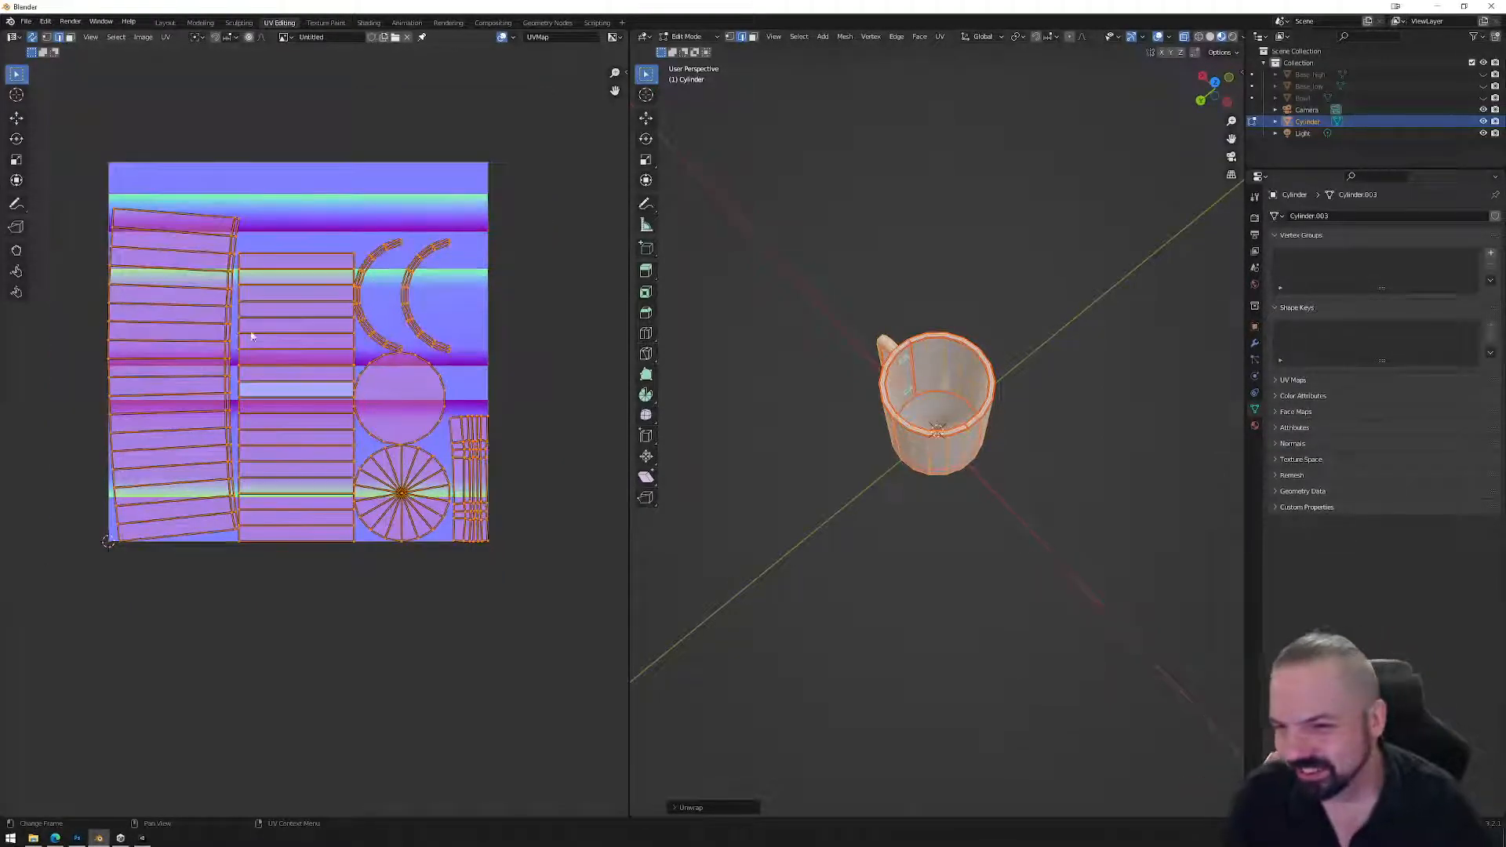
left_click(185, 355)
key("3")
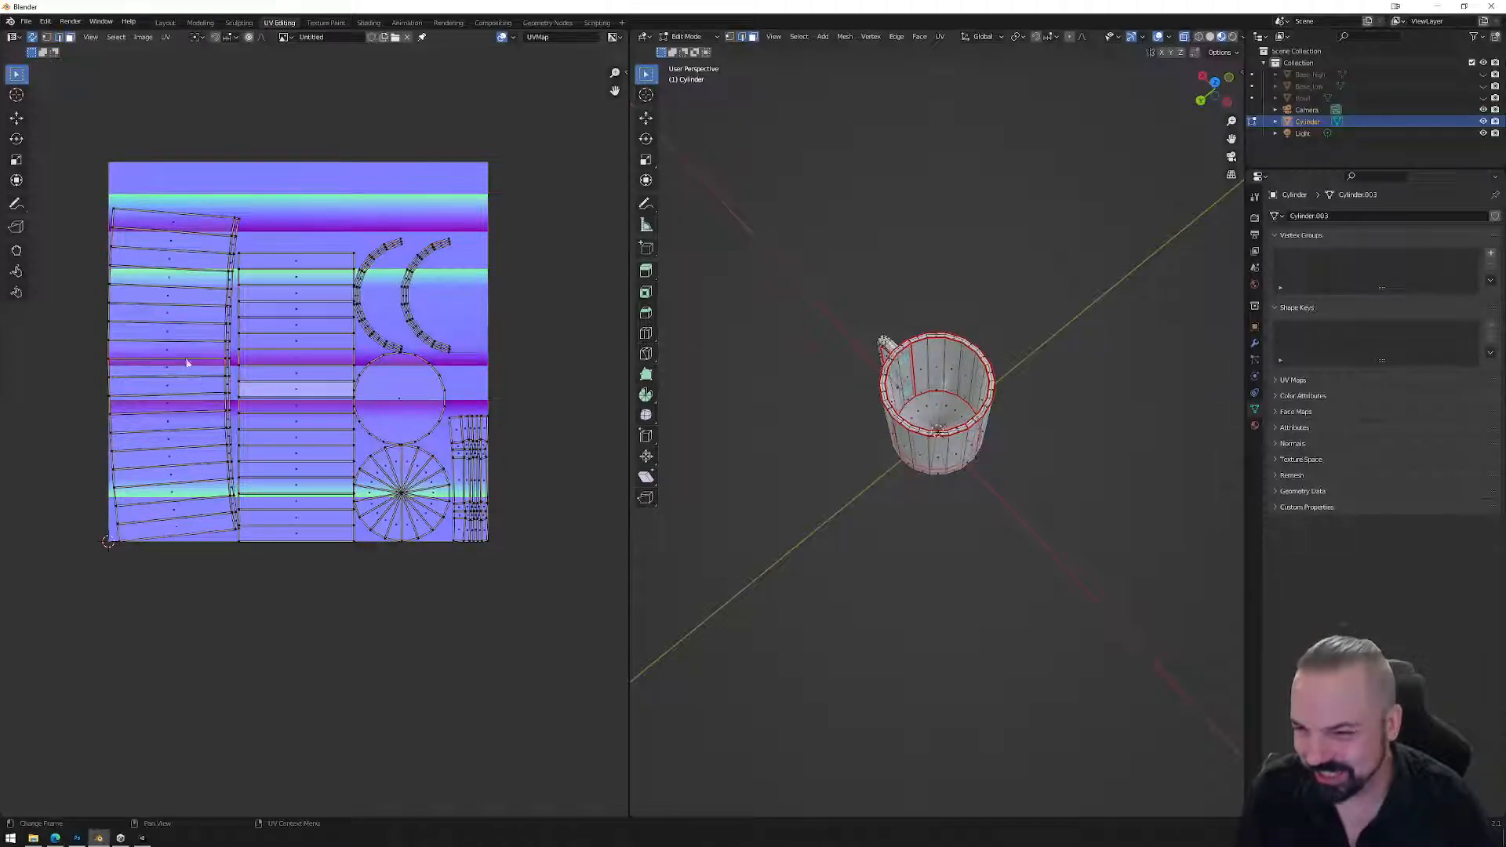
left_click(178, 357)
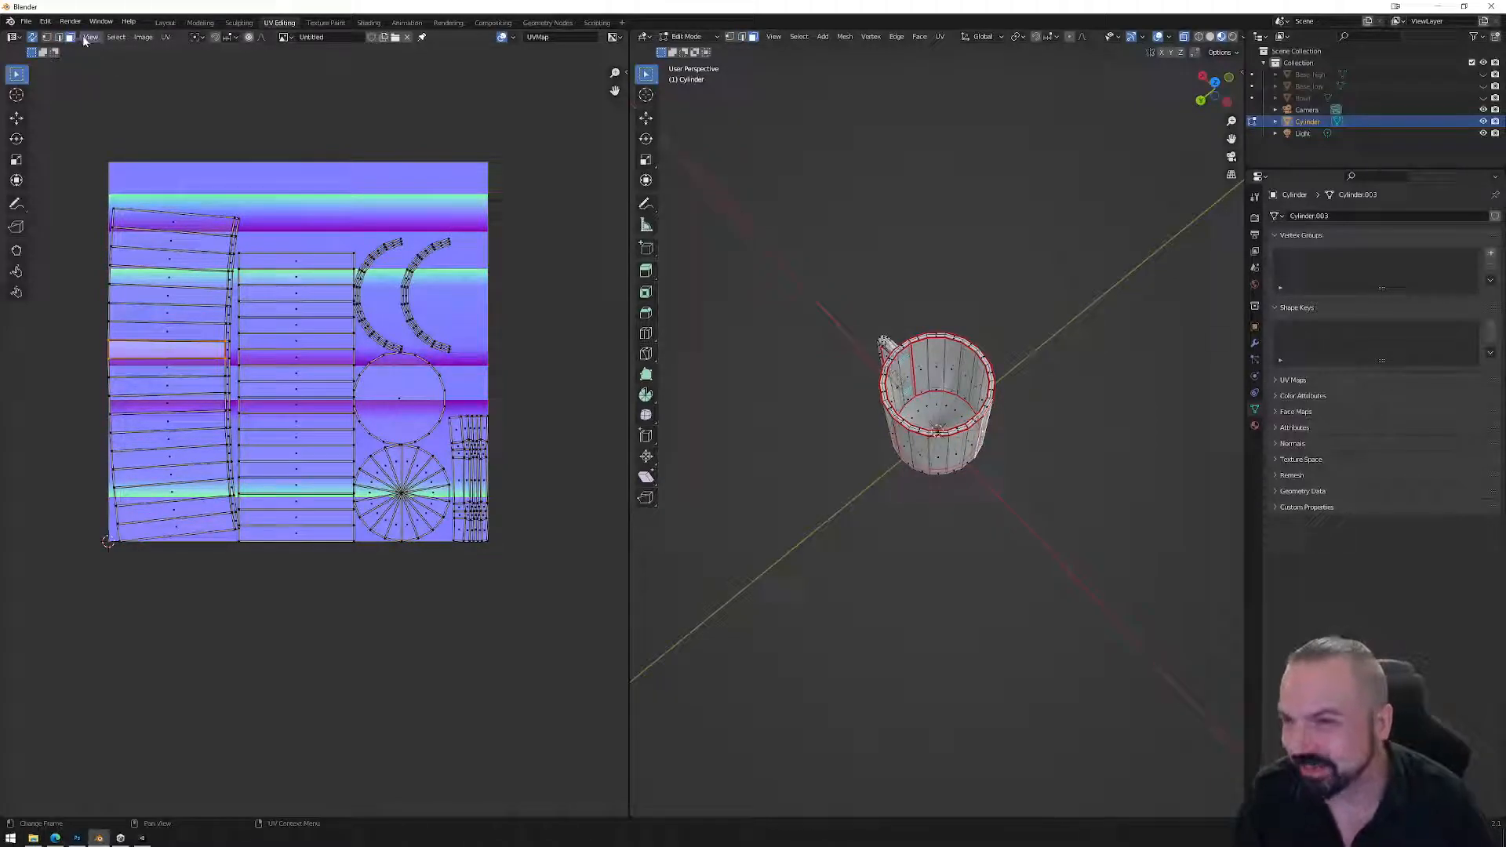
left_click(32, 37)
left_click_drag(797, 208, 1035, 538)
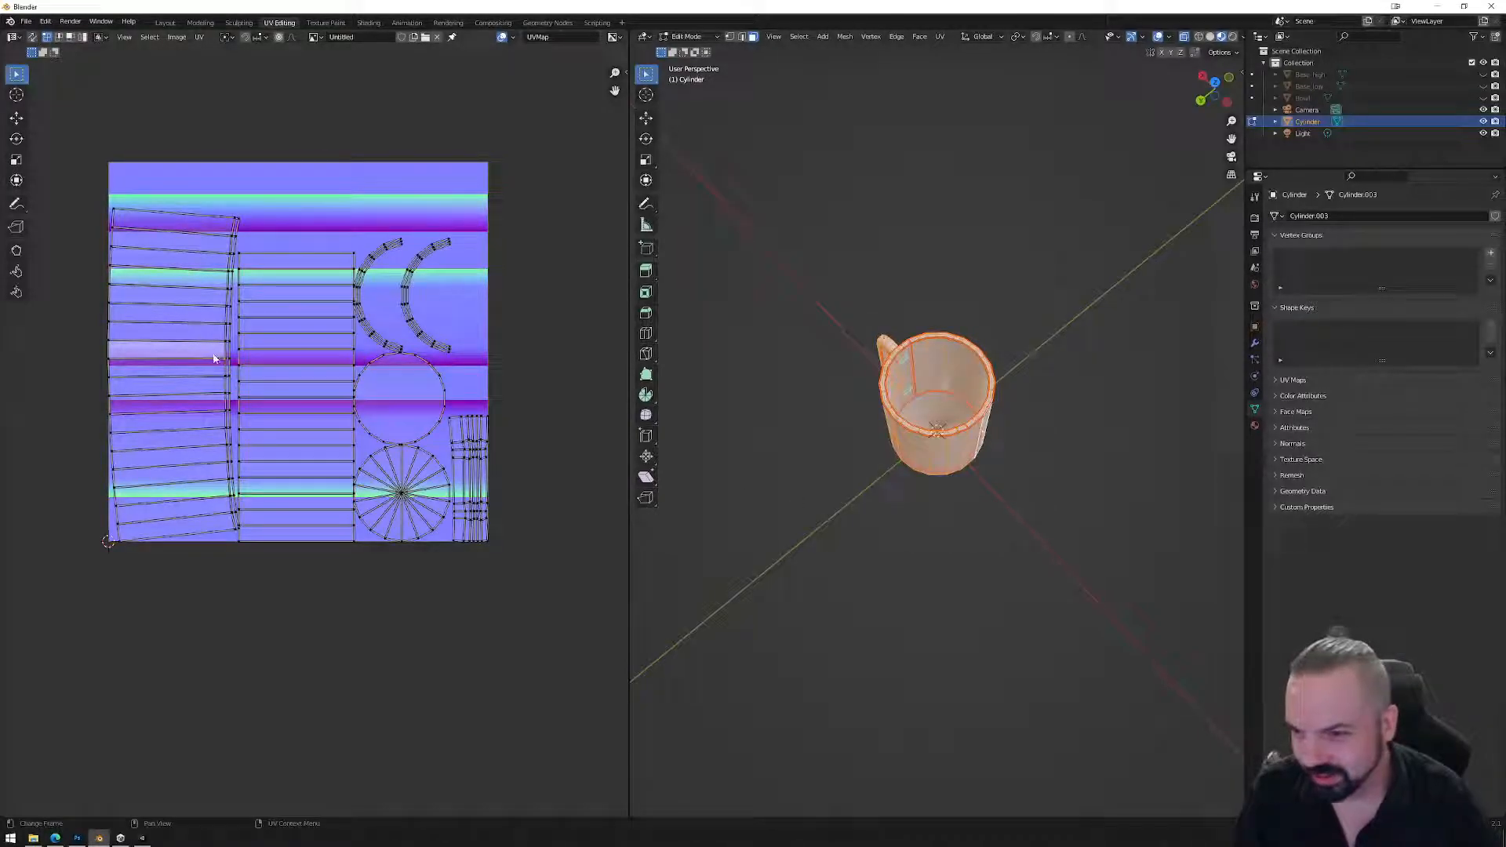
Rotate the left strip island -90° and the vertical grid island 90° to horizontal.
left_click(169, 333)
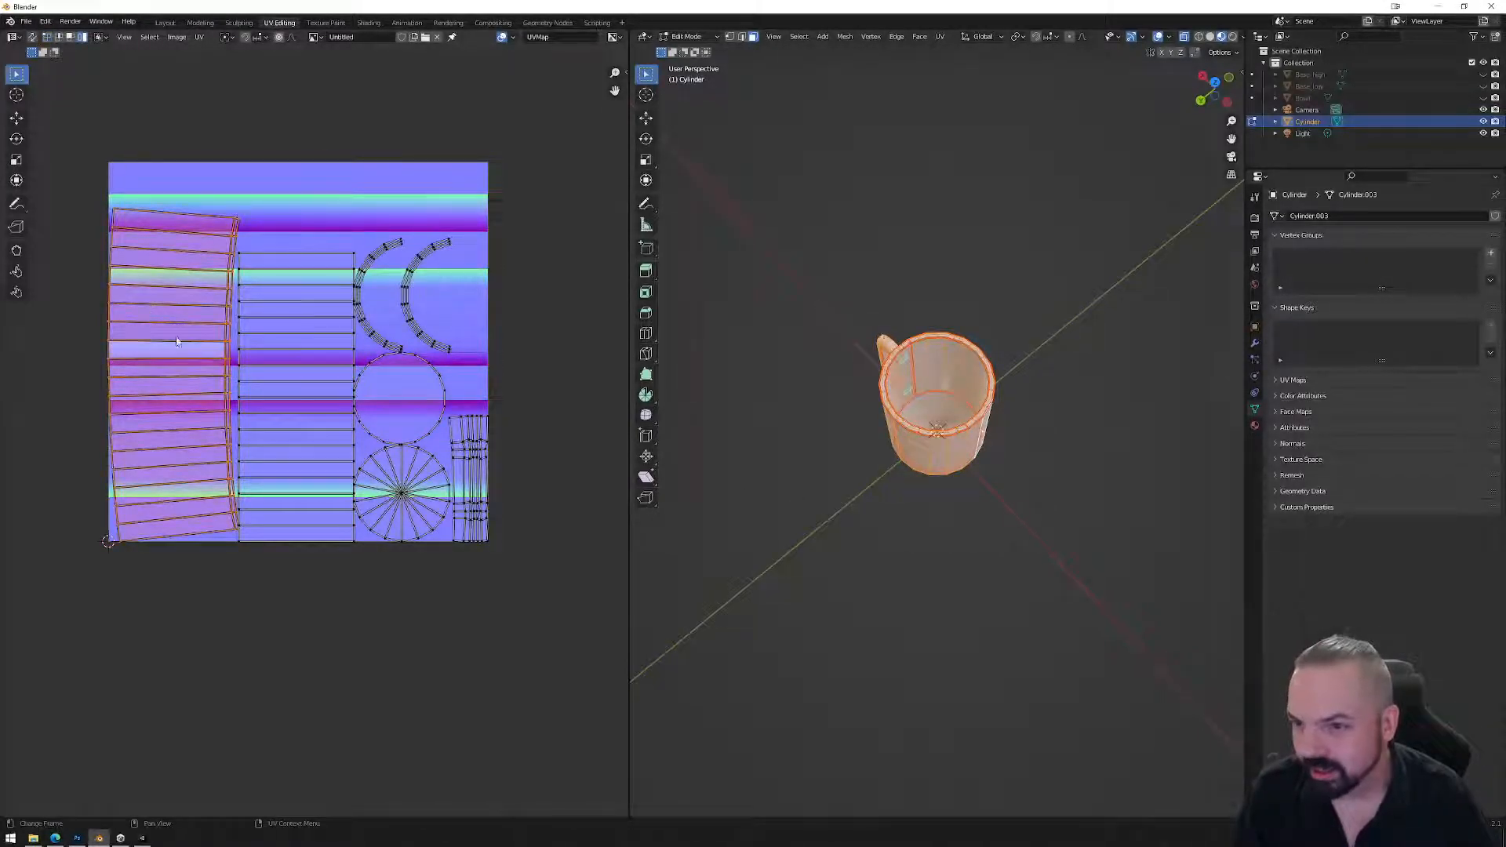
key("r")
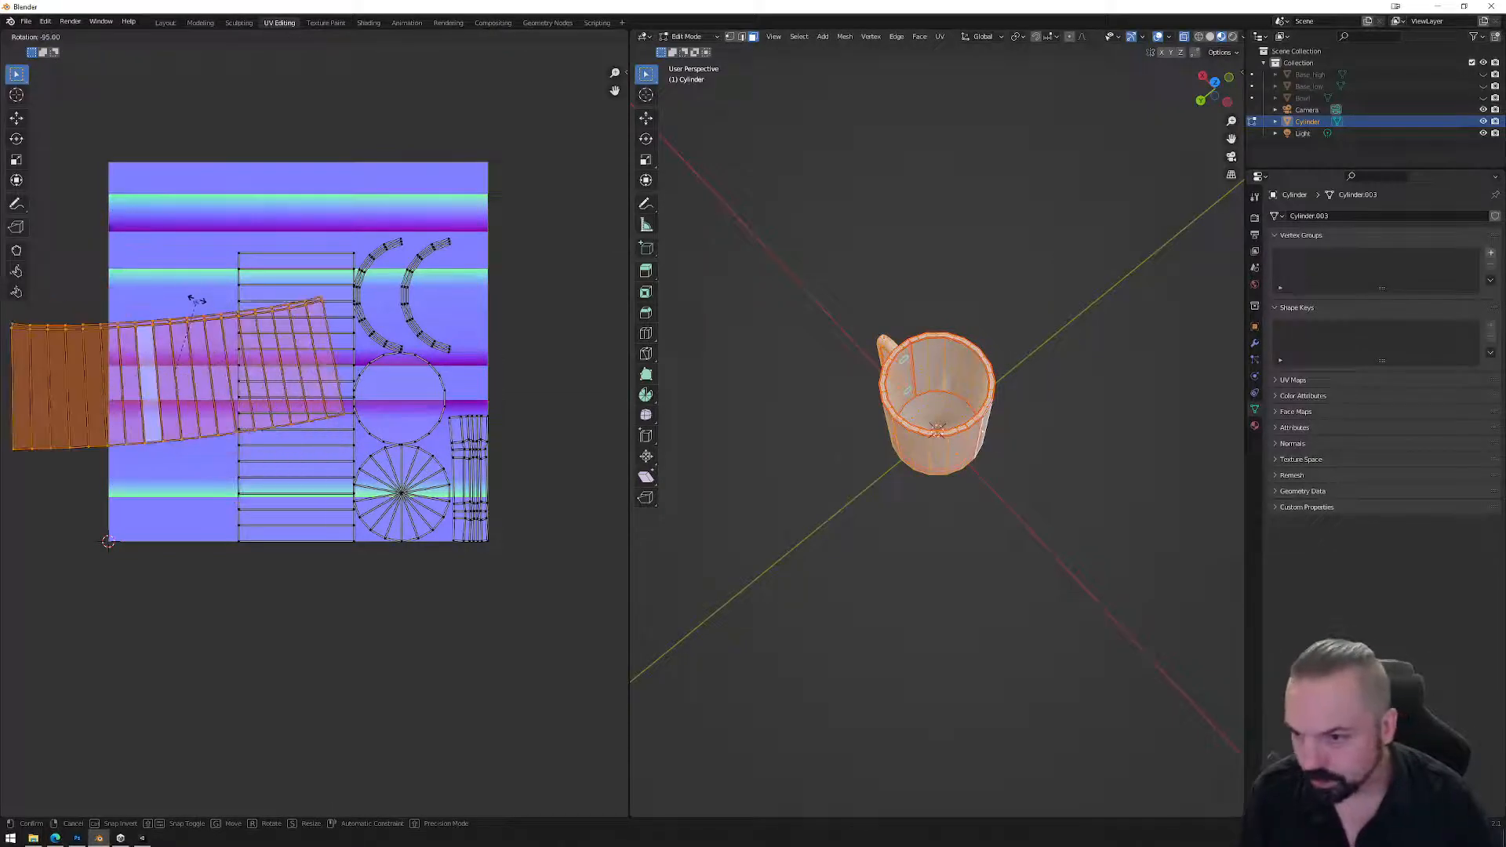
left_click(205, 309)
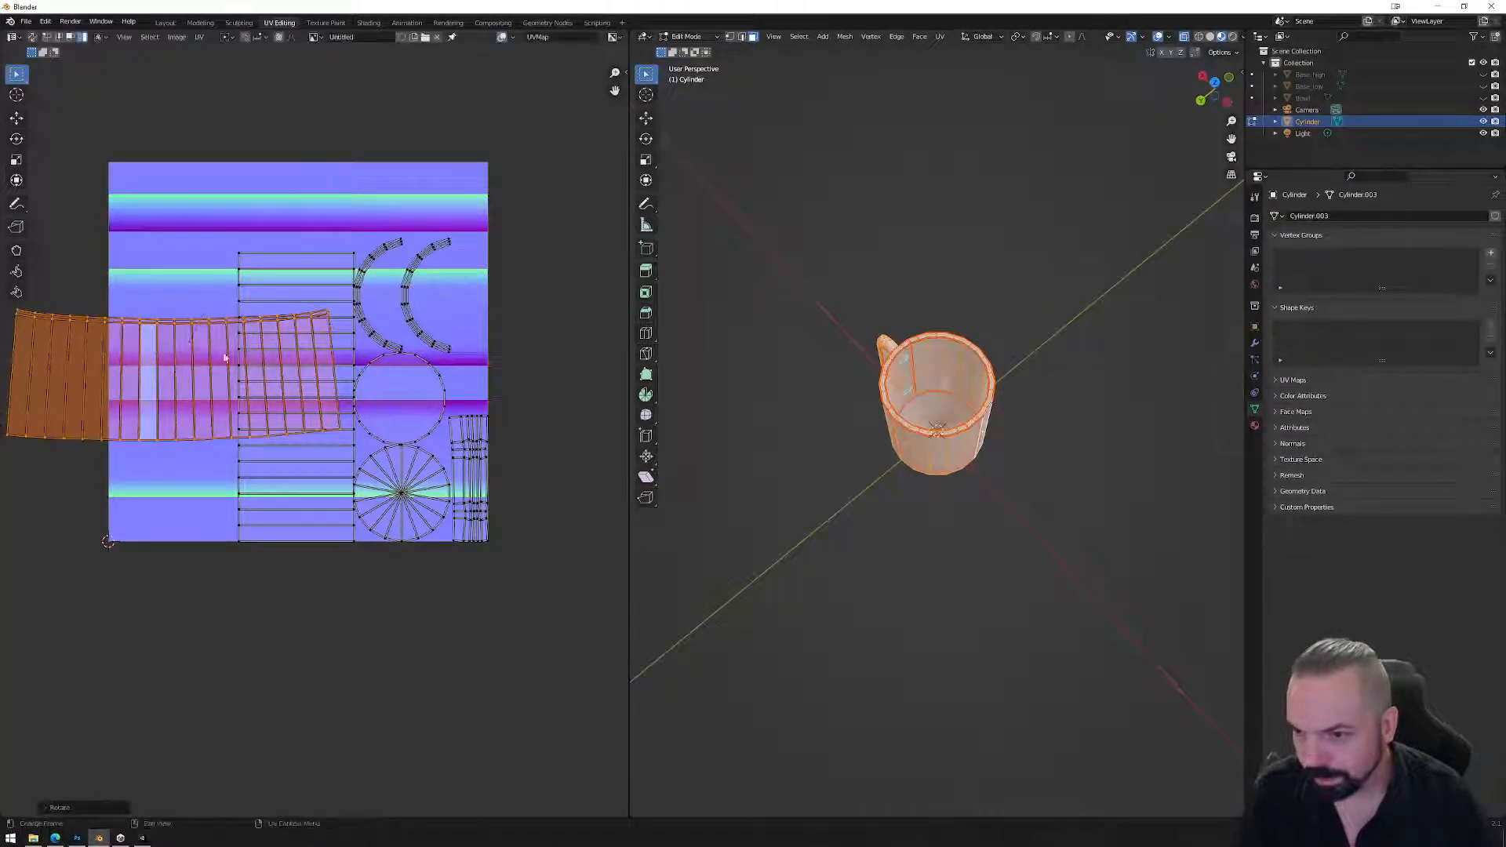
left_click(312, 298)
key("r")
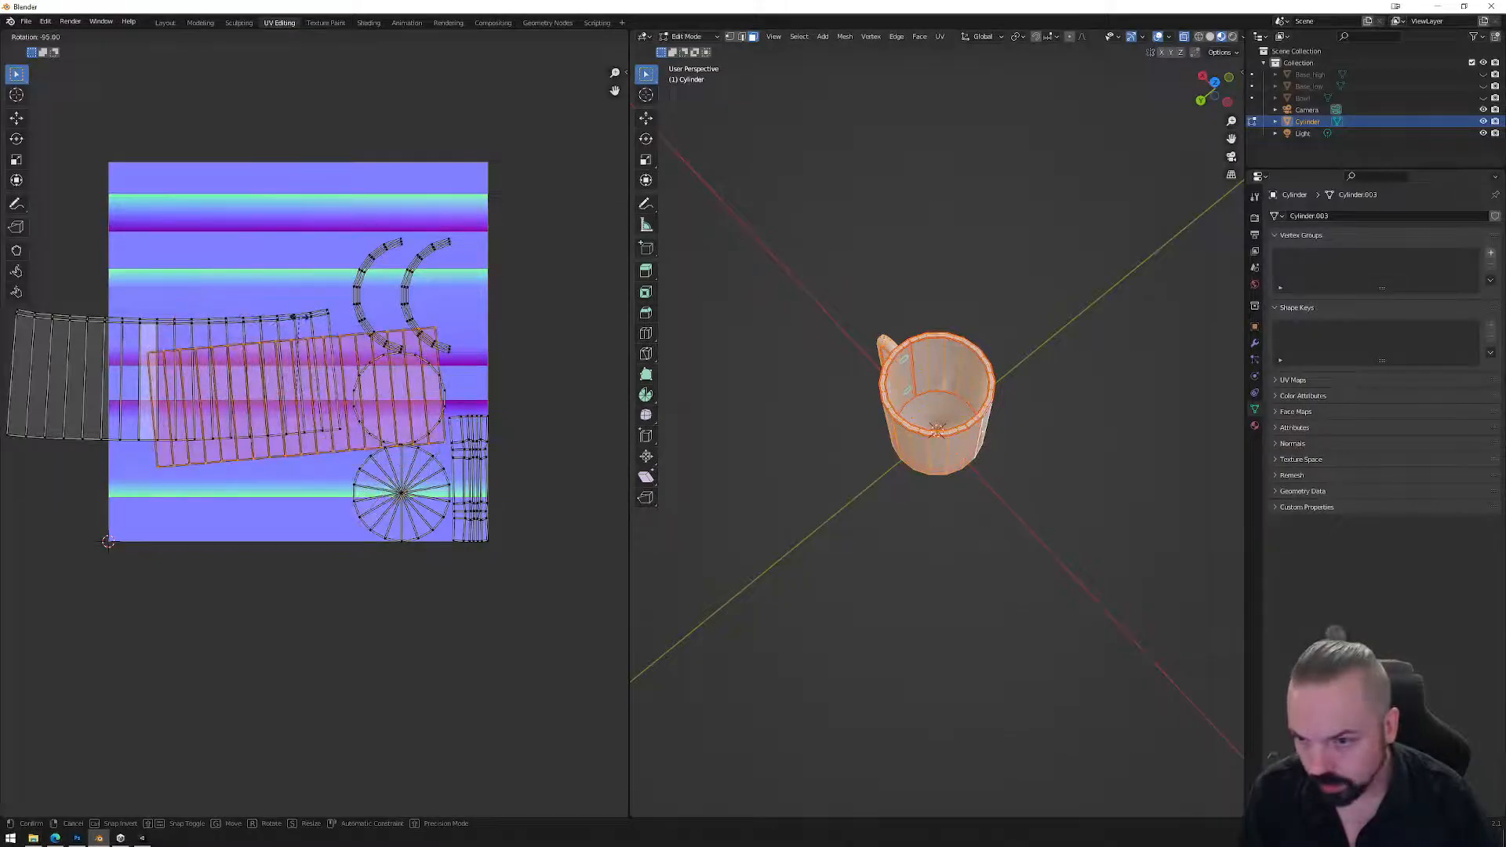
left_click(312, 392)
Shrink the long grid island and move it into the upper band of the texture.
key("g")
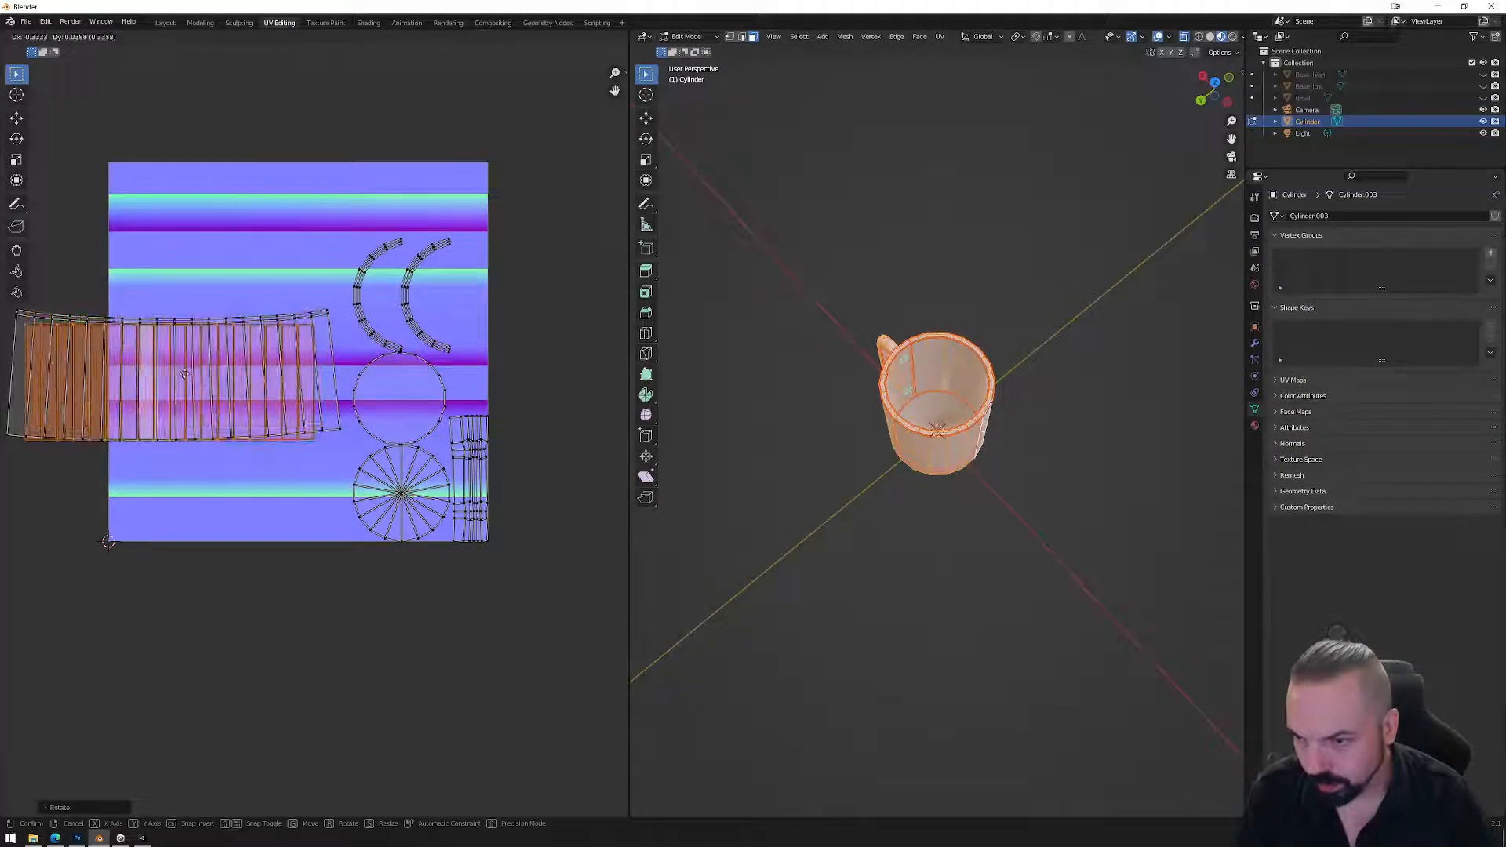
left_click(169, 362)
key("s")
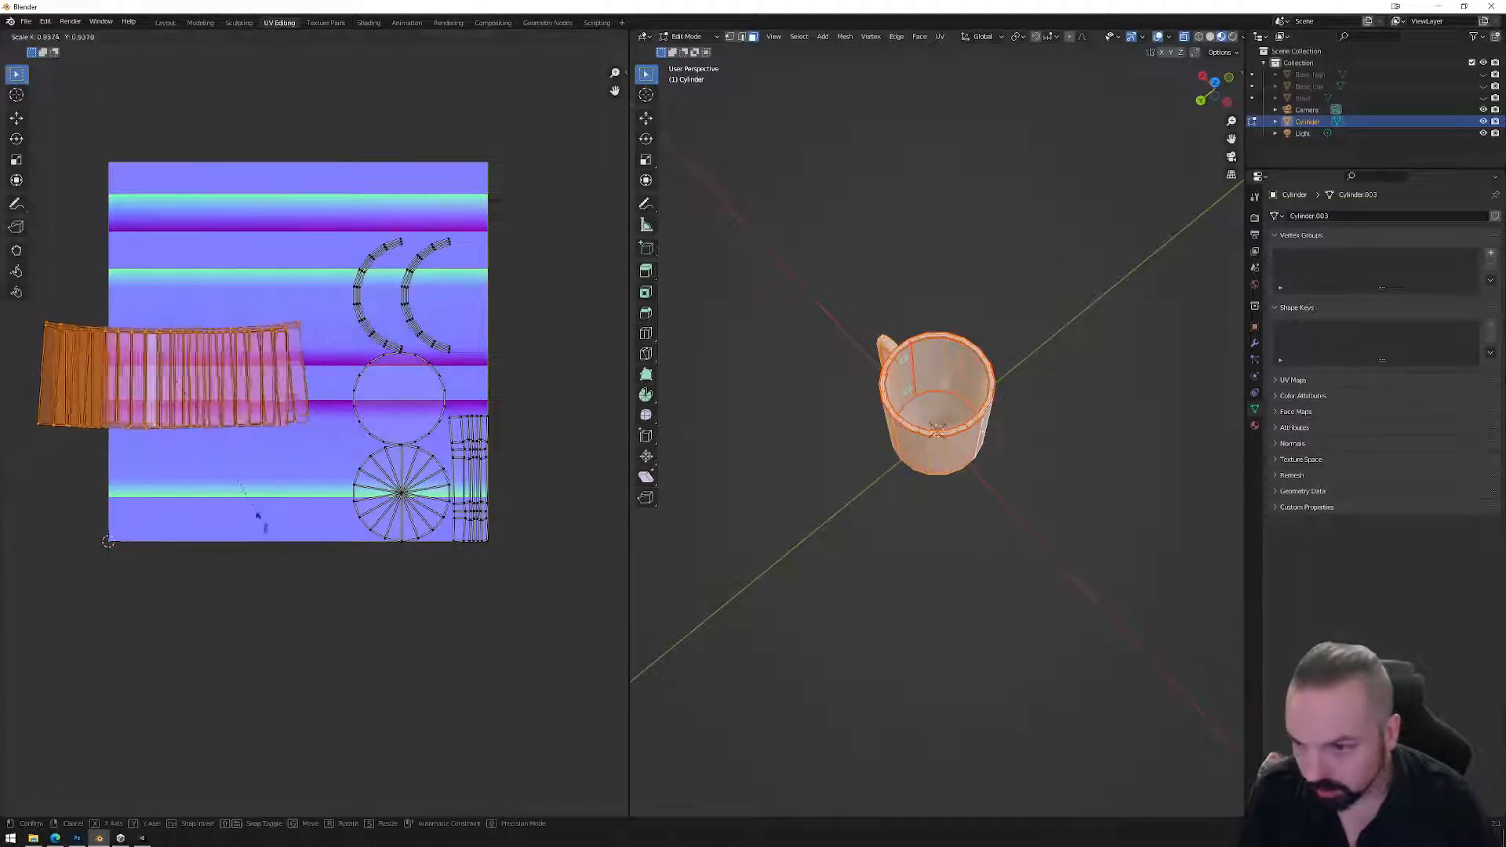
left_click(196, 464)
key("g")
left_click(210, 339)
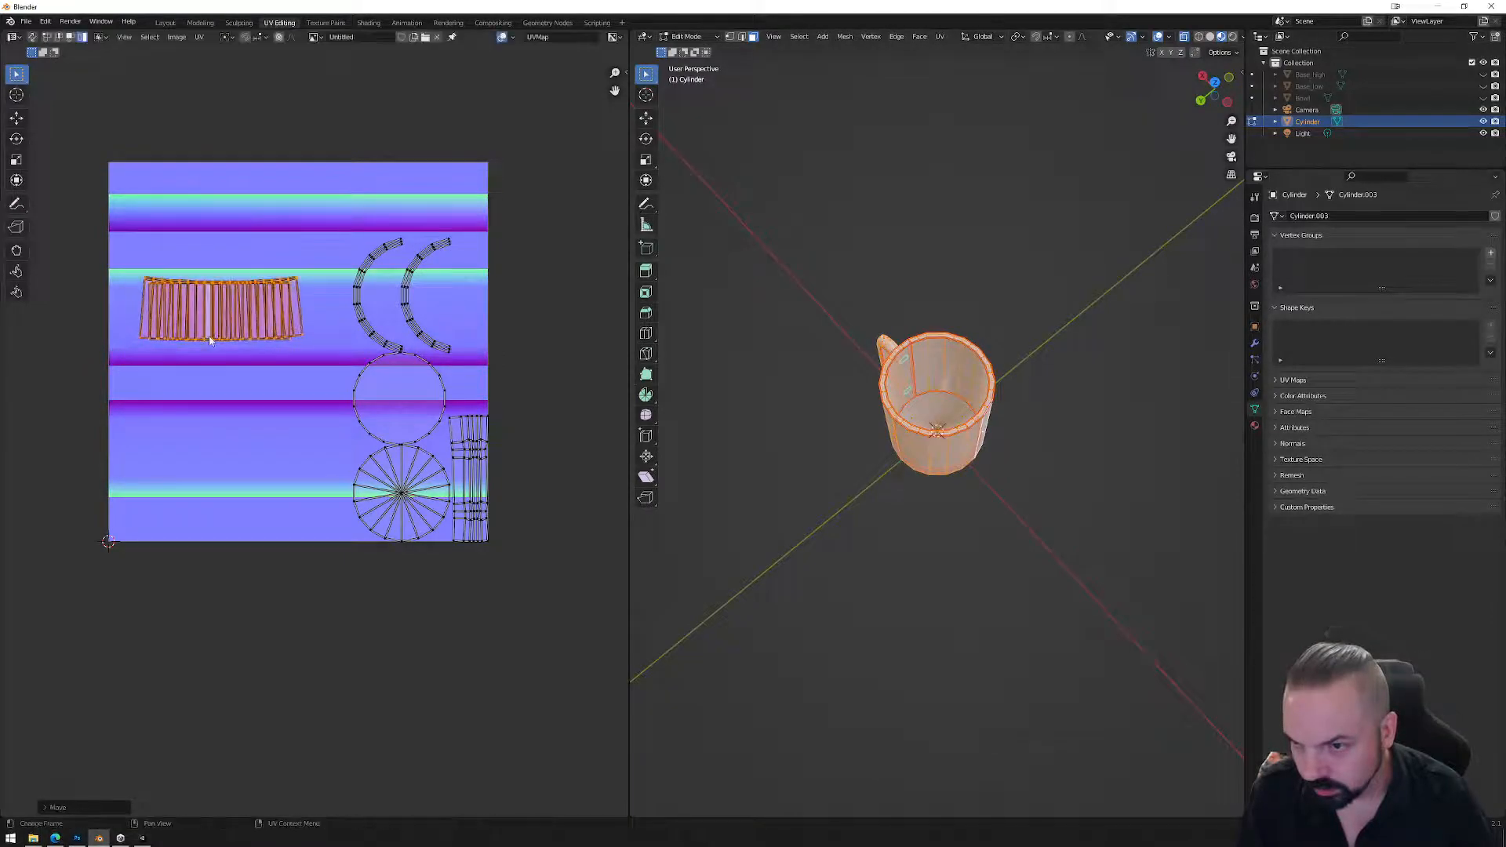
key("s")
left_click(249, 421)
key("g")
left_click(225, 327)
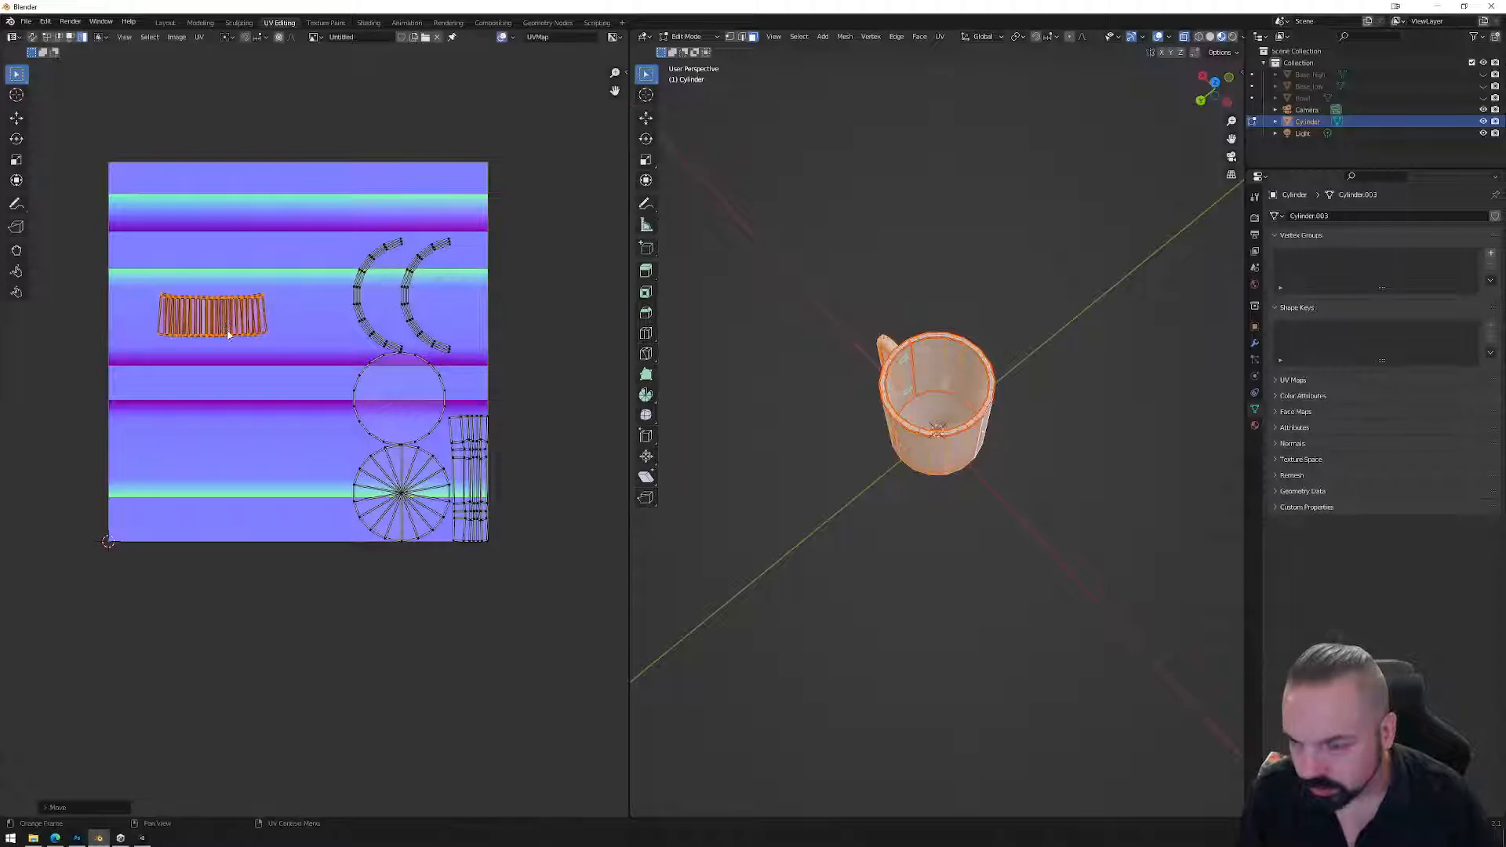
Align the grid island's bottom and top edge loops into straight lines.
scroll(259, 368, "up", 6)
left_click(422, 396, "alt")
right_click(417, 430)
left_click(397, 426)
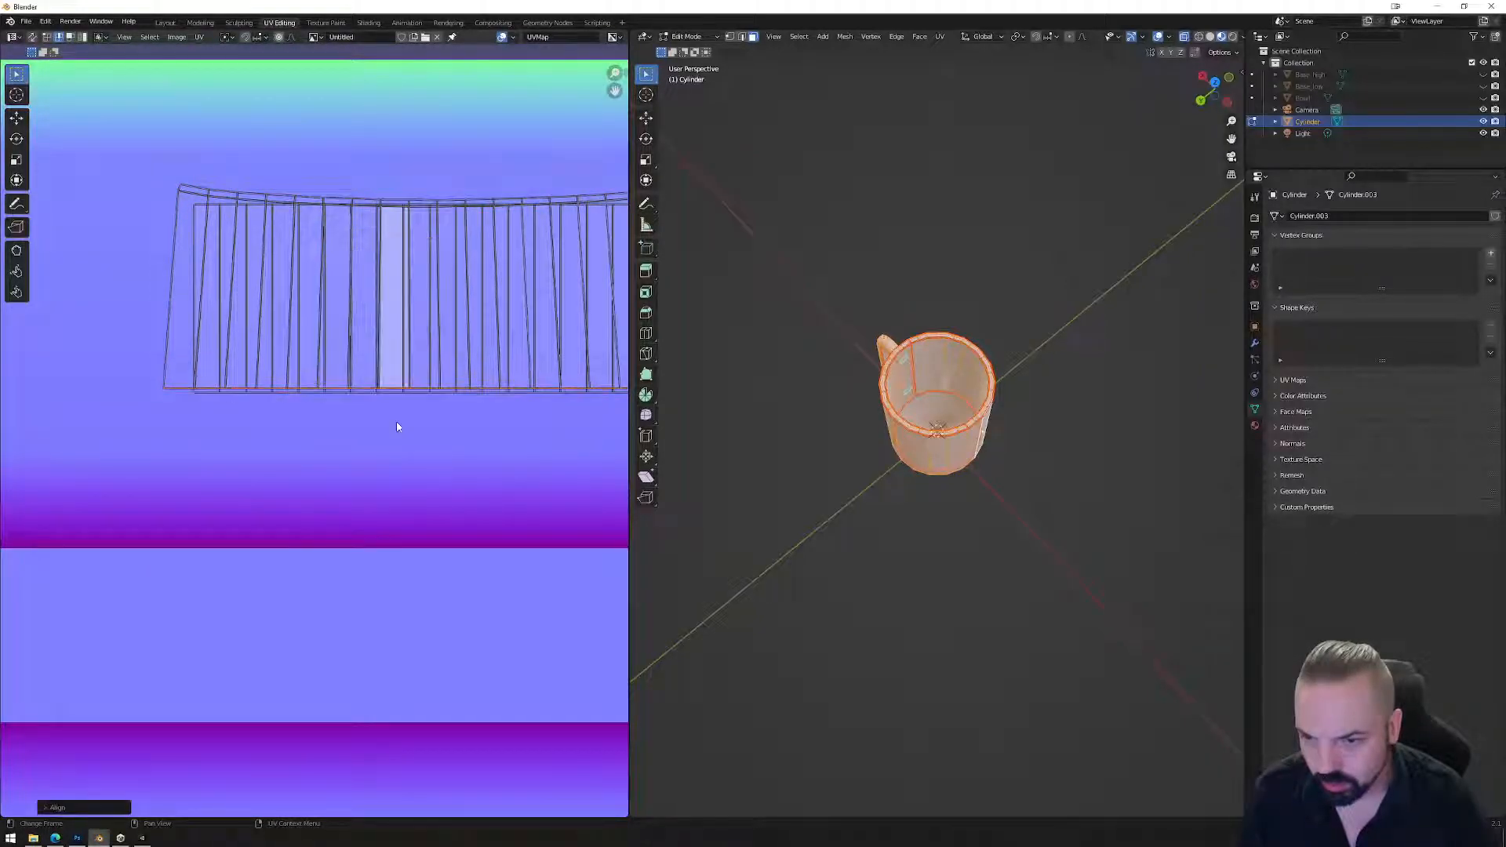
left_click(247, 202, "alt")
right_click(243, 197)
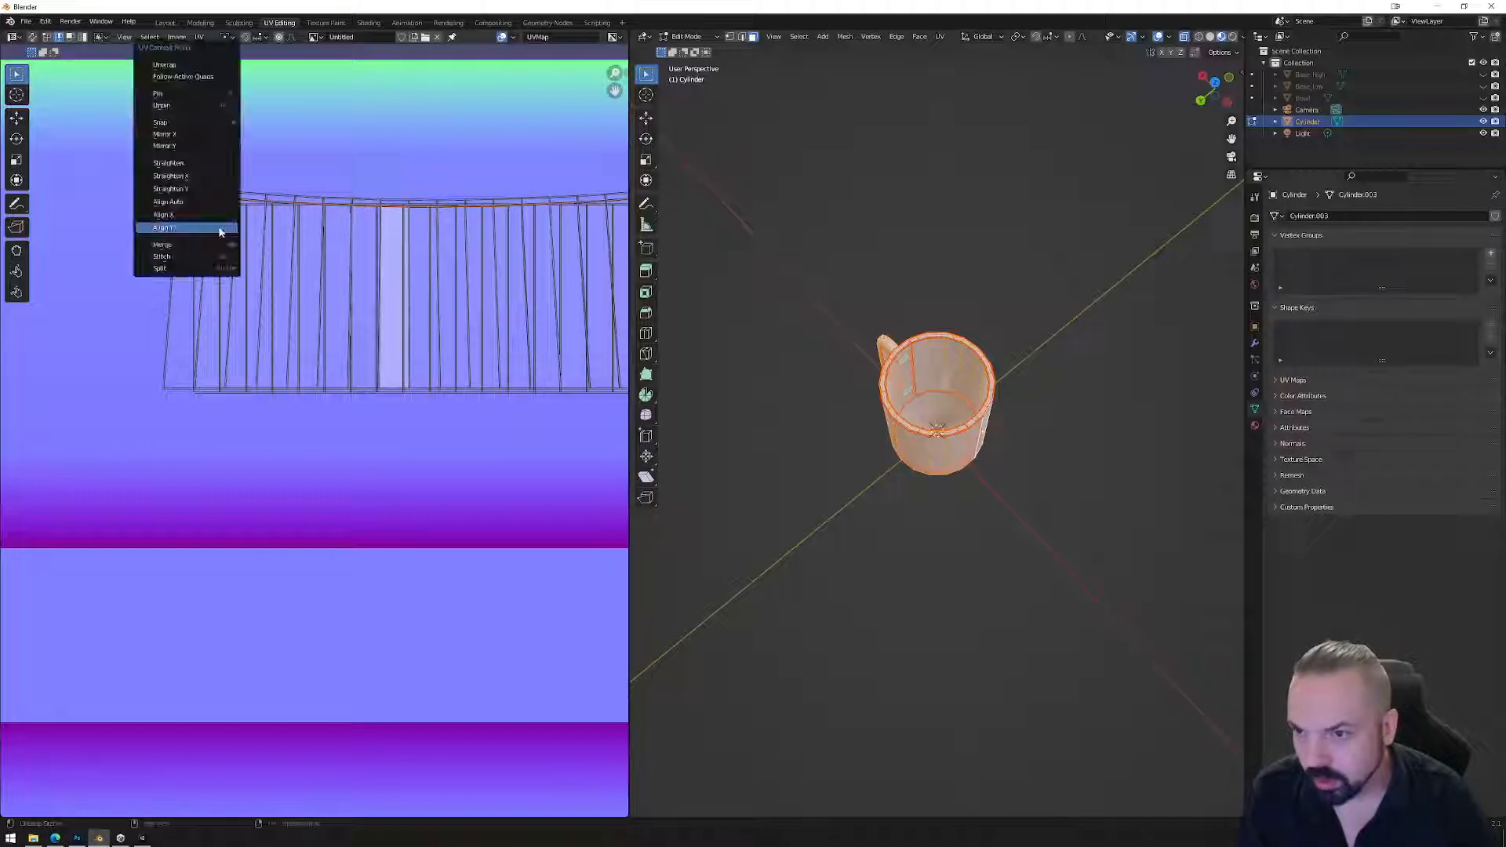
left_click(226, 226)
left_click(243, 196, "alt")
right_click(244, 195)
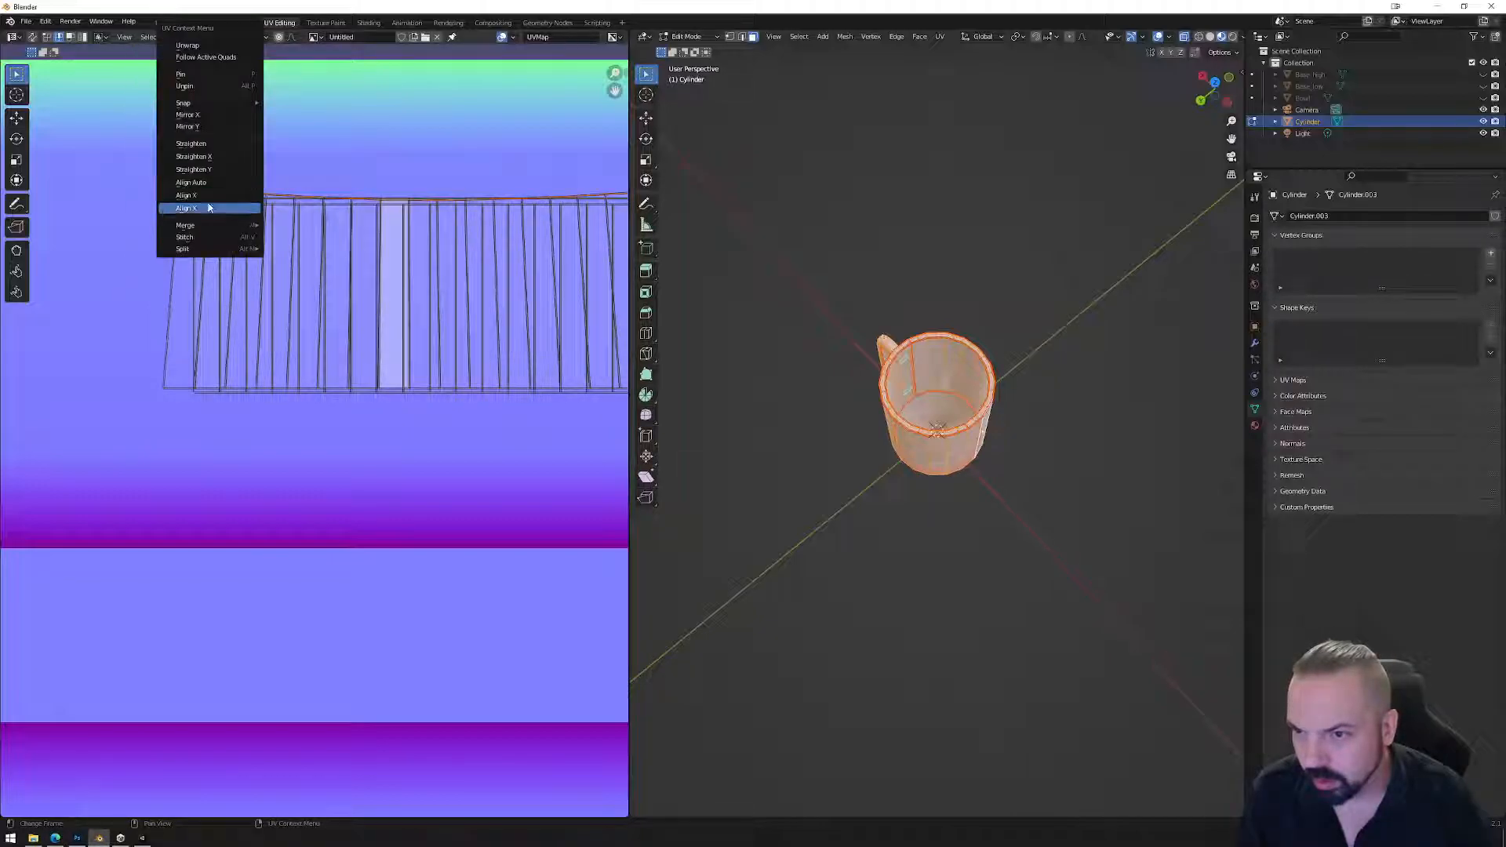
left_click(207, 207)
Move the circular island beside the grid island and scale it to about half size.
scroll(406, 317, "down", 4)
middle_click_drag(624, 368, 383, 412, "shift")
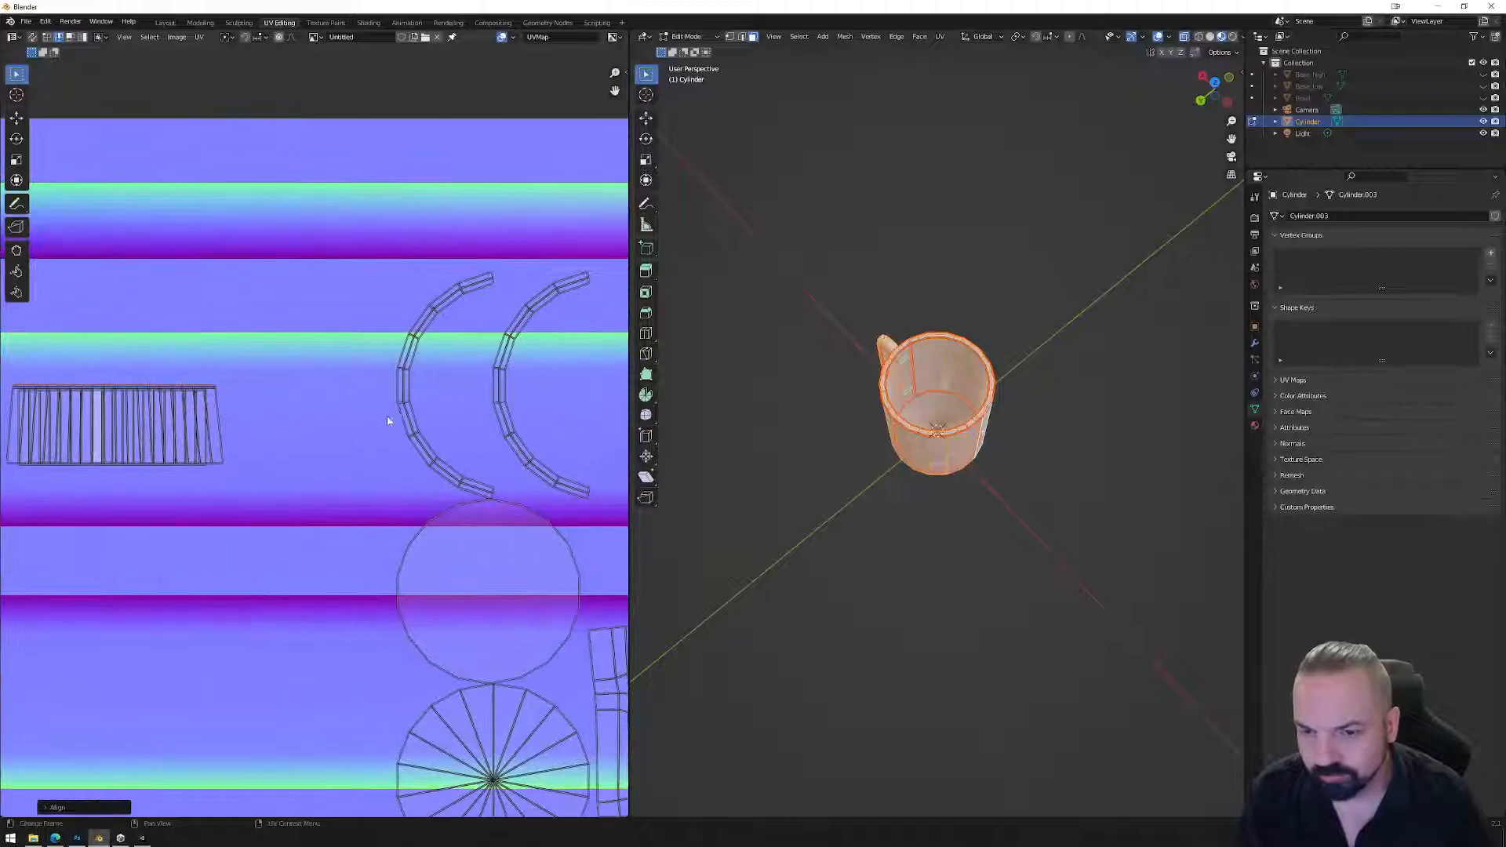
scroll(391, 428, "down", 1)
middle_click_drag(449, 535, 373, 368, "shift")
left_click(386, 408)
key("3")
left_click(396, 531)
left_click(389, 396)
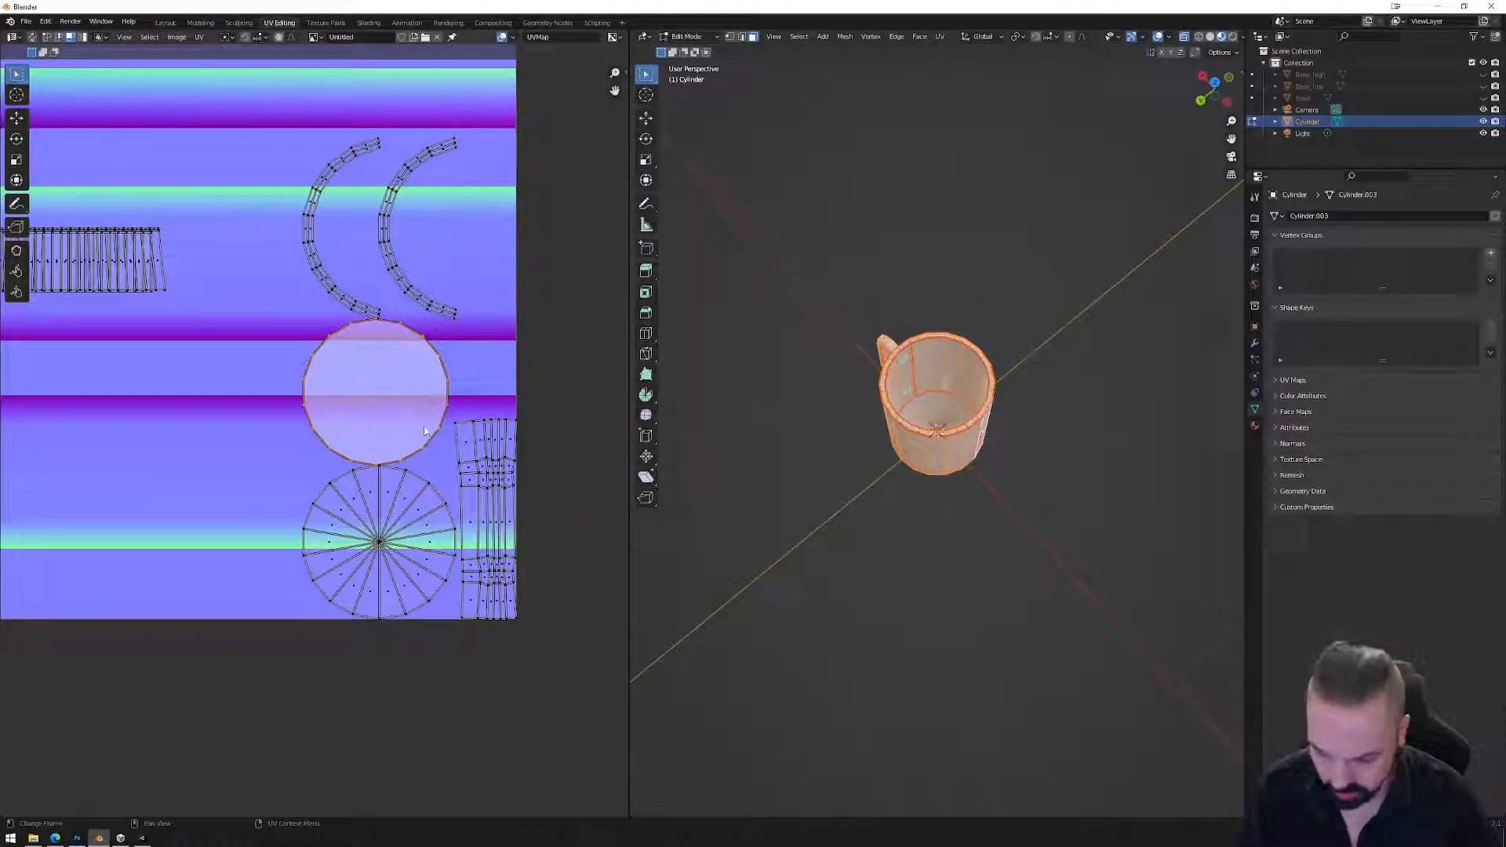
key("g")
left_click(303, 305)
key("s")
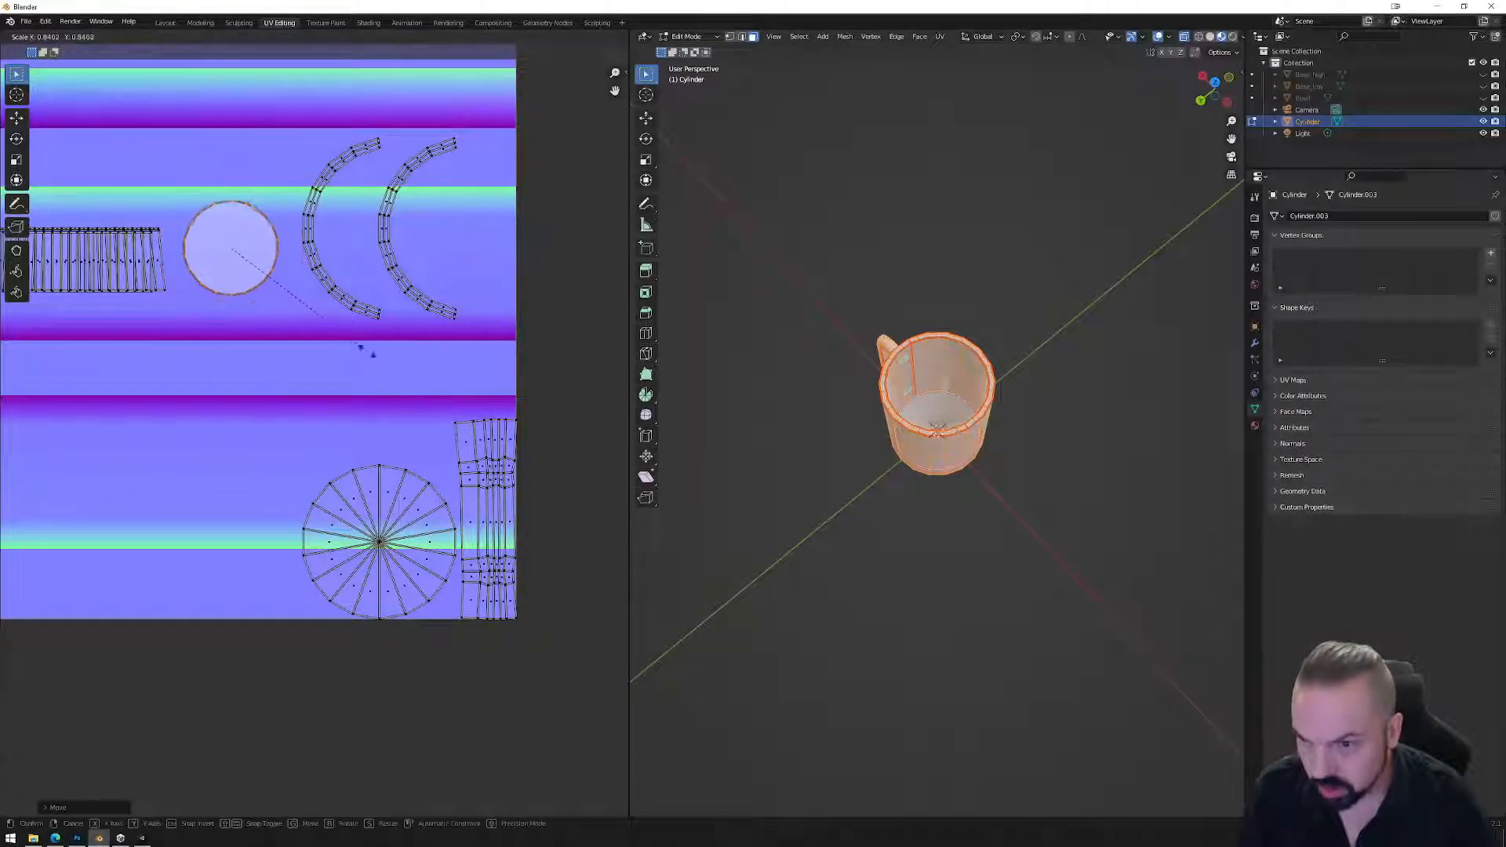
left_click(249, 282)
key("s")
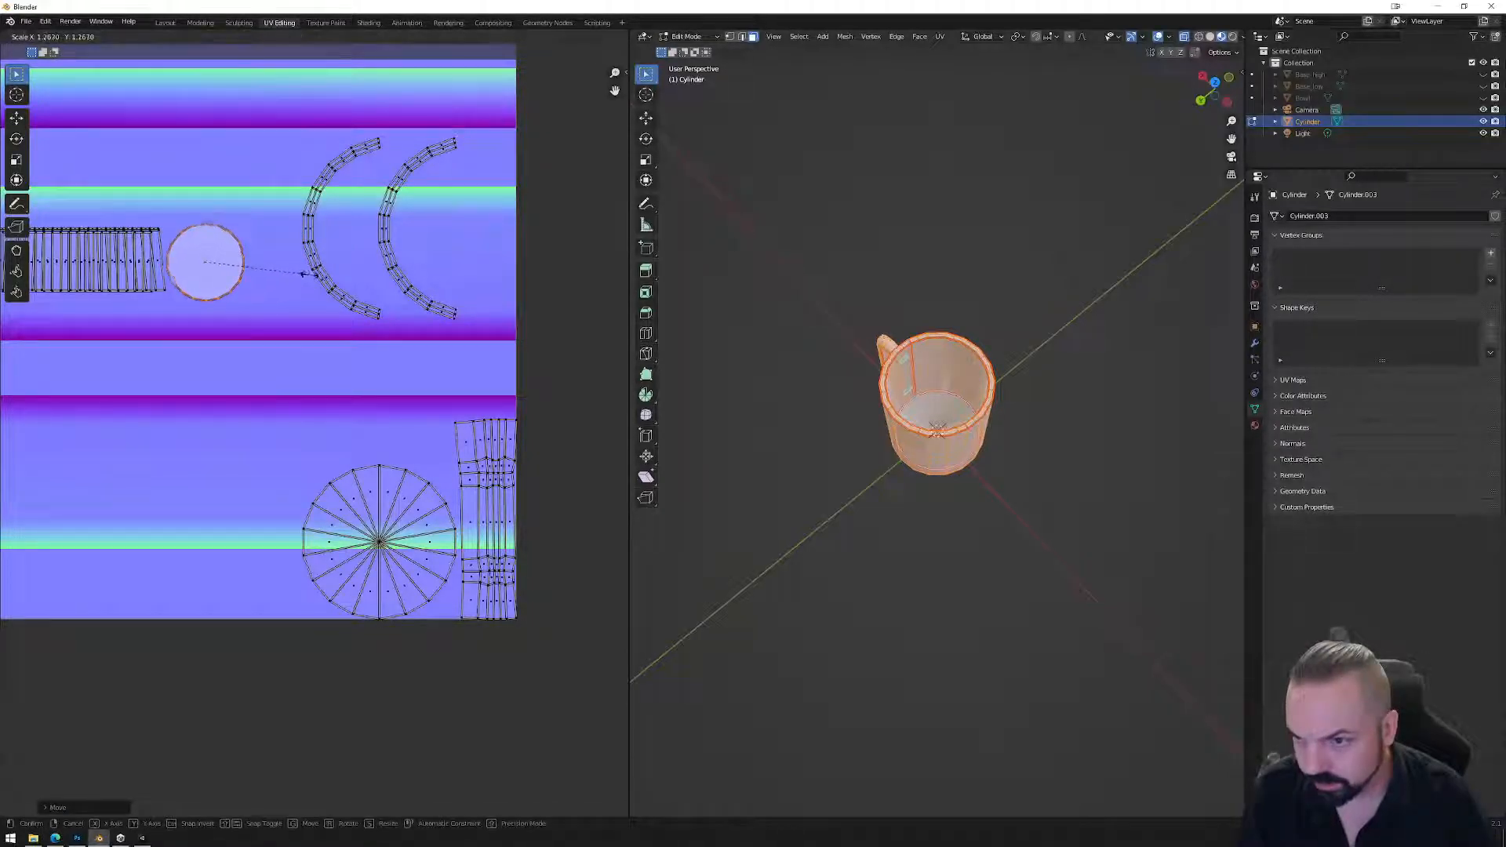
left_click(305, 272)
key("g")
left_click(308, 272)
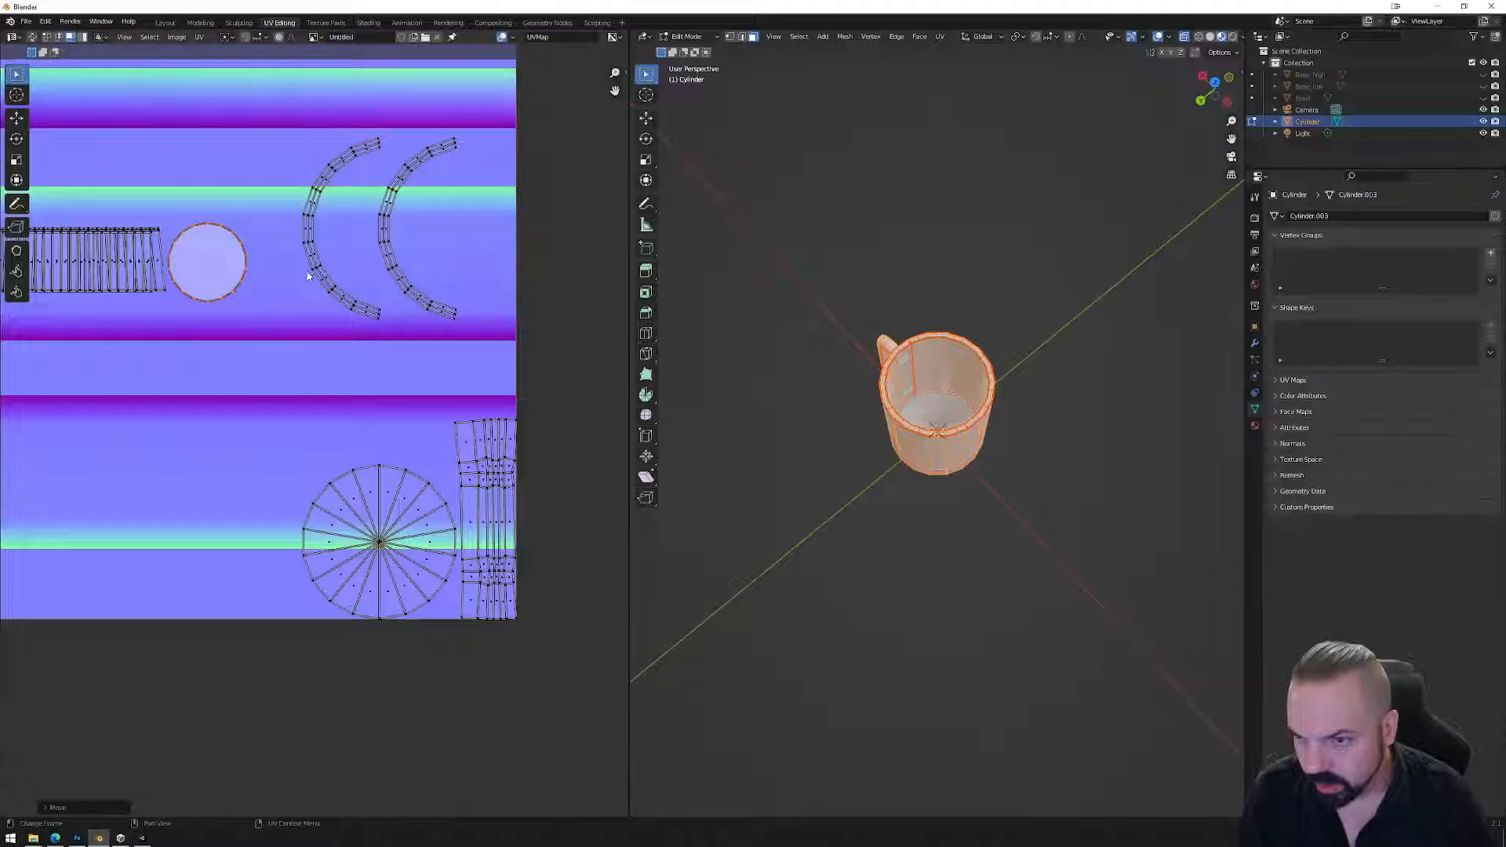
Rotate the handle strip horizontal, move it beside the circle and shrink it.
left_click(485, 483)
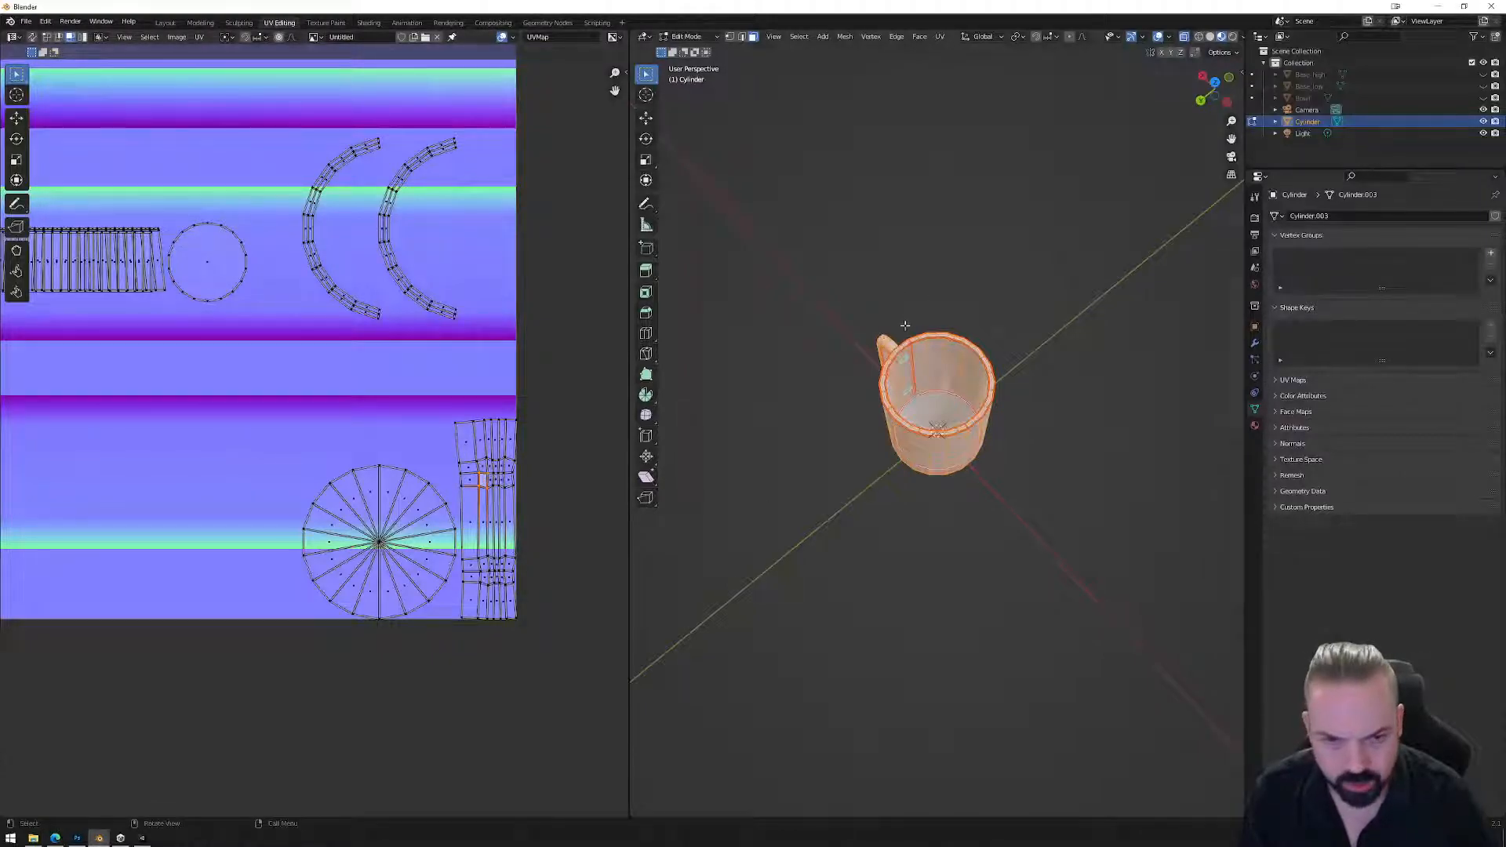
middle_click_drag(882, 345, 925, 333)
left_click_drag(552, 396, 483, 534)
key("ctrl+l")
key("r")
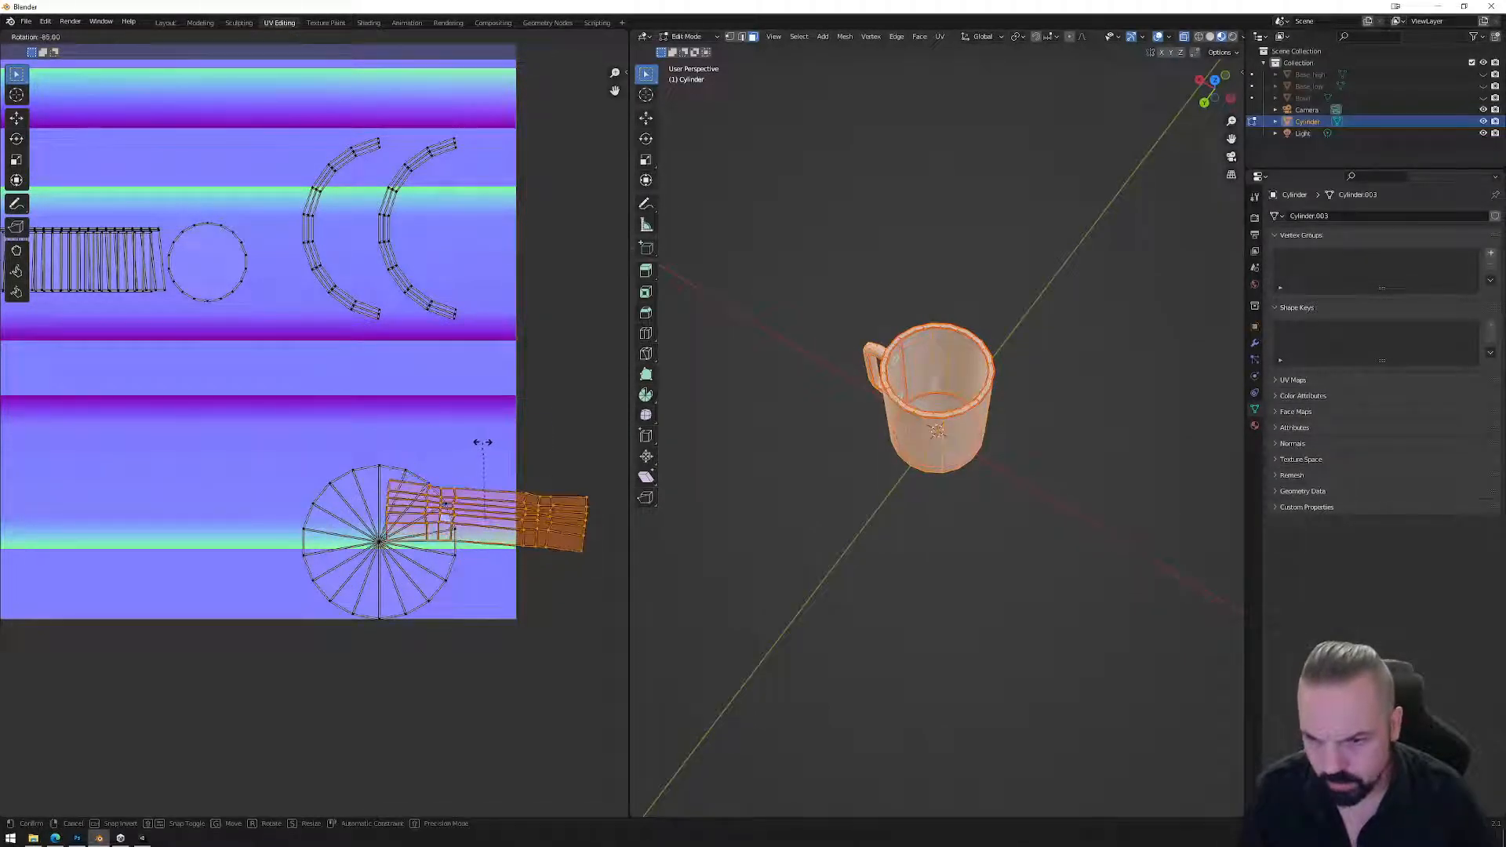
left_click(487, 463)
key("g")
left_click(199, 266)
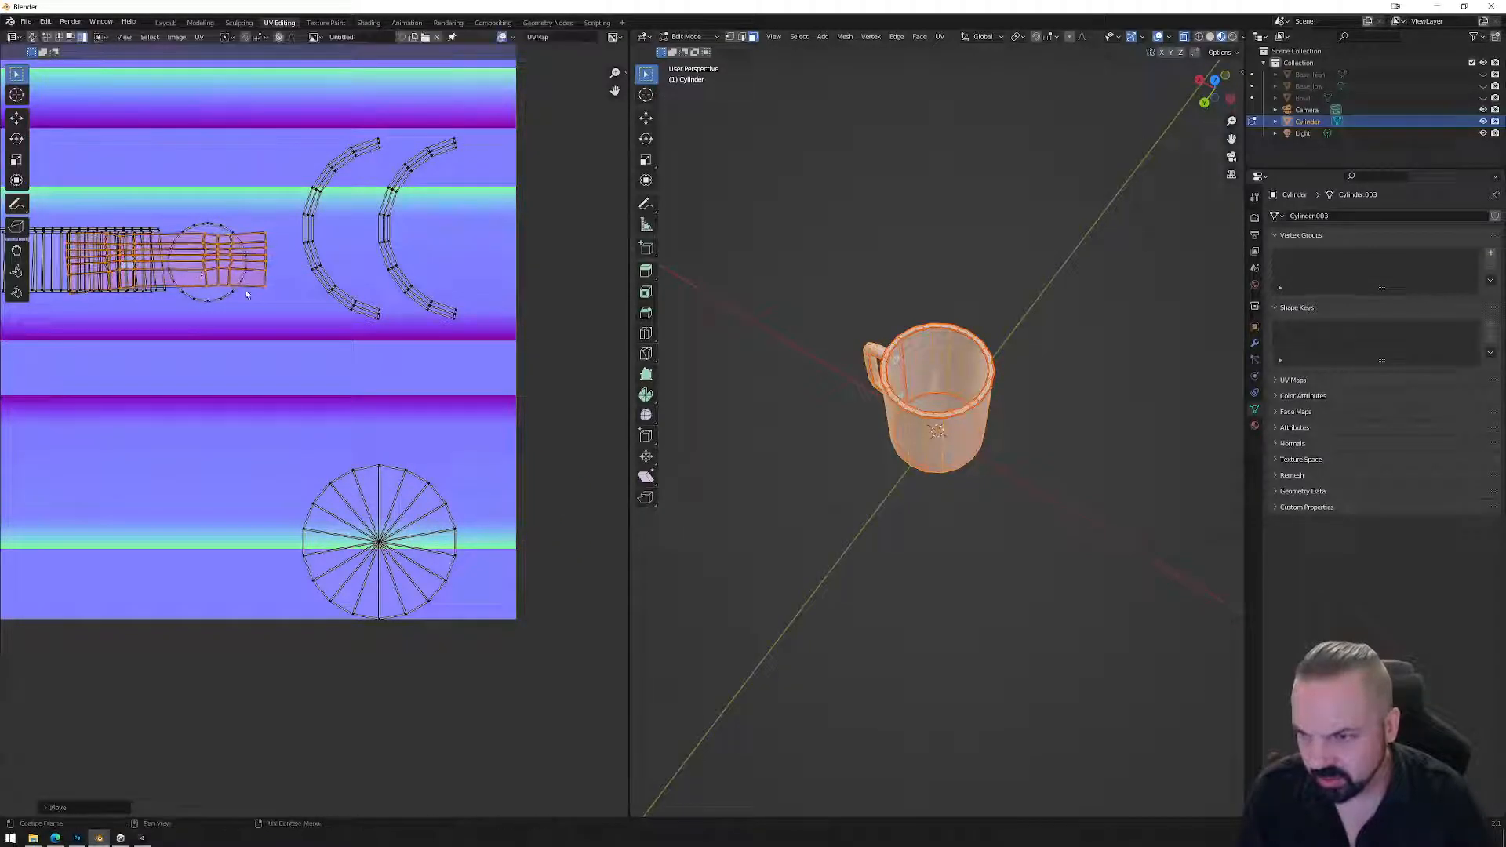
key("s")
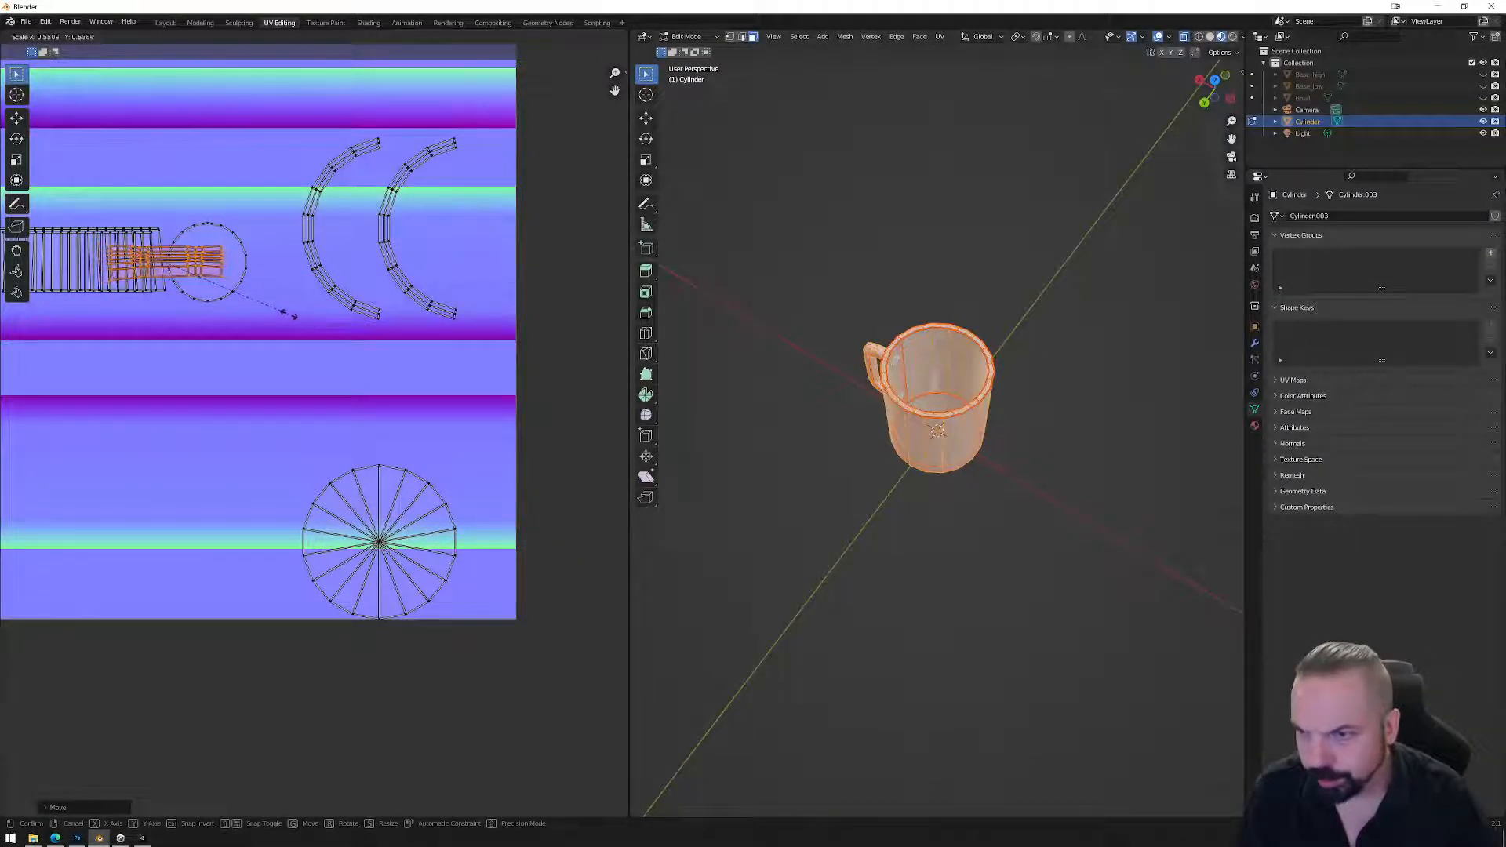
left_click(287, 319)
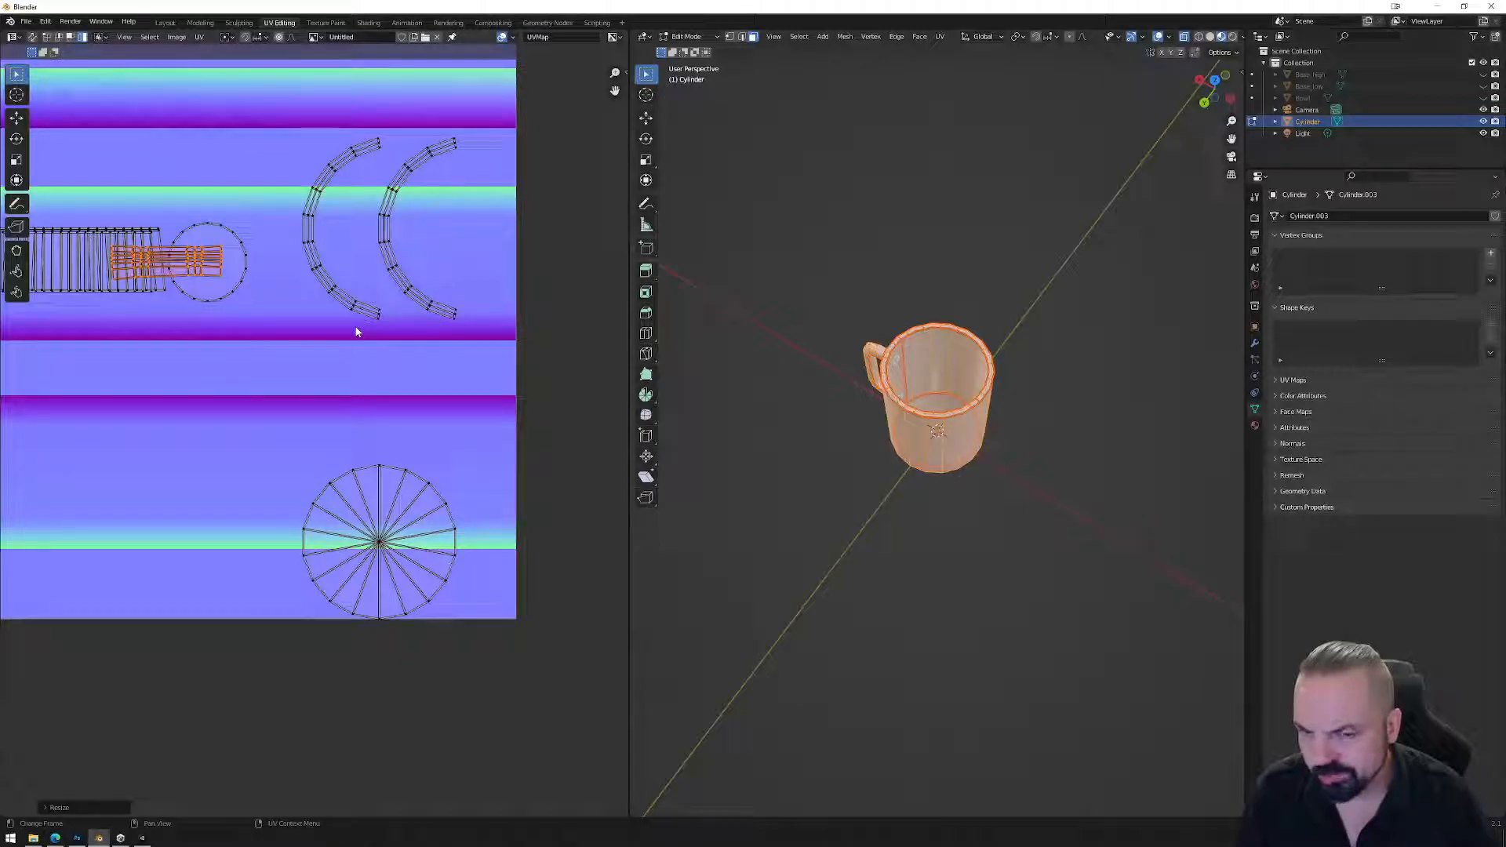
Rotate both rim arcs into U shapes and stack the right arc over the left one.
left_click(316, 225)
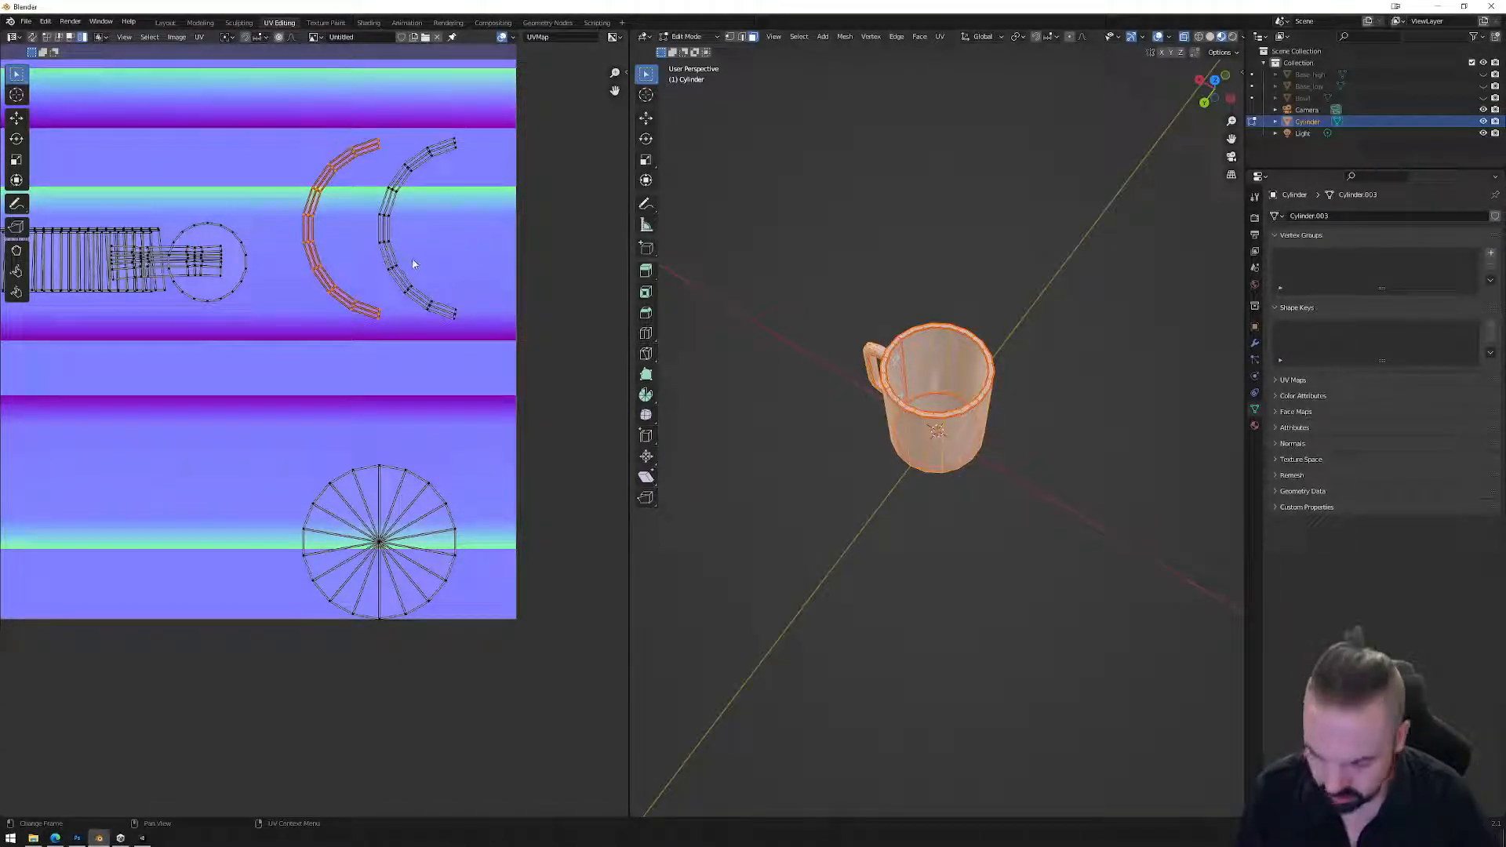
key("r")
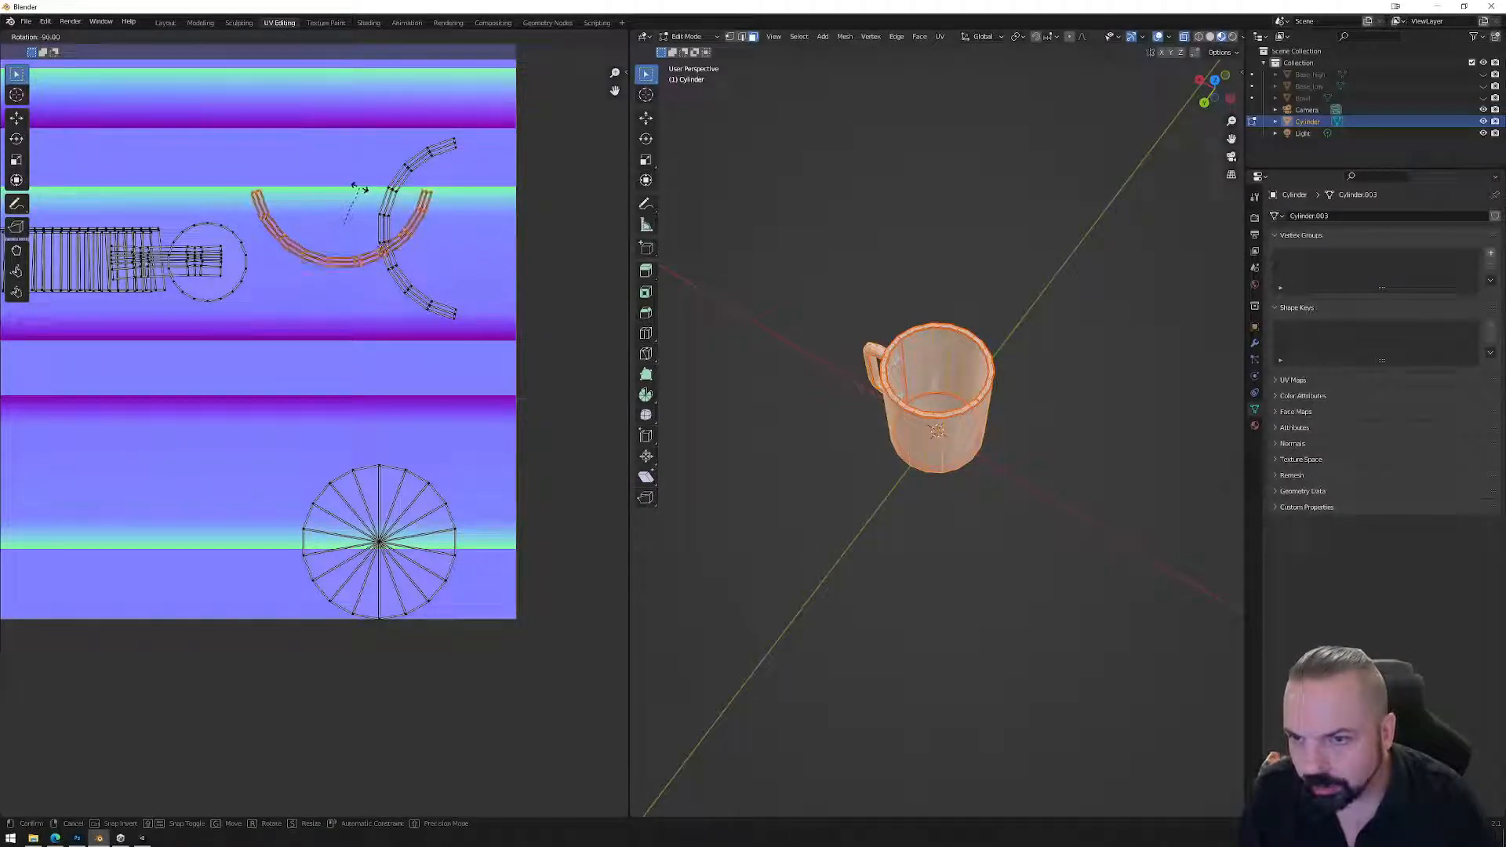
left_click(360, 188)
left_click(392, 209)
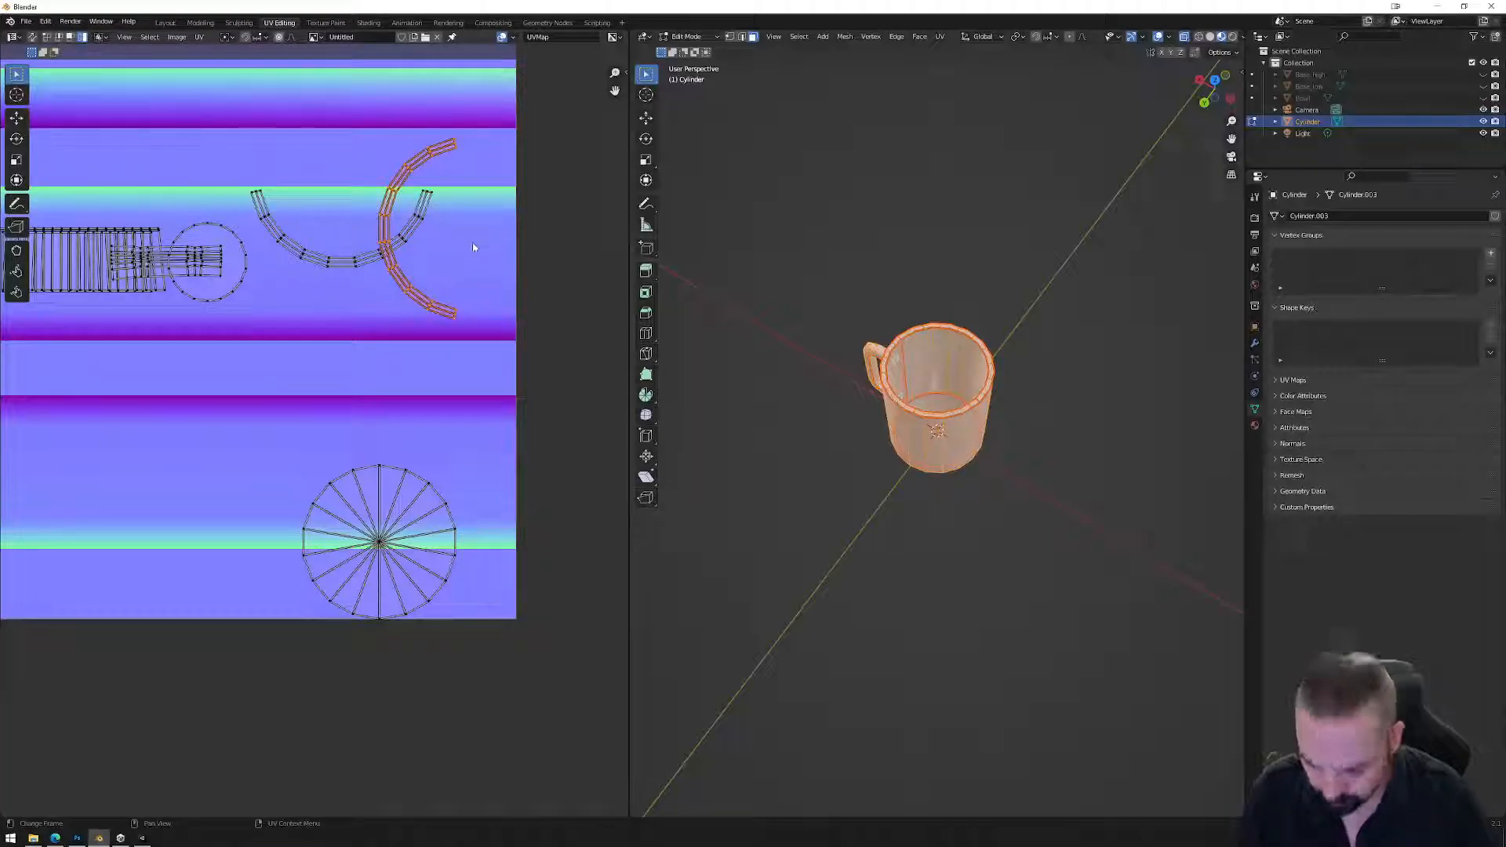
key("r")
left_click(429, 202)
key("g")
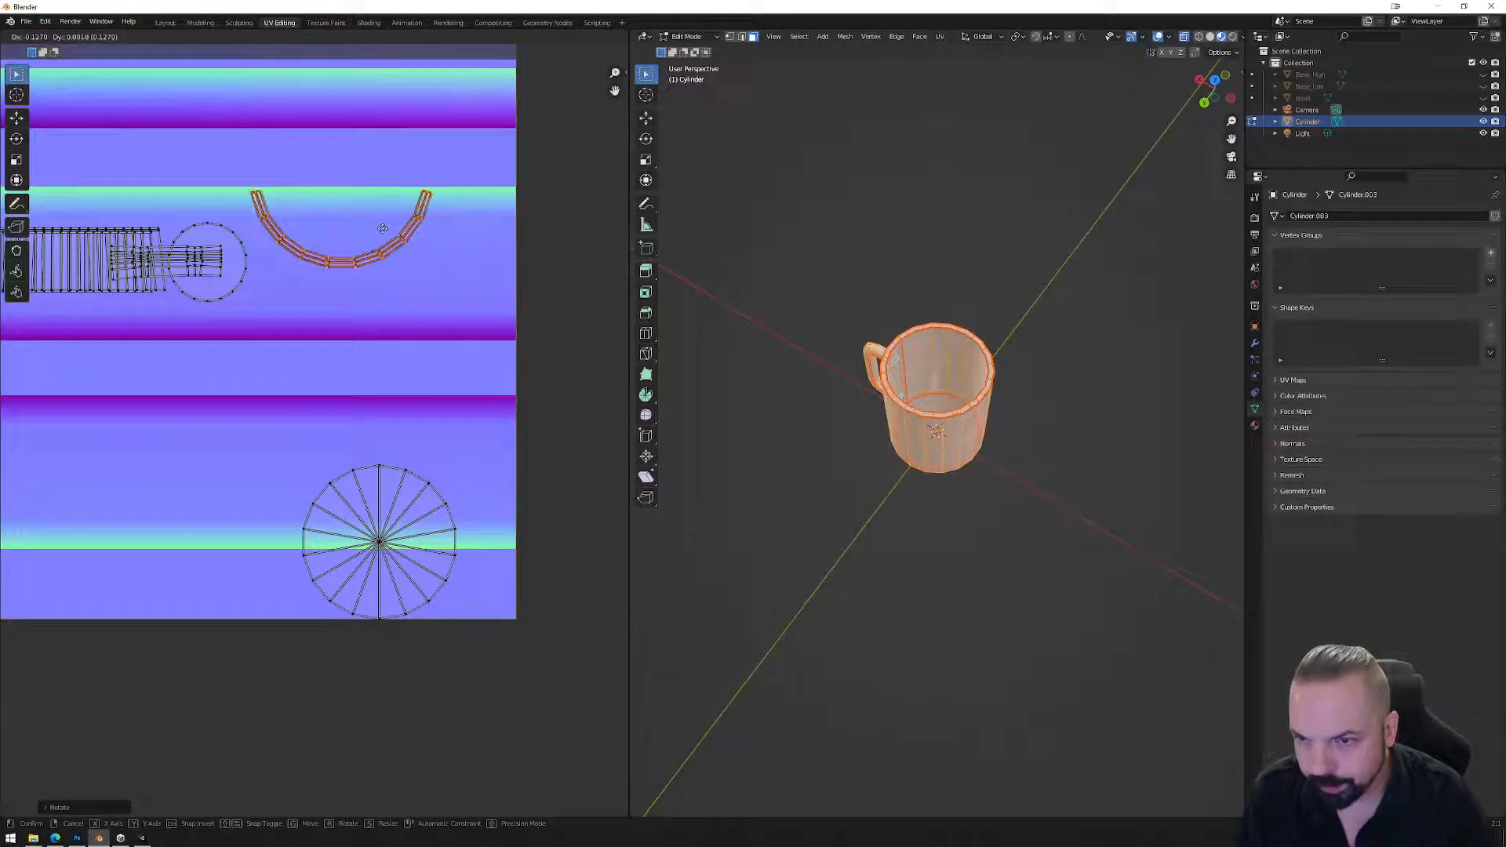
left_click(382, 228)
scroll(361, 265, "up", 2)
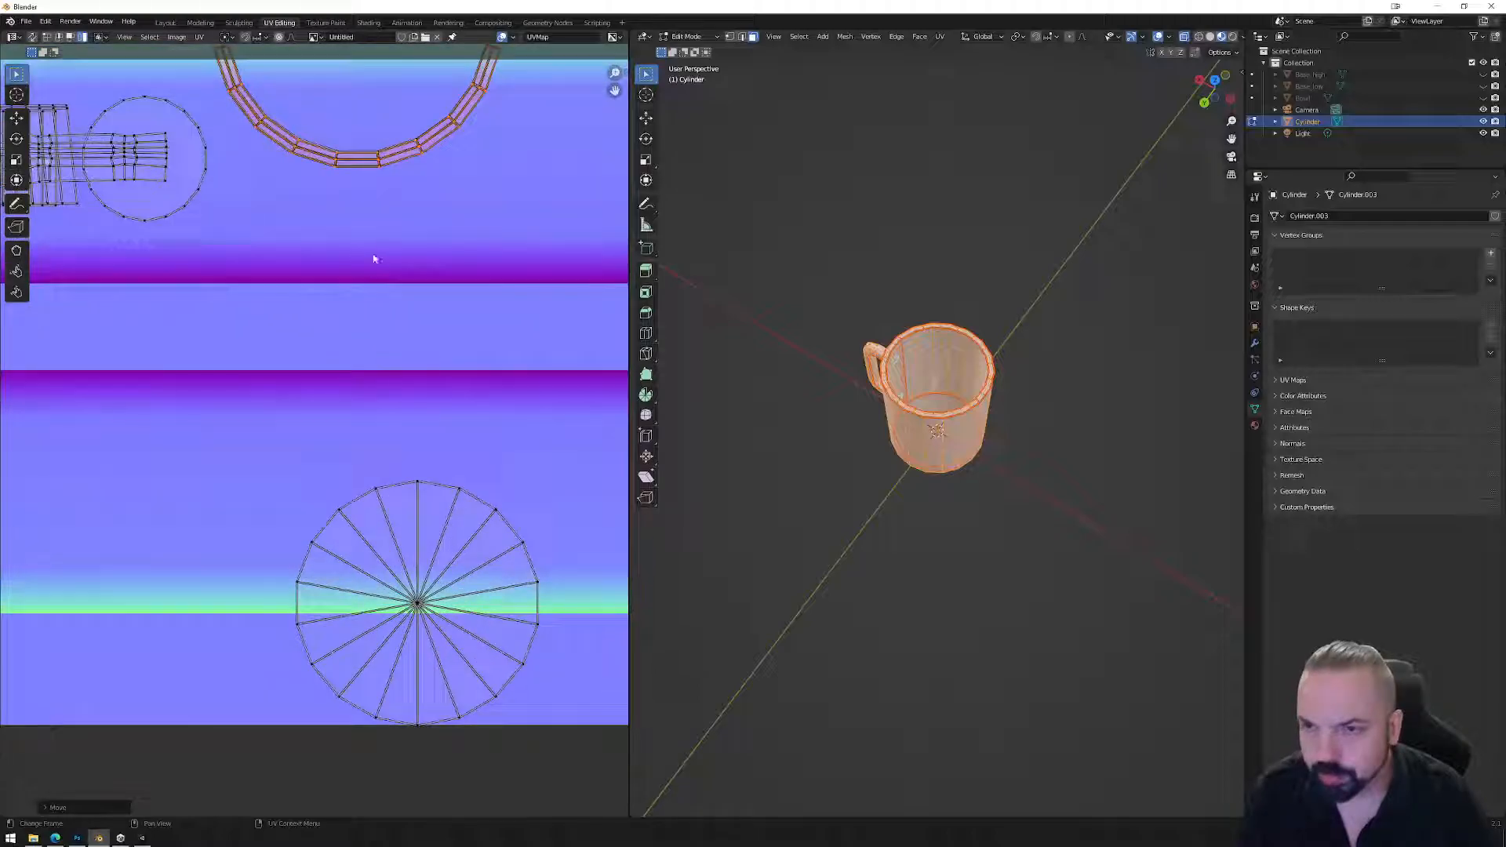
Align the arc's edge loops one by one to flatten it into a straight strip.
right_click(360, 169)
left_click(348, 197)
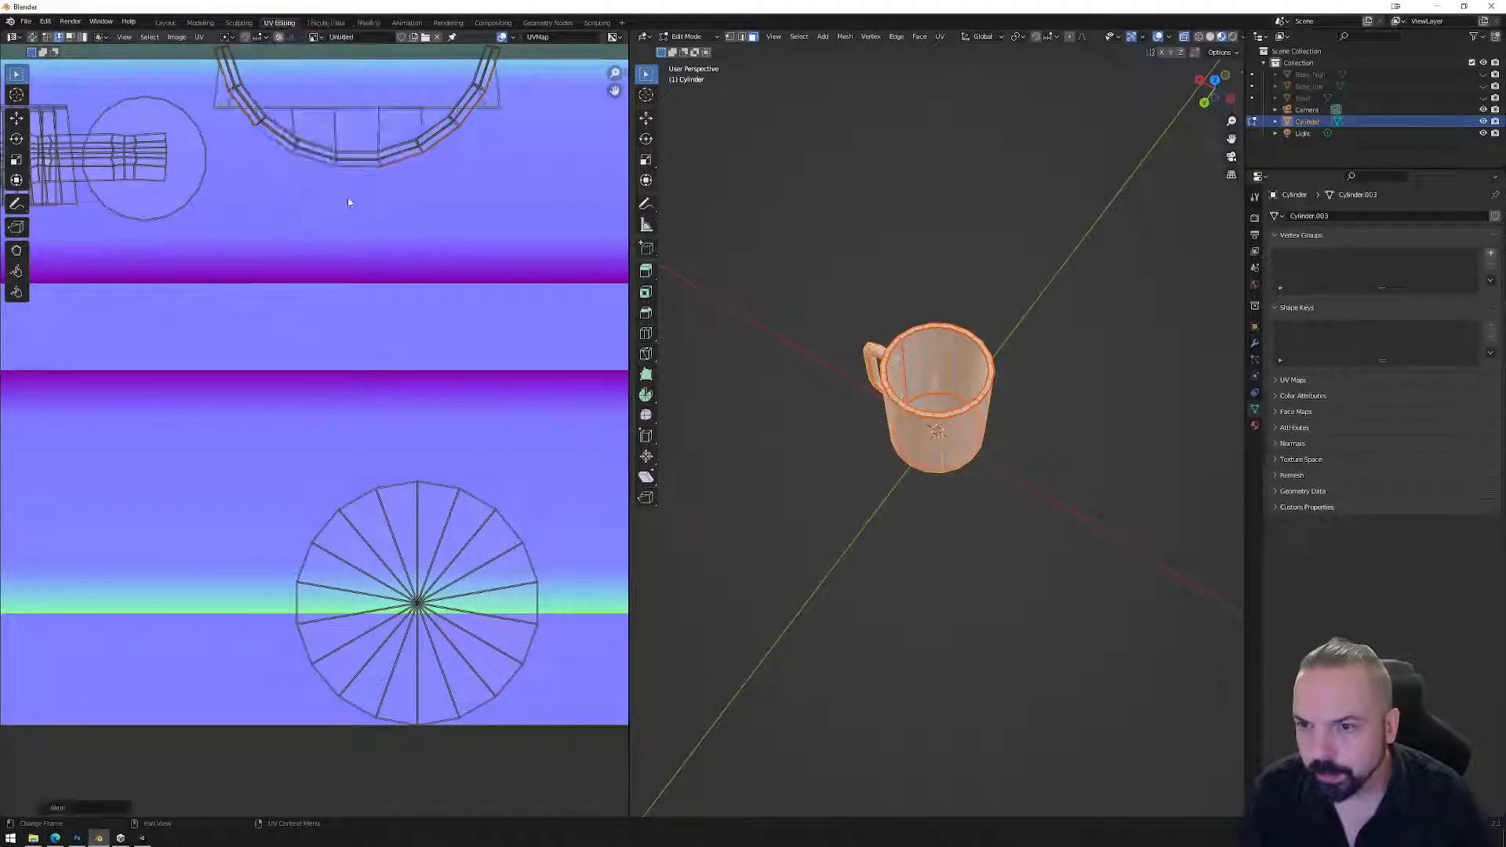
right_click(357, 166)
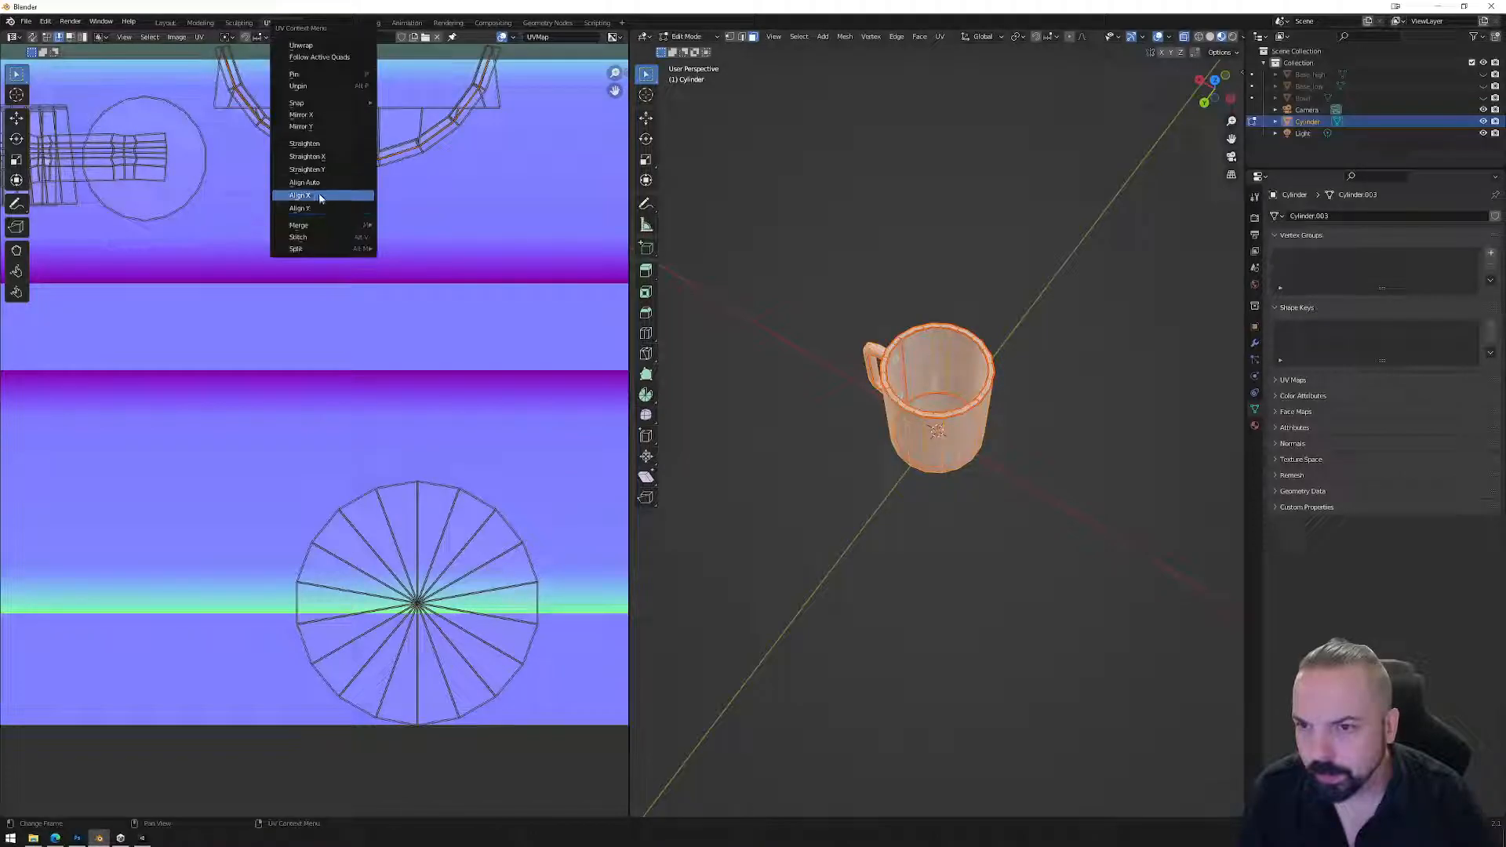
left_click(318, 195)
left_click(353, 159, "alt")
right_click(354, 159)
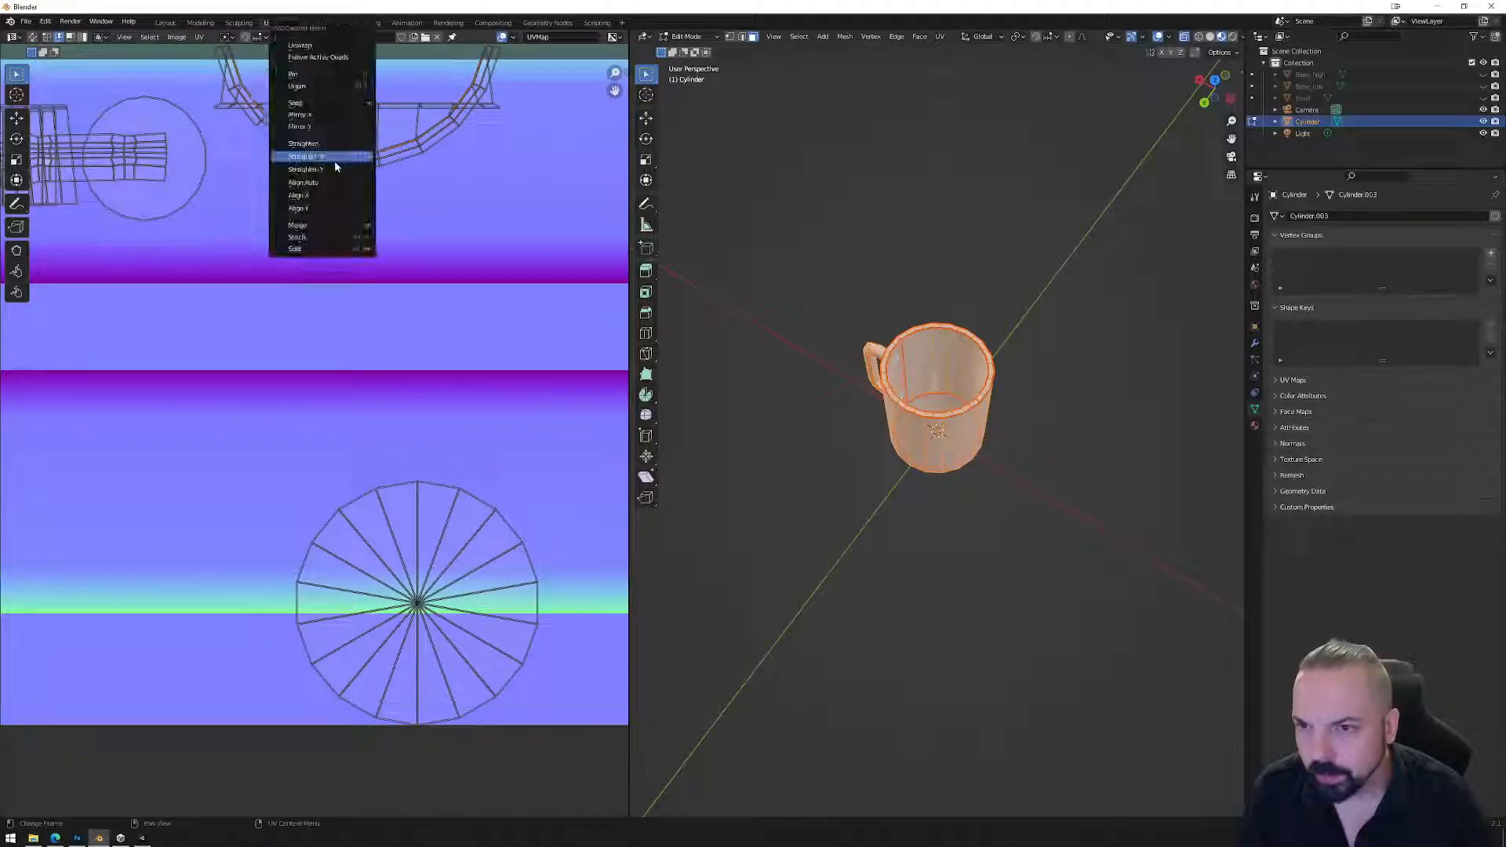
left_click(318, 201)
right_click(316, 208)
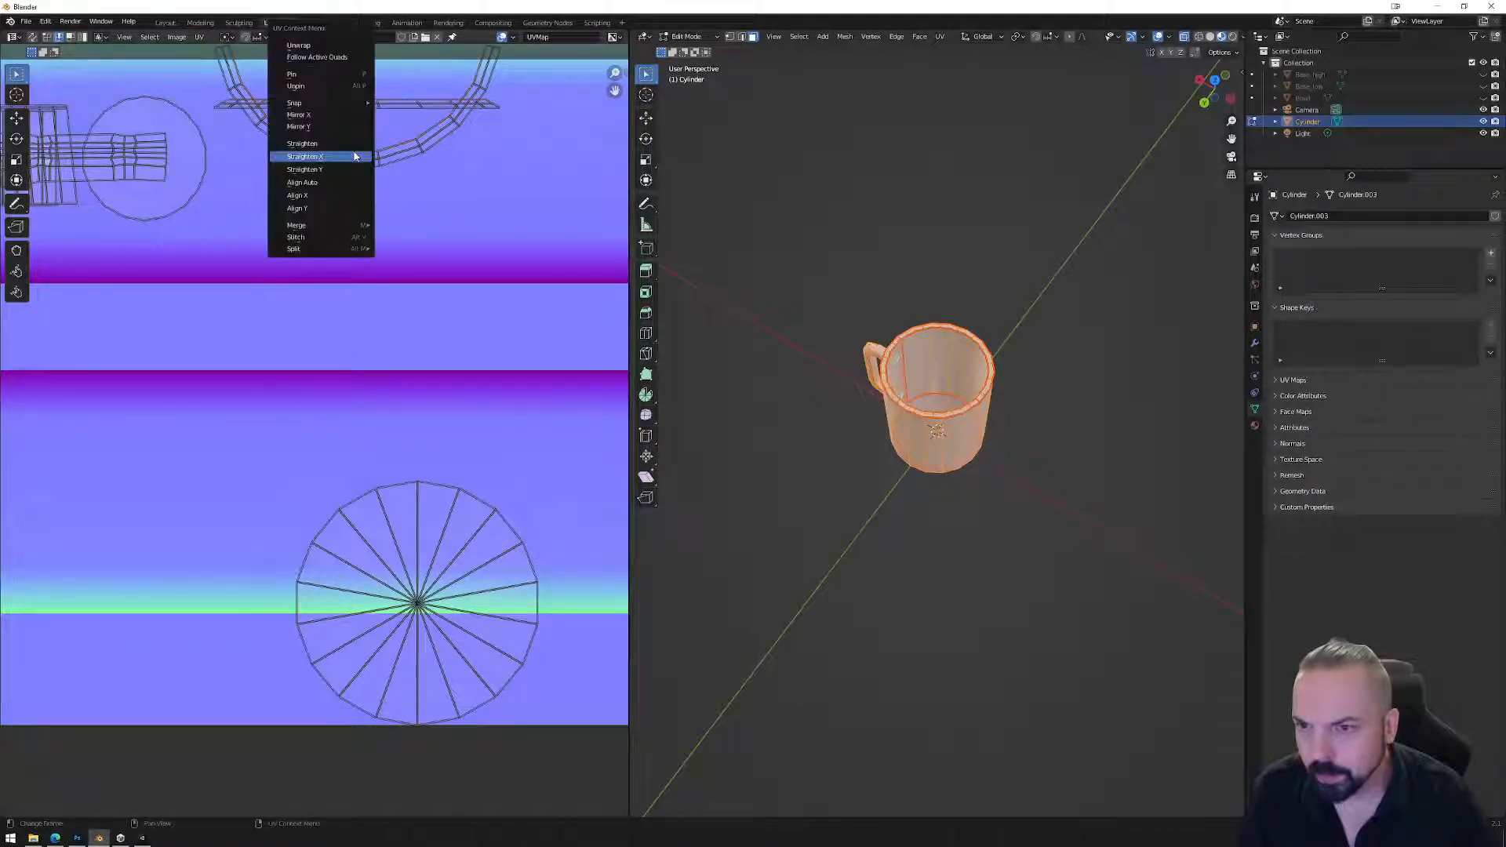
left_click(318, 201)
left_click(354, 161, "alt")
right_click(338, 160)
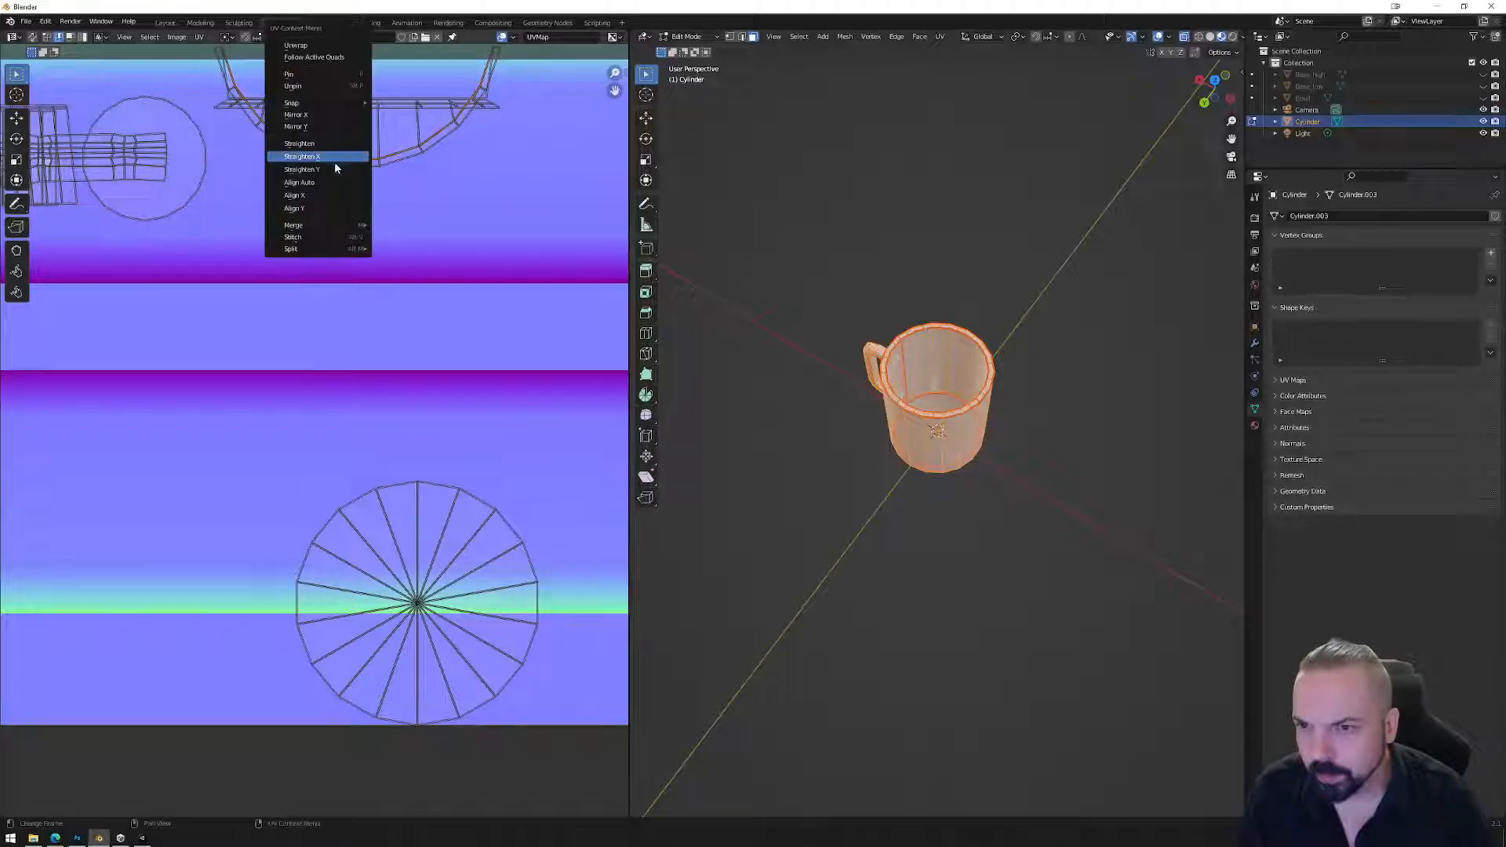
left_click(317, 202)
left_click(352, 163, "alt")
right_click(353, 163)
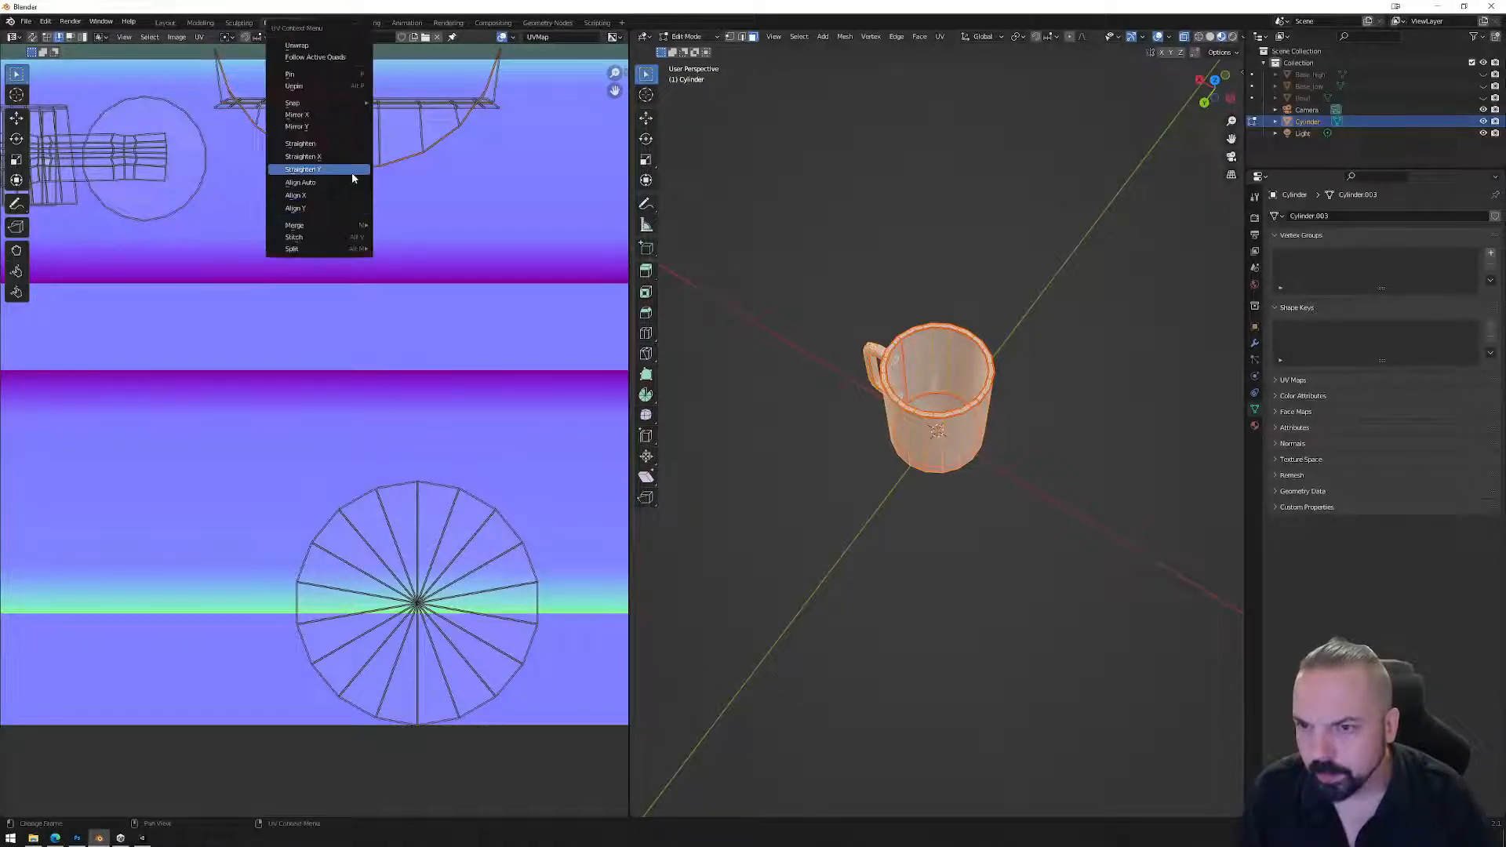
left_click(321, 209)
Straighten the slanted edges at the strip's left end so they run vertically.
middle_click_drag(345, 157, 370, 358)
scroll(299, 288, "up", 5)
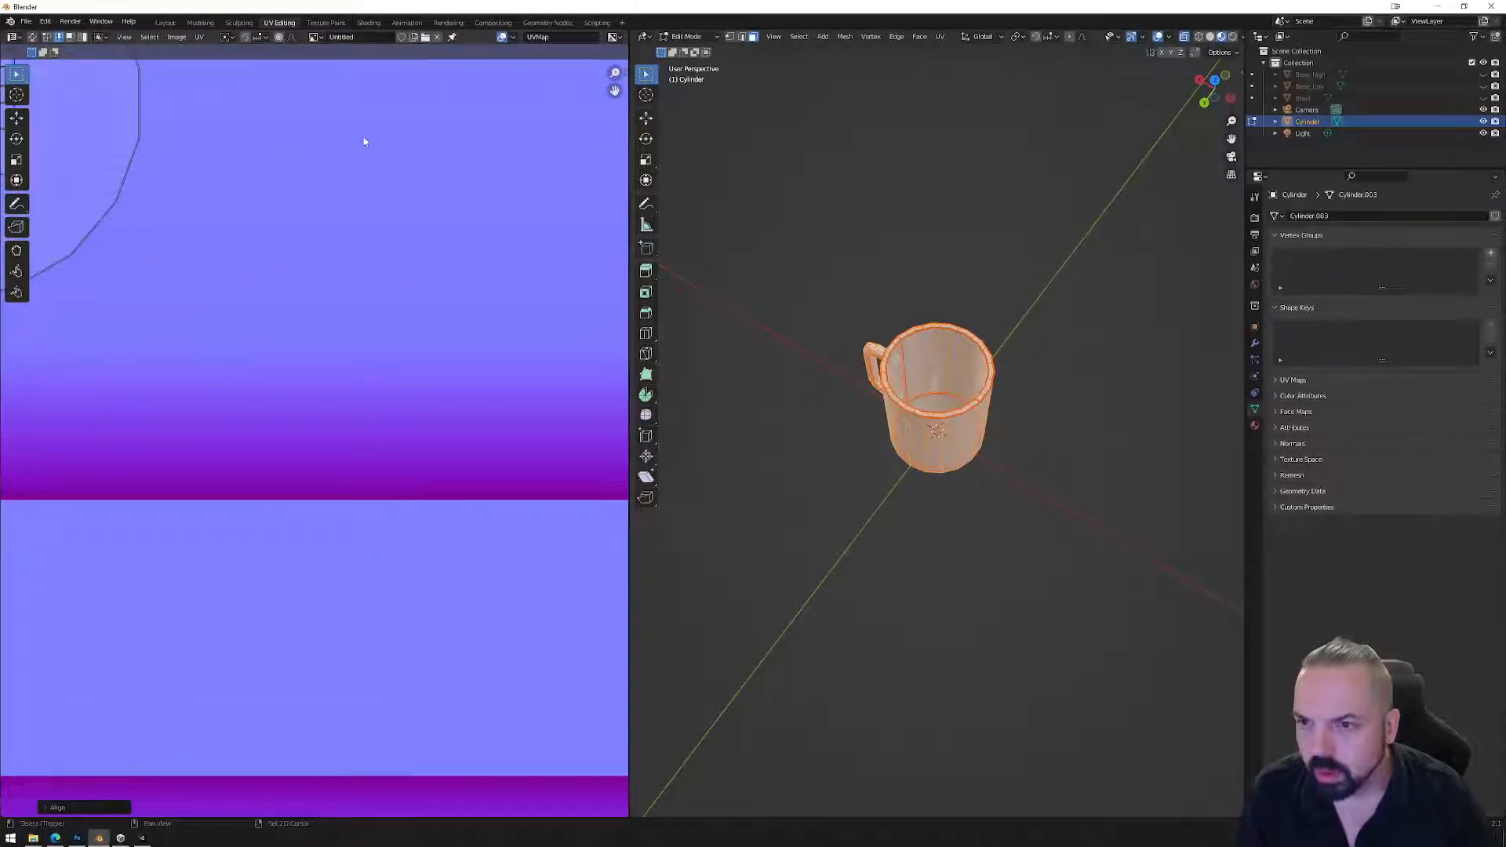
scroll(363, 141, "down", 5)
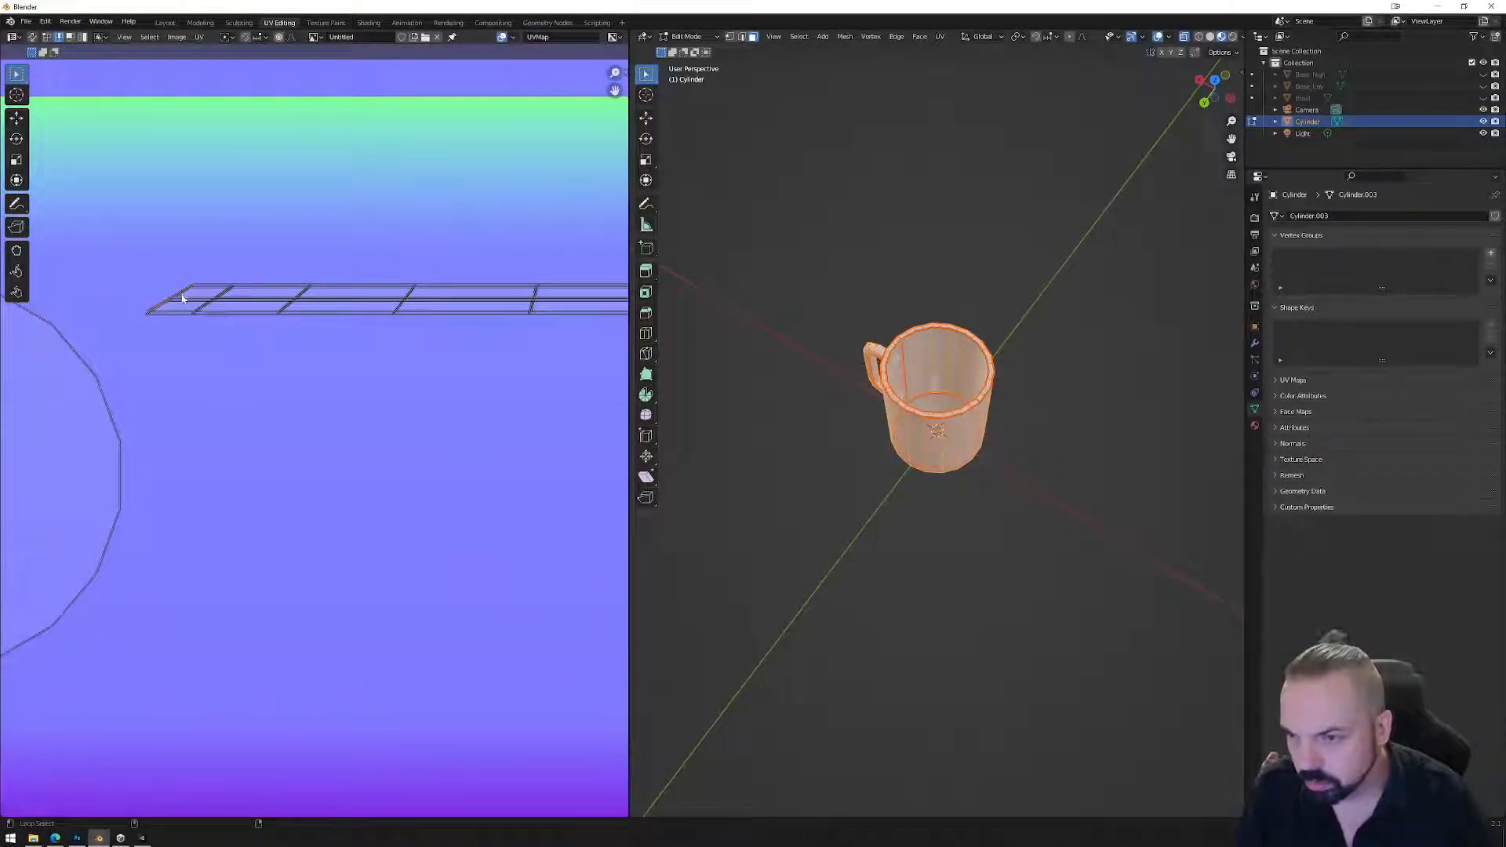
right_click(185, 331)
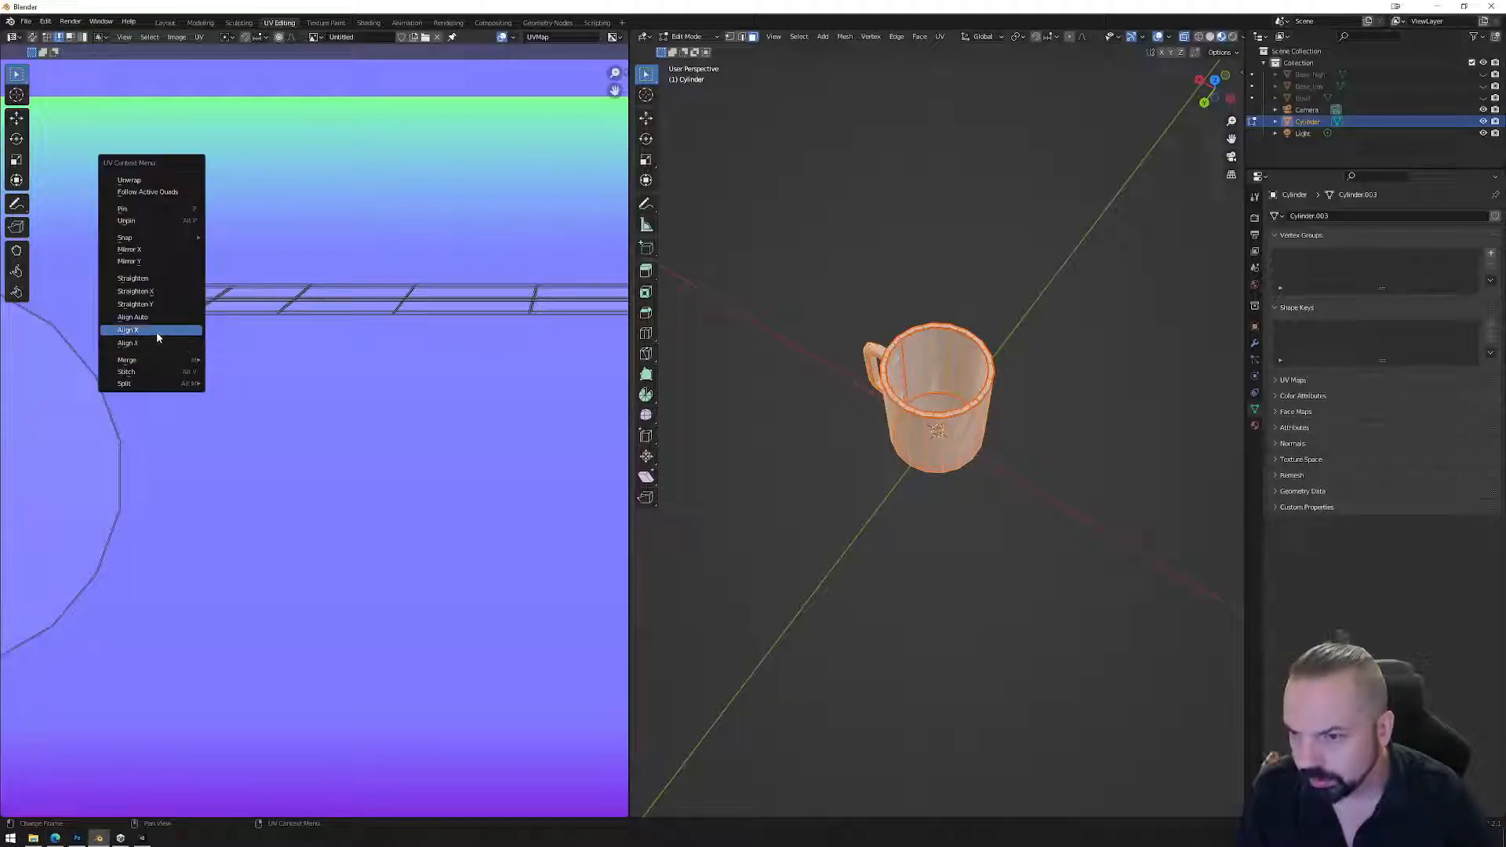
left_click(161, 334)
right_click(223, 297)
left_click(215, 302)
right_click(303, 305)
left_click(310, 307)
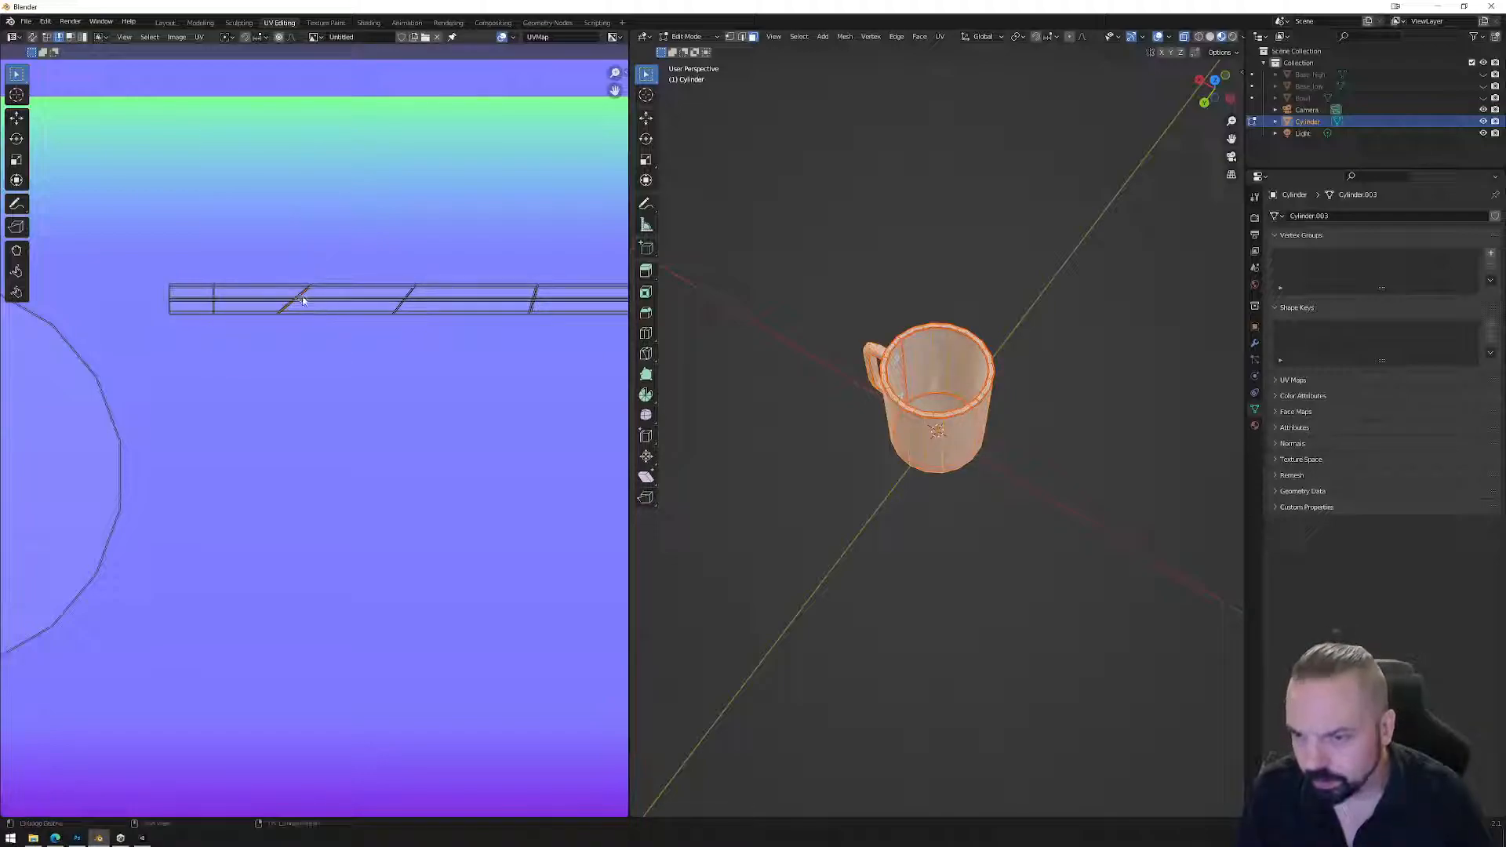
right_click(302, 295)
left_click(275, 297)
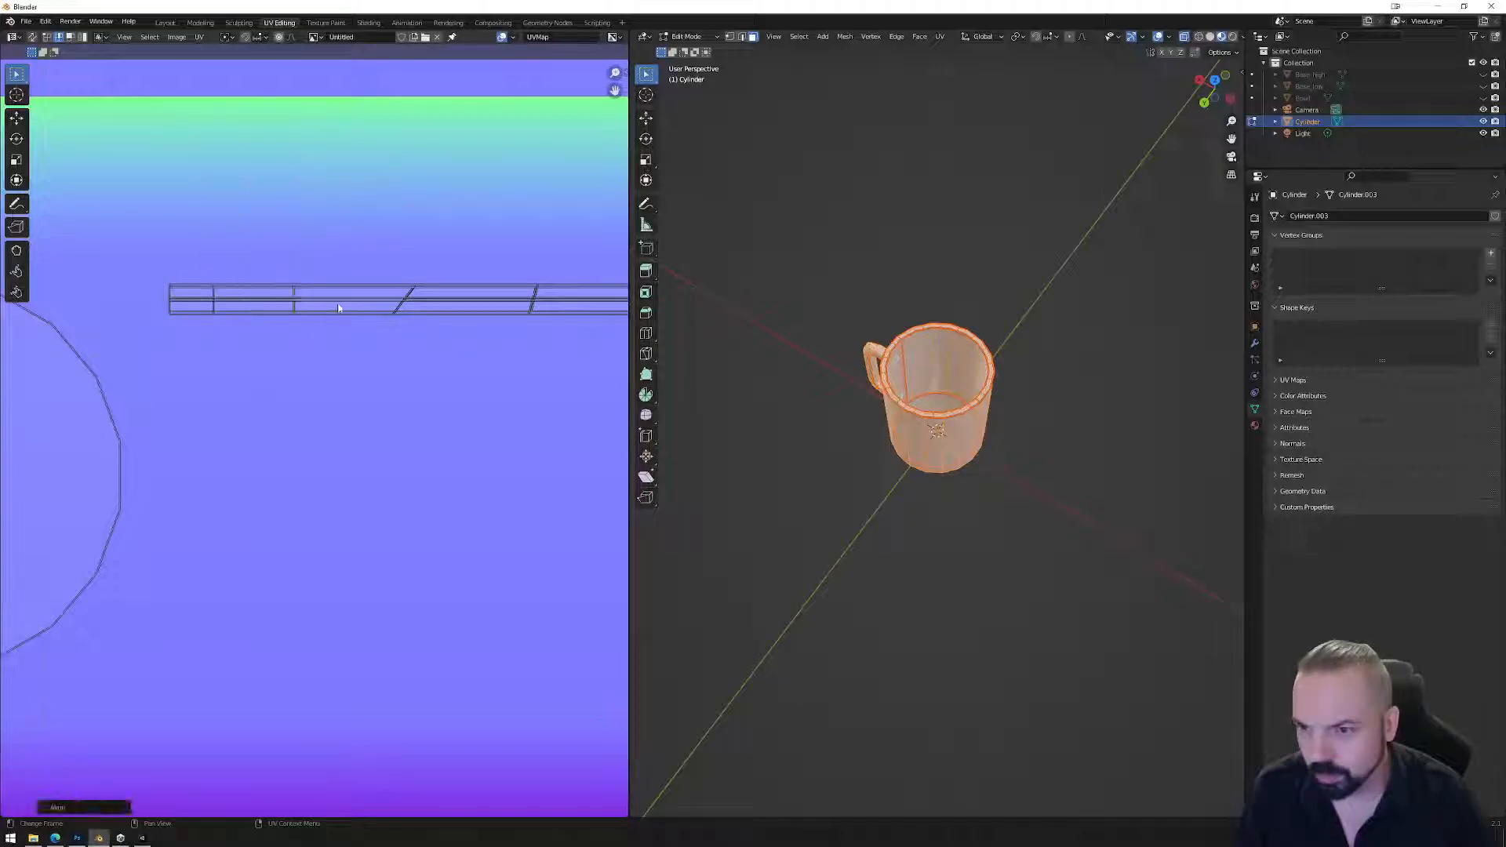
Make the slanted cross loops in the middle of the strip vertical with Align X.
left_click(410, 297, "alt")
left_click(429, 282)
left_click(409, 296, "alt")
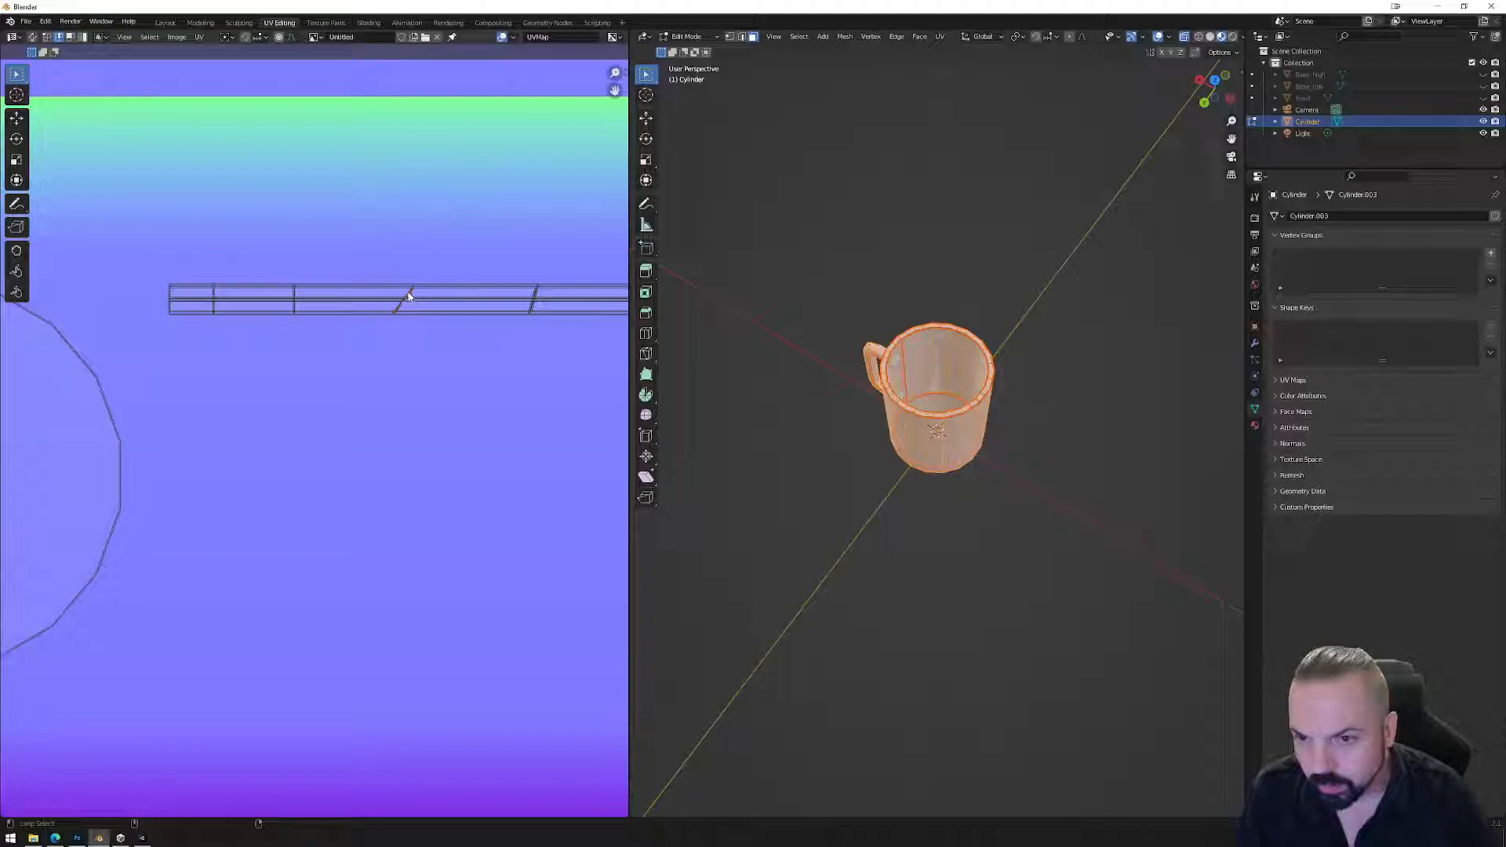
right_click(410, 295)
left_click(404, 293)
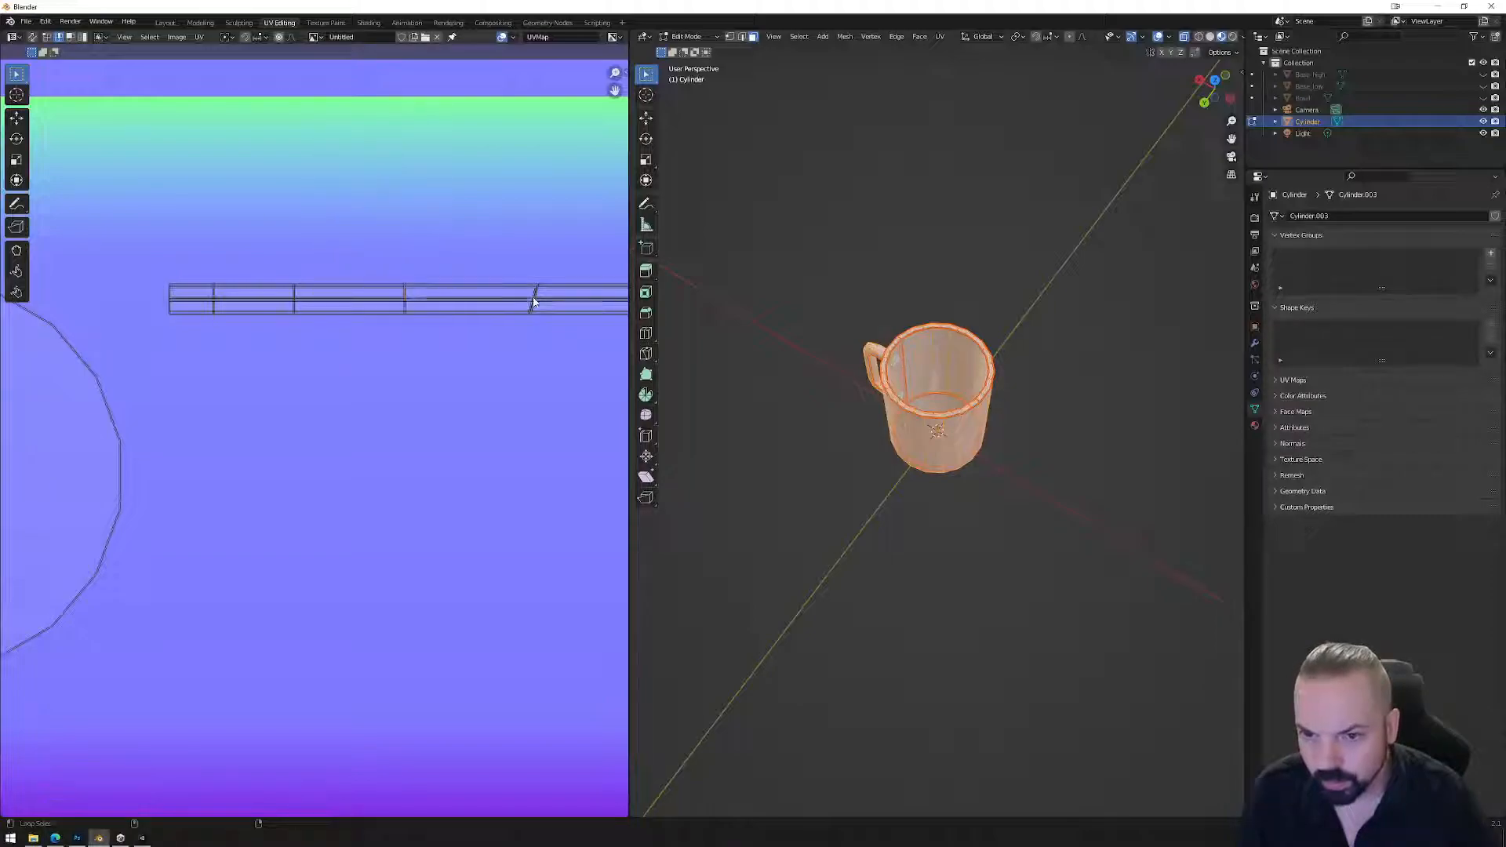
right_click(536, 297)
left_click(511, 294)
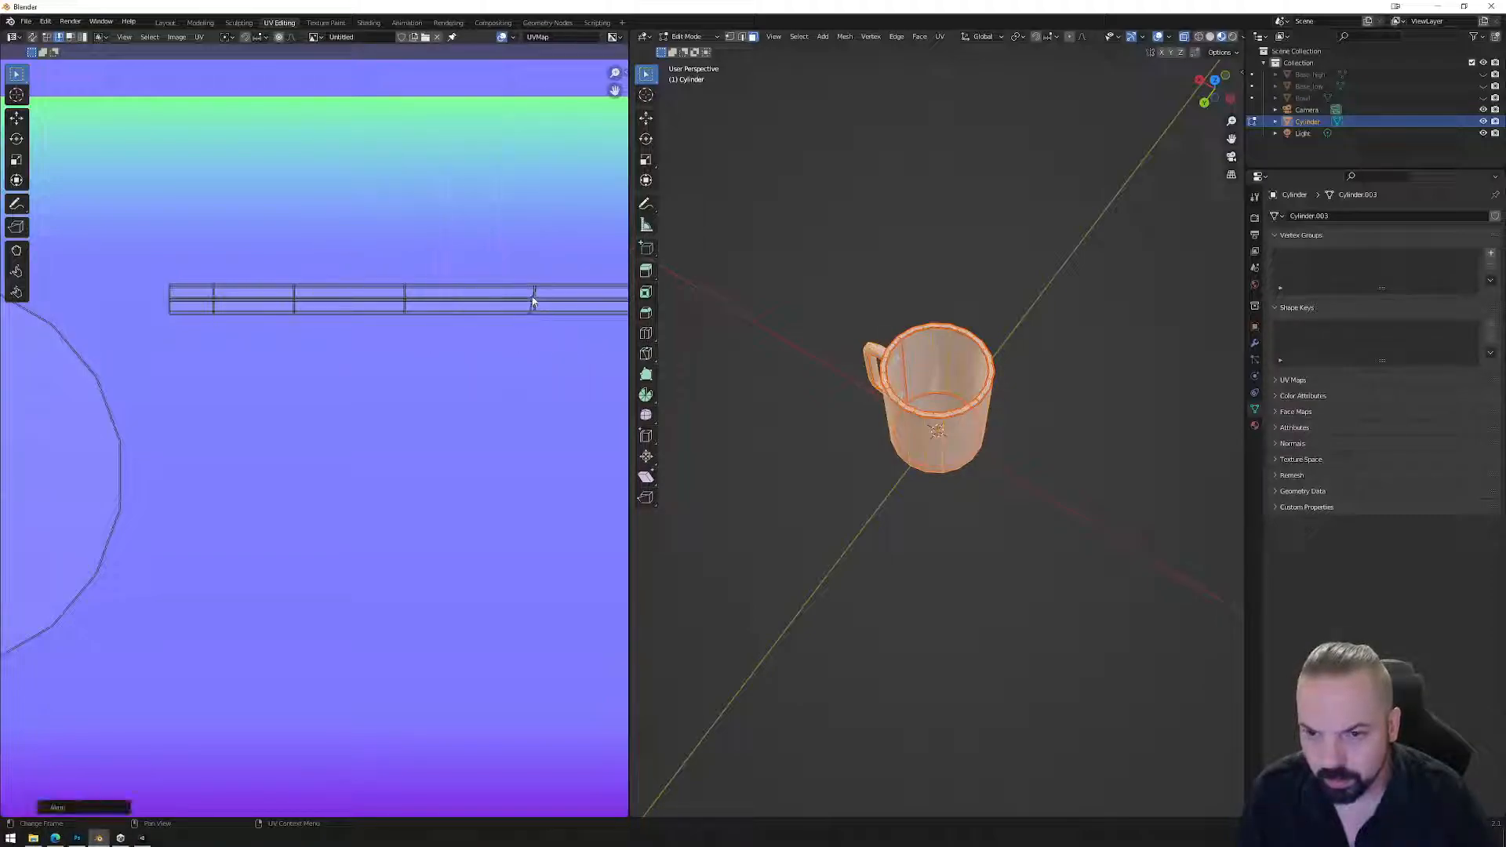
right_click(531, 296)
left_click(529, 295)
Align the next three slanted cross loops further along the strip vertically.
middle_click_drag(553, 316, 175, 314)
left_click(291, 295, "alt")
right_click(291, 296)
left_click(291, 295)
left_click(416, 297, "alt")
right_click(416, 296)
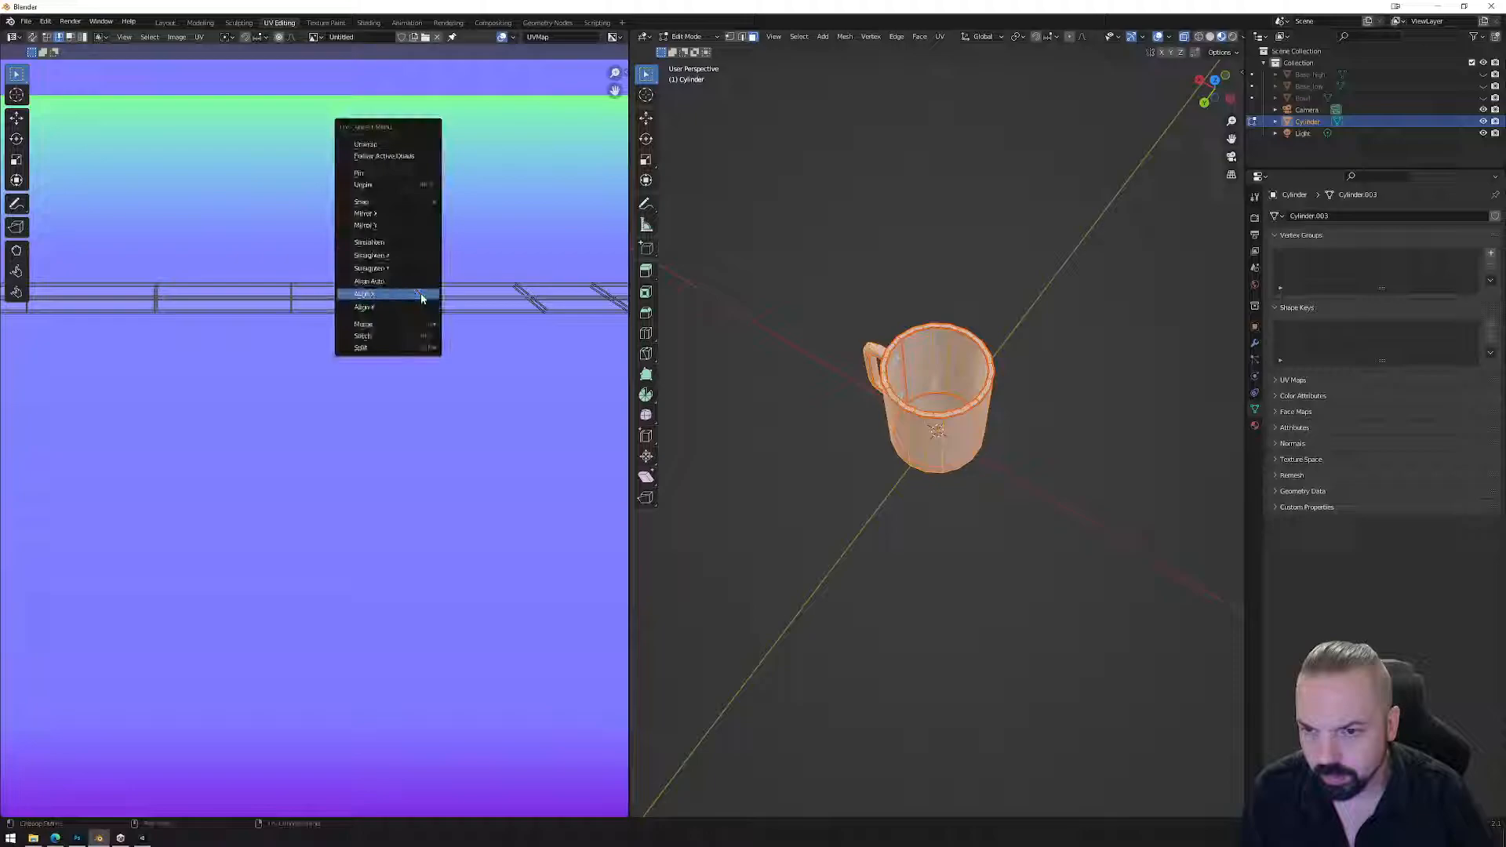
left_click(416, 296)
left_click(518, 297, "alt")
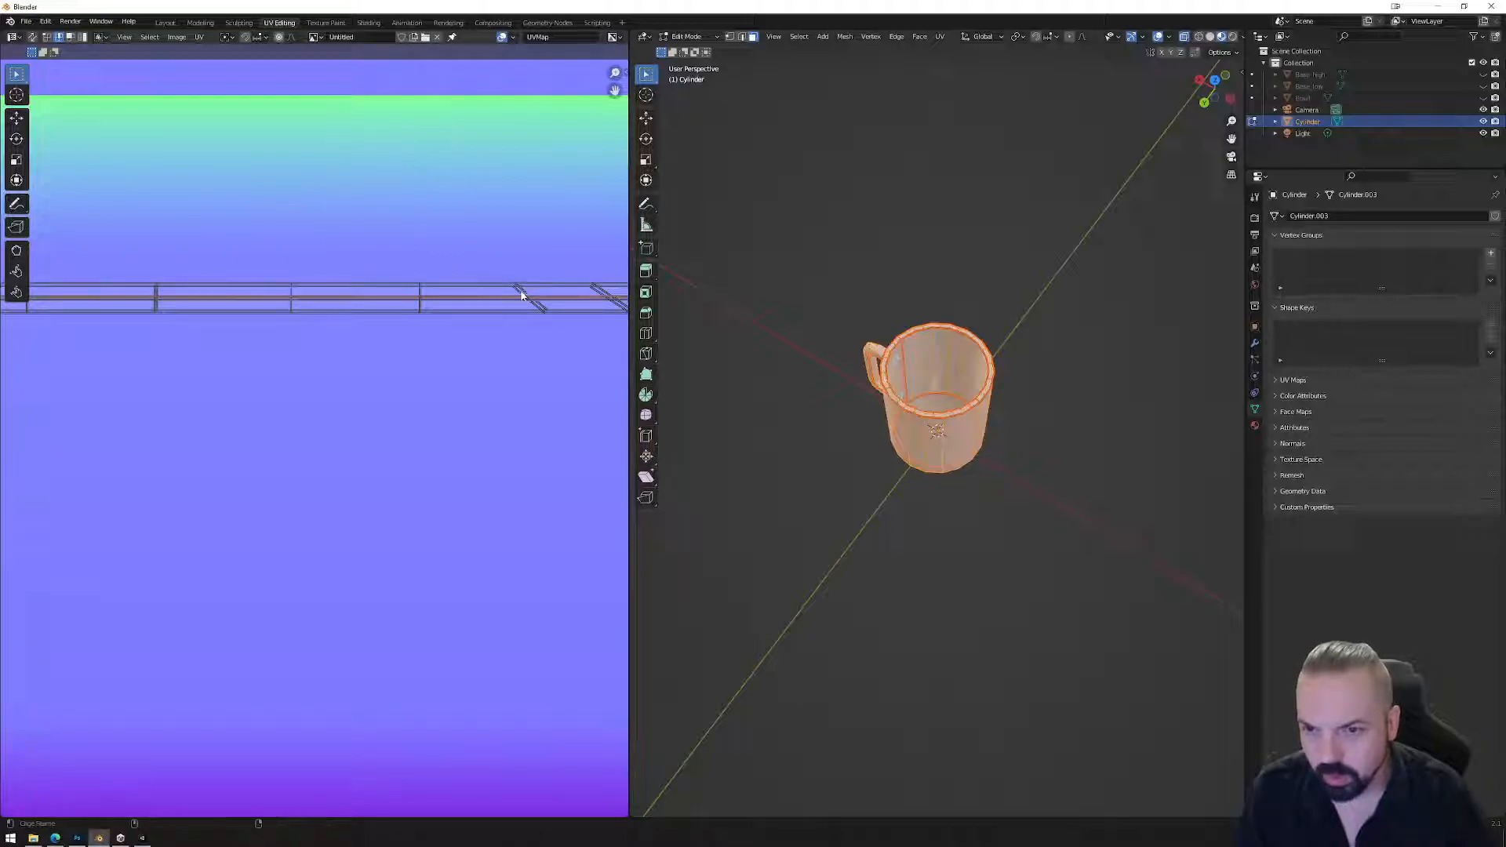
right_click(520, 300)
left_click(501, 298)
Straighten the last slanted loops at the strip's far end vertically.
middle_click_drag(563, 306, 386, 315)
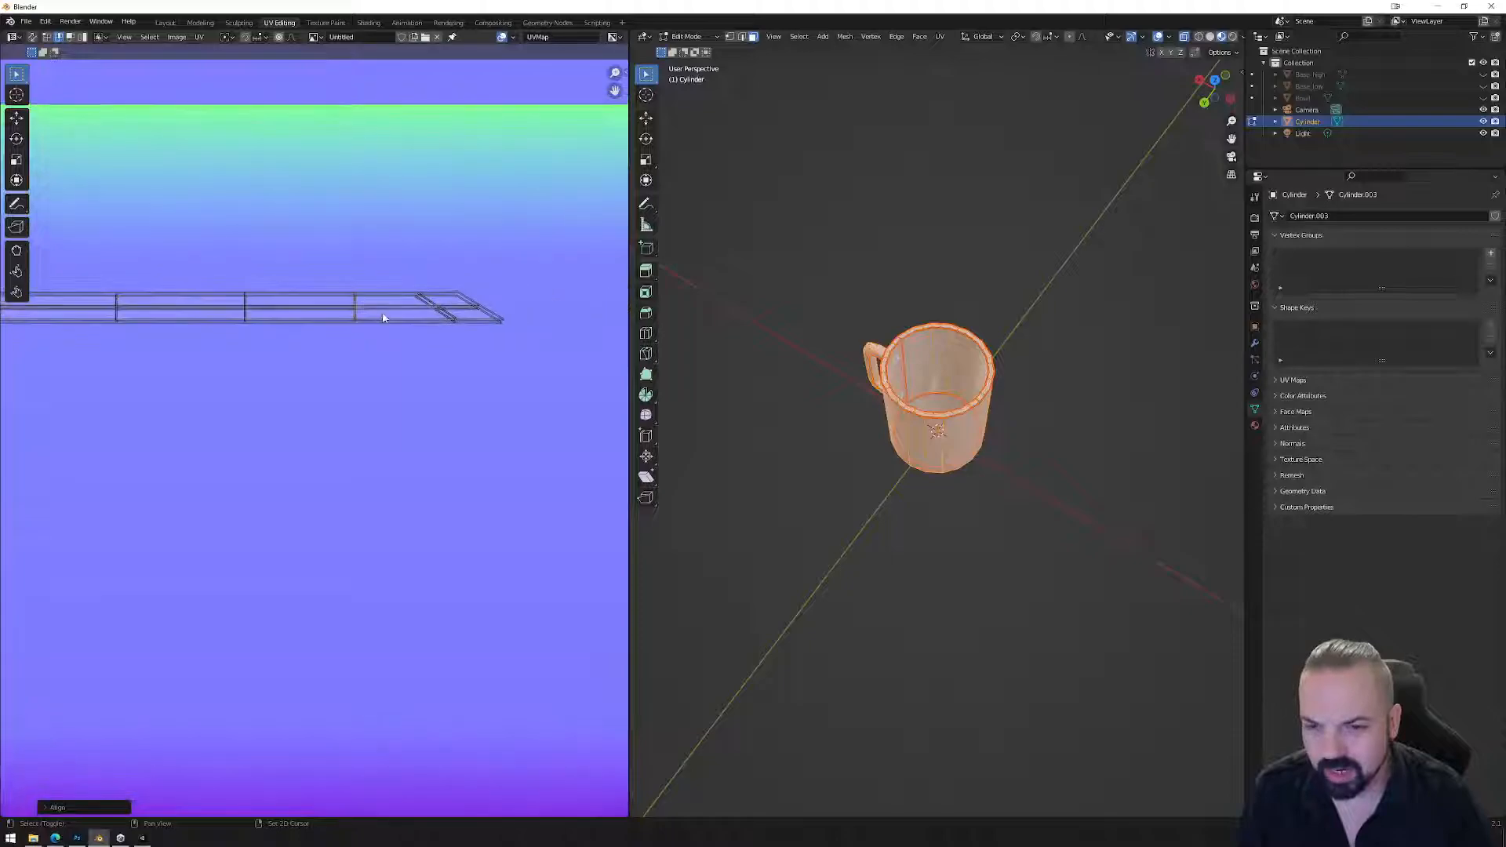
left_click(432, 301, "alt")
right_click(428, 306)
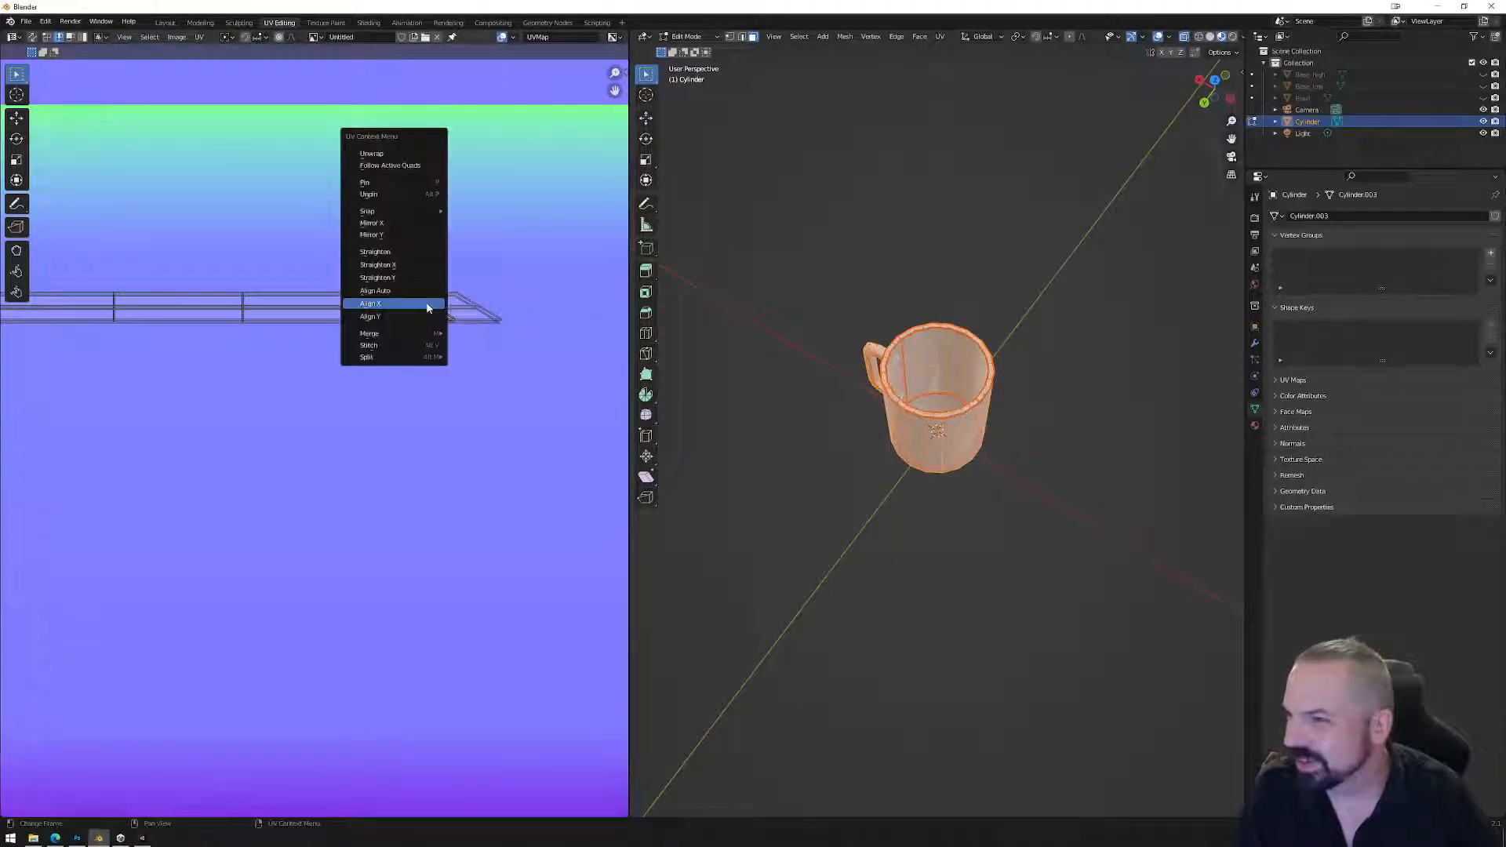
left_click(426, 306)
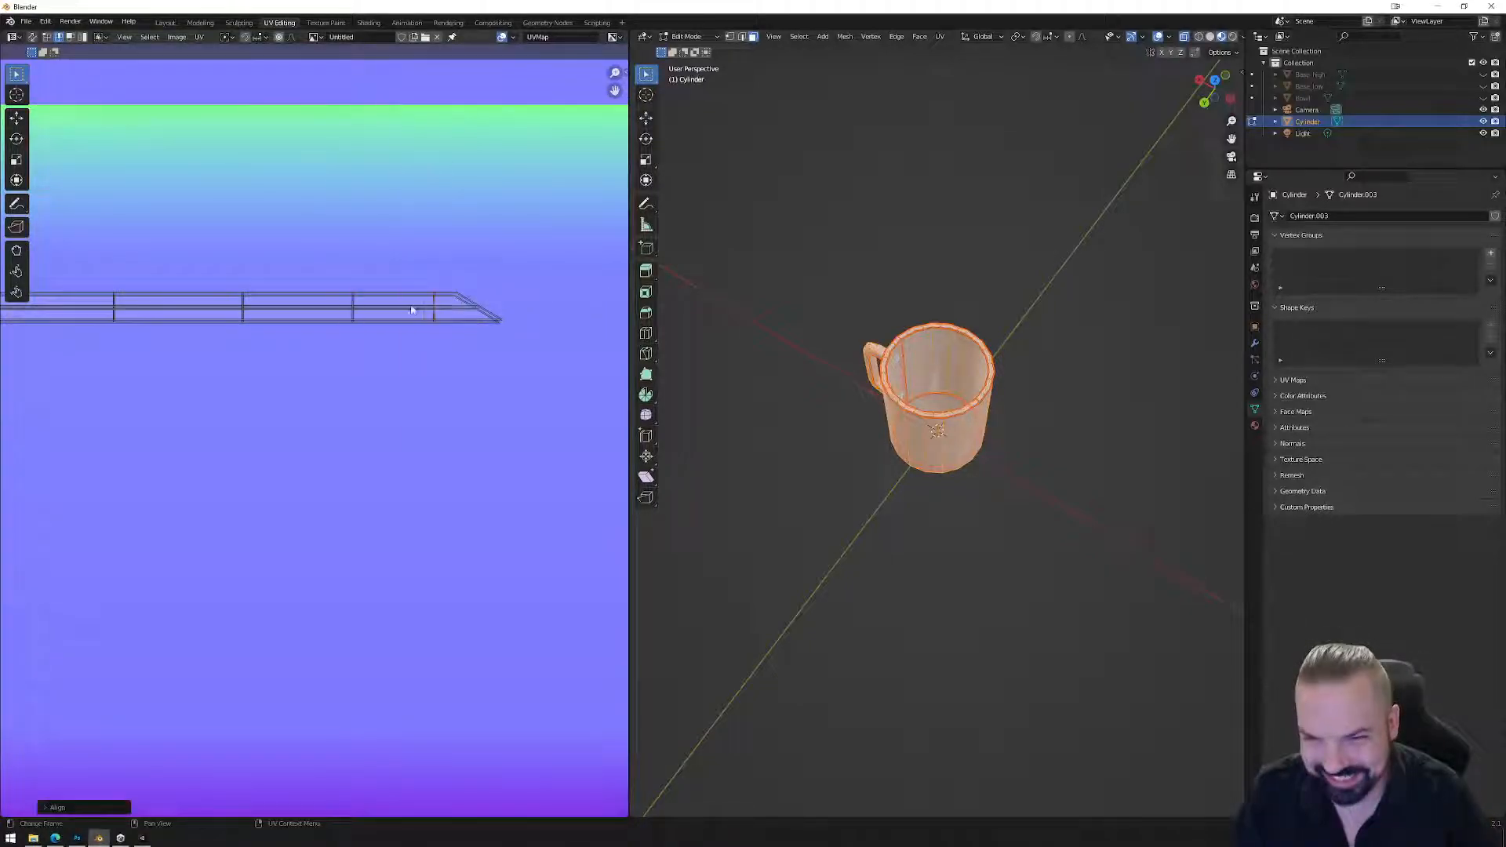
right_click(475, 306)
left_click(448, 305)
scroll(423, 345, "down", 5)
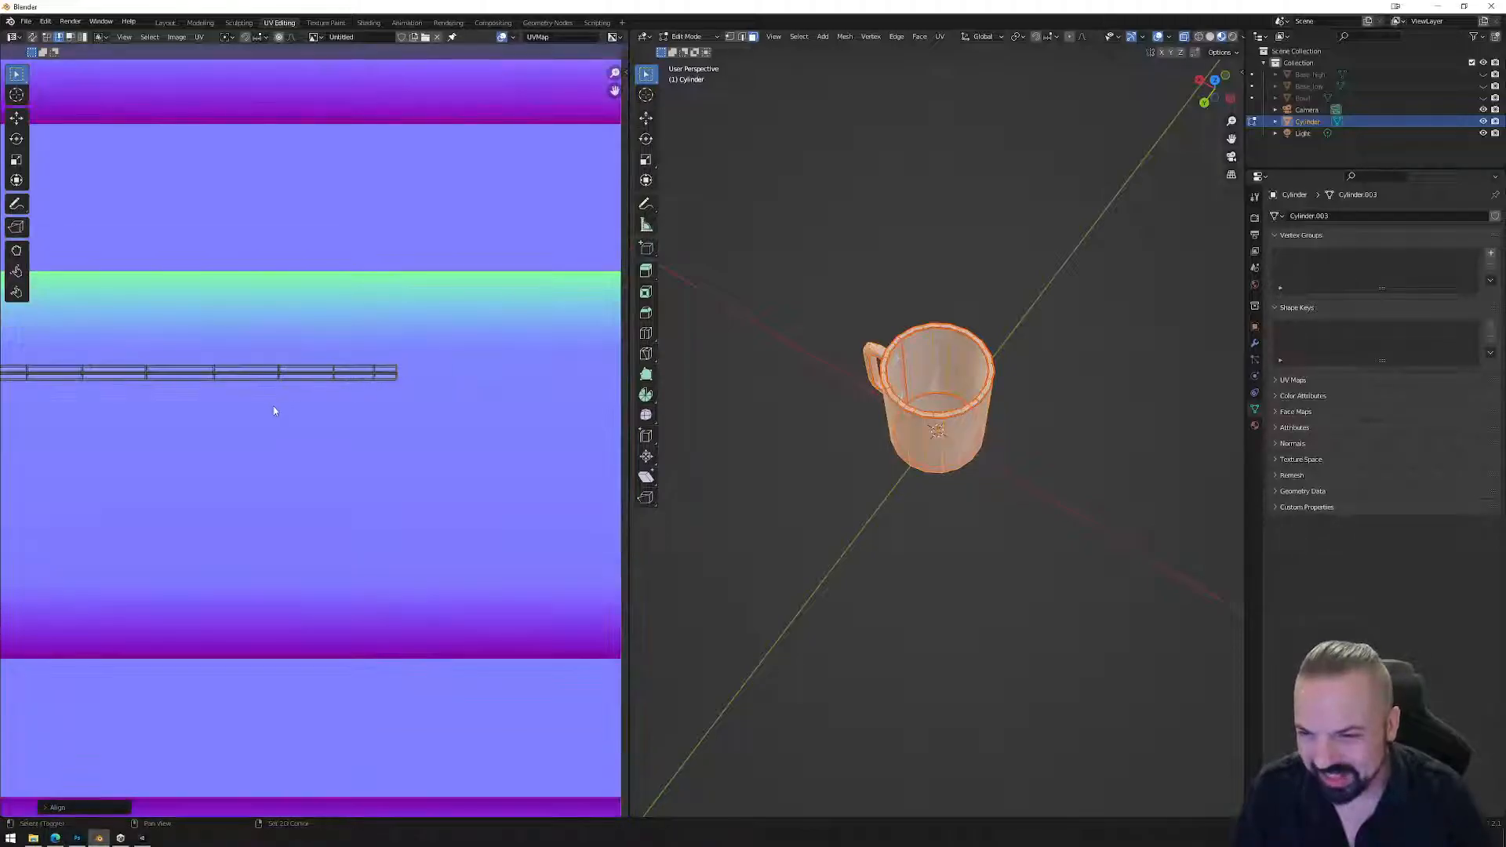
Move the thin side strip over the texture's upper band and enlarge it slightly.
left_click_drag(248, 359, 497, 385)
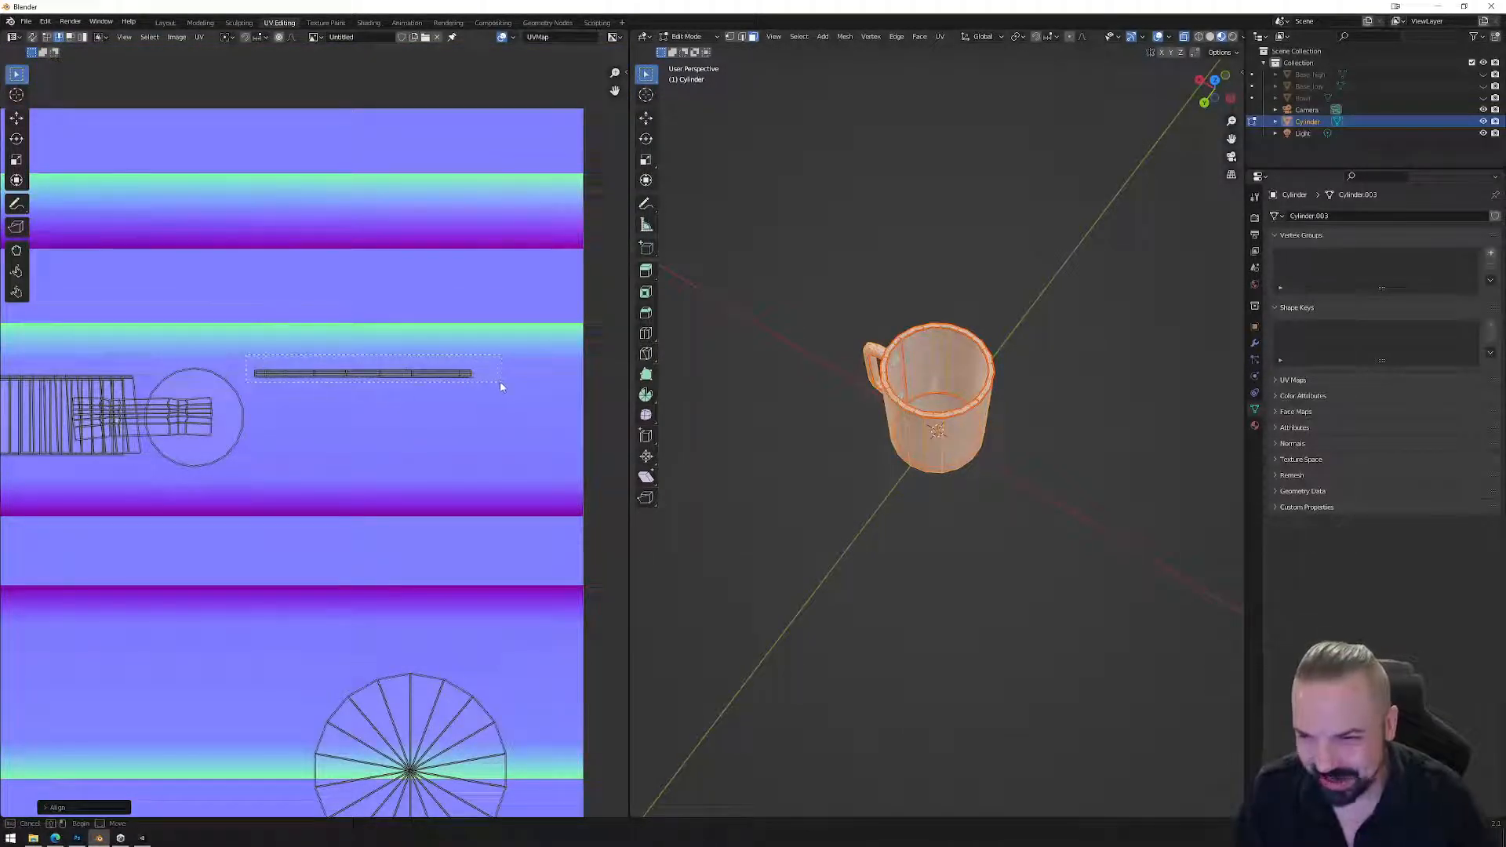
key("g")
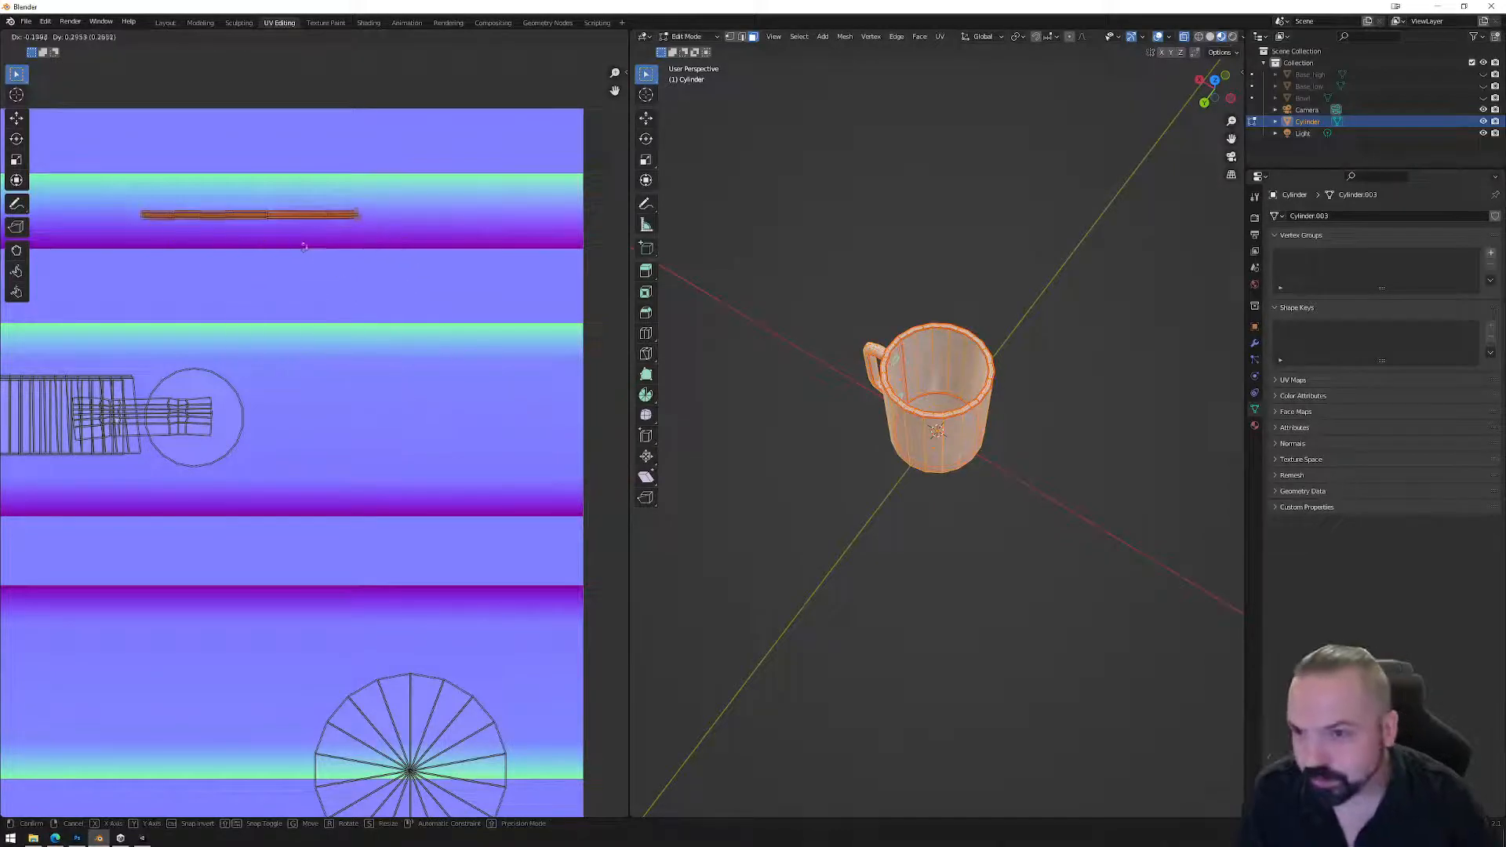
left_click(280, 247)
key("s")
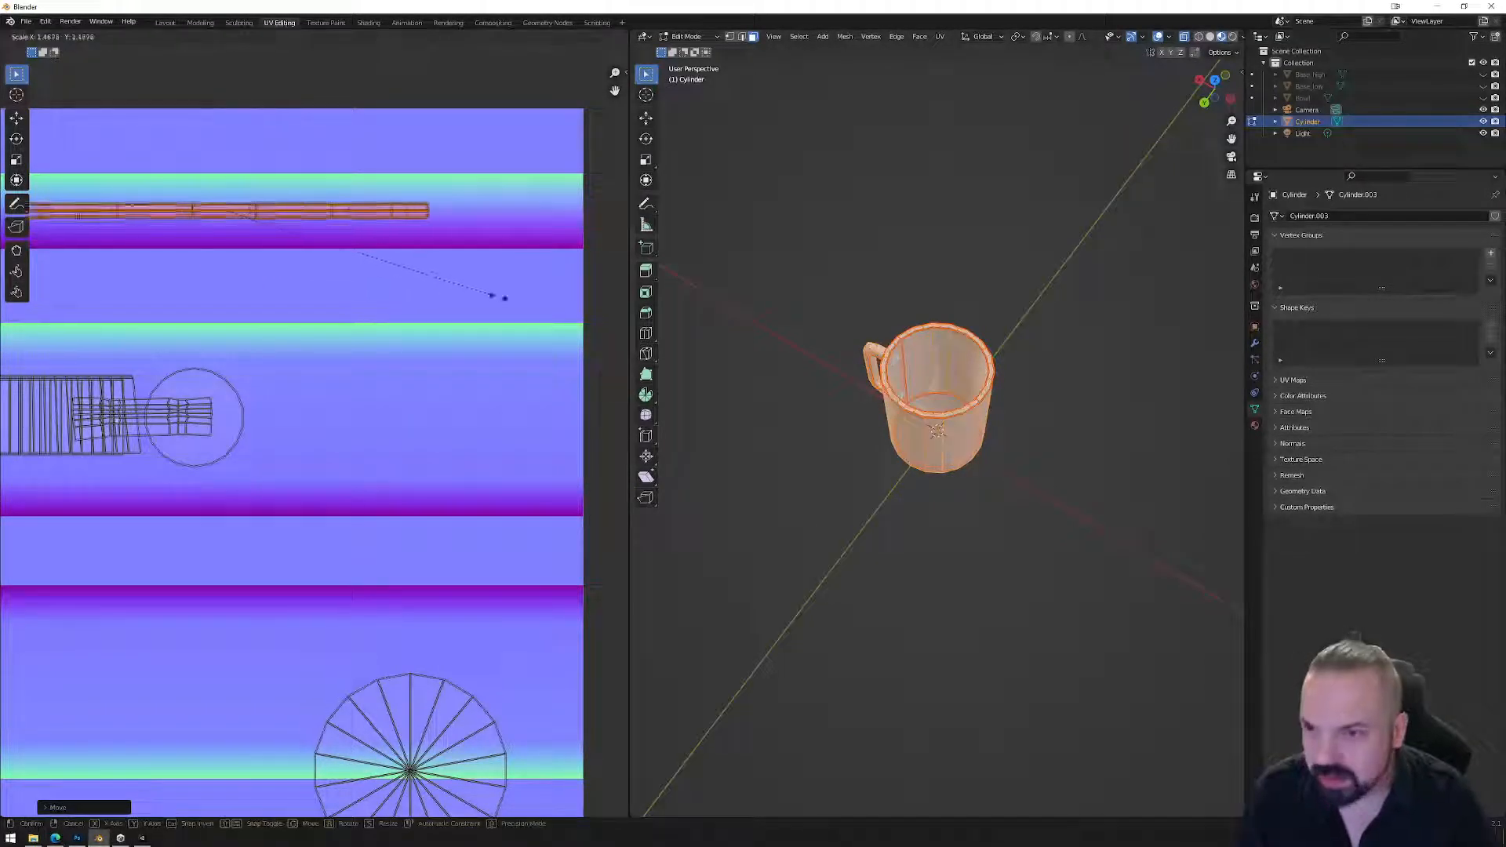
left_click(504, 355)
key("g")
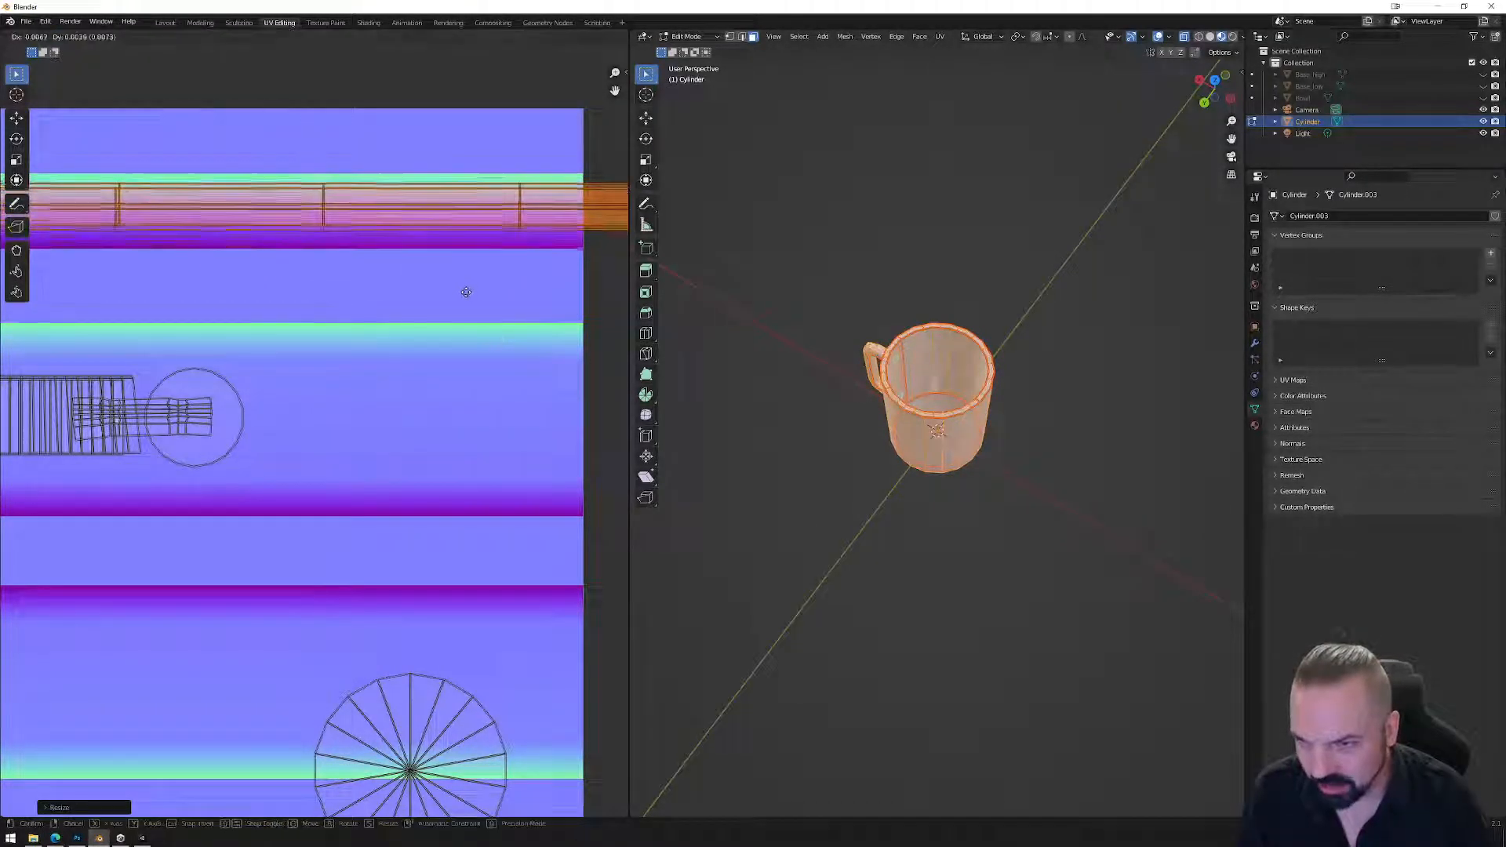
left_click(464, 297)
scroll(371, 263, "down", 4)
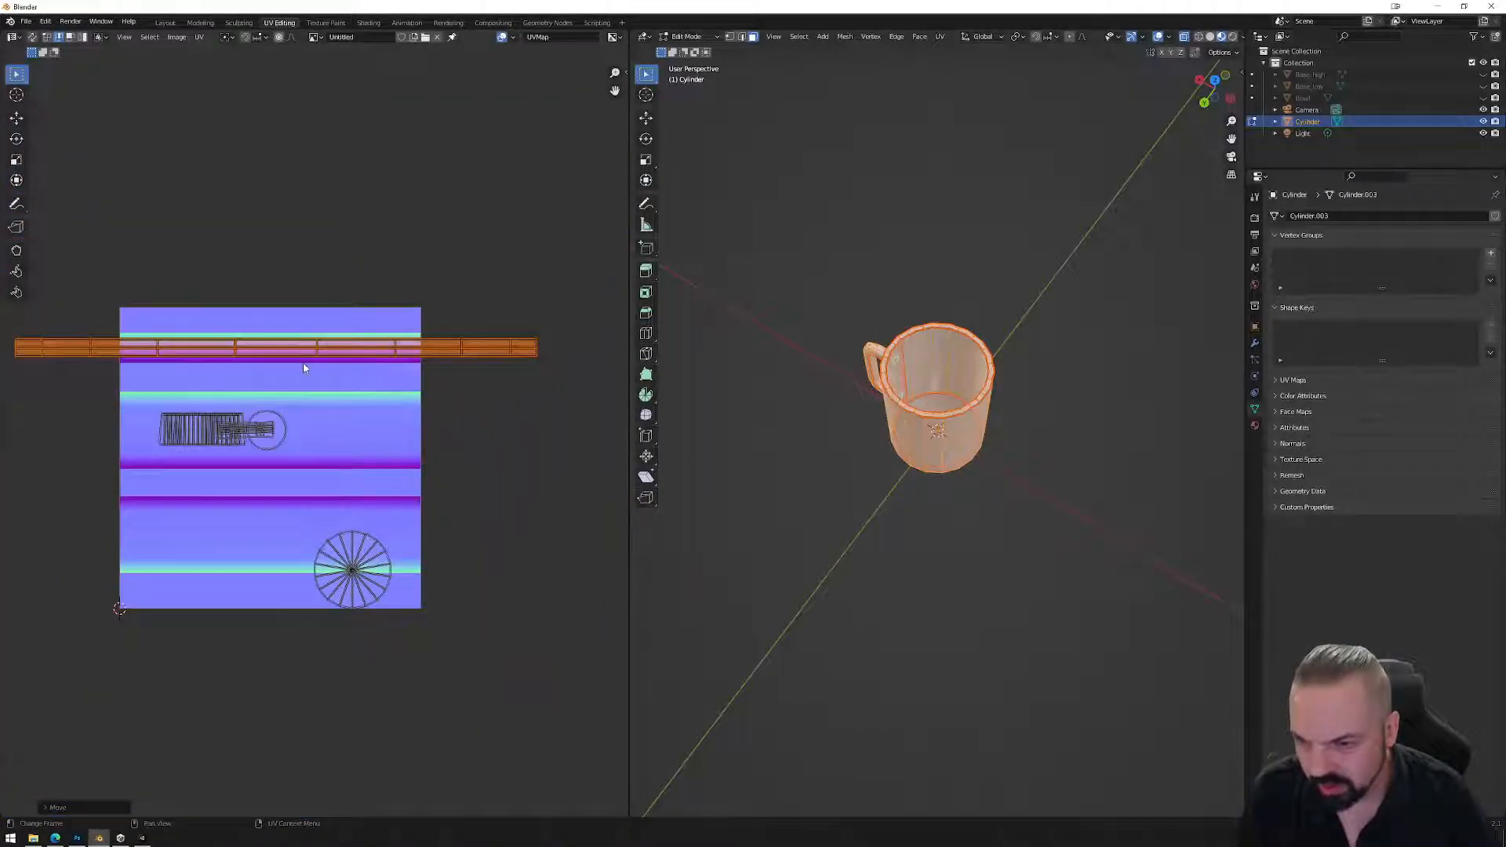
scroll(304, 367, "up", 3)
Straighten three long loops of the strip, including its top loop, with Align.
key("alt+a")
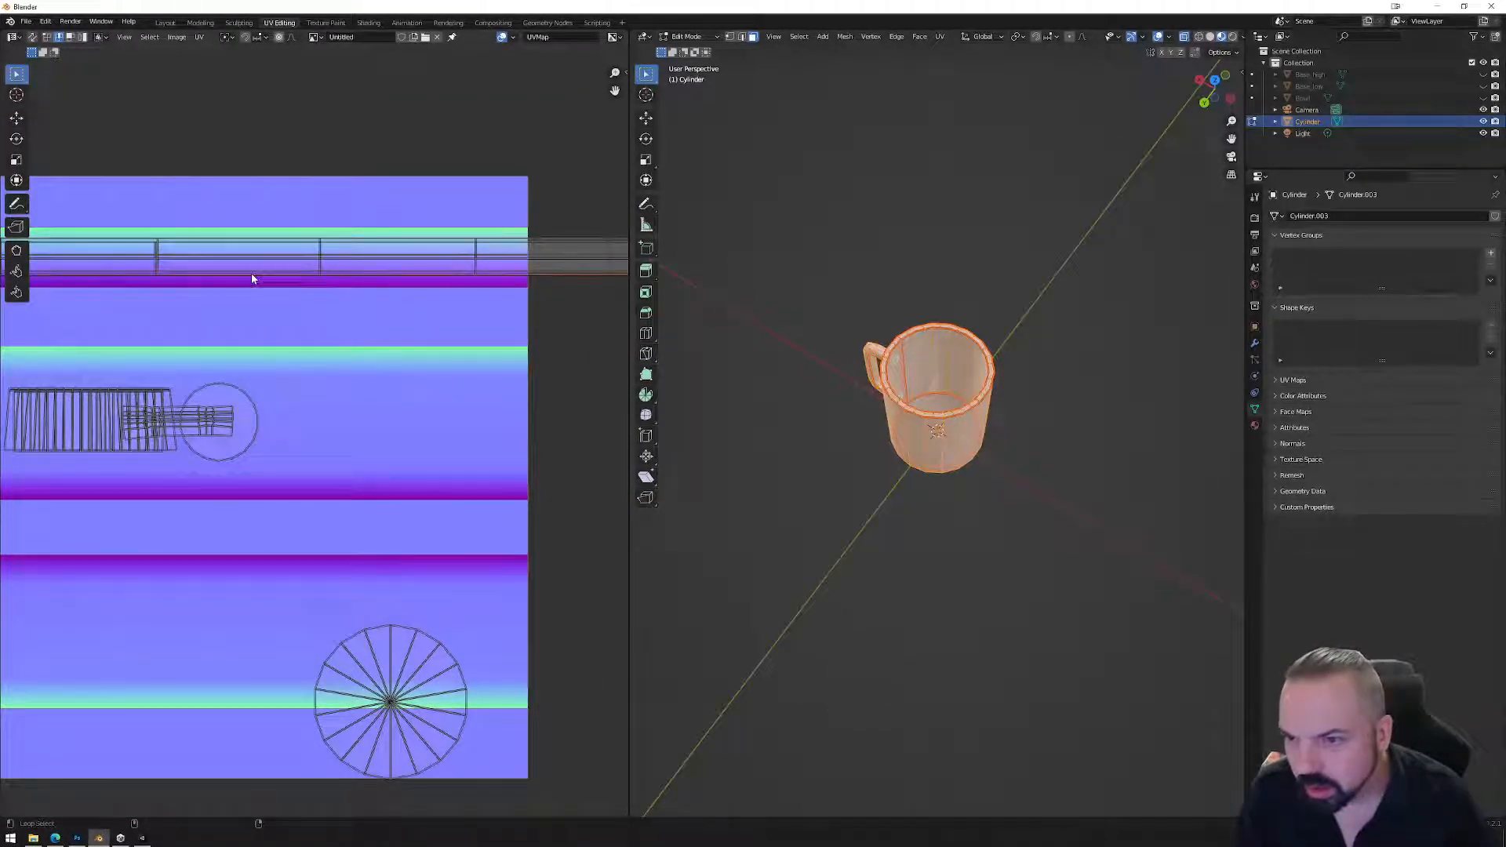
left_click(252, 274, "alt")
right_click(252, 291)
left_click(230, 311)
left_click(248, 258, "alt")
right_click(245, 269)
left_click(244, 269)
left_click(250, 248, "alt")
left_click(248, 244, "alt")
right_click(249, 248)
left_click(251, 250)
Widen the whole side strip and reposition it along the texture's top band.
scroll(274, 296, "down", 5)
left_click_drag(464, 369, 91, 393)
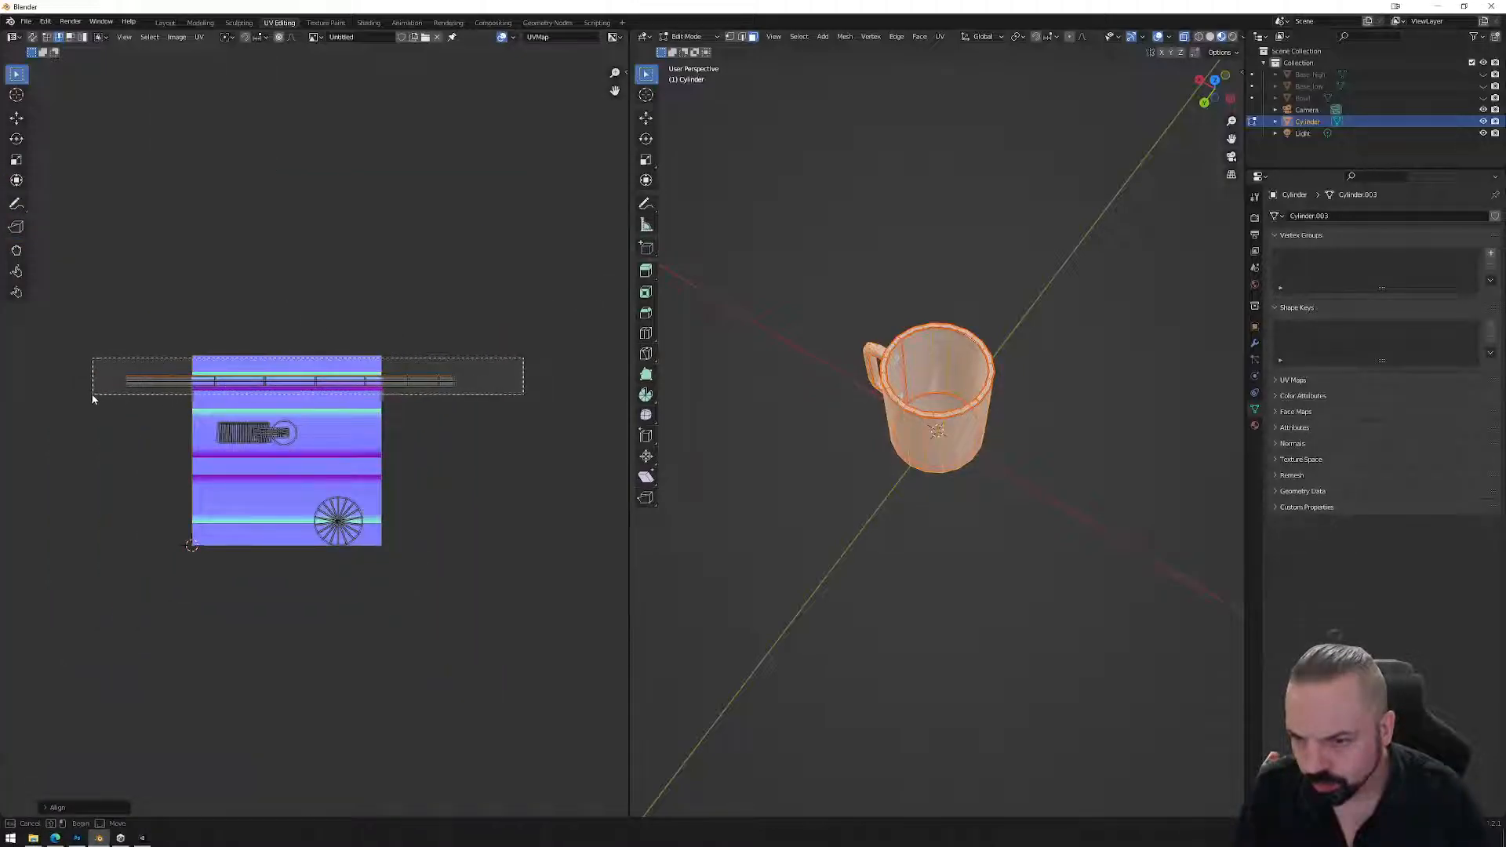
scroll(370, 378, "up", 4)
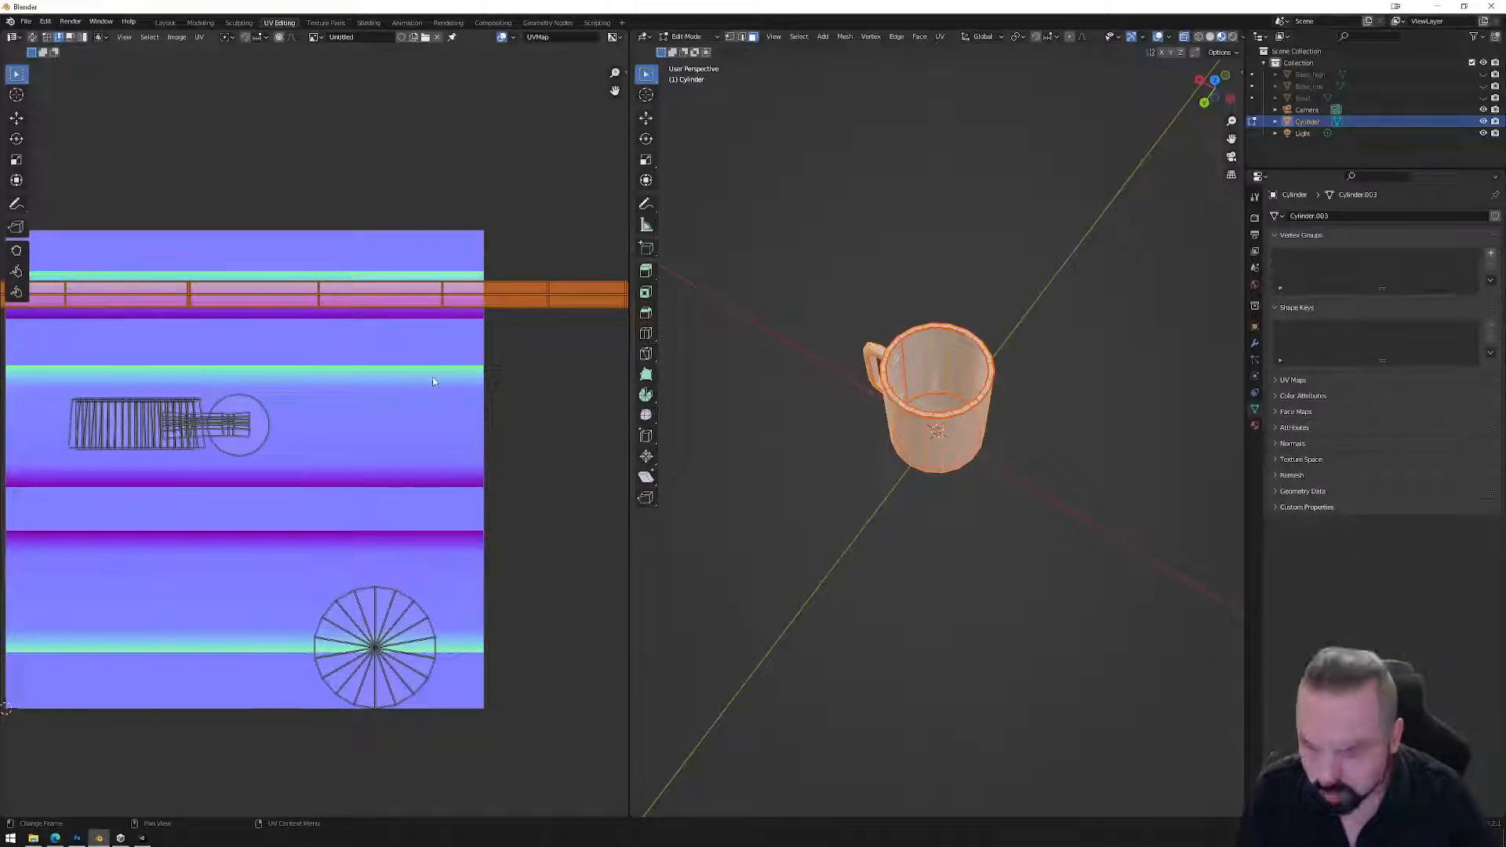
key("s")
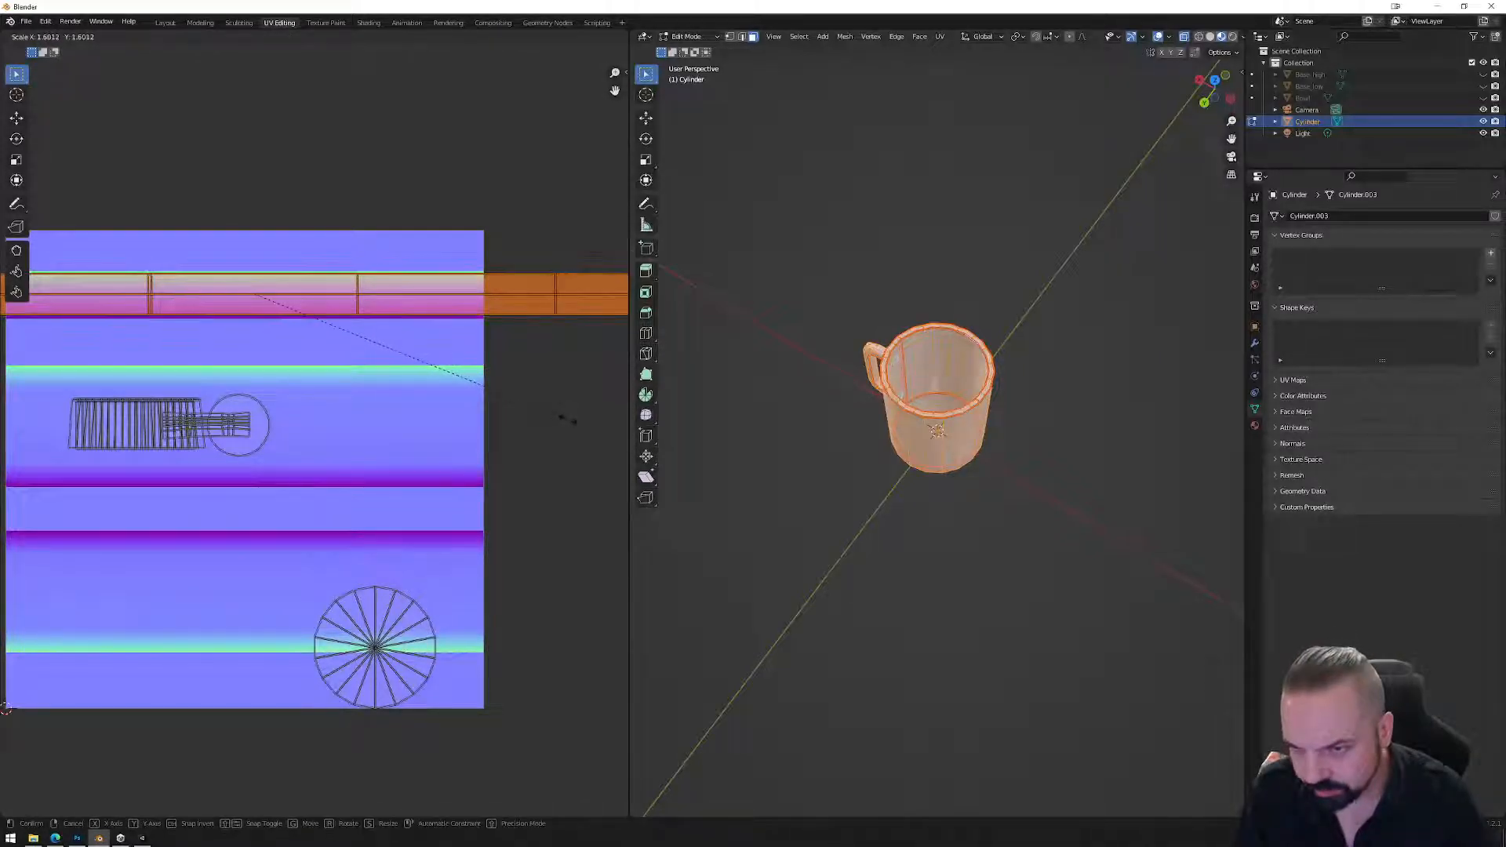
left_click(567, 419)
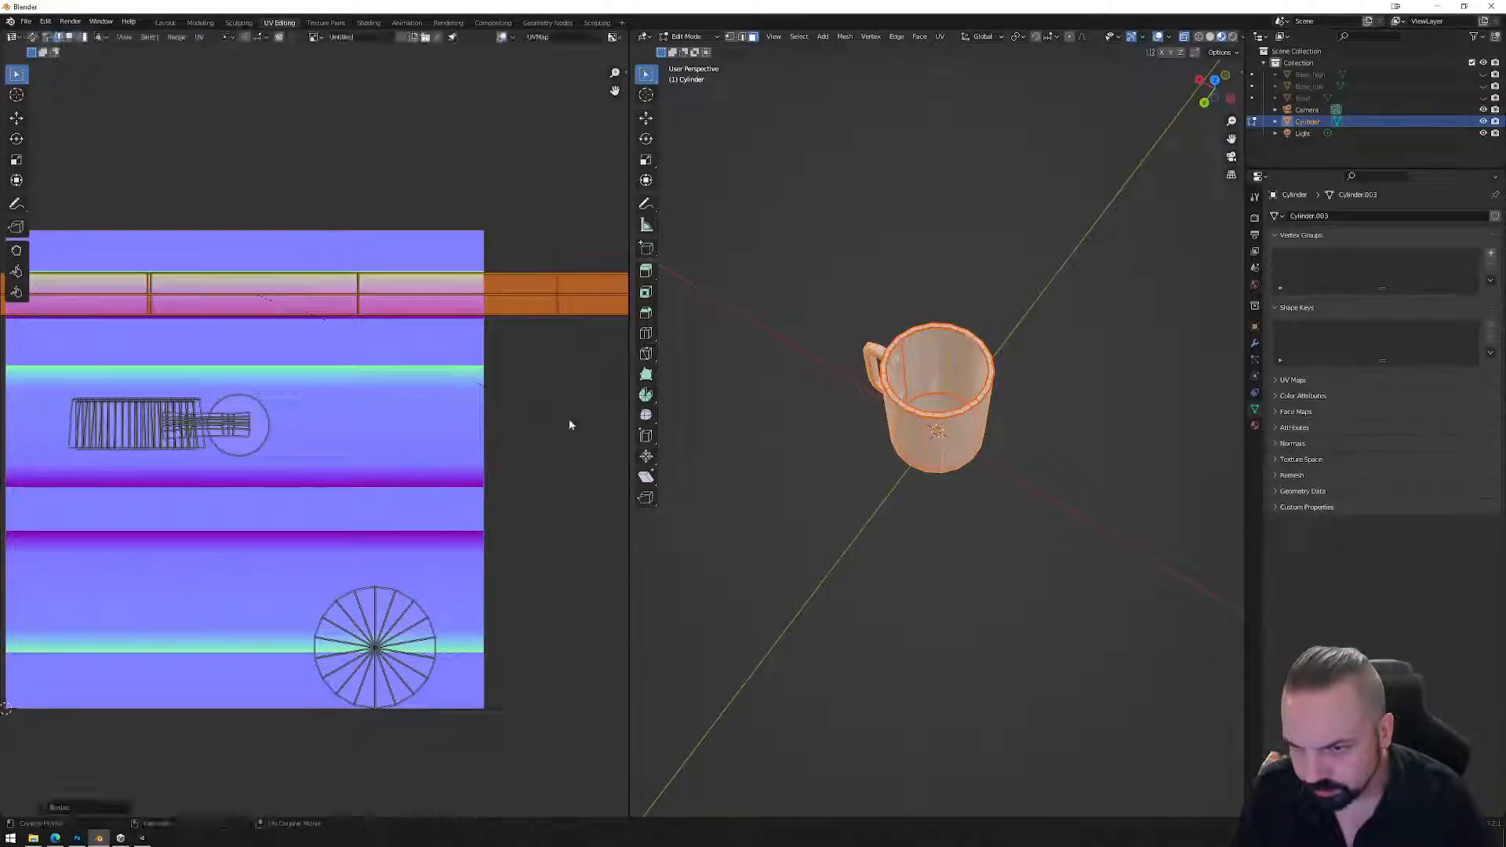
key("g")
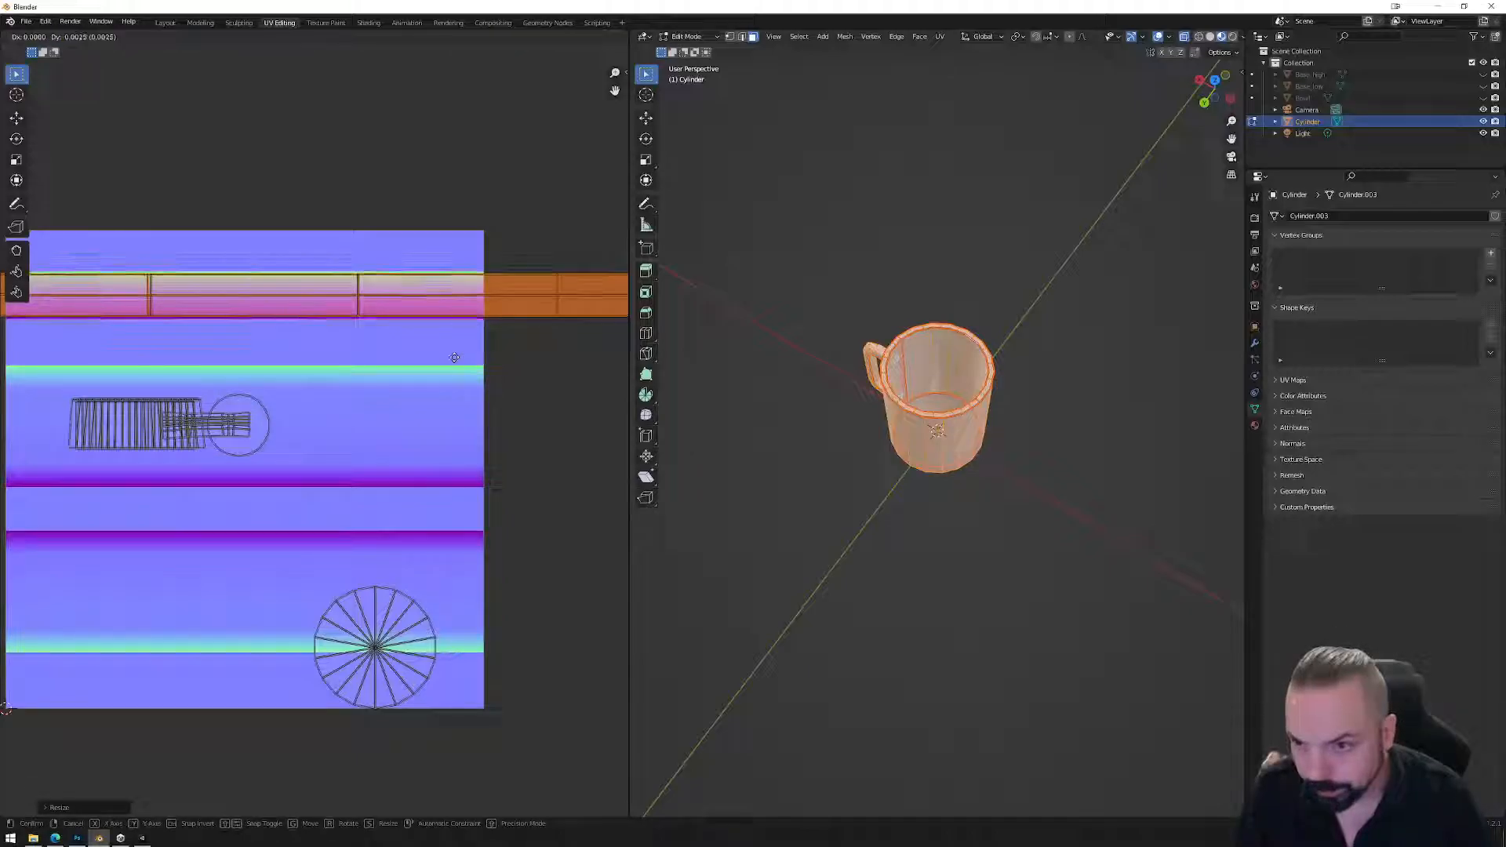
left_click(453, 357)
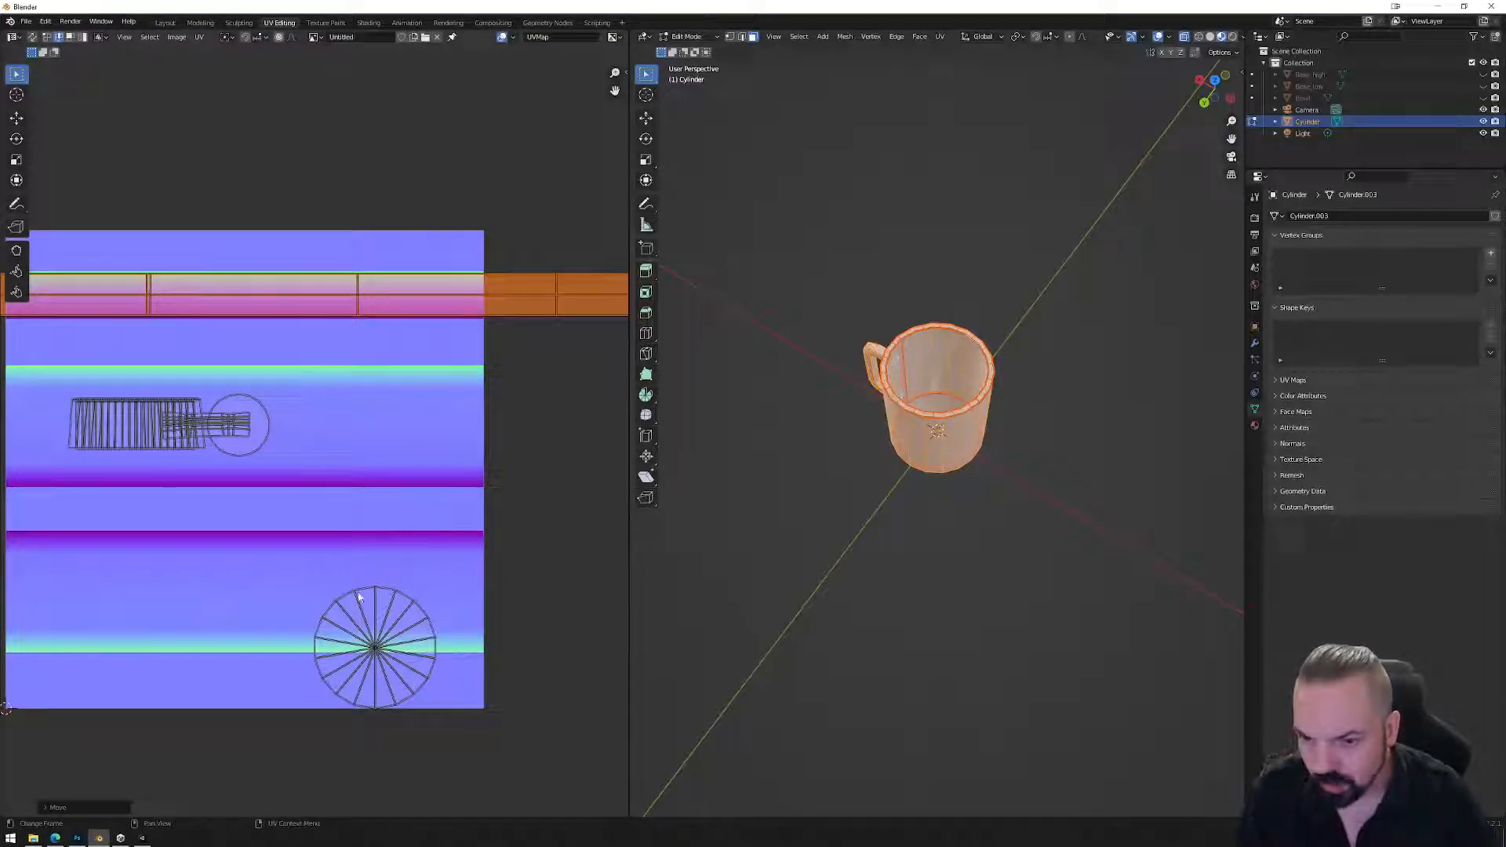
Bring the round bottom island into view and switch to face select mode.
middle_click_drag(390, 633, 349, 522)
scroll(353, 529, "up", 2)
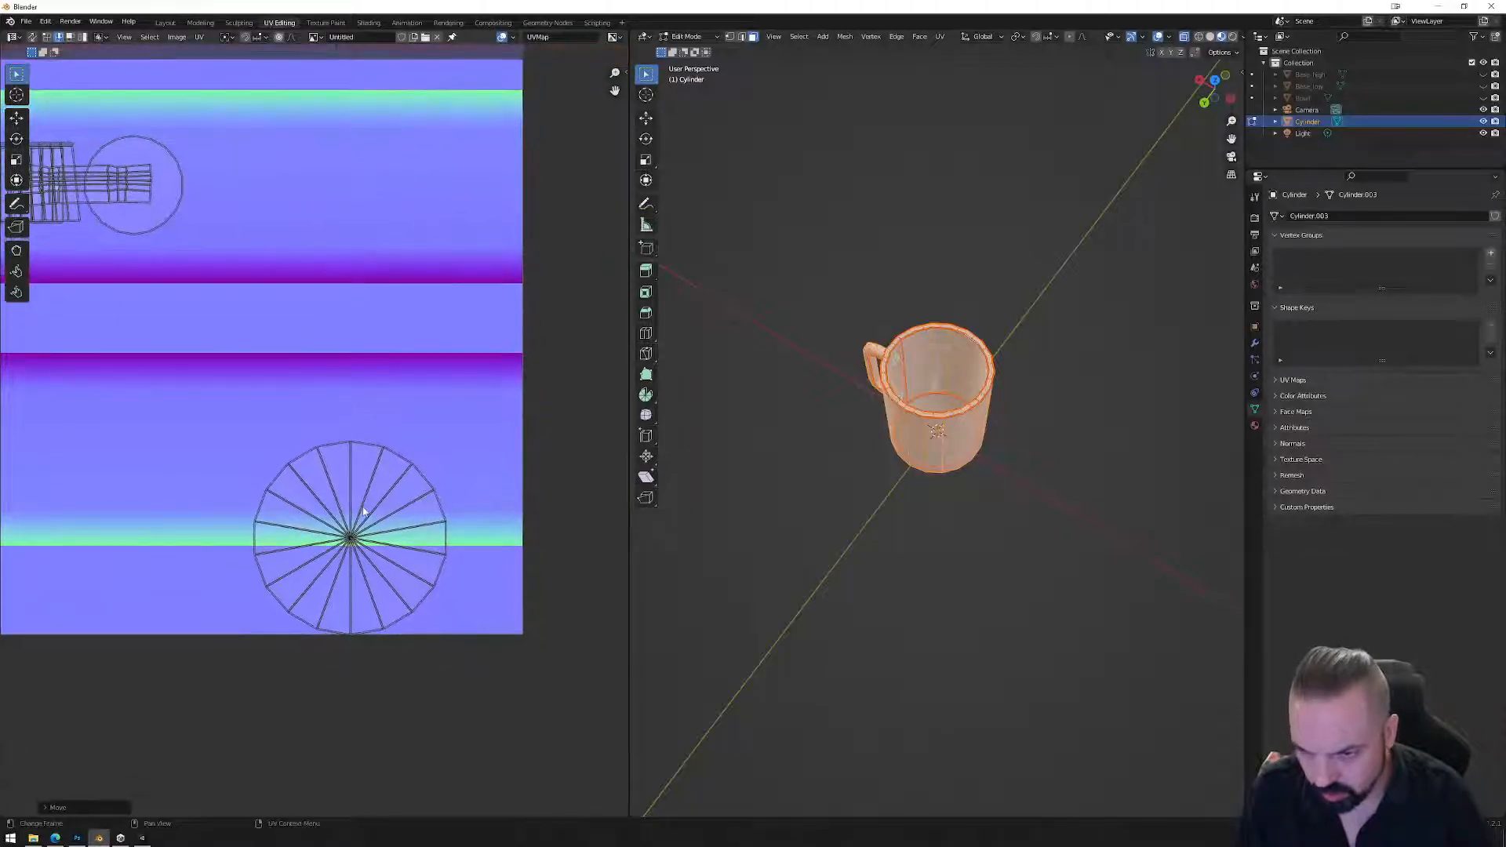
key("3")
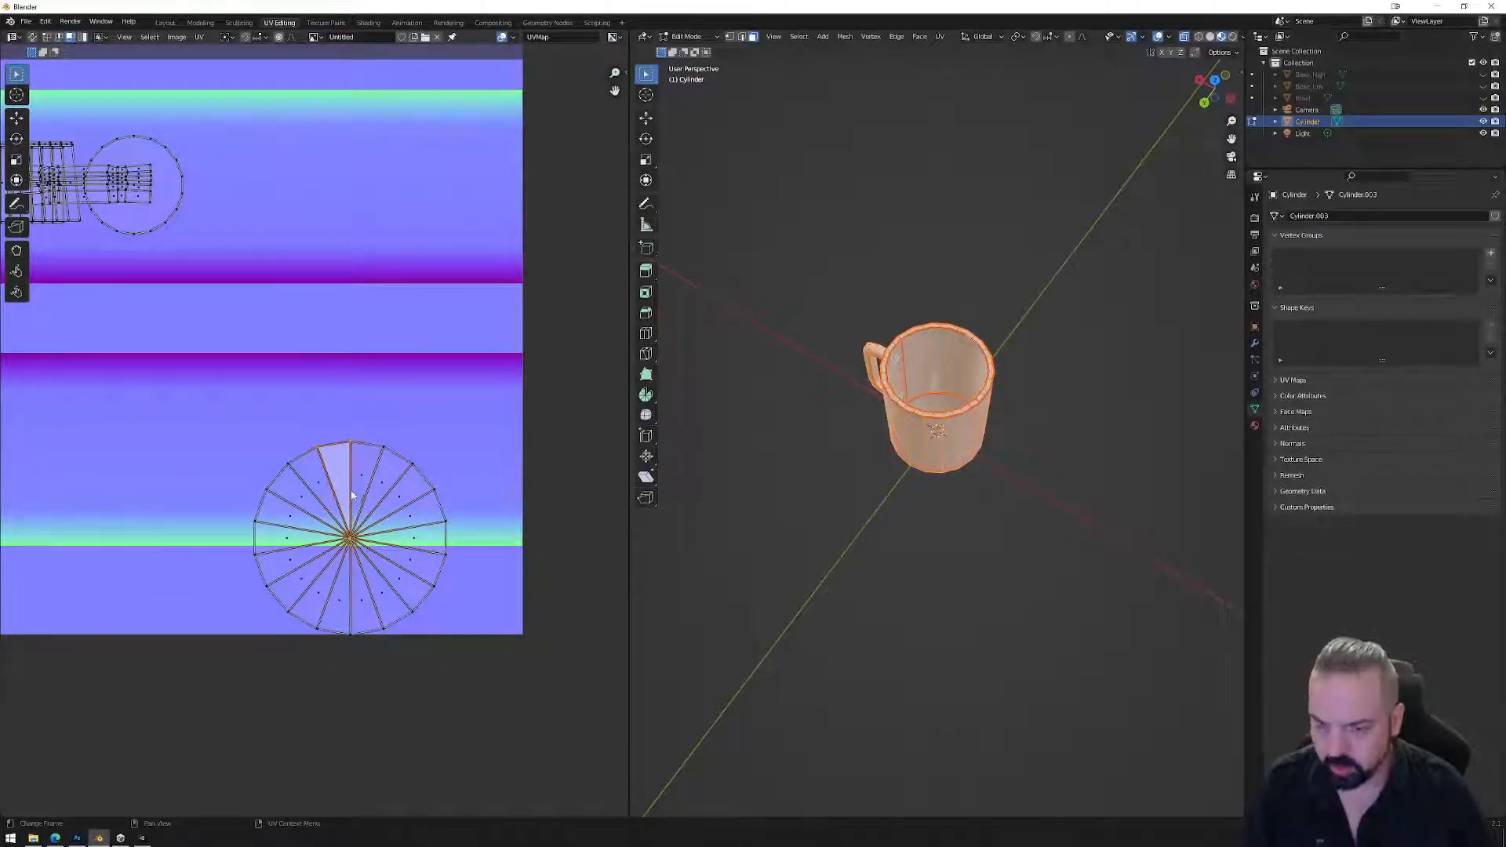
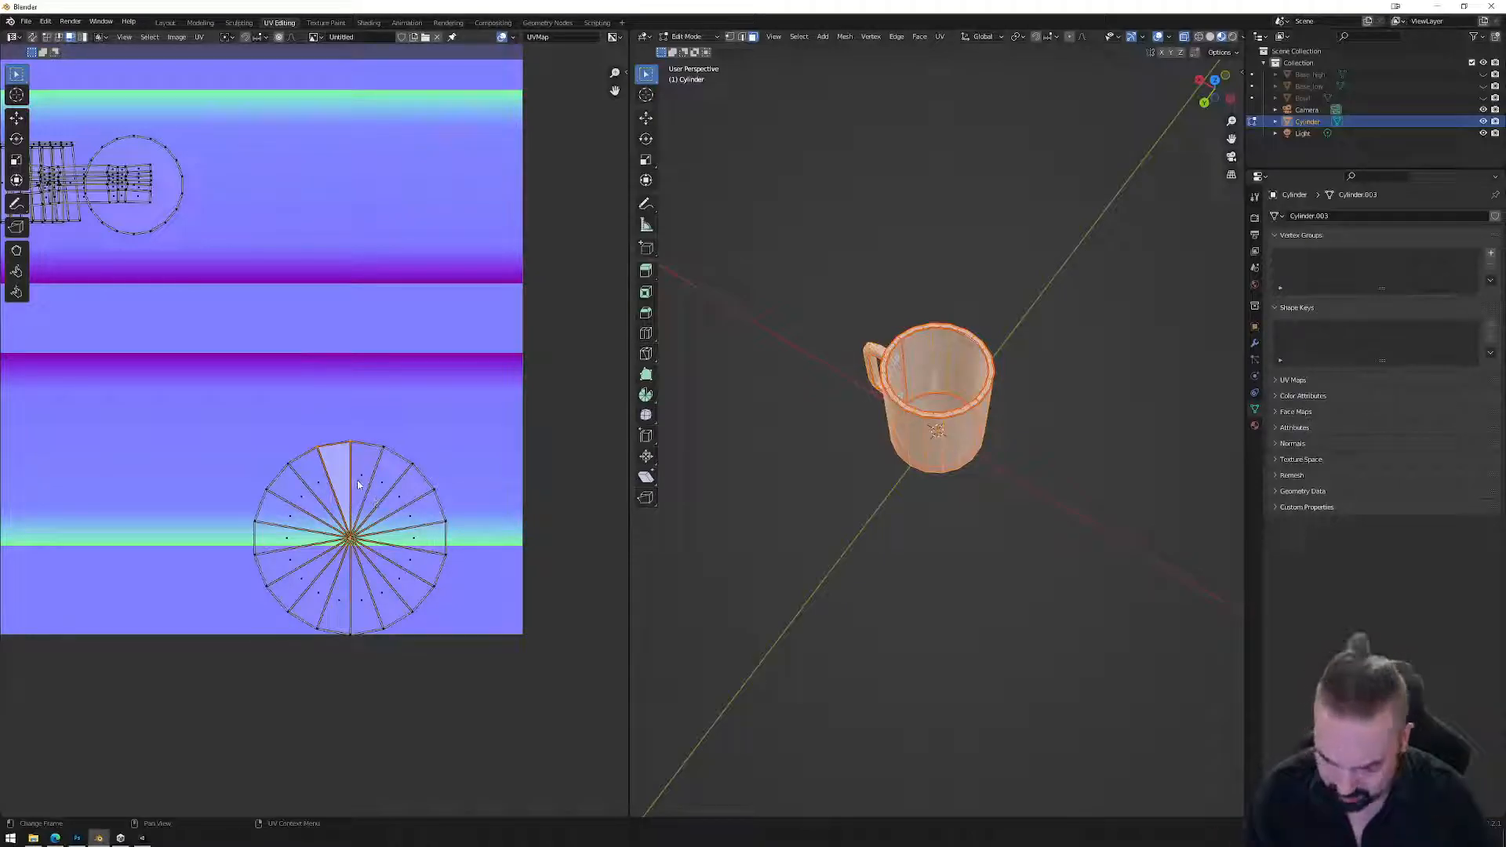
Split the first wedge off the cap's UV fan and move it above the circle.
right_click(337, 481)
mouse_move(328, 496)
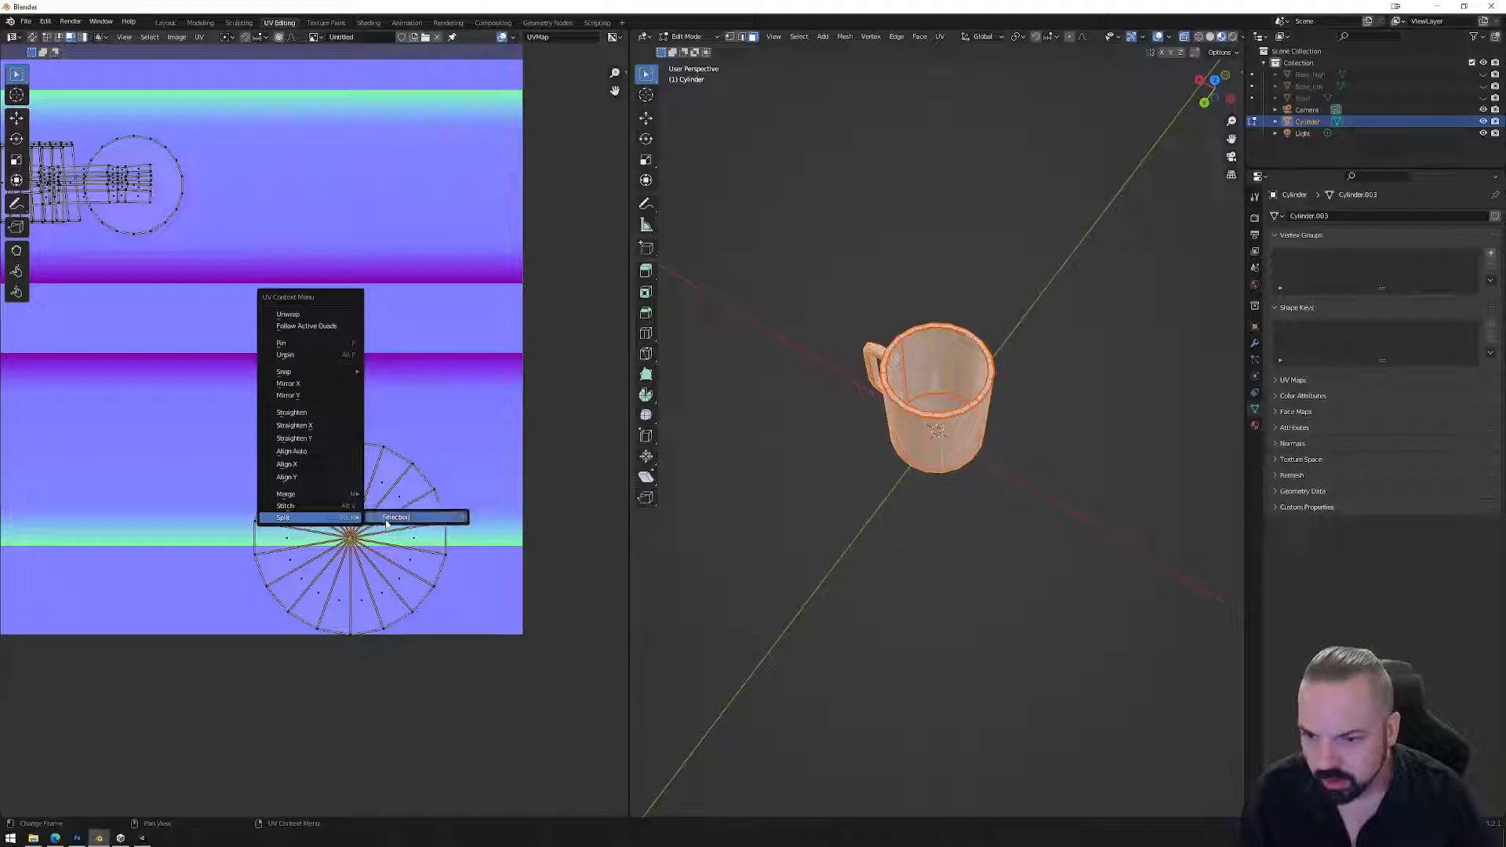
left_click(379, 521)
key("g")
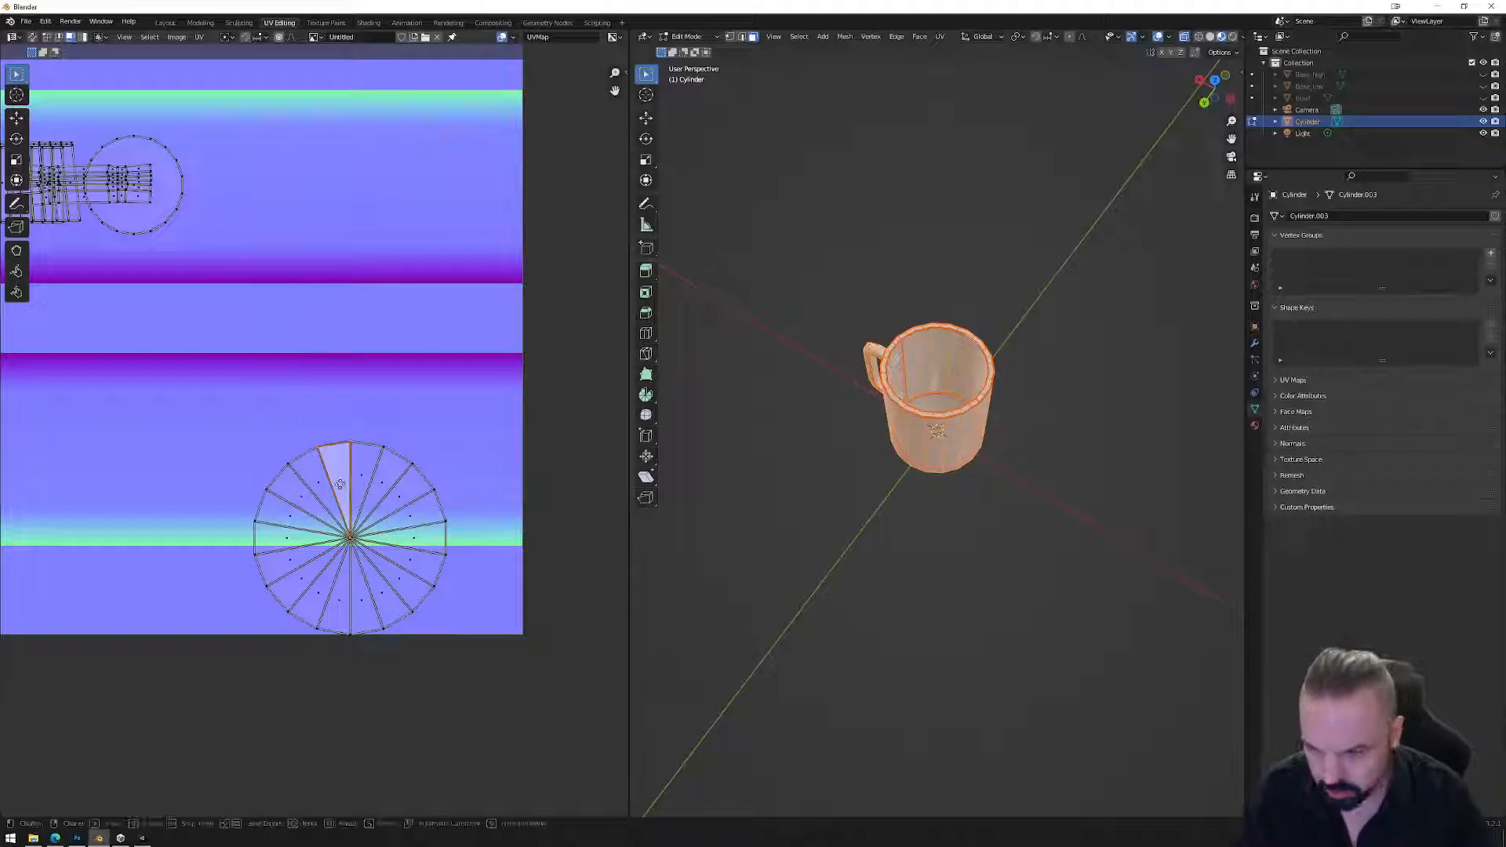
left_click(264, 384)
Split a second wedge, rotate both wedges upright, and stack the second onto the first.
left_click(304, 497)
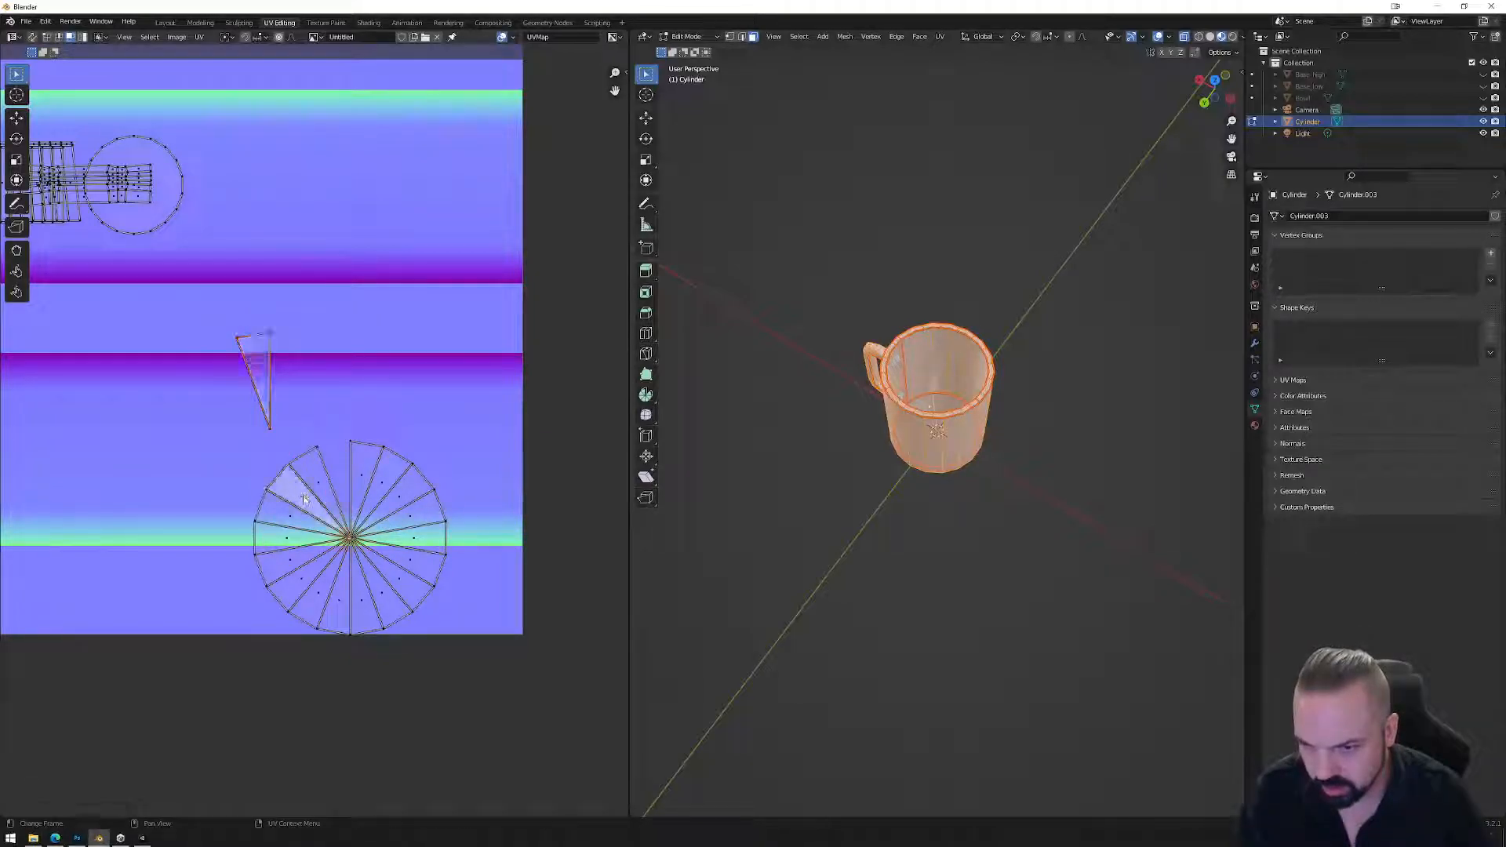
right_click(305, 497)
mouse_move(306, 498)
left_click(362, 498)
key("g")
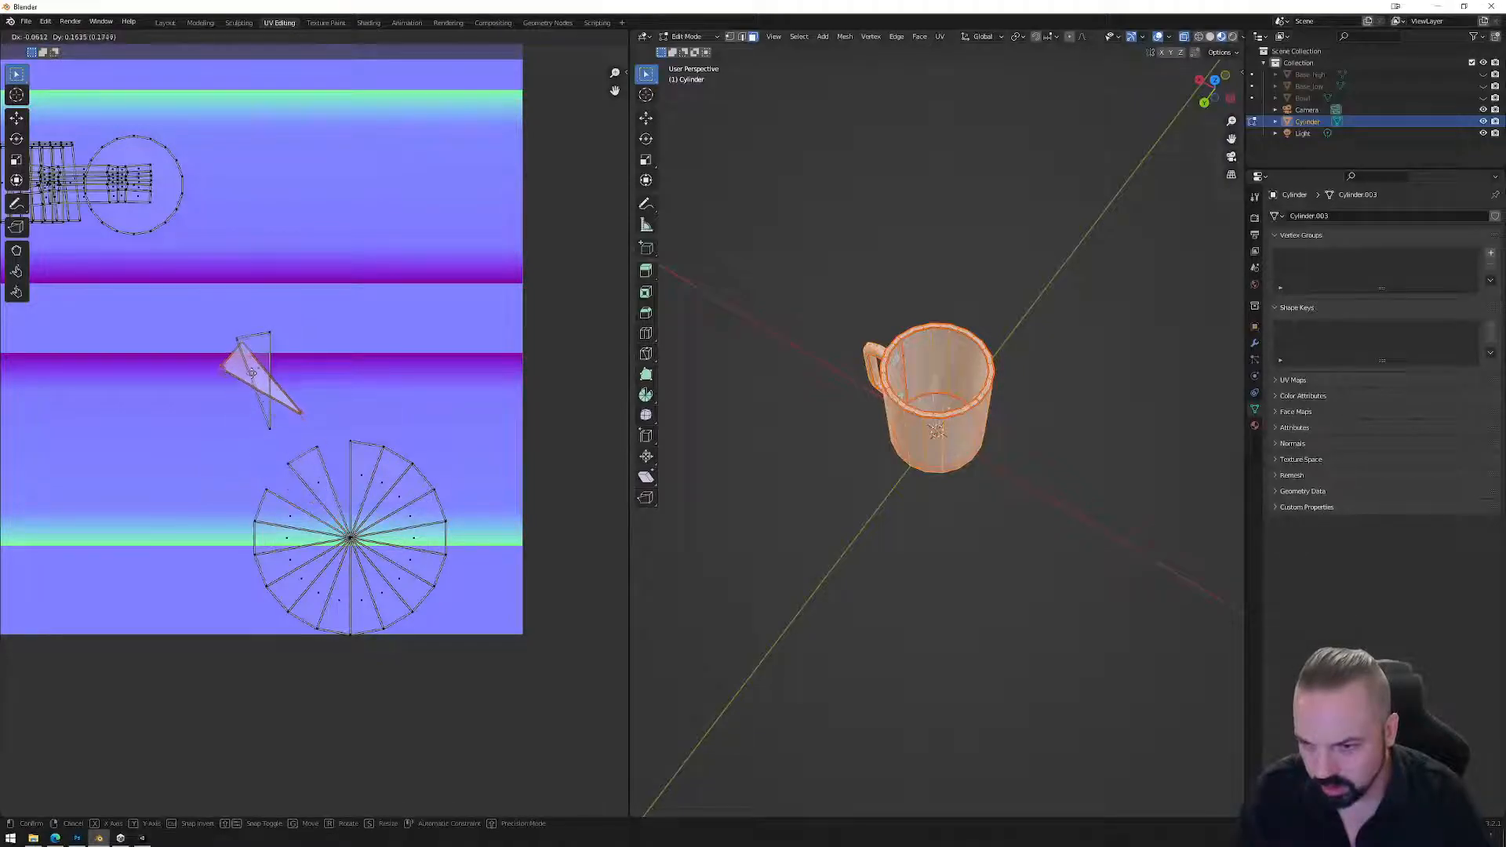
left_click(200, 367)
key("r")
left_click(294, 393)
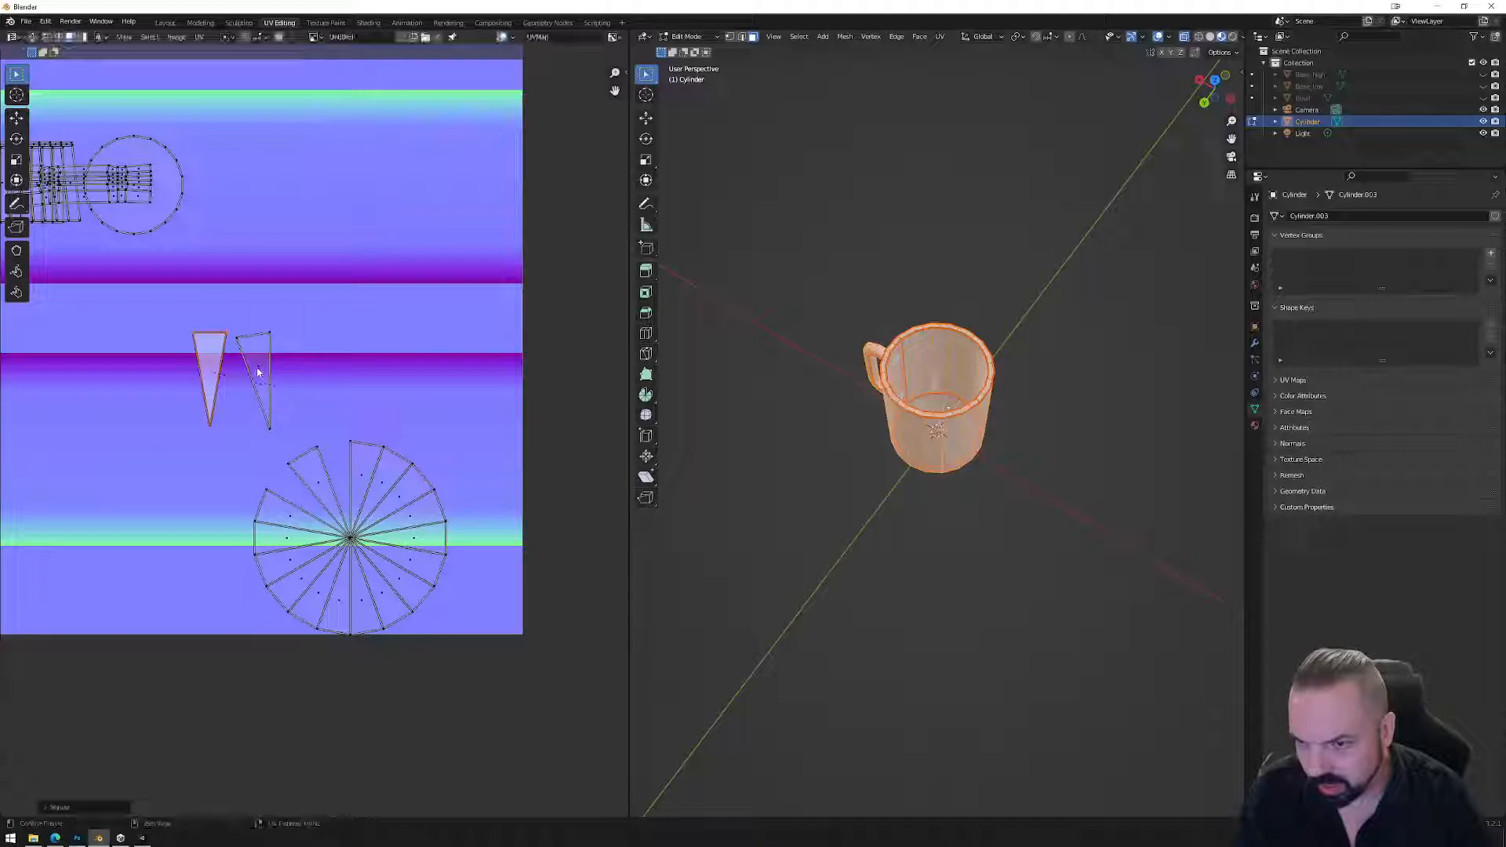
left_click(263, 373)
key("r")
left_click(315, 354)
key("g")
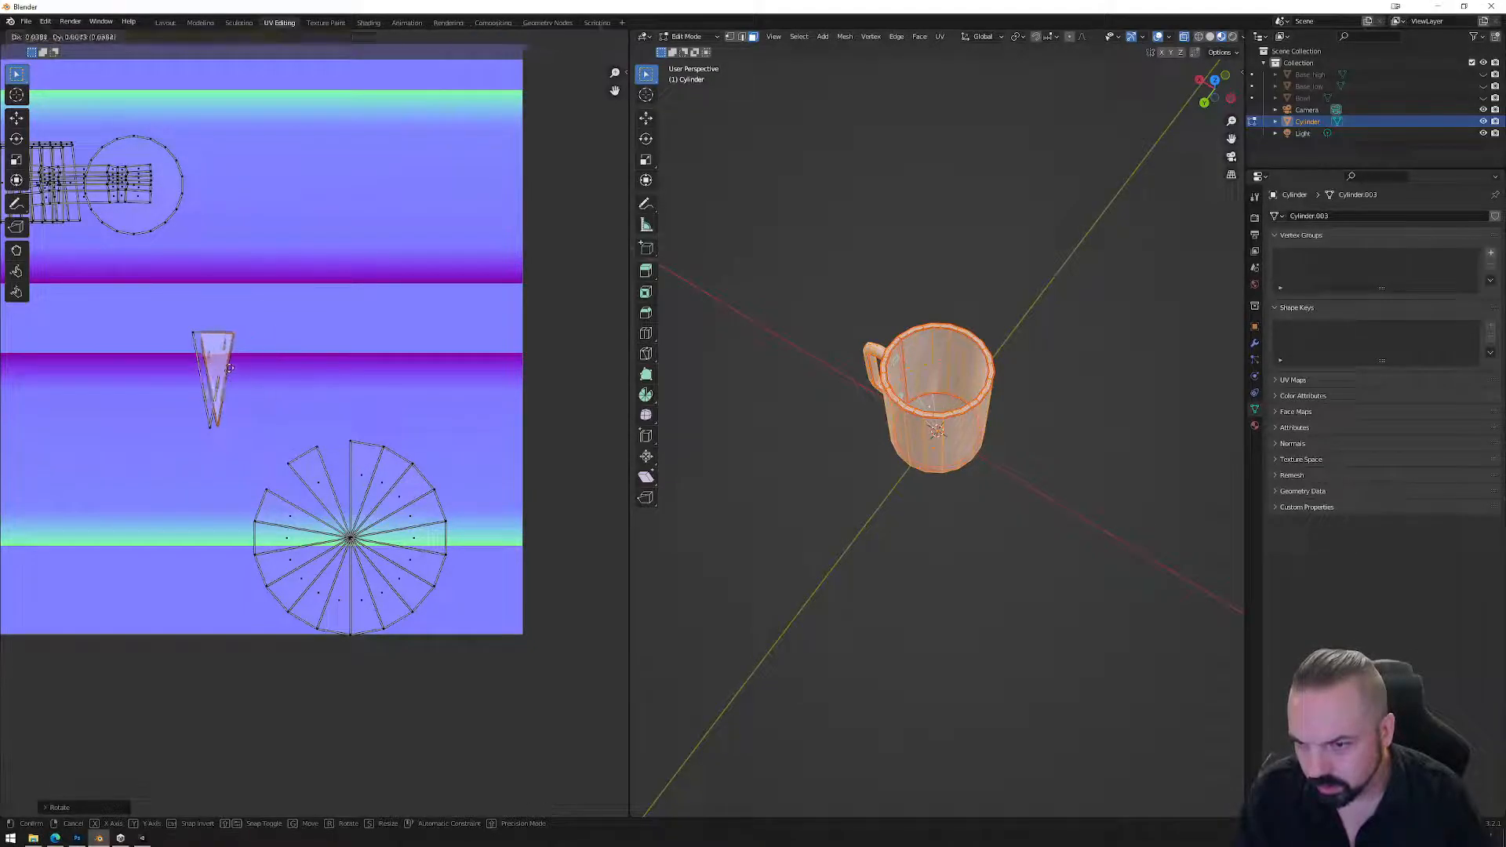
left_click(232, 395)
Split the next wedge off and rotate it onto the upright triangle.
left_click(287, 538)
right_click(290, 538)
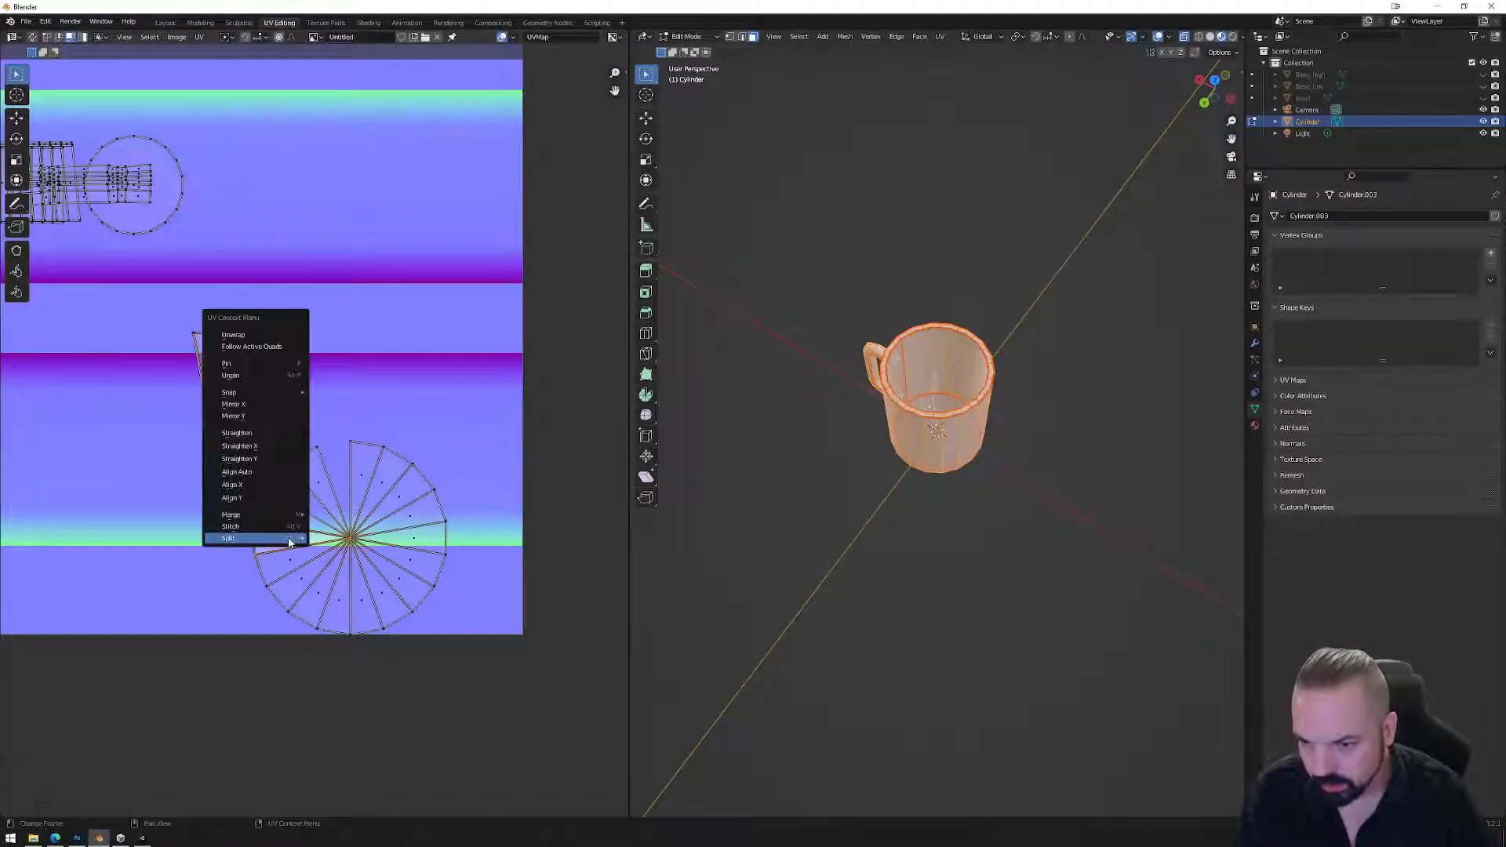
left_click(332, 537)
key("g")
left_click(218, 379)
key("r")
left_click(235, 468)
key("g")
left_click(262, 381)
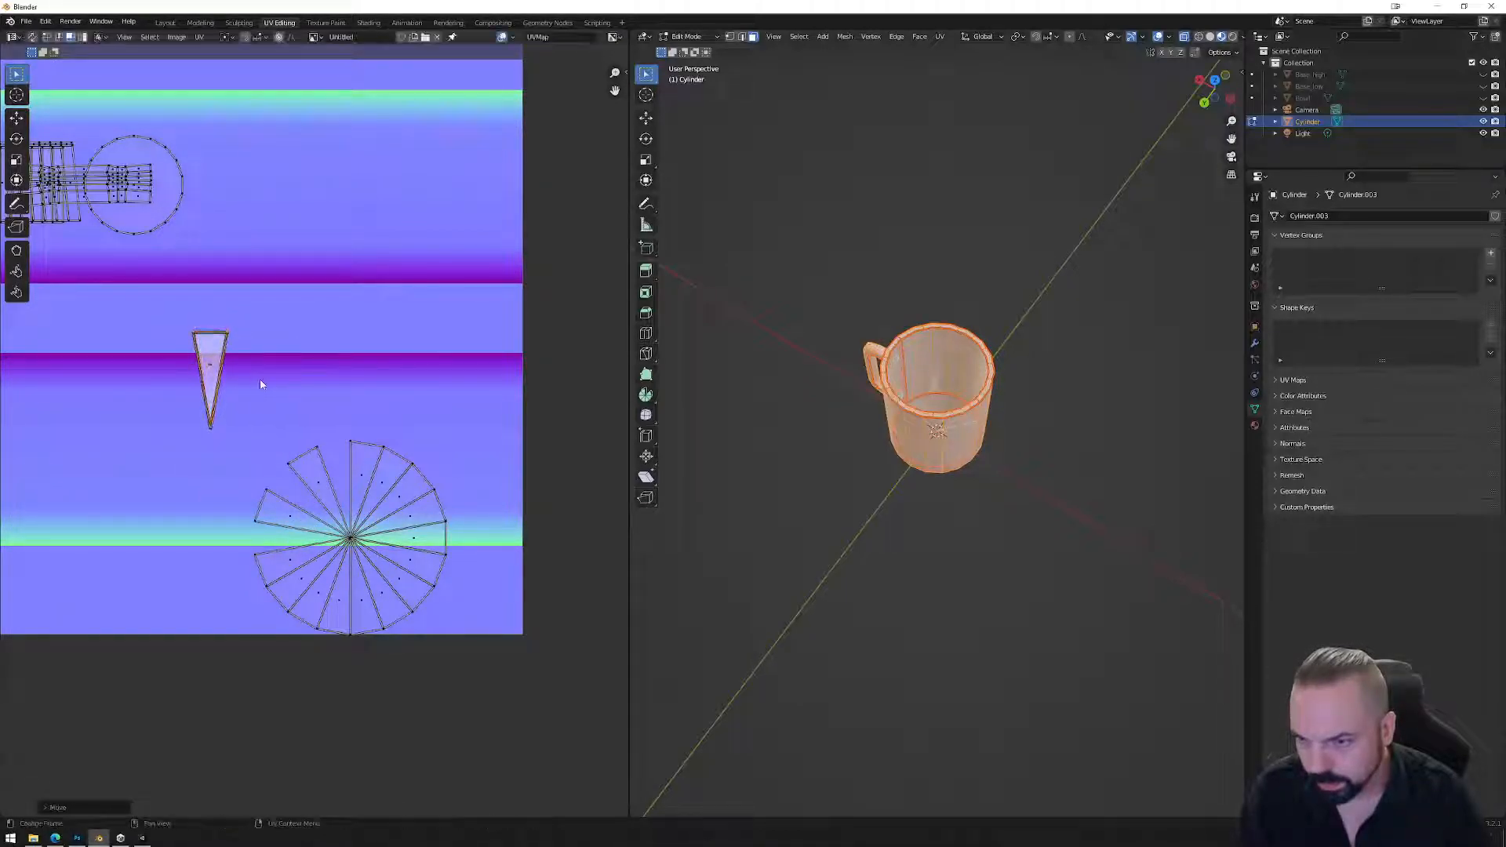
Move another fan wedge up and rotate it into place on the triangle.
left_click(320, 557)
right_click(320, 557)
key("Escape")
key("g")
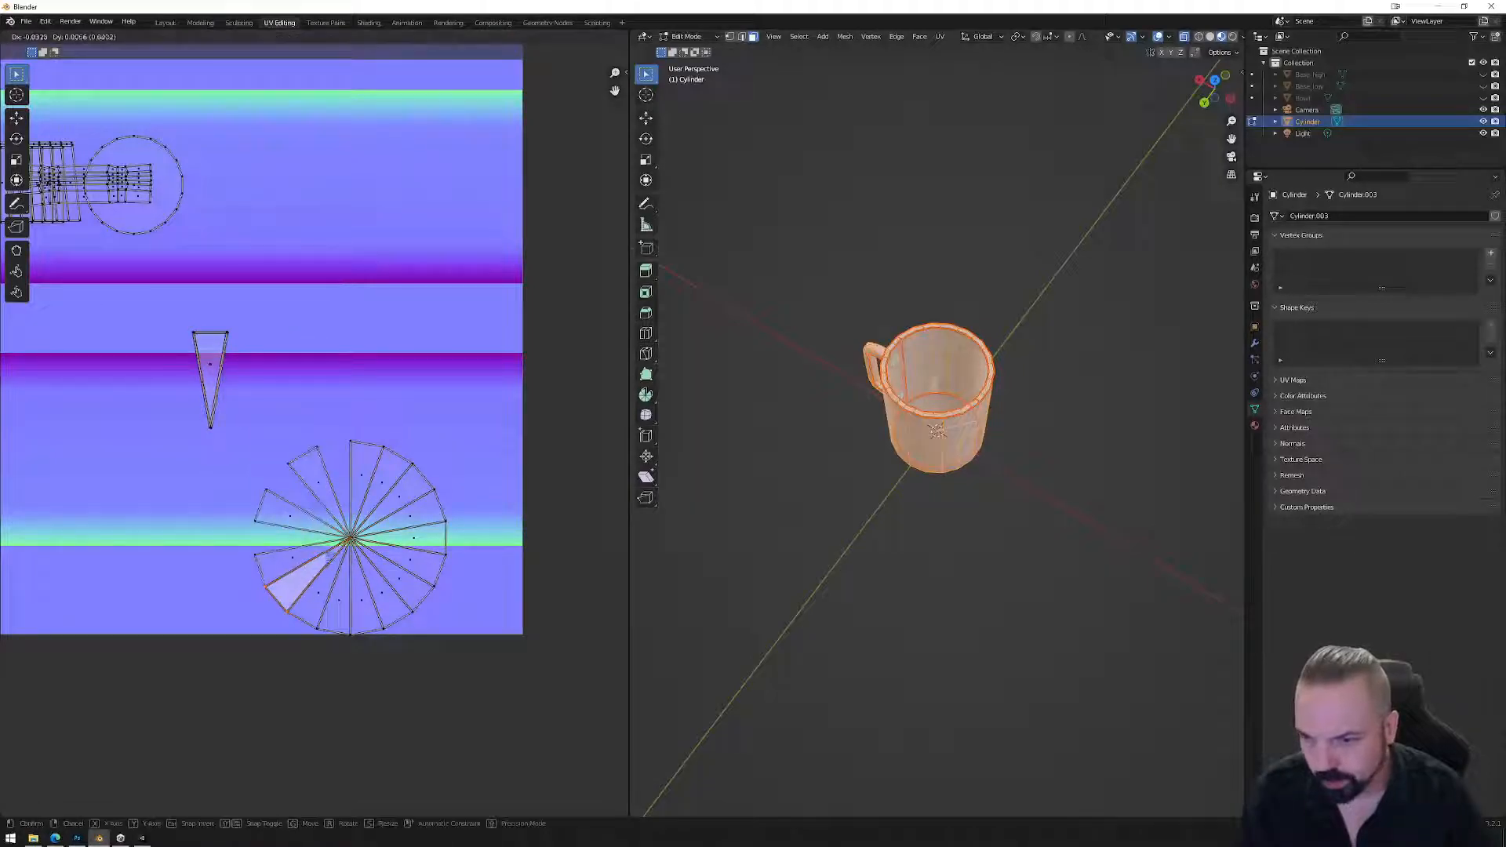
left_click(235, 386)
key("r")
left_click(200, 454)
key("g")
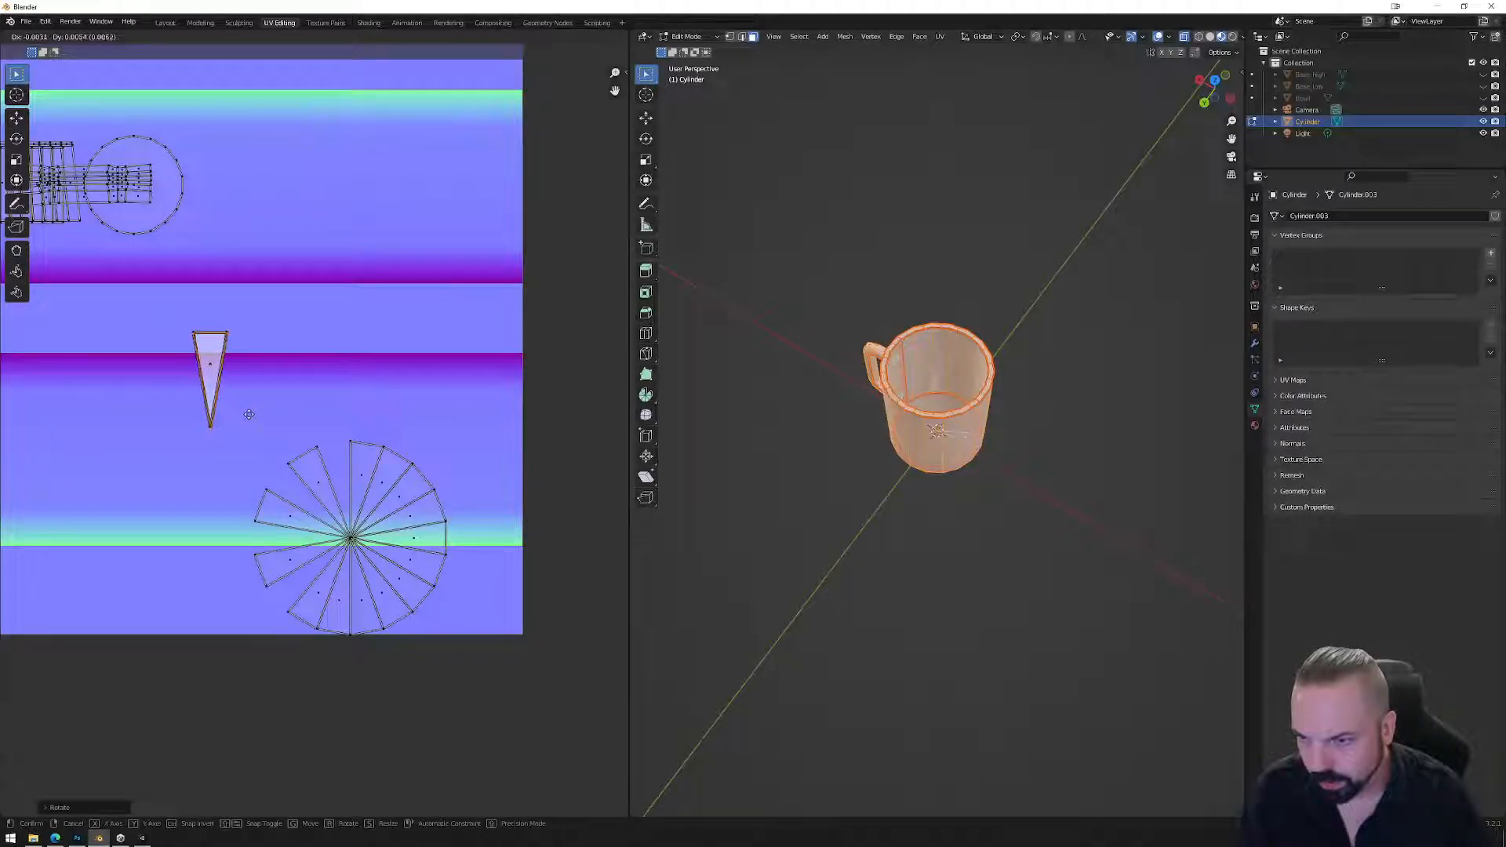
left_click(249, 414)
Split off the bottom wedge of the fan and stack it on the triangle.
left_click(341, 603)
right_click(342, 602)
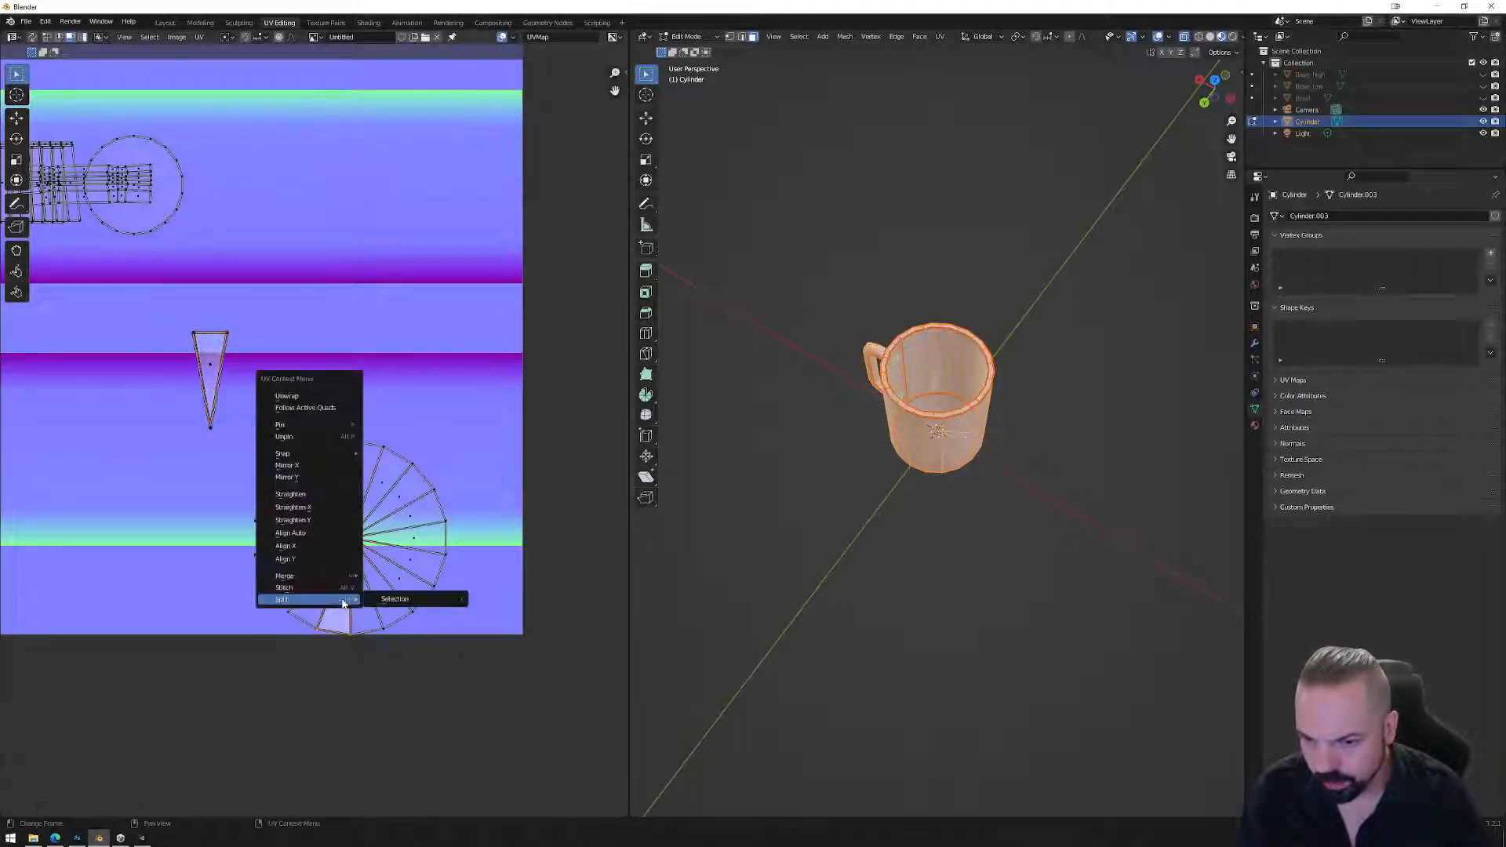
left_click(402, 602)
key("g")
left_click(252, 394)
key("r")
left_click(26, 402)
key("g")
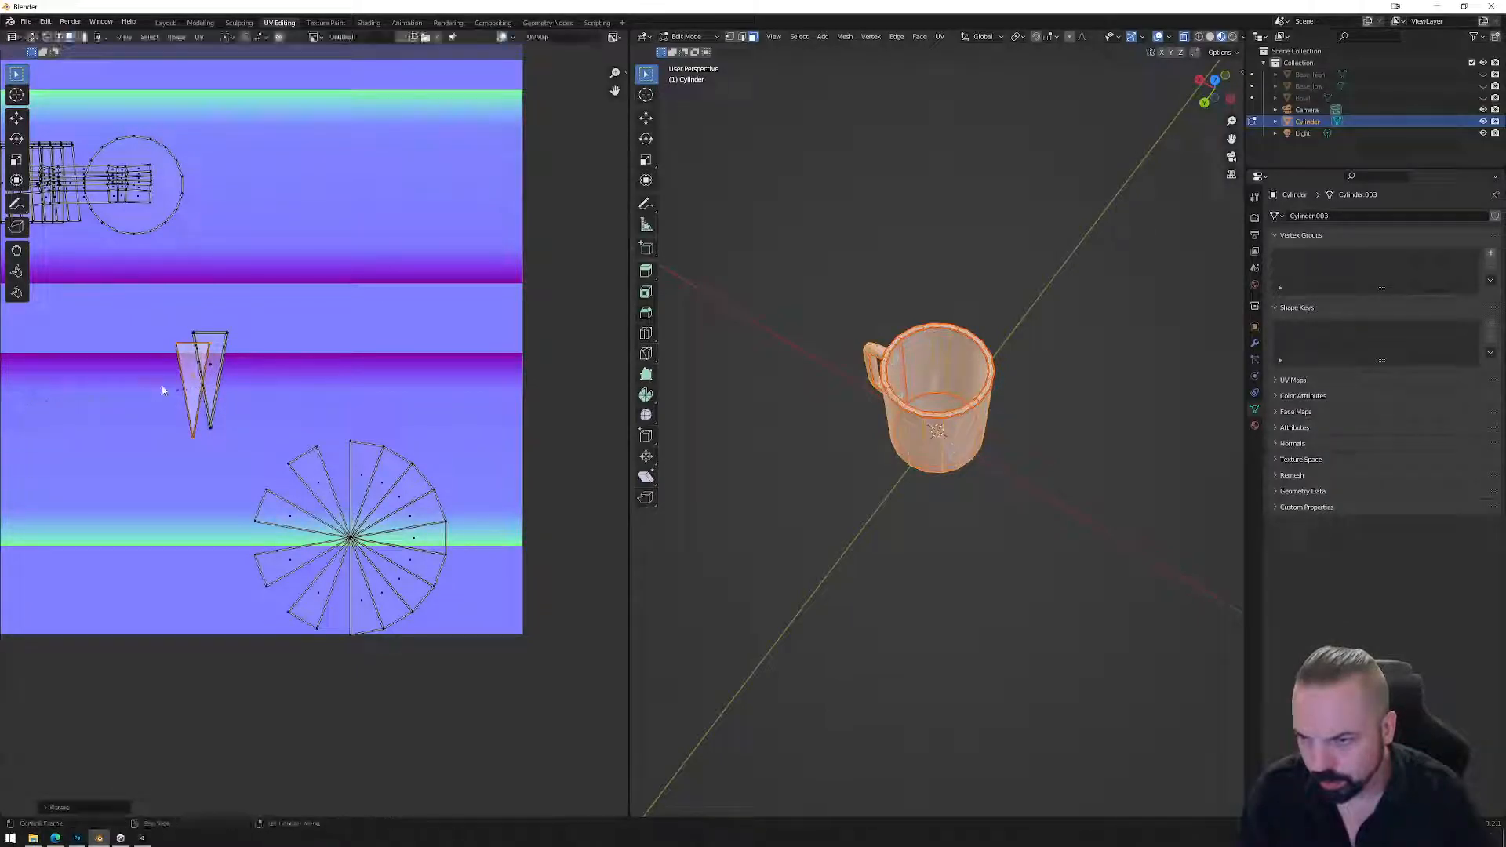
left_click(225, 367)
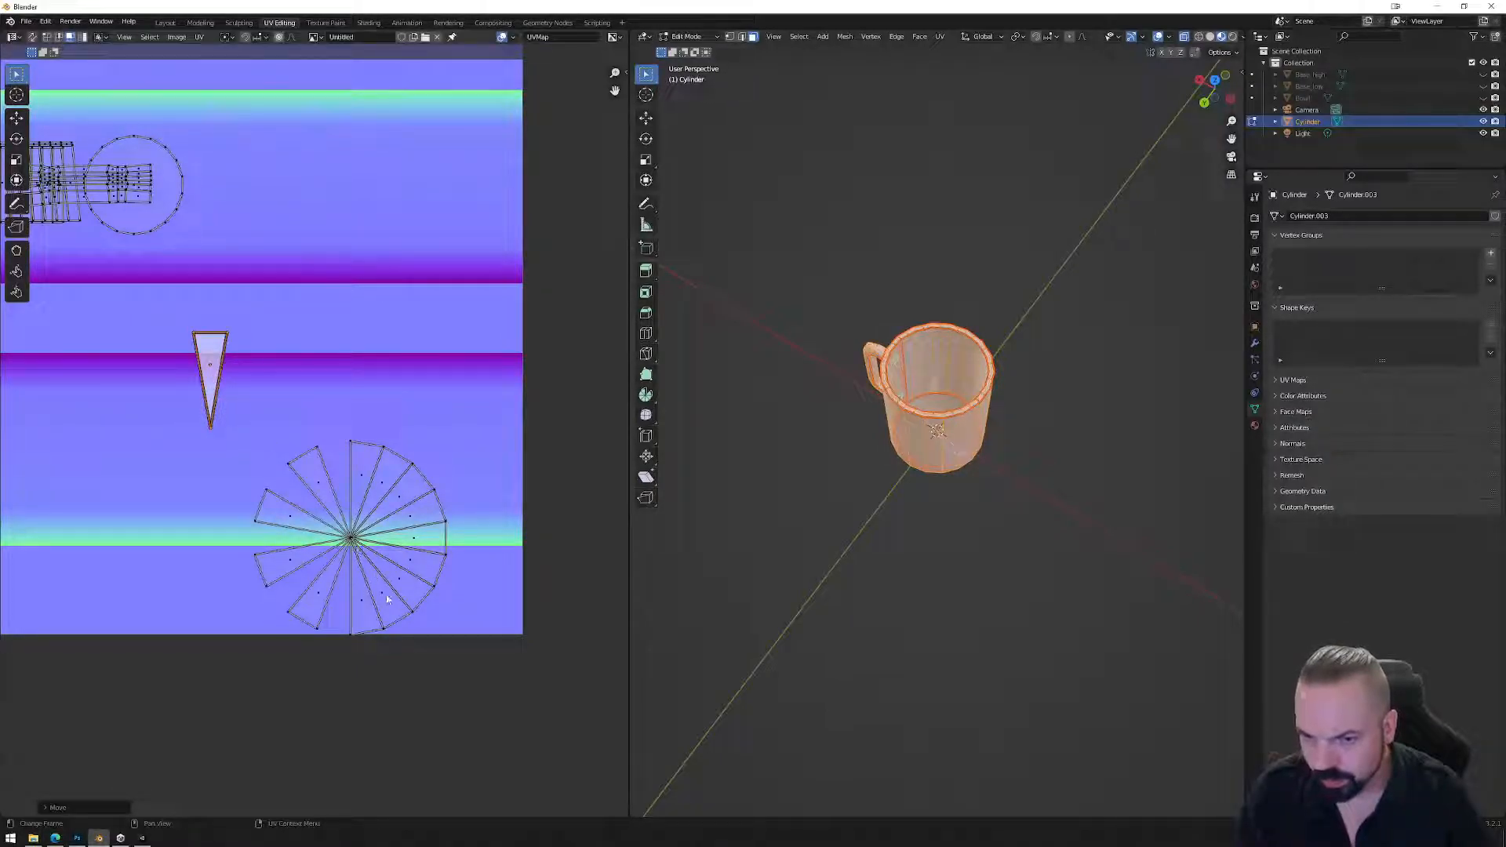
Split off the bottom-right wedge and align it with the triangle.
left_click(384, 596)
right_click(385, 596)
mouse_move(389, 593)
left_click(452, 597)
key("g")
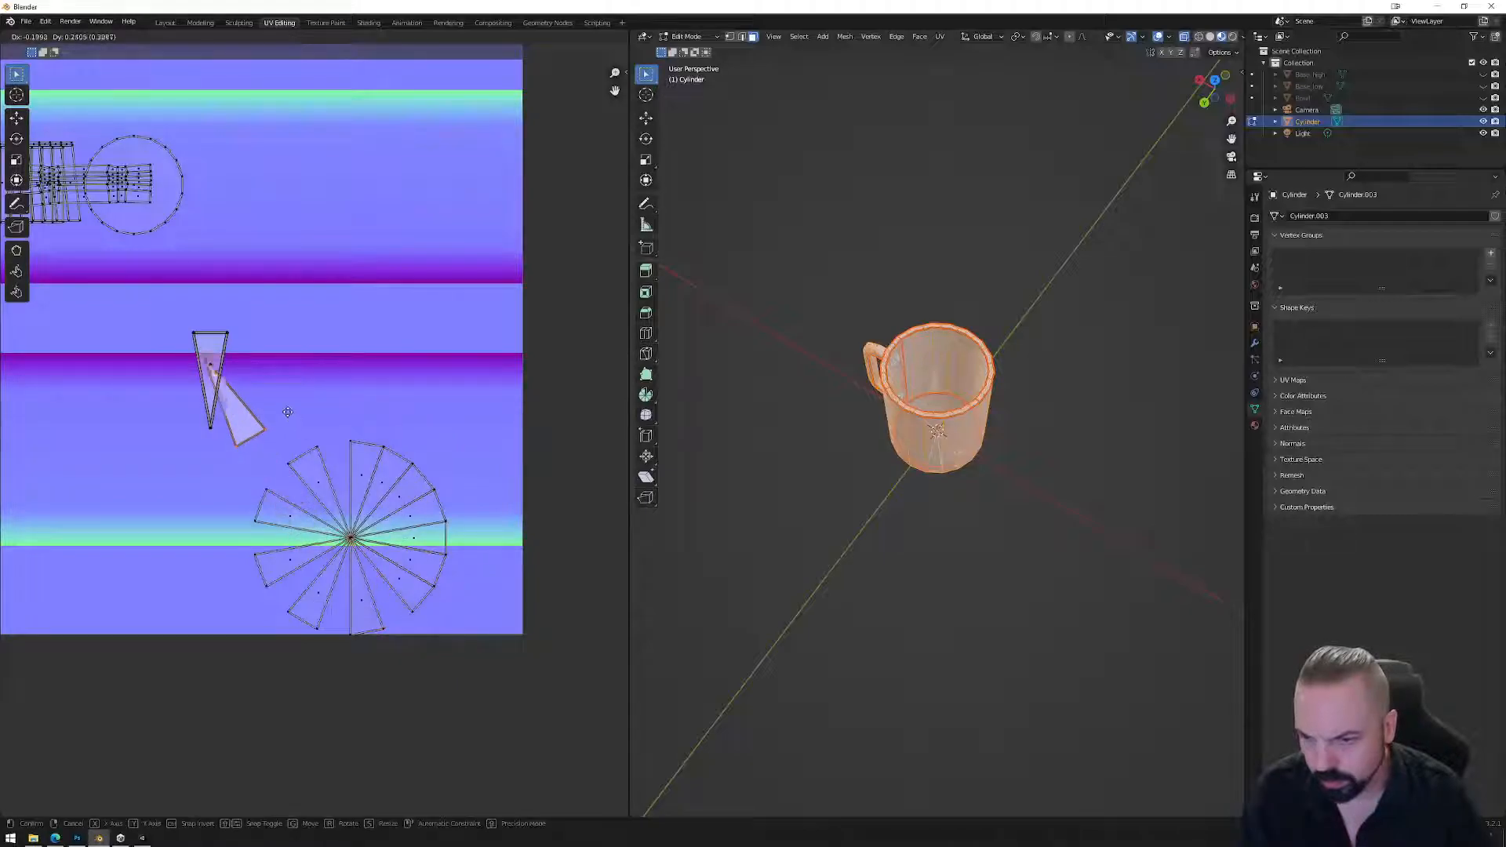
left_click(270, 392)
key("r")
left_click(177, 333)
key("g")
left_click(263, 355)
Split the right-hand wedge off and rotate it onto the triangle.
left_click(427, 563)
right_click(427, 562)
left_click(466, 559)
key("g")
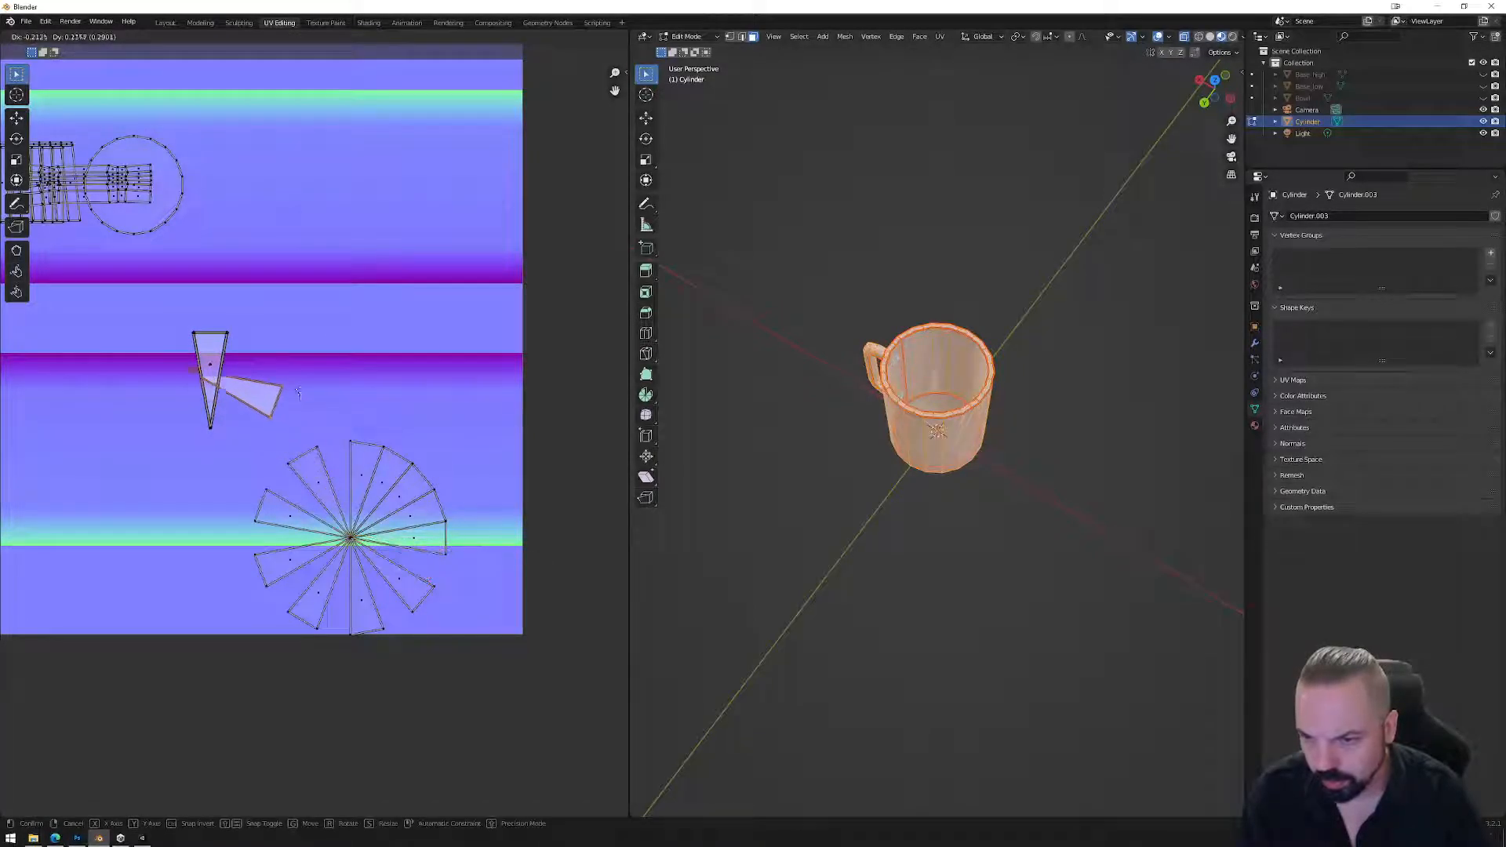
left_click(274, 389)
key("r")
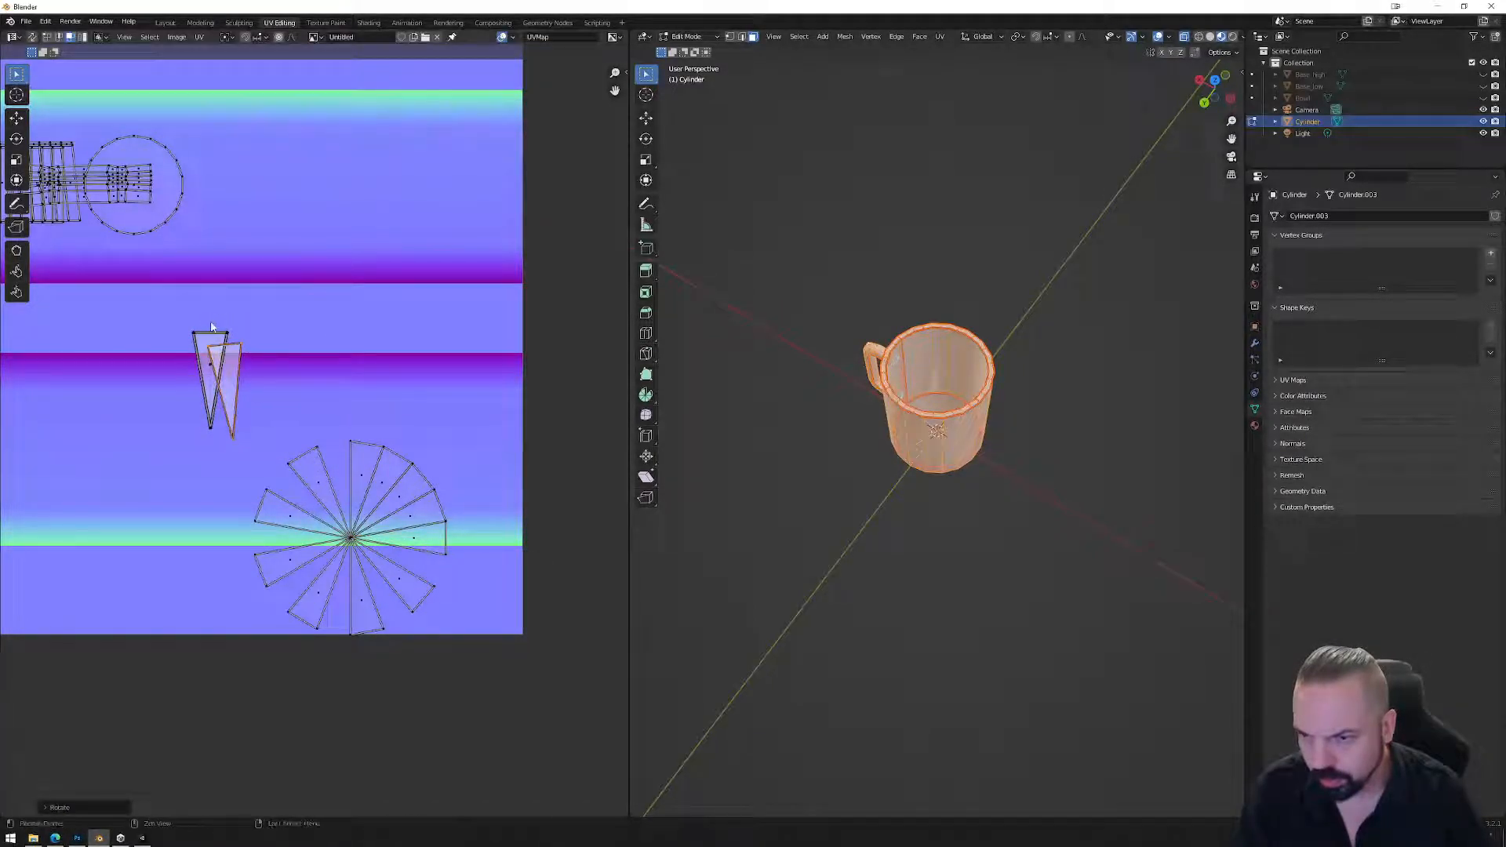
left_click(253, 363)
key("g")
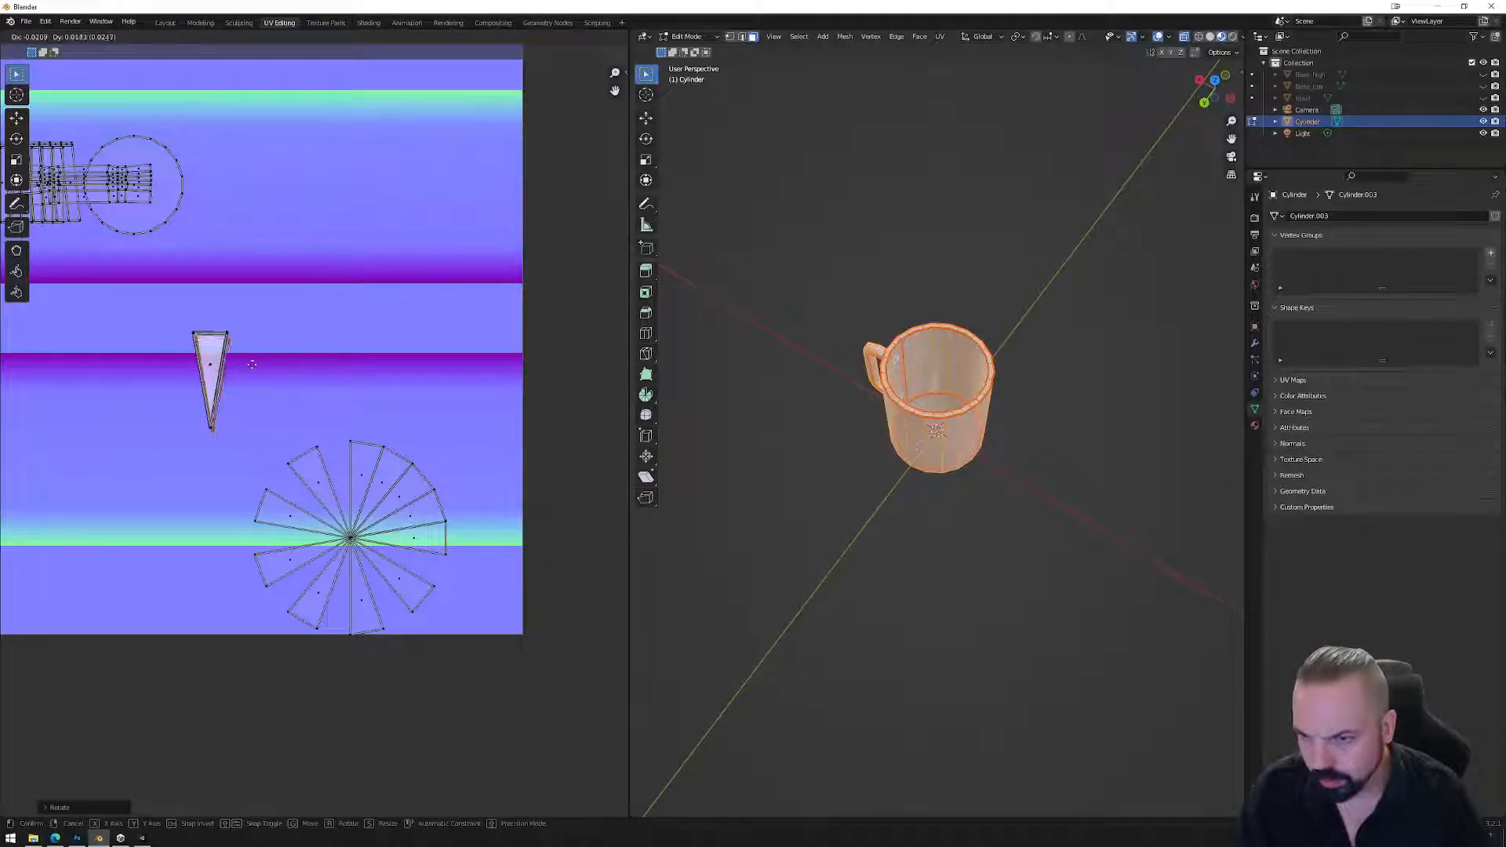
left_click(249, 363)
Split another wedge, rotate it -70 degrees, and set it on the triangle.
left_click(414, 519)
right_click(414, 520)
mouse_move(421, 521)
left_click(468, 522)
key("g")
key("r")
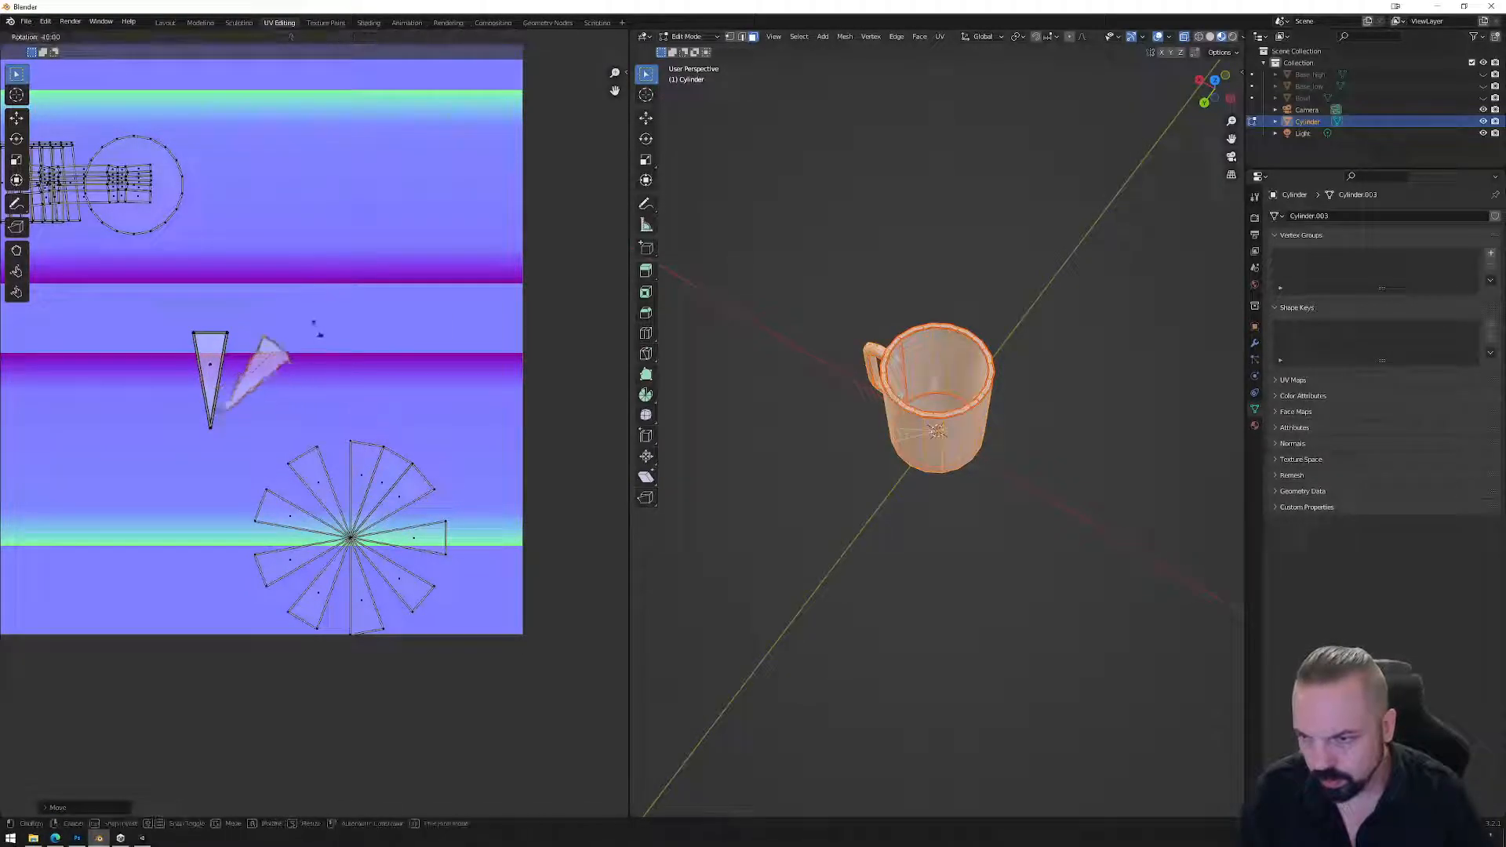
left_click(266, 313)
key("g")
left_click(253, 347)
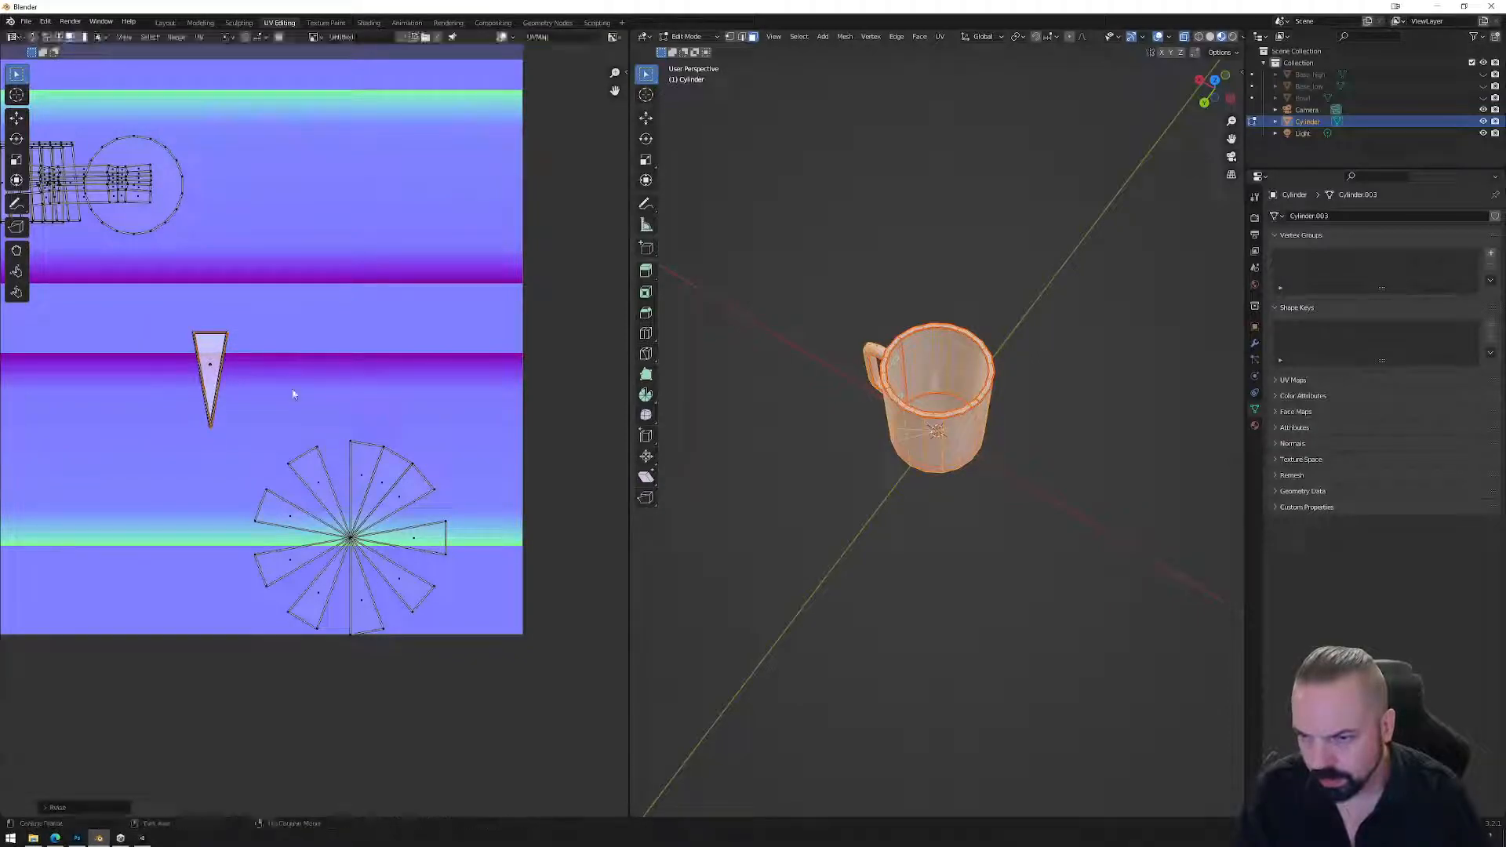
Split one more wedge, stand it upright on the triangle, and select the next wedge.
left_click(385, 486)
right_click(384, 487)
left_click(435, 482)
key("g")
left_click(309, 353)
key("r")
left_click(294, 327)
key("g")
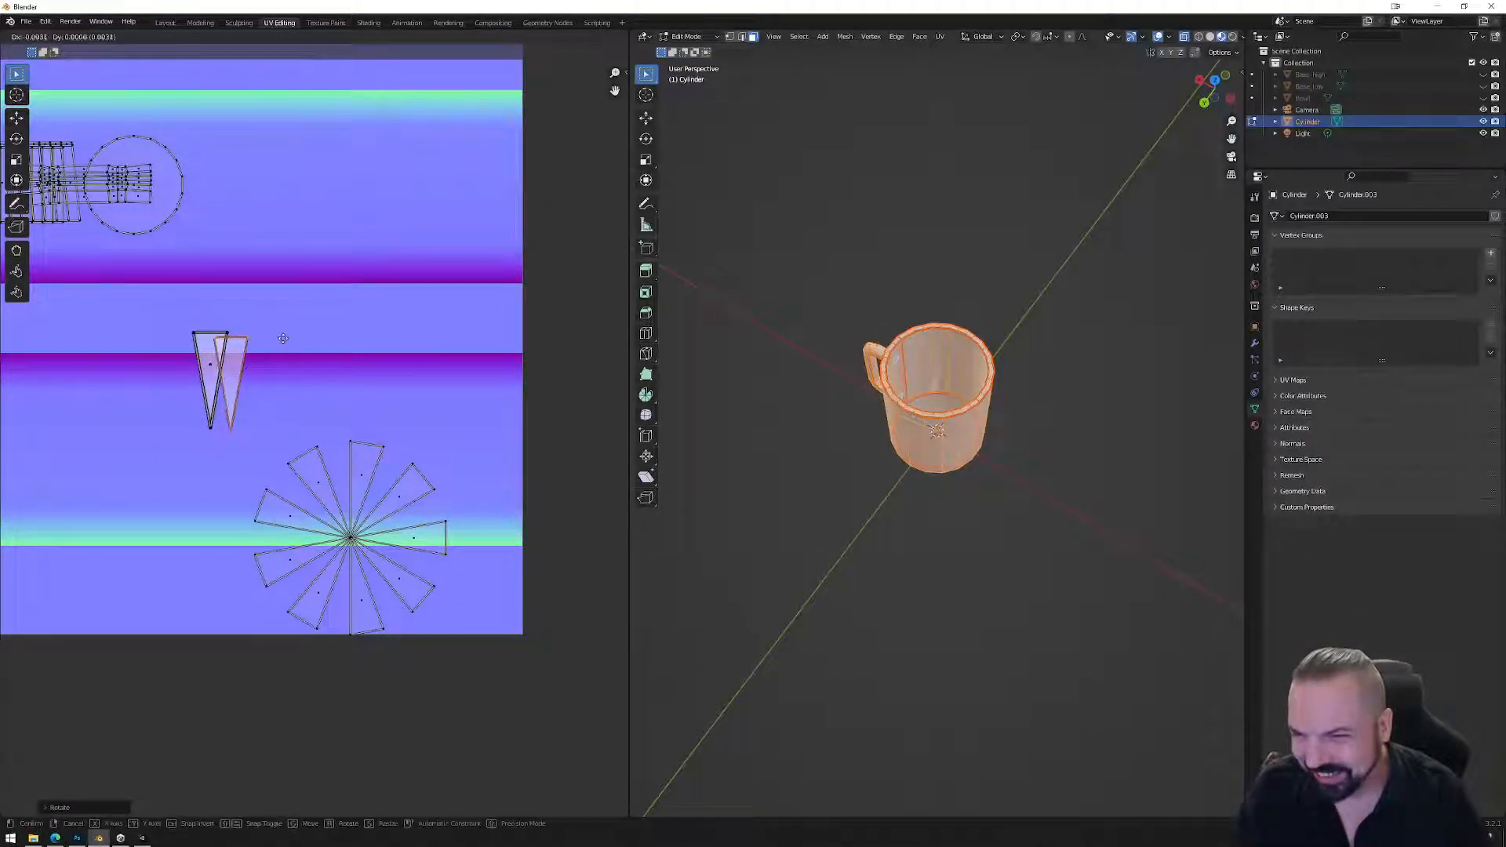
left_click(264, 333)
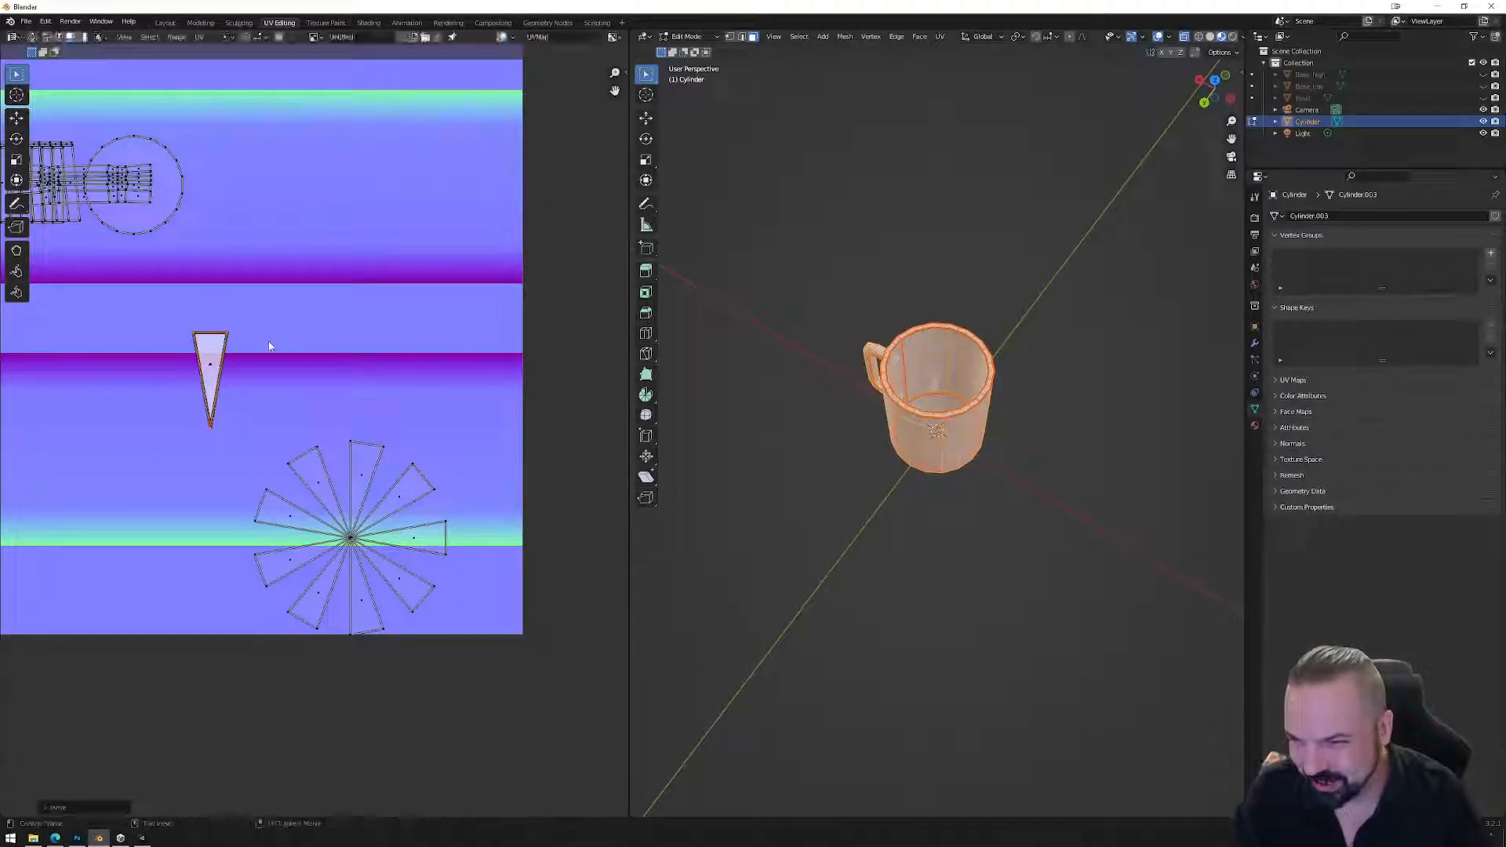
left_click(320, 488)
right_click(320, 488)
Split the first cap wedge off the UV fan and rotate it beside the triangle.
mouse_move(320, 490)
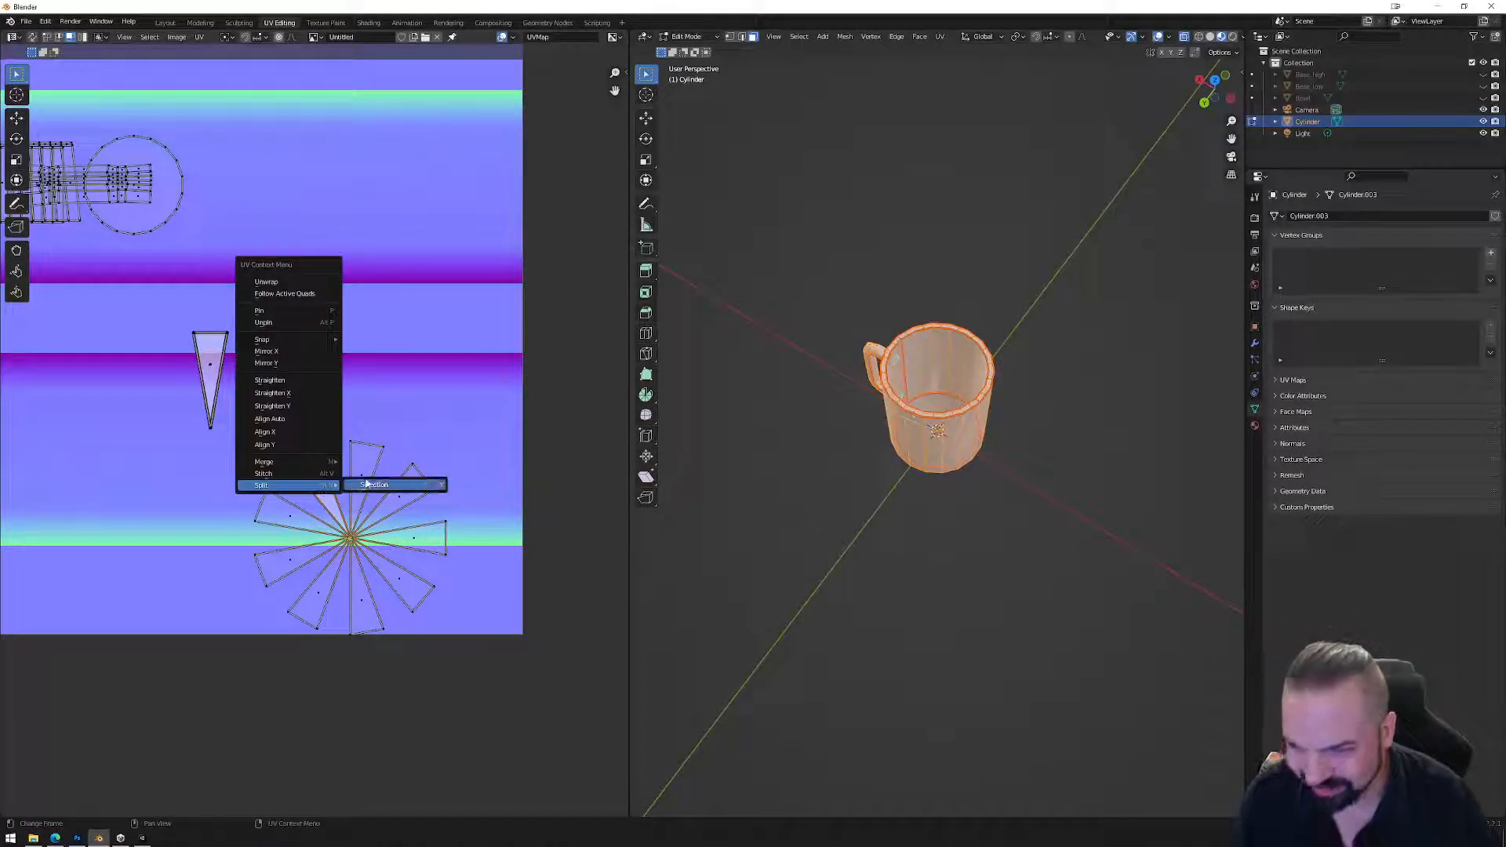
left_click(372, 486)
key("g")
left_click(369, 373)
key("r")
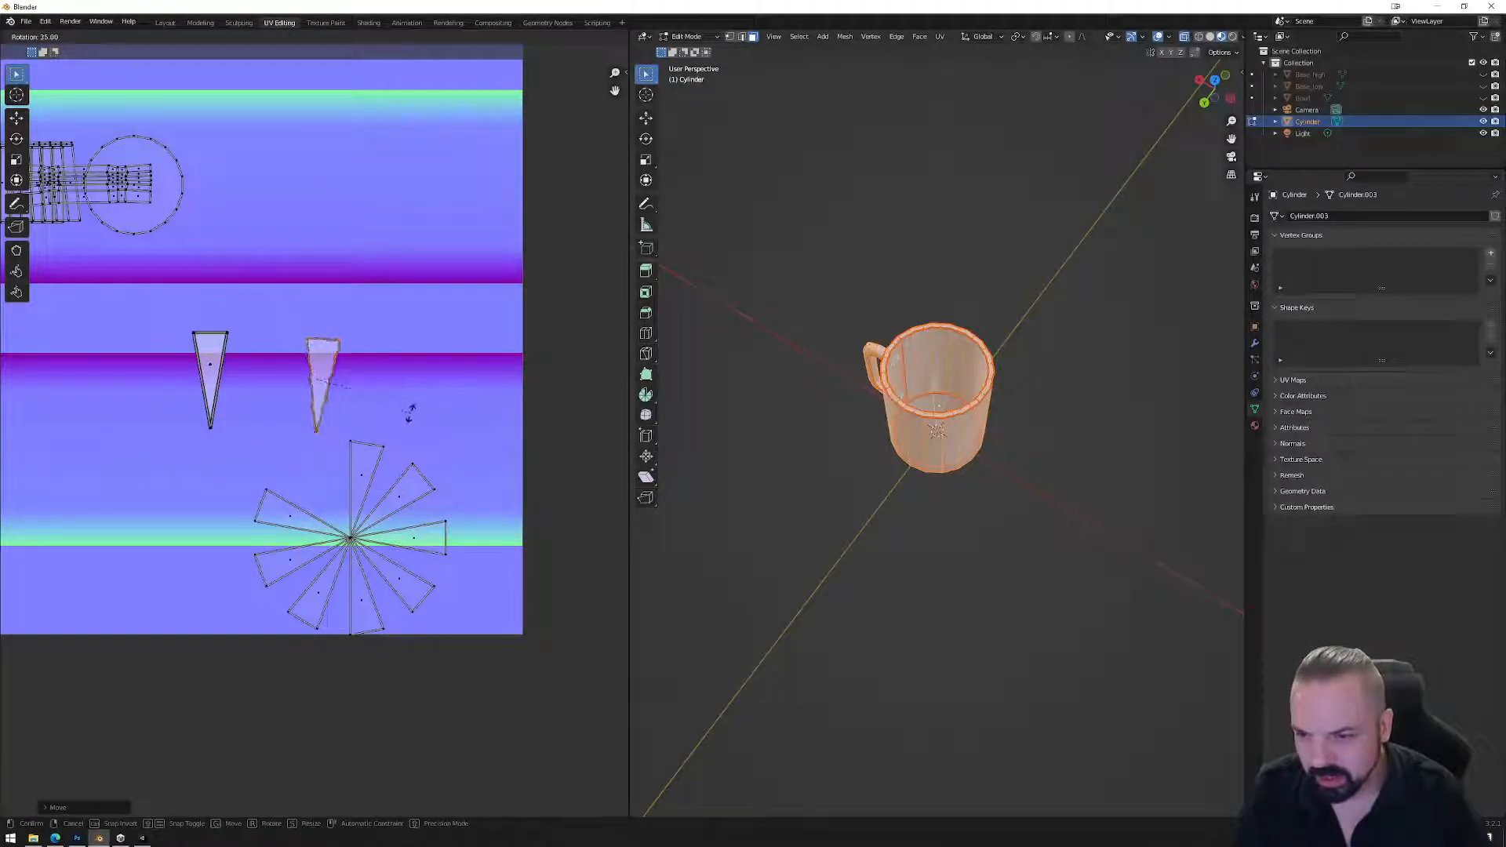
left_click(412, 410)
Split the upright second wedge off and set it upright on the second triangle.
left_click(365, 482)
right_click(365, 480)
left_click(402, 477)
key("g")
left_click(362, 358)
key("r")
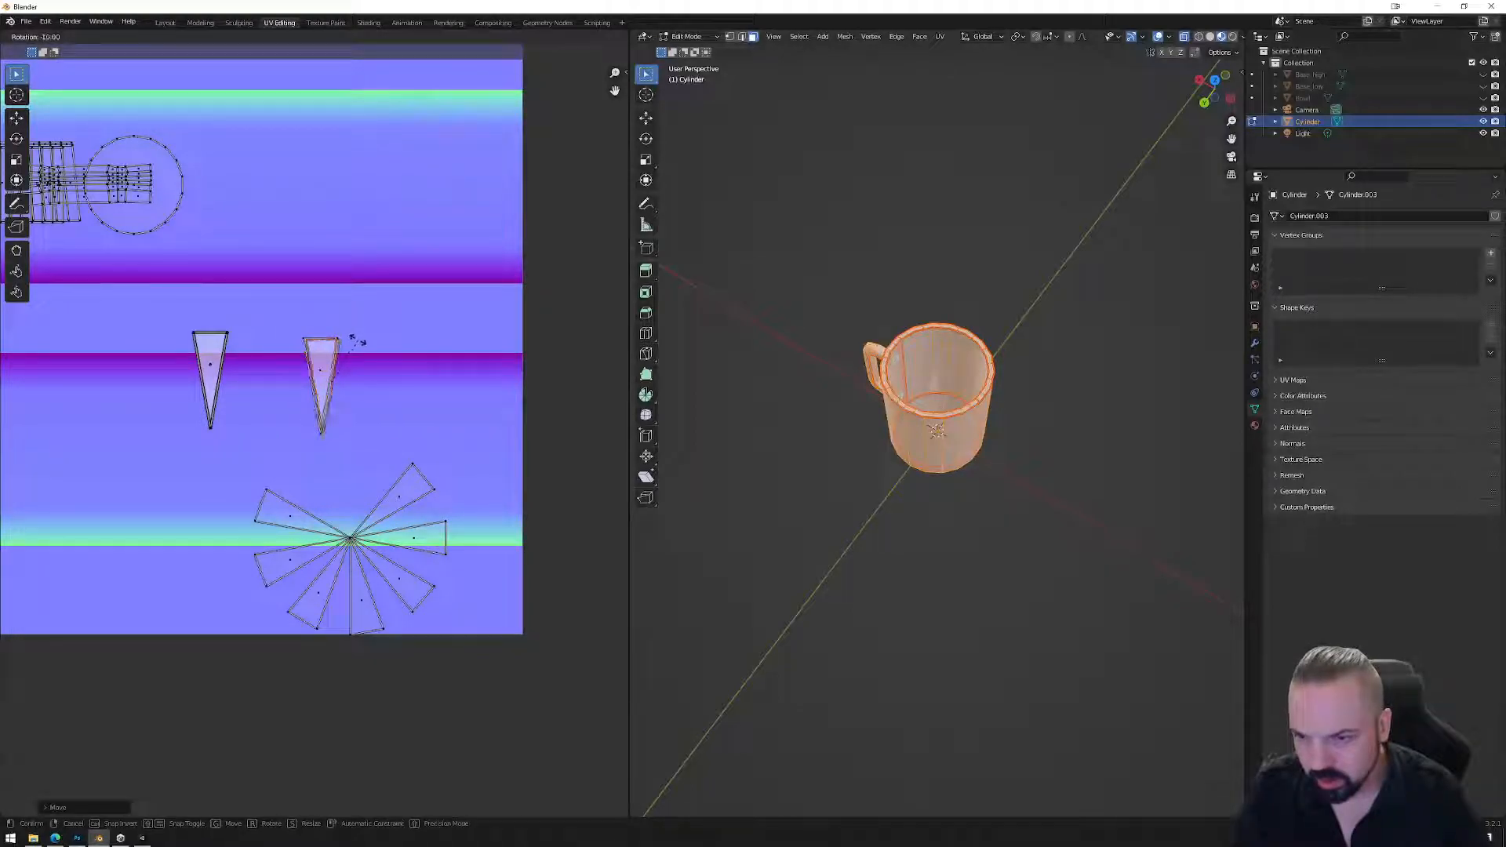
left_click(357, 345)
Split a third wedge off, rotate it upright and nudge it onto the second triangle.
left_click(403, 492)
right_click(403, 492)
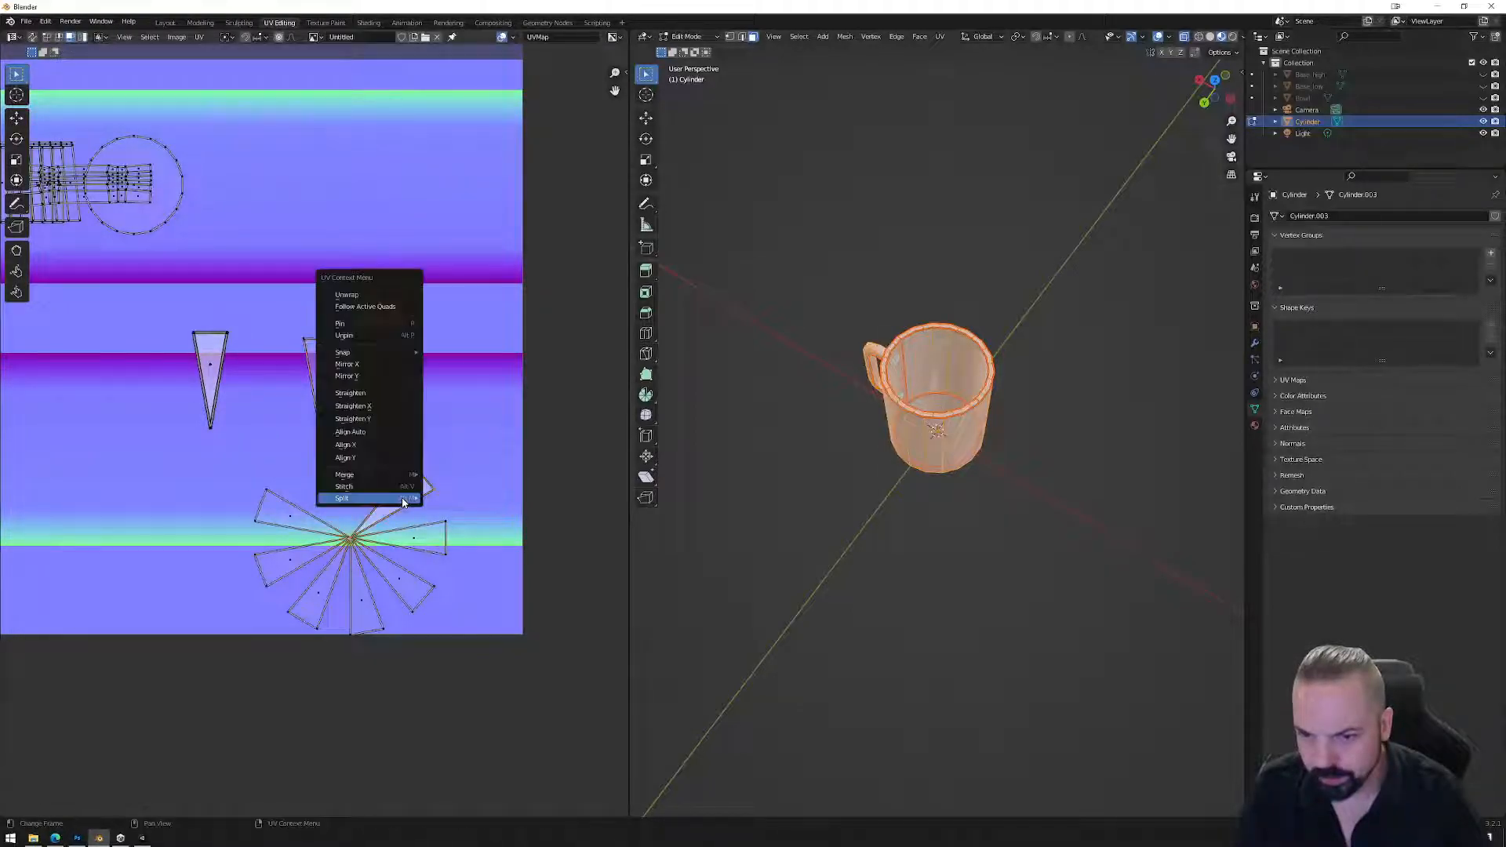
left_click(443, 497)
key("g")
left_click(384, 362)
key("r")
left_click(345, 339)
key("g")
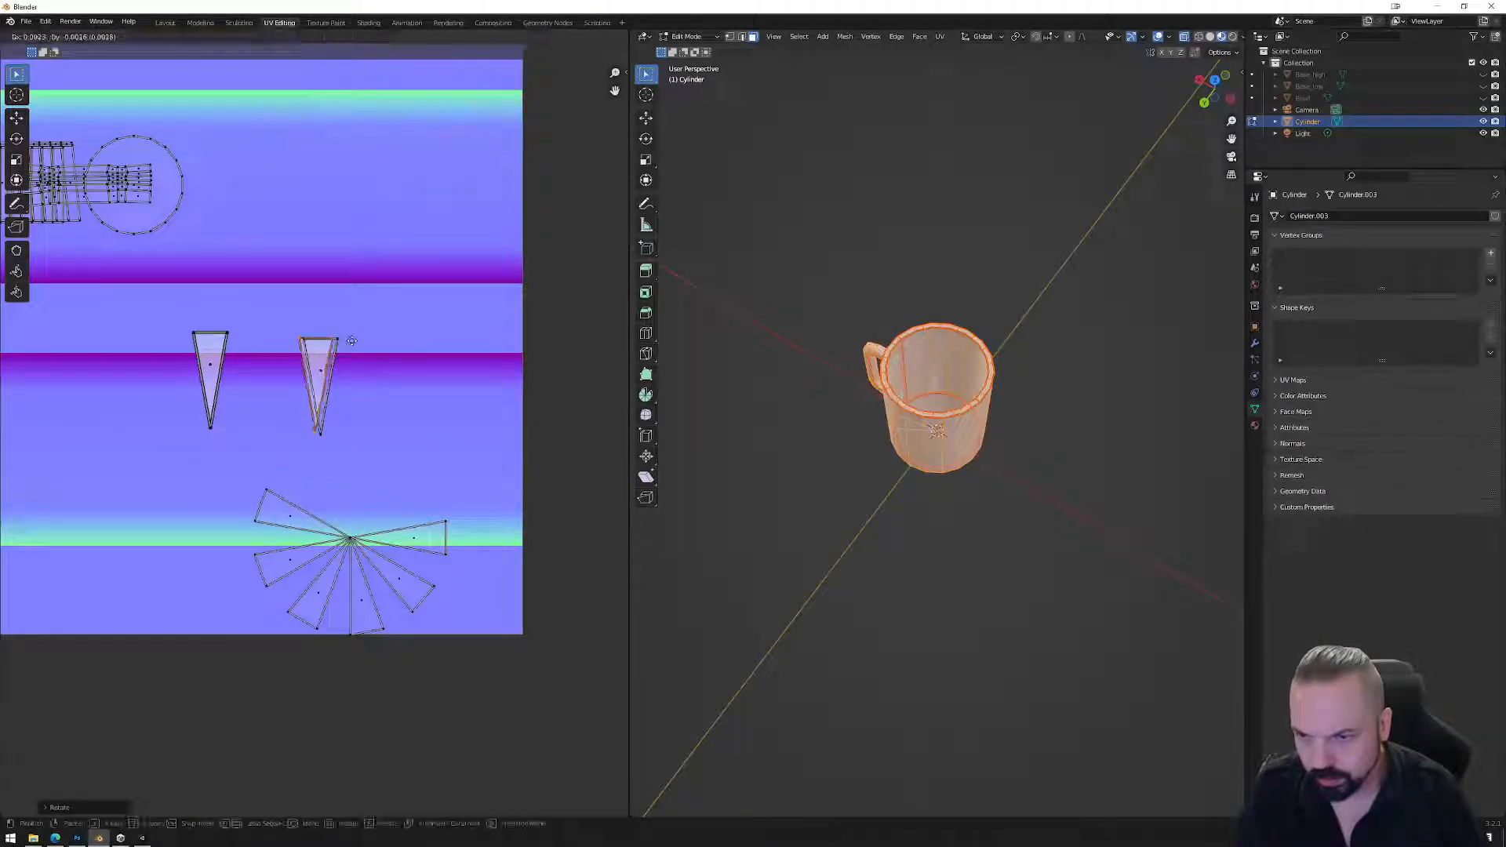
left_click(357, 348)
Split the fourth wedge off and align it upright with the second triangle.
right_click(408, 541)
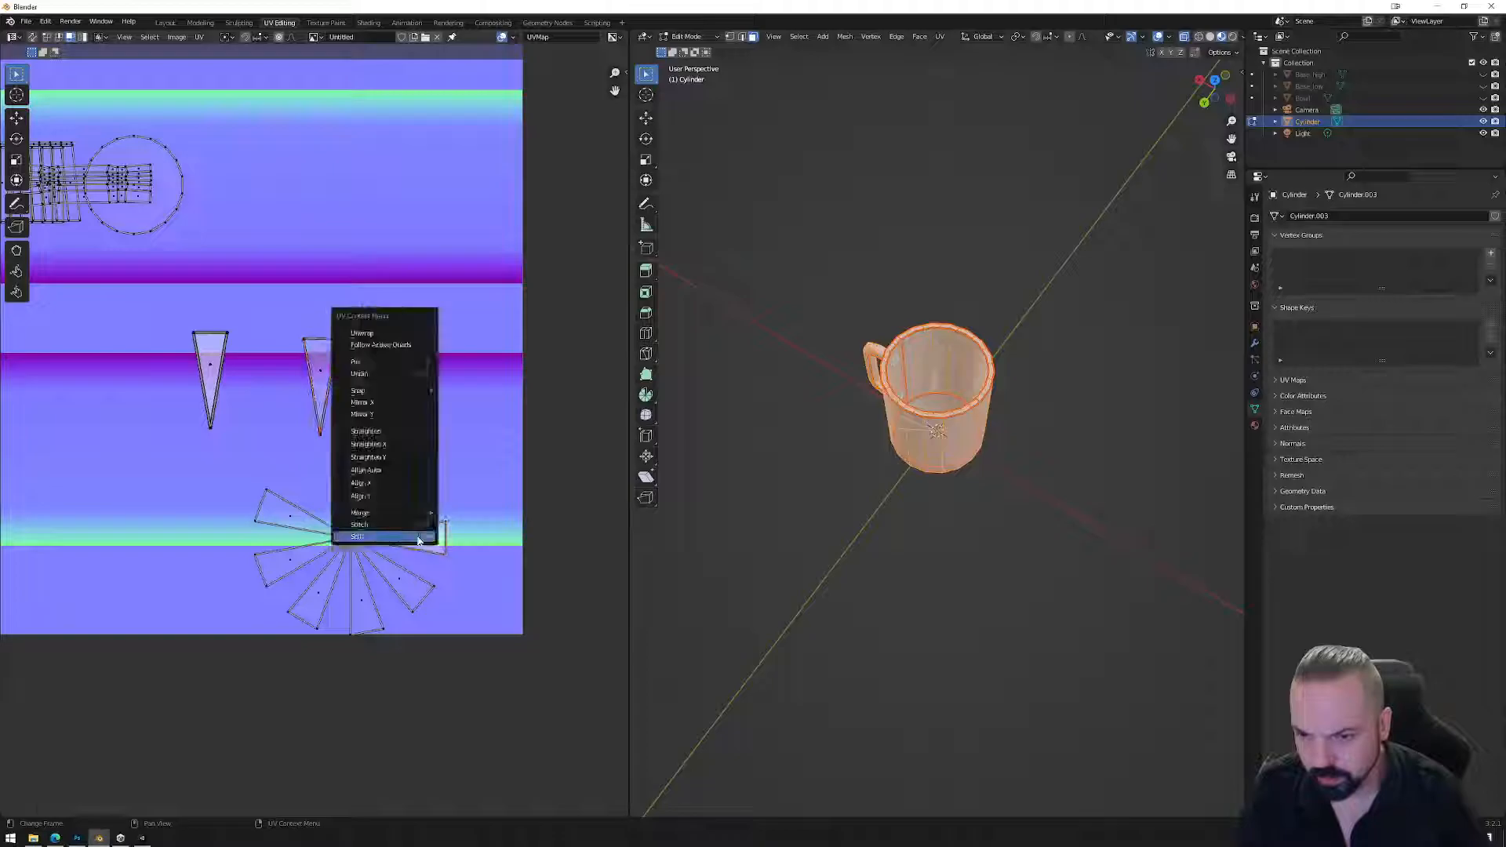
left_click(454, 531)
key("g")
left_click(370, 370)
key("r")
left_click(329, 339)
key("g")
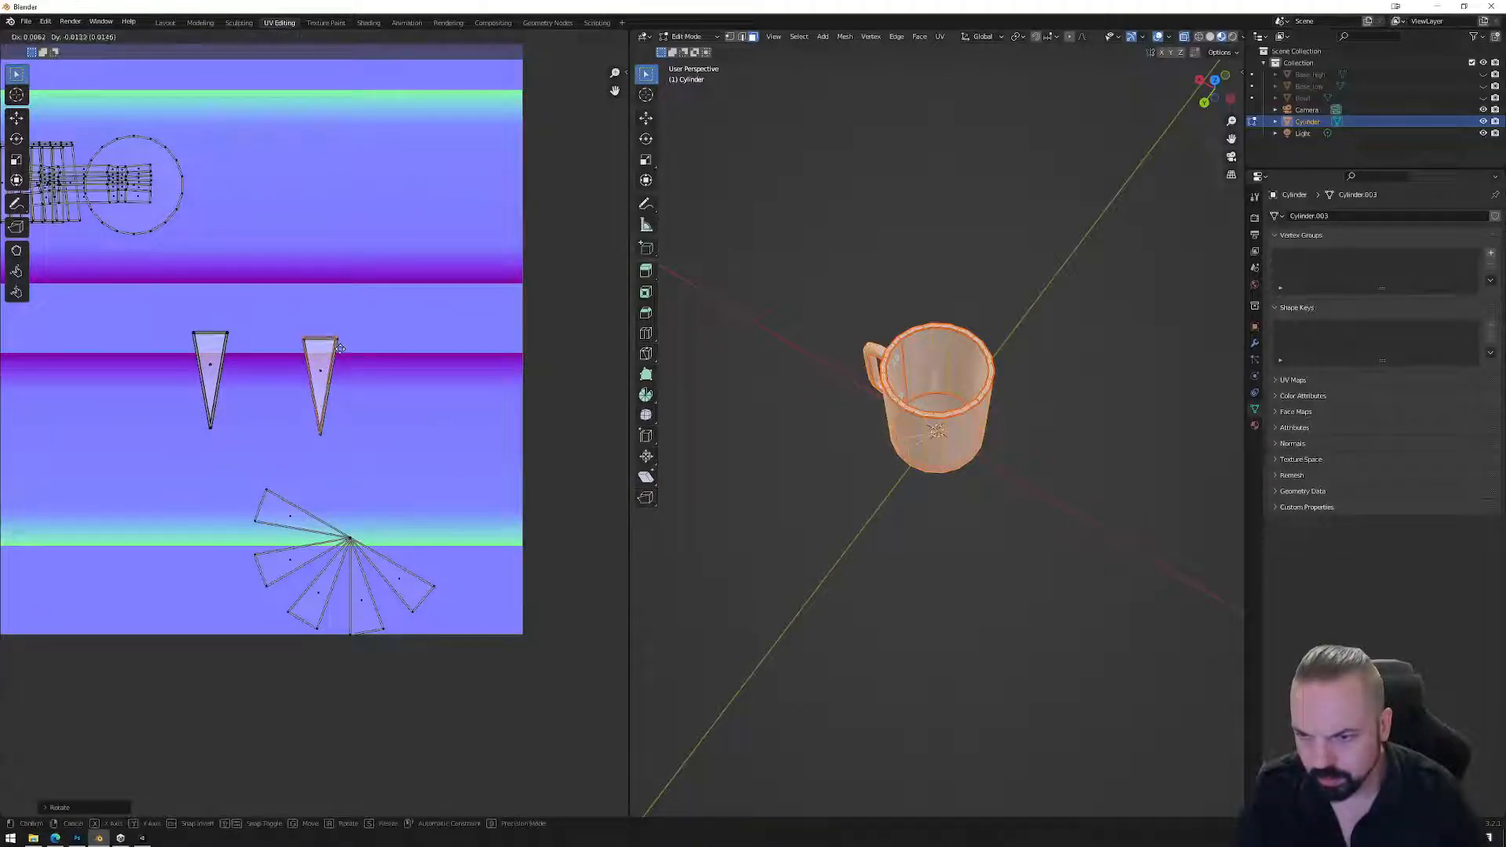
left_click(342, 356)
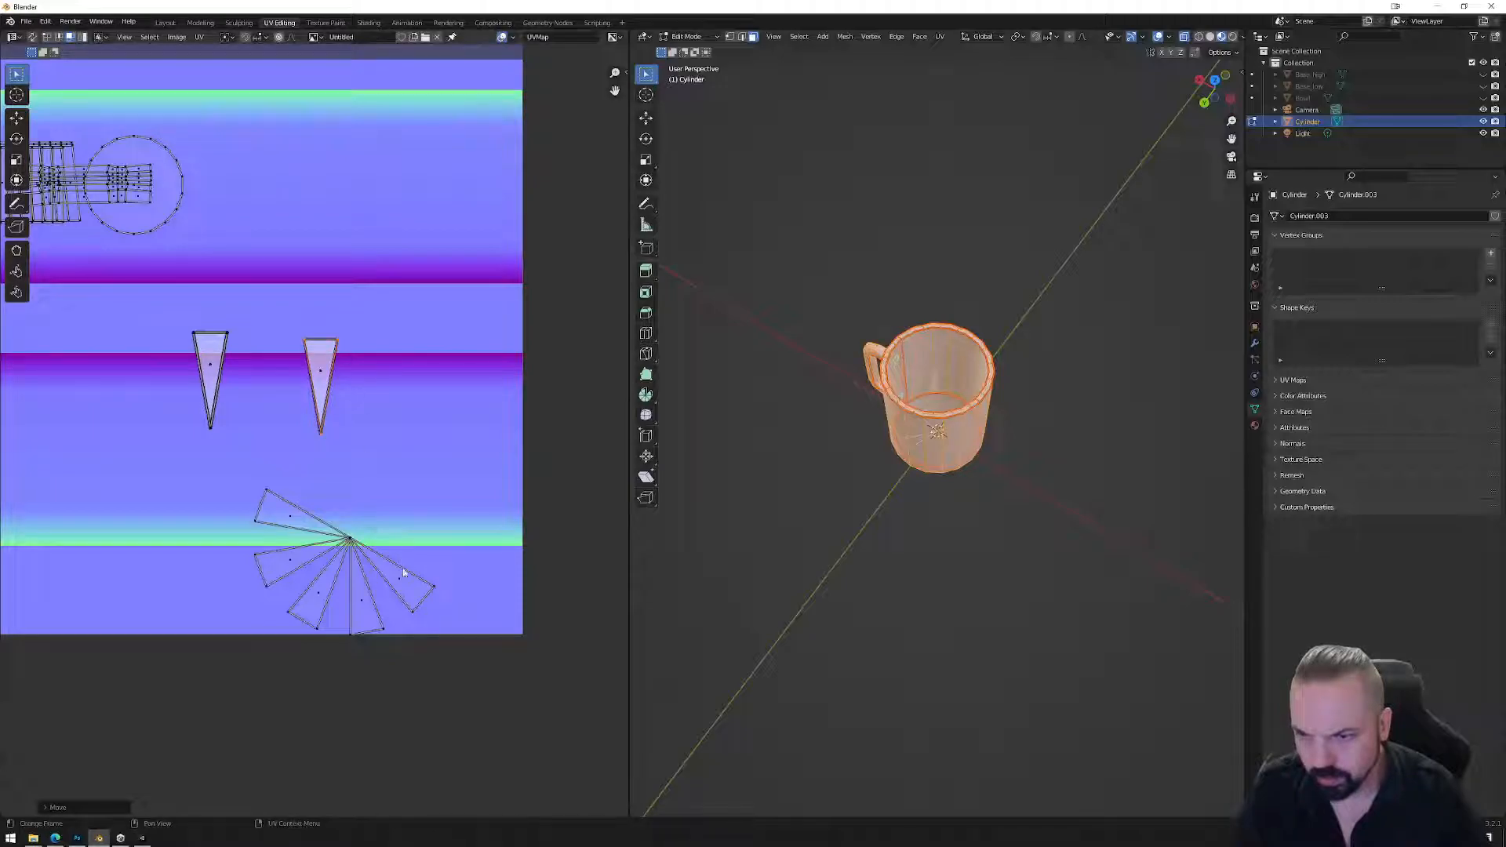
Move and rotate the lower-right wedge onto the second triangle.
left_click(404, 574)
right_click(408, 575)
key("Escape")
key("g")
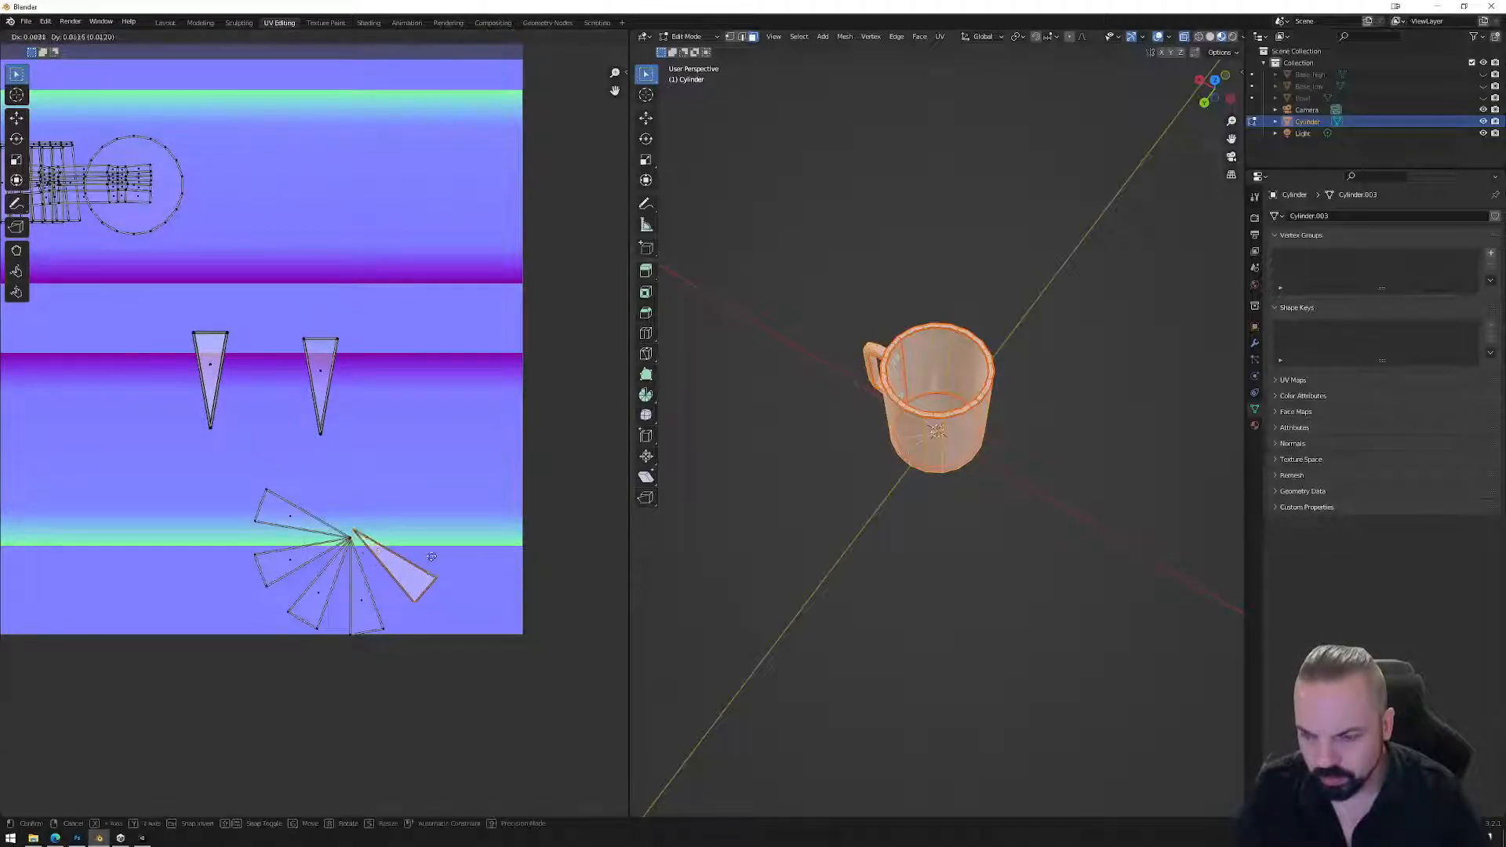
left_click(388, 398)
key("r")
left_click(310, 320)
key("g")
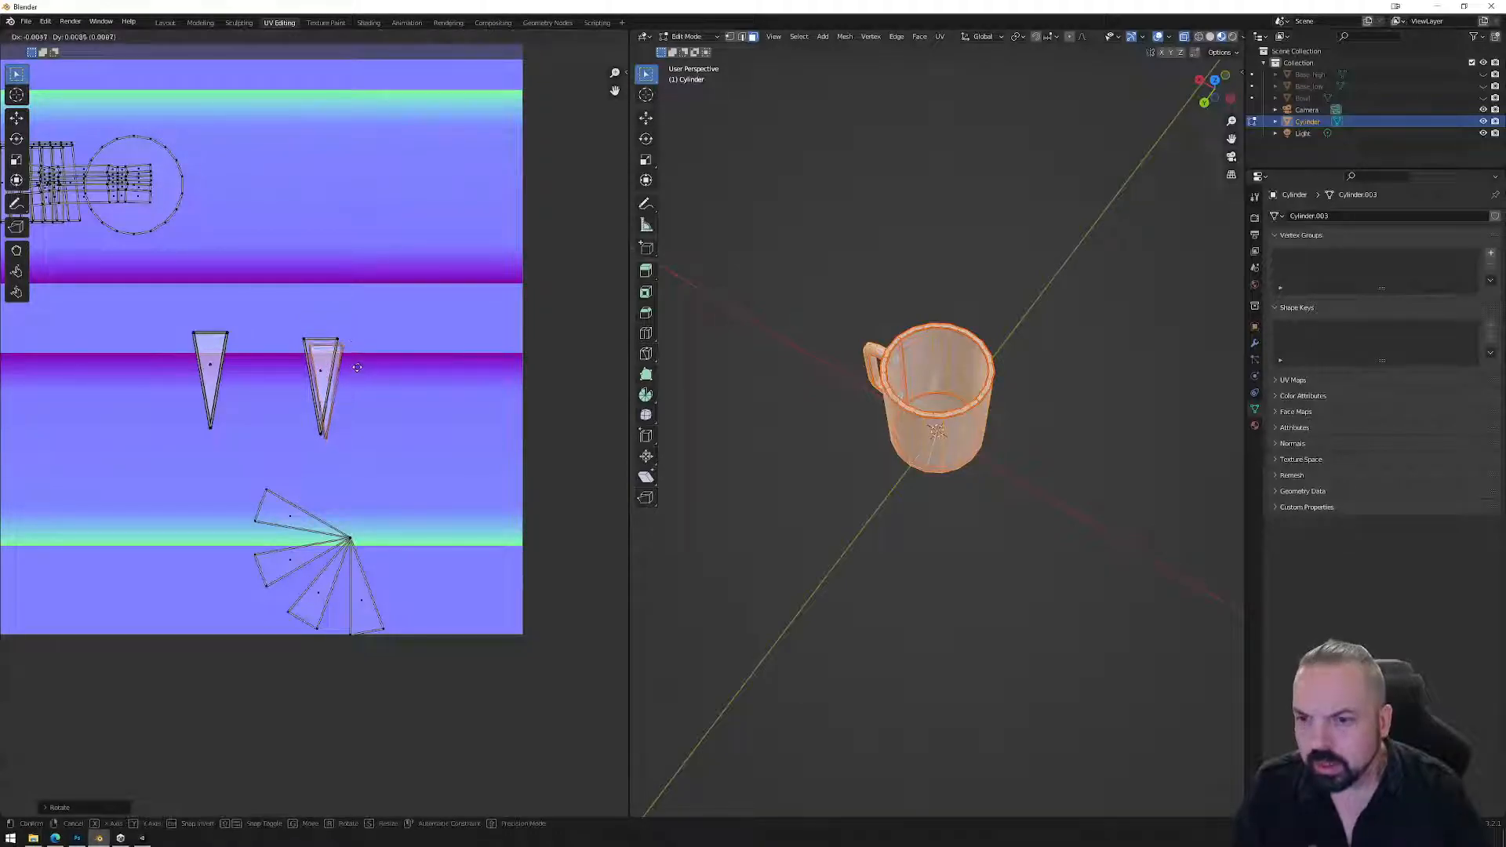
left_click(355, 366)
Move the fan's rightmost wedge upright onto the second triangle.
left_click(360, 593)
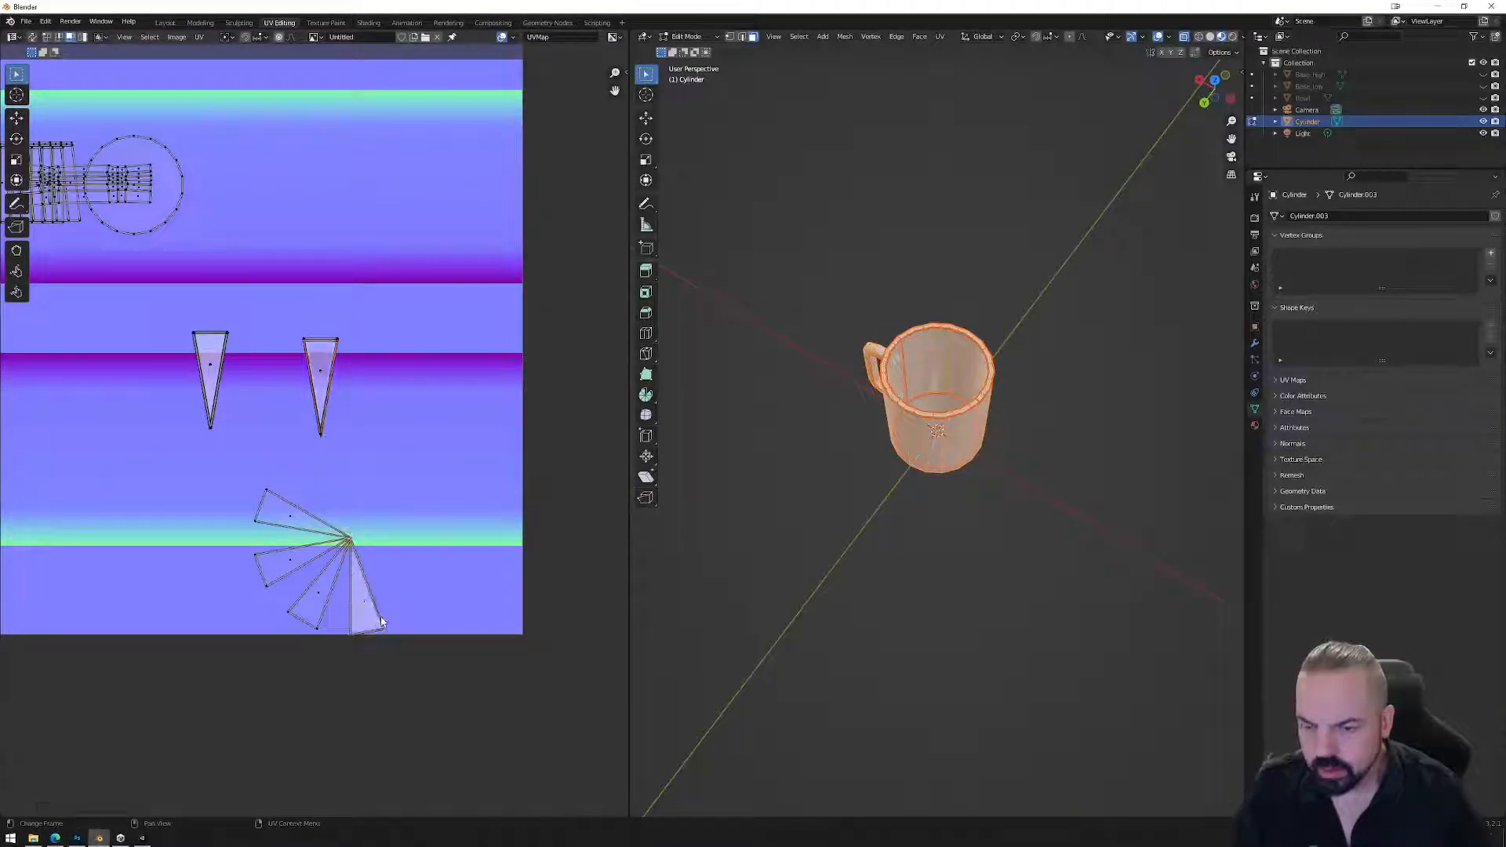
right_click(360, 605)
key("Escape")
key("g")
left_click(401, 408)
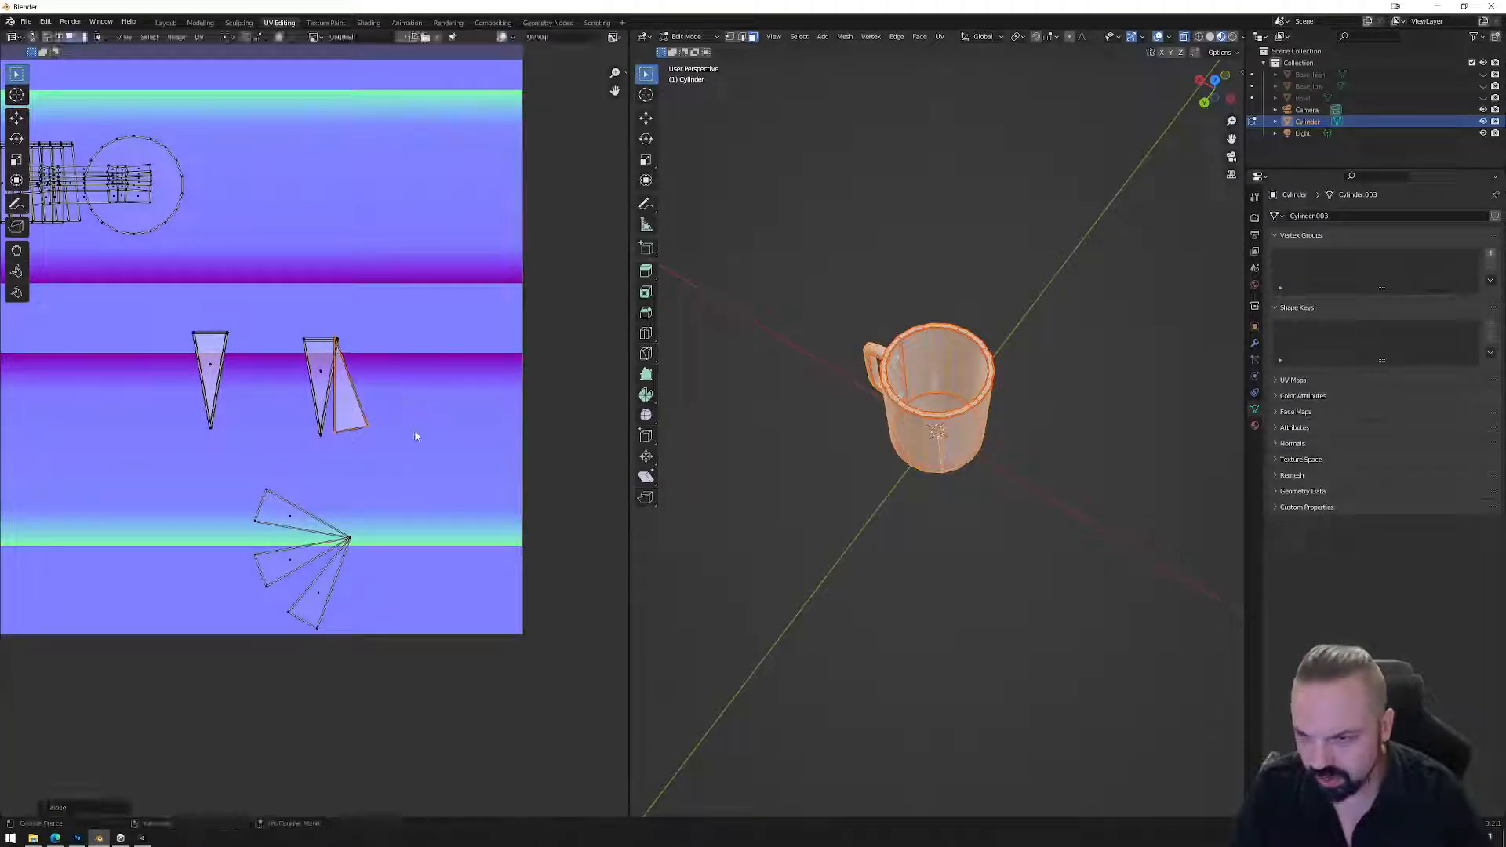
key("r")
left_click(392, 380)
key("g")
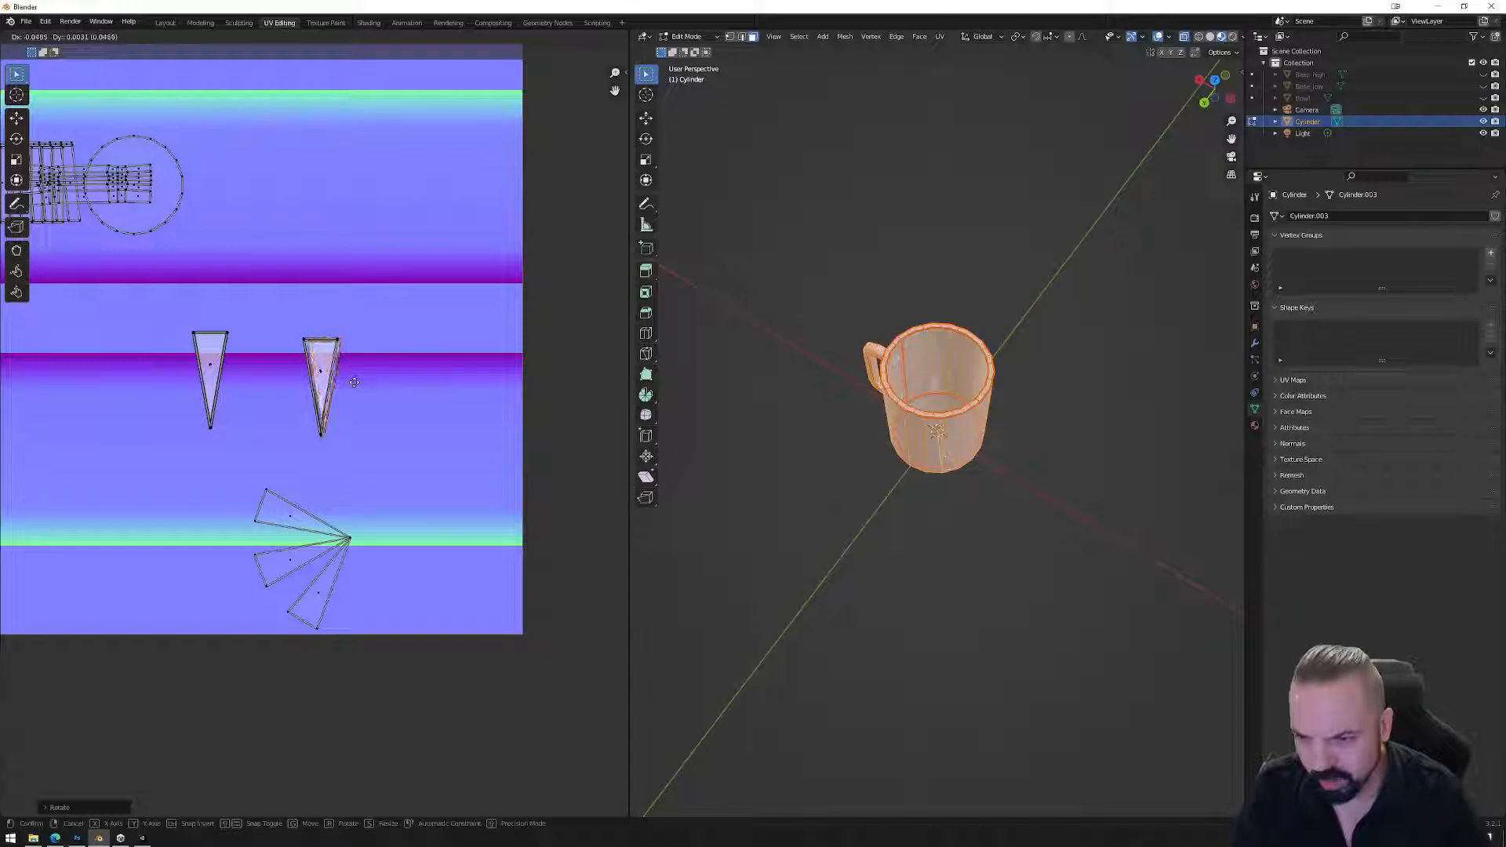
left_click(352, 380)
Rotate the fan's bottom wedge upright and settle it onto the second triangle.
left_click(328, 594)
right_click(328, 594)
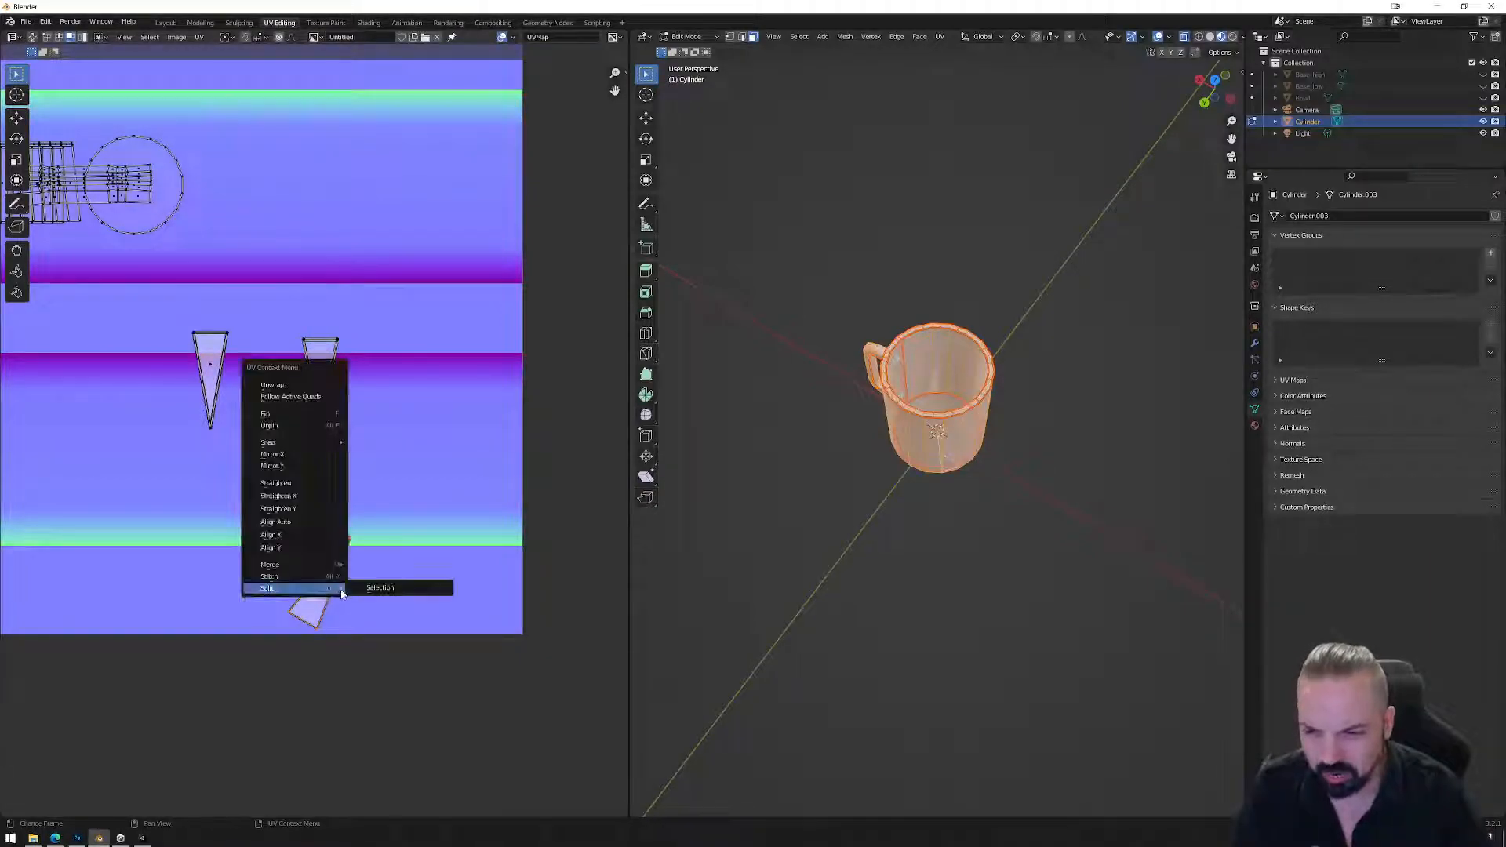
key("Escape")
key("g")
left_click(394, 394)
key("r")
left_click(374, 403)
key("g")
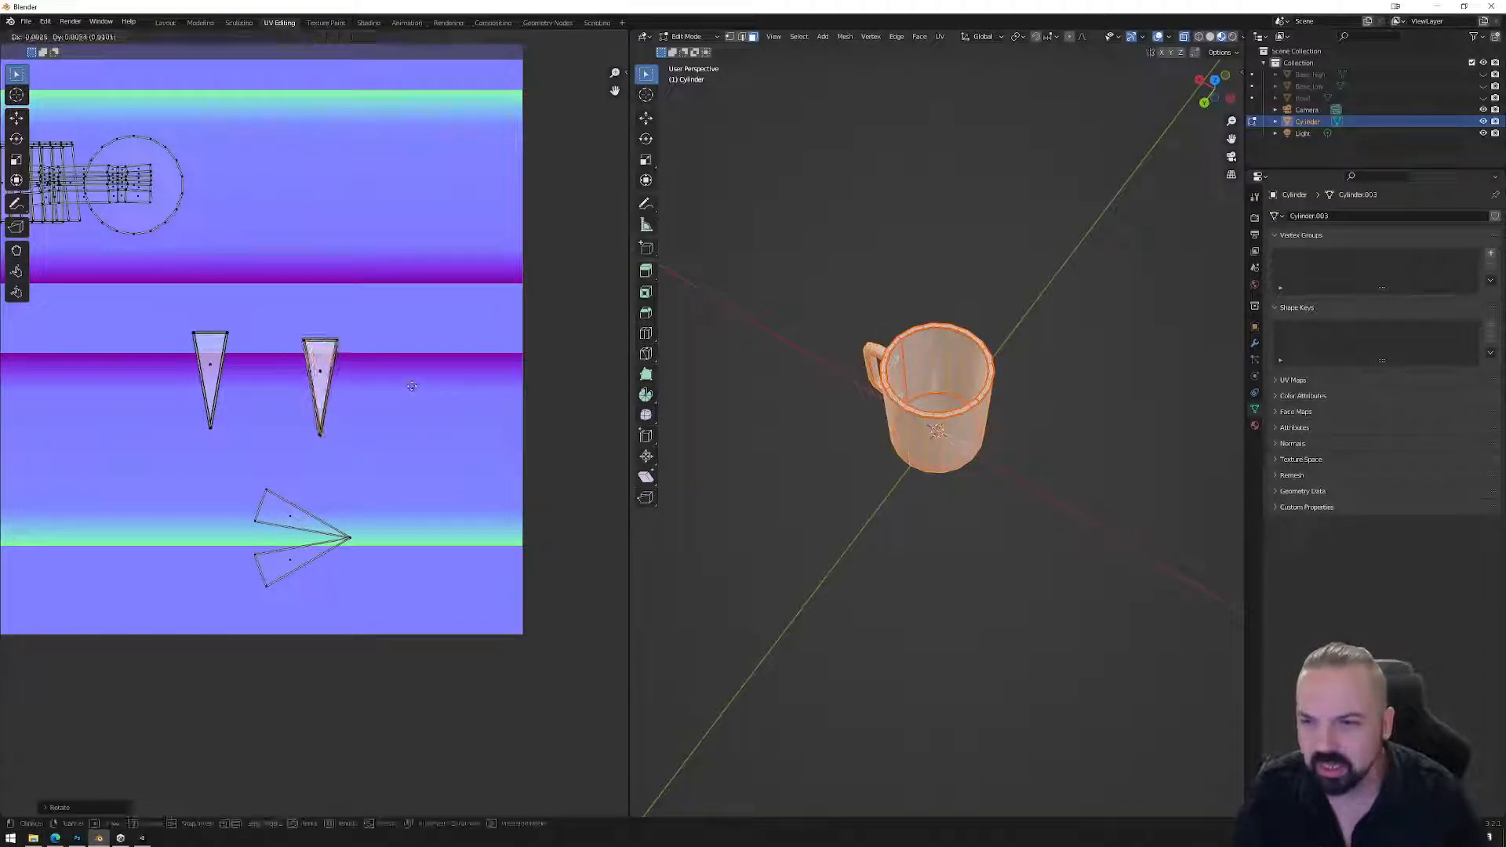
left_click(413, 389)
Stand the next bottom wedge upright and move it up onto the triangle.
left_click(295, 566)
right_click(296, 565)
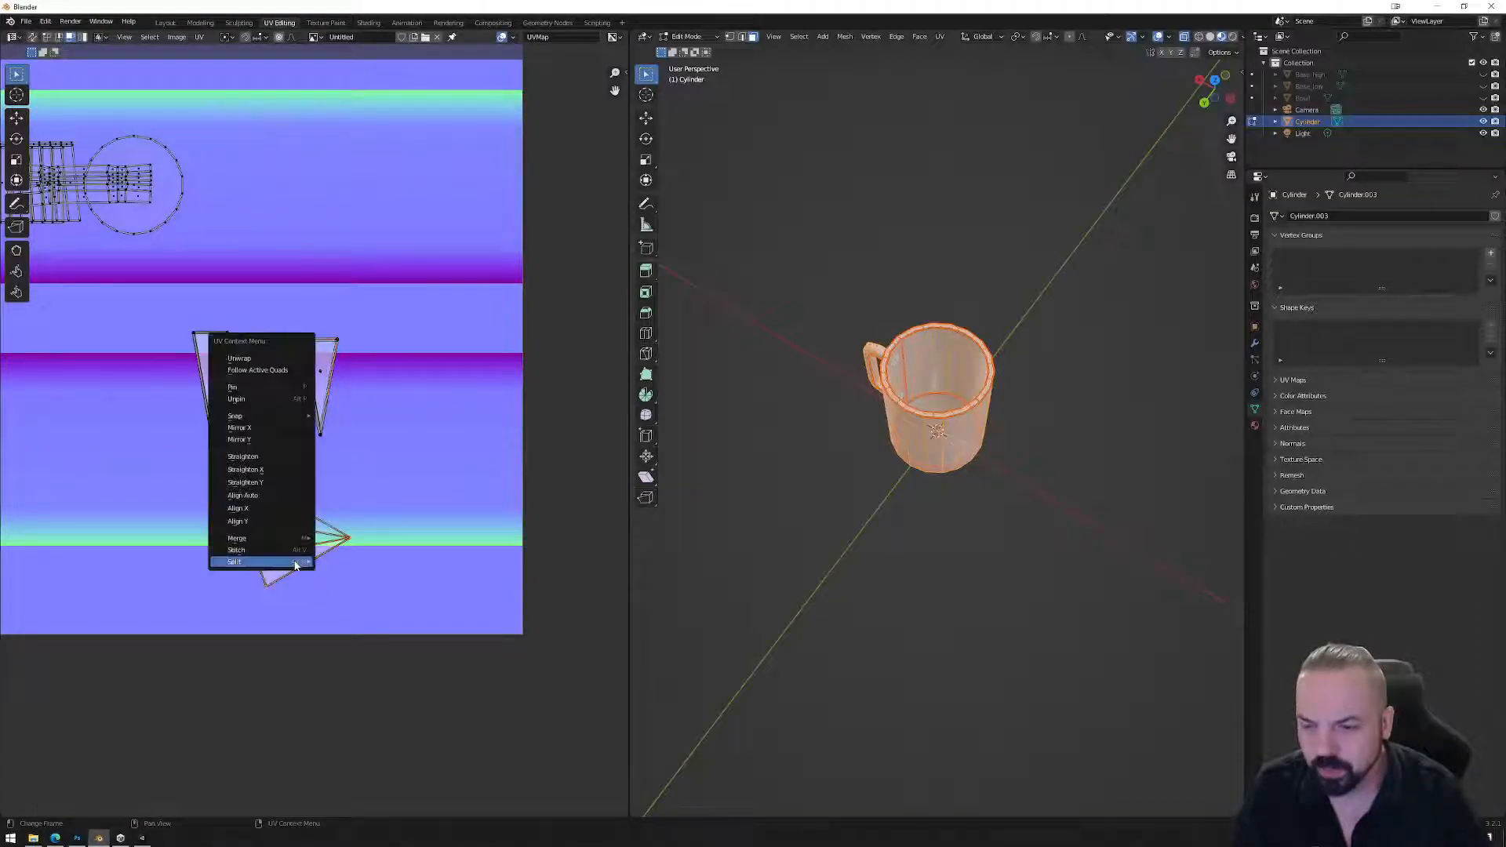
key("Escape")
key("r")
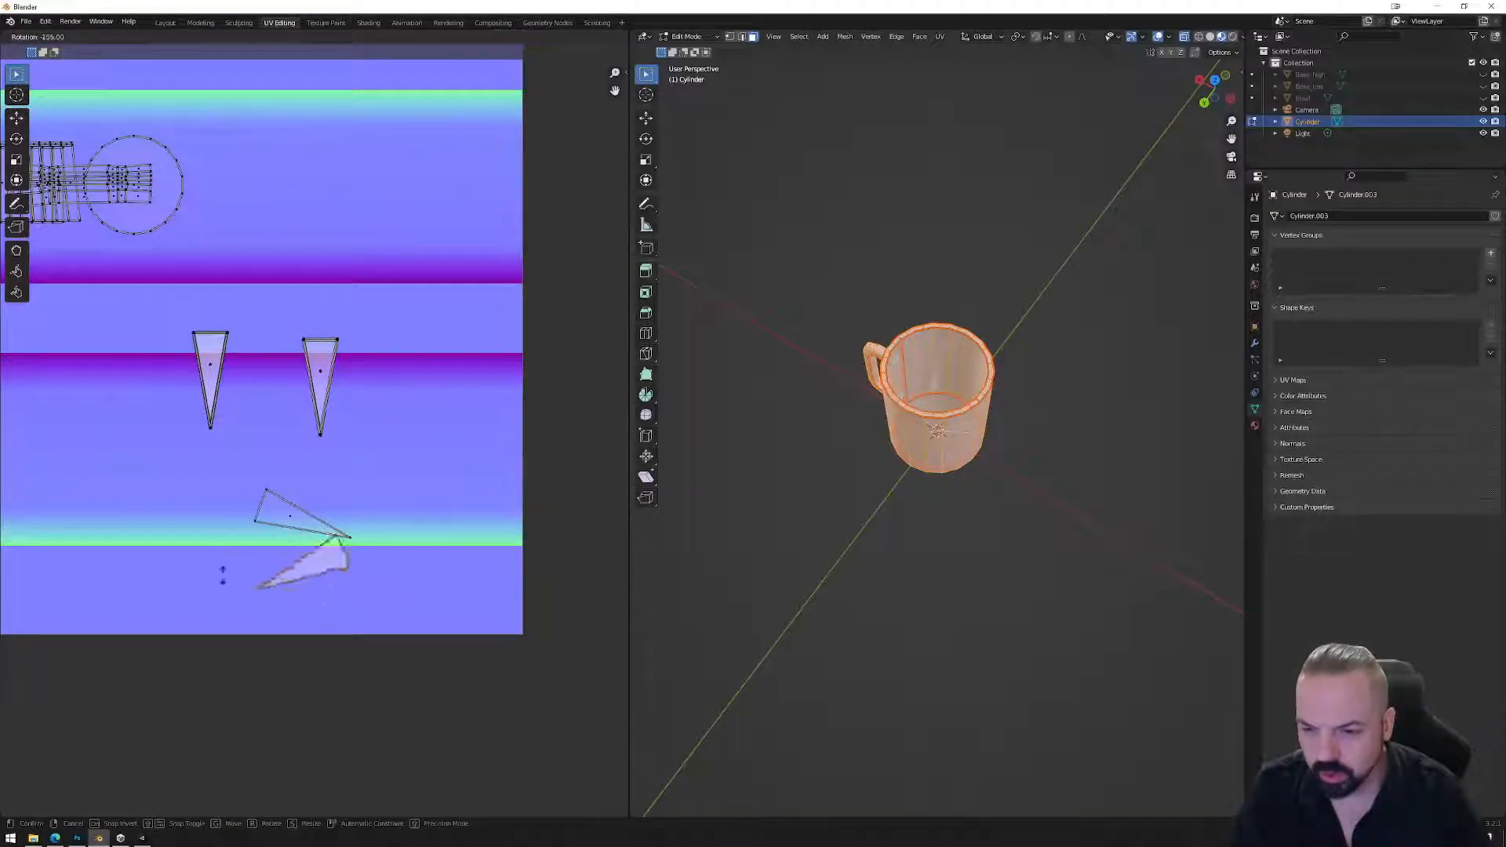
left_click(279, 649)
key("g")
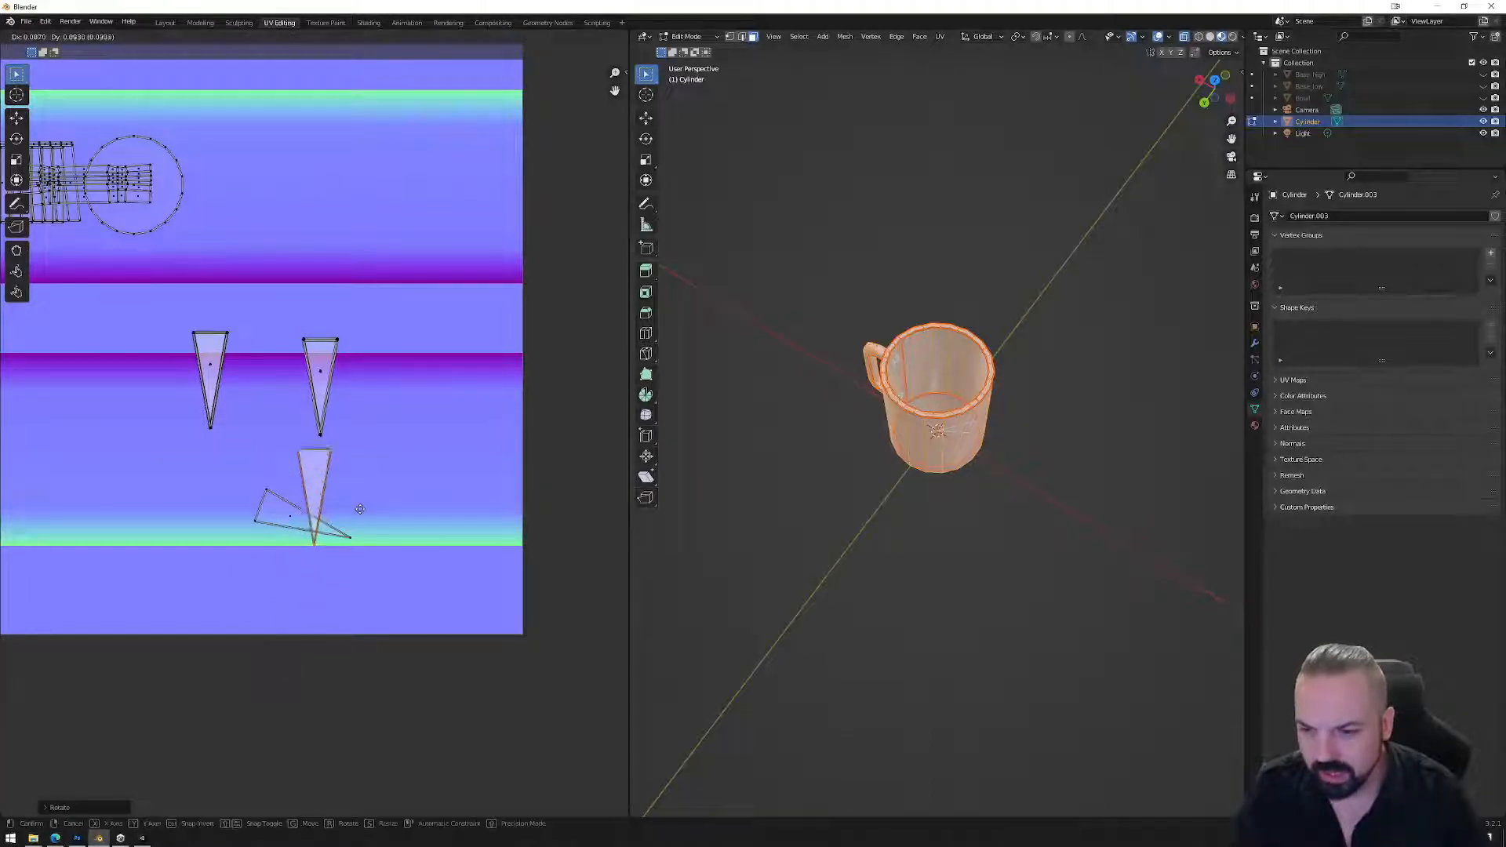
left_click(287, 526)
Rotate the last wedge upright and drop it onto the second triangle.
key("r")
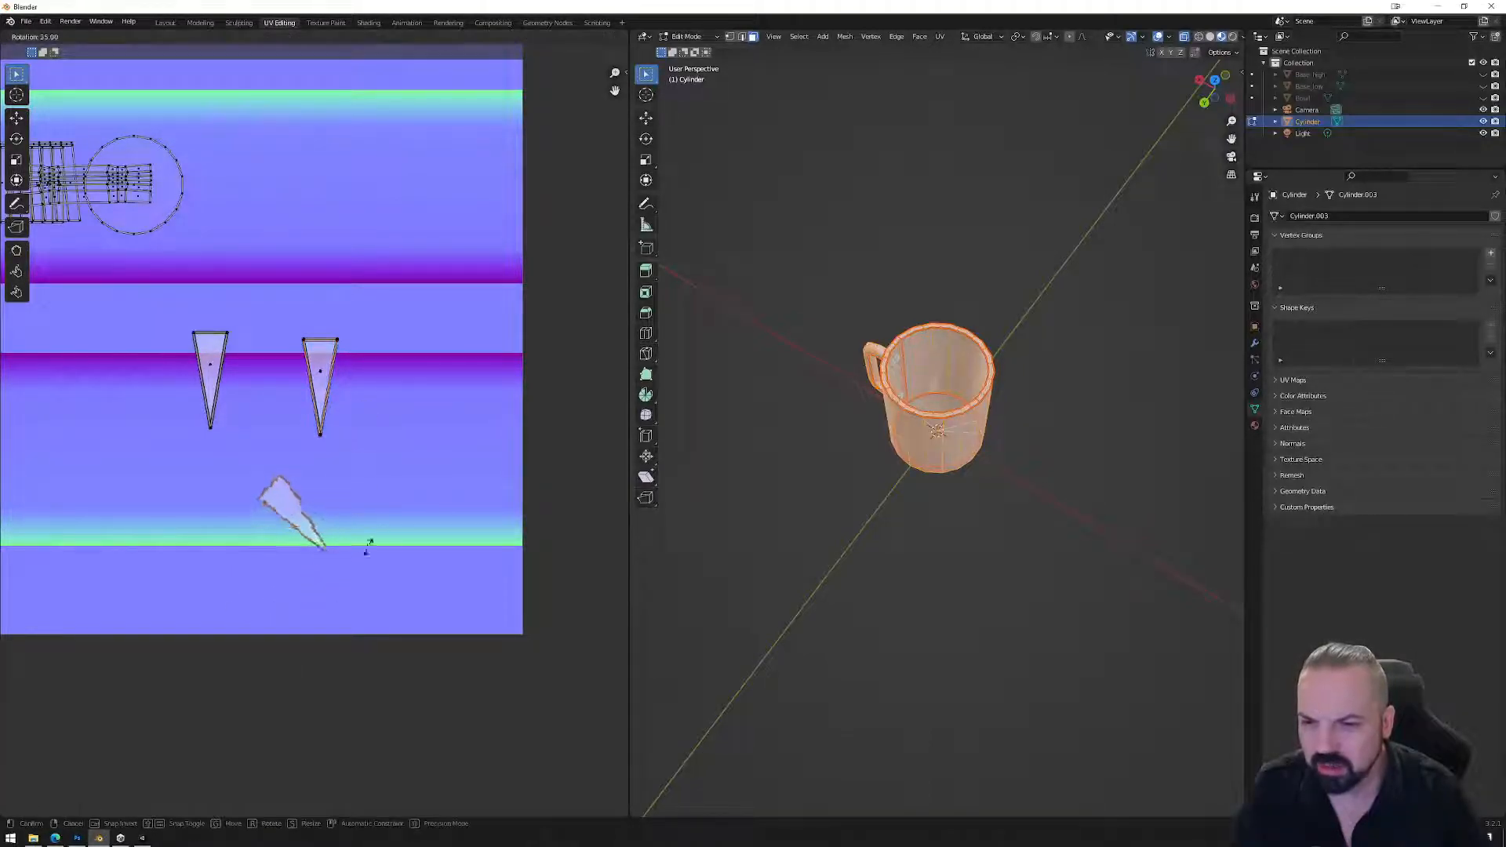
left_click(329, 573)
key("r")
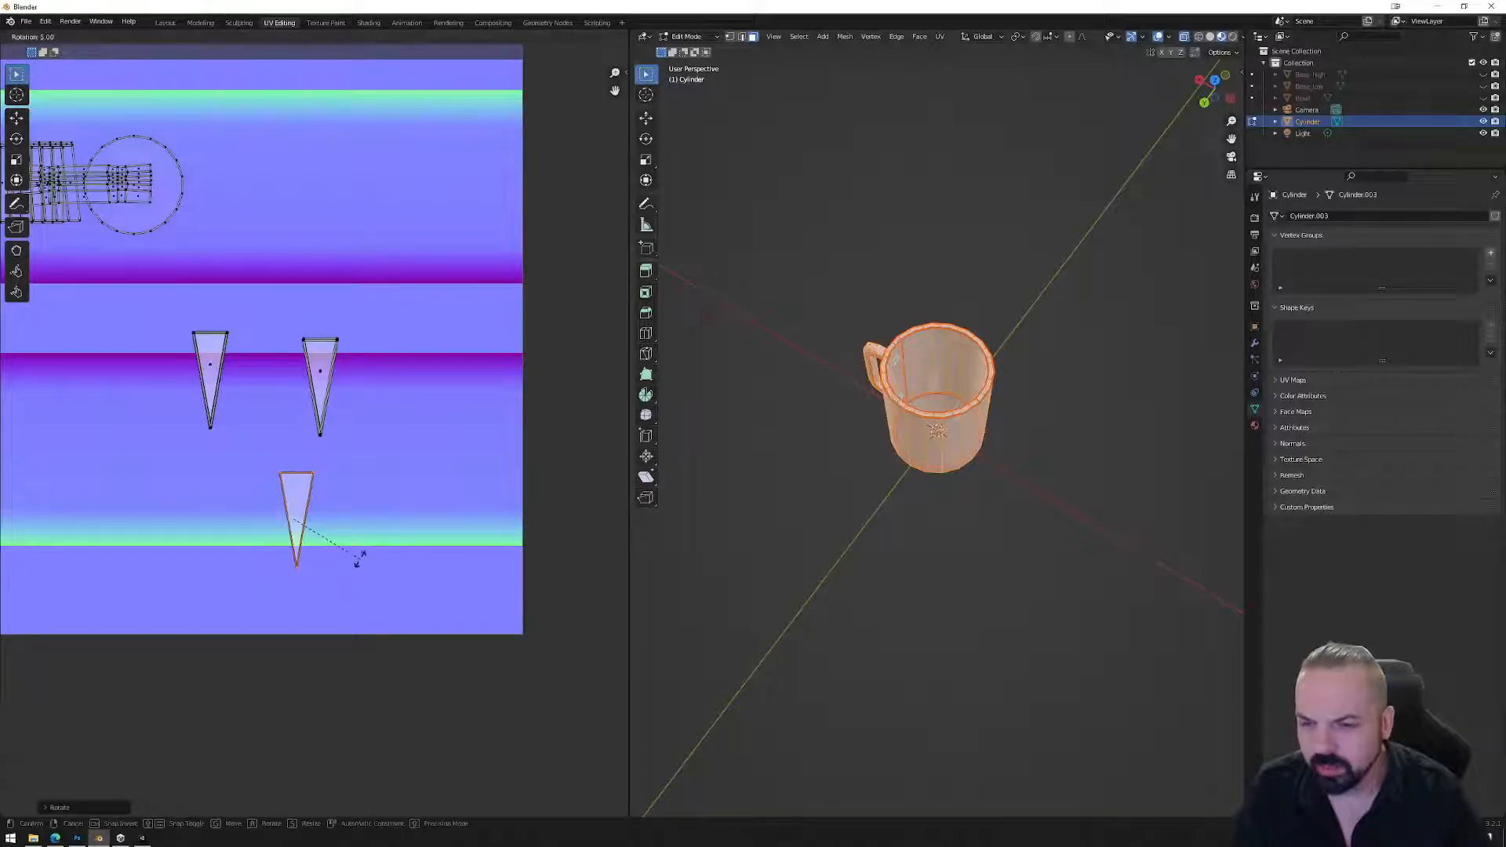
left_click(370, 567)
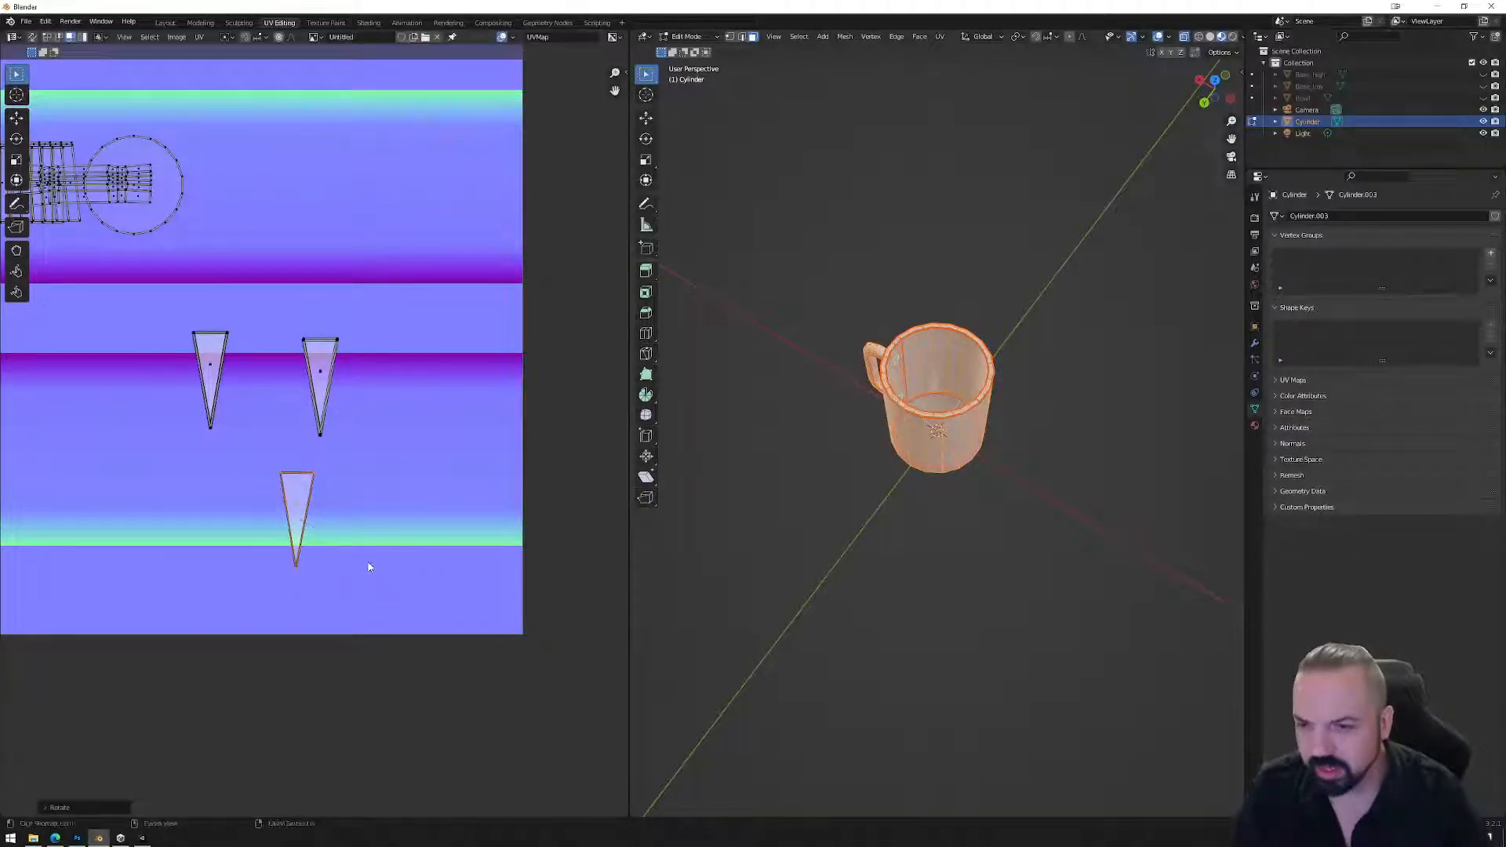
key("g")
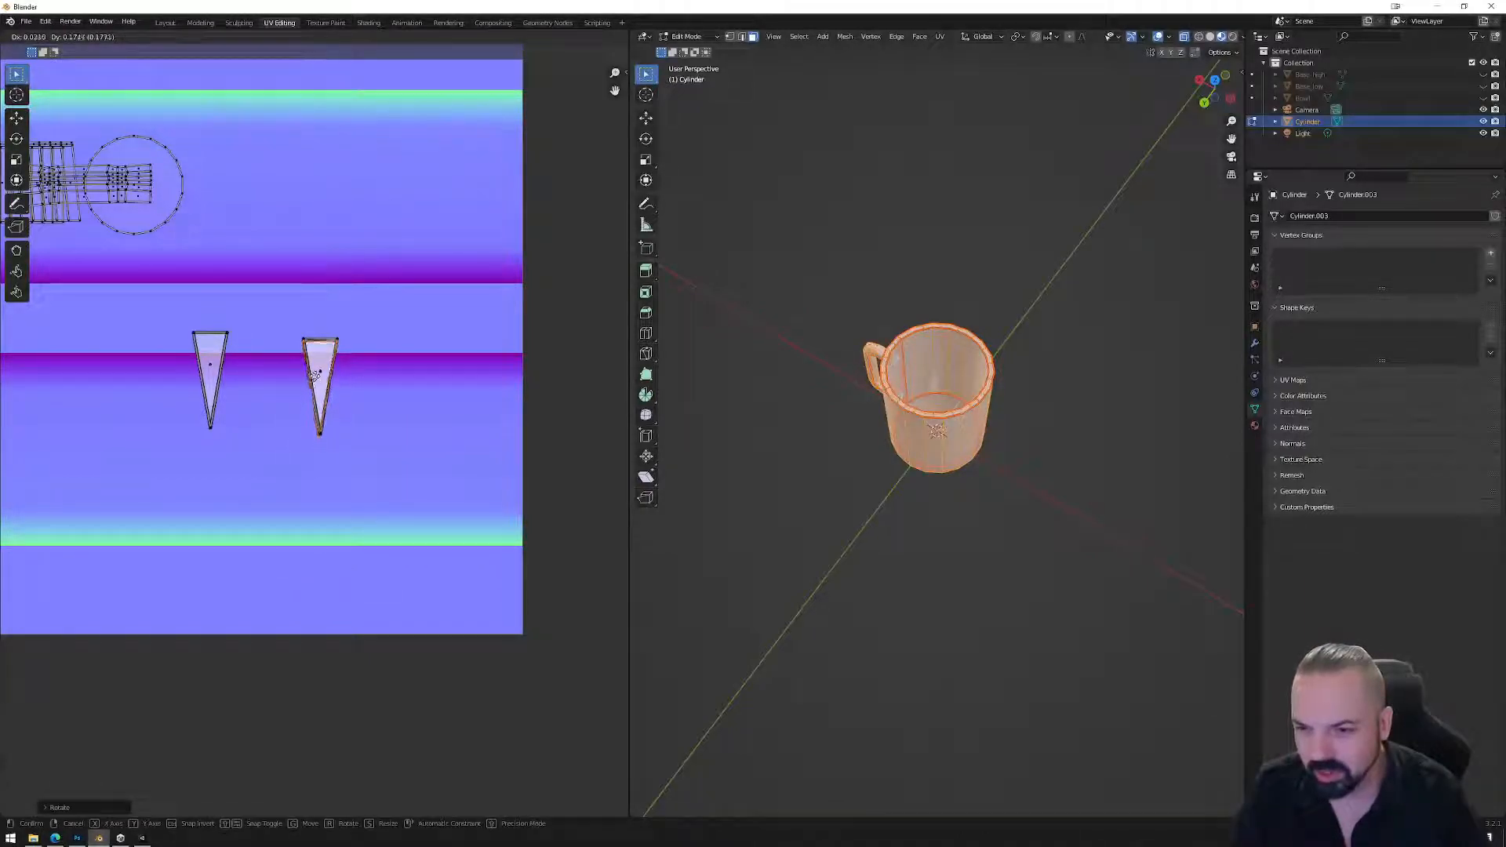
left_click(316, 379)
Flip the right-hand wedge horizontally, undoing a trial move over the other wedge.
left_click_drag(301, 326, 380, 459)
right_click(370, 397)
mouse_move(373, 397)
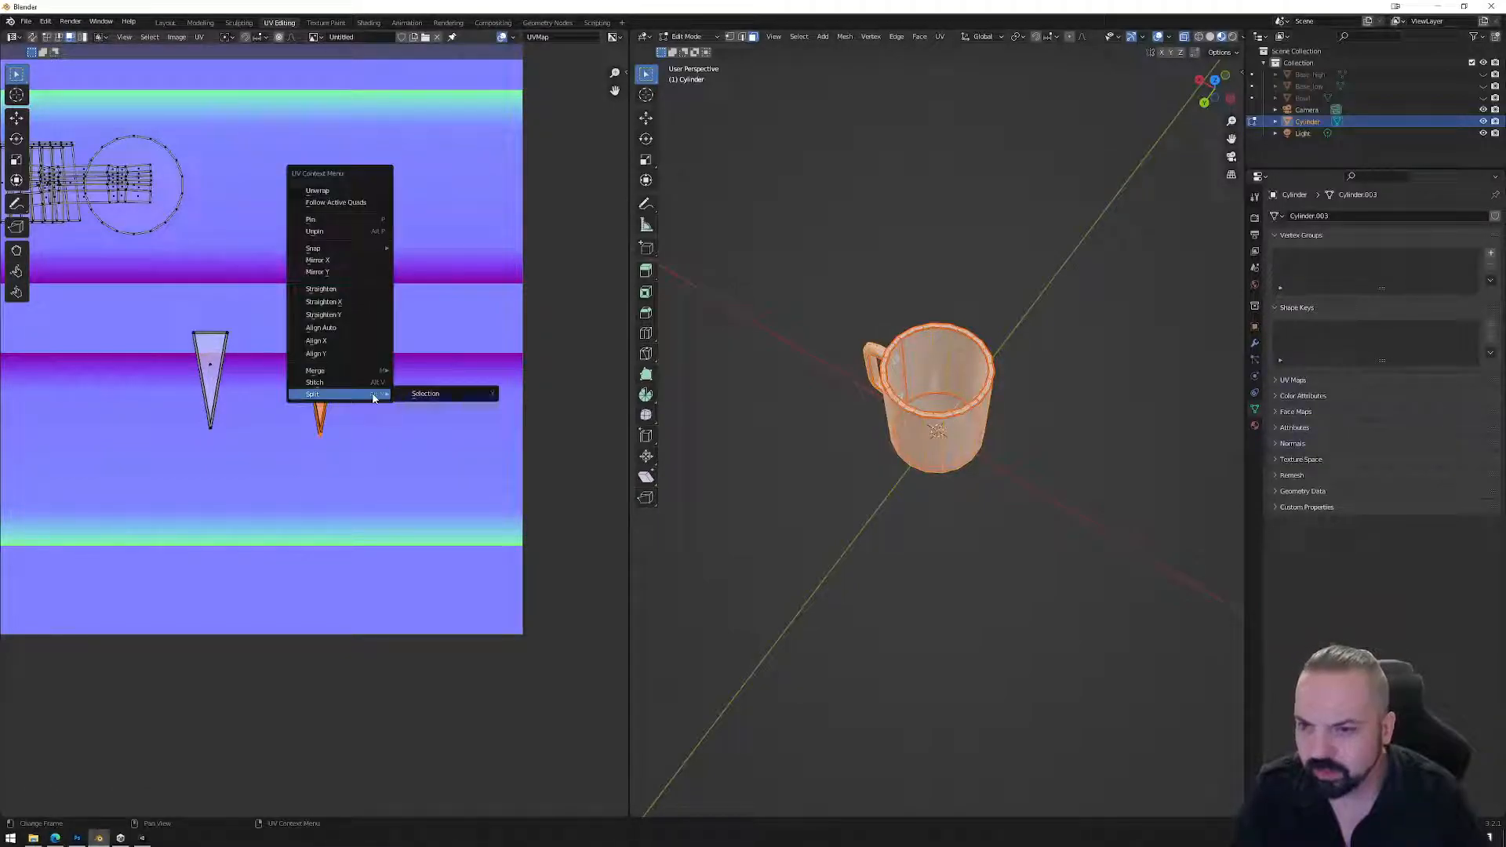
left_click(352, 261)
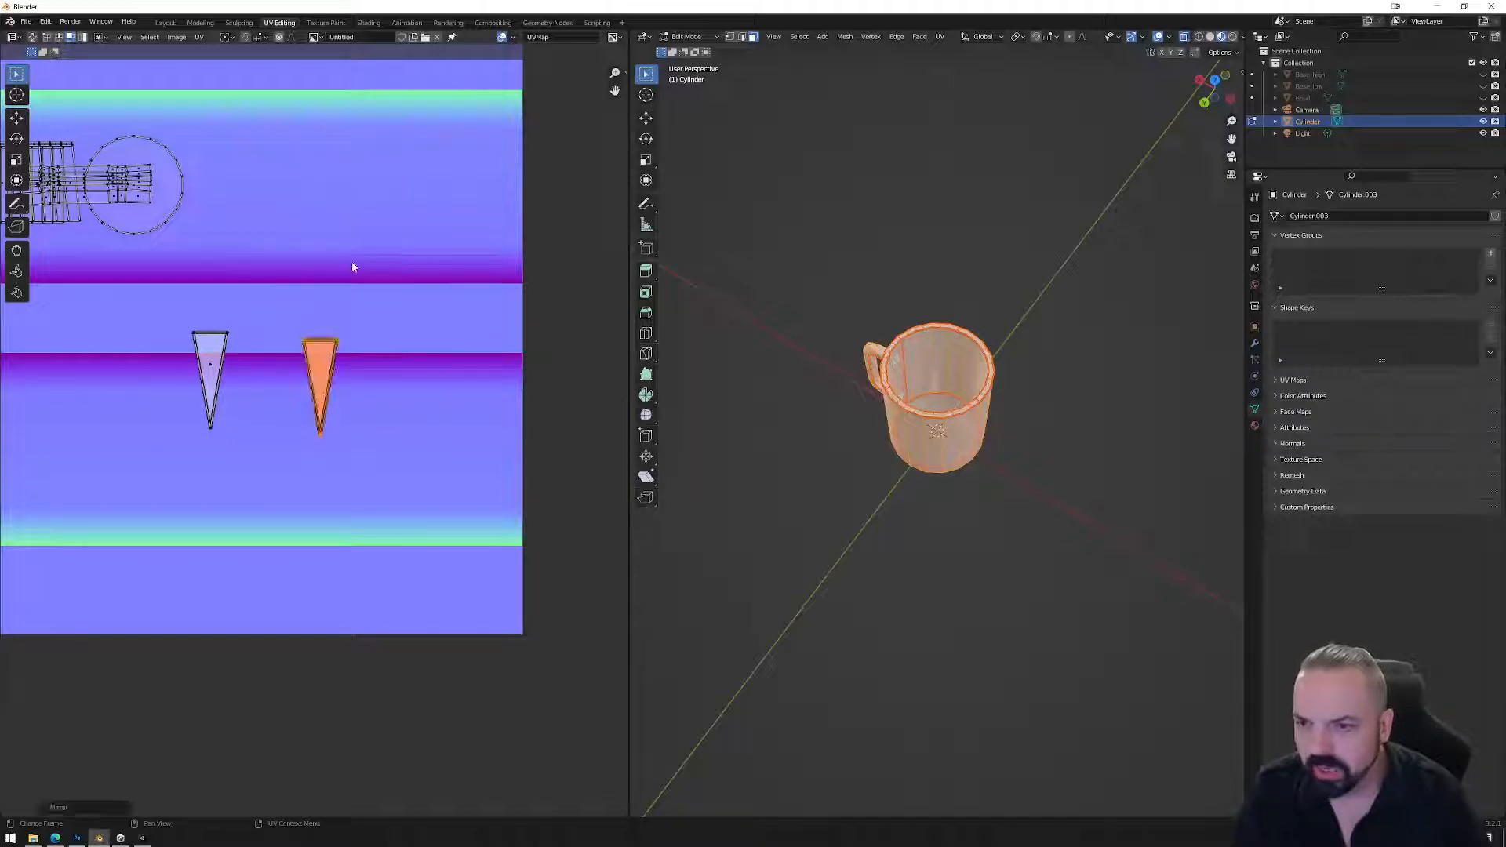
key("g")
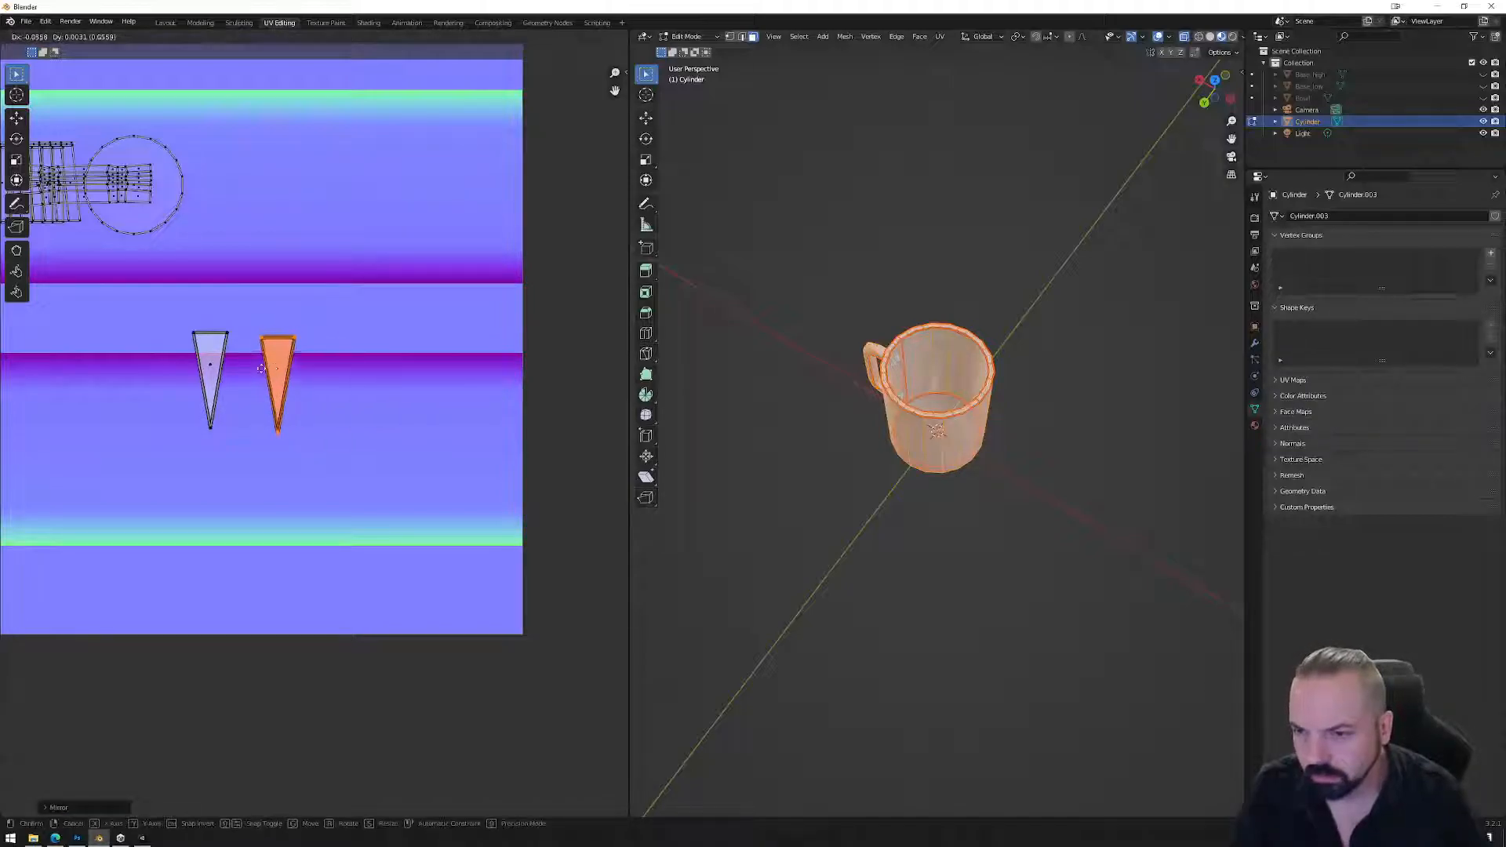
left_click(212, 364)
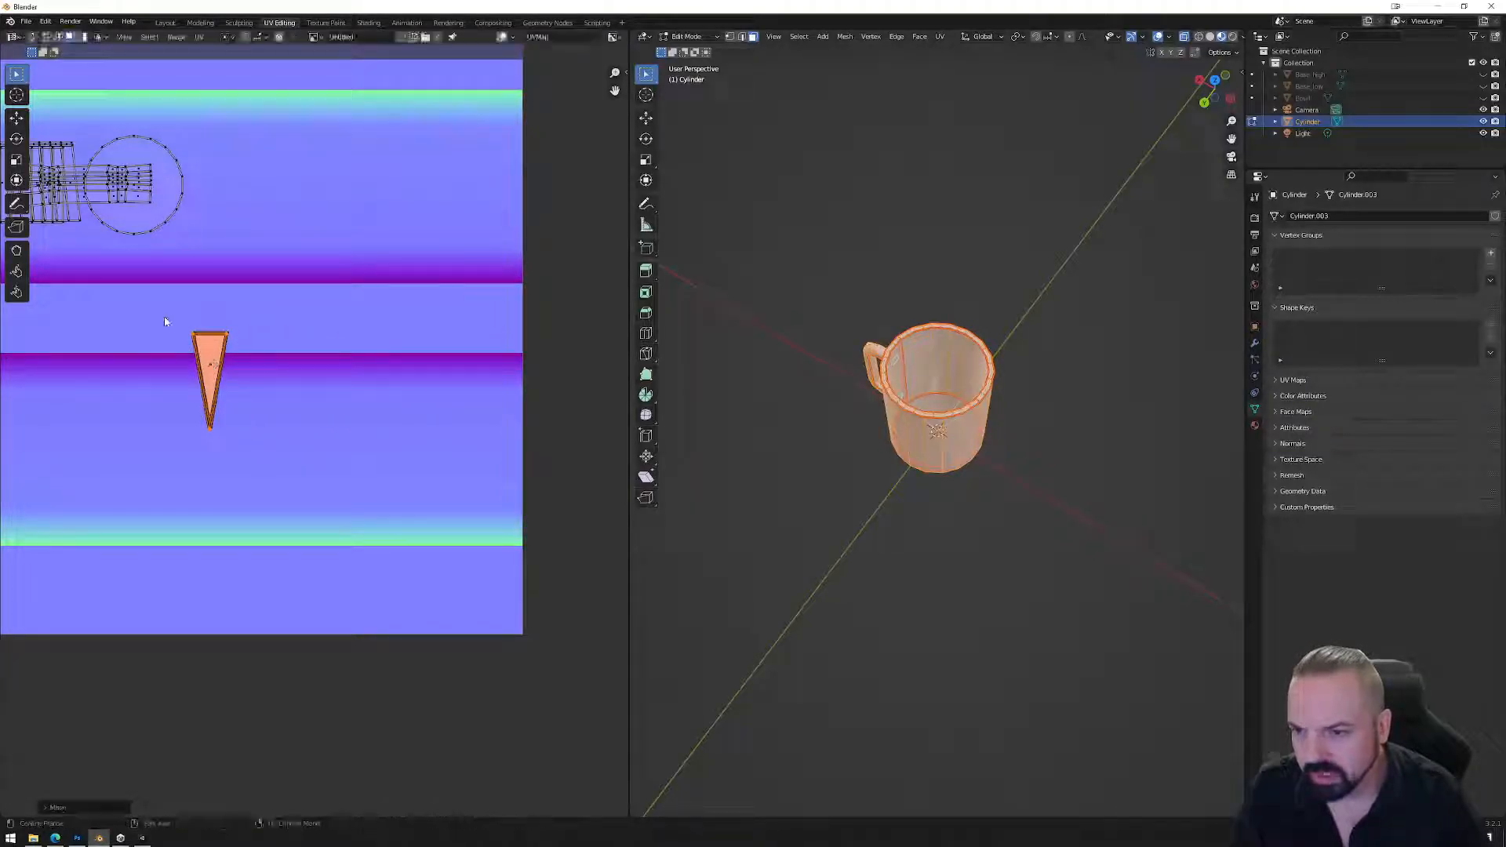
left_click(289, 383)
key("ctrl+z")
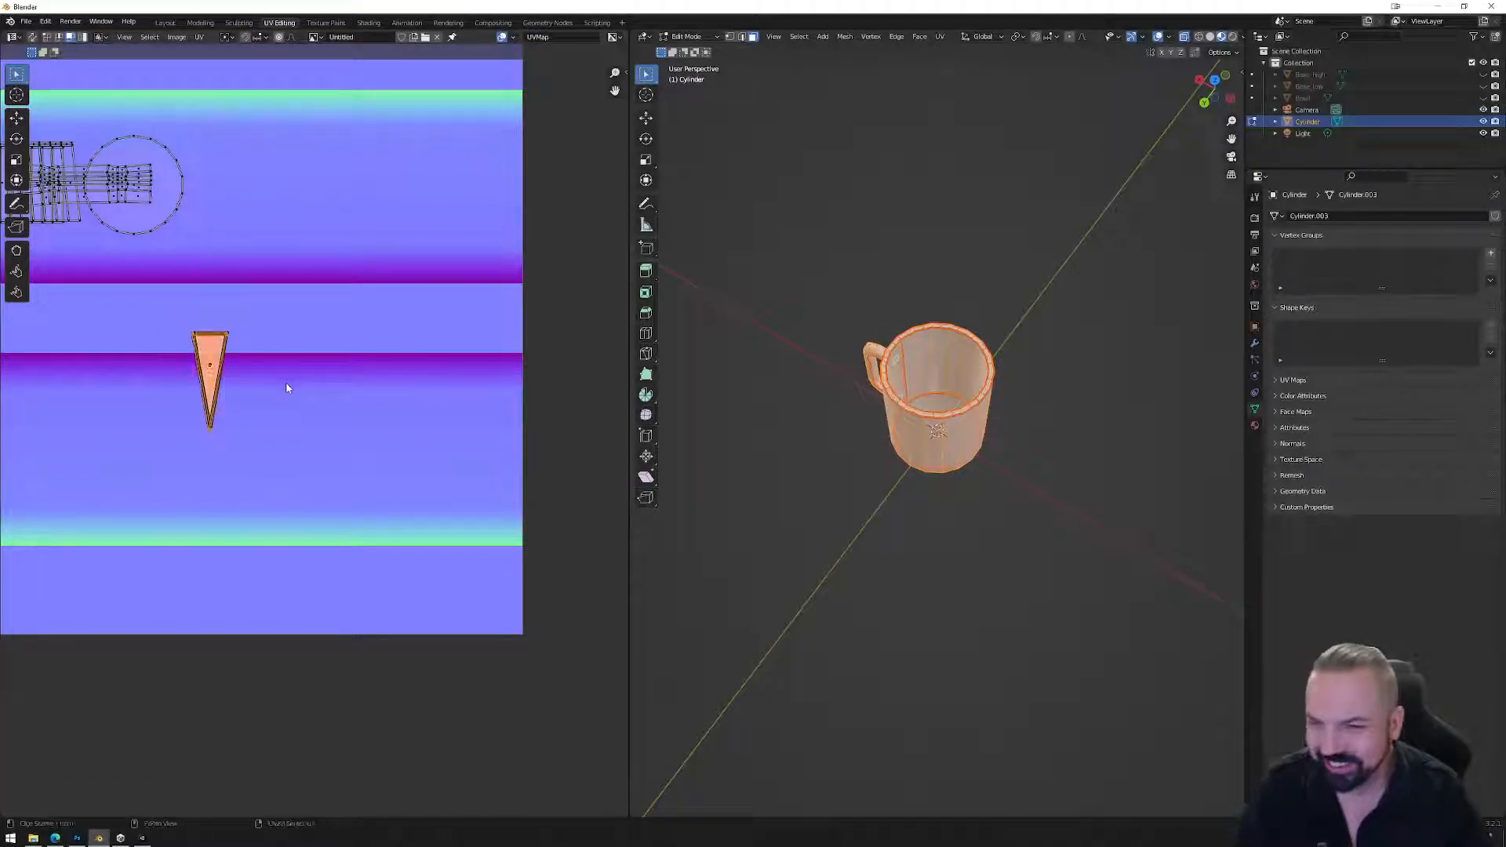
key("ctrl+z")
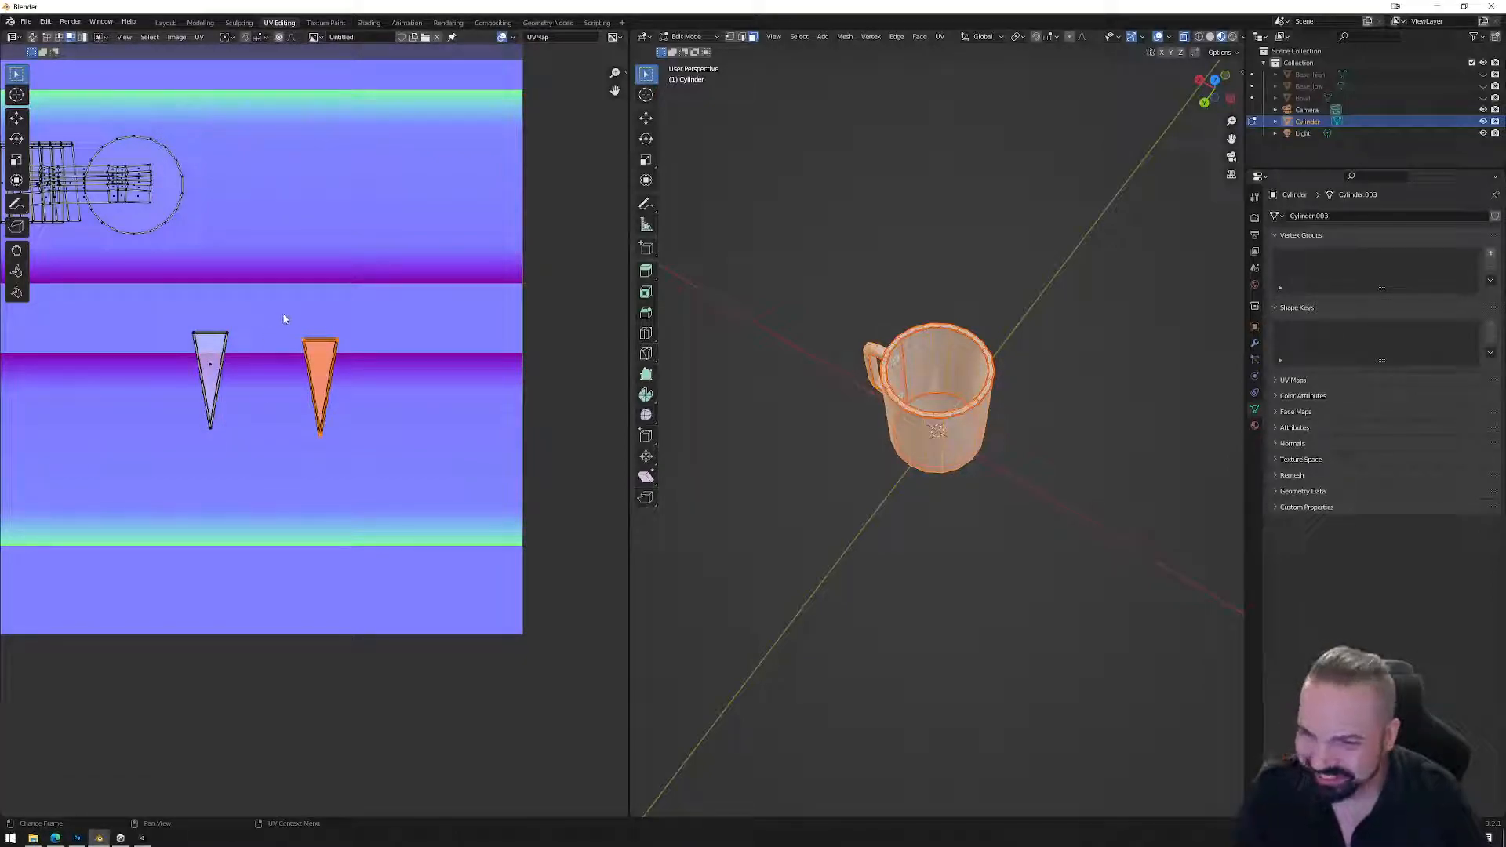
Place the flipped right wedge beside the left one.
left_click_drag(375, 456, 377, 454)
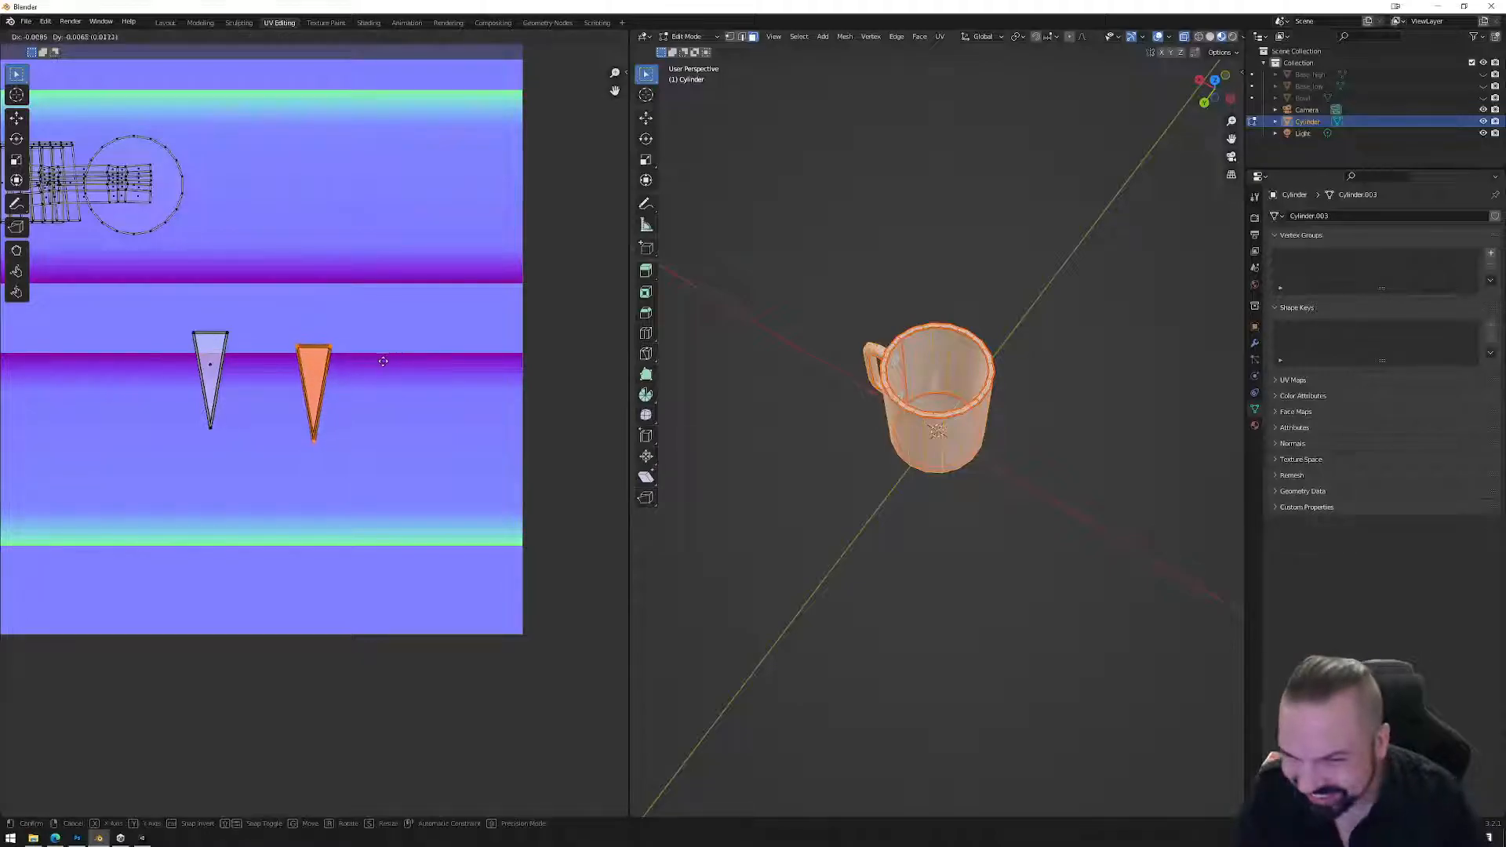
left_click_drag(175, 326, 406, 355)
left_click_drag(270, 318, 379, 441)
key("g")
left_click(330, 380)
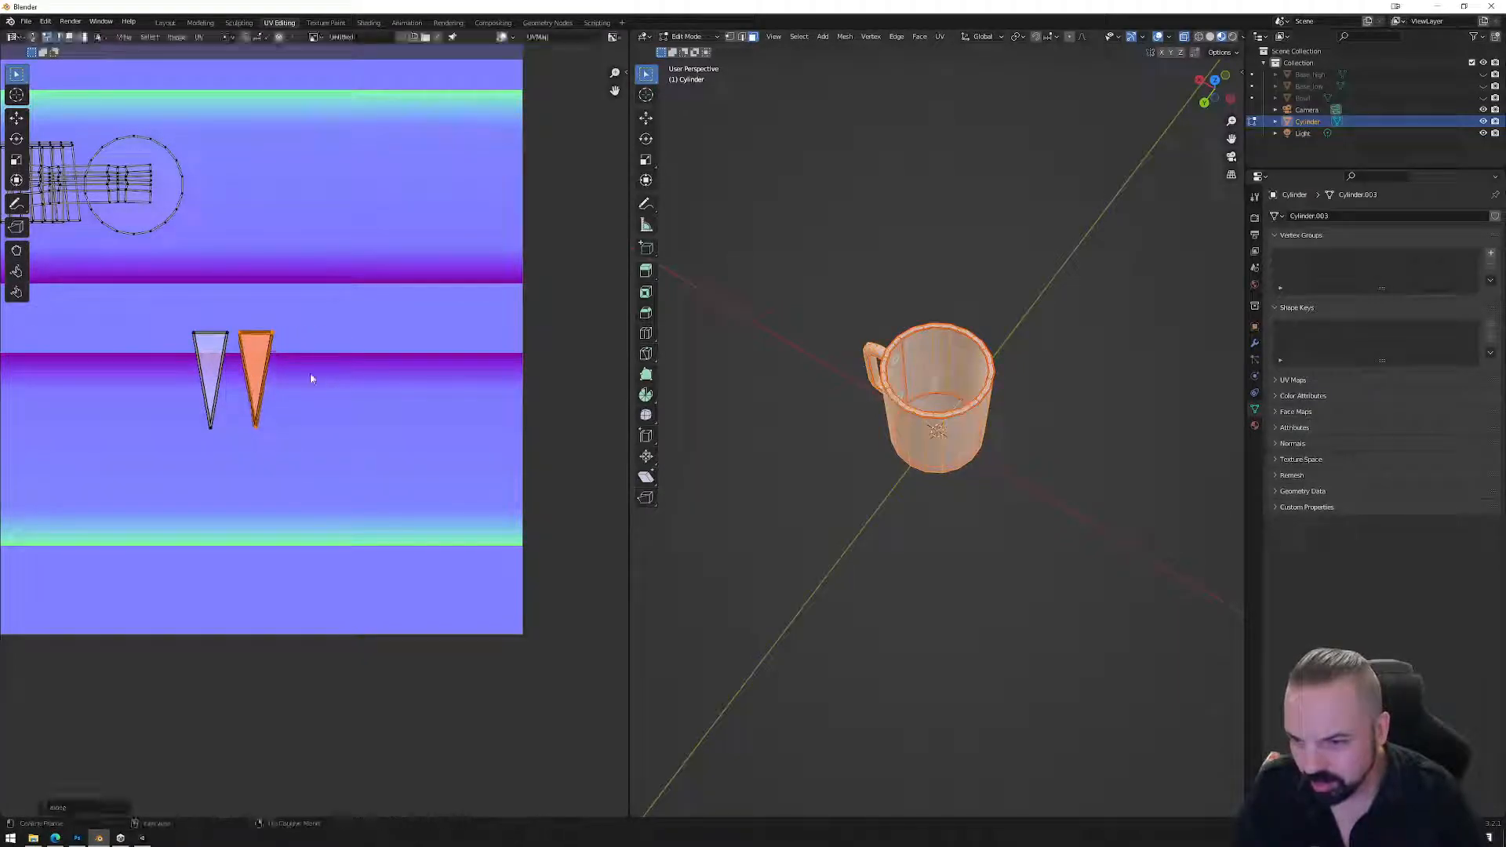
Level the selected wedge points to one height with UV Align.
right_click(302, 379)
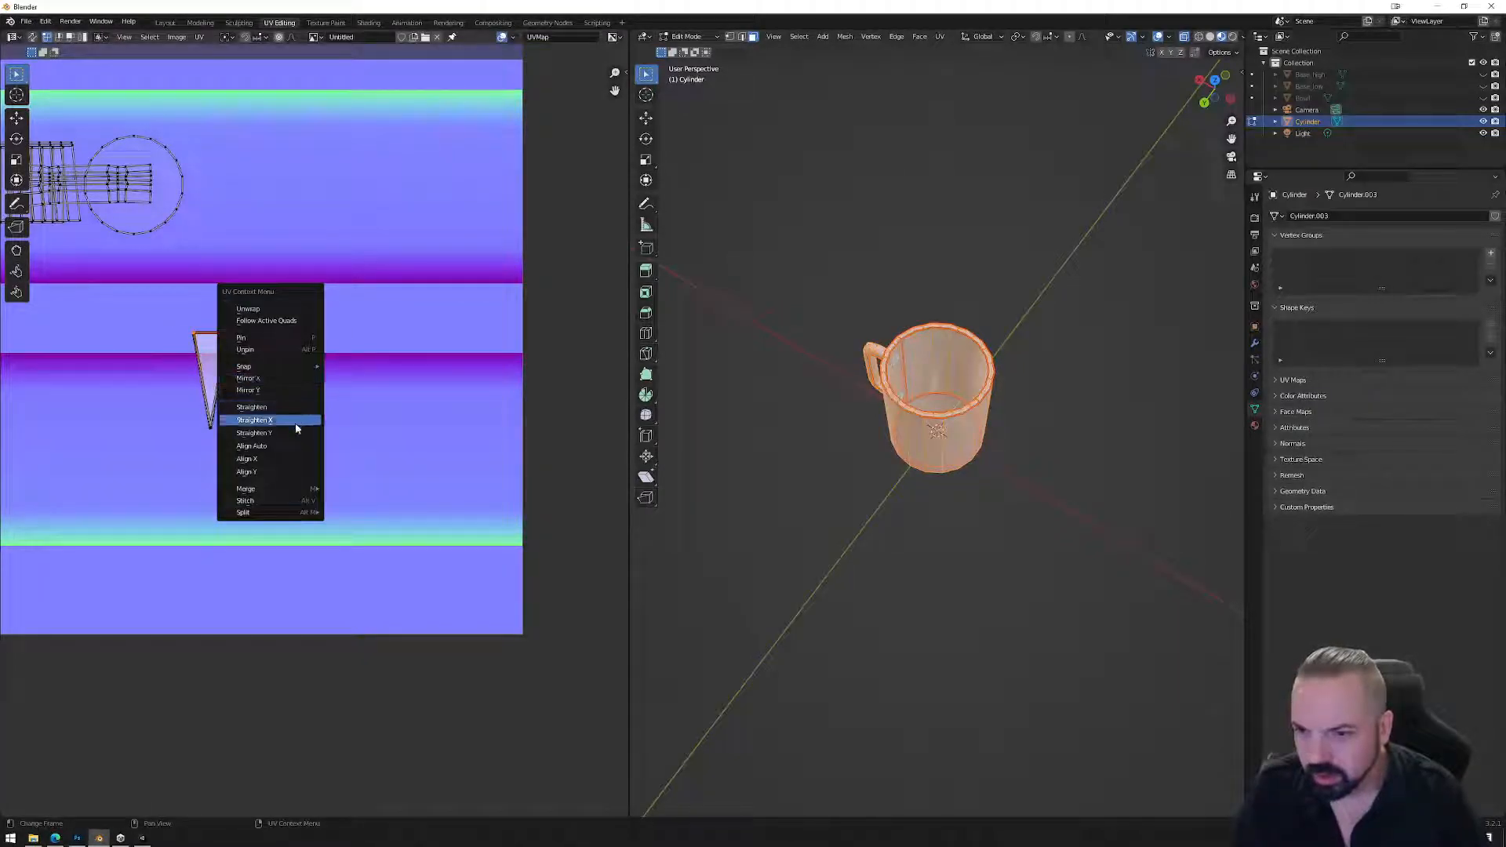
left_click(291, 472)
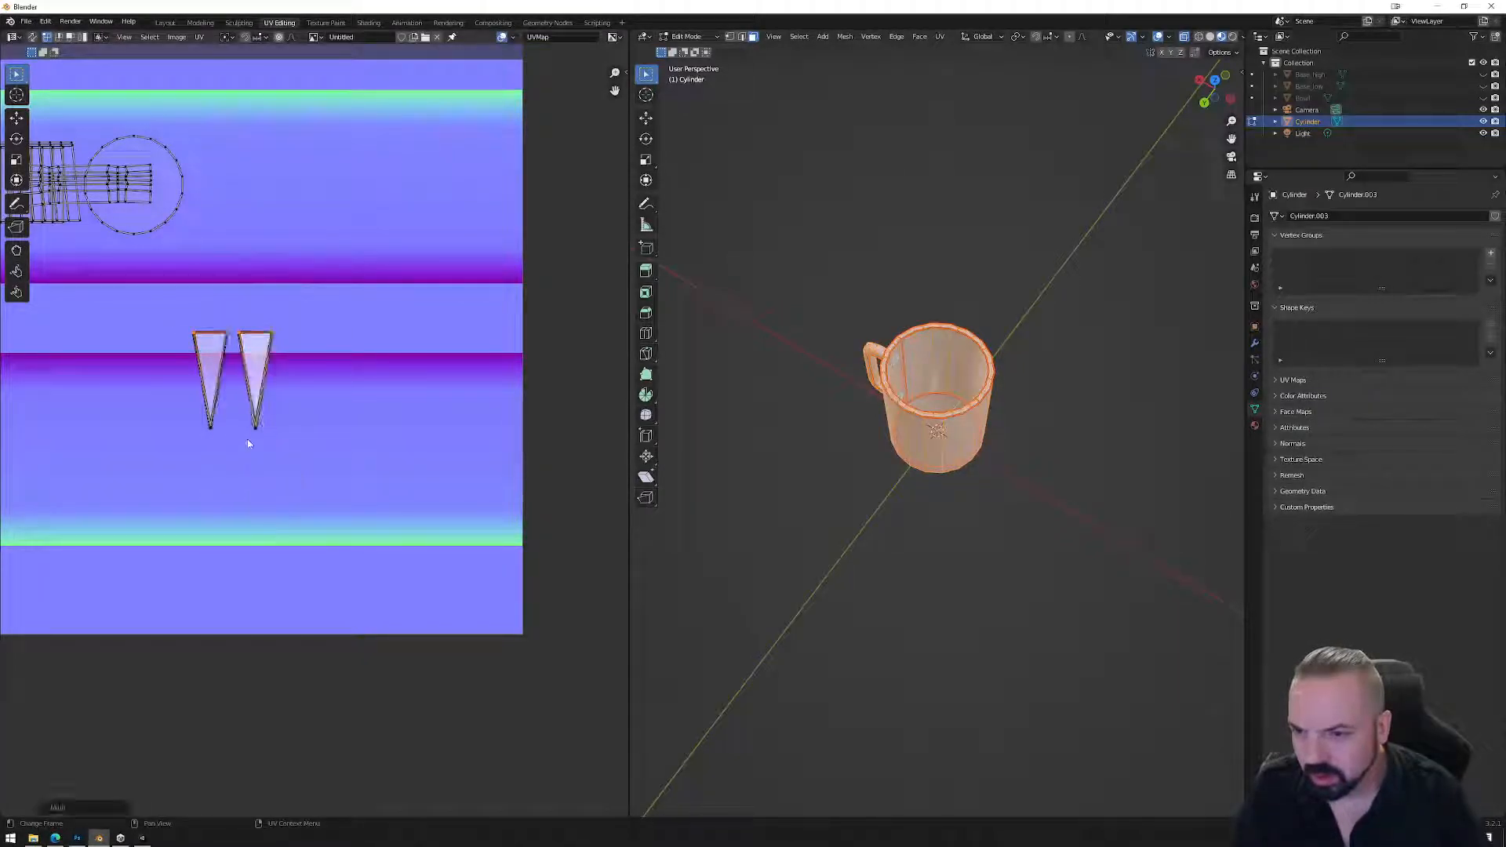
right_click(306, 449)
left_click(287, 453)
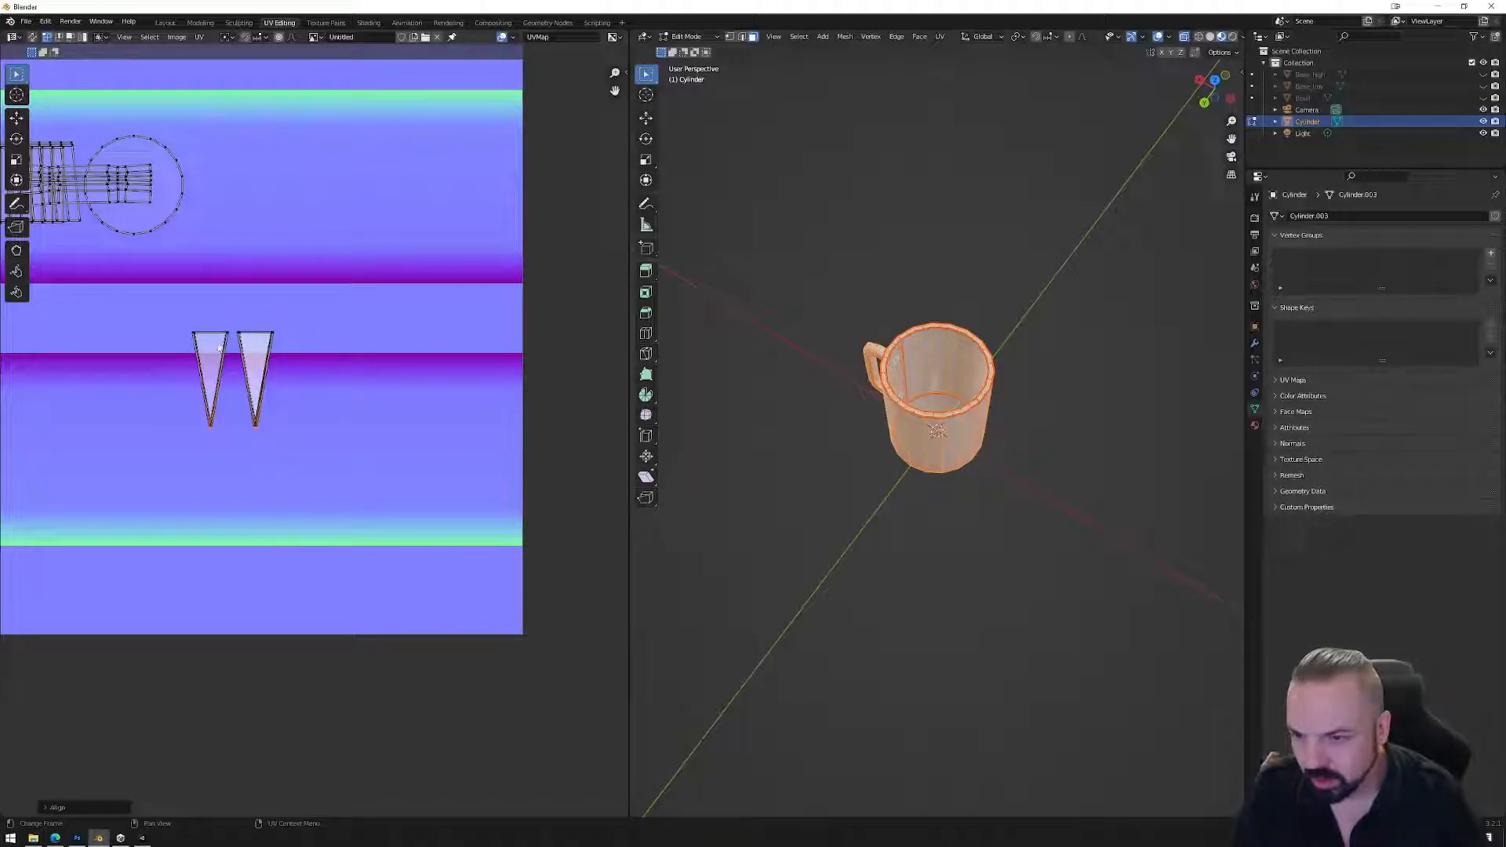
key("ctrl+z")
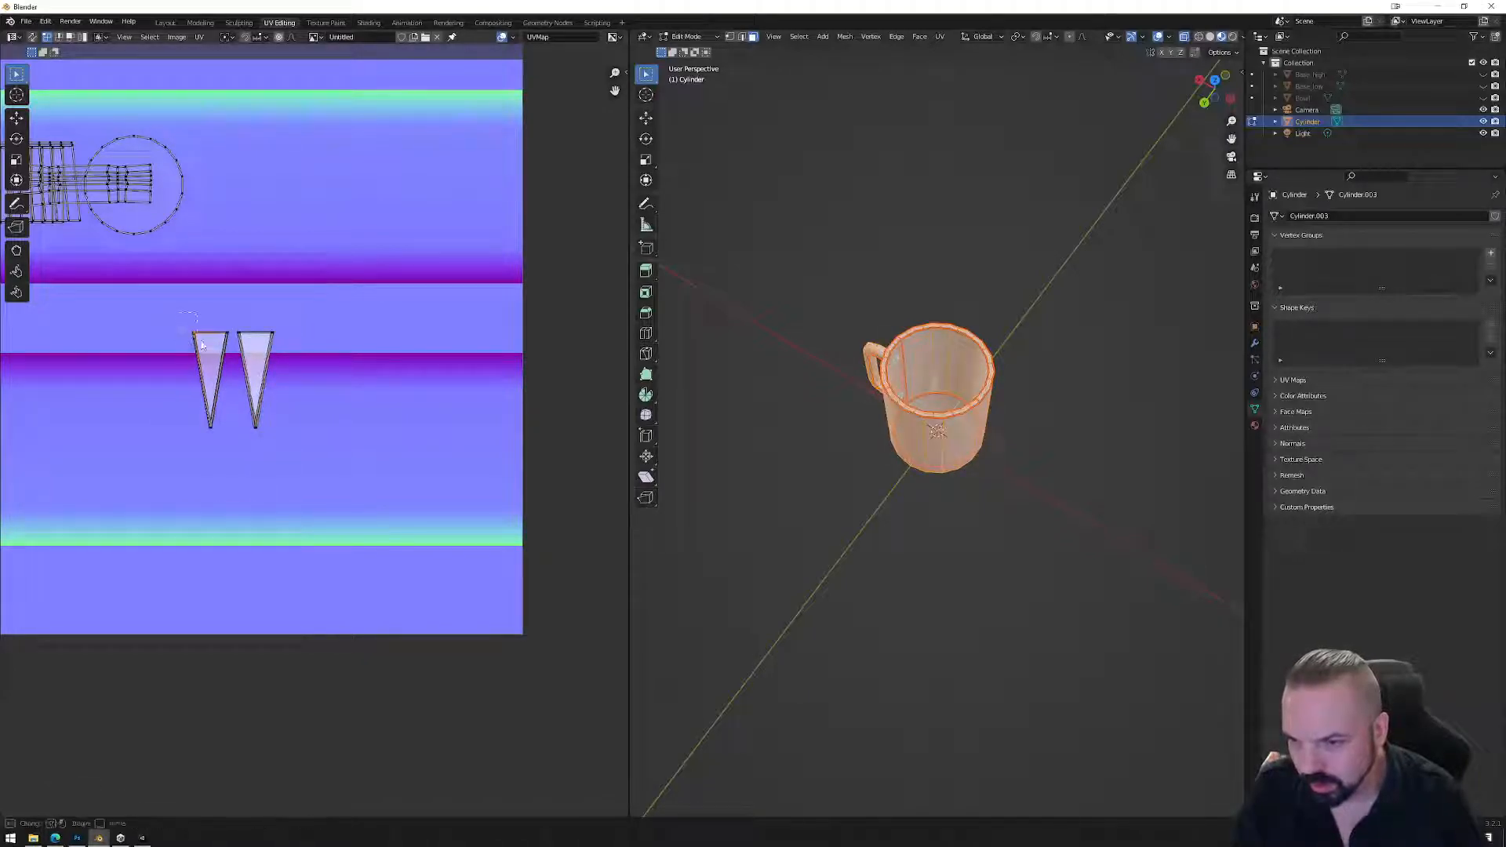
right_click(214, 390)
left_click(211, 375)
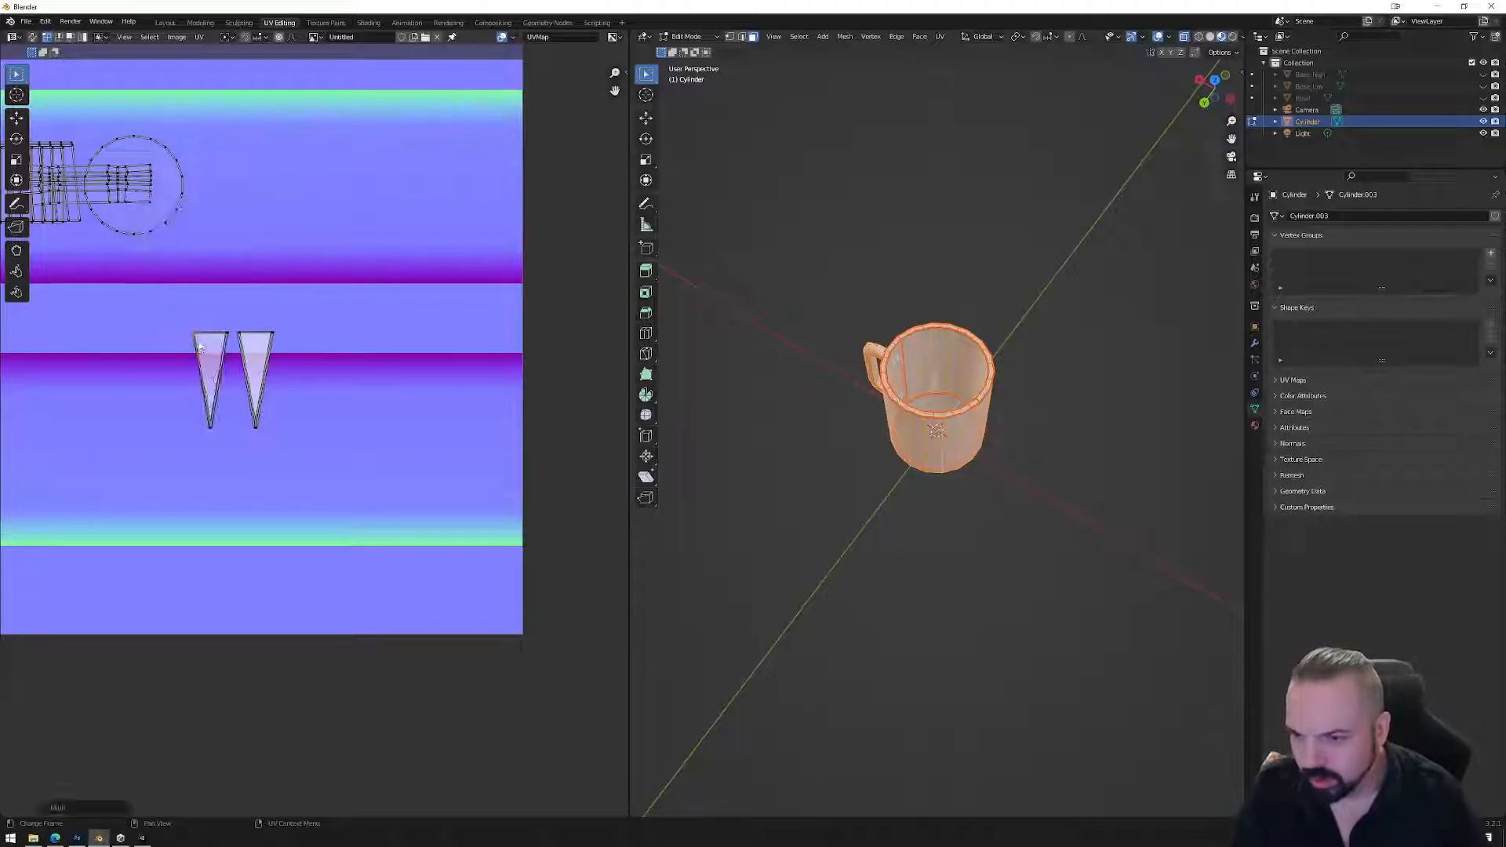
right_click(228, 345)
left_click(224, 350)
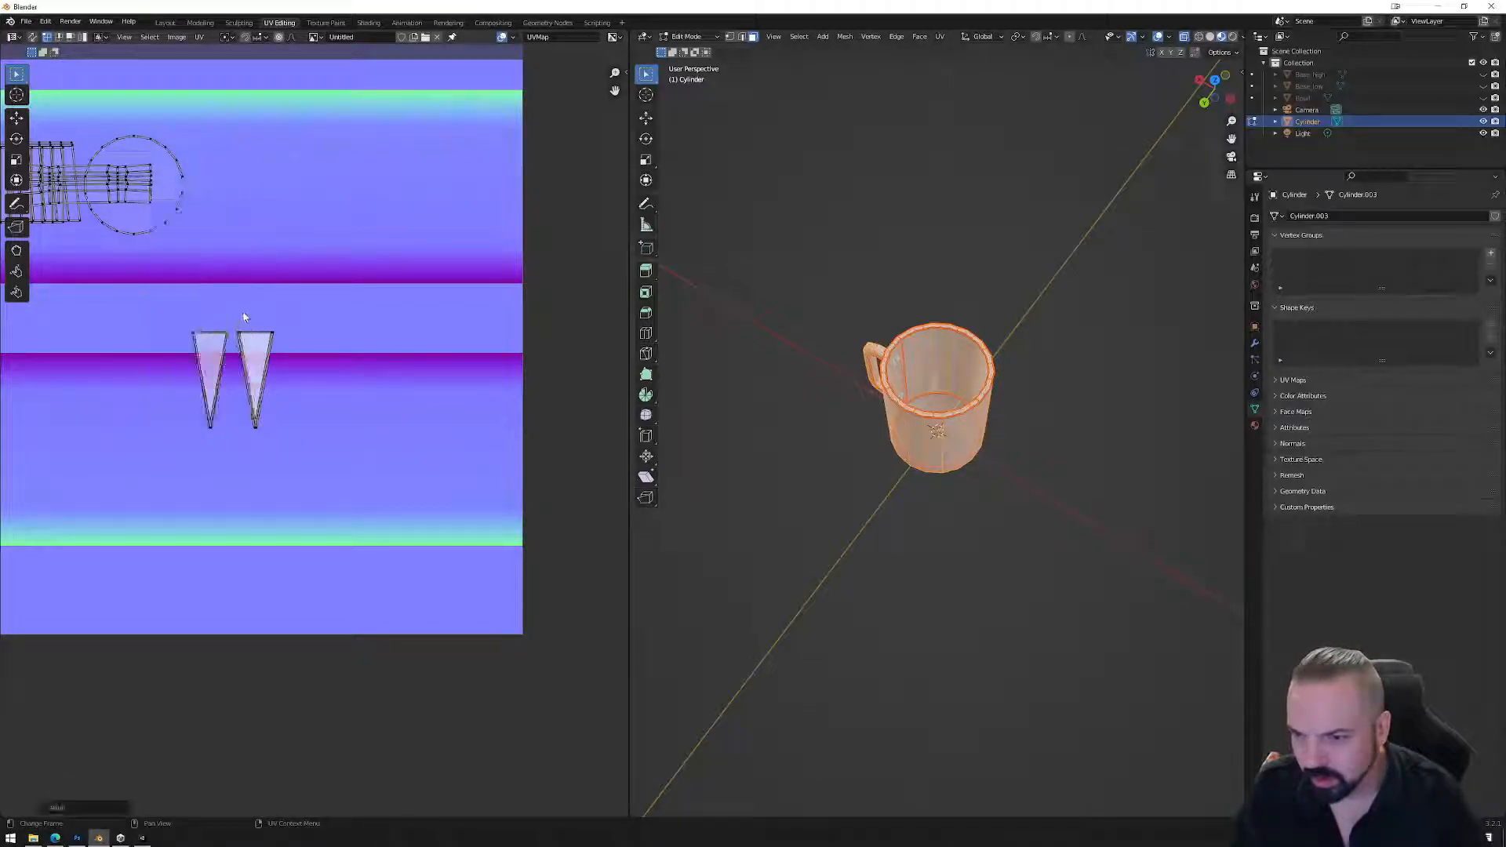
Align the wedges' top edges and line the selected points up vertically.
right_click(253, 349)
left_click(251, 350)
right_click(287, 349)
left_click(287, 350)
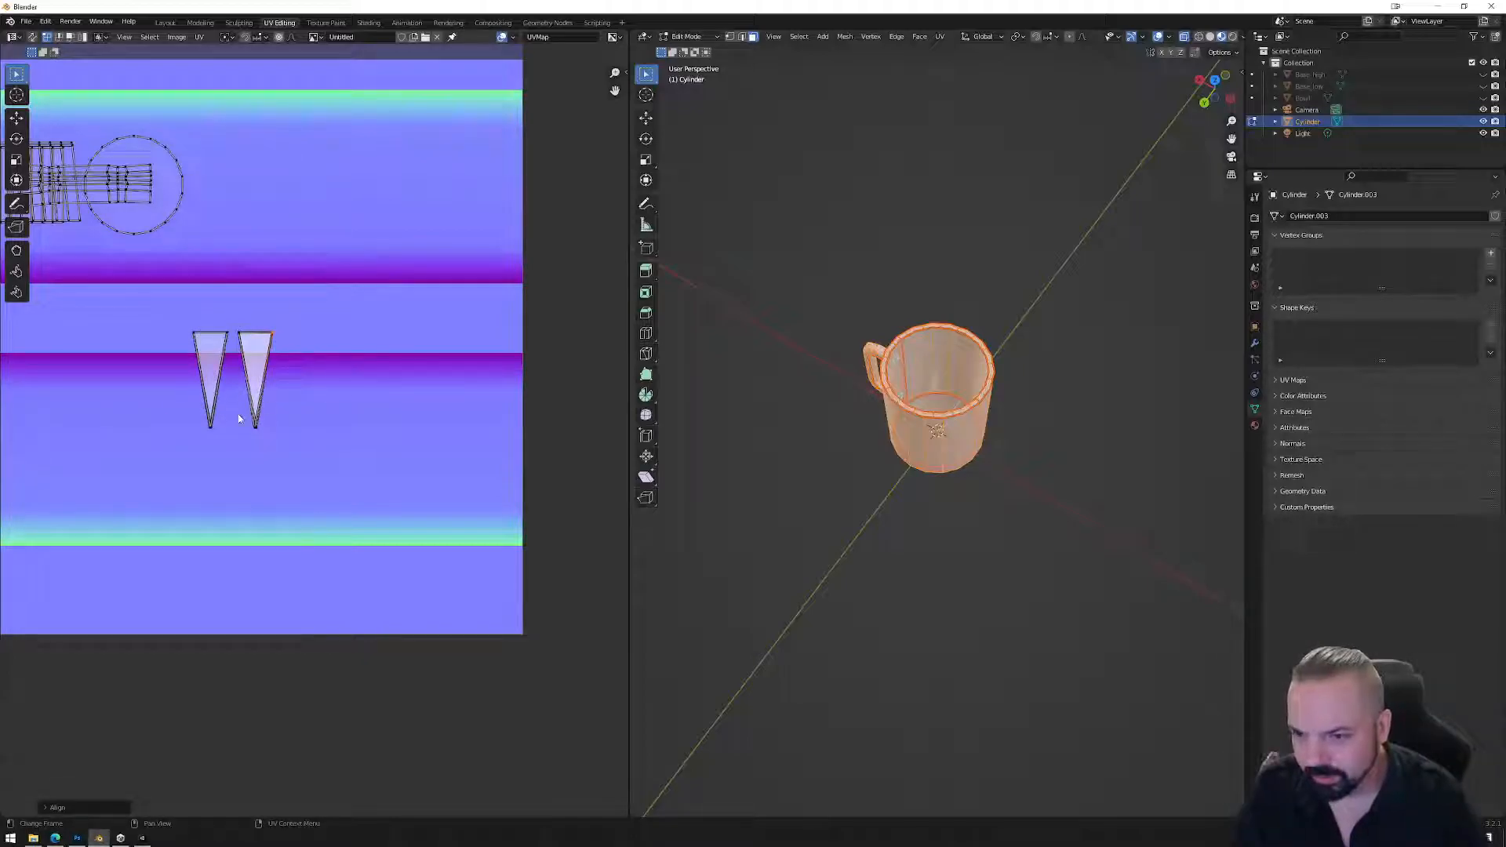
right_click(273, 440)
left_click(274, 445)
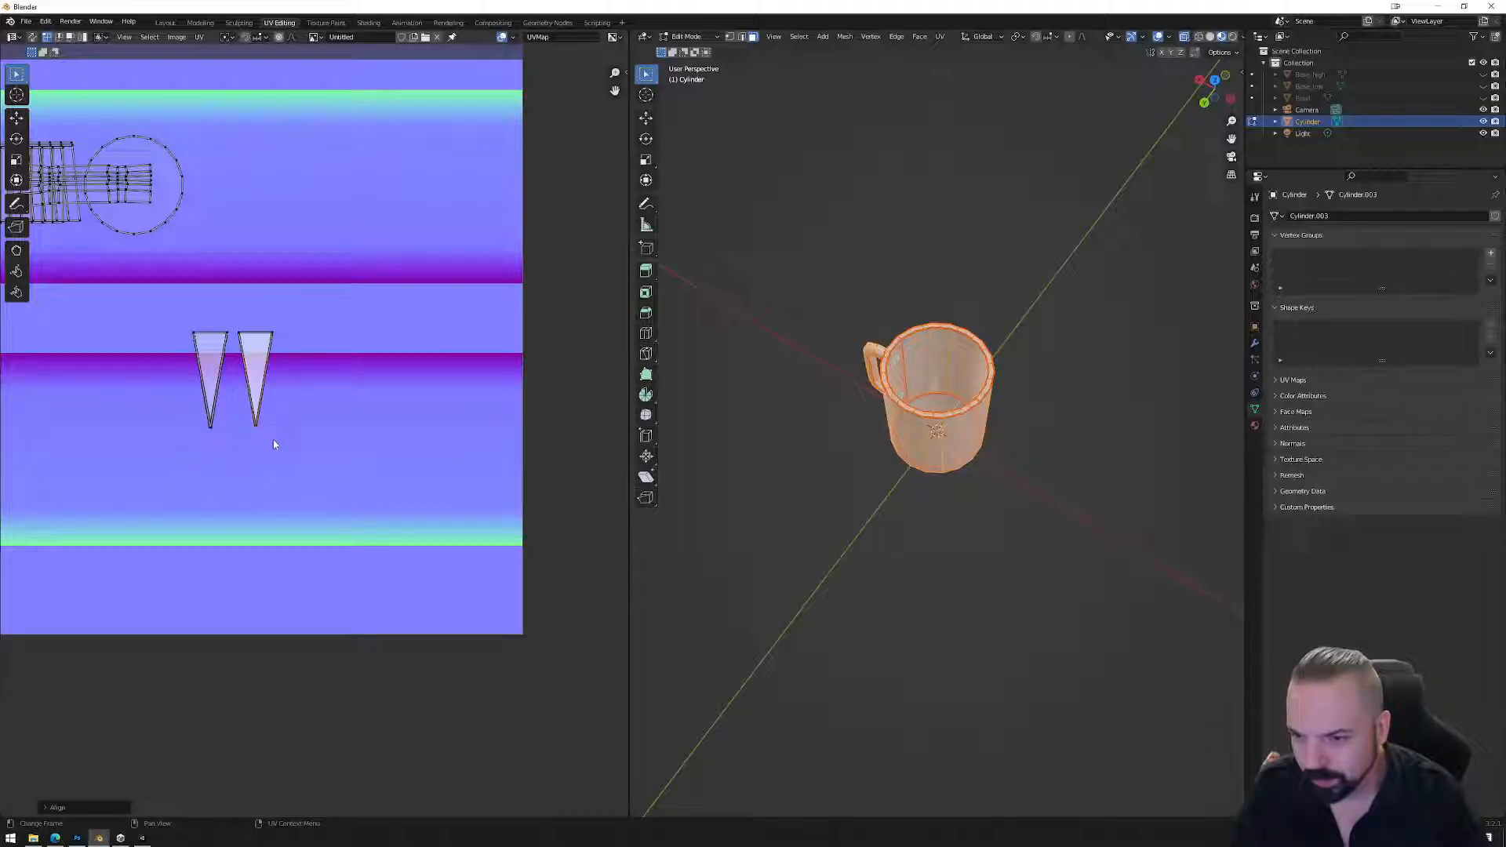
right_click(225, 443)
left_click(223, 438)
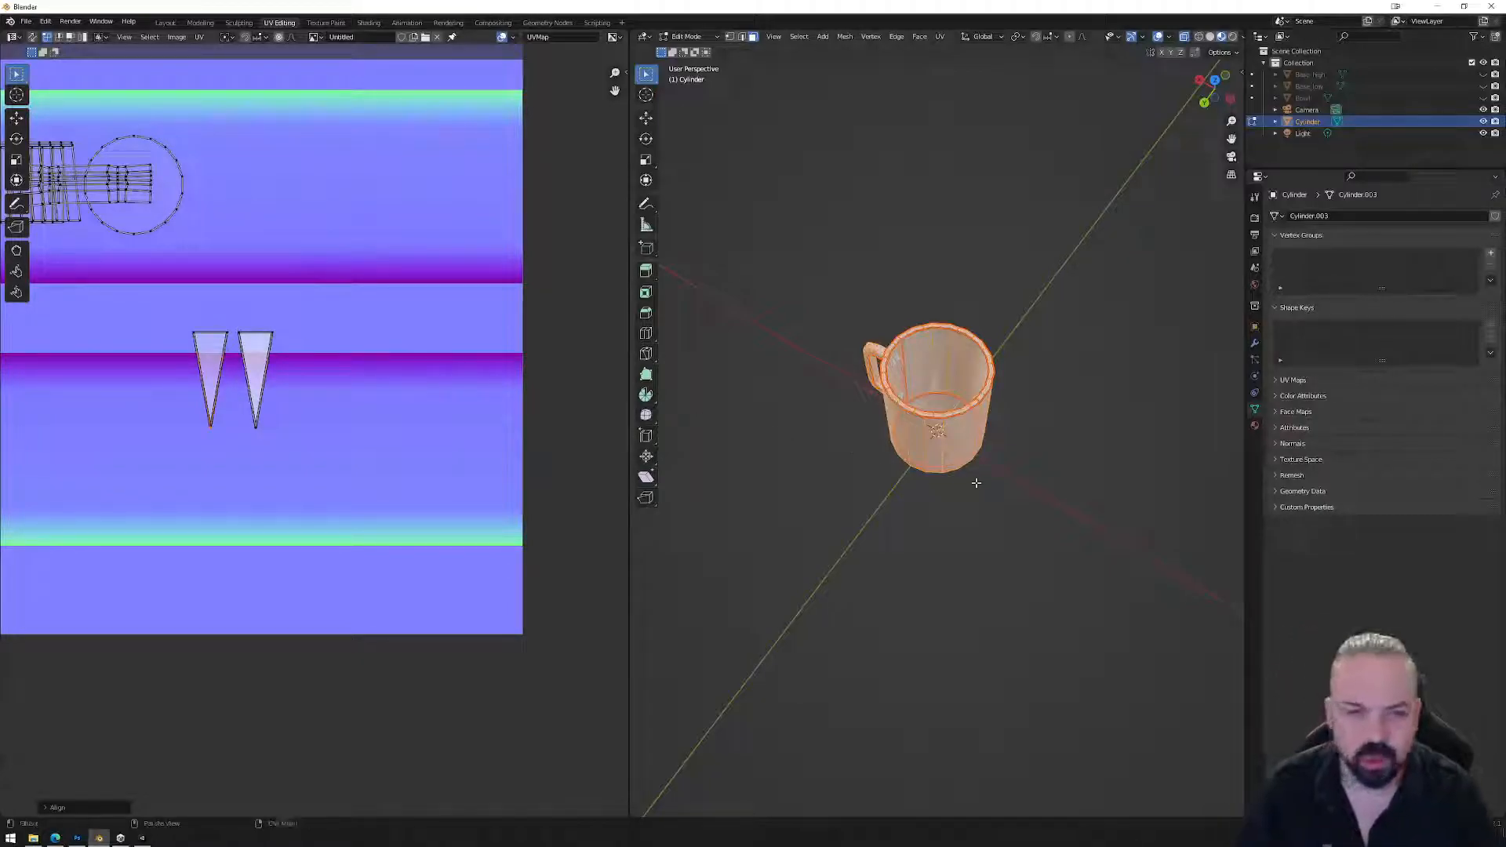
Move both wedge islands lower on the texture and scale them up larger.
left_click_drag(151, 284, 335, 434)
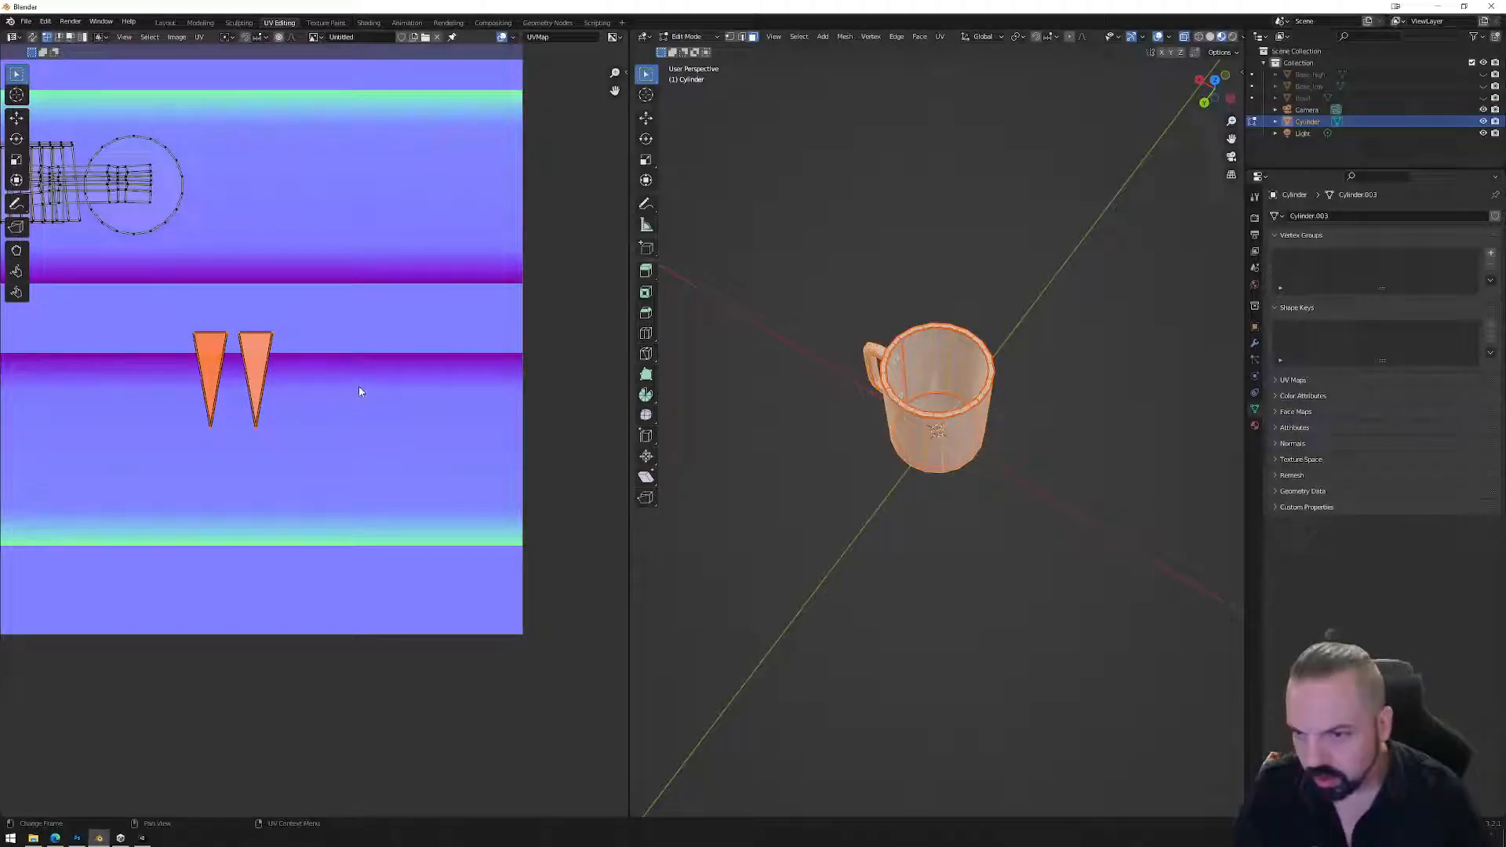
key("g")
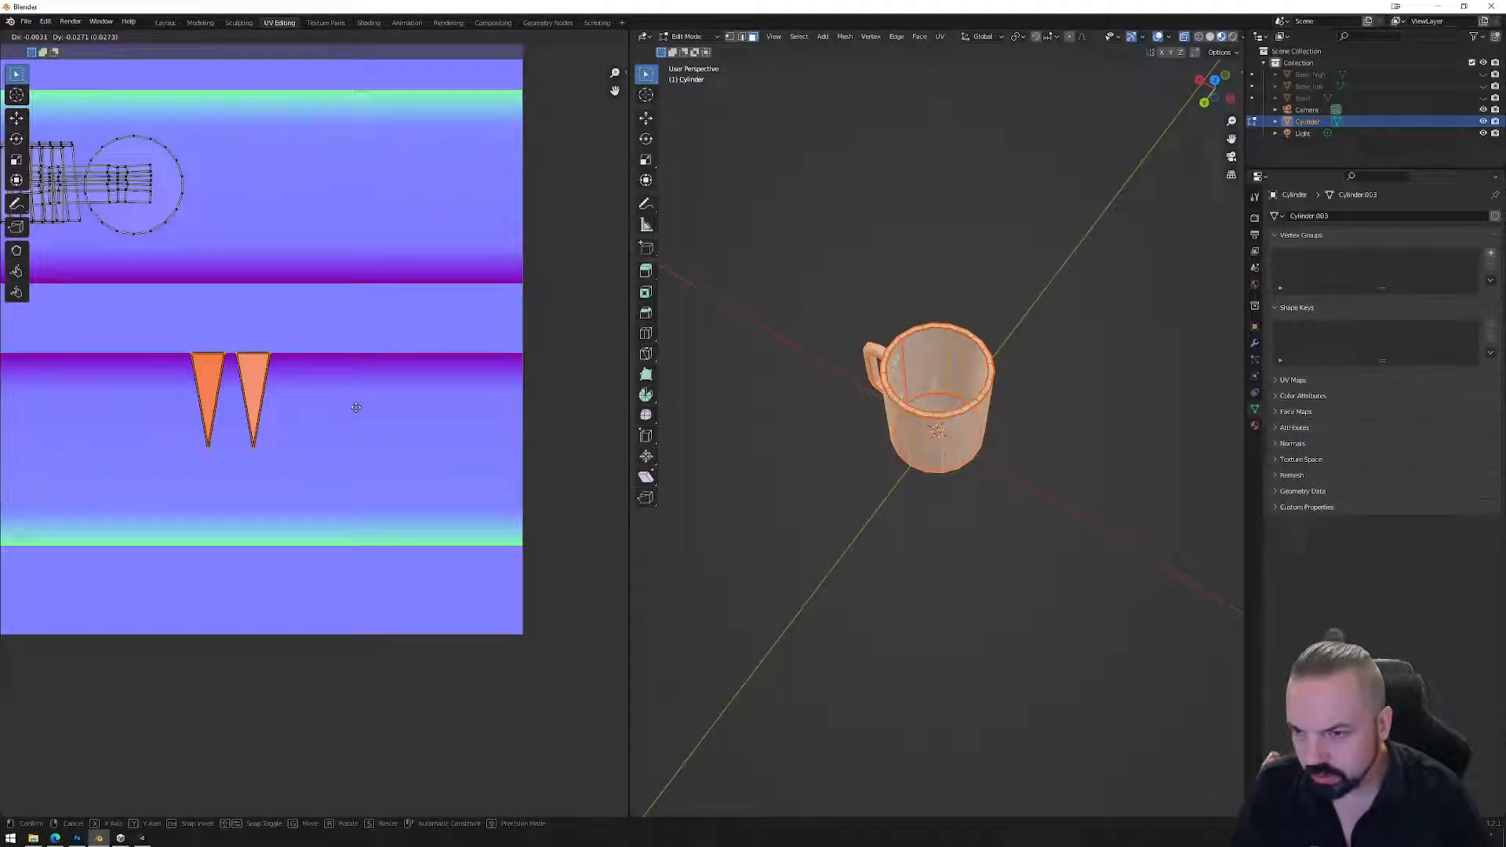
left_click(356, 408)
scroll(312, 407, "down", 2)
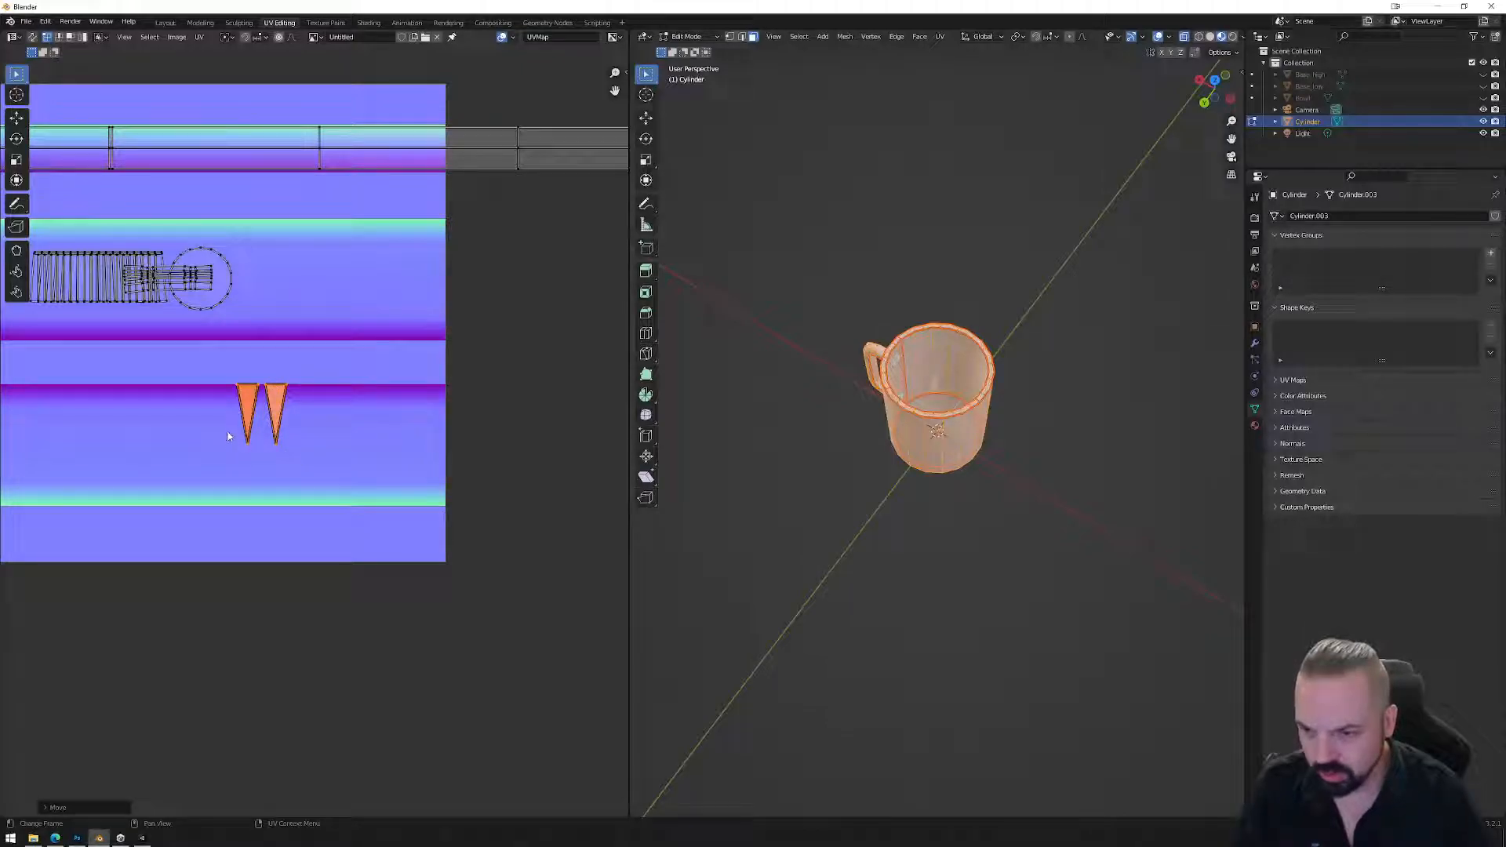
key("s")
left_click(370, 473)
key("g")
left_click(376, 425)
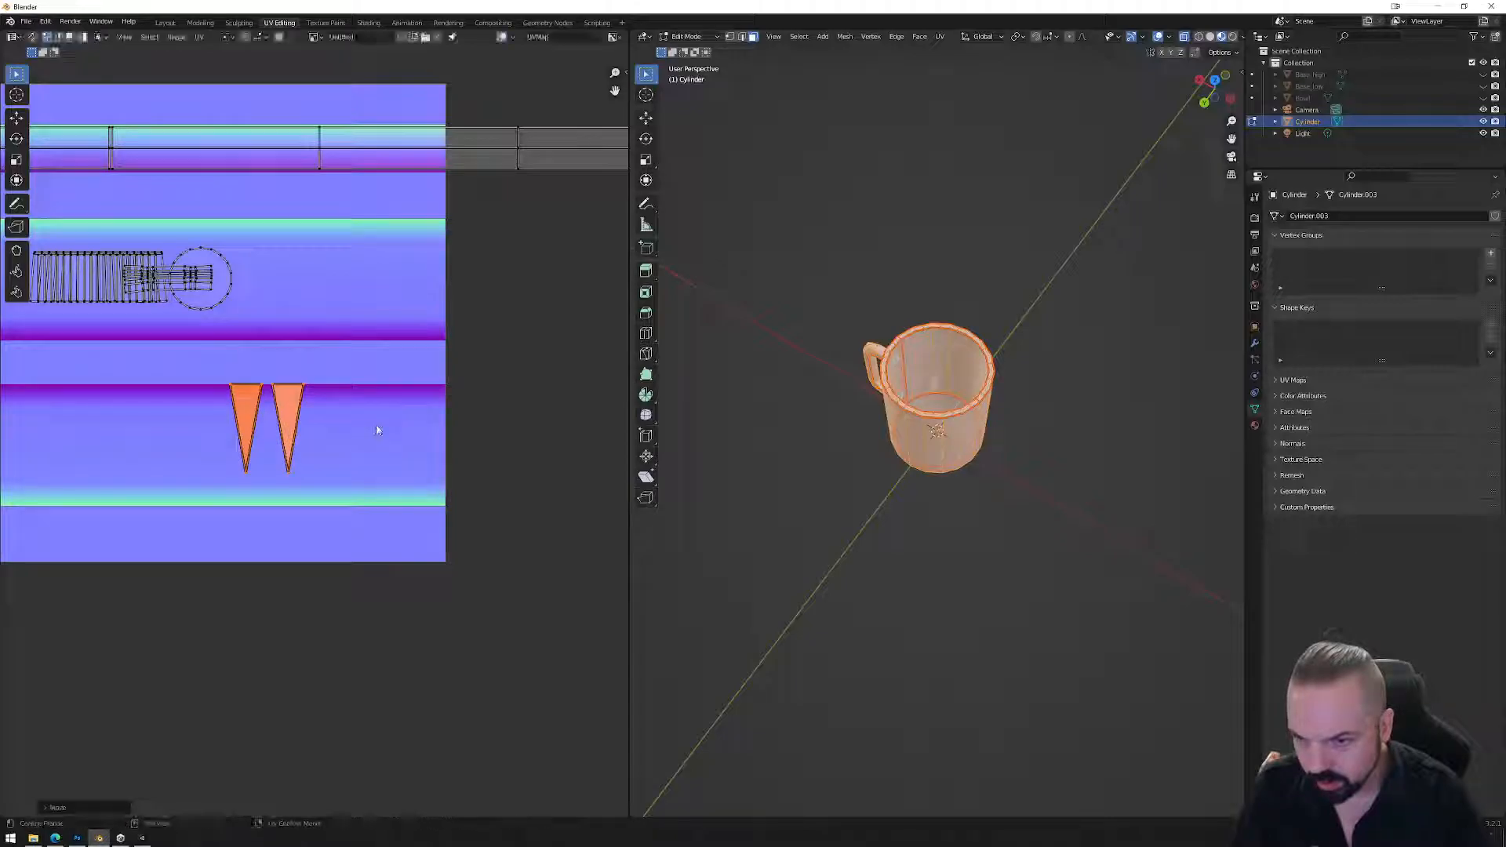
left_click(373, 437)
Return the mug to Object Mode and orbit around it.
key("Tab")
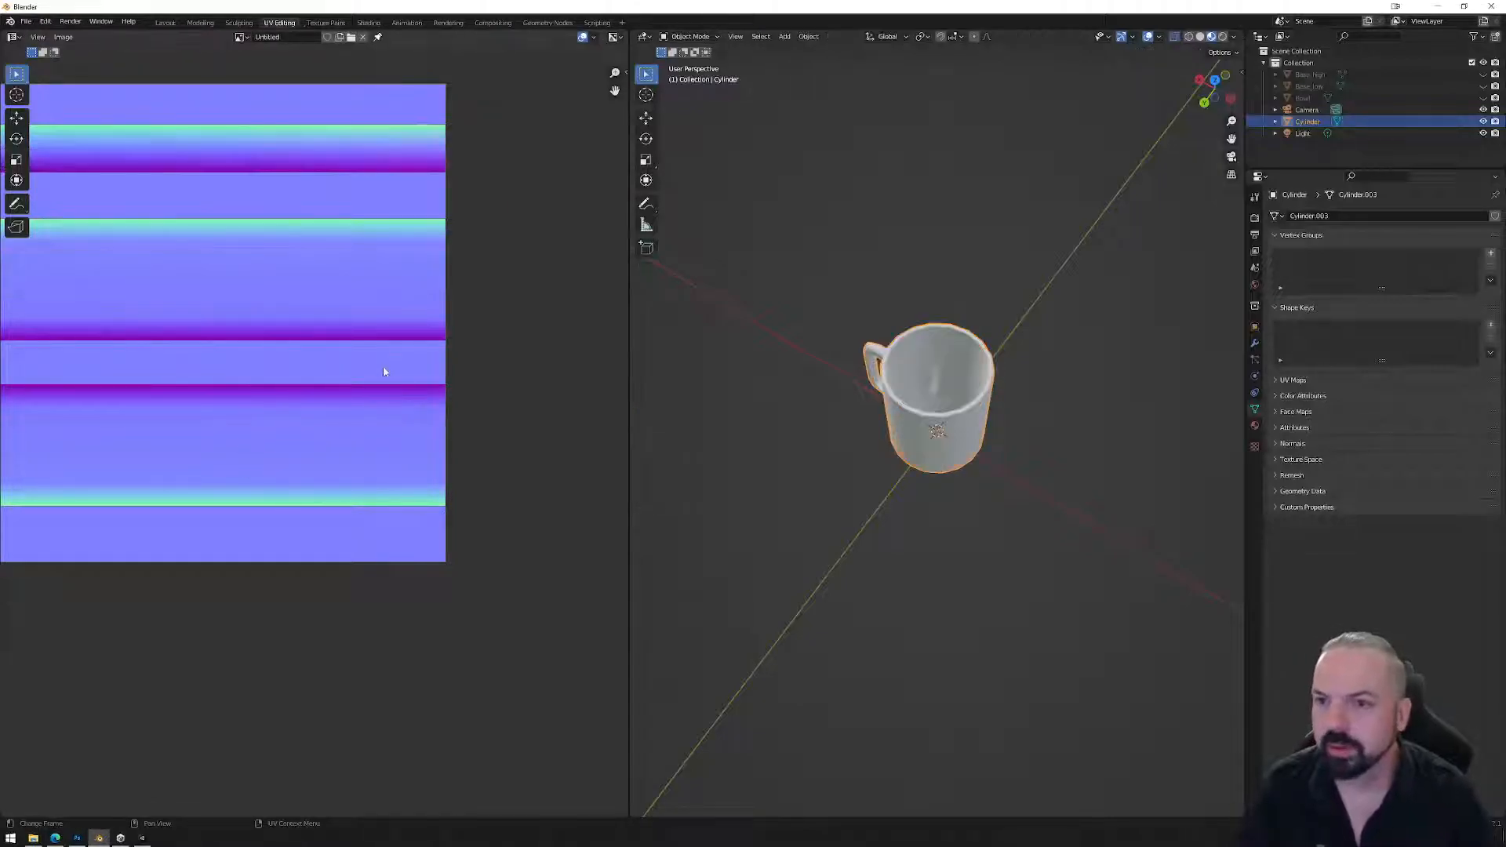
scroll(407, 376, "down", 5)
middle_click_drag(910, 343, 980, 473)
In Edit Mode, clear the selection and try lowering the inner floor's centre vertex, then cancel.
key("Tab")
scroll(946, 465, "up", 4)
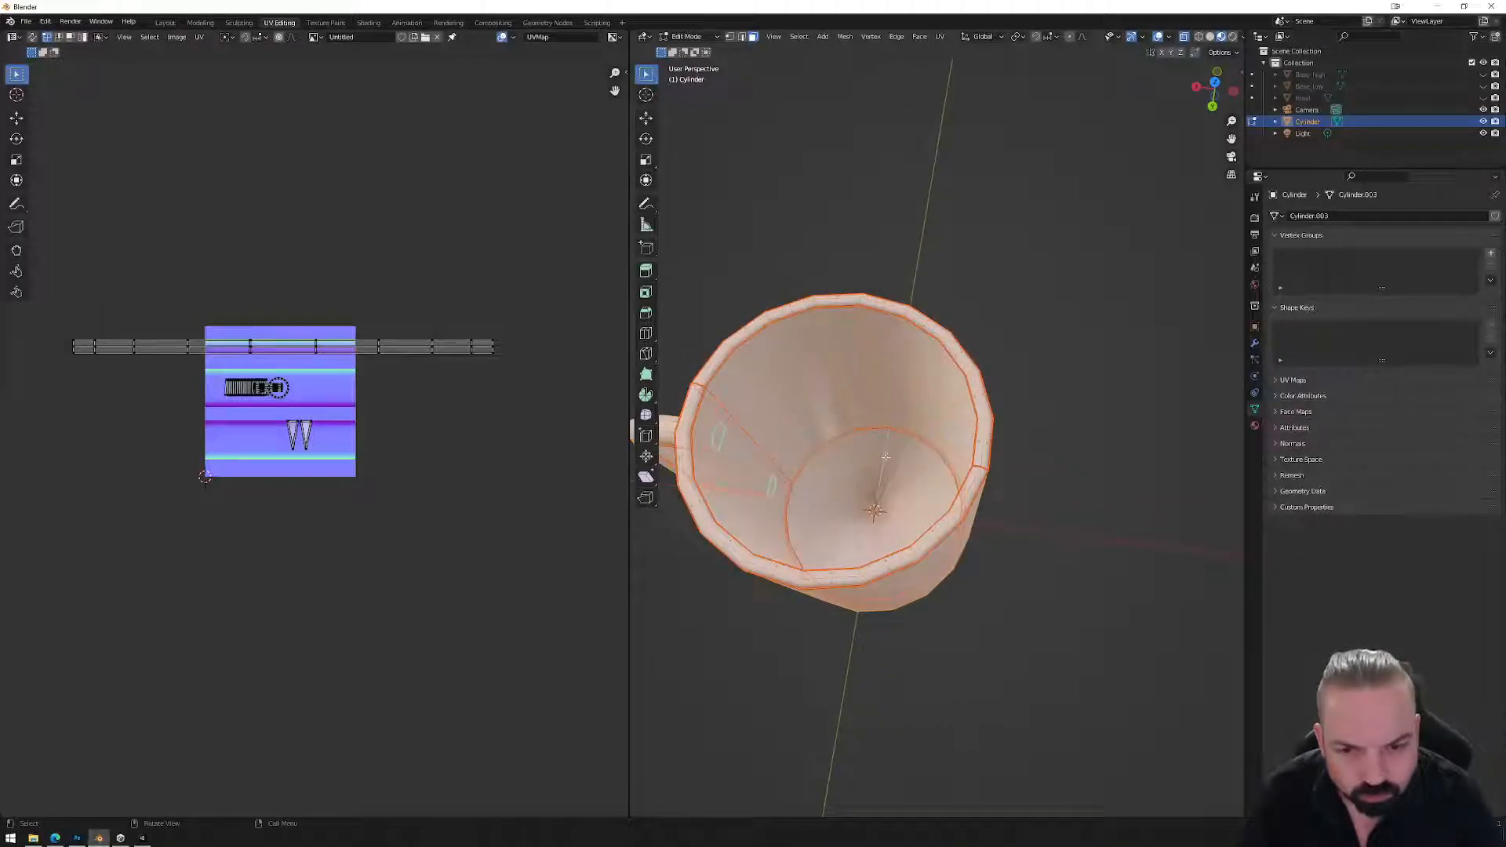
key("alt+a")
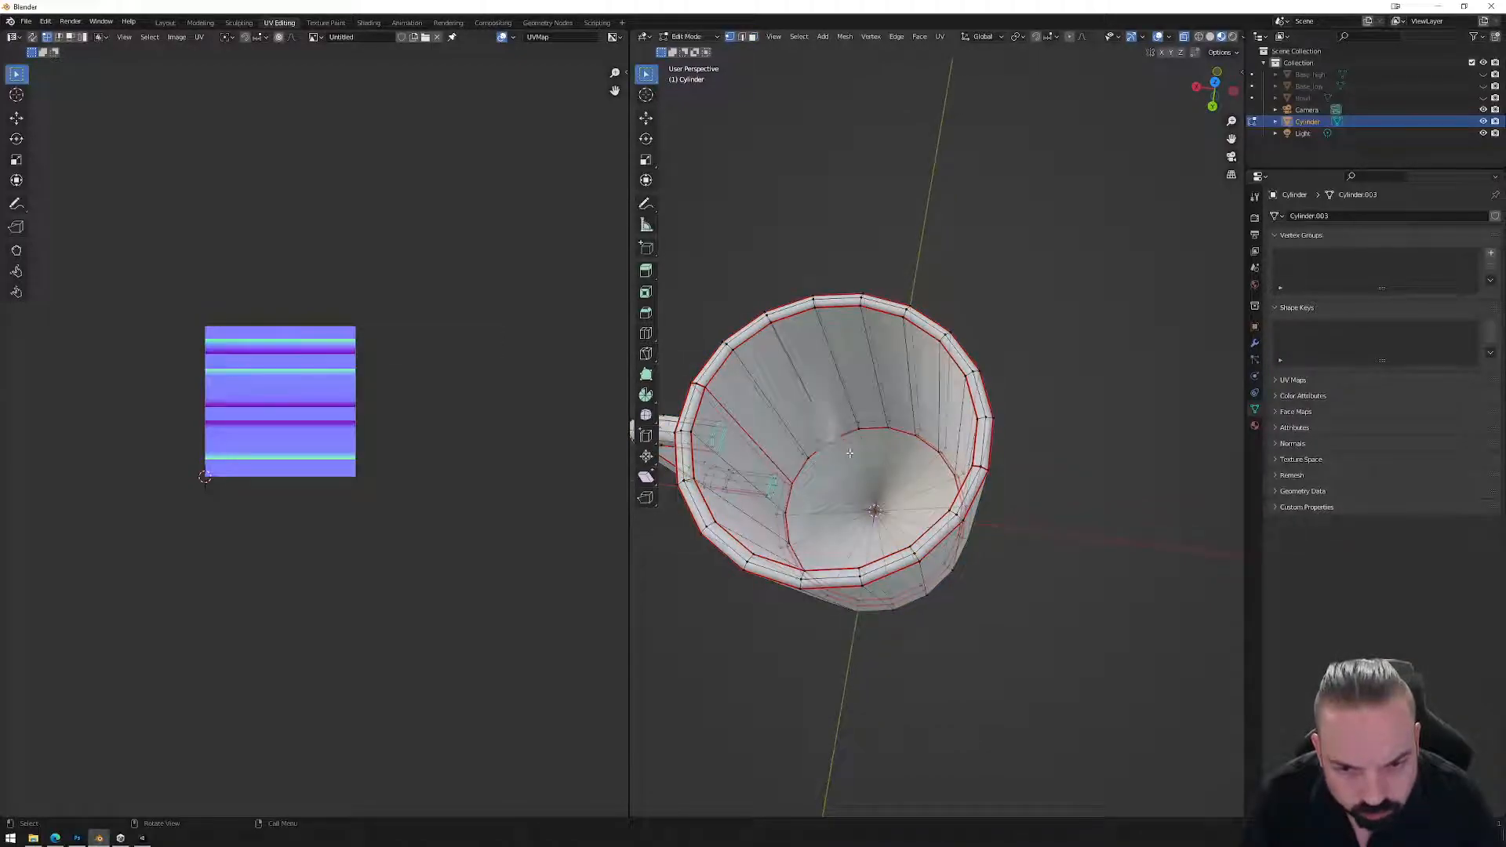
scroll(849, 453, "up", 5)
key("g")
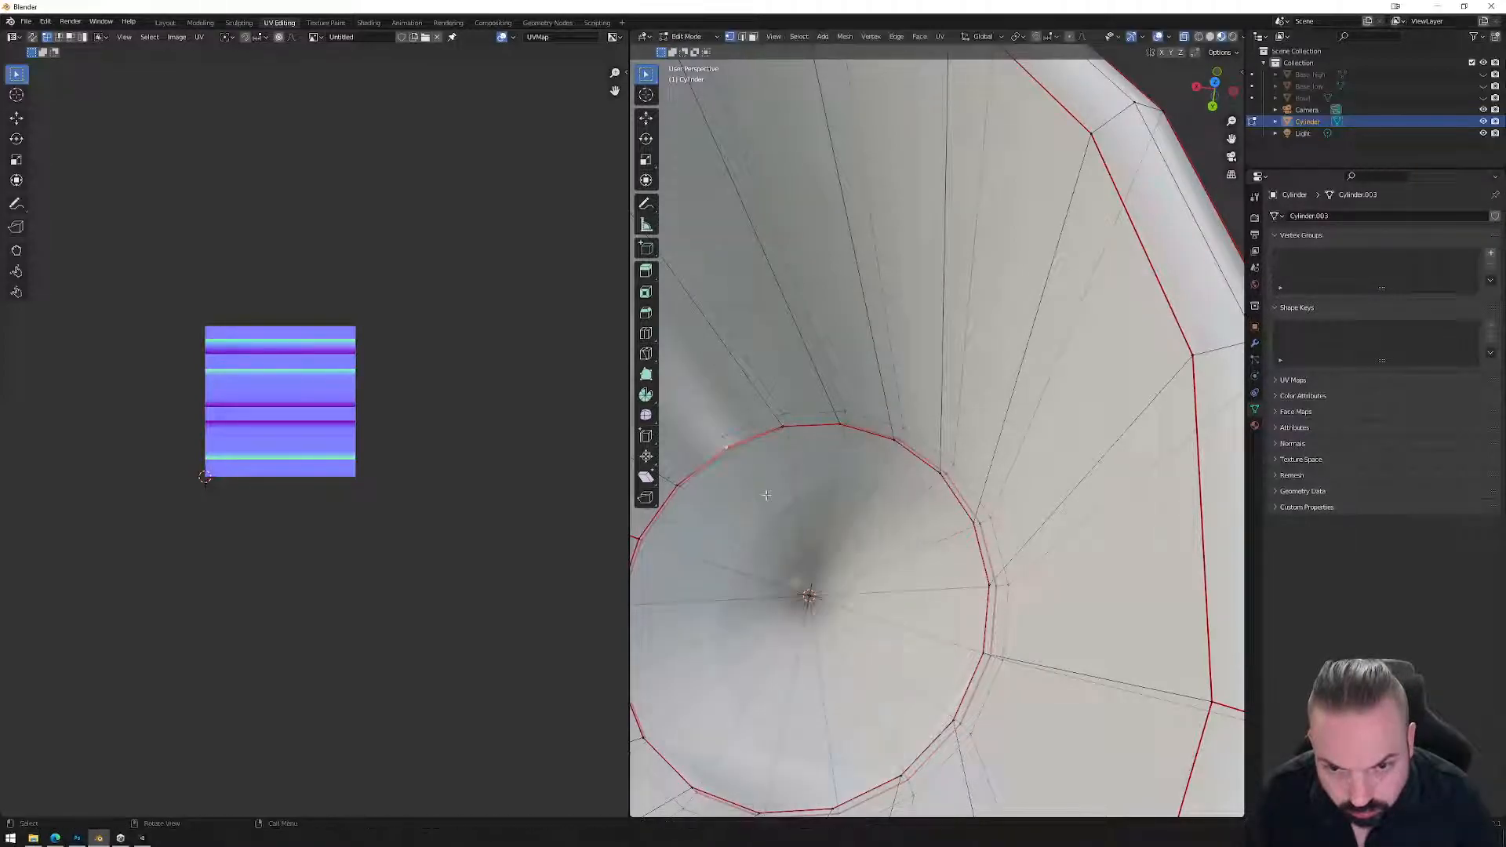
right_click(766, 495)
scroll(772, 502, "down", 5)
middle_click_drag(784, 510, 910, 534)
key("Tab")
Mark the inner floor edge loop sharp and orbit in Object Mode to check shading.
key("Tab")
key("Tab")
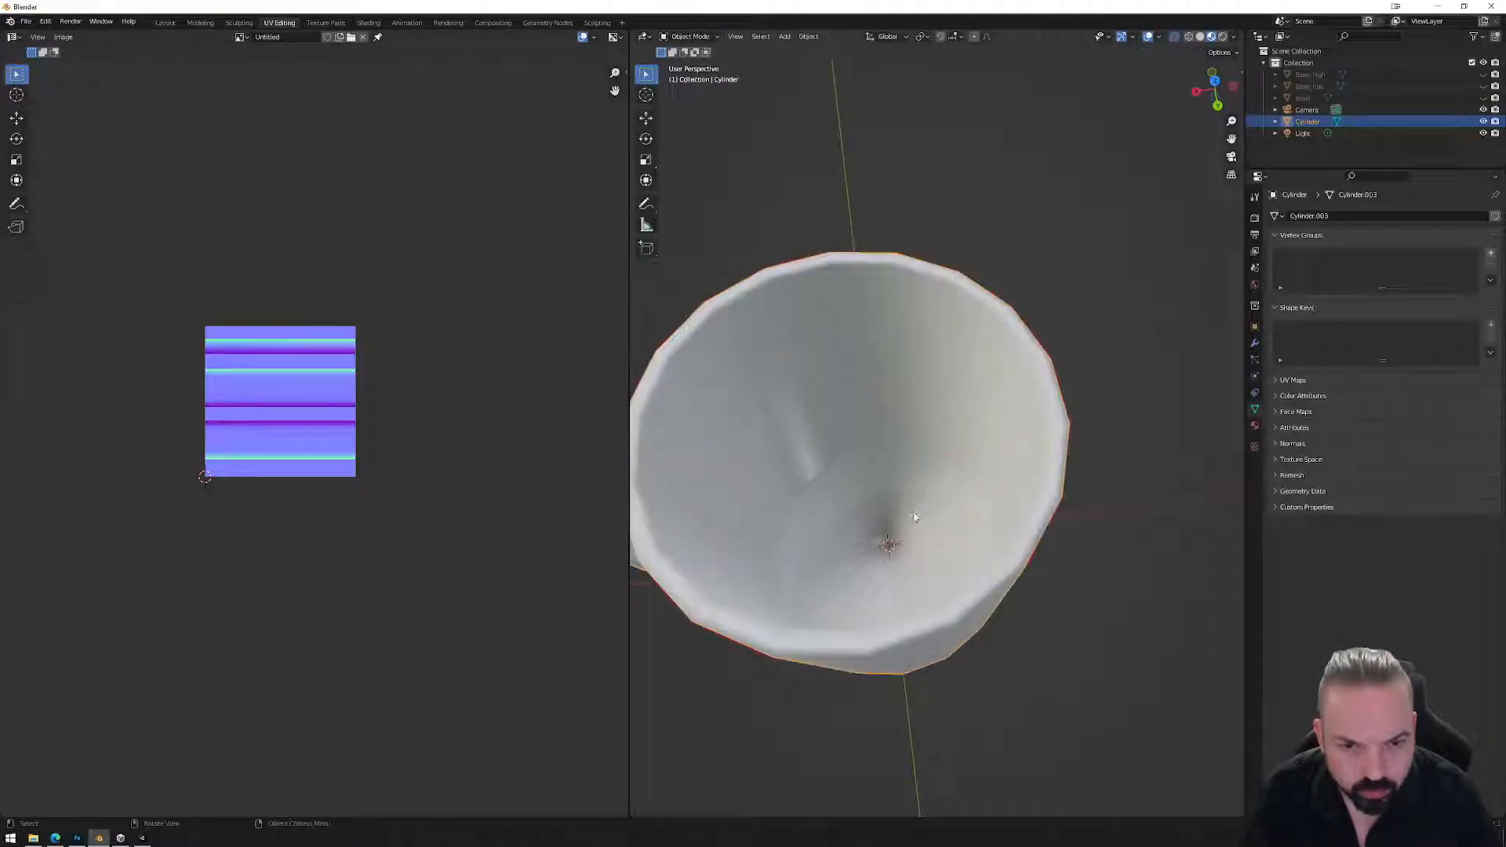
key("Tab")
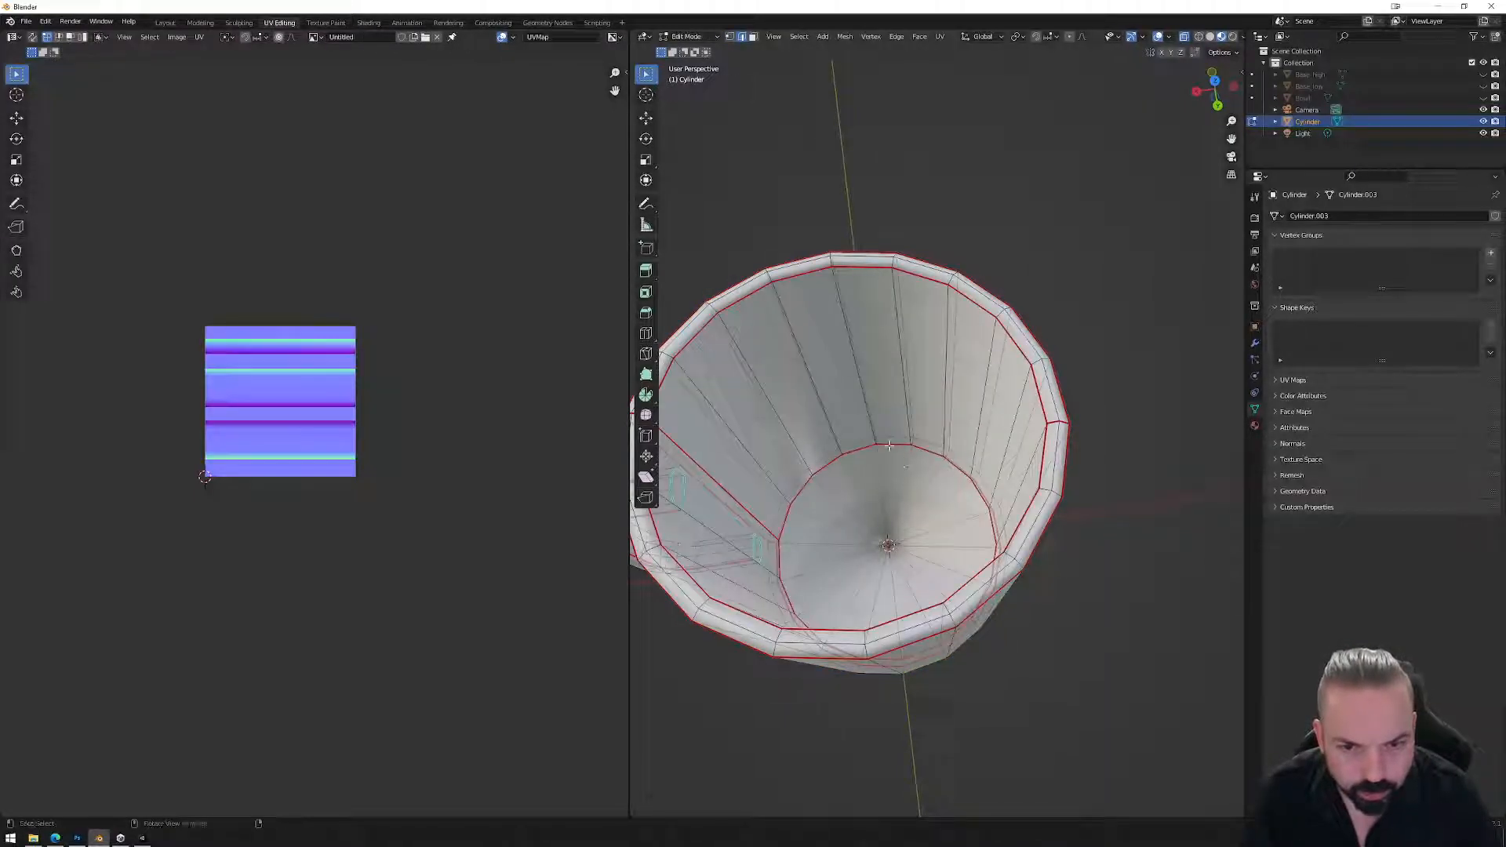
right_click(905, 480)
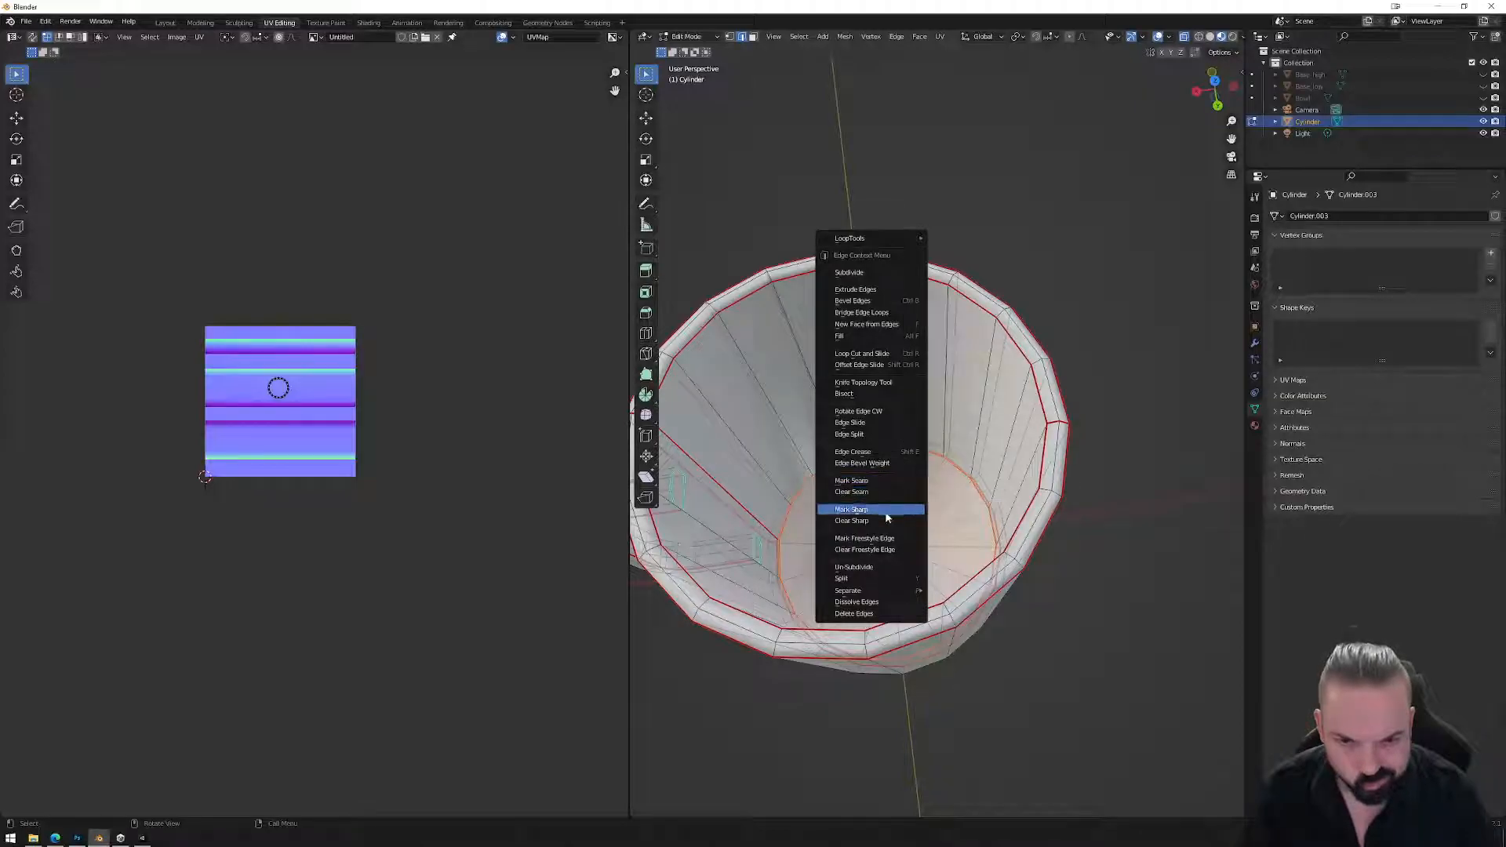
left_click(886, 510)
key("Tab")
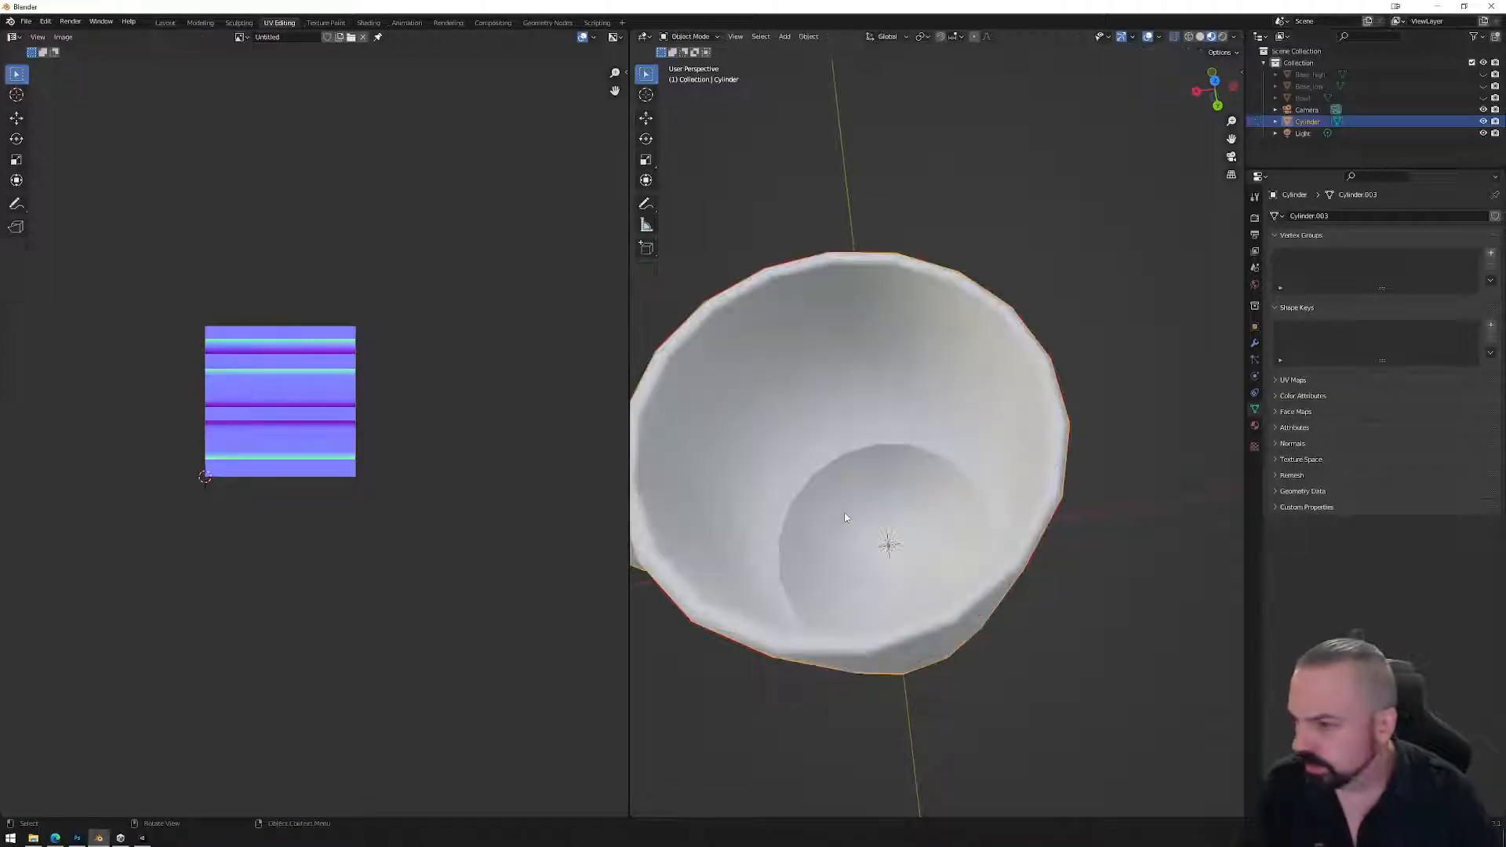
middle_click_drag(848, 506, 841, 518)
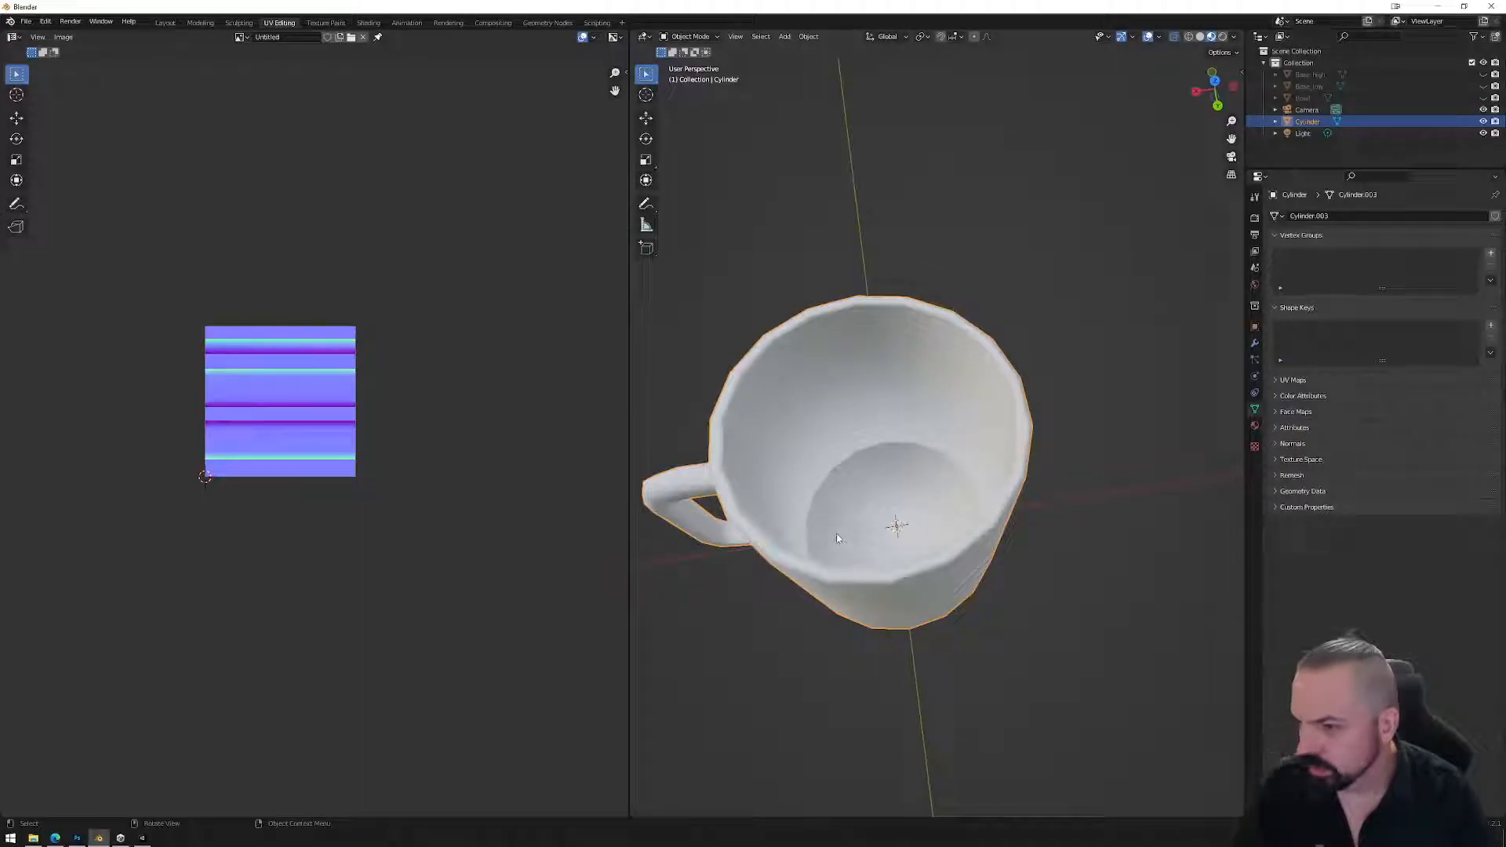
middle_click_drag(825, 543, 960, 476)
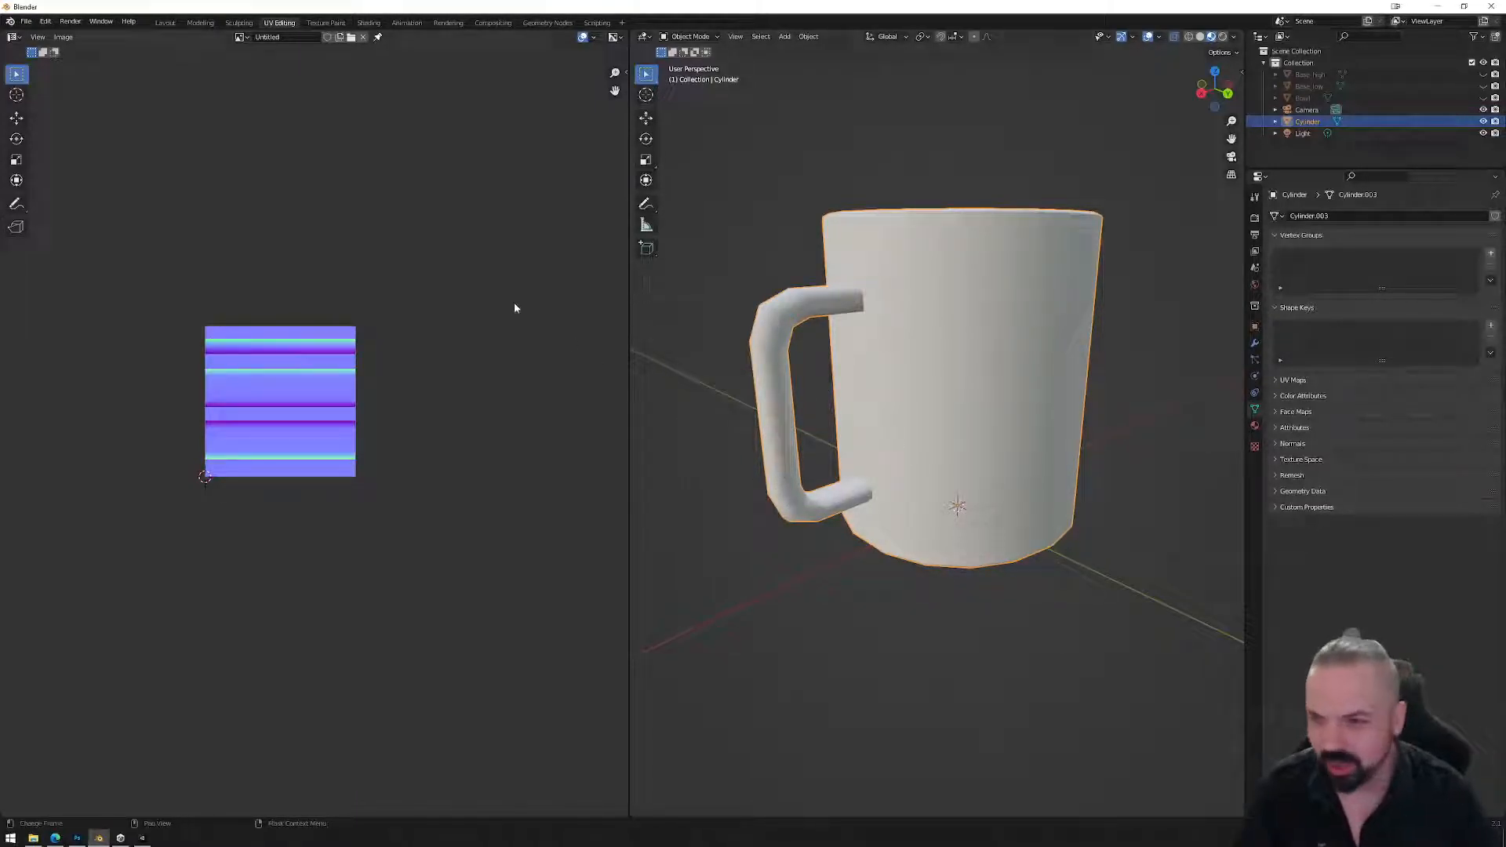
Apply all transforms to the mug with Ctrl+A > All Transforms.
left_click(28, 22)
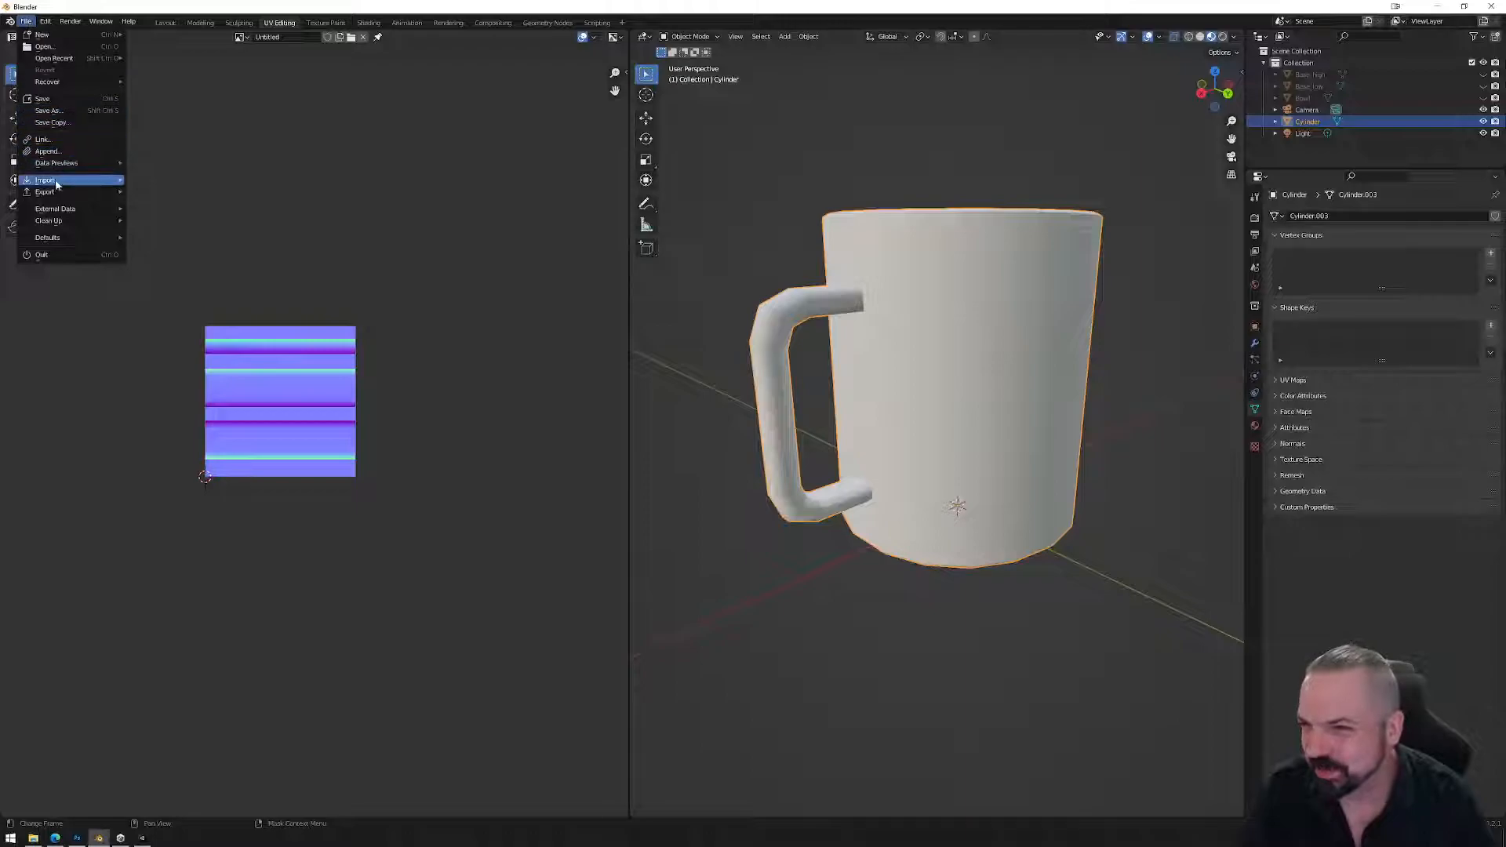
mouse_move(60, 195)
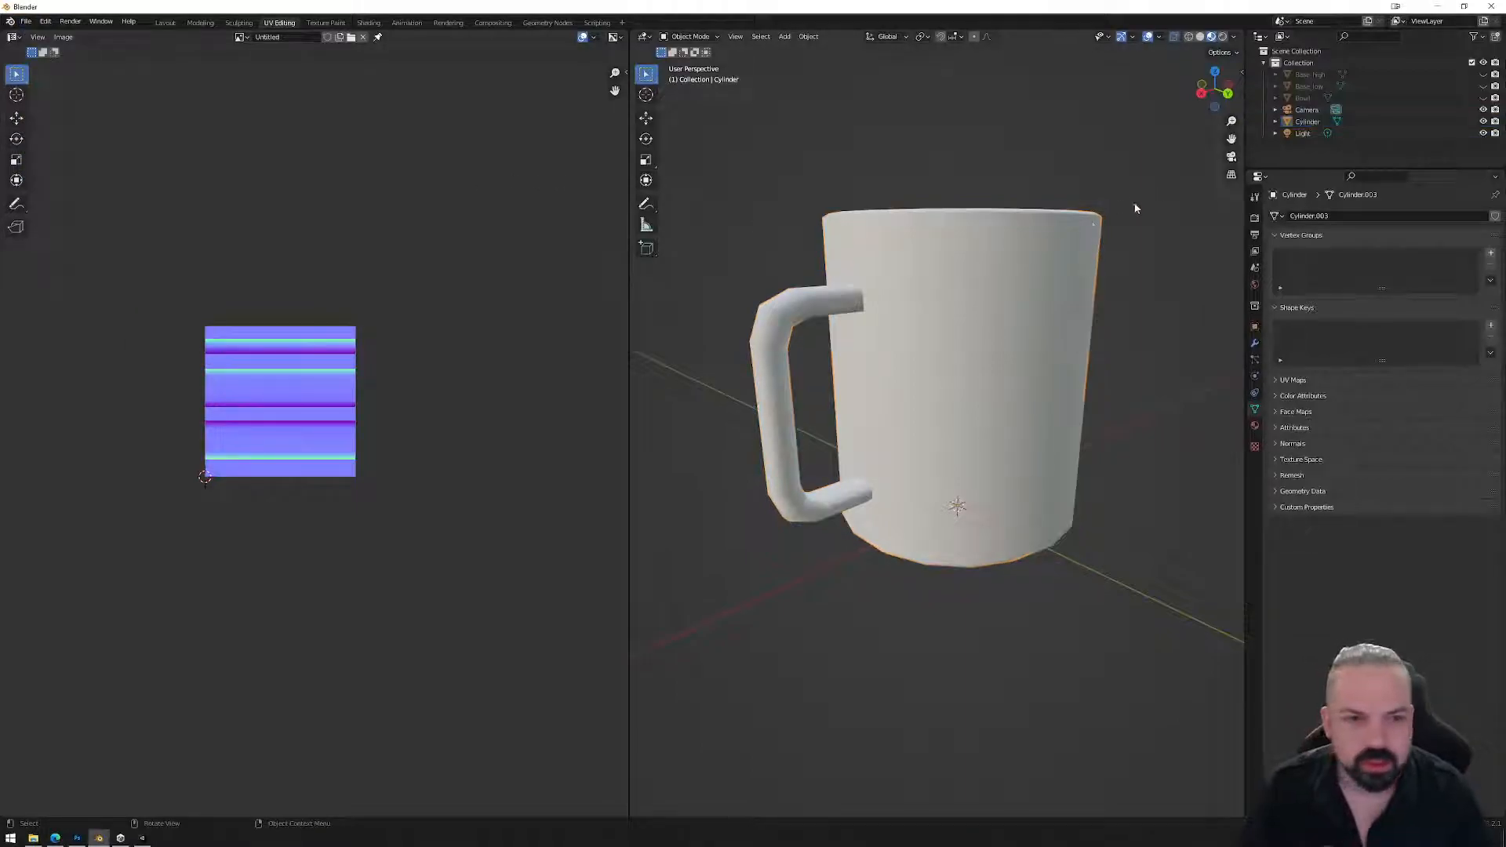
key("ctrl+a")
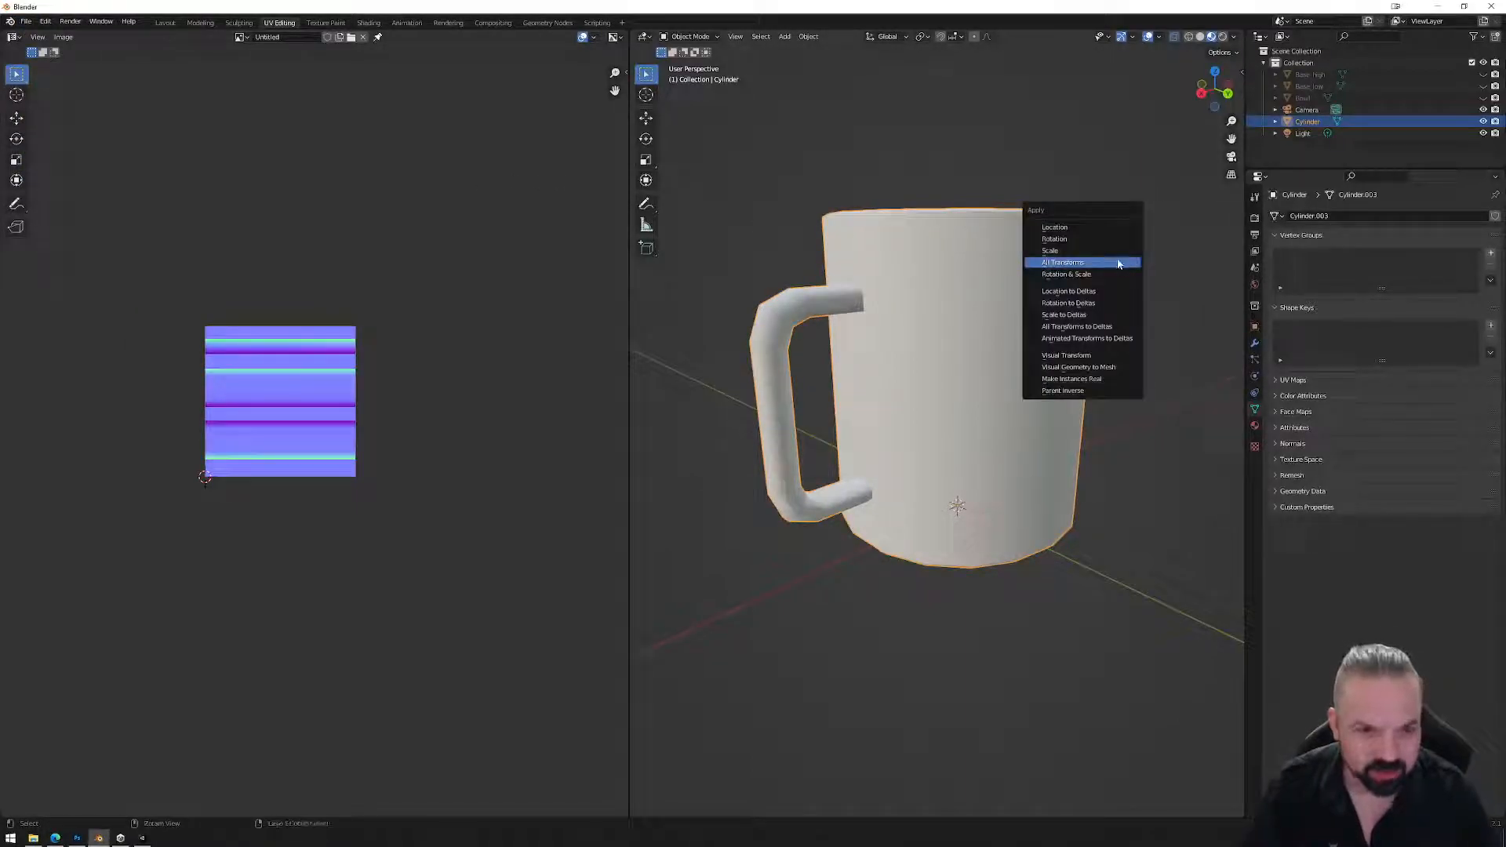
left_click(1114, 258)
key("Tab")
key("Tab")
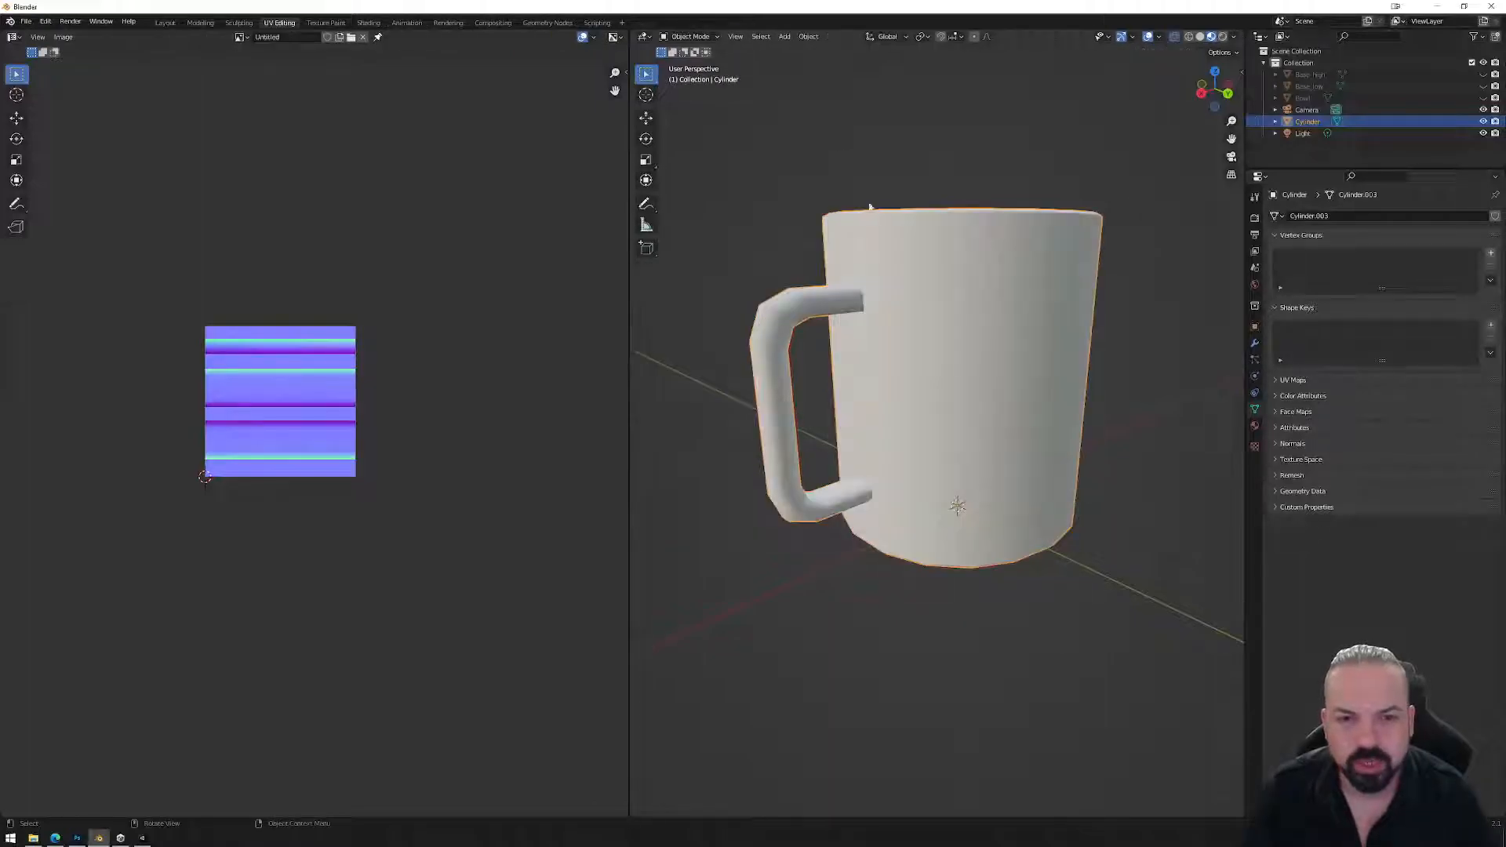
Export the mug as FBX named Mug_01.fbx, then switch to Unity.
left_click(26, 21)
mouse_move(47, 191)
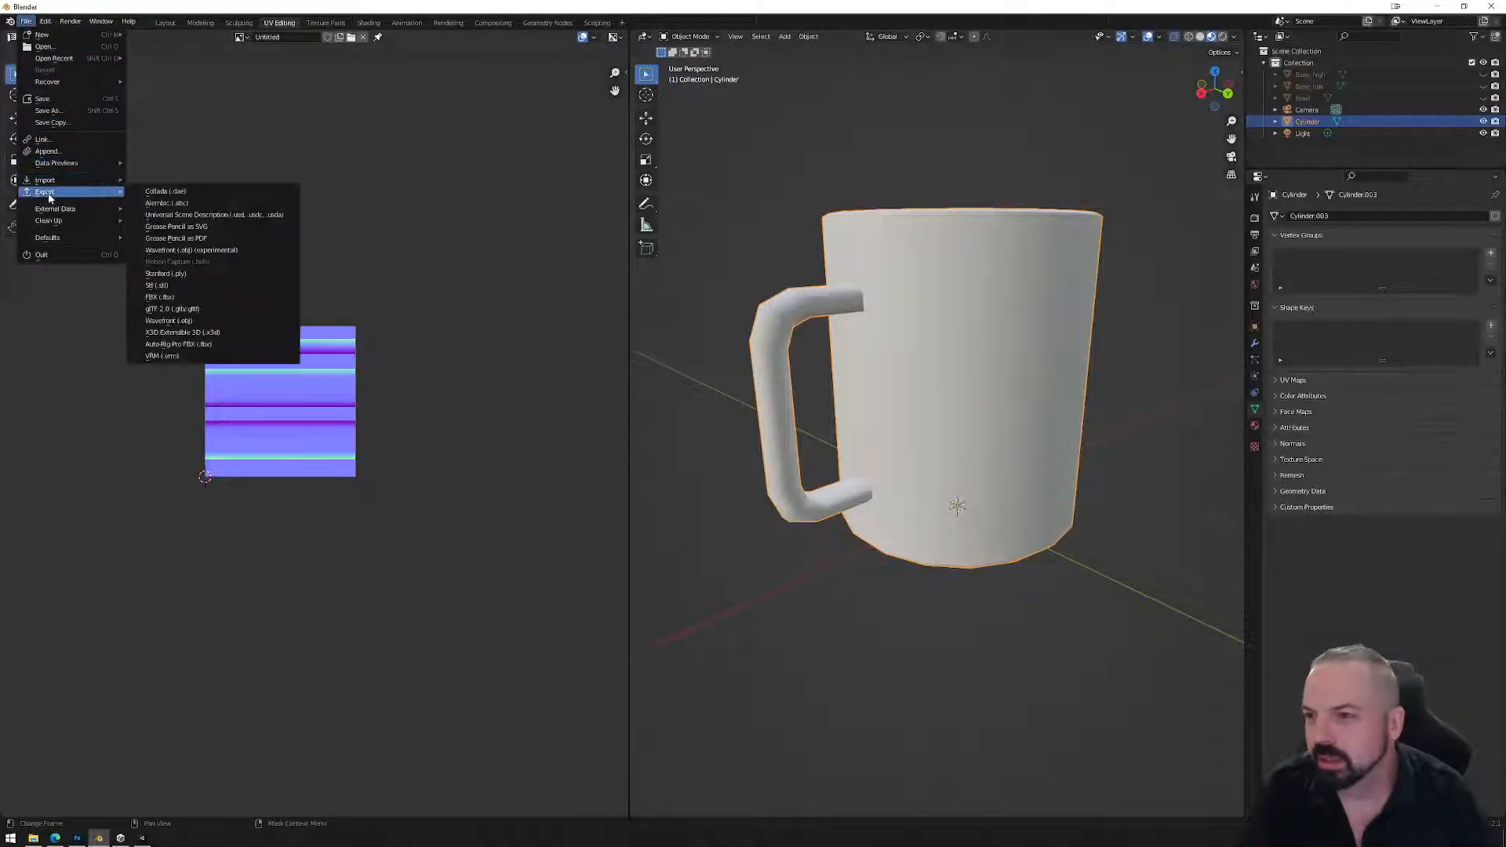
left_click(187, 300)
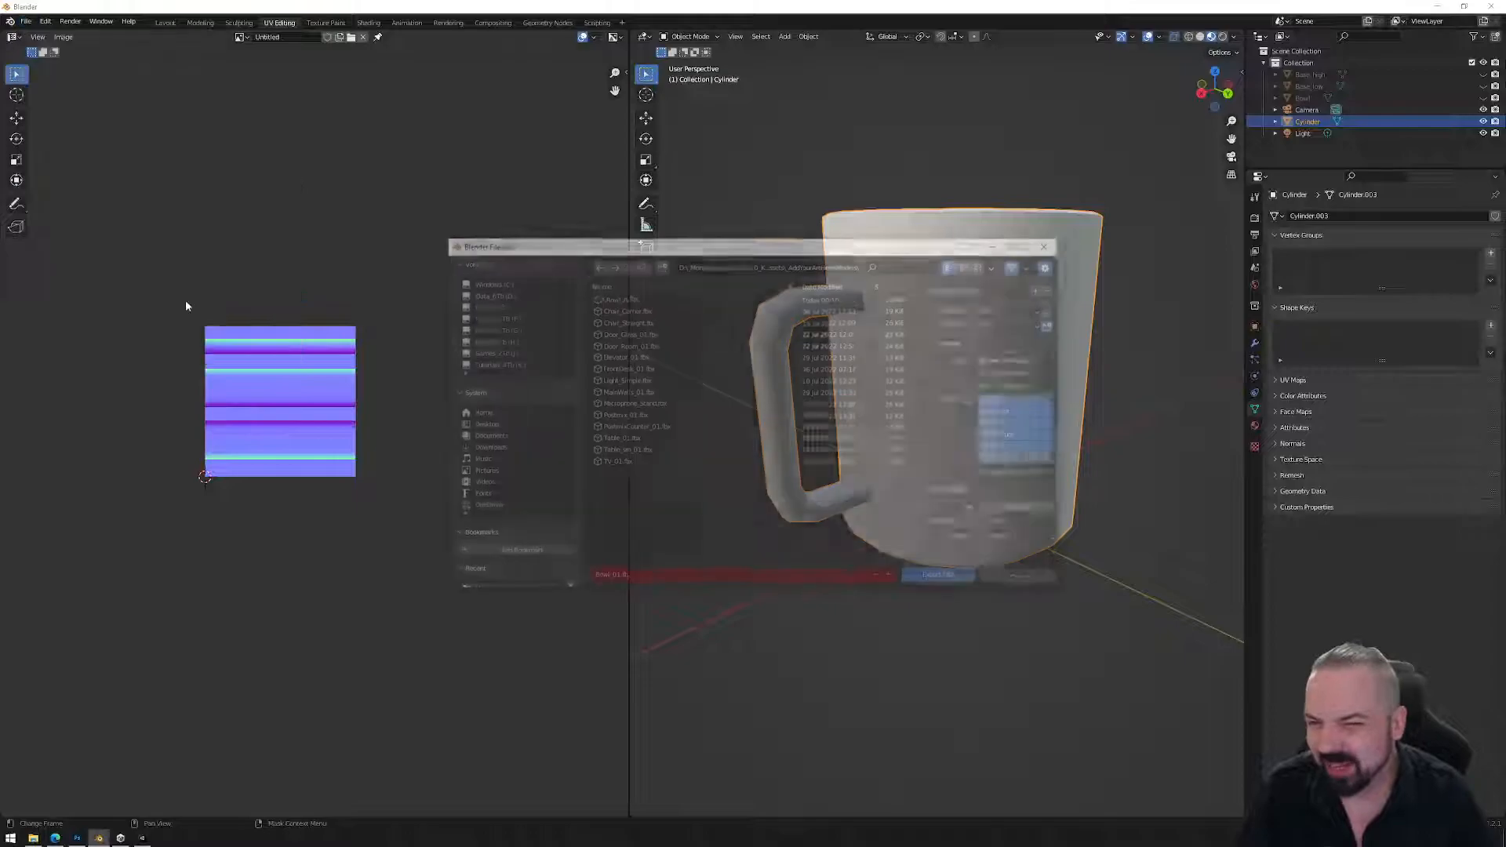
left_click(621, 298)
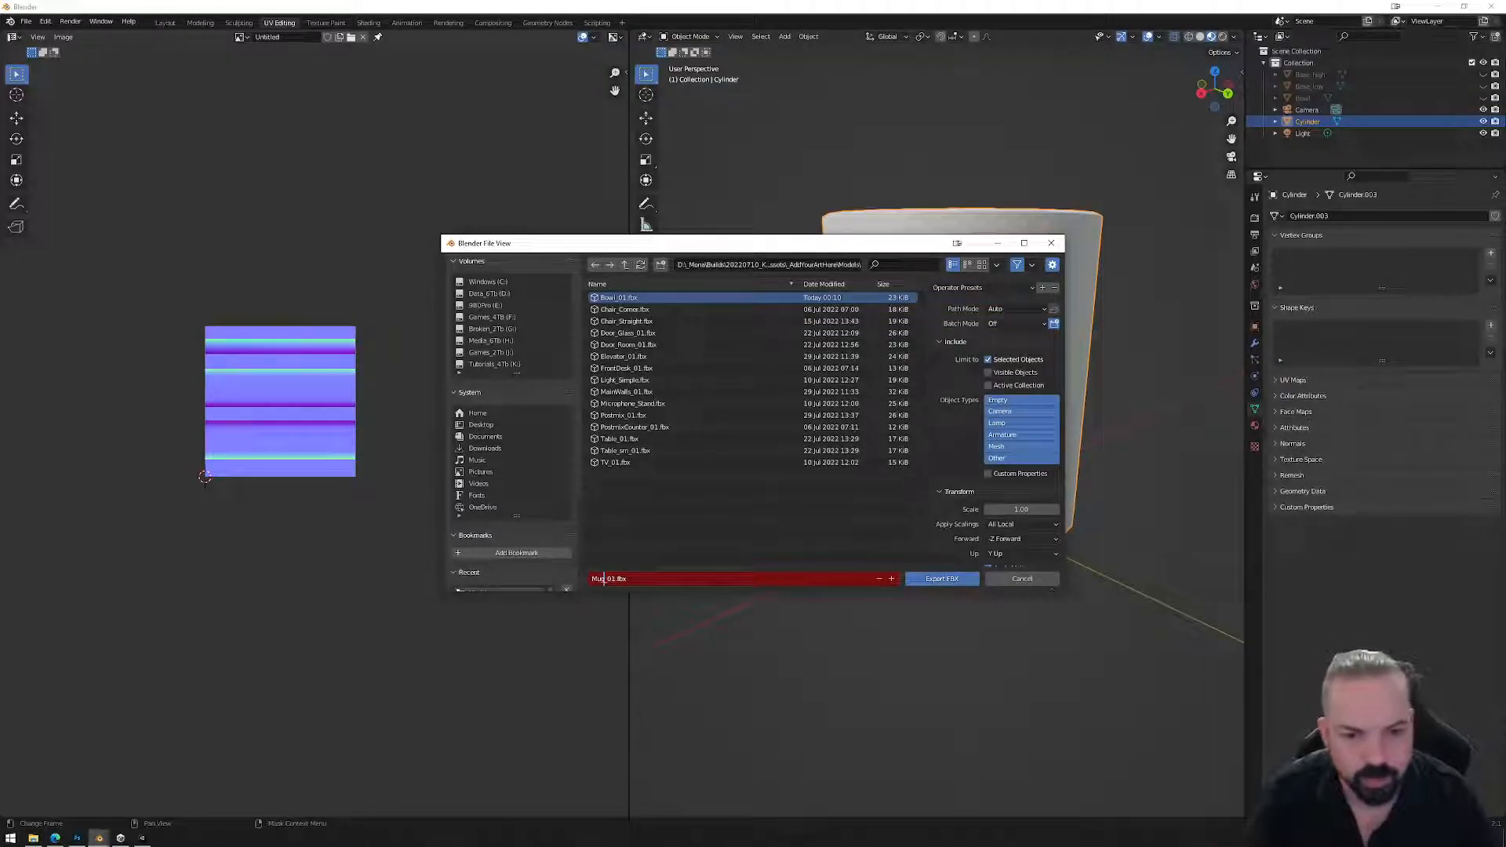
left_click(942, 544)
scroll(942, 545, "down", 3)
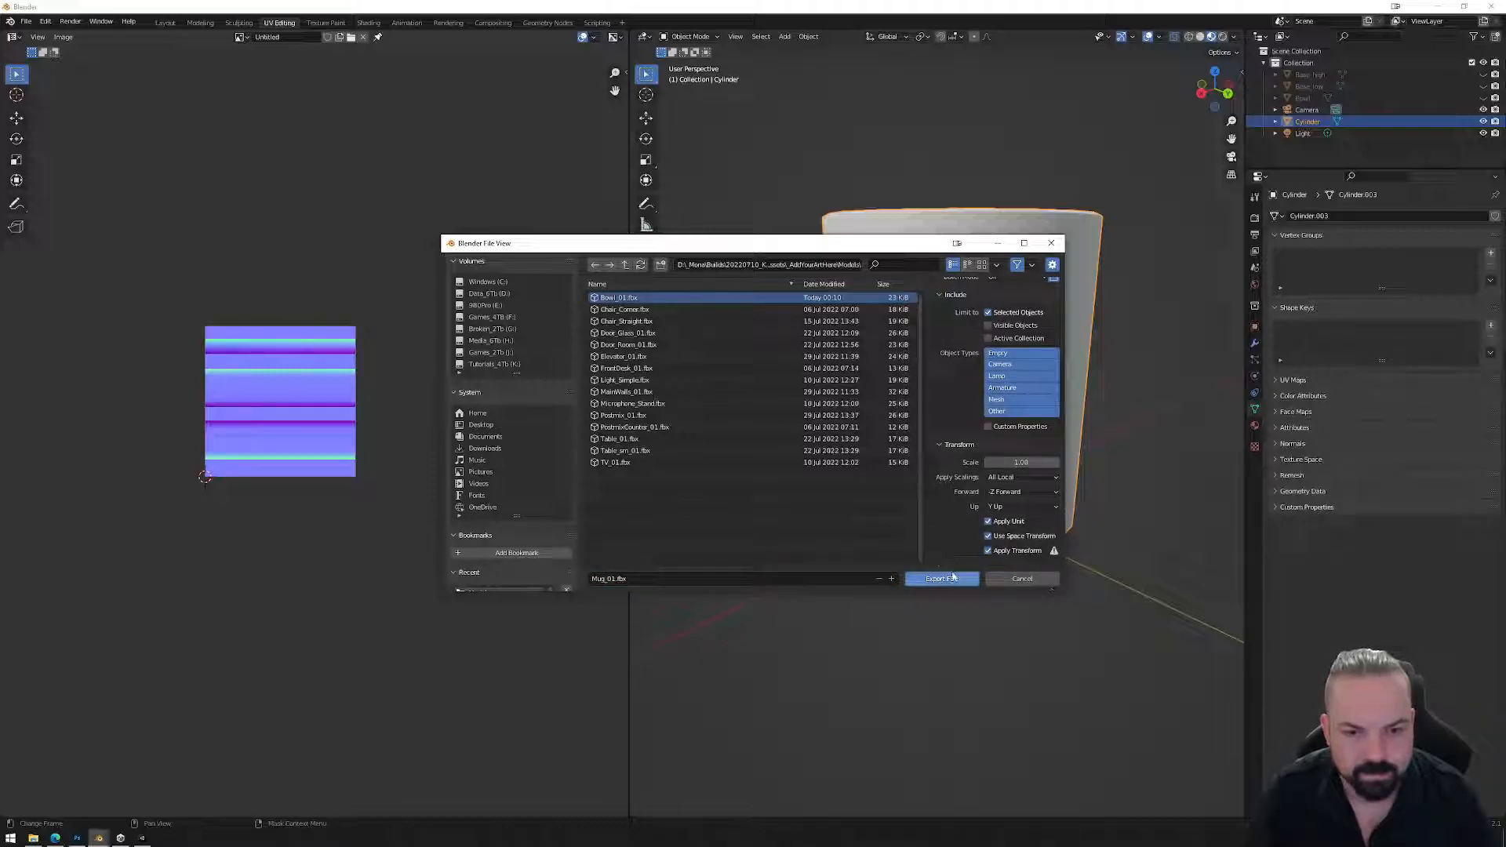
left_click(942, 579)
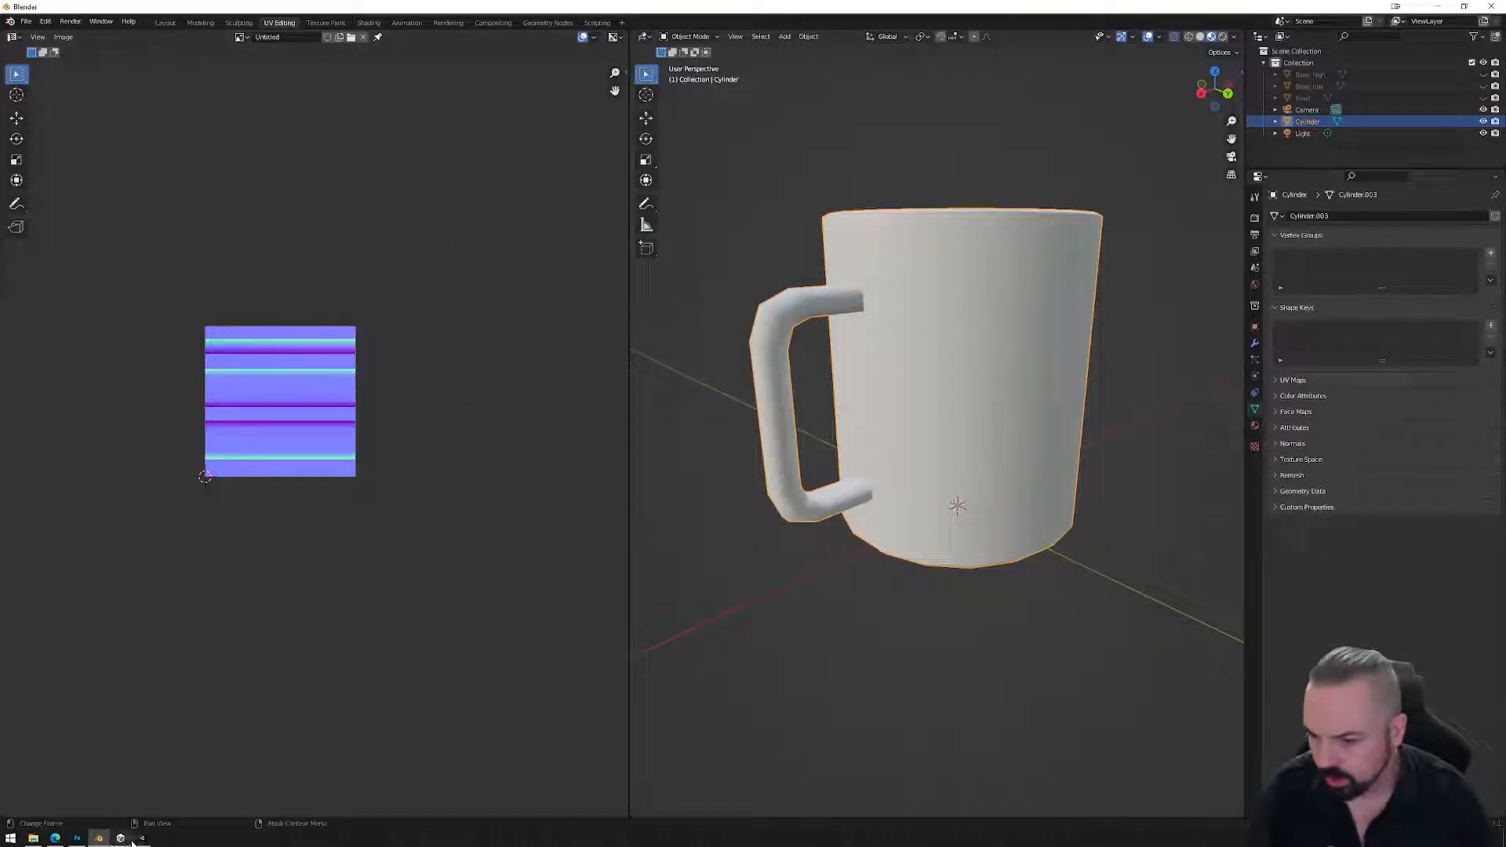
left_click(142, 838)
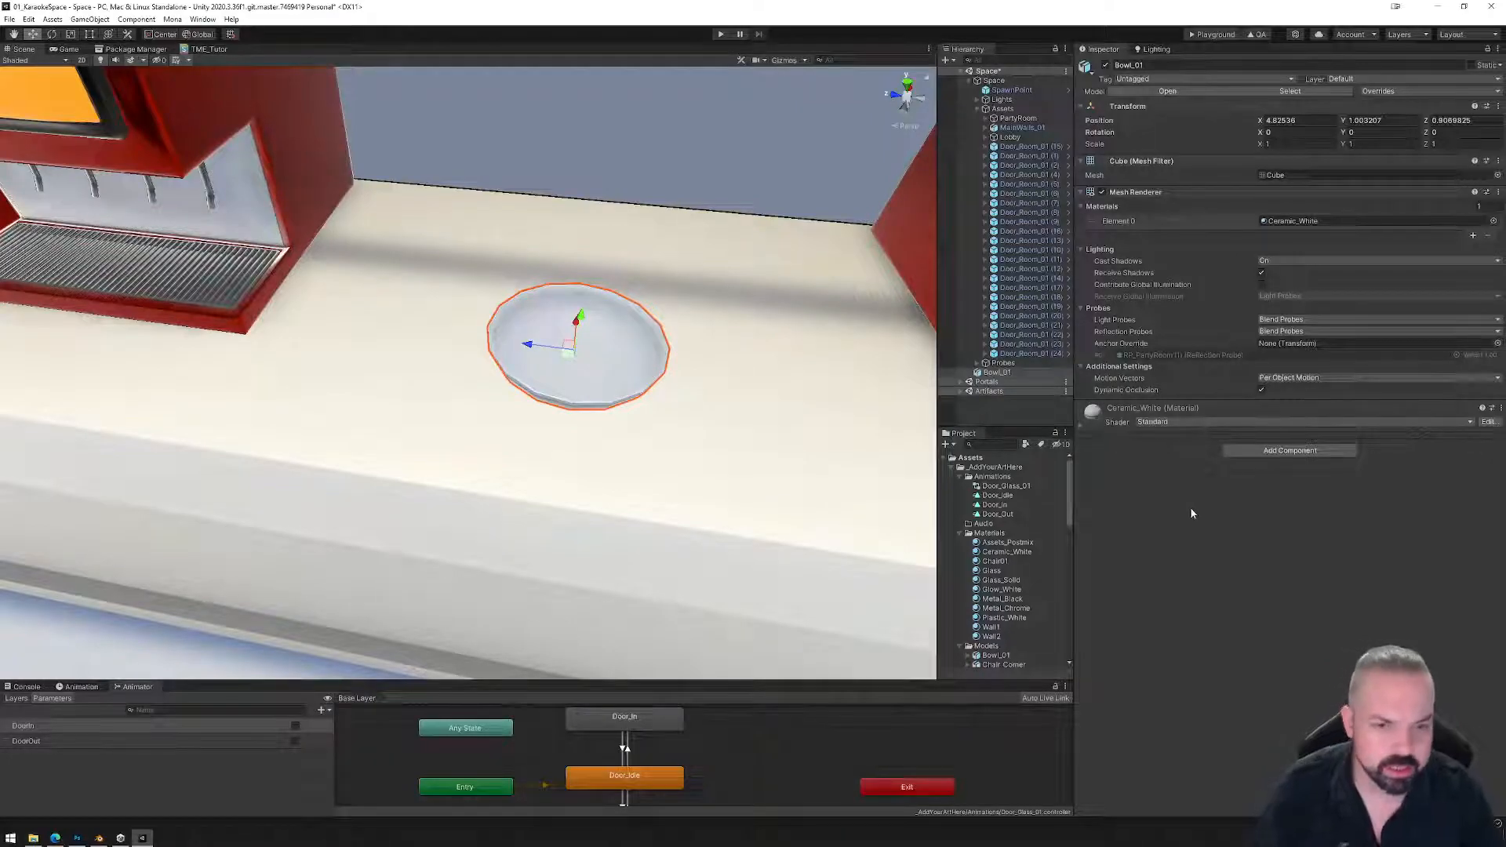
Select Mug_01, drag Ceramic_White into its base material slot and apply the remap.
scroll(1005, 558, "down", 8)
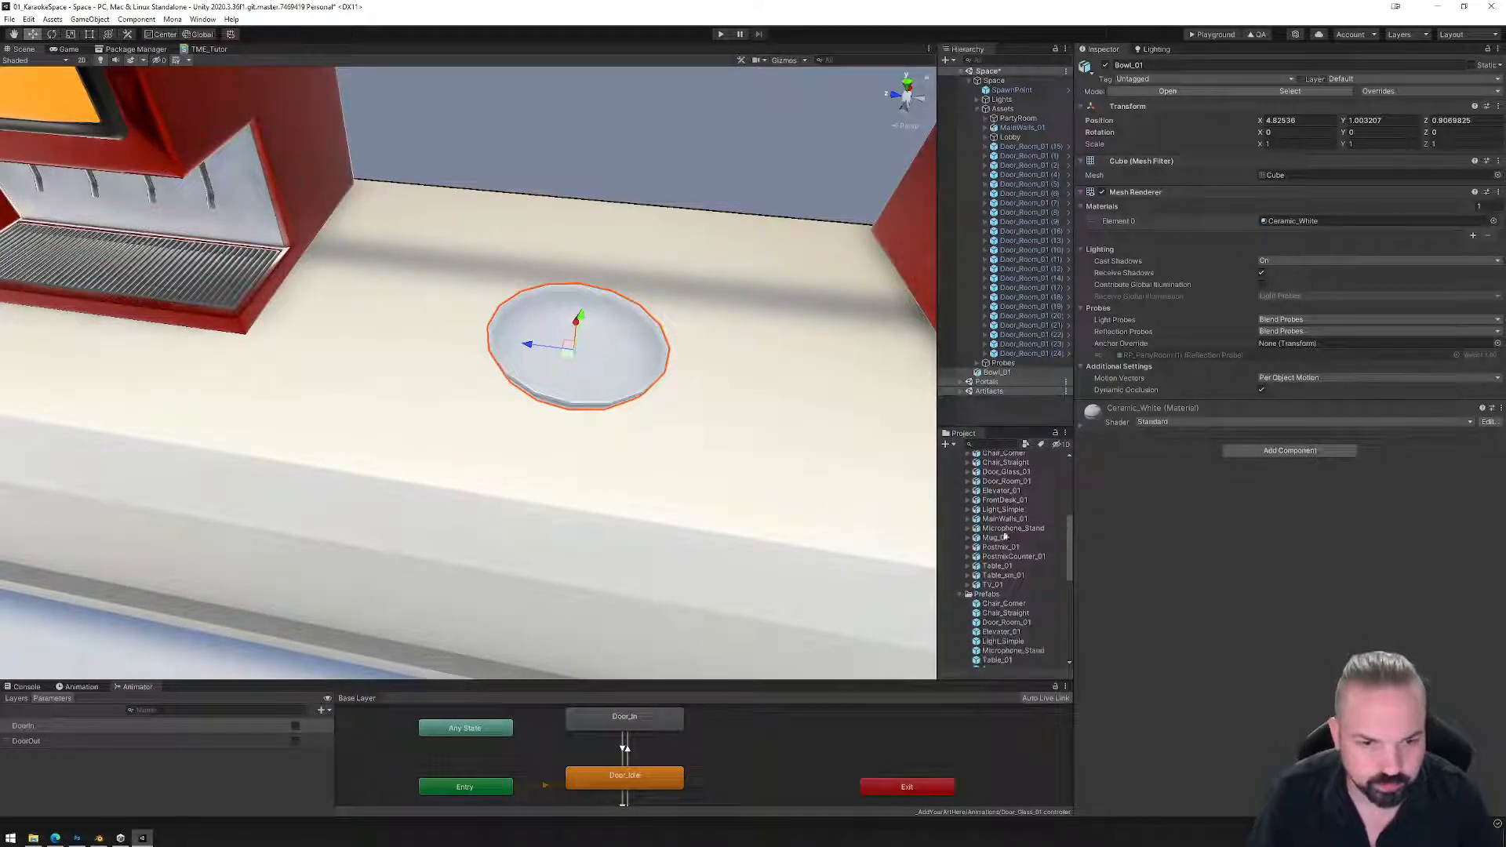
scroll(1004, 572, "down", 2)
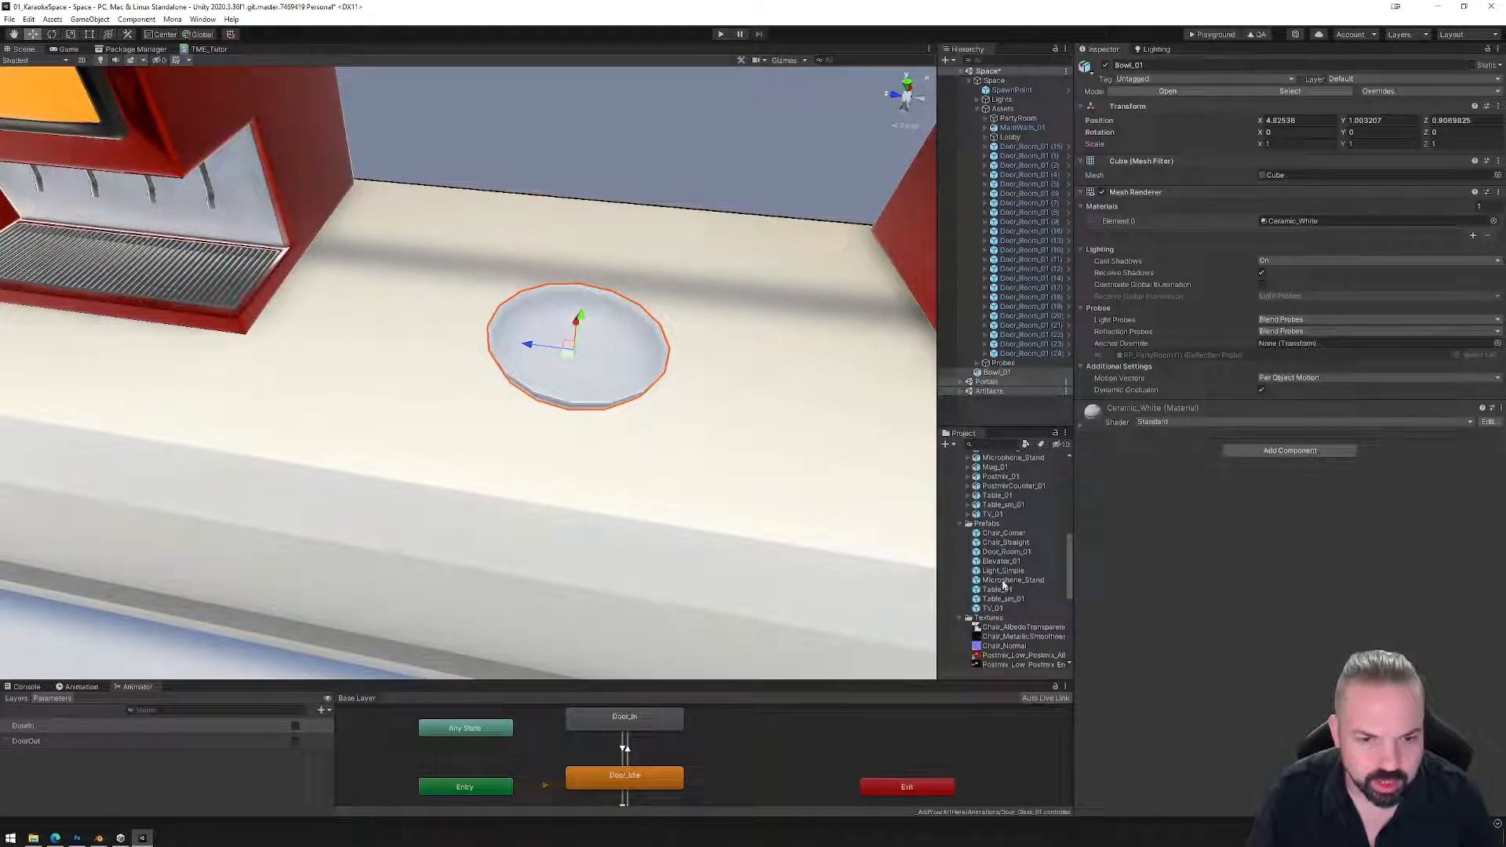
scroll(1000, 547, "up", 2)
left_click(995, 502)
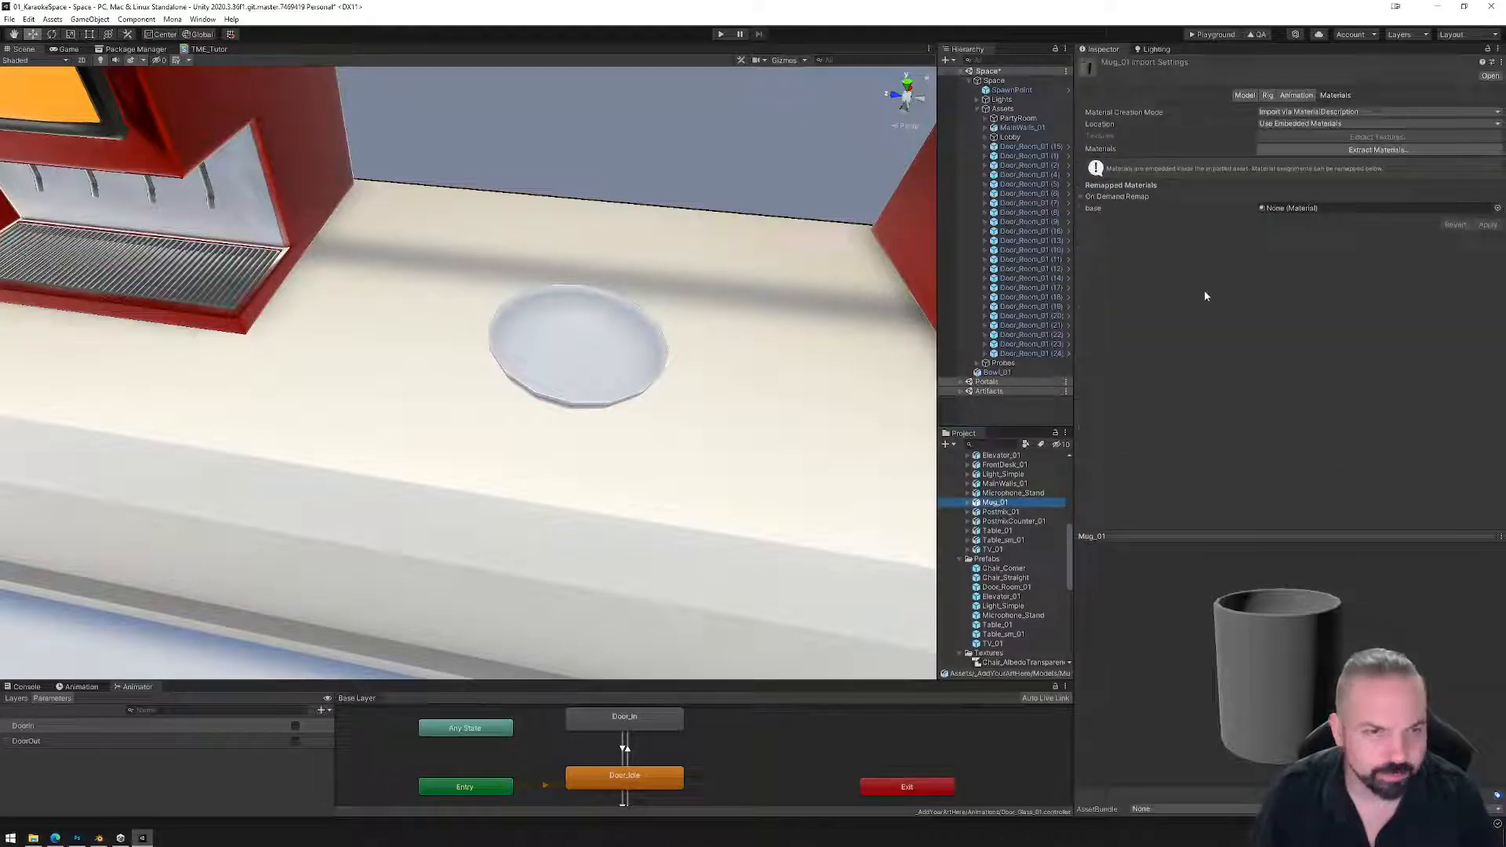
scroll(1011, 508, "up", 14)
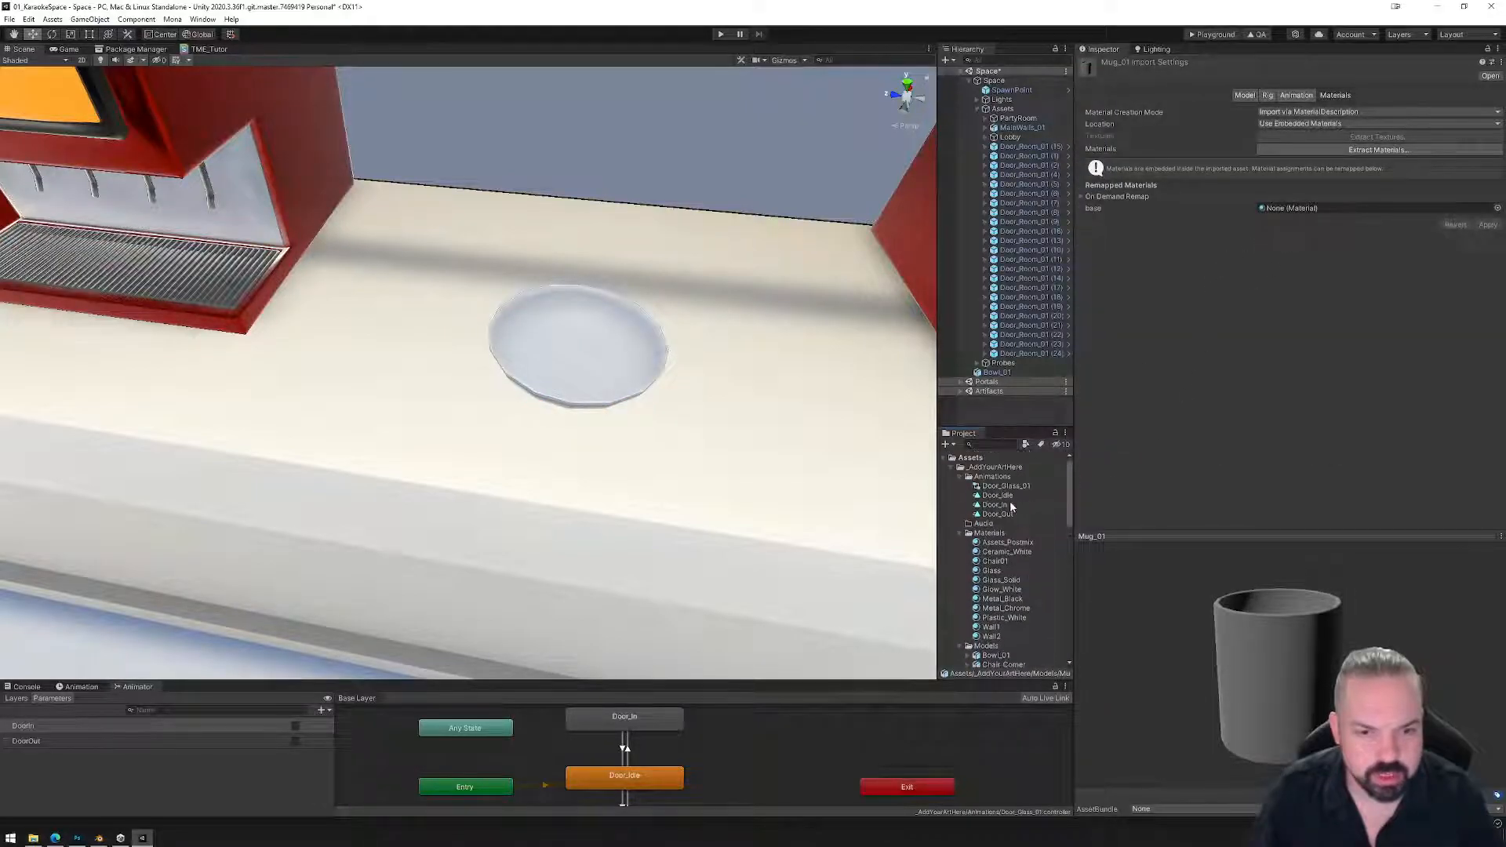
left_click_drag(1006, 554, 1306, 209)
left_click(1488, 225)
left_click_drag(1299, 675, 1296, 443)
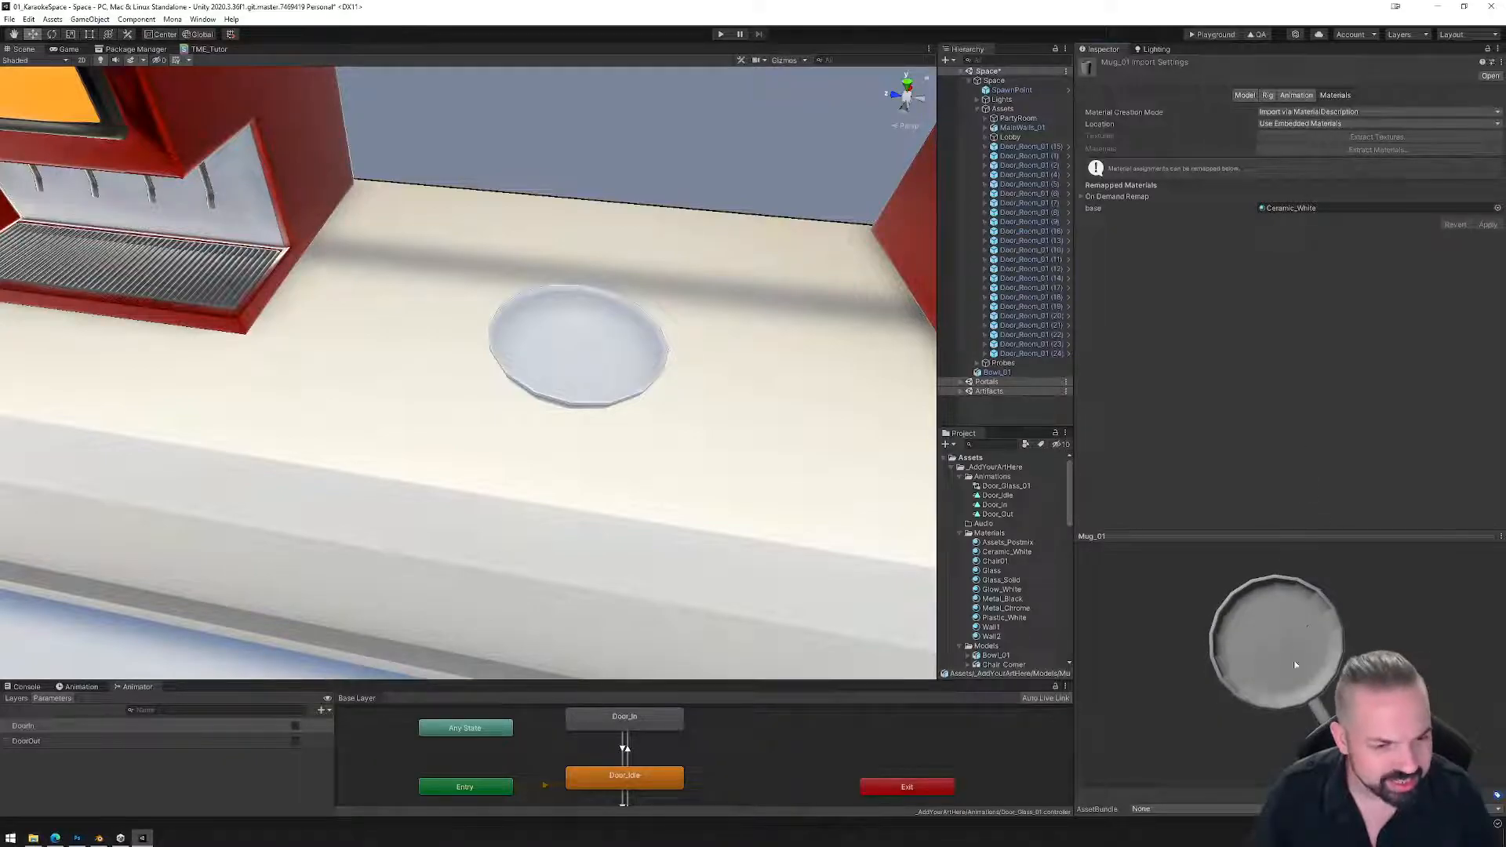
left_click(99, 838)
In edit mode, select the right UV triangle and slide its points horizontally beside the left one.
scroll(317, 438, "up", 5)
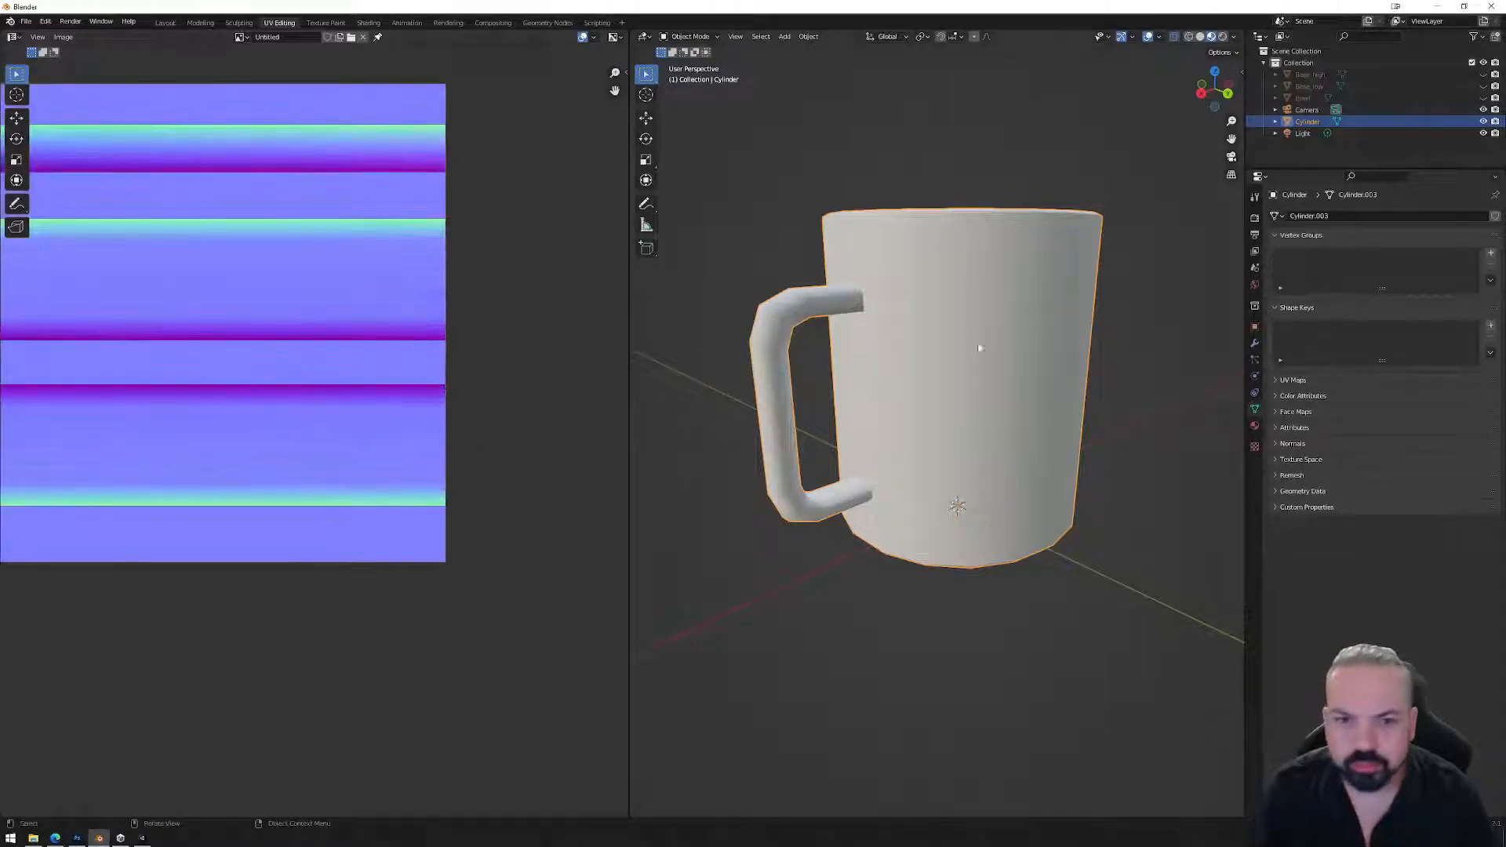
key("Tab")
left_click_drag(740, 150, 1169, 623)
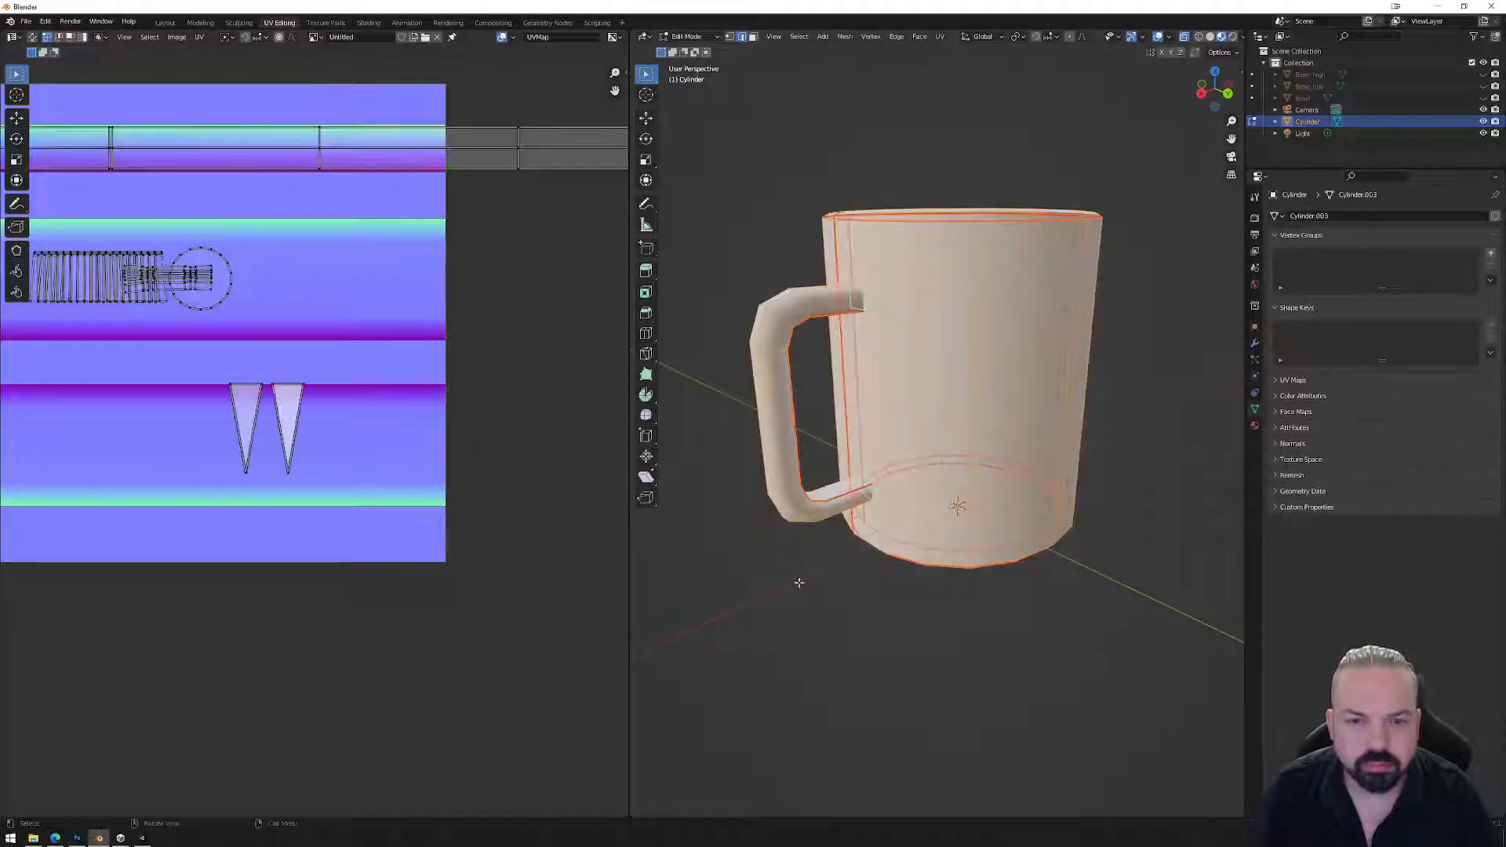
left_click_drag(266, 371, 334, 480)
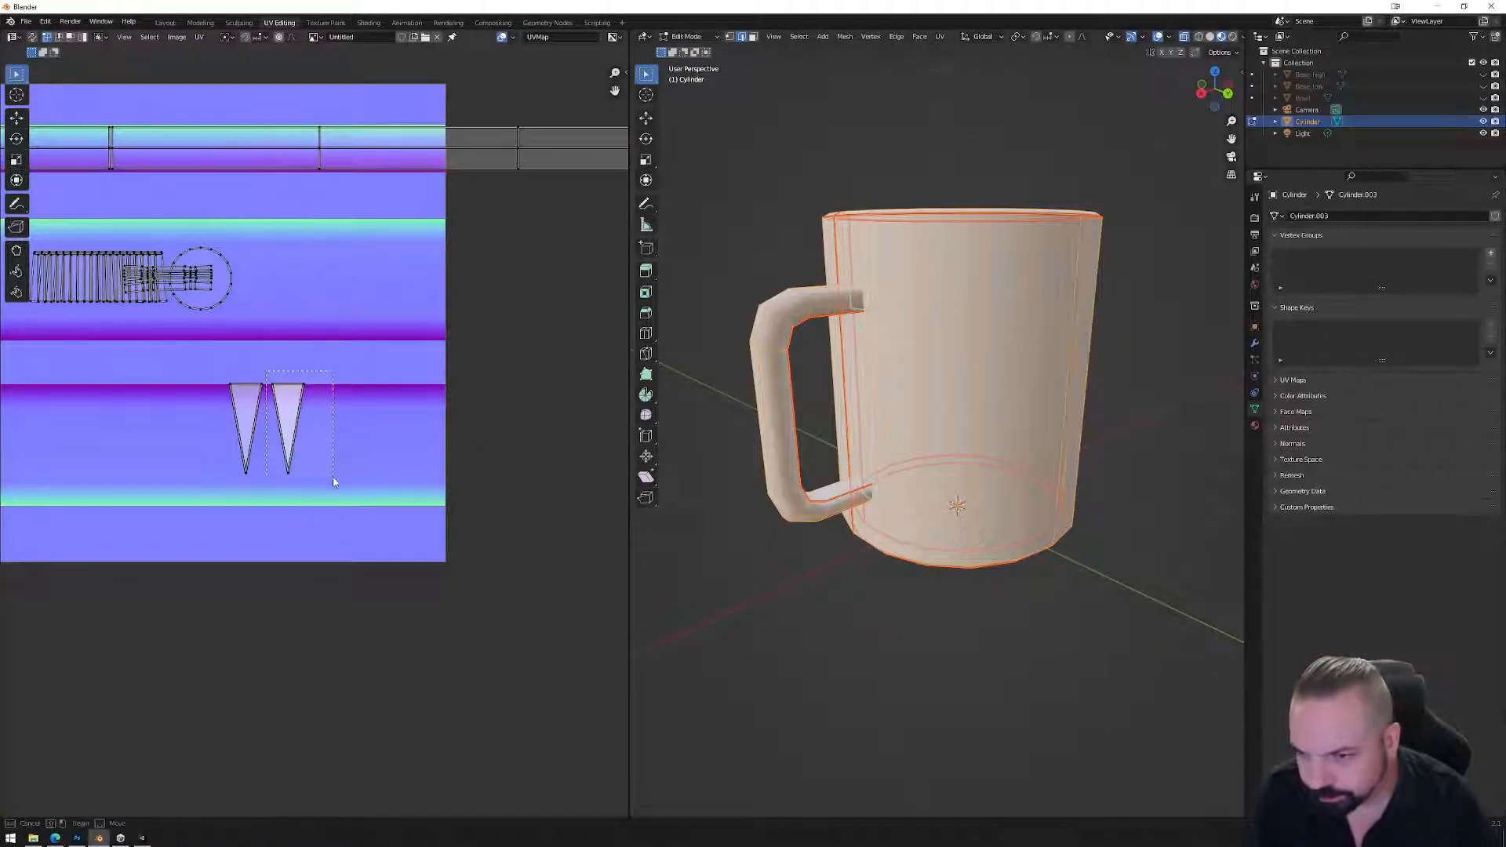
left_click_drag(273, 419, 273, 420)
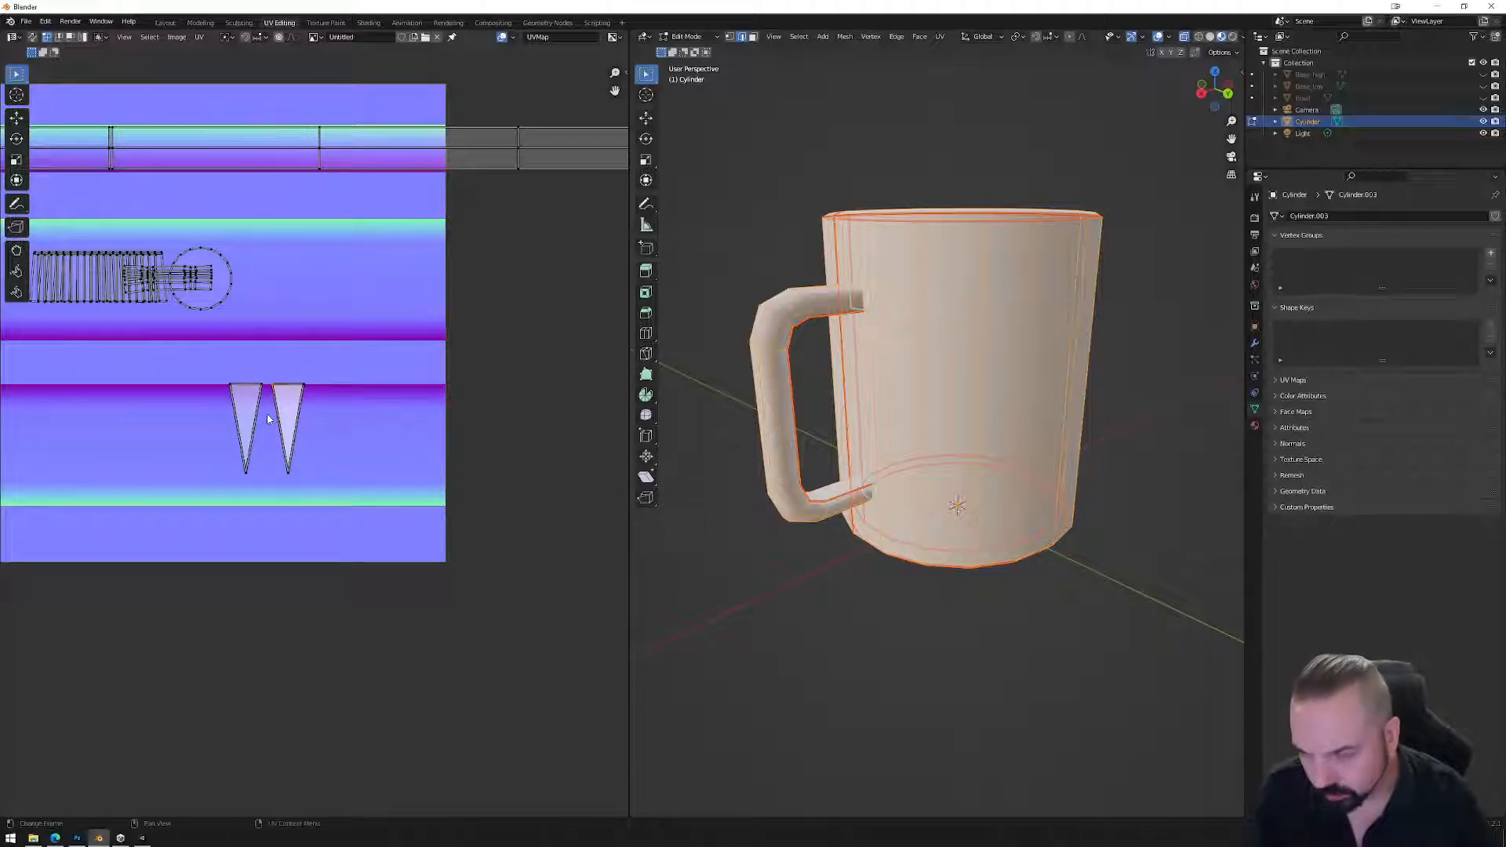
scroll(237, 400, "up", 4)
key("g")
key("x")
left_click(224, 392)
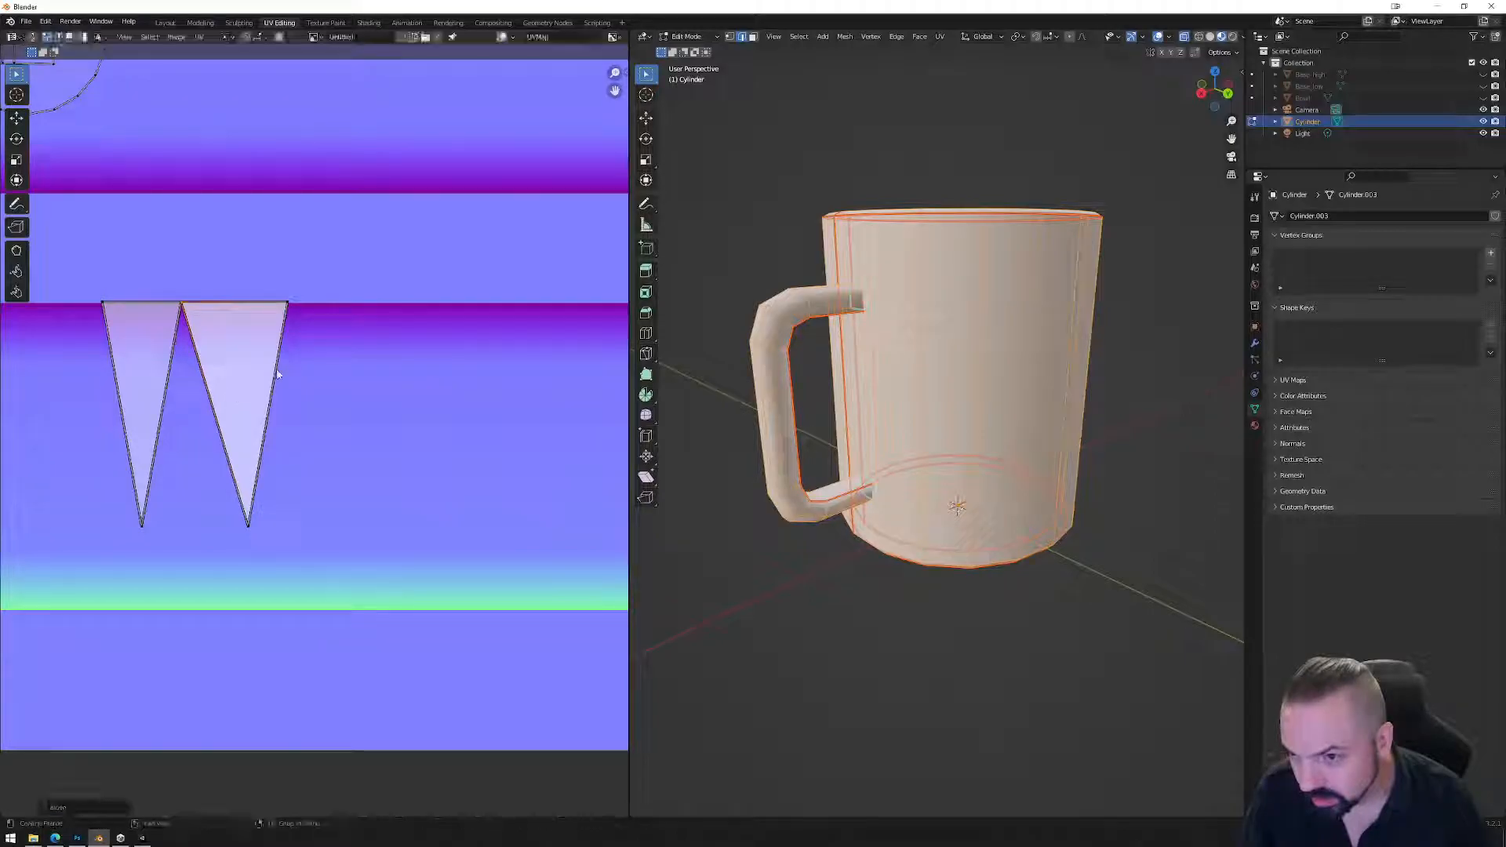
key("g")
key("x")
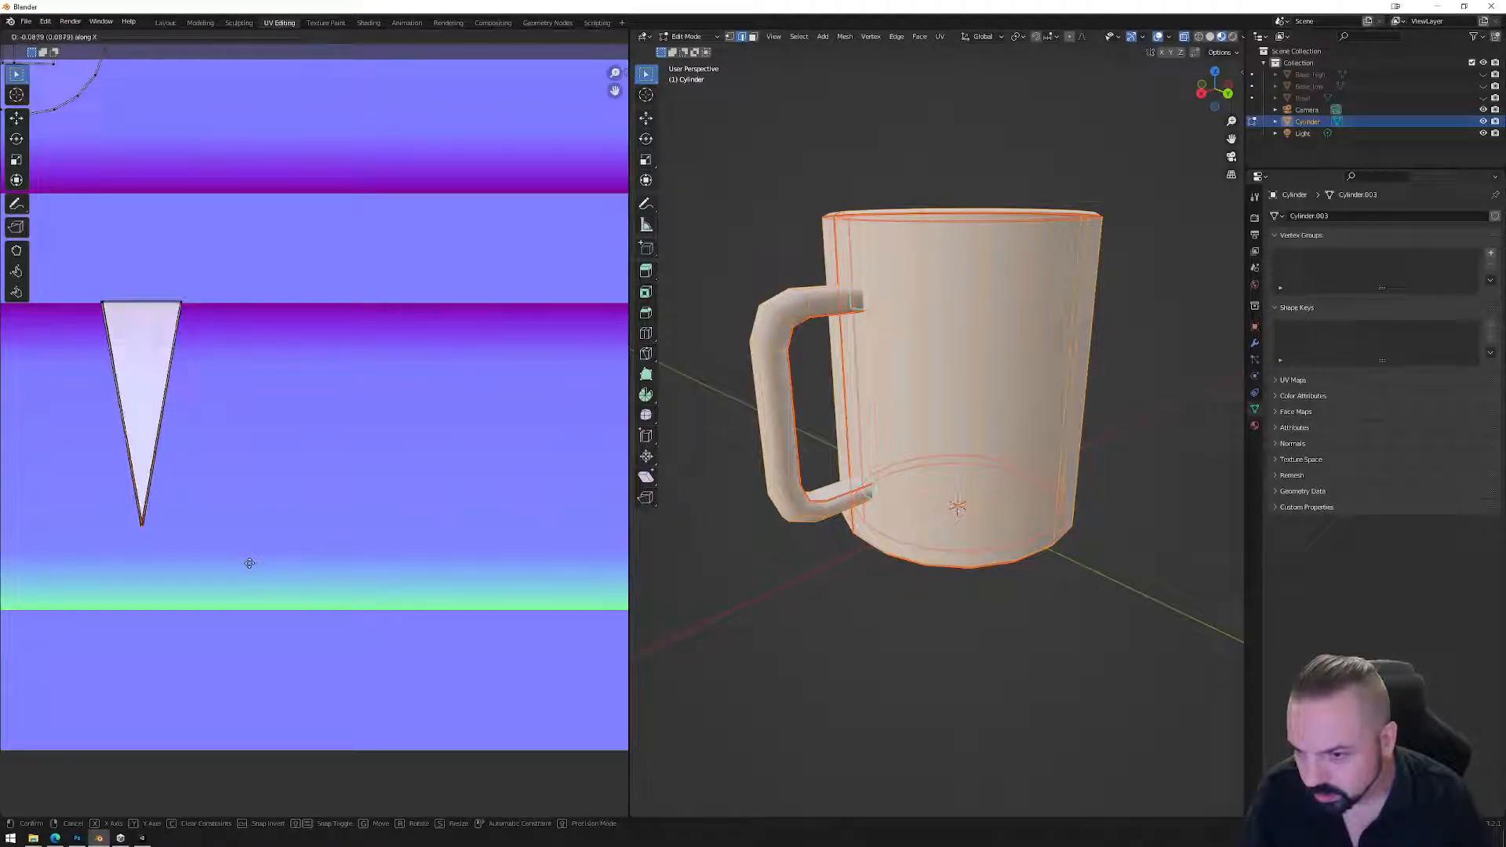
left_click(249, 564)
Align the selected UV points along X and Y so the triangles line up.
right_click(228, 424)
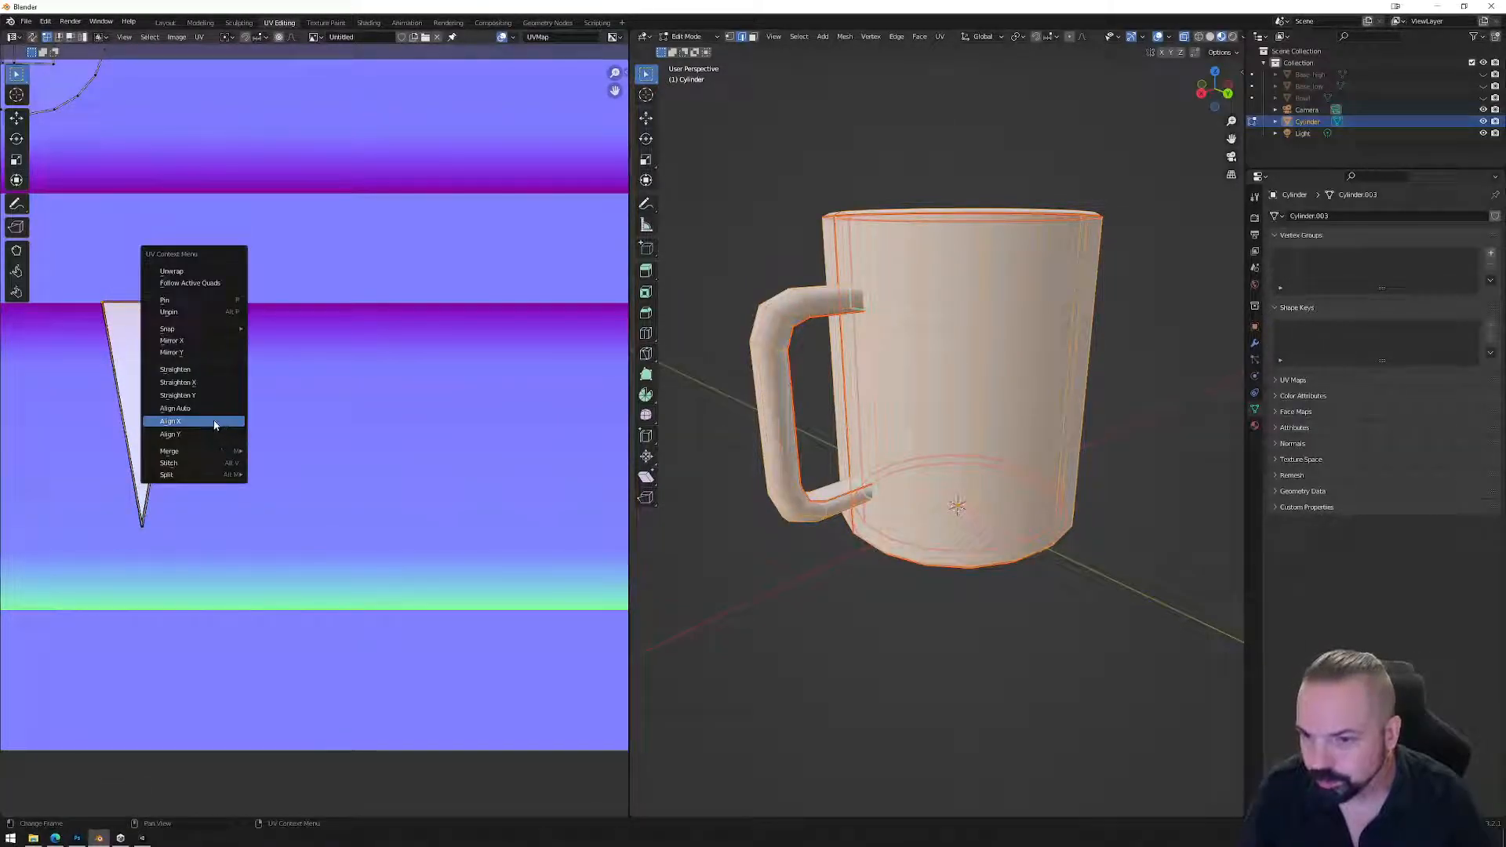
left_click(214, 425)
right_click(208, 381)
left_click(212, 393)
key("ctrl+z")
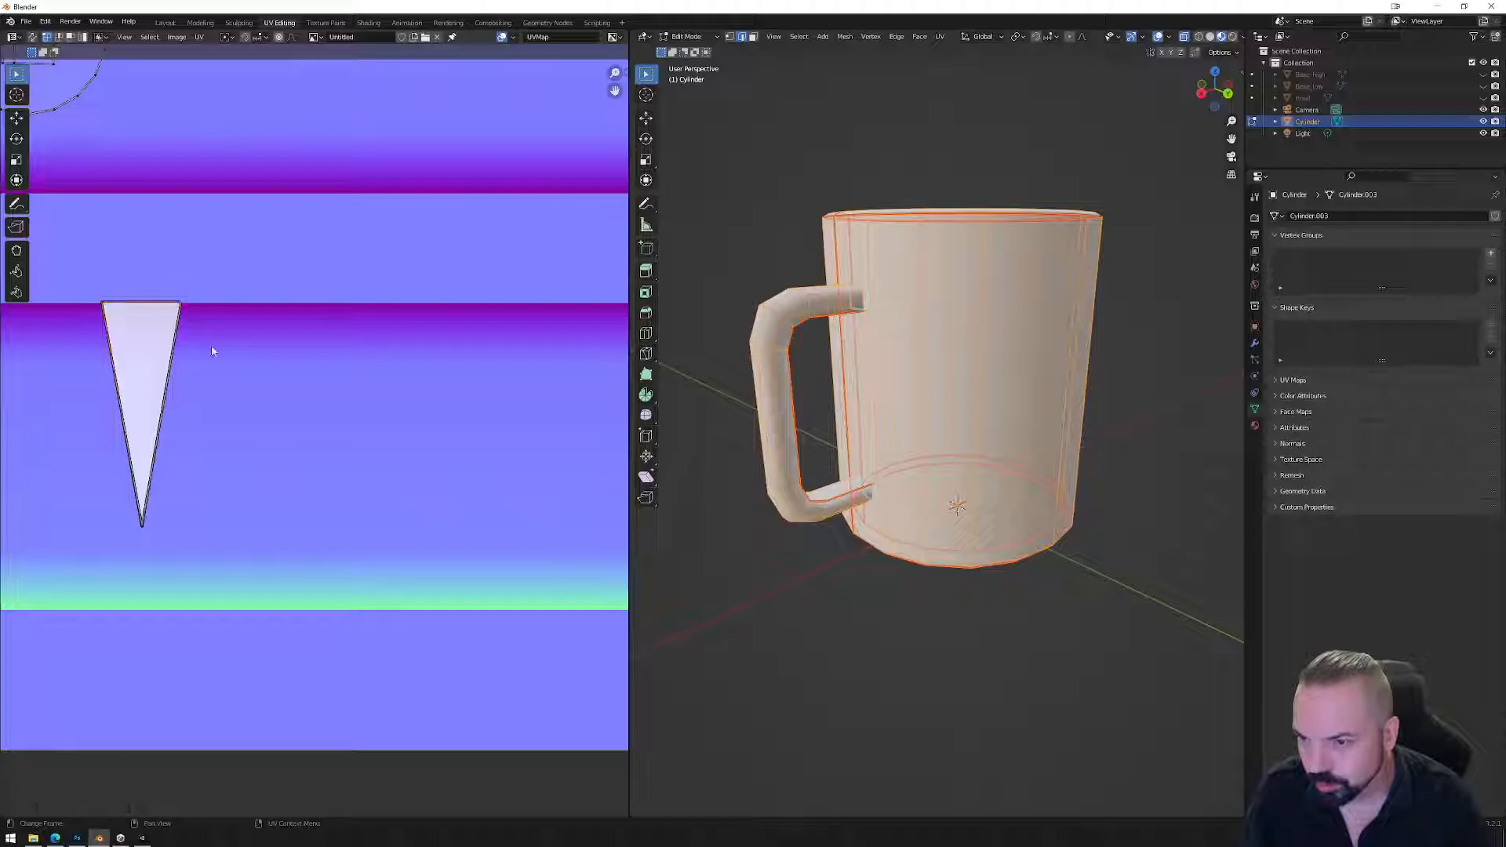
right_click(223, 374)
left_click(223, 359)
right_click(213, 369)
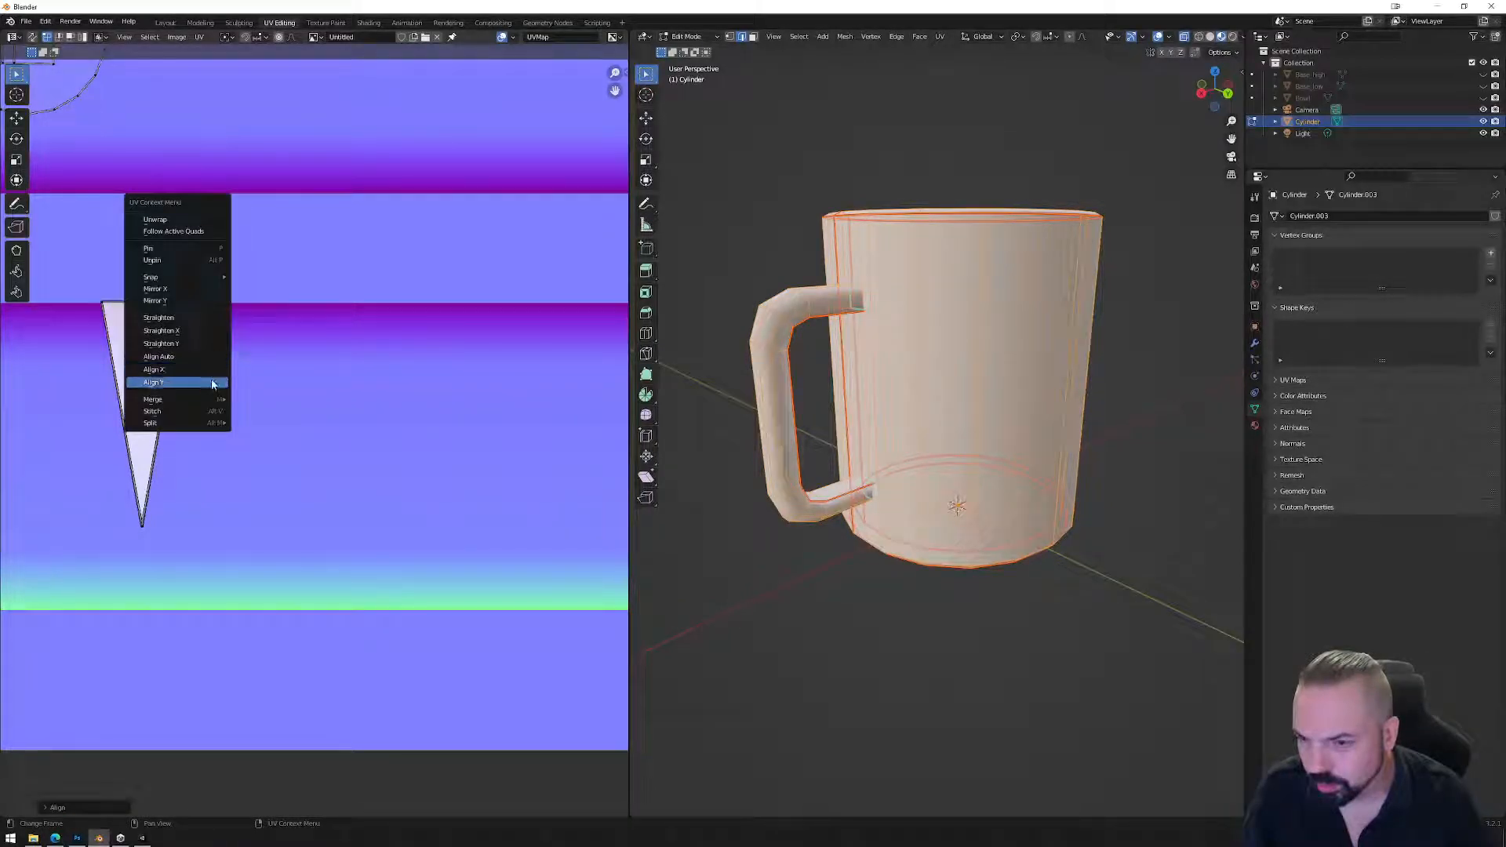
left_click(212, 384)
right_click(216, 519)
left_click(211, 513)
right_click(211, 516)
left_click(225, 530)
Raise the triangle's top edge vertically, then return the mug to object mode.
left_click_drag(128, 494, 365, 582)
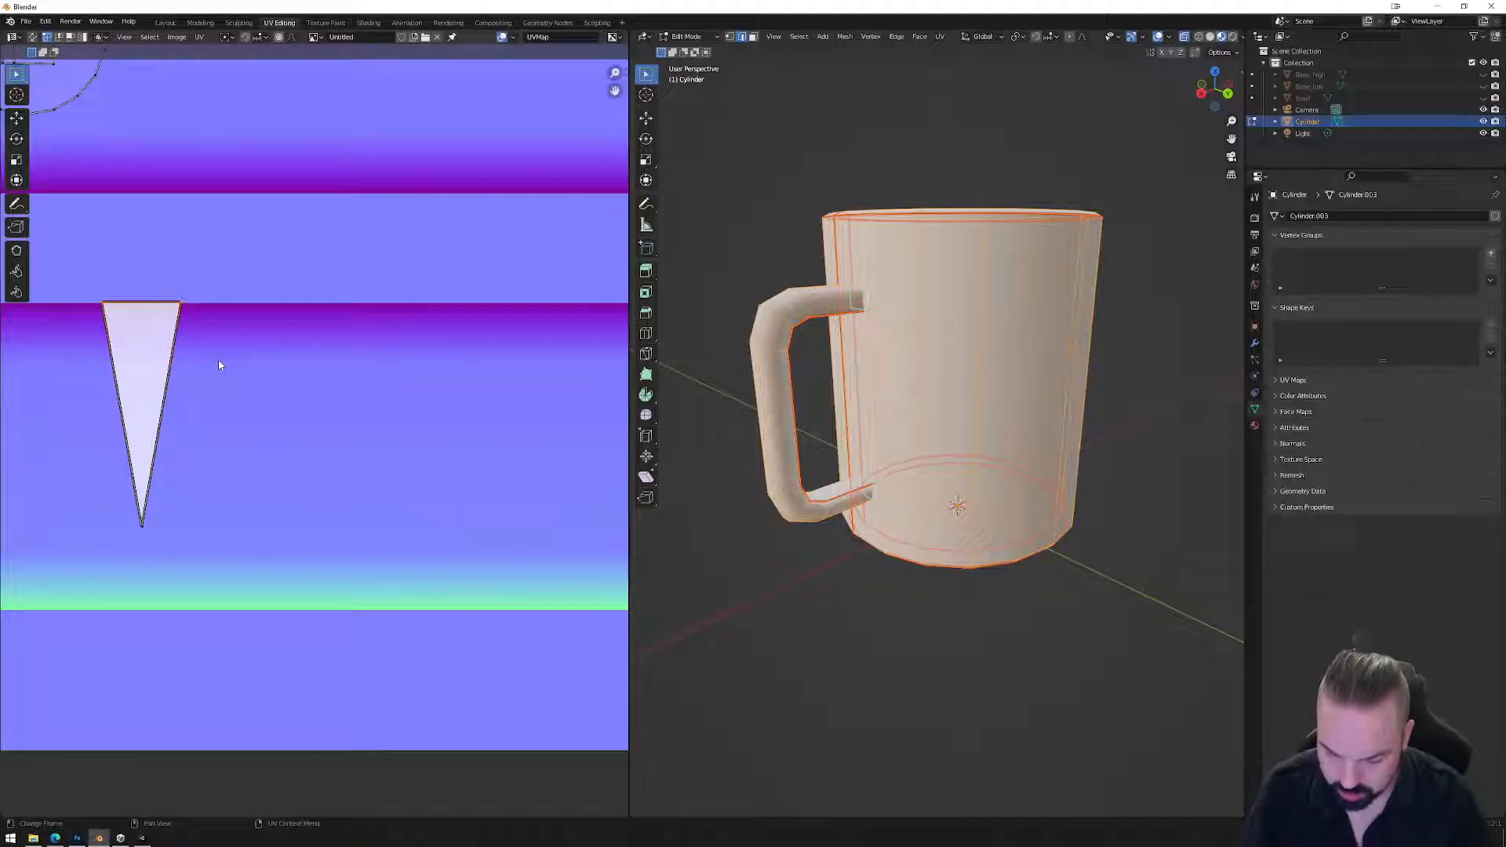
key("g")
key("y")
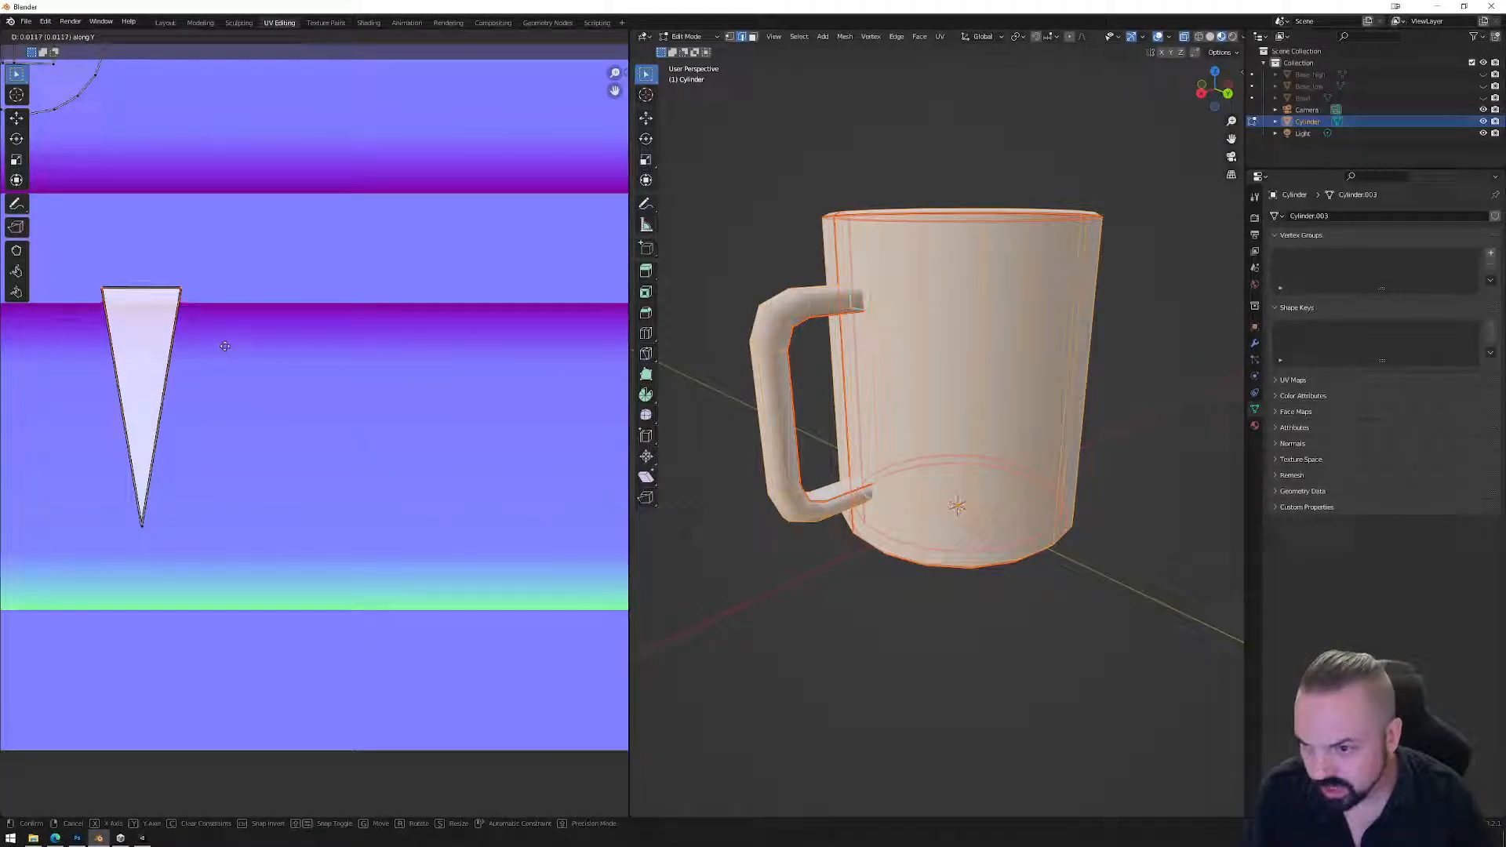
left_click(226, 348)
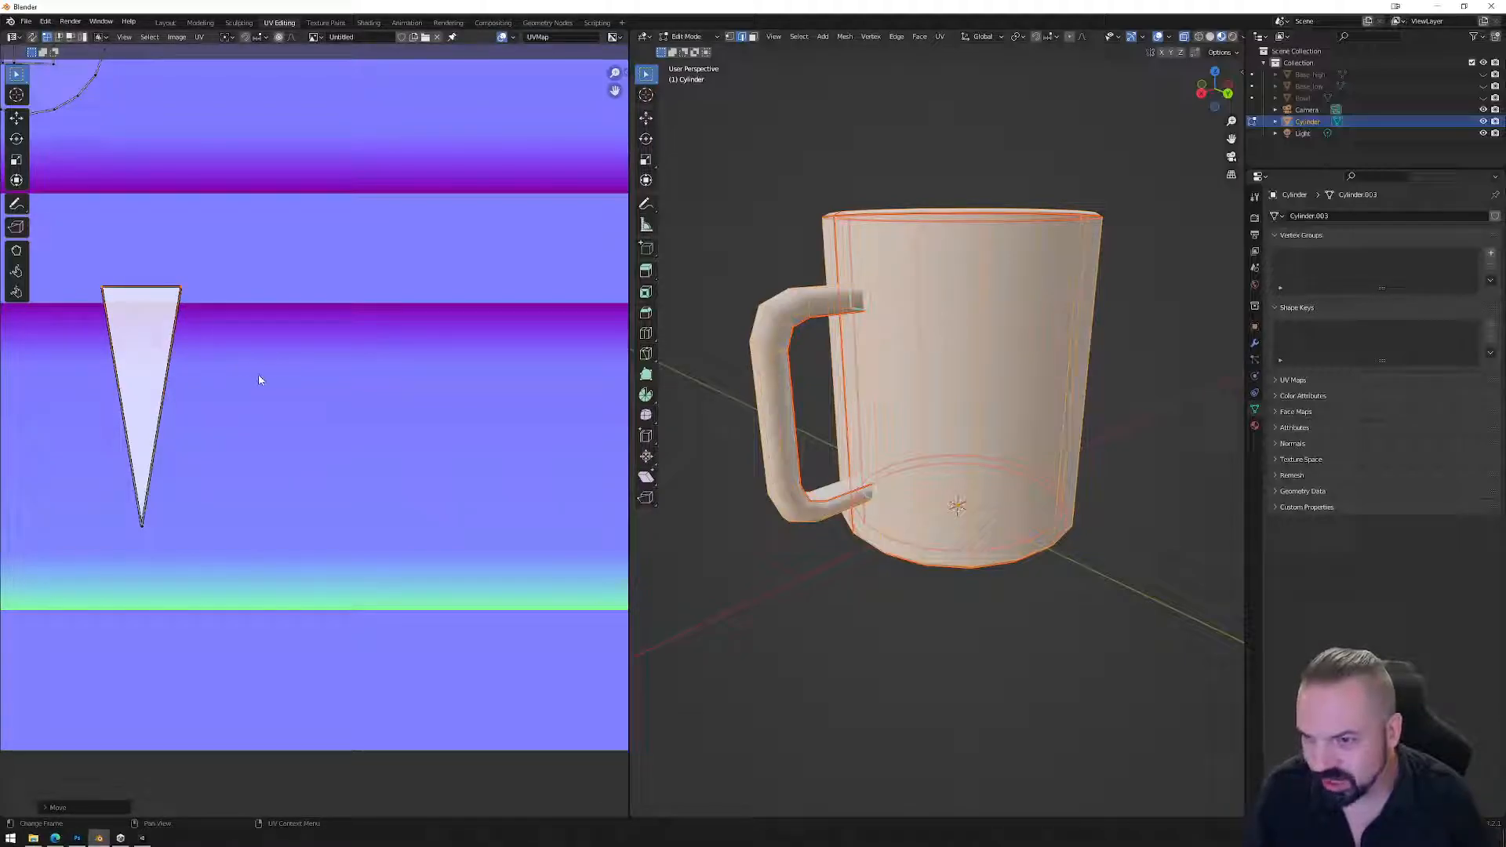
scroll(259, 379, "down", 3)
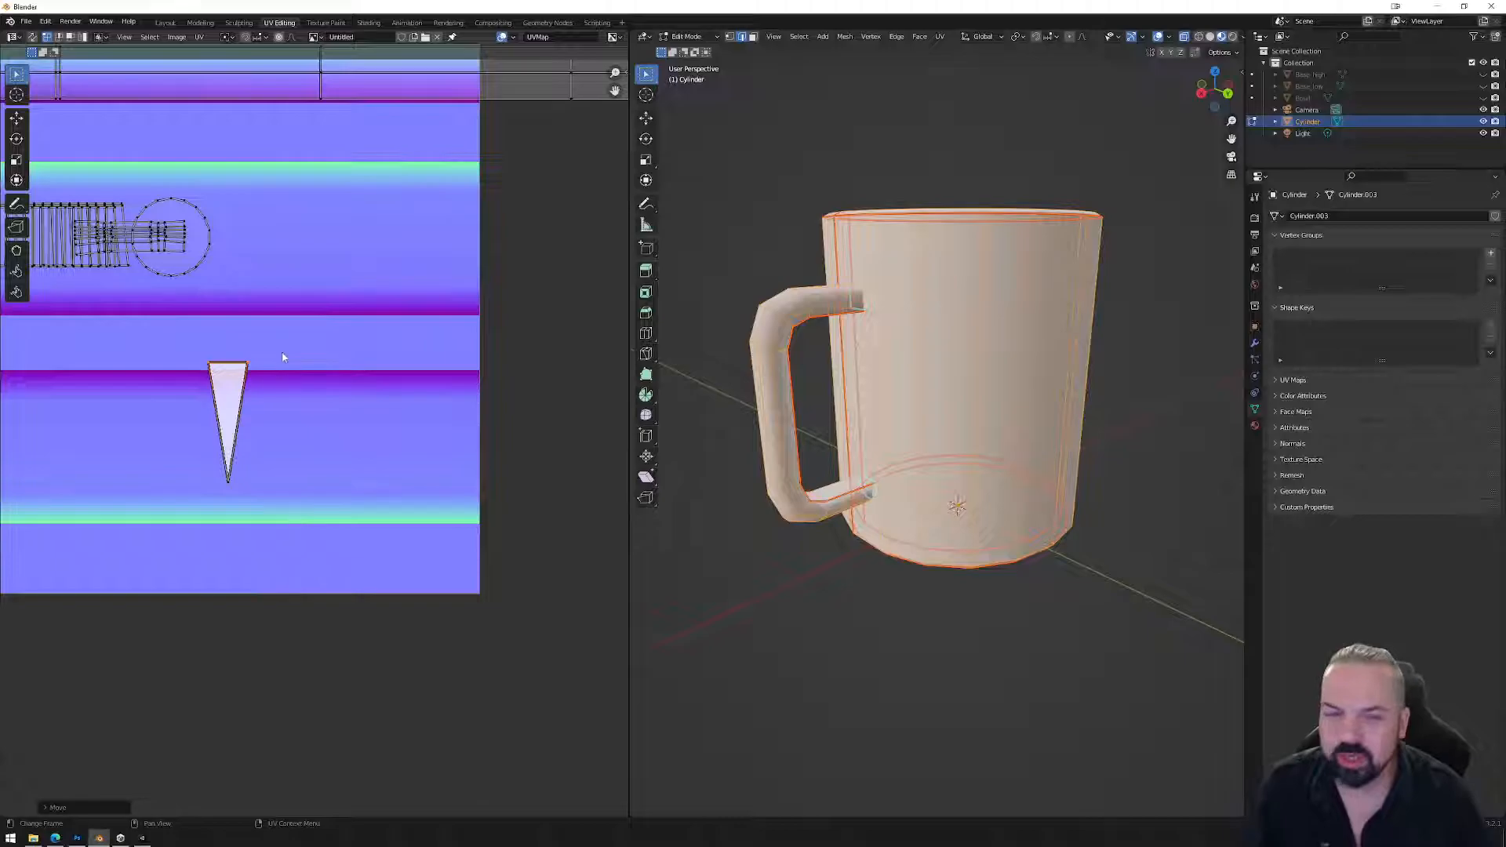
scroll(228, 380, "up", 1)
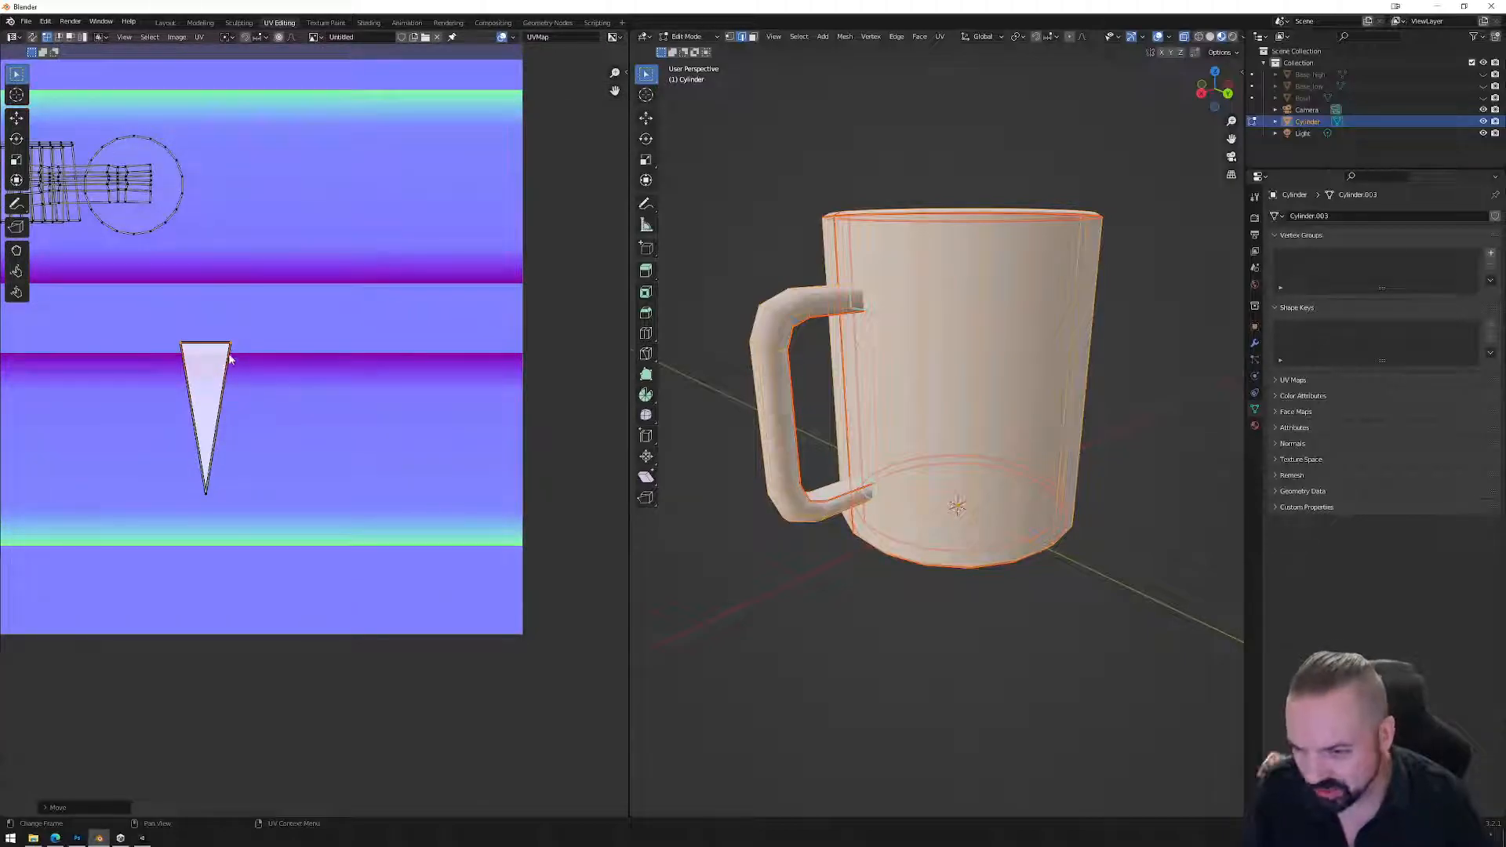
key("Tab")
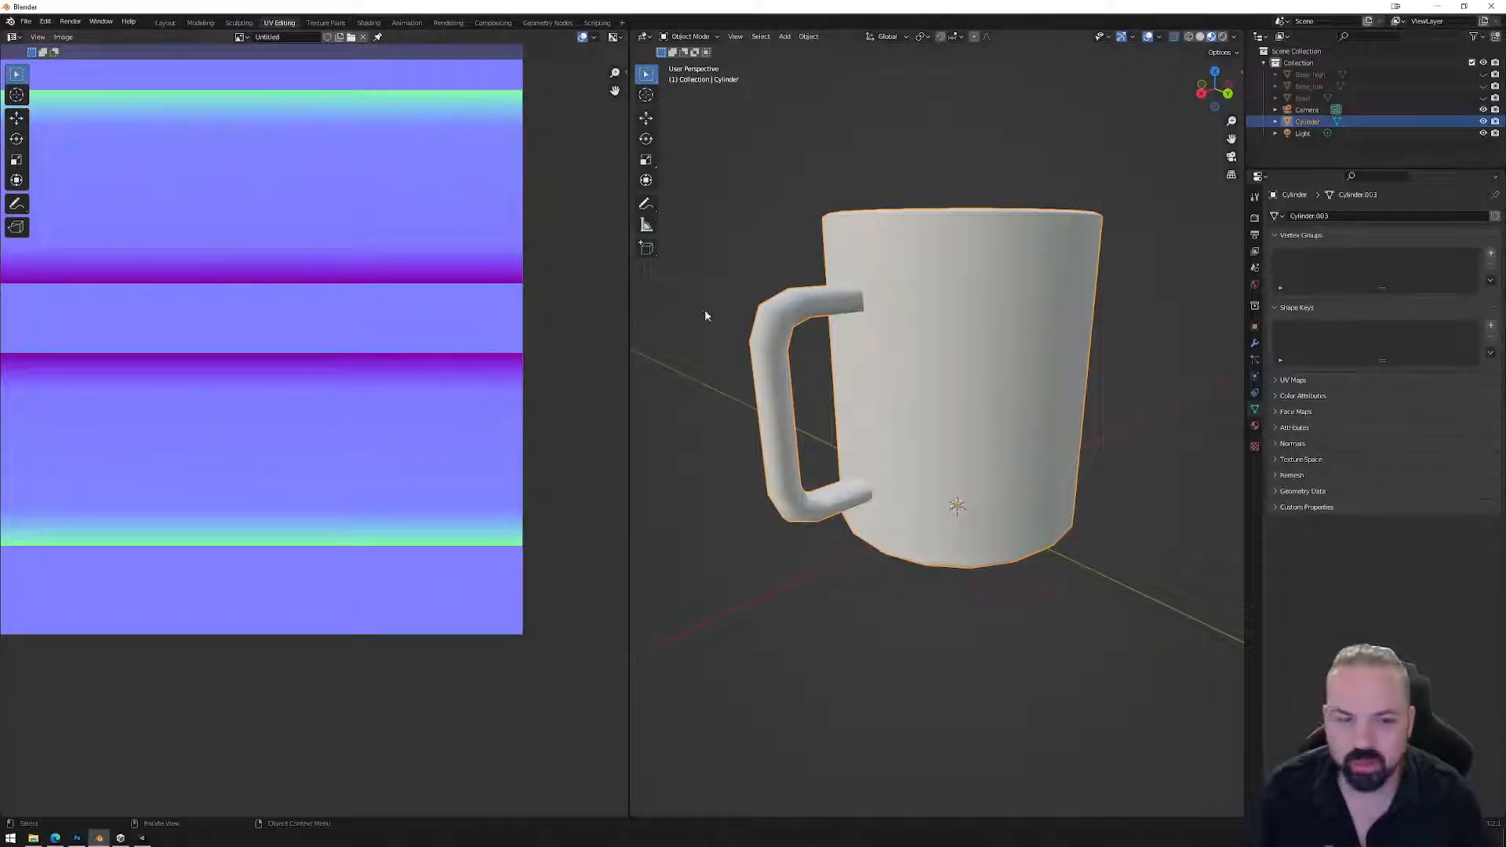
Export the mug as FBX over the existing Mug_01.fbx and go back to Unity.
mouse_move(753, 328)
middle_mouse_down()
mouse_move(726, 313)
mouse_move(751, 323)
middle_mouse_up()
key("Tab")
key("Tab")
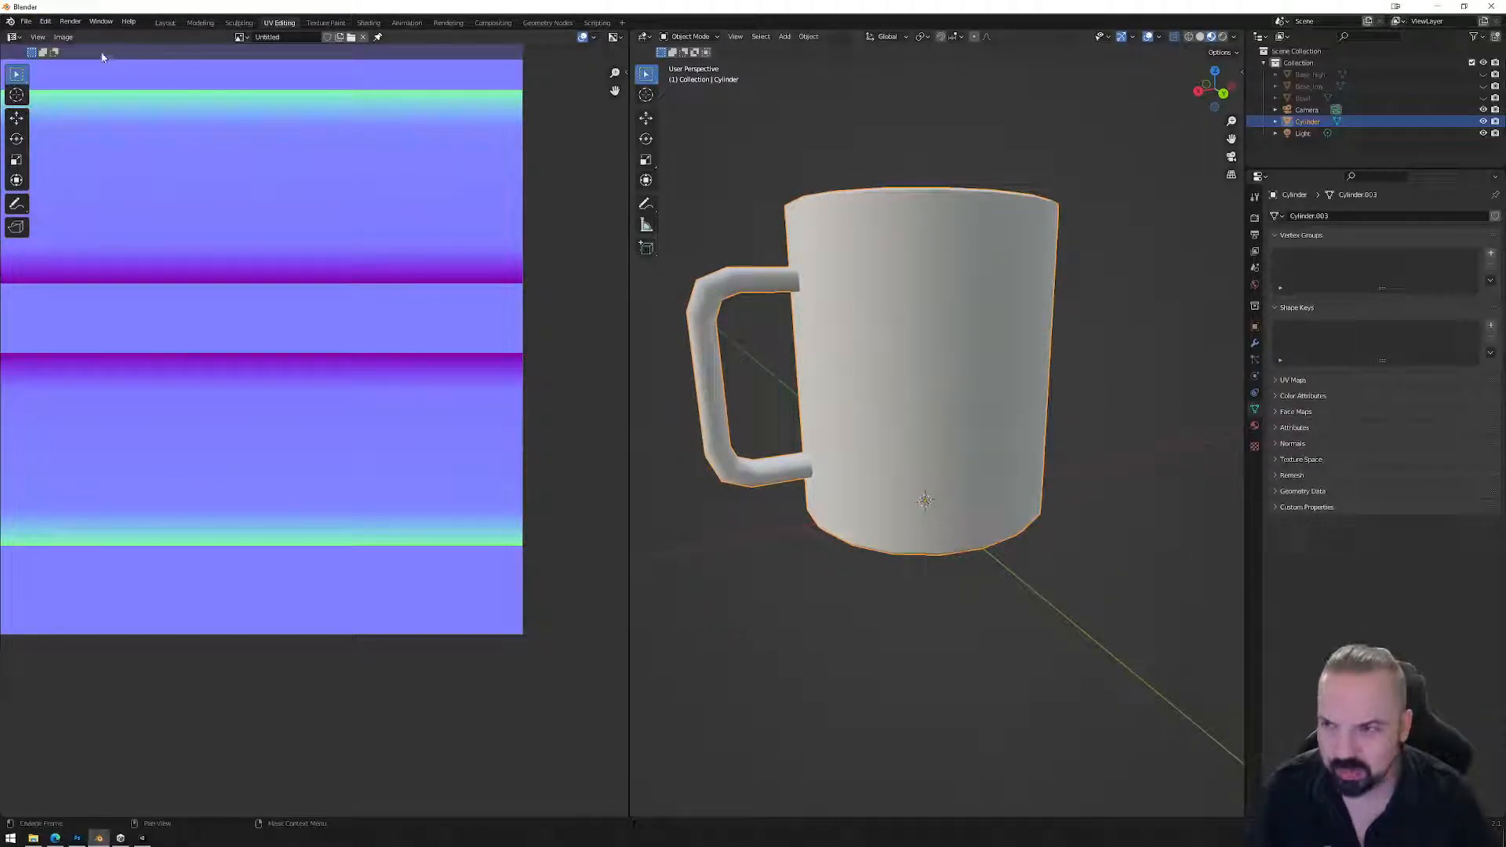
left_click(25, 21)
mouse_move(70, 192)
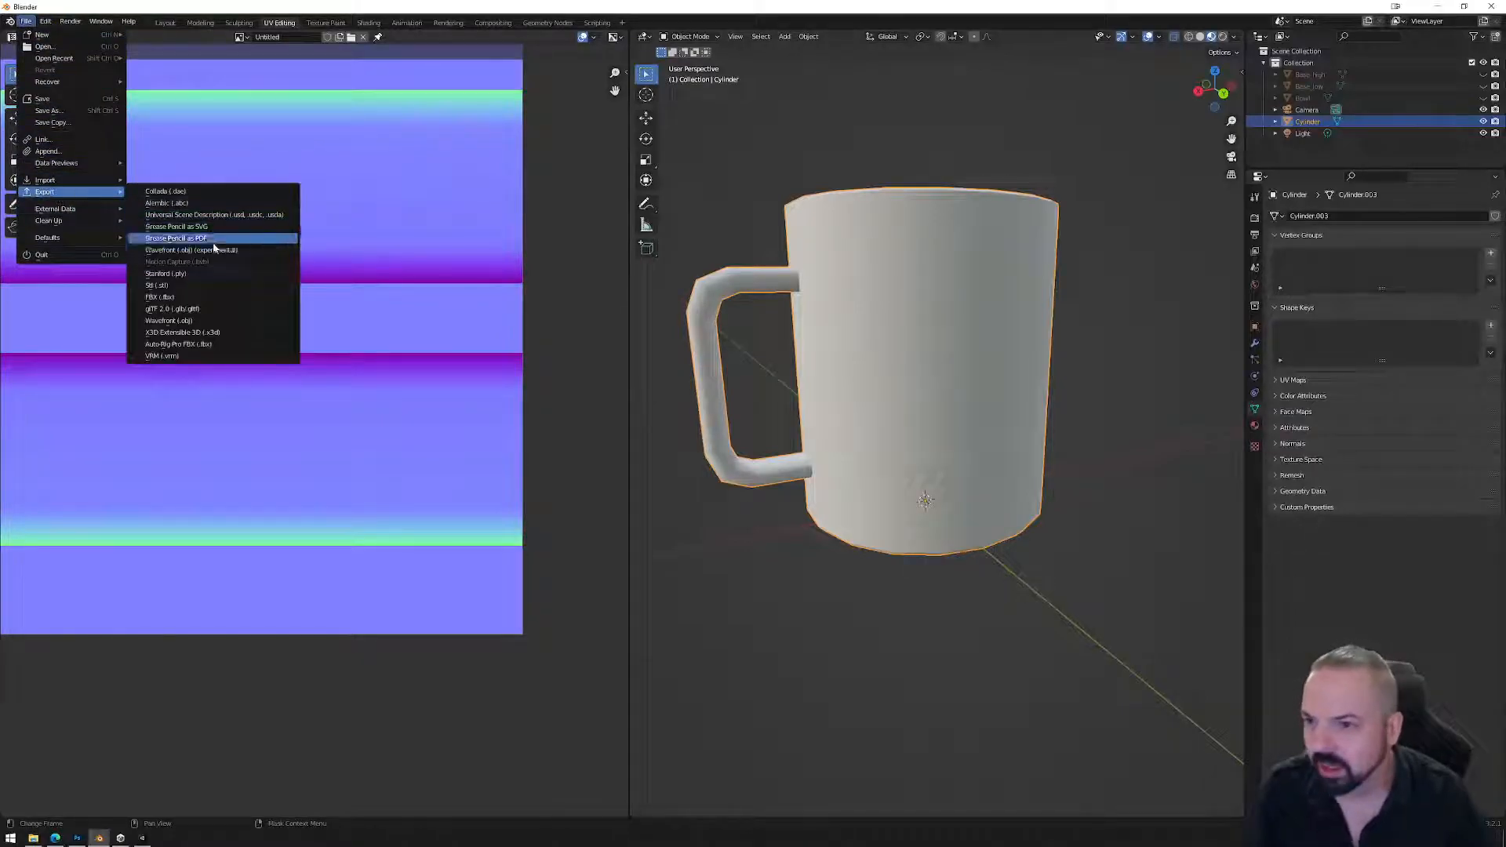
left_click(161, 297)
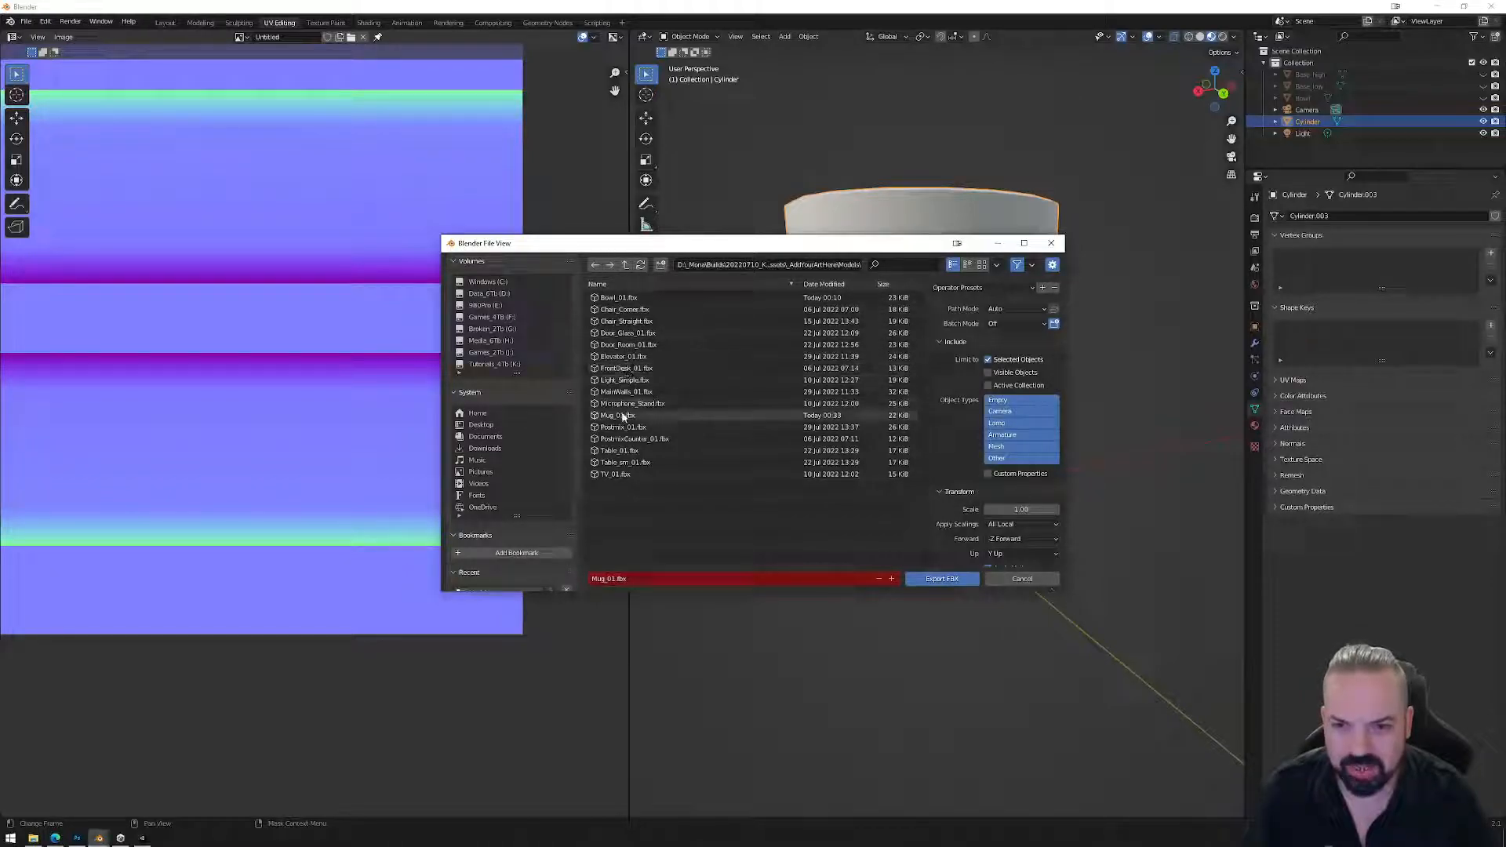
left_click(941, 578)
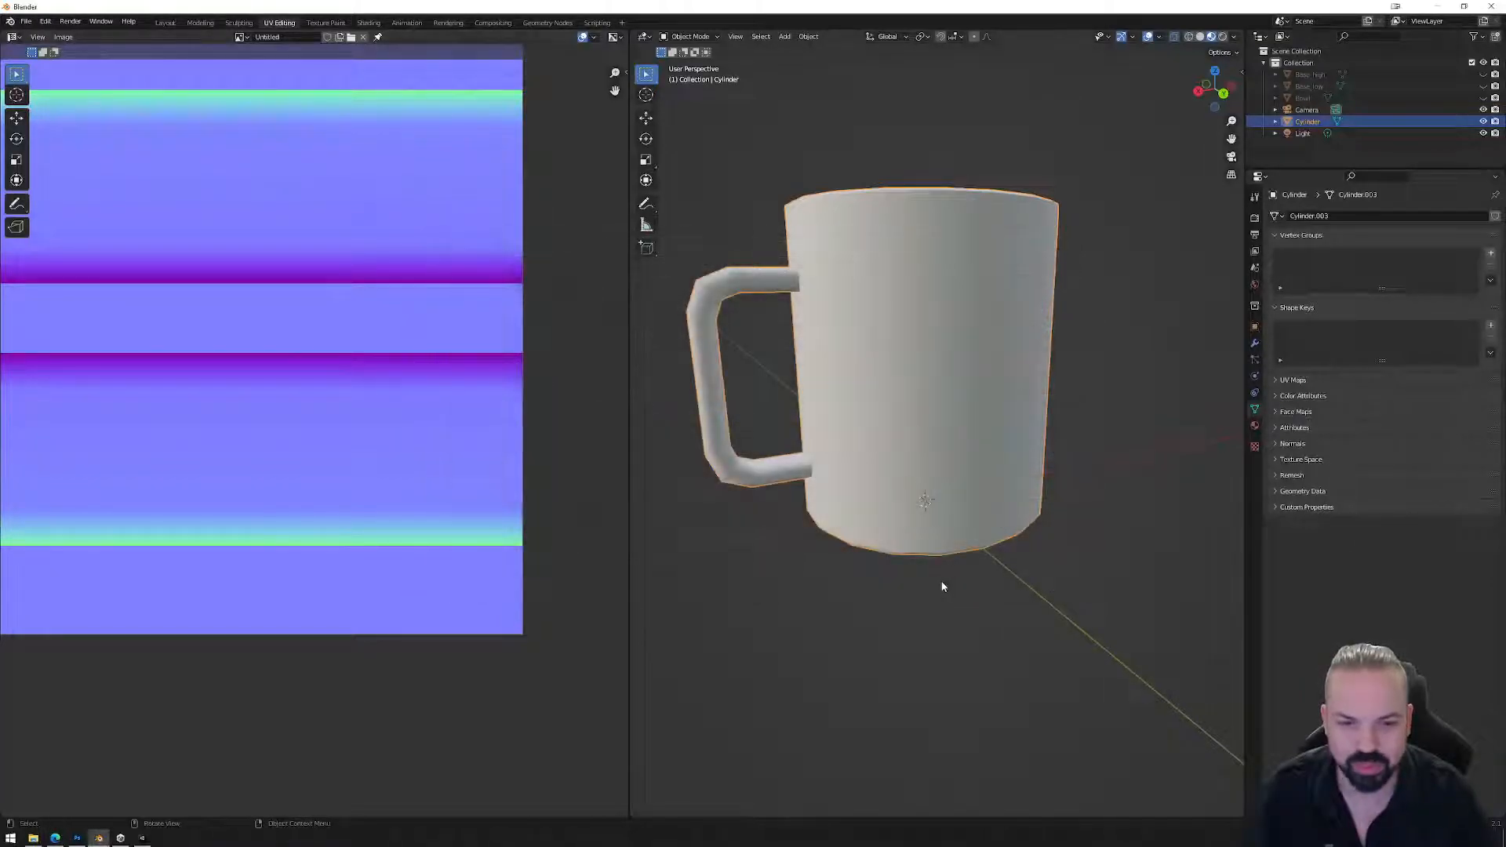
left_click(142, 838)
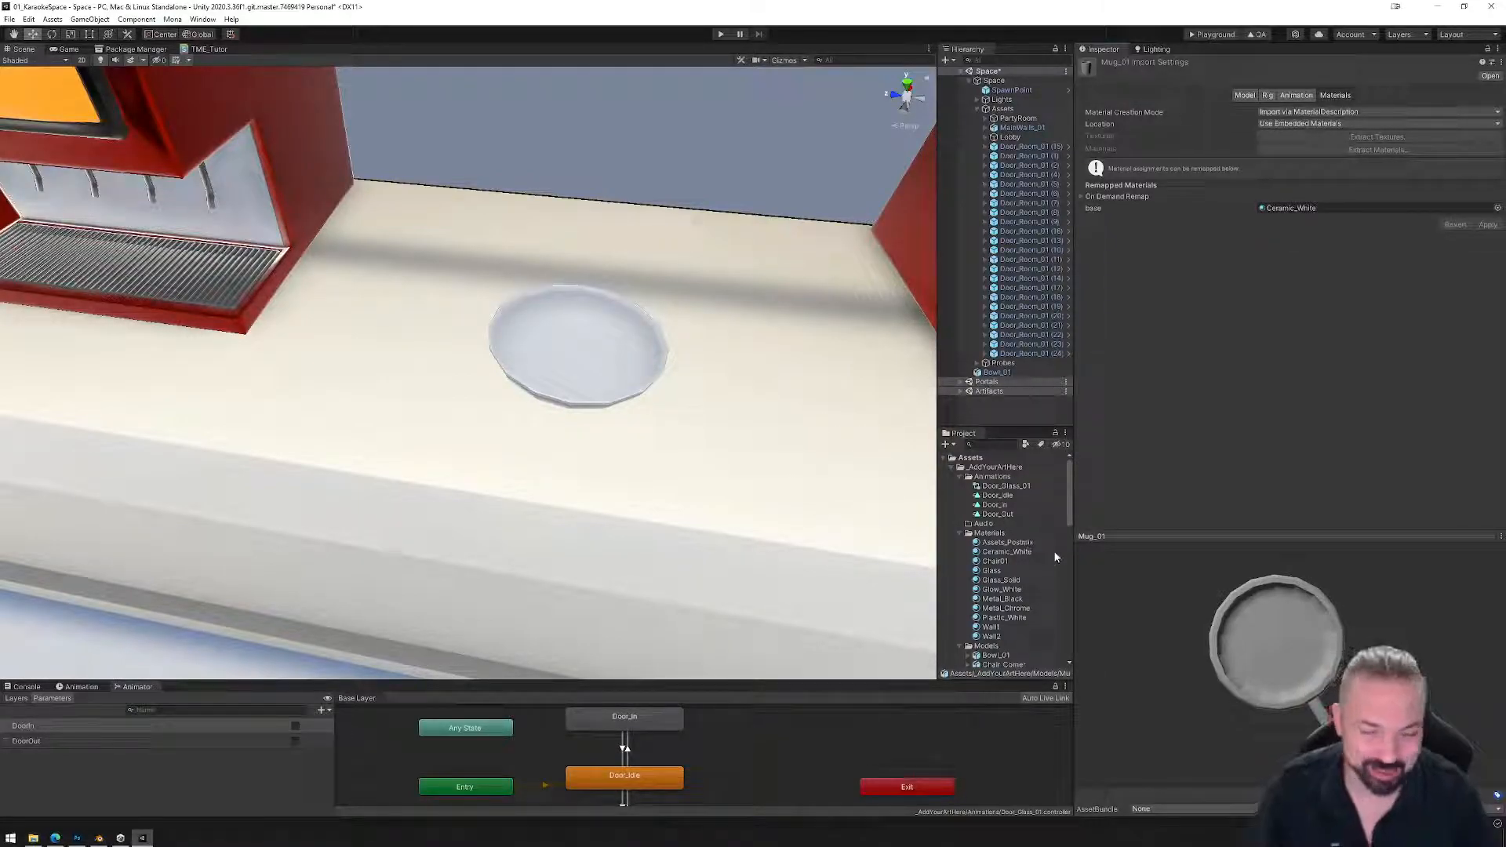
Enlarge the Mug_01 preview and rotate it to side and upright views, then return to Blender.
left_click_drag(1137, 589, 1300, 671)
left_click(1280, 537)
left_click_drag(1257, 539, 1233, 596)
left_click_drag(1221, 588, 1303, 716)
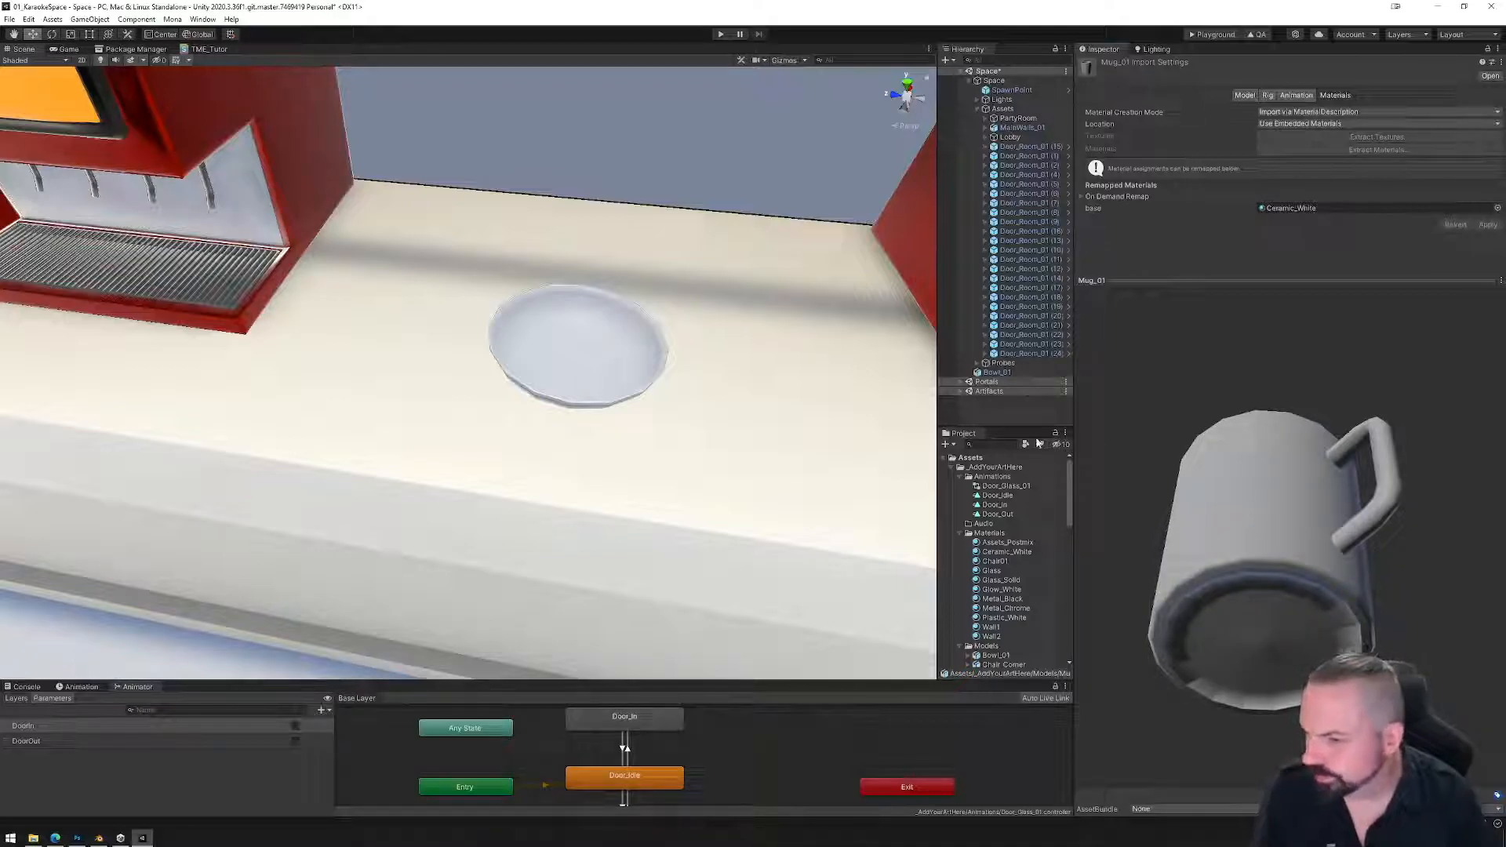
mouse_move(1252, 619)
left_mouse_down()
mouse_move(1226, 274)
mouse_move(1264, 616)
left_mouse_up()
left_click(99, 837)
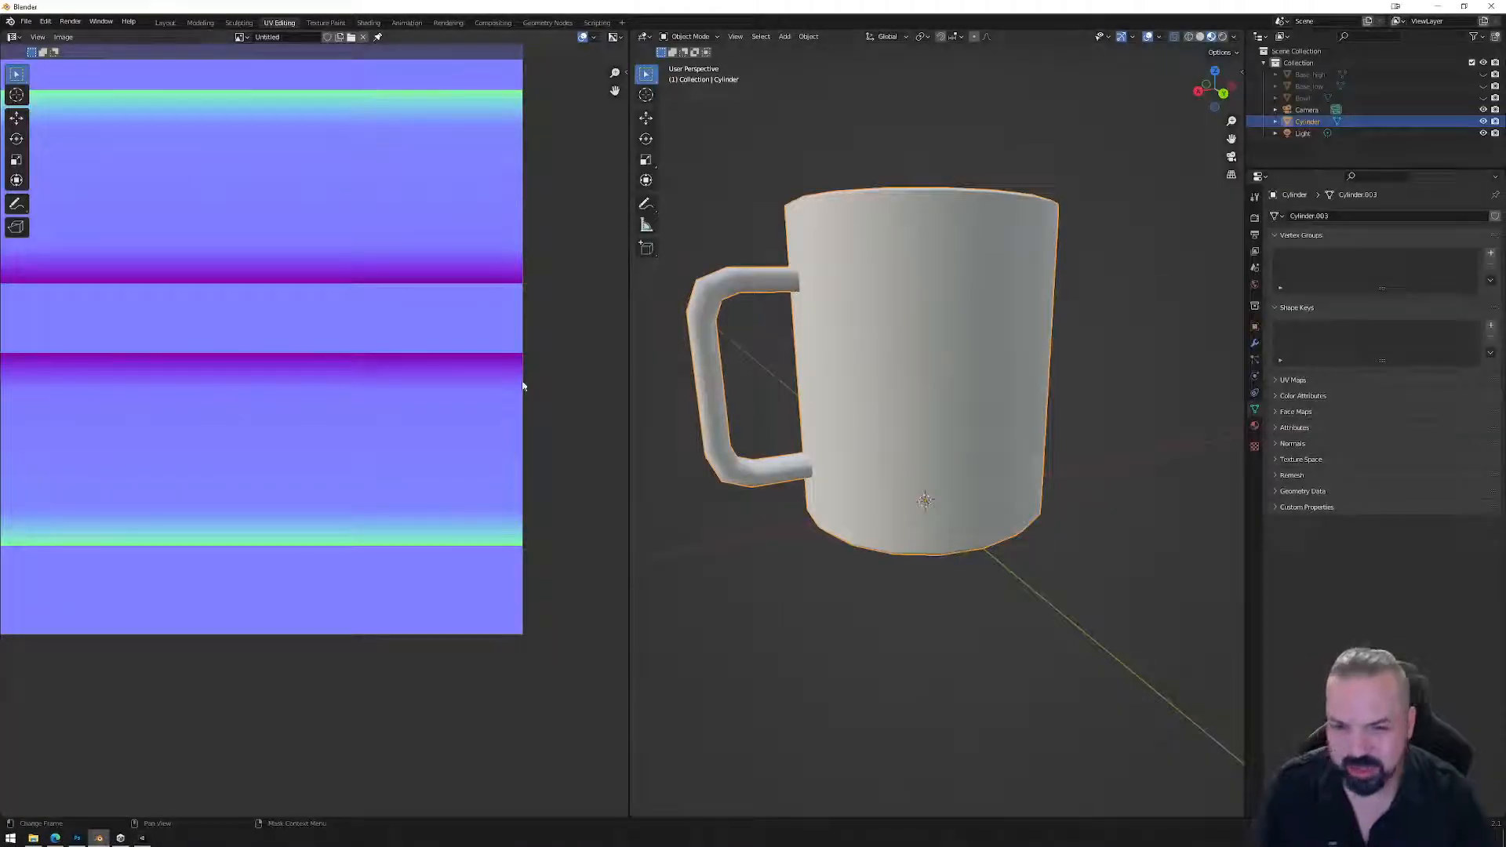
Slide the UV triangle's bottom point horizontally to a new position.
key("a")
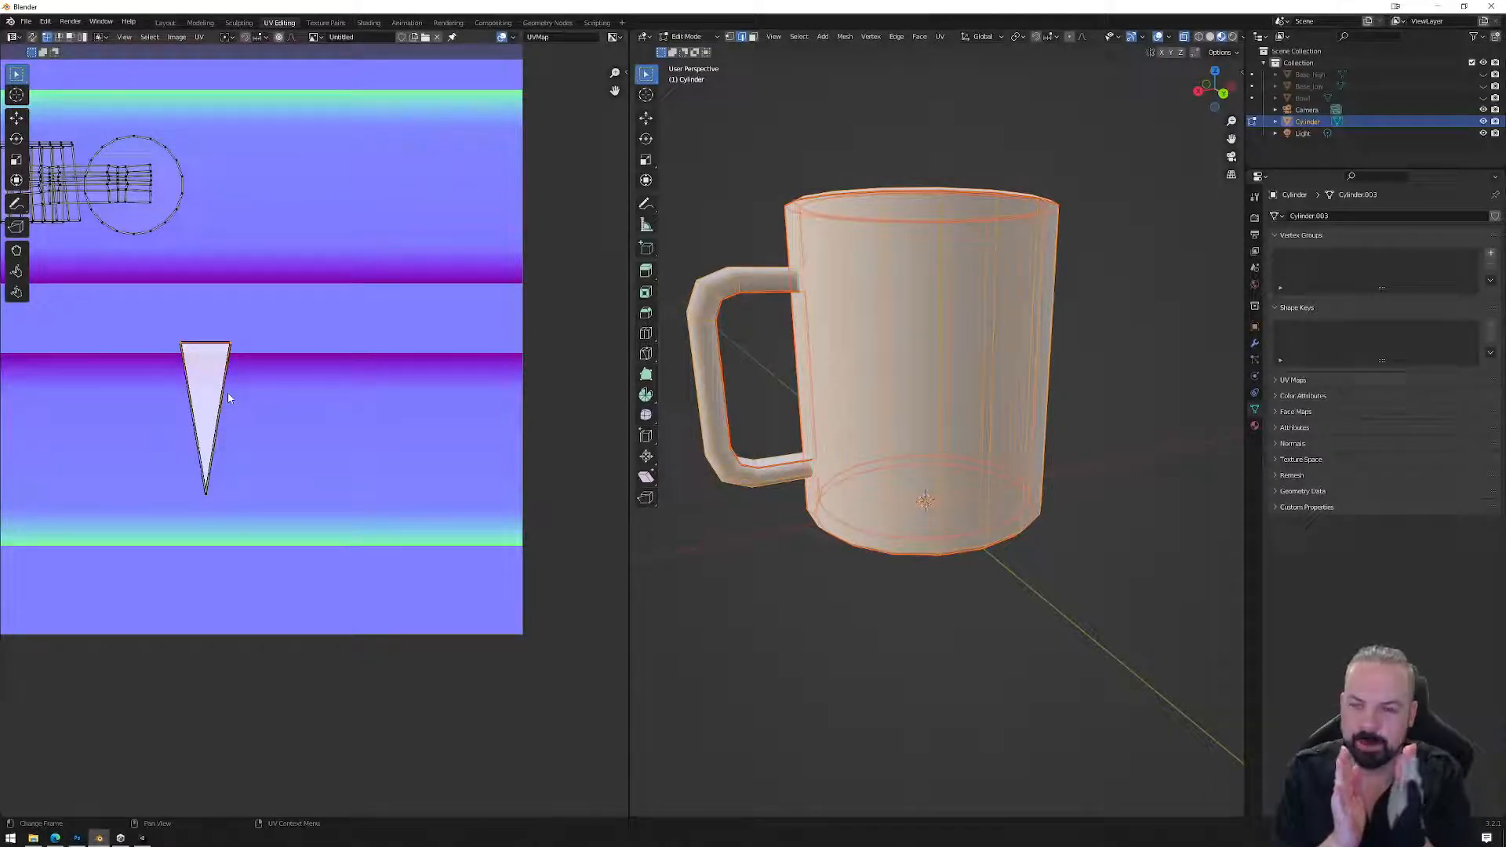
left_click_drag(166, 499, 164, 511)
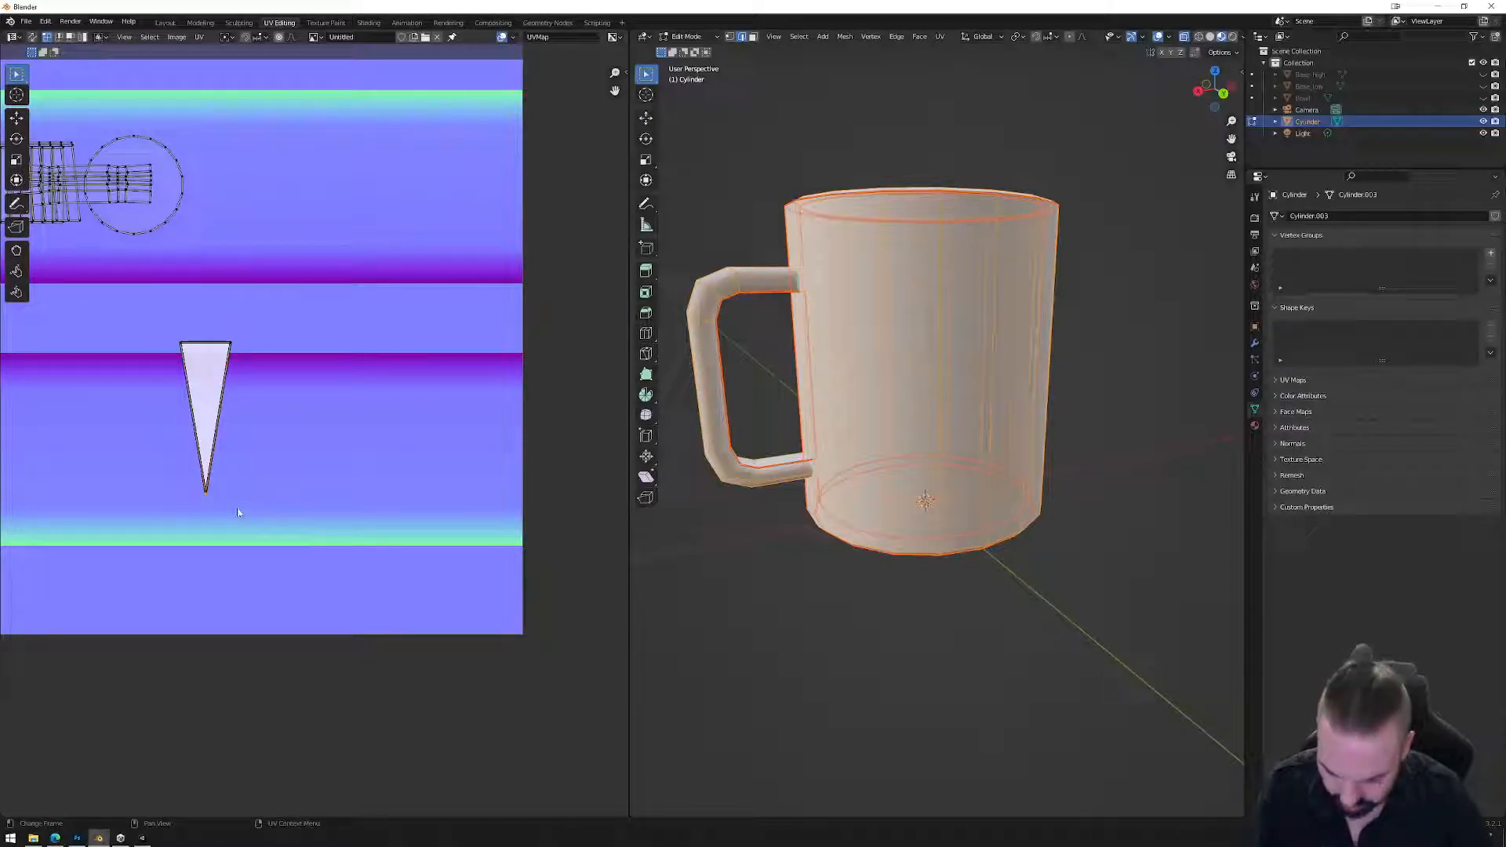
key("g")
key("x")
left_click(213, 510)
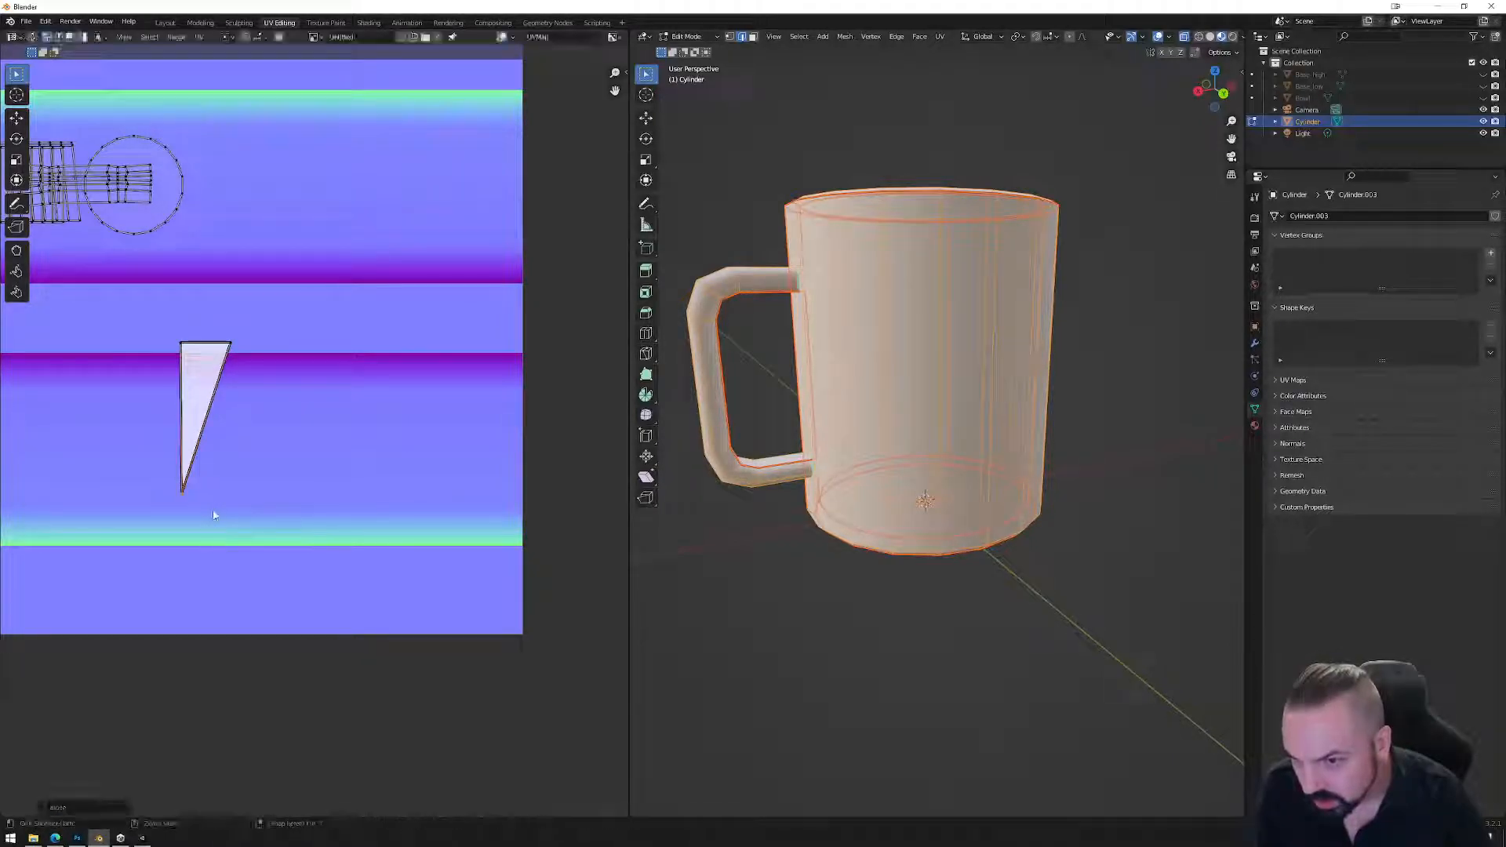
key("Tab")
key("Tab")
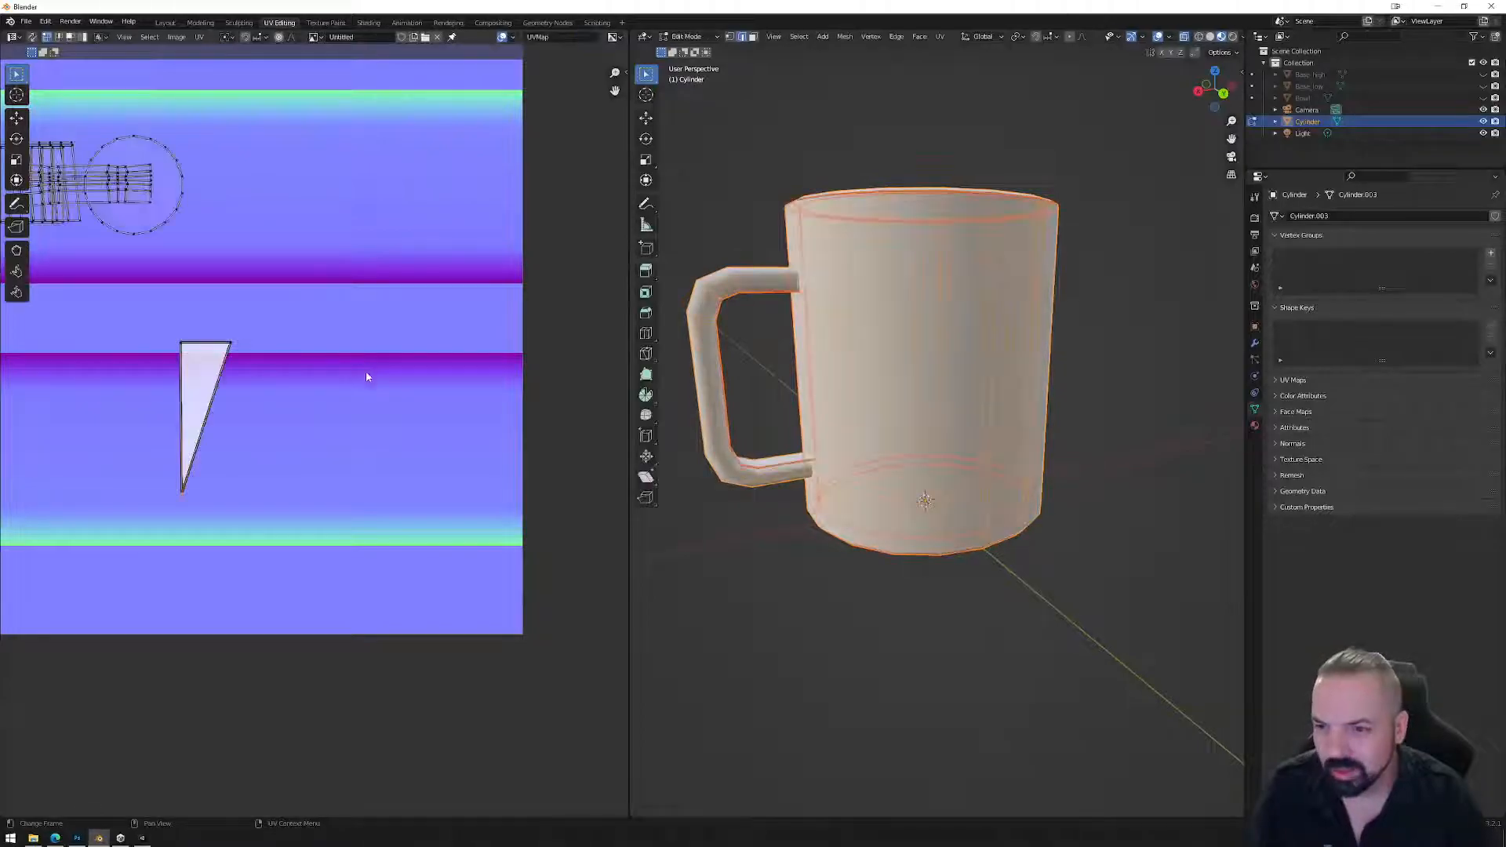
Re-export the mug as FBX overwriting Mug_01.fbx, then switch to Unity.
left_click(26, 21)
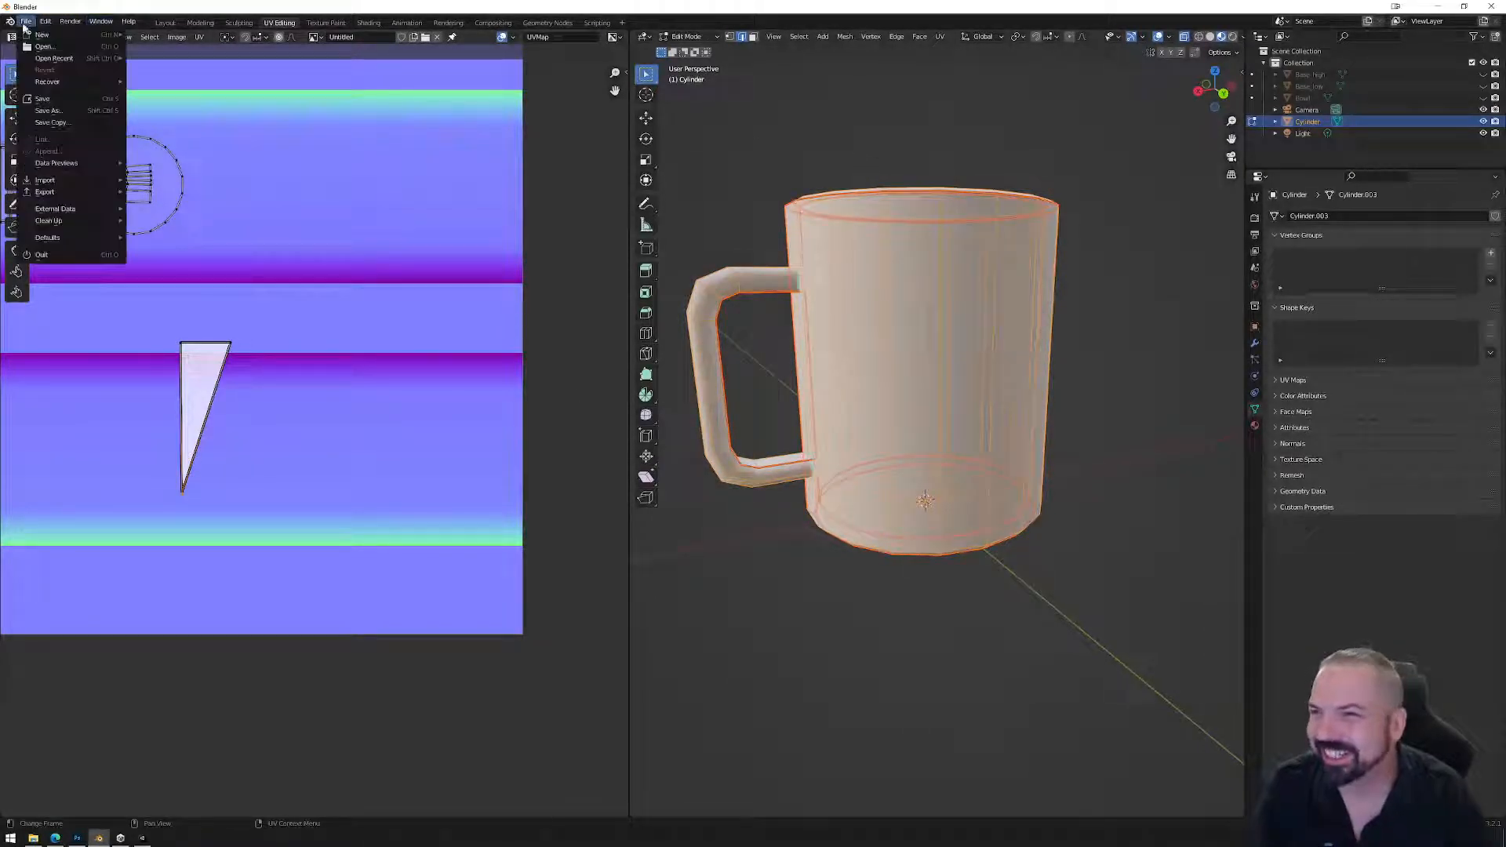
mouse_move(60, 196)
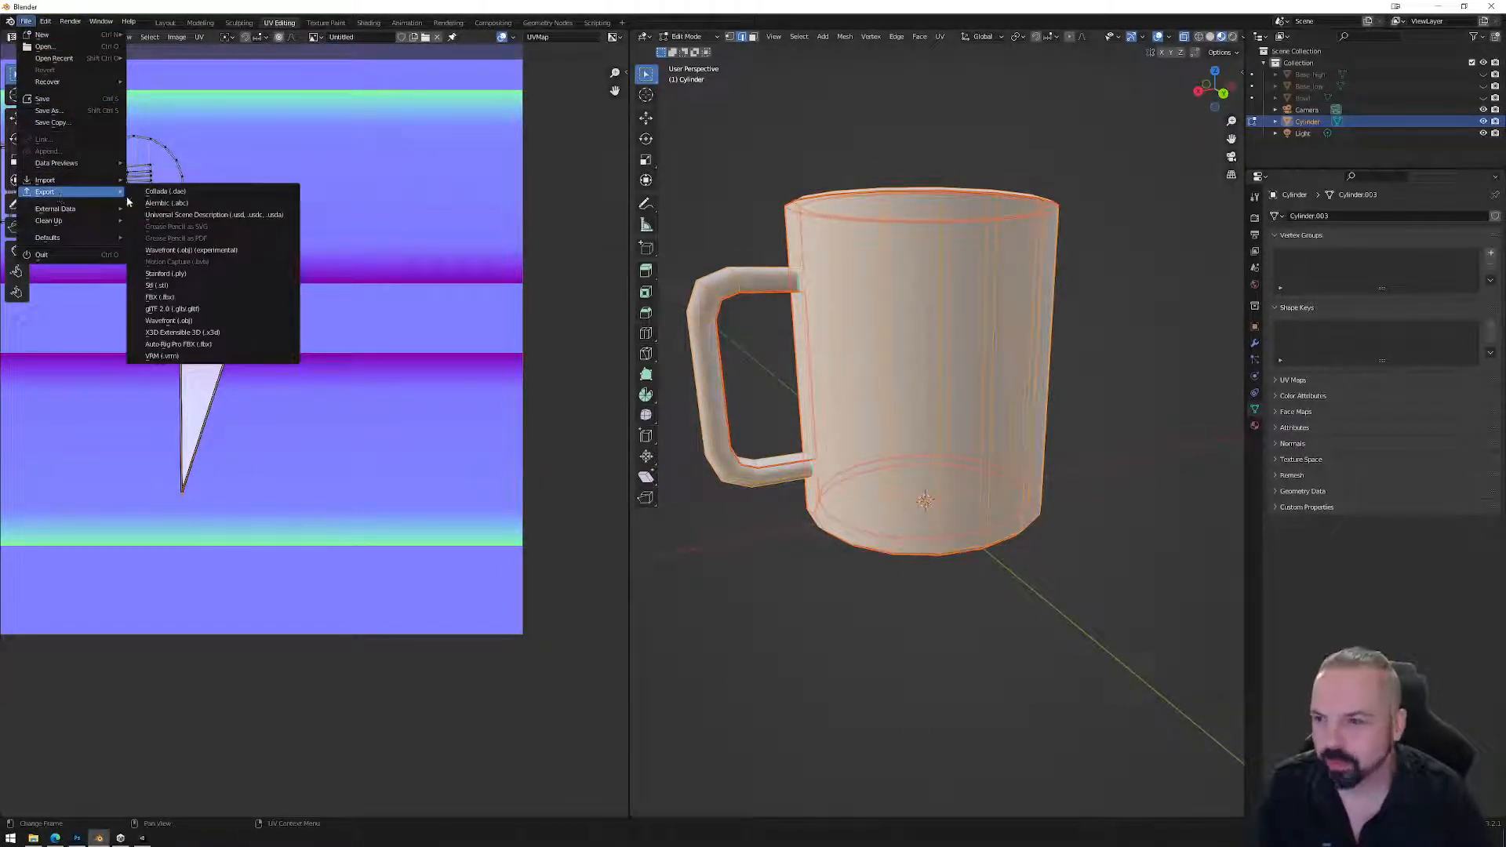
left_click(159, 296)
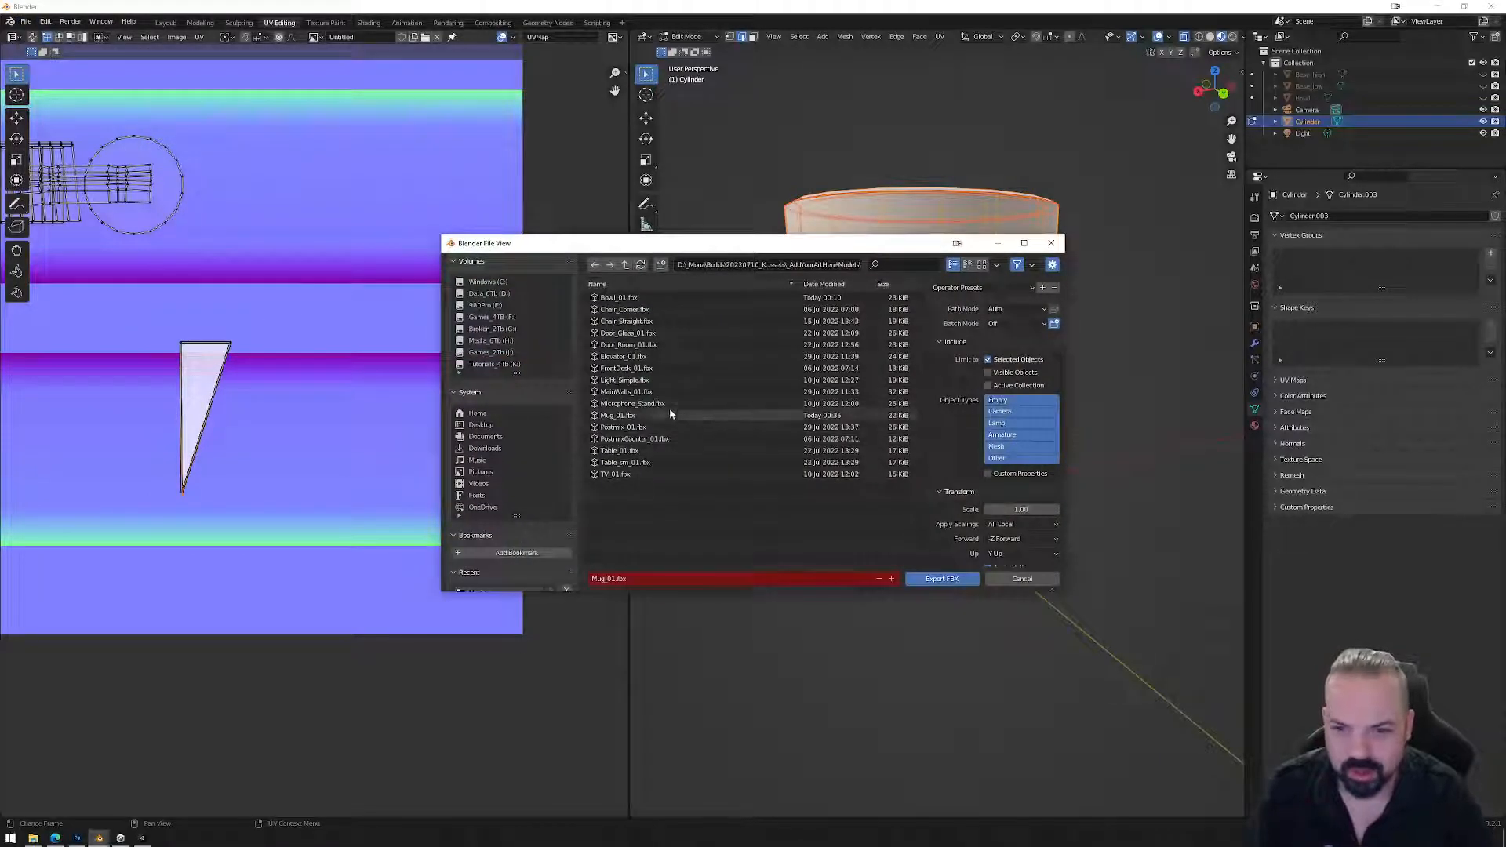
left_click(637, 416)
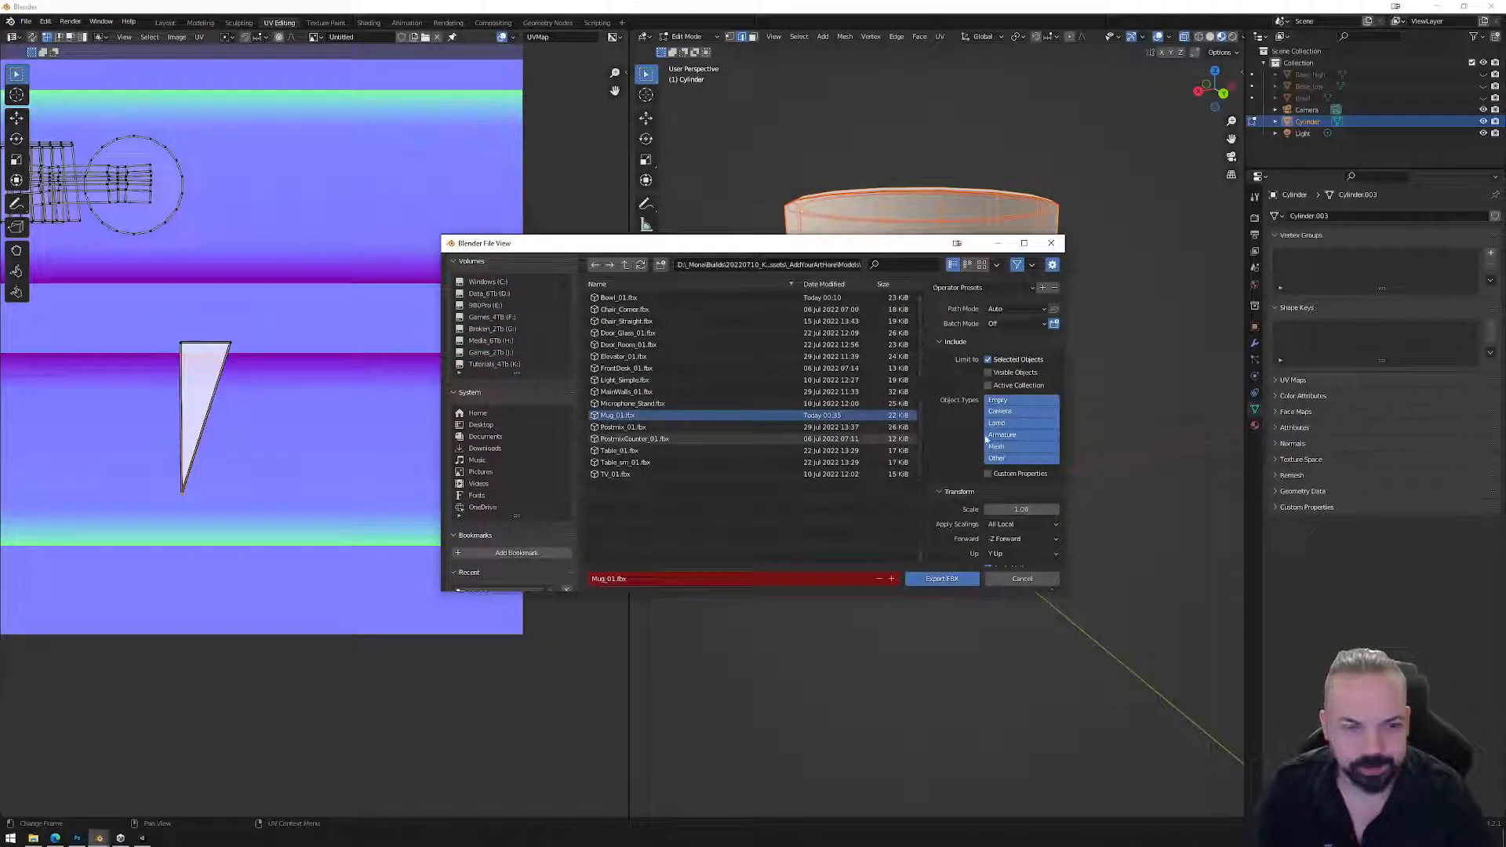
left_click(948, 578)
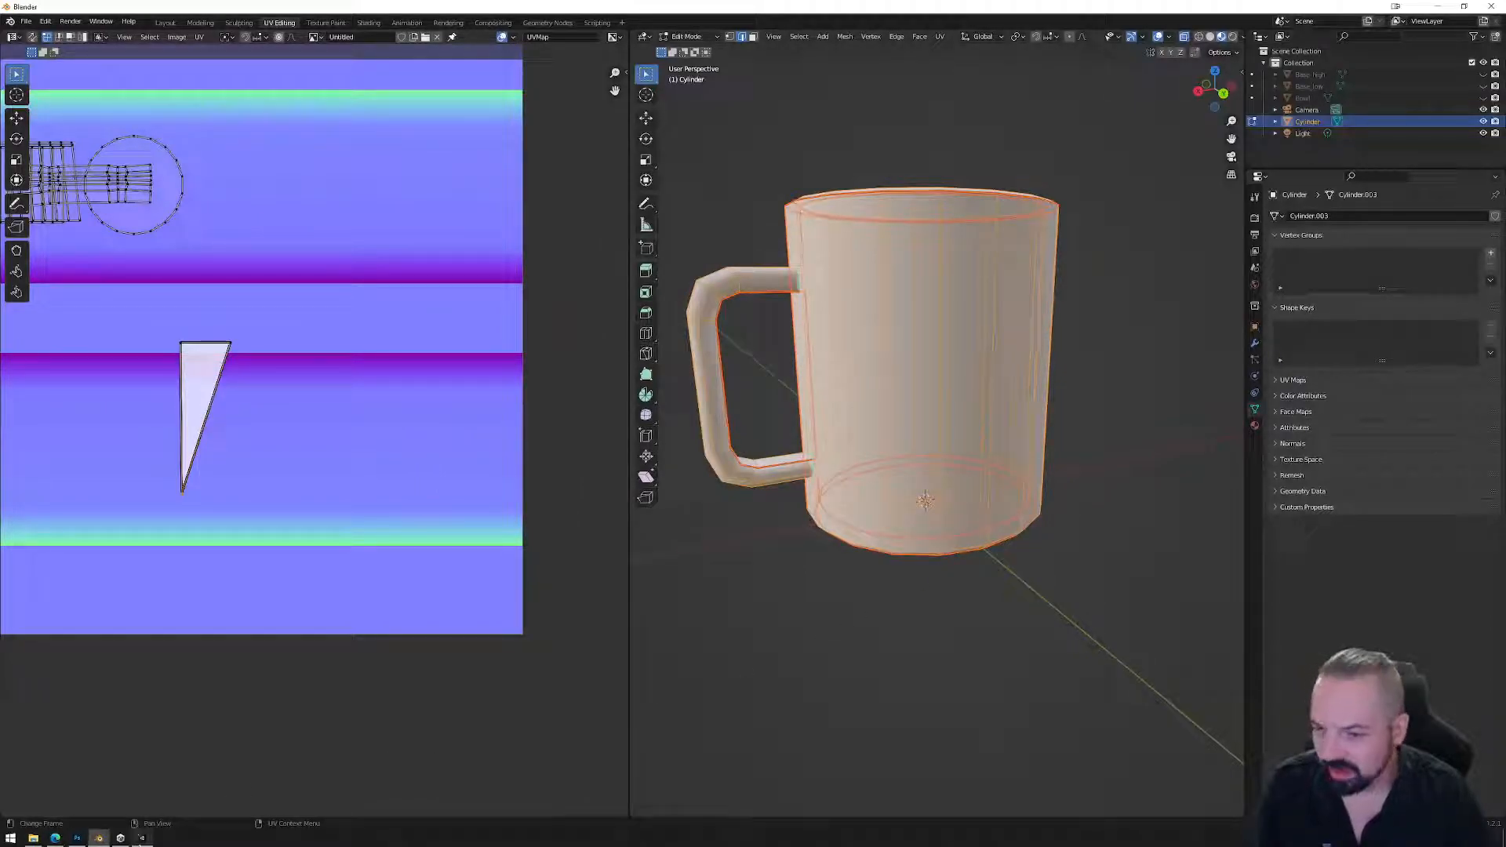
left_click(142, 839)
View Mug_01 from above in Unity's preview, then orbit to the mug's underside in Blender.
left_click_drag(1307, 646, 1119, 420)
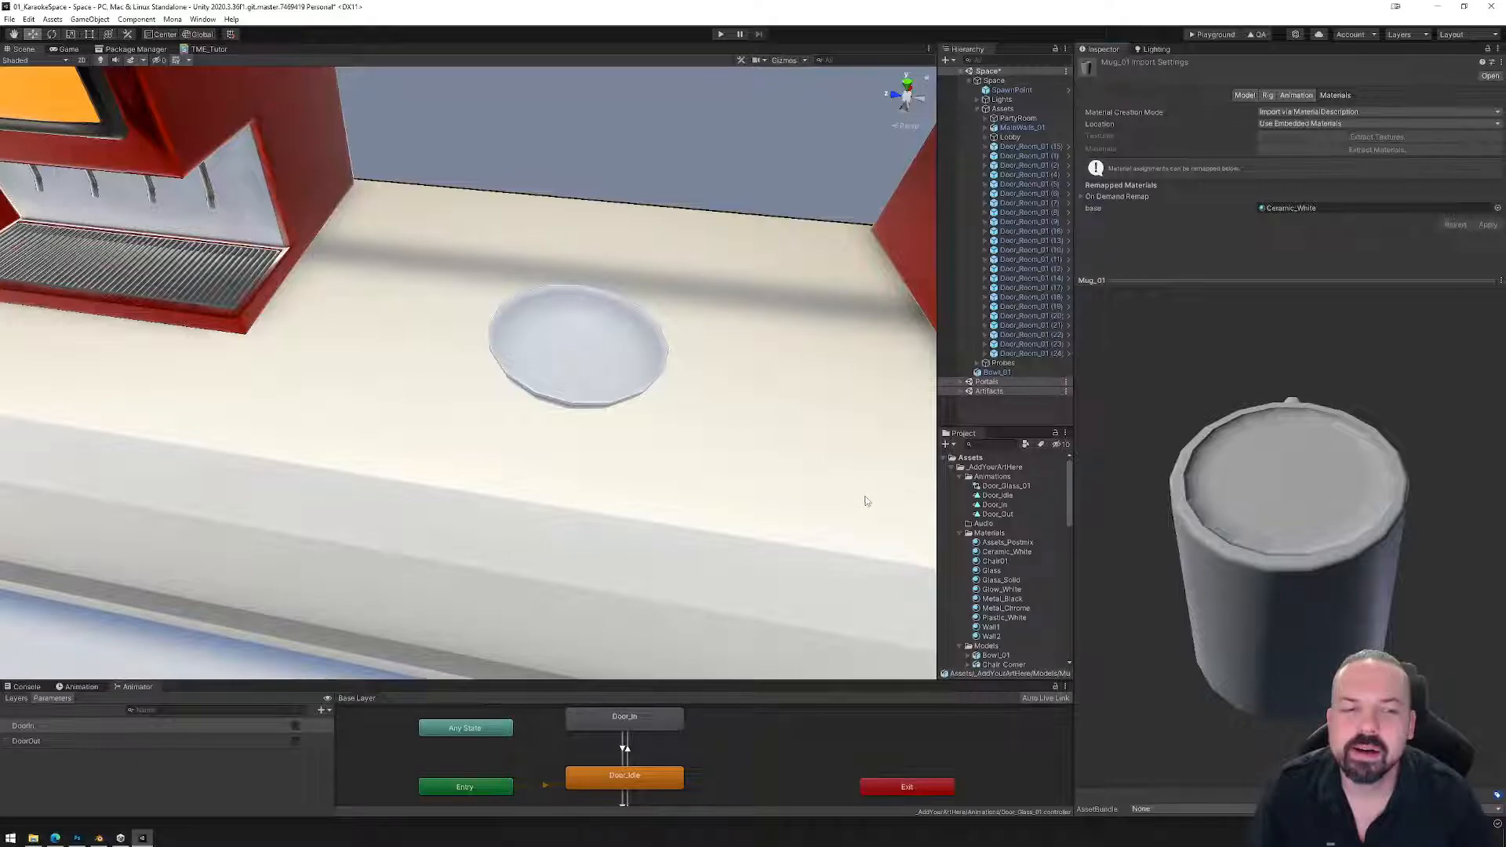
left_click(99, 837)
middle_click_drag(907, 549, 891, 538)
left_click(1005, 493)
key("Tab")
key("Tab")
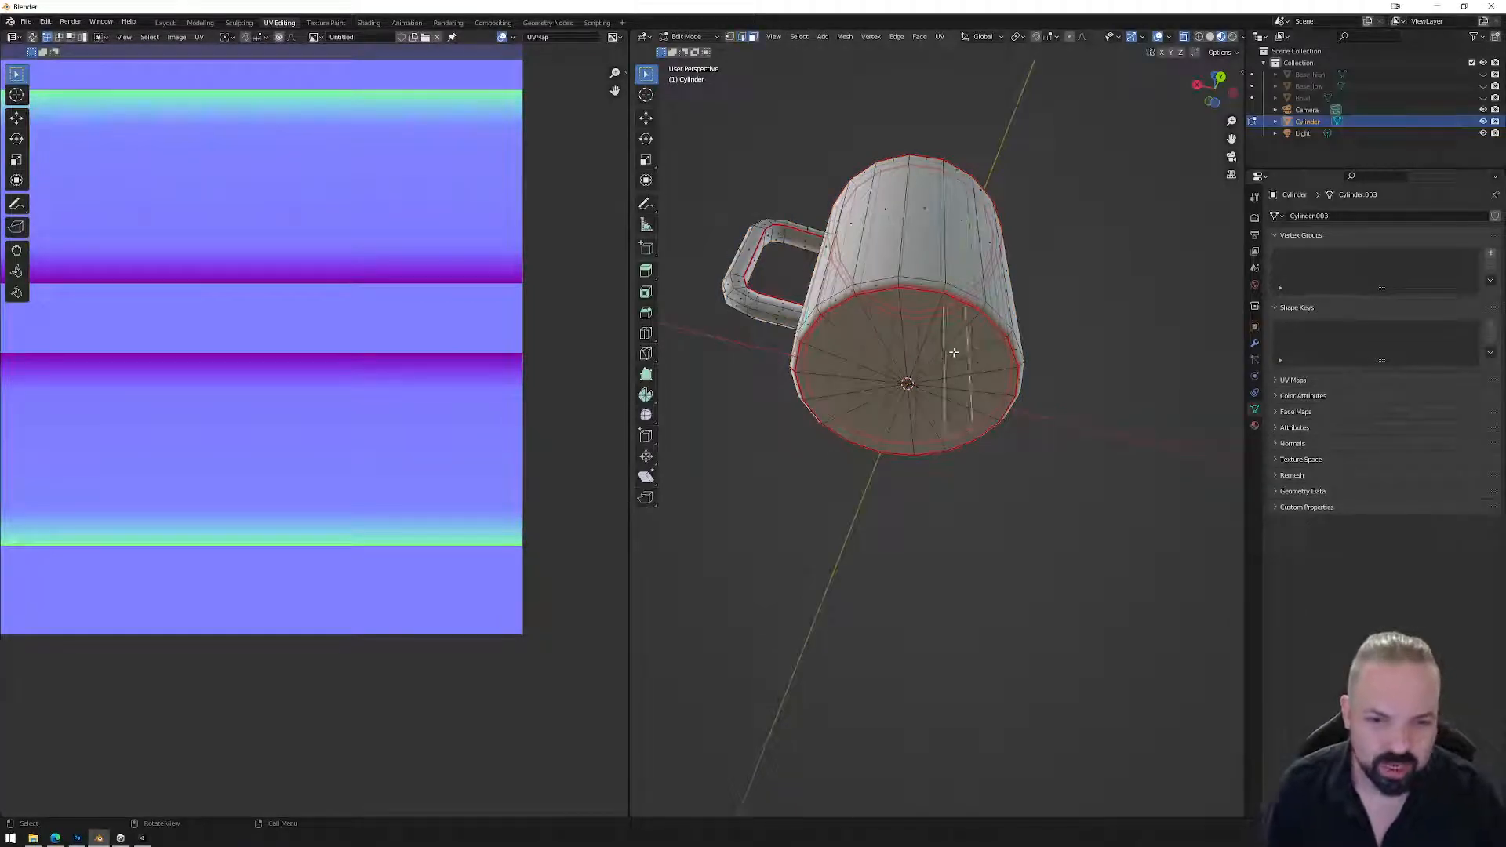
Box-select the mug's bottom face, inset it, and scale the inner faces toward the centre.
left_click(1219, 78)
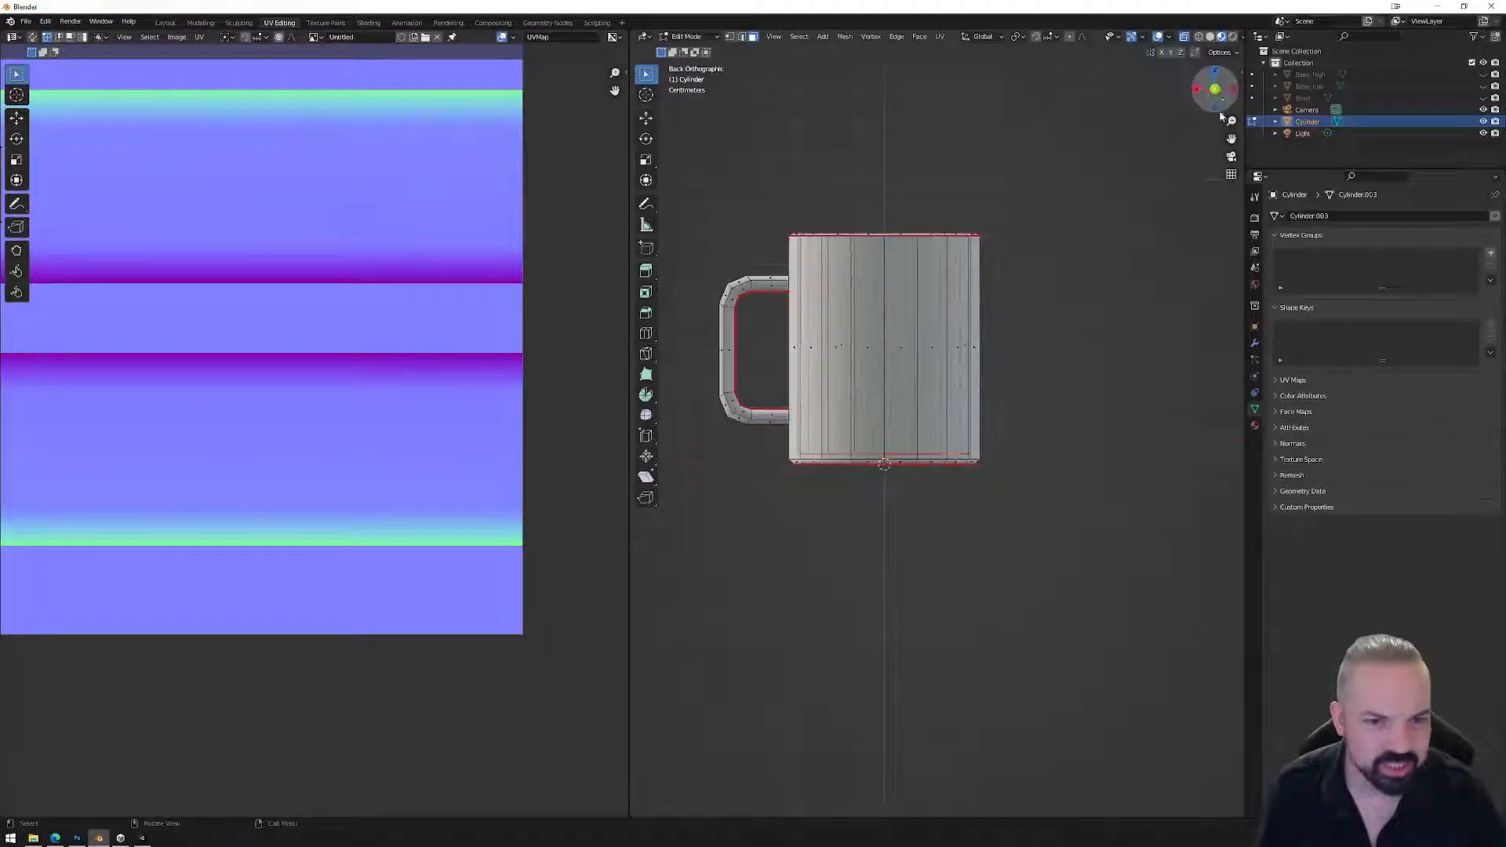
scroll(1022, 521, "up", 4)
left_click_drag(1163, 551, 719, 483)
middle_click_drag(897, 538, 950, 434)
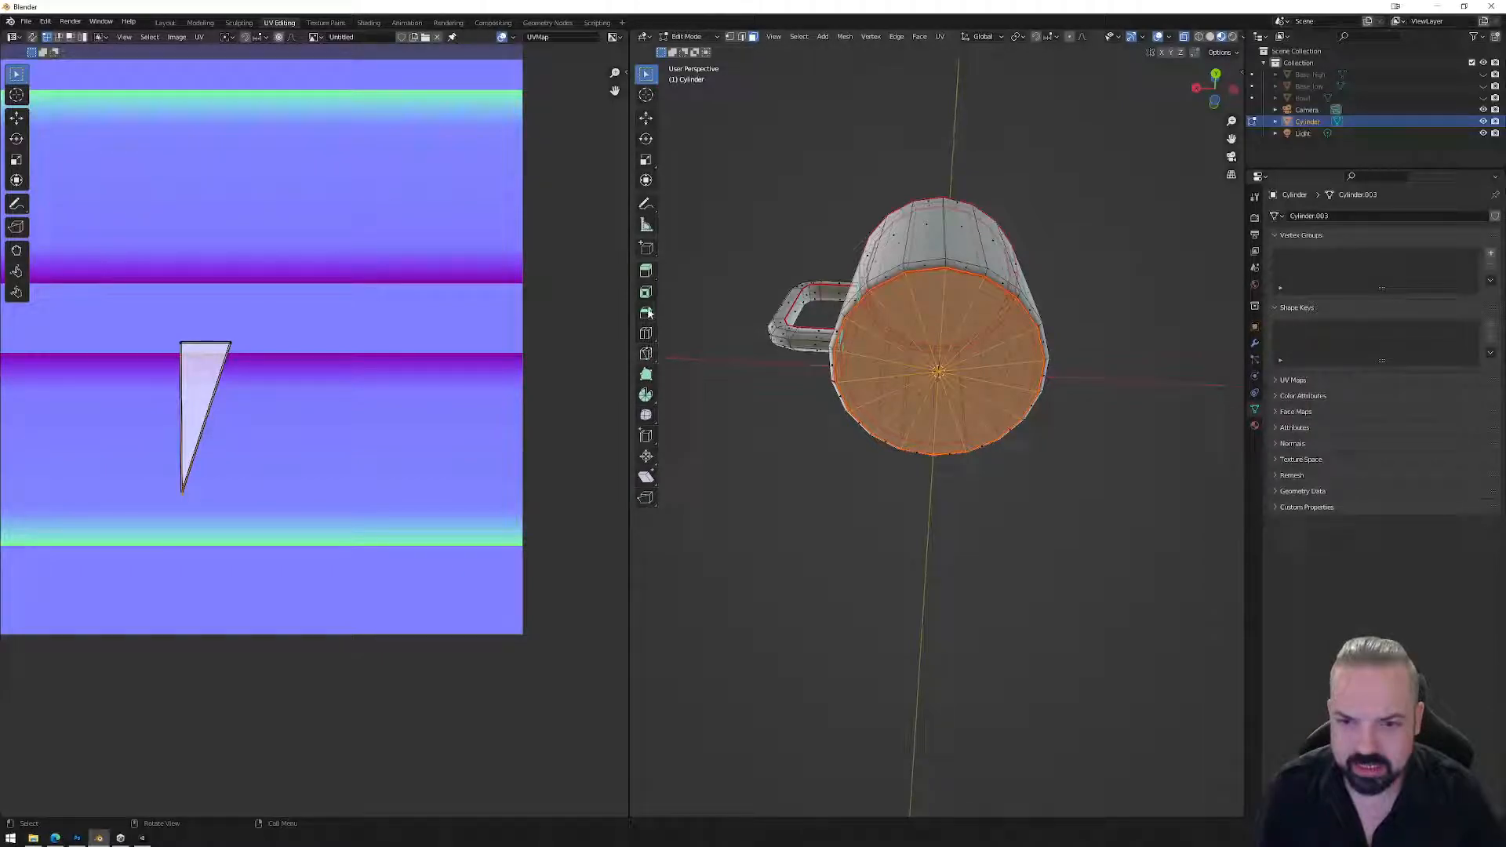
left_click(646, 292)
left_click_drag(981, 385, 943, 372)
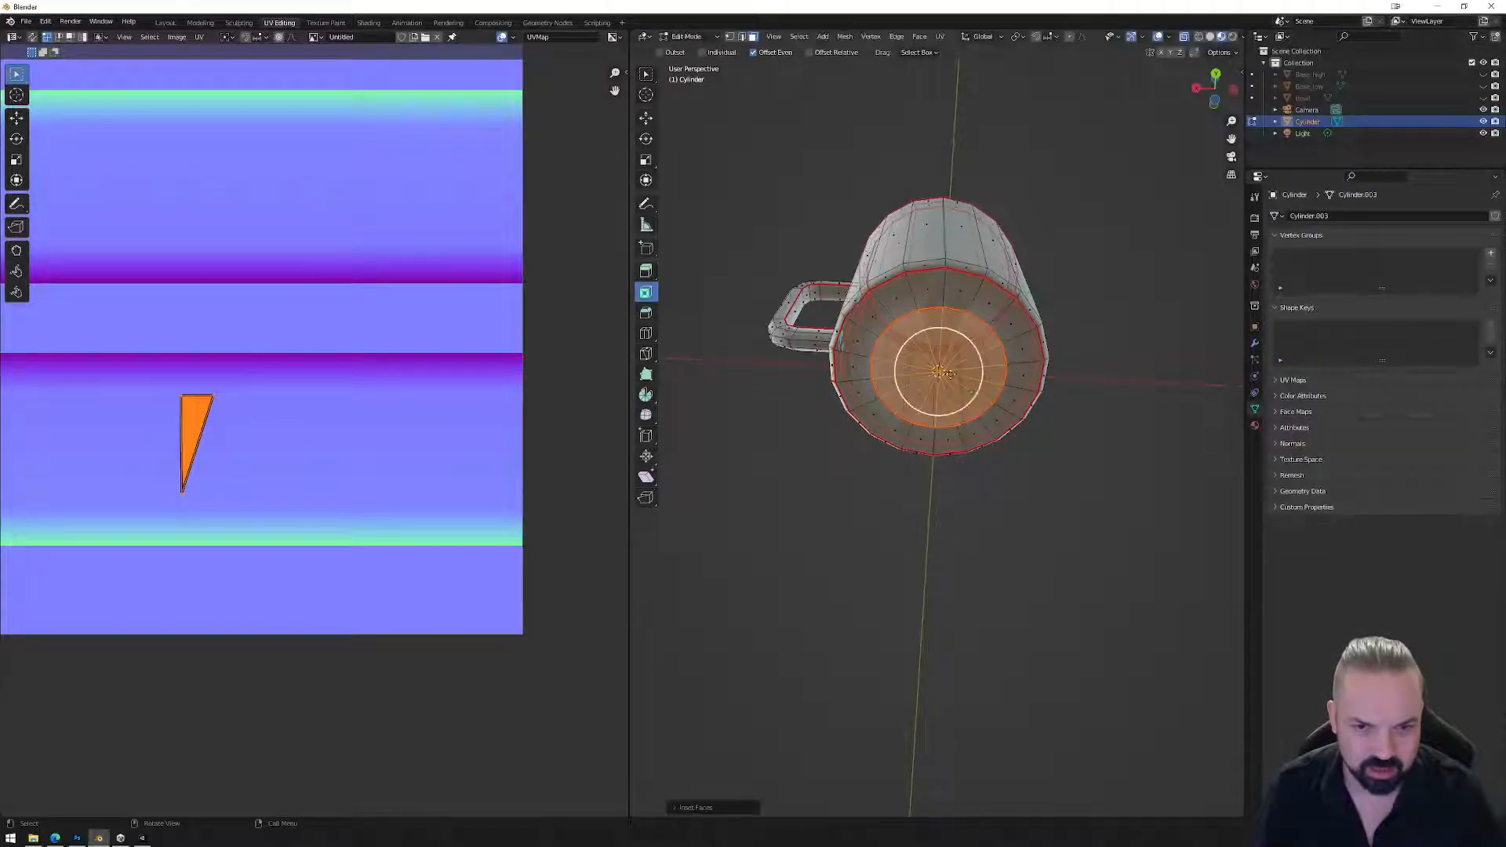
key("s")
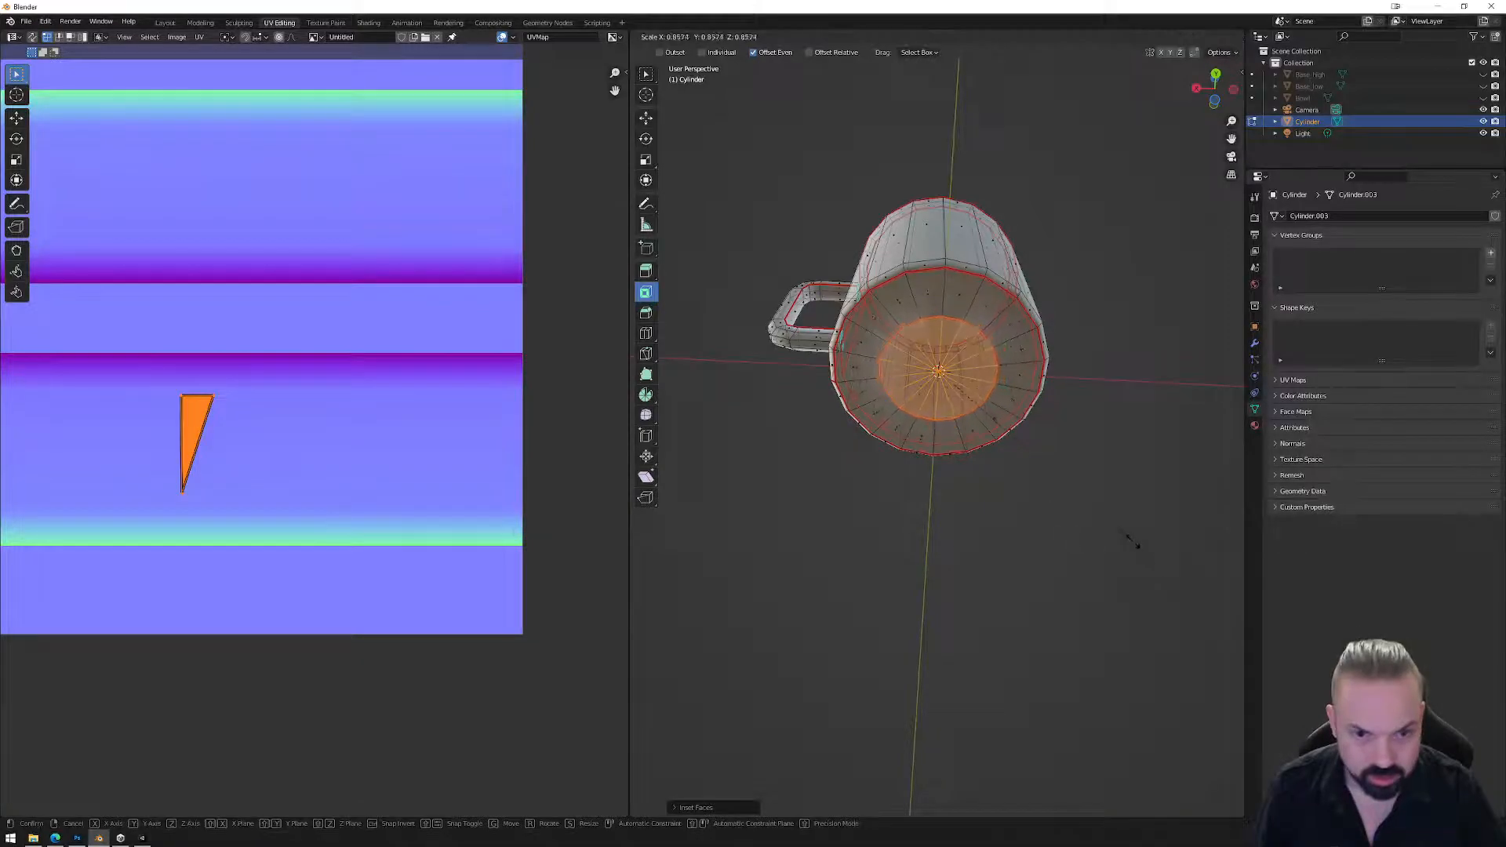
left_click(1114, 524)
key("Tab")
key("Tab")
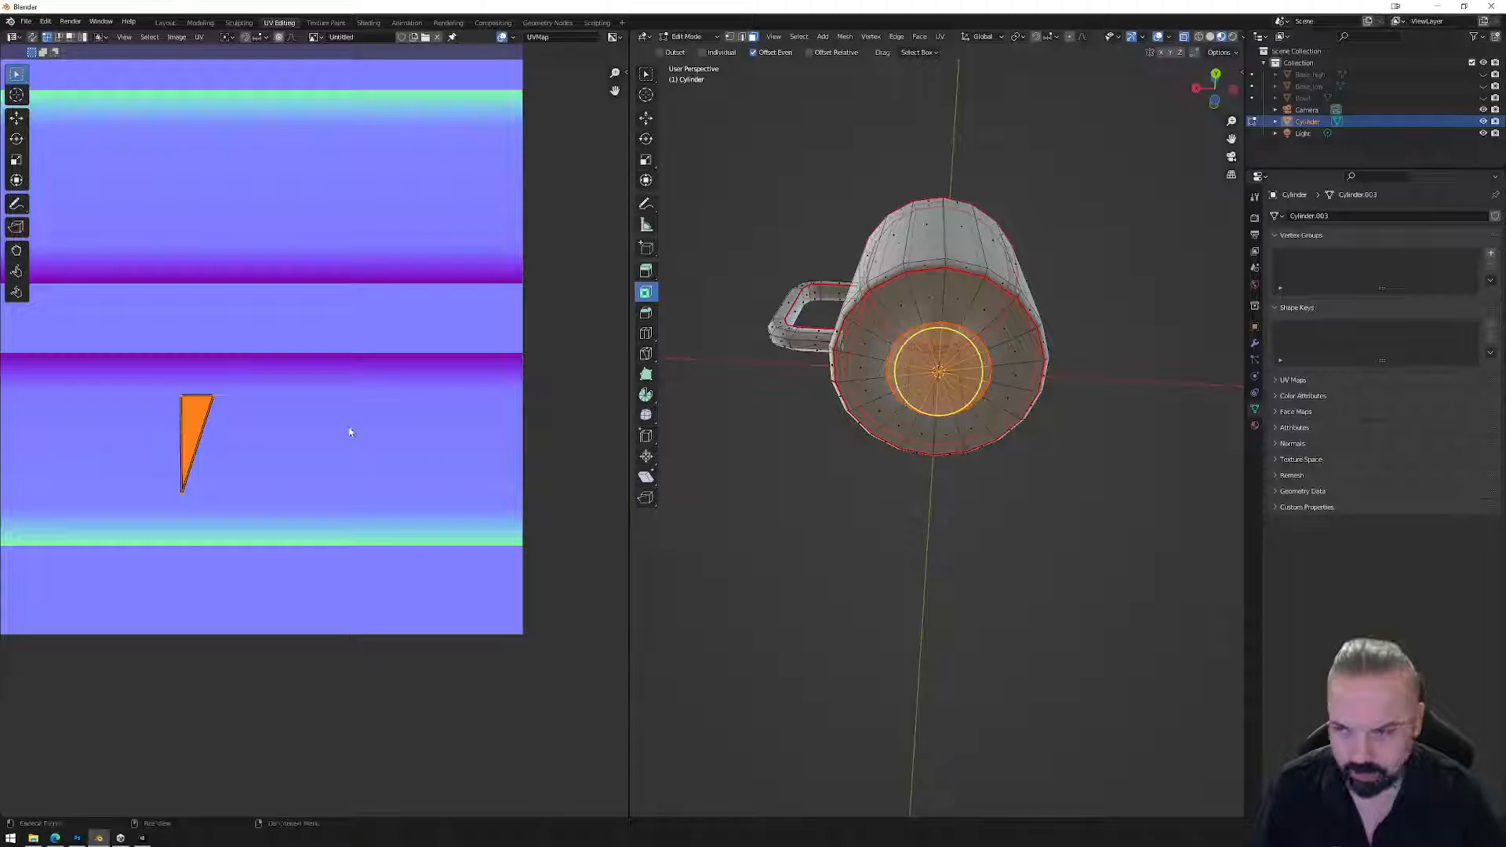
left_click_drag(737, 127, 1145, 536)
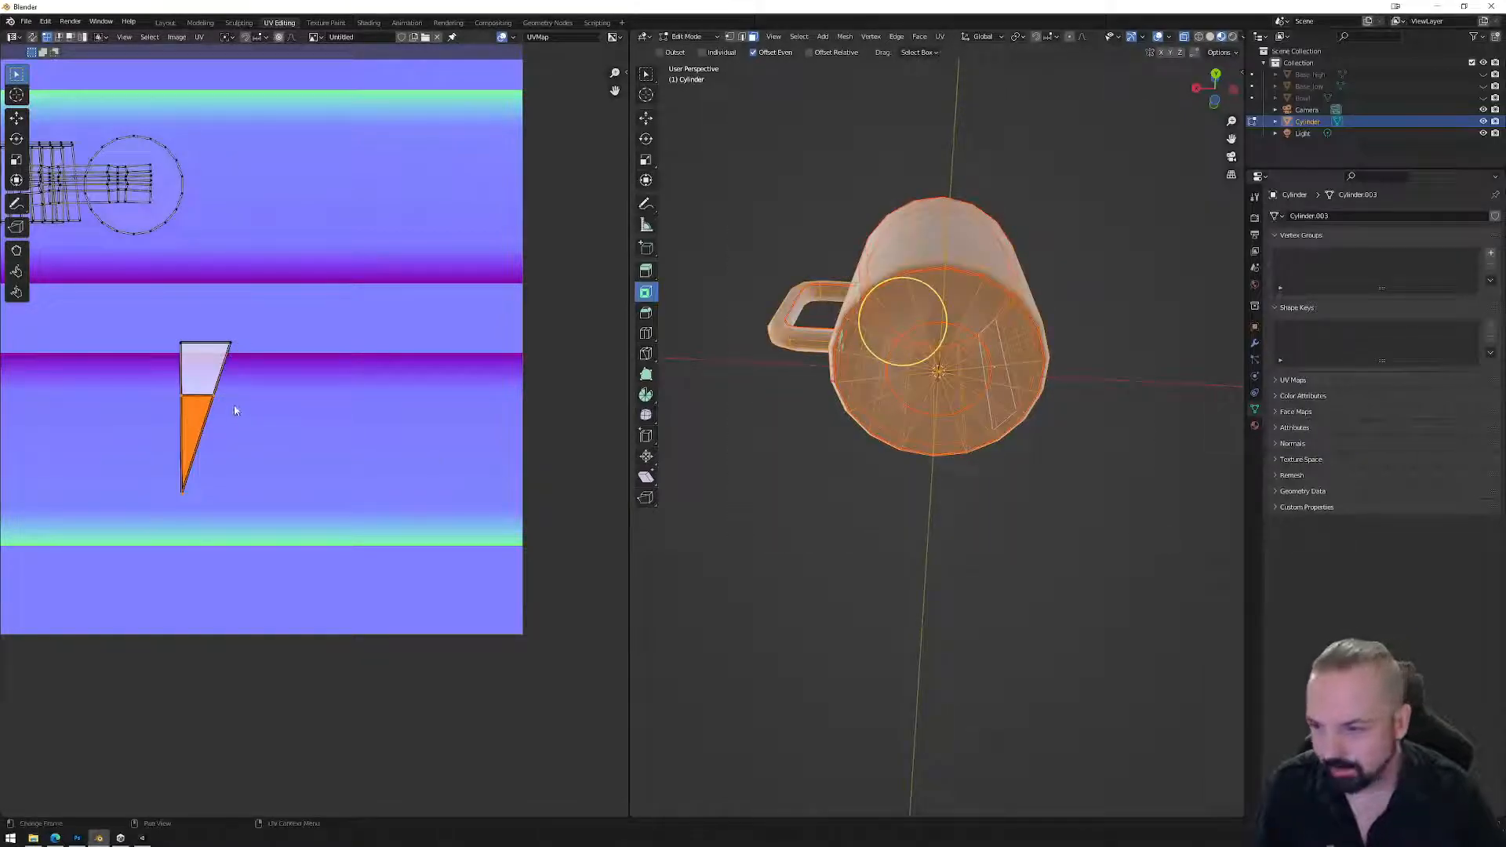
Align the base UV island's vertices in Y and X to form a straight rectangle.
left_click_drag(236, 363, 219, 361)
scroll(233, 366, "up", 2)
middle_click_drag(233, 366, 330, 412)
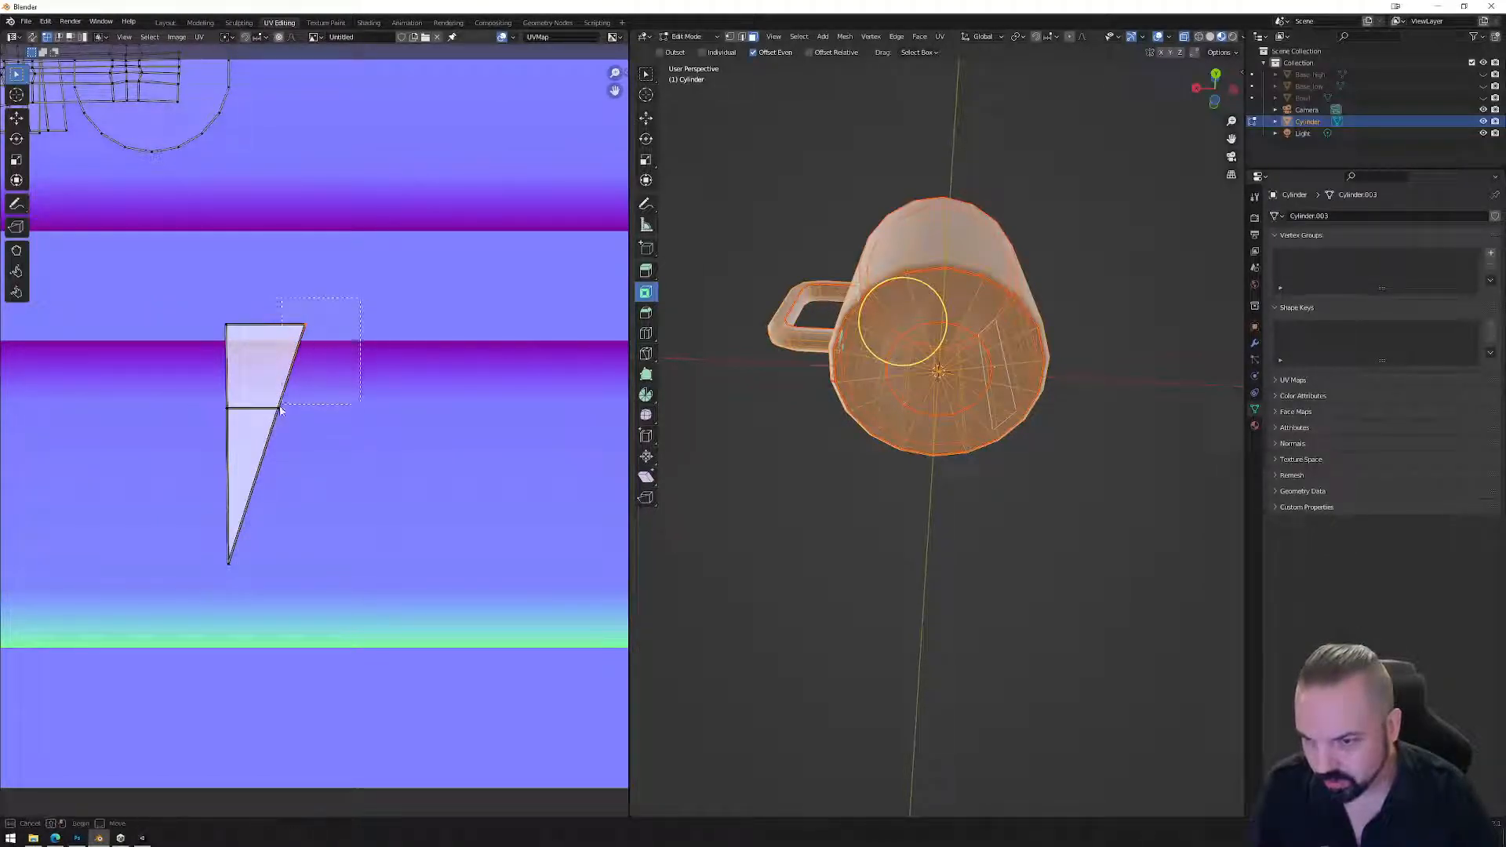
right_click(336, 458)
left_click(321, 456)
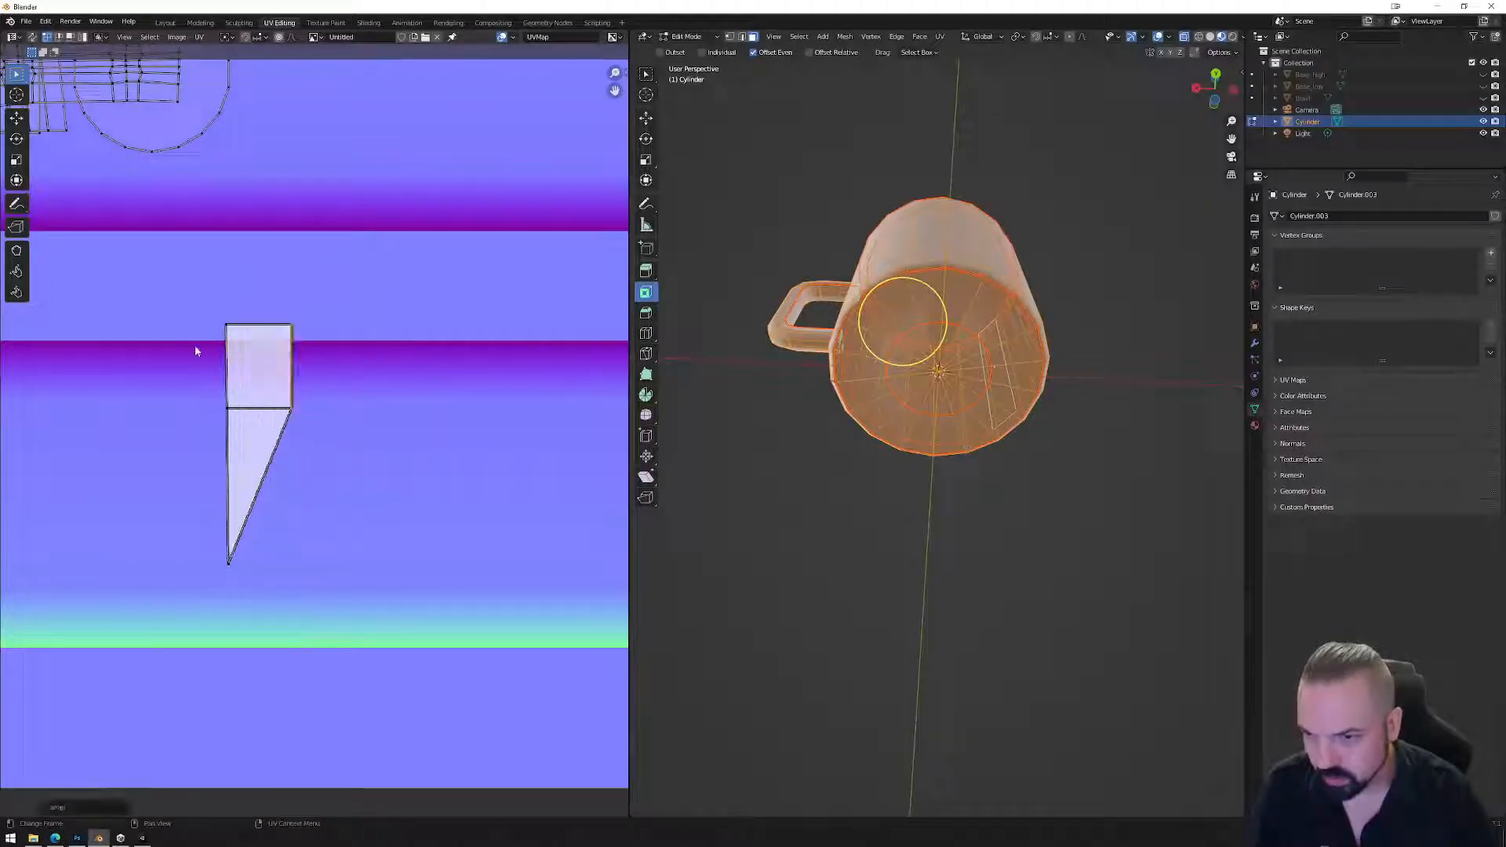
left_click_drag(252, 456, 252, 457)
right_click(375, 463)
left_click(345, 454)
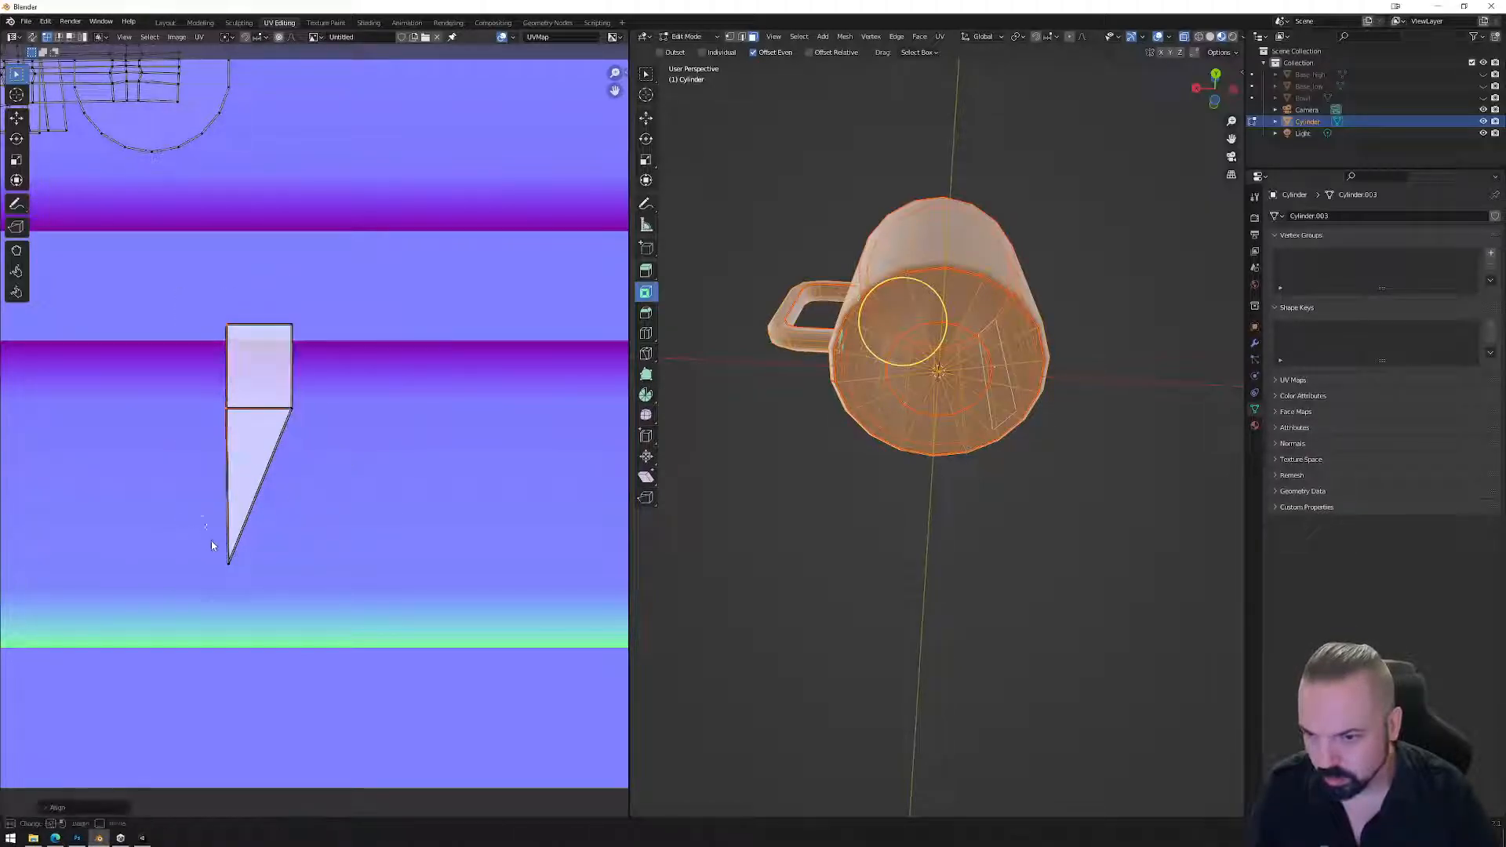
Centre the UV tip under the rectangle and lower the junction edge.
key("g")
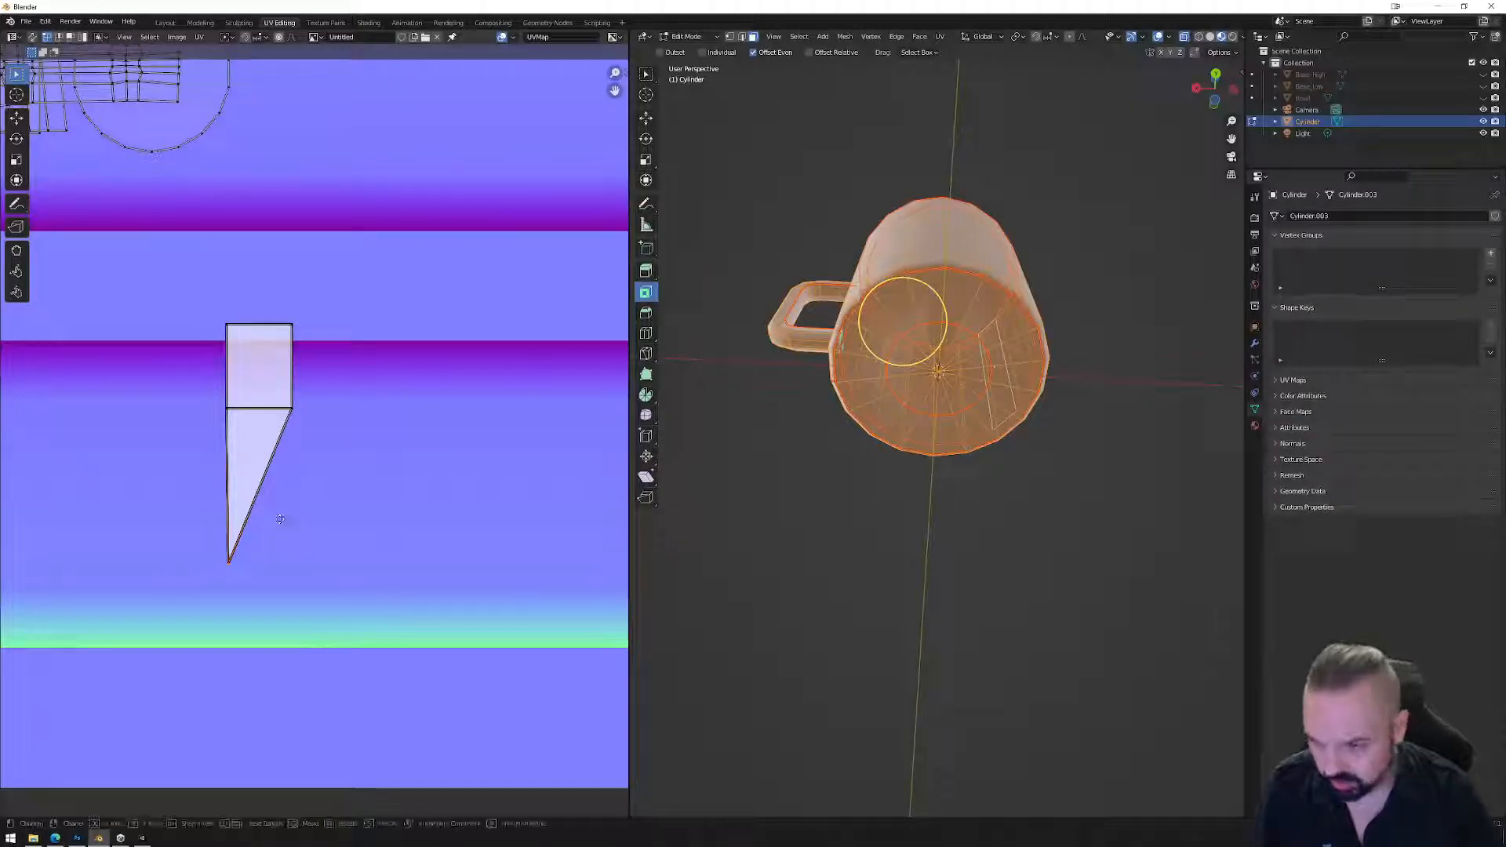
key("x")
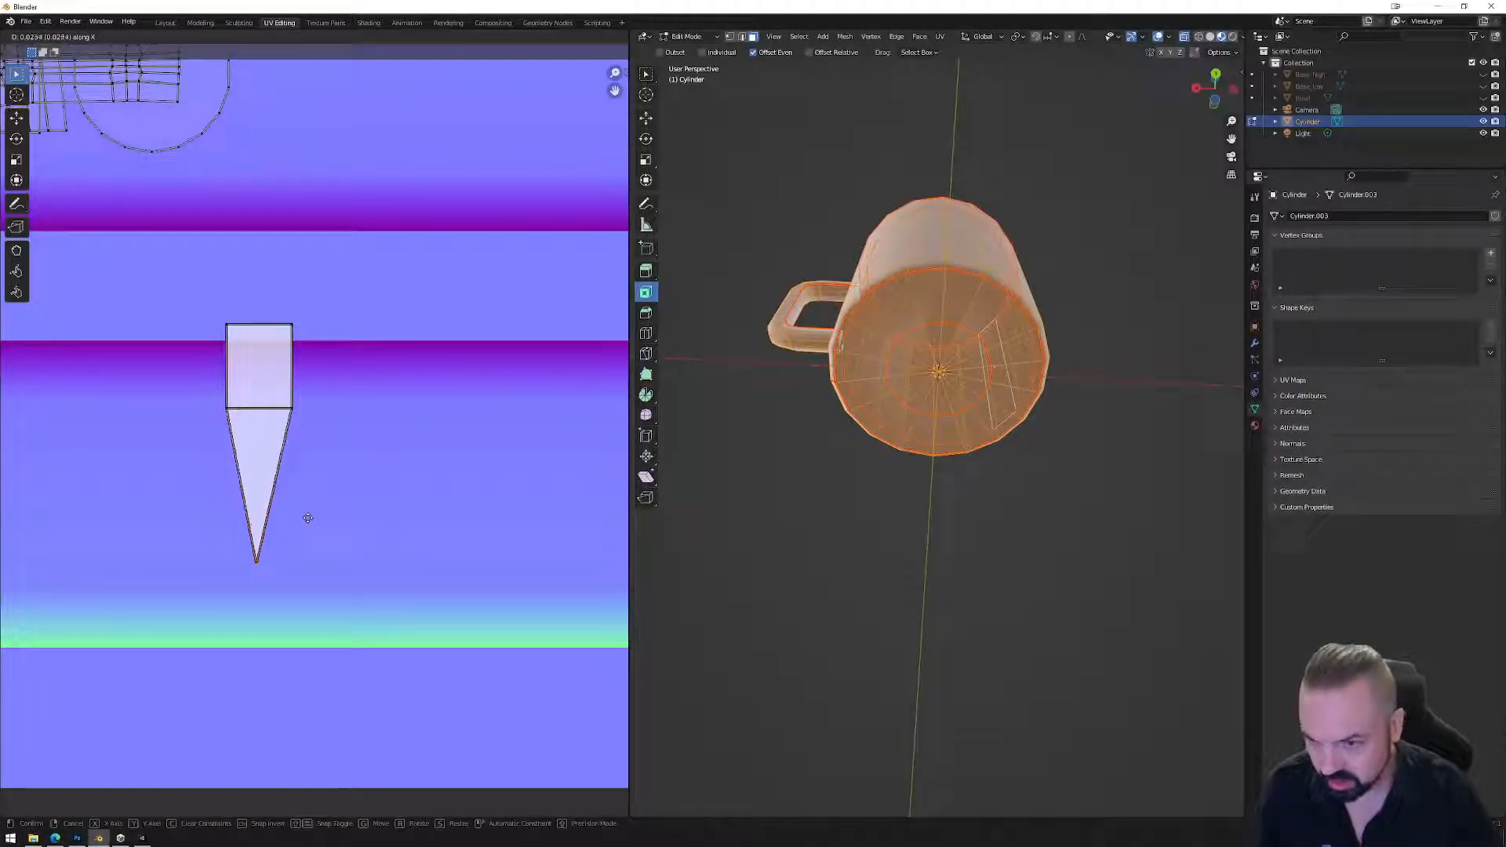
left_click(308, 518)
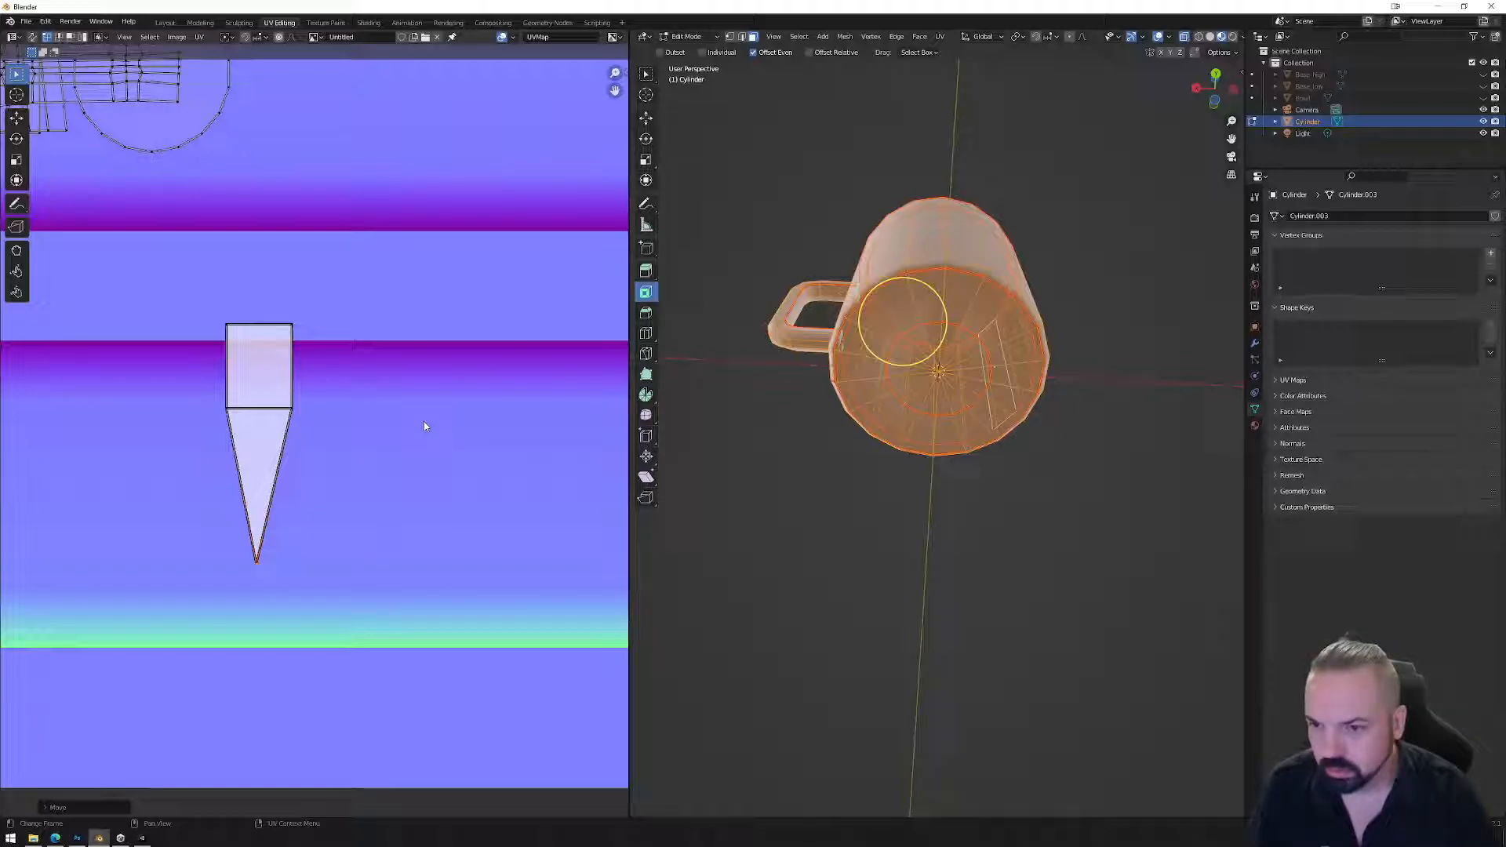
left_click_drag(369, 432, 354, 444)
key("g")
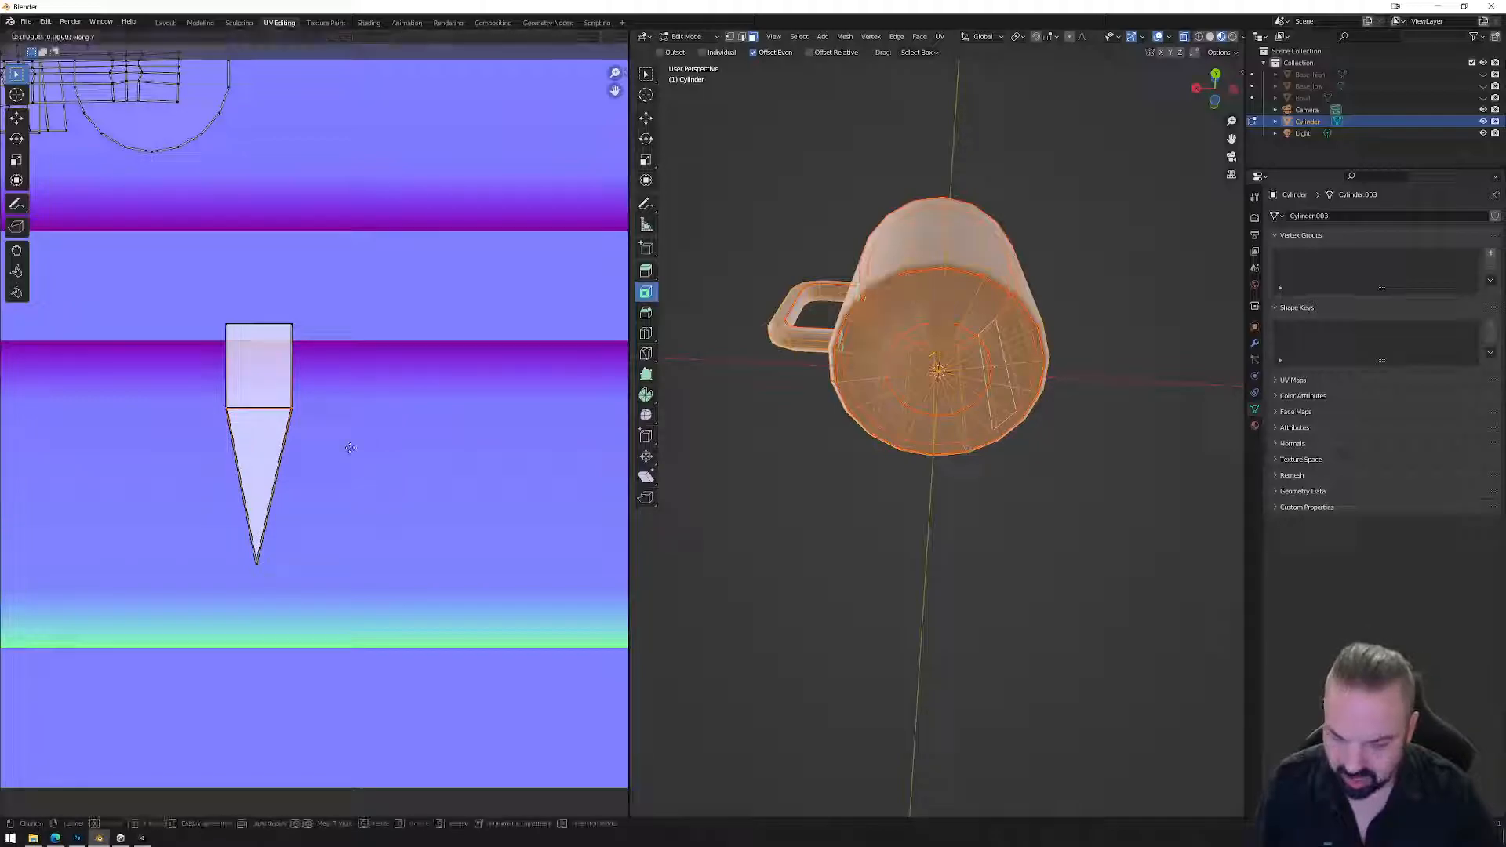
left_click(357, 498)
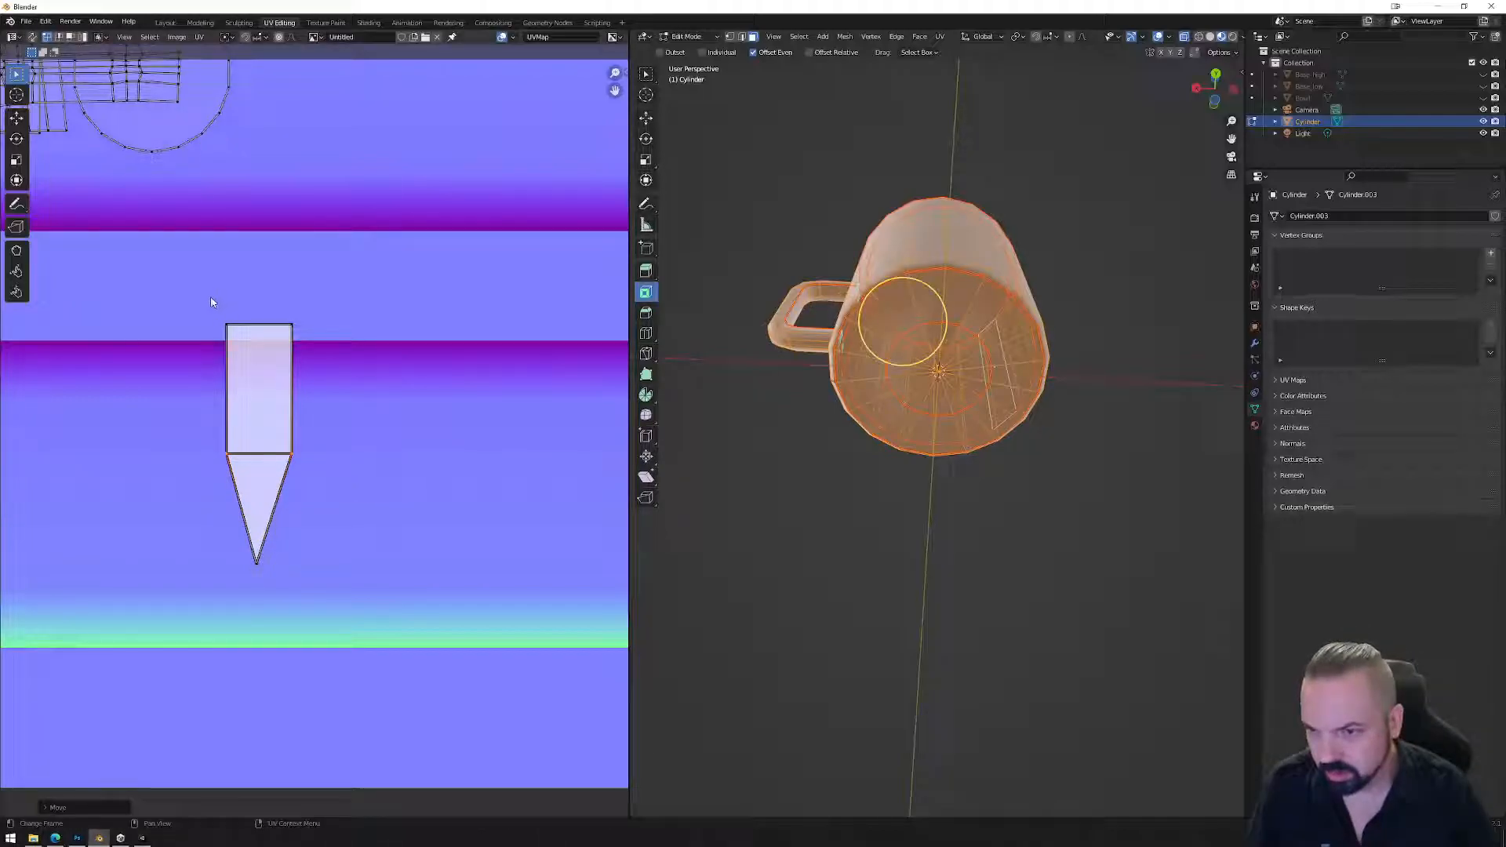
Back in object mode, select the Cylinder mug and export it over Mug_01.fbx.
key("Tab")
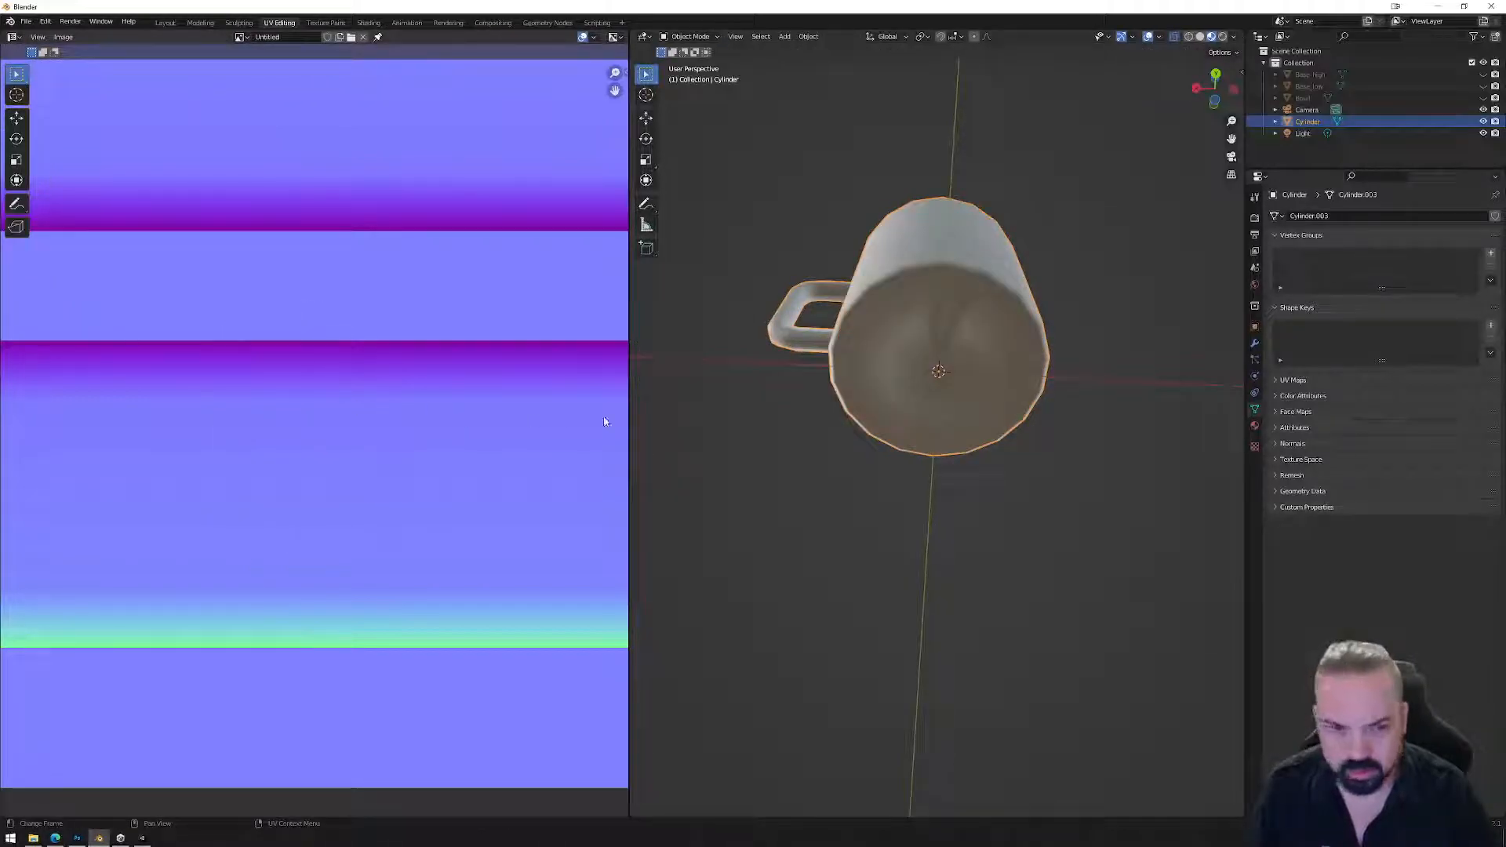
middle_click_drag(924, 375, 1038, 287)
left_click(1038, 288)
left_click(25, 21)
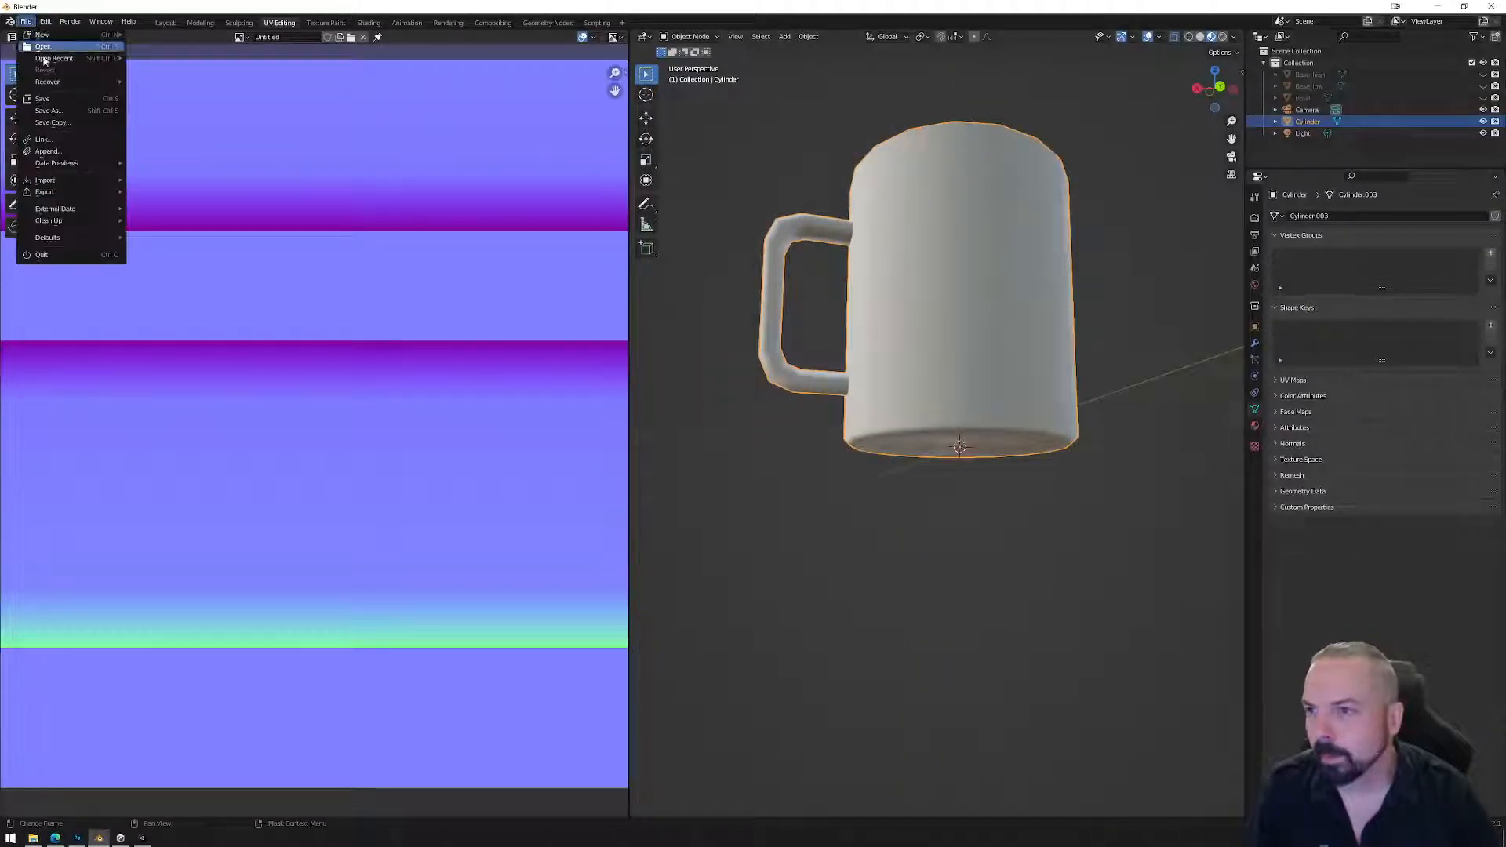
mouse_move(47, 191)
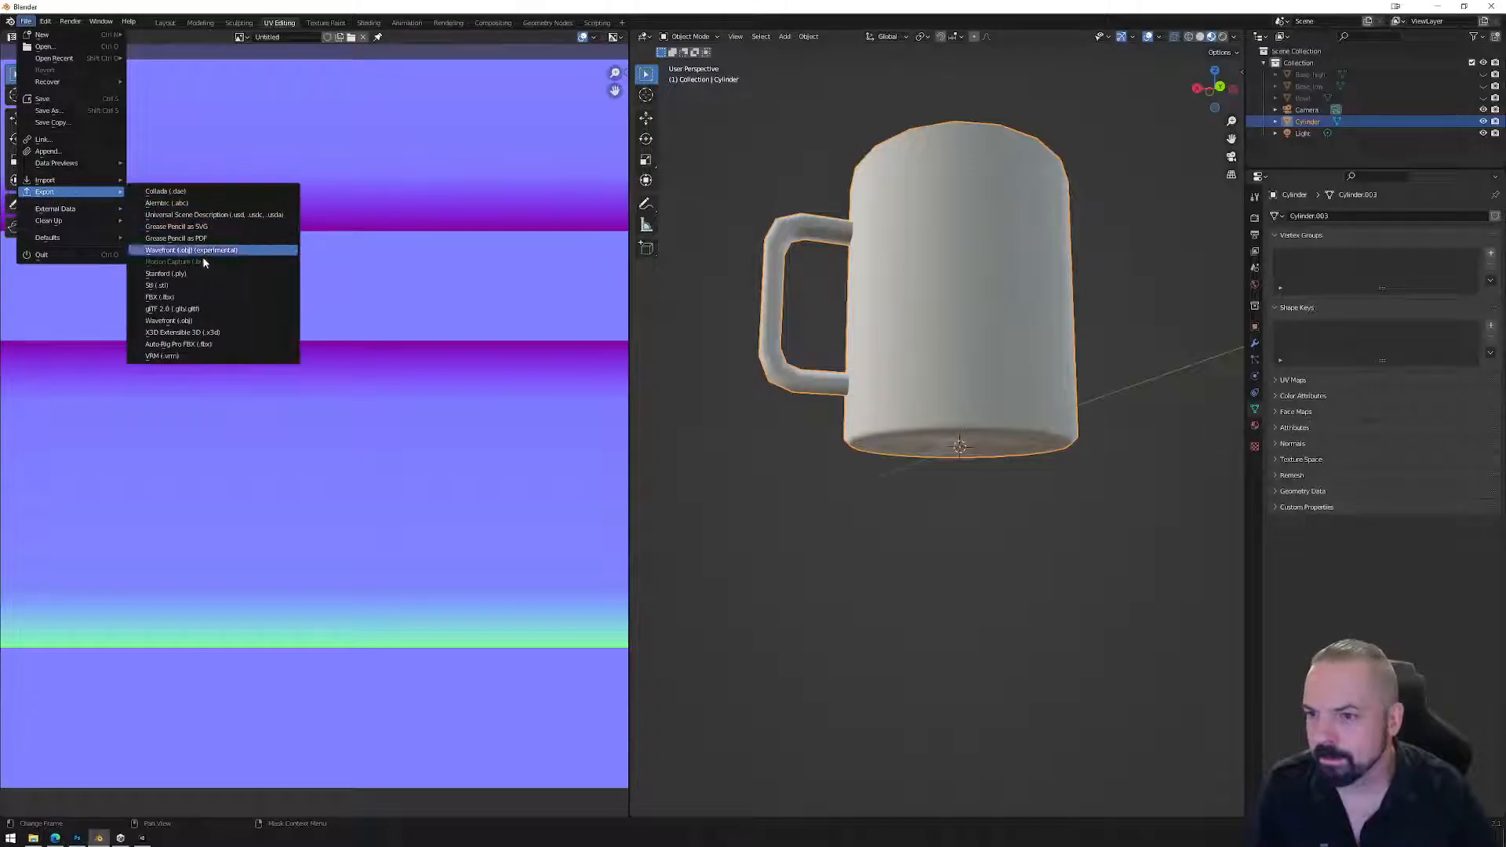
left_click(194, 298)
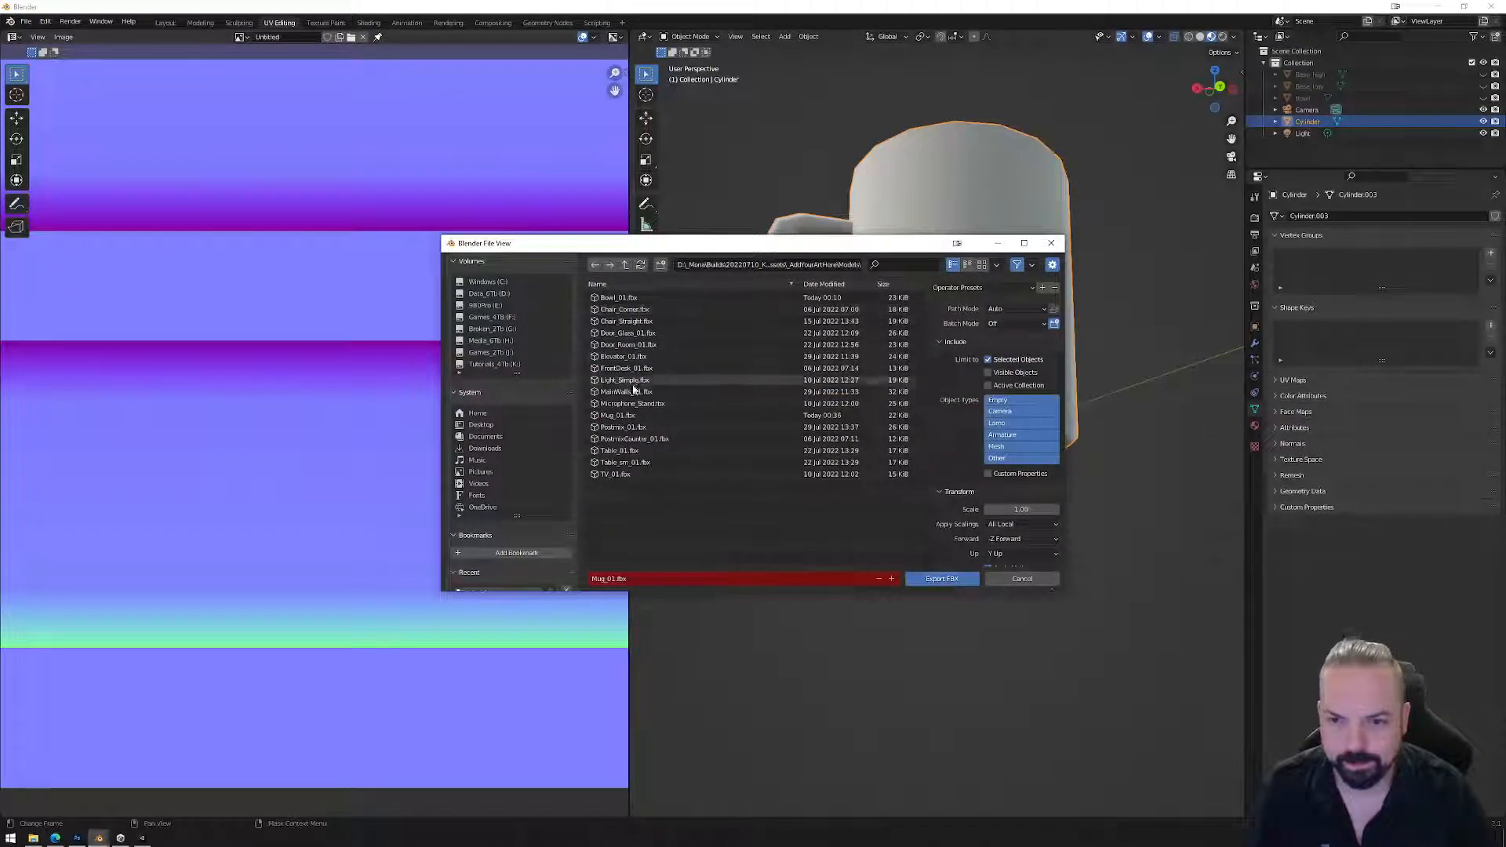
left_click(941, 578)
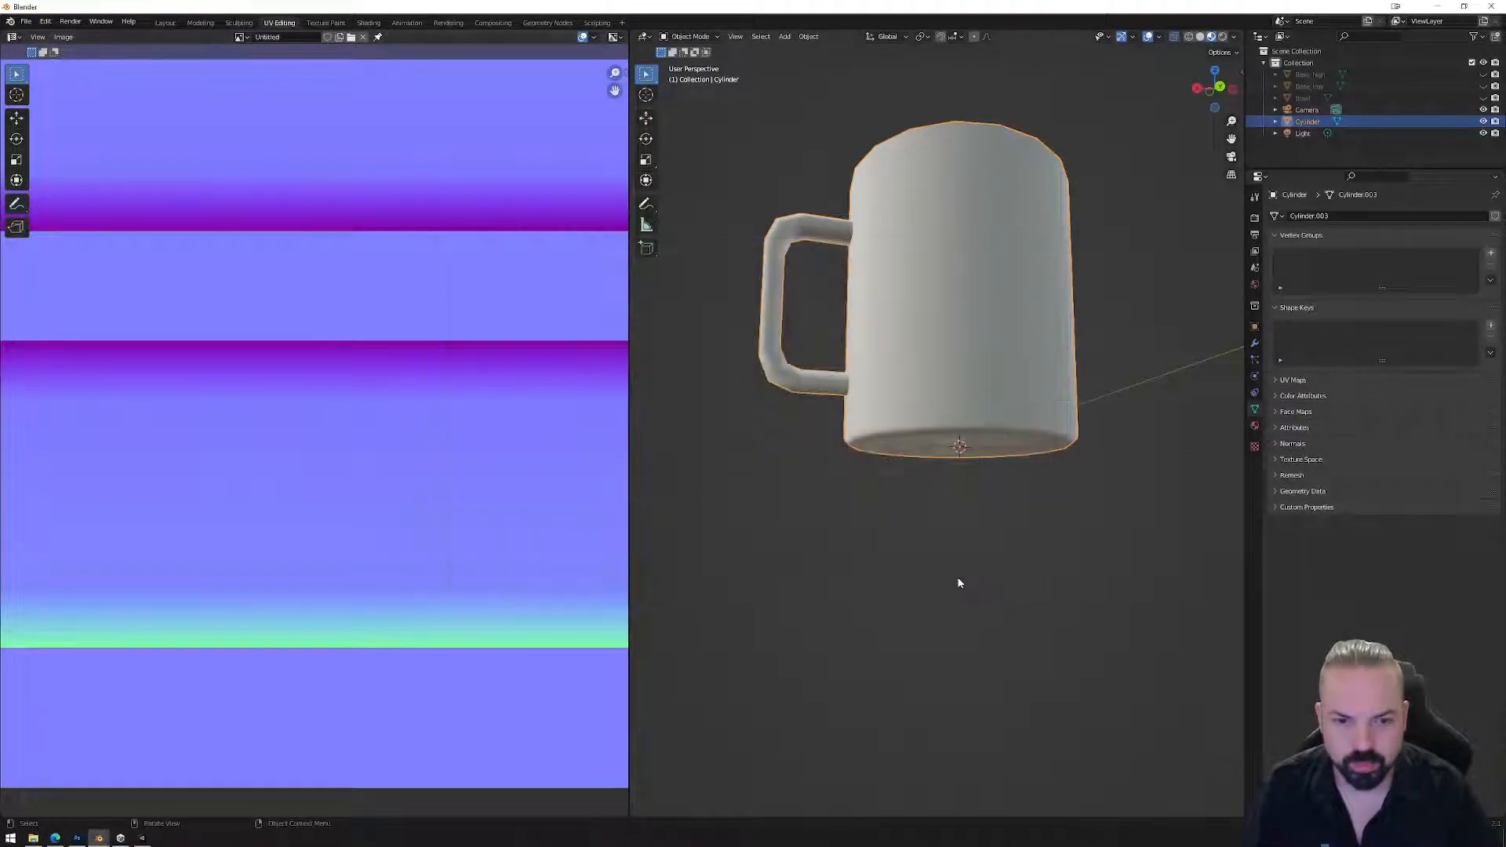
In Unity, rotate the Mug_01 preview to a top view, then return to Blender.
left_click(142, 837)
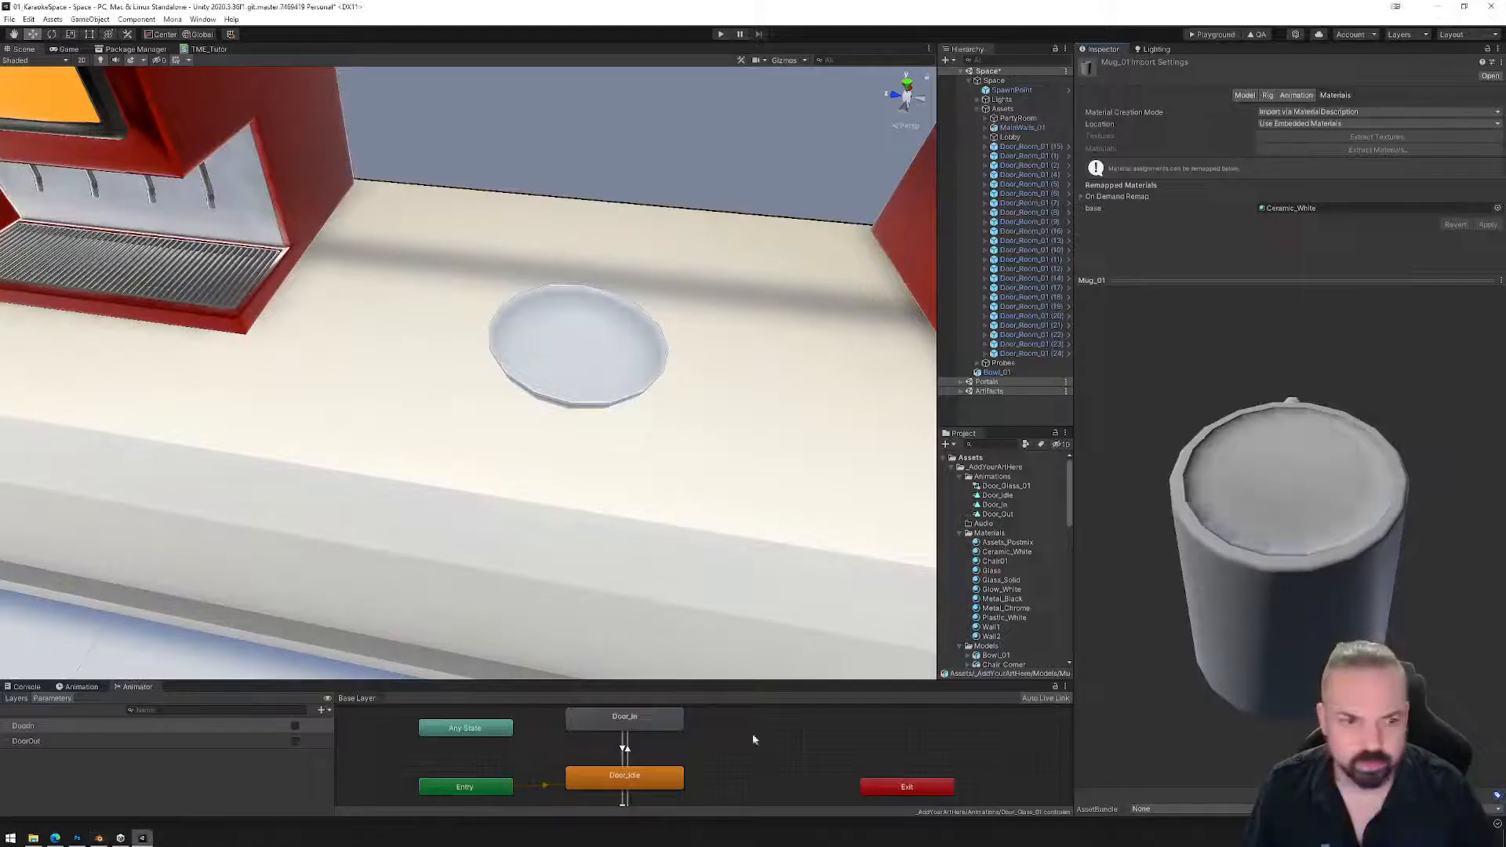
left_click_drag(1256, 525, 1297, 494)
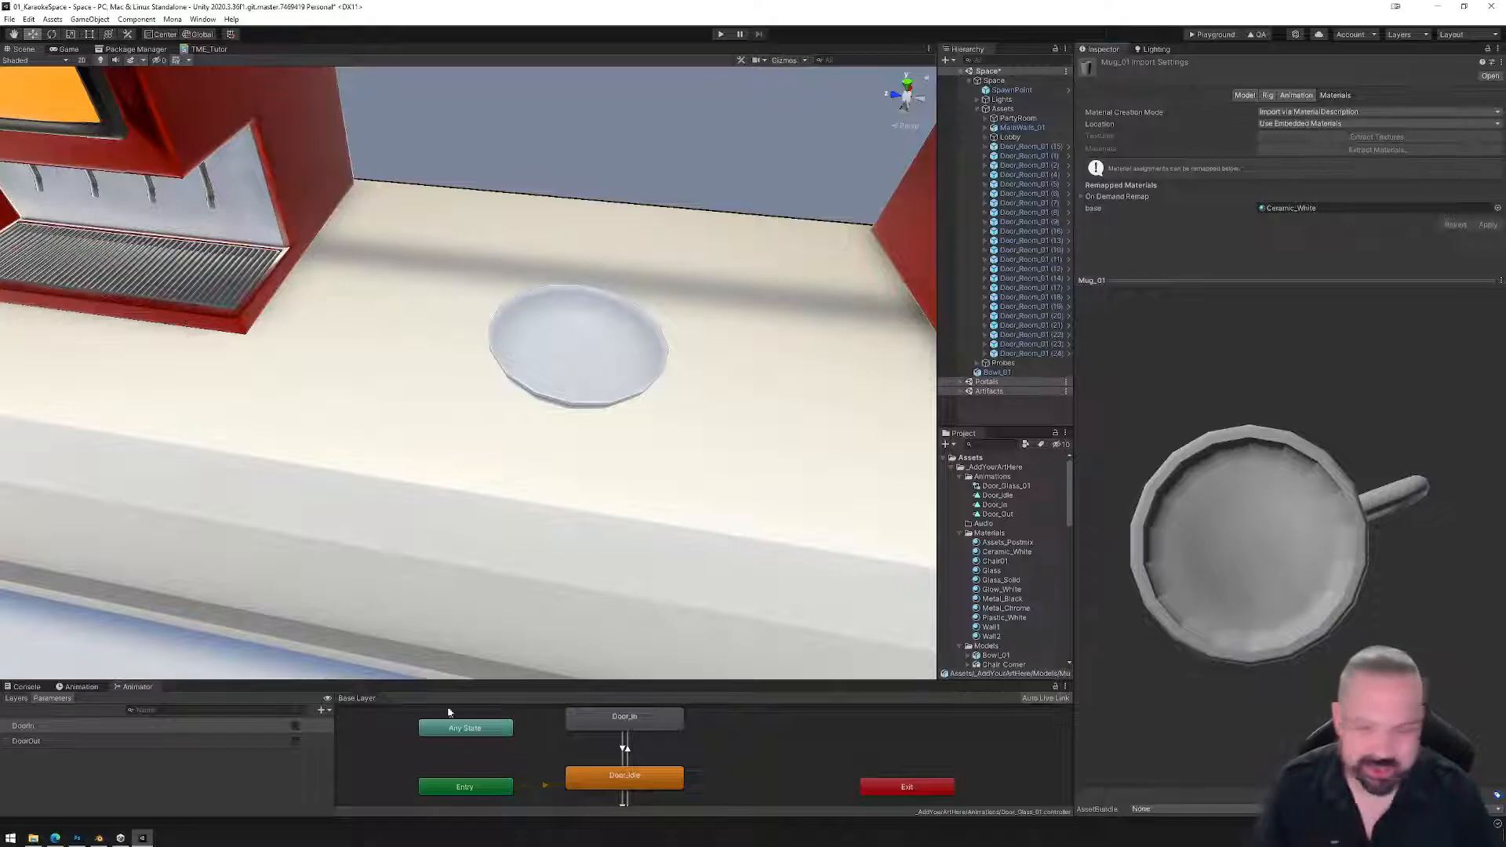
left_click(98, 838)
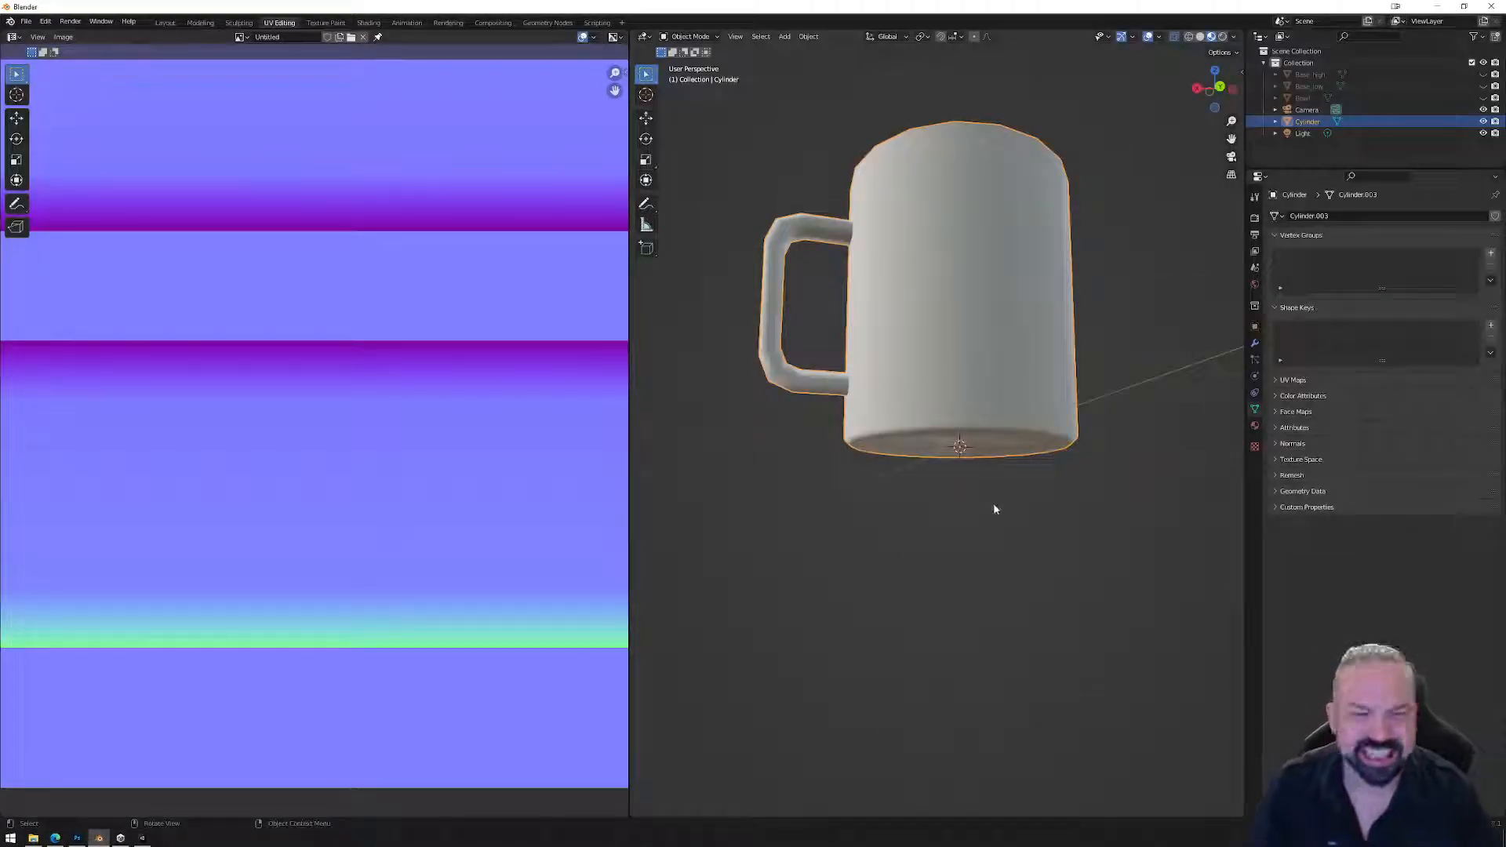
Dissolve the inner ring edge loop on the mug's base.
middle_click_drag(1006, 426, 989, 389)
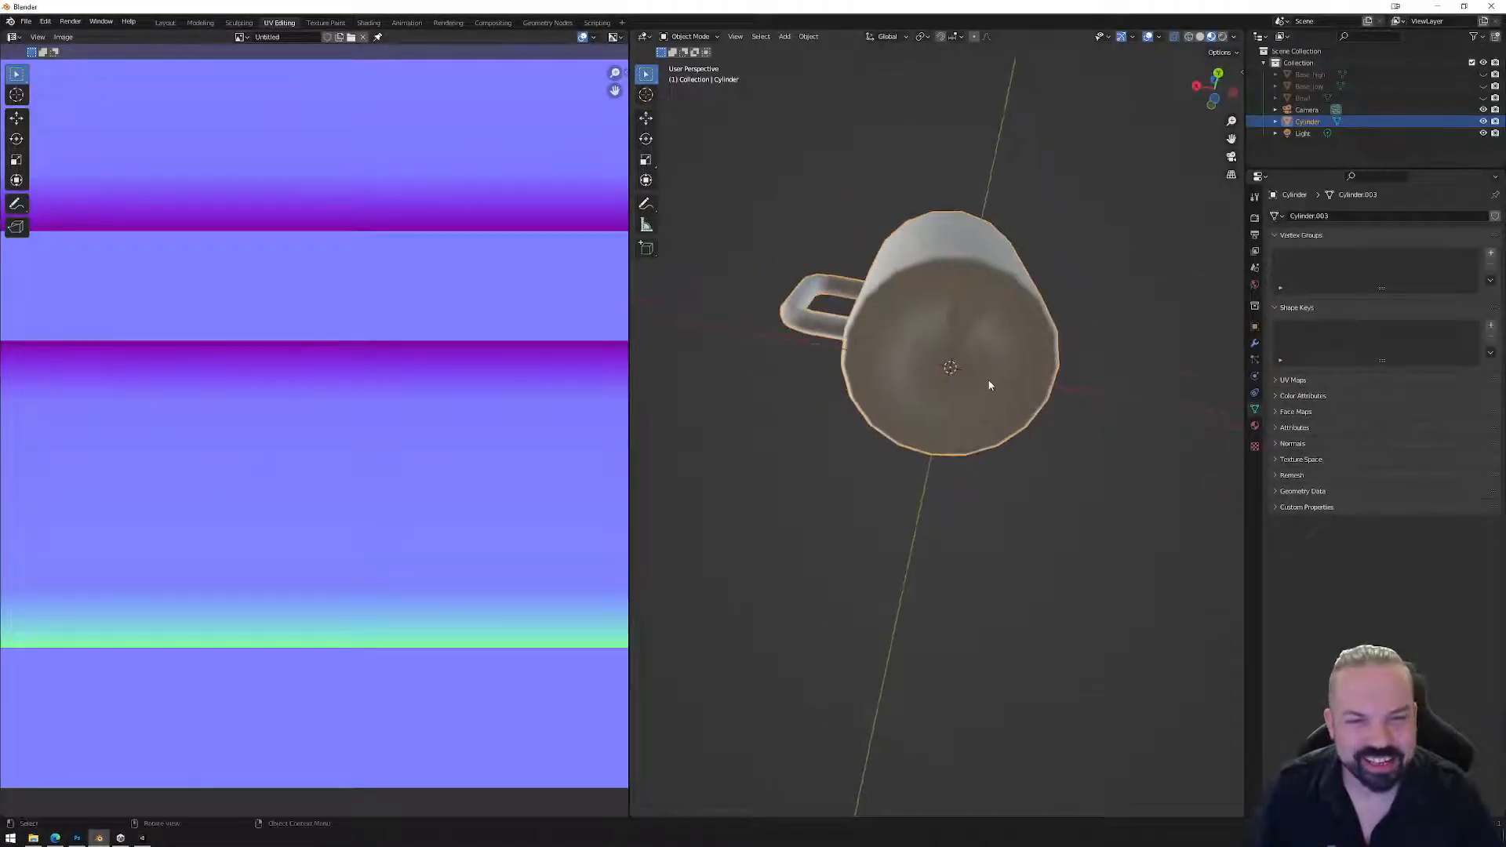
key("Tab")
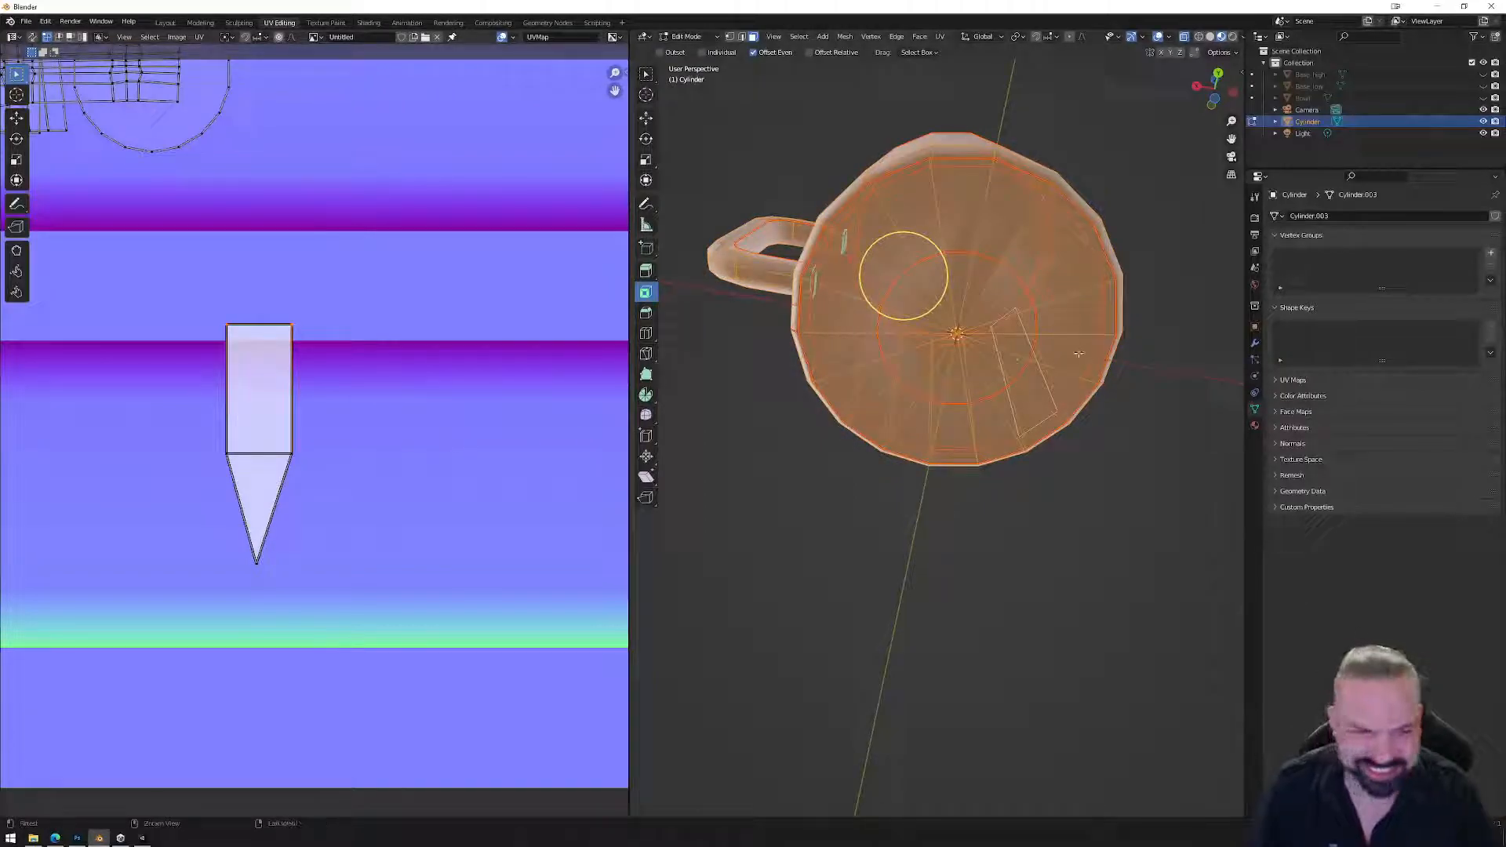
left_click(1011, 271)
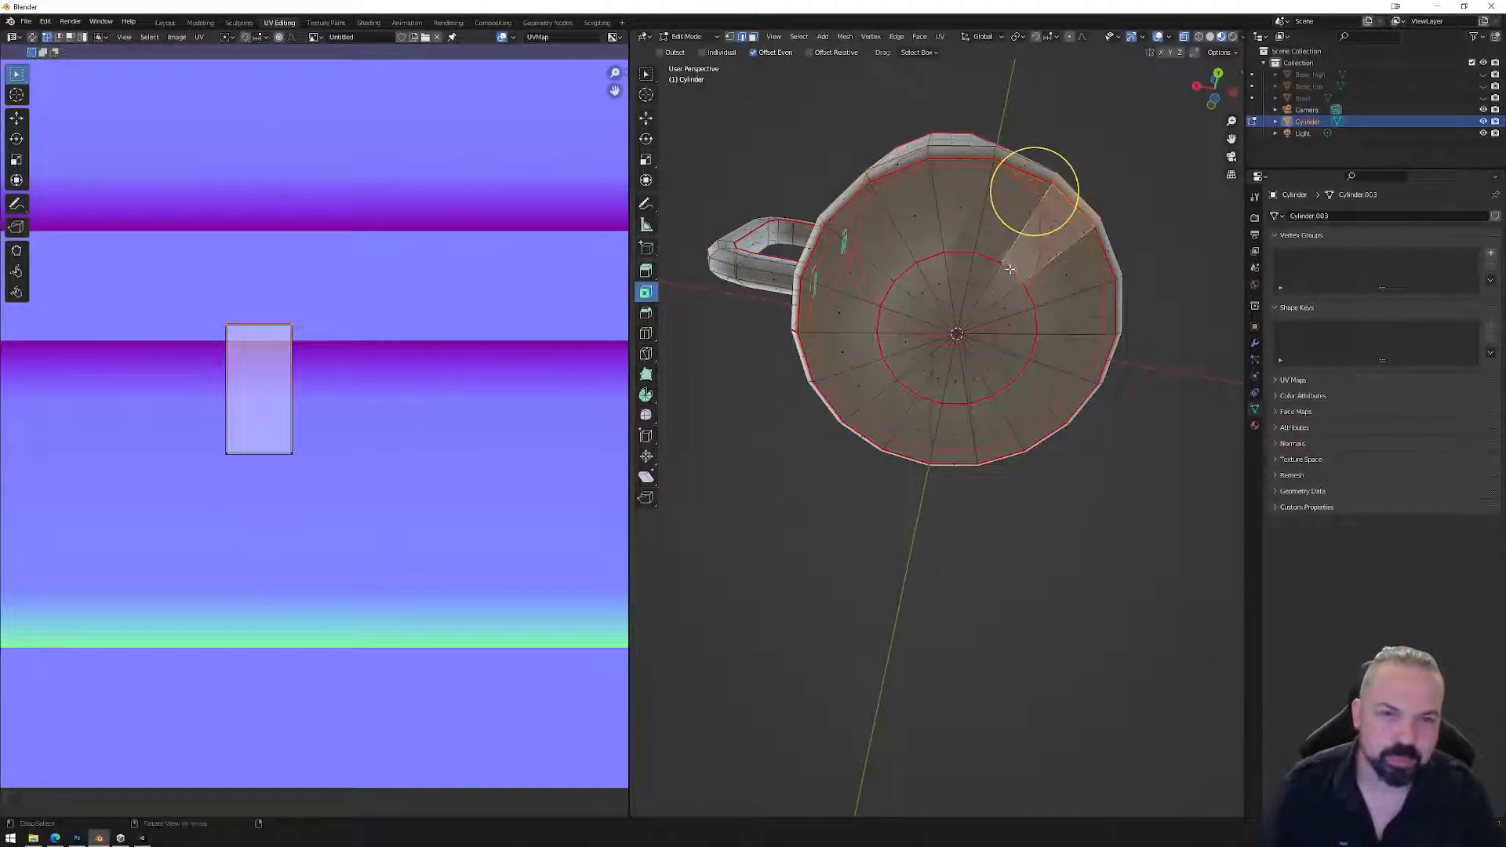
left_click(1020, 296, "alt")
key("x")
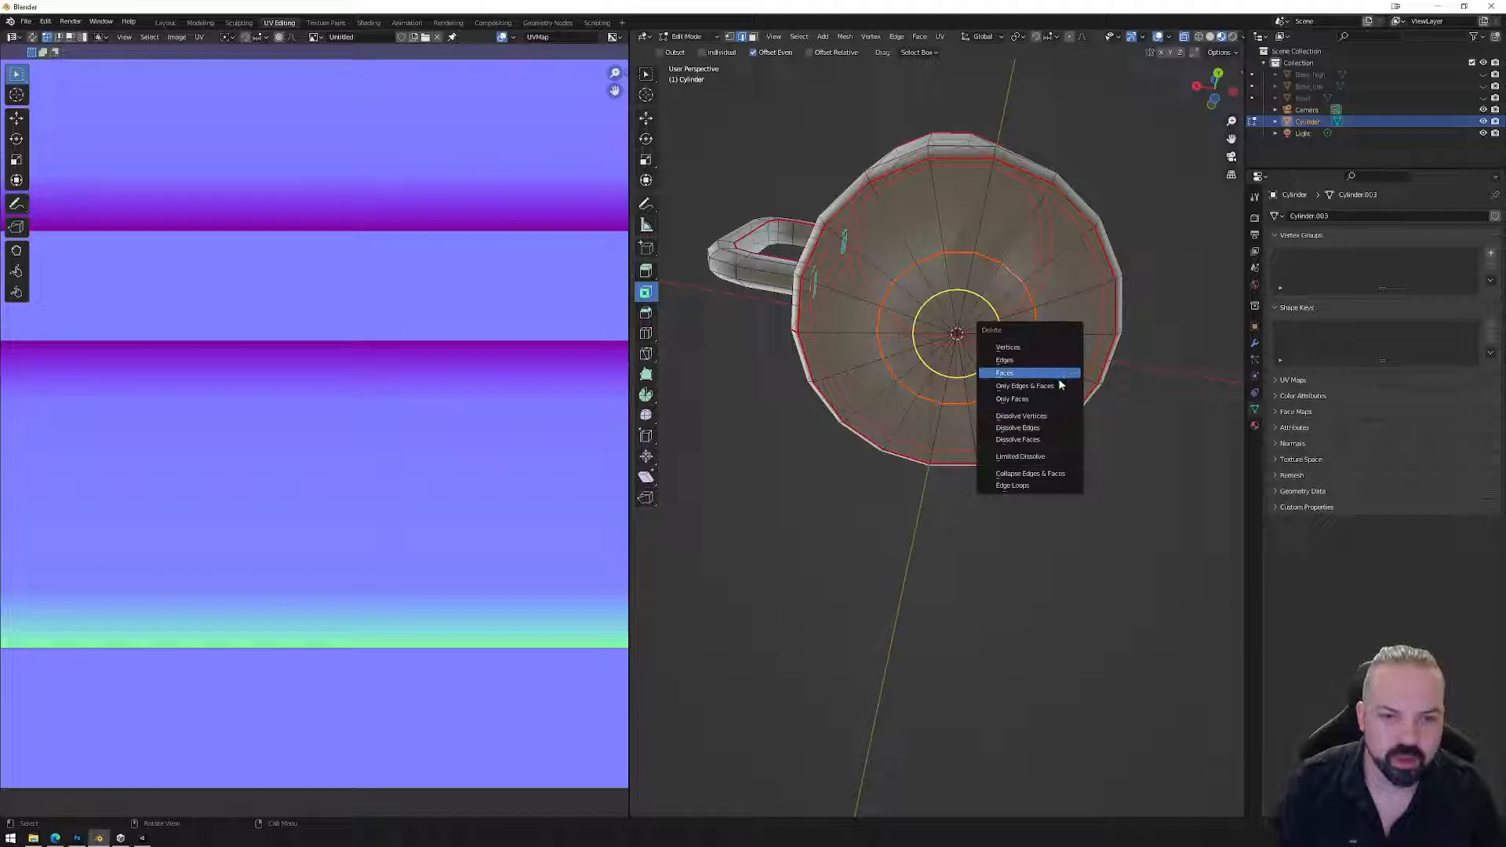
left_click(1045, 427)
key("Tab")
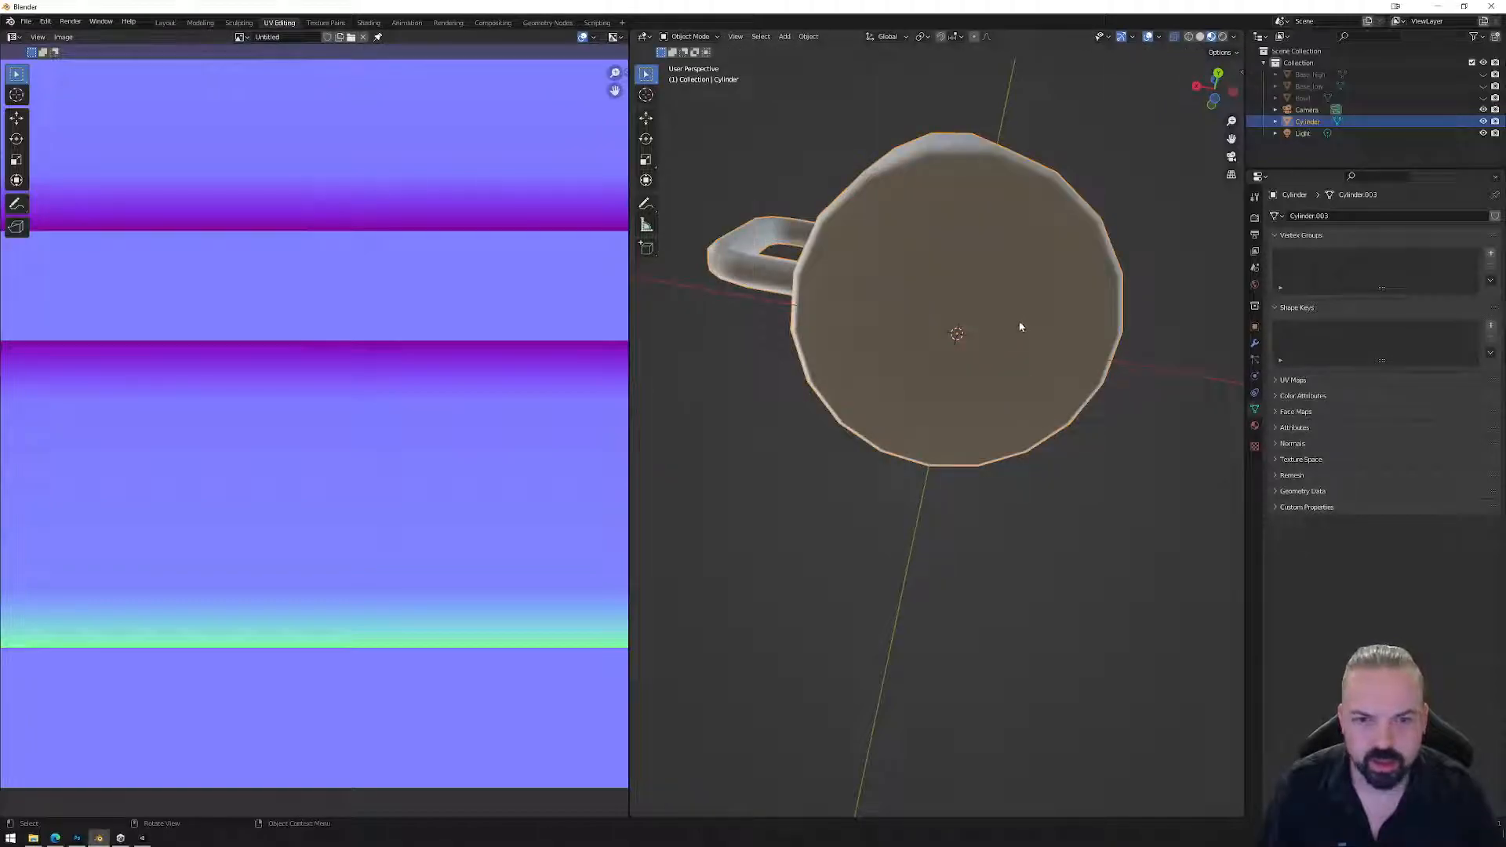
Rotate the triangle UV island 180° and move it lower on the normal map, ending in Object Mode.
middle_click_drag(1018, 330, 1008, 285)
key("Tab")
left_click_drag(720, 172, 1118, 516)
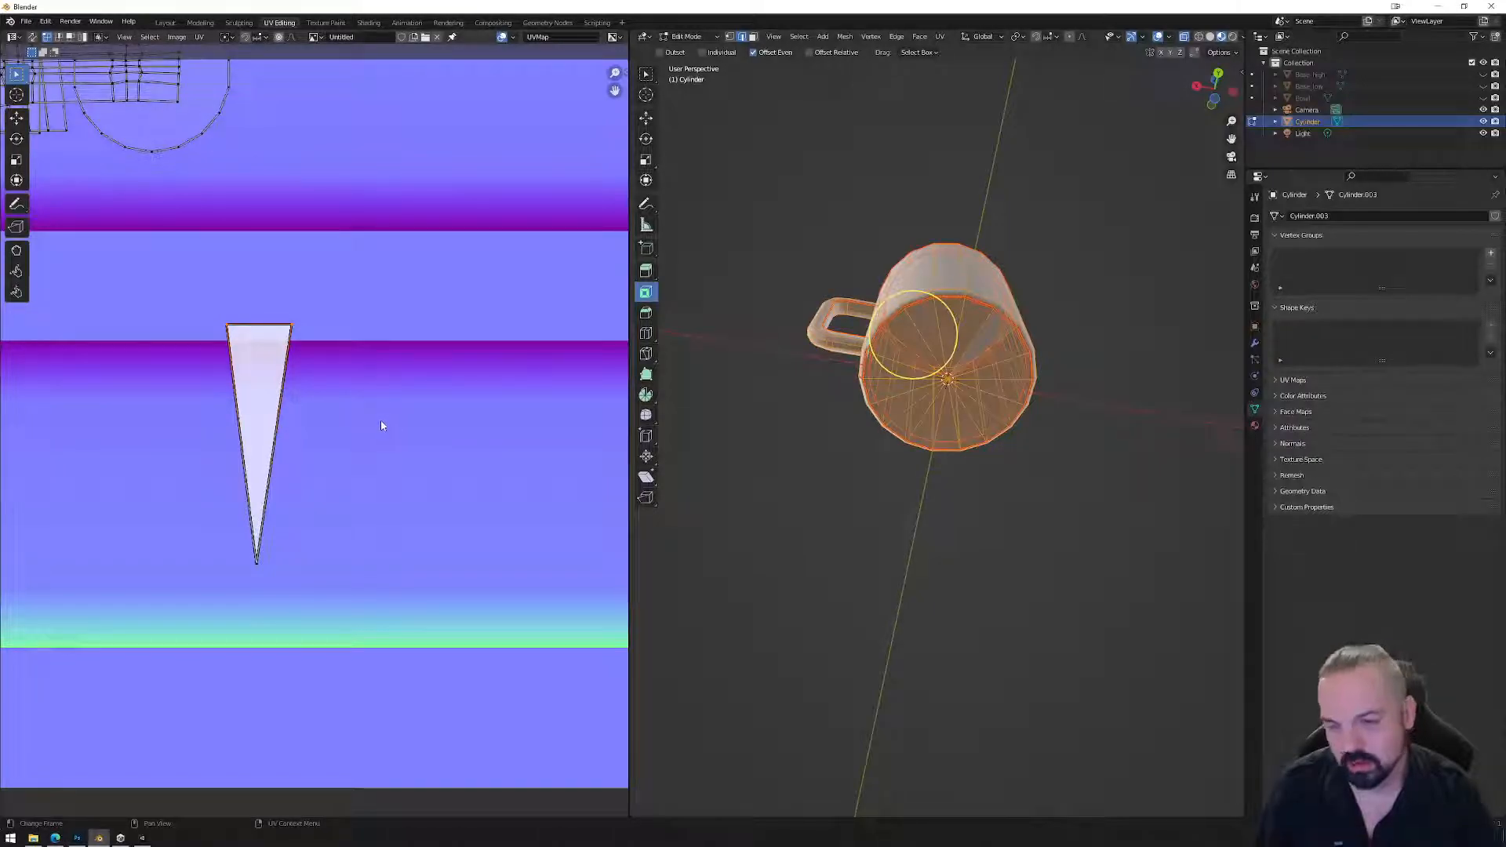
scroll(369, 413, "down", 4)
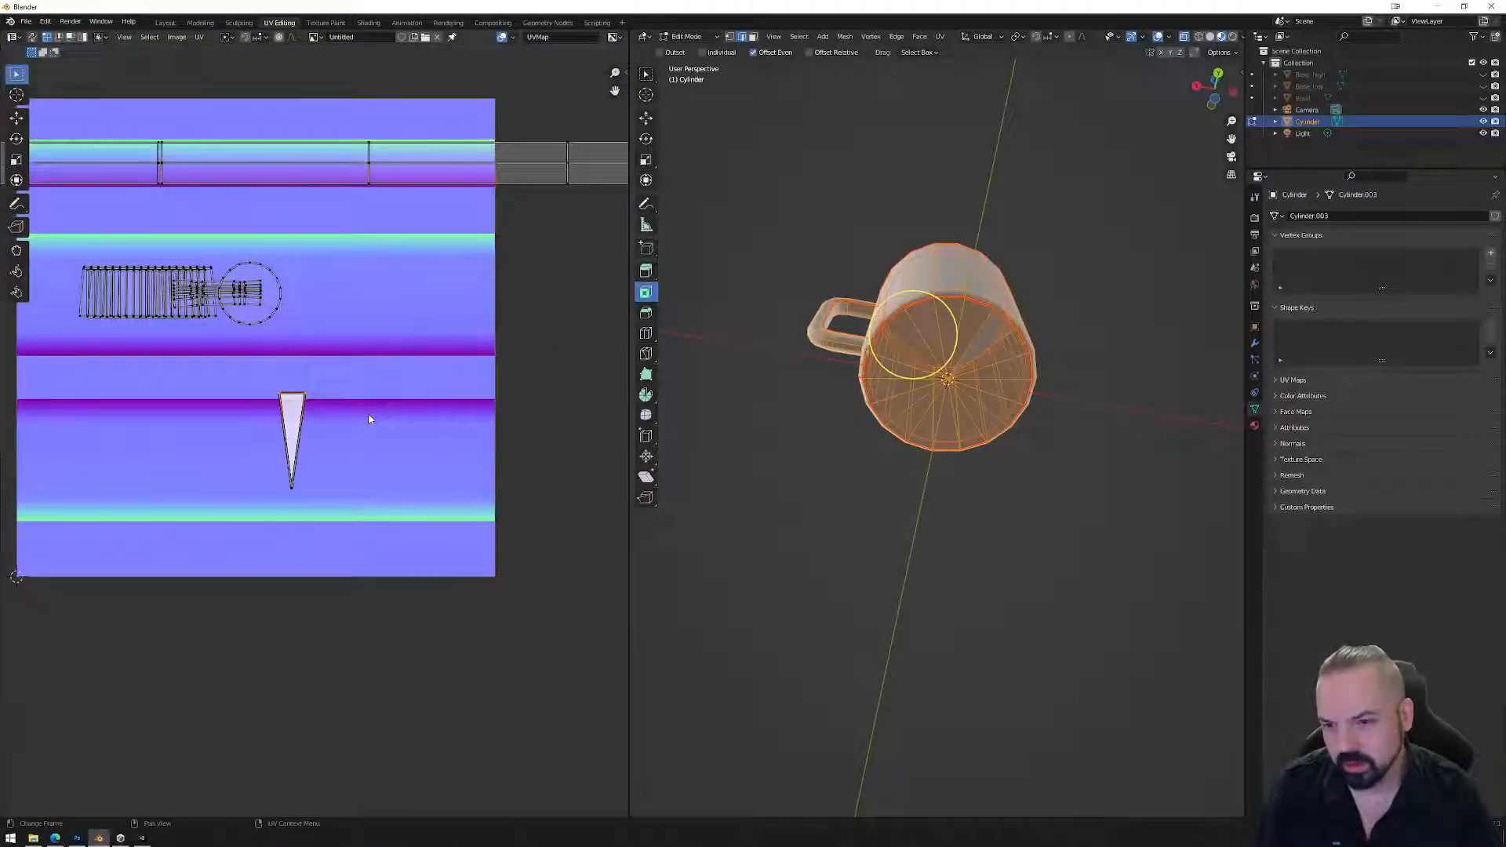
left_click_drag(341, 514, 341, 513)
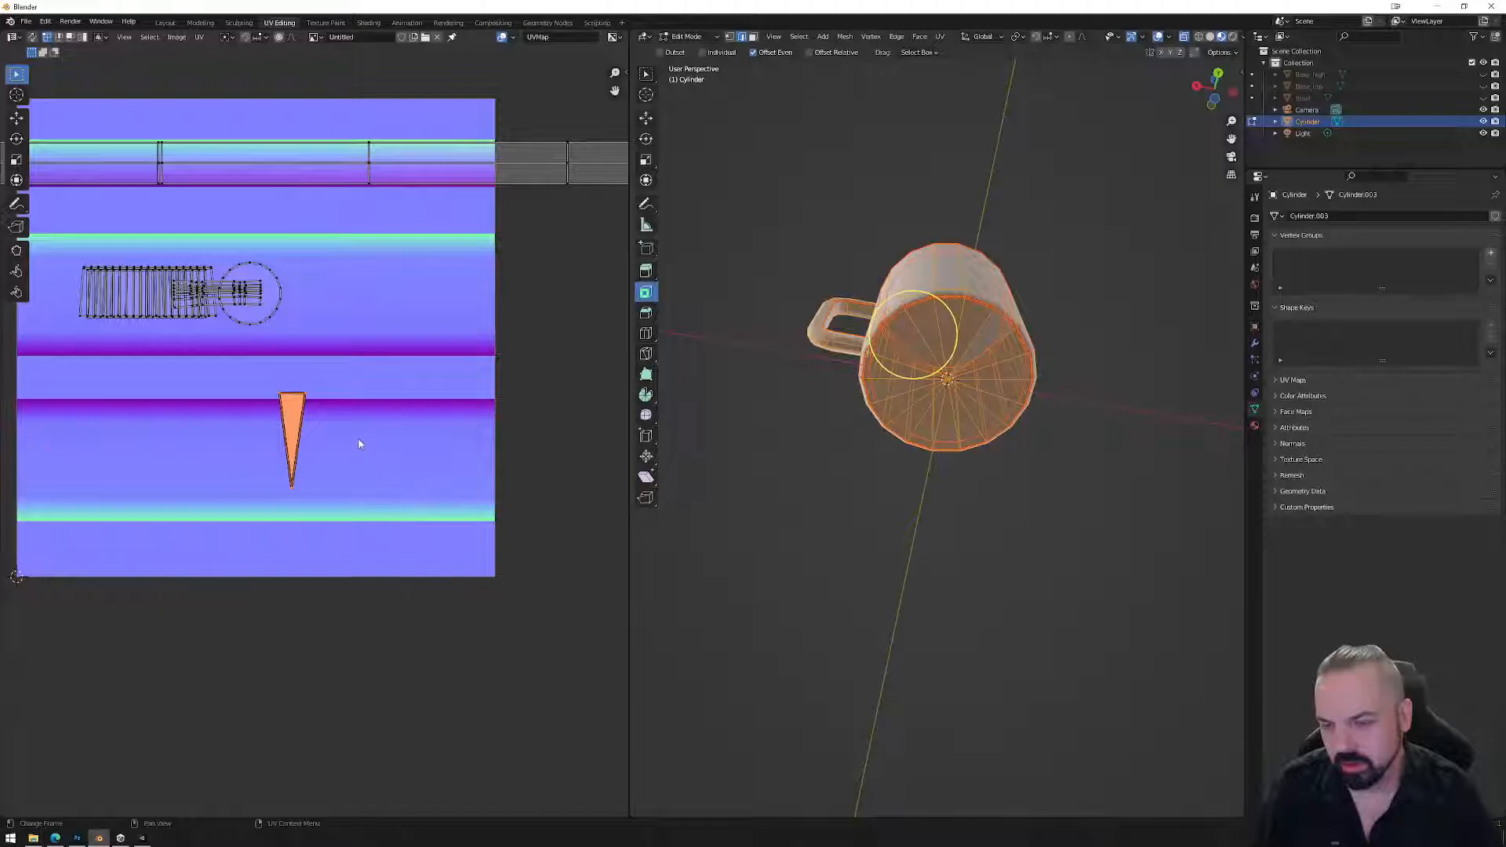
scroll(358, 443, "up", 3)
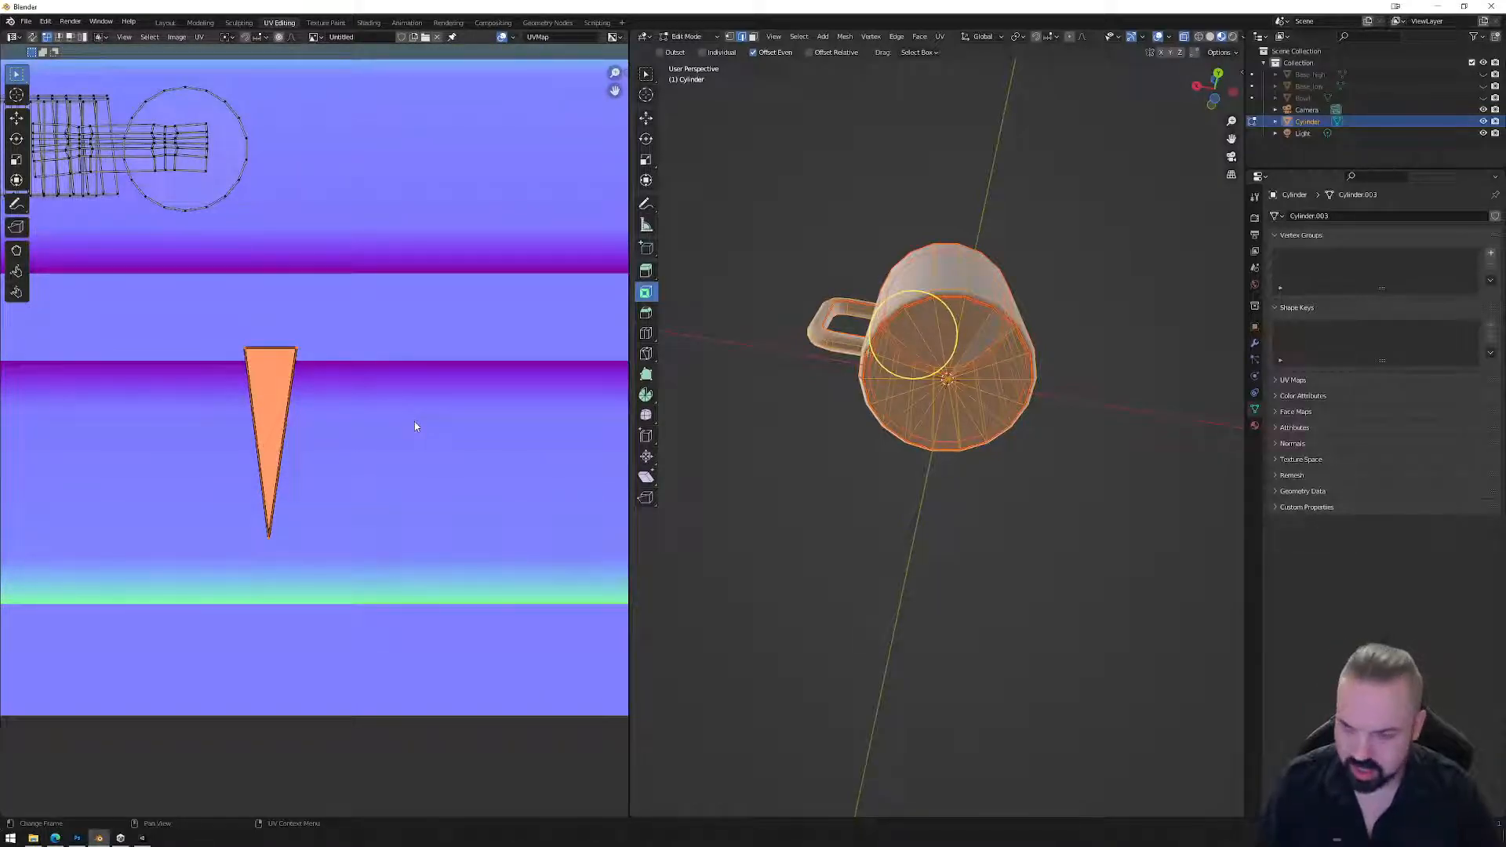
key("r")
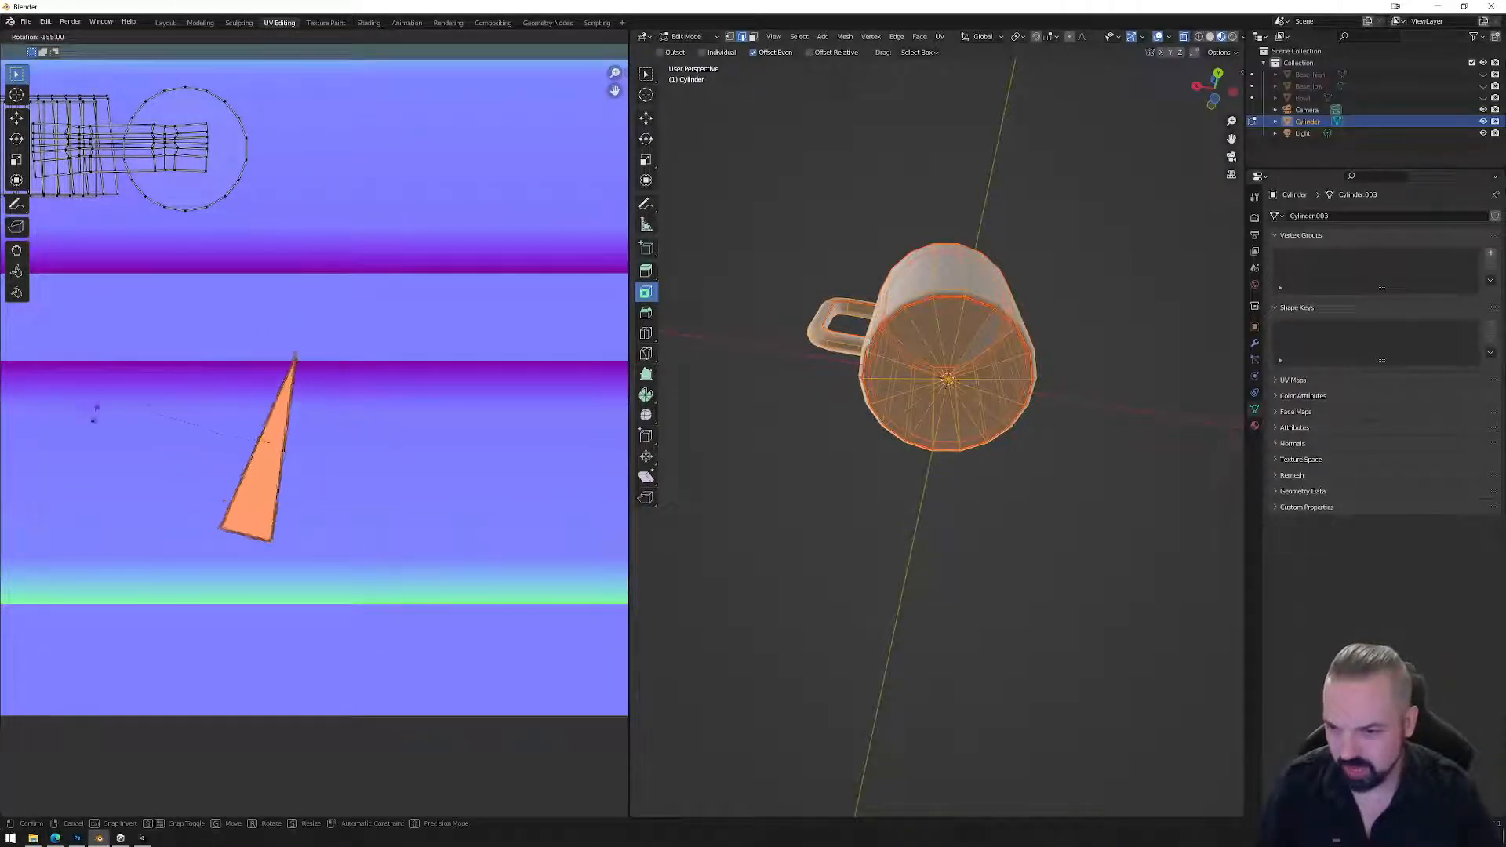
left_click(109, 459)
key("g")
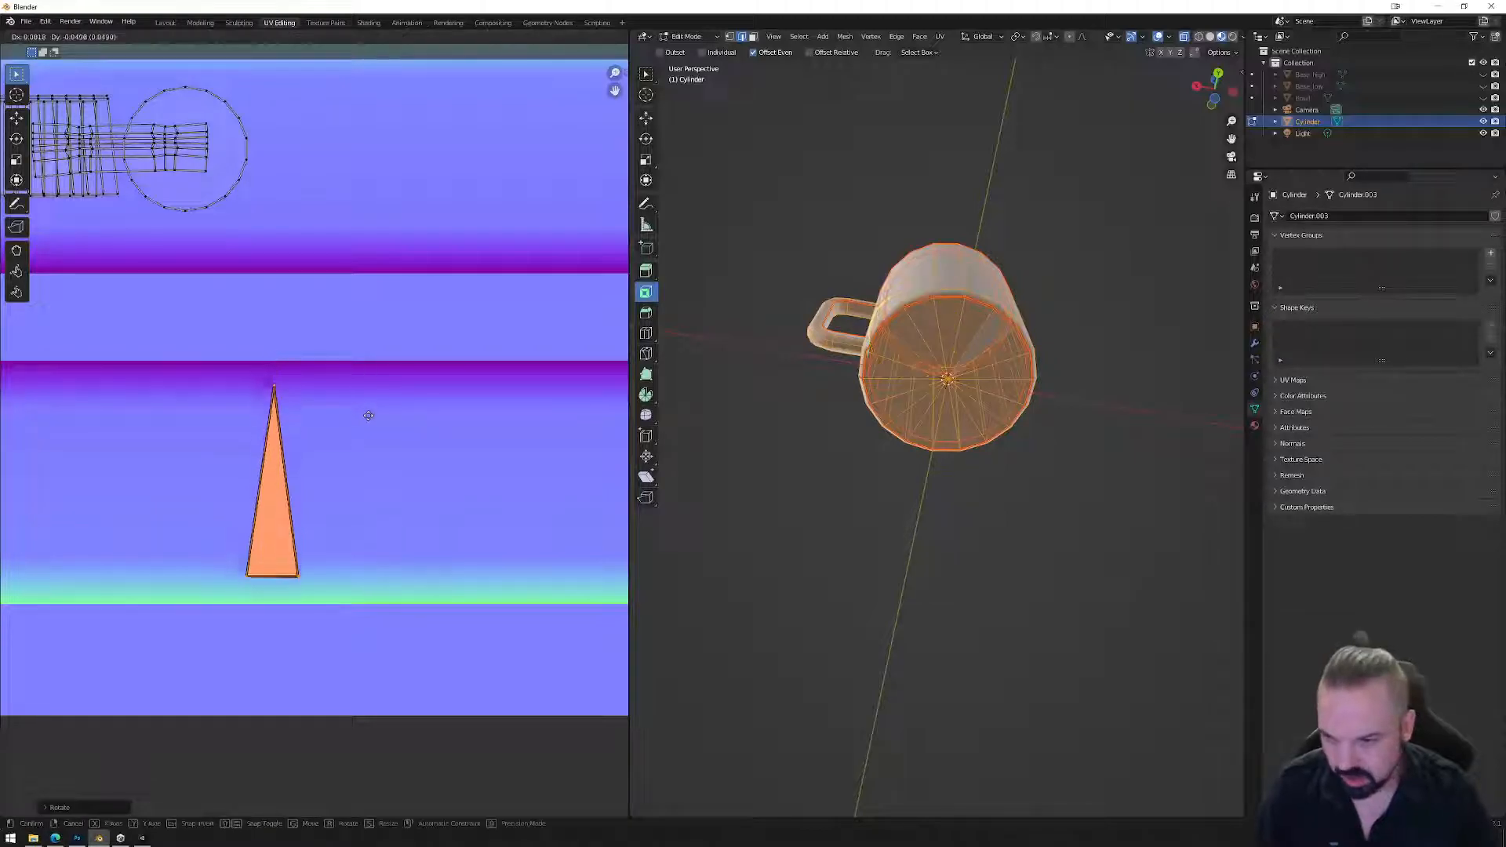
left_click(367, 464)
key("Tab")
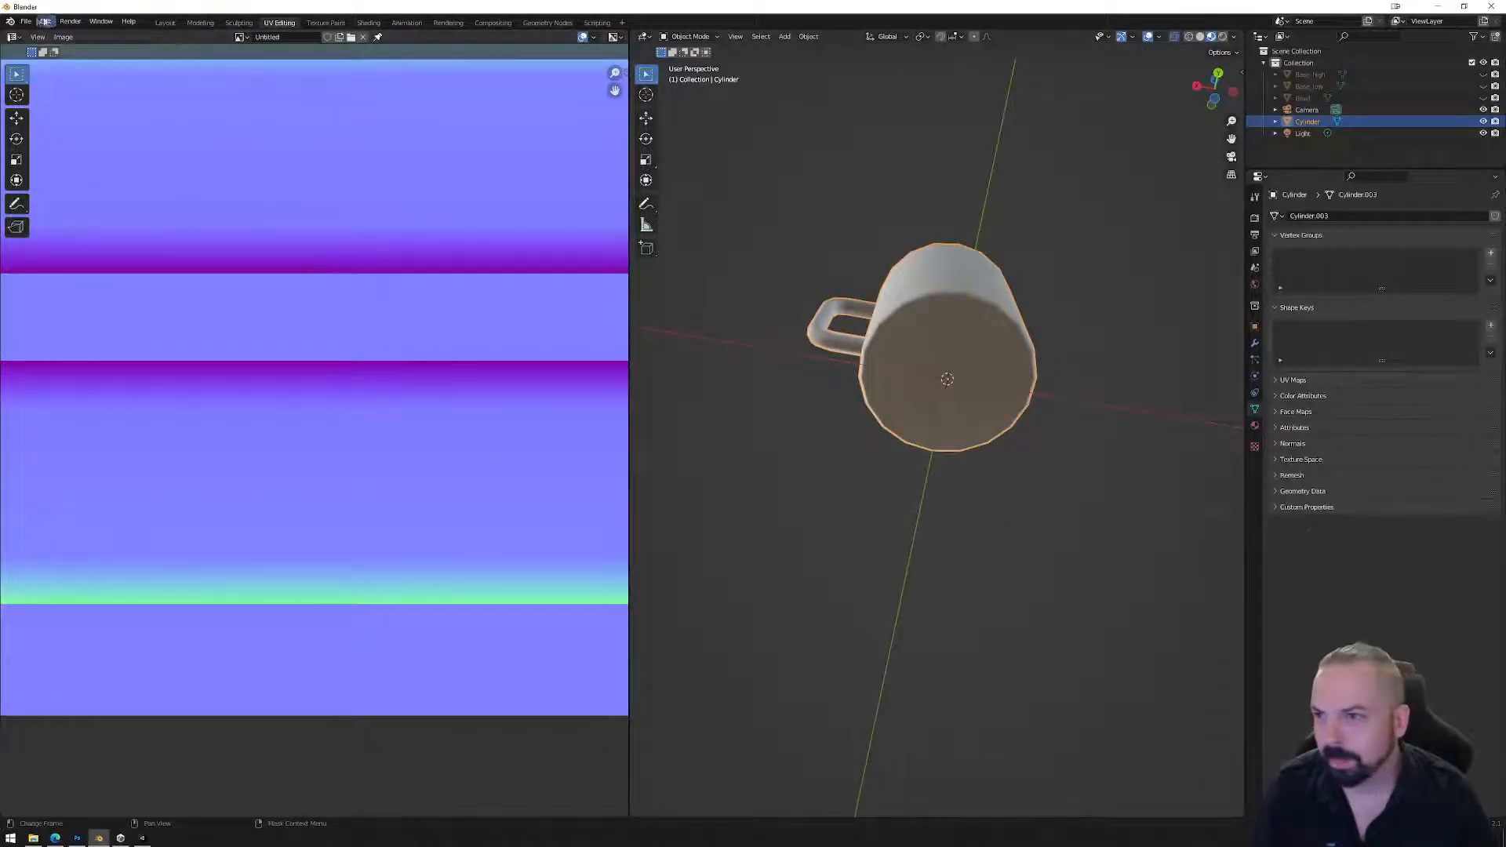
Re-export the mug as FBX over Mug_01.fbx and switch to the Unity editor.
left_click(26, 21)
mouse_move(79, 192)
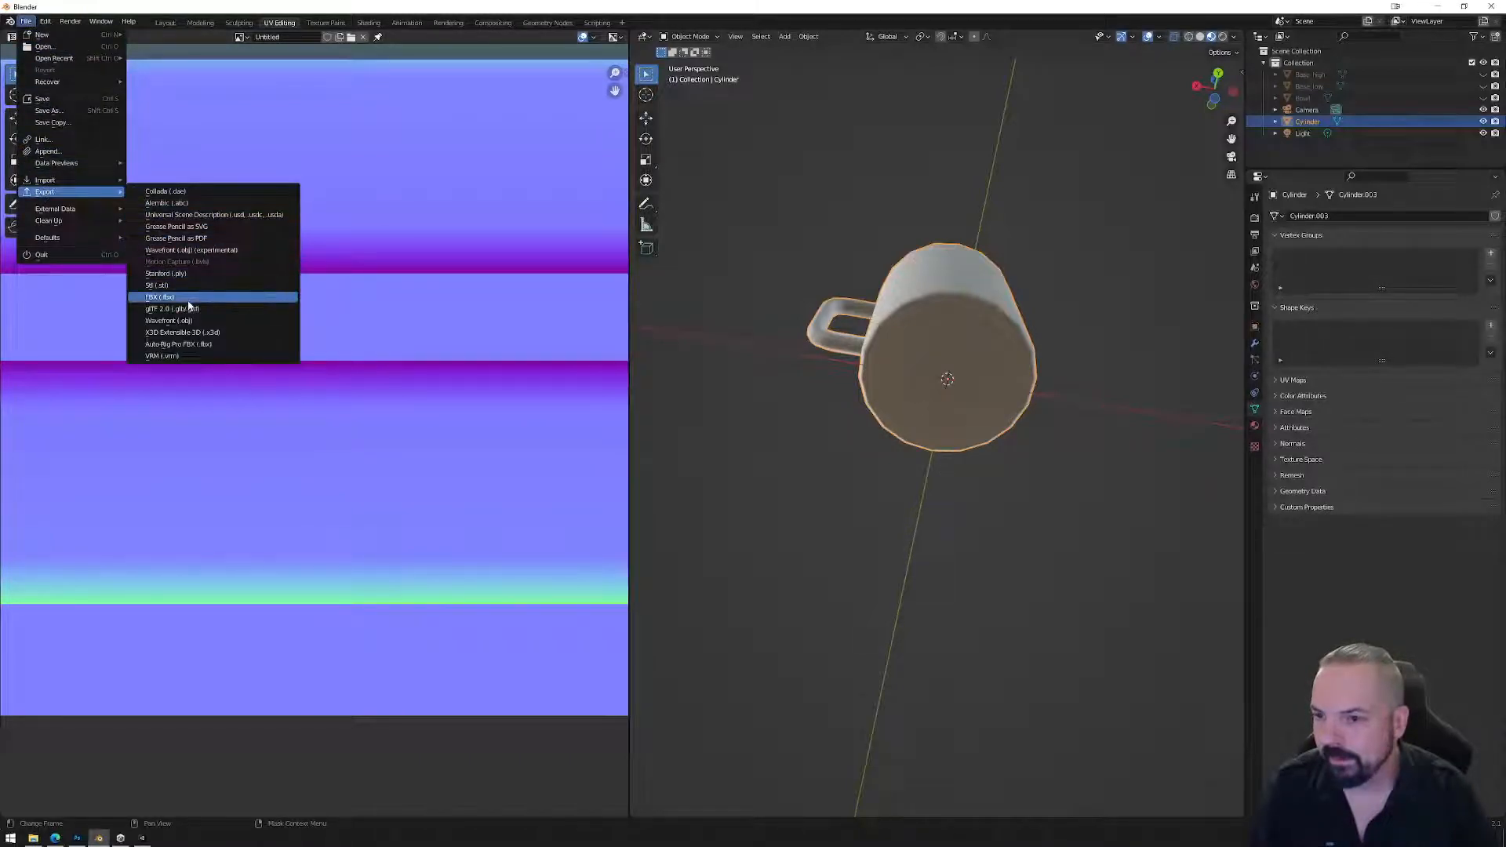
left_click(161, 297)
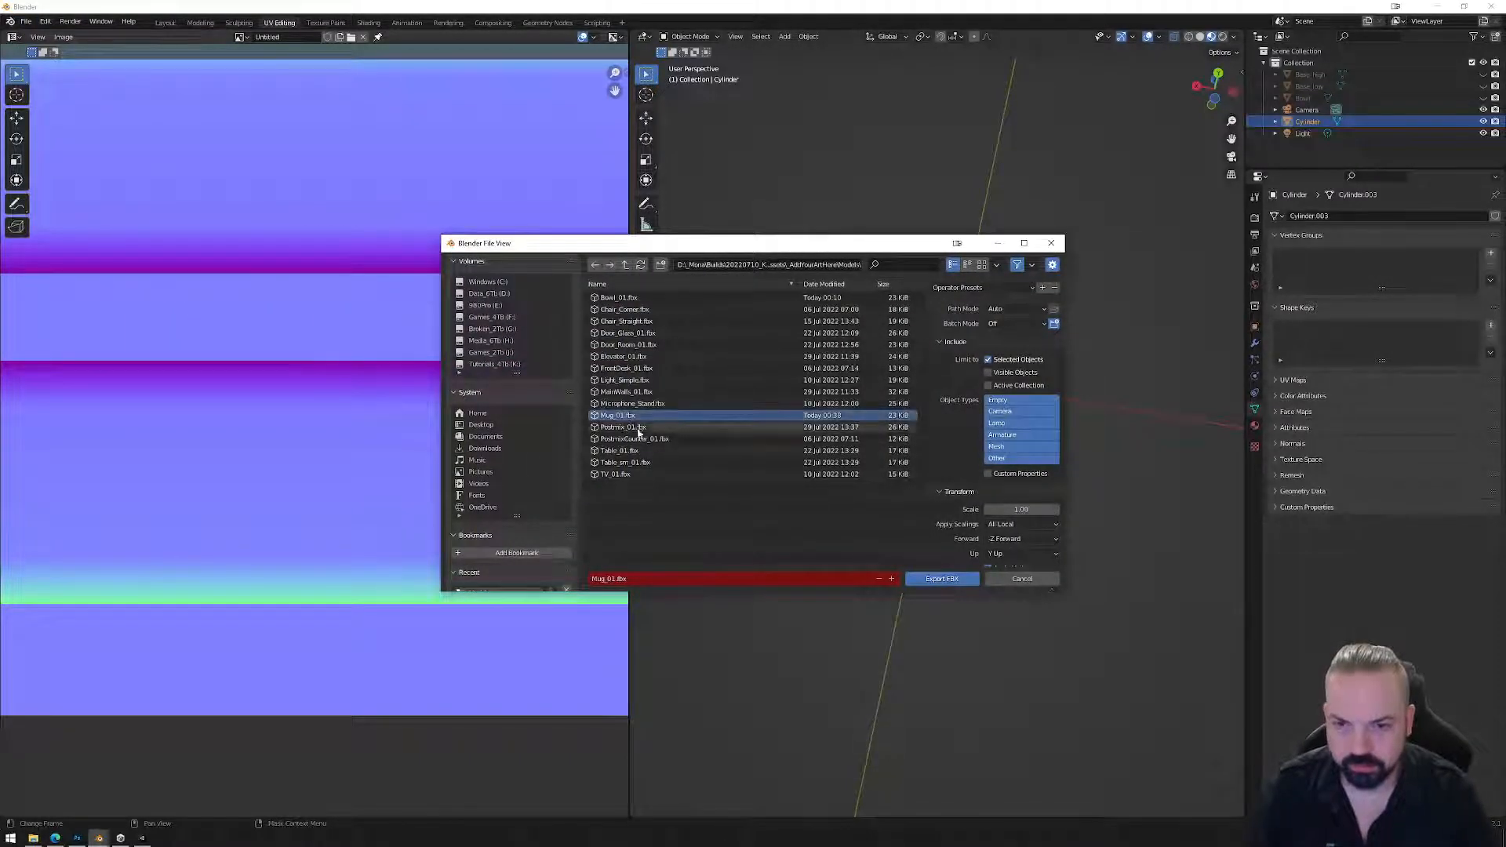
left_click(944, 580)
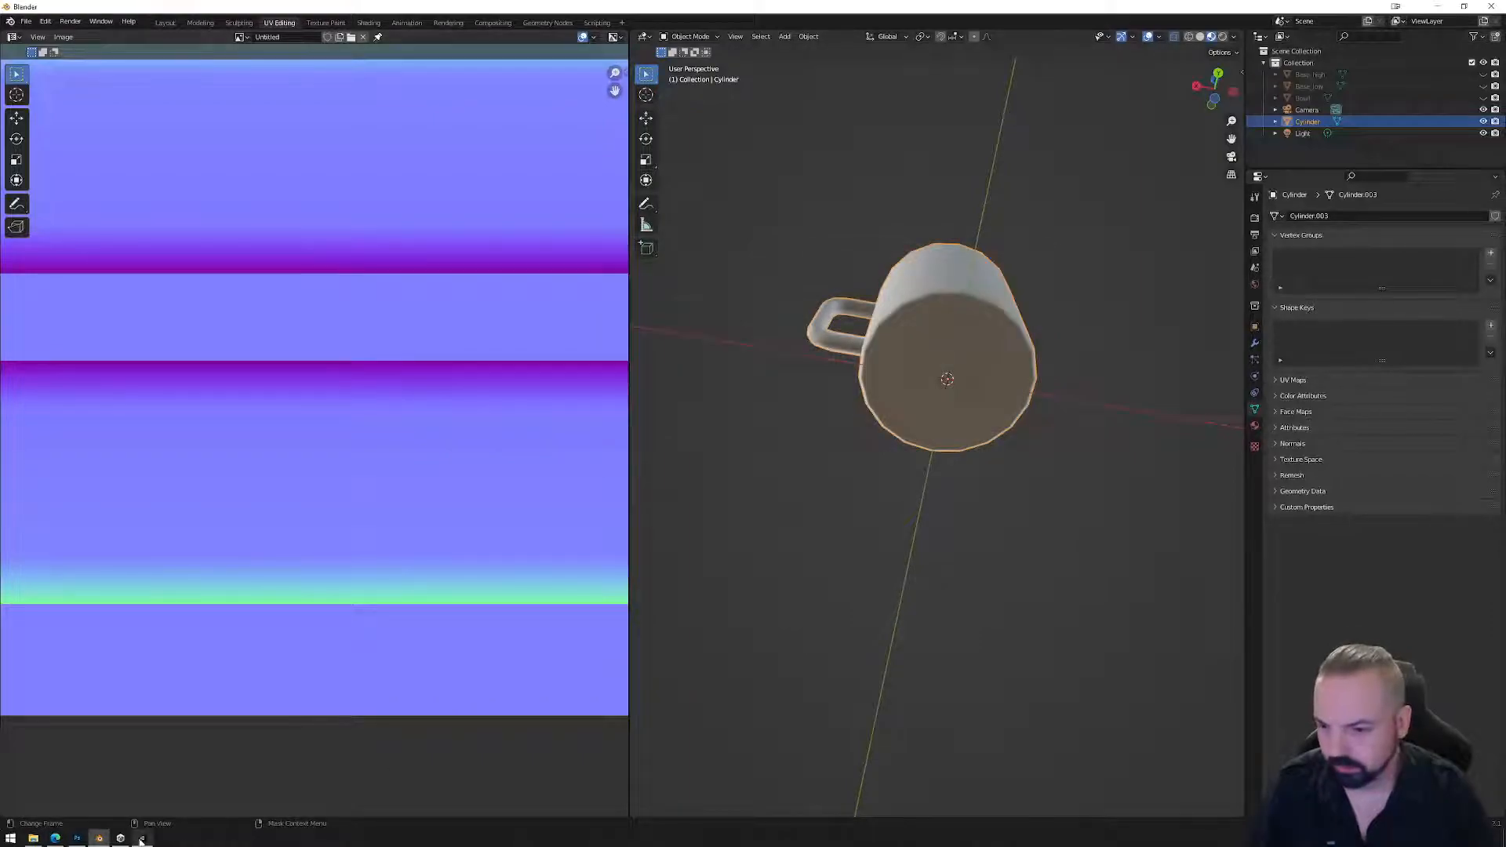
left_click(142, 838)
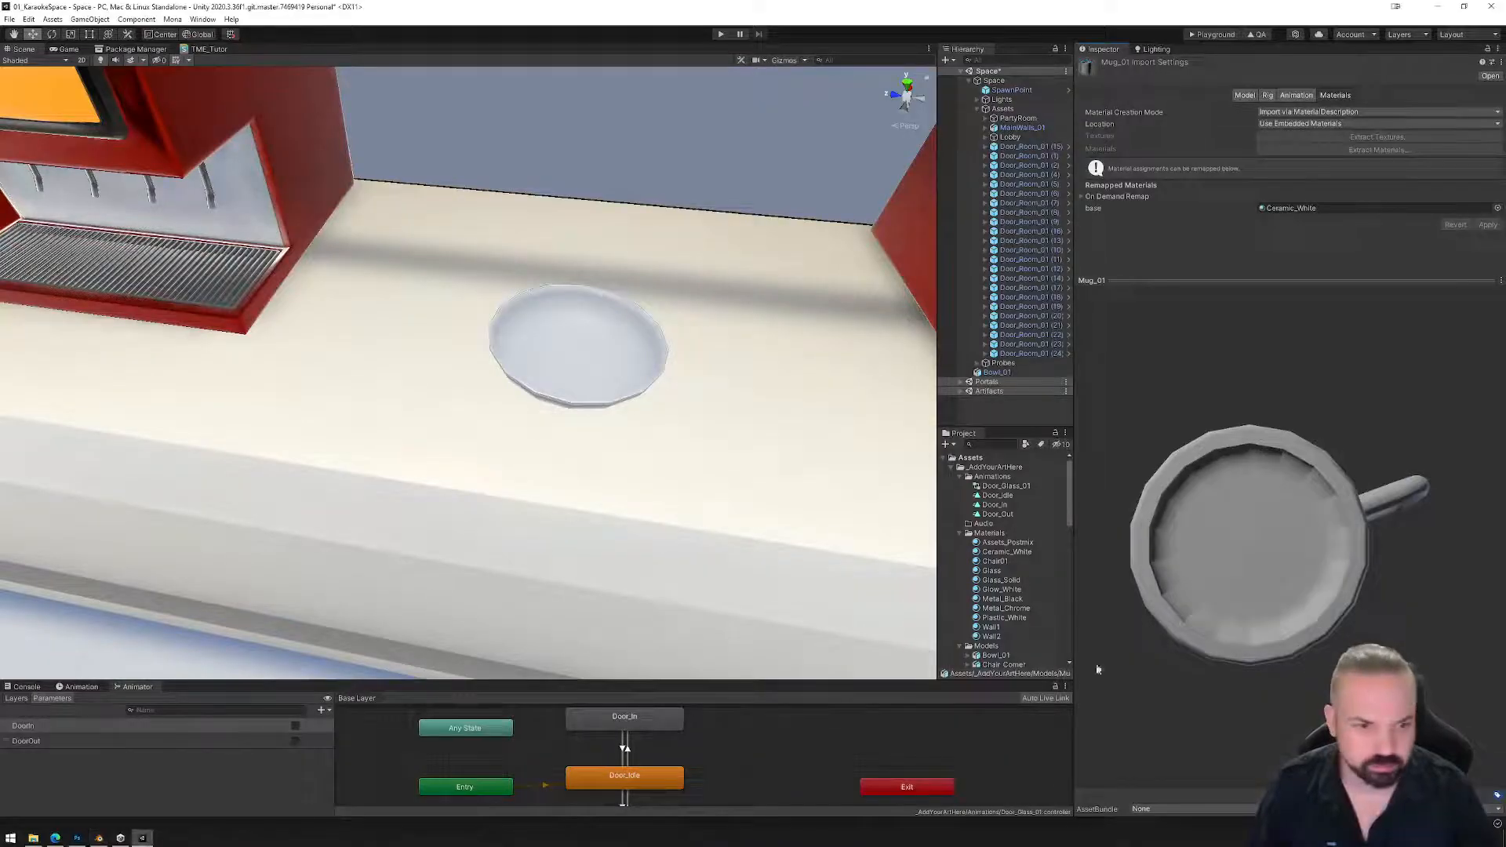
Inspect the Mug_01 preview from the side, inside and base, then parent Bowl_01 to Lobby.
left_click_drag(1249, 580, 1250, 450)
left_click_drag(1275, 536, 1139, 517)
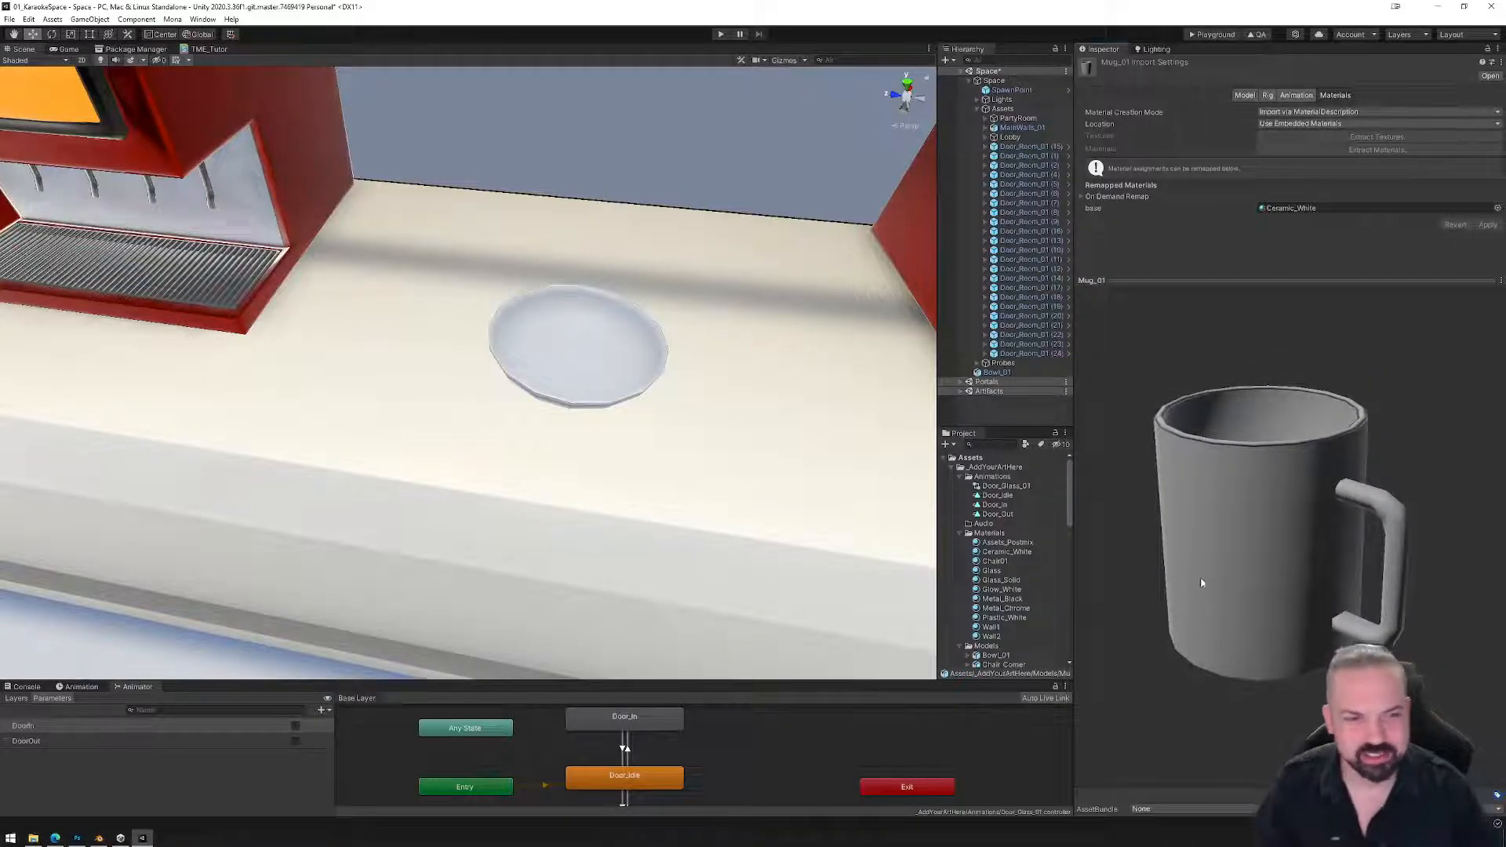
left_click_drag(1292, 615, 1310, 642)
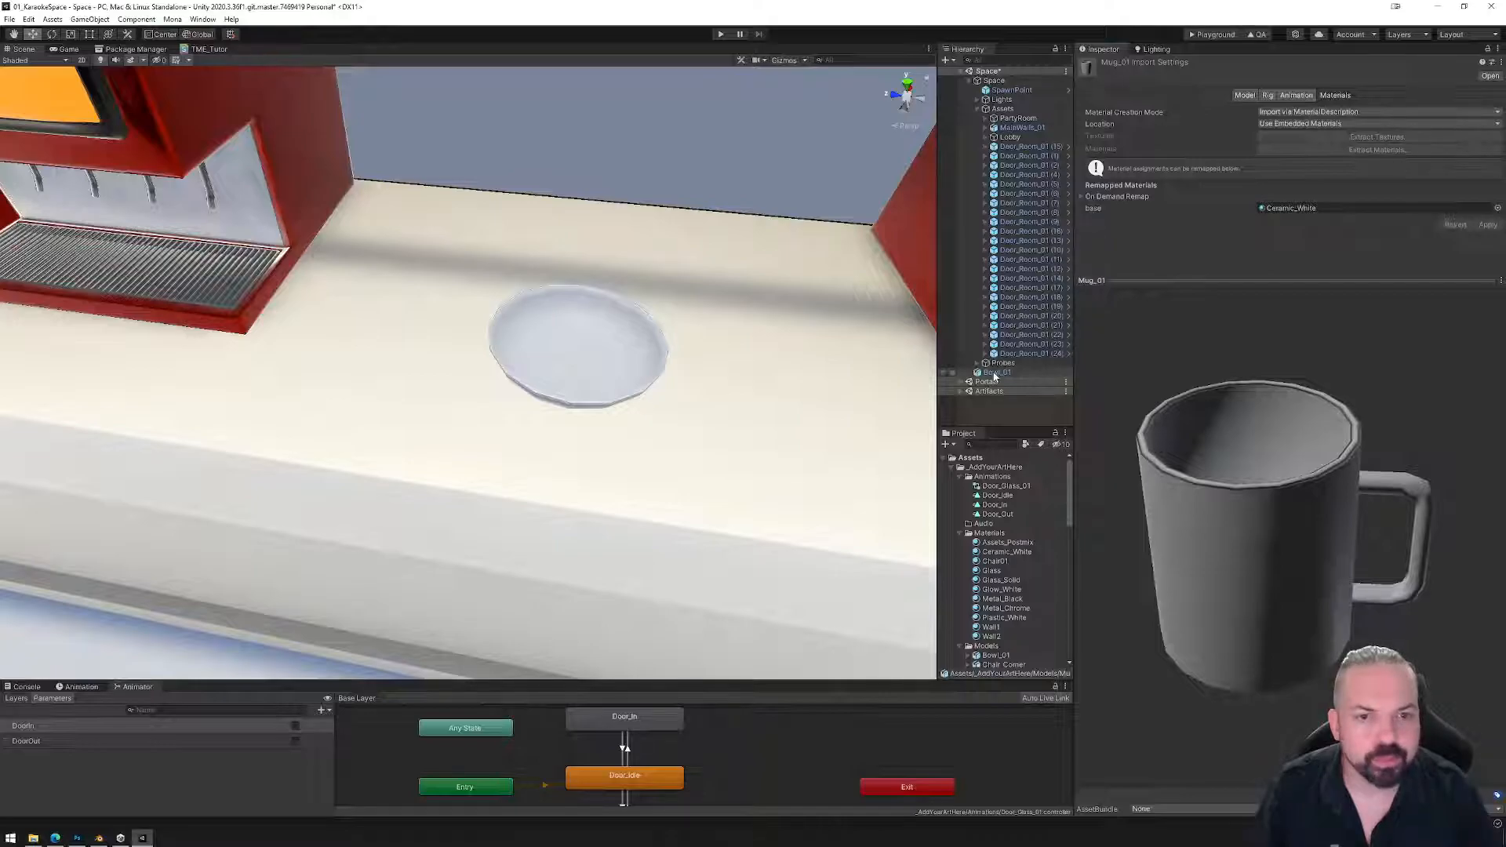
left_click_drag(995, 376, 1012, 139)
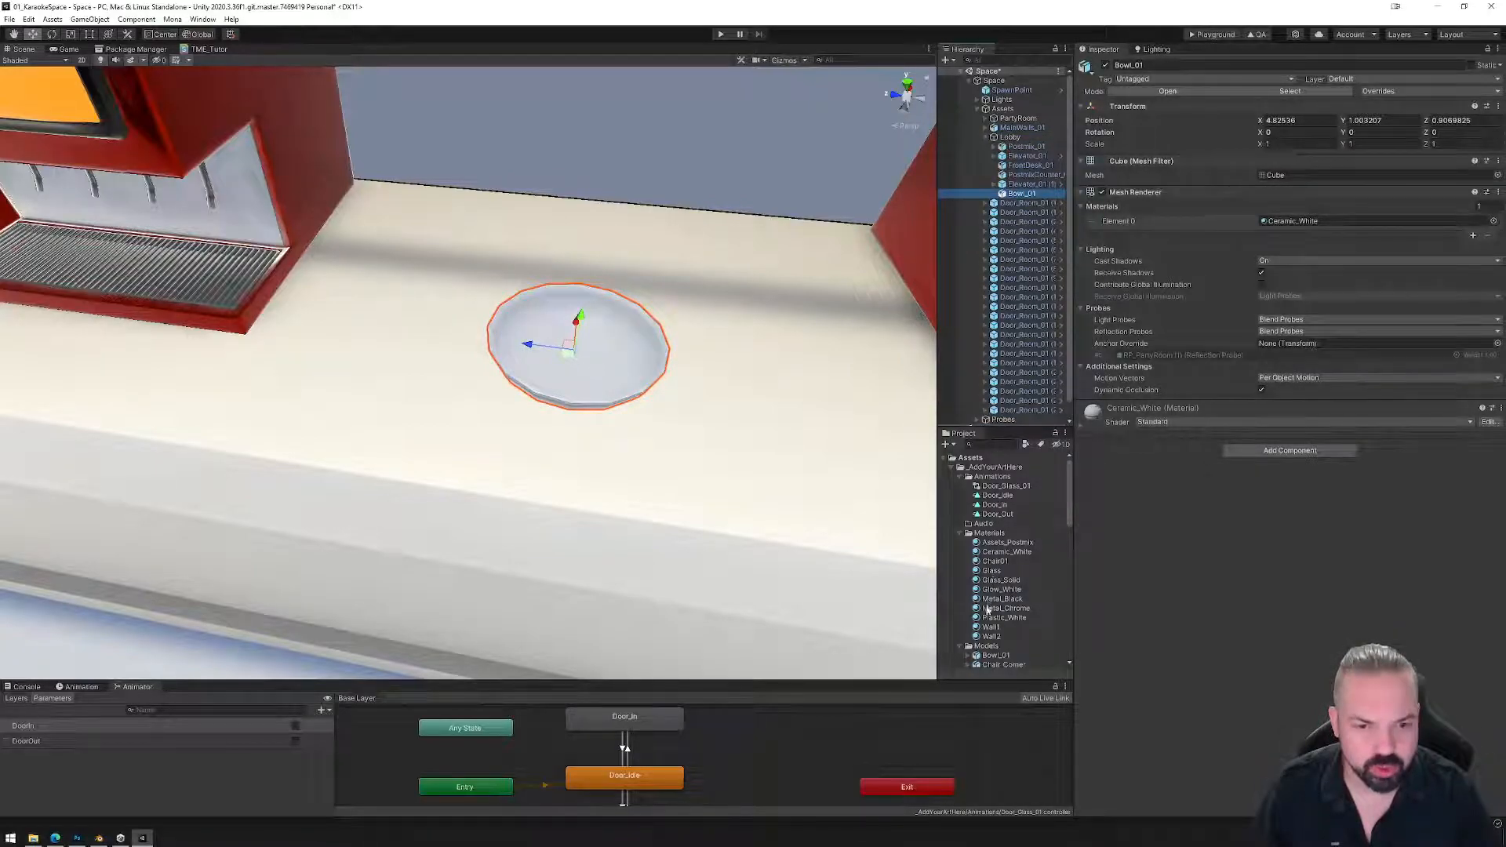
Drop the Mug_01 model onto the counter beside the bowl and parent it under Lobby.
scroll(997, 557, "down", 5)
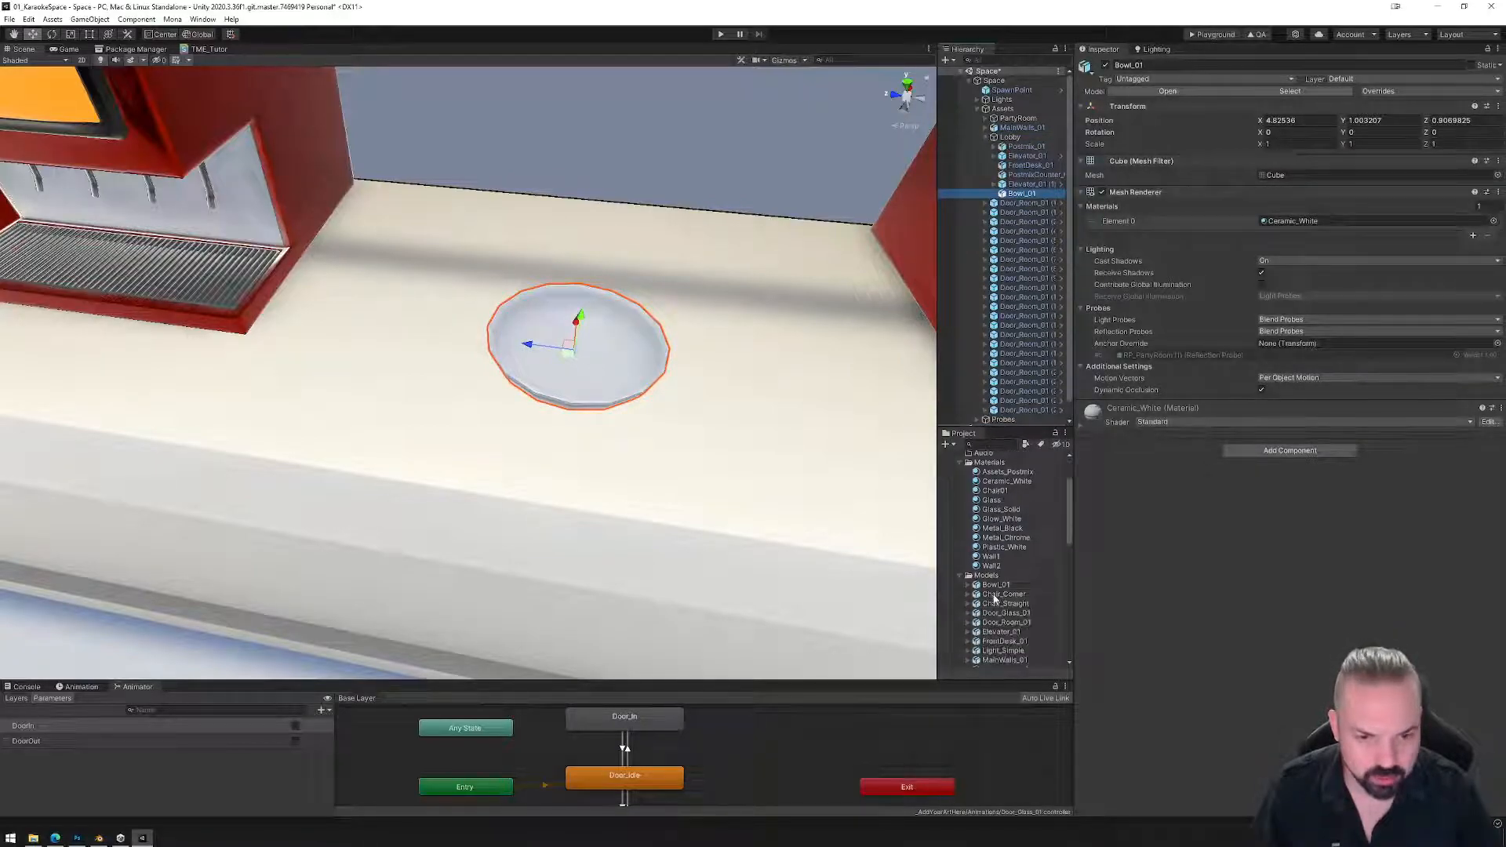
left_click(994, 644)
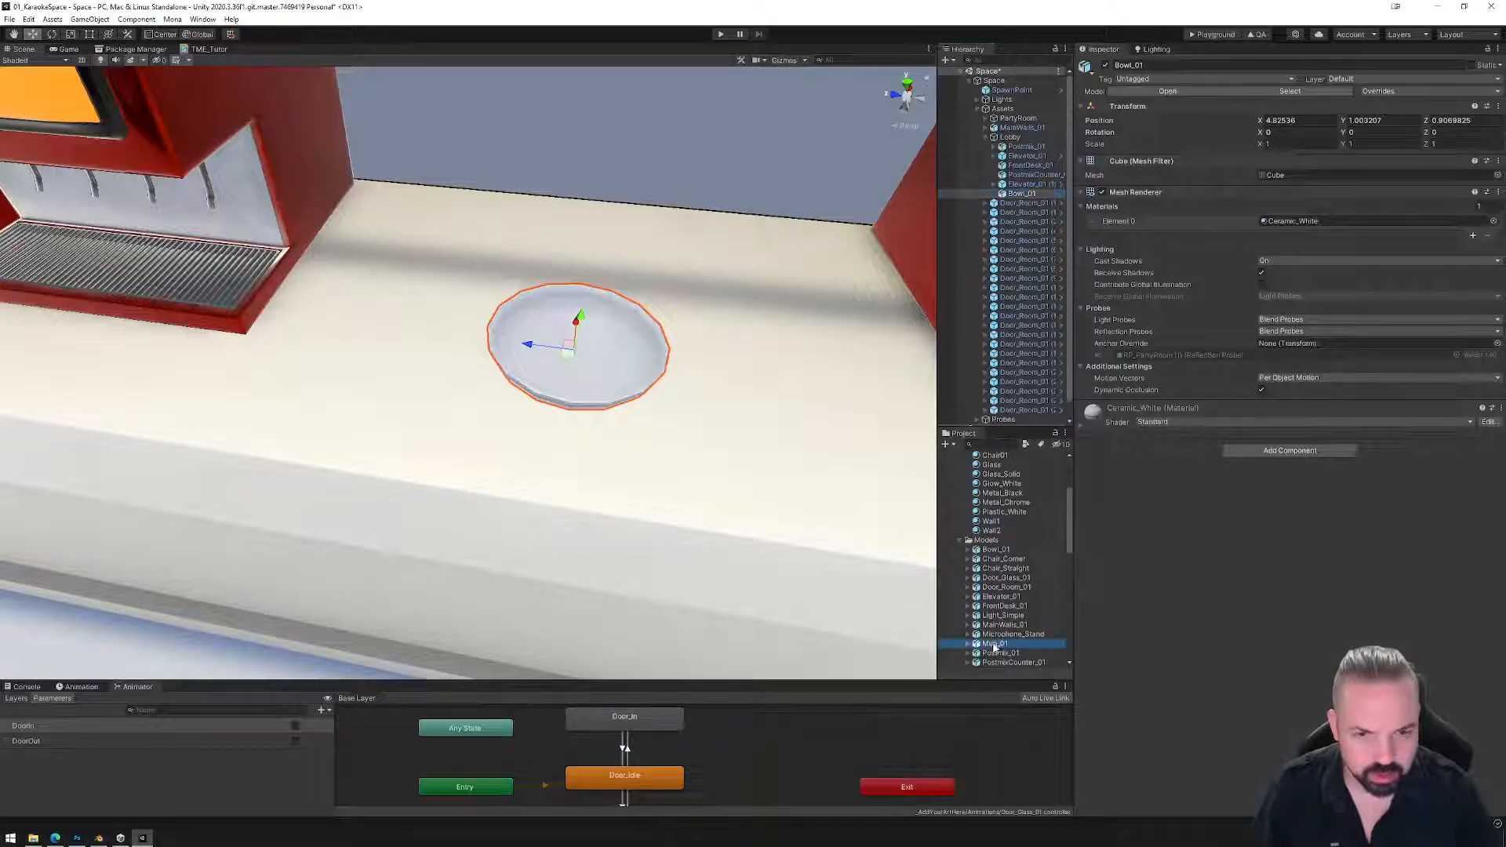
left_click_drag(998, 610, 1002, 197)
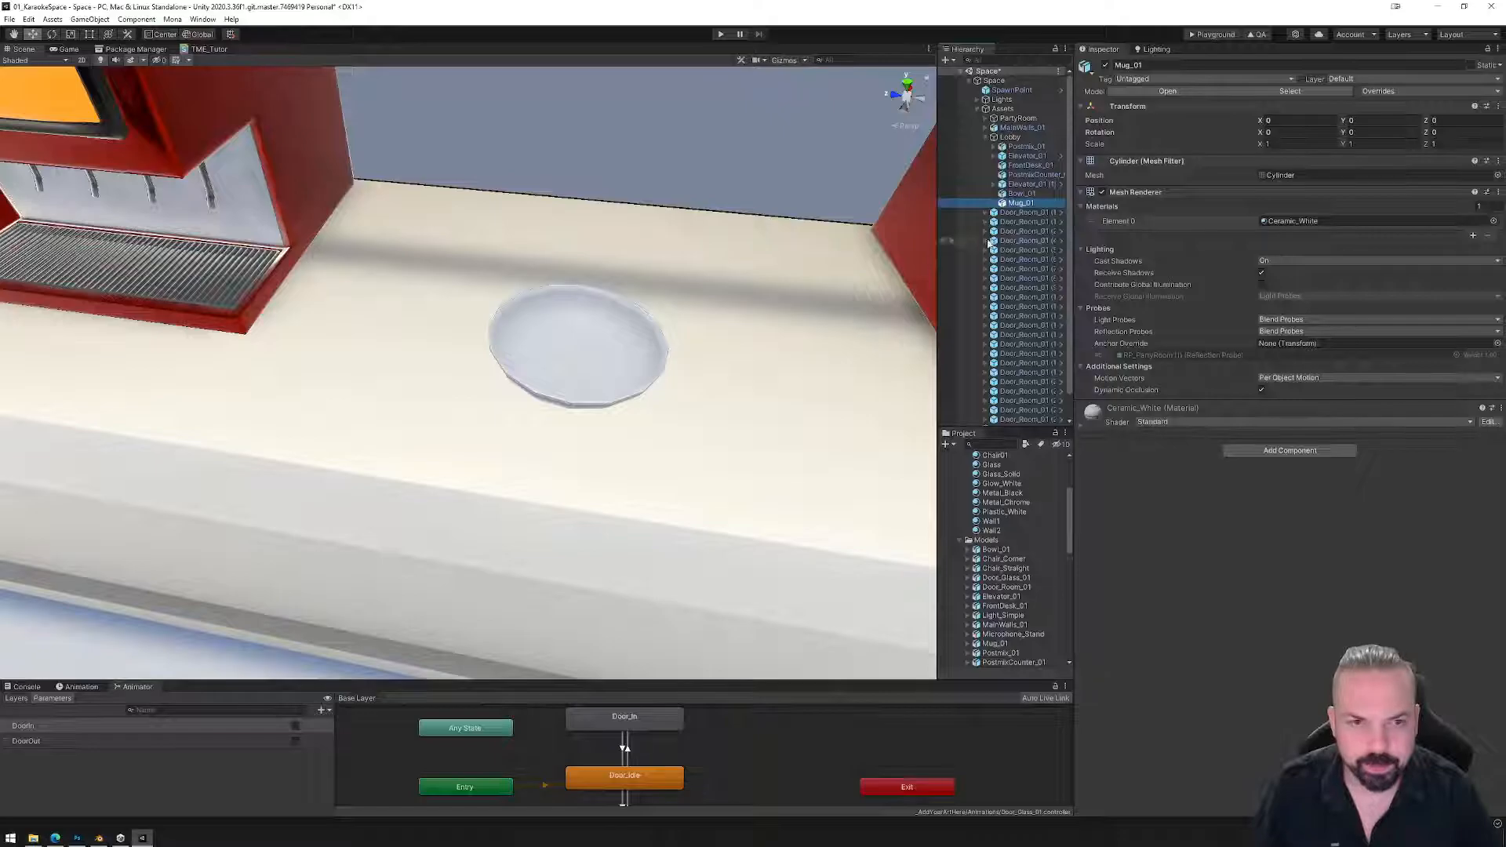
key("Delete")
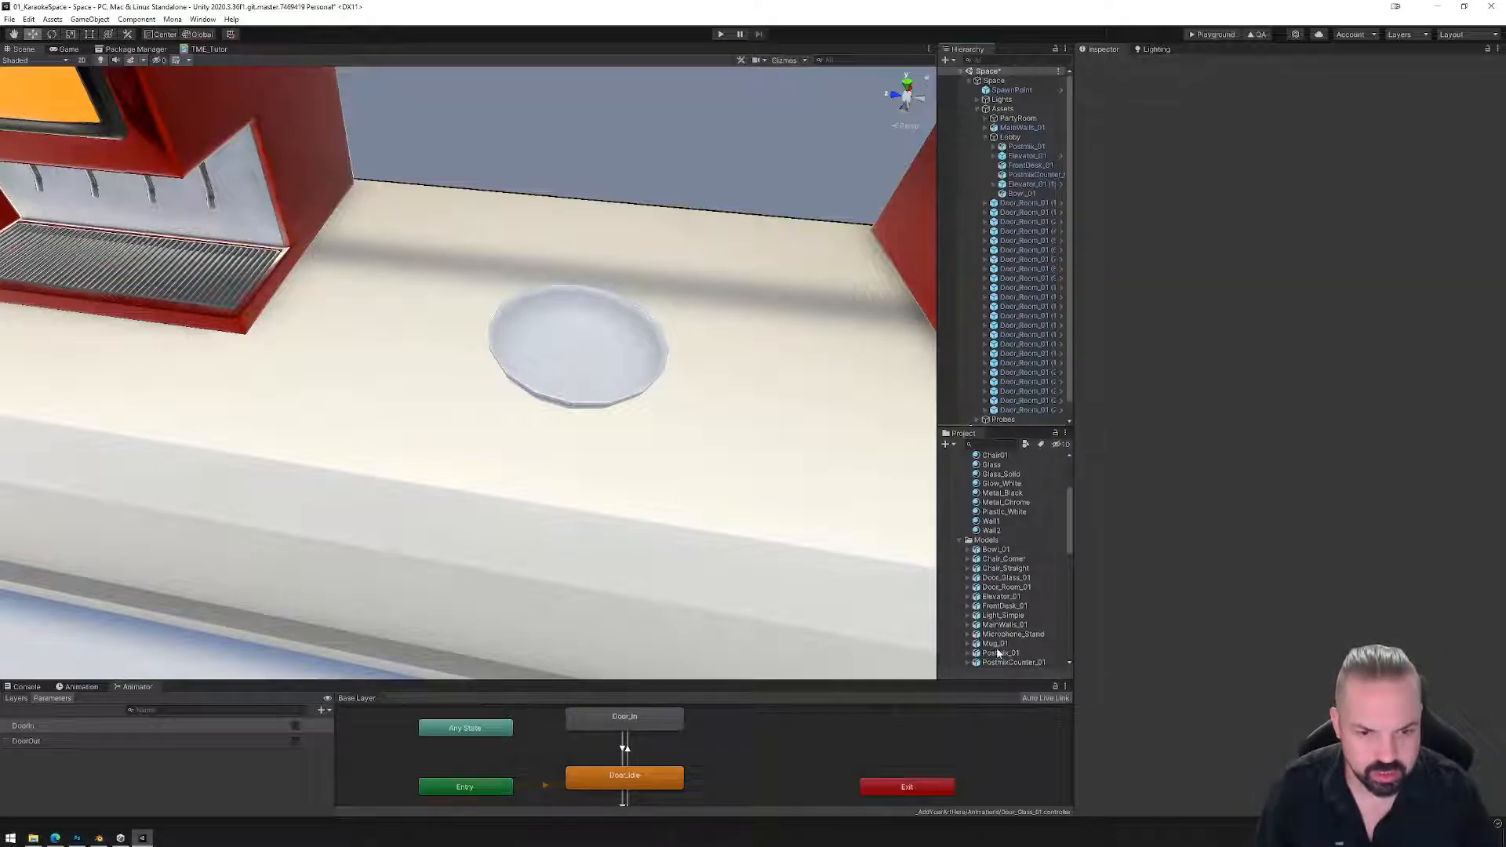
left_click_drag(730, 382, 706, 210)
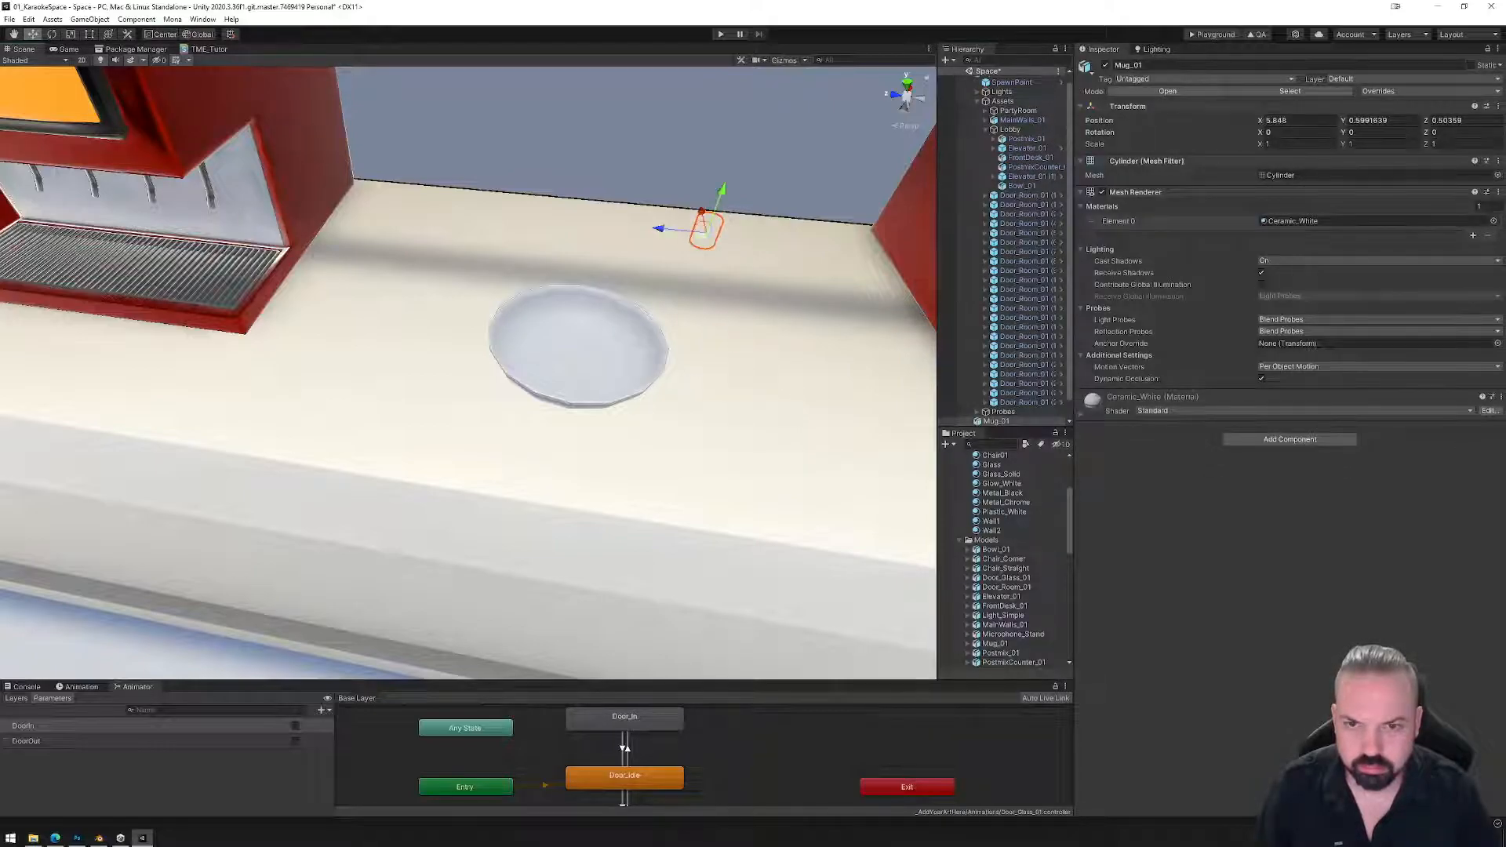
key("ctrl+z")
left_click_drag(757, 343, 720, 338)
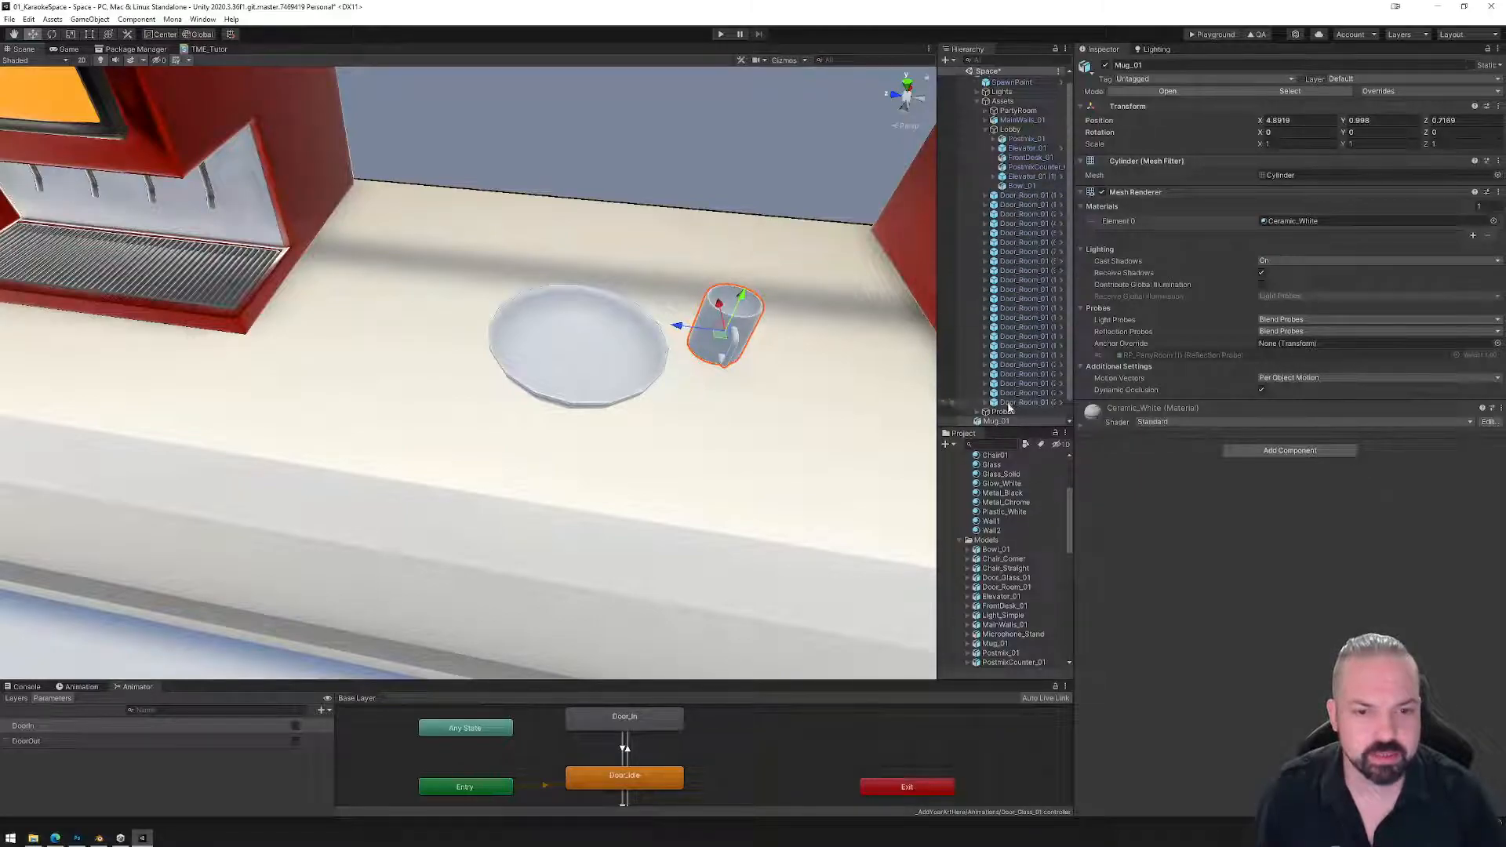
left_click(1000, 422)
left_click_drag(1021, 189, 1020, 183)
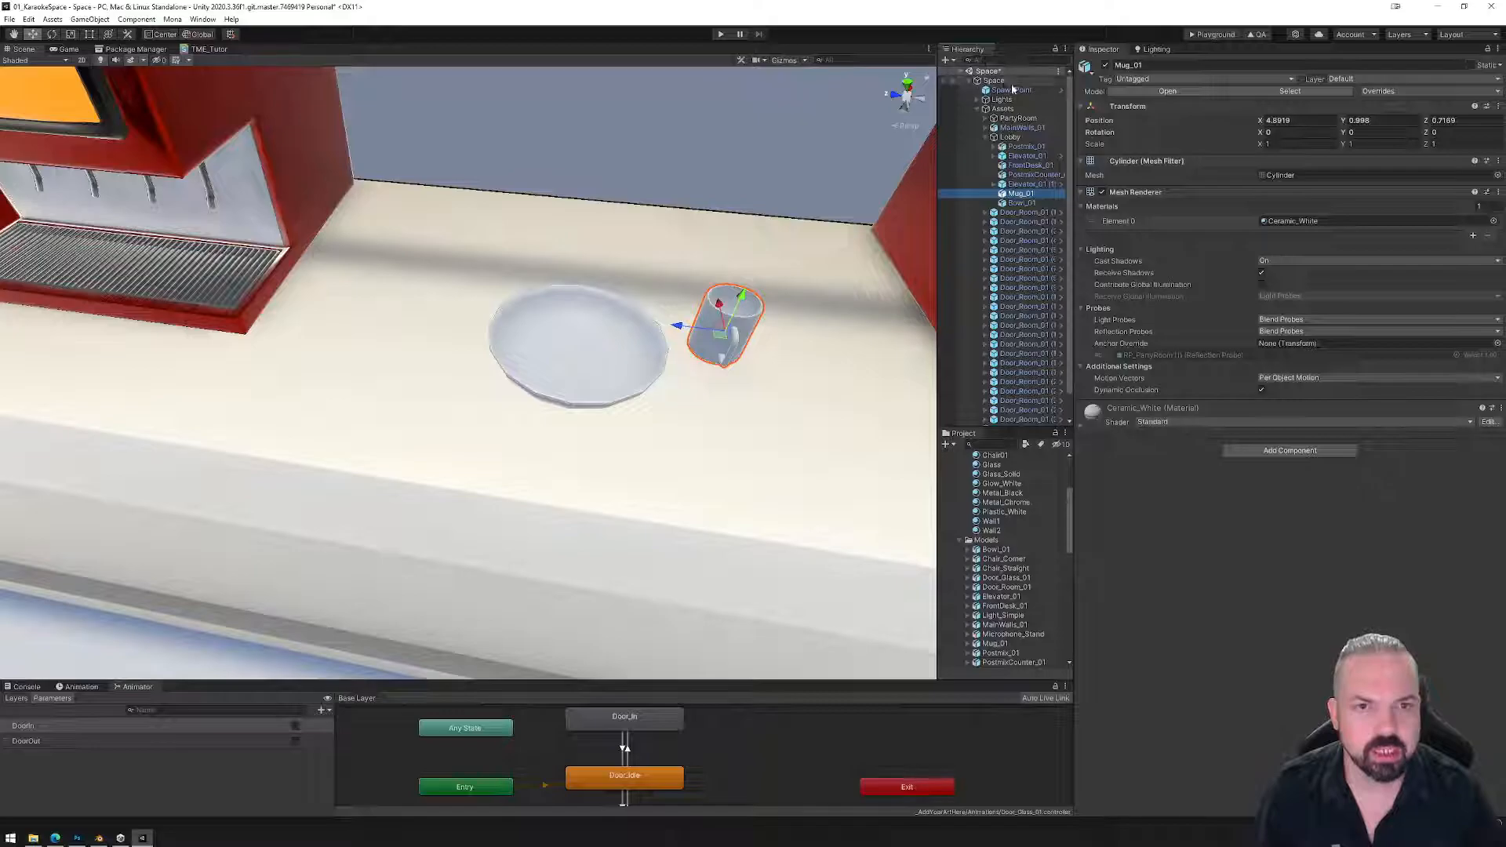
Save Mug_01 as an original prefab in the Prefabs folder.
left_click(978, 108)
left_click(968, 81)
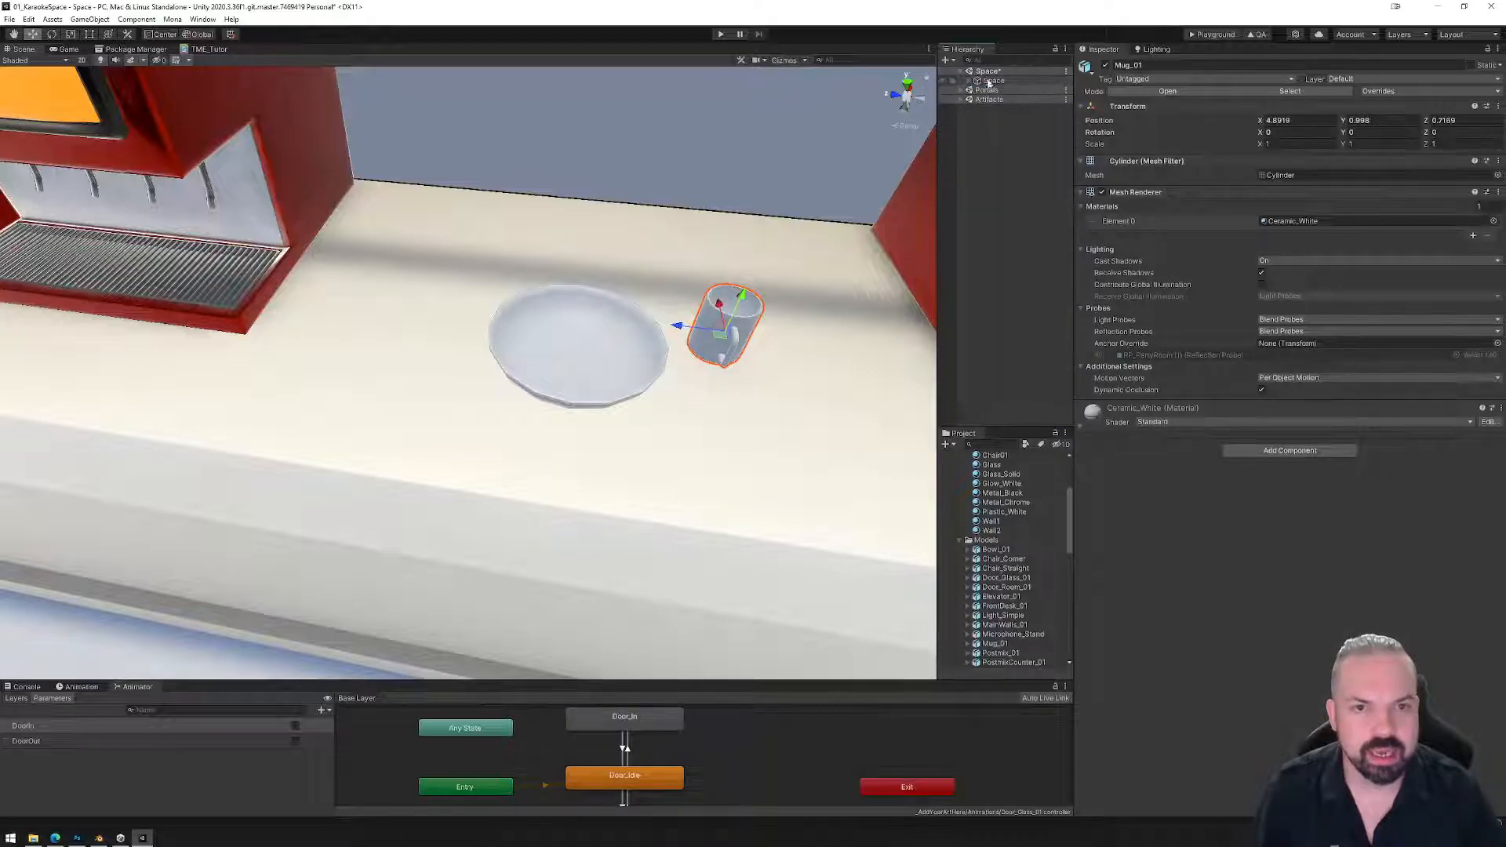
left_click(969, 81)
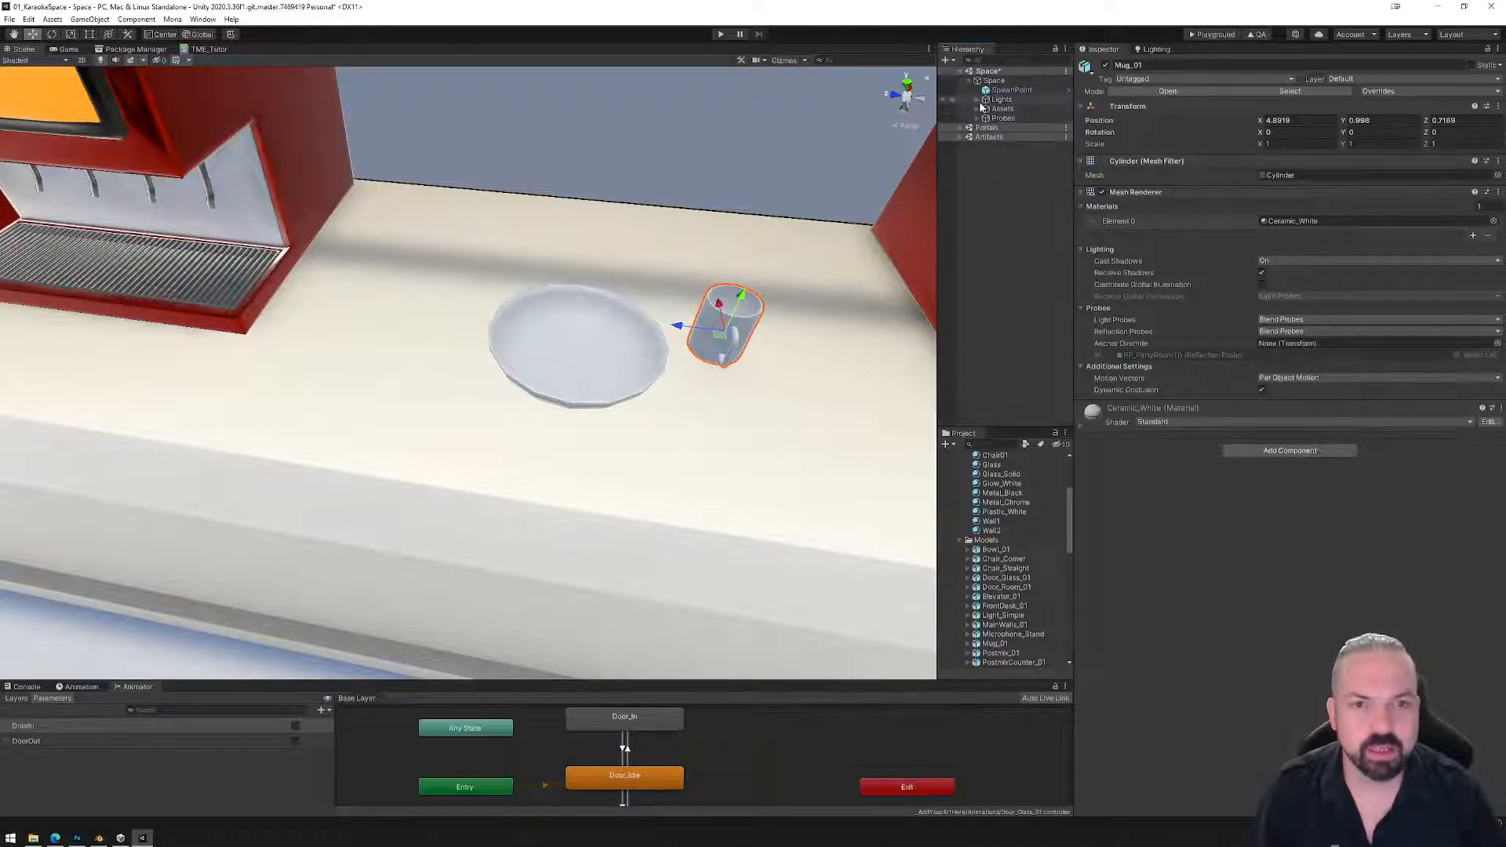
left_click(978, 108)
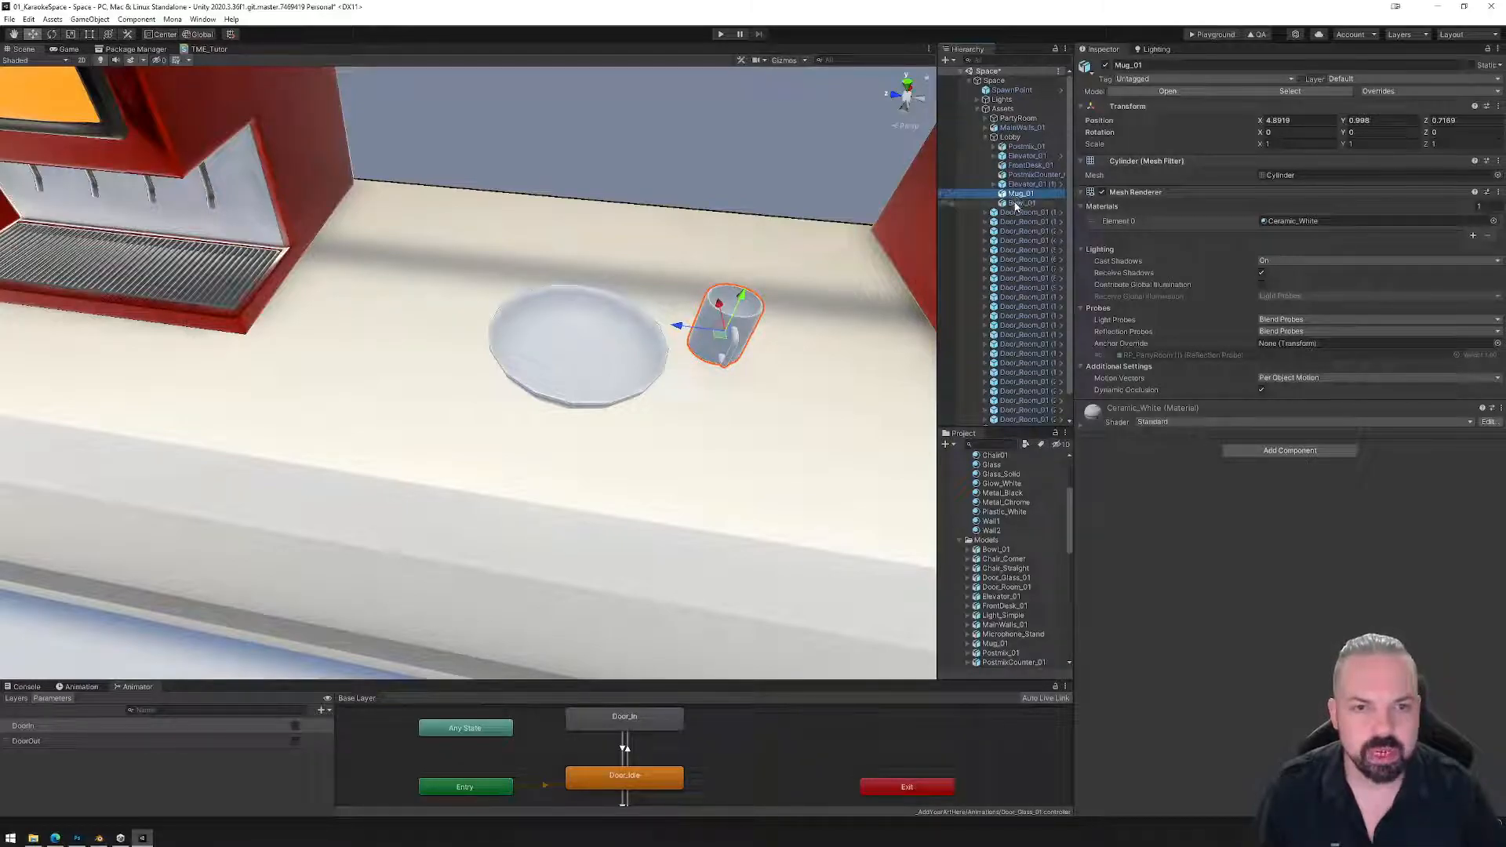
scroll(1016, 251, "down", 1)
scroll(1004, 502, "up", 2)
scroll(996, 627, "down", 5)
left_click_drag(998, 610, 997, 600)
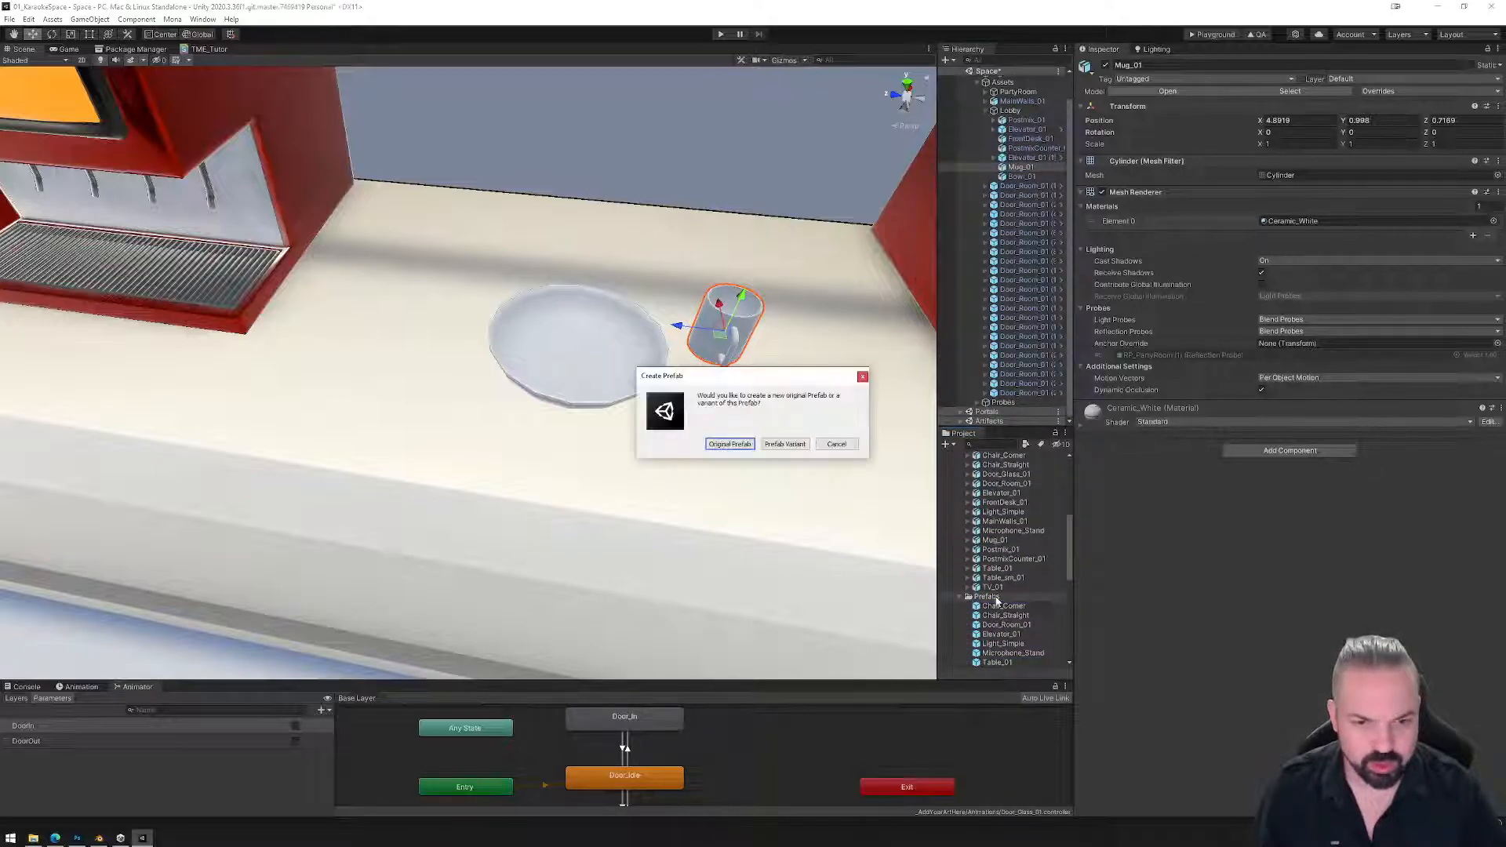
left_click(729, 444)
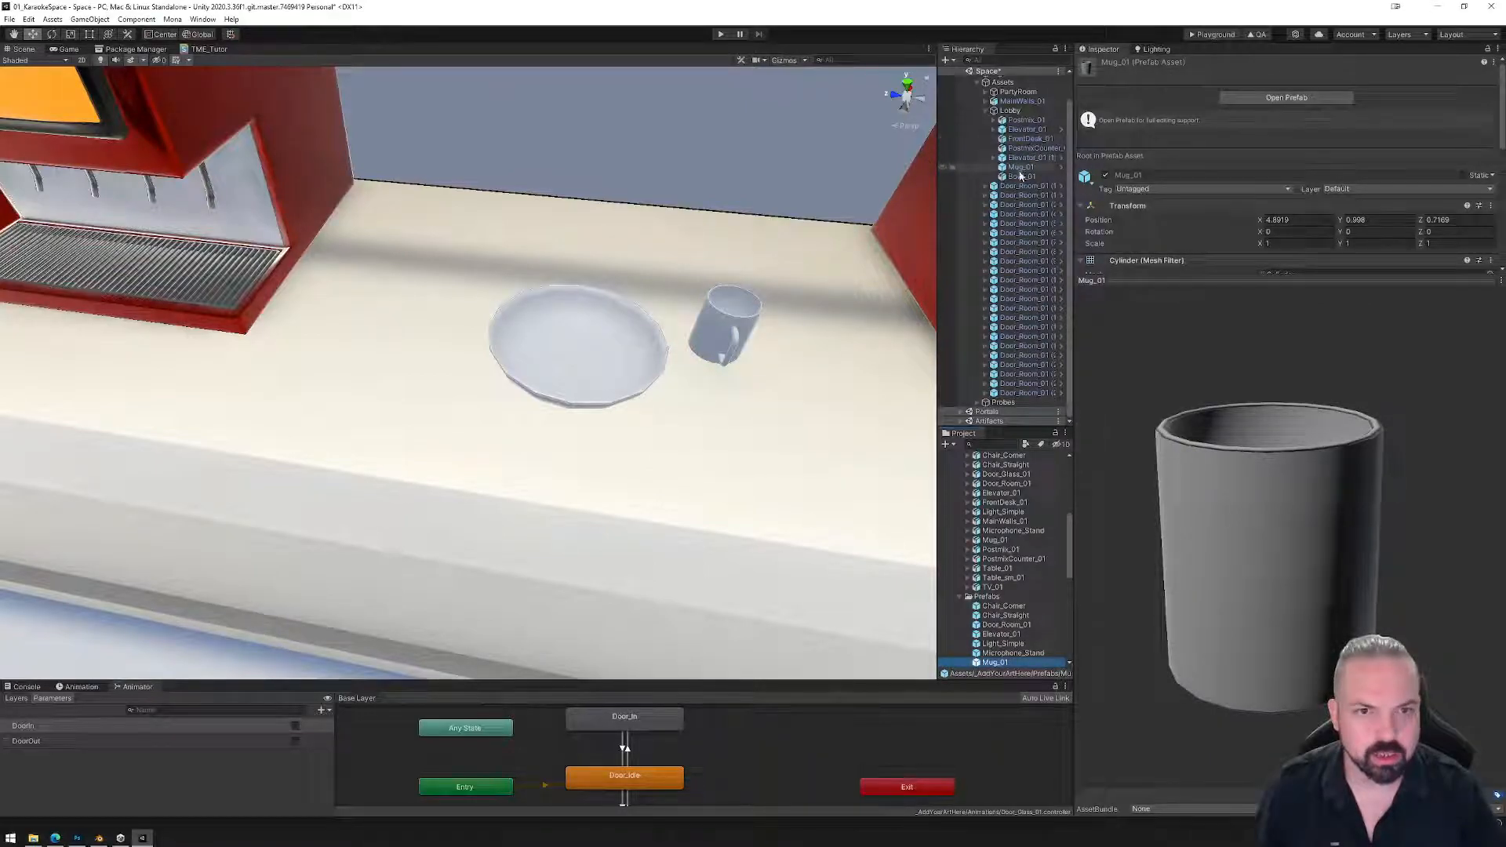
Save Bowl_01 as an original prefab in Prefabs as well.
left_click_drag(1021, 182, 998, 620)
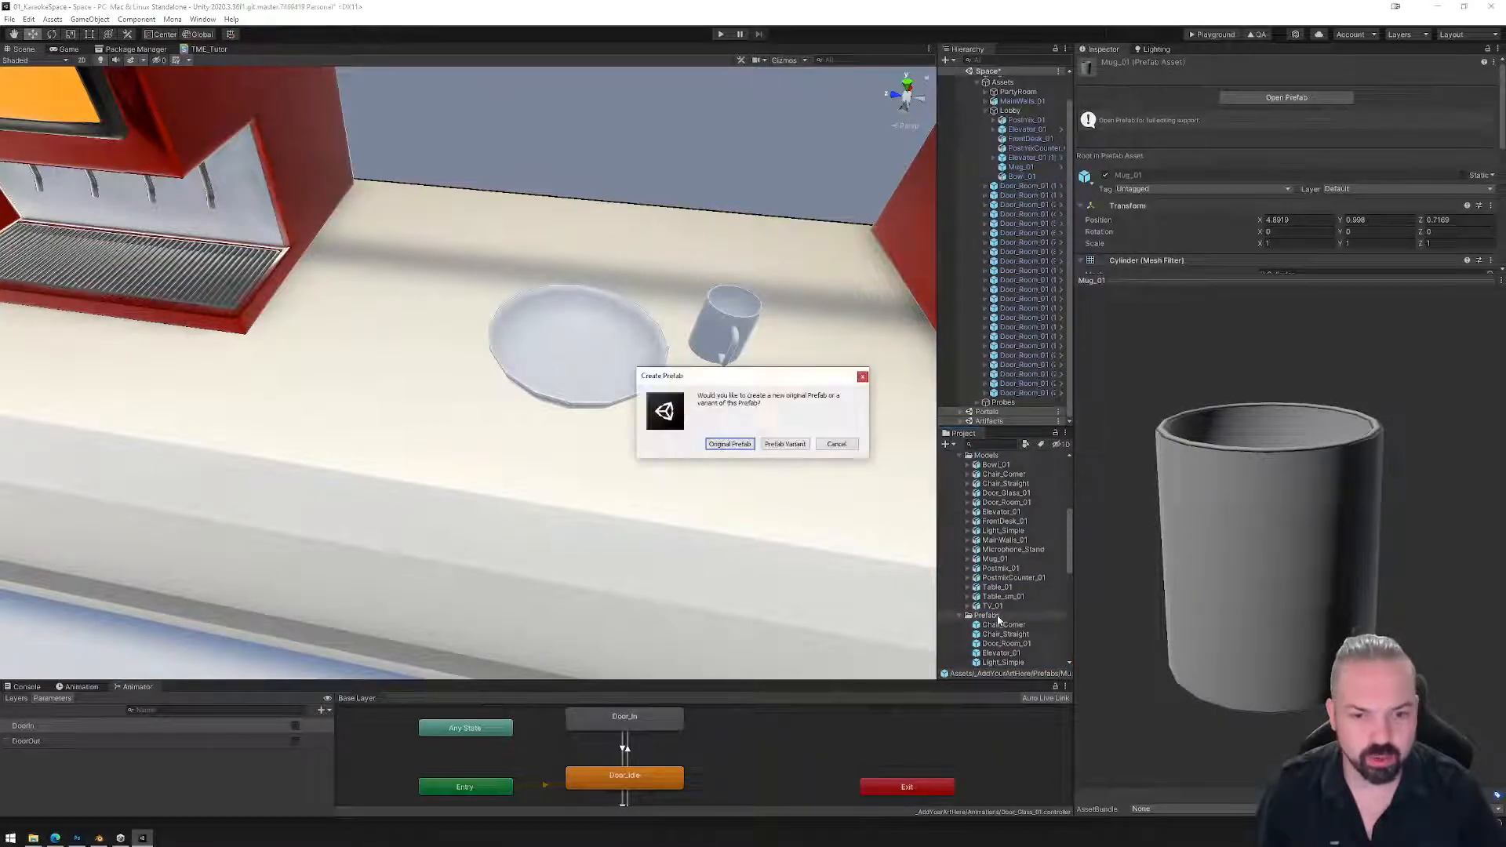
left_click(729, 444)
left_click(603, 359)
left_click(720, 355)
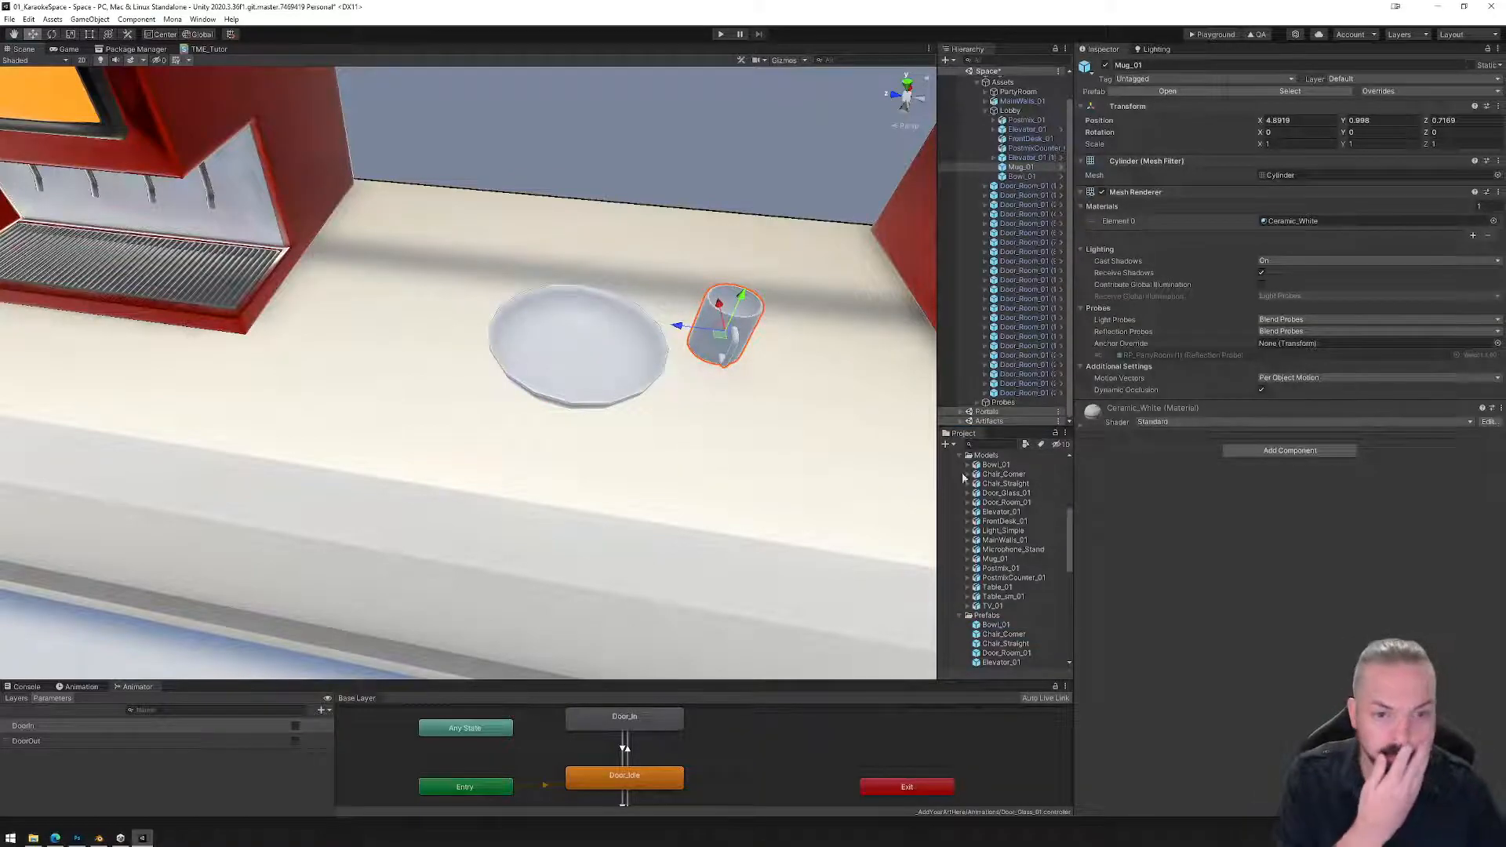
Enable GPU instancing on the Ceramic_White material.
scroll(1000, 627, "up", 5)
left_click(1006, 538)
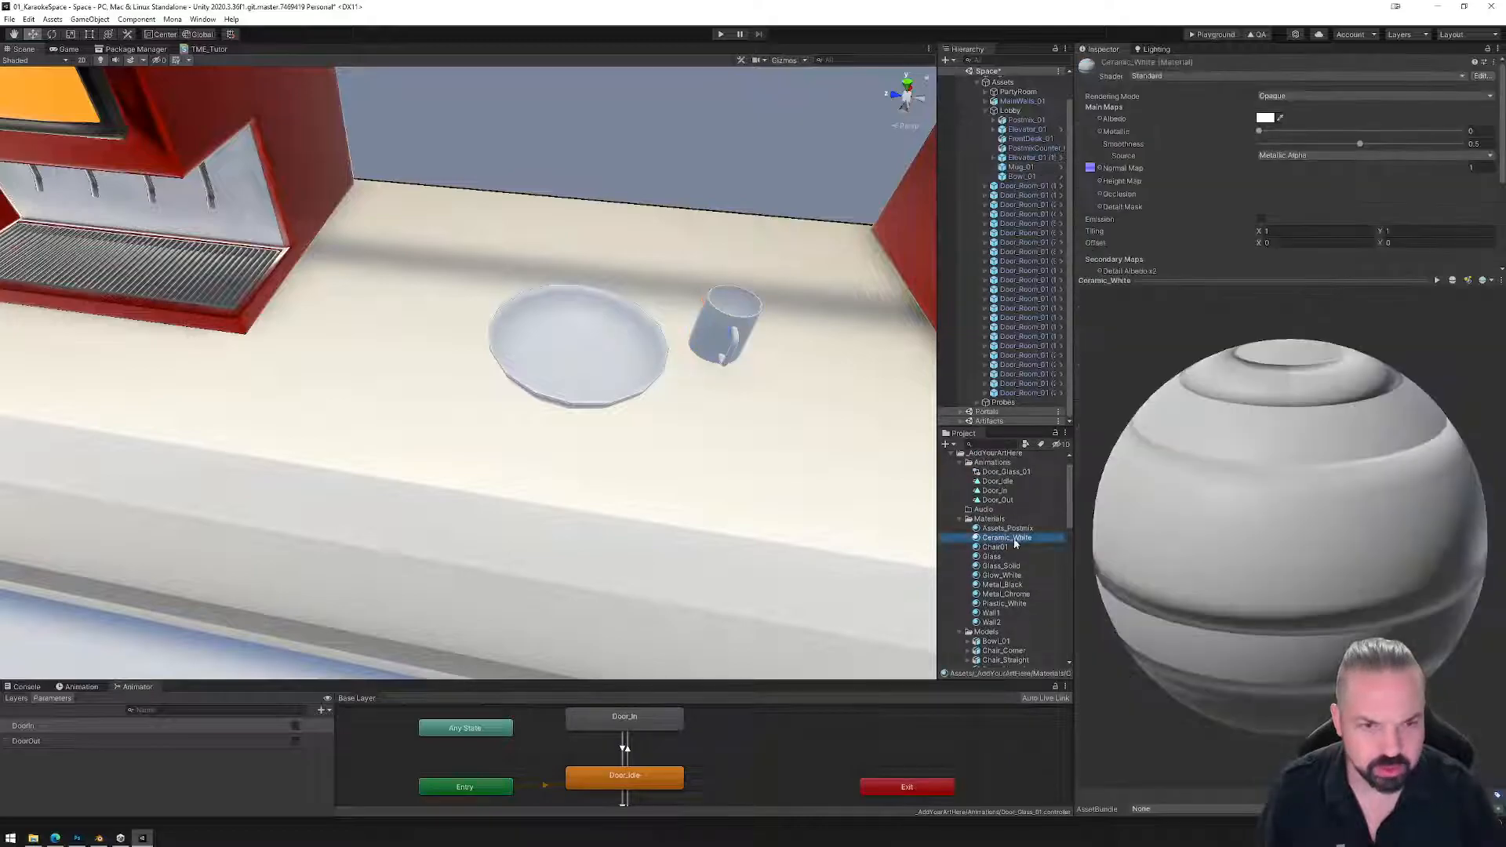
left_click_drag(1223, 277, 1208, 509)
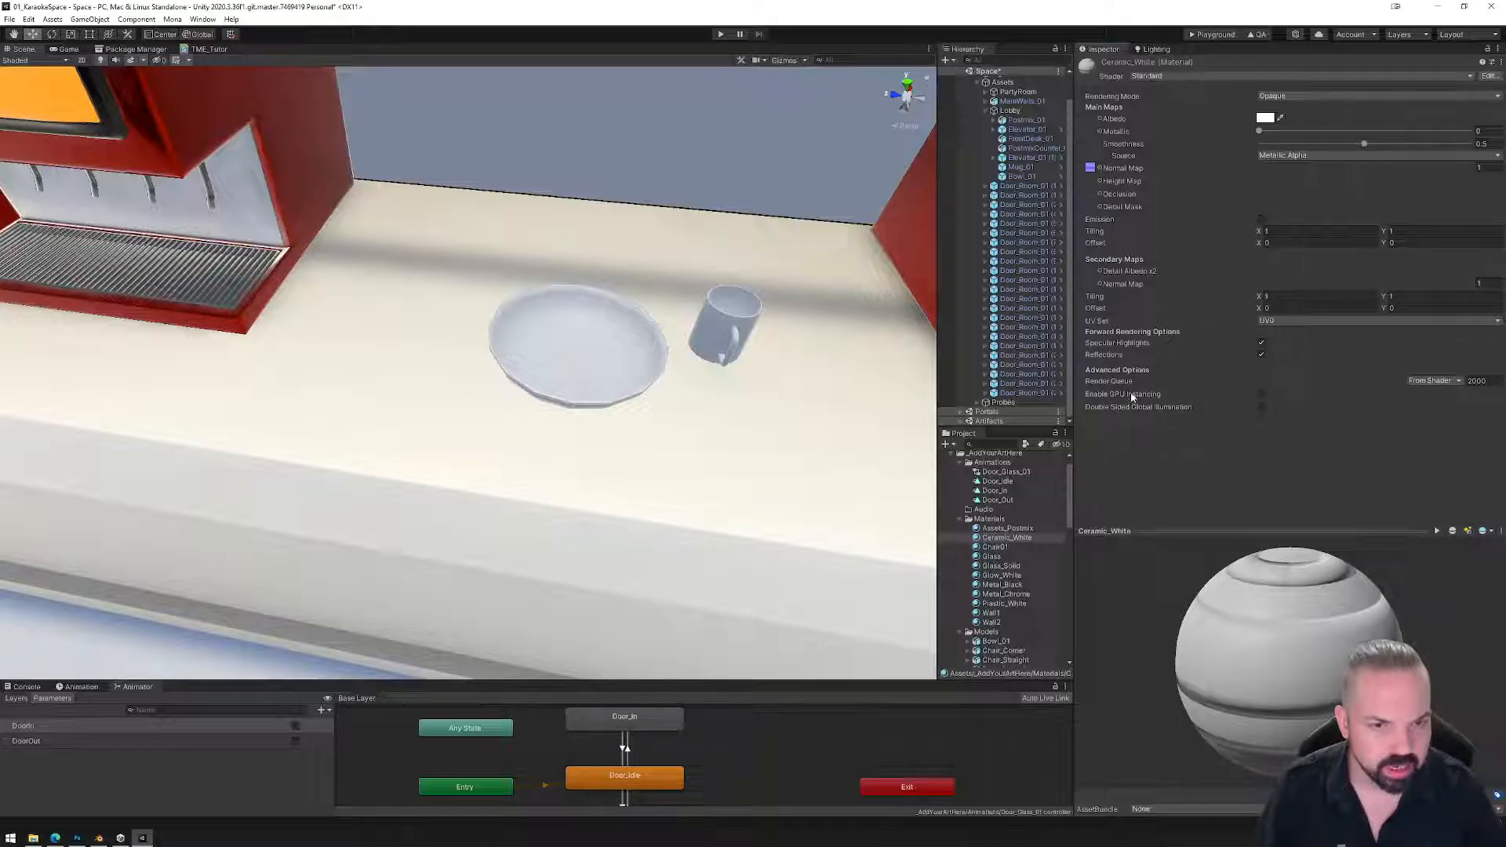
left_click(1261, 394)
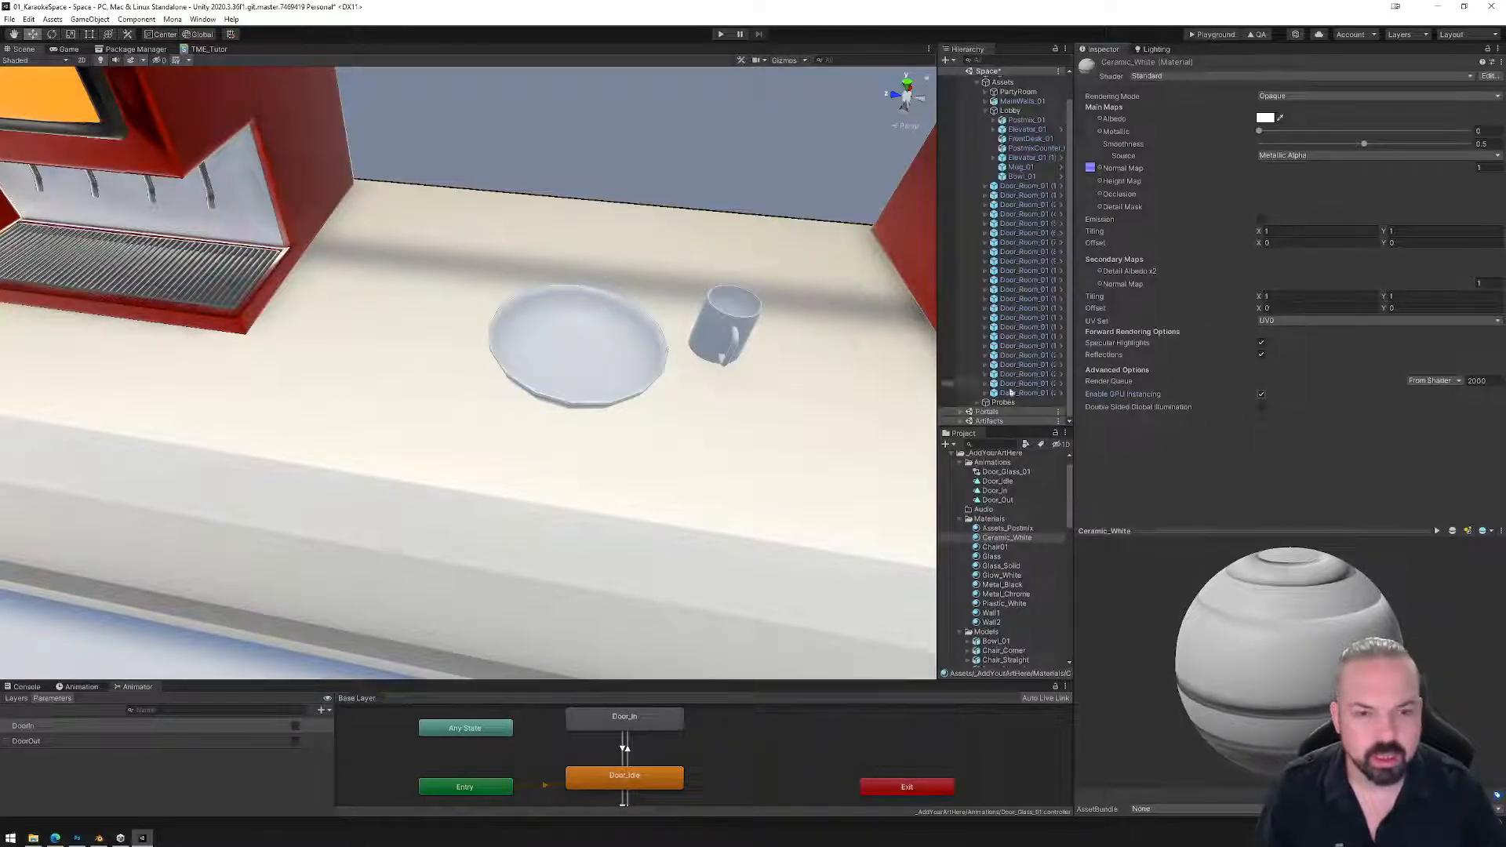
Mark Mug_01 and Bowl_01 Static and apply all overrides to both prefabs.
left_click(1021, 168)
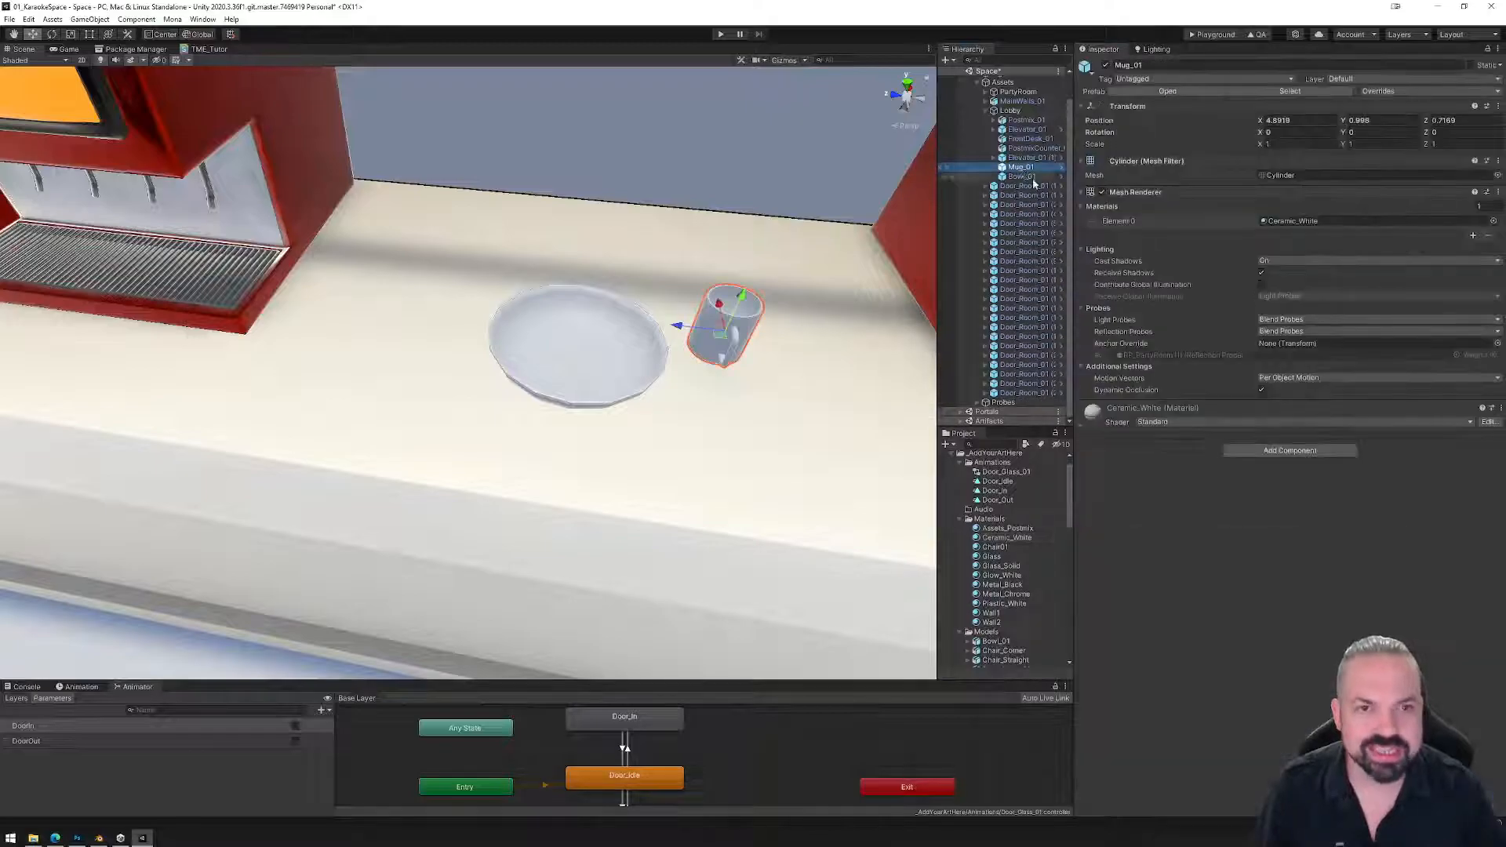
left_click(1471, 66)
left_click(1424, 92)
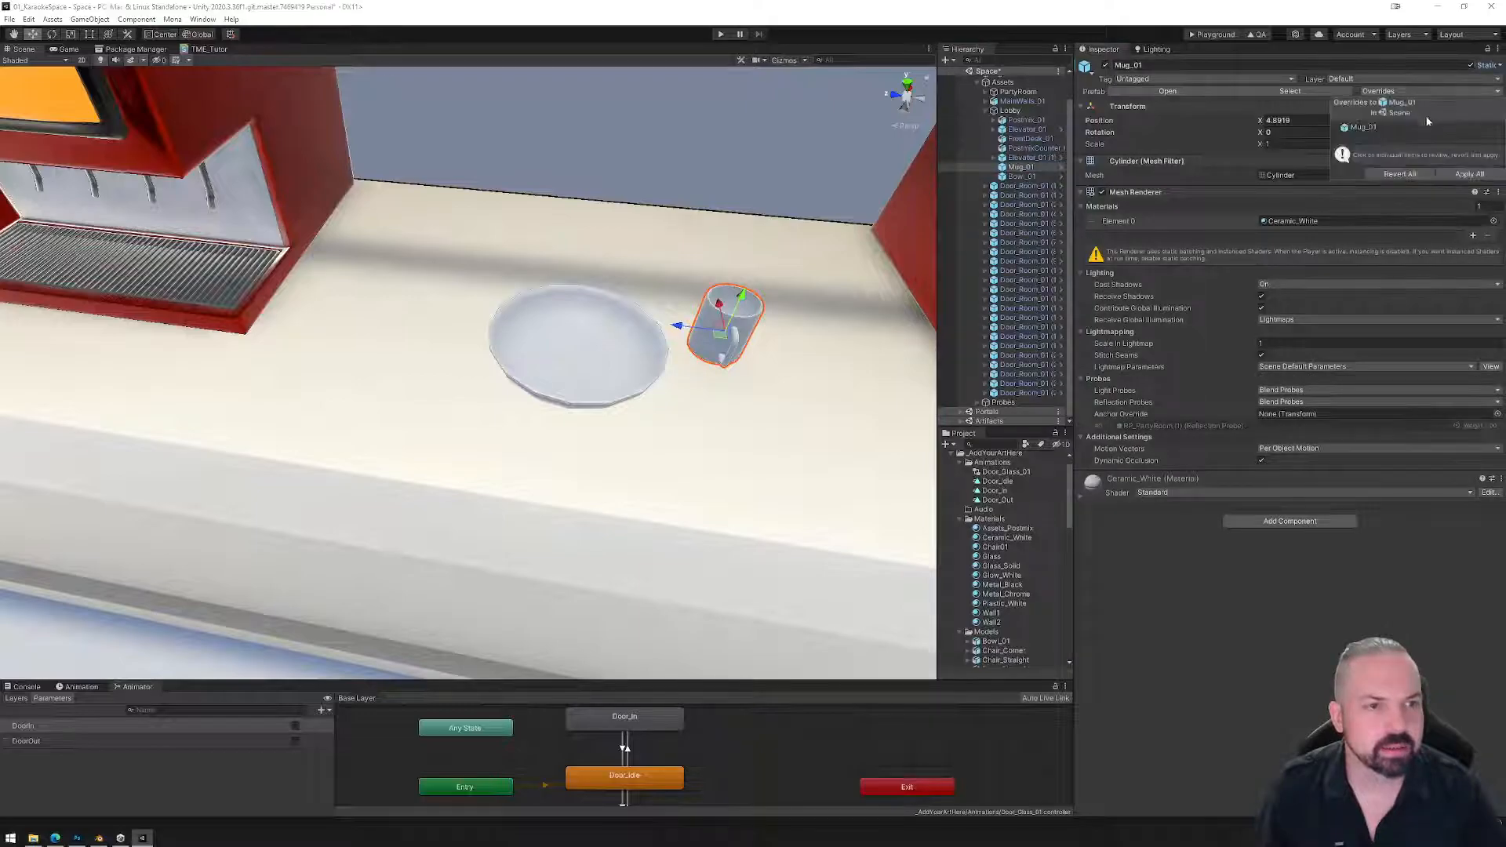
left_click(1467, 174)
left_click(1021, 175)
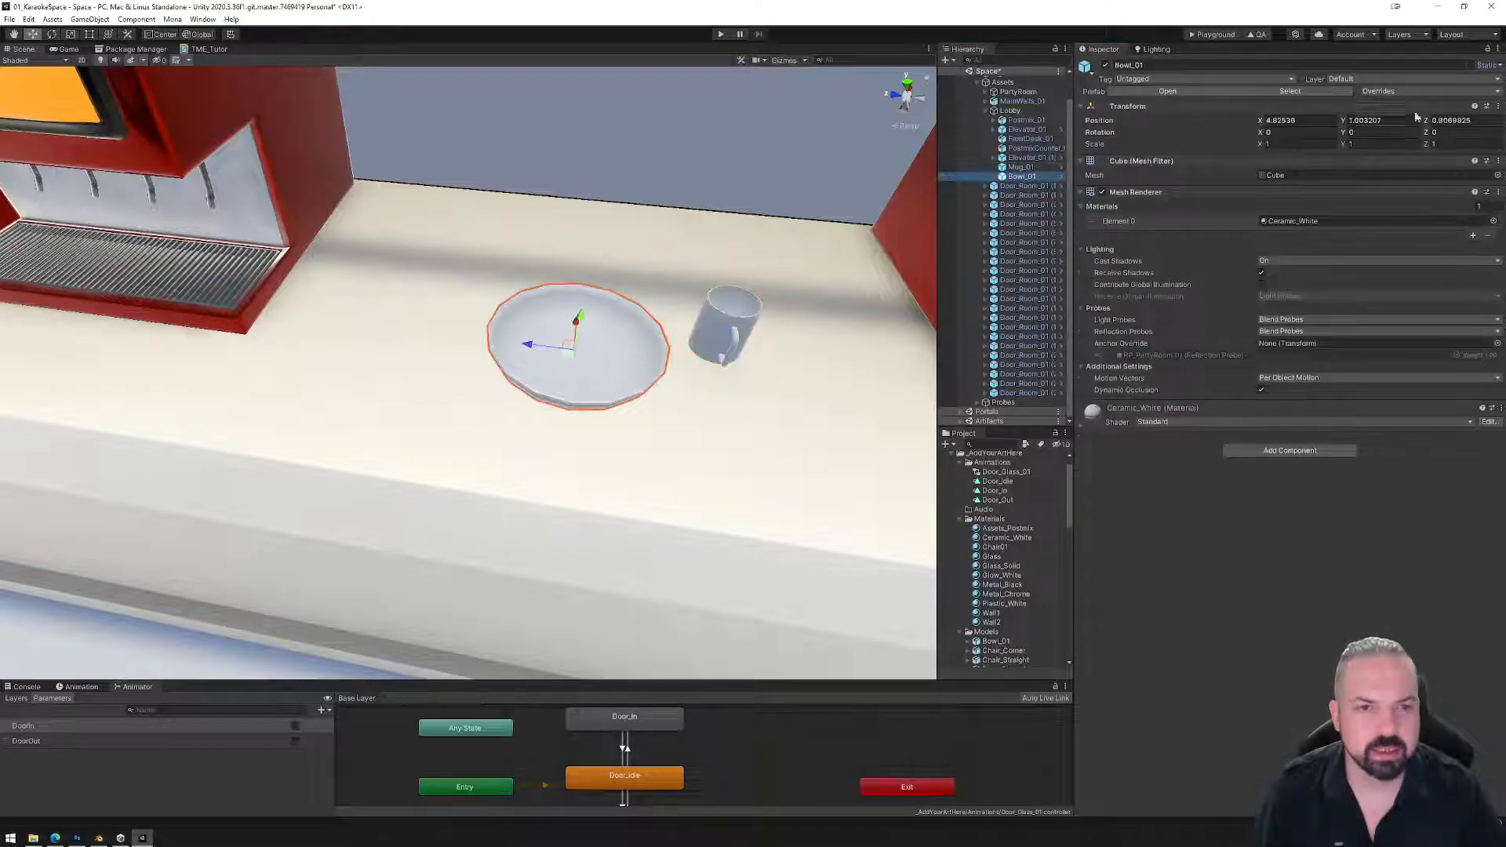
left_click(1472, 66)
left_click(1456, 92)
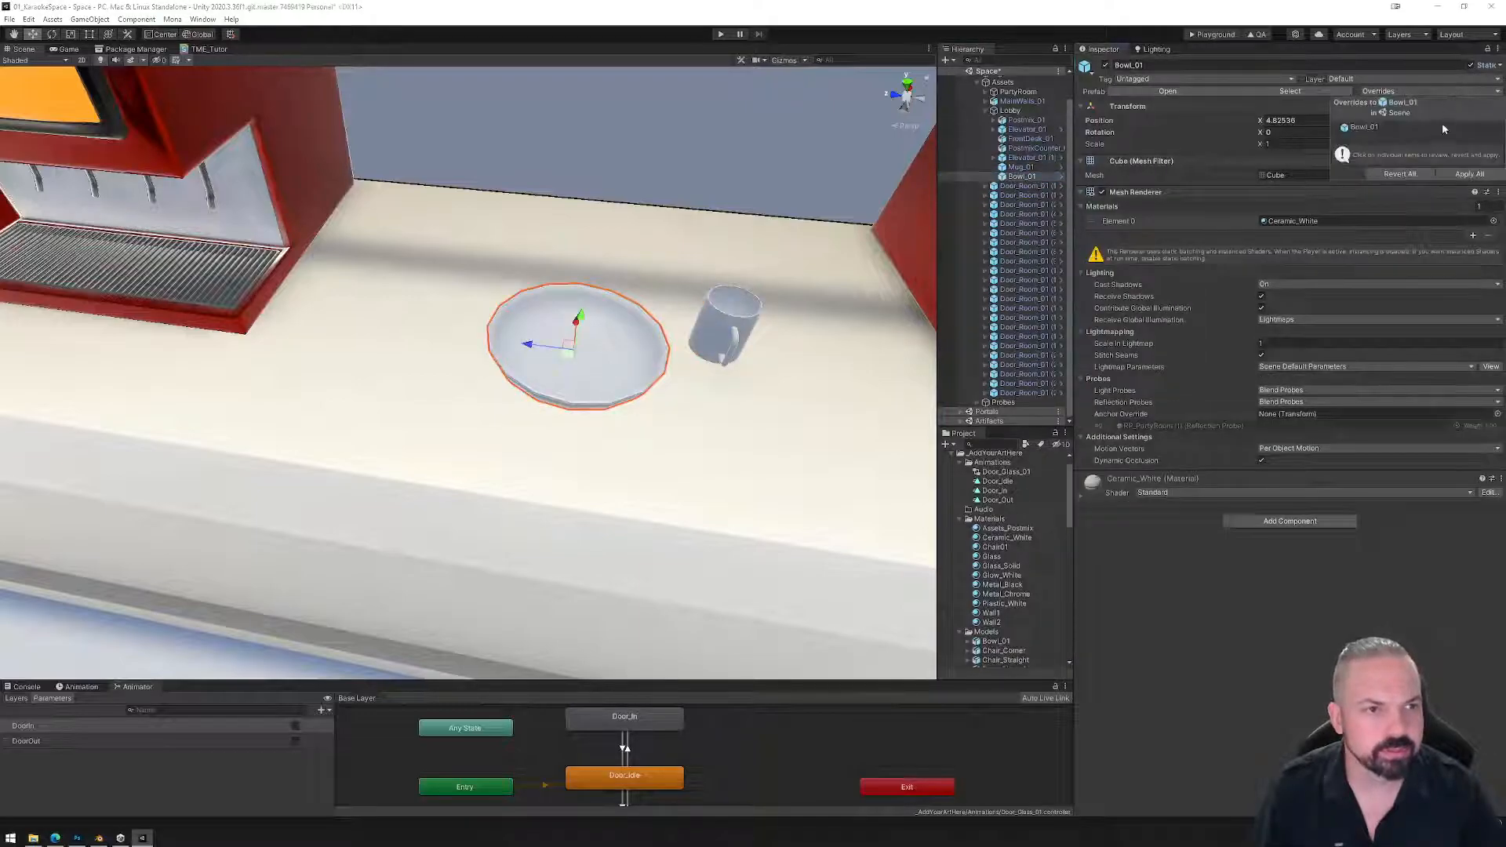
left_click(1465, 176)
left_click(739, 349)
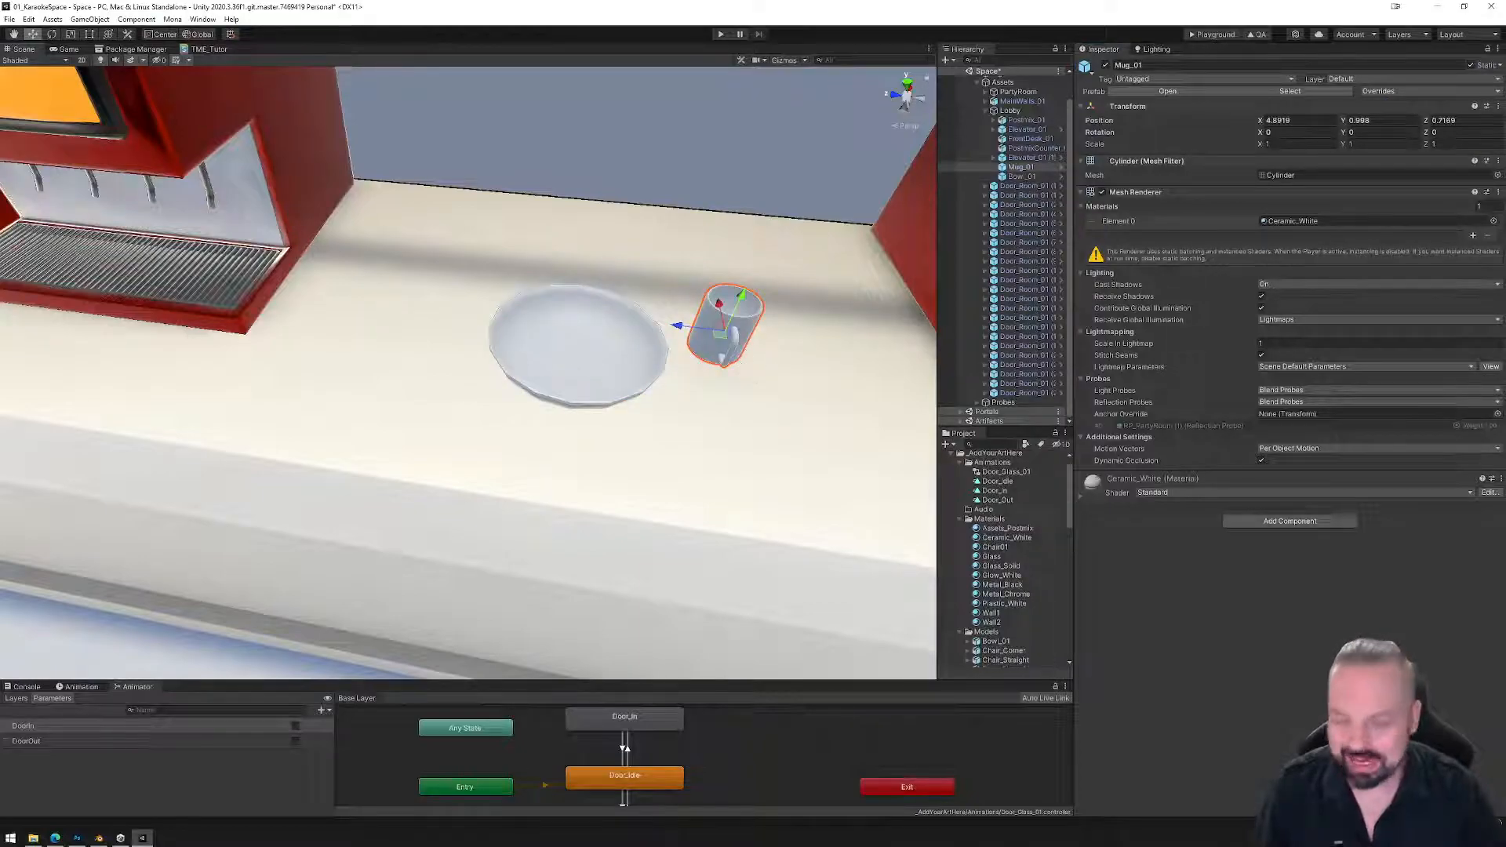
left_click(1009, 110)
Create an empty object under Lobby named BowlsMugs.
right_click(1009, 111)
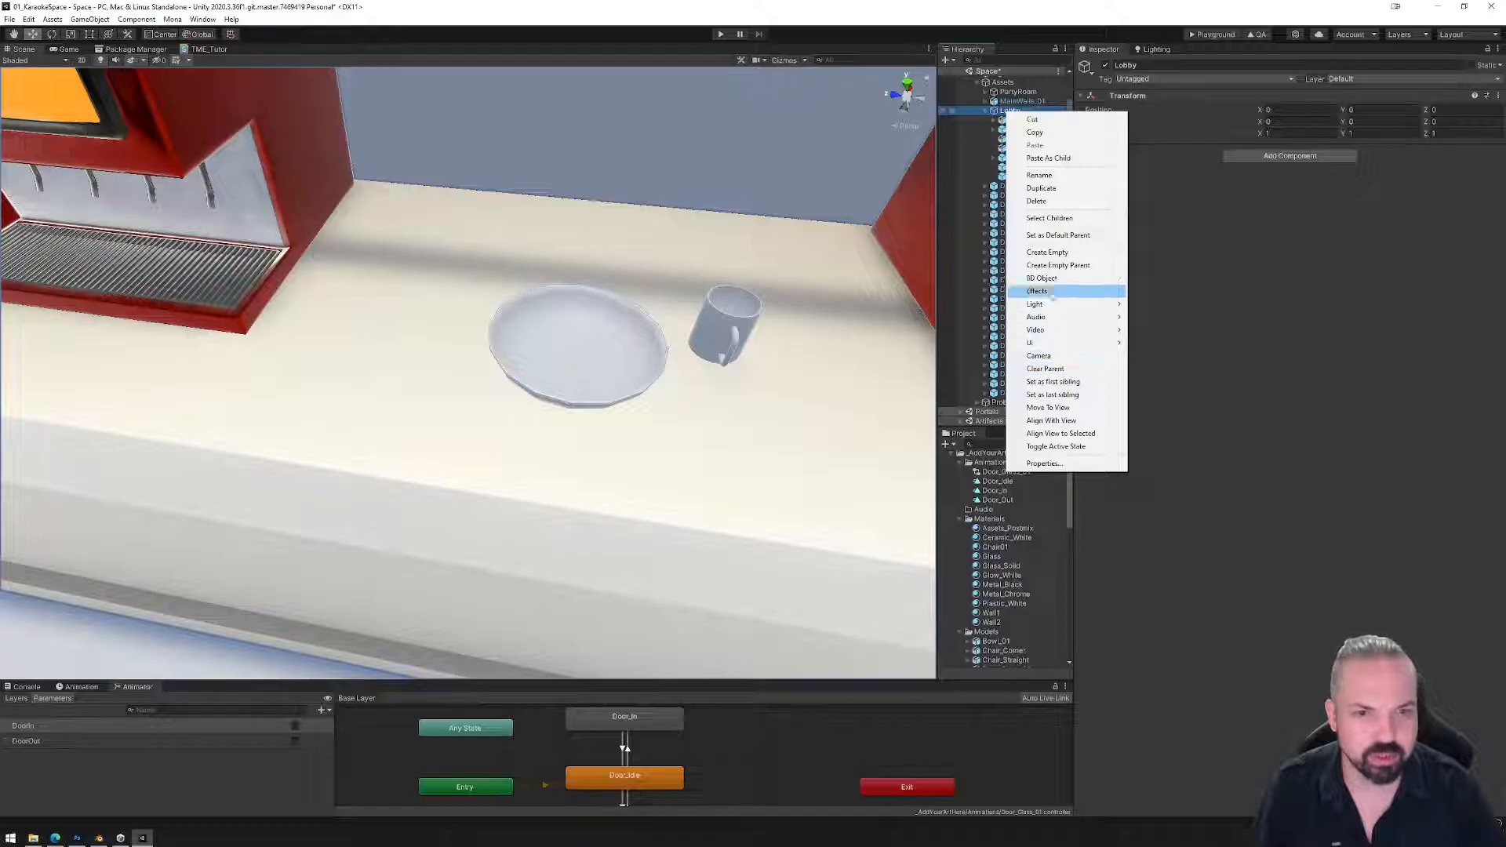
left_click(1046, 252)
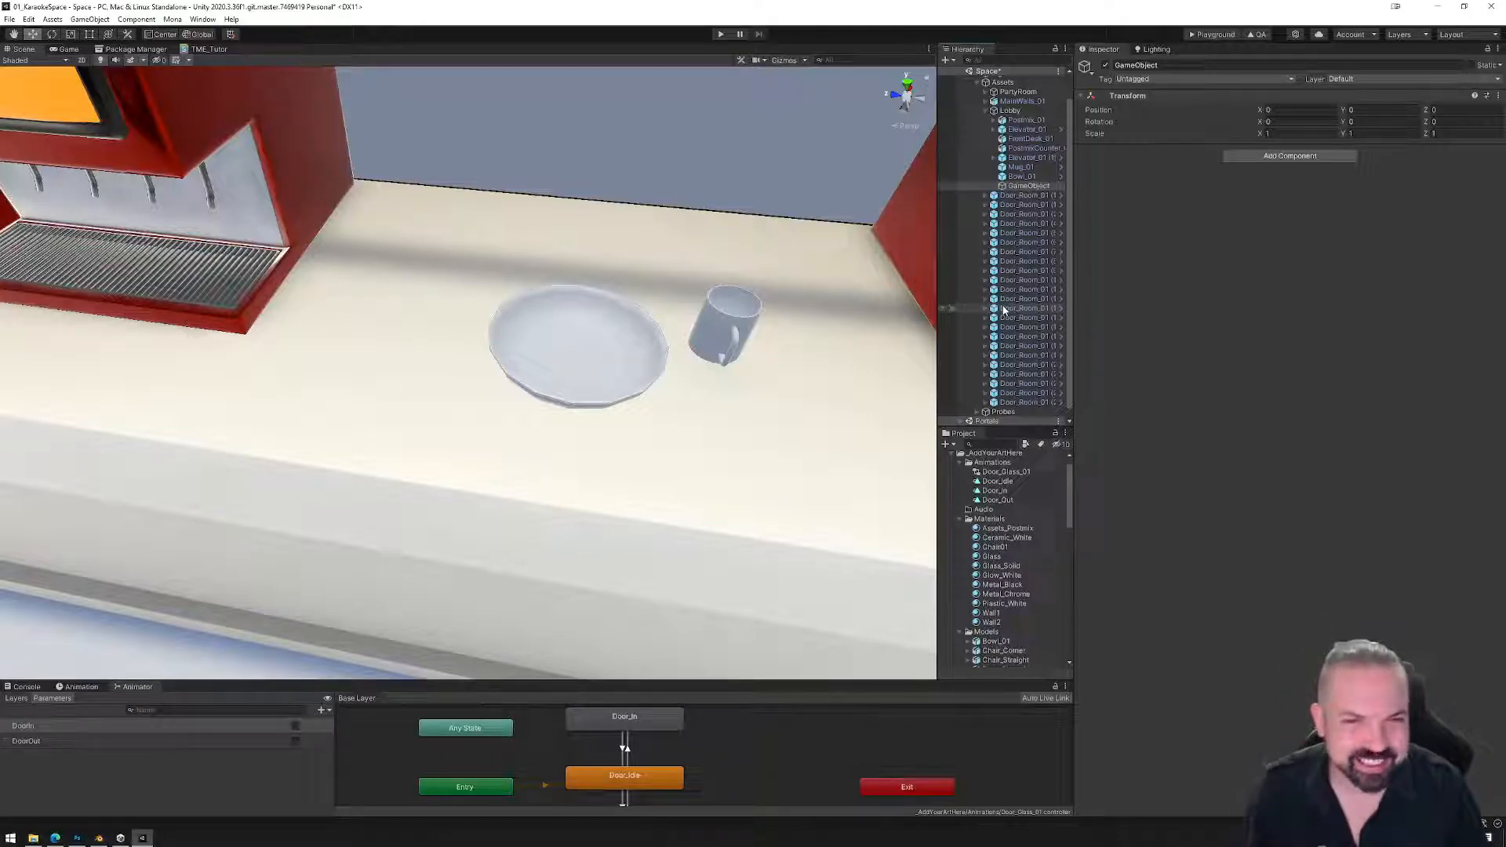
left_click(1019, 176)
left_click(976, 187)
left_click(952, 186)
left_click(1027, 186)
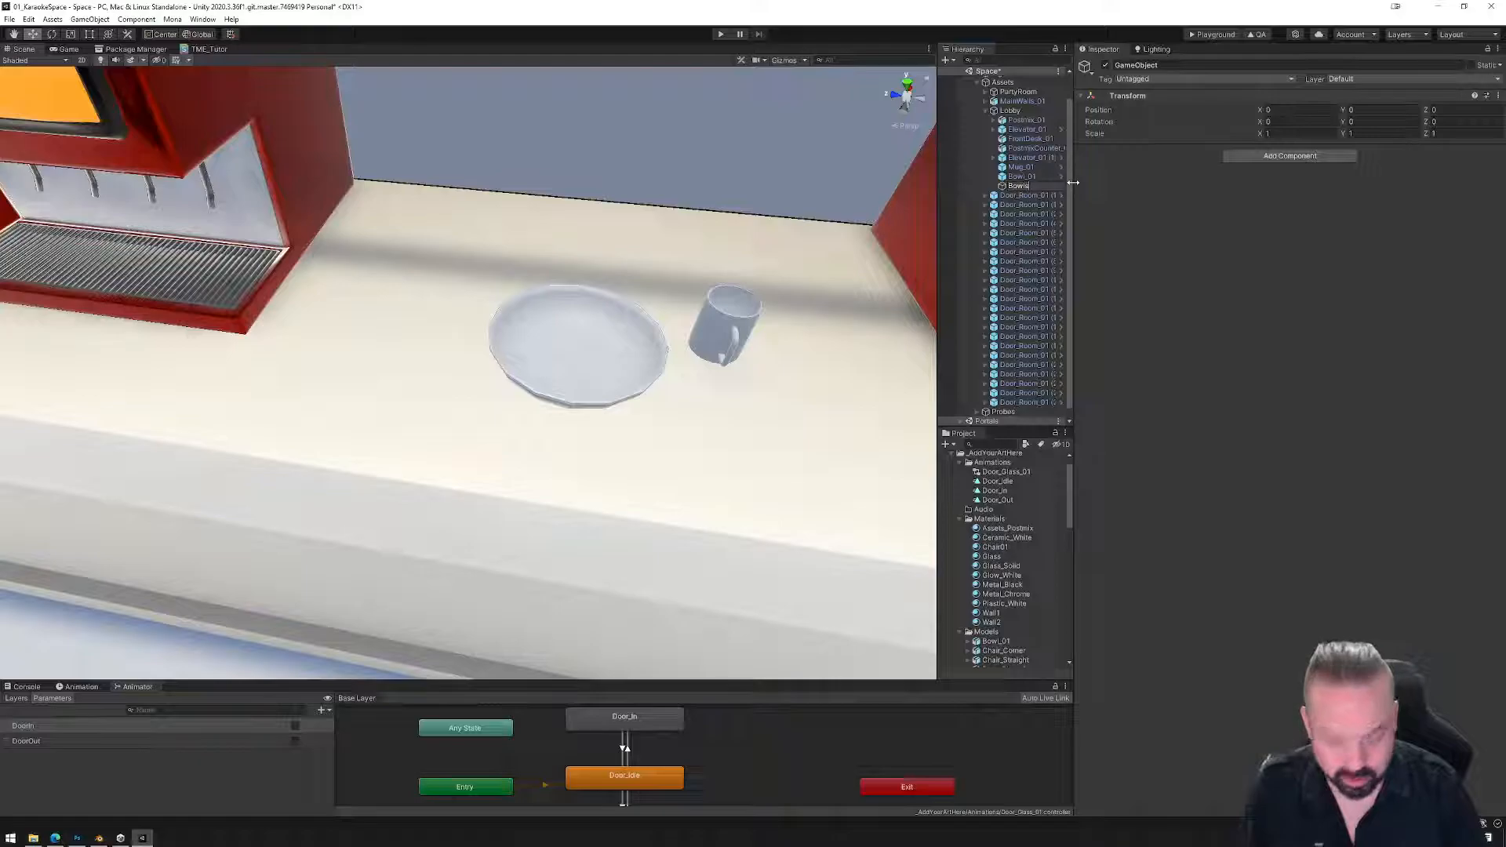
key("Return")
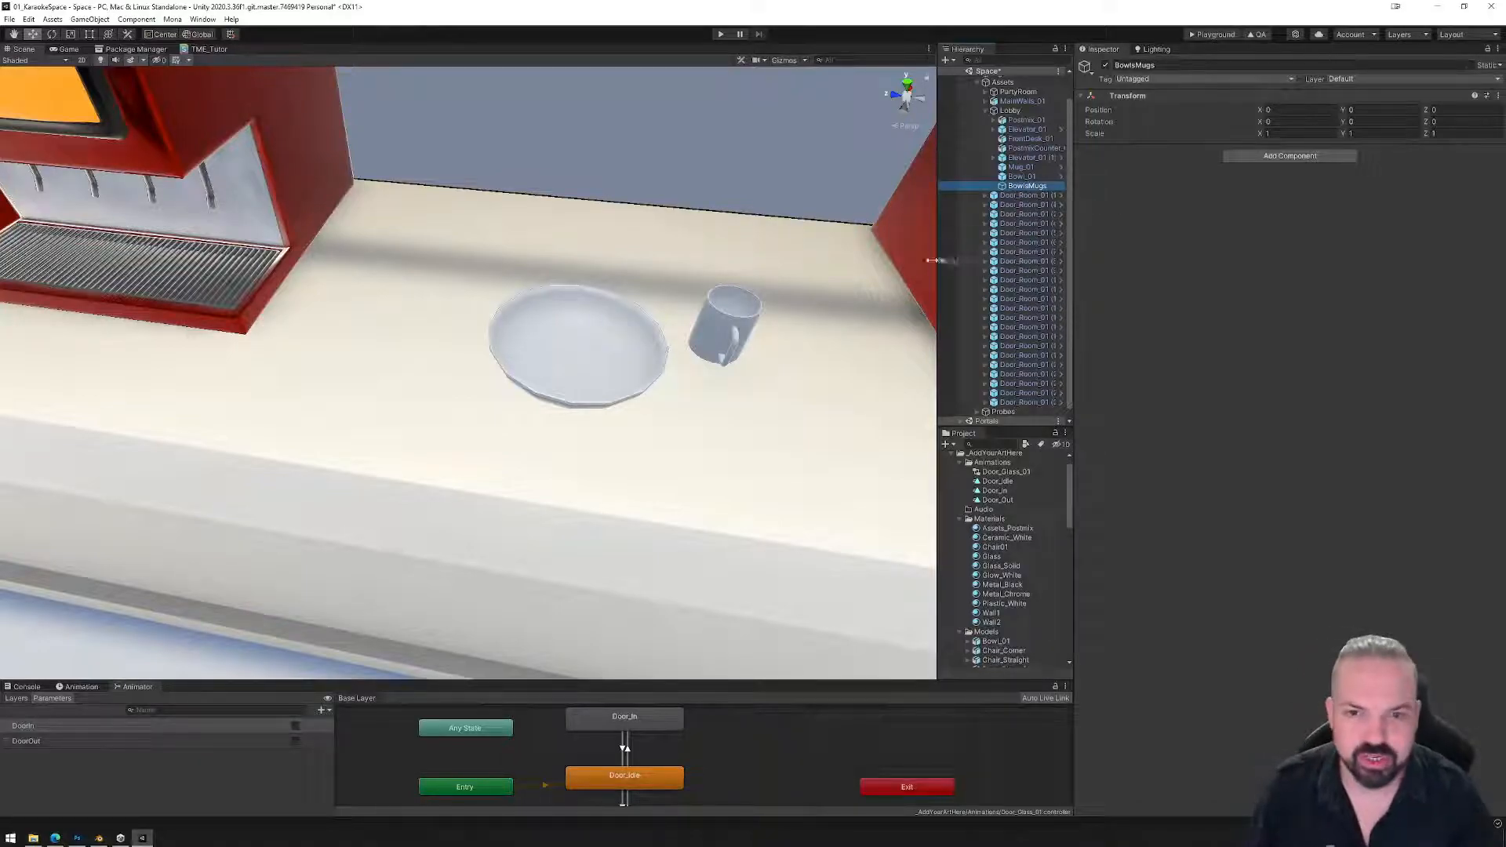
Shift Bowl_01 along Z and X on the counter, then duplicate it.
left_click(628, 347)
left_click_drag(543, 346, 431, 338)
middle_click_drag(432, 339, 282, 478)
left_click_drag(324, 418, 592, 349)
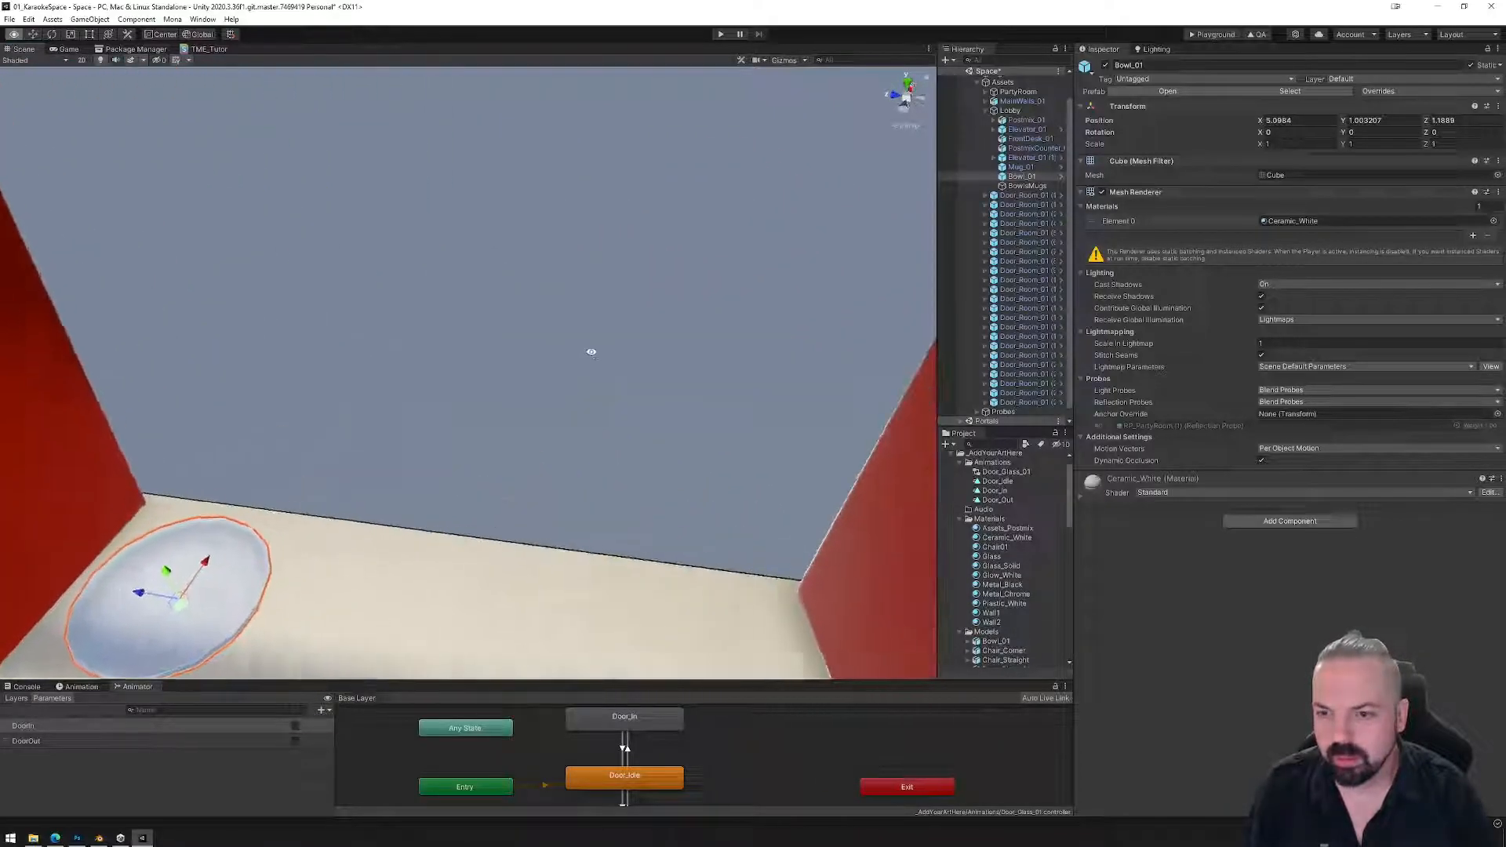
middle_click_drag(424, 502, 615, 376)
left_click_drag(615, 376, 539, 403, "alt")
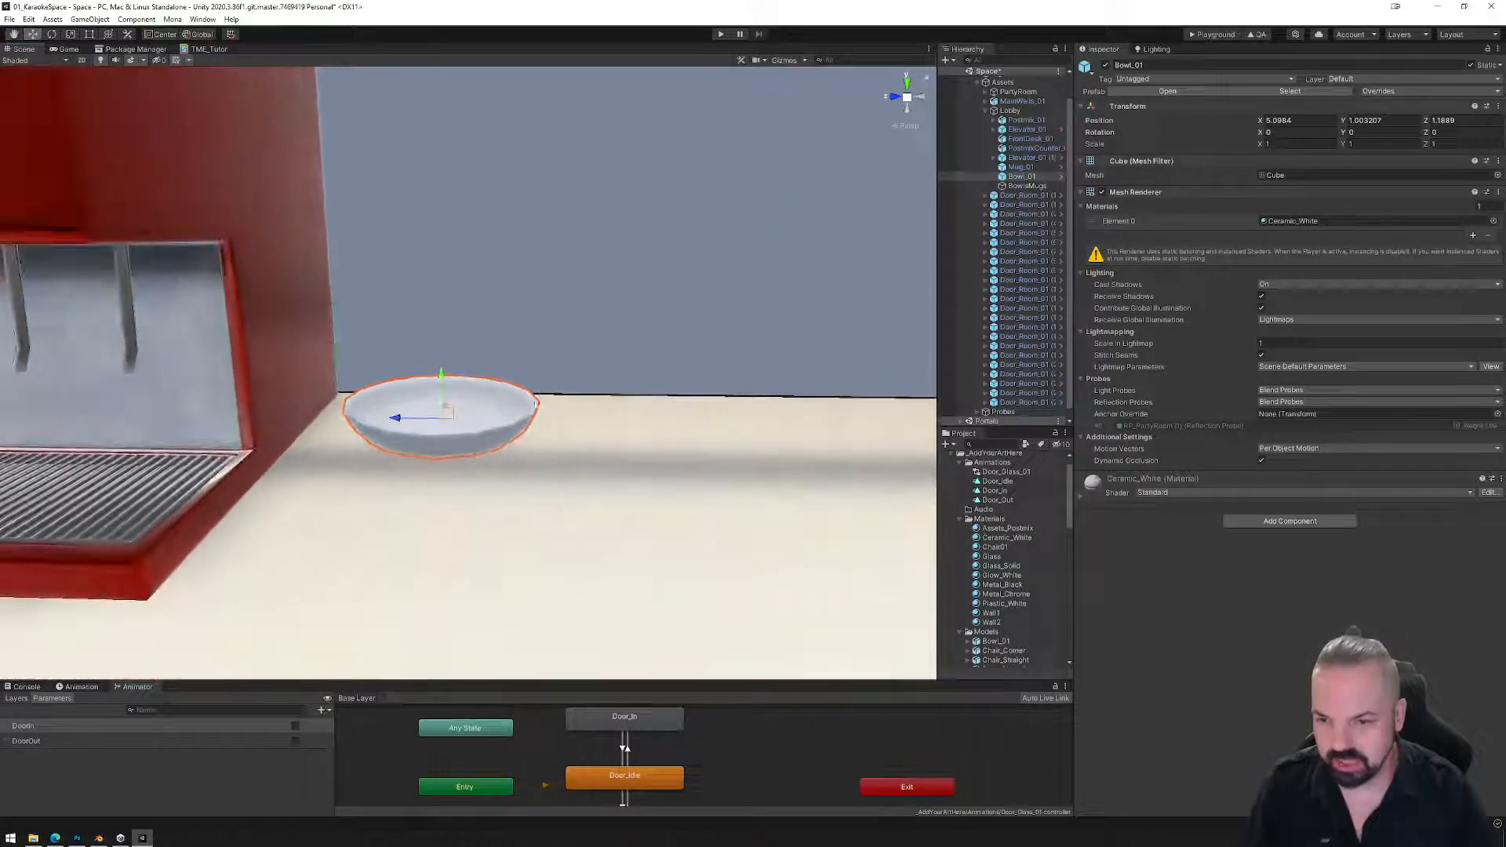
key("ctrl+d")
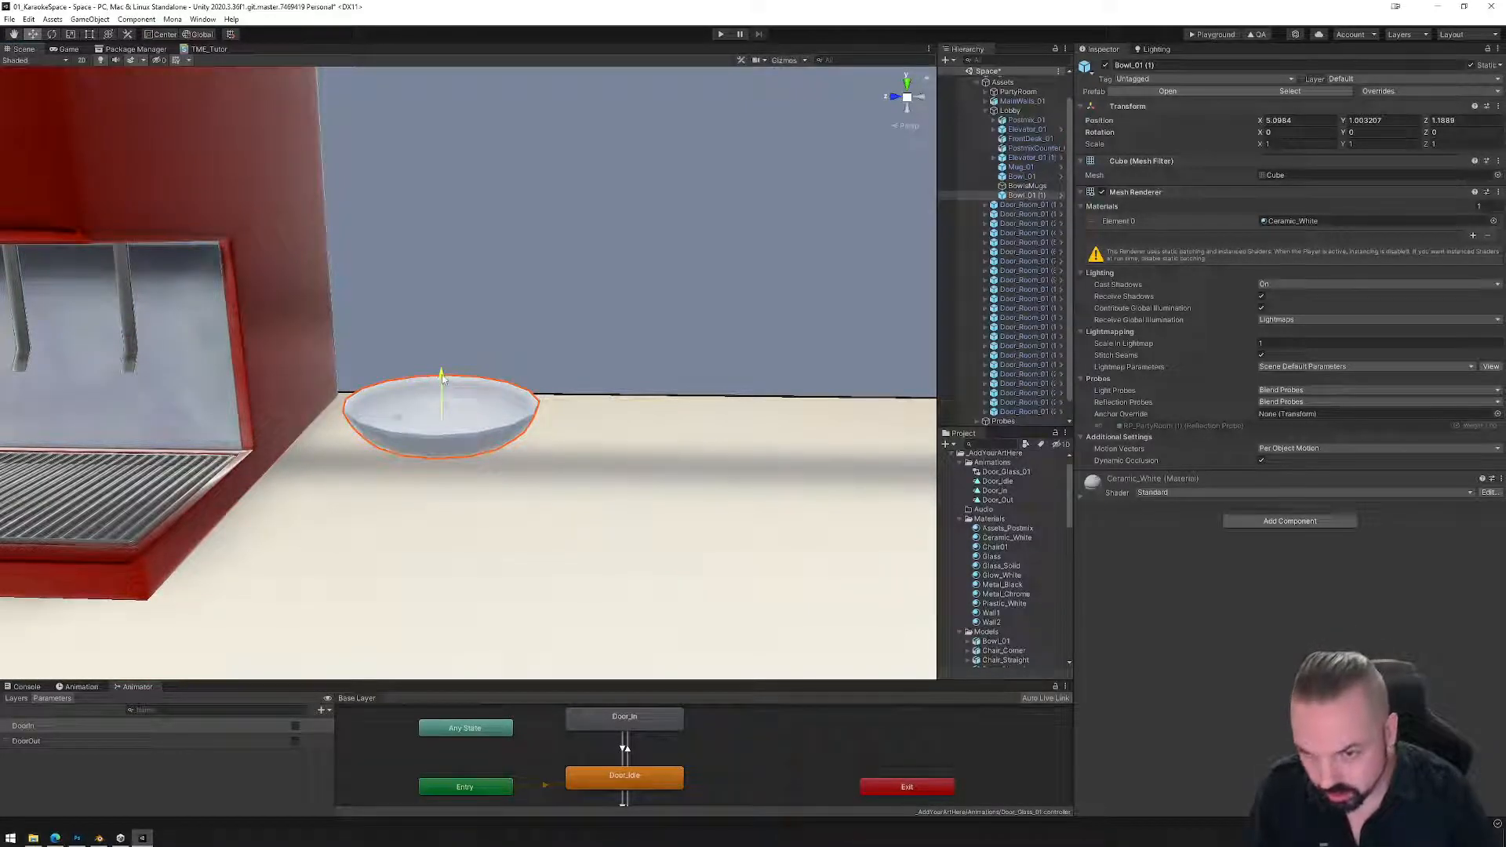
Stack bowl copies on top of each other to build a tall first stack.
mouse_move(441, 373)
left_mouse_down()
mouse_move(440, 320)
mouse_move(436, 367)
mouse_move(446, 346)
left_mouse_up()
key("ctrl+d")
key("ctrl+d")
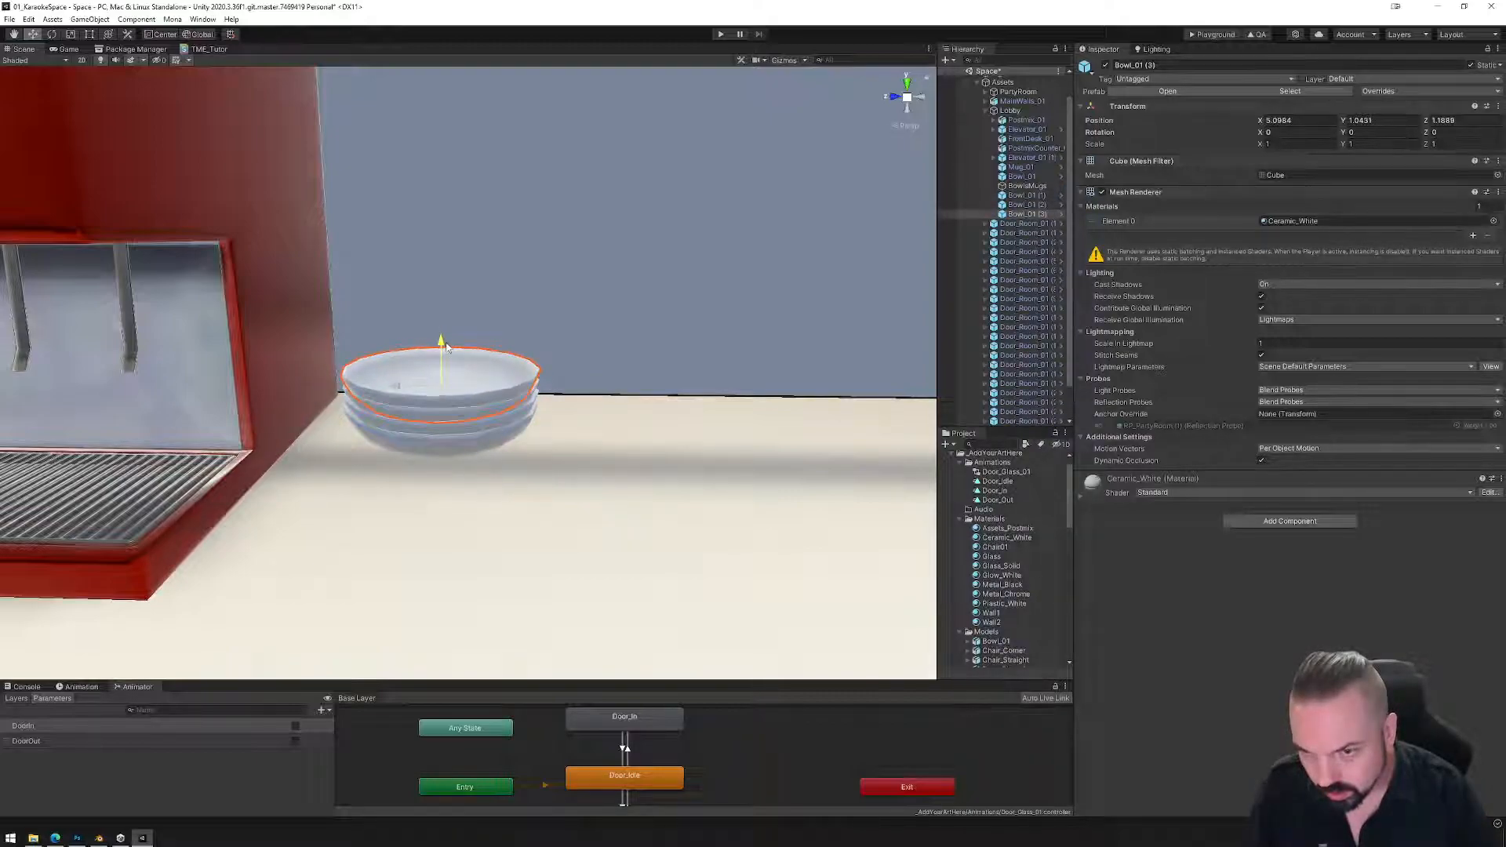
left_click_drag(1027, 178, 1030, 194)
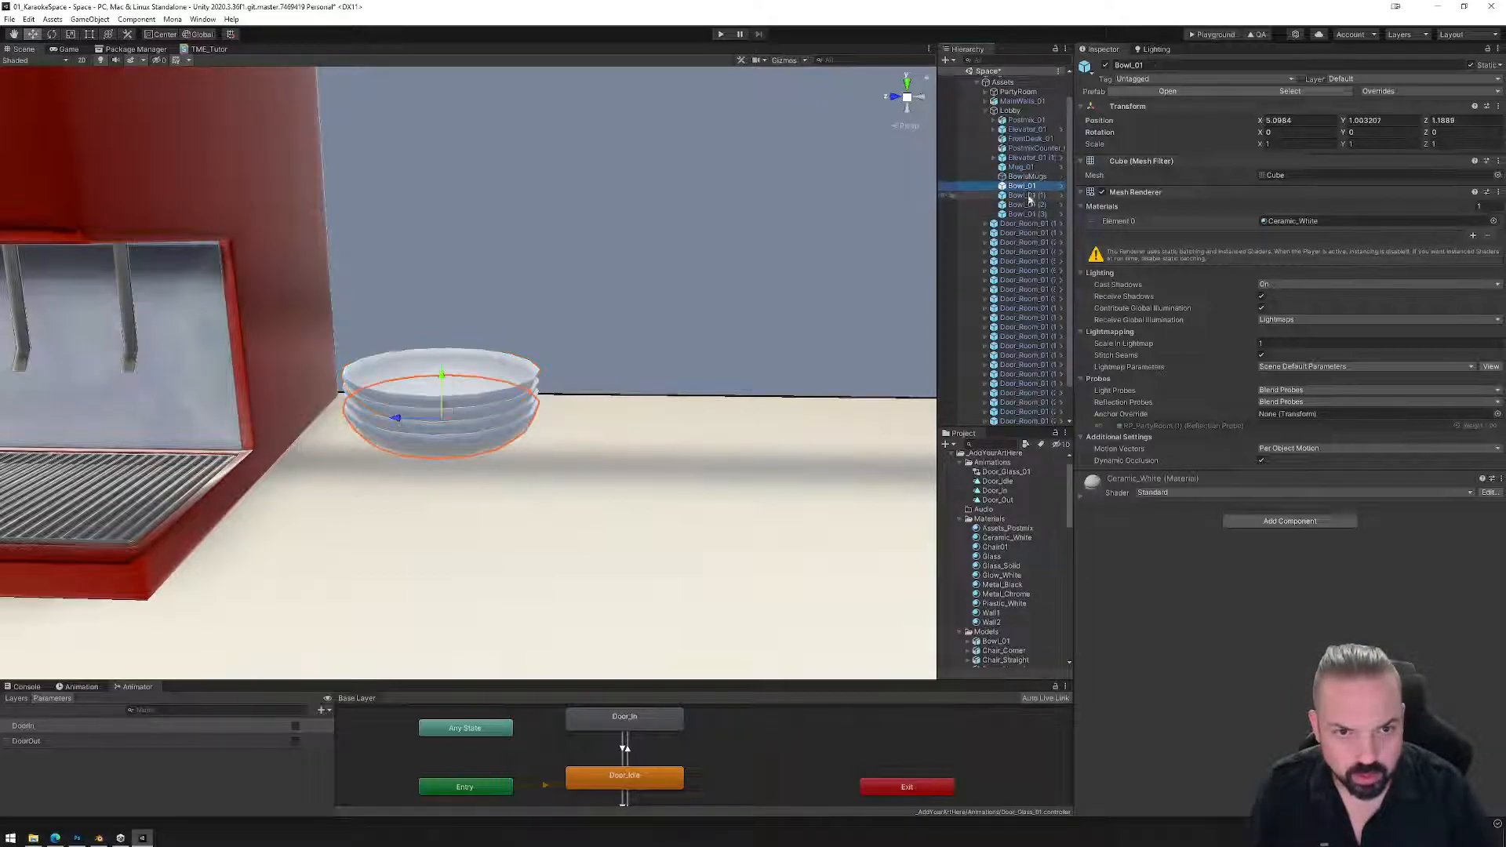
left_click(1025, 214, "shift")
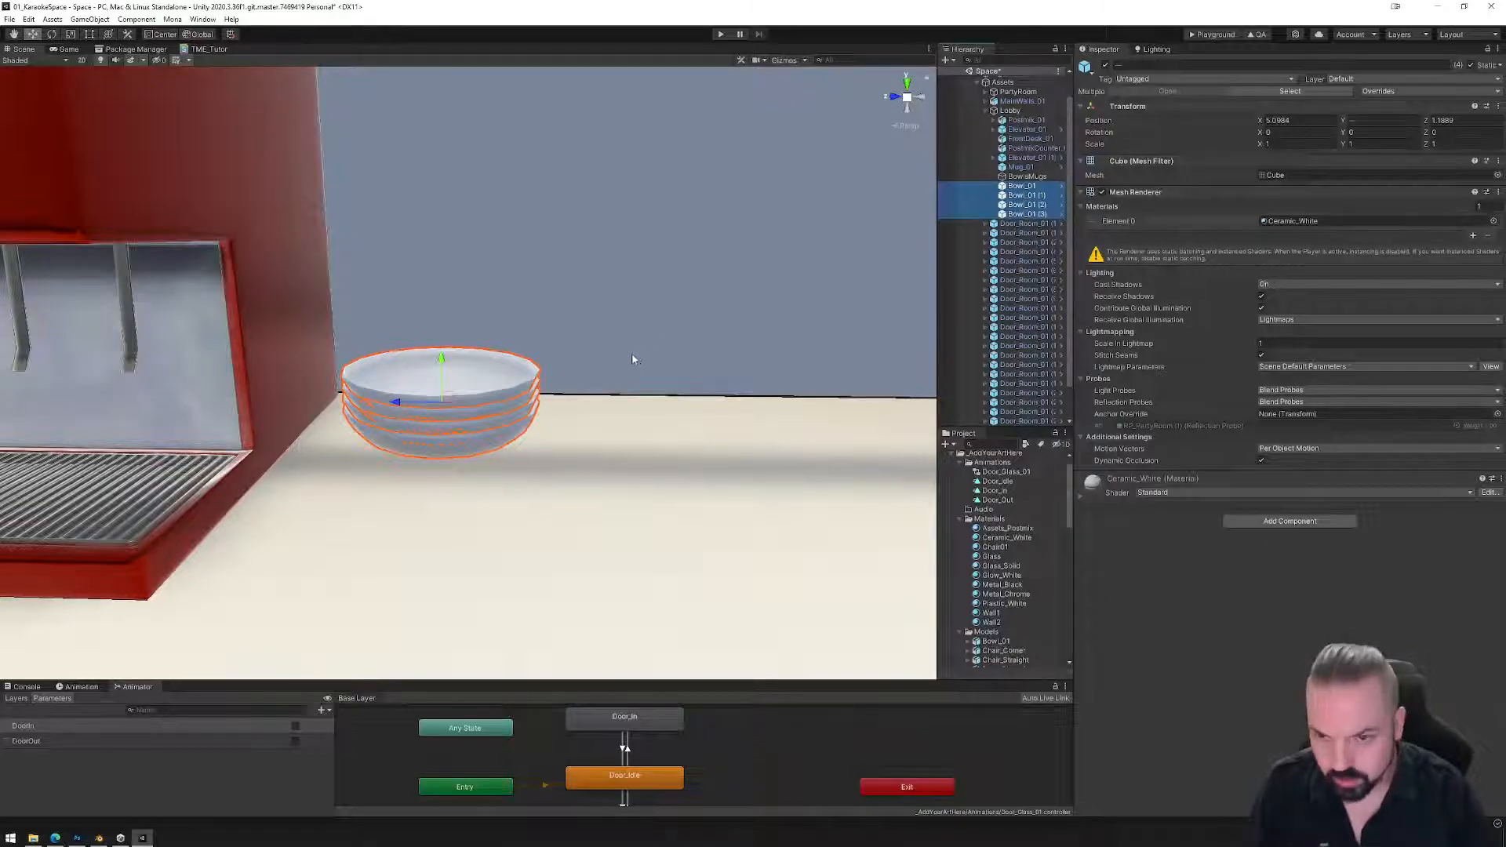
key("ctrl+d")
left_click_drag(441, 365, 456, 309)
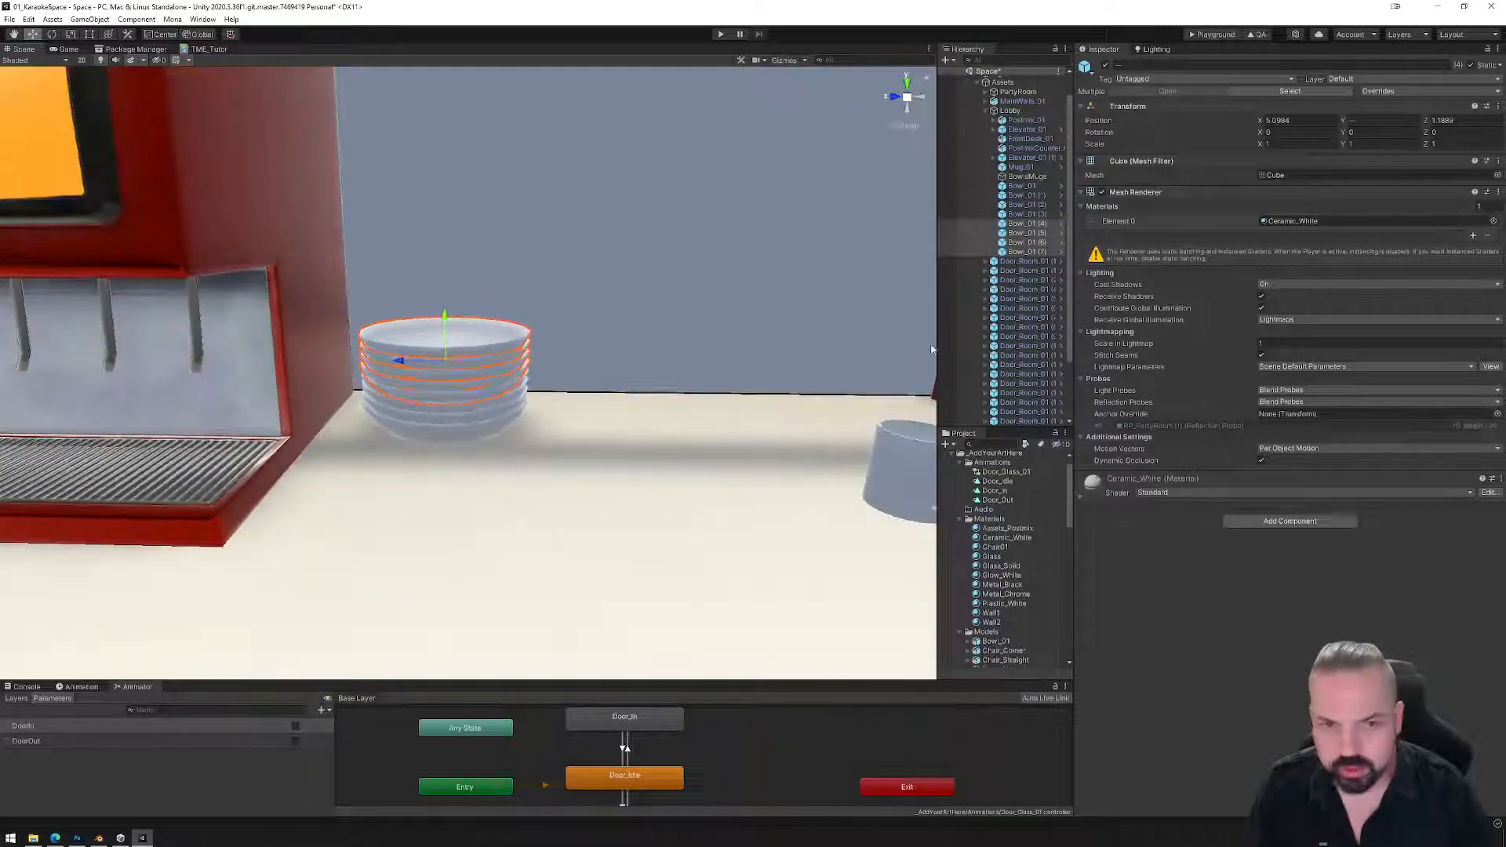
Duplicate the lowest five bowls and move them right into a second stack.
left_click(1022, 186)
left_click(1029, 224, "shift")
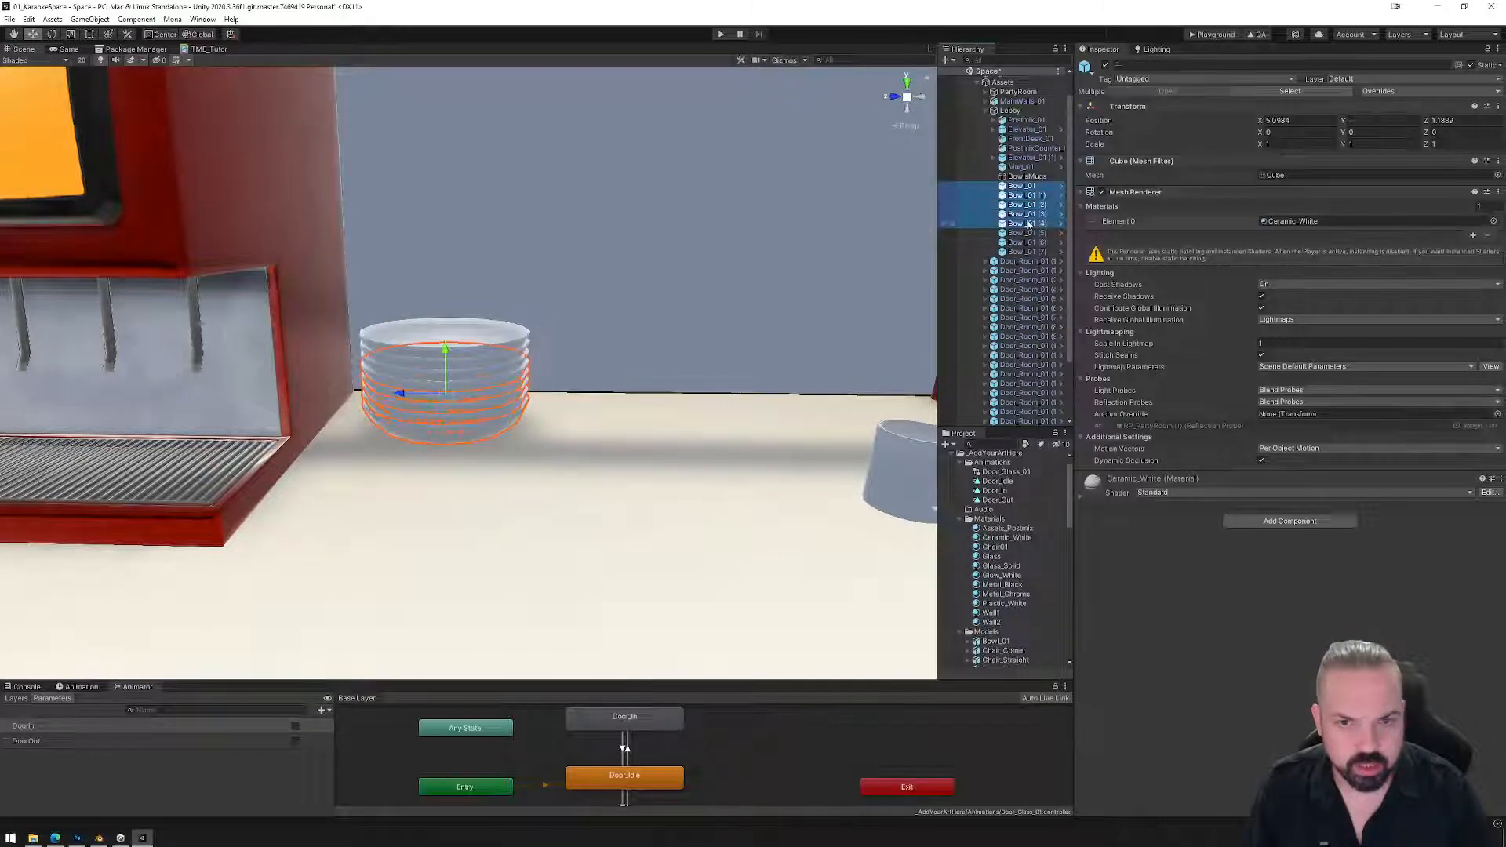
key("ctrl+d")
left_click_drag(402, 404, 575, 413)
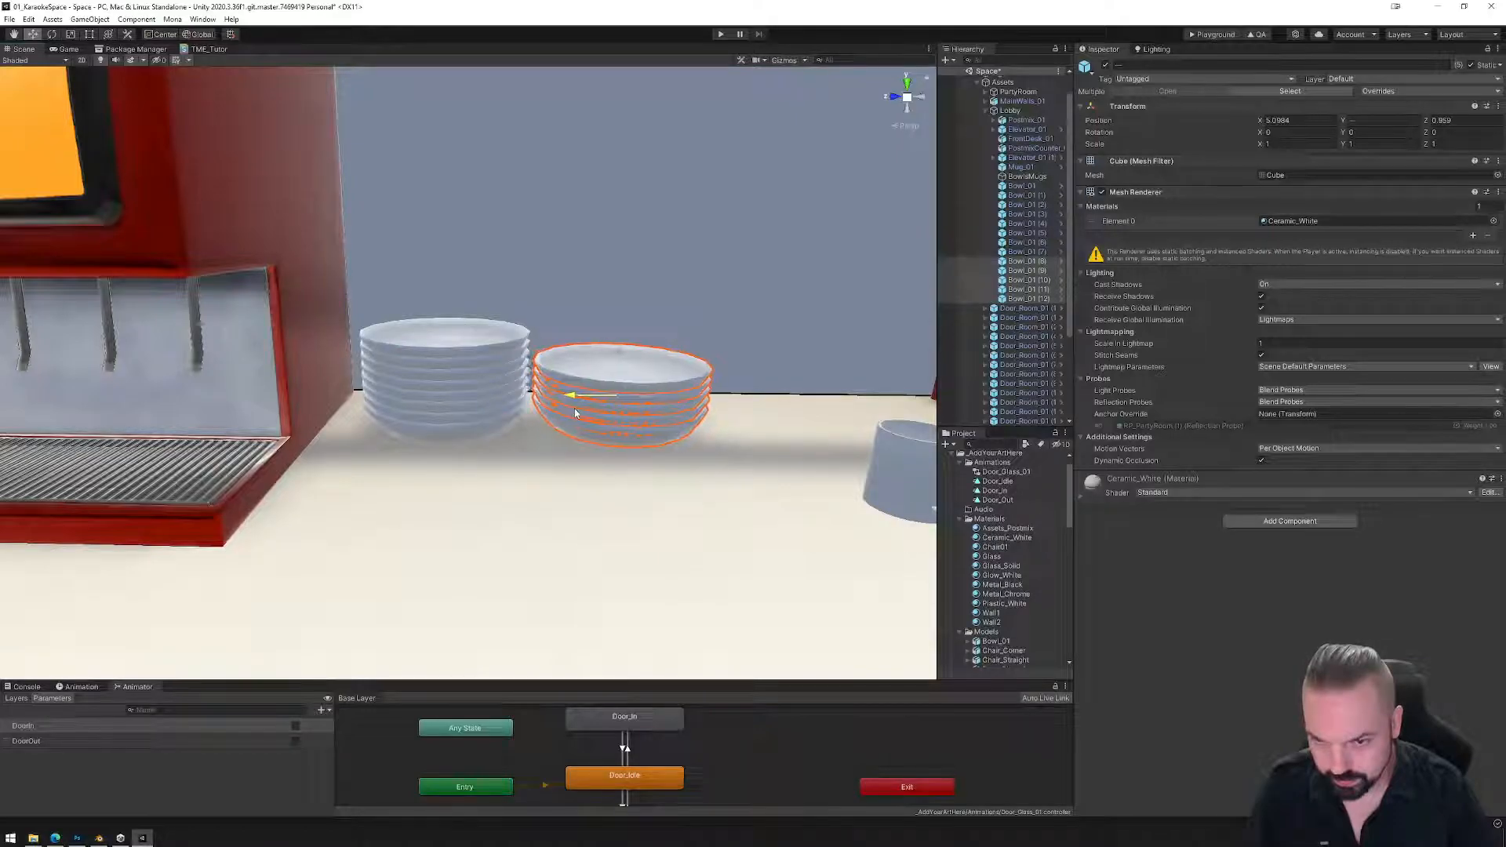
left_click(909, 486)
left_click(884, 488)
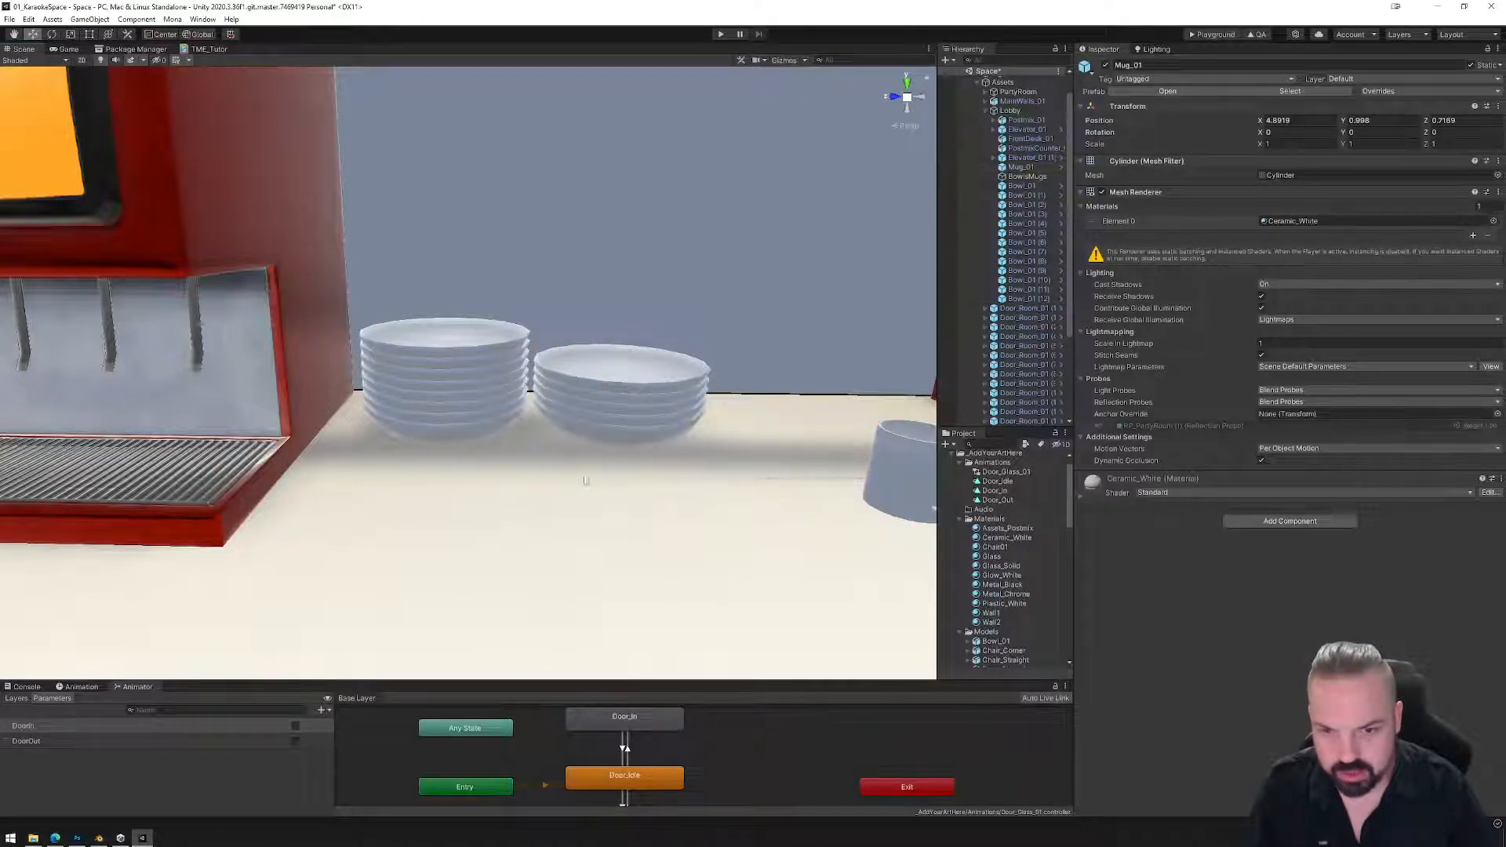
Move and rotate Mug_01 onto the counter beside the bowl stacks, checking side and top views.
left_click(884, 486)
left_click(883, 485)
left_click_drag(883, 484, 110, 170)
left_click(51, 34)
left_click(33, 35)
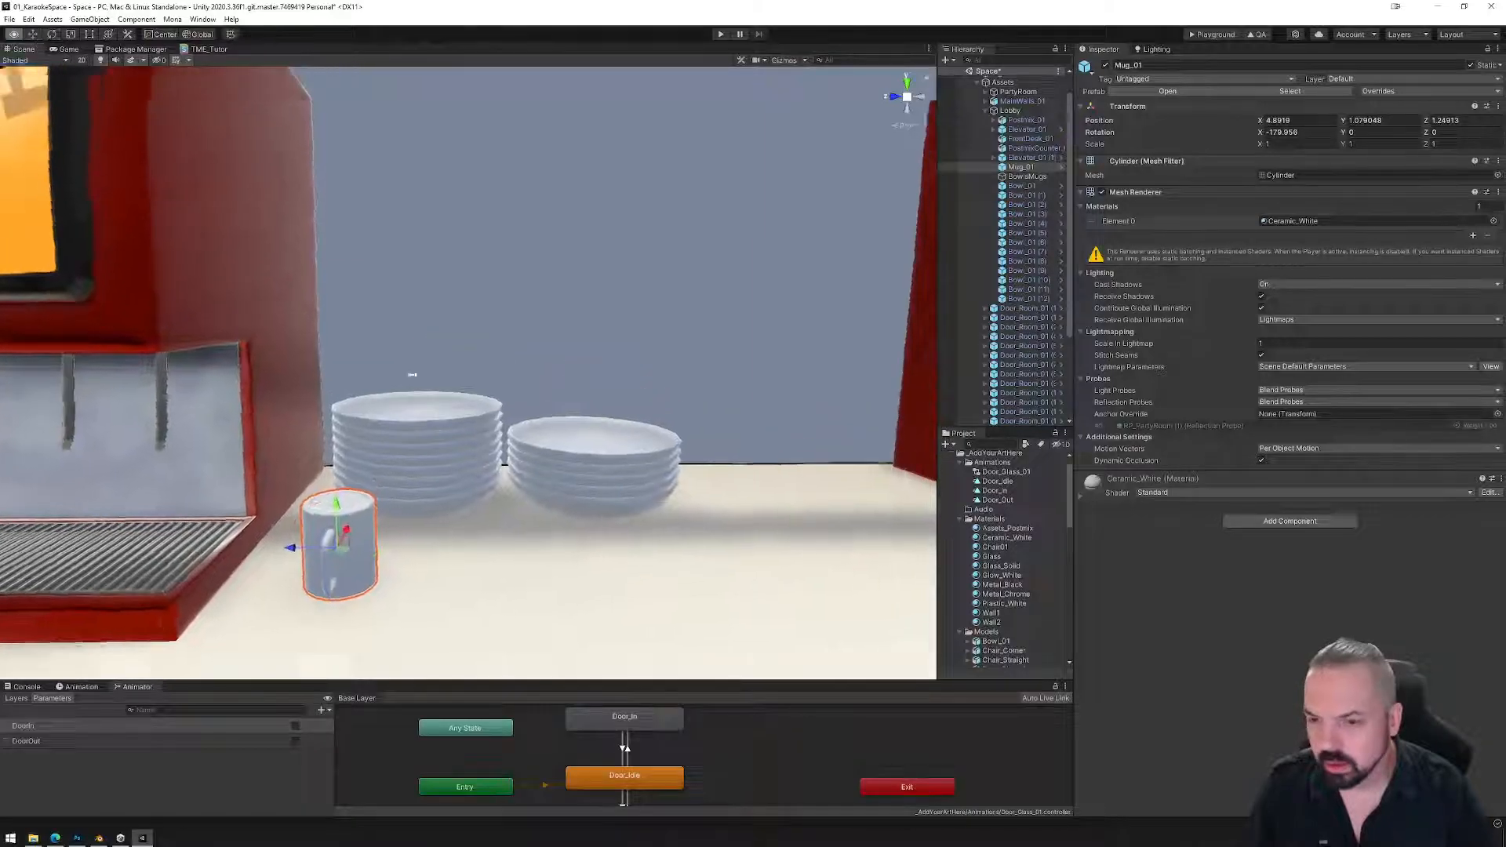
left_click(906, 97)
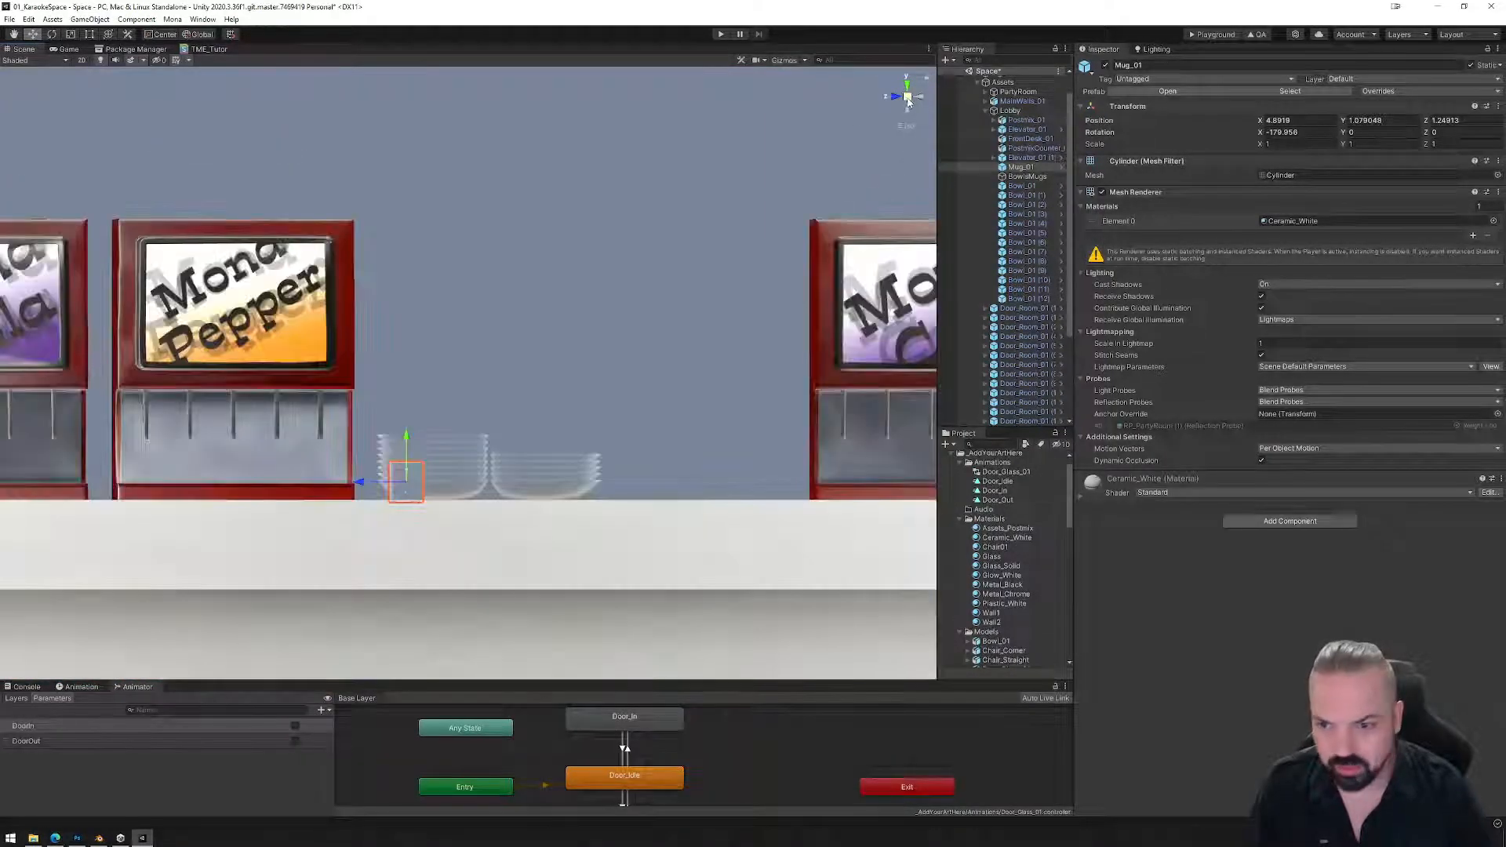
left_click_drag(408, 434, 406, 432)
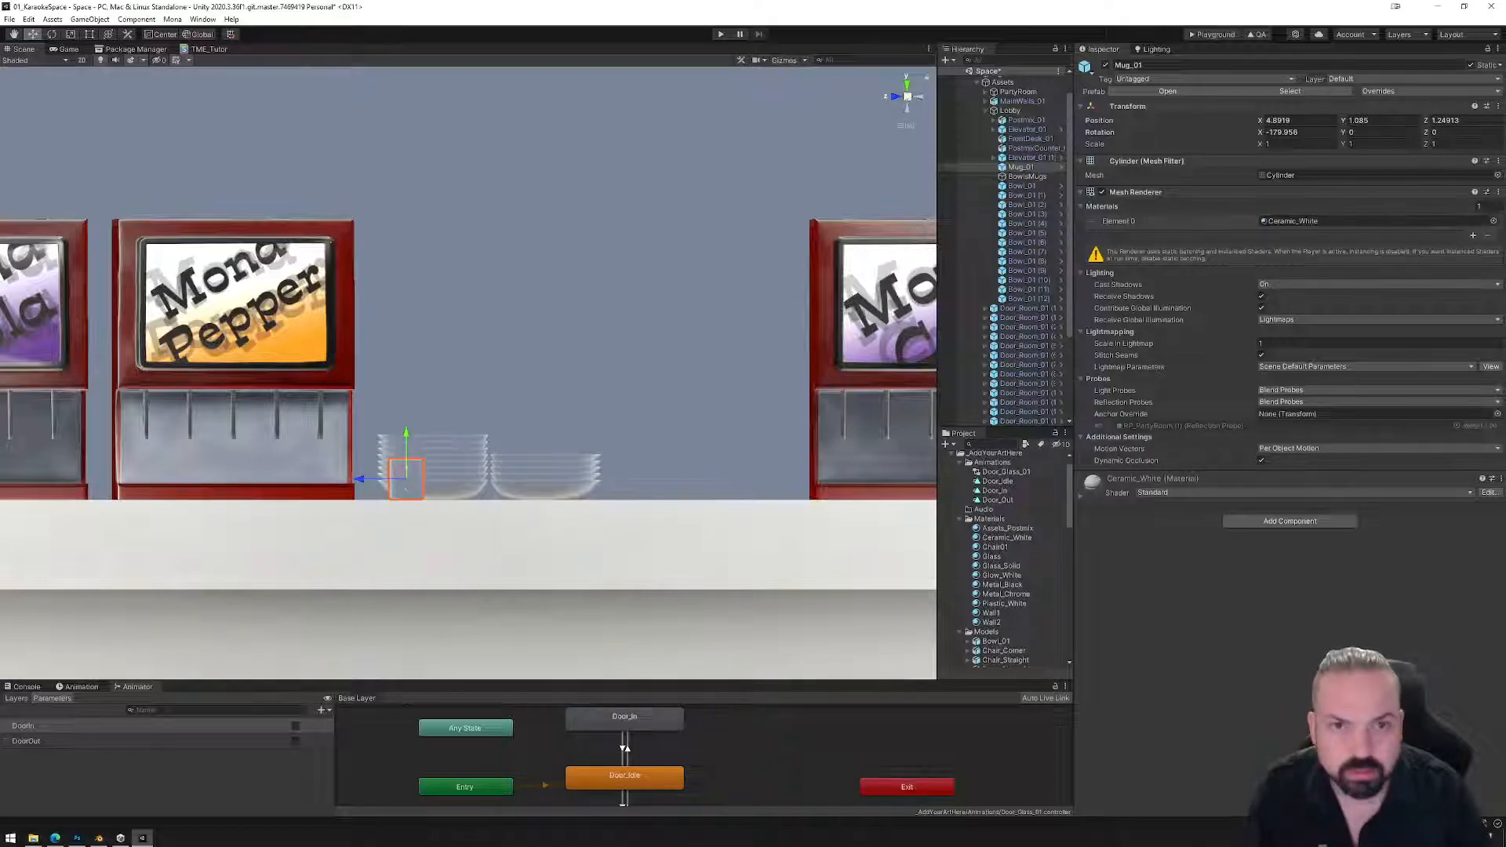
left_click(907, 83)
left_click_drag(94, 295, 115, 281)
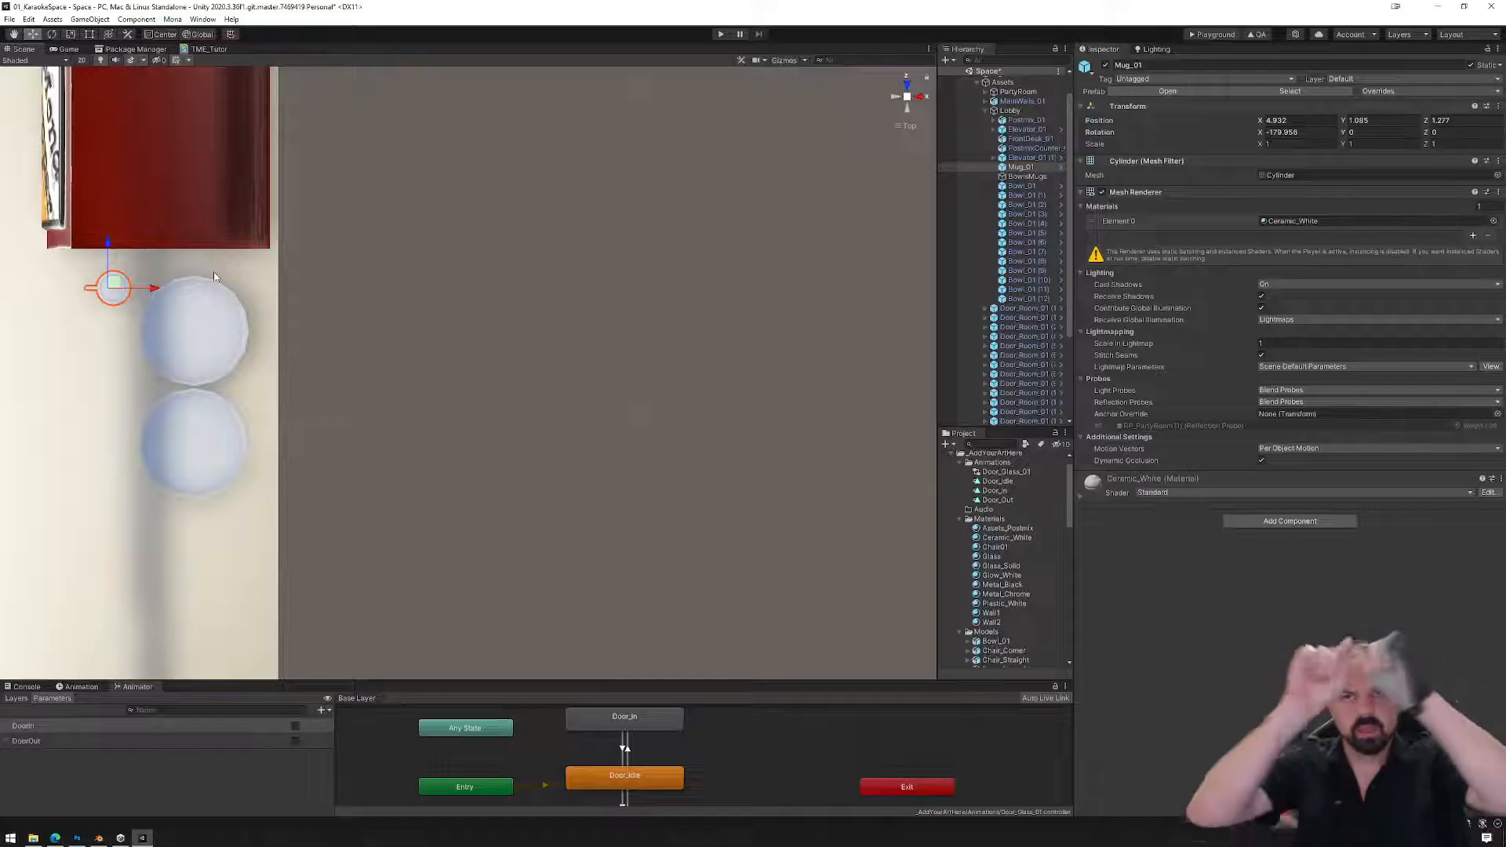
middle_click_drag(167, 424, 376, 400)
left_click_drag(286, 501, 563, 315, "alt")
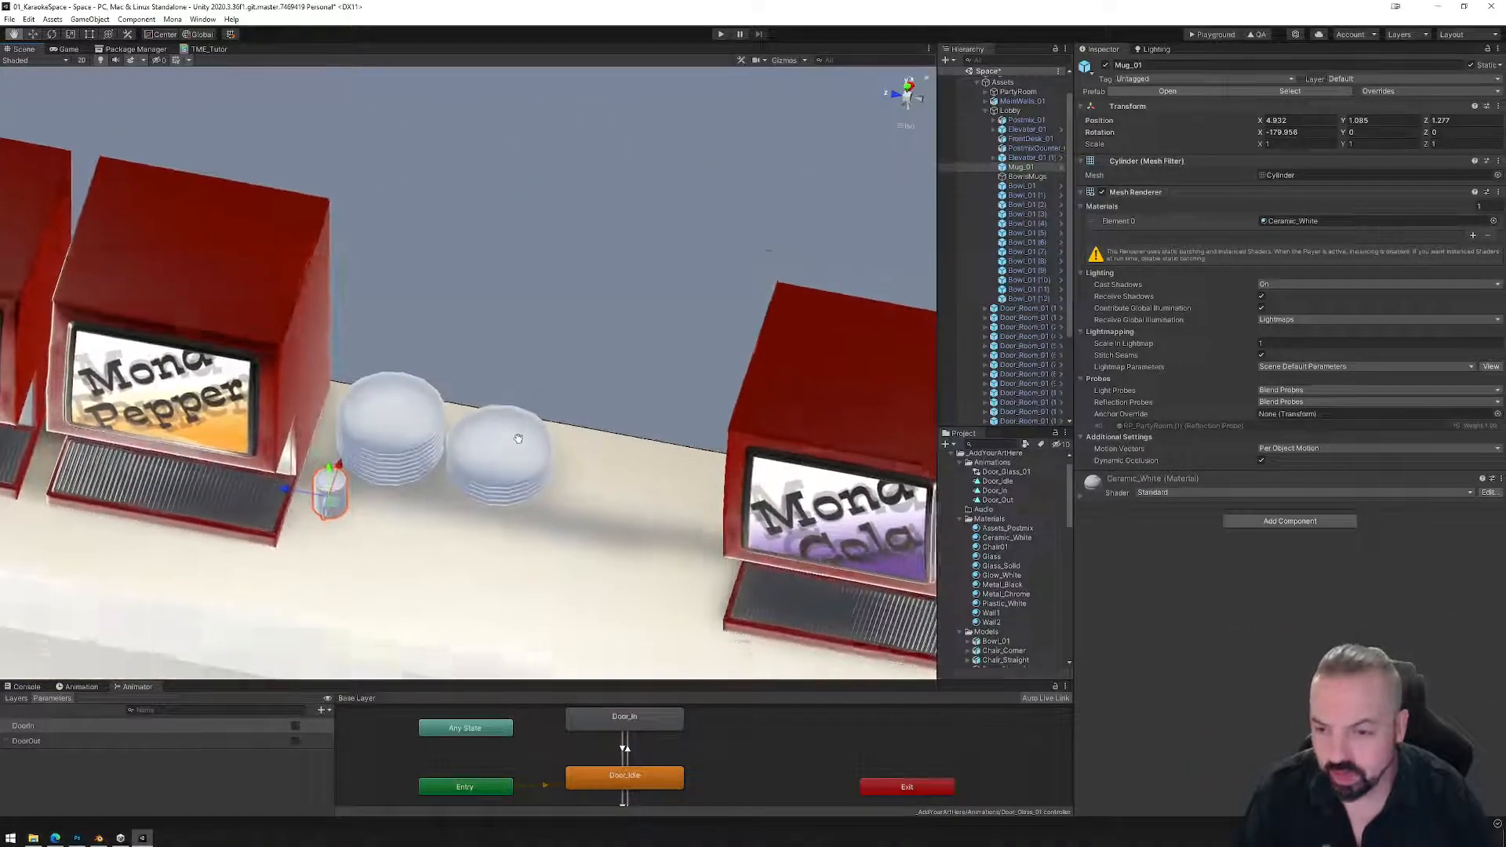
middle_click_drag(479, 476, 469, 347)
Duplicate the mug and parent all the bowls plus the mug copy under BowlsMugs.
left_click(1019, 168)
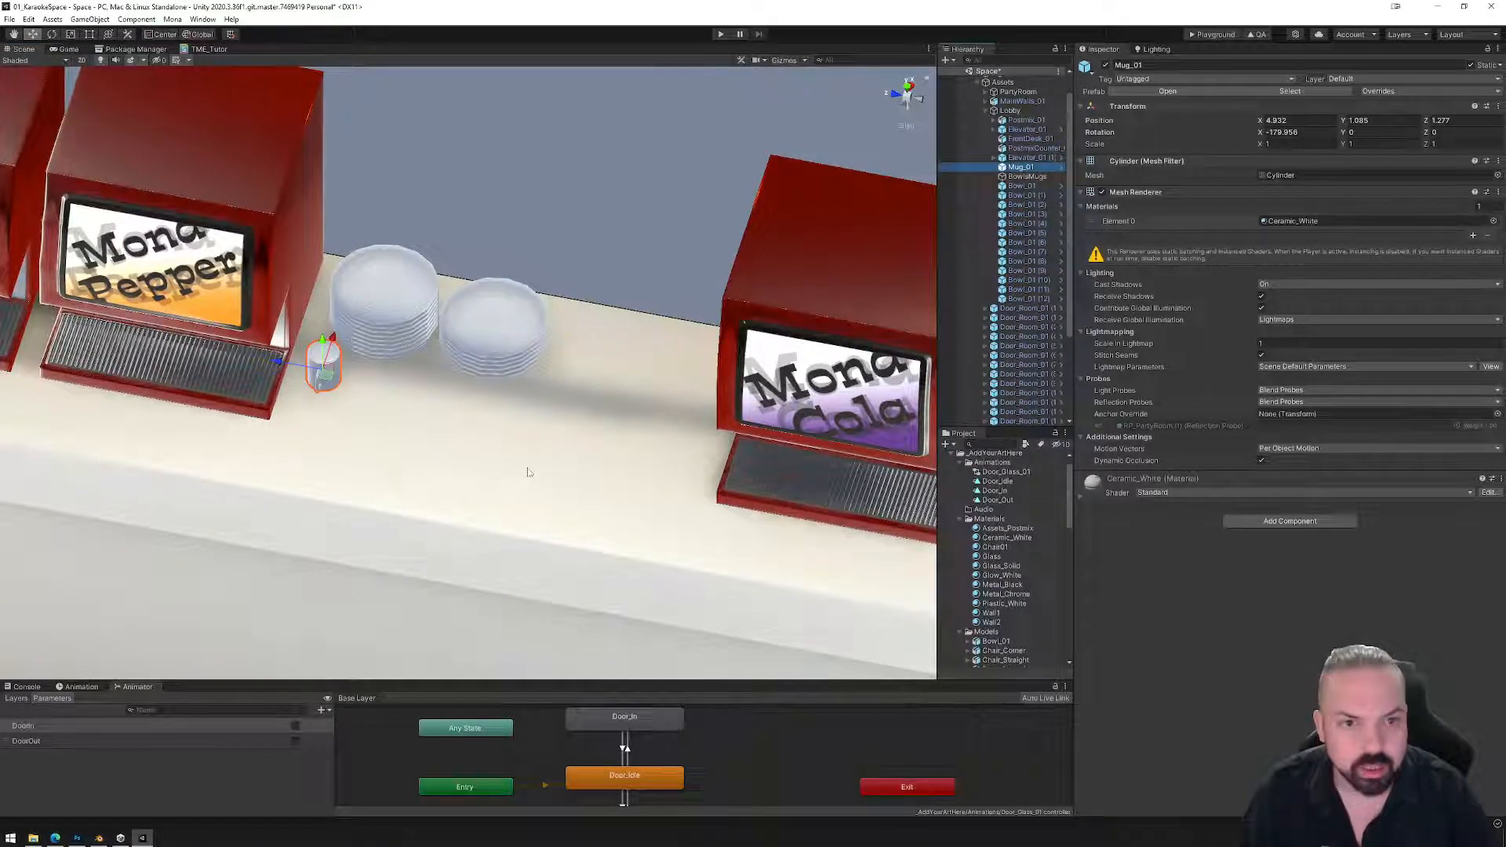
key("ctrl+d")
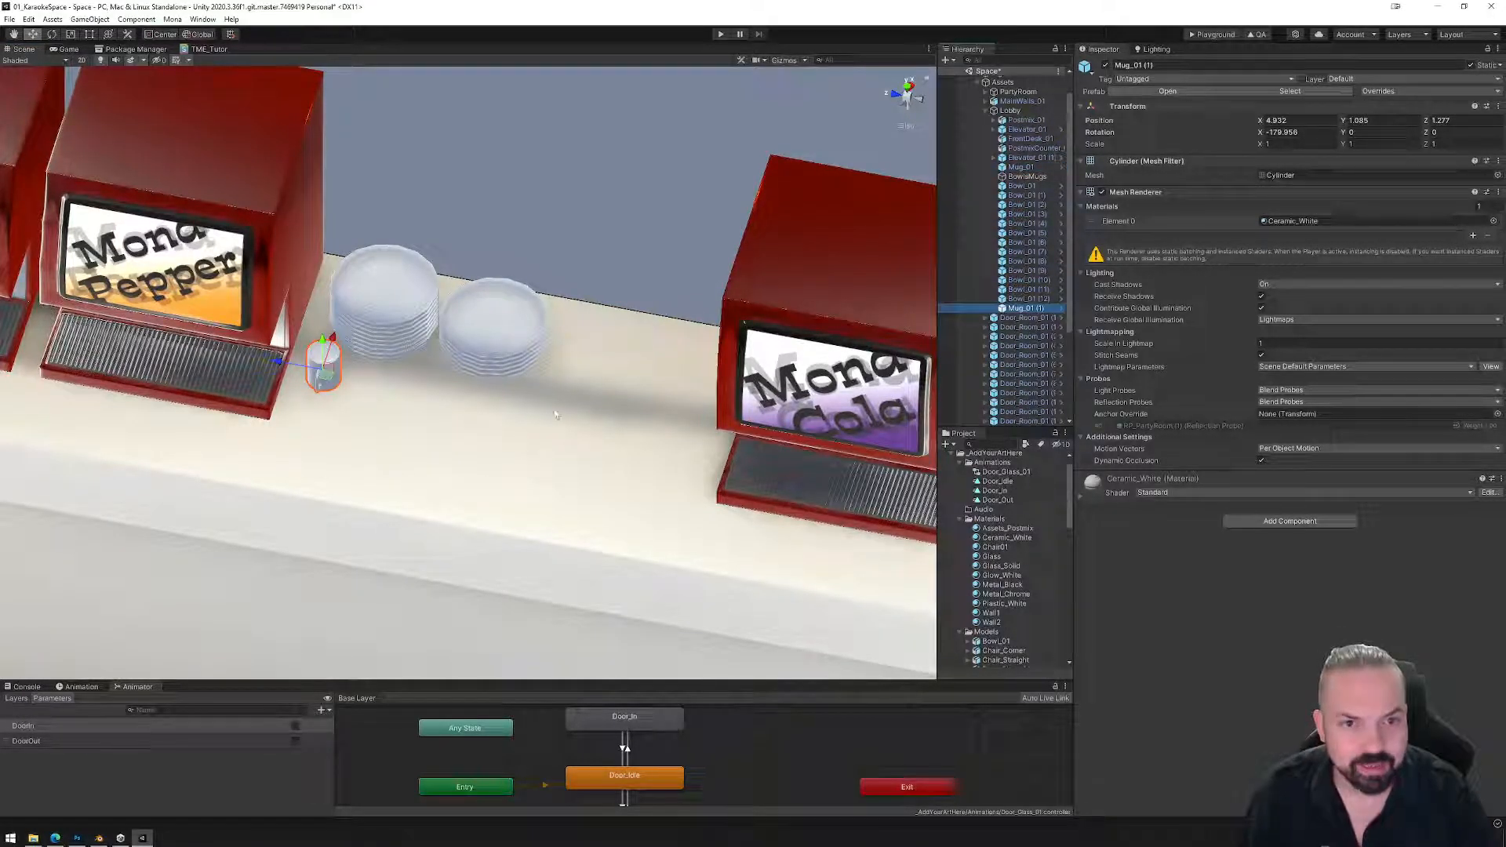
left_click(1020, 169)
left_click(1021, 185)
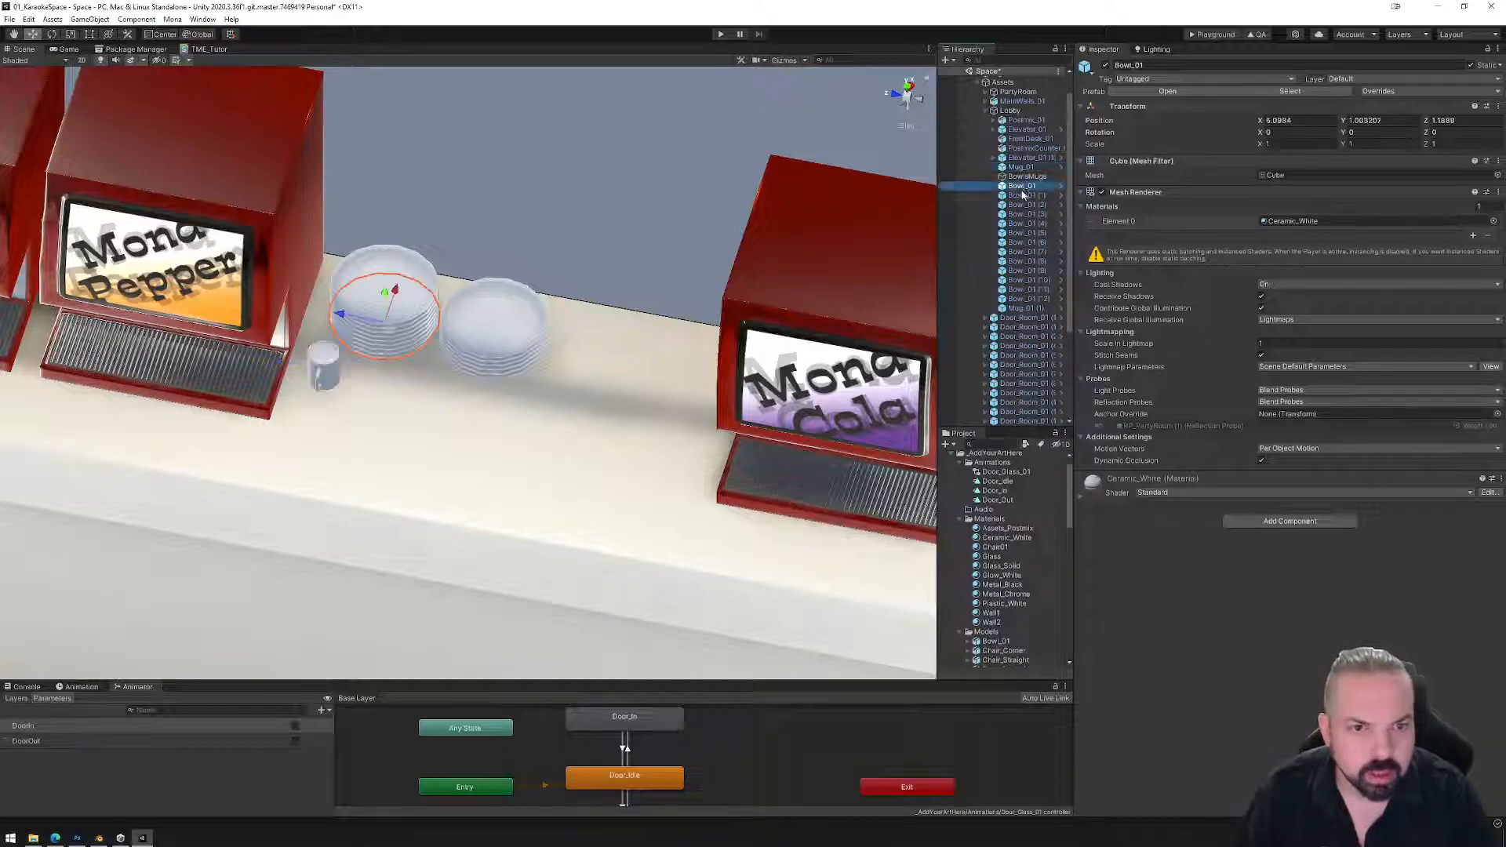
left_click(1024, 308, "shift")
left_click_drag(1024, 186, 1026, 177)
left_click(1021, 167)
Place the mug copy beside the original and duplicate the pair into a row of six.
left_click(1035, 298)
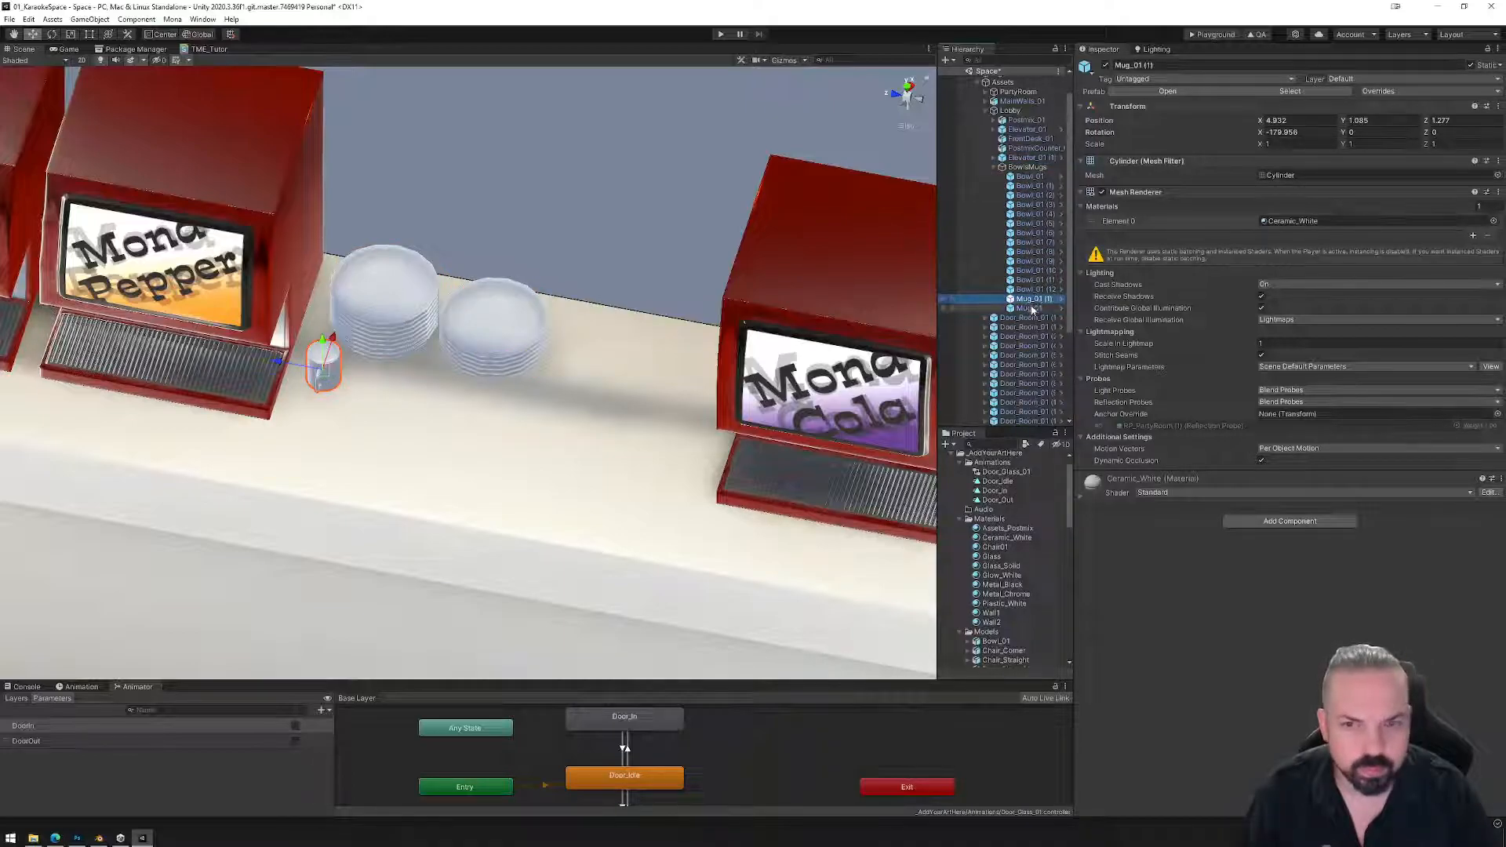
left_click_drag(295, 368, 327, 373)
left_click(323, 357, "shift")
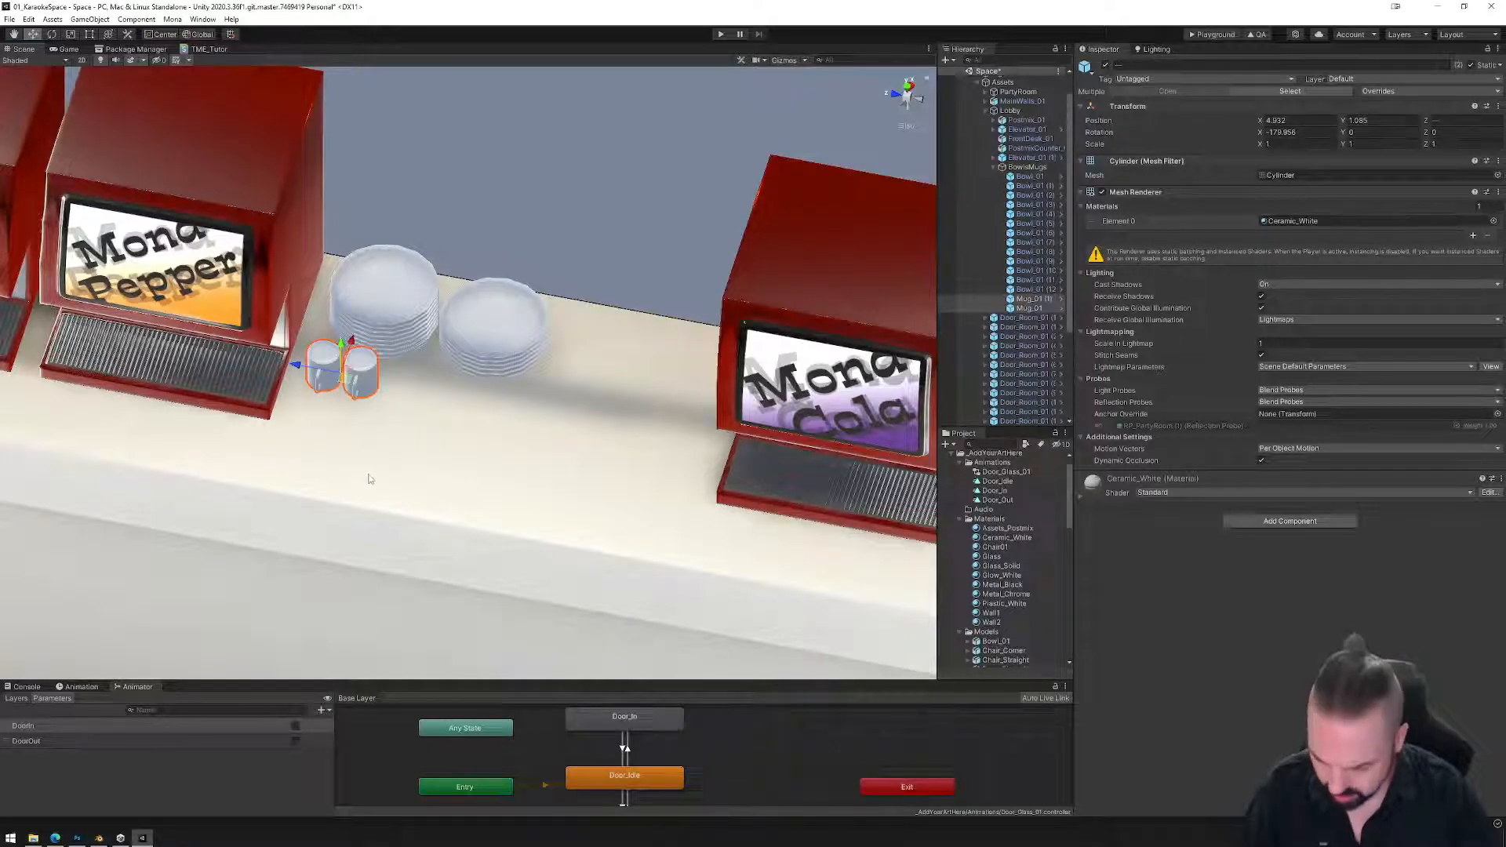
key("ctrl+d")
left_click_drag(304, 372, 470, 395)
key("ctrl+d")
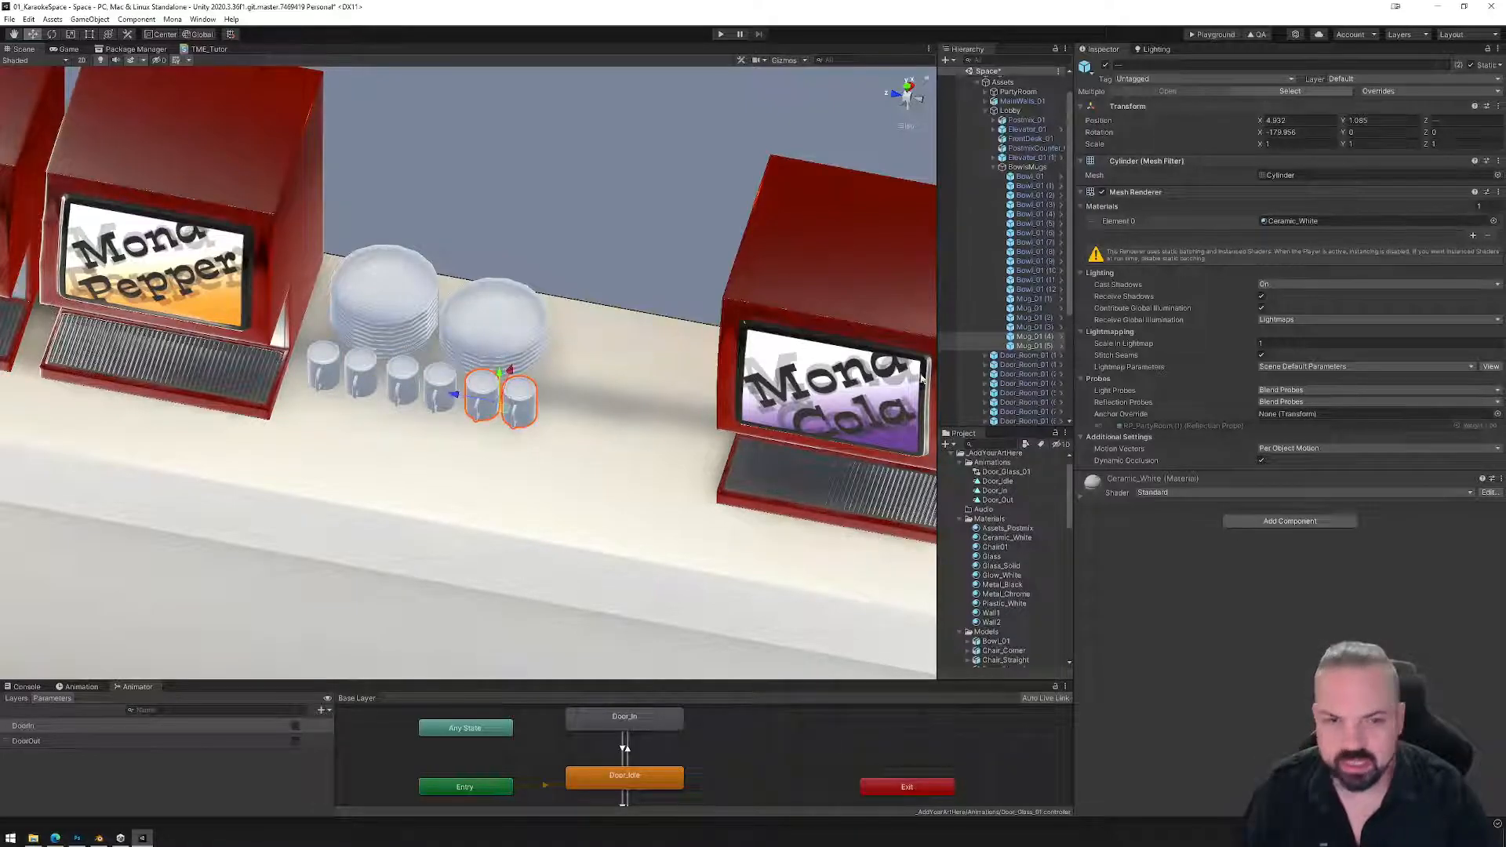
Duplicate the six mugs and move the copies forward into a second row.
left_click(1034, 299)
left_click(1029, 346, "shift")
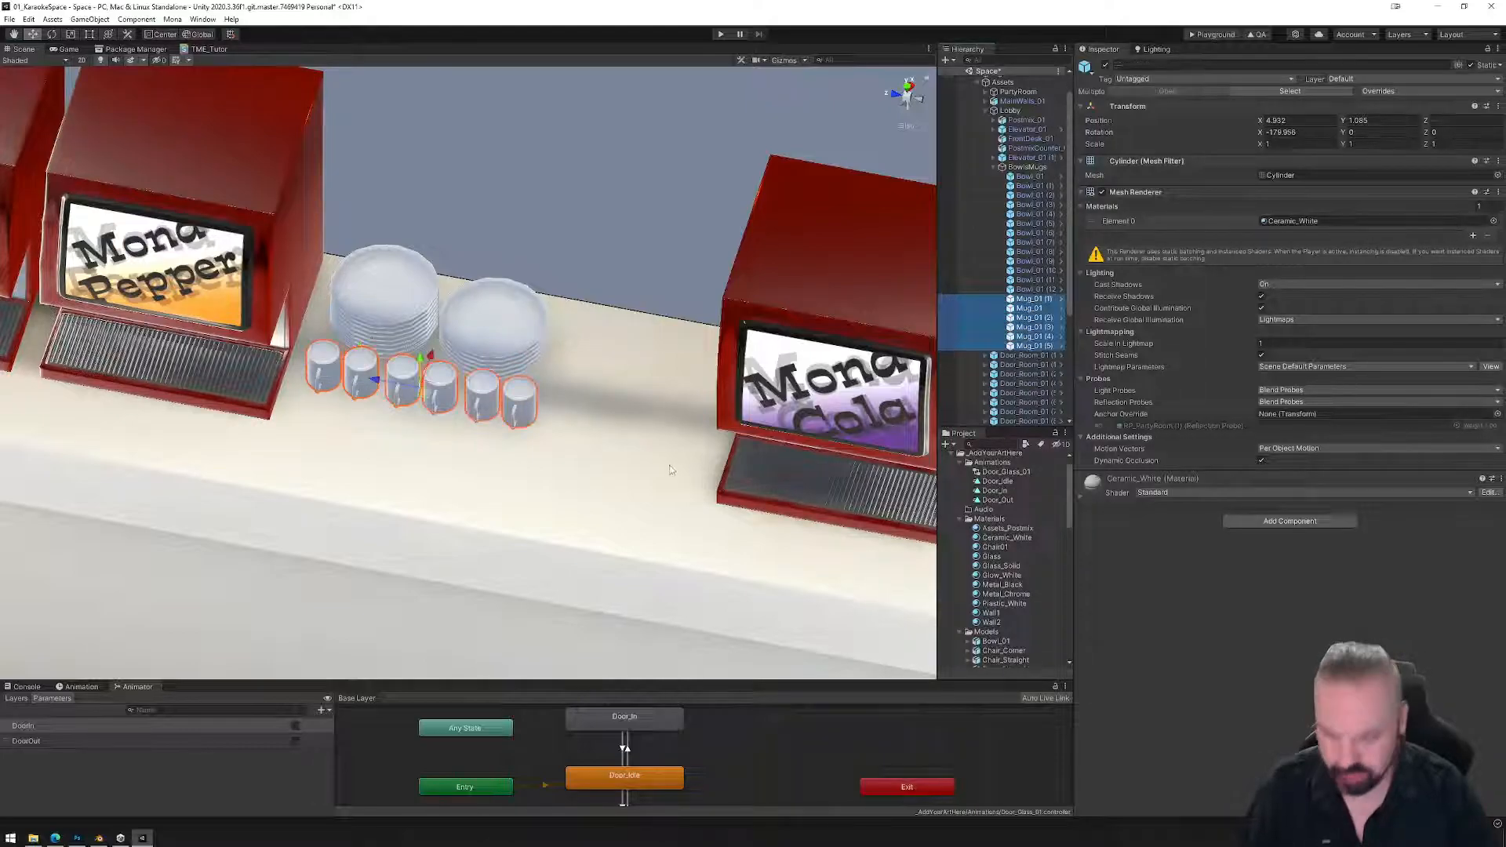
key("ctrl+d")
left_click_drag(440, 369, 482, 515)
middle_click_drag(482, 515, 581, 420)
Nudge two back-row and two front-row mugs slightly left or right to stagger them.
scroll(581, 420, "up", 3)
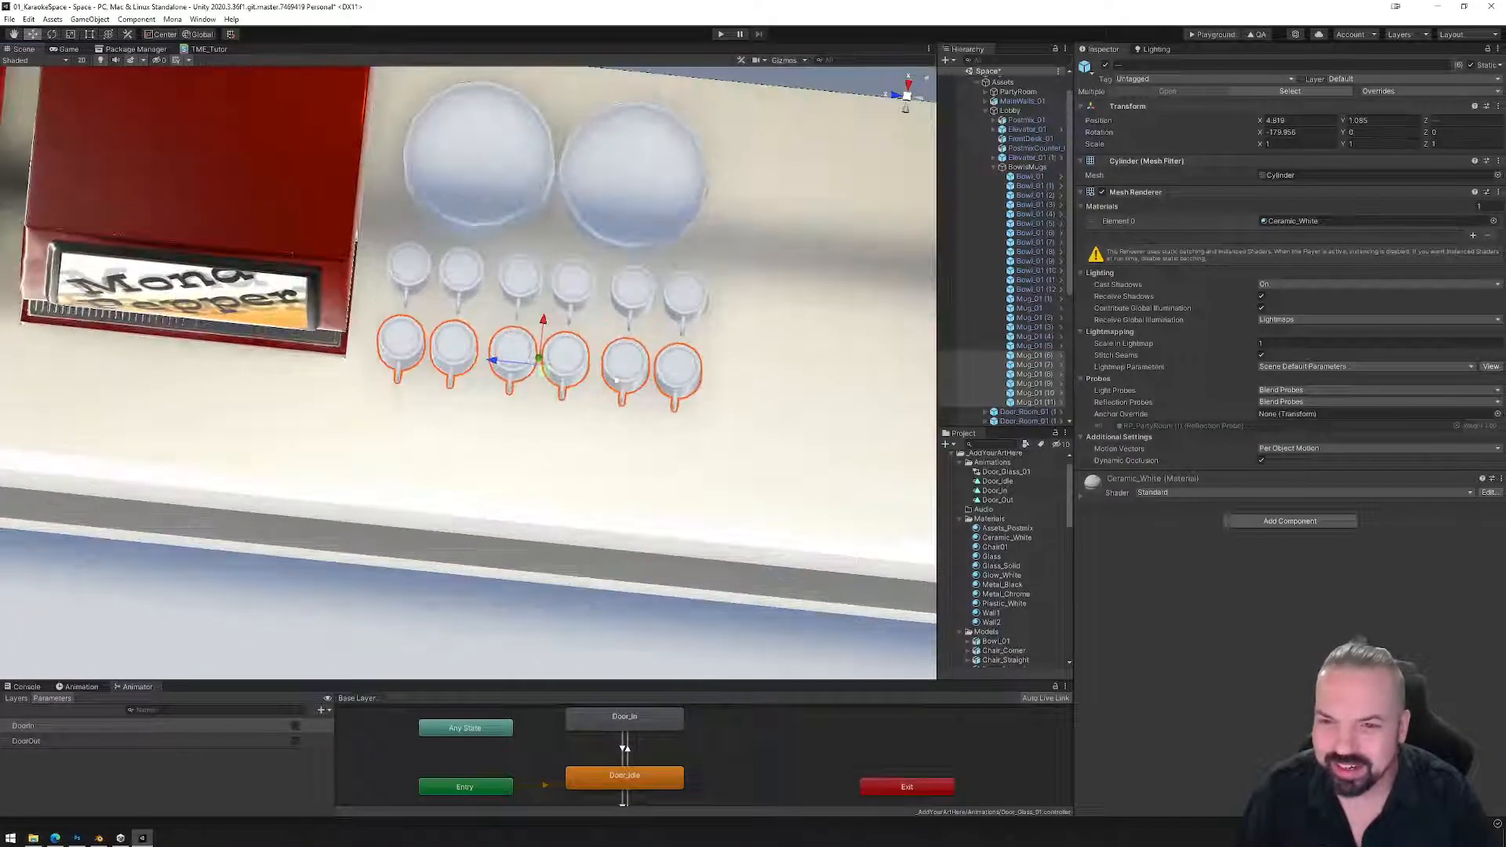
left_click(473, 292)
left_click_drag(432, 293, 424, 291)
left_click(574, 300)
left_click_drag(544, 300, 551, 302)
left_click(509, 363)
left_click(457, 366)
left_click_drag(430, 367, 417, 368)
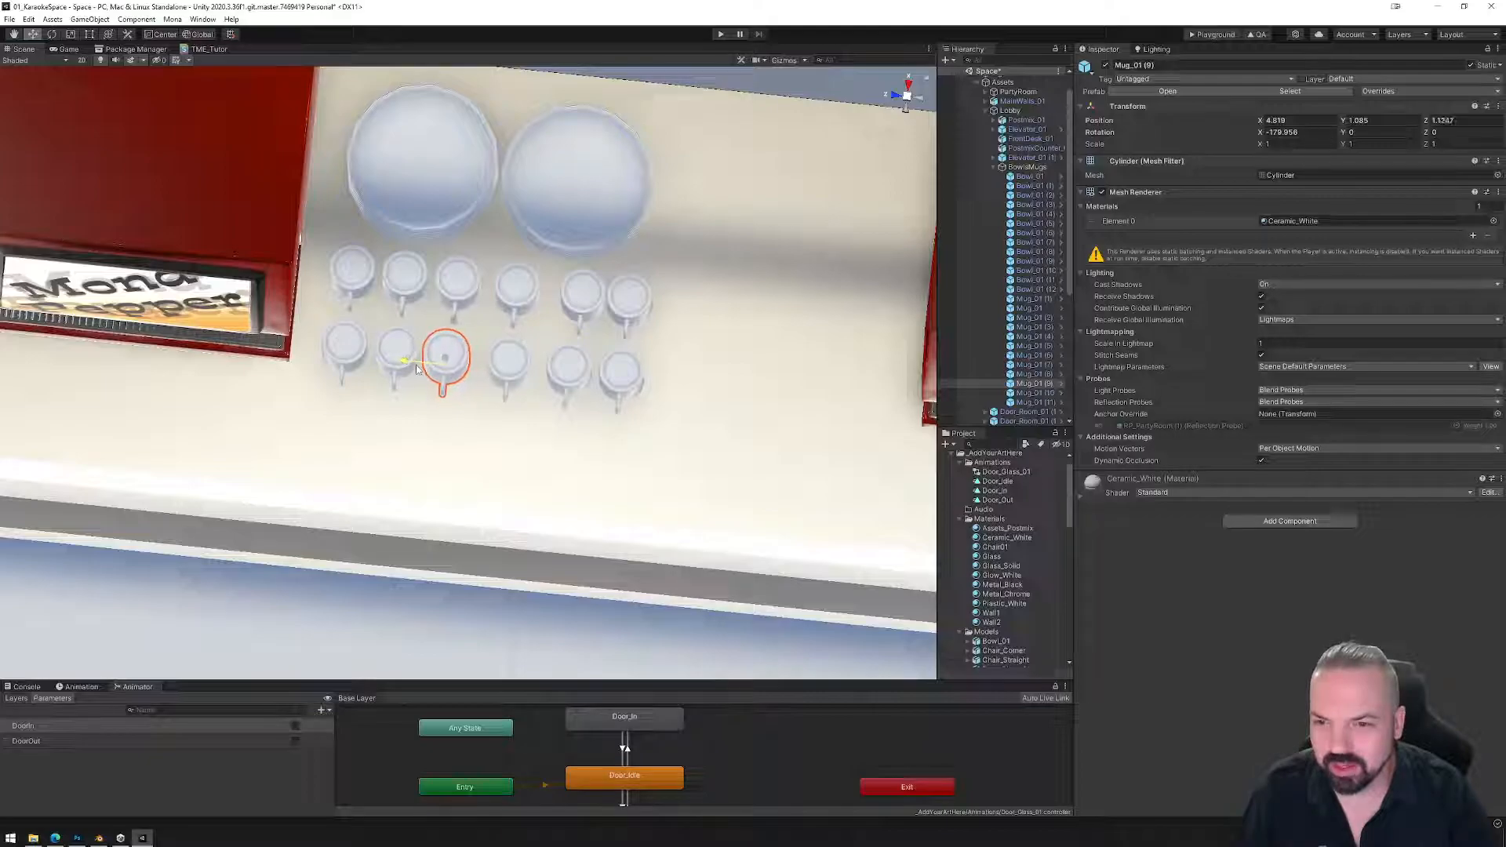
left_click(563, 372)
left_click_drag(544, 379, 538, 379)
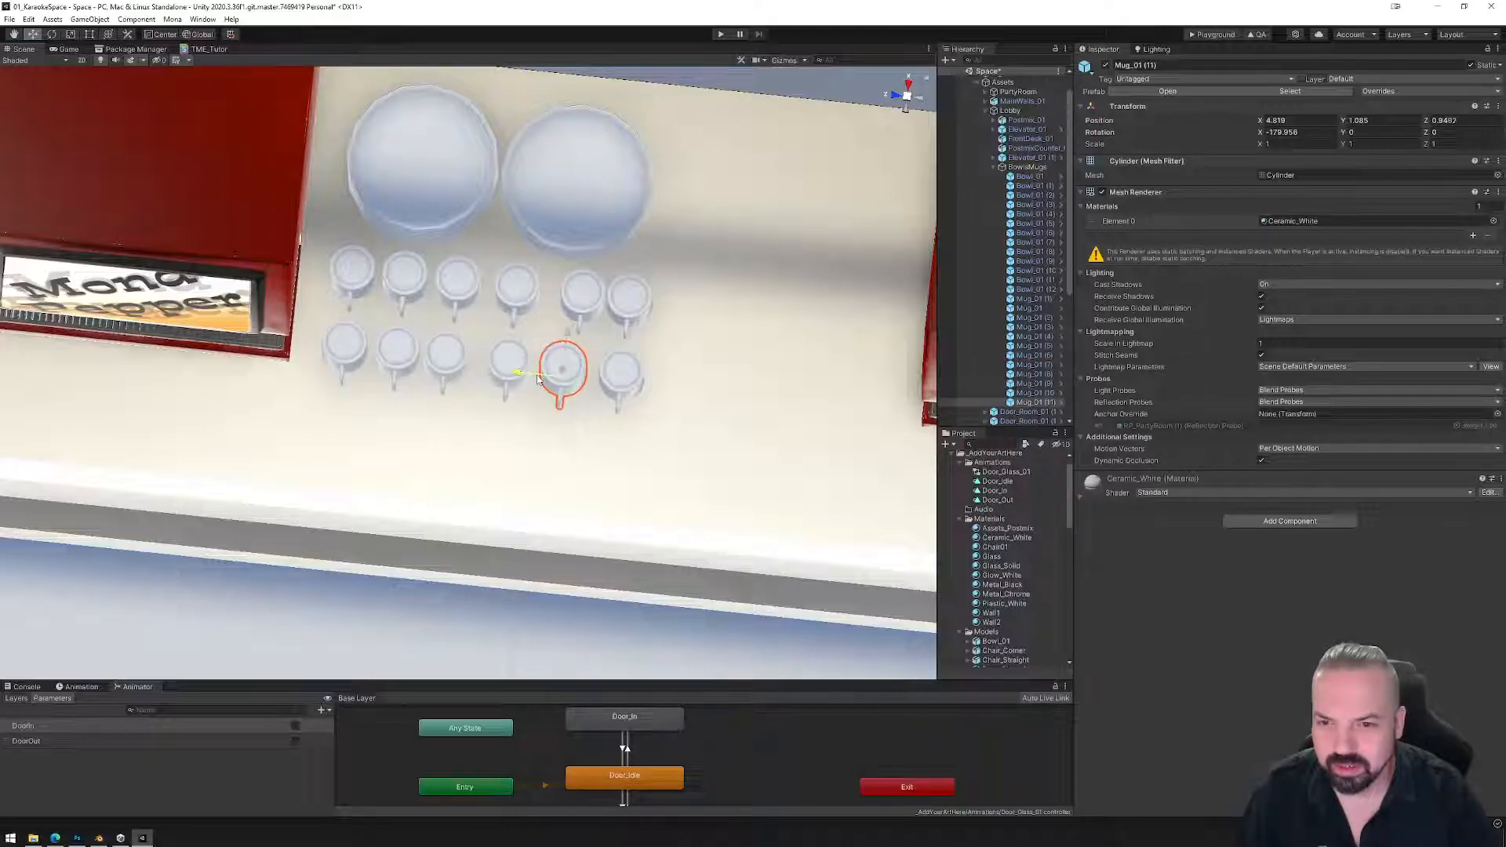
Turn three front-row mugs on Y by about 22, 16 and 26 degrees.
left_click(396, 352)
key("e")
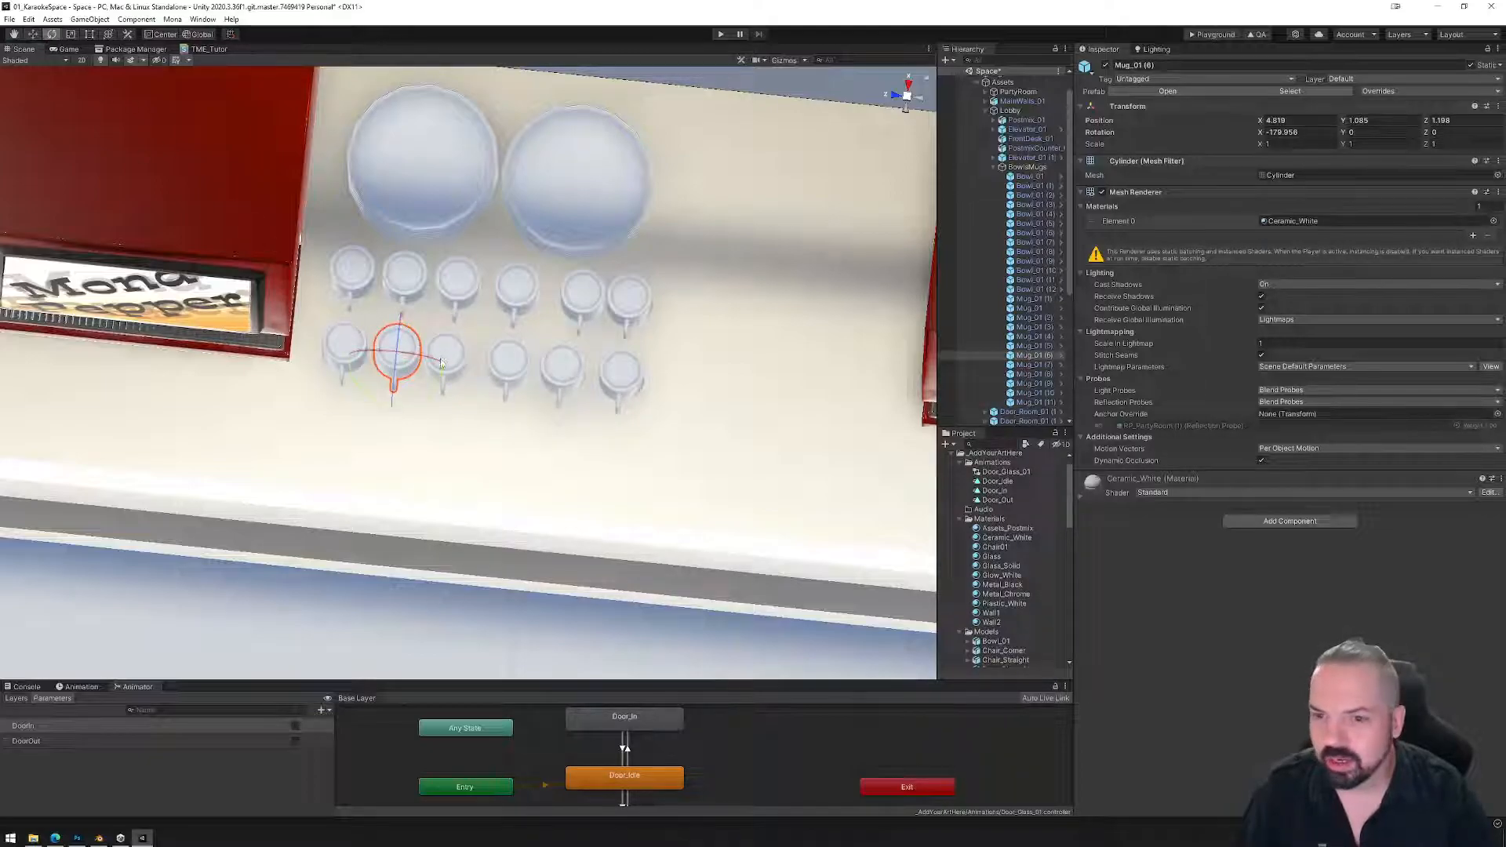
left_click(445, 362)
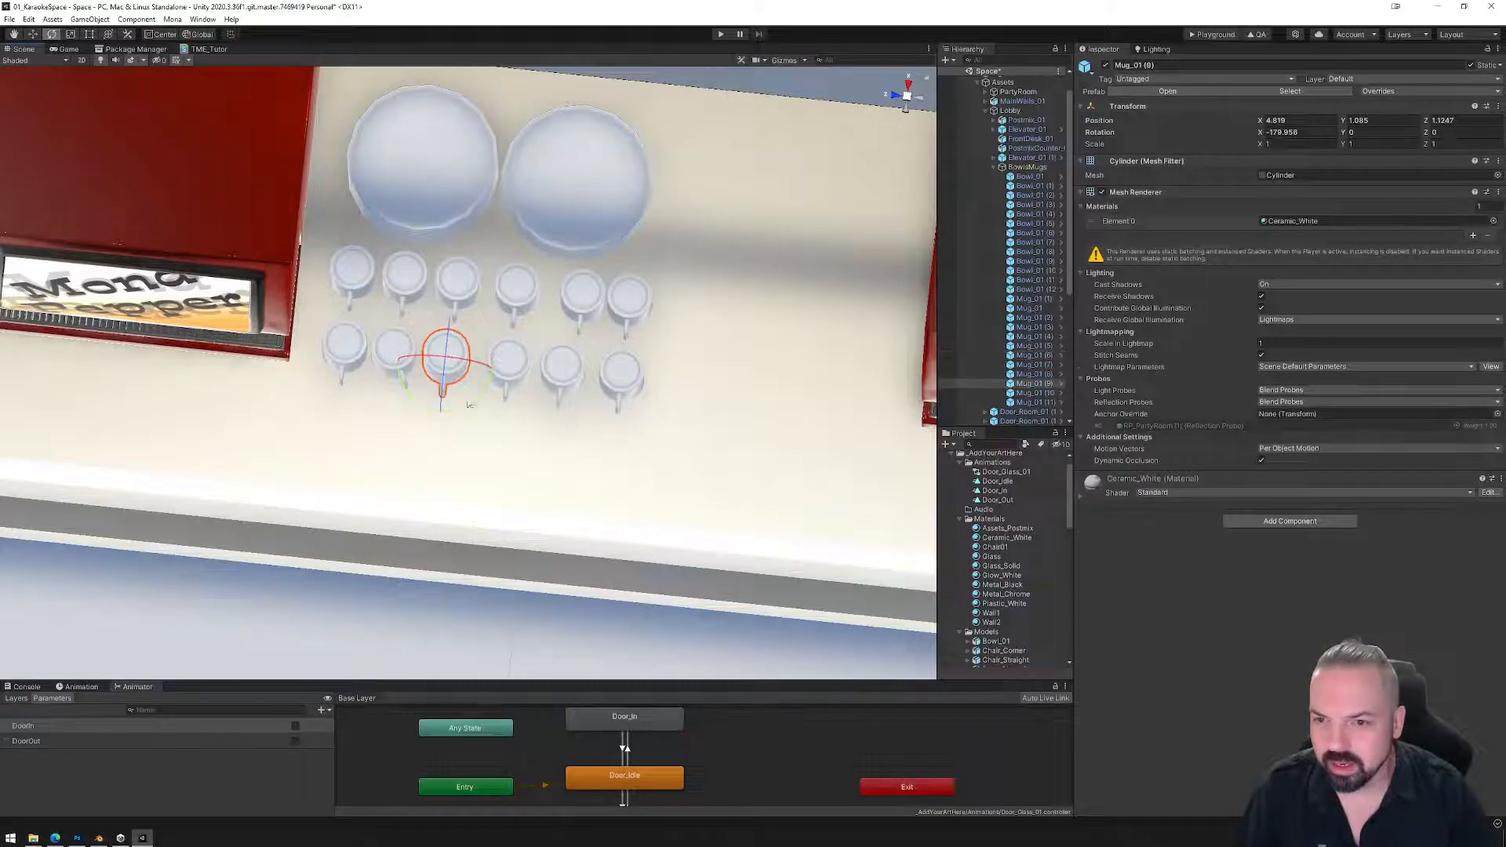
left_click(343, 349)
left_click_drag(365, 396, 436, 402)
left_click(506, 367)
left_click_drag(541, 401, 513, 412)
left_click(563, 364)
left_click(621, 372)
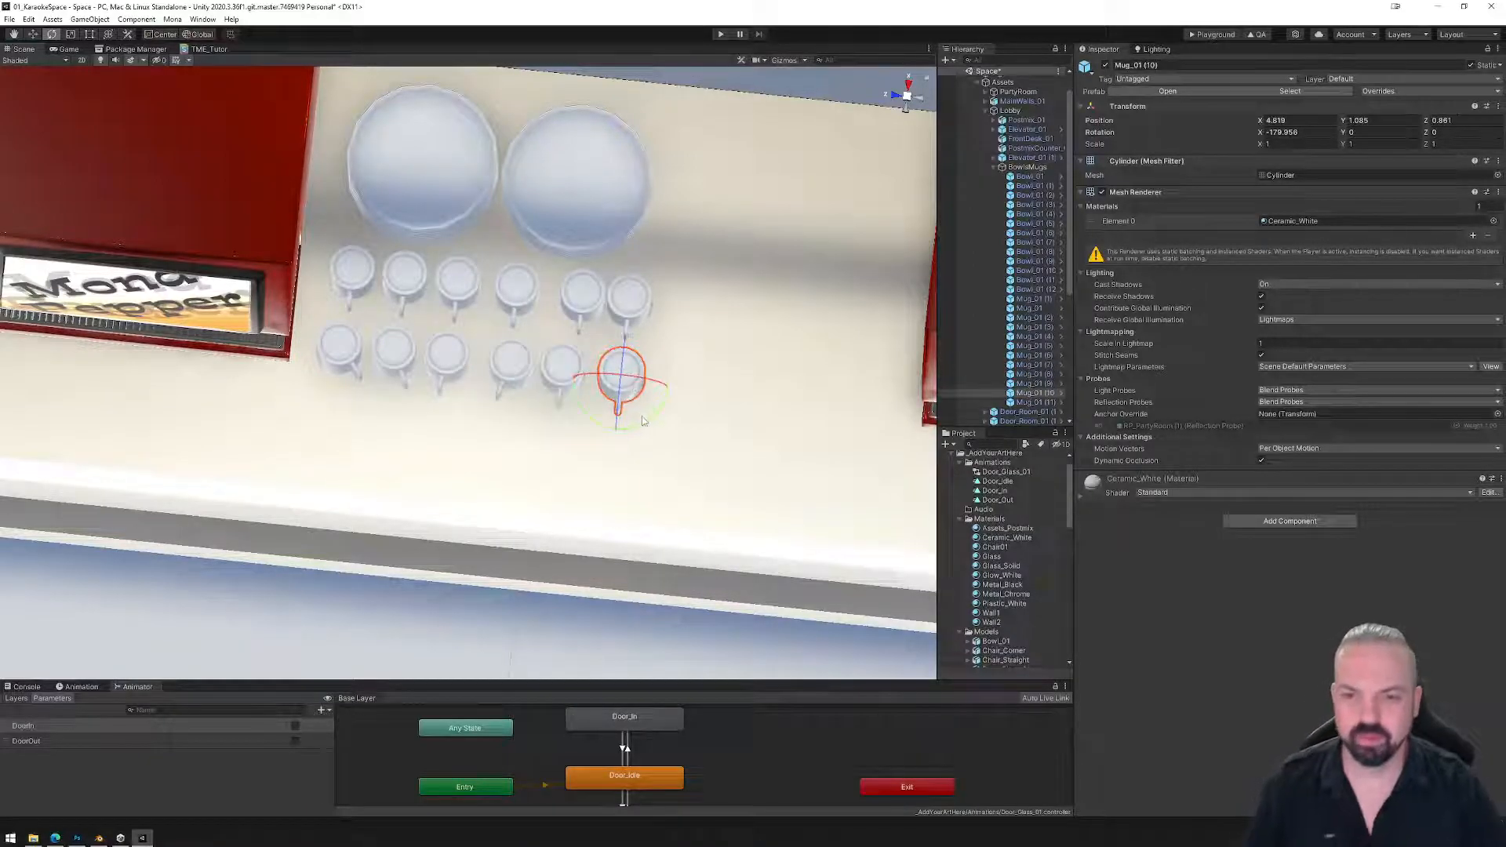
left_click_drag(651, 421, 604, 420)
Rotate a back-row mug about -14 degrees and nudge another back-row mug slightly left.
left_click(639, 327)
mouse_move(654, 344)
left_mouse_down()
mouse_move(689, 331)
mouse_move(676, 338)
left_mouse_up()
left_click(550, 298)
left_click(576, 296)
left_click(33, 34)
left_click_drag(559, 300, 553, 307)
Turn two more back-row mugs about 21 and 4 degrees, undoing one trial rotation.
left_click(51, 35)
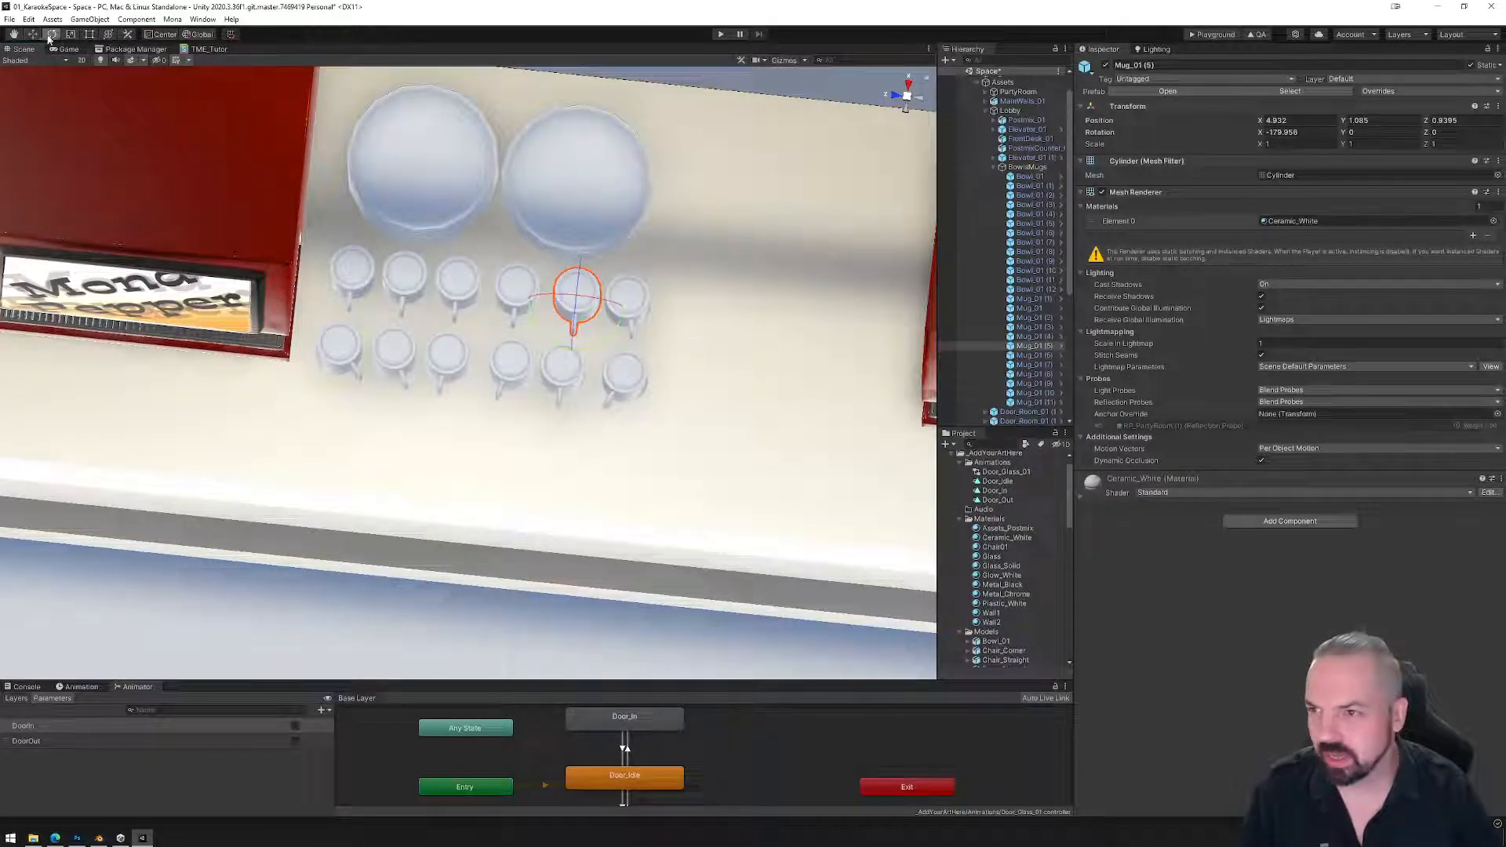
left_click(515, 304)
left_click_drag(547, 337, 587, 319)
key("ctrl+z")
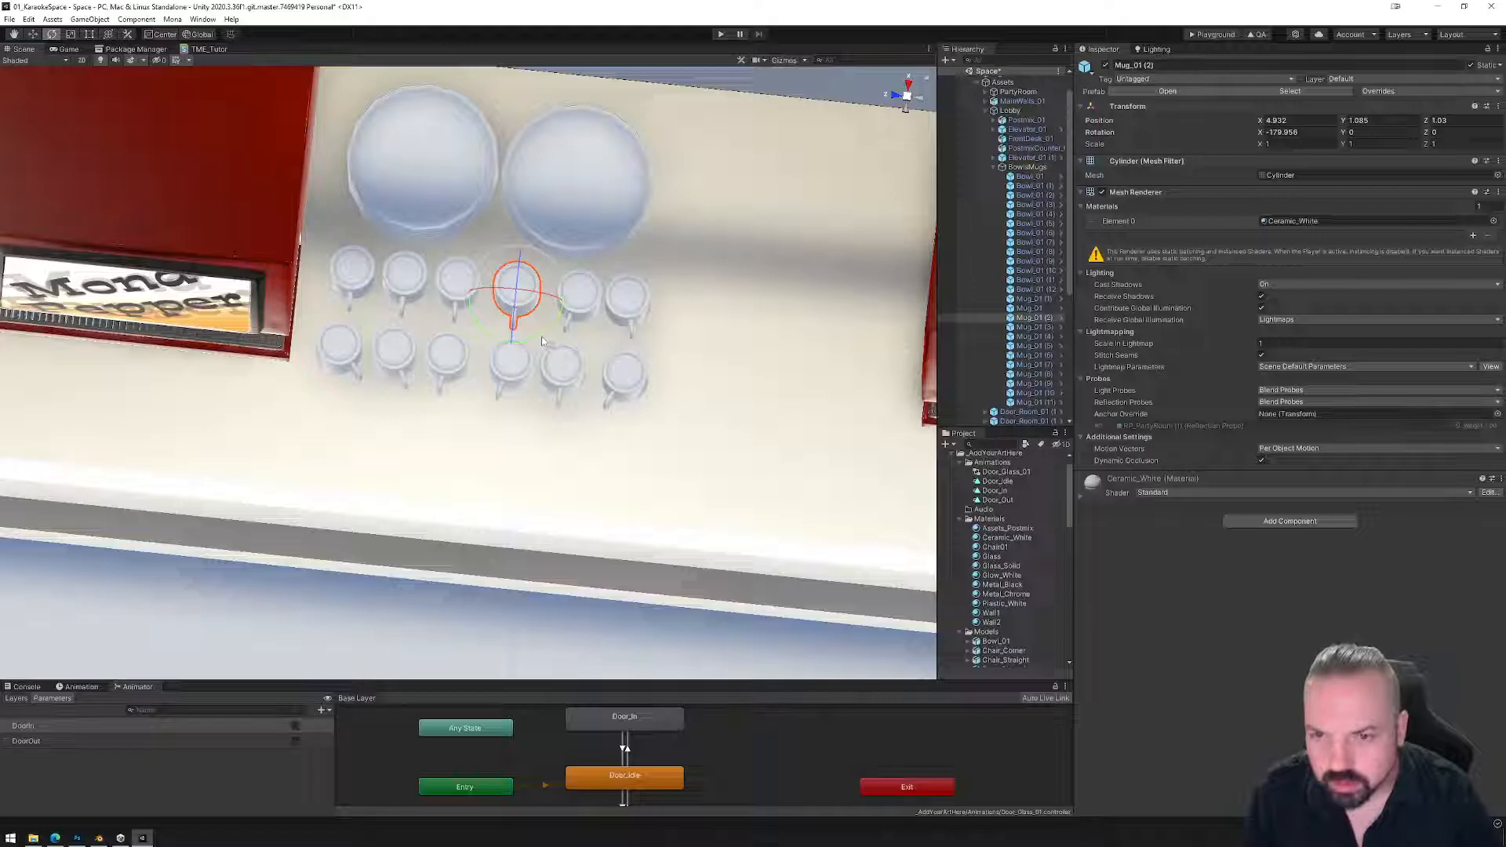
left_click(446, 300)
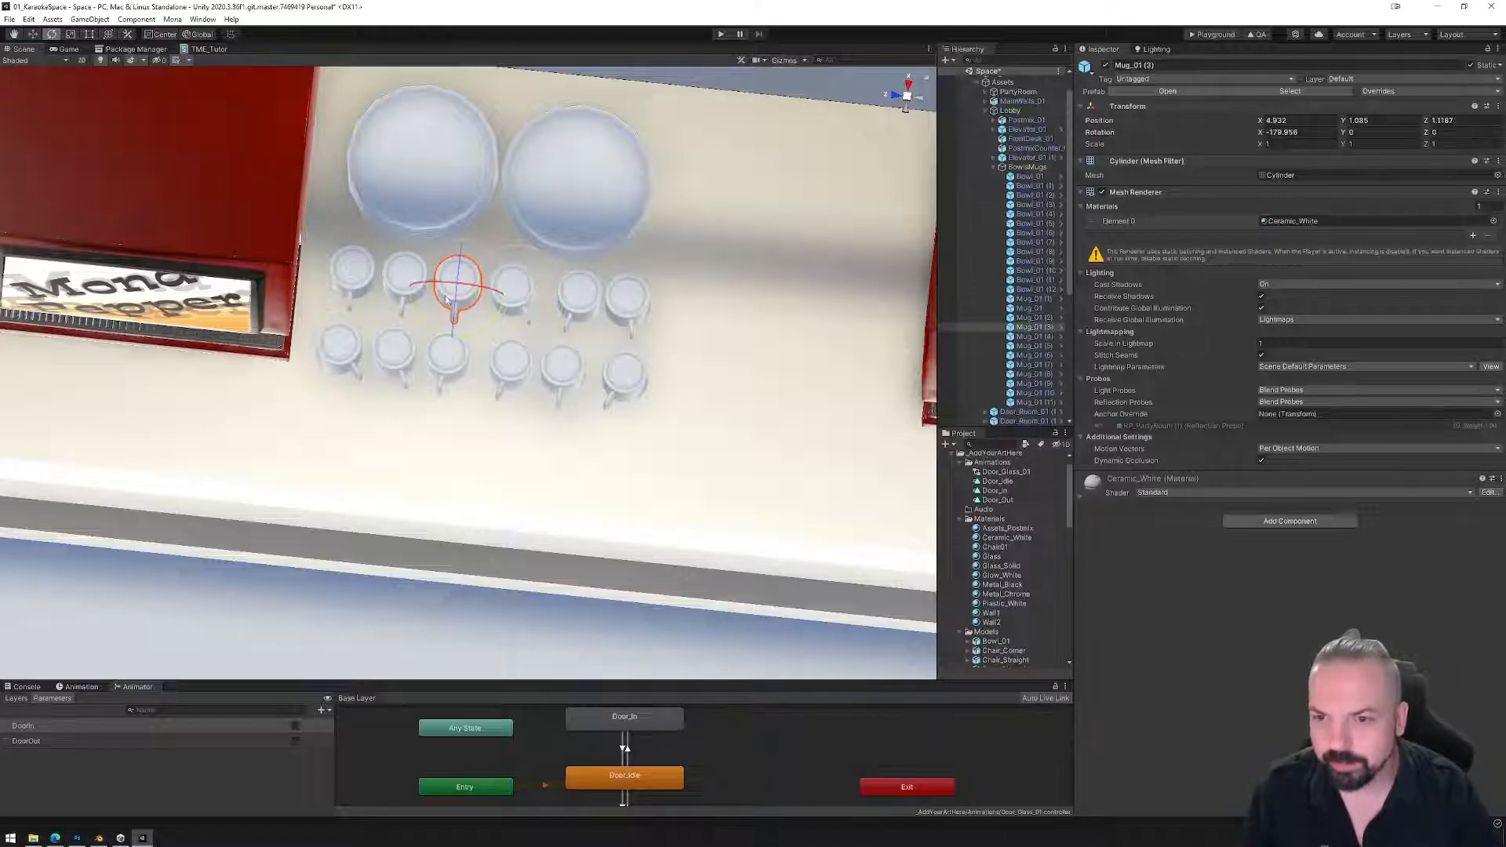
left_click_drag(490, 337, 451, 337)
left_click(395, 294)
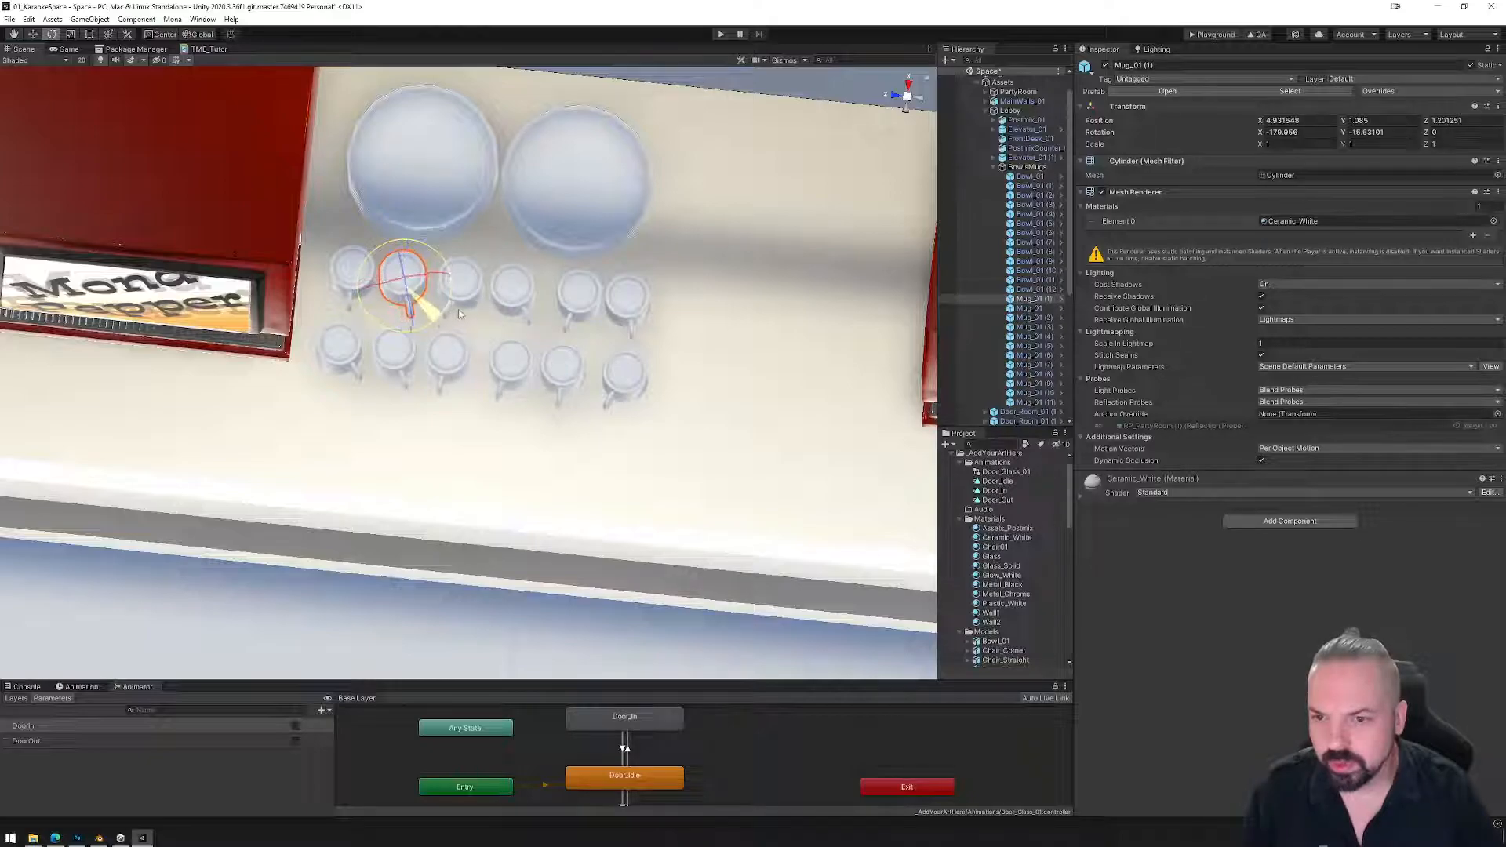
left_click(344, 272)
left_click_drag(385, 321, 378, 323)
Check the staggered mug placement from side and top-down views, selecting mugs in each column.
left_click_drag(494, 463, 654, 566, "alt")
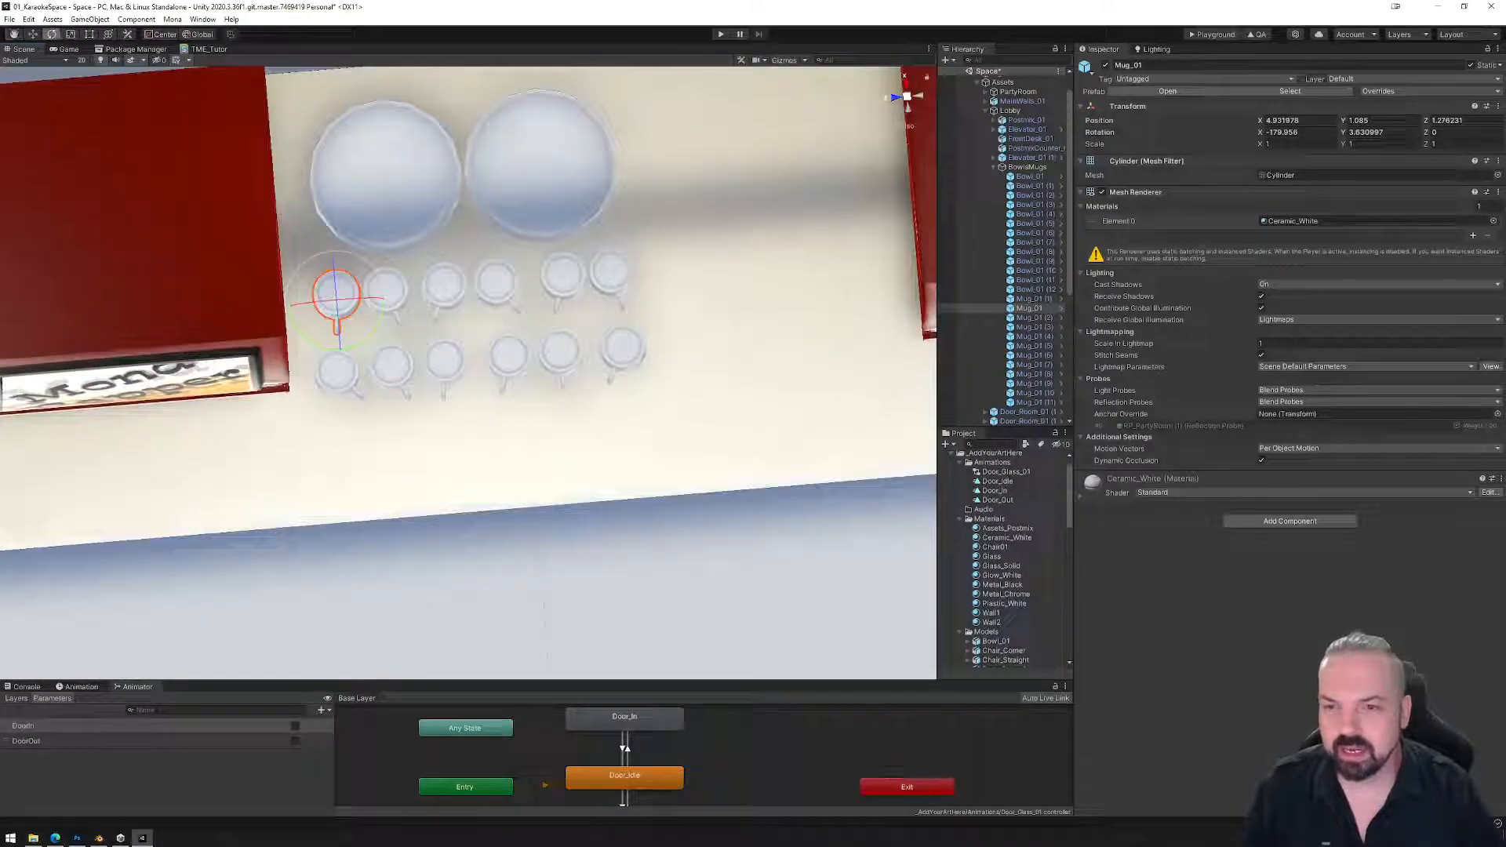
left_click(34, 36)
left_click_drag(889, 98, 872, 141, "alt")
left_click(908, 85)
left_click(560, 368)
left_click(563, 476)
left_click(481, 465)
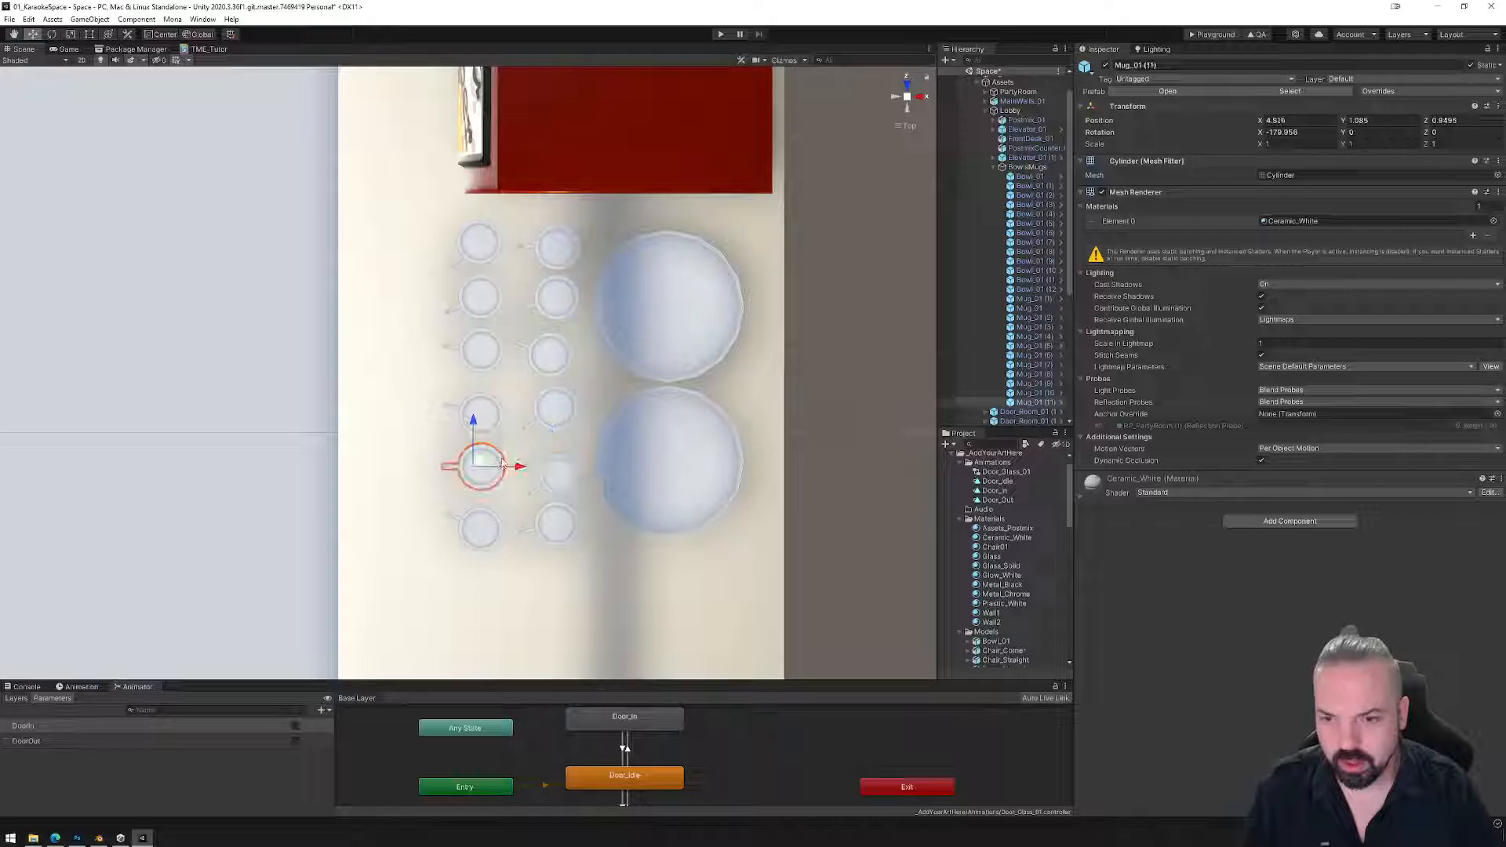
left_click(479, 350)
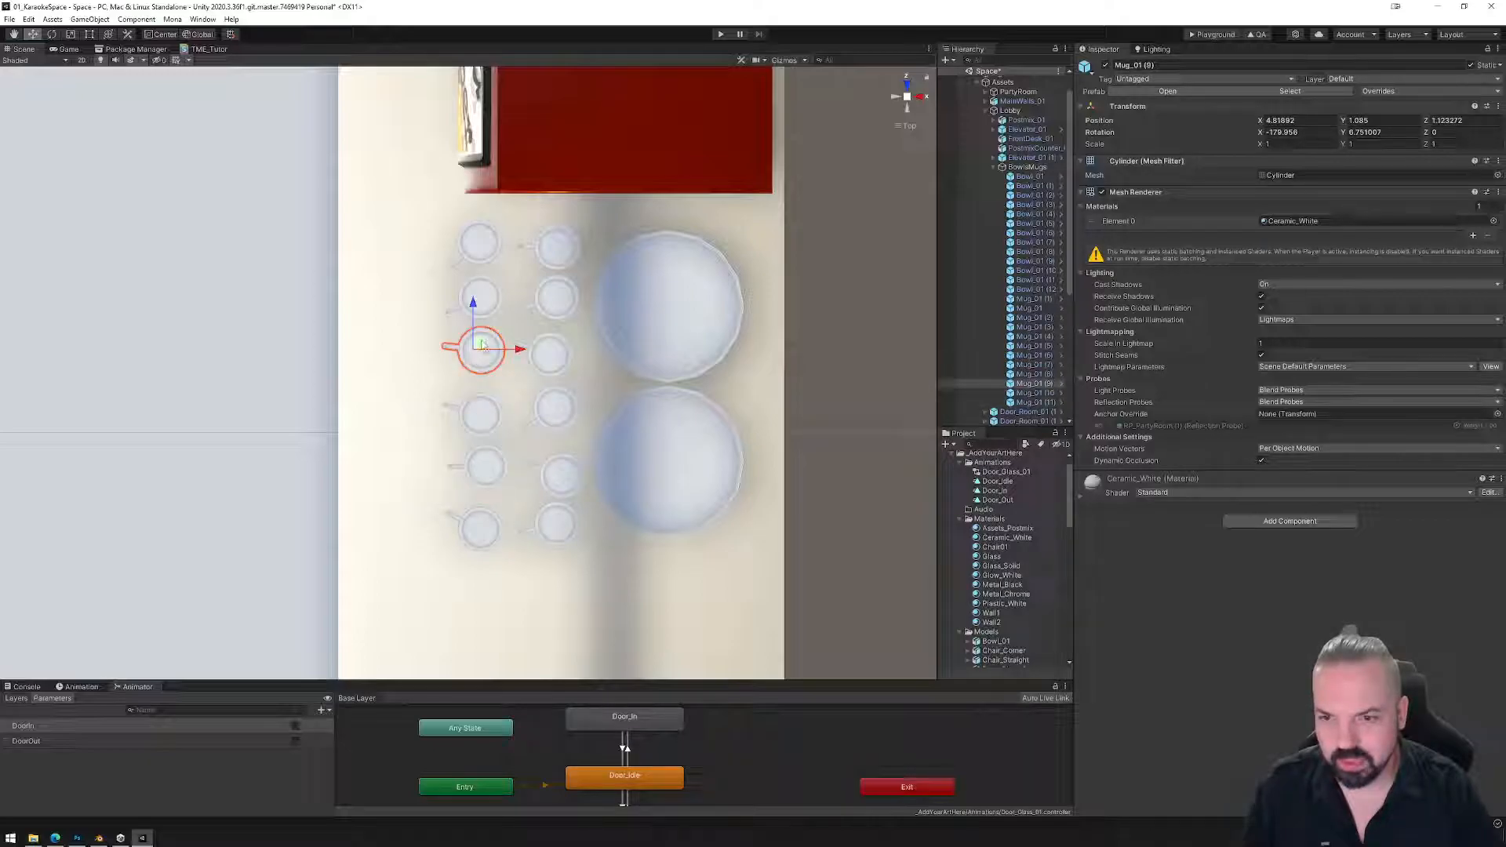
left_click(477, 240)
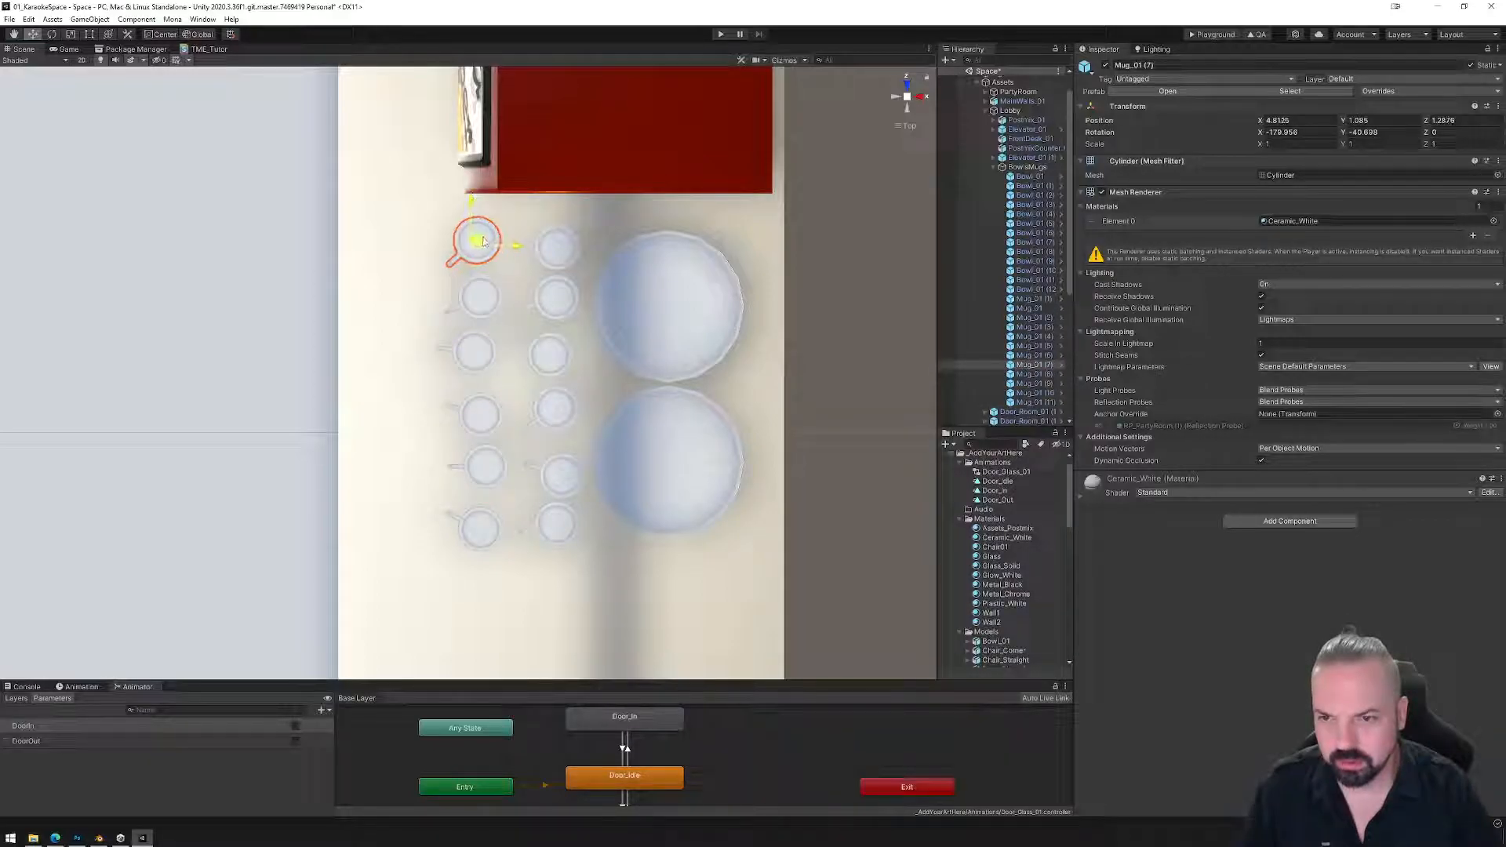
left_click_drag(494, 532, 921, 227, "alt")
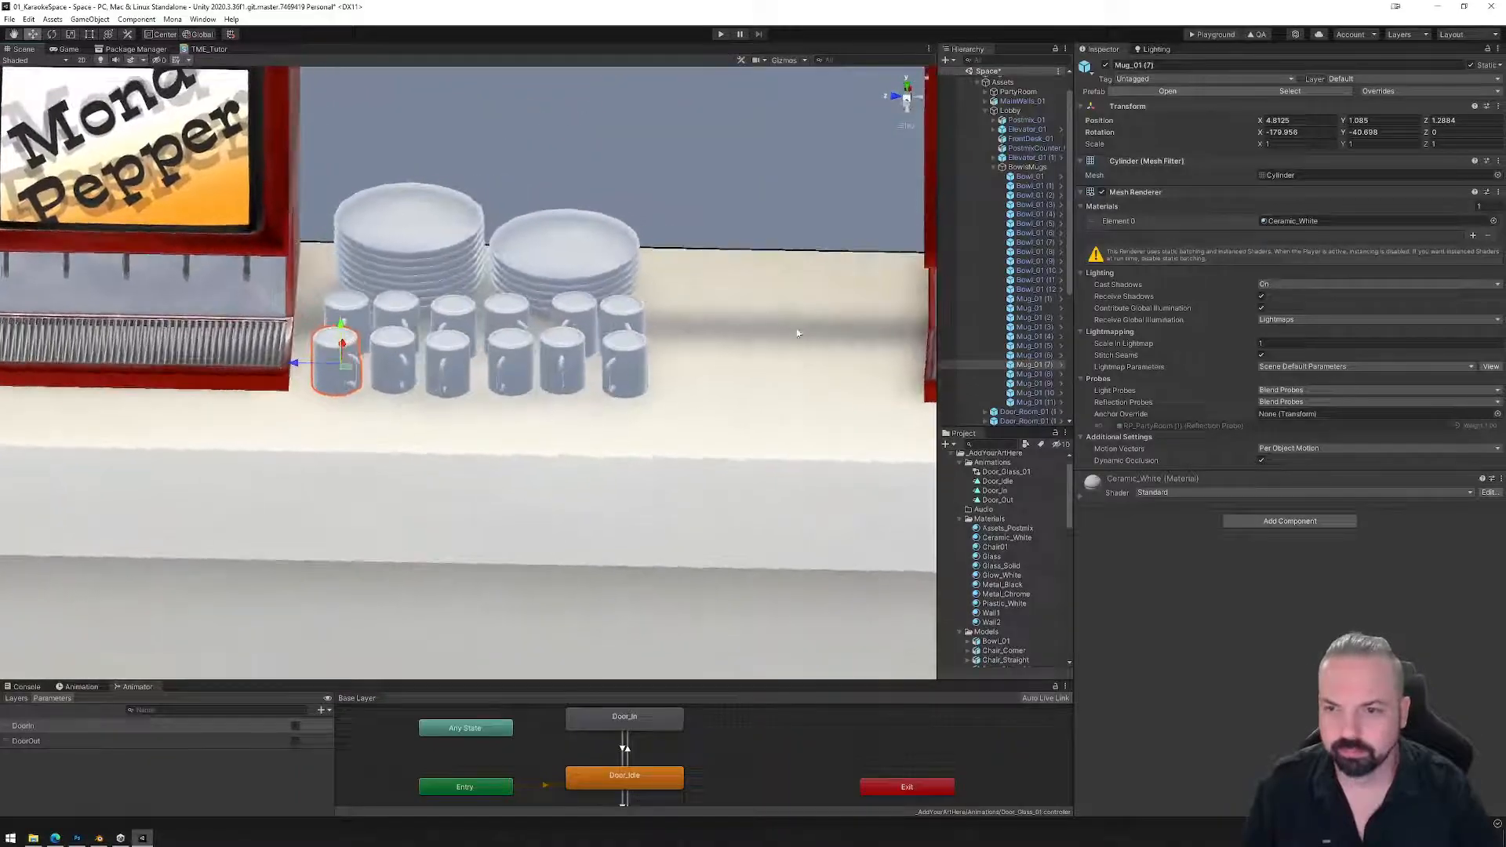
Survey the mug and bowl arrangement from both sides of the counter, then show the Lighting settings.
scroll(932, 207, "down", 5)
scroll(933, 200, "down", 6)
middle_click_drag(663, 416, 566, 384)
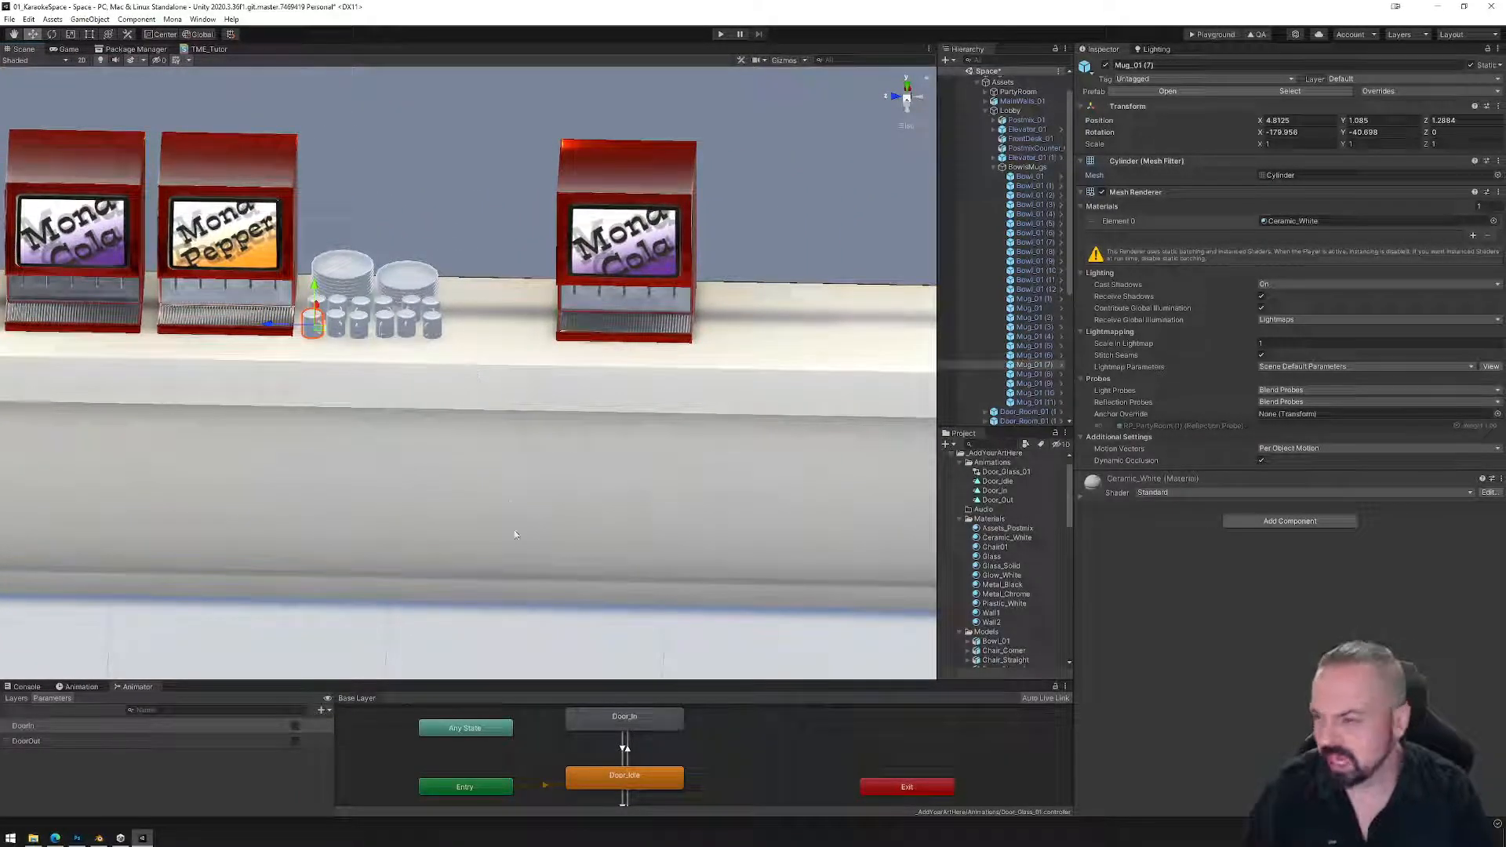
scroll(459, 460, "down", 4)
left_click_drag(459, 460, 283, 390, "alt")
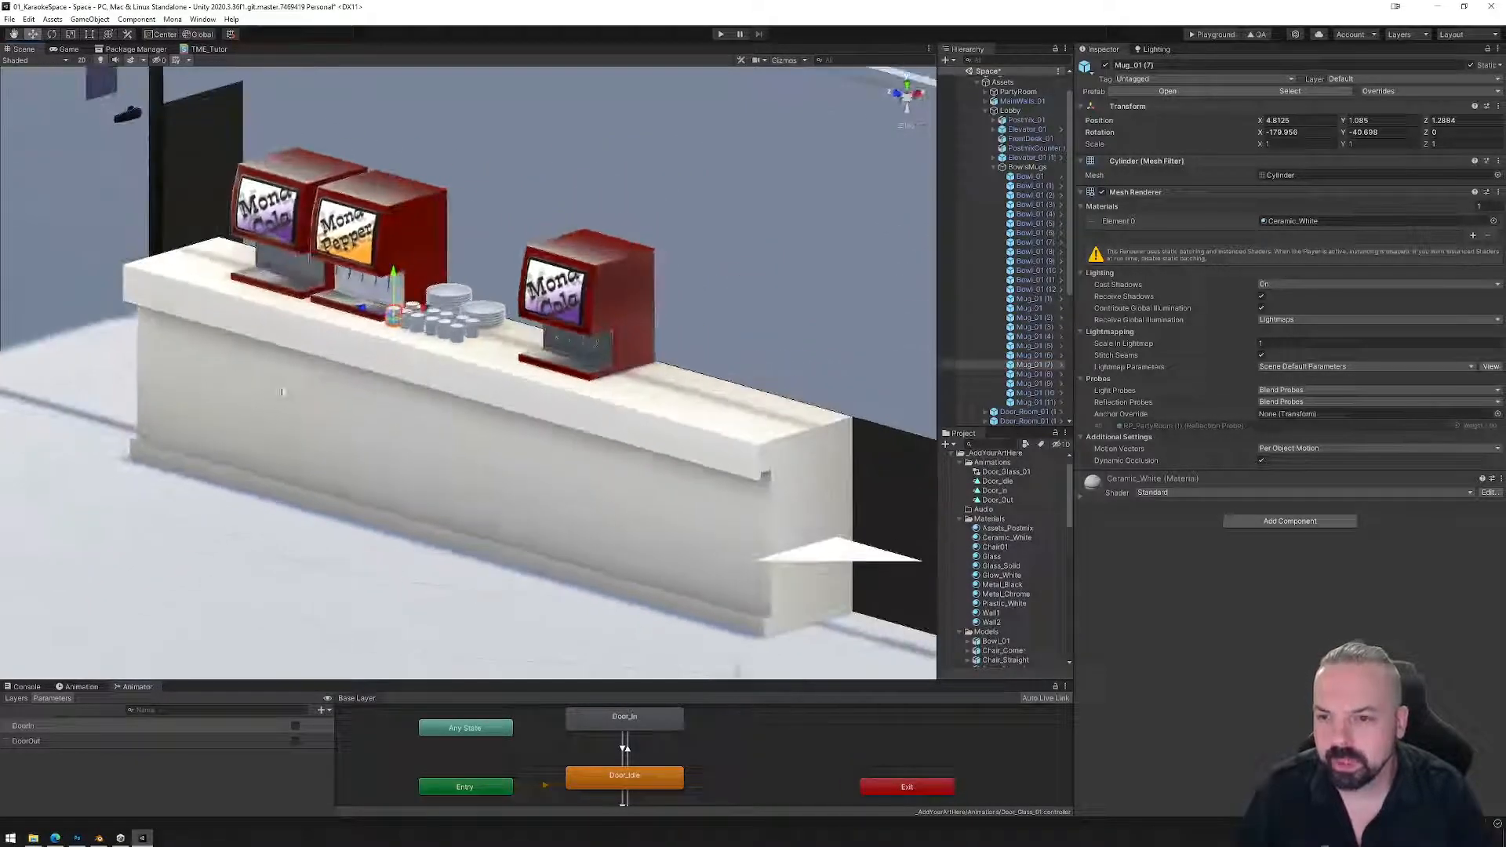
scroll(462, 456, "down", 4)
middle_click_drag(467, 457, 611, 411)
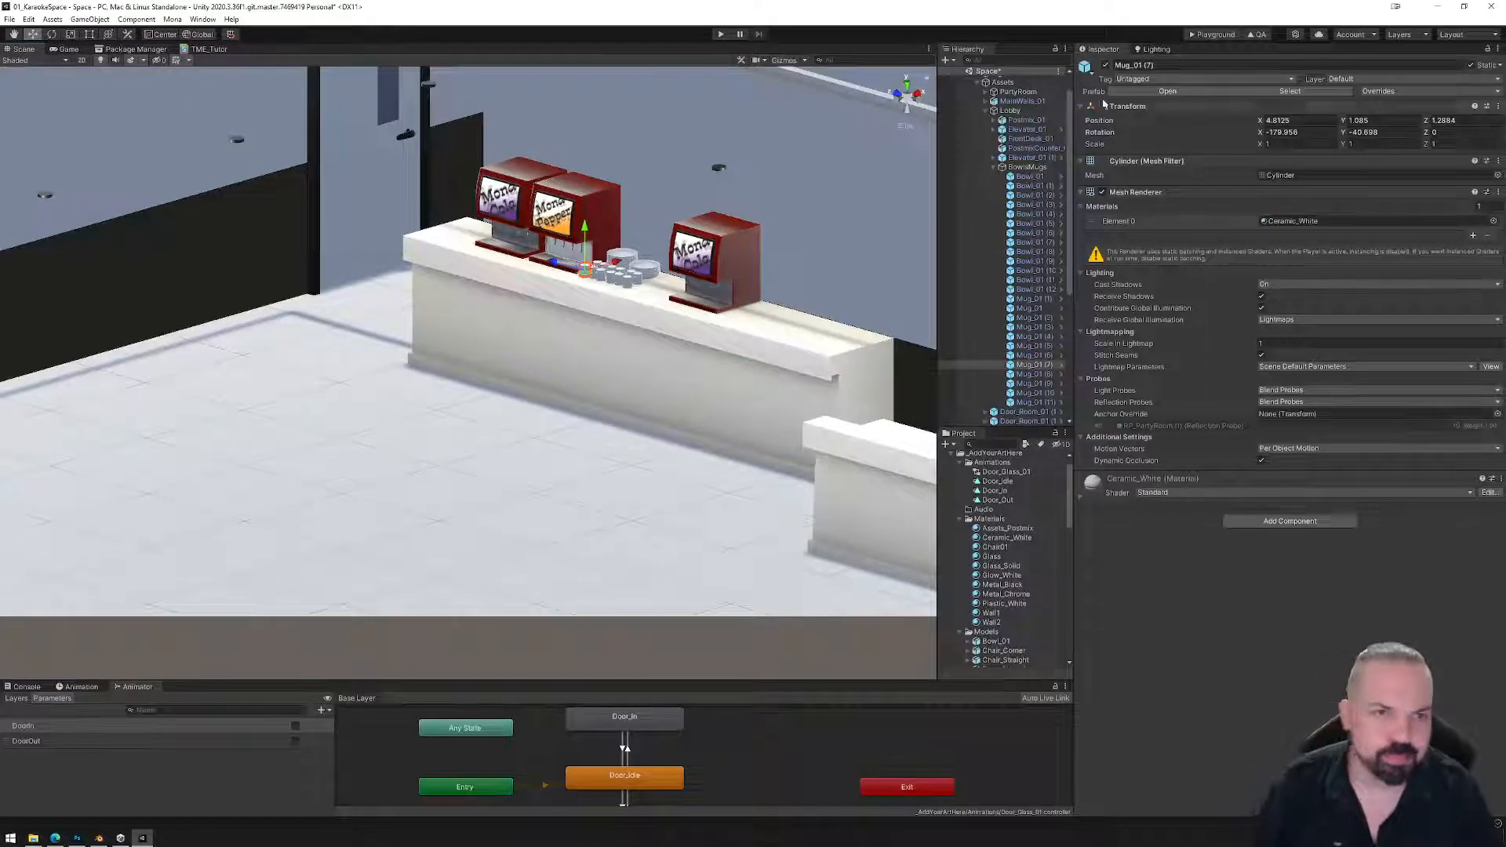
left_click(1156, 49)
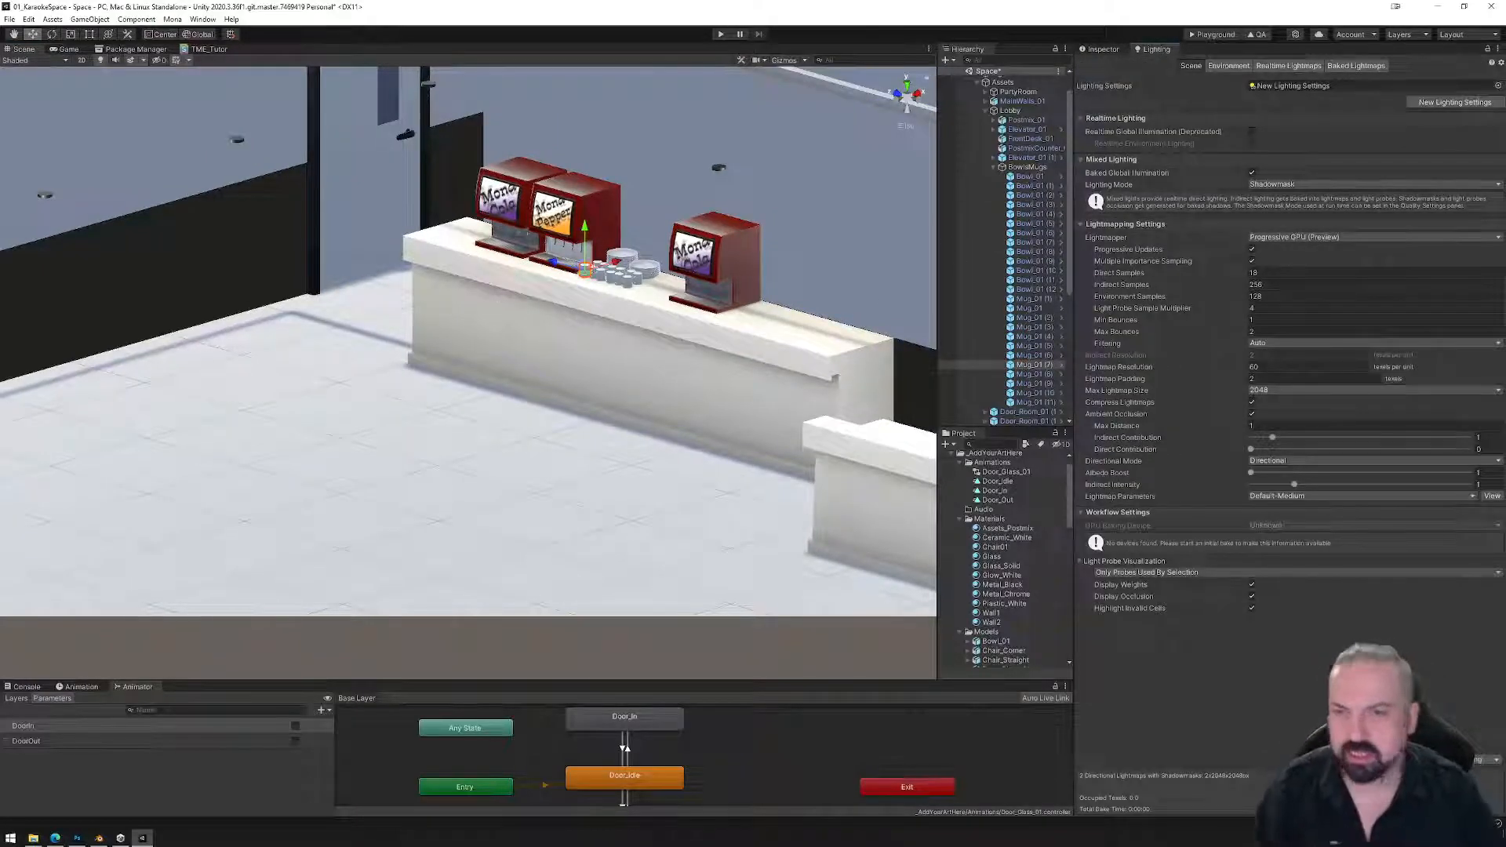
Glance at Unity's File menu, then bring up the Photoshop asset creation techniques sheet.
left_click(10, 20)
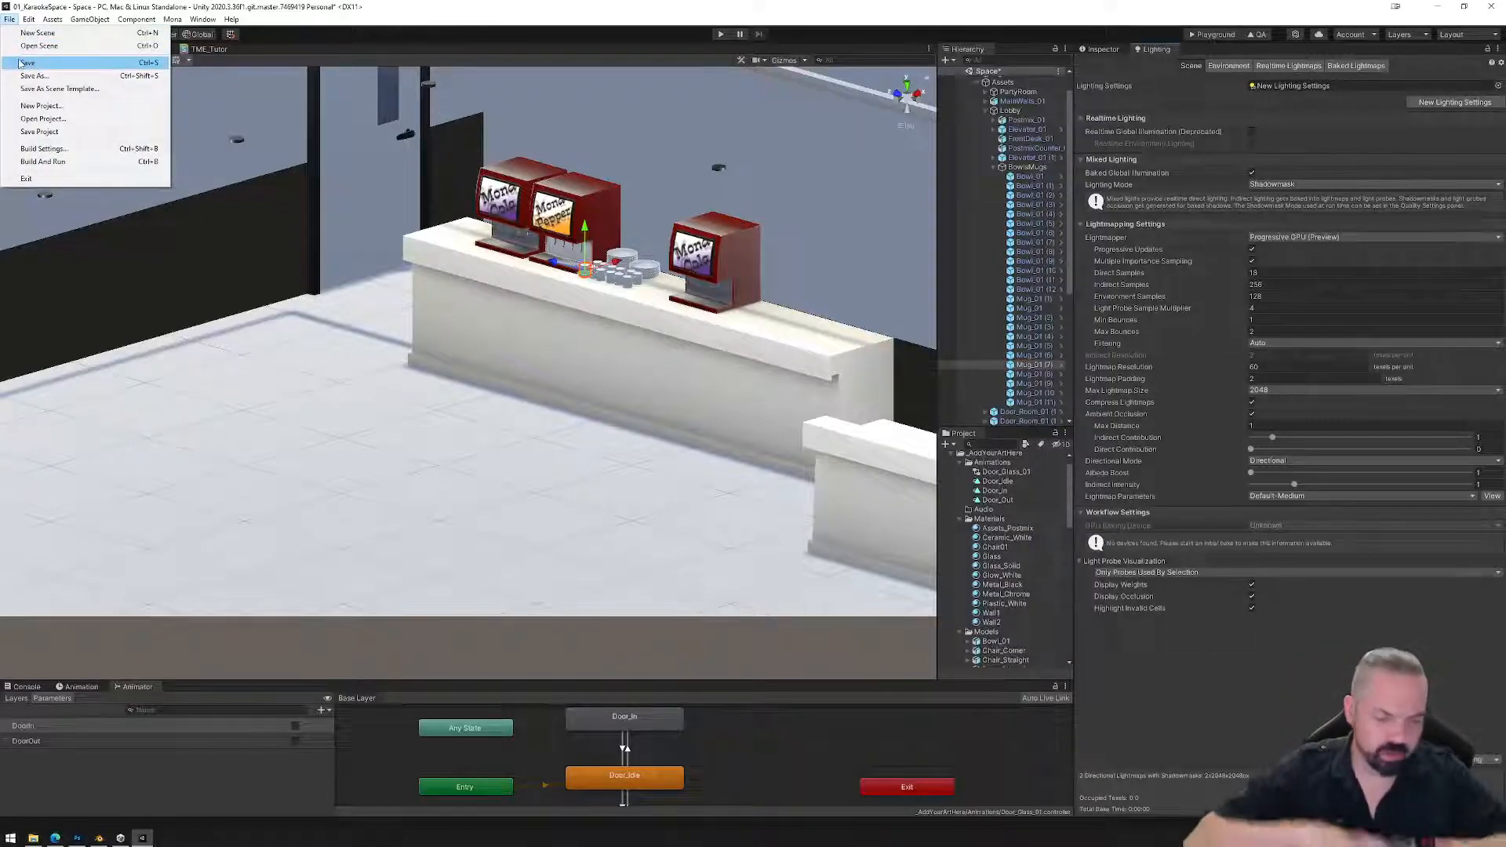
key("Escape")
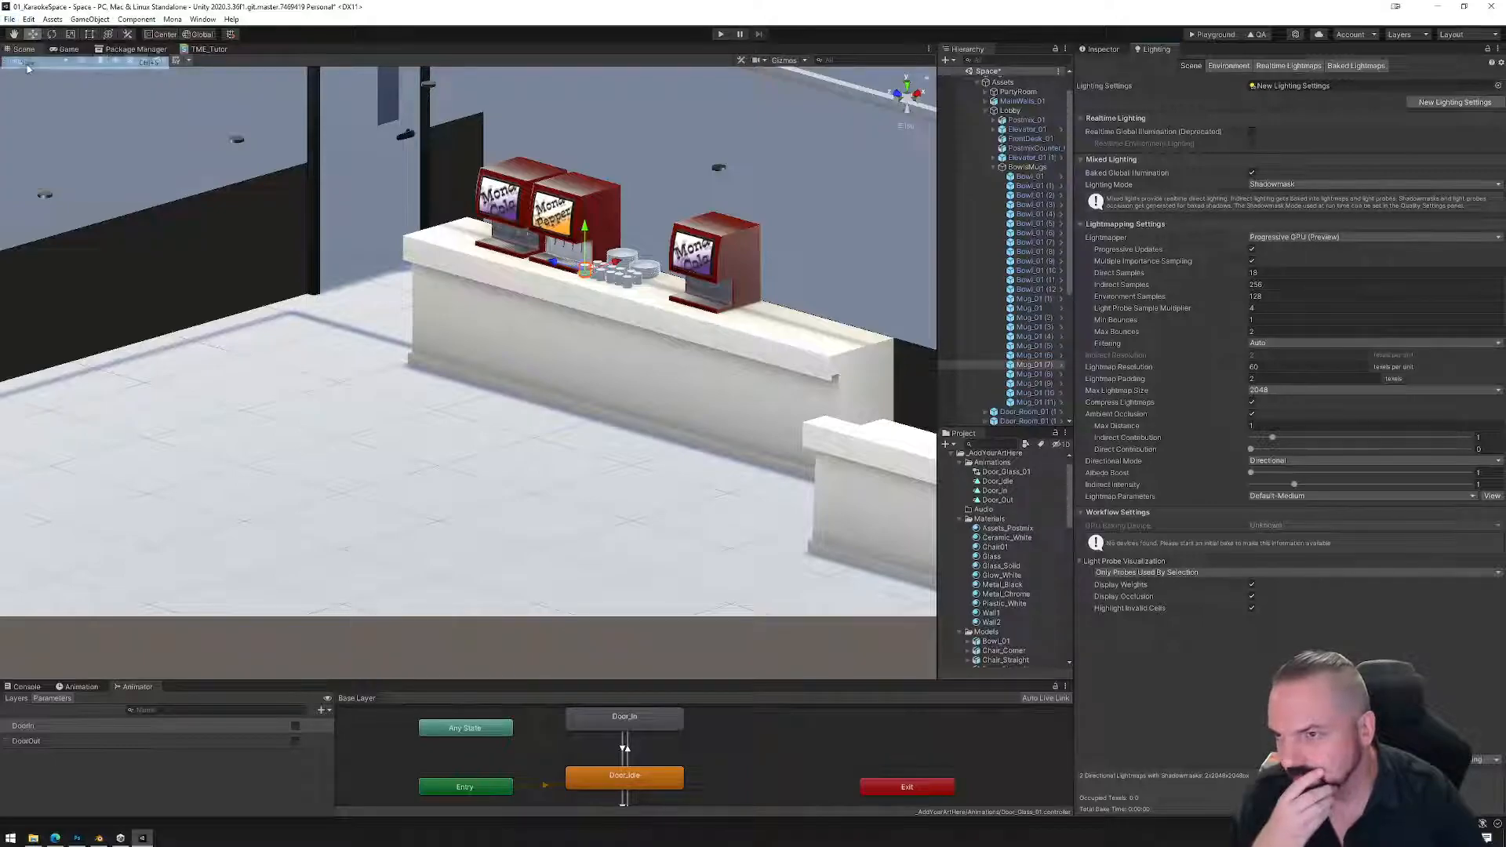
left_click(77, 837)
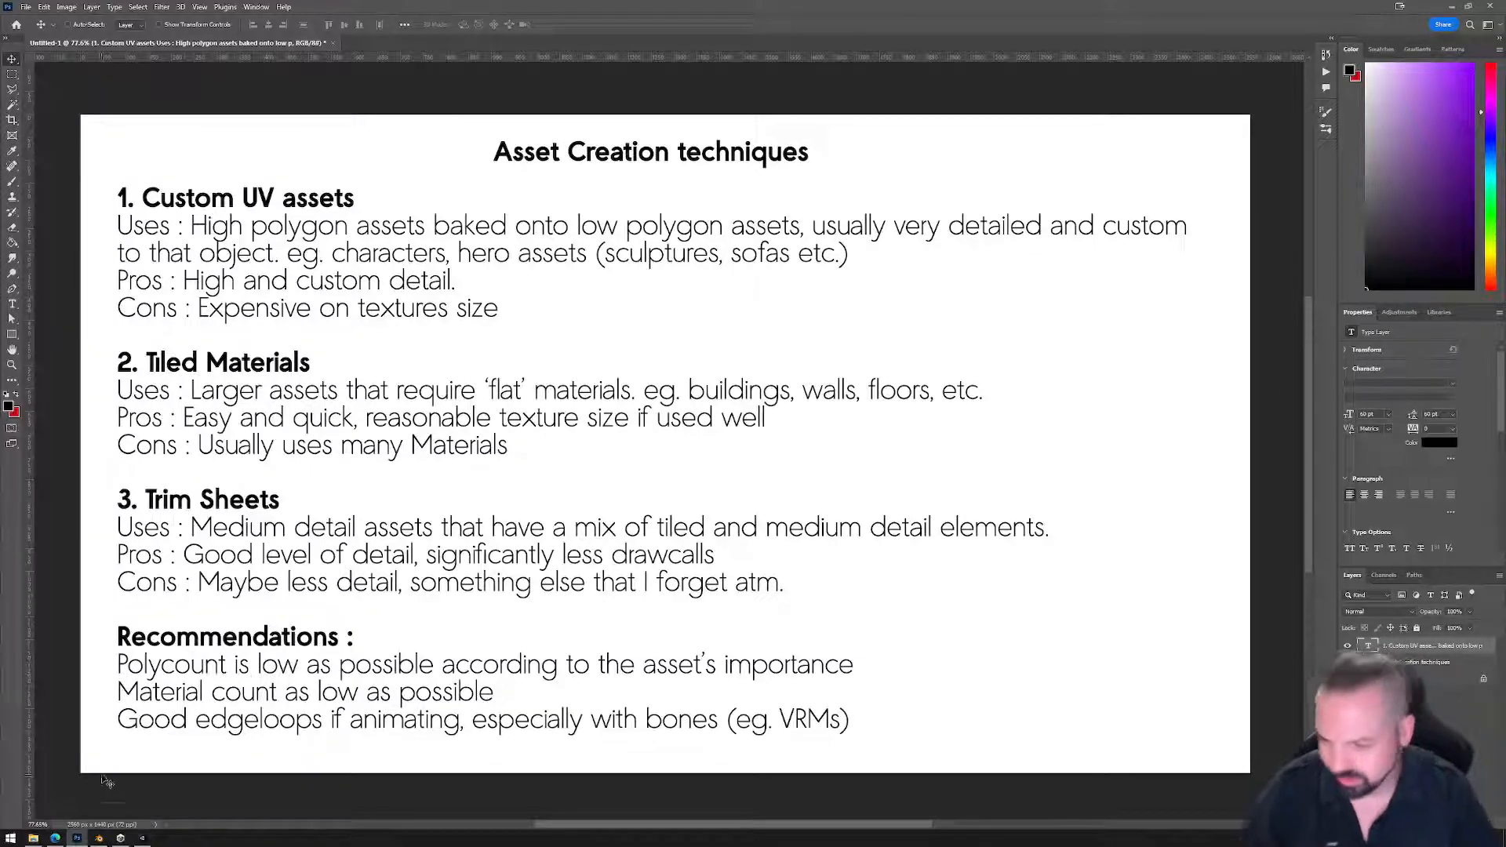
Alt+Tab from the Photoshop notes back to the Unity editor.
key("alt+Tab")
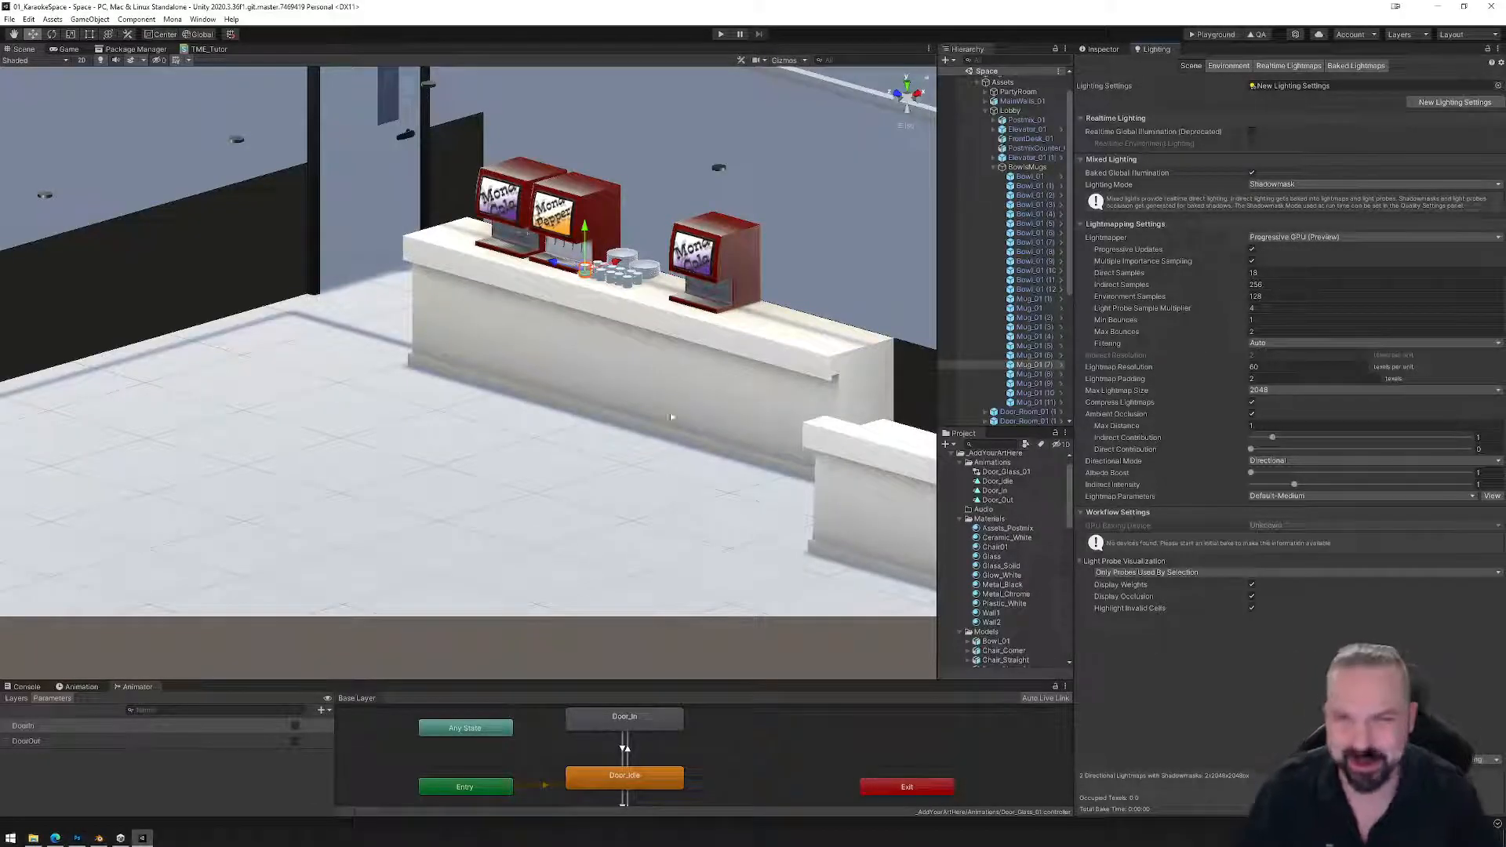
Briefly recheck the mug's properties, then Generate Lighting to bake the lobby scene's lightmaps.
scroll(702, 273, "down", 4)
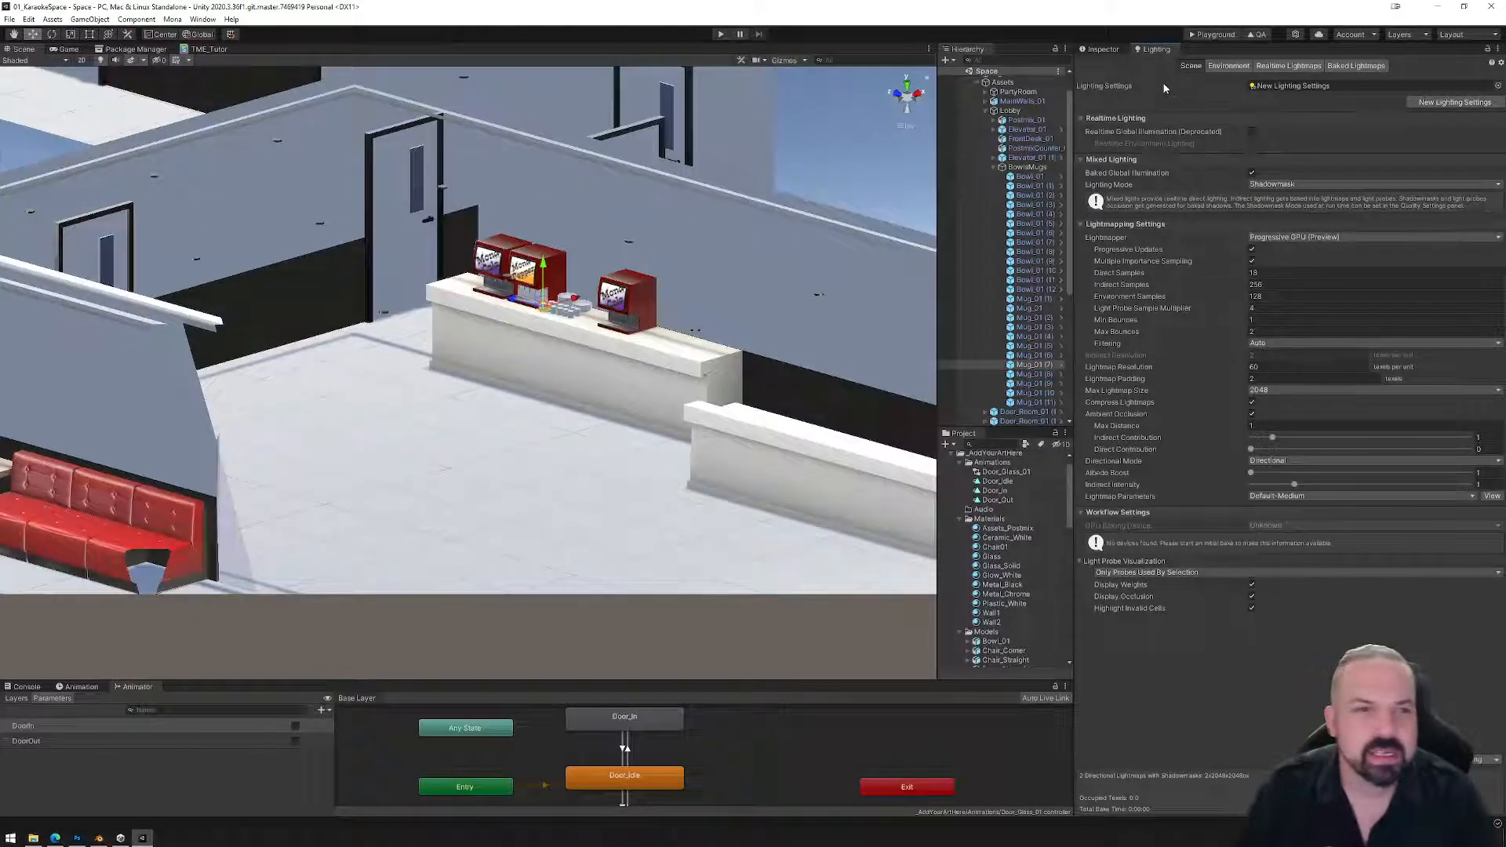
left_click(1103, 50)
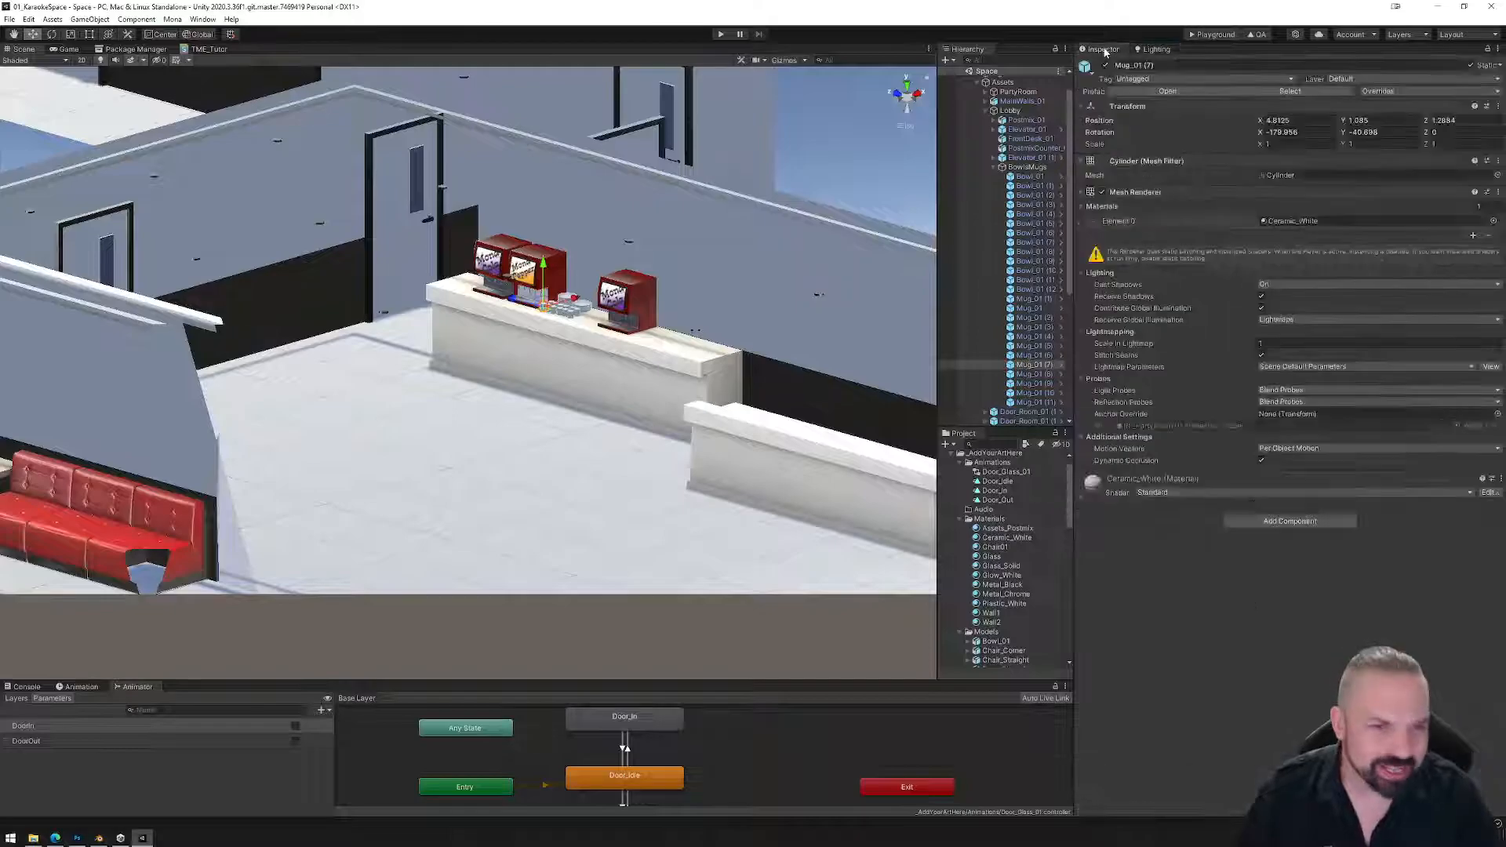
left_click(1155, 48)
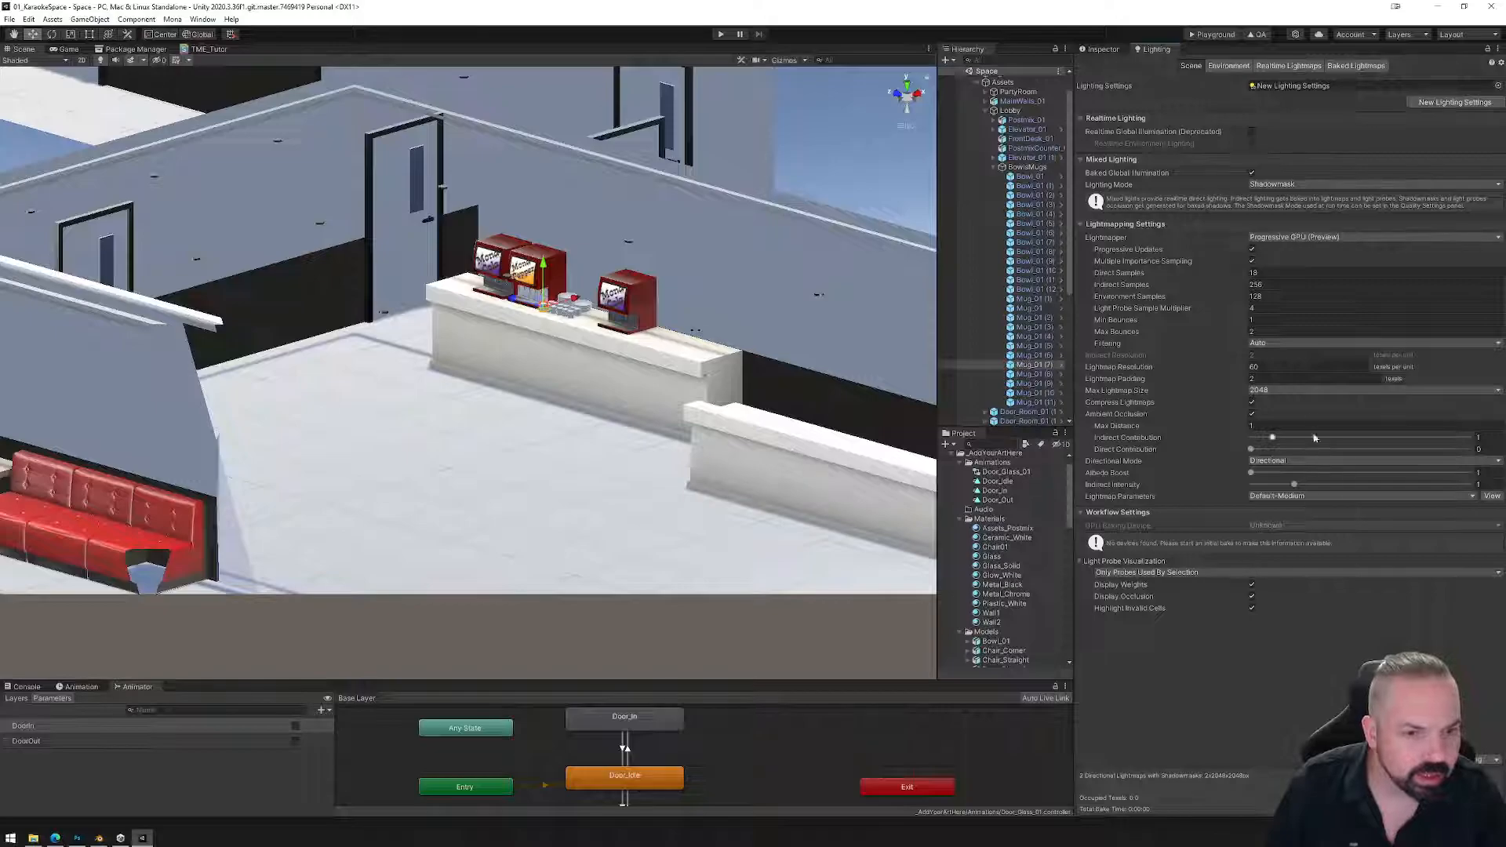
left_click_drag(639, 451, 584, 439, "alt")
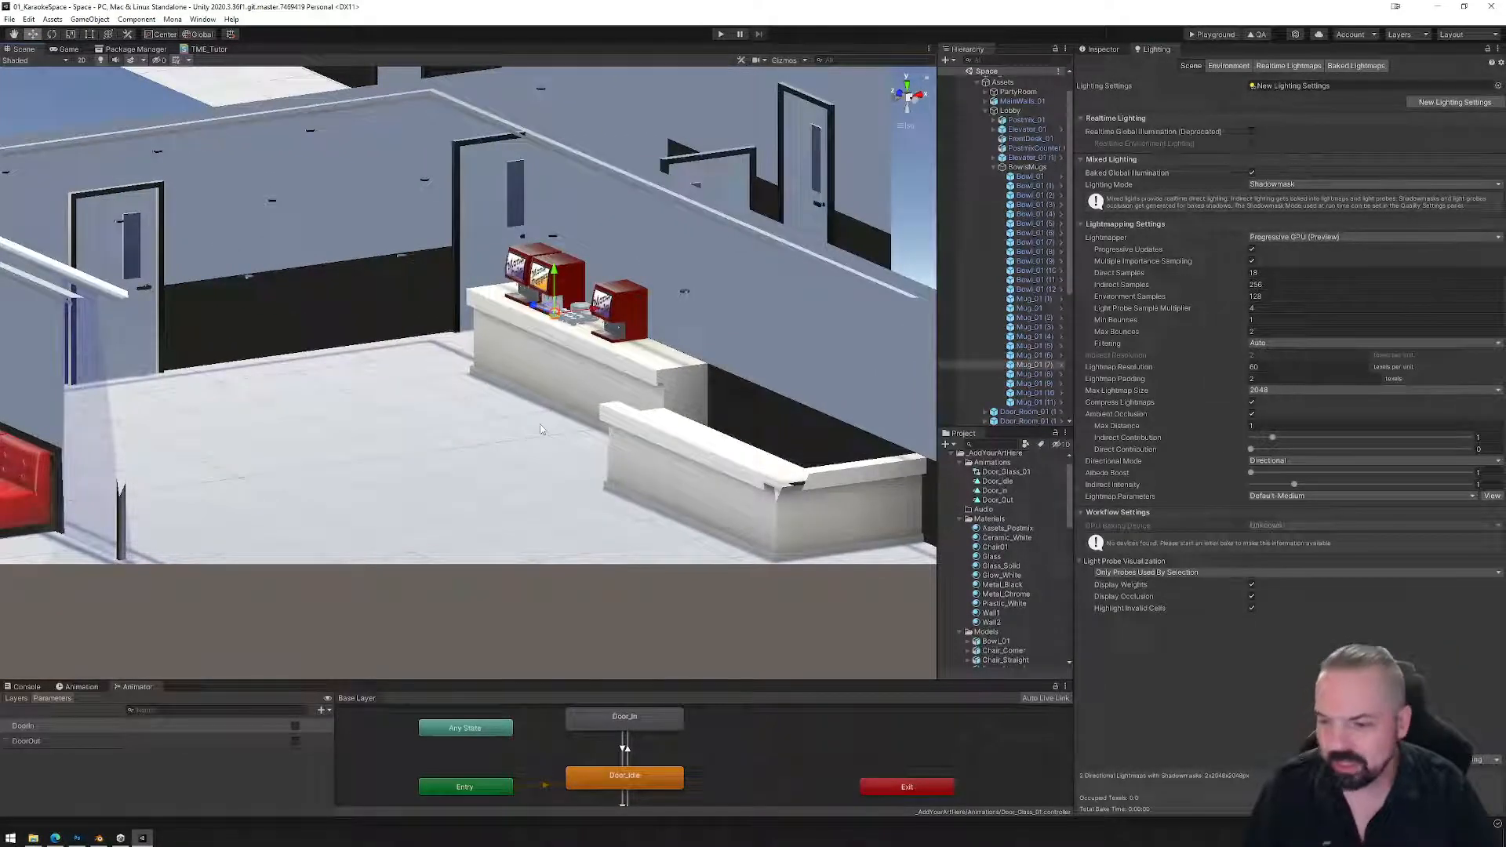
left_click(1445, 759)
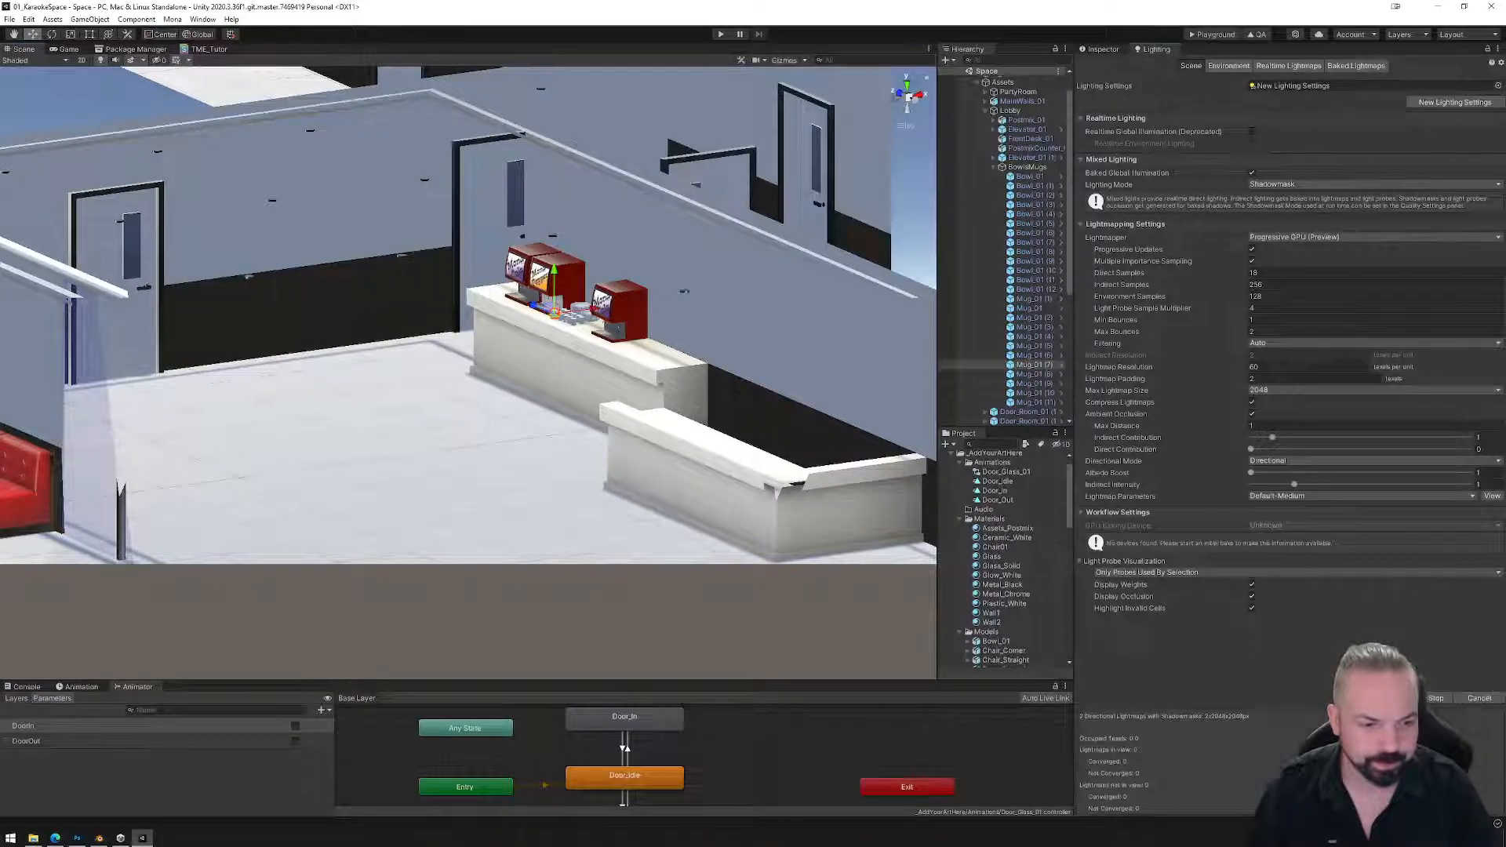
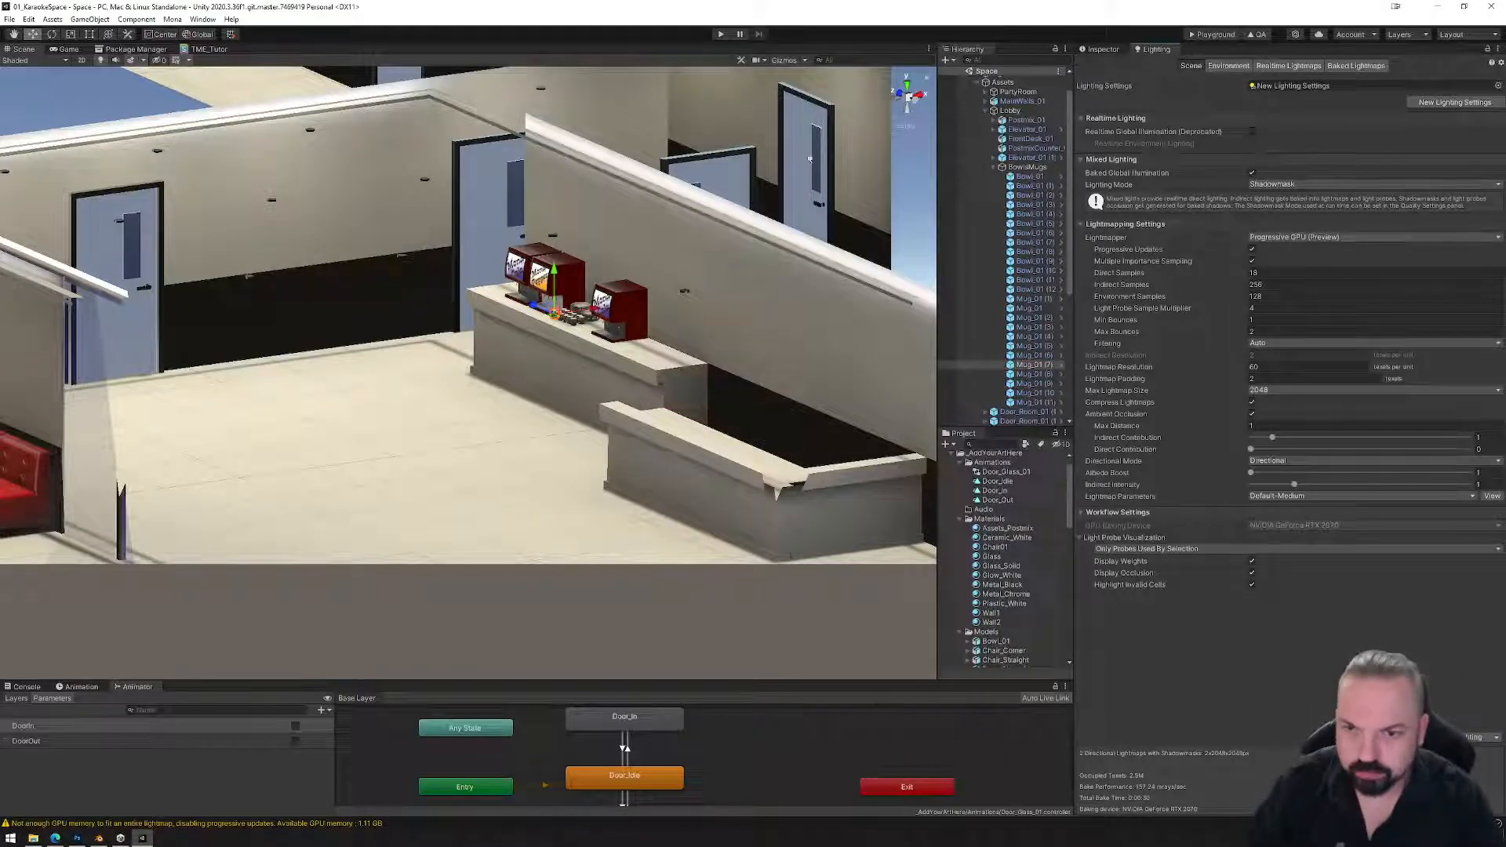
Frame Mug_01 (7) on the counter in a low side view and show its Mesh Renderer properties in the Inspector.
left_click_drag(513, 318, 657, 431, "alt")
key("f")
scroll(754, 423, "down", 8)
scroll(657, 431, "down", 8)
left_click_drag(659, 490, 746, 431, "alt")
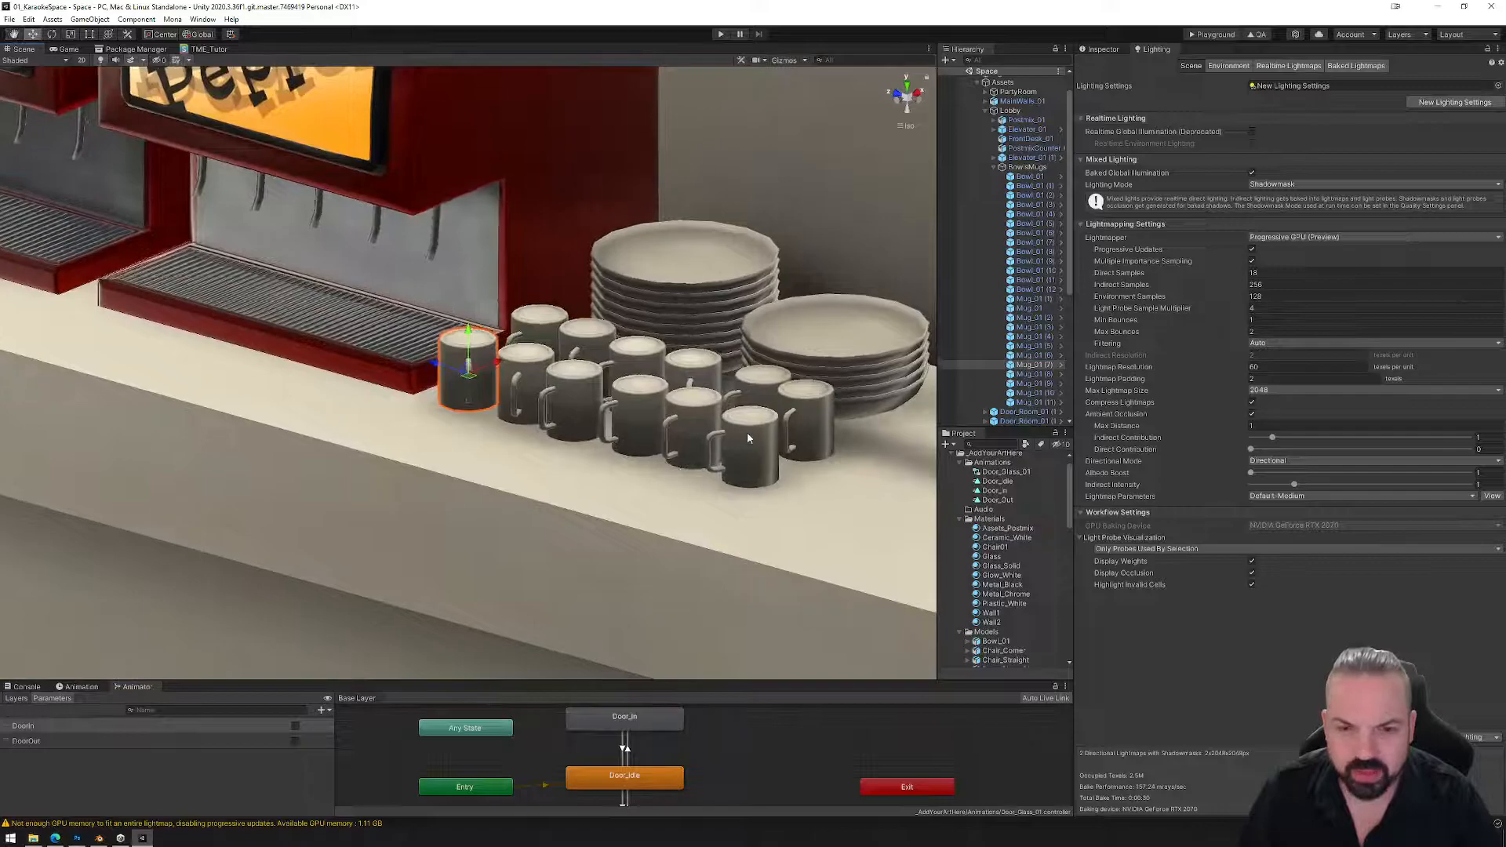
scroll(1007, 597, "down", 5)
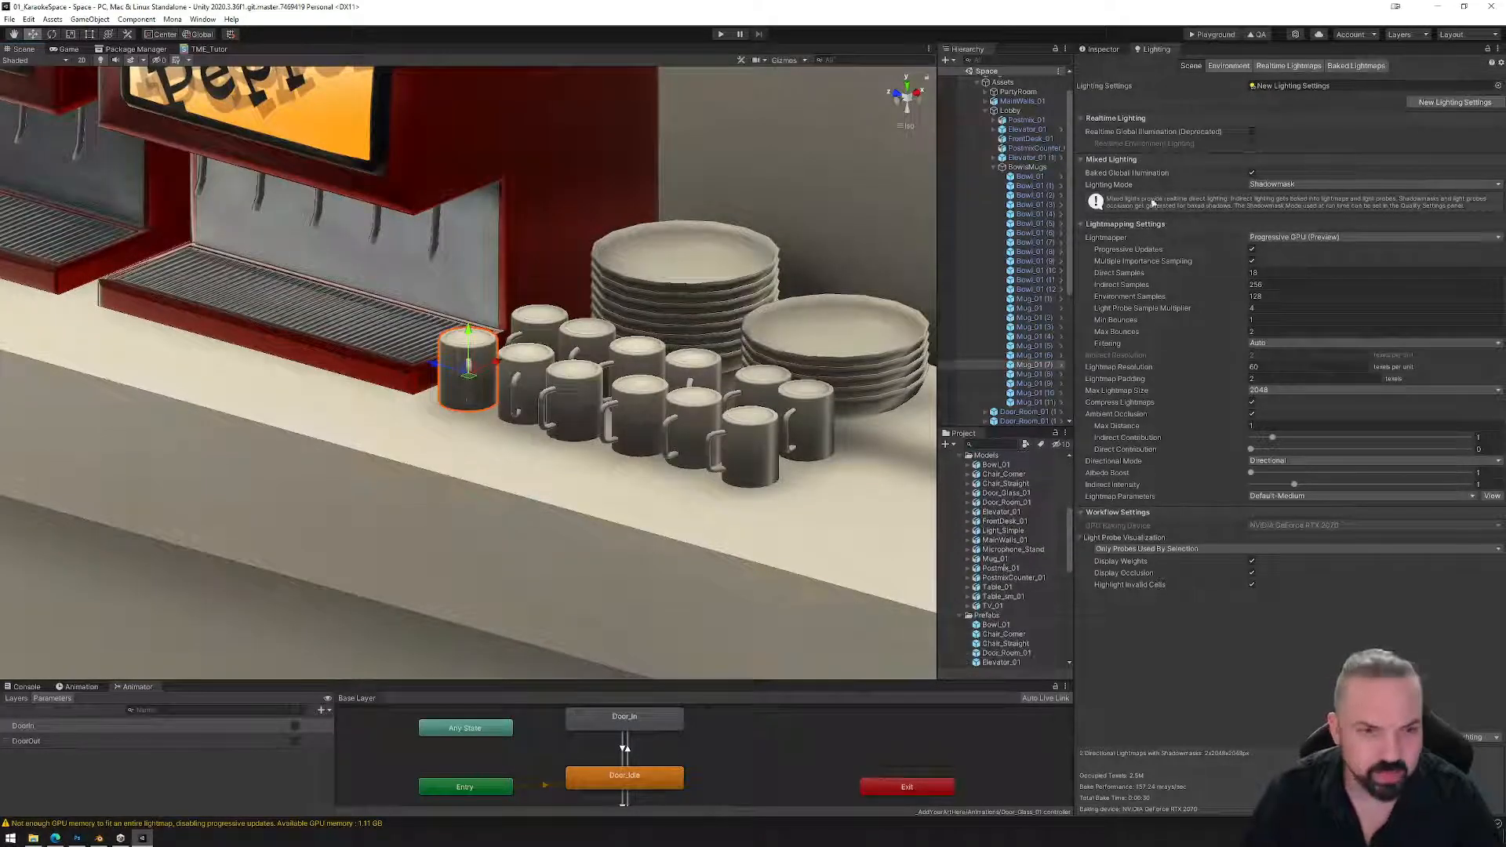
left_click(1114, 50)
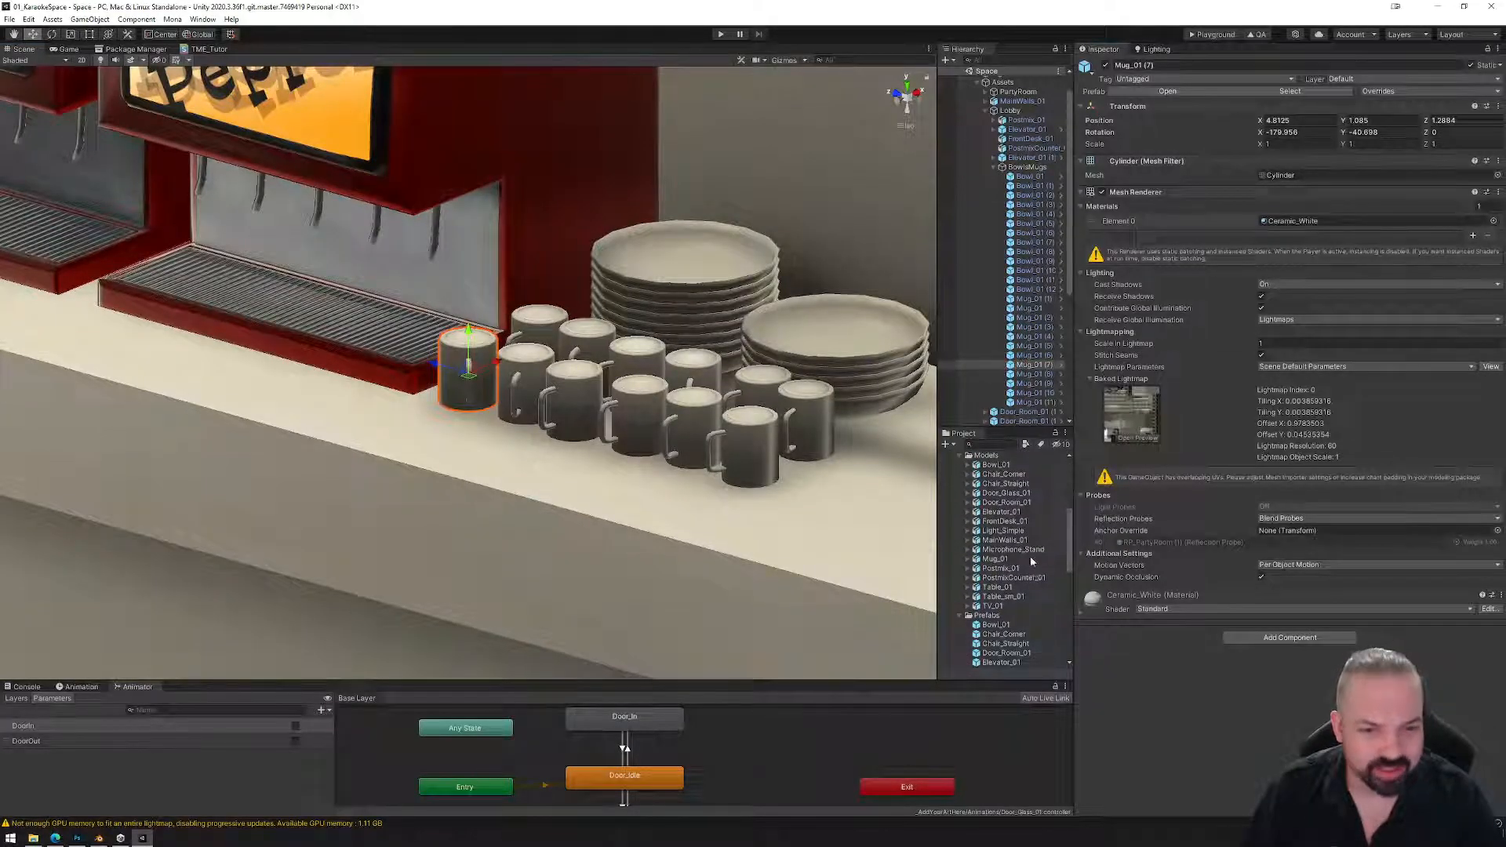
Enable Generate Lightmap UVs for Bowl_01 and Mug_01 and apply it.
left_click(995, 467)
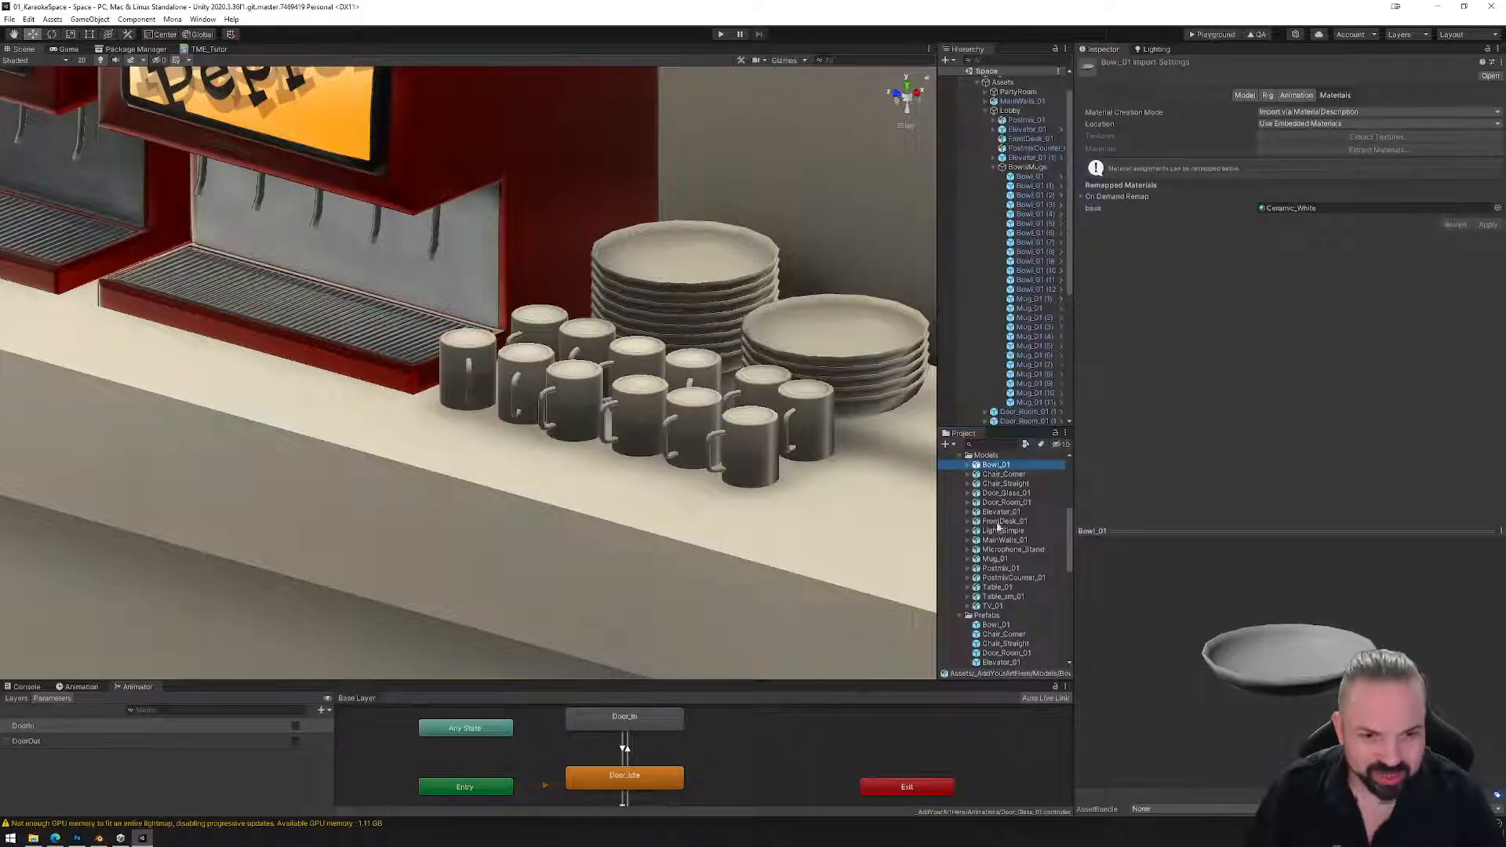
left_click(995, 558, "ctrl")
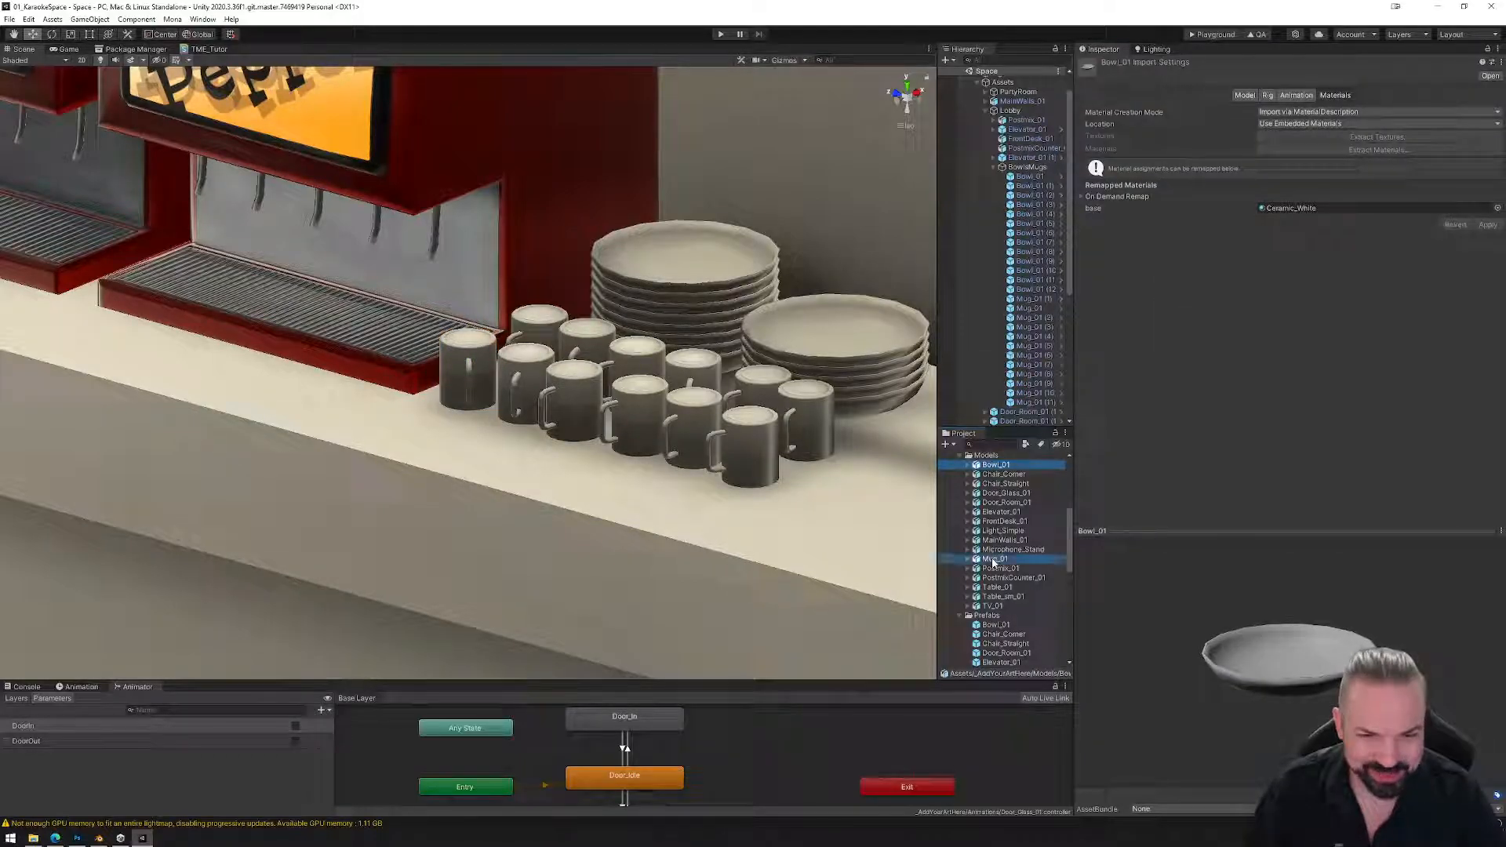
left_click(1246, 97)
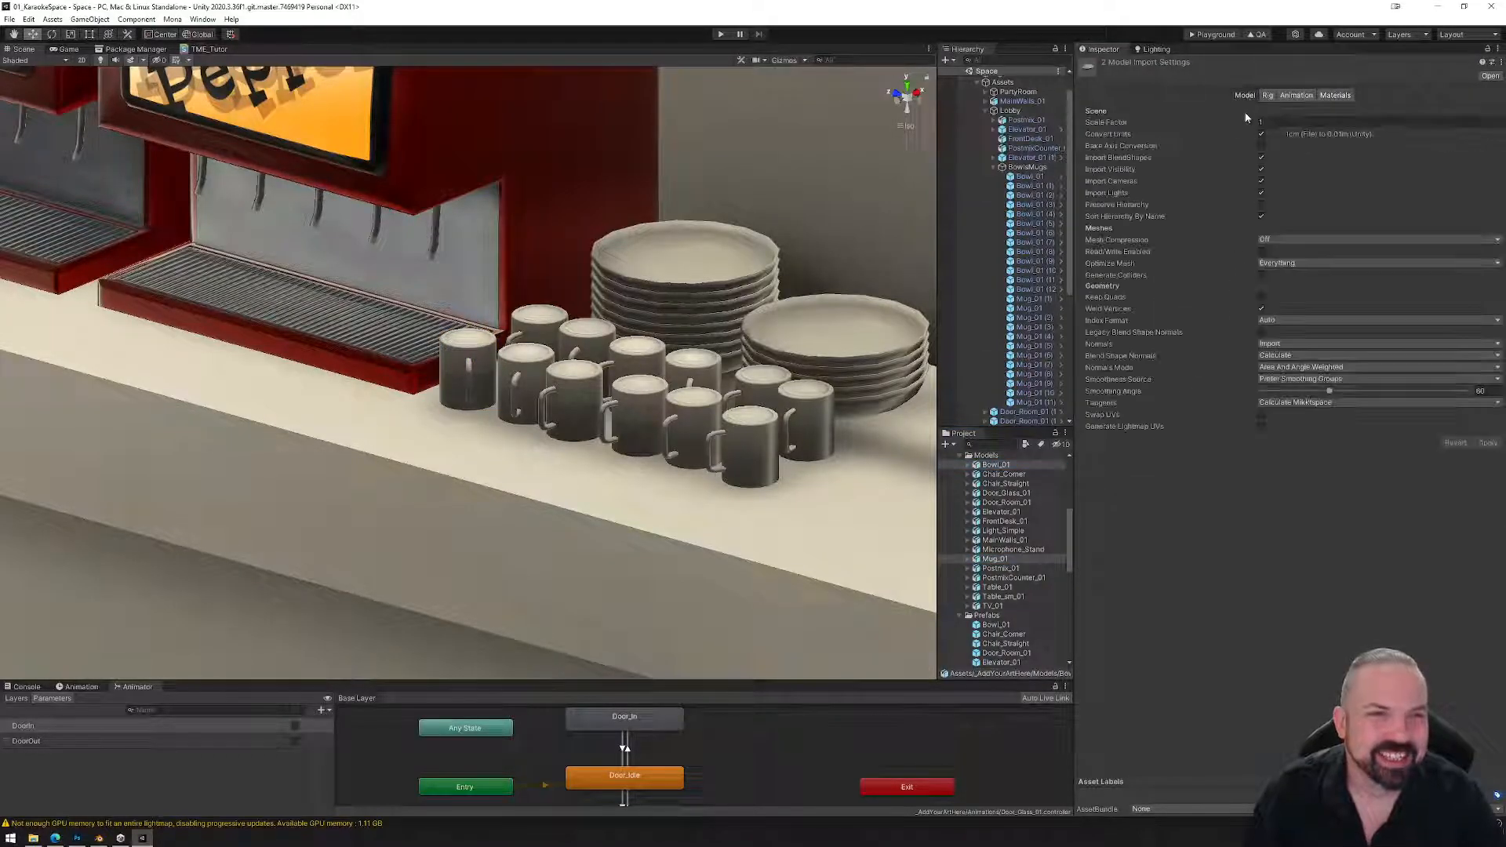
left_click(1261, 426)
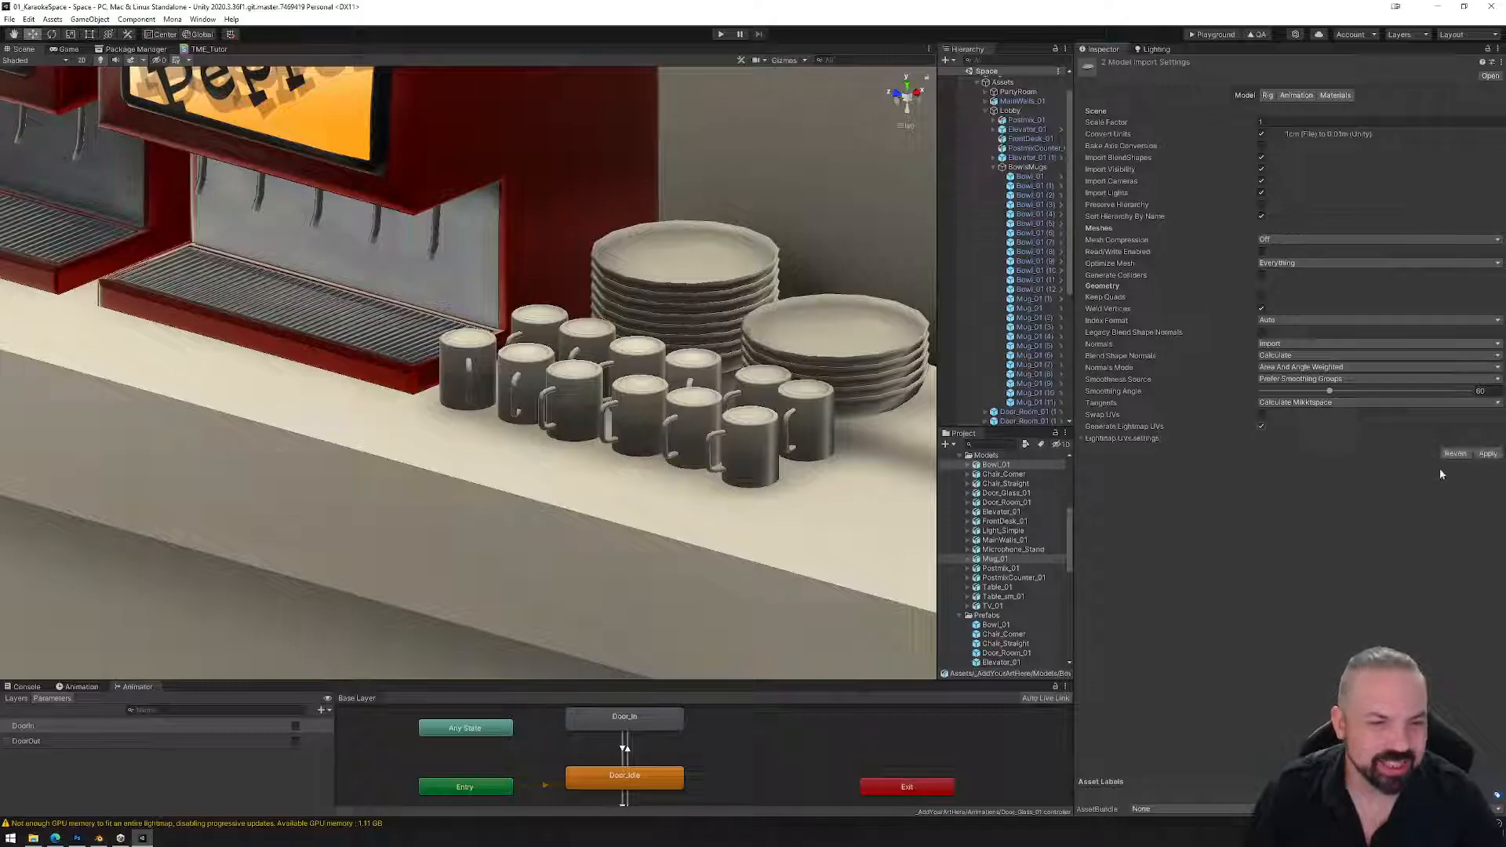
left_click(1488, 454)
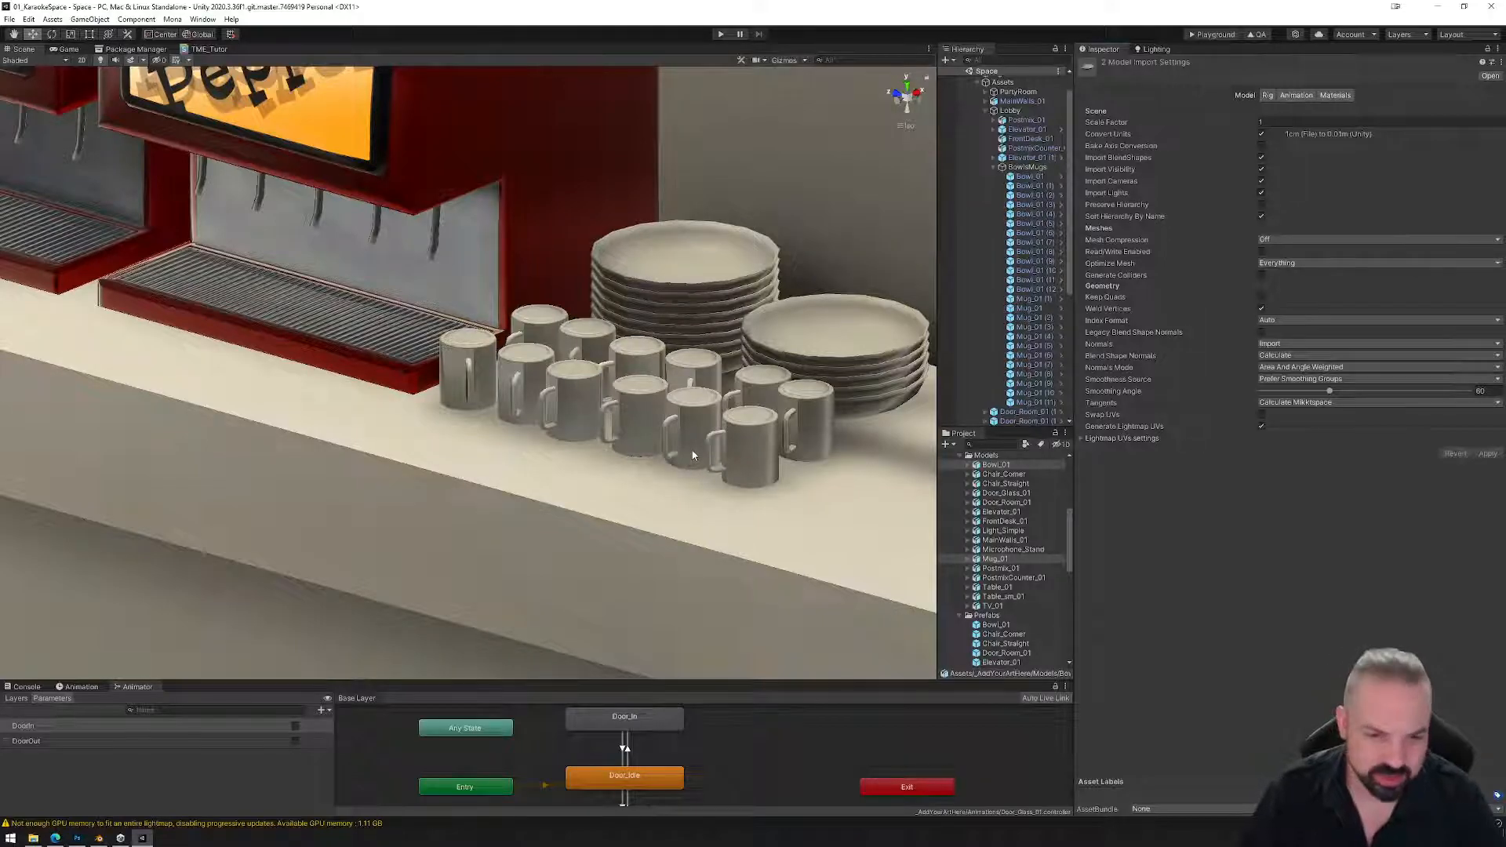
Enable Generate Lightmap UVs for all 16 models from Bowl_01 to TV_01 and apply.
left_click(996, 466)
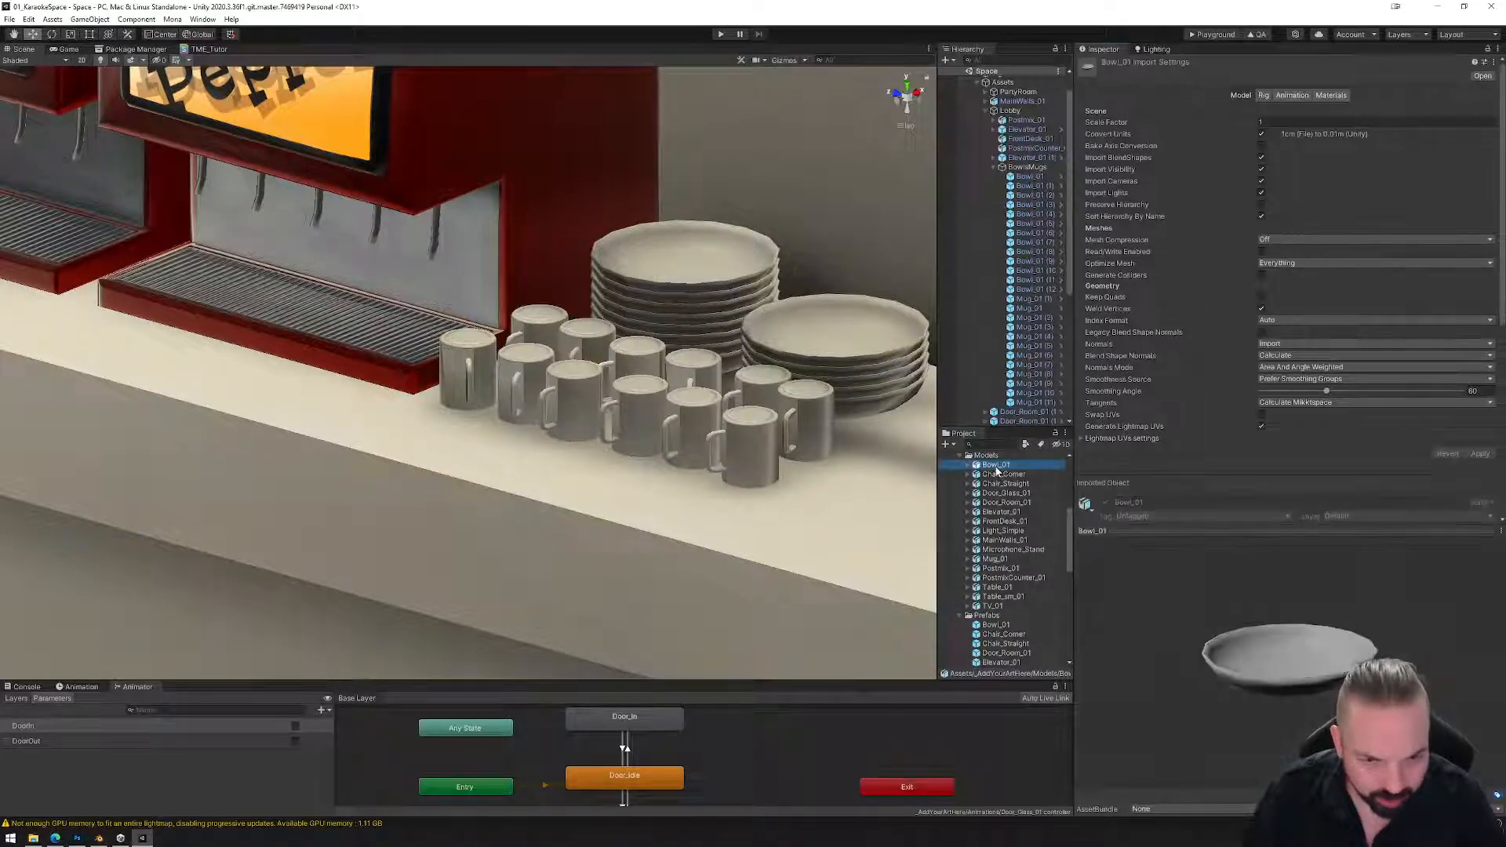
left_click(994, 606, "shift")
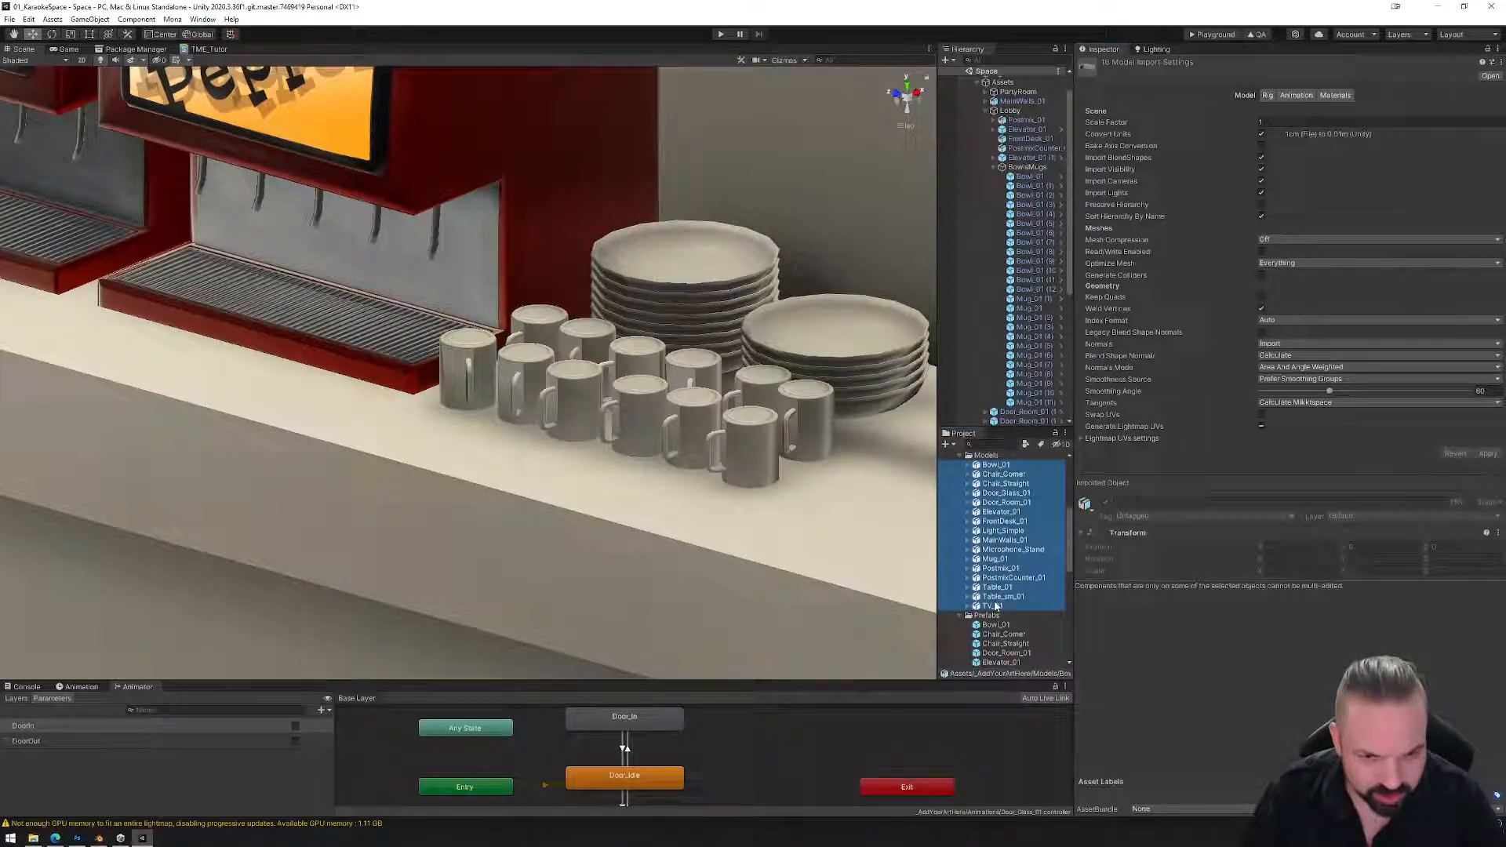
left_click(1262, 426)
left_click(1488, 453)
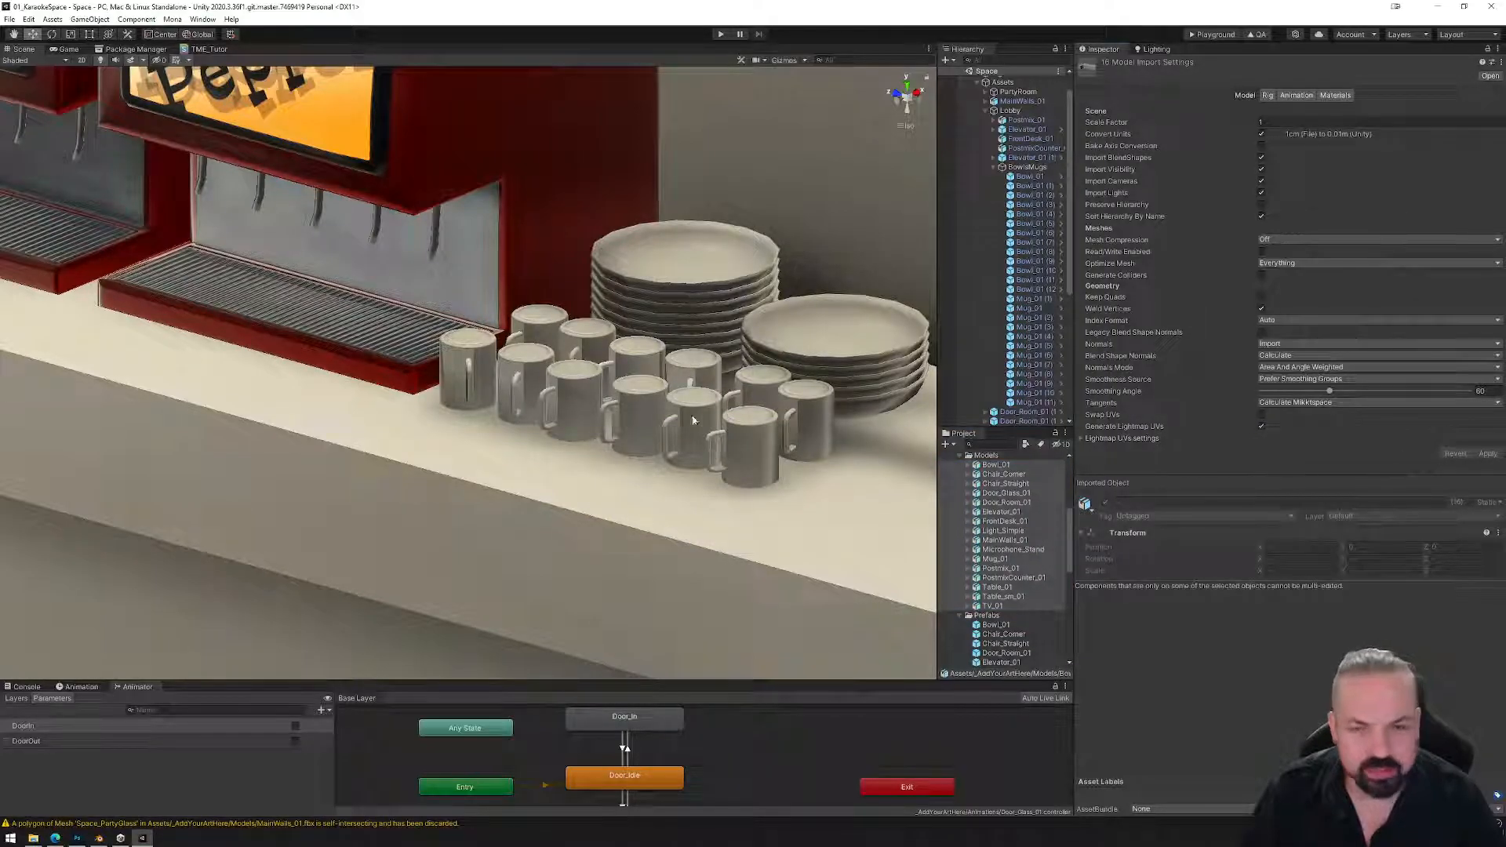
Zoom out over both lobby counters and walls and bring back the Lighting settings.
scroll(627, 429, "down", 10)
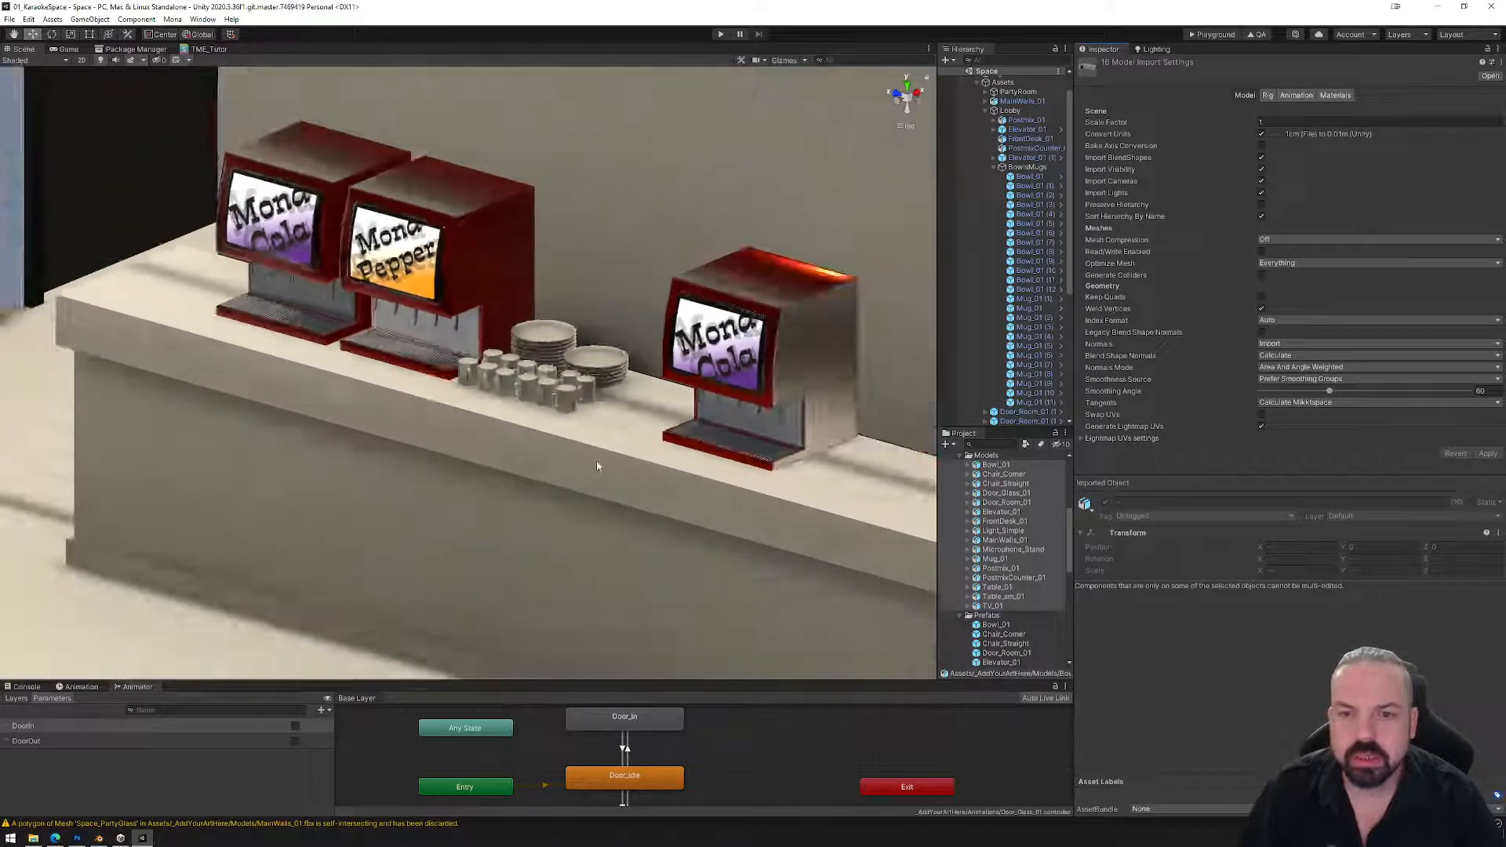
scroll(595, 494, "down", 6)
middle_click_drag(601, 521, 502, 408)
left_click_drag(615, 455, 476, 474, "alt")
scroll(552, 456, "down", 4)
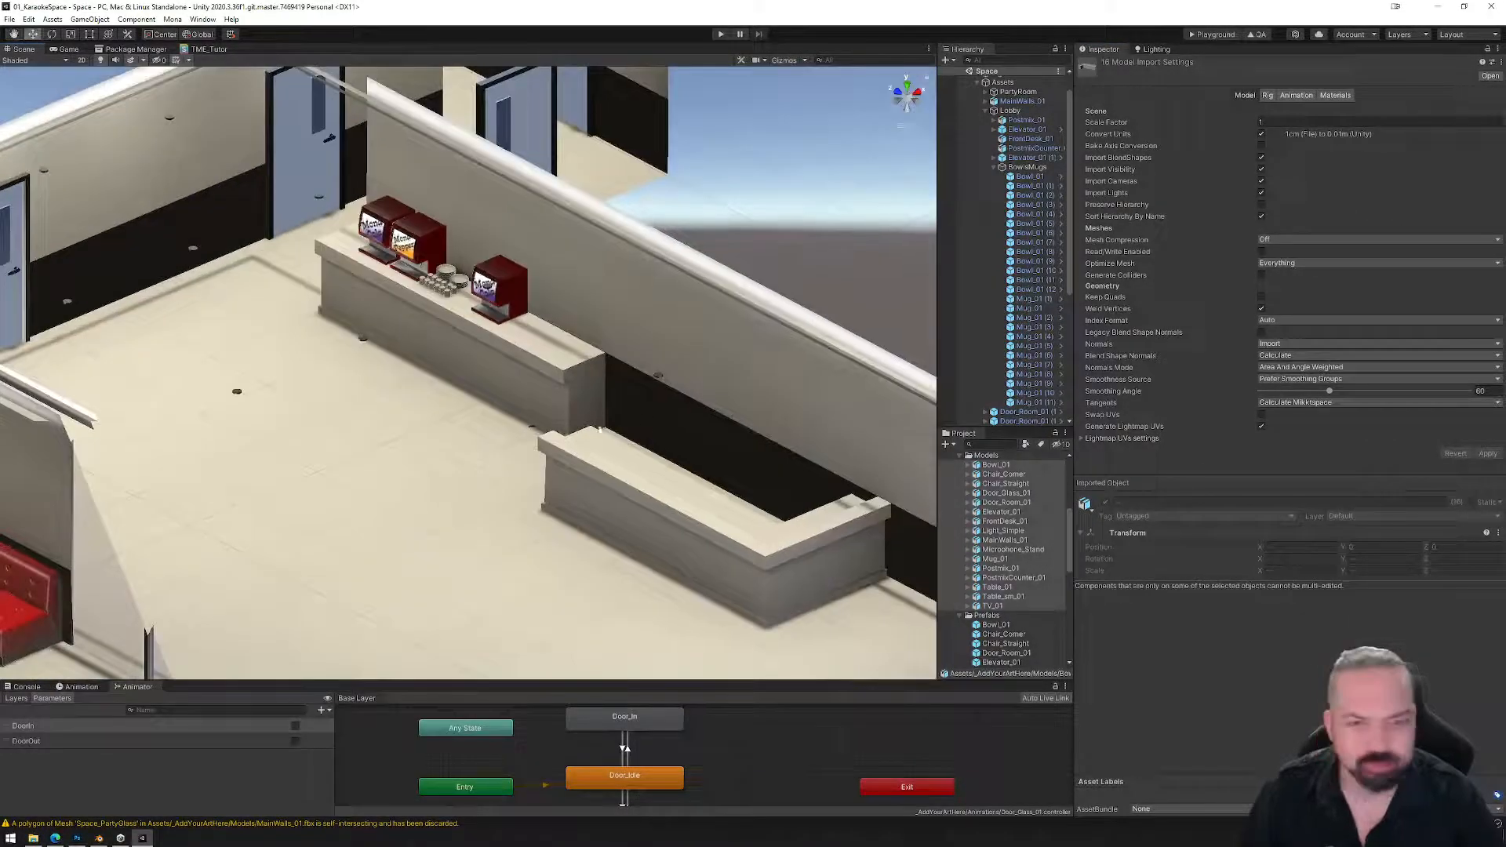
left_click(1156, 48)
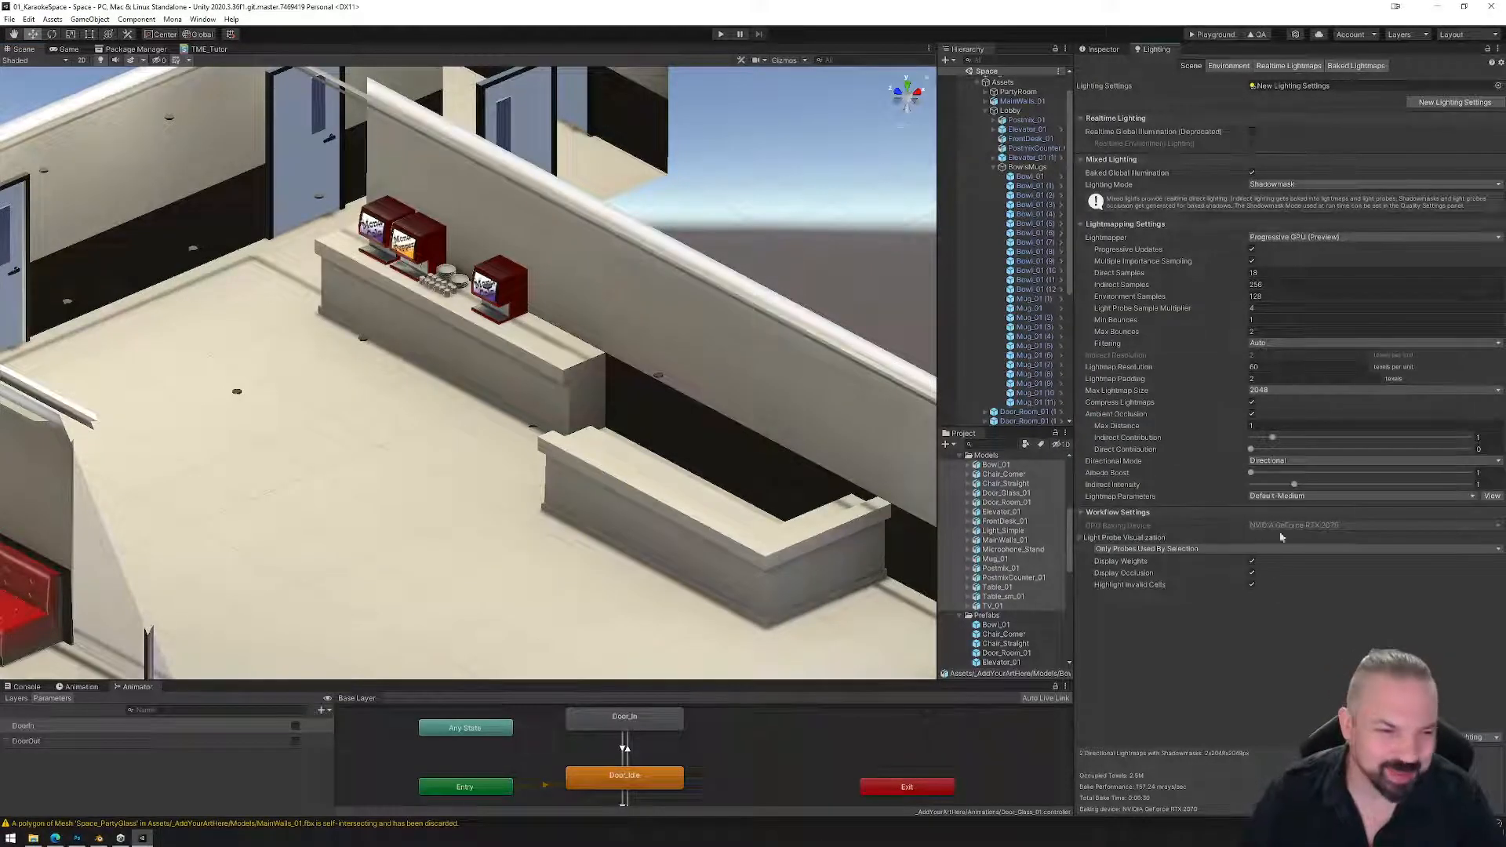
Save the scene and generate lighting to rebake the lightmaps.
left_click(10, 20)
left_click(30, 64)
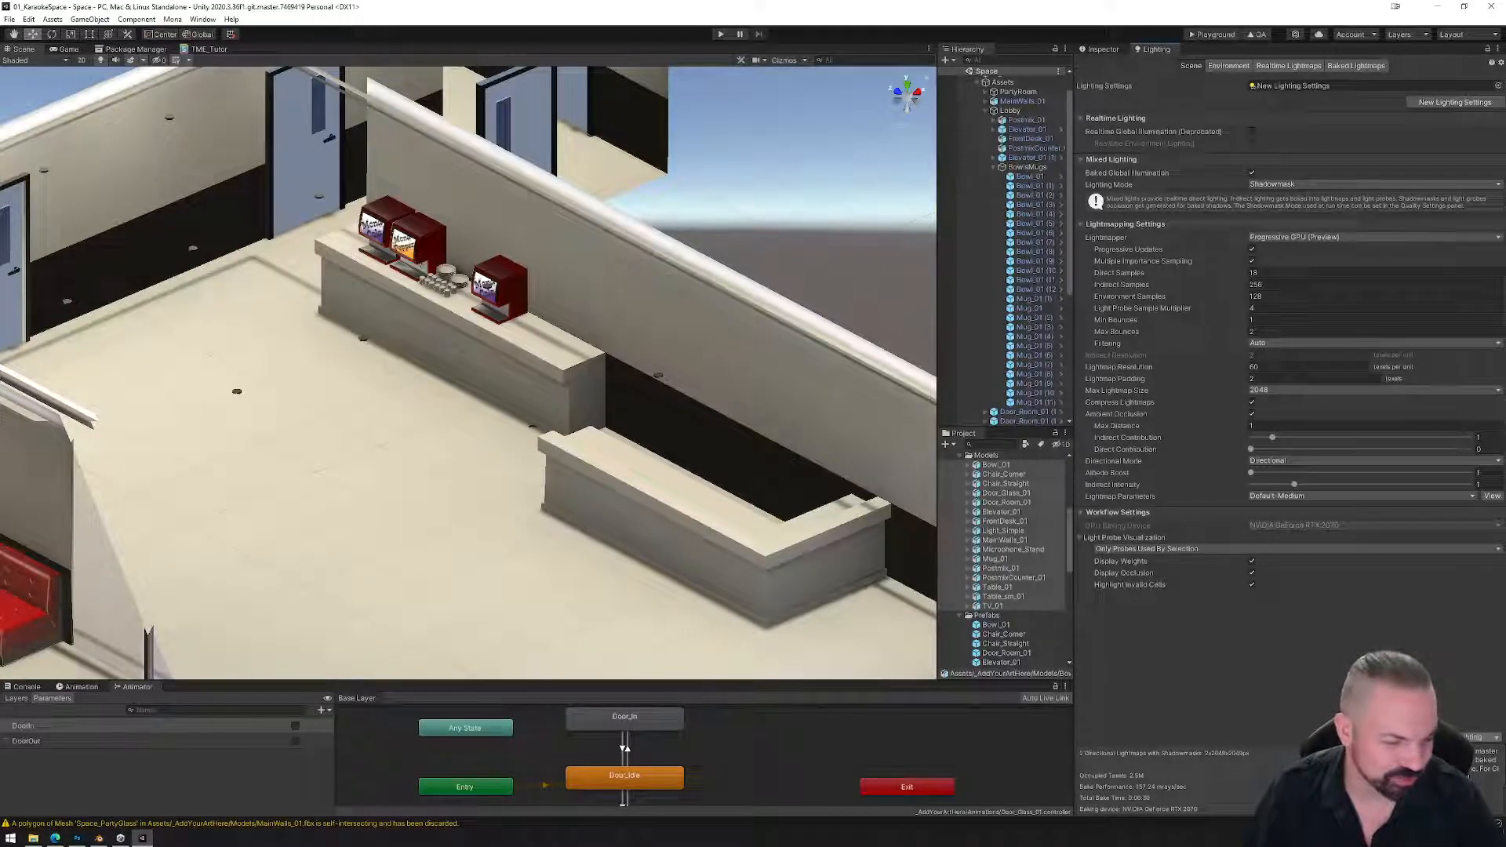
left_click(1474, 737)
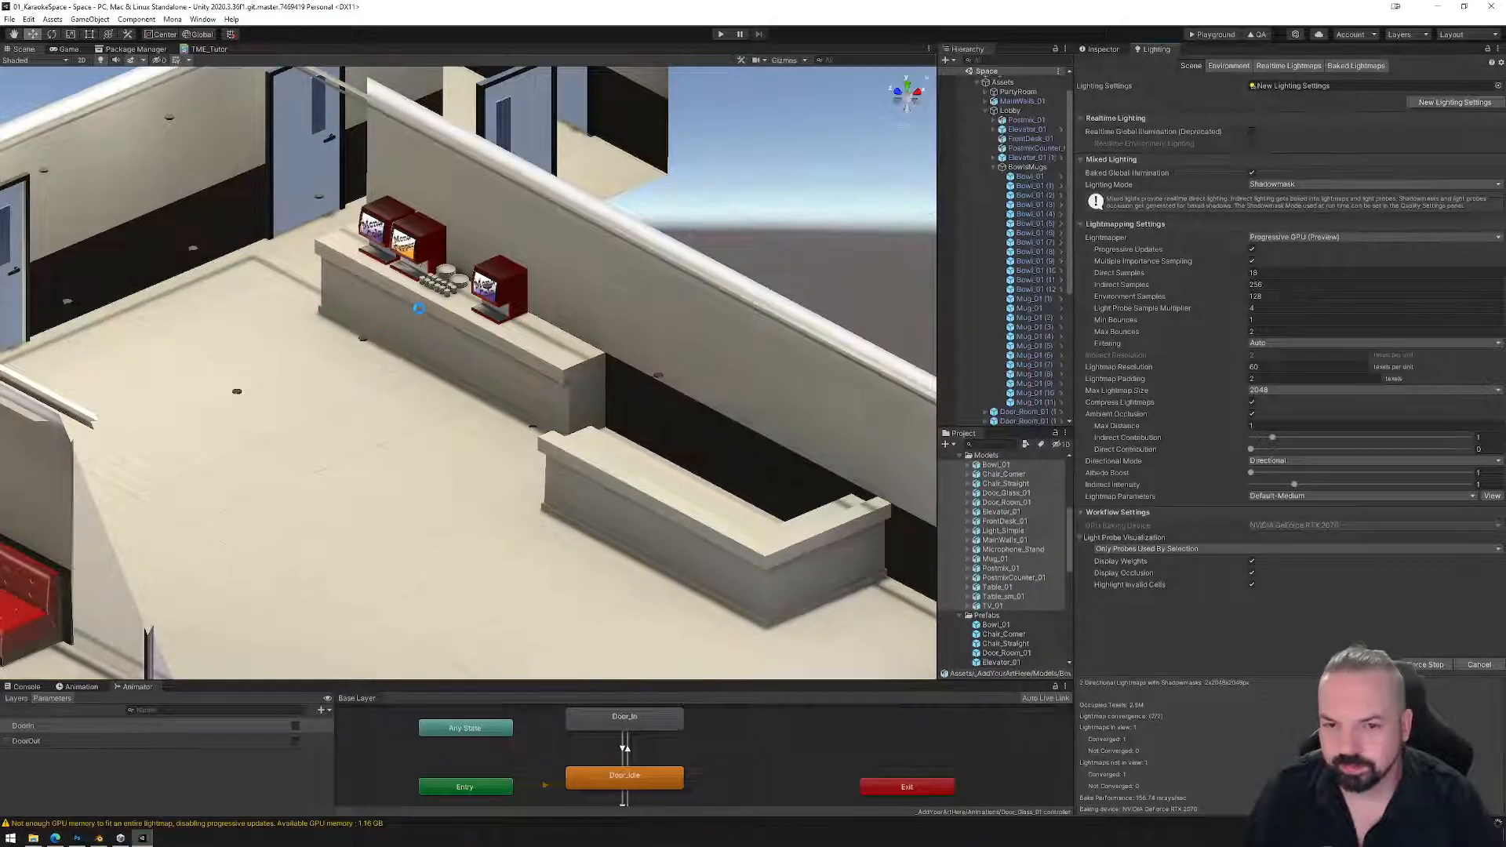
Frame the group of mugs on the counter and select the front mug, Mug_01 (10).
left_click(443, 284)
key("f")
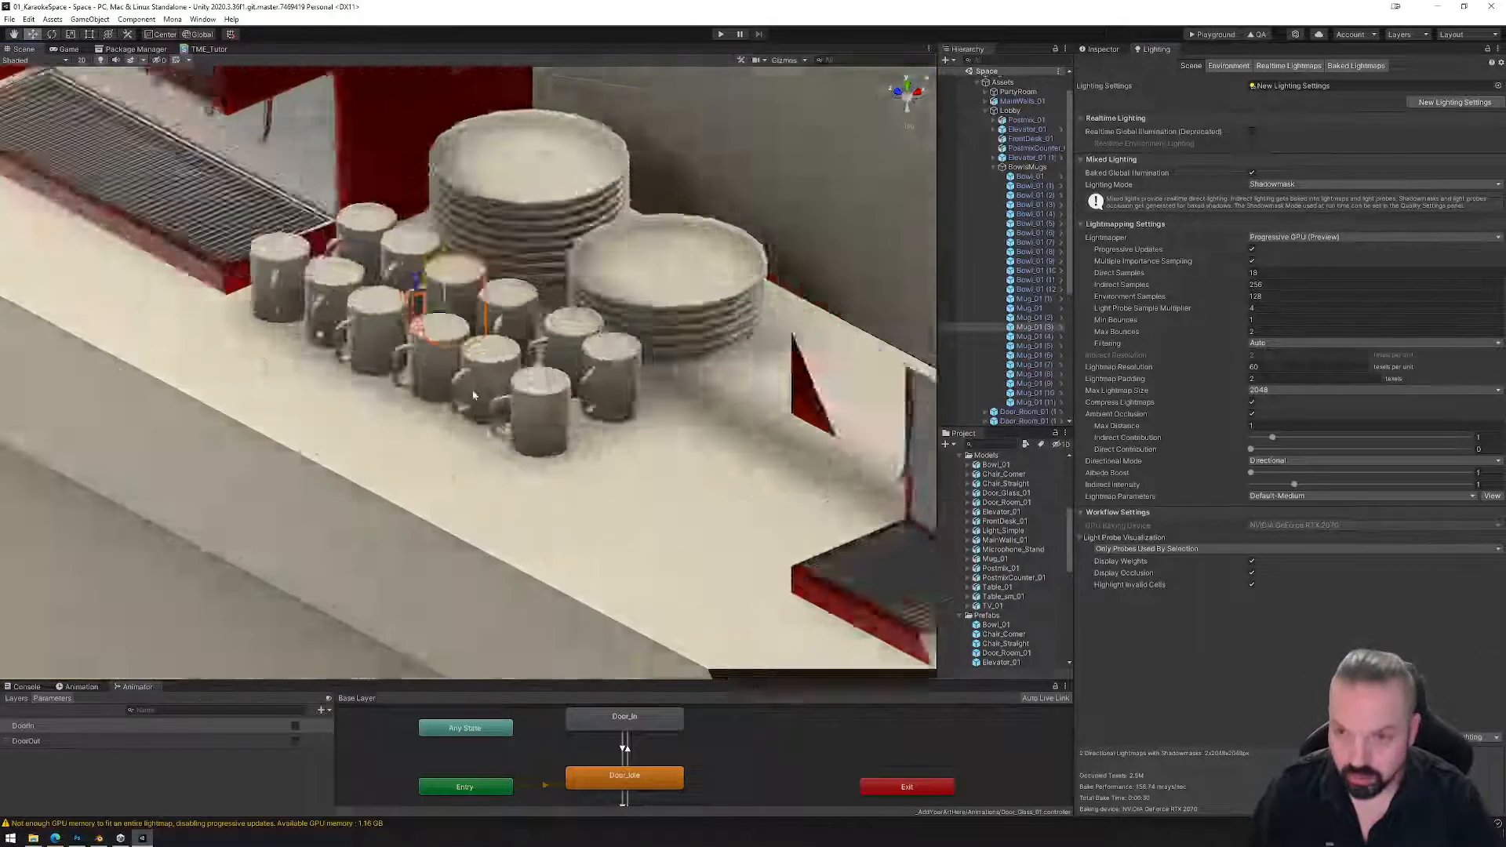
scroll(610, 482, "down", 2)
left_click_drag(610, 482, 598, 509, "alt")
left_click(598, 509)
Preview the first baked lightmap from the Baked Lightmaps list, zoom in on it, then close it.
left_click(1351, 67)
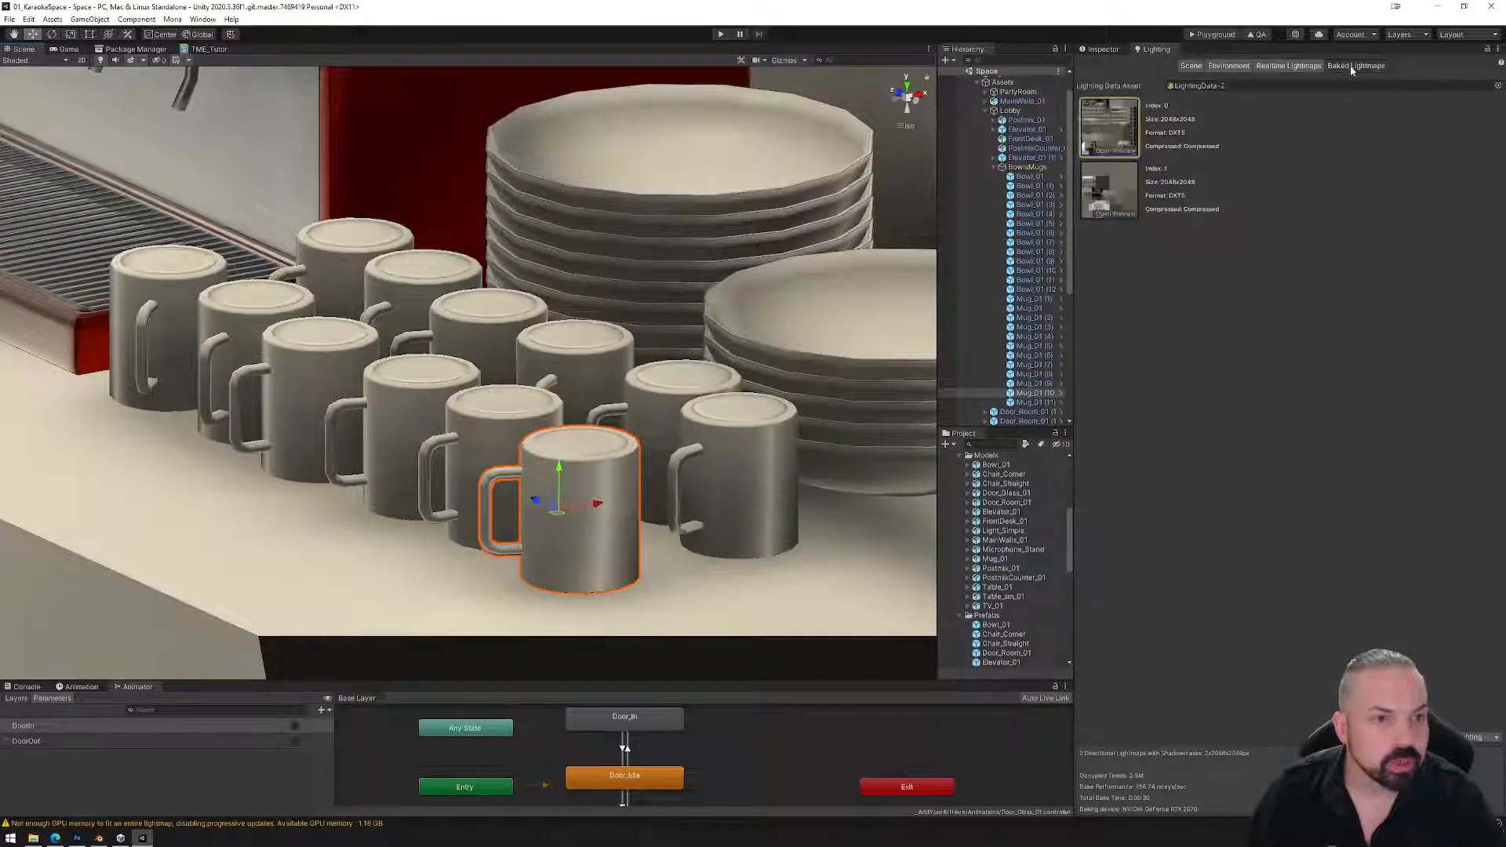
left_click(1116, 151)
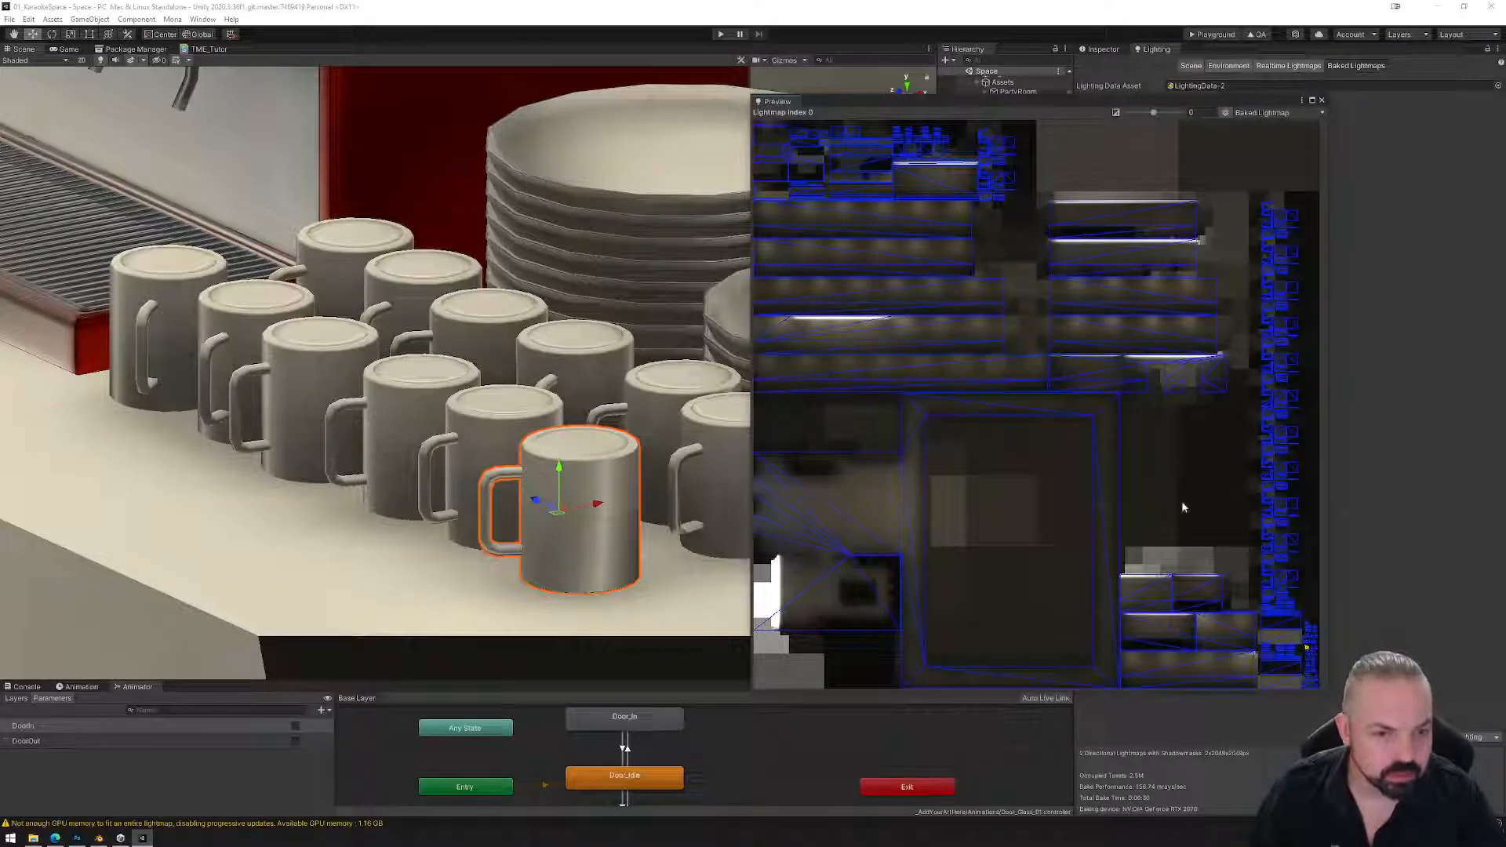
scroll(1307, 655, "up", 10)
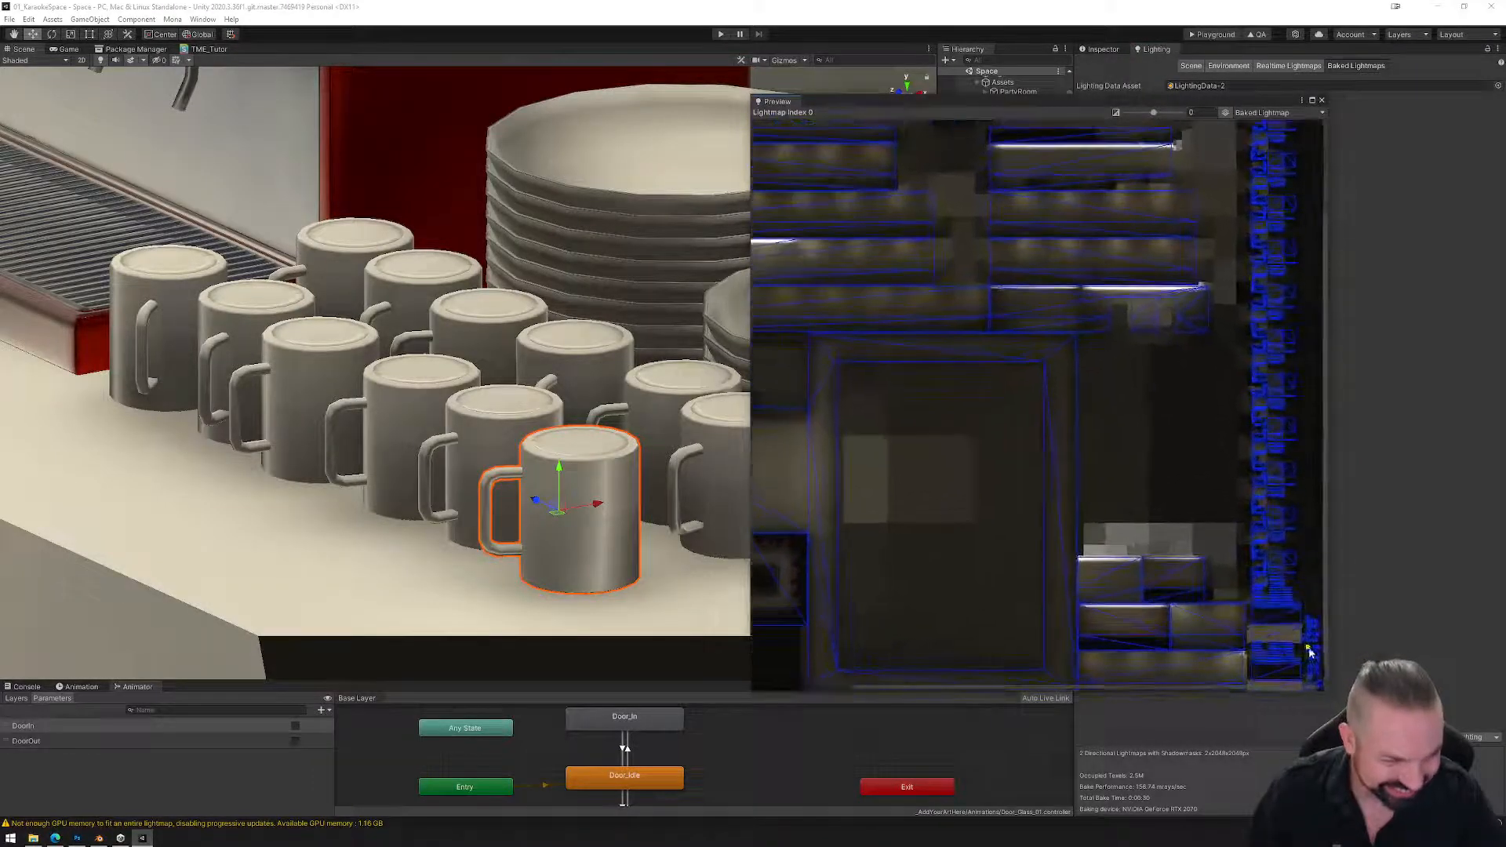
scroll(1293, 653, "up", 10)
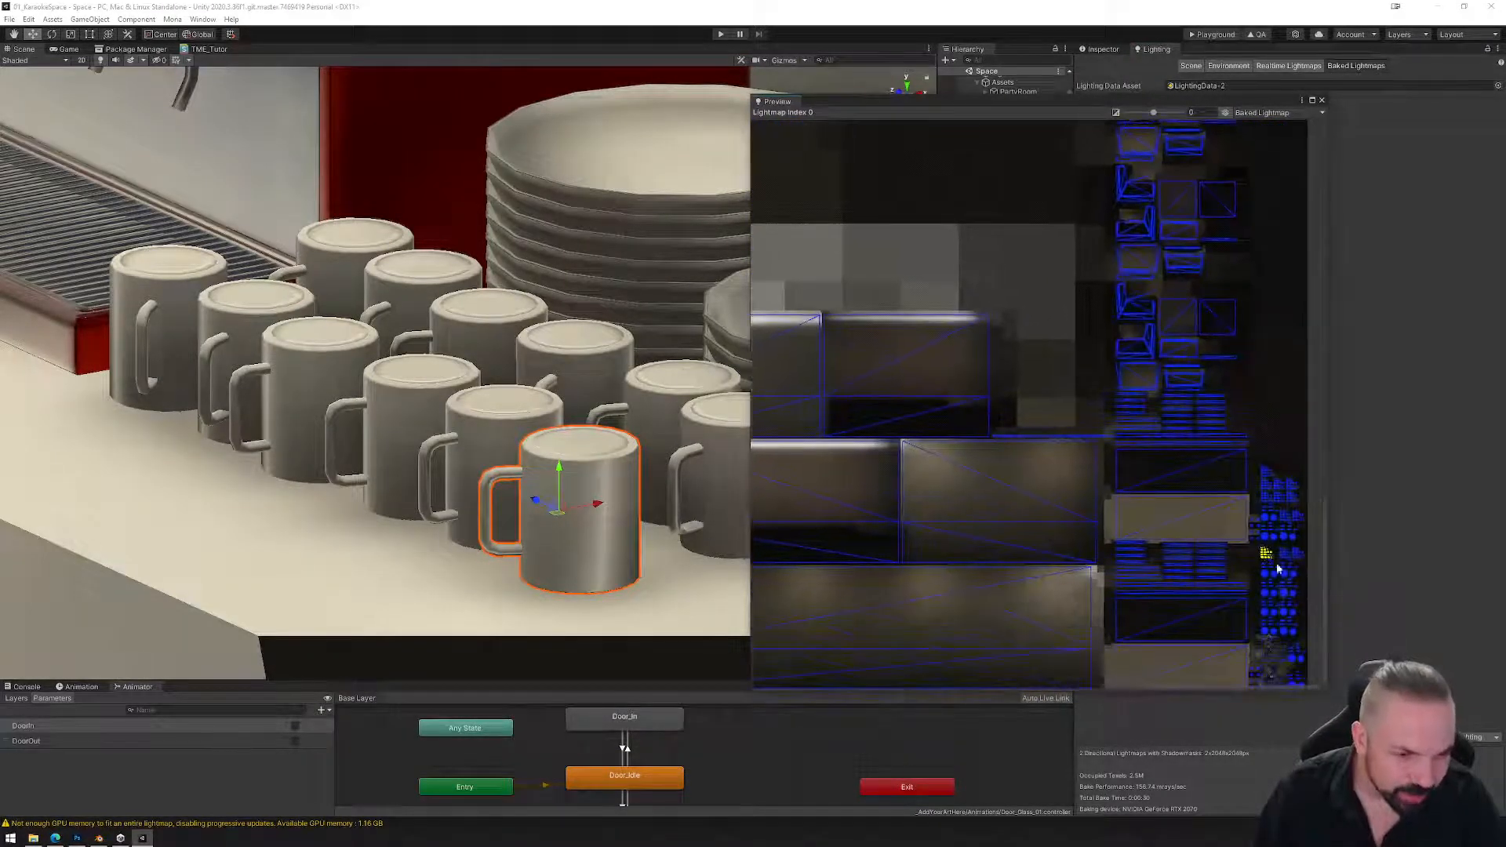
scroll(1258, 549, "up", 5)
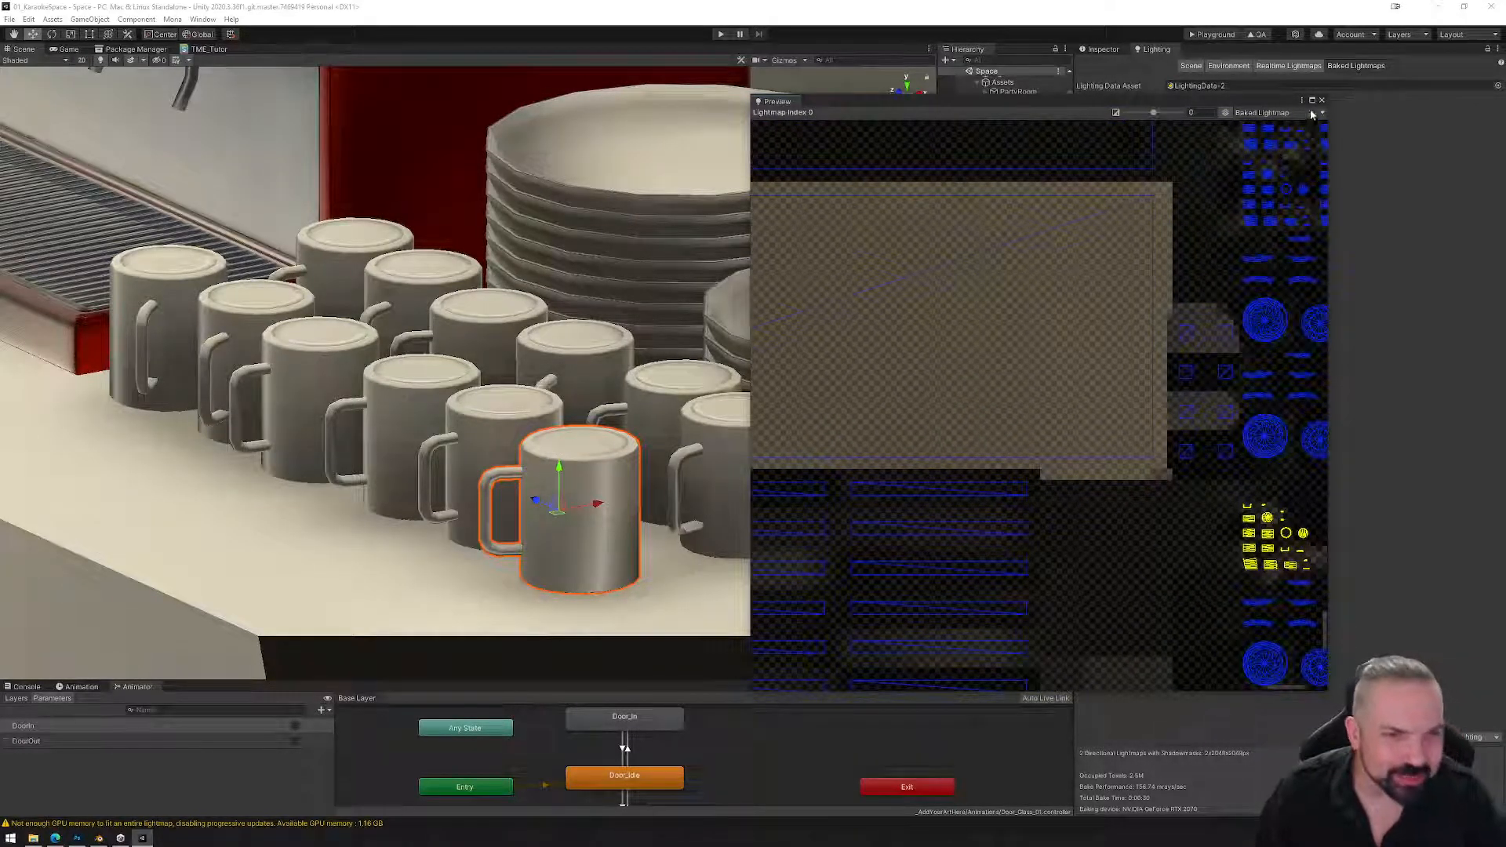
scroll(1035, 384, "down", 8)
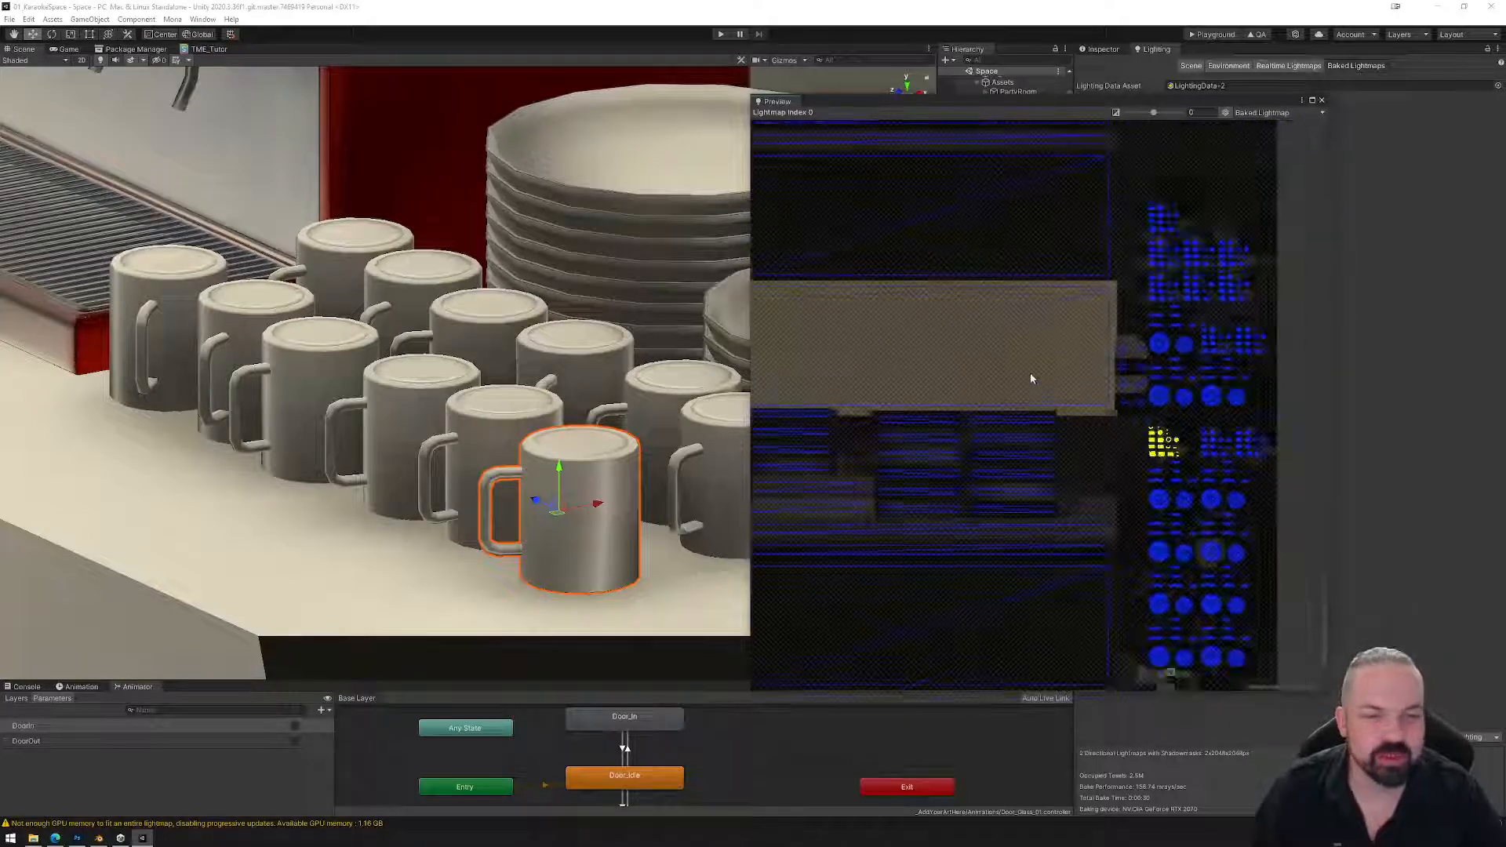
left_click(1322, 102)
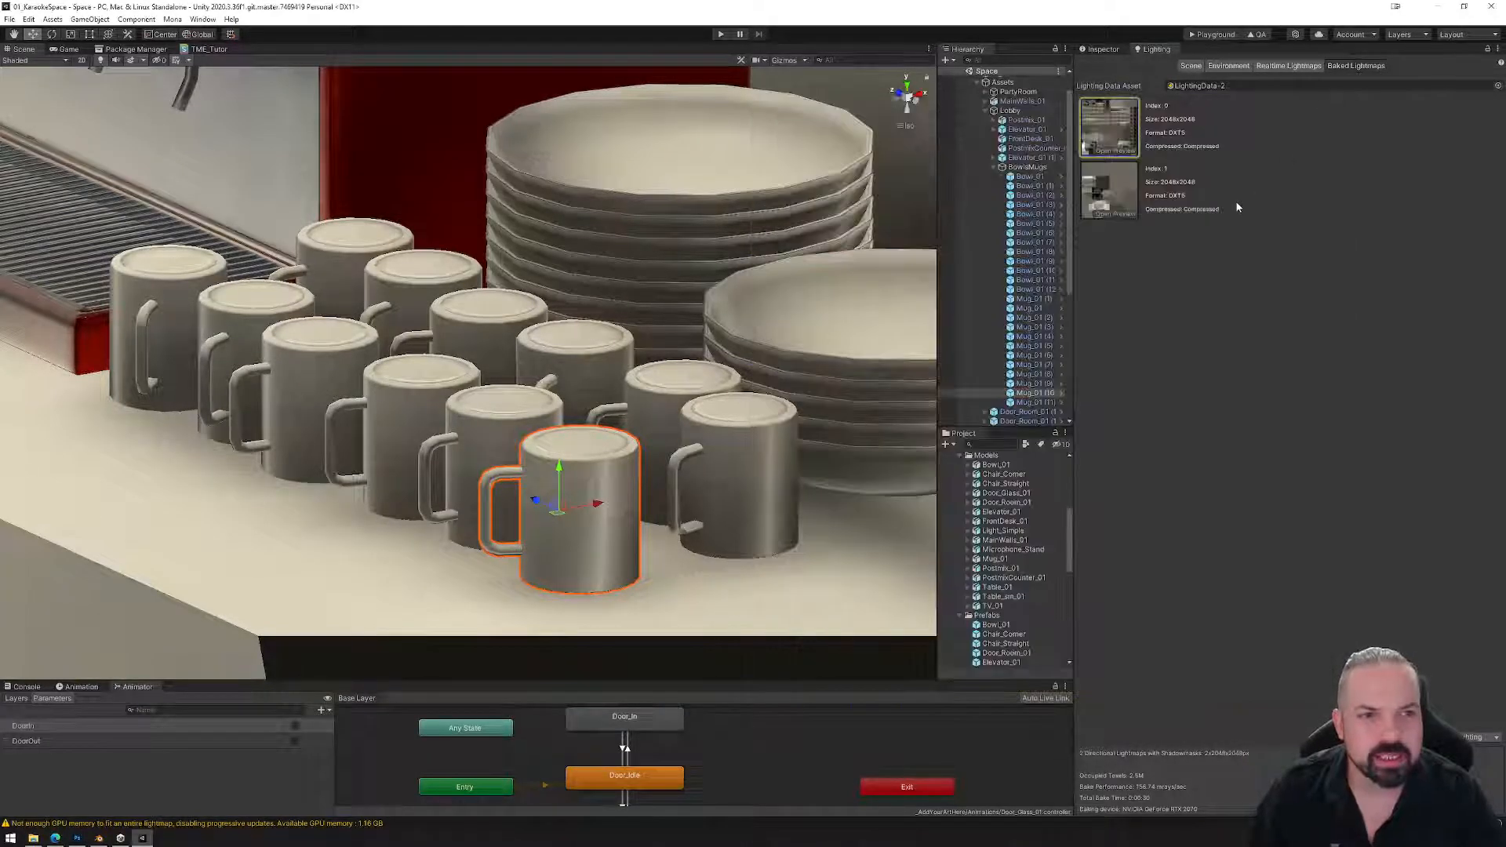
Edit Mug_01 (10)'s Scale In Lightmap and apply the overrides to the mug prefab.
left_click(1107, 49)
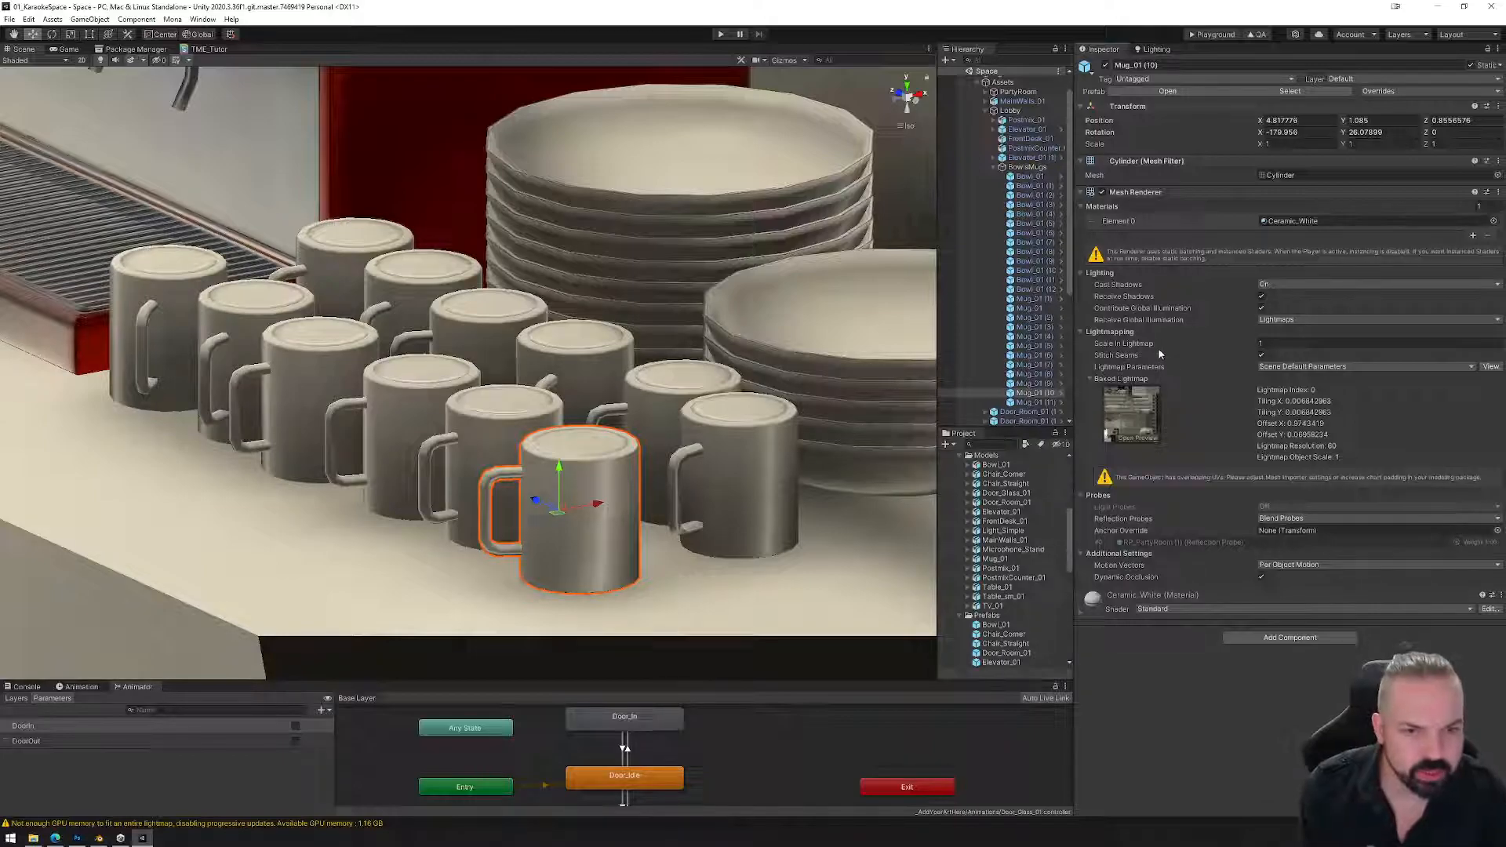
left_click(1274, 345)
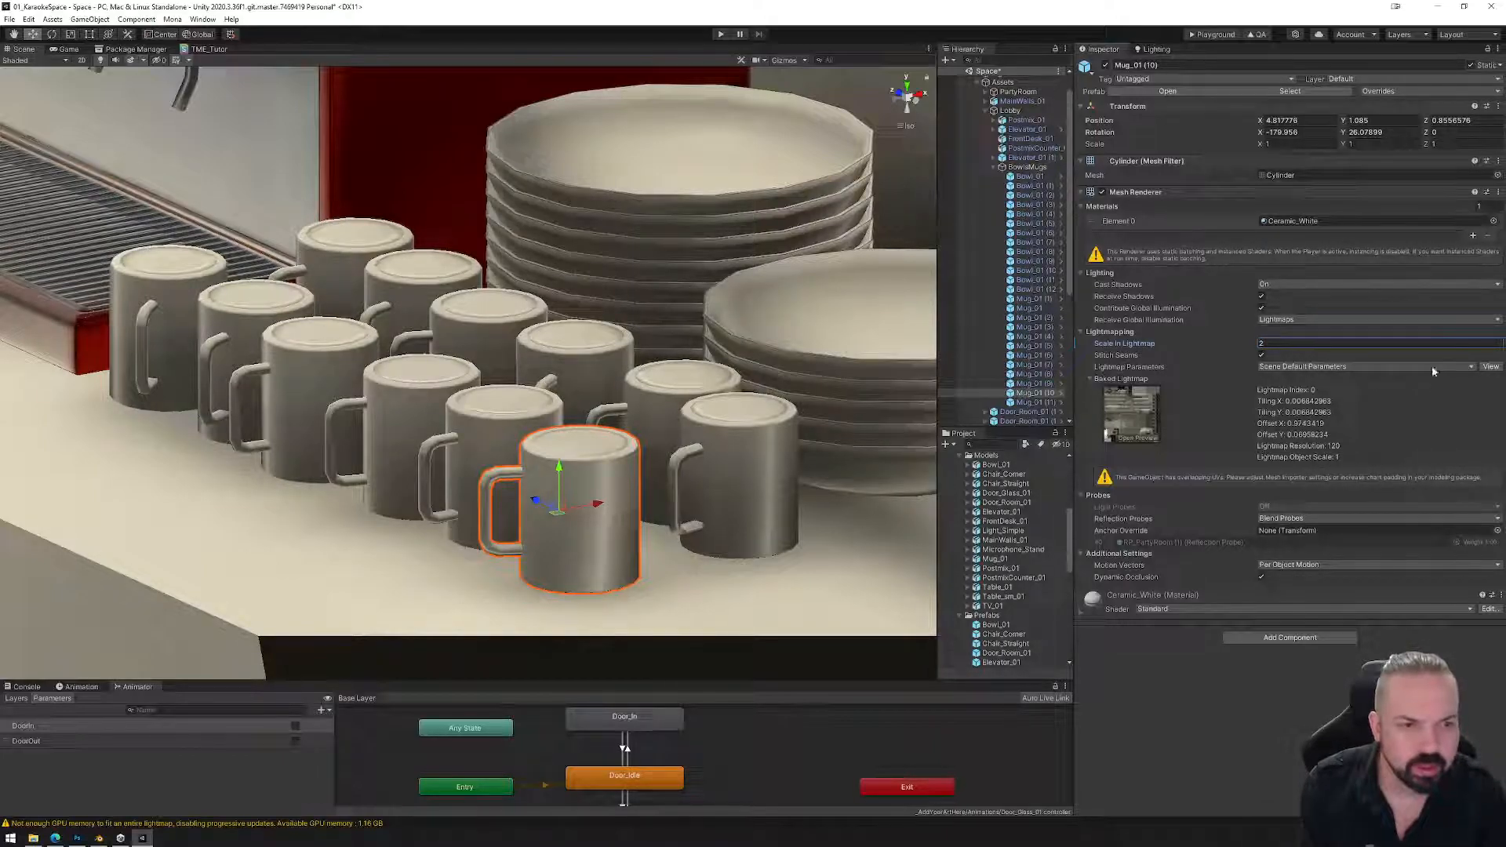
left_click(1409, 91)
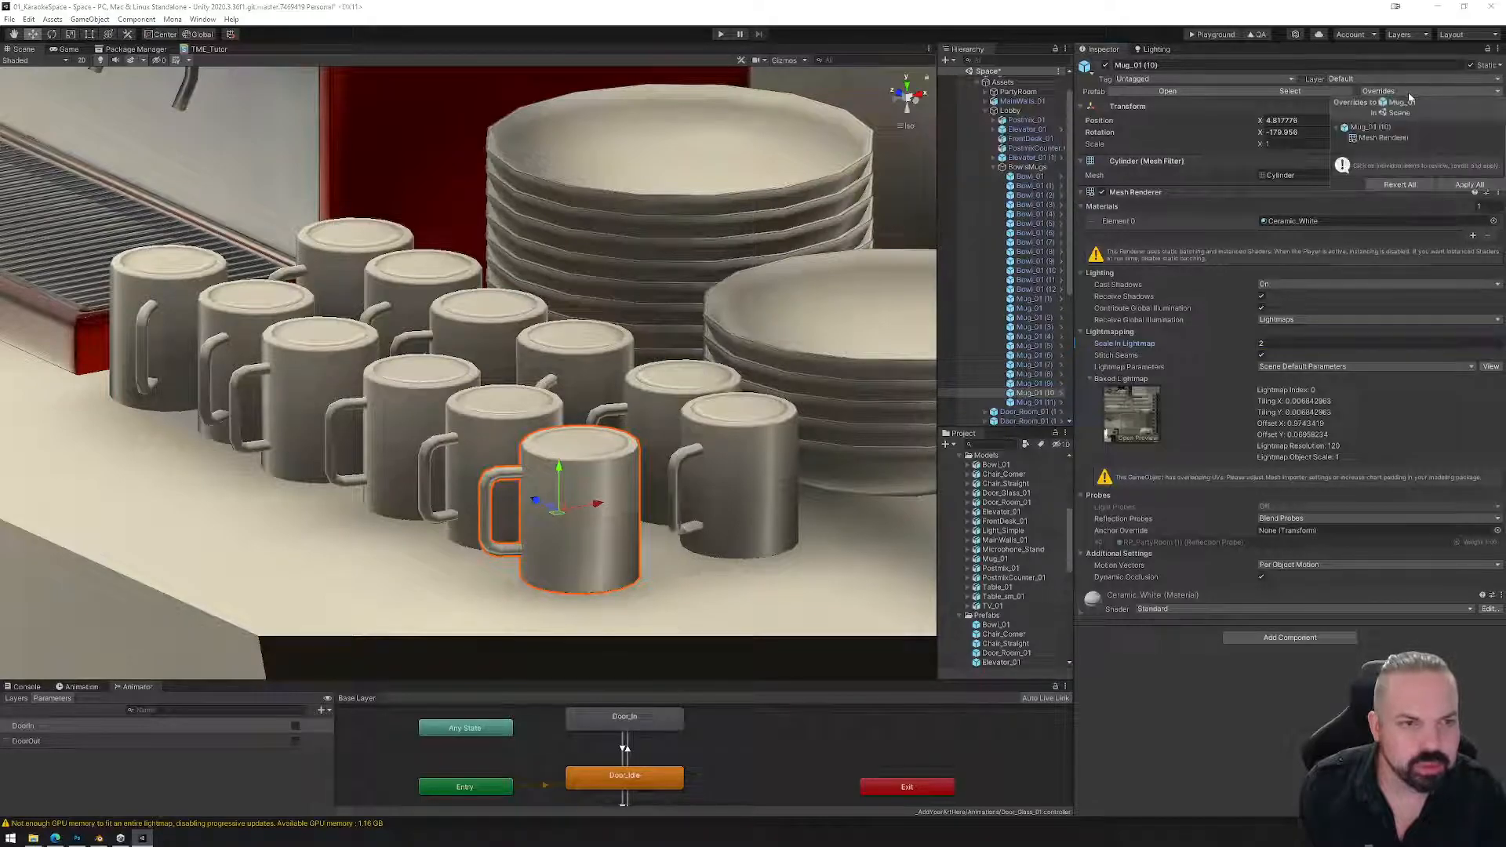
left_click(1465, 186)
Check mugs Mug_01 (8), Mug_01 (4) and bowl stack Bowl_01 (6) while orbiting around the counter.
left_click(1034, 374)
key("Up")
key("Up")
key("Up")
key("Up")
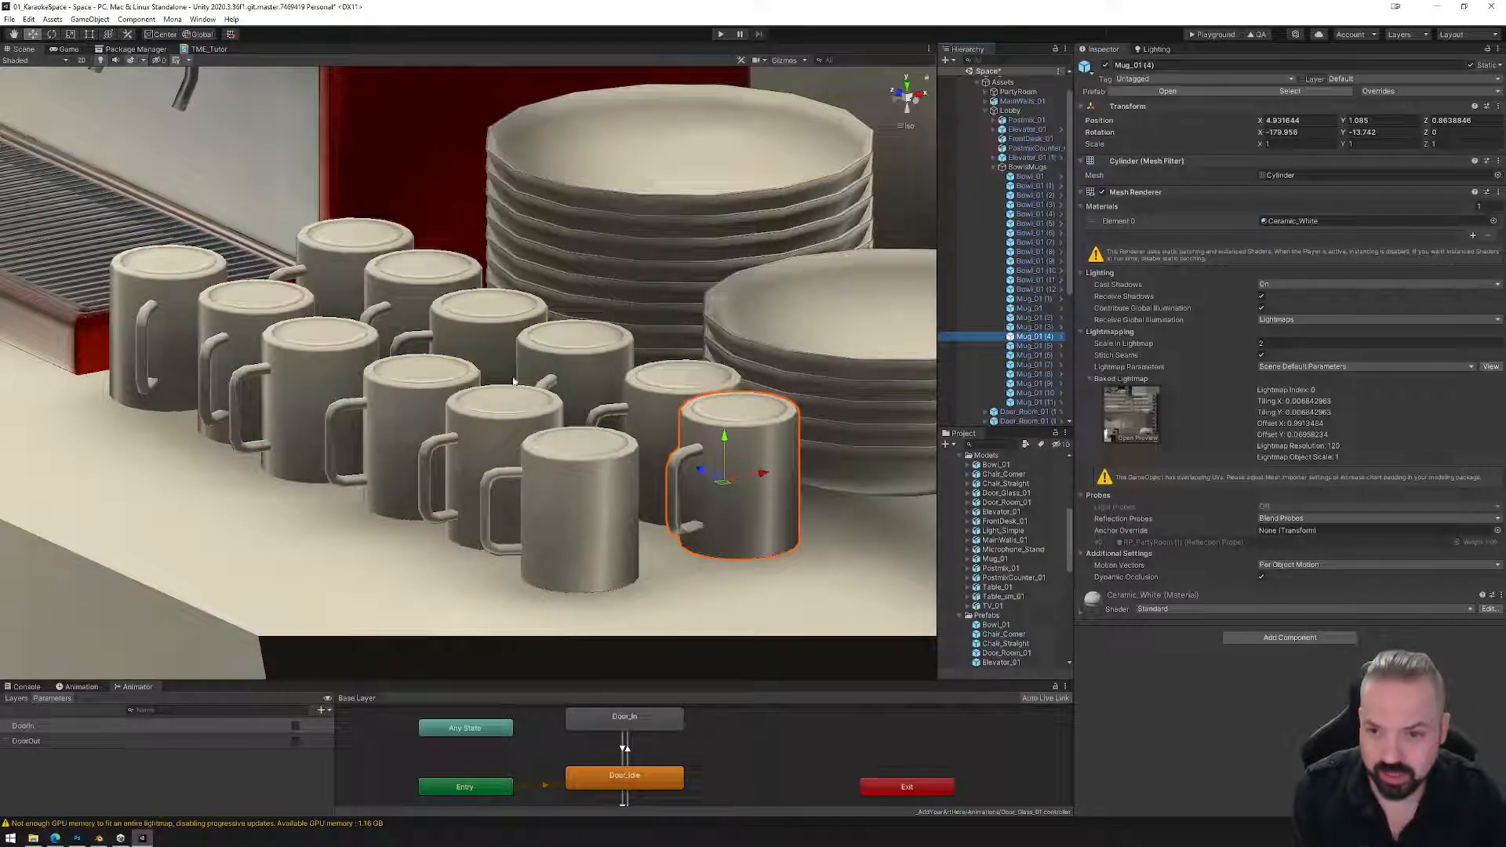
left_click(708, 237)
left_click_drag(708, 240, 823, 377, "alt")
middle_click_drag(824, 376, 581, 498)
scroll(581, 498, "down", 3)
left_click_drag(760, 486, 775, 451, "alt")
middle_click_drag(260, 549, 493, 472)
scroll(650, 461, "down", 8)
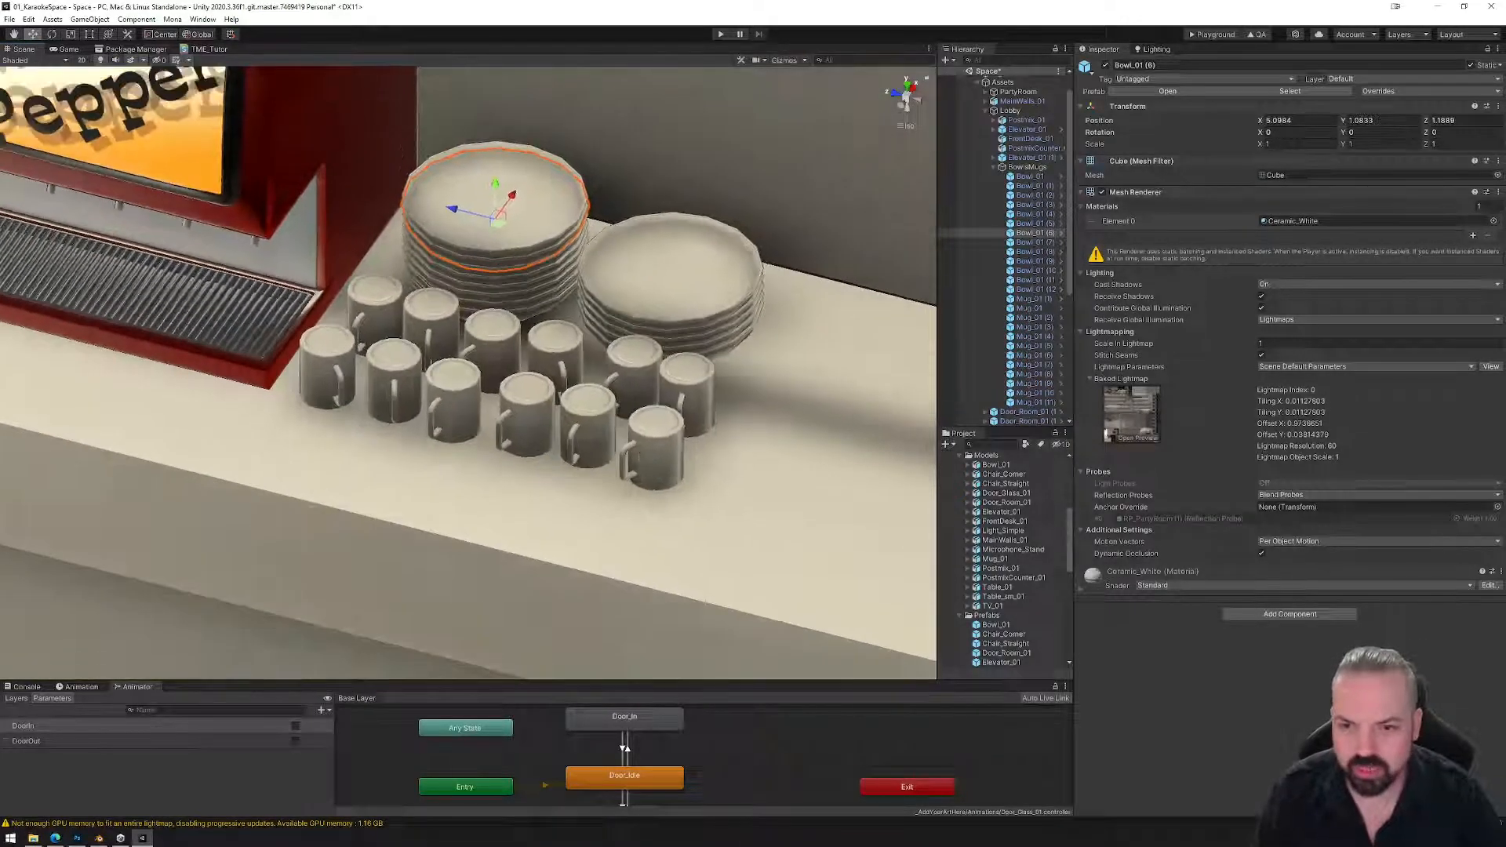
left_click_drag(743, 471, 685, 510, "alt")
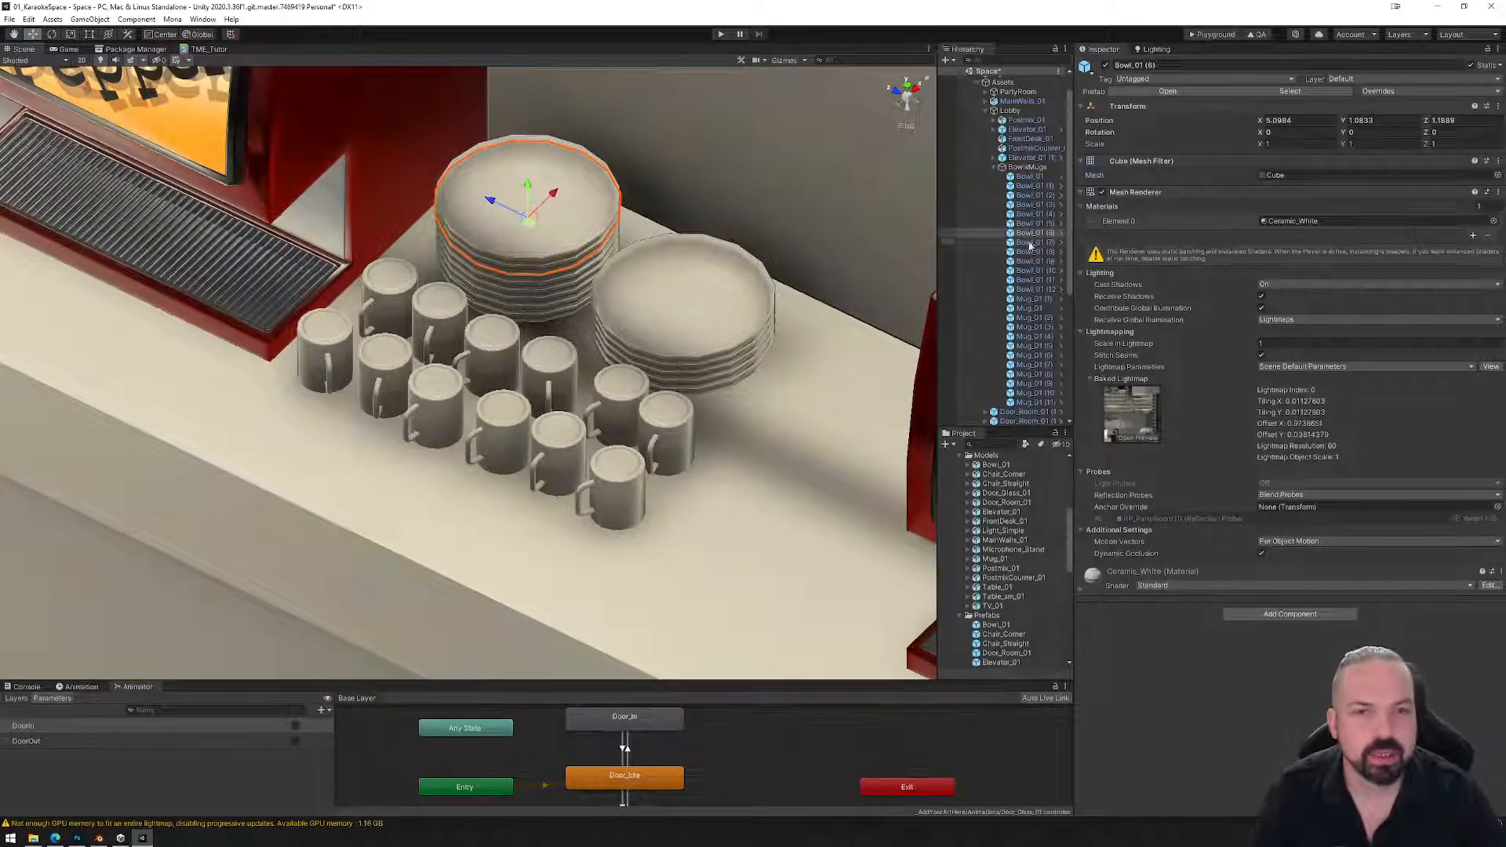
Set Mug_01 (2)'s Scale In Lightmap to 3 and apply it to the mug prefab.
left_click(1025, 167)
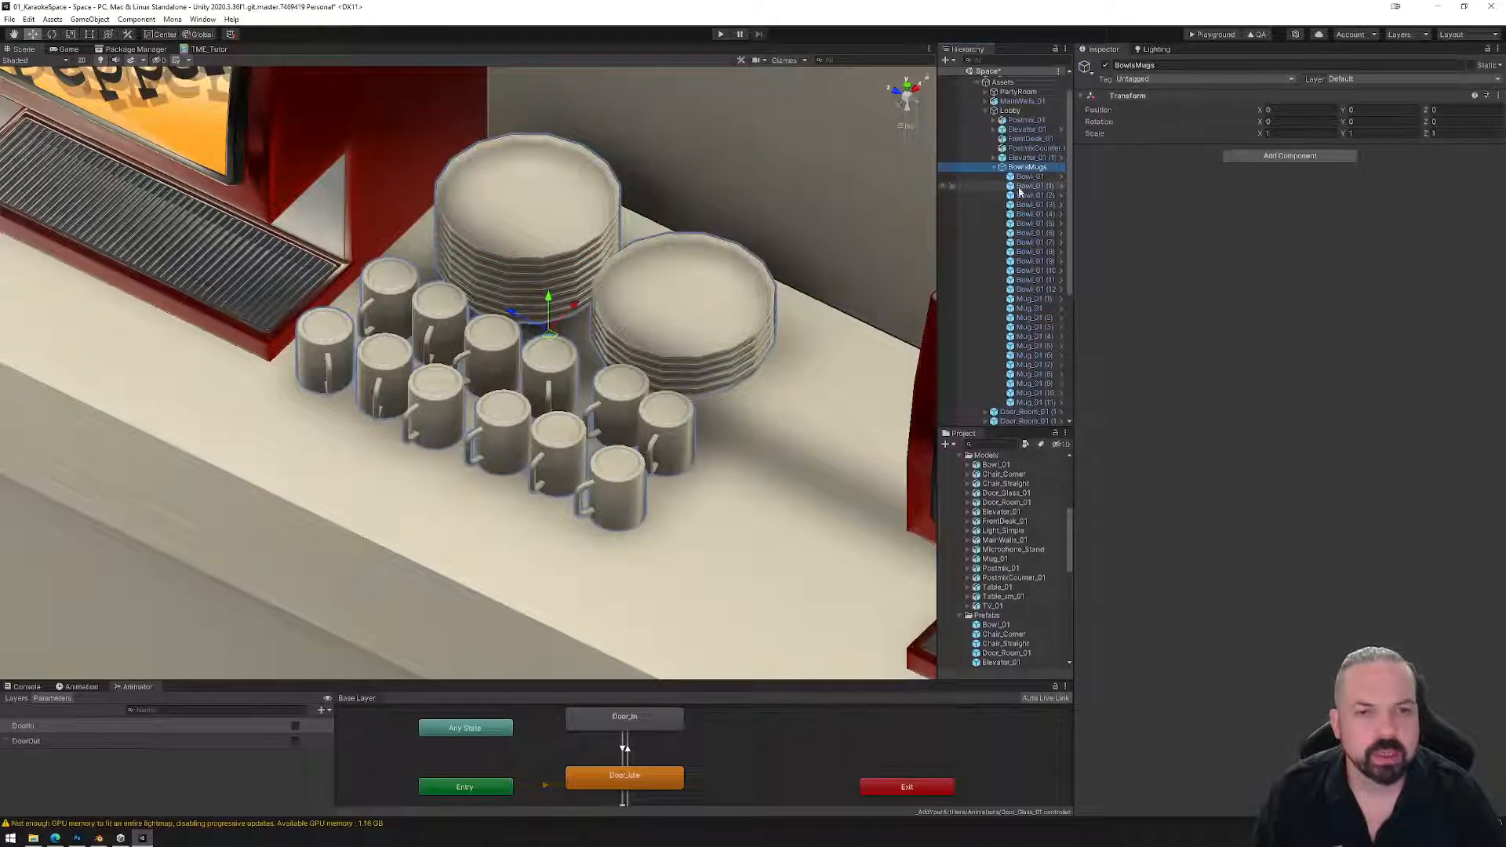
left_click(1032, 318)
left_click(1305, 345)
type("3")
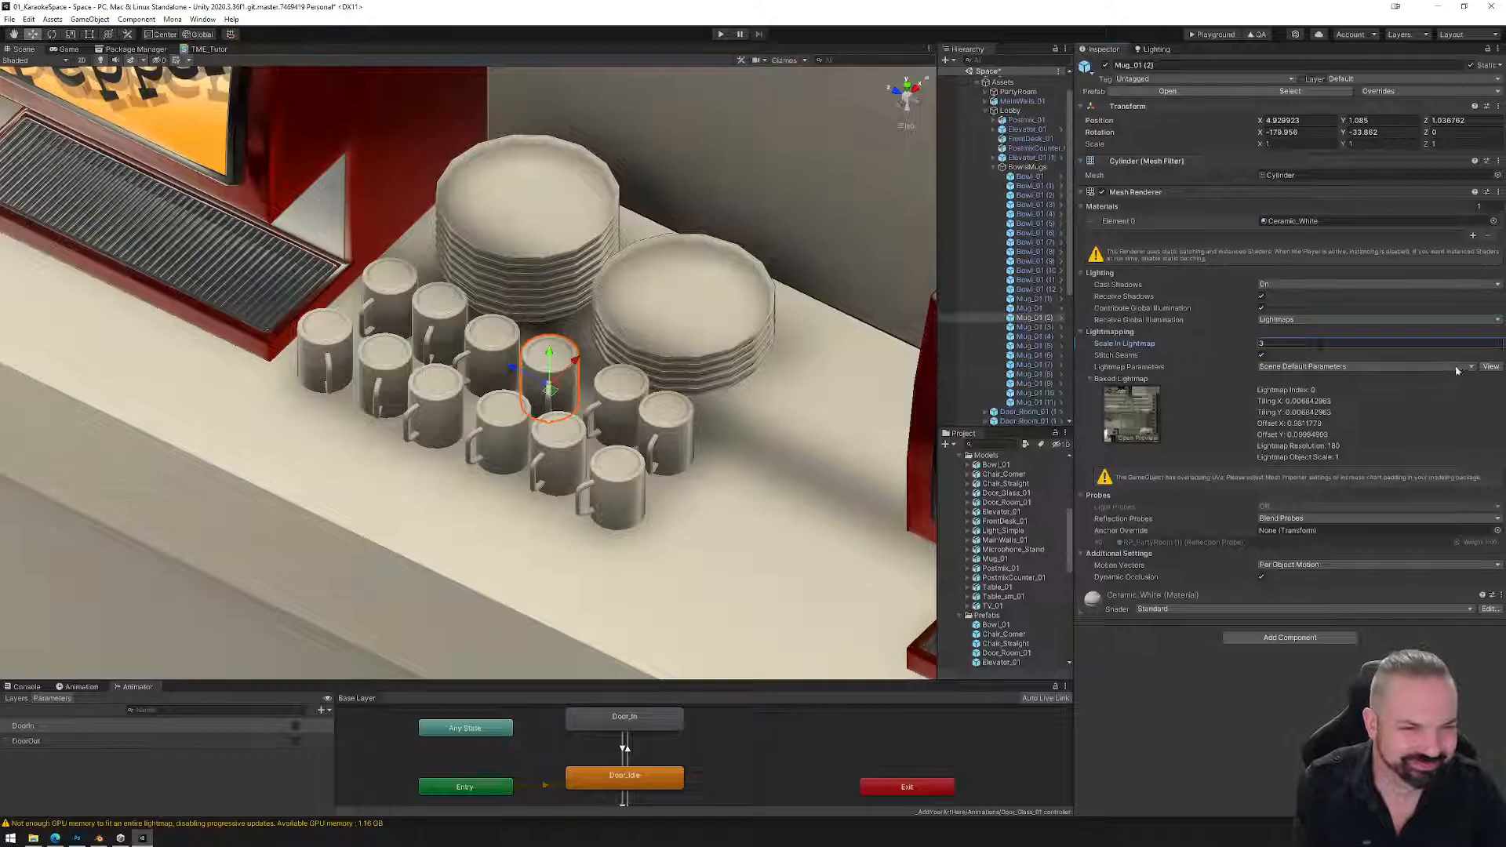
left_click(1426, 92)
left_click(1465, 189)
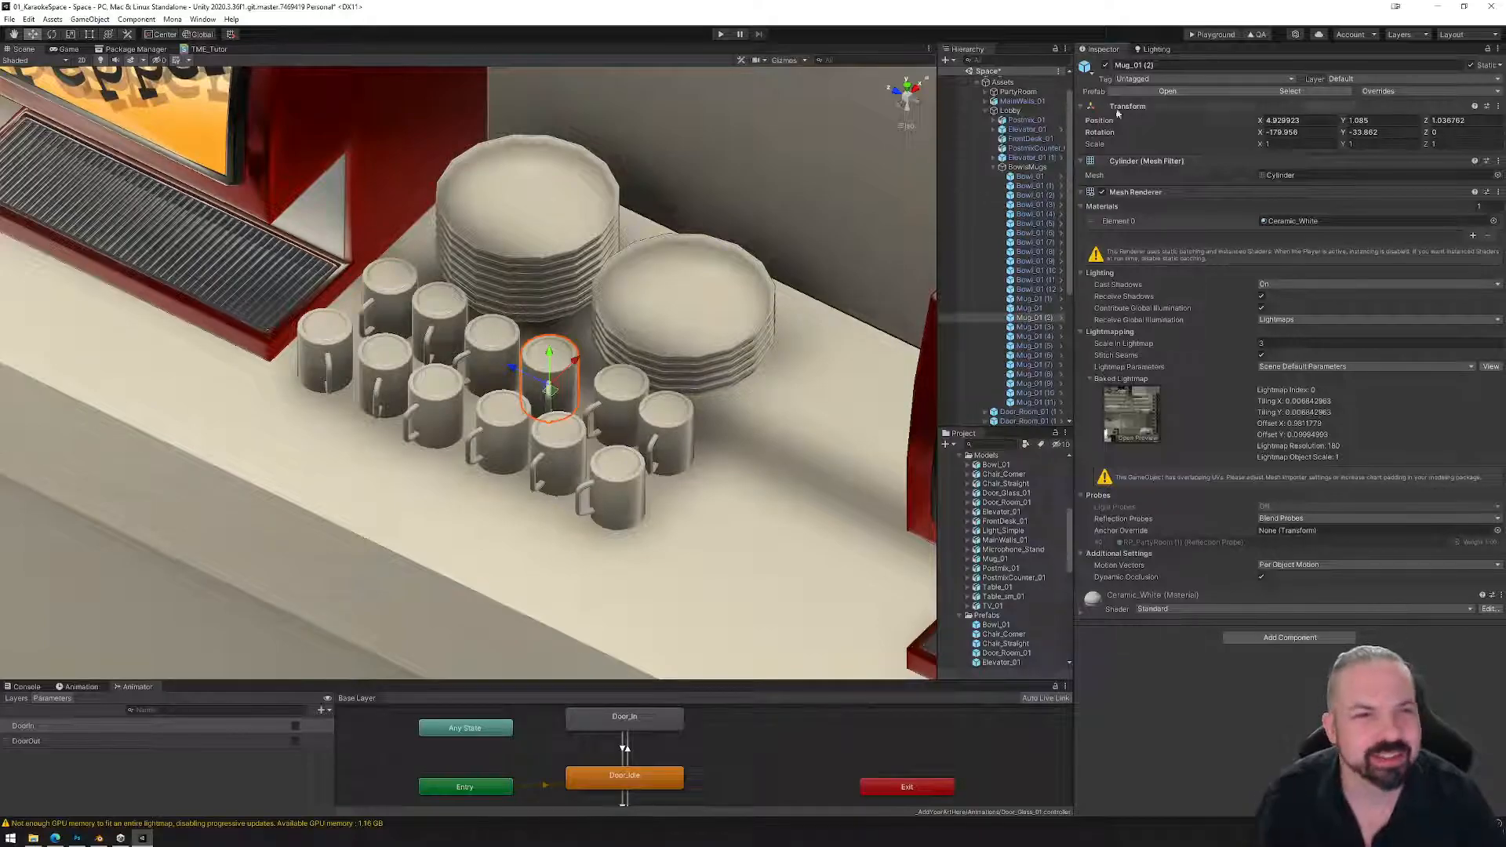
left_click(1156, 50)
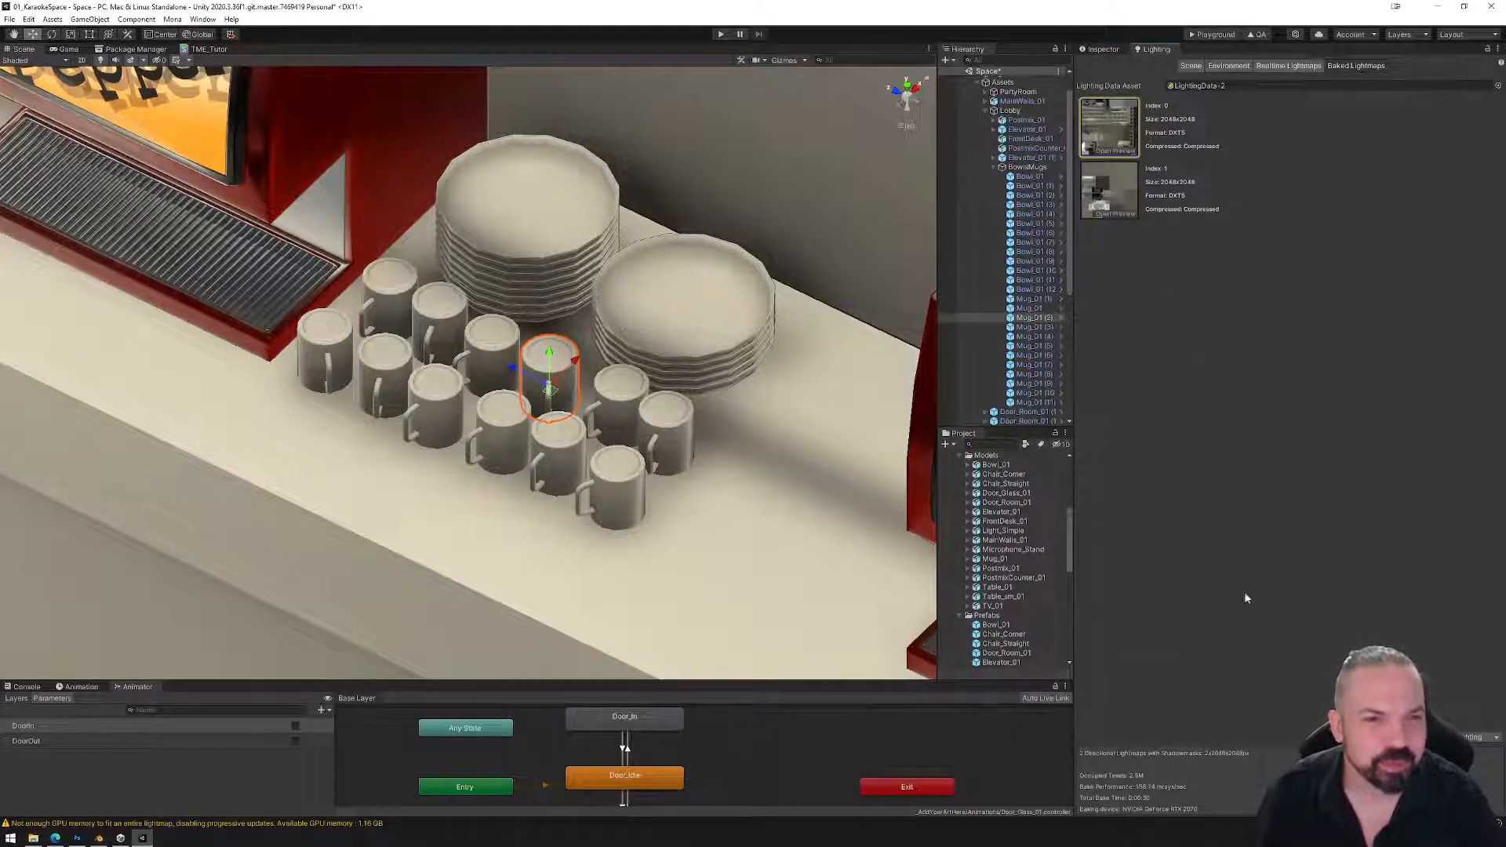
Generate lighting again, then preview Lightmap Index 0 once the bake finishes.
left_click(1436, 737)
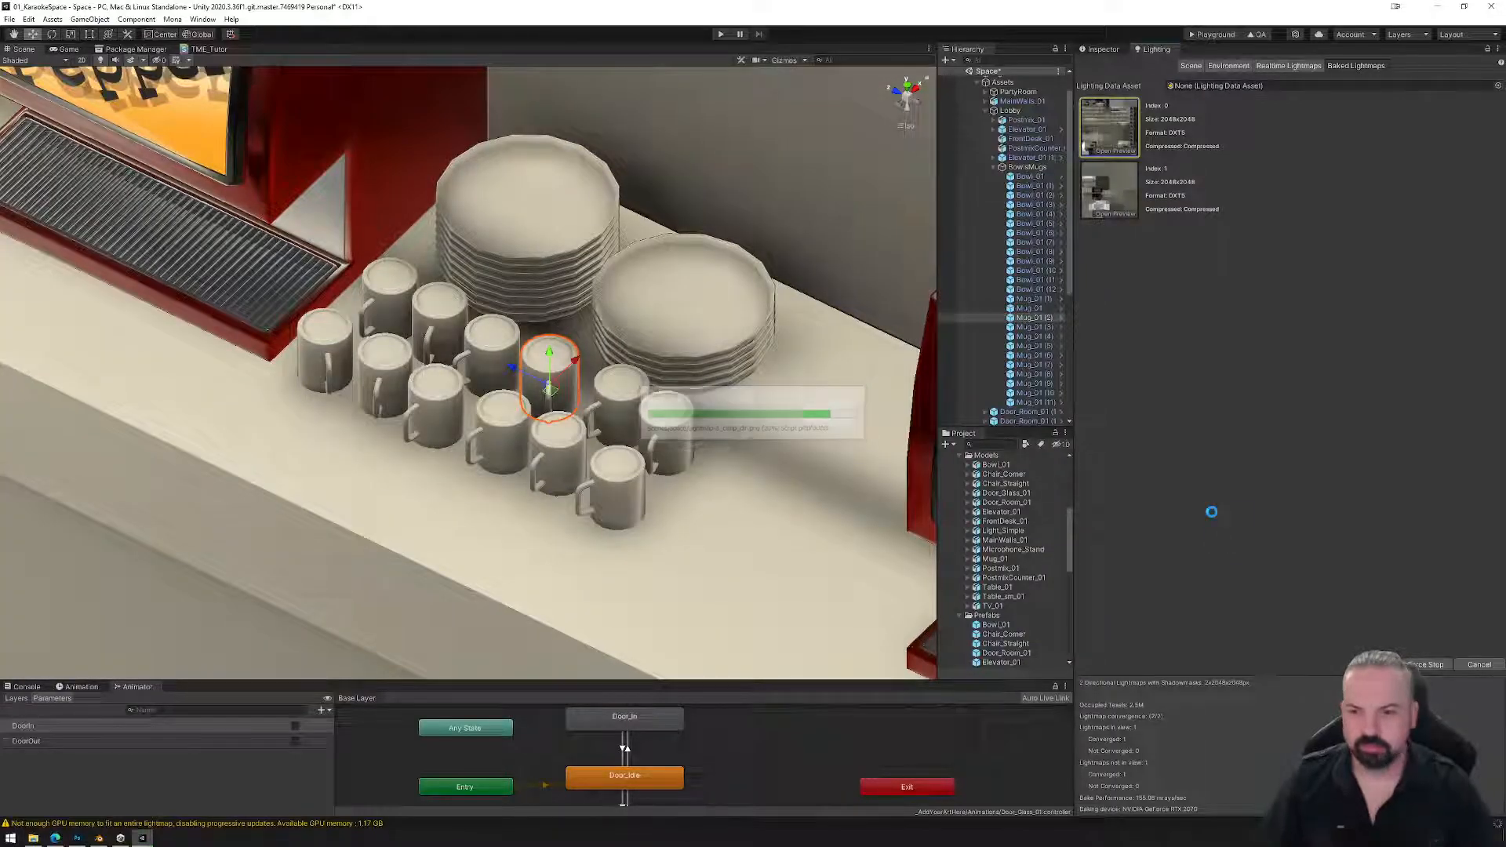
left_click_drag(499, 505, 541, 503, "alt")
scroll(503, 464, "down", 8)
left_click(1121, 149)
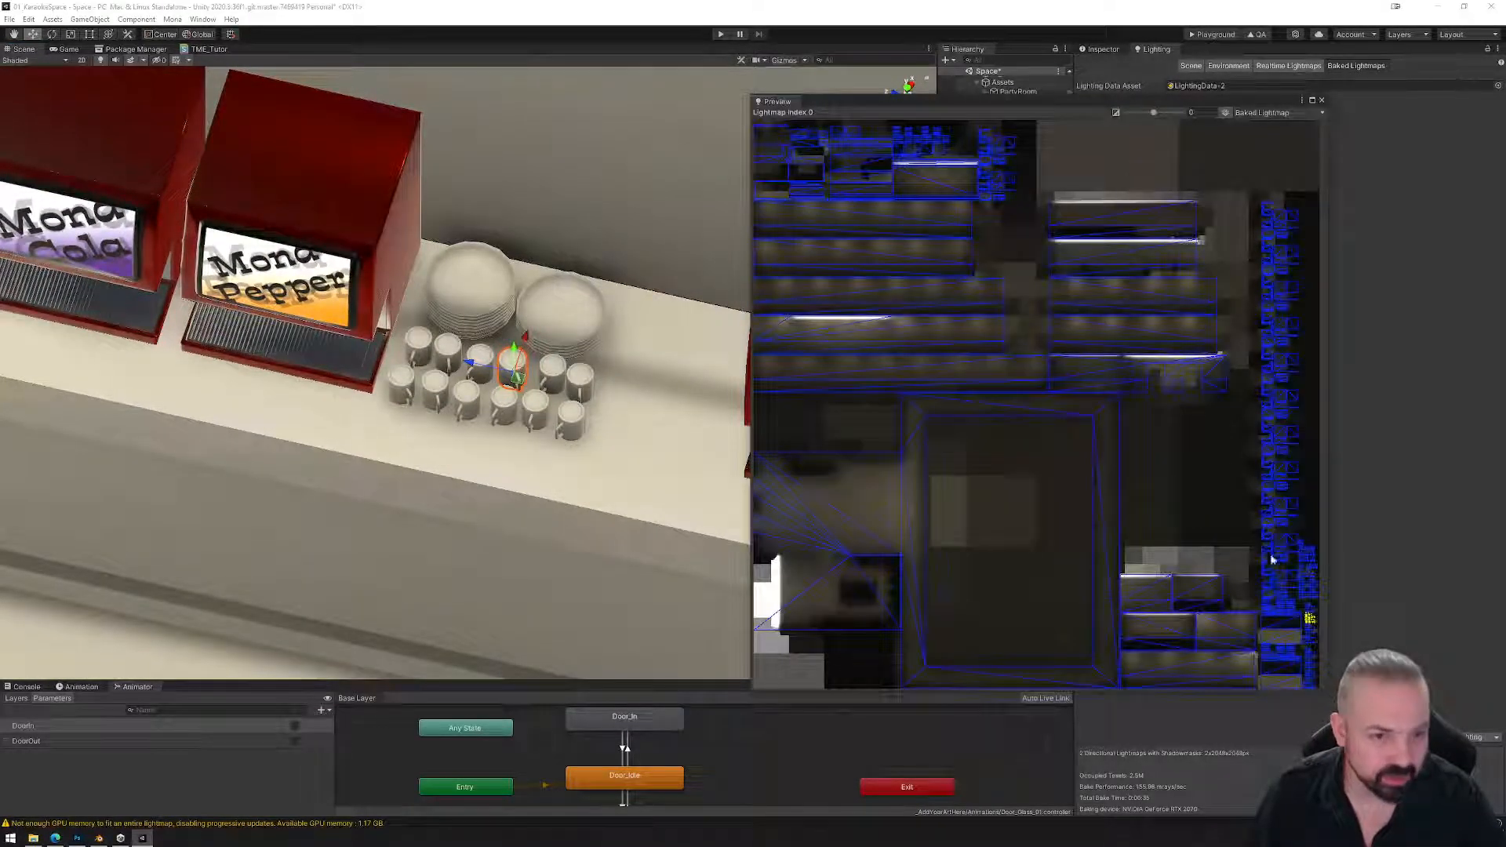
Close the lightmap preview, glance at the mug in Blender, and recheck Bowl_01 and Mug_01 (2) in Unity.
left_click(1324, 99)
left_click(1107, 50)
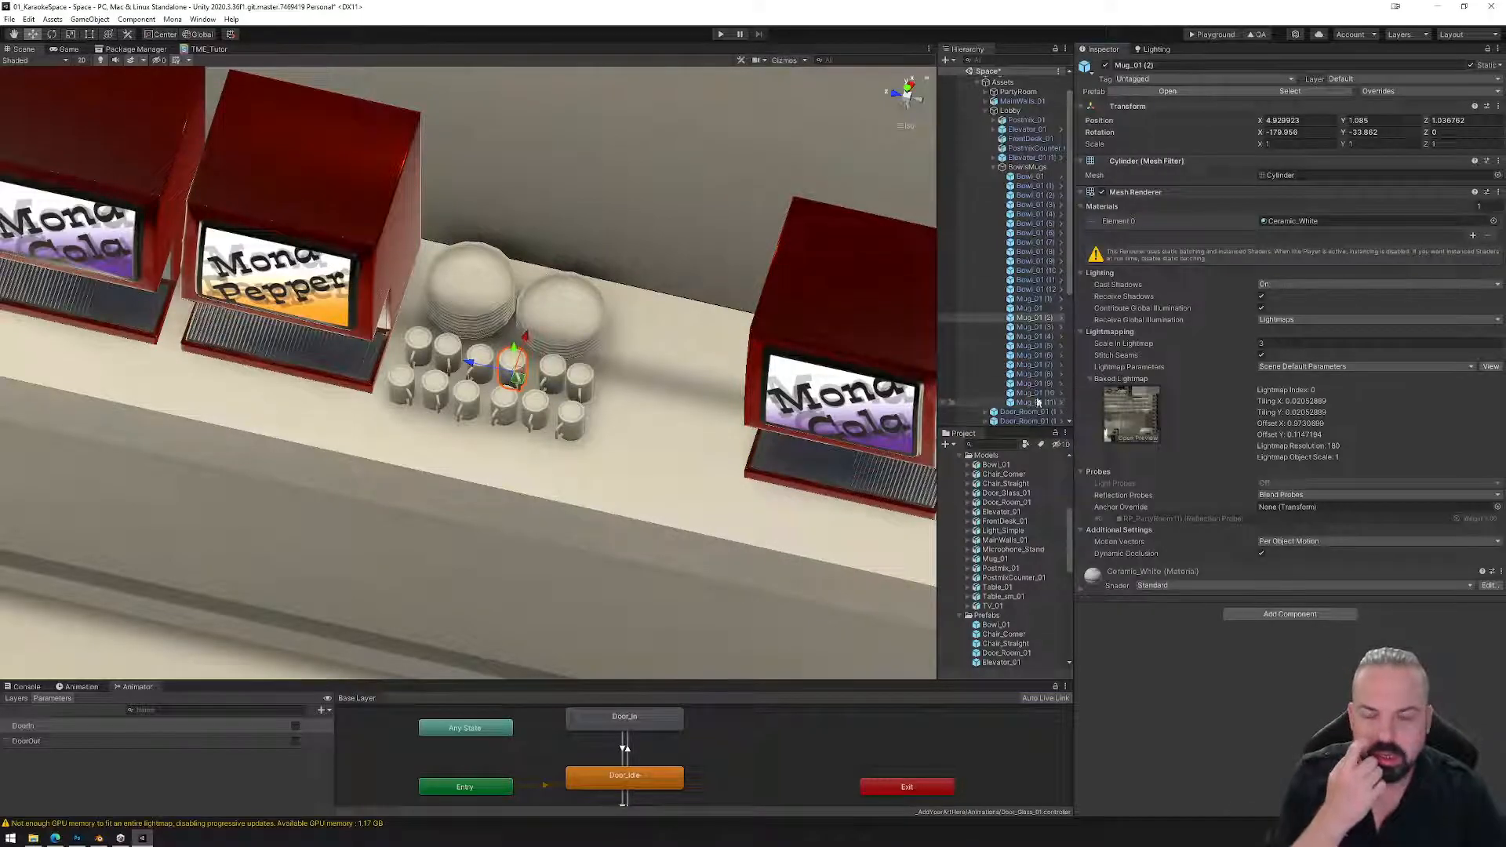
left_click(99, 839)
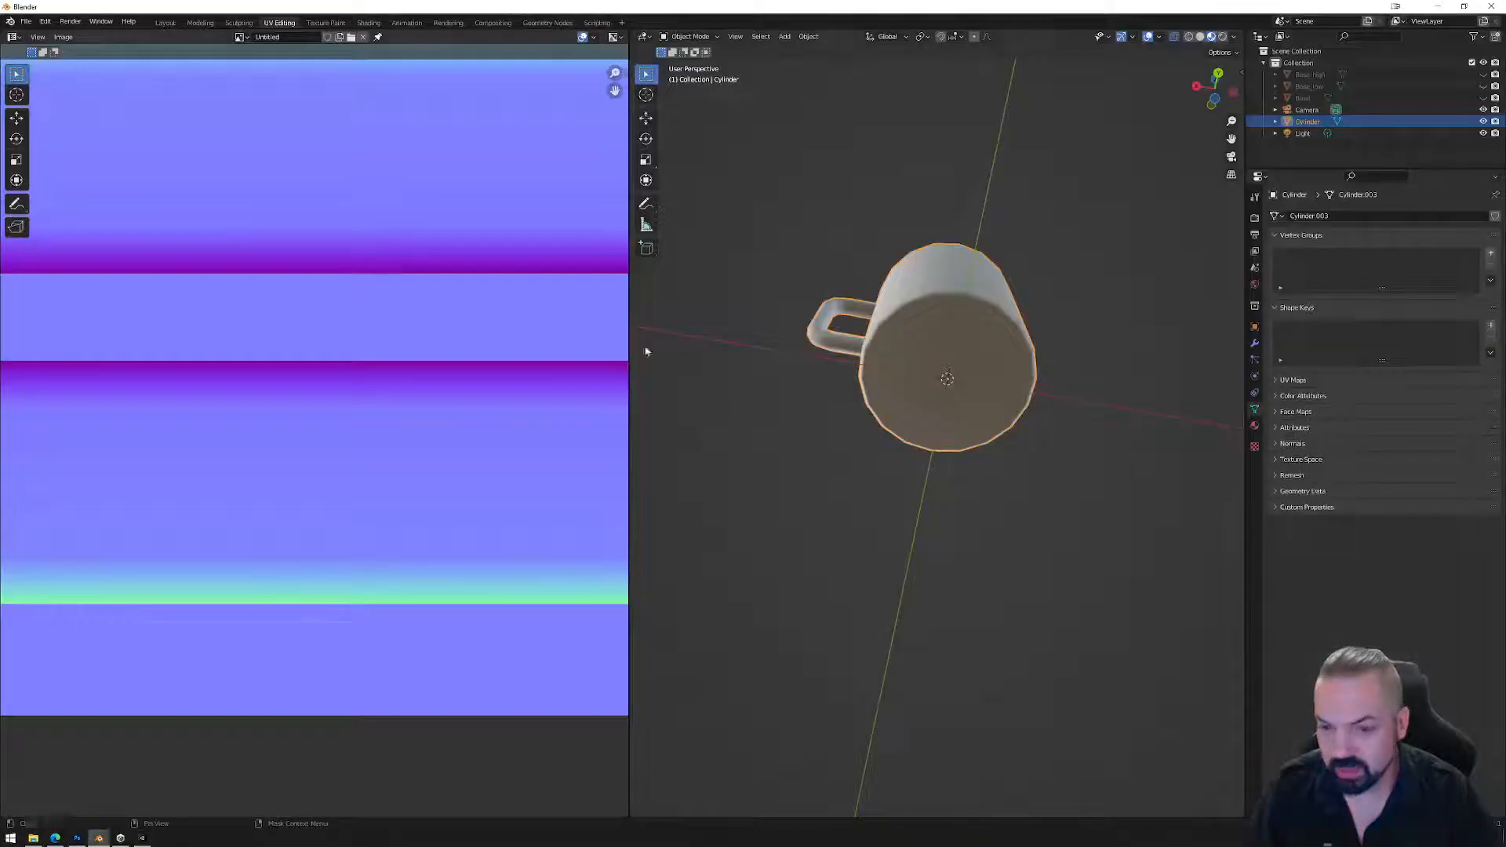
left_click(143, 838)
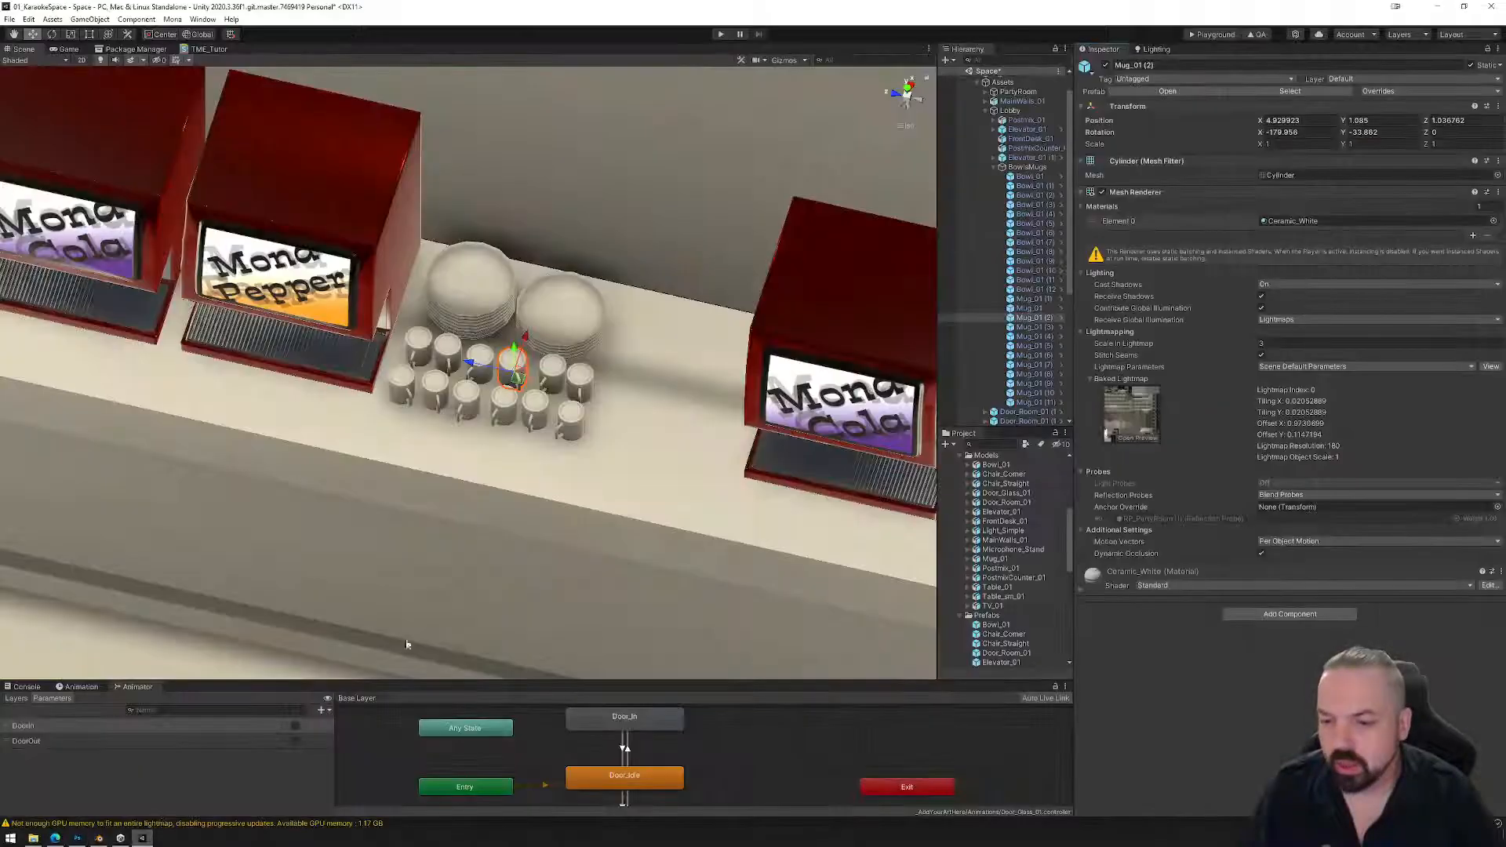
scroll(580, 449, "down", 3)
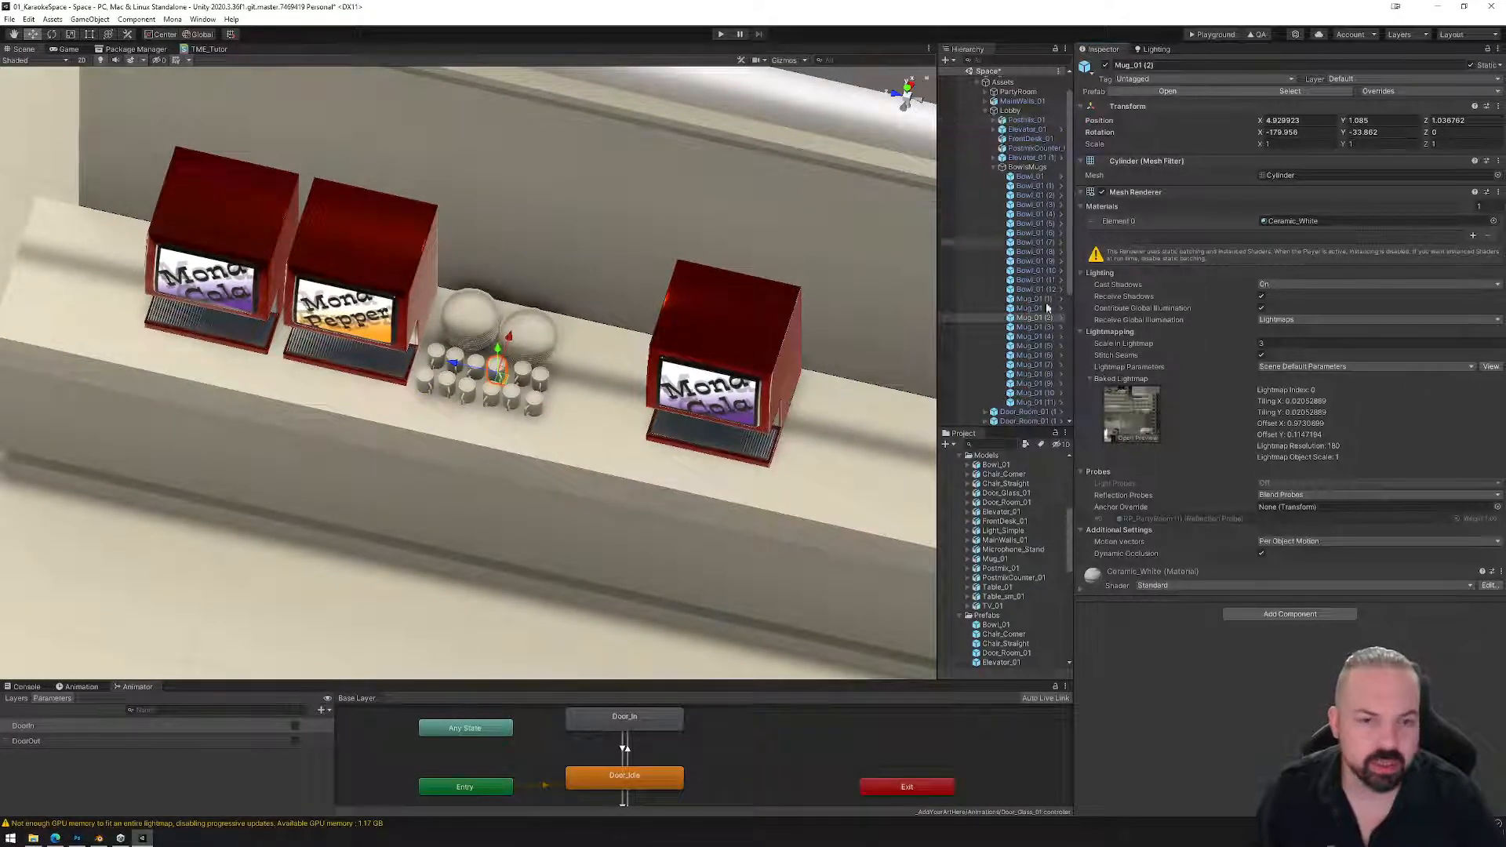
left_click(992, 465)
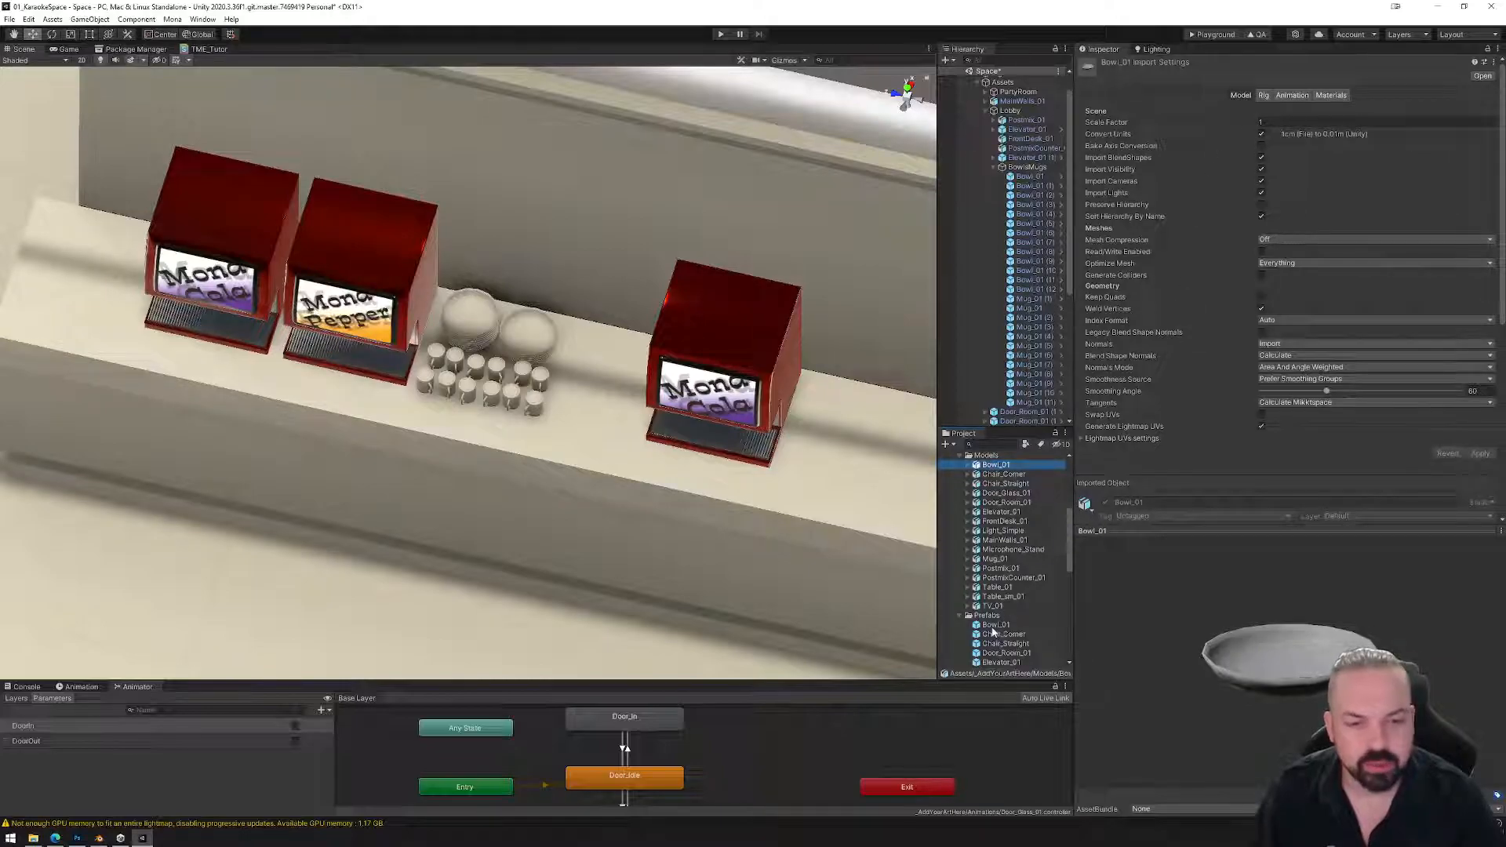
left_click(1031, 318)
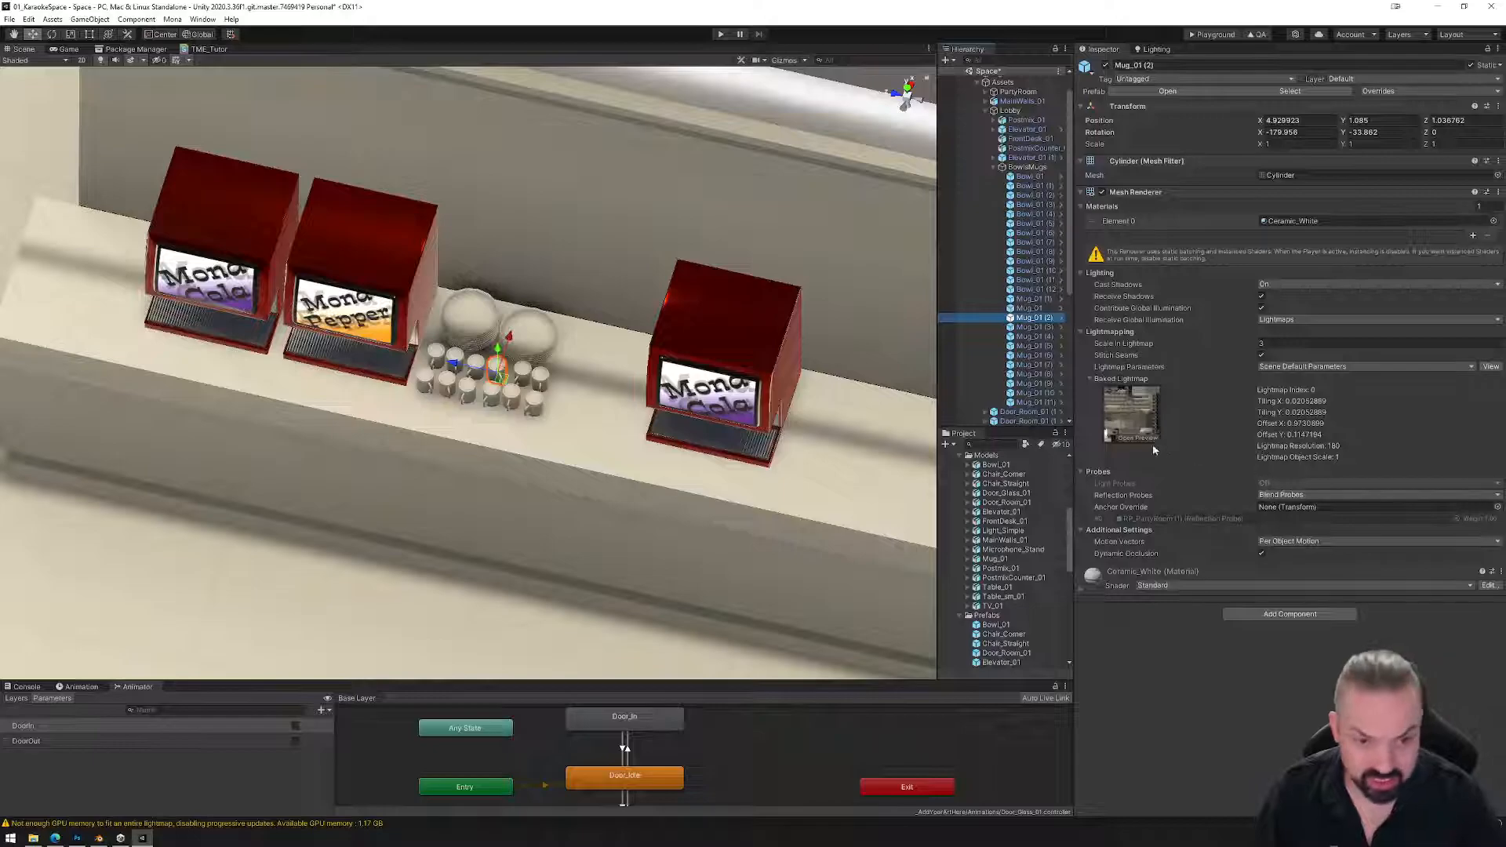
Deselect the mug and orbit to a high view over the rebaked counter.
scroll(674, 421, "down", 5)
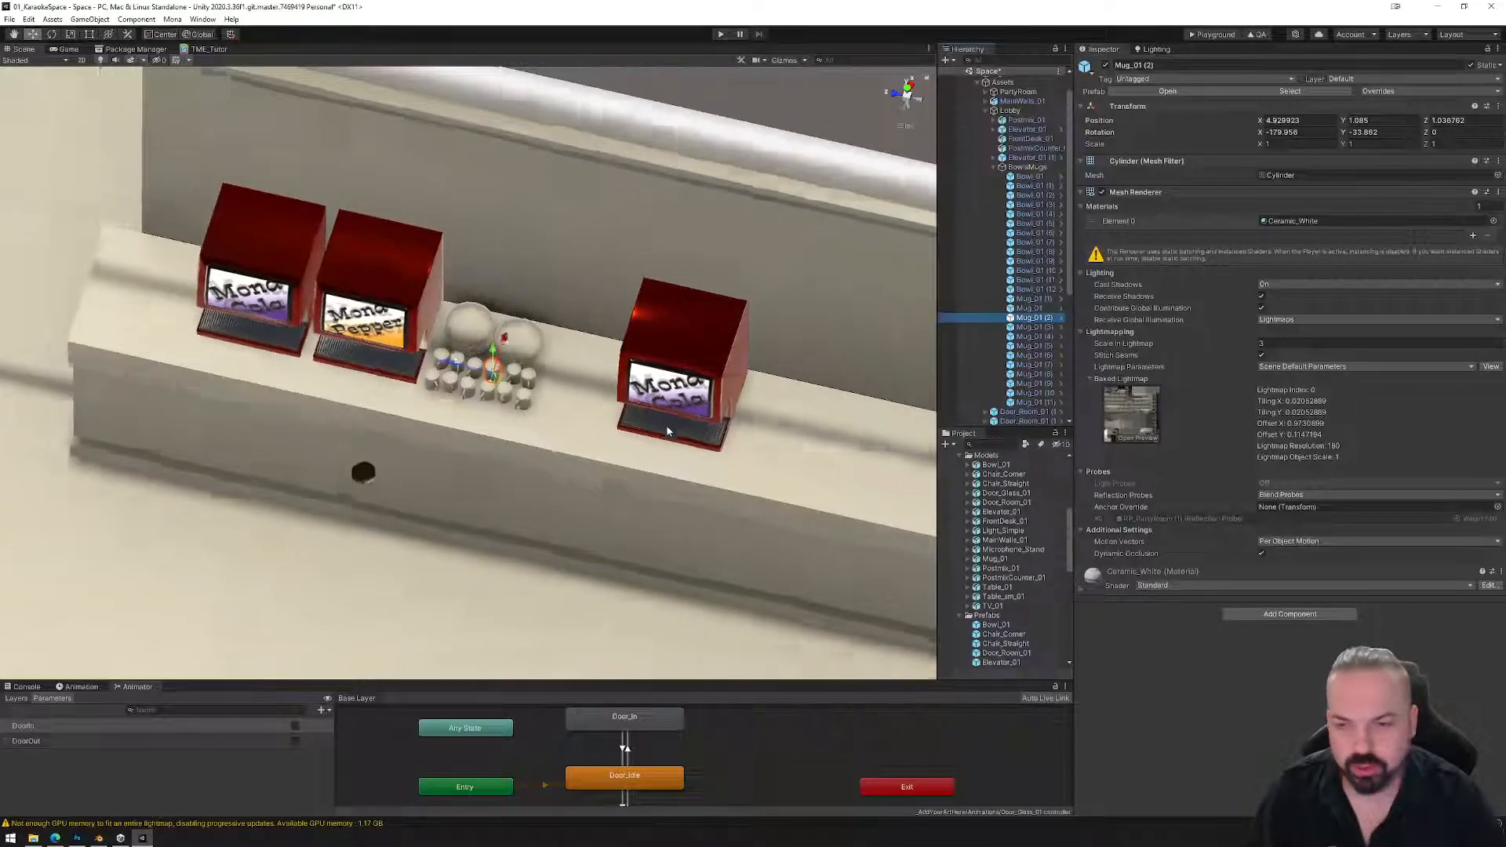
left_click_drag(628, 465, 585, 393, "alt")
middle_click_drag(791, 488, 618, 398)
left_click(723, 486)
middle_click_drag(742, 484, 717, 466)
left_click_drag(718, 466, 560, 492, "alt")
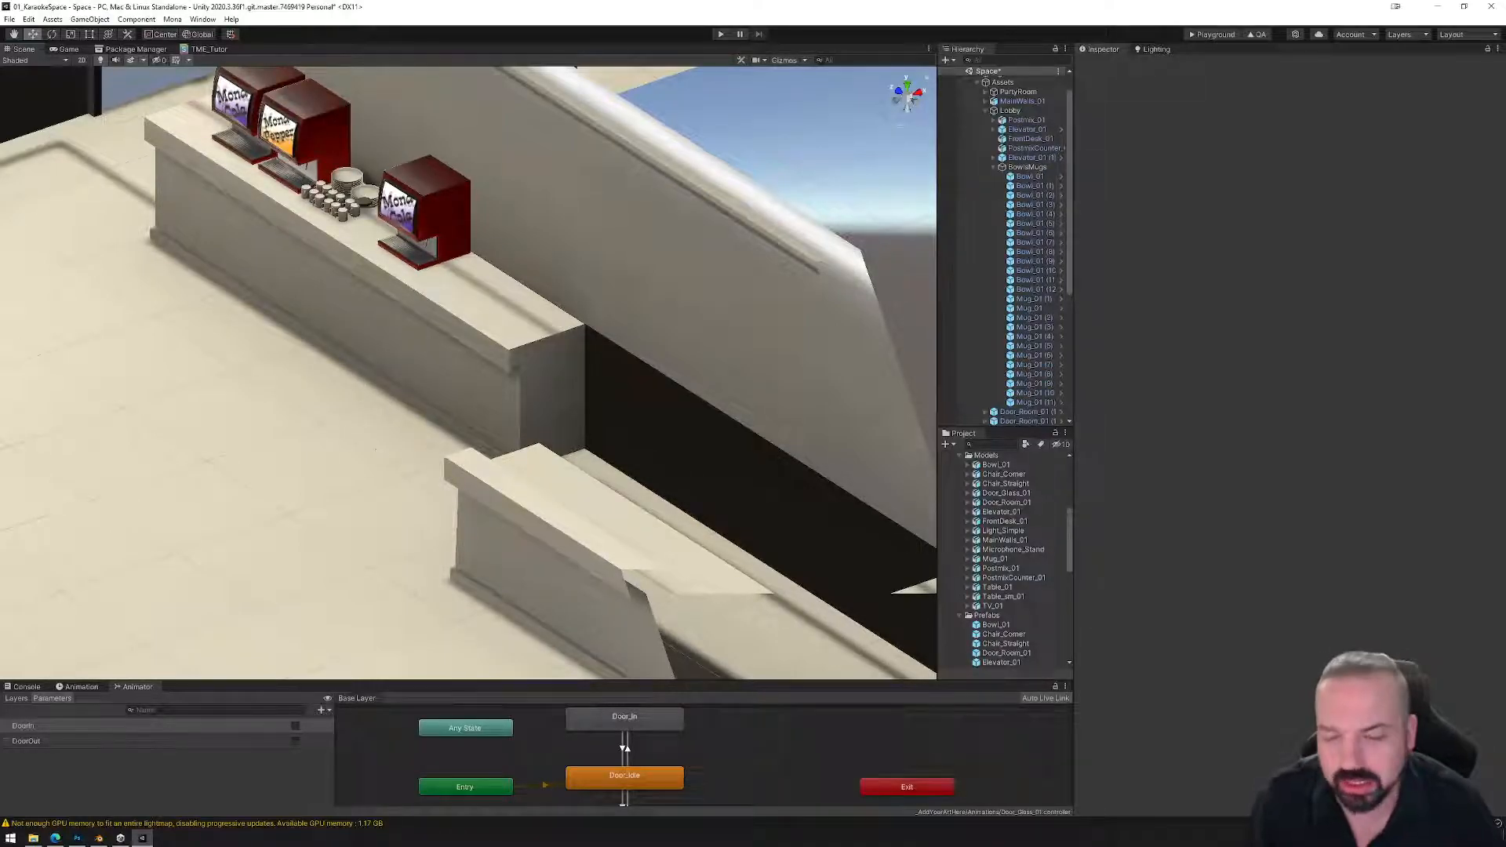
Orbit and pan around the rebaked lobby, then save the Space scene.
scroll(461, 408, "down", 6)
left_click_drag(505, 459, 382, 392, "alt")
middle_click_drag(381, 392, 703, 403)
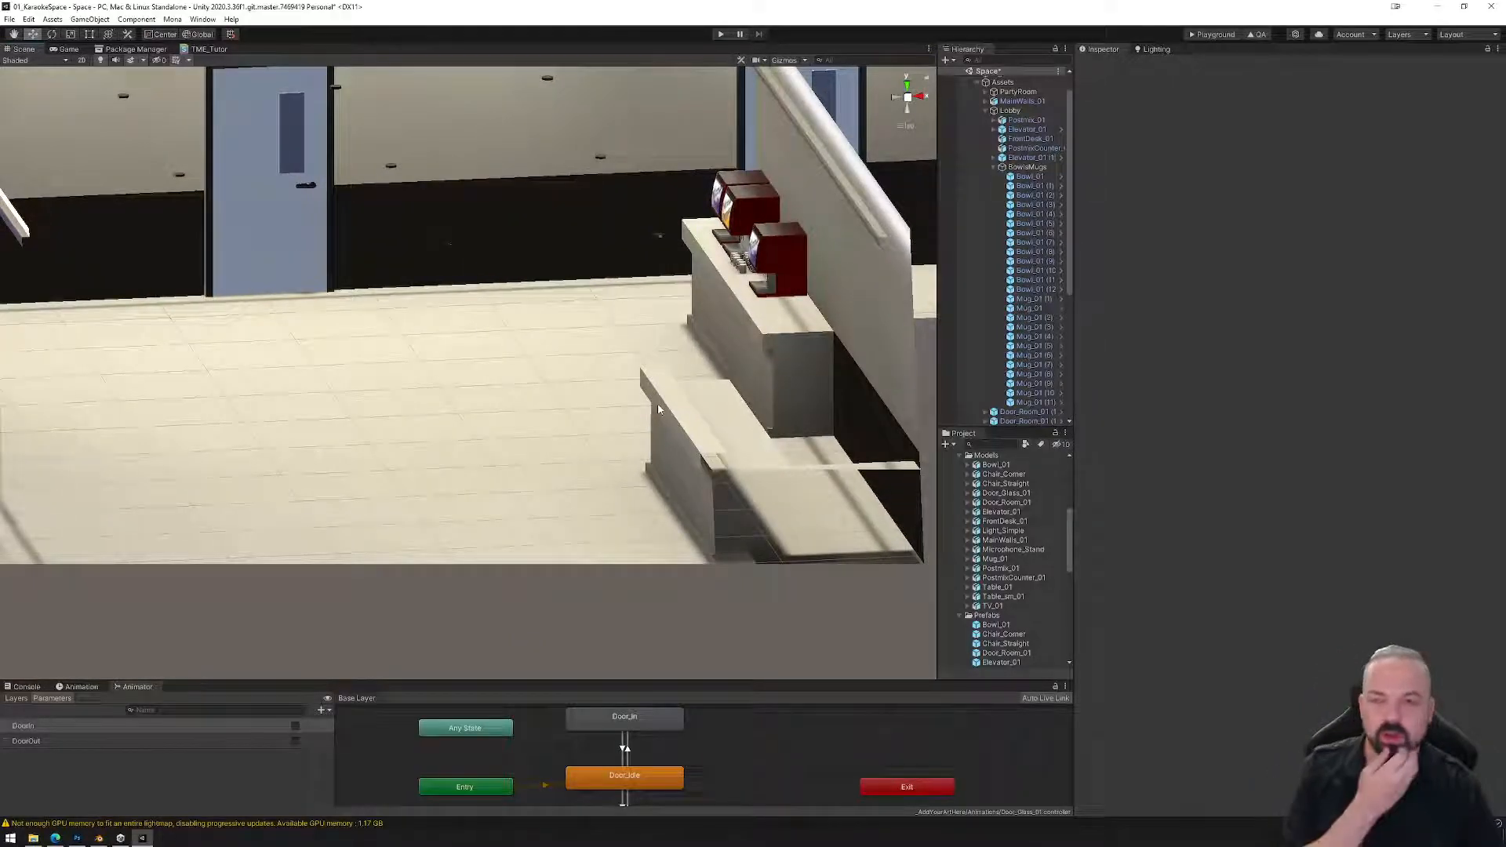
scroll(635, 412, "down", 6)
left_click_drag(635, 412, 467, 473, "alt")
middle_click_drag(467, 472, 762, 472)
left_click_drag(398, 424, 694, 431, "alt")
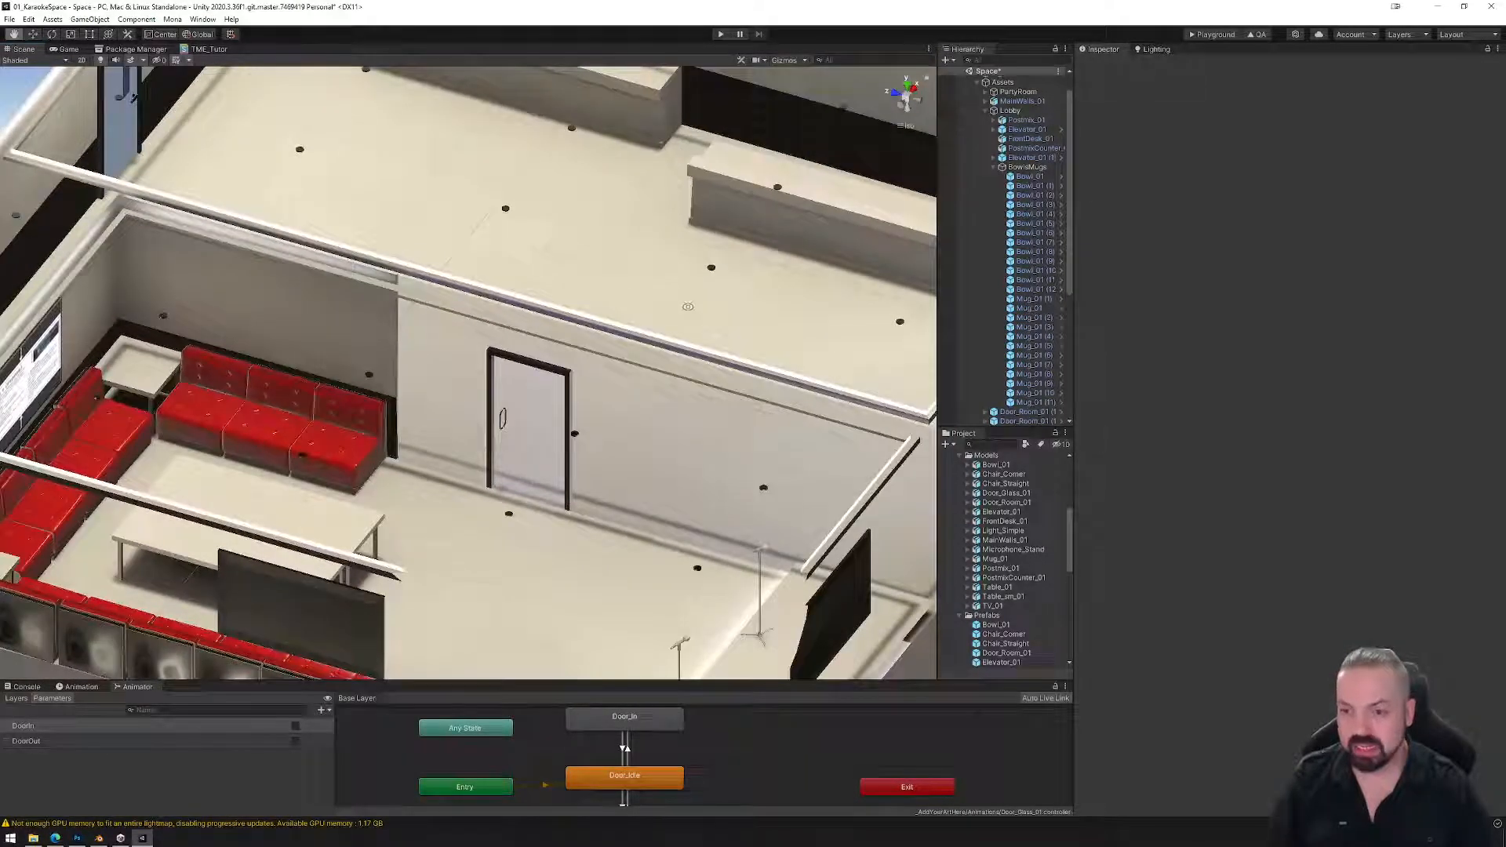
middle_click_drag(686, 307, 621, 416)
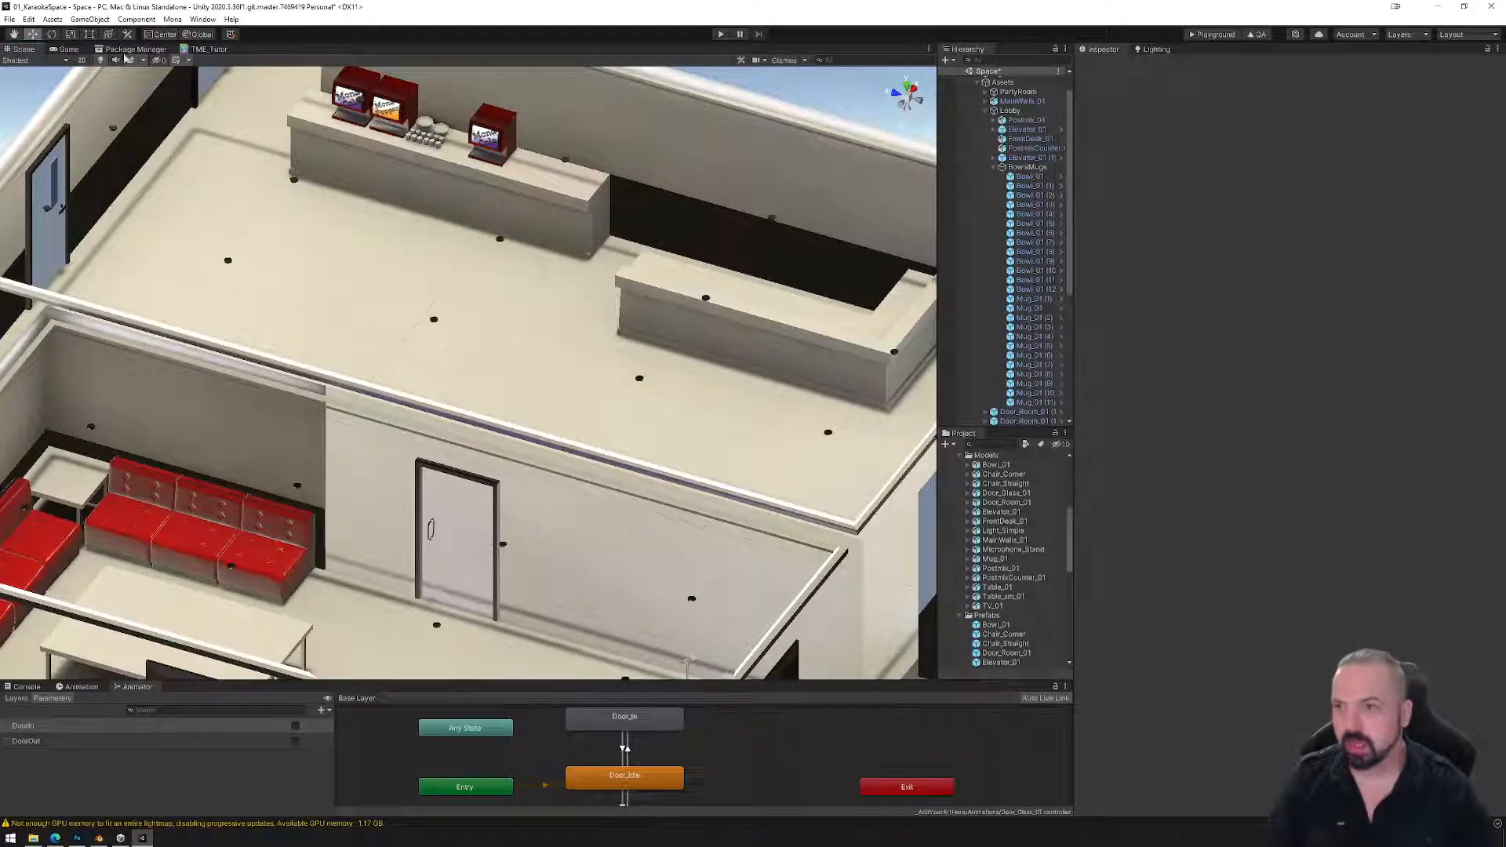
left_click(9, 19)
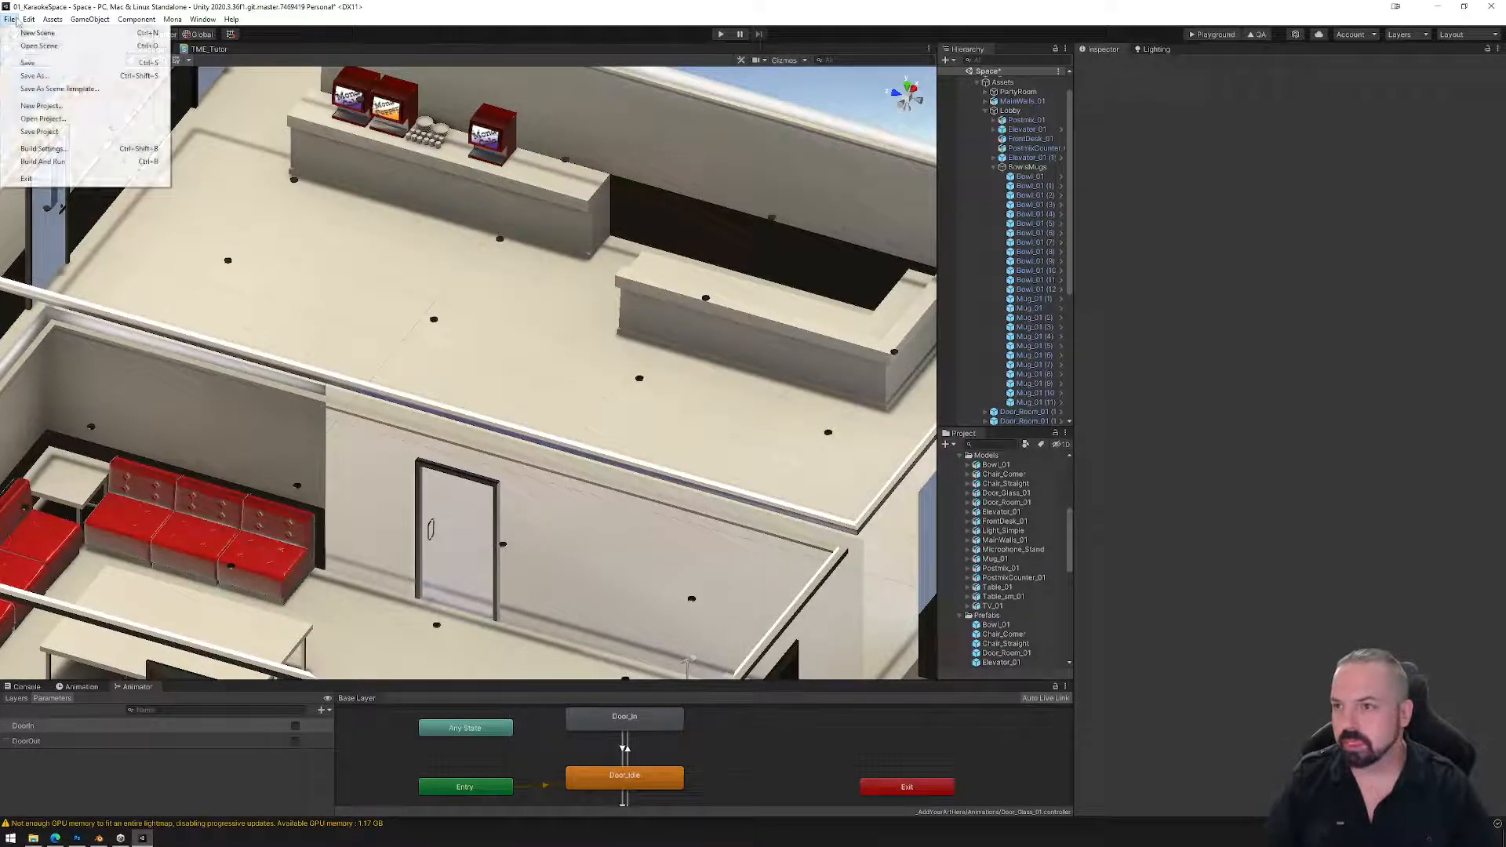
left_click(42, 64)
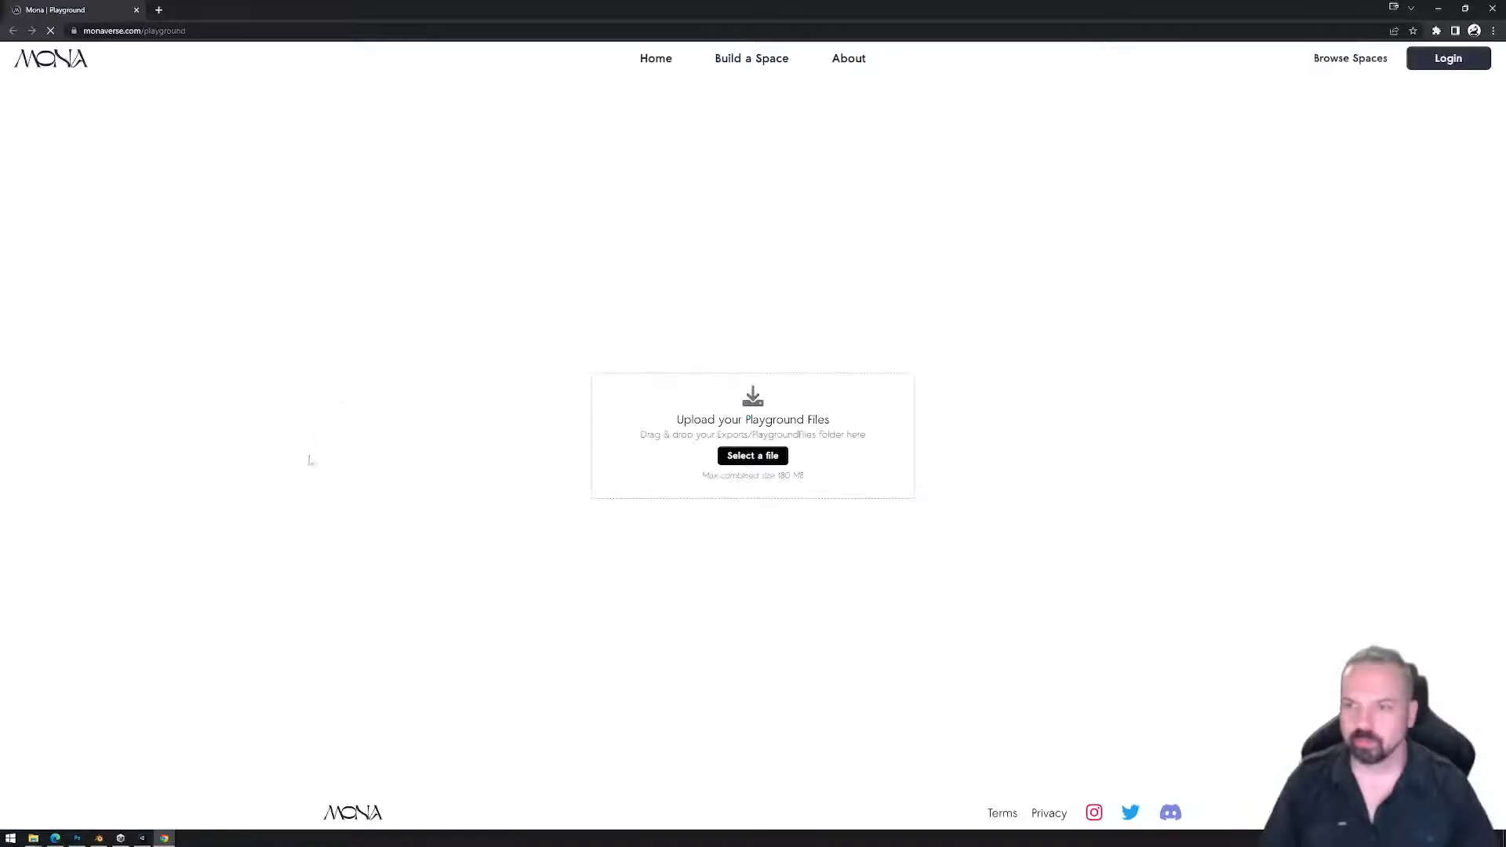
Drag the PlaygroundFiles folder from the Exports window onto Mona Playground's upload box.
mouse_move(34, 839)
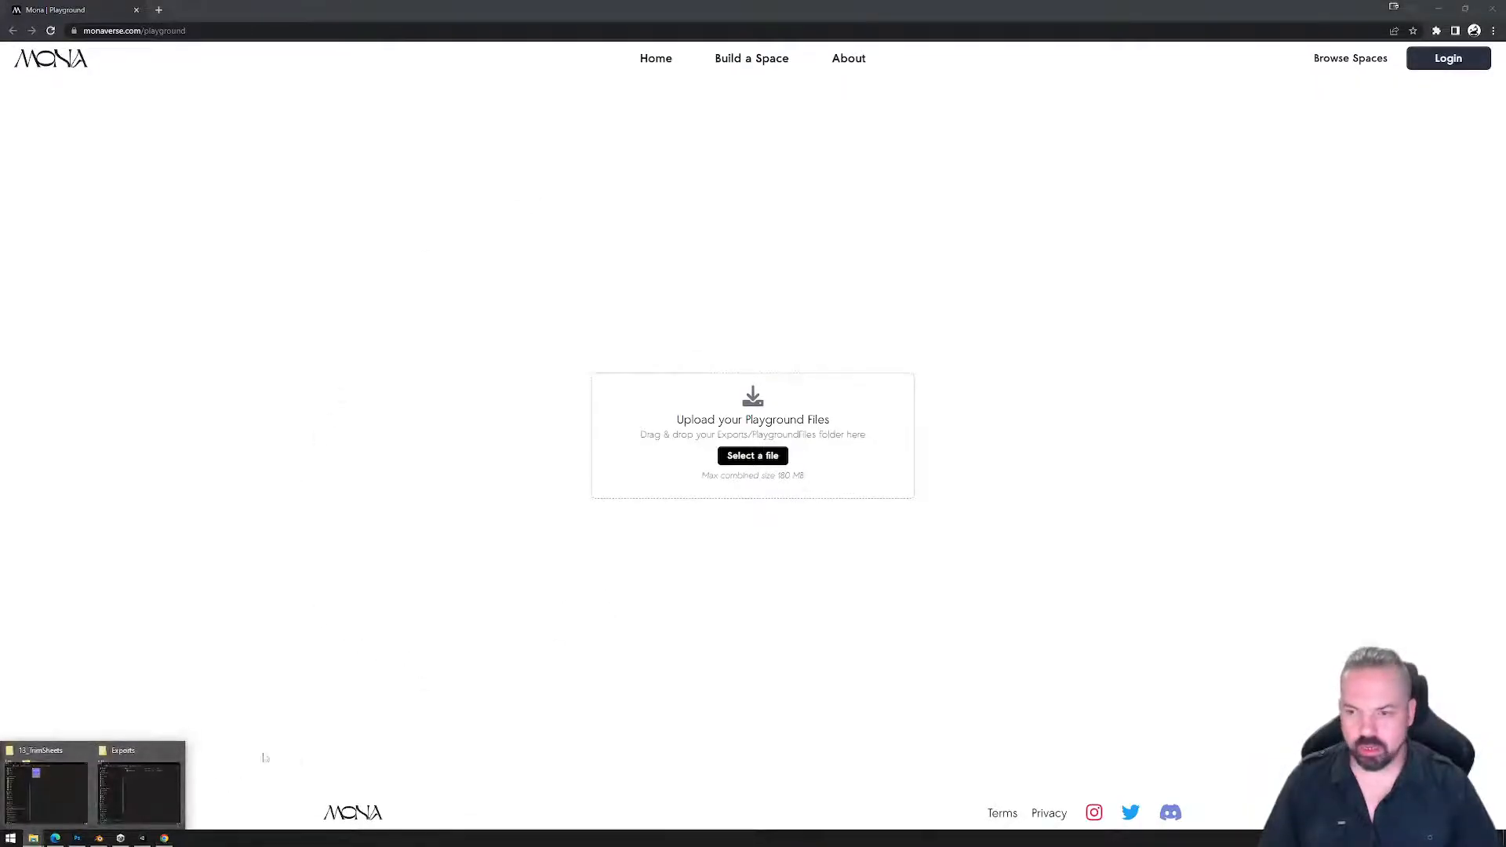
left_click(141, 785)
left_click_drag(617, 155, 1302, 192)
left_click(1223, 255)
left_click_drag(1224, 255, 757, 478)
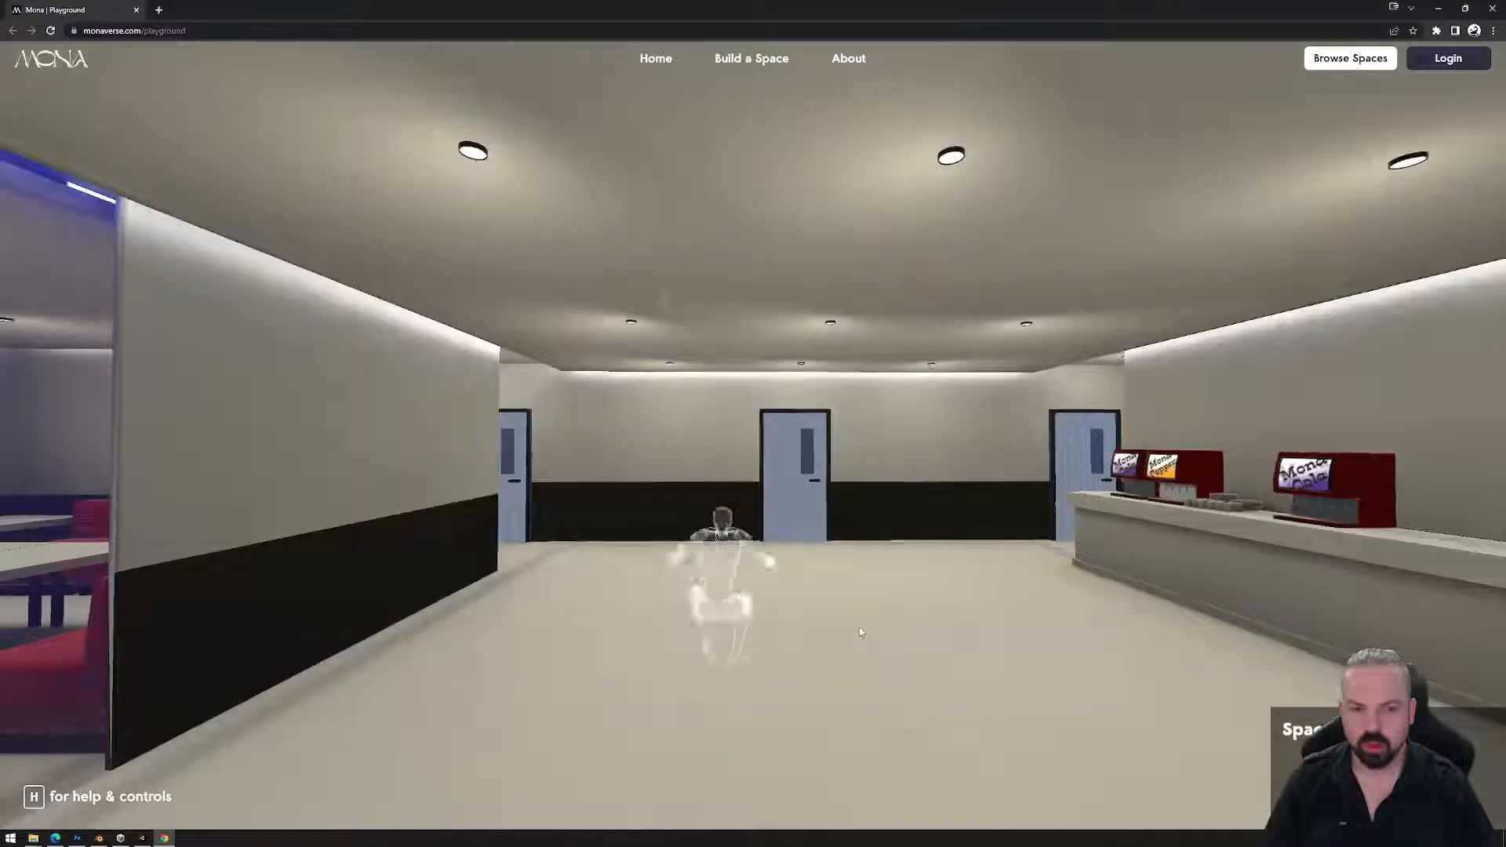
Walk the avatar up to the soda counter and close in on the mugs and plates.
left_click(821, 607)
key("w")
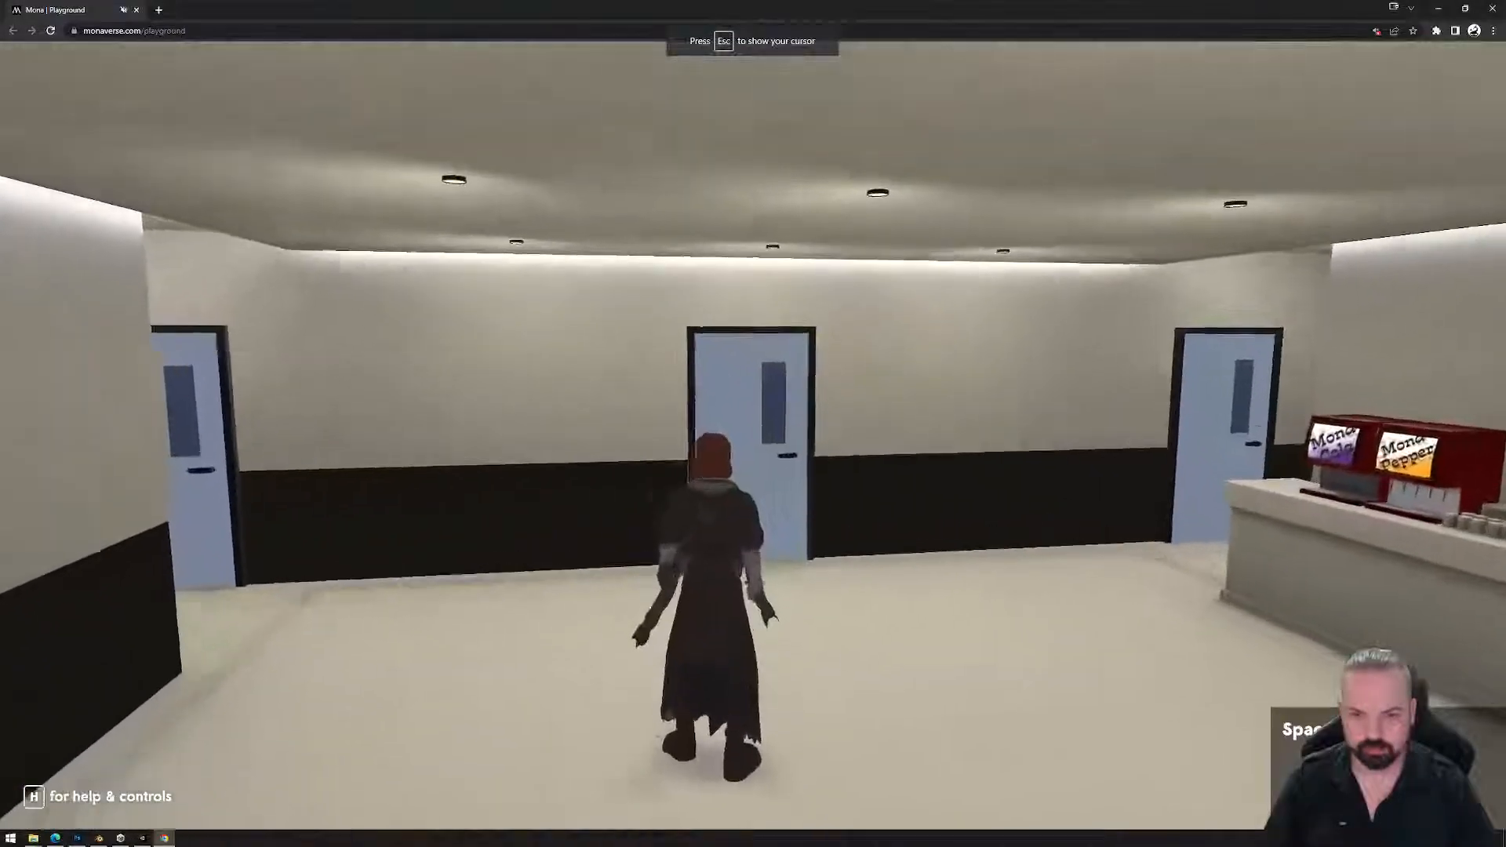
key("w")
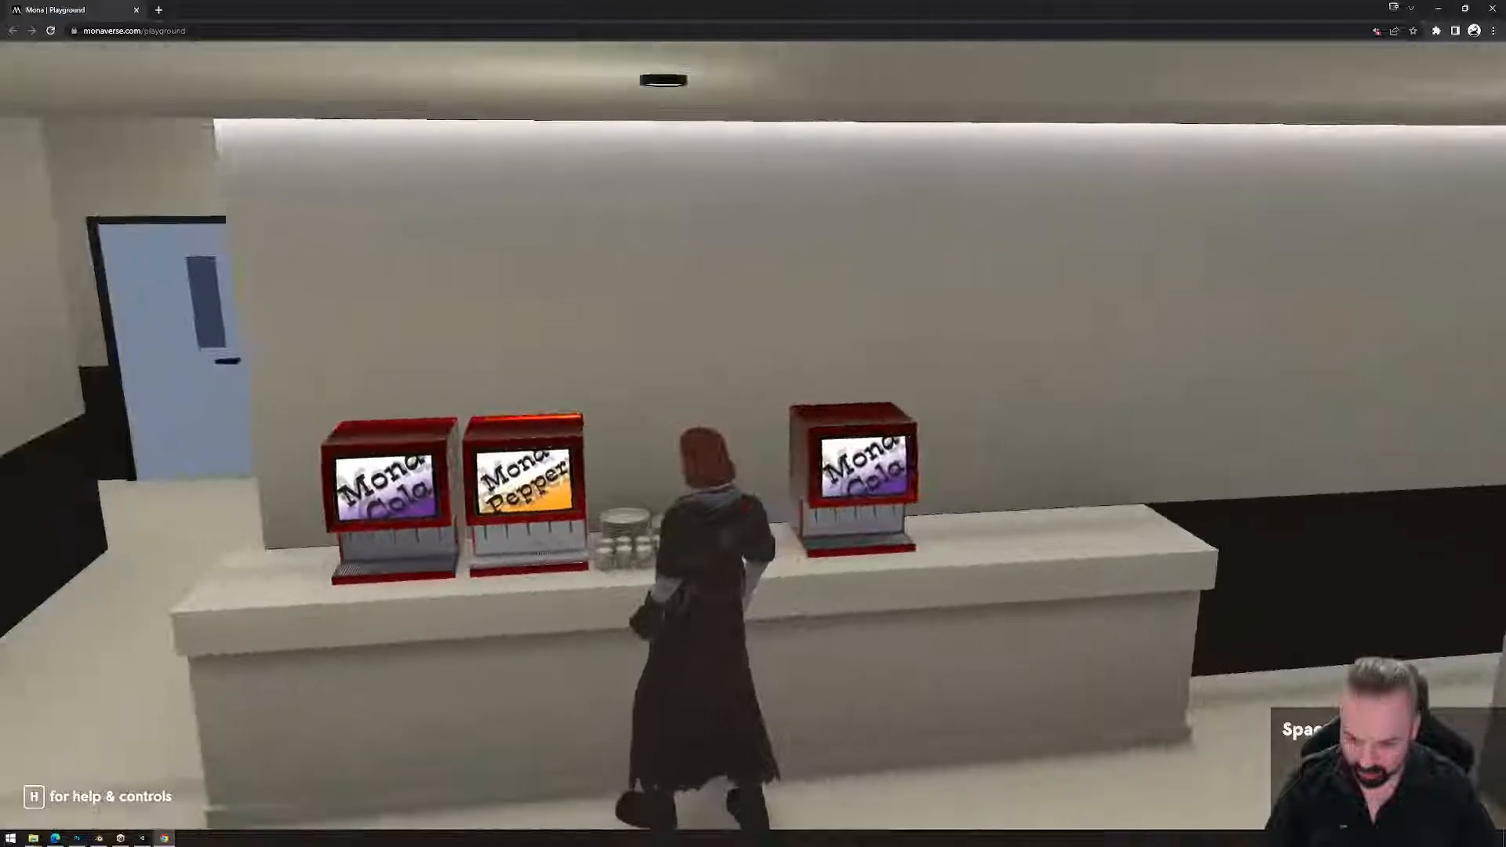
scroll(753, 435, "up", 5)
key("s")
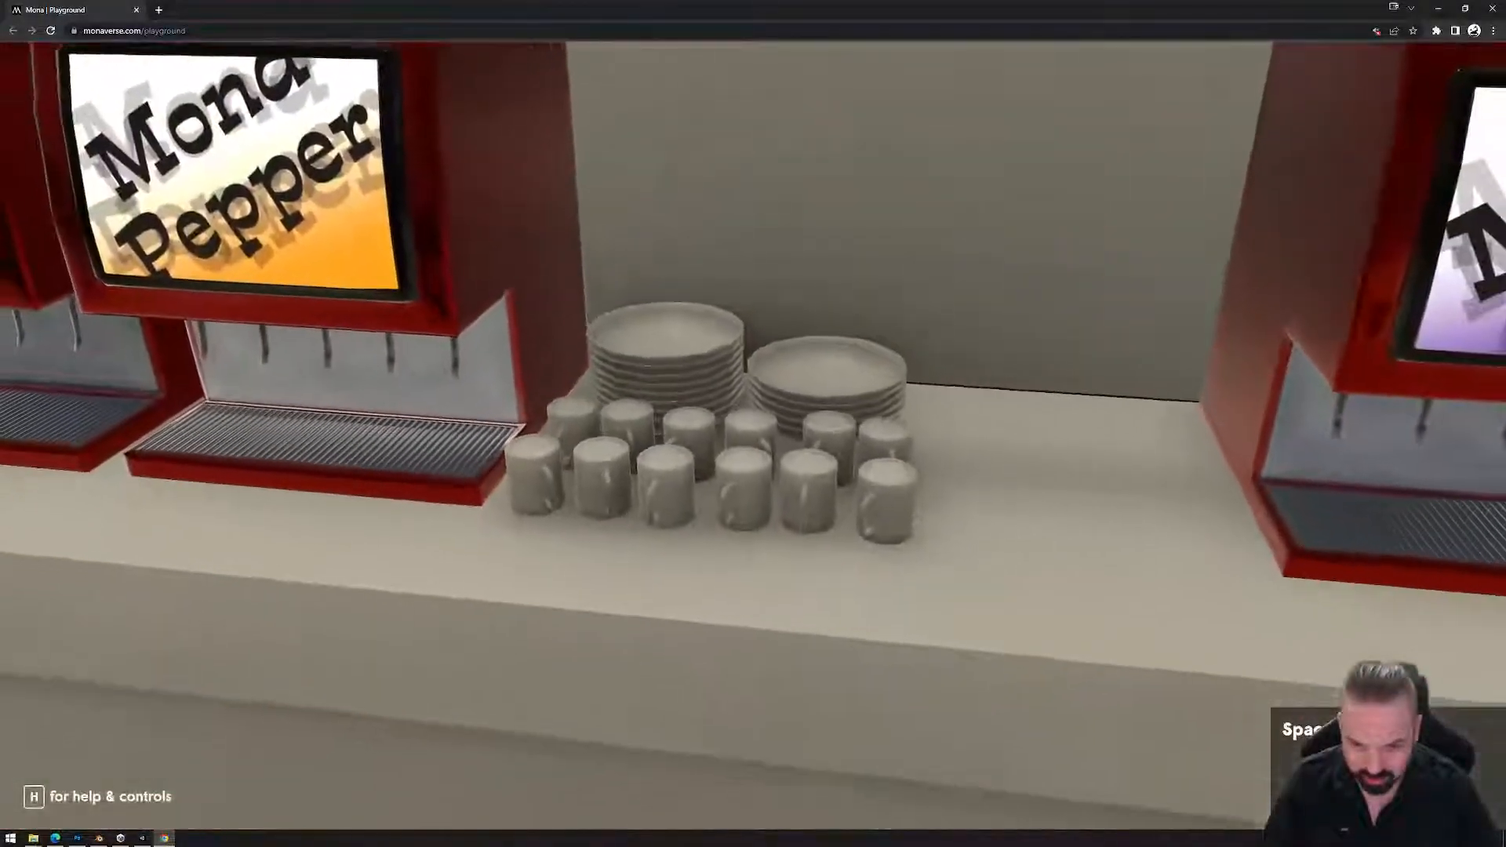
key("w")
key("d")
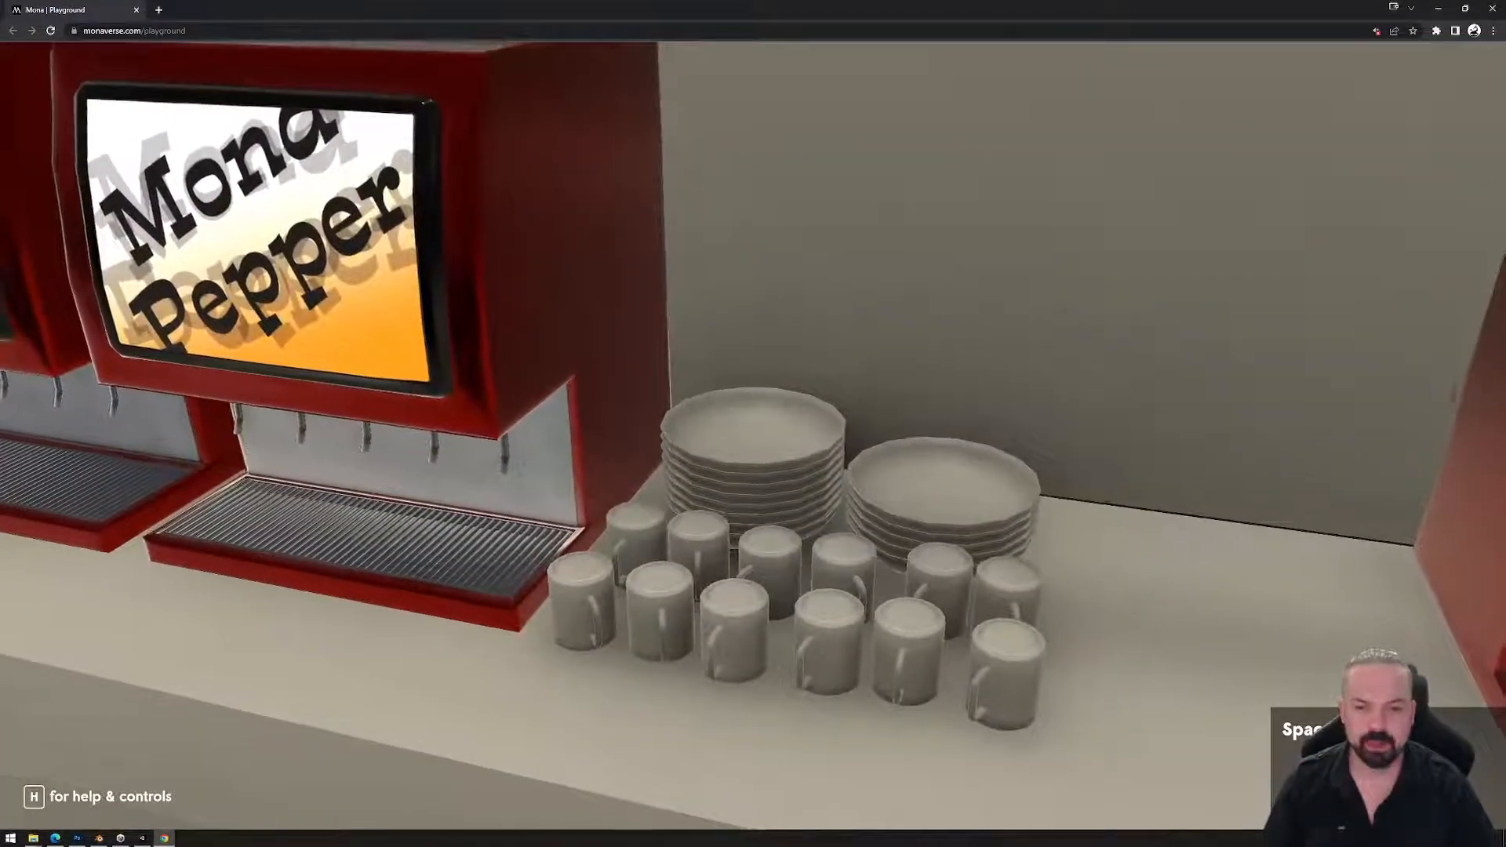
Back away to view the dispensers, then run through the lobby toward the glass door.
key("s")
key("s")
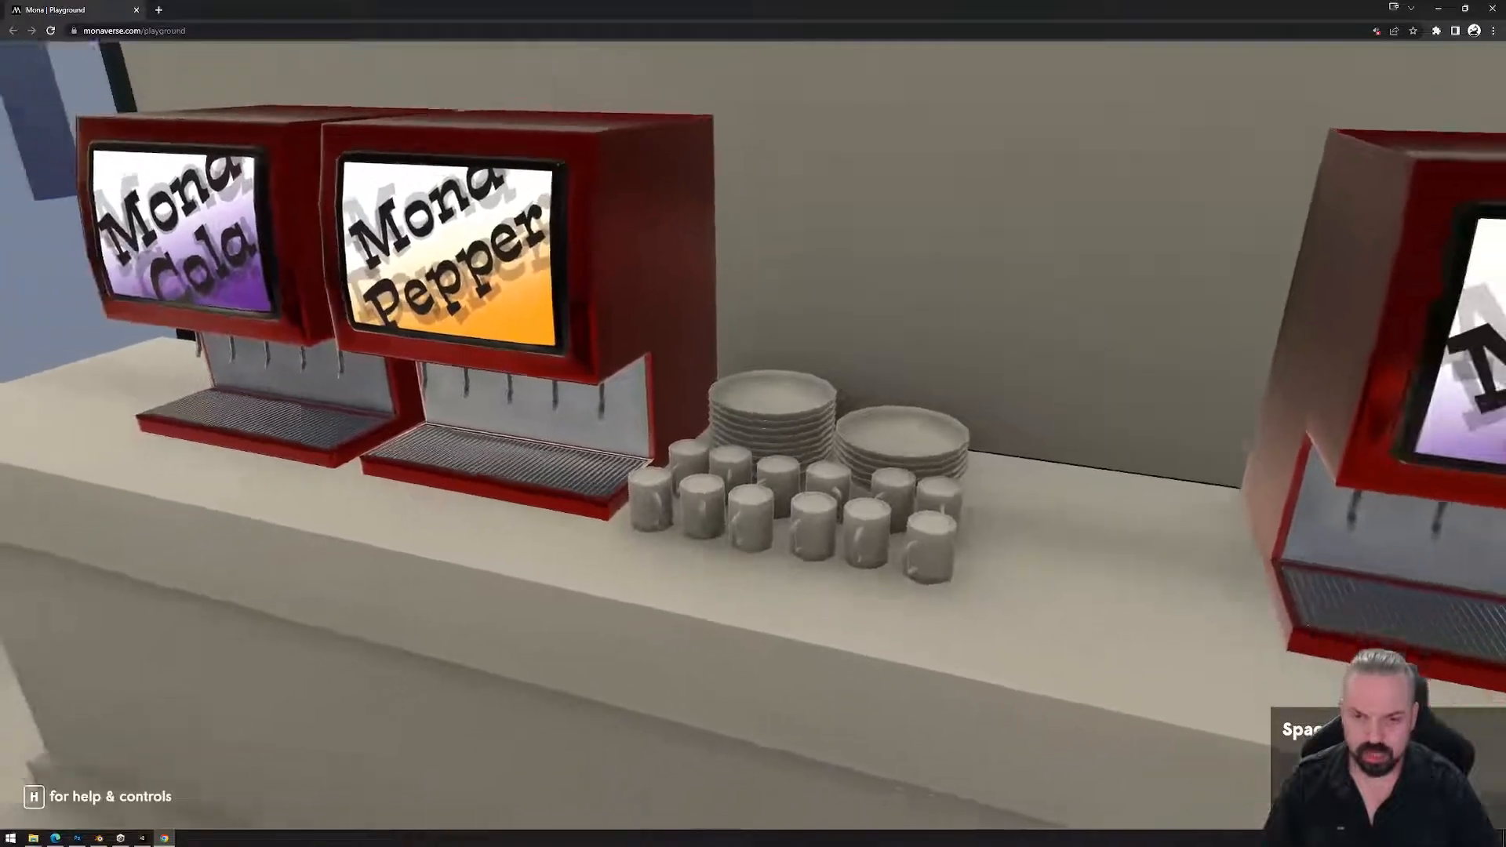
key("s")
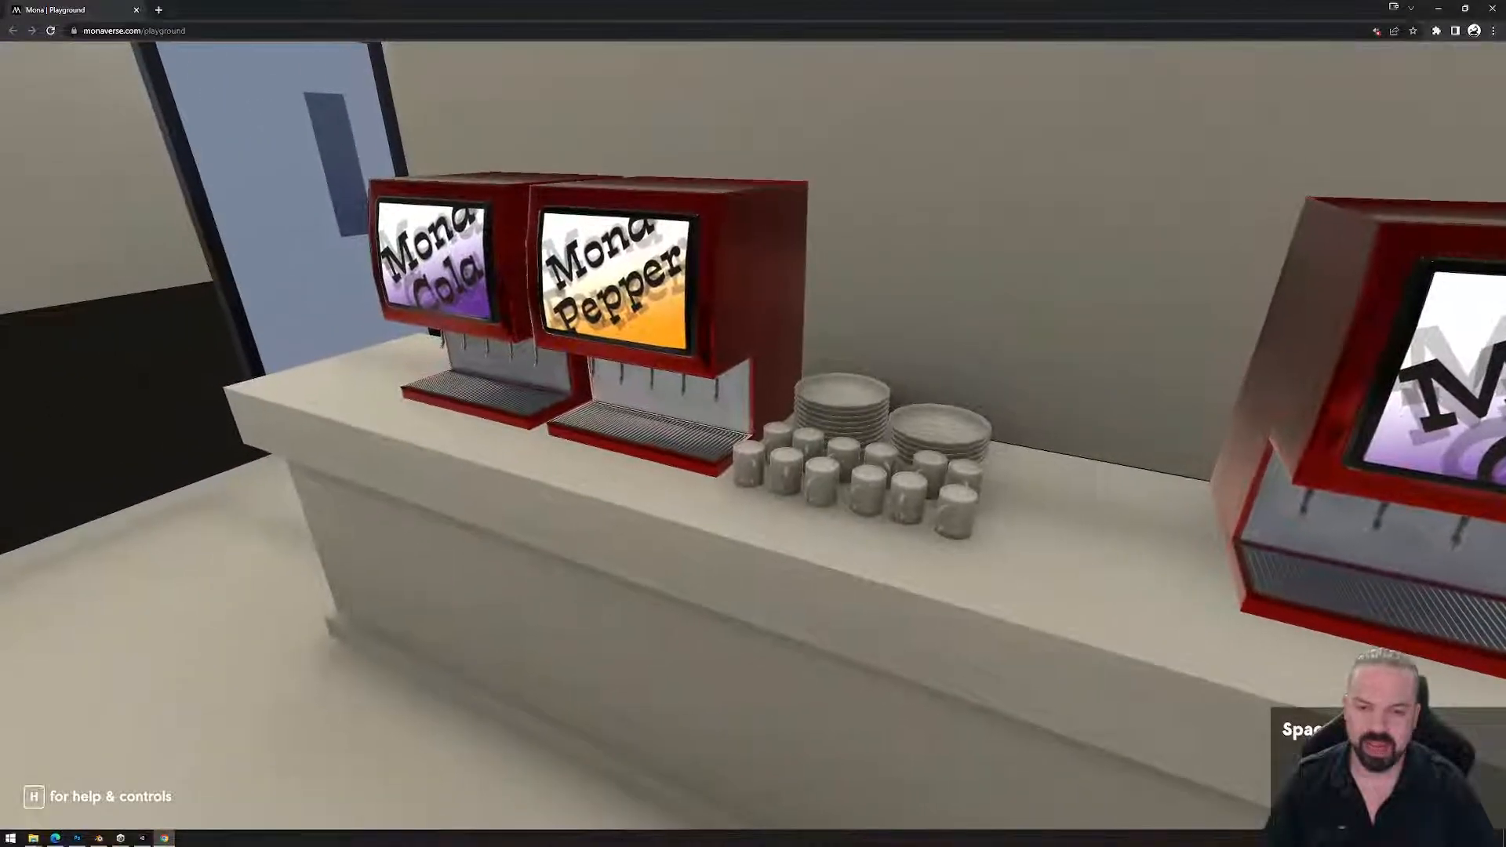
scroll(753, 435, "down", 5)
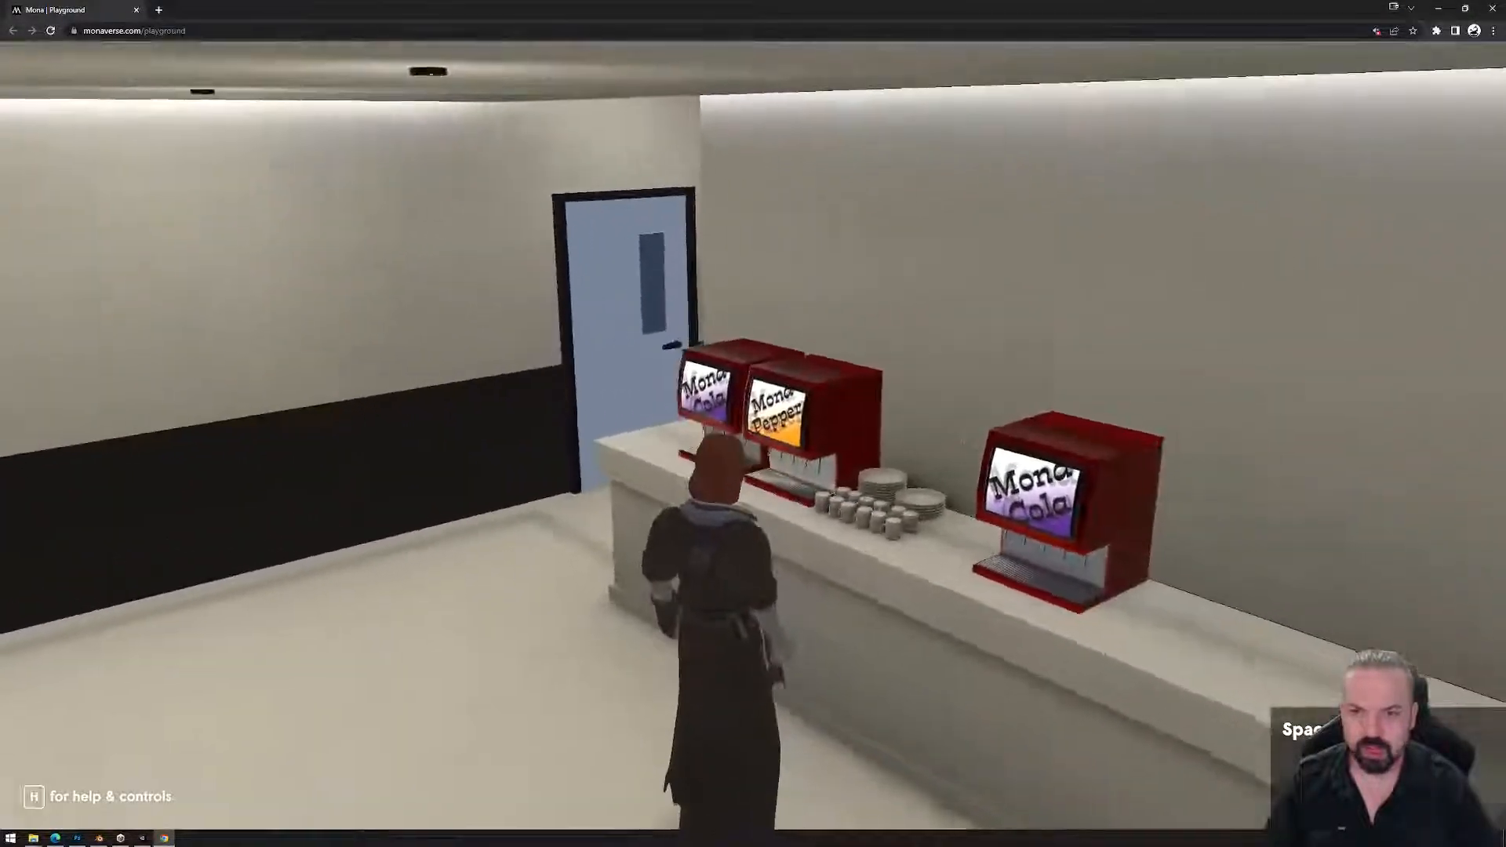
key("w")
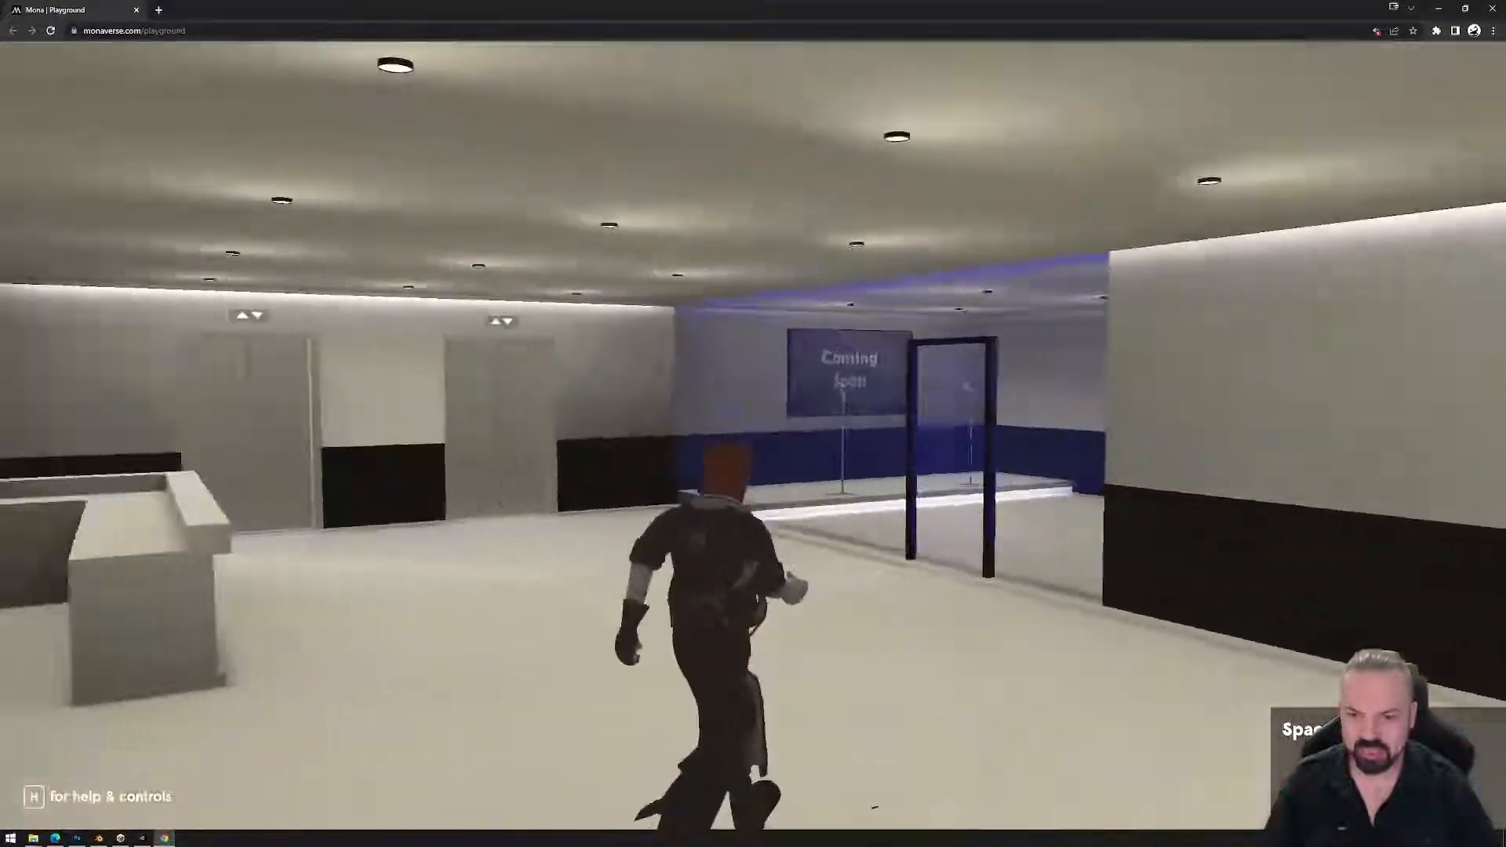
key("w")
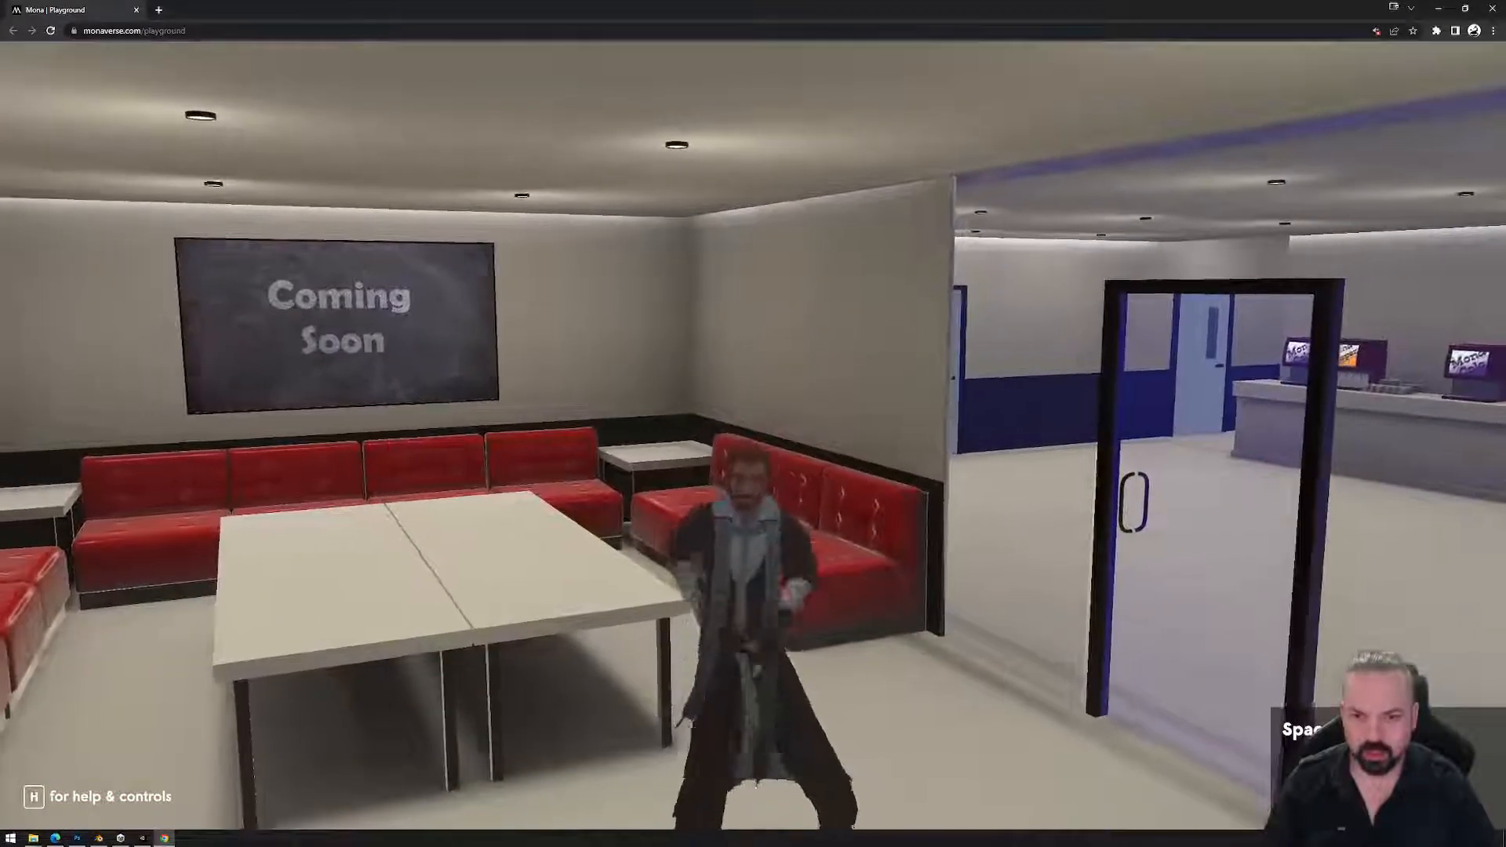
Walk the avatar up to the stage microphones and around the Coming Soon TV.
key("w")
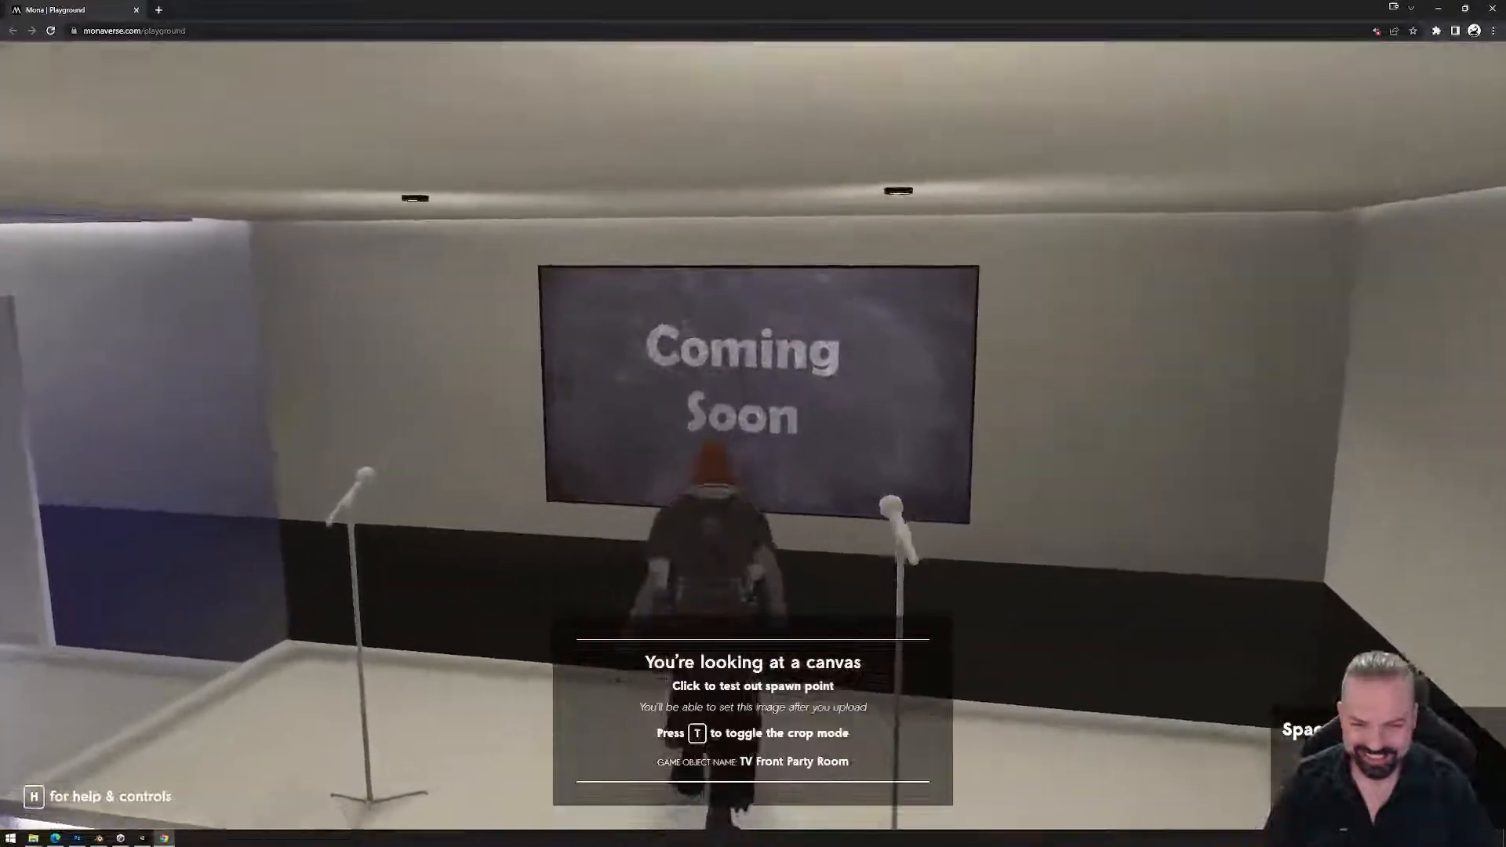
key("s")
key("w")
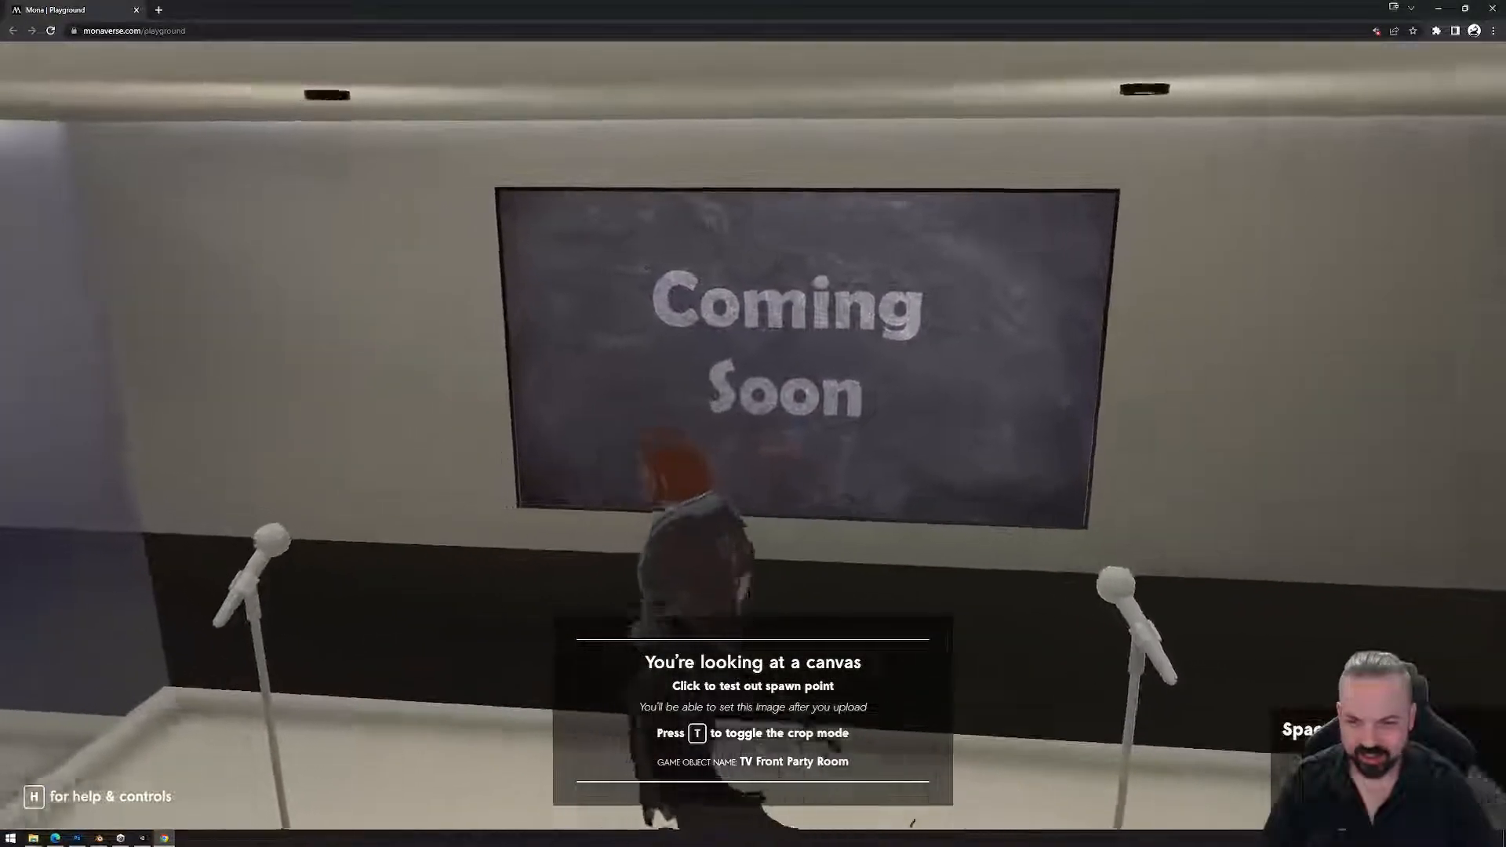
key("a")
key("w")
key("d")
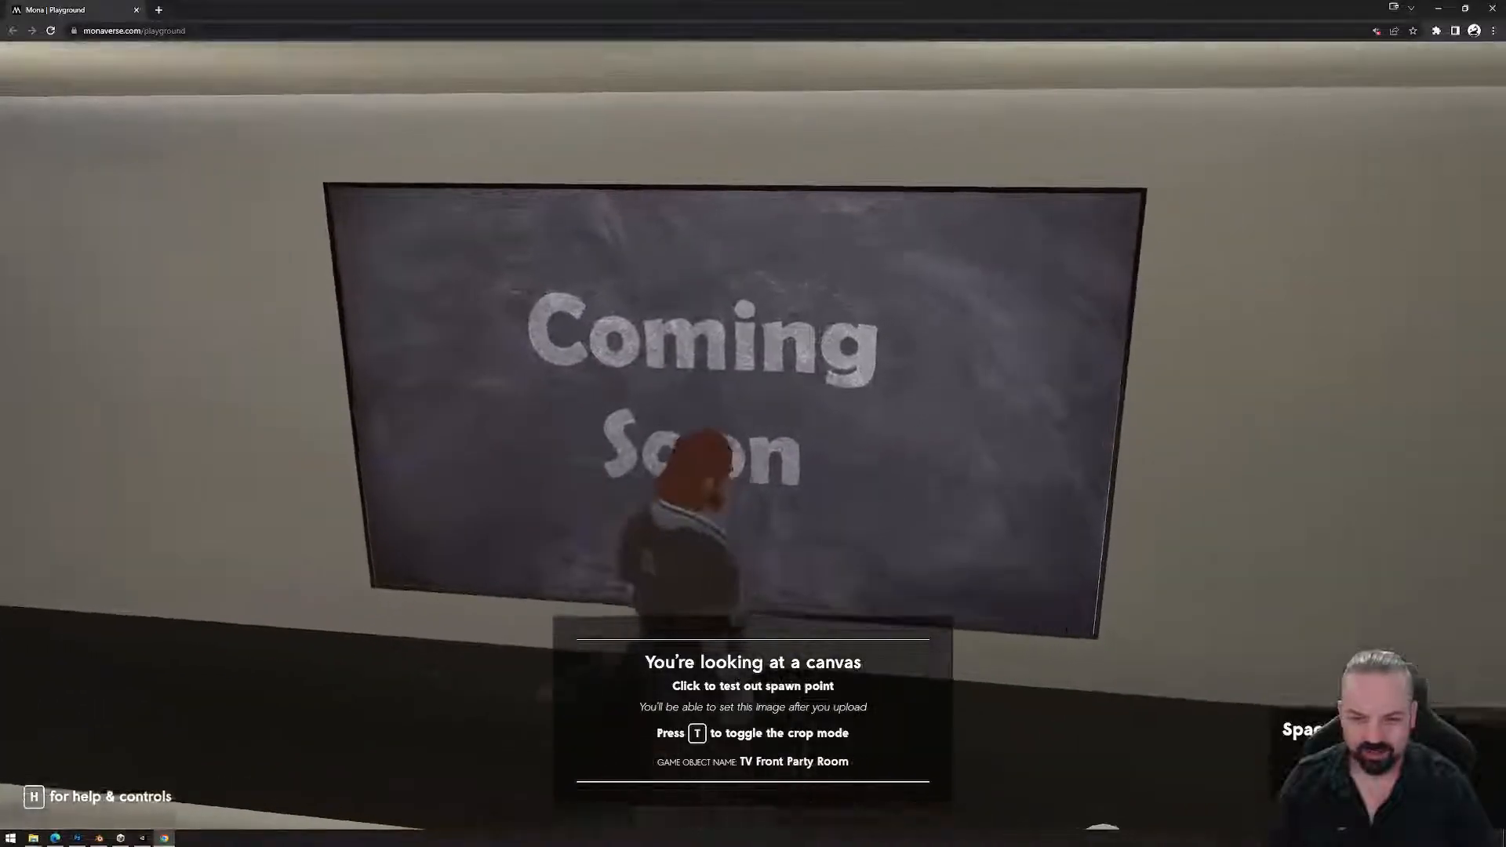
Turn the avatar to face the camera, zoom out for a side view, then exit walk mode.
key("s")
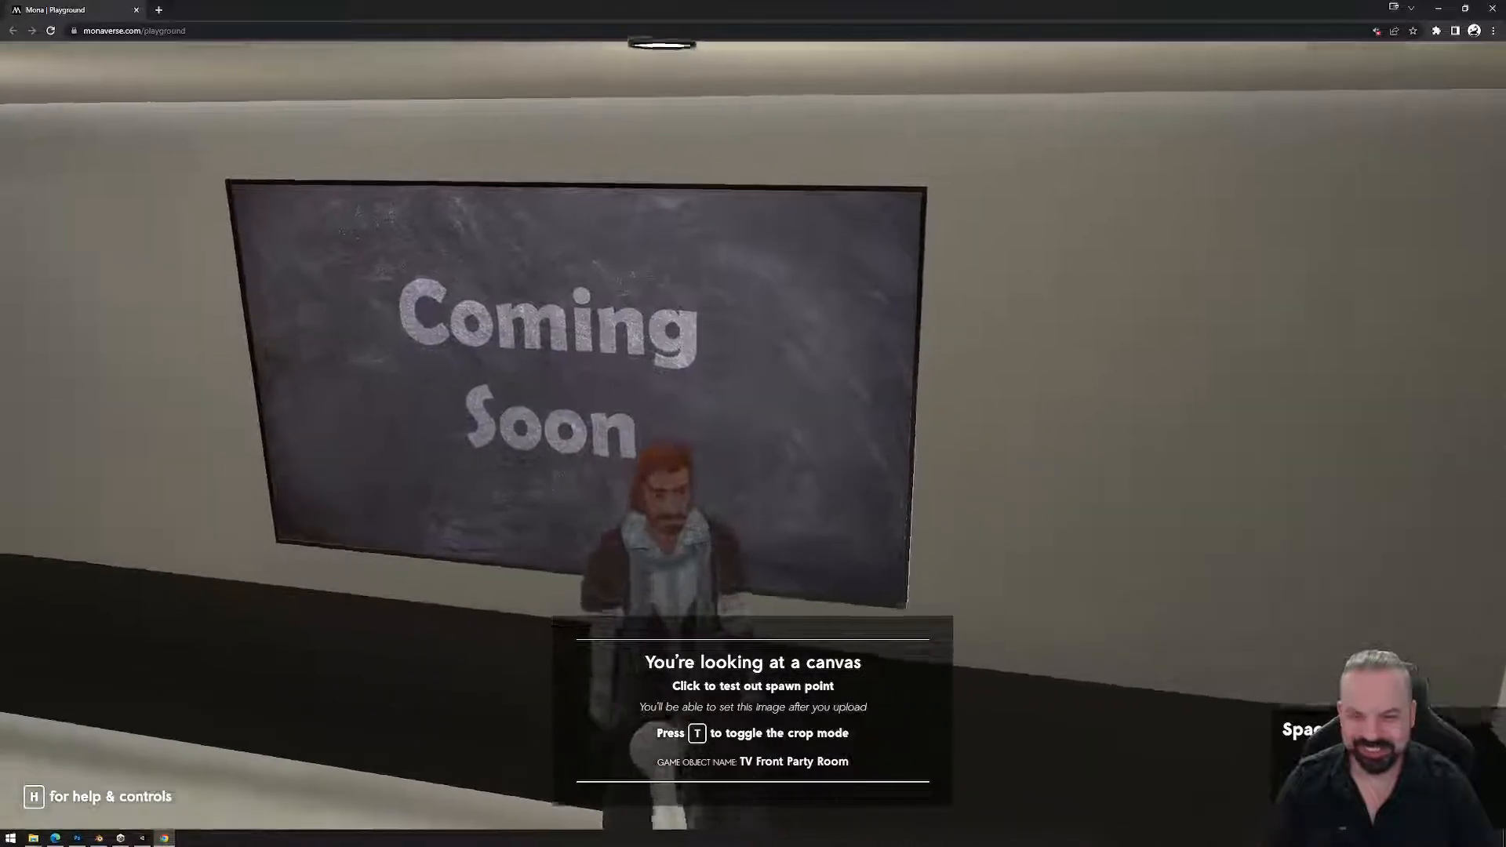
scroll(752, 436, "down", 3)
scroll(752, 436, "down", 5)
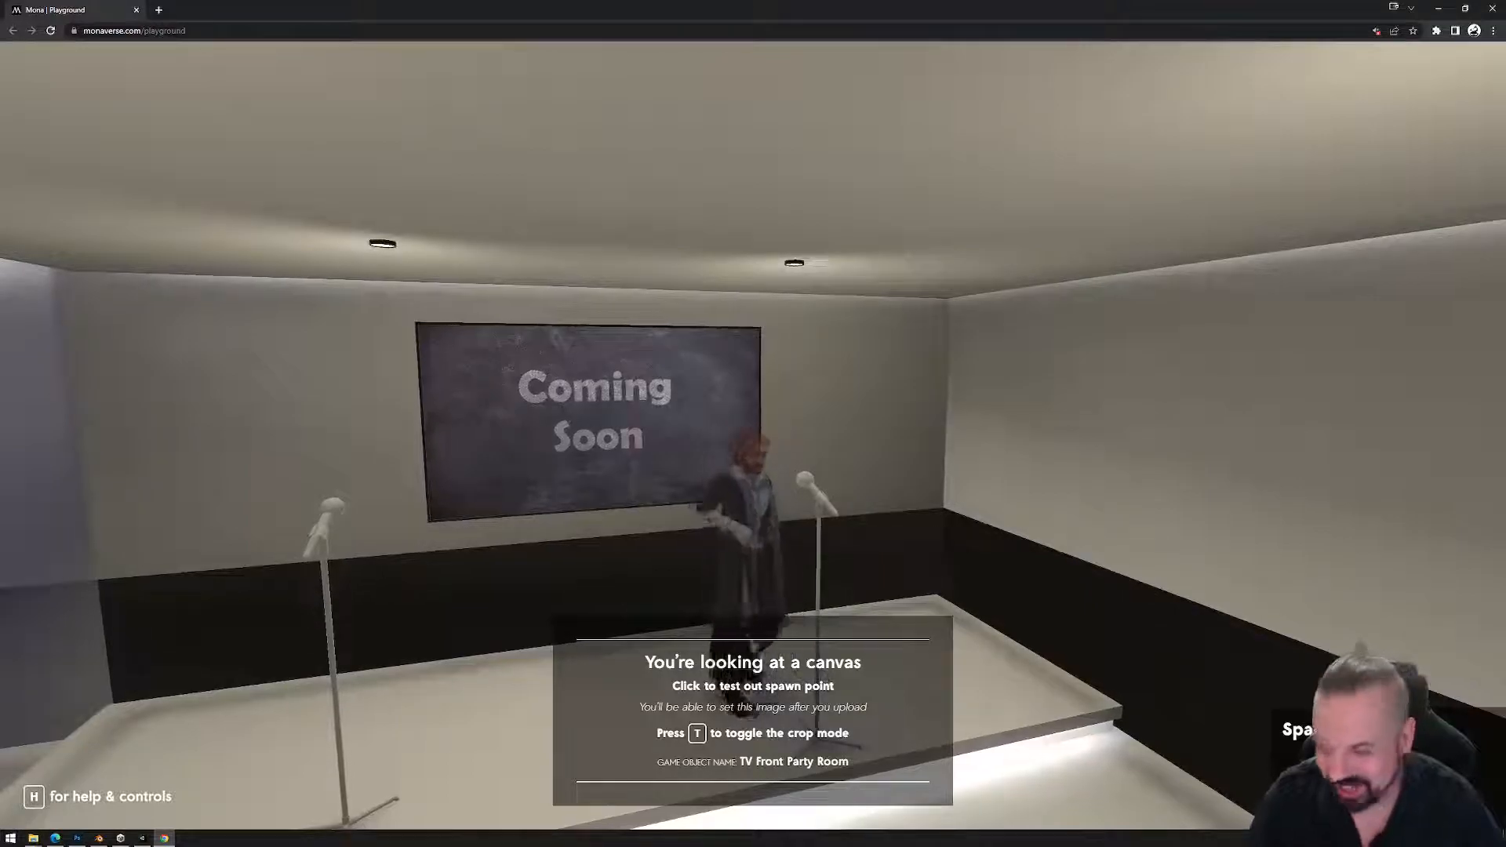
key("d")
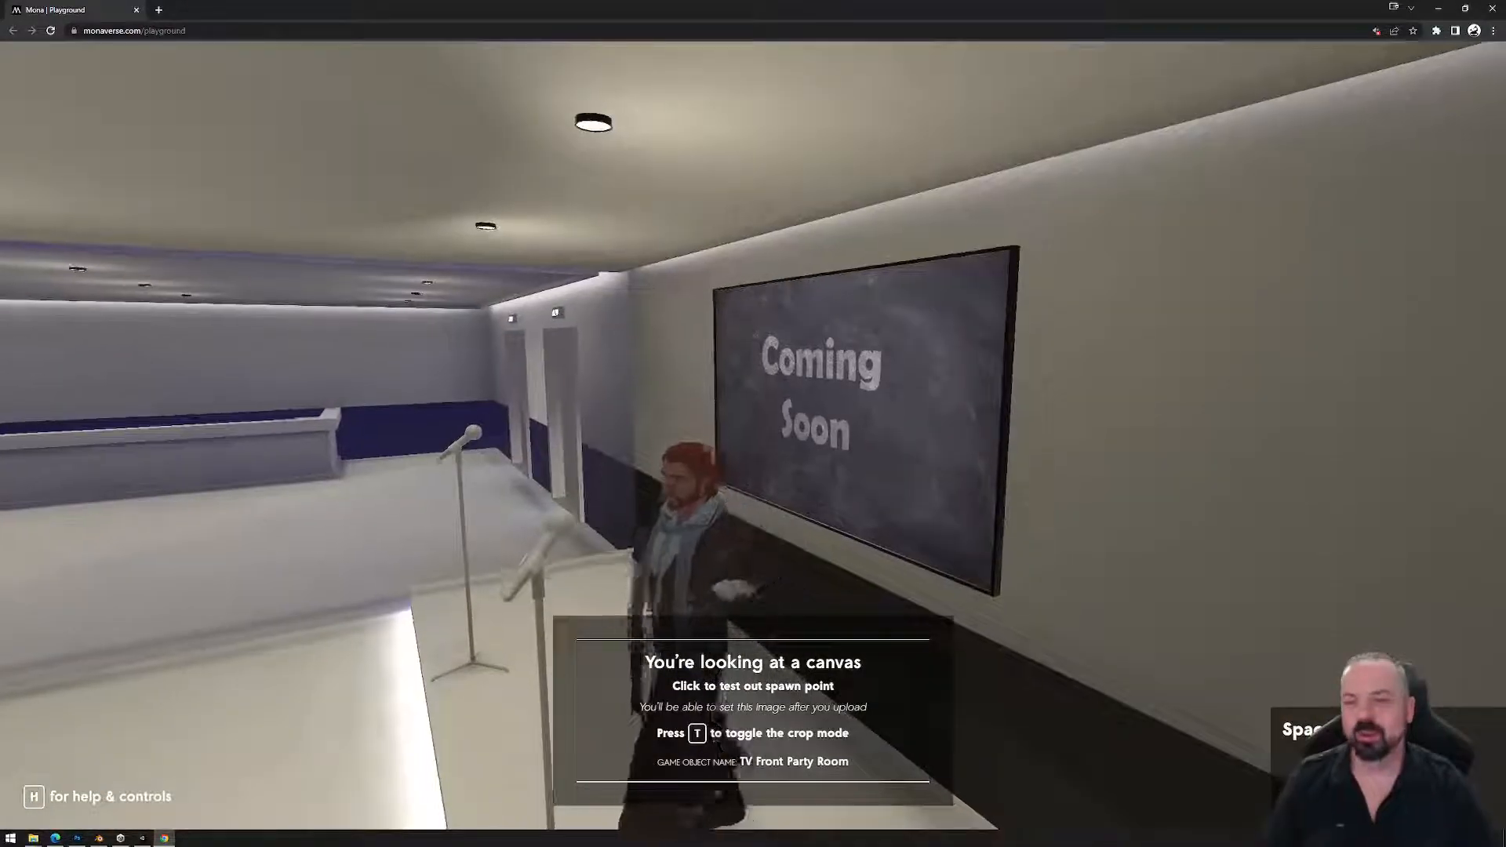
key("Escape")
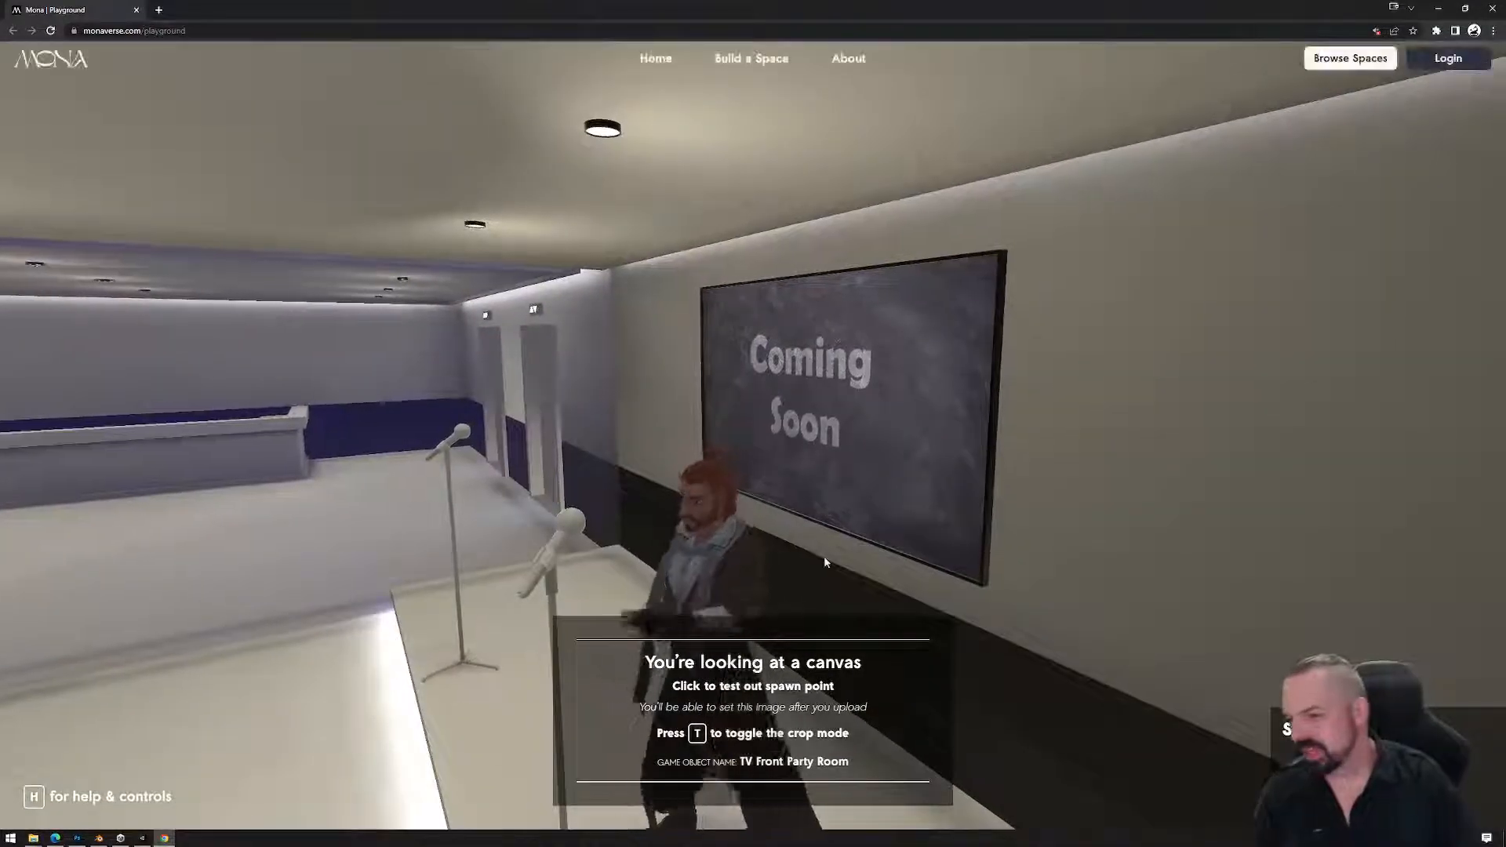